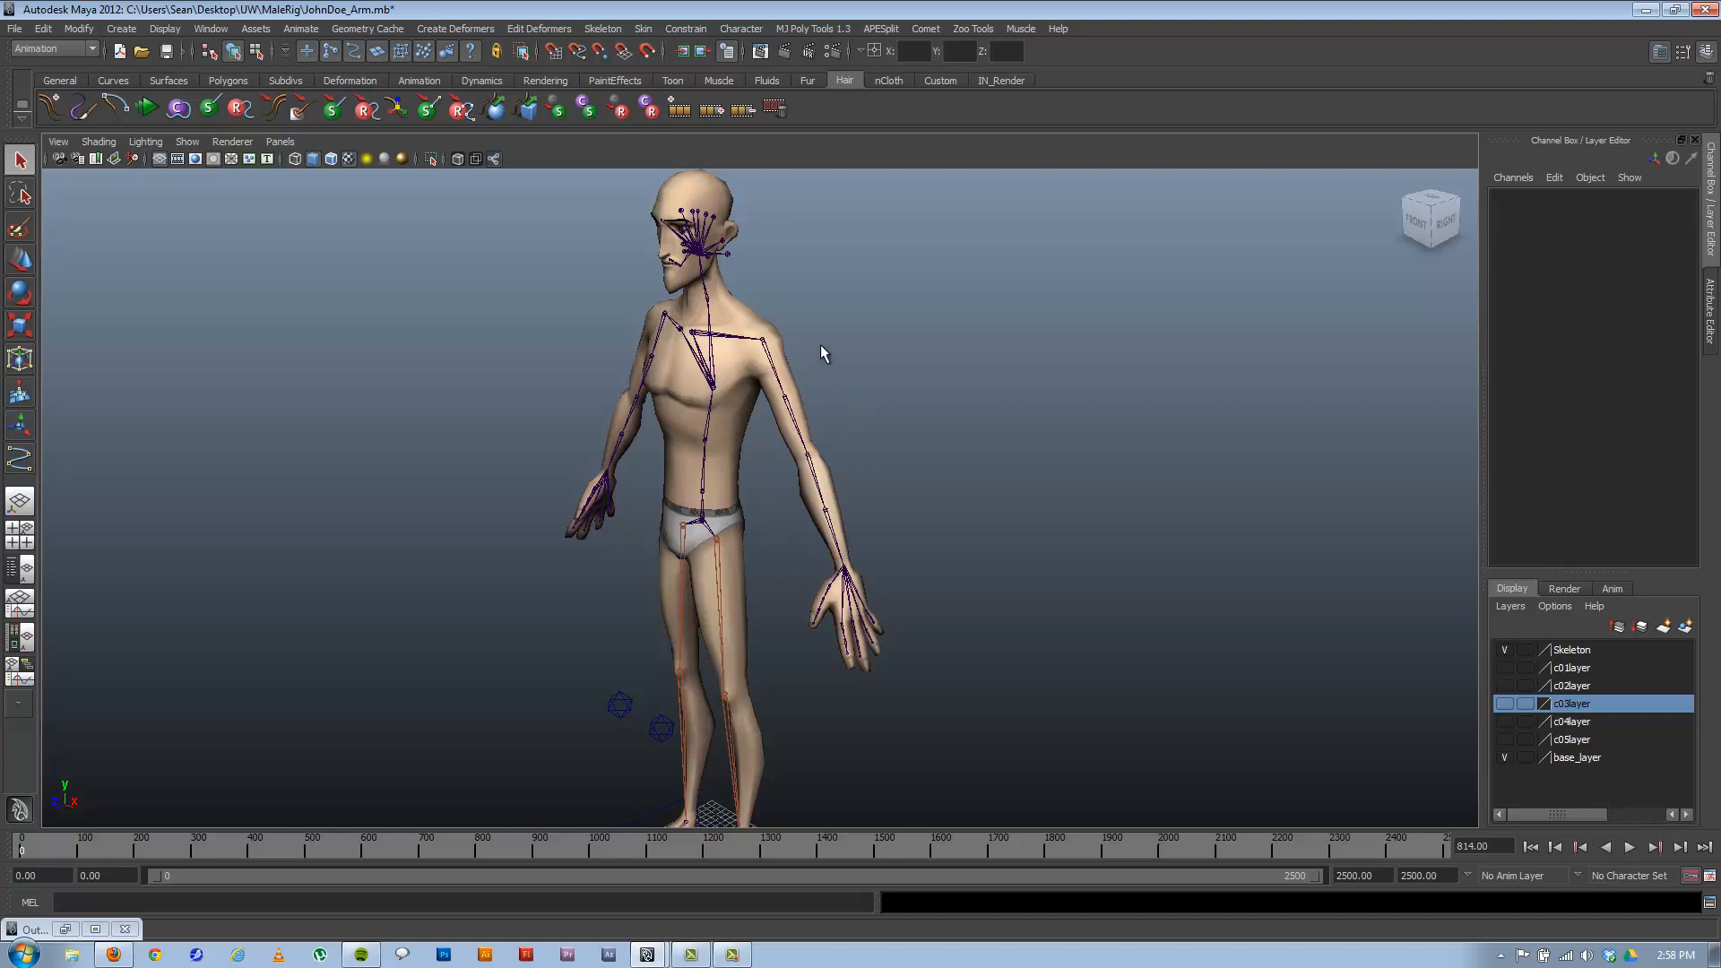
# Examine the joint chains in the character's arms, shoulders and hands from several angles.
pyautogui.keyDown('alt'); pyautogui.moveTo(717, 539); pyautogui.dragTo(827, 548, button='right'); pyautogui.keyUp('alt')
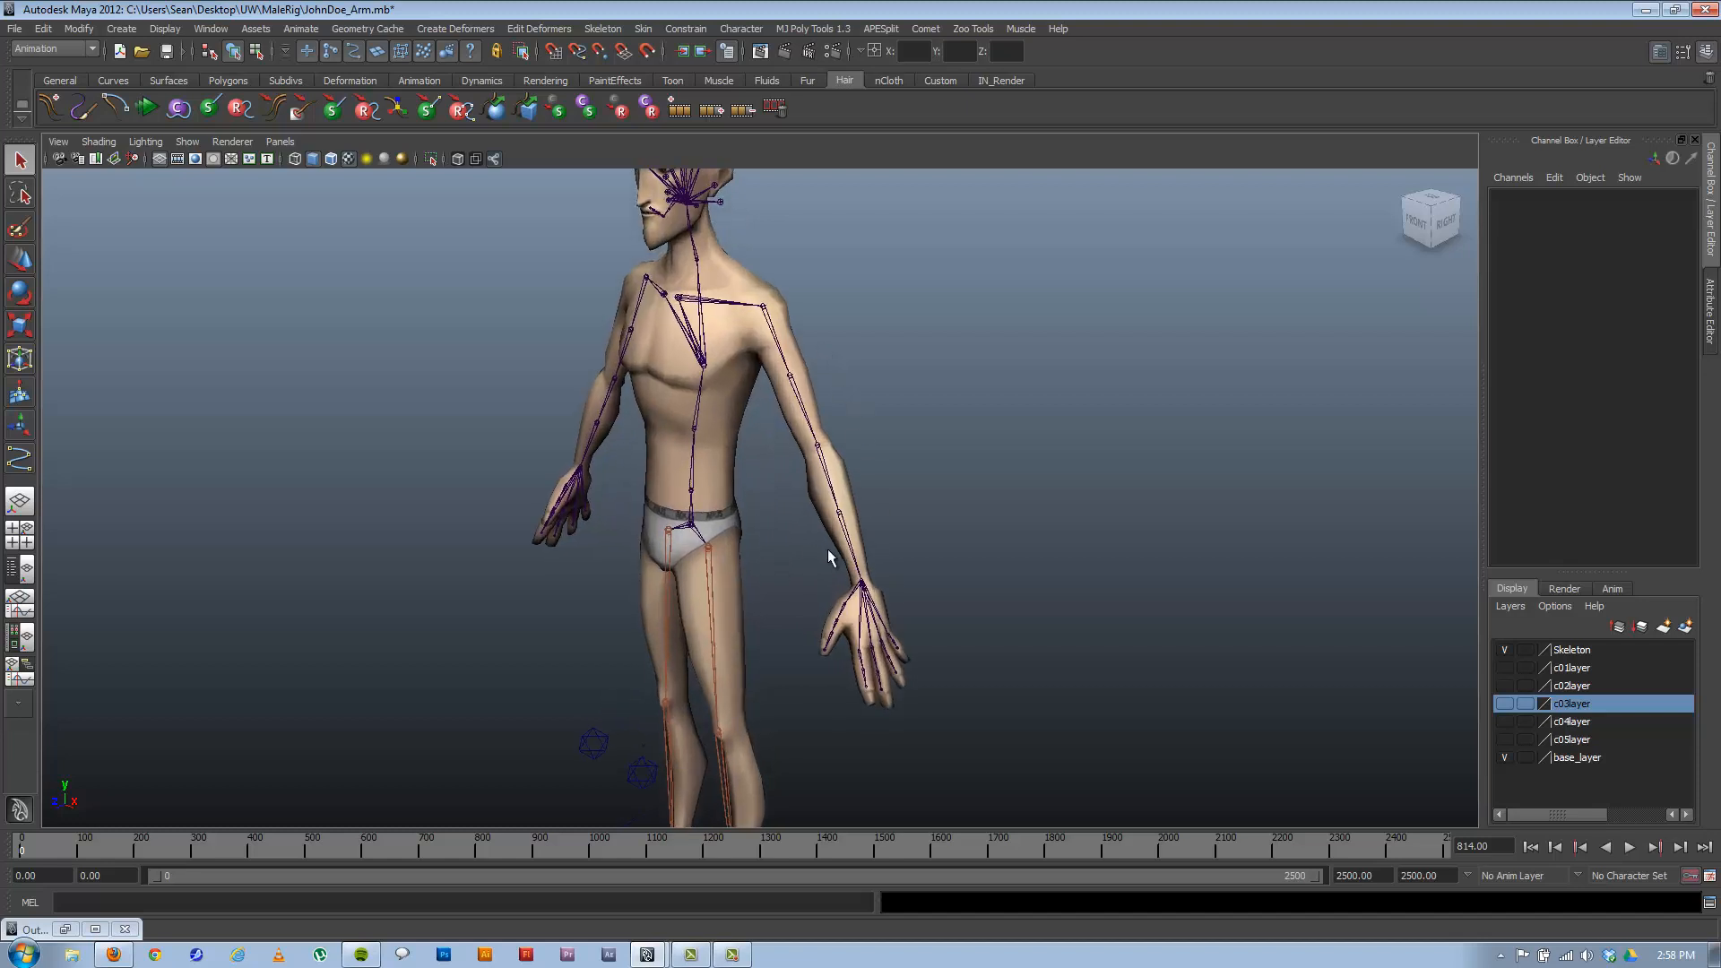
pyautogui.keyDown('alt'); pyautogui.moveTo(826, 548); pyautogui.dragTo(838, 548); pyautogui.keyUp('alt')
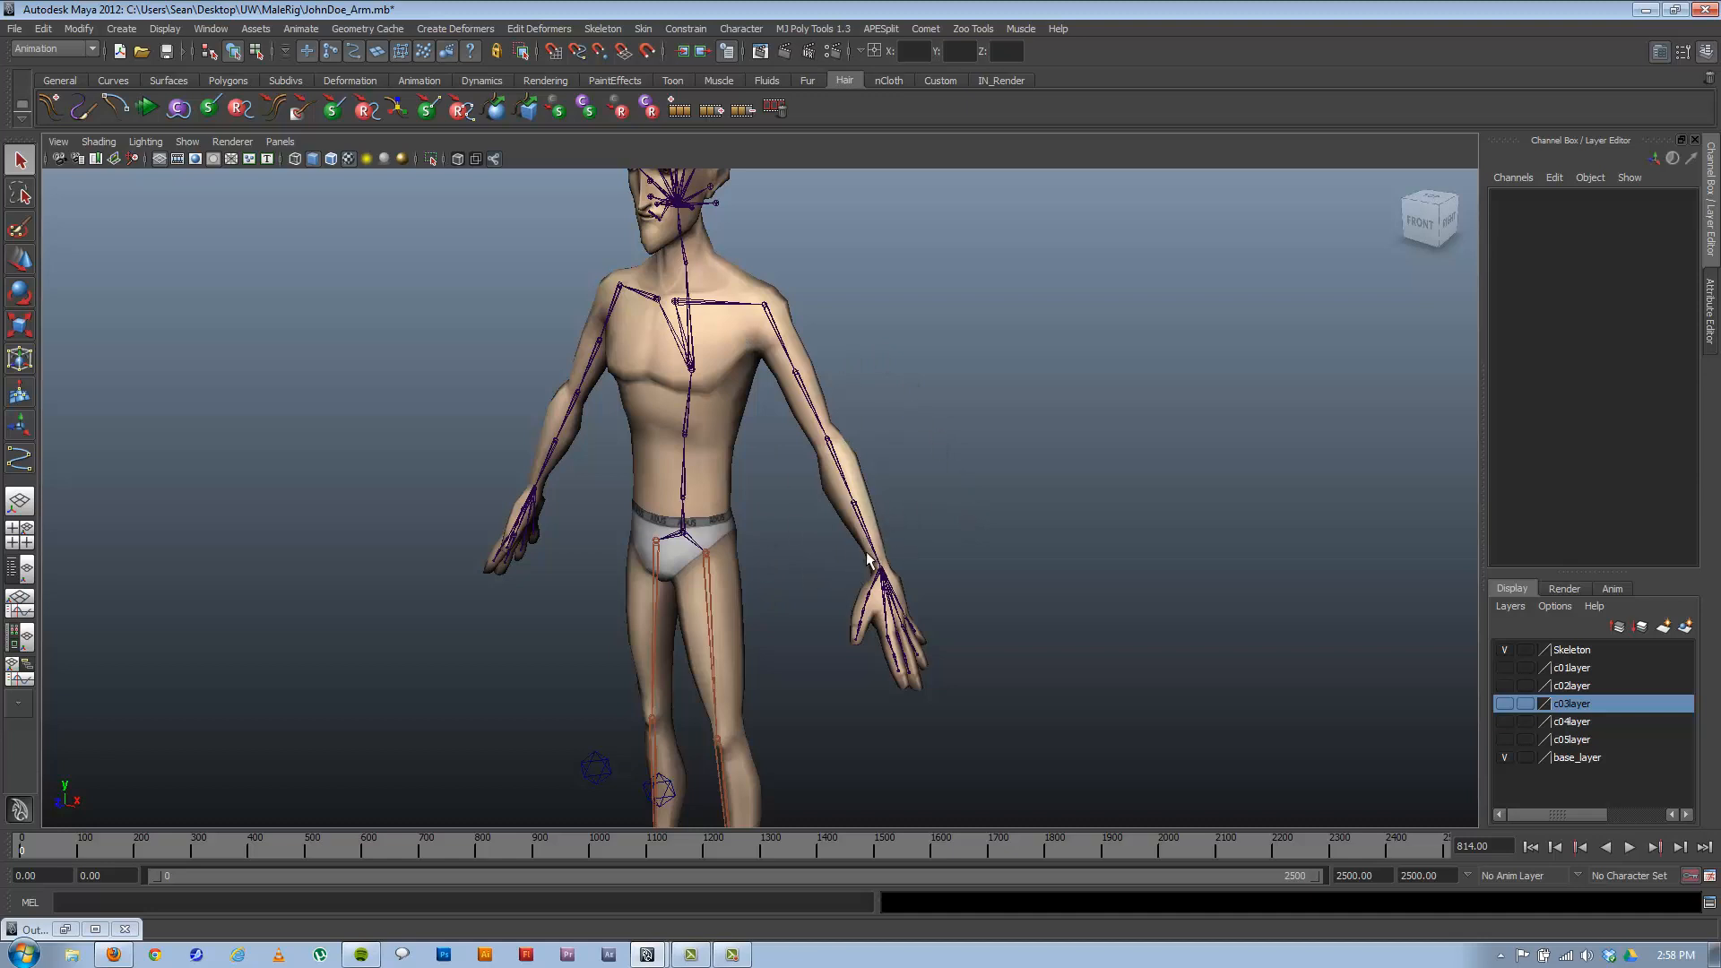
pyautogui.keyDown('alt'); pyautogui.moveTo(845, 572); pyautogui.dragTo(844, 554); pyautogui.keyUp('alt')
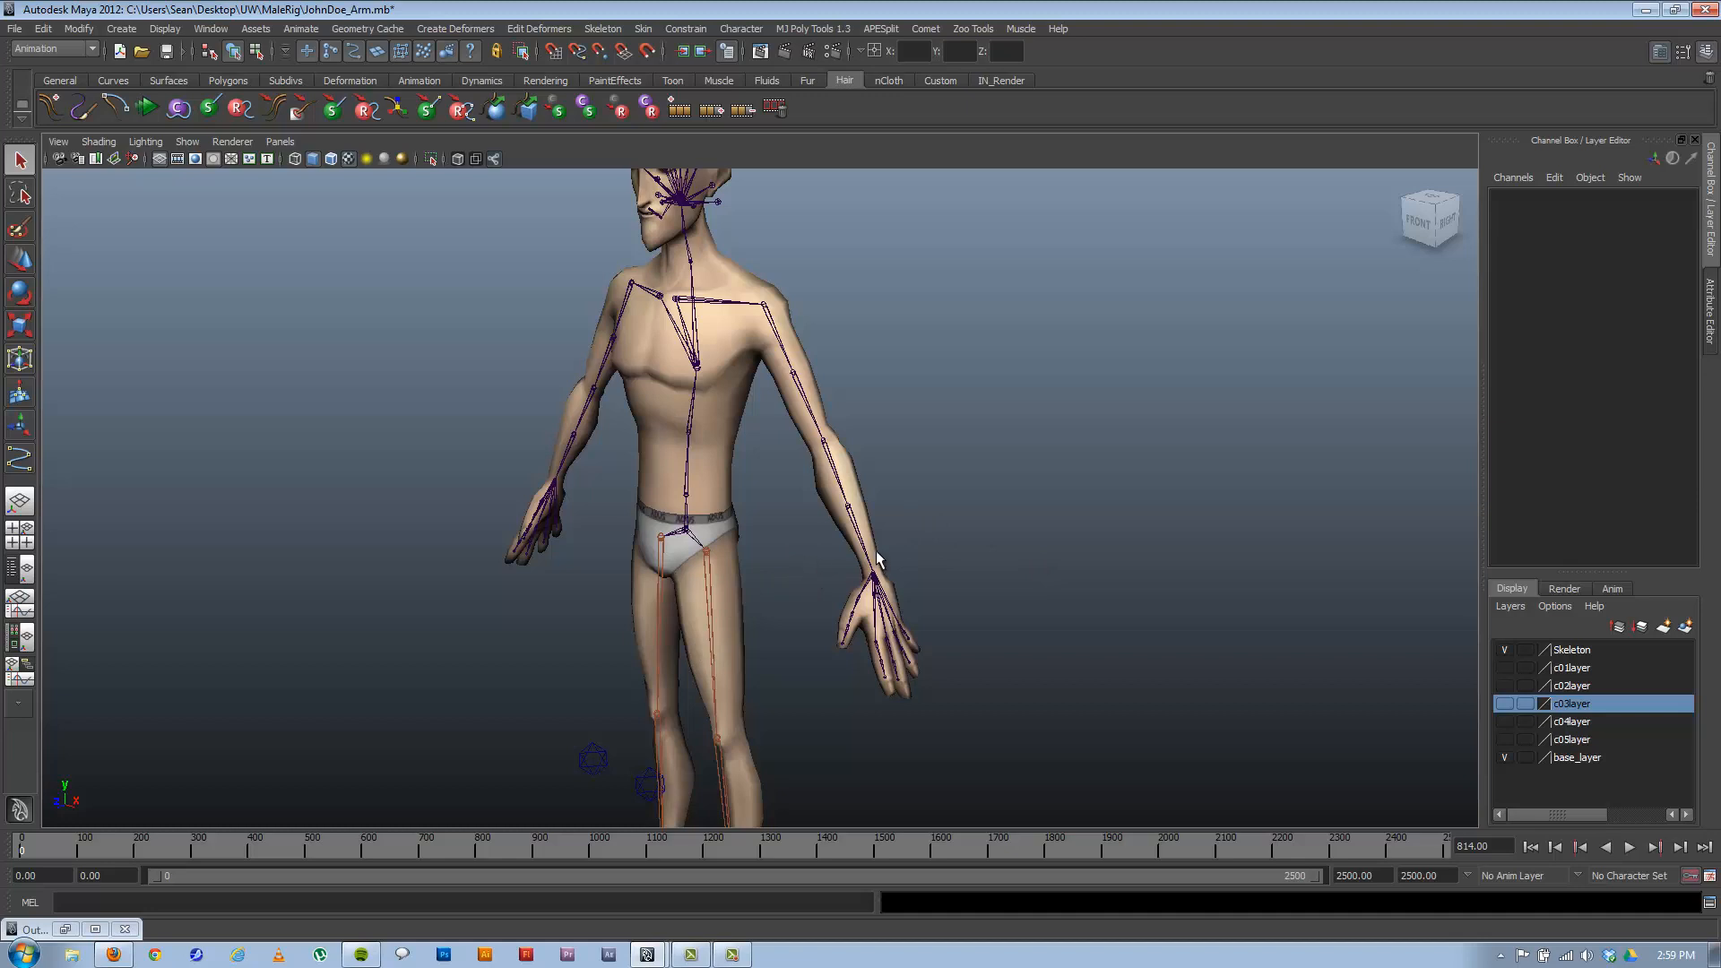
pyautogui.keyDown('alt'); pyautogui.moveTo(841, 546); pyautogui.dragTo(797, 560); pyautogui.keyUp('alt')
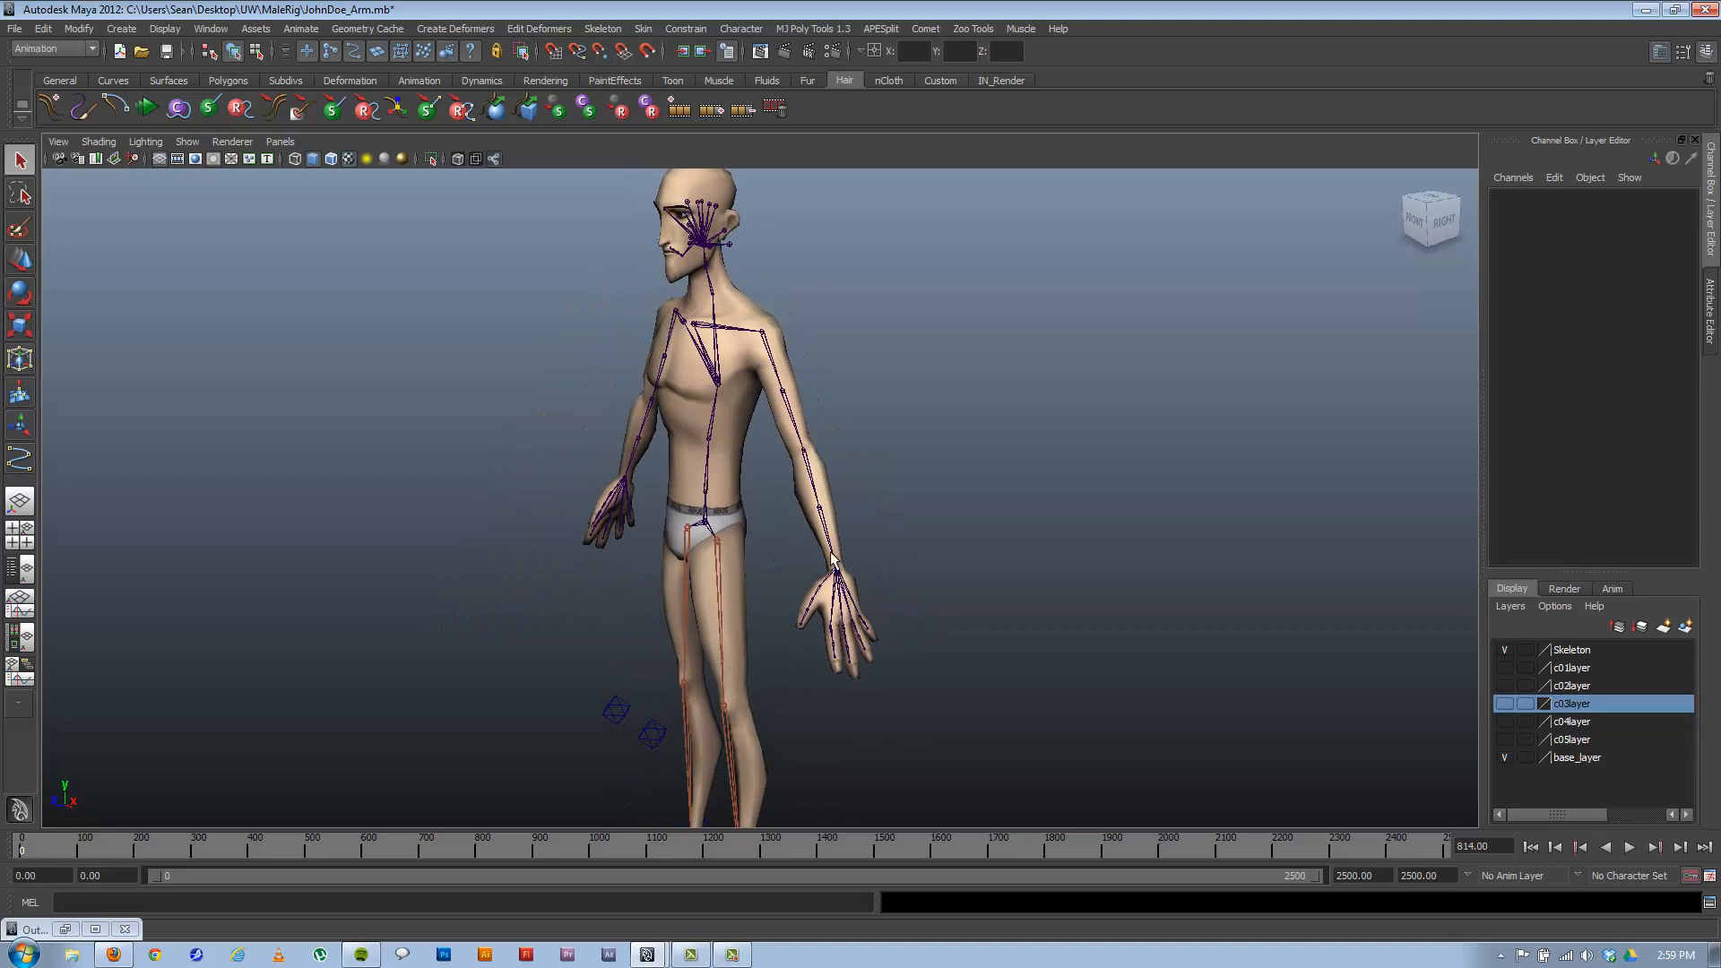
pyautogui.keyDown('alt'); pyautogui.moveTo(806, 578); pyautogui.dragTo(845, 576); pyautogui.keyUp('alt')
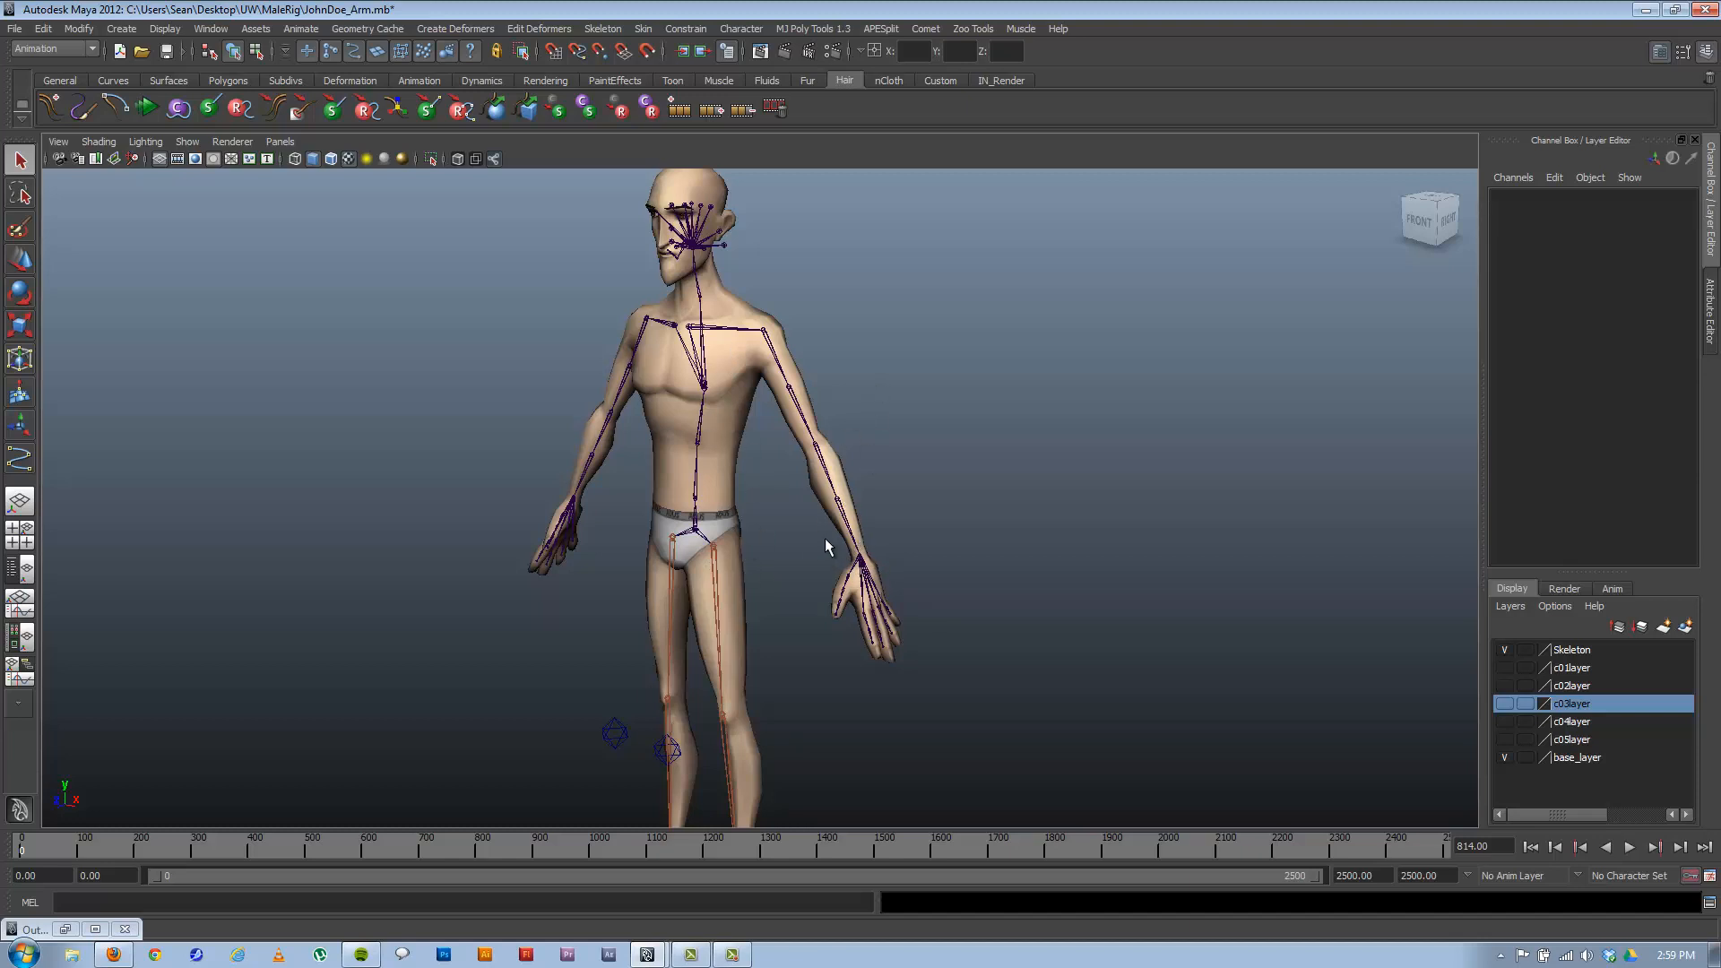
pyautogui.keyDown('alt'); pyautogui.moveTo(827, 546); pyautogui.dragTo(843, 563); pyautogui.keyUp('alt')
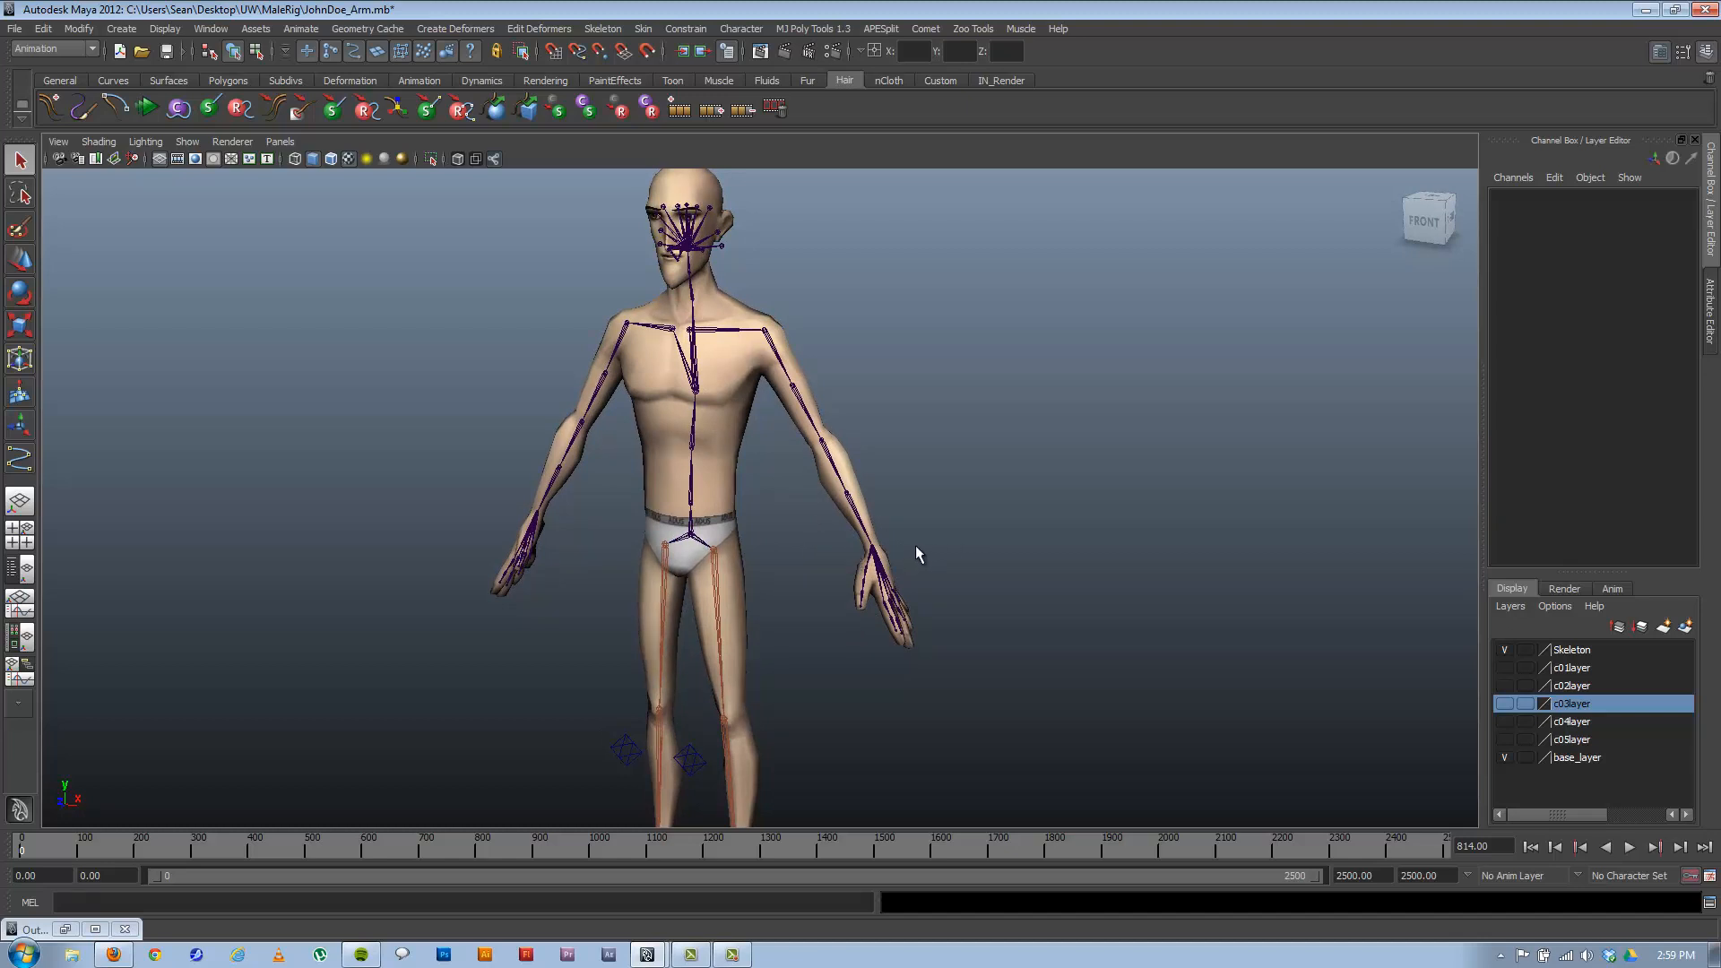
pyautogui.keyDown('alt'); pyautogui.moveTo(924, 496); pyautogui.dragTo(817, 500); pyautogui.keyUp('alt')
pyautogui.keyDown('alt'); pyautogui.moveTo(771, 511); pyautogui.dragTo(948, 533, button='right'); pyautogui.keyUp('alt')
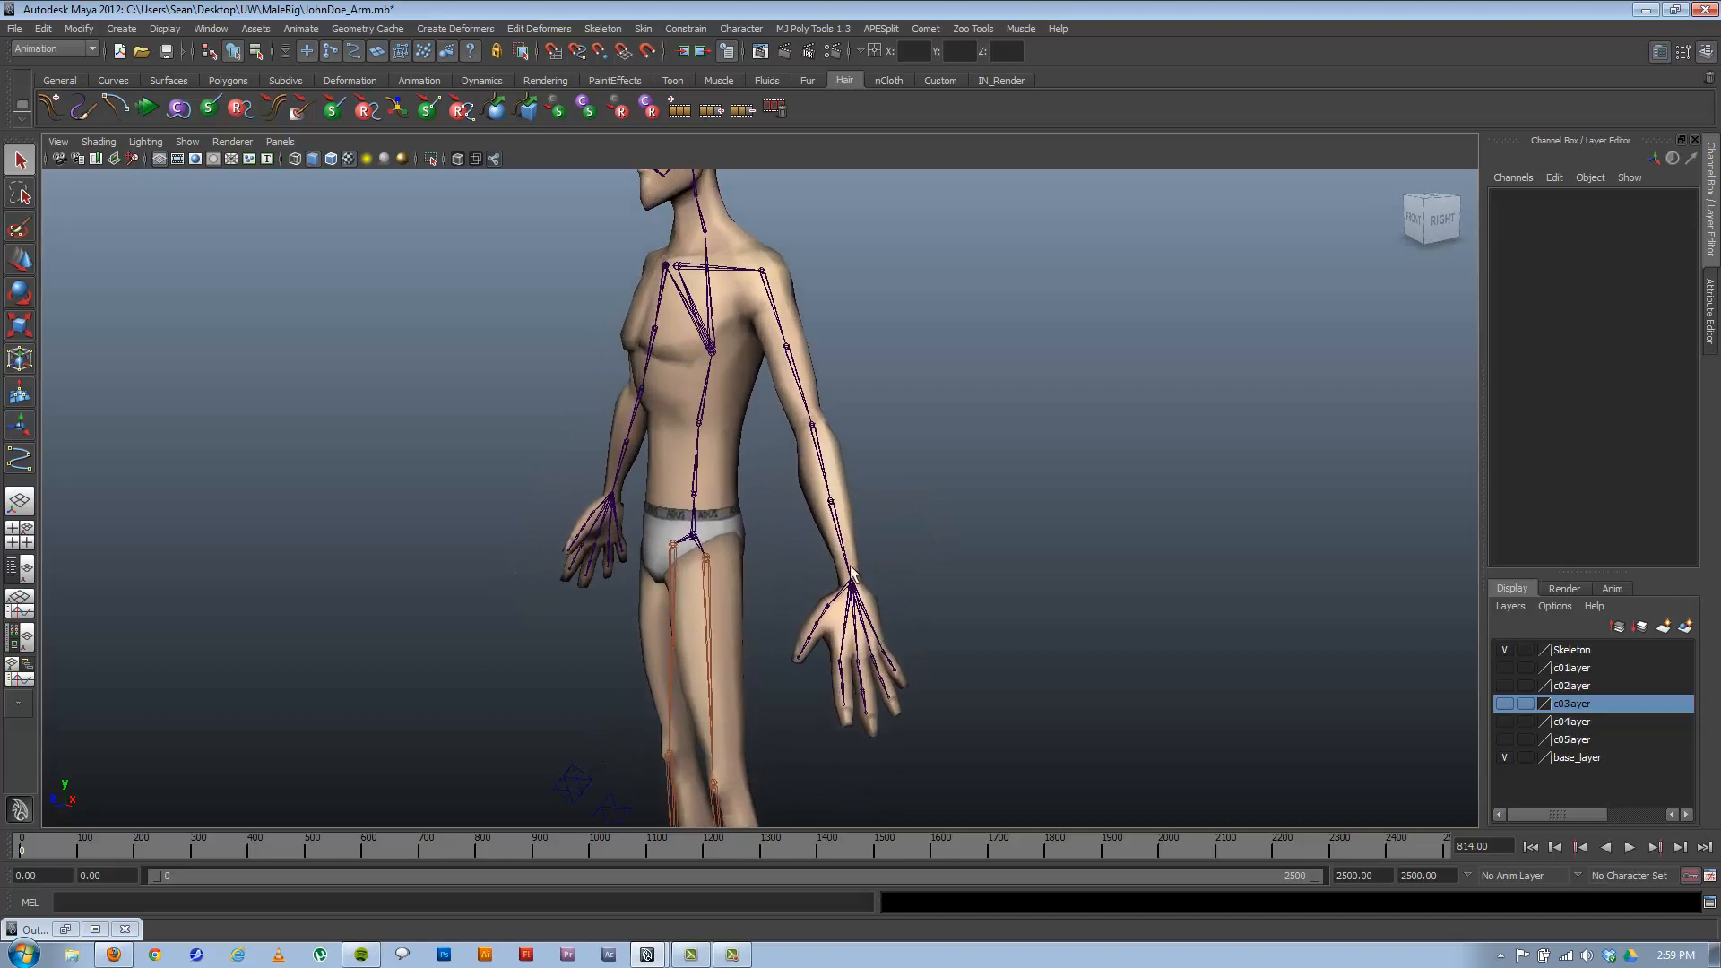
pyautogui.keyDown('alt'); pyautogui.moveTo(776, 551); pyautogui.dragTo(812, 534); pyautogui.keyUp('alt')
pyautogui.keyDown('alt'); pyautogui.moveTo(811, 423); pyautogui.dragTo(797, 493, button='middle'); pyautogui.keyUp('alt')
pyautogui.keyDown('alt'); pyautogui.moveTo(799, 516); pyautogui.dragTo(948, 512); pyautogui.keyUp('alt')
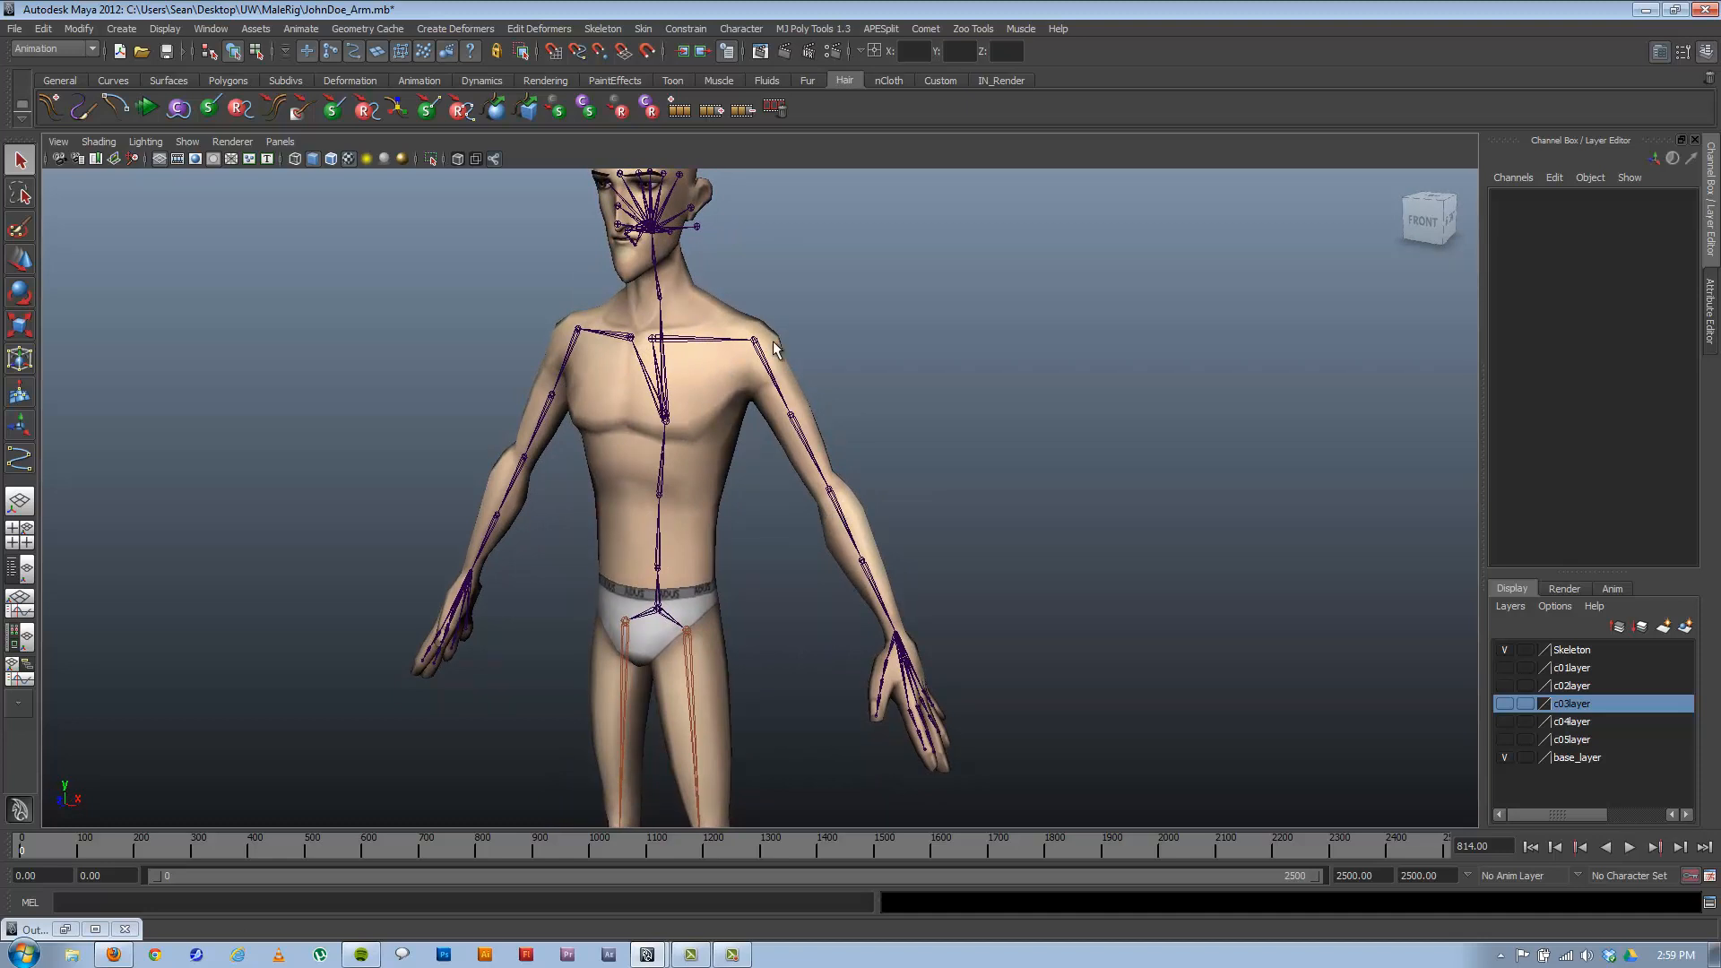
pyautogui.keyDown('alt'); pyautogui.moveTo(999, 687); pyautogui.dragTo(867, 620); pyautogui.keyUp('alt')
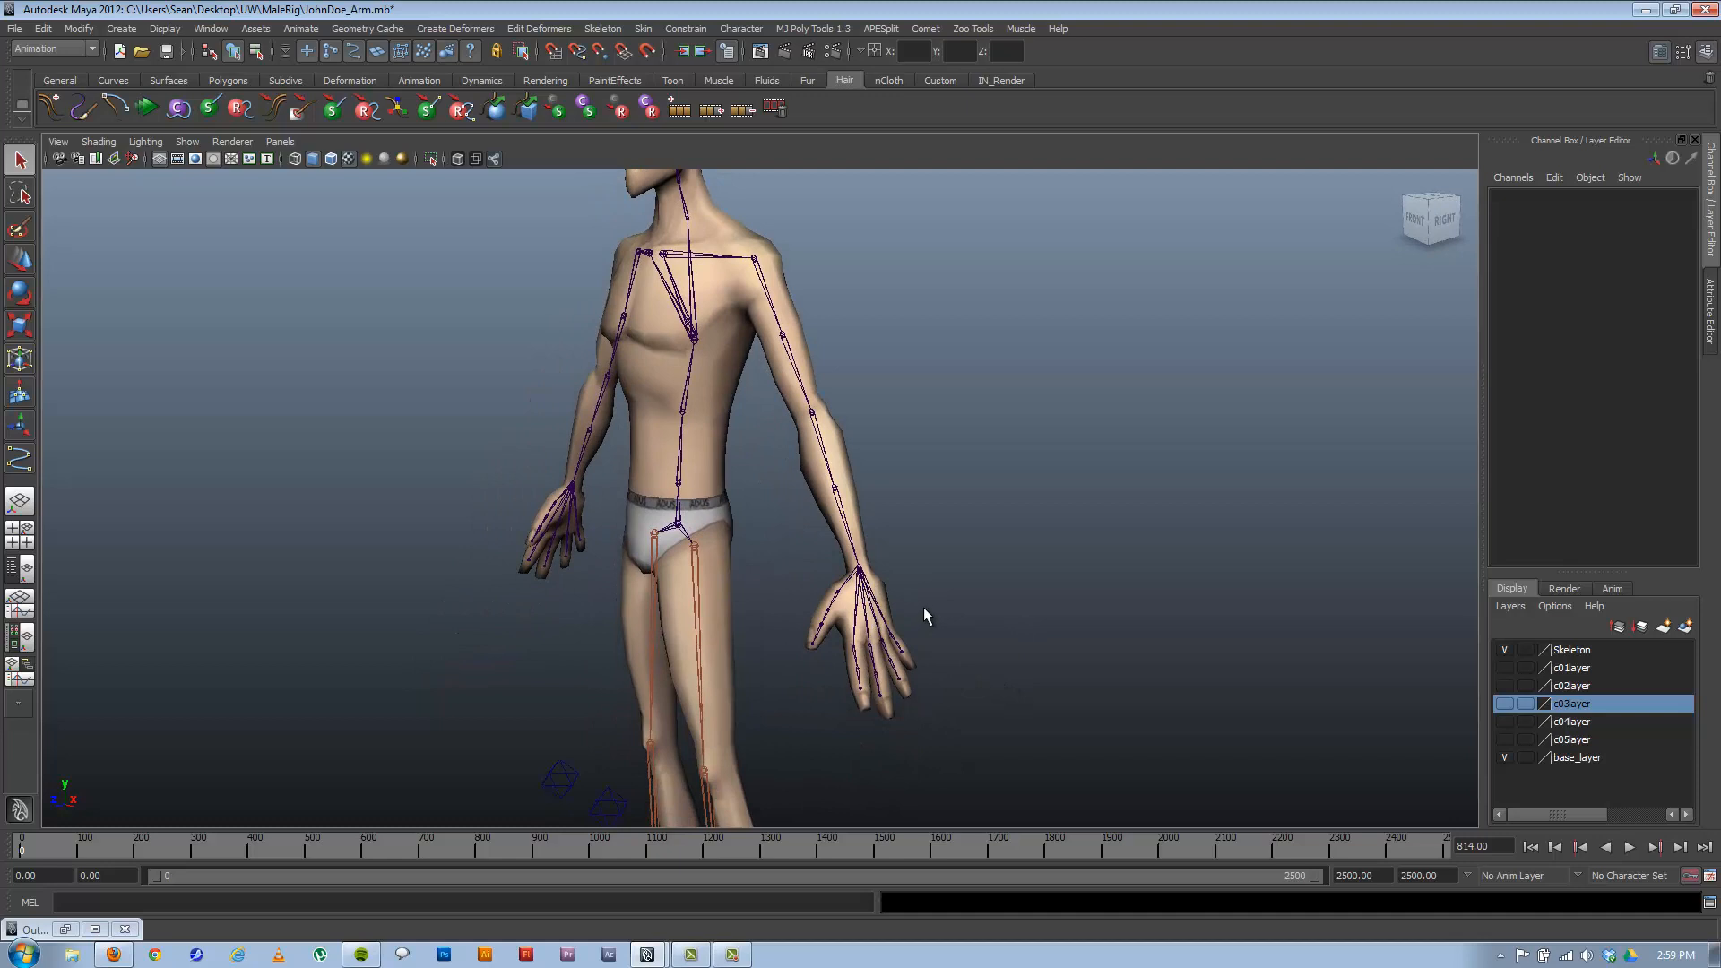
# View the three joint chains in the SwitchExample.mb scene, and return to the JohnDoe_Arm.mb scene.
pyautogui.click(646, 953)
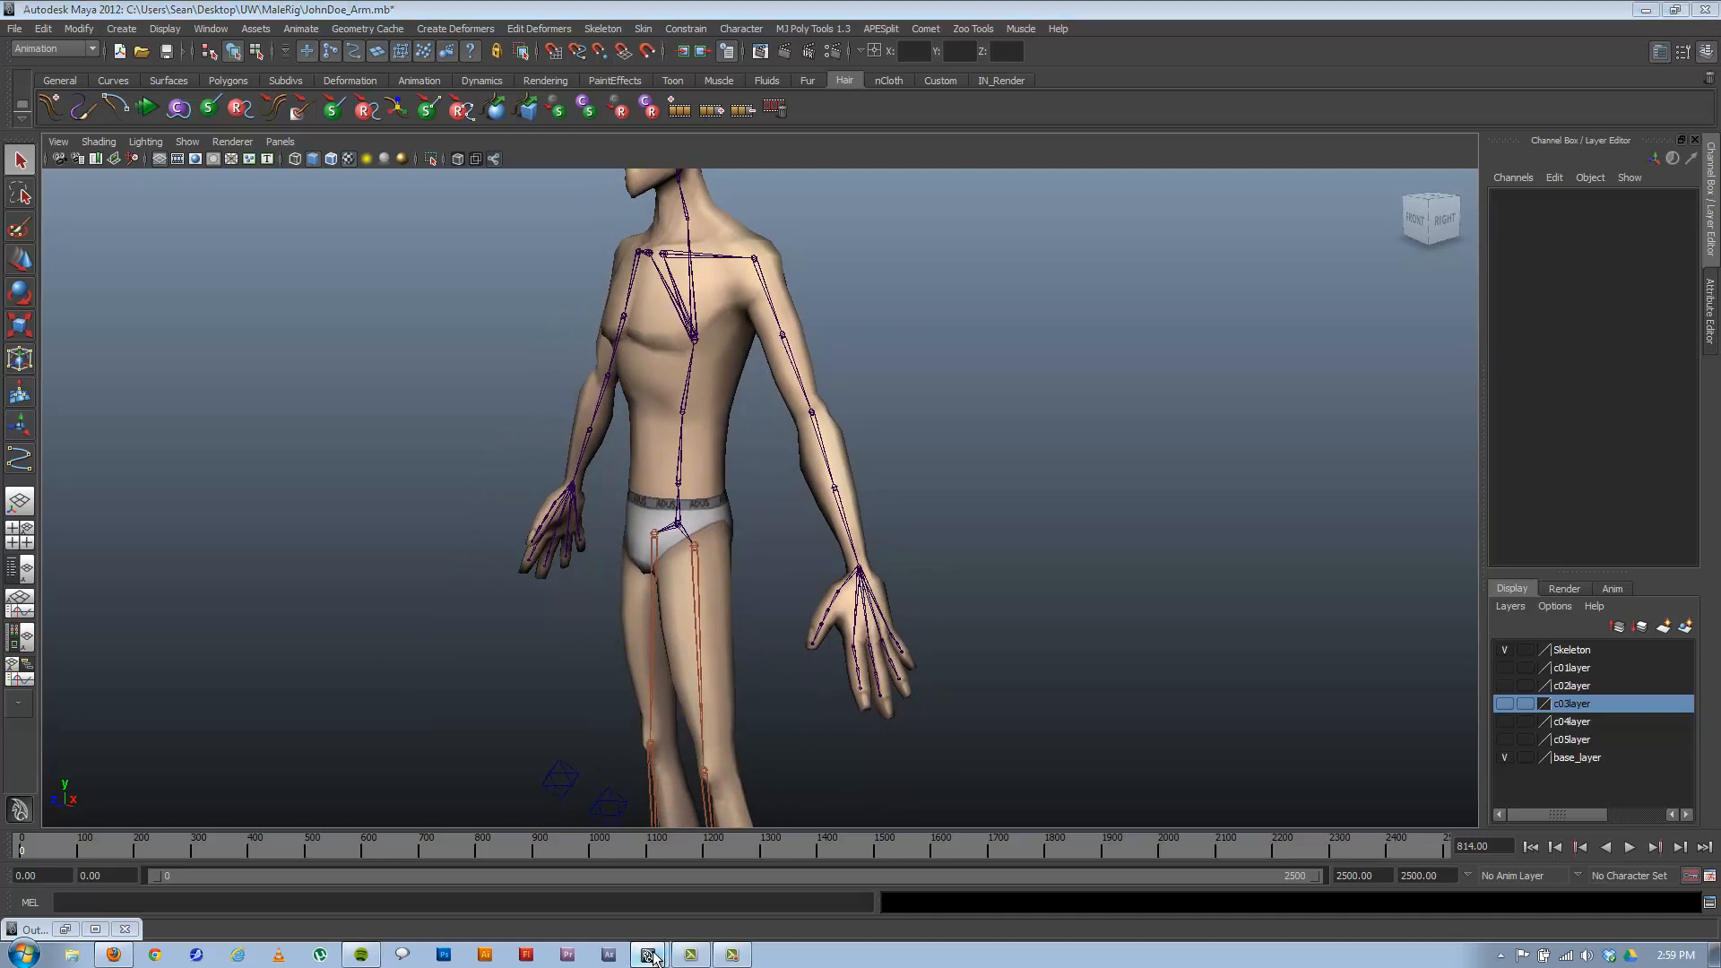
pyautogui.click(661, 914)
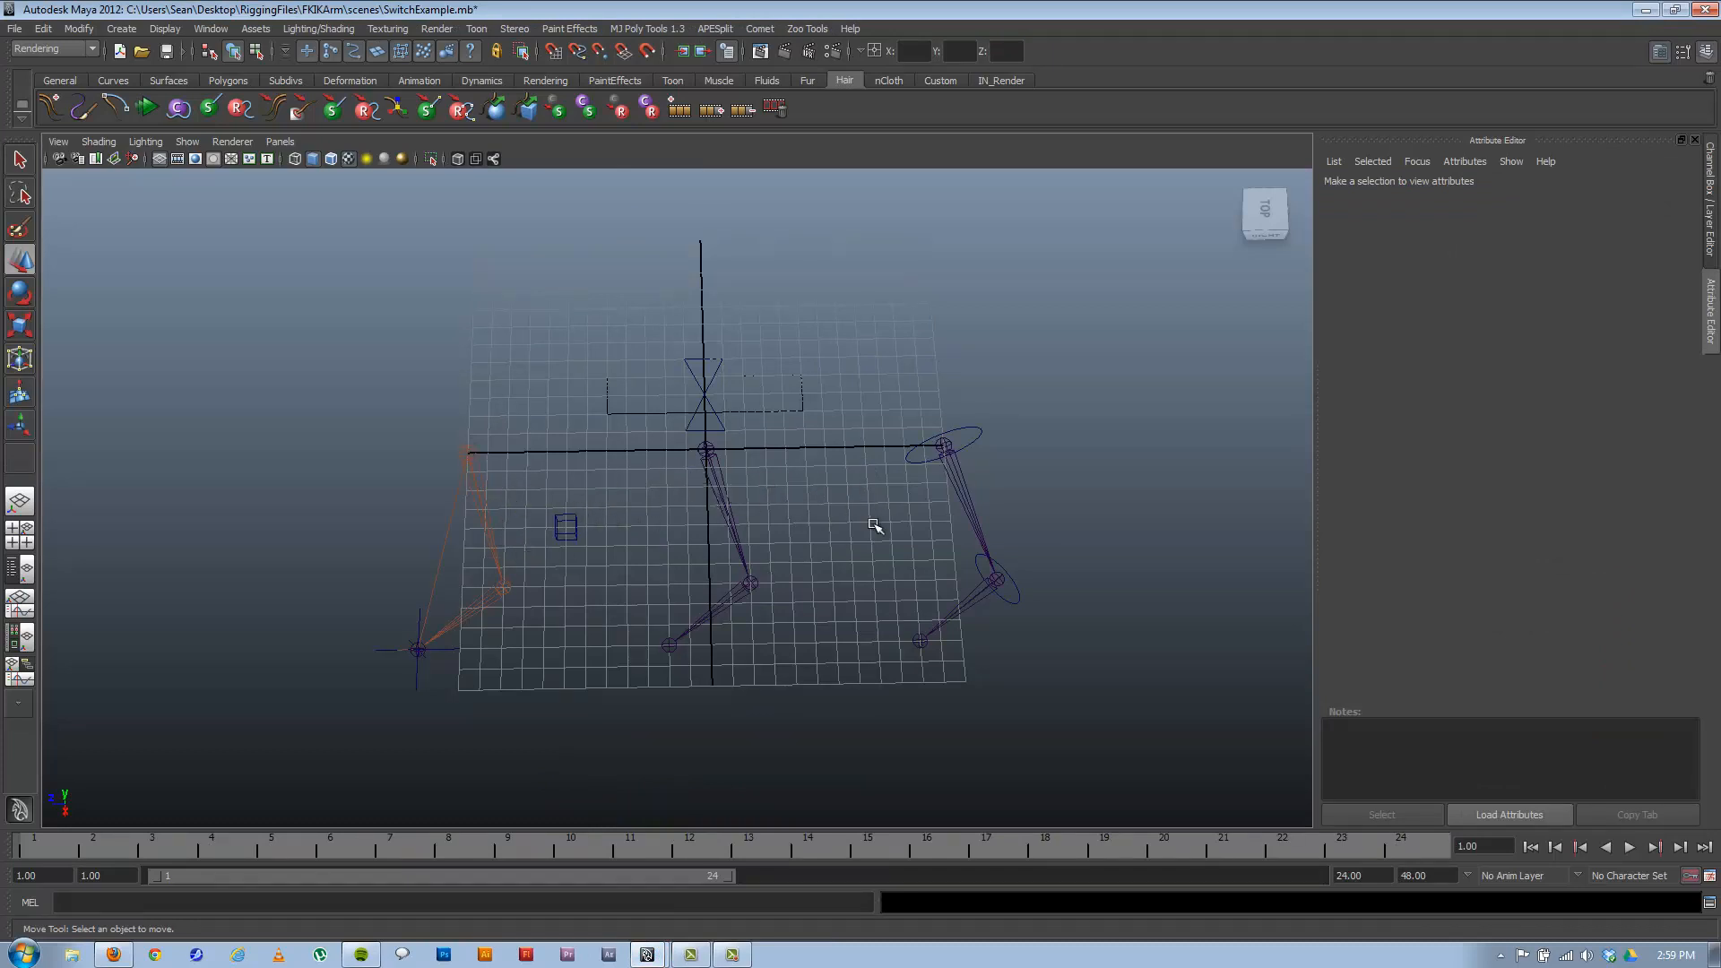
pyautogui.moveTo(646, 953)
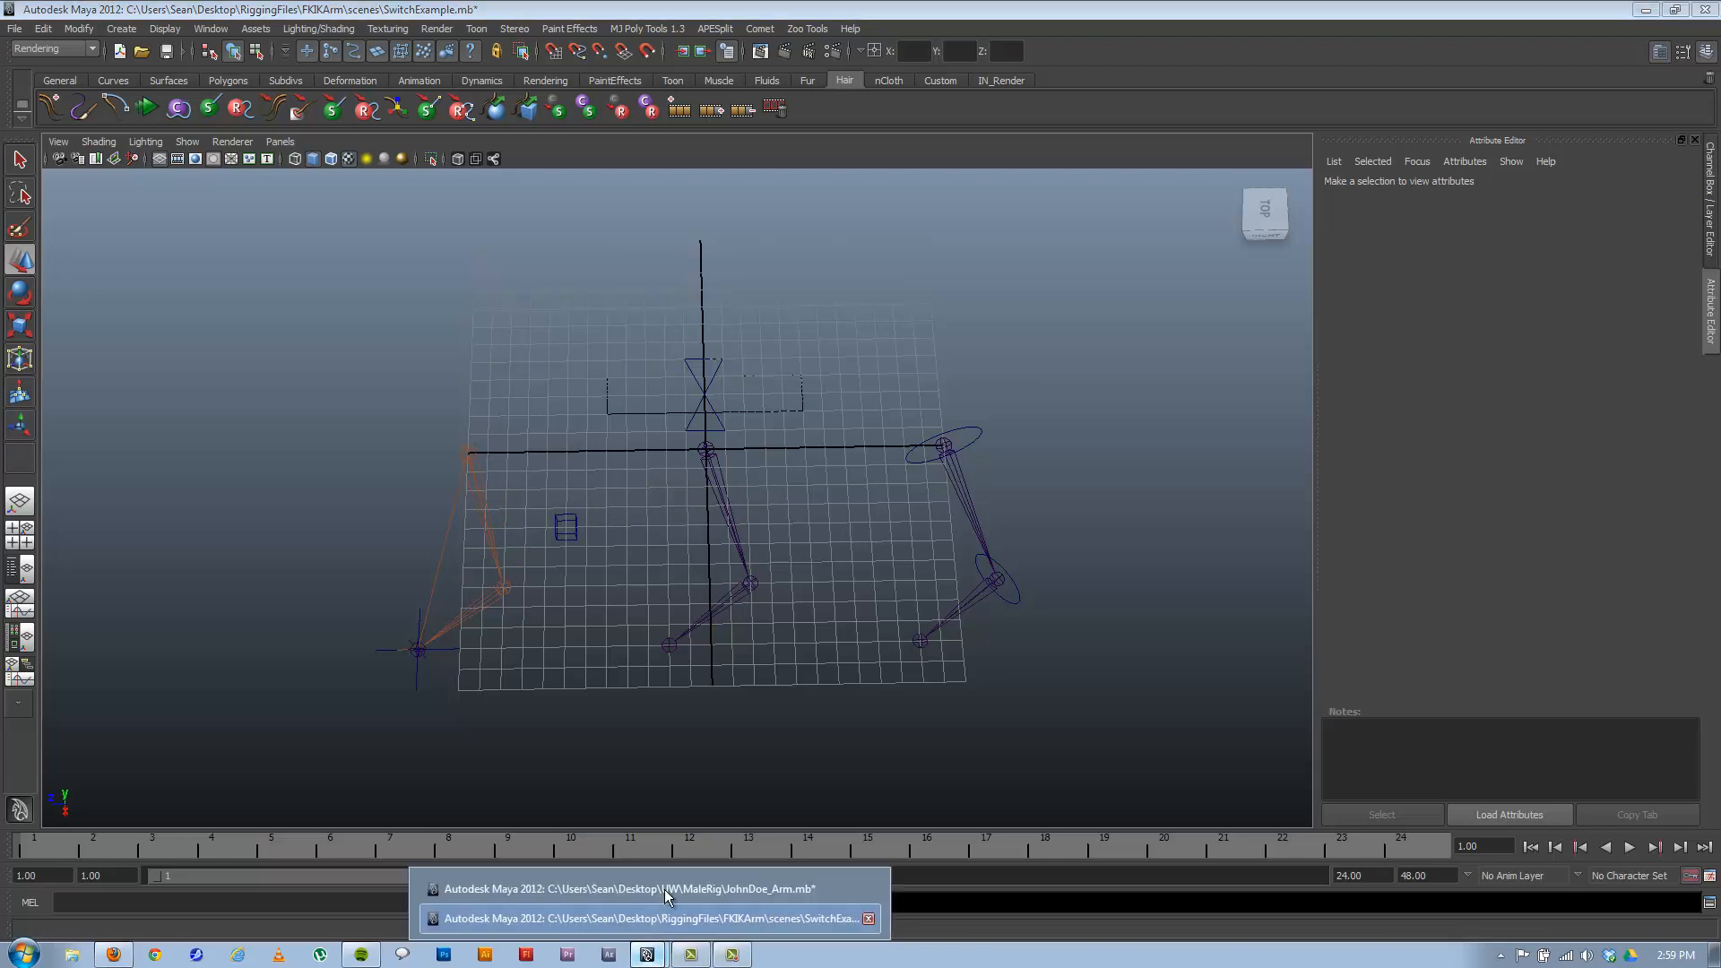
pyautogui.click(664, 888)
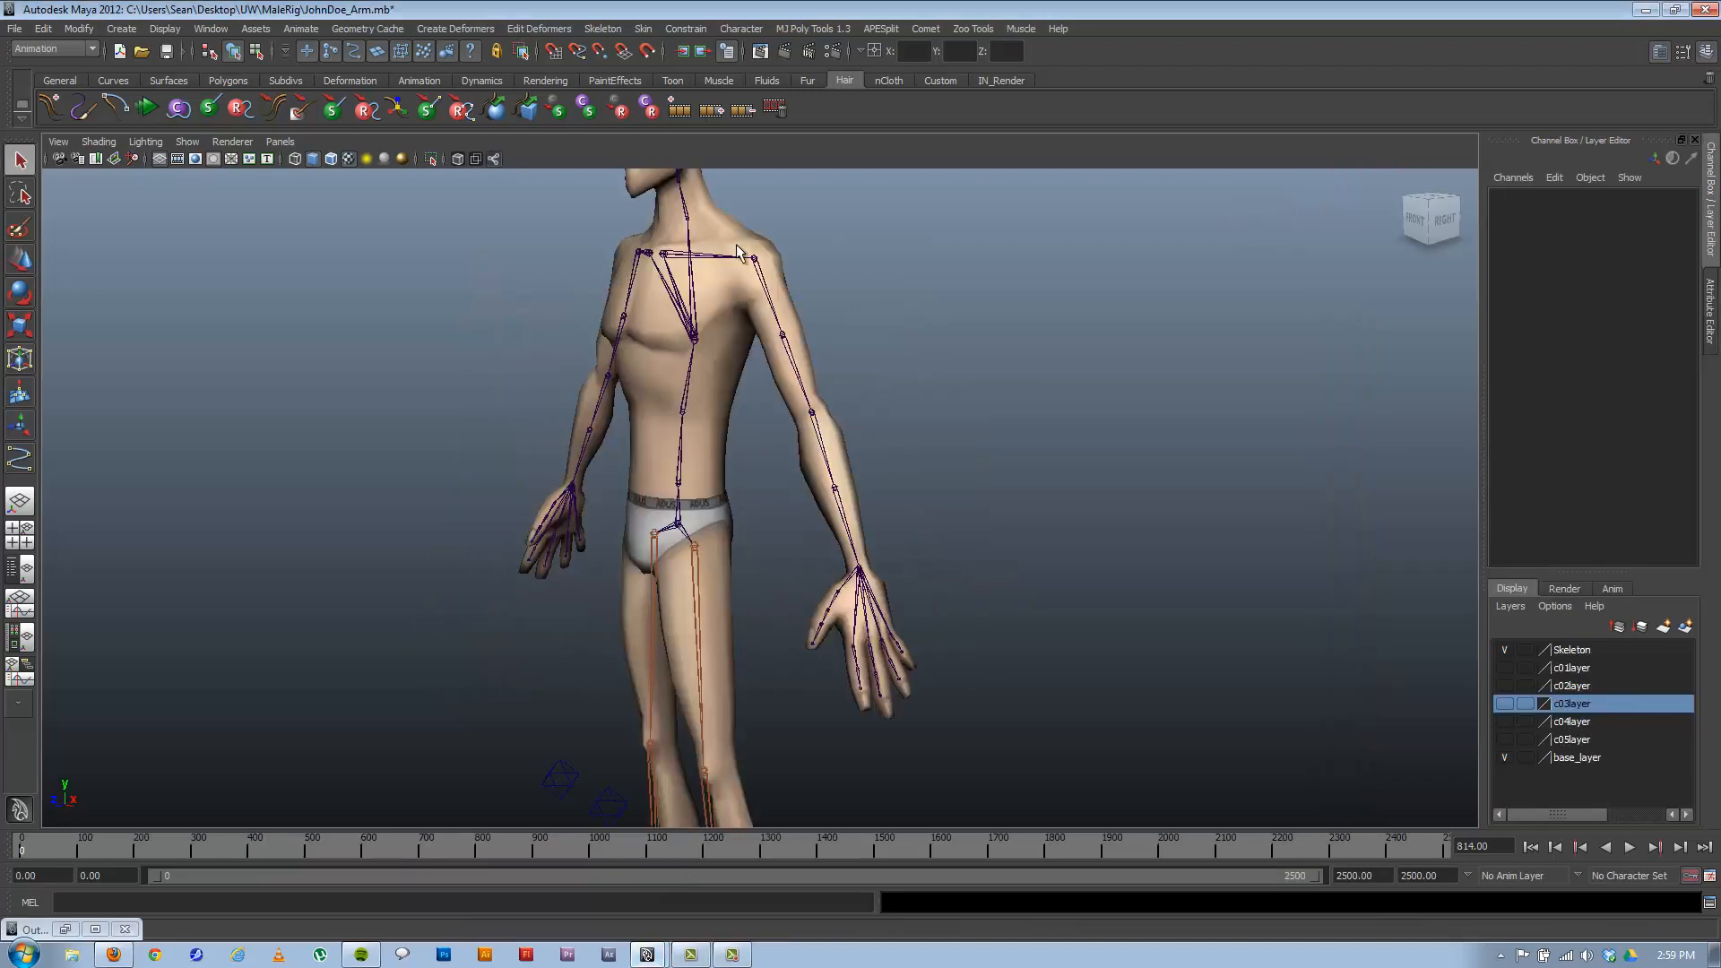
# Duplicate the character's left shoulder joint chain and move the copy toward the torso, at about X 7.015, Y -0.214, Z 2.935.
pyautogui.click(764, 270)
pyautogui.keyDown('alt'); pyautogui.moveTo(776, 384); pyautogui.dragTo(780, 399); pyautogui.keyUp('alt')
pyautogui.hotkey('ctrl', 'd')
pyautogui.press('w')
pyautogui.moveTo(823, 273); pyautogui.dragTo(784, 273)
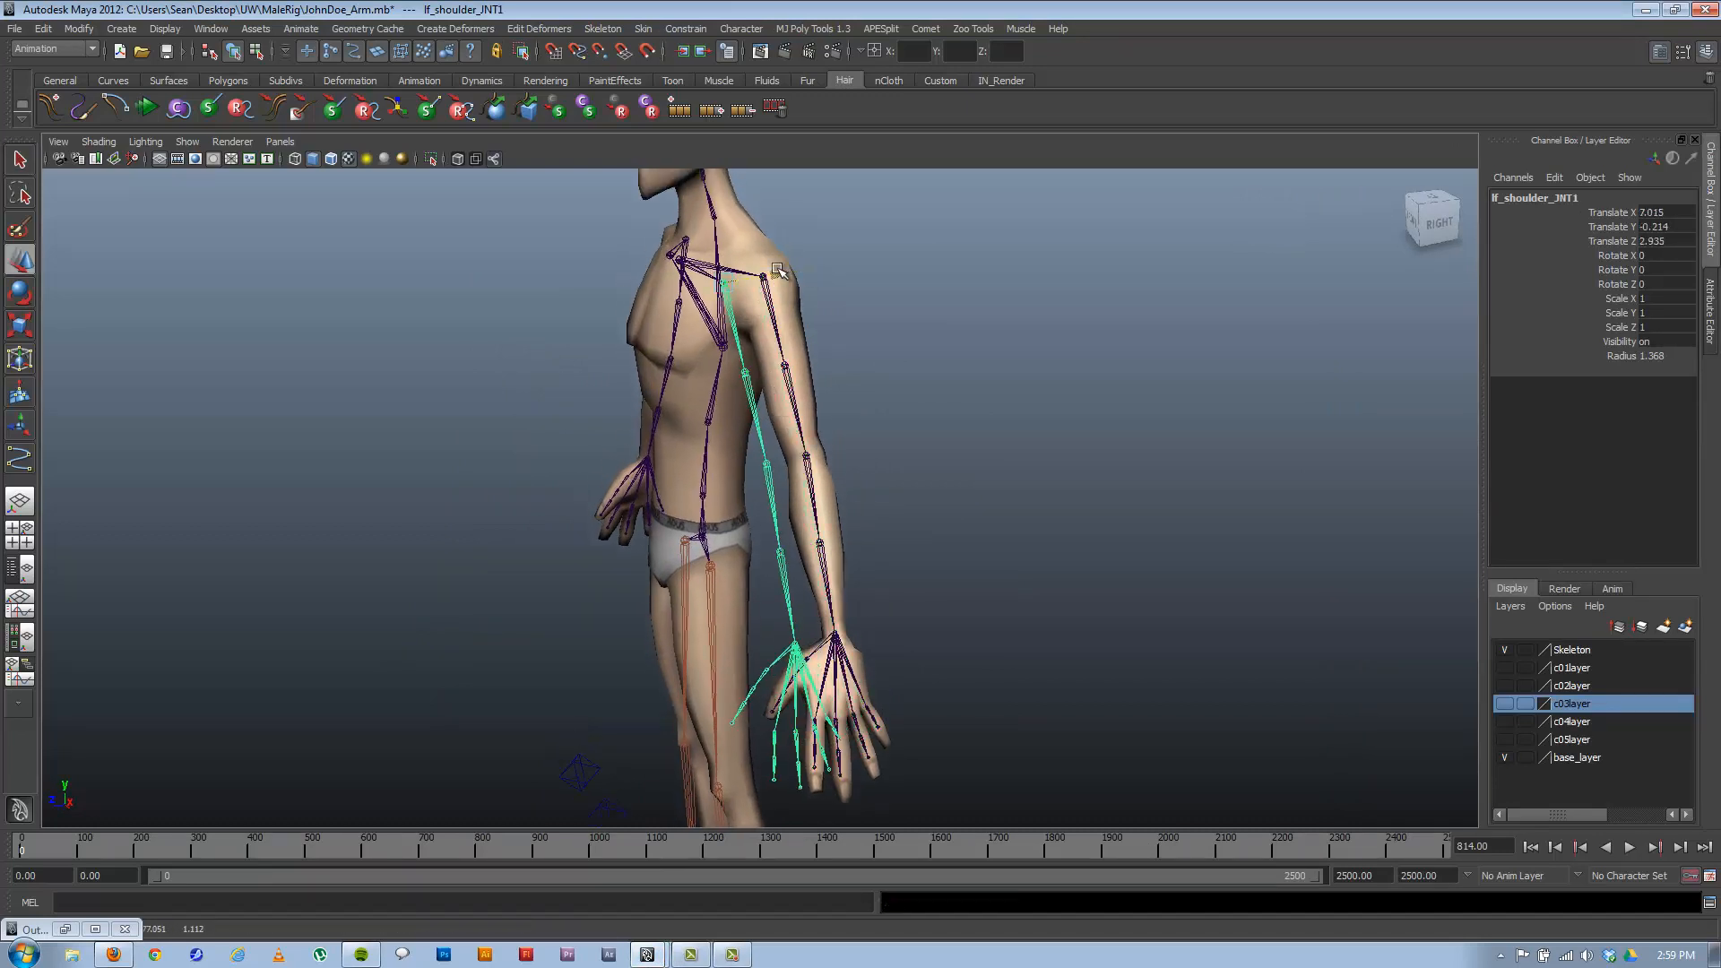
# Duplicate the original left shoulder chain again and move this copy outside the arm, at about X 10.494, Y 0.281, Z -3.842.
pyautogui.click(776, 310)
pyautogui.hotkey('ctrl', 'd')
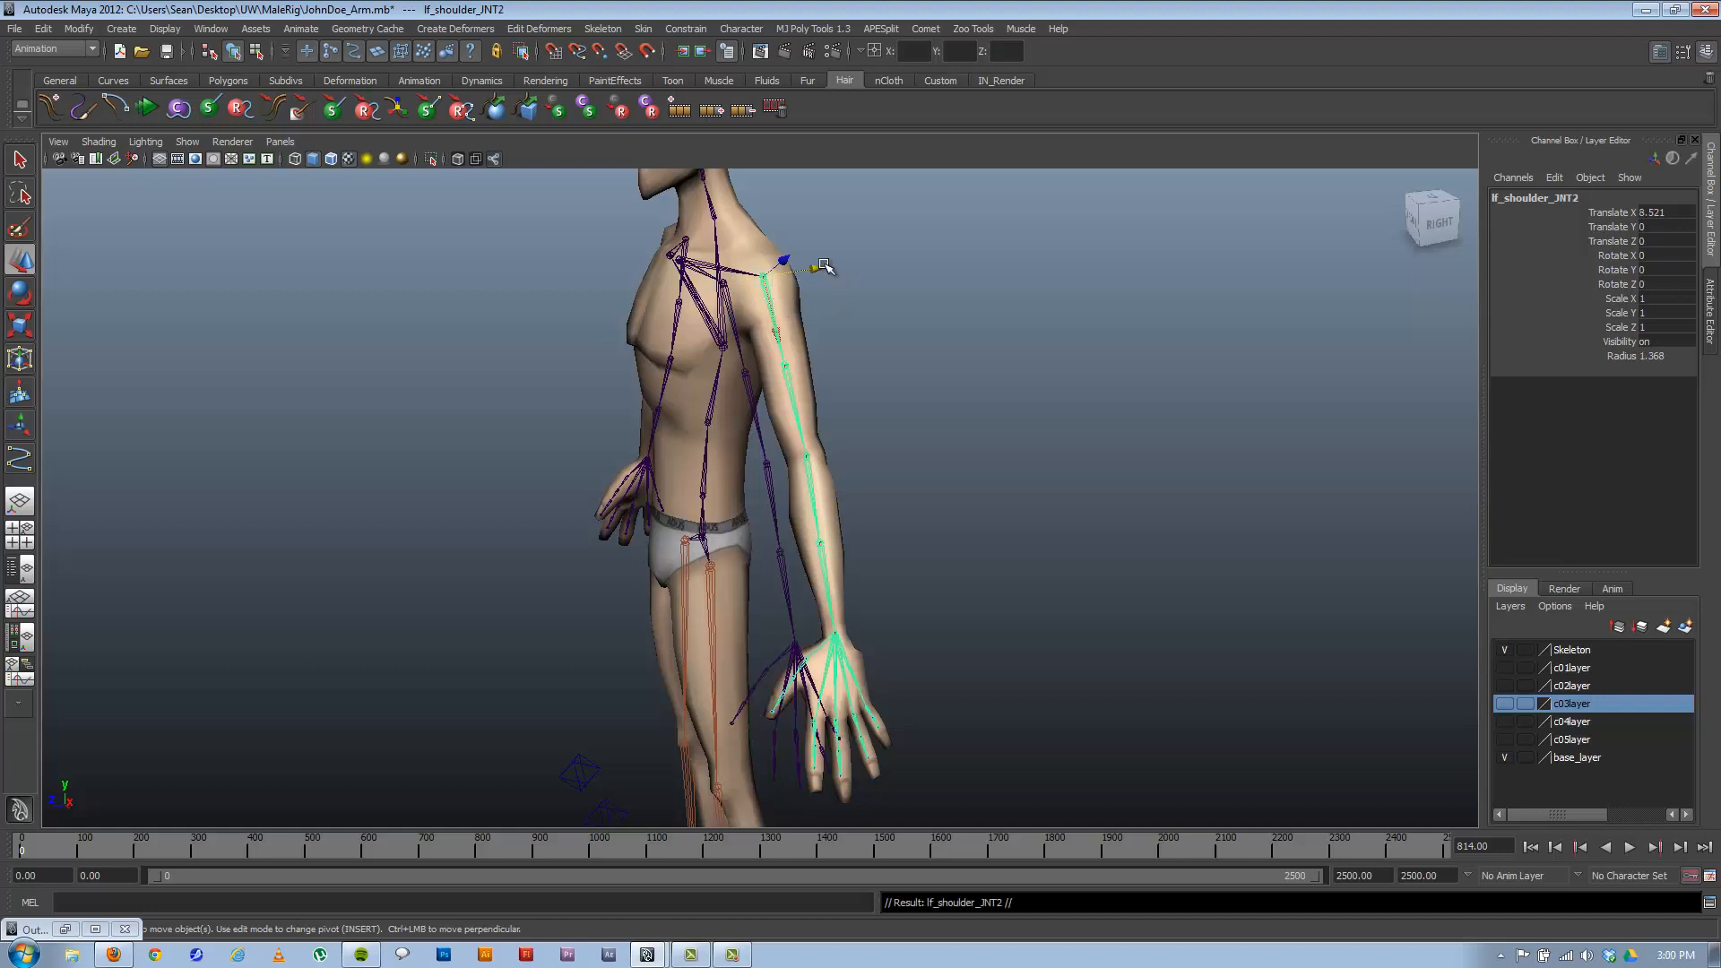
pyautogui.moveTo(818, 269); pyautogui.dragTo(868, 261)
pyautogui.keyDown('alt'); pyautogui.moveTo(782, 309); pyautogui.dragTo(823, 355); pyautogui.keyUp('alt')
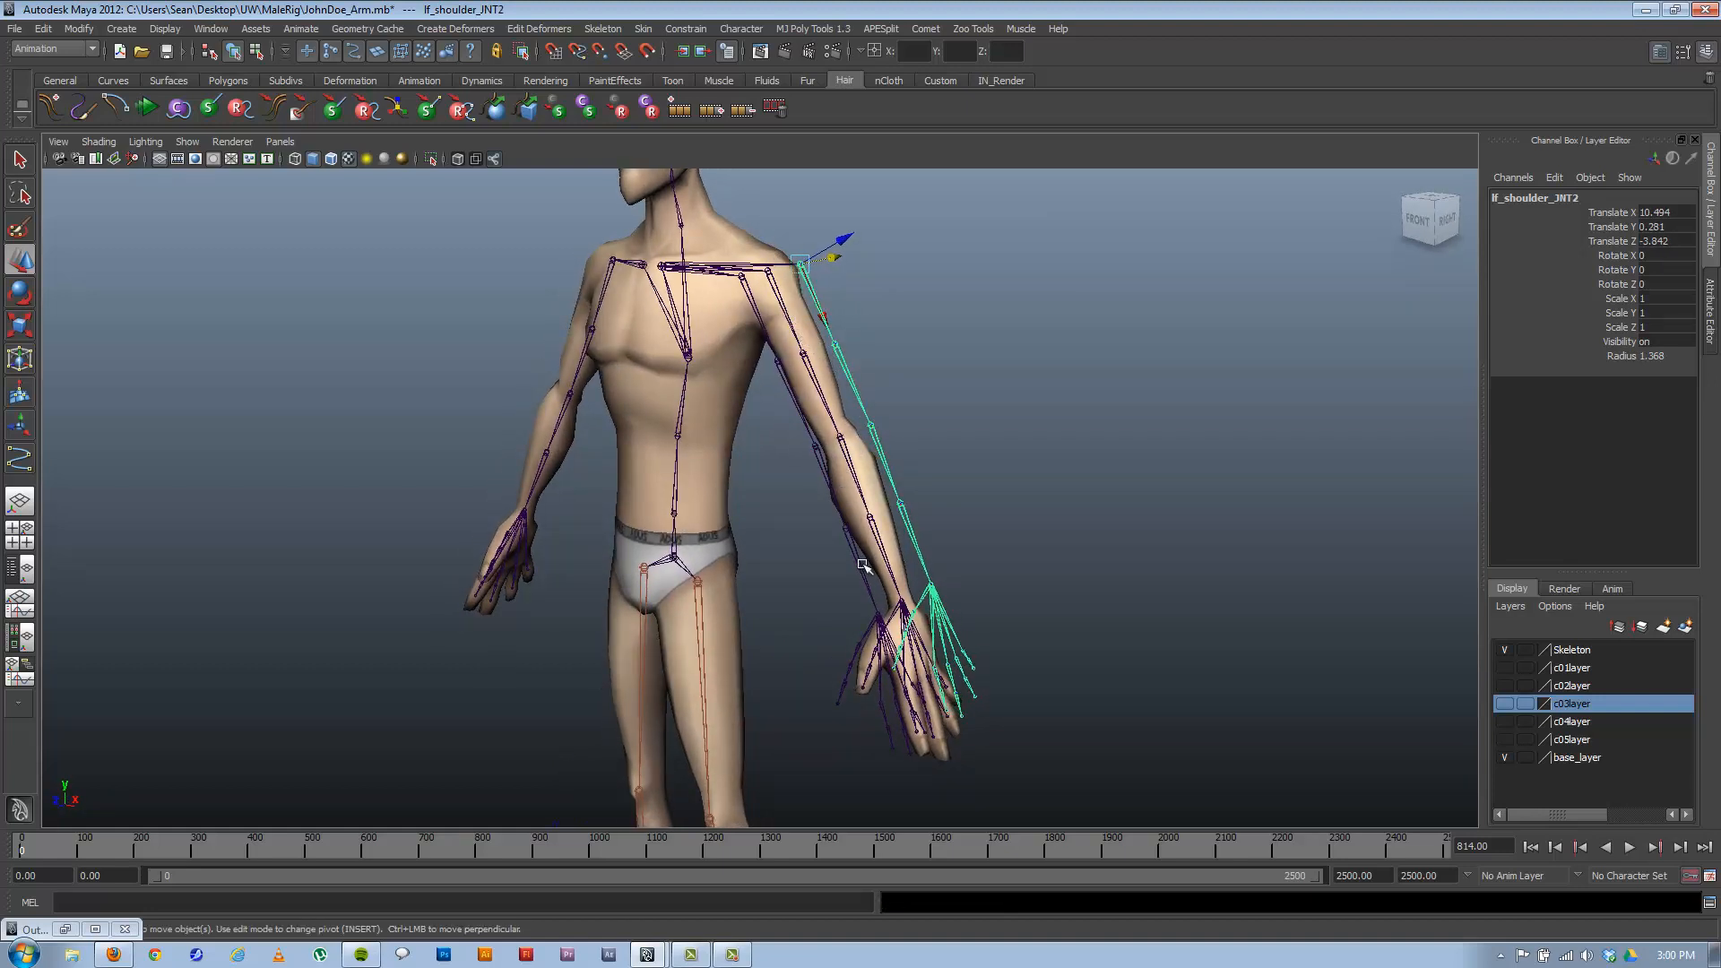
pyautogui.moveTo(724, 574)
pyautogui.keyDown('alt'); pyautogui.mouseDown()
pyautogui.moveTo(747, 578)
pyautogui.moveTo(729, 560)
pyautogui.mouseUp(); pyautogui.keyUp('alt')
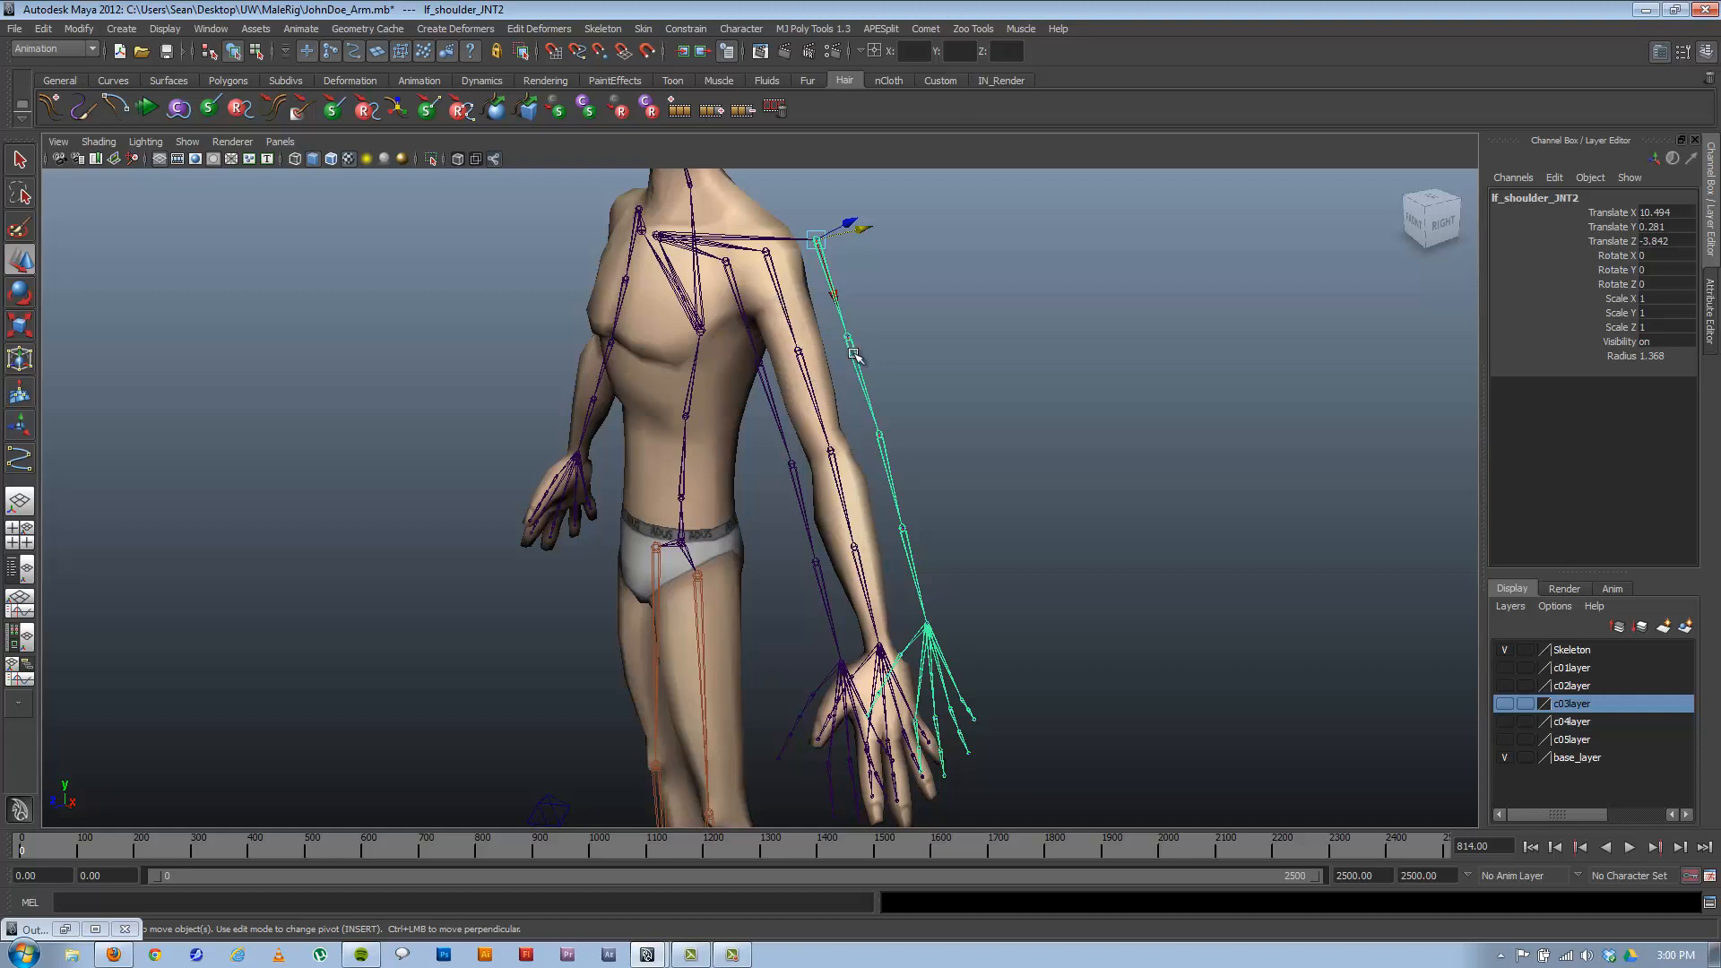
# Switch to the SwitchExample.mb scene and inspect its three arm chains and the shoulder FK control.
pyautogui.click(647, 956)
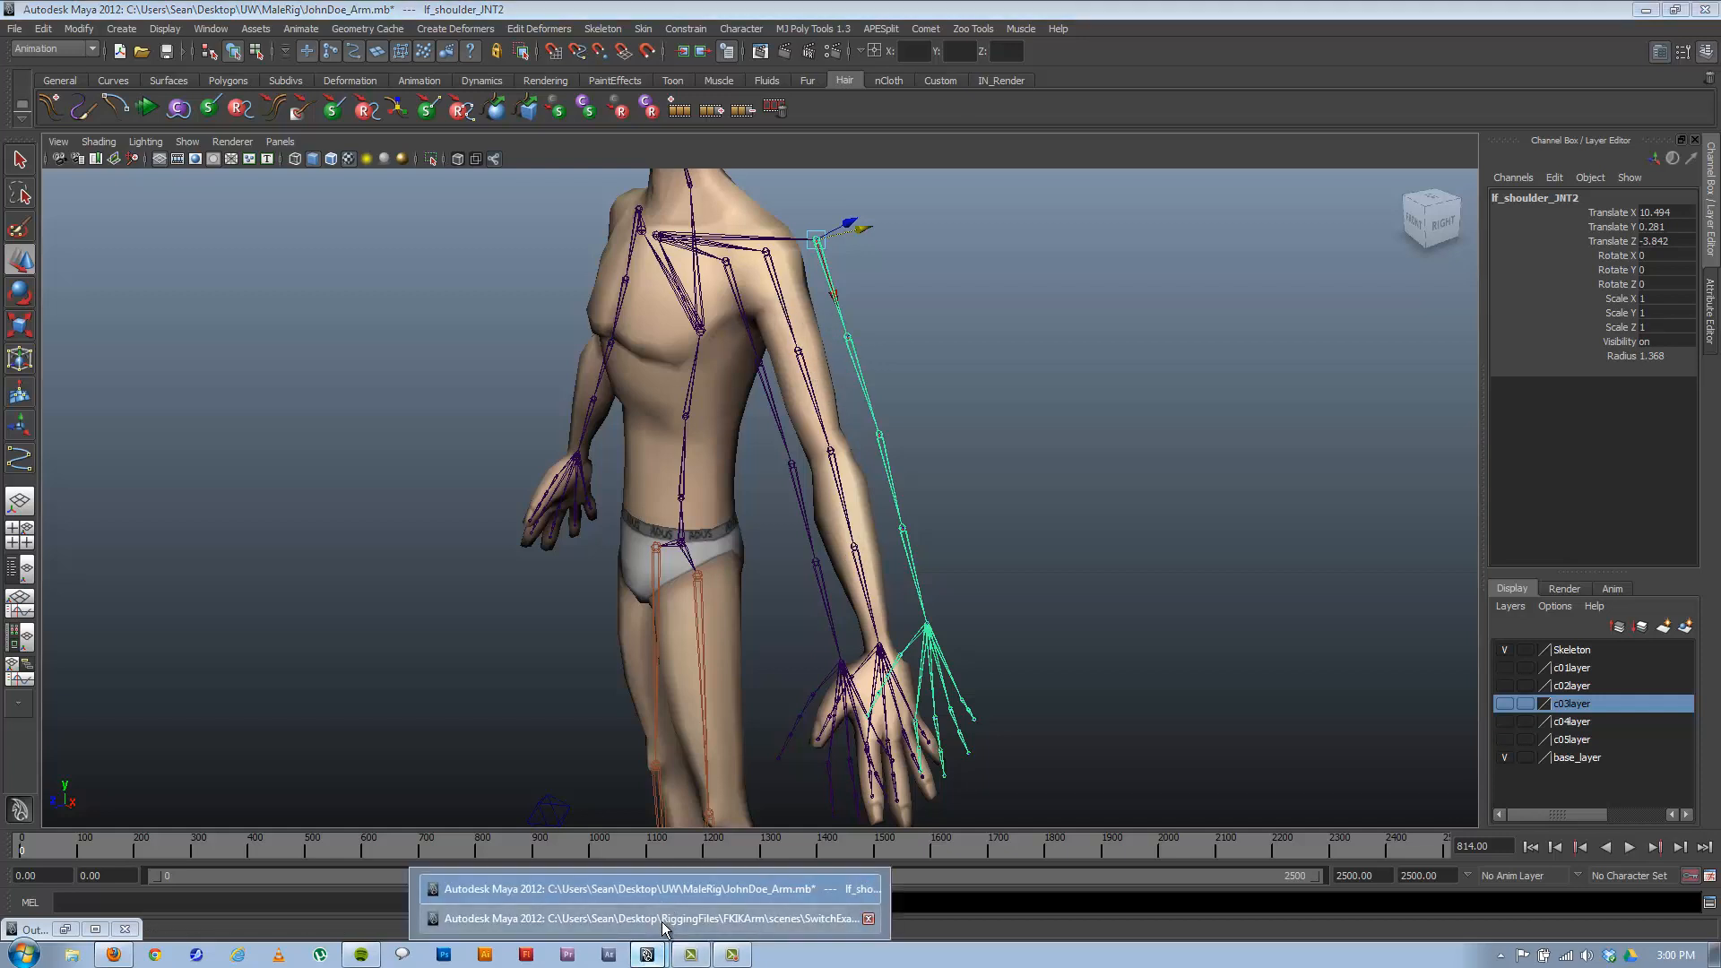
pyautogui.click(664, 916)
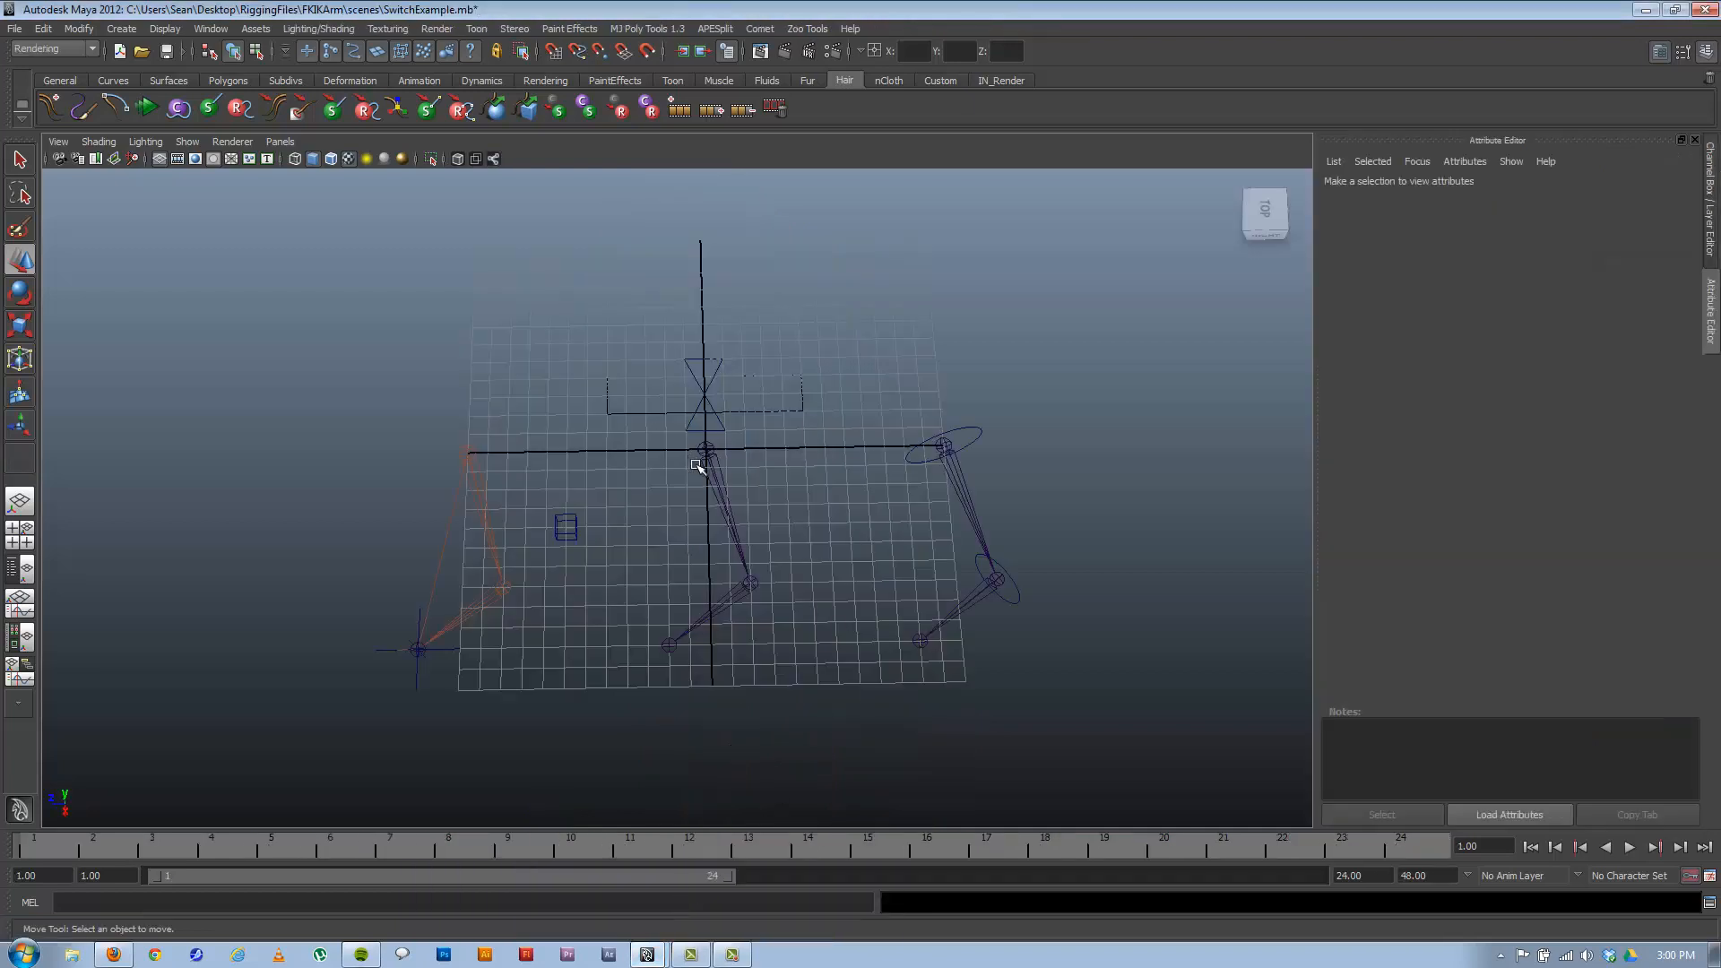
pyautogui.keyDown('alt'); pyautogui.moveTo(686, 515); pyautogui.dragTo(676, 517); pyautogui.keyUp('alt')
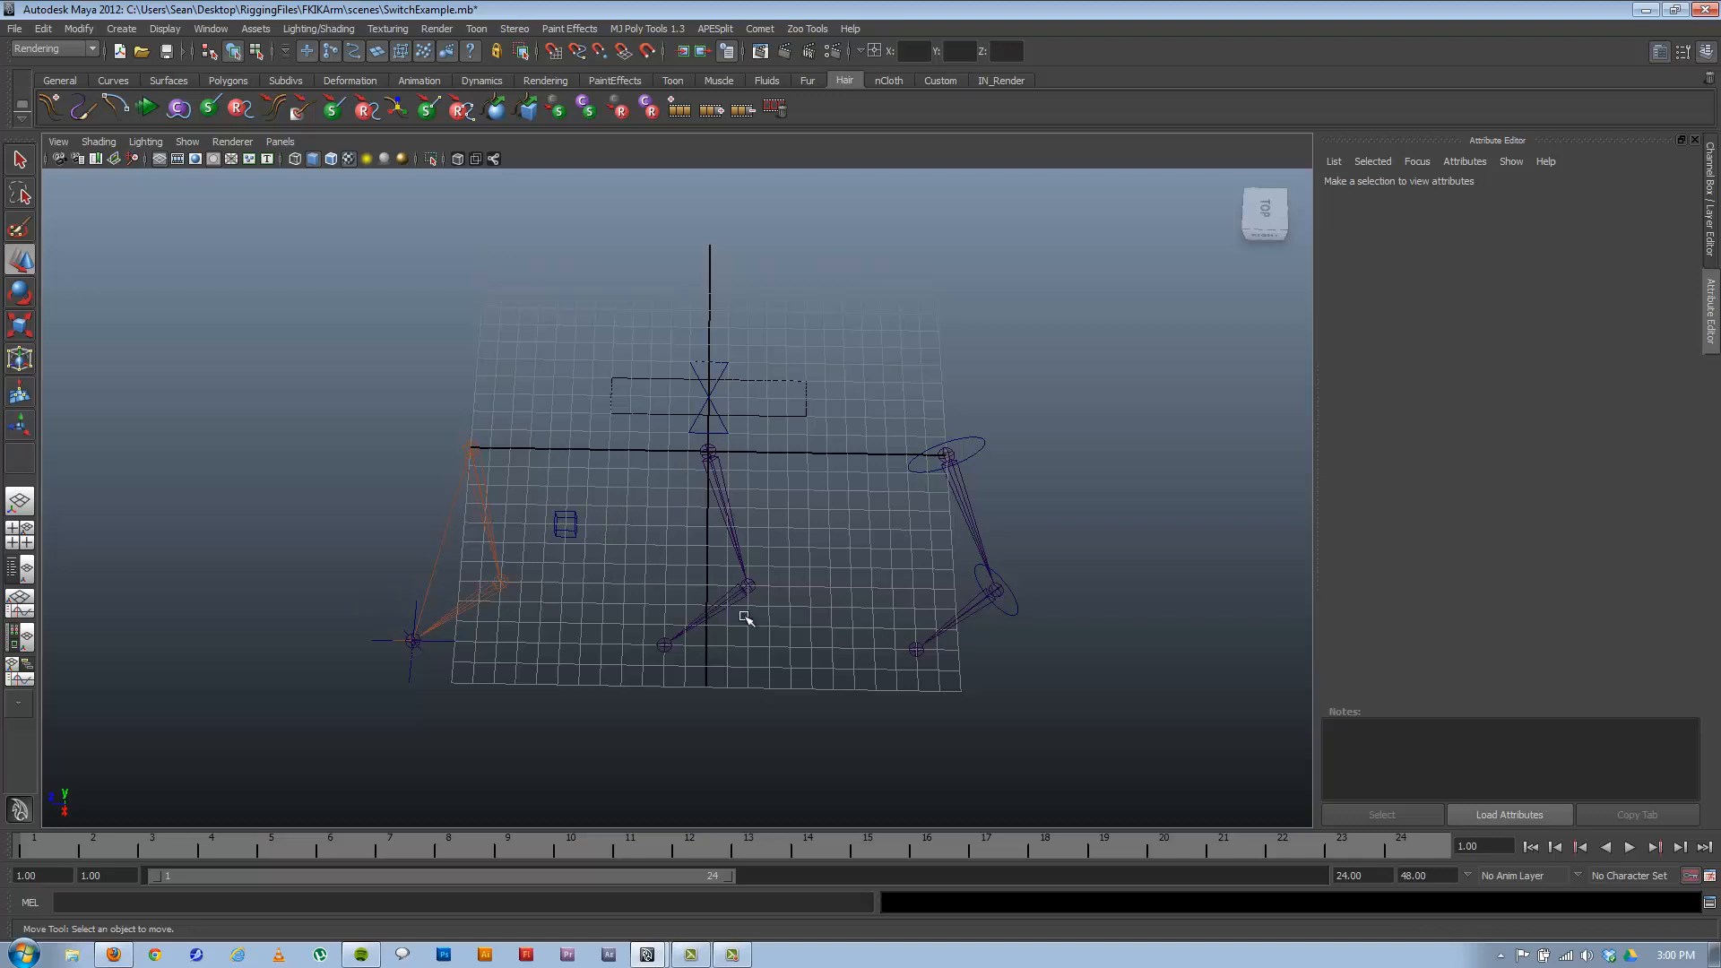
pyautogui.keyDown('alt'); pyautogui.moveTo(735, 571); pyautogui.dragTo(793, 574); pyautogui.keyUp('alt')
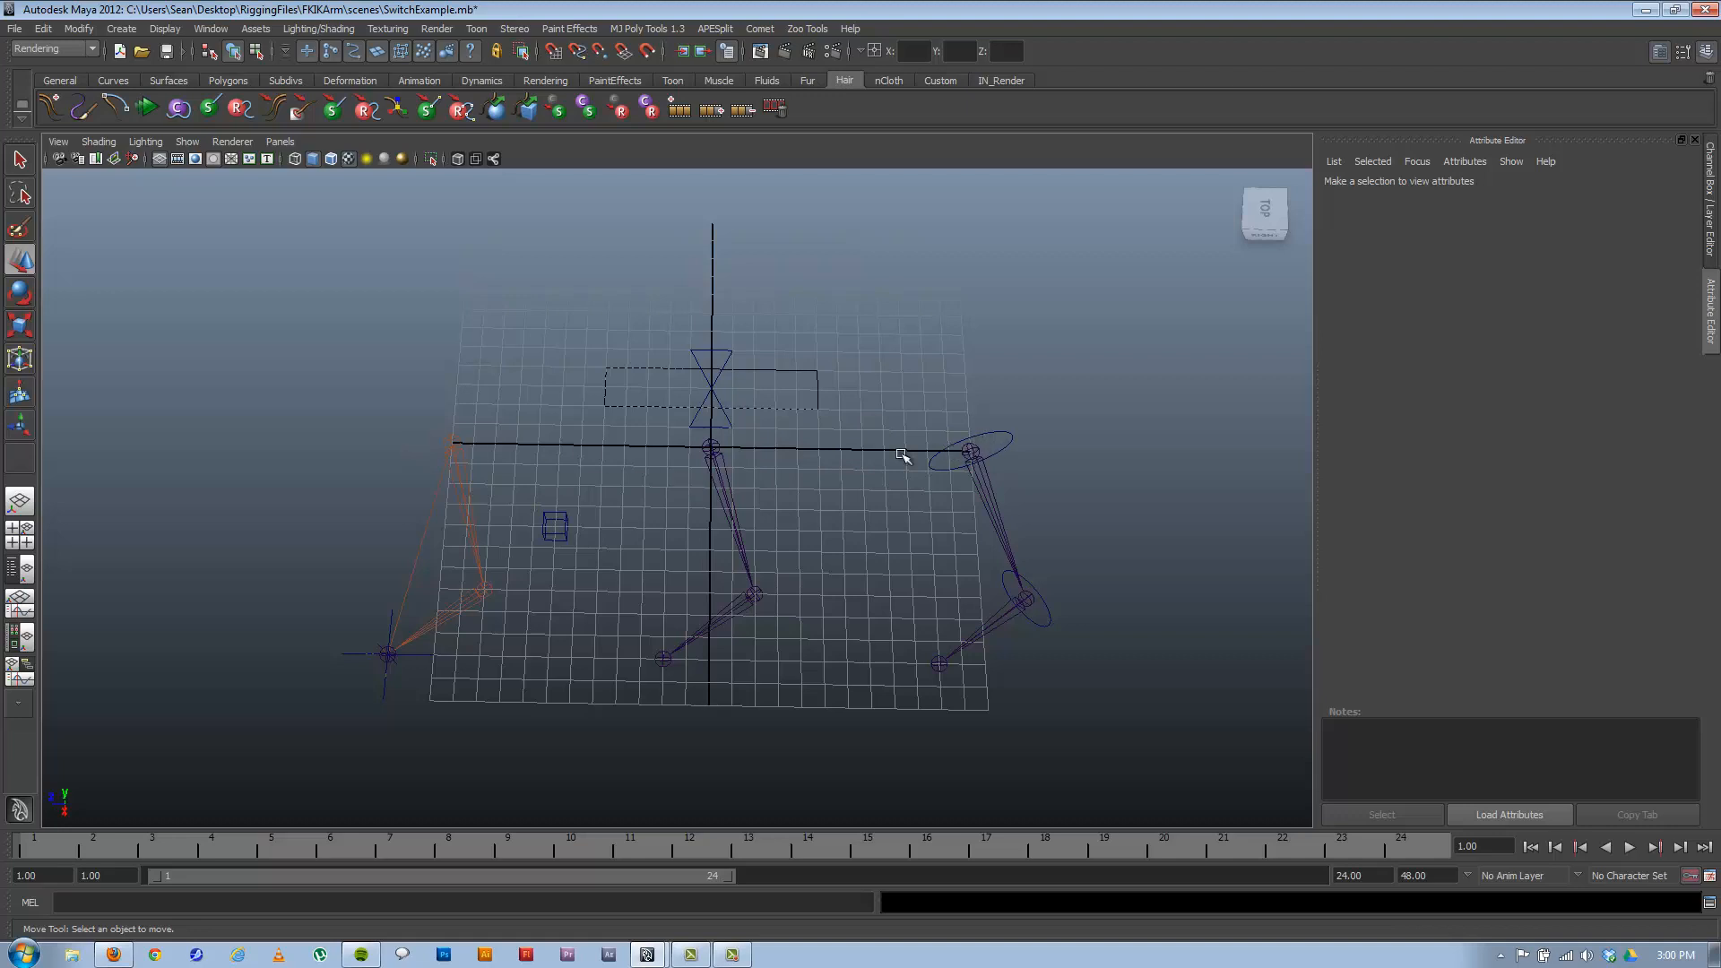
pyautogui.click(995, 434)
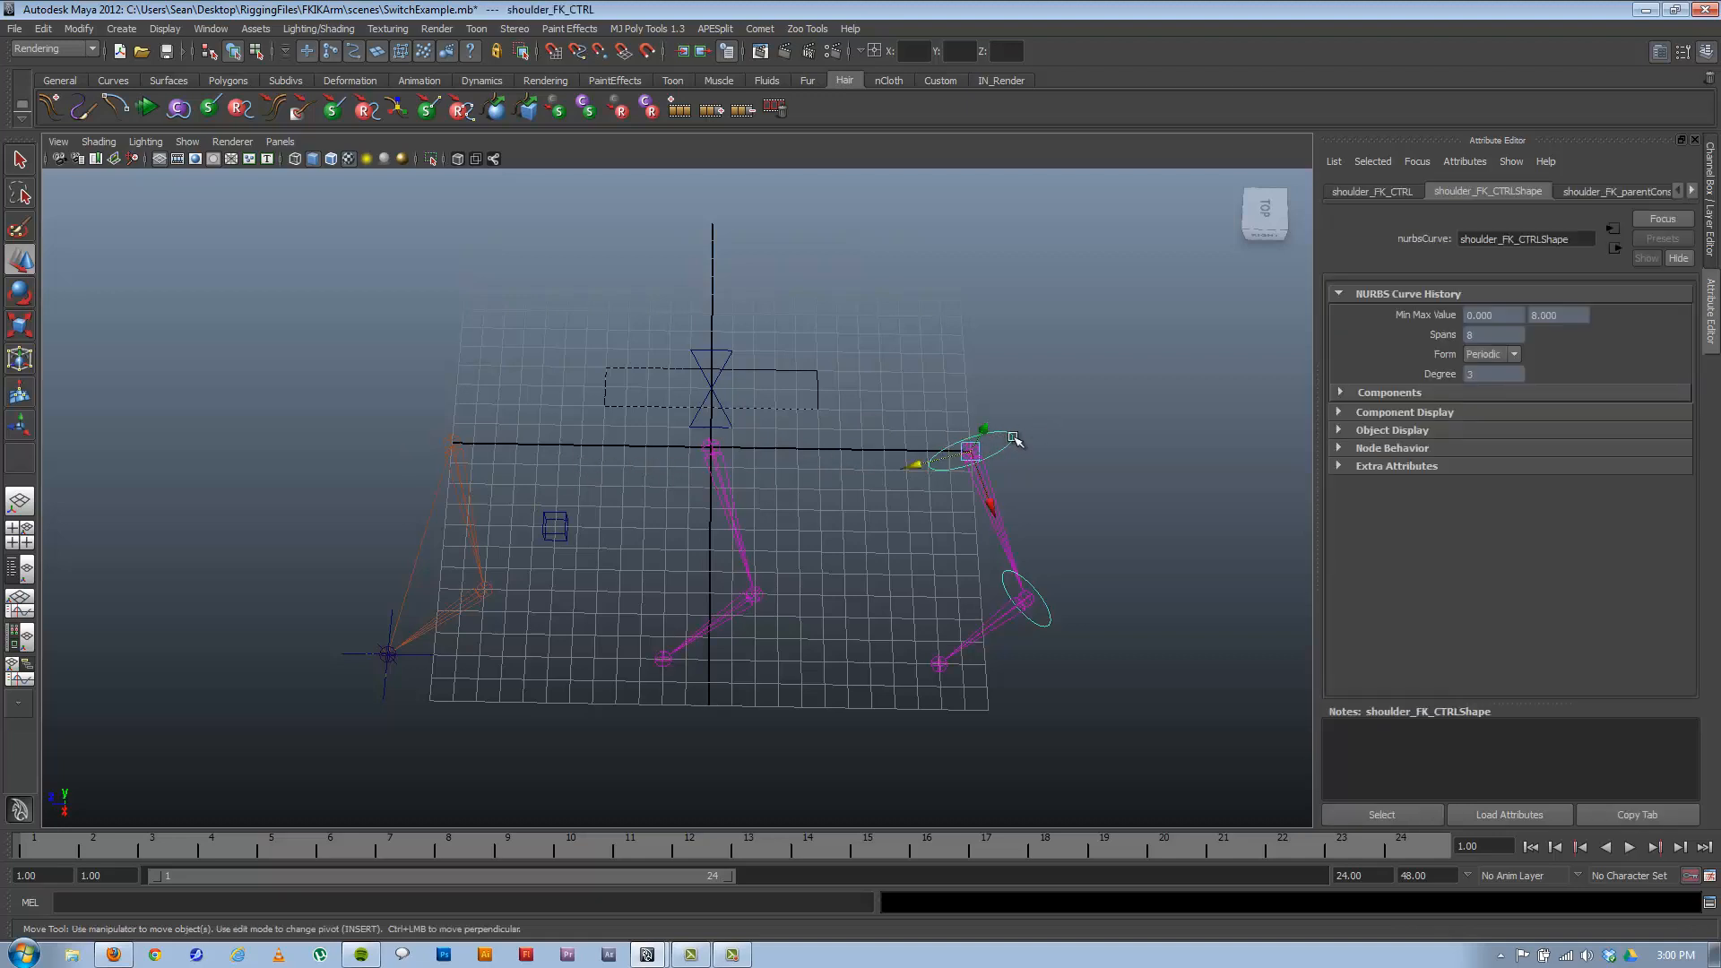
pyautogui.click(359, 651)
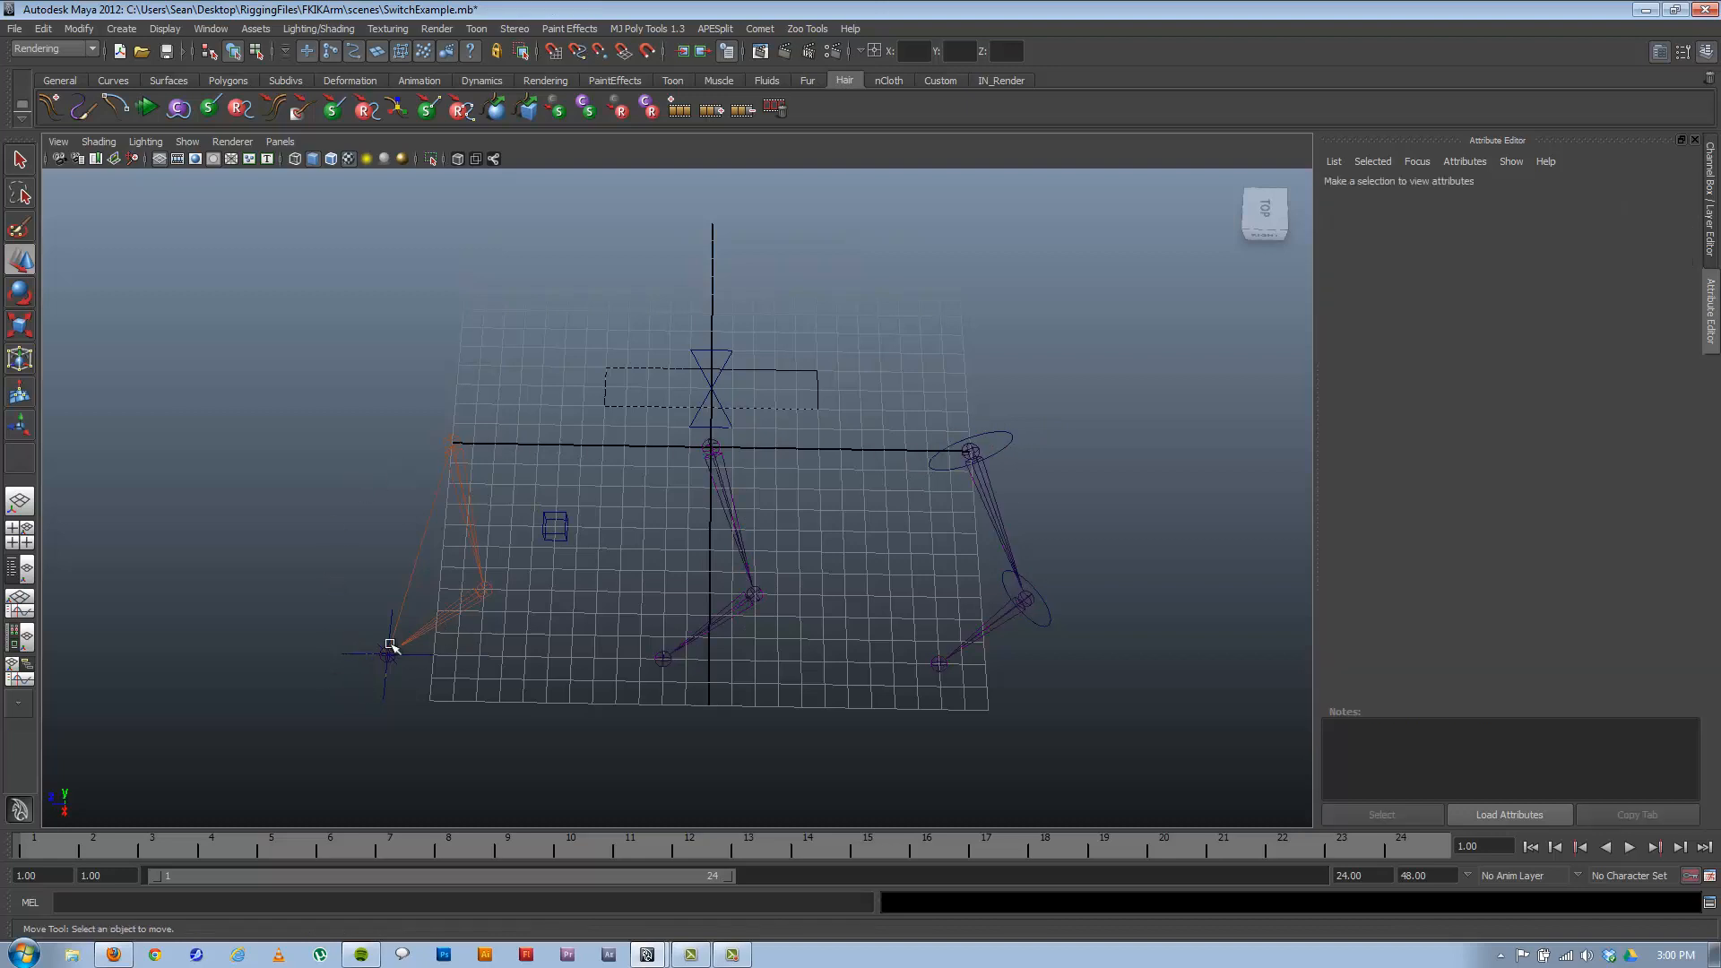
# Slide slider_CTRL to the FK end of its track, and rotate the shoulder and elbow FK controls to swing the FK chain outward.
pyautogui.click(708, 377)
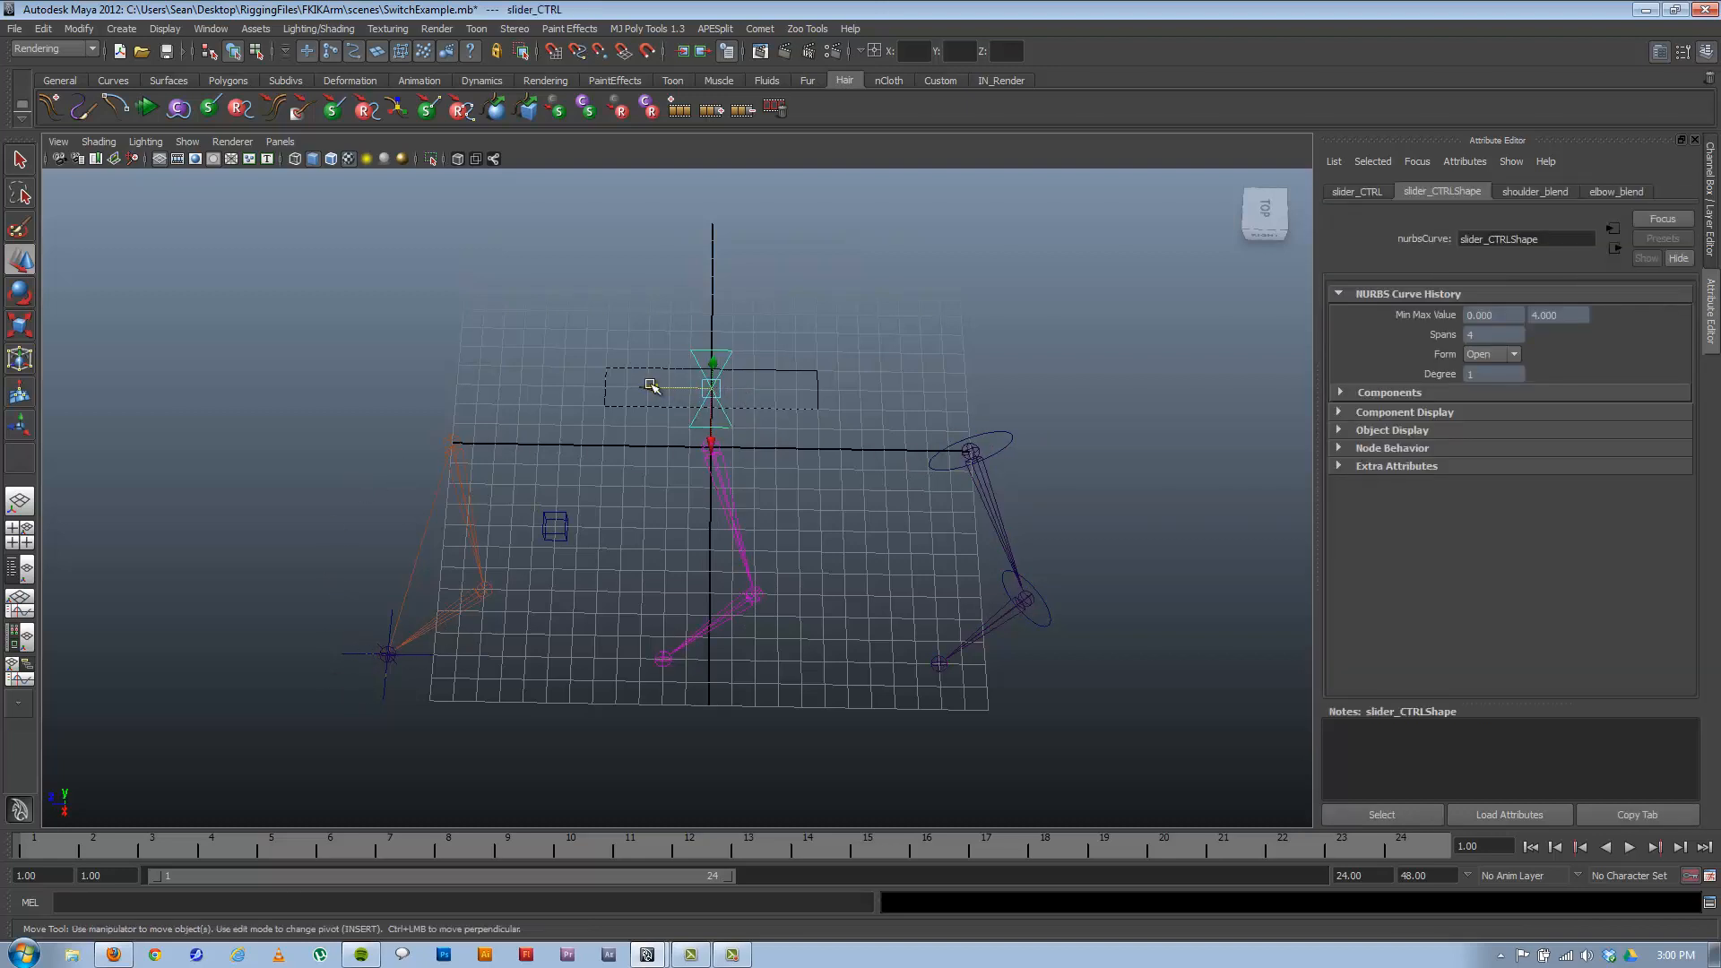
pyautogui.moveTo(654, 381); pyautogui.dragTo(843, 450)
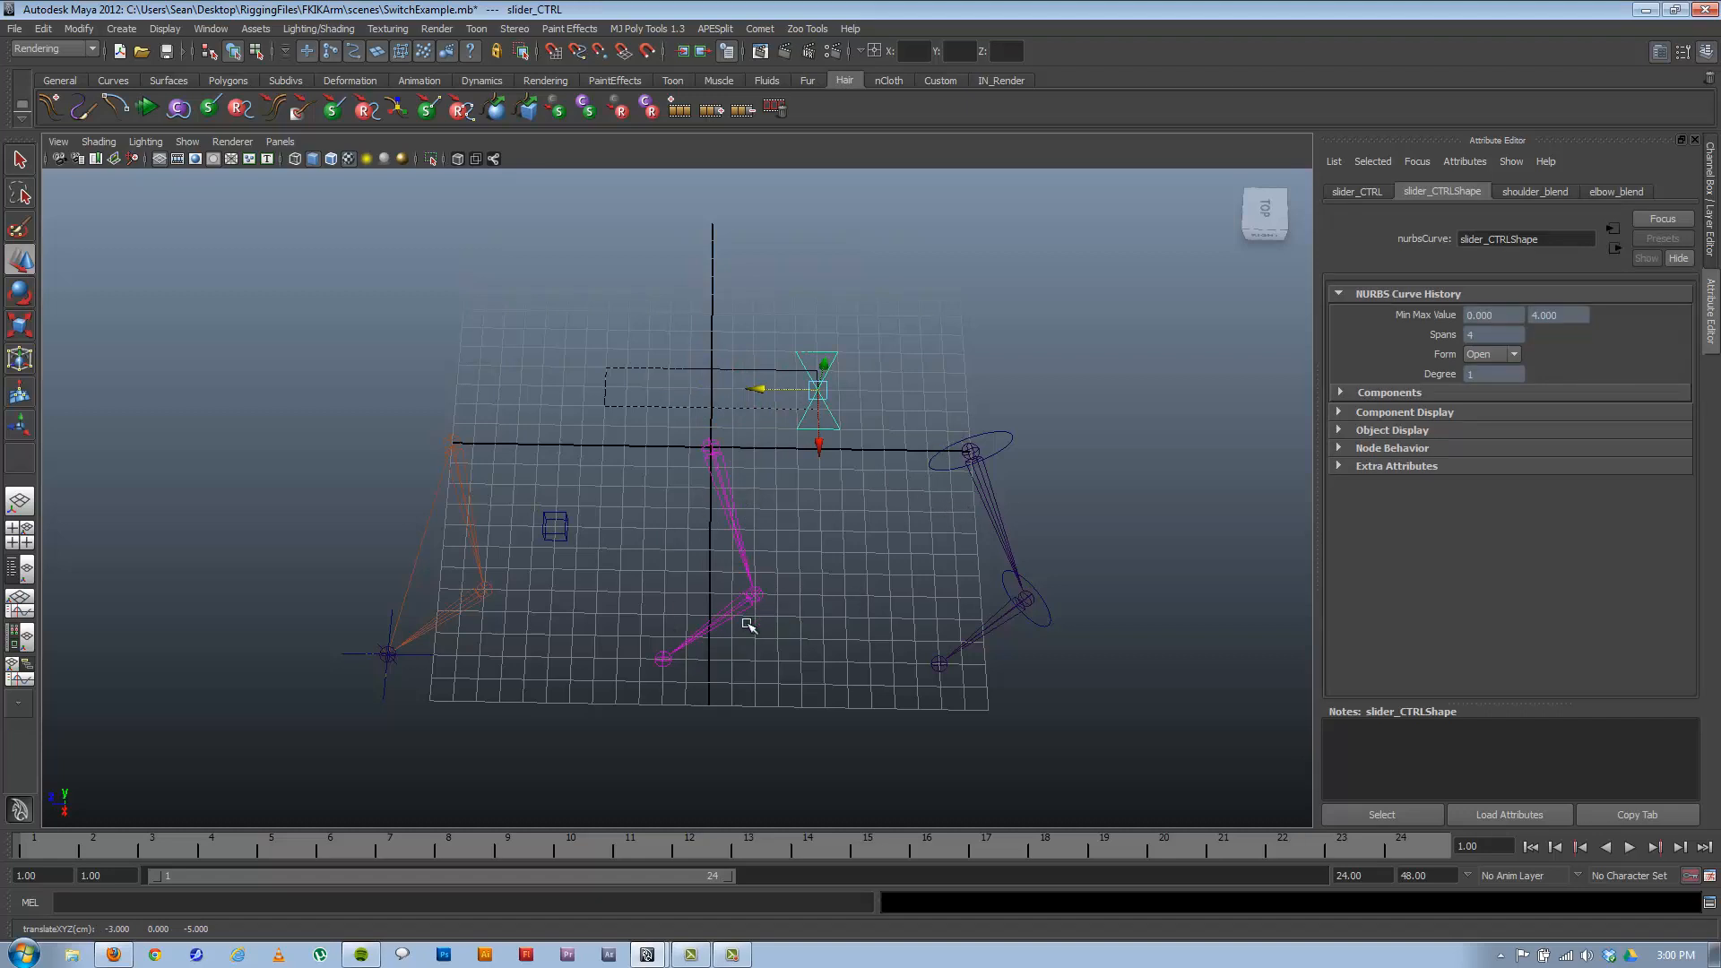
pyautogui.click(1007, 437)
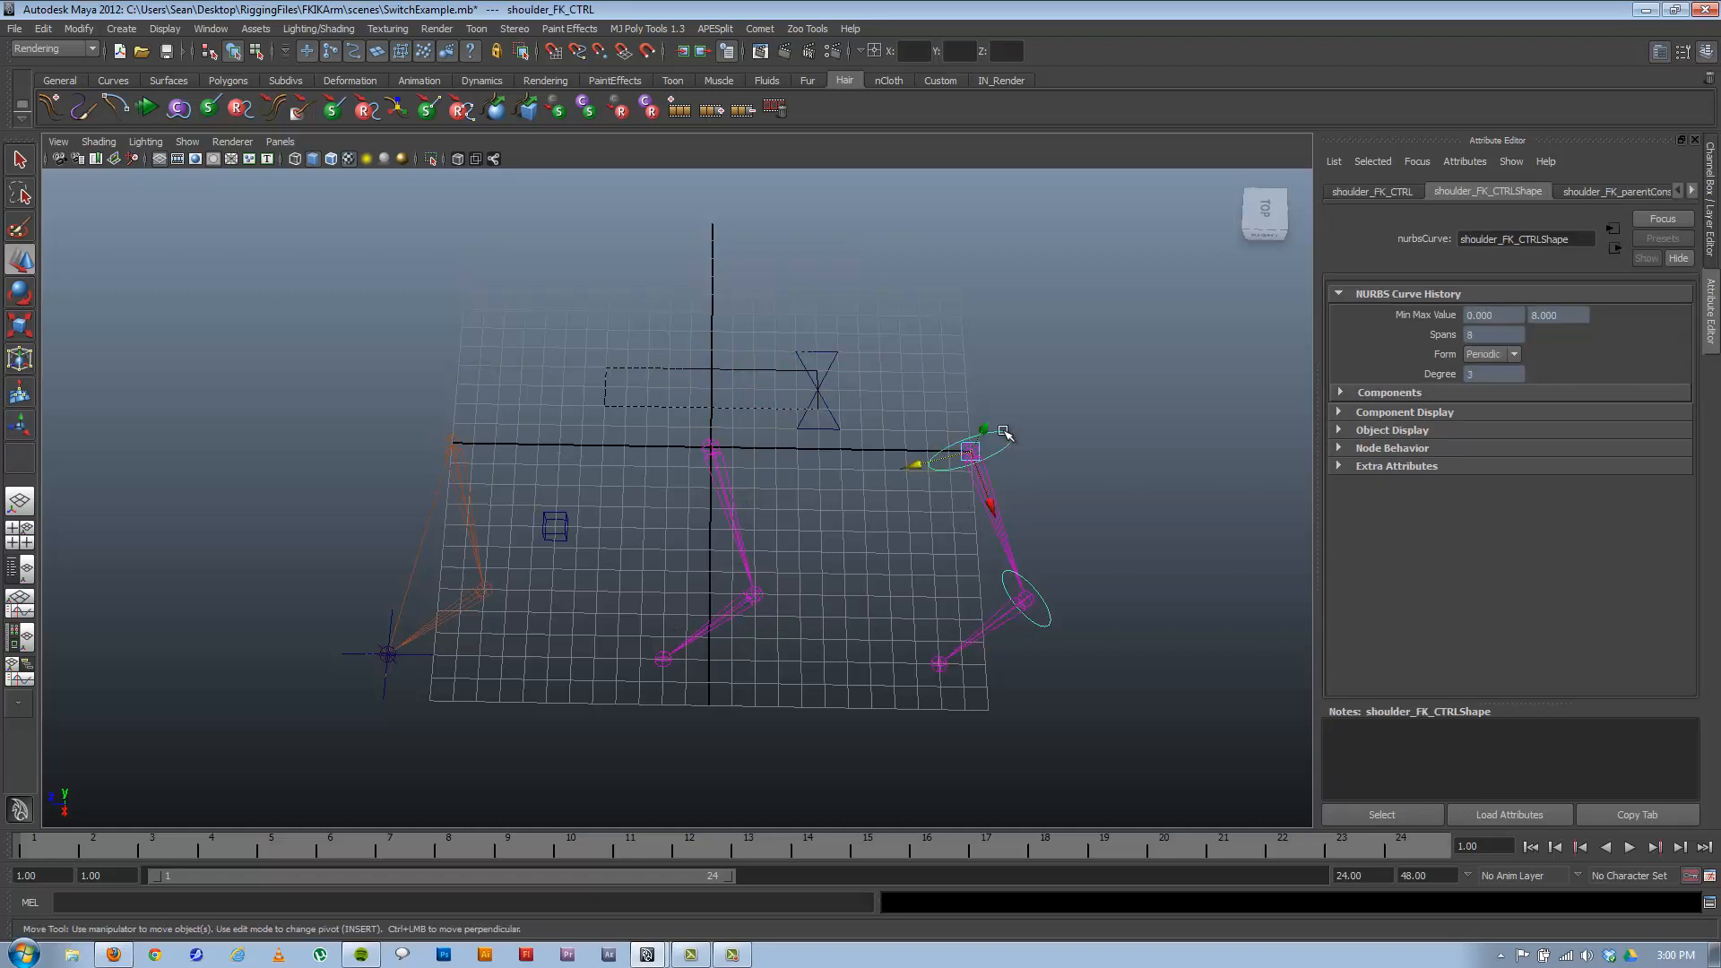
pyautogui.press('e')
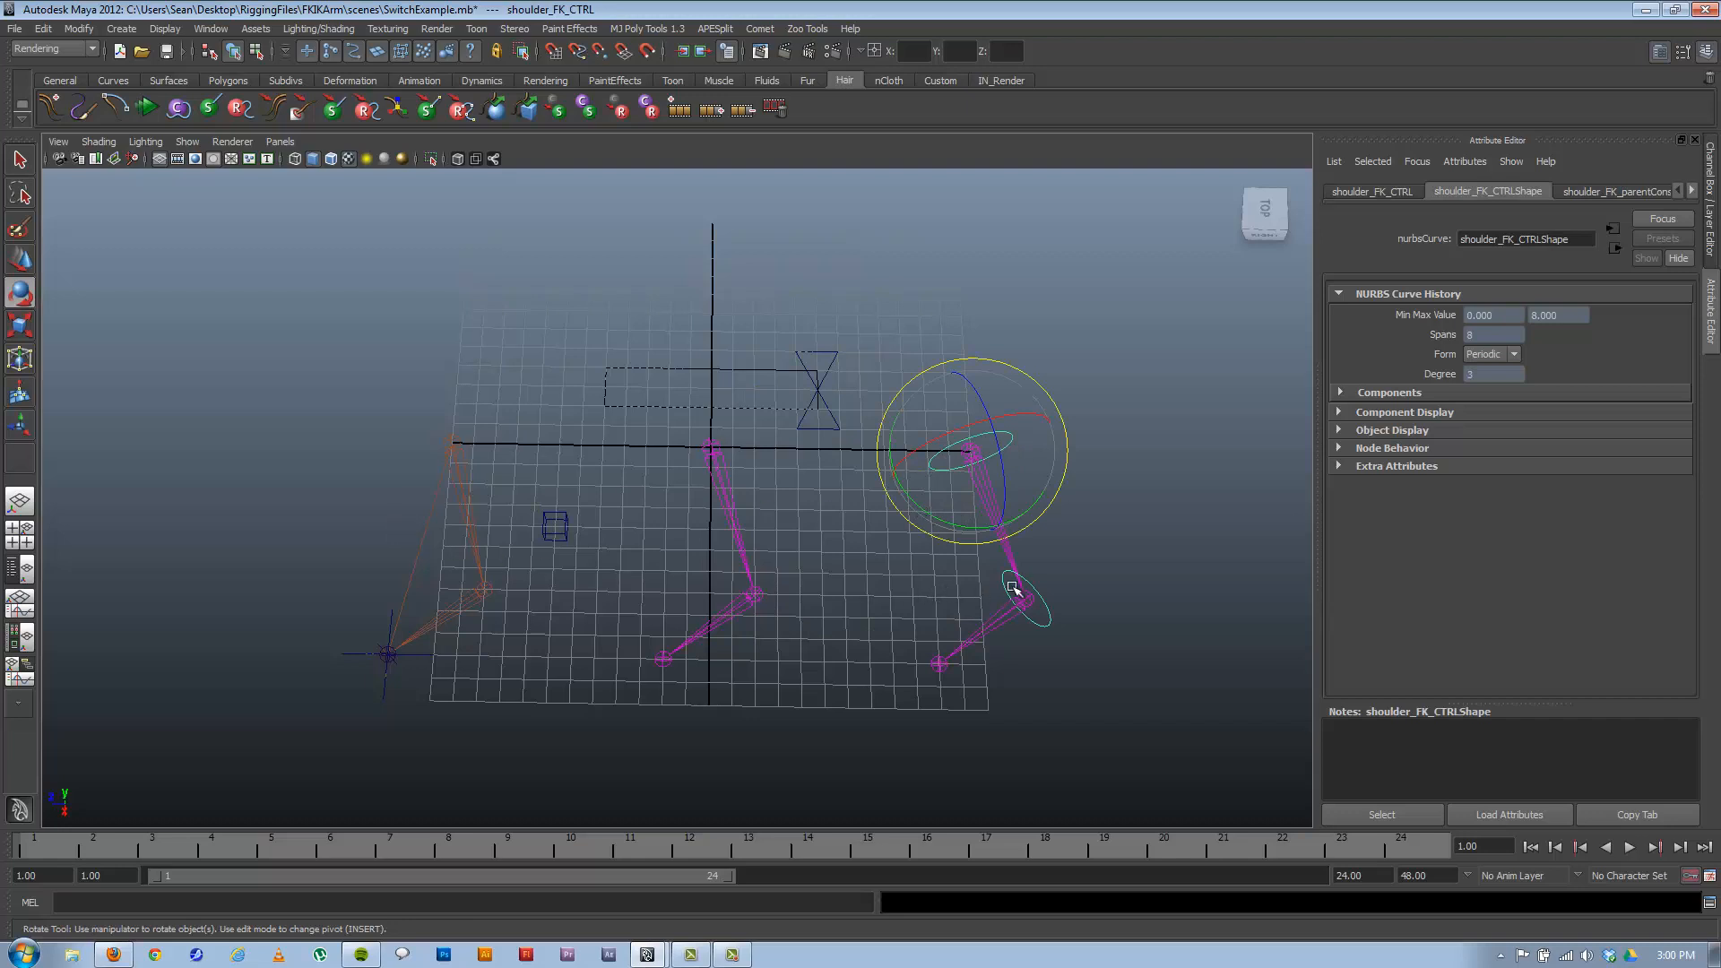
pyautogui.moveTo(957, 521); pyautogui.dragTo(1102, 593)
pyautogui.click(1108, 516)
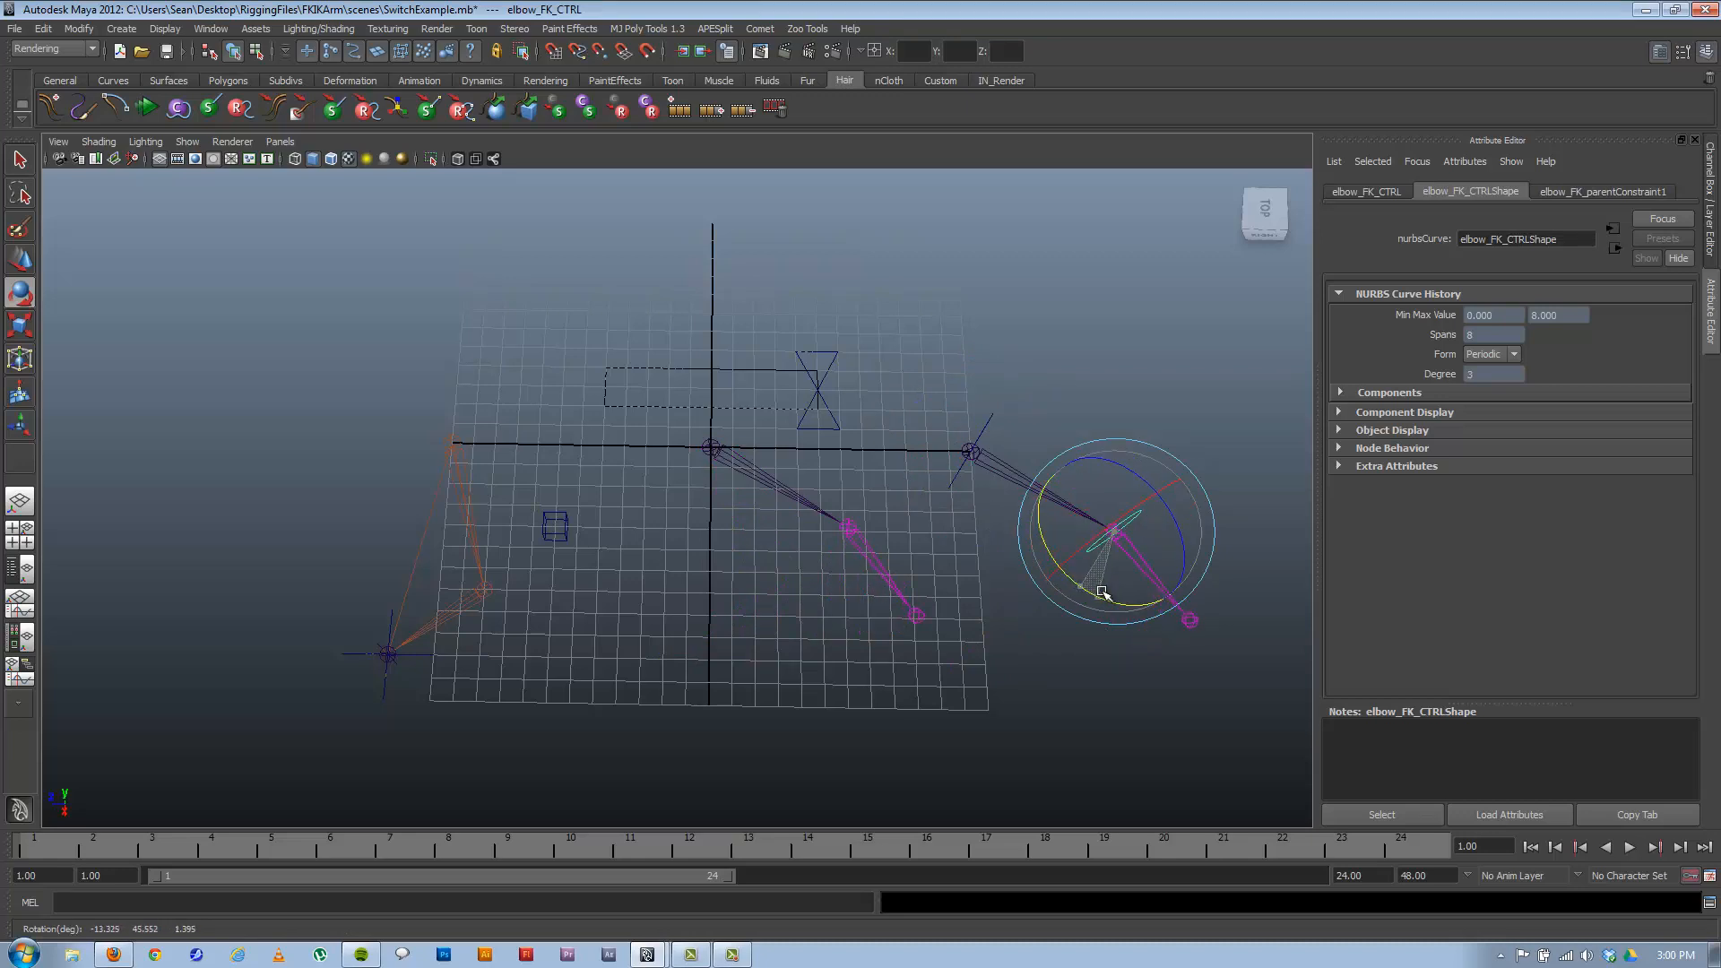
pyautogui.click(980, 439)
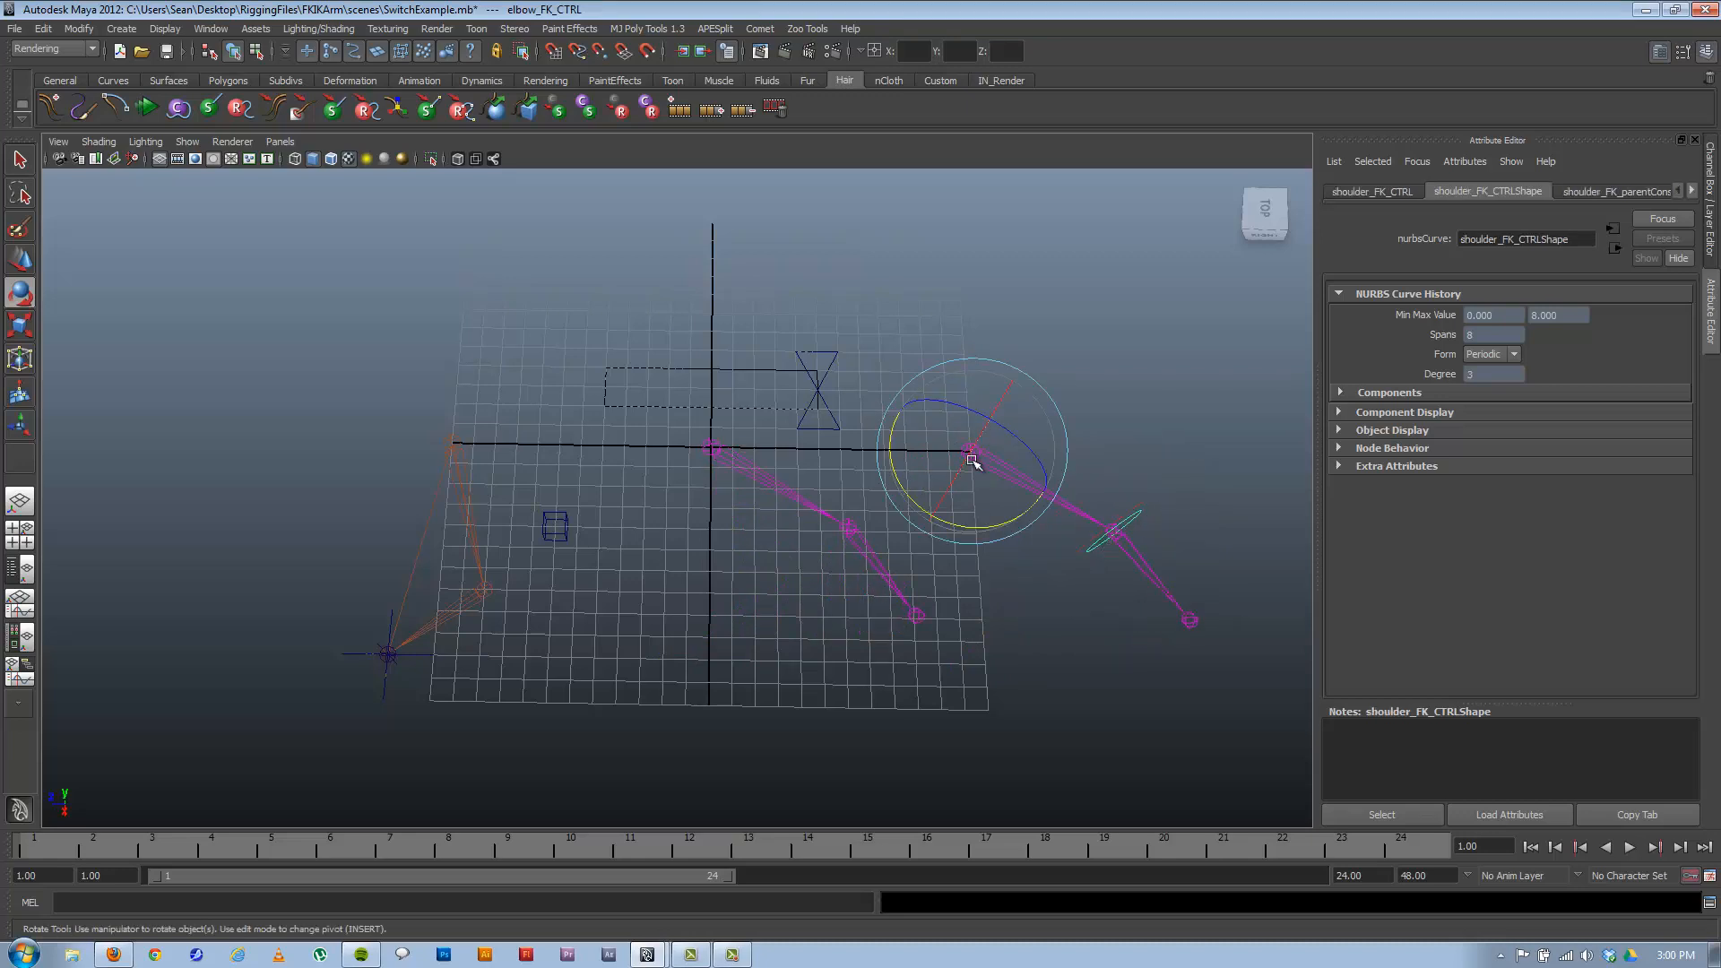
# Move slider_CTRL to the IK end of its track so the middle chain follows the IK chain.
pyautogui.click(835, 363)
pyautogui.press('w')
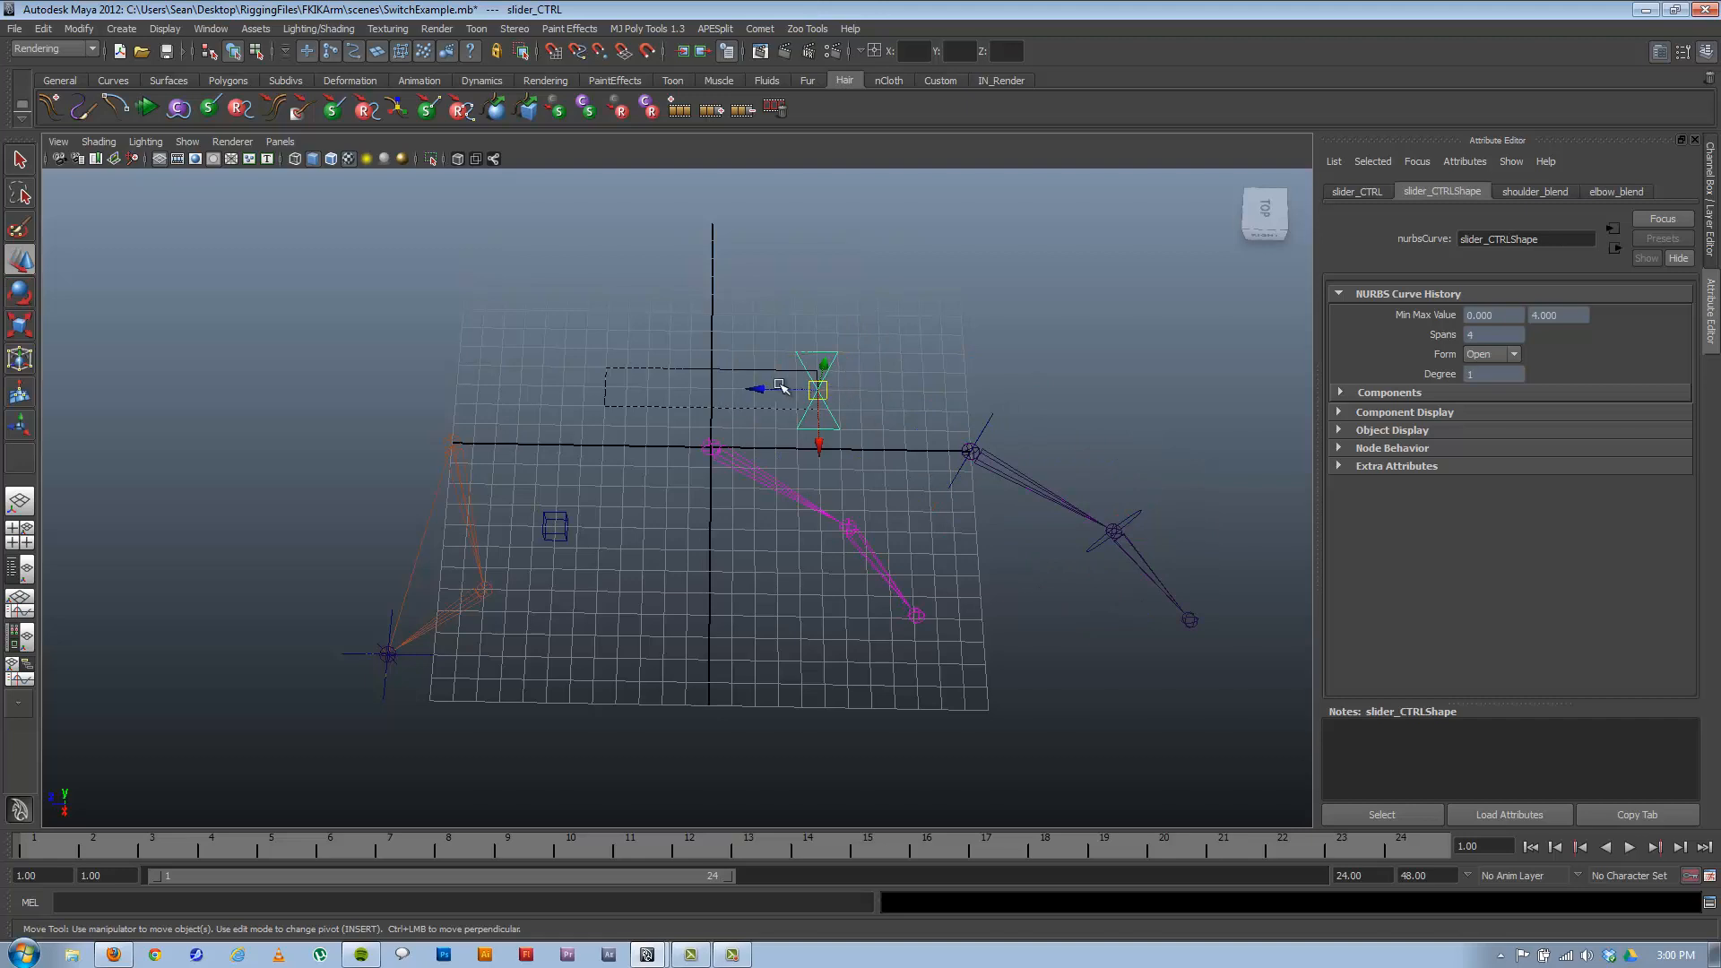
pyautogui.moveTo(768, 385); pyautogui.dragTo(503, 376)
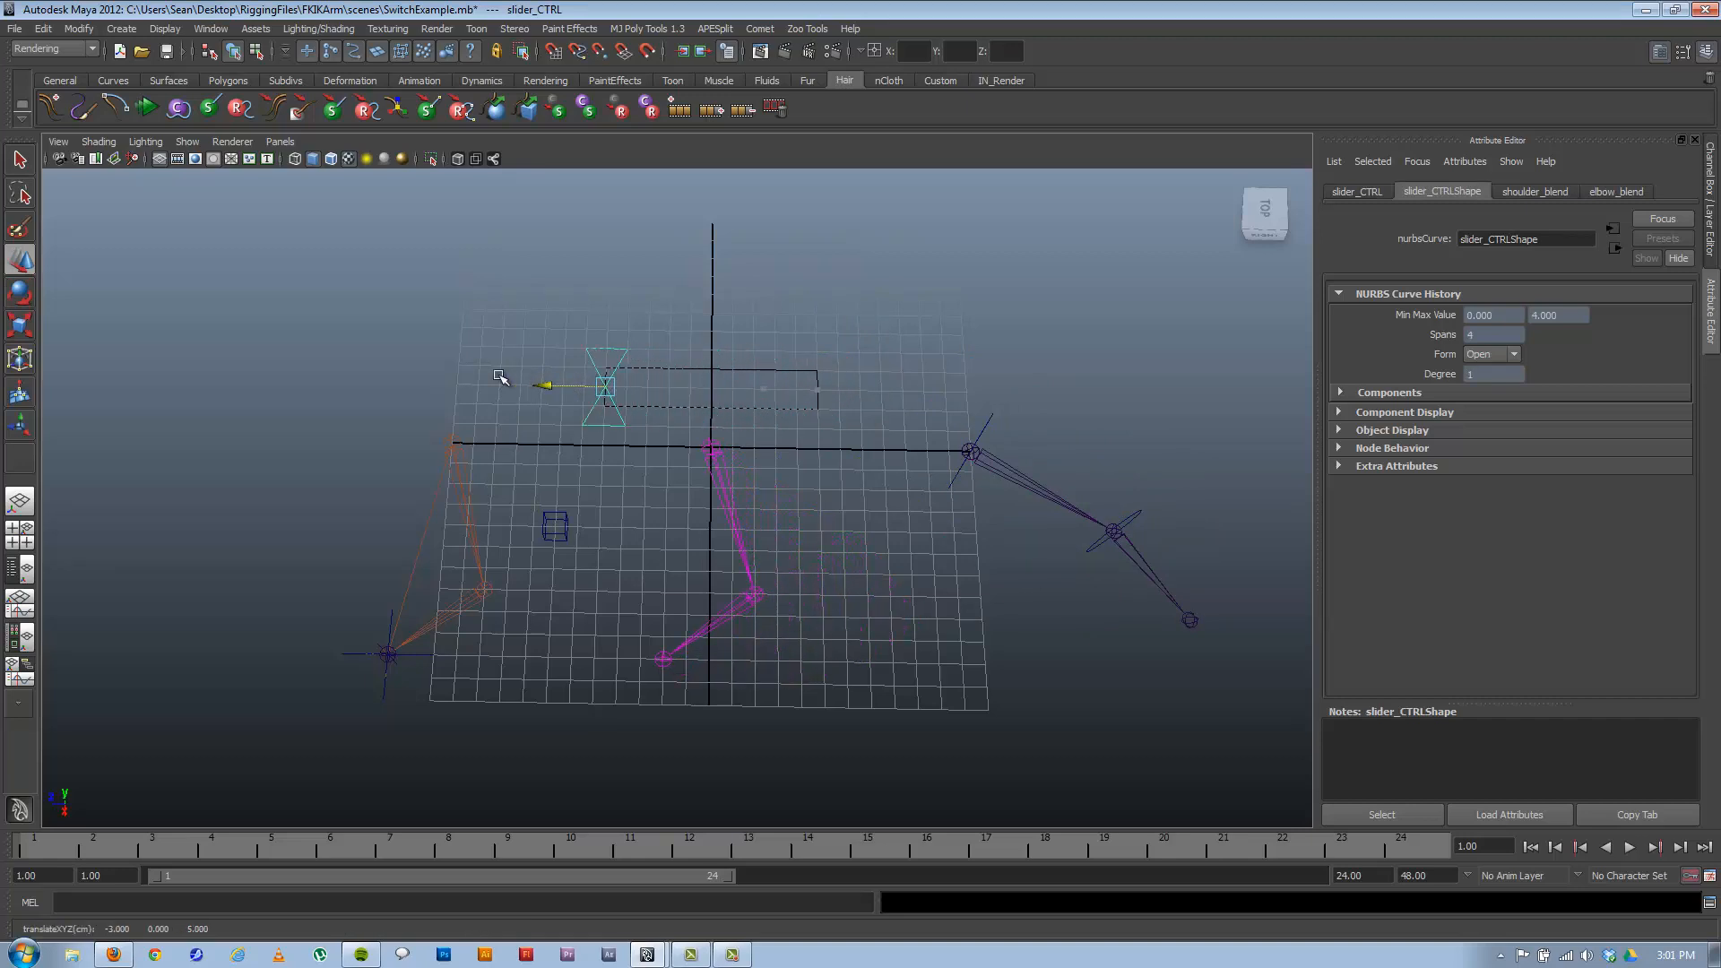
# Repose the IK chain by moving arm_IK_CTRL and the box-shaped elbow control, keeping slider_CTRL at the IK end.
pyautogui.click(347, 651)
pyautogui.click(384, 653)
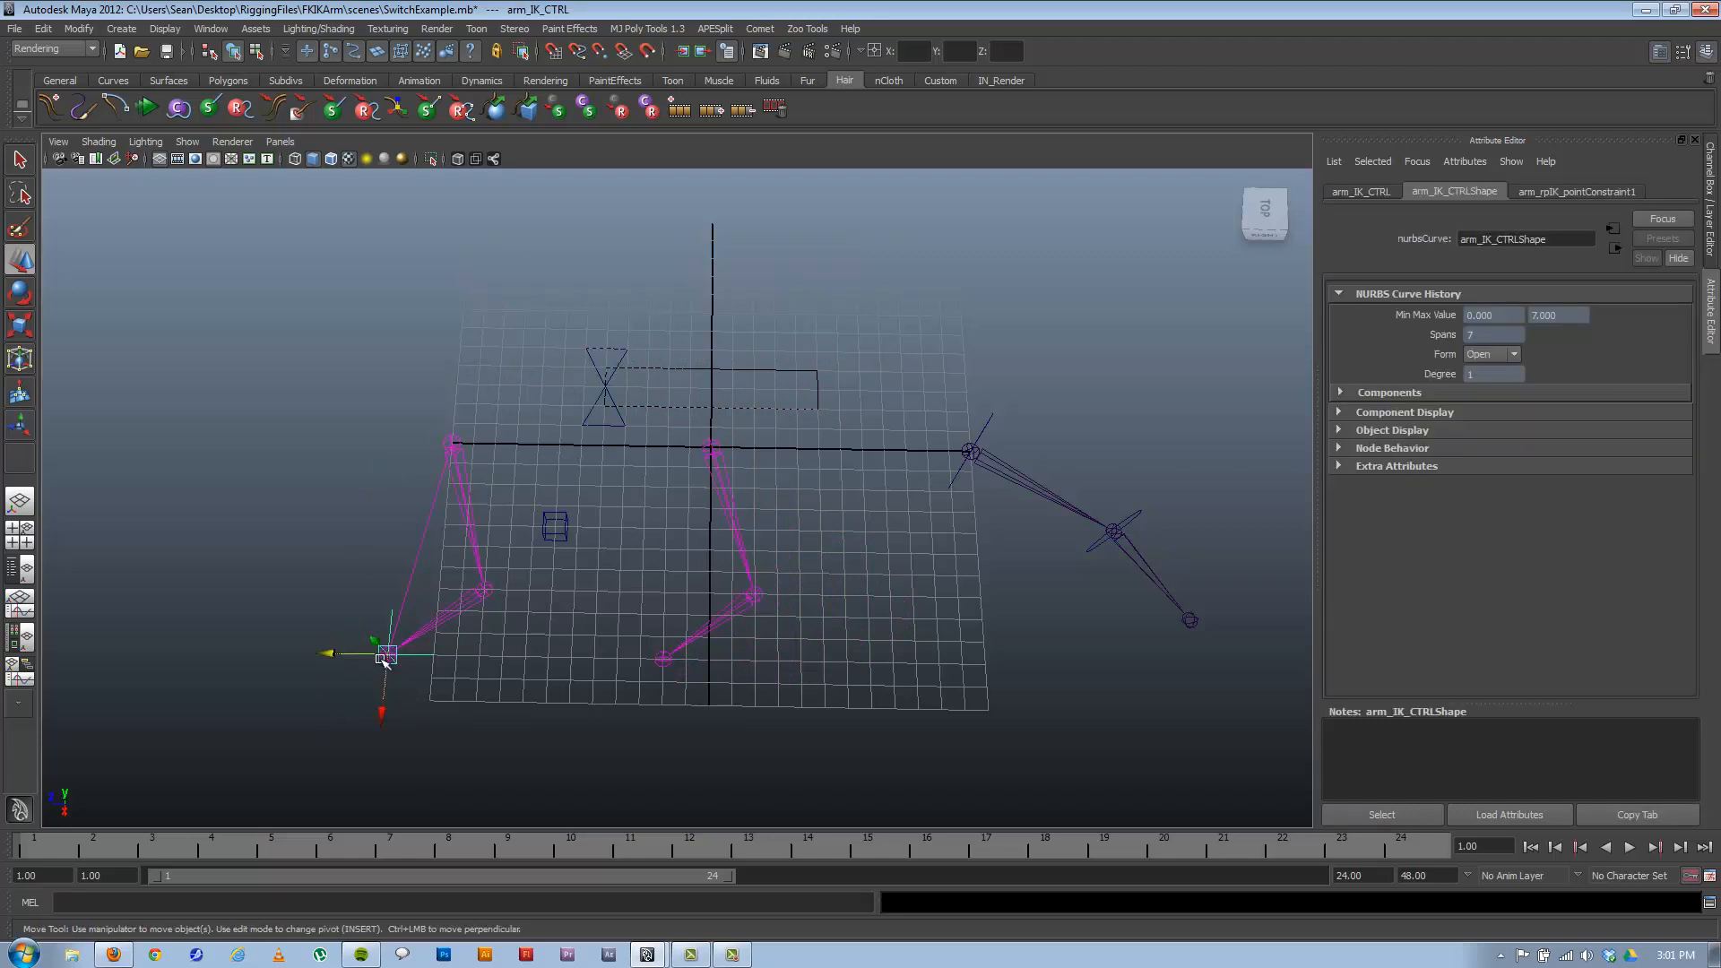
pyautogui.moveTo(384, 653); pyautogui.dragTo(340, 576)
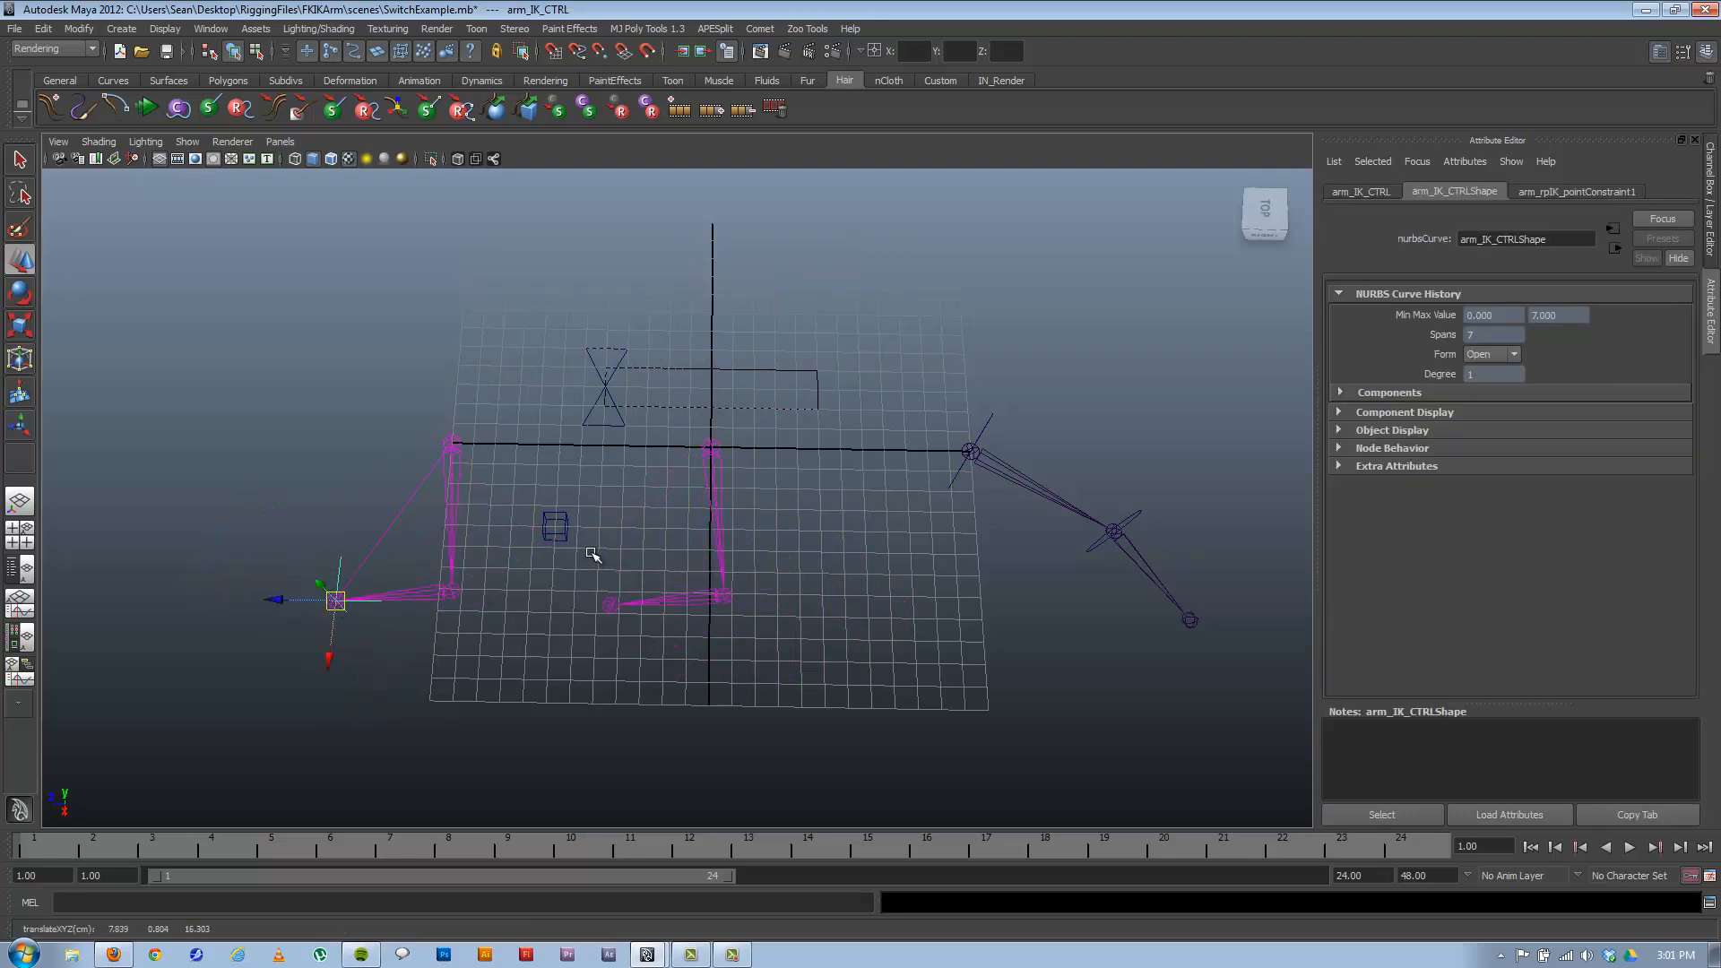
pyautogui.click(555, 527)
pyautogui.moveTo(549, 507); pyautogui.dragTo(565, 565)
pyautogui.click(593, 405)
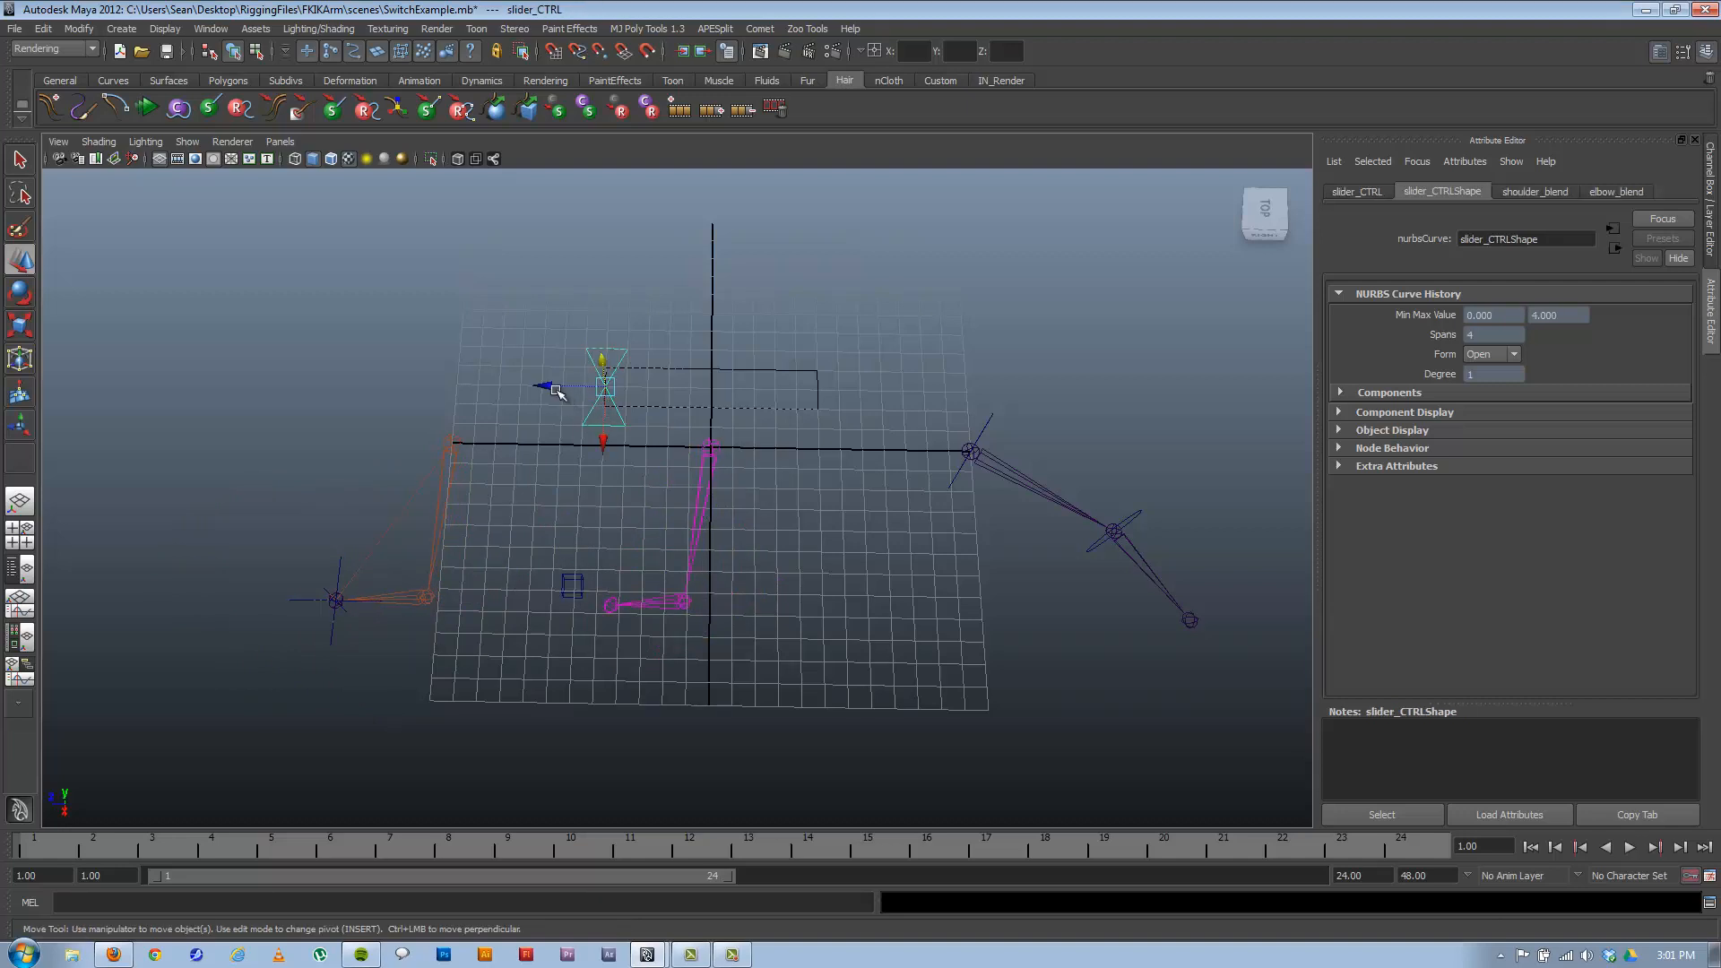
pyautogui.moveTo(565, 393); pyautogui.dragTo(476, 395)
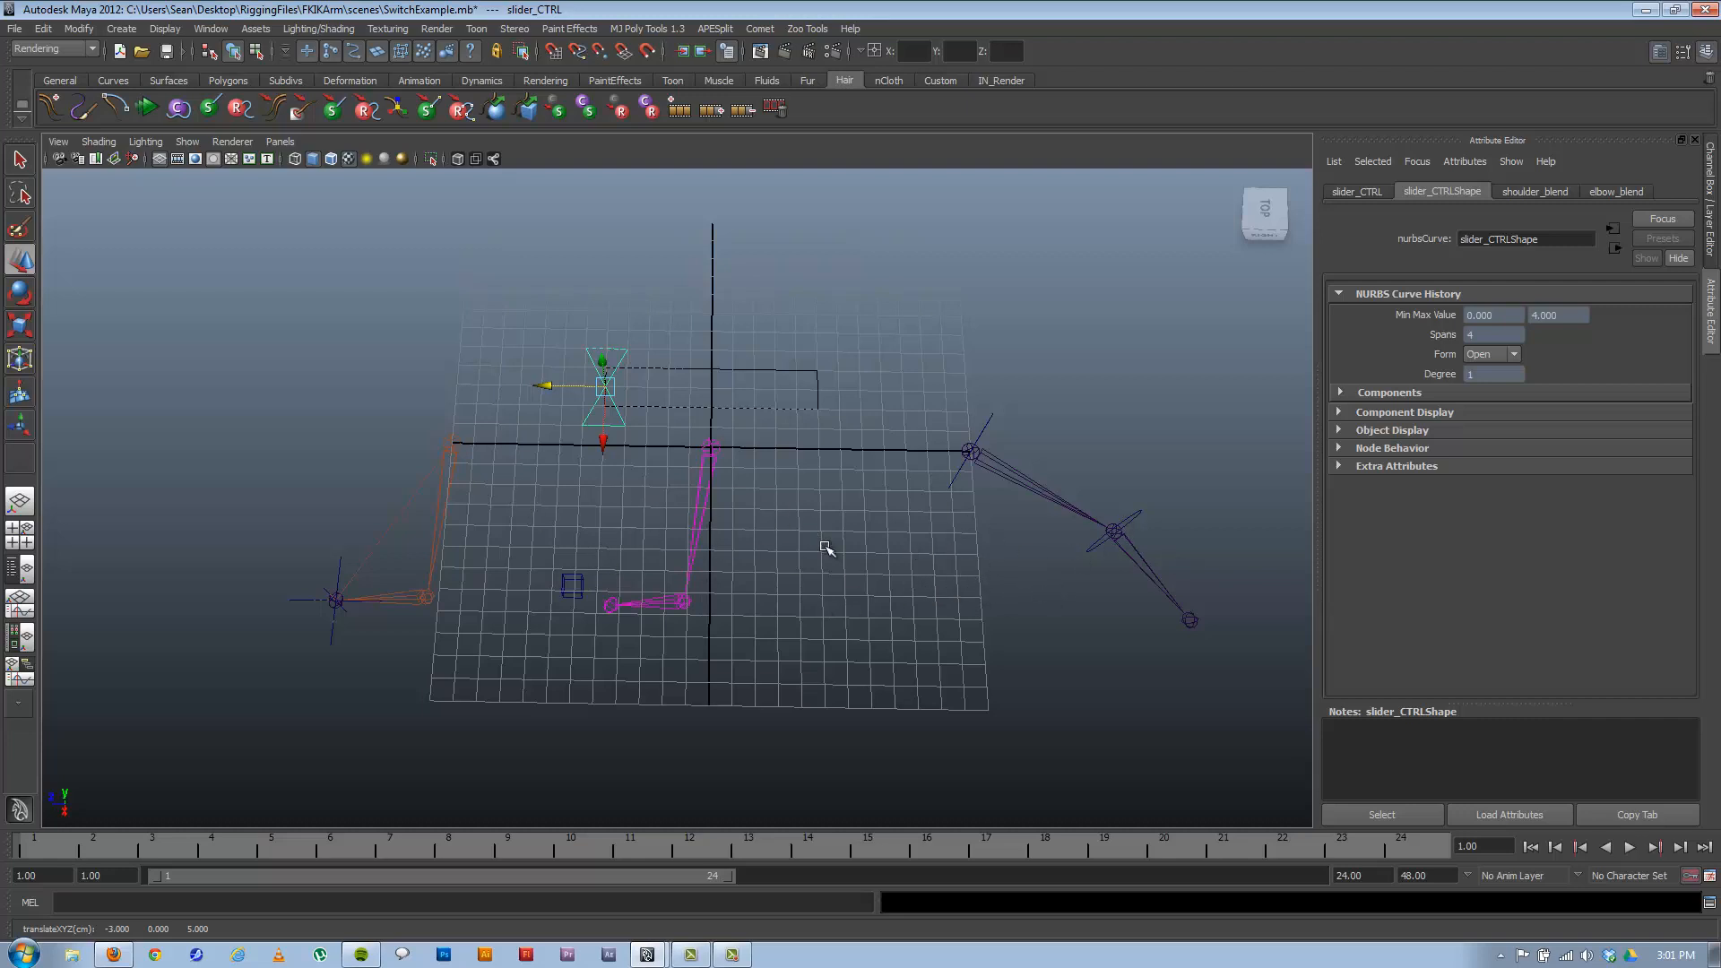
# Inspect the three left arm joint chains in the JohnDoe_Arm.mb scene, and return to SwitchExample.mb for comparison.
pyautogui.moveTo(565, 385)
pyautogui.mouseDown()
pyautogui.moveTo(782, 389)
pyautogui.moveTo(547, 386)
pyautogui.mouseUp()
pyautogui.click(647, 954)
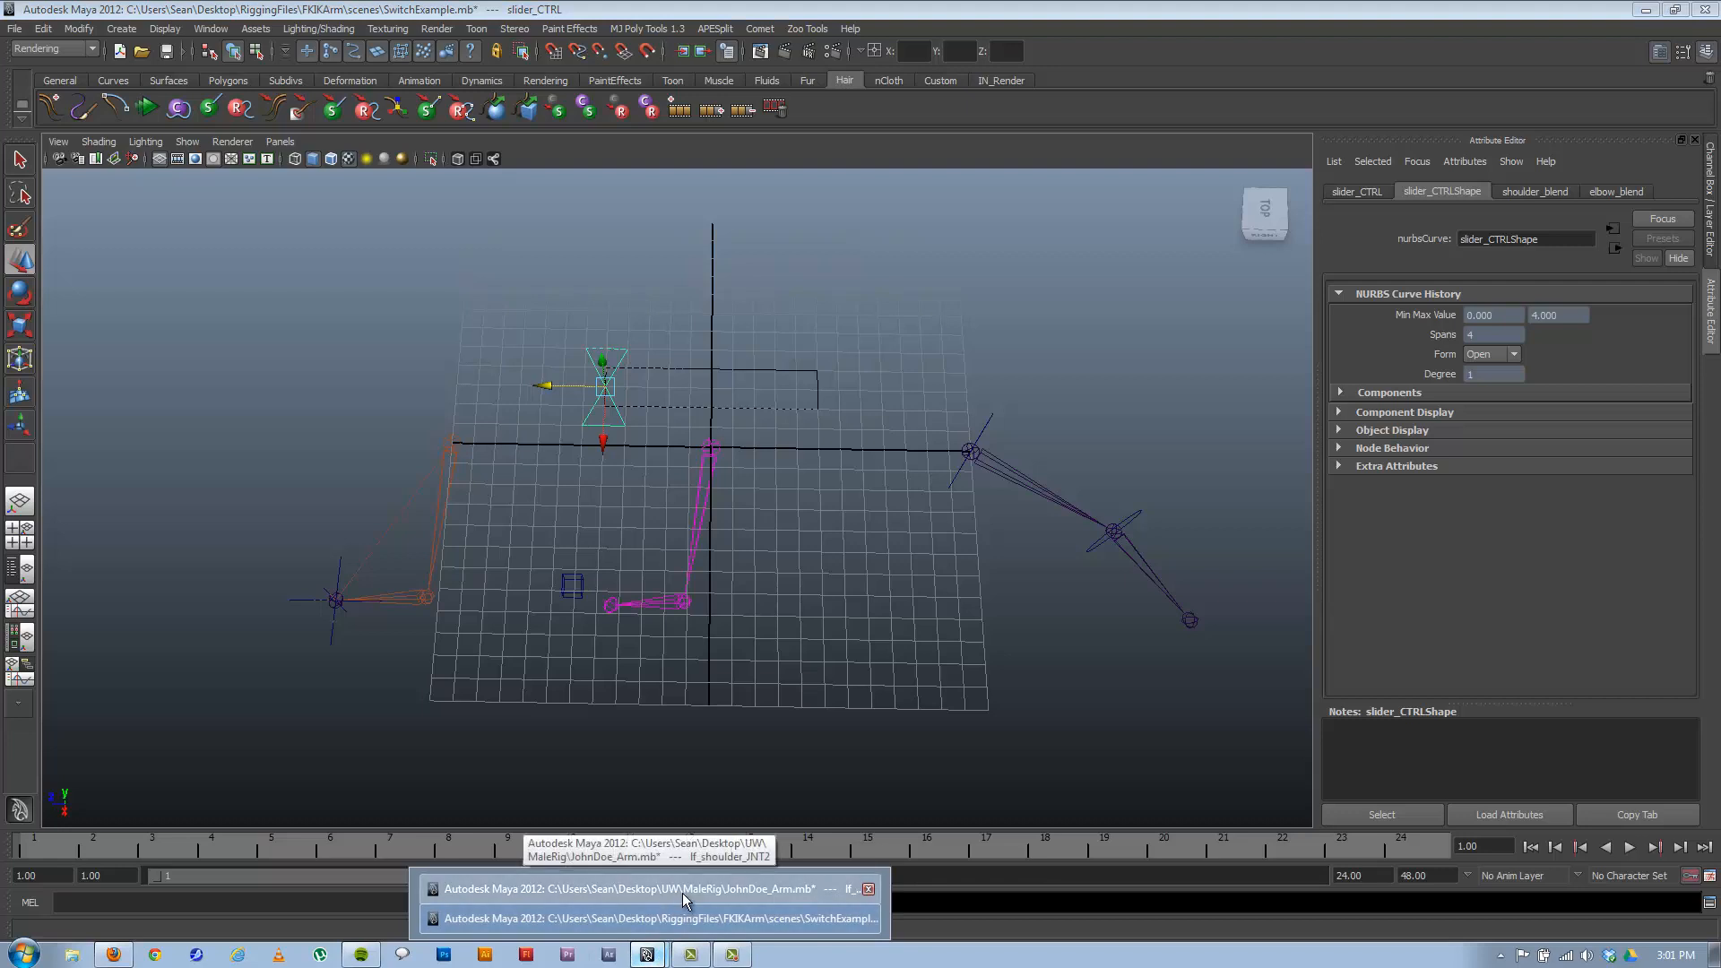
pyautogui.click(681, 893)
pyautogui.keyDown('alt'); pyautogui.moveTo(778, 333); pyautogui.dragTo(785, 357); pyautogui.keyUp('alt')
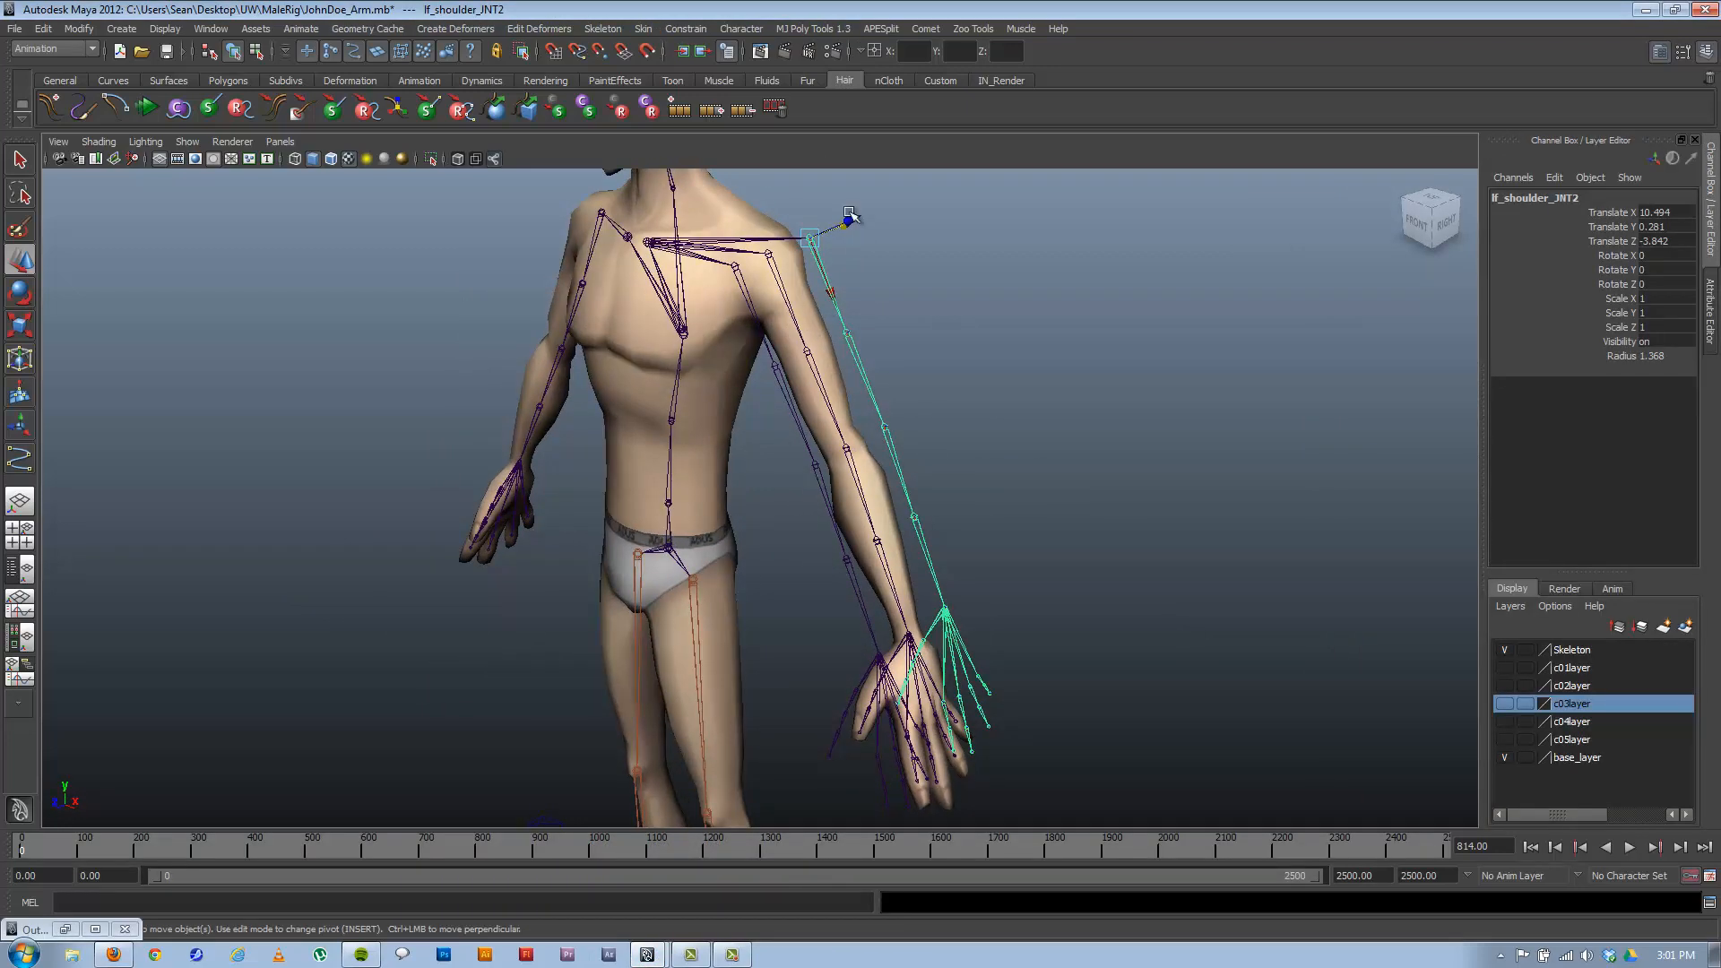
pyautogui.keyDown('alt'); pyautogui.moveTo(852, 597); pyautogui.dragTo(788, 584); pyautogui.keyUp('alt')
pyautogui.moveTo(645, 955)
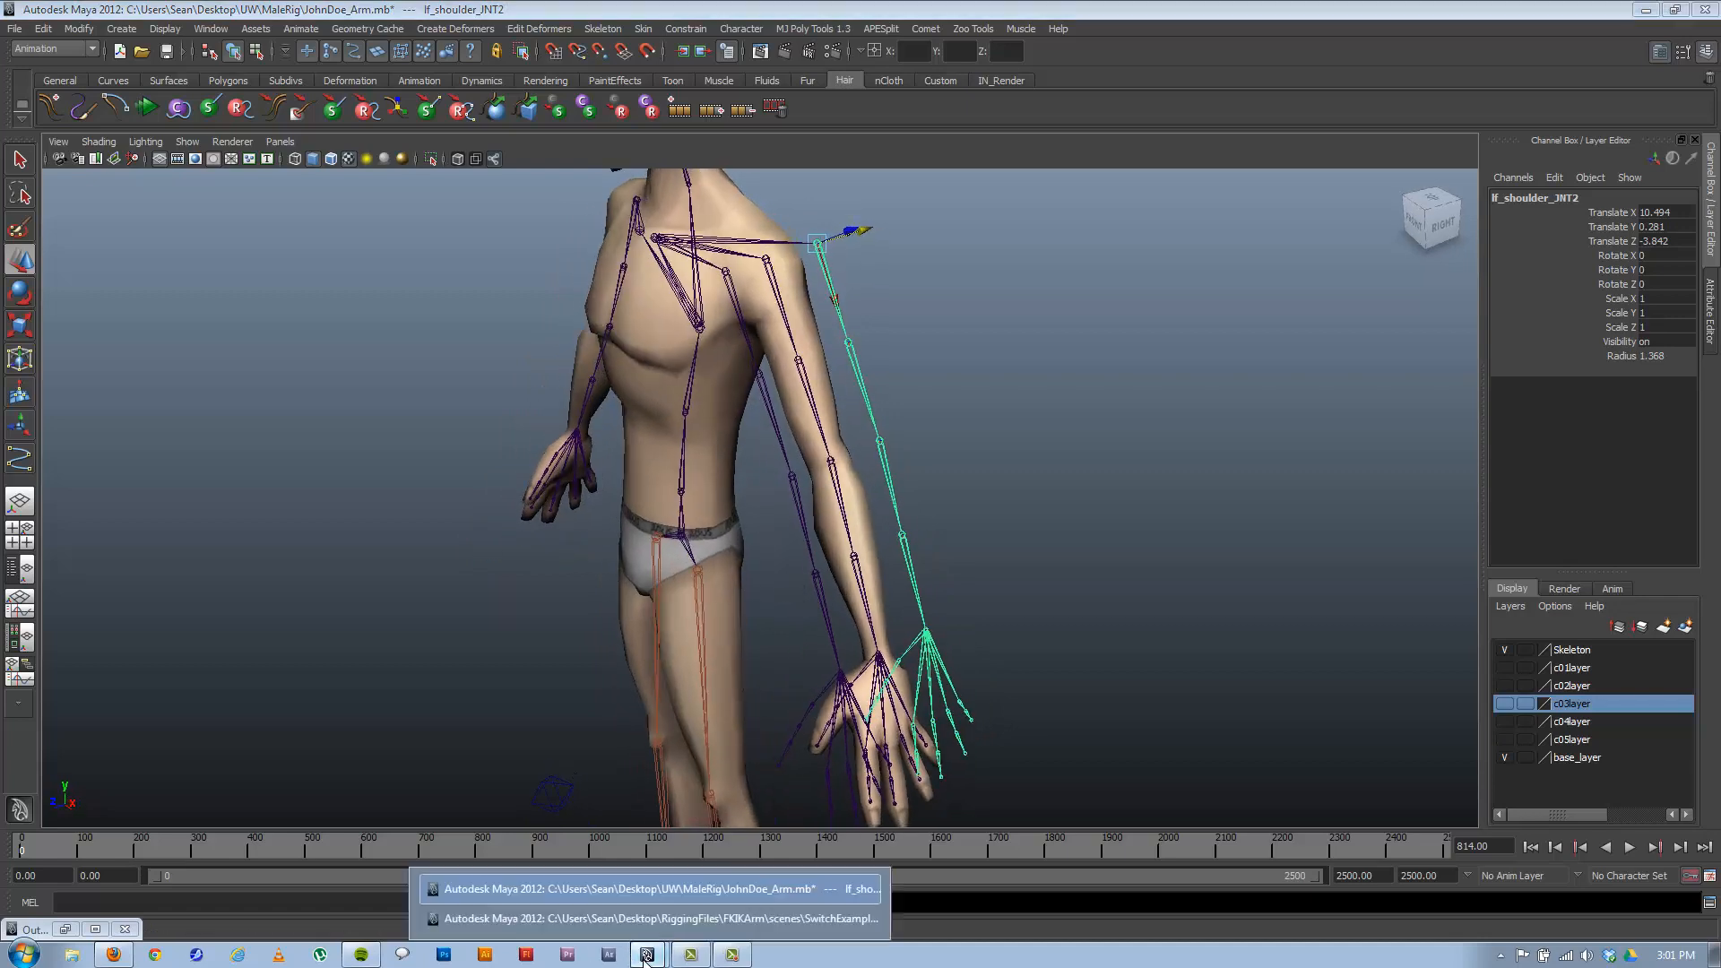
pyautogui.click(646, 915)
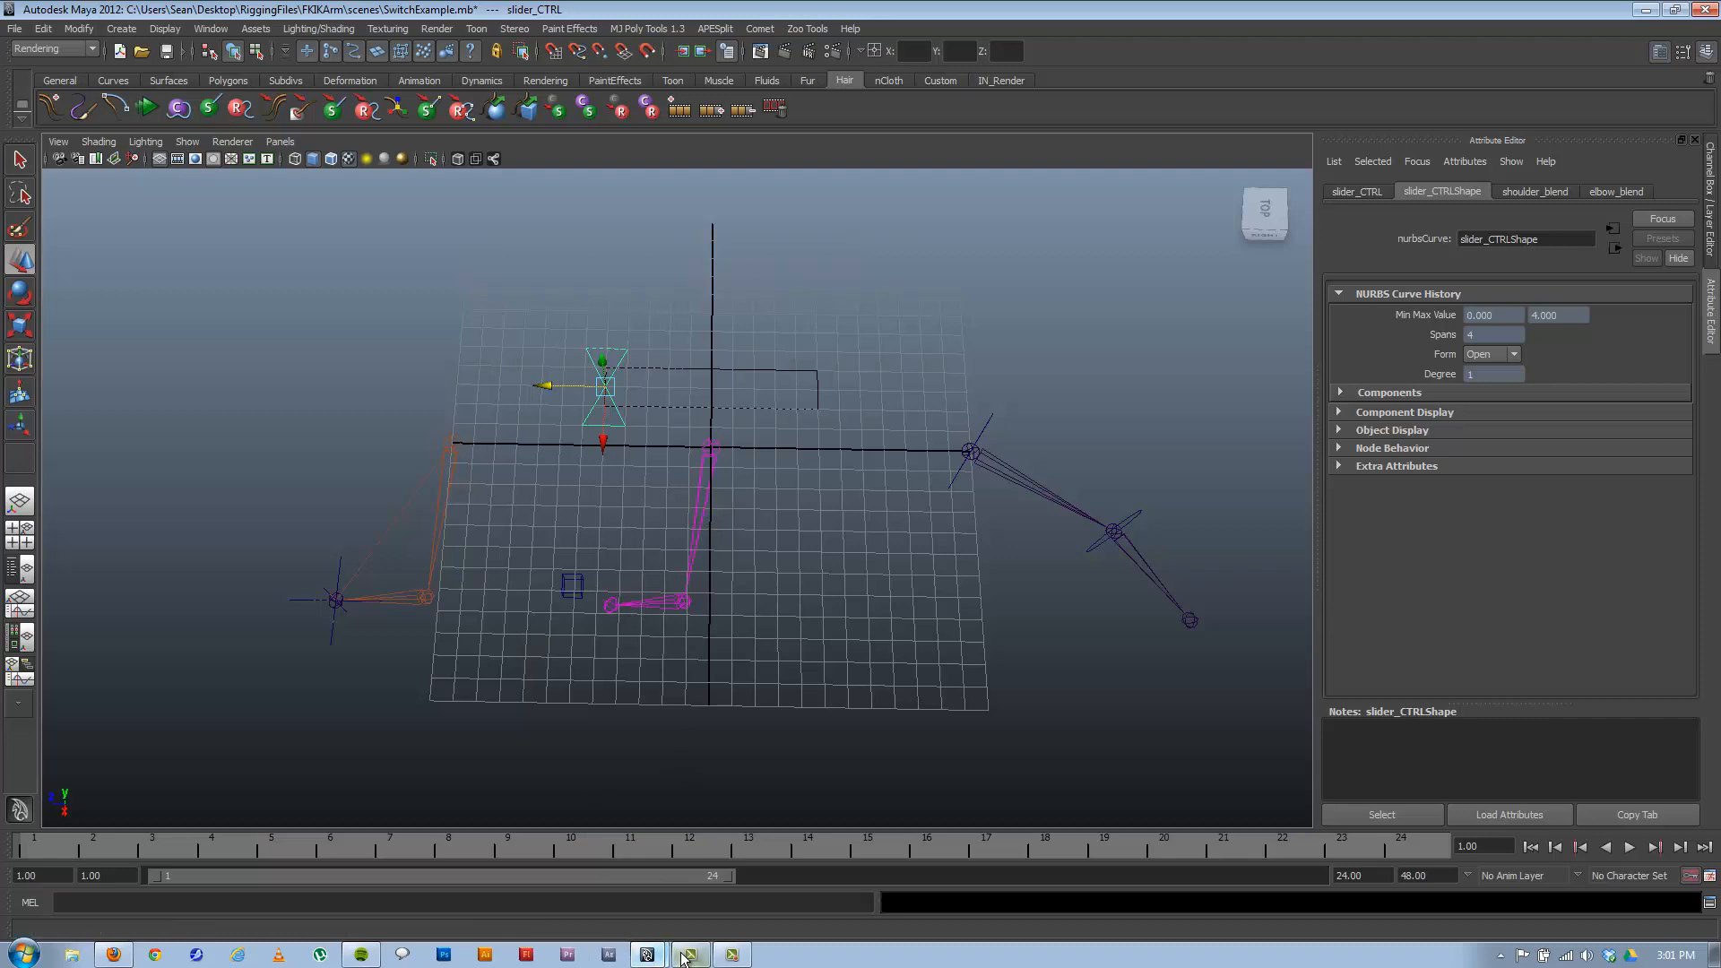
# Switch to the JohnDoe_Arm.mb scene, open the Outliner, and check the three left shoulder chains, ending with lf_shoulder_JNT1 selected.
pyautogui.moveTo(642, 956)
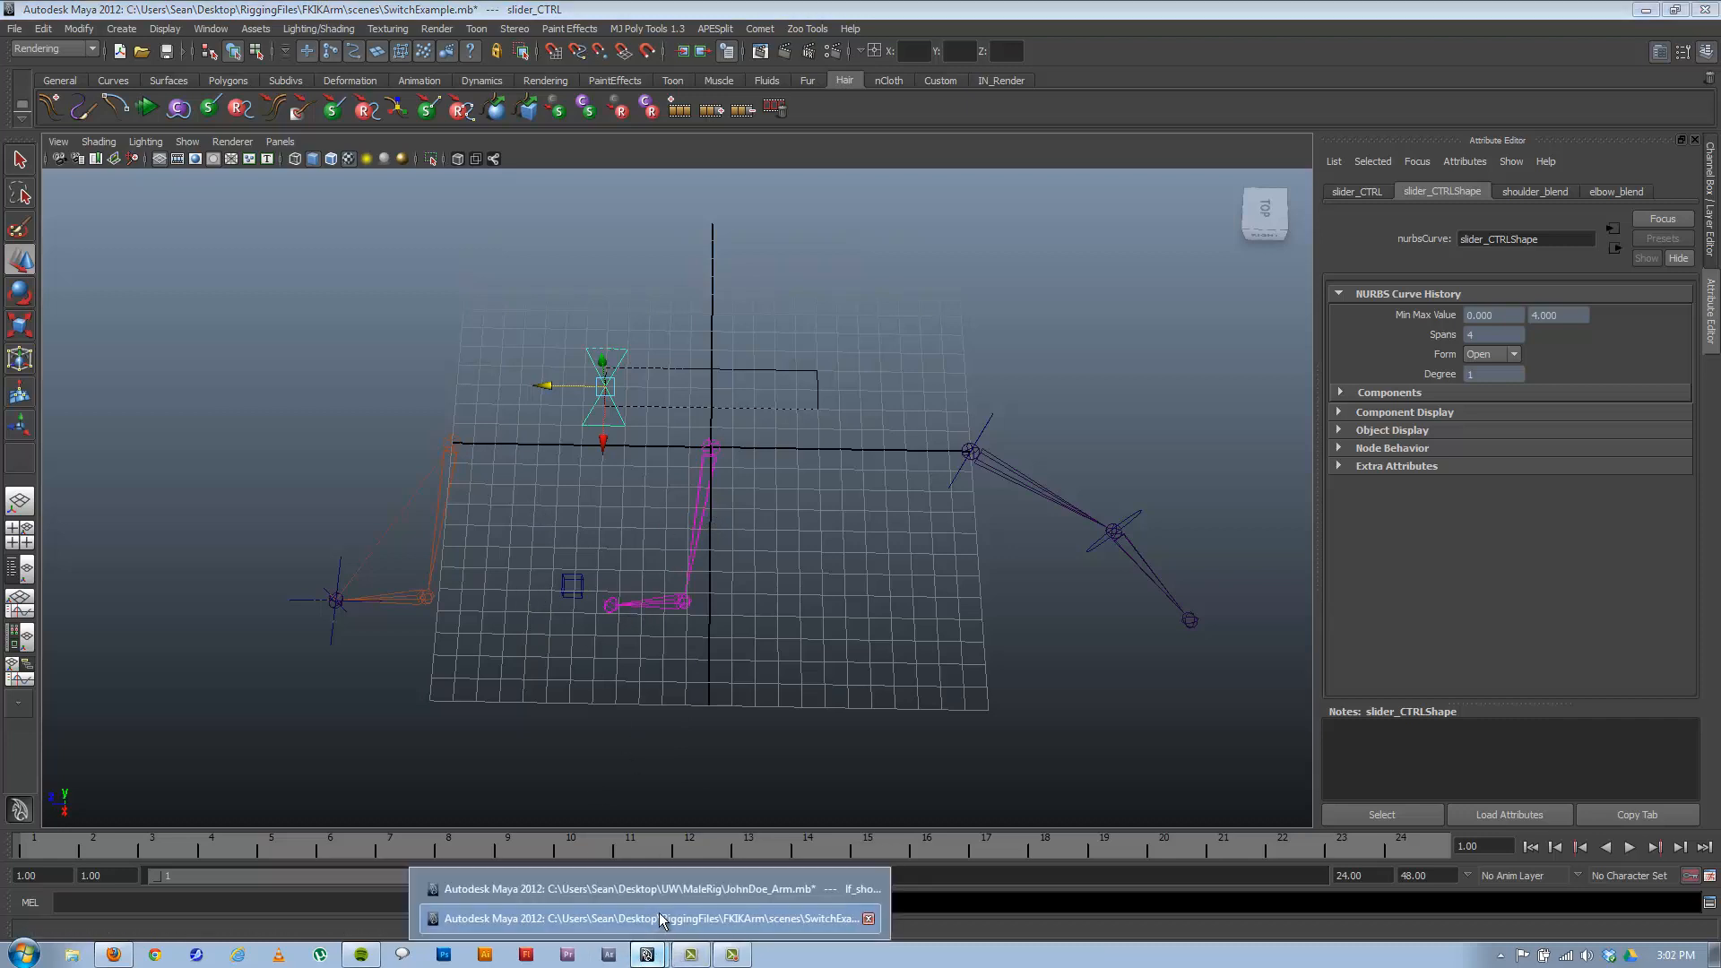
pyautogui.click(675, 886)
pyautogui.keyDown('alt'); pyautogui.moveTo(741, 614); pyautogui.dragTo(627, 538); pyautogui.keyUp('alt')
pyautogui.click(64, 929)
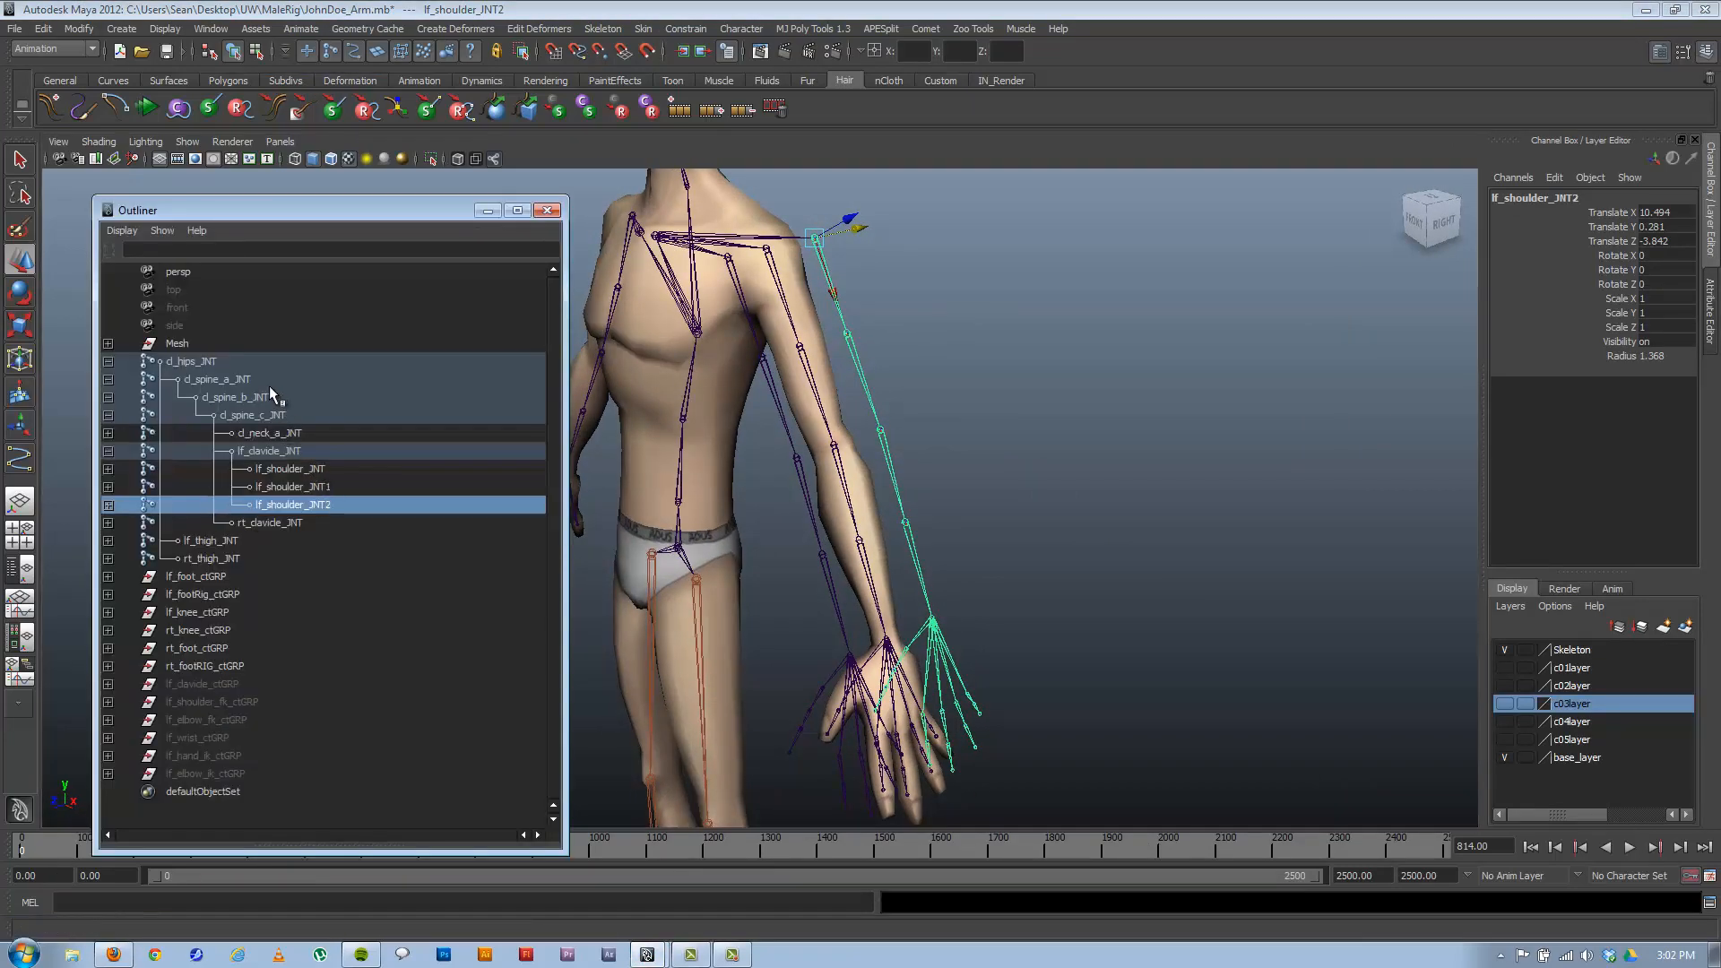
pyautogui.click(298, 470)
pyautogui.click(305, 505)
pyautogui.click(305, 487)
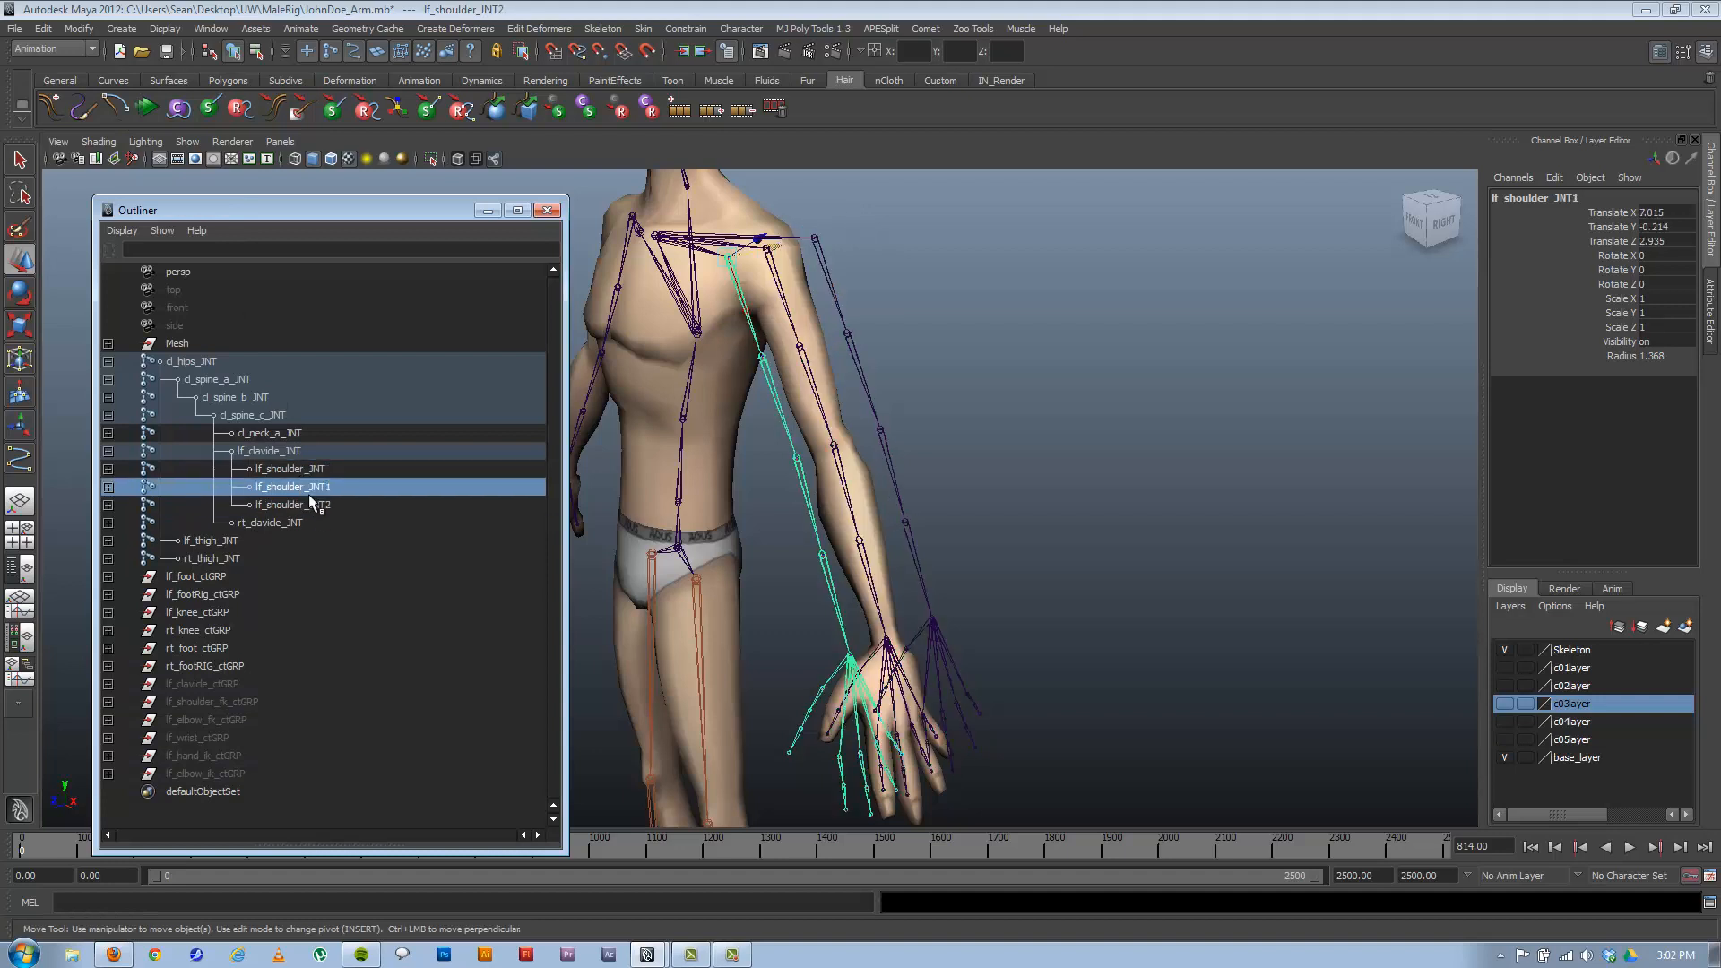
# Delete the thumb, index, middle, ring and pinky joints under lf_hand_JNT in the lf_shoulder_JNT1 chain.
pyautogui.click(106, 487)
pyautogui.click(108, 504)
pyautogui.click(108, 523)
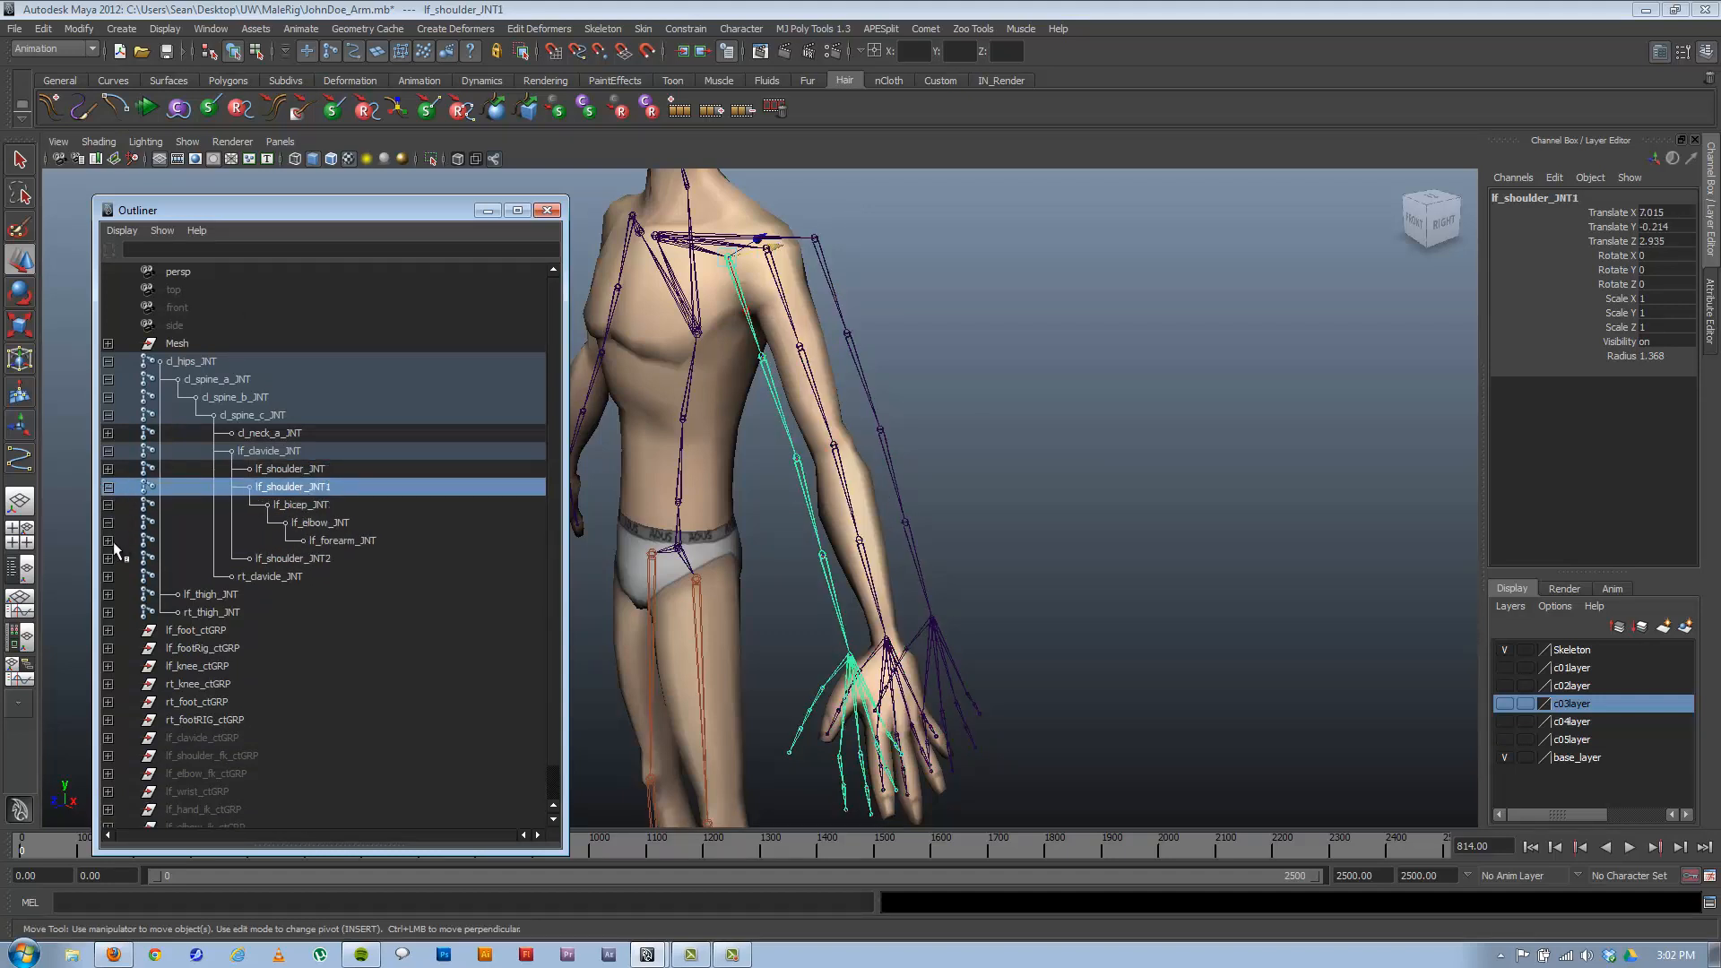
pyautogui.click(108, 541)
pyautogui.click(108, 558)
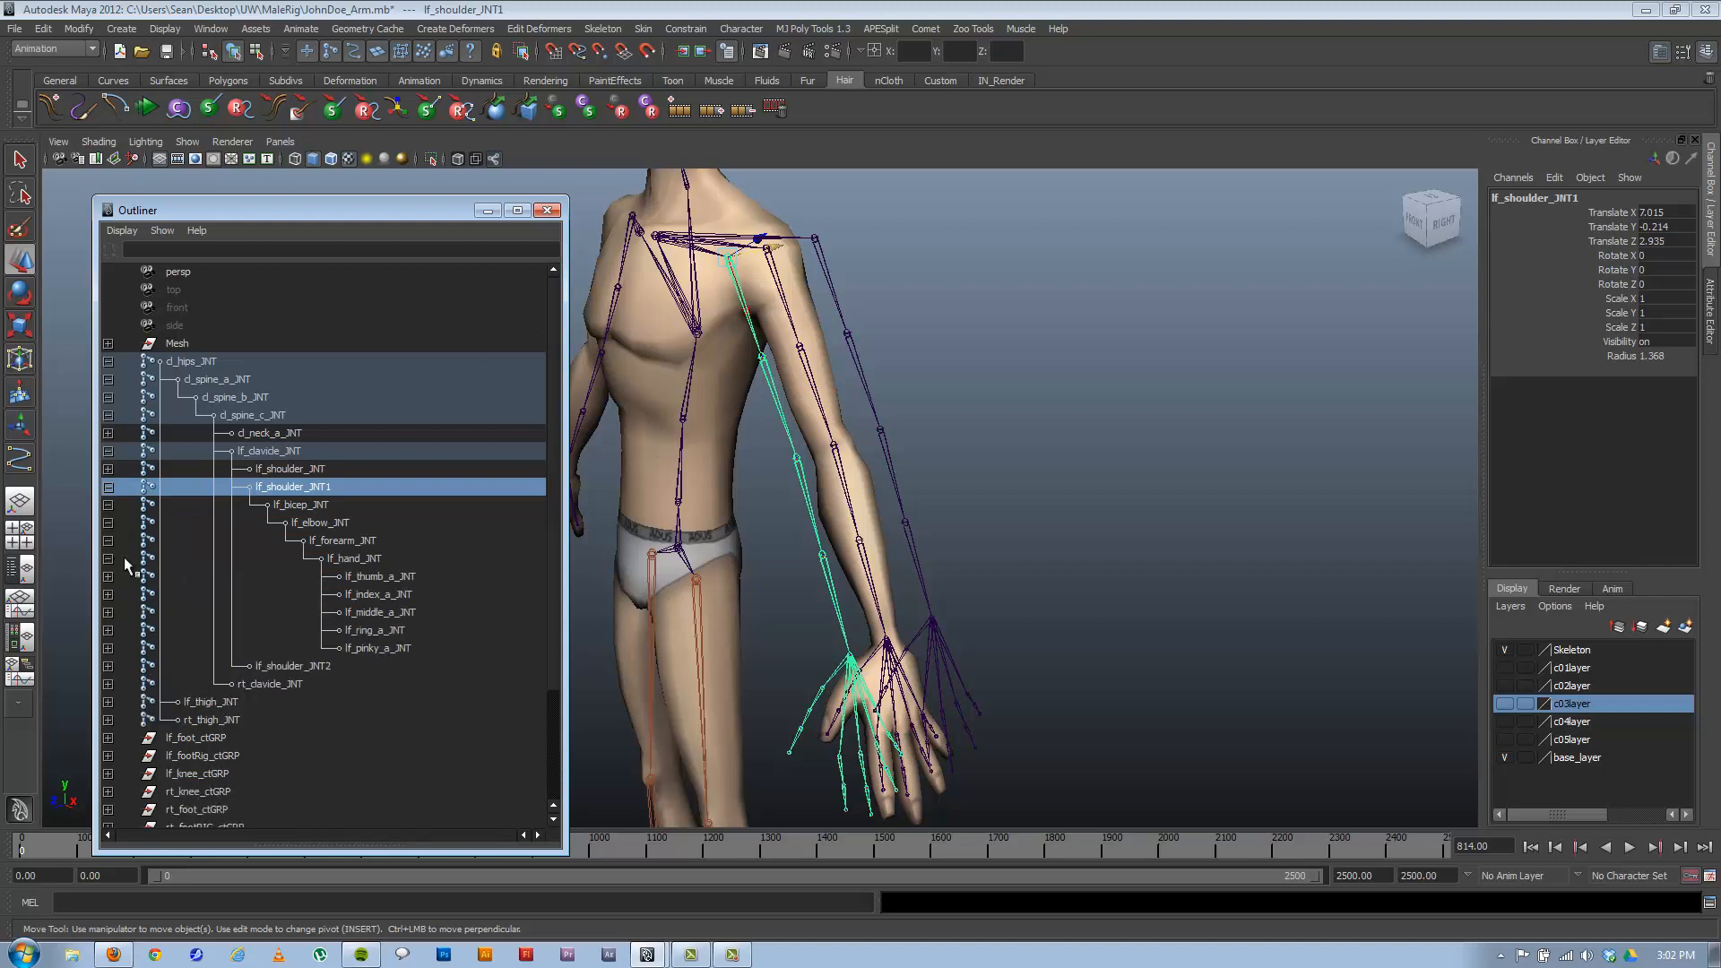
pyautogui.click(383, 576)
pyautogui.keyDown('shift'); pyautogui.click(369, 648); pyautogui.keyUp('shift')
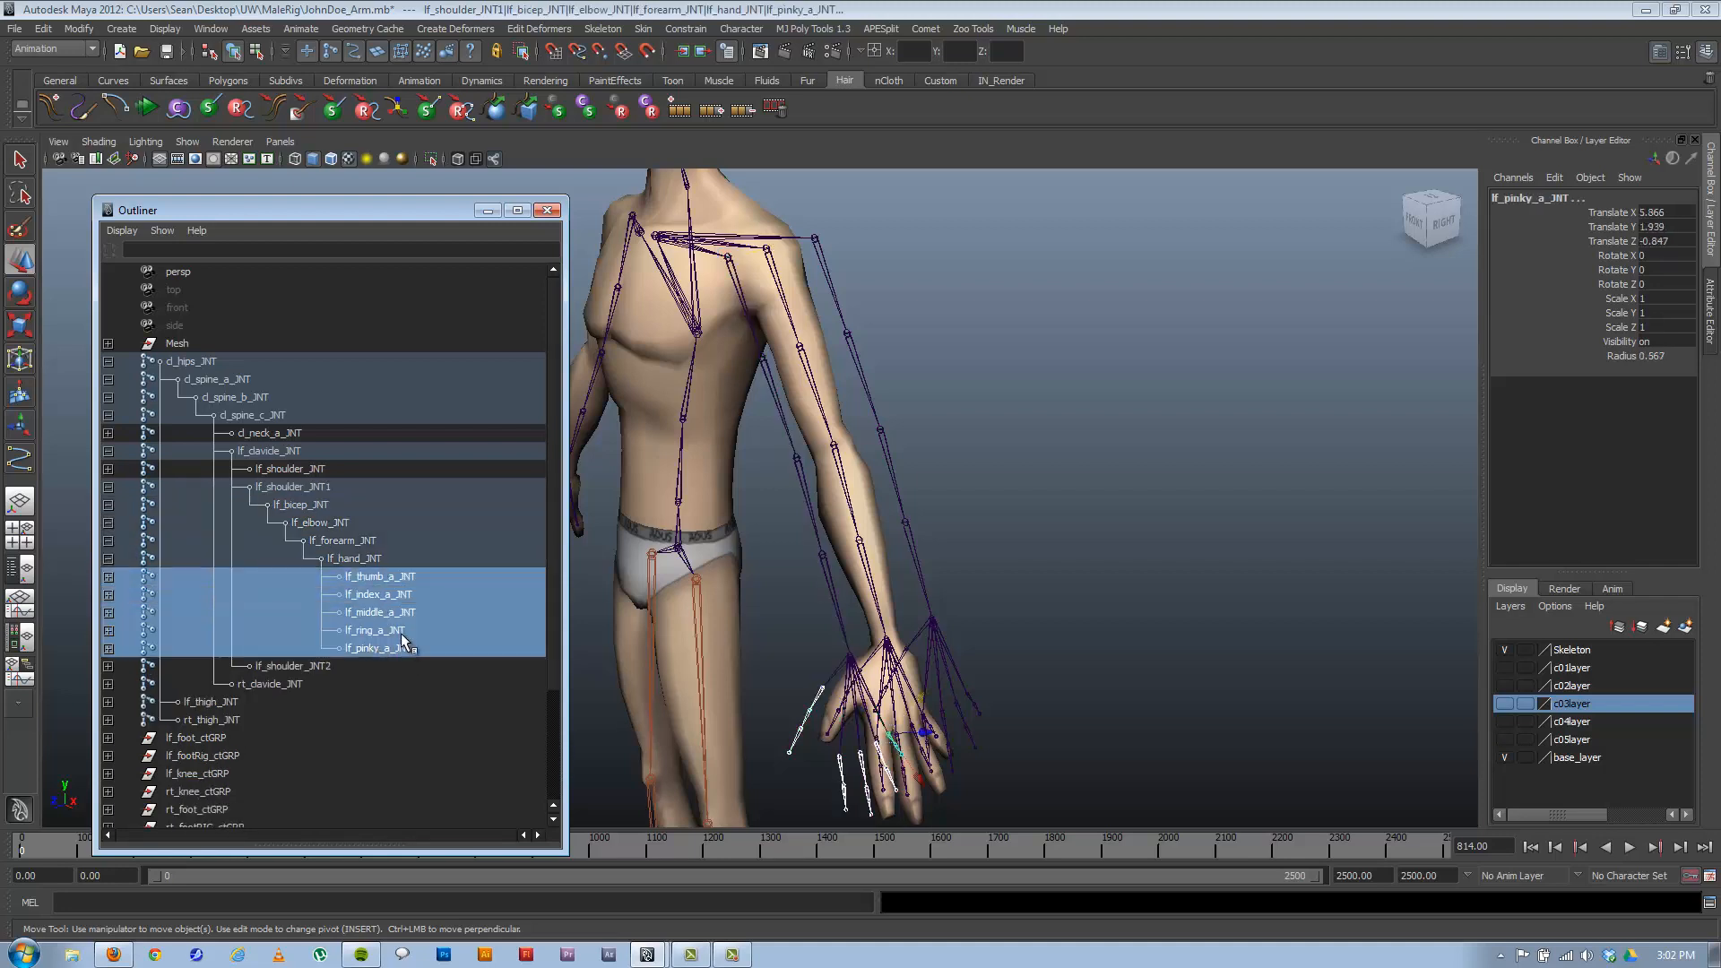
pyautogui.press('Delete')
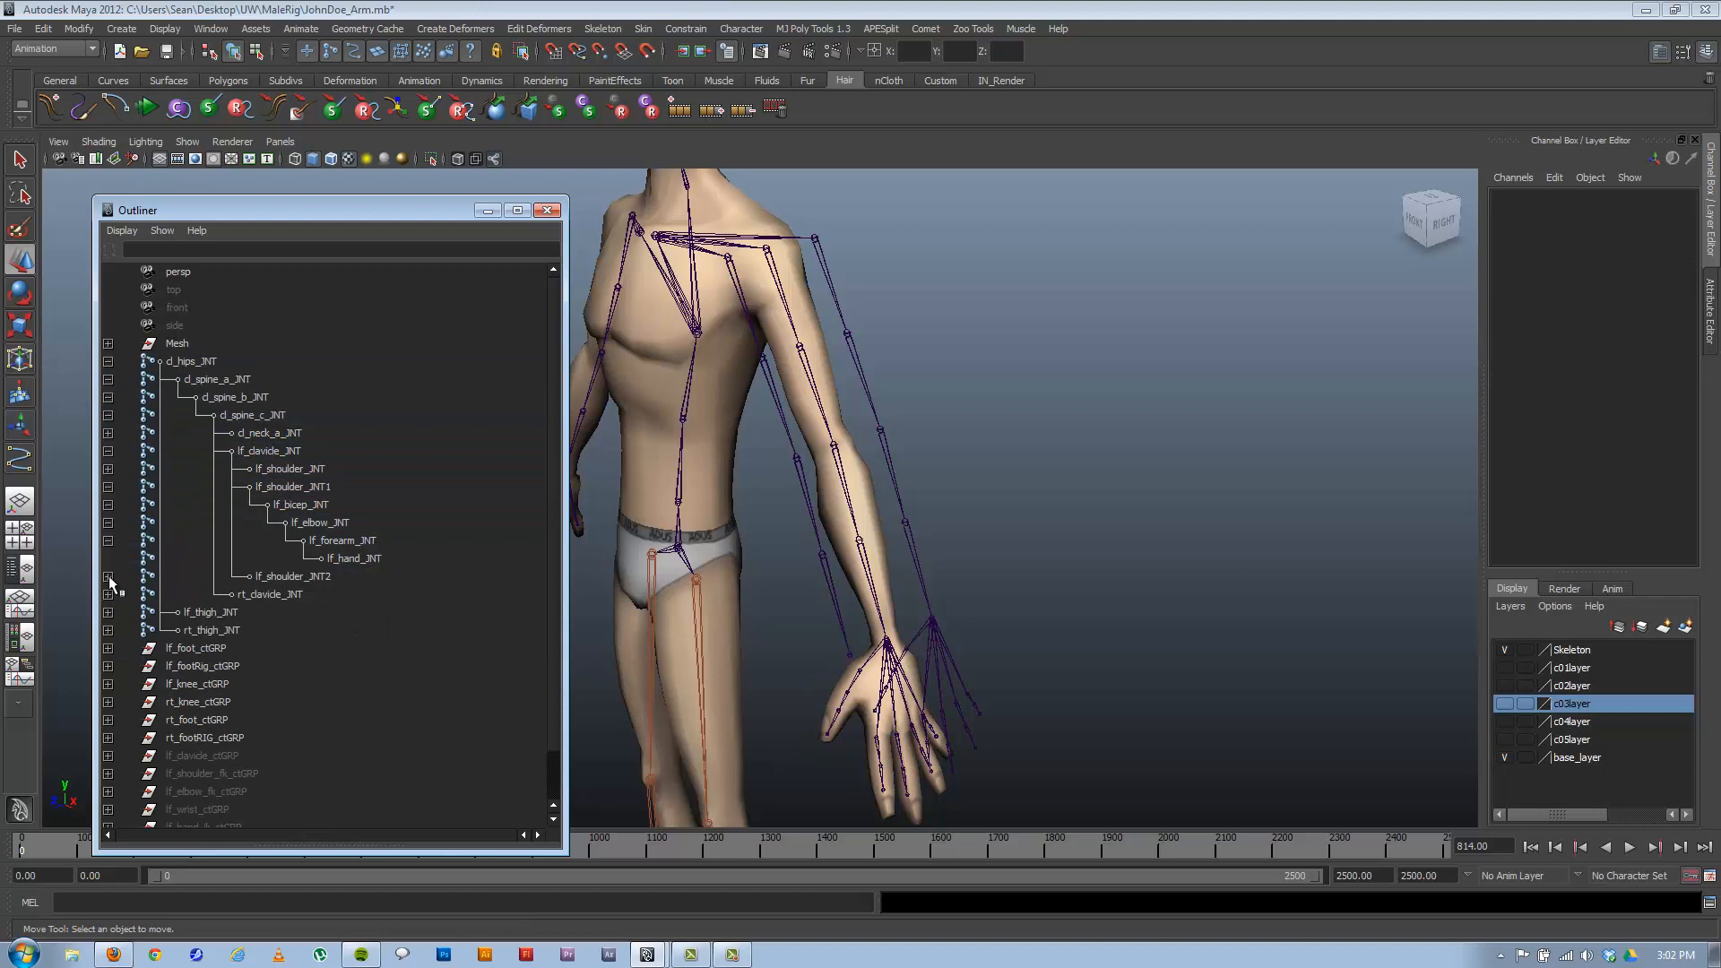
# Delete the thumb, index, middle, ring and pinky joints under lf_hand_JNT in the lf_shoulder_JNT2 chain.
pyautogui.click(108, 577)
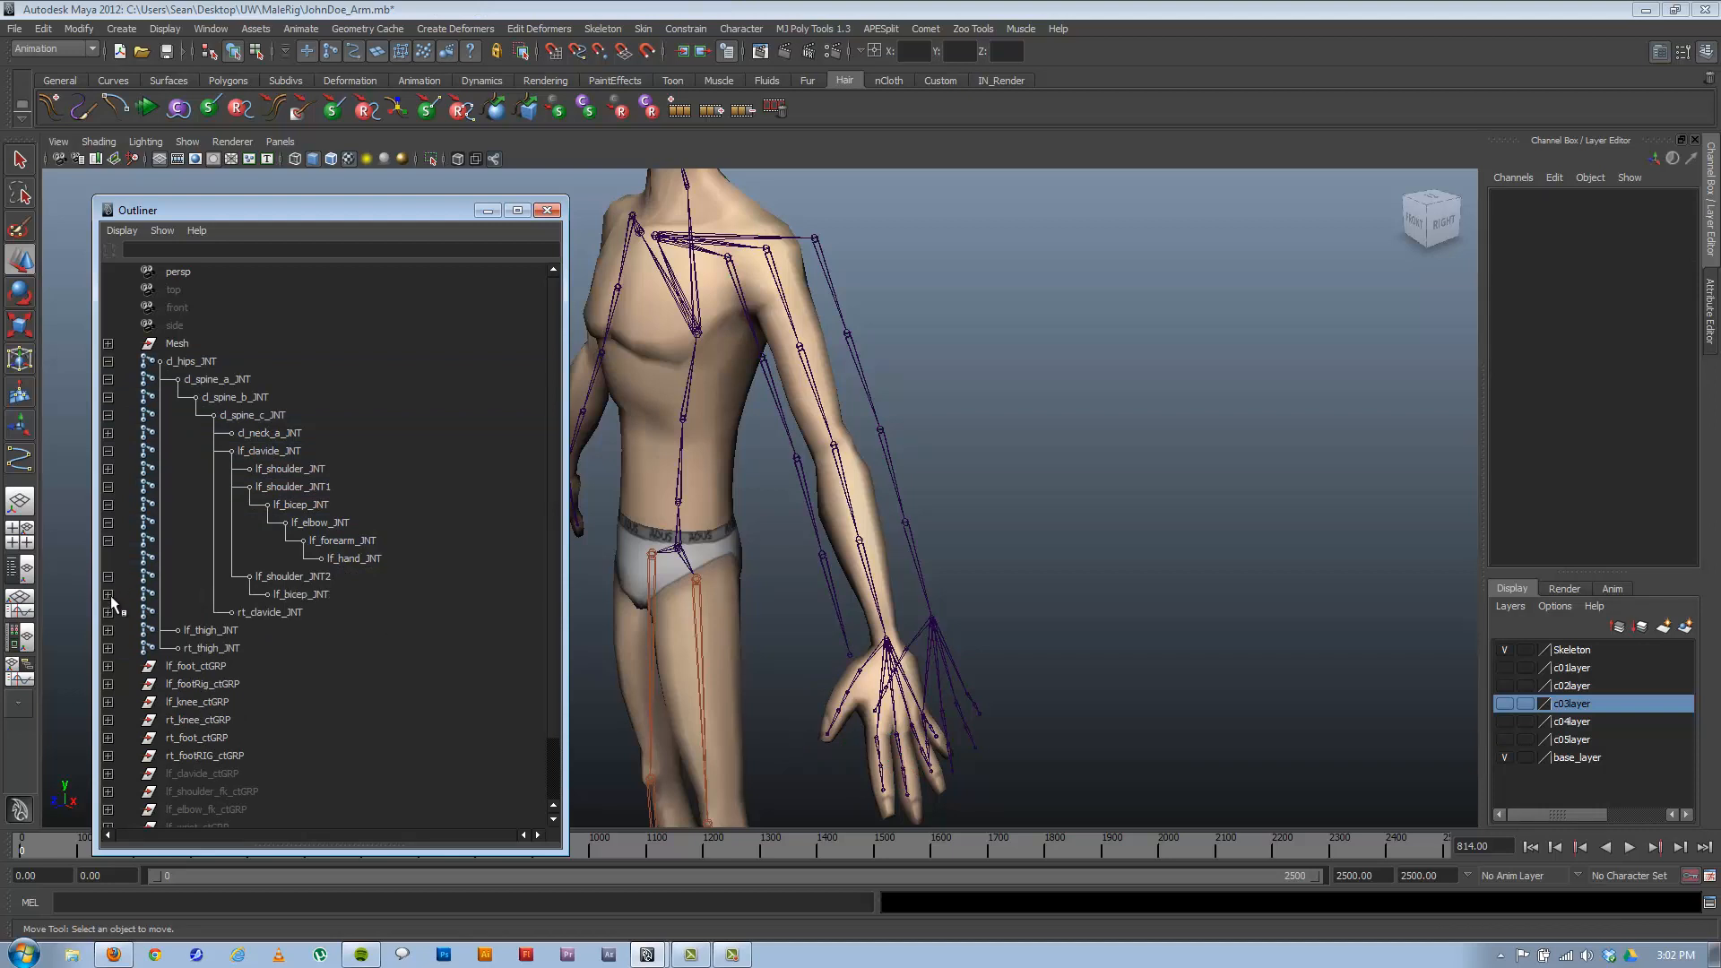
pyautogui.click(108, 595)
pyautogui.click(108, 613)
pyautogui.click(107, 649)
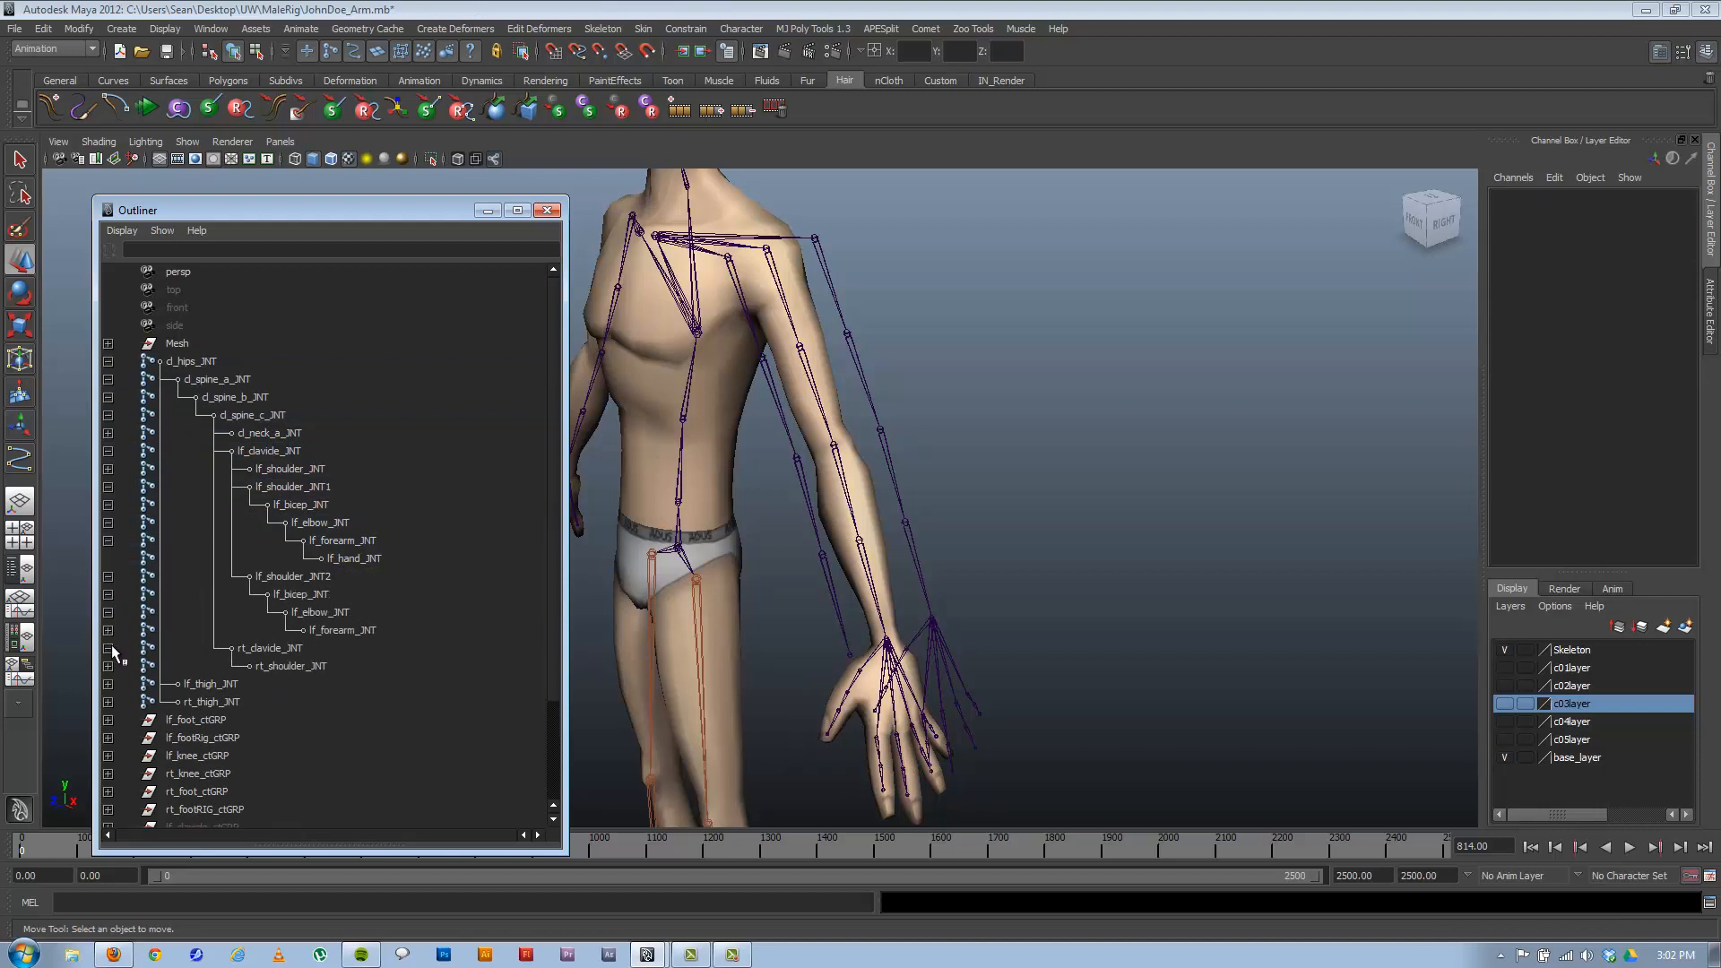
pyautogui.click(108, 648)
pyautogui.click(108, 630)
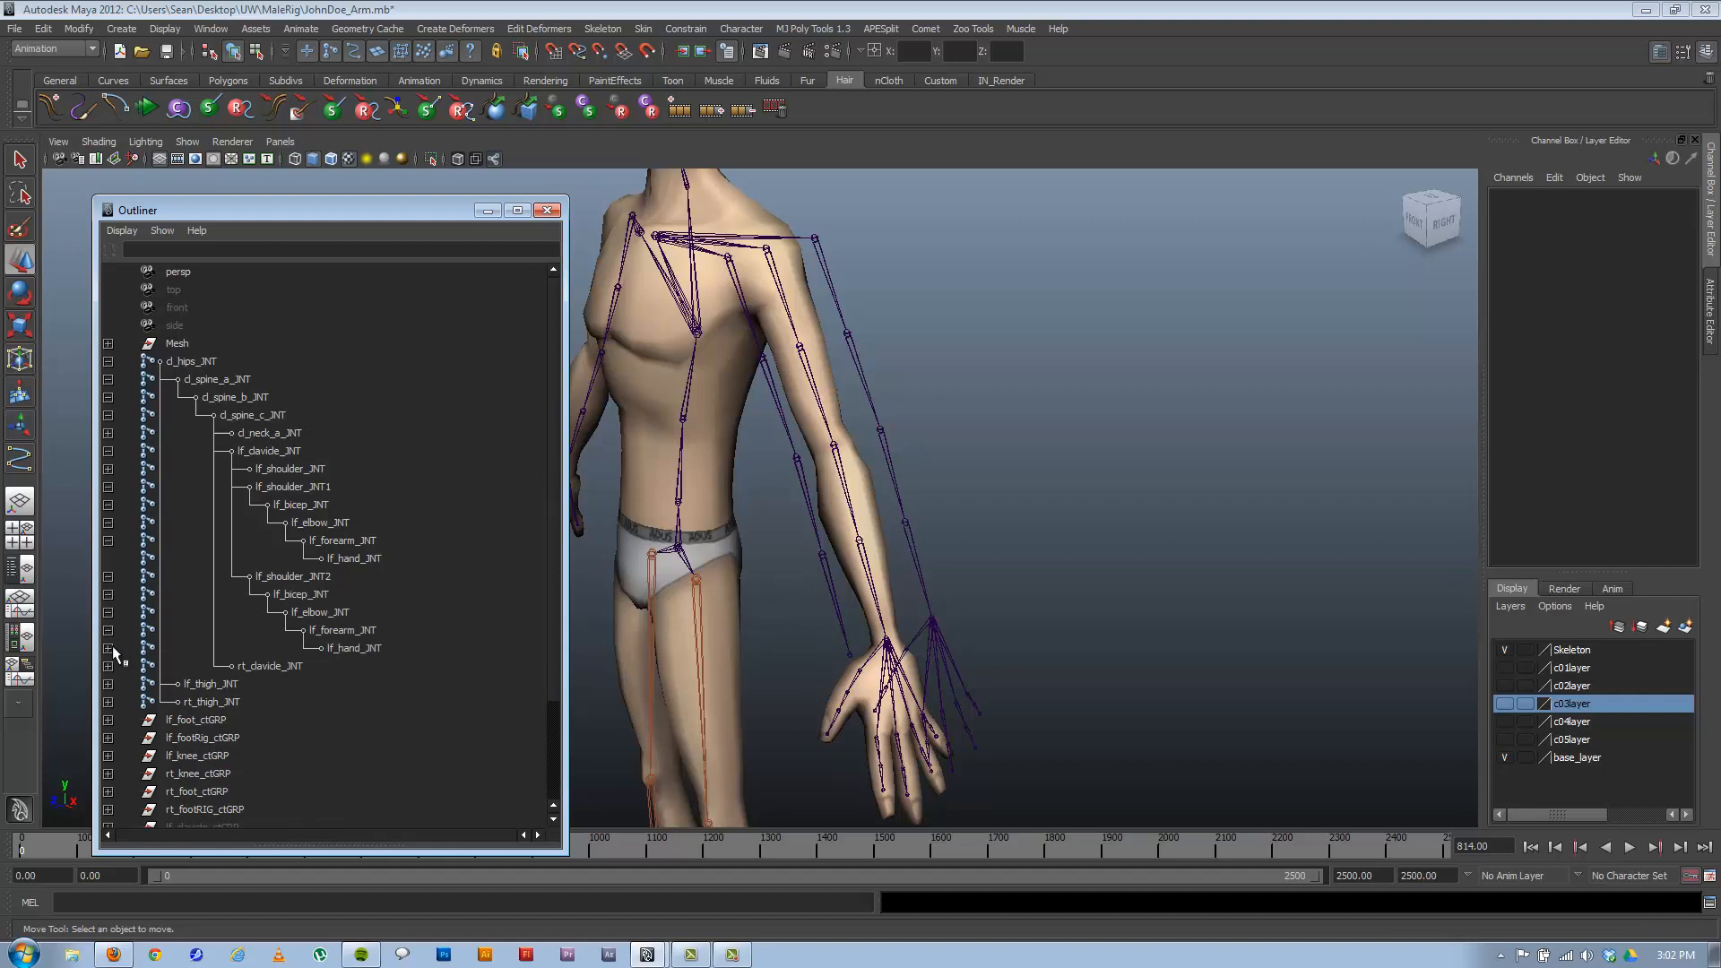
pyautogui.click(108, 649)
pyautogui.click(409, 673)
pyautogui.keyDown('shift'); pyautogui.click(384, 730); pyautogui.keyUp('shift')
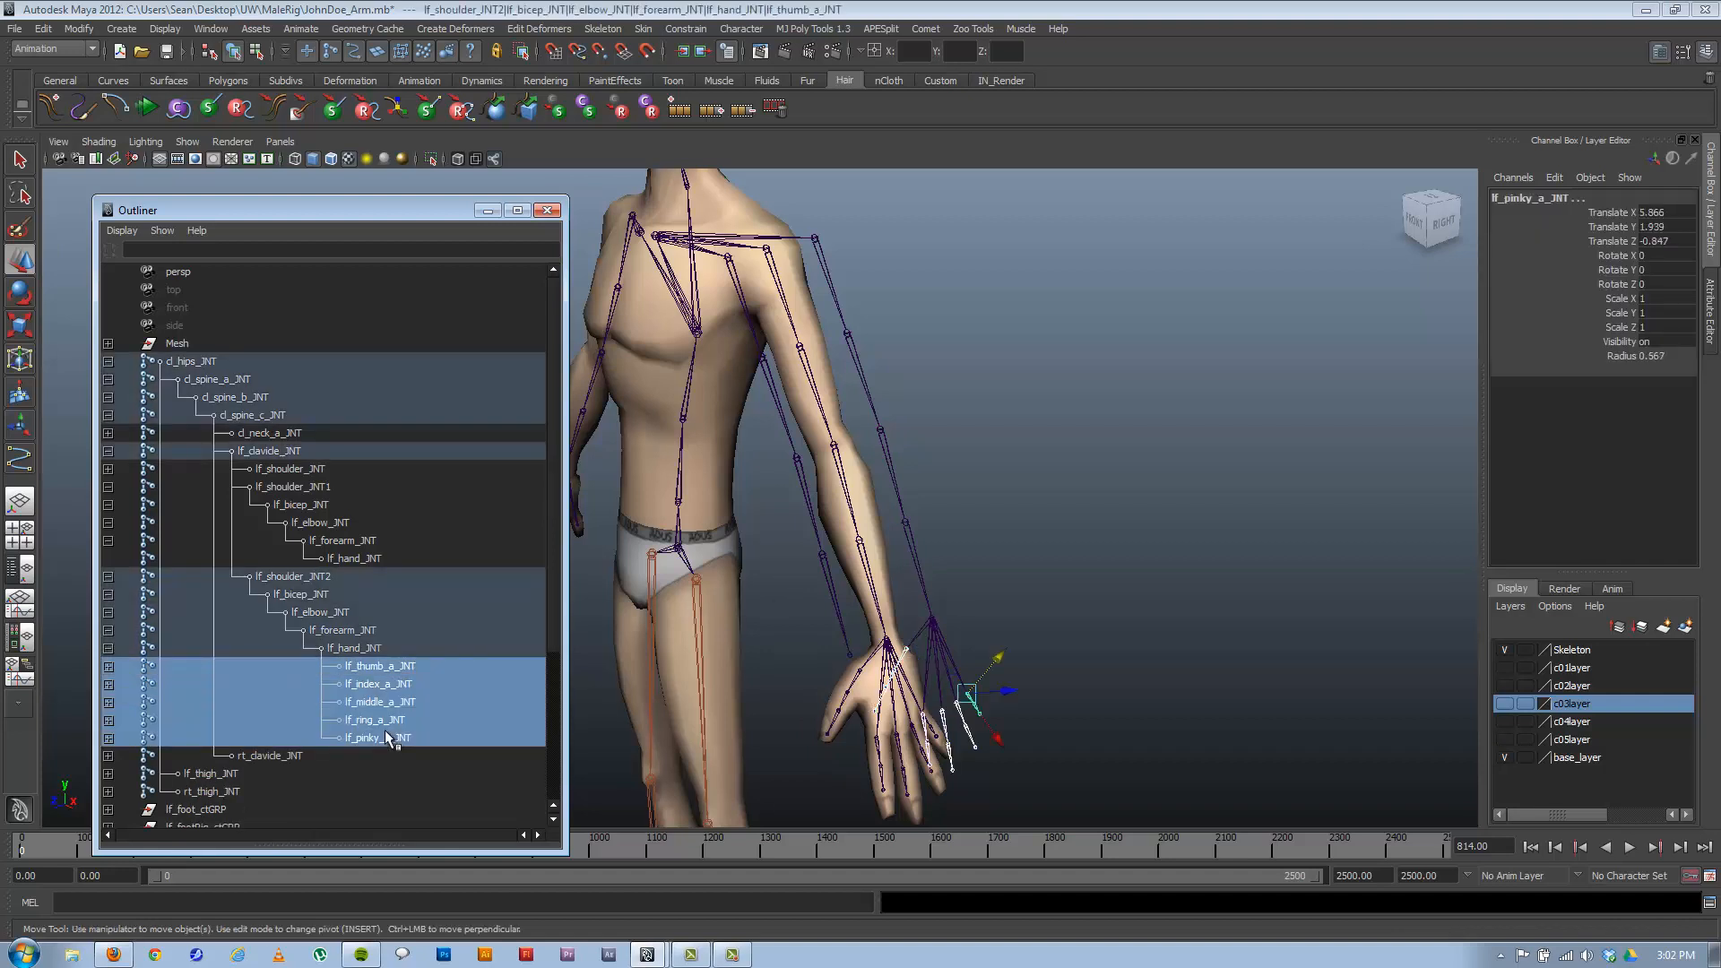
pyautogui.press('Delete')
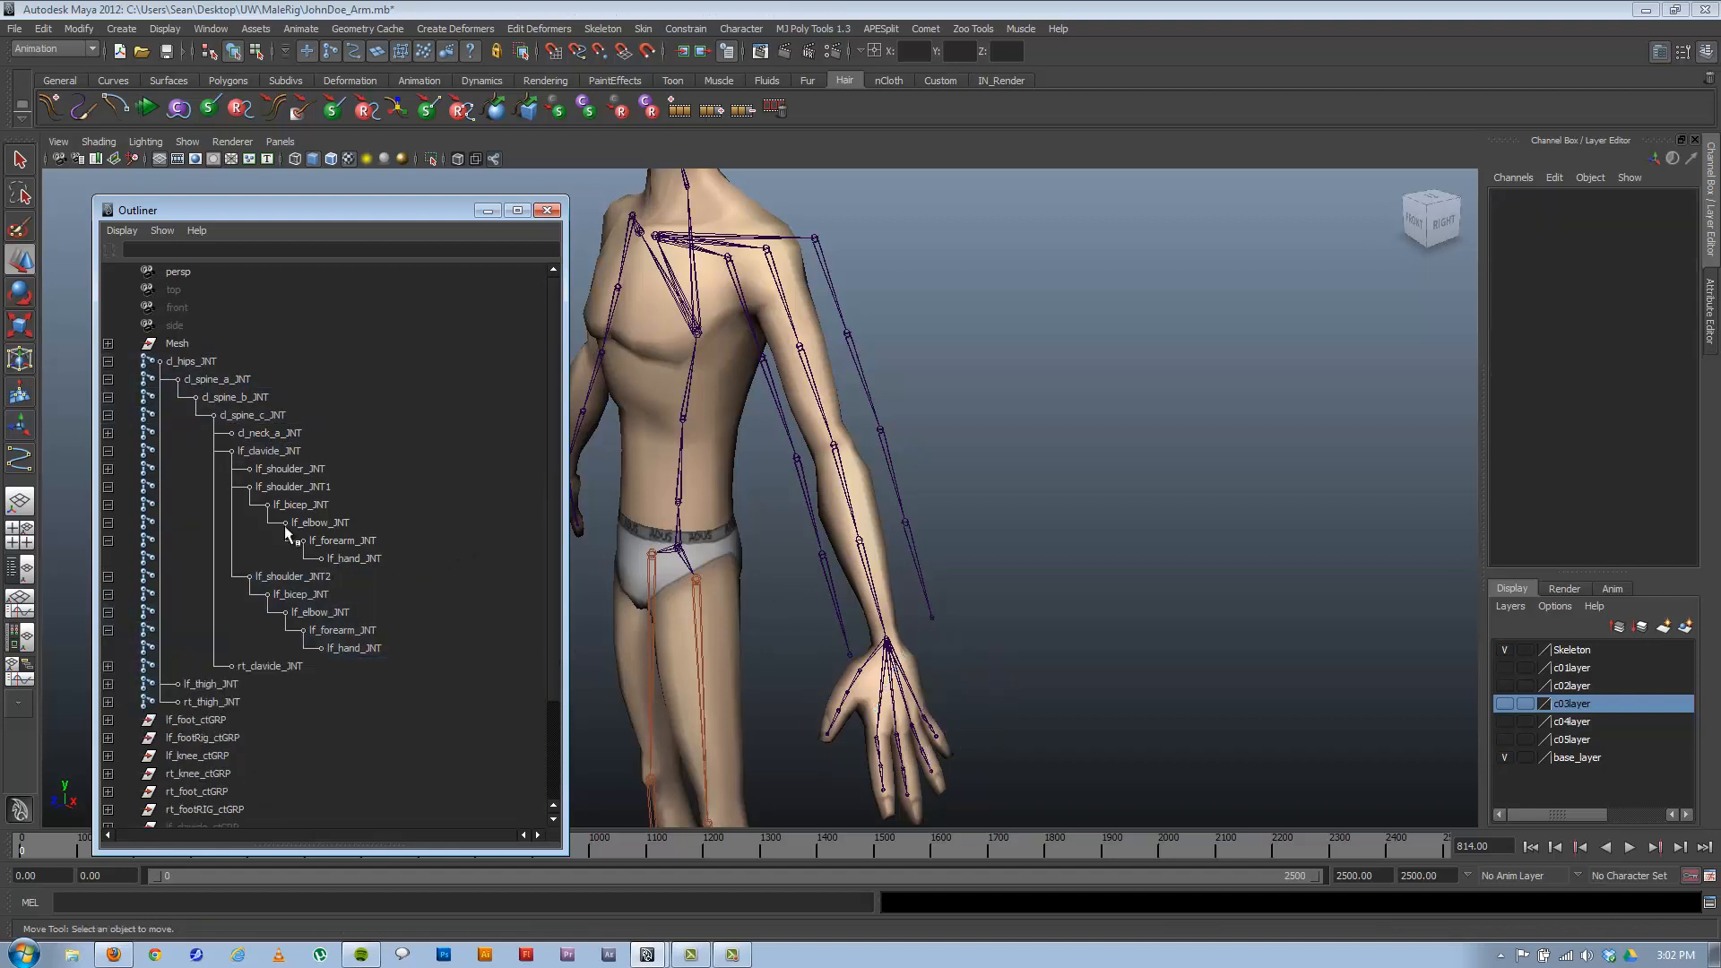
# In the lf_shoulder_JNT2 chain, parent lf_hand_JNT directly under lf_elbow_JNT, and lf_elbow_JNT directly under lf_shoulder_JNT2.
pyautogui.keyDown('alt'); pyautogui.moveTo(919, 433); pyautogui.dragTo(922, 476); pyautogui.keyUp('alt')
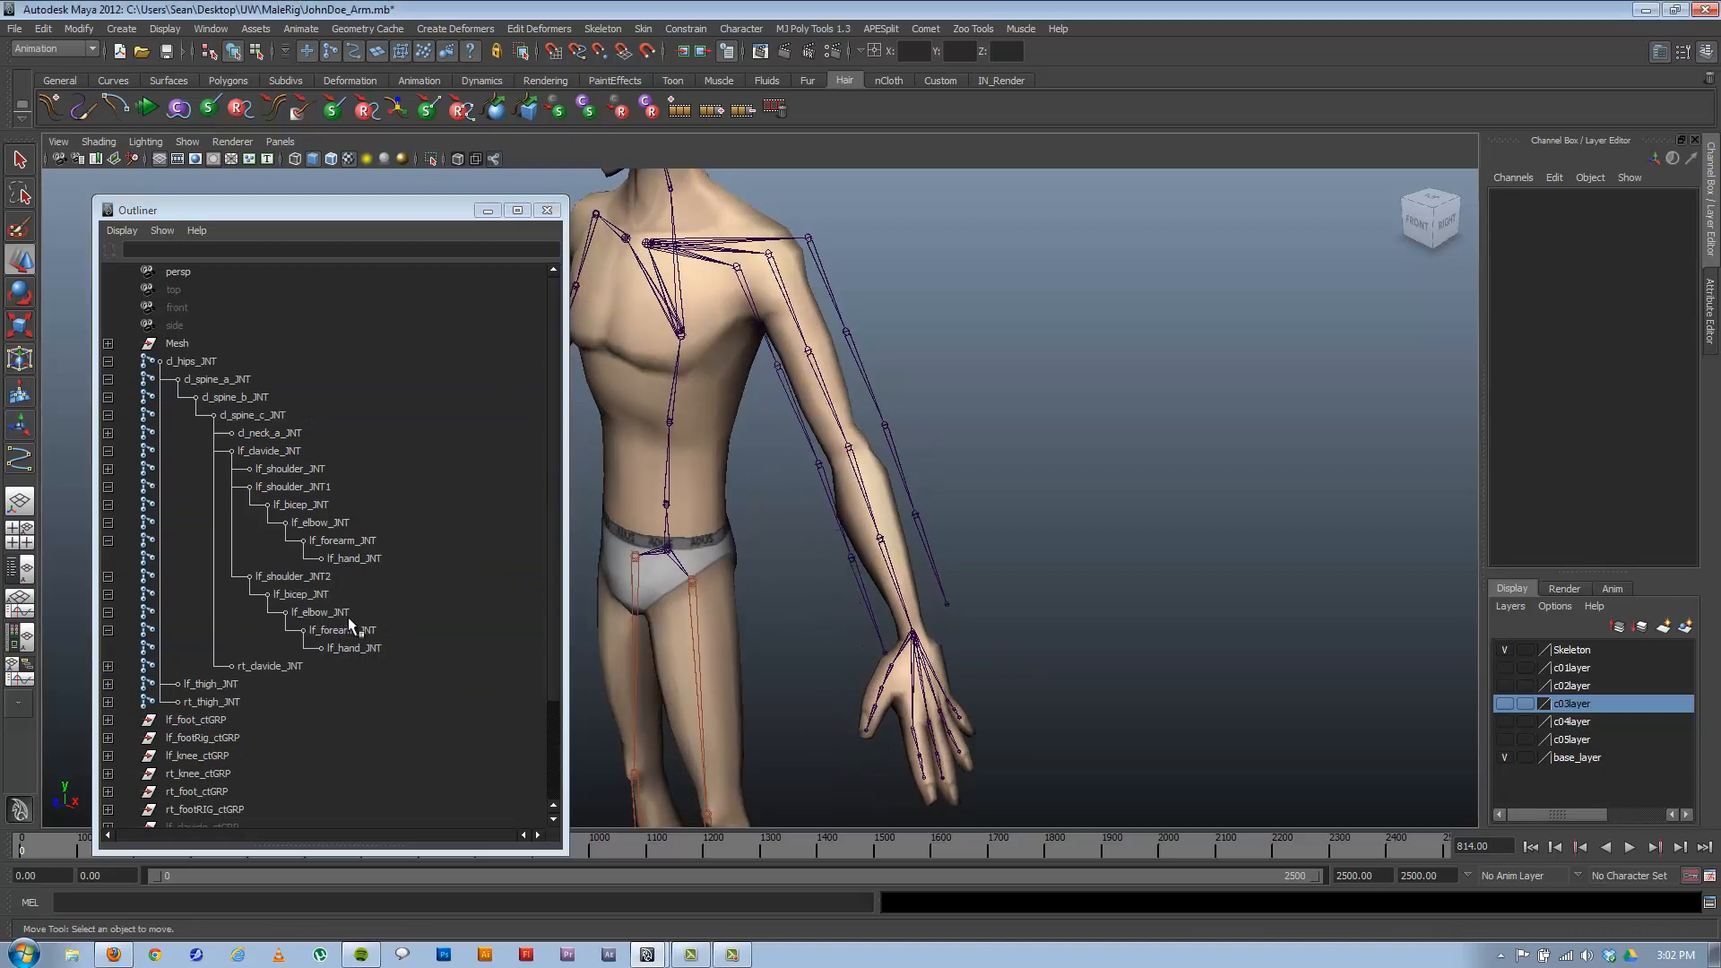
pyautogui.click(338, 646)
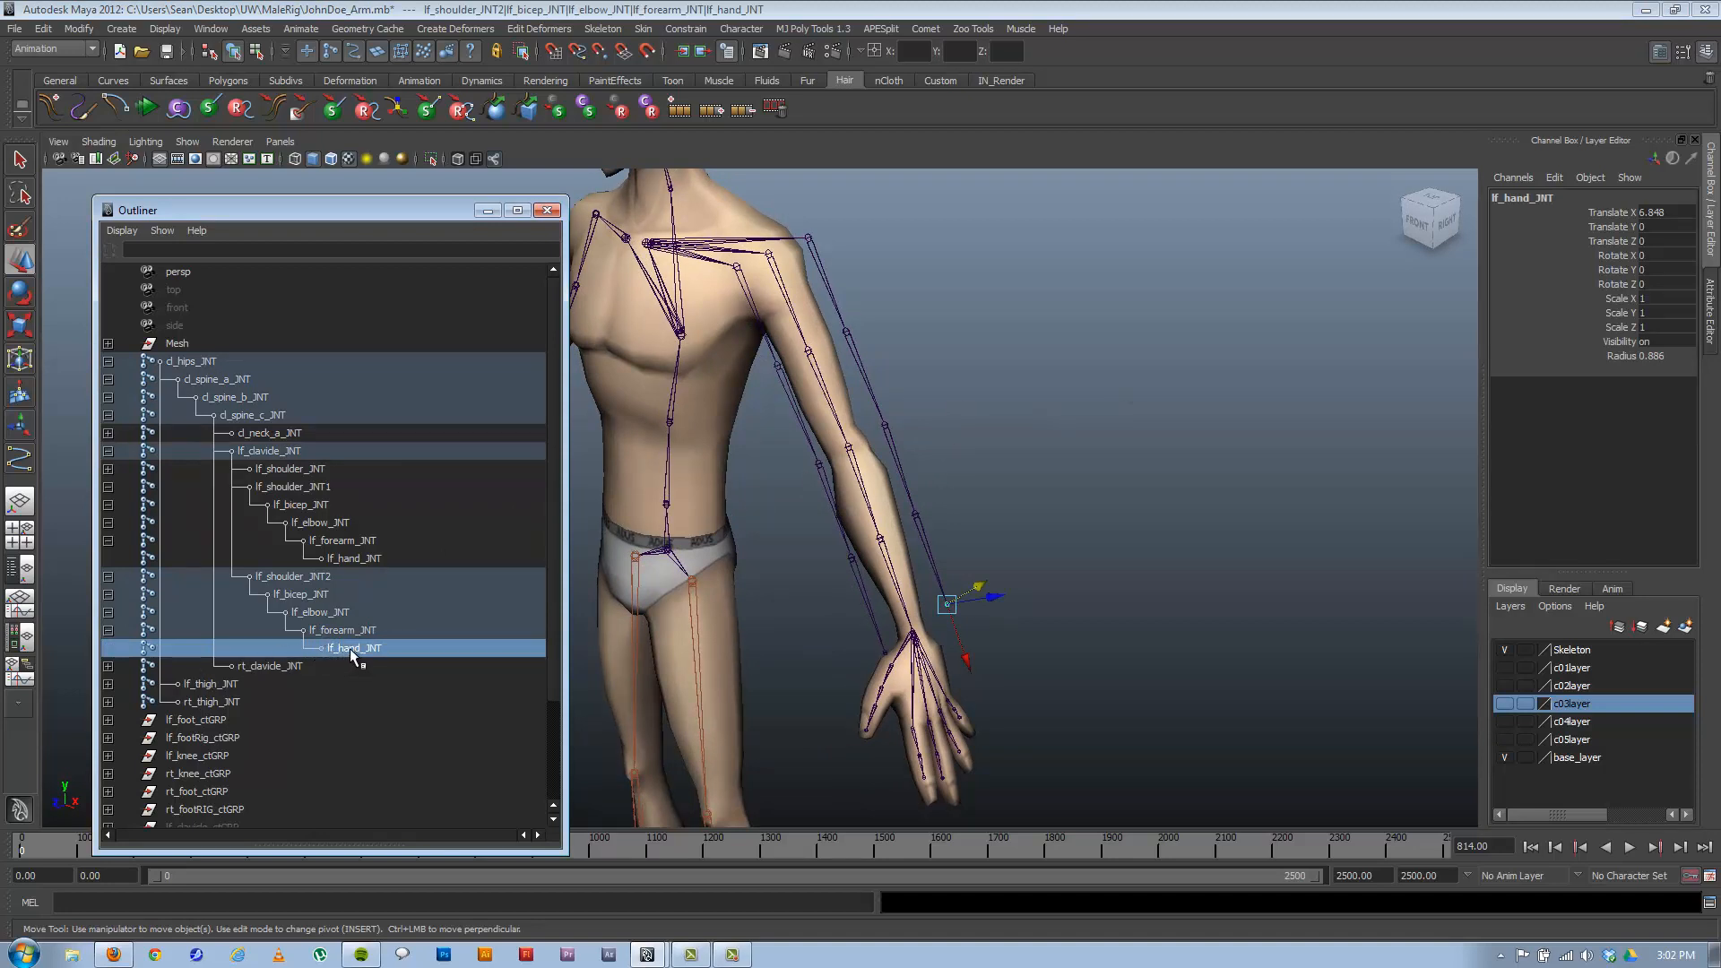
pyautogui.moveTo(347, 647); pyautogui.dragTo(341, 583, button='middle')
pyautogui.click(330, 613)
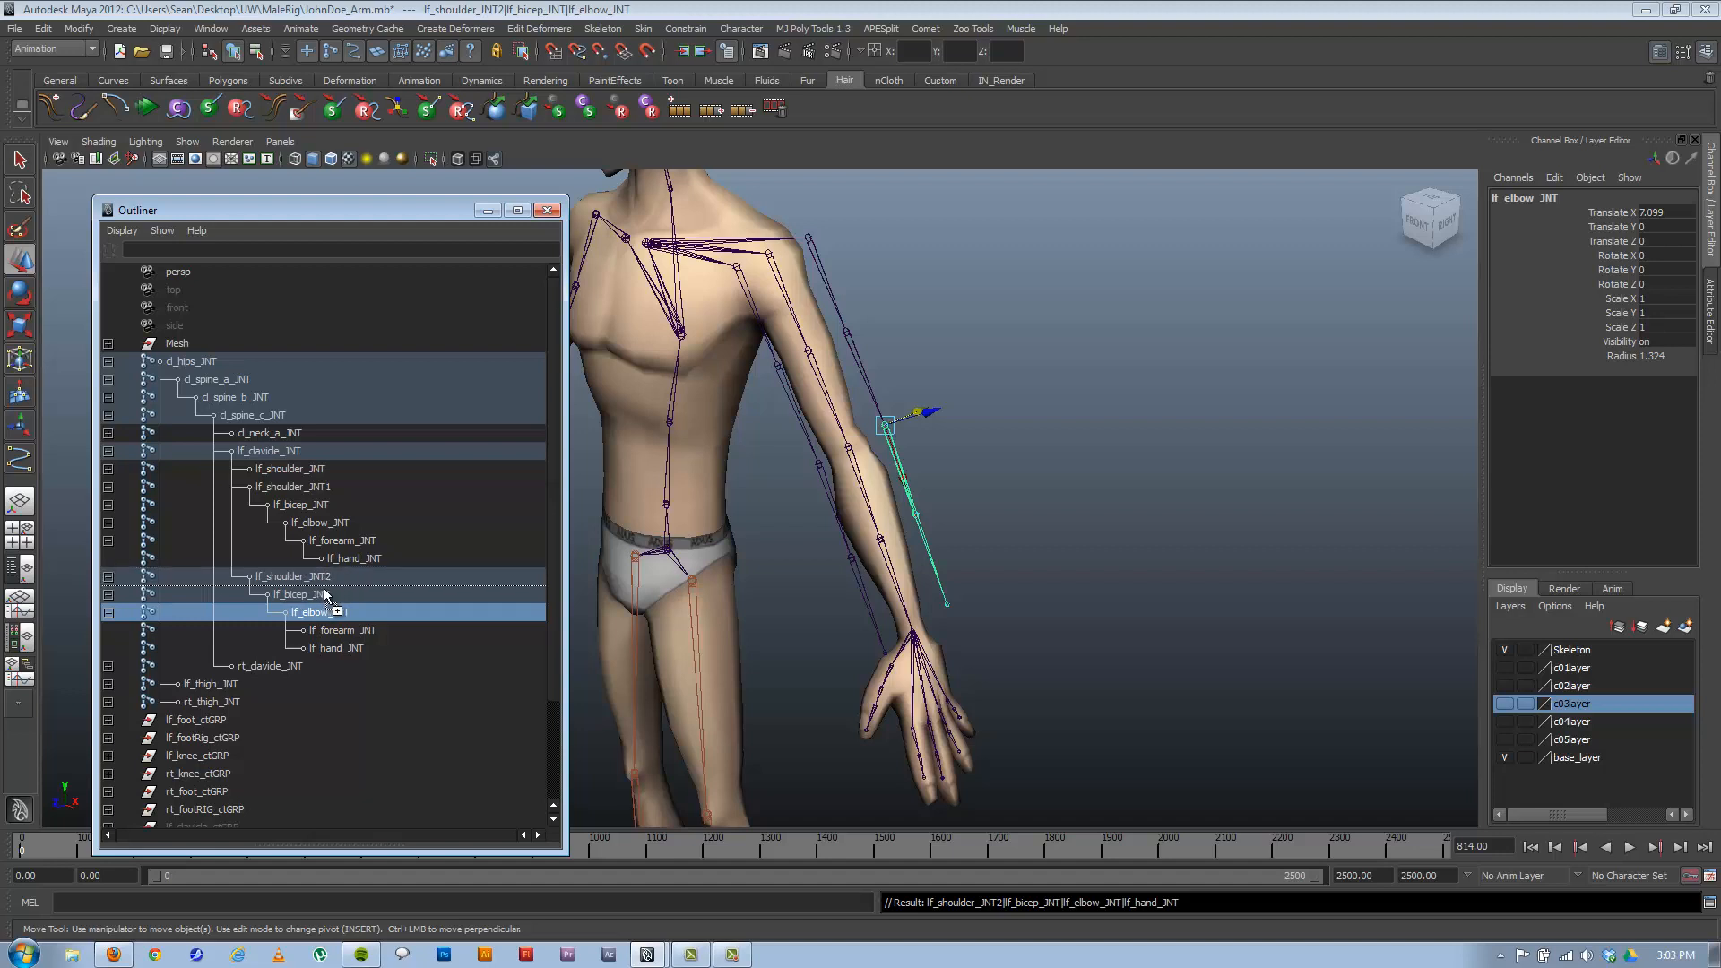
pyautogui.moveTo(348, 586); pyautogui.dragTo(312, 583, button='middle')
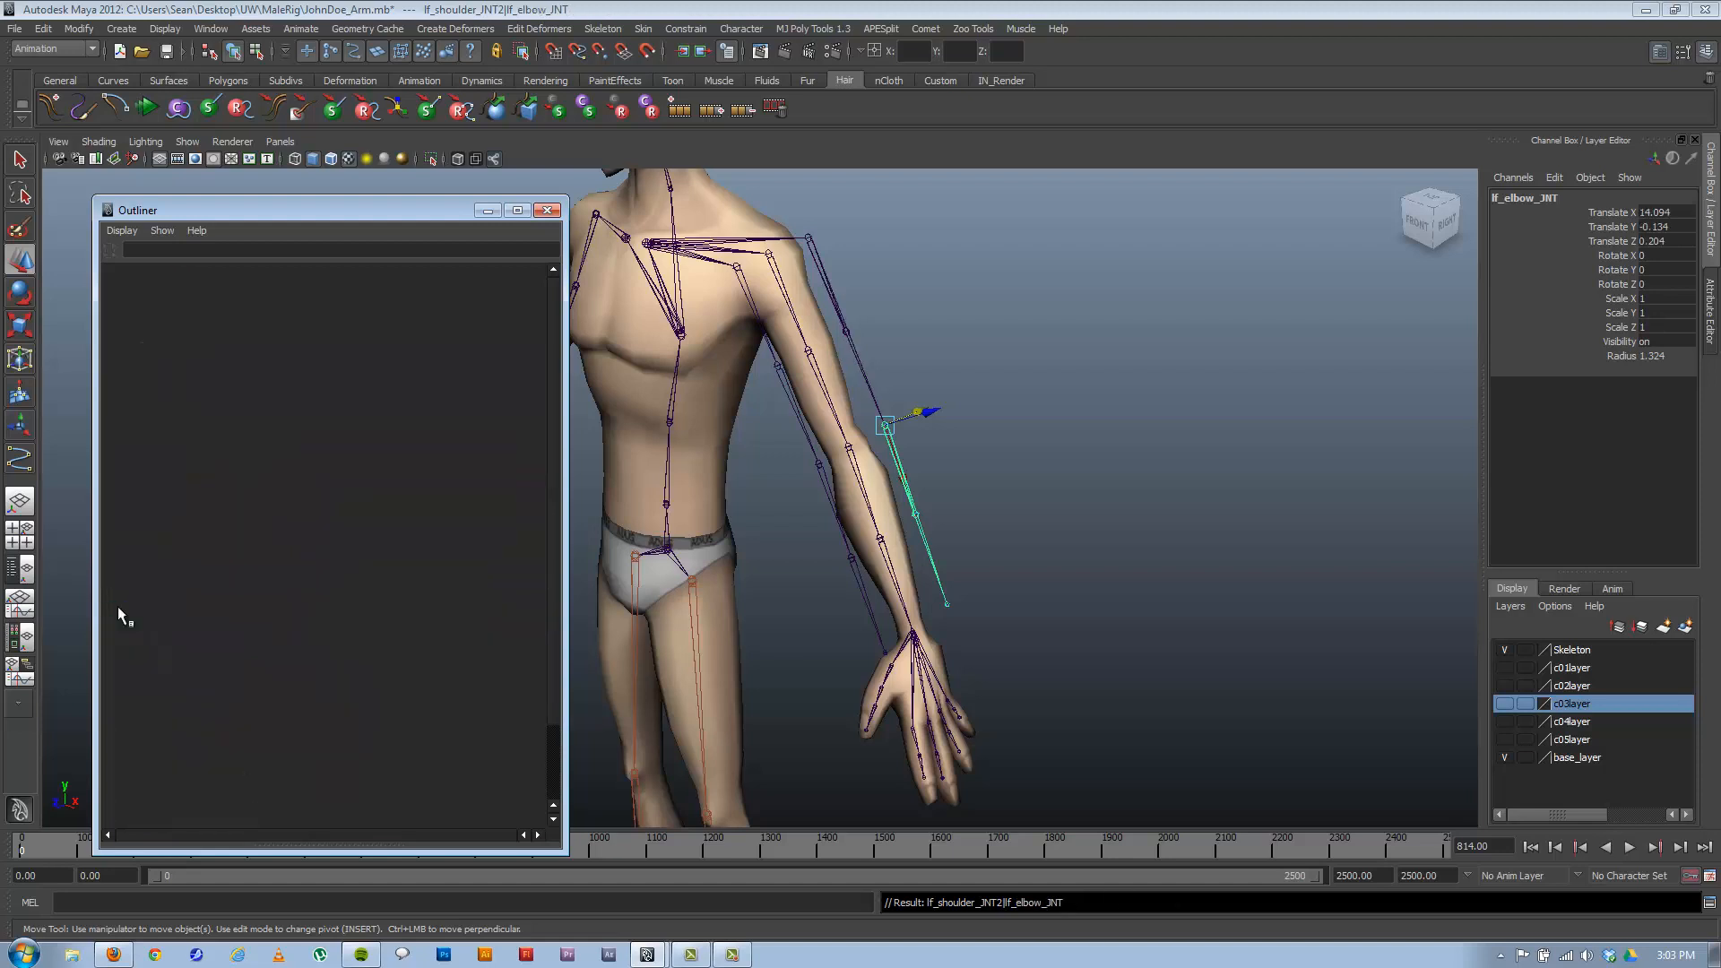
# Delete the lf_bicep_JNT and lf_forearm_JNT joints from the lf_shoulder_JNT2 chain.
pyautogui.click(341, 593)
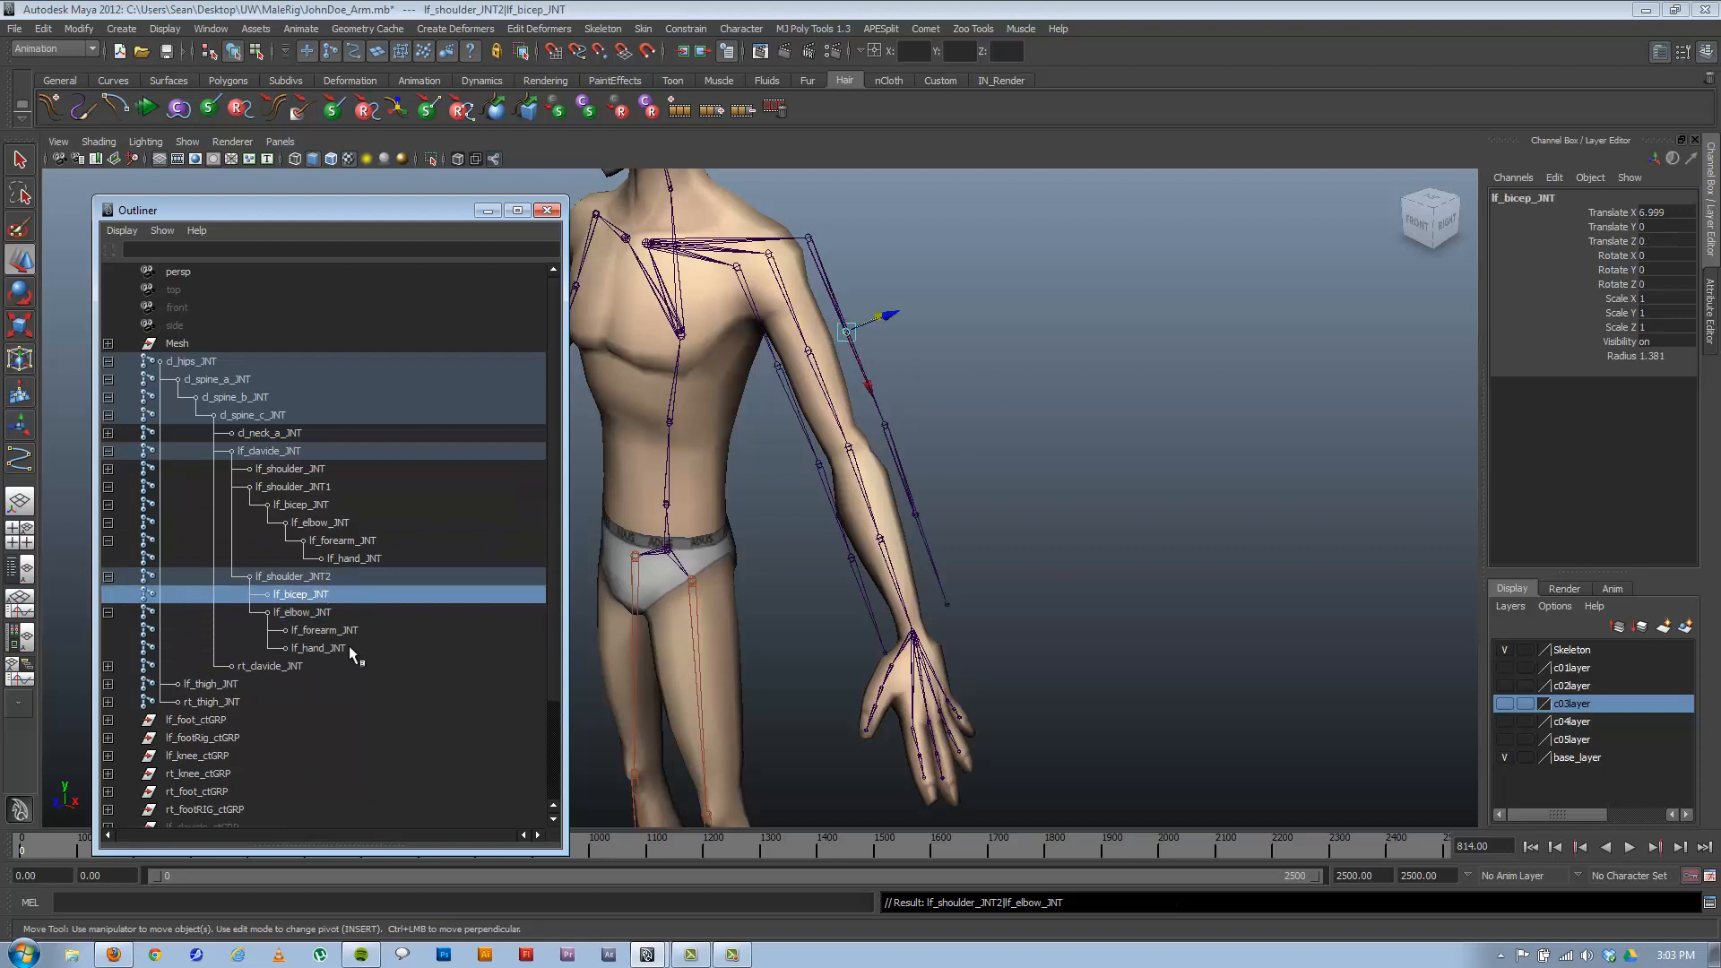
pyautogui.keyDown('ctrl'); pyautogui.click(330, 633); pyautogui.keyUp('ctrl')
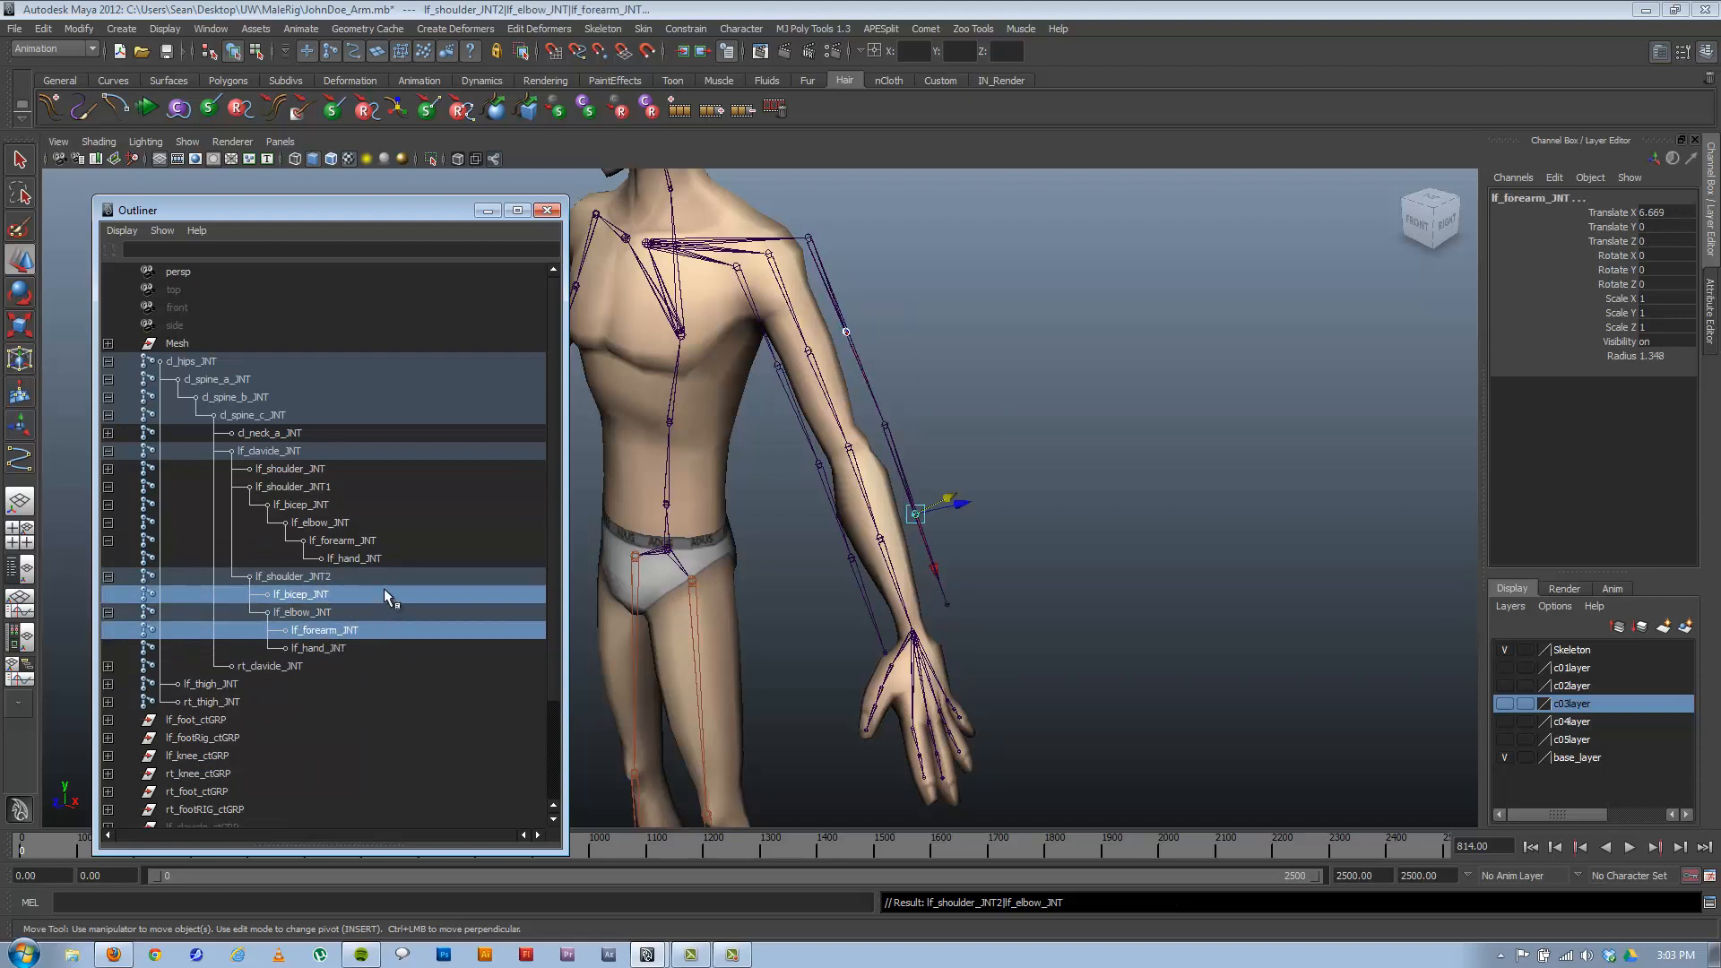
pyautogui.press('Delete')
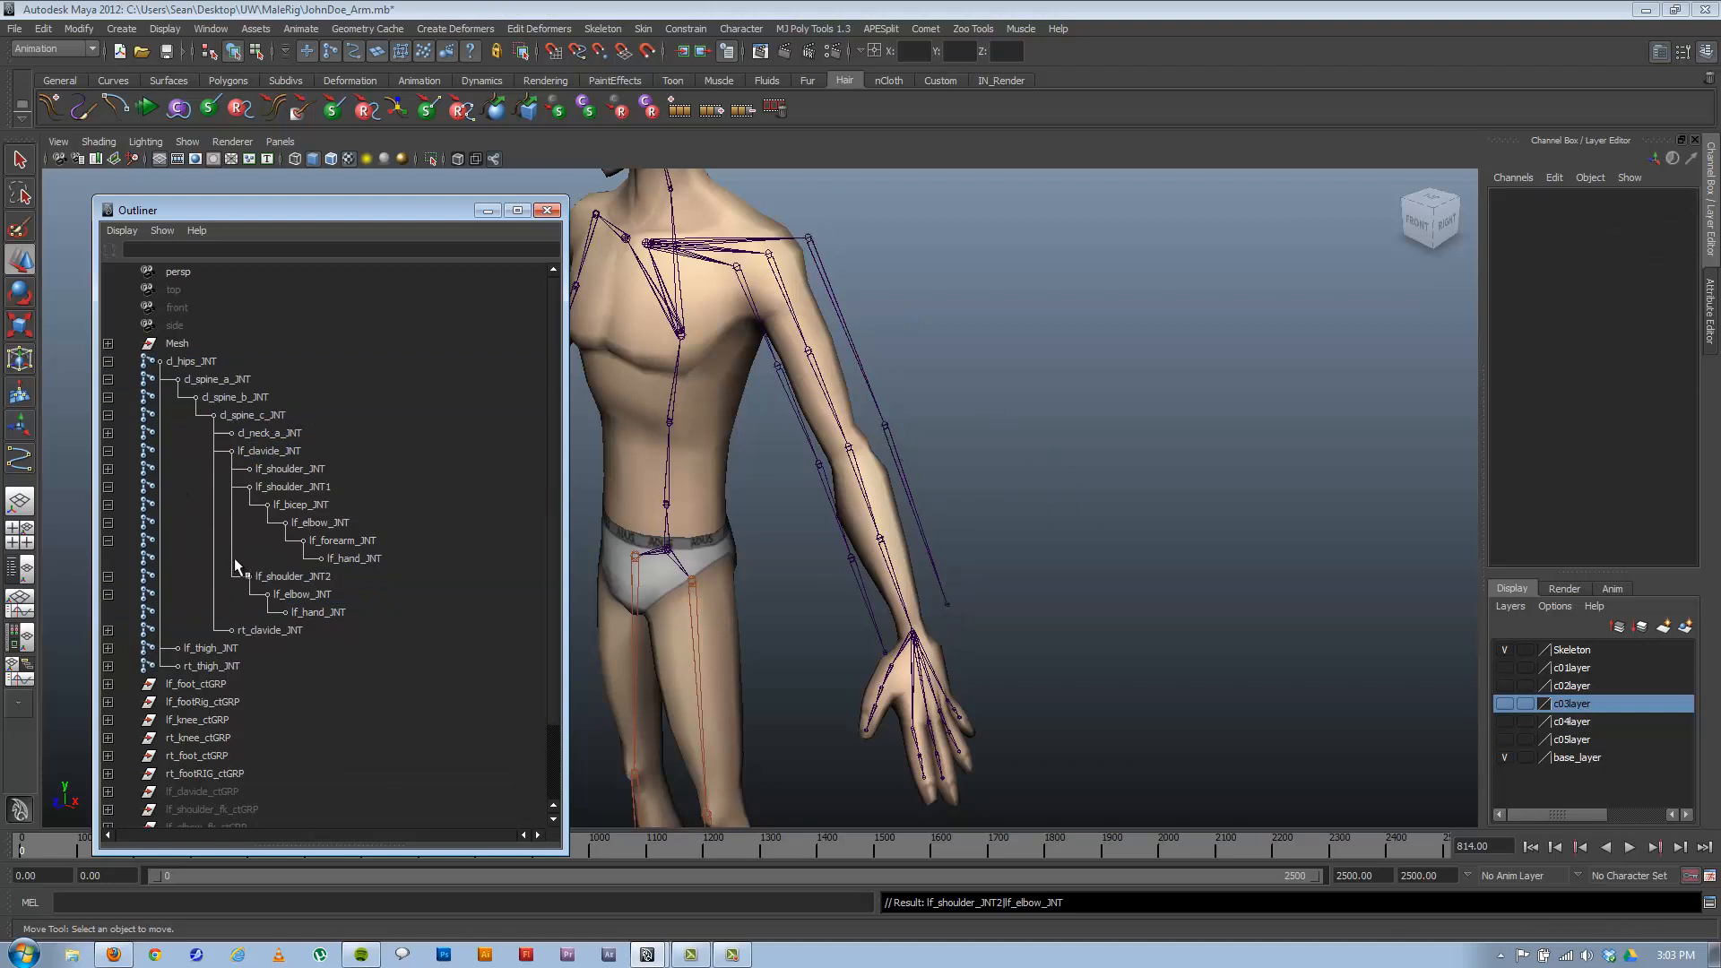
# In the lf_shoulder_JNT1 chain, parent lf_hand_JNT directly under lf_elbow_JNT, and lf_elbow_JNT directly under lf_shoulder_JNT1.
pyautogui.click(310, 486)
pyautogui.click(349, 558)
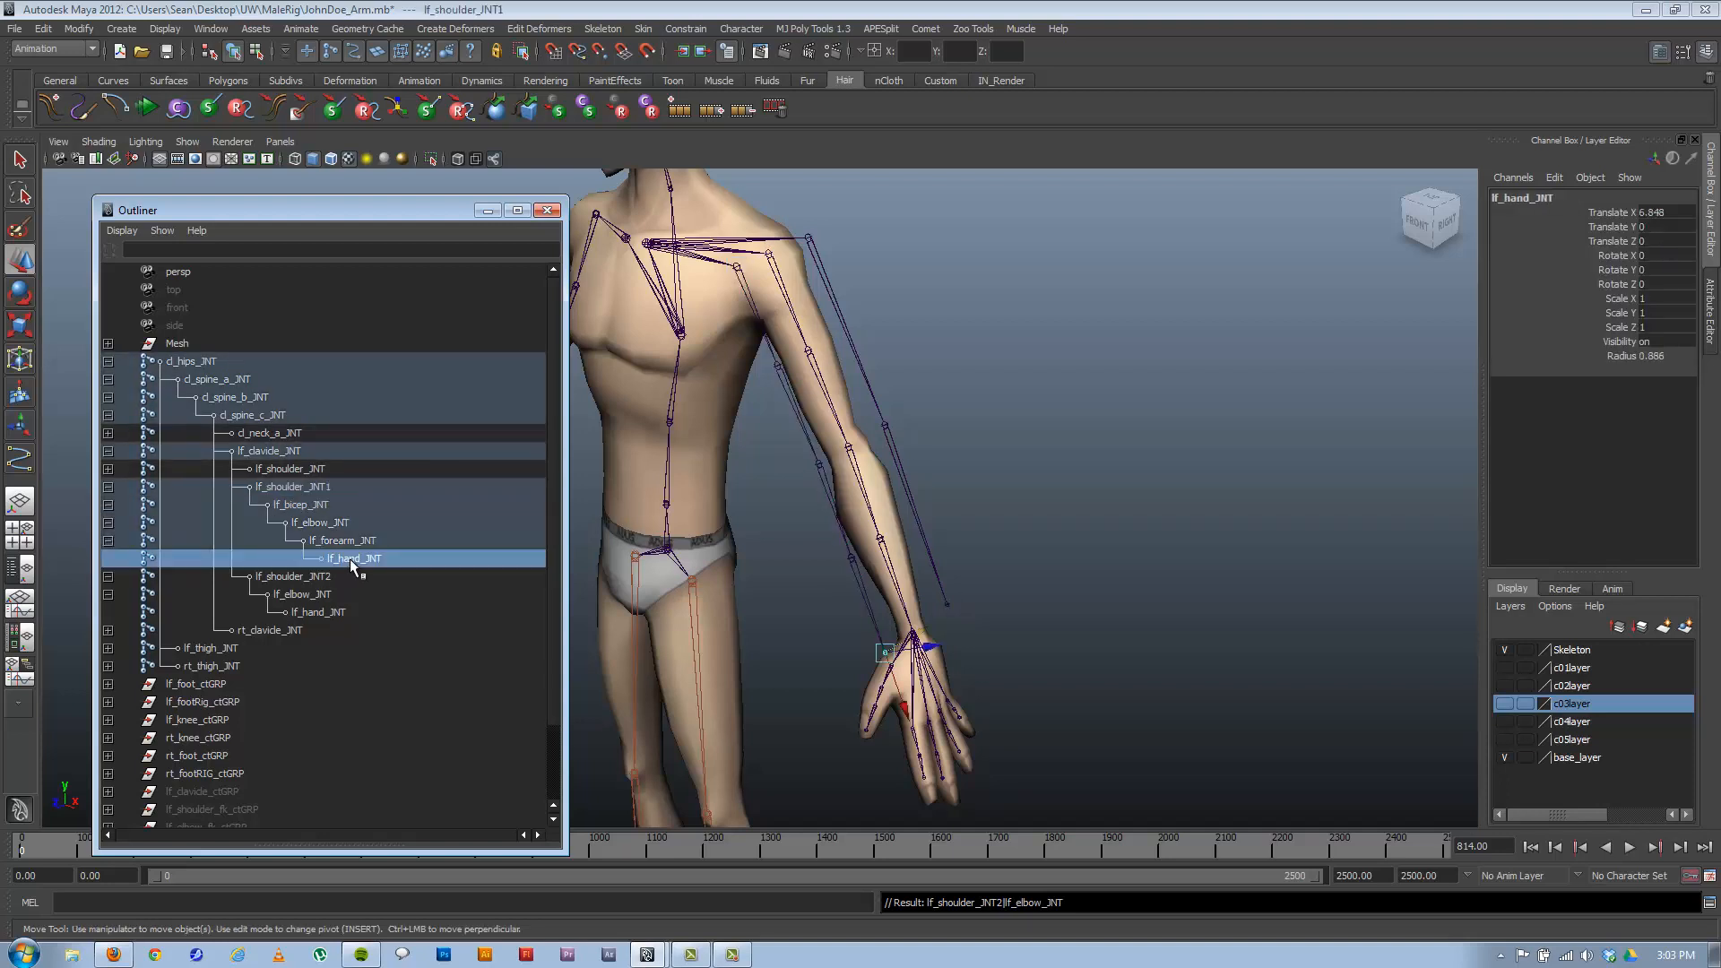
pyautogui.moveTo(353, 556); pyautogui.dragTo(308, 488, button='middle')
pyautogui.click(329, 524)
# Delete the lf_bicep_JNT and lf_forearm_JNT joints from the lf_shoulder_JNT1 chain.
pyautogui.click(300, 506)
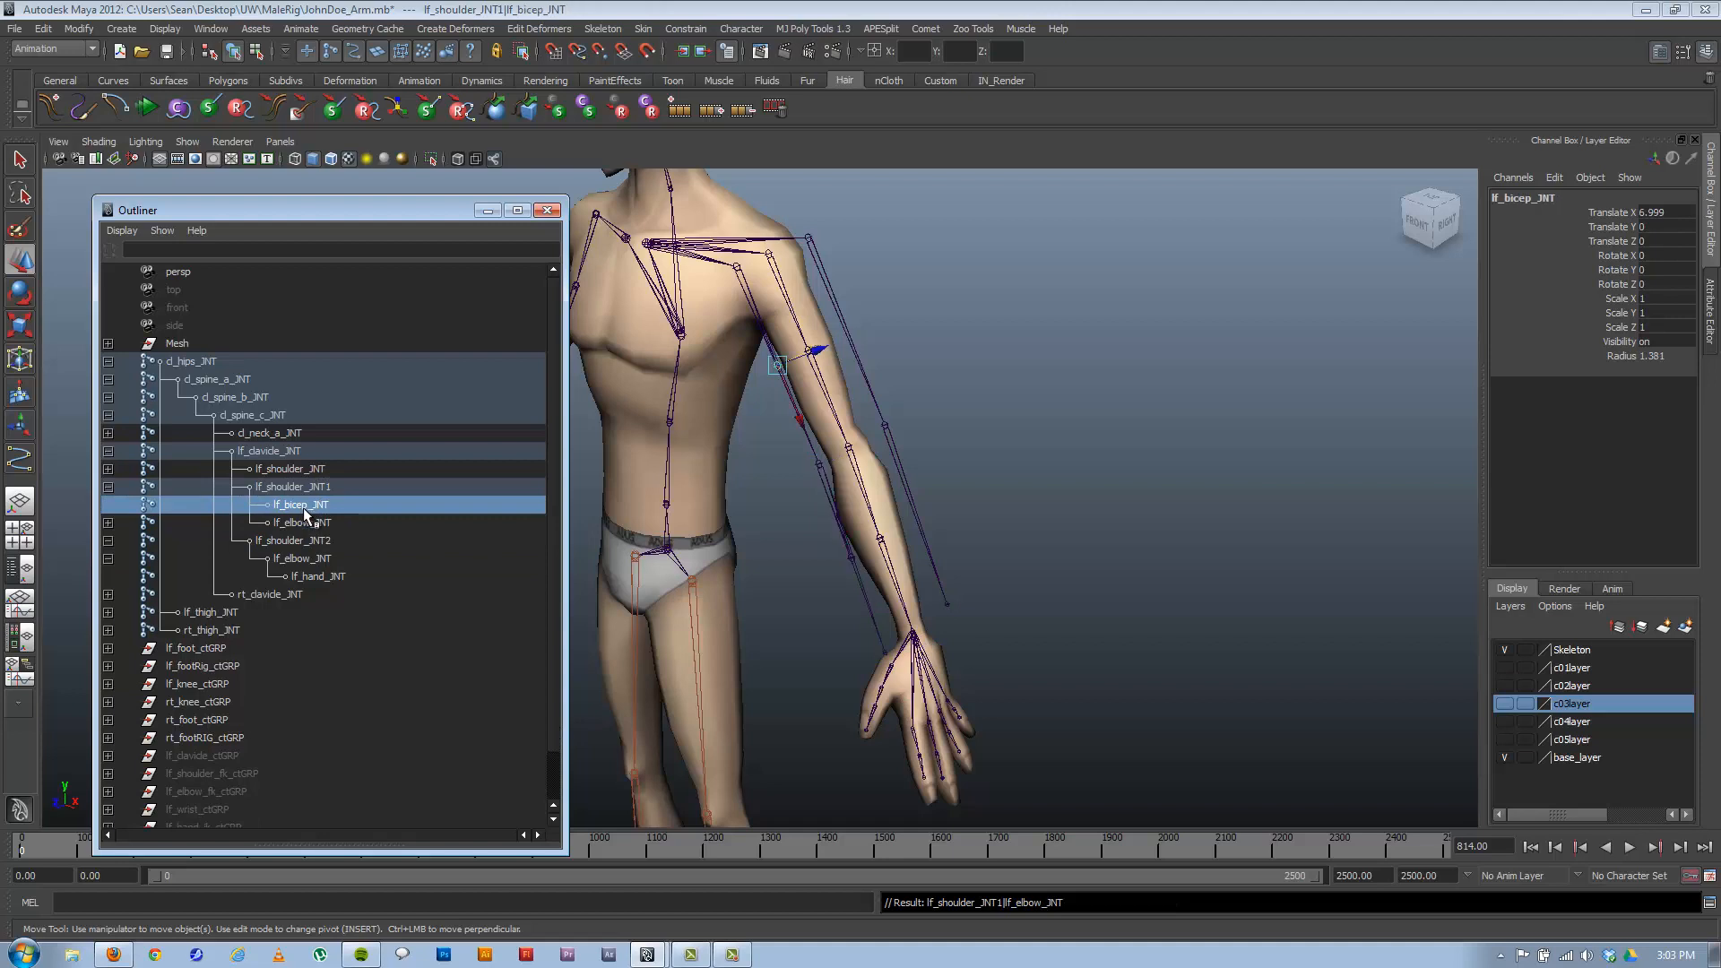
pyautogui.press('Delete')
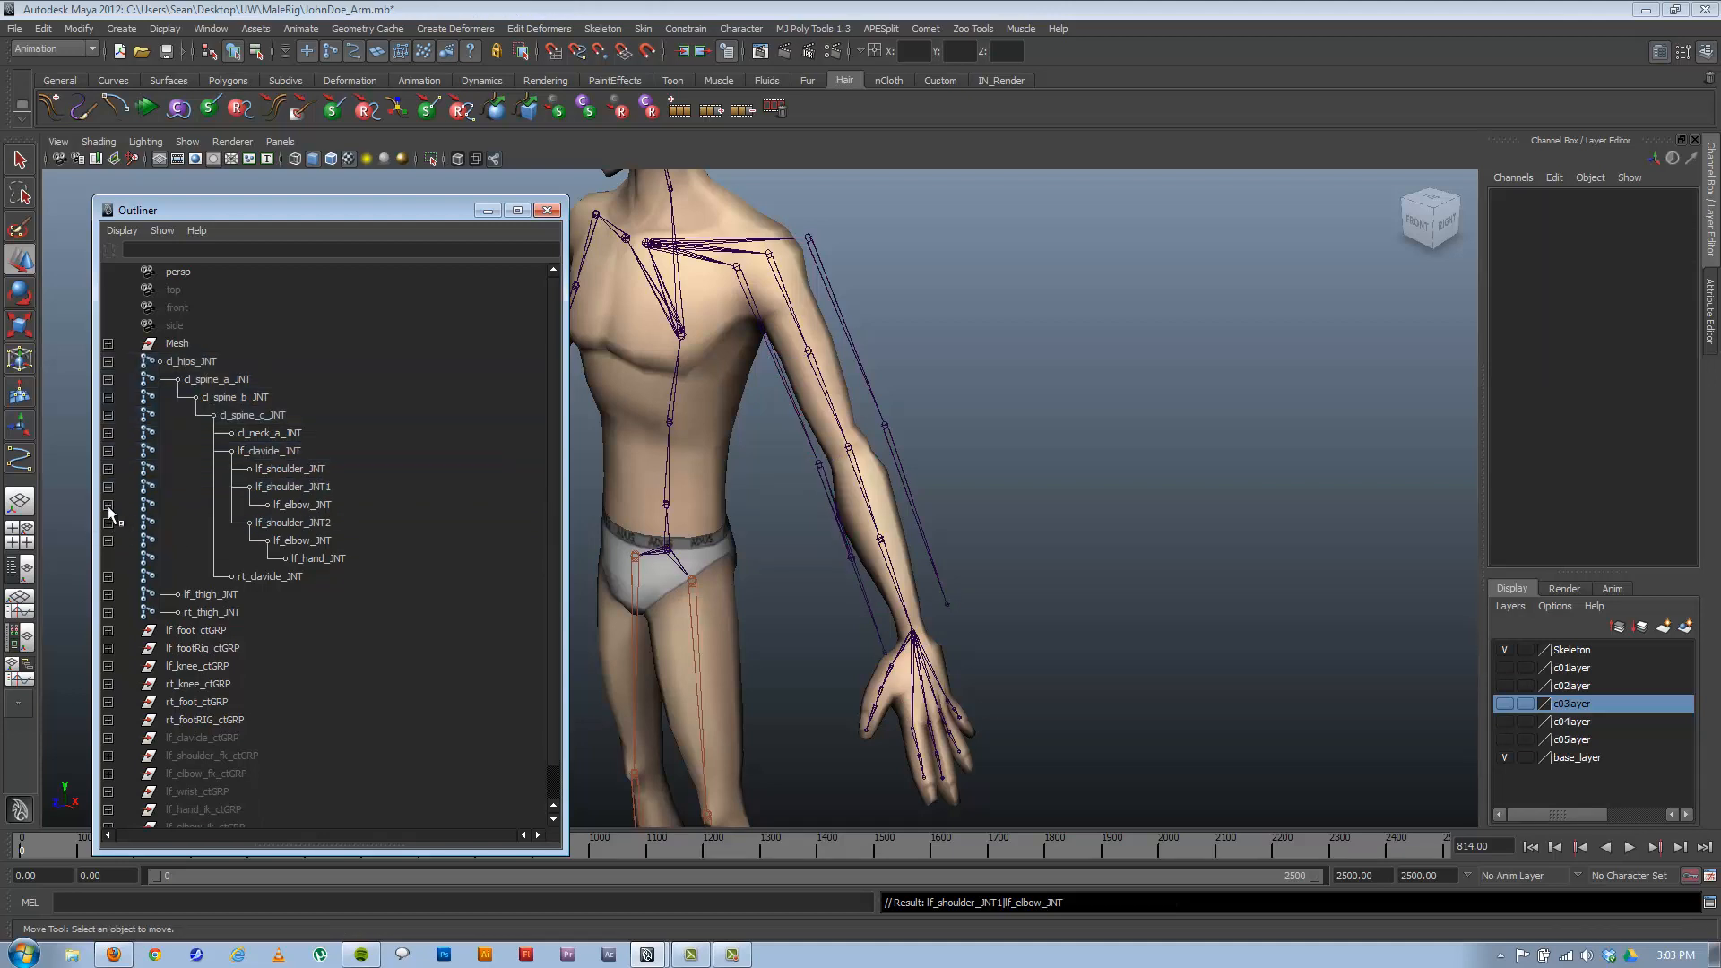
pyautogui.click(107, 505)
pyautogui.click(341, 519)
pyautogui.press('Delete')
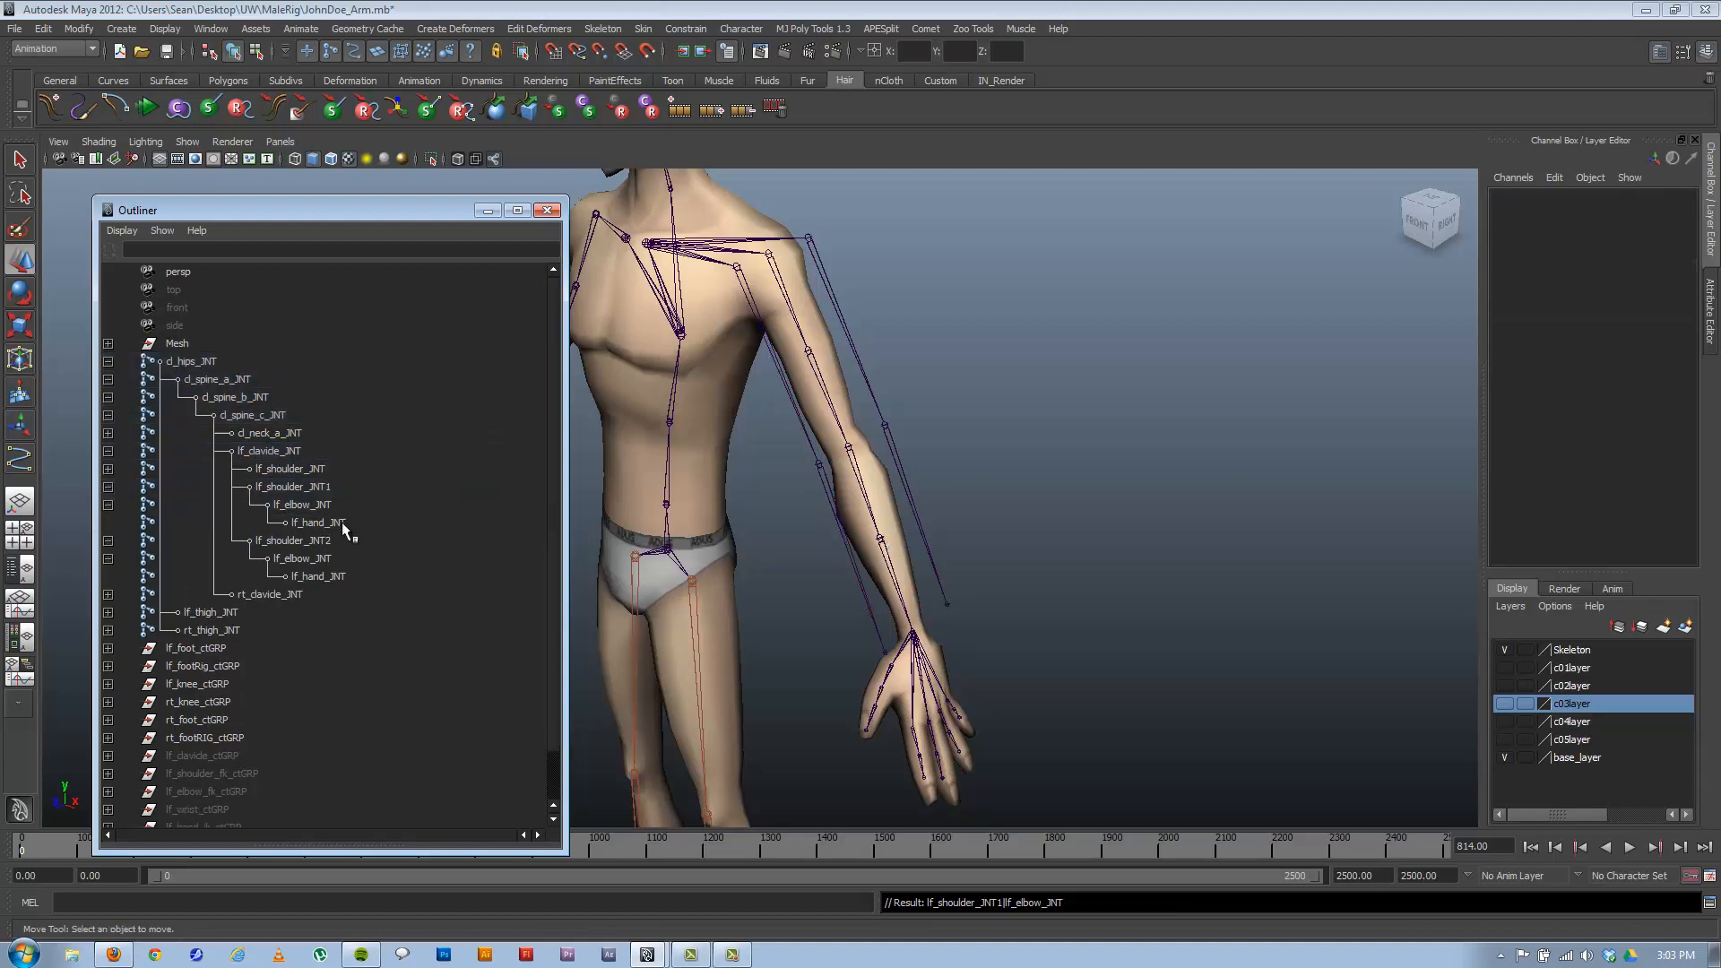
# Rename lf_shoulder_JNT1 as lf_shoulder_fkRIG.
pyautogui.click(282, 487)
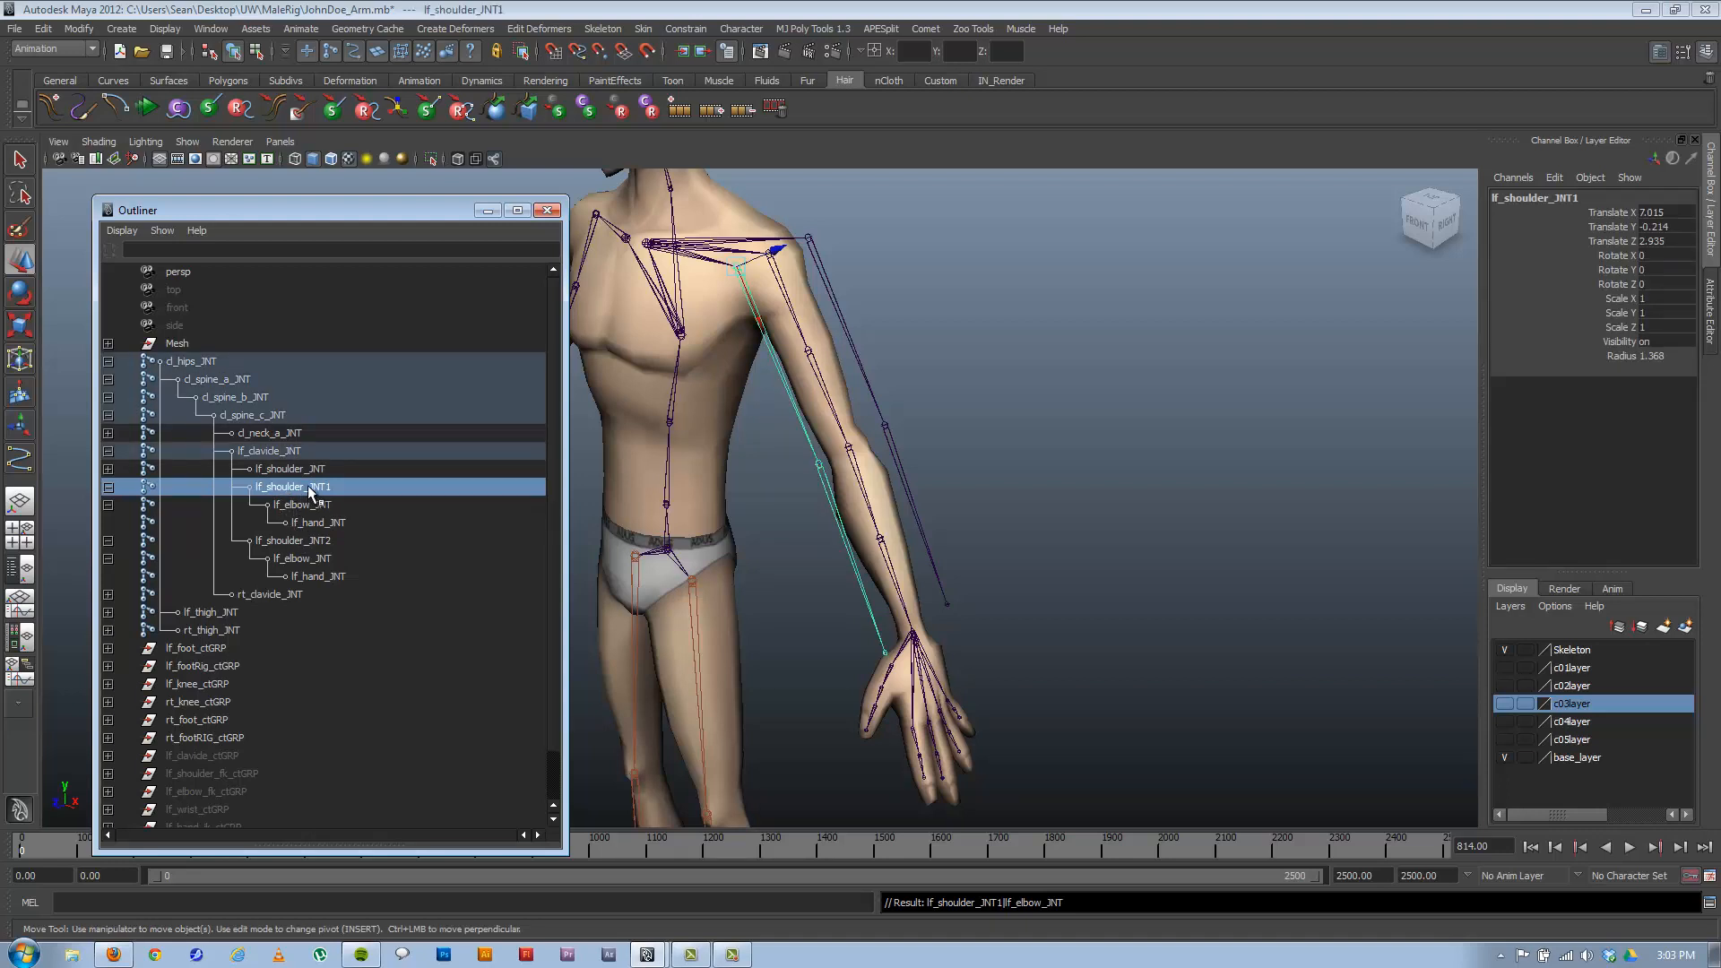
pyautogui.doubleClick(308, 486)
pyautogui.moveTo(330, 487); pyautogui.dragTo(307, 486)
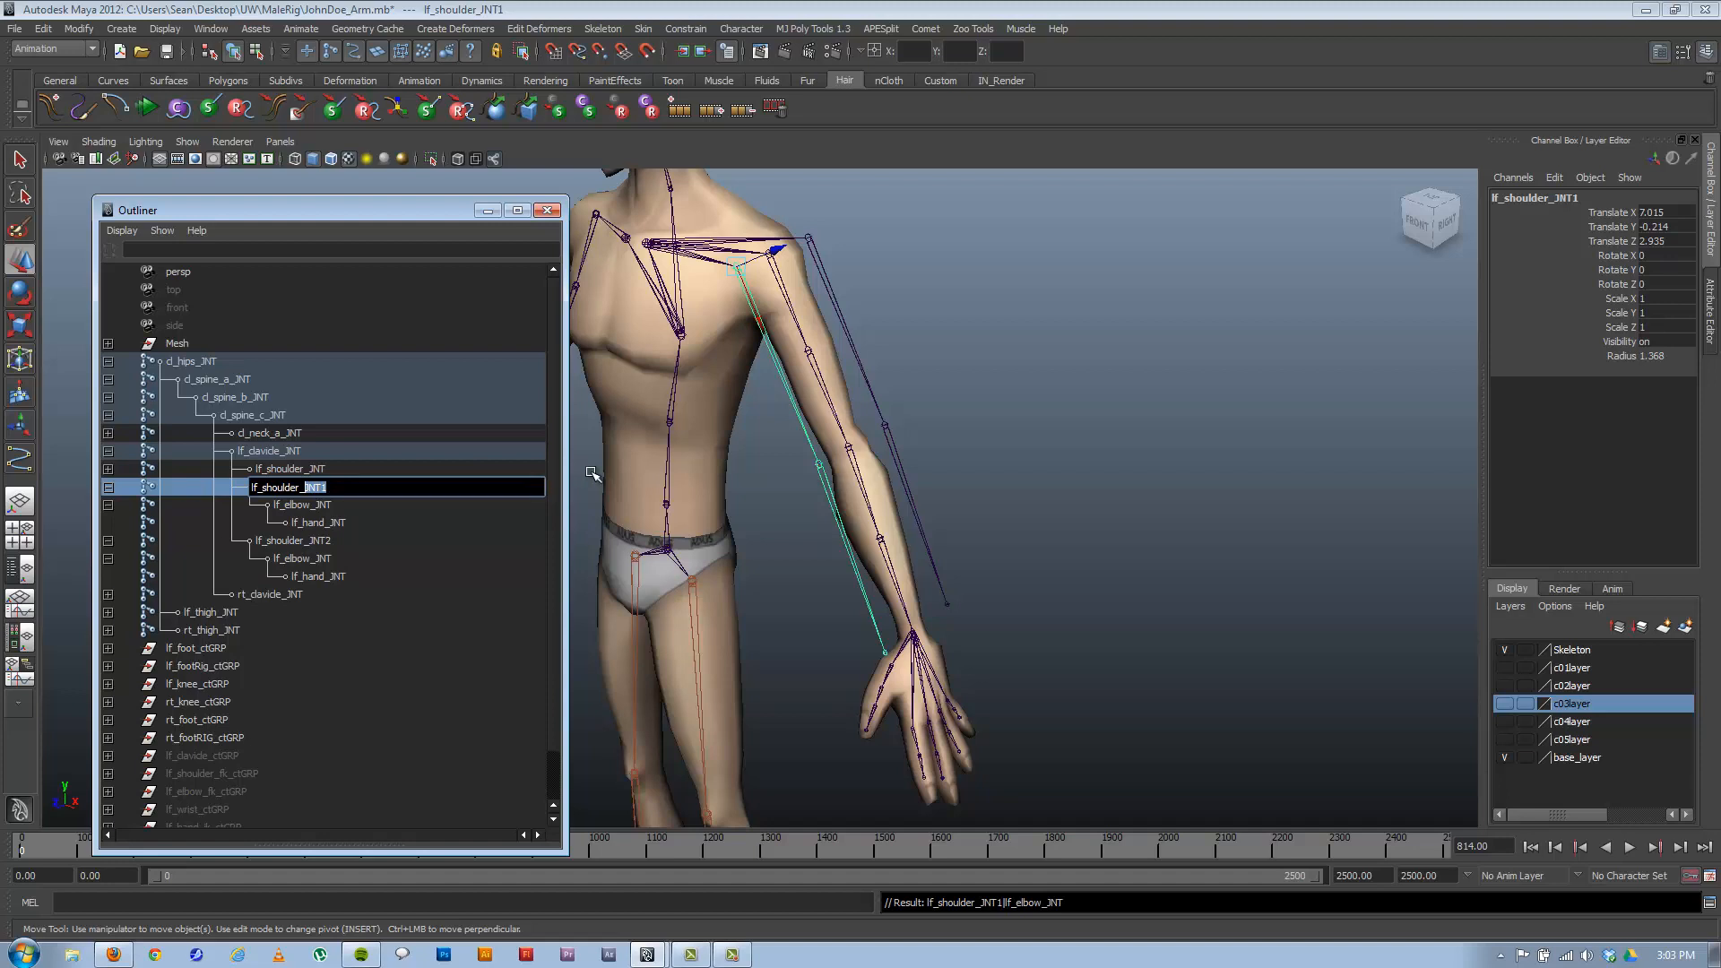
pyautogui.write('fkRIG')
pyautogui.press('Return')
# Rename the elbow and hand joints under lf_shoulder_fkRIG as lf_elbow_fkRIG and lf_hand_fkRIG.
pyautogui.doubleClick(305, 505)
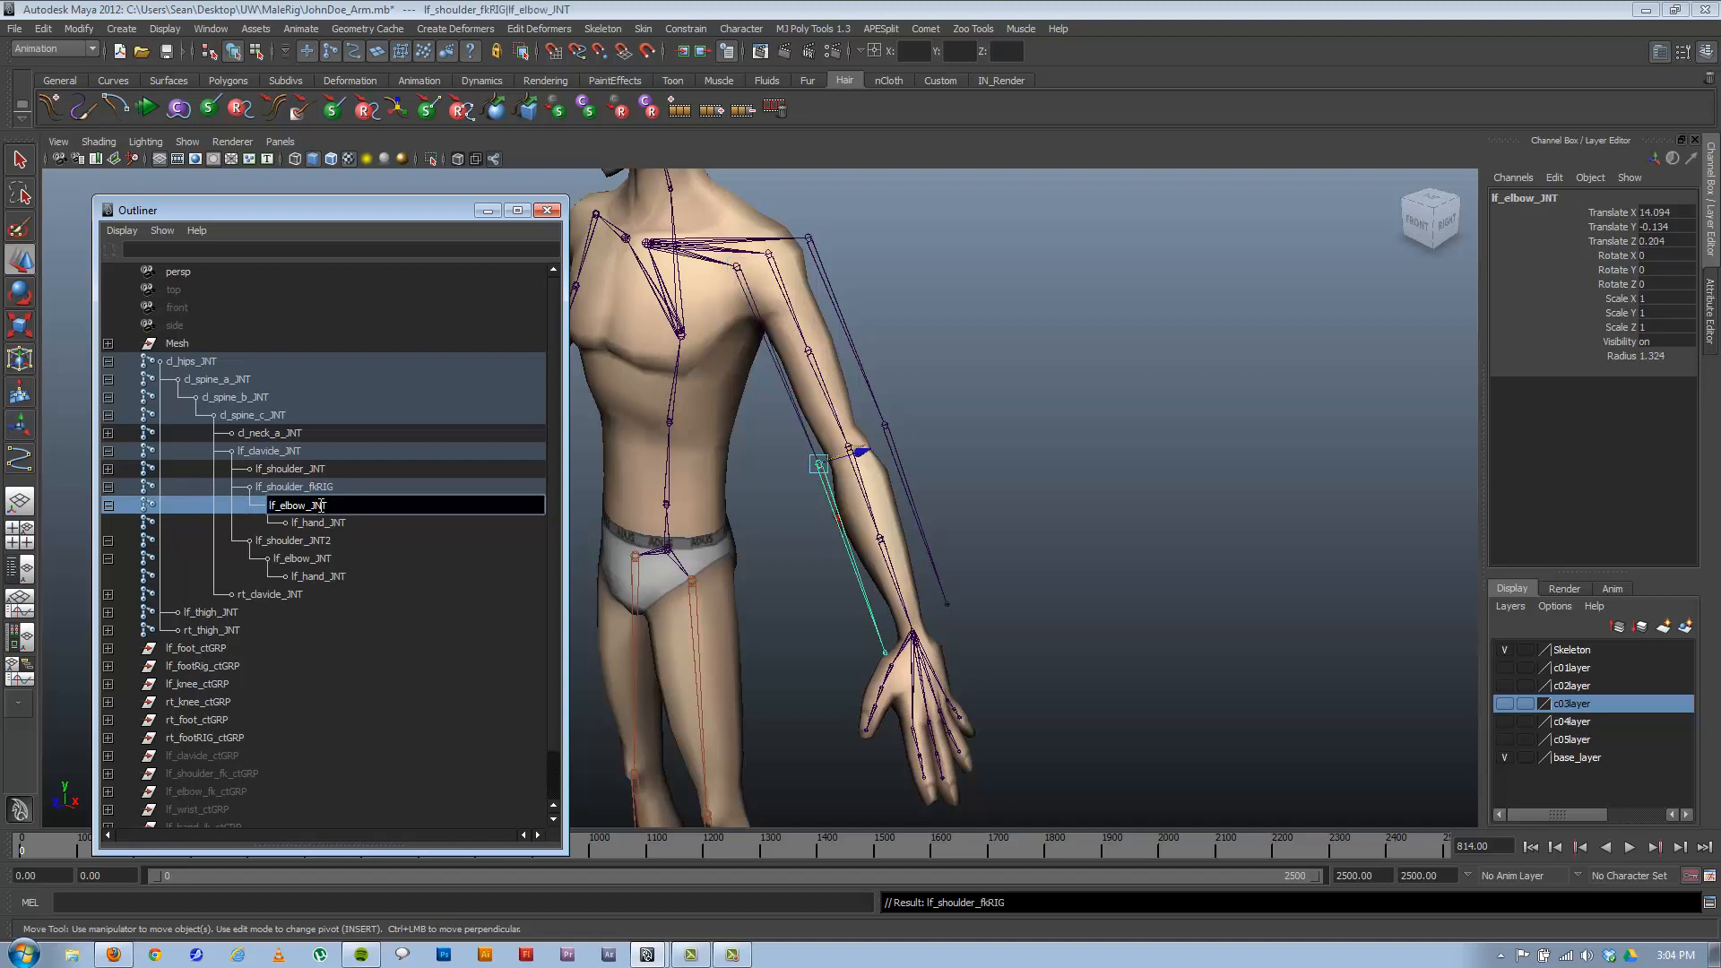
pyautogui.moveTo(312, 506); pyautogui.dragTo(389, 498)
pyautogui.write('fkRIG')
pyautogui.press('Return')
pyautogui.doubleClick(330, 521)
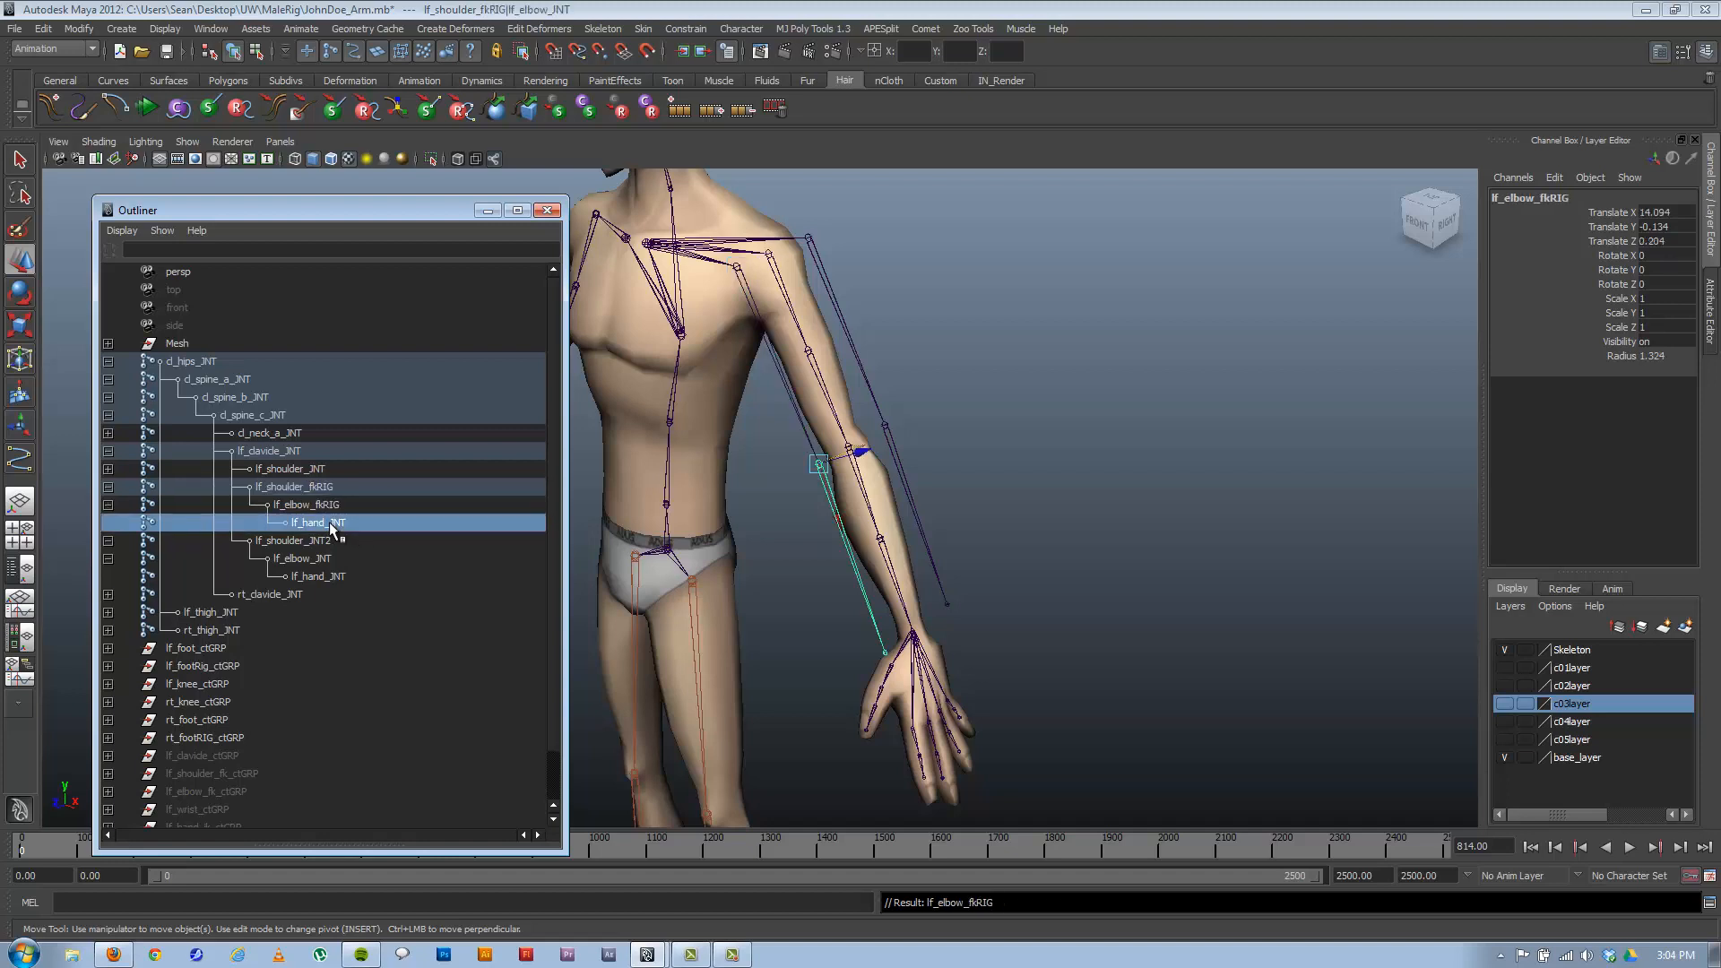
pyautogui.moveTo(326, 525); pyautogui.dragTo(403, 524)
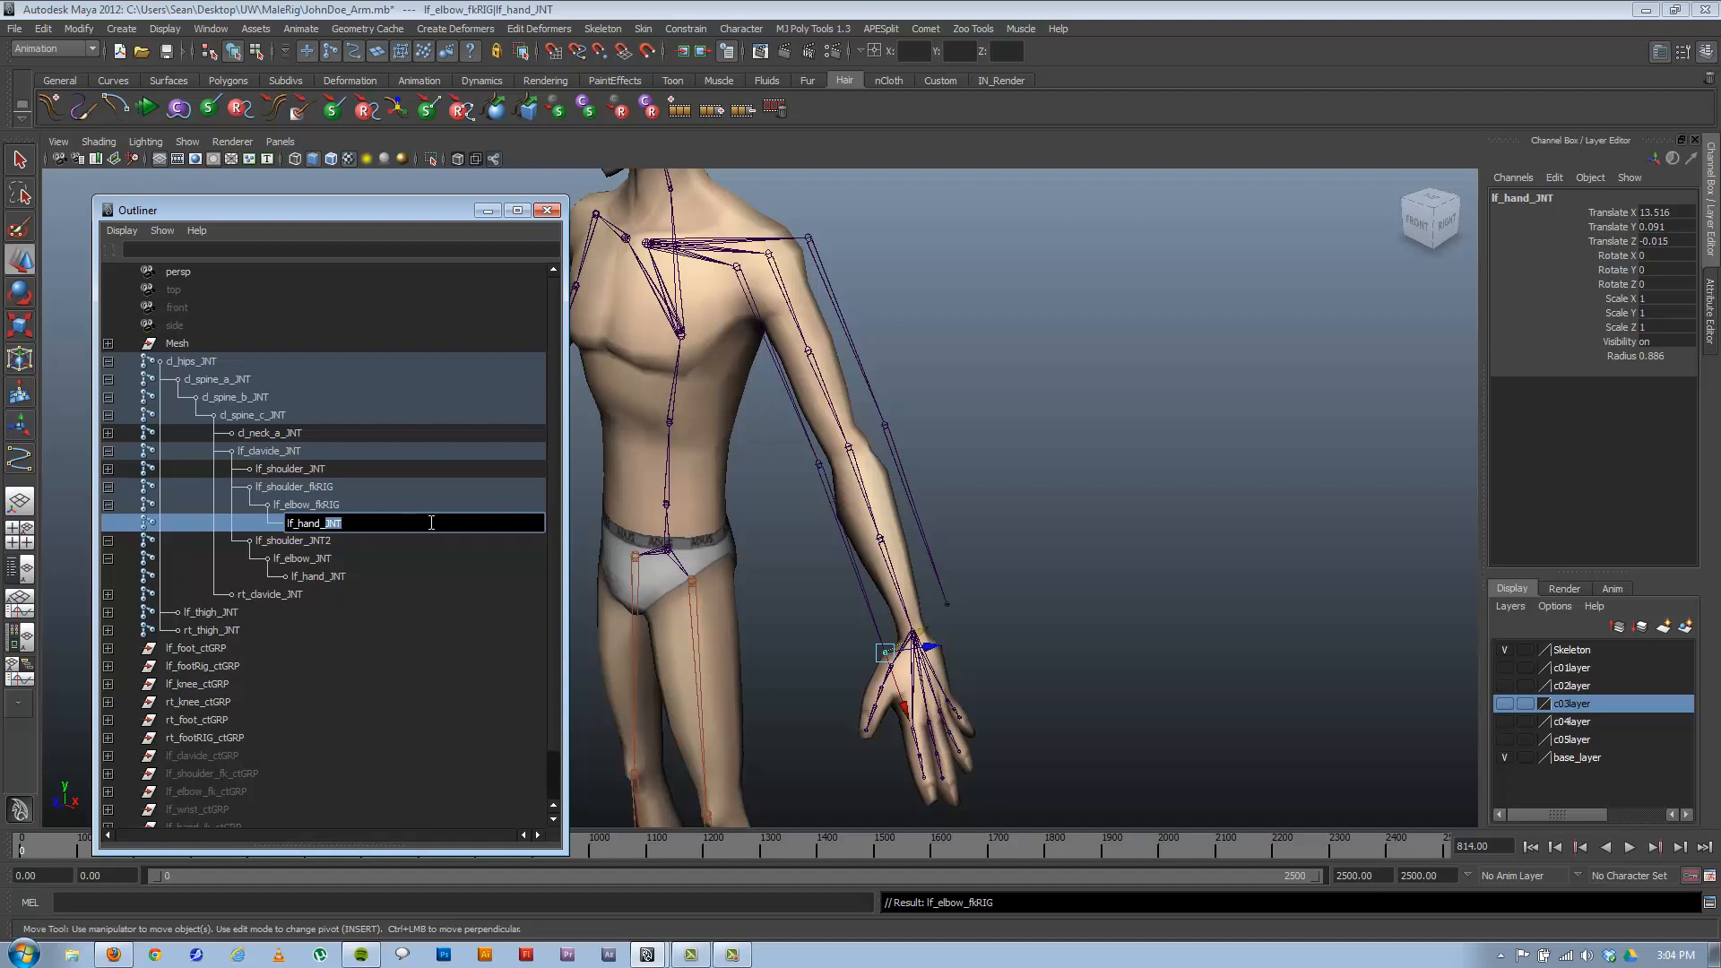
pyautogui.write('fkRIG')
pyautogui.press('Return')
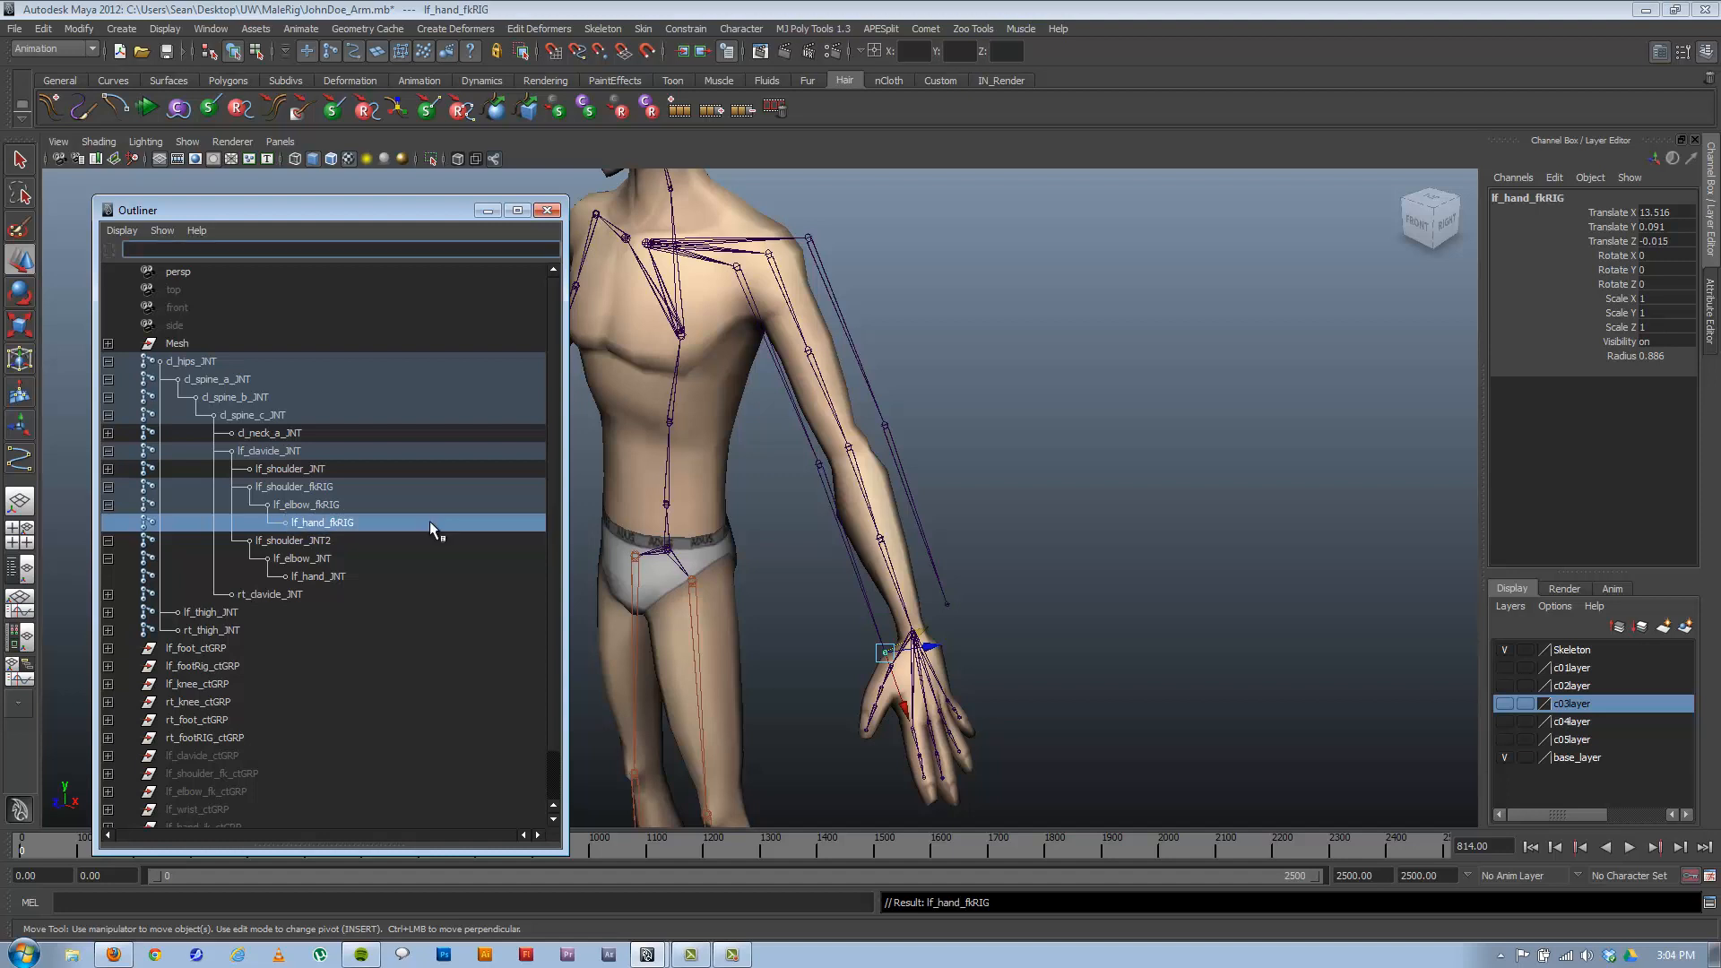
# Rename lf_shoulder_JNT2 and its elbow and hand joints as lf_shoulder_ikRIG, lf_elbow_ikRIG and lf_hand_ikRIG.
pyautogui.doubleClick(309, 541)
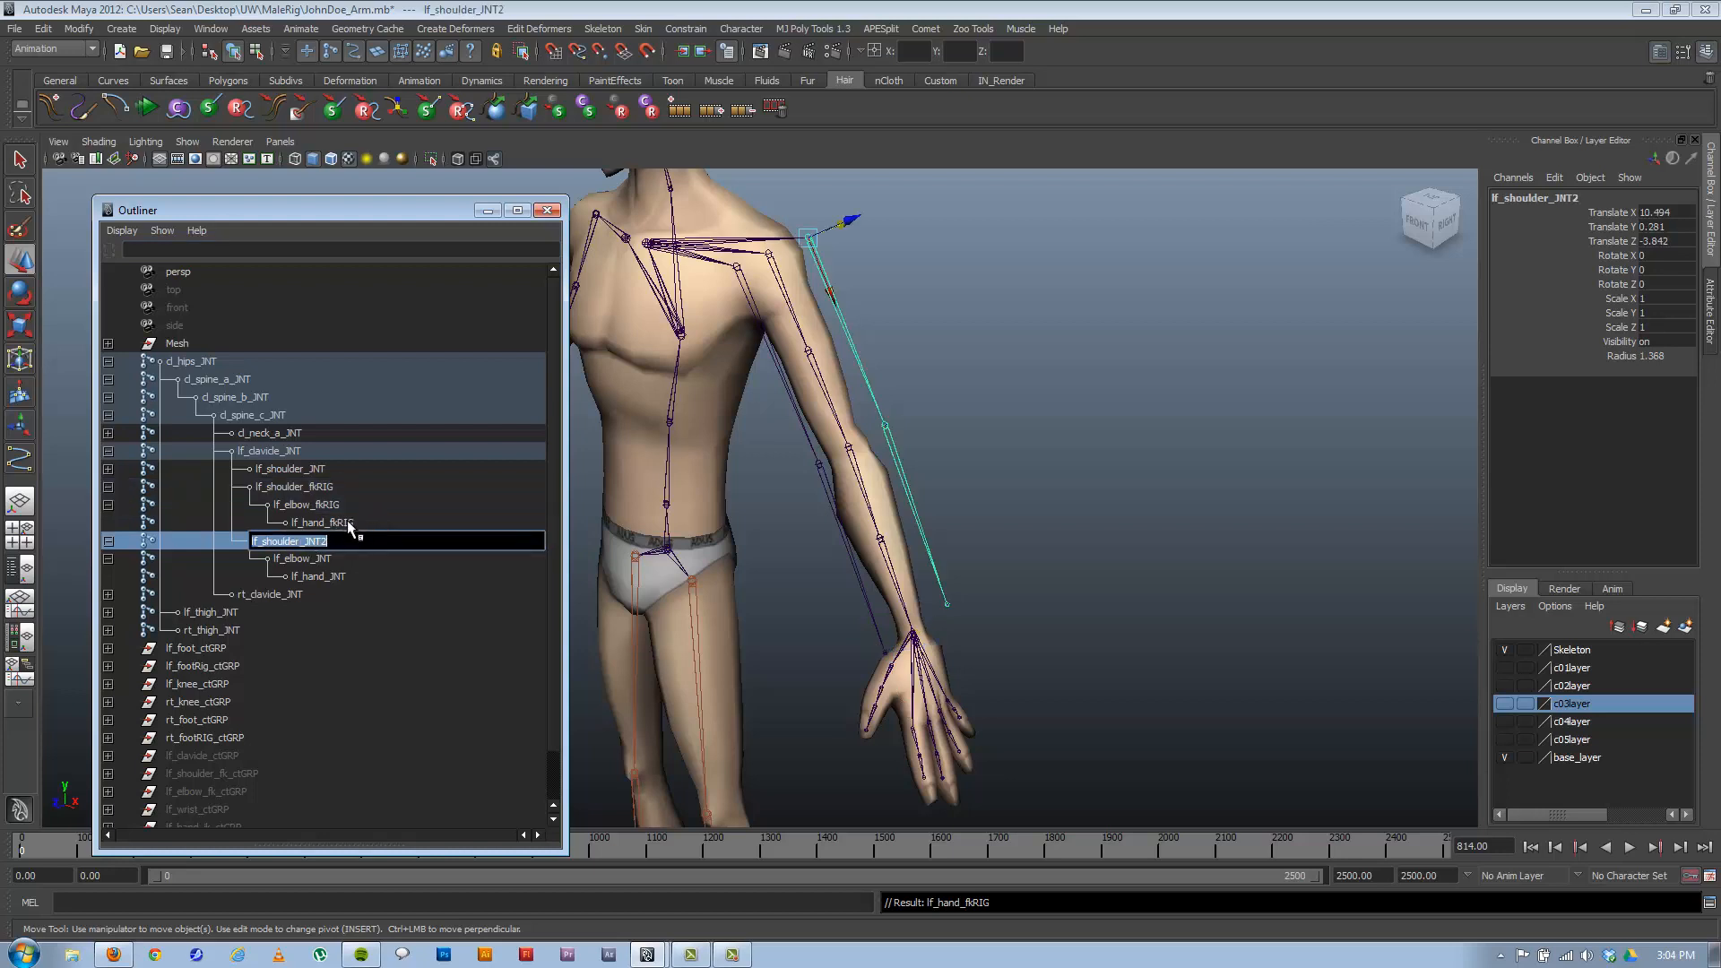
pyautogui.moveTo(308, 542); pyautogui.dragTo(402, 542)
pyautogui.write('ikRIG')
pyautogui.moveTo(321, 541); pyautogui.dragTo(309, 544)
pyautogui.doubleClick(318, 559)
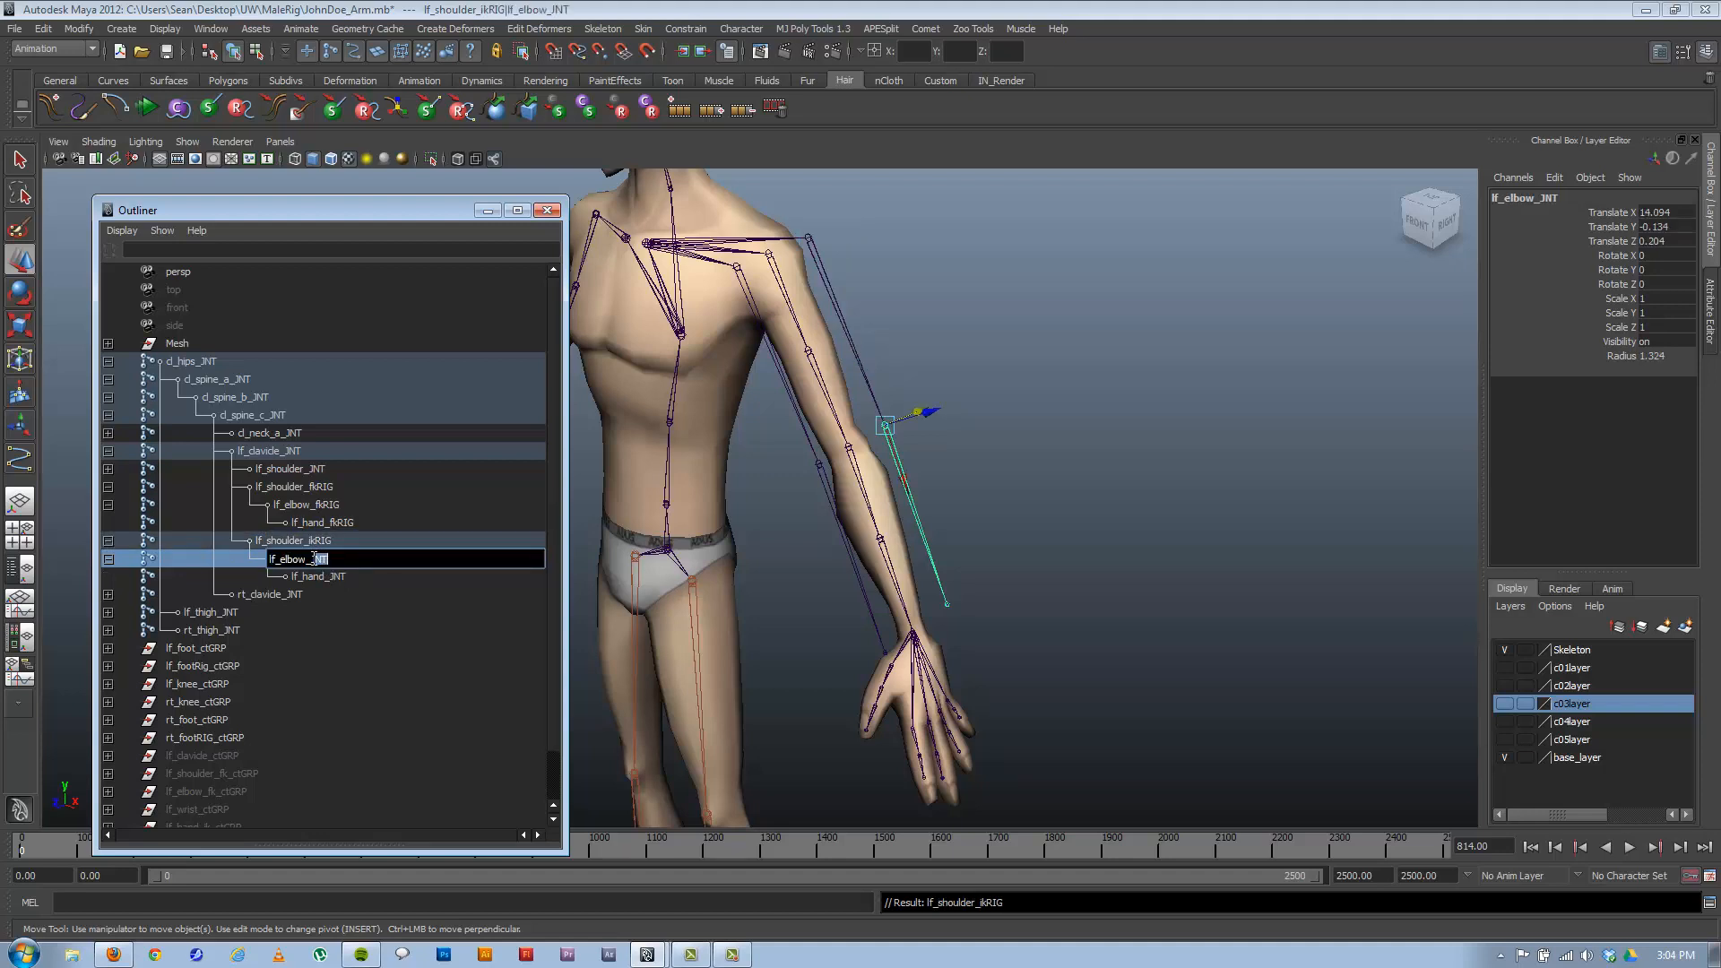
pyautogui.doubleClick(327, 578)
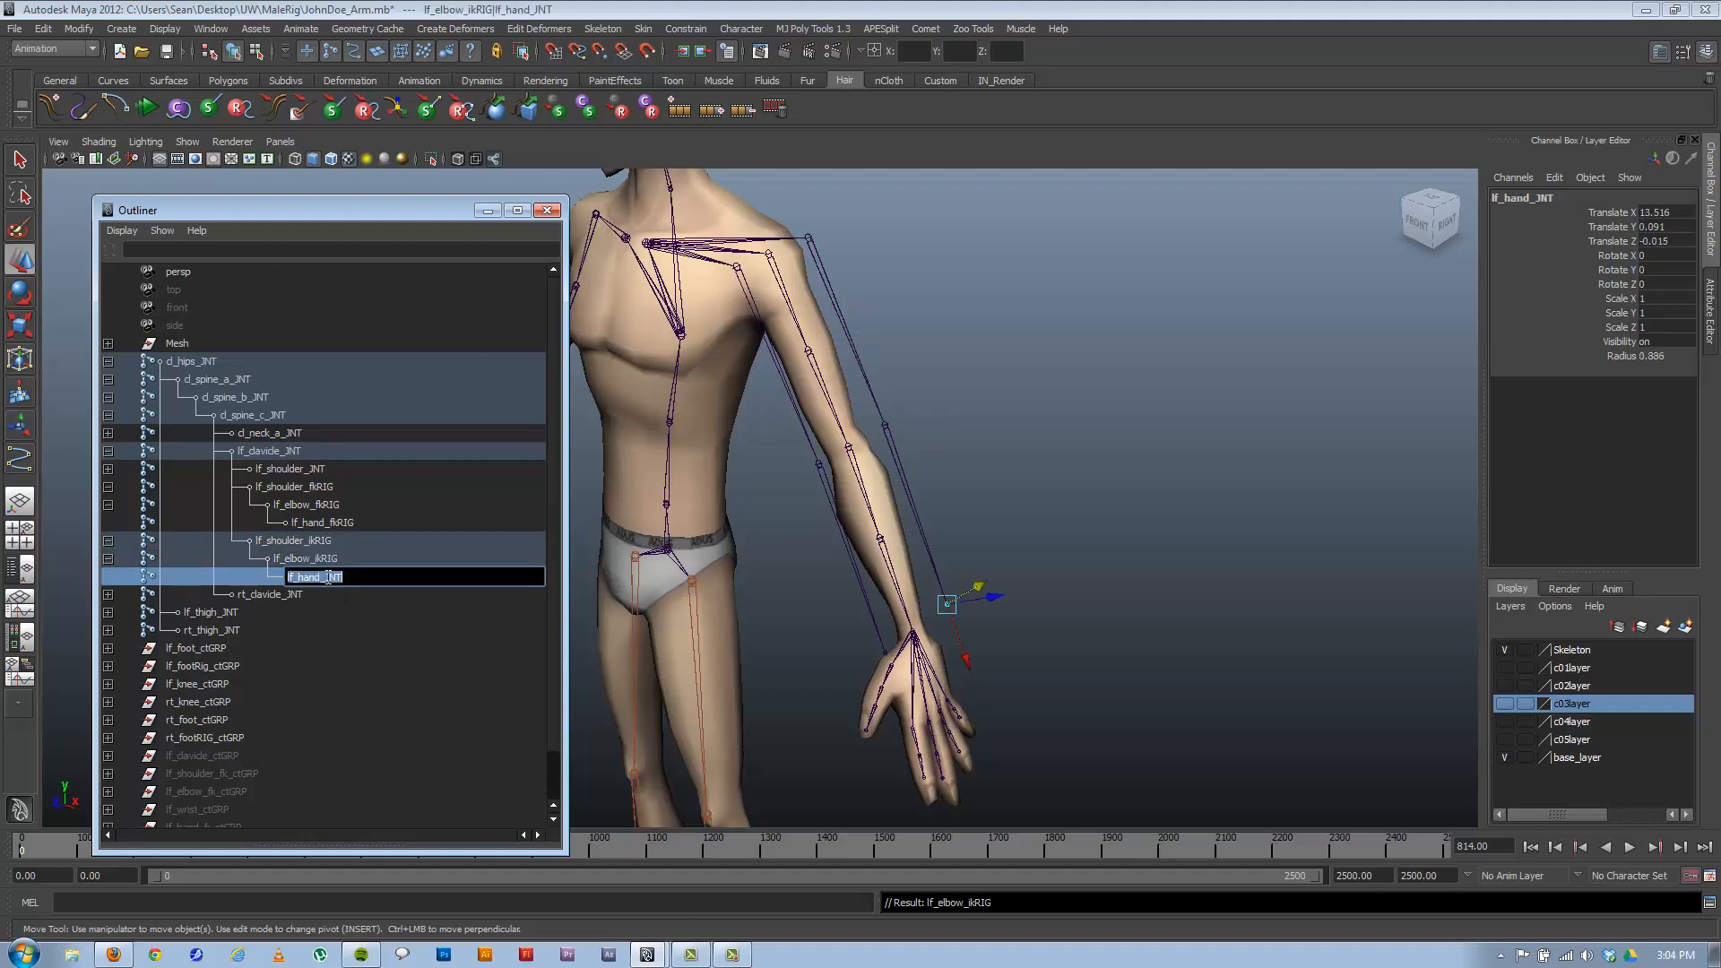
pyautogui.moveTo(325, 577); pyautogui.dragTo(398, 577)
# Snap lf_shoulder_ikRIG onto the original left shoulder joint, lf_shoulder_JNT.
pyautogui.click(344, 541)
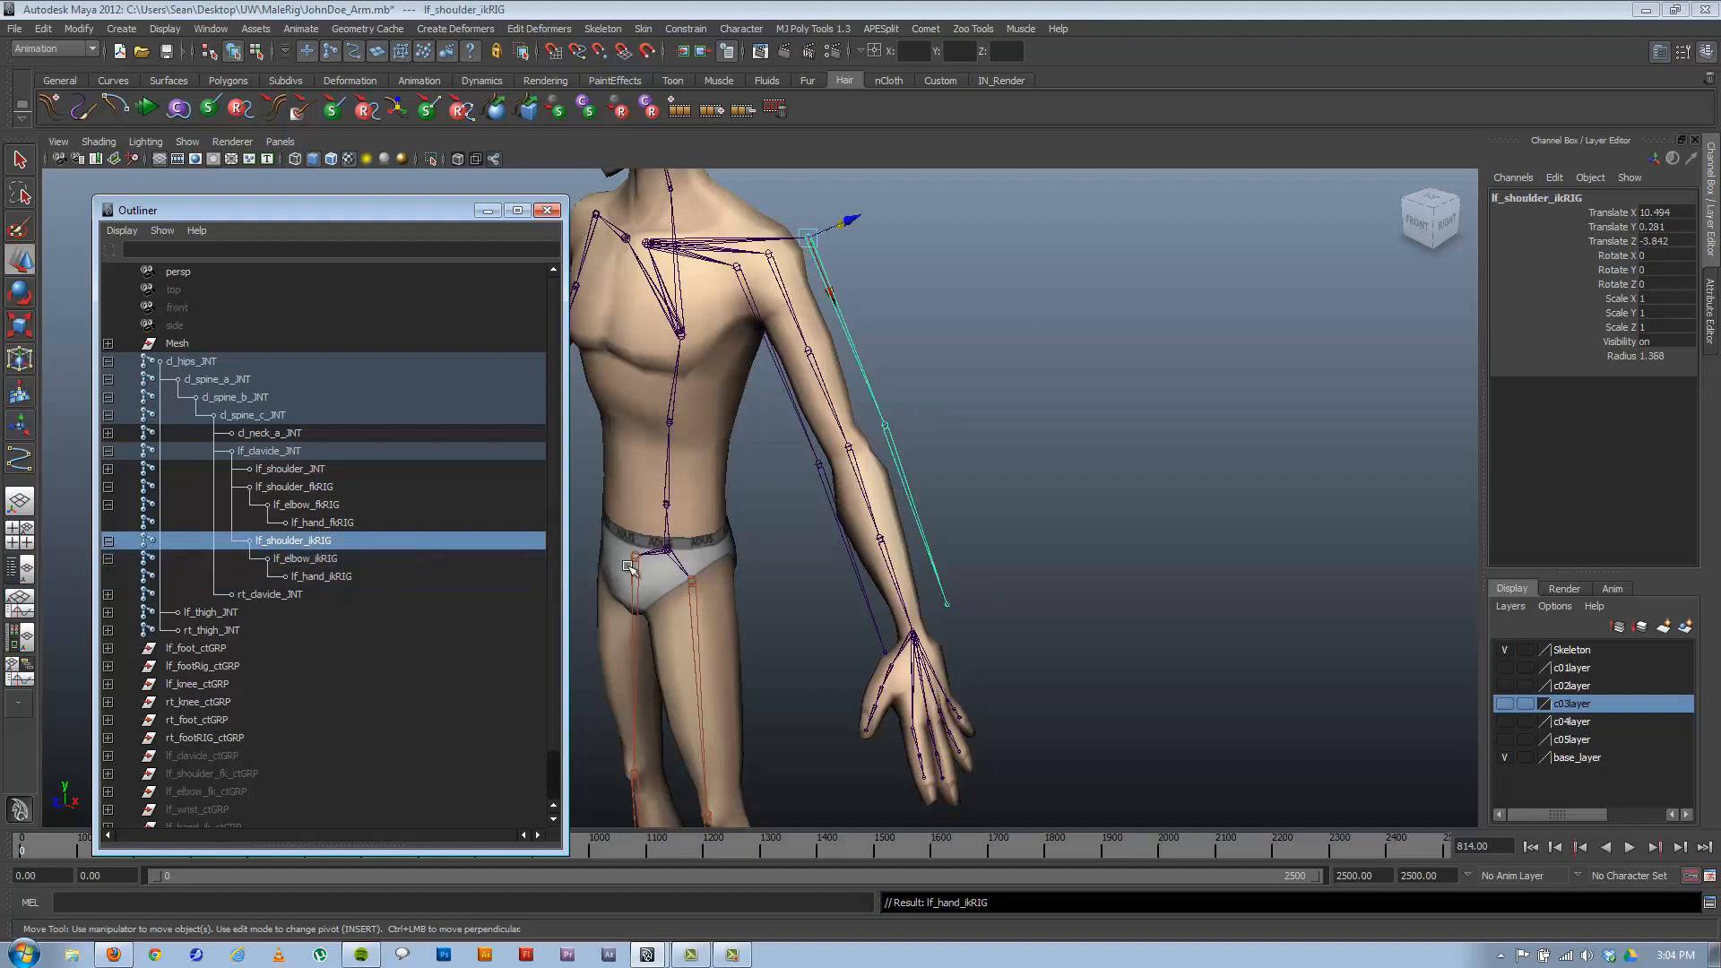
pyautogui.keyDown('alt'); pyautogui.moveTo(905, 363); pyautogui.dragTo(914, 373, button='middle'); pyautogui.keyUp('alt')
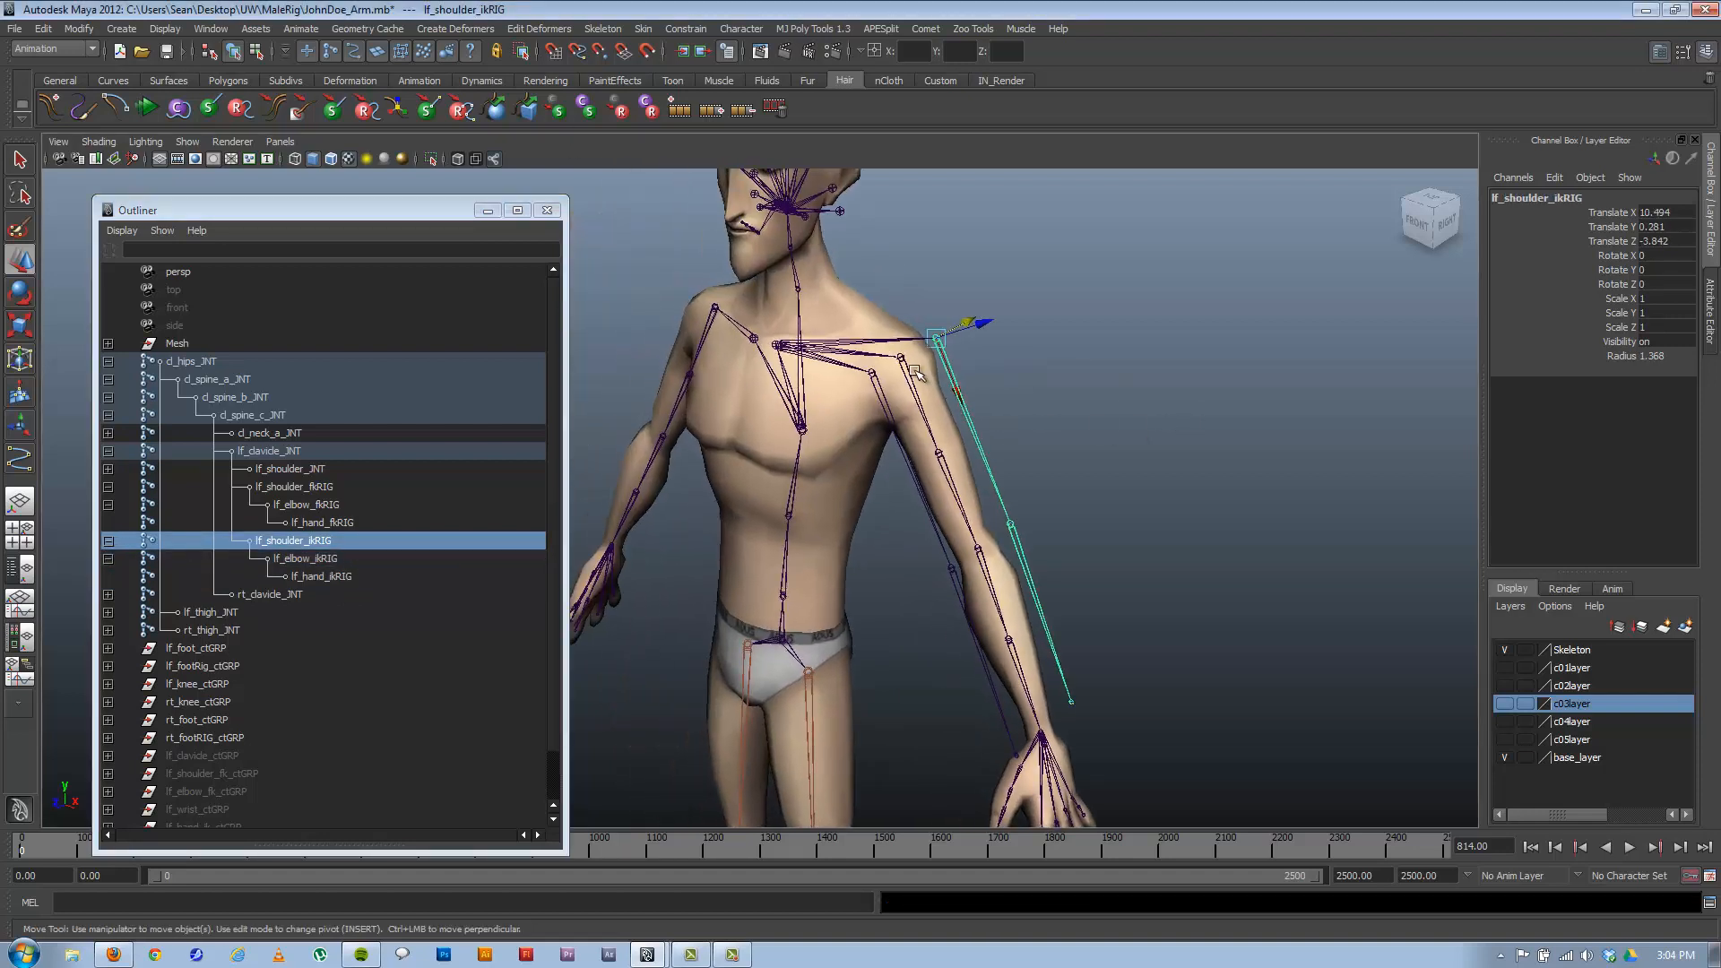
pyautogui.keyDown('alt'); pyautogui.moveTo(914, 373); pyautogui.dragTo(924, 379); pyautogui.keyUp('alt')
pyautogui.keyDown('alt'); pyautogui.moveTo(924, 379); pyautogui.dragTo(959, 376, button='right'); pyautogui.keyUp('alt')
pyautogui.press('v')
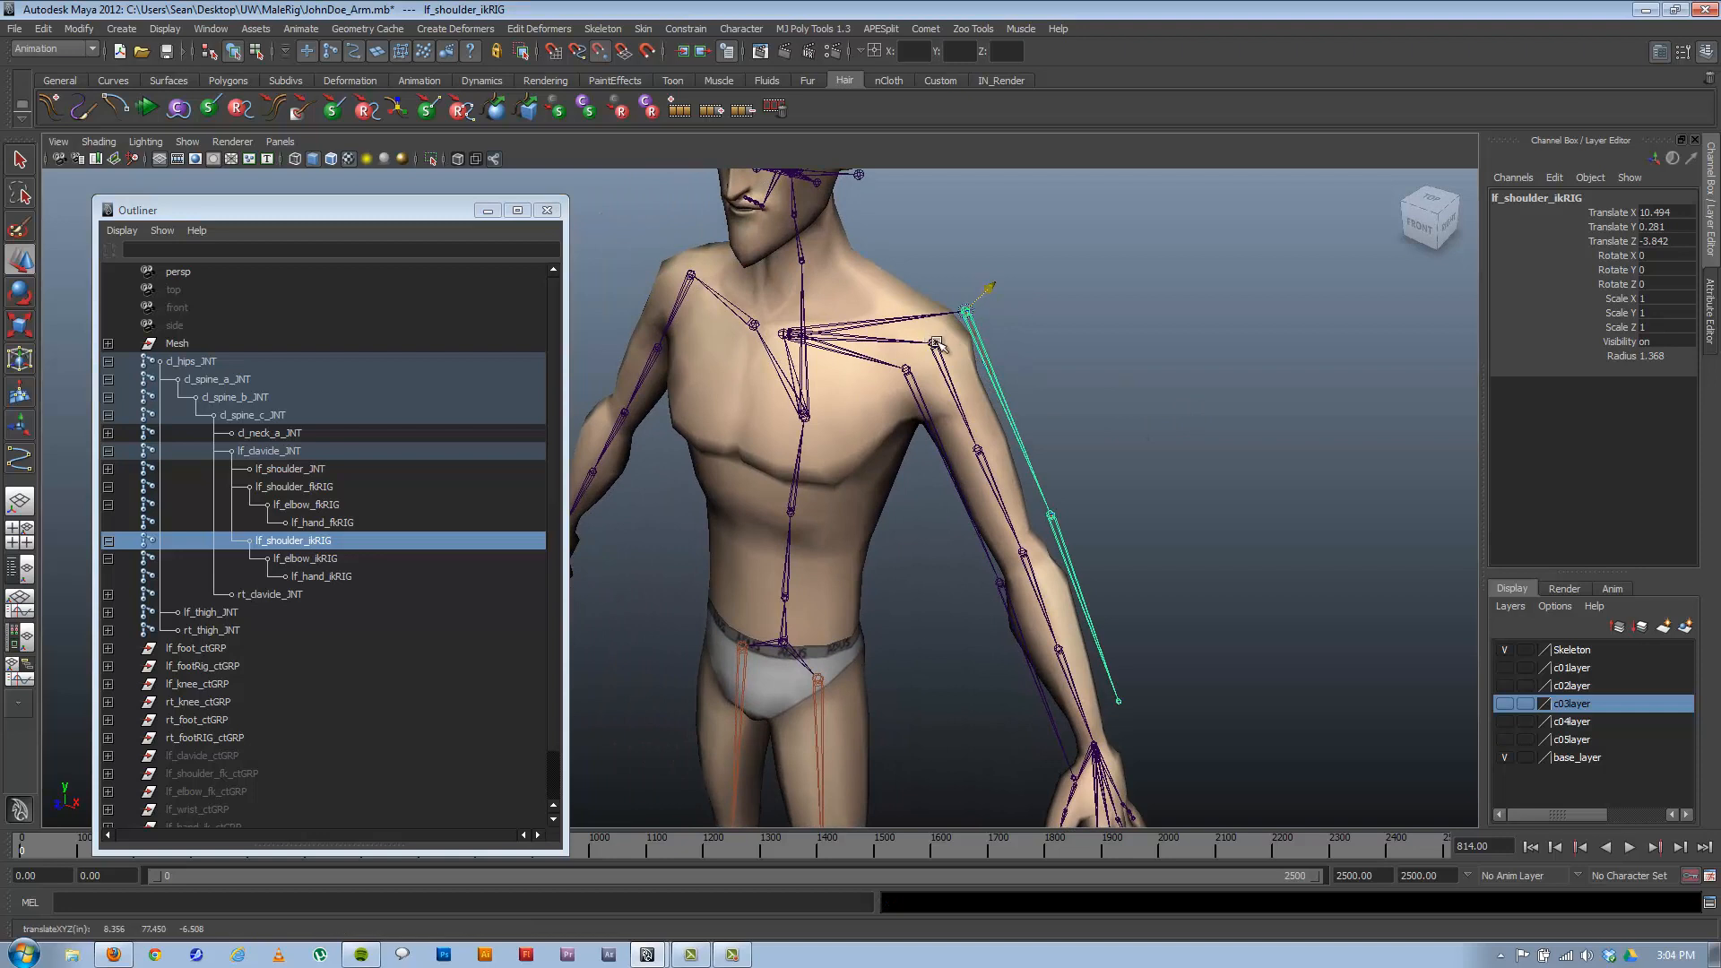
pyautogui.moveTo(924, 345); pyautogui.dragTo(933, 344, button='middle')
# Snap lf_shoulder_fkRIG onto the original left shoulder joint so that all three arm chains overlap.
pyautogui.click(905, 369)
pyautogui.press('v')
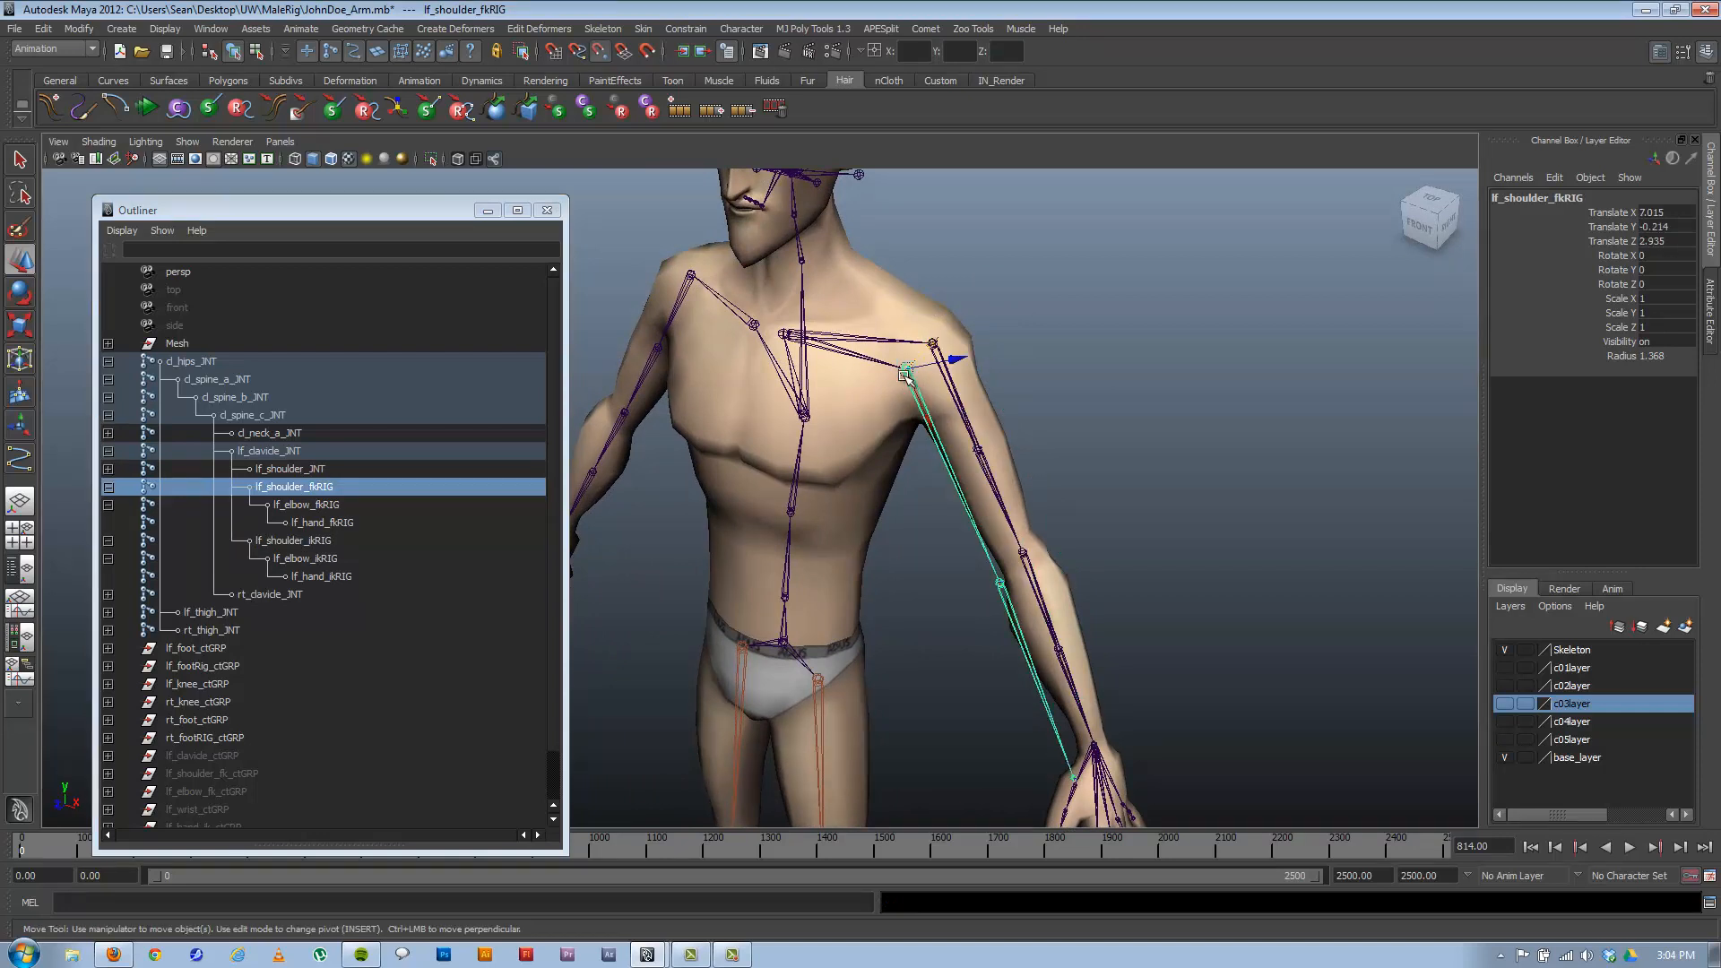
pyautogui.moveTo(905, 369); pyautogui.dragTo(930, 348)
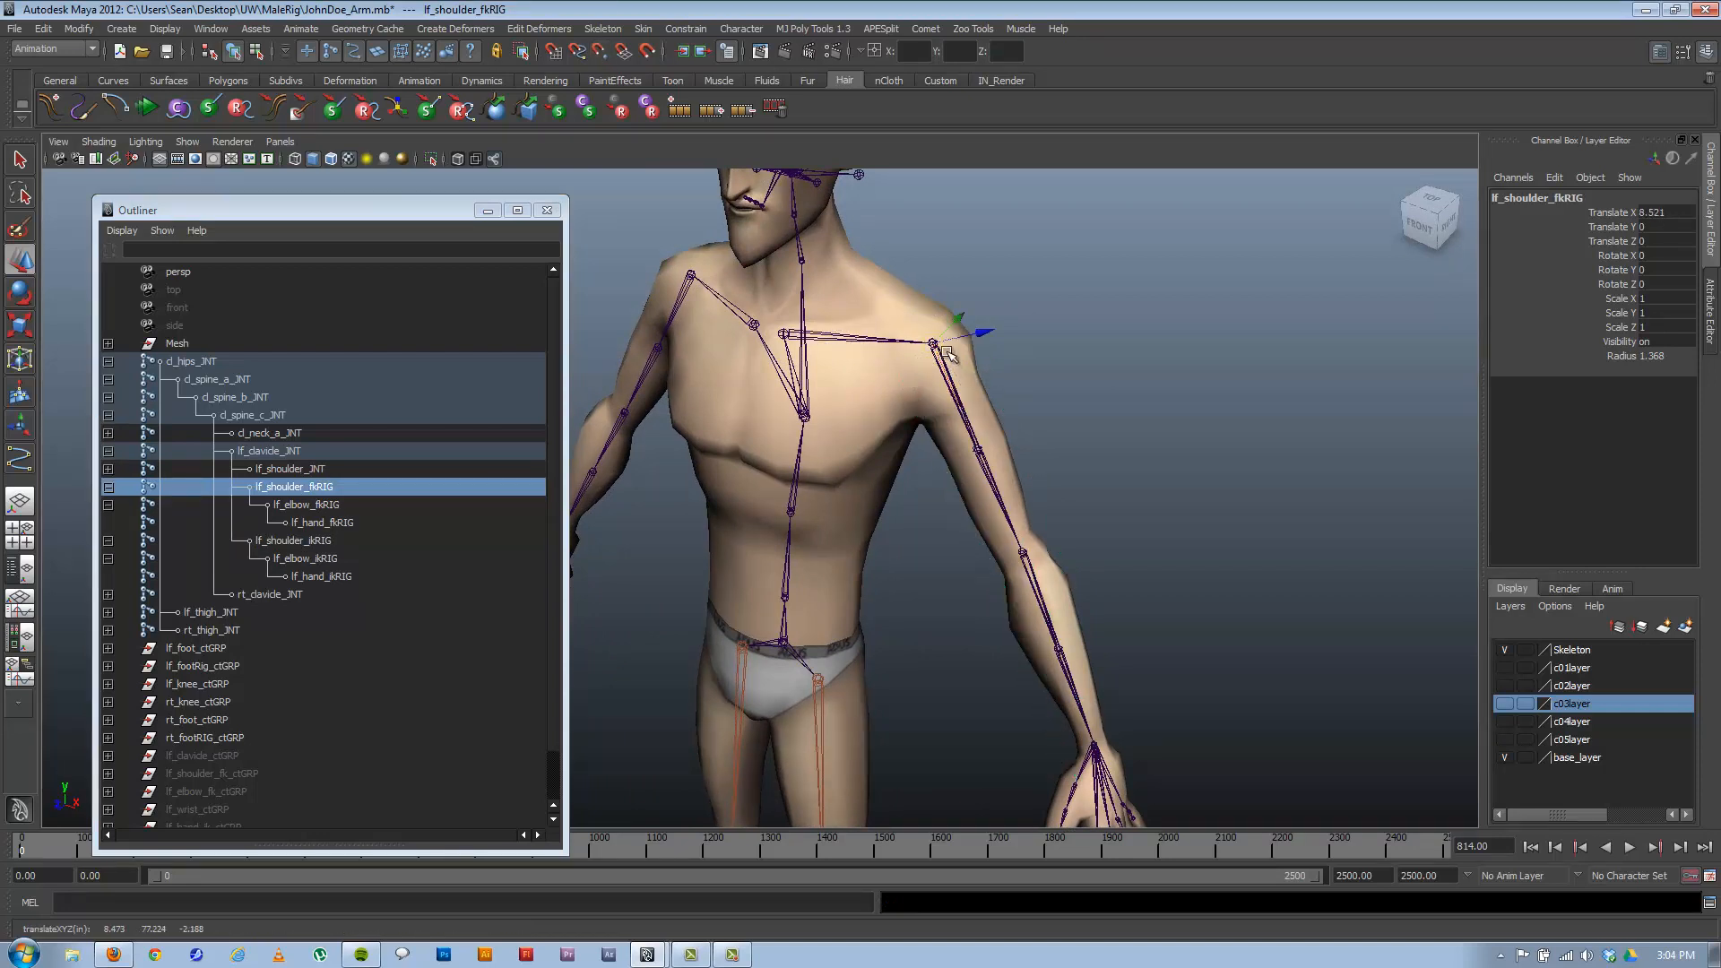
# Hide the polygon meshes in the viewport, leaving the skeleton displayed.
pyautogui.keyDown('alt'); pyautogui.moveTo(862, 415); pyautogui.dragTo(944, 334); pyautogui.keyUp('alt')
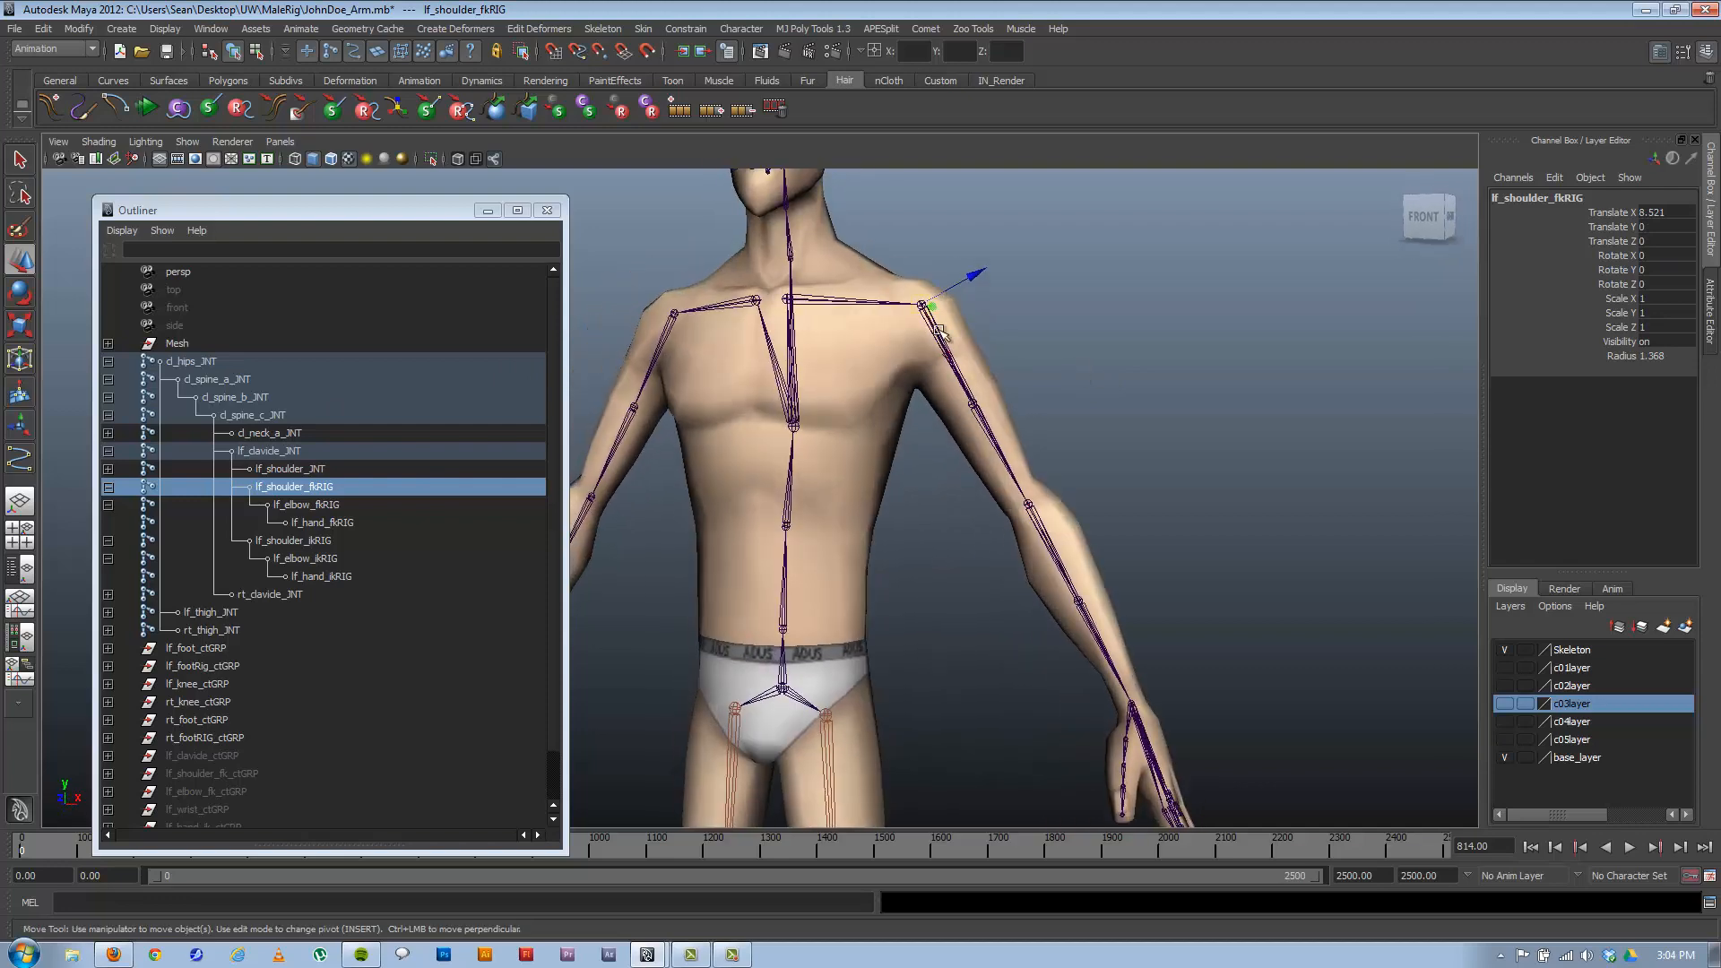
pyautogui.keyDown('alt'); pyautogui.moveTo(828, 474); pyautogui.dragTo(906, 466); pyautogui.keyUp('alt')
pyautogui.keyDown('alt'); pyautogui.moveTo(1022, 503); pyautogui.dragTo(1040, 461, button='middle'); pyautogui.keyUp('alt')
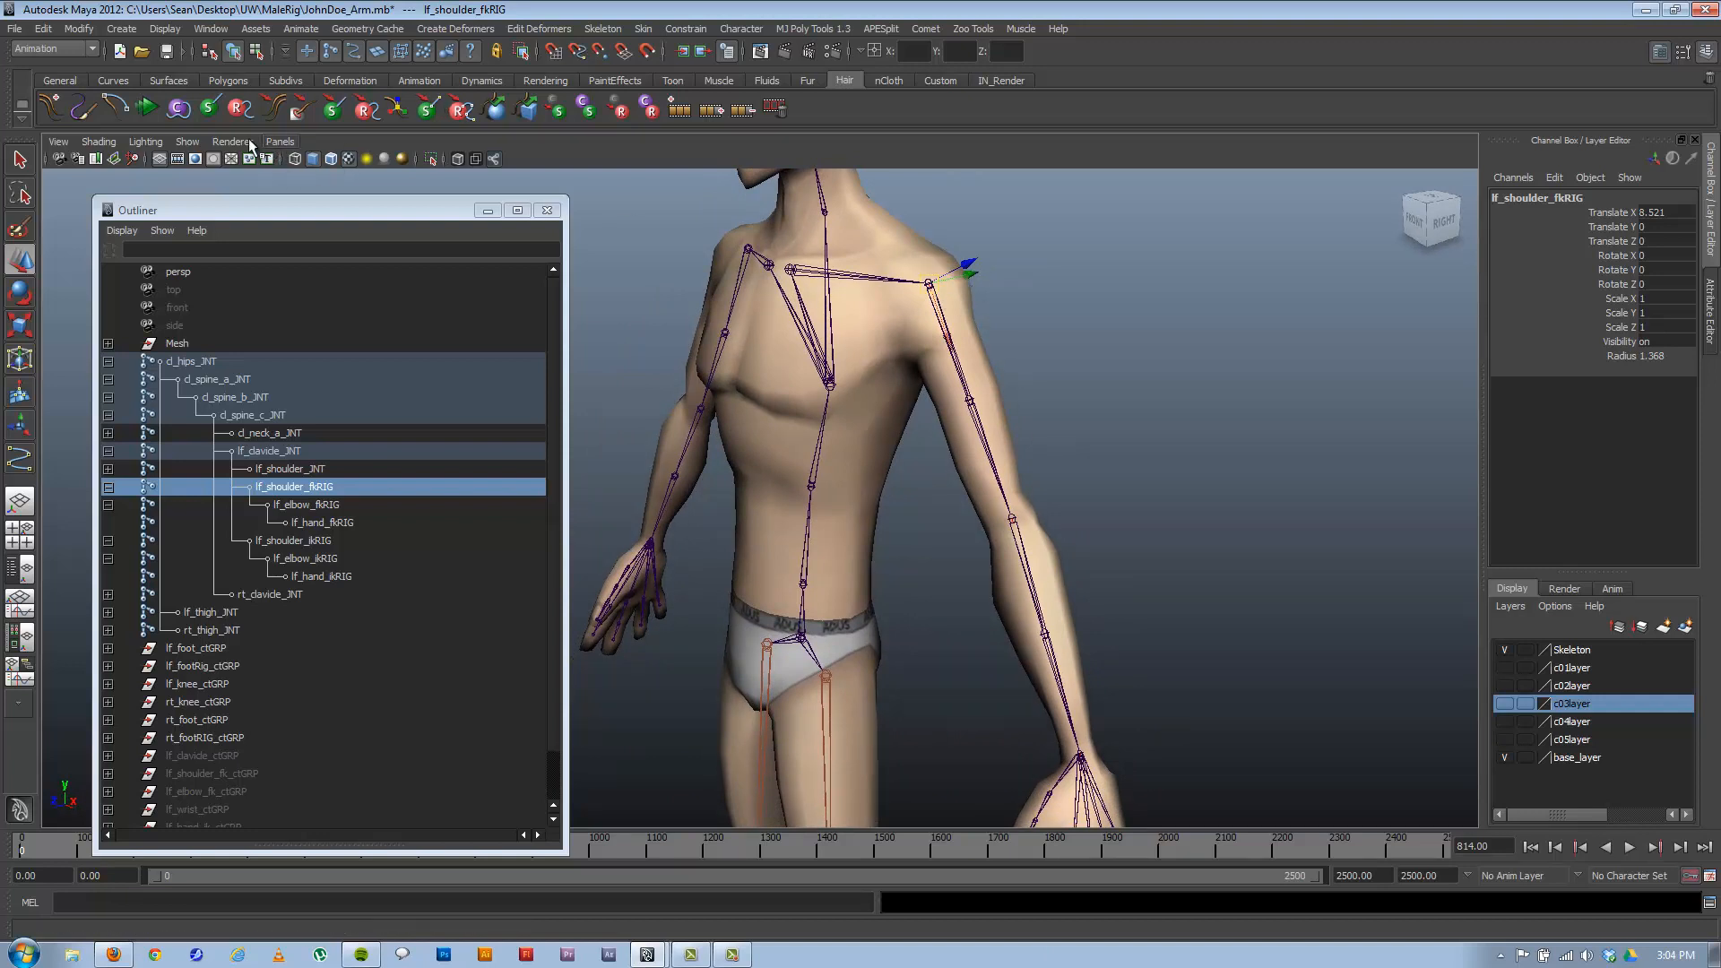
pyautogui.click(188, 141)
pyautogui.click(226, 259)
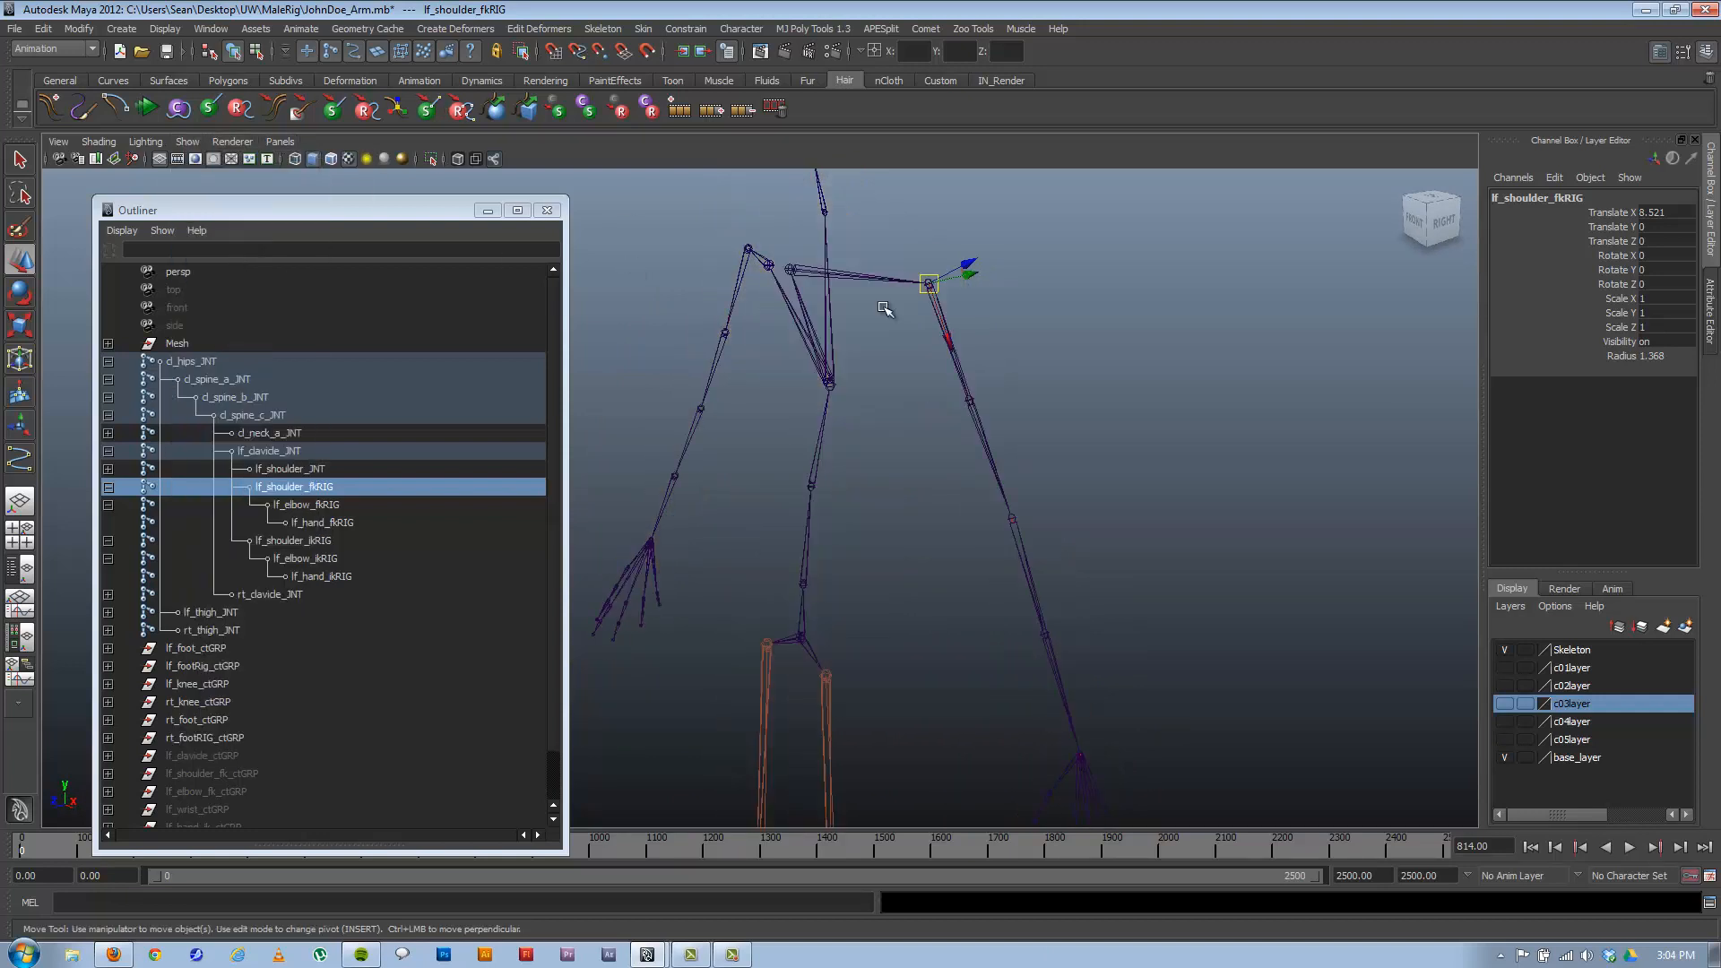
# Examine the local rotation axes of the three overlapping left arm chains in component mode, and return to object mode.
pyautogui.keyDown('alt'); pyautogui.moveTo(886, 308); pyautogui.dragTo(995, 310); pyautogui.keyUp('alt')
pyautogui.click(936, 347)
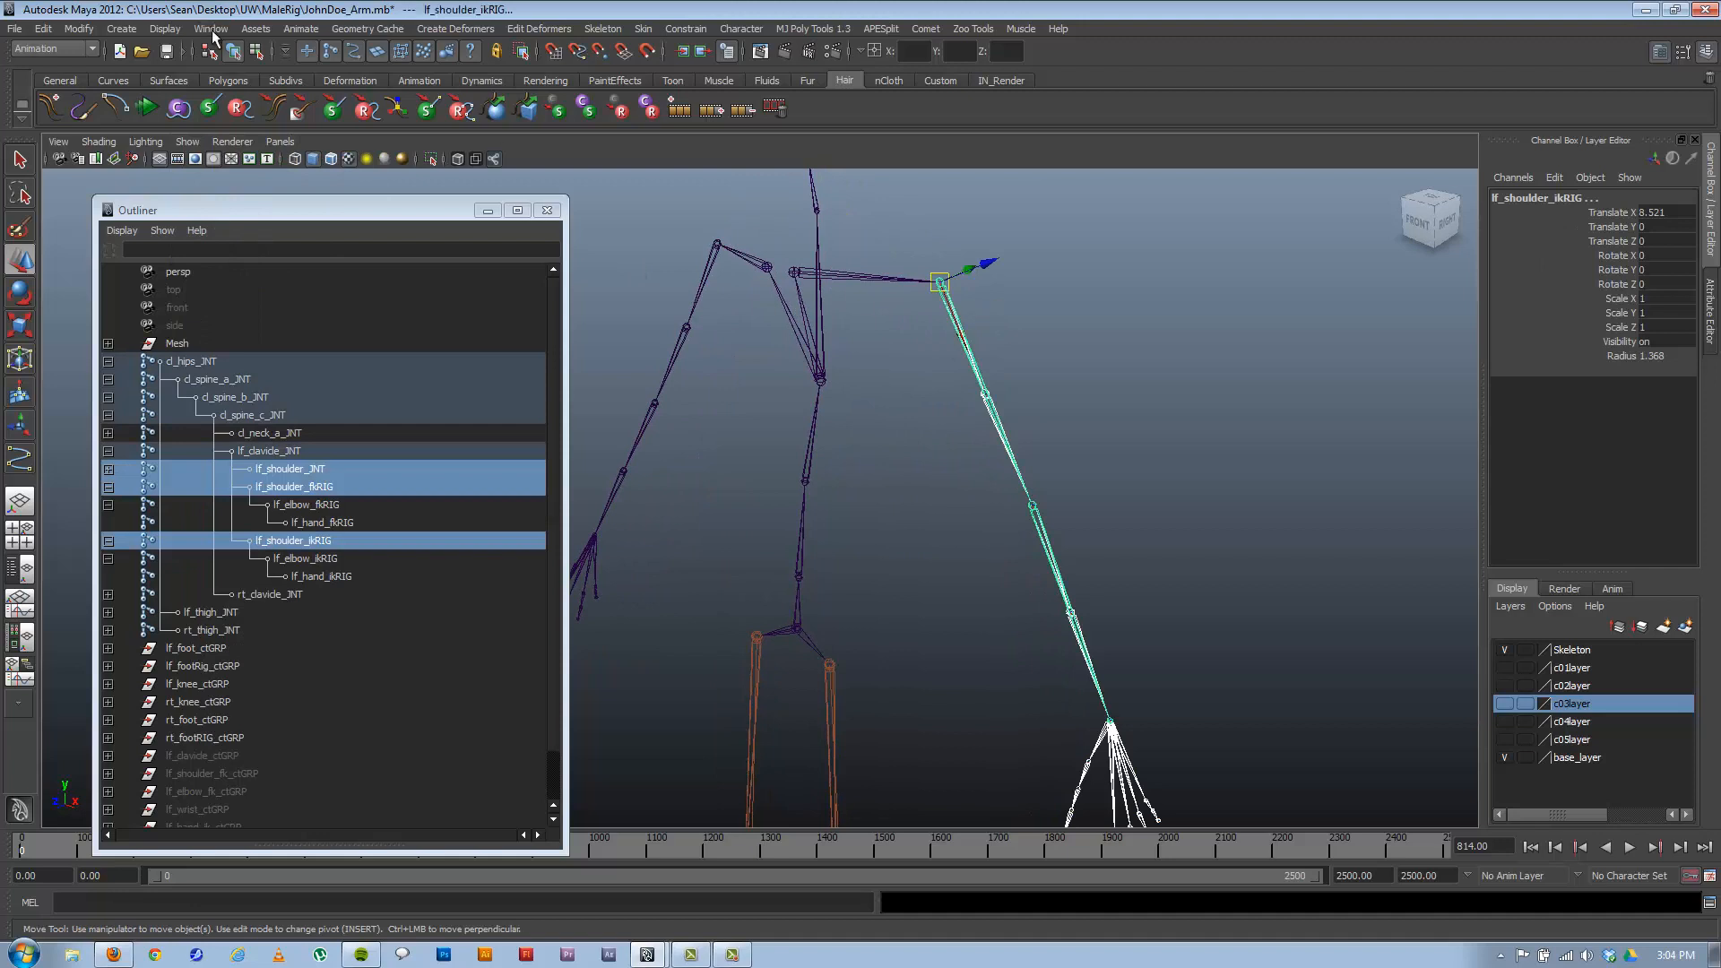
pyautogui.click(255, 52)
pyautogui.click(469, 50)
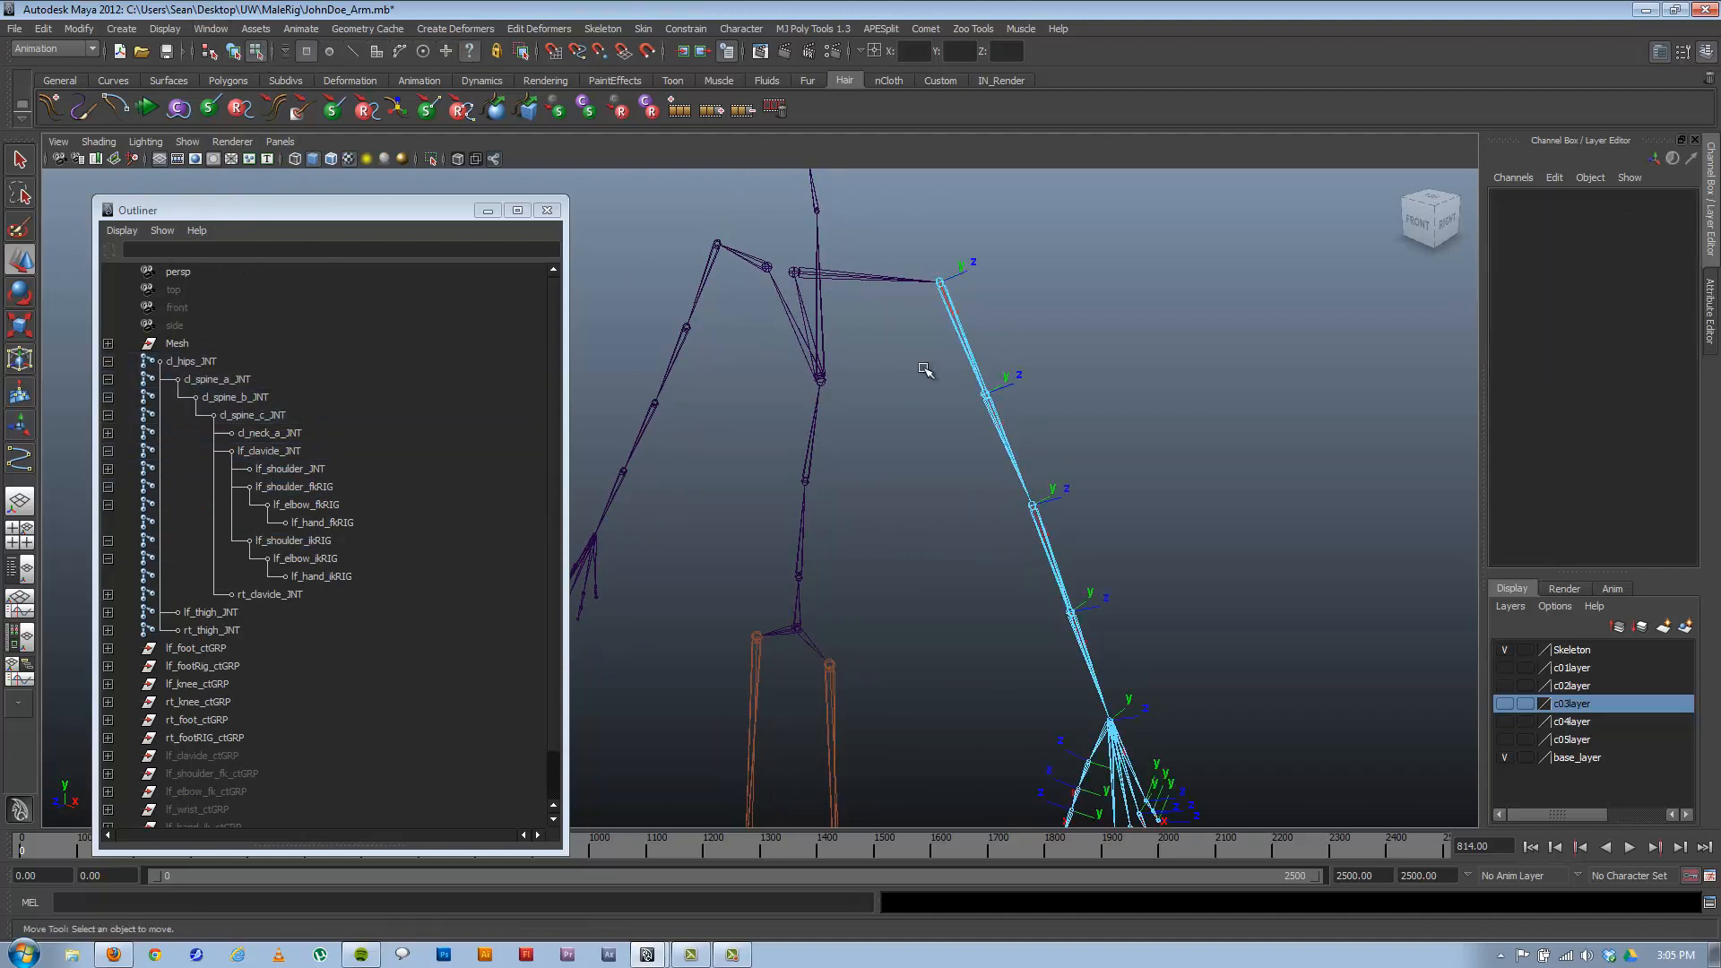
pyautogui.moveTo(928, 371)
pyautogui.keyDown('alt'); pyautogui.mouseDown()
pyautogui.moveTo(845, 369)
pyautogui.moveTo(934, 354)
pyautogui.mouseUp(); pyautogui.keyUp('alt')
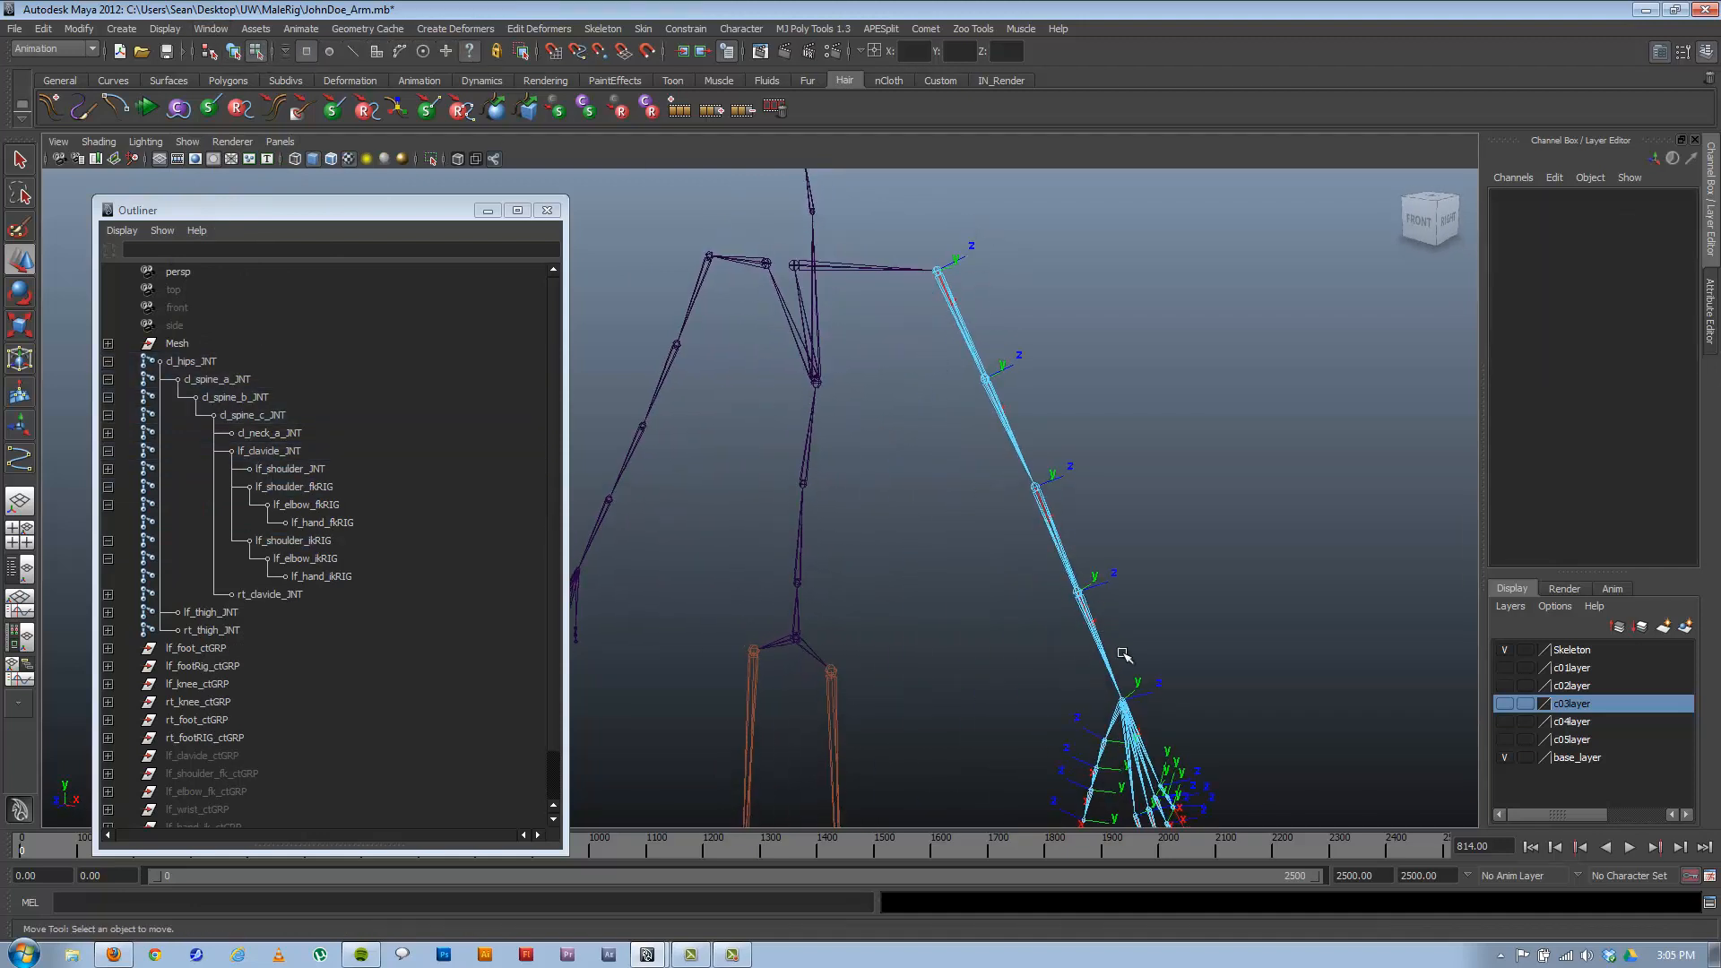
pyautogui.keyDown('alt'); pyautogui.moveTo(1022, 460); pyautogui.dragTo(933, 388); pyautogui.keyUp('alt')
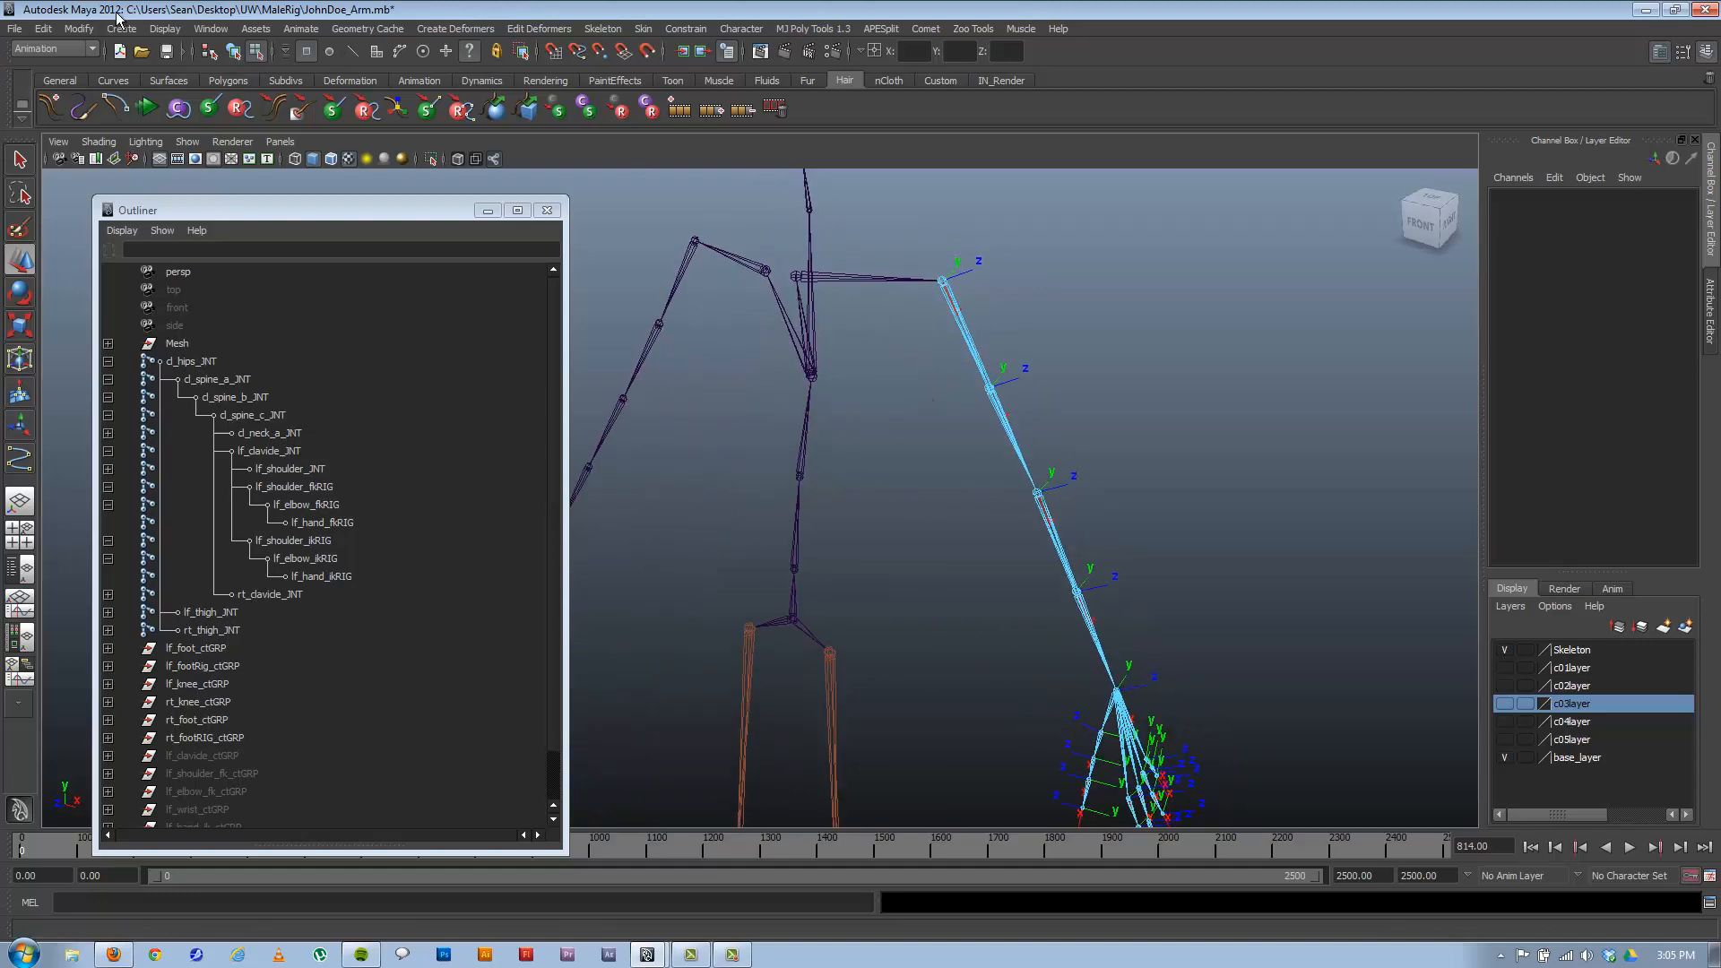
pyautogui.click(233, 51)
pyautogui.click(1166, 423)
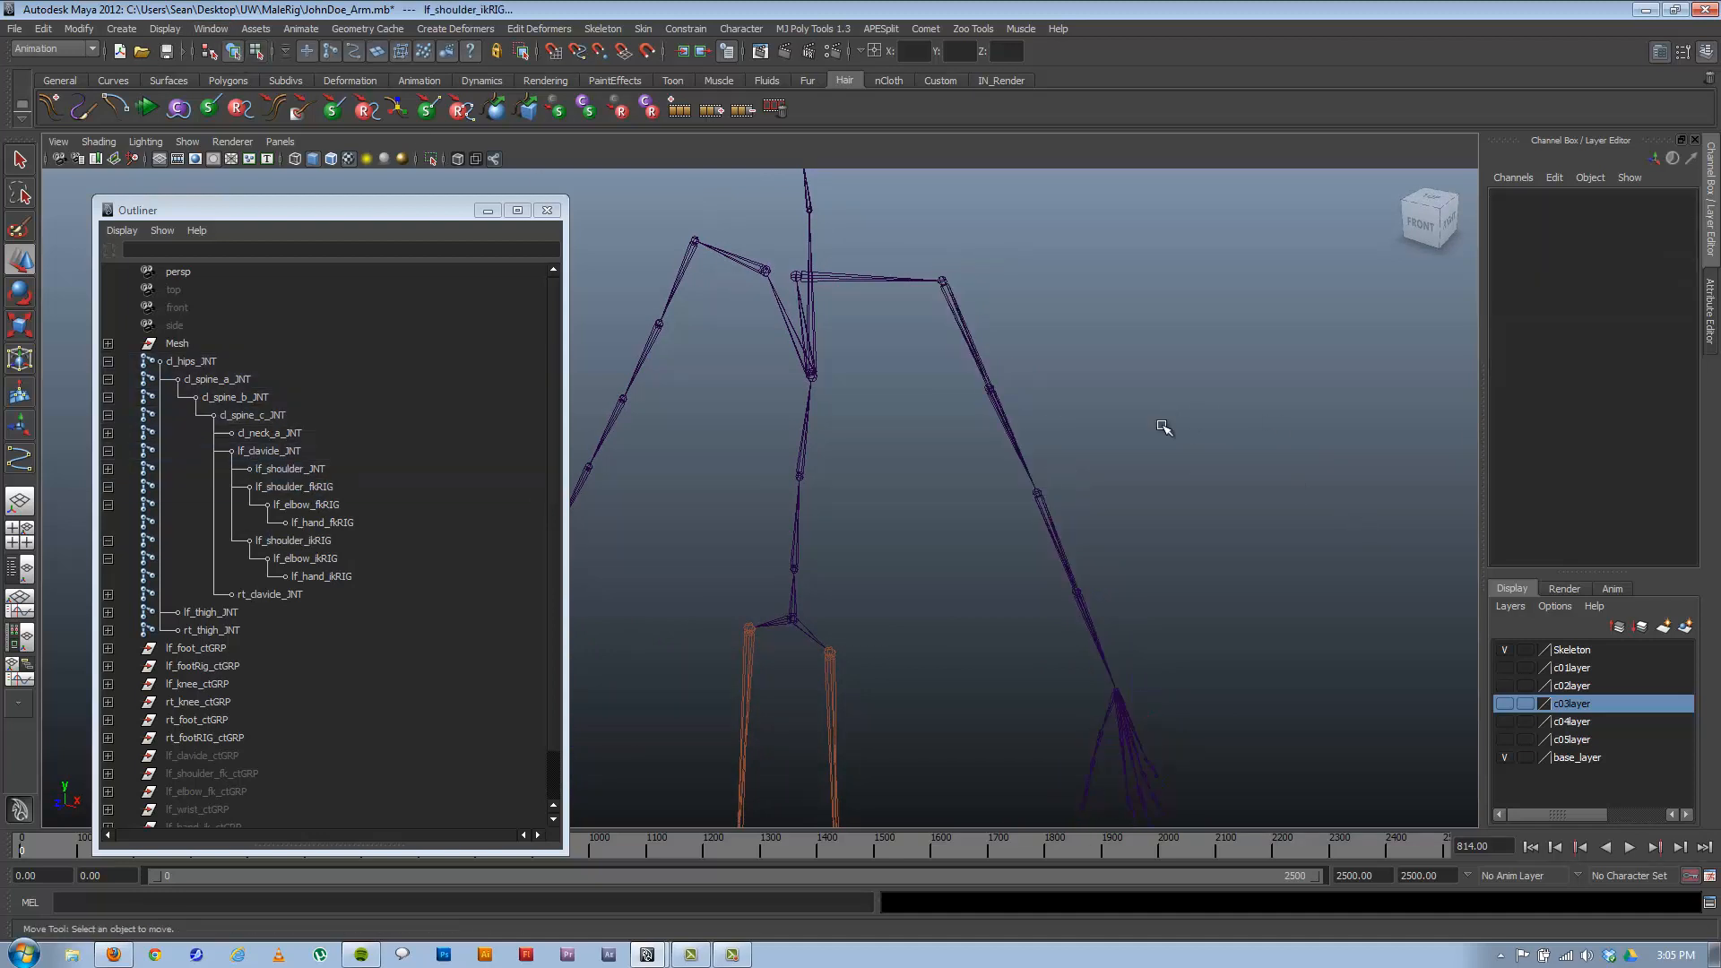
# Hide everything except the lf_shoulder_fkRIG chain to examine it, and restore the hidden objects.
pyautogui.keyDown('alt'); pyautogui.moveTo(754, 529); pyautogui.dragTo(948, 565); pyautogui.keyUp('alt')
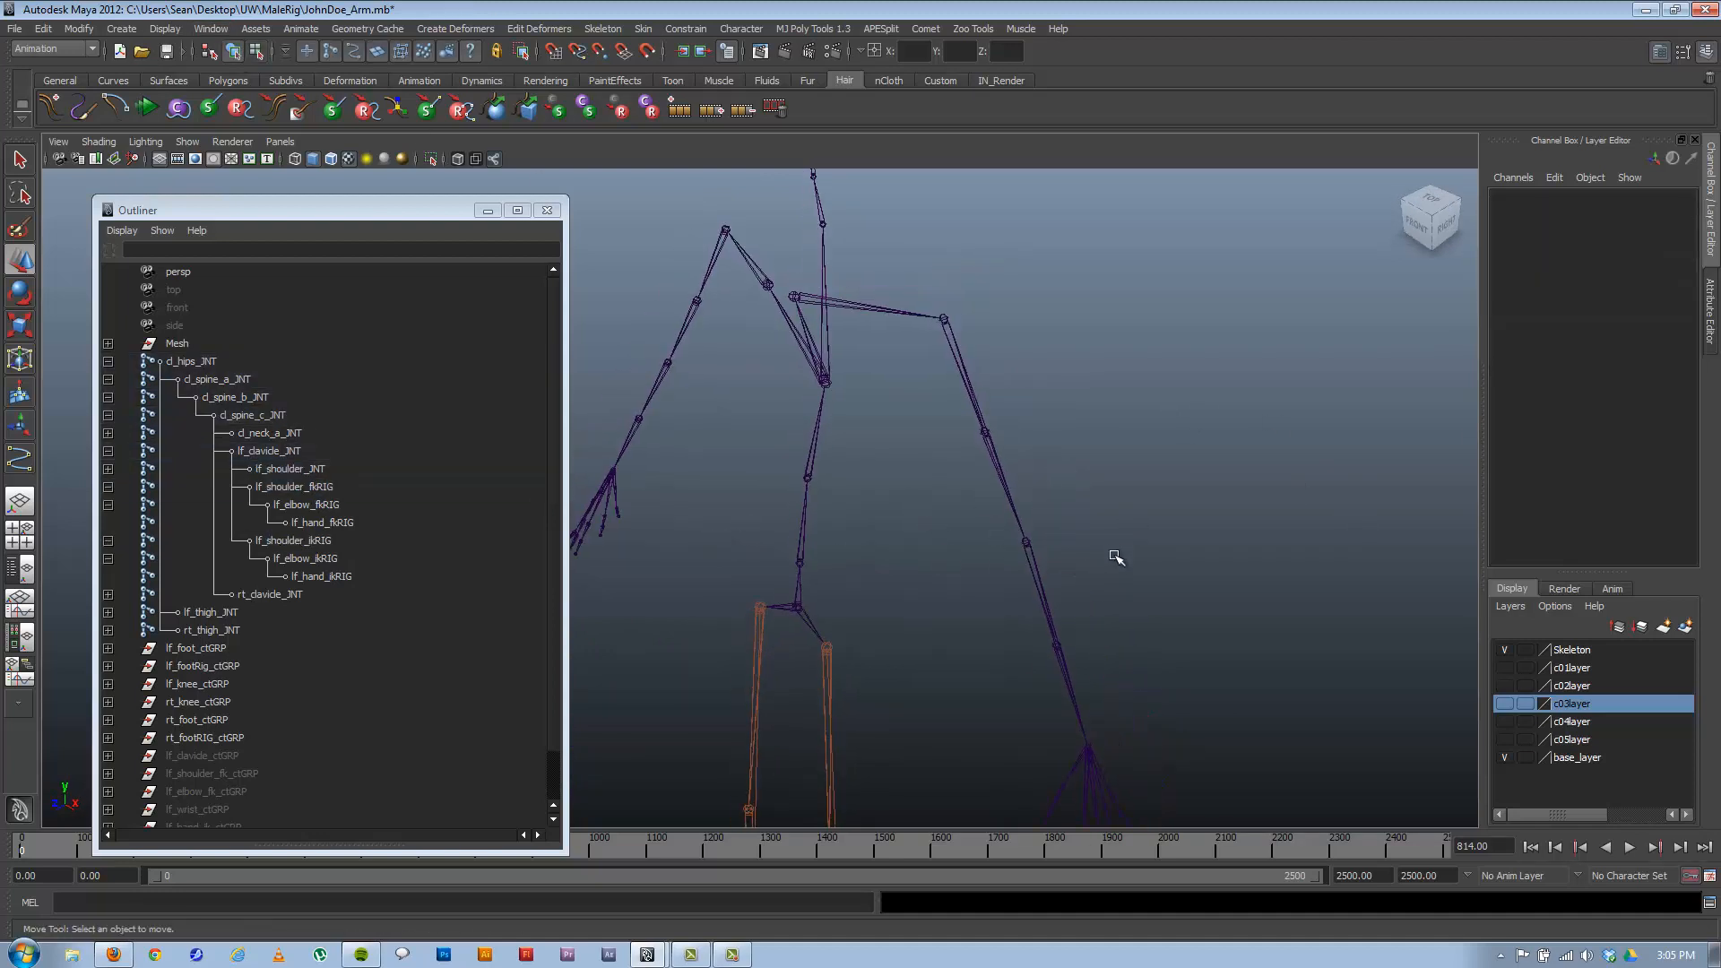
pyautogui.click(973, 386)
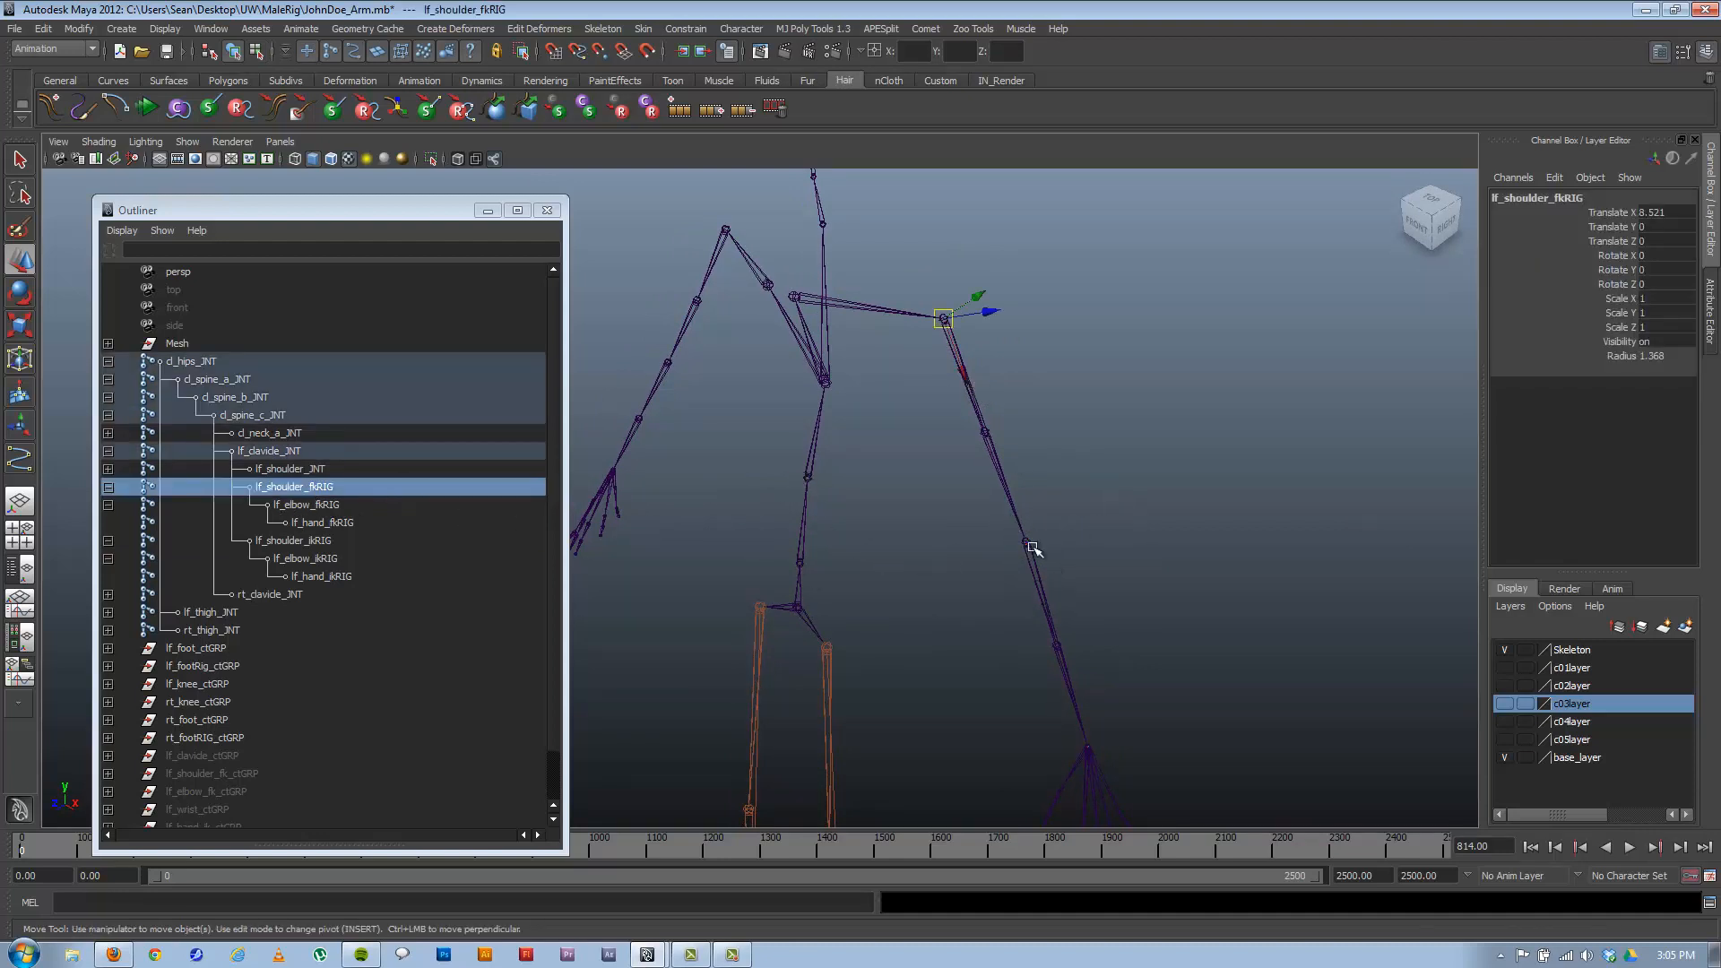
pyautogui.keyDown('alt'); pyautogui.moveTo(999, 588); pyautogui.dragTo(688, 460, button='right'); pyautogui.keyUp('alt')
pyautogui.keyDown('alt'); pyautogui.moveTo(688, 460); pyautogui.dragTo(869, 481); pyautogui.keyUp('alt')
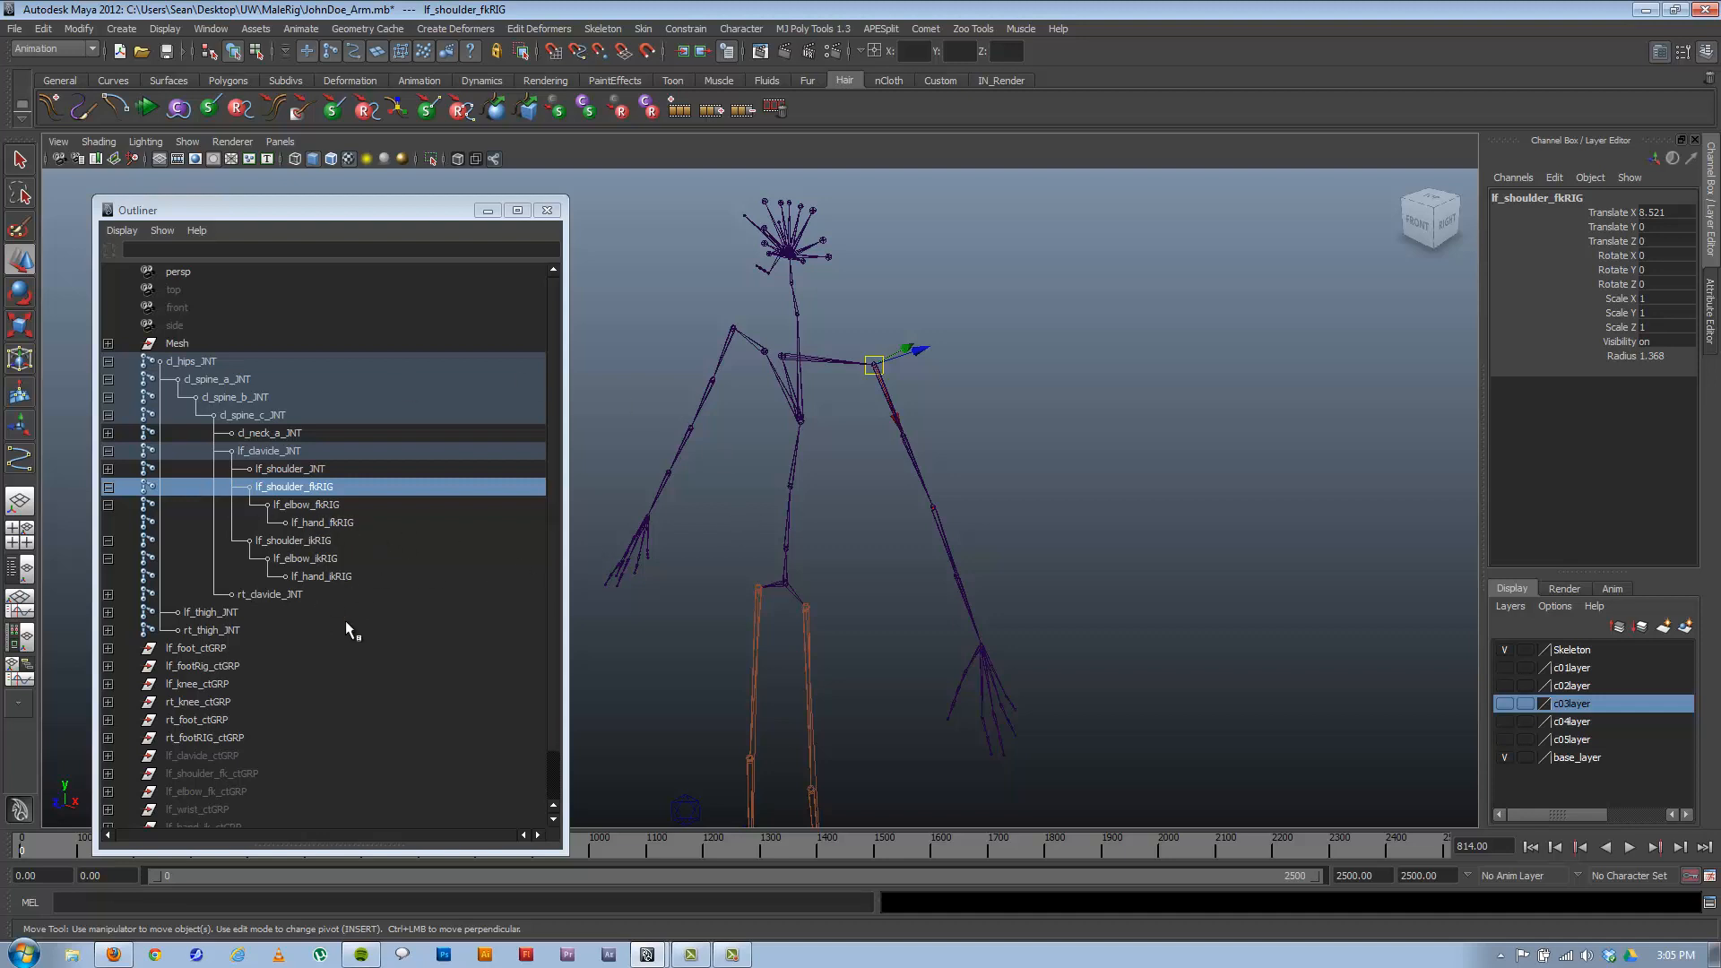
pyautogui.keyDown('alt'); pyautogui.moveTo(884, 557); pyautogui.dragTo(684, 565); pyautogui.keyUp('alt')
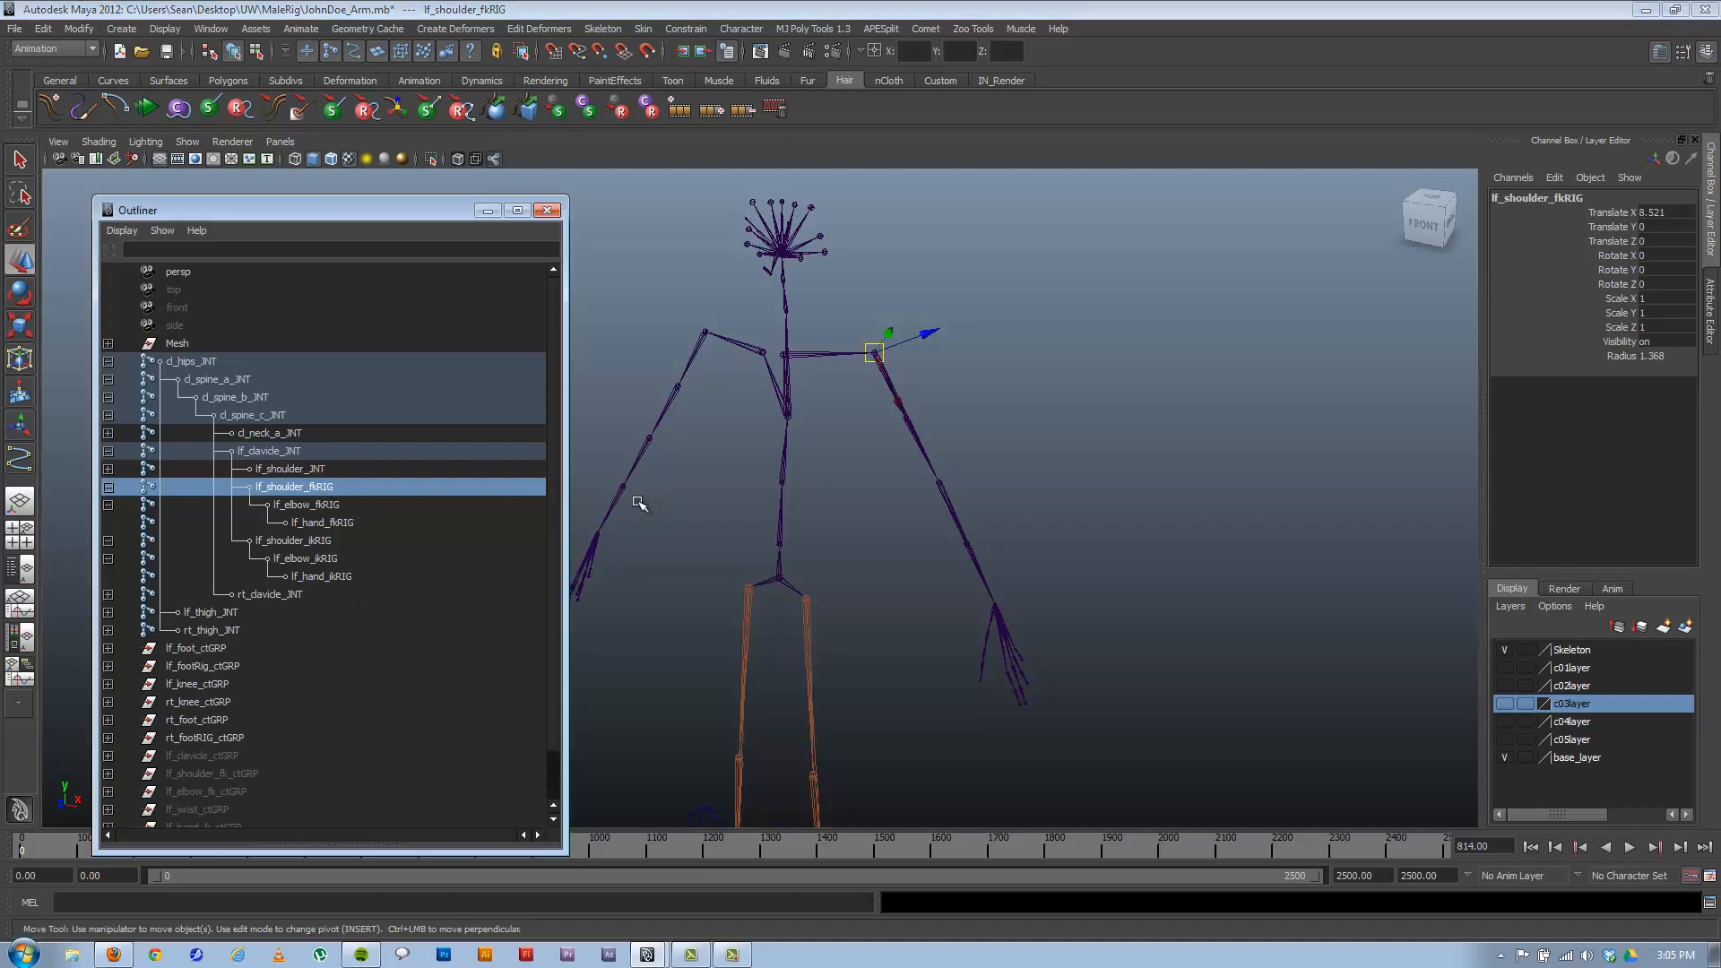
pyautogui.hotkey('alt', 'h')
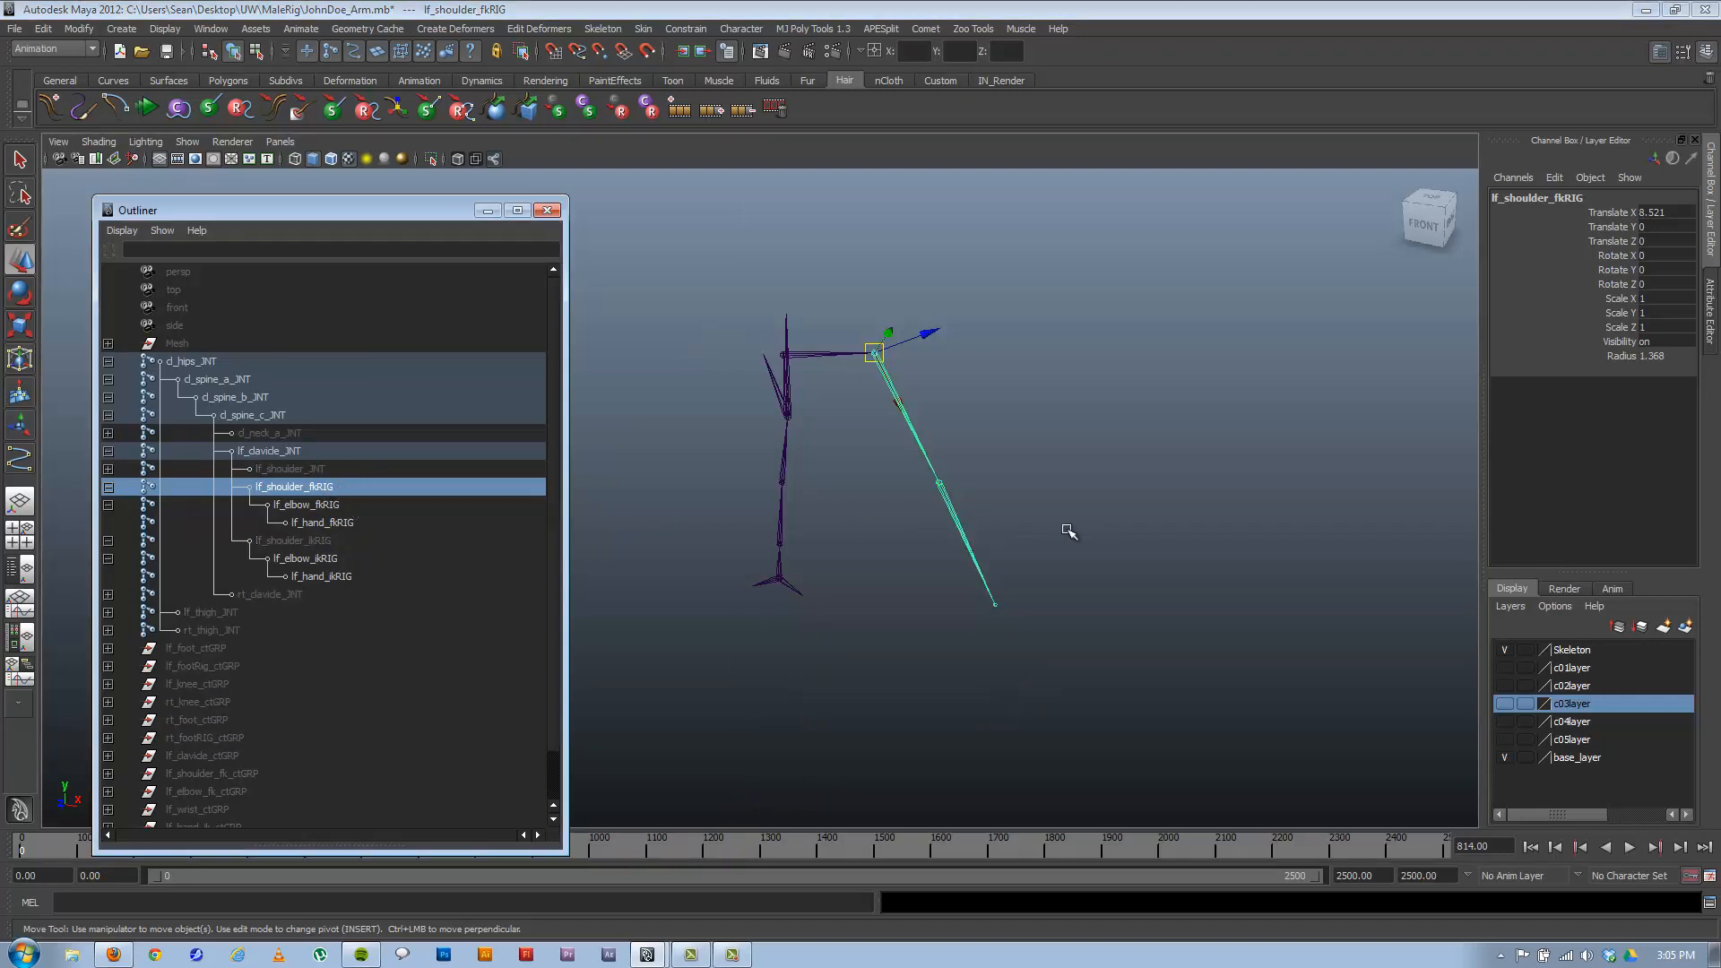
pyautogui.keyDown('alt'); pyautogui.moveTo(1064, 534); pyautogui.dragTo(791, 519); pyautogui.keyUp('alt')
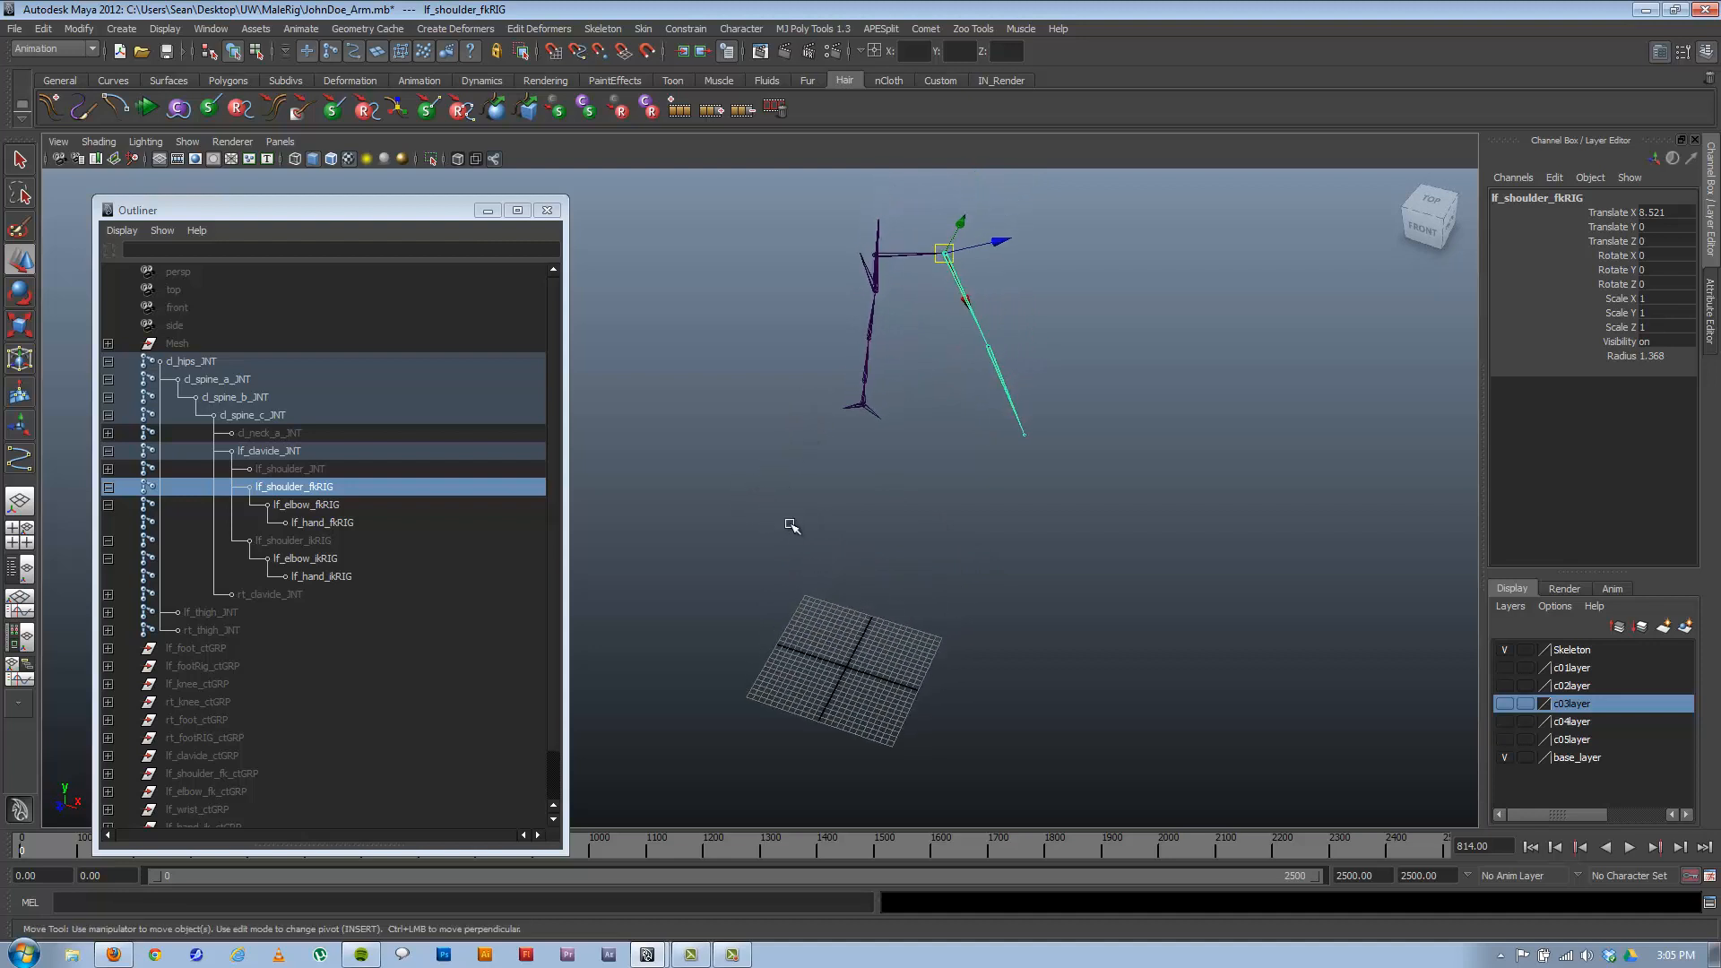
pyautogui.click(792, 530)
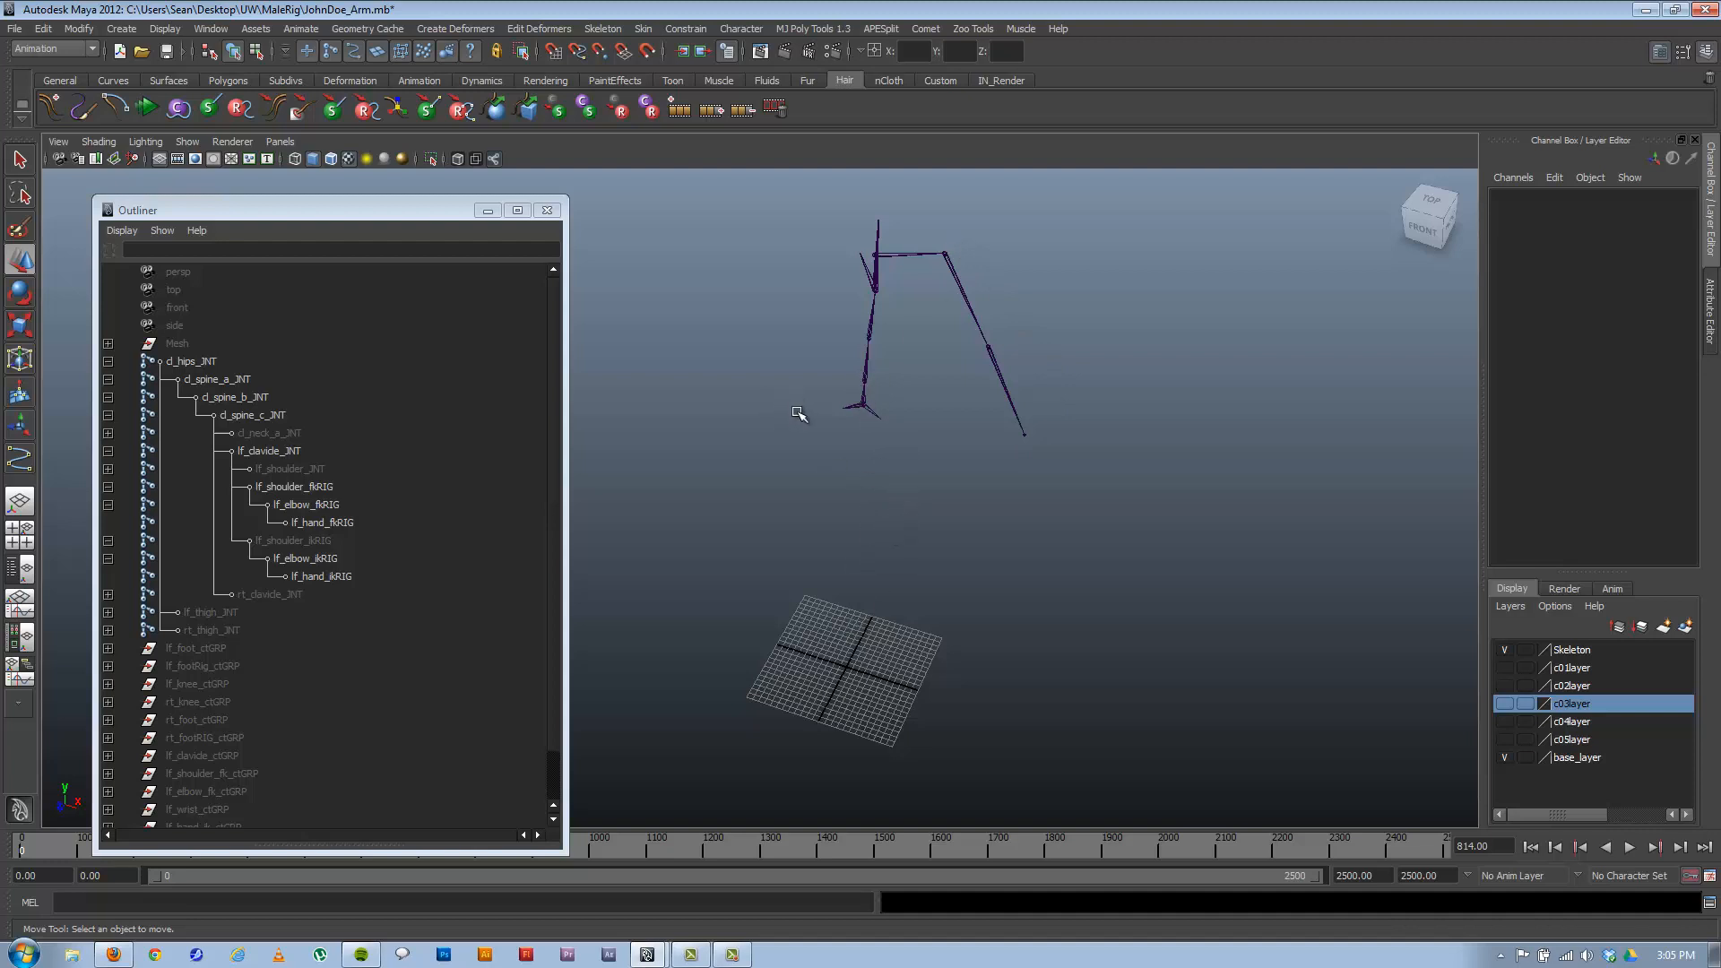
pyautogui.hotkey('ctrl', 'shift', 'h')
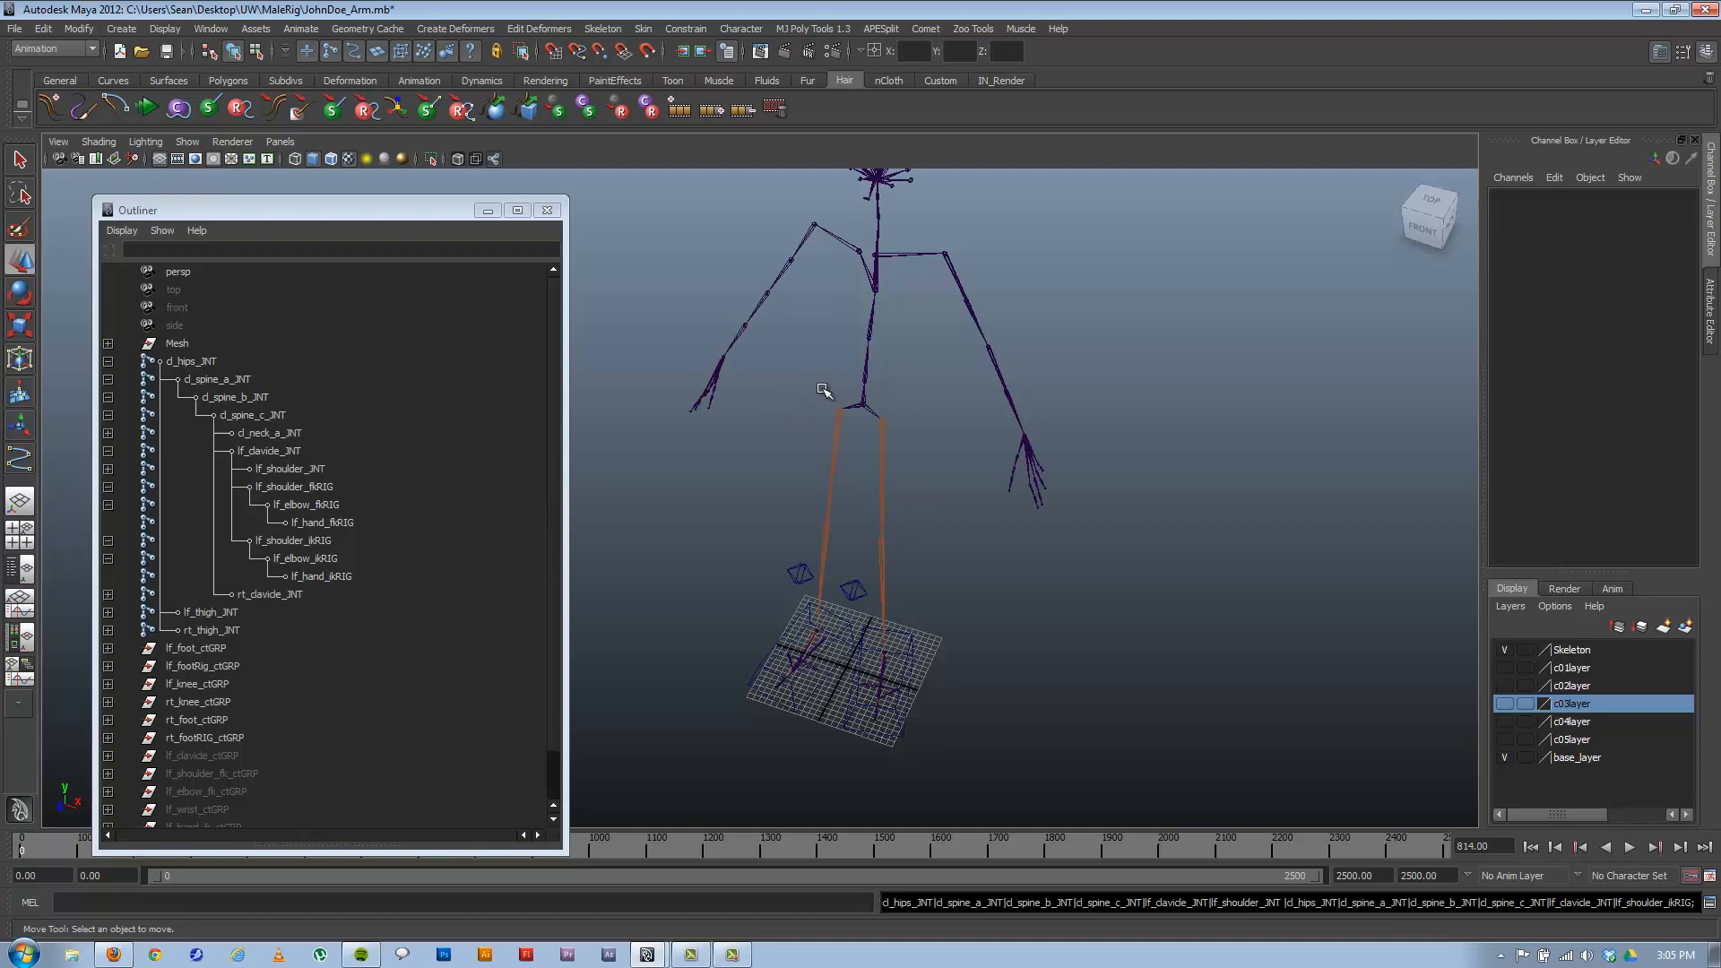
# Try moving lf_foot_CTRL to test how the left leg follows, and undo the moves.
pyautogui.click(901, 656)
pyautogui.moveTo(881, 692); pyautogui.dragTo(661, 693)
pyautogui.hotkey('ctrl', 'z')
pyautogui.hotkey('ctrl', 'z')
pyautogui.hotkey('ctrl', 'z')
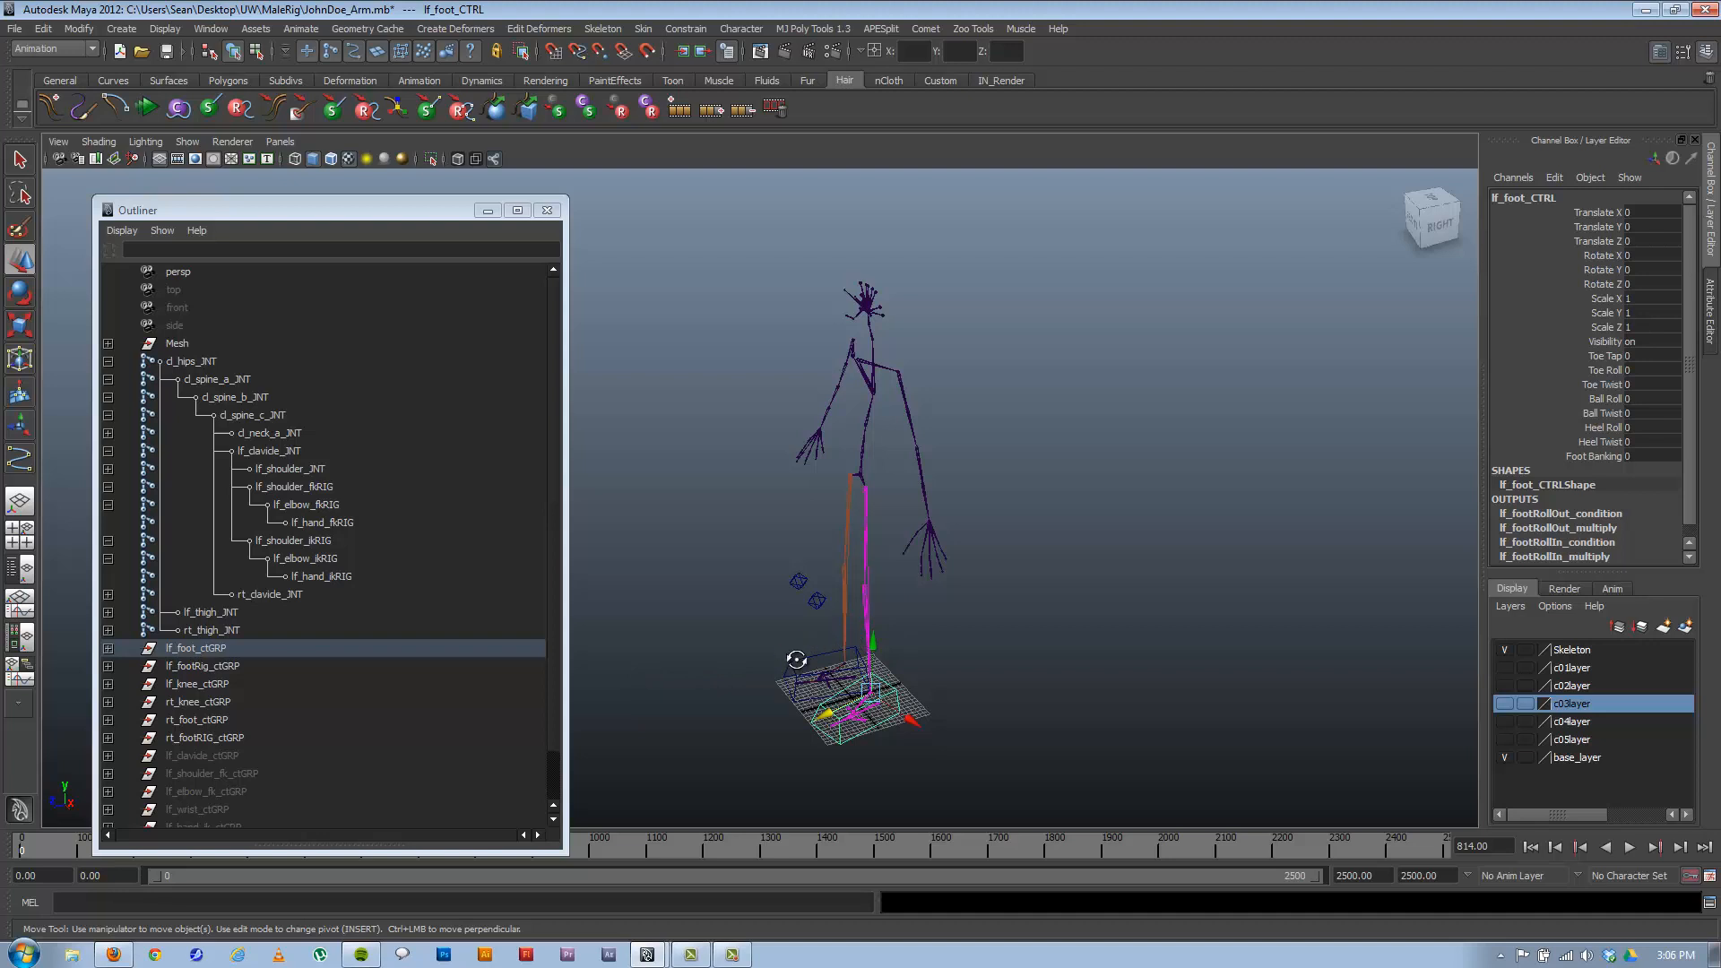
# Try rotating cl_spine_b_JNT about 51 degrees in Y to test how the arms follow, undo the rotation and clear the selection.
pyautogui.keyDown('alt'); pyautogui.moveTo(796, 660); pyautogui.dragTo(864, 642); pyautogui.keyUp('alt')
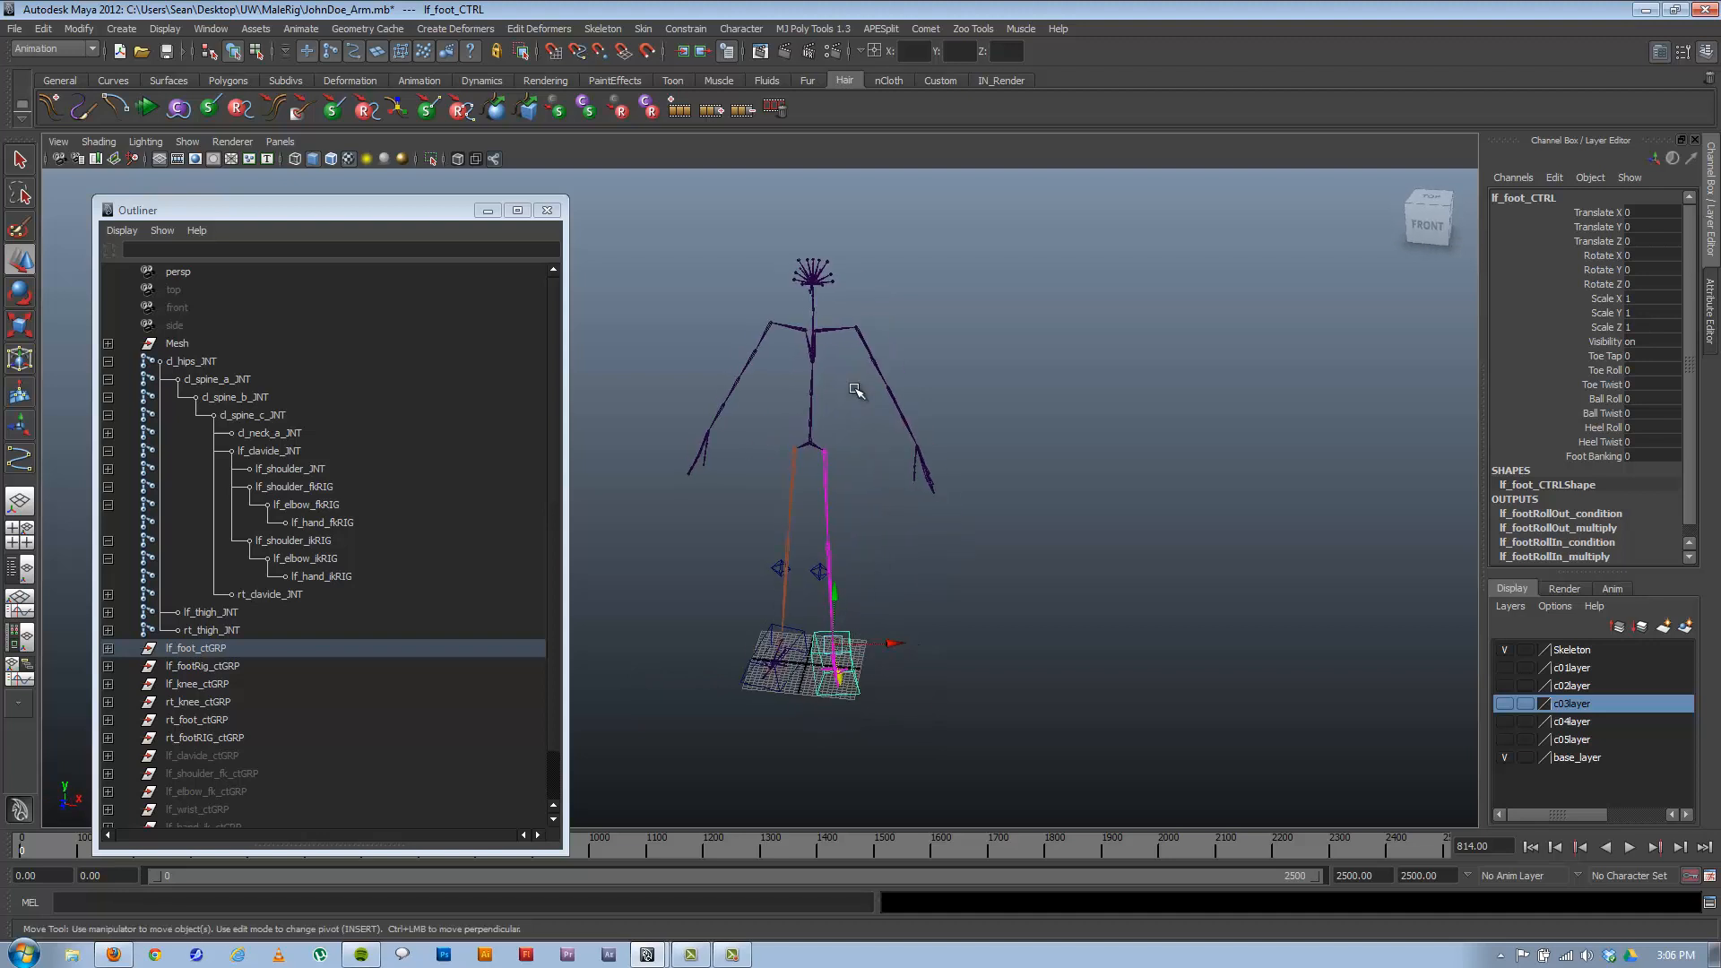
pyautogui.keyDown('alt'); pyautogui.moveTo(856, 392); pyautogui.dragTo(843, 625); pyautogui.keyUp('alt')
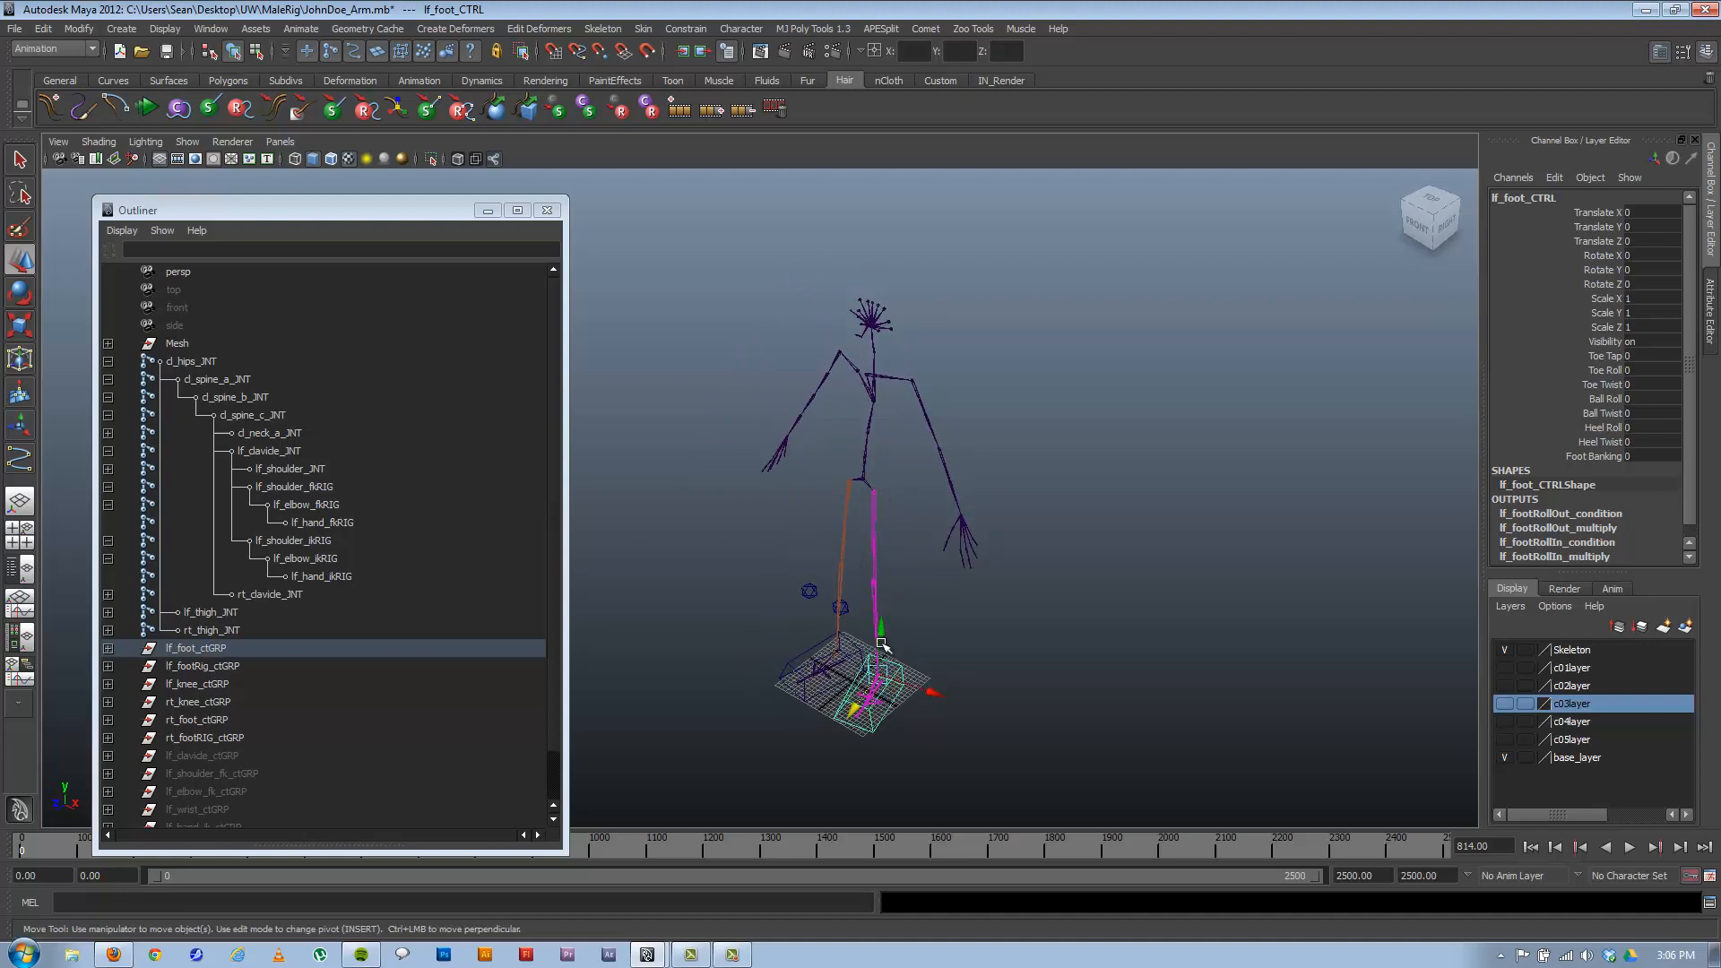
pyautogui.keyDown('alt'); pyautogui.moveTo(740, 681); pyautogui.dragTo(896, 595); pyautogui.keyUp('alt')
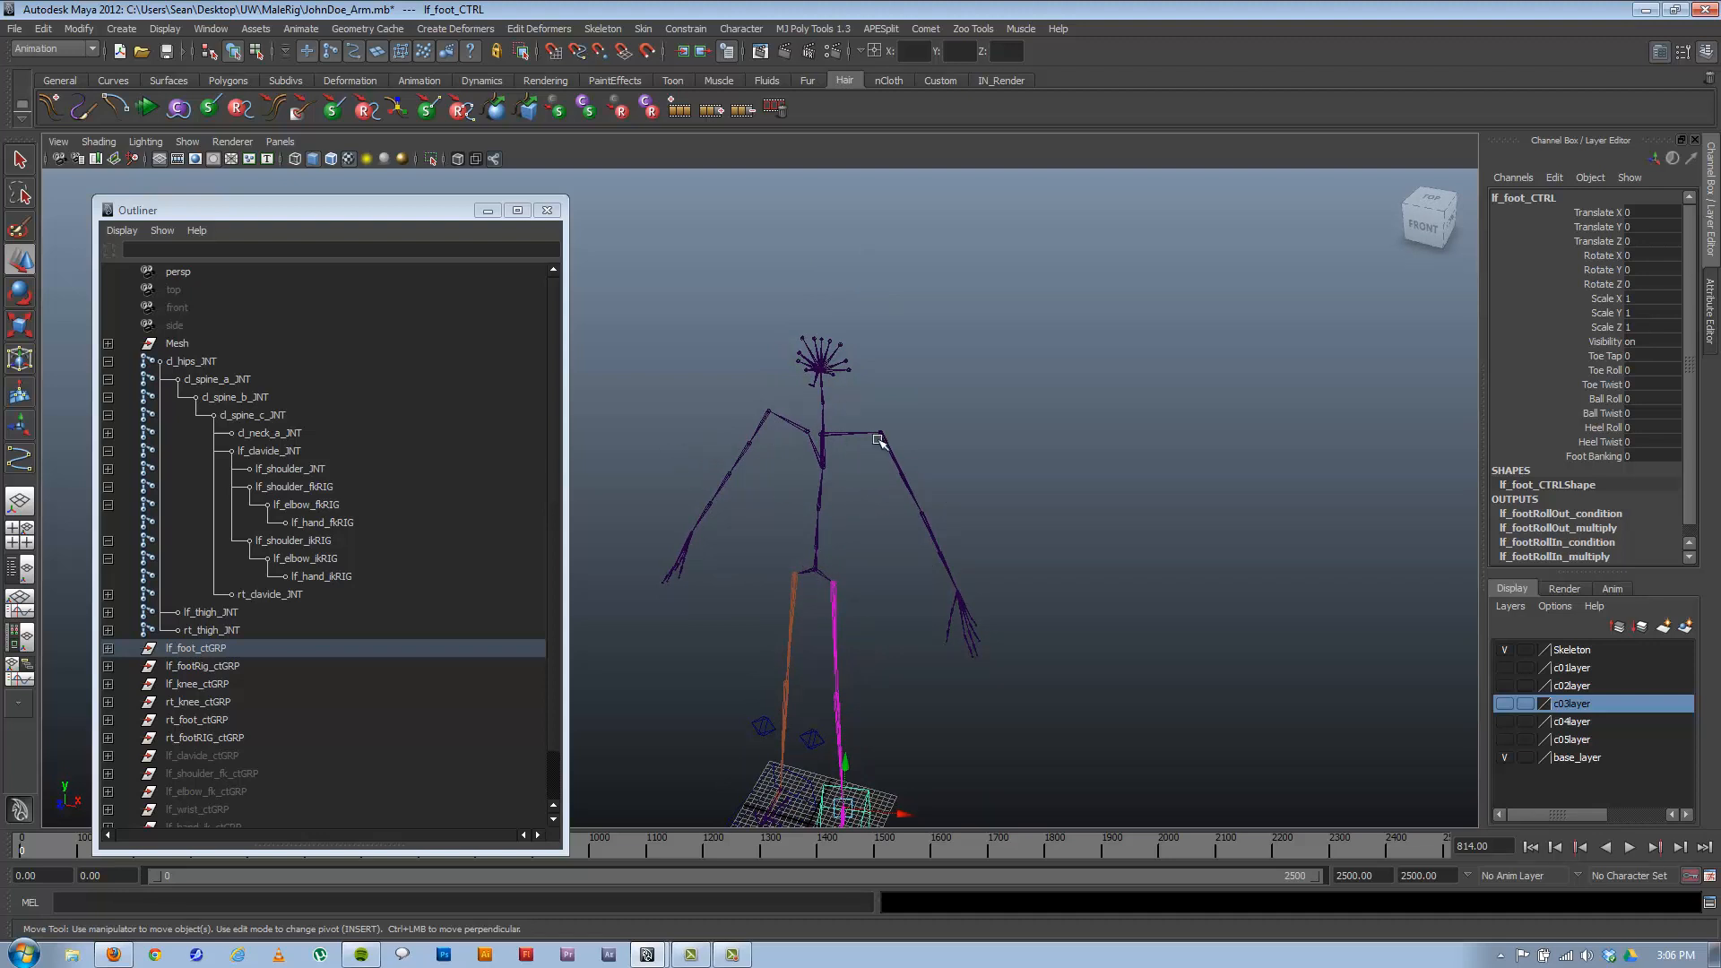
pyautogui.click(925, 527)
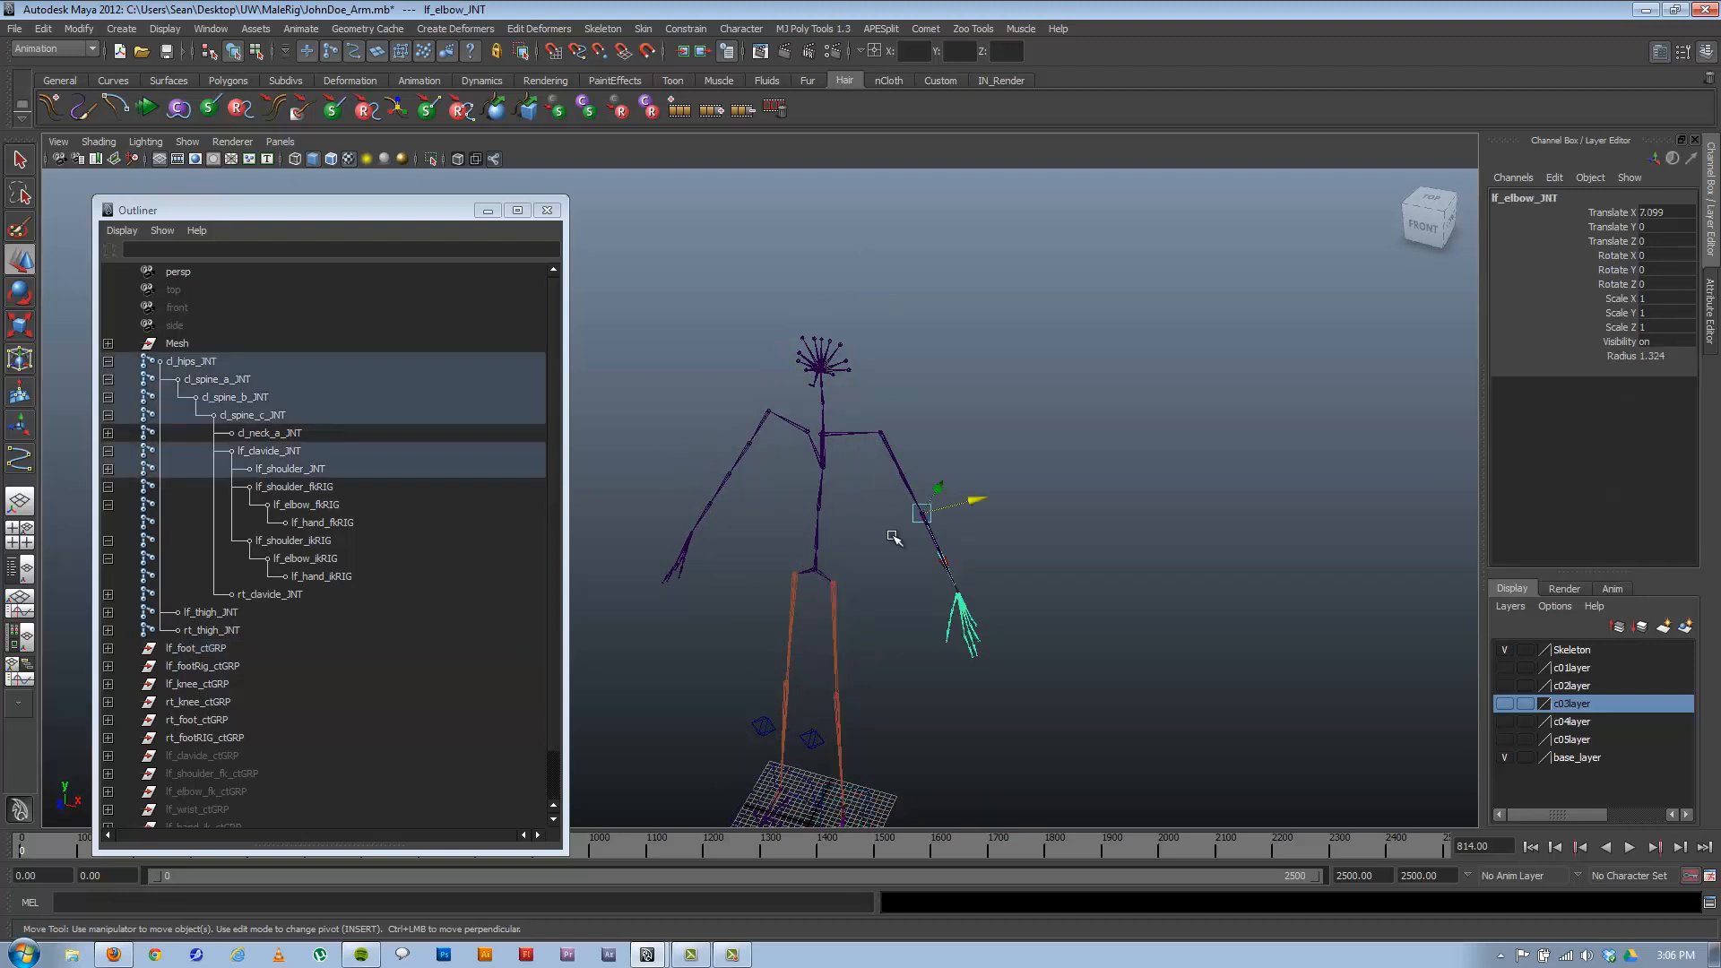
pyautogui.click(815, 499)
pyautogui.press('e')
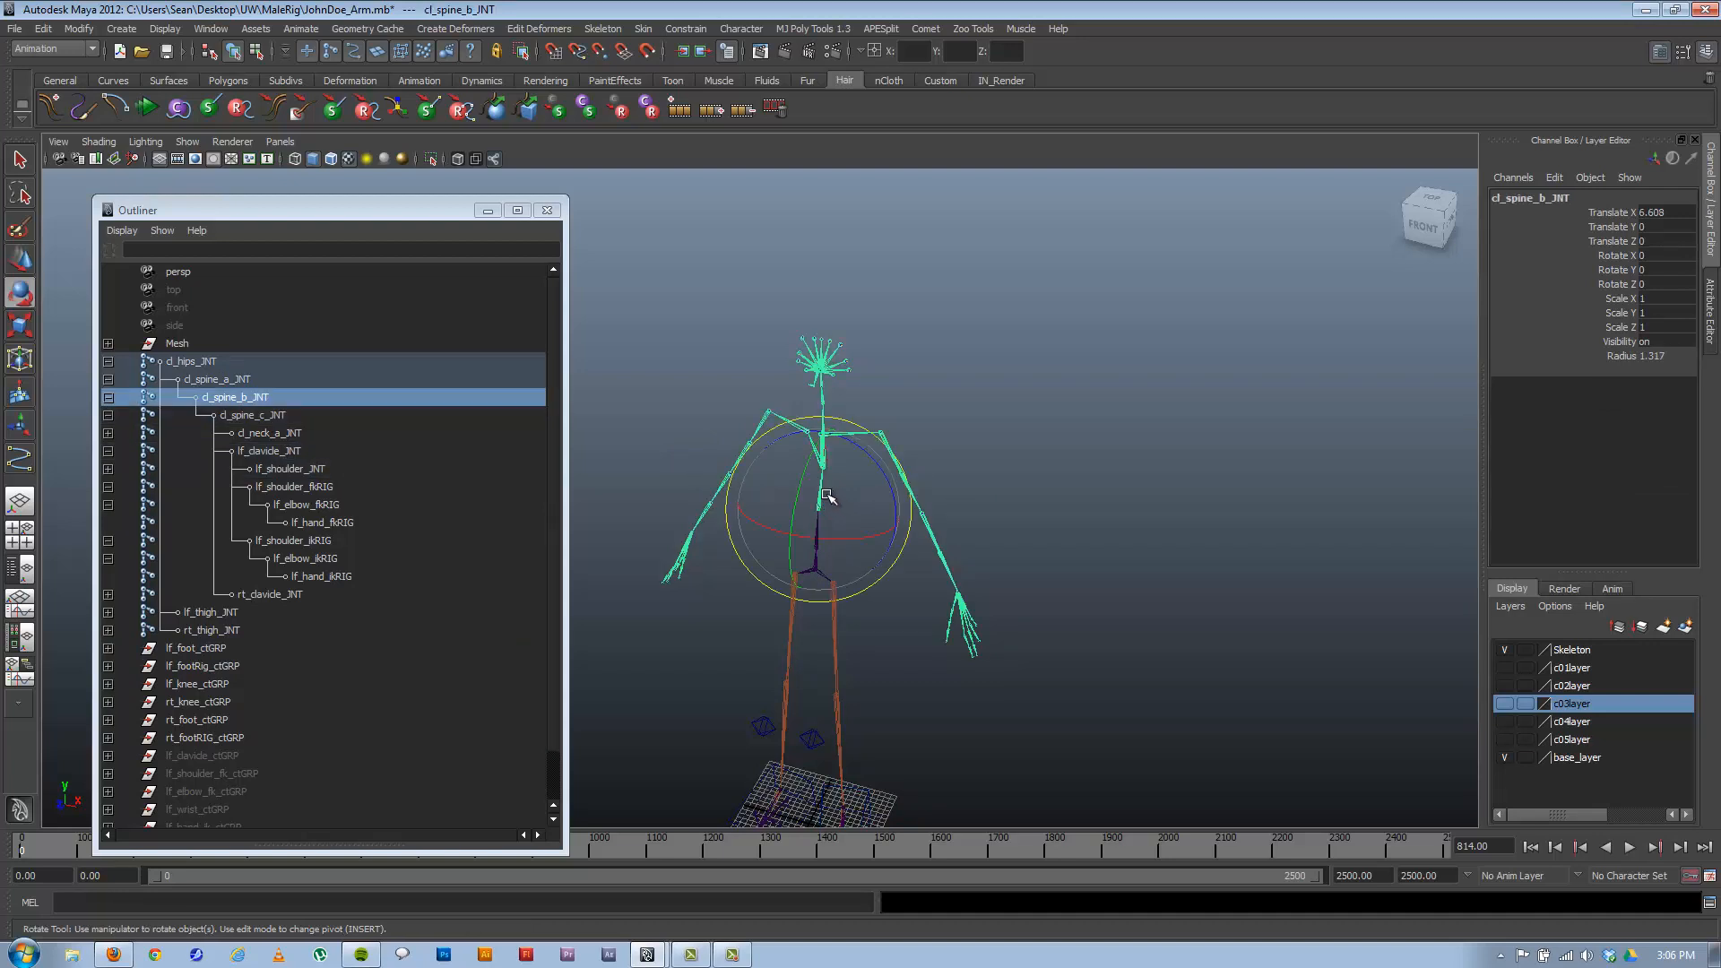
pyautogui.moveTo(817, 484); pyautogui.dragTo(829, 540)
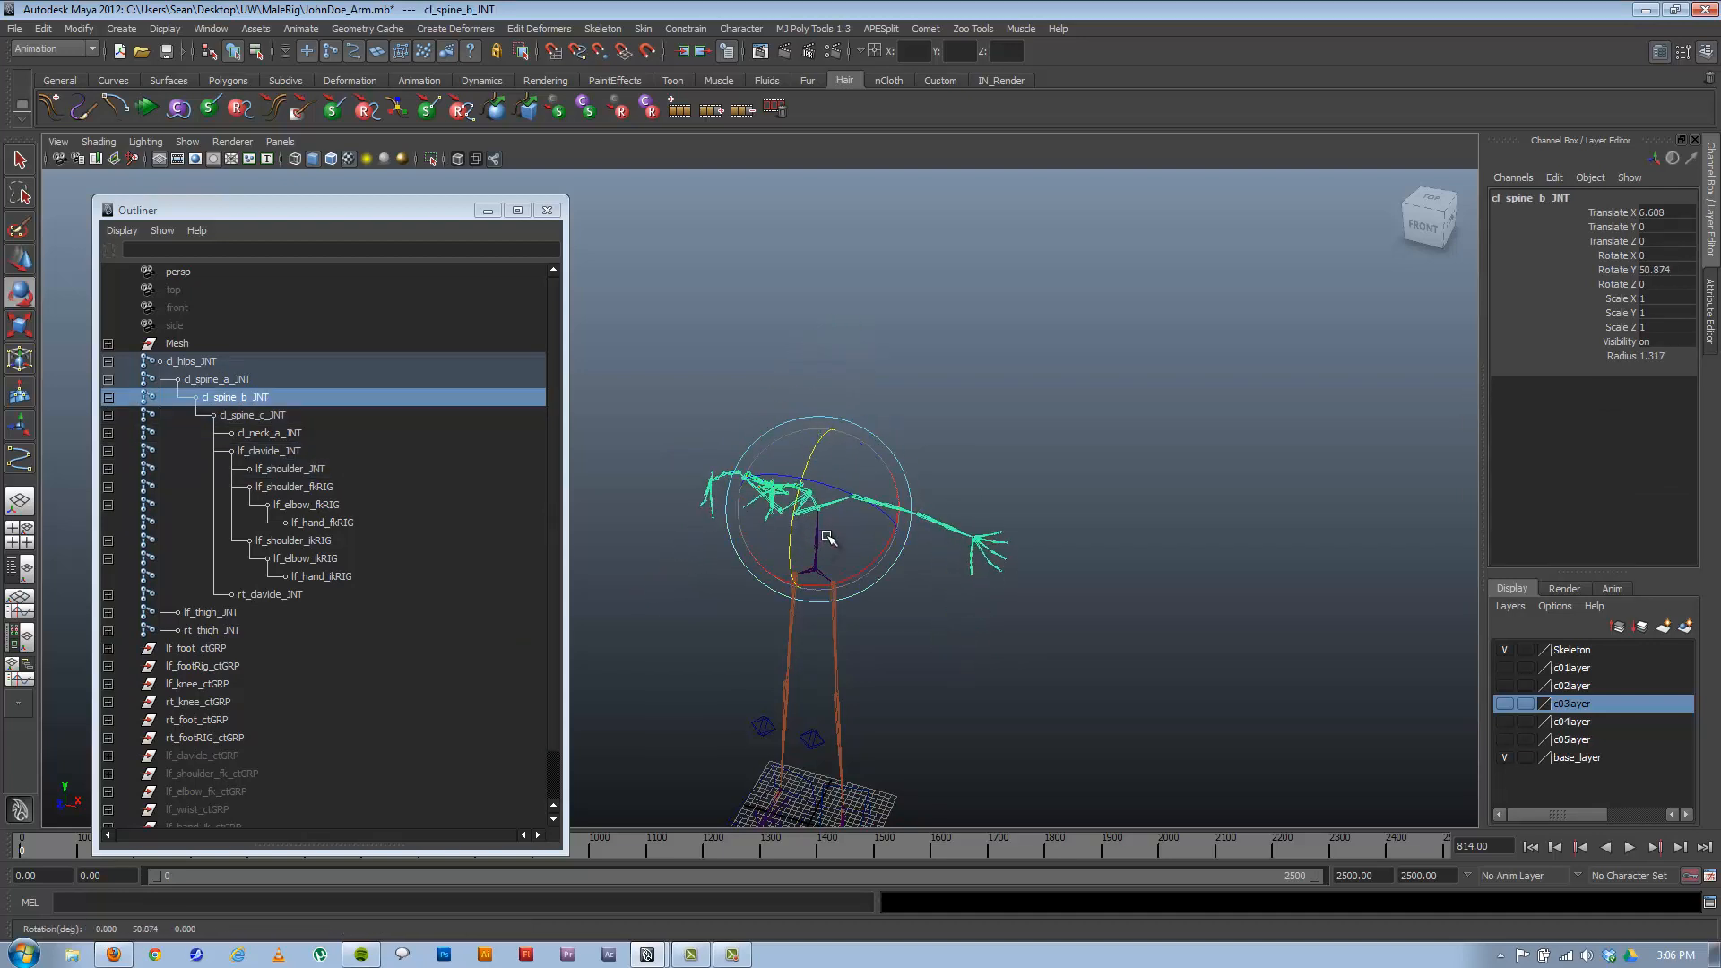
pyautogui.hotkey('ctrl', 'z')
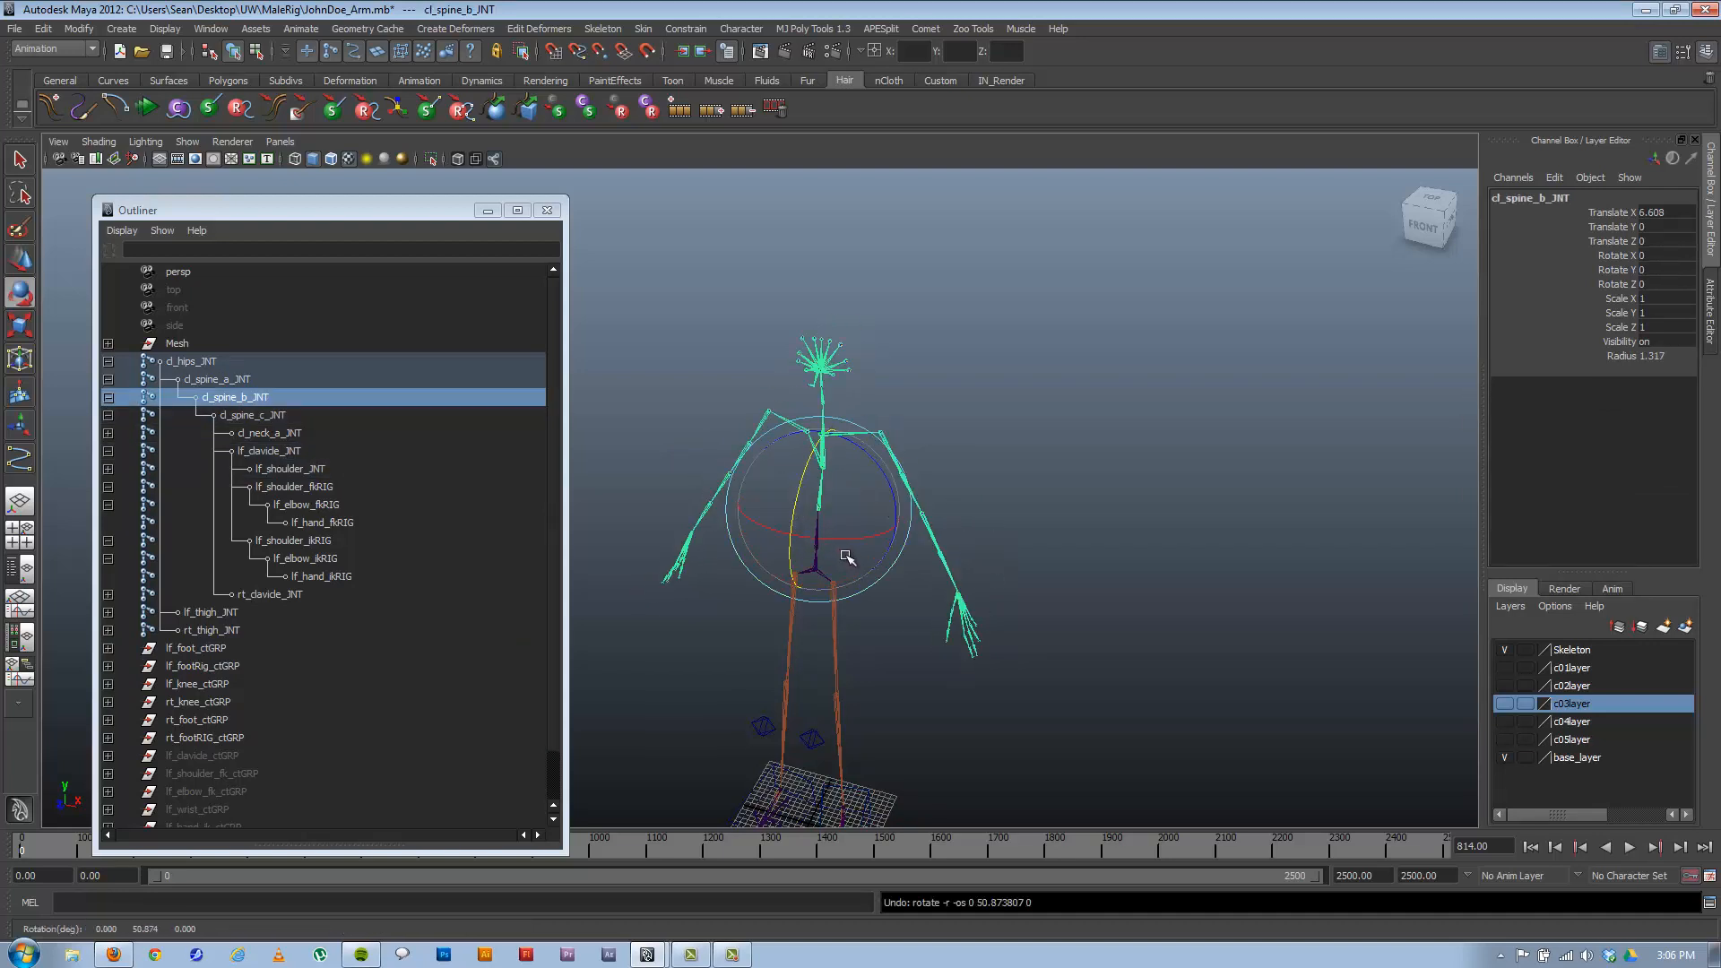
pyautogui.click(954, 436)
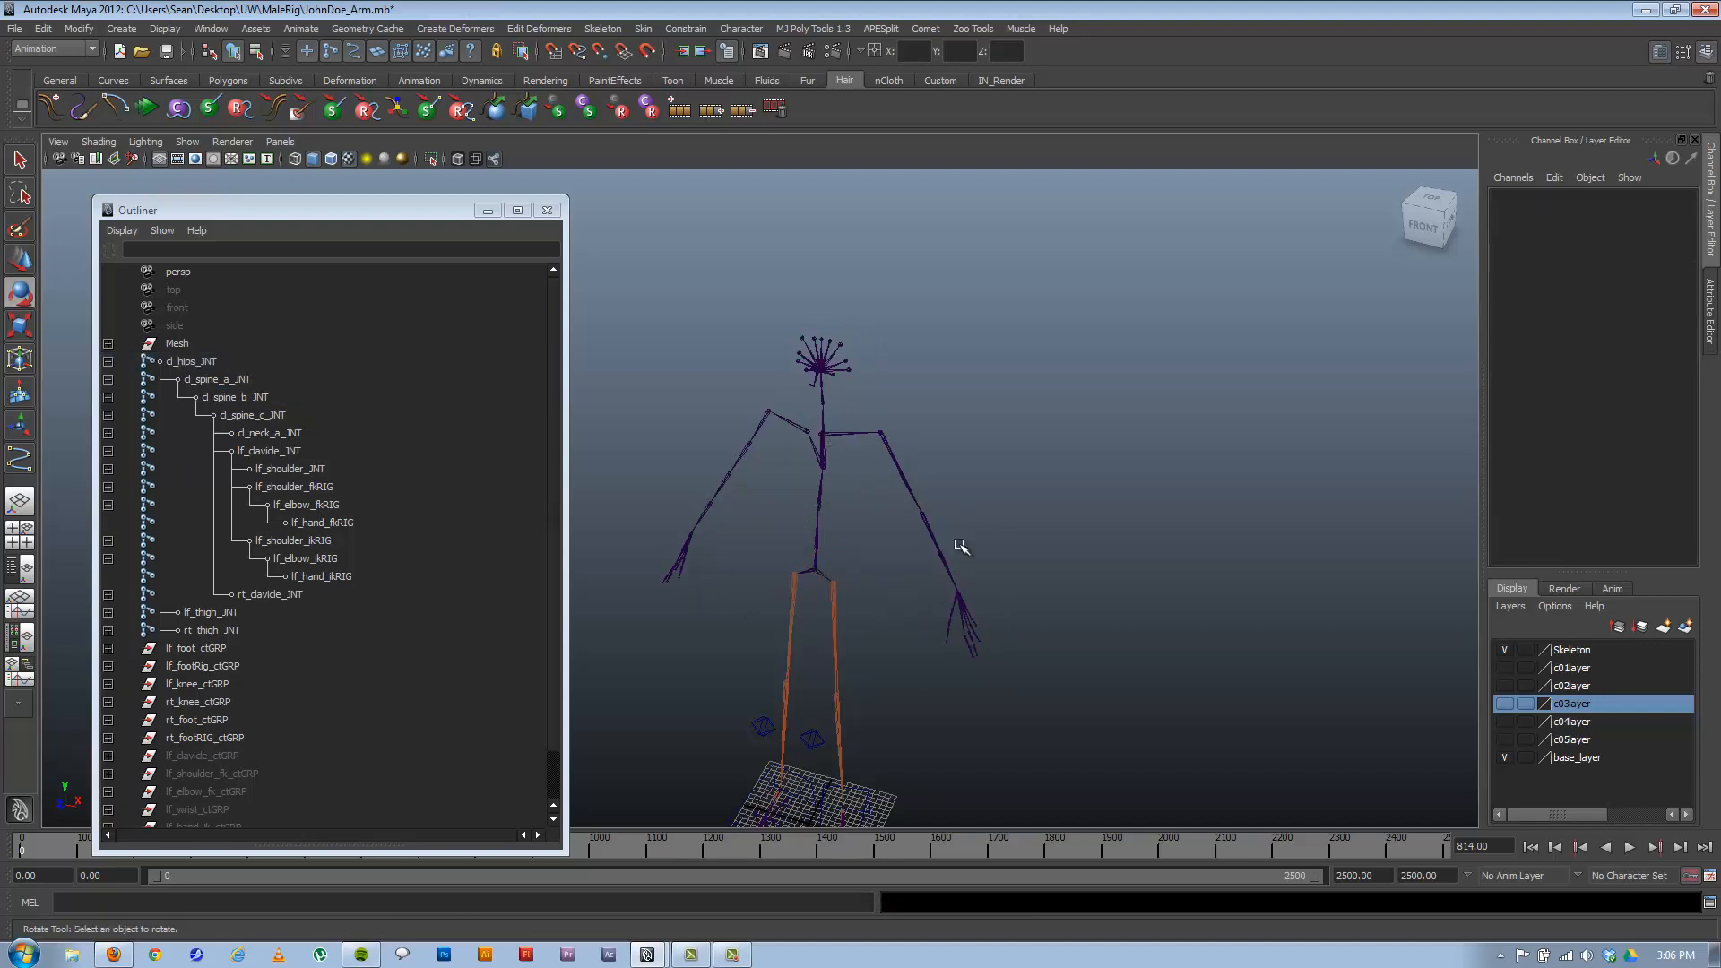
pyautogui.keyDown('alt'); pyautogui.moveTo(807, 642); pyautogui.dragTo(723, 630); pyautogui.keyUp('alt')
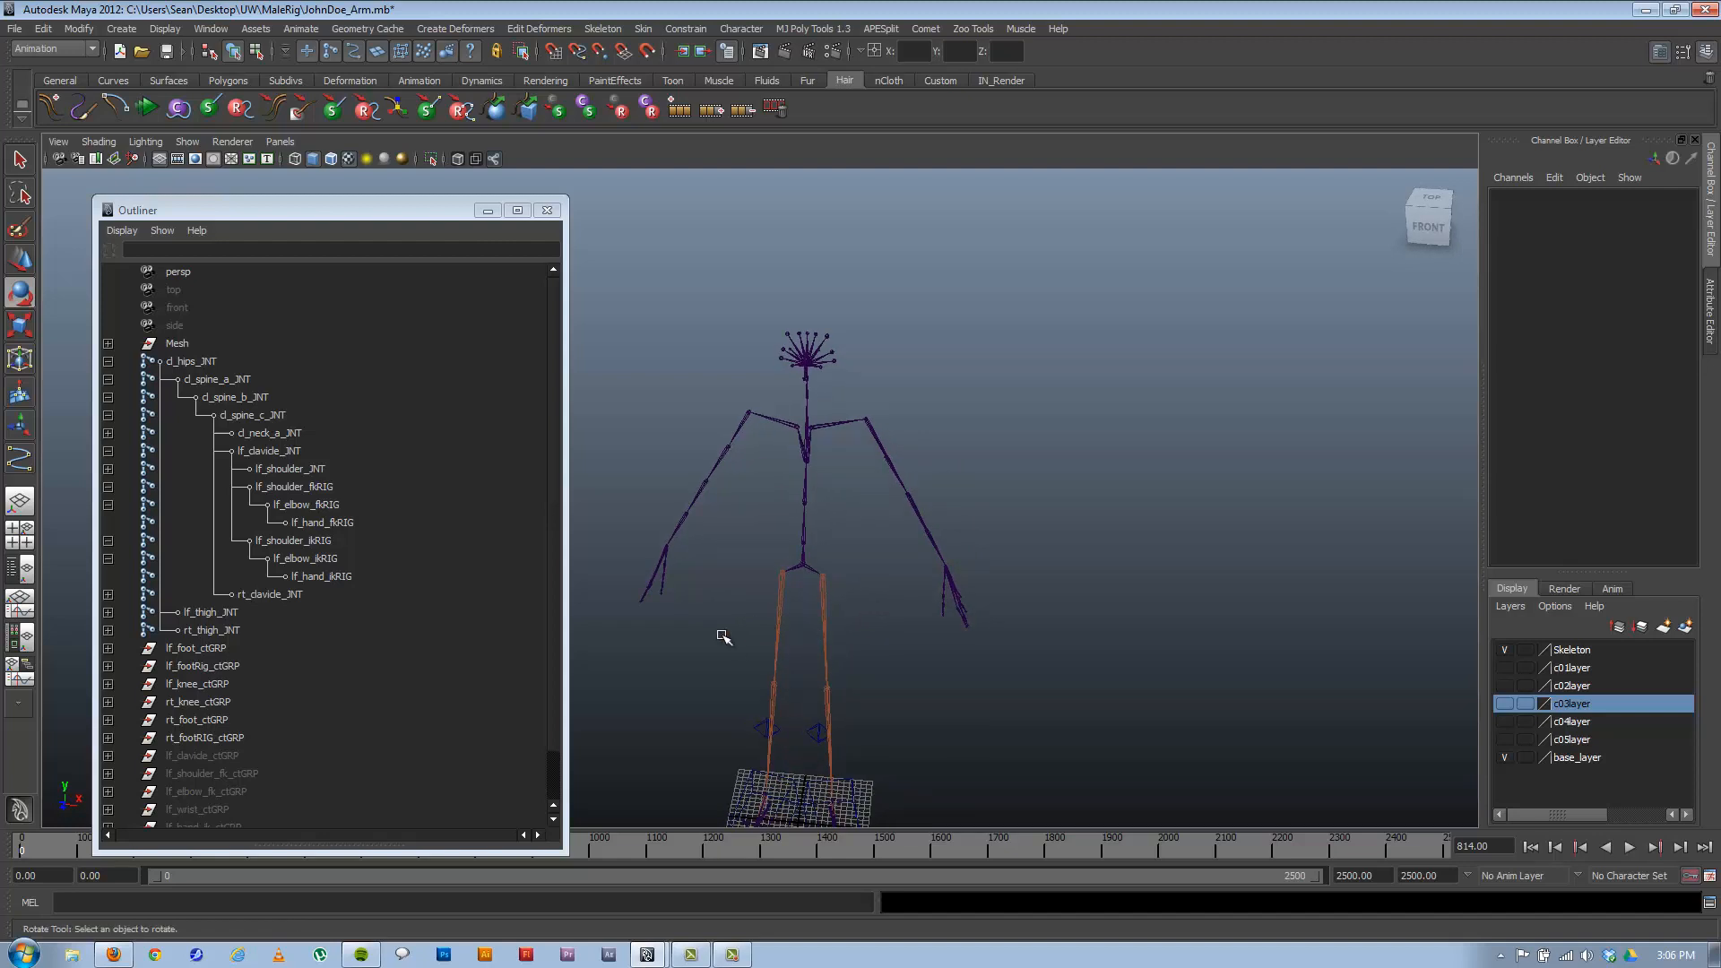
pyautogui.keyDown('alt'); pyautogui.moveTo(843, 595); pyautogui.dragTo(897, 546); pyautogui.keyUp('alt')
pyautogui.keyDown('alt'); pyautogui.moveTo(891, 569); pyautogui.dragTo(840, 530, button='middle'); pyautogui.keyUp('alt')
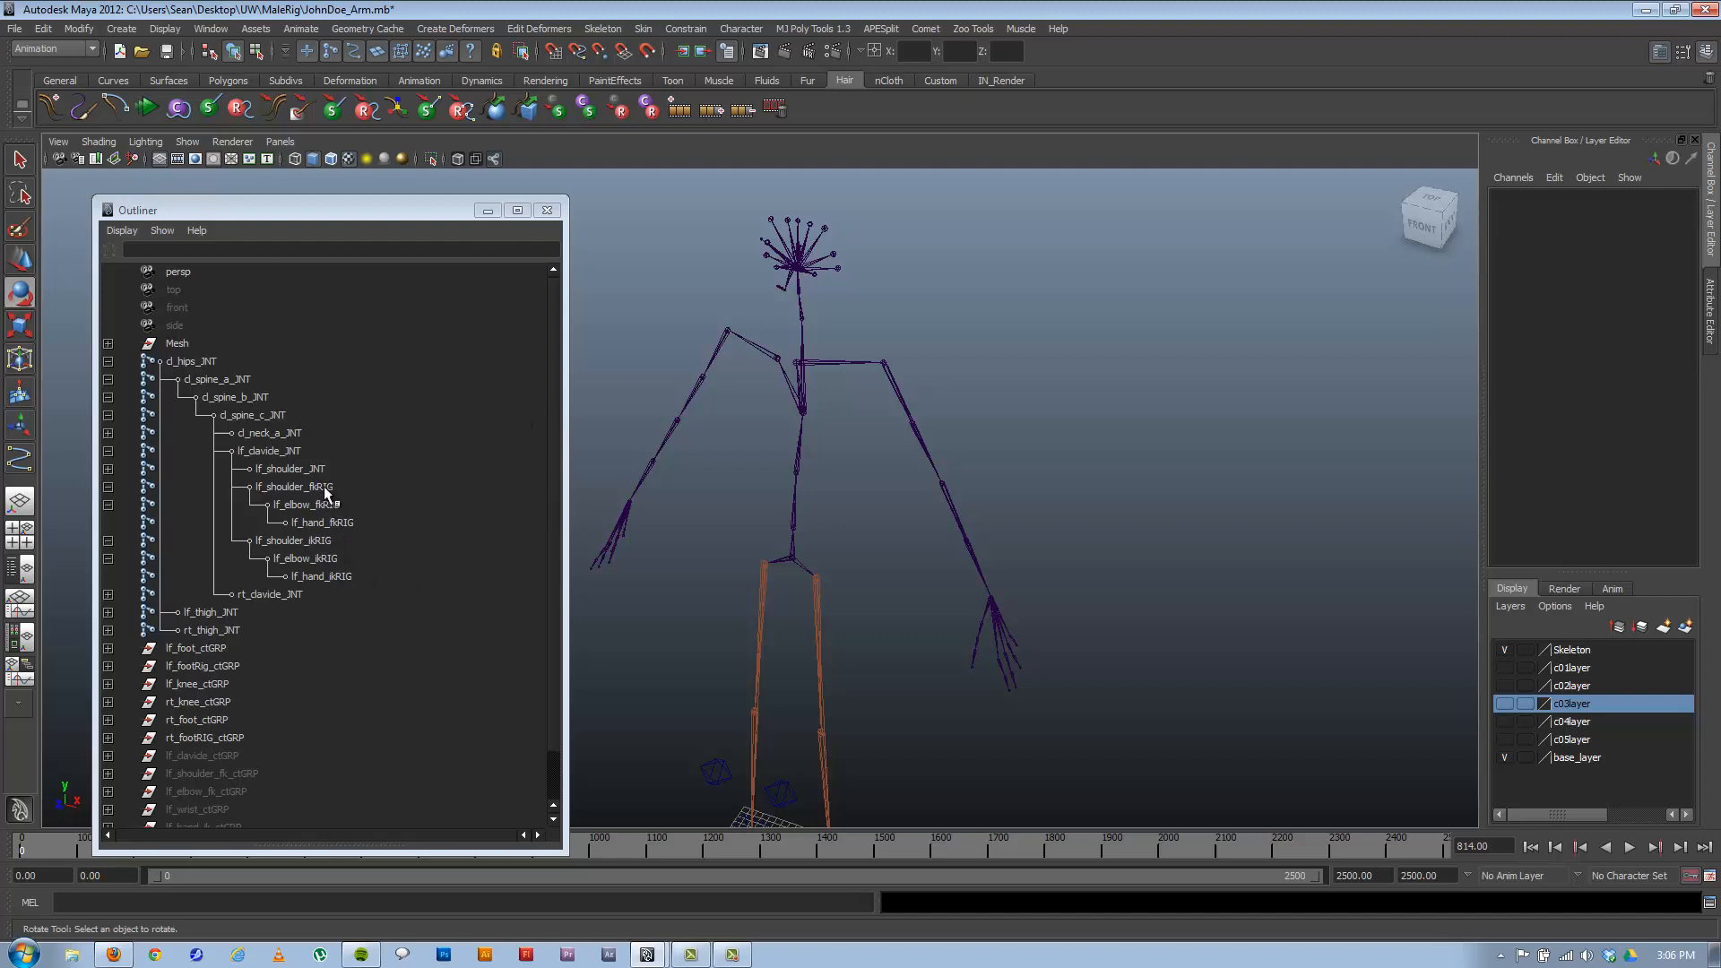
# Hide everything except the lf_shoulder_fkRIG chain and clear the selection.
pyautogui.click(296, 487)
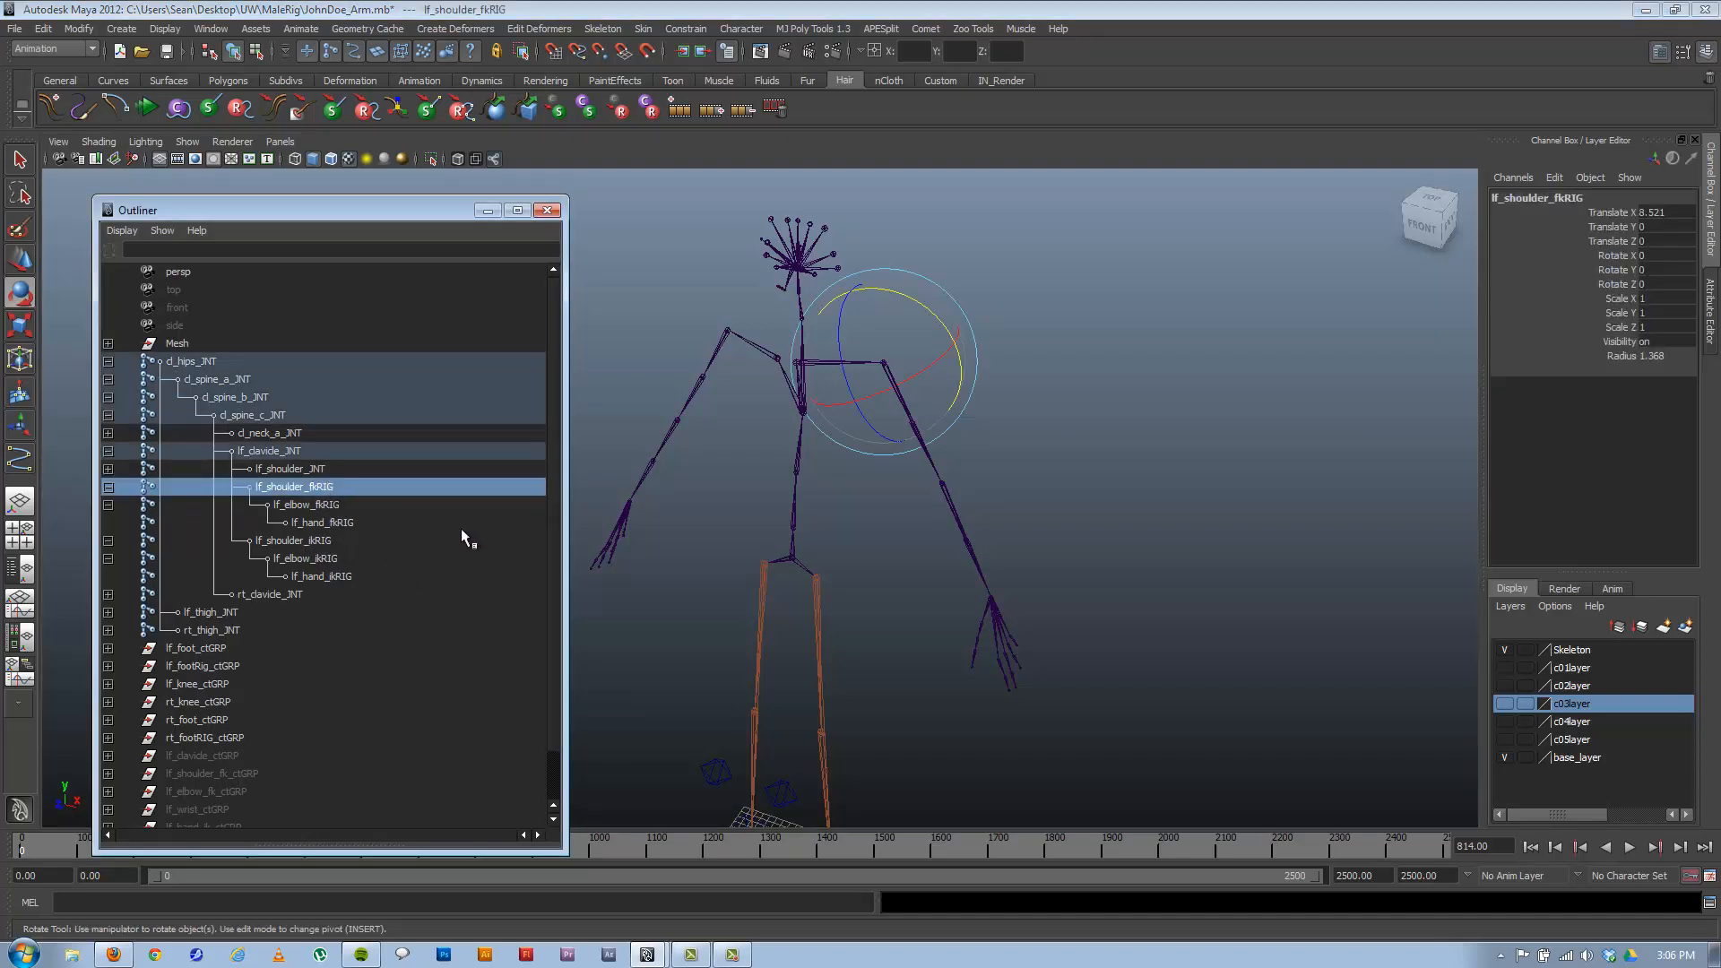
pyautogui.hotkey('alt', 'h')
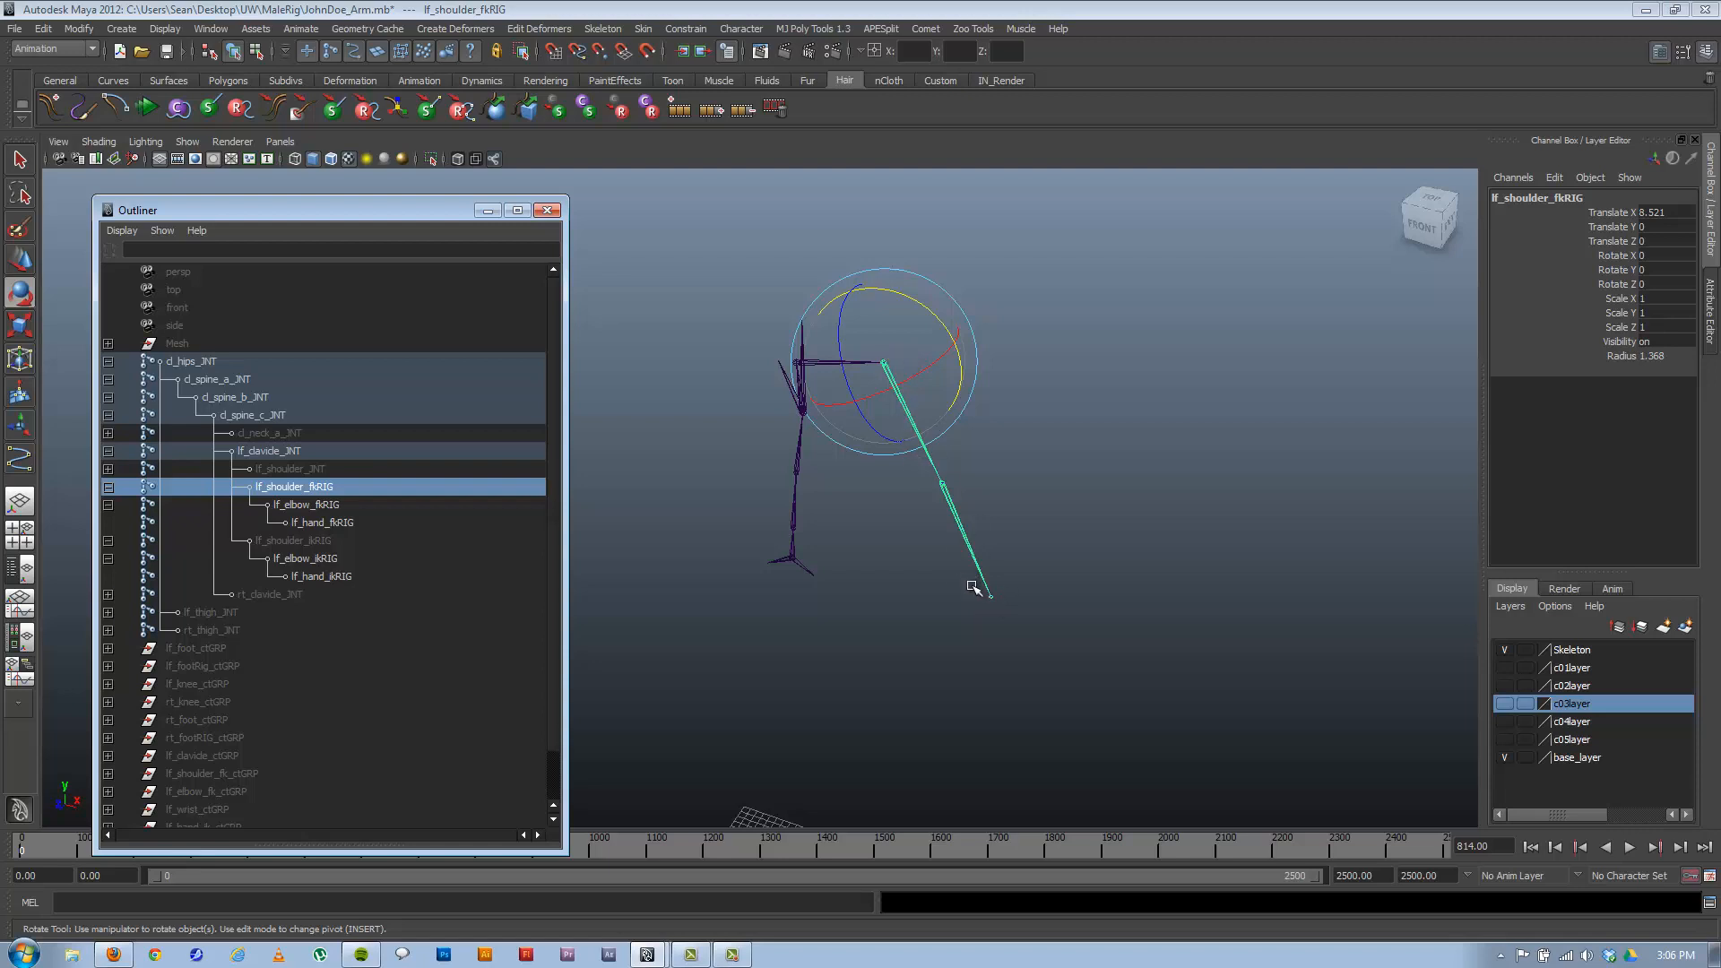
pyautogui.keyDown('alt'); pyautogui.moveTo(972, 584); pyautogui.dragTo(891, 431); pyautogui.keyUp('alt')
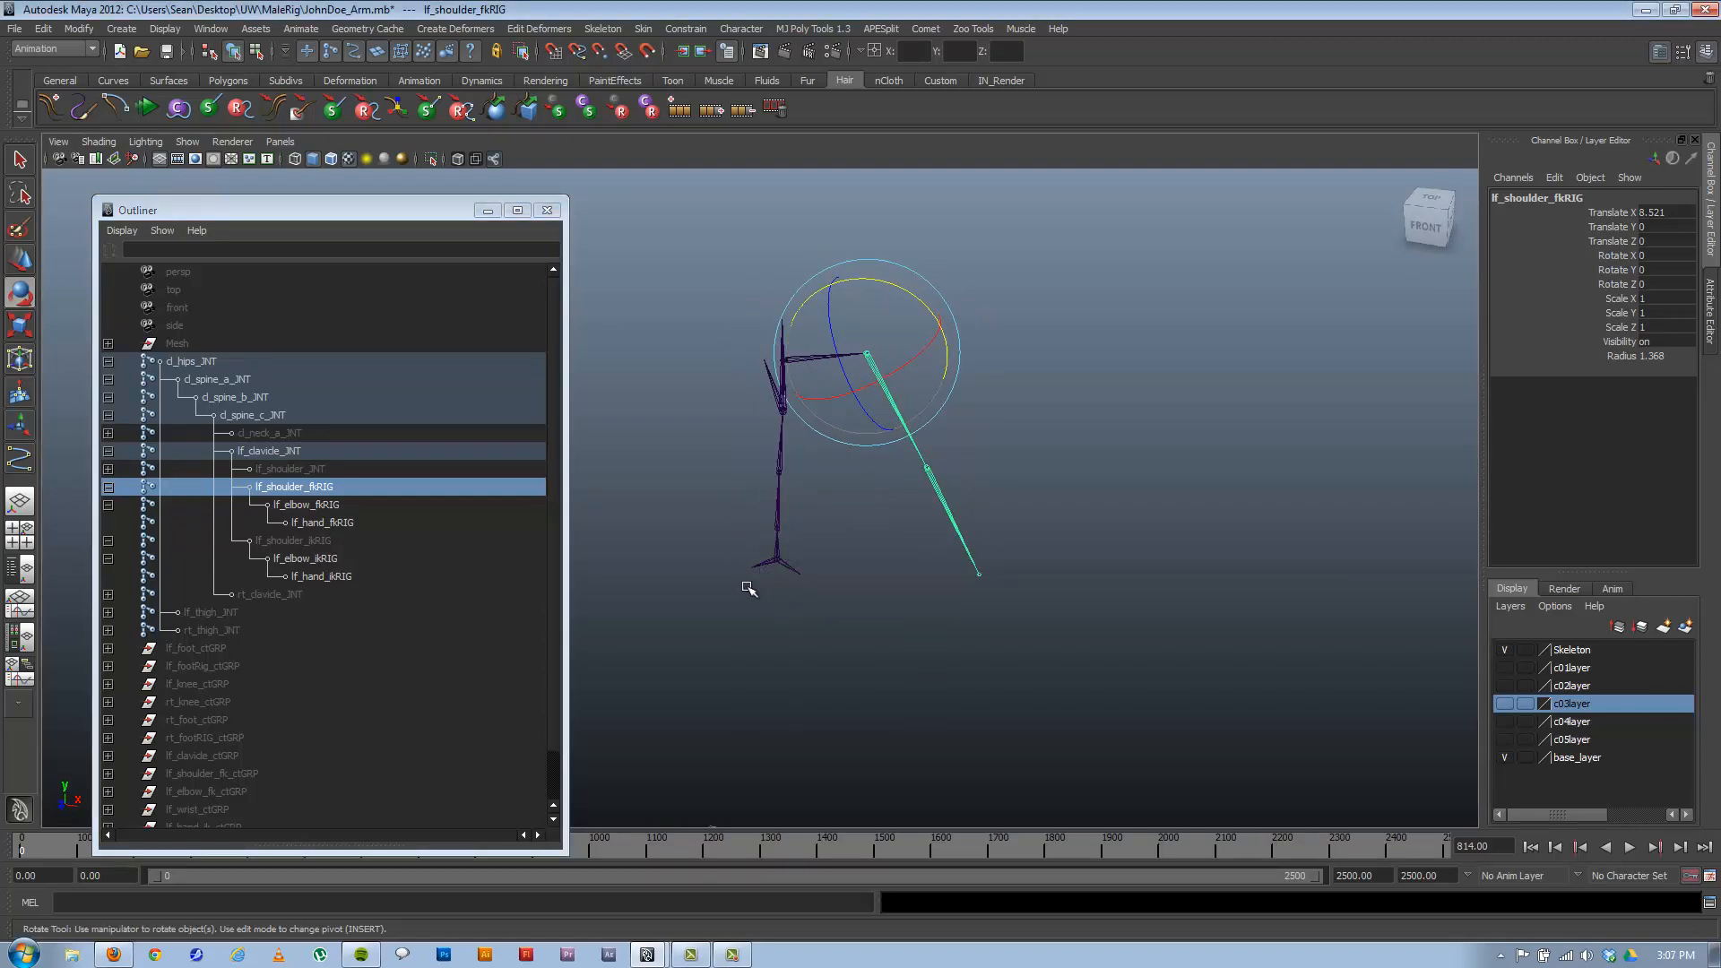
pyautogui.keyDown('alt'); pyautogui.moveTo(776, 592); pyautogui.dragTo(898, 581); pyautogui.keyUp('alt')
pyautogui.click(904, 570)
pyautogui.keyDown('alt'); pyautogui.moveTo(898, 581); pyautogui.dragTo(641, 660, button='right'); pyautogui.keyUp('alt')
pyautogui.keyDown('alt'); pyautogui.moveTo(942, 614); pyautogui.dragTo(964, 408, button='middle'); pyautogui.keyUp('alt')
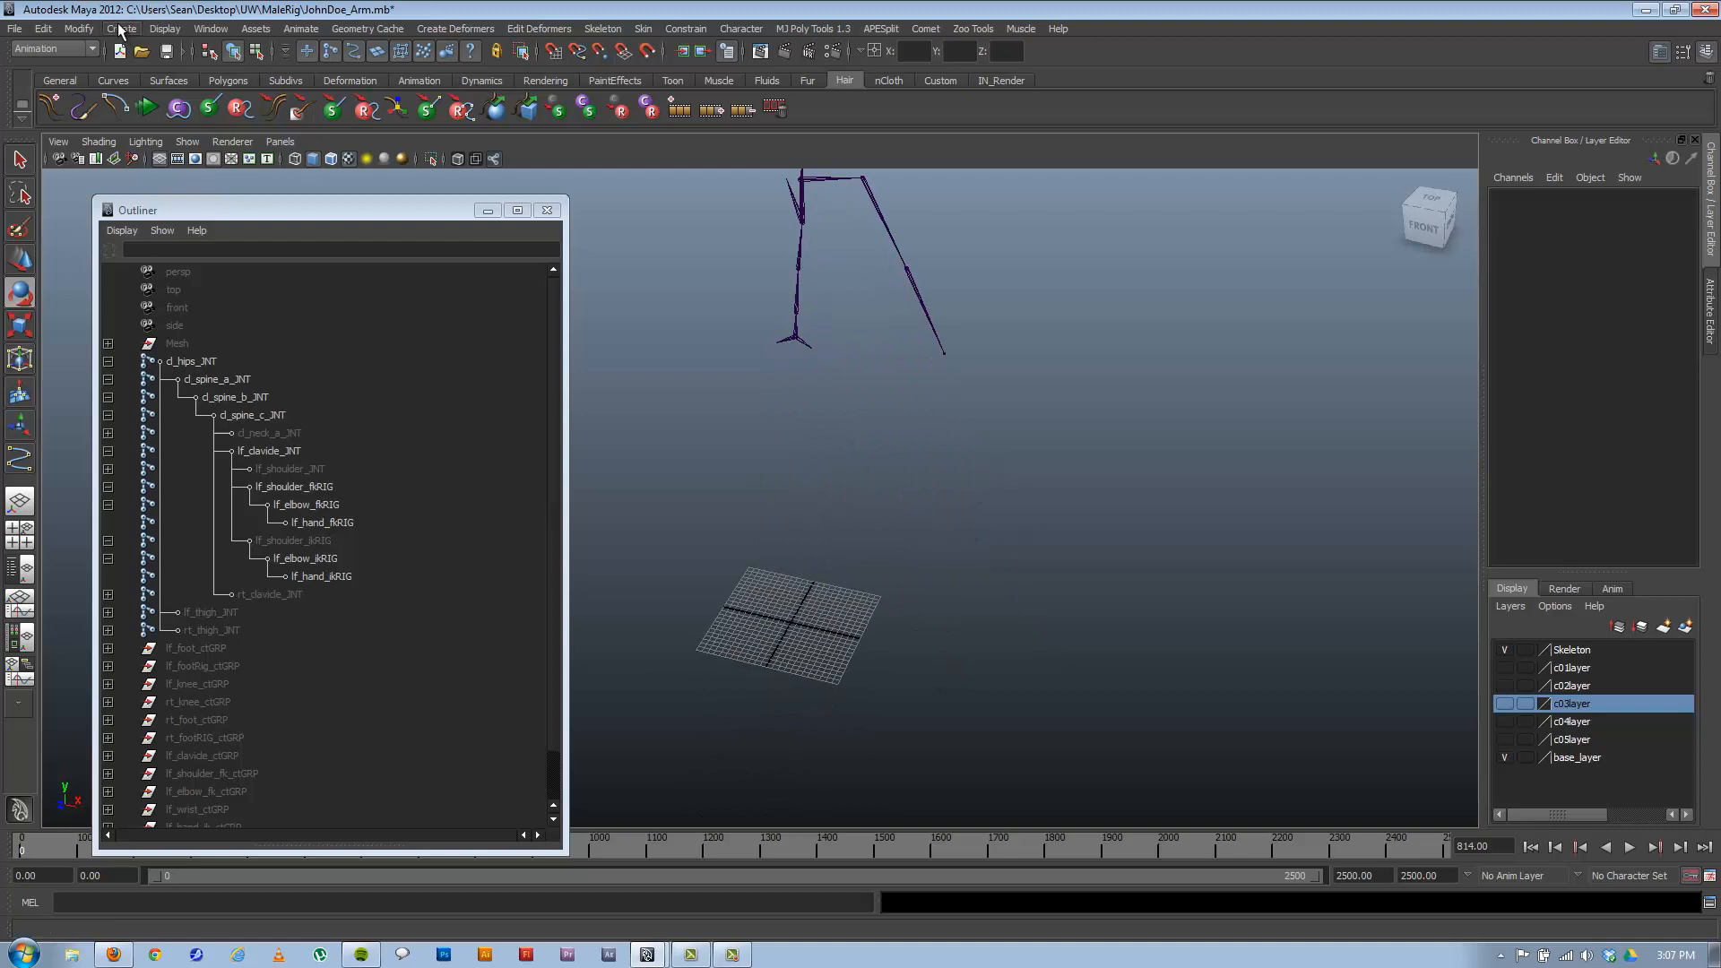
pyautogui.keyDown('alt'); pyautogui.moveTo(838, 489); pyautogui.dragTo(829, 592, button='middle'); pyautogui.keyUp('alt')
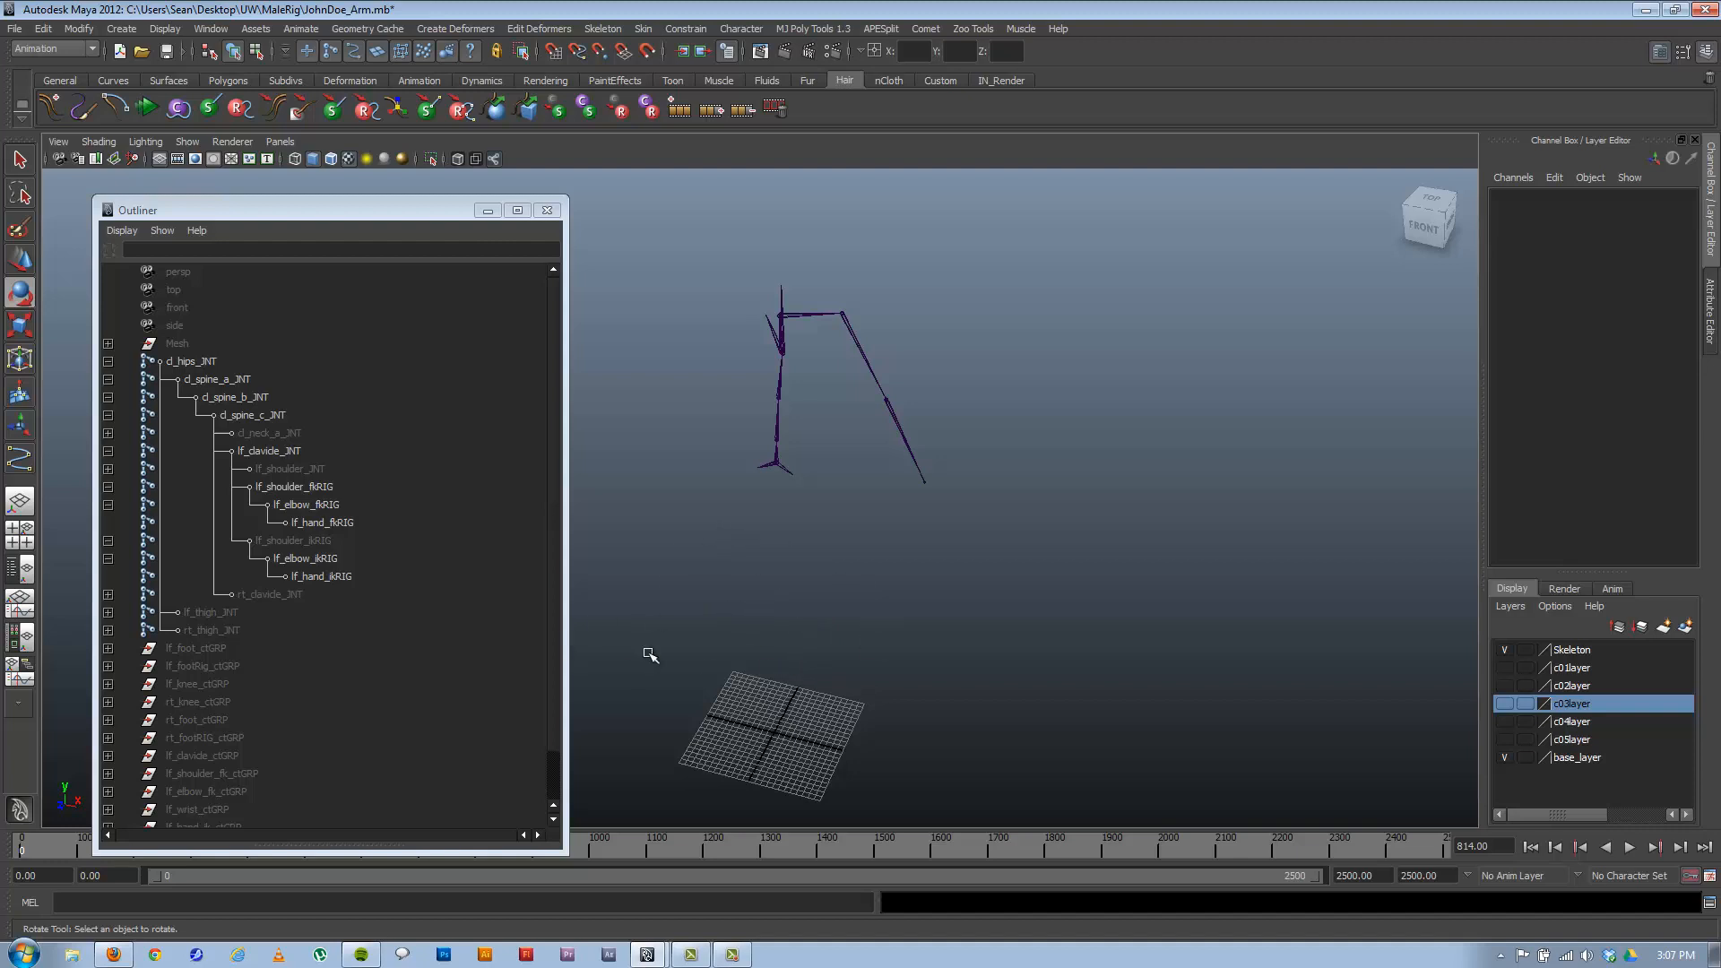
# Create a NURBS circle at the origin and set its X, Y and Z scale to 3.
pyautogui.click(120, 29)
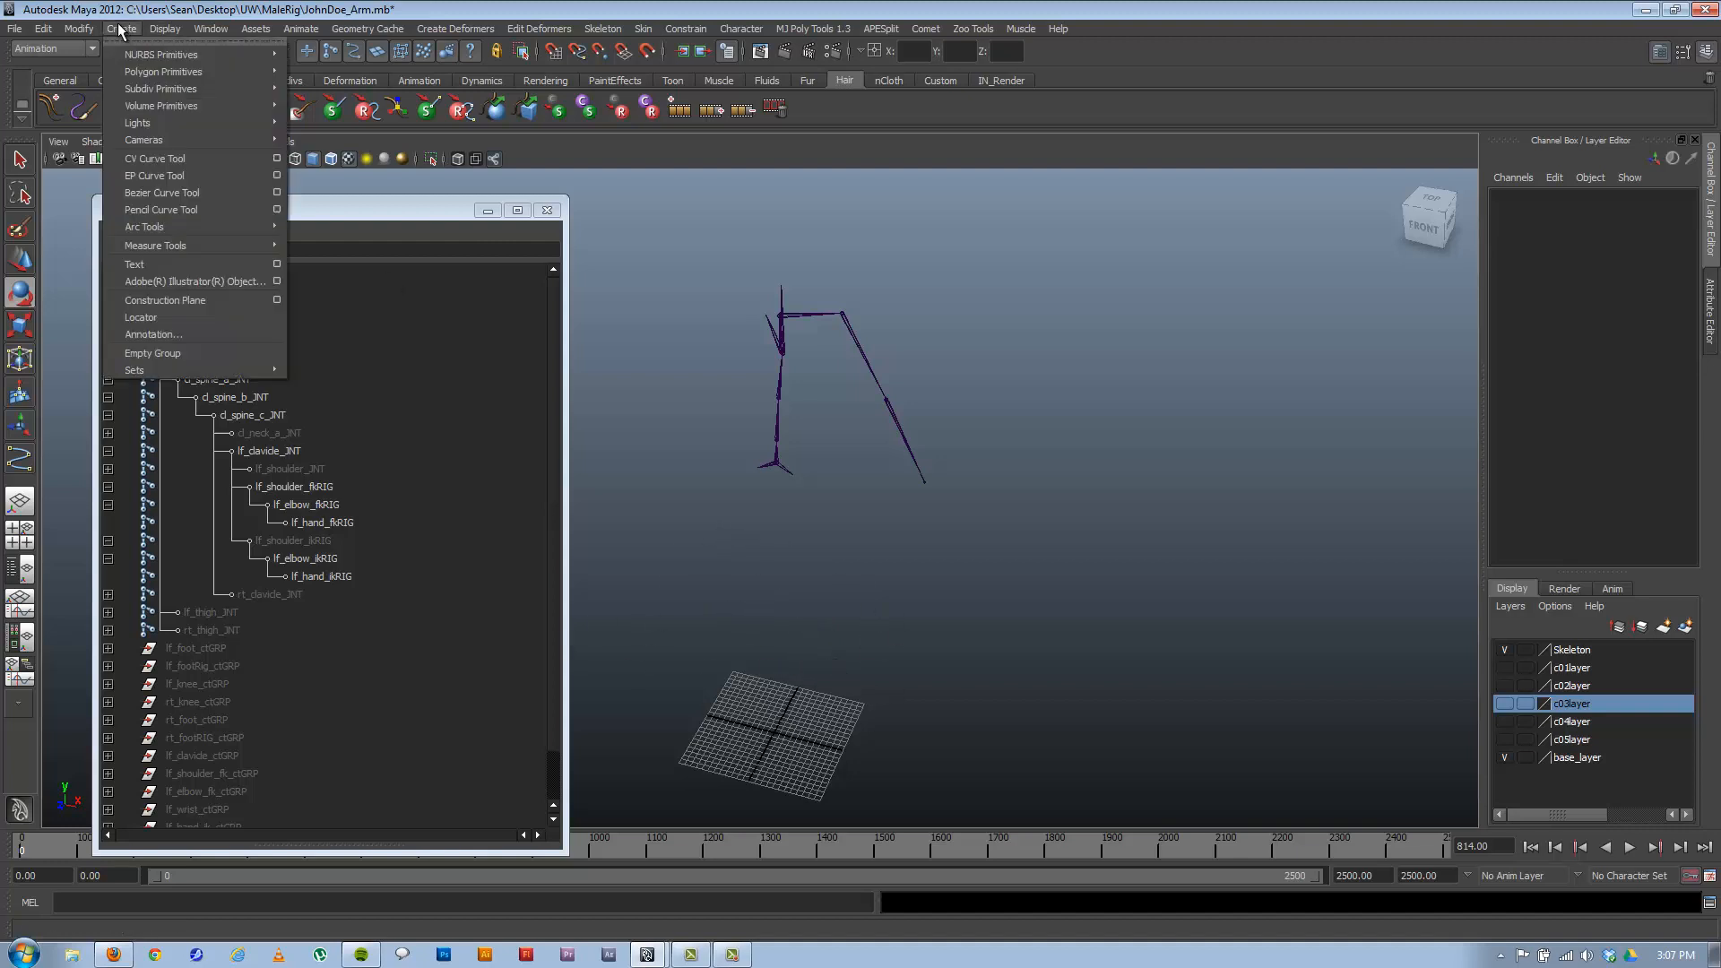
pyautogui.moveTo(197, 55)
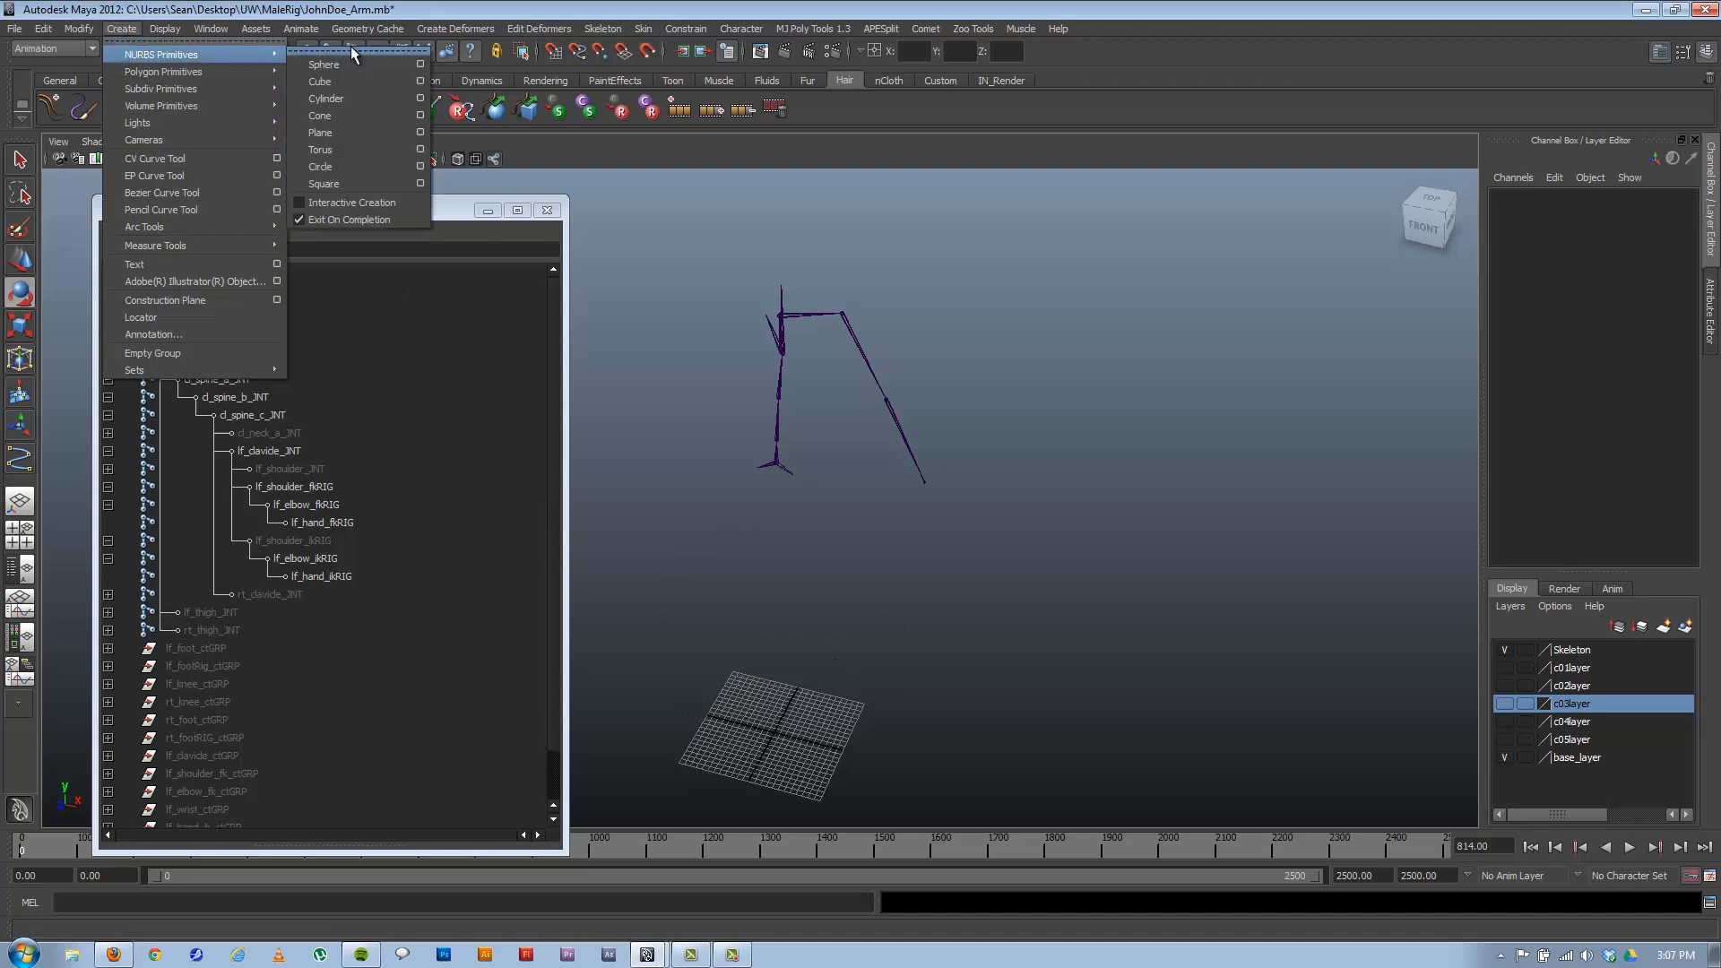
pyautogui.click(340, 167)
pyautogui.keyDown('alt'); pyautogui.moveTo(885, 623); pyautogui.dragTo(1212, 652, button='right'); pyautogui.keyUp('alt')
pyautogui.press('r')
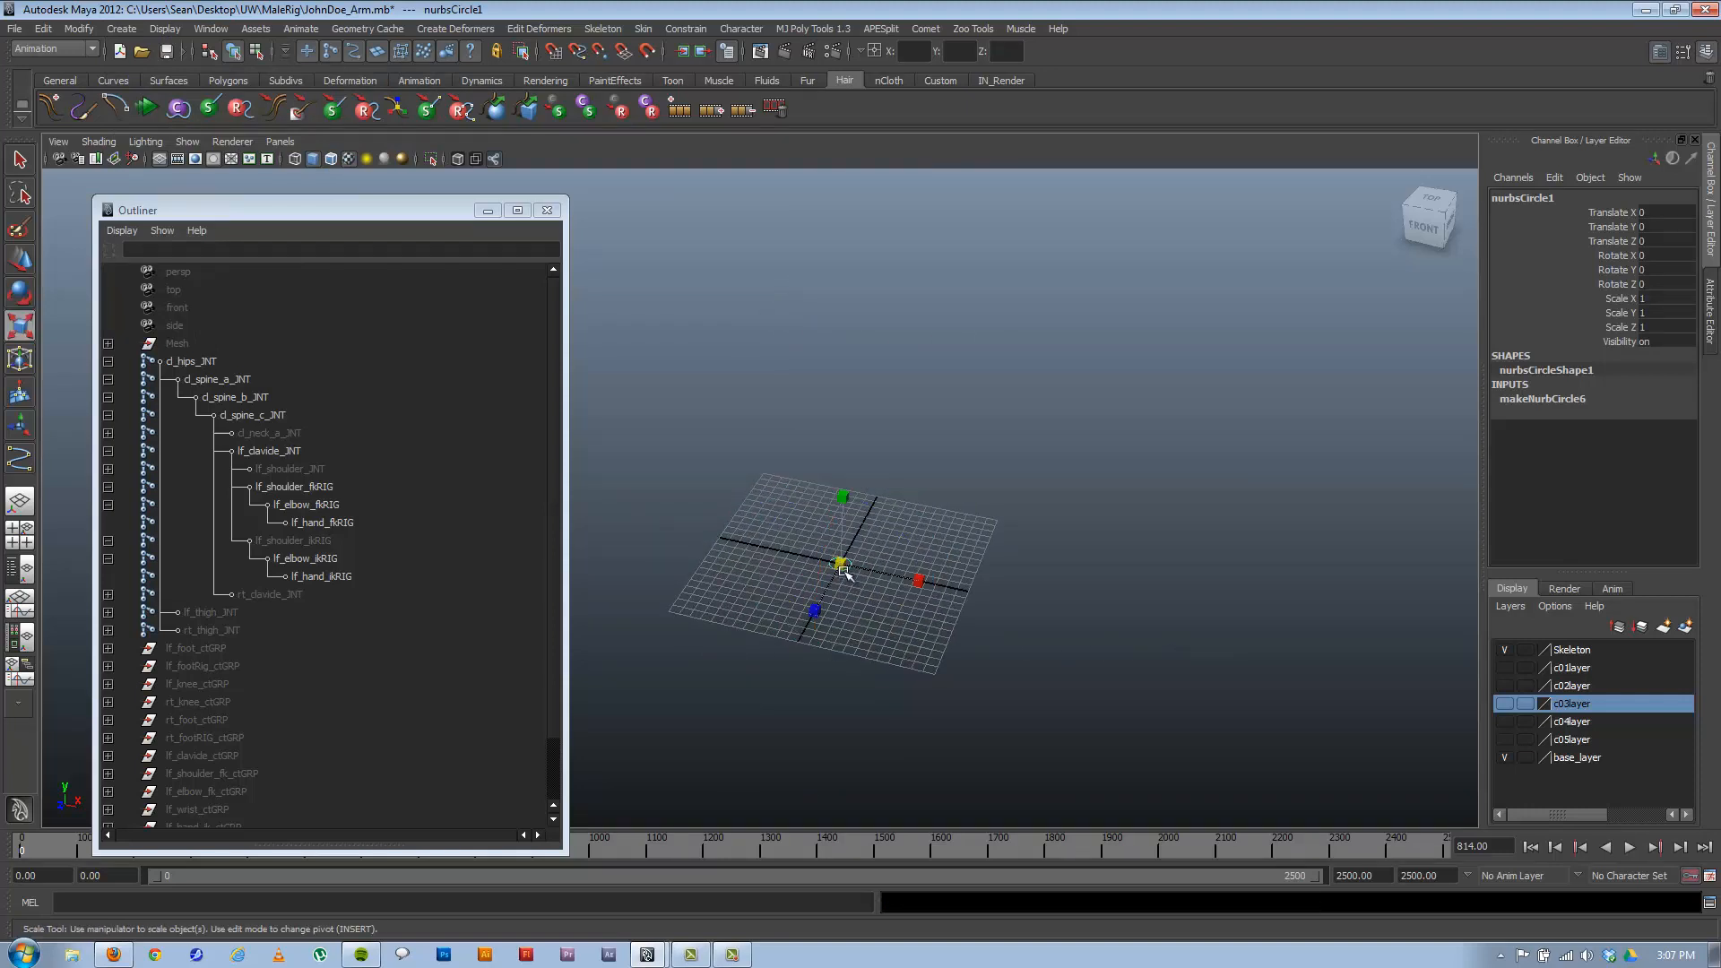
pyautogui.moveTo(840, 563); pyautogui.dragTo(1110, 523)
pyautogui.moveTo(1667, 299); pyautogui.dragTo(1668, 327)
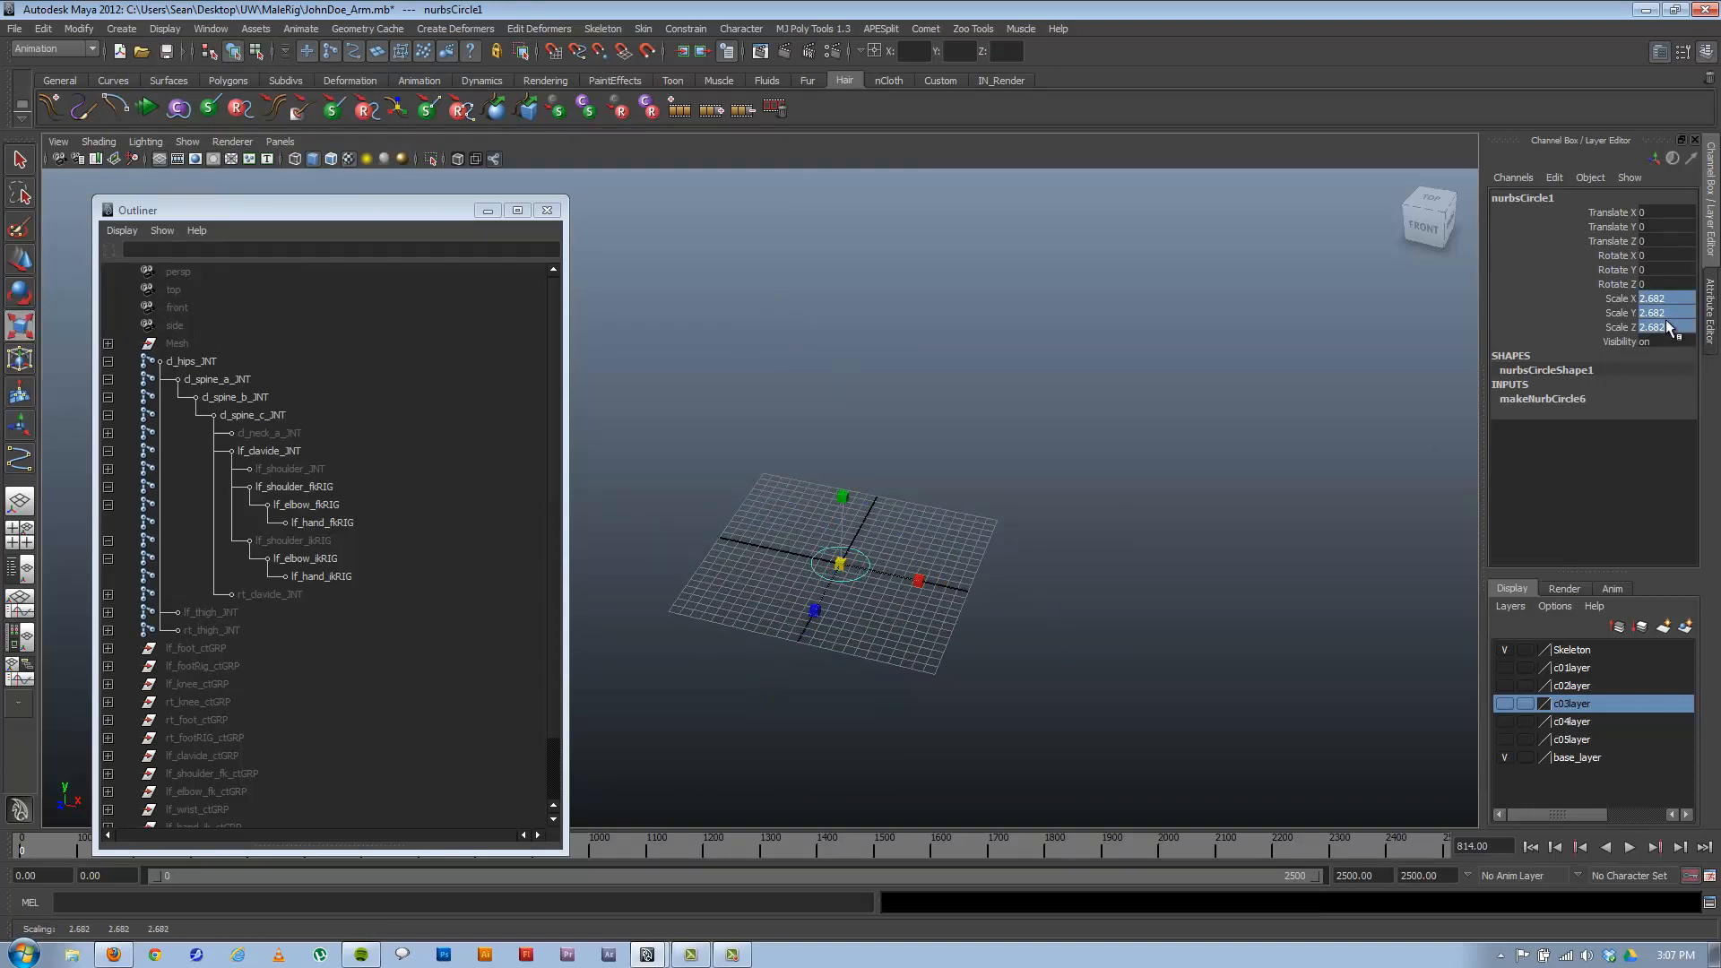
pyautogui.write('3')
pyautogui.press('Return')
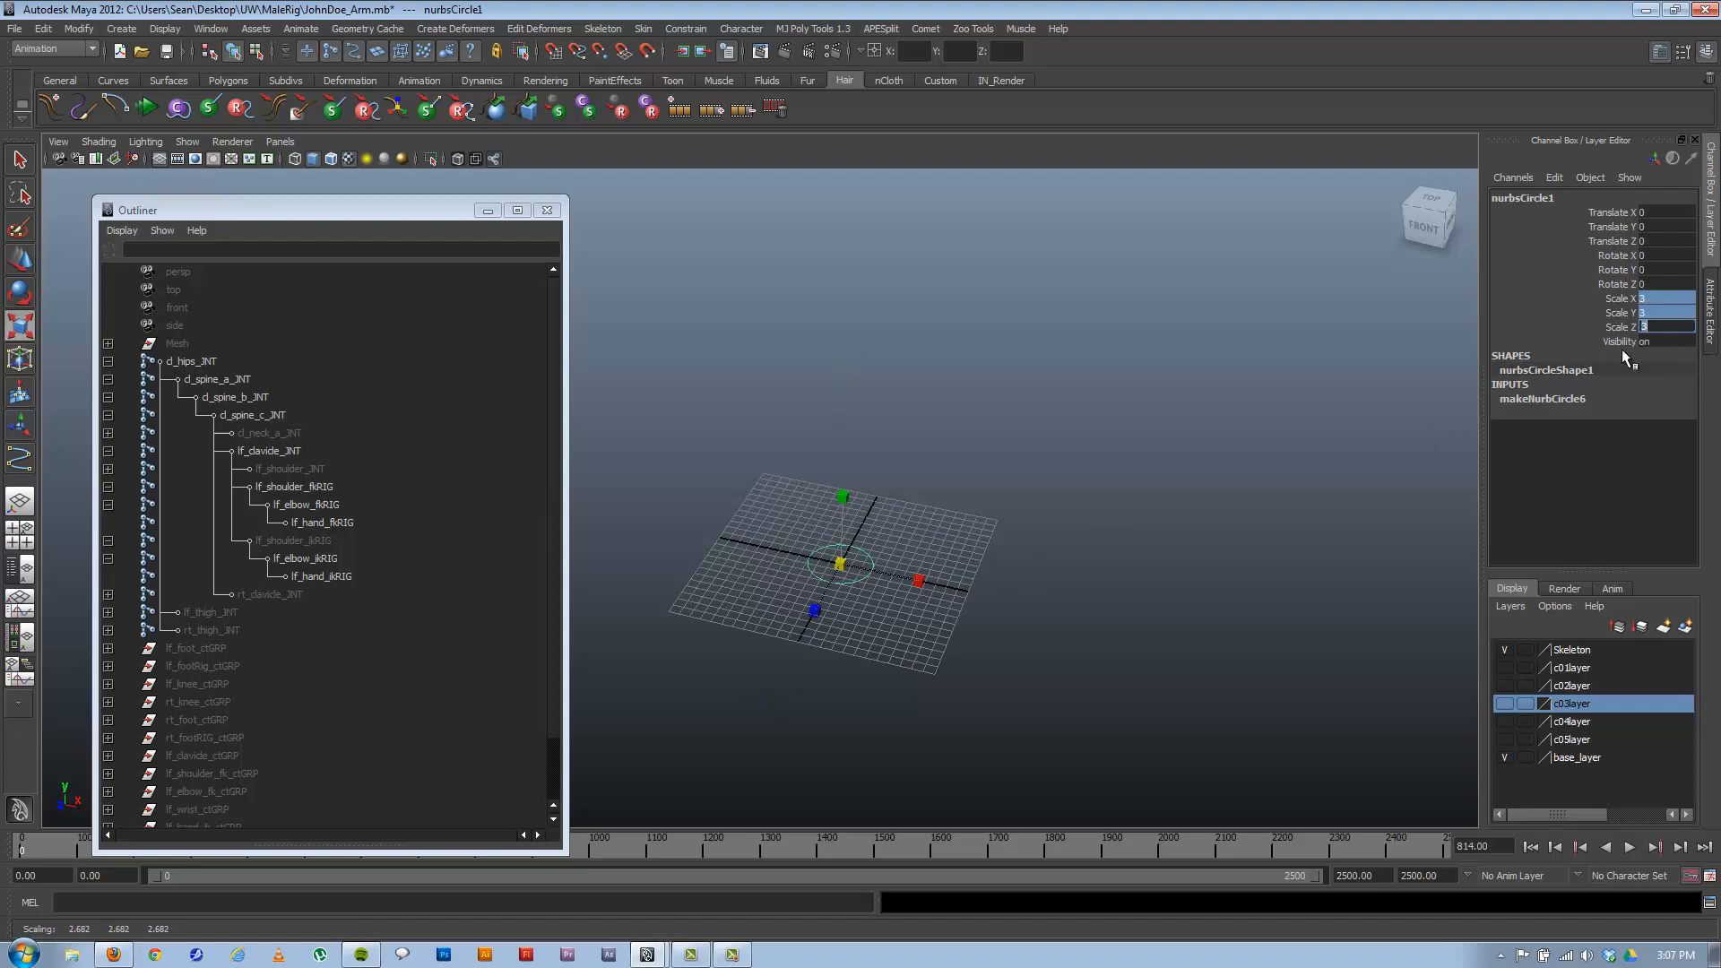
# Freeze the circle's transformations with Translate, Rotate and Scale enabled.
pyautogui.click(77, 34)
pyautogui.click(902, 372)
pyautogui.keyDown('alt'); pyautogui.moveTo(903, 372); pyautogui.dragTo(806, 486); pyautogui.keyUp('alt')
pyautogui.keyDown('alt'); pyautogui.moveTo(934, 428); pyautogui.dragTo(901, 435); pyautogui.keyUp('alt')
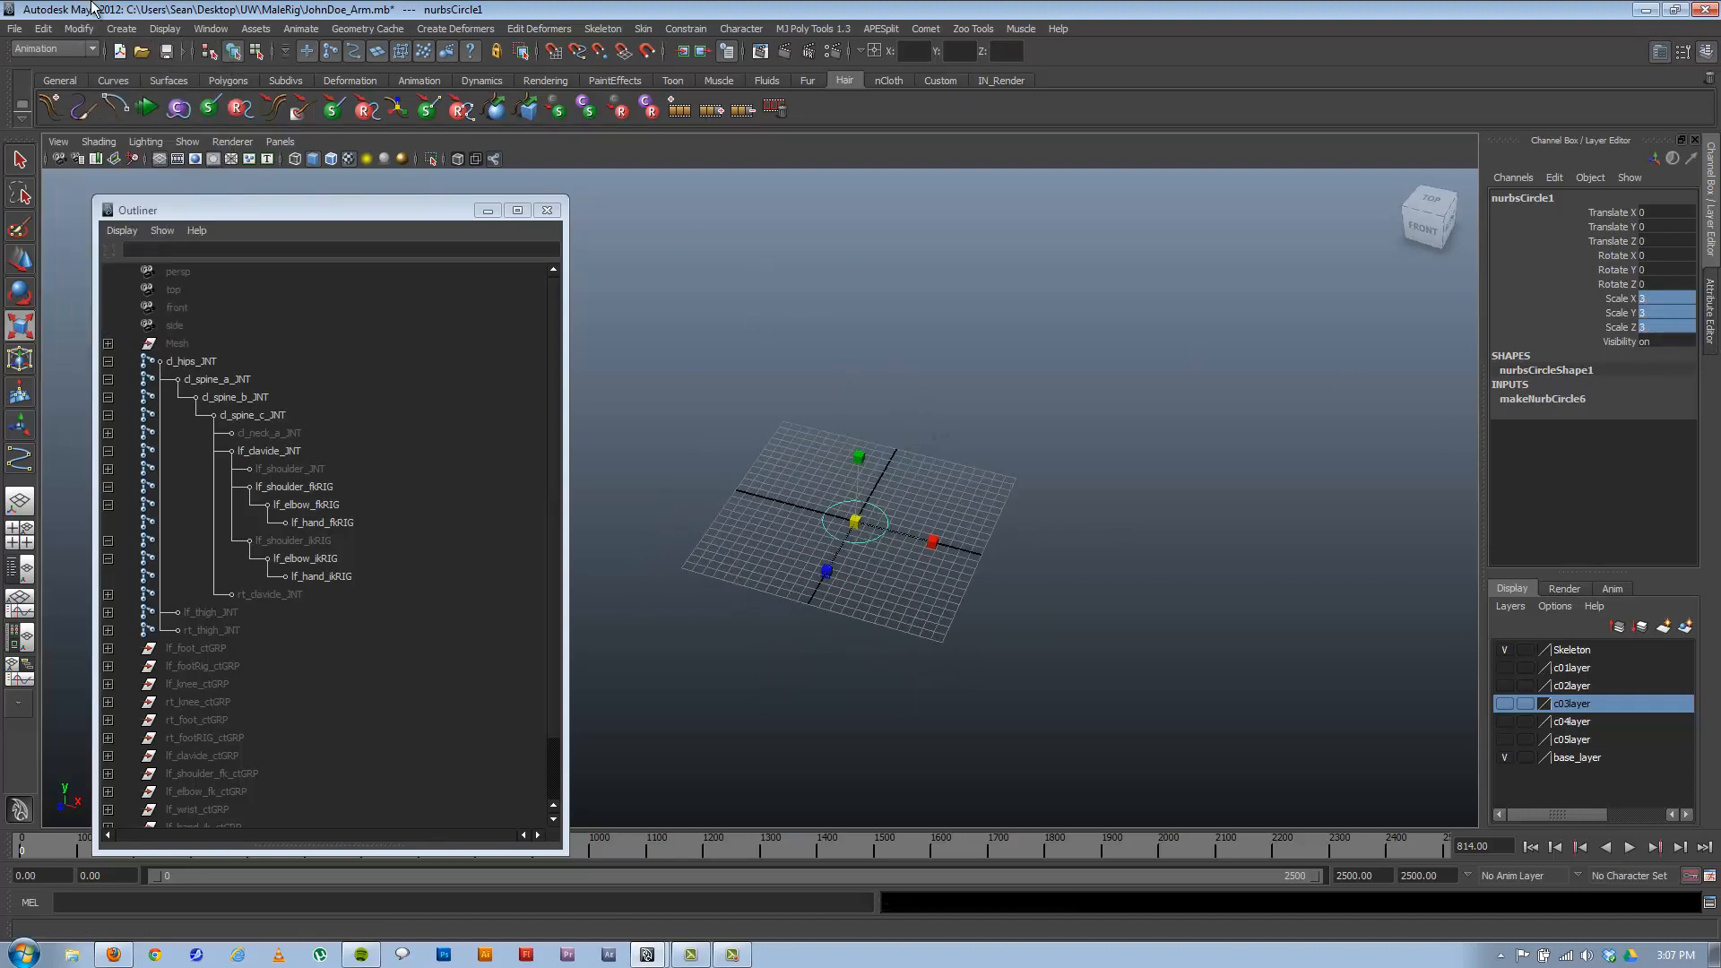
pyautogui.click(79, 28)
pyautogui.click(222, 90)
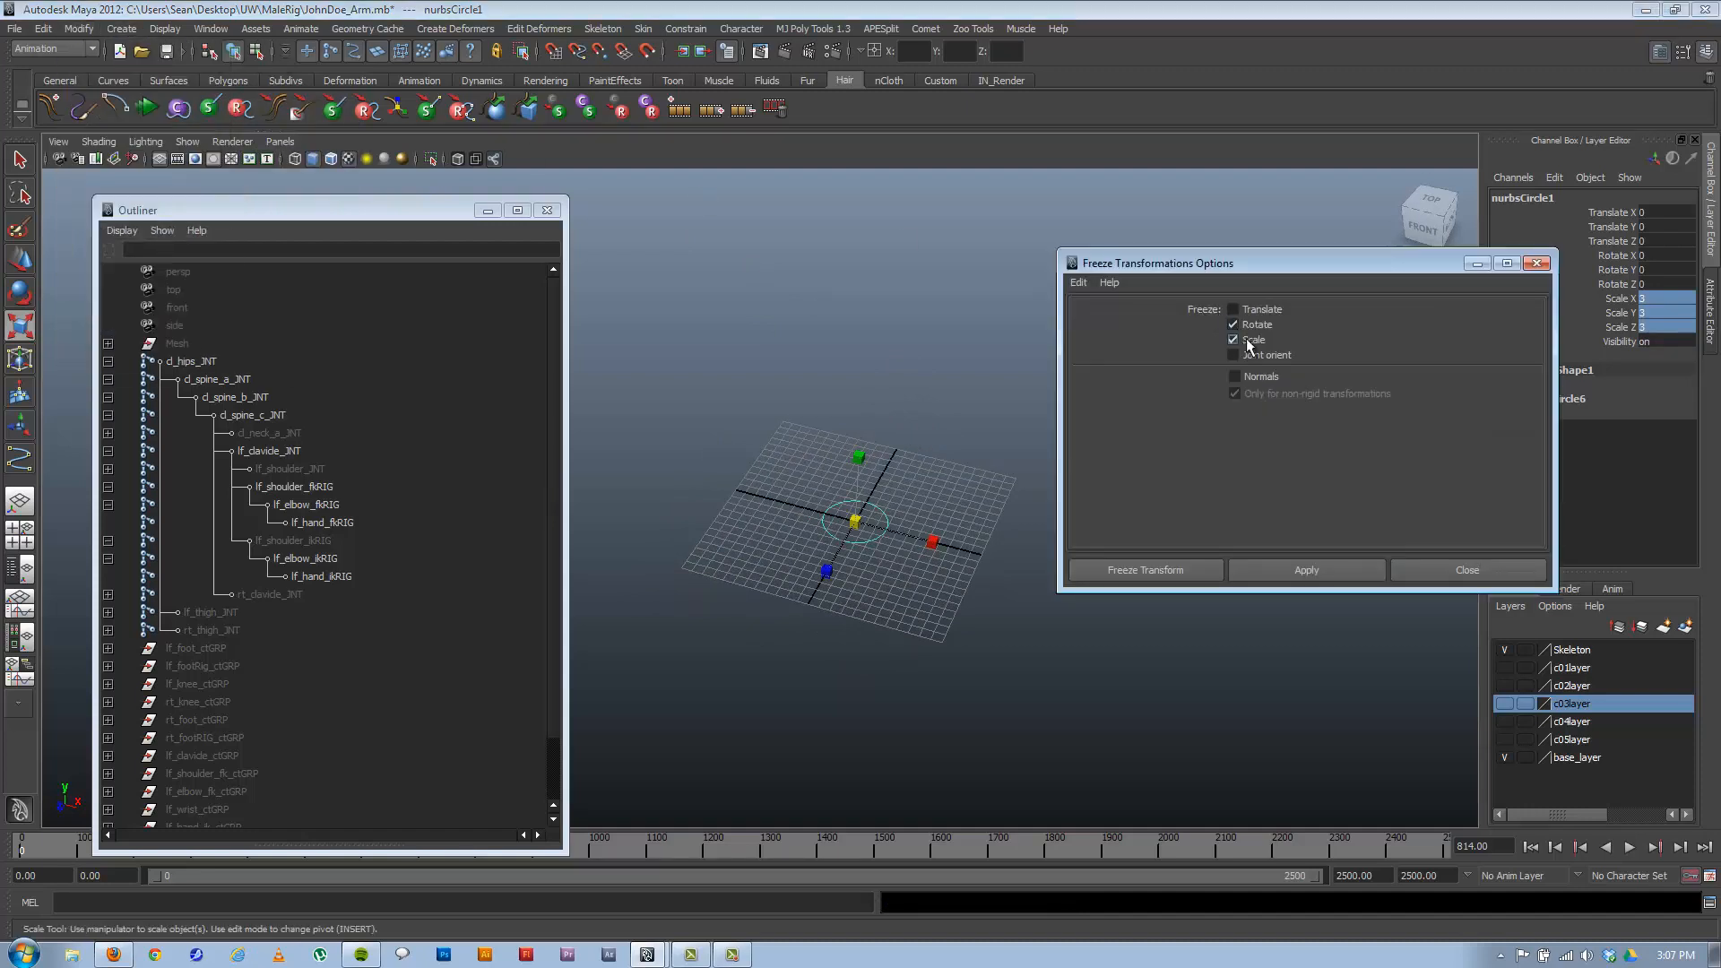
pyautogui.click(1233, 309)
pyautogui.click(1173, 571)
pyautogui.moveTo(933, 499)
pyautogui.keyDown('alt'); pyautogui.mouseDown()
pyautogui.moveTo(910, 489)
pyautogui.moveTo(933, 502)
pyautogui.mouseUp(); pyautogui.keyUp('alt')
pyautogui.keyDown('alt'); pyautogui.moveTo(1169, 446); pyautogui.dragTo(913, 486); pyautogui.keyUp('alt')
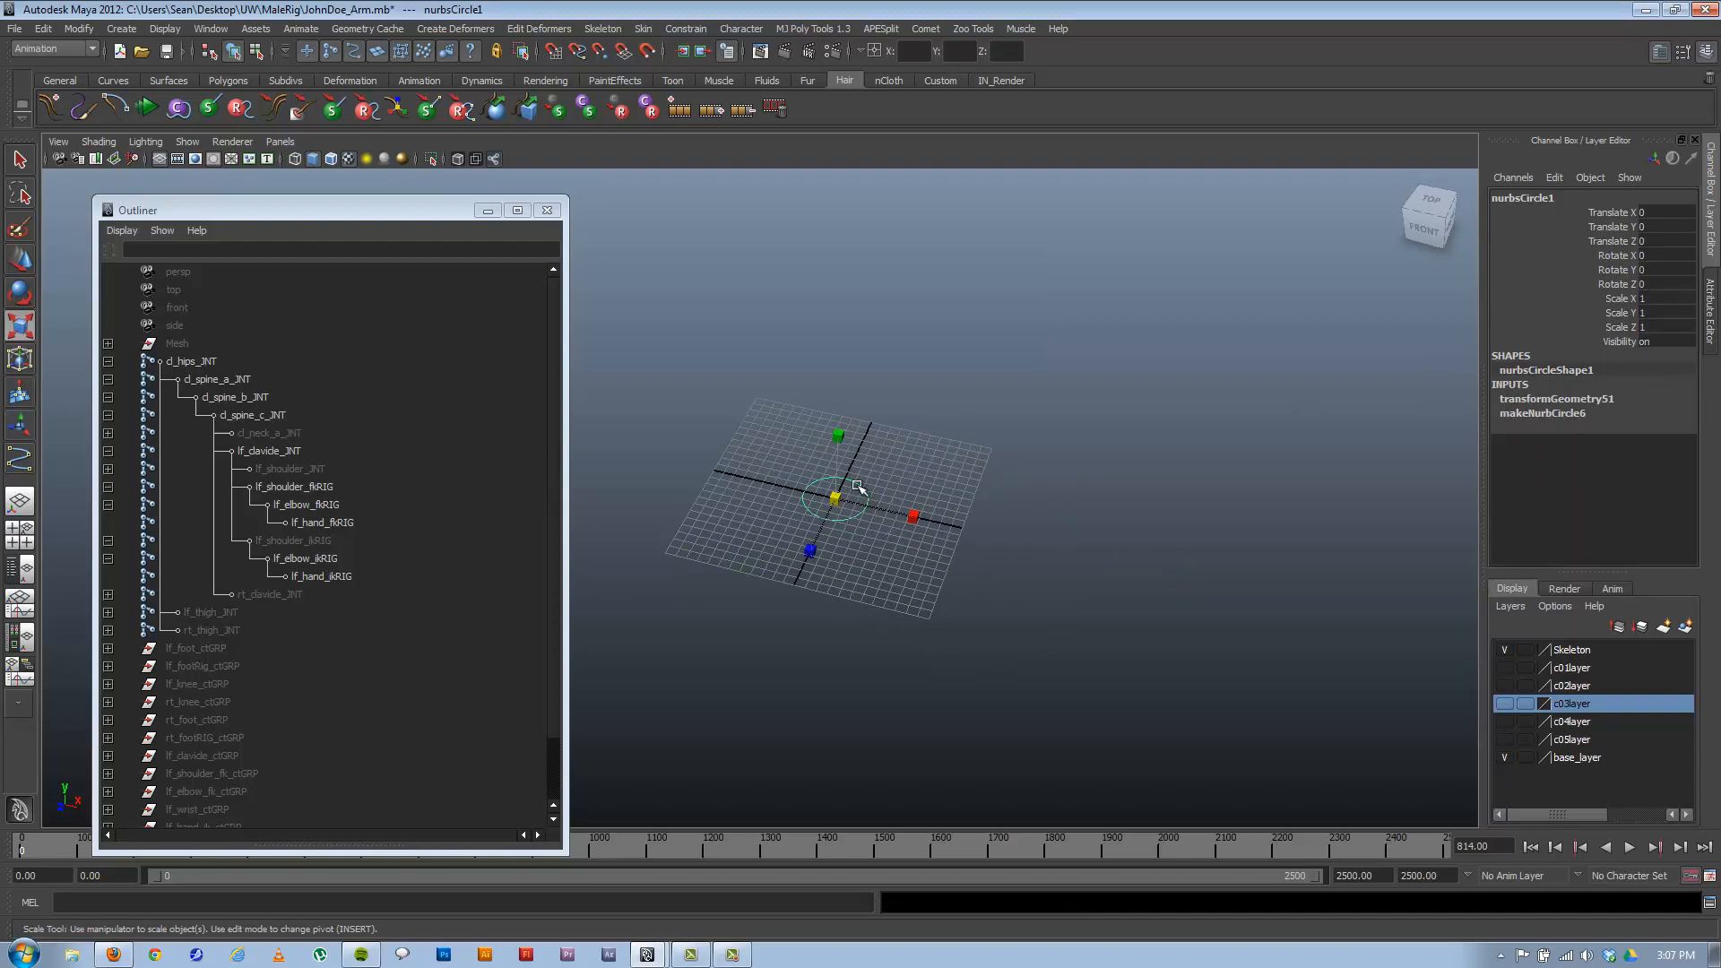
# Group the circle and move the group off the grid to about 24.8, 11, -19.1.
pyautogui.hotkey('ctrl', 'g')
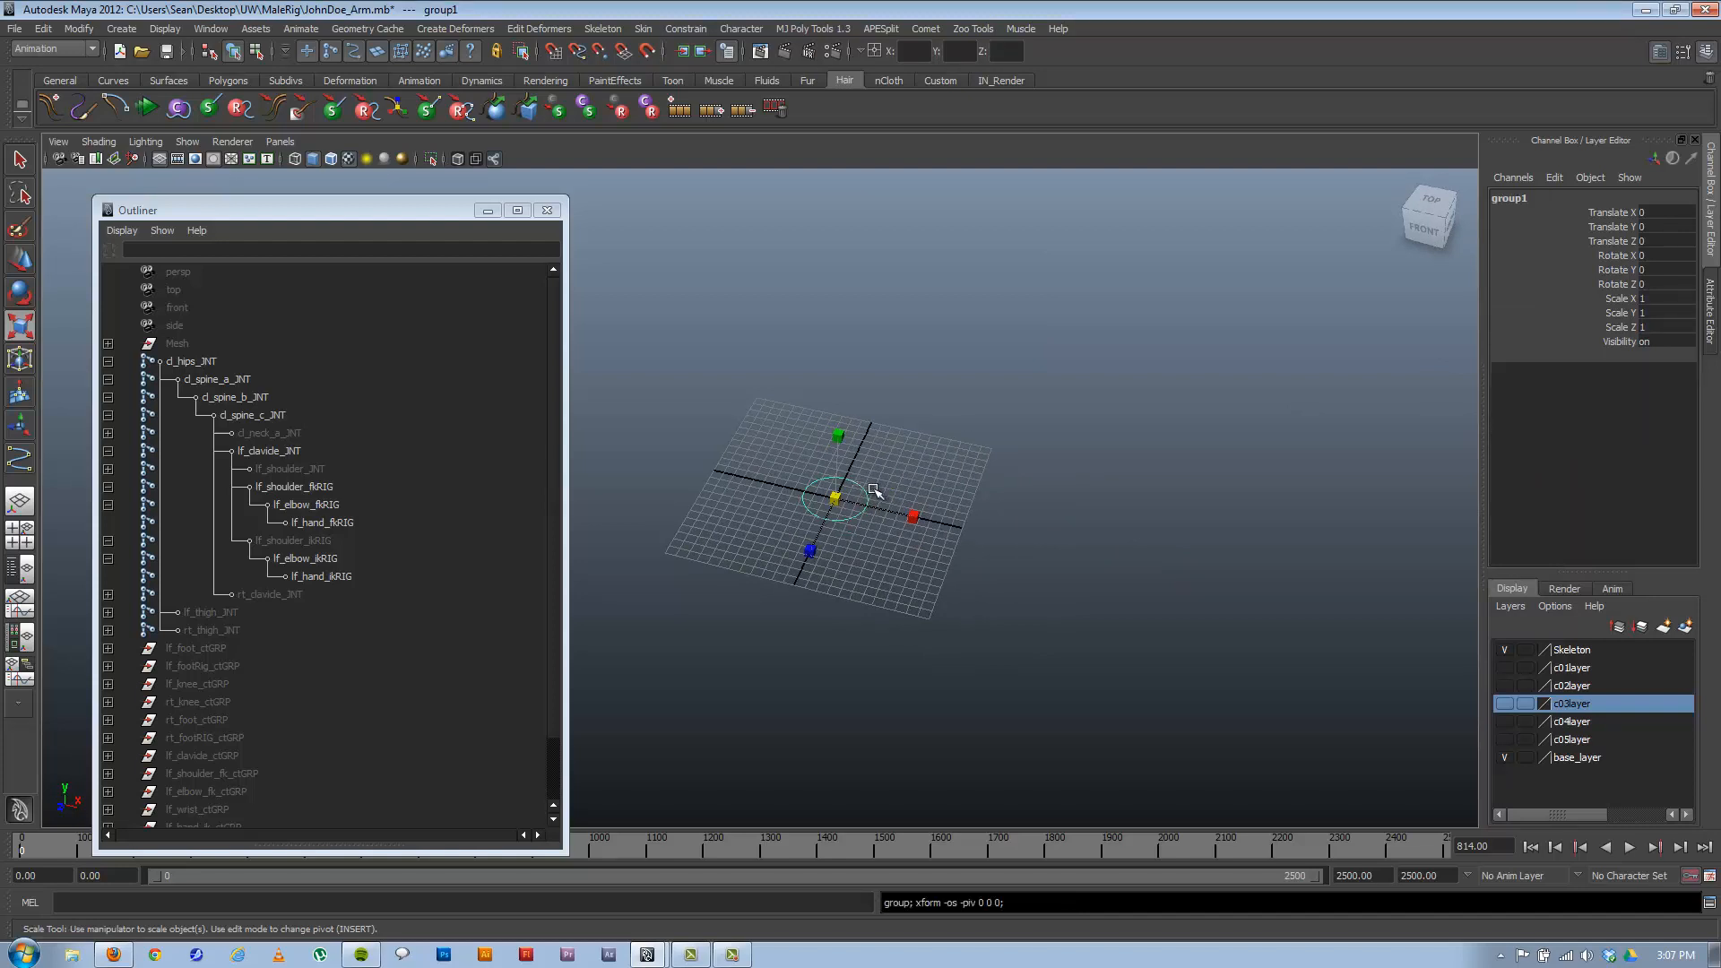
pyautogui.press('w')
pyautogui.moveTo(835, 497); pyautogui.dragTo(1158, 343)
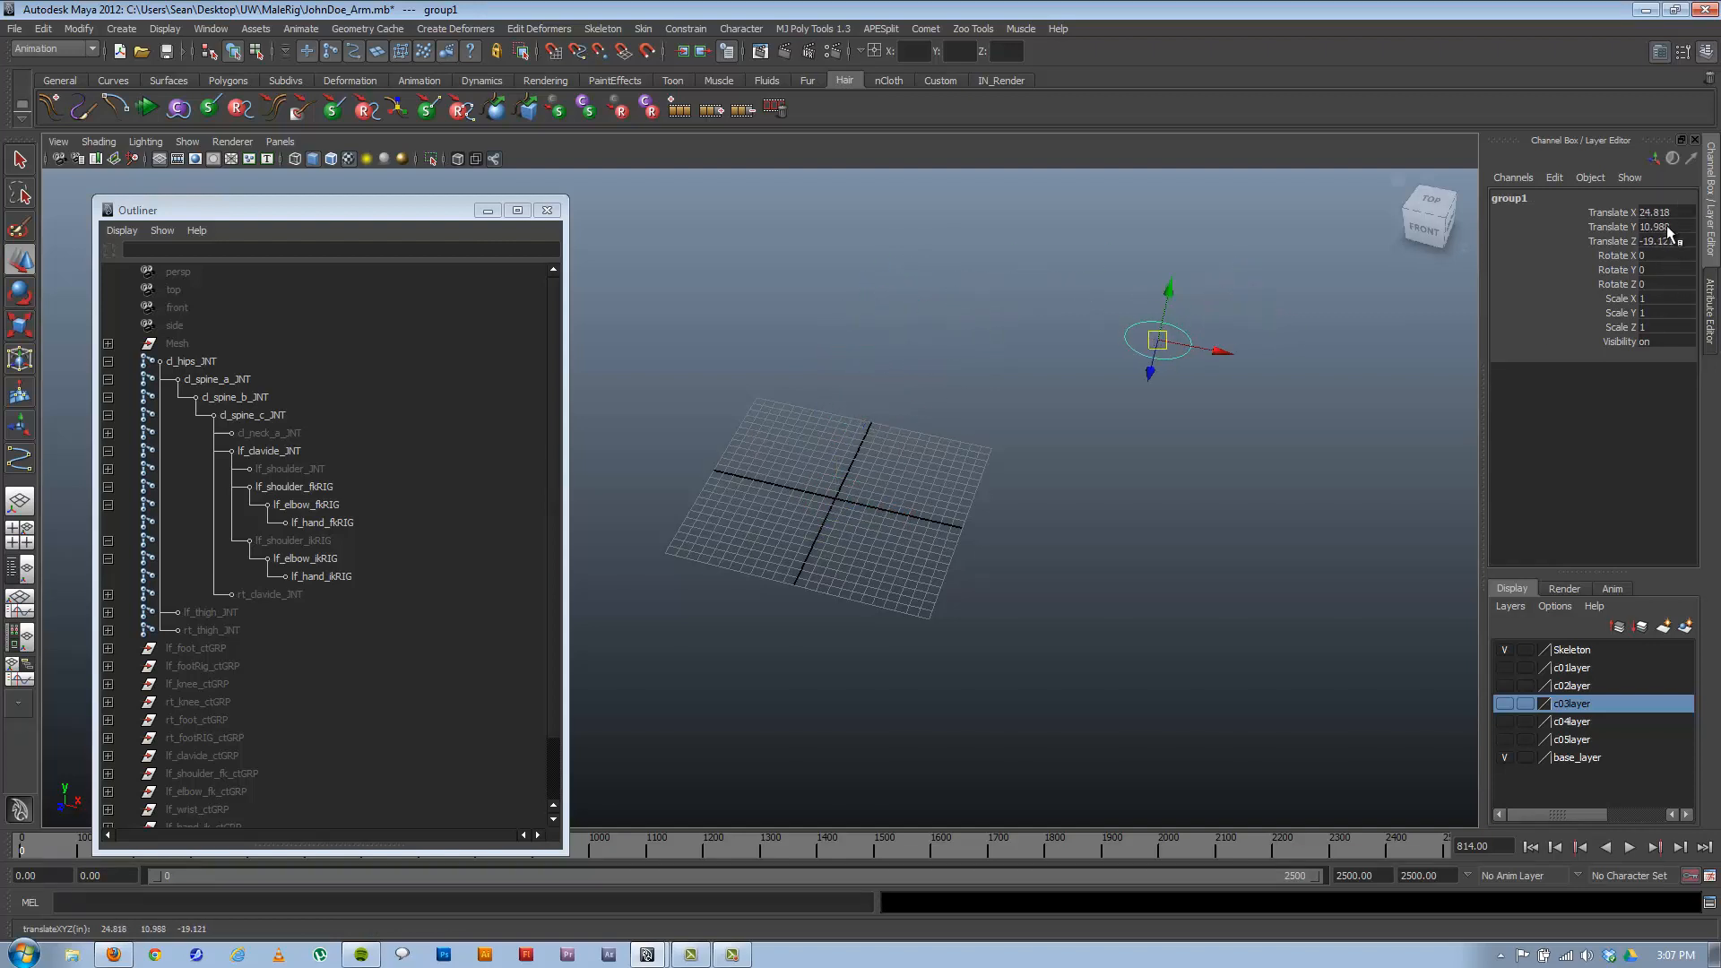
# Try moving nurbsCircle1 within its group by about -16.6, -0.1, 6, and reset its X, Y and Z translation to 0.
pyautogui.click(1237, 421)
pyautogui.click(1172, 358)
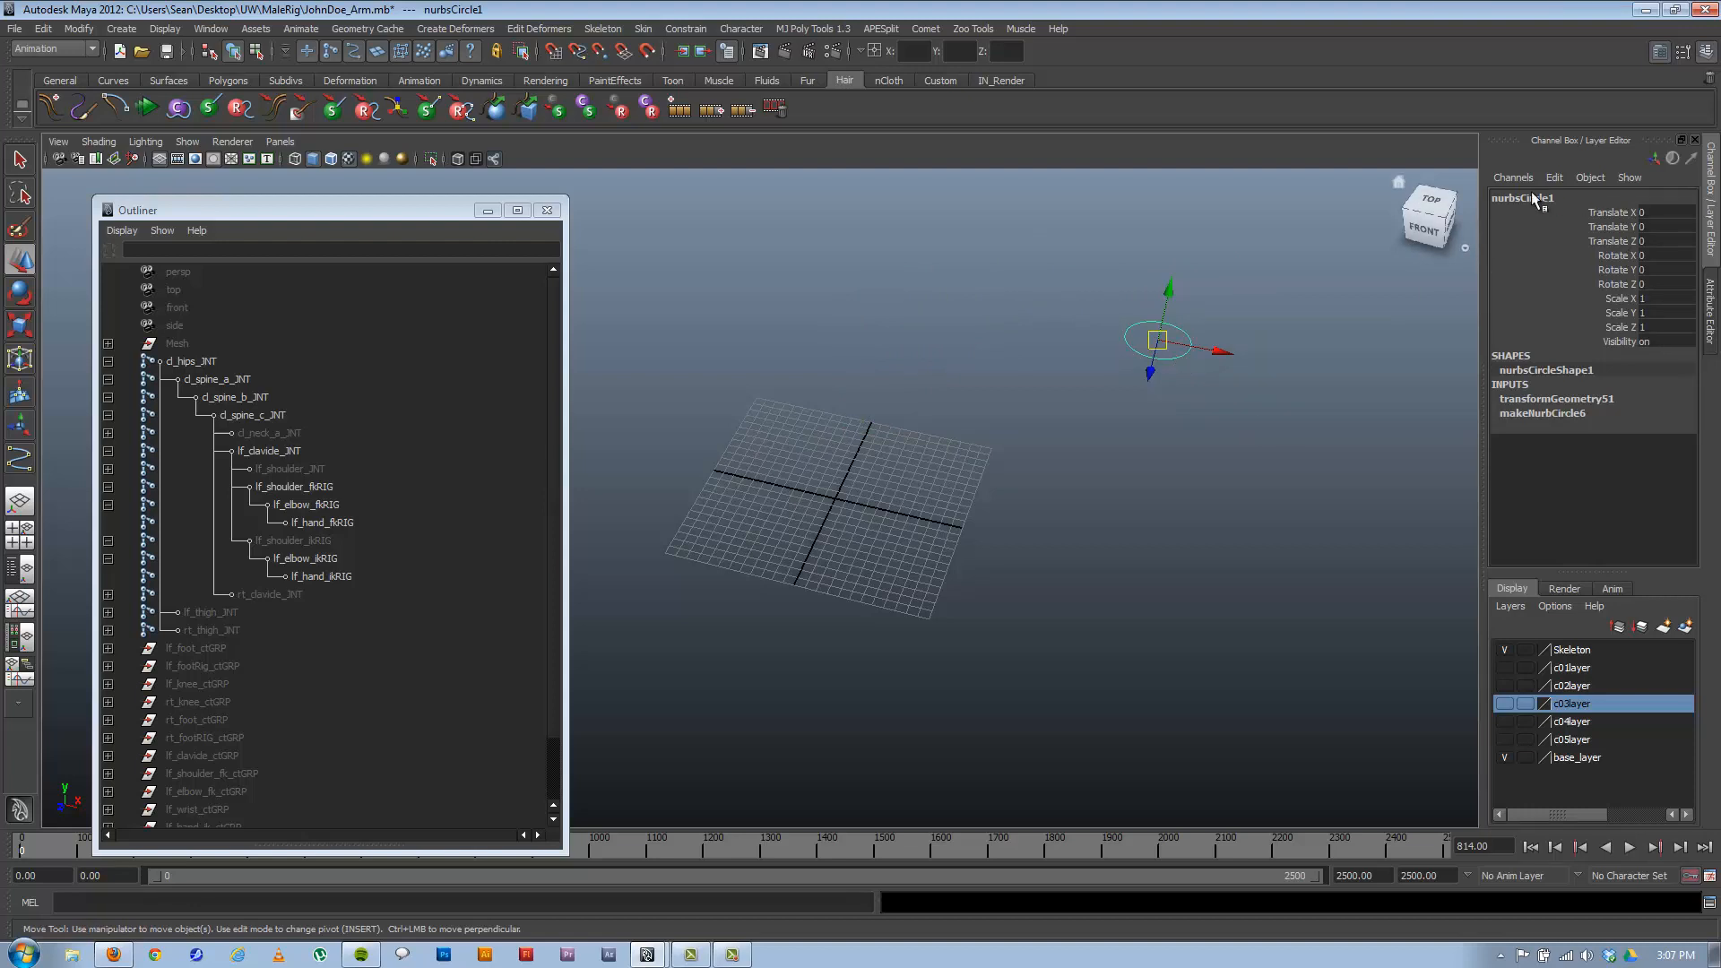
pyautogui.click(1148, 344)
pyautogui.click(1158, 358)
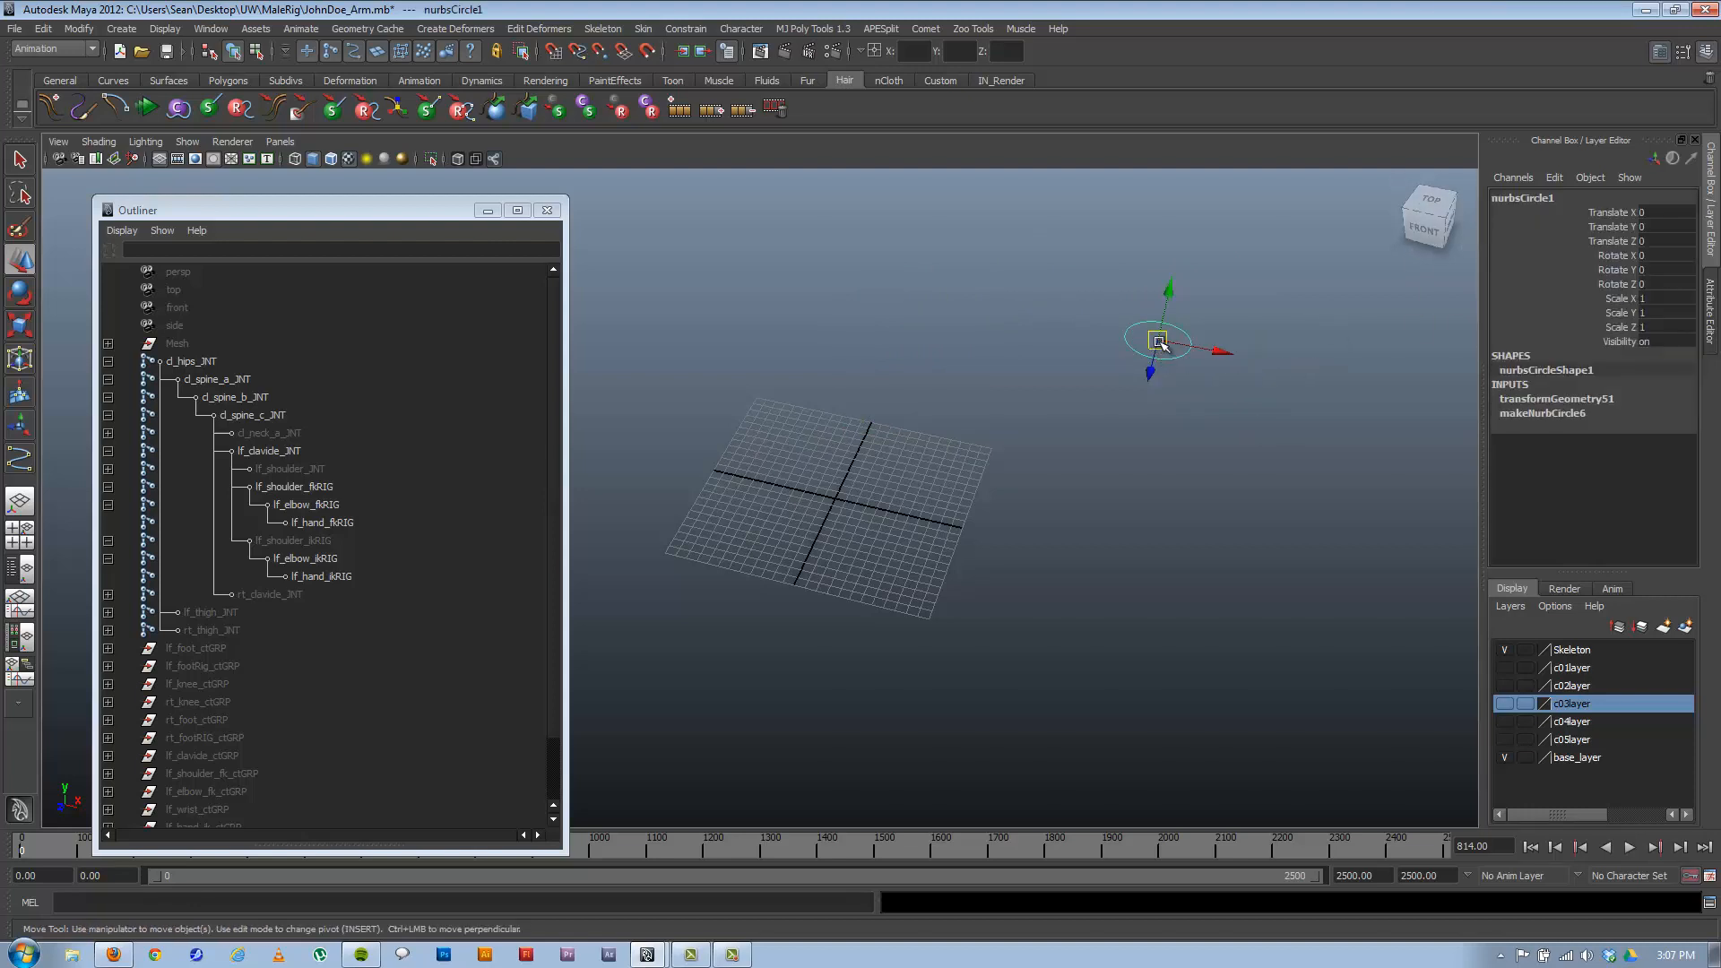
pyautogui.moveTo(1157, 341); pyautogui.dragTo(966, 342)
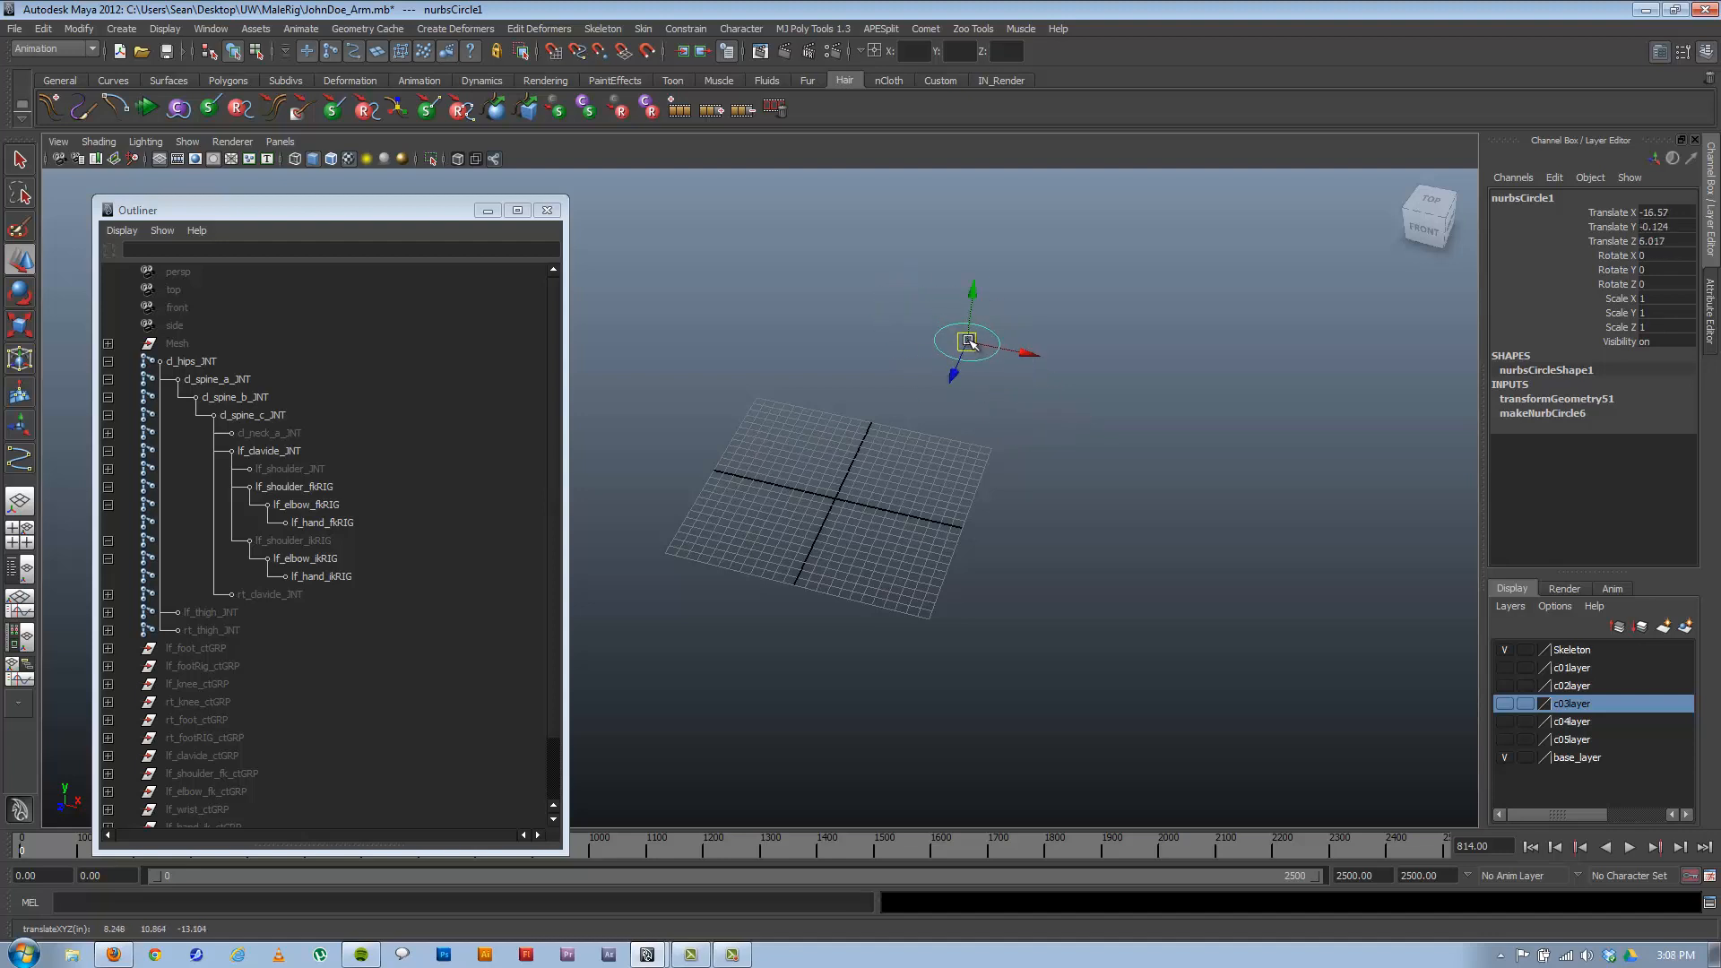
pyautogui.click(1663, 213)
pyautogui.moveTo(1665, 230); pyautogui.dragTo(1665, 242)
pyautogui.write('0')
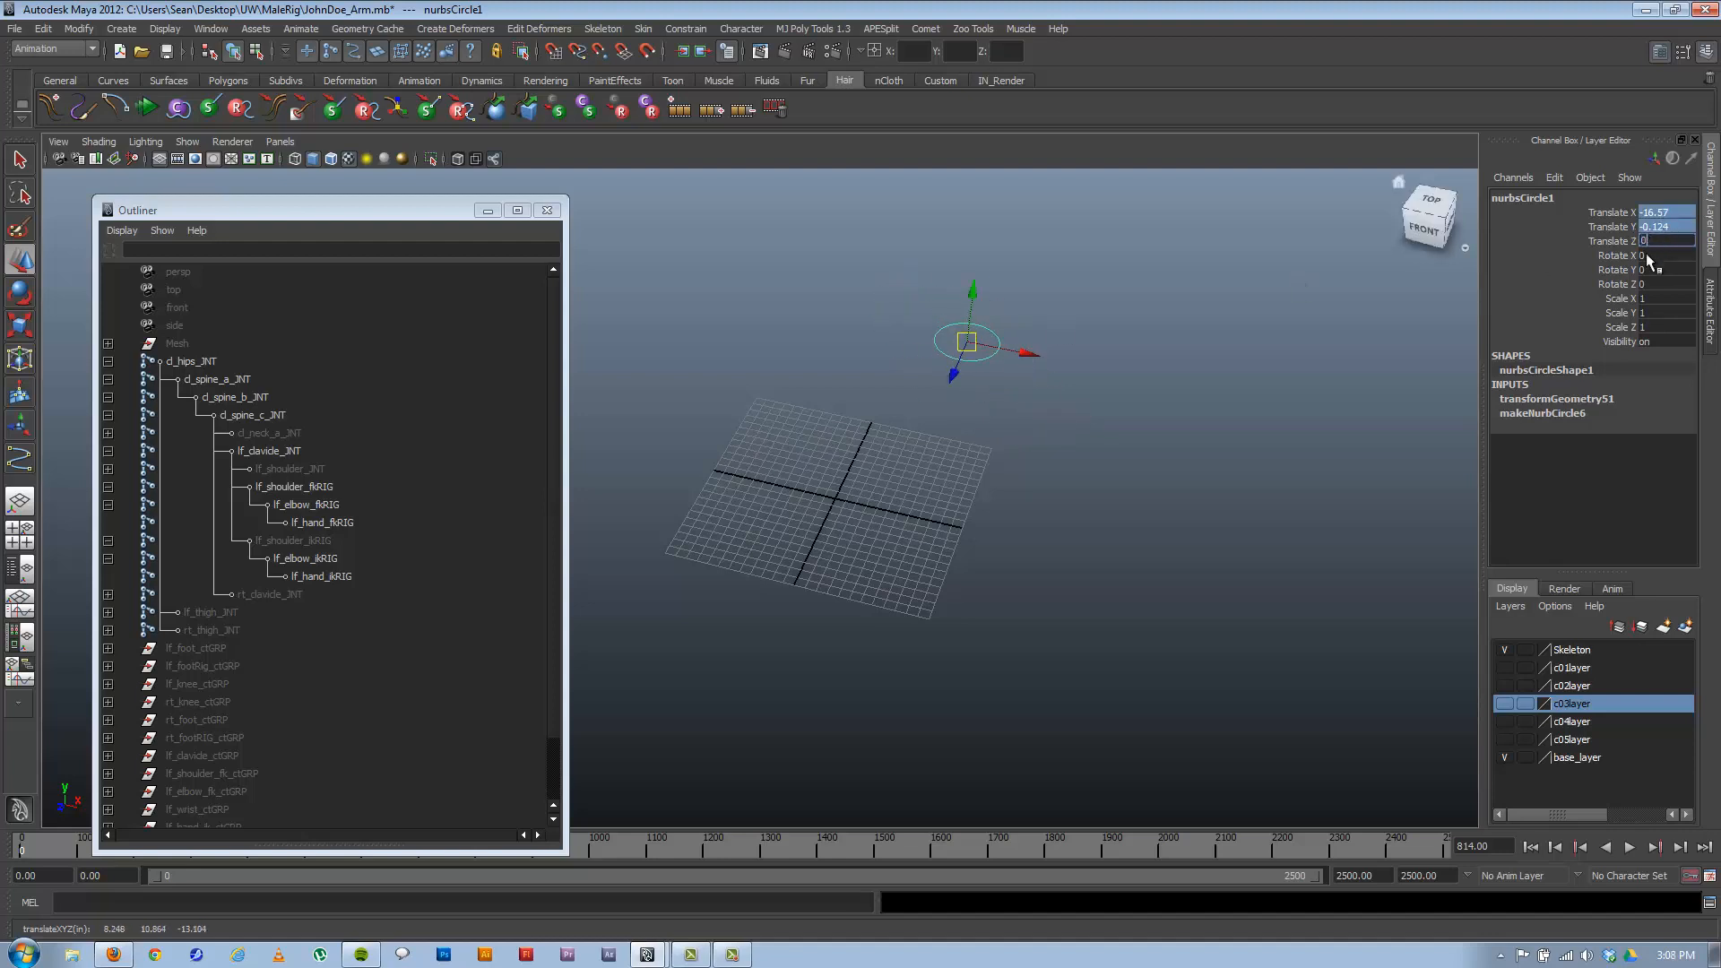
pyautogui.press('Return')
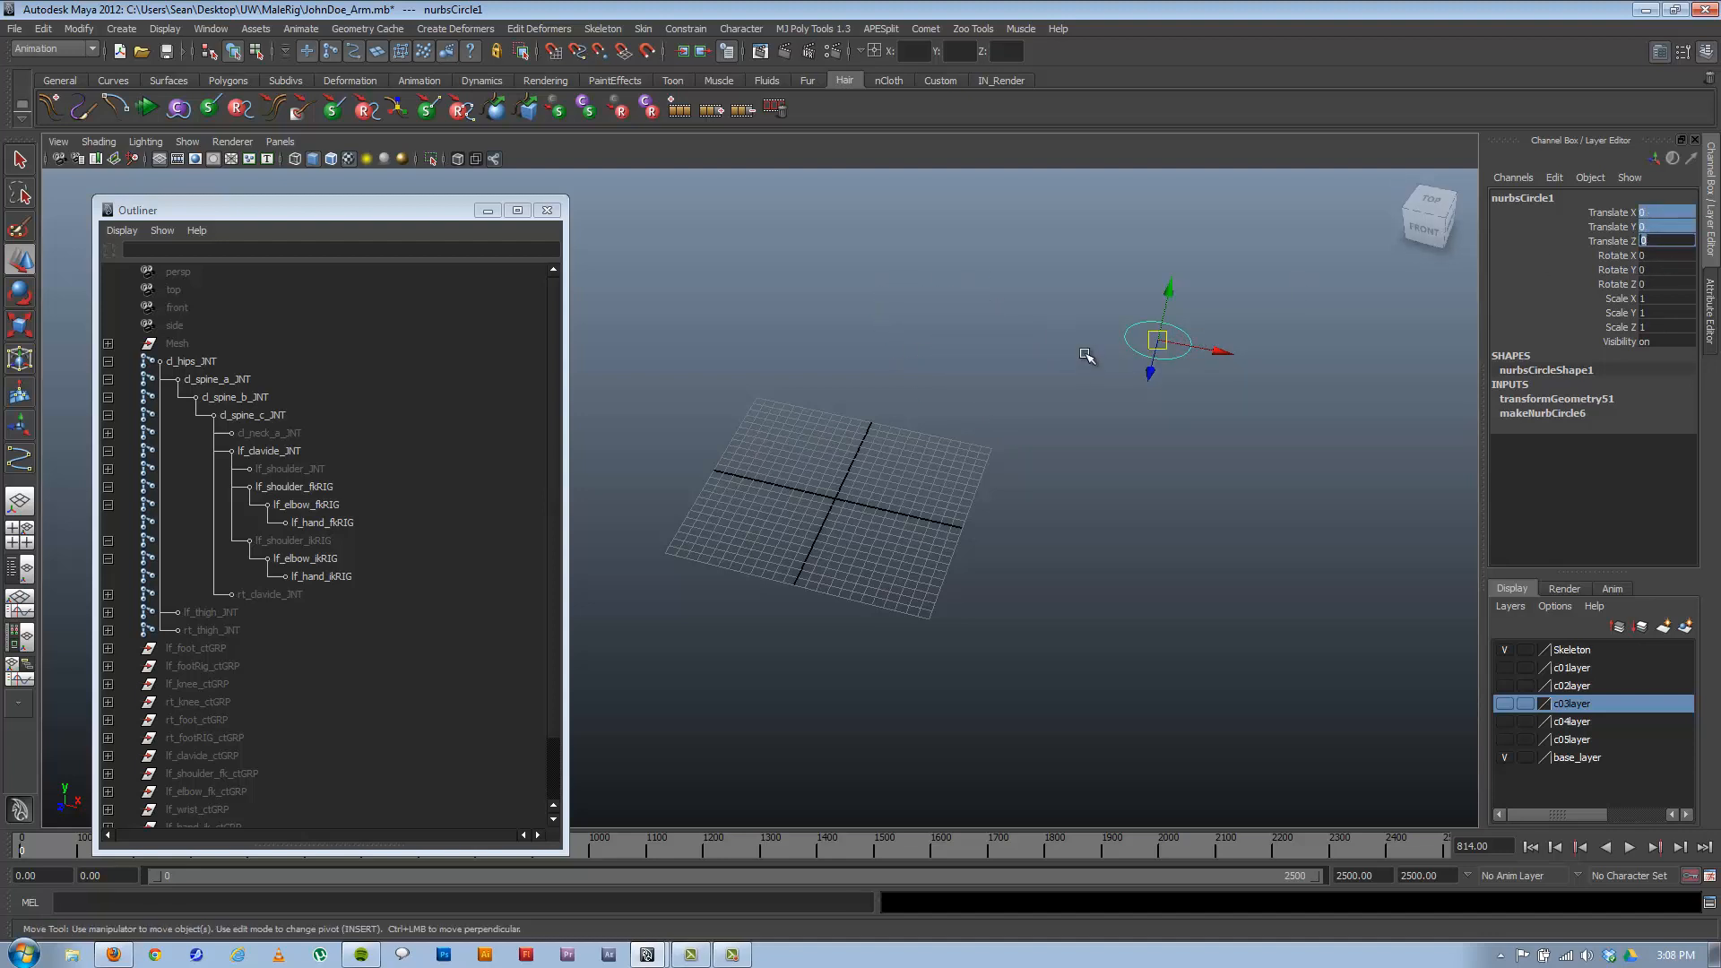
# Try snapping nurbsCircle1 itself, rather than its group, to the left shoulder joint, and undo the move.
pyautogui.scroll(-2, 294, 536)
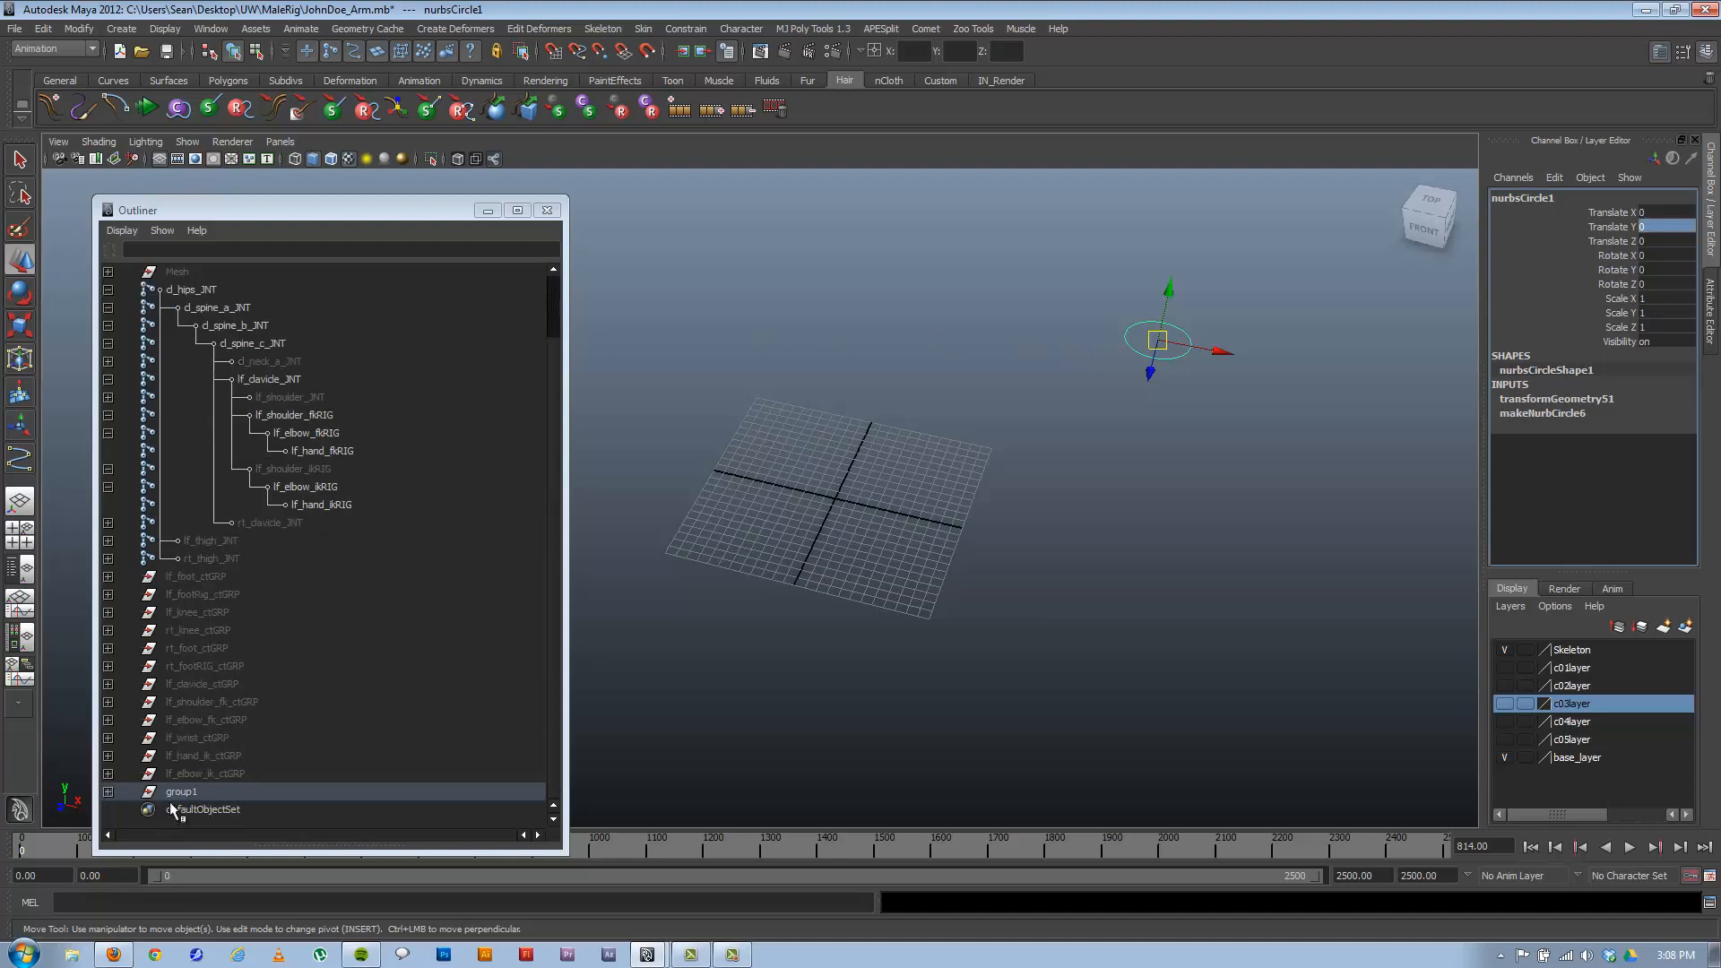
pyautogui.keyDown('alt'); pyautogui.moveTo(1071, 310); pyautogui.dragTo(980, 561, button='middle'); pyautogui.keyUp('alt')
pyautogui.keyDown('alt'); pyautogui.moveTo(980, 561); pyautogui.dragTo(934, 503); pyautogui.keyUp('alt')
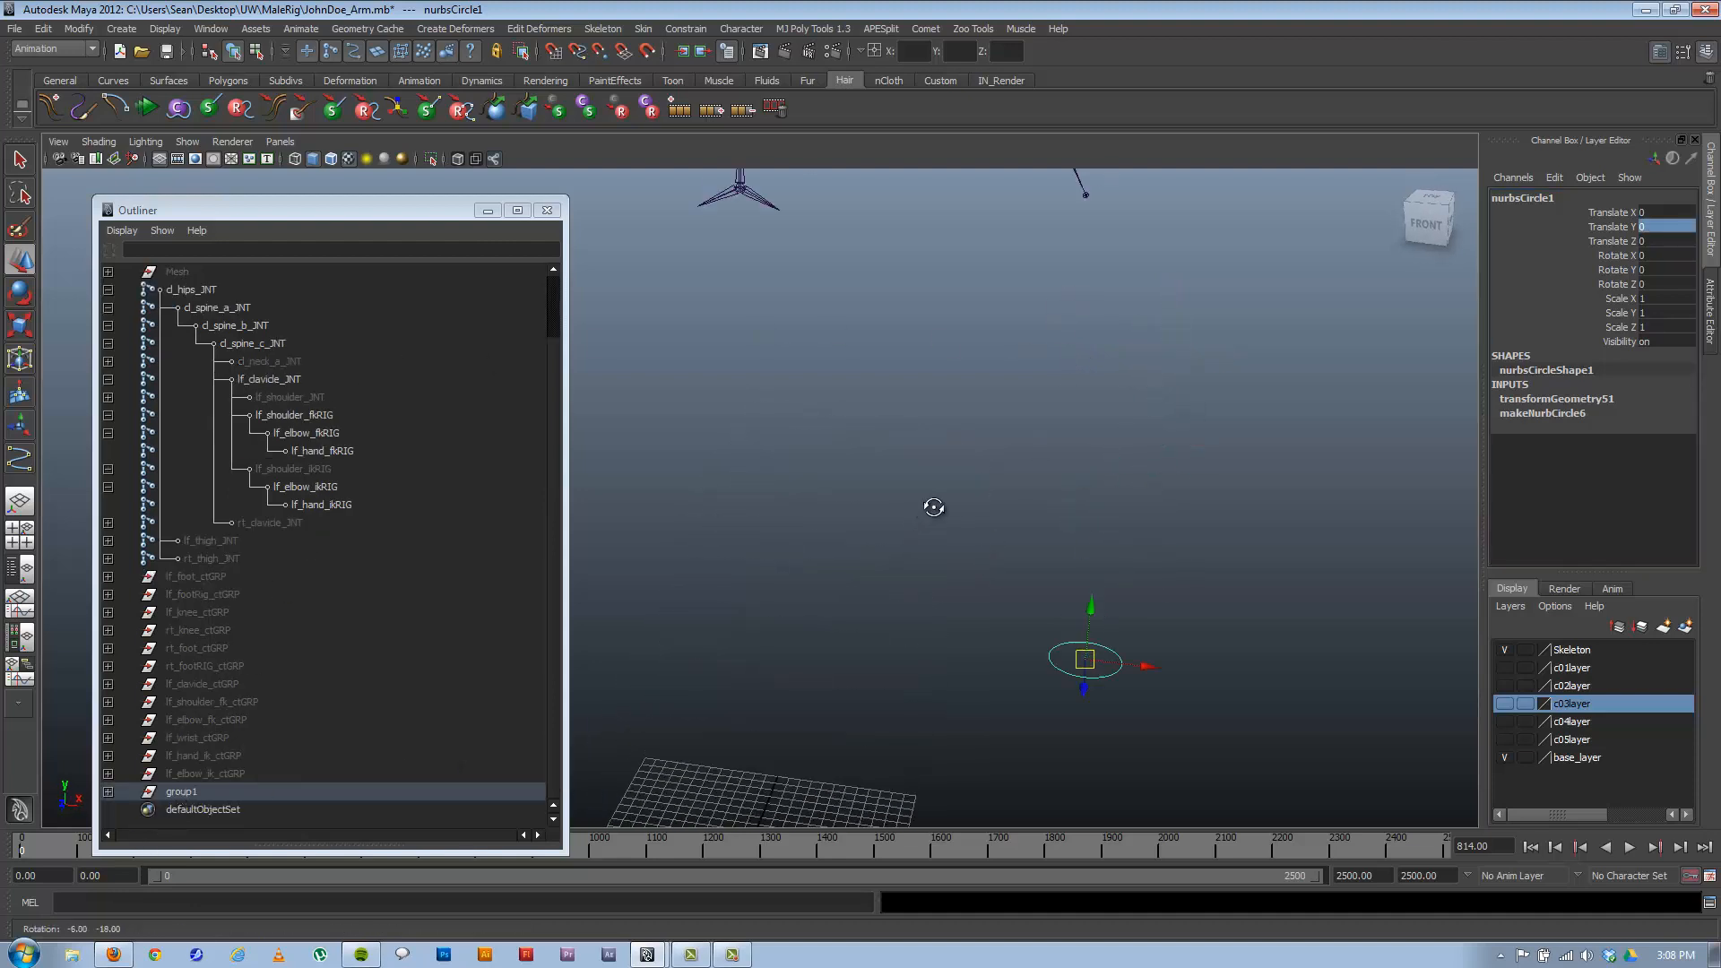
pyautogui.keyDown('alt'); pyautogui.moveTo(941, 495); pyautogui.dragTo(954, 646, button='middle'); pyautogui.keyUp('alt')
pyautogui.keyDown('alt'); pyautogui.moveTo(954, 647); pyautogui.dragTo(701, 497, button='right'); pyautogui.keyUp('alt')
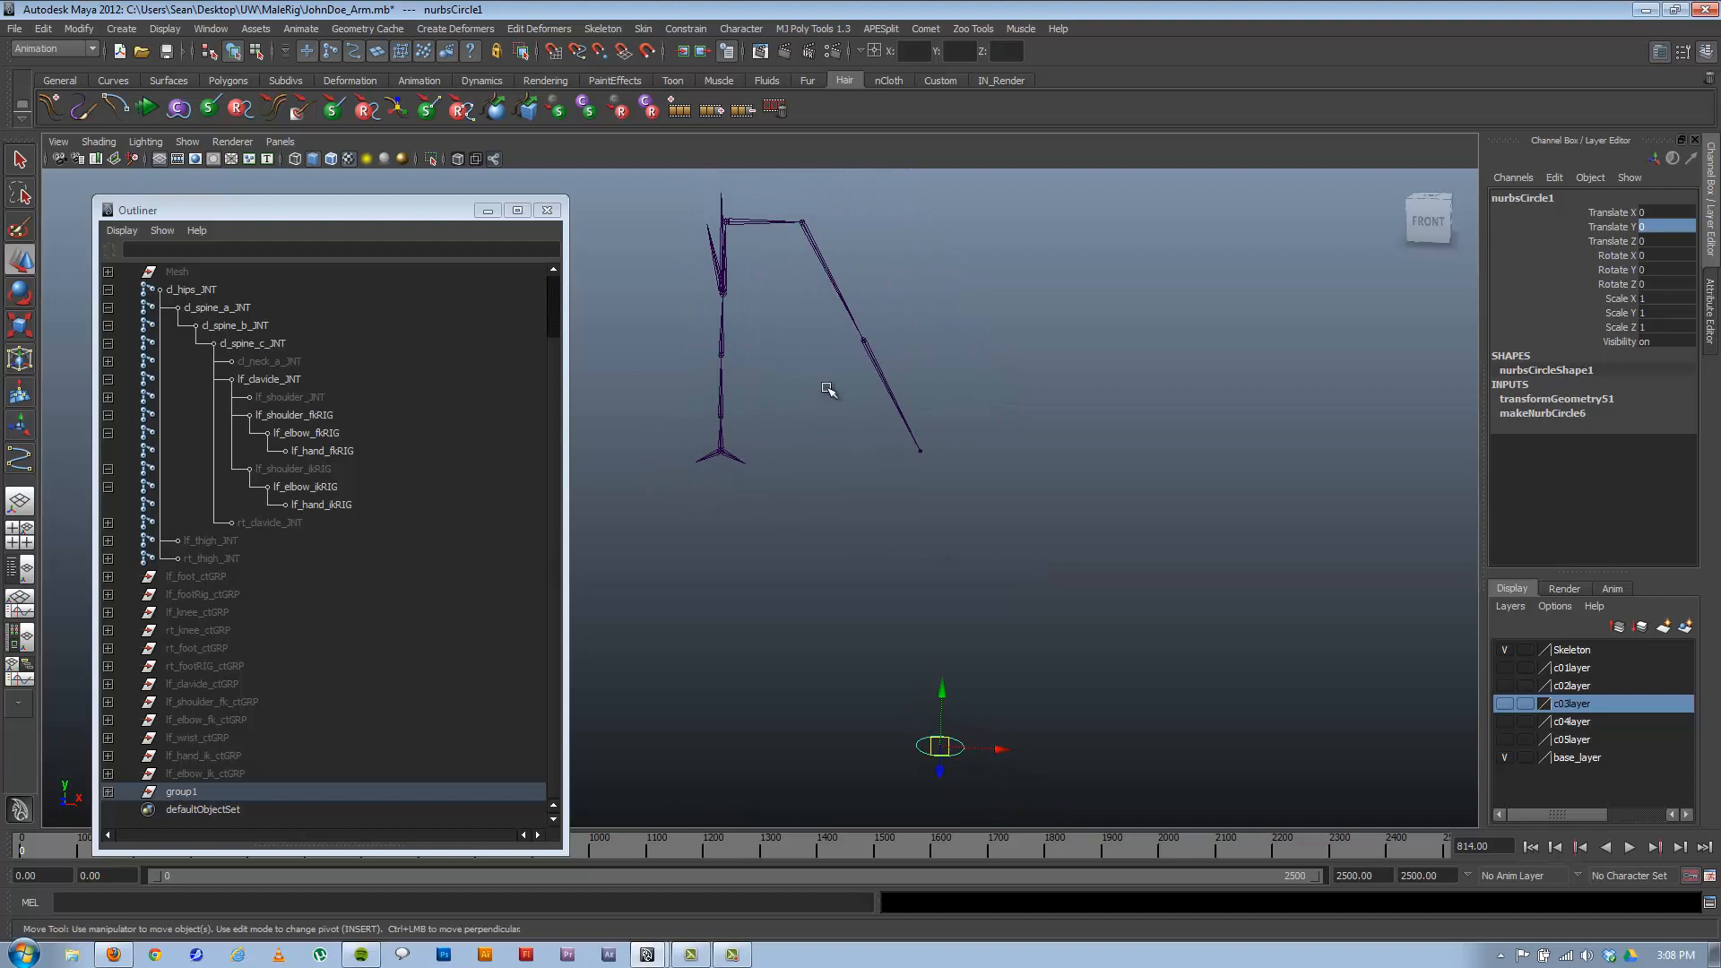
pyautogui.press('v')
pyautogui.moveTo(970, 733); pyautogui.dragTo(795, 311)
pyautogui.keyDown('alt'); pyautogui.moveTo(931, 292); pyautogui.dragTo(941, 679, button='middle'); pyautogui.keyUp('alt')
pyautogui.keyDown('alt'); pyautogui.moveTo(822, 585); pyautogui.dragTo(1202, 720, button='right'); pyautogui.keyUp('alt')
pyautogui.keyDown('alt'); pyautogui.moveTo(940, 619); pyautogui.dragTo(782, 316, button='middle'); pyautogui.keyUp('alt')
pyautogui.keyDown('alt'); pyautogui.moveTo(886, 544); pyautogui.dragTo(1013, 602, button='right'); pyautogui.keyUp('alt')
pyautogui.keyDown('alt'); pyautogui.moveTo(1185, 538); pyautogui.dragTo(807, 462, button='right'); pyautogui.keyUp('alt')
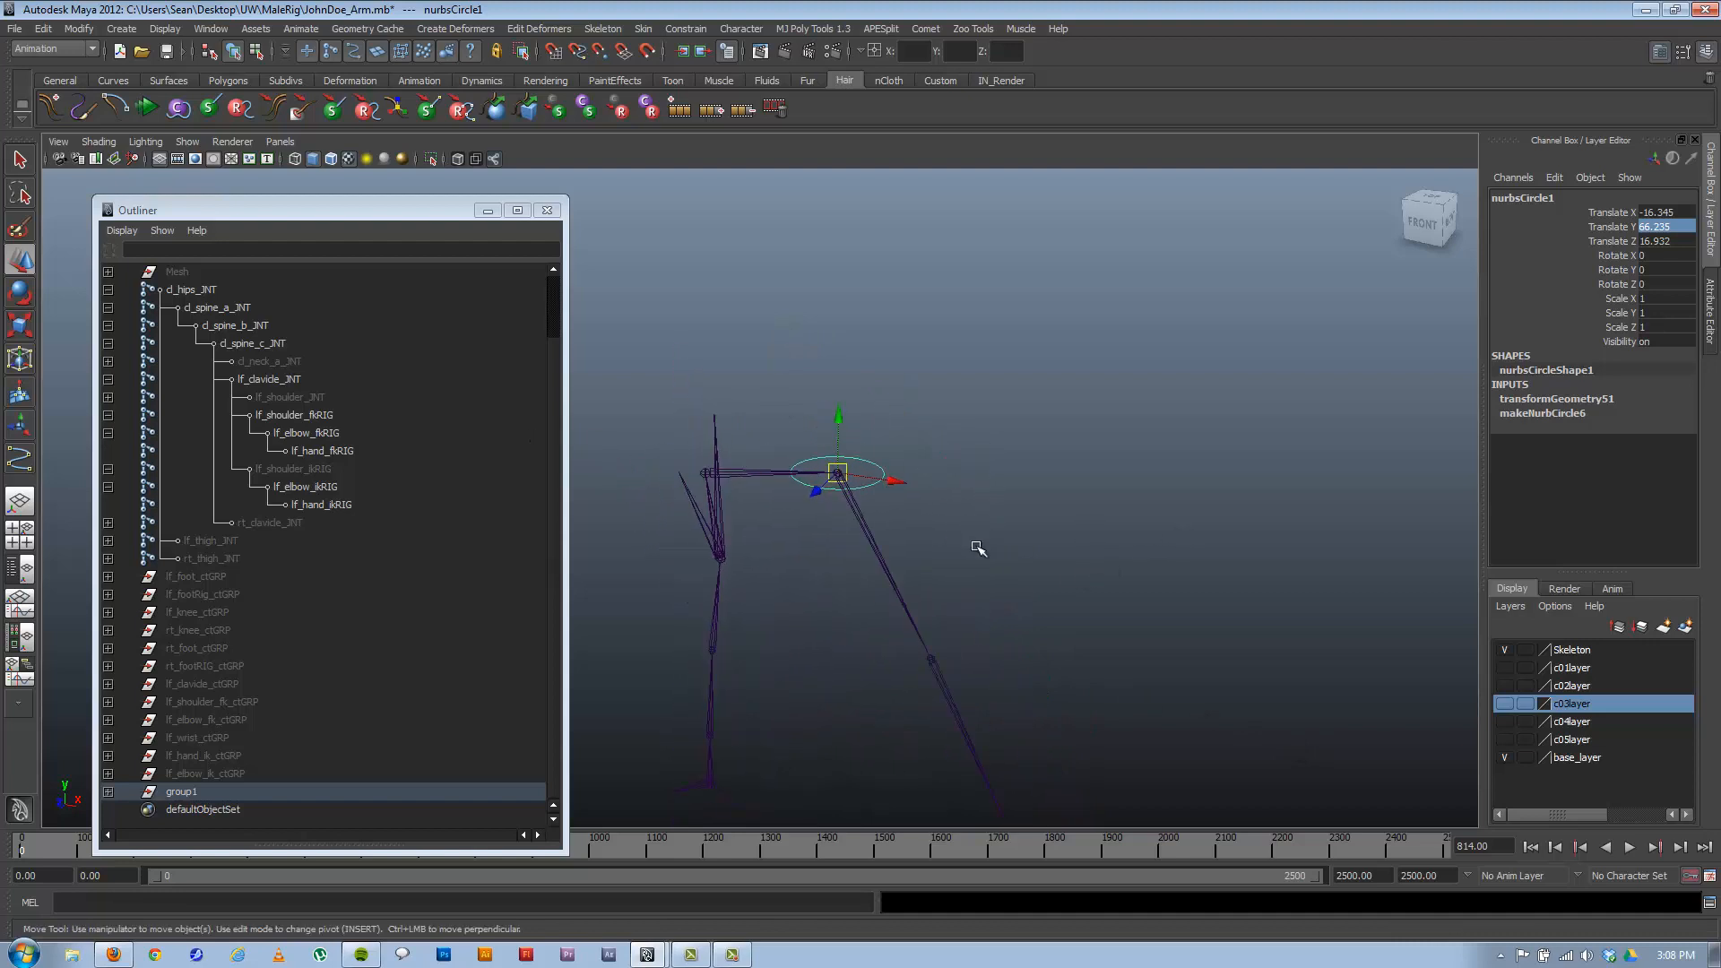
pyautogui.keyDown('alt'); pyautogui.moveTo(976, 550); pyautogui.dragTo(1018, 547); pyautogui.keyUp('alt')
pyautogui.keyDown('alt'); pyautogui.moveTo(1004, 545); pyautogui.dragTo(607, 529, button='right'); pyautogui.keyUp('alt')
pyautogui.hotkey('ctrl', 'z')
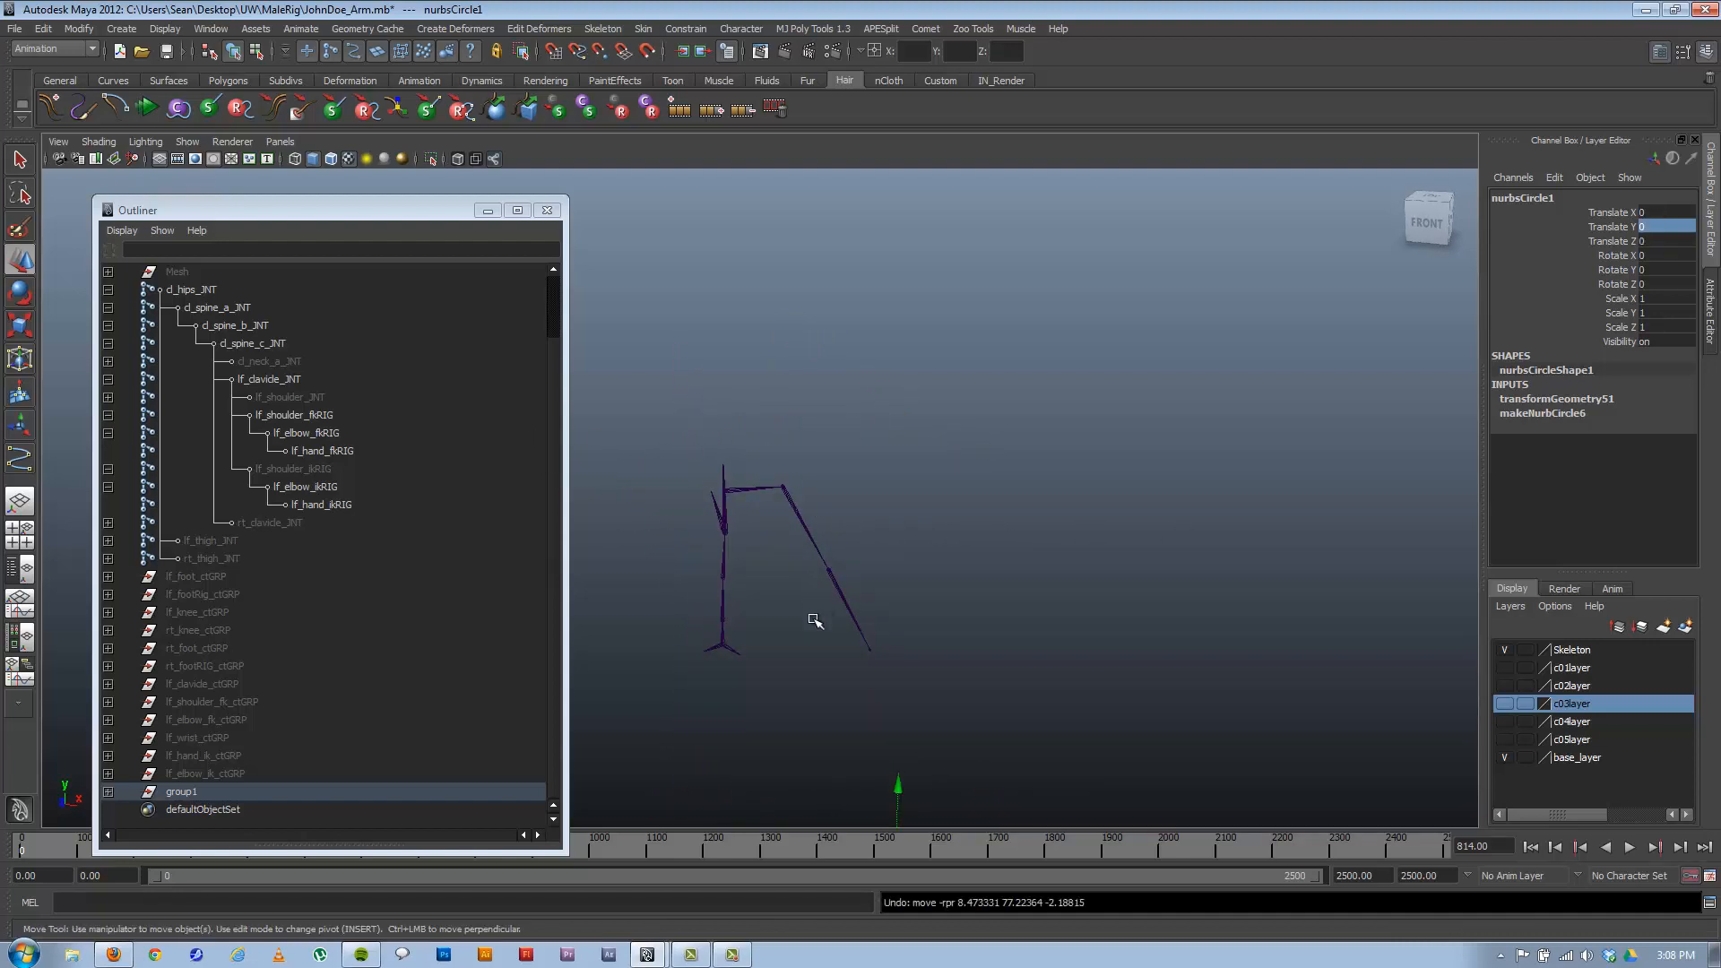
# Point-constrain group1 to lf_shoulder_fkRIG so the group snaps onto the left shoulder joint.
pyautogui.keyDown('alt'); pyautogui.moveTo(797, 527); pyautogui.dragTo(773, 339, button='middle'); pyautogui.keyUp('alt')
pyautogui.click(764, 309)
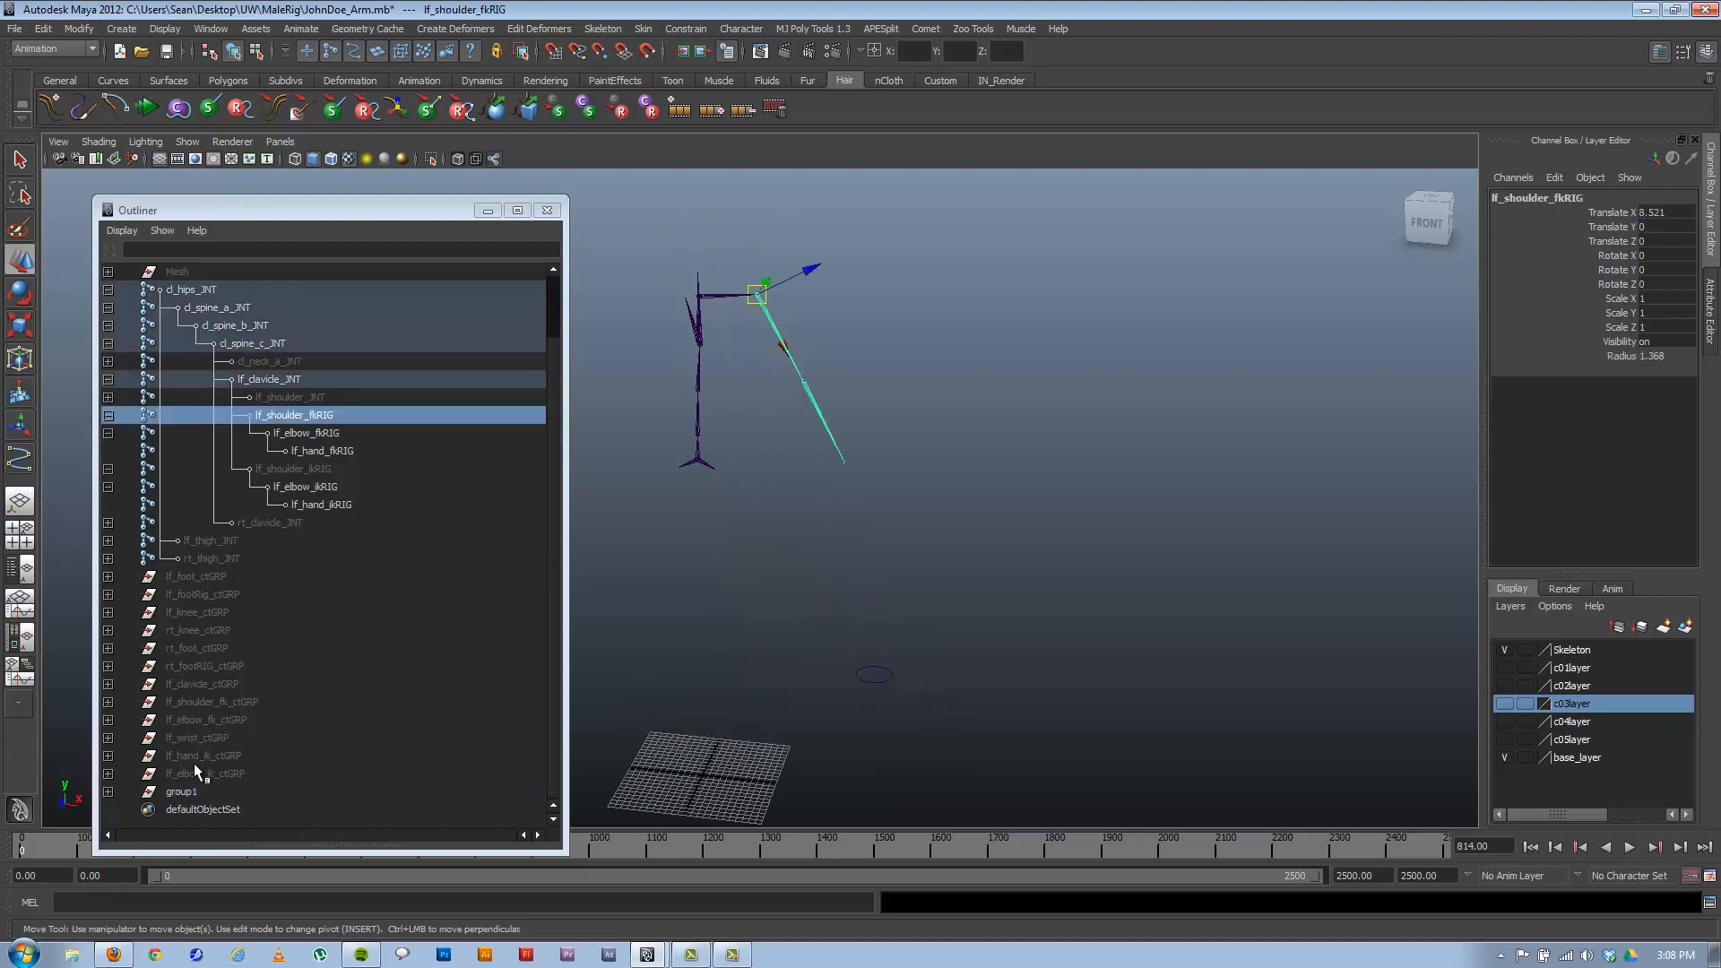
pyautogui.keyDown('ctrl'); pyautogui.click(181, 791); pyautogui.keyUp('ctrl')
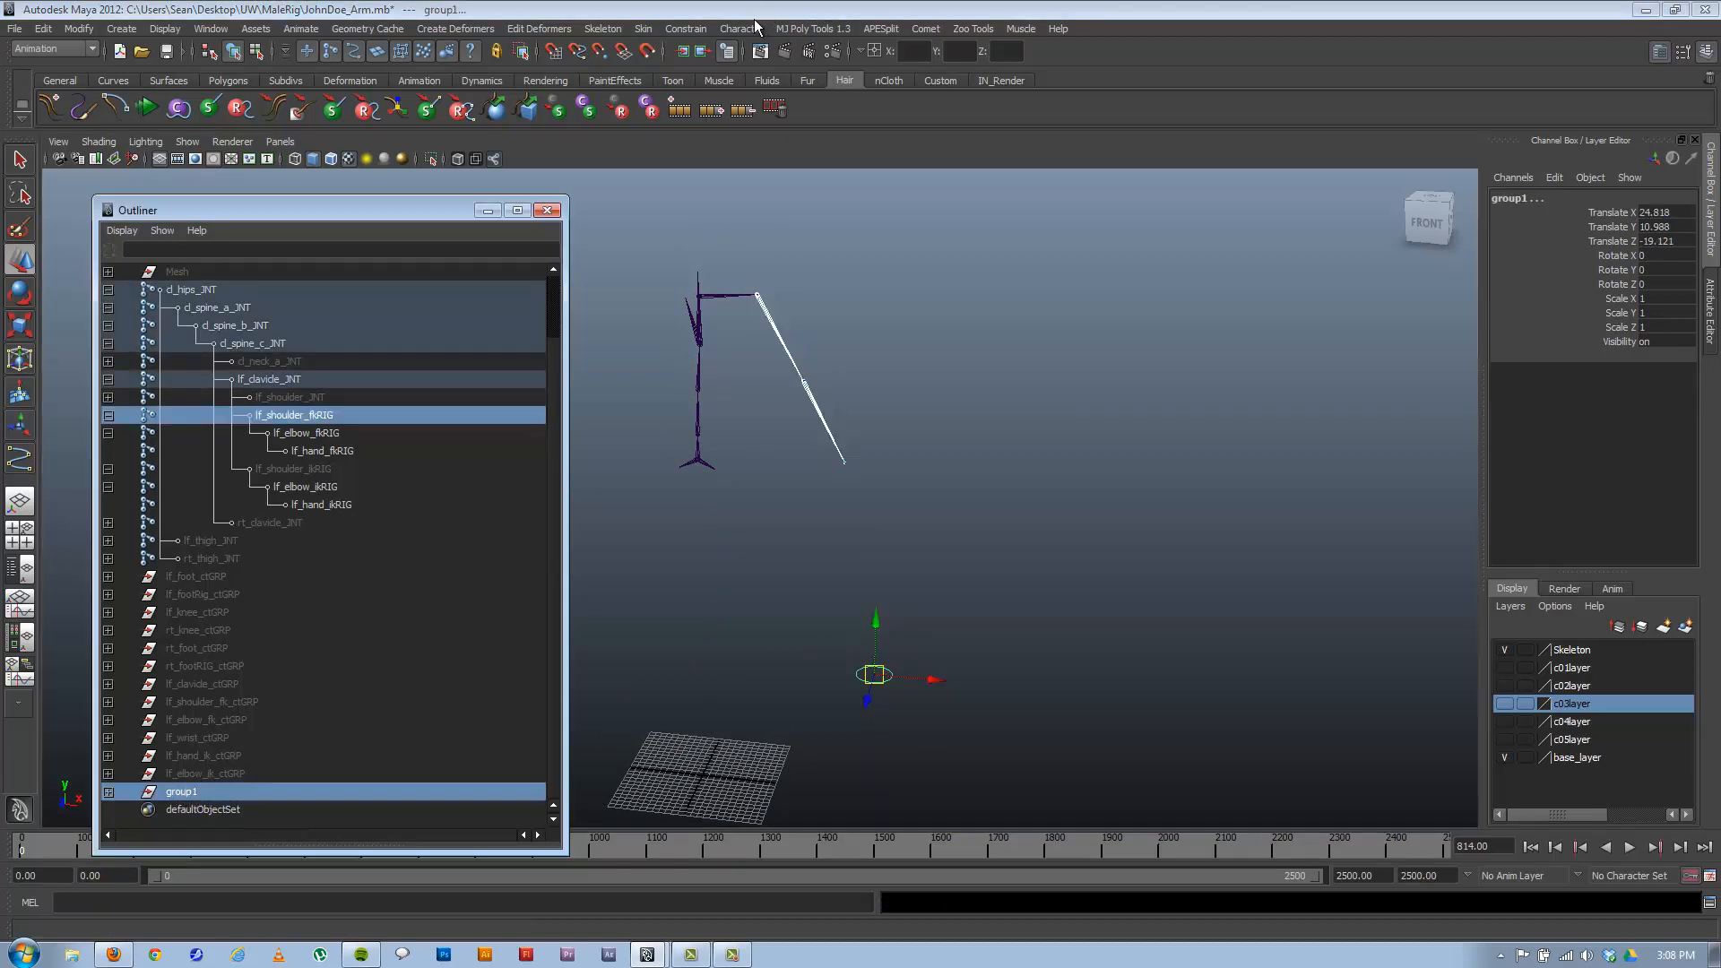
pyautogui.click(686, 28)
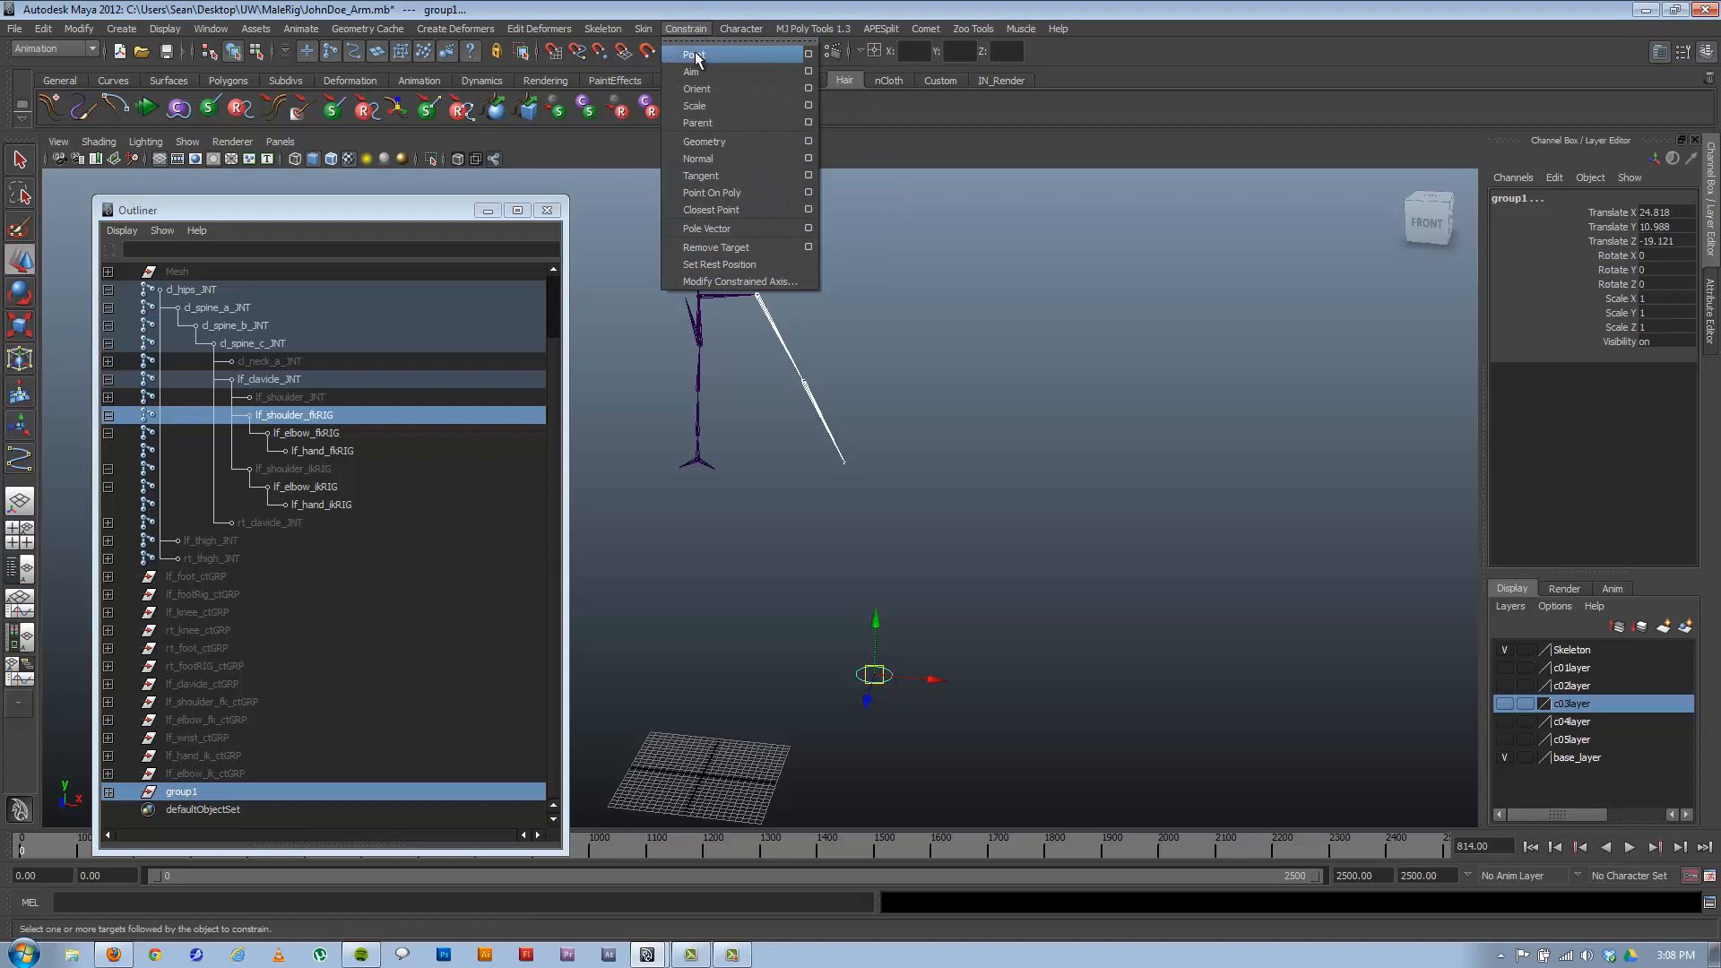
pyautogui.click(695, 54)
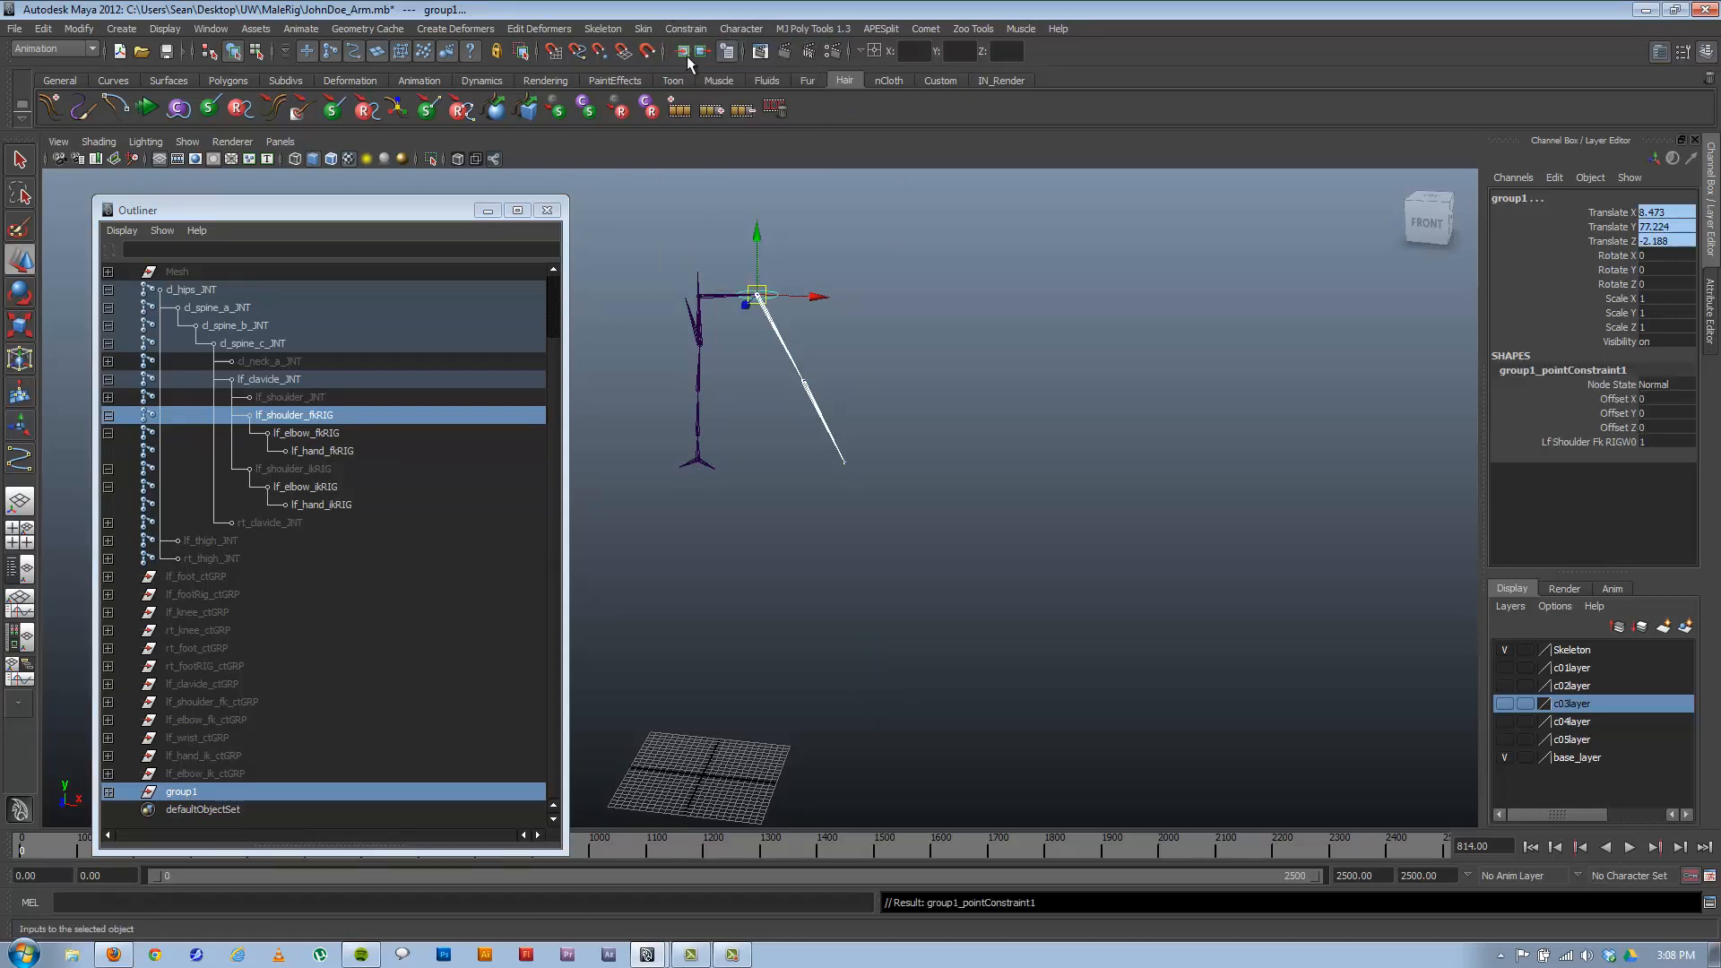
pyautogui.keyDown('alt'); pyautogui.moveTo(794, 278); pyautogui.dragTo(861, 464, button='middle'); pyautogui.keyUp('alt')
pyautogui.keyDown('alt'); pyautogui.moveTo(753, 472); pyautogui.dragTo(1040, 476, button='right'); pyautogui.keyUp('alt')
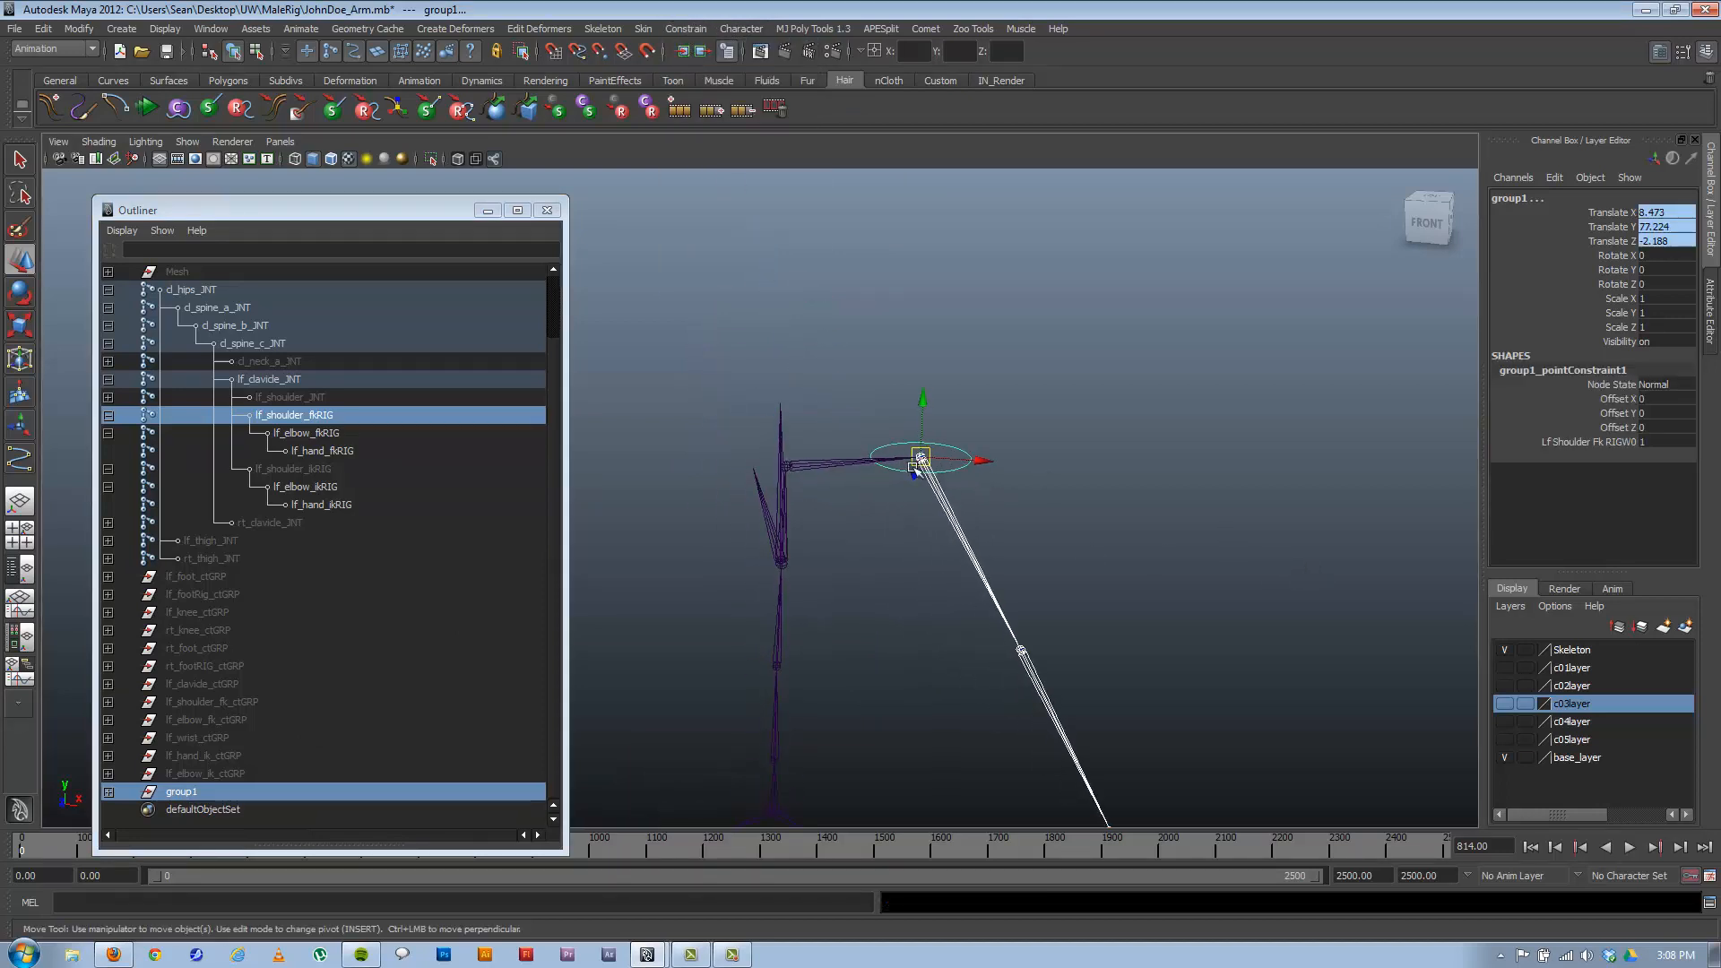
# Delete group1_pointConstraint1 from under group1 and select group1.
pyautogui.click(107, 792)
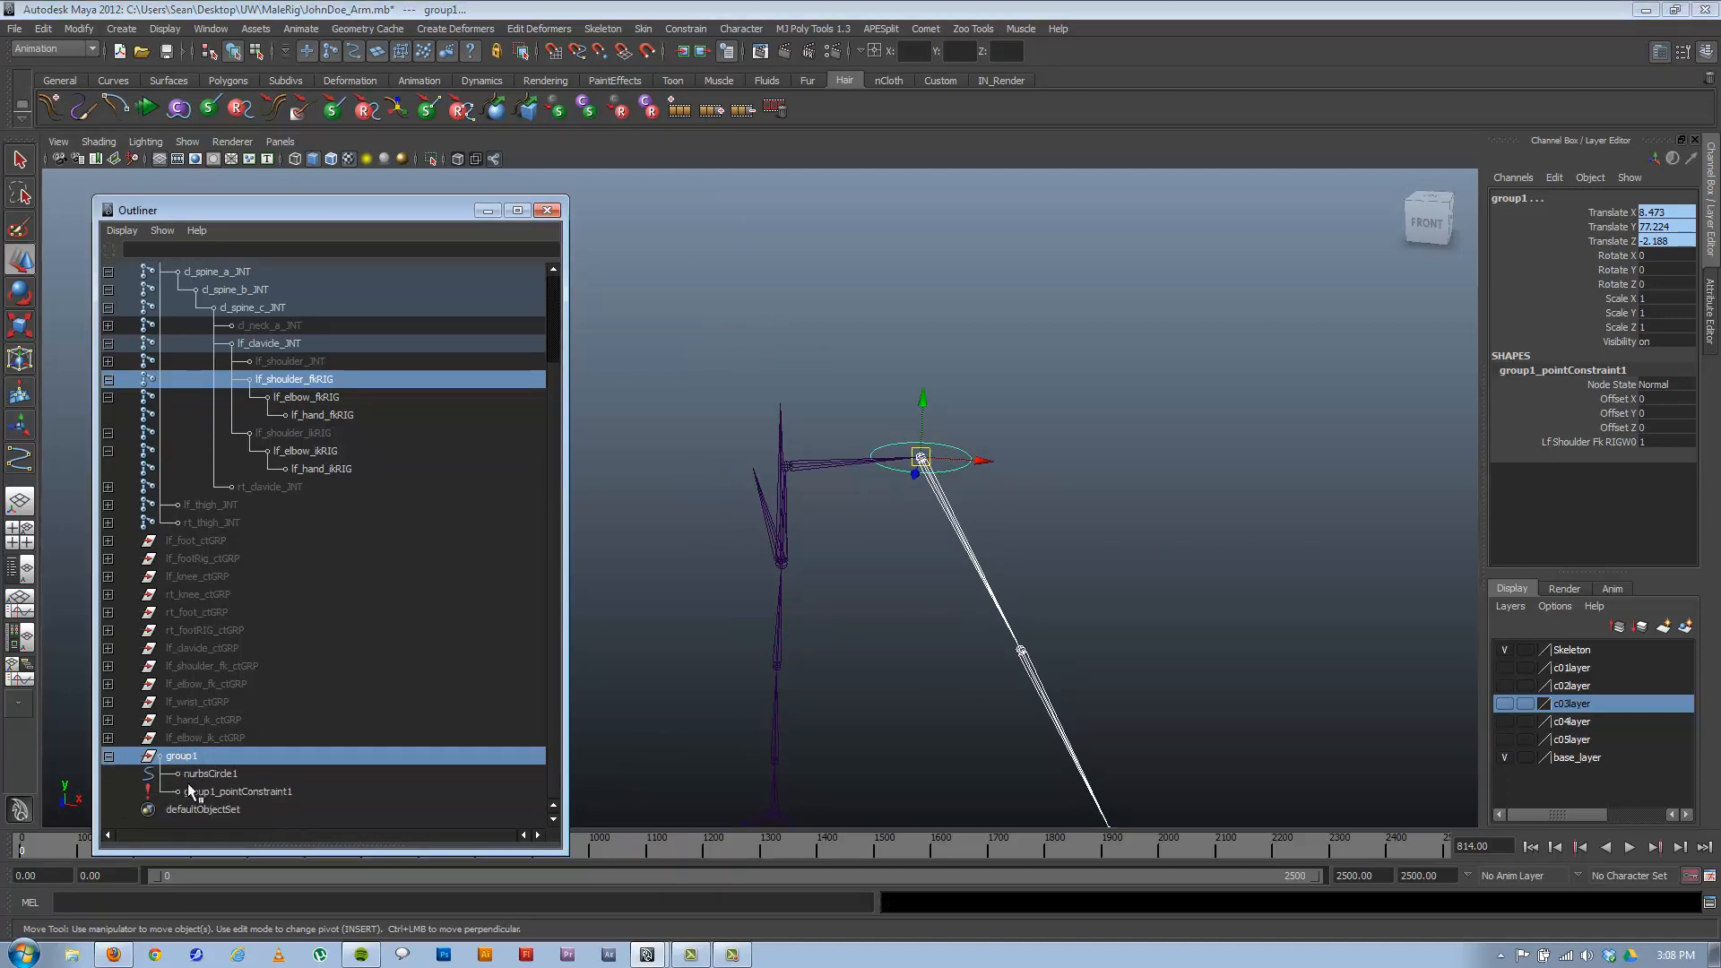
pyautogui.click(186, 789)
pyautogui.press('Delete')
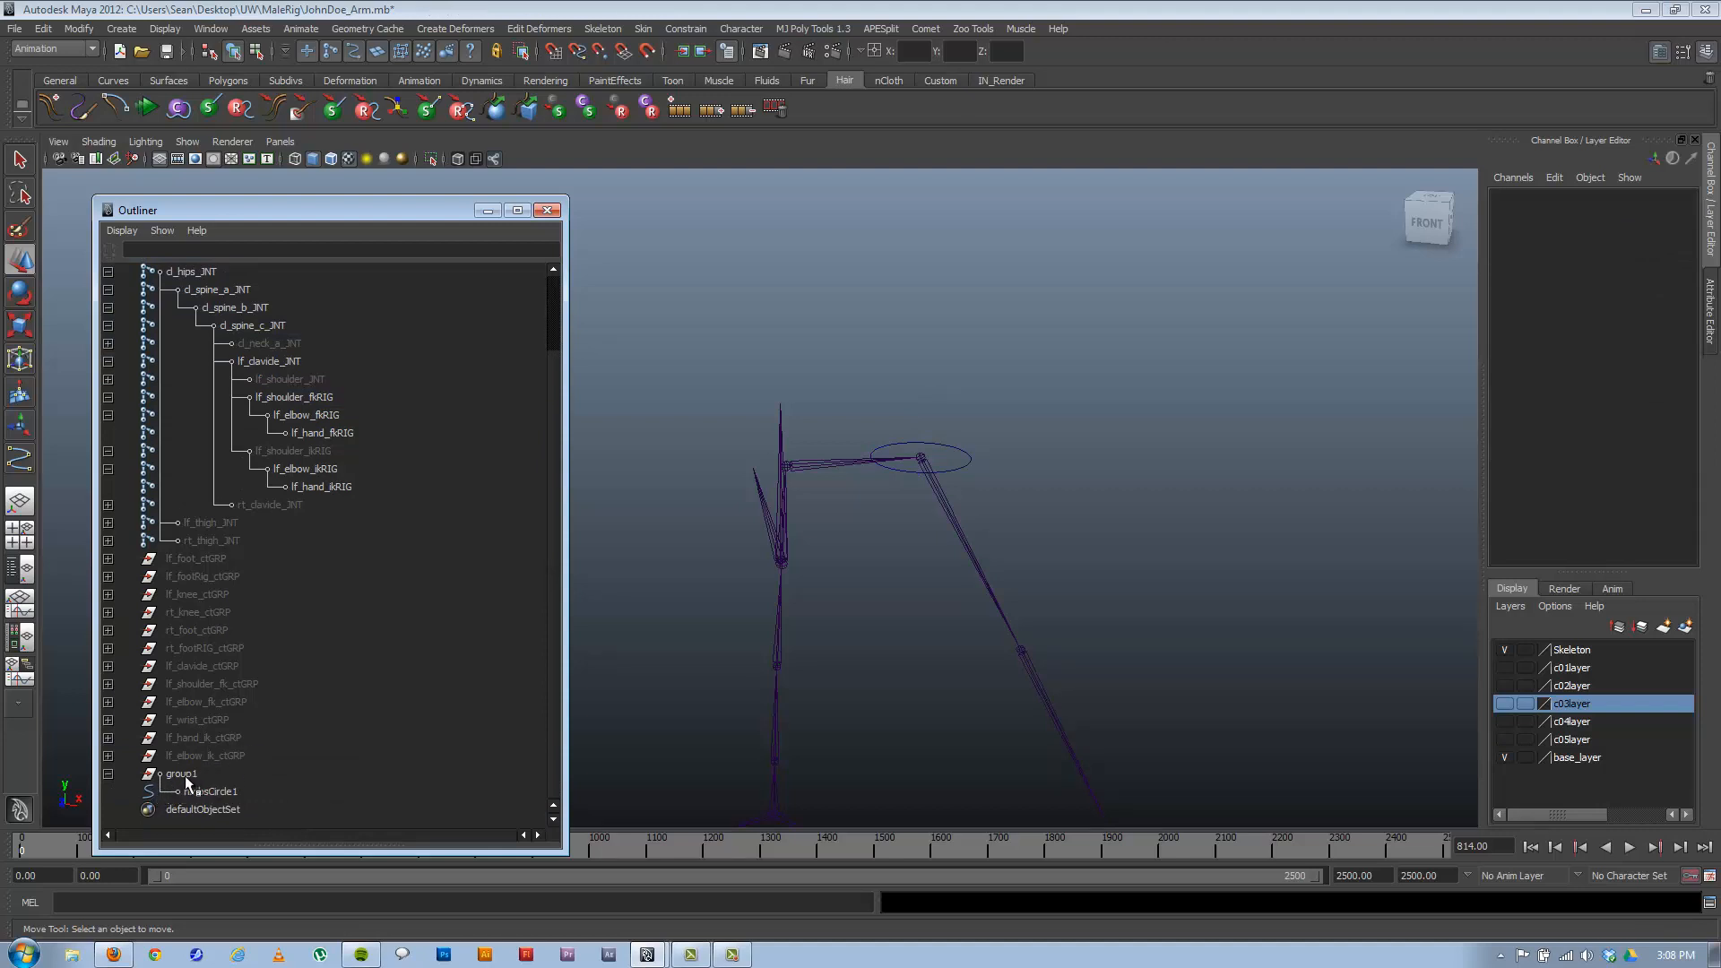
pyautogui.click(184, 775)
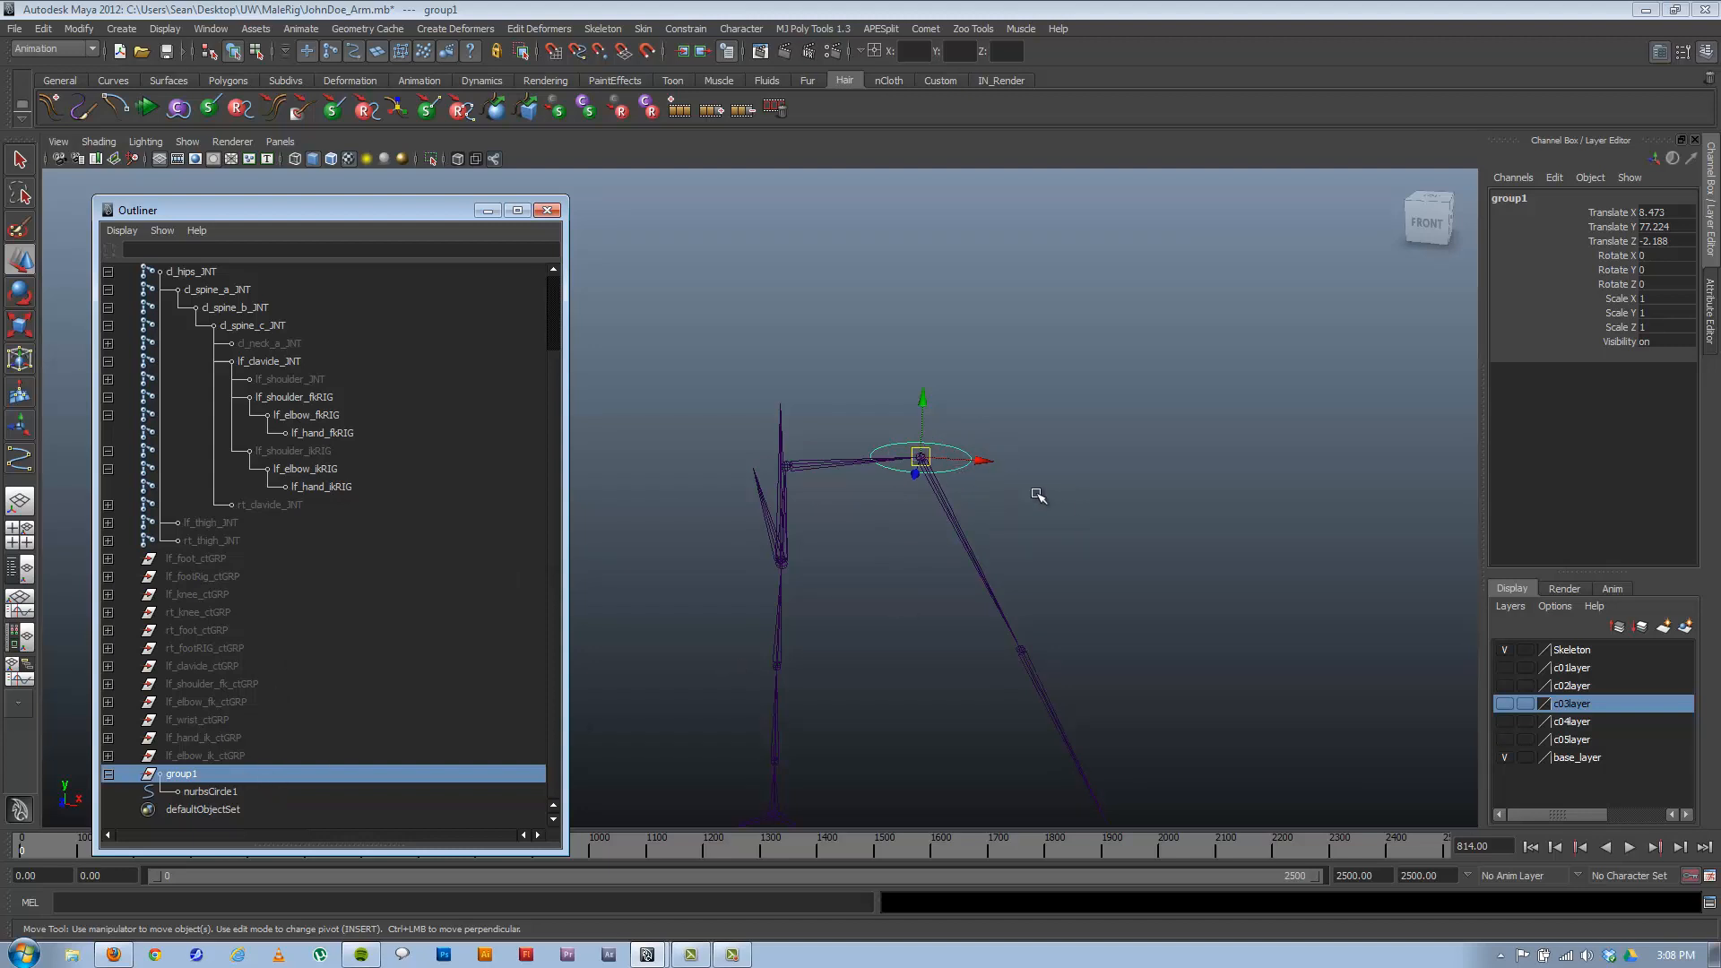
pyautogui.keyDown('alt'); pyautogui.moveTo(969, 527); pyautogui.dragTo(934, 453); pyautogui.keyUp('alt')
pyautogui.keyDown('alt'); pyautogui.moveTo(934, 453); pyautogui.dragTo(932, 449, button='middle'); pyautogui.keyUp('alt')
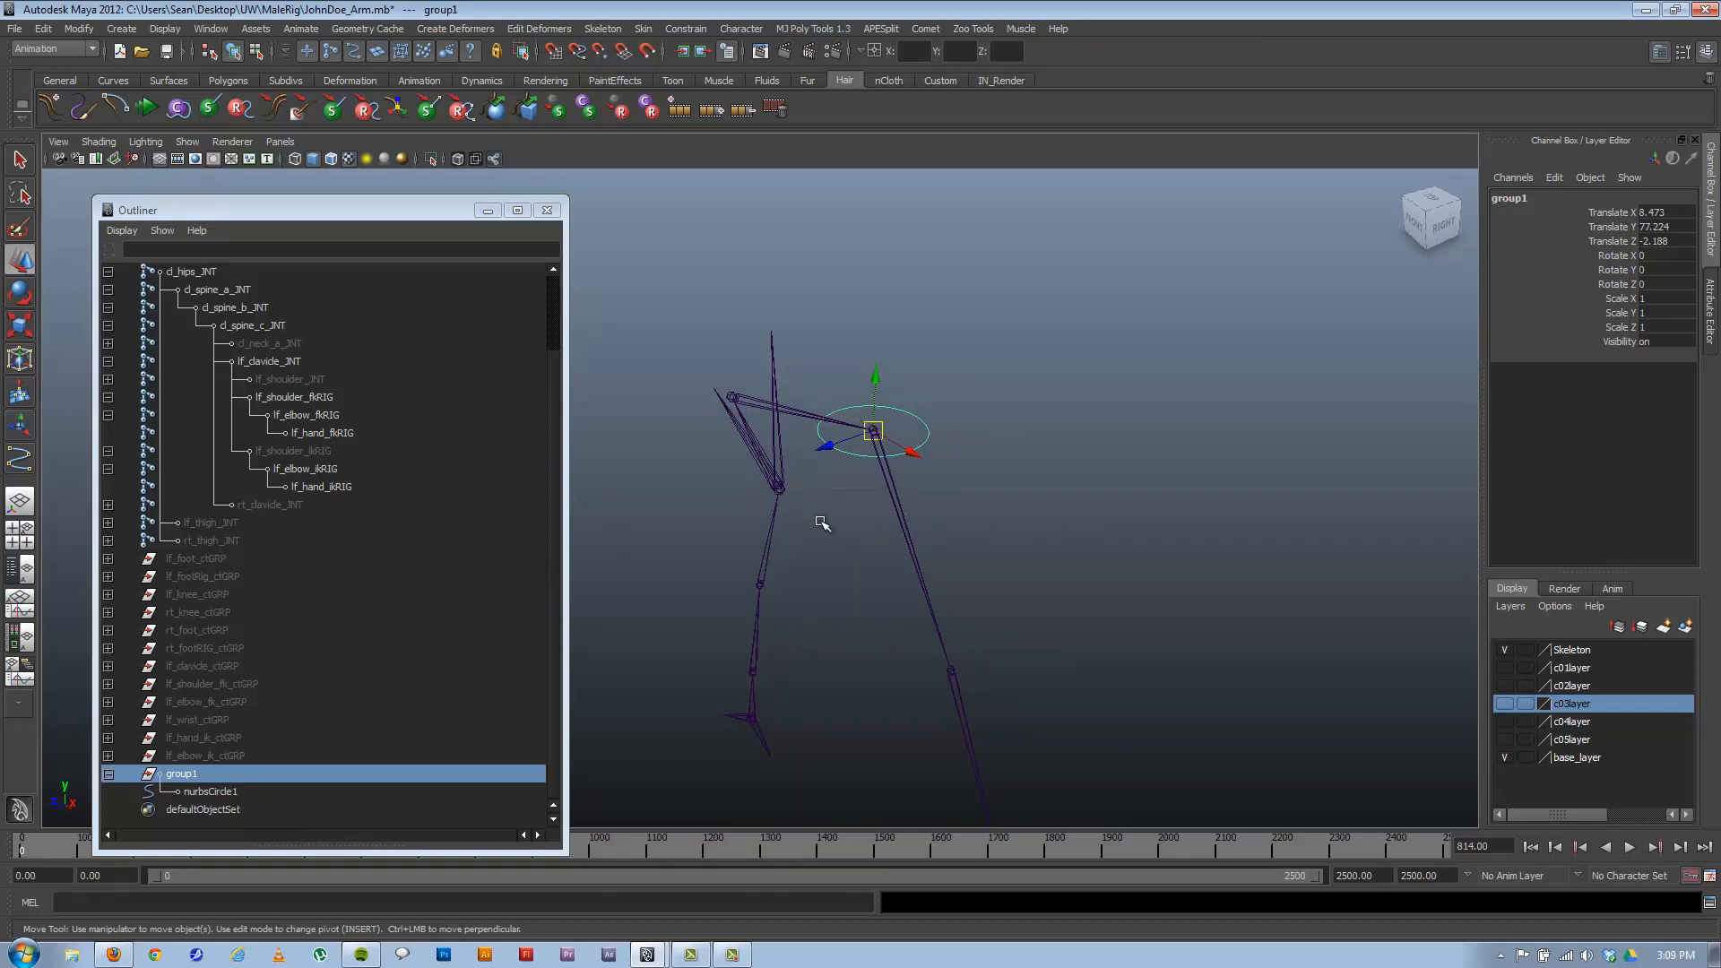
pyautogui.keyDown('alt'); pyautogui.moveTo(818, 526); pyautogui.dragTo(941, 388); pyautogui.keyUp('alt')
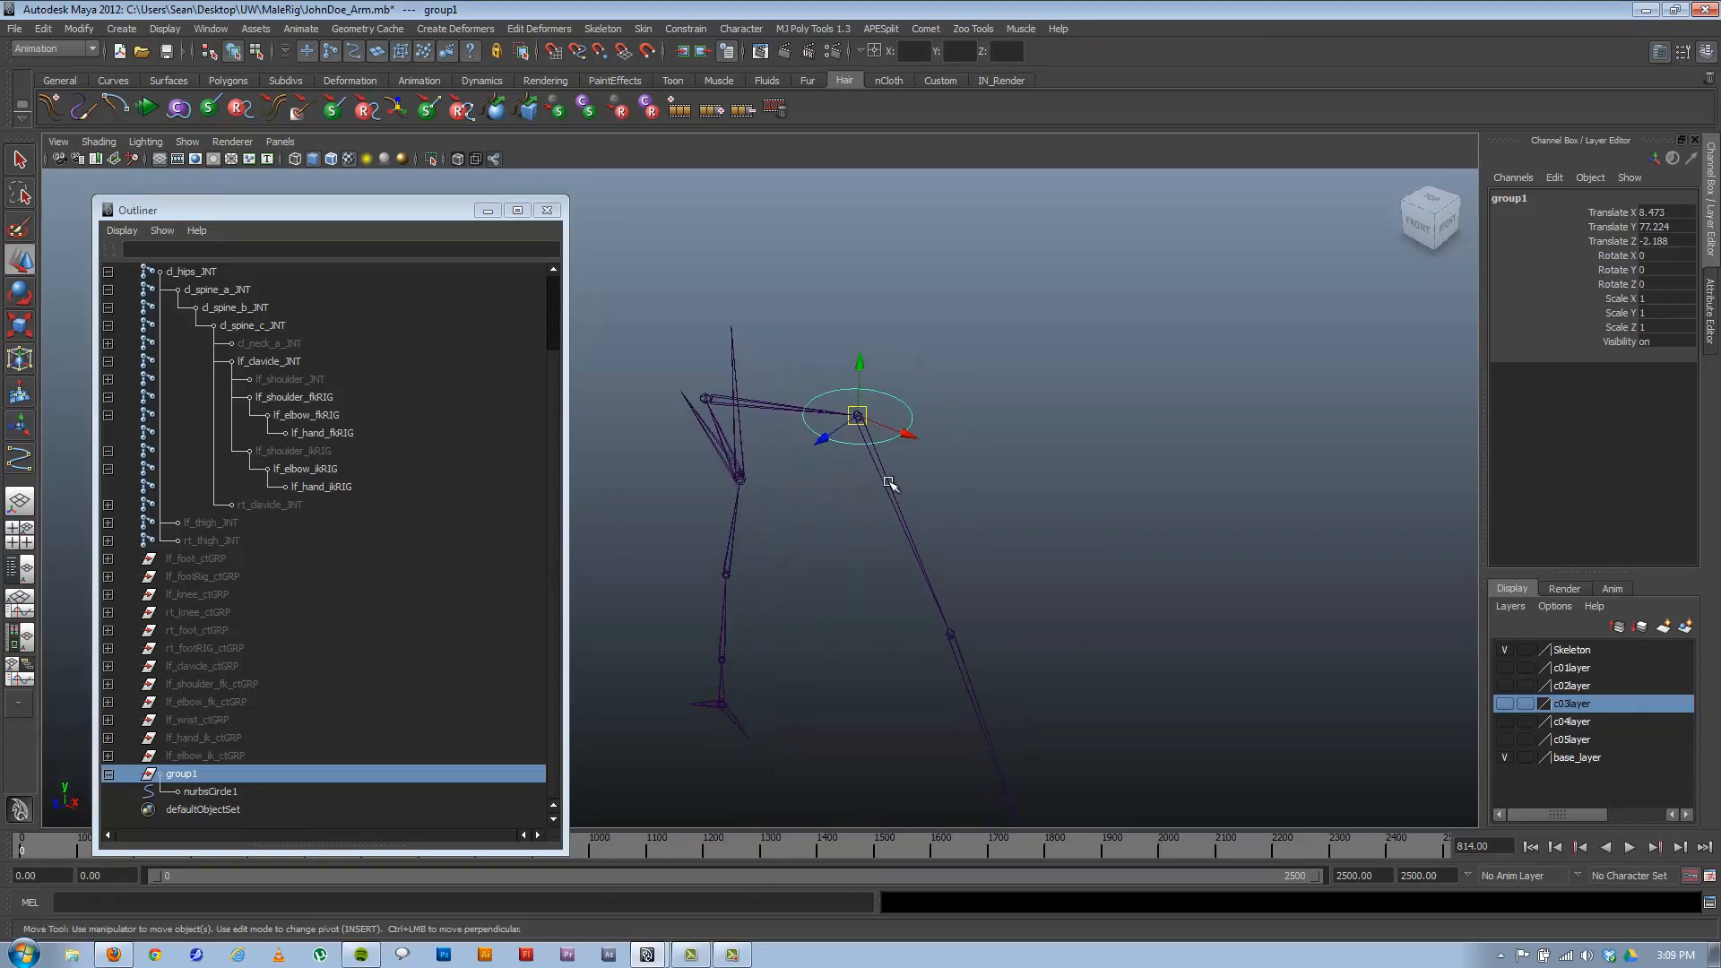
# Compare the axis orientations of group1, lf_shoulder_fkRIG and nurbsCircle1 at the left shoulder.
pyautogui.keyDown('alt'); pyautogui.moveTo(926, 484); pyautogui.dragTo(926, 362, button='middle'); pyautogui.keyUp('alt')
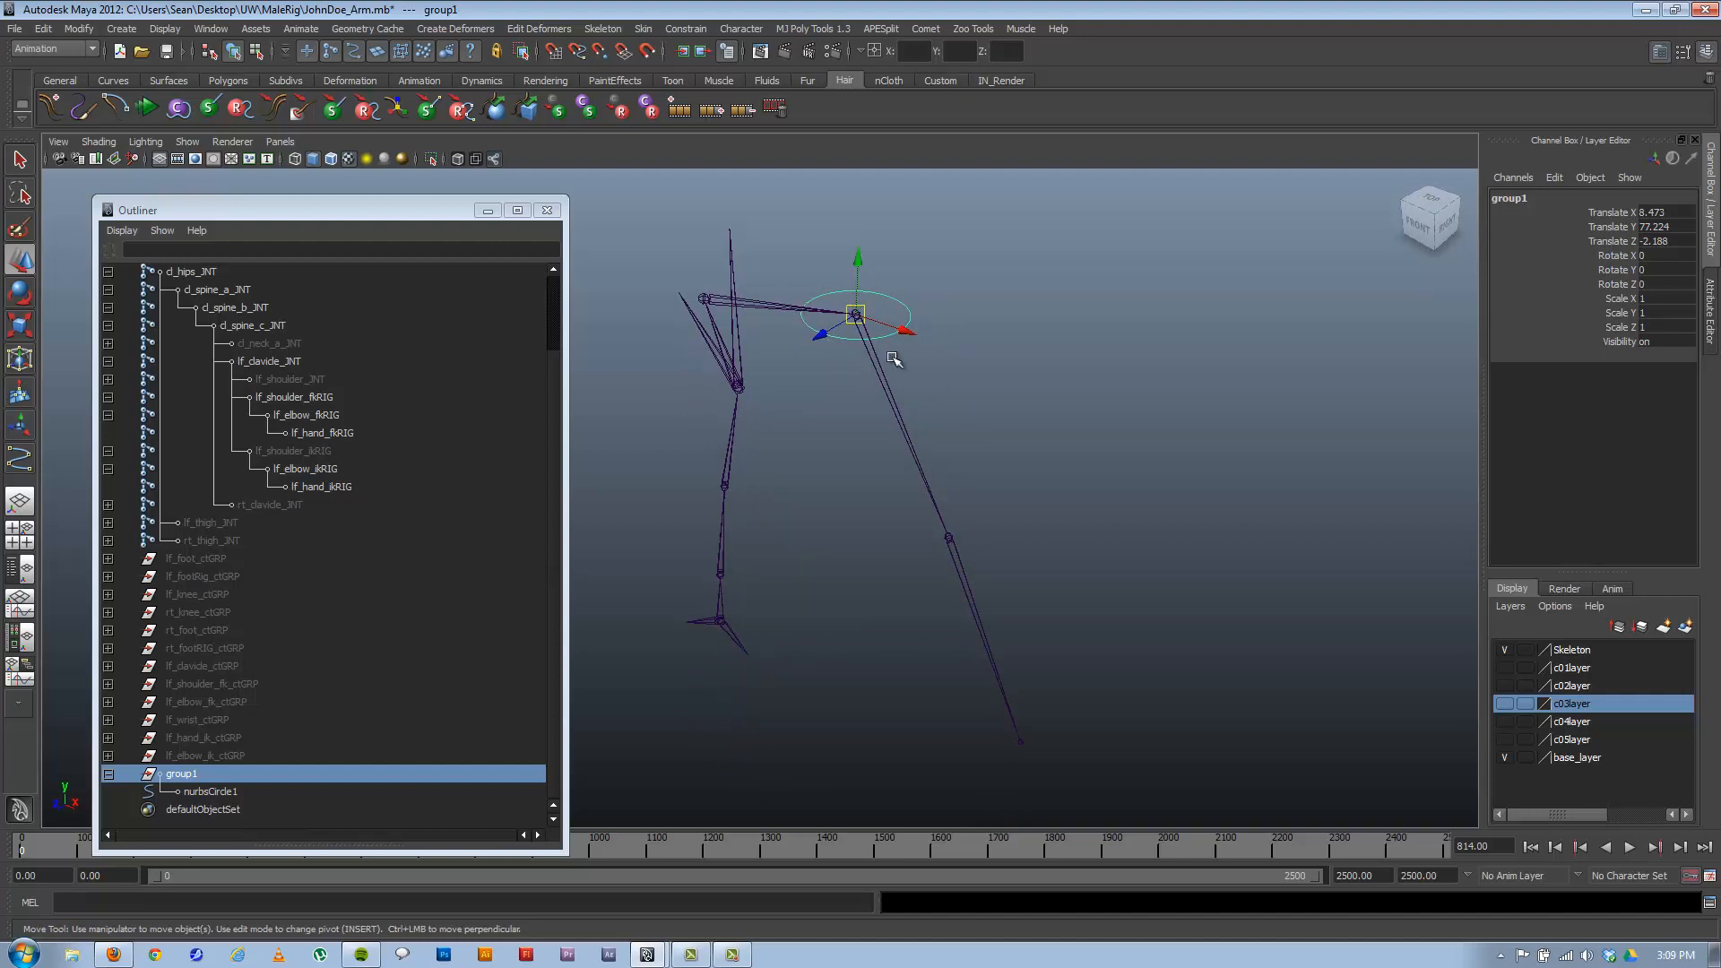
pyautogui.keyDown('alt'); pyautogui.moveTo(731, 438); pyautogui.dragTo(661, 454); pyautogui.keyUp('alt')
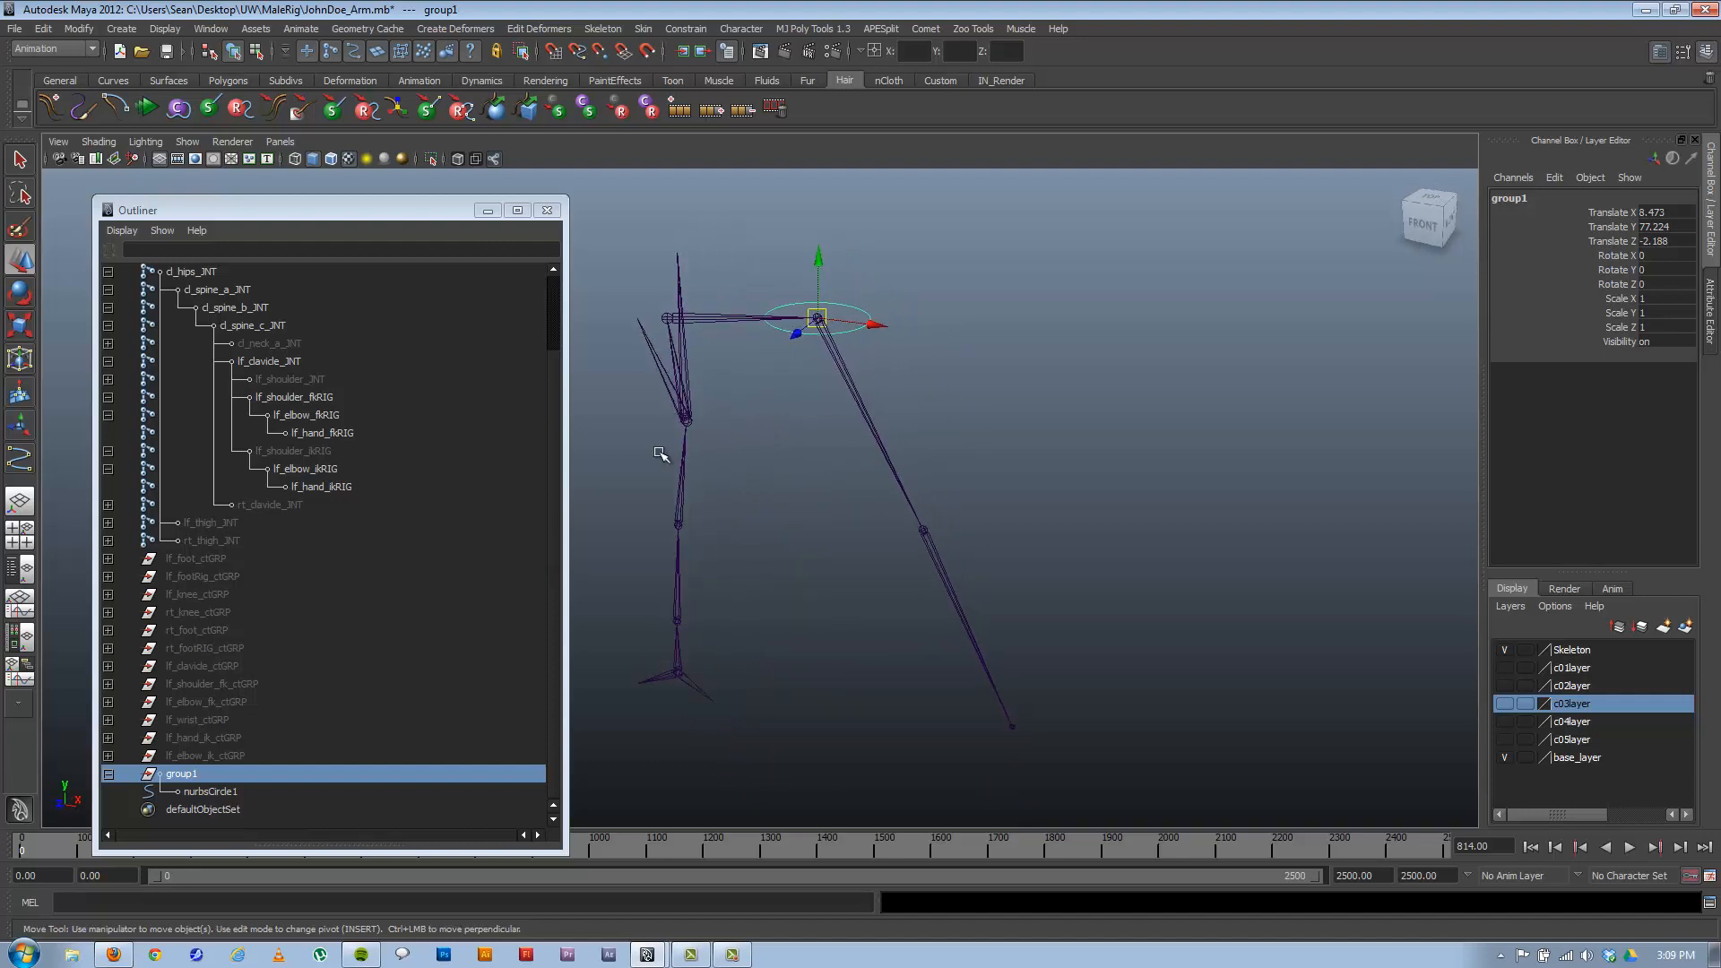
pyautogui.click(182, 775)
pyautogui.keyDown('alt'); pyautogui.moveTo(769, 383); pyautogui.dragTo(919, 393); pyautogui.keyUp('alt')
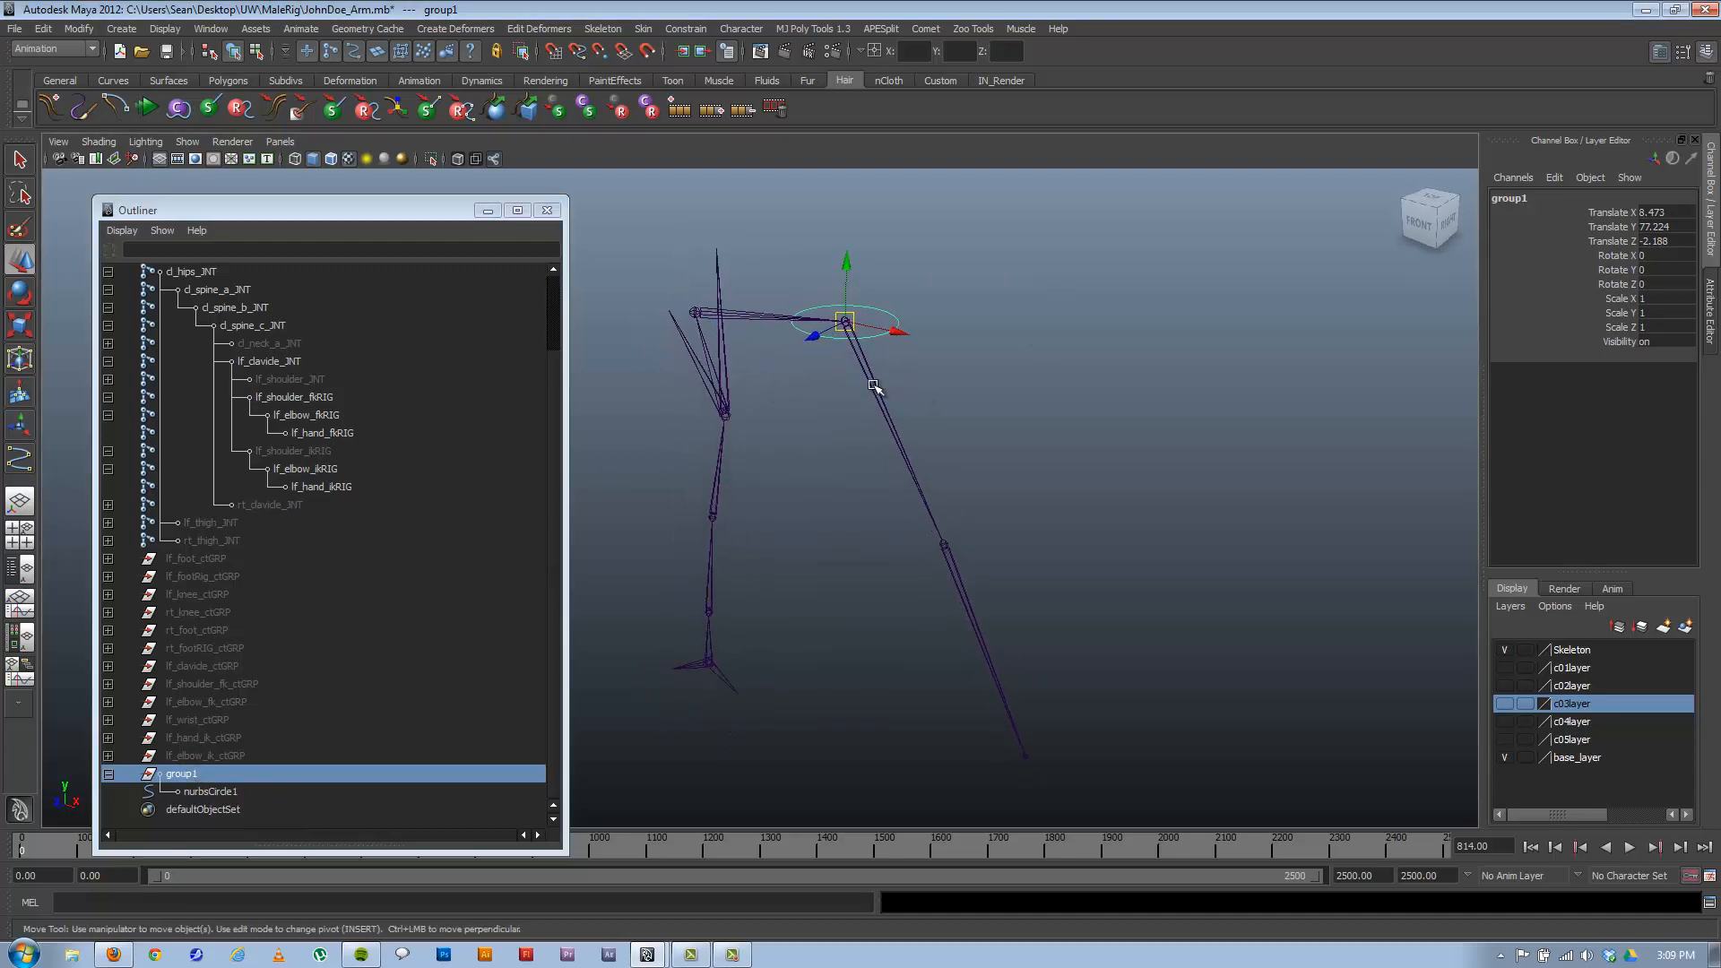
pyautogui.click(874, 387)
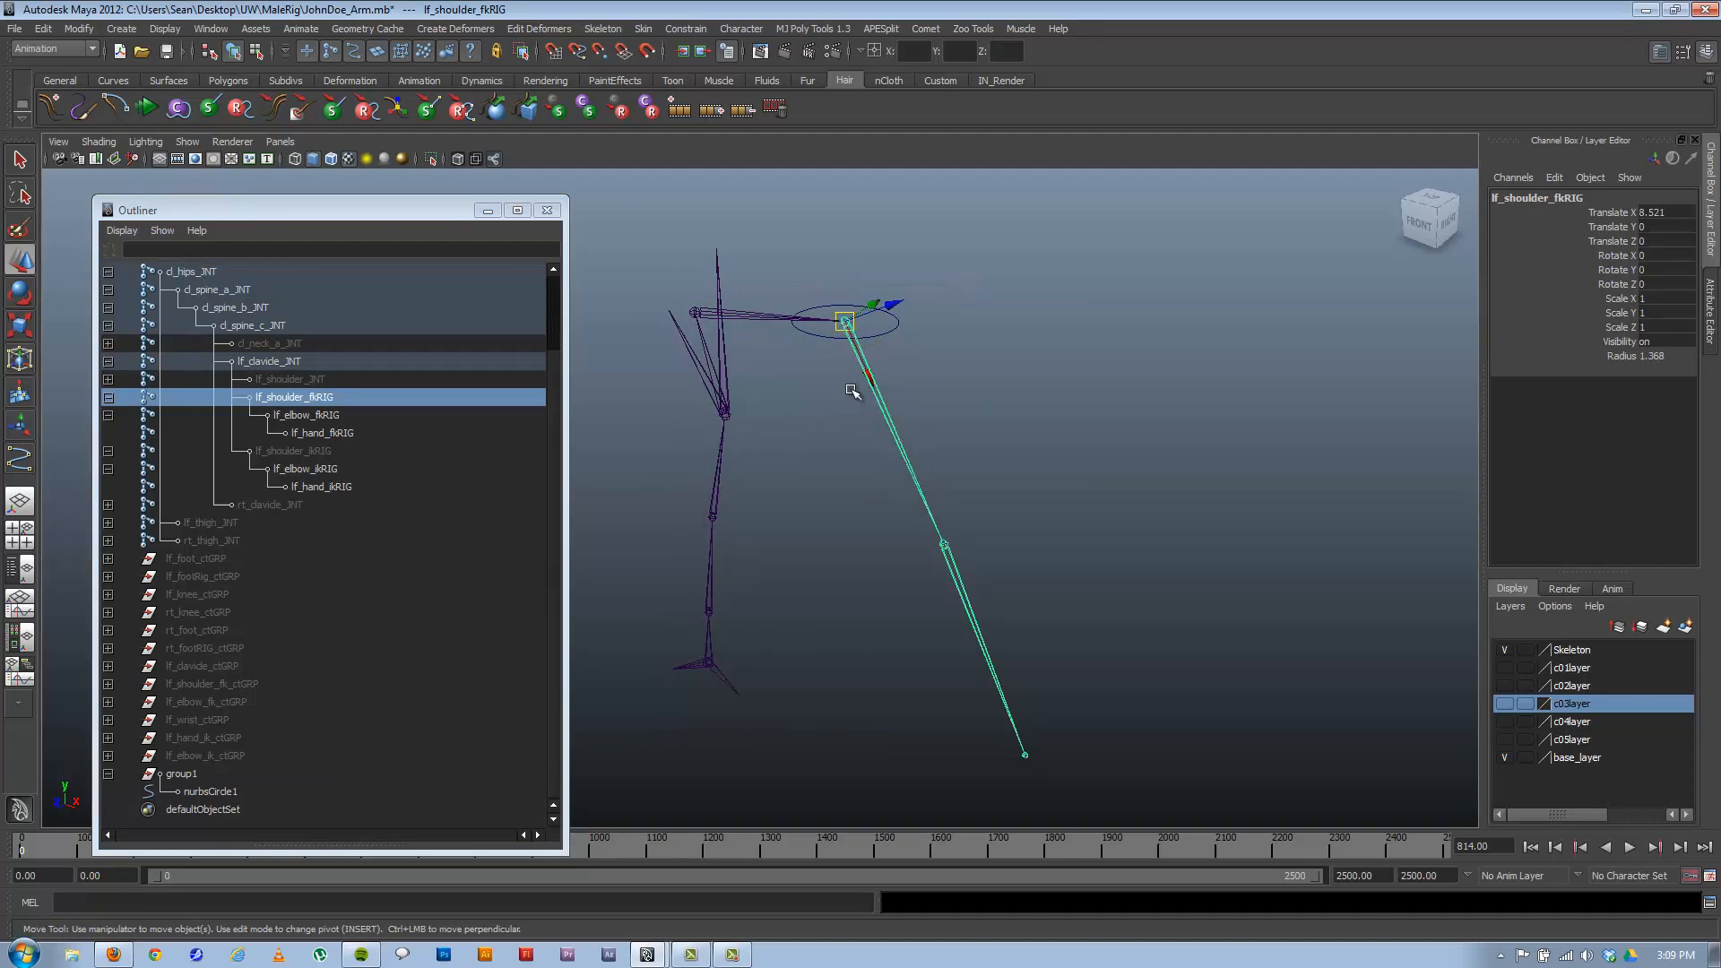
pyautogui.click(894, 330)
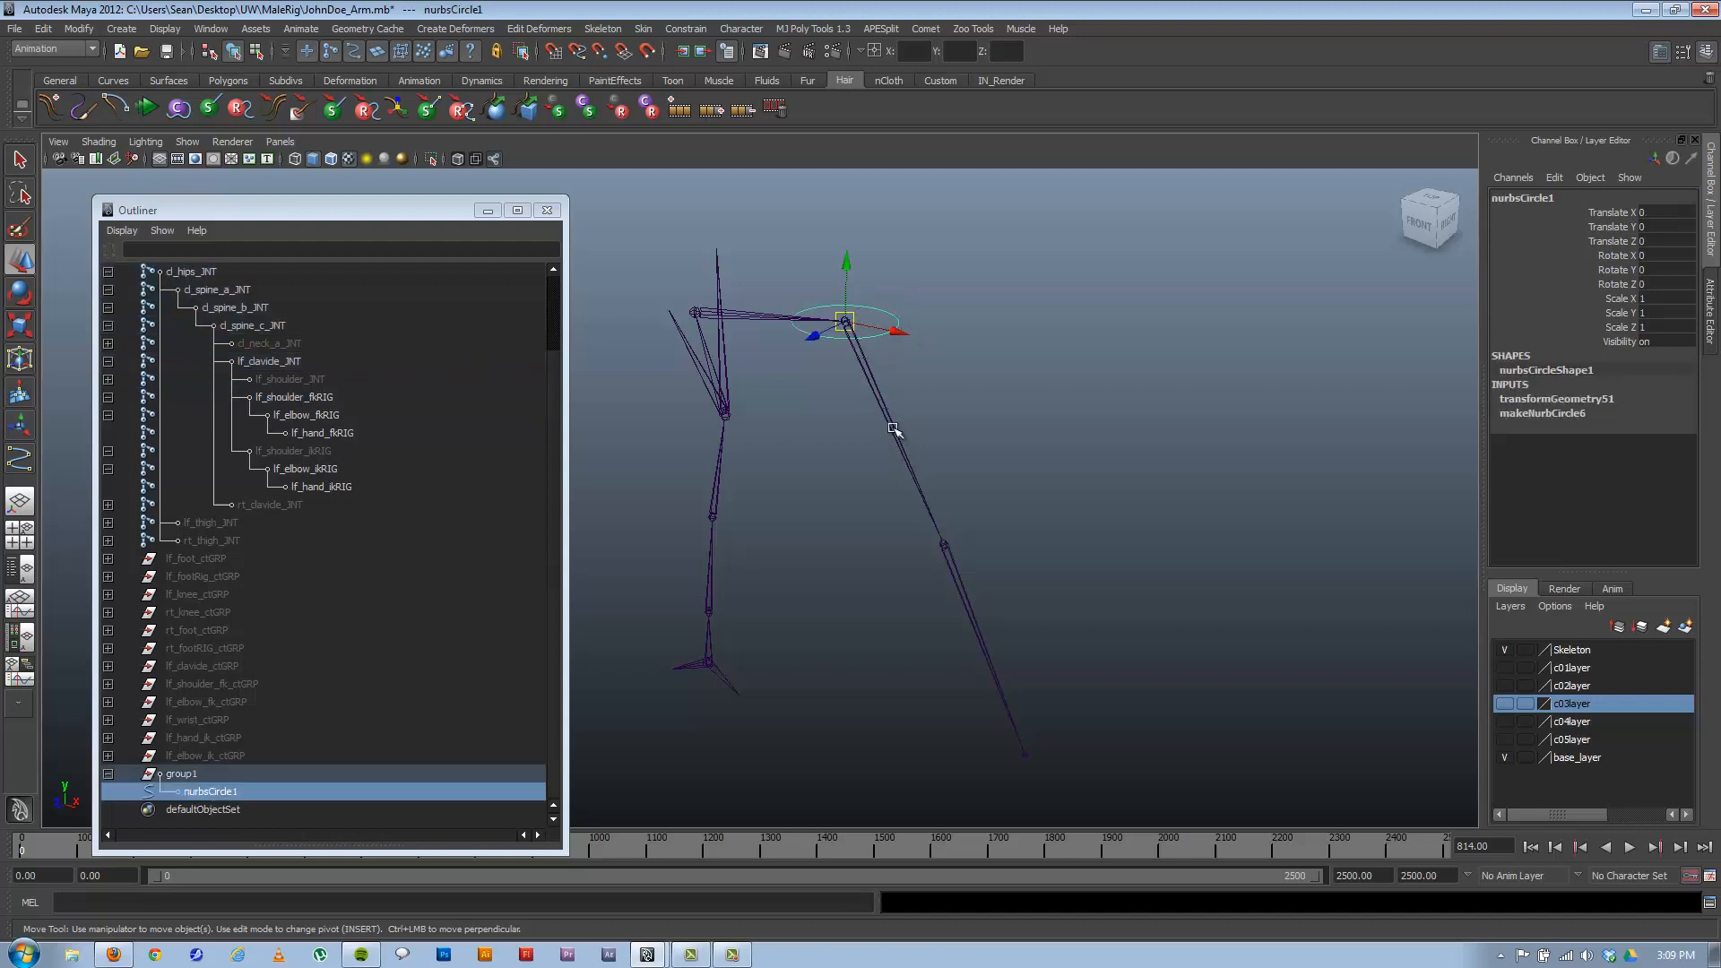
pyautogui.click(182, 774)
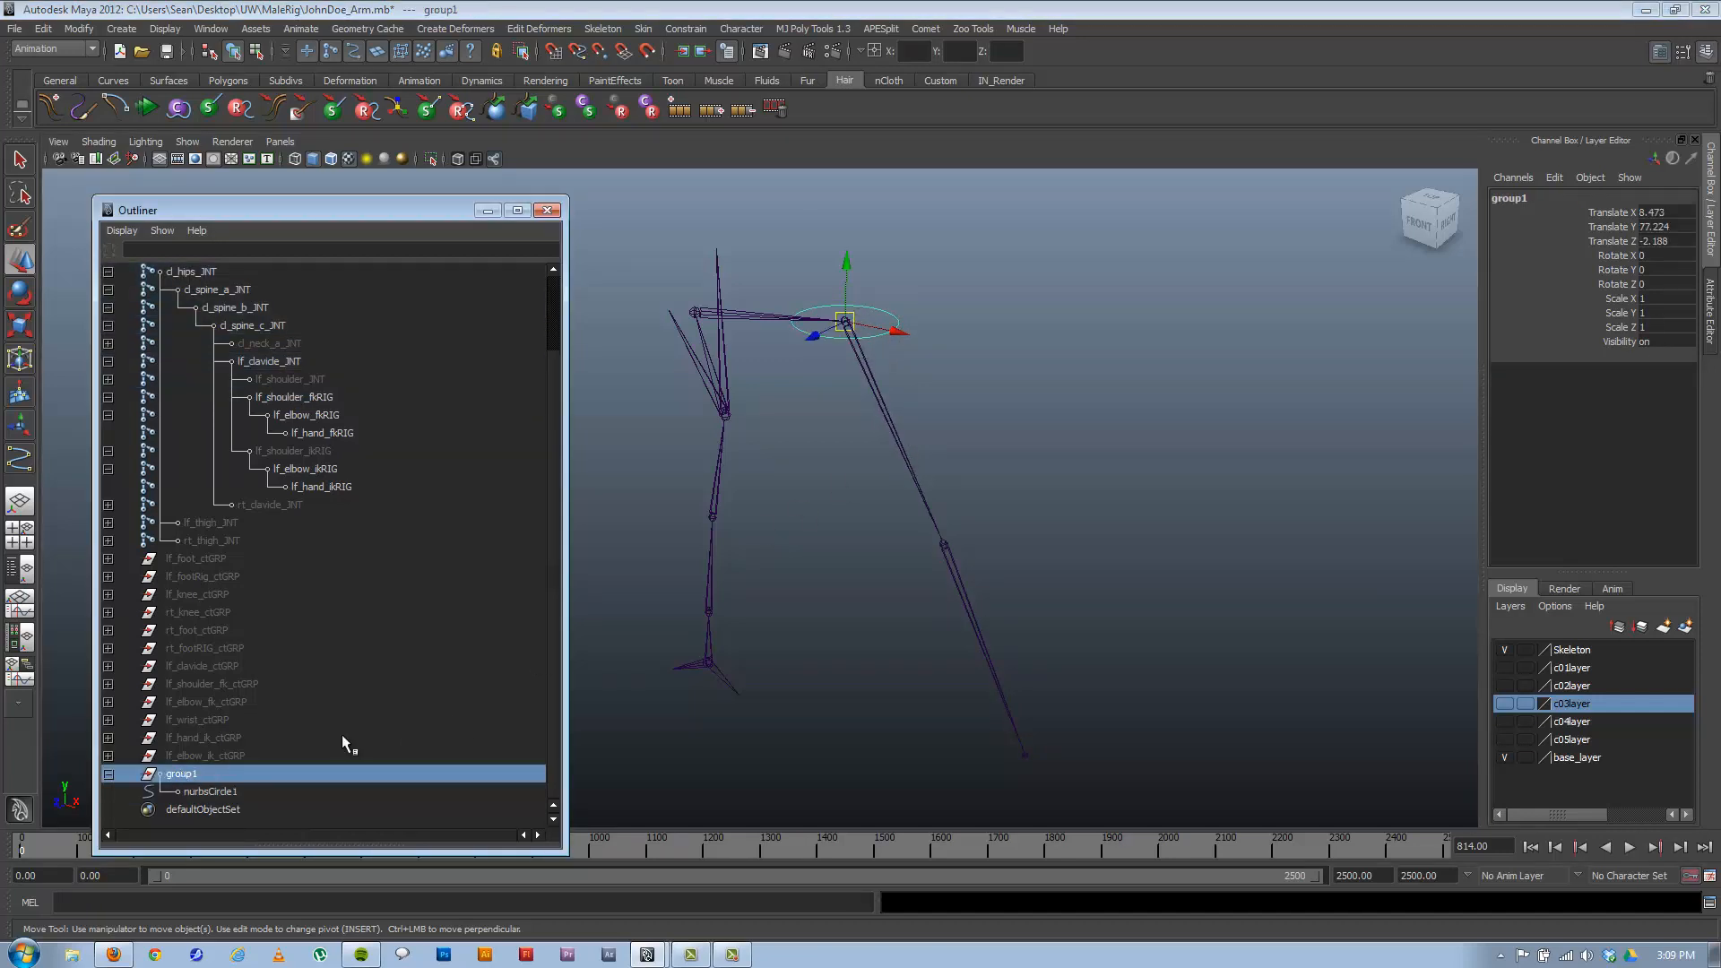
# Orient-constrain group1 to lf_shoulder_fkRIG so the circle's group takes on the shoulder joint's rotation.
pyautogui.click(882, 405)
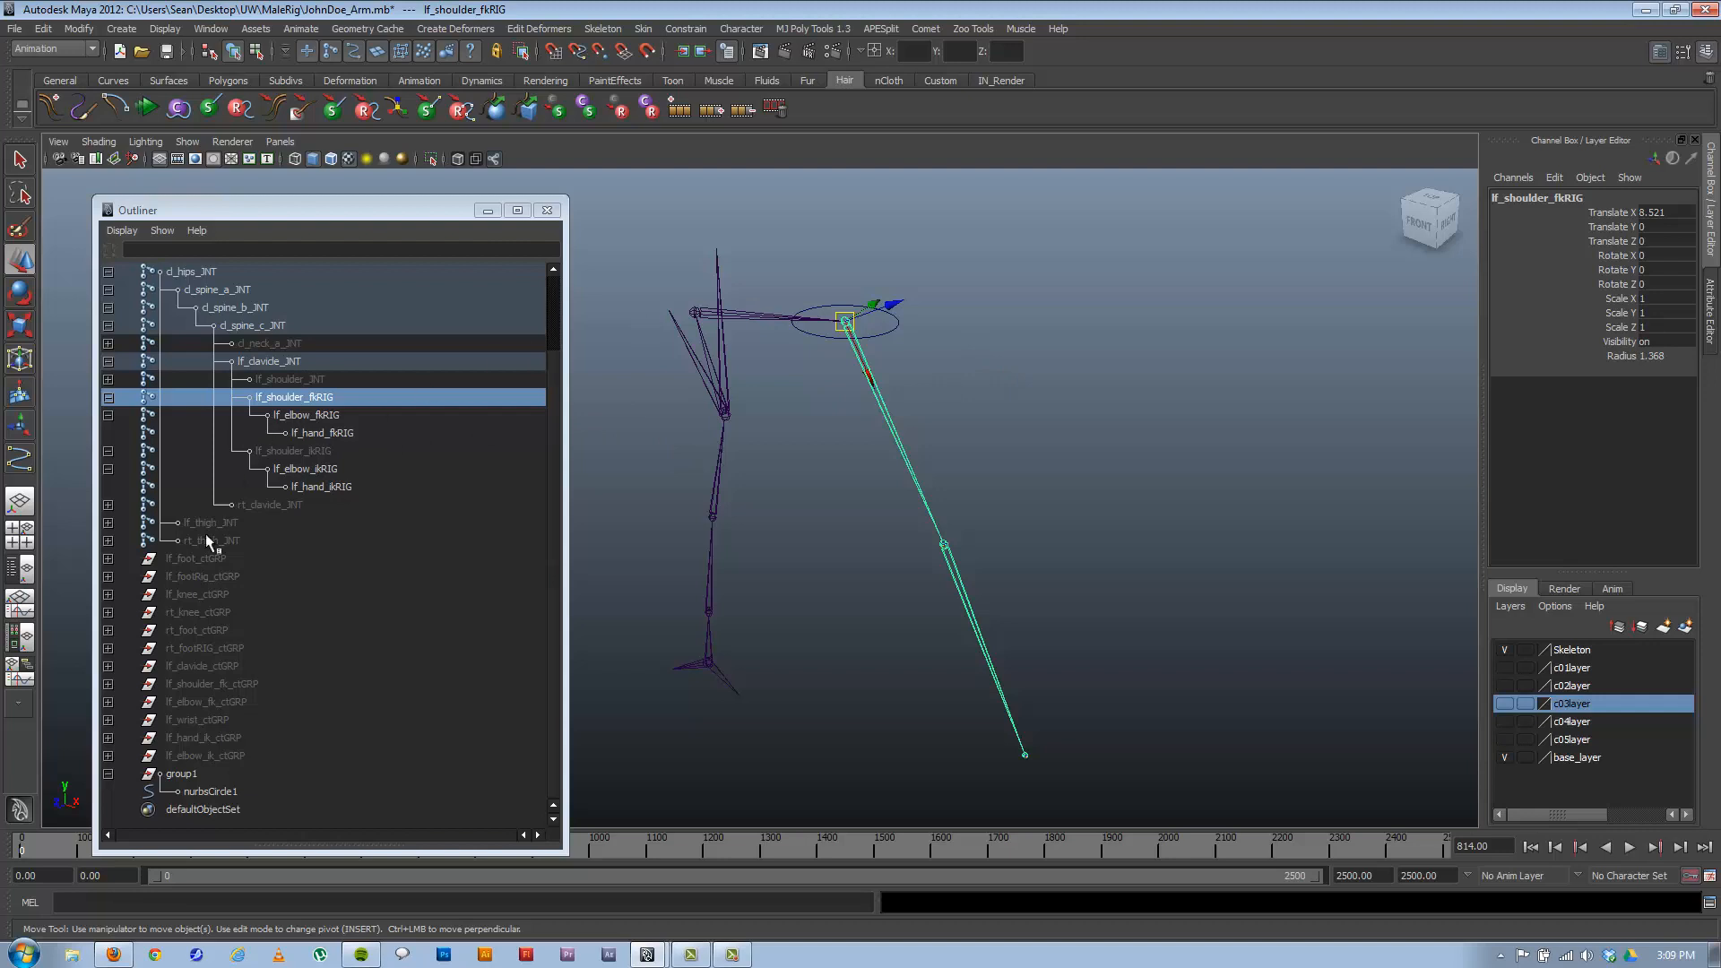
pyautogui.keyDown('ctrl'); pyautogui.click(180, 773); pyautogui.keyUp('ctrl')
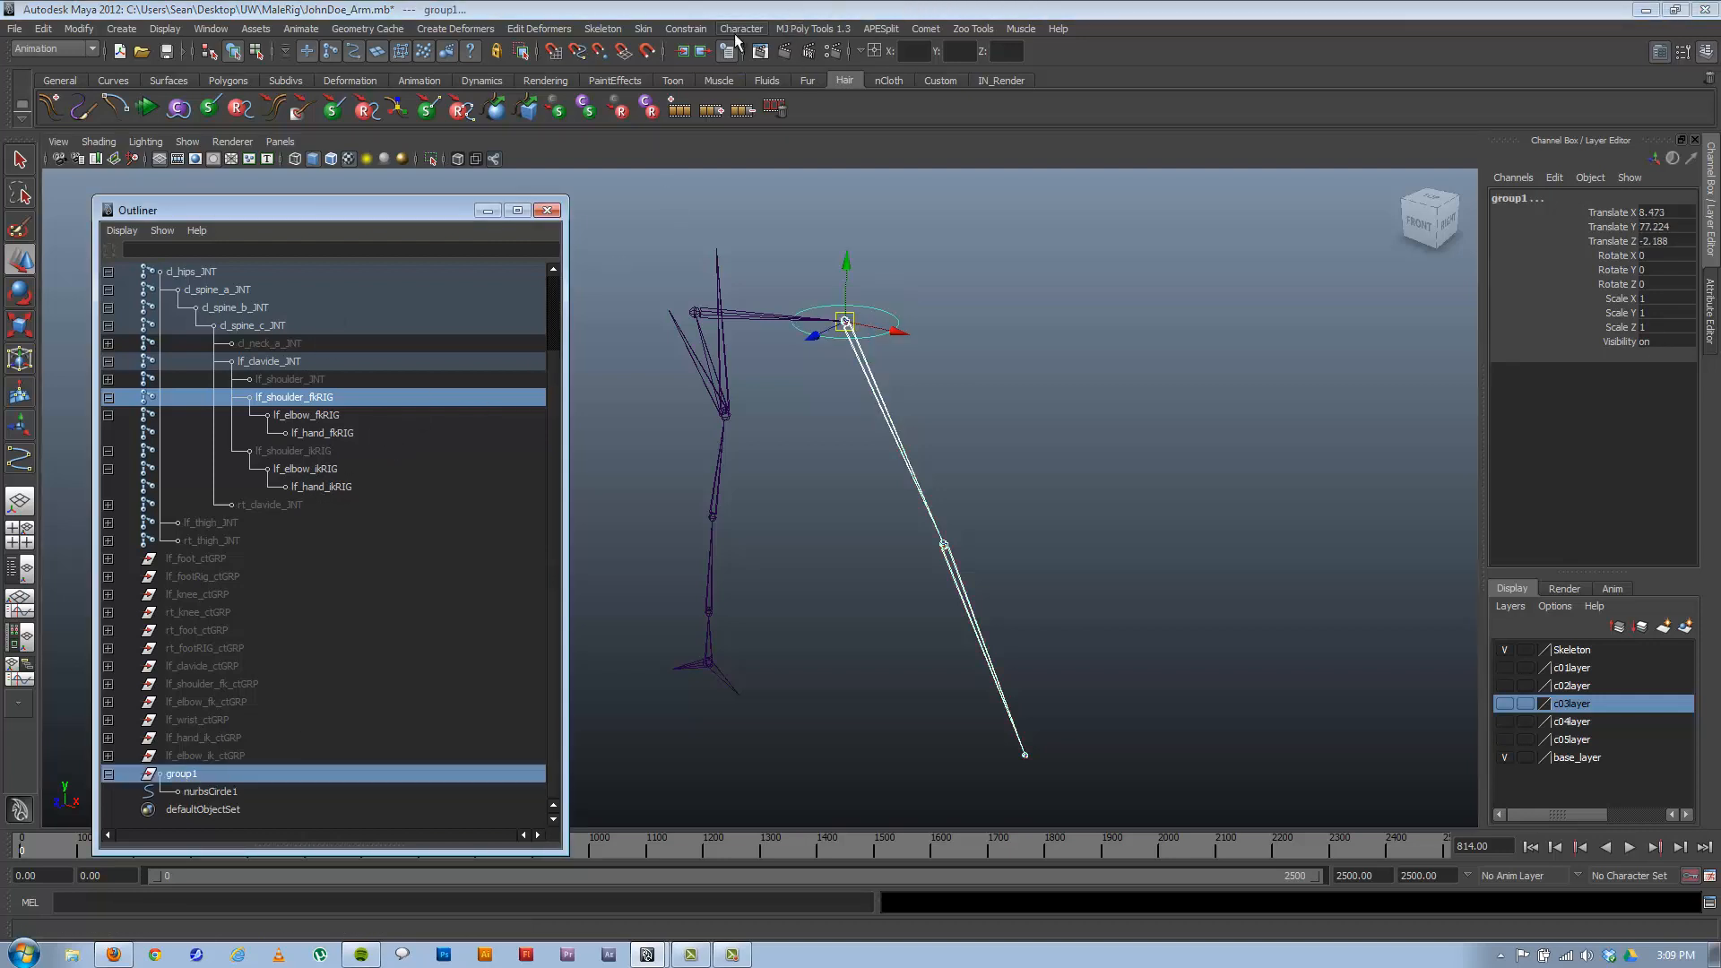
pyautogui.click(687, 27)
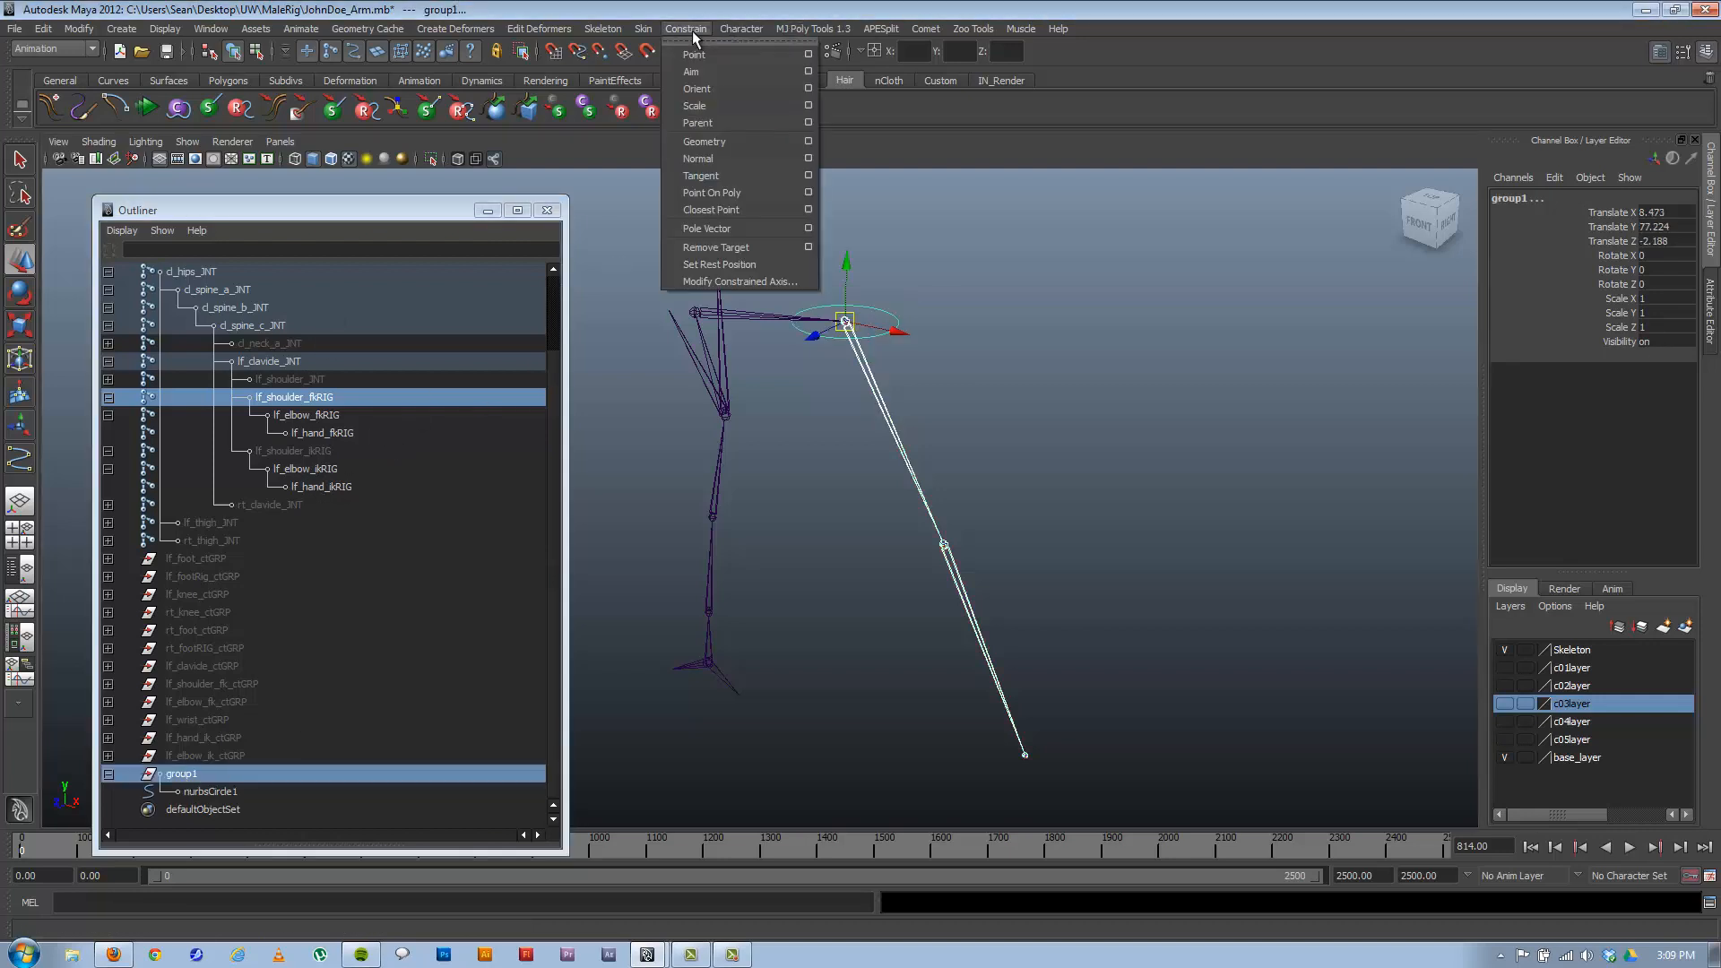
pyautogui.click(708, 87)
pyautogui.keyDown('alt'); pyautogui.moveTo(950, 422); pyautogui.dragTo(888, 358); pyautogui.keyUp('alt')
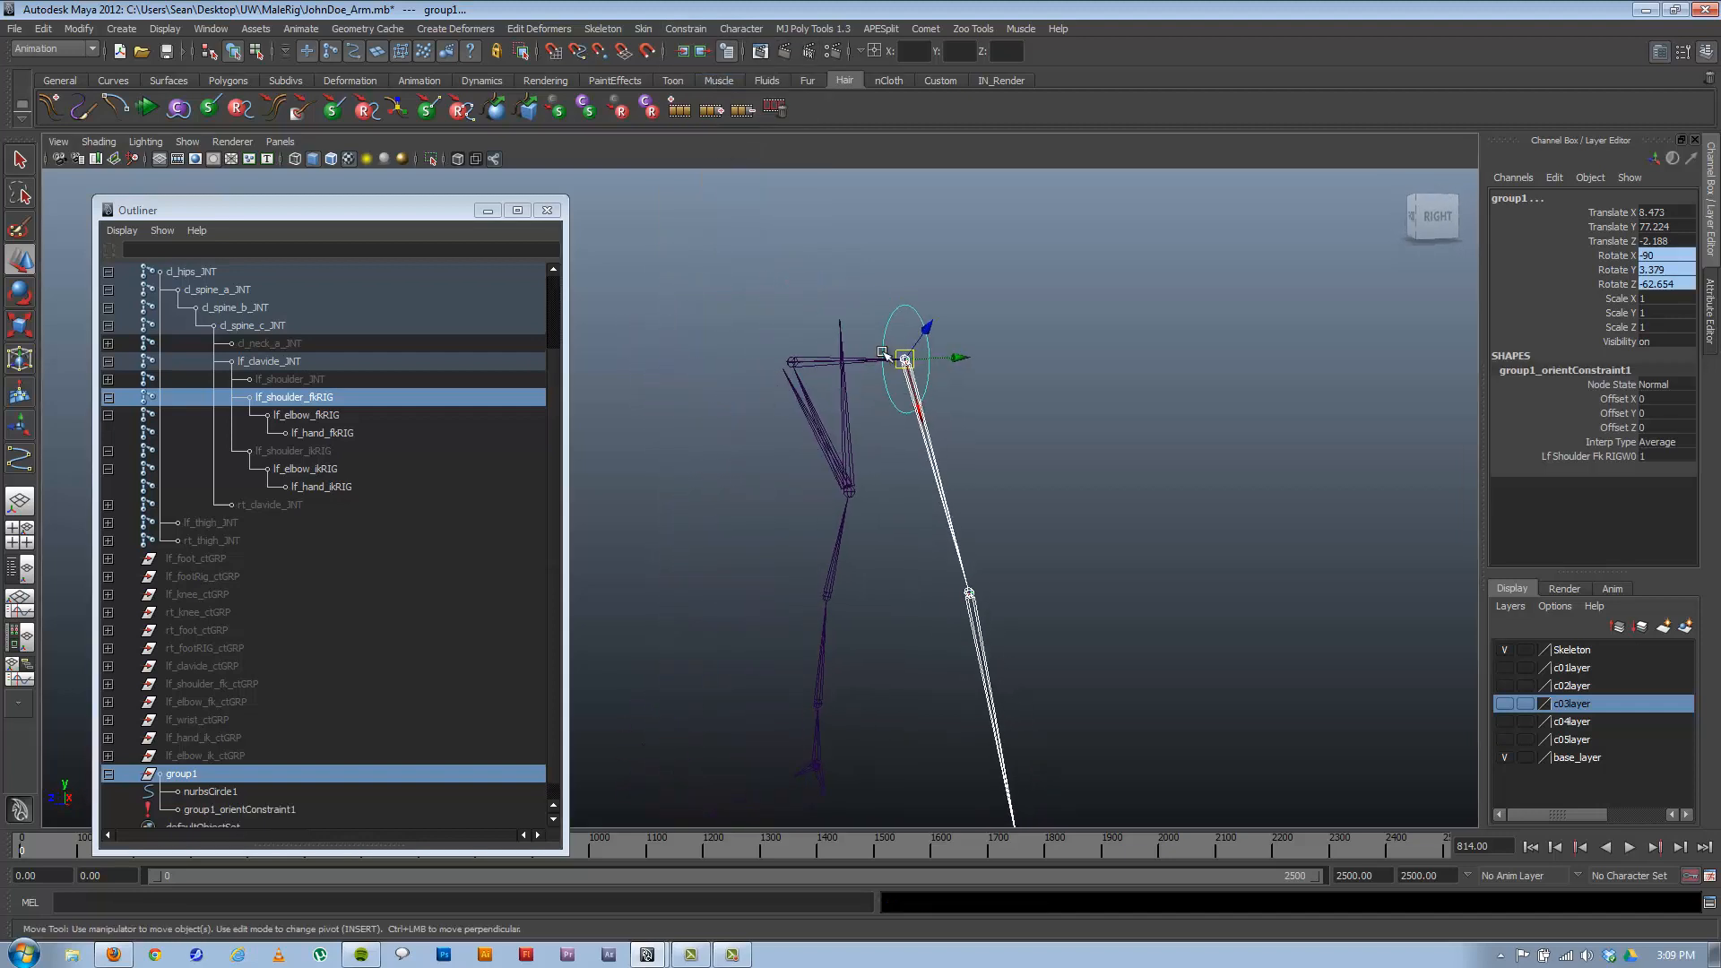
# Delete group1_orientConstraint1 from under group1.
pyautogui.click(170, 777)
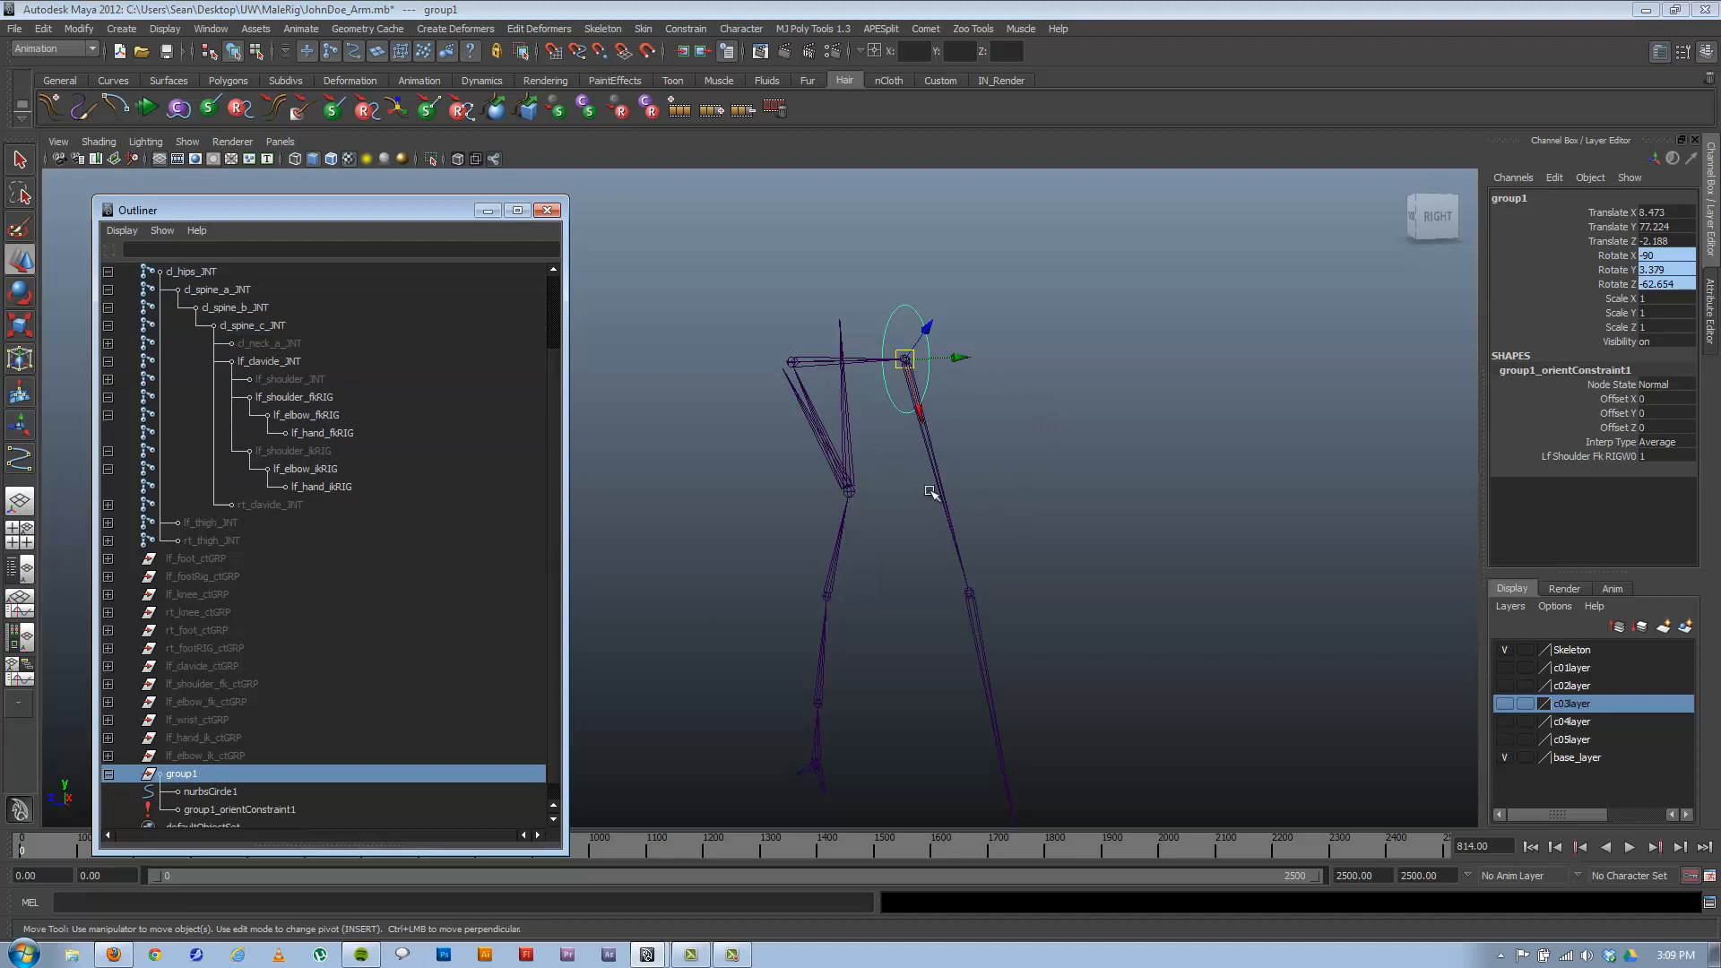
pyautogui.keyDown('alt'); pyautogui.moveTo(931, 493); pyautogui.dragTo(887, 479); pyautogui.keyUp('alt')
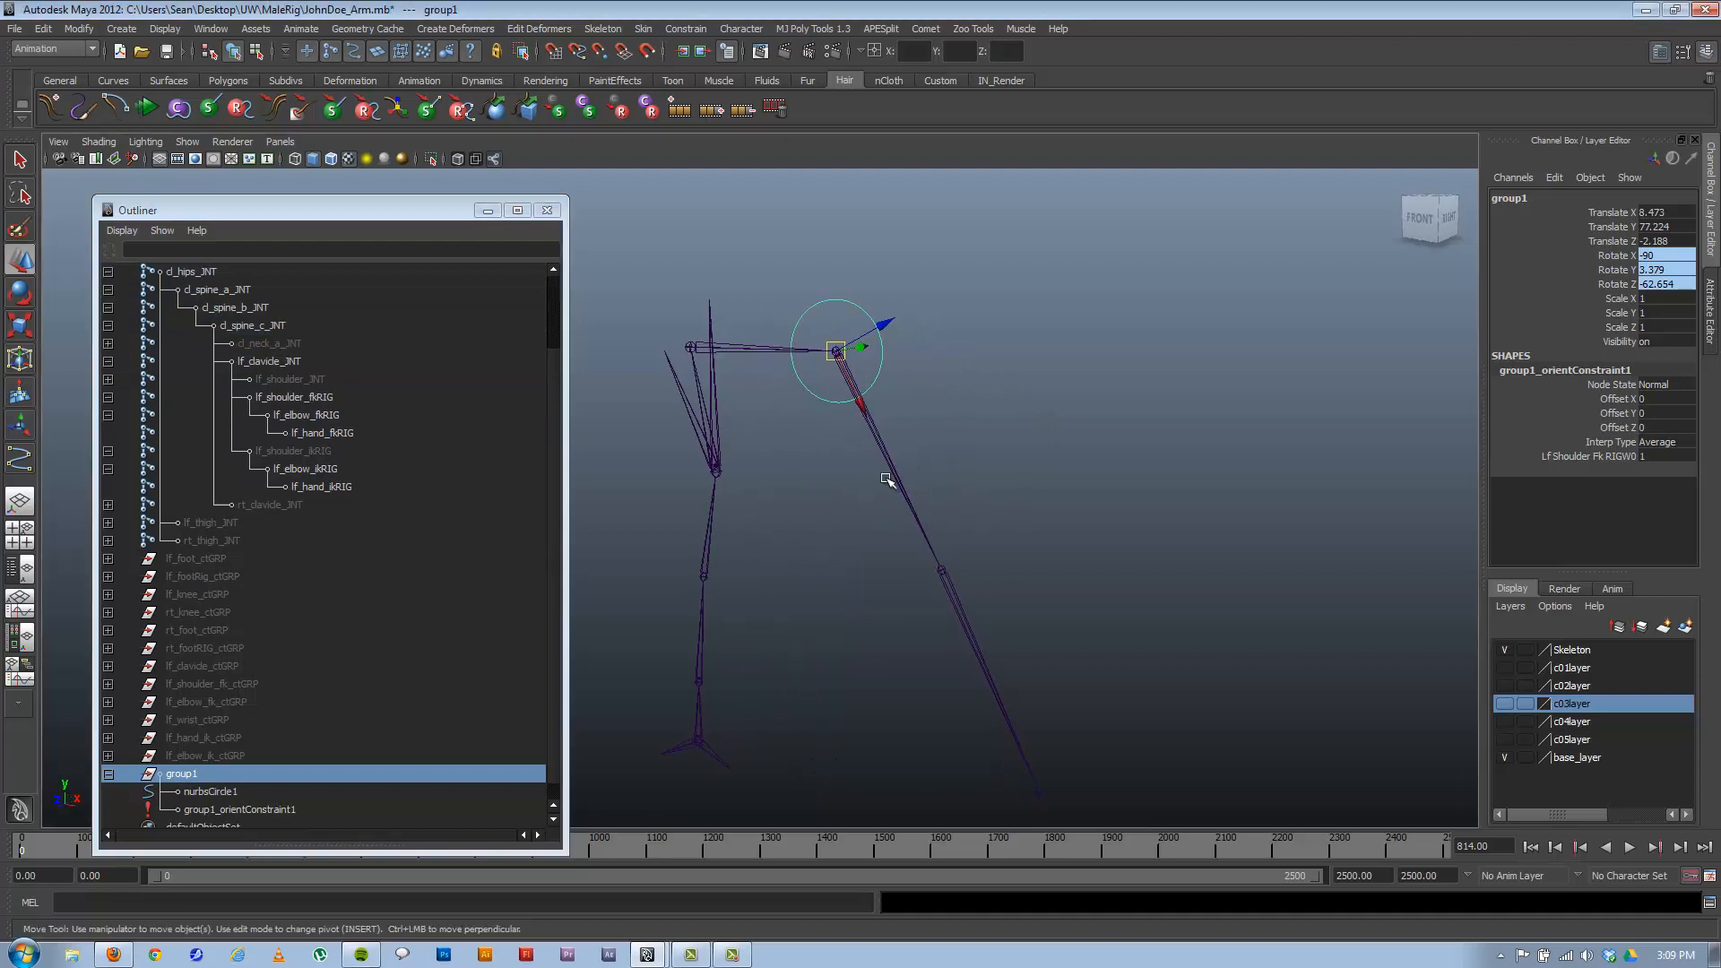
pyautogui.click(255, 809)
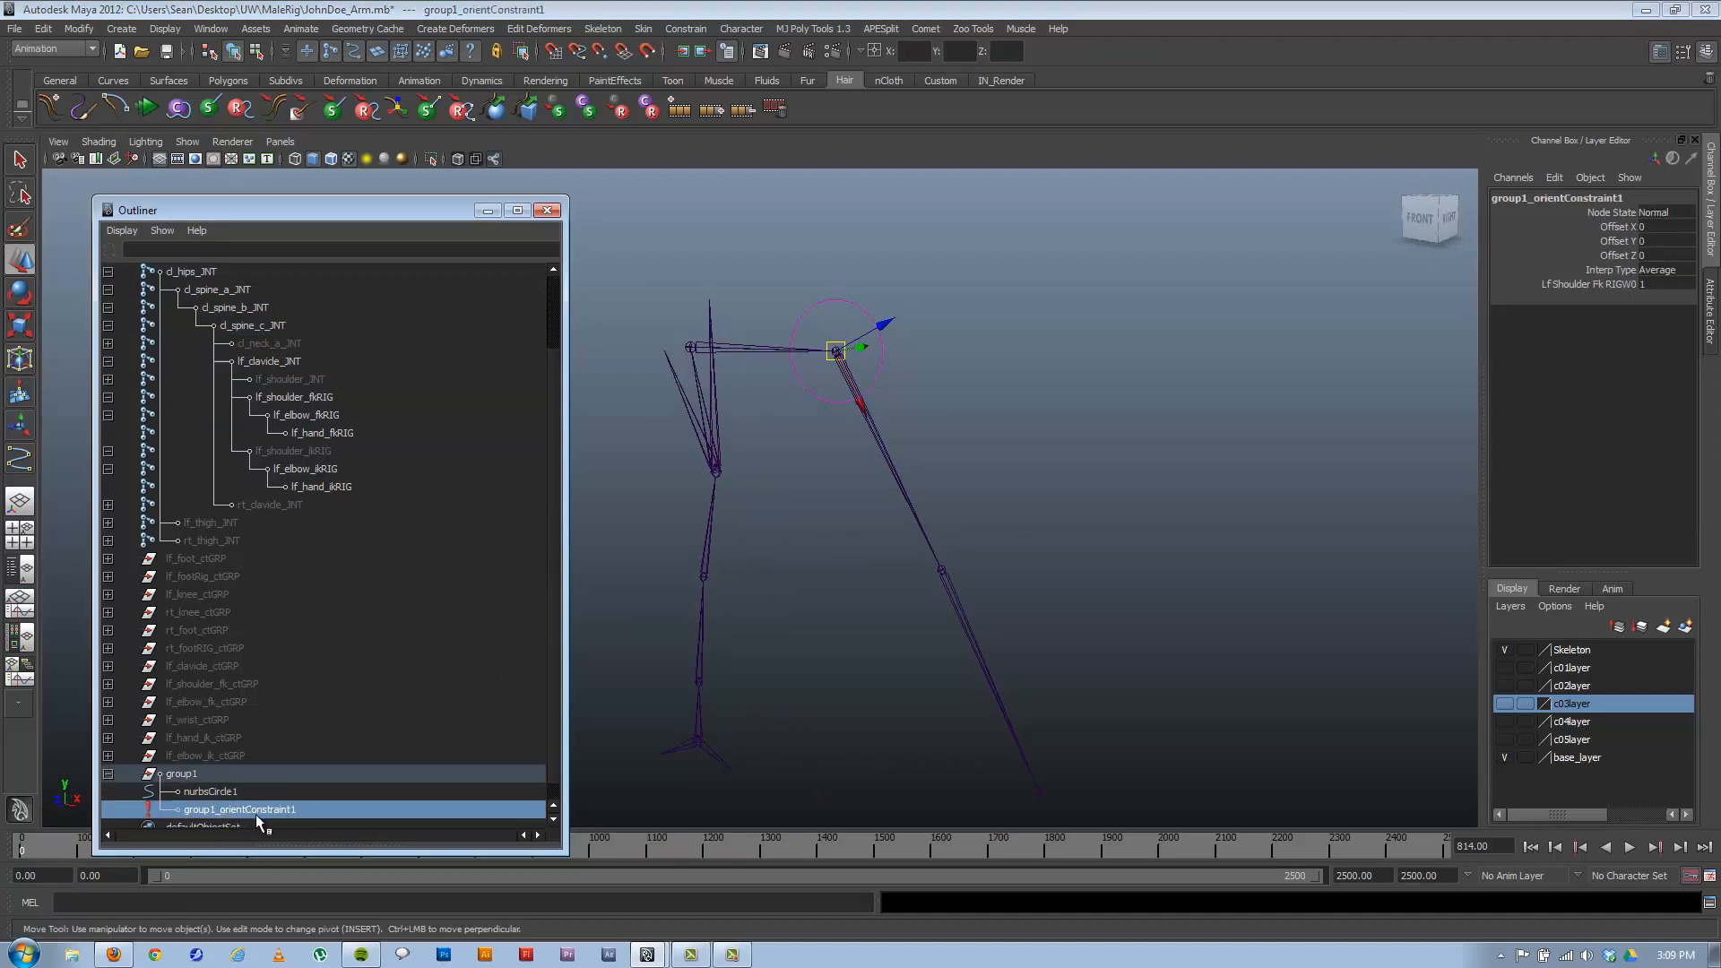
pyautogui.press('Delete')
# Check the axes and channel values of lf_shoulder_fkRIG, the newly oriented group1 and its child nurbsCircle1.
pyautogui.click(866, 417)
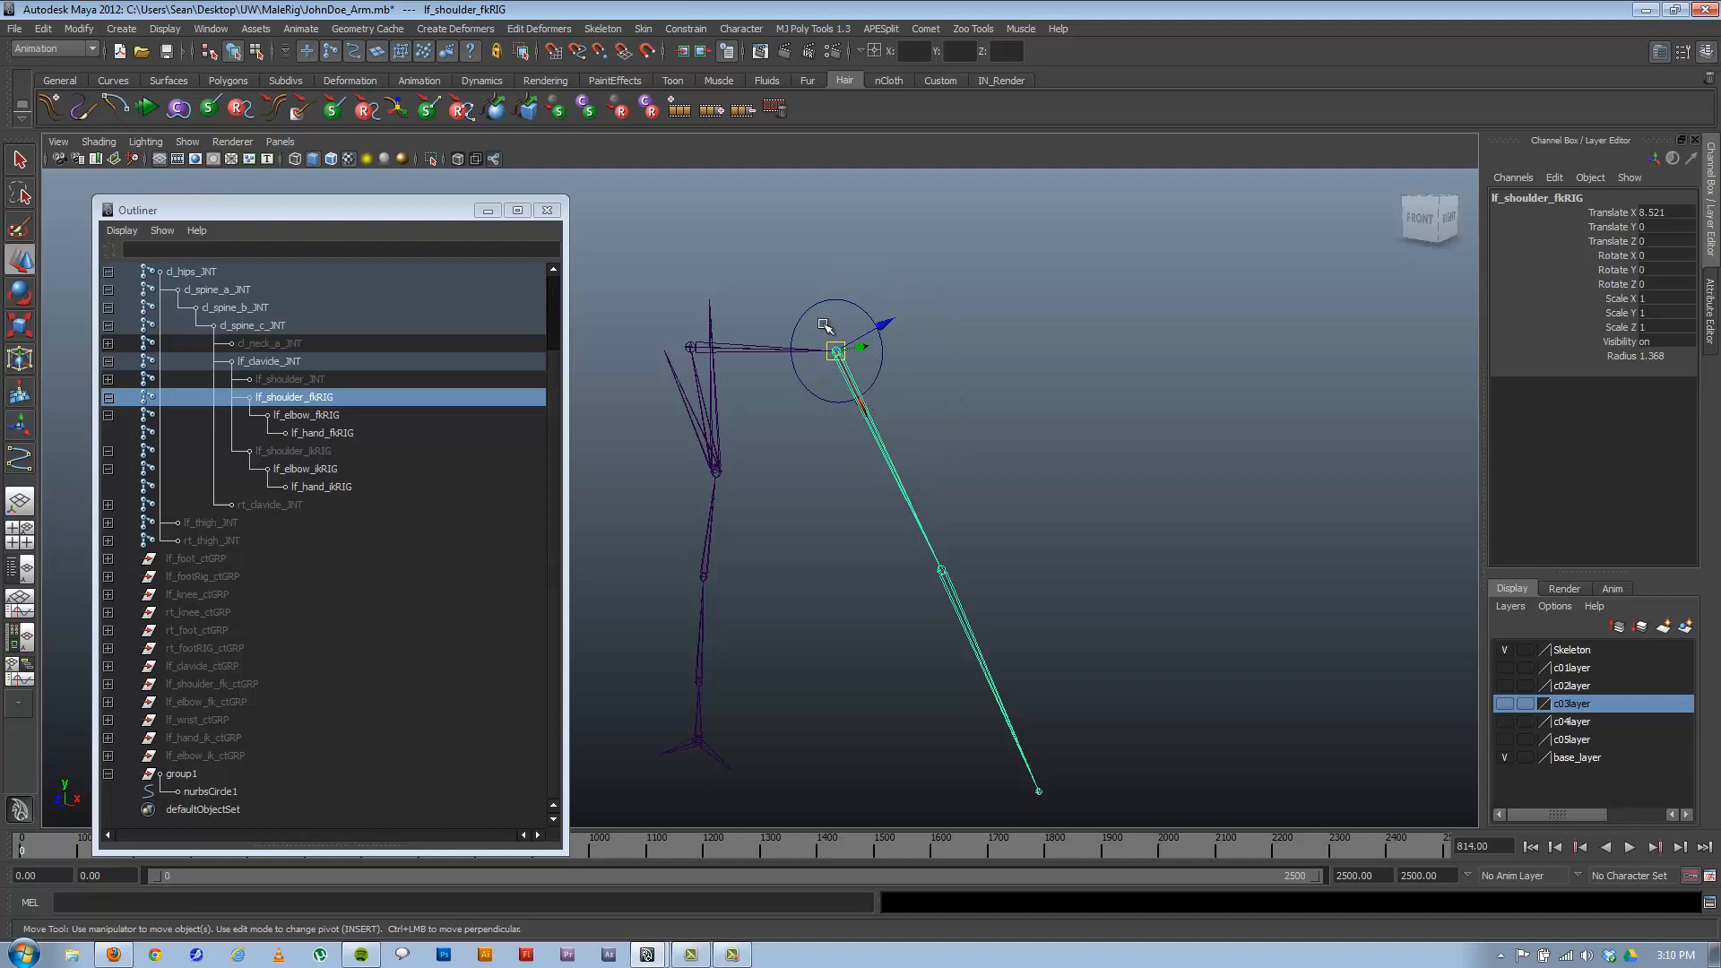
pyautogui.keyDown('alt'); pyautogui.moveTo(817, 448); pyautogui.dragTo(823, 453); pyautogui.keyUp('alt')
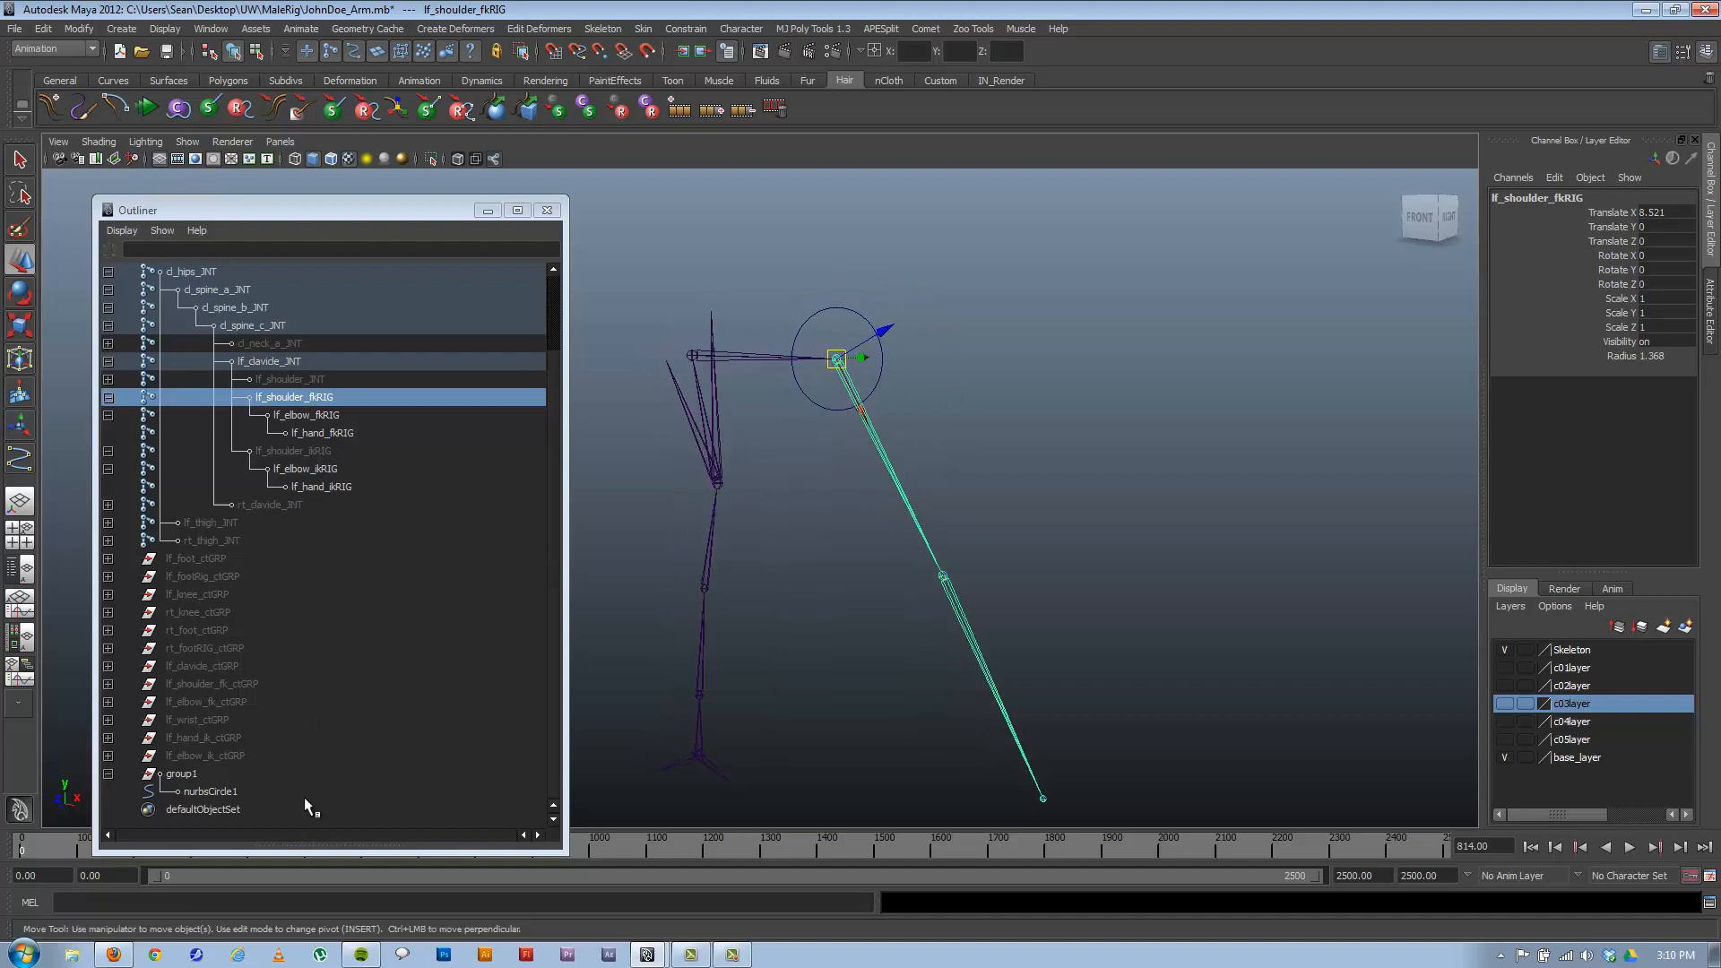
pyautogui.click(181, 773)
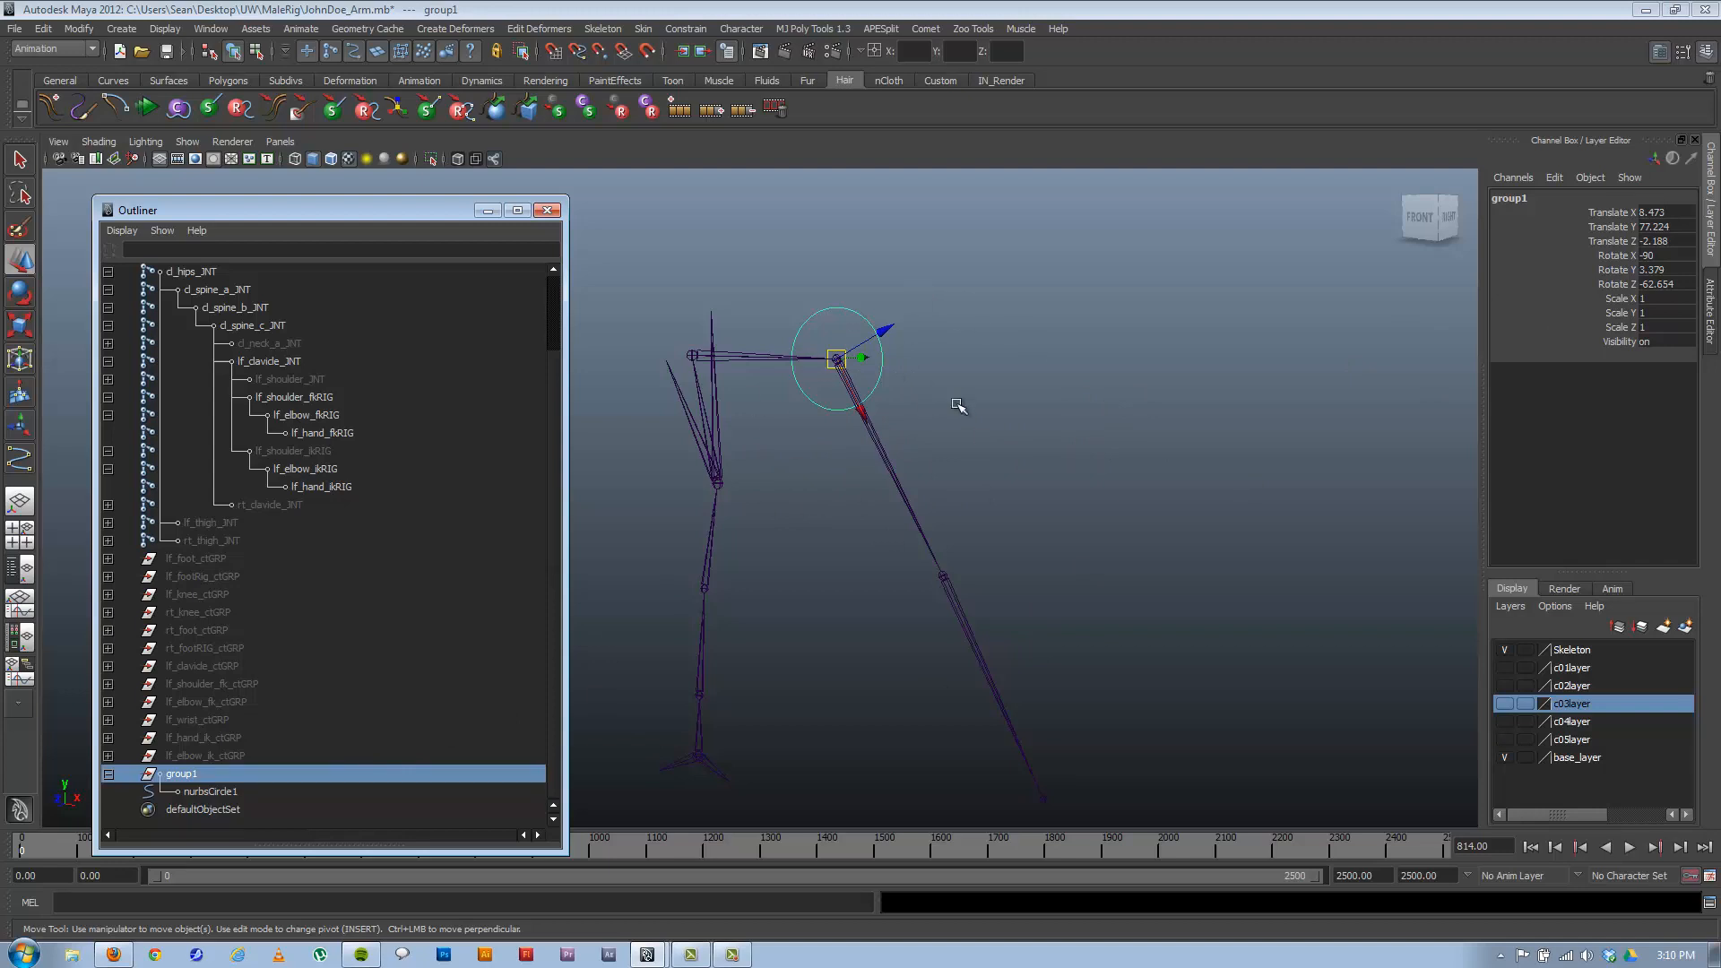
pyautogui.moveTo(868, 477)
pyautogui.keyDown('alt'); pyautogui.mouseDown()
pyautogui.moveTo(1025, 473)
pyautogui.moveTo(938, 488)
pyautogui.moveTo(984, 514)
pyautogui.moveTo(886, 484)
pyautogui.mouseUp(); pyautogui.keyUp('alt')
pyautogui.keyDown('alt'); pyautogui.moveTo(887, 485); pyautogui.dragTo(1037, 519, button='right'); pyautogui.keyUp('alt')
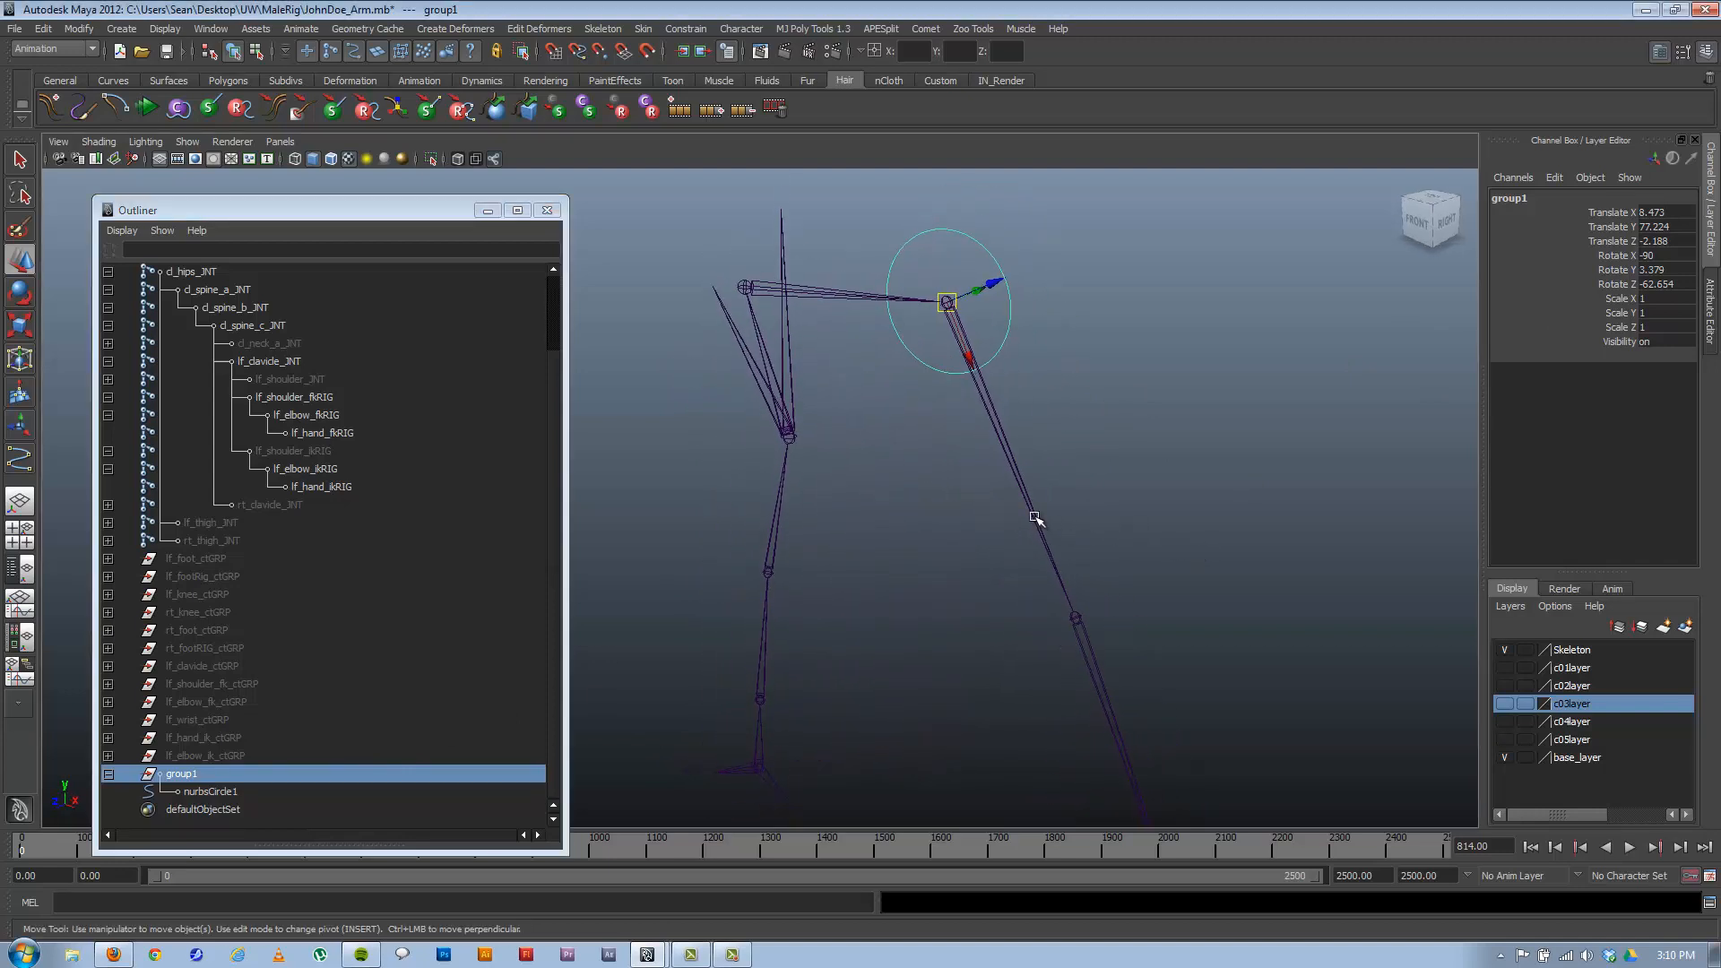
pyautogui.click(1071, 364)
pyautogui.click(1005, 338)
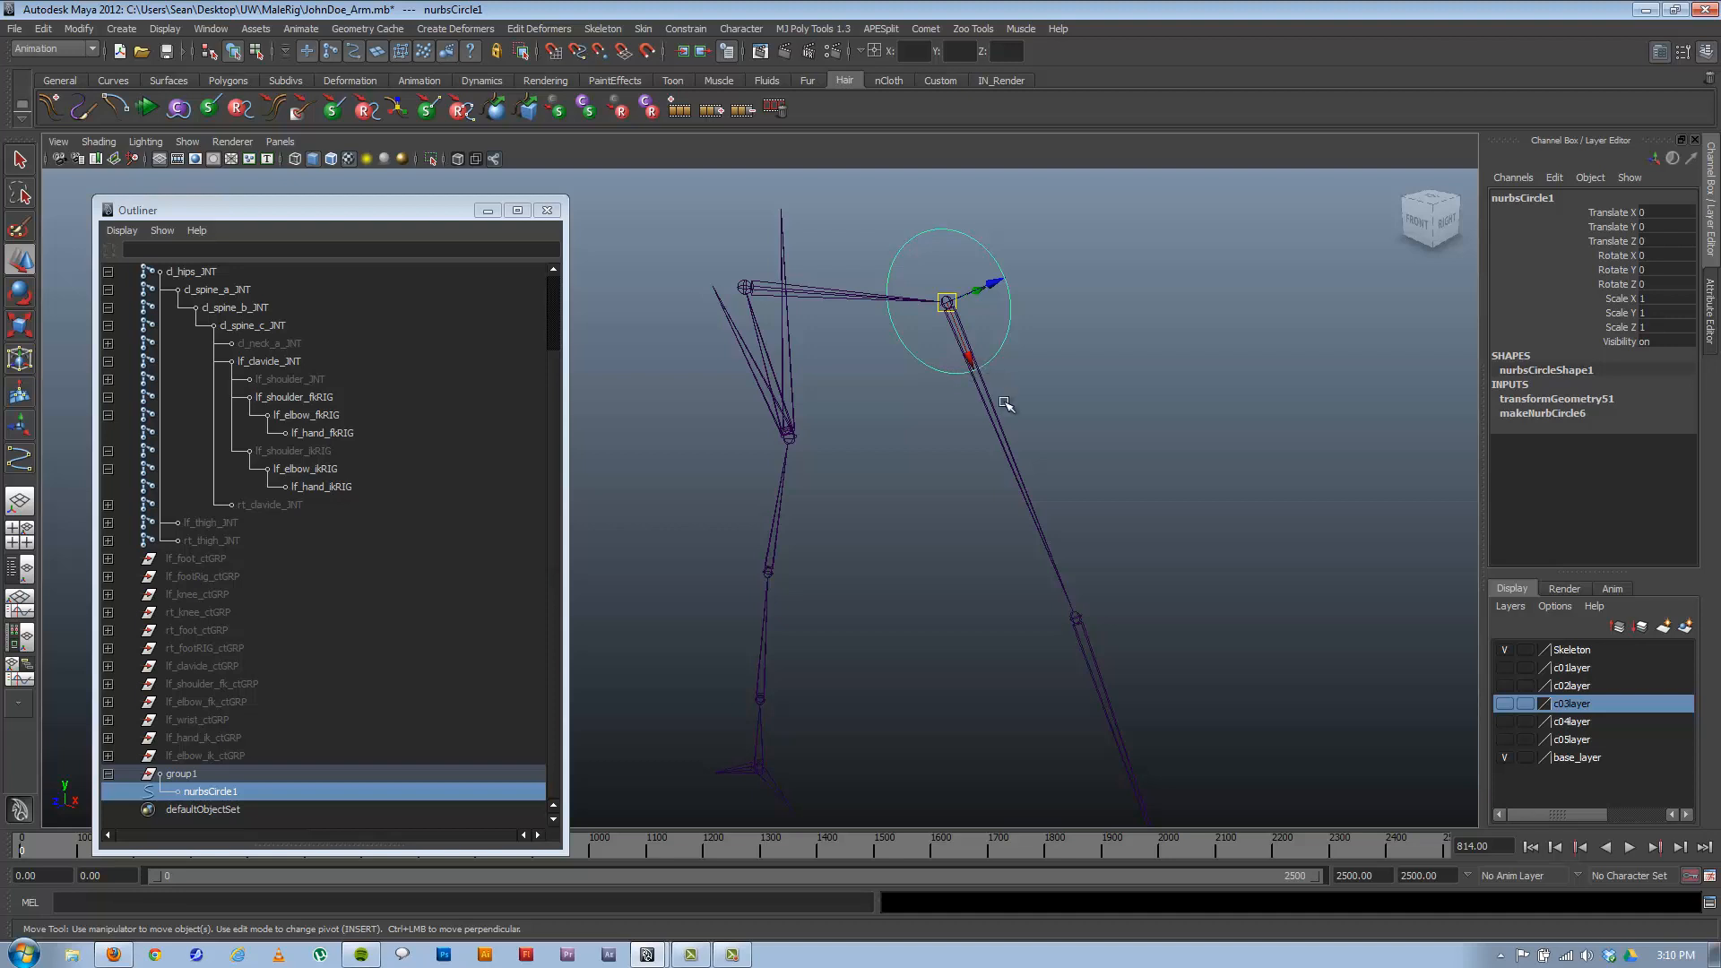
# Turn on polygon display in the viewport and show the hidden body mesh and joints.
pyautogui.click(188, 142)
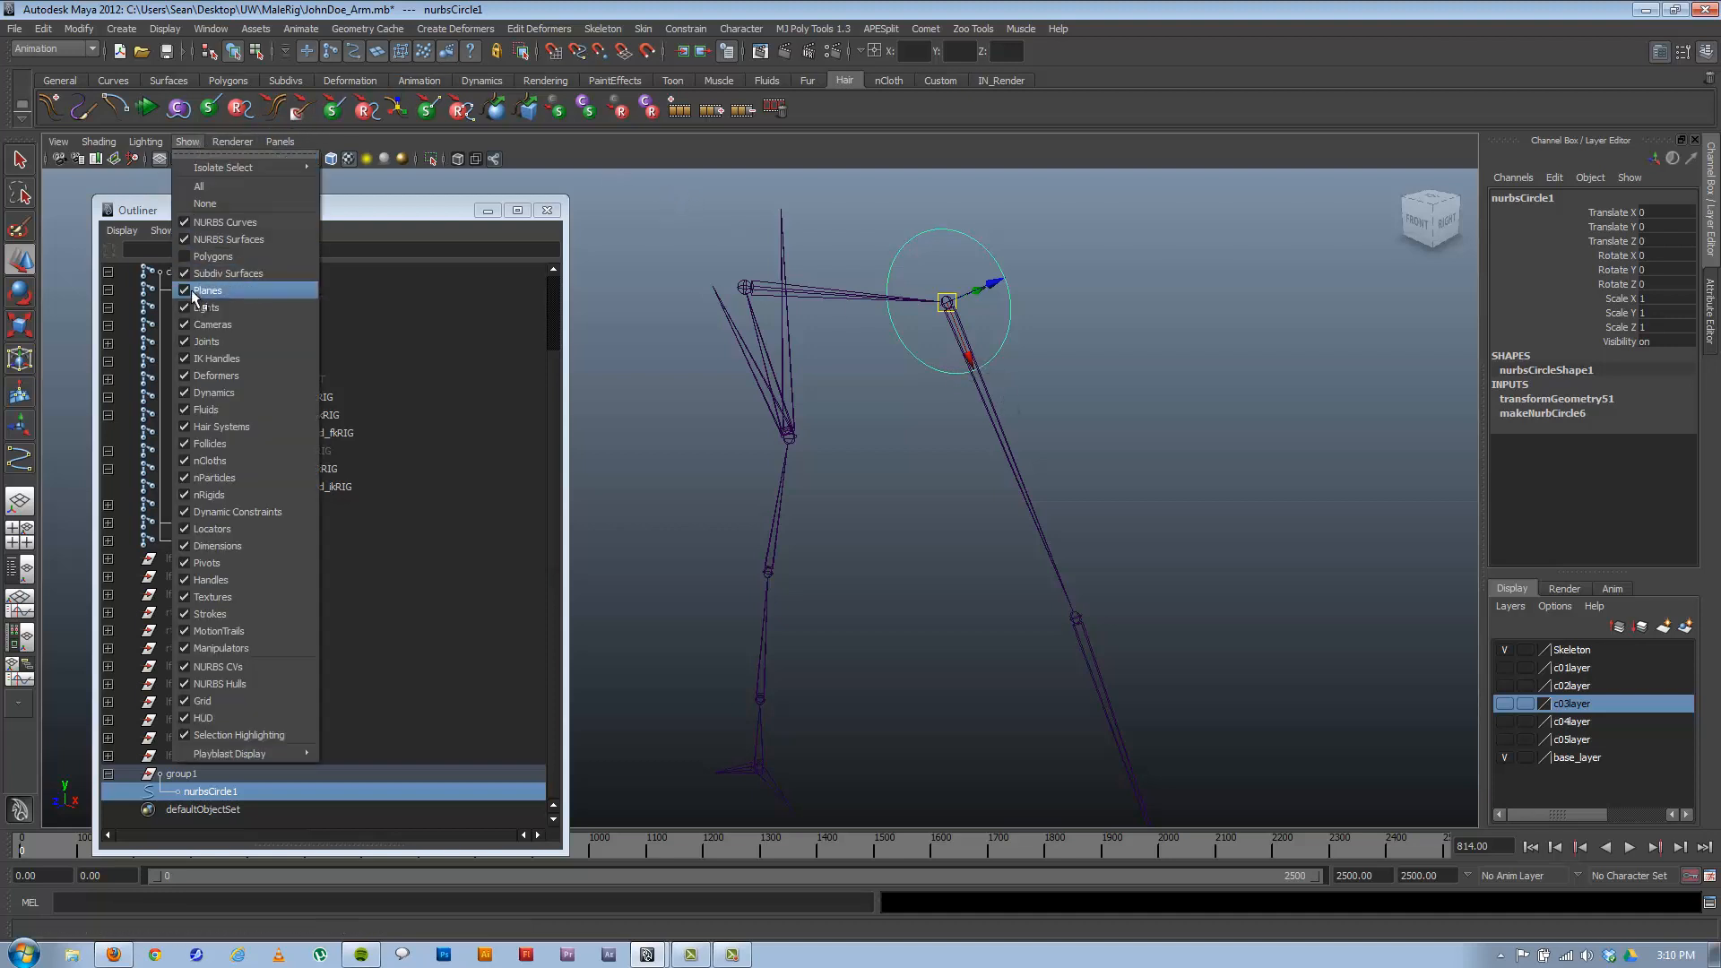
pyautogui.click(213, 257)
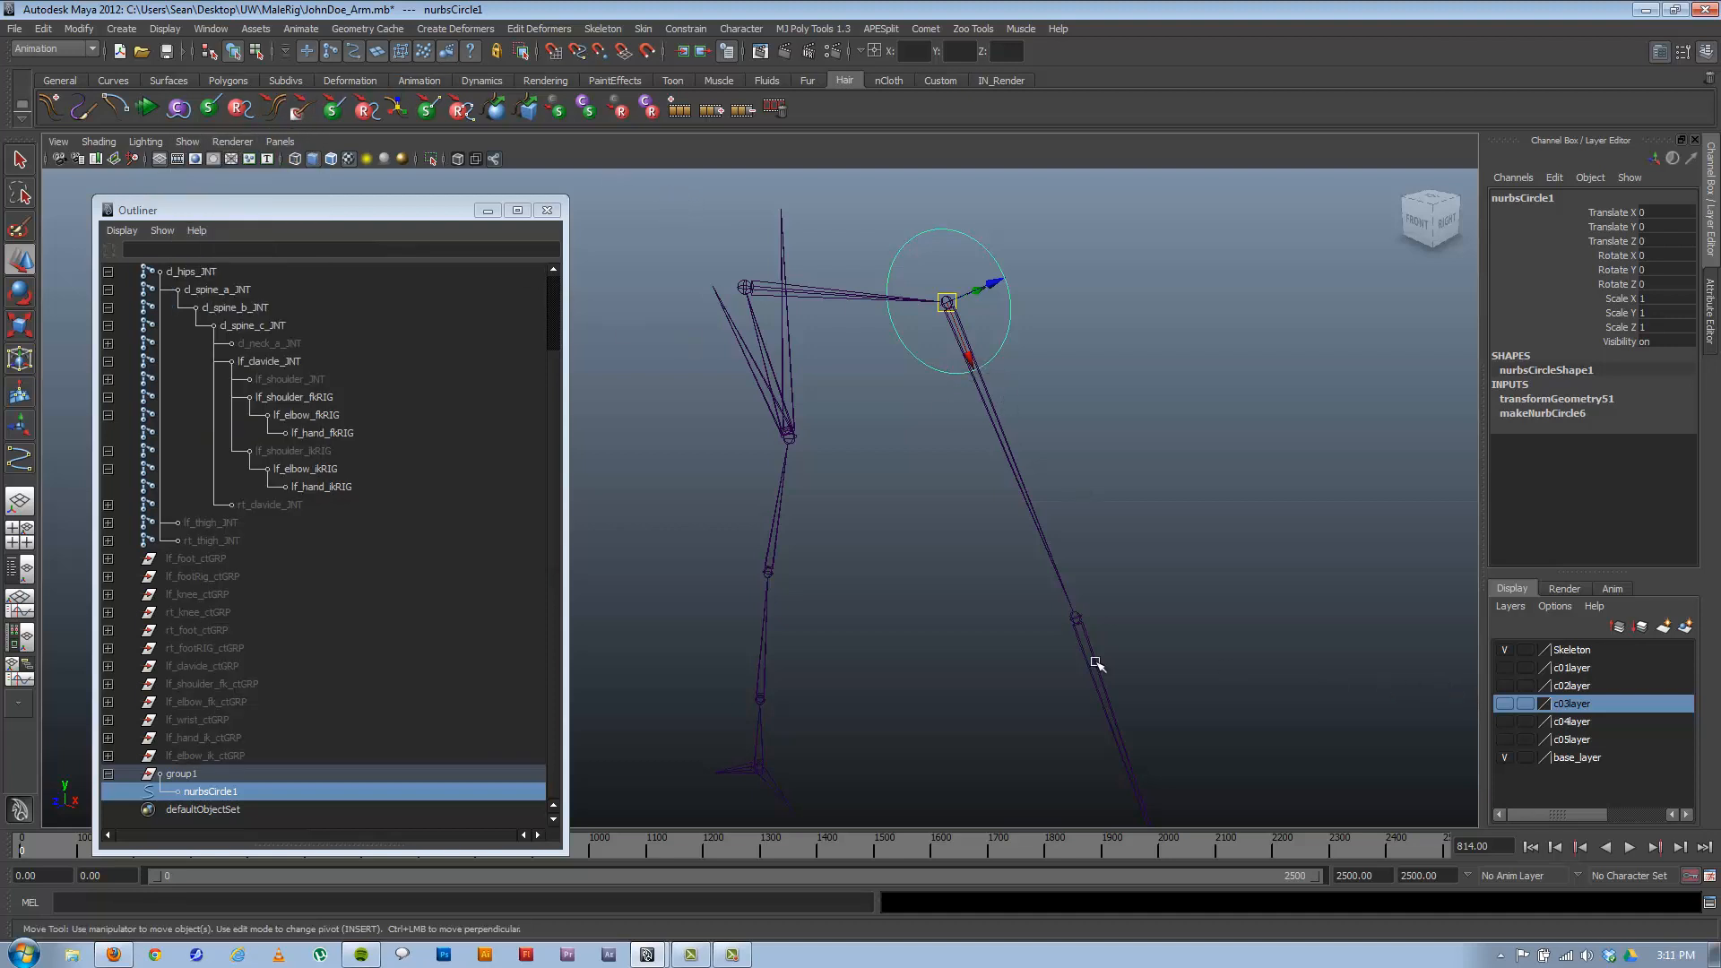
pyautogui.keyDown('alt'); pyautogui.moveTo(947, 584); pyautogui.dragTo(998, 572); pyautogui.keyUp('alt')
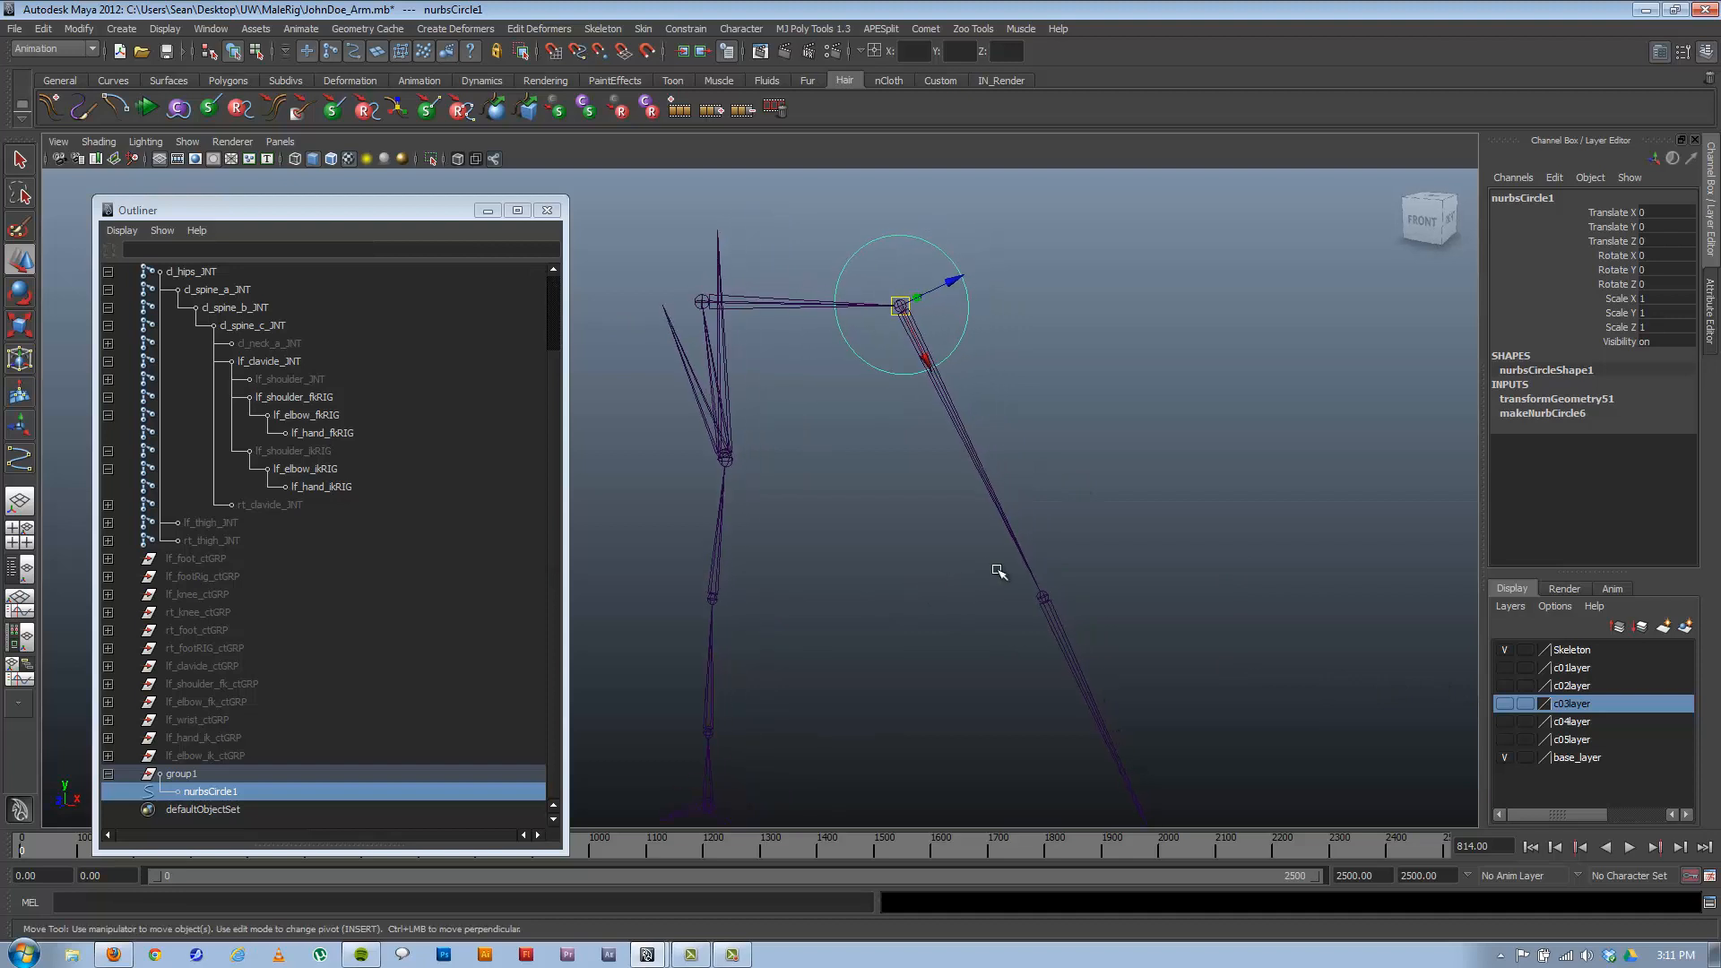
pyautogui.hotkey('ctrl', 'shift', 'h')
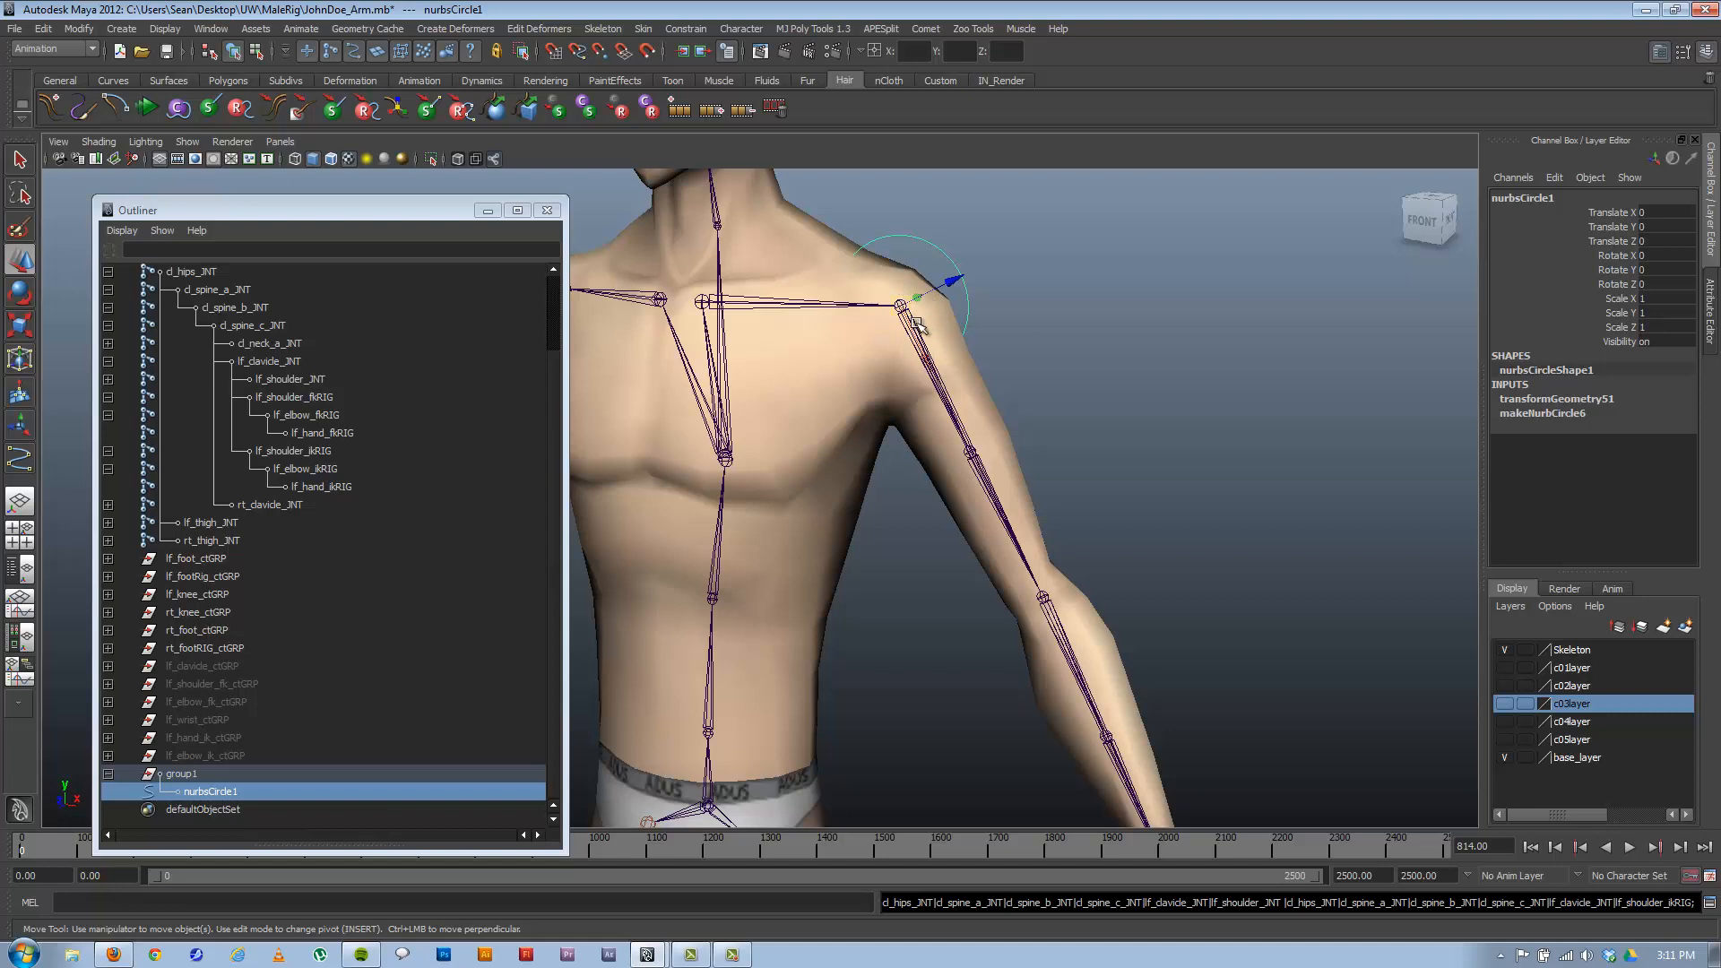
# Examine the circle control's placement and size against the character's left shoulder from the front and side.
pyautogui.keyDown('alt'); pyautogui.moveTo(950, 360); pyautogui.dragTo(1116, 417, button='middle'); pyautogui.keyUp('alt')
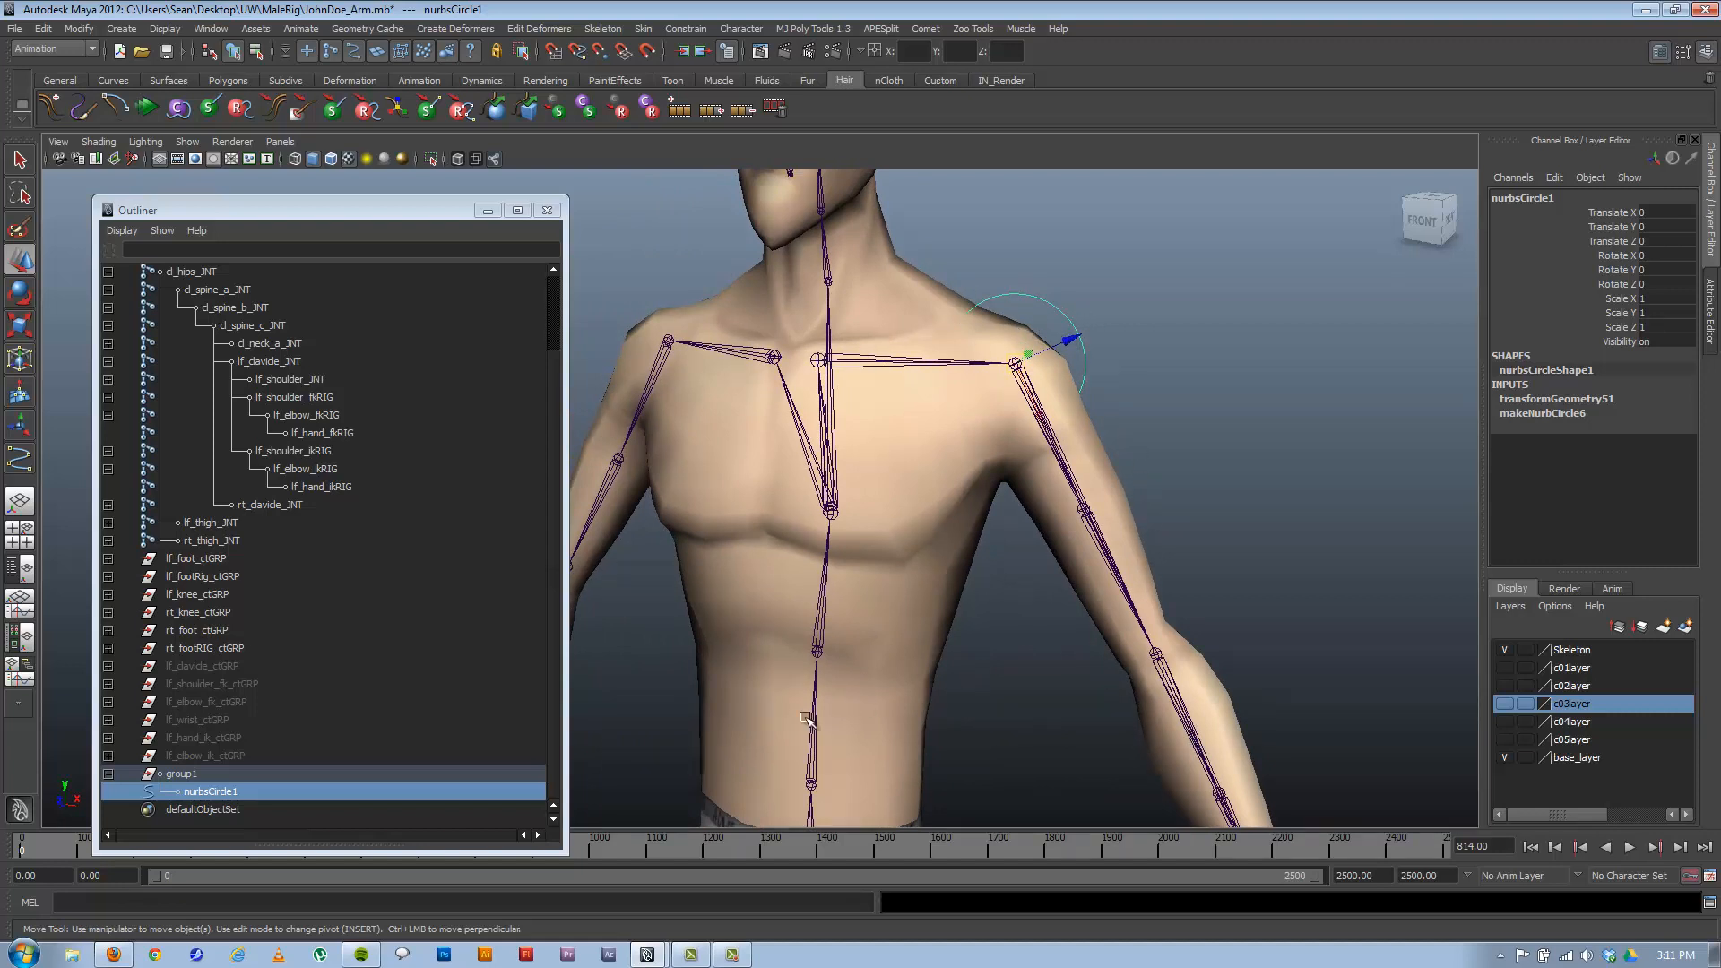
pyautogui.keyDown('alt'); pyautogui.moveTo(1145, 569); pyautogui.dragTo(957, 371, button='right'); pyautogui.keyUp('alt')
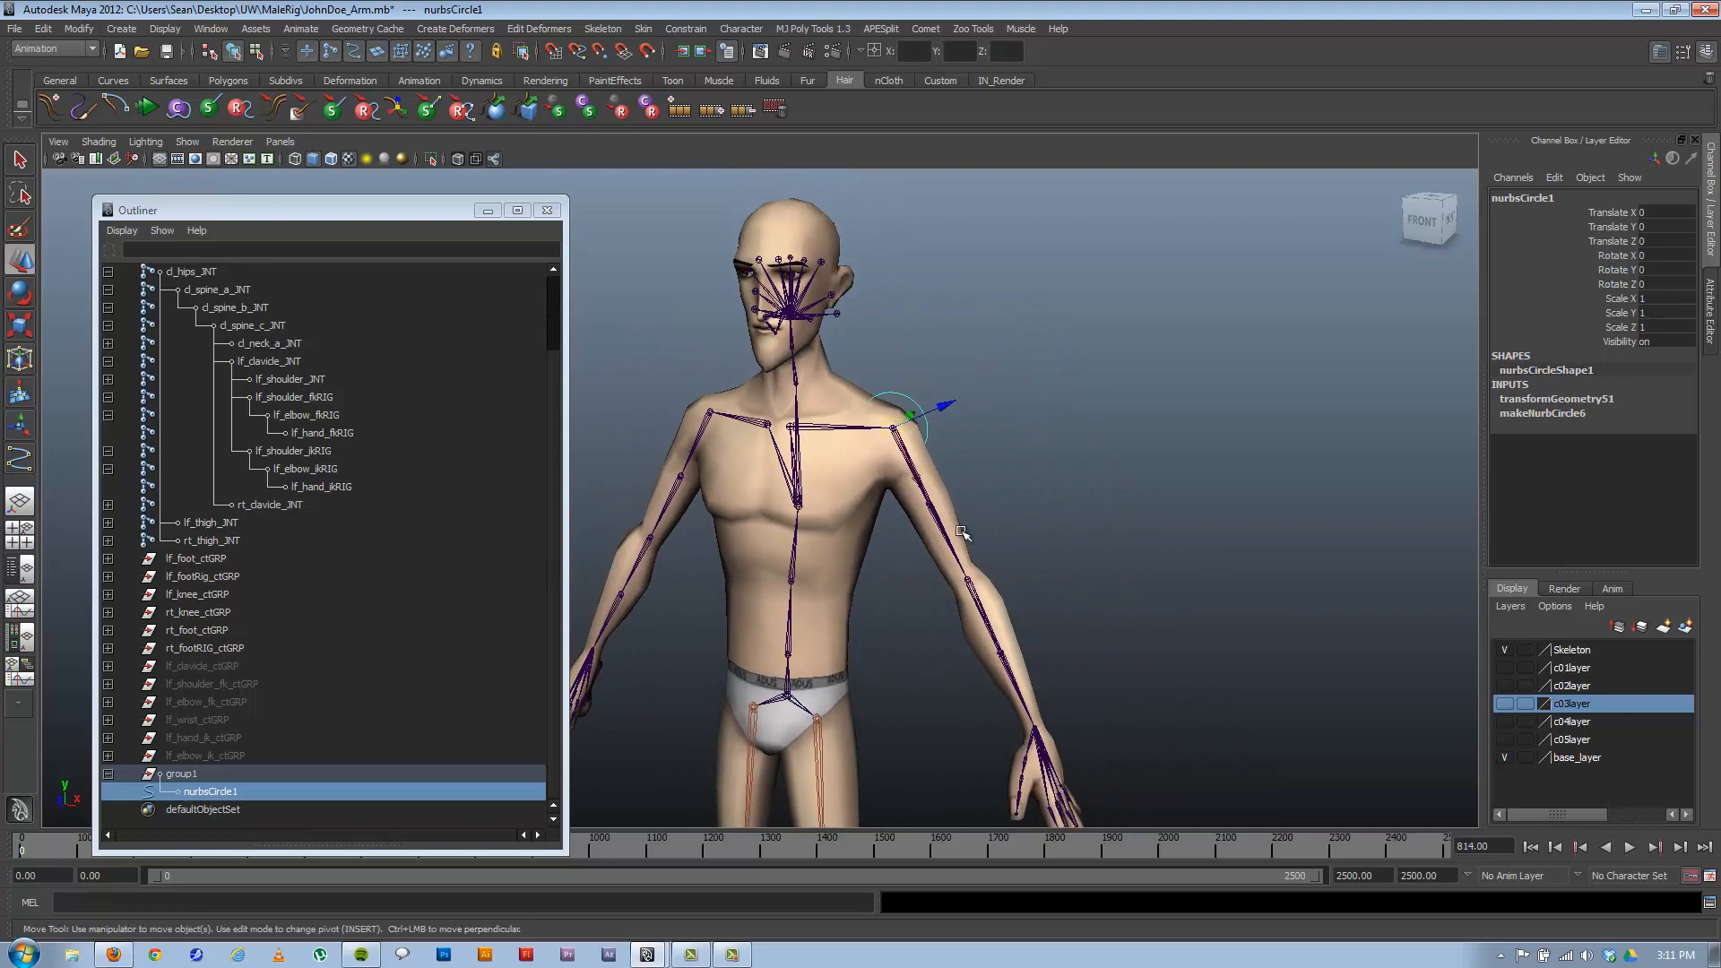
pyautogui.keyDown('alt'); pyautogui.moveTo(1008, 535); pyautogui.dragTo(1027, 445); pyautogui.keyUp('alt')
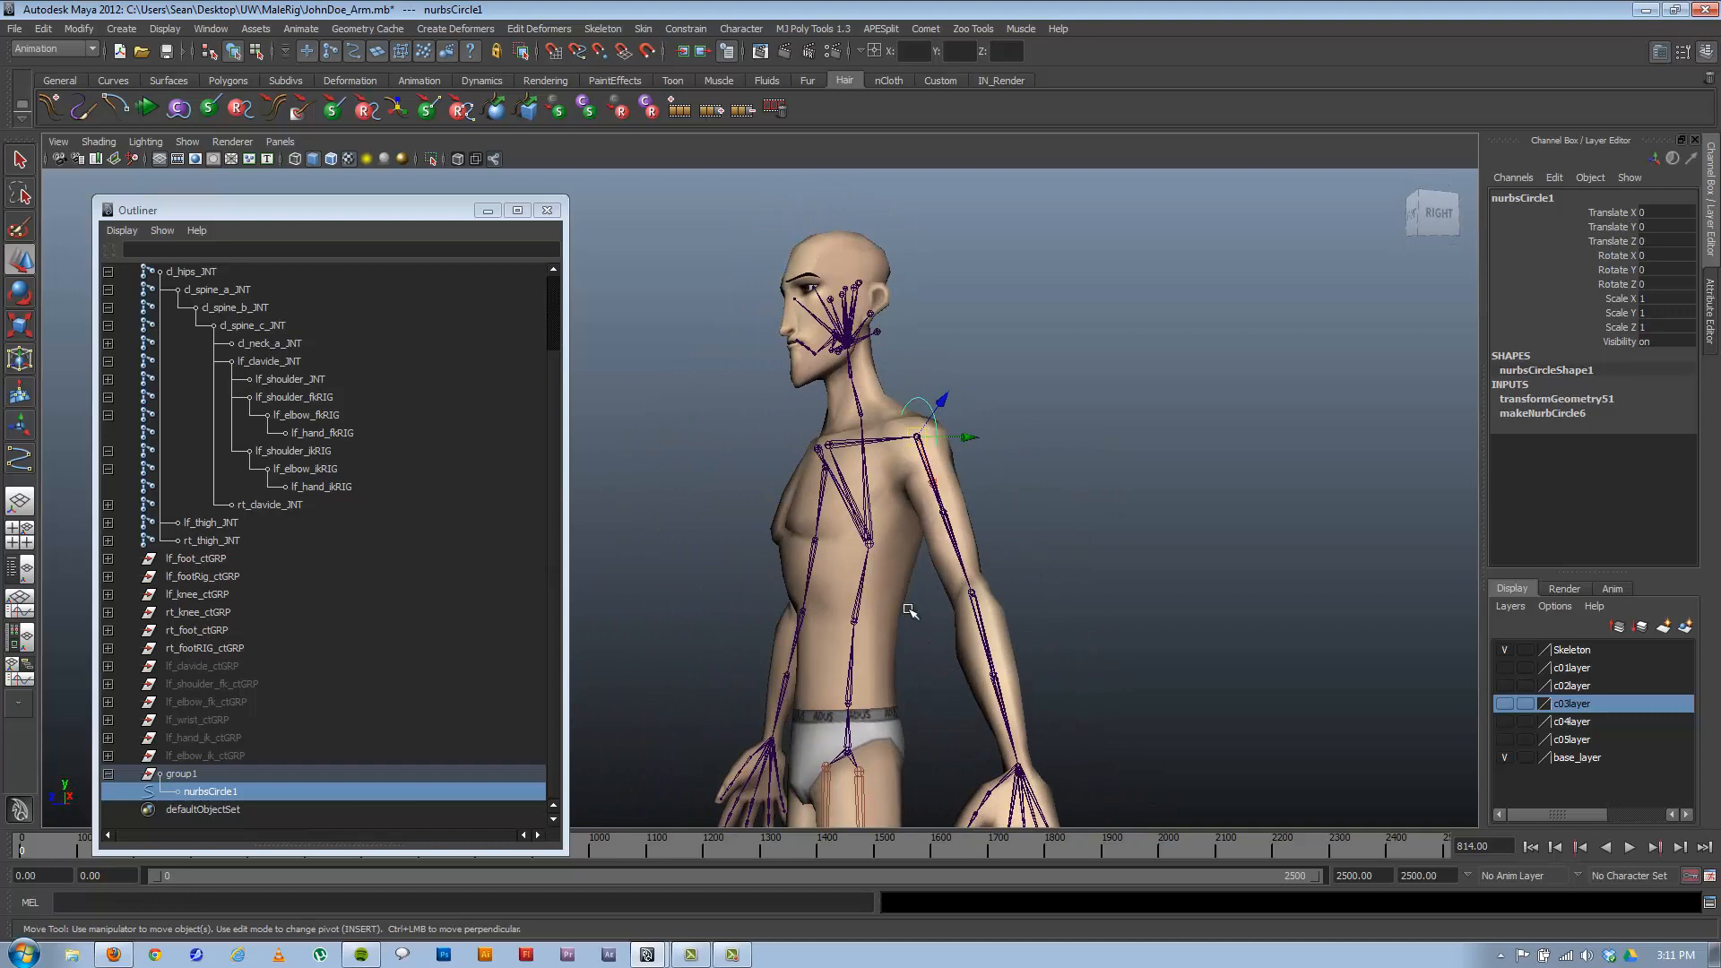
pyautogui.keyDown('alt'); pyautogui.moveTo(892, 625); pyautogui.dragTo(998, 657); pyautogui.keyUp('alt')
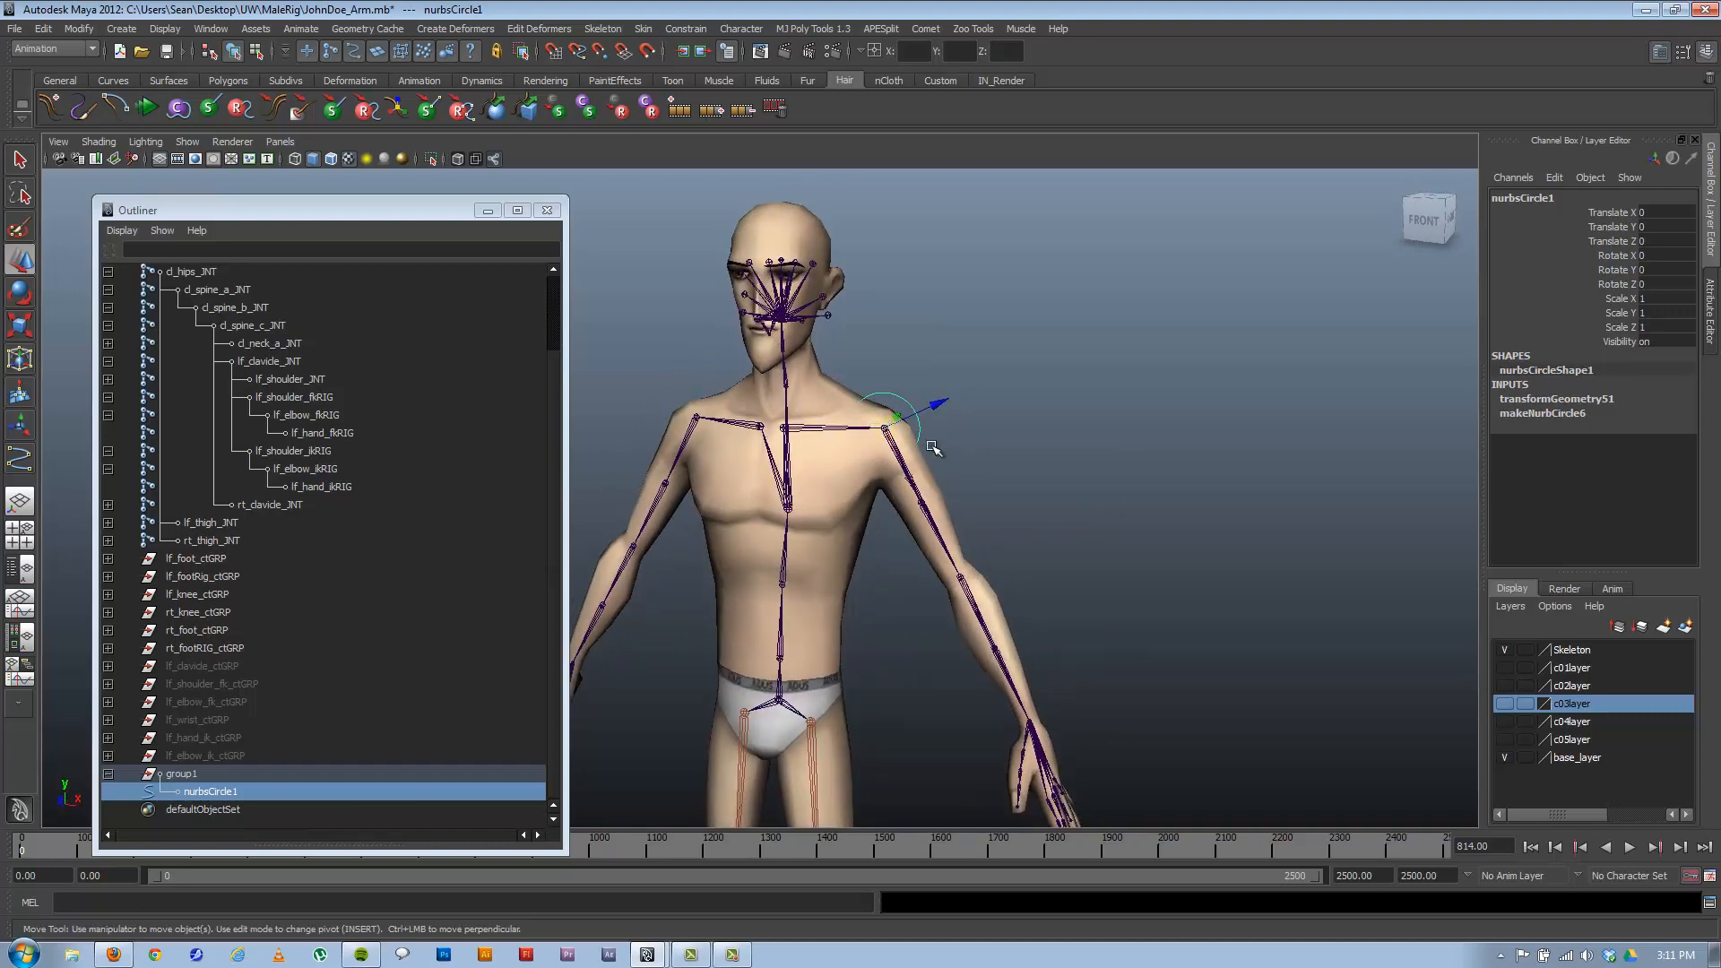
pyautogui.keyDown('alt'); pyautogui.moveTo(823, 518); pyautogui.dragTo(1203, 531, button='right'); pyautogui.keyUp('alt')
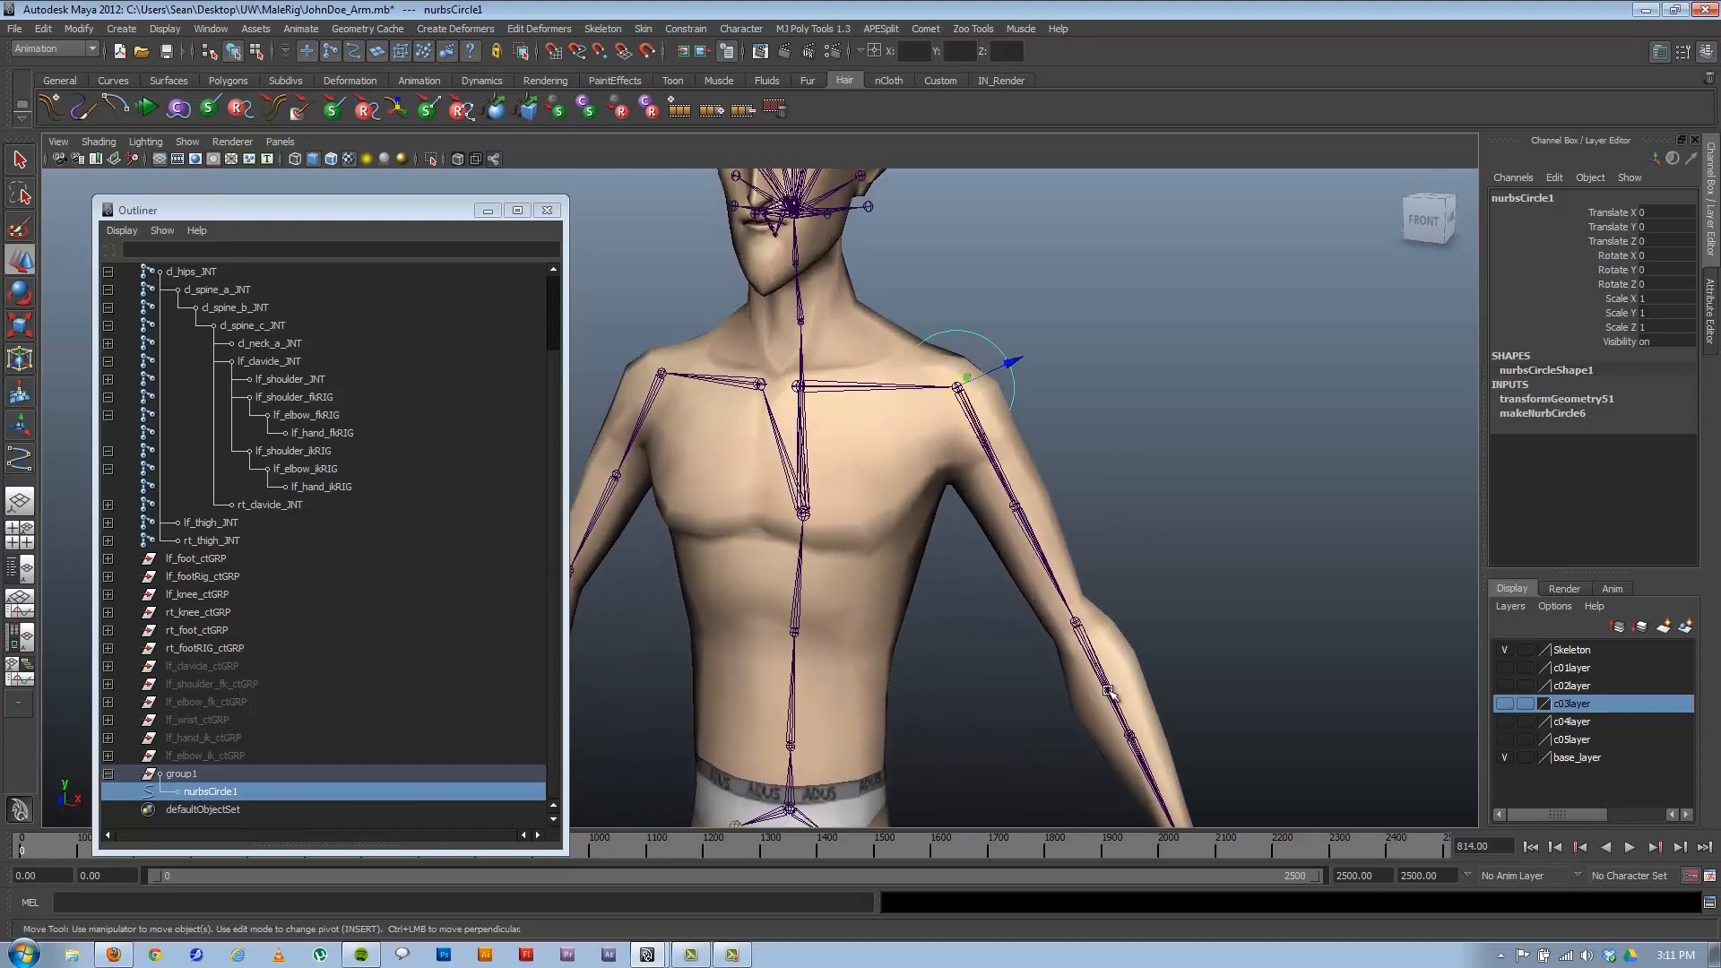
pyautogui.keyDown('alt'); pyautogui.moveTo(915, 488); pyautogui.dragTo(1098, 561, button='right'); pyautogui.keyUp('alt')
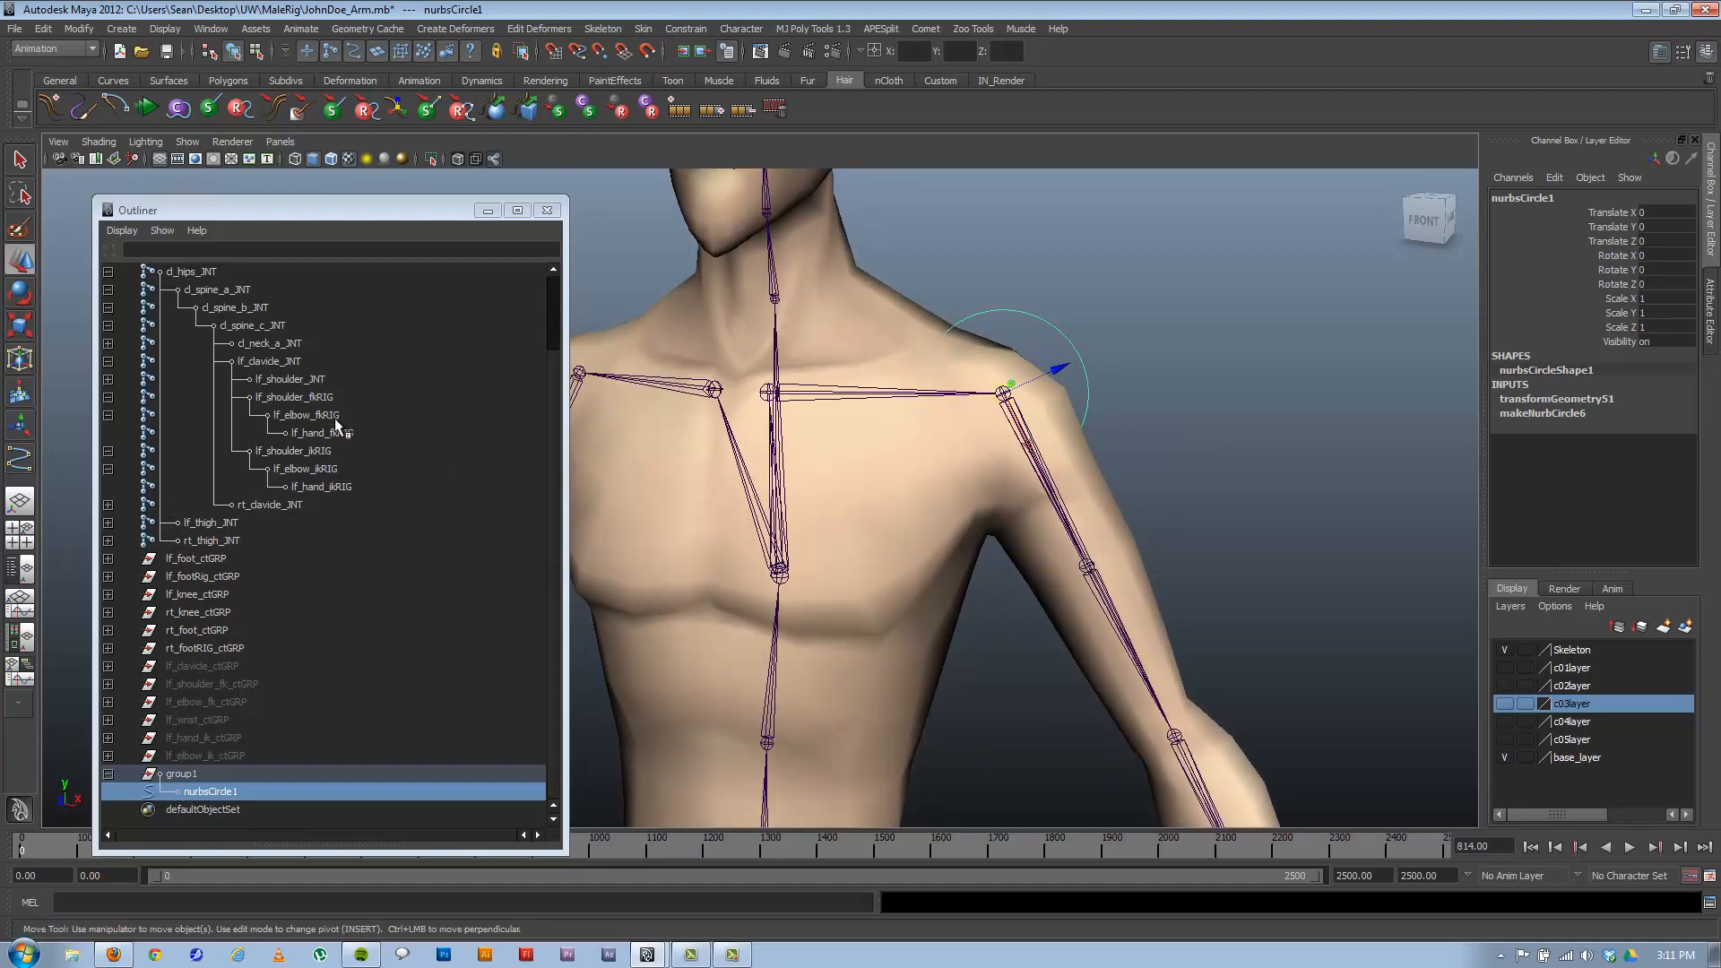
# Hide the body mesh and the other joints again, leaving the spine, the left arm rig joints and the circle.
pyautogui.click(184, 773)
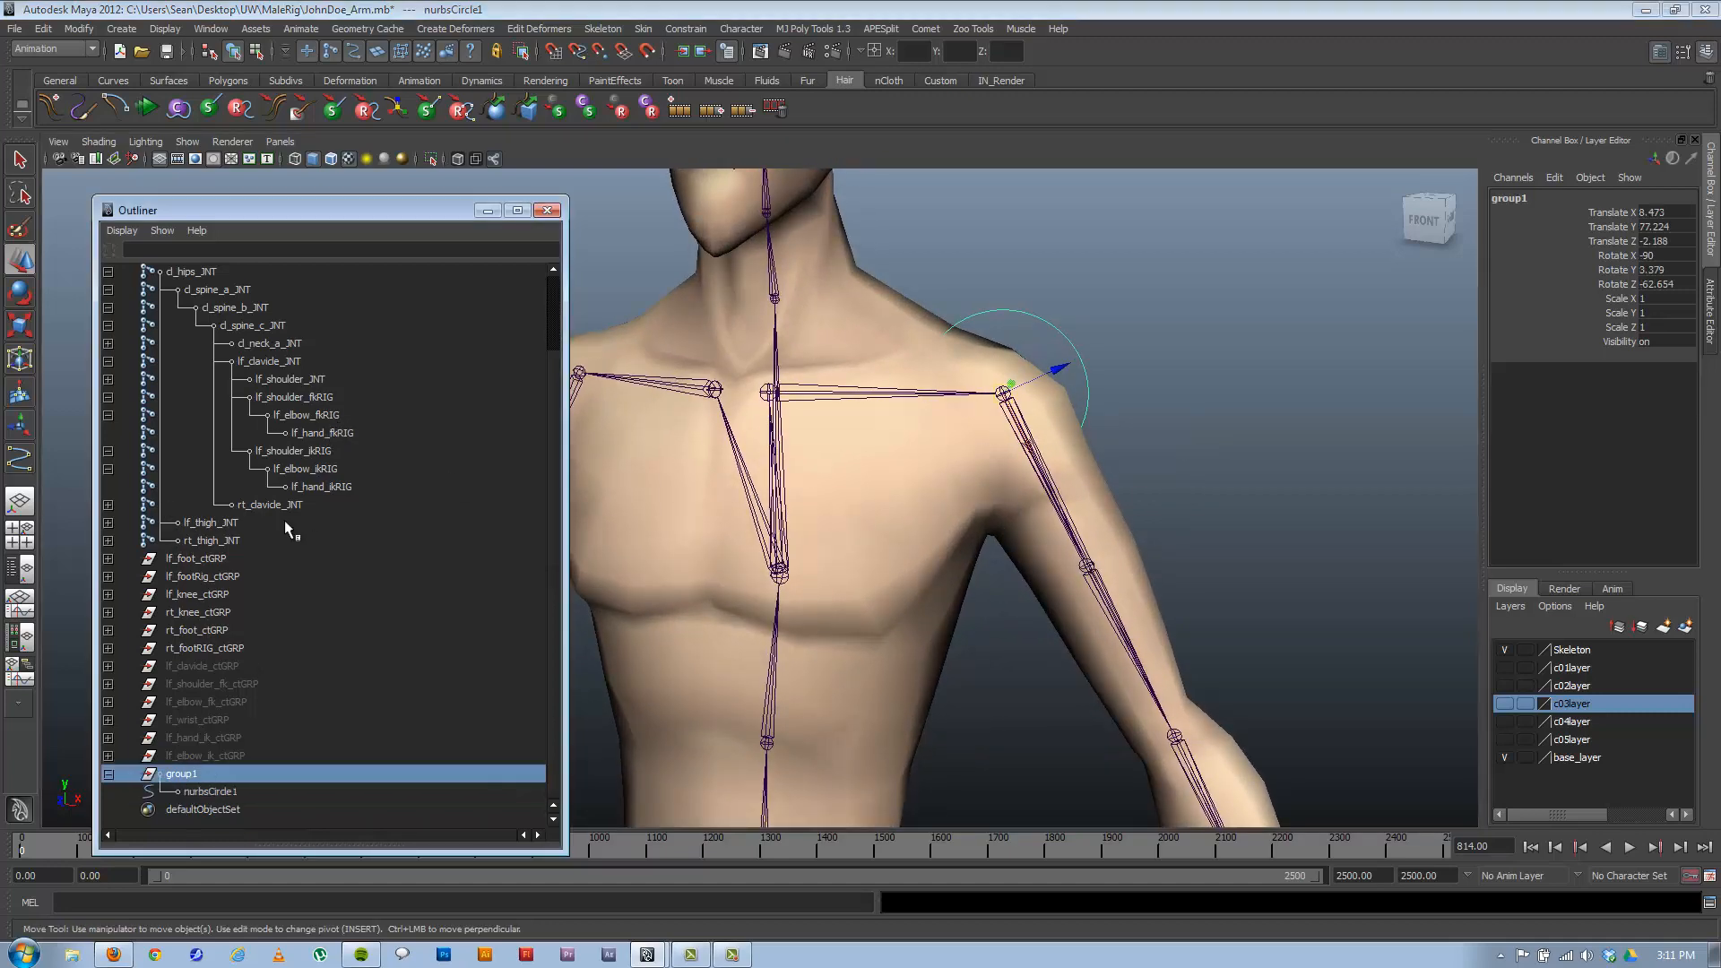
pyautogui.keyDown('ctrl'); pyautogui.click(314, 397); pyautogui.keyUp('ctrl')
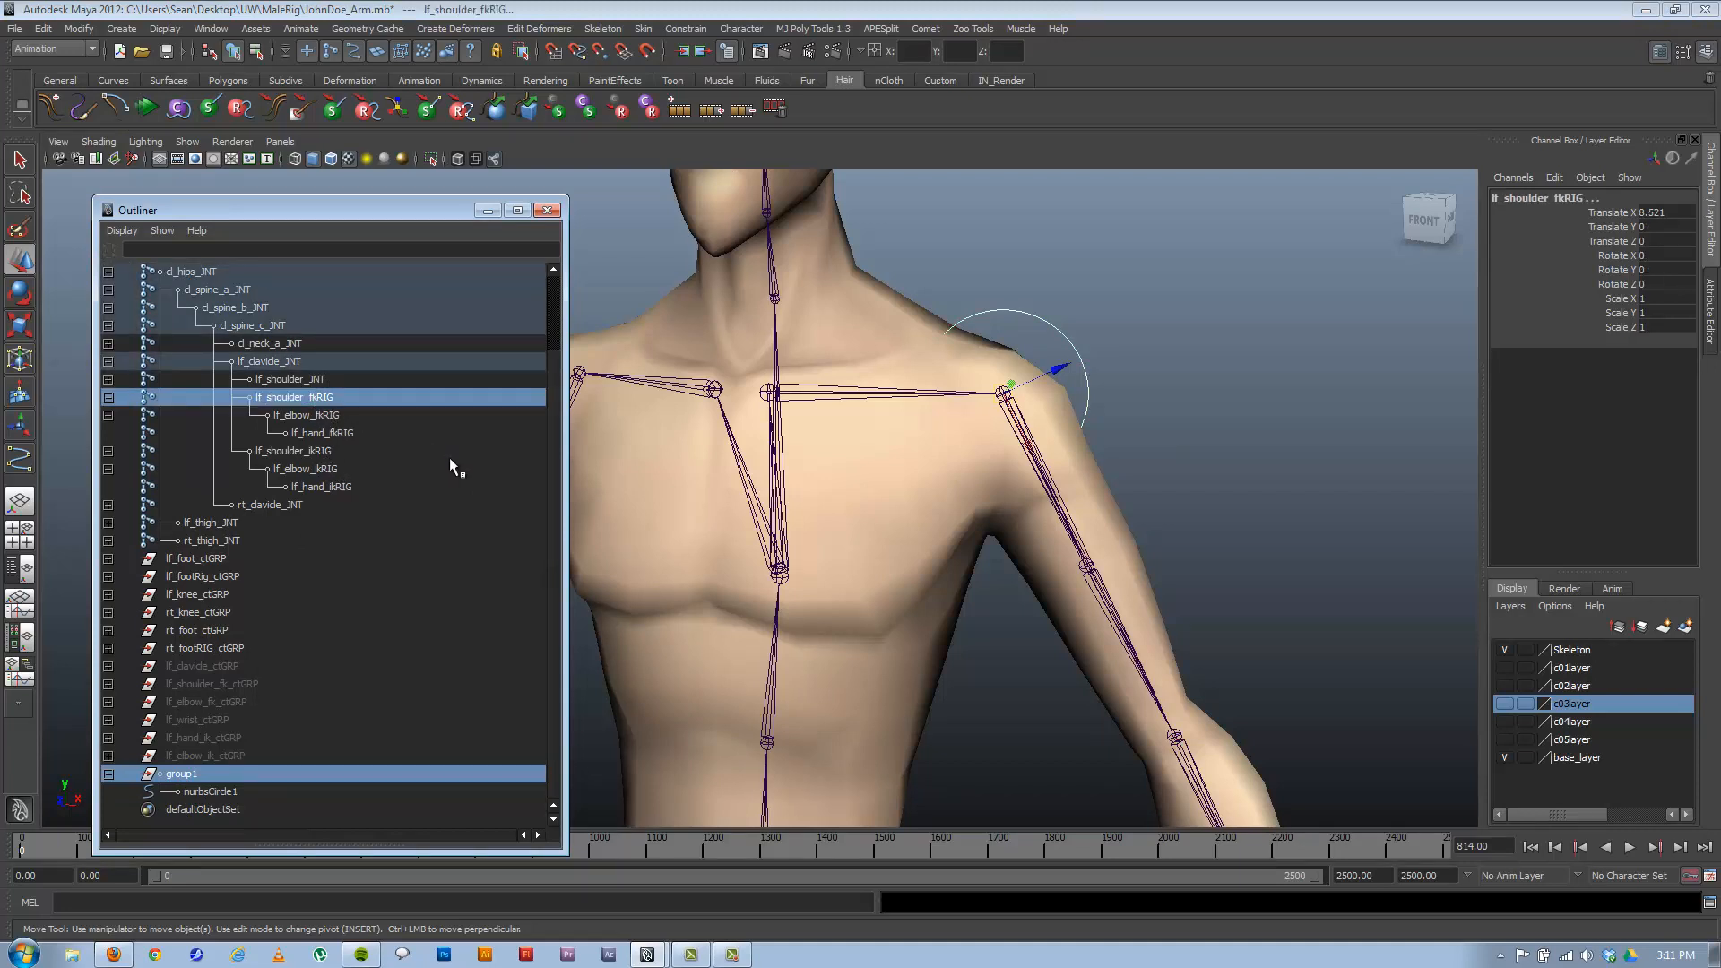
pyautogui.hotkey('ctrl', '1')
pyautogui.click(1020, 433)
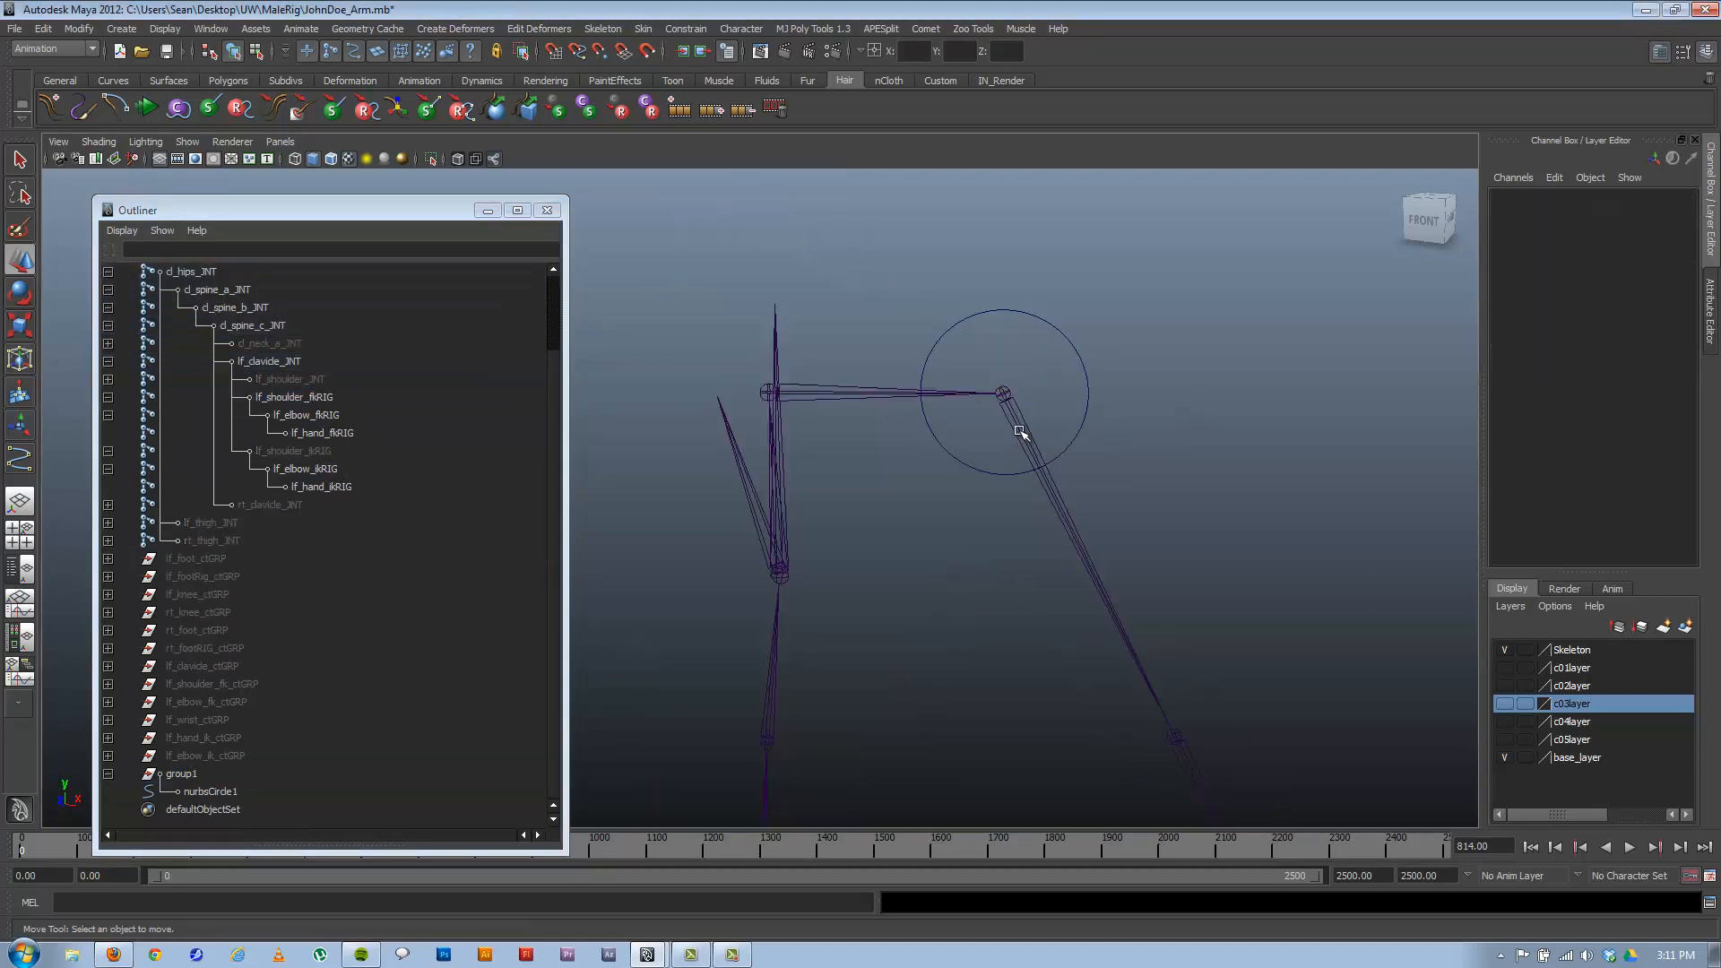
# Rotate nurbsCircle1 within group1 about its Z axis by about 82.5 degrees, across the upper arm.
pyautogui.click(1072, 434)
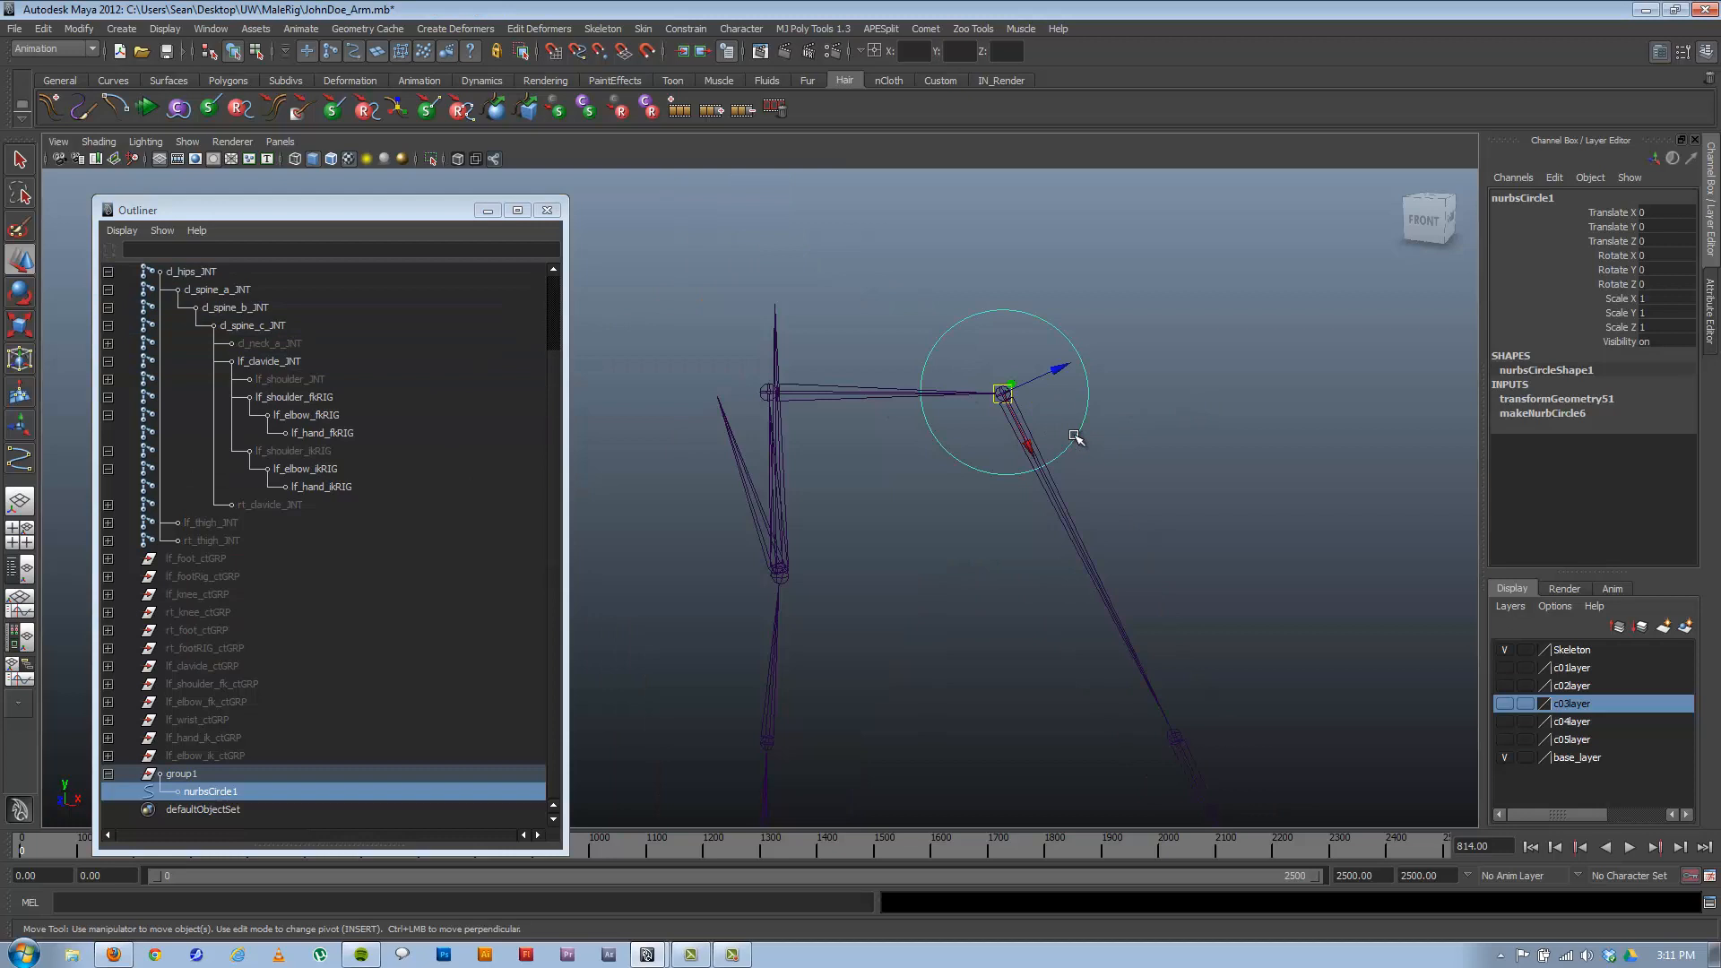
pyautogui.click(182, 775)
pyautogui.click(210, 791)
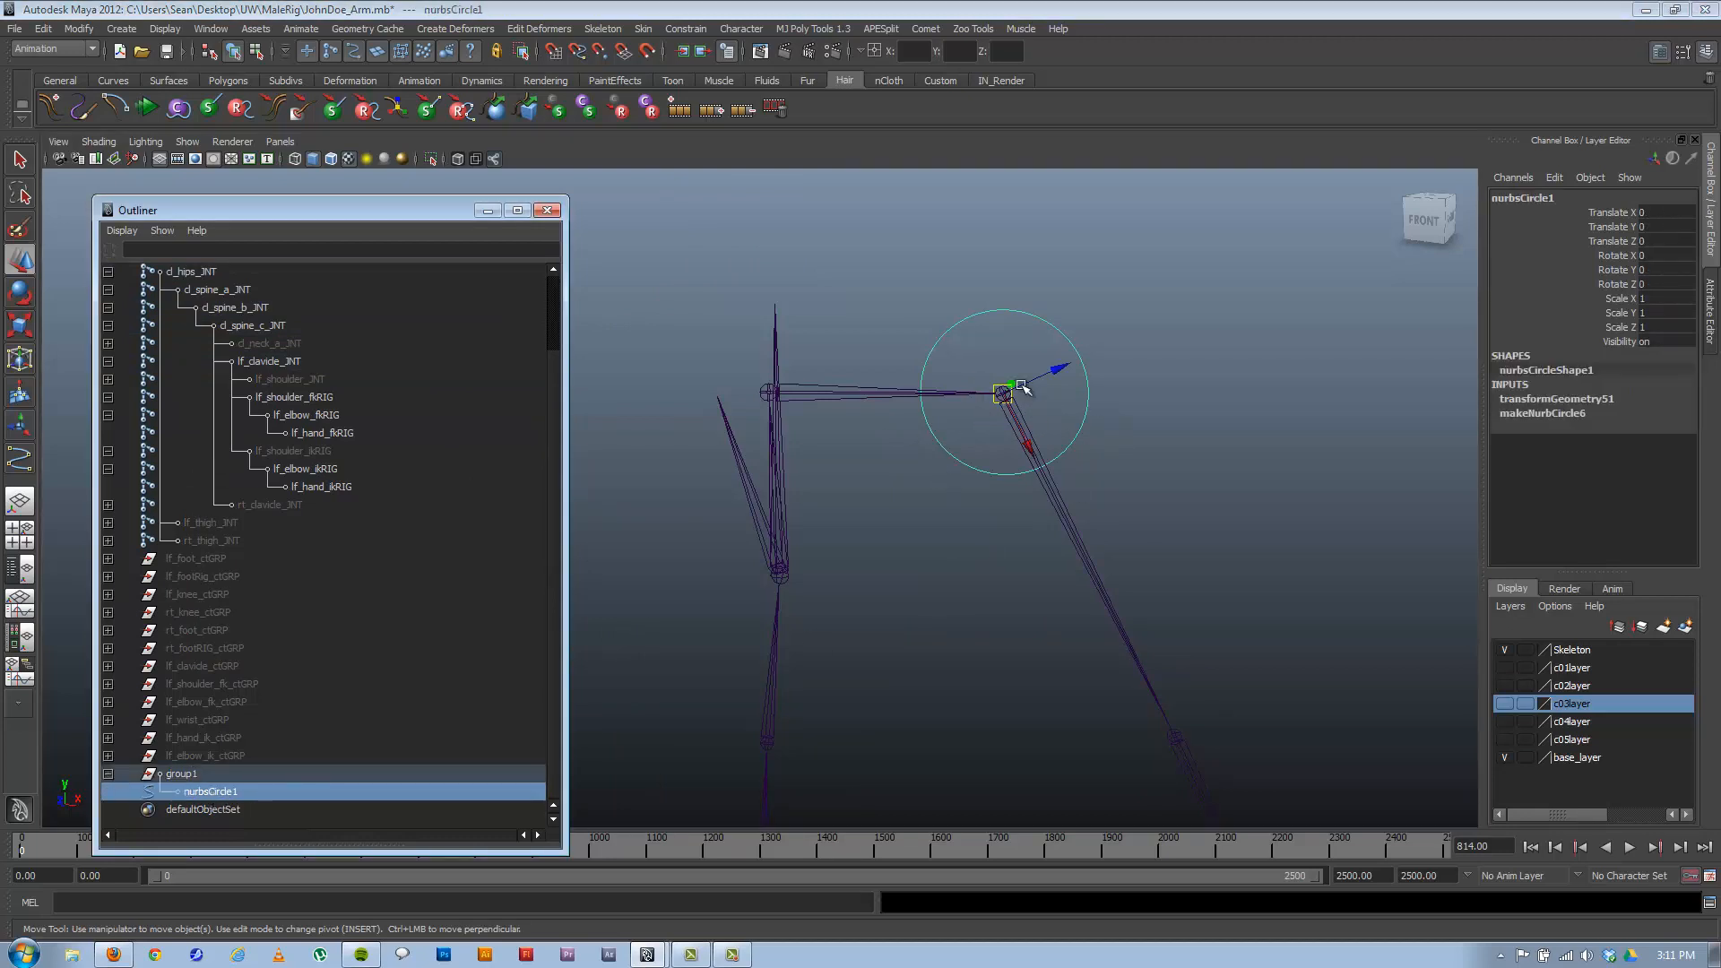
pyautogui.press('e')
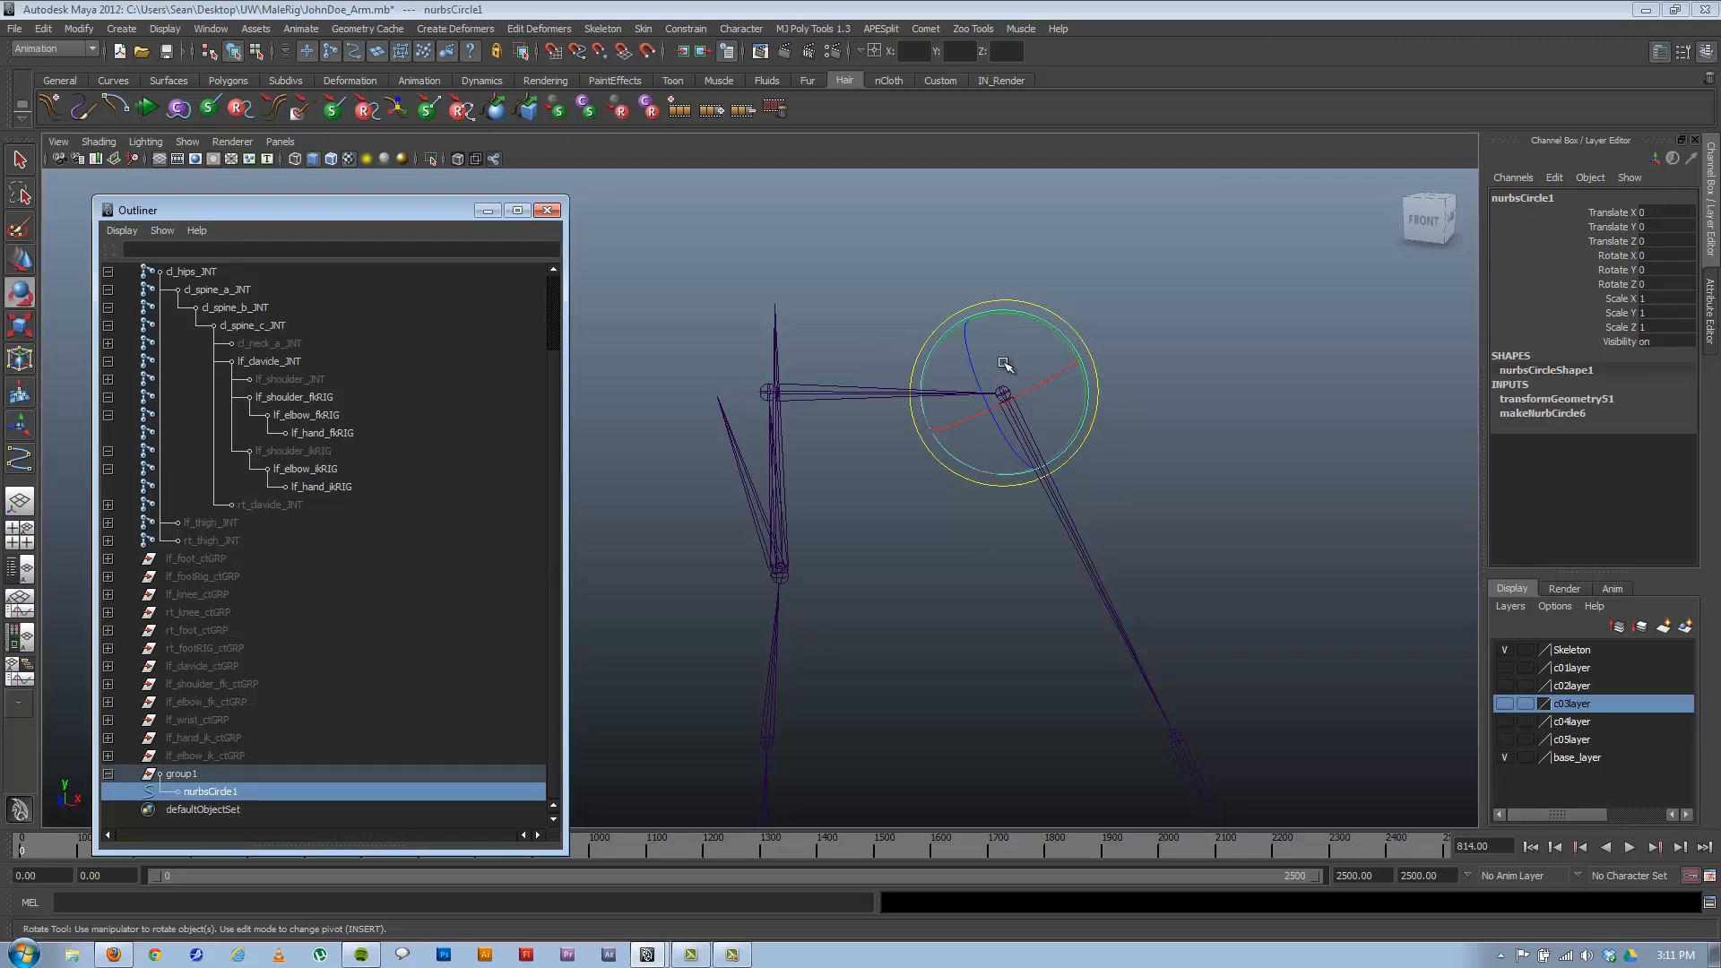
pyautogui.moveTo(970, 363); pyautogui.dragTo(1017, 461)
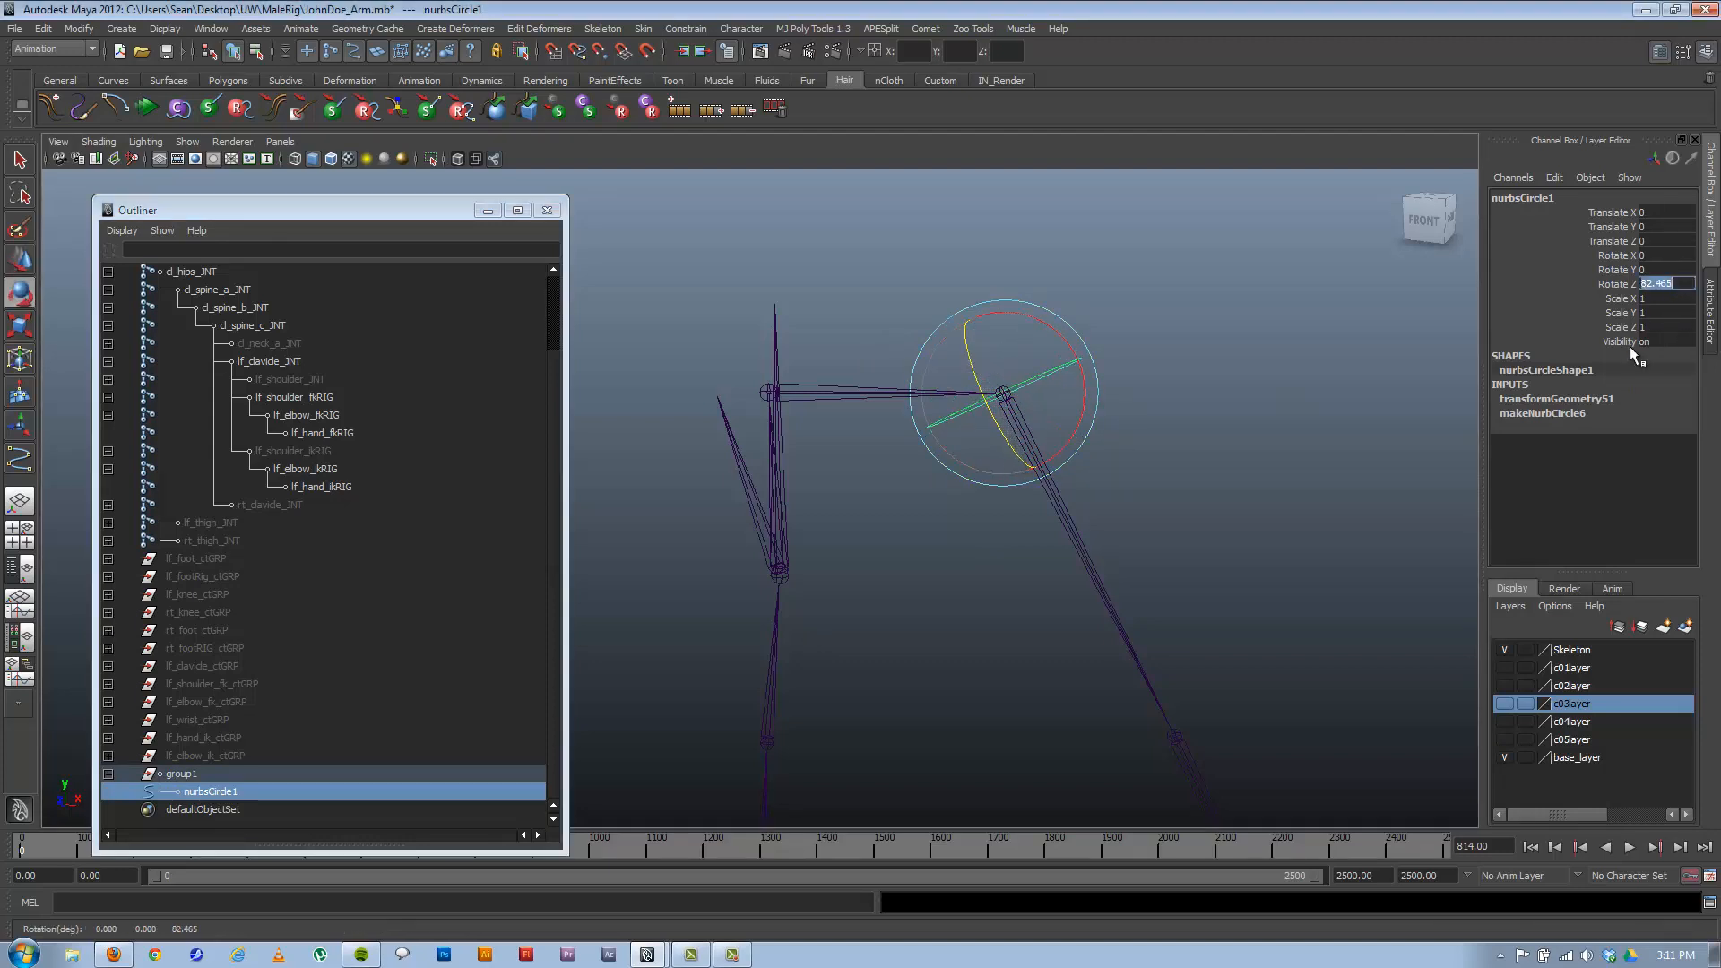
# Set nurbsCircle1's Rotate Z to 90 and freeze its transformations.
pyautogui.write('90')
pyautogui.press('Return')
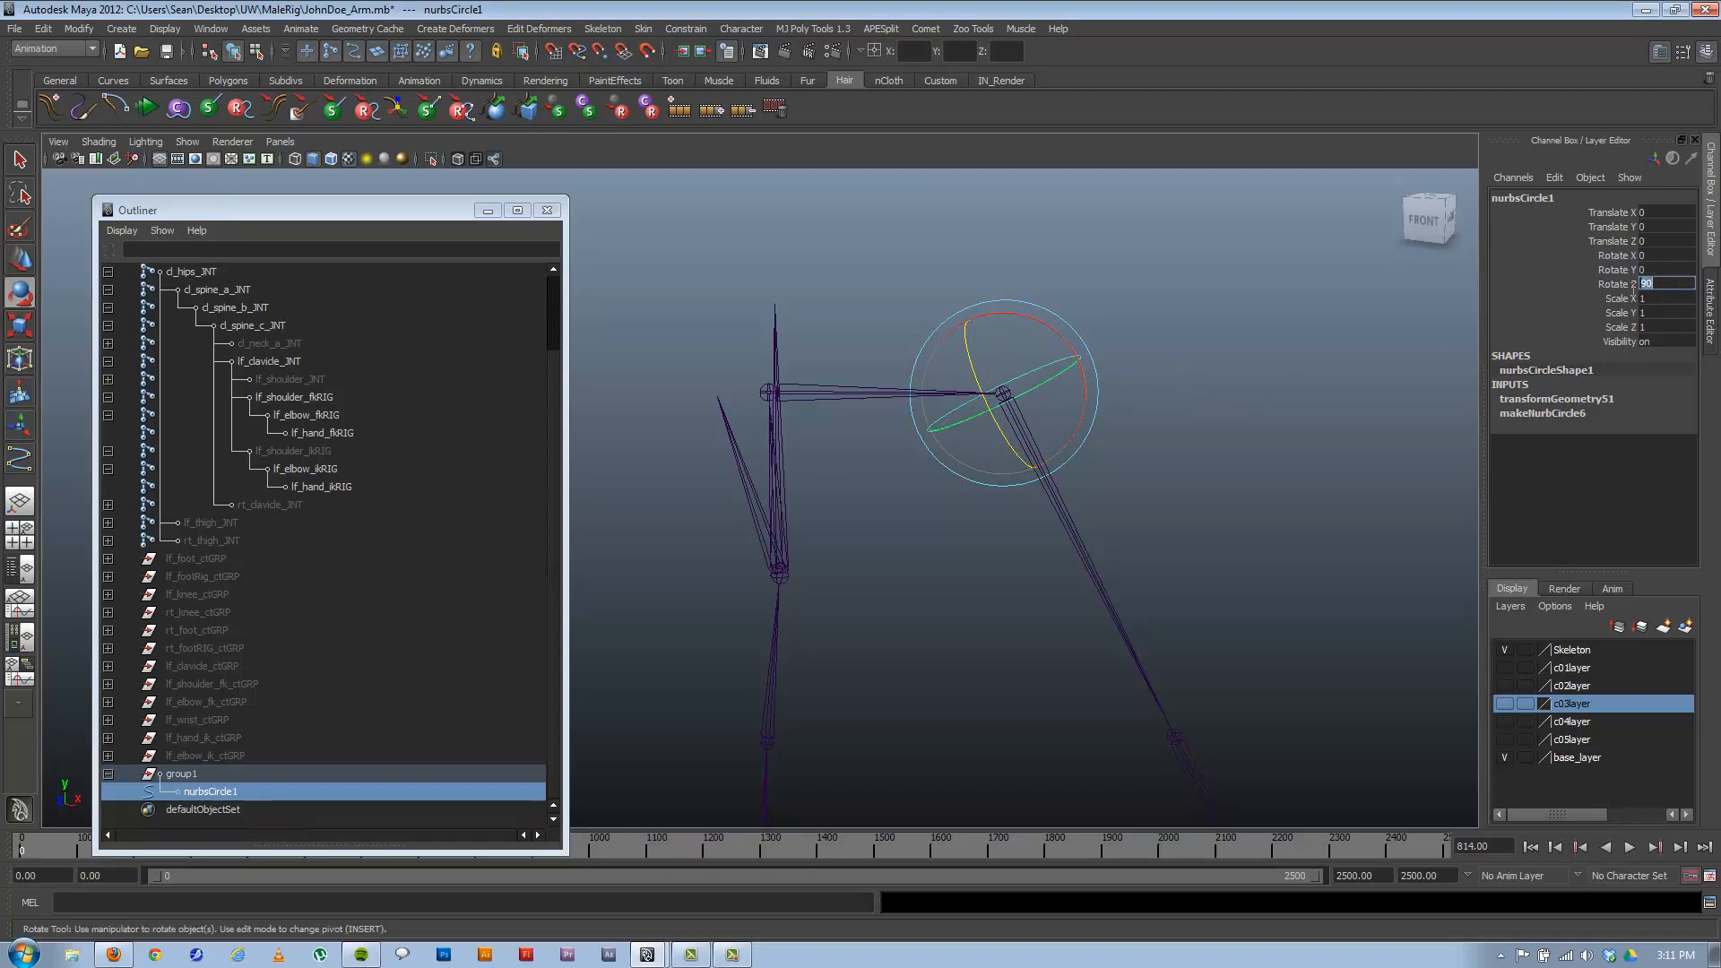
pyautogui.keyDown('alt'); pyautogui.moveTo(877, 449); pyautogui.dragTo(862, 436); pyautogui.keyUp('alt')
pyautogui.keyDown('alt'); pyautogui.moveTo(1043, 460); pyautogui.dragTo(1067, 488); pyautogui.keyUp('alt')
pyautogui.click(89, 29)
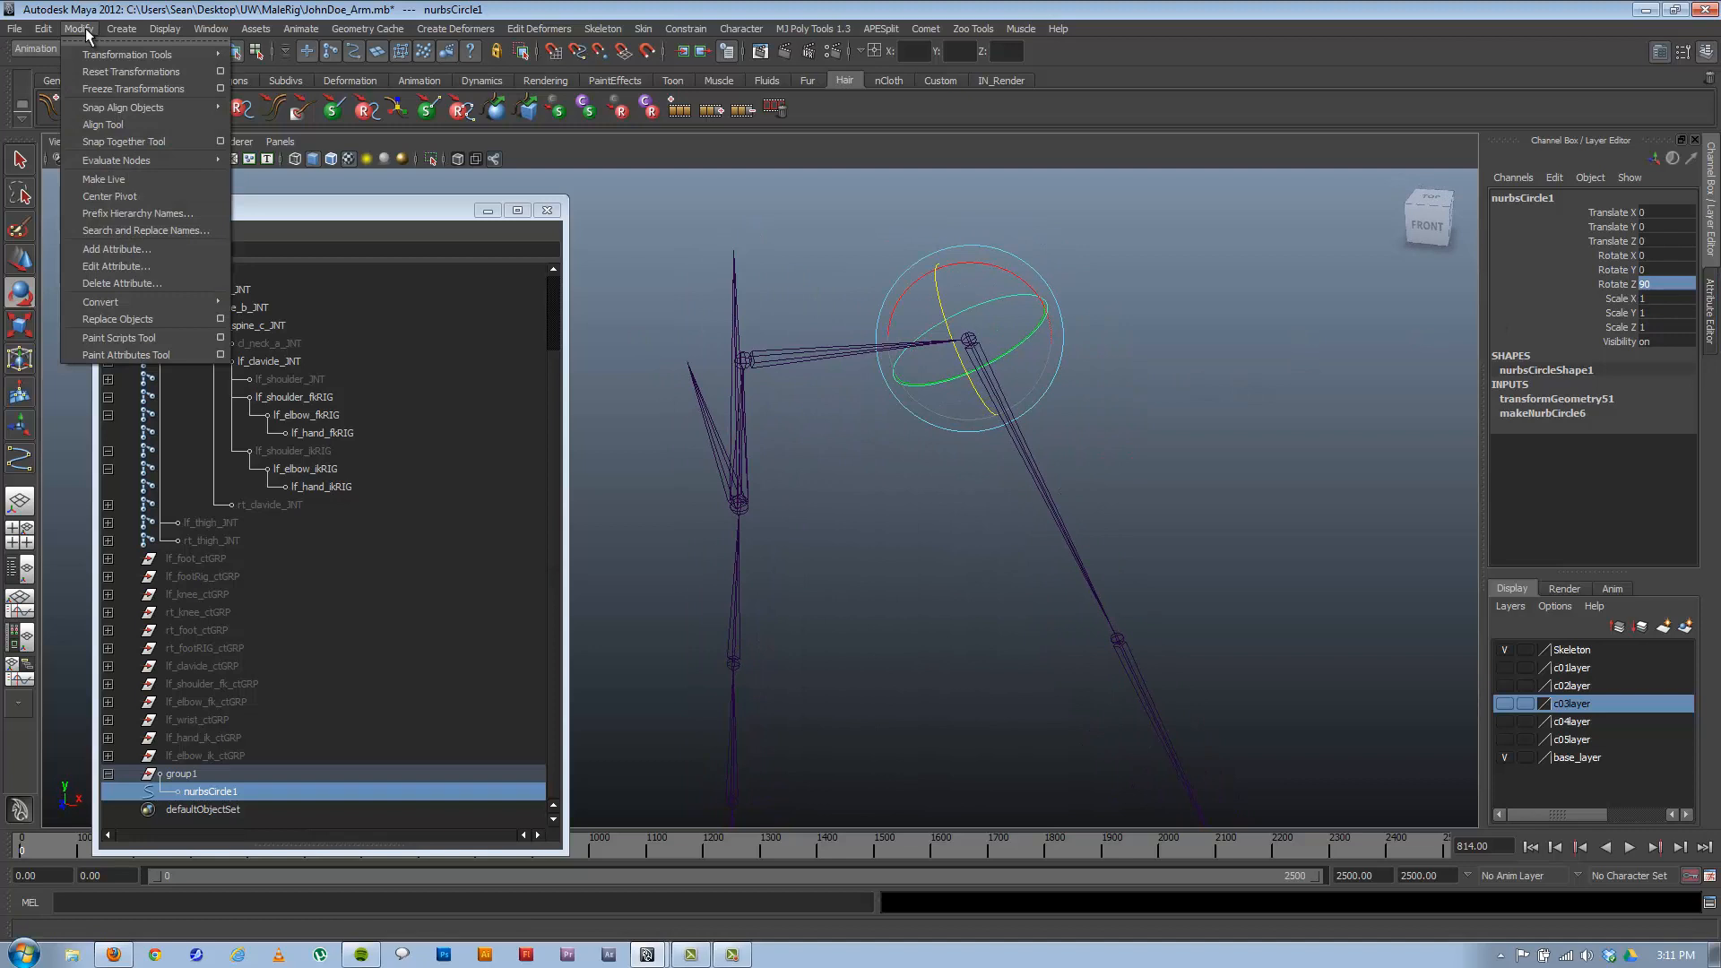
pyautogui.click(115, 90)
pyautogui.click(1254, 339)
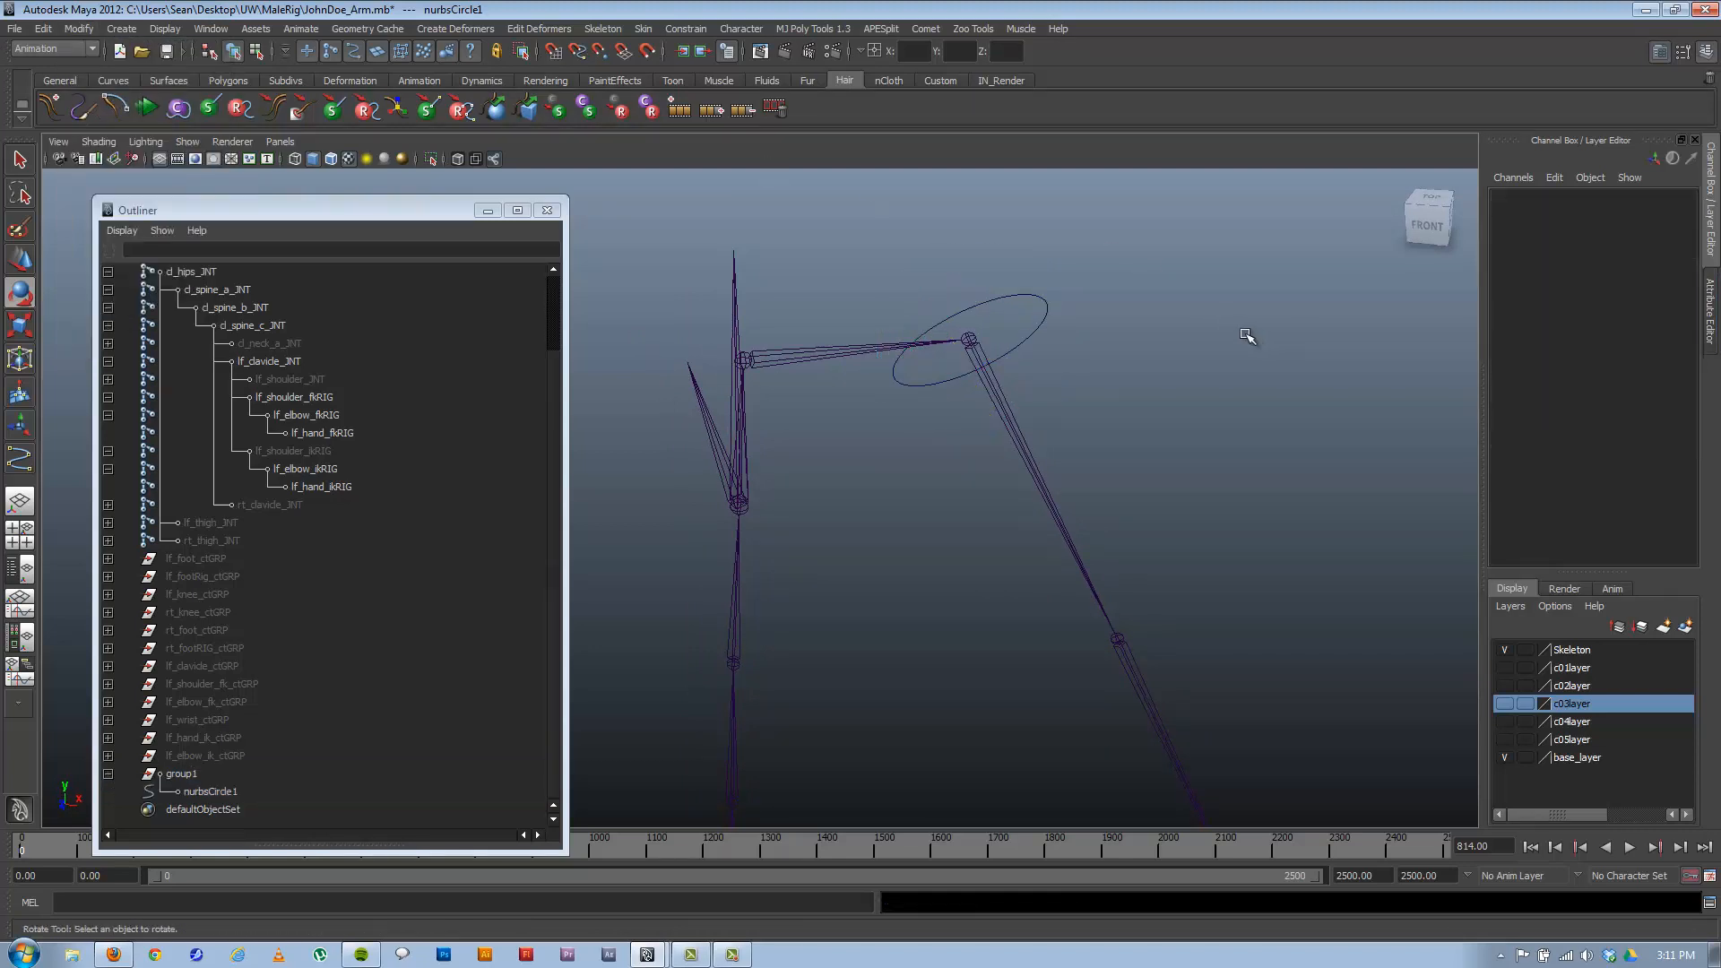
# Show the hidden body mesh and the remaining joints around the circle control again.
pyautogui.hotkey('ctrl', 'shift', 'h')
pyautogui.keyDown('alt'); pyautogui.moveTo(1115, 362); pyautogui.dragTo(1095, 341); pyautogui.keyUp('alt')
pyautogui.keyDown('alt'); pyautogui.moveTo(1182, 399); pyautogui.dragTo(1110, 373); pyautogui.keyUp('alt')
# Try rotating nurbsCircle1 about its Z axis by about -106 degrees at the left shoulder, and undo the rotation.
pyautogui.click(1049, 402)
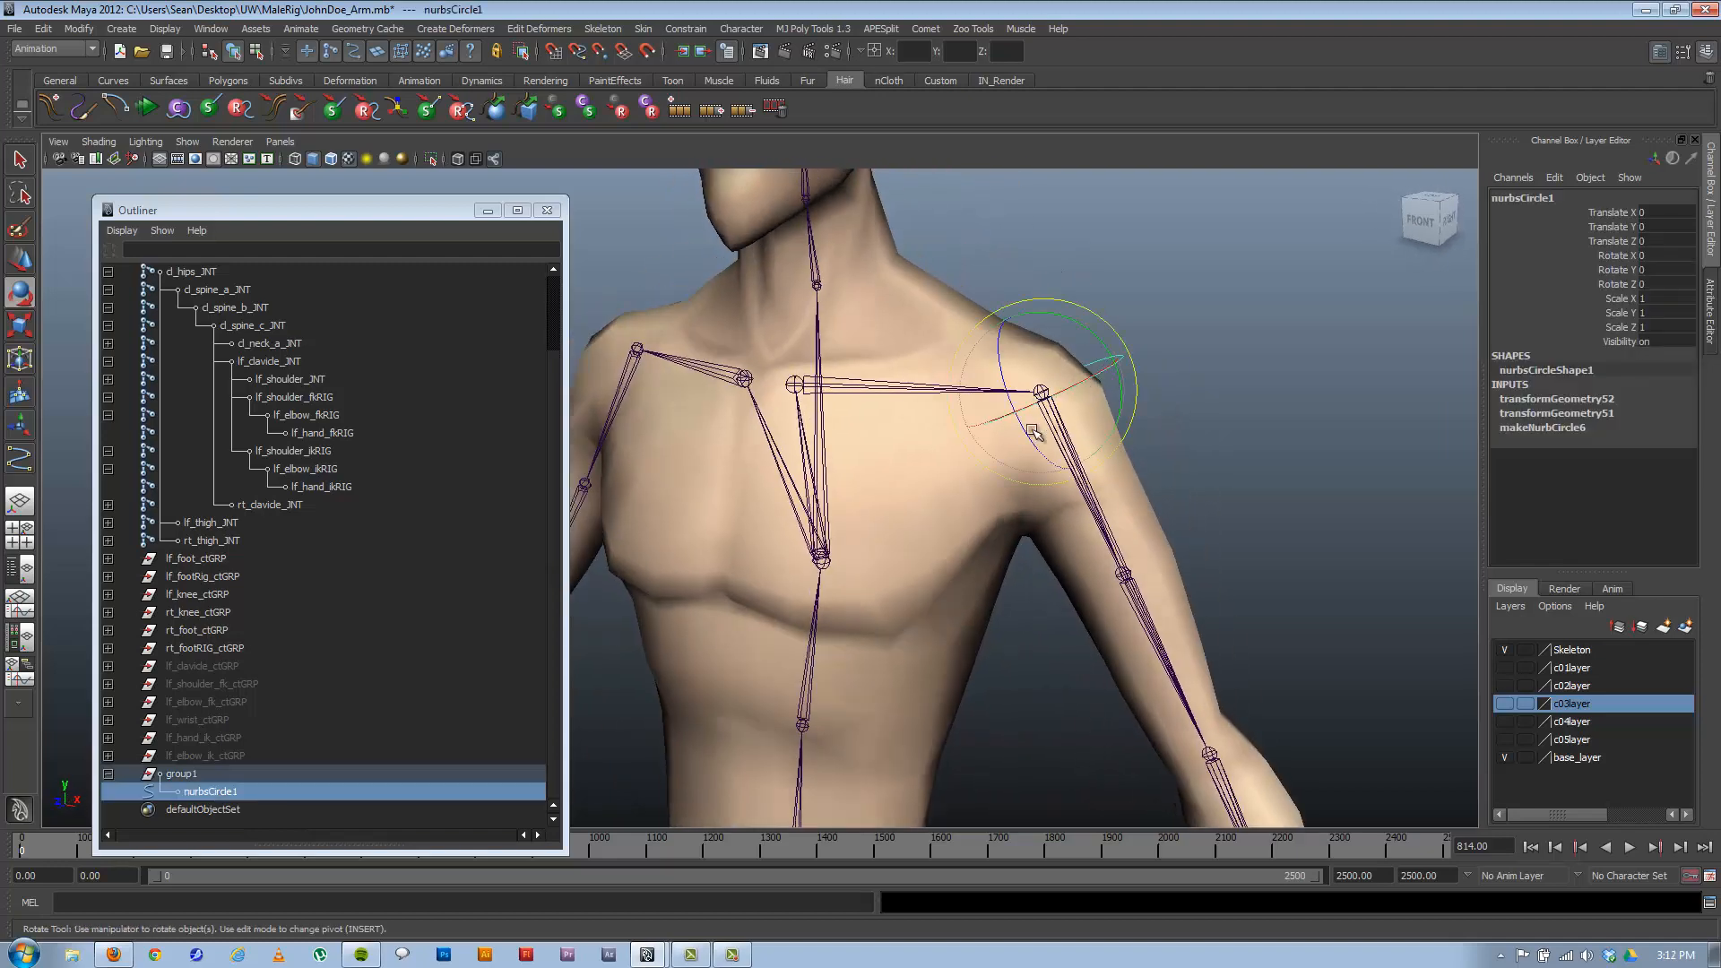
pyautogui.moveTo(1031, 433); pyautogui.dragTo(987, 306)
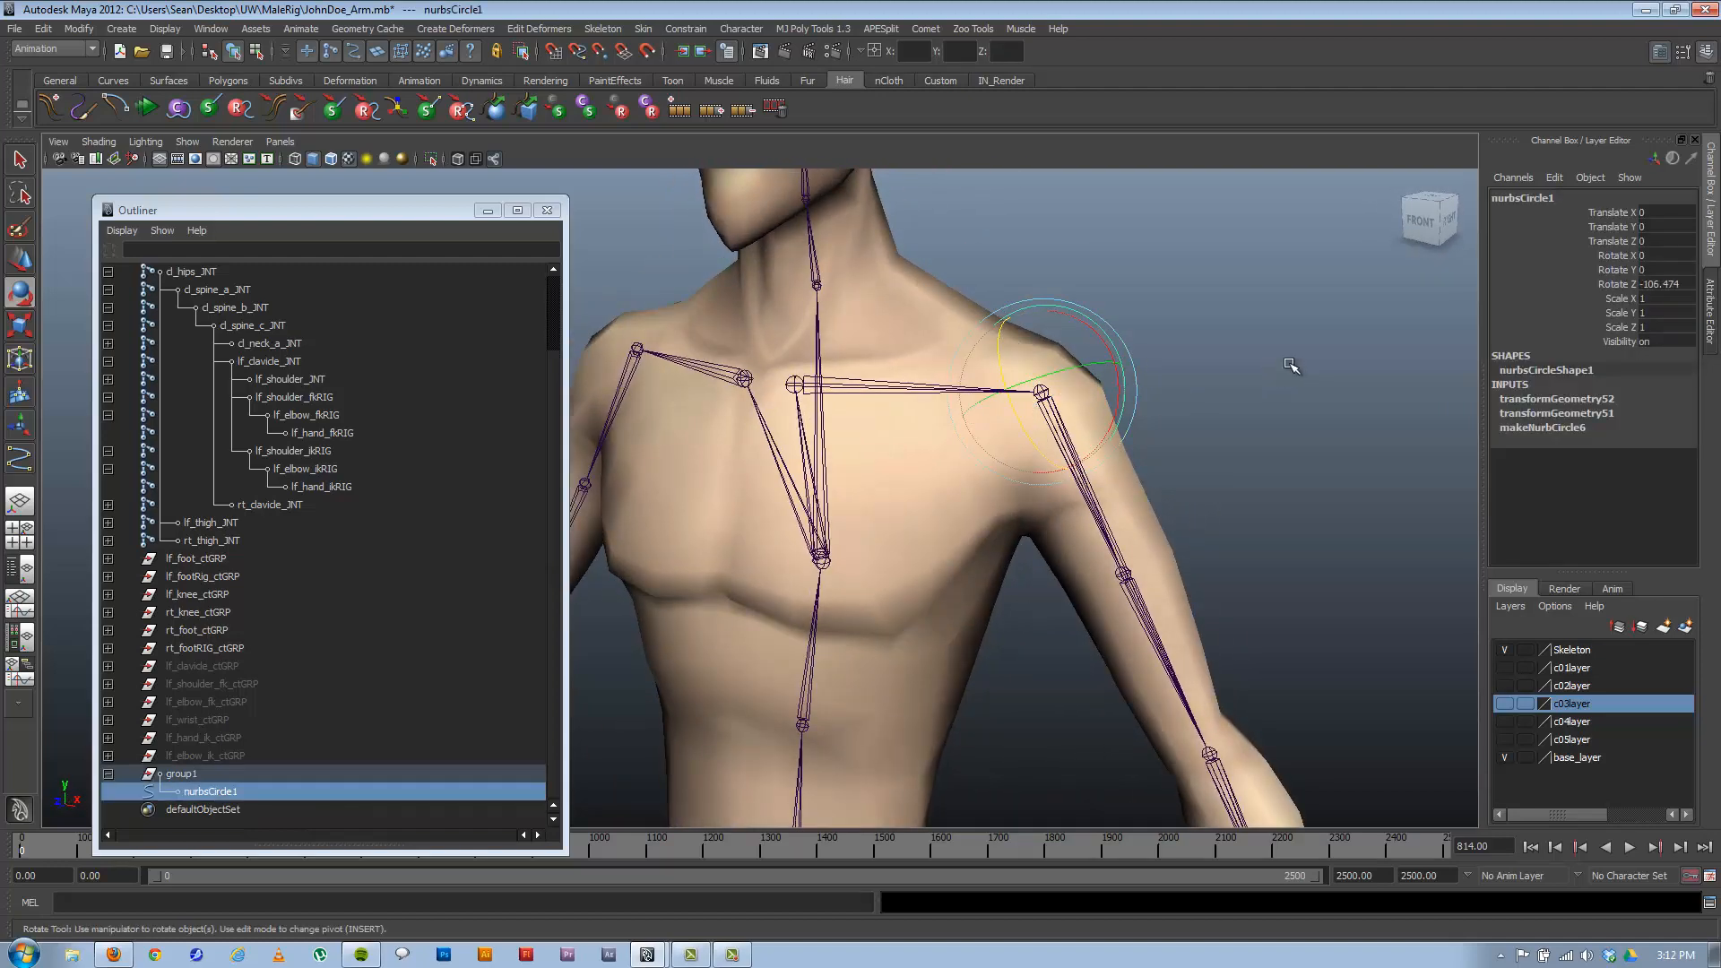
pyautogui.click(1294, 365)
pyautogui.moveTo(1116, 468)
pyautogui.keyDown('alt'); pyautogui.mouseDown()
pyautogui.moveTo(1091, 482)
pyautogui.moveTo(1102, 472)
pyautogui.mouseUp(); pyautogui.keyUp('alt')
pyautogui.hotkey('ctrl', 'z')
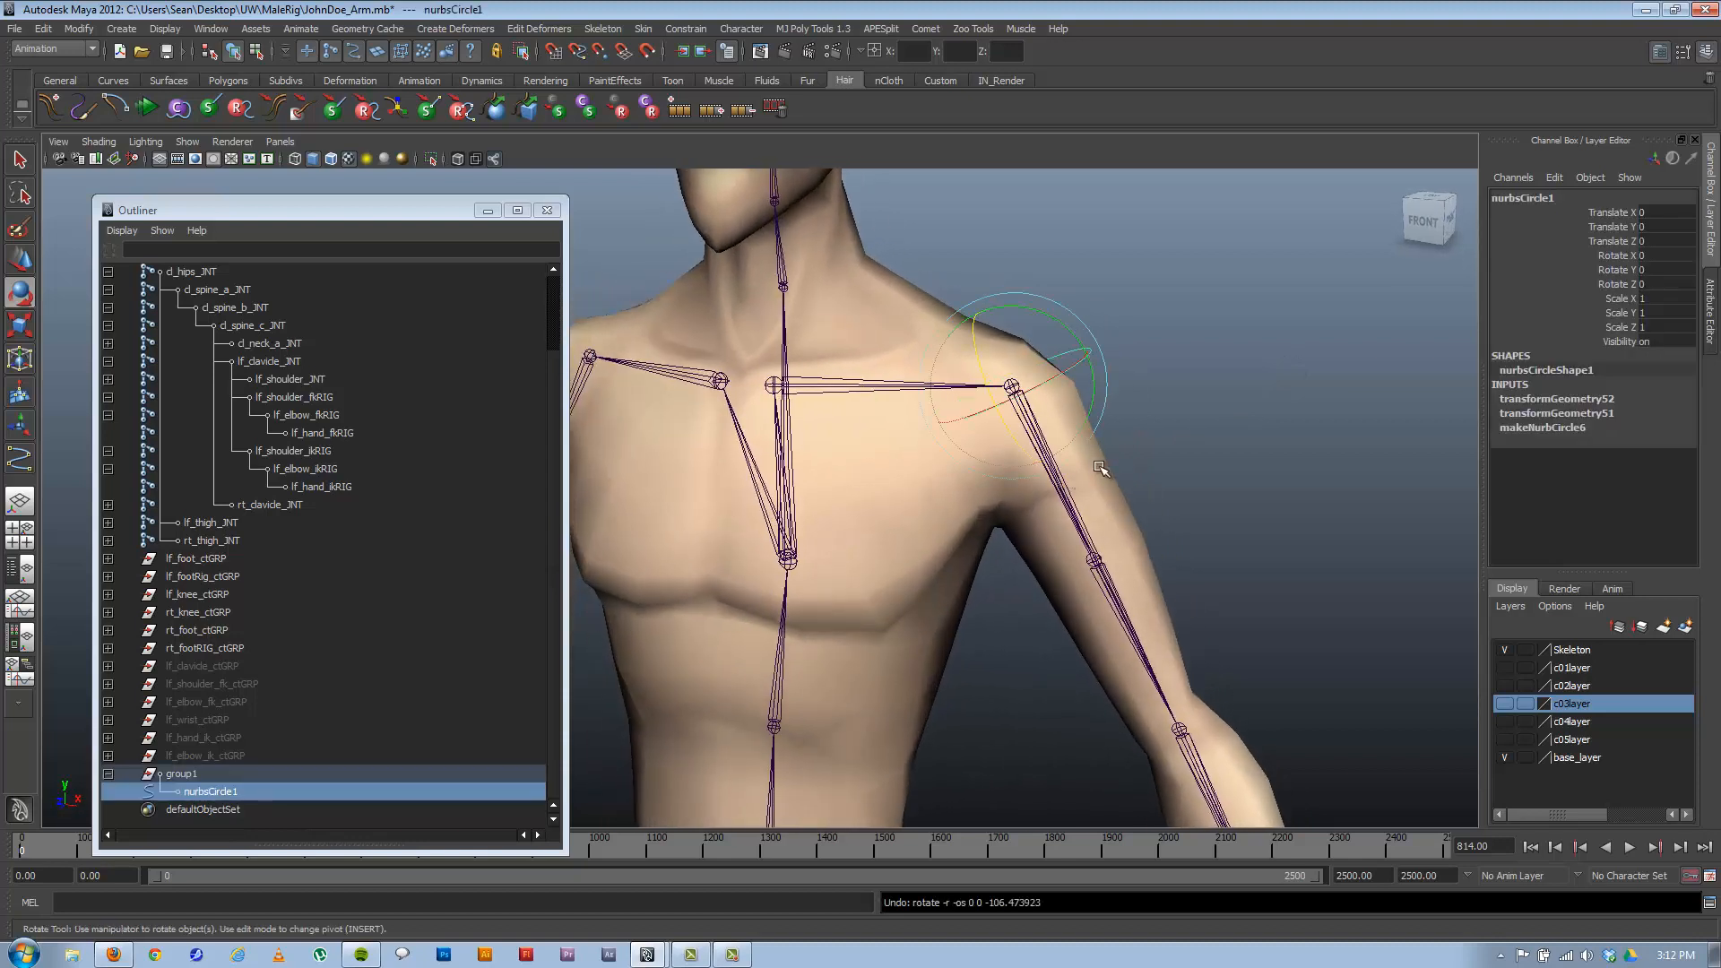
pyautogui.click(1211, 377)
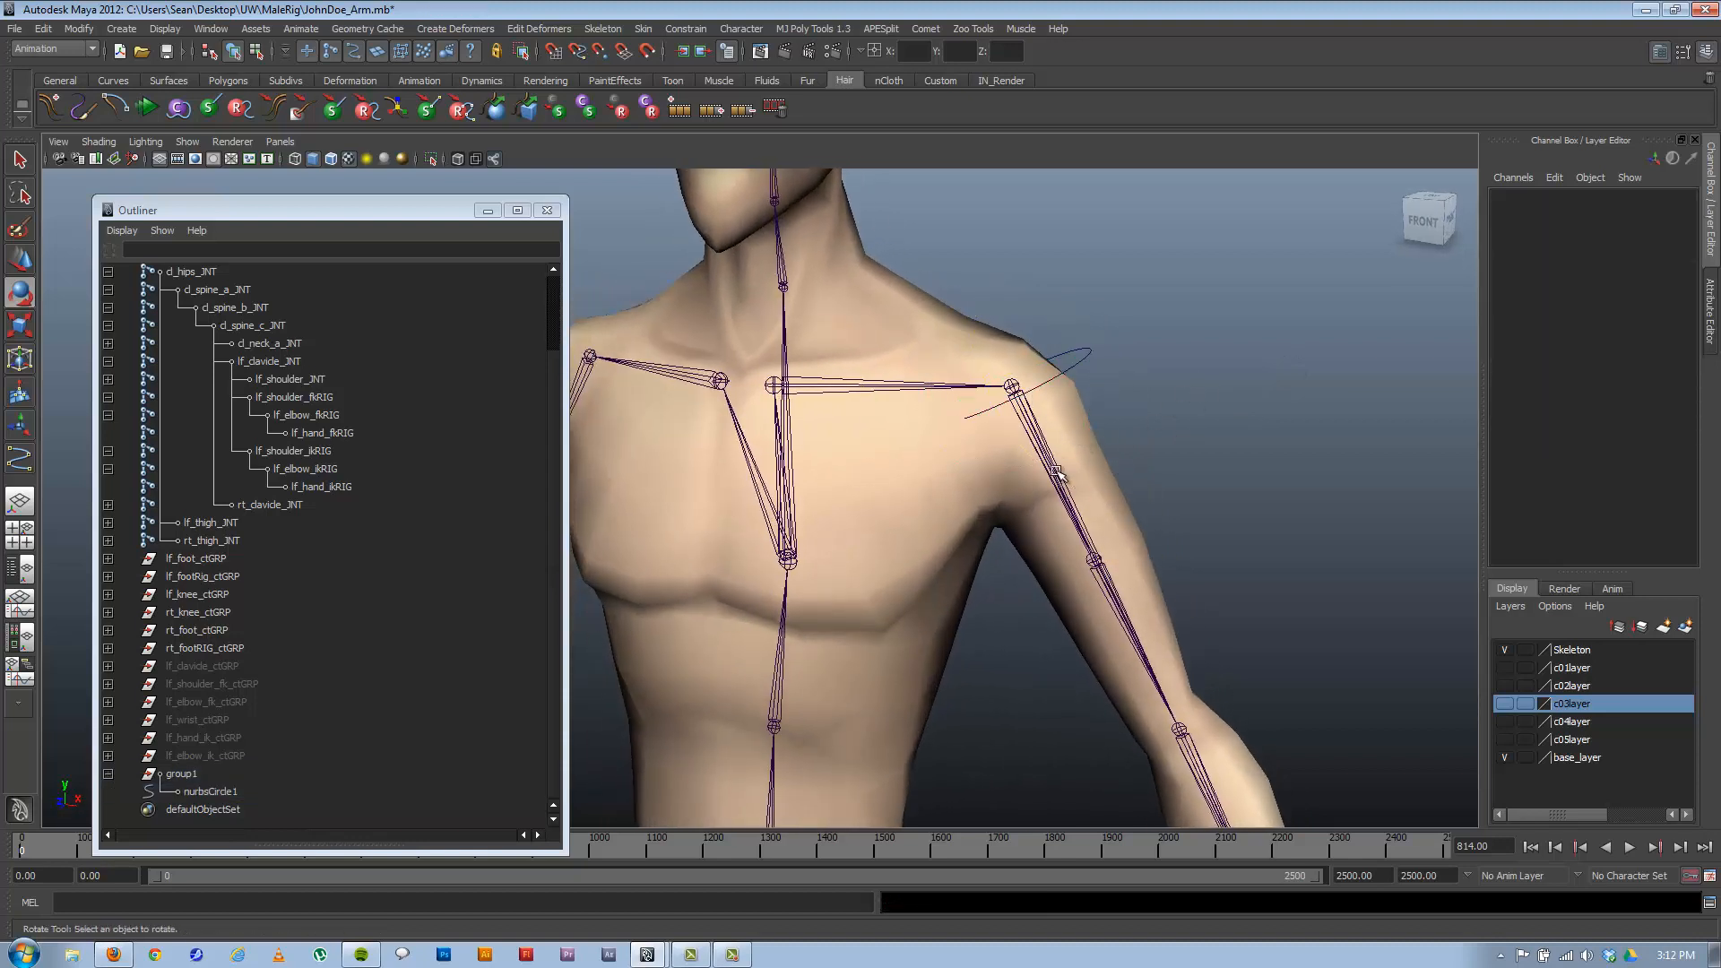
# Switch nurbsCircle1 to component mode and select all of its control vertices.
pyautogui.click(1081, 357)
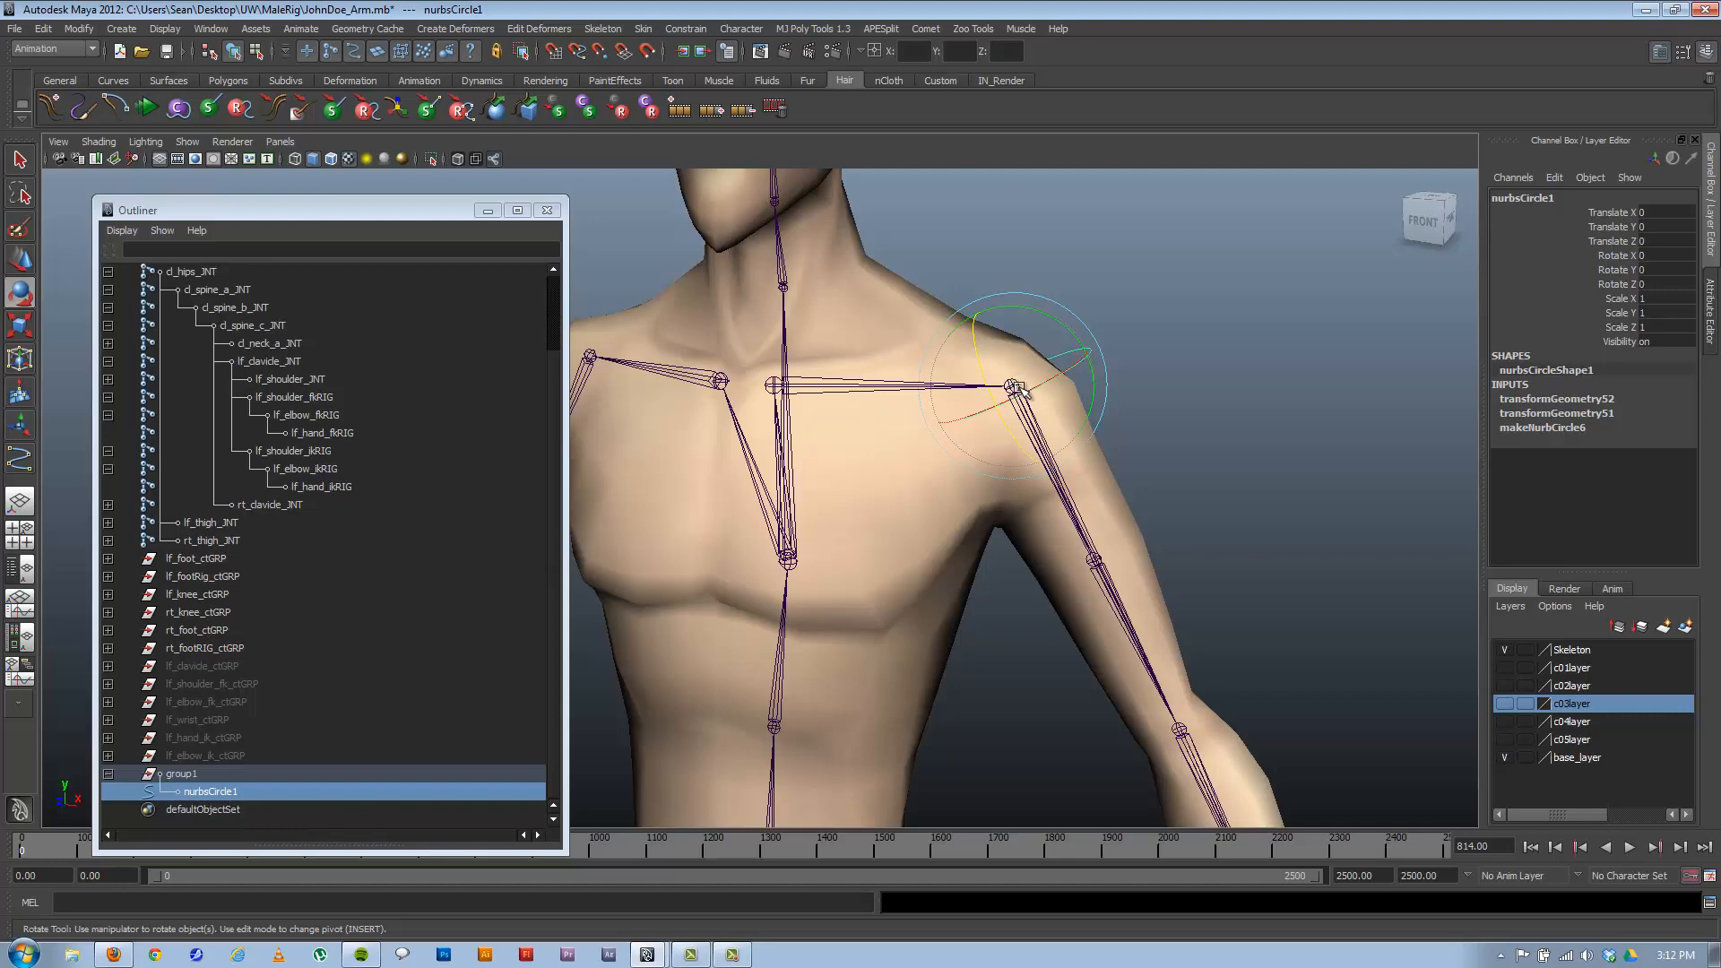
pyautogui.moveTo(1027, 387)
pyautogui.keyDown('alt'); pyautogui.mouseDown(button='middle')
pyautogui.moveTo(995, 390)
pyautogui.moveTo(989, 504)
pyautogui.moveTo(1015, 409)
pyautogui.mouseUp(button='middle'); pyautogui.keyUp('alt')
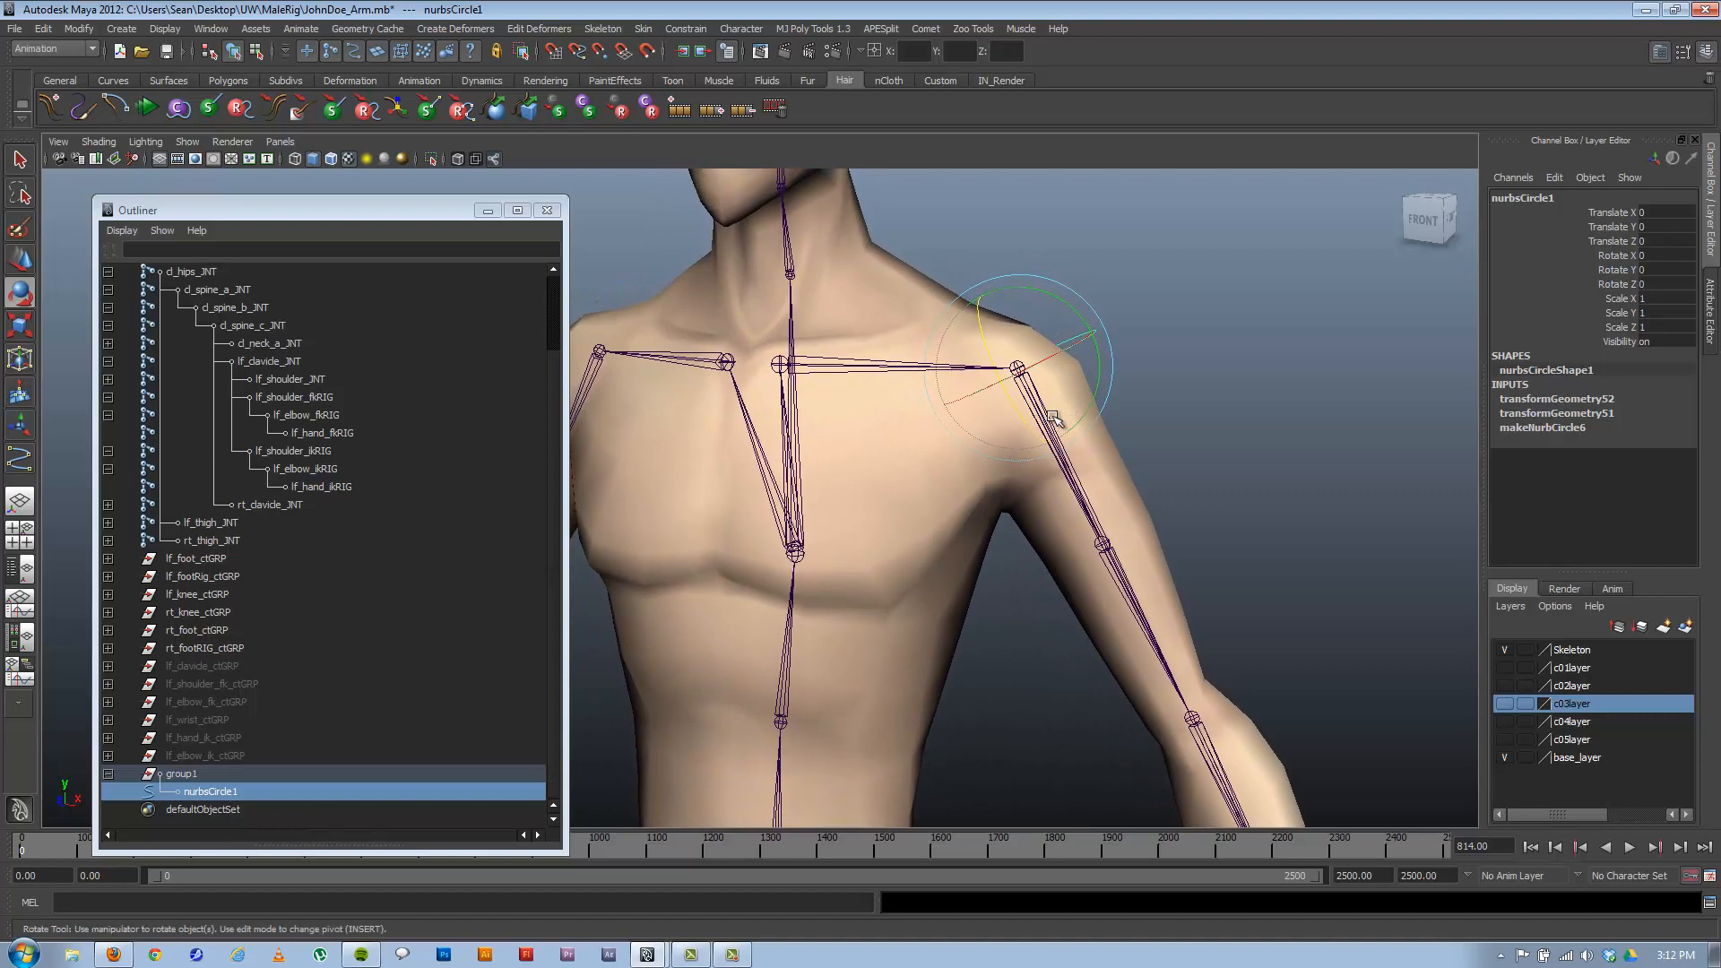
pyautogui.click(257, 51)
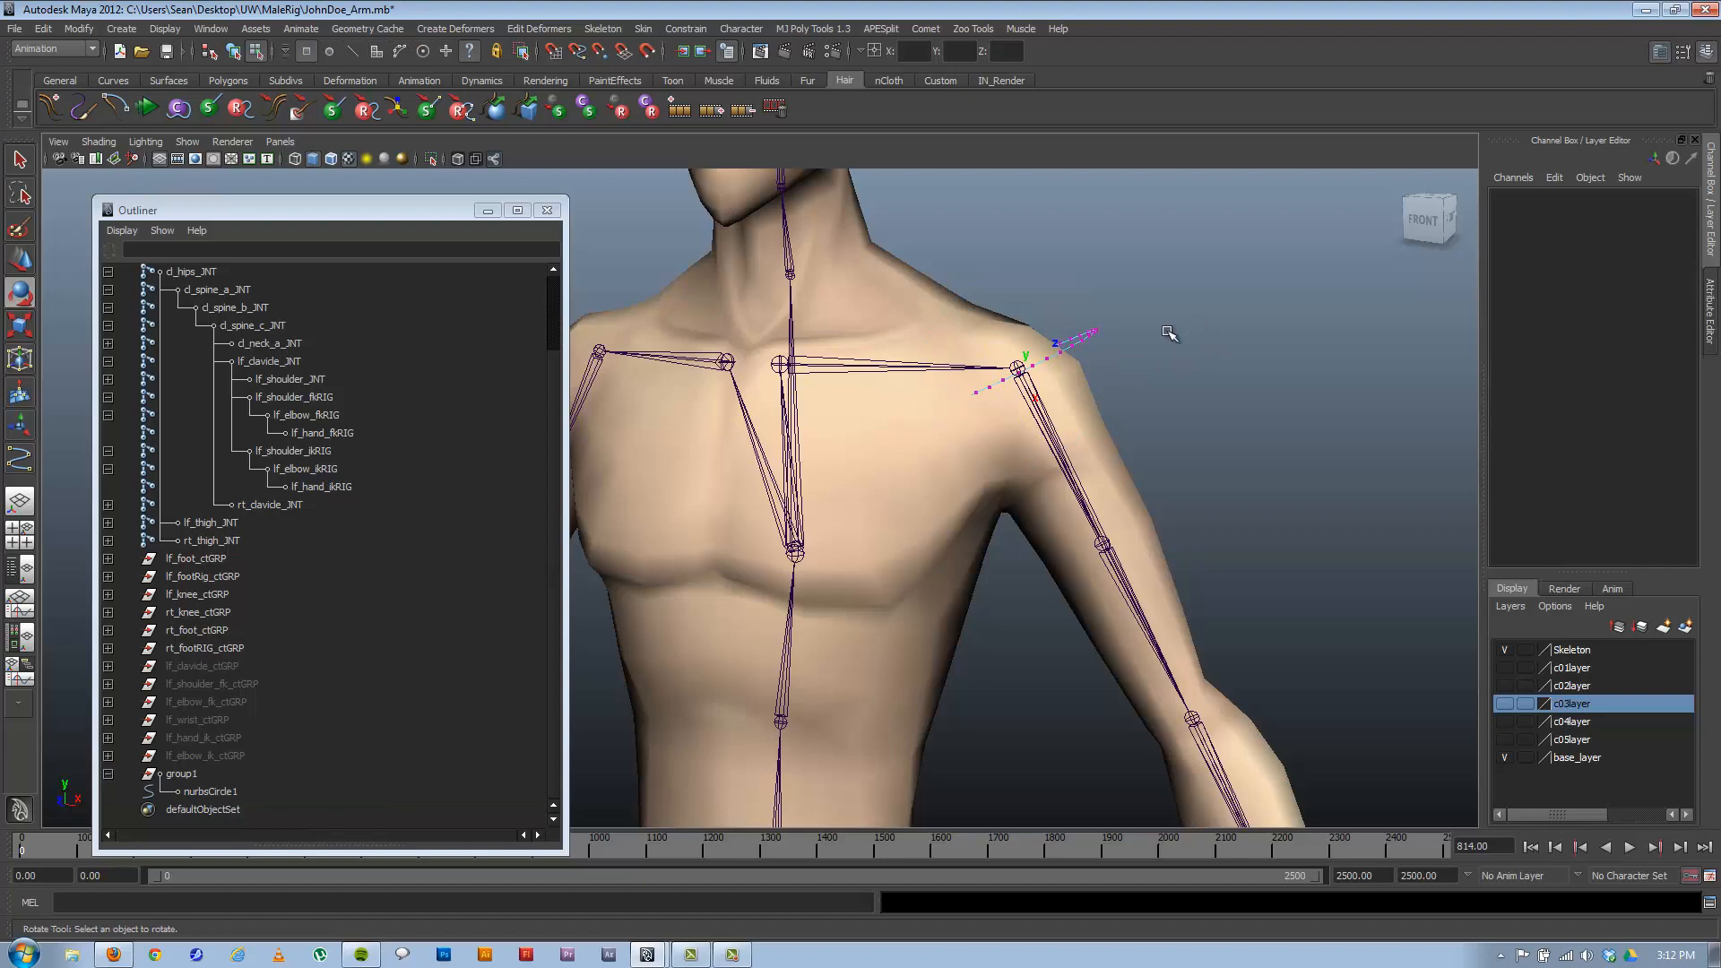
pyautogui.keyDown('alt'); pyautogui.moveTo(987, 382); pyautogui.dragTo(1040, 363); pyautogui.keyUp('alt')
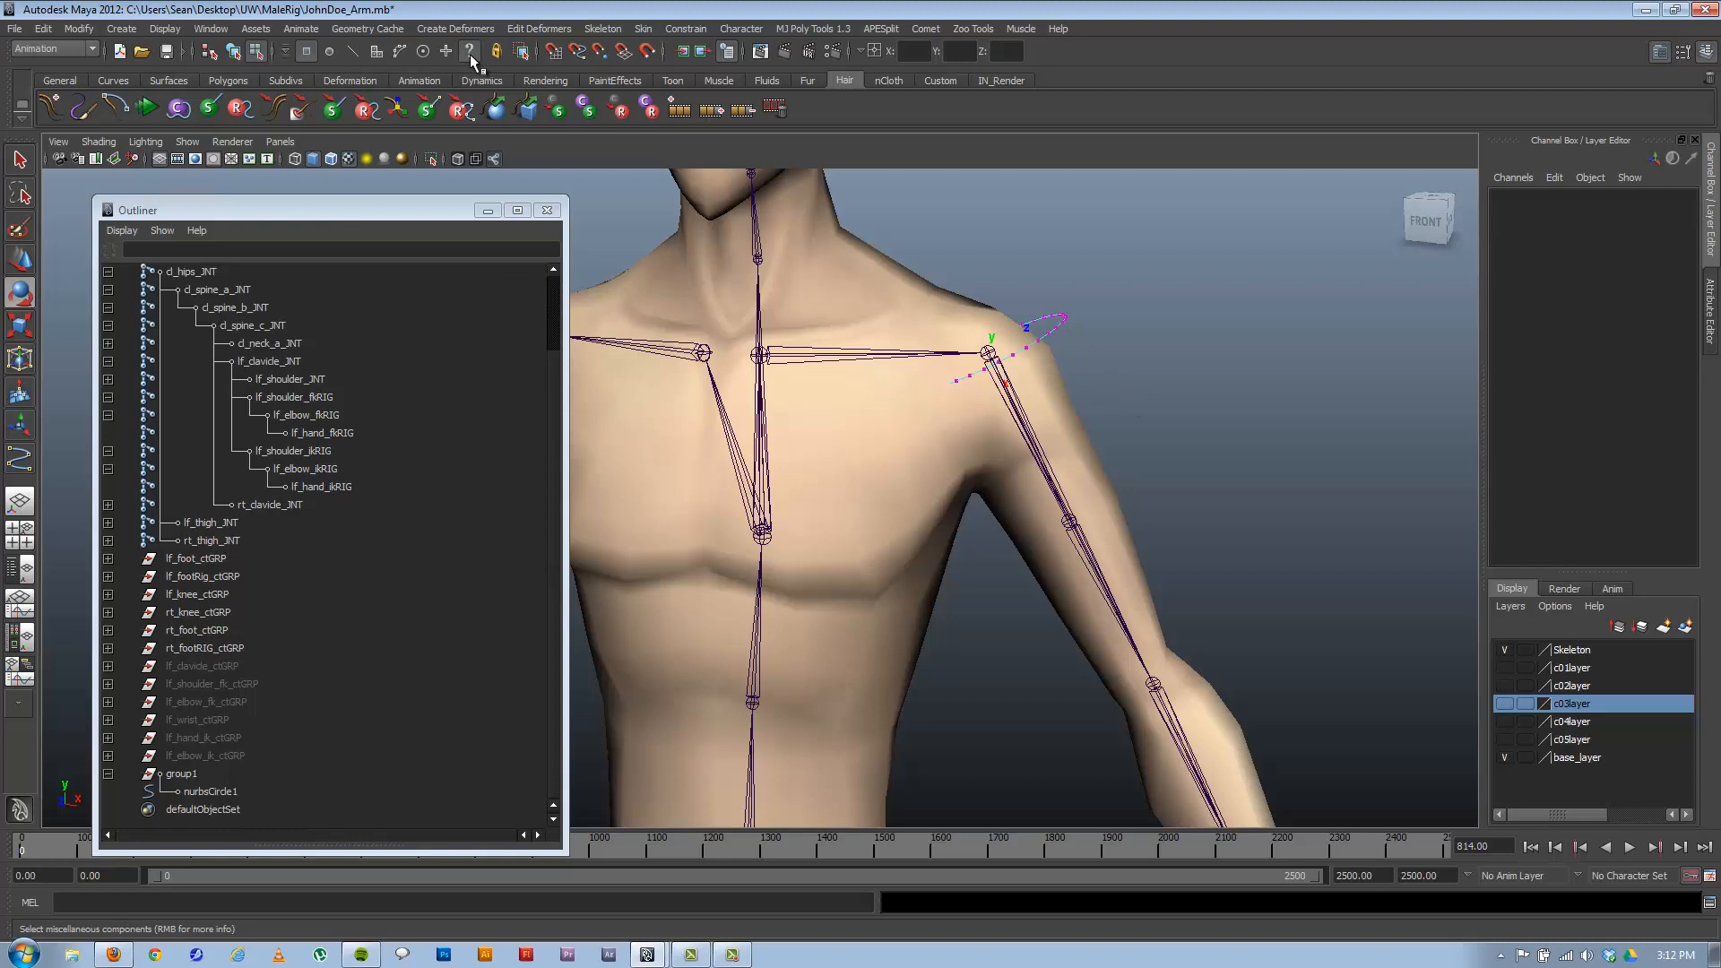
pyautogui.press('e')
pyautogui.click(996, 359)
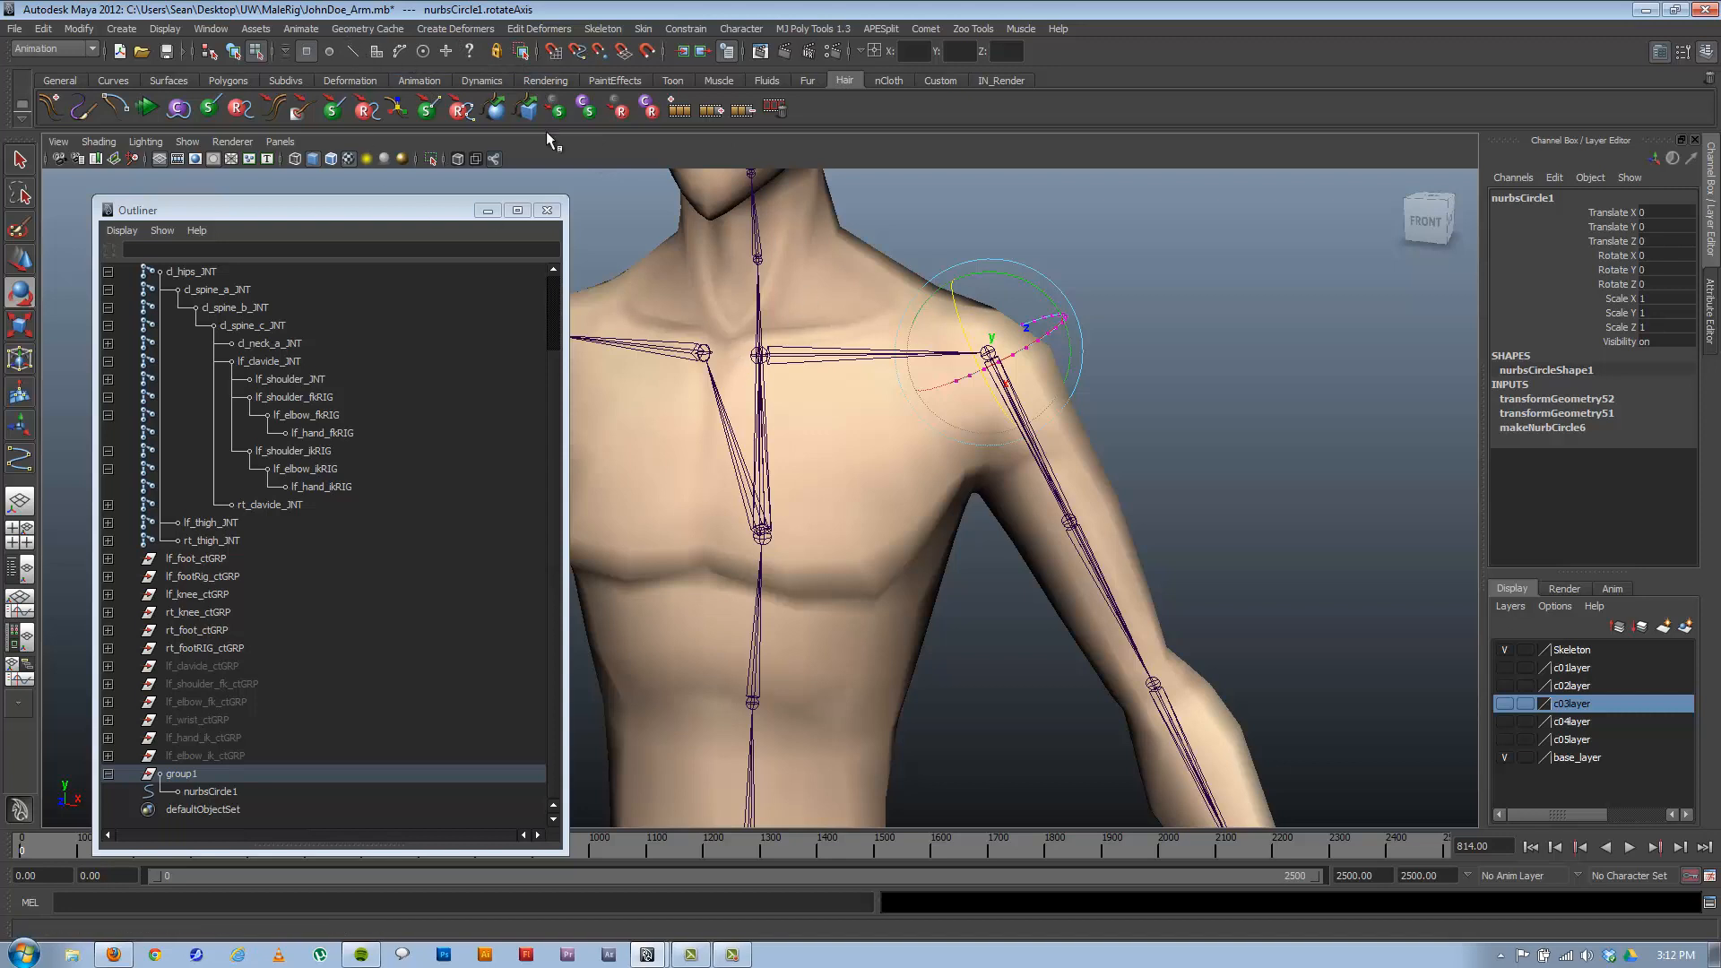
pyautogui.click(1129, 281)
pyautogui.moveTo(1138, 253); pyautogui.dragTo(844, 515)
pyautogui.keyDown('alt'); pyautogui.moveTo(1030, 475); pyautogui.dragTo(1031, 471); pyautogui.keyUp('alt')
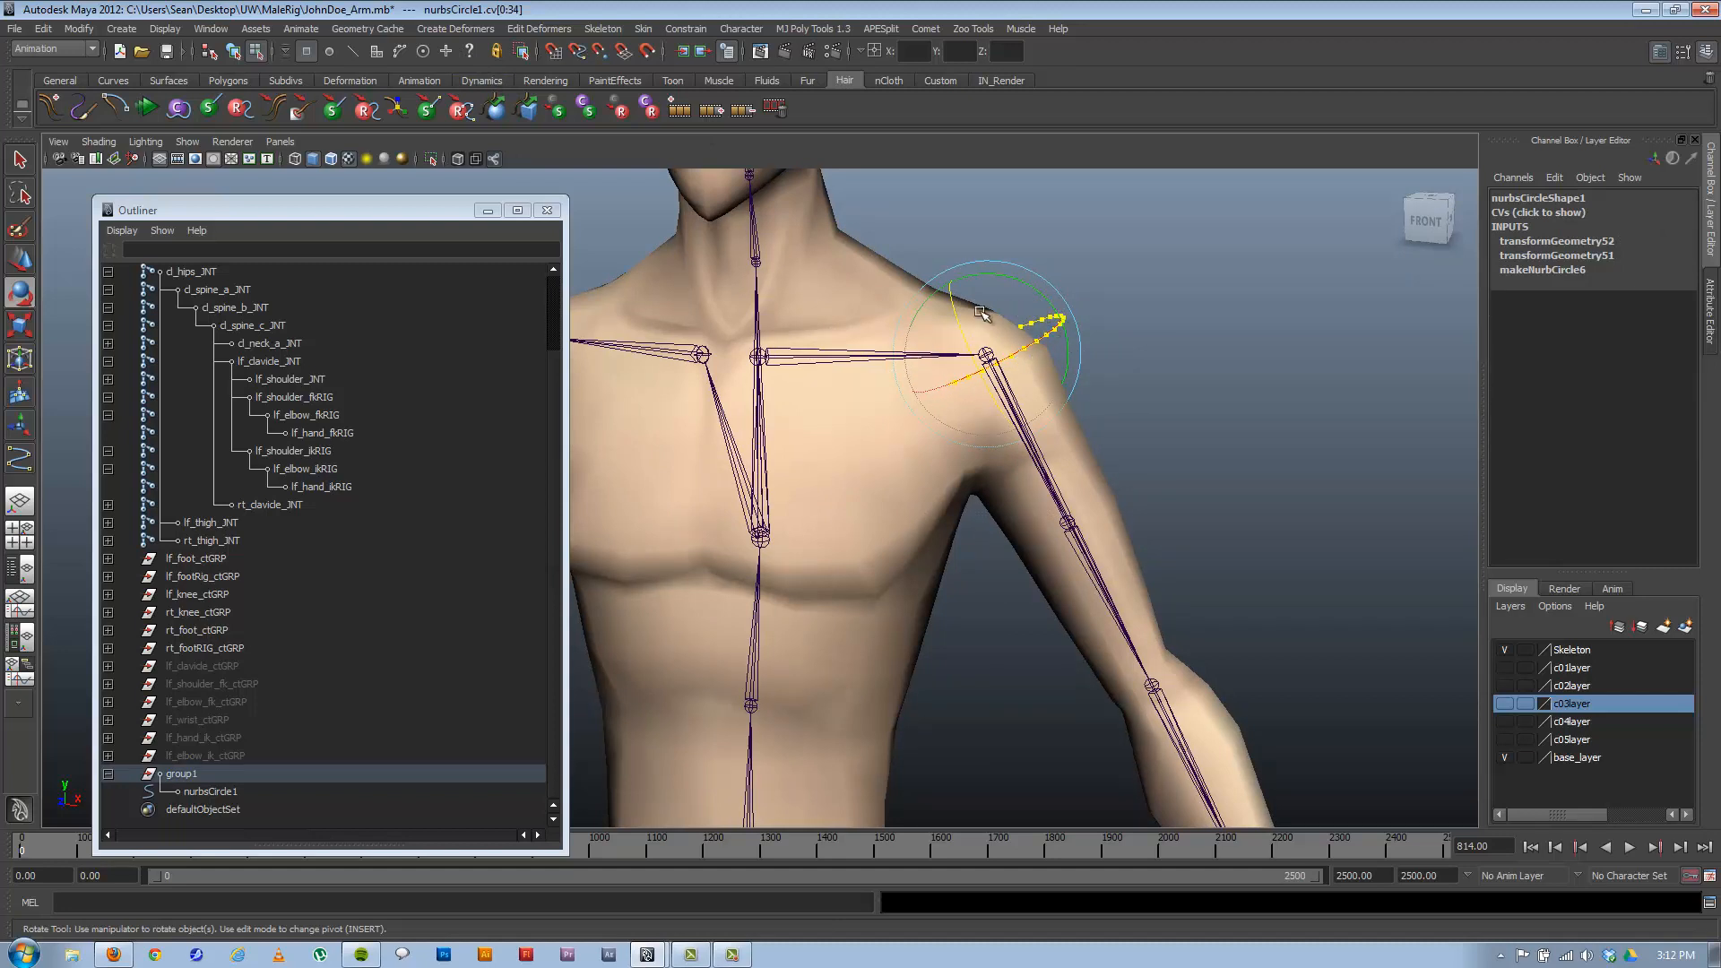
# Open the Move tool's settings at the Move Axis options and minimize the Outliner.
pyautogui.press('w')
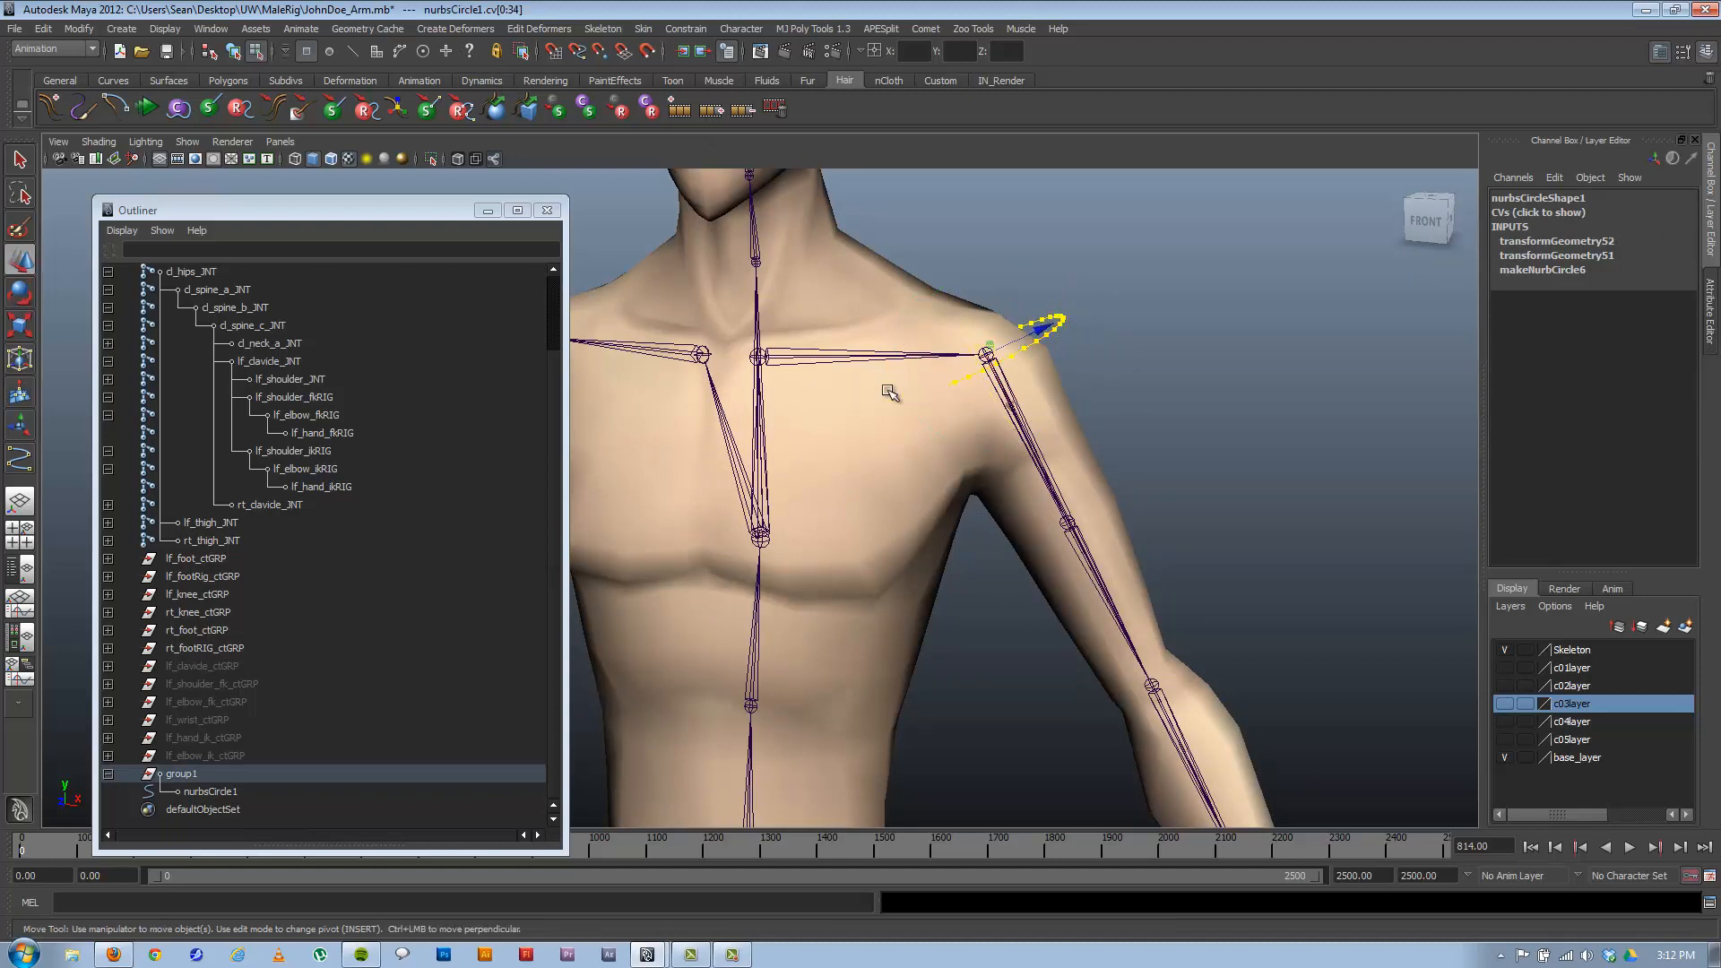
pyautogui.doubleClick(20, 260)
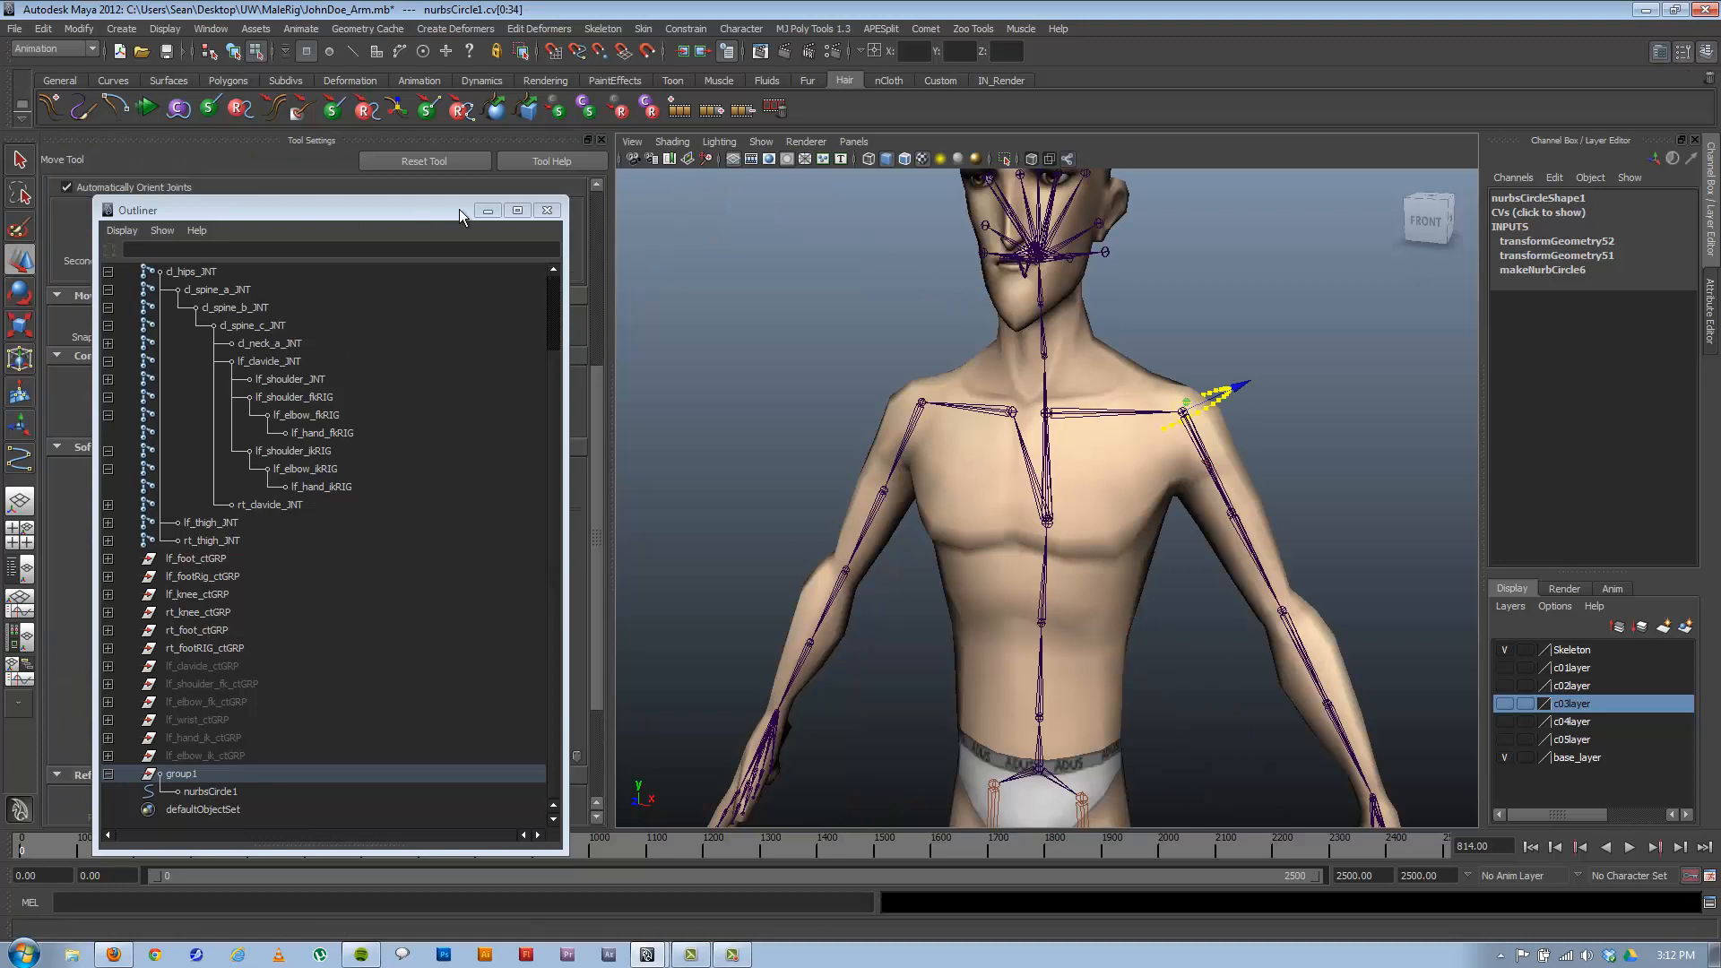
pyautogui.click(488, 211)
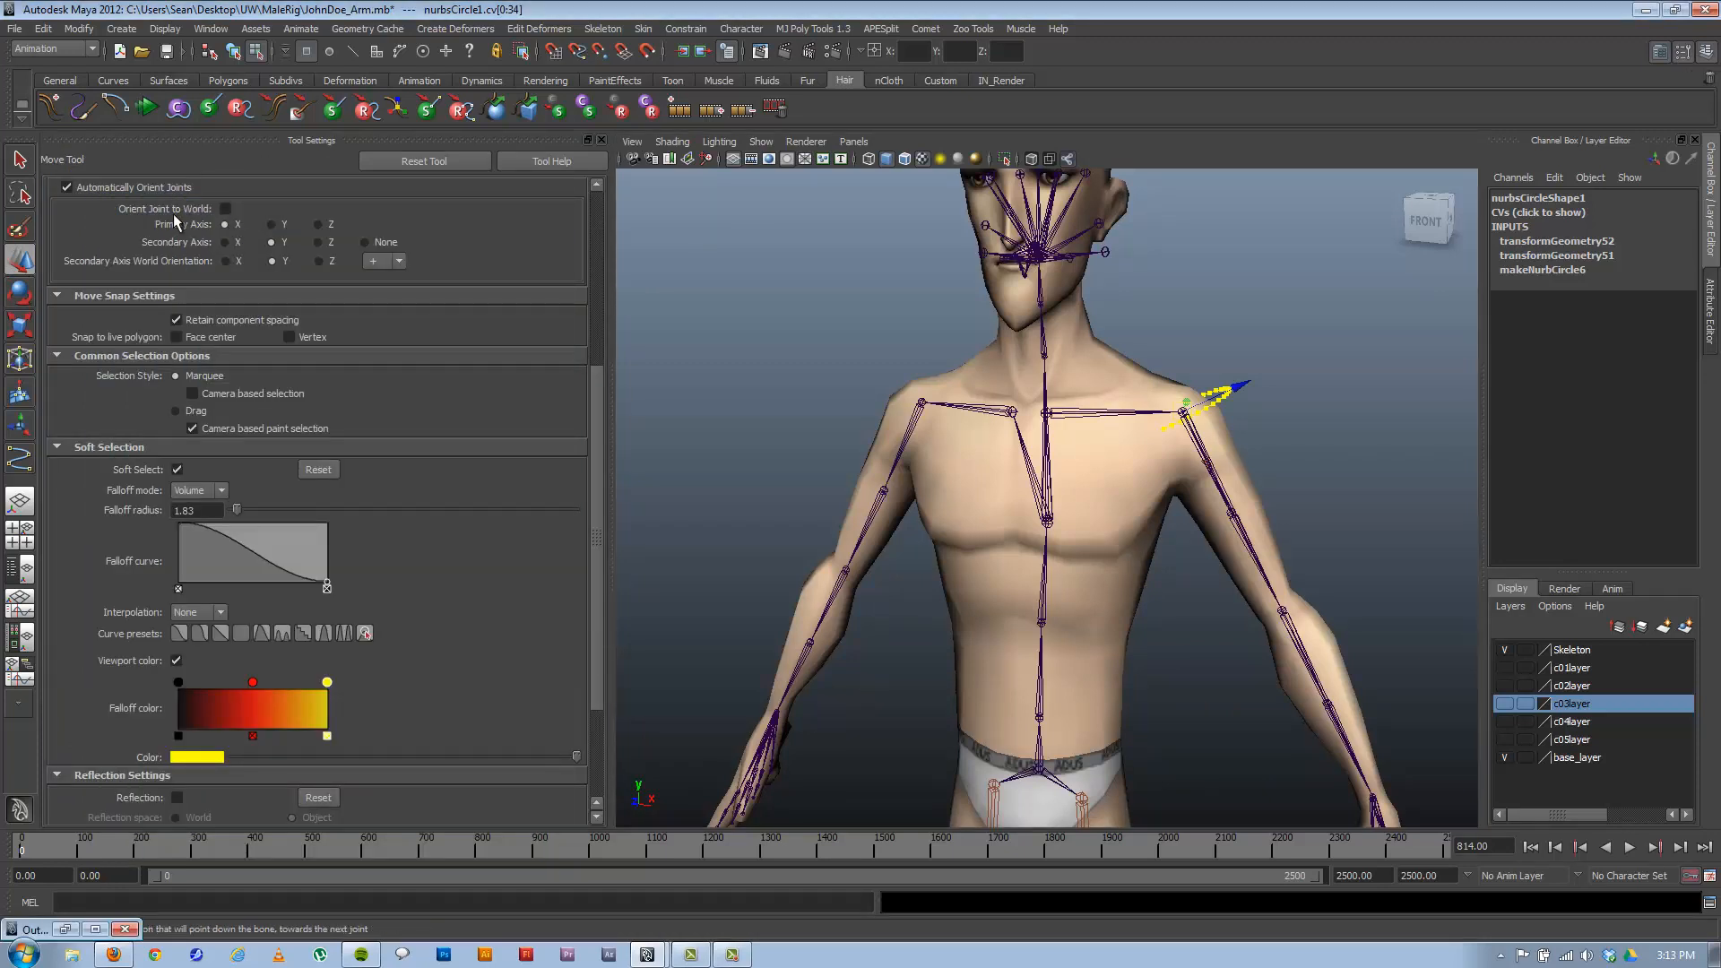
pyautogui.scroll(3, 180, 225)
pyautogui.scroll(3, 1201, 545)
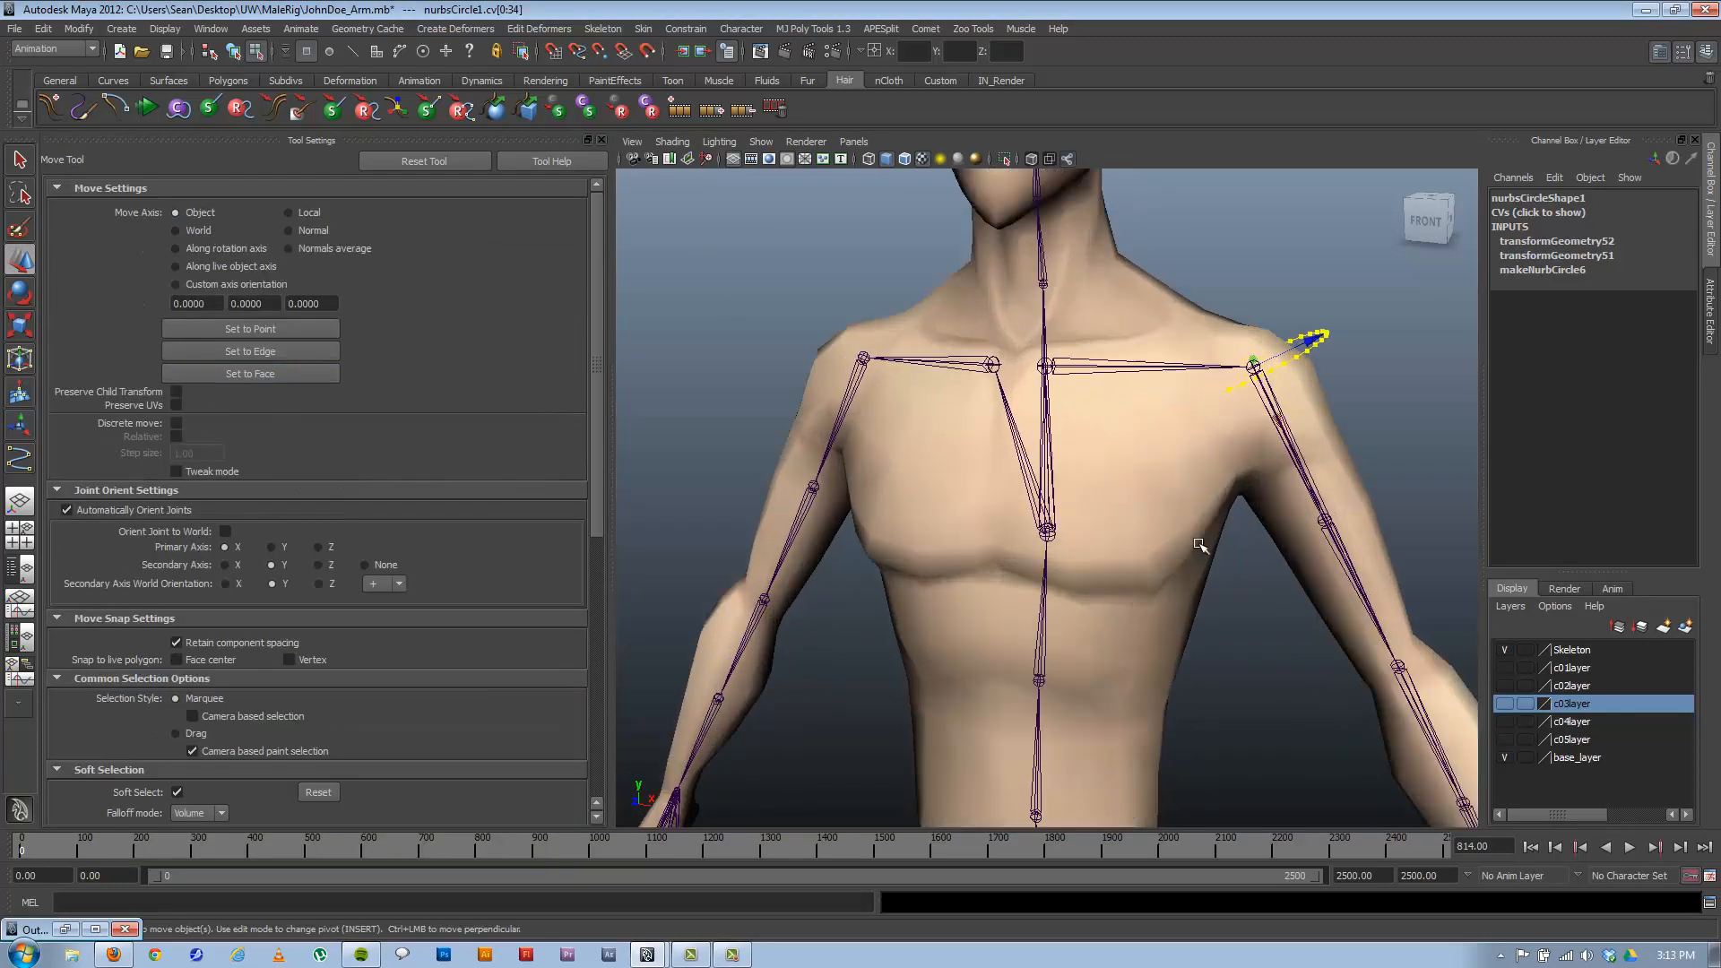
# Move the circle's vertices down the left upper arm, snapping them to the joint midway between shoulder and elbow.
pyautogui.keyDown('alt'); pyautogui.moveTo(1087, 484); pyautogui.dragTo(864, 454, button='middle'); pyautogui.keyUp('alt')
pyautogui.keyDown('alt'); pyautogui.moveTo(941, 457); pyautogui.dragTo(1008, 436); pyautogui.keyUp('alt')
pyautogui.moveTo(1031, 408); pyautogui.dragTo(1072, 491, button='middle')
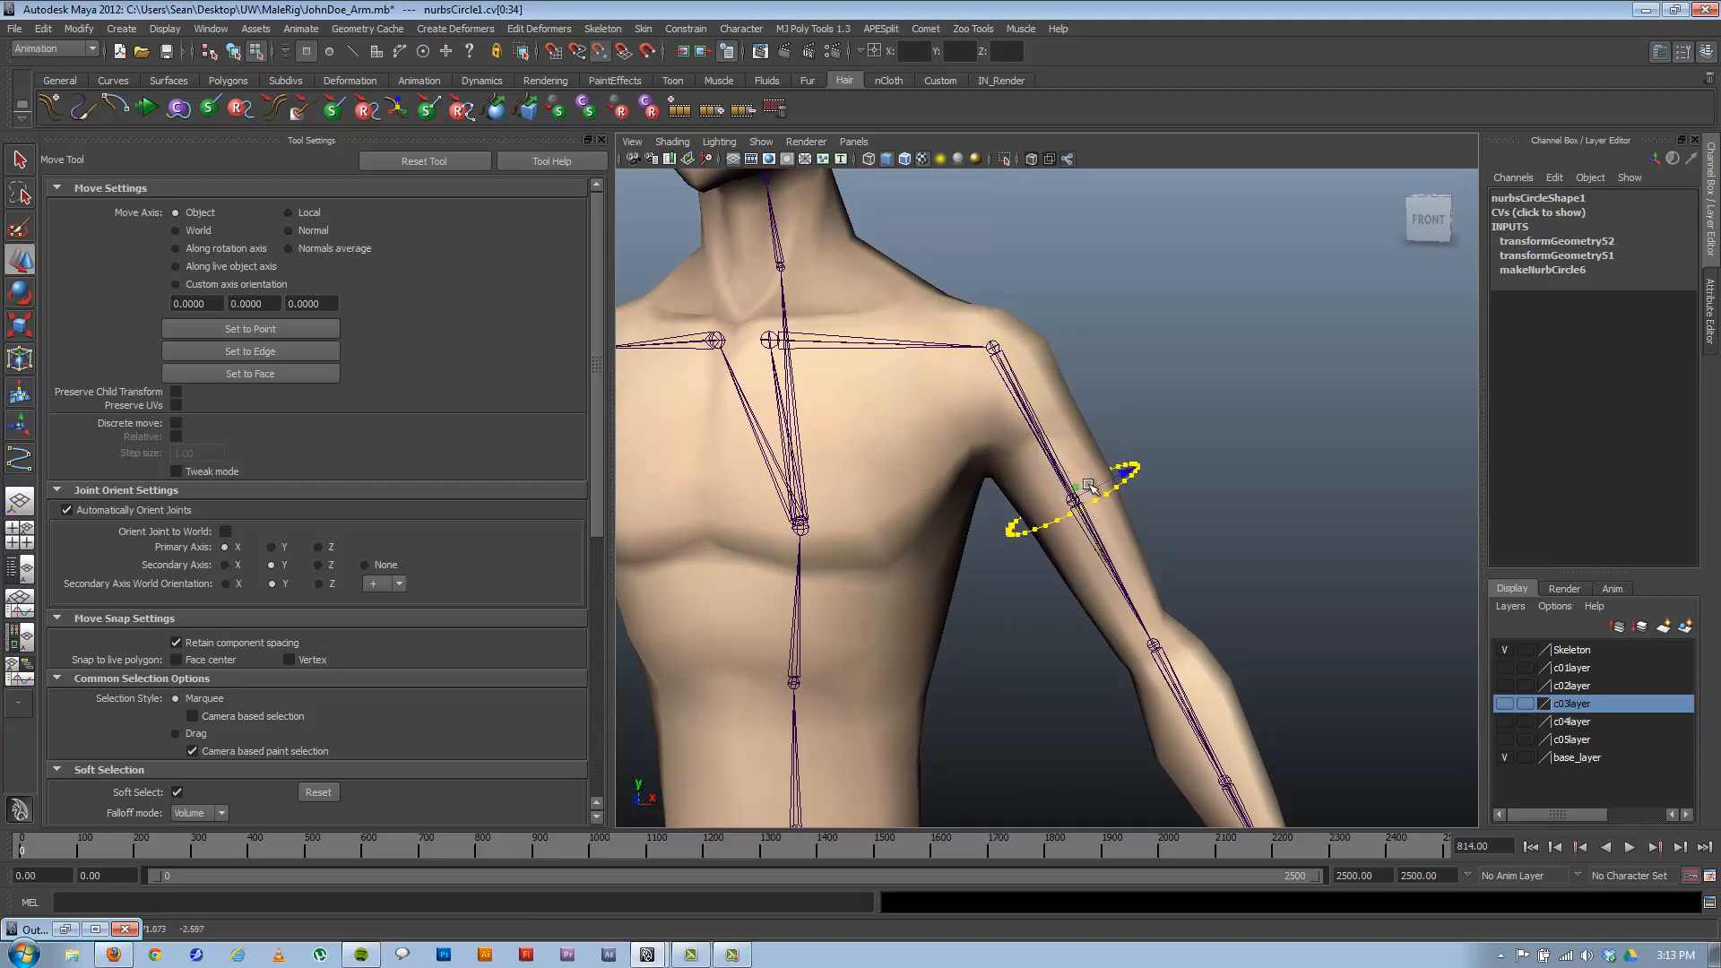
pyautogui.keyDown('alt'); pyautogui.moveTo(1096, 512); pyautogui.dragTo(1069, 517); pyautogui.keyUp('alt')
pyautogui.keyDown('alt'); pyautogui.moveTo(1194, 567); pyautogui.dragTo(1091, 561, button='right'); pyautogui.keyUp('alt')
pyautogui.keyDown('alt'); pyautogui.moveTo(1091, 561); pyautogui.dragTo(1152, 522); pyautogui.keyUp('alt')
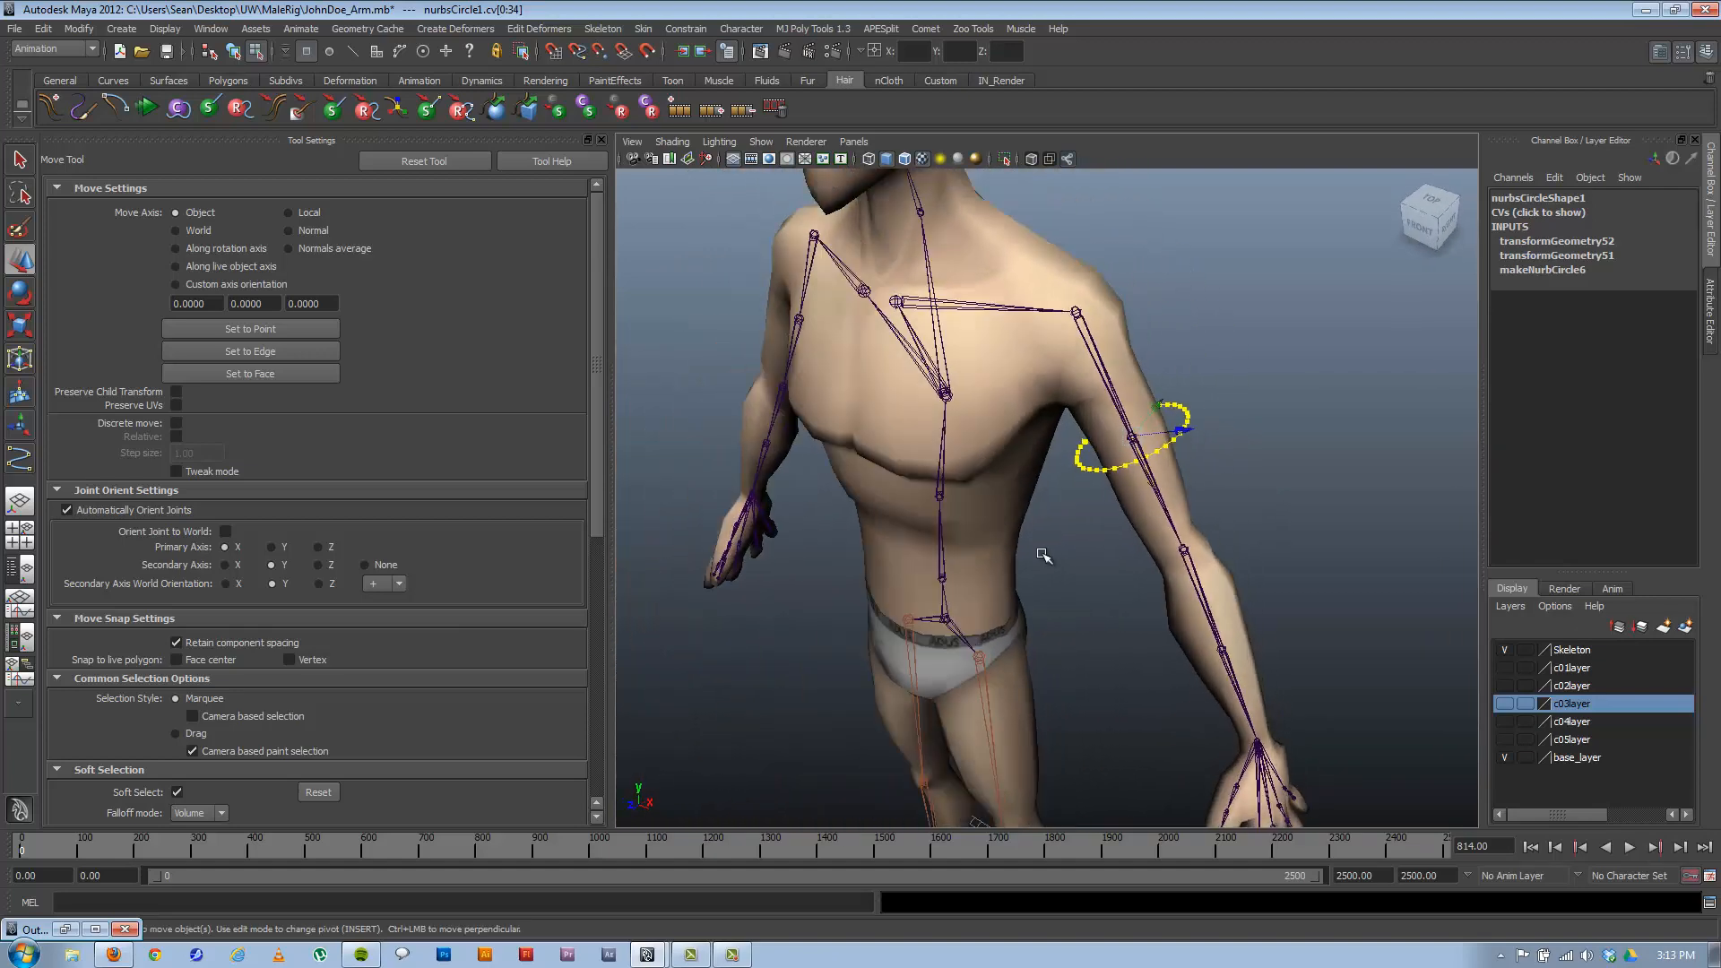
pyautogui.keyDown('alt'); pyautogui.moveTo(1044, 555); pyautogui.dragTo(1080, 619); pyautogui.keyUp('alt')
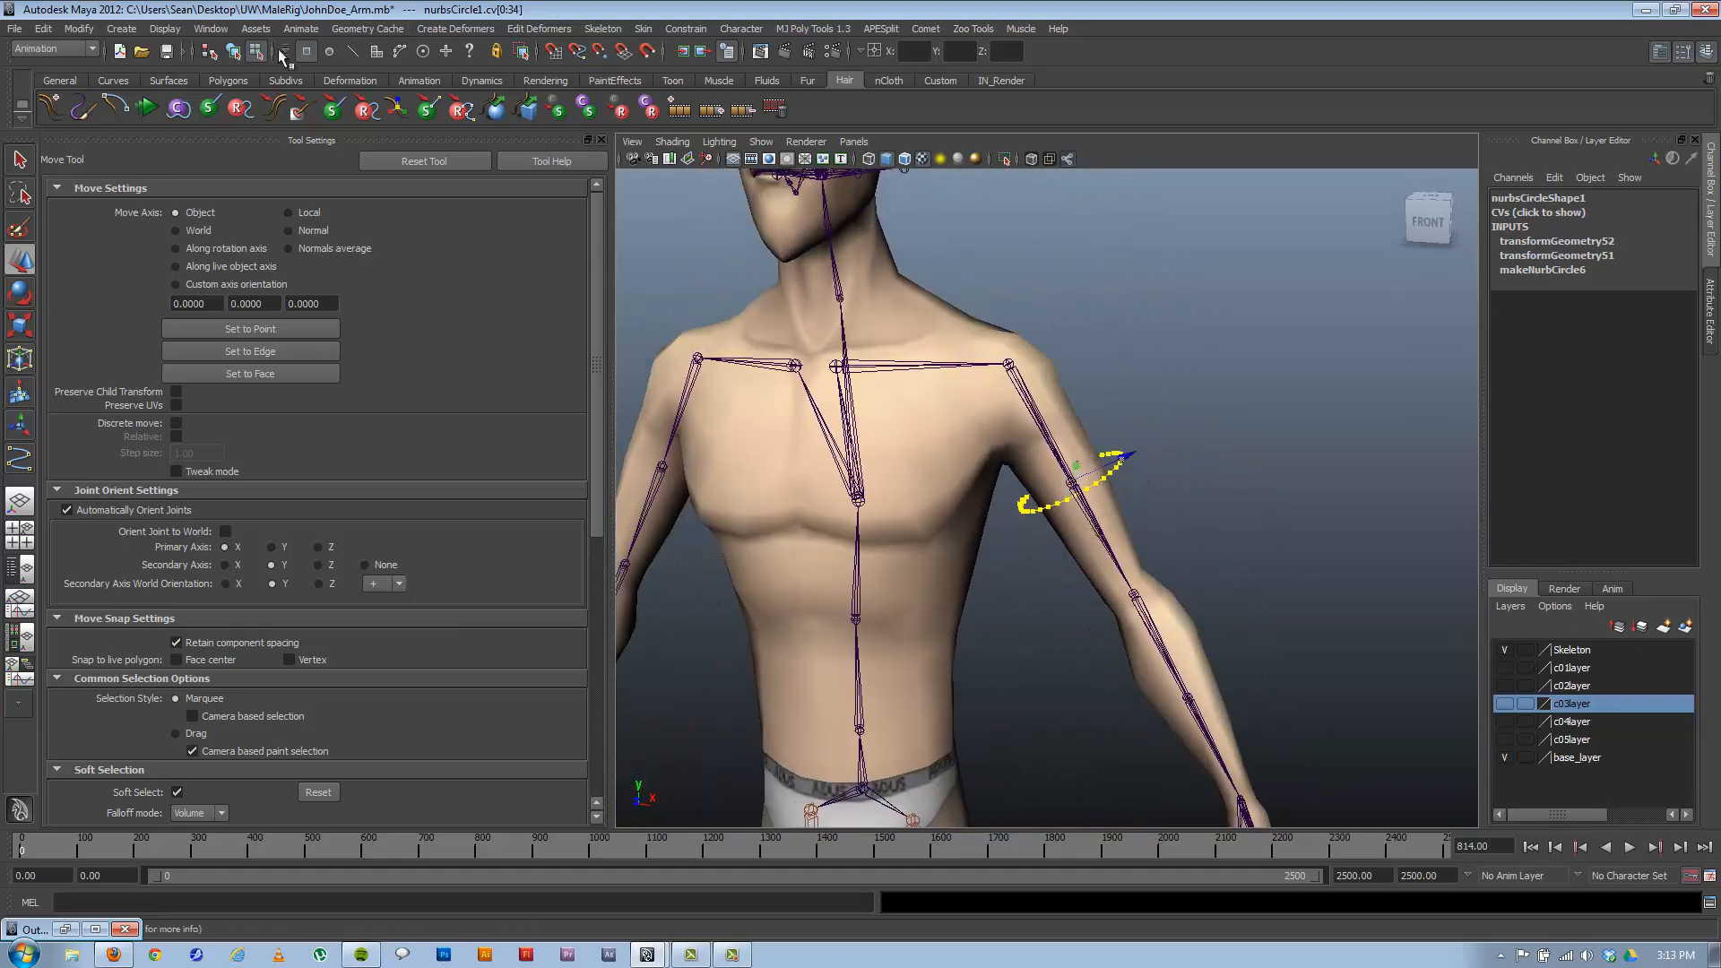
# Return to object selection mode and select nurbsCircle1 with the Rotate tool active.
pyautogui.click(235, 52)
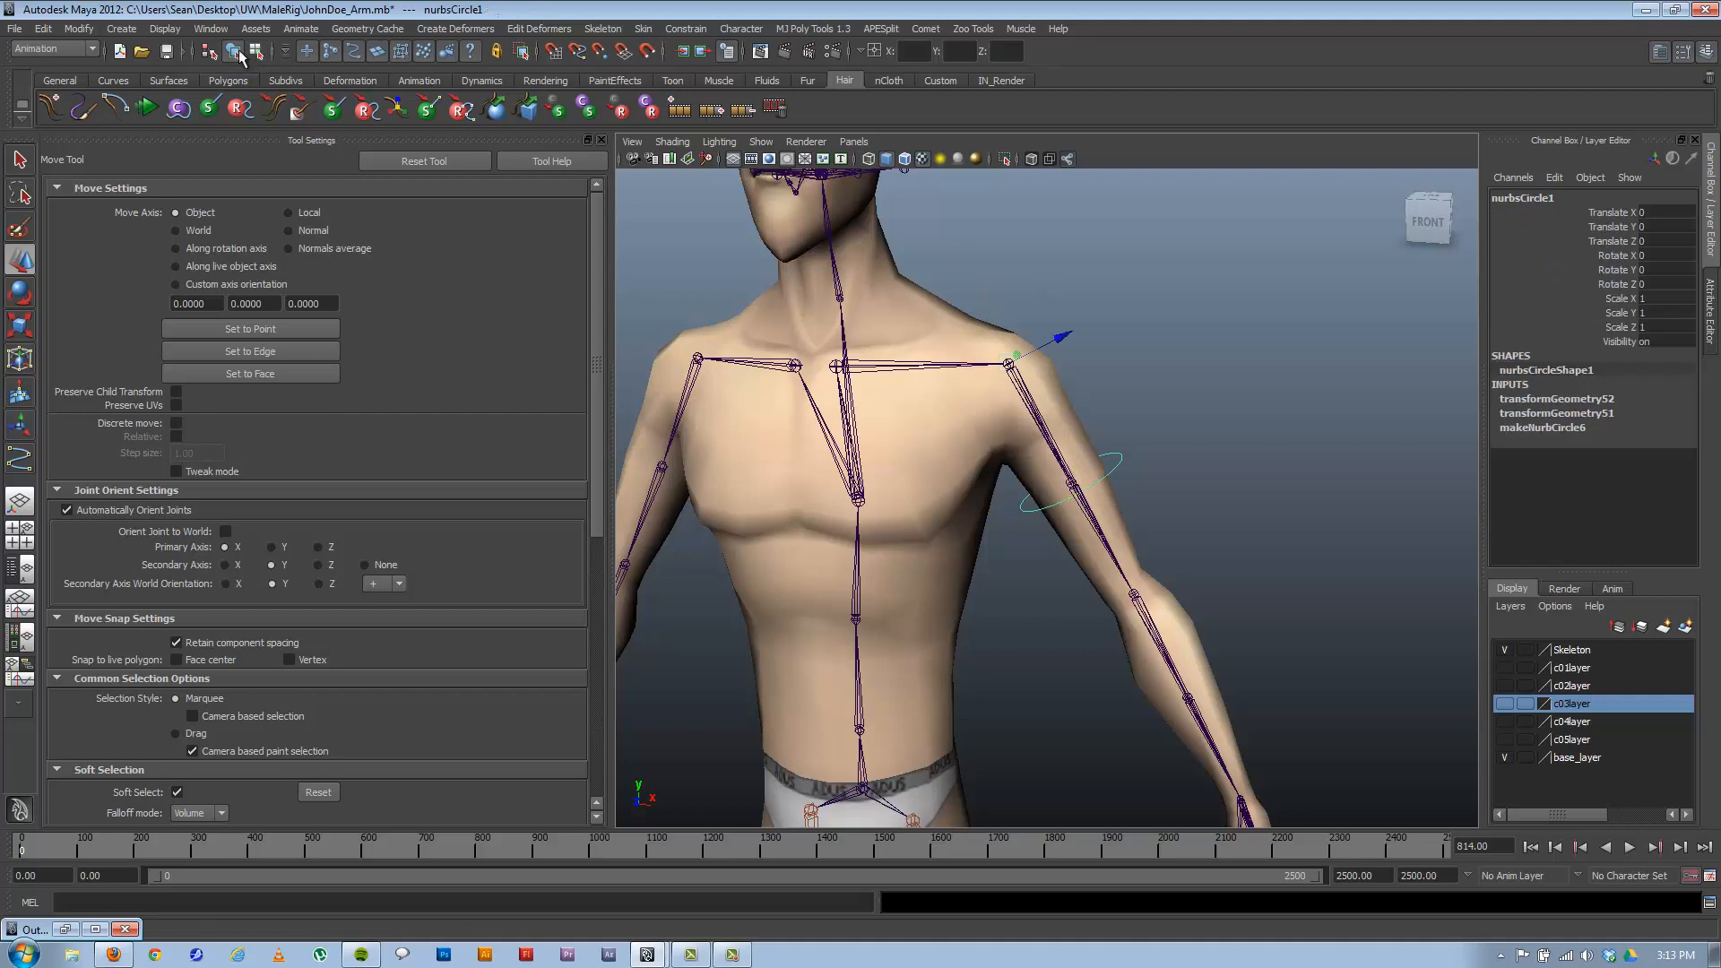
pyautogui.click(1123, 460)
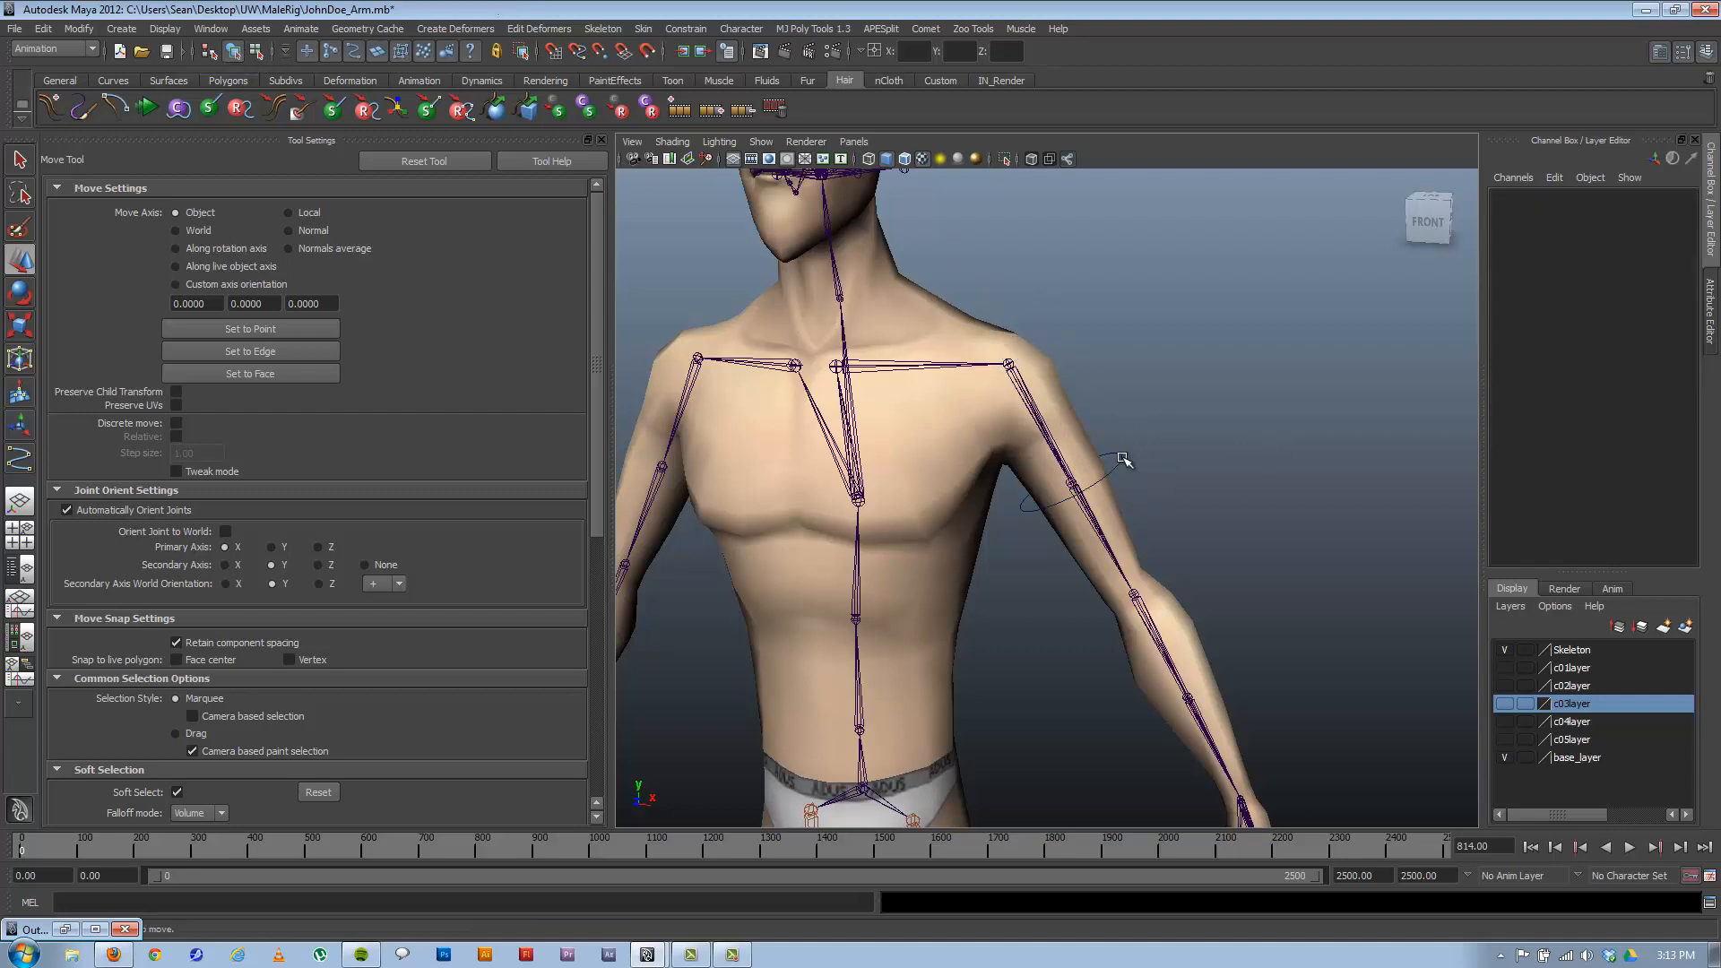
pyautogui.click(1122, 461)
pyautogui.press('e')
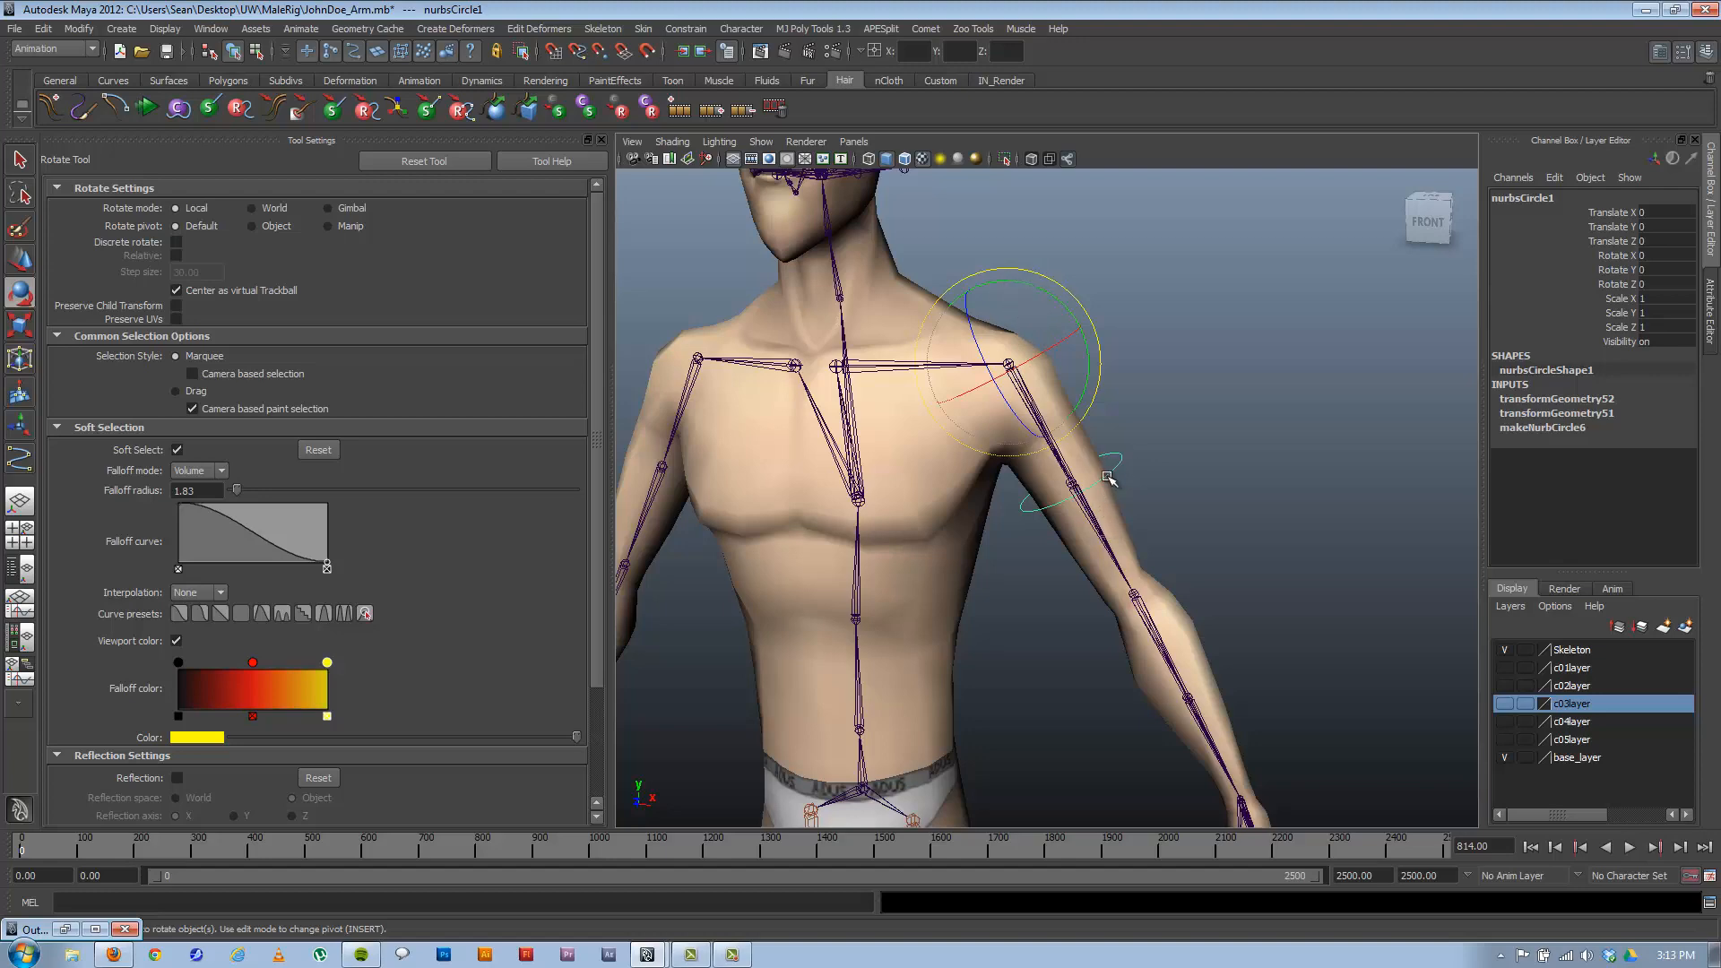
# Close the tool settings and restore the Outliner with the left arm in view.
pyautogui.keyDown('alt'); pyautogui.moveTo(1250, 513); pyautogui.dragTo(1222, 492); pyautogui.keyUp('alt')
pyautogui.keyDown('alt'); pyautogui.moveTo(928, 536); pyautogui.dragTo(1223, 569); pyautogui.keyUp('alt')
pyautogui.keyDown('alt'); pyautogui.moveTo(1222, 569); pyautogui.dragTo(1049, 514, button='right'); pyautogui.keyUp('alt')
pyautogui.moveTo(1050, 514)
pyautogui.keyDown('alt'); pyautogui.mouseDown()
pyautogui.moveTo(1089, 502)
pyautogui.moveTo(1046, 519)
pyautogui.mouseUp(); pyautogui.keyUp('alt')
pyautogui.keyDown('alt'); pyautogui.moveTo(1045, 520); pyautogui.dragTo(1177, 513, button='right'); pyautogui.keyUp('alt')
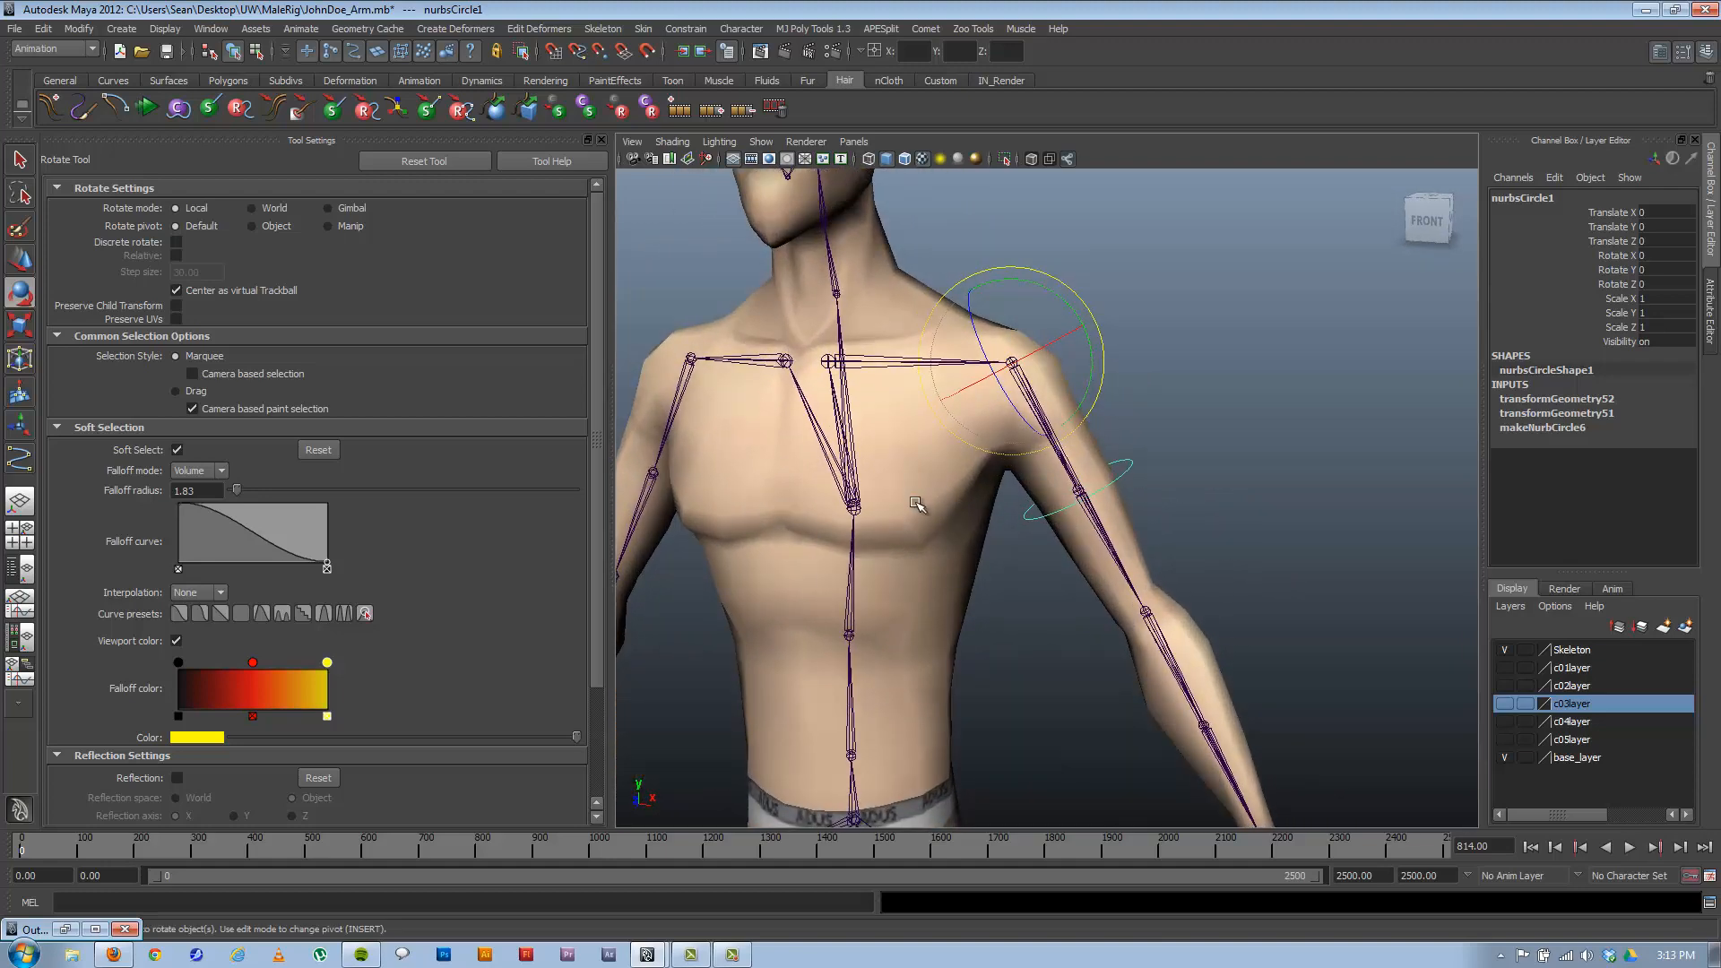
pyautogui.click(602, 141)
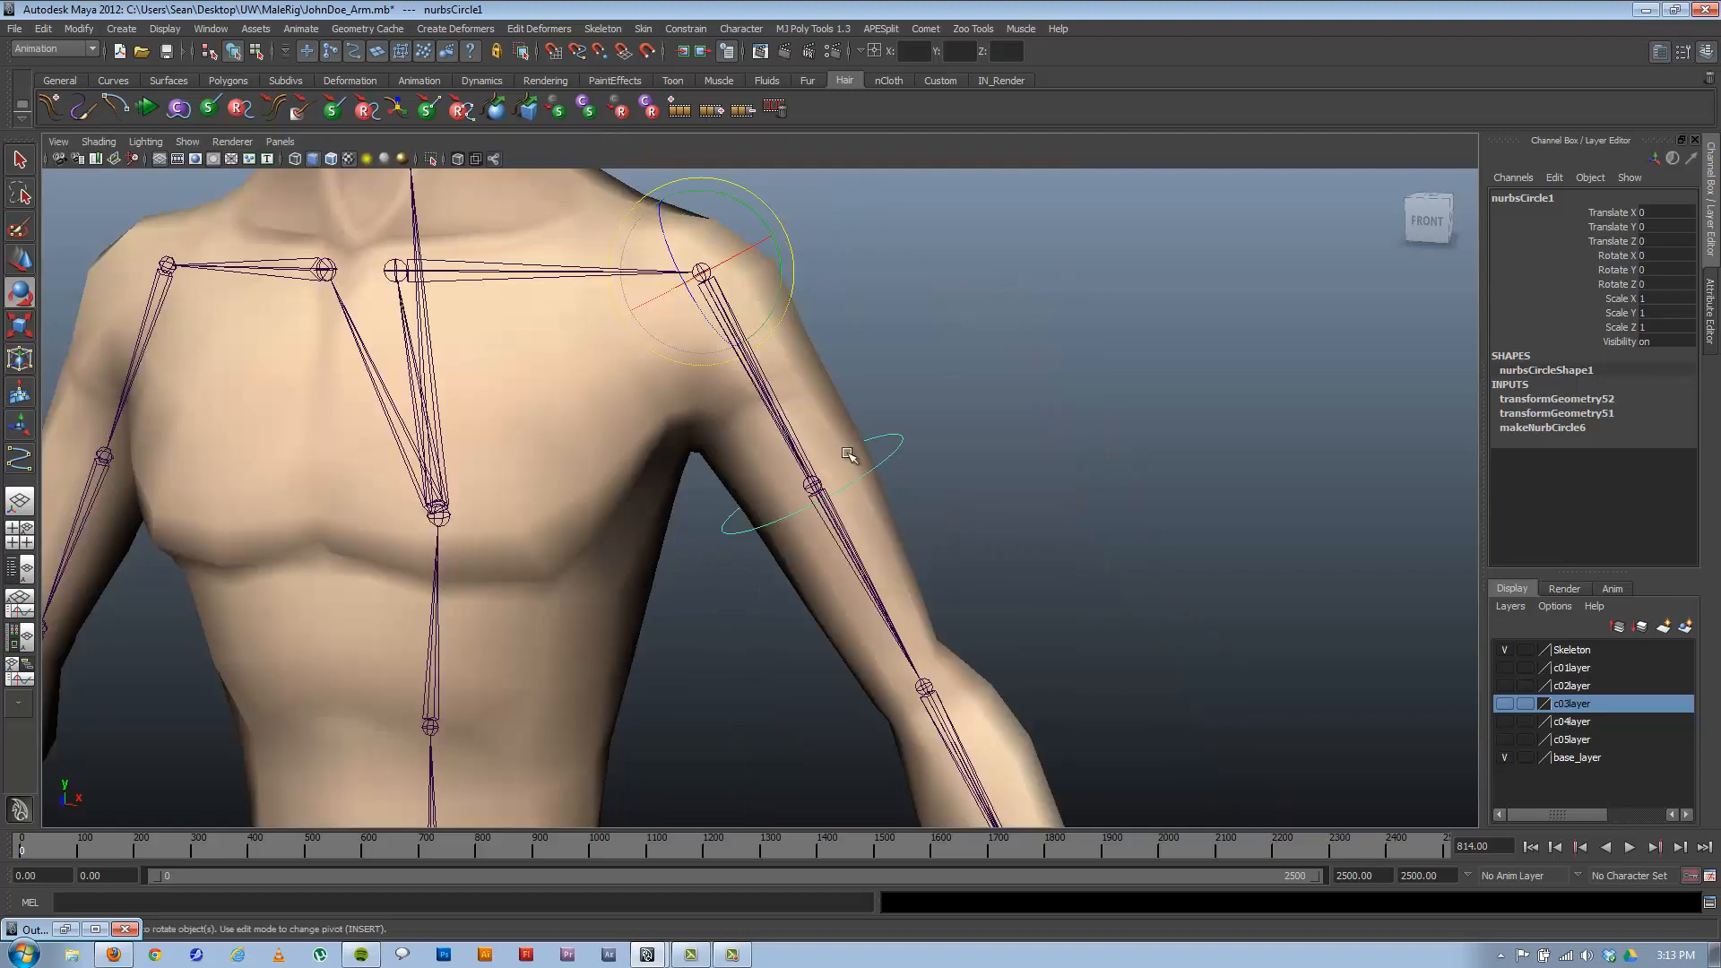
pyautogui.click(65, 929)
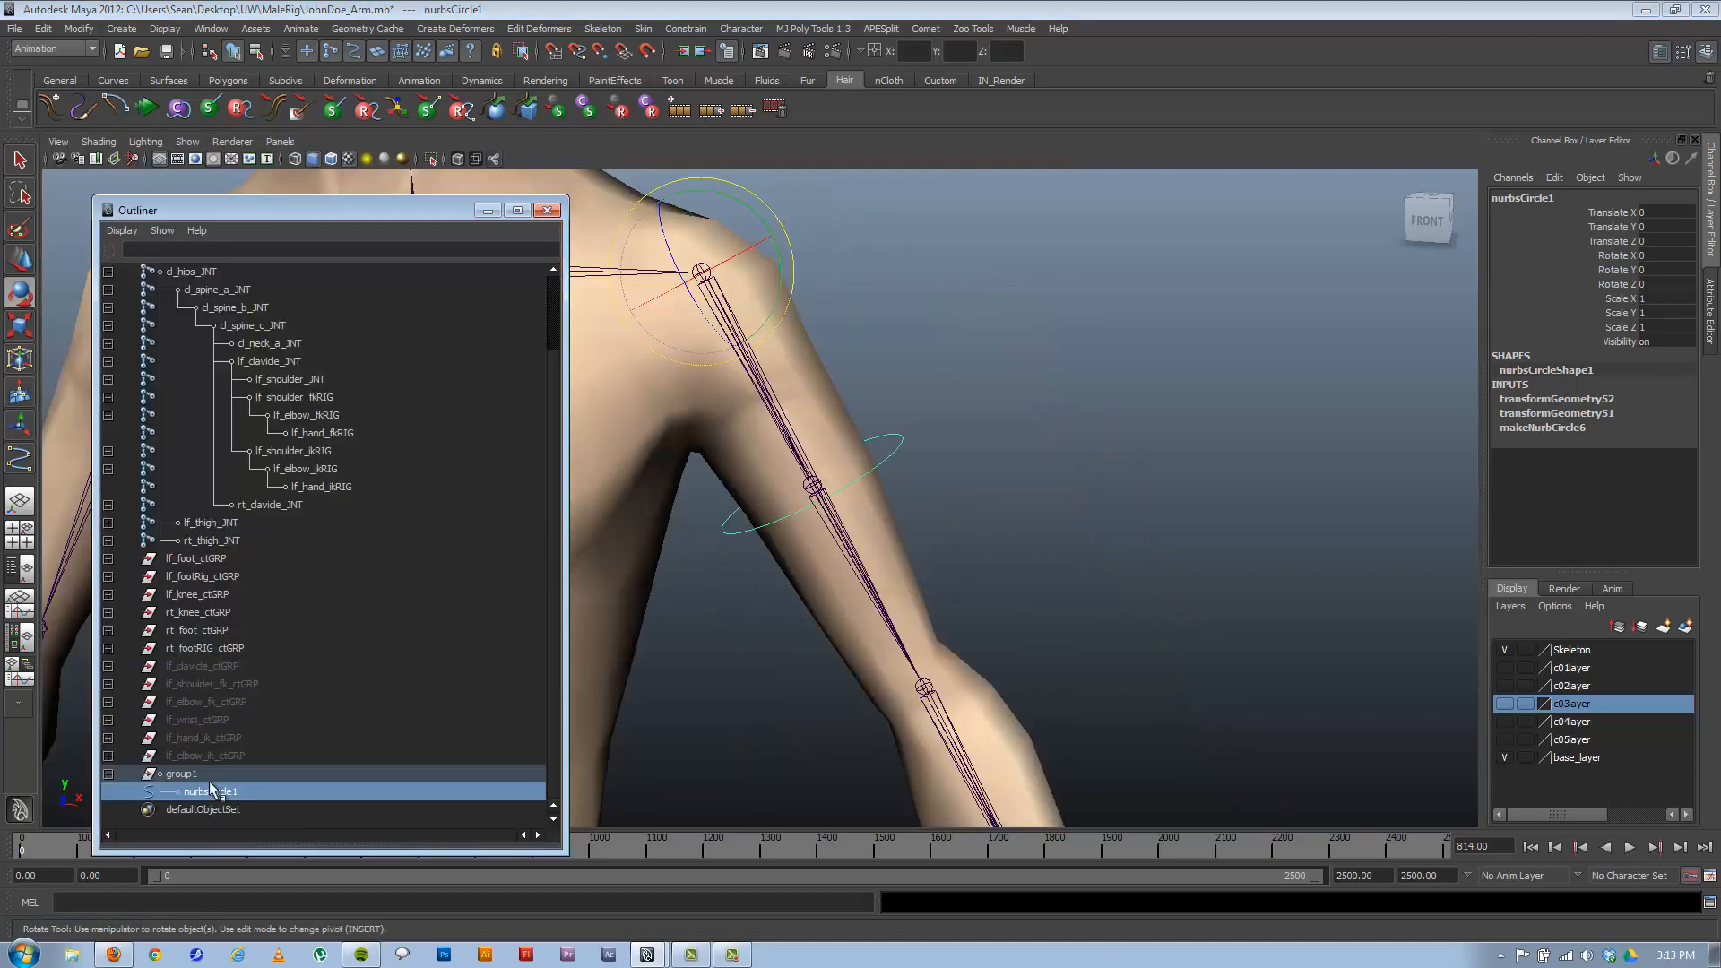
# Compare the transform values and pivot location of group1 with those of its child nurbsCircle1.
pyautogui.click(182, 773)
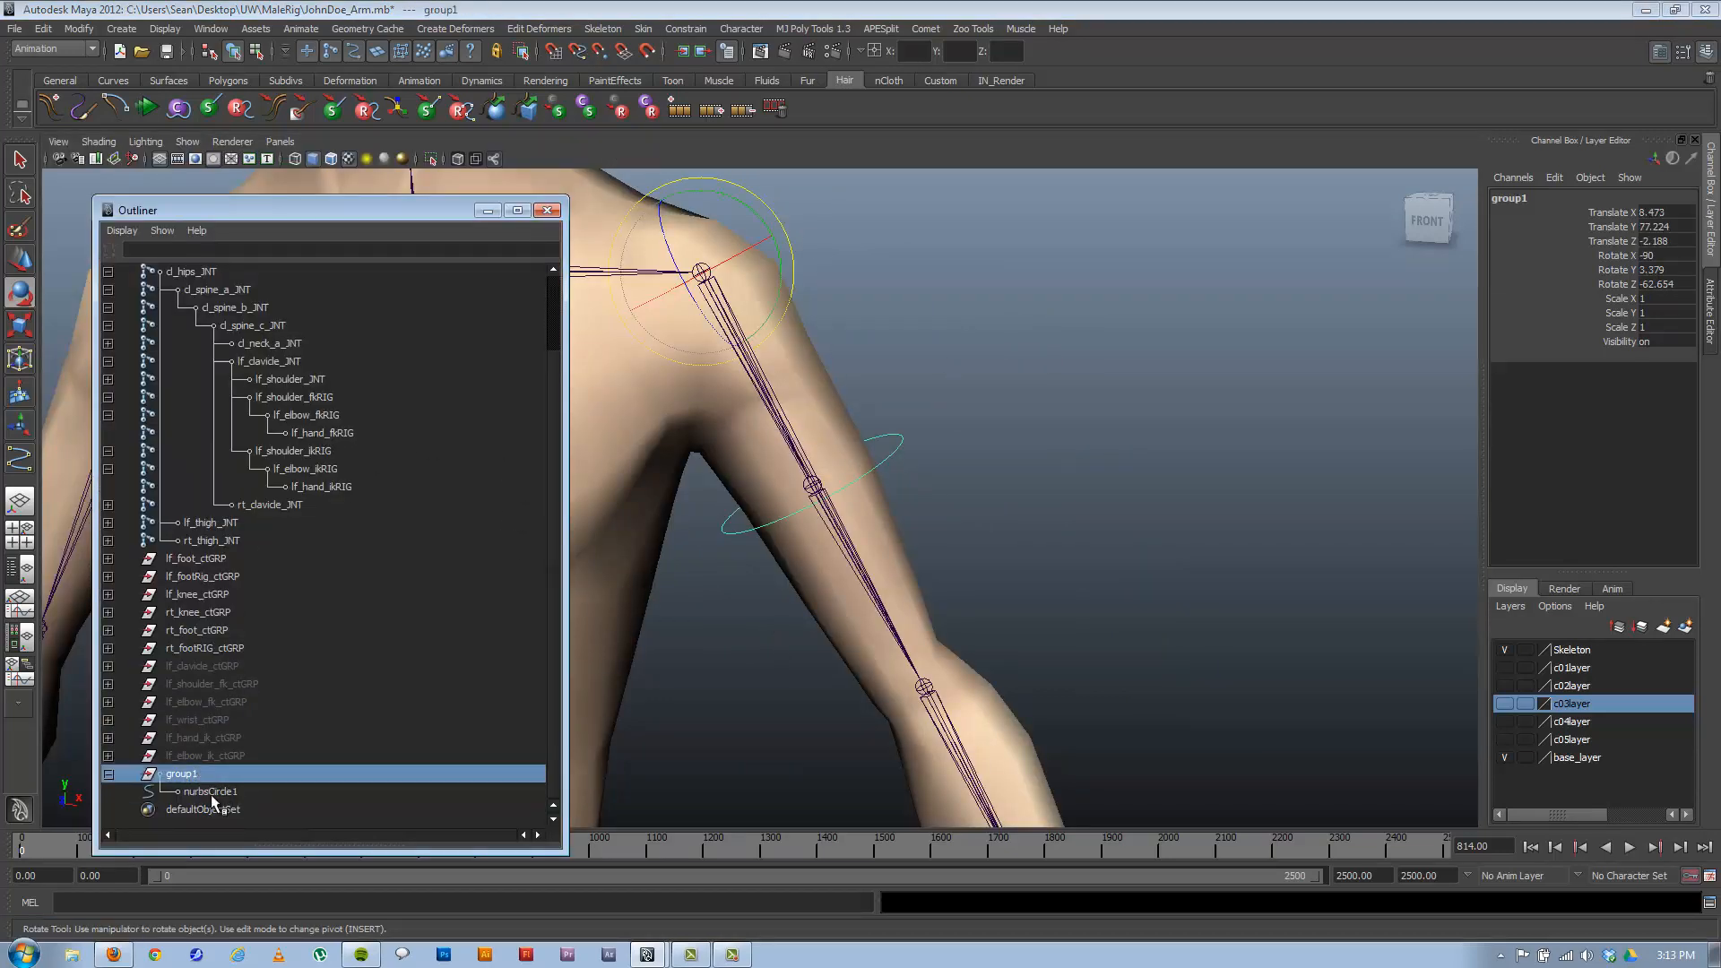
pyautogui.click(215, 793)
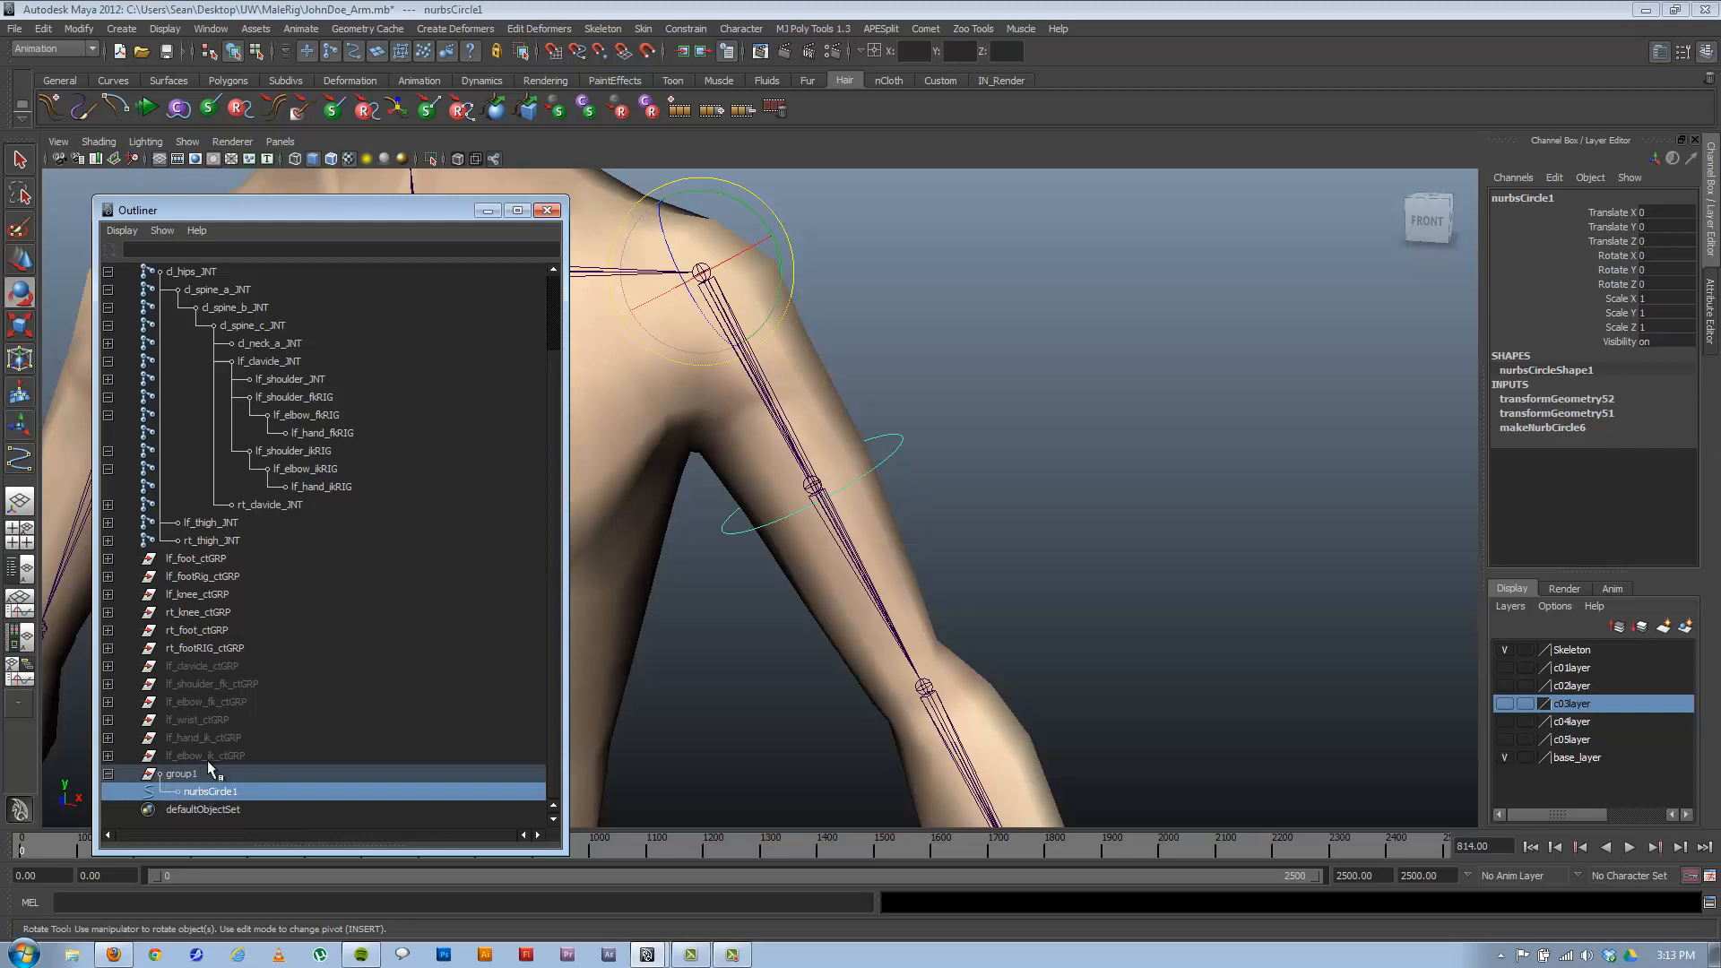
pyautogui.click(184, 773)
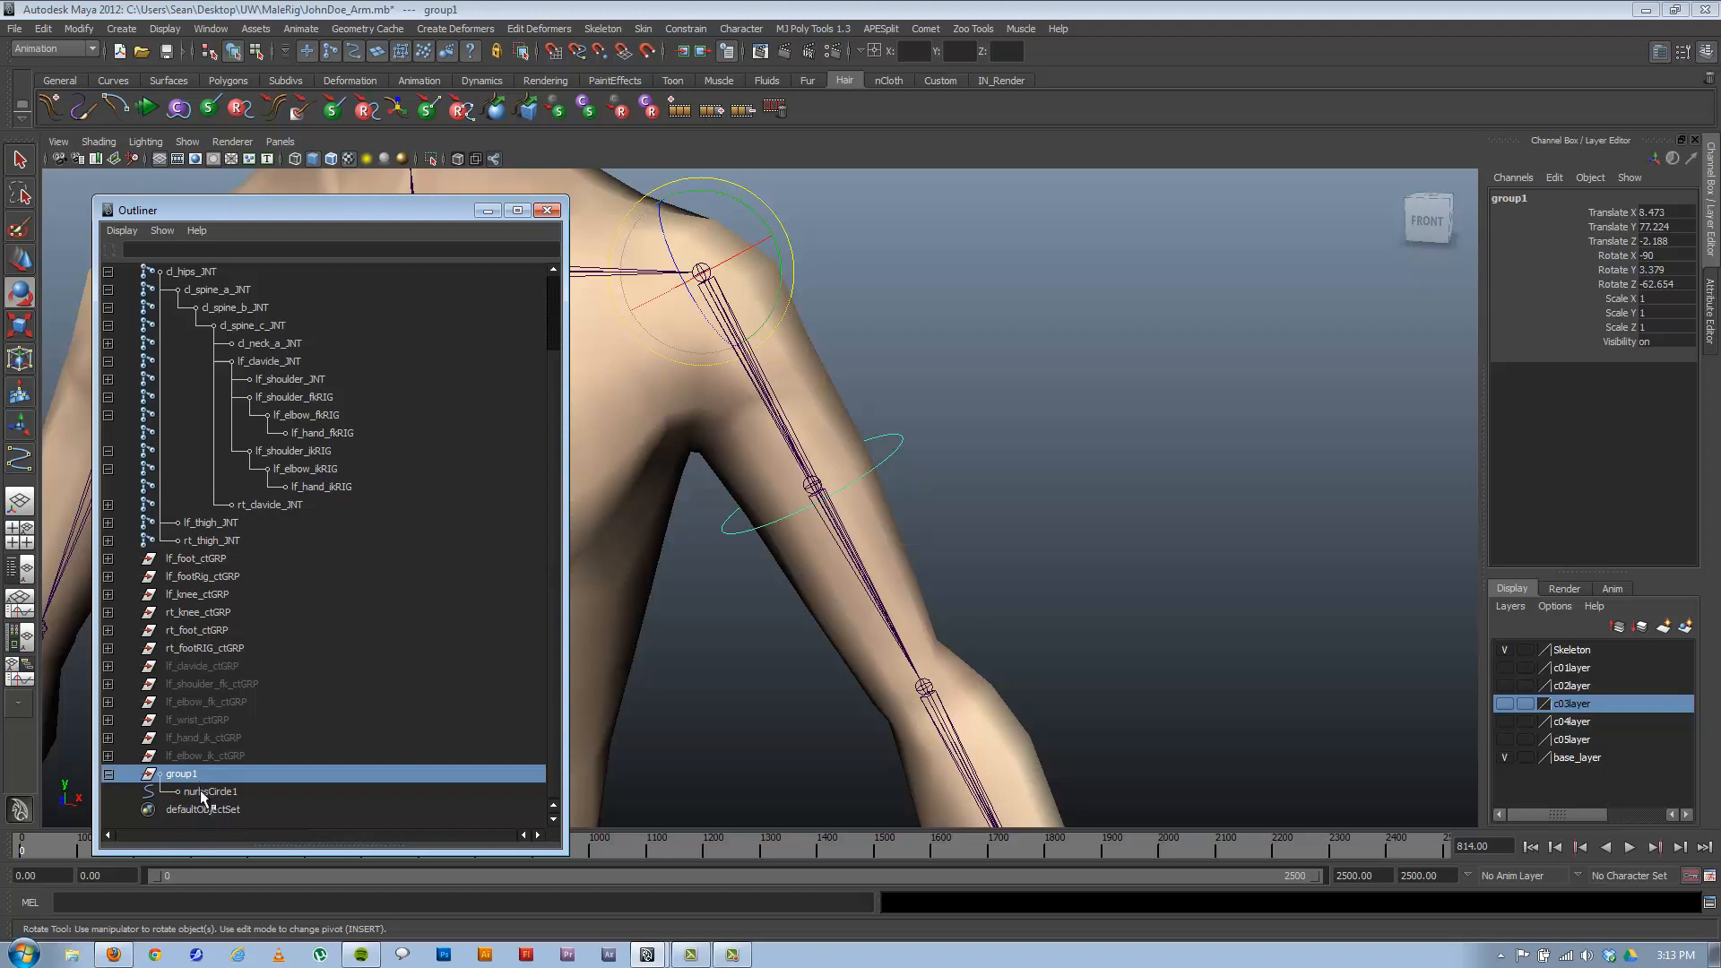
pyautogui.click(202, 792)
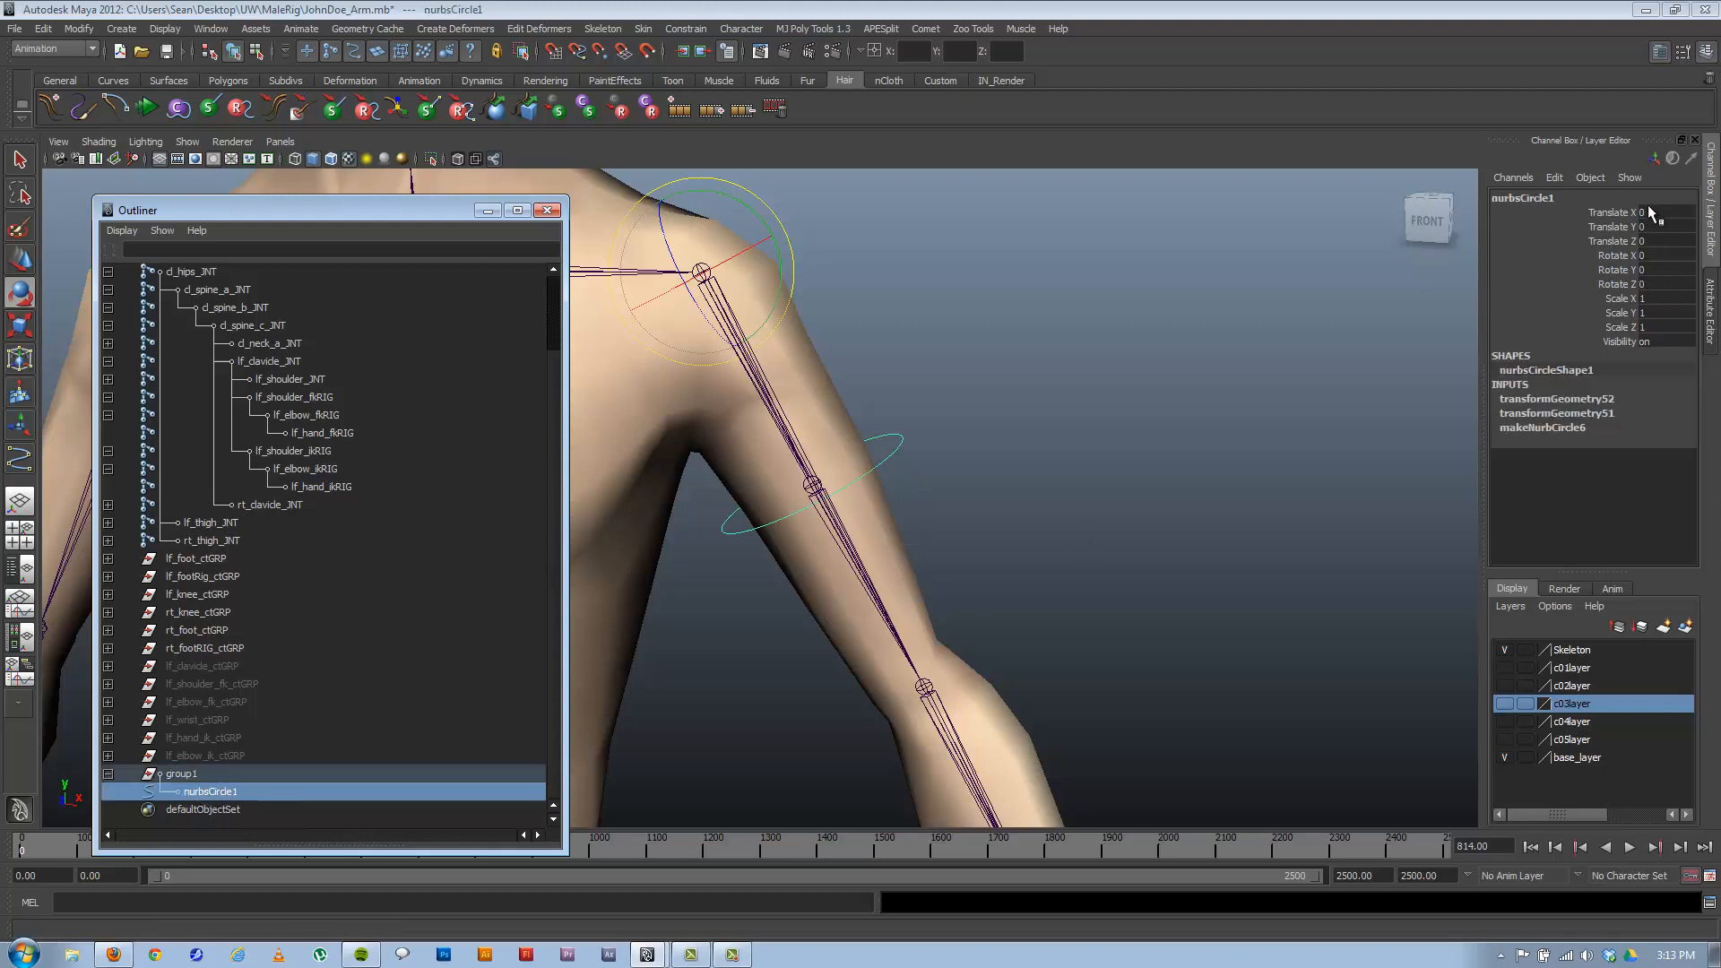
pyautogui.click(181, 775)
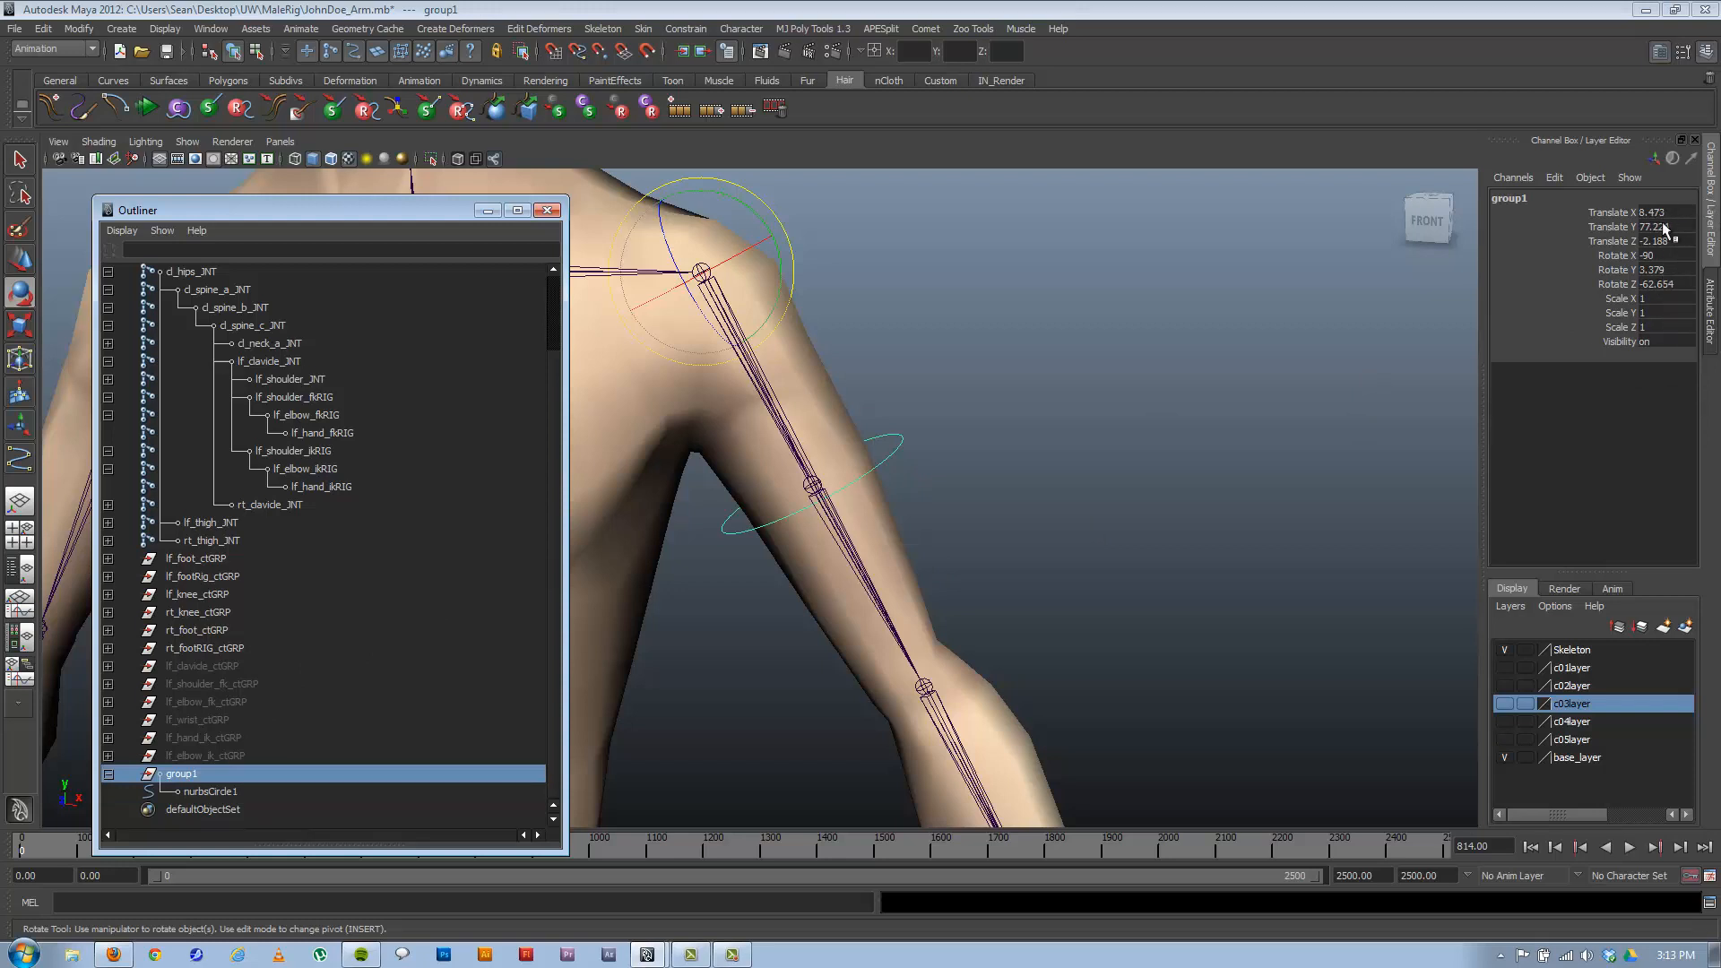
pyautogui.click(223, 792)
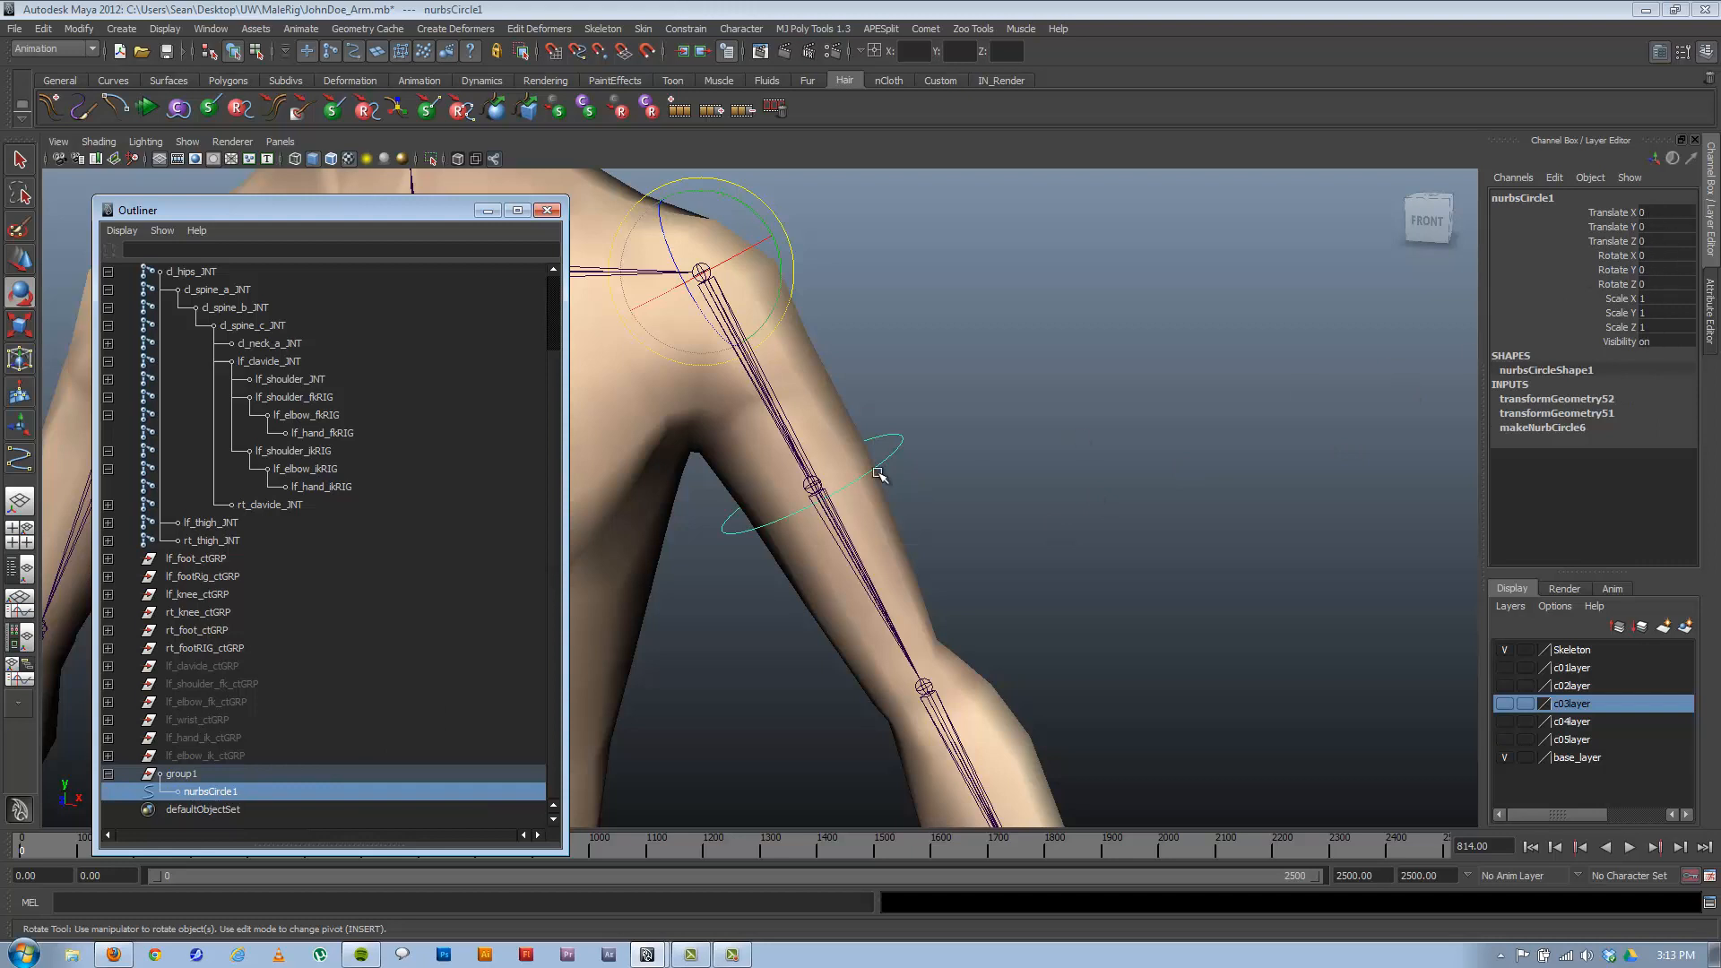
pyautogui.keyDown('alt'); pyautogui.moveTo(911, 503); pyautogui.dragTo(983, 543, button='middle'); pyautogui.keyUp('alt')
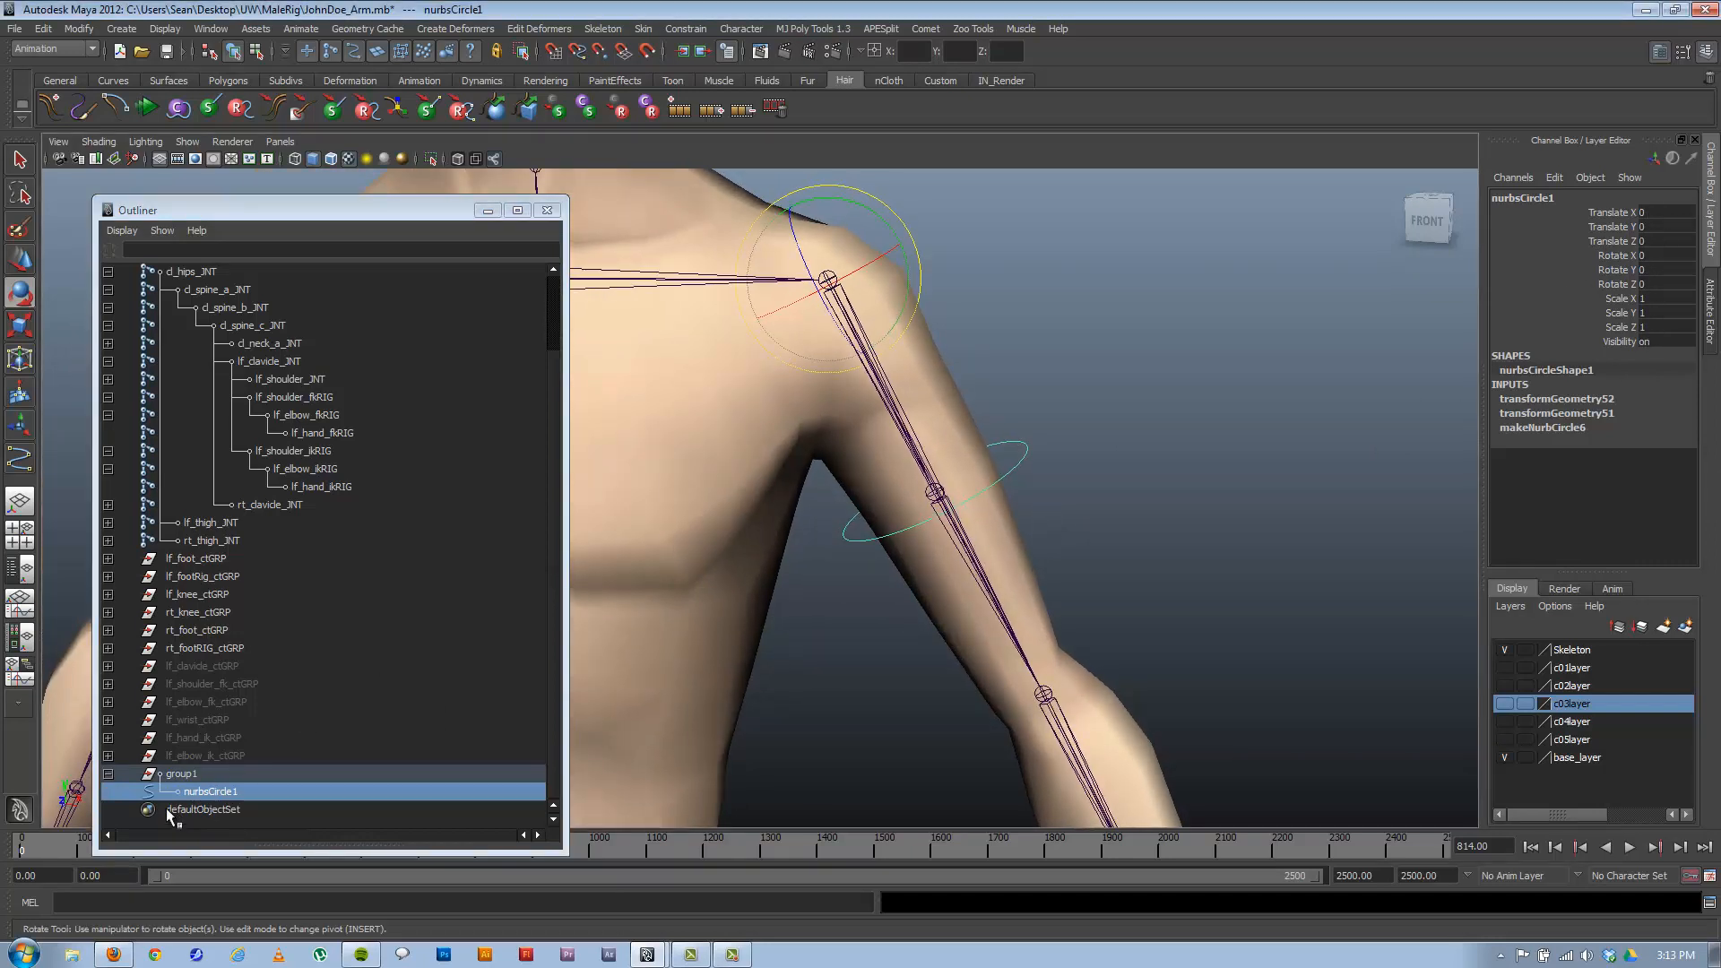
pyautogui.click(175, 775)
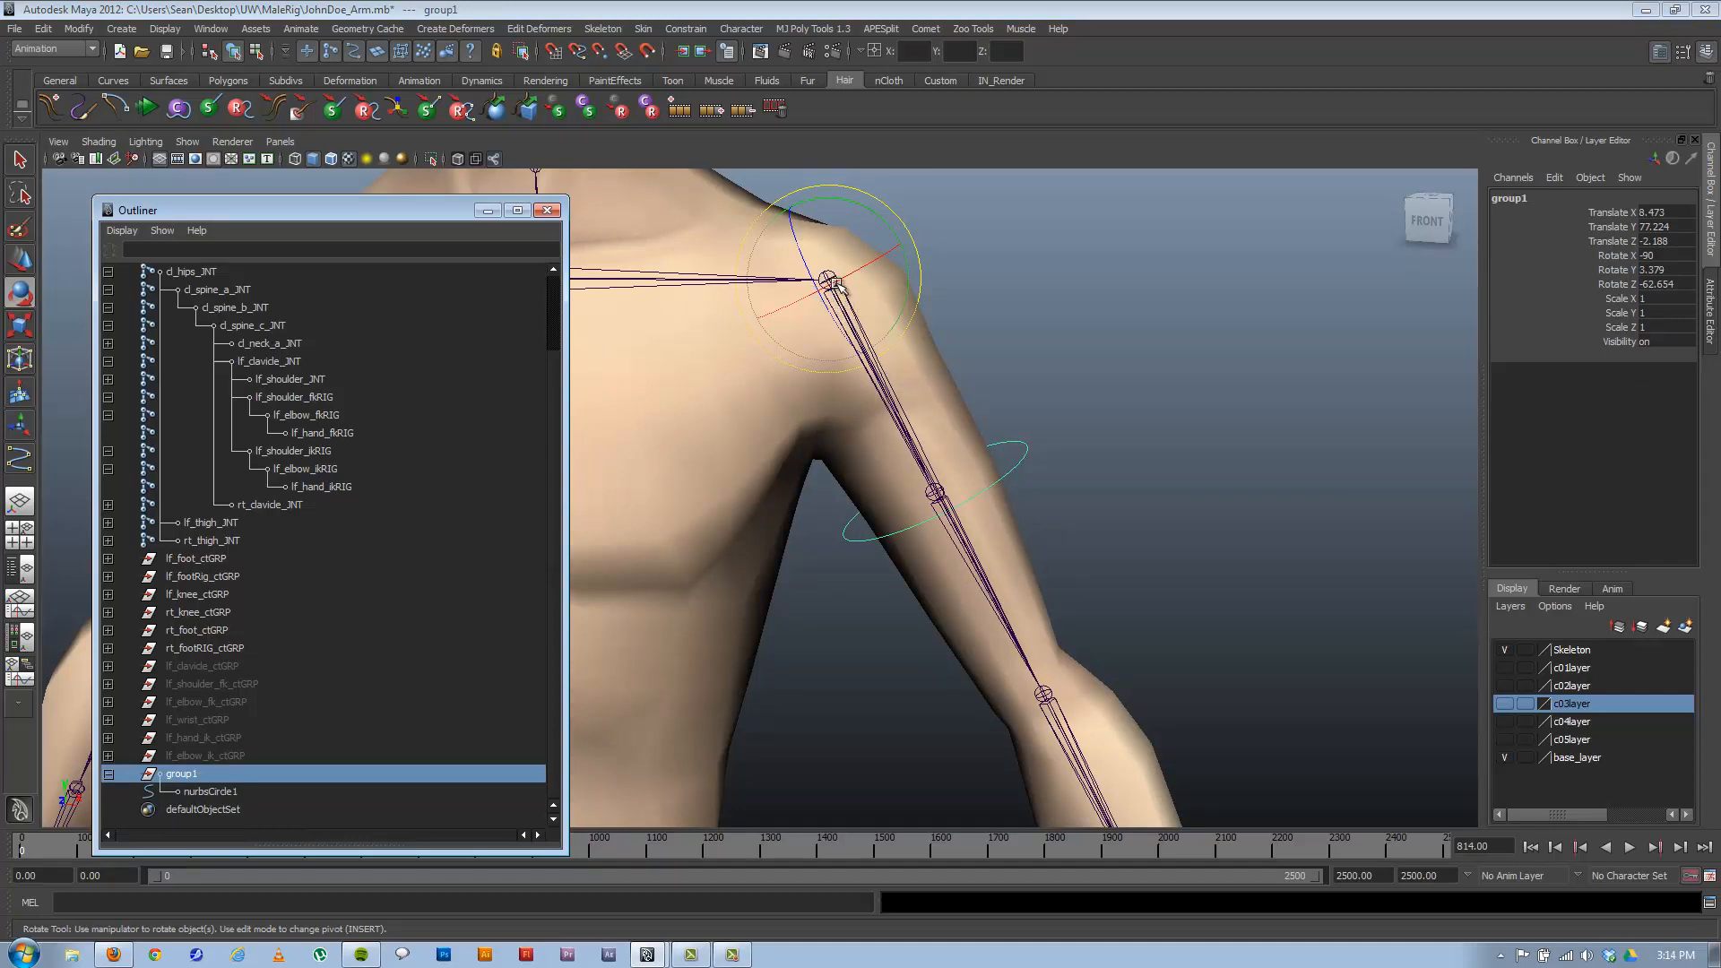
pyautogui.click(197, 791)
pyautogui.click(192, 772)
pyautogui.click(192, 791)
pyautogui.click(186, 773)
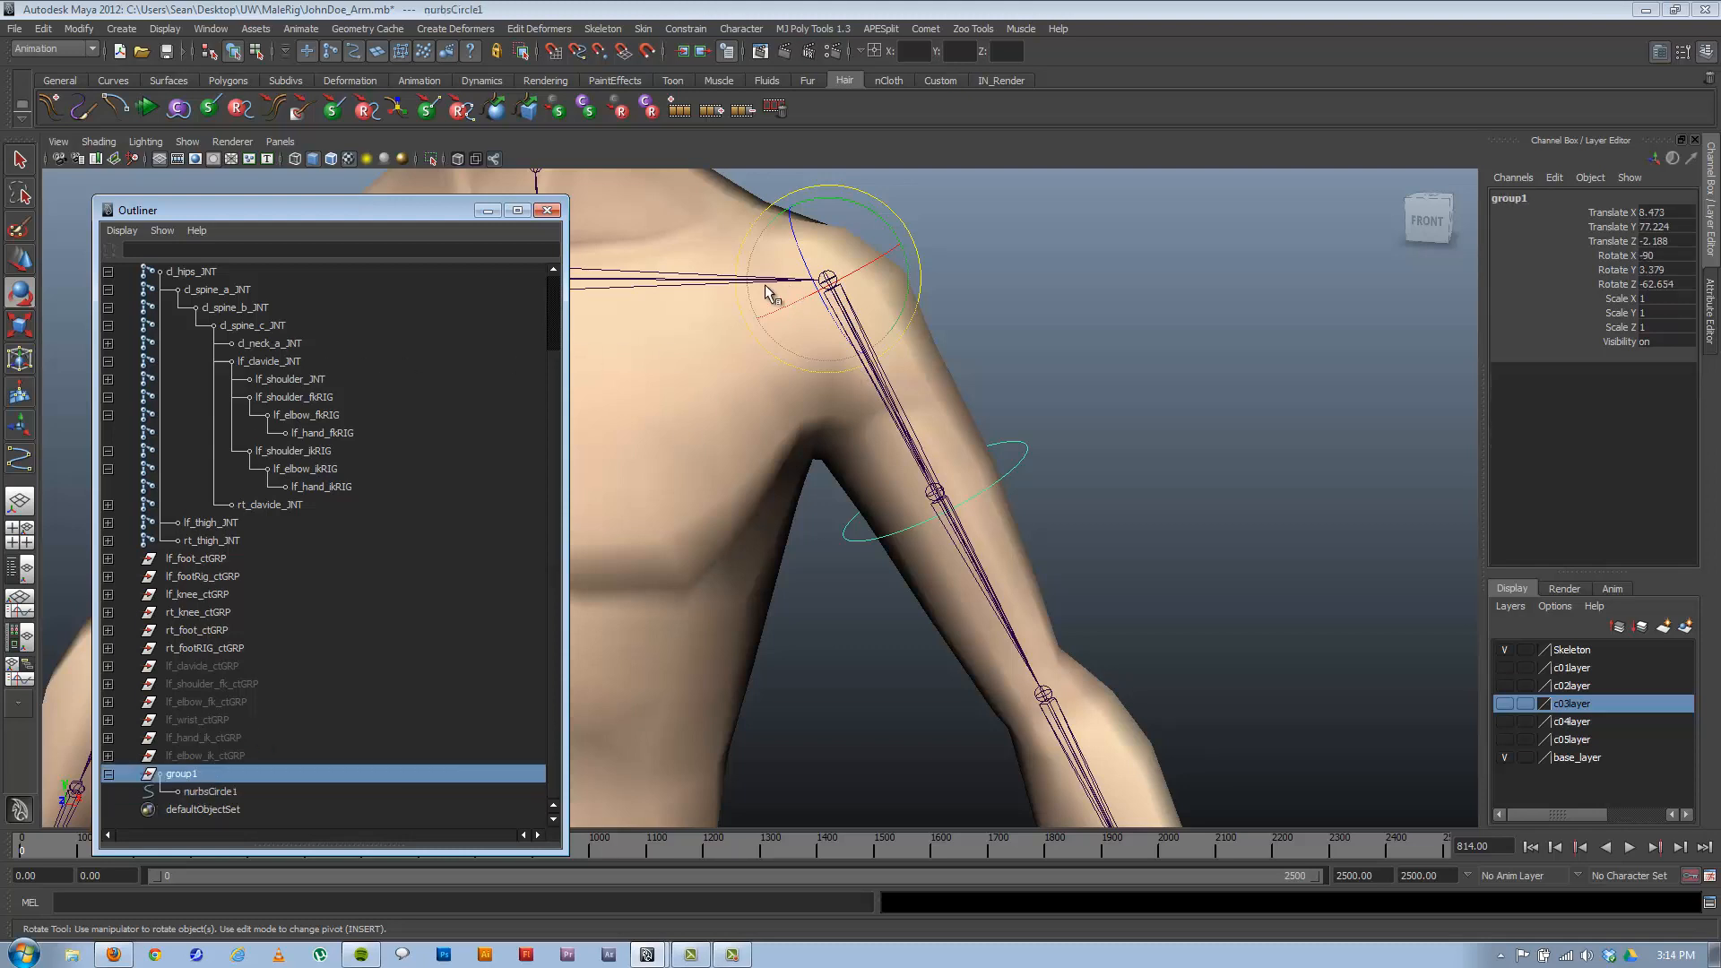
# Compare the transform values and pivots of the lf_shoulder_fkRIG joint, group1 and nurbsCircle1.
pyautogui.click(308, 400)
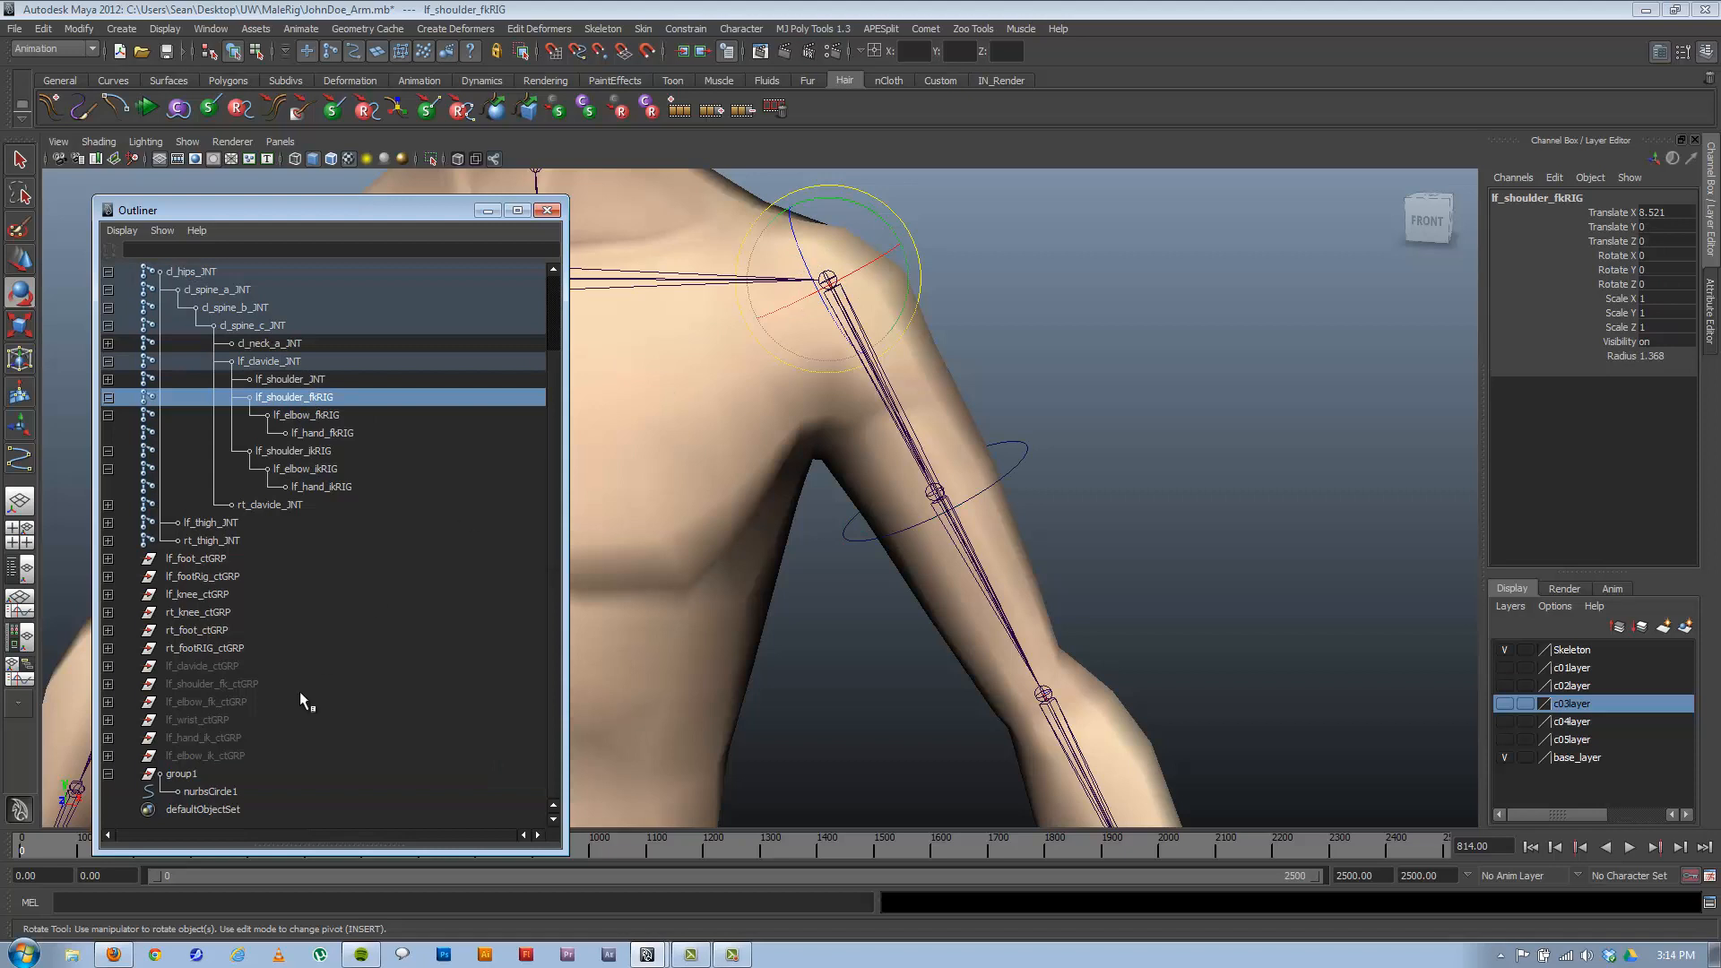
pyautogui.click(199, 773)
pyautogui.click(208, 790)
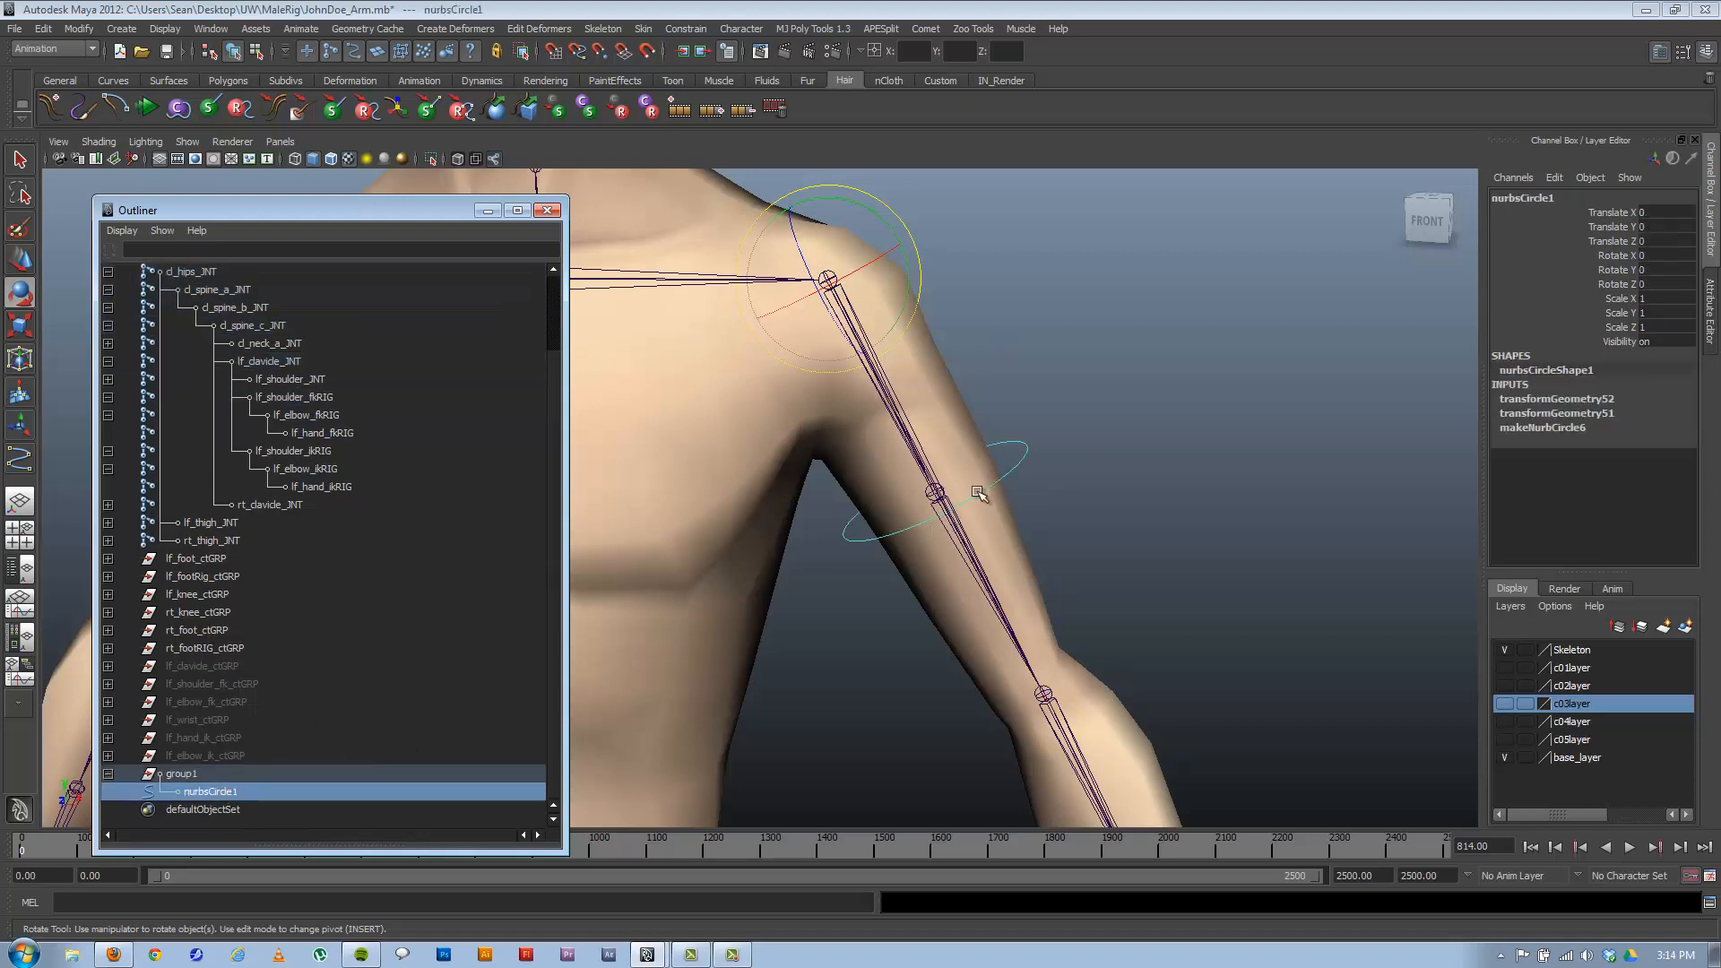
# Try rotating nurbsCircle1 about its Y axis around the left shoulder joint, and undo each test rotation.
pyautogui.keyDown('alt'); pyautogui.moveTo(923, 462); pyautogui.dragTo(1058, 476, button='middle'); pyautogui.keyUp('alt')
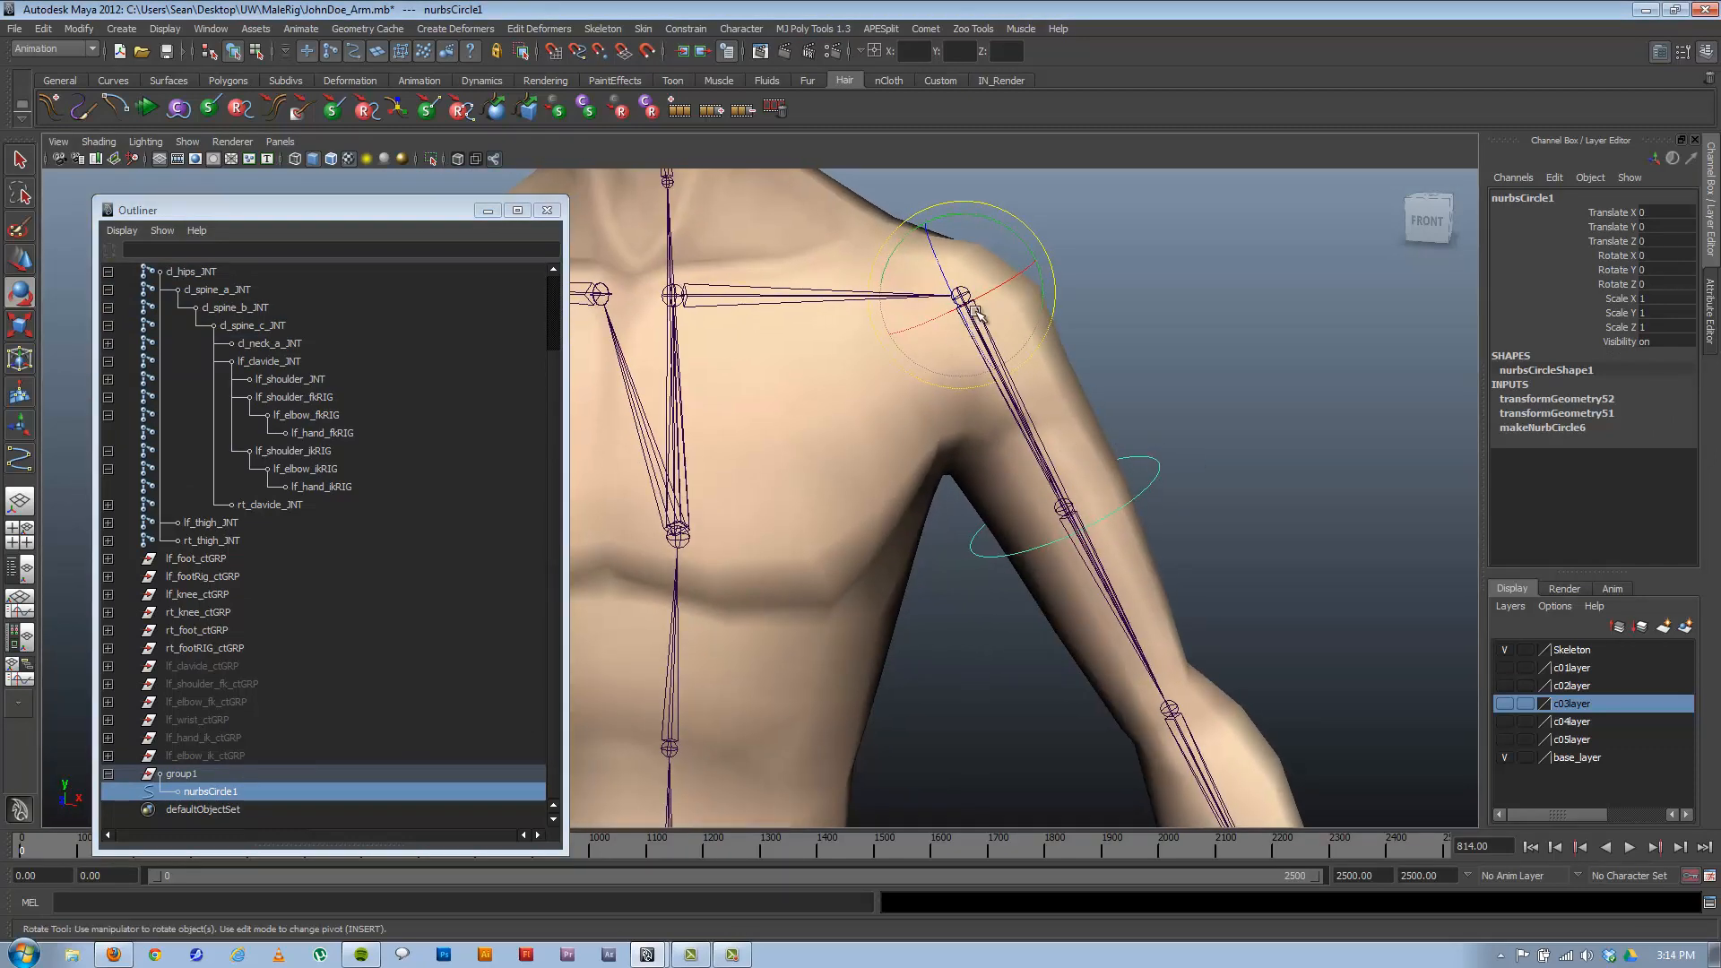
pyautogui.keyDown('alt'); pyautogui.moveTo(988, 341); pyautogui.dragTo(953, 354); pyautogui.keyUp('alt')
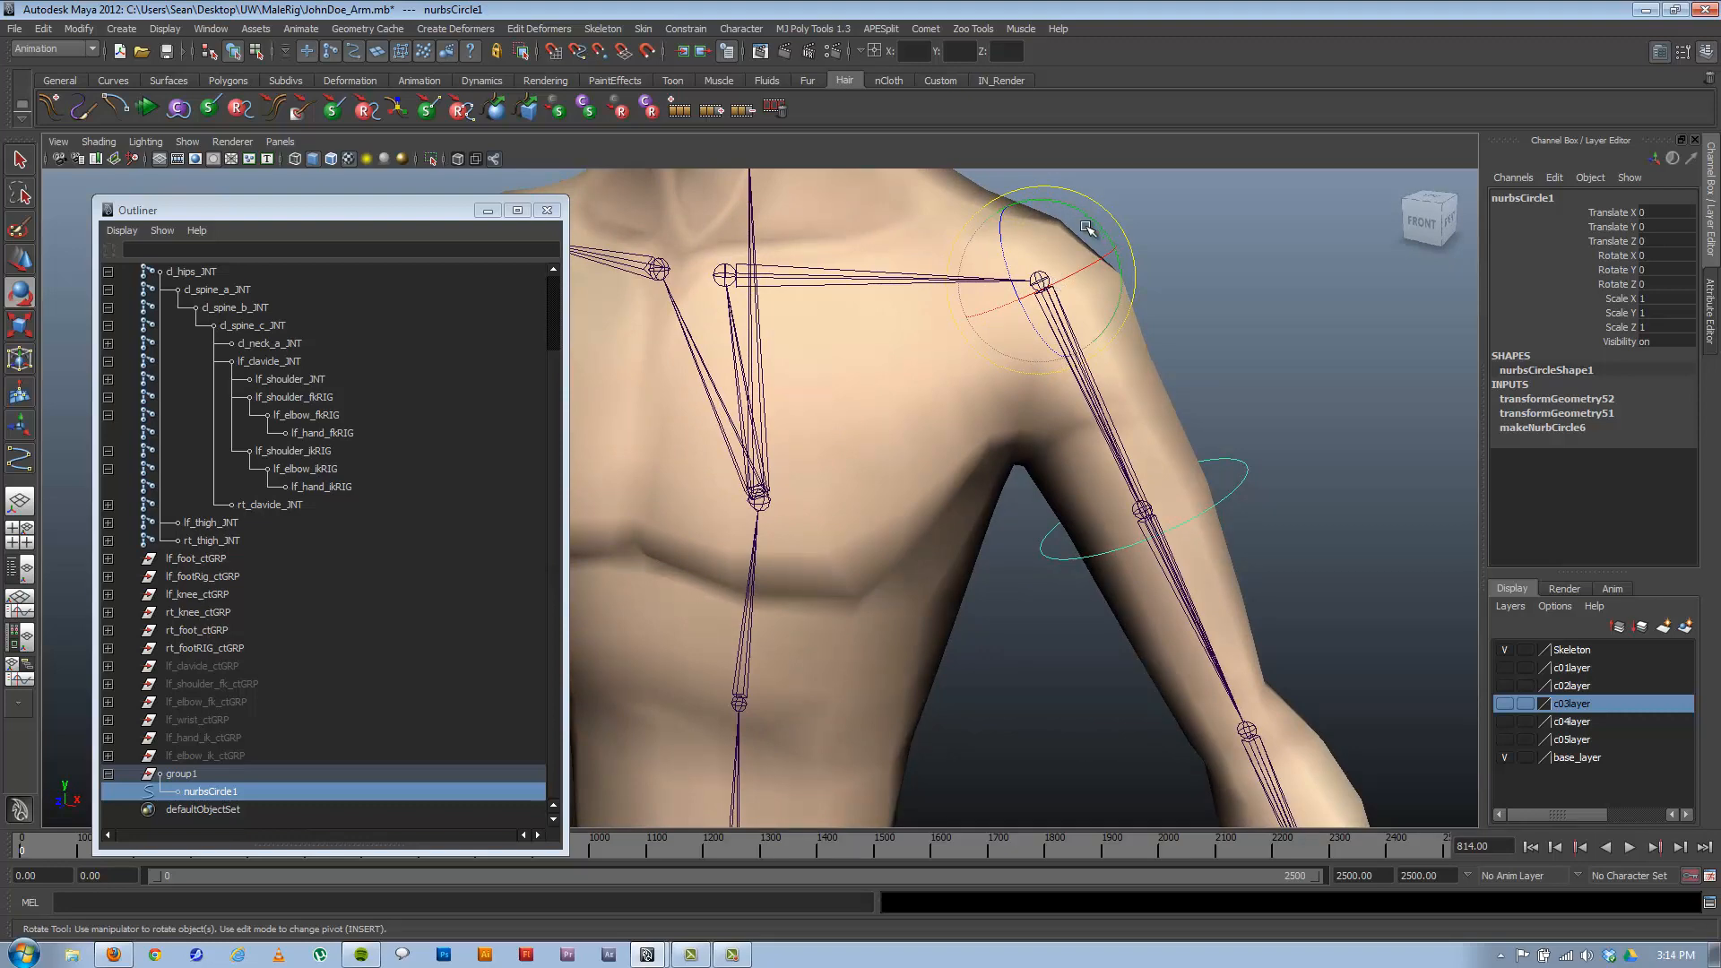
pyautogui.moveTo(1101, 225); pyautogui.dragTo(1103, 411)
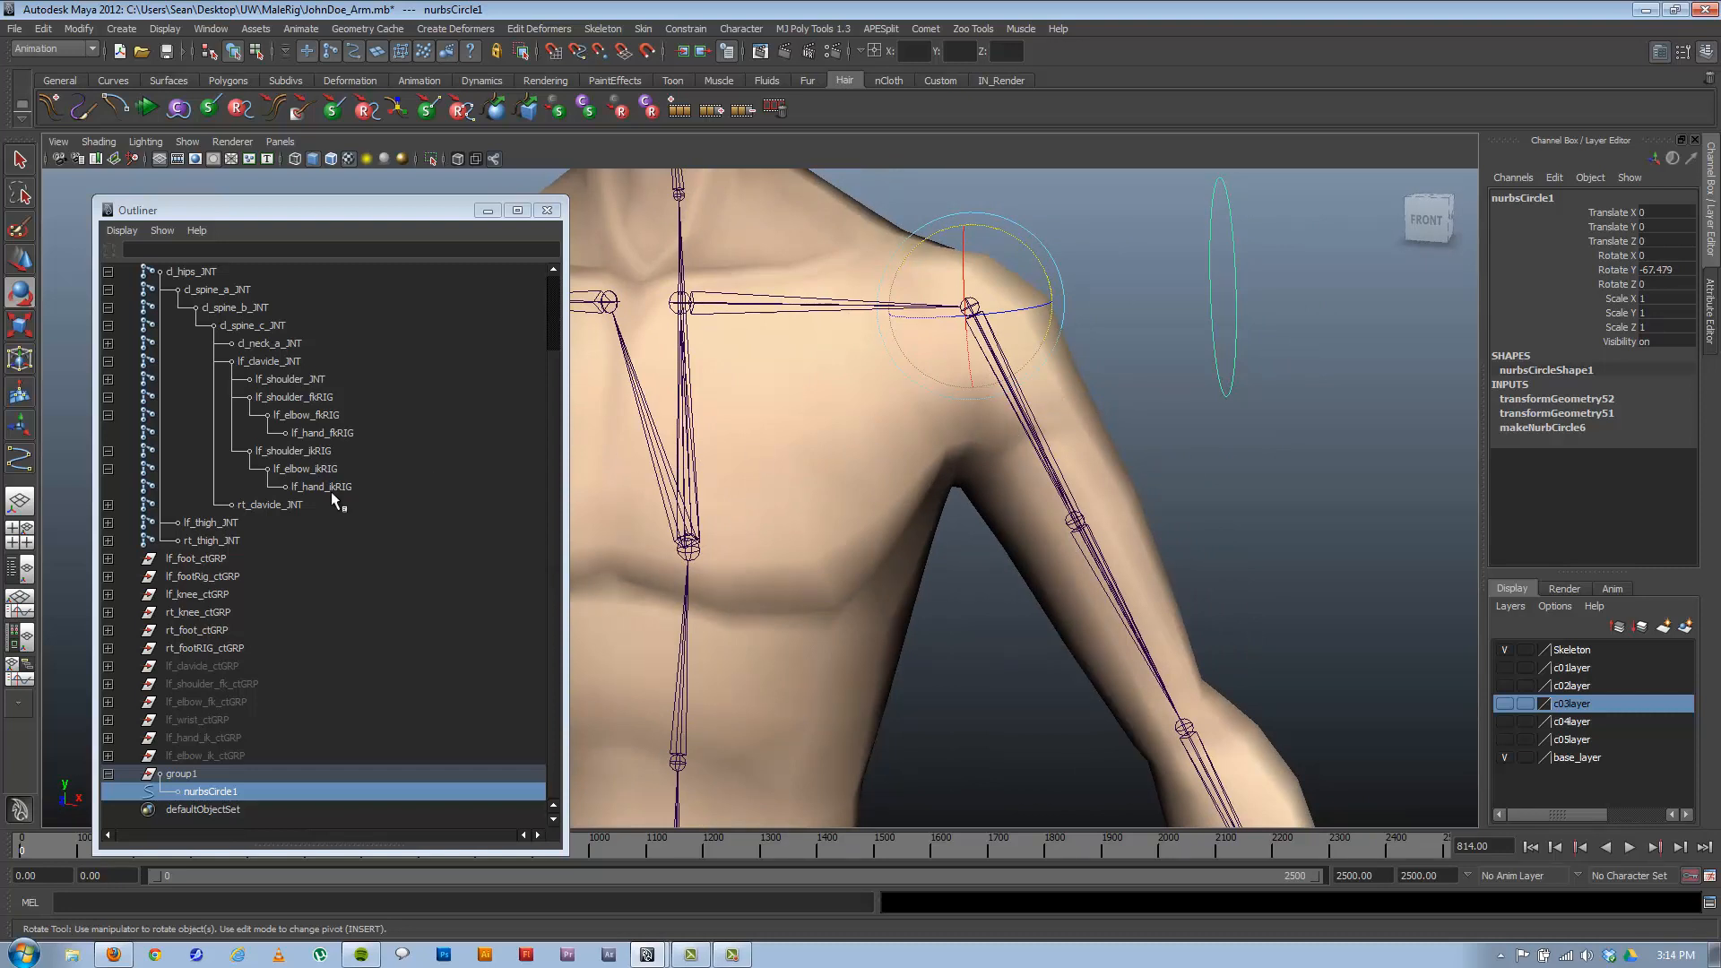
pyautogui.click(299, 397)
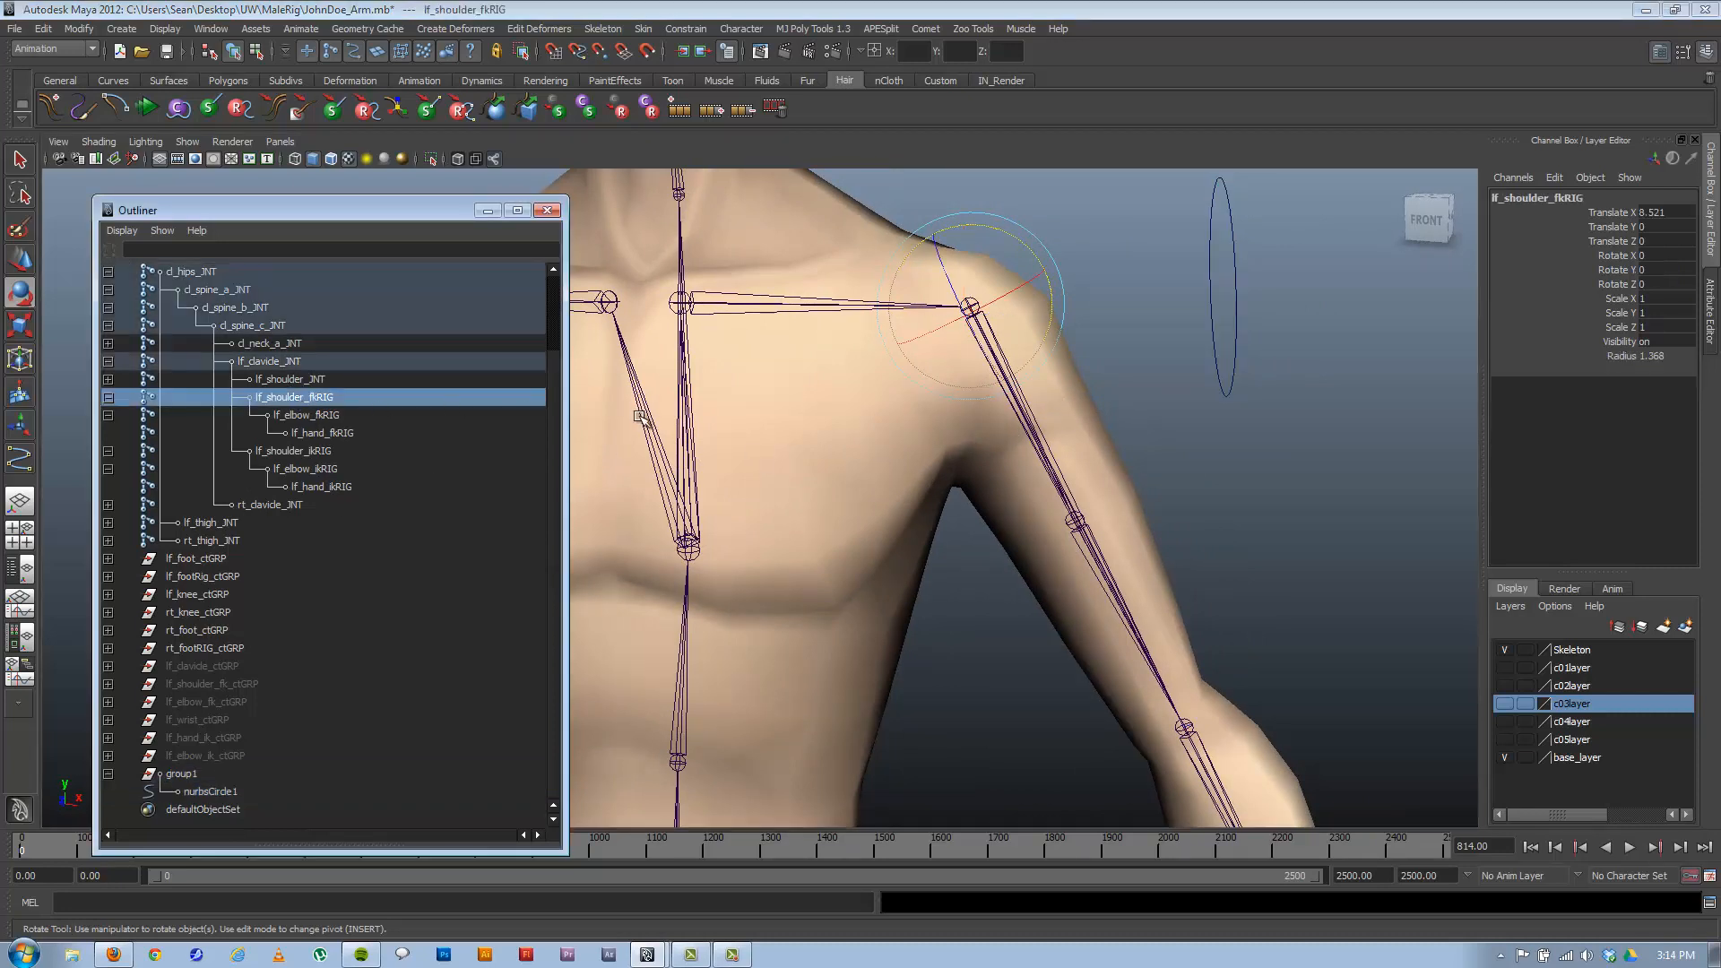
pyautogui.hotkey('ctrl', 'z')
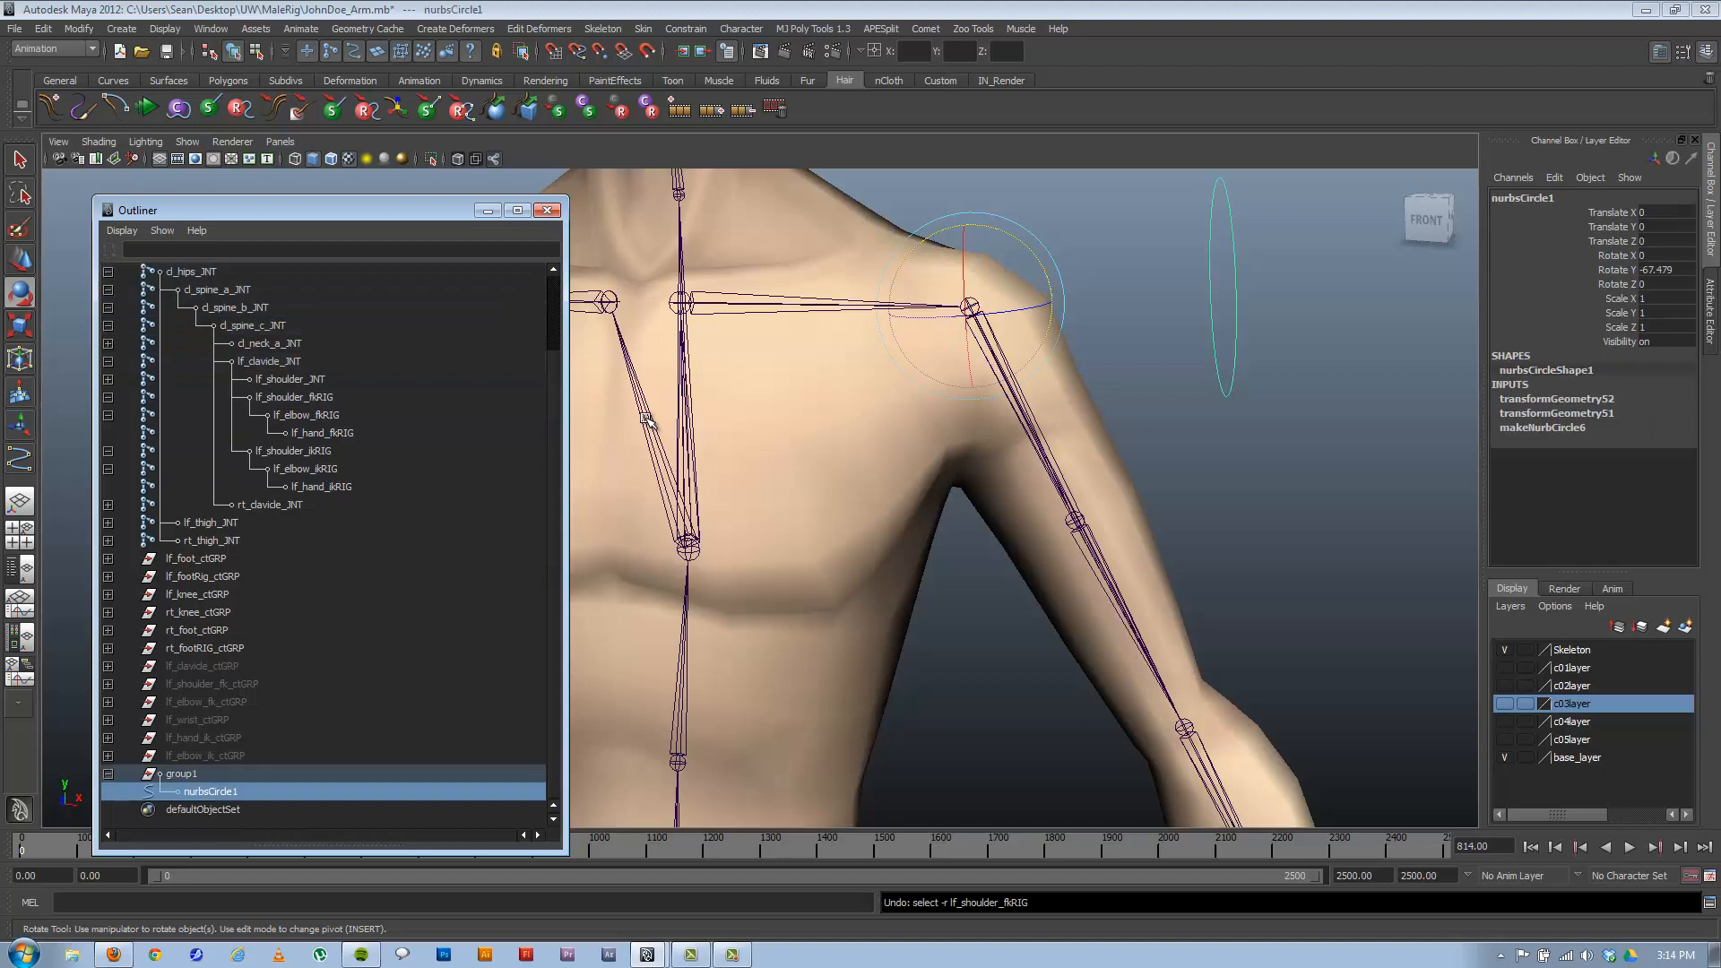
pyautogui.hotkey('ctrl', 'z')
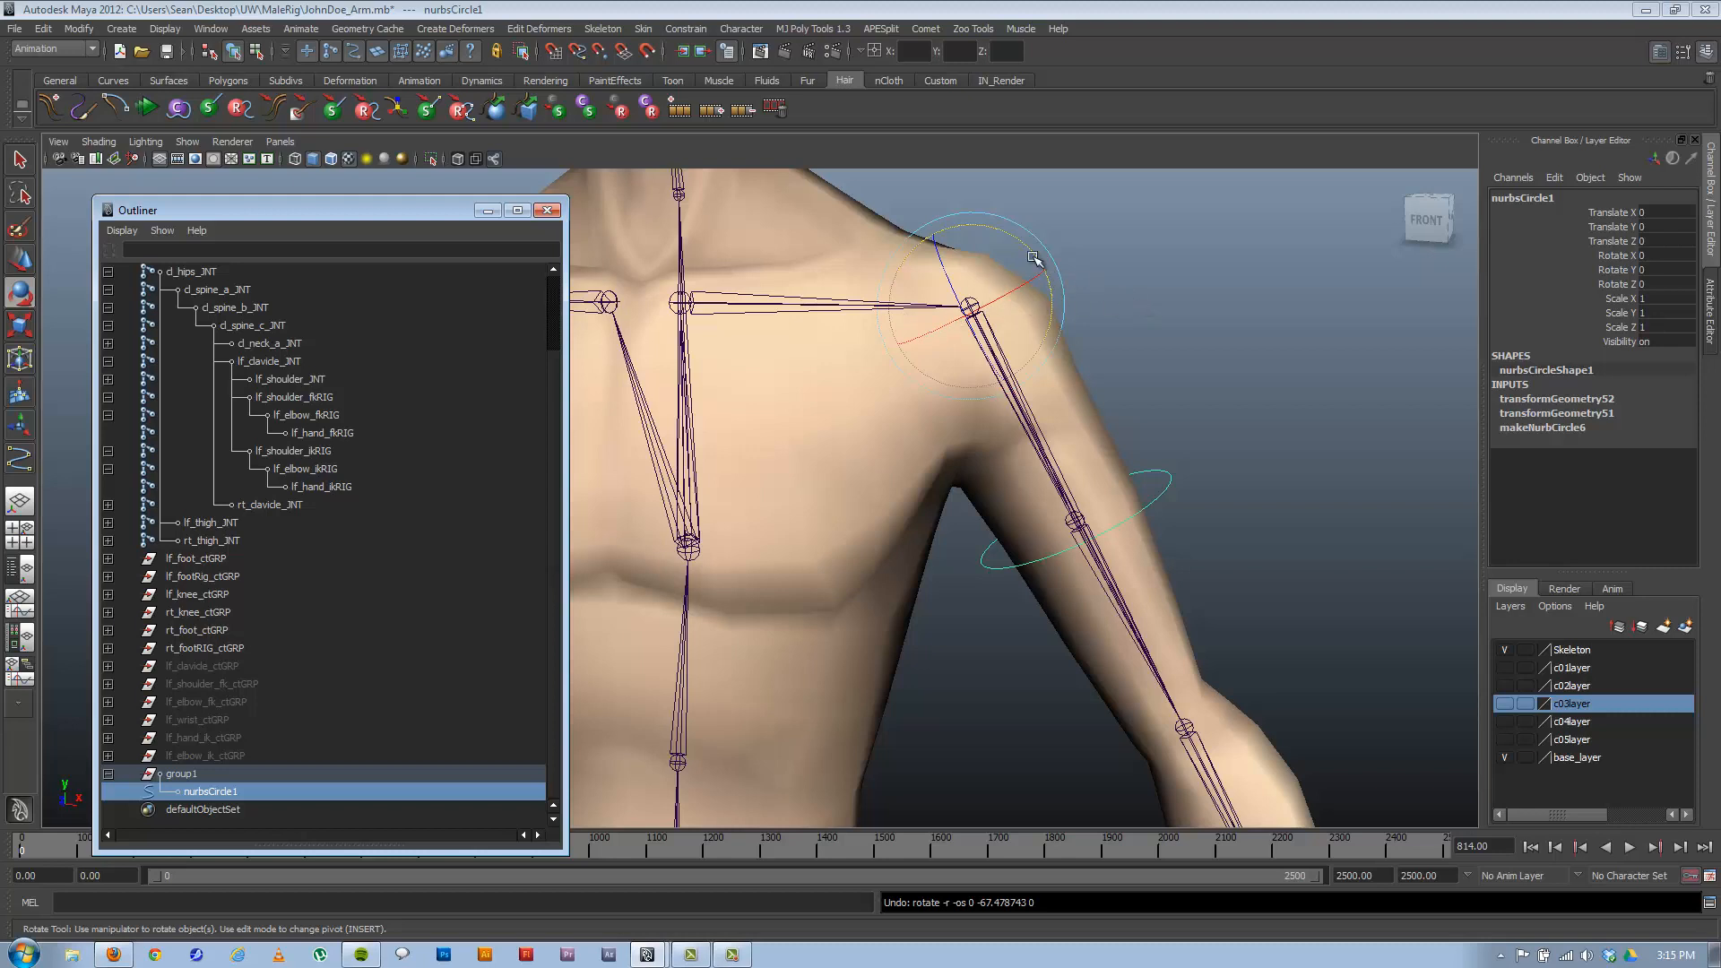
pyautogui.moveTo(1034, 260); pyautogui.dragTo(946, 239)
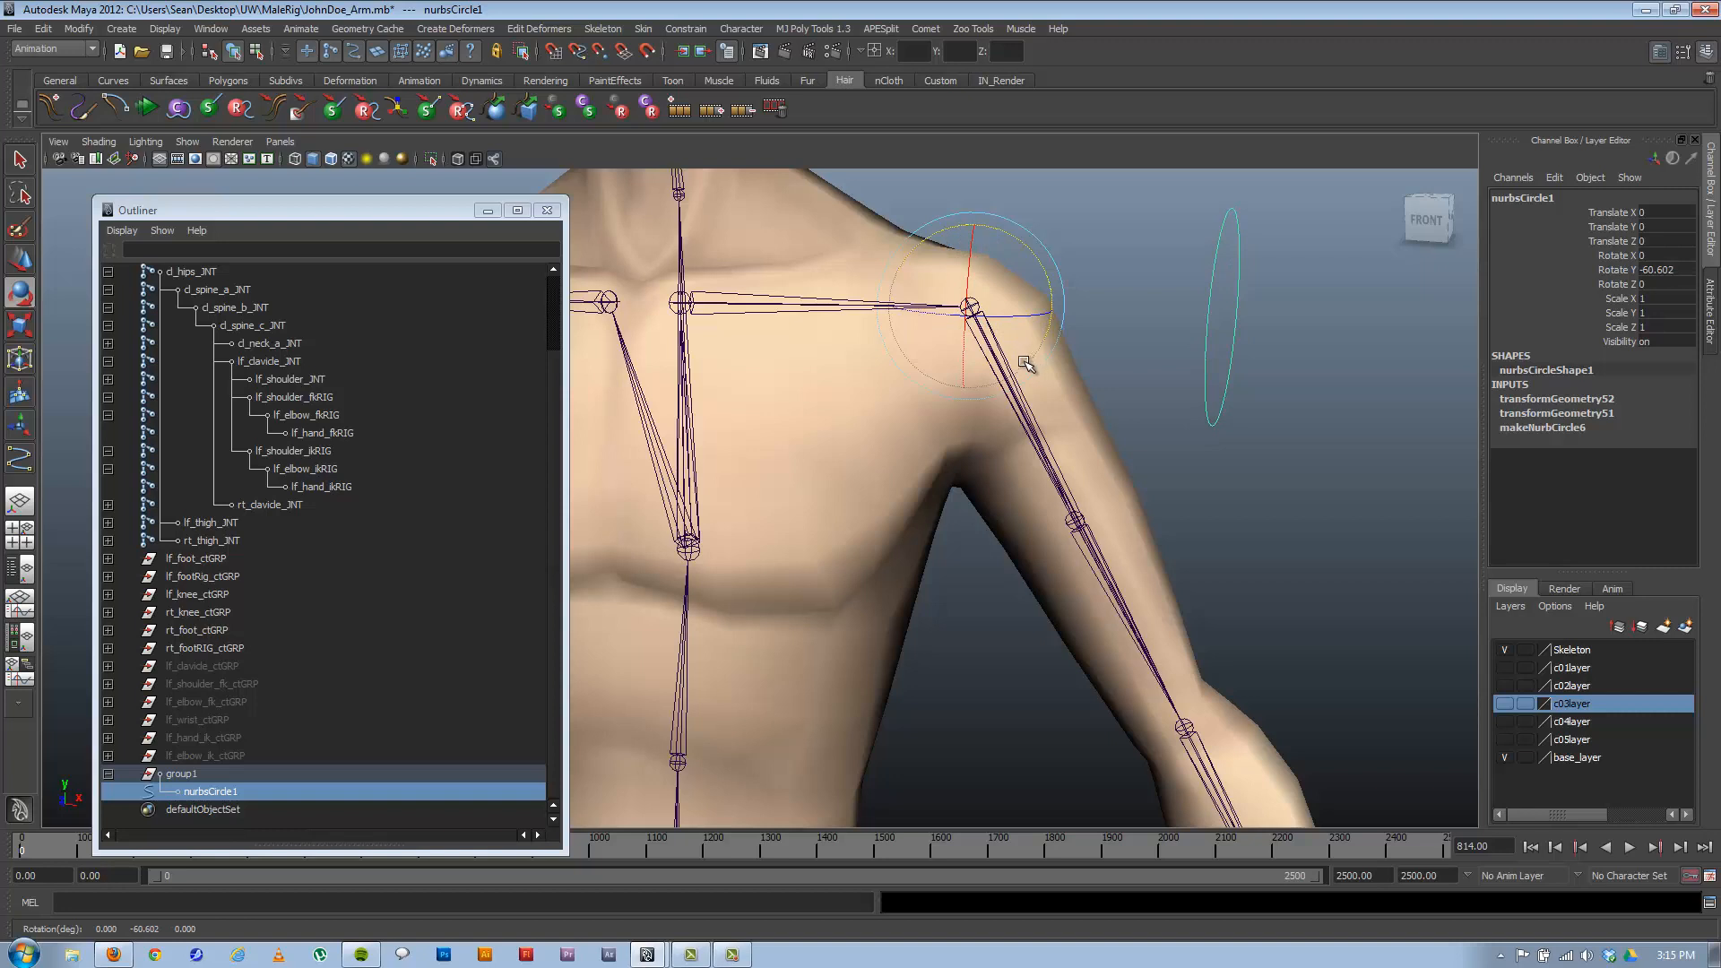
pyautogui.hotkey('ctrl', 'z')
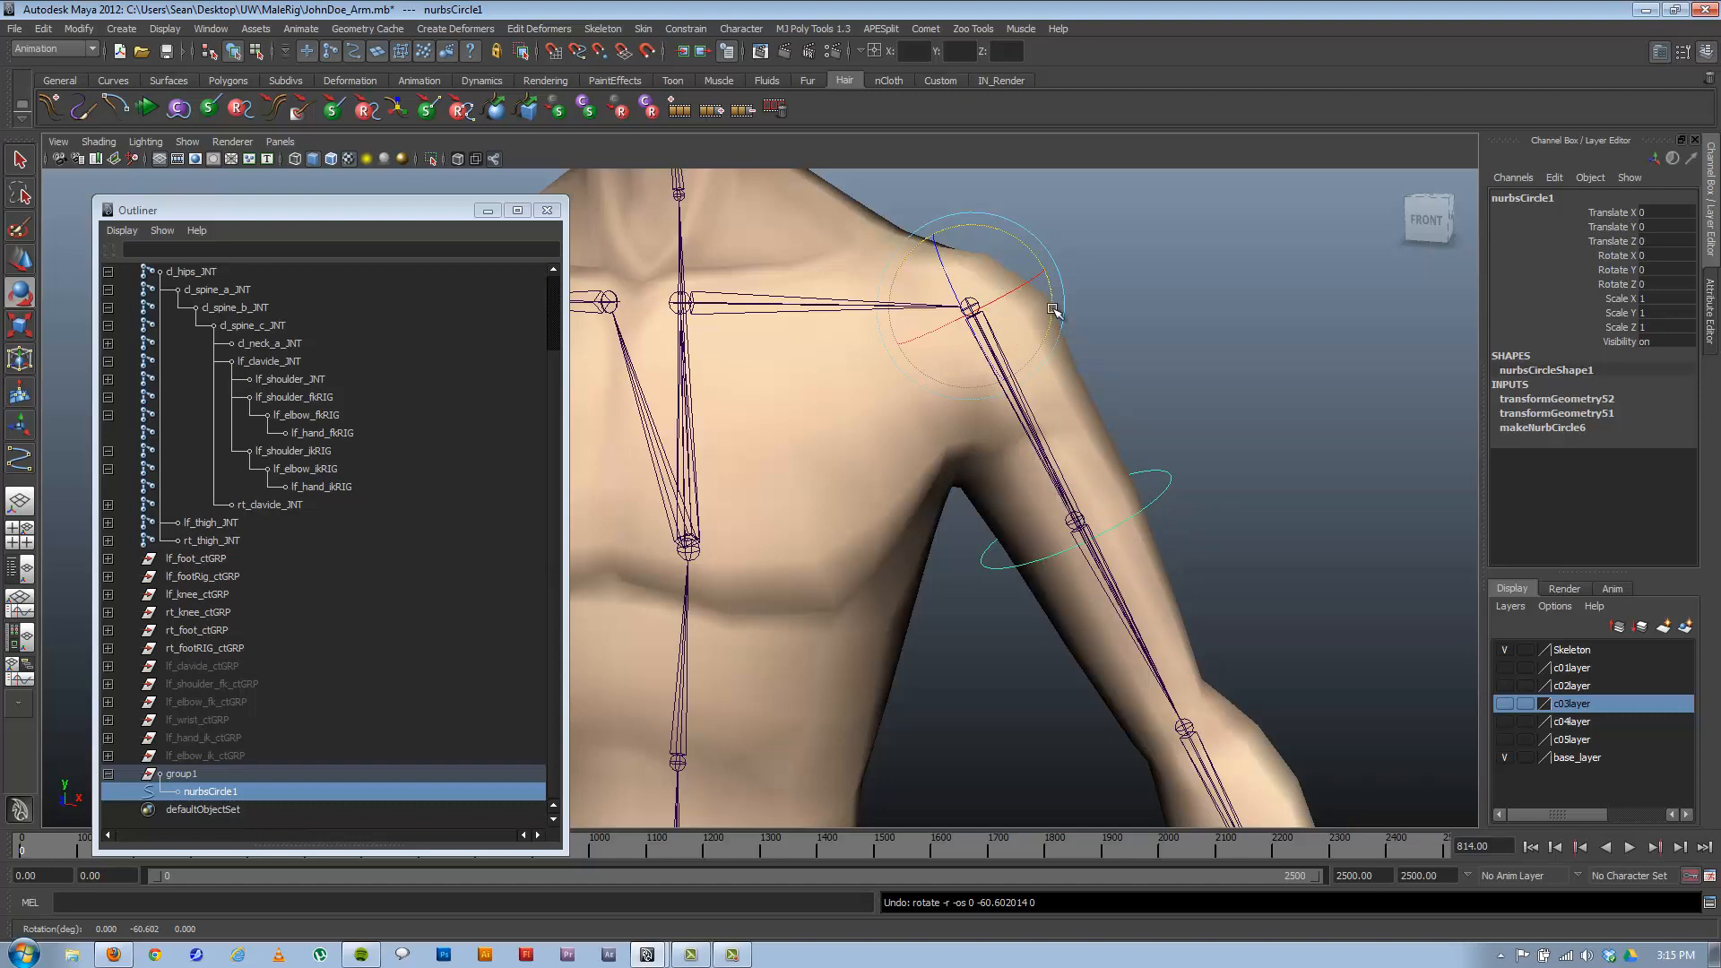
# Try rotating nurbsCircle1 about its Z axis and then freely around the shoulder, and undo all test rotations.
pyautogui.keyDown('alt'); pyautogui.moveTo(1056, 314); pyautogui.dragTo(1148, 187); pyautogui.keyUp('alt')
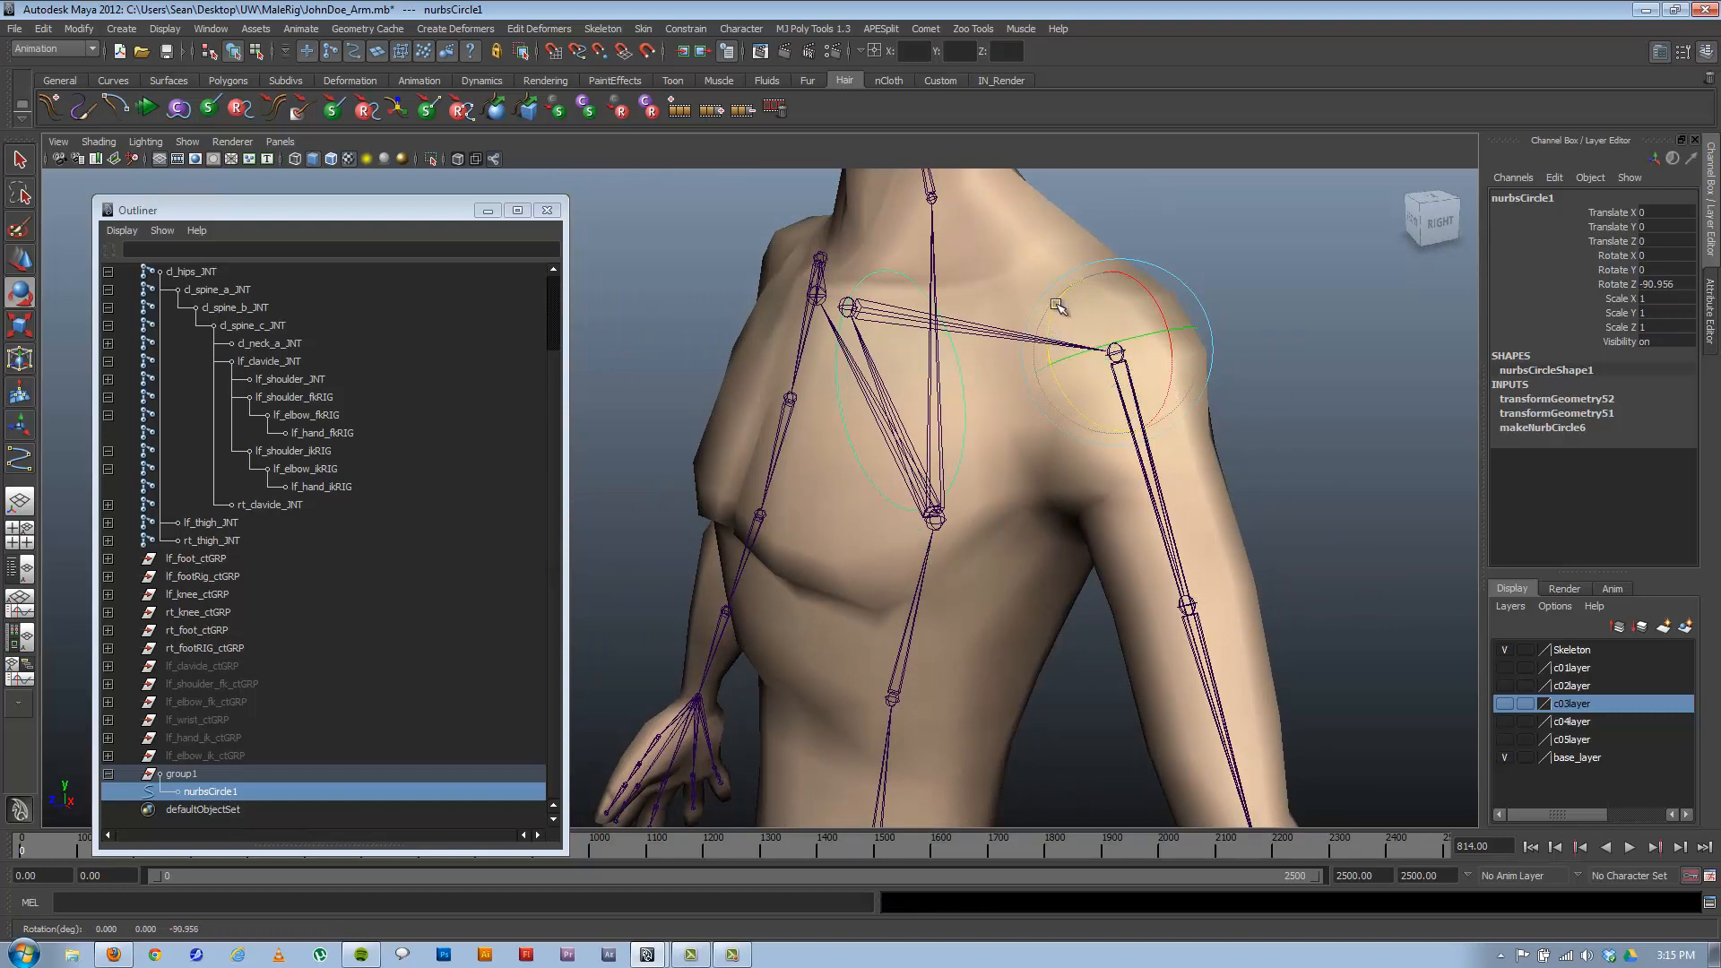
pyautogui.moveTo(1057, 306); pyautogui.dragTo(1117, 375)
pyautogui.hotkey('ctrl', 'z')
pyautogui.hotkey('ctrl', 'z')
pyautogui.hotkey('ctrl', 'z')
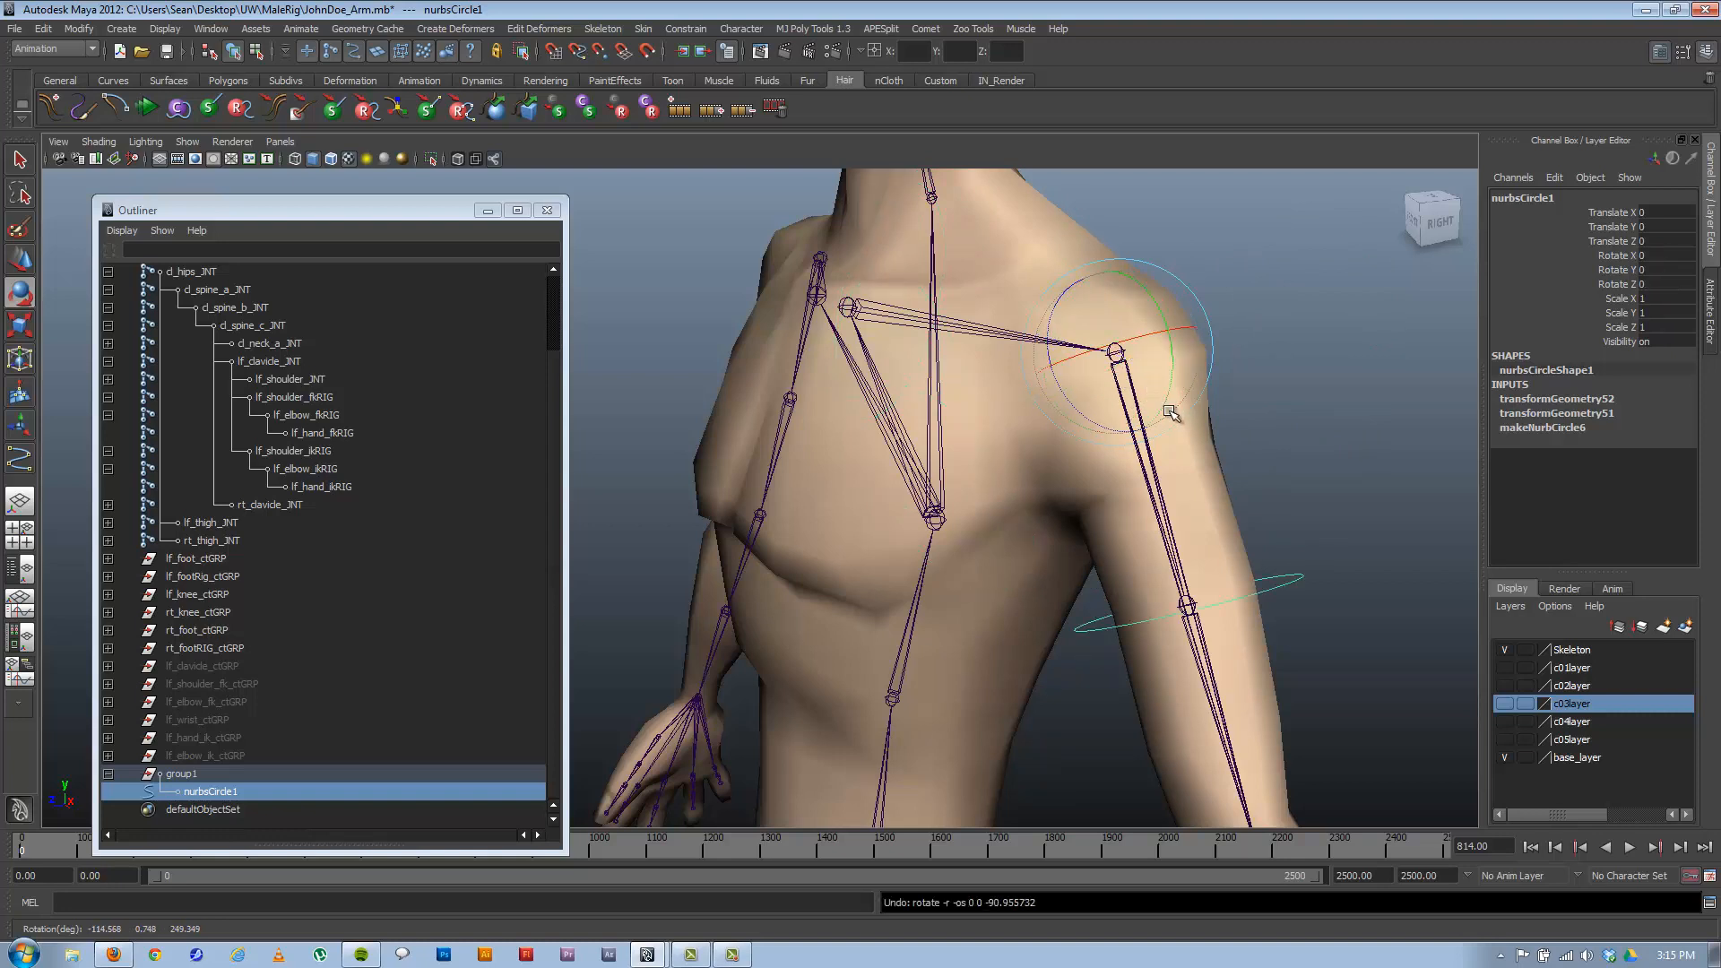
pyautogui.keyDown('alt'); pyautogui.moveTo(1037, 502); pyautogui.dragTo(964, 236); pyautogui.keyUp('alt')
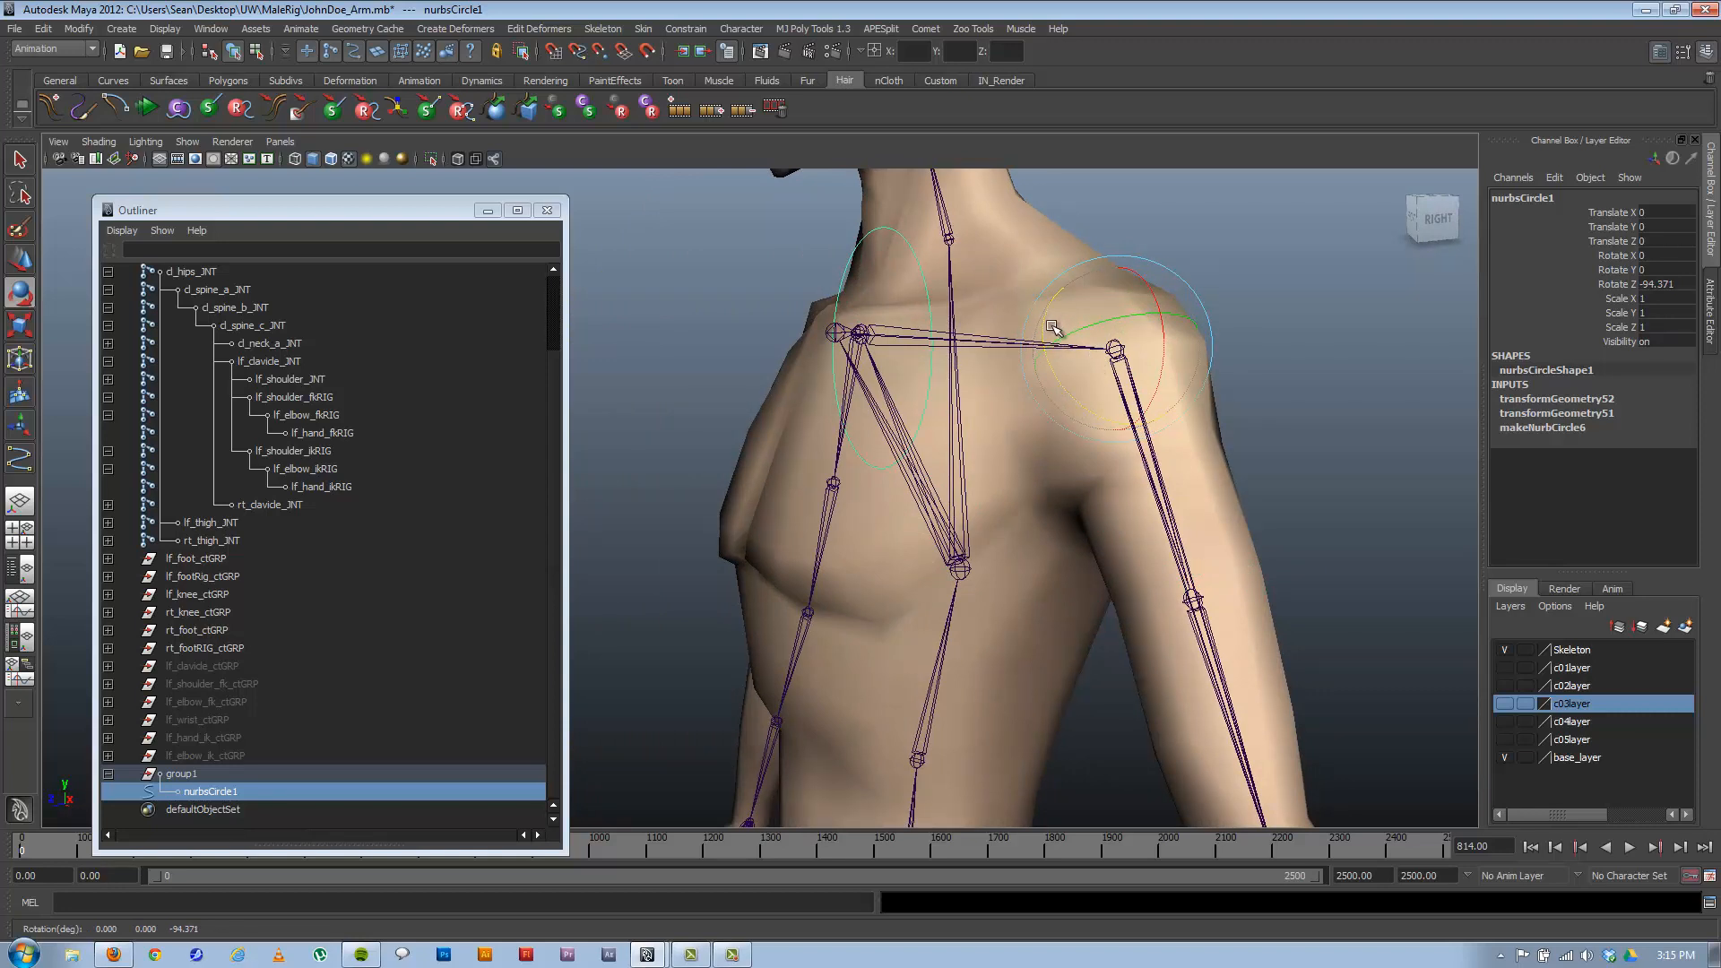
pyautogui.moveTo(1054, 327); pyautogui.dragTo(975, 336)
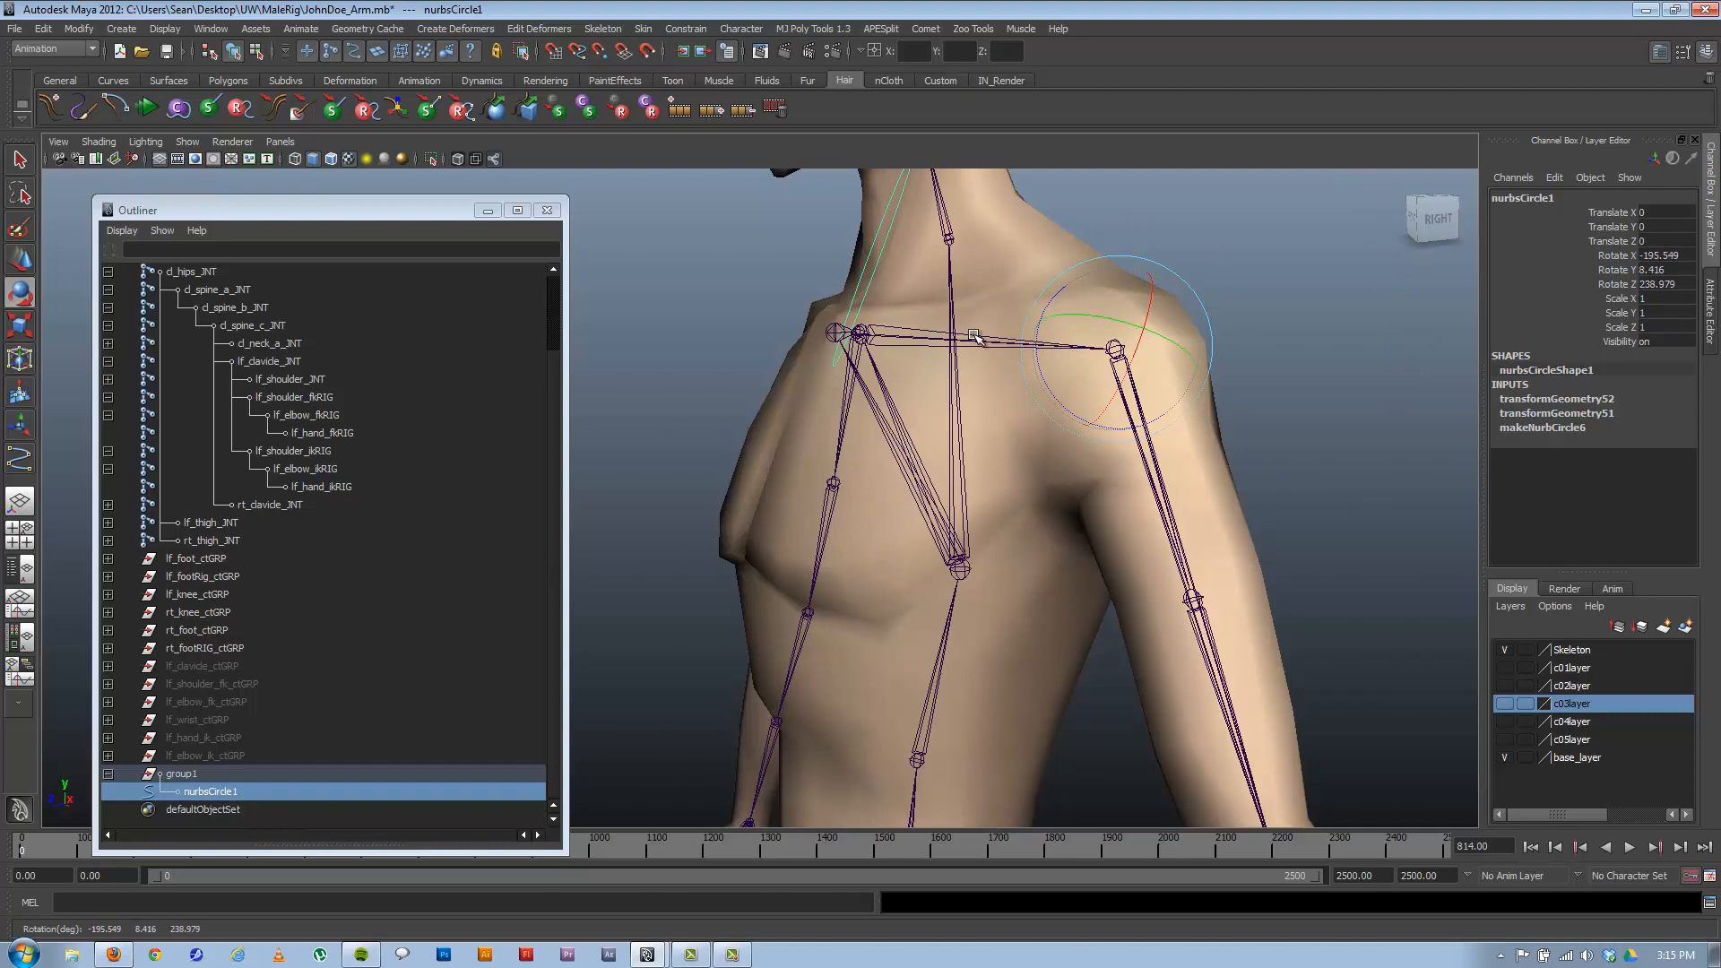
pyautogui.keyDown('alt'); pyautogui.moveTo(1001, 466); pyautogui.dragTo(1072, 470); pyautogui.keyUp('alt')
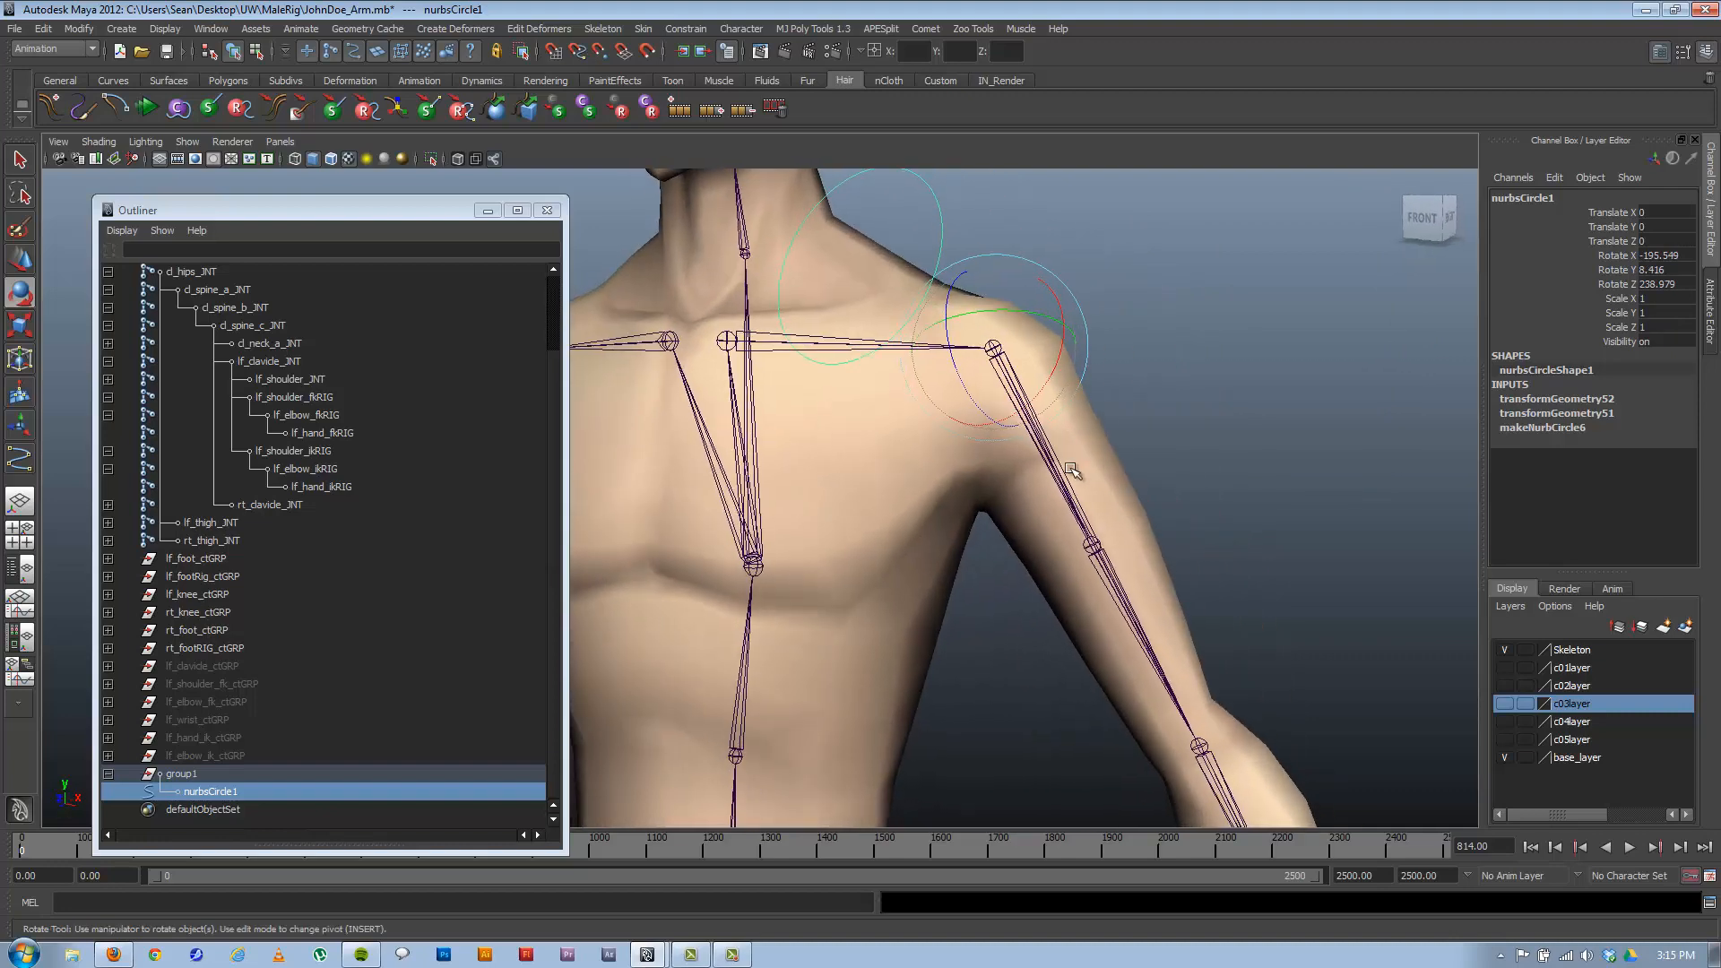
pyautogui.hotkey('ctrl', 'z')
pyautogui.hotkey('ctrl', 'z')
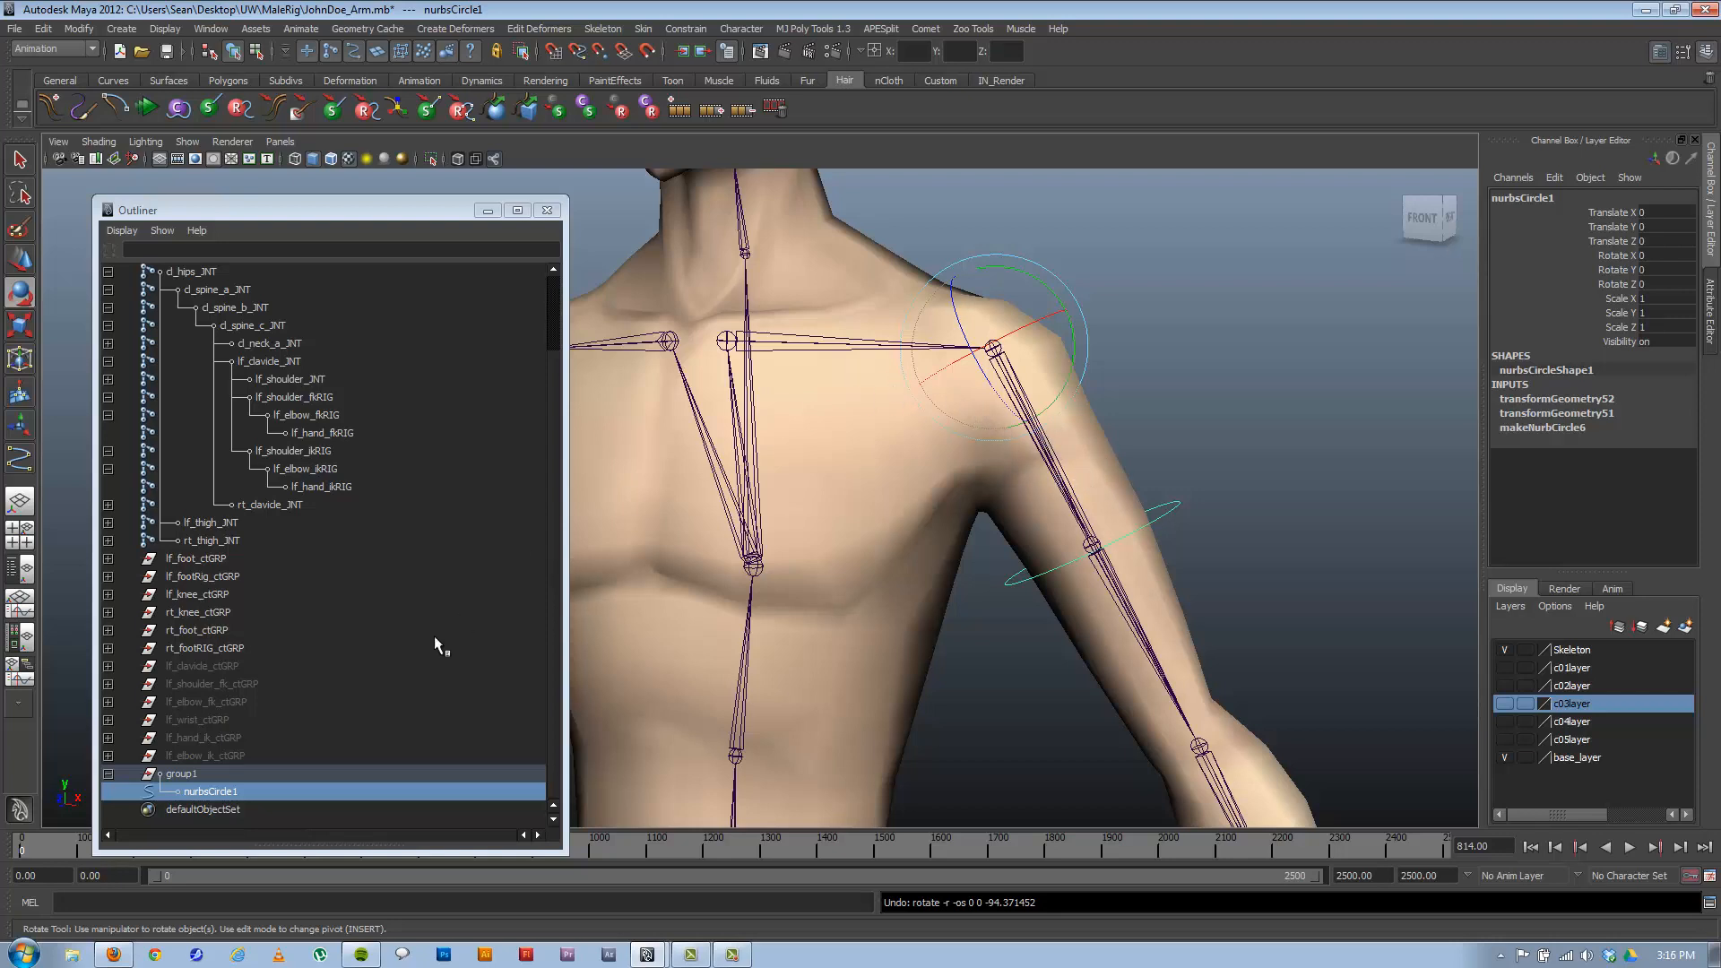
# Check group1's pivot position and rotation axes against those of the lf_shoulder_fkRIG joint.
pyautogui.click(201, 773)
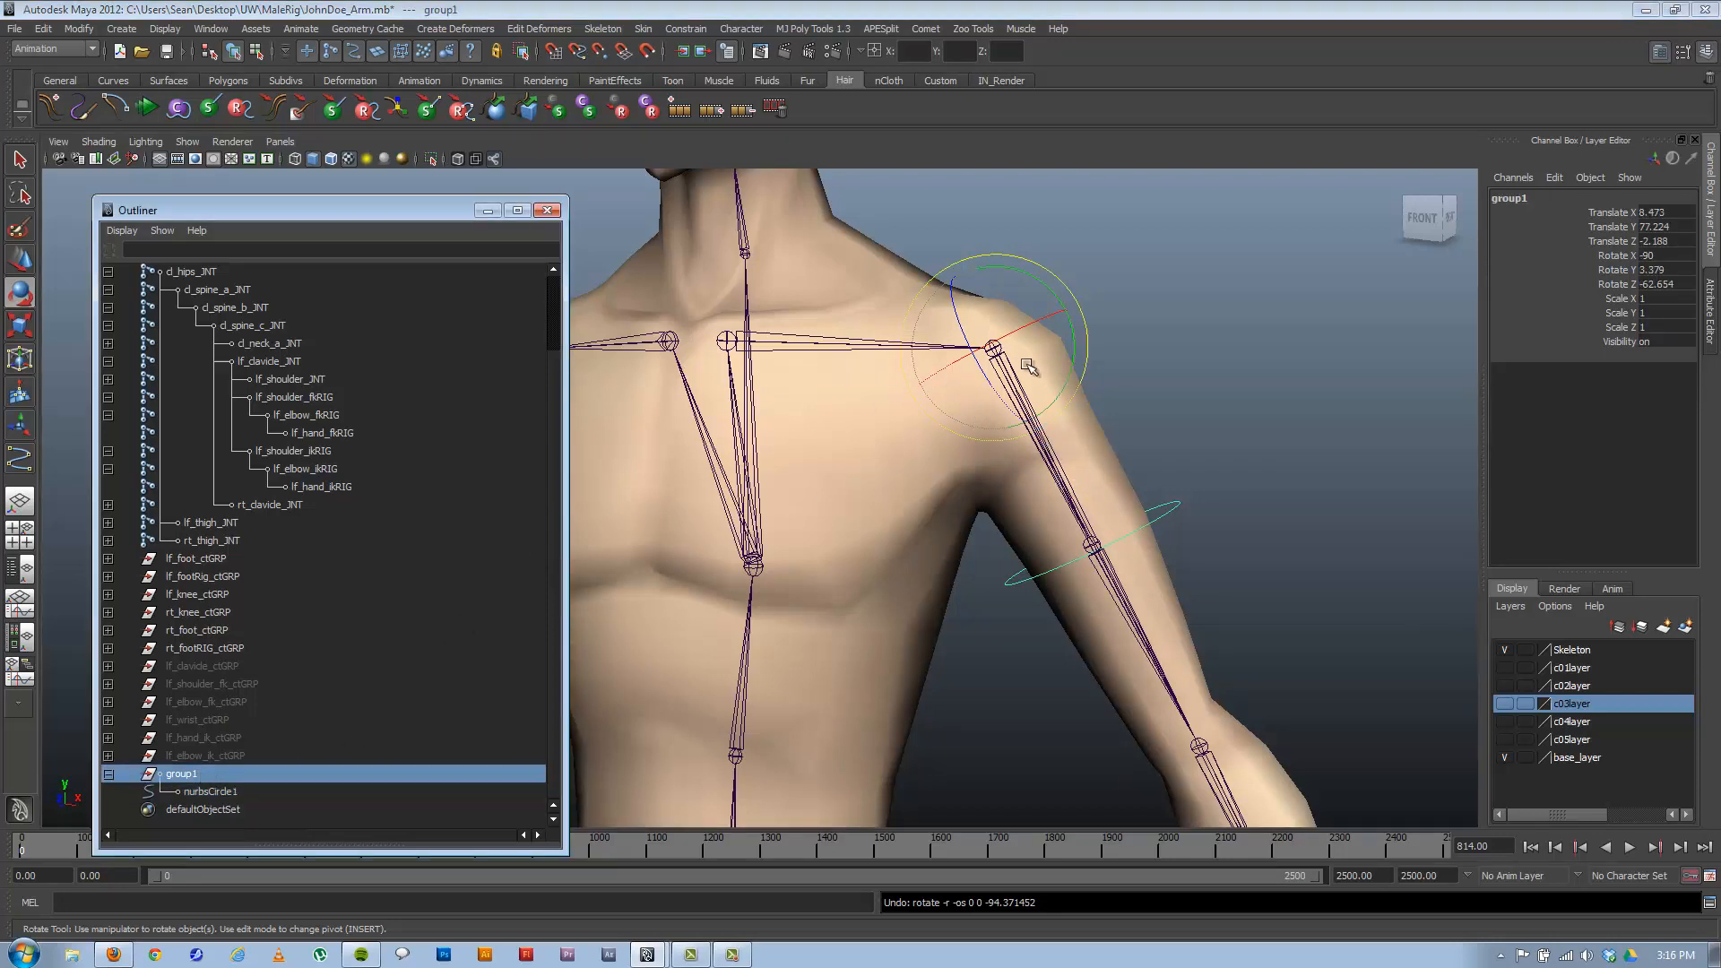
pyautogui.click(300, 399)
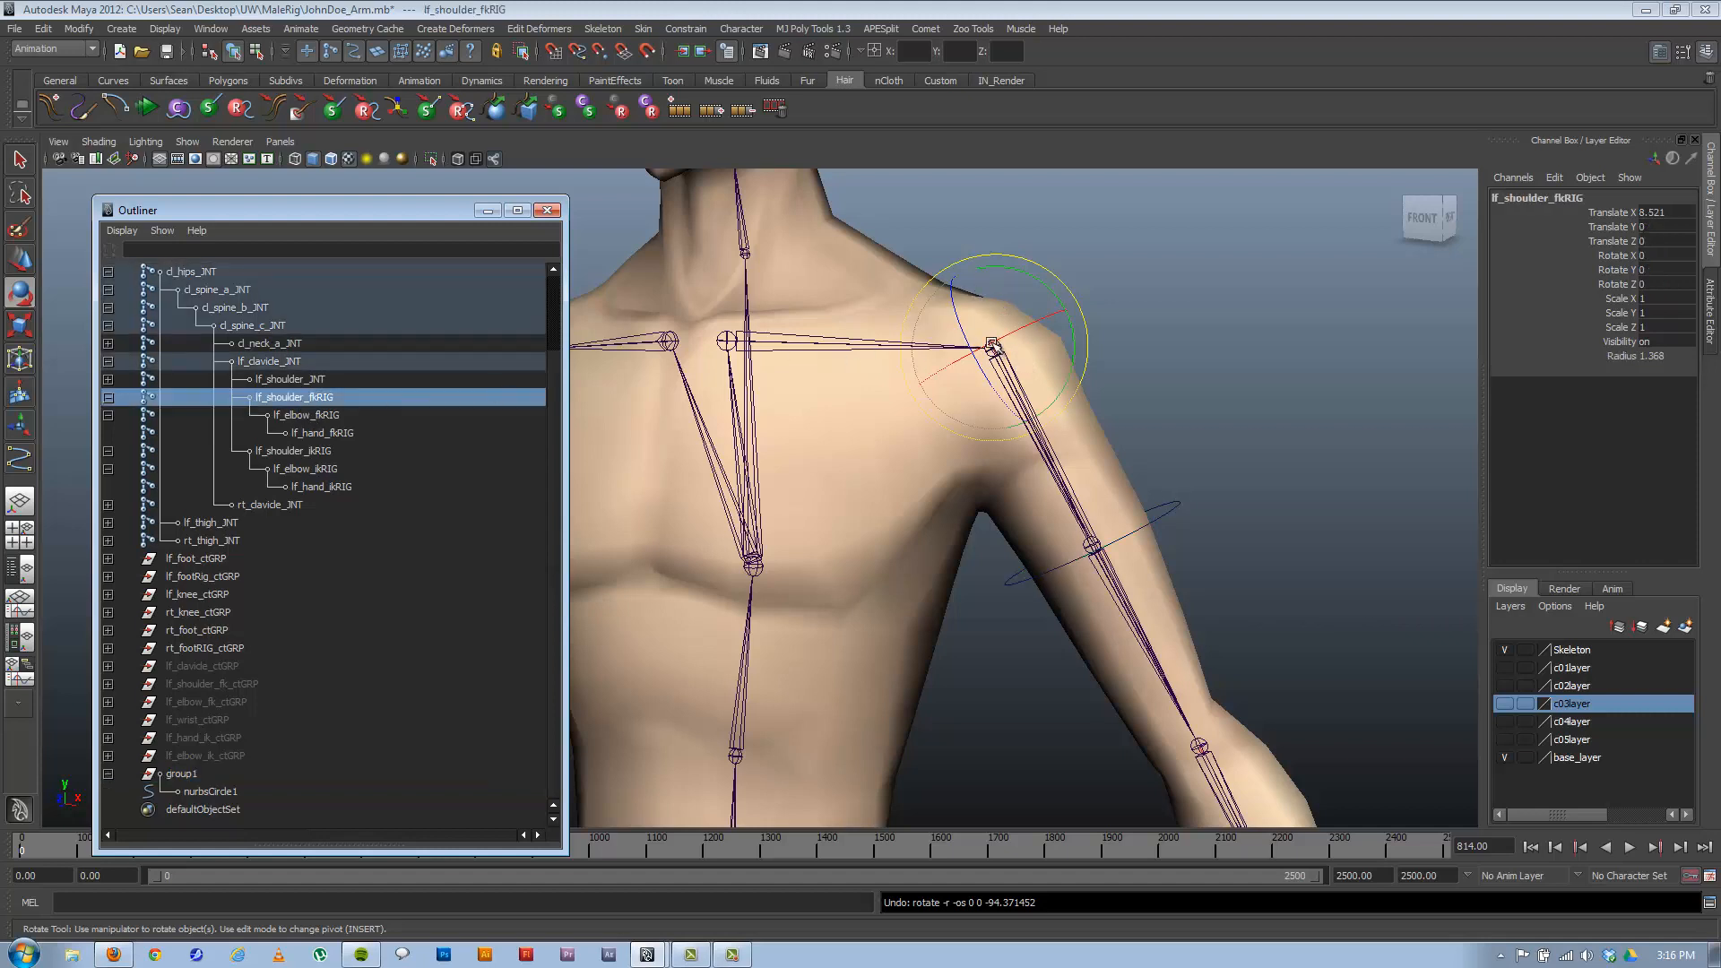
pyautogui.click(174, 771)
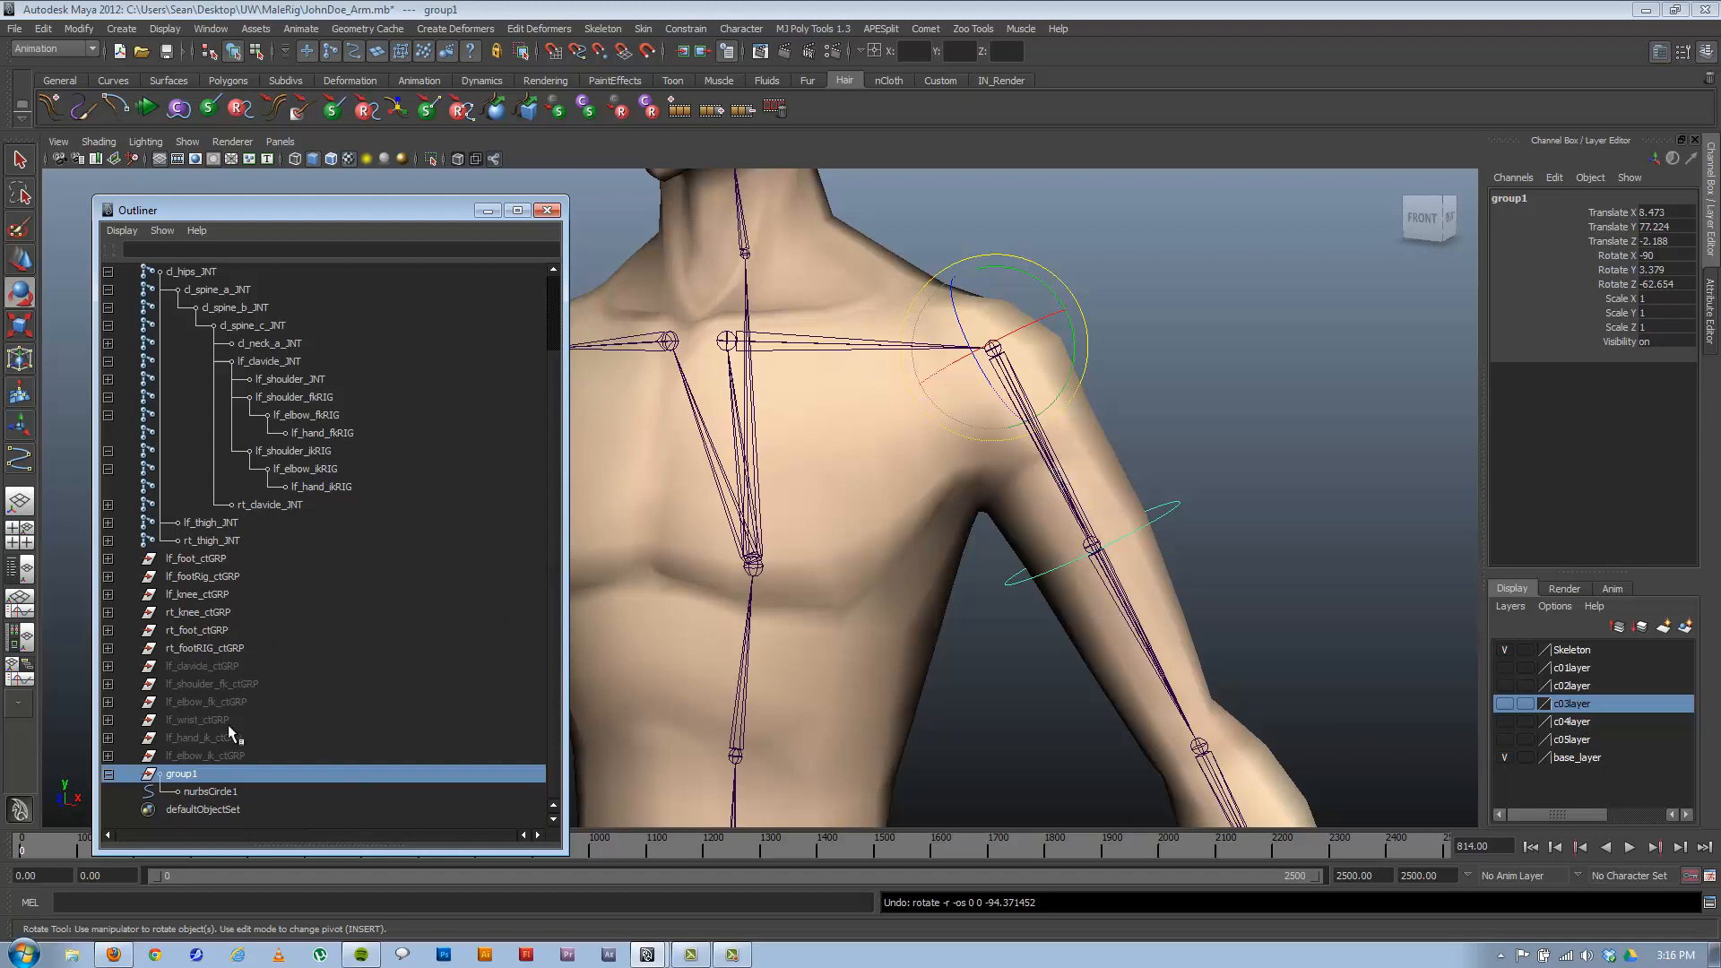
# Rename nurbsCircle1 as lf_shoulder_CTRL.
pyautogui.click(217, 793)
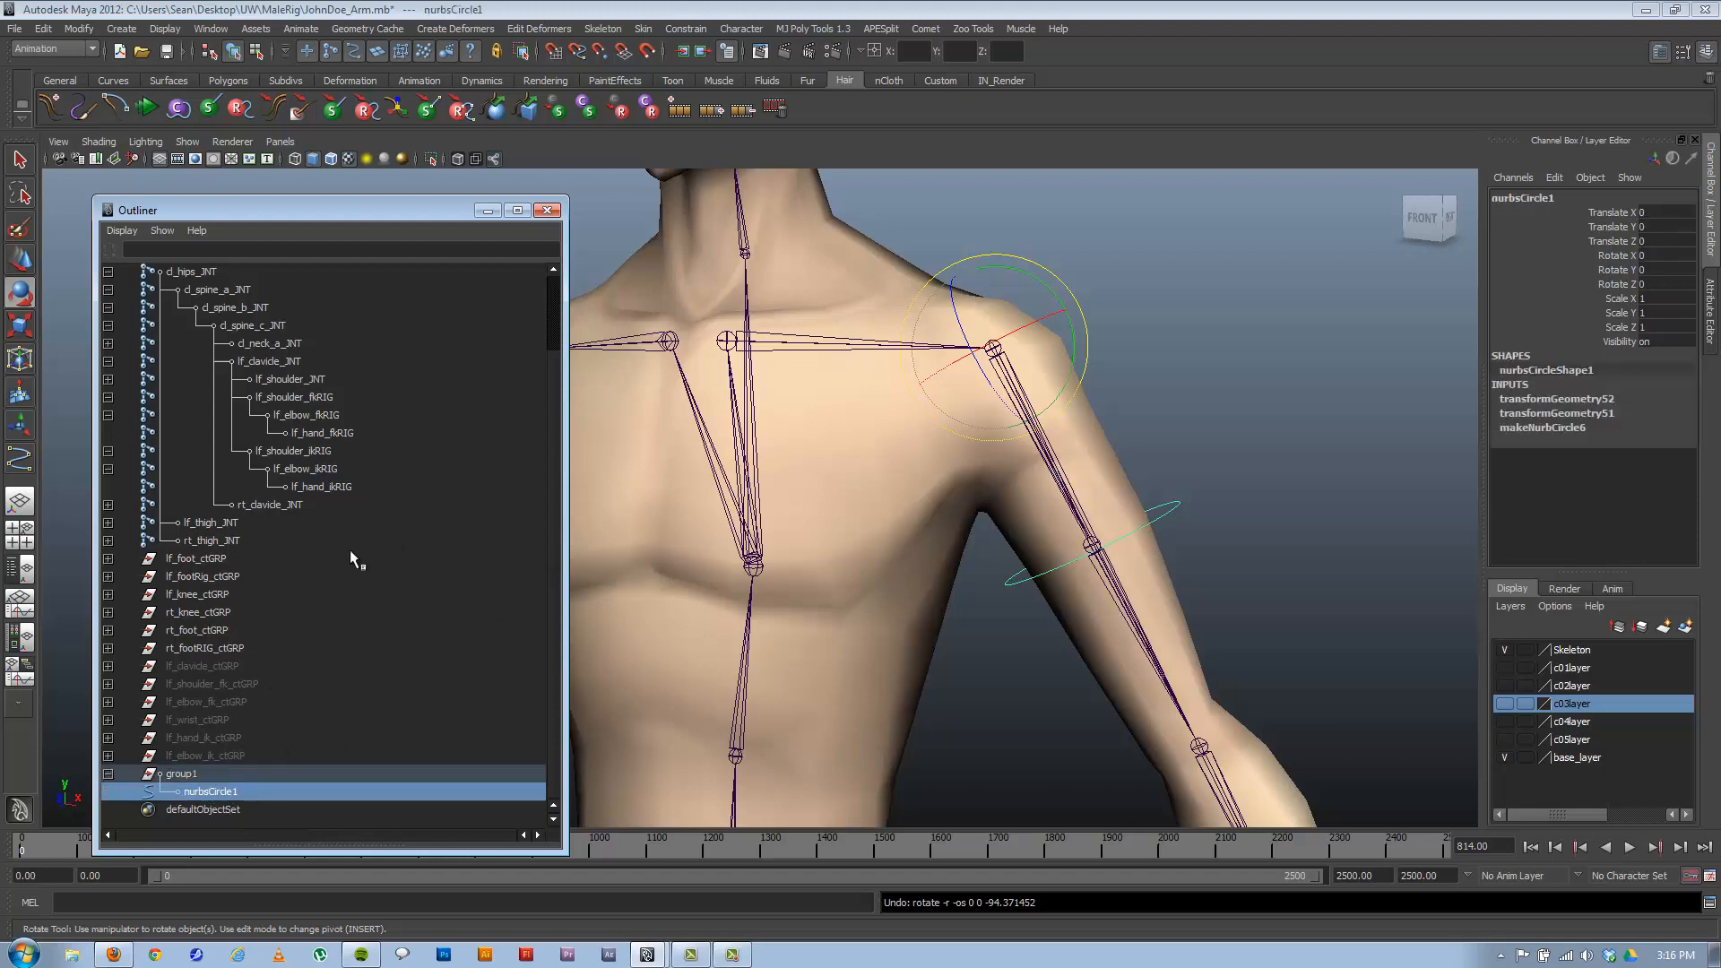
pyautogui.doubleClick(193, 793)
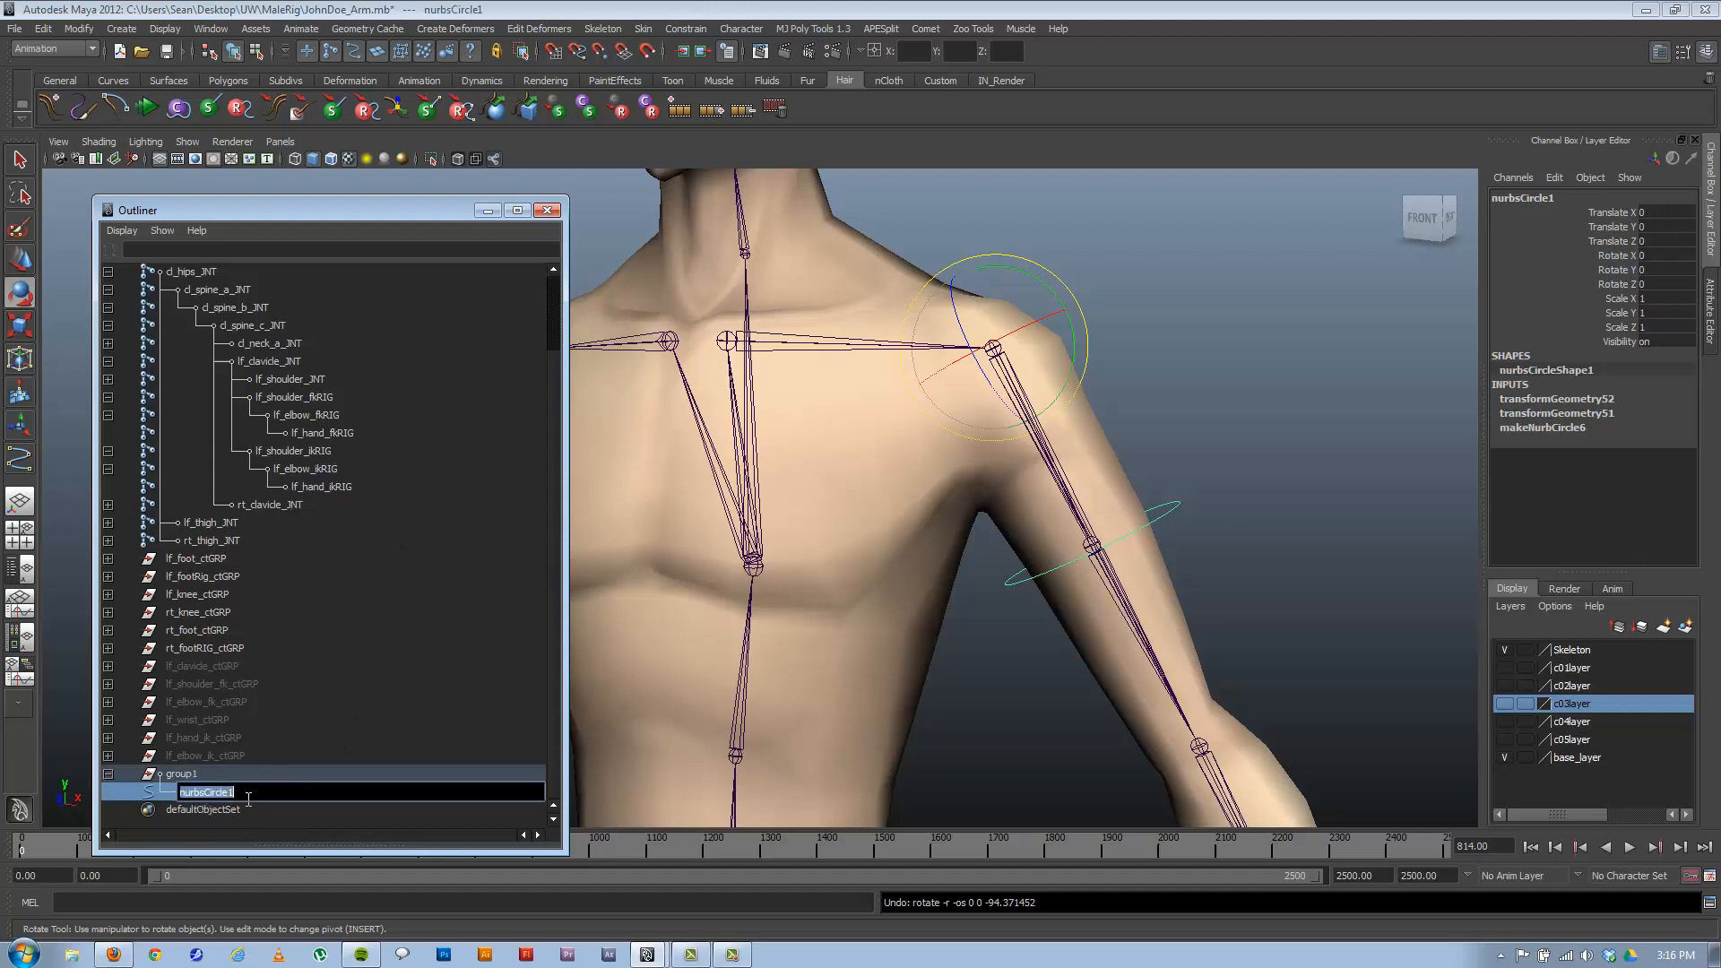
pyautogui.write('lf_shoulder_CTRL')
pyautogui.press('Return')
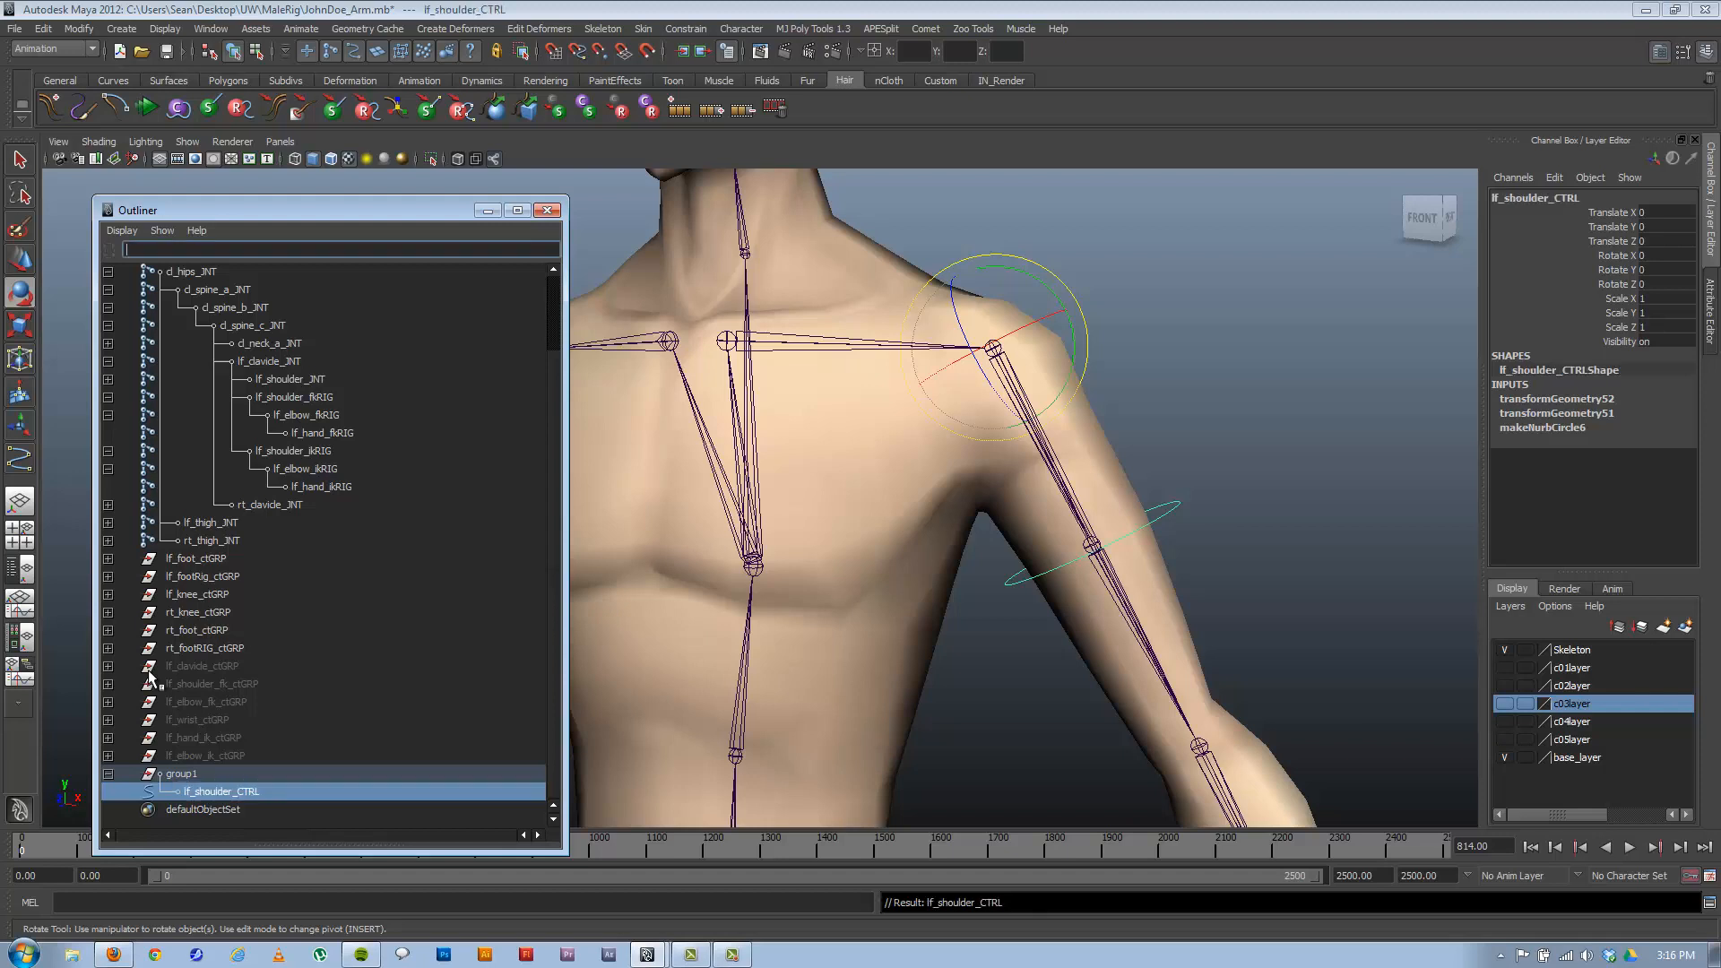
# Rename group1, the parent of the shoulder control, as lf_shoulder_ctGRP.
pyautogui.doubleClick(332, 775)
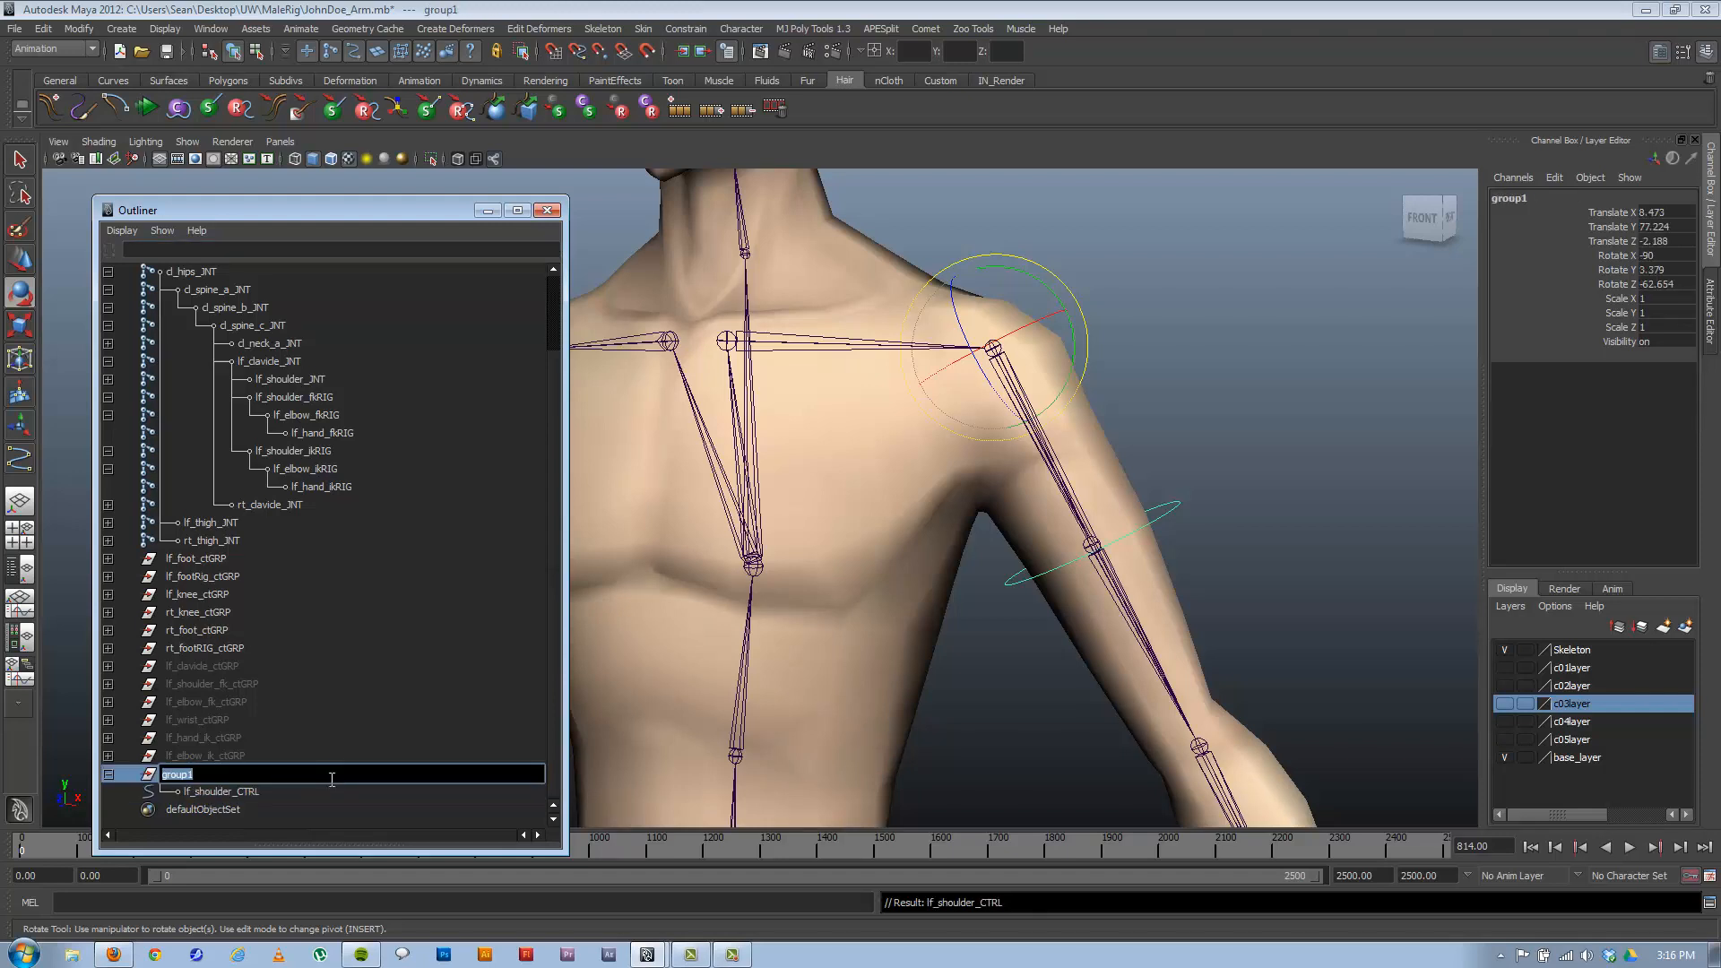
pyautogui.write('lf_shoulder_ctGR')
pyautogui.write('P')
pyautogui.press('Return')
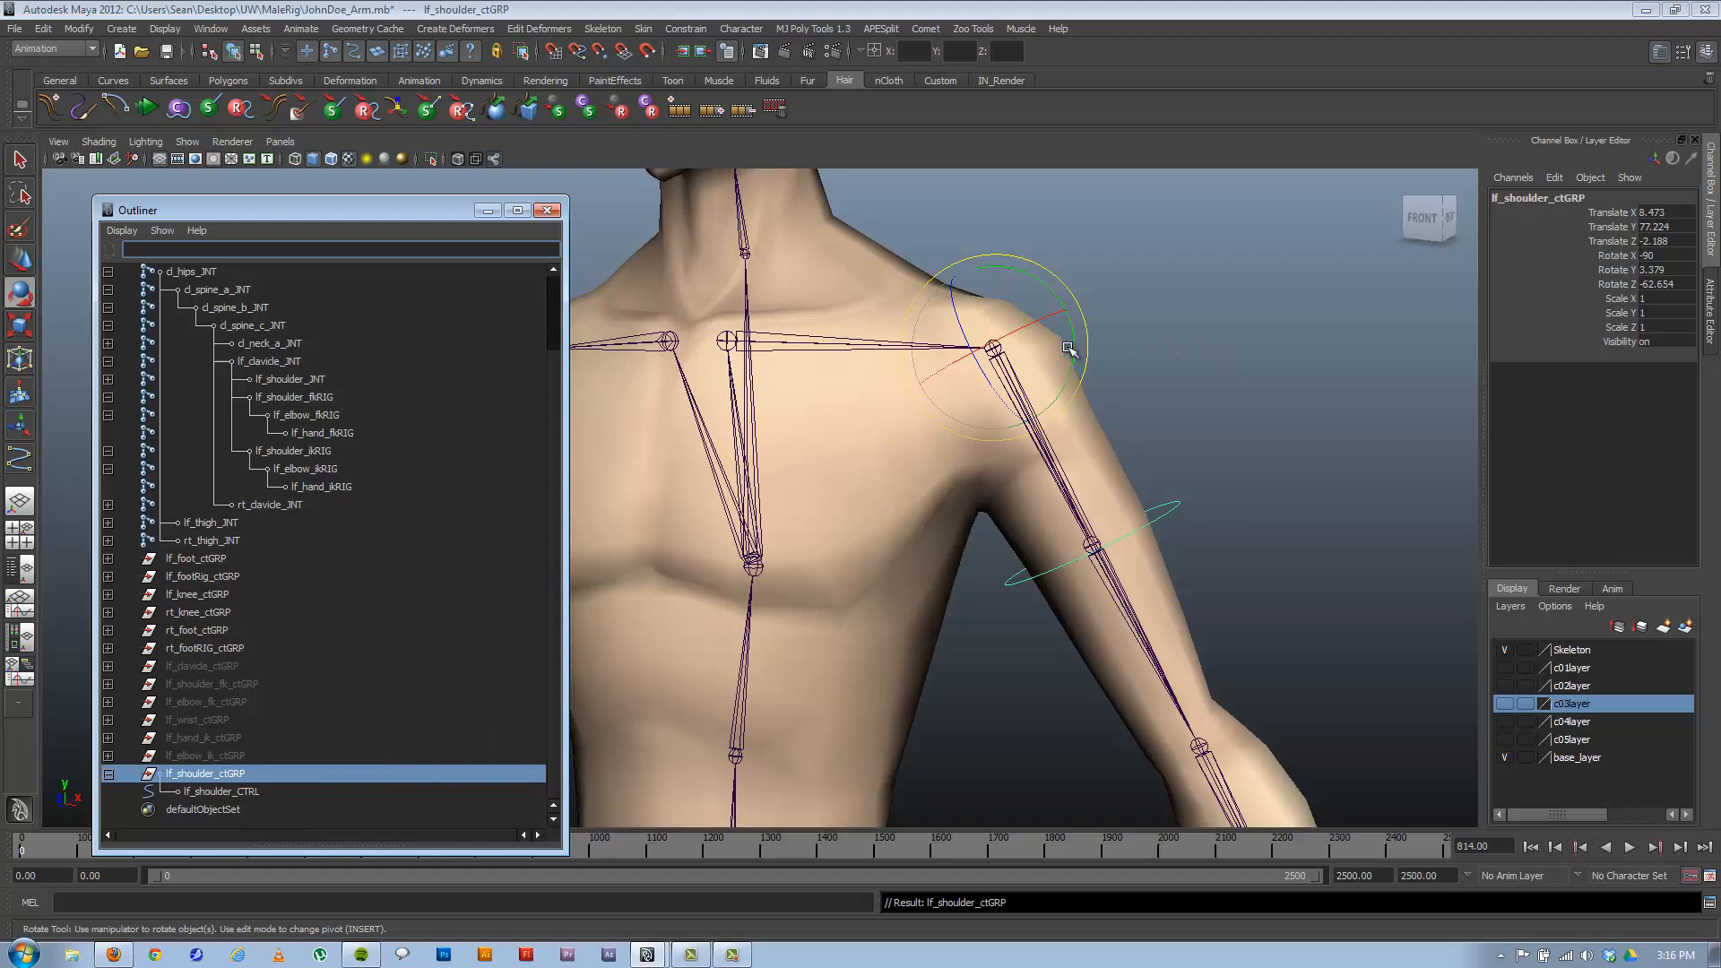
# Compare the transform values of lf_shoulder_CTRL with those of its parent lf_shoulder_ctGRP, using the Select tool.
pyautogui.click(1242, 428)
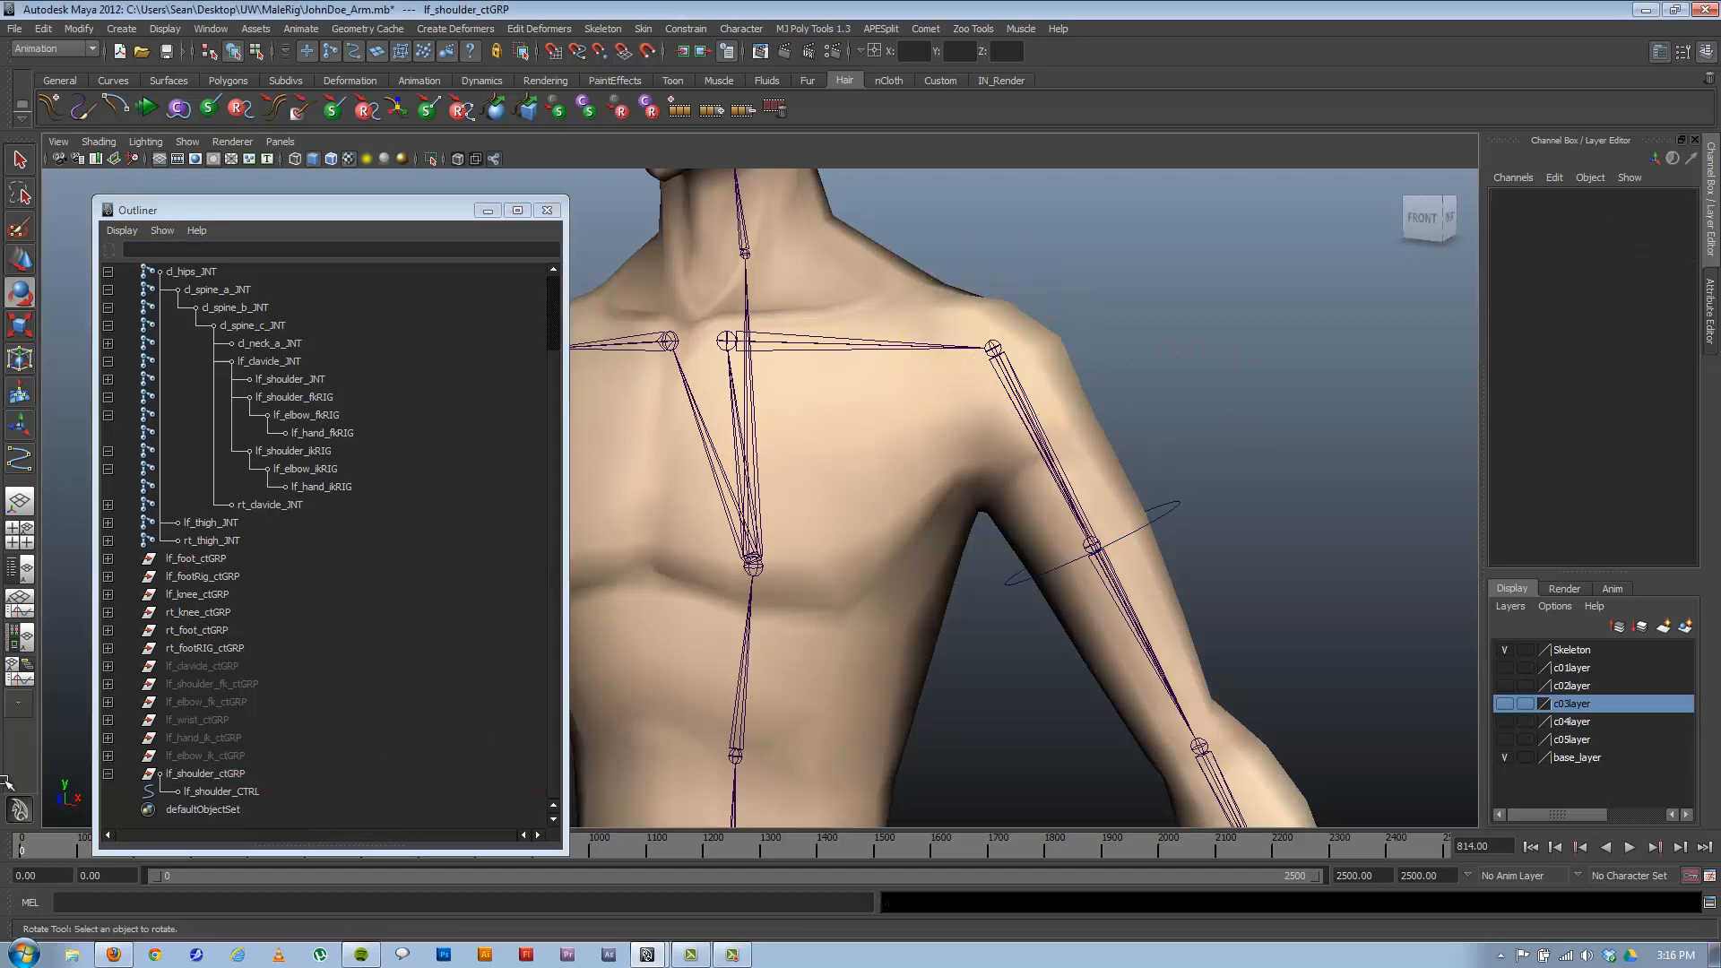
pyautogui.click(213, 788)
pyautogui.press('q')
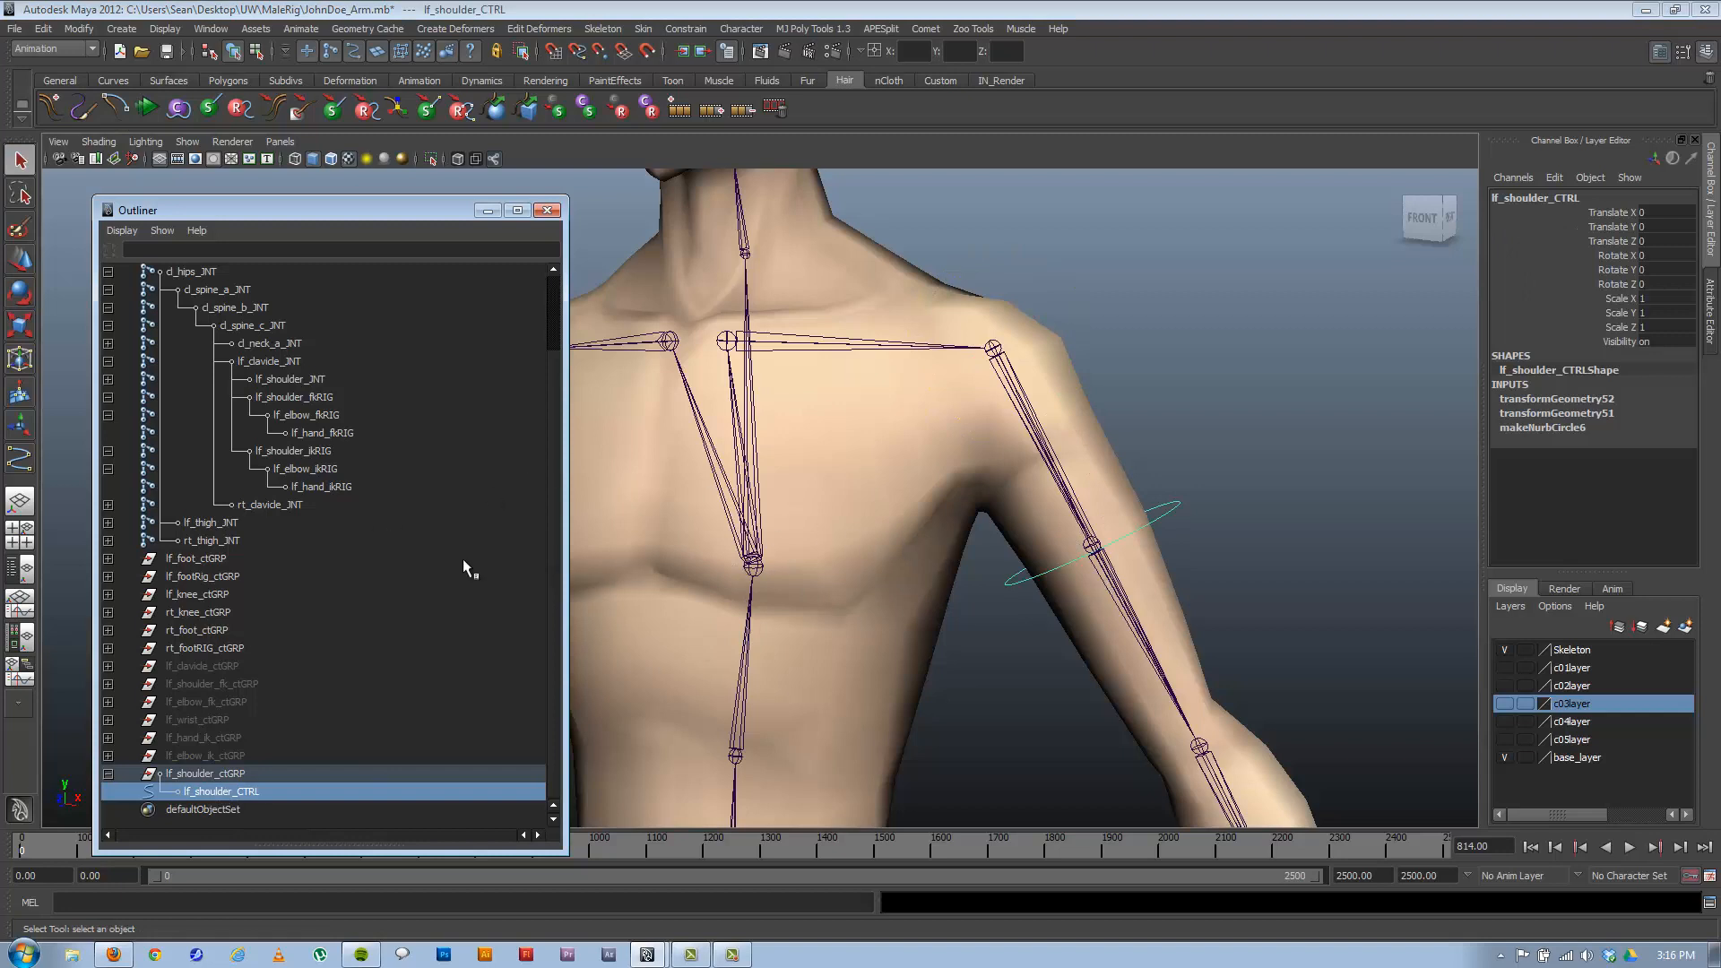
pyautogui.click(206, 773)
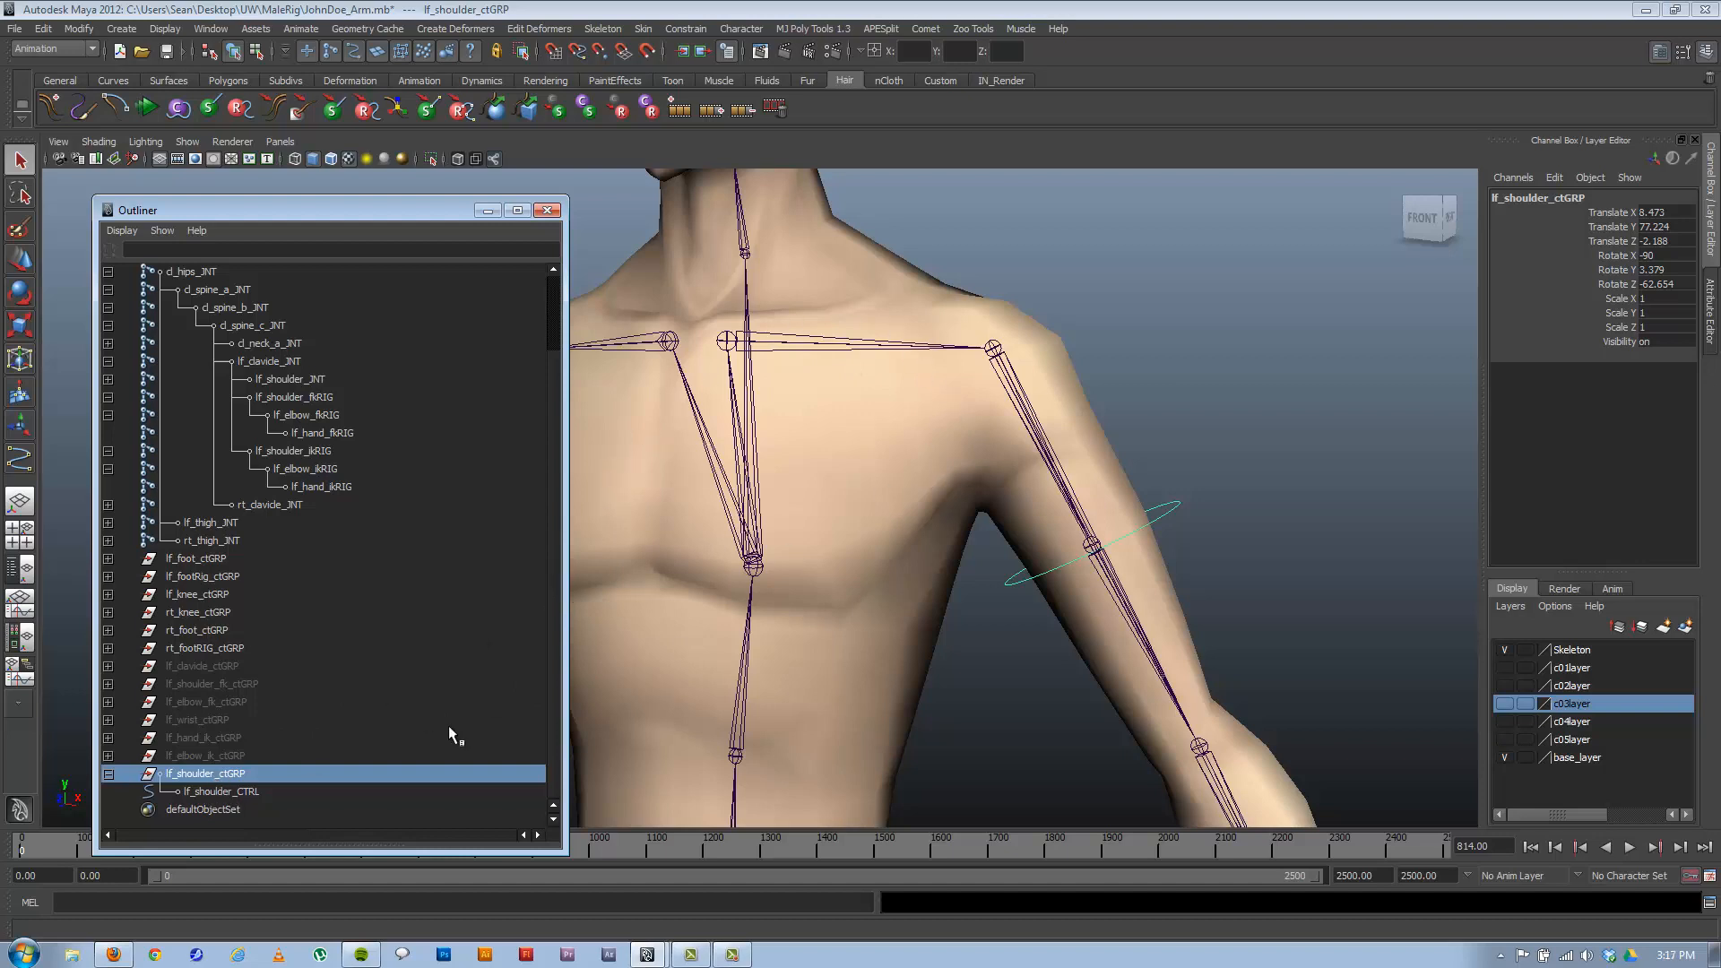
# Parent-constrain lf_shoulder_ctGRP to the left clavicle joint lf_clavicle_JNT with Maintain offset on, all translate and rotate axes and weight 1.
pyautogui.click(824, 343)
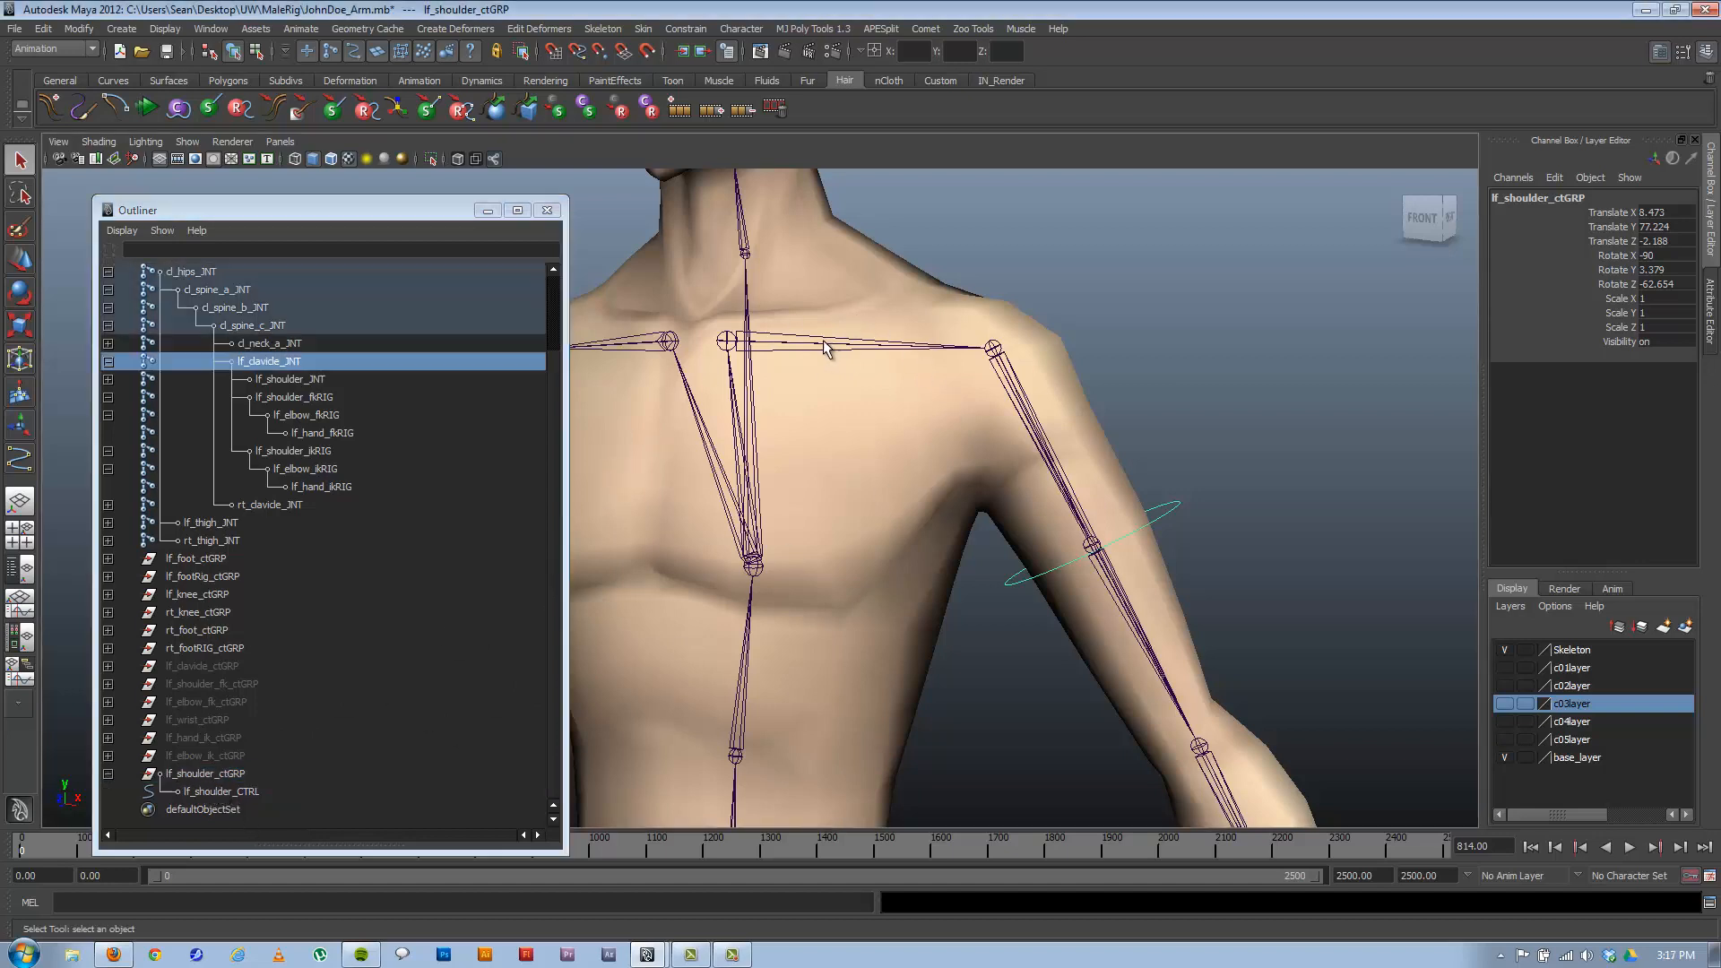
pyautogui.keyDown('ctrl'); pyautogui.click(218, 772); pyautogui.keyUp('ctrl')
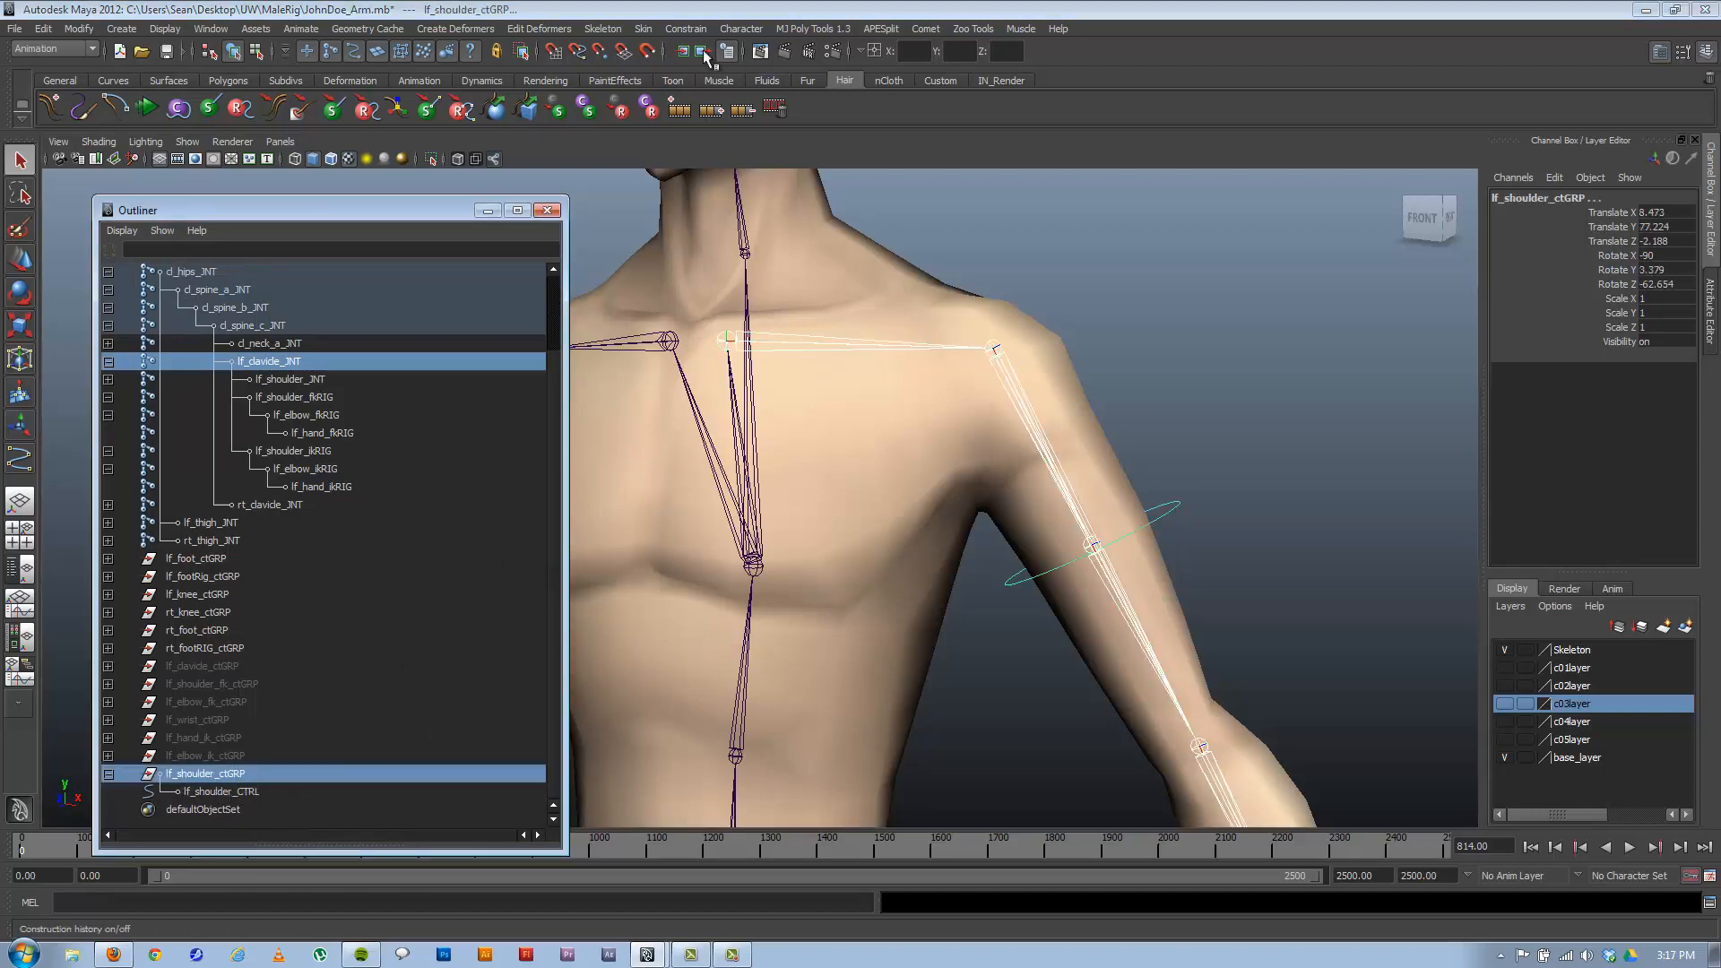
pyautogui.click(686, 27)
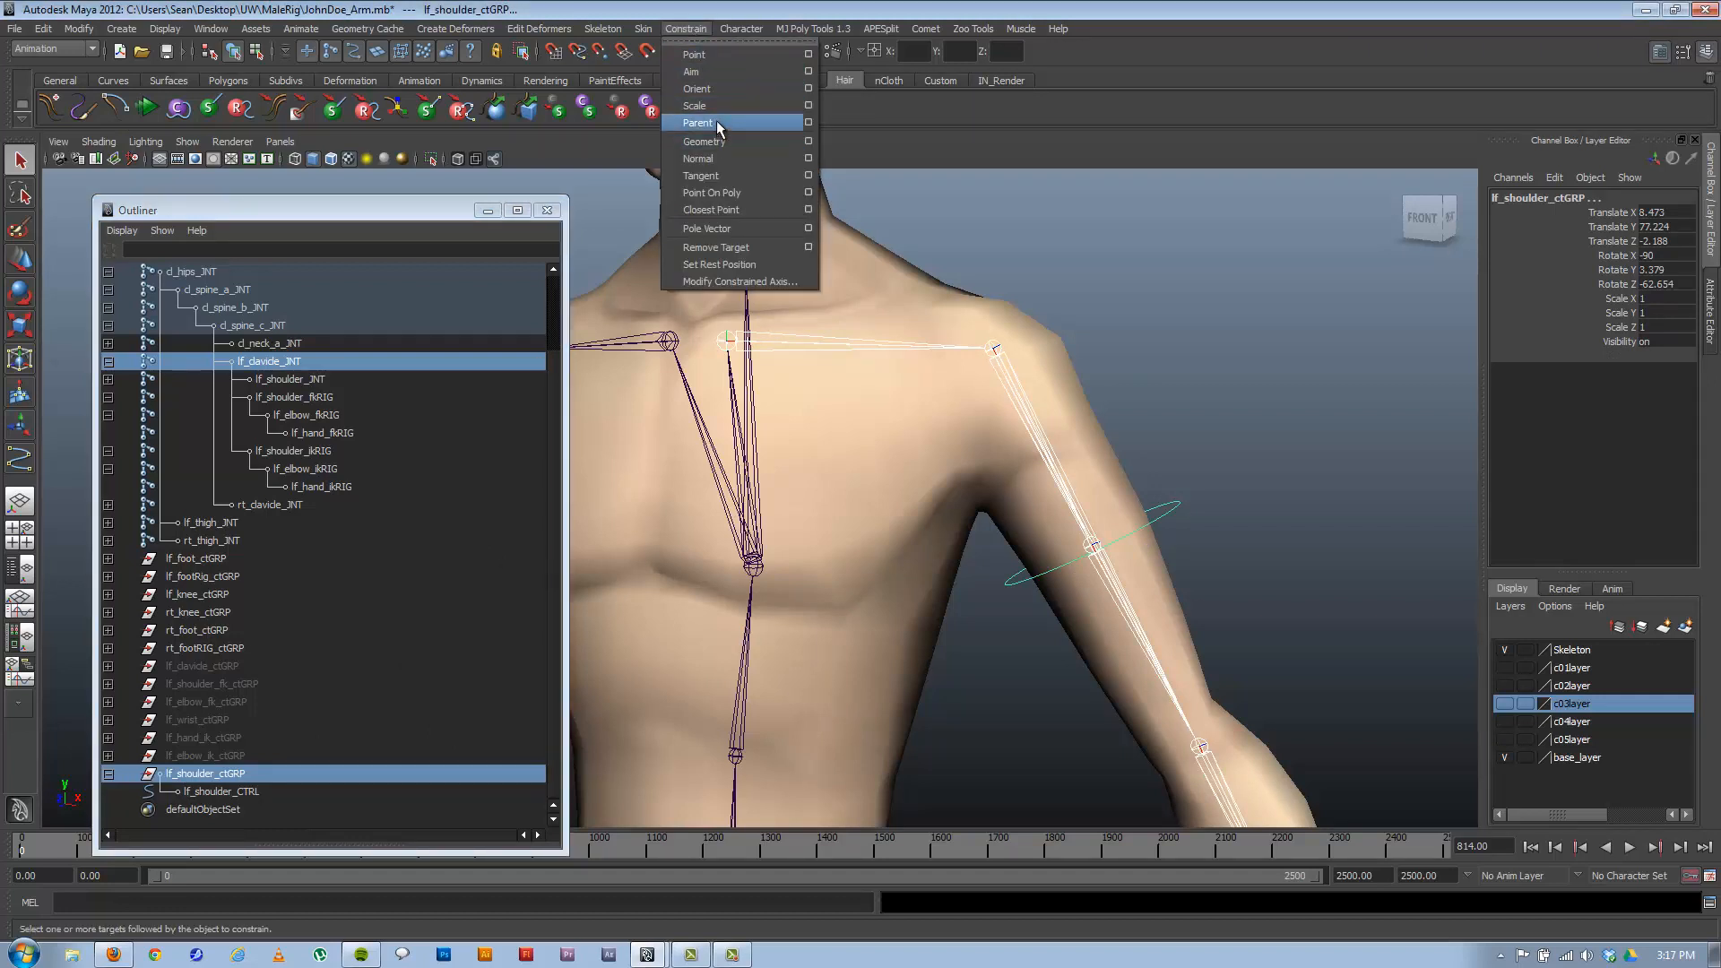
pyautogui.click(717, 122)
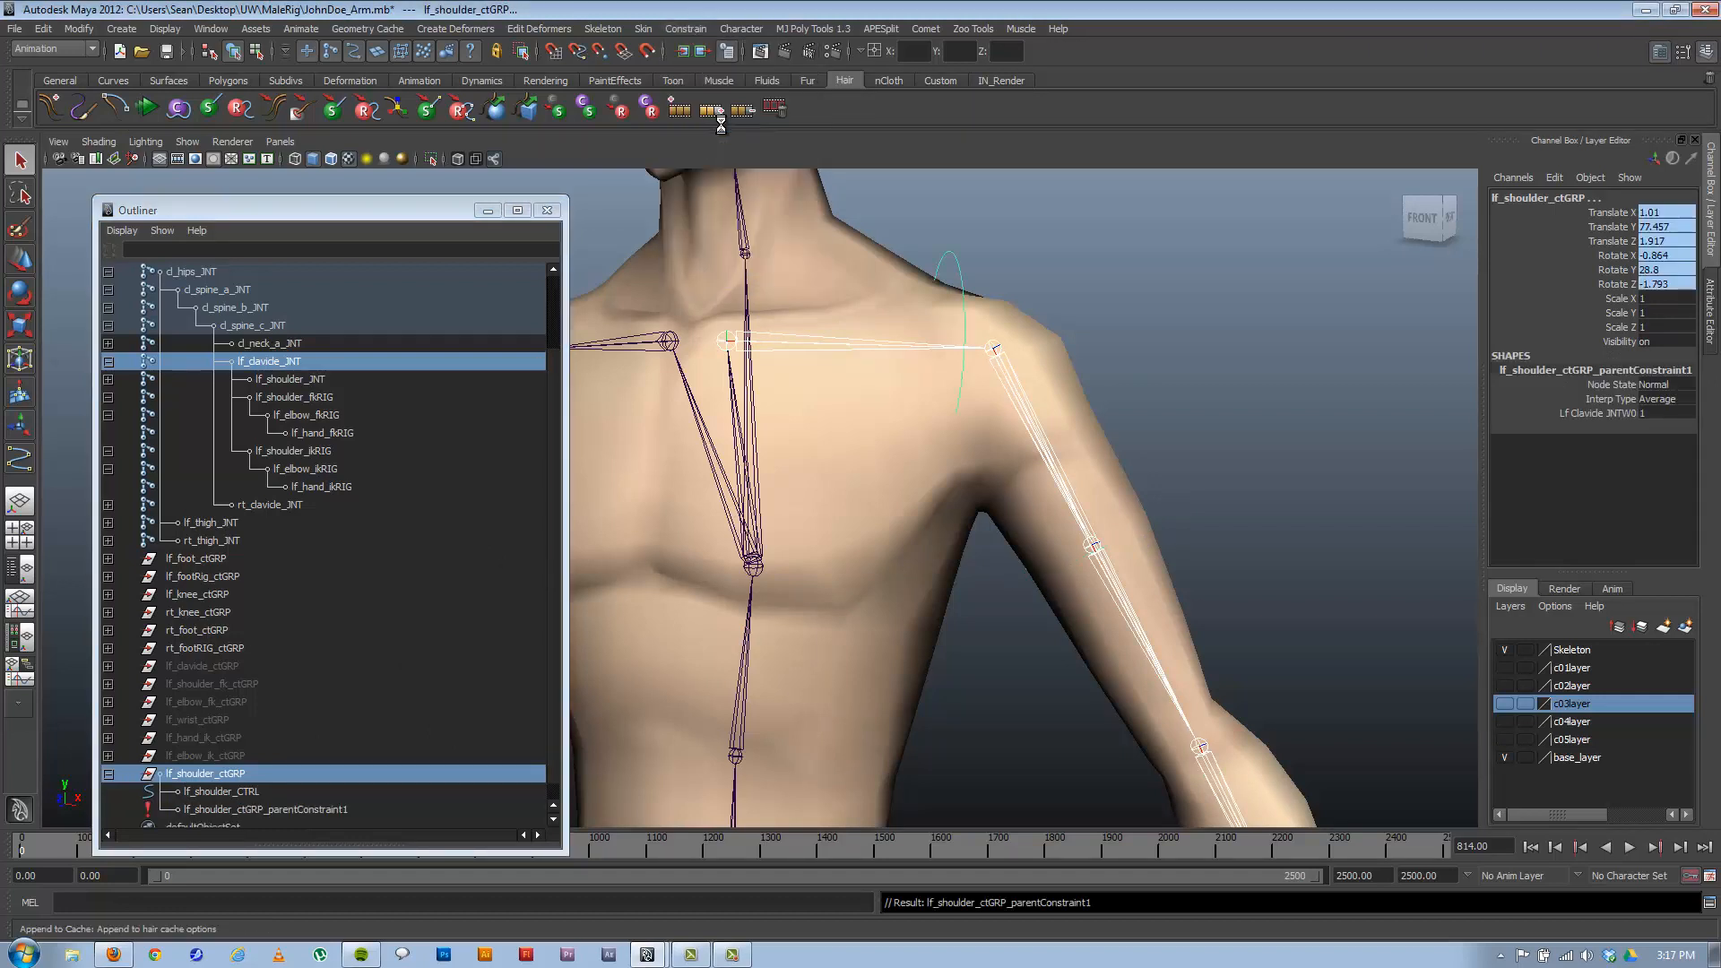
pyautogui.click(683, 27)
pyautogui.click(809, 123)
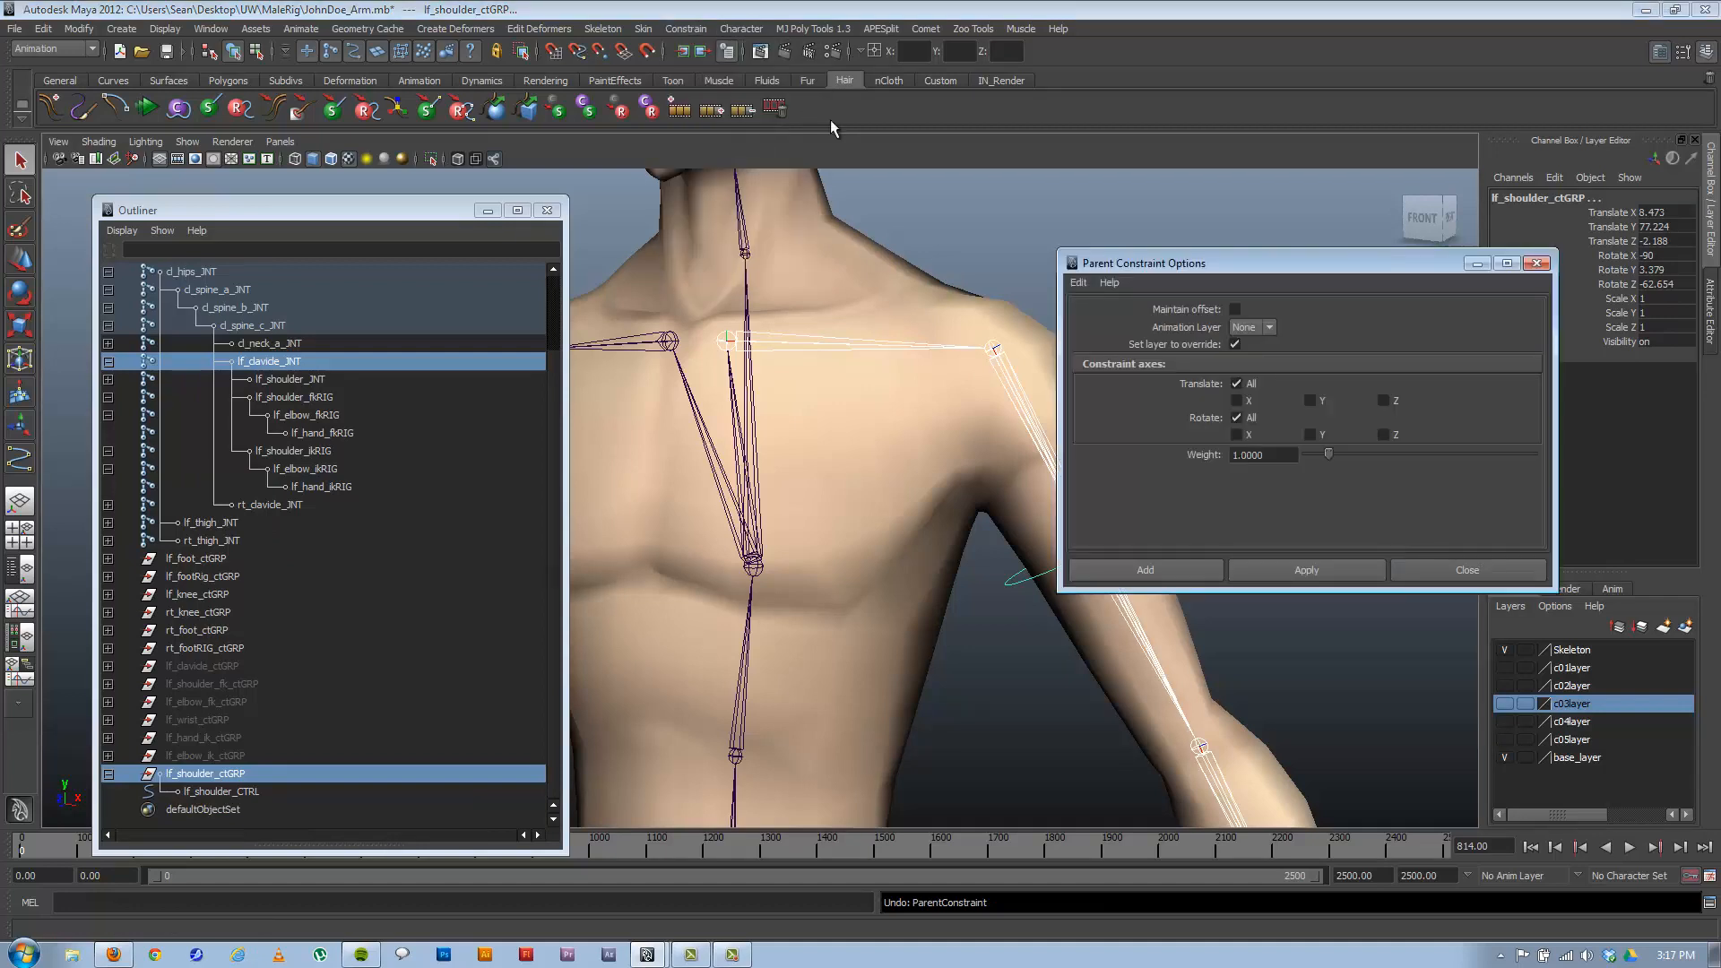
pyautogui.click(1236, 309)
pyautogui.click(1080, 283)
pyautogui.click(1083, 301)
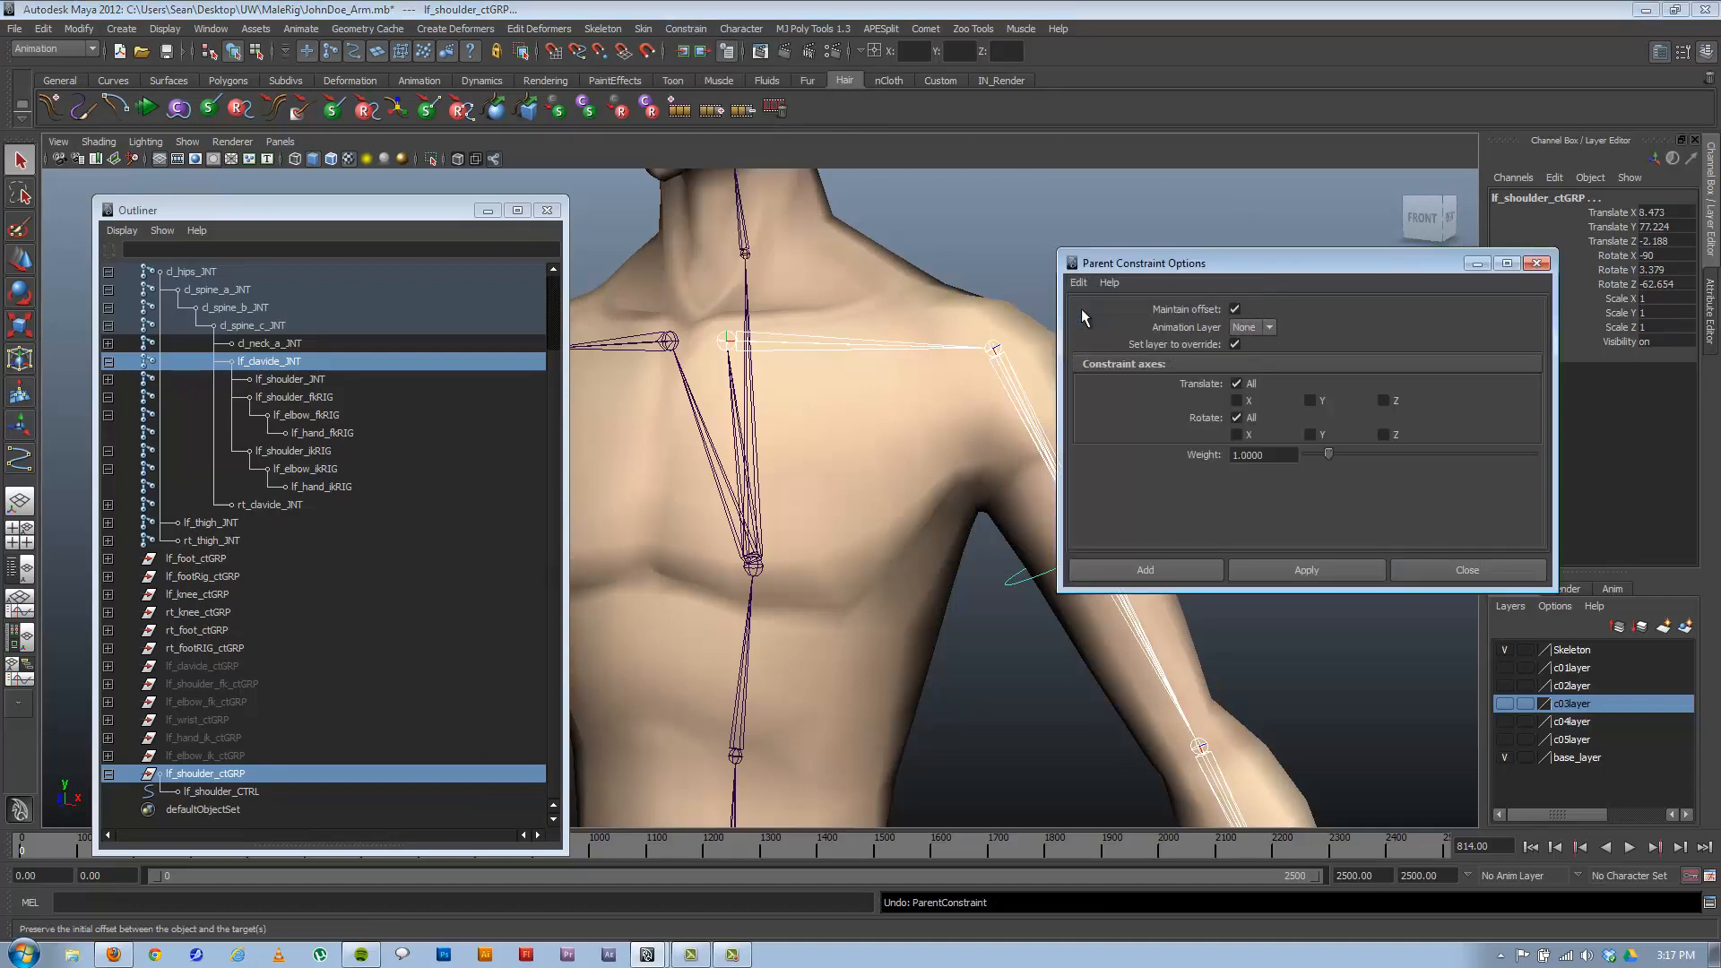
pyautogui.click(1175, 576)
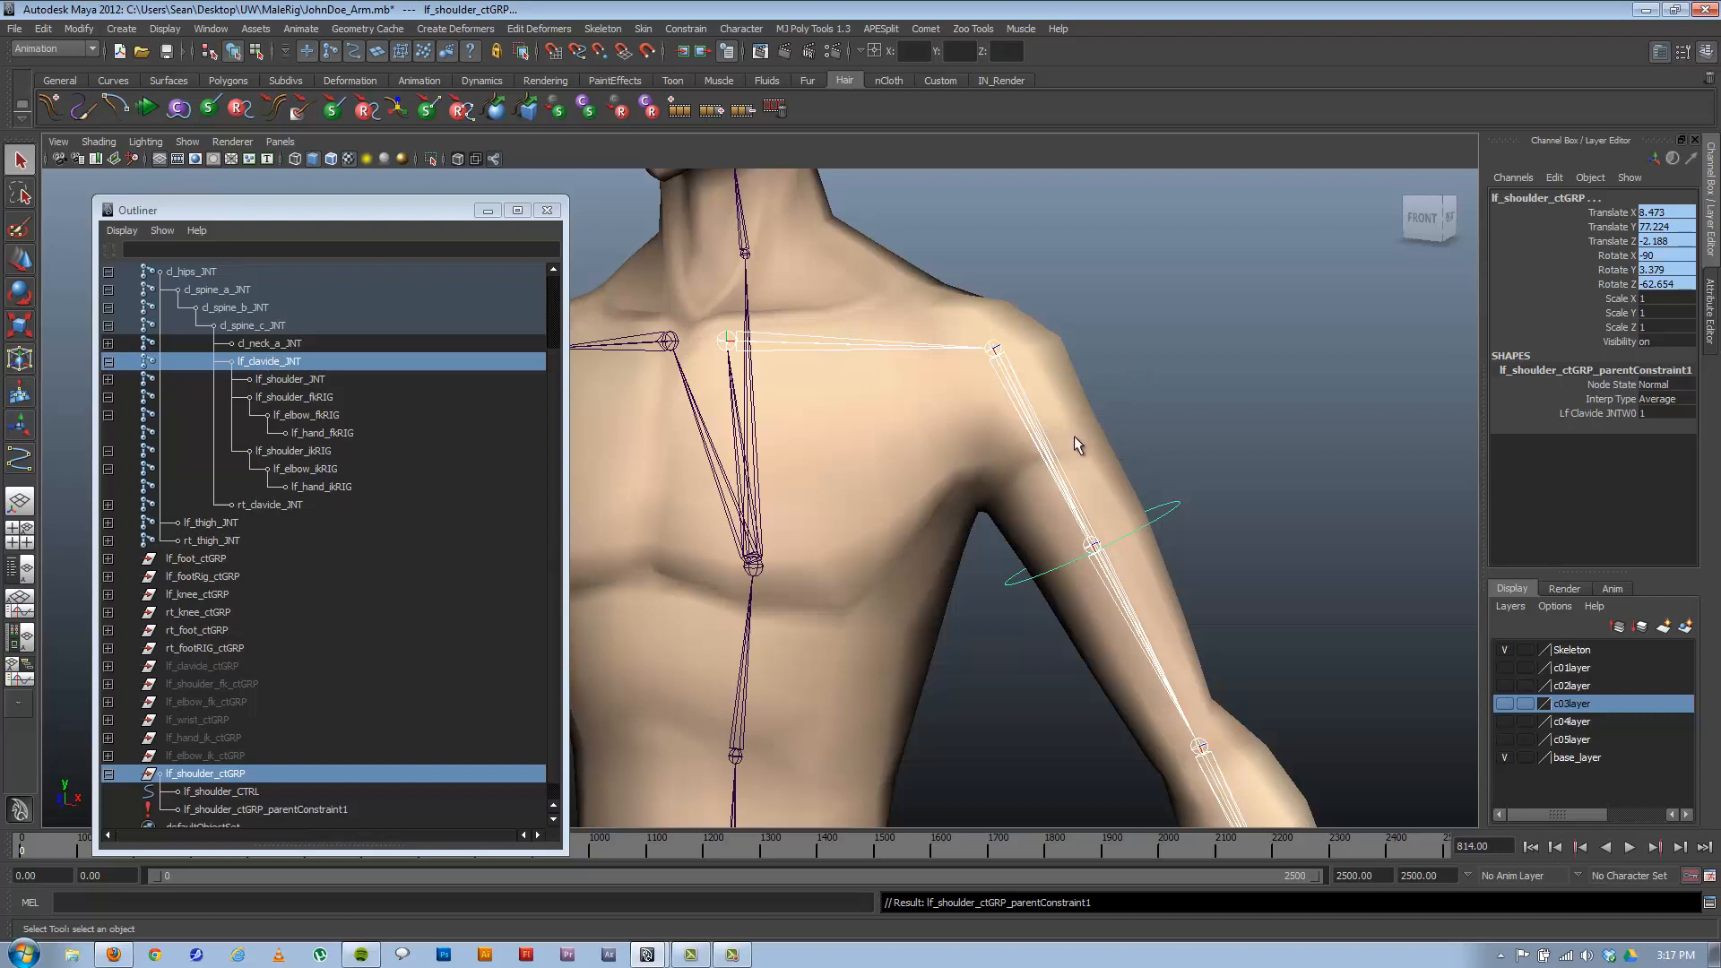
pyautogui.keyDown('alt'); pyautogui.moveTo(1074, 436); pyautogui.dragTo(1047, 473); pyautogui.keyUp('alt')
pyautogui.keyDown('alt'); pyautogui.moveTo(1096, 519); pyautogui.dragTo(940, 493, button='right'); pyautogui.keyUp('alt')
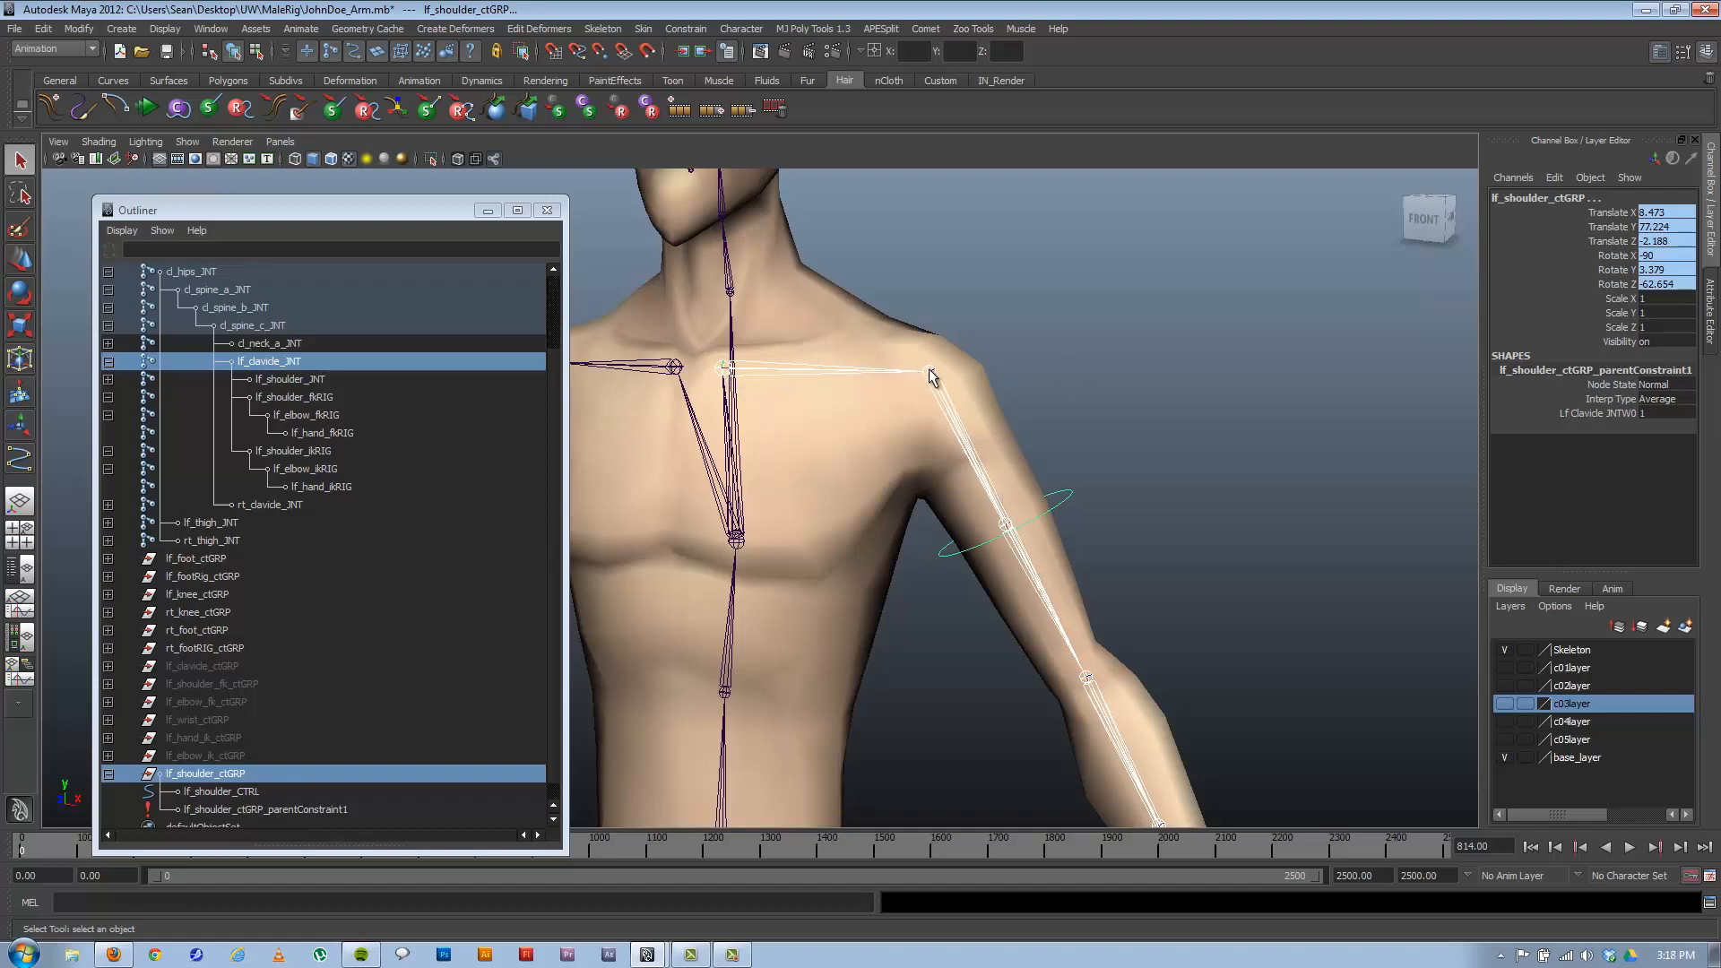
# Test-rotate lf_clavicle_JNT to check that the shoulder control follows, and undo the rotation.
pyautogui.click(810, 364)
pyautogui.press('e')
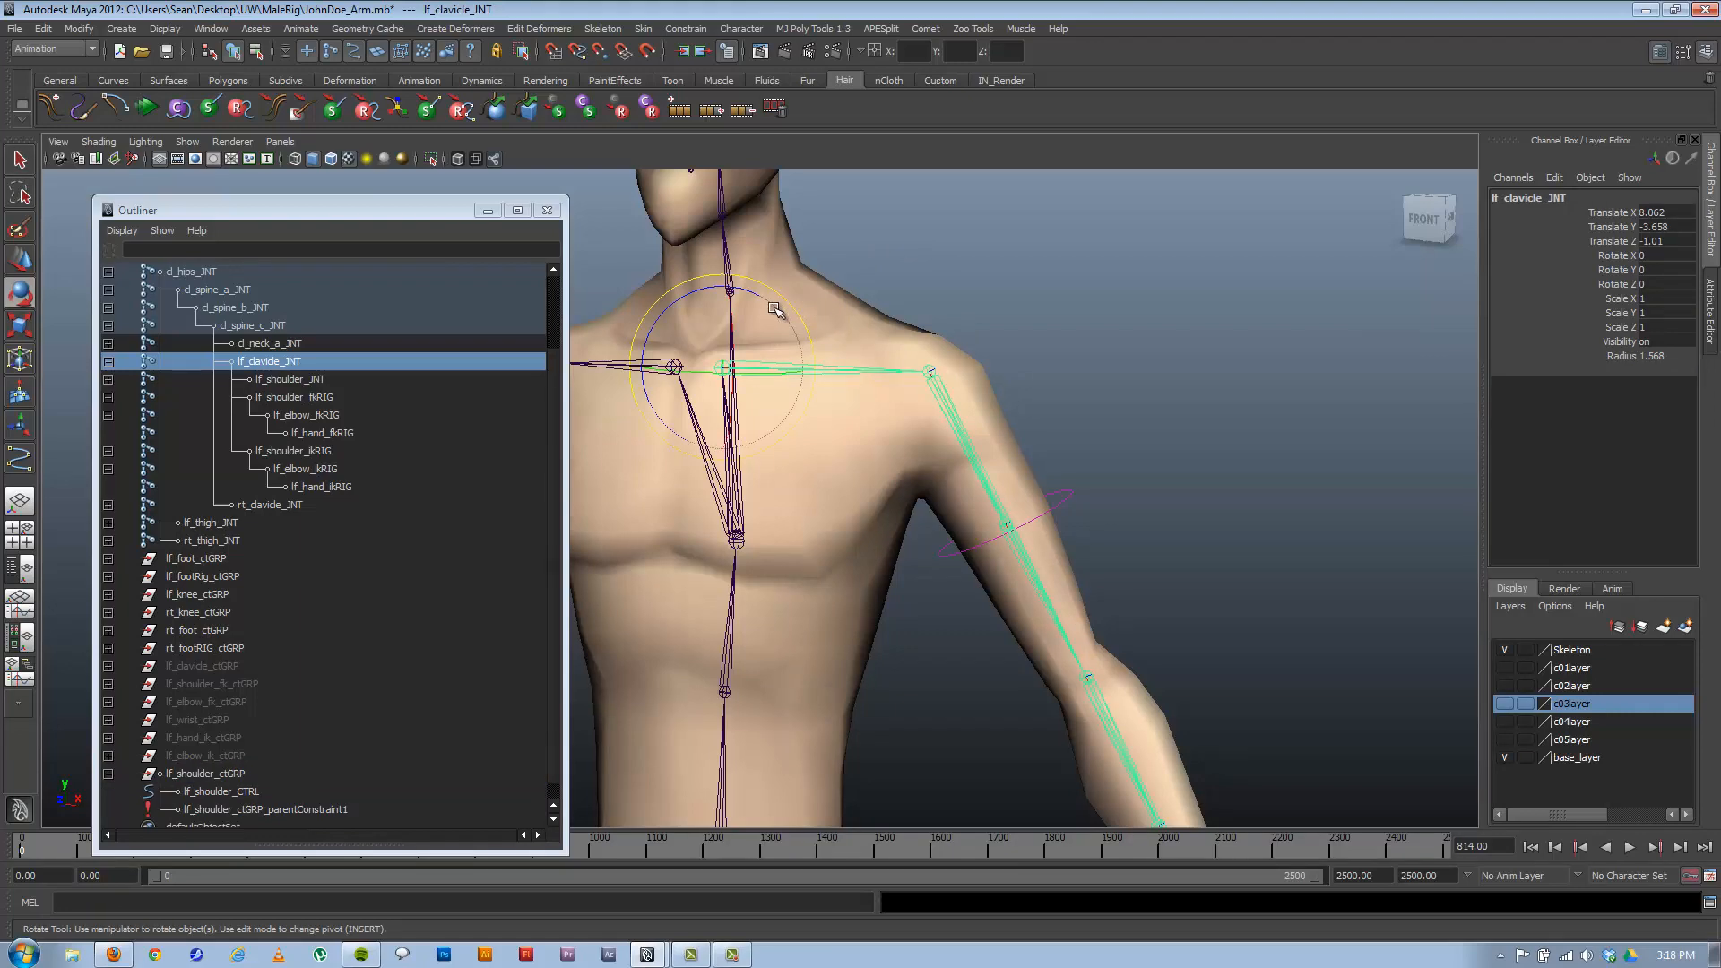
pyautogui.moveTo(778, 314); pyautogui.dragTo(832, 352)
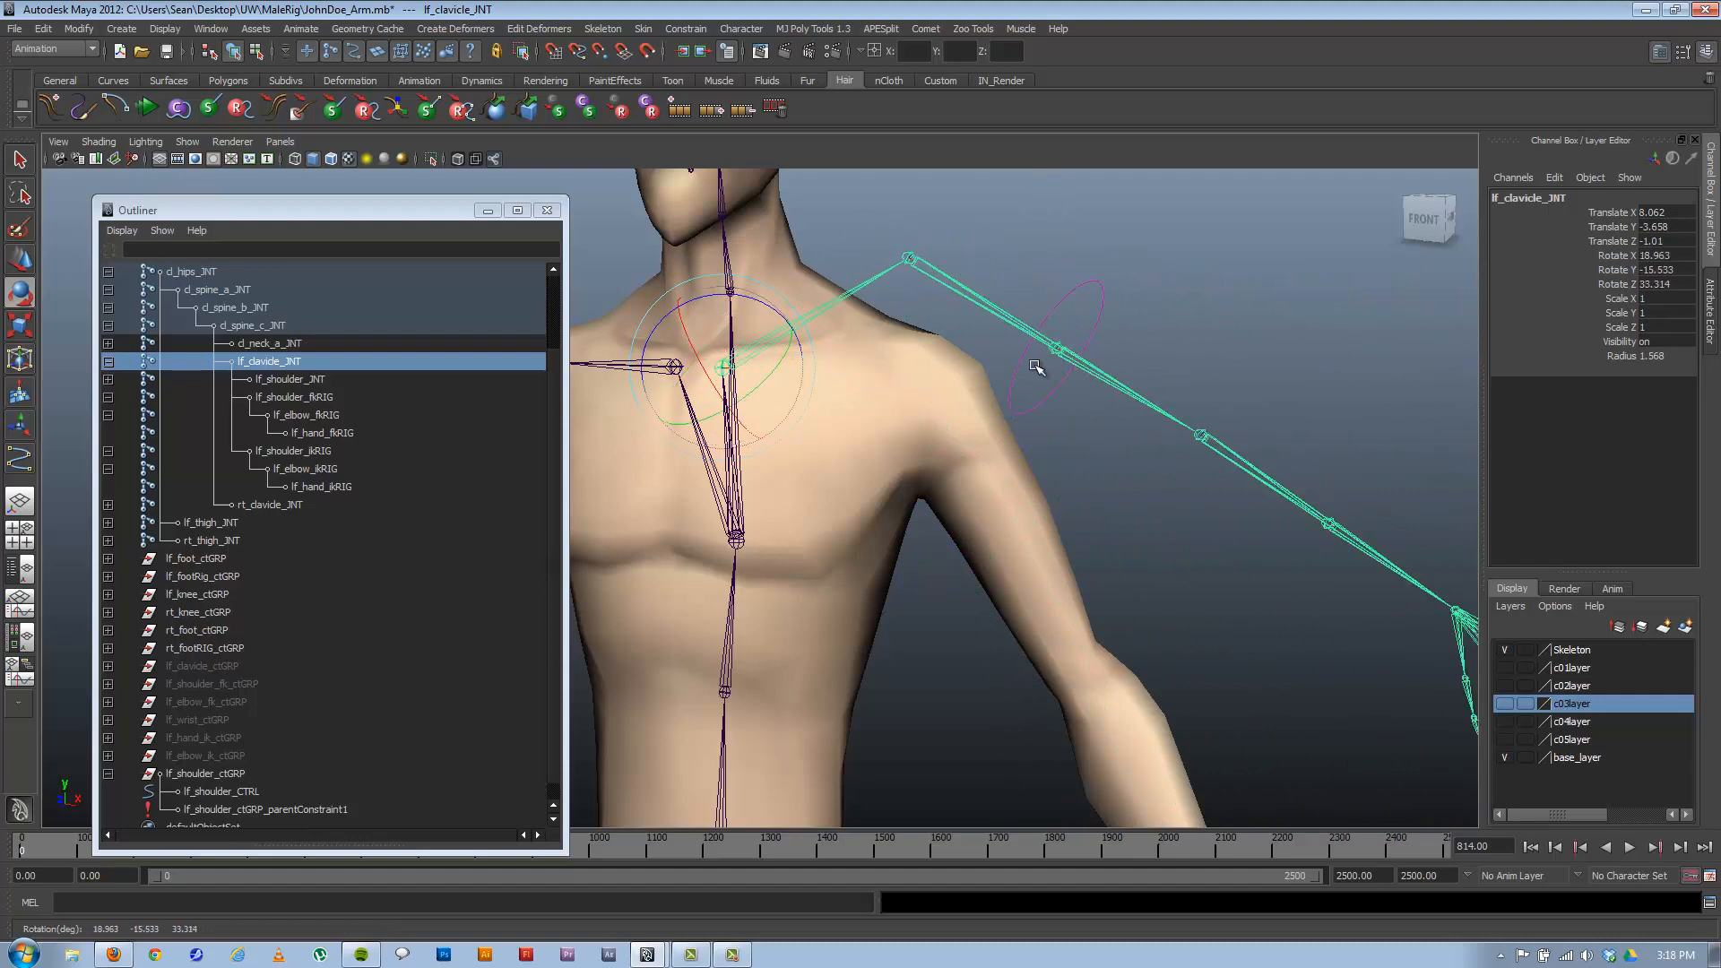
pyautogui.hotkey('ctrl', 'z')
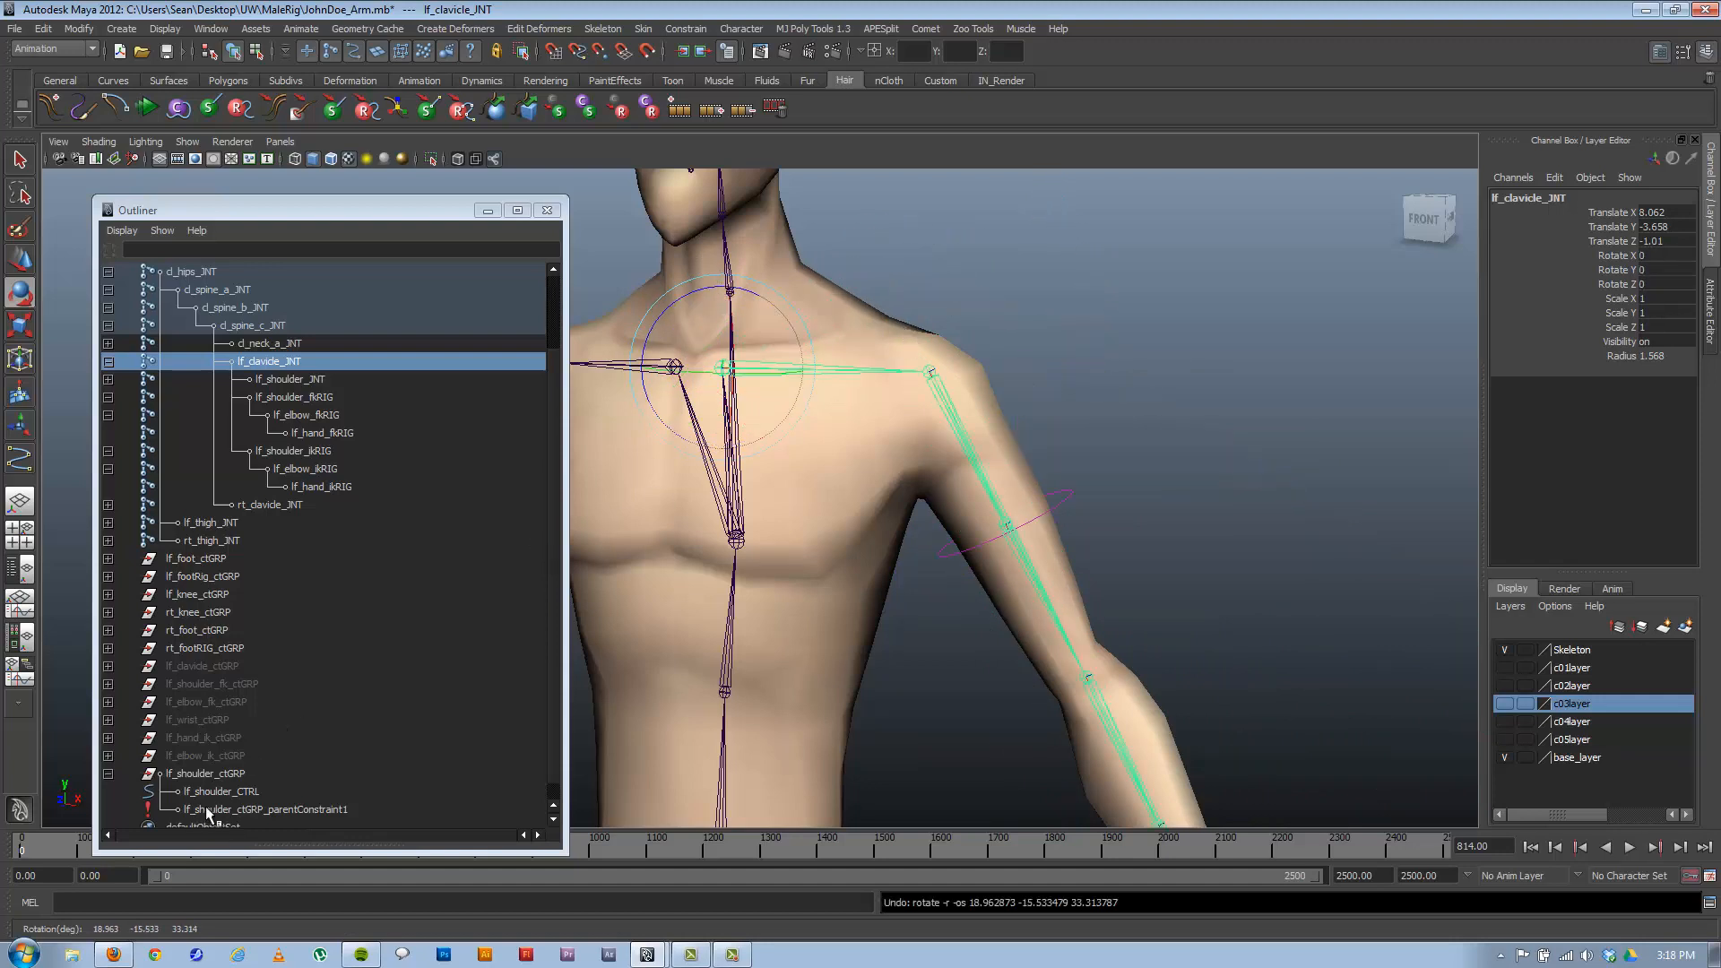
# Parent-constrain the FK shoulder joint lf_shoulder_fkRIG to the control lf_shoulder_CTRL.
pyautogui.click(229, 791)
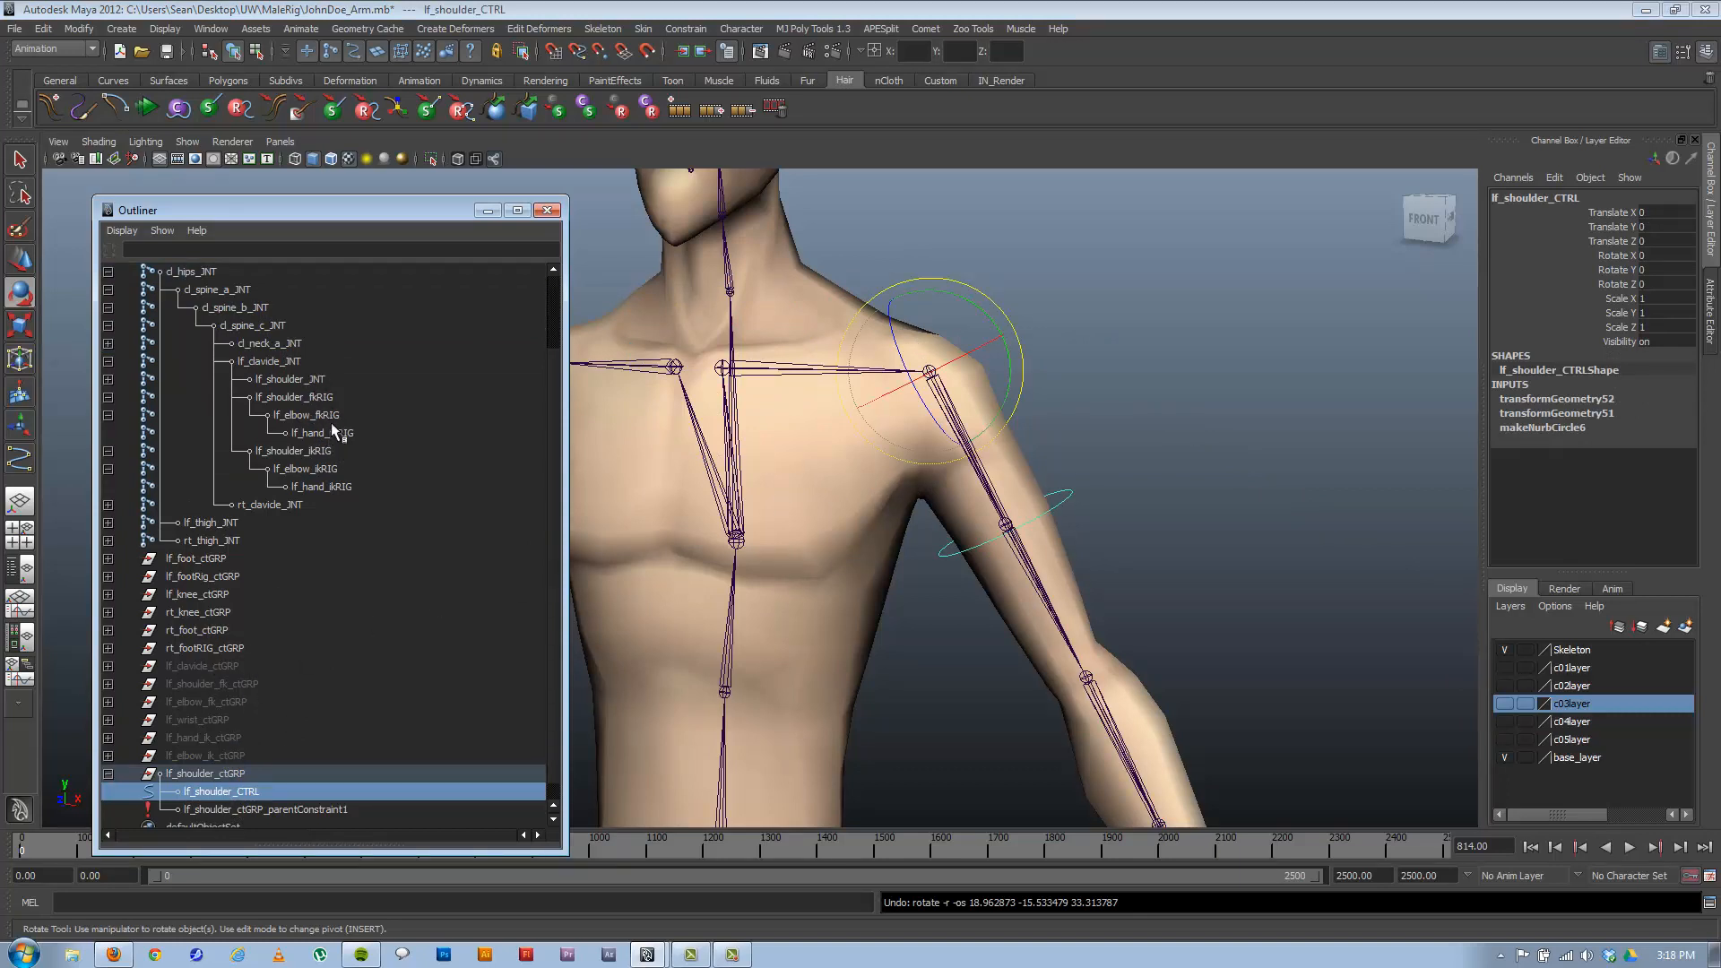
pyautogui.keyDown('ctrl'); pyautogui.click(294, 397); pyautogui.keyUp('ctrl')
pyautogui.click(748, 28)
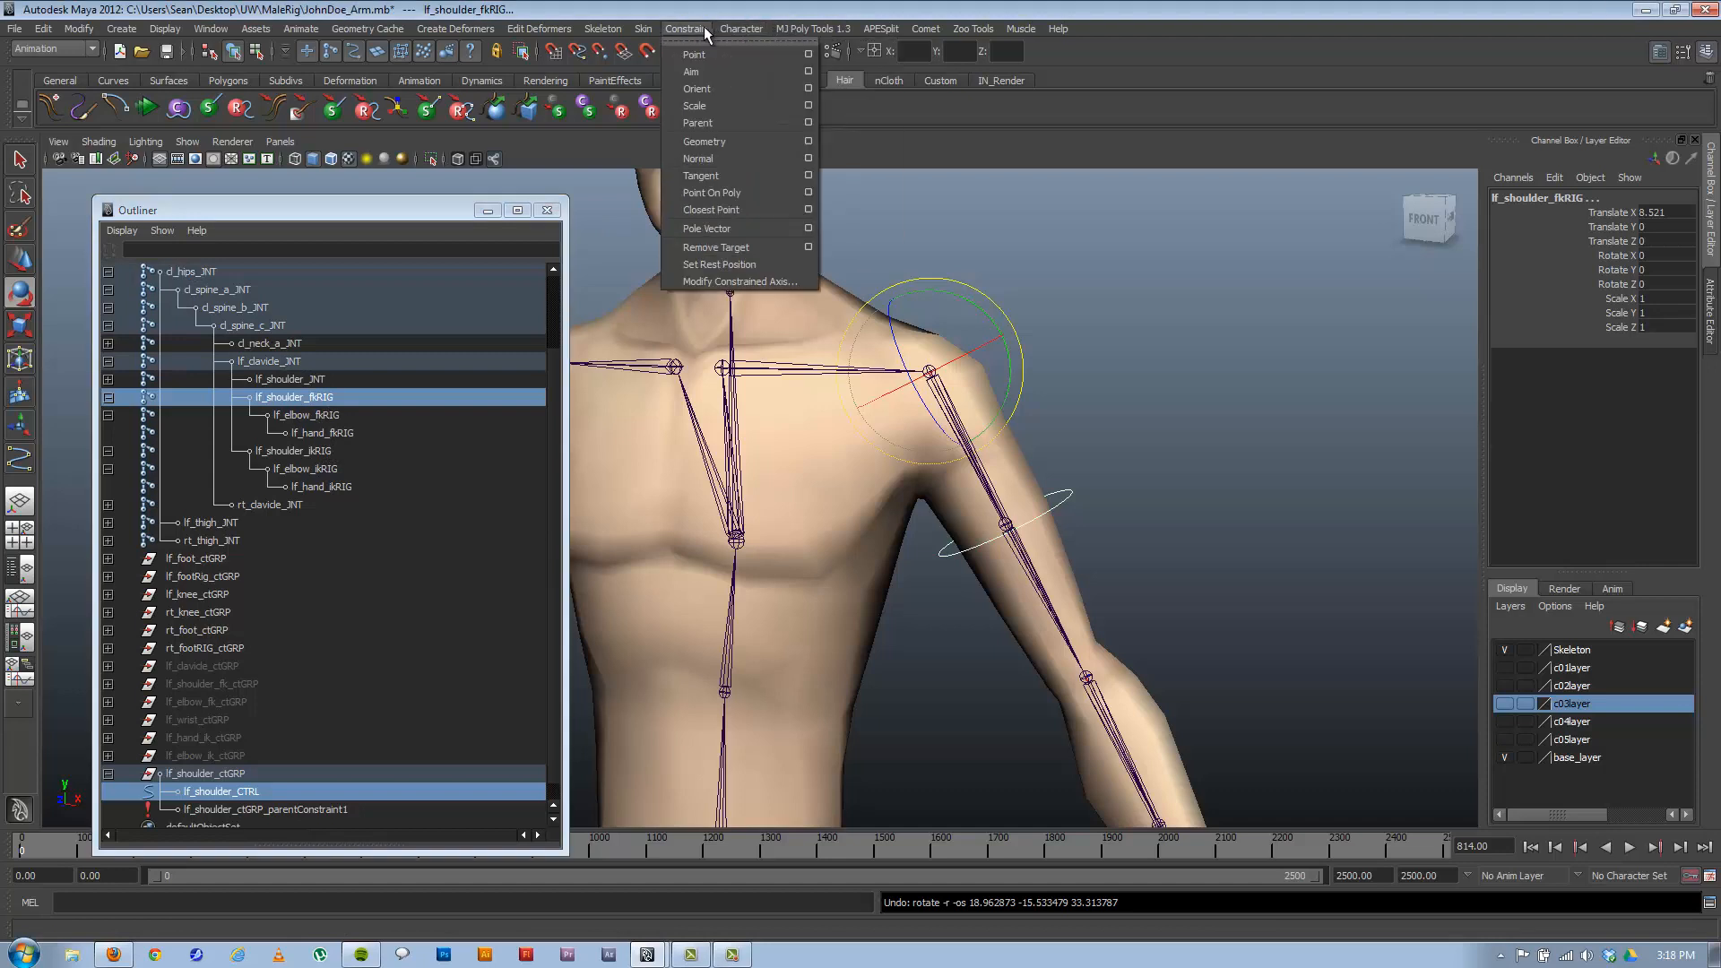
pyautogui.click(712, 123)
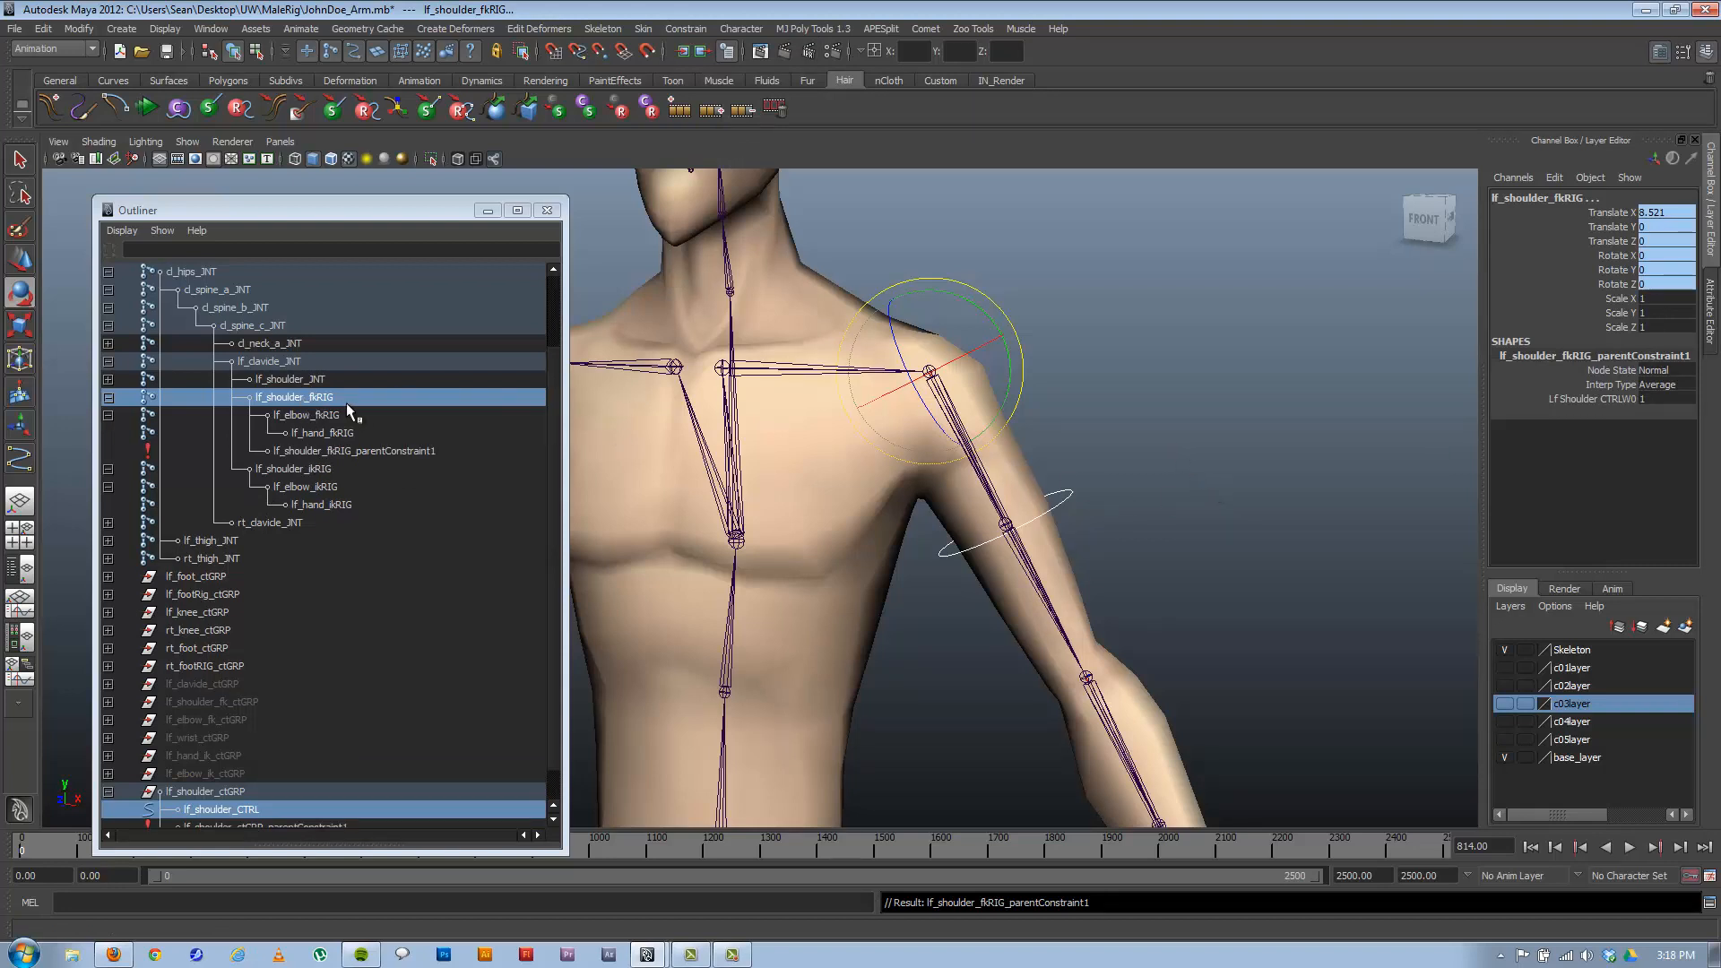
pyautogui.click(298, 398)
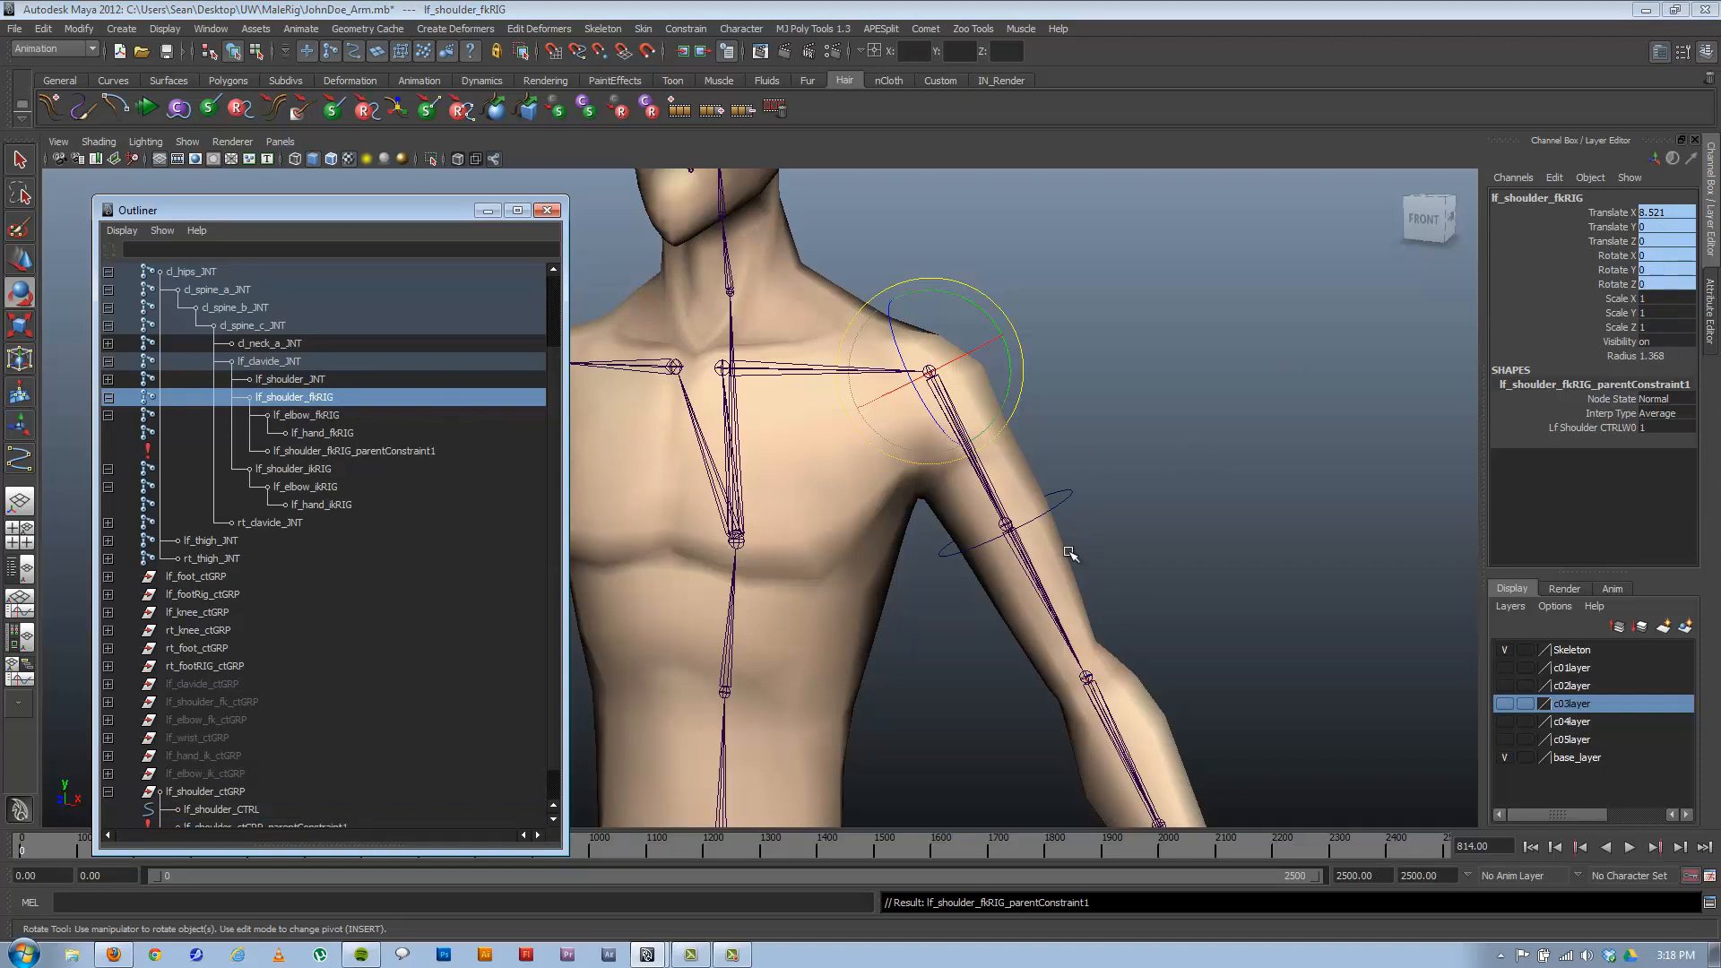
# Test-rotate lf_shoulder_CTRL and lf_clavicle_JNT to check how the FK arm follows, and undo both rotations.
pyautogui.click(1067, 497)
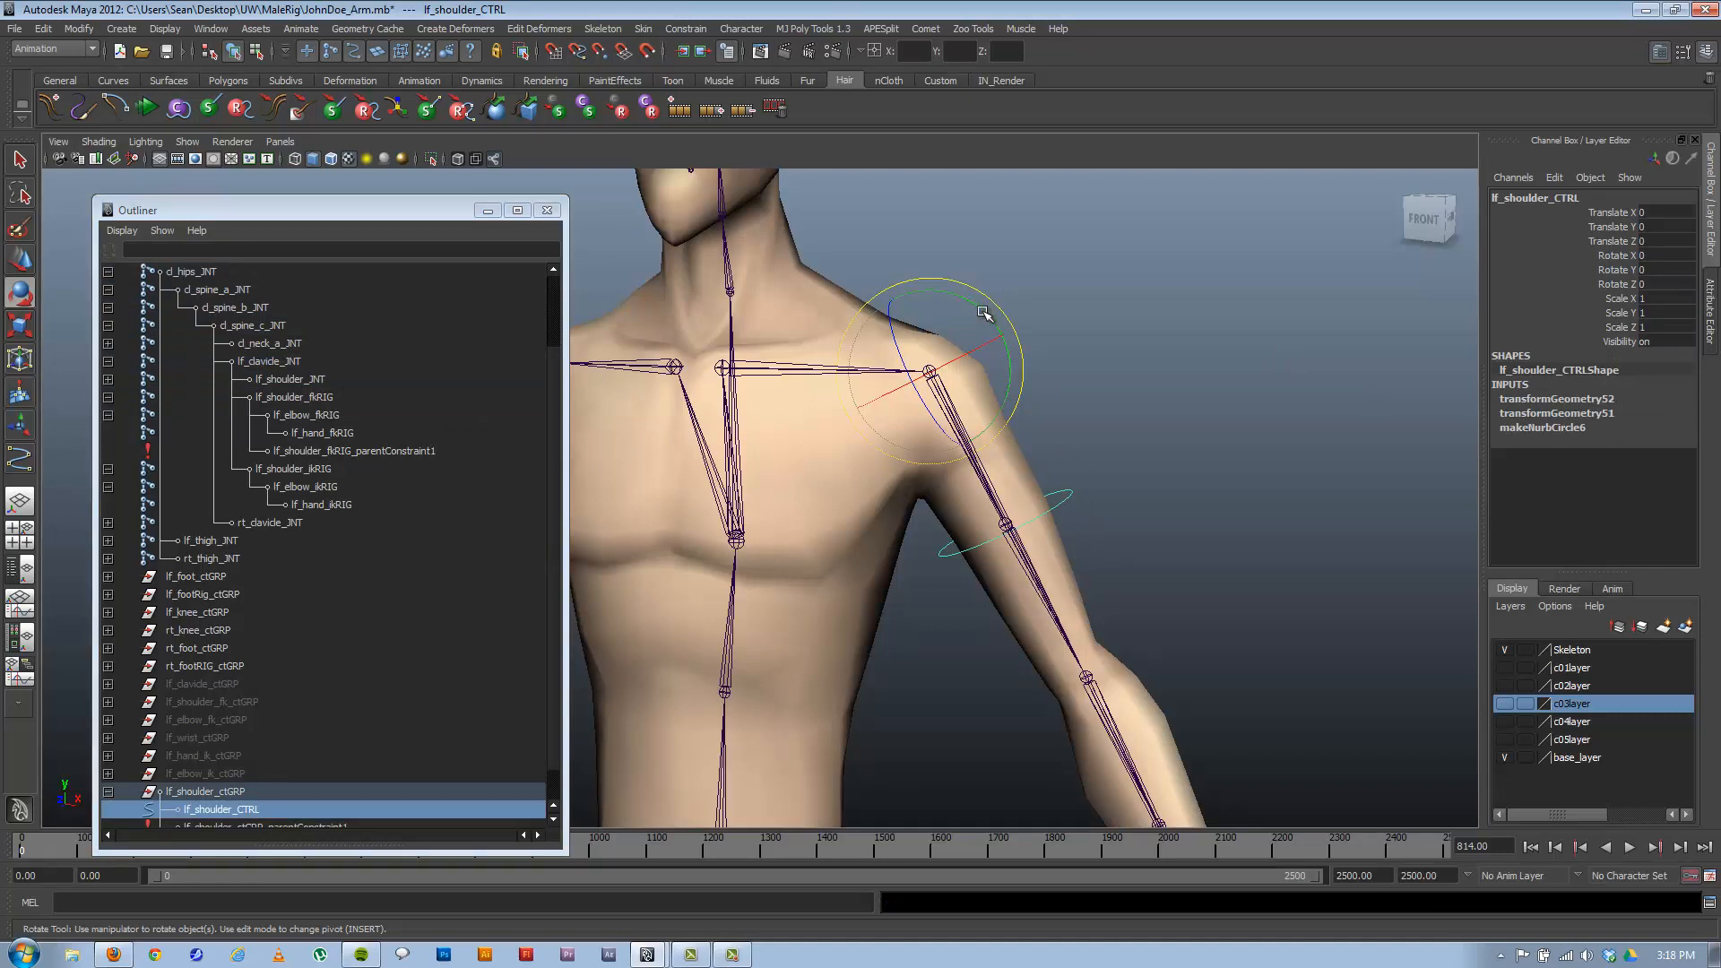
pyautogui.moveTo(986, 319); pyautogui.dragTo(776, 368)
pyautogui.click(776, 367)
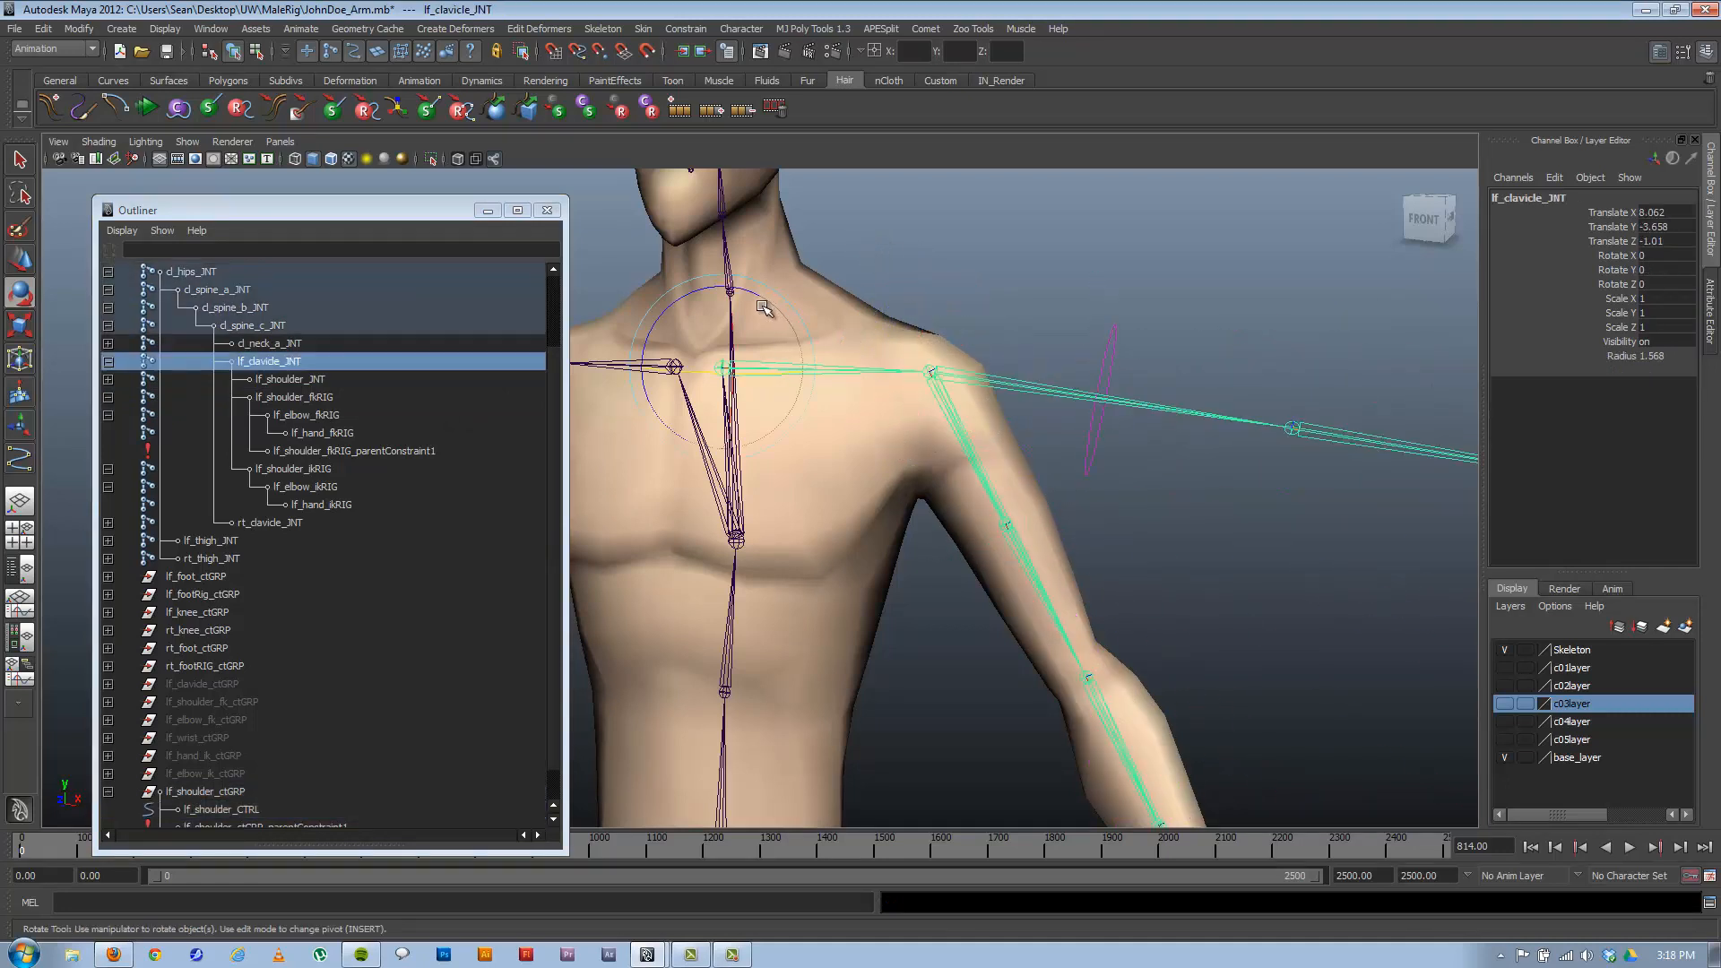
pyautogui.moveTo(770, 304); pyautogui.dragTo(726, 262)
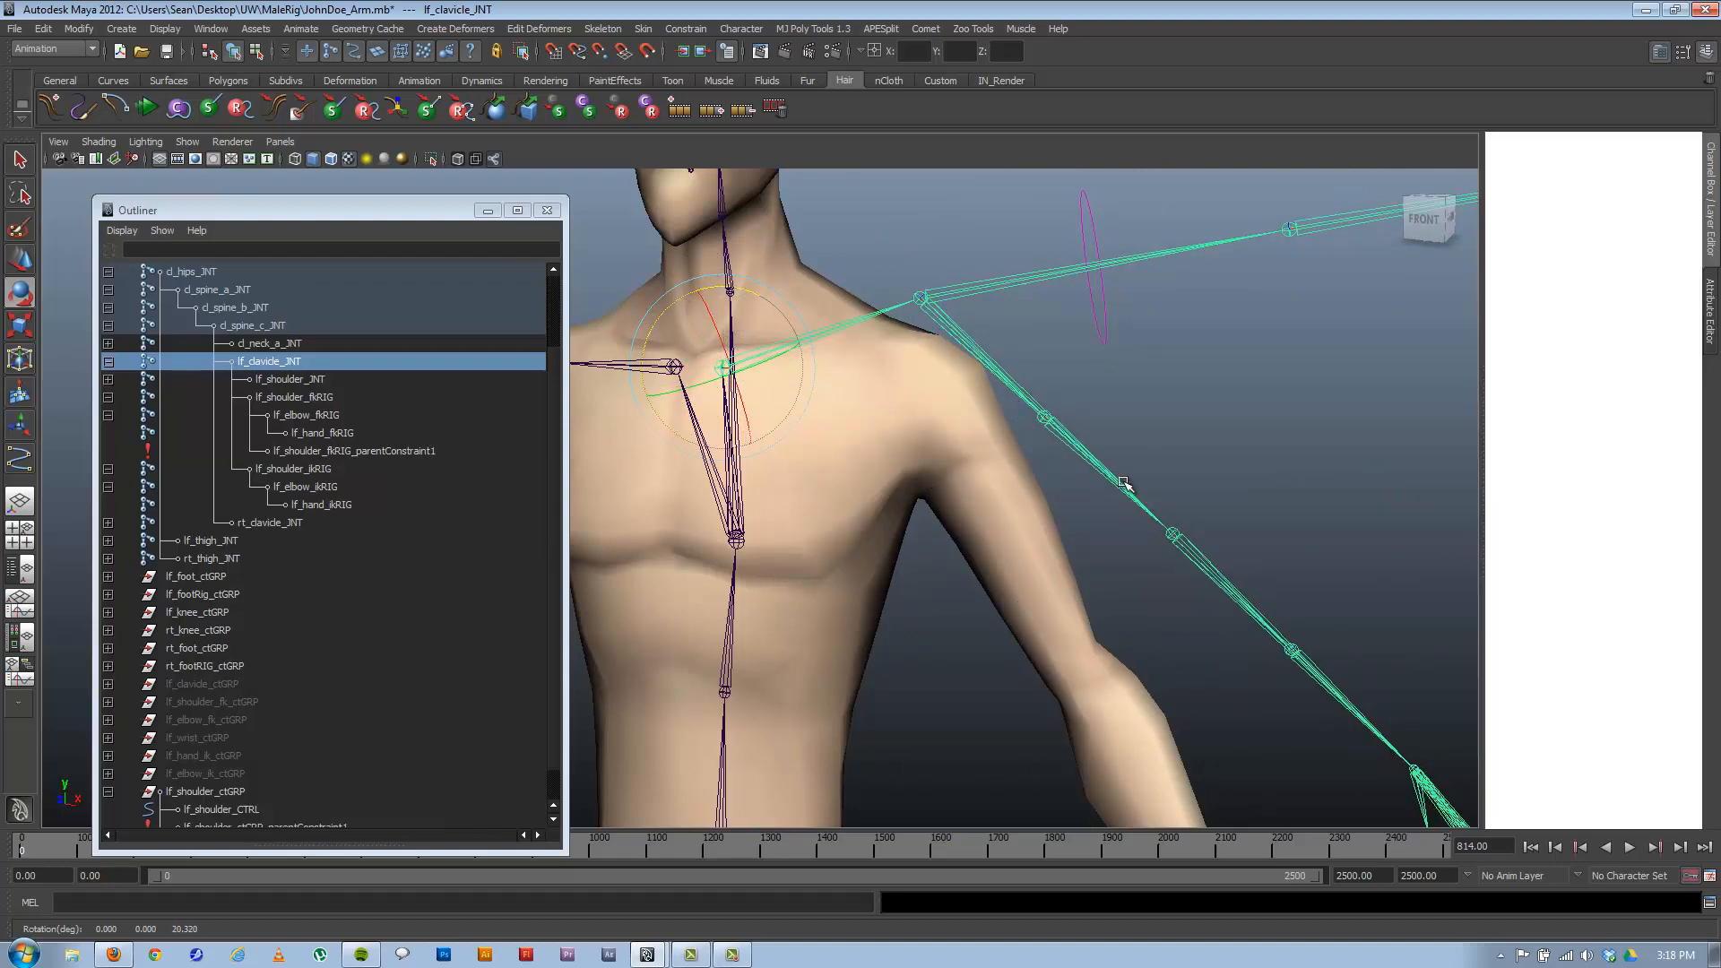
pyautogui.hotkey('ctrl', 'z')
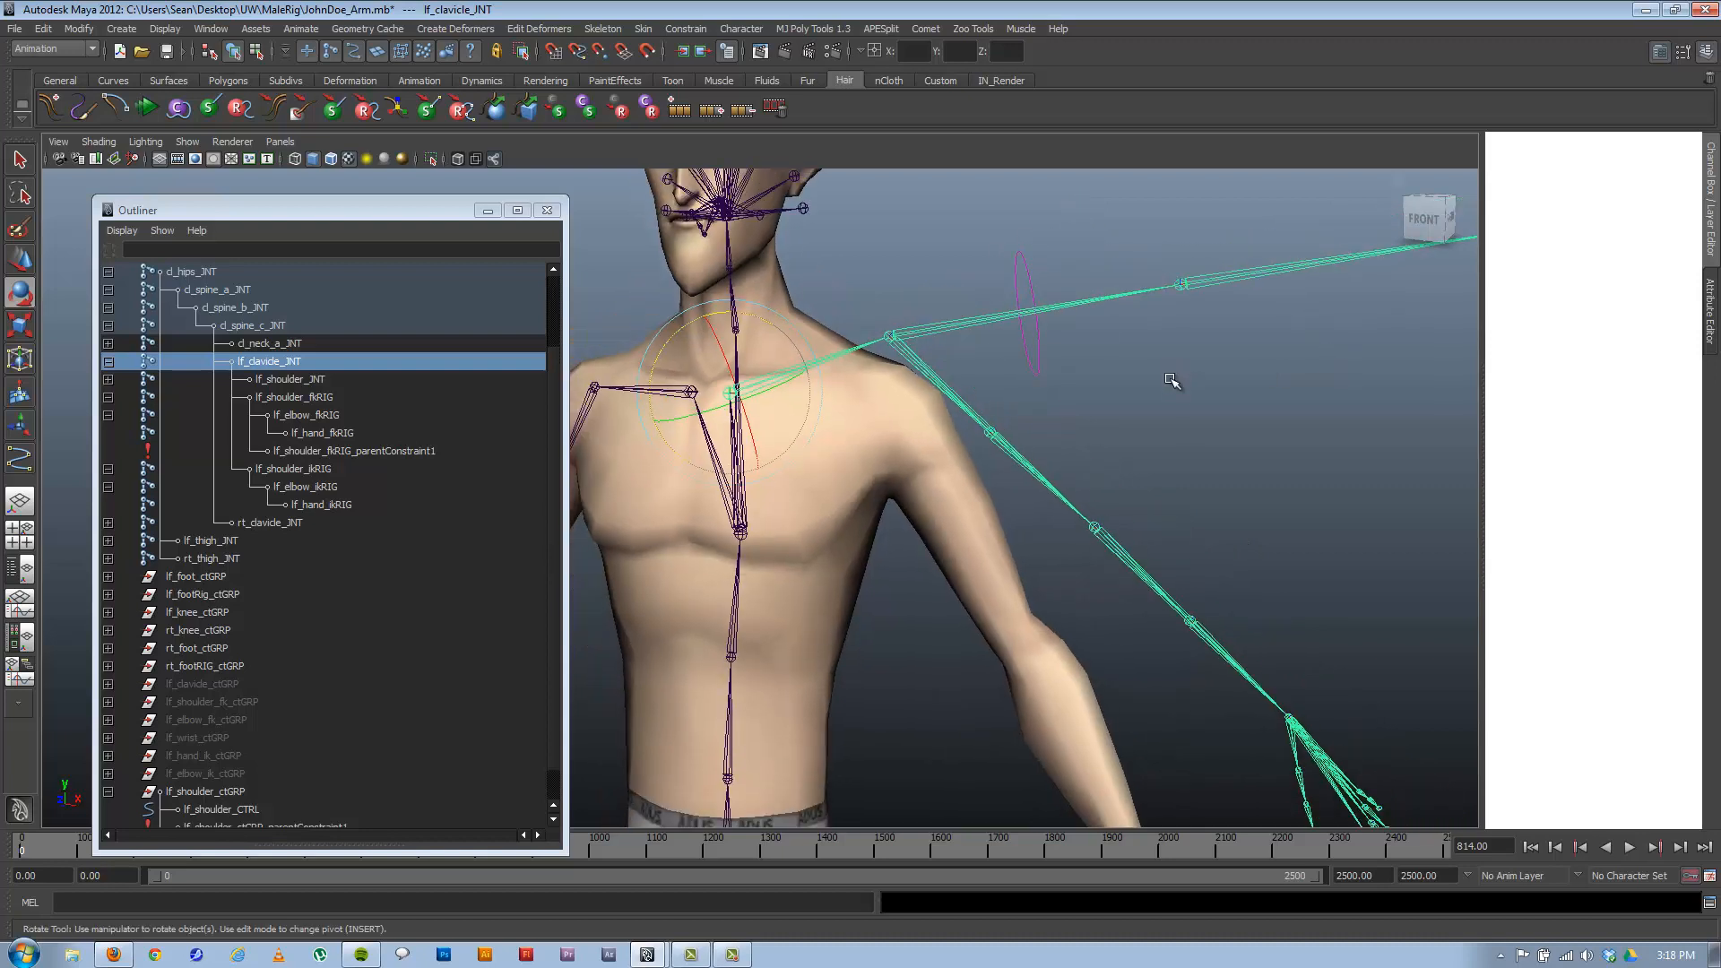
pyautogui.hotkey('ctrl', 'z')
pyautogui.hotkey('ctrl', 'z')
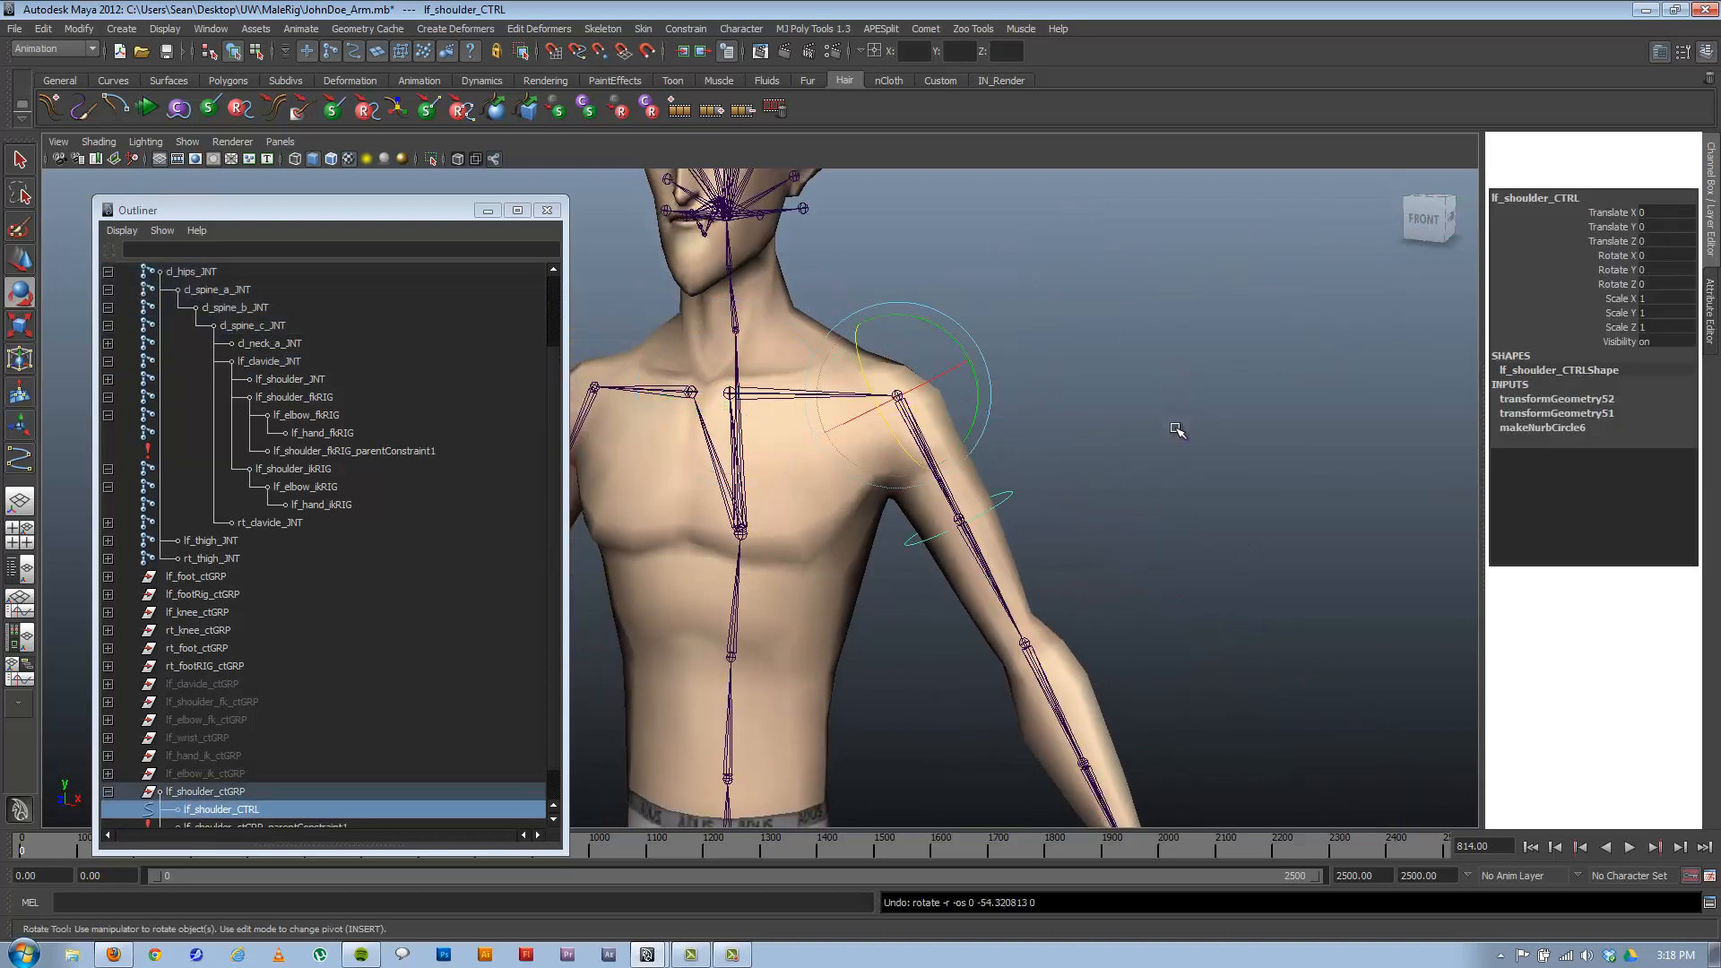
# Delete the control group lf_shoulder_ctGRP together with its shoulder control and constraint.
pyautogui.click(1712, 224)
pyautogui.keyDown('alt'); pyautogui.moveTo(1027, 633); pyautogui.dragTo(1100, 508); pyautogui.keyUp('alt')
pyautogui.keyDown('alt'); pyautogui.moveTo(953, 431); pyautogui.dragTo(969, 472, button='middle'); pyautogui.keyUp('alt')
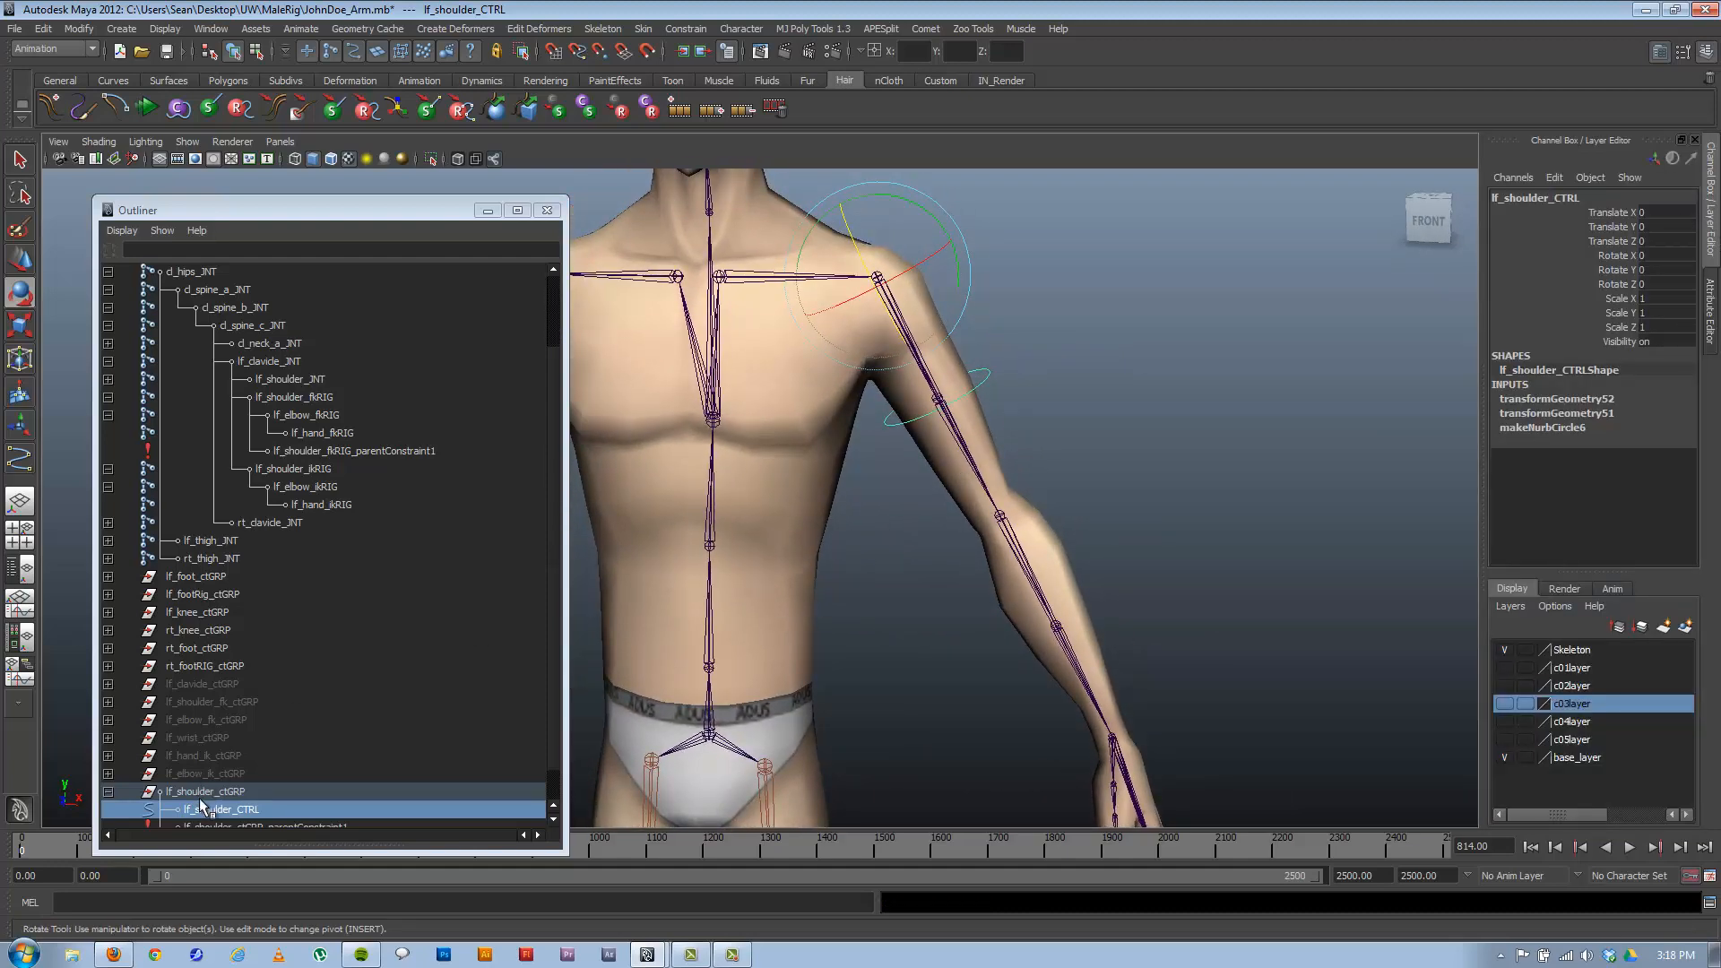
pyautogui.scroll(-2, 203, 805)
pyautogui.click(224, 757)
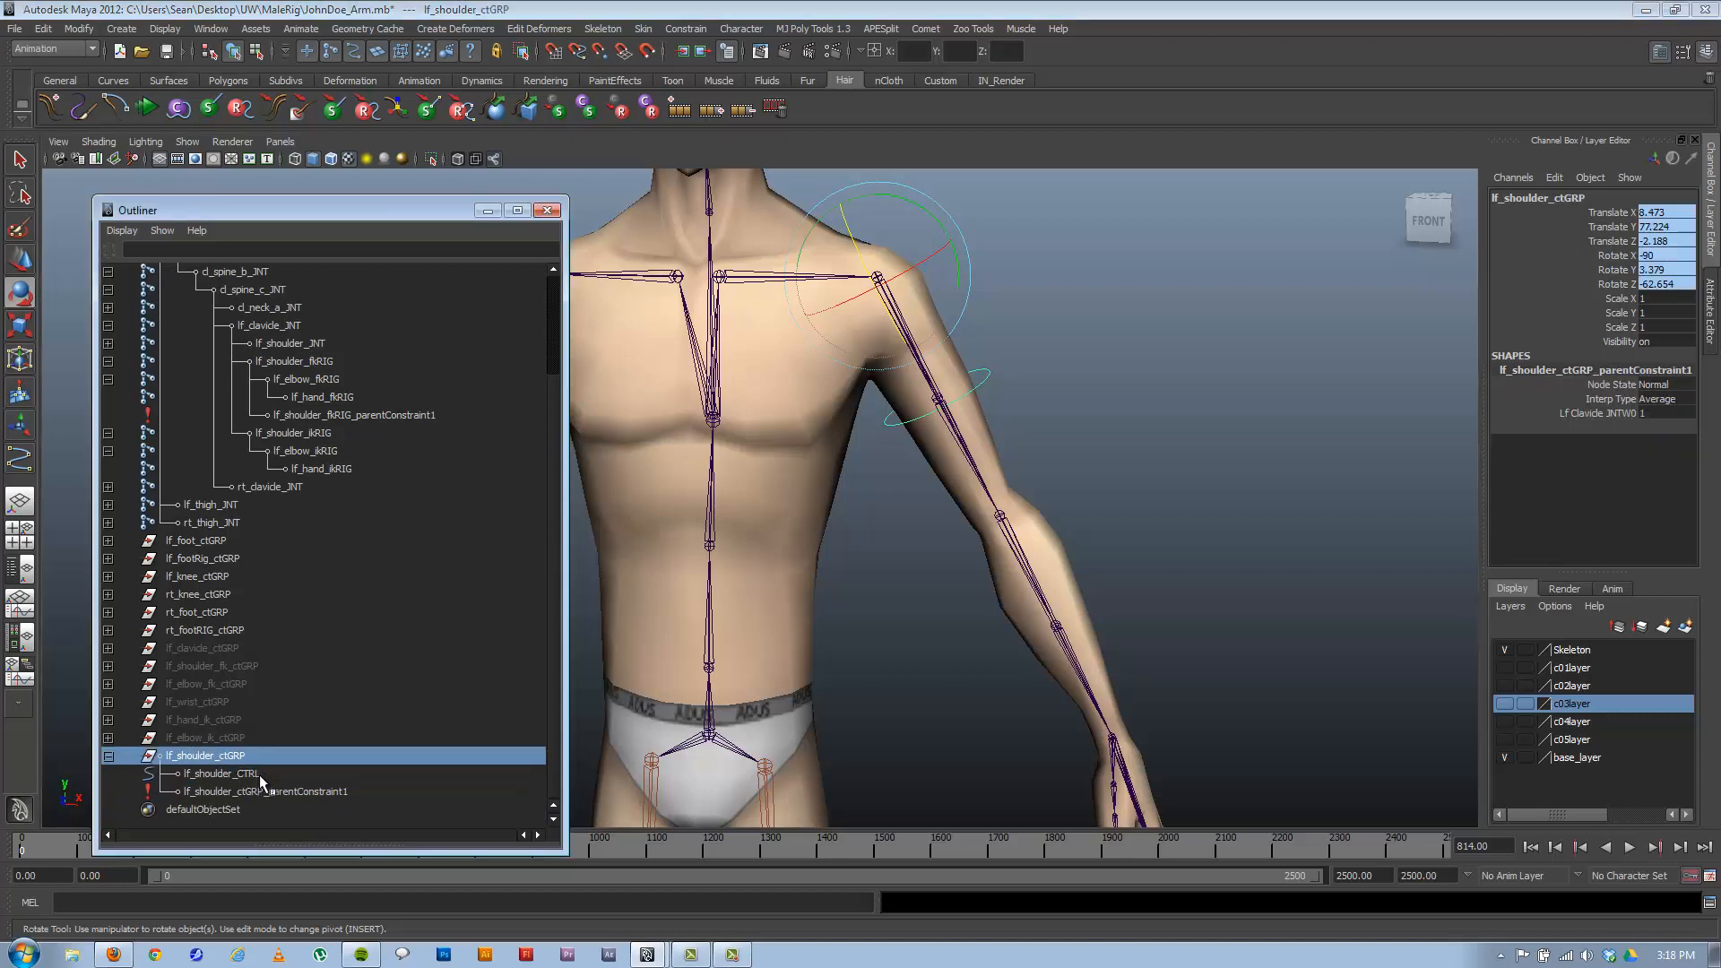
pyautogui.press('Delete')
# Show the hidden left arm control groups, from lf_clavicle_ctGRP through lf_elbow_ik_ctGRP.
pyautogui.click(228, 704)
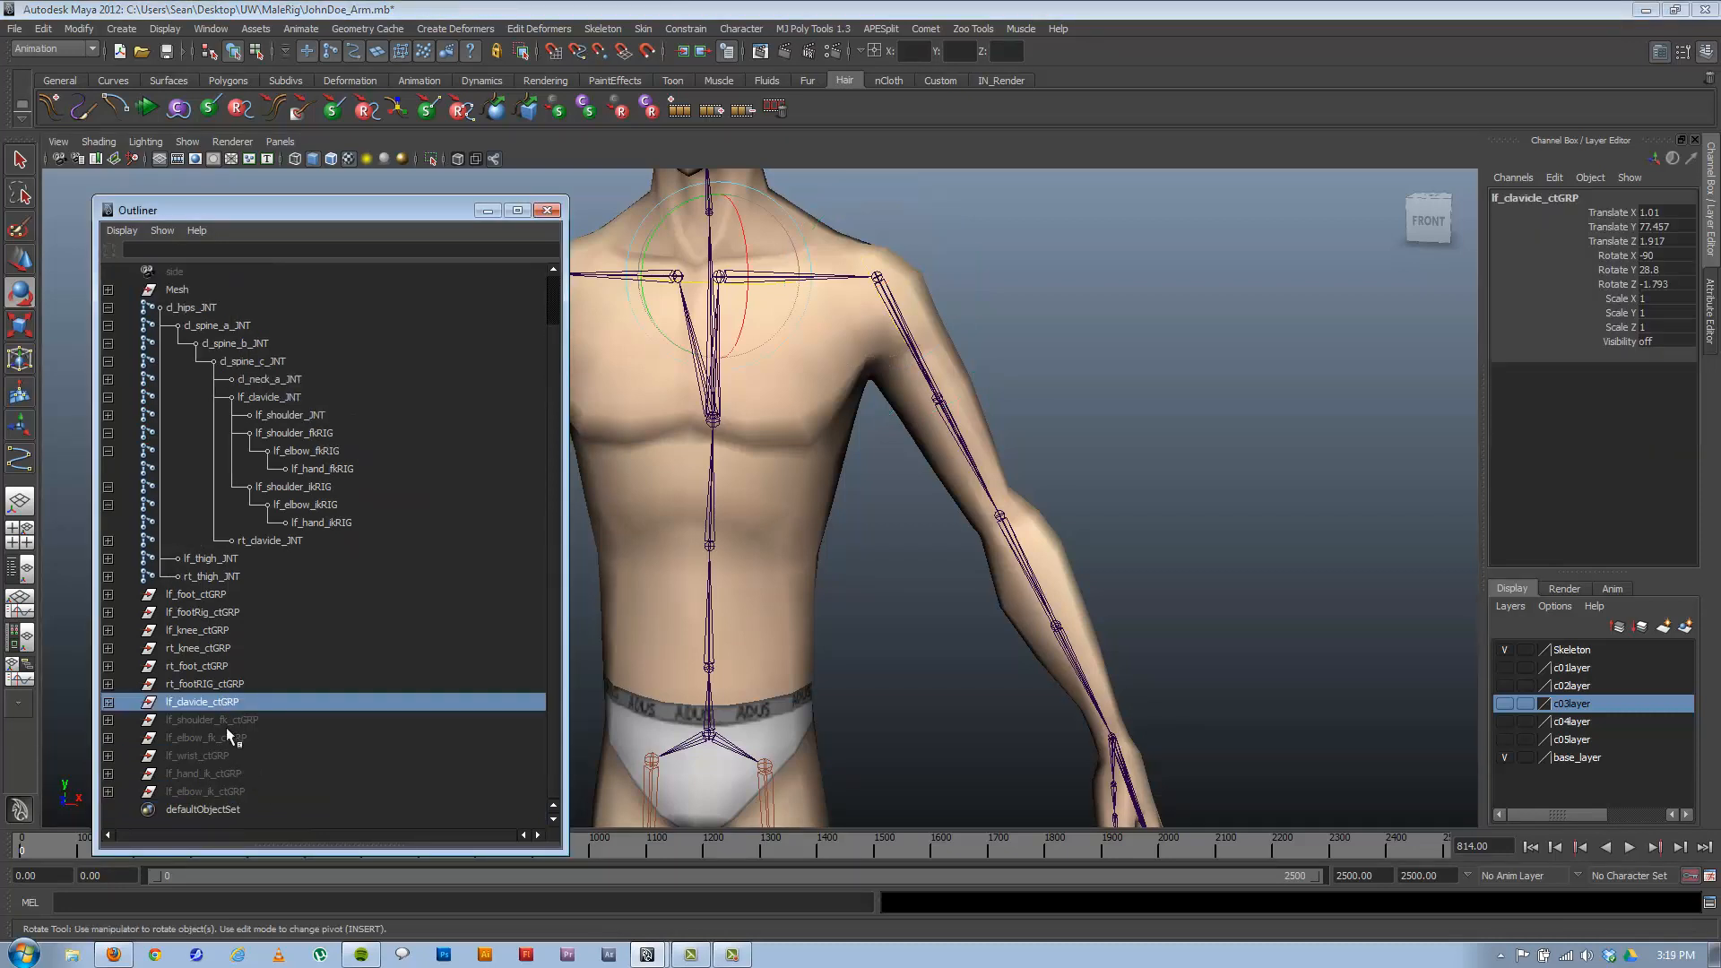
pyautogui.keyDown('shift'); pyautogui.click(206, 792); pyautogui.keyUp('shift')
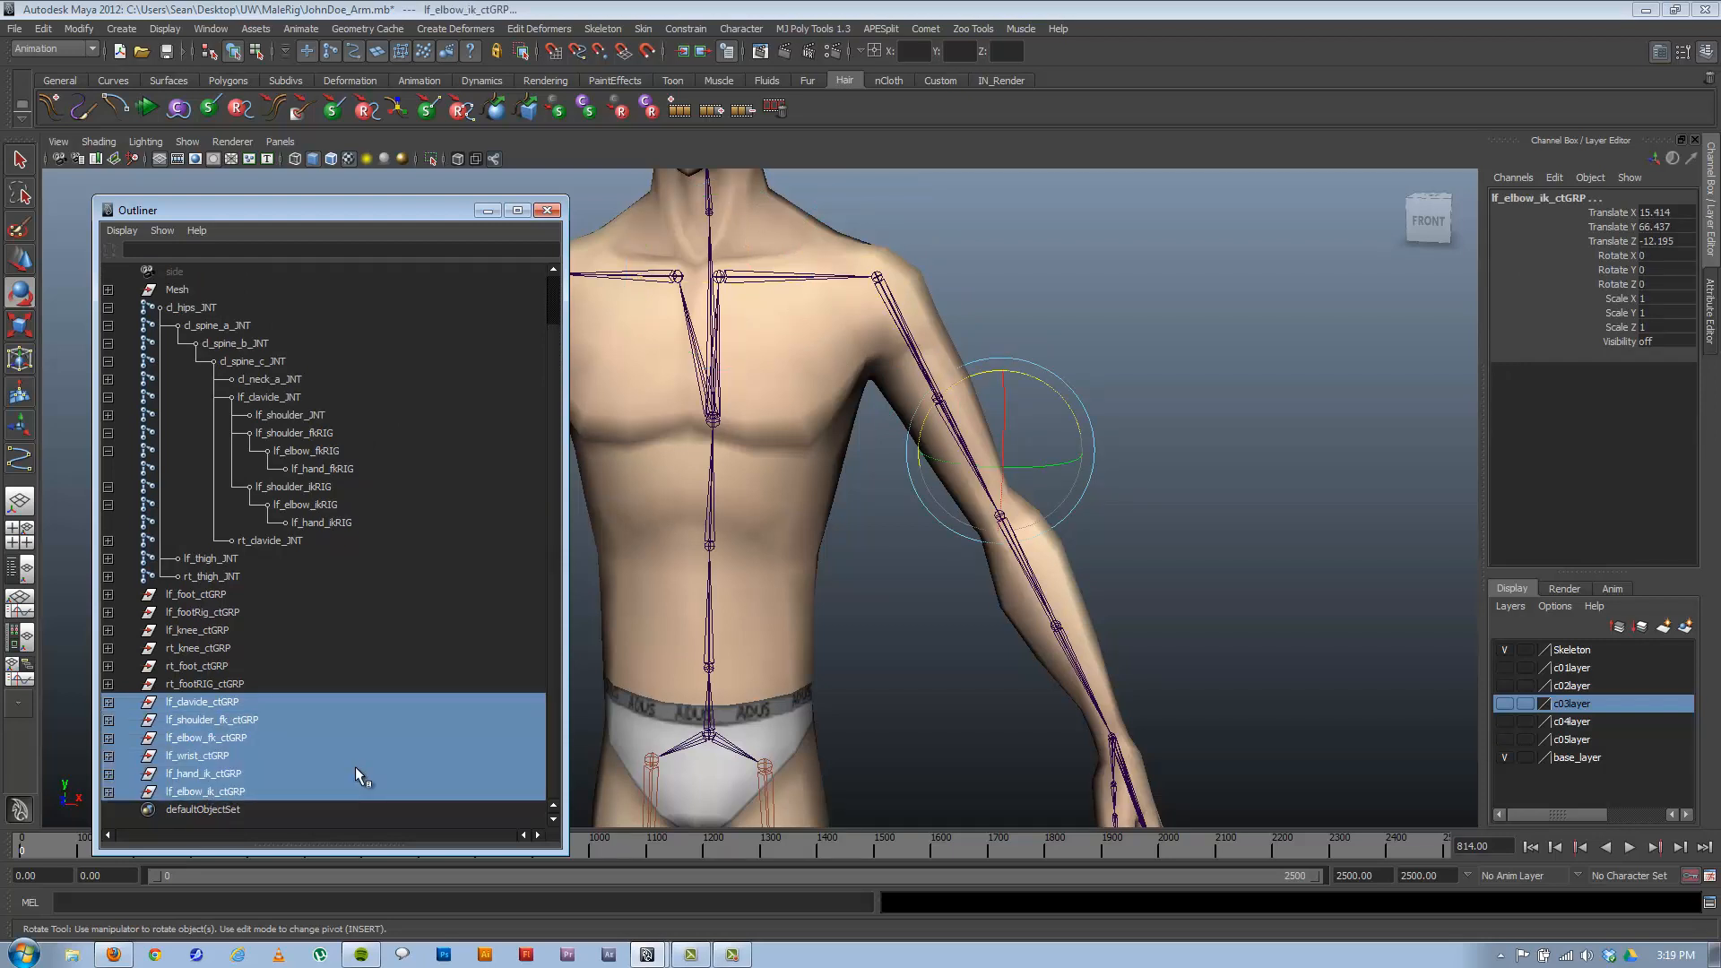
pyautogui.hotkey('shift', 'h')
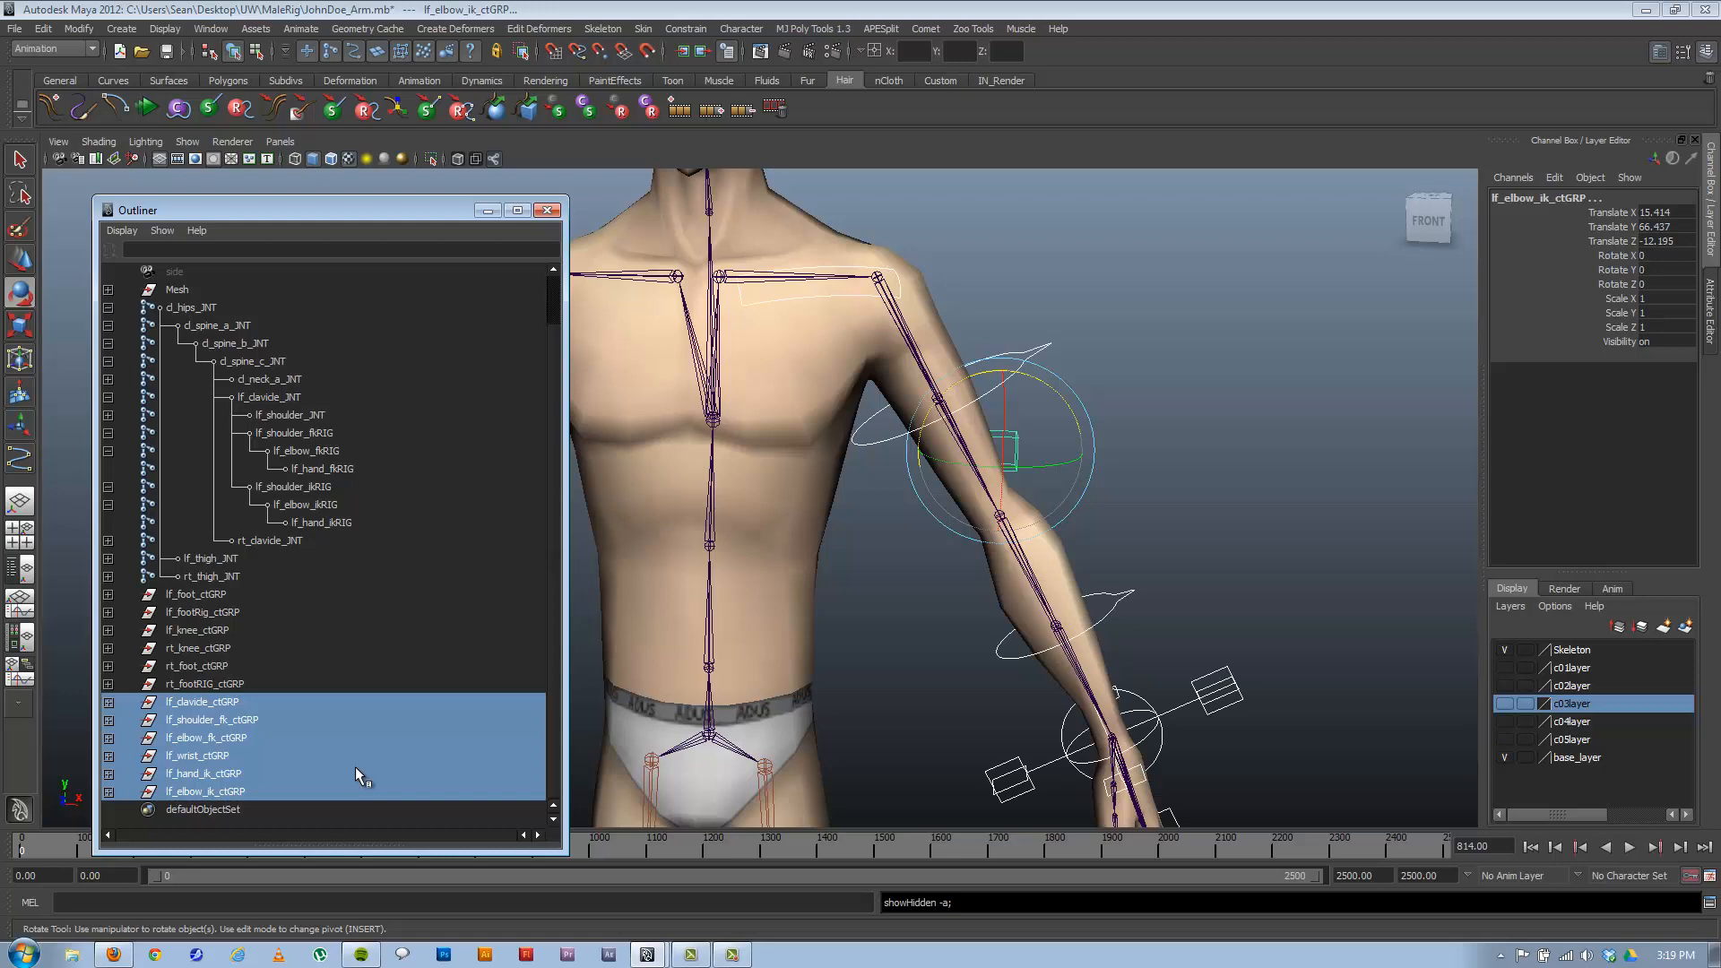
pyautogui.click(1227, 474)
pyautogui.keyDown('alt'); pyautogui.moveTo(1126, 503); pyautogui.dragTo(1047, 487); pyautogui.keyUp('alt')
pyautogui.keyDown('alt'); pyautogui.moveTo(1230, 538); pyautogui.dragTo(950, 492, button='right'); pyautogui.keyUp('alt')
pyautogui.keyDown('alt'); pyautogui.moveTo(951, 494); pyautogui.dragTo(1004, 529); pyautogui.keyUp('alt')
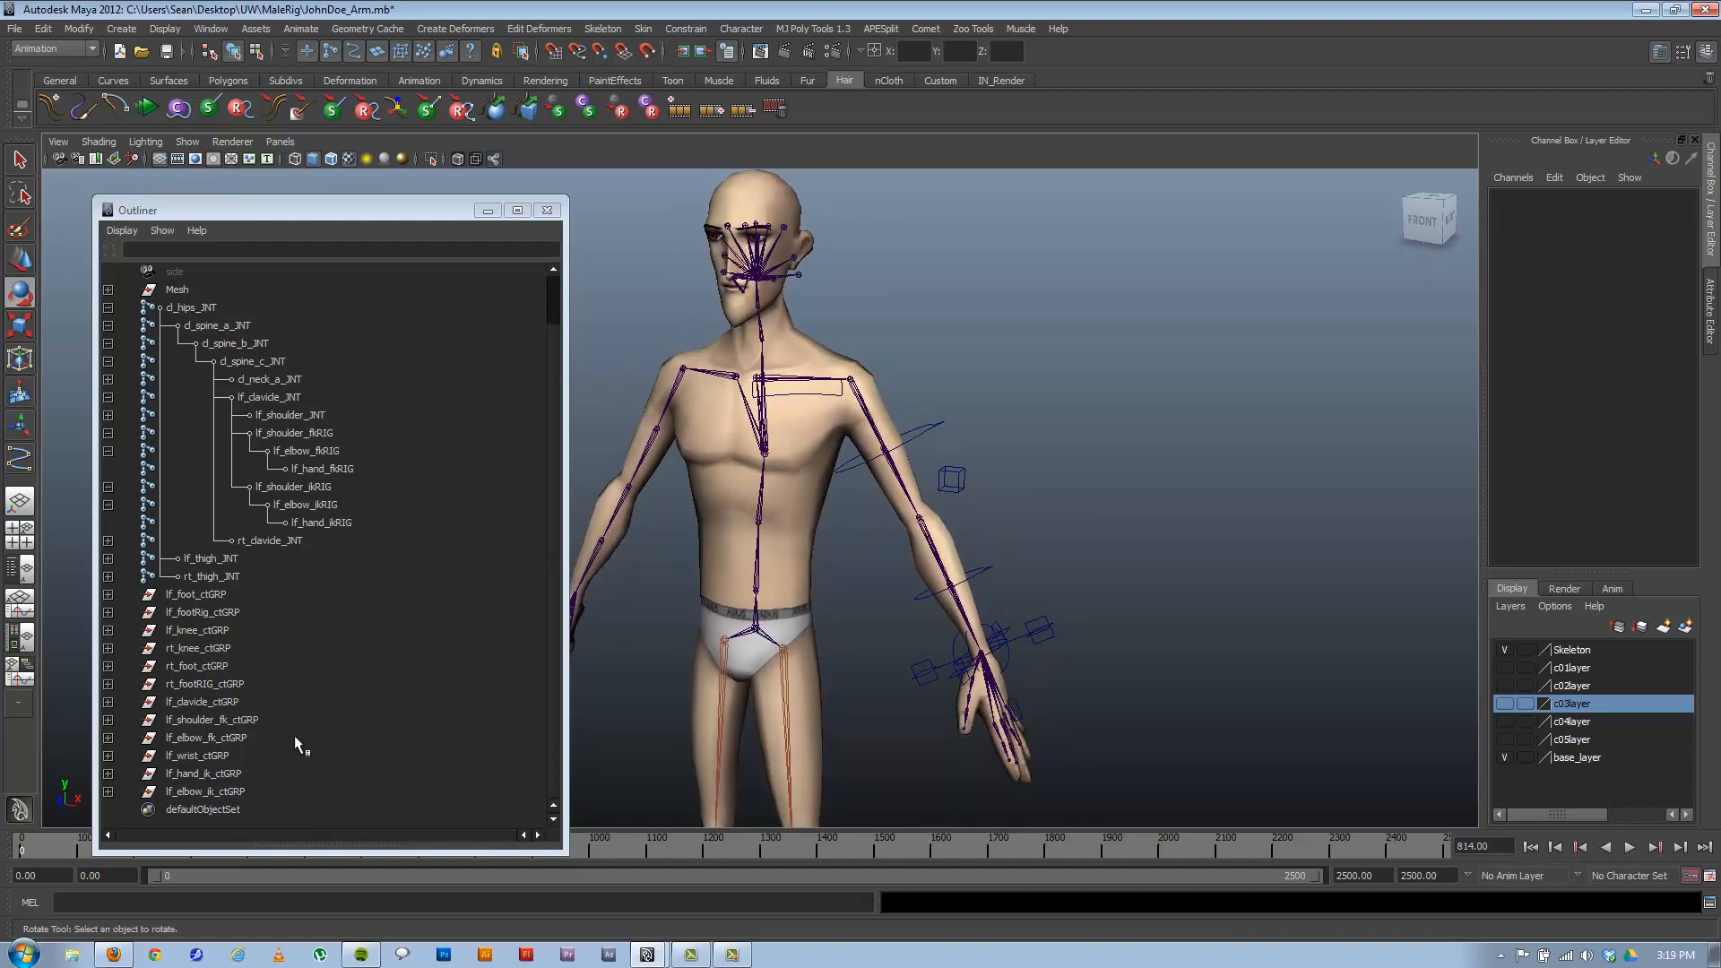
pyautogui.keyDown('alt'); pyautogui.moveTo(975, 686); pyautogui.dragTo(977, 650); pyautogui.keyUp('alt')
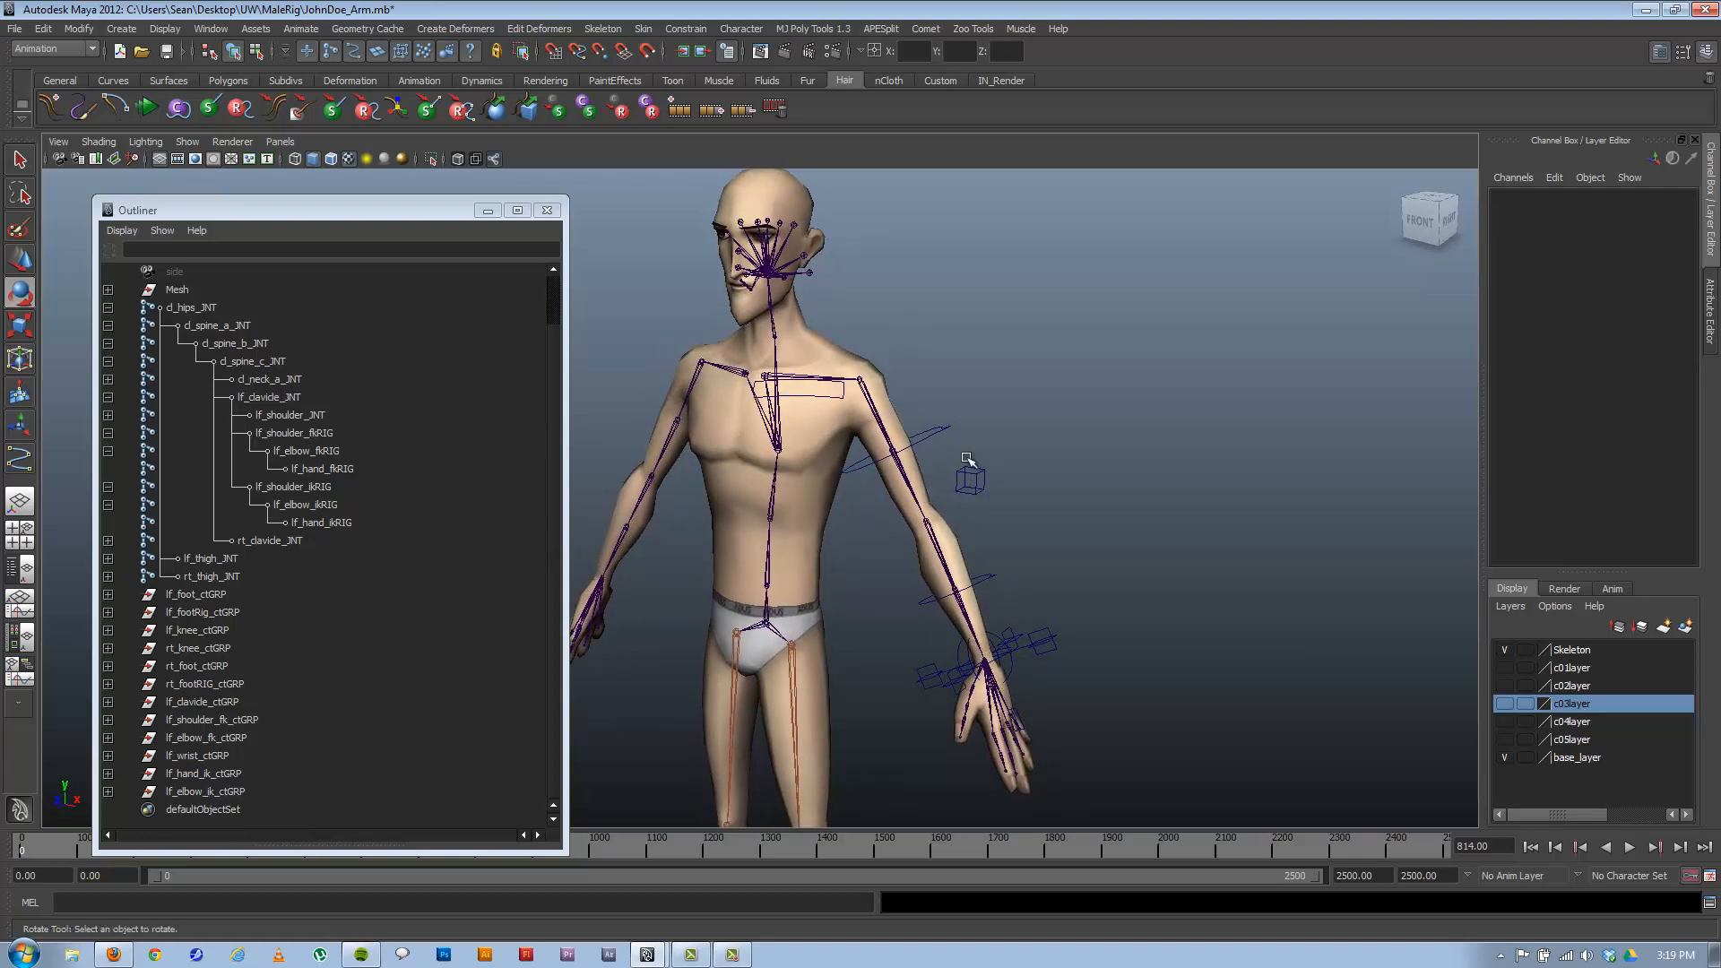
# Freeze the transformations of the FK shoulder control lf_shoulder_fkCTRL.
pyautogui.click(943, 433)
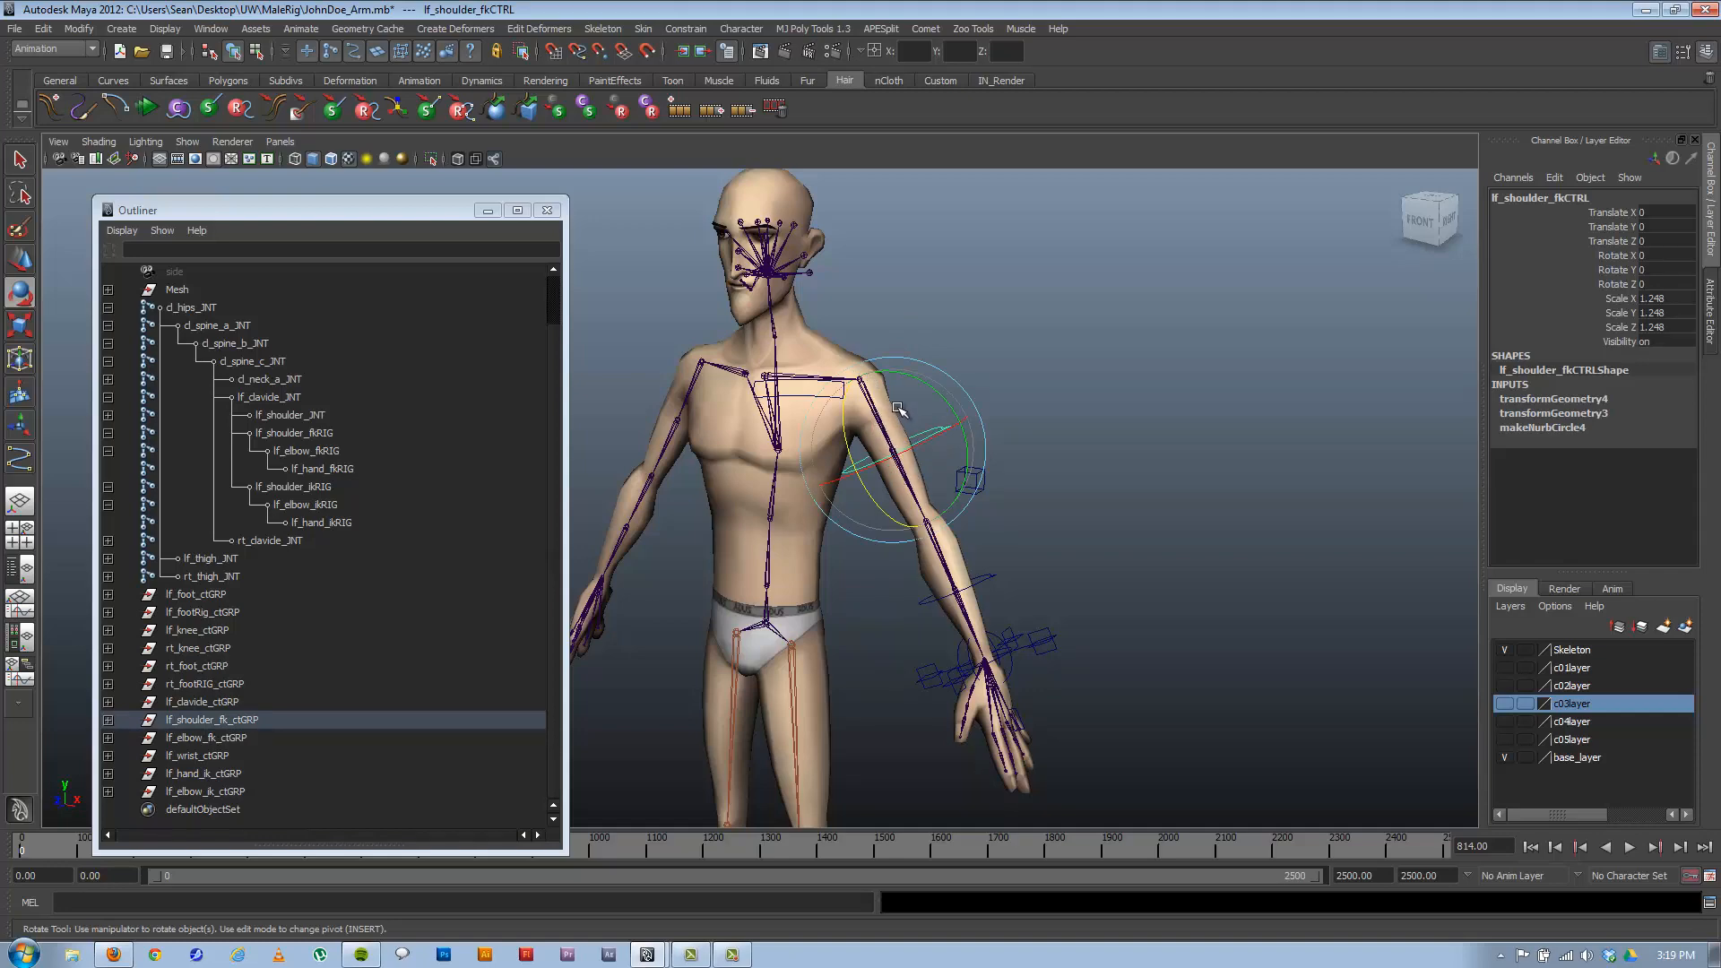
pyautogui.press('w')
pyautogui.moveTo(909, 418)
pyautogui.keyDown('alt'); pyautogui.mouseDown()
pyautogui.moveTo(818, 505)
pyautogui.moveTo(853, 507)
pyautogui.moveTo(883, 413)
pyautogui.mouseUp(); pyautogui.keyUp('alt')
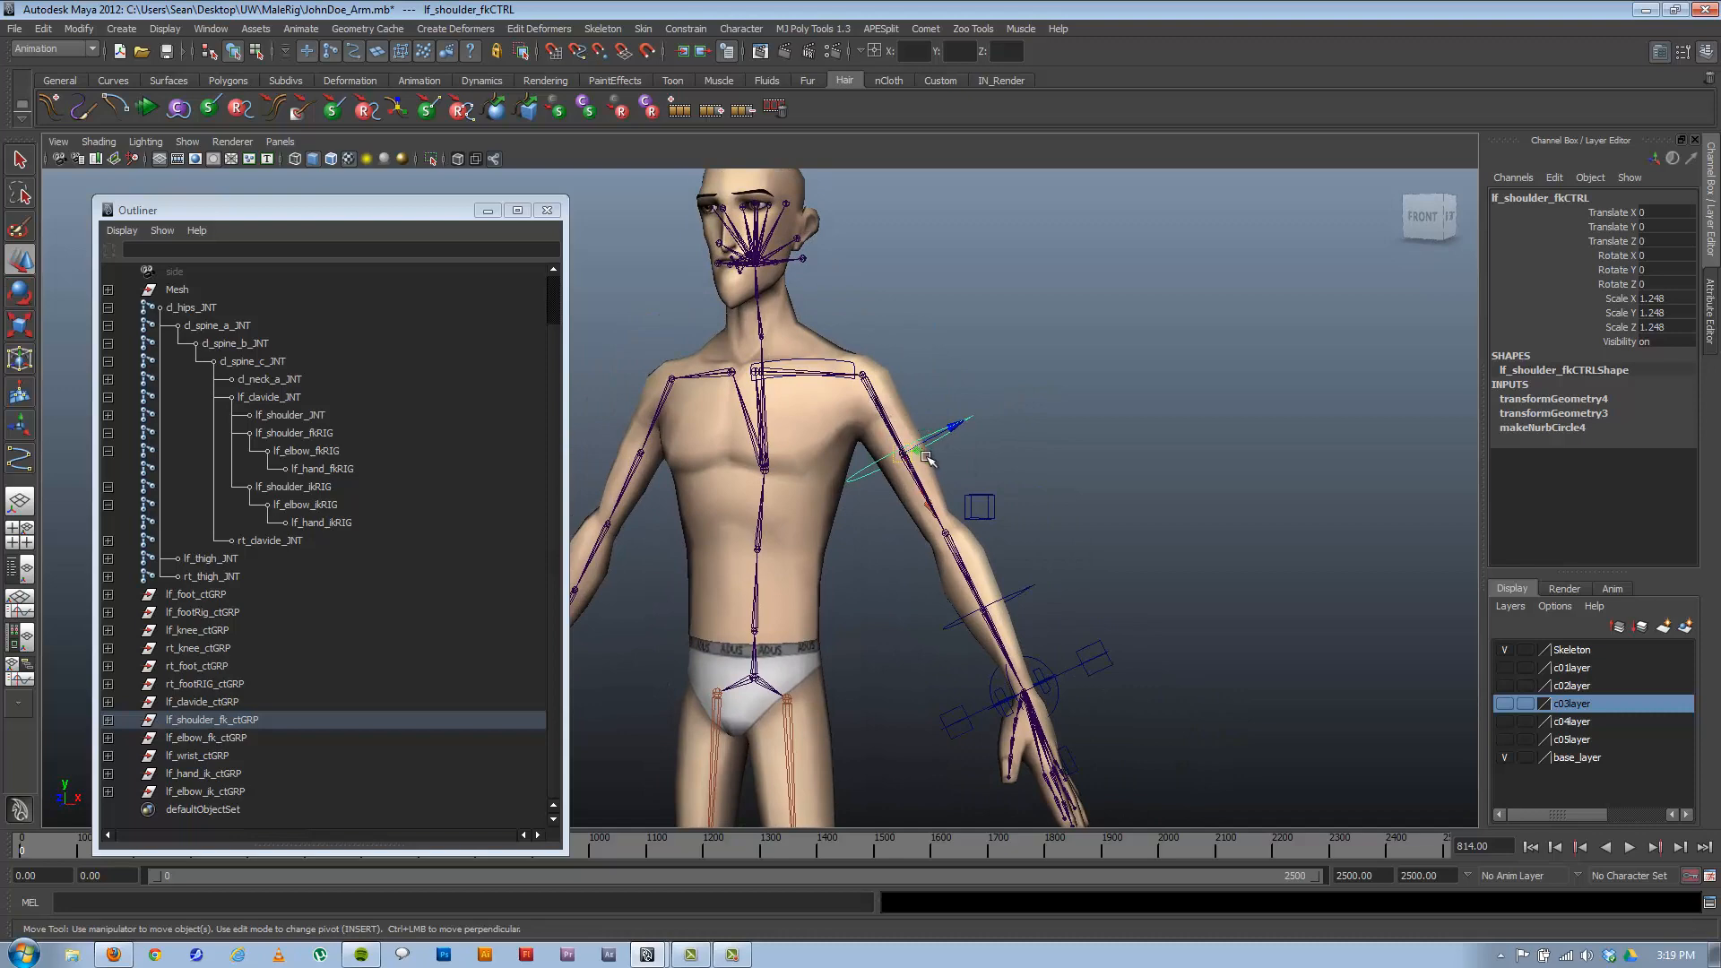
pyautogui.moveTo(915, 471)
pyautogui.keyDown('alt'); pyautogui.mouseDown()
pyautogui.moveTo(868, 473)
pyautogui.moveTo(923, 487)
pyautogui.mouseUp(); pyautogui.keyUp('alt')
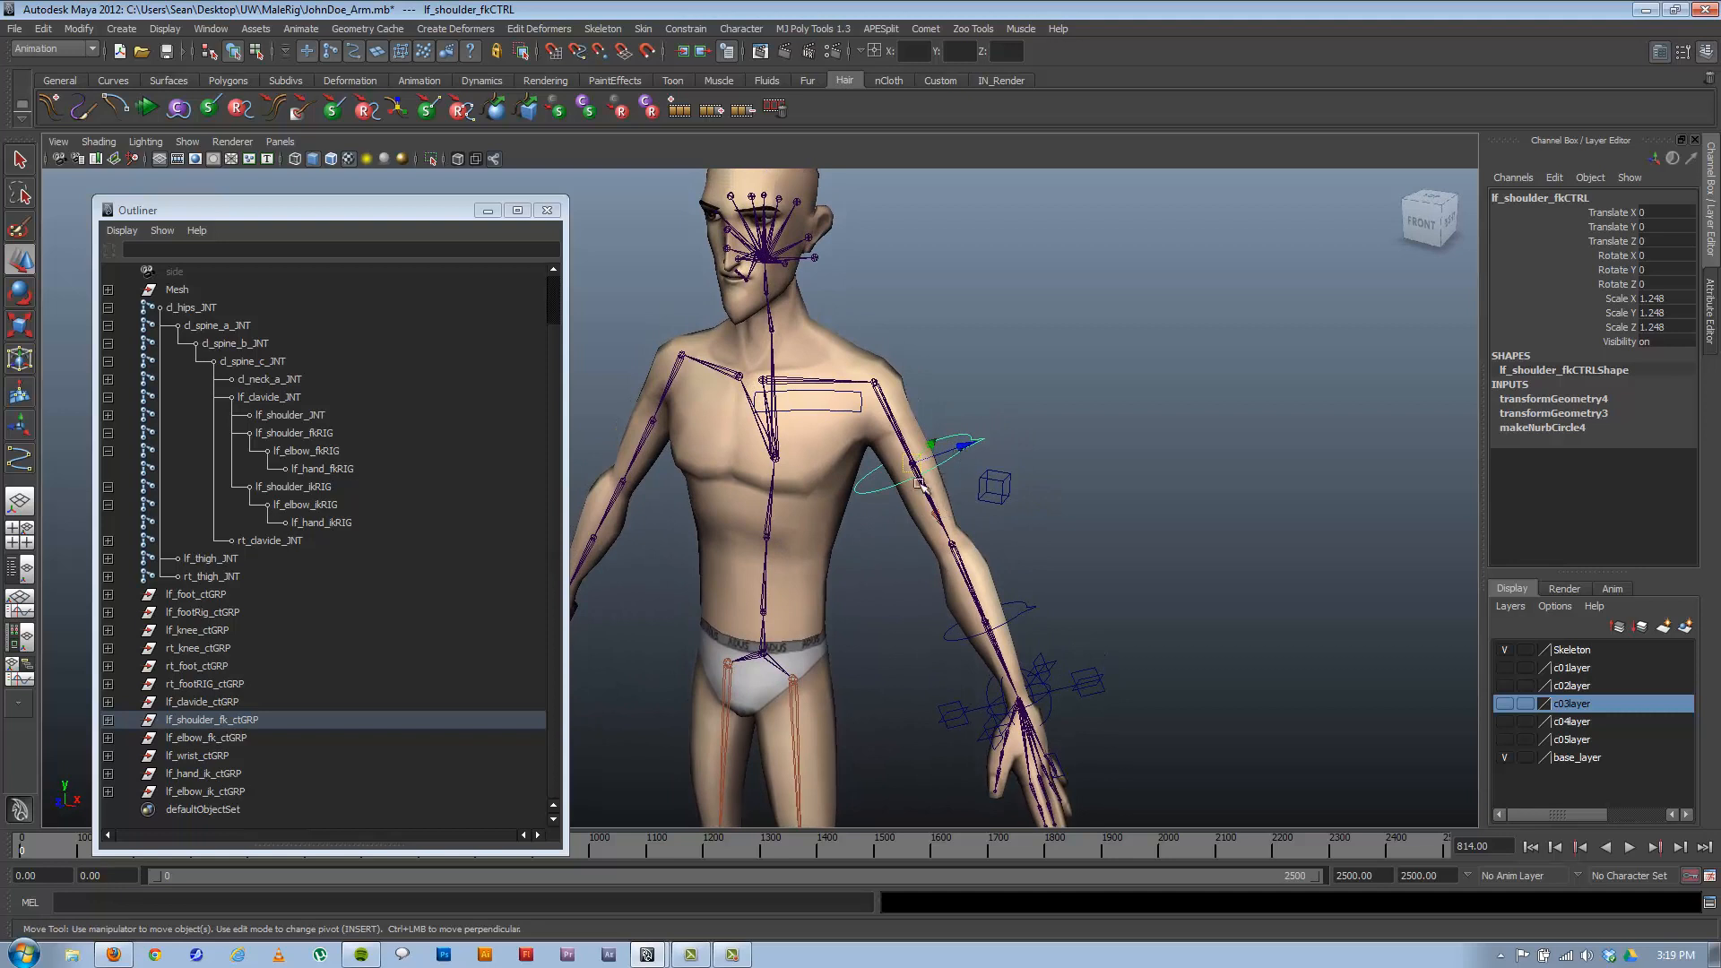
pyautogui.click(81, 29)
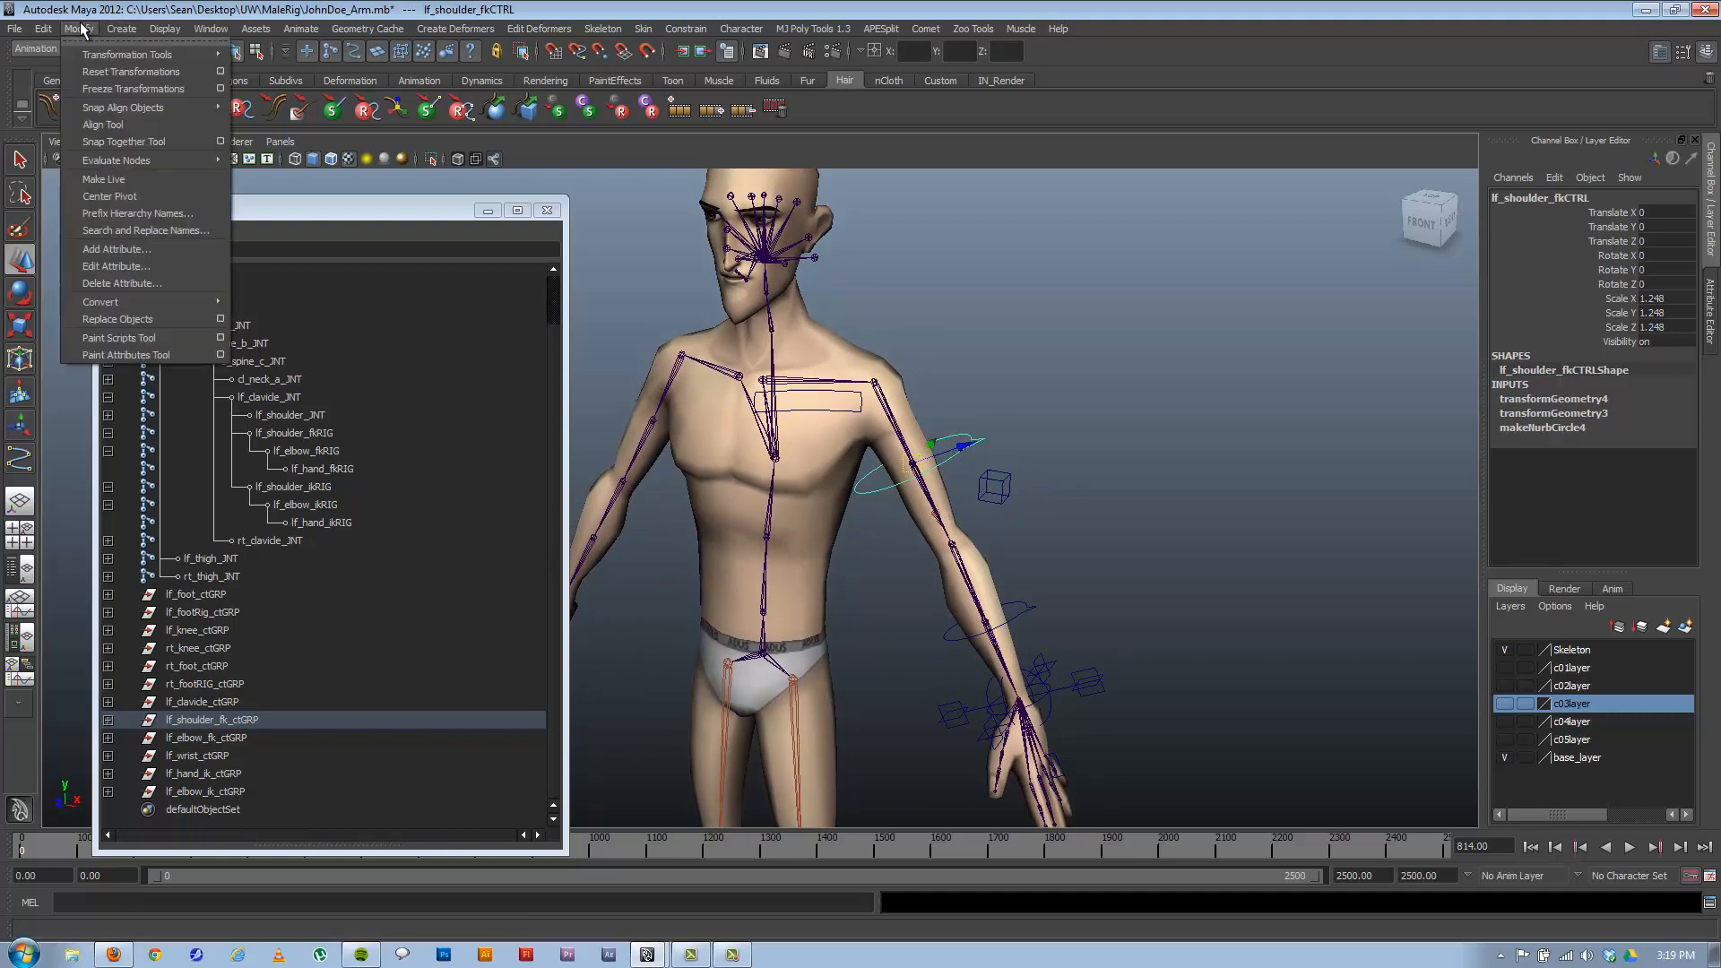
pyautogui.click(105, 90)
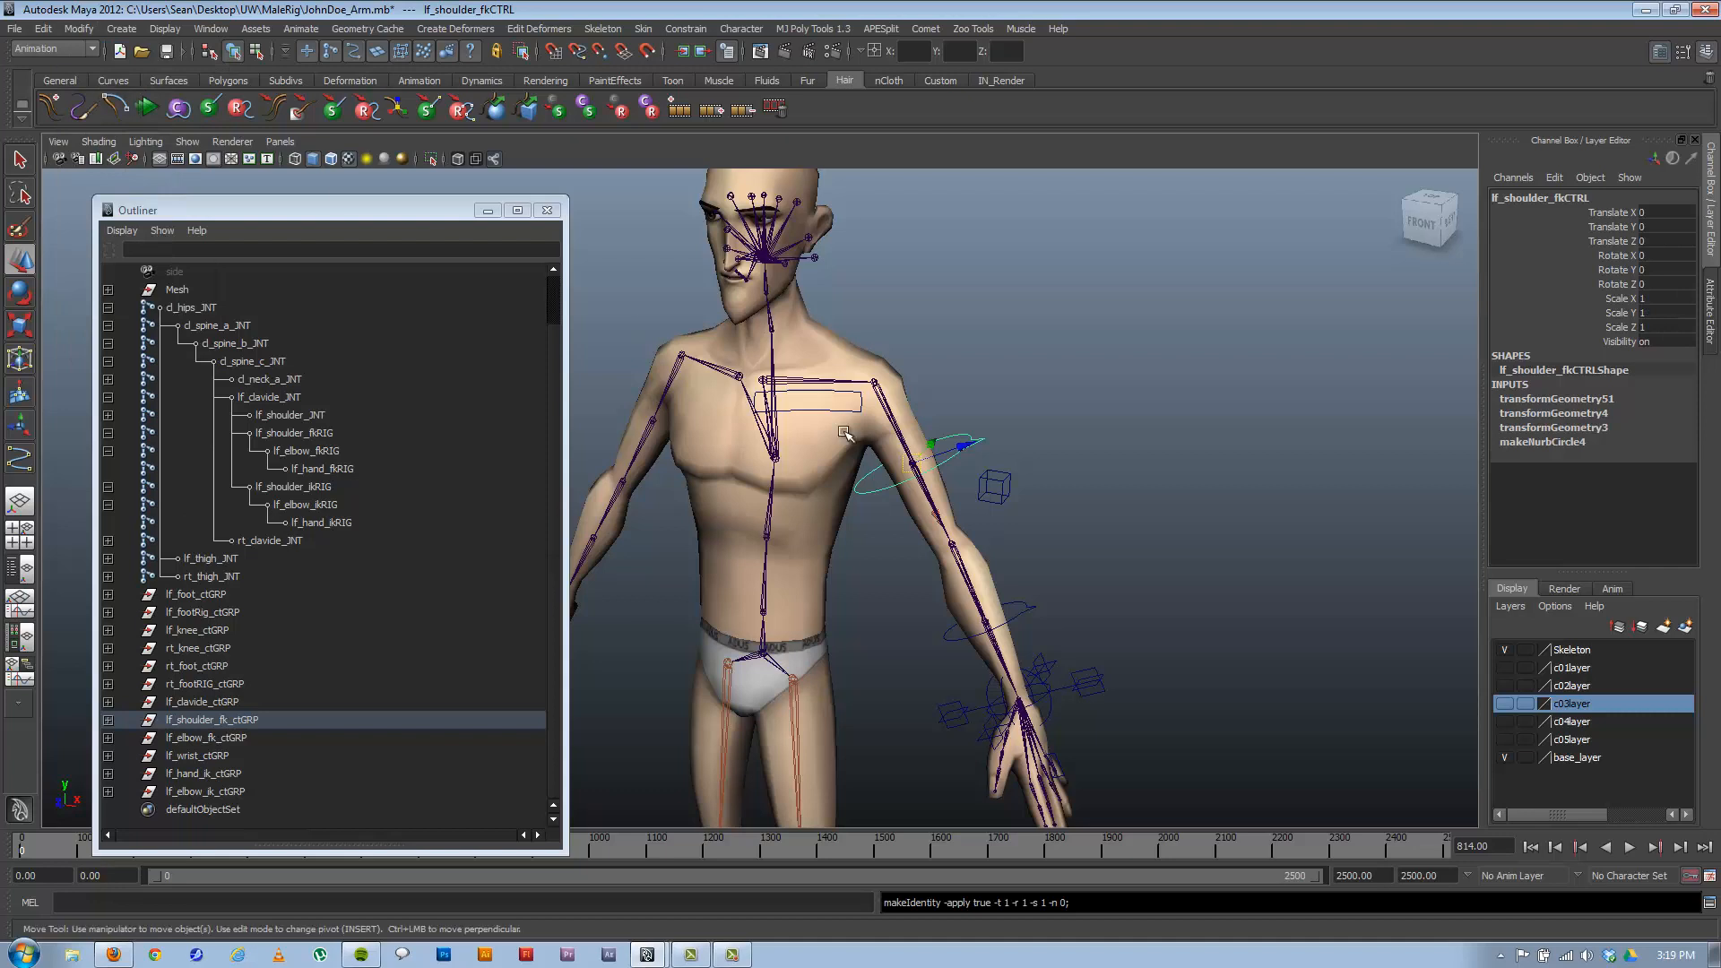
# Compare the pivot positions of lf_shoulder_fk_ctGRP and its child control lf_shoulder_fkCTRL.
pyautogui.click(108, 720)
pyautogui.click(235, 720)
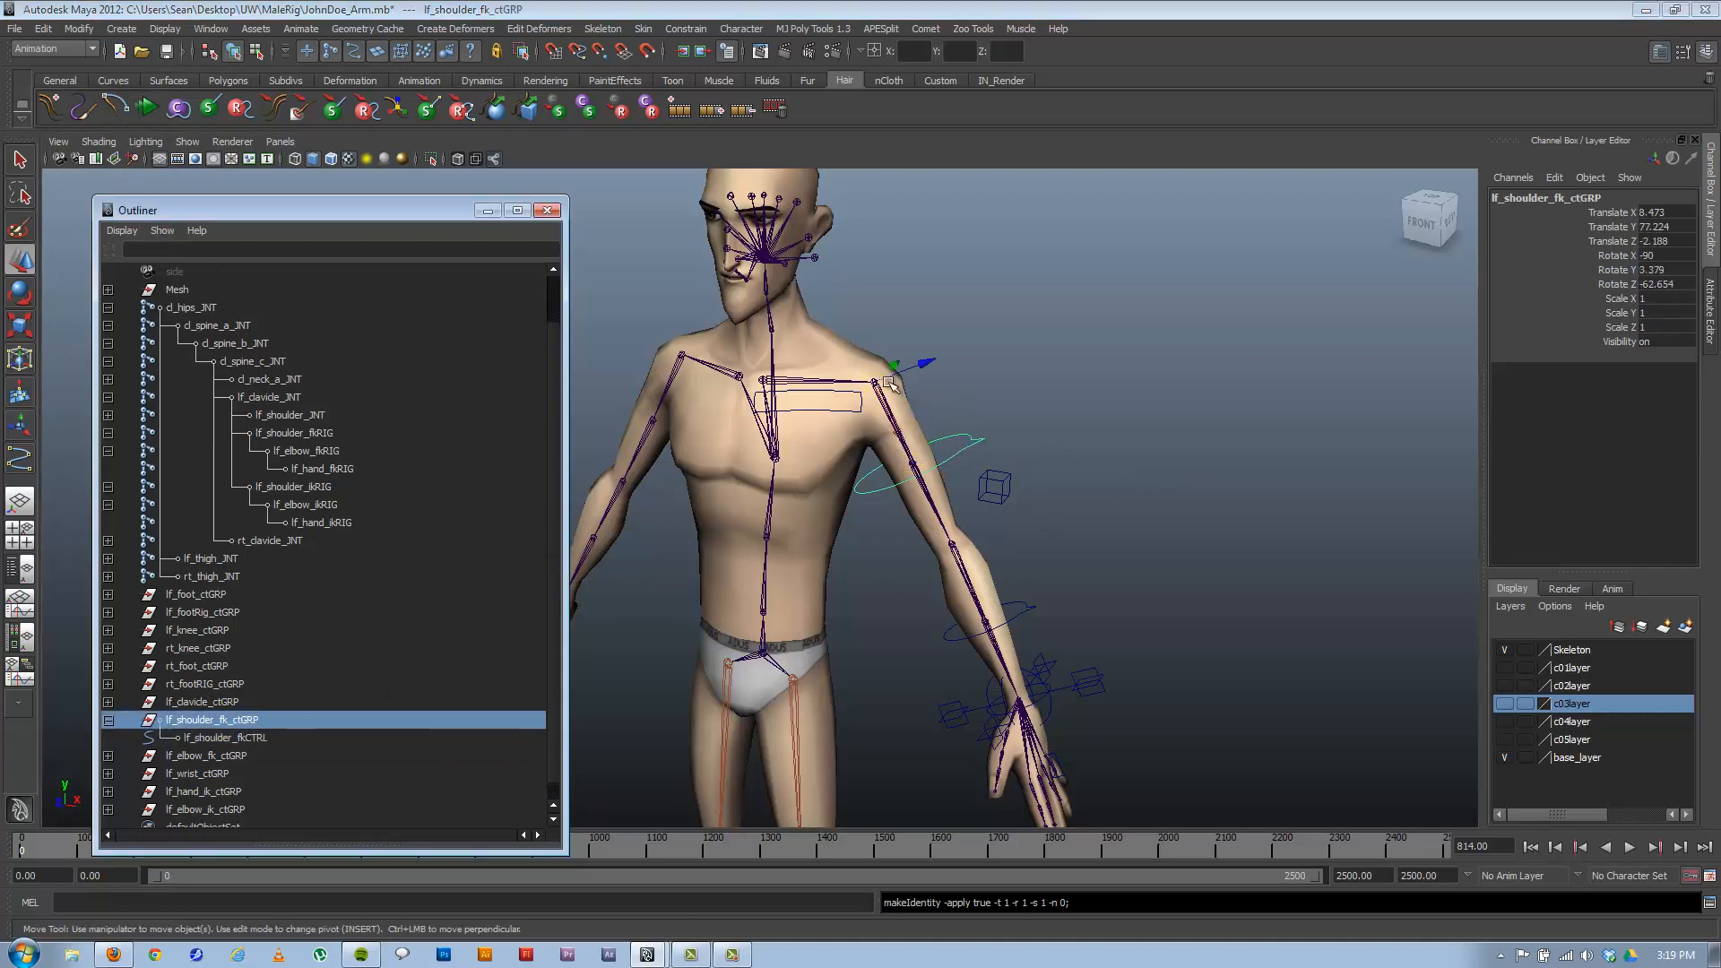
pyautogui.keyDown('alt'); pyautogui.moveTo(890, 383); pyautogui.dragTo(847, 413); pyautogui.keyUp('alt')
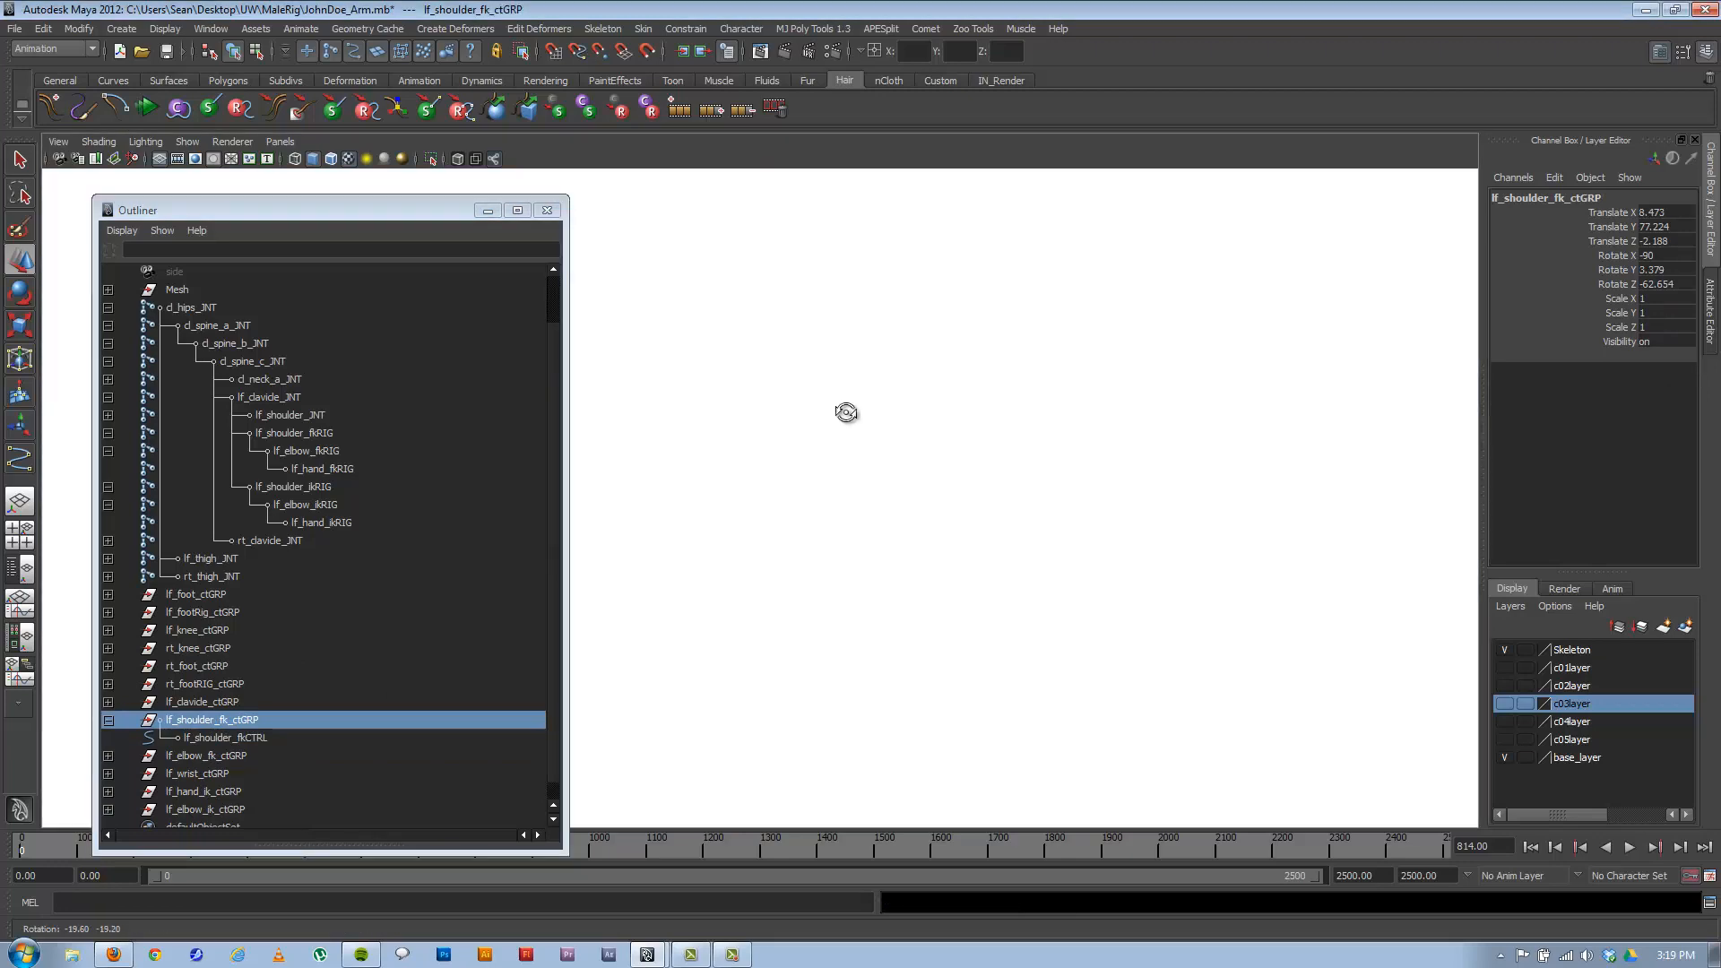
pyautogui.keyDown('alt'); pyautogui.moveTo(850, 414); pyautogui.dragTo(1214, 423, button='right'); pyautogui.keyUp('alt')
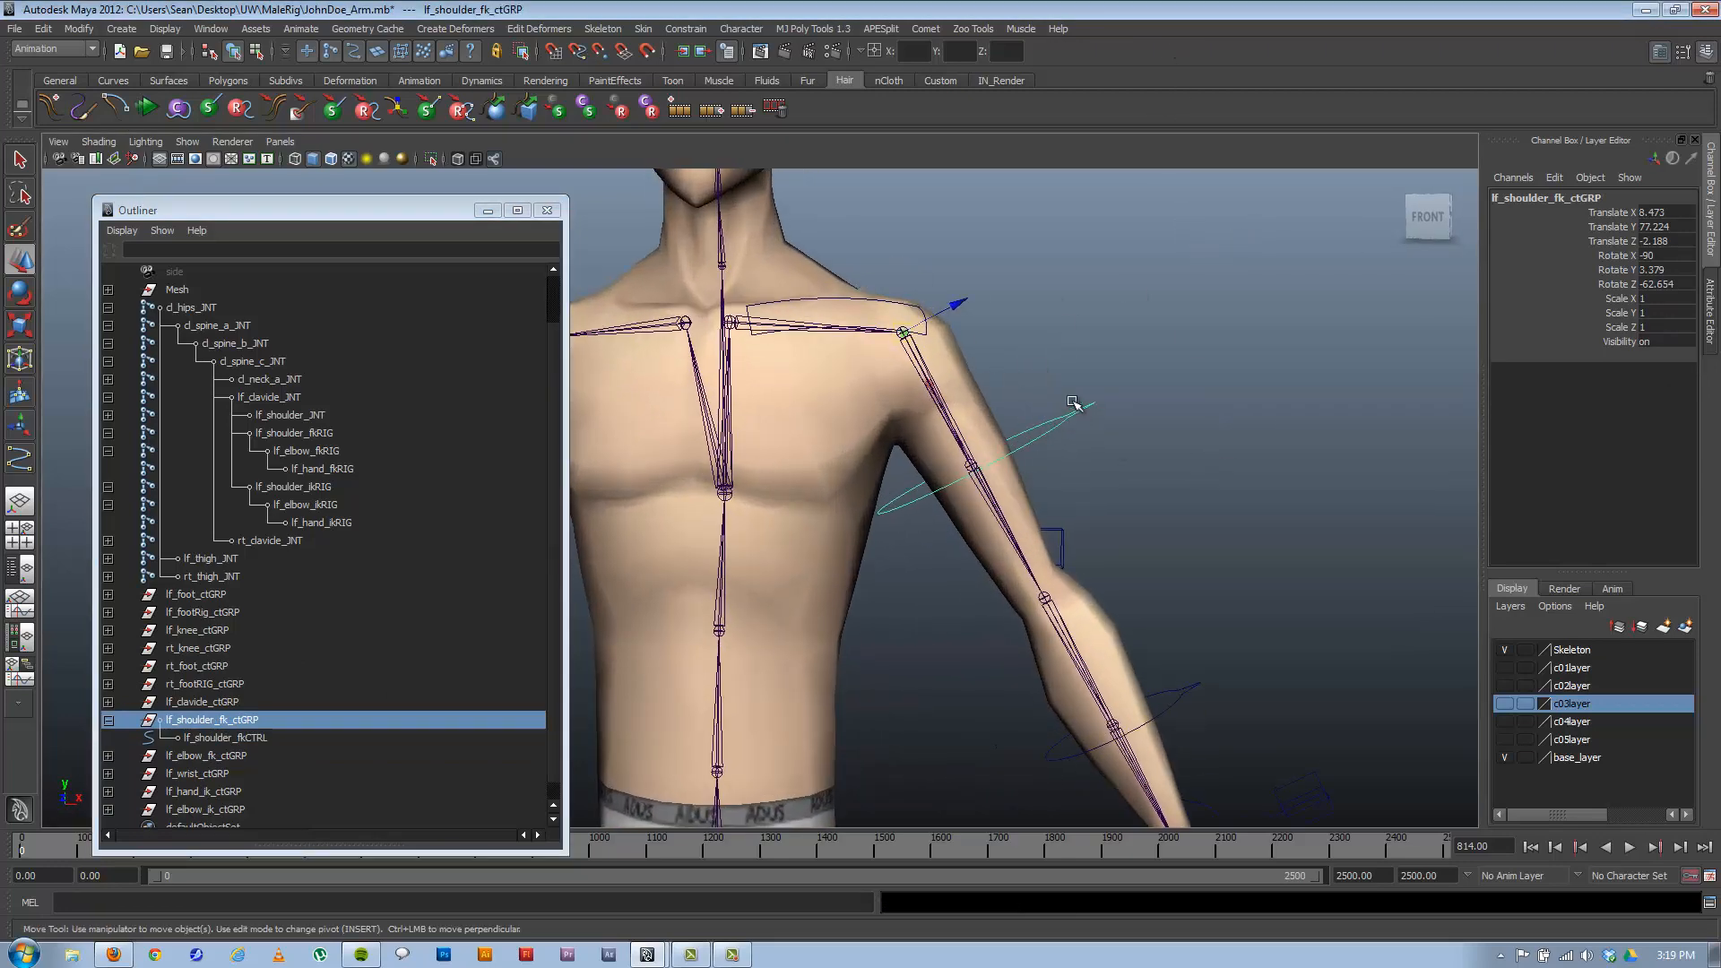
pyautogui.press('Down')
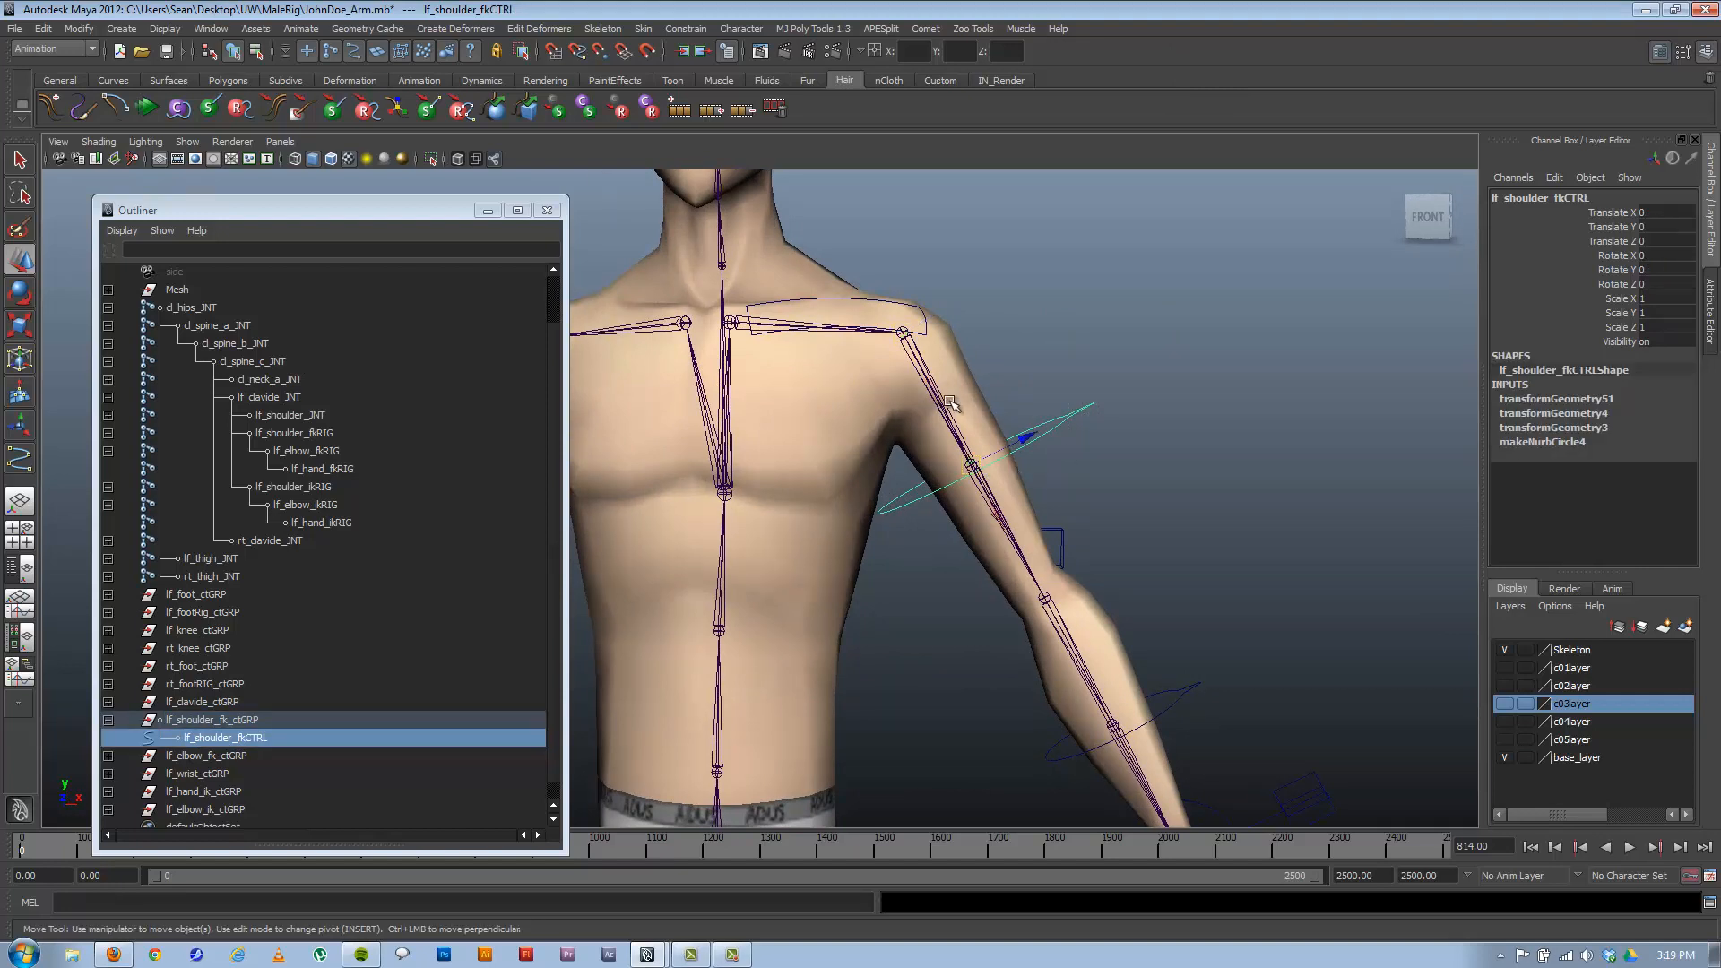
# Try moving the pivot of lf_shoulder_fkCTRL onto the left shoulder joint by hand, and undo the pivot moves.
pyautogui.press('Insert')
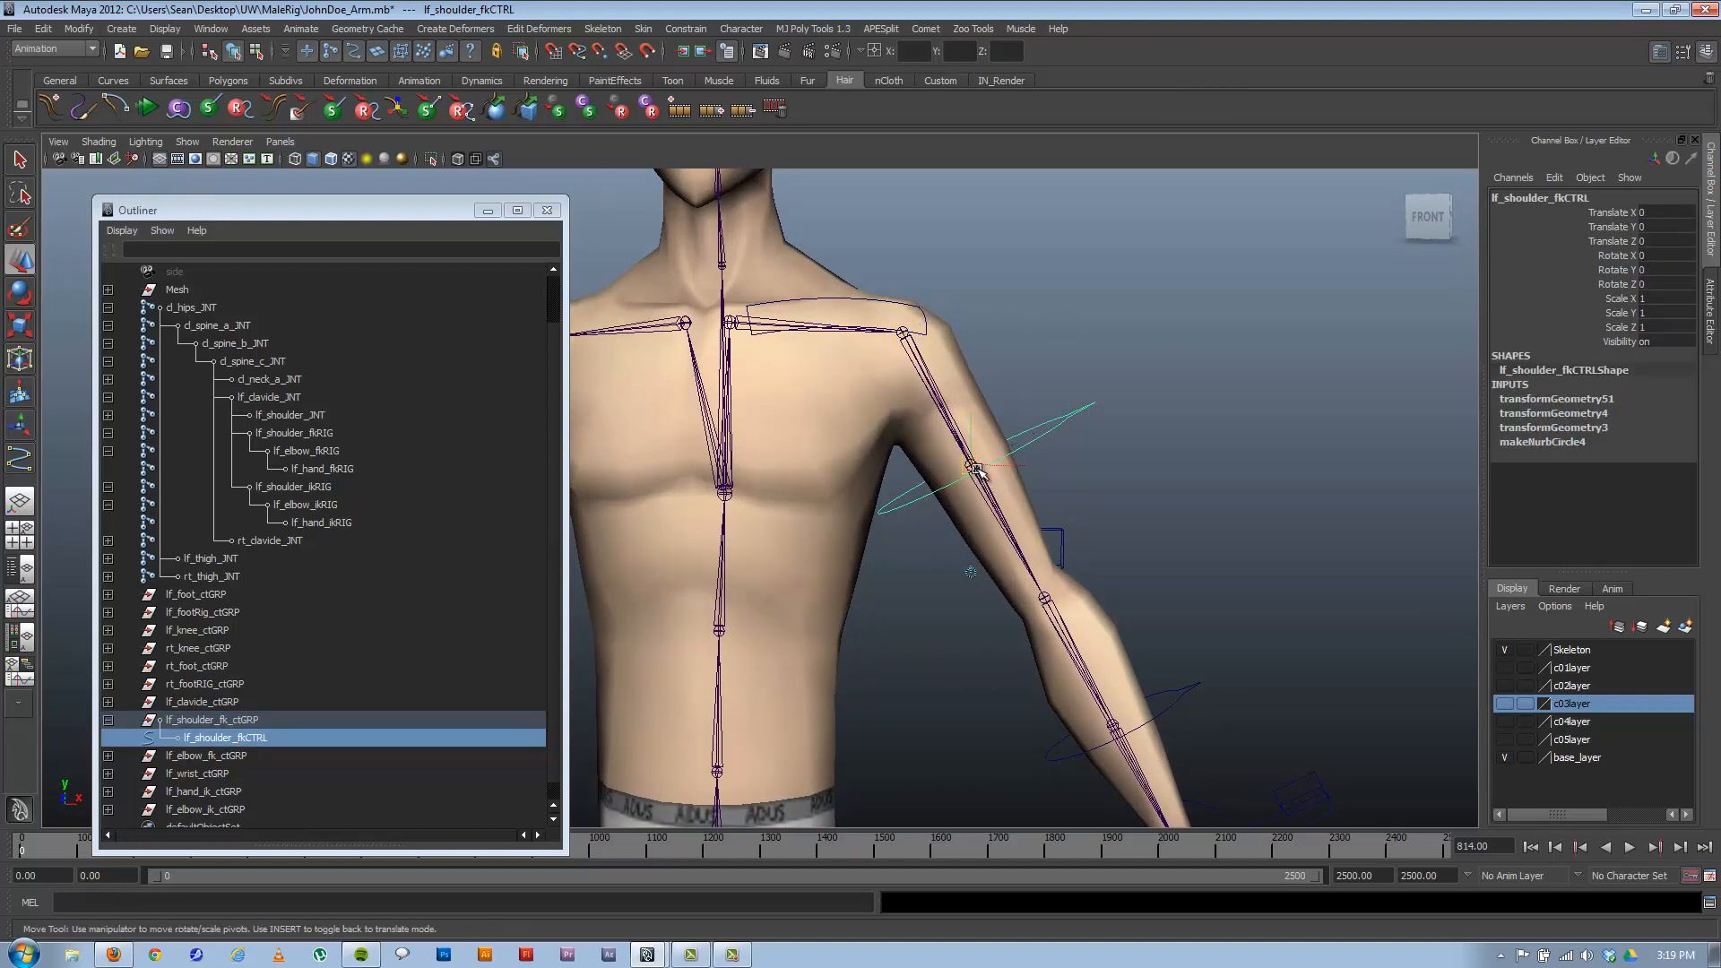
pyautogui.moveTo(972, 467); pyautogui.dragTo(905, 310)
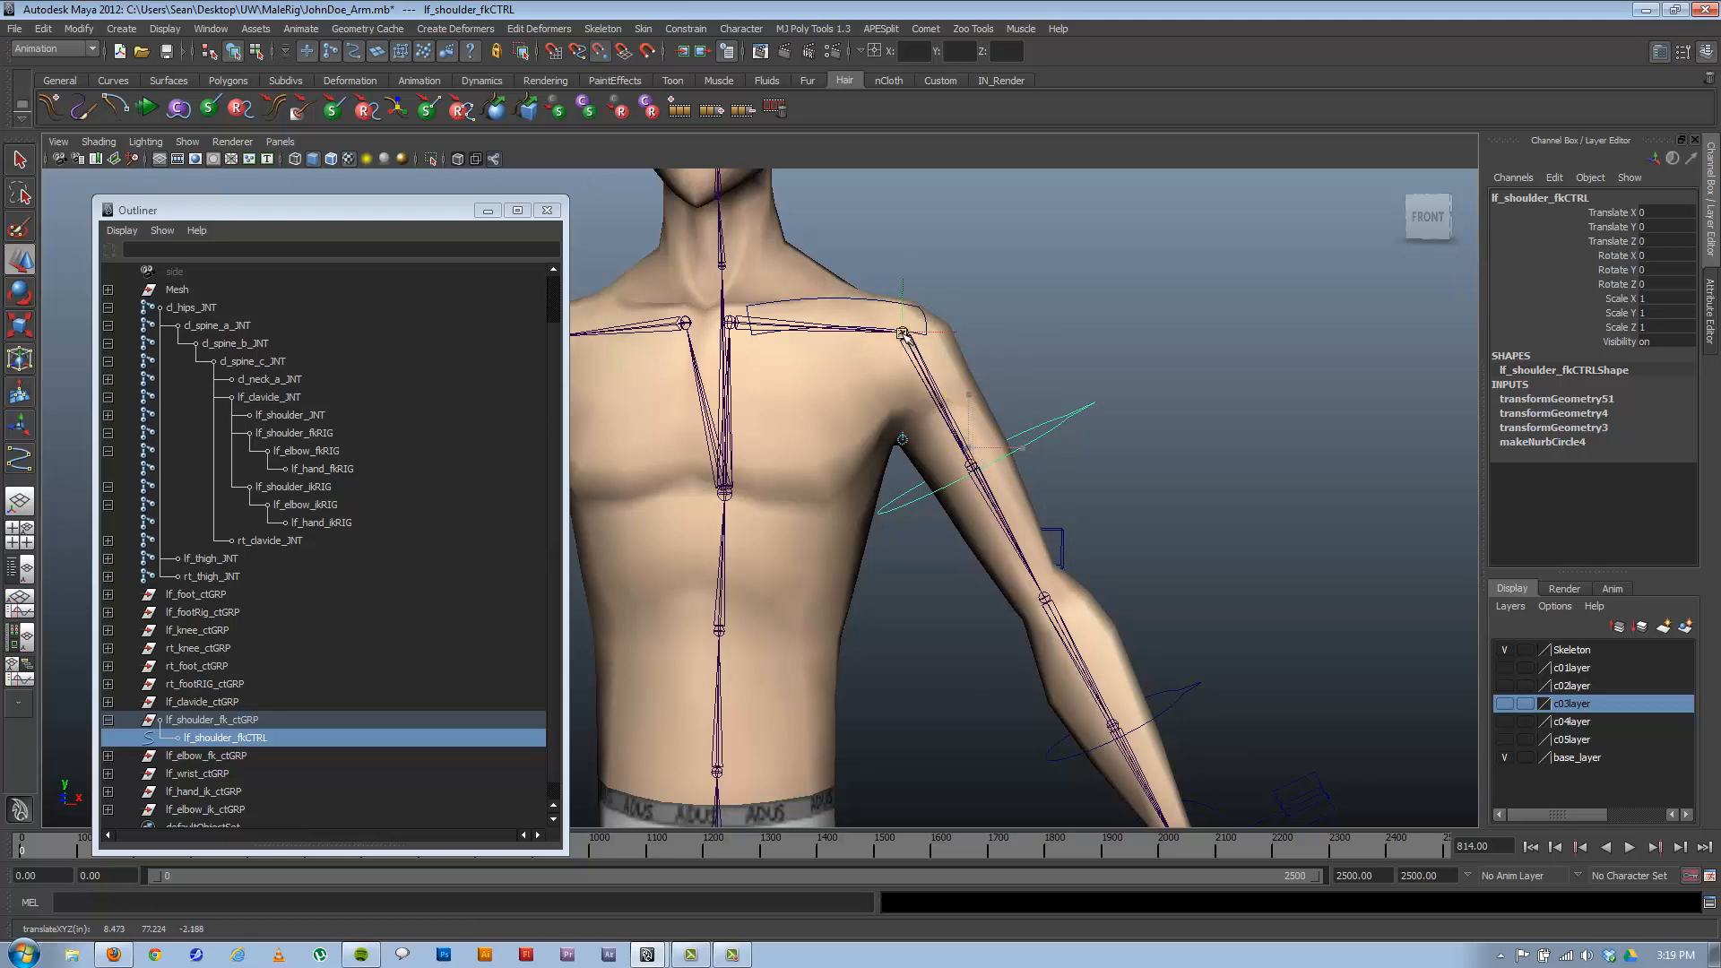
pyautogui.press('Insert')
pyautogui.hotkey('ctrl', 'z')
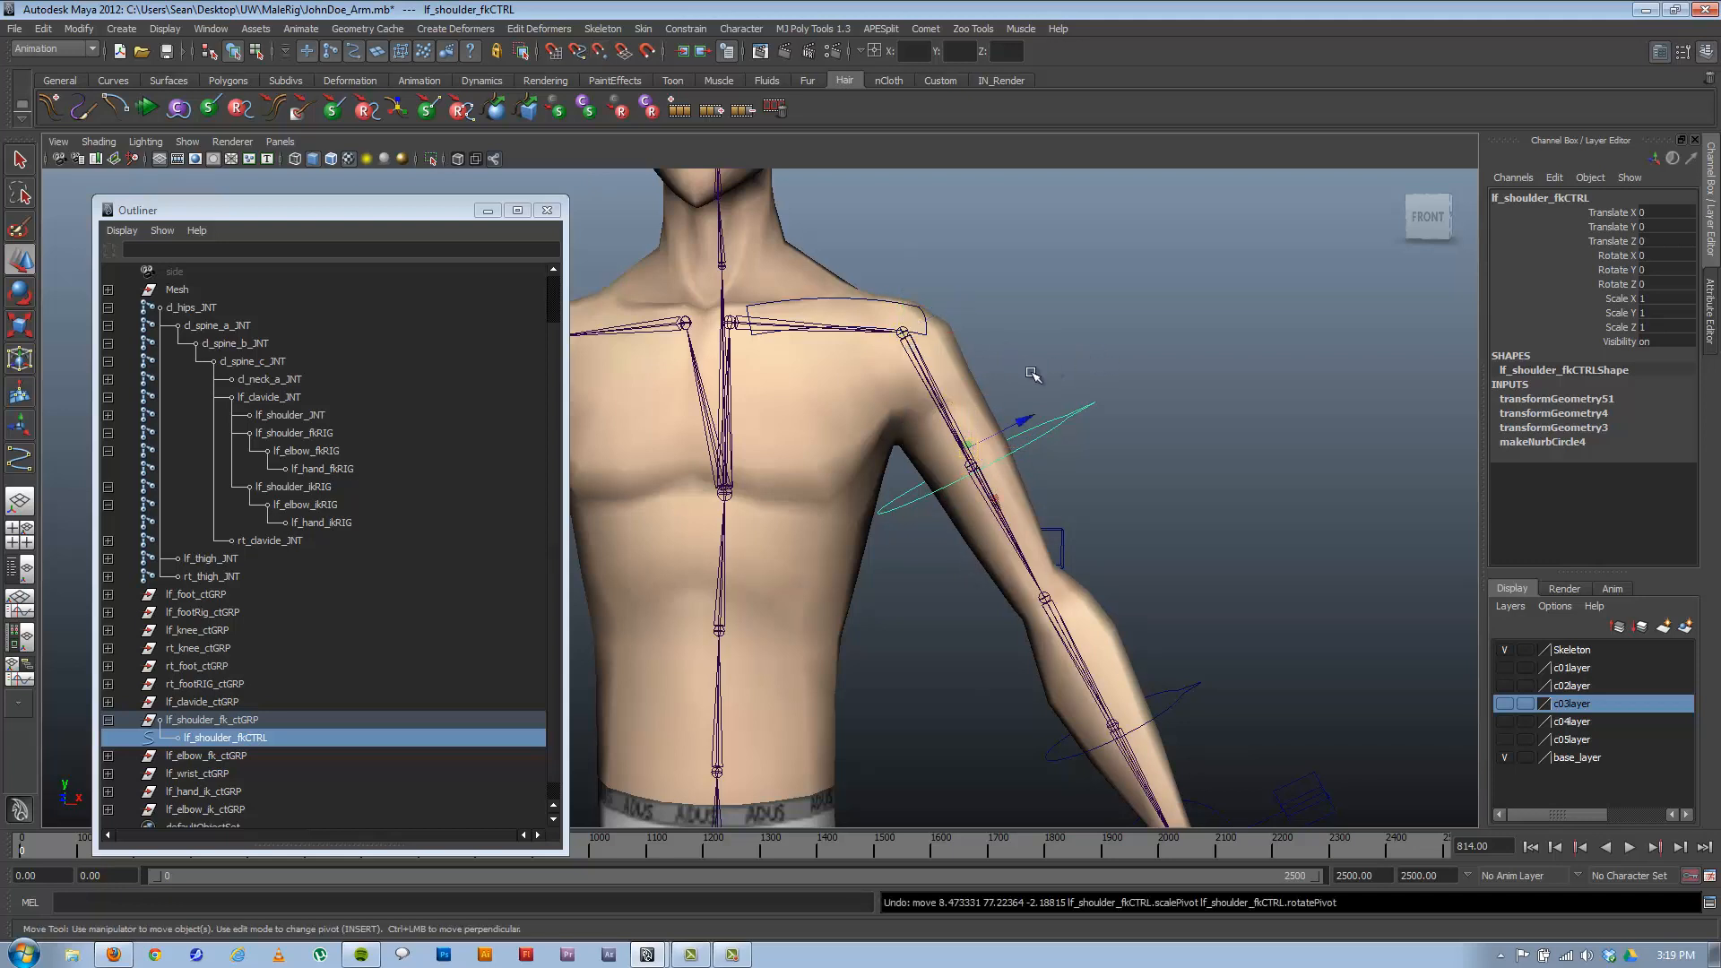
pyautogui.hotkey('ctrl', 'z')
# Reset the transformations of lf_shoulder_fkCTRL to return its pivot to the shoulder joint.
pyautogui.click(79, 28)
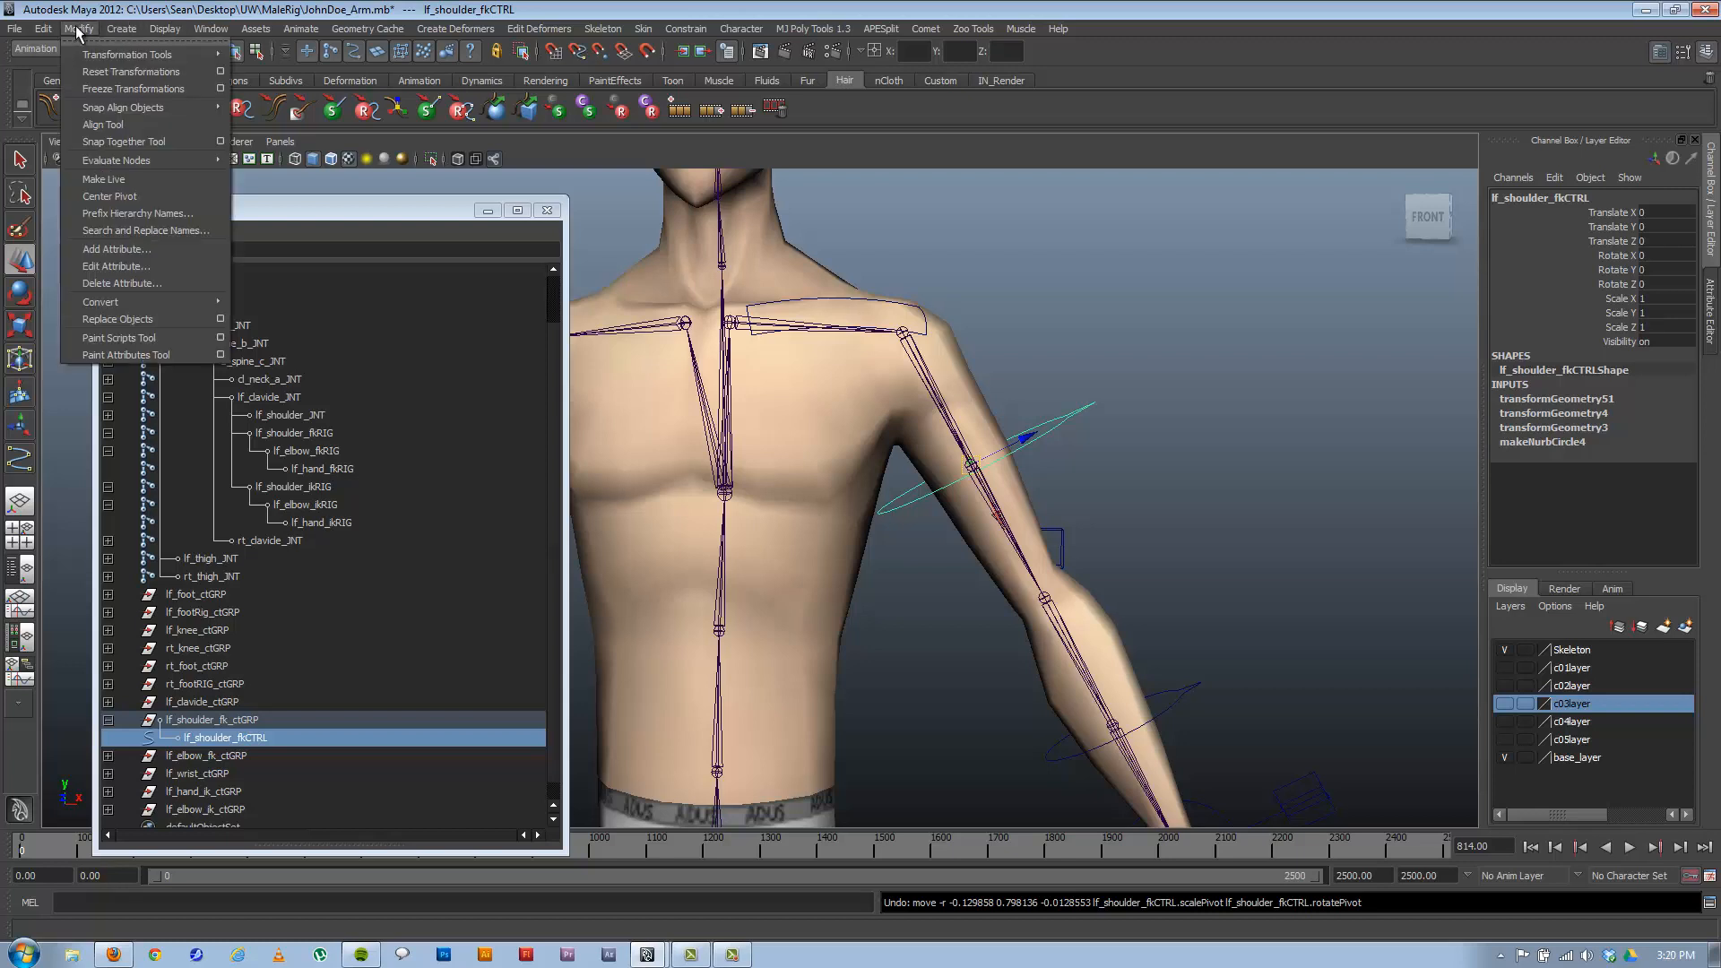
pyautogui.click(117, 73)
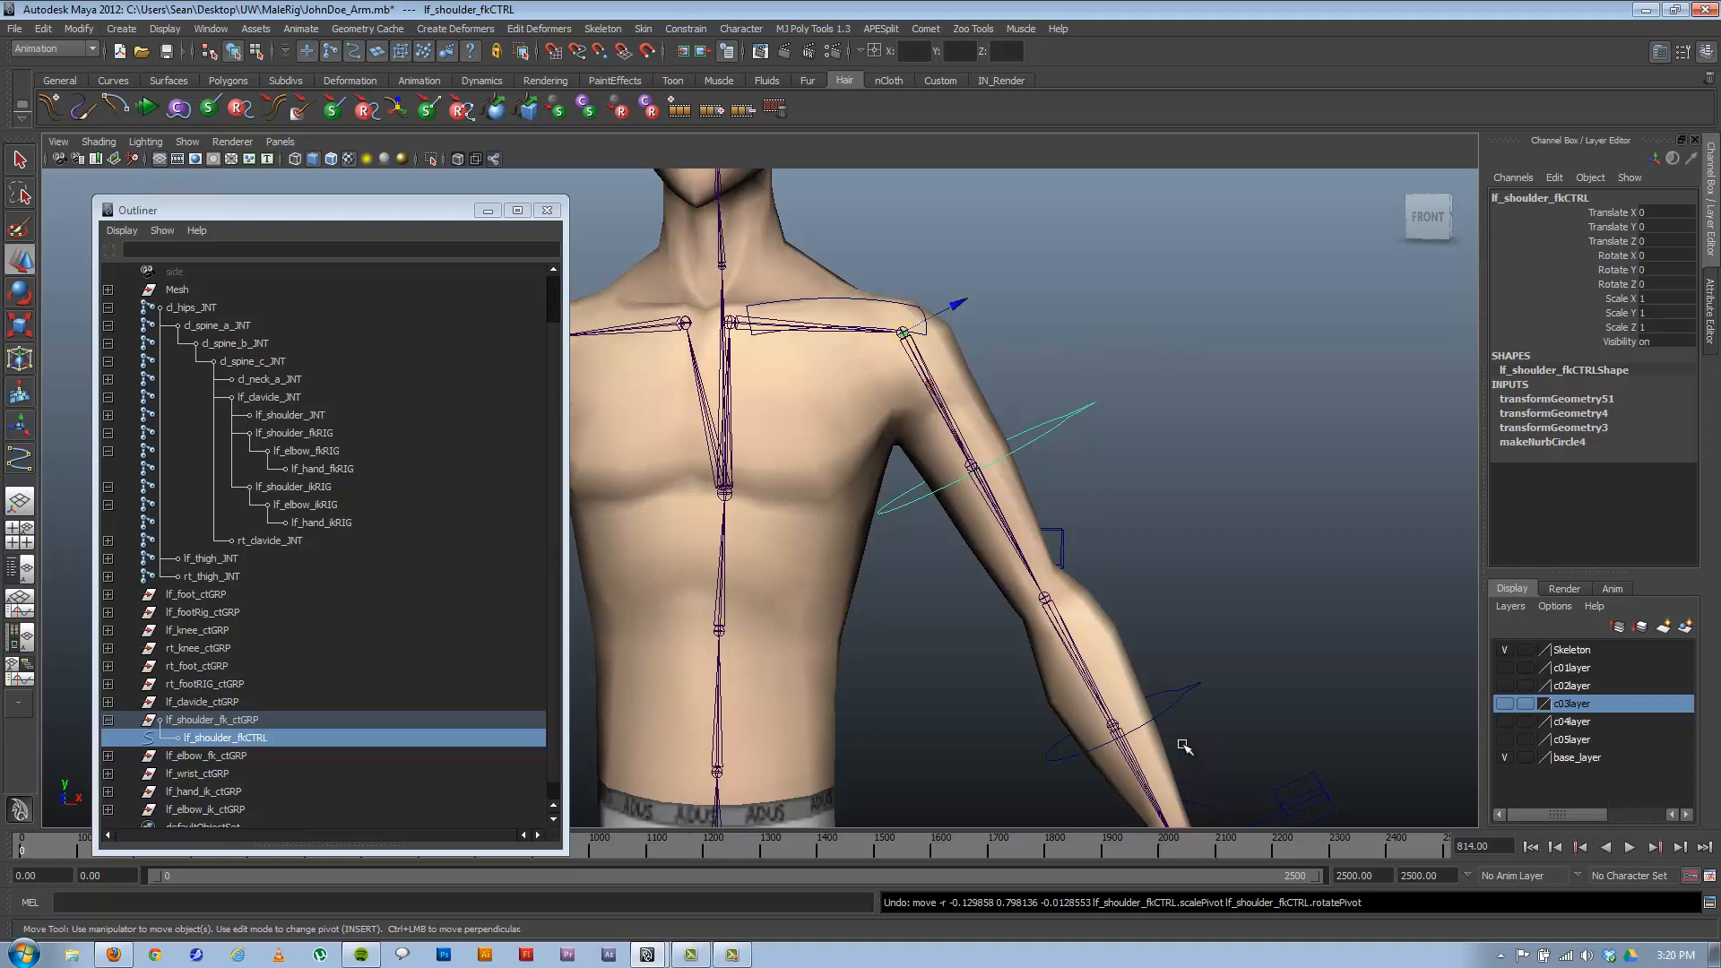
# Freeze the transformations of lf_elbow_fkCTRL and reset them to return its pivot to the left elbow joint.
pyautogui.click(1168, 701)
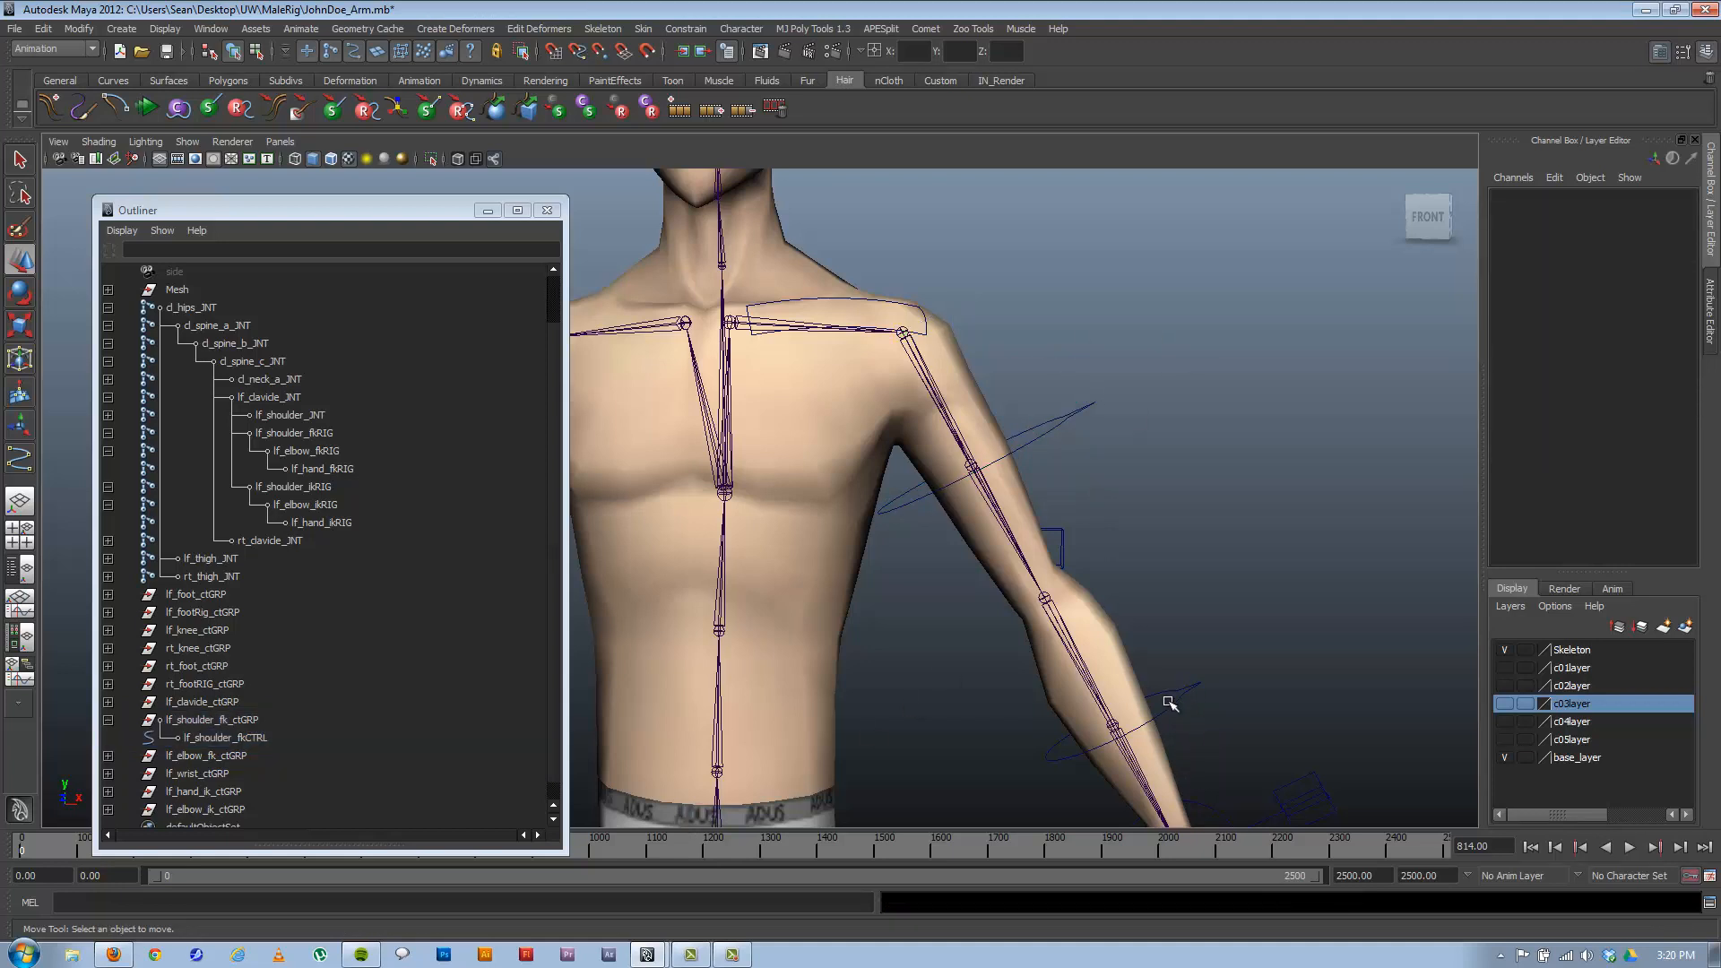
pyautogui.click(1169, 701)
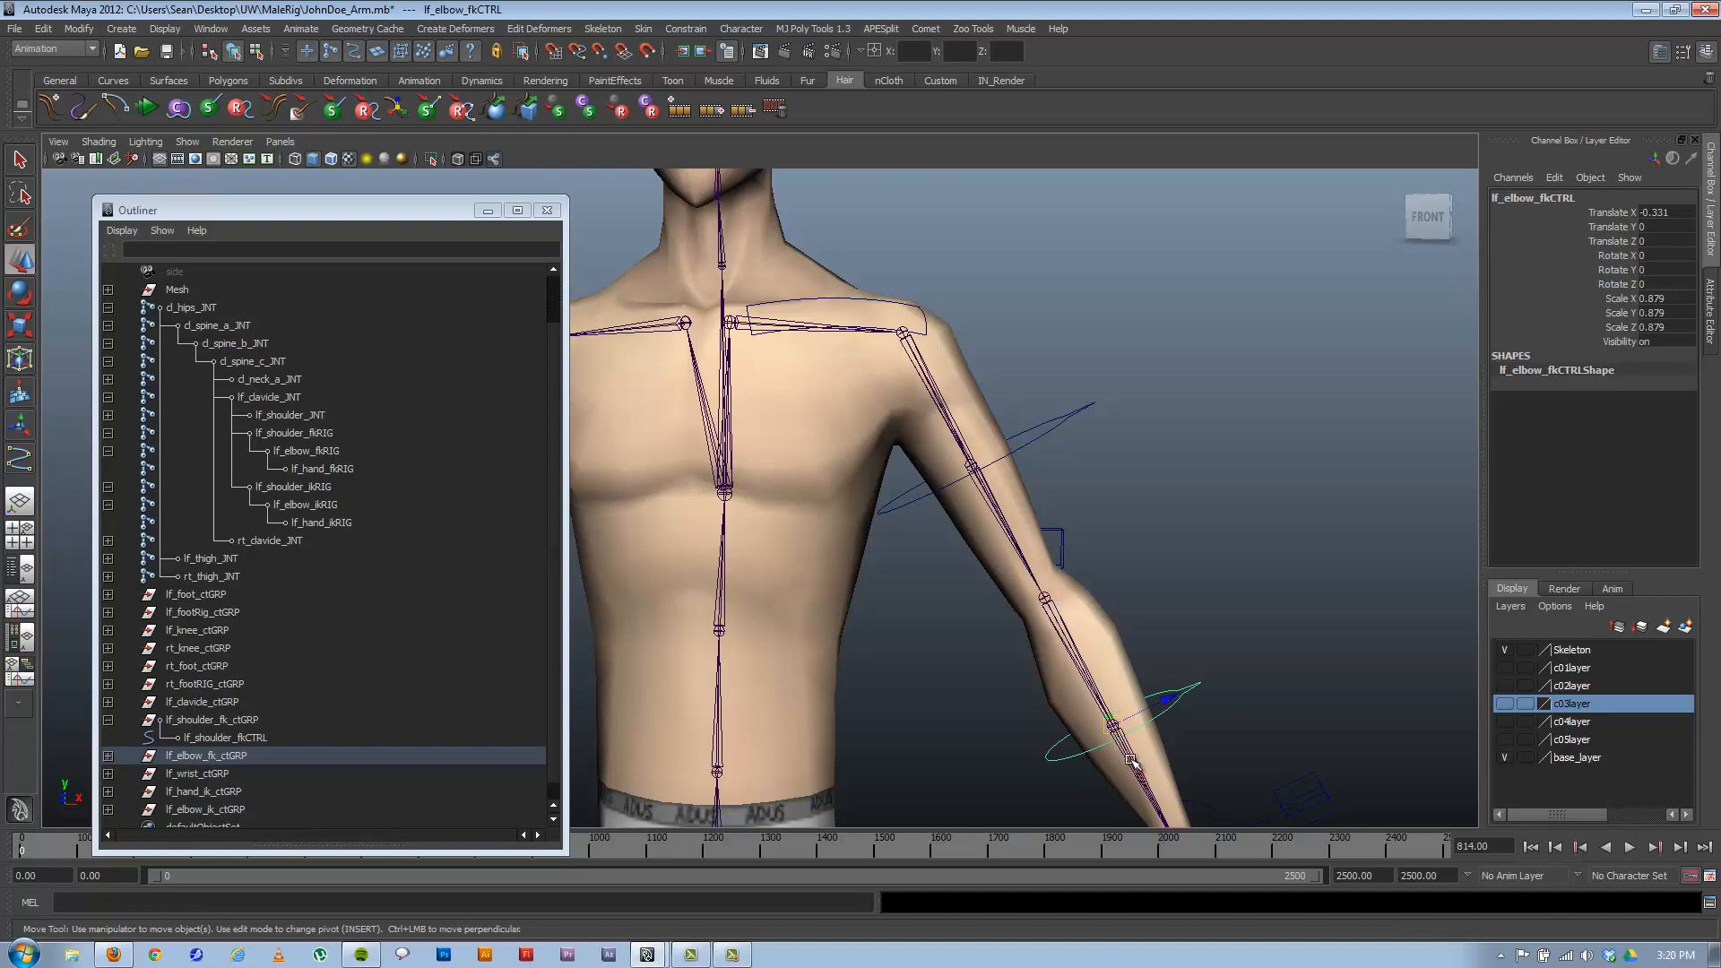
pyautogui.moveTo(1115, 725); pyautogui.dragTo(1127, 768)
pyautogui.hotkey('ctrl', 'z')
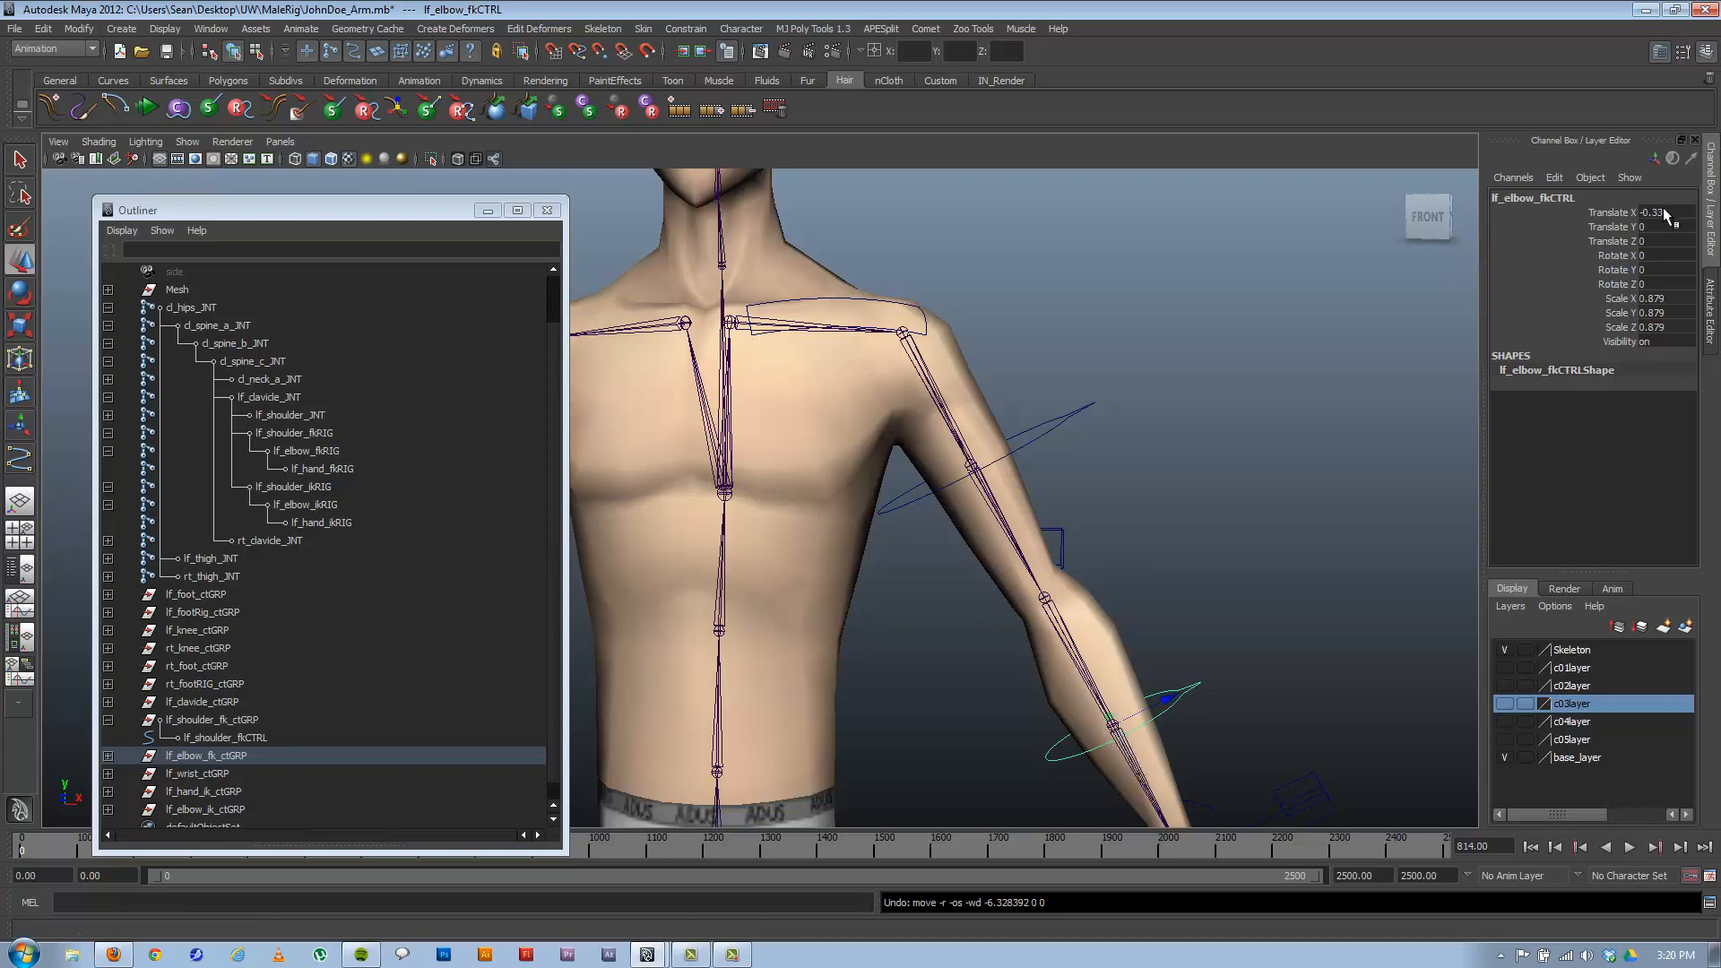
pyautogui.click(91, 31)
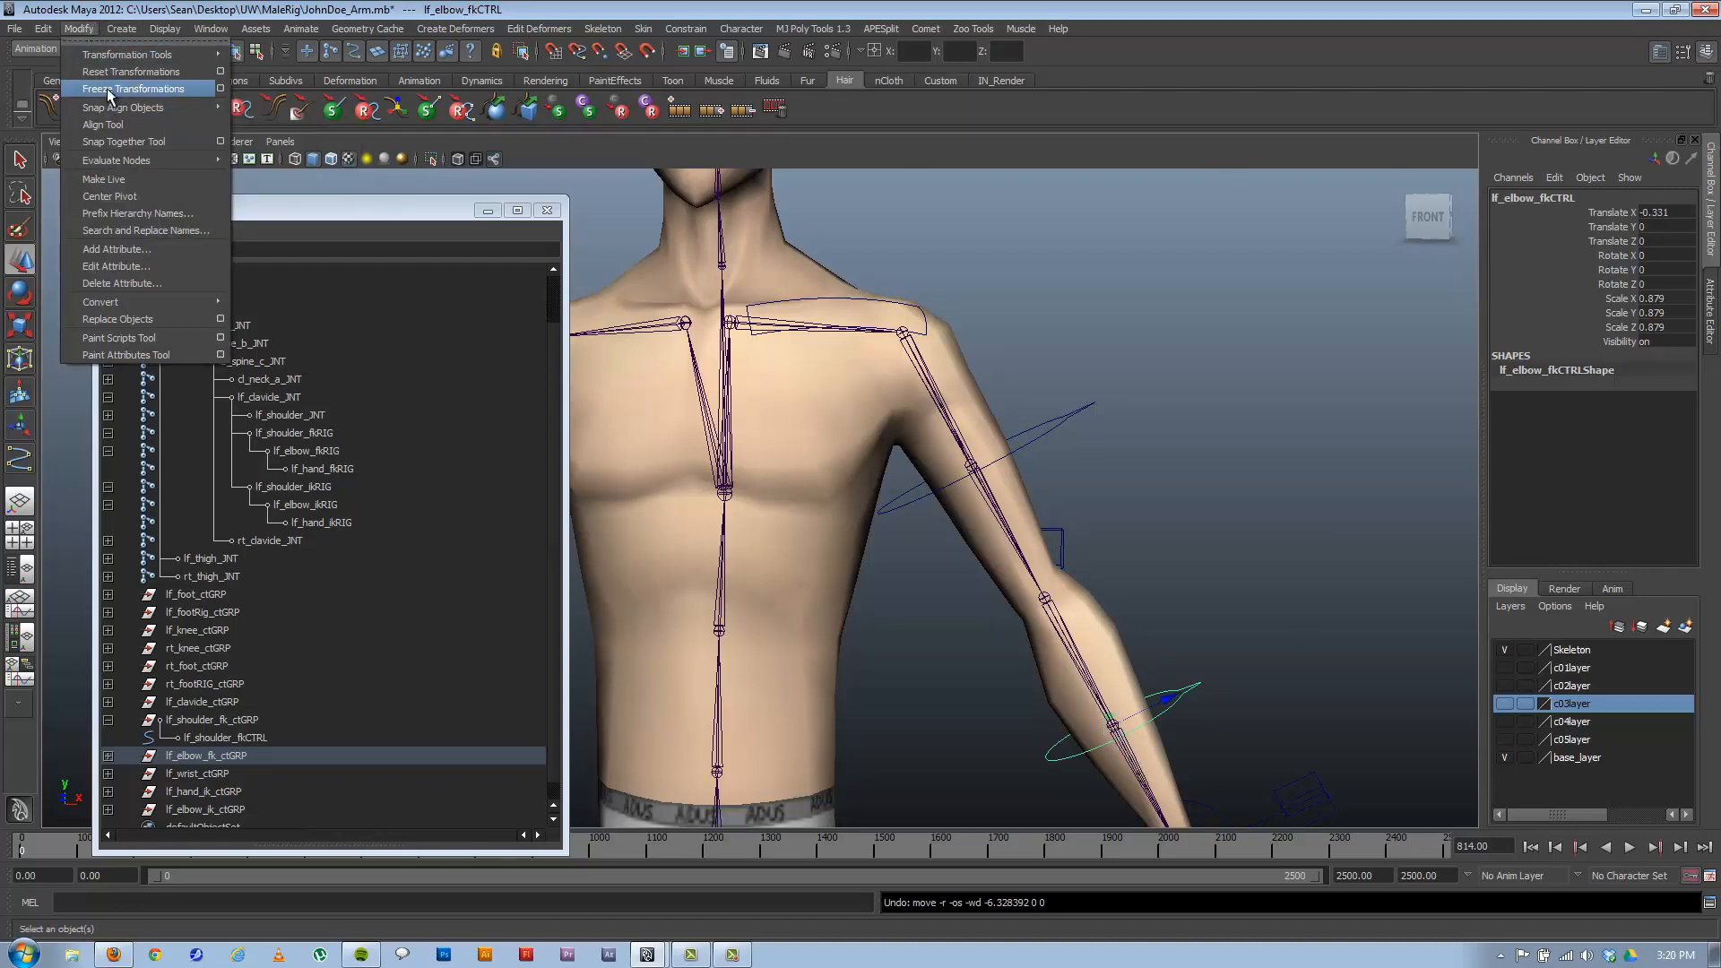
pyautogui.click(109, 89)
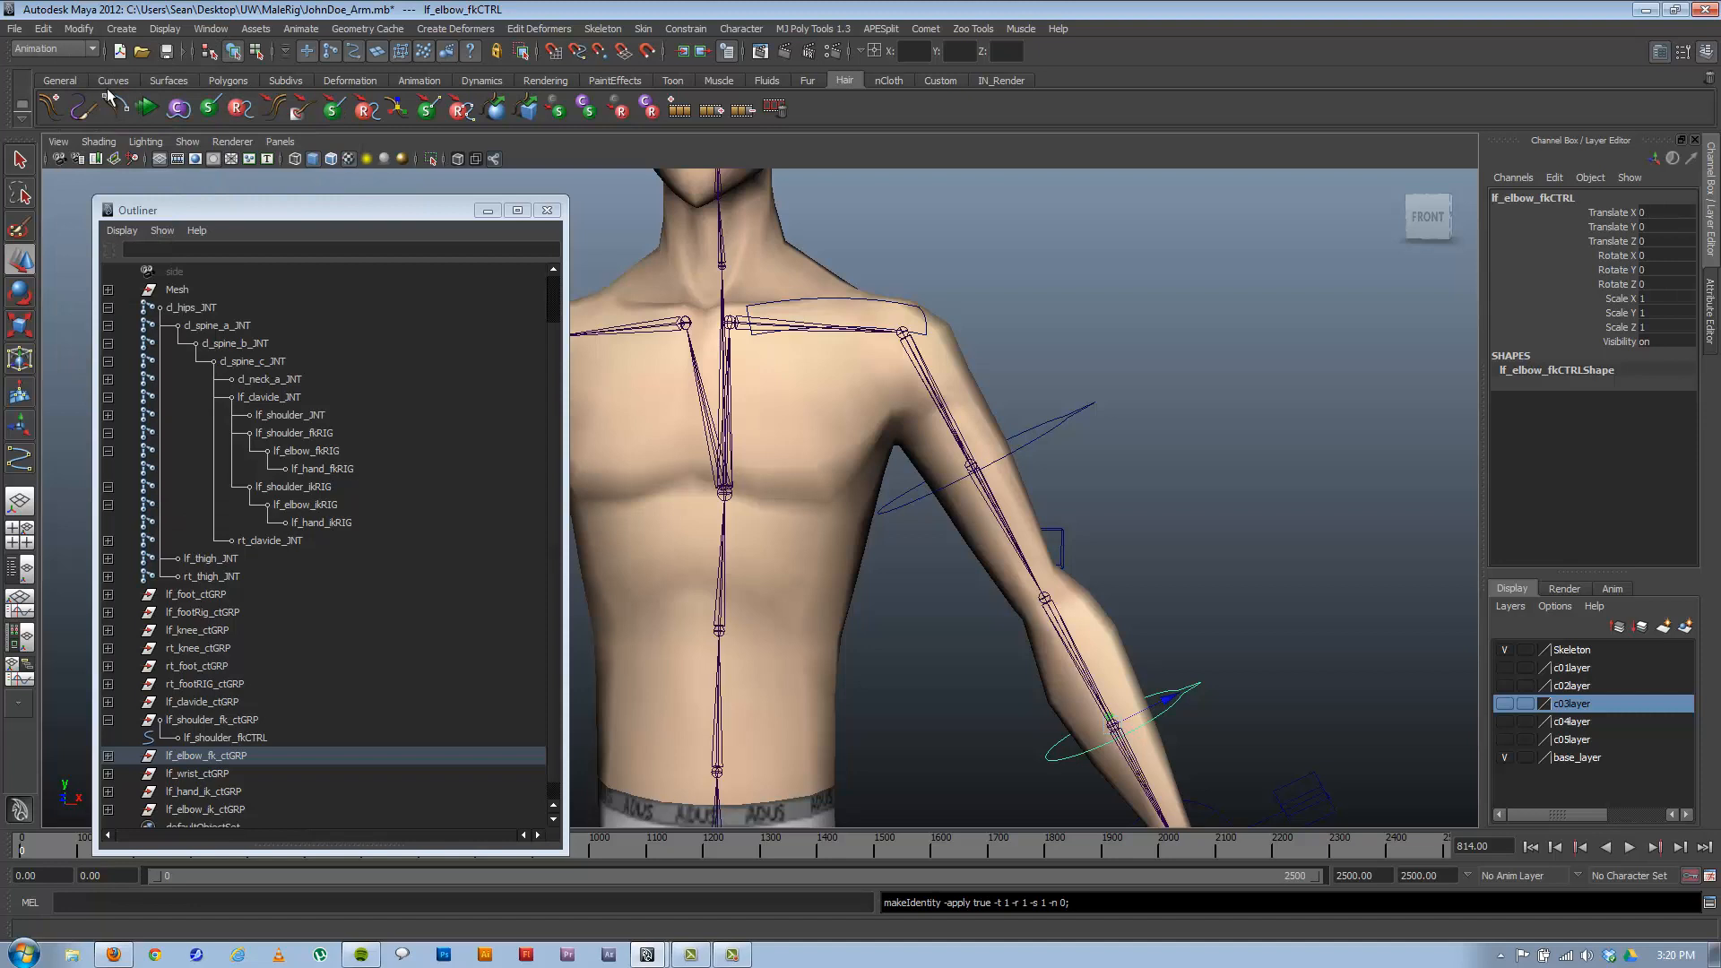
pyautogui.click(89, 32)
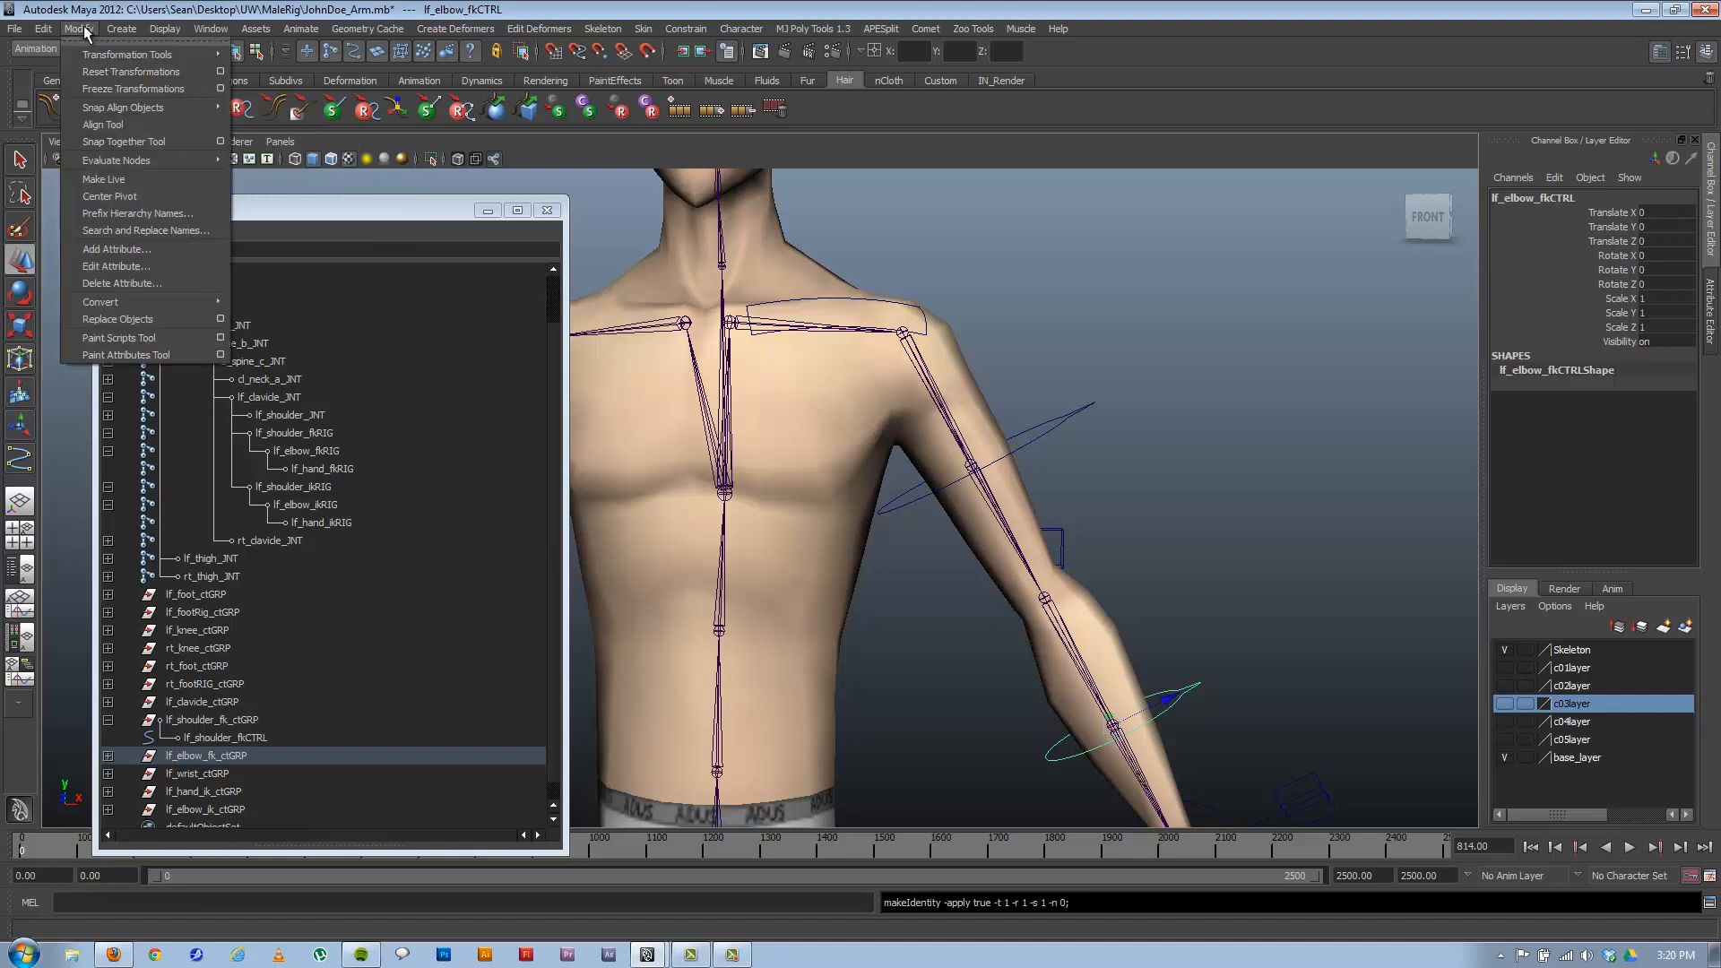
pyautogui.click(99, 74)
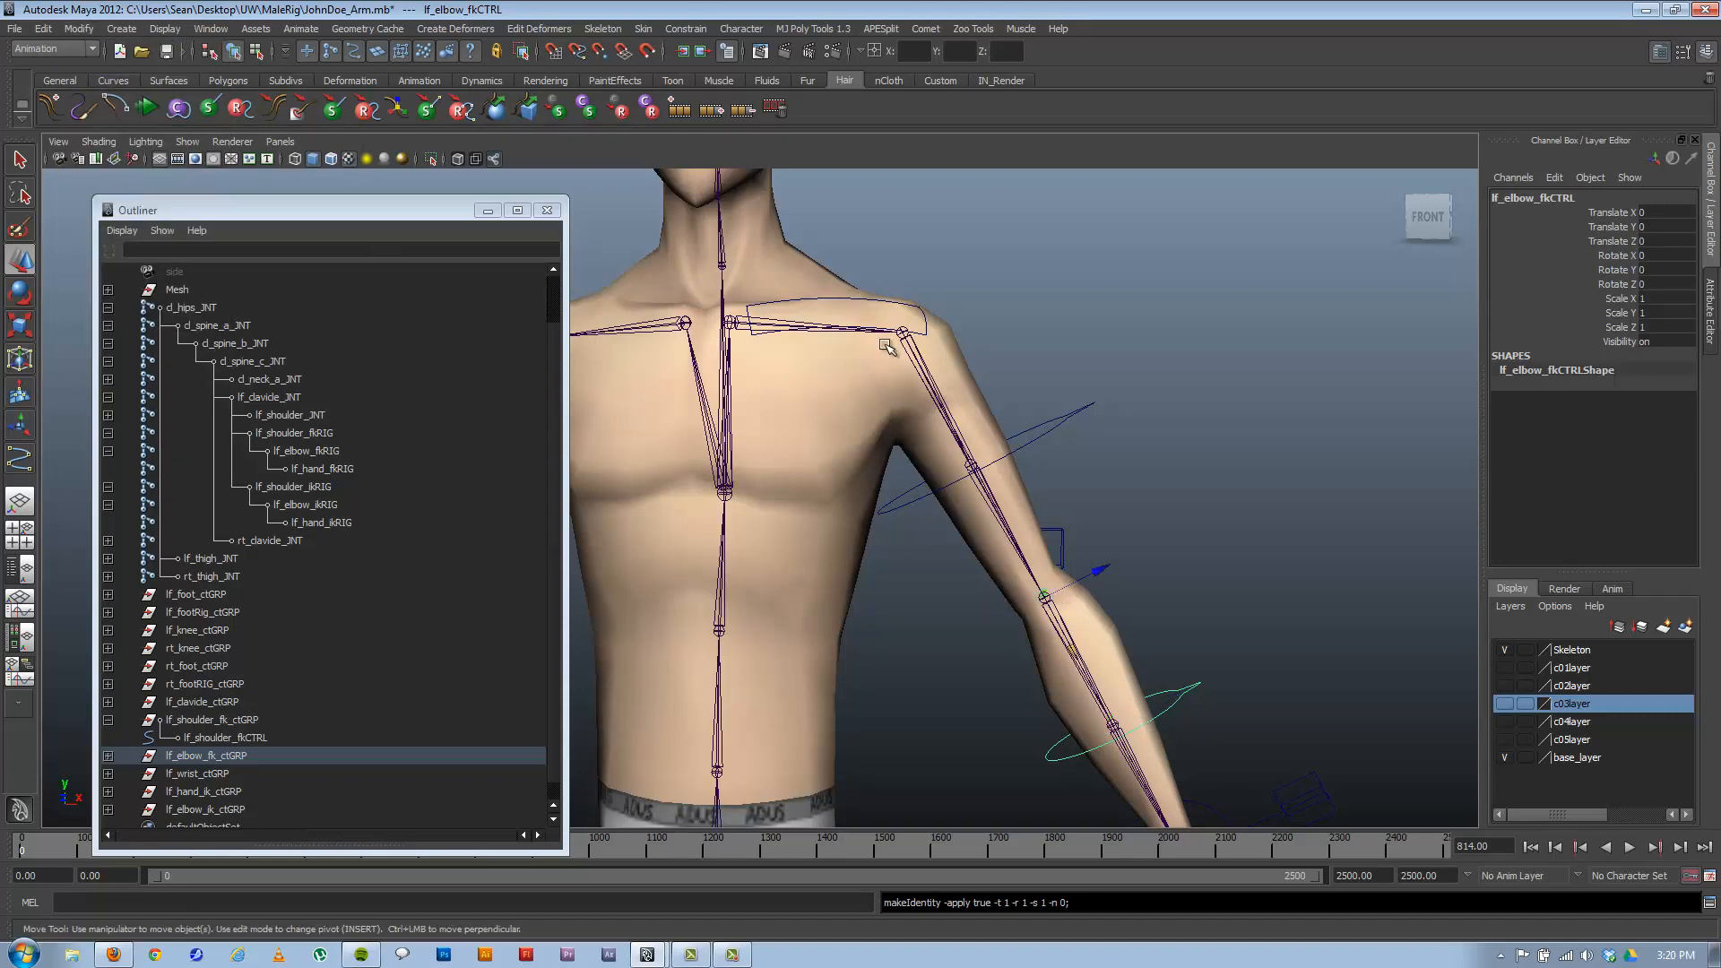
# Examine the pivots and transform values of the left clavicle, FK shoulder, FK elbow, wrist, IK hand and IK elbow controls one by one.
pyautogui.click(894, 305)
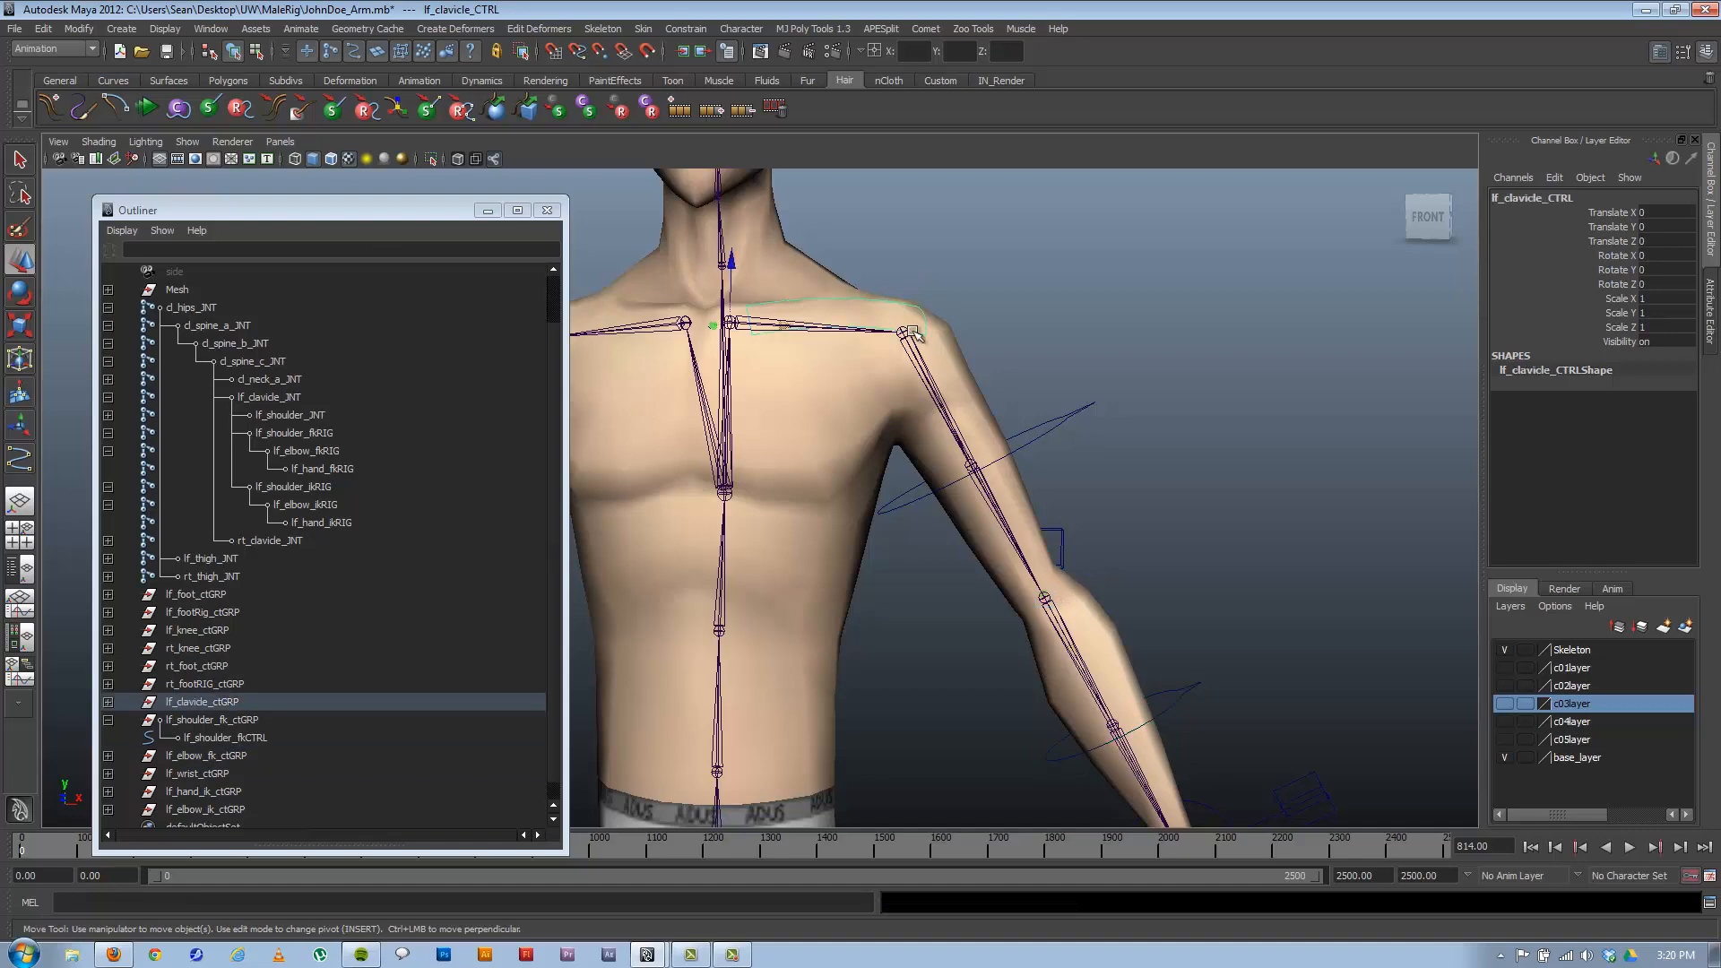
pyautogui.keyDown('alt'); pyautogui.moveTo(913, 333); pyautogui.dragTo(906, 385); pyautogui.keyUp('alt')
pyautogui.keyDown('alt'); pyautogui.moveTo(906, 386); pyautogui.dragTo(1121, 520, button='middle'); pyautogui.keyUp('alt')
pyautogui.click(1129, 518)
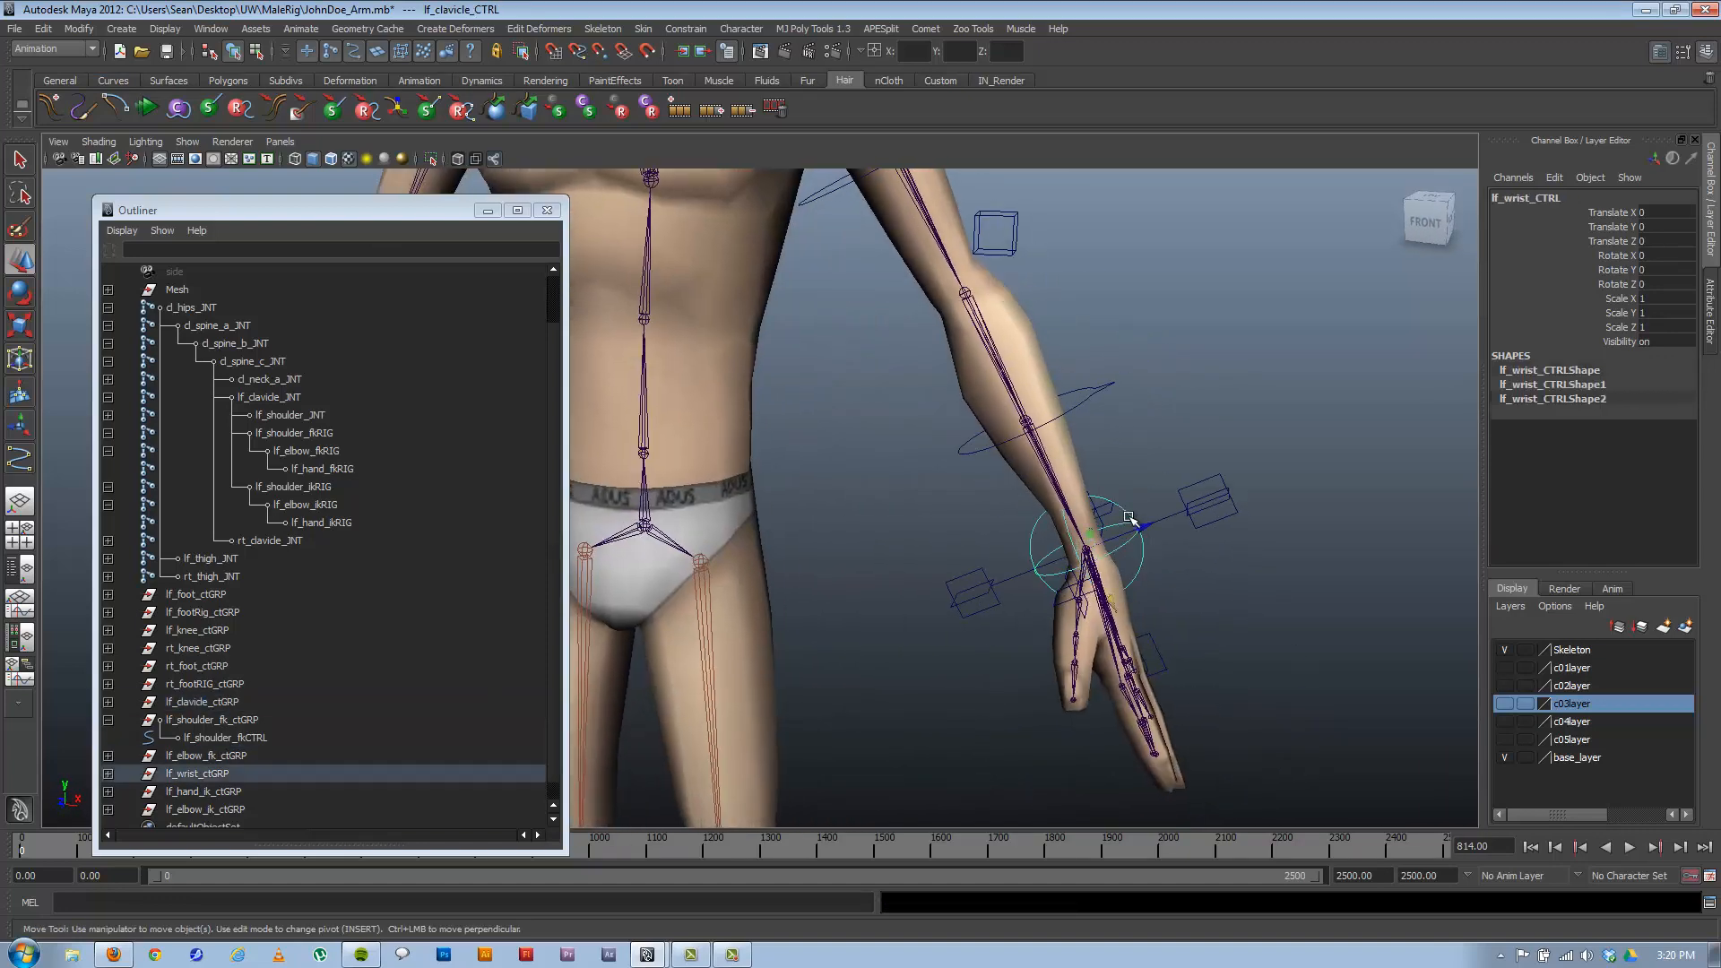
pyautogui.keyDown('alt'); pyautogui.moveTo(1129, 518); pyautogui.dragTo(1093, 538, button='right'); pyautogui.keyUp('alt')
pyautogui.keyDown('alt'); pyautogui.moveTo(1094, 538); pyautogui.dragTo(1067, 551); pyautogui.keyUp('alt')
pyautogui.keyDown('alt'); pyautogui.moveTo(1066, 551); pyautogui.dragTo(1004, 511, button='right'); pyautogui.keyUp('alt')
pyautogui.keyDown('alt'); pyautogui.moveTo(1004, 511); pyautogui.dragTo(805, 243); pyautogui.keyUp('alt')
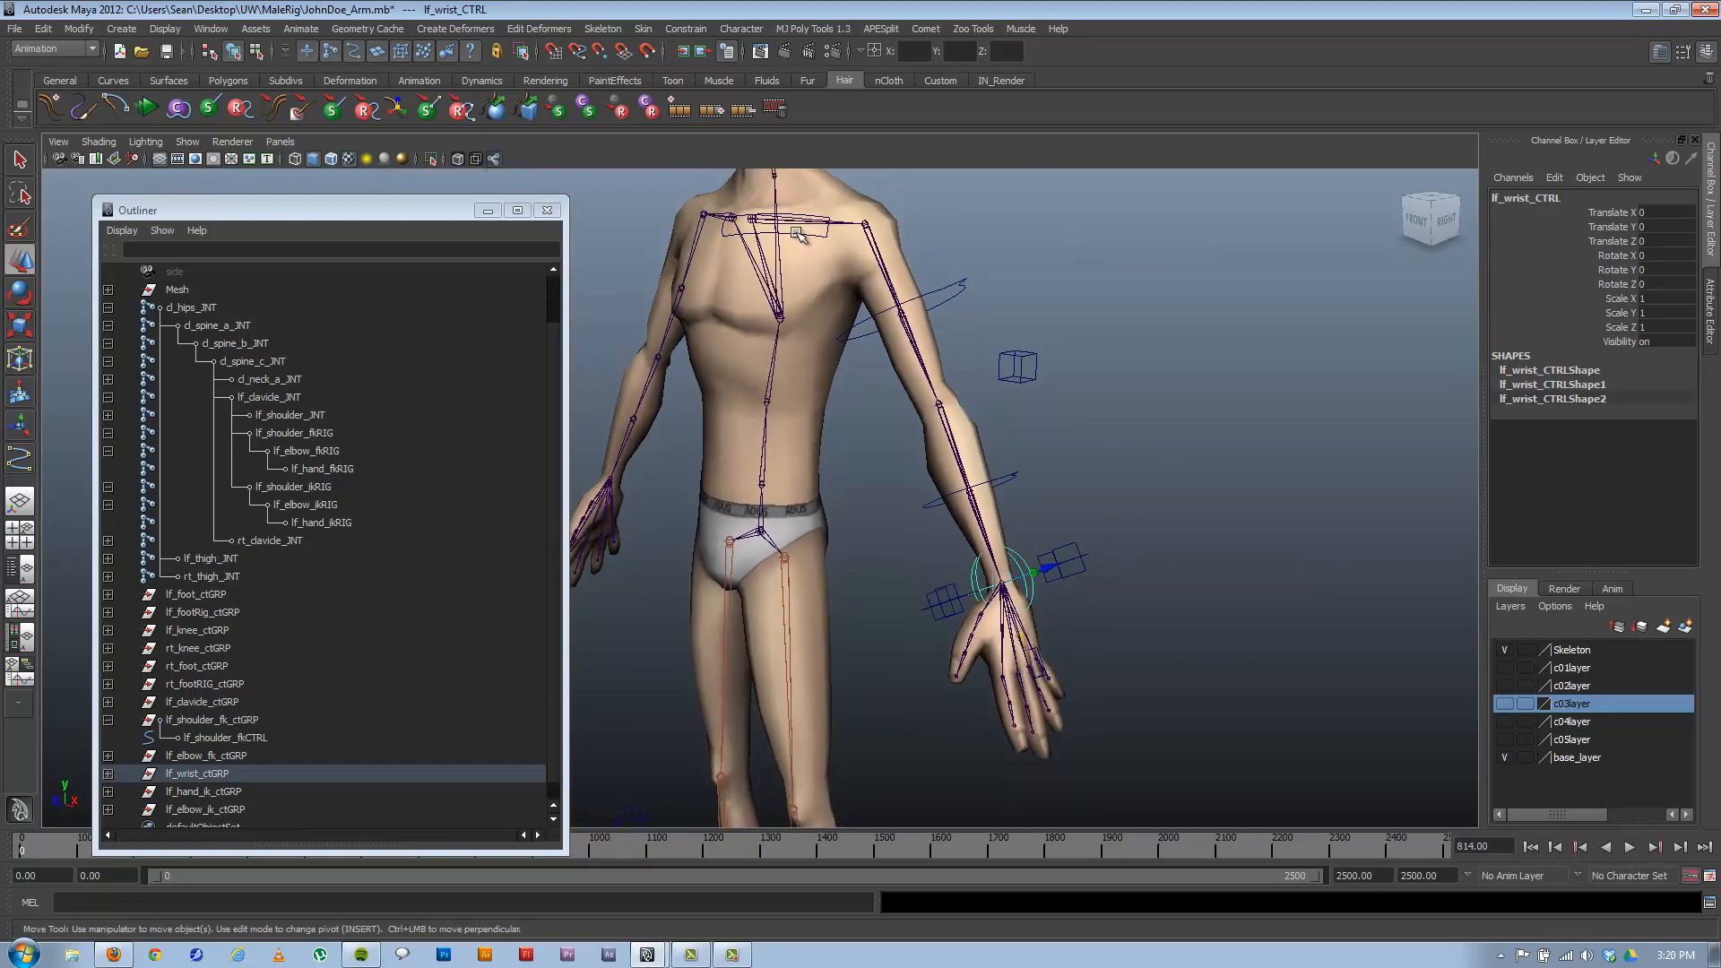
pyautogui.click(795, 231)
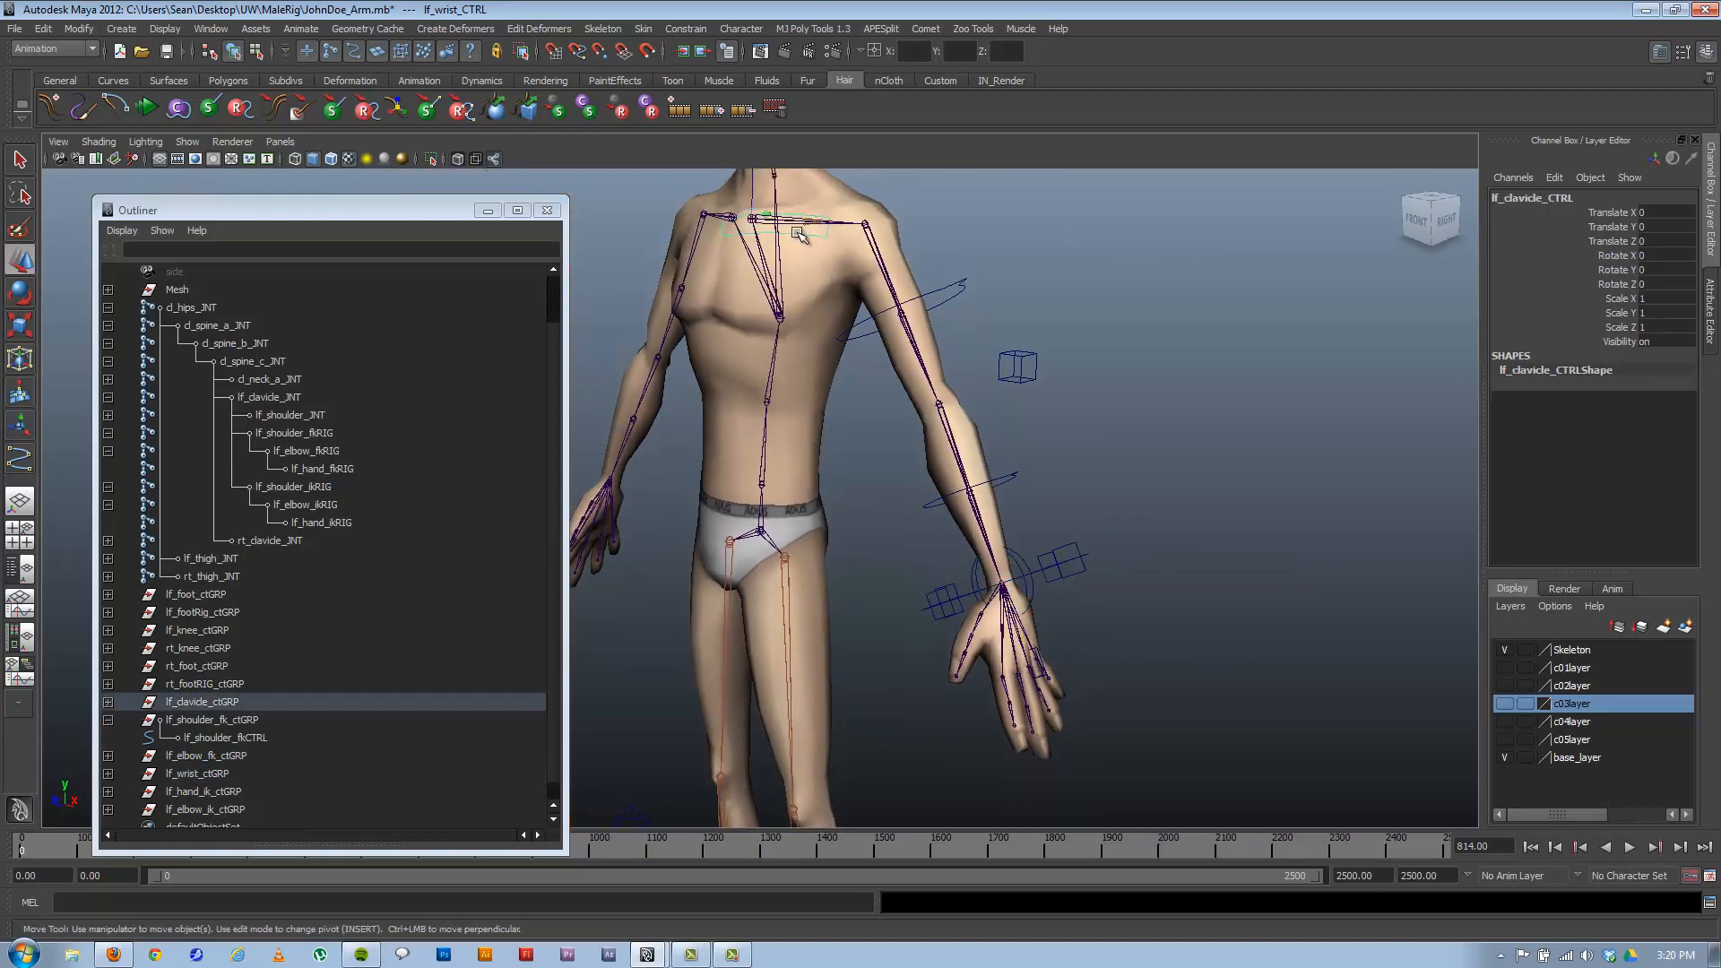
pyautogui.click(955, 285)
pyautogui.click(1006, 484)
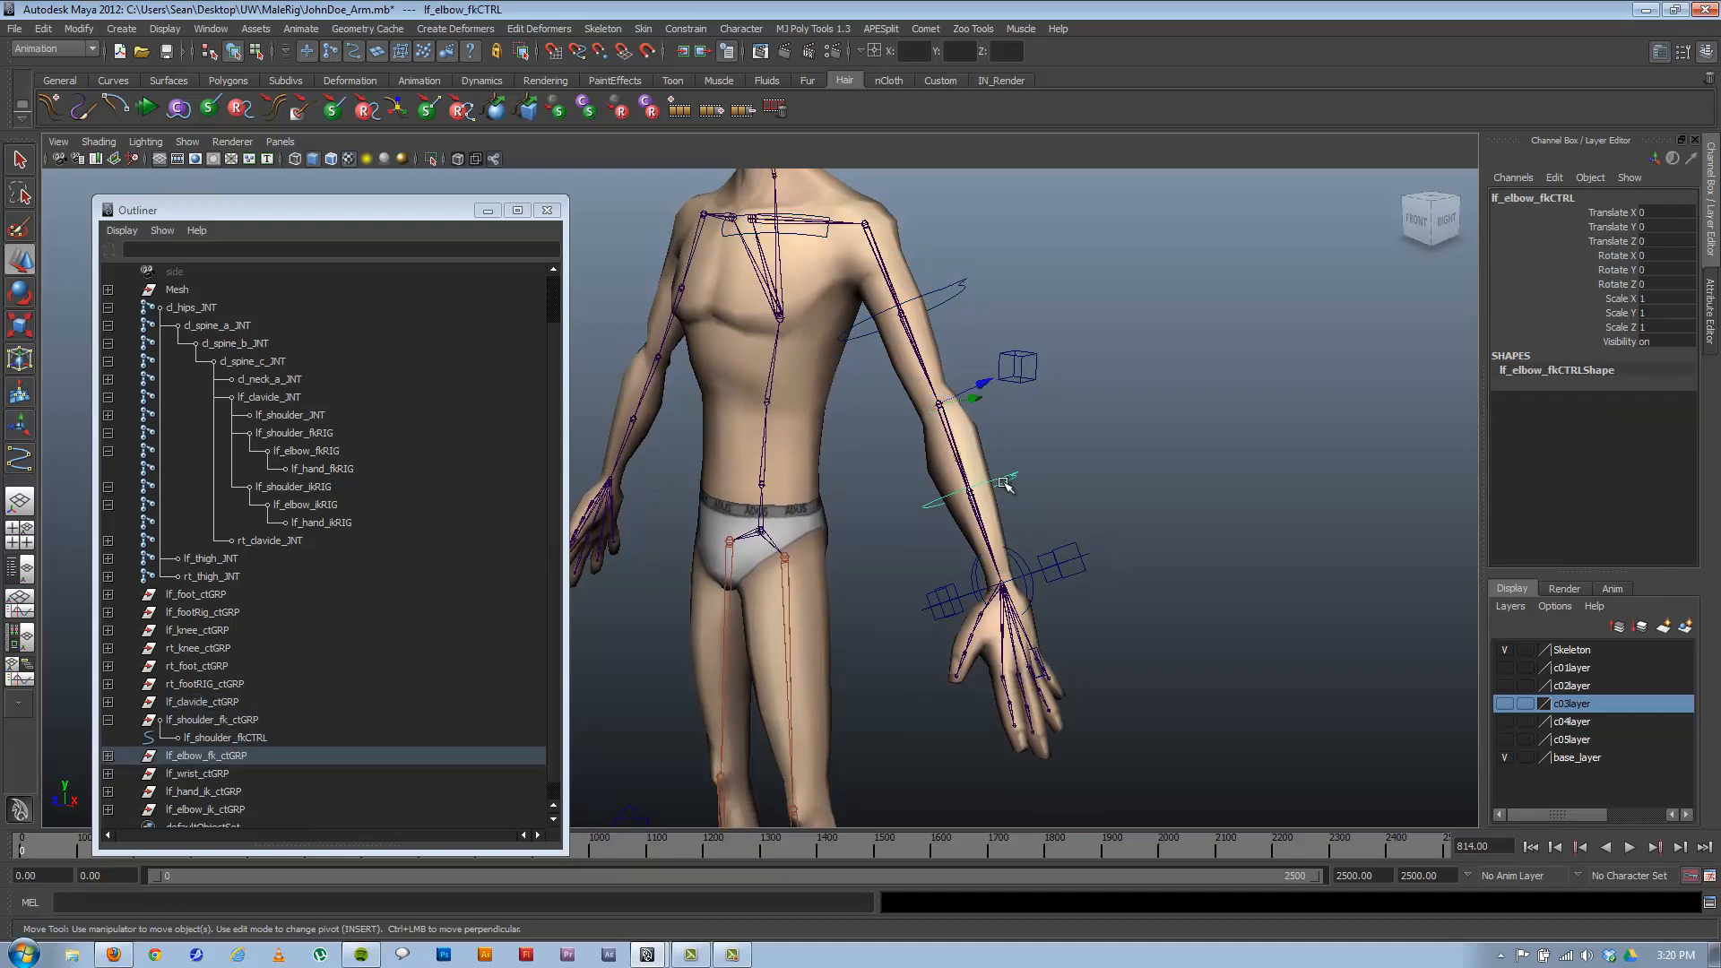
pyautogui.click(1020, 560)
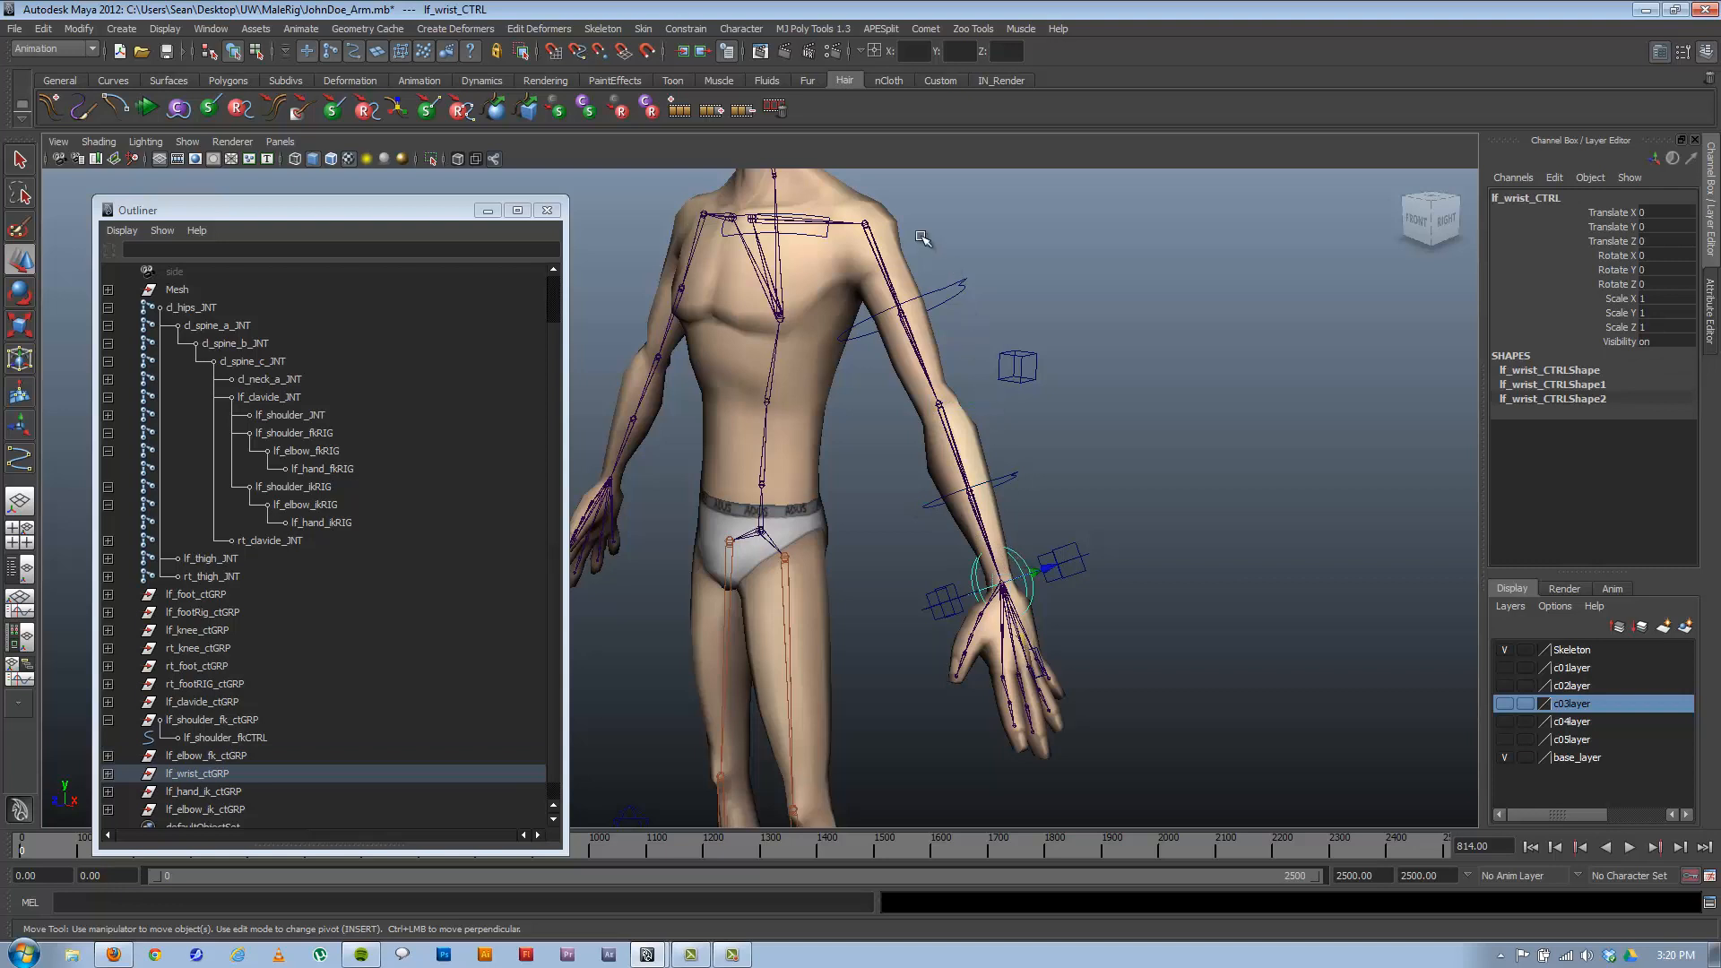
pyautogui.click(1084, 557)
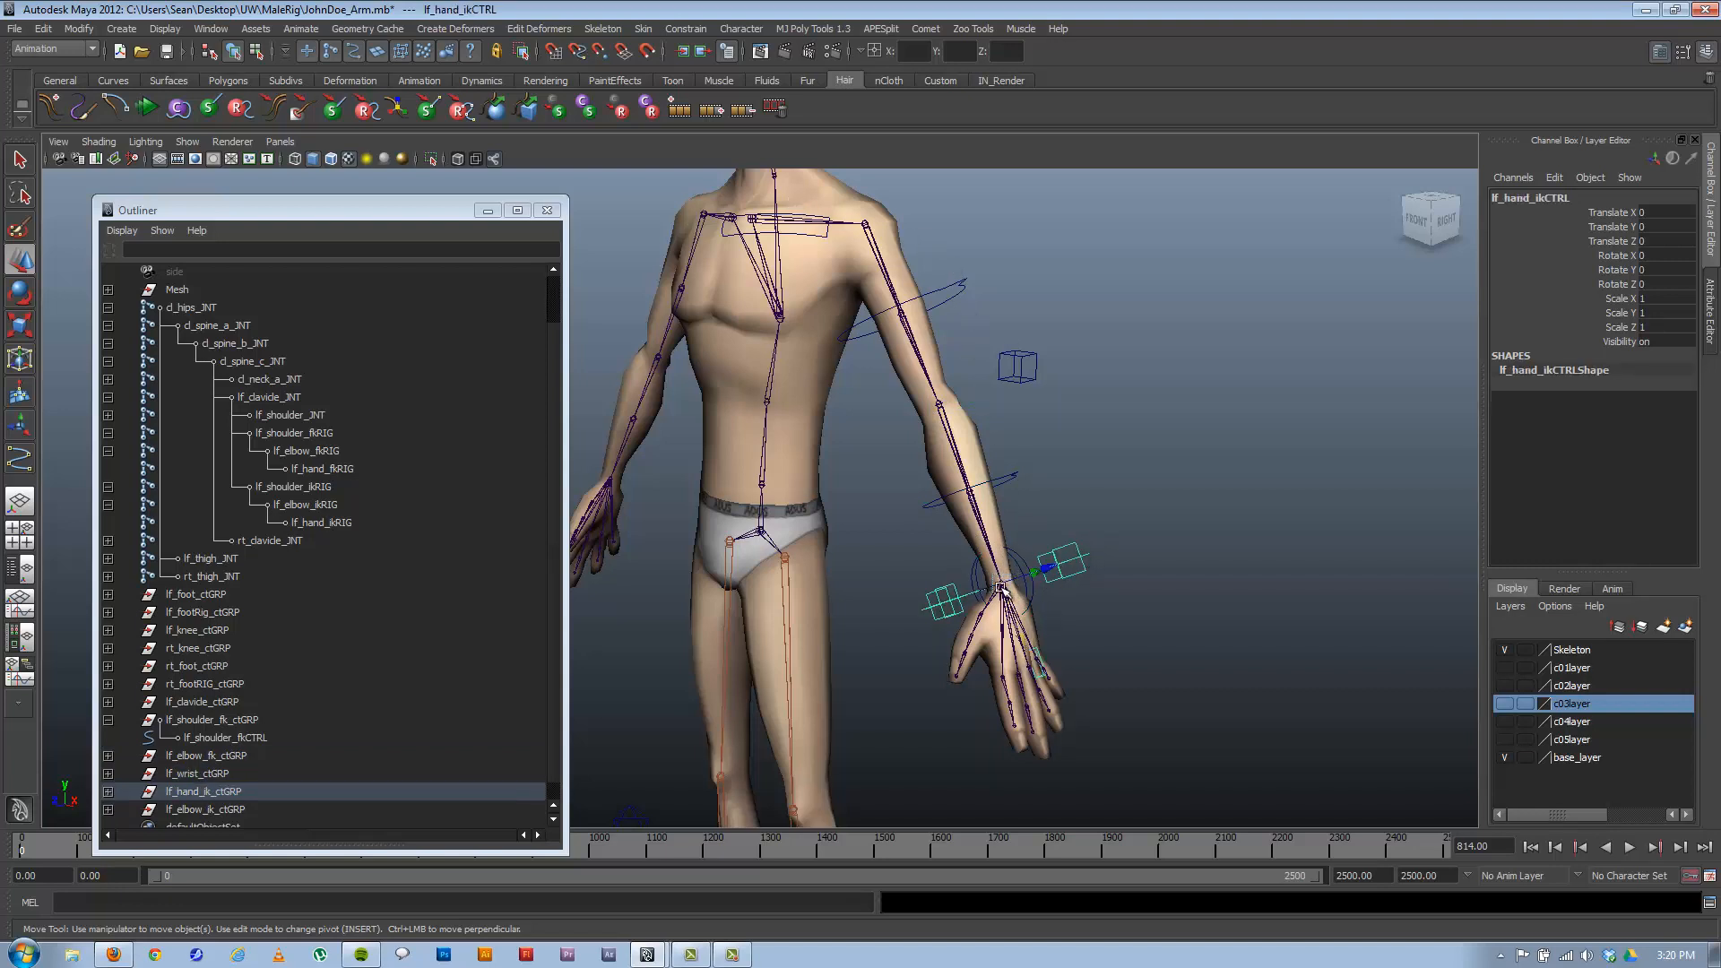
pyautogui.click(1029, 357)
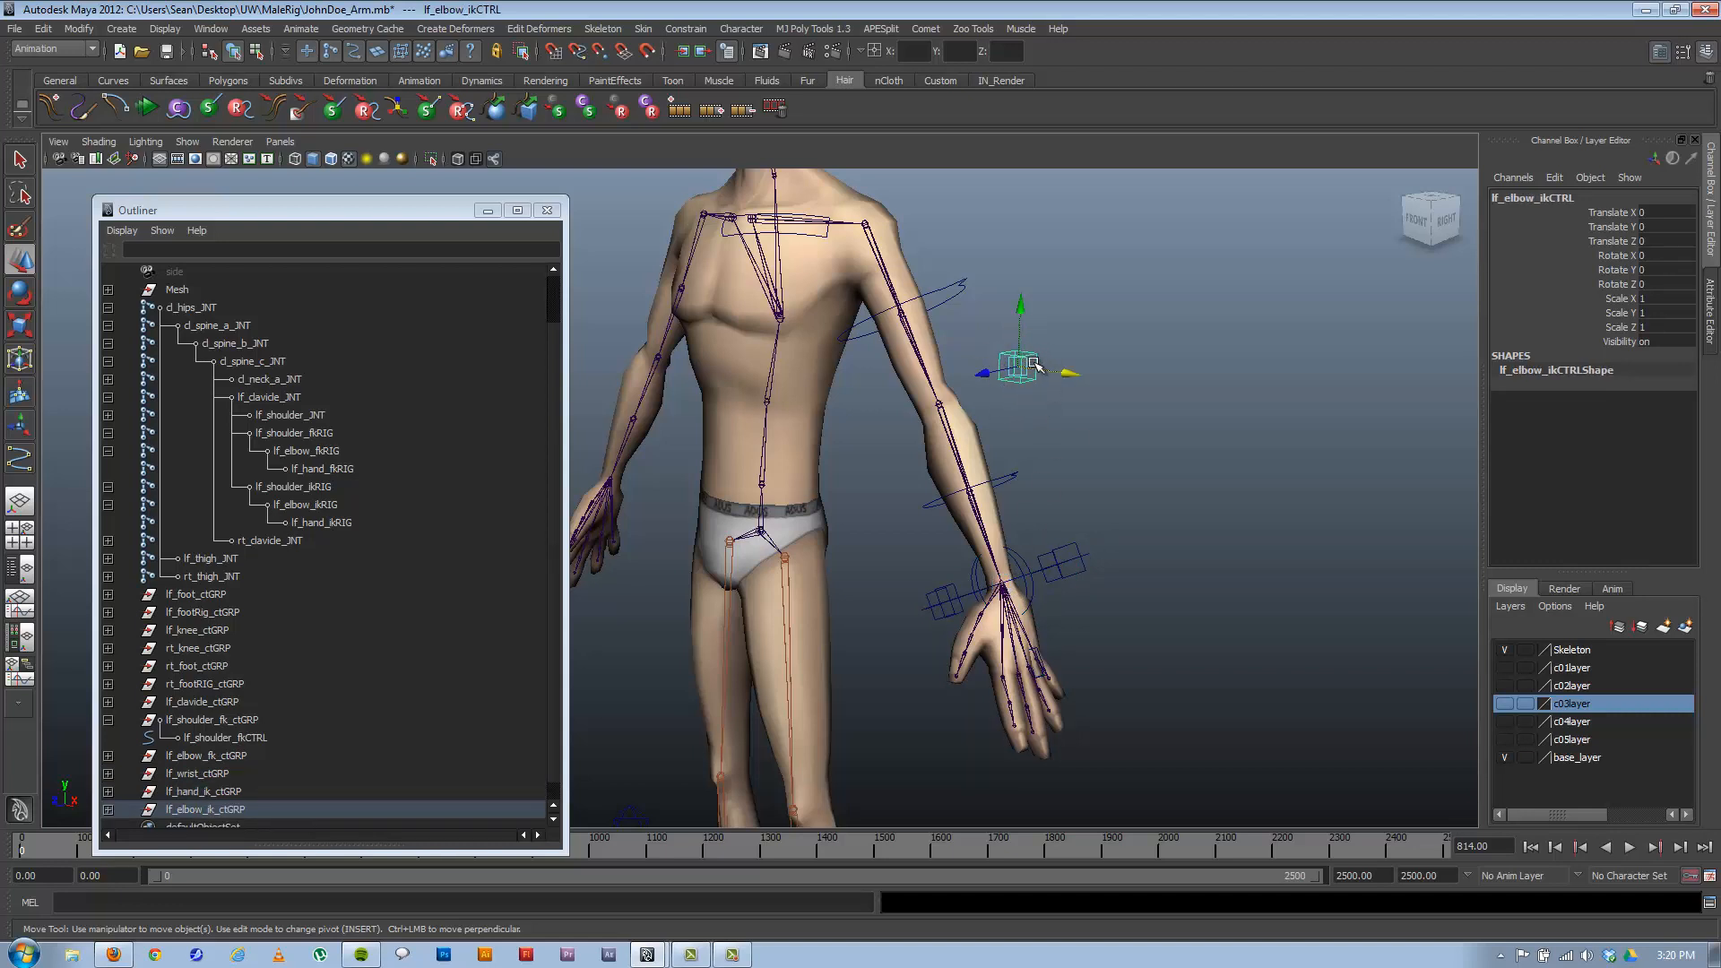
pyautogui.keyDown('alt'); pyautogui.moveTo(983, 460); pyautogui.dragTo(1046, 463); pyautogui.keyUp('alt')
pyautogui.keyDown('alt'); pyautogui.moveTo(954, 432); pyautogui.dragTo(994, 492, button='middle'); pyautogui.keyUp('alt')
pyautogui.click(1056, 445)
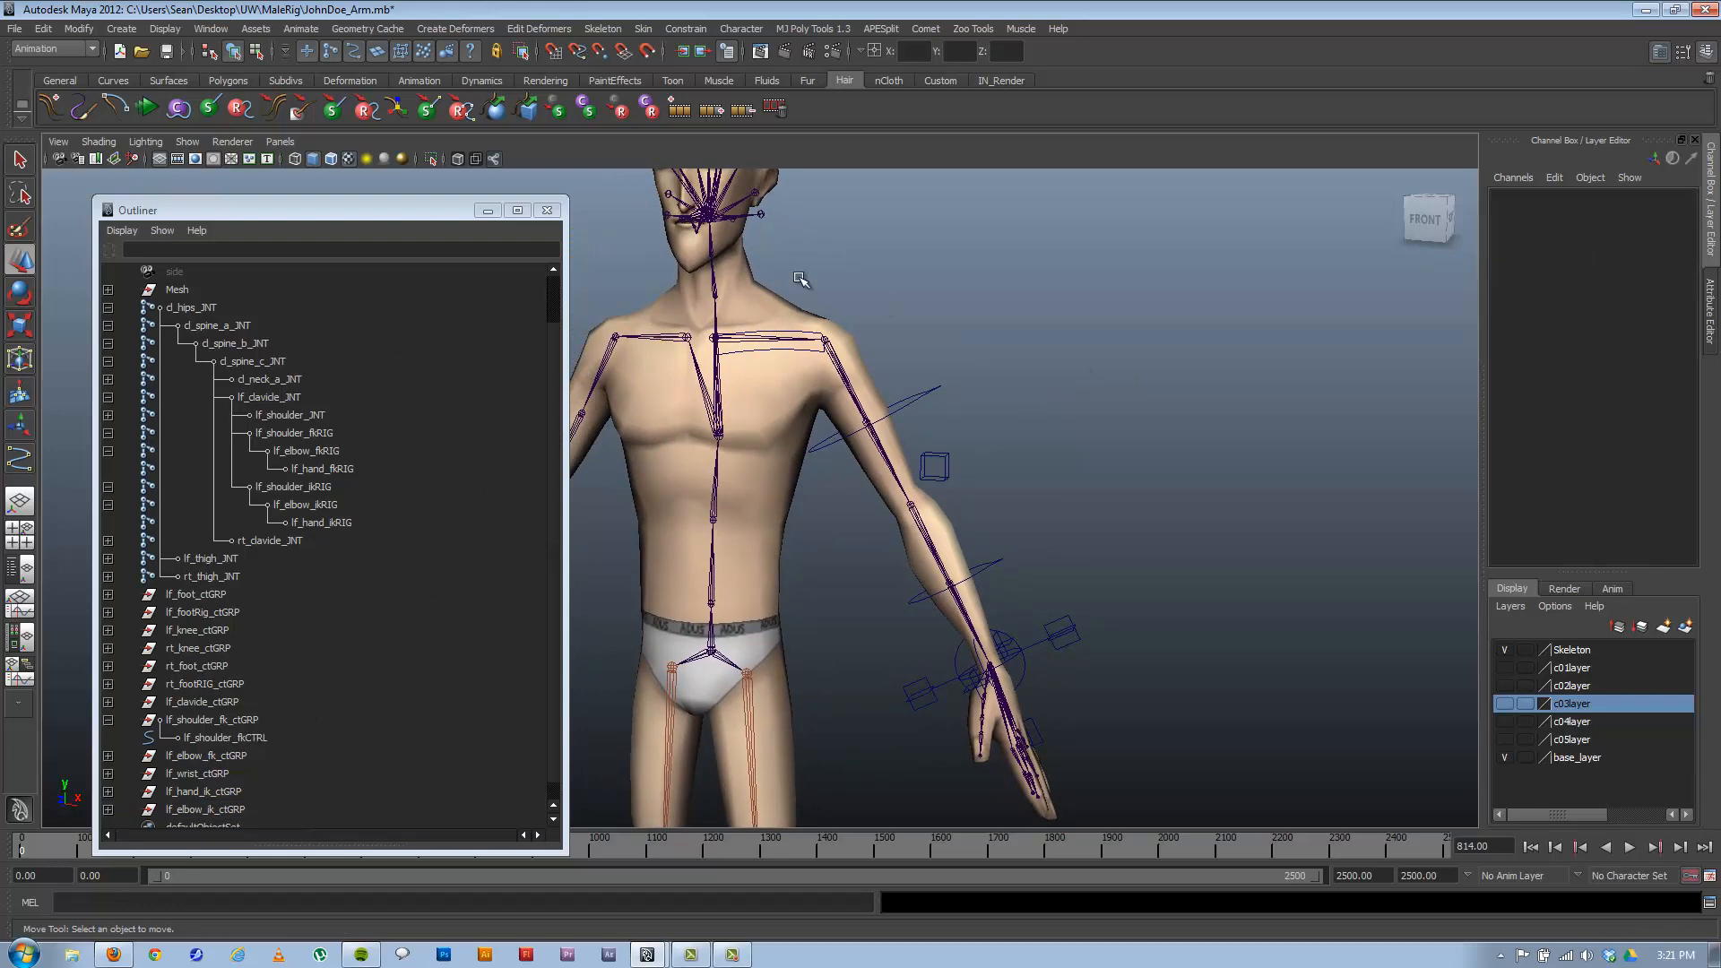
pyautogui.keyDown('alt'); pyautogui.moveTo(1076, 461); pyautogui.dragTo(979, 470); pyautogui.keyUp('alt')
pyautogui.keyDown('alt'); pyautogui.moveTo(990, 468); pyautogui.dragTo(948, 413, button='middle'); pyautogui.keyUp('alt')
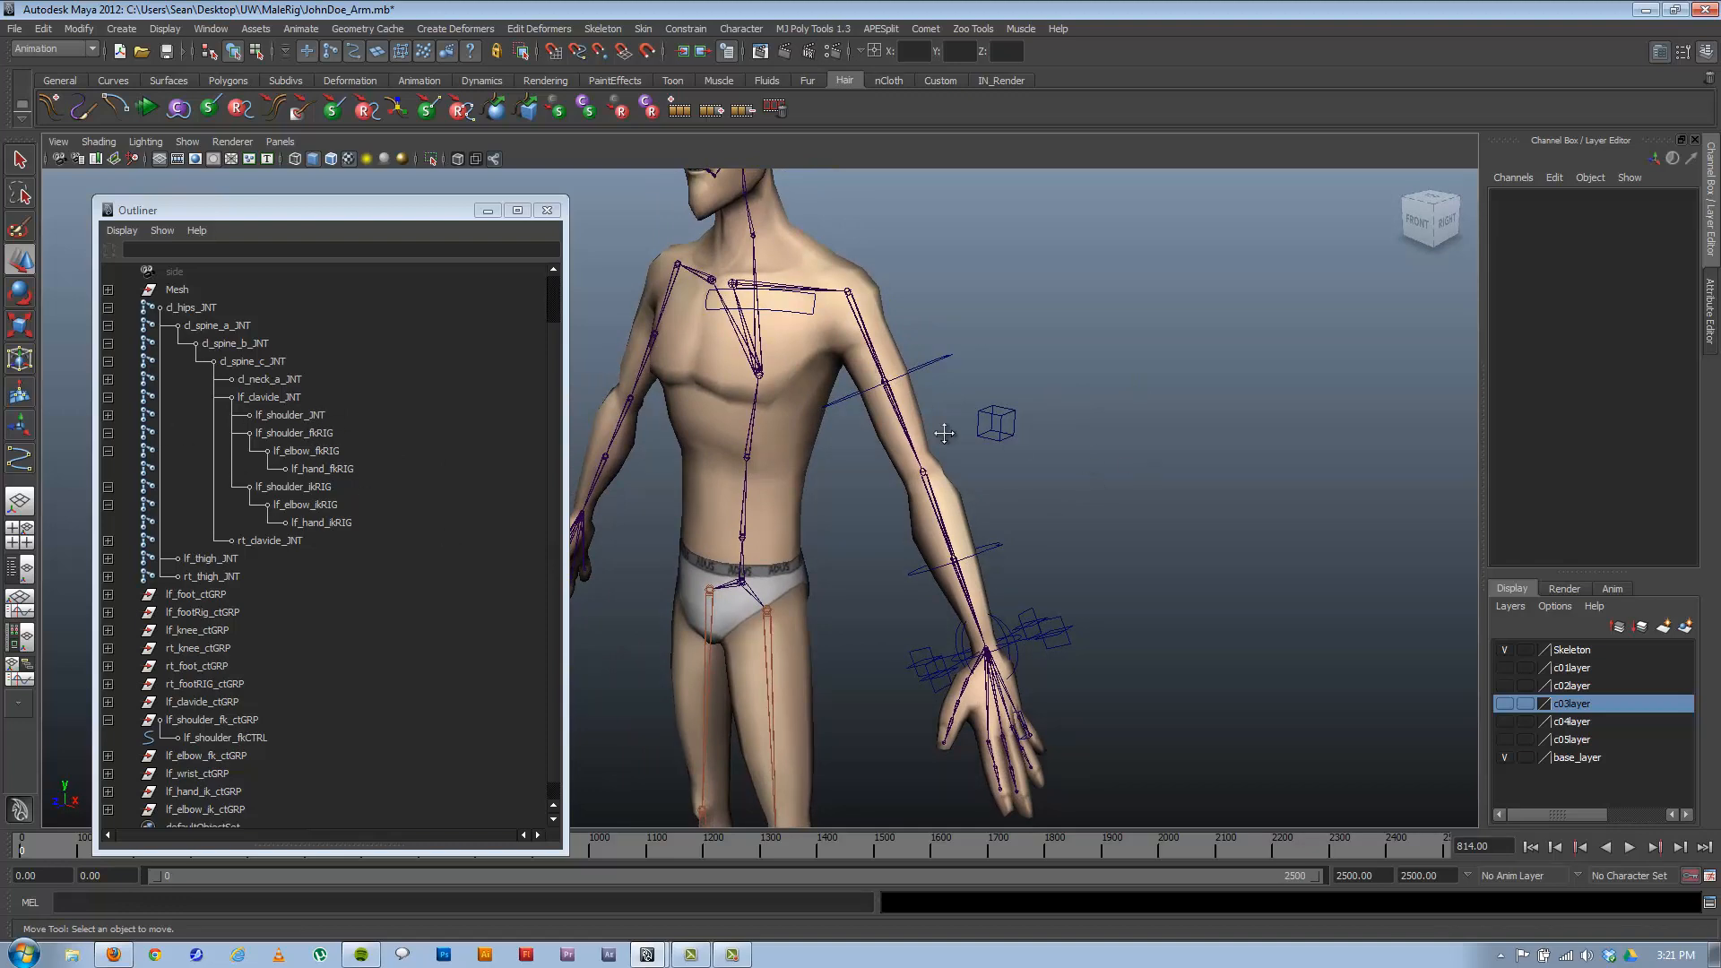
pyautogui.keyDown('alt'); pyautogui.moveTo(943, 430); pyautogui.dragTo(1063, 498); pyautogui.keyUp('alt')
pyautogui.keyDown('alt'); pyautogui.moveTo(706, 391); pyautogui.dragTo(940, 441, button='right'); pyautogui.keyUp('alt')
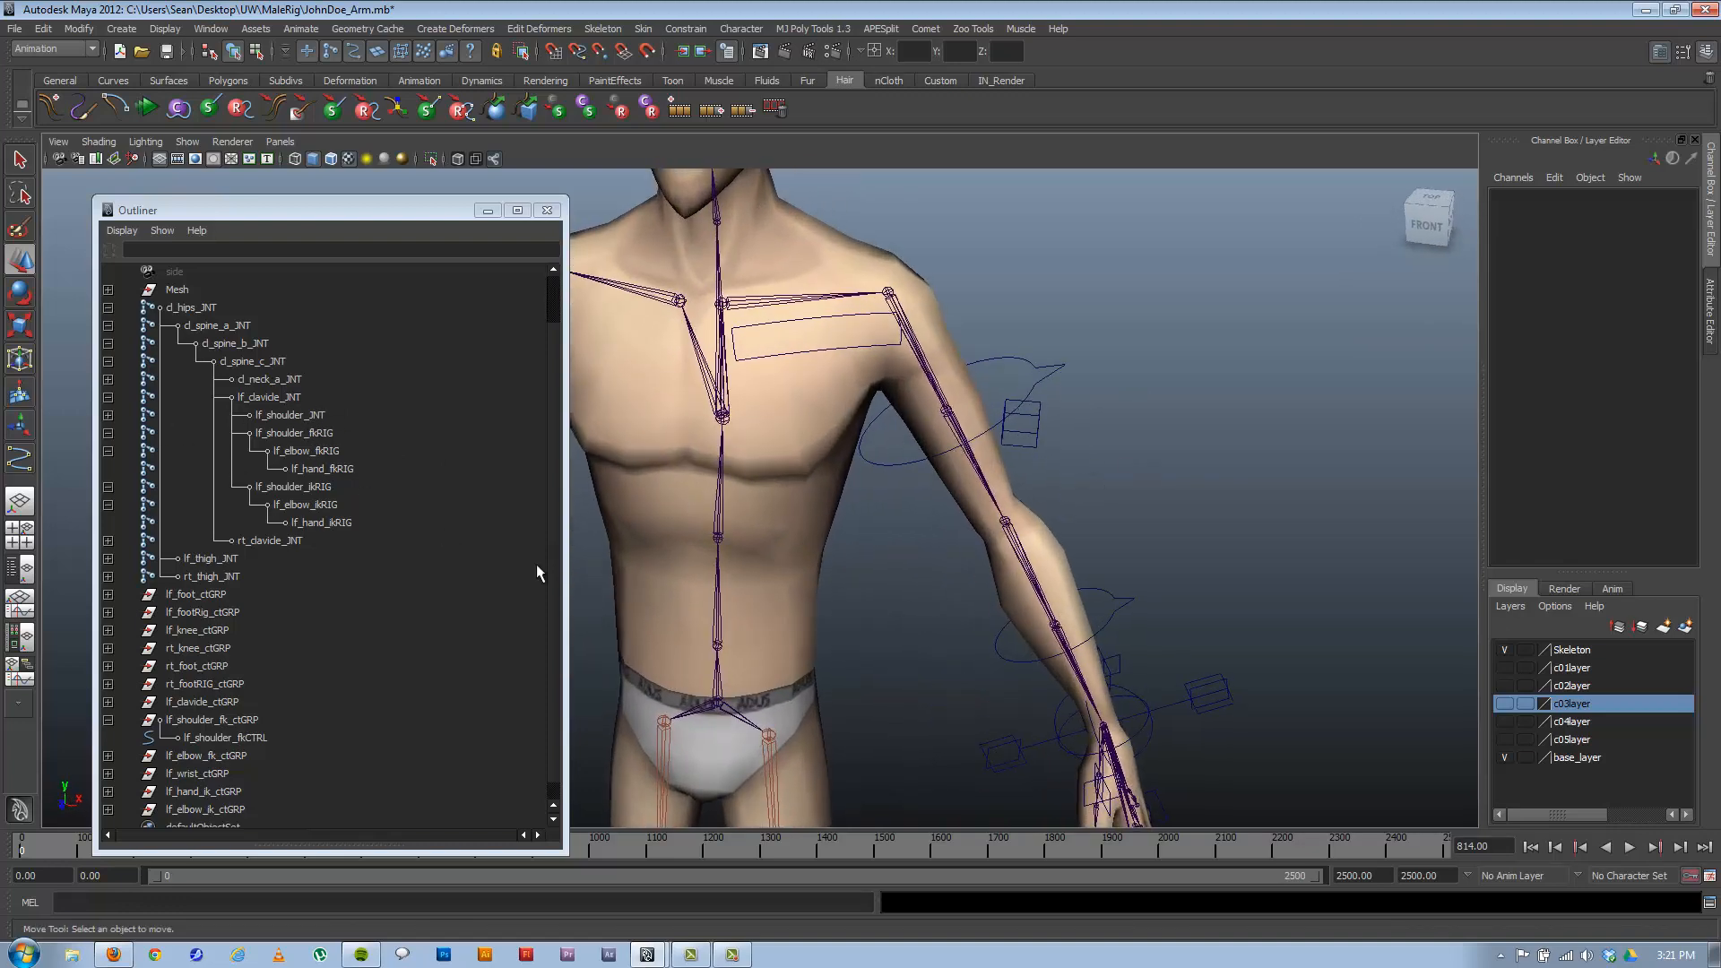
# Parent the group lf_shoulder_fk_ctGRP under the clavicle control lf_clavicle_CTRL.
pyautogui.scroll(-1, 274, 652)
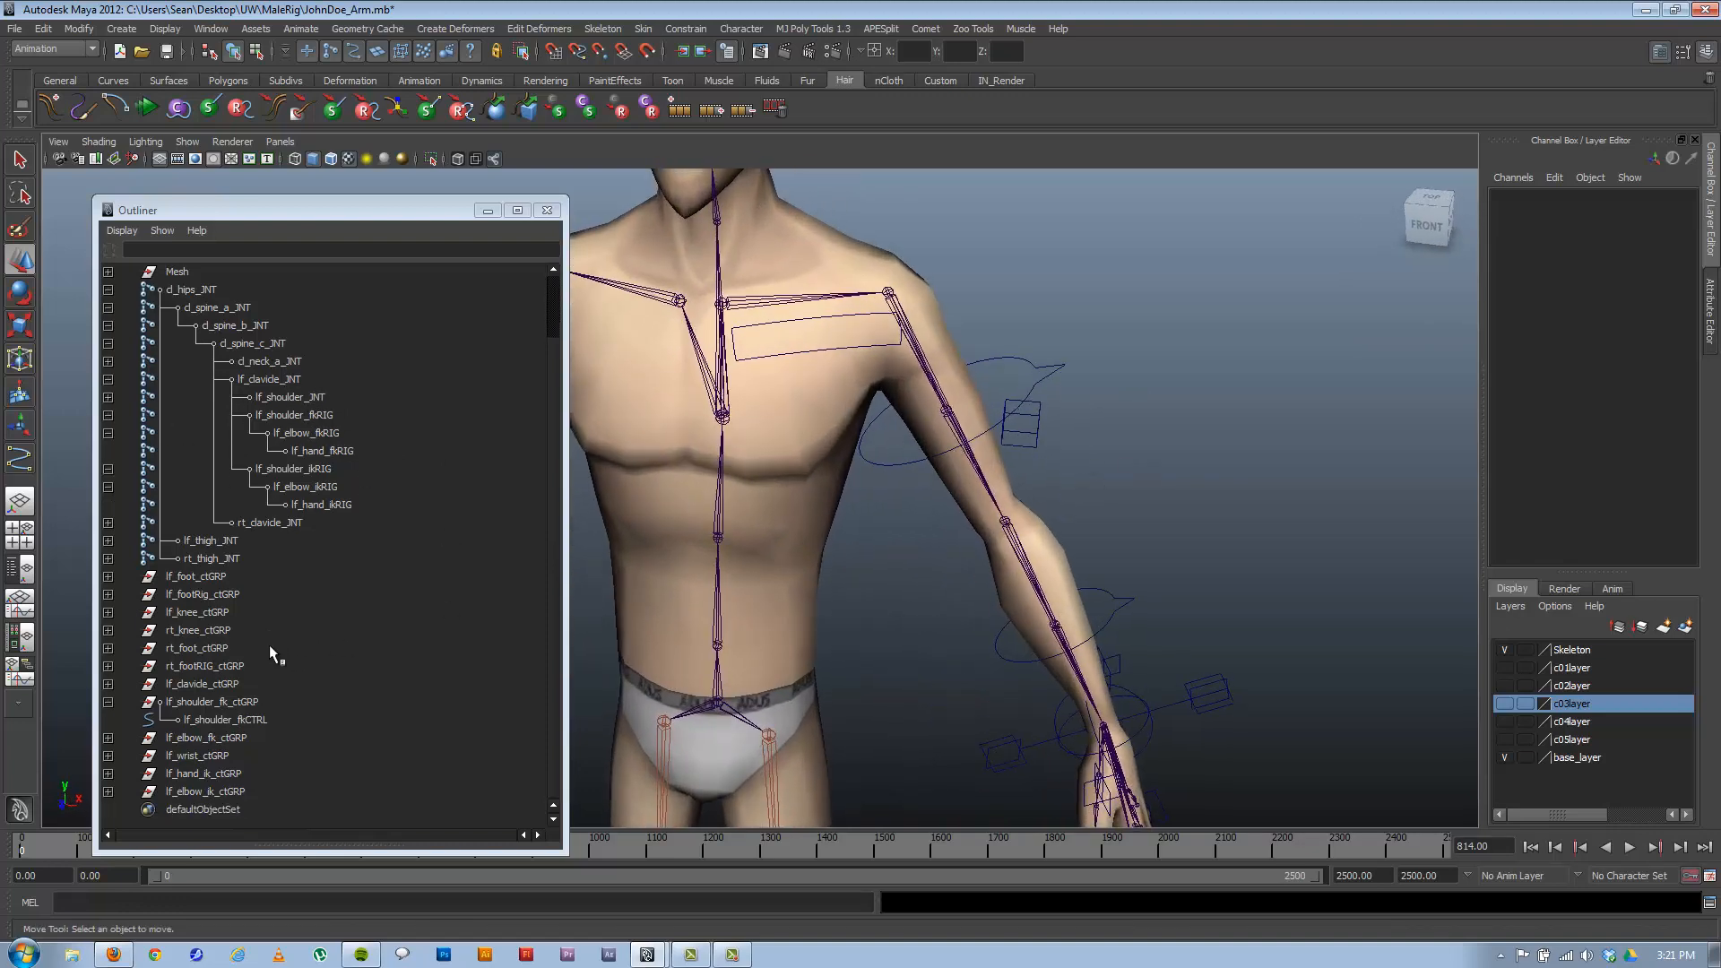
pyautogui.click(164, 706)
pyautogui.click(107, 702)
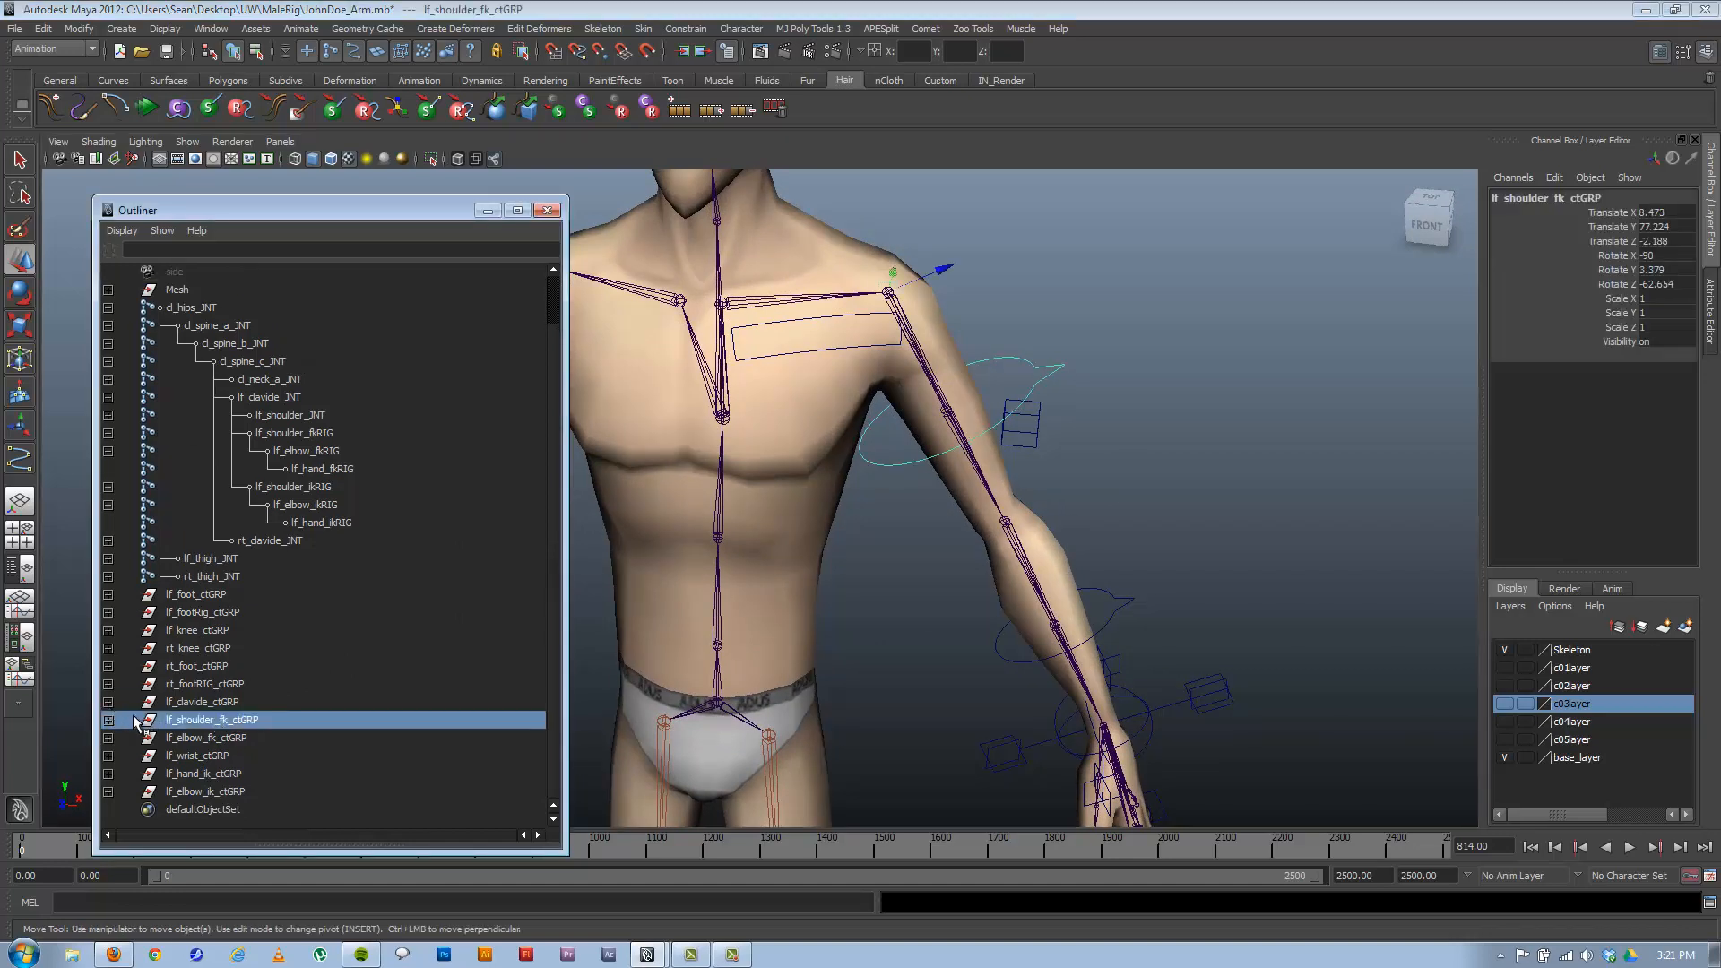
pyautogui.click(118, 704)
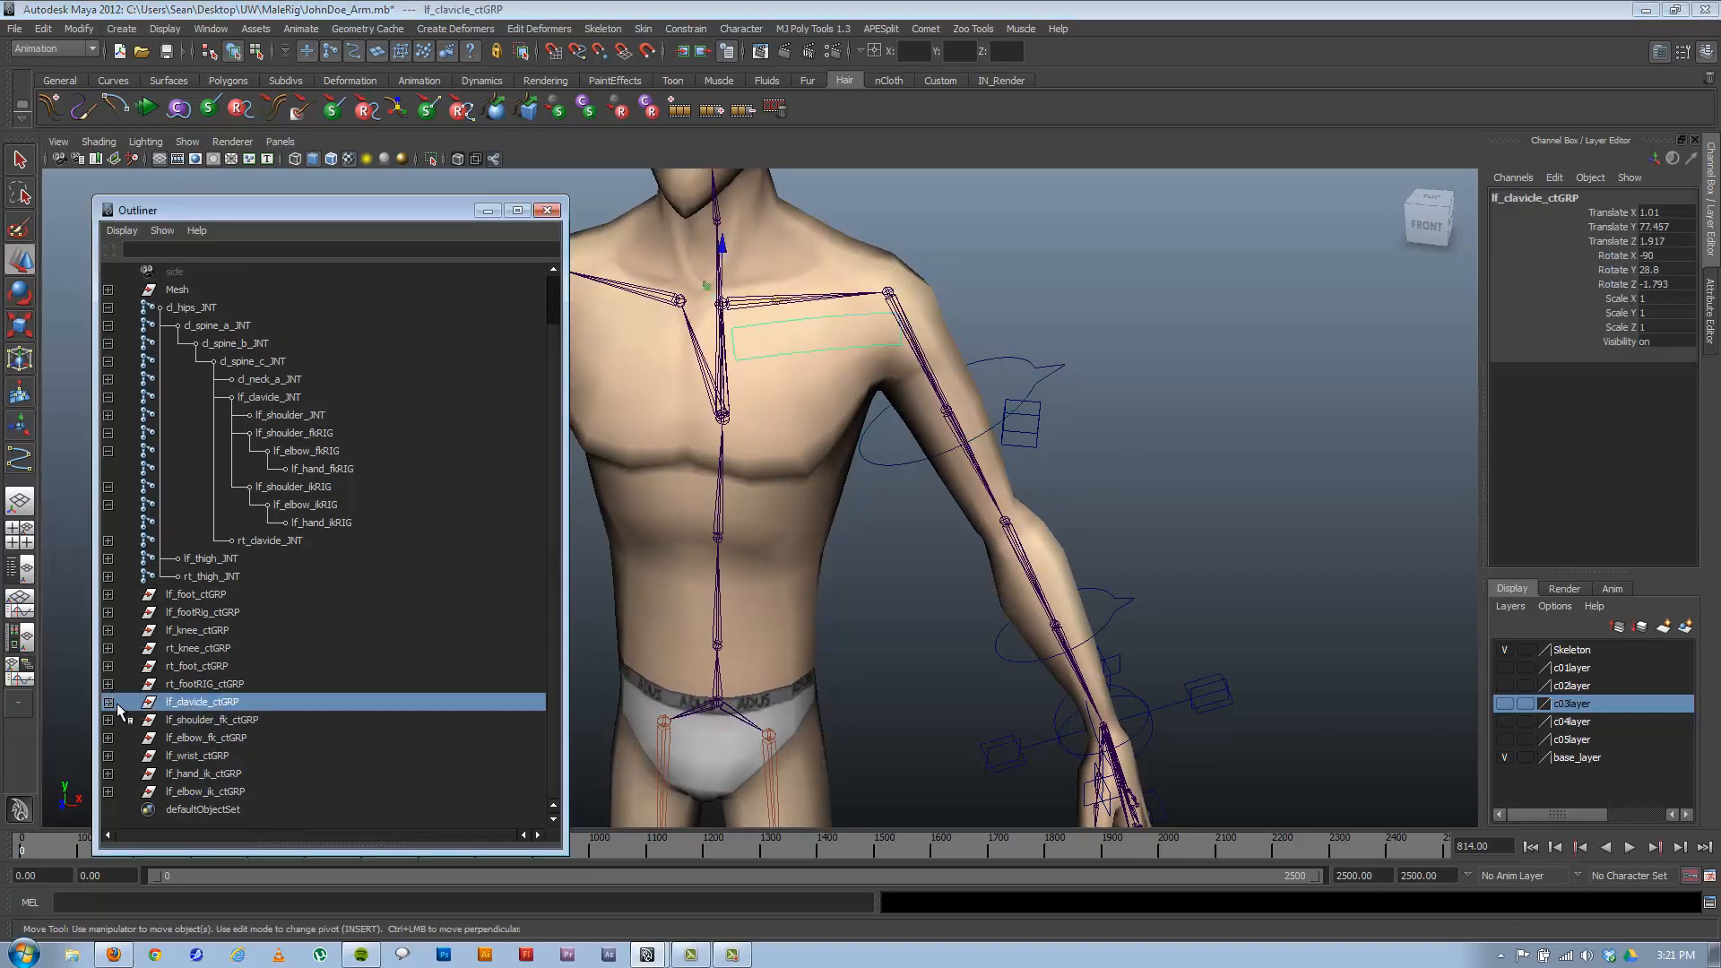
pyautogui.click(107, 702)
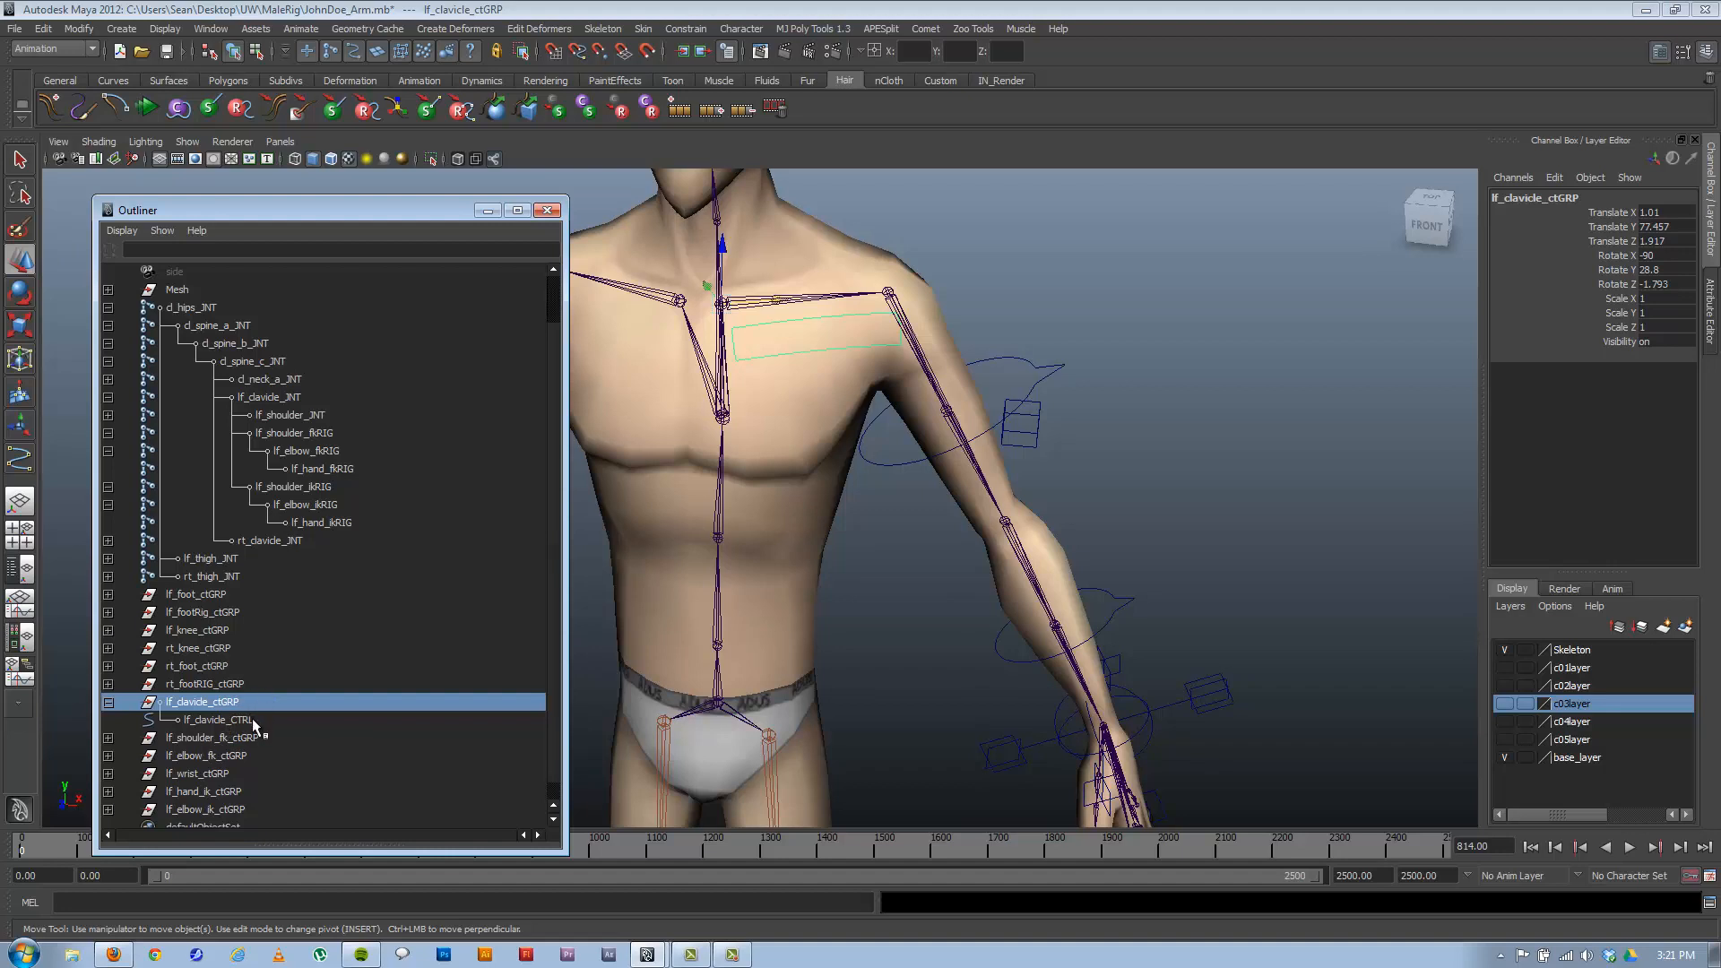
pyautogui.click(199, 736)
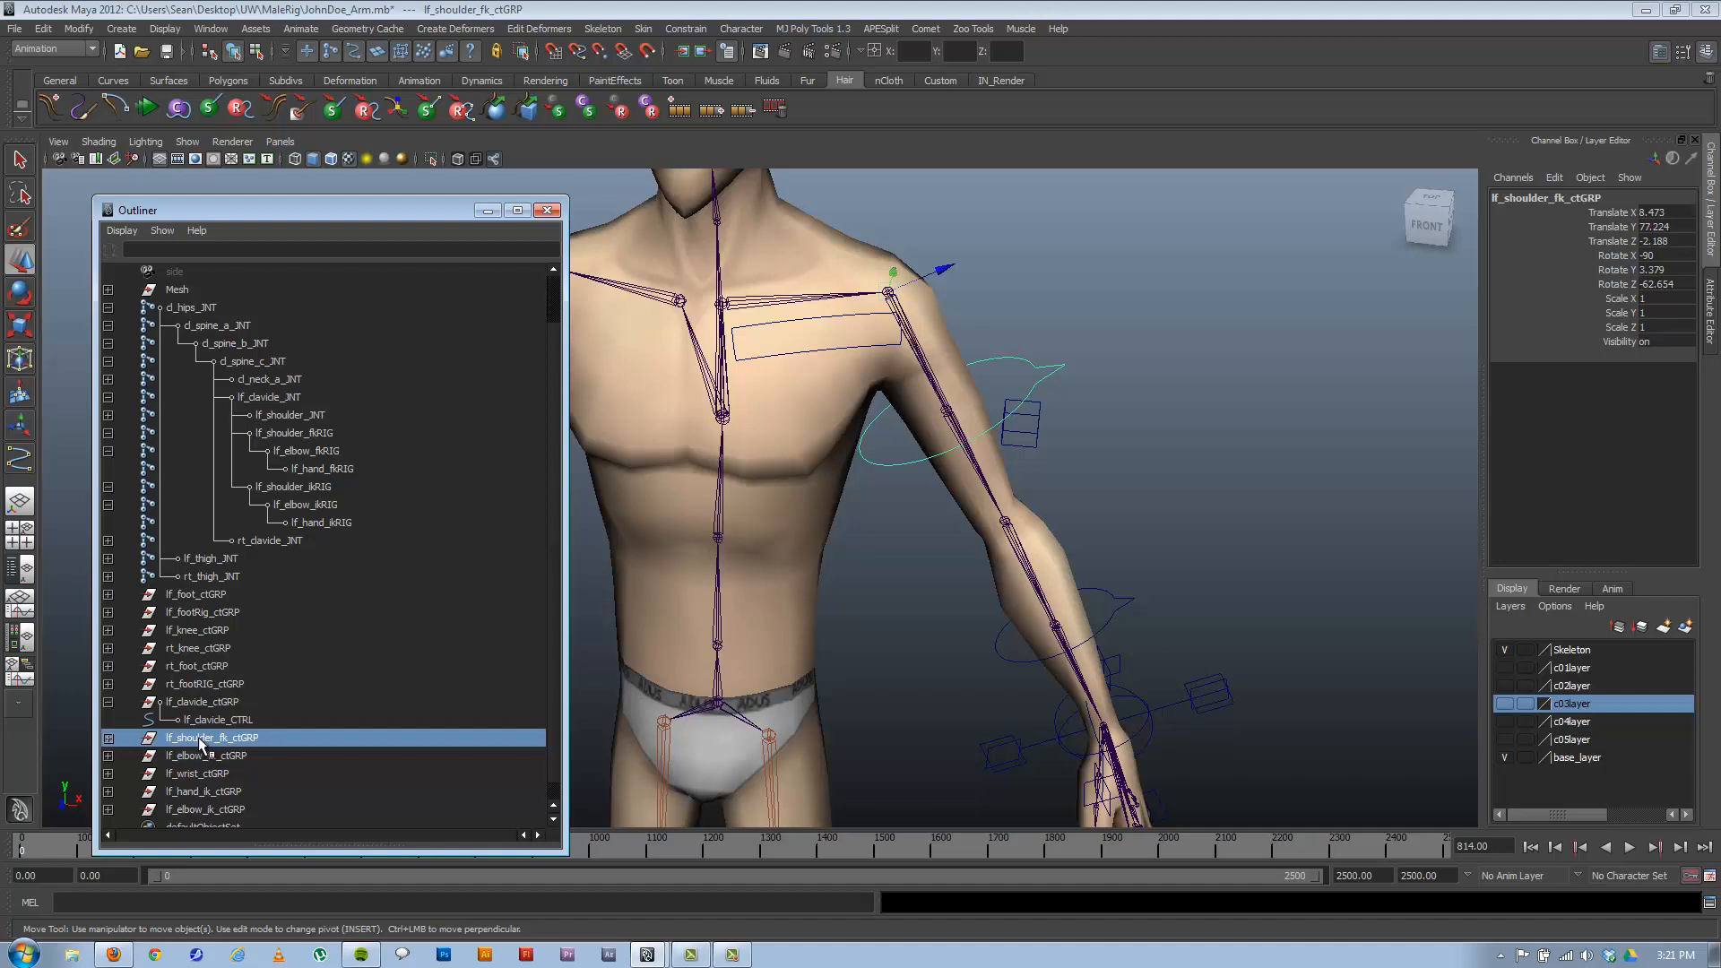
pyautogui.moveTo(196, 739); pyautogui.dragTo(212, 720, button='middle')
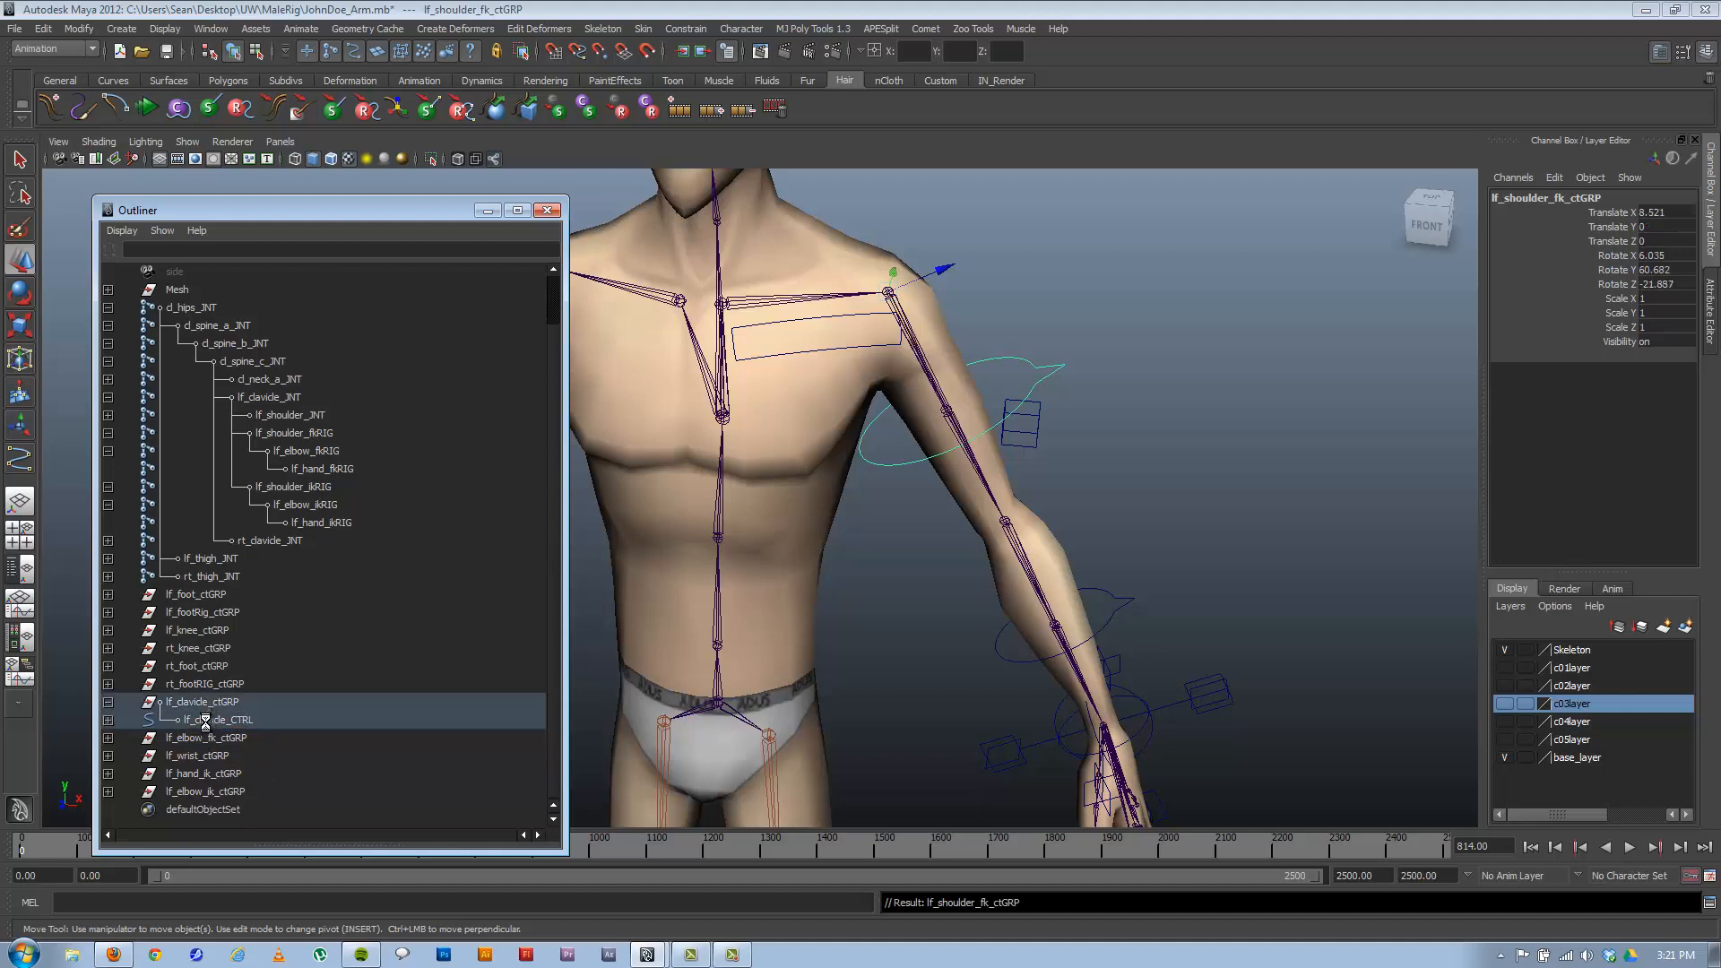
# Parent the group lf_elbow_fk_ctGRP under the FK shoulder control lf_shoulder_fkCTRL.
pyautogui.click(108, 720)
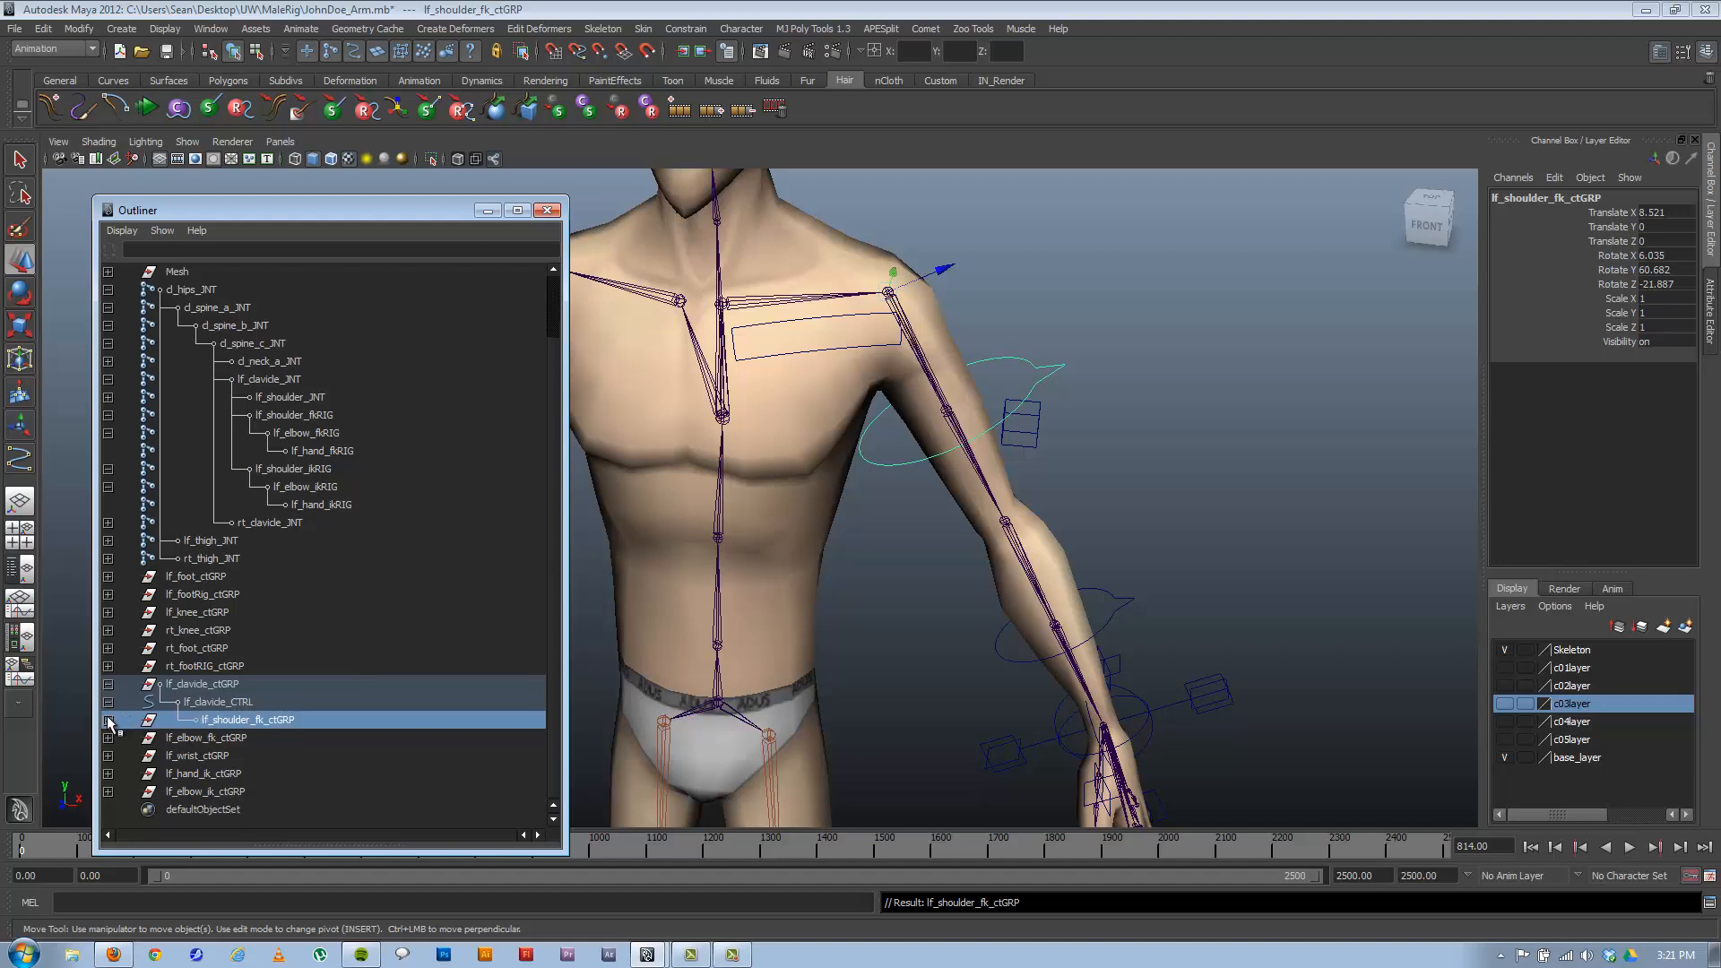
pyautogui.click(108, 720)
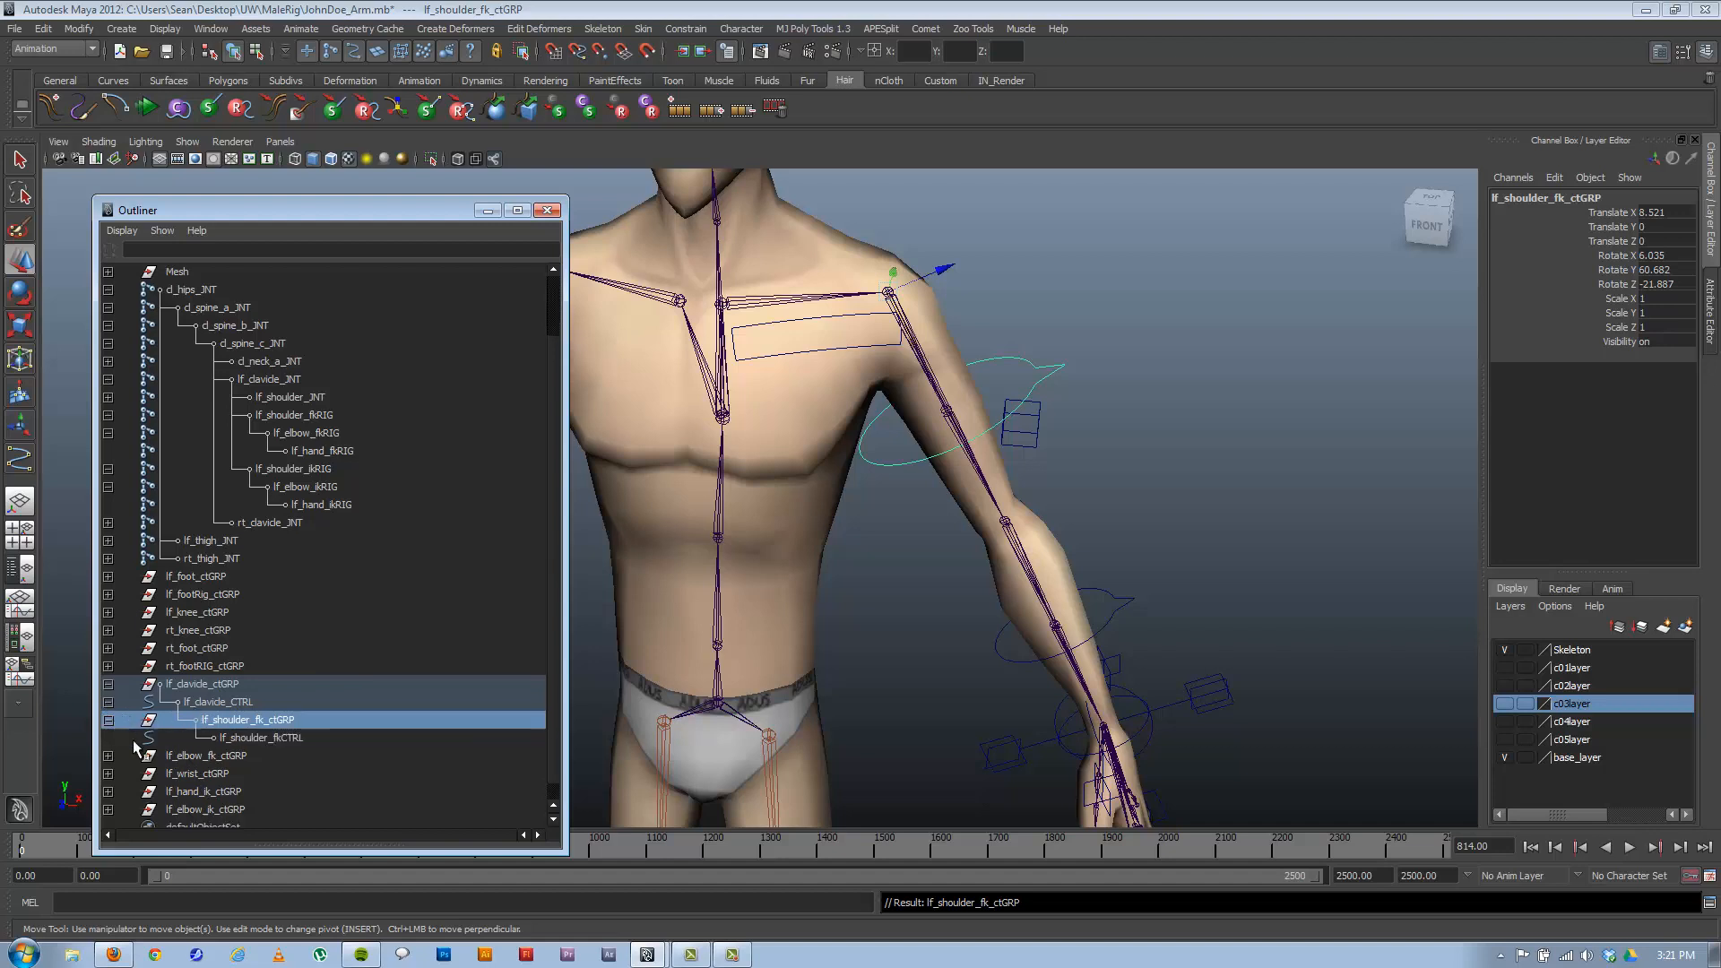
pyautogui.click(202, 755)
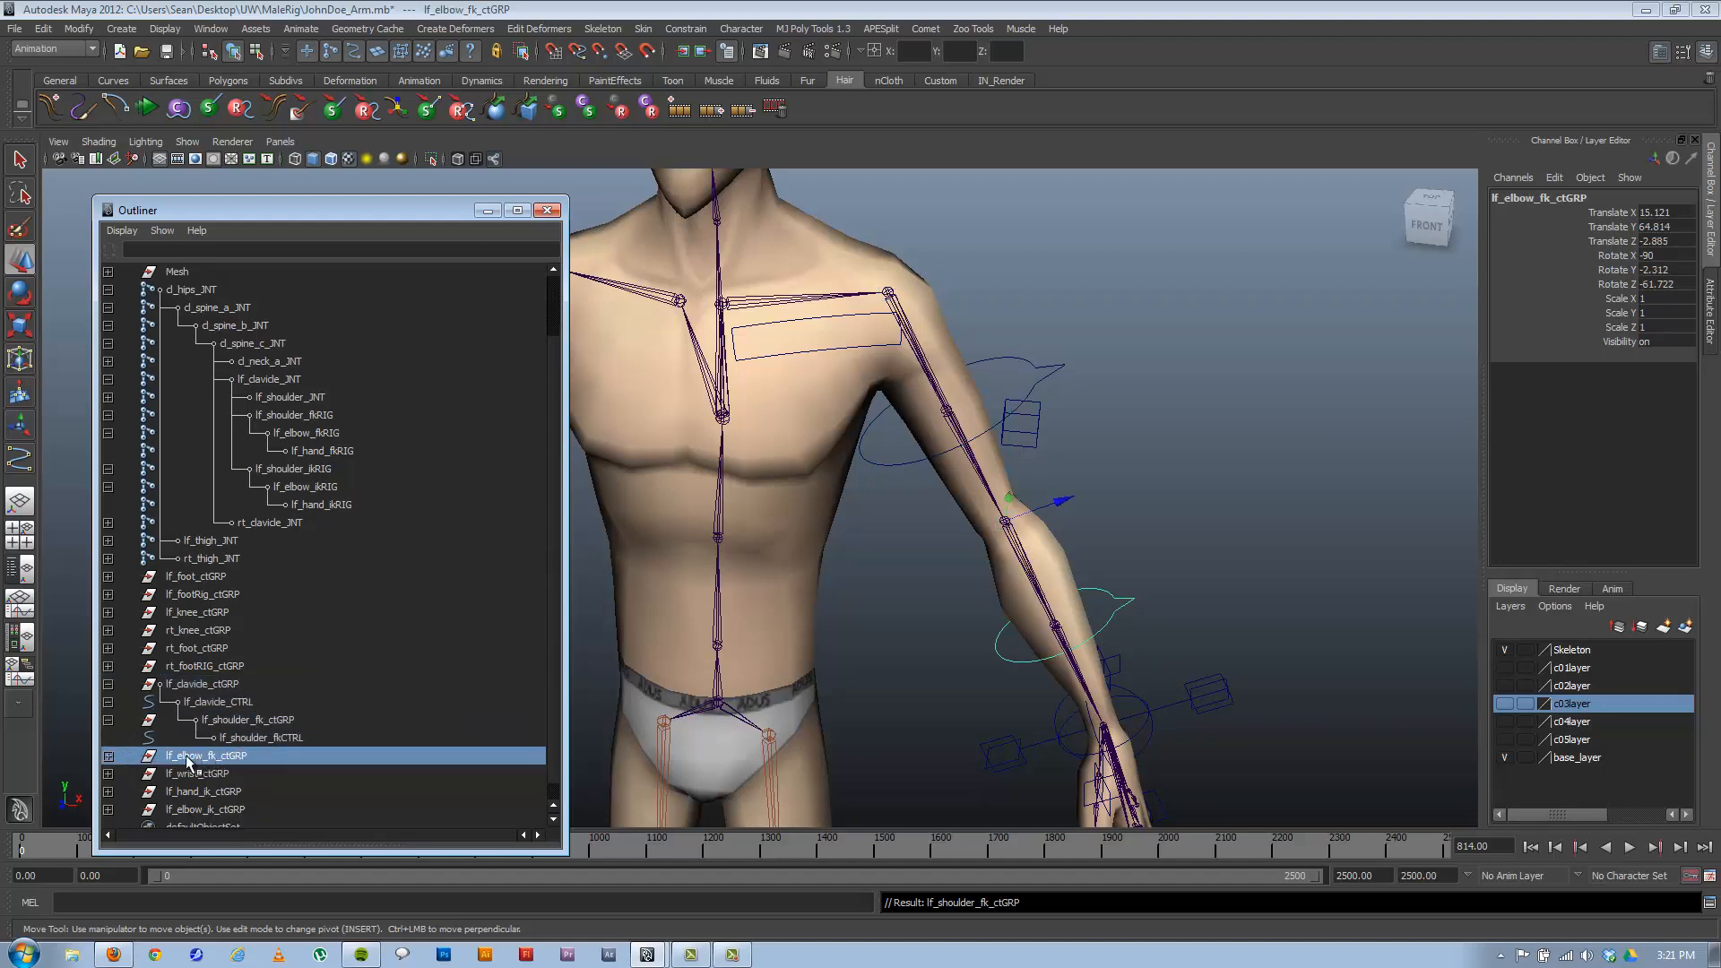
pyautogui.moveTo(187, 757); pyautogui.dragTo(251, 744)
pyautogui.click(106, 737)
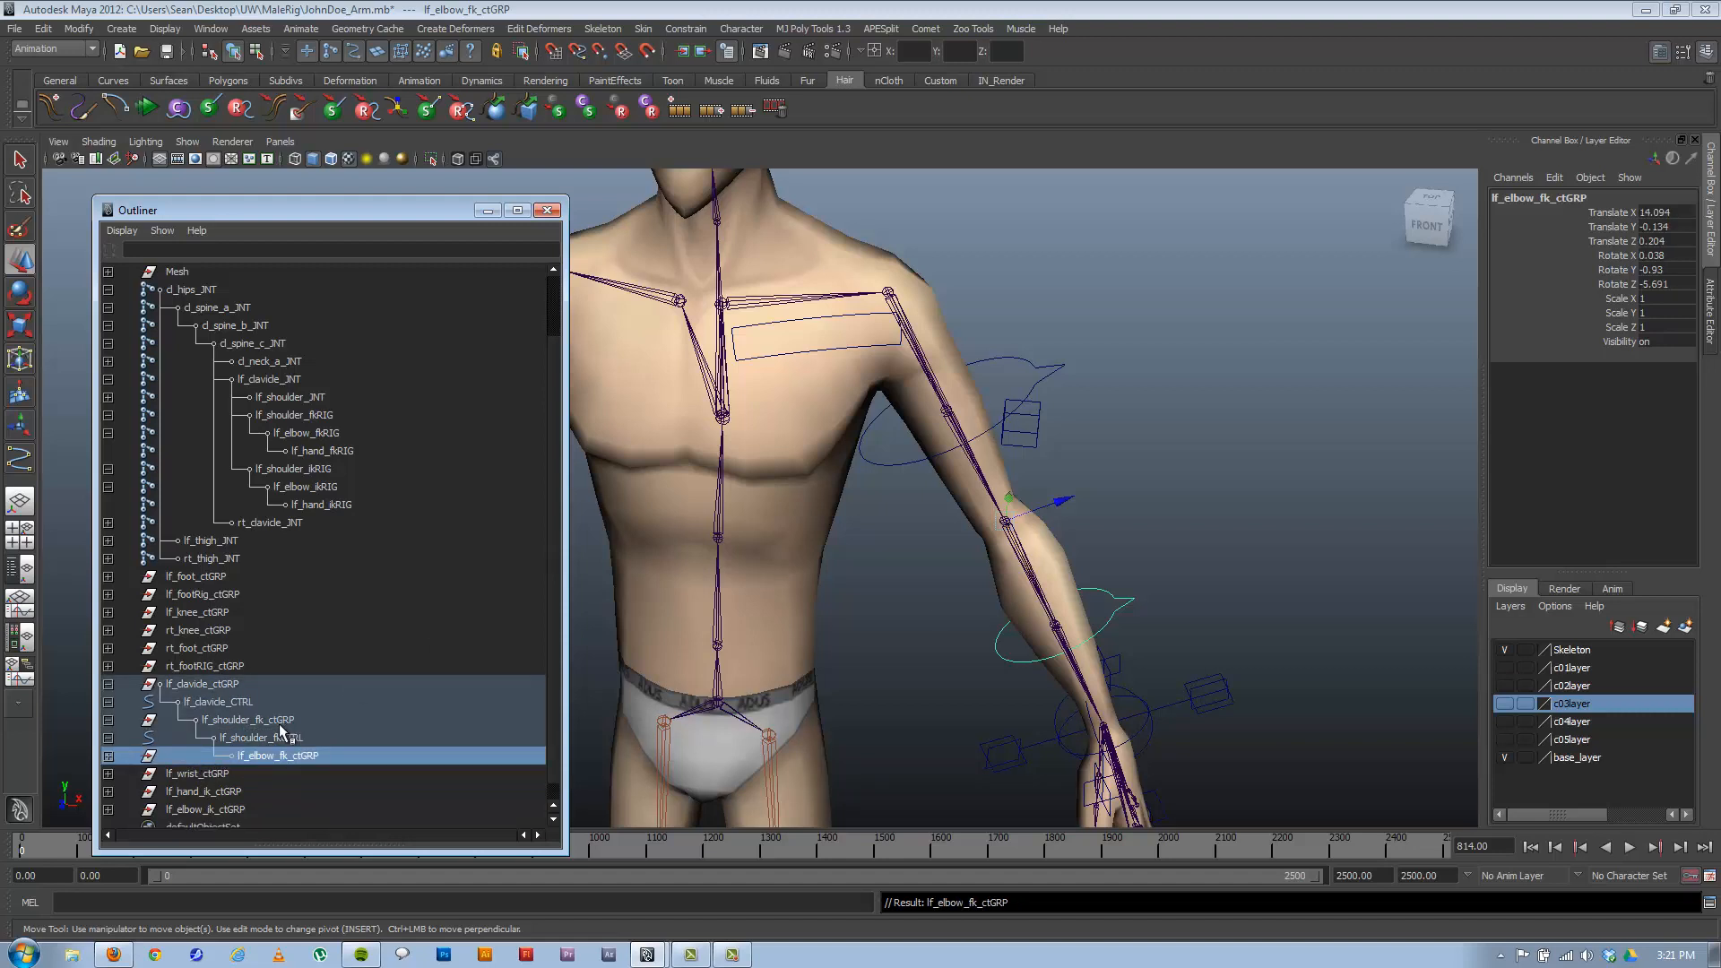
# Check the nesting of the clavicle, FK shoulder and FK elbow controls, and inspect the contents of lf_wrist_ctGRP.
pyautogui.click(240, 704)
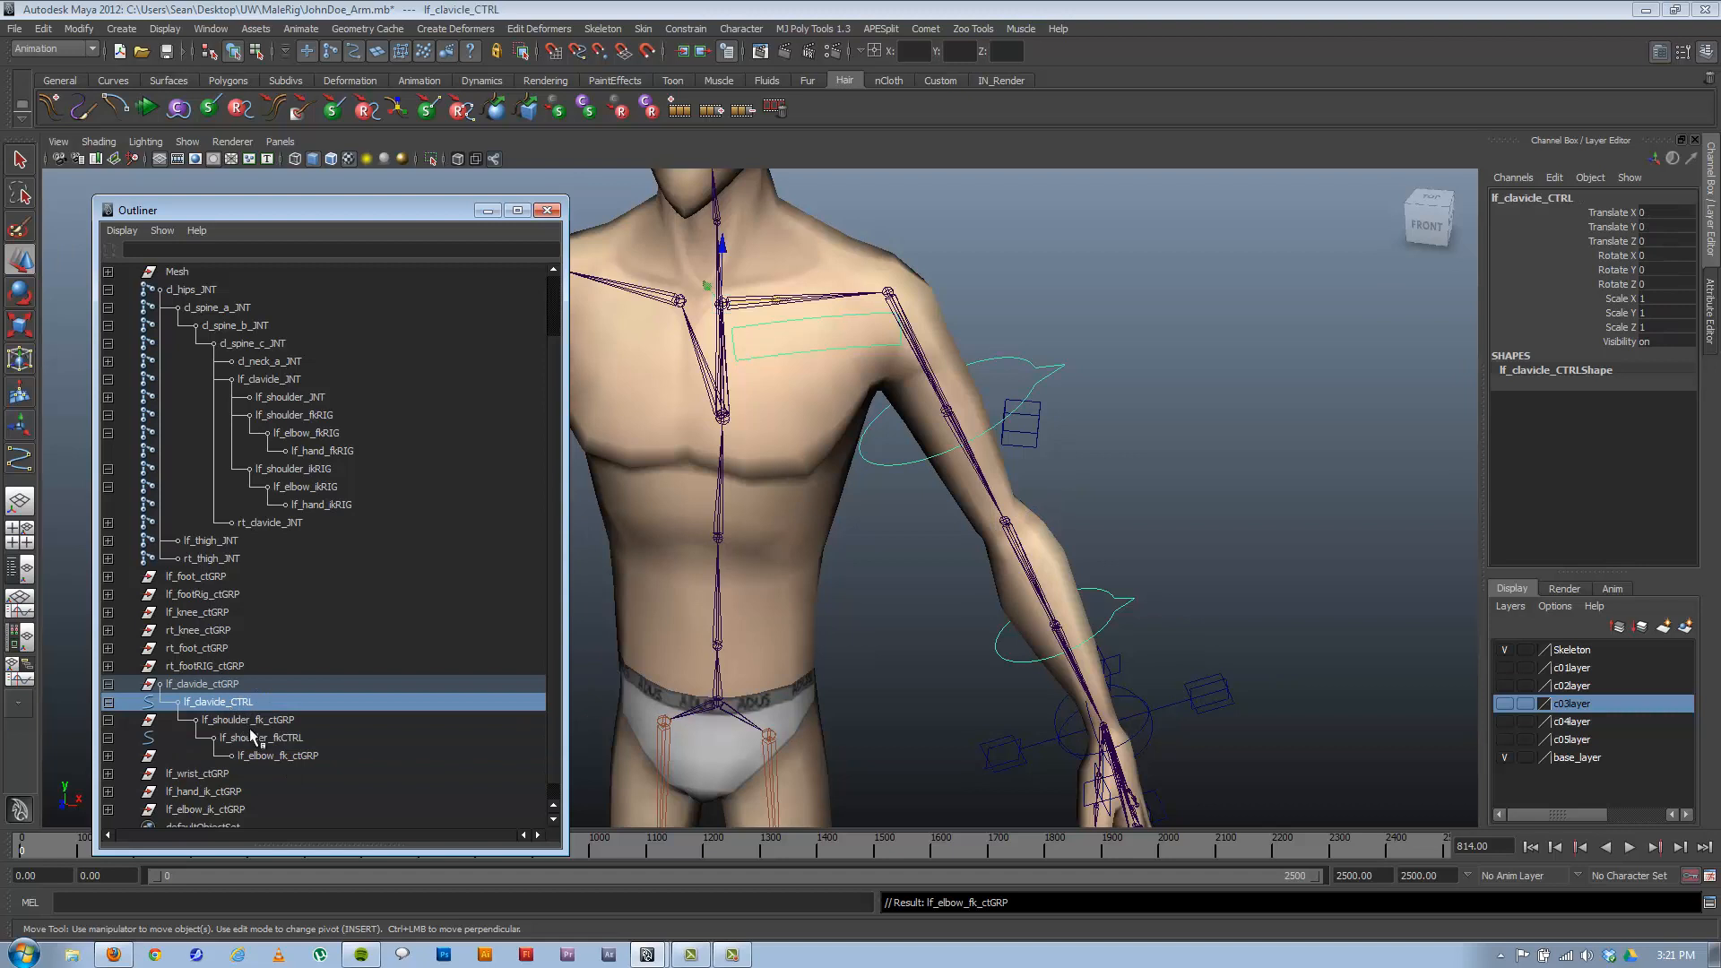
pyautogui.click(260, 721)
pyautogui.click(215, 703)
pyautogui.click(260, 751)
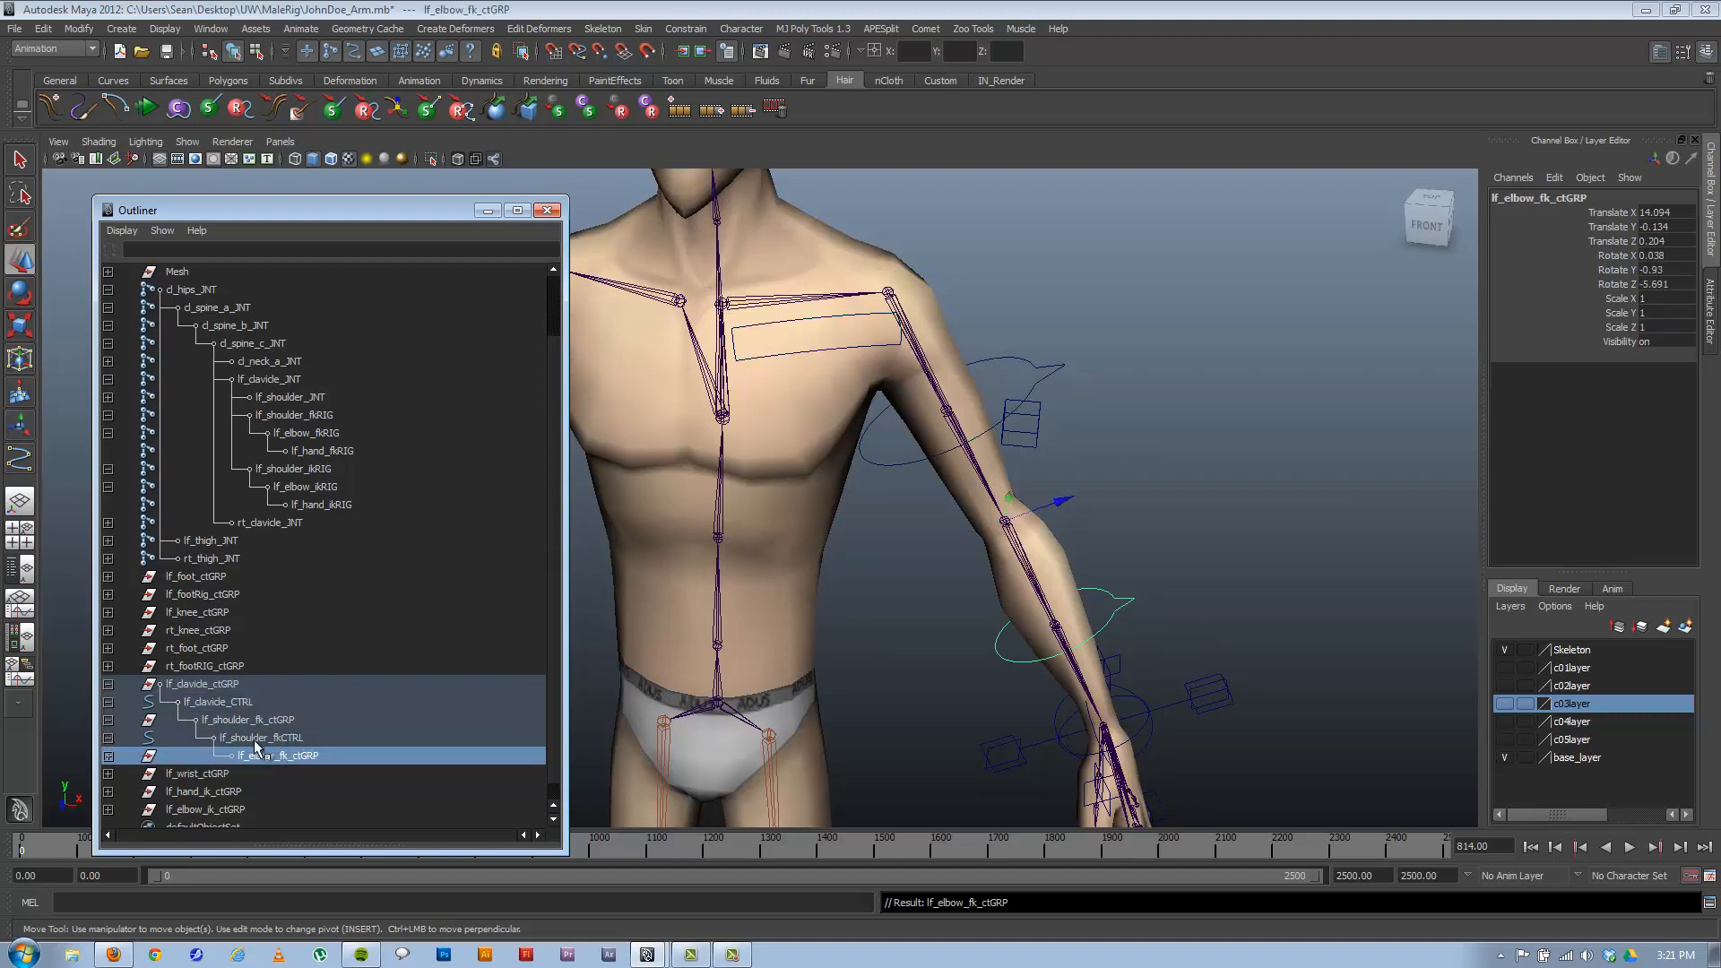
pyautogui.click(108, 756)
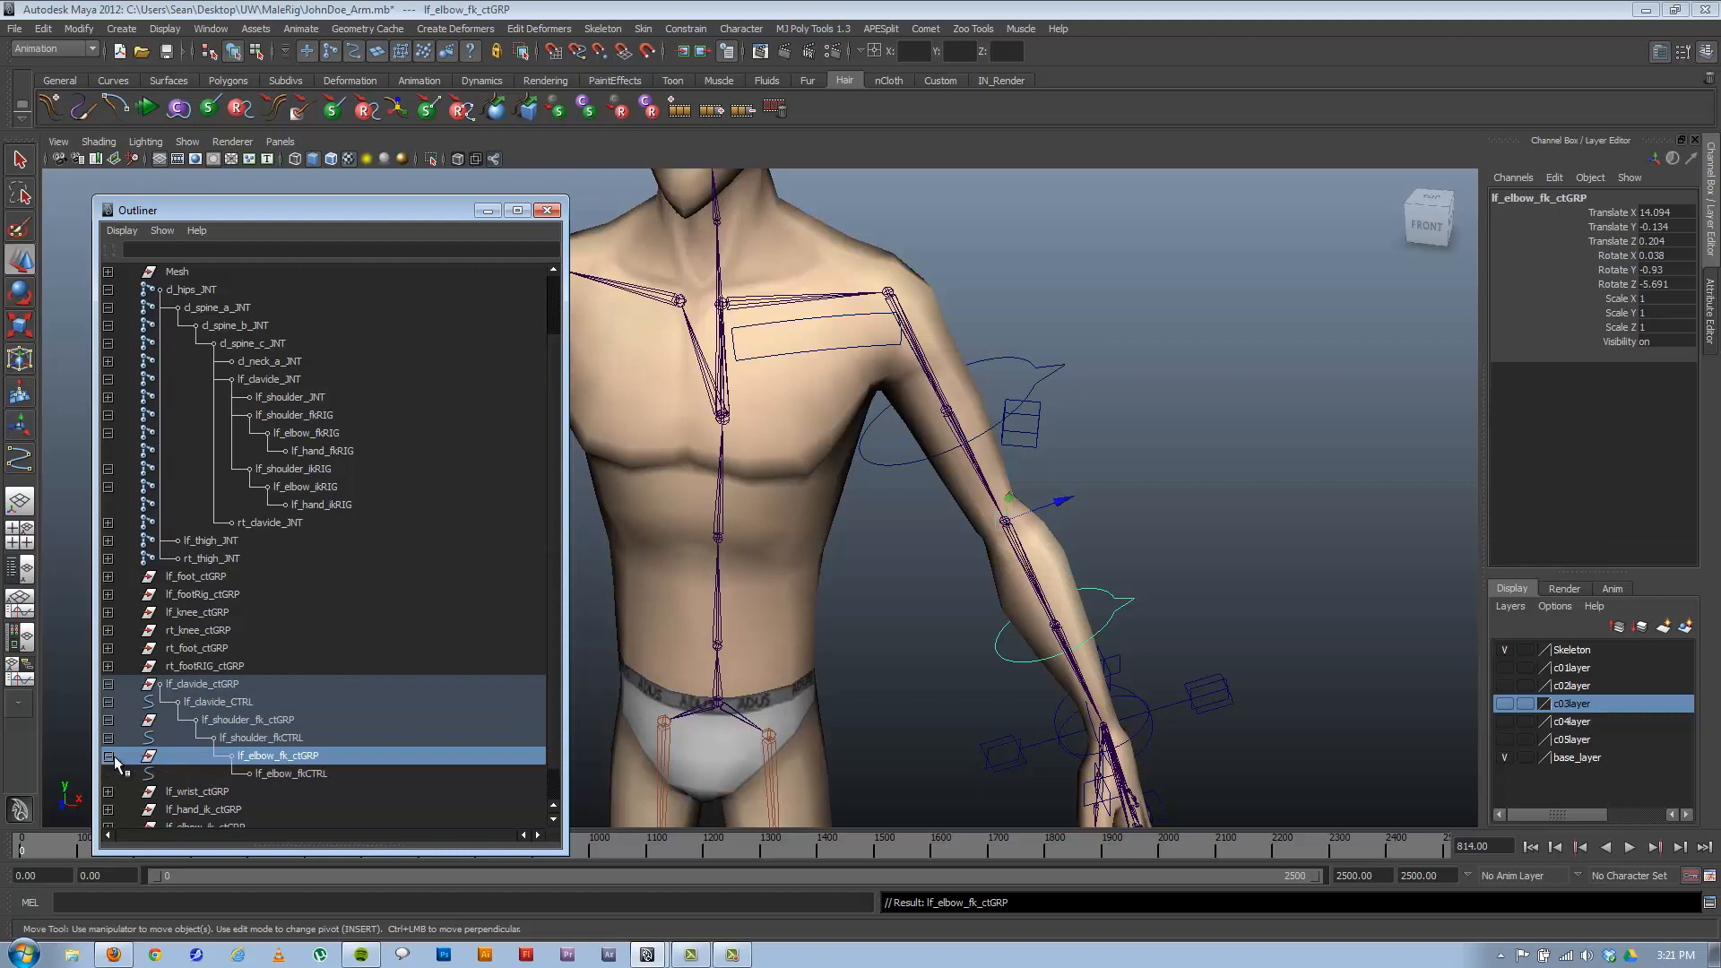
pyautogui.click(206, 791)
pyautogui.scroll(-2, 269, 745)
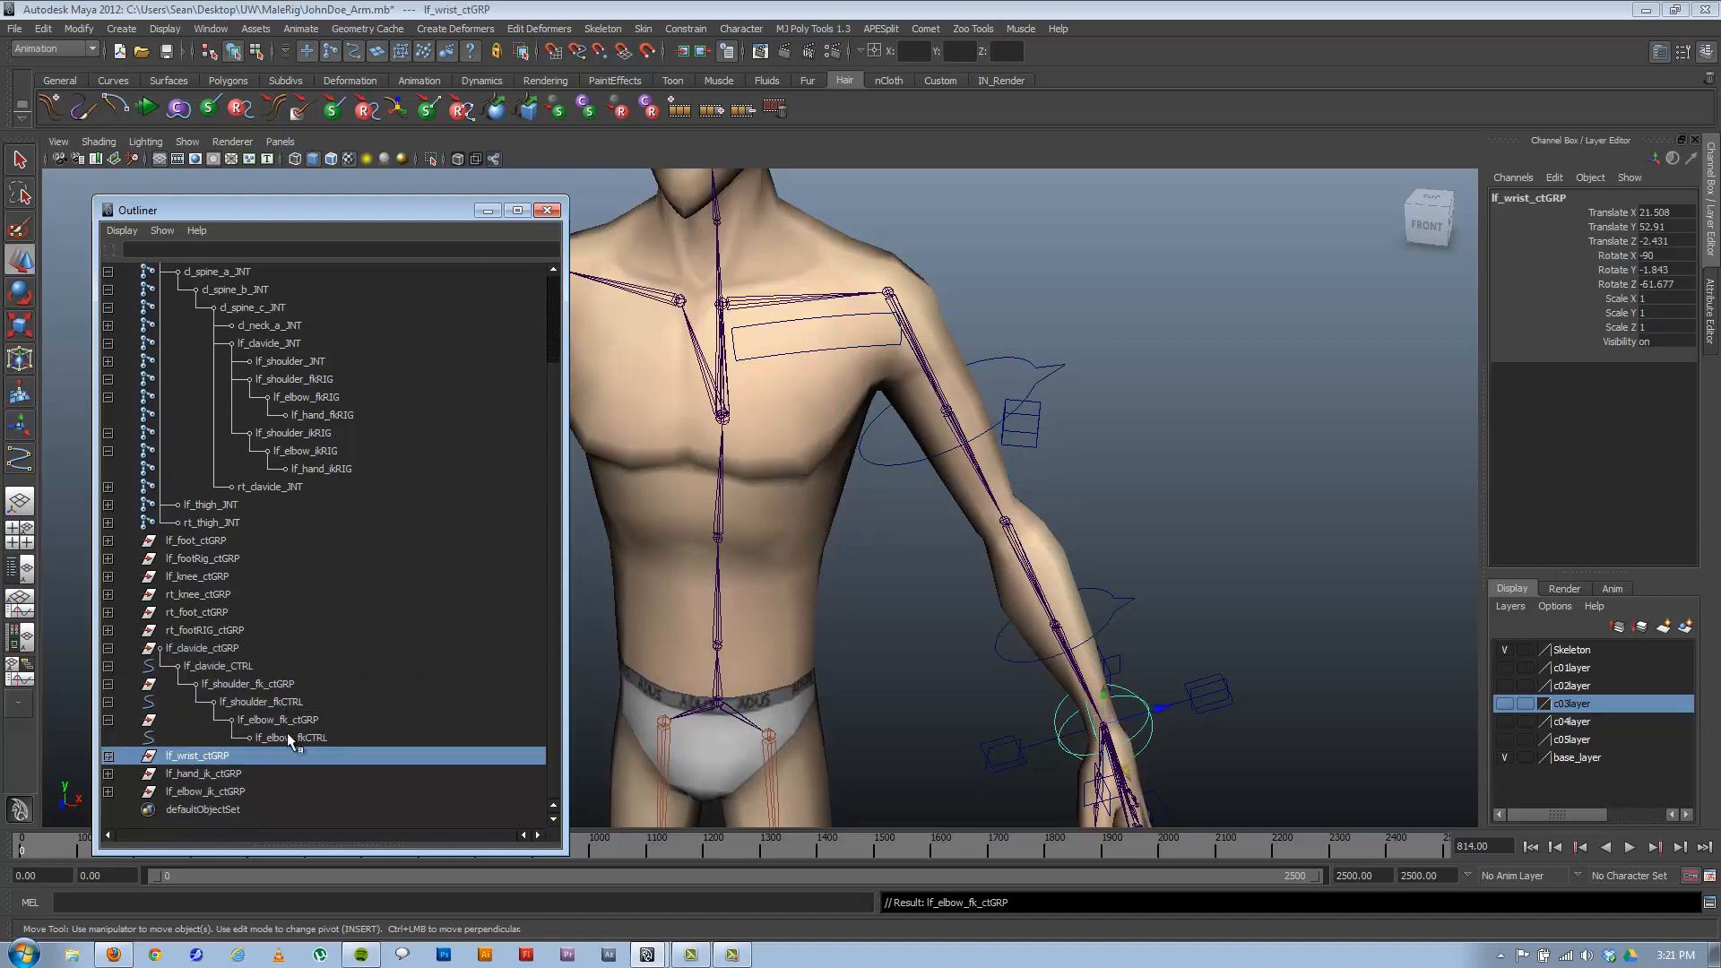
pyautogui.click(108, 756)
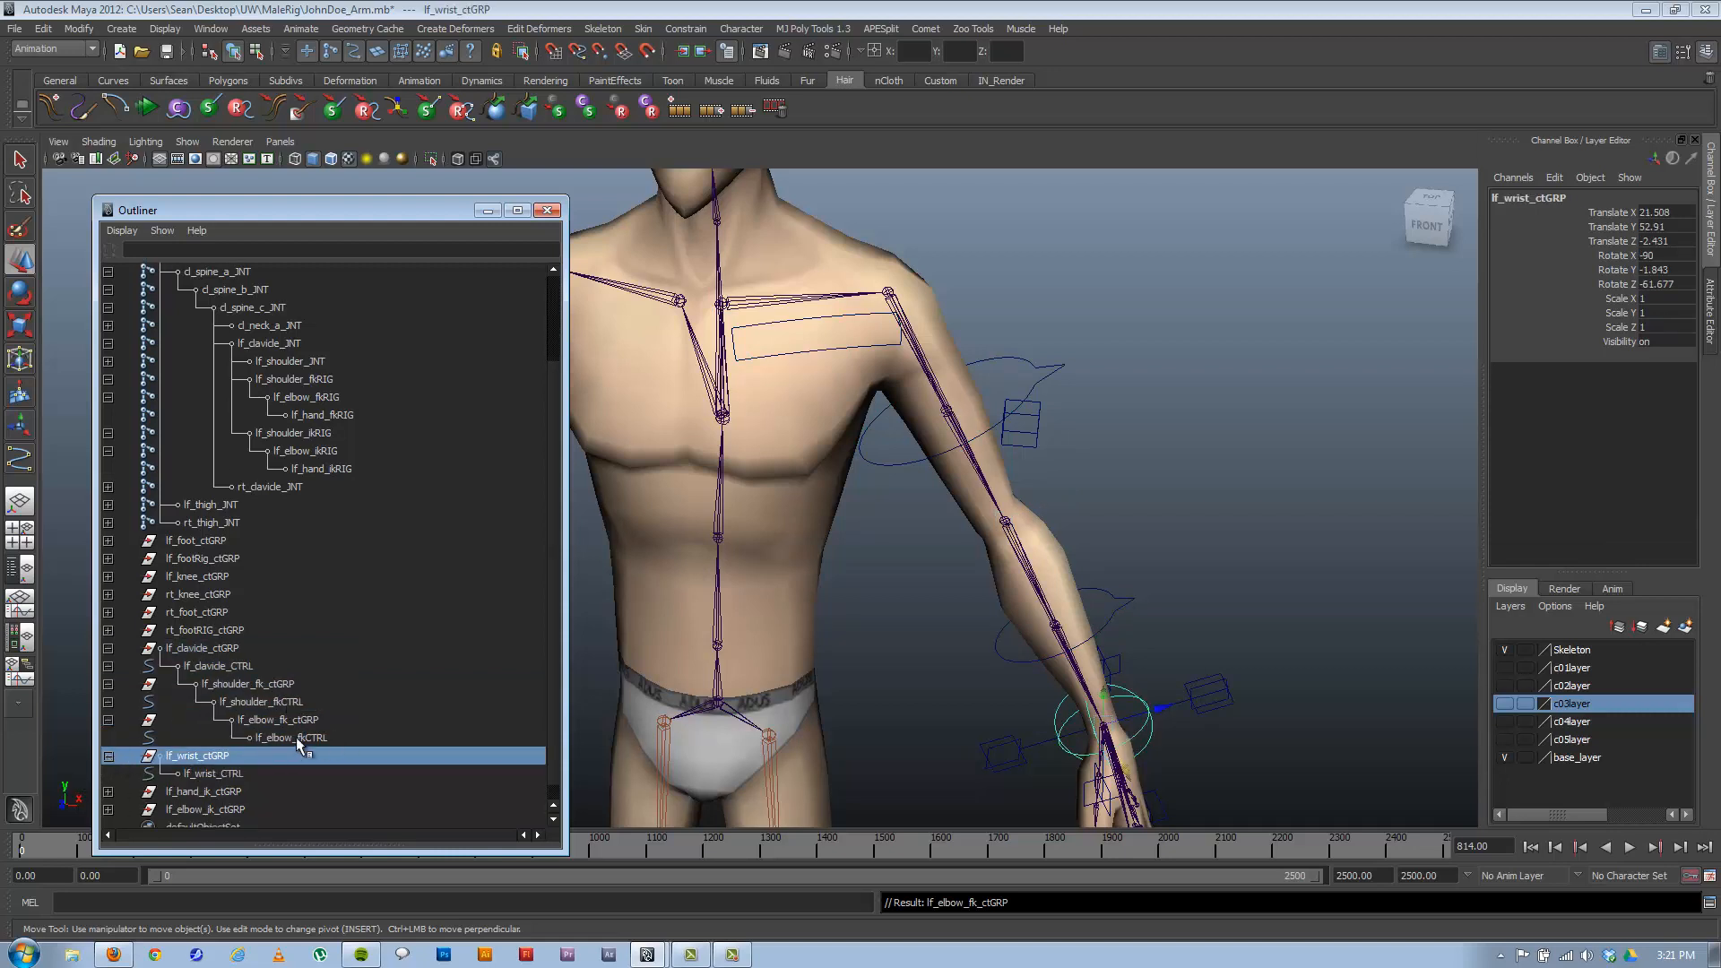
pyautogui.click(108, 755)
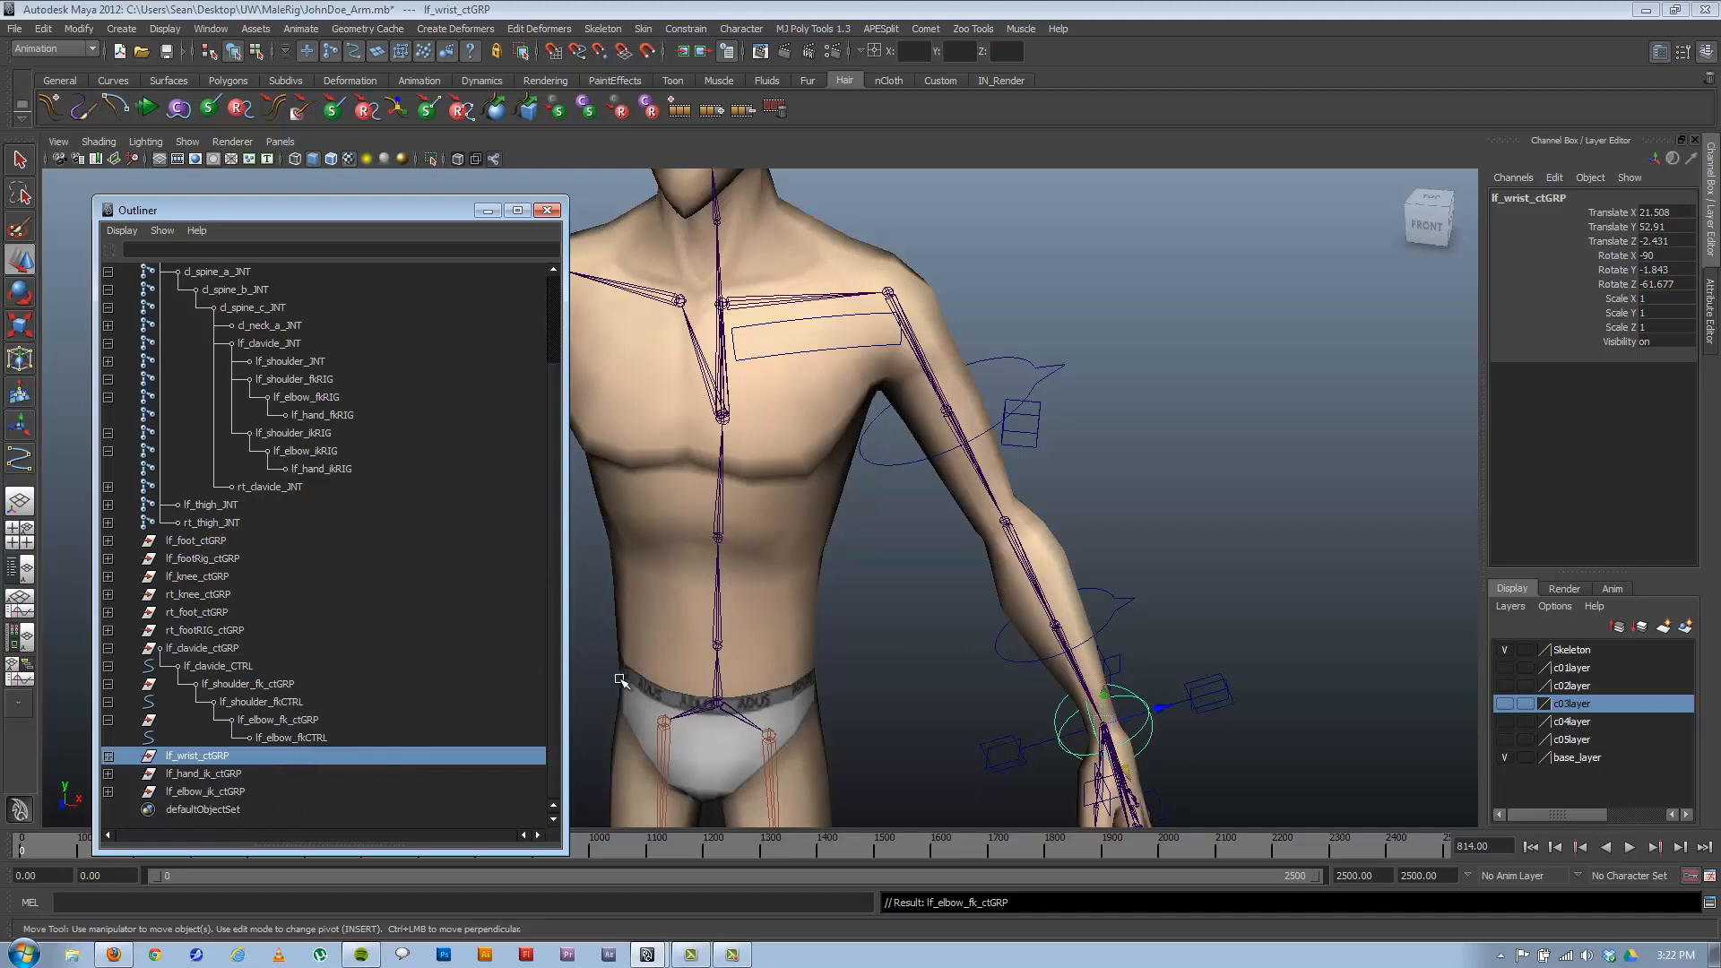
pyautogui.keyDown('alt'); pyautogui.moveTo(1229, 539); pyautogui.dragTo(1172, 536); pyautogui.keyUp('alt')
pyautogui.keyDown('alt'); pyautogui.moveTo(1184, 547); pyautogui.dragTo(1116, 506); pyautogui.keyUp('alt')
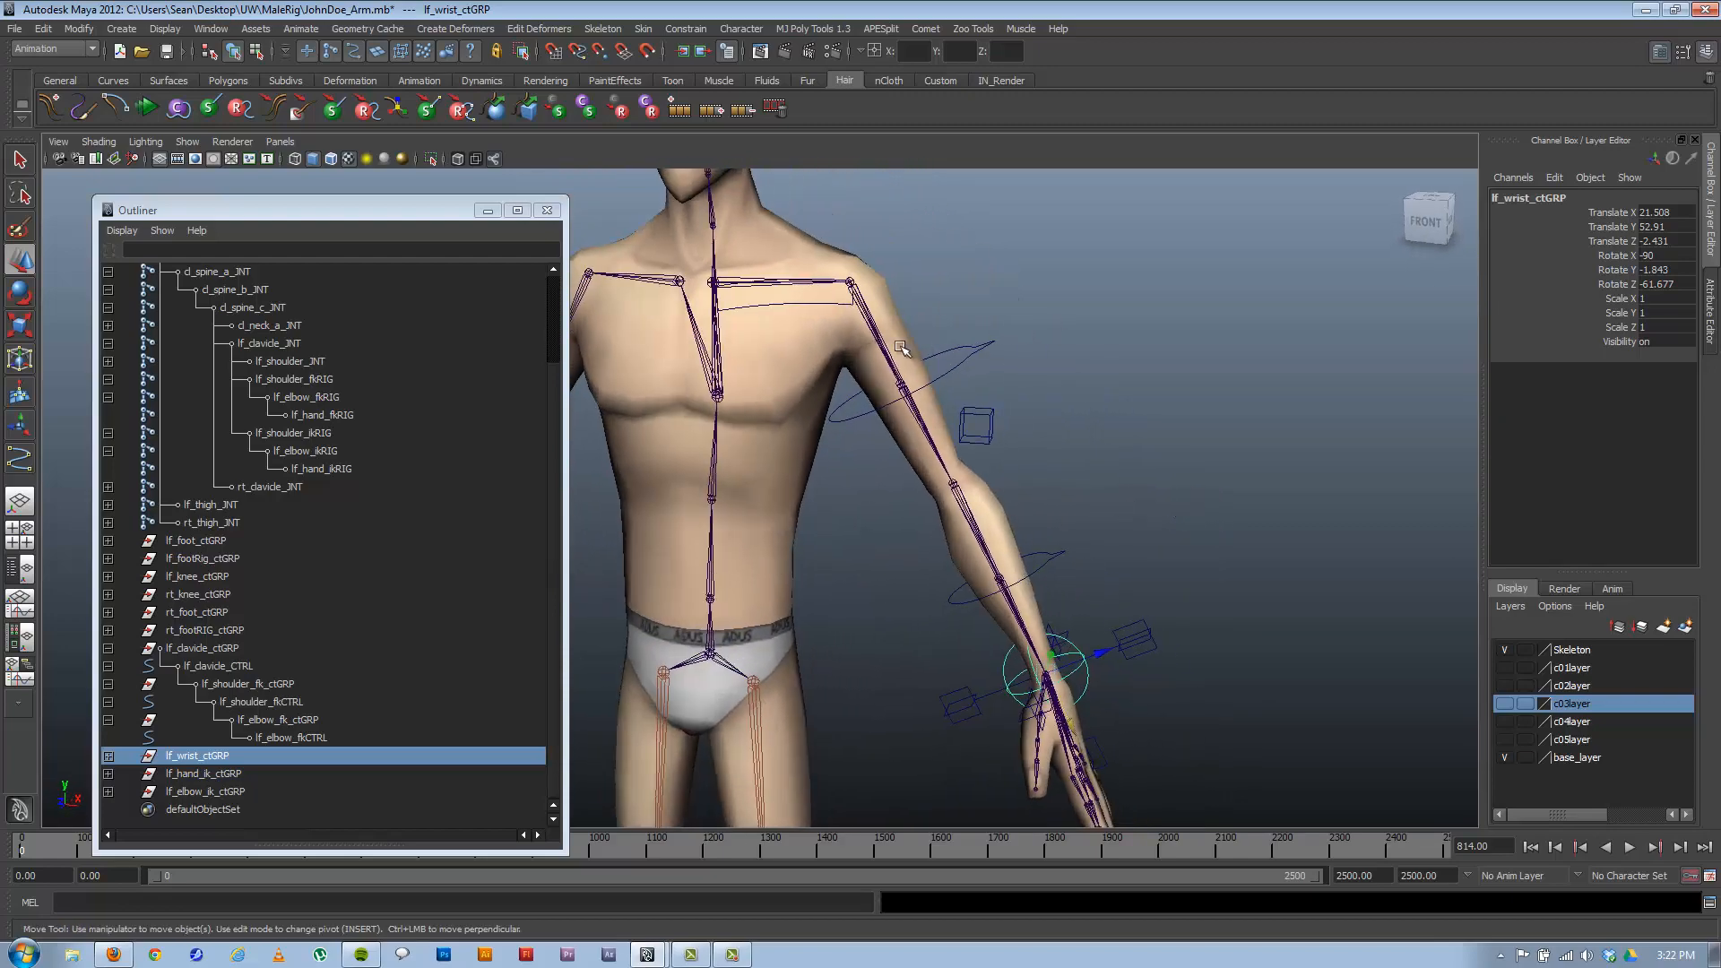
# Parent-constrain the clavicle joint lf_clavicle_JNT to the clavicle control lf_clavicle_CTRL.
pyautogui.keyDown('alt'); pyautogui.moveTo(839, 302); pyautogui.dragTo(966, 489, button='middle'); pyautogui.keyUp('alt')
pyautogui.keyDown('alt'); pyautogui.moveTo(965, 489); pyautogui.dragTo(929, 494); pyautogui.keyUp('alt')
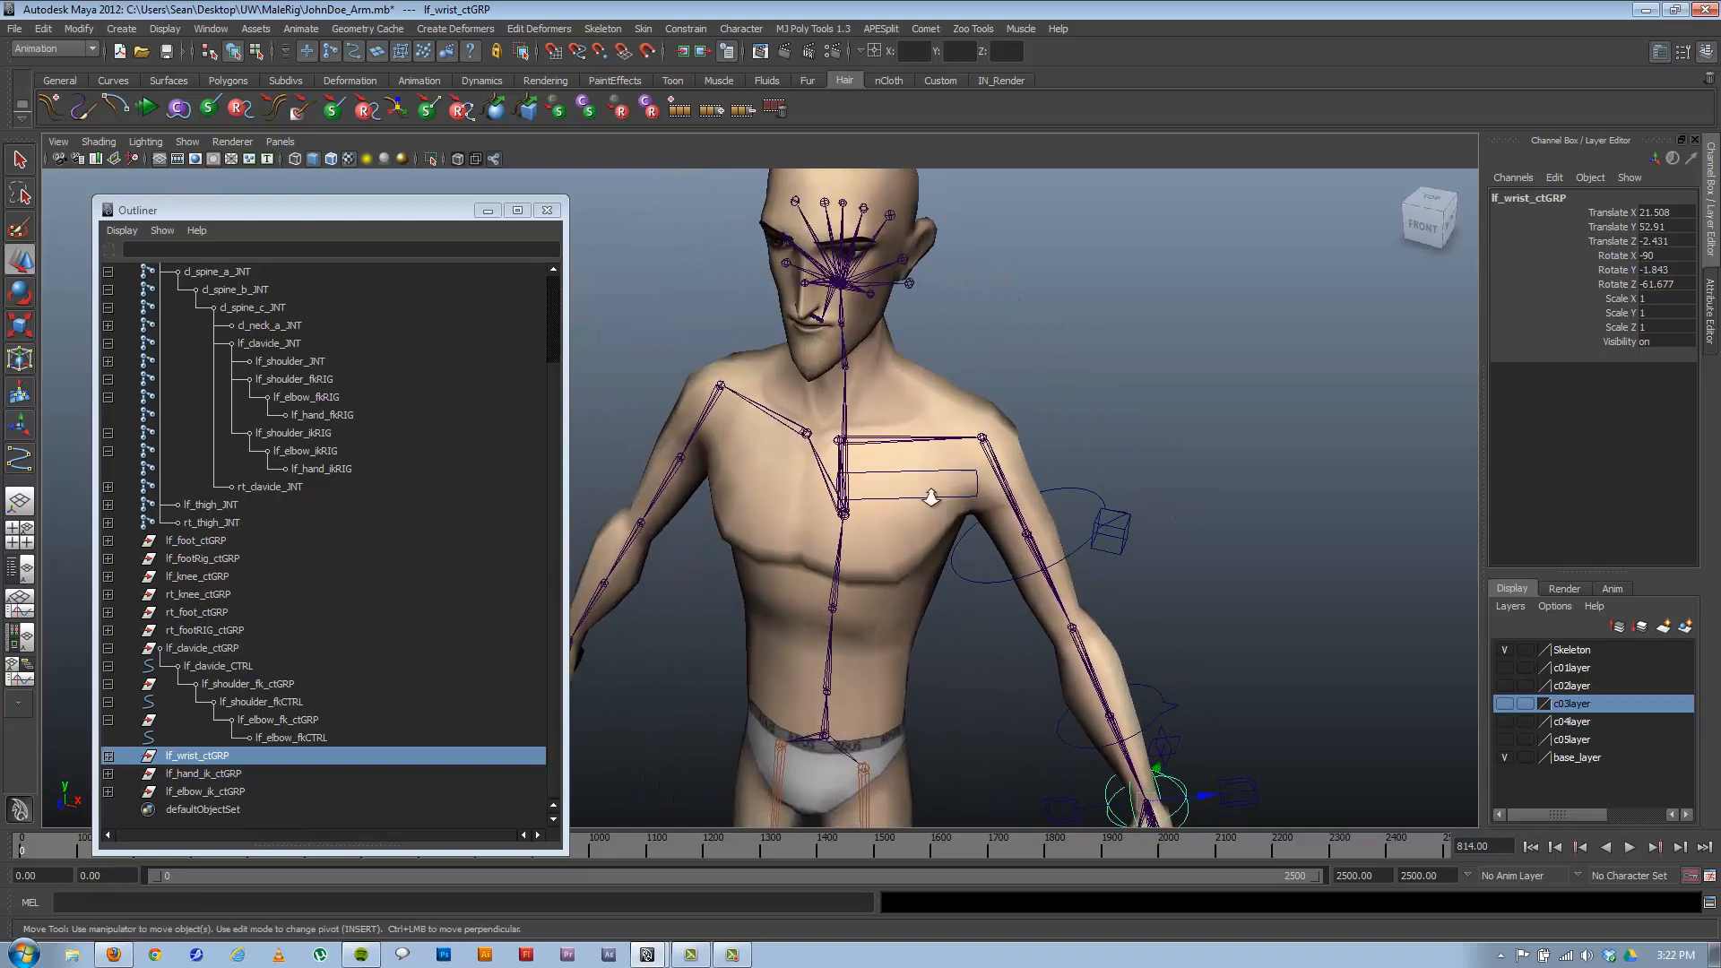
pyautogui.keyDown('alt'); pyautogui.moveTo(930, 494); pyautogui.dragTo(1028, 444, button='right'); pyautogui.keyUp('alt')
pyautogui.click(1015, 460)
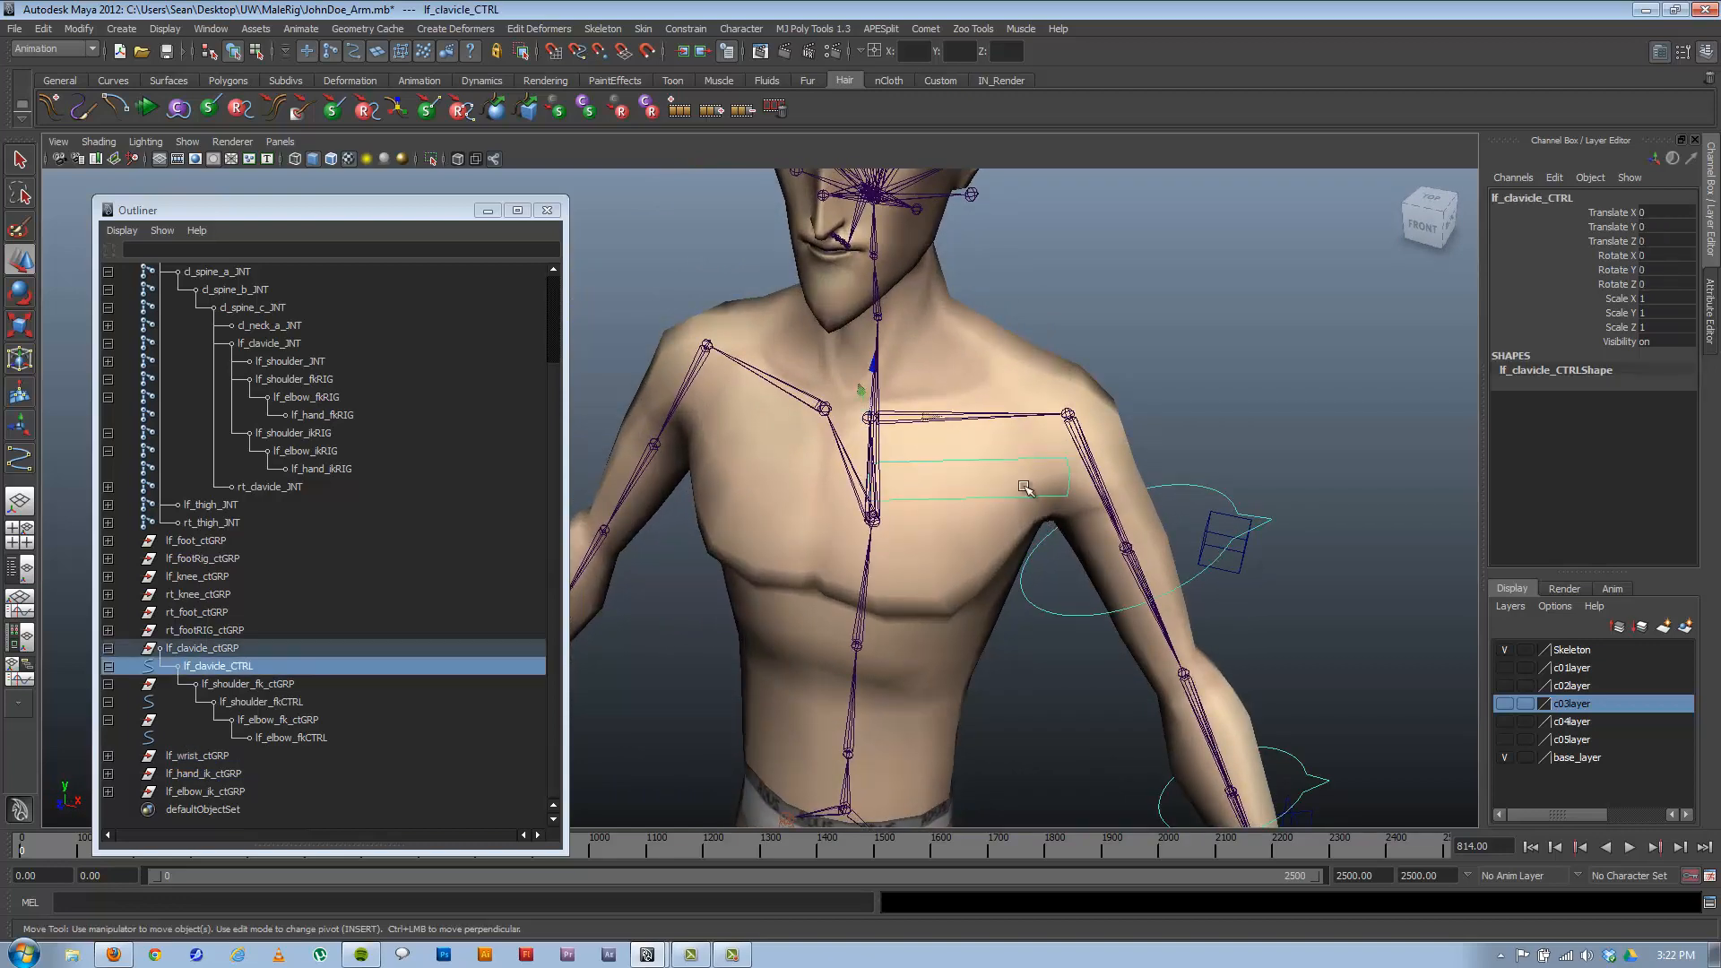
pyautogui.click(1006, 416)
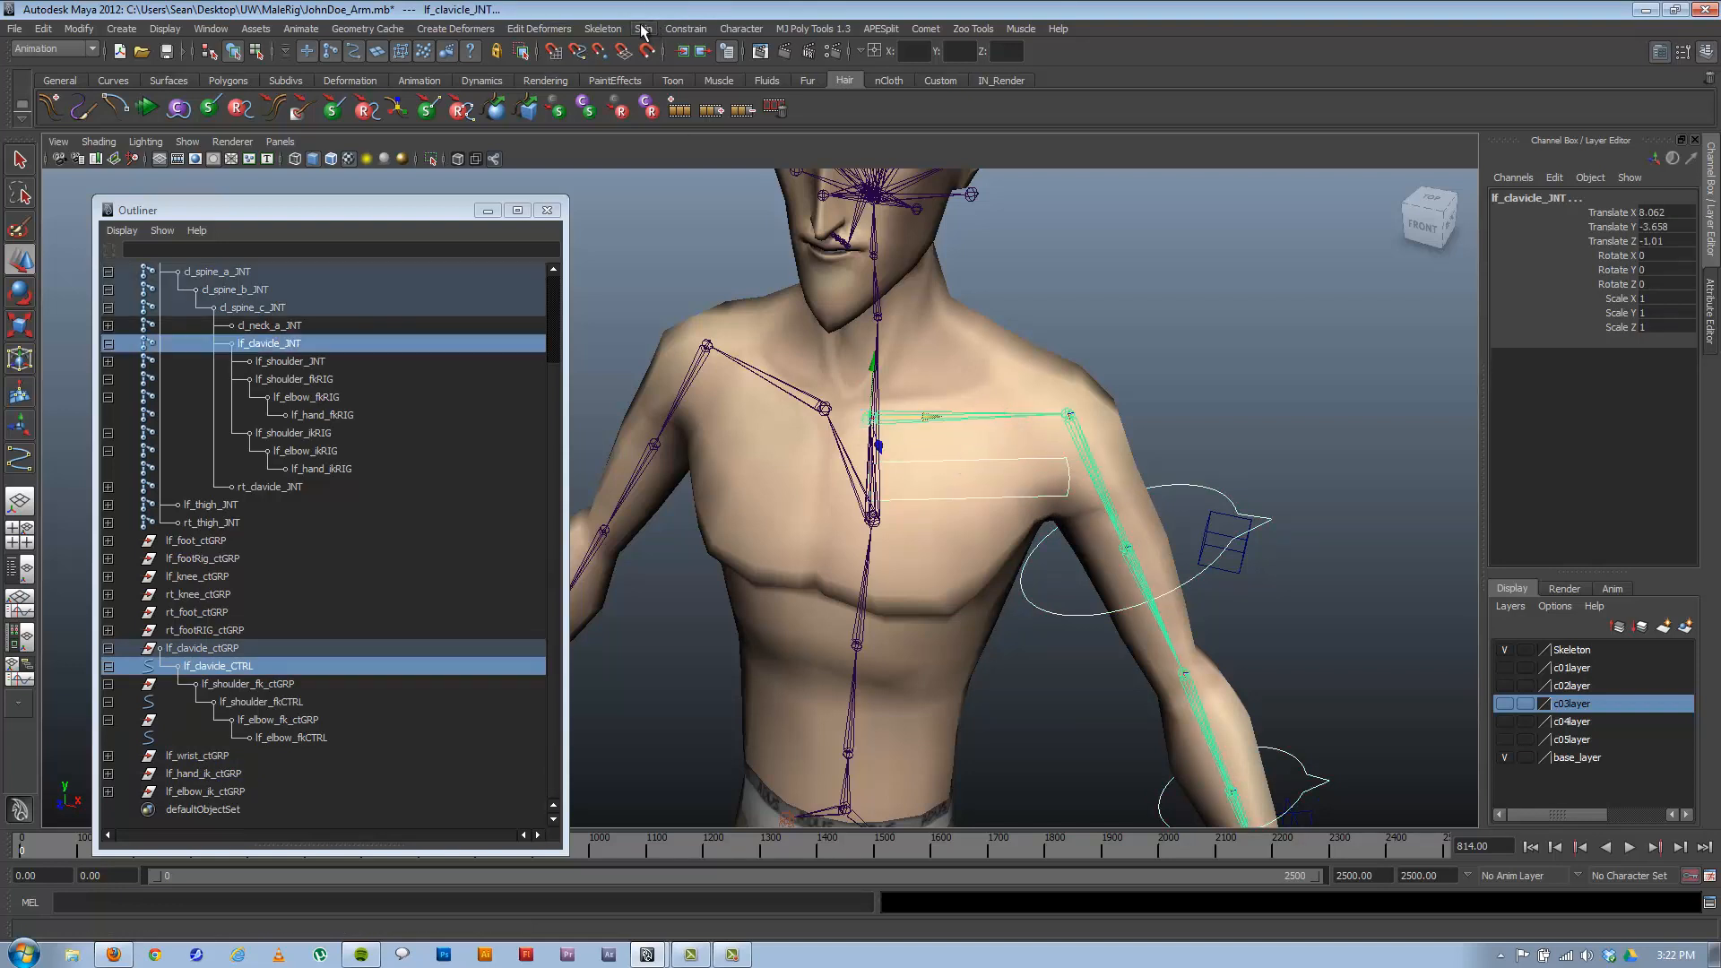
pyautogui.click(685, 28)
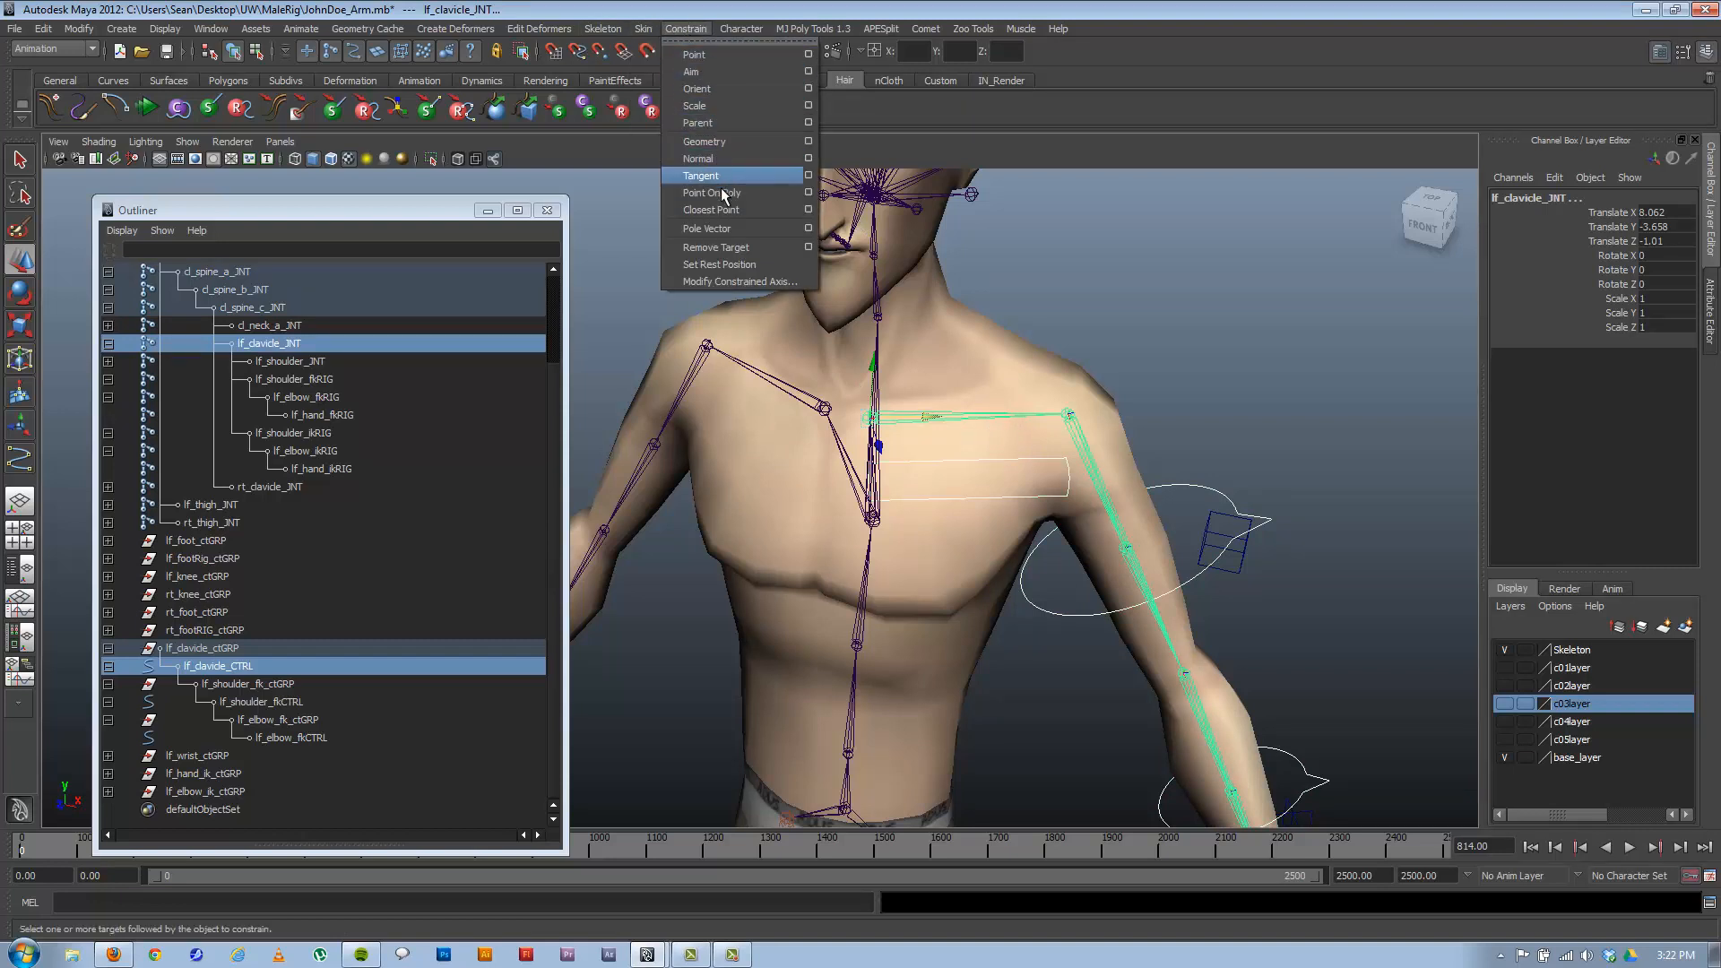
pyautogui.click(700, 123)
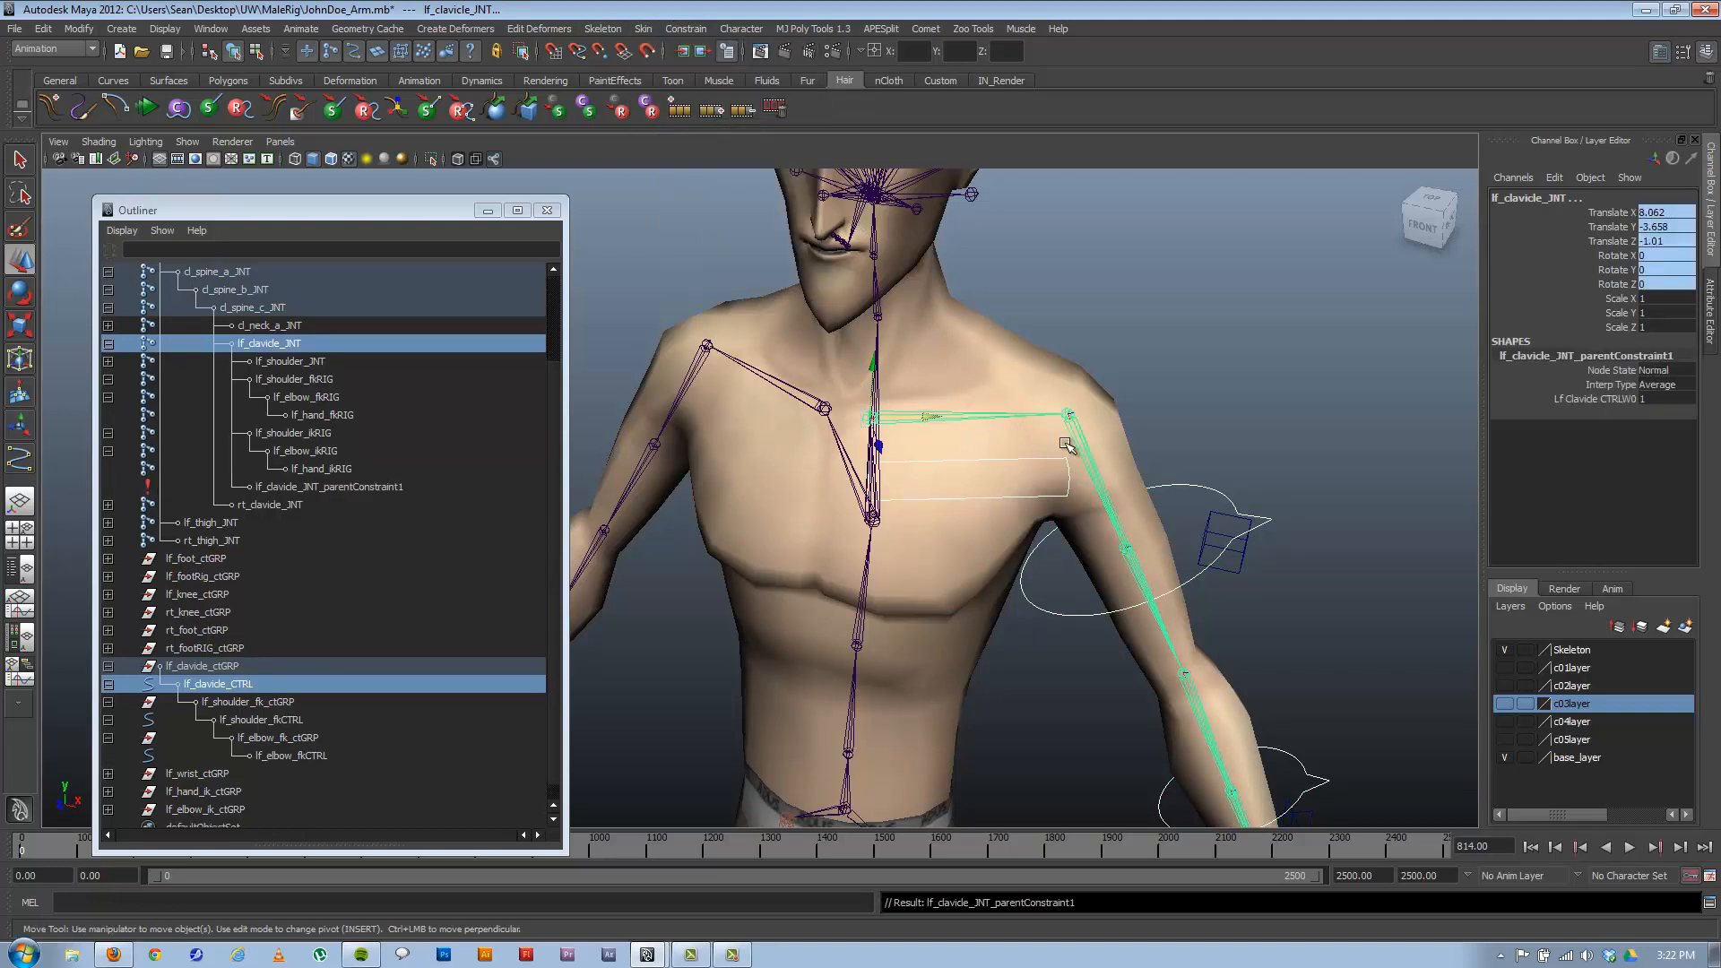
# Parent-constrain the FK shoulder joint lf_shoulder_fkRIG to the control lf_shoulder_fkCTRL.
pyautogui.keyDown('alt'); pyautogui.moveTo(1065, 445); pyautogui.dragTo(1043, 388, button='middle'); pyautogui.keyUp('alt')
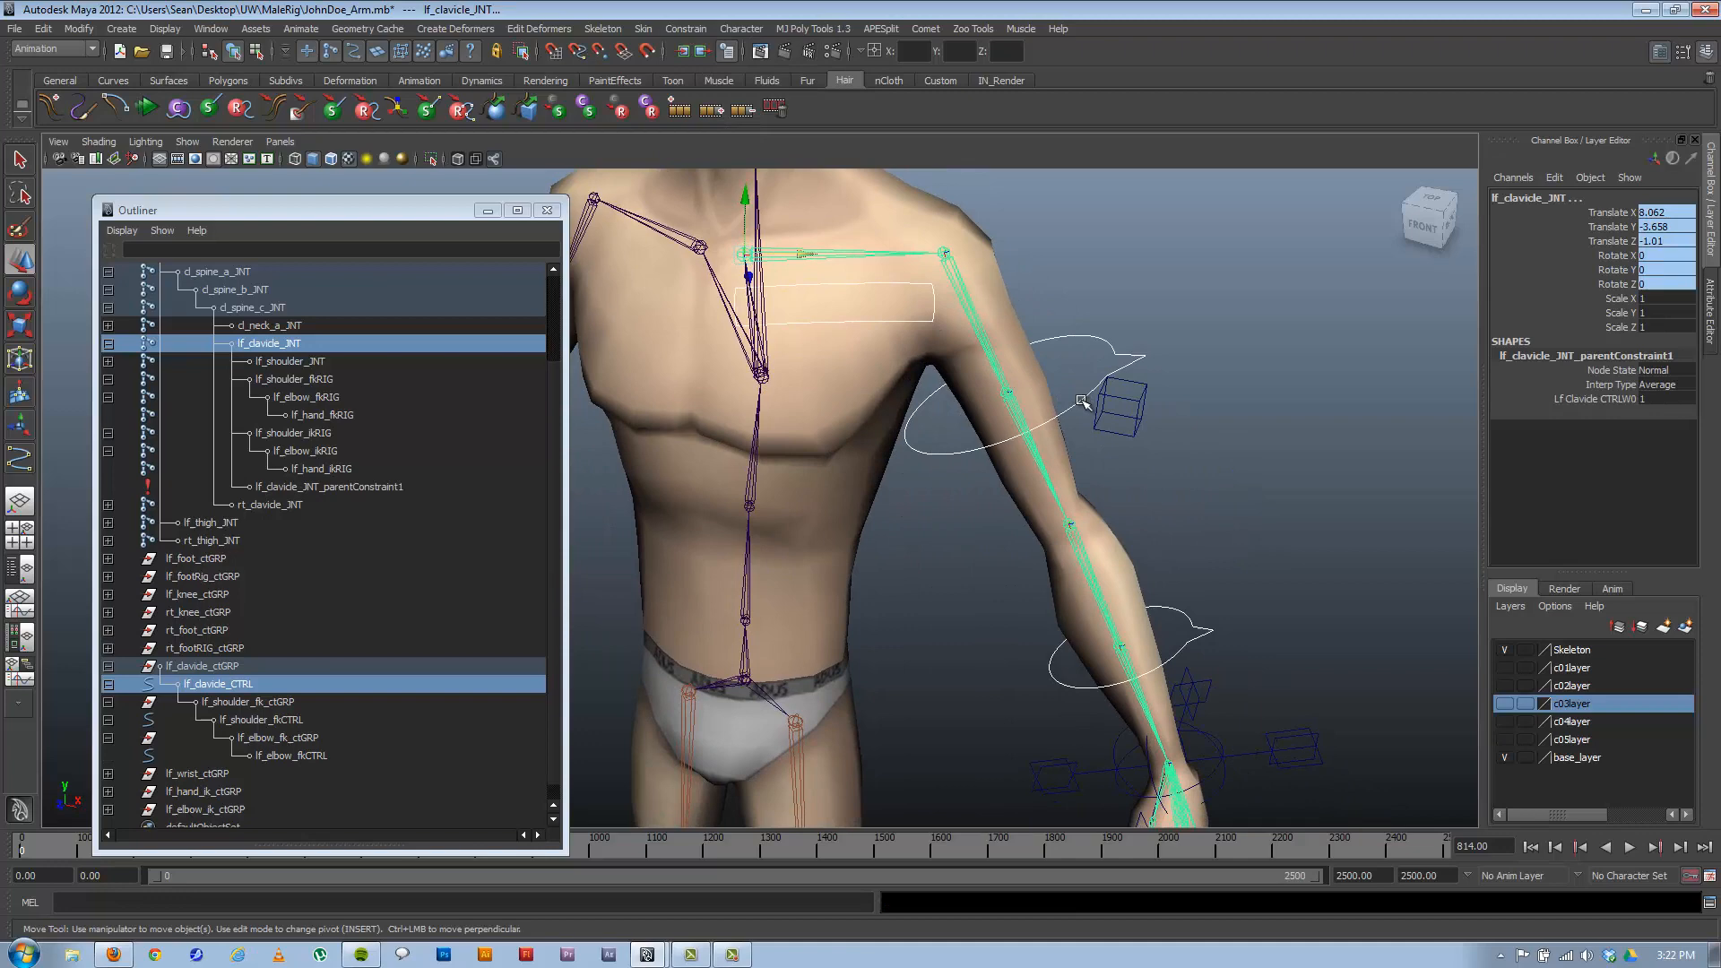
pyautogui.click(1081, 402)
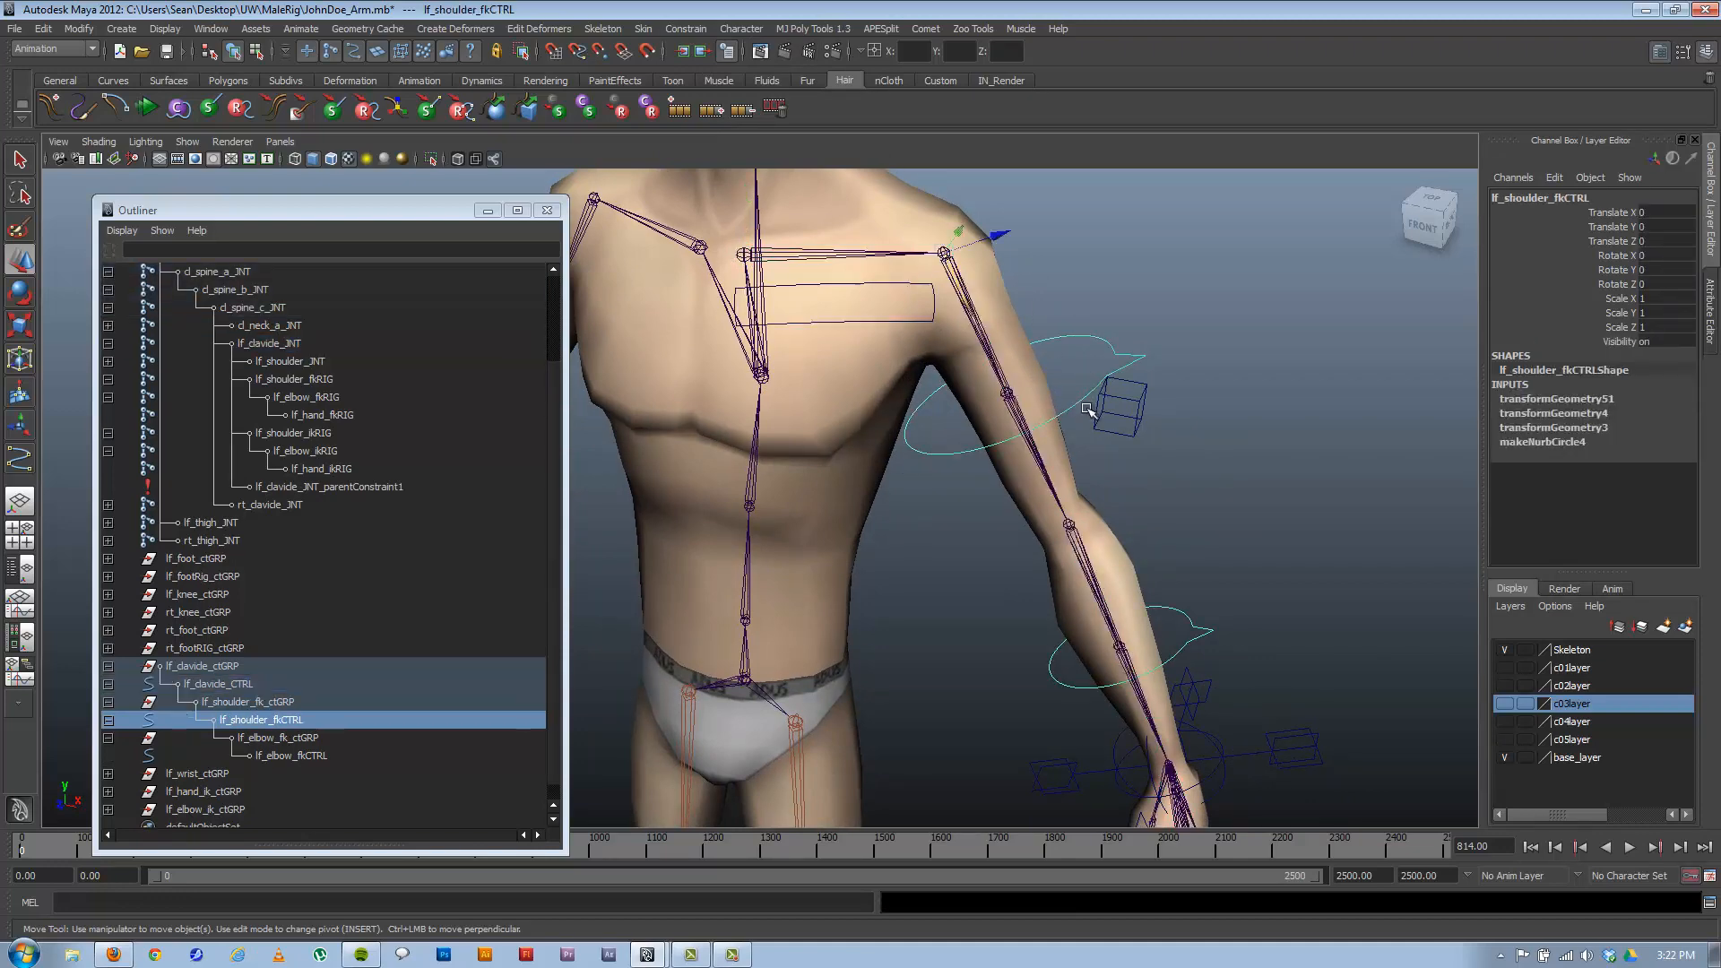
pyautogui.keyDown('alt'); pyautogui.moveTo(1069, 419); pyautogui.dragTo(1096, 461, button='middle'); pyautogui.keyUp('alt')
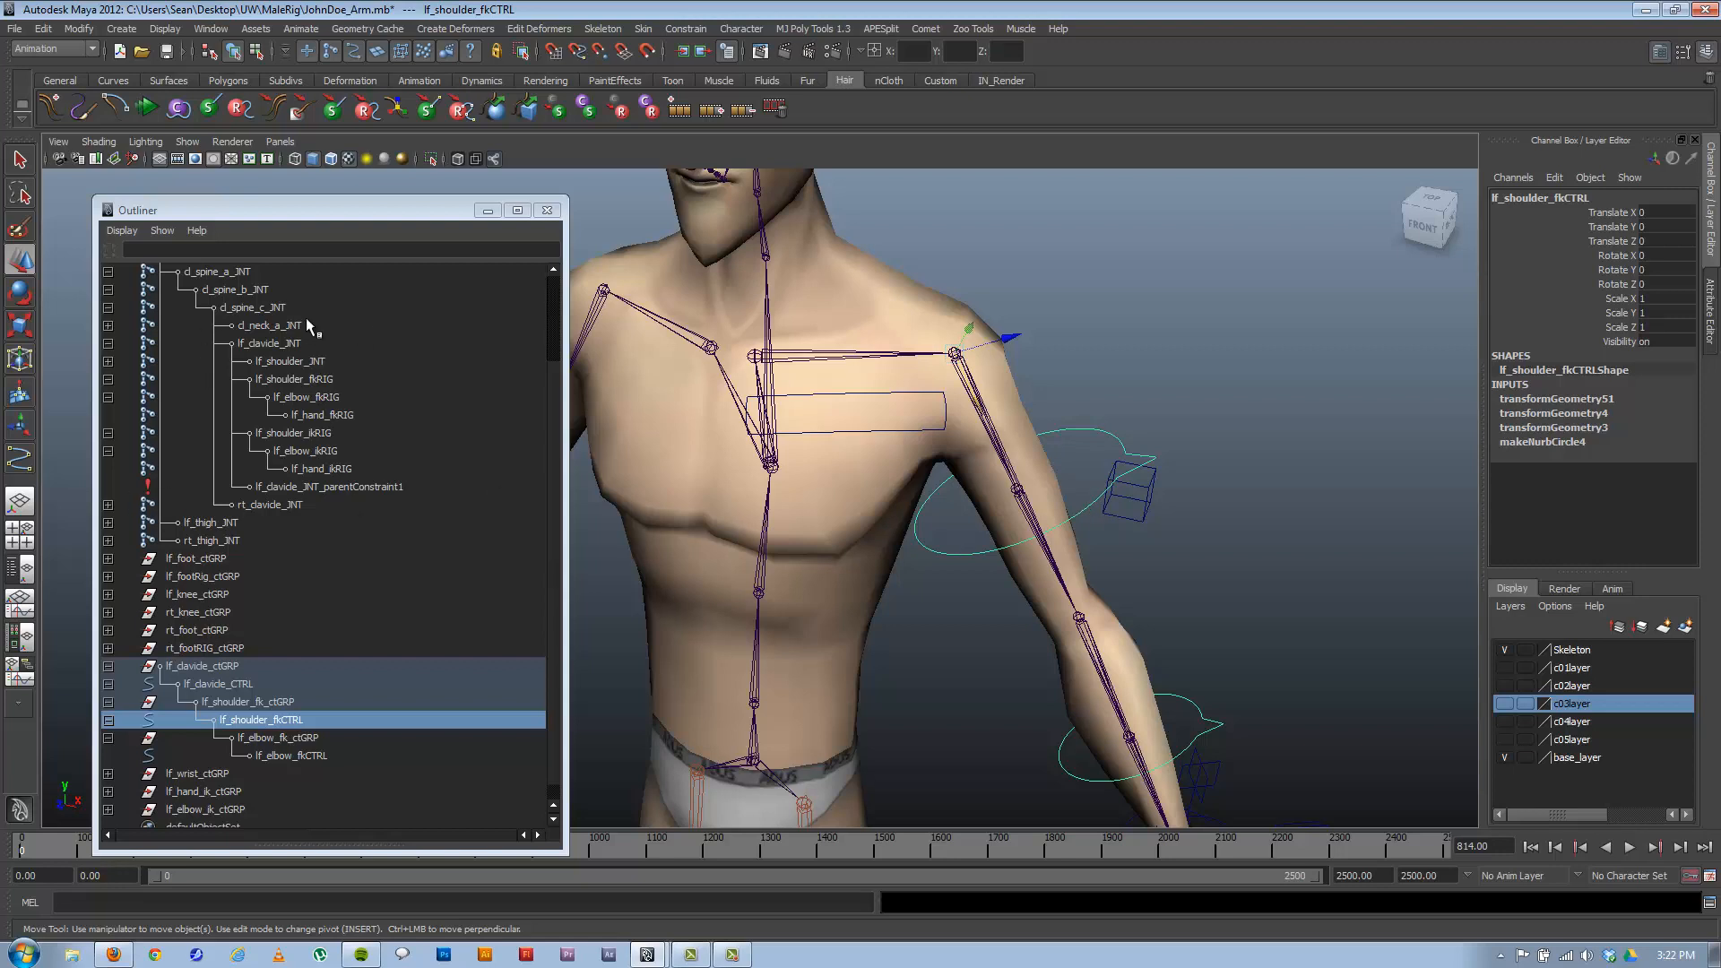
pyautogui.keyDown('ctrl'); pyautogui.click(298, 380); pyautogui.keyUp('ctrl')
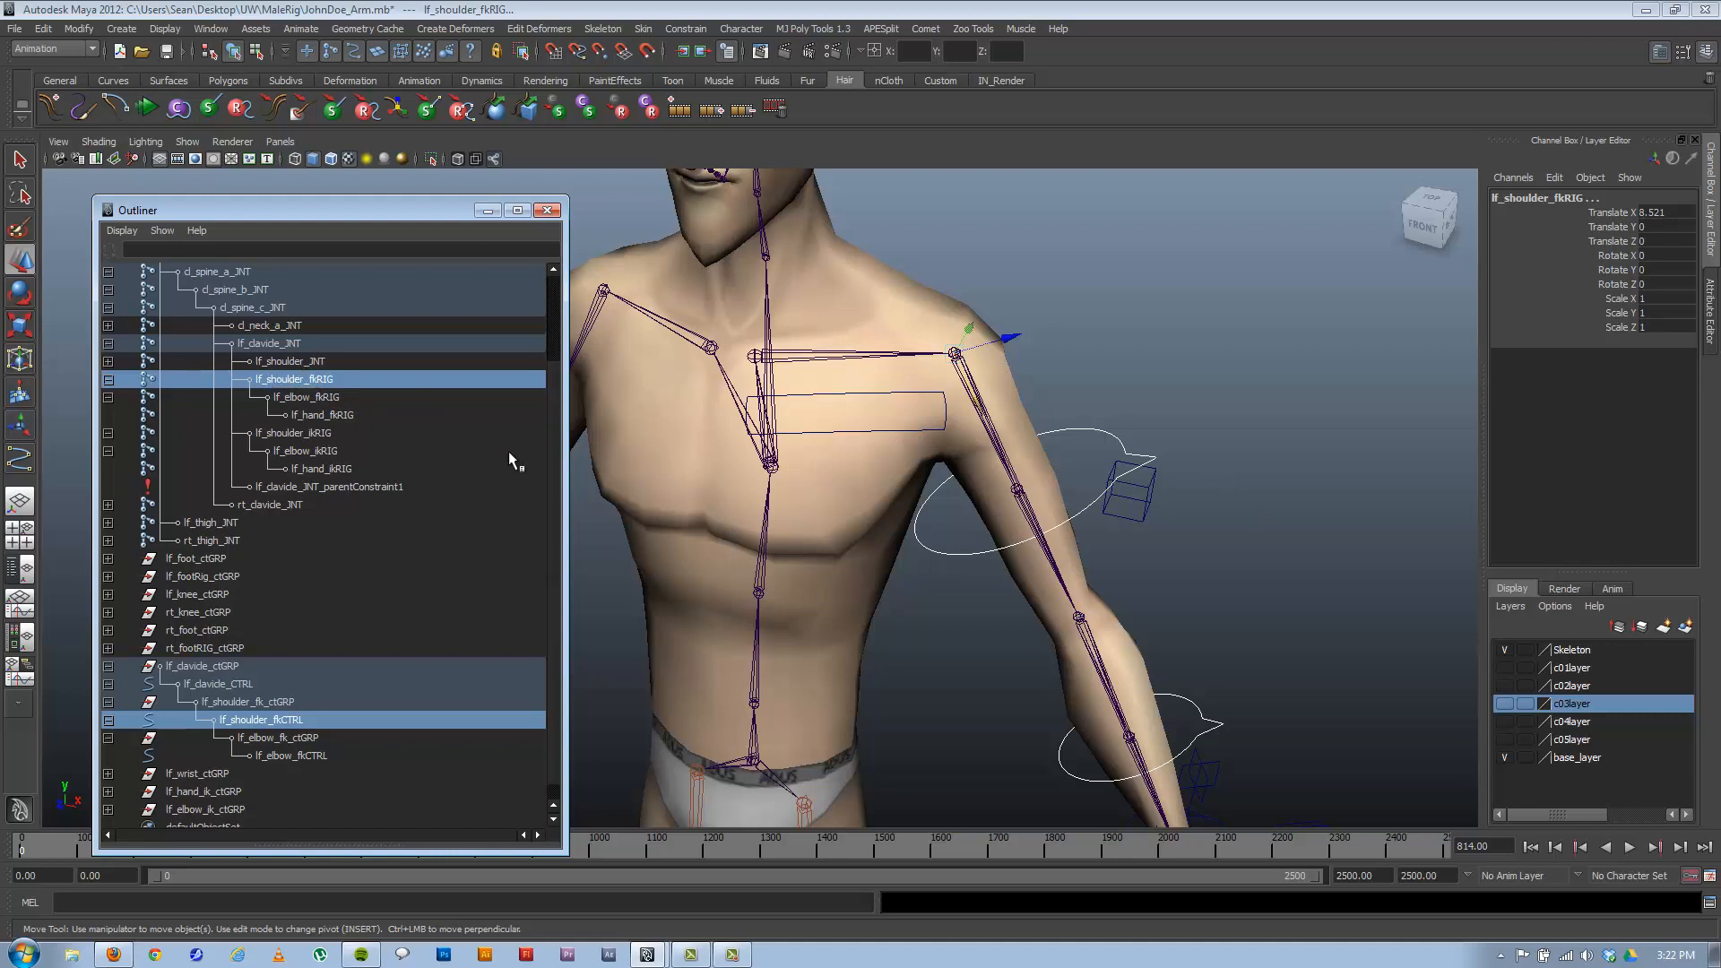
pyautogui.keyDown('alt'); pyautogui.moveTo(981, 556); pyautogui.dragTo(1035, 539, button='middle'); pyautogui.keyUp('alt')
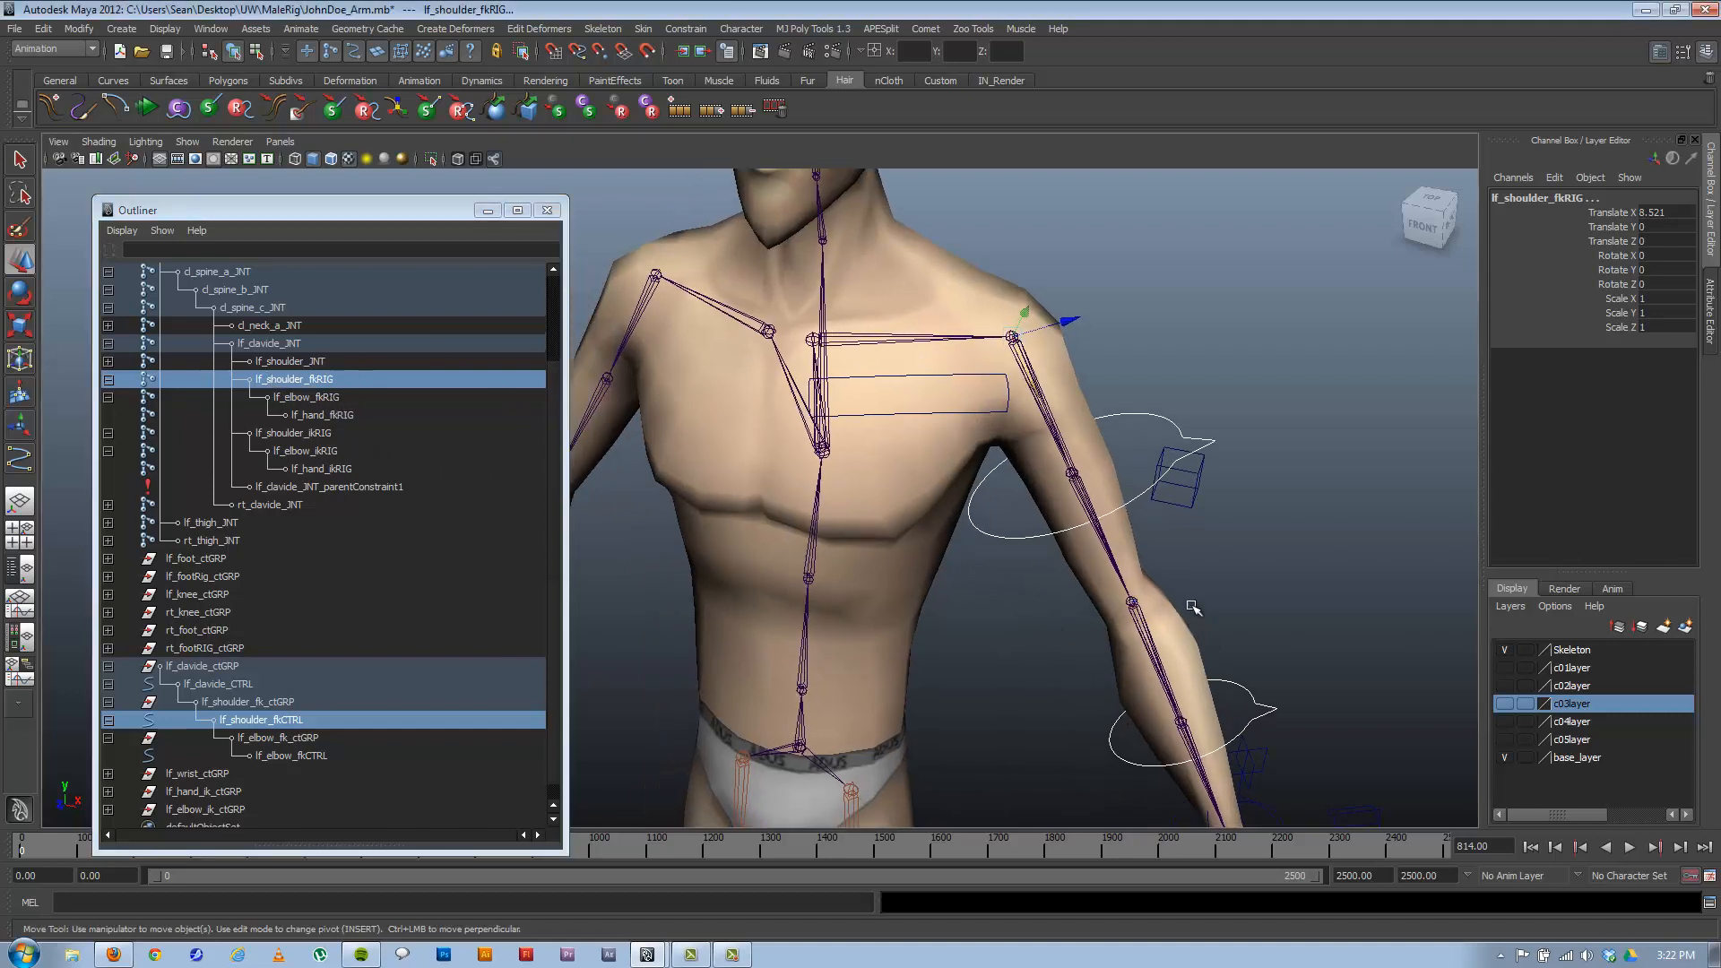
pyautogui.keyDown('alt'); pyautogui.moveTo(1195, 607); pyautogui.dragTo(1153, 571, button='middle'); pyautogui.keyUp('alt')
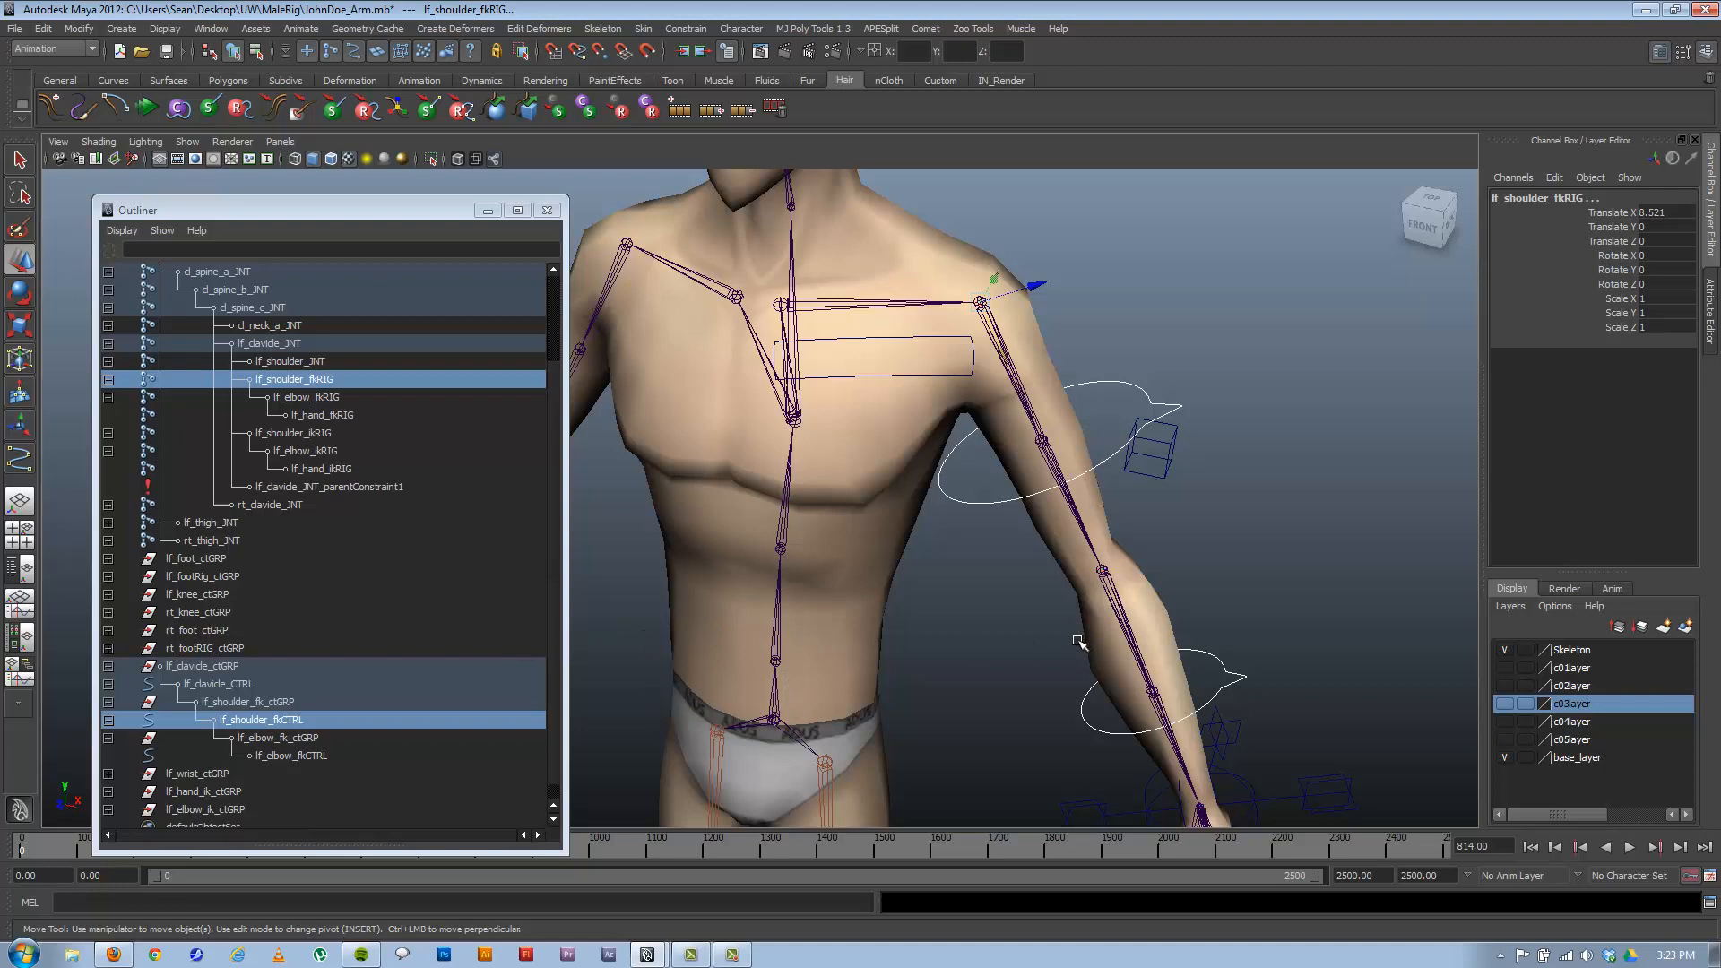
pyautogui.press('g')
# Parent-constrain the FK elbow joint lf_elbow_fkRIG to the control lf_elbow_fkCTRL.
pyautogui.click(1232, 664)
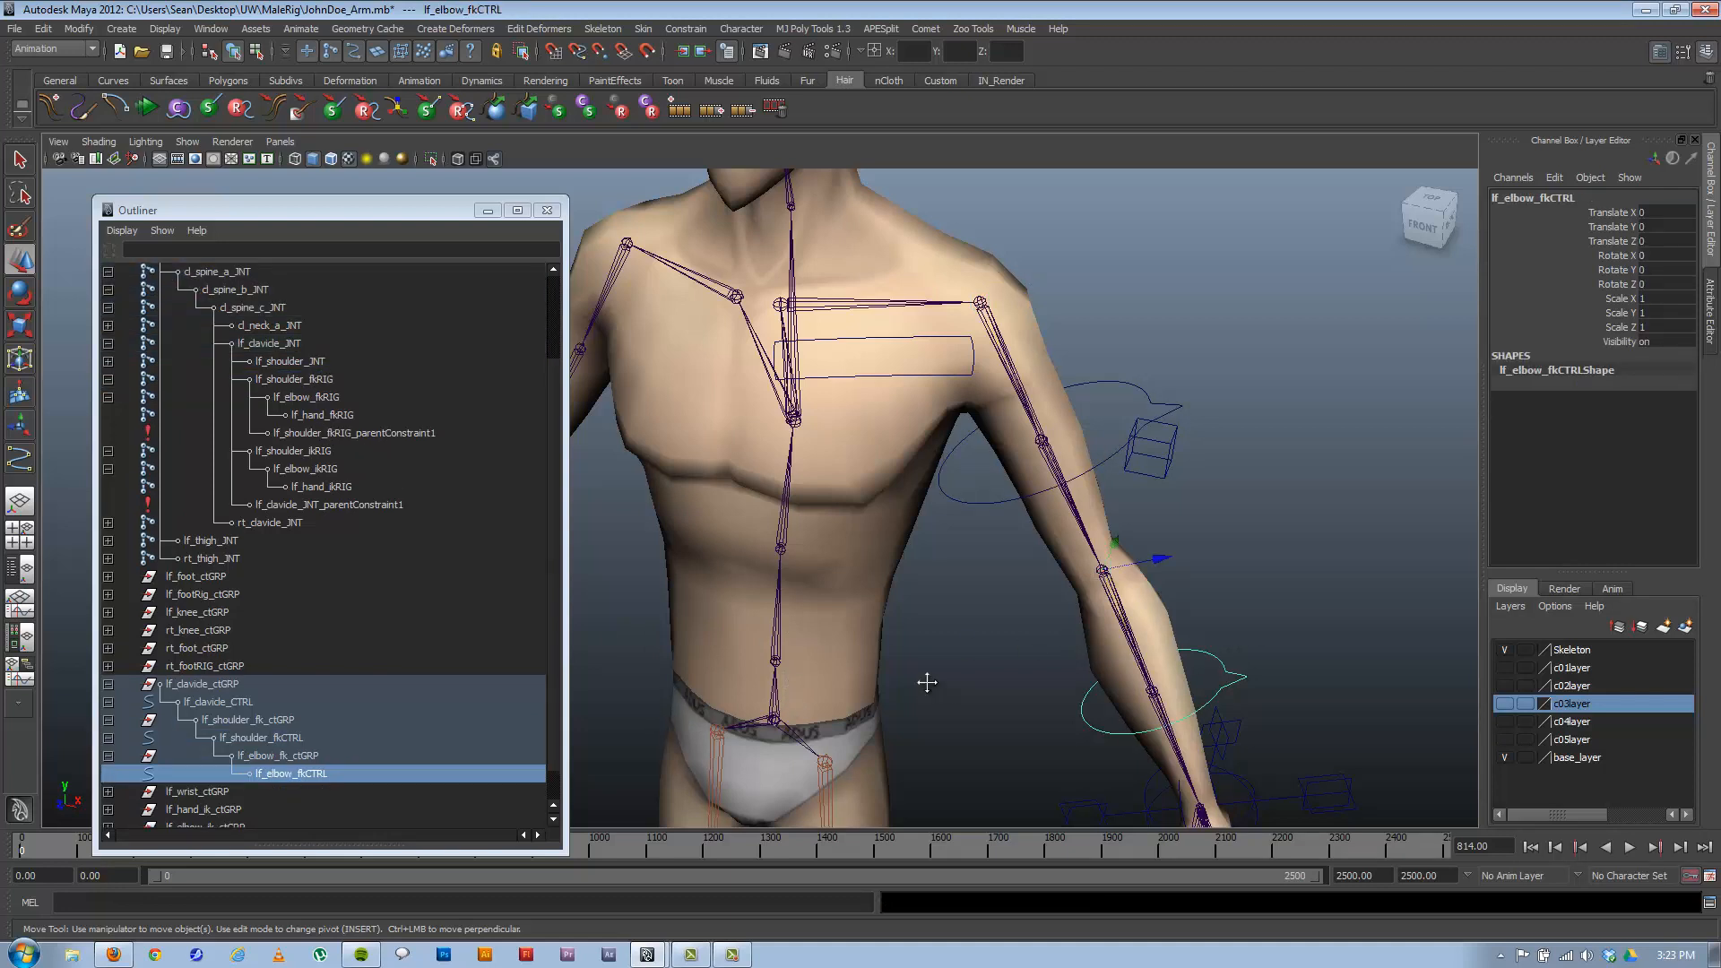
pyautogui.keyDown('alt'); pyautogui.moveTo(926, 684); pyautogui.dragTo(924, 576, button='middle'); pyautogui.keyUp('alt')
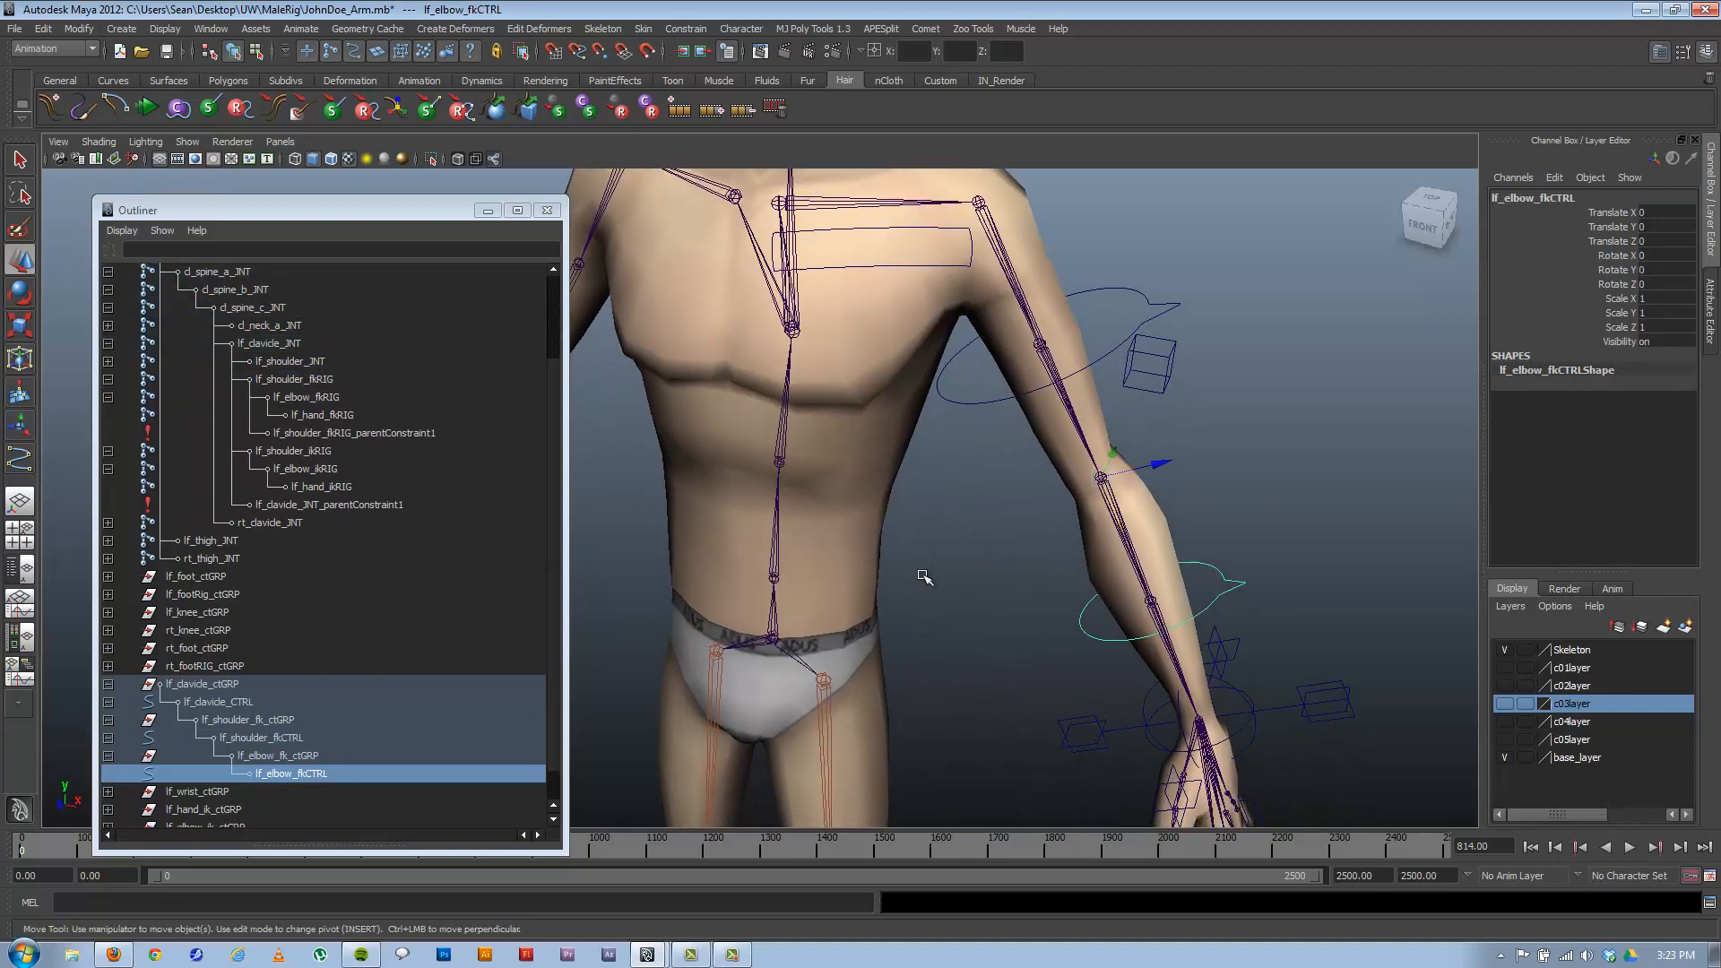
pyautogui.keyDown('ctrl'); pyautogui.click(314, 396); pyautogui.keyUp('ctrl')
pyautogui.press('g')
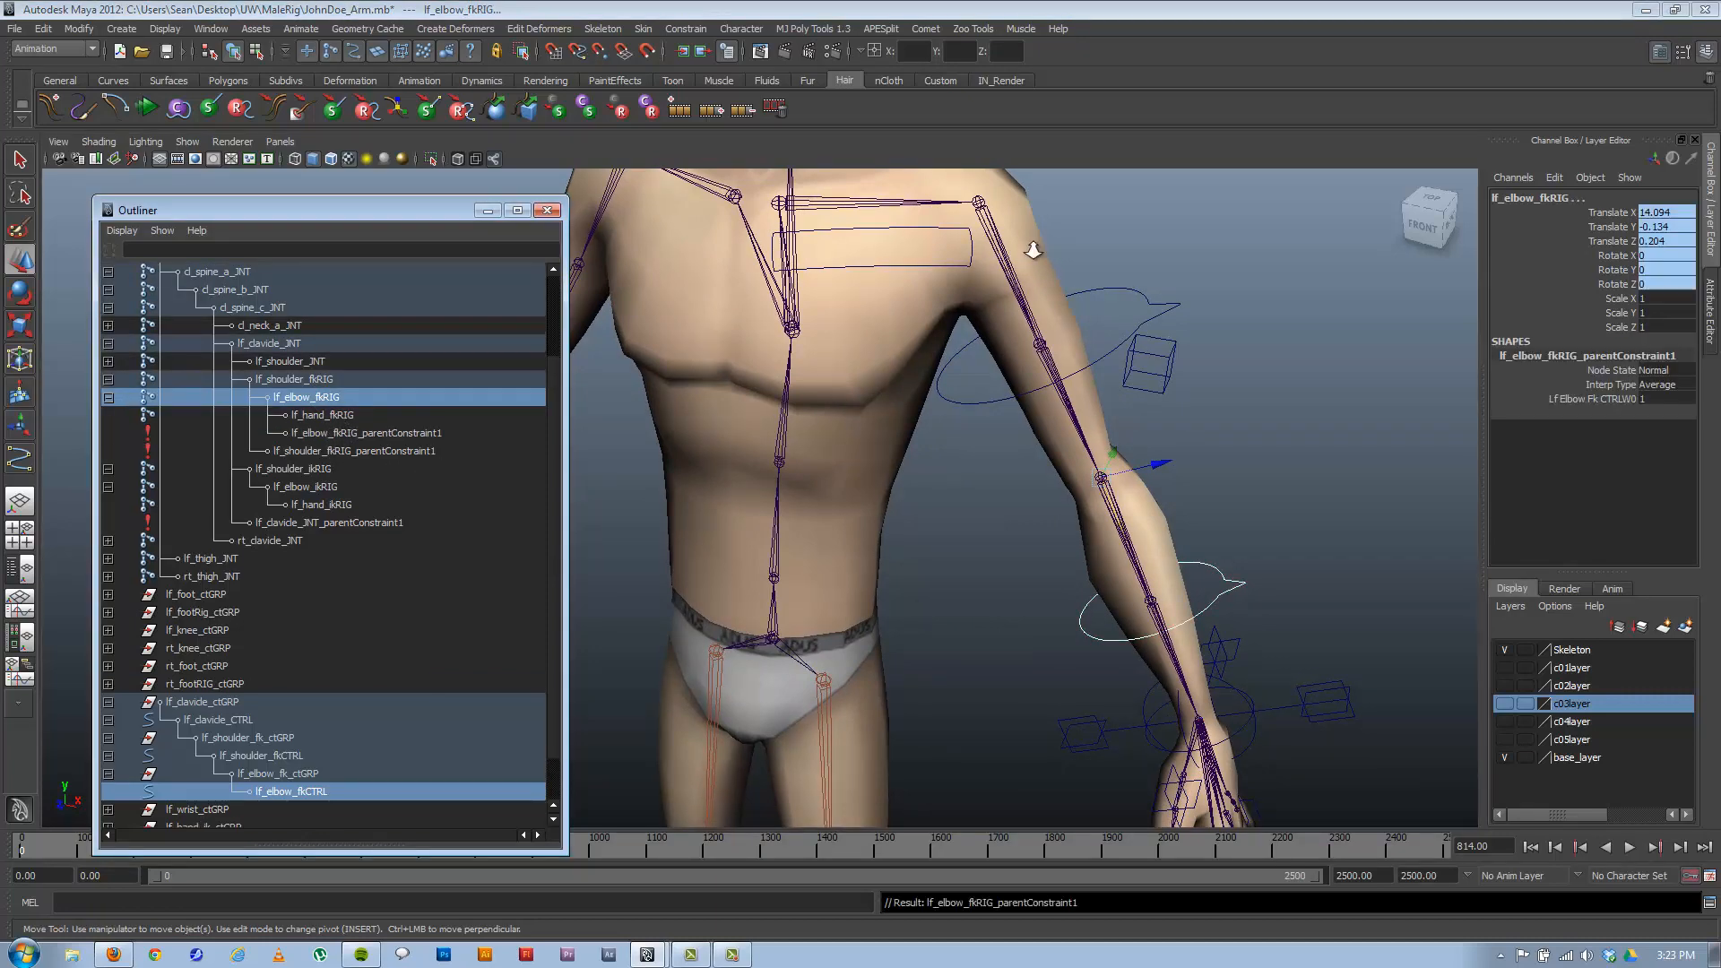
# Test lf_clavicle_CTRL by rotating it about -43 degrees around Y, and undo the rotation.
pyautogui.scroll(-2, 867, 285)
pyautogui.click(867, 285)
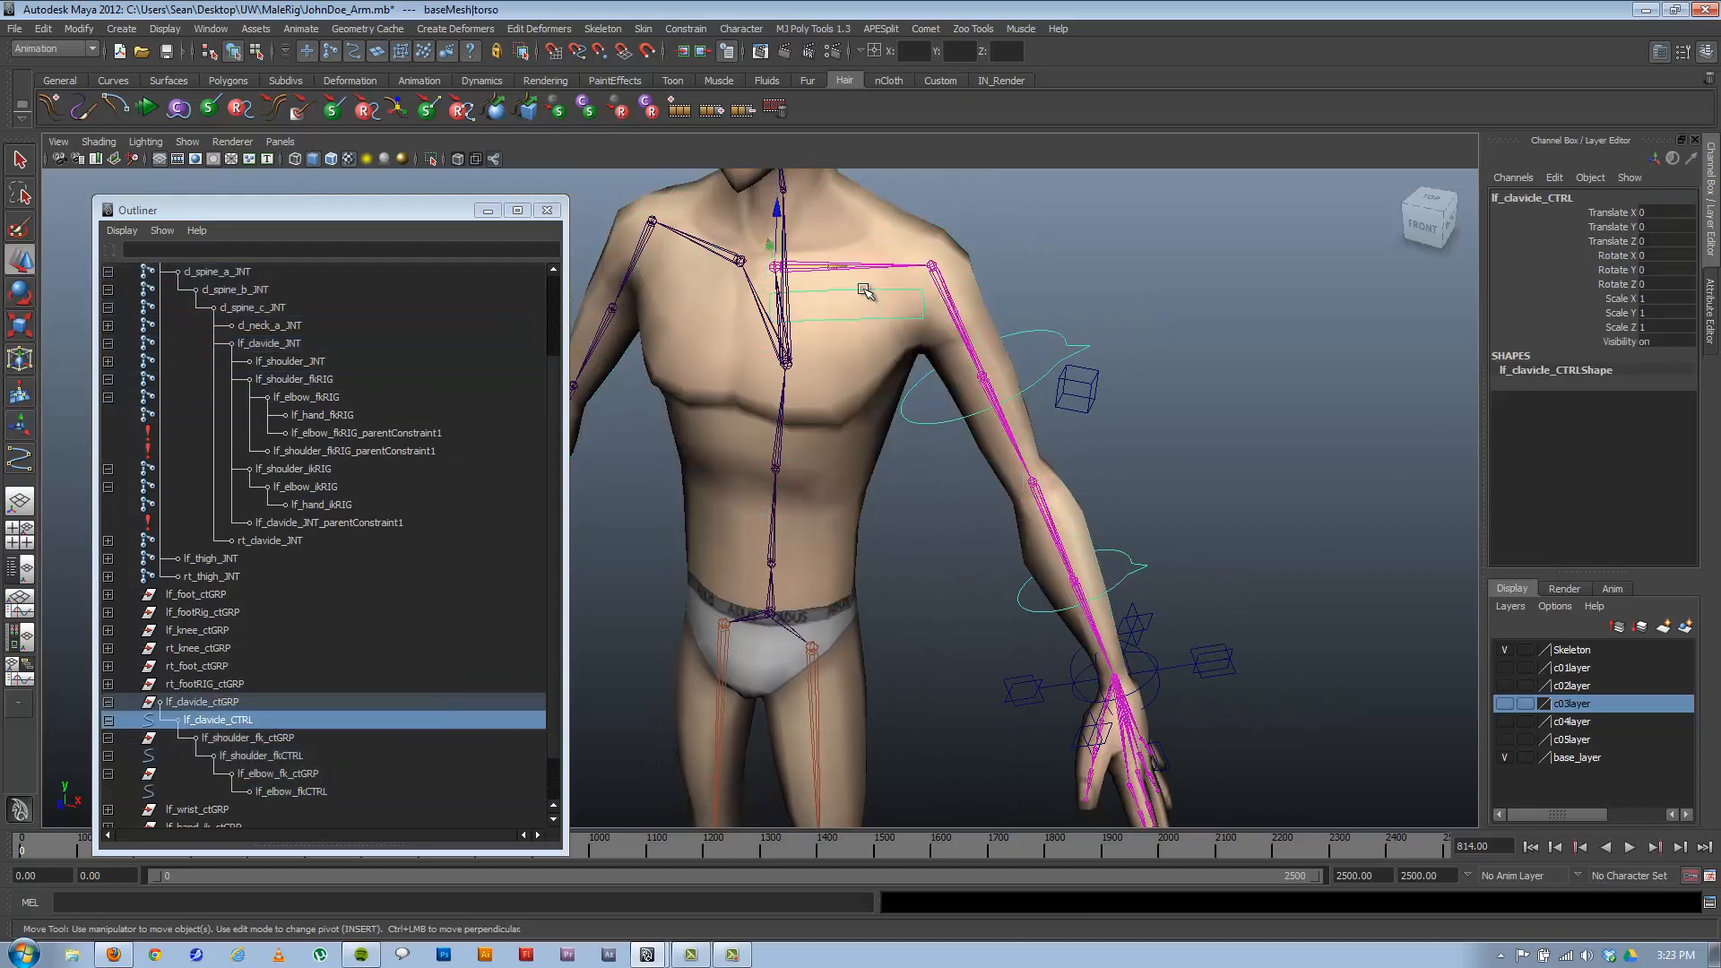
pyautogui.click(868, 289)
pyautogui.press('e')
pyautogui.moveTo(834, 199); pyautogui.dragTo(777, 191)
pyautogui.keyDown('alt'); pyautogui.moveTo(990, 330); pyautogui.dragTo(981, 450, button='middle'); pyautogui.keyUp('alt')
pyautogui.hotkey('ctrl', 'z')
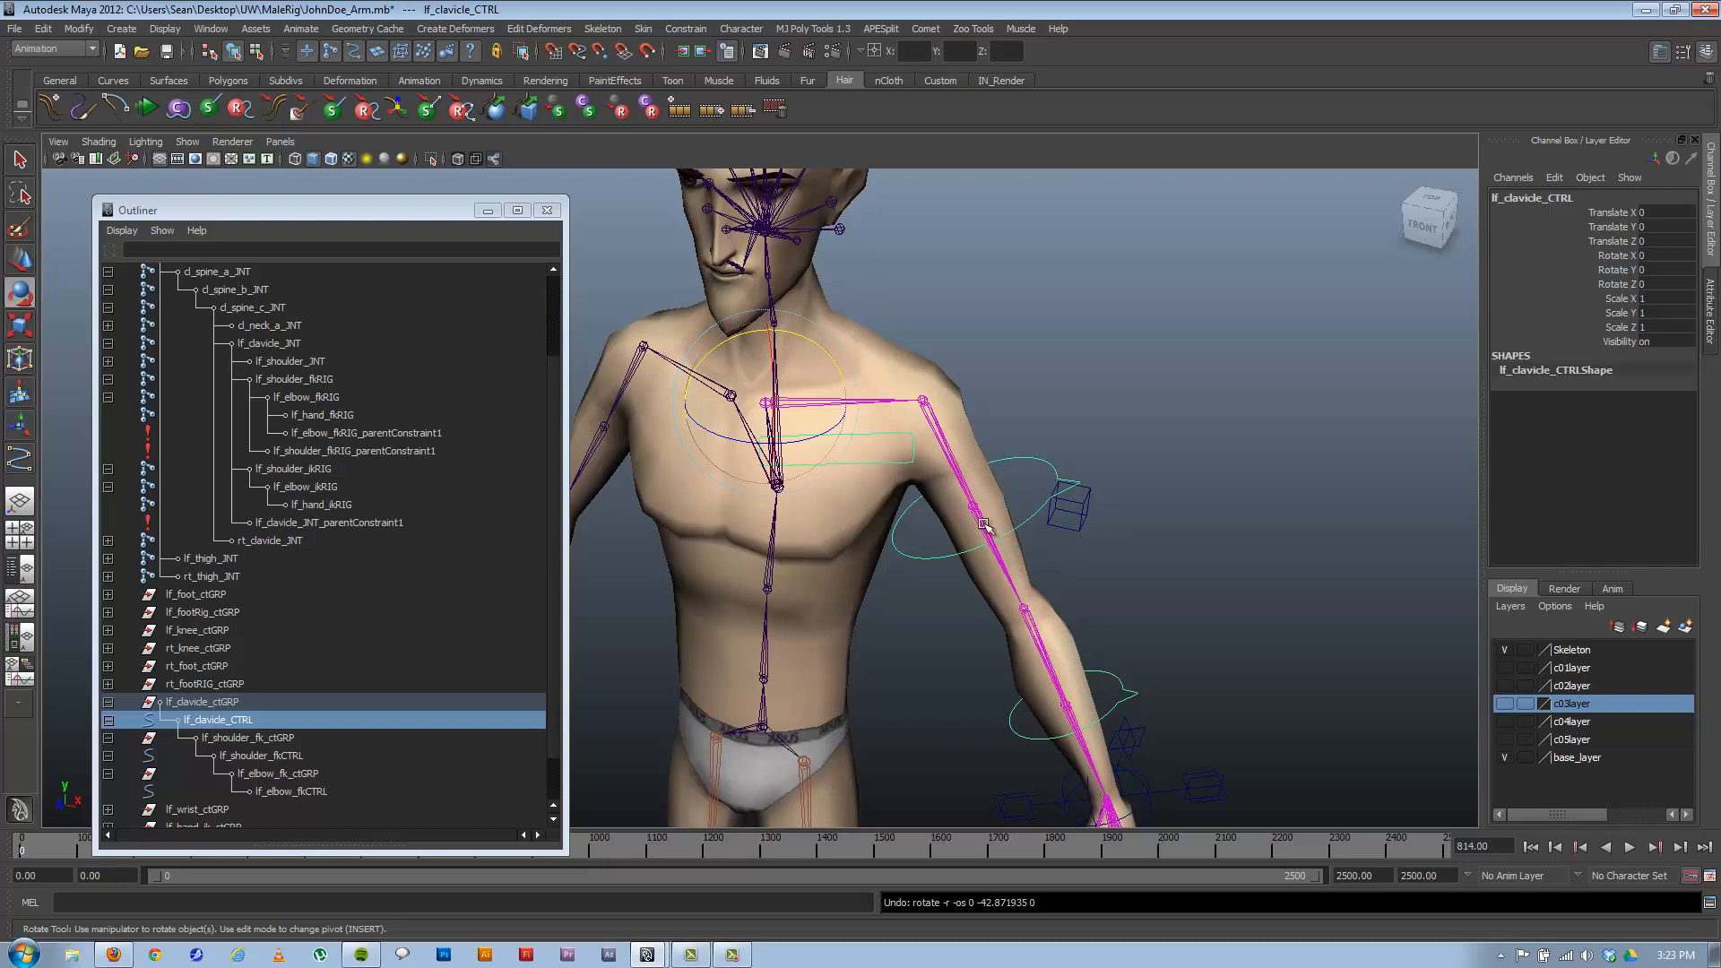
# Test-rotate lf_shoulder_fkCTRL to about -64 degrees and lf_clavicle_CTRL to about -30 degrees around Y, and undo both rotations.
pyautogui.click(1025, 517)
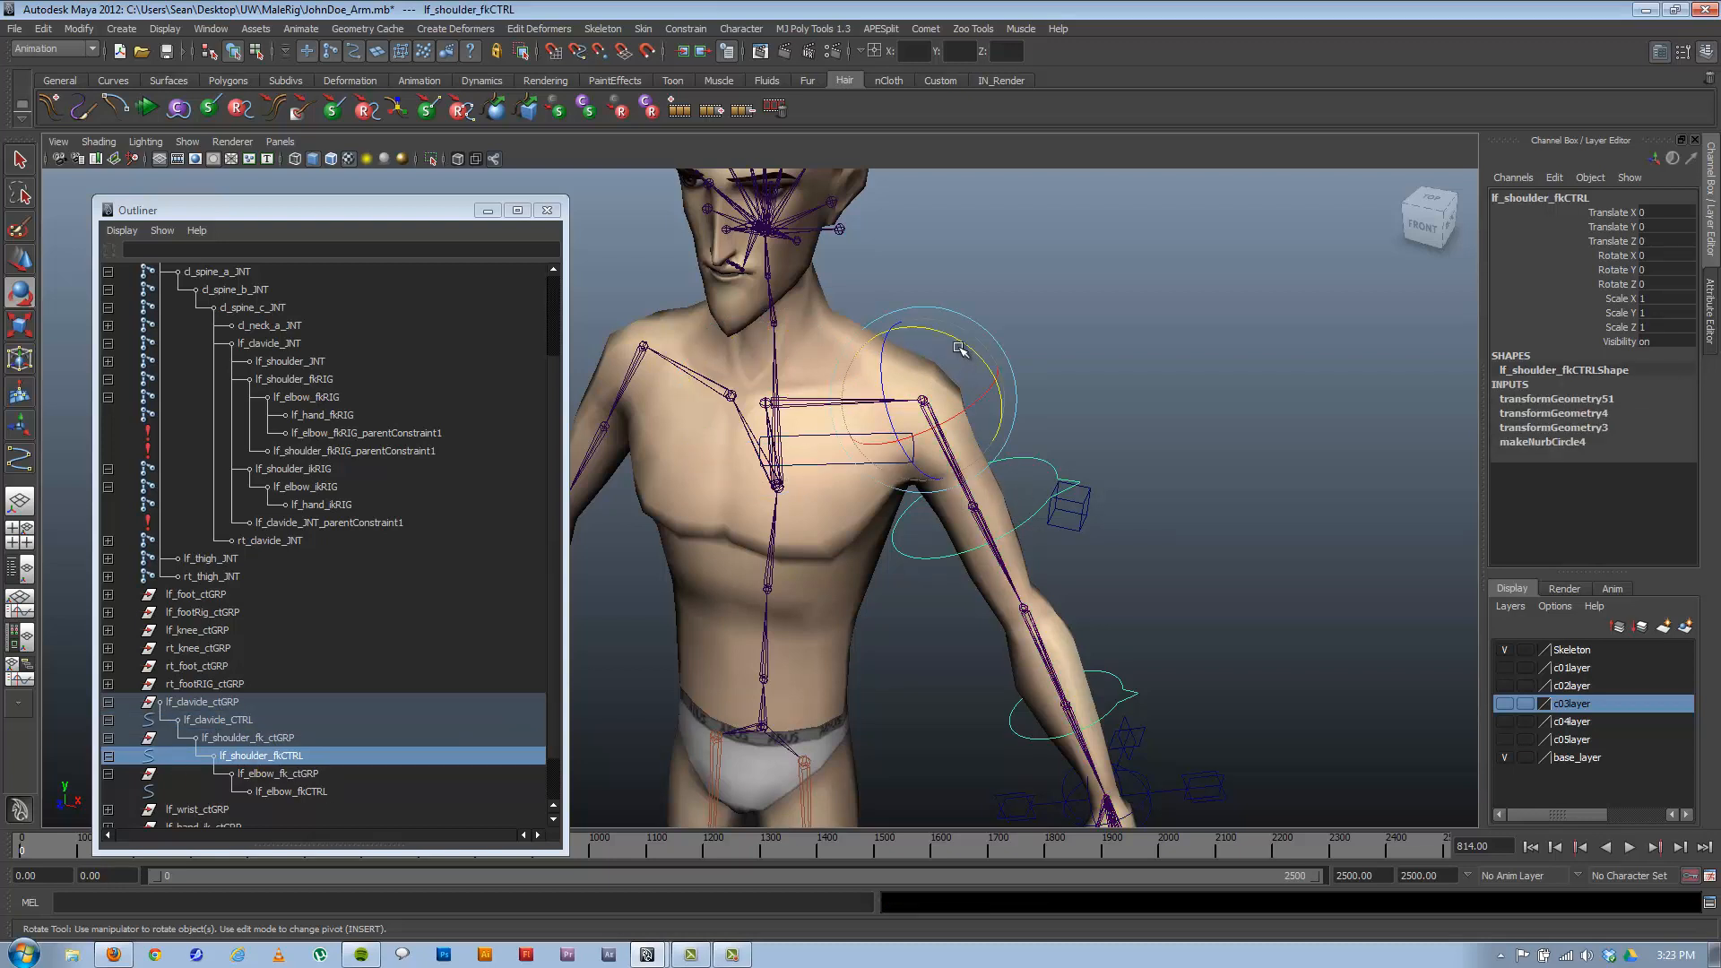
pyautogui.moveTo(959, 348); pyautogui.dragTo(807, 451)
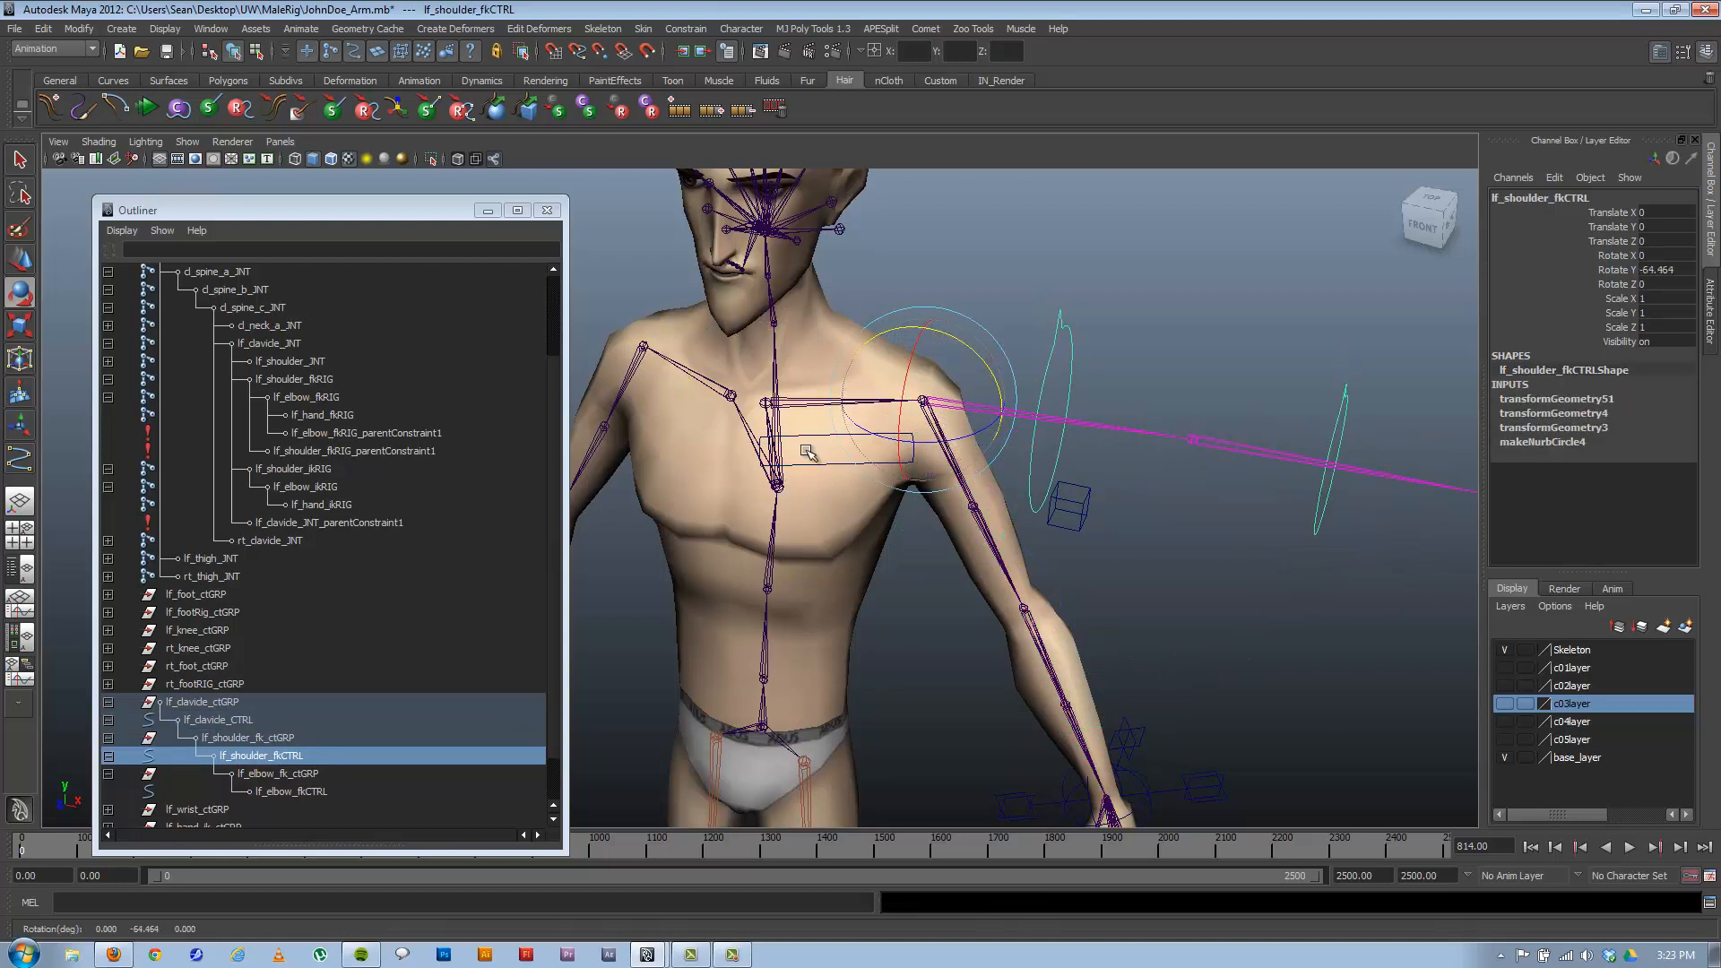
pyautogui.click(807, 451)
pyautogui.moveTo(811, 357); pyautogui.dragTo(1085, 278)
pyautogui.click(1082, 277)
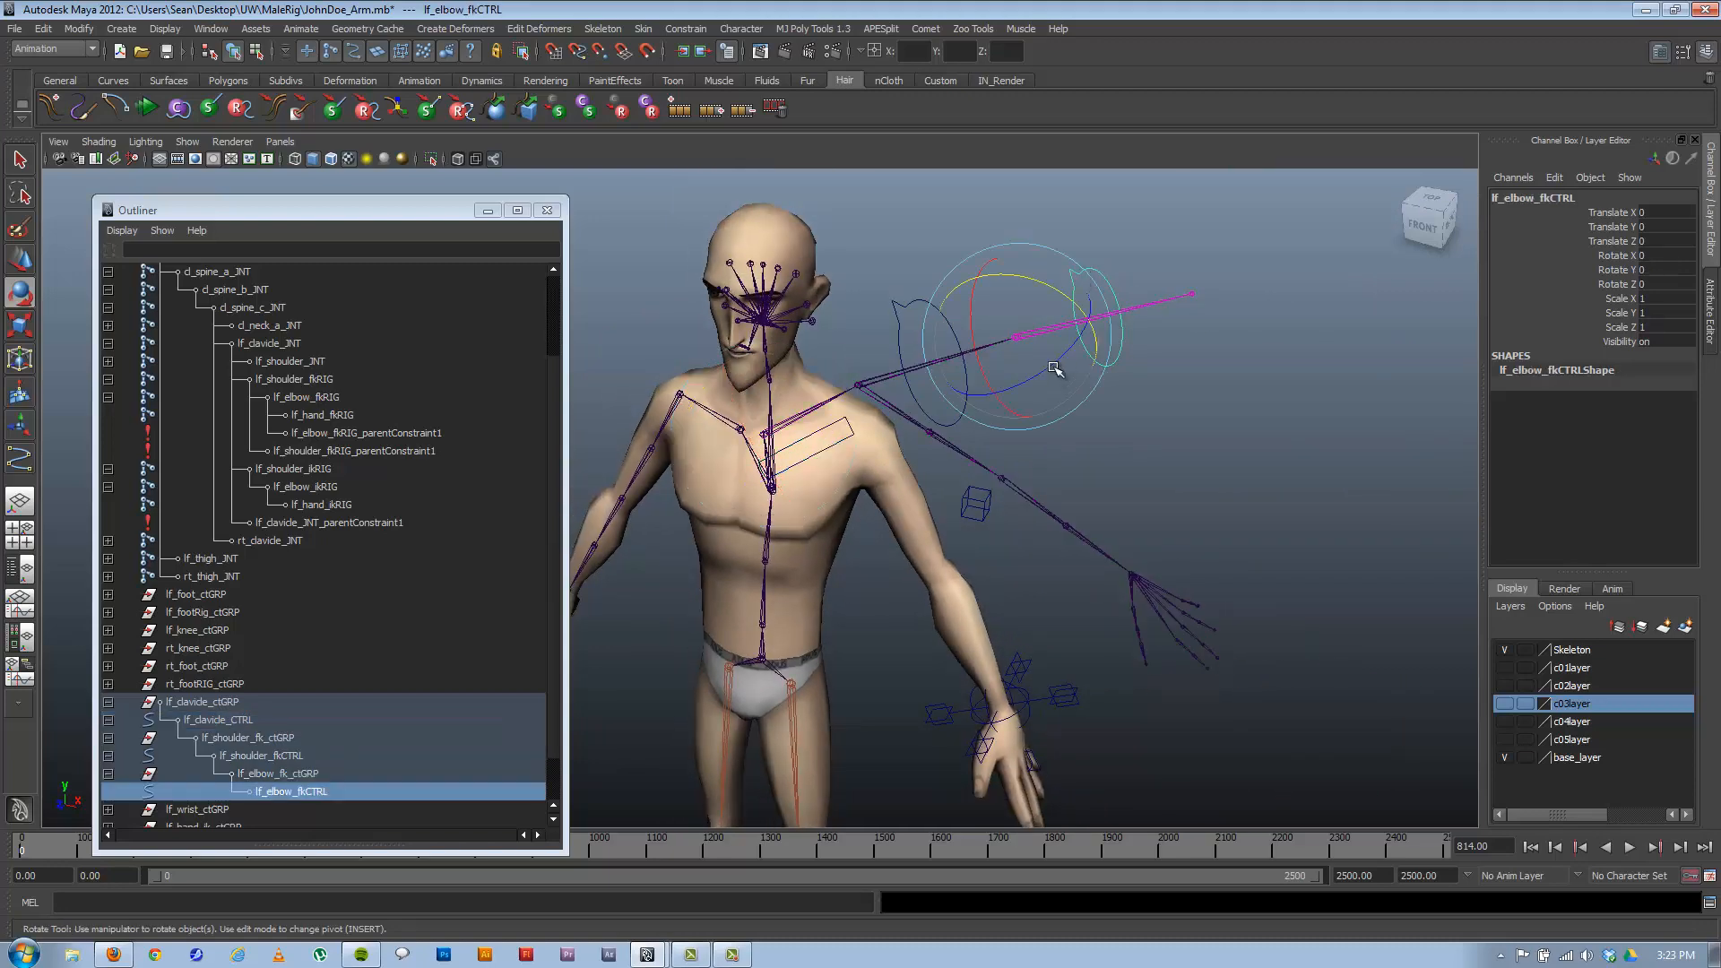
pyautogui.hotkey('ctrl', 'z')
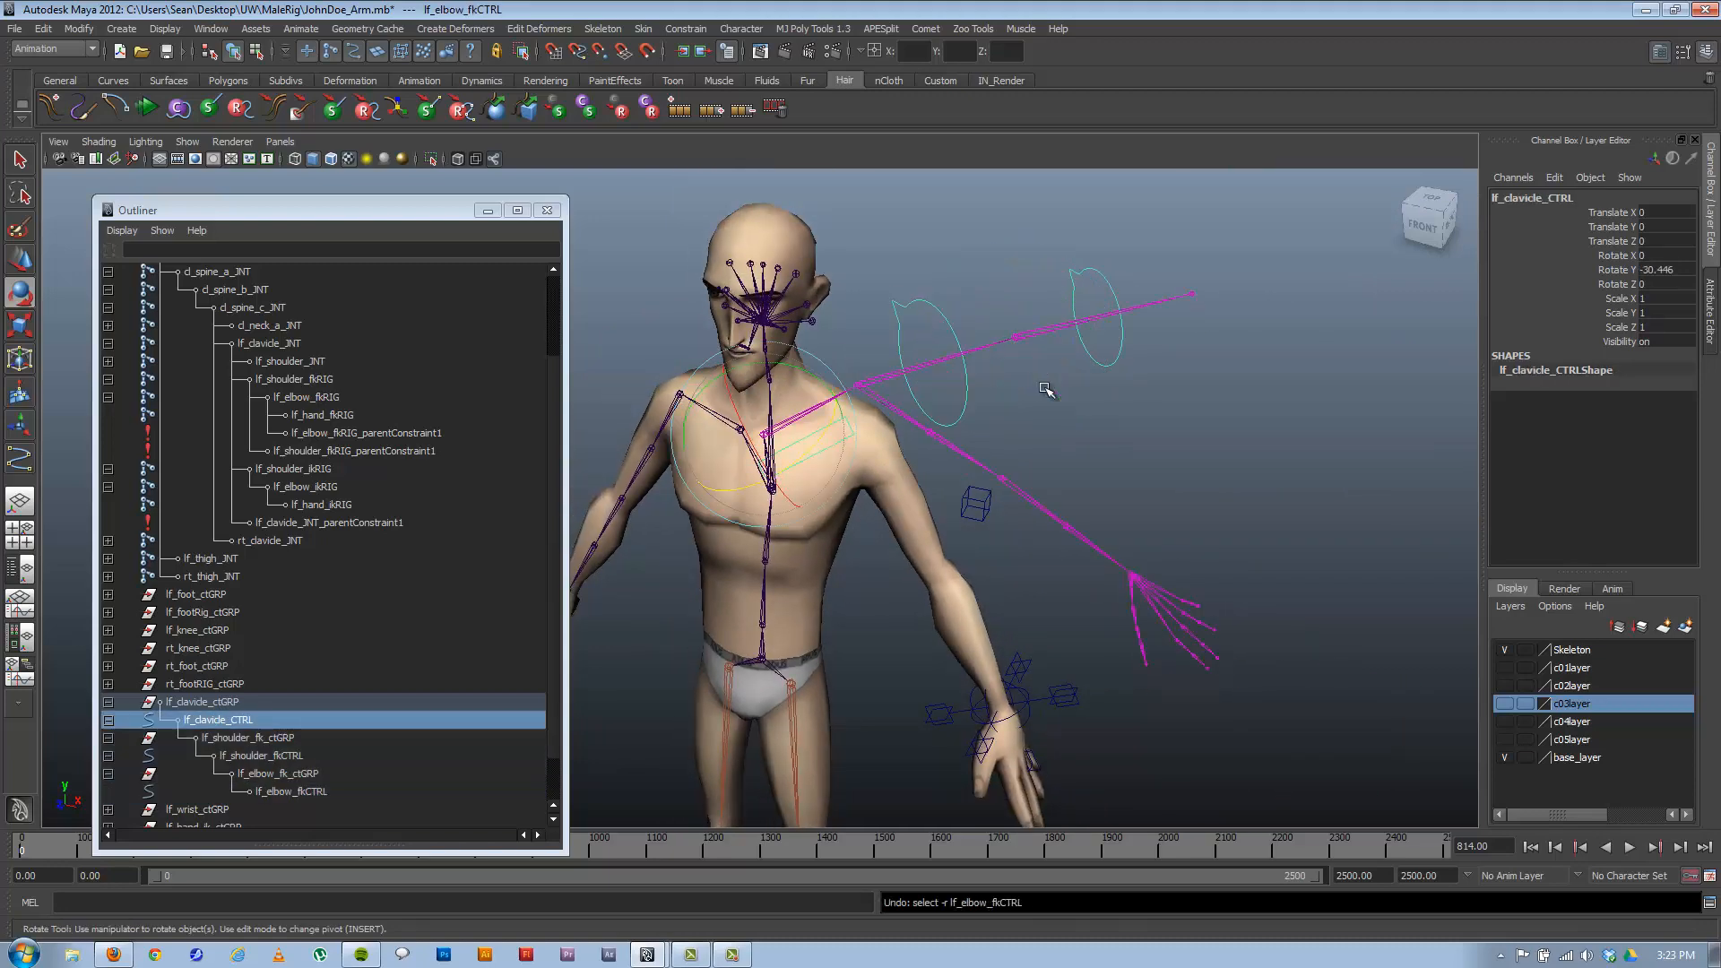
pyautogui.hotkey('ctrl', 'z')
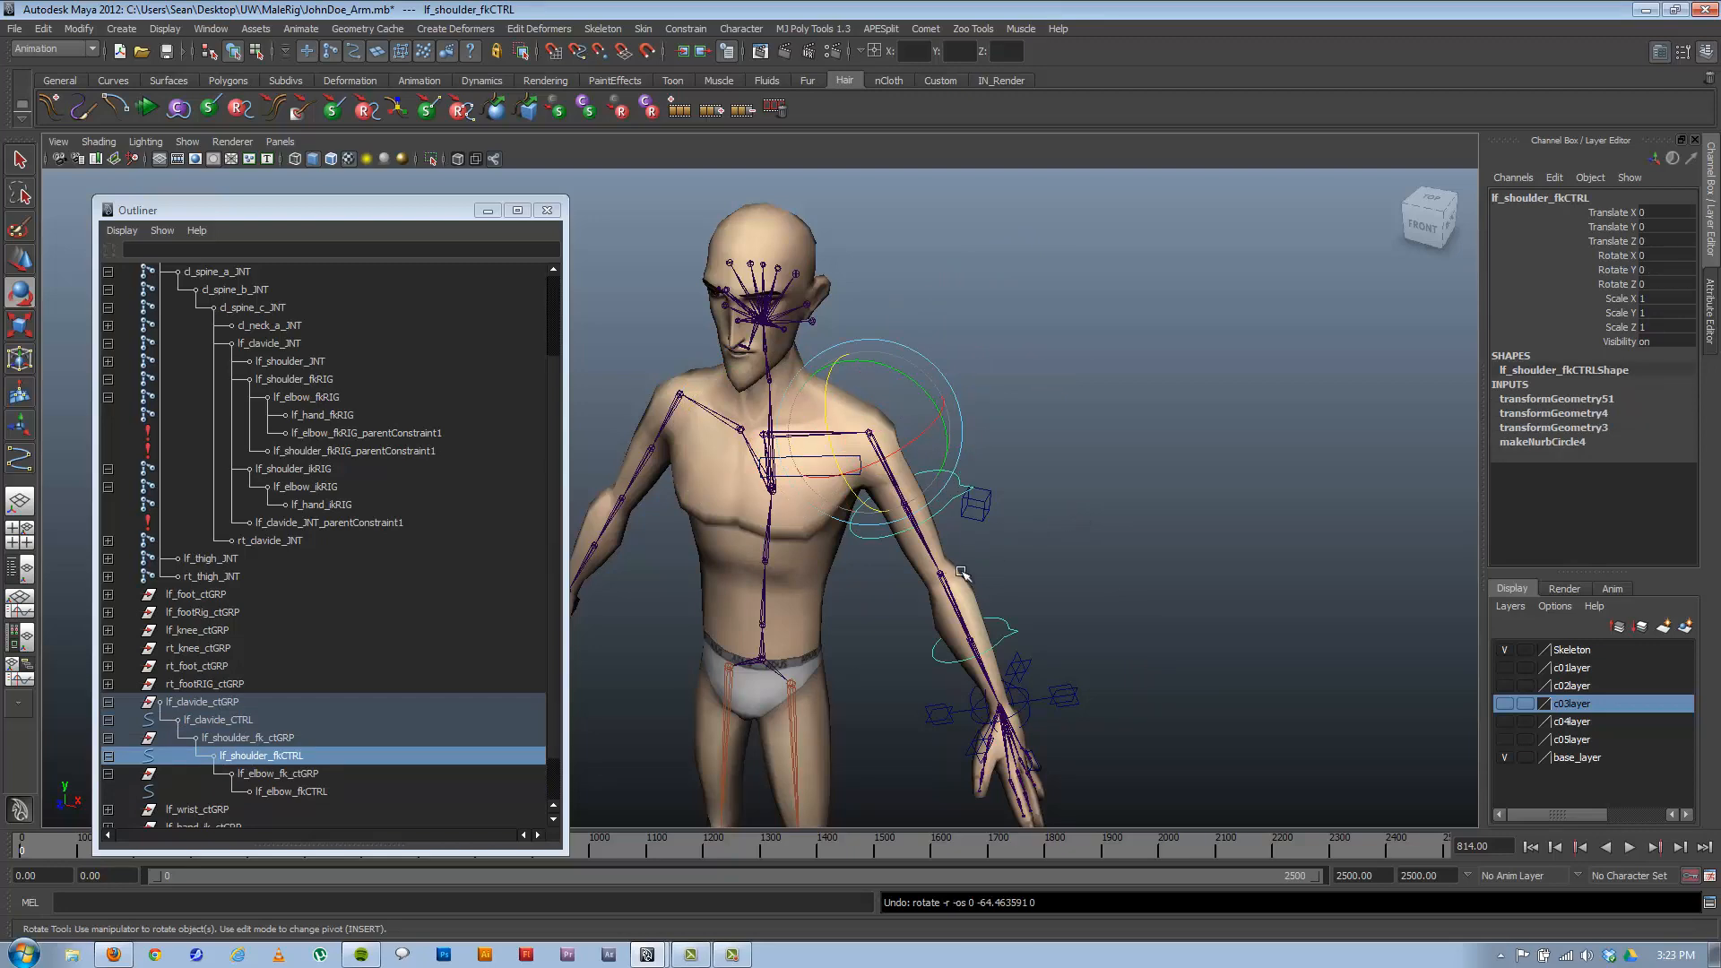
# Try freely rotating the FK shoulder control on several axes, undoing each rotation.
pyautogui.keyDown('alt'); pyautogui.moveTo(962, 574); pyautogui.dragTo(1007, 615); pyautogui.keyUp('alt')
pyautogui.scroll(3, 1047, 484)
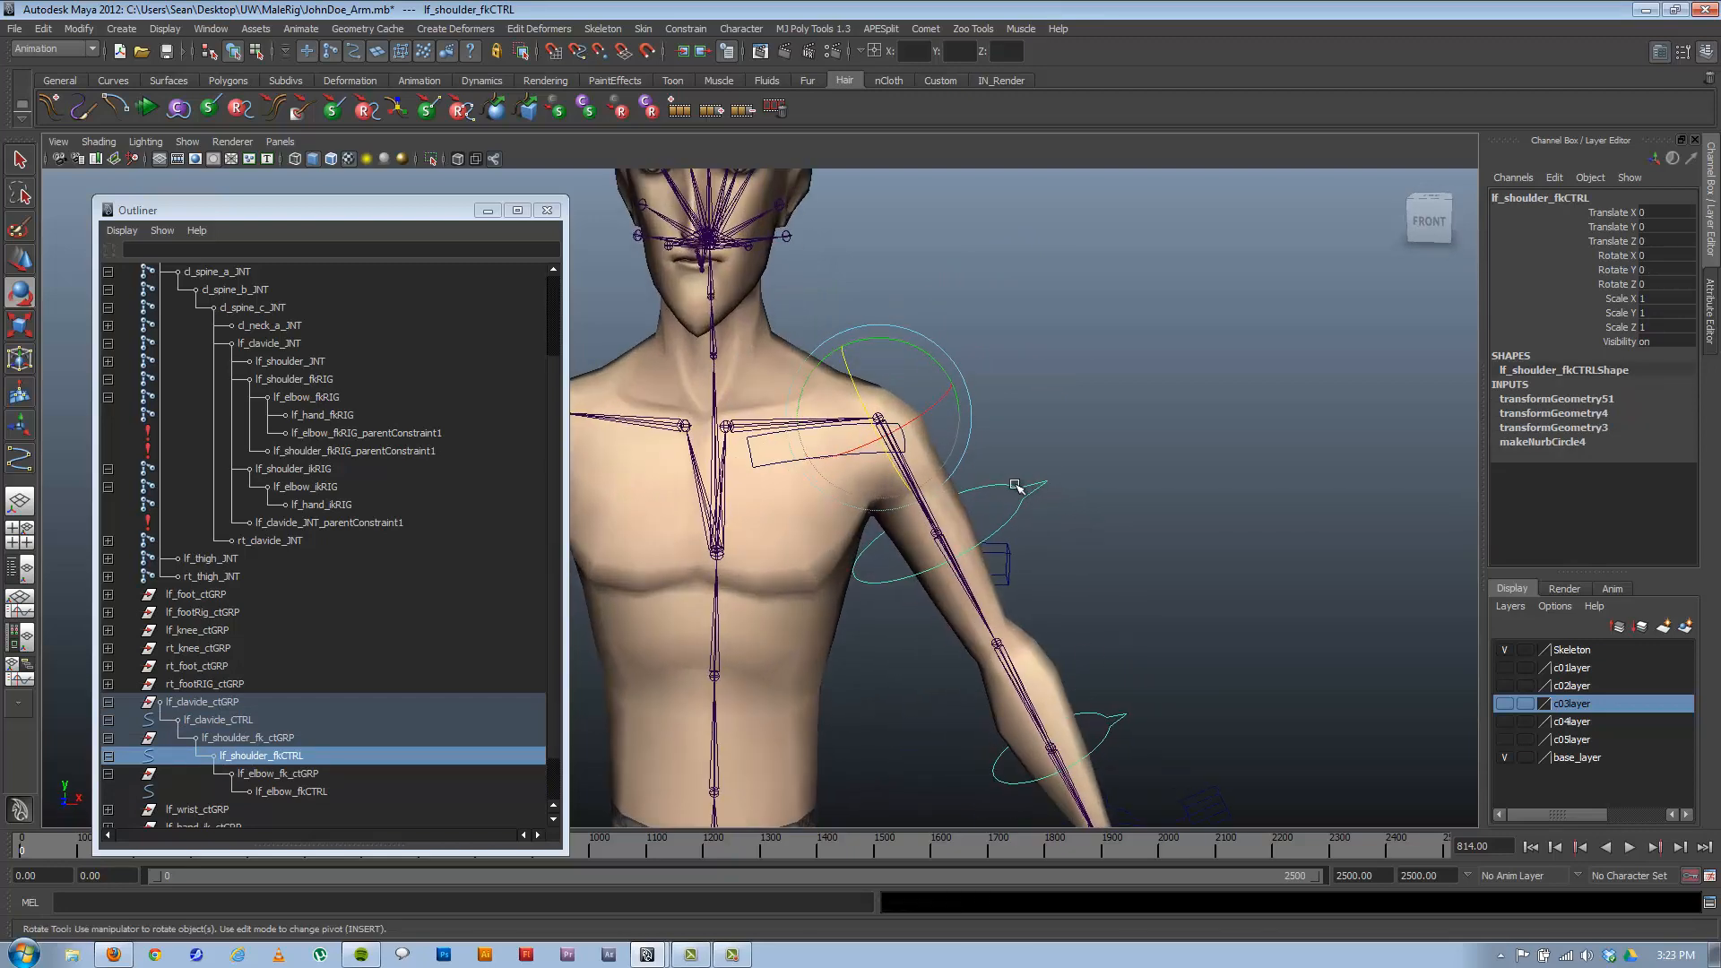
pyautogui.scroll(-3, 1061, 532)
pyautogui.keyDown('alt'); pyautogui.moveTo(826, 492); pyautogui.dragTo(992, 537); pyautogui.keyUp('alt')
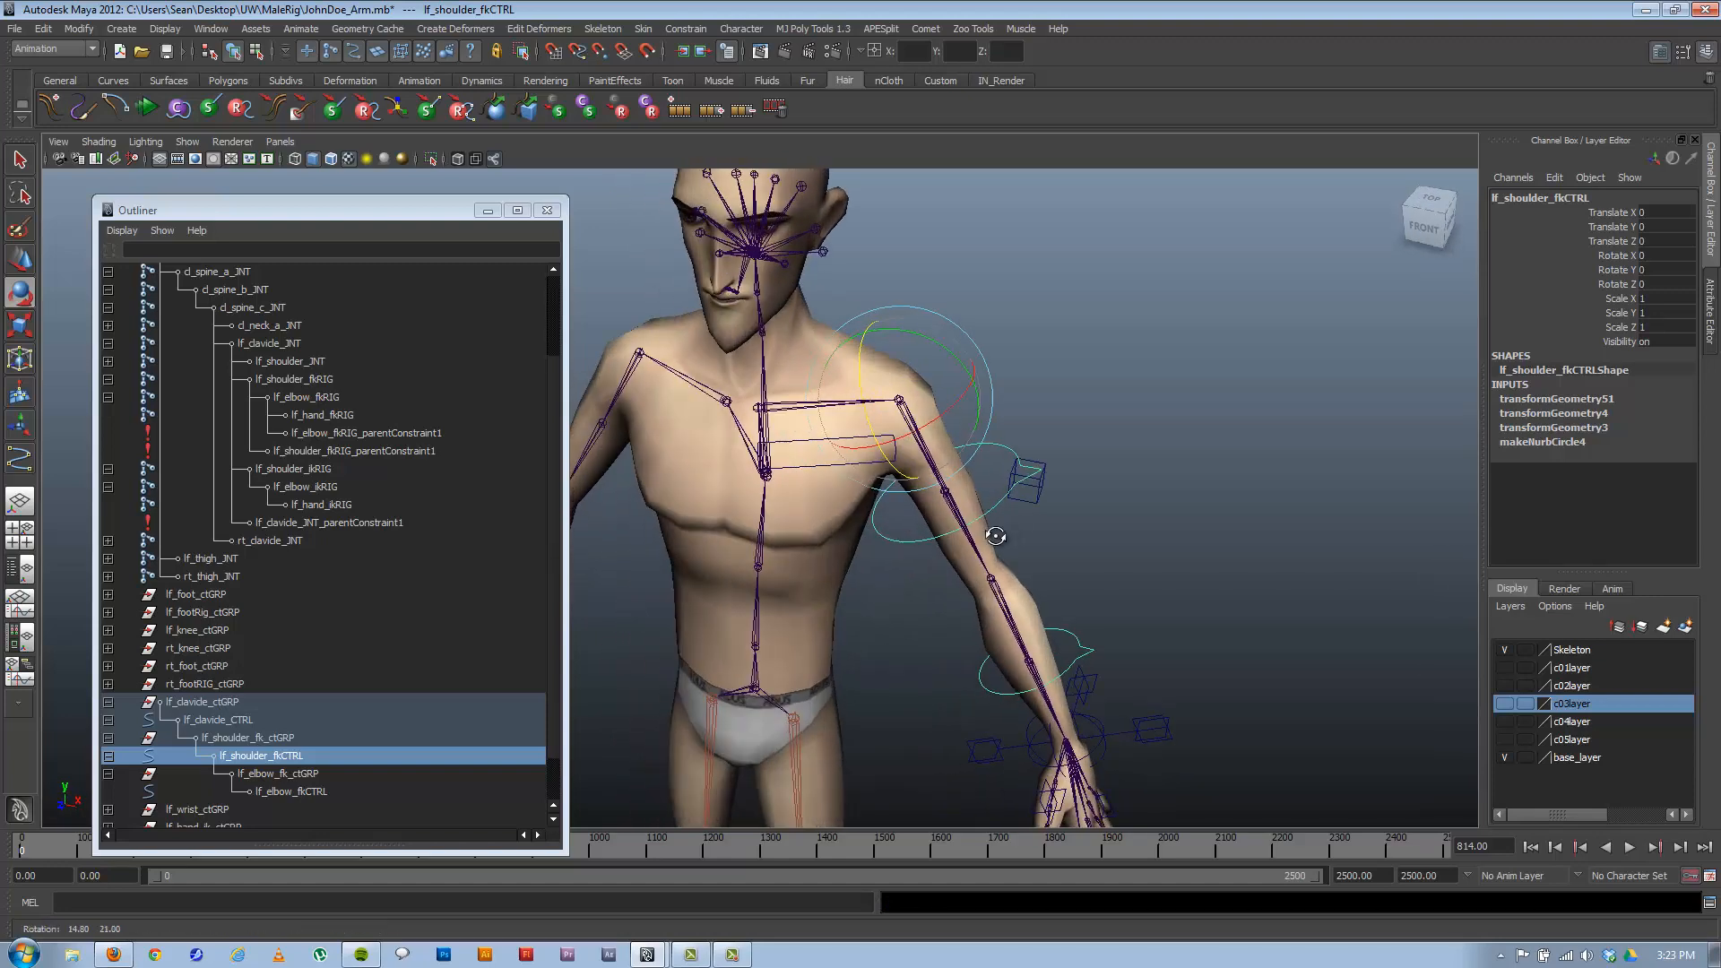
pyautogui.scroll(3, 1008, 499)
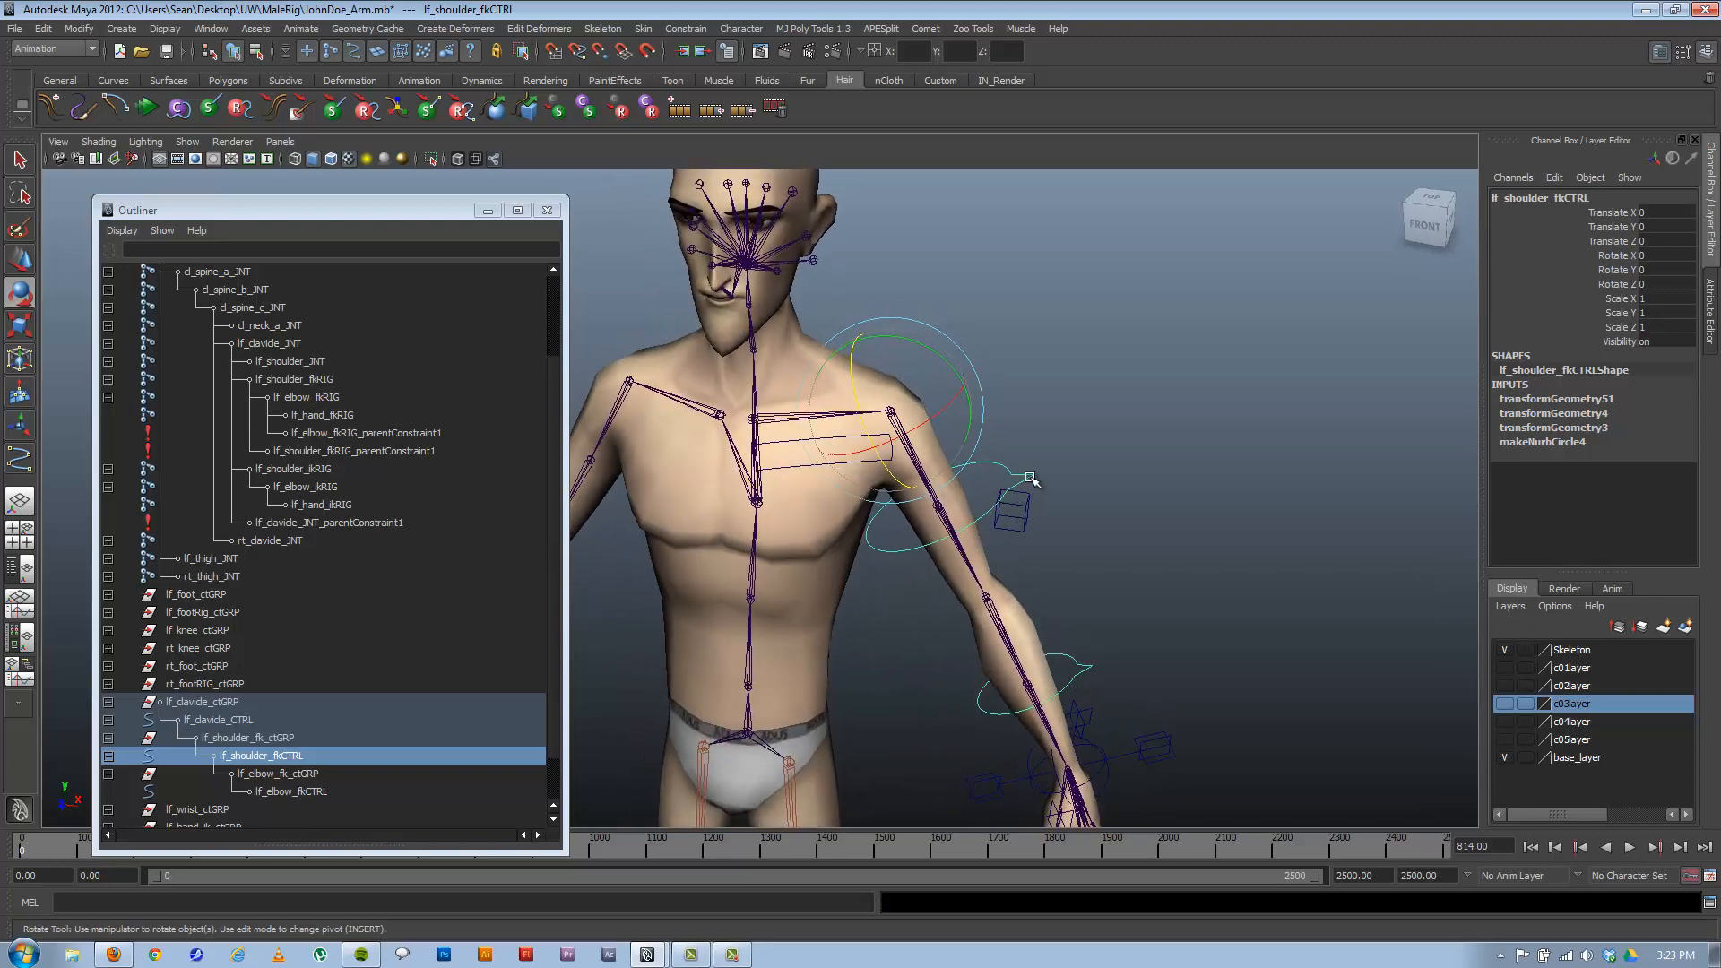
pyautogui.moveTo(921, 415); pyautogui.dragTo(858, 490)
pyautogui.hotkey('ctrl', 'z')
pyautogui.hotkey('ctrl', 'z')
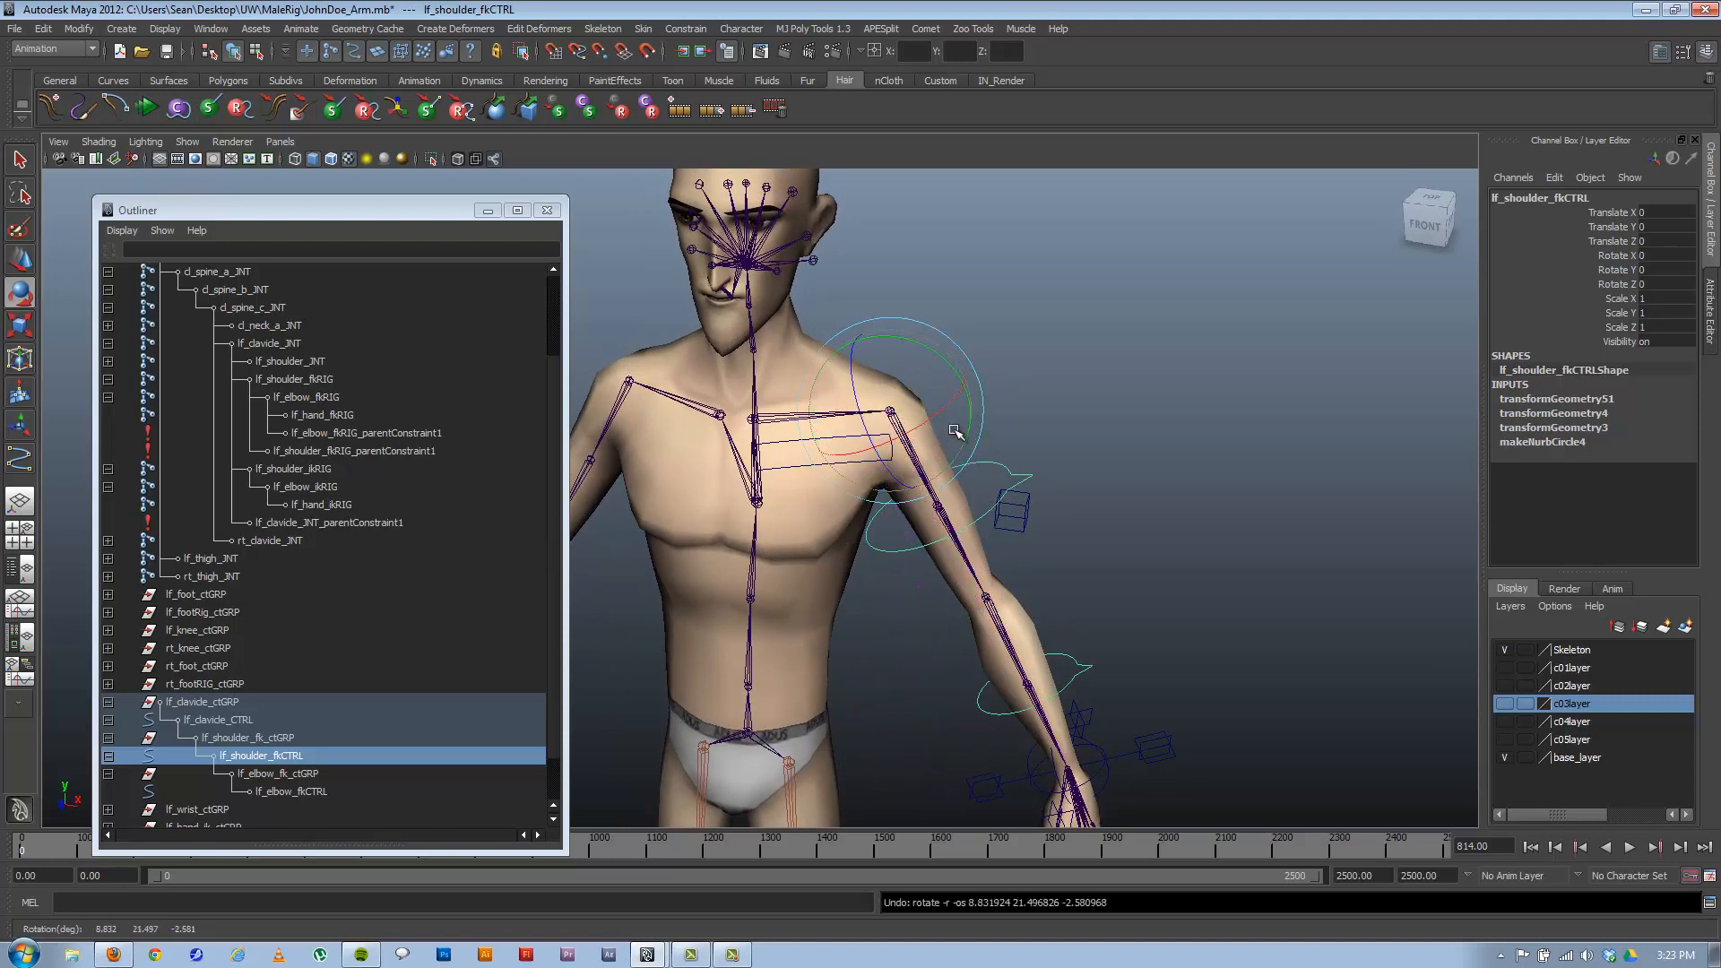
pyautogui.moveTo(952, 410); pyautogui.dragTo(955, 429)
pyautogui.hotkey('ctrl', 'z')
# Examine the left arm and its shoulder, elbow and wrist controls from the front and the side.
pyautogui.keyDown('alt'); pyautogui.moveTo(1057, 489); pyautogui.dragTo(873, 589, button='right'); pyautogui.keyUp('alt')
pyautogui.keyDown('alt'); pyautogui.moveTo(873, 589); pyautogui.dragTo(911, 499); pyautogui.keyUp('alt')
pyautogui.keyDown('alt'); pyautogui.moveTo(911, 499); pyautogui.dragTo(864, 503, button='right'); pyautogui.keyUp('alt')
pyautogui.keyDown('alt'); pyautogui.moveTo(864, 503); pyautogui.dragTo(883, 537); pyautogui.keyUp('alt')
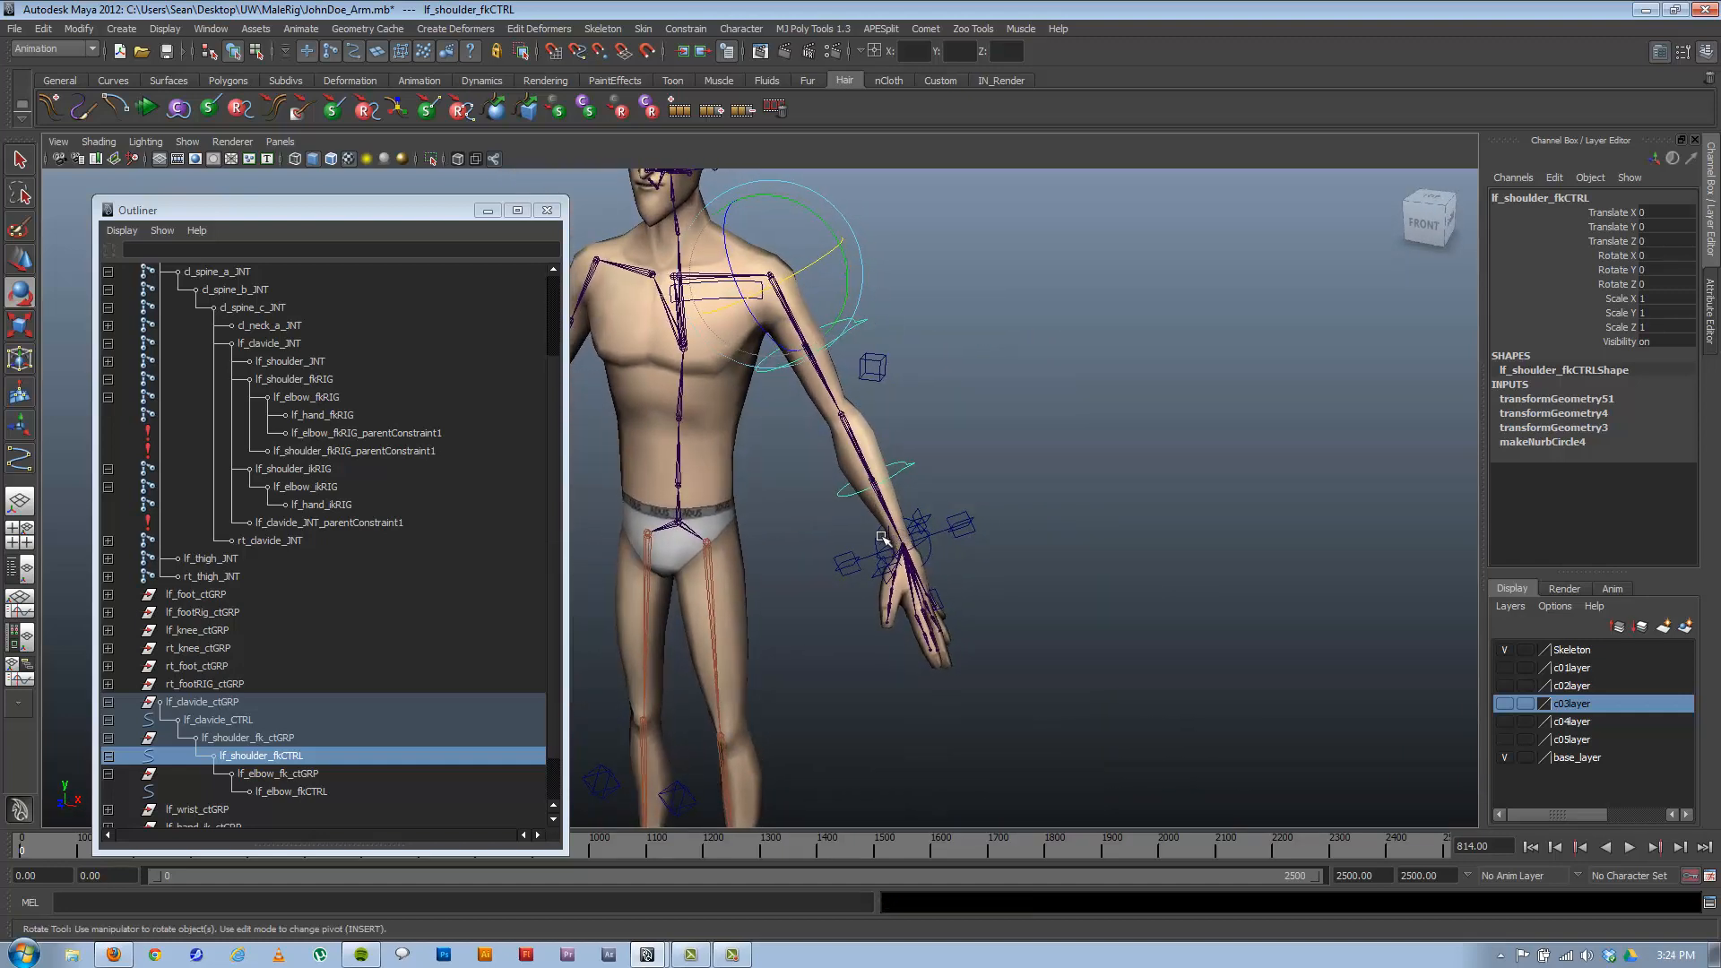
pyautogui.keyDown('alt'); pyautogui.moveTo(848, 387); pyautogui.dragTo(904, 493, button='middle'); pyautogui.keyUp('alt')
pyautogui.moveTo(867, 326); pyautogui.dragTo(892, 371)
pyautogui.moveTo(1037, 579)
pyautogui.keyDown('alt'); pyautogui.mouseDown()
pyautogui.moveTo(839, 574)
pyautogui.moveTo(1004, 581)
pyautogui.mouseUp(); pyautogui.keyUp('alt')
pyautogui.keyDown('alt'); pyautogui.moveTo(862, 612); pyautogui.dragTo(879, 522, button='middle'); pyautogui.keyUp('alt')
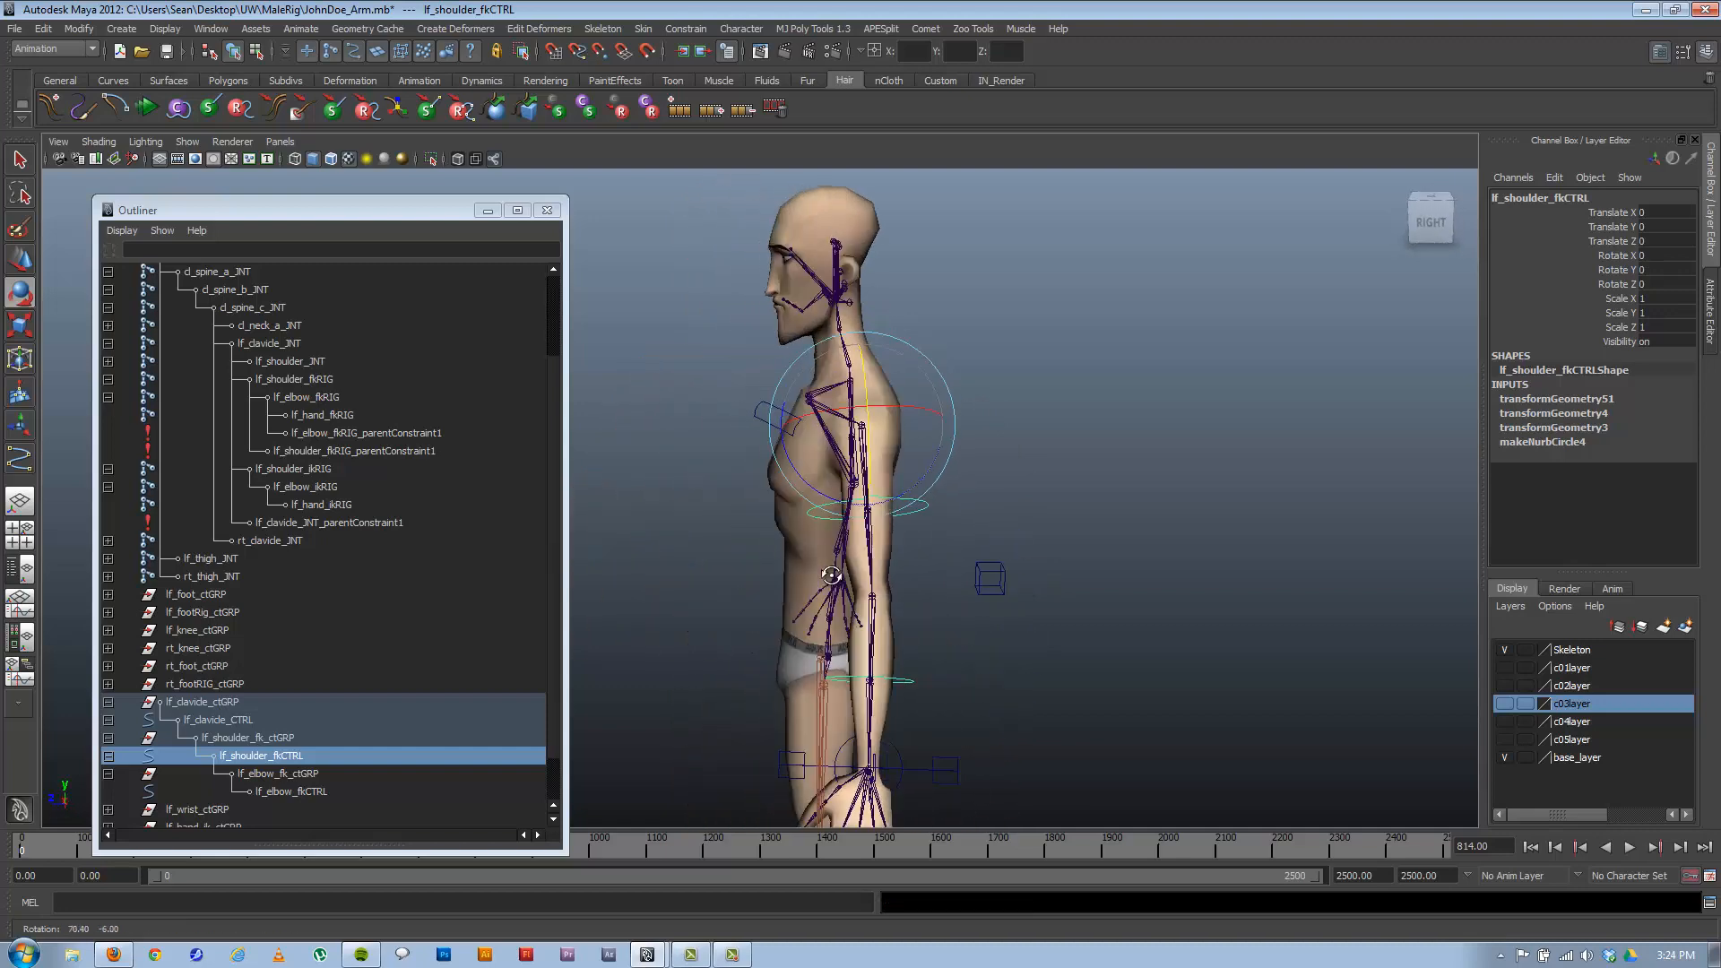
pyautogui.keyDown('alt'); pyautogui.moveTo(879, 522); pyautogui.dragTo(800, 465); pyautogui.keyUp('alt')
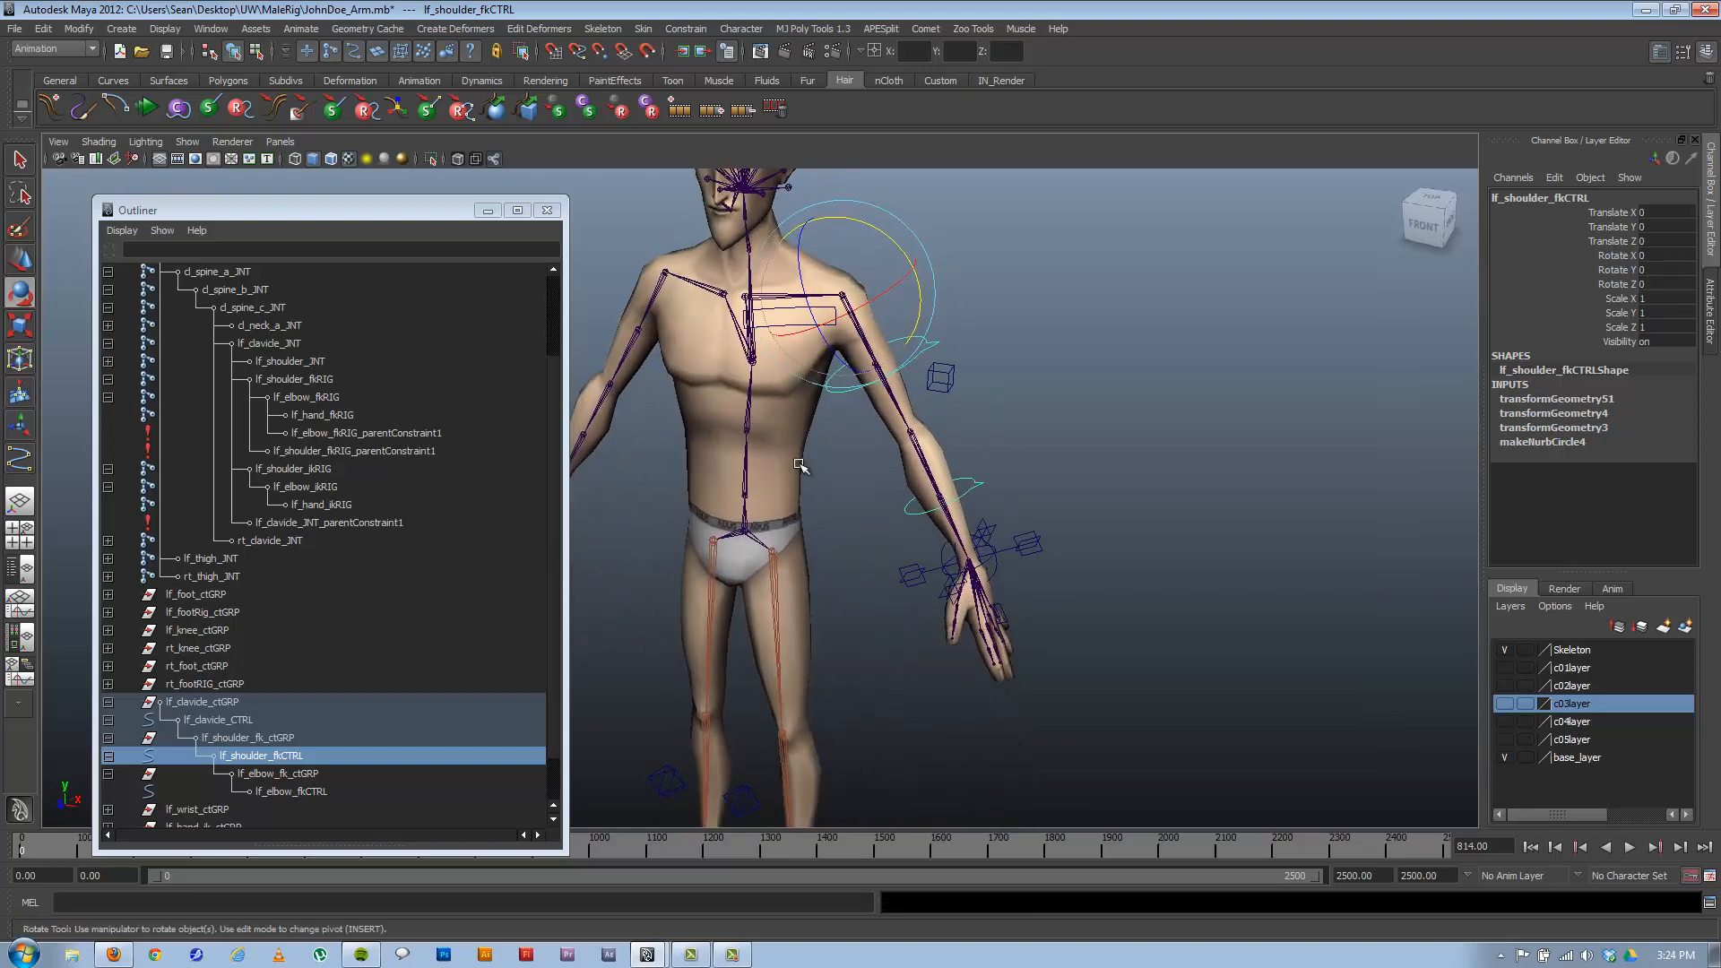
# Test-rotate the left clavicle control about -37 degrees around Y again, and undo it.
pyautogui.click(959, 350)
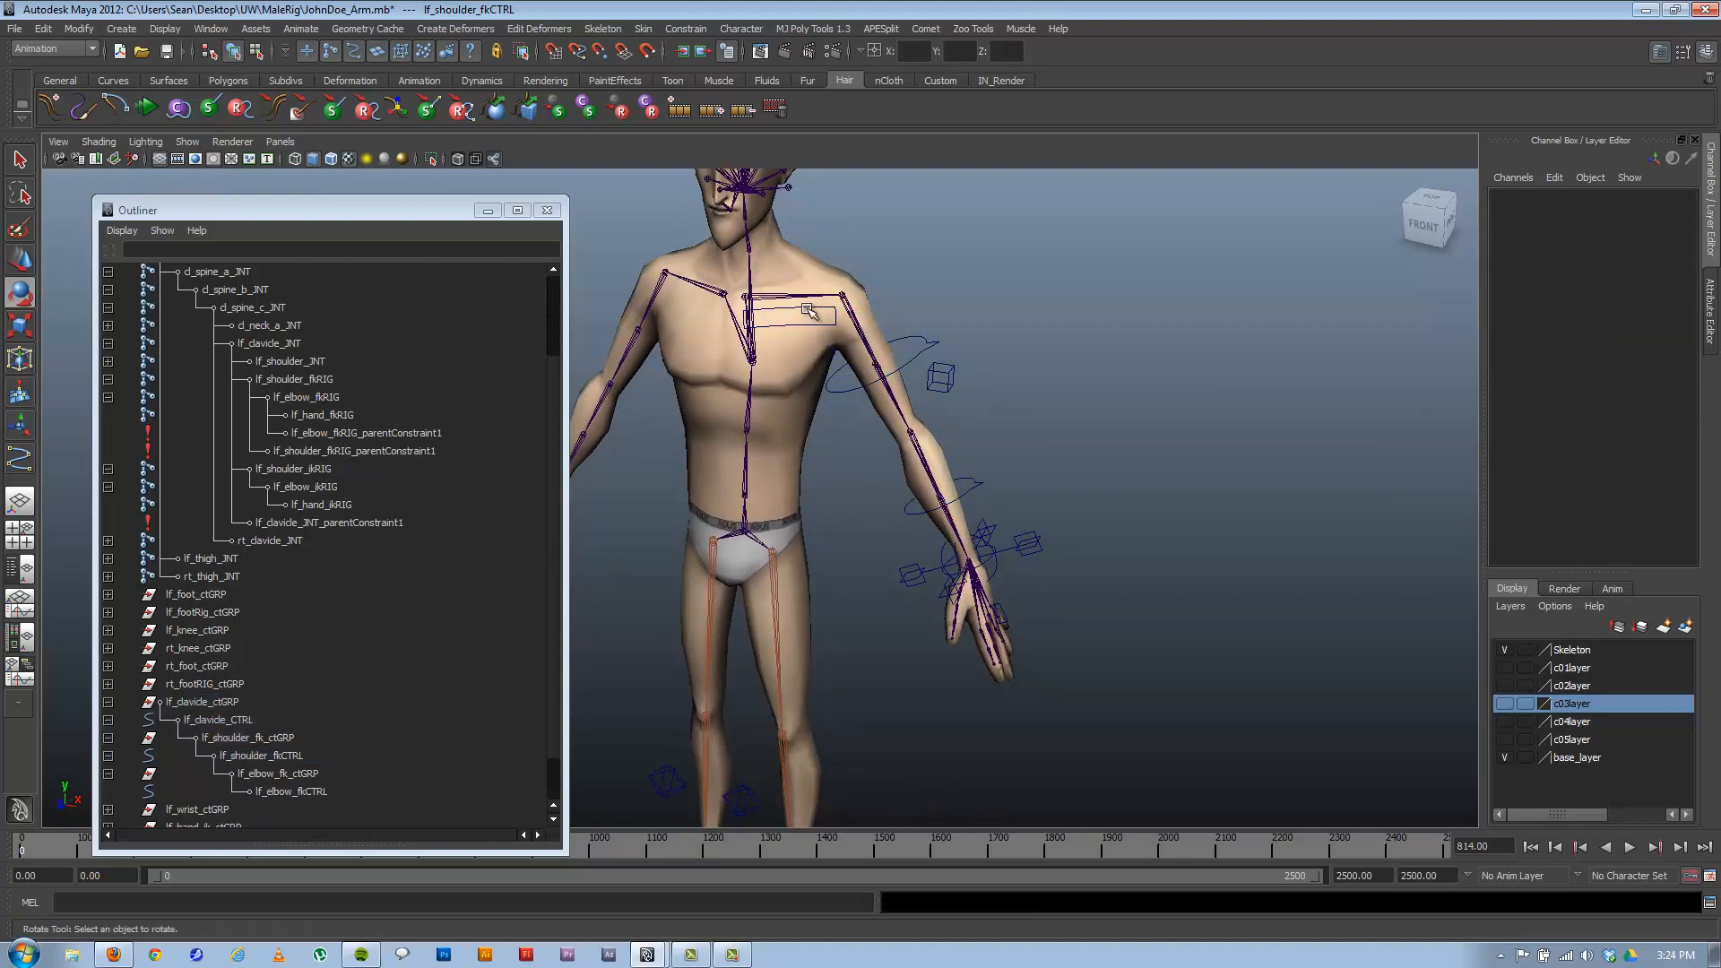
pyautogui.moveTo(833, 308); pyautogui.dragTo(834, 309)
pyautogui.keyDown('alt'); pyautogui.moveTo(779, 364); pyautogui.dragTo(742, 332); pyautogui.keyUp('alt')
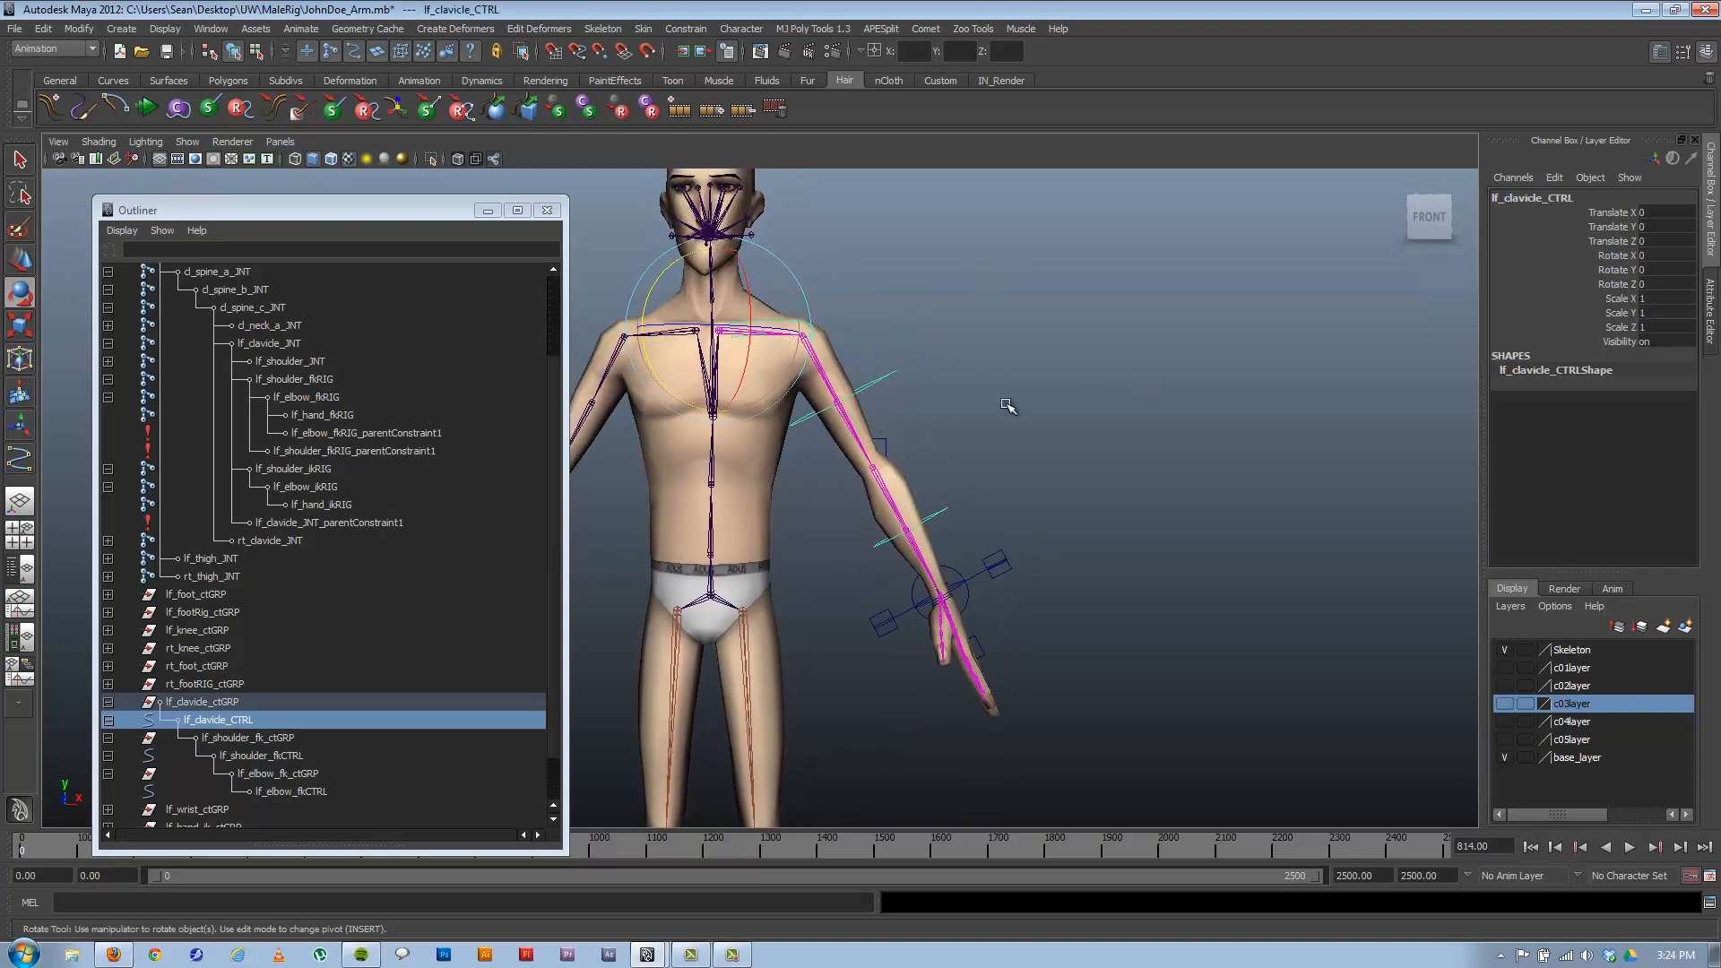
pyautogui.keyDown('alt'); pyautogui.moveTo(1037, 537); pyautogui.dragTo(927, 592); pyautogui.keyUp('alt')
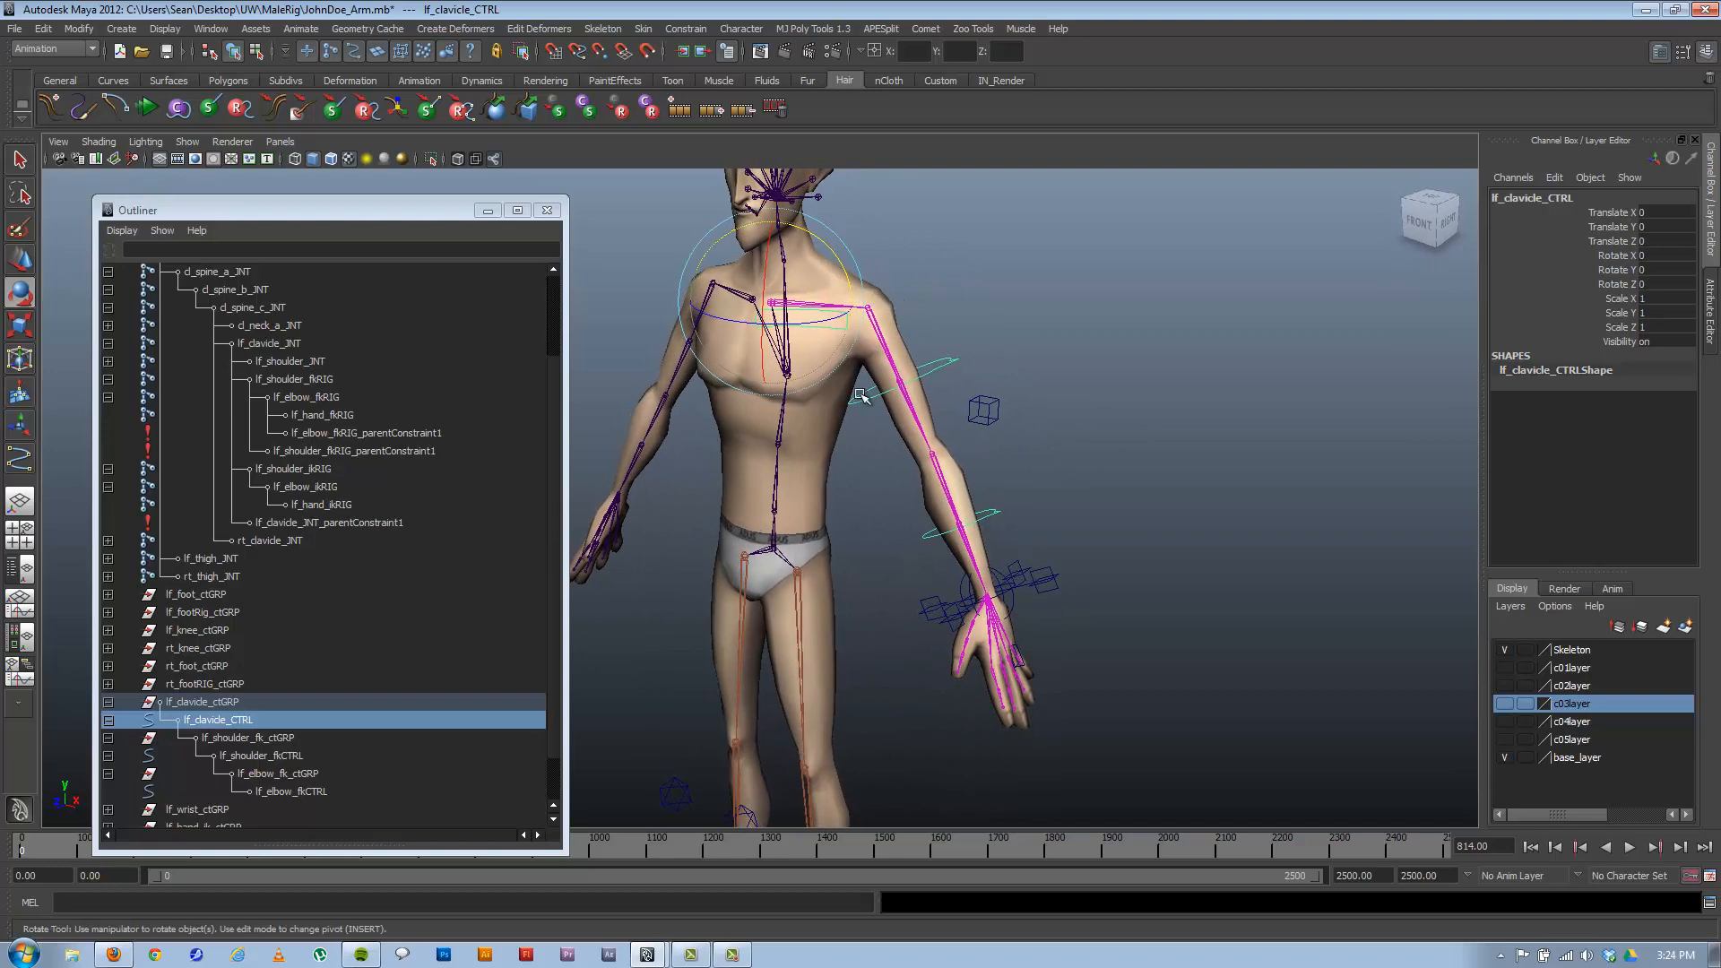
pyautogui.keyDown('alt'); pyautogui.moveTo(906, 368); pyautogui.dragTo(926, 475, button='middle'); pyautogui.keyUp('alt')
pyautogui.moveTo(856, 363); pyautogui.dragTo(785, 264)
pyautogui.hotkey('ctrl', 'z')
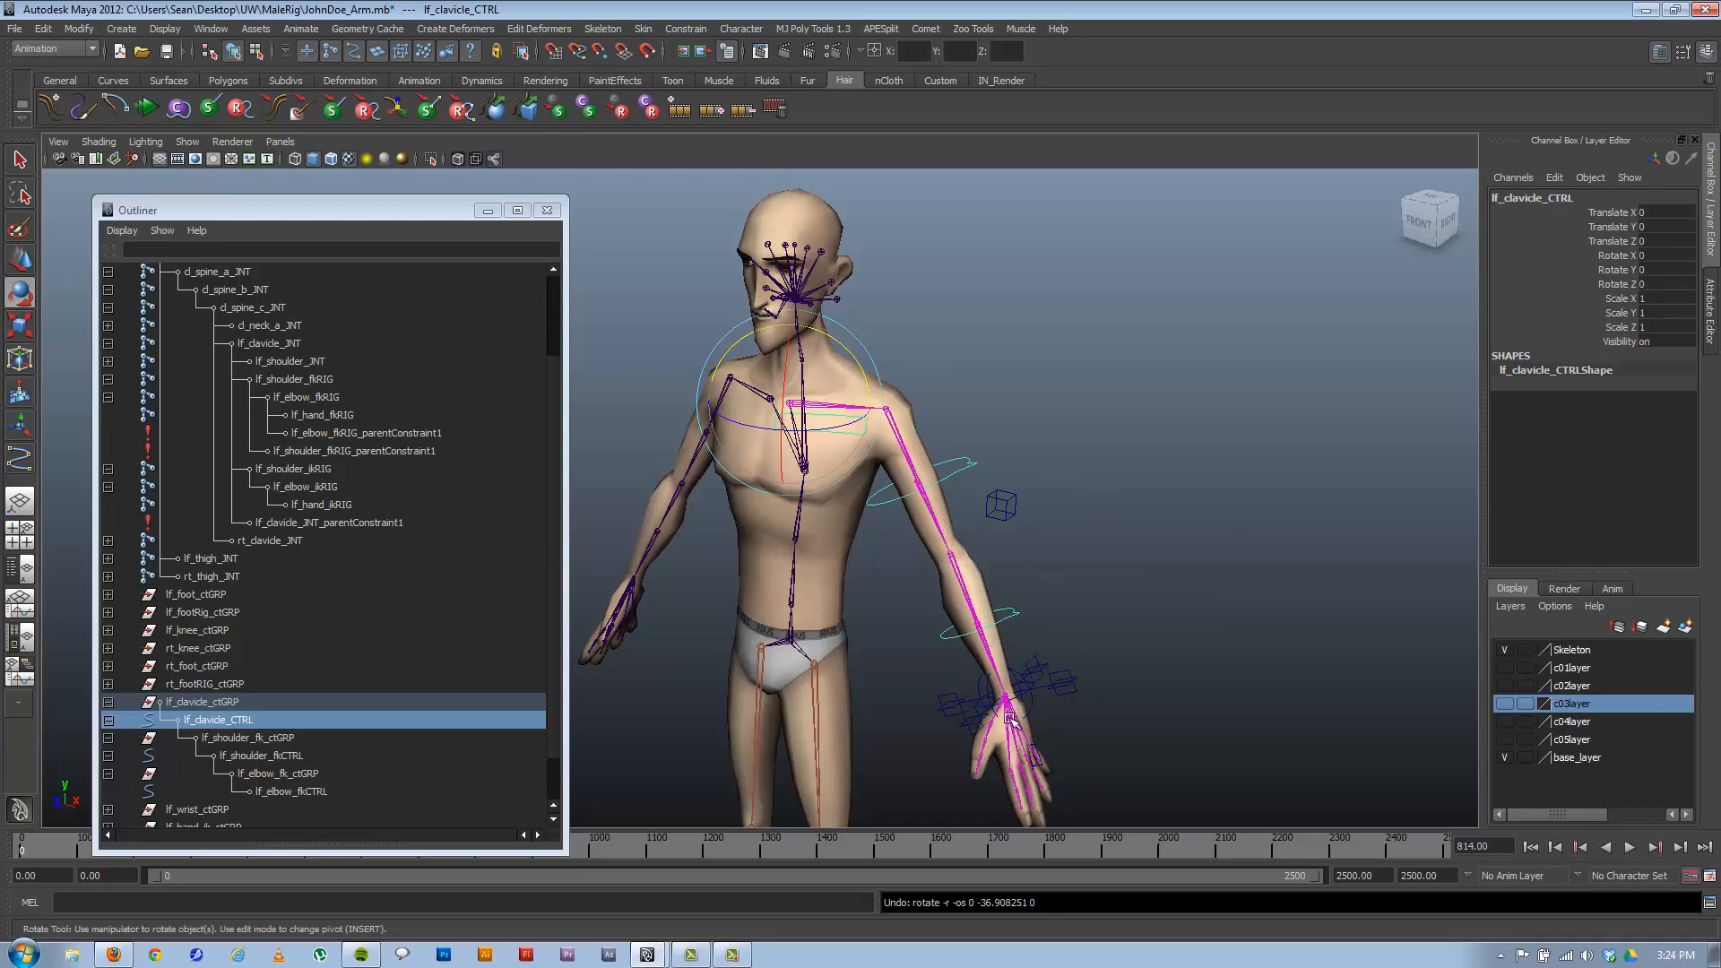
# Hide the joints in the perspective viewport so only the mesh and the control curves are displayed.
pyautogui.keyDown('alt'); pyautogui.moveTo(1037, 631); pyautogui.dragTo(1006, 336, button='middle'); pyautogui.keyUp('alt')
pyautogui.keyDown('alt'); pyautogui.moveTo(923, 445); pyautogui.dragTo(874, 401); pyautogui.keyUp('alt')
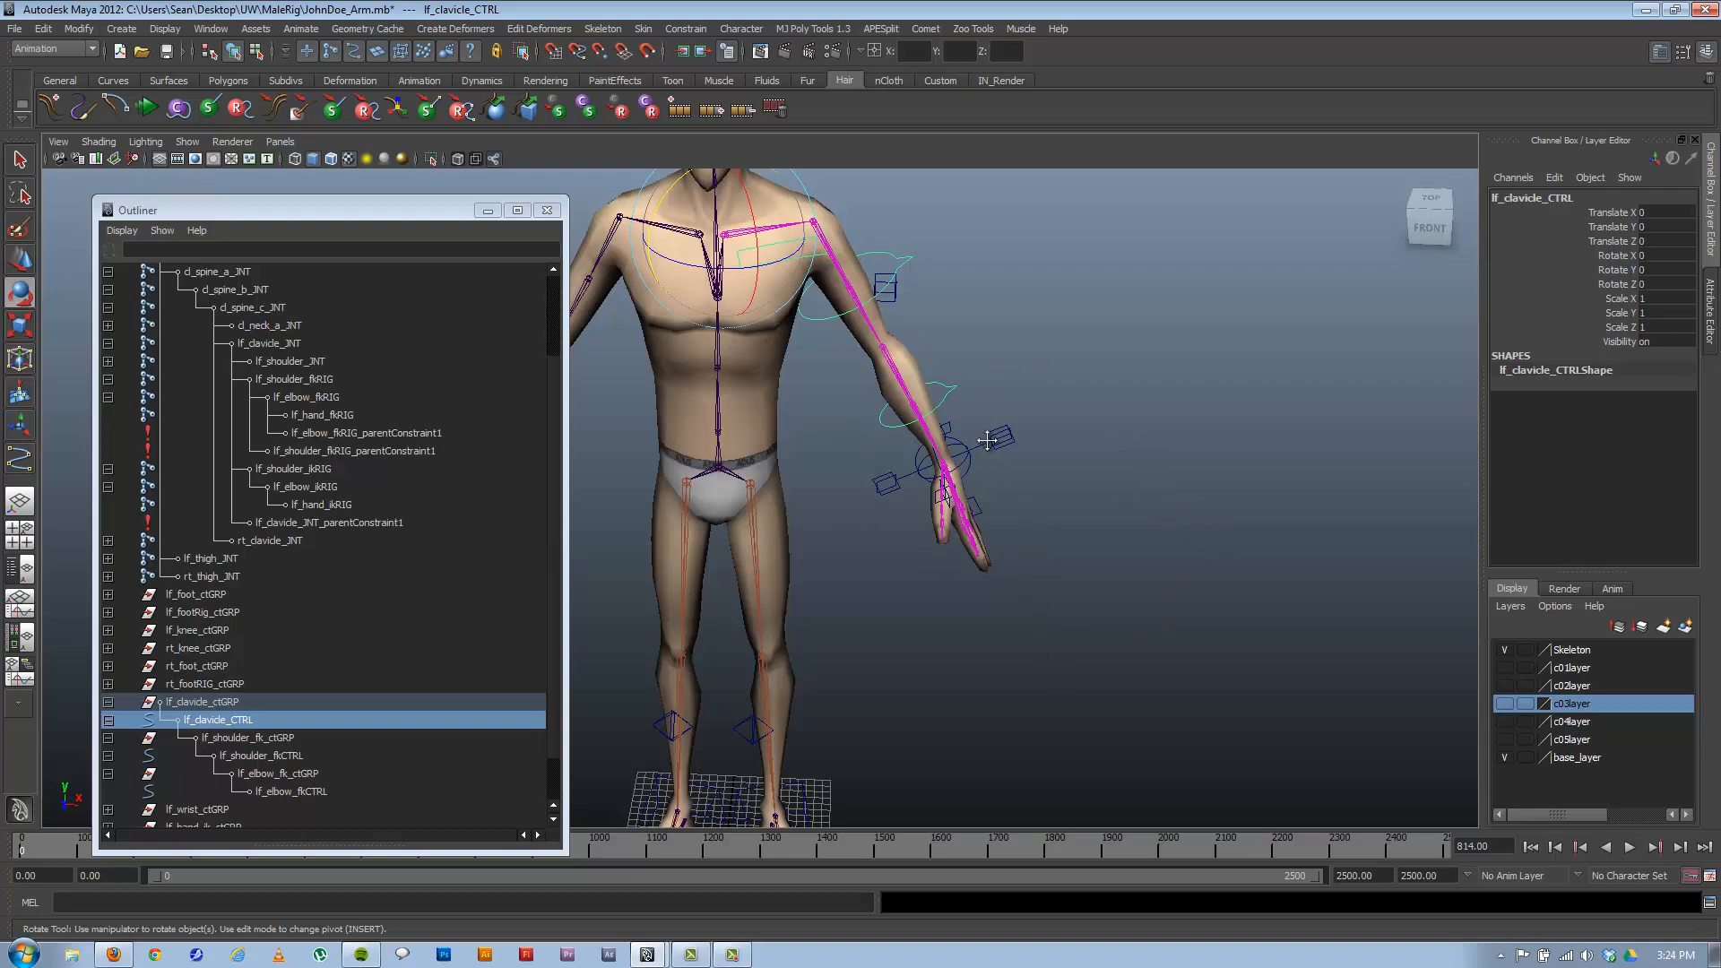
pyautogui.keyDown('alt'); pyautogui.moveTo(987, 439); pyautogui.dragTo(1093, 507, button='middle'); pyautogui.keyUp('alt')
pyautogui.click(187, 142)
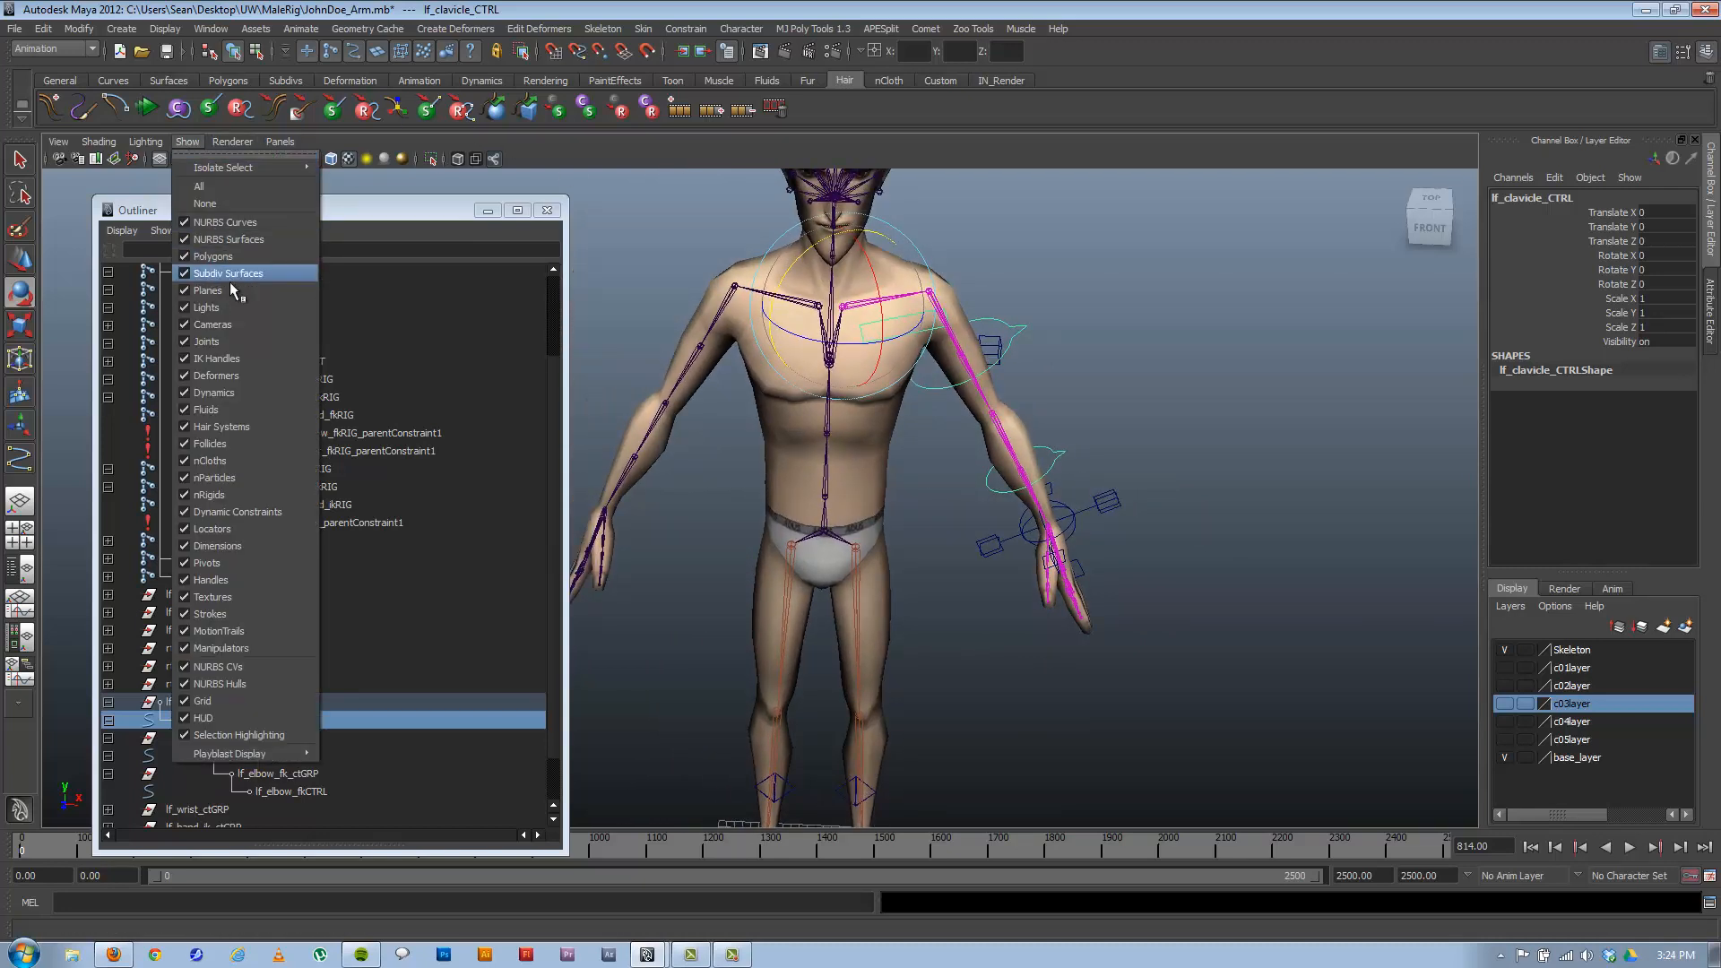
pyautogui.click(215, 341)
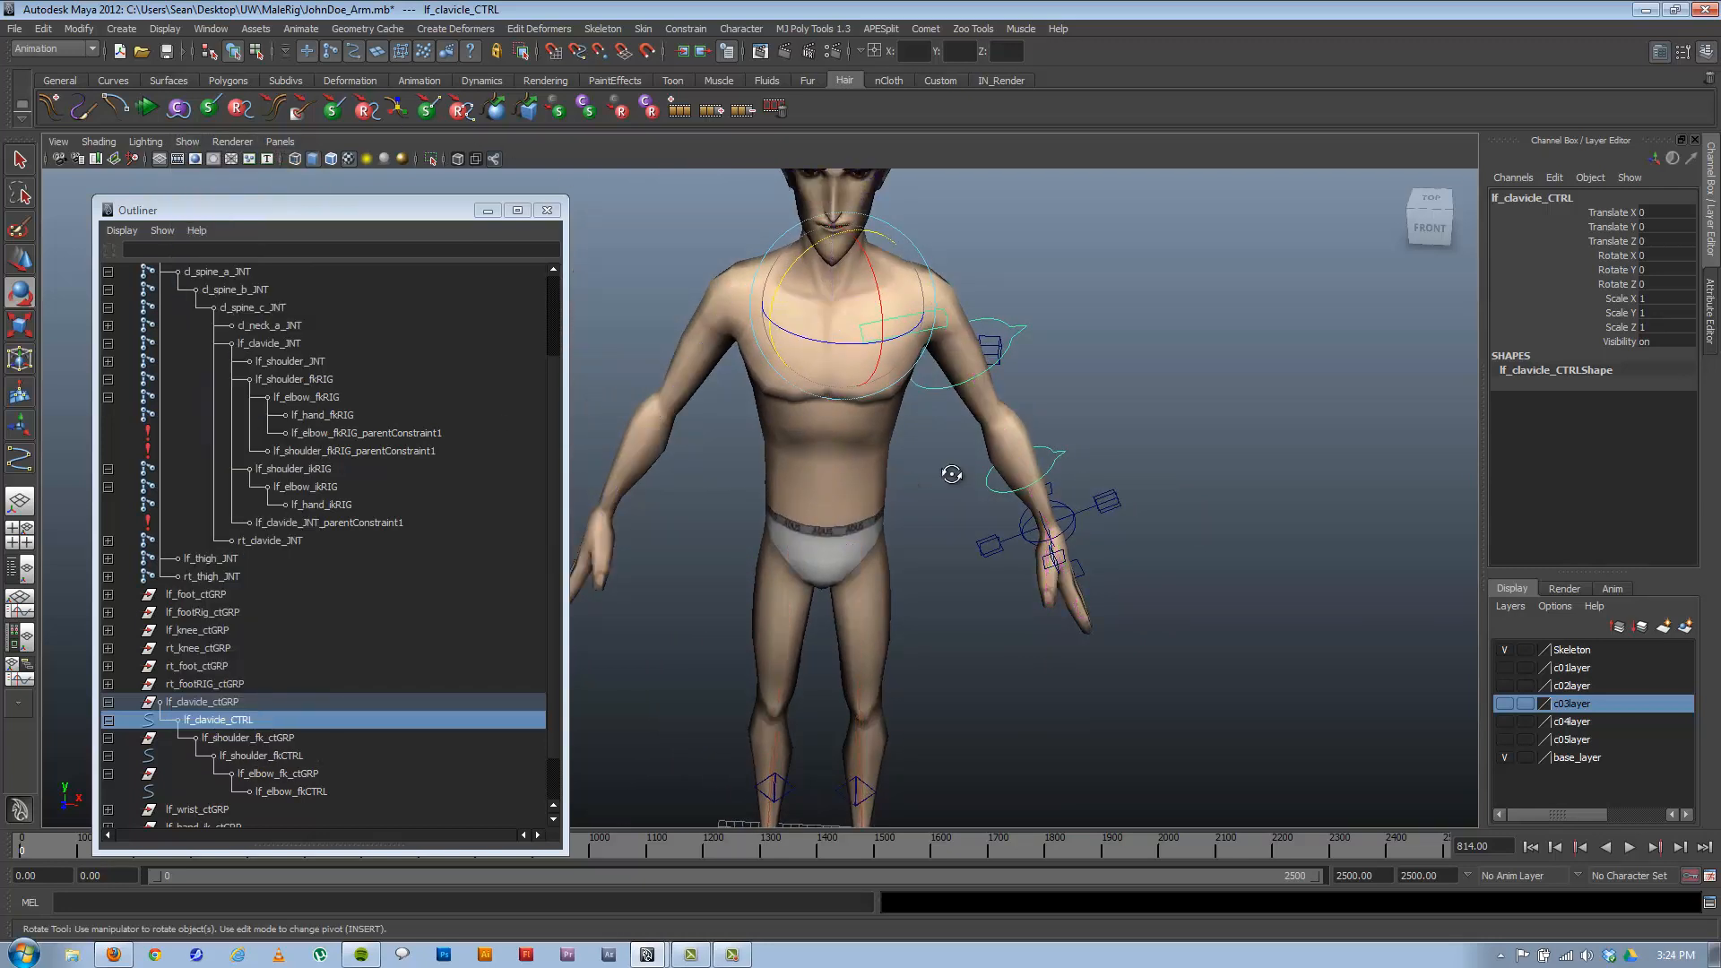
# Test-rotate the left FK shoulder control about -28 degrees around Y, and undo it.
pyautogui.keyDown('alt'); pyautogui.moveTo(952, 474); pyautogui.dragTo(1071, 368); pyautogui.keyUp('alt')
pyautogui.click(1036, 371)
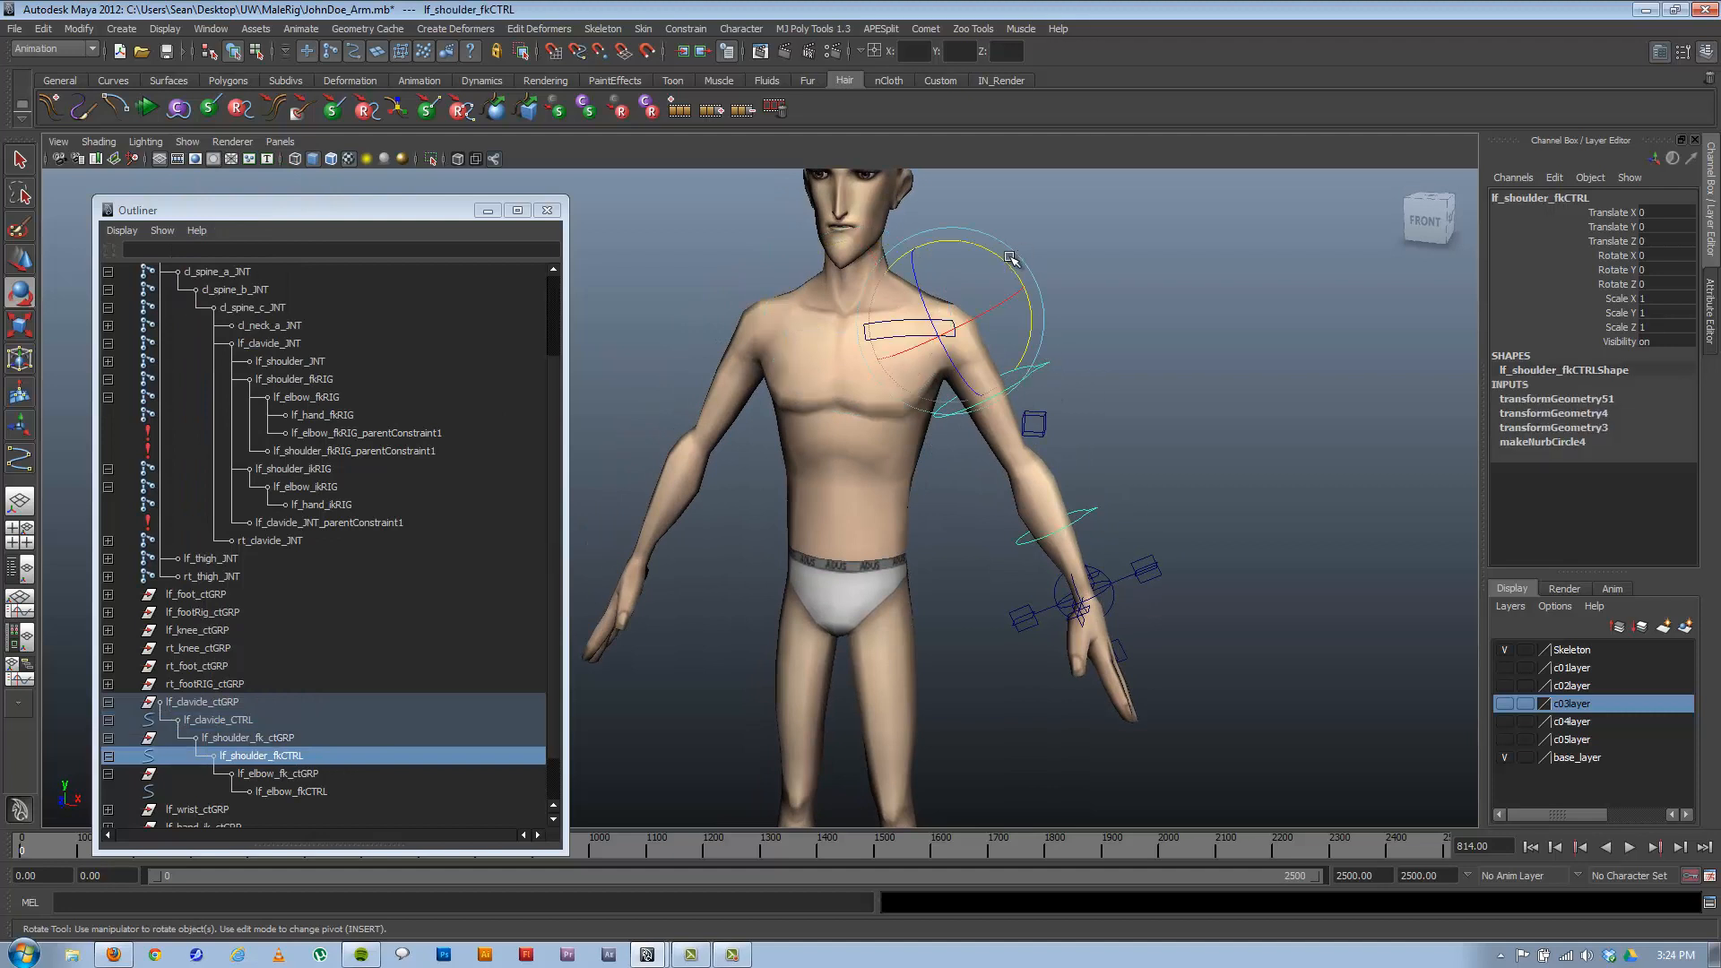
pyautogui.moveTo(1010, 259); pyautogui.dragTo(987, 236)
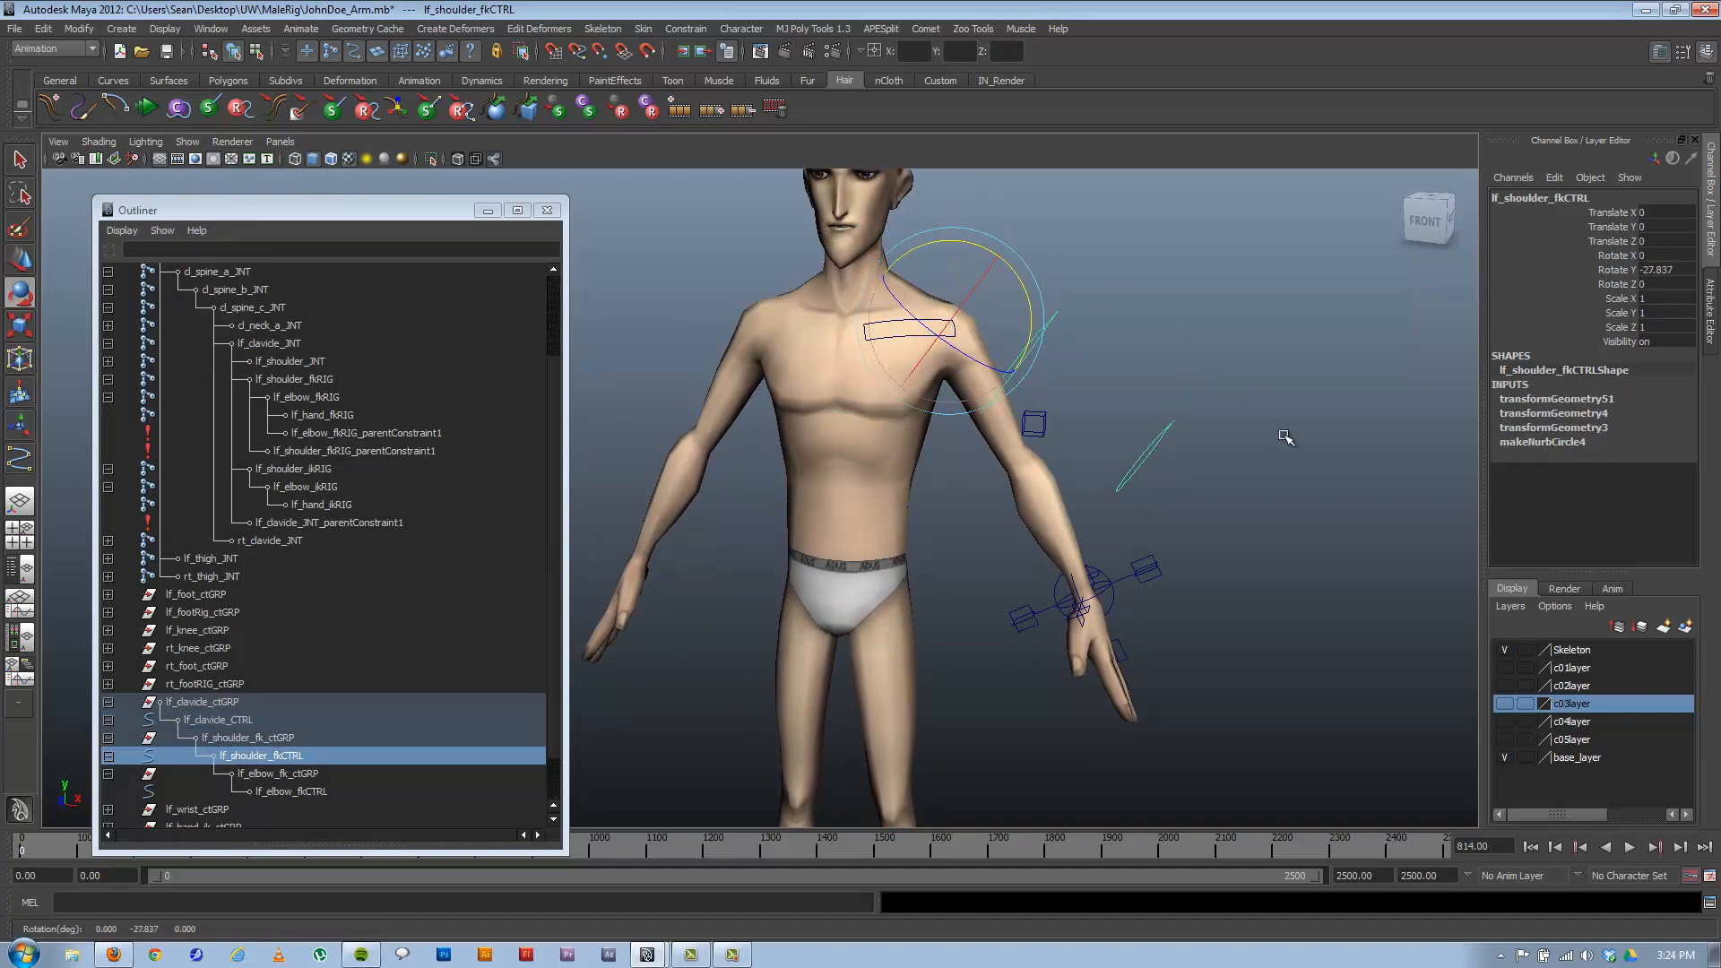
pyautogui.hotkey('ctrl', 'z')
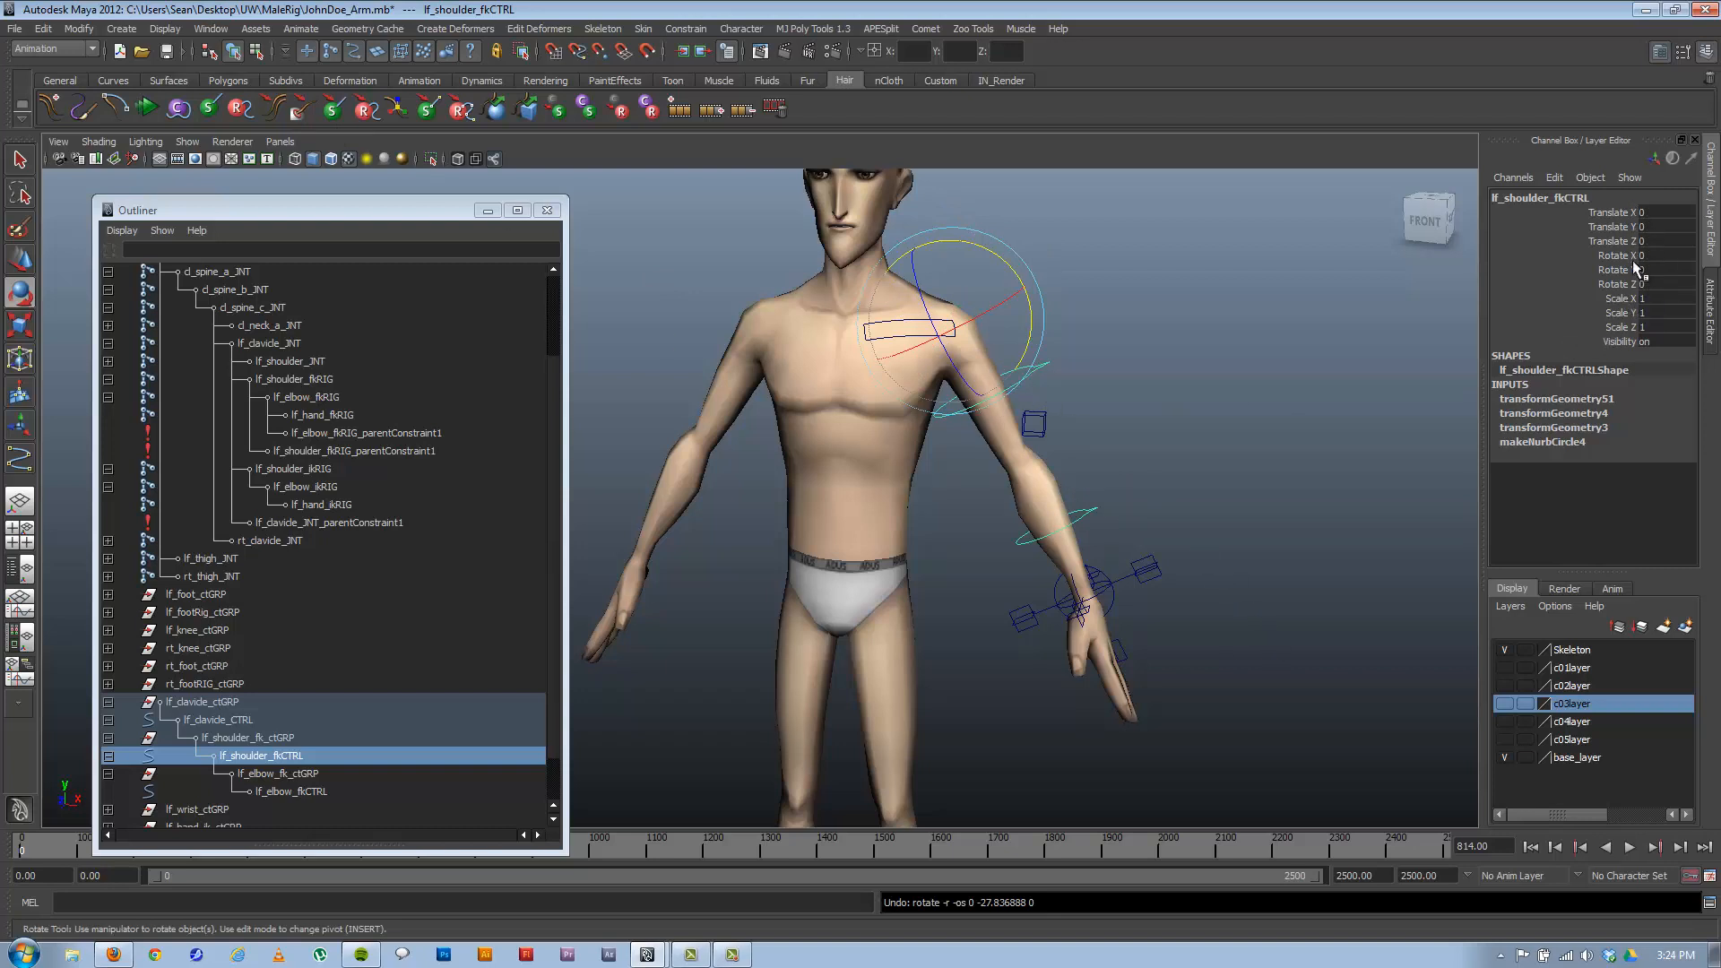
pyautogui.moveTo(1619, 299)
pyautogui.mouseDown()
pyautogui.moveTo(1621, 340)
pyautogui.moveTo(1624, 327)
pyautogui.mouseUp()
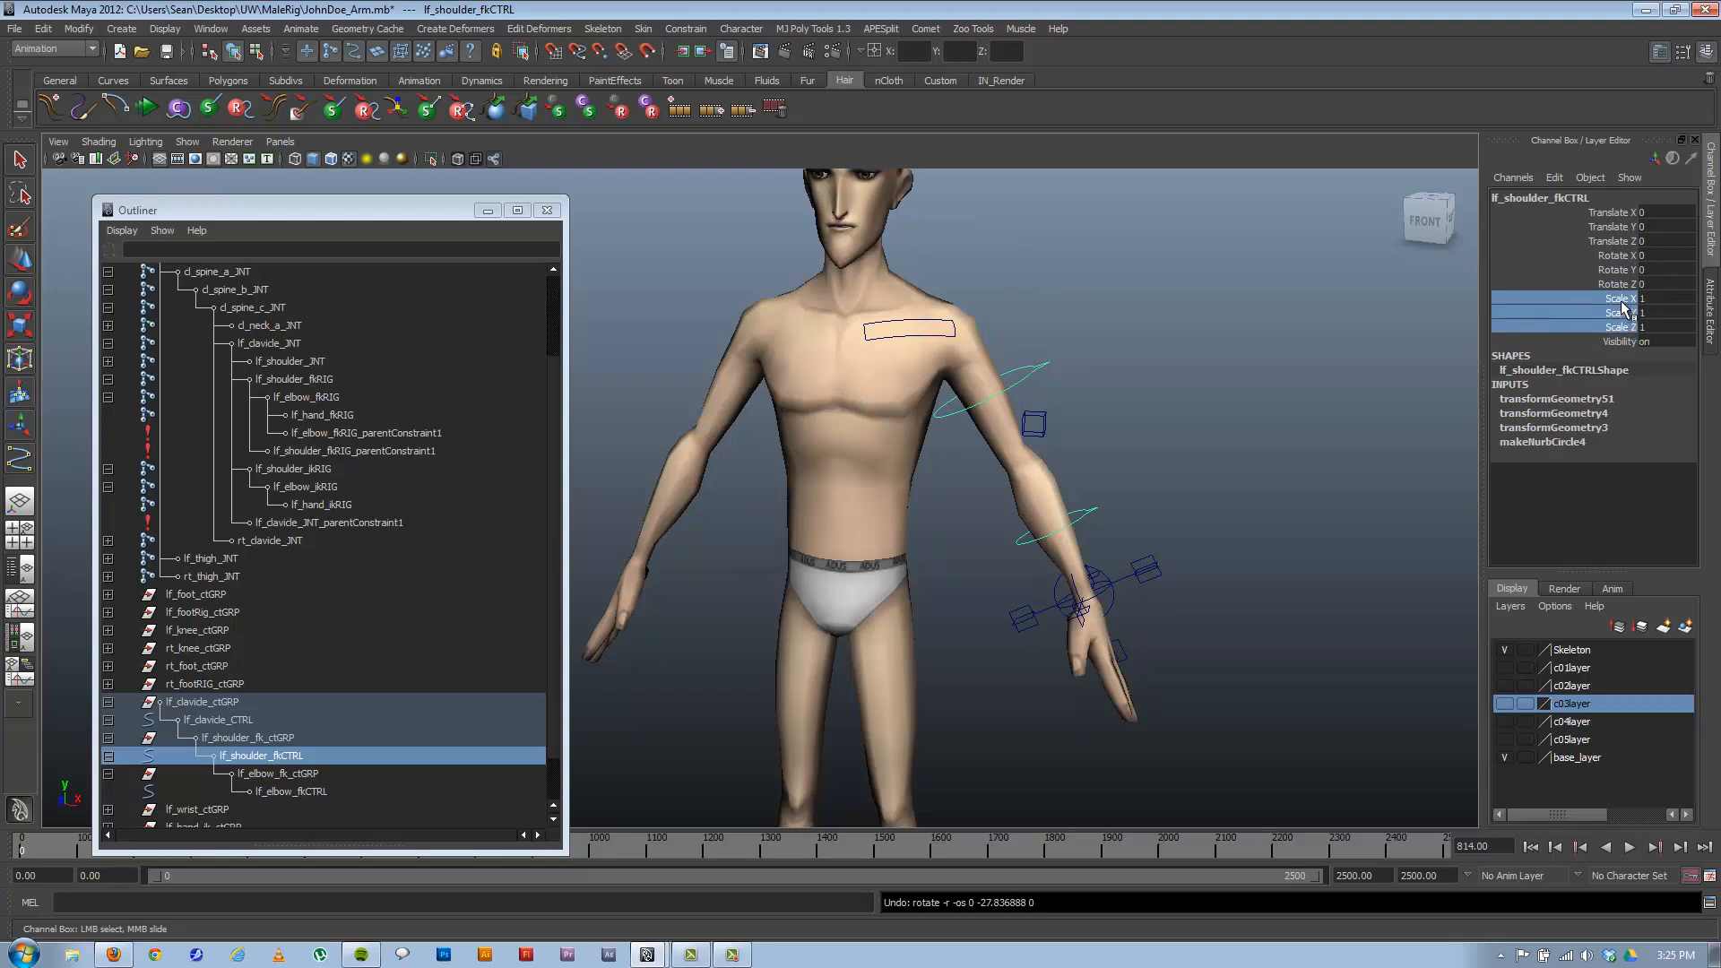
pyautogui.rightClick(1620, 301)
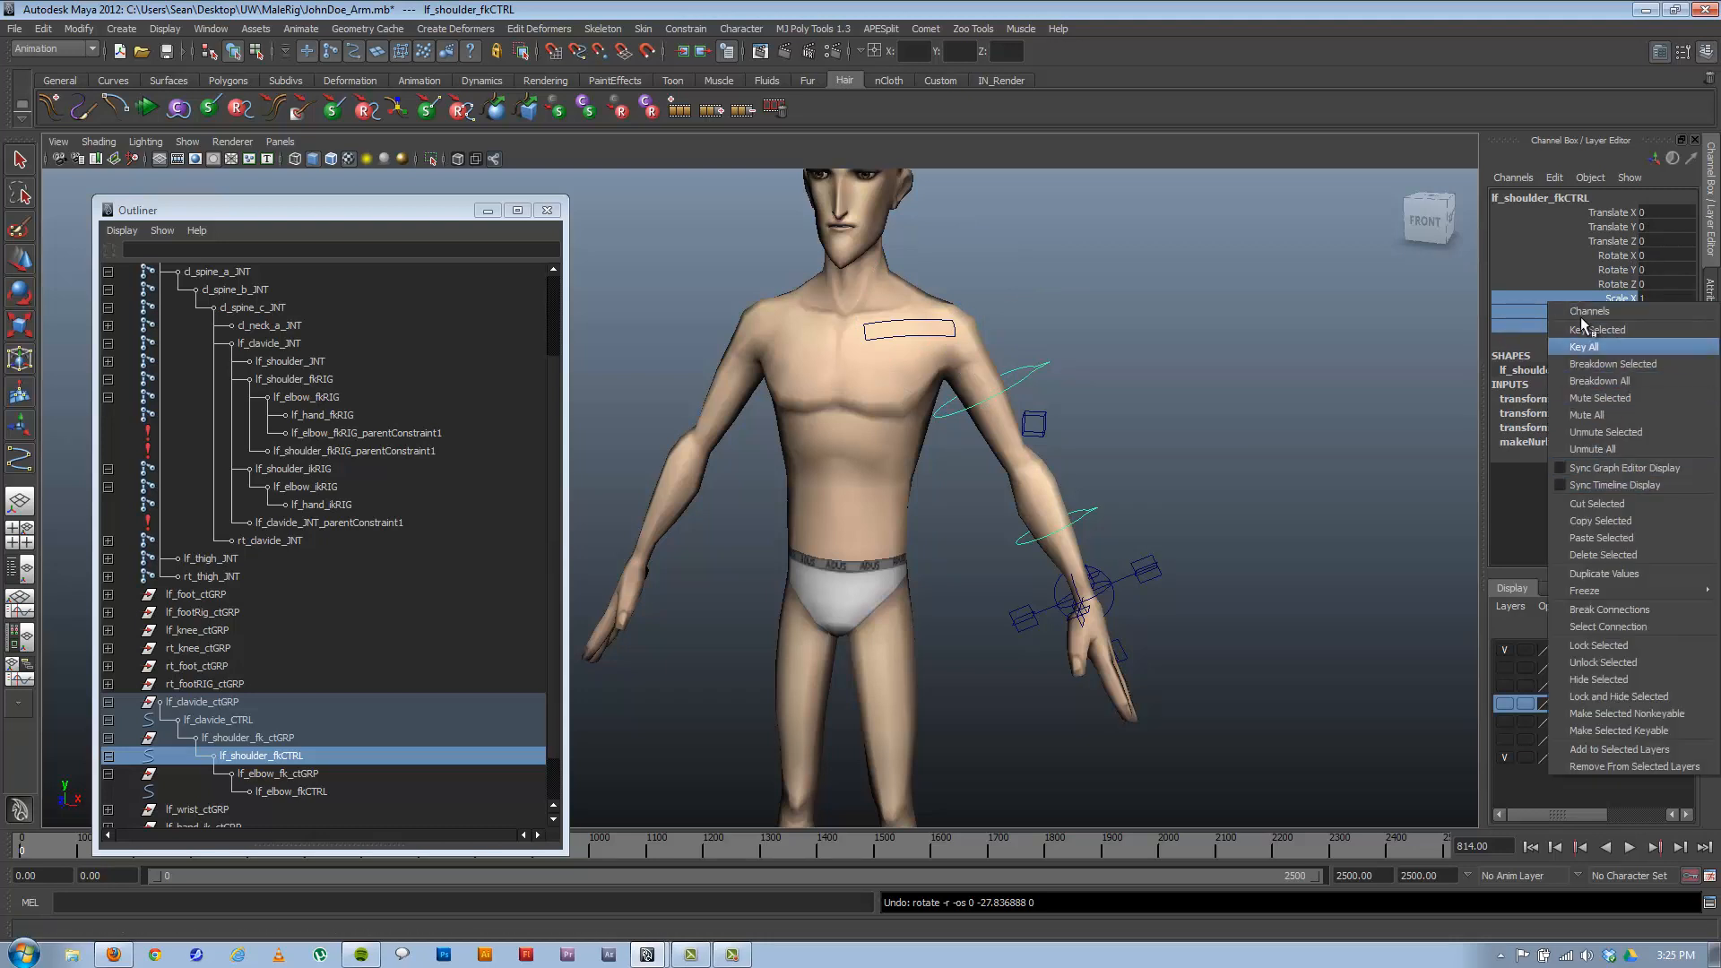
pyautogui.rightClick(1601, 301)
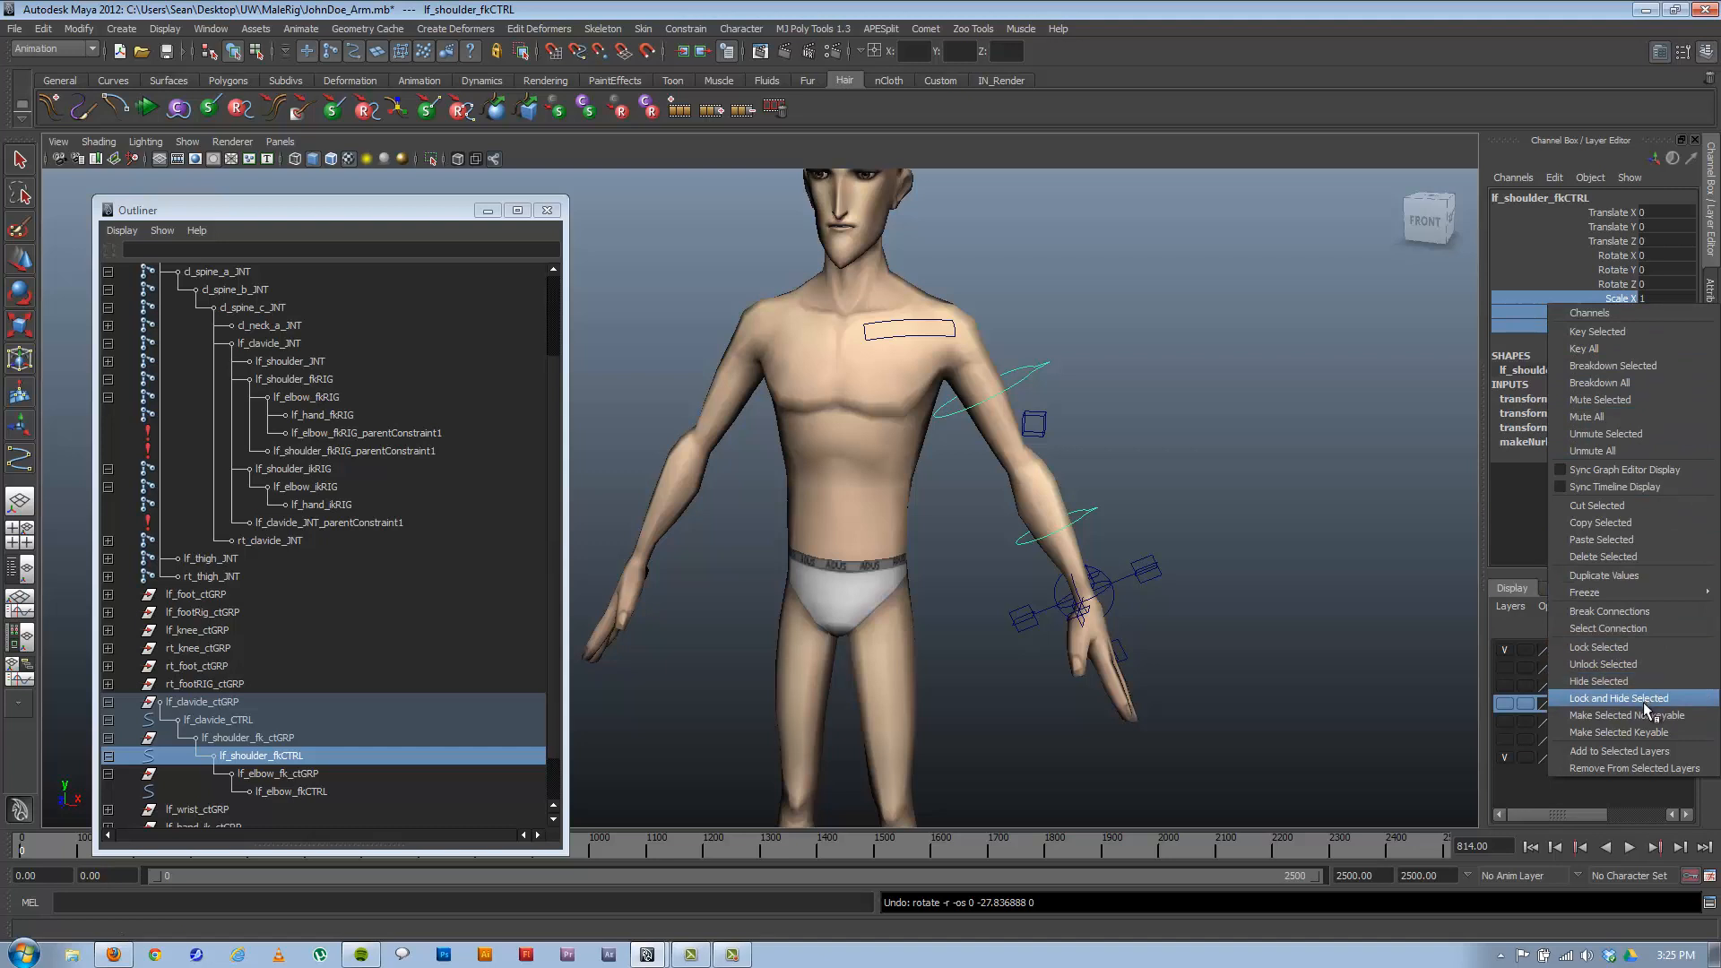
pyautogui.click(1537, 258)
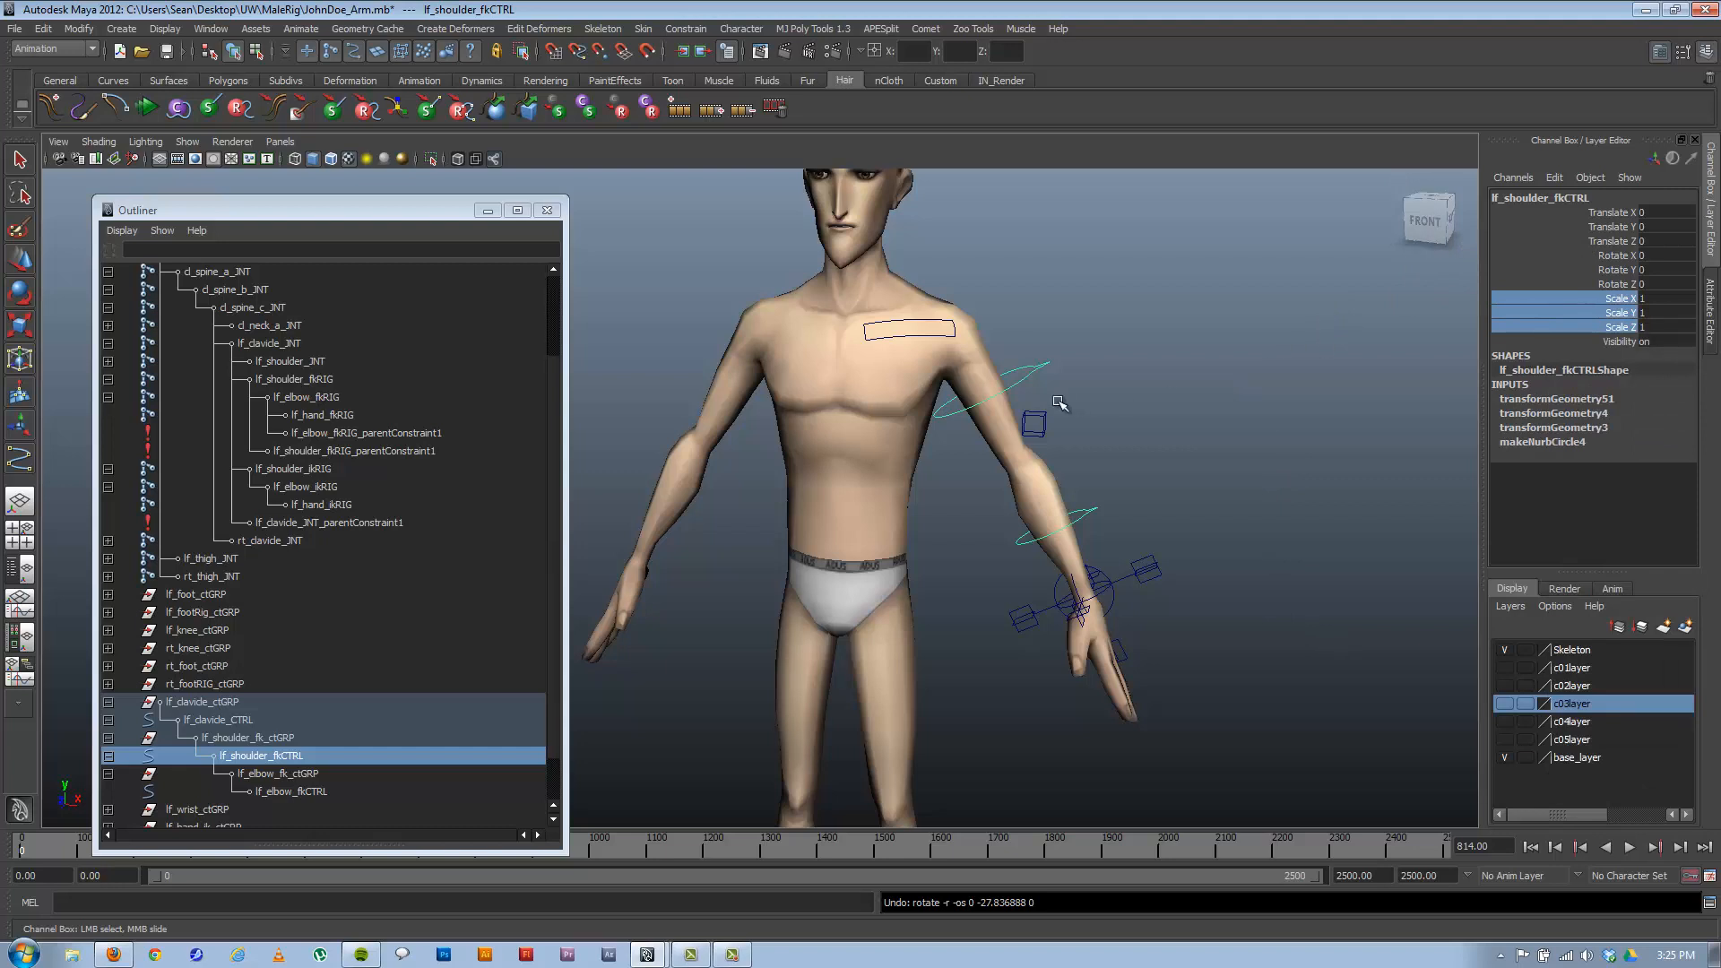
pyautogui.click(1080, 378)
pyautogui.click(1038, 374)
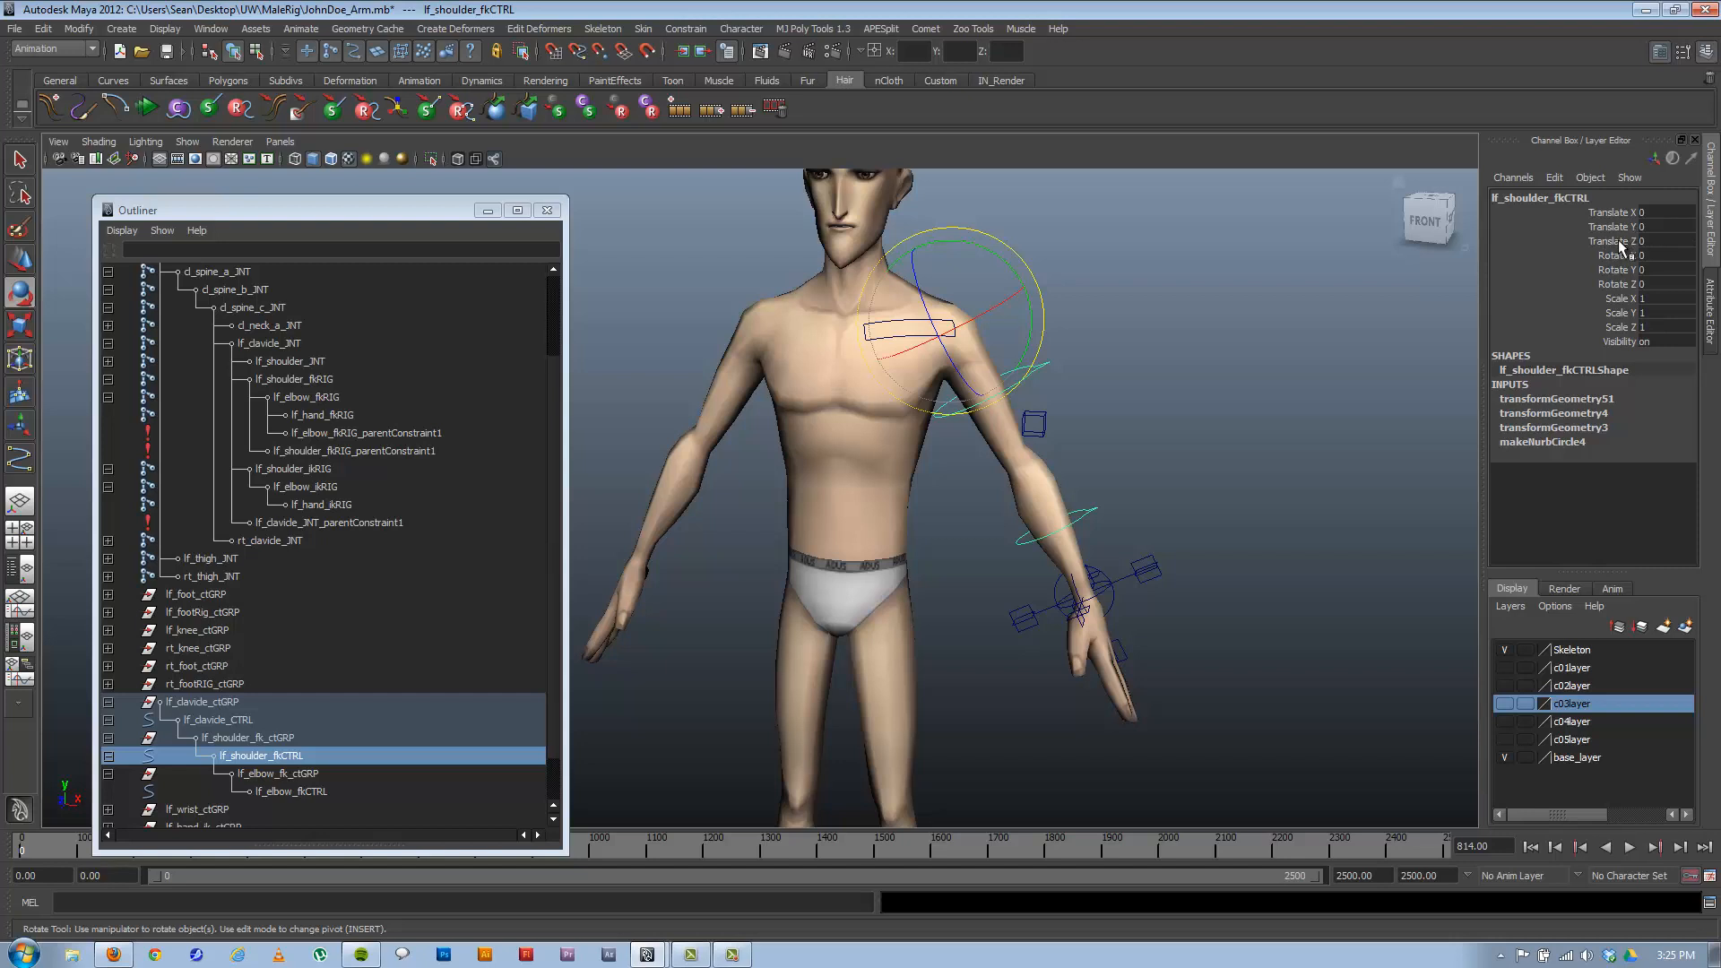
pyautogui.moveTo(1617, 239); pyautogui.dragTo(1624, 216)
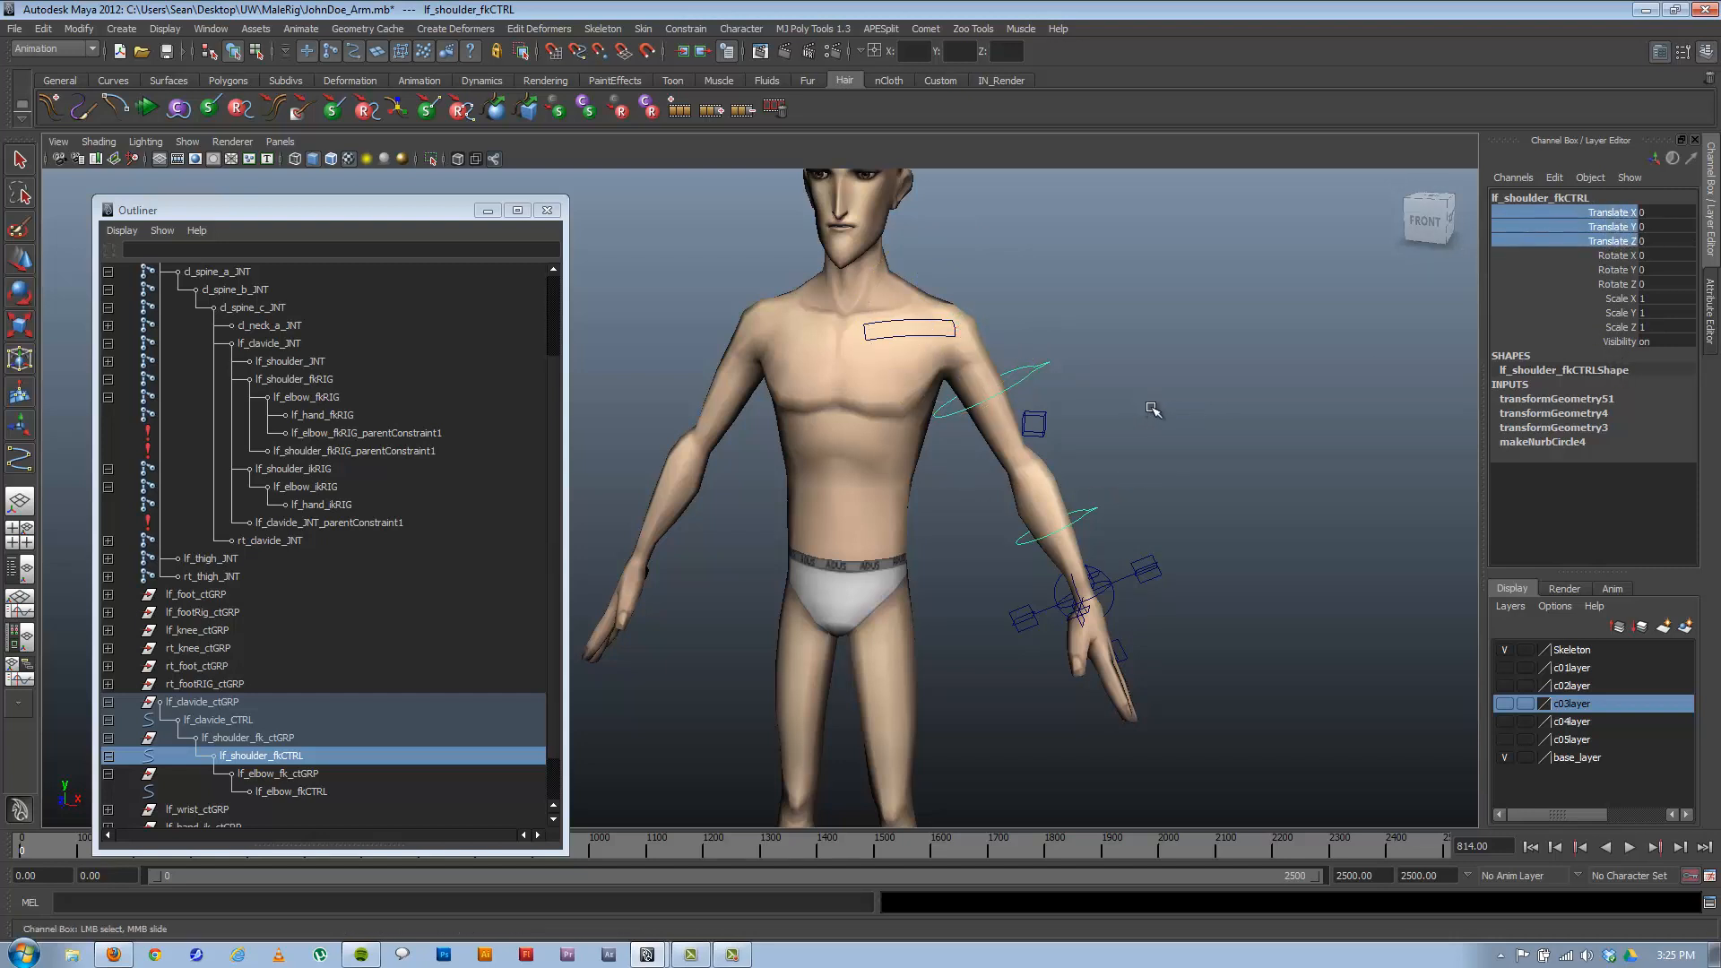
pyautogui.click(1185, 409)
# Turn the display of joints back on in the perspective viewport.
pyautogui.keyDown('alt'); pyautogui.moveTo(1183, 418); pyautogui.dragTo(1116, 421); pyautogui.keyUp('alt')
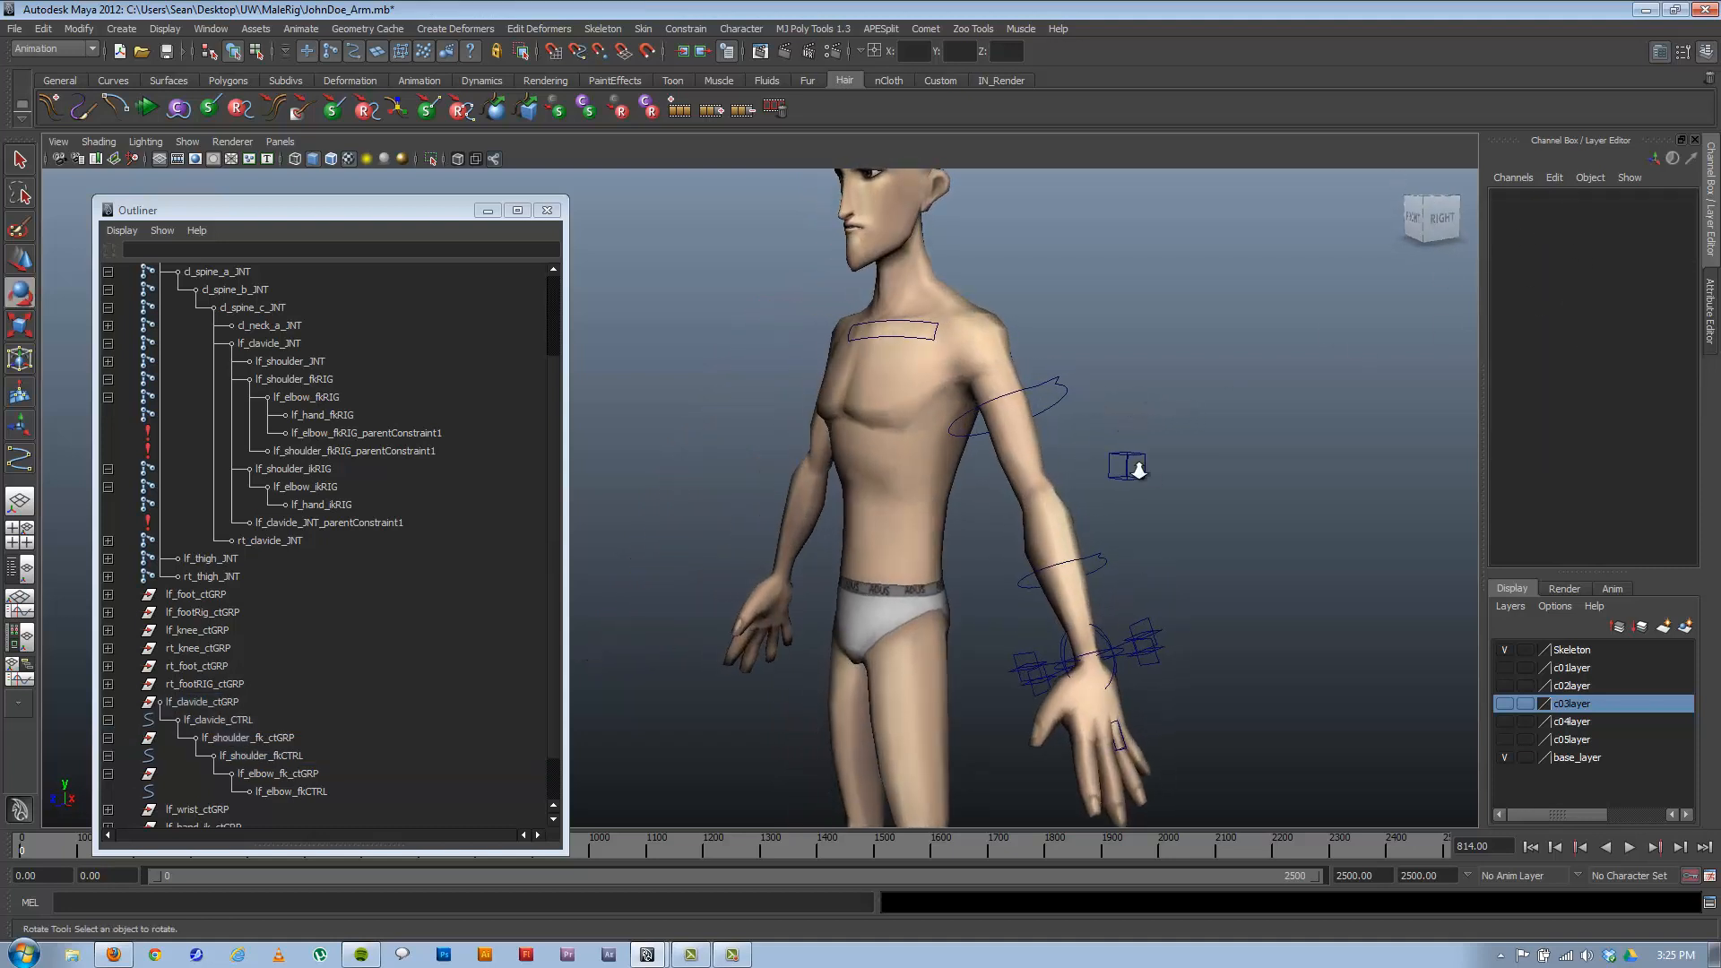
pyautogui.keyDown('alt'); pyautogui.moveTo(1137, 466); pyautogui.dragTo(1022, 439, button='right'); pyautogui.keyUp('alt')
pyautogui.click(183, 141)
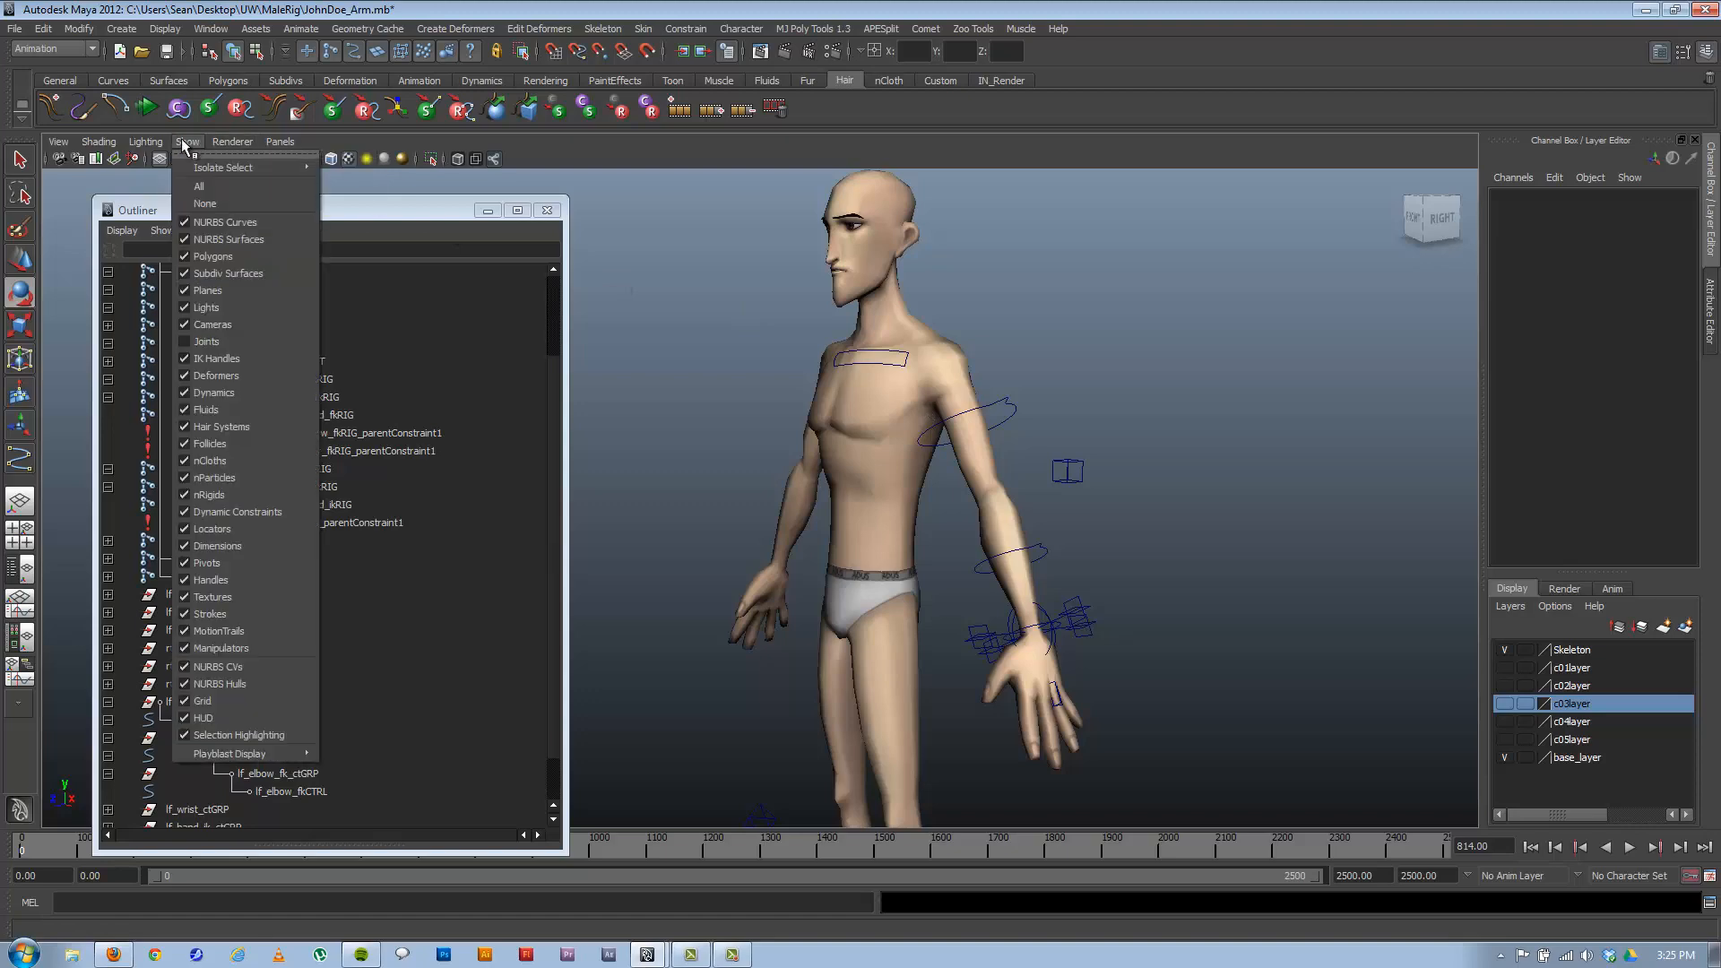
pyautogui.click(219, 343)
pyautogui.moveTo(993, 468)
pyautogui.keyDown('alt'); pyautogui.mouseDown()
pyautogui.moveTo(1037, 474)
pyautogui.moveTo(991, 459)
pyautogui.mouseUp(); pyautogui.keyUp('alt')
pyautogui.keyDown('alt'); pyautogui.moveTo(1006, 407); pyautogui.dragTo(905, 349, button='middle'); pyautogui.keyUp('alt')
pyautogui.moveTo(918, 386)
pyautogui.keyDown('alt'); pyautogui.mouseDown()
pyautogui.moveTo(896, 389)
pyautogui.moveTo(927, 396)
pyautogui.mouseUp(); pyautogui.keyUp('alt')
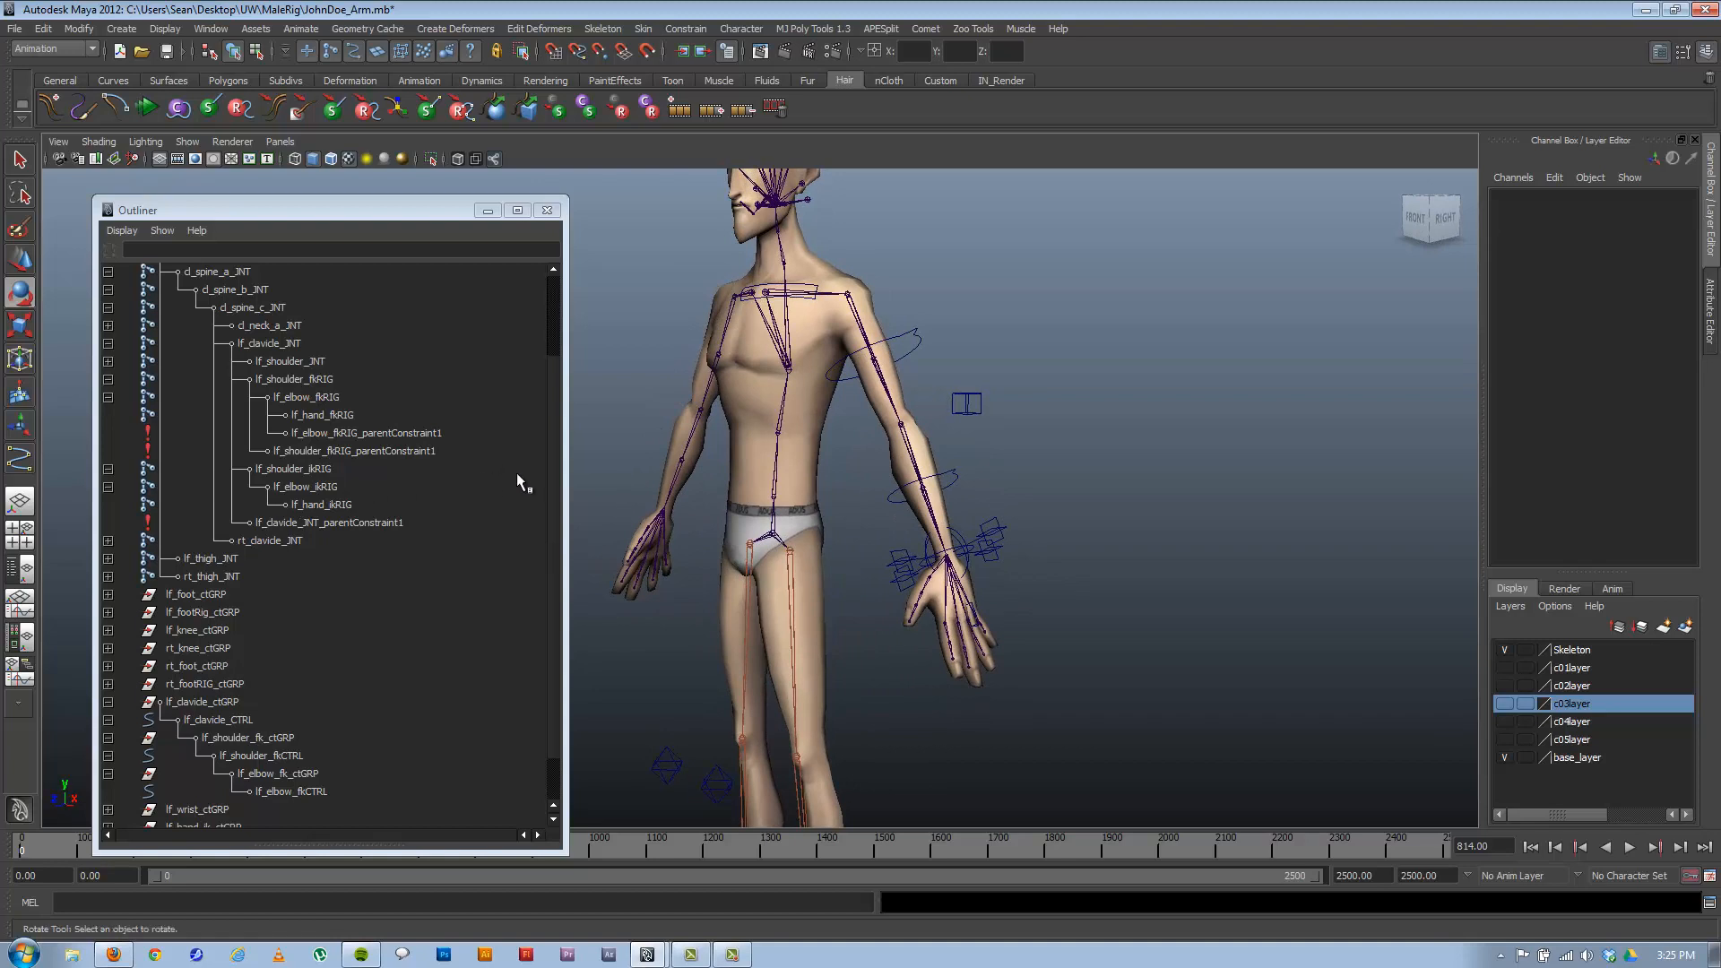
# Isolate the lf_shoulder_ikRIG joint chain by hiding all unselected objects.
pyautogui.click(108, 381)
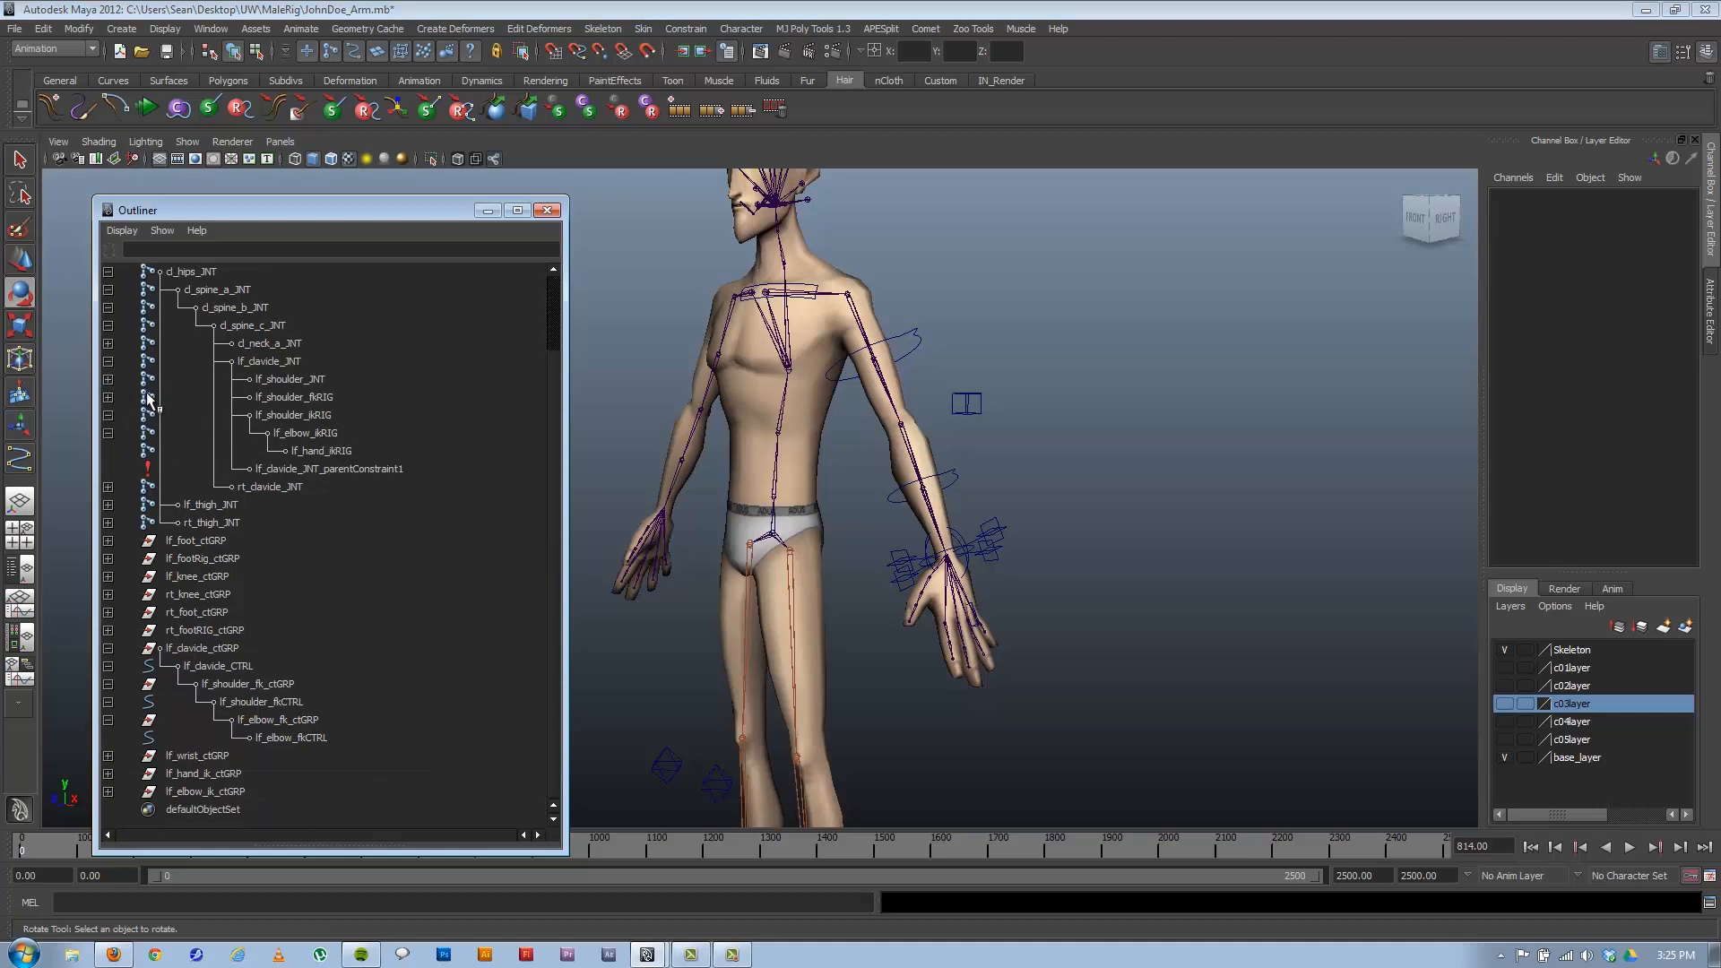
pyautogui.click(291, 415)
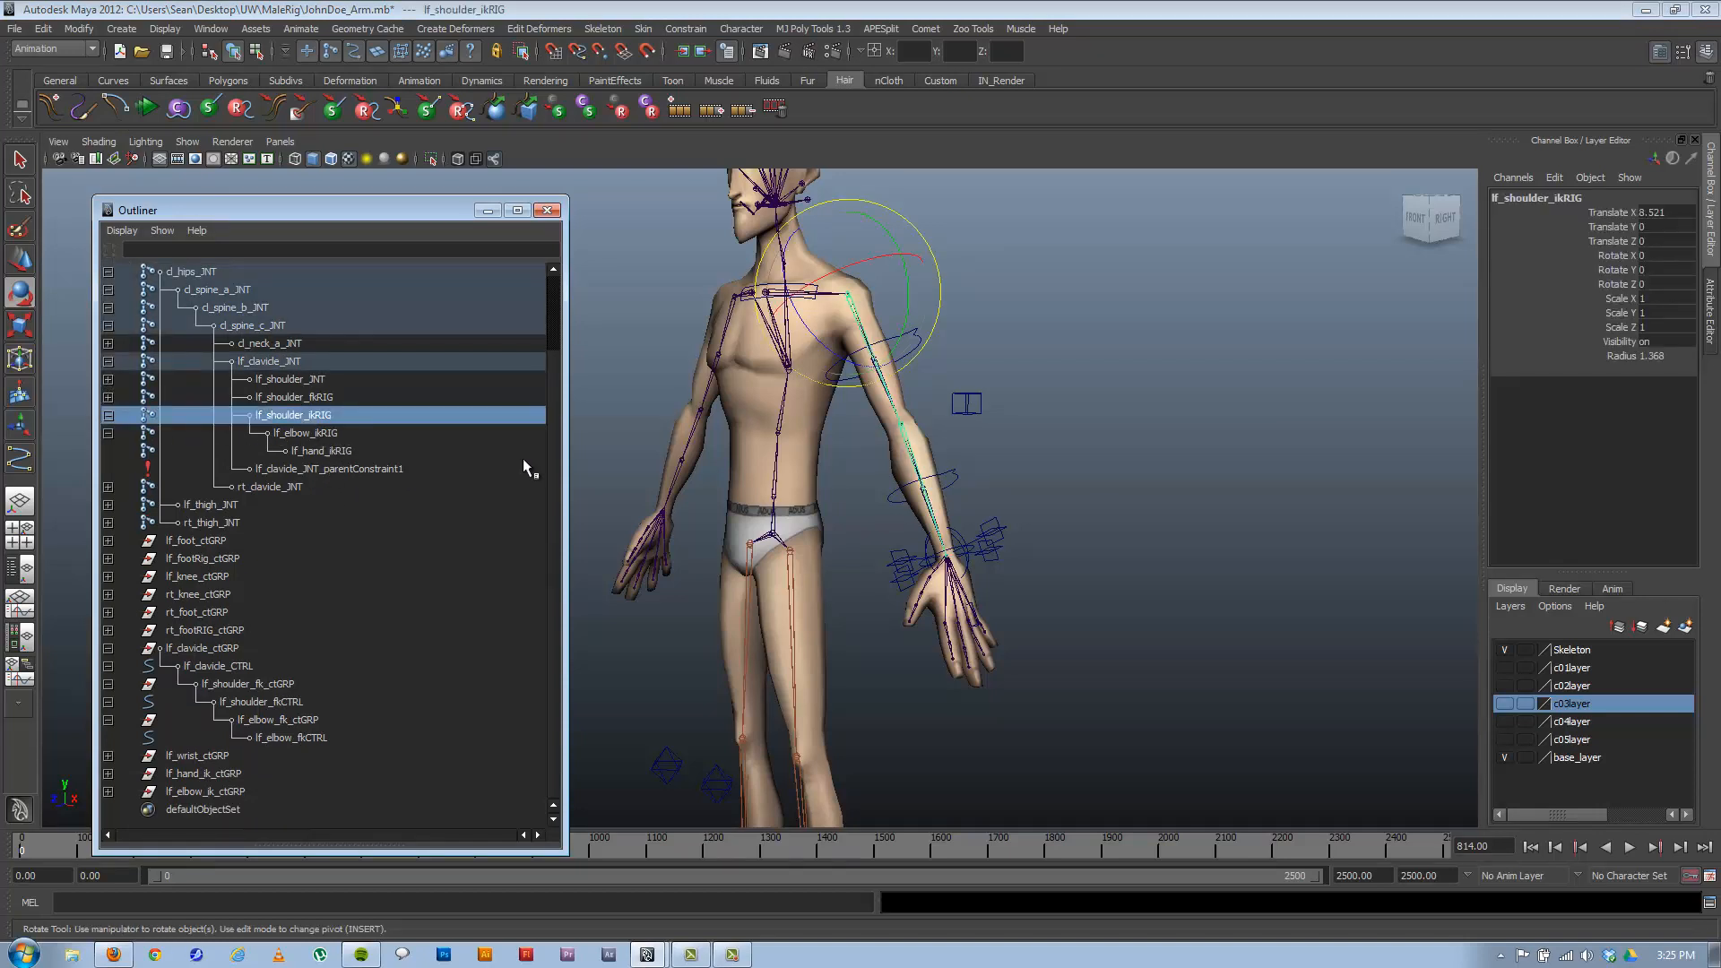
pyautogui.hotkey('alt', 'h')
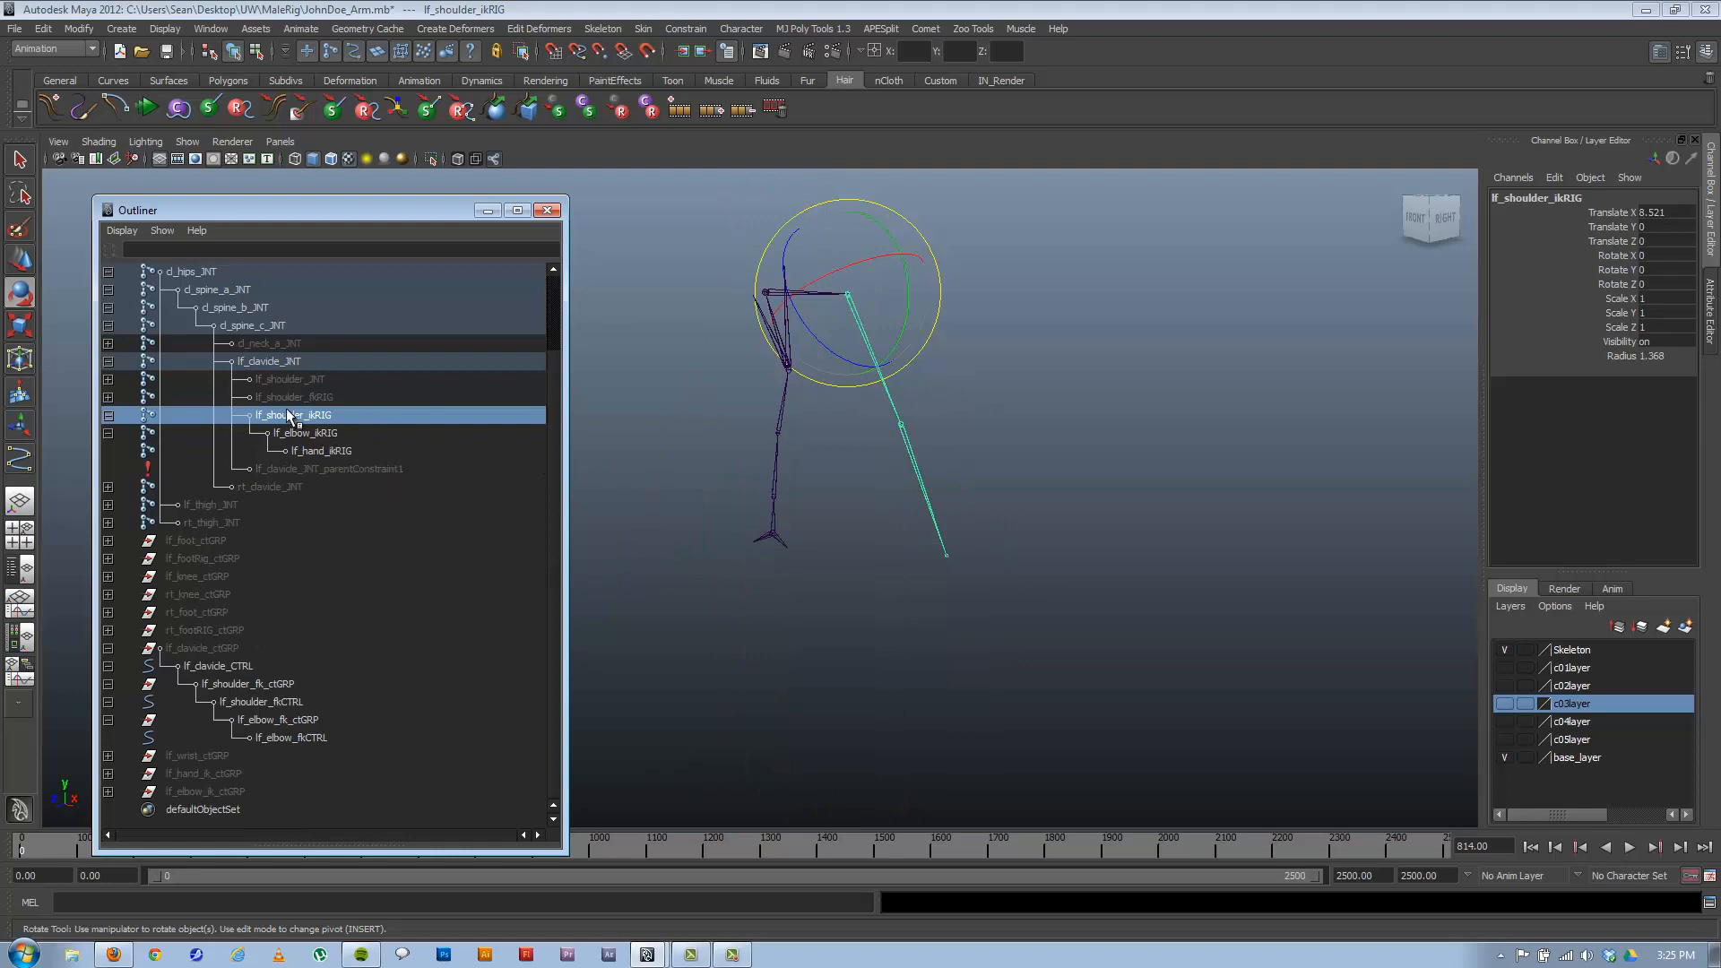
pyautogui.keyDown('alt'); pyautogui.moveTo(956, 434); pyautogui.dragTo(841, 446); pyautogui.keyUp('alt')
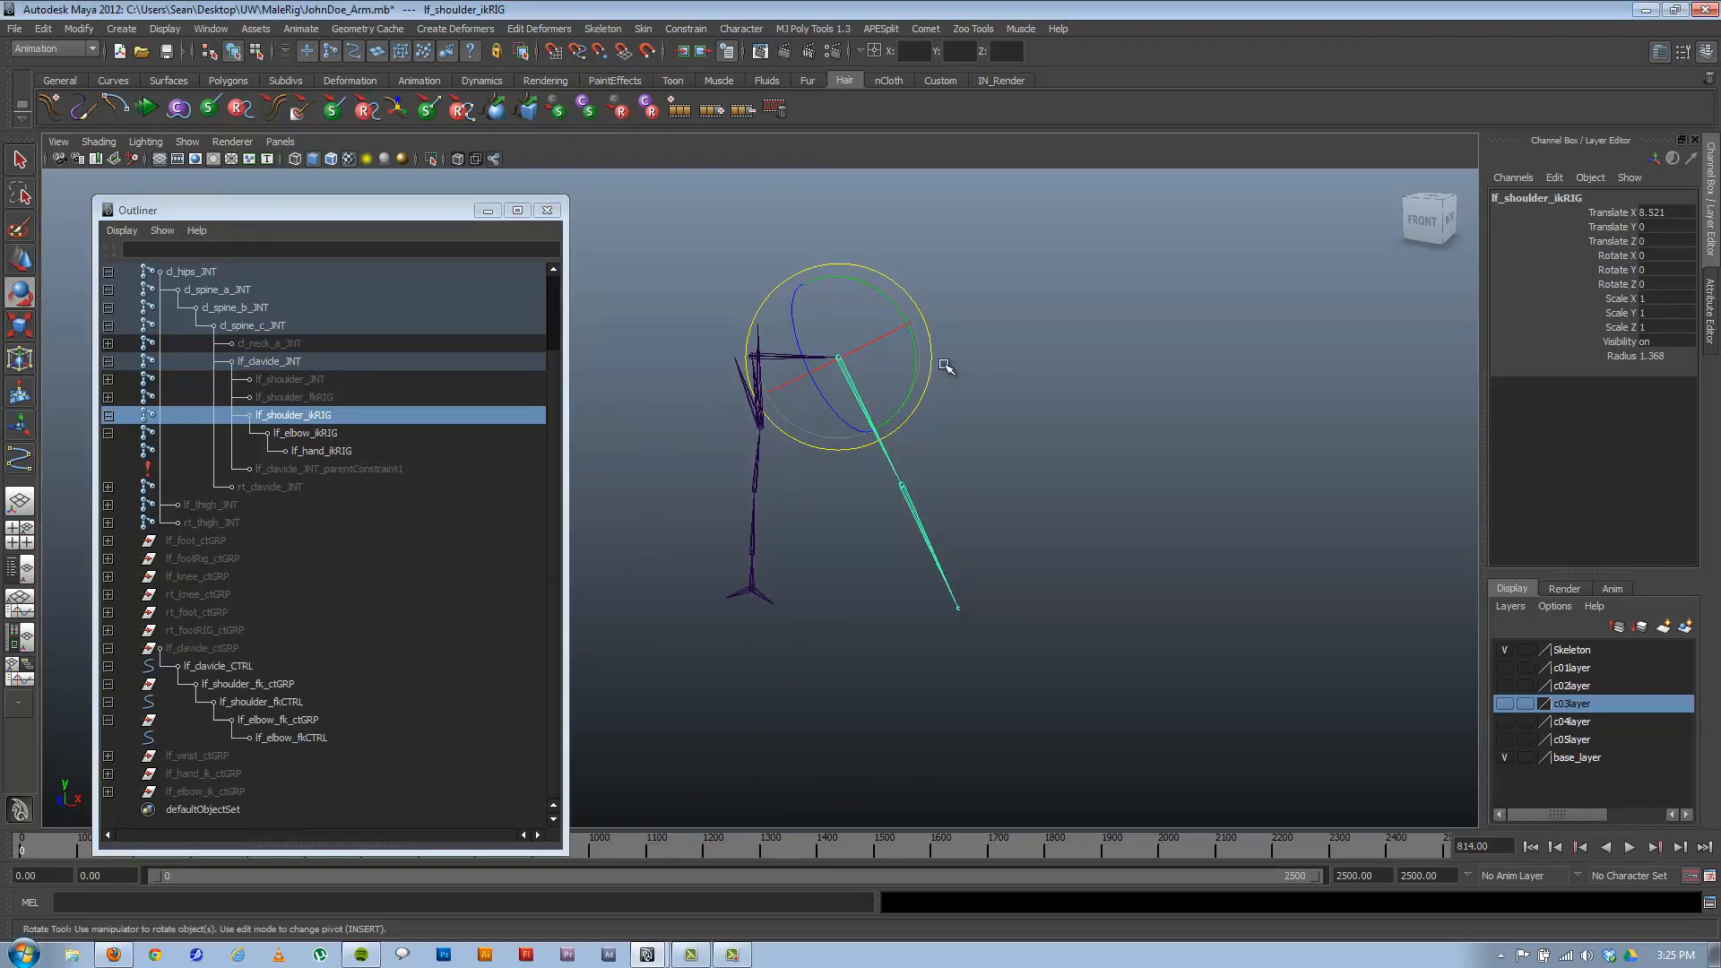
pyautogui.keyDown('alt'); pyautogui.moveTo(950, 369); pyautogui.dragTo(953, 412); pyautogui.keyUp('alt')
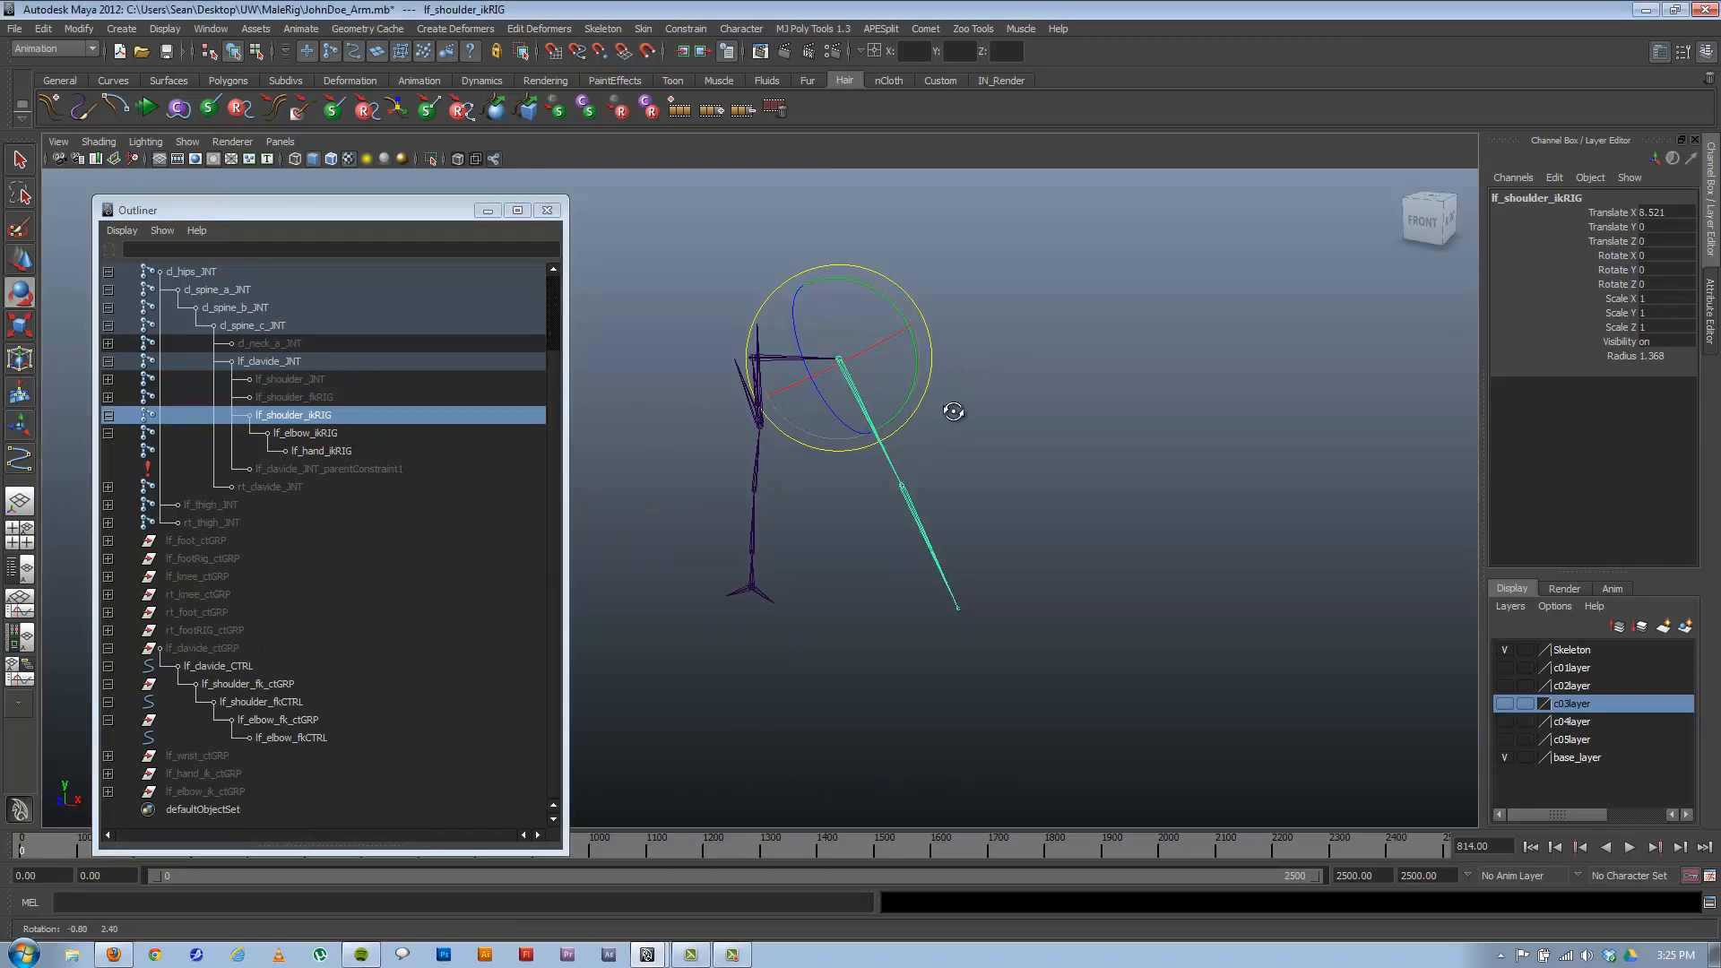
# Create an IK handle with the IK Handle Tool from the lf_shoulder_ikRIG joint to the lf_hand_ikRIG joint.
pyautogui.click(599, 31)
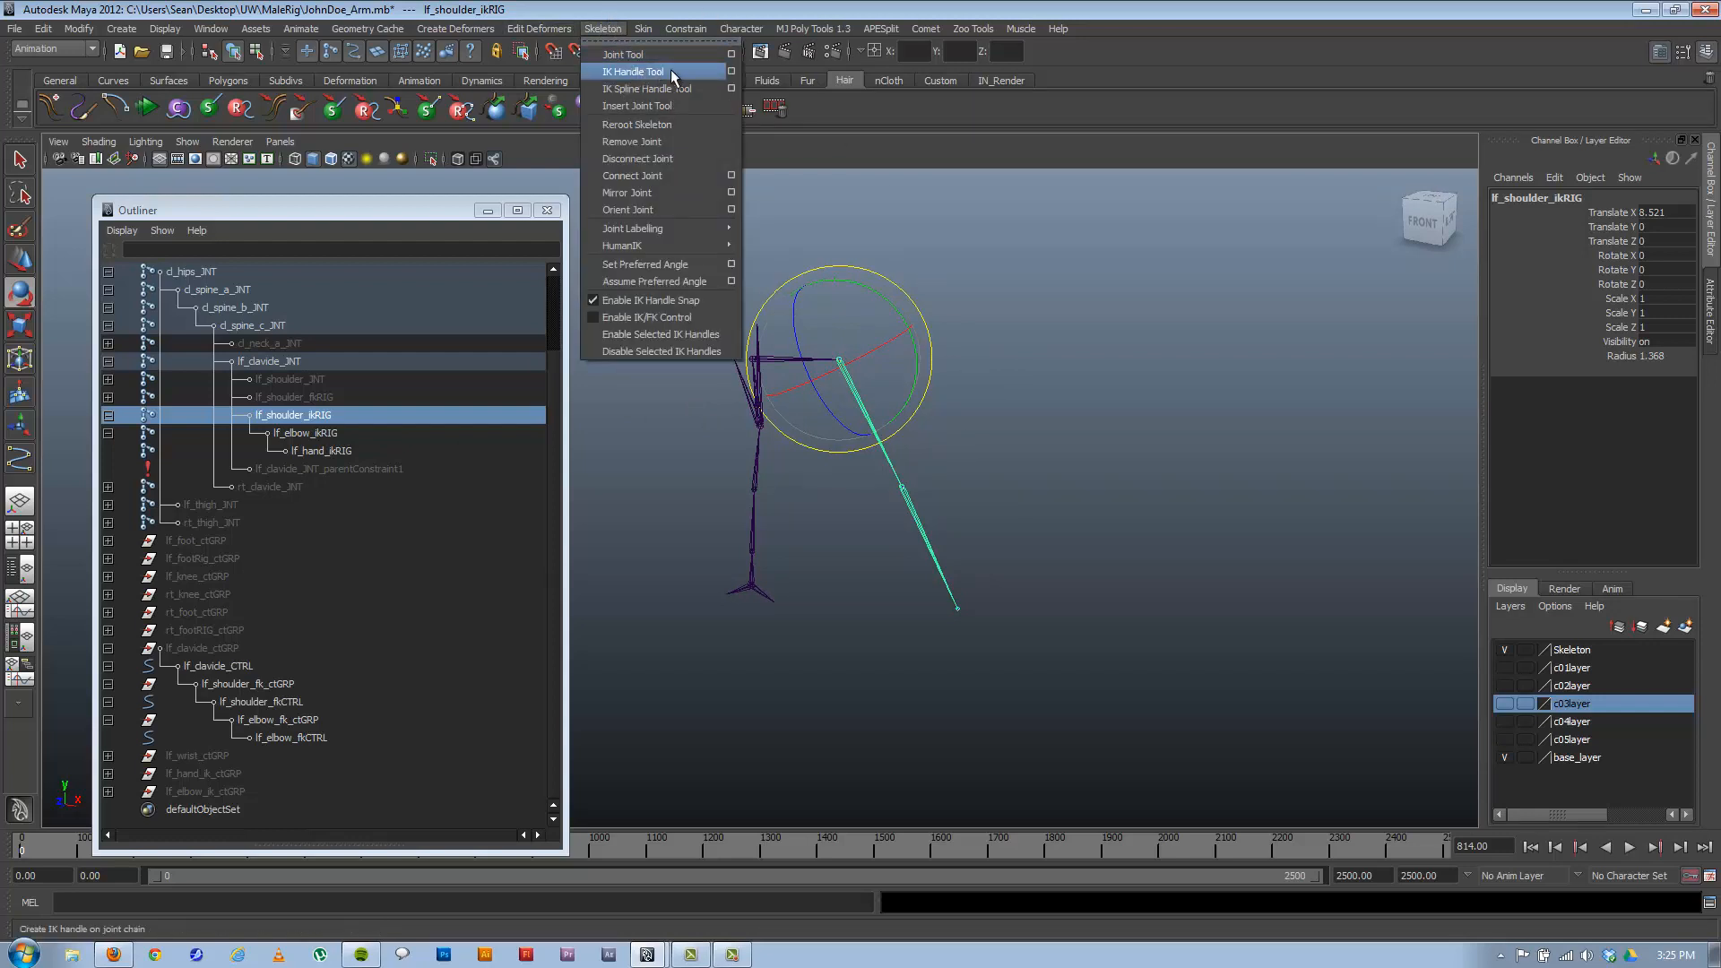
pyautogui.click(731, 71)
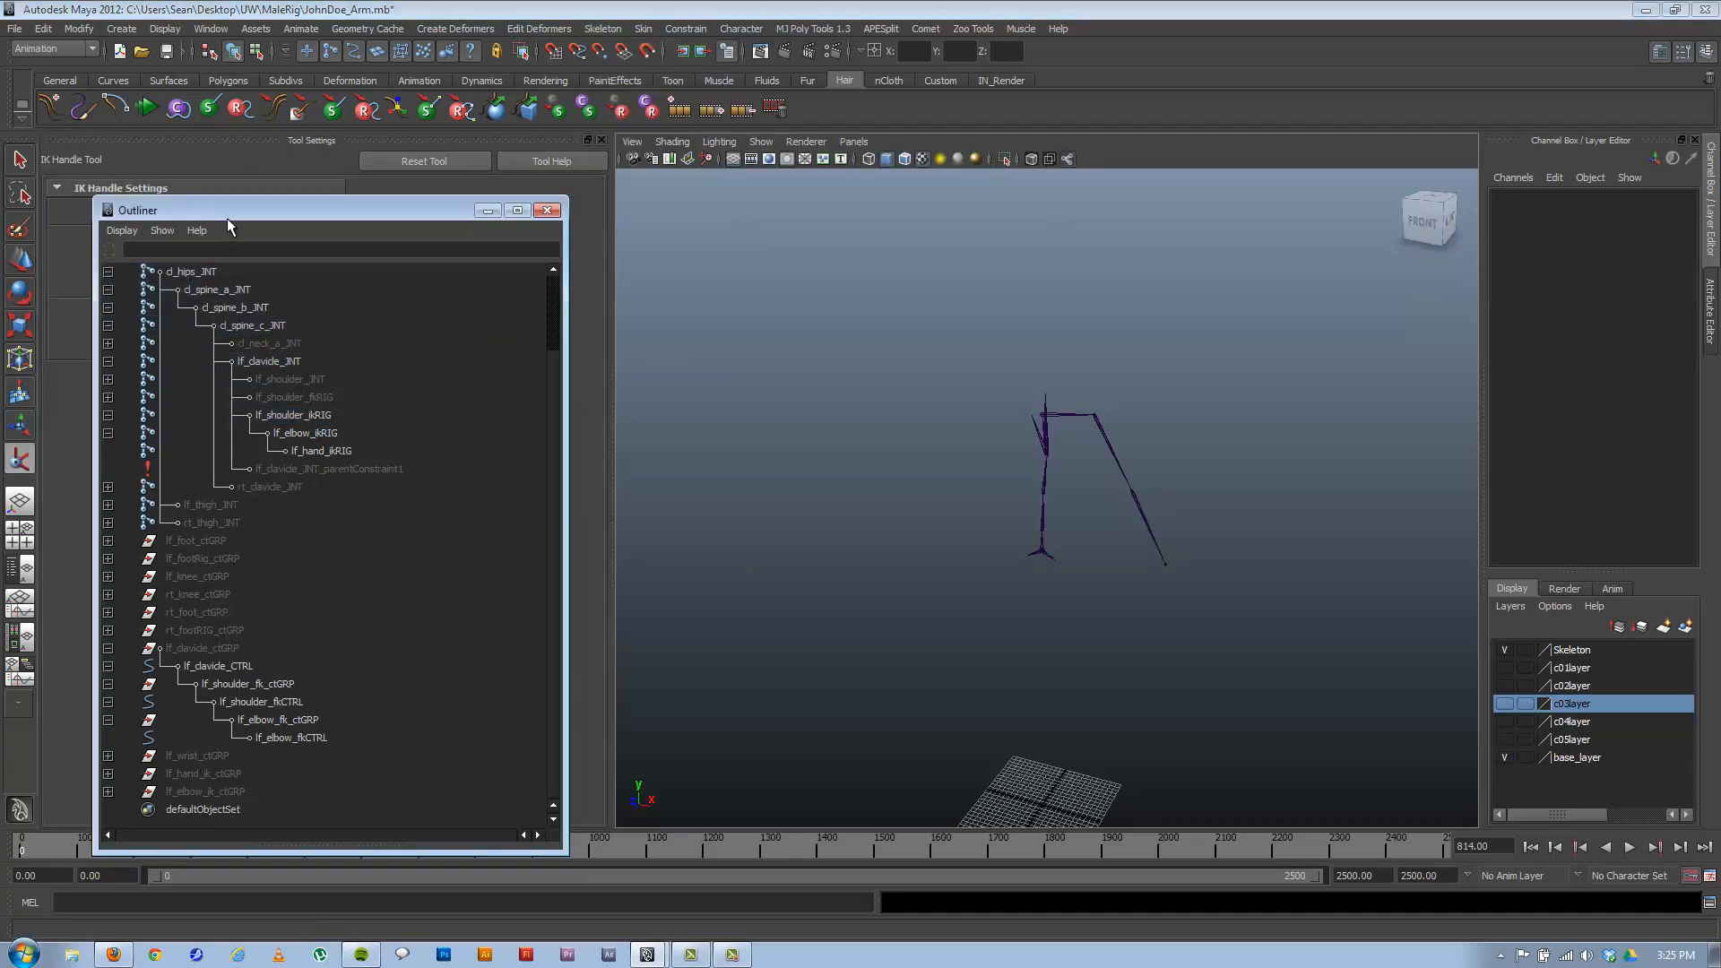
pyautogui.click(488, 211)
pyautogui.click(601, 141)
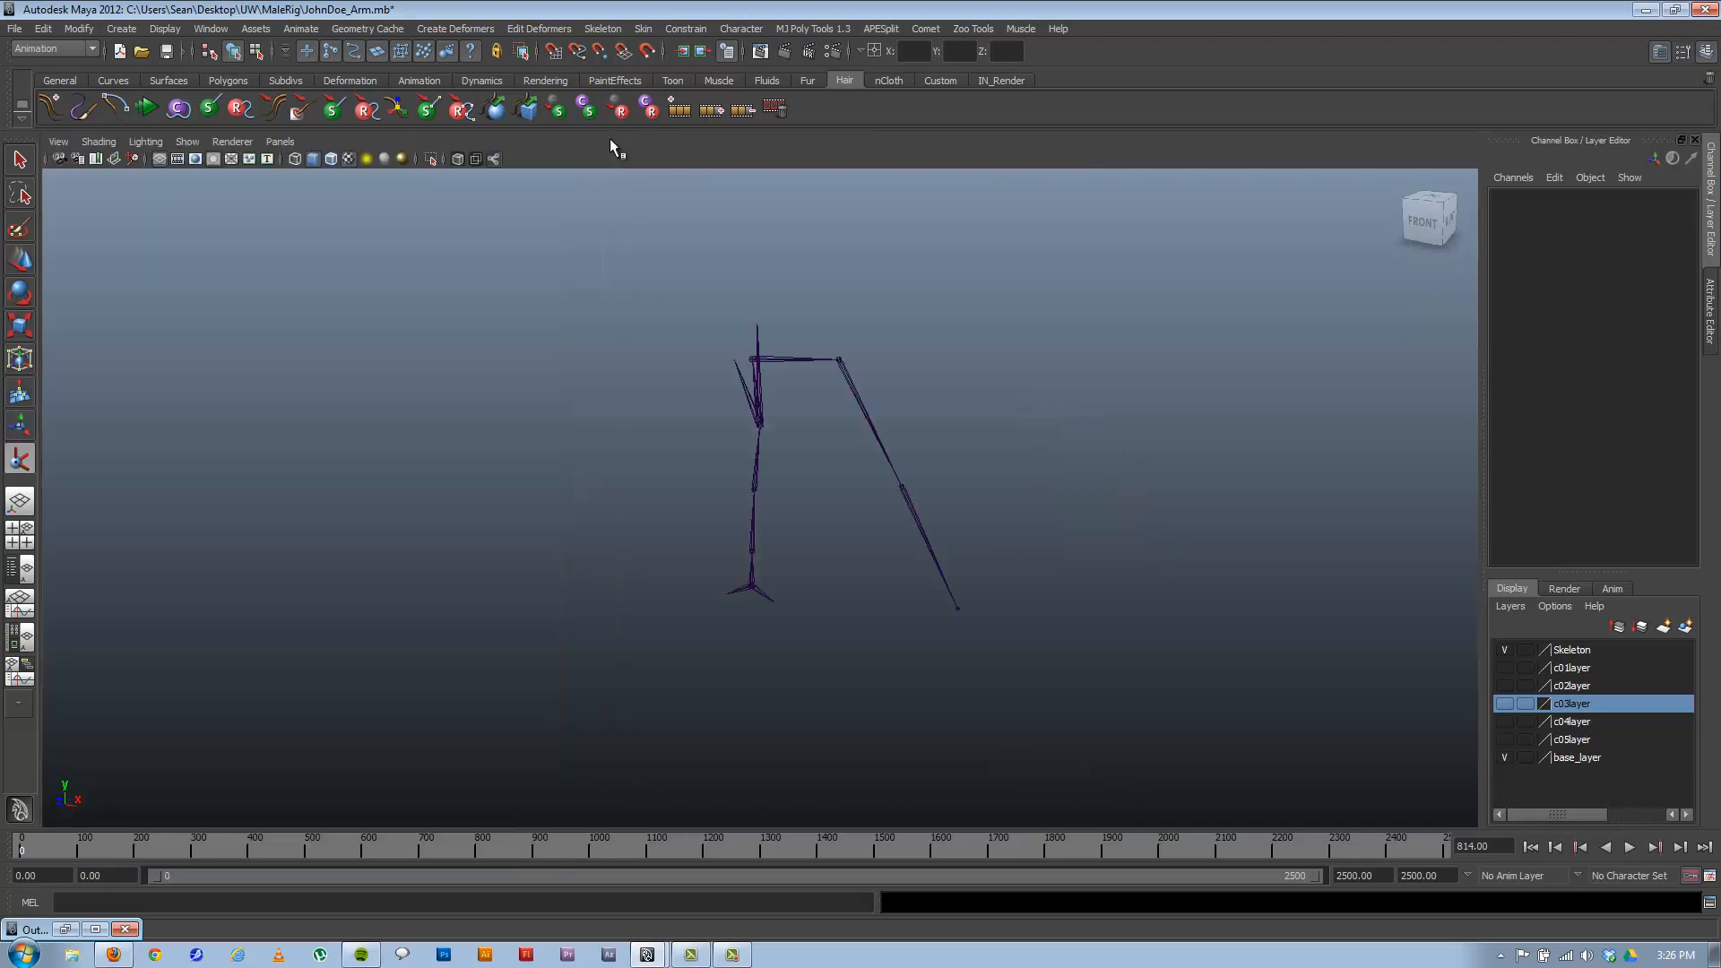
pyautogui.click(841, 359)
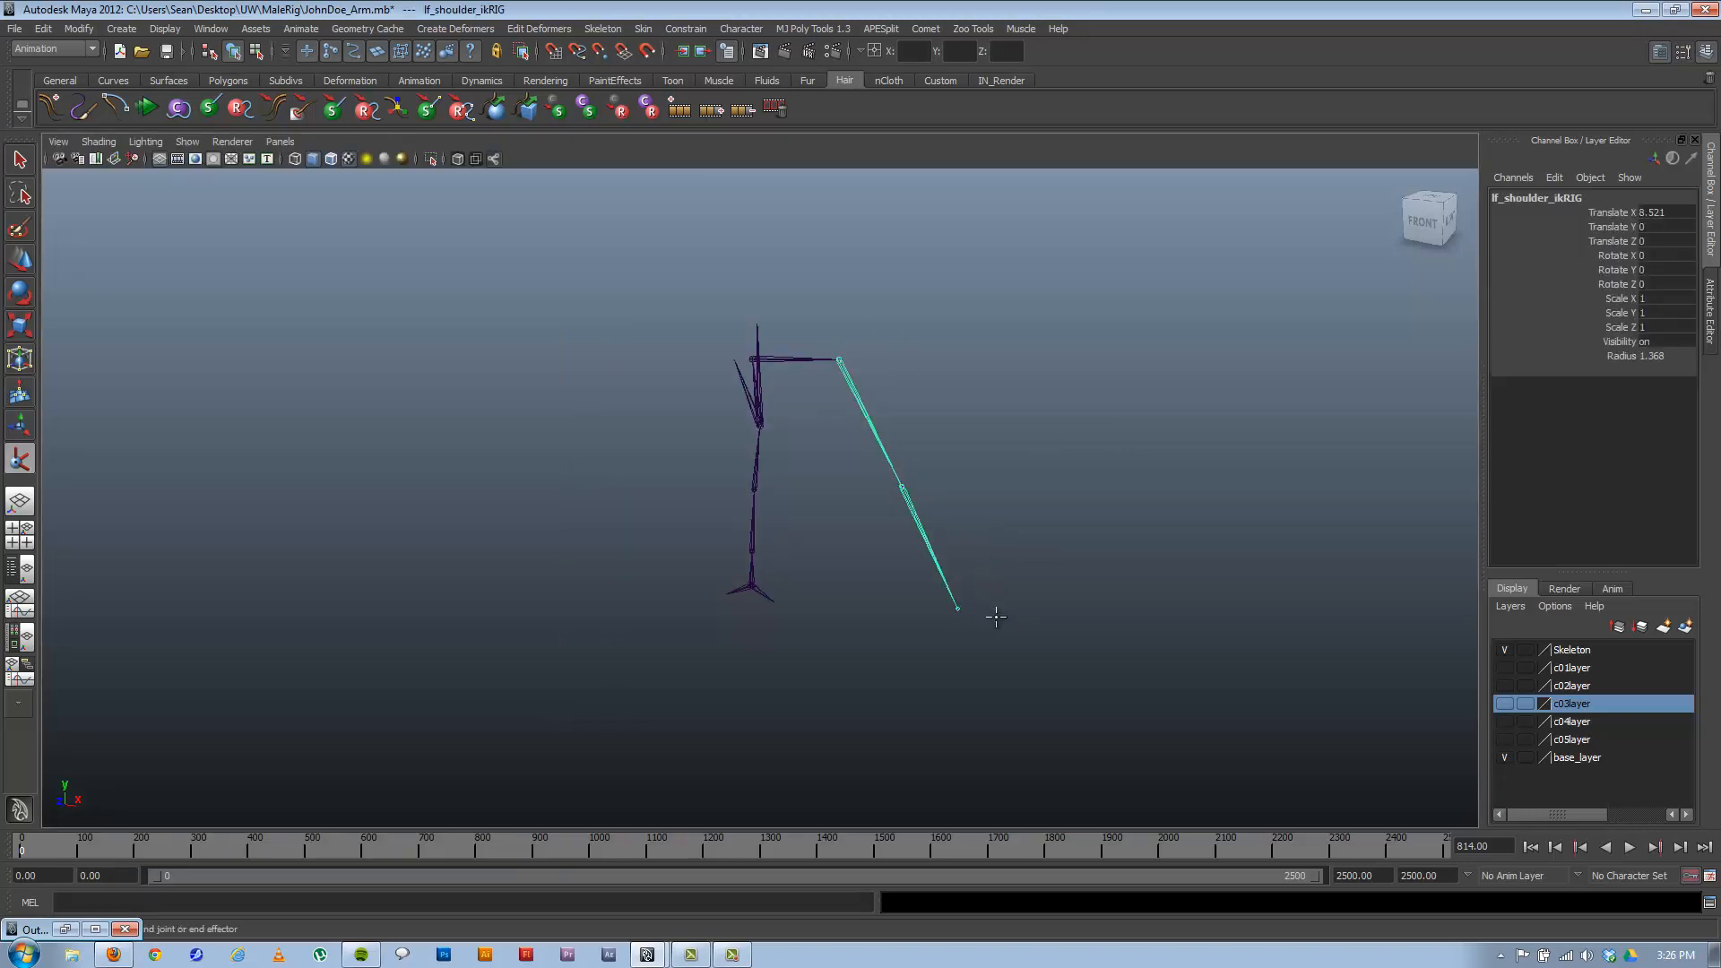
pyautogui.click(959, 611)
pyautogui.press('e')
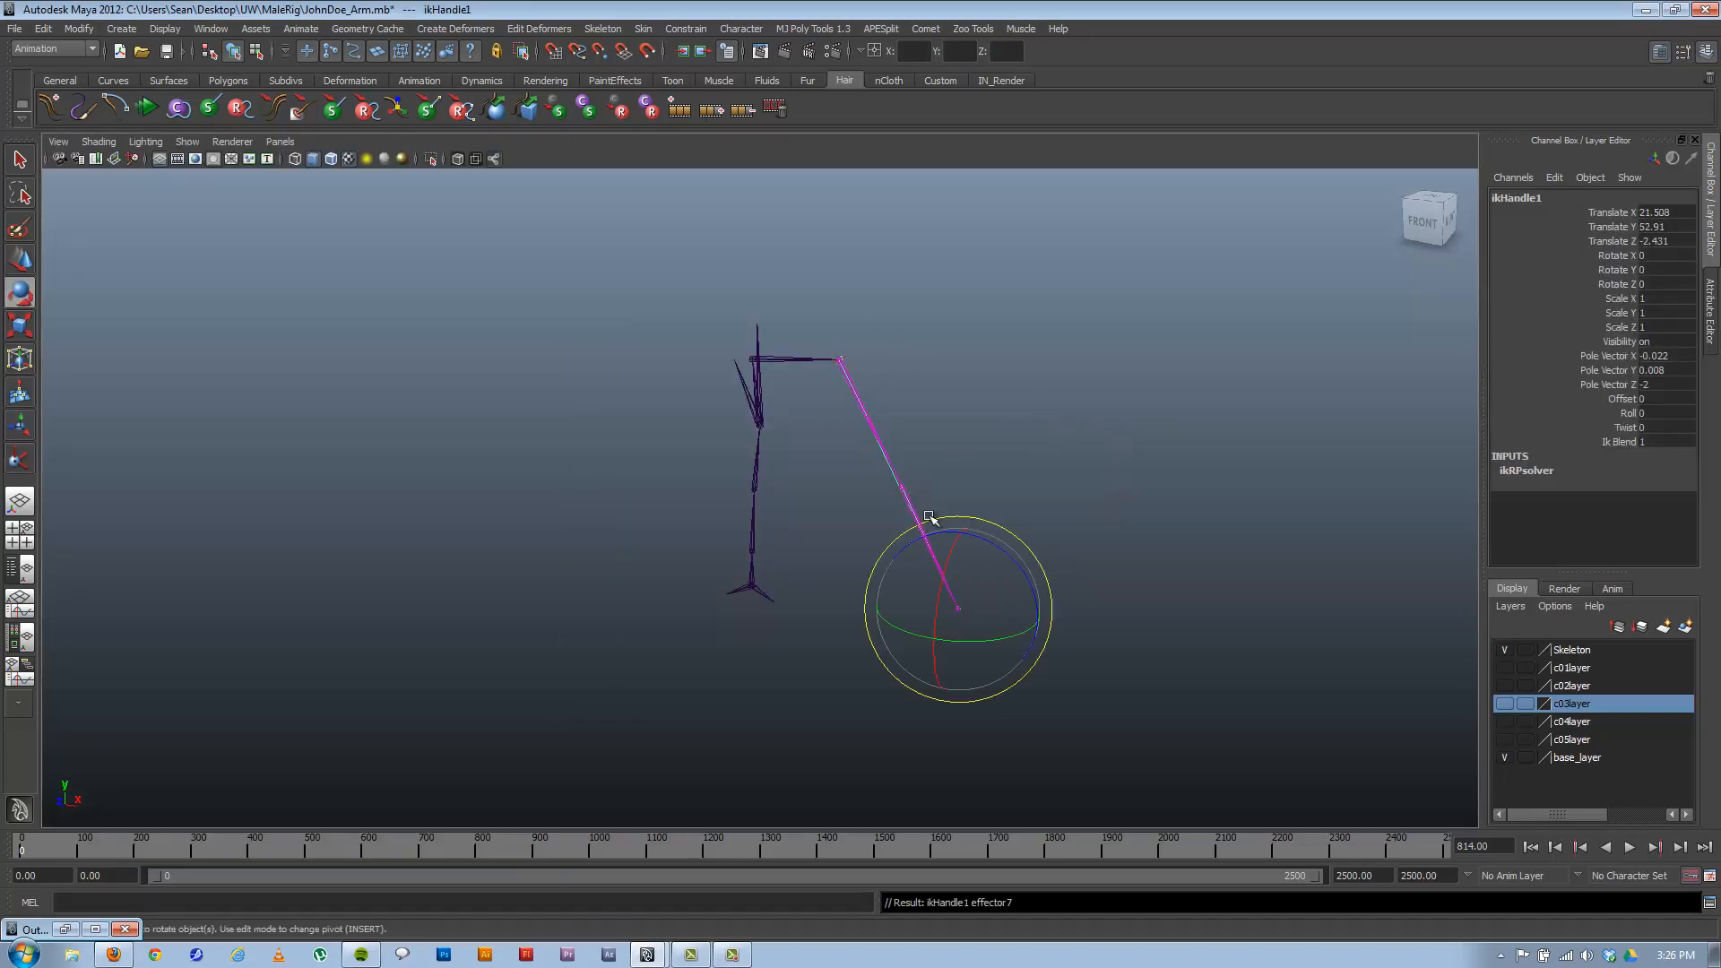
# Unhide the mesh, joints and control curves that were hidden to isolate the IK arm chain.
pyautogui.keyDown('alt'); pyautogui.moveTo(914, 524); pyautogui.dragTo(836, 525); pyautogui.keyUp('alt')
pyautogui.press('w')
pyautogui.keyDown('alt'); pyautogui.moveTo(665, 496); pyautogui.dragTo(562, 427, button='middle'); pyautogui.keyUp('alt')
pyautogui.keyDown('alt'); pyautogui.moveTo(677, 495); pyautogui.dragTo(843, 520, button='right'); pyautogui.keyUp('alt')
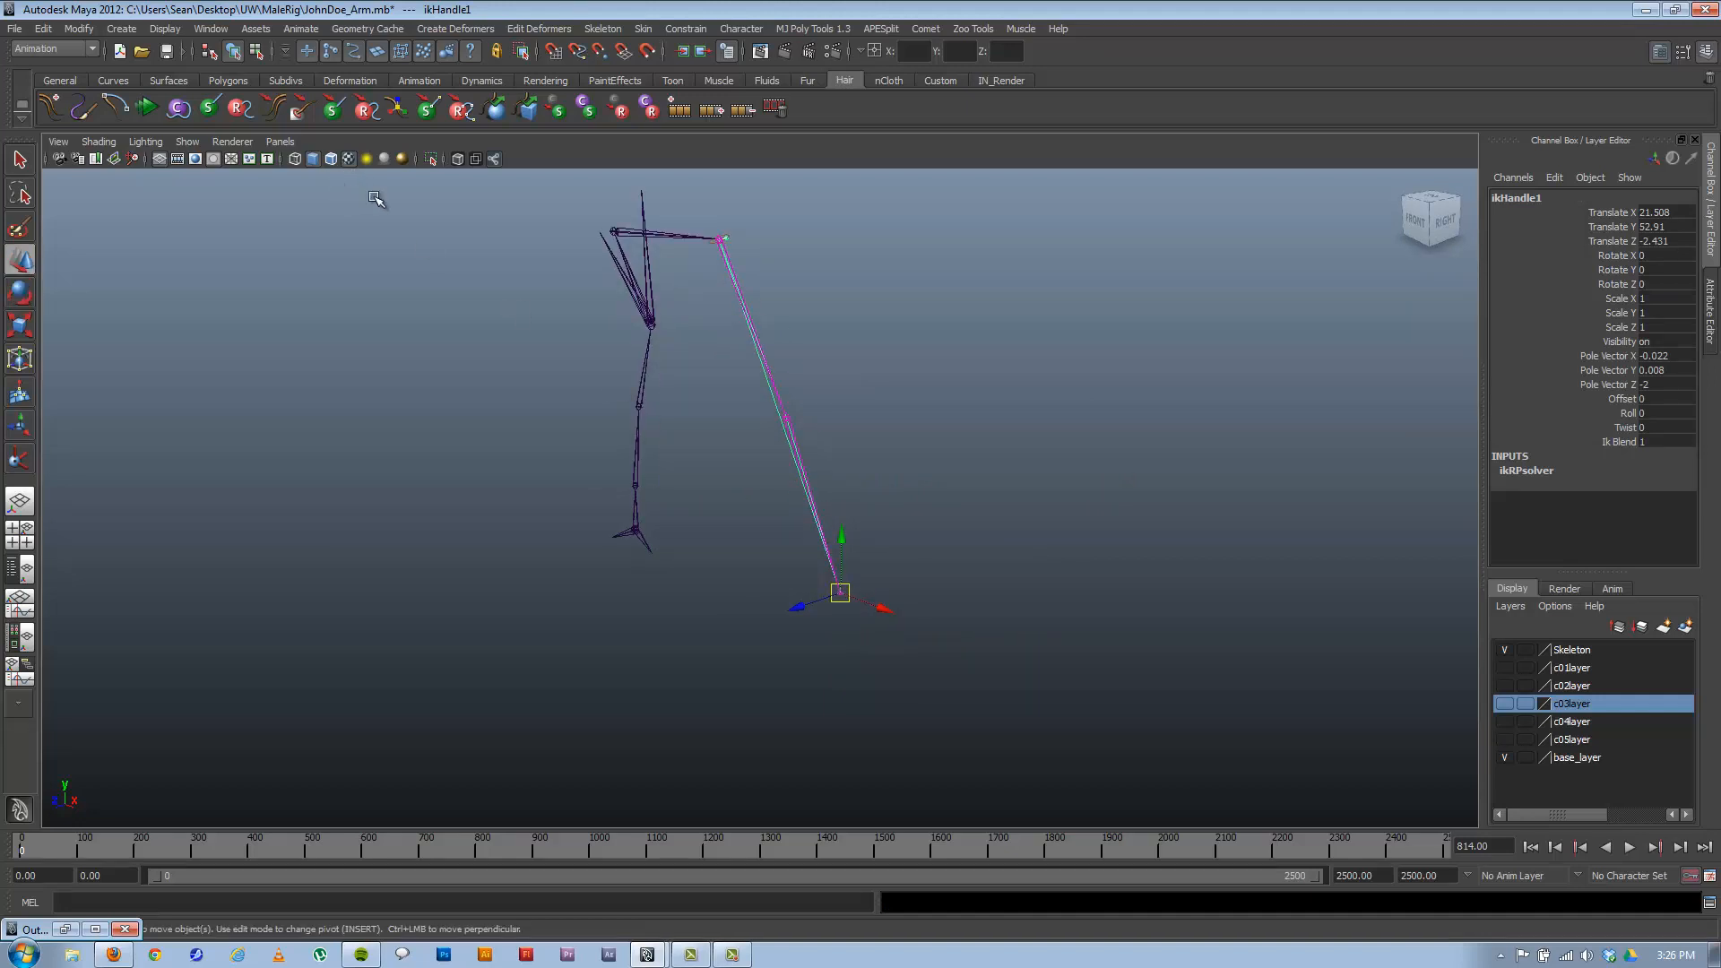
pyautogui.hotkey('ctrl', 'shift', 'h')
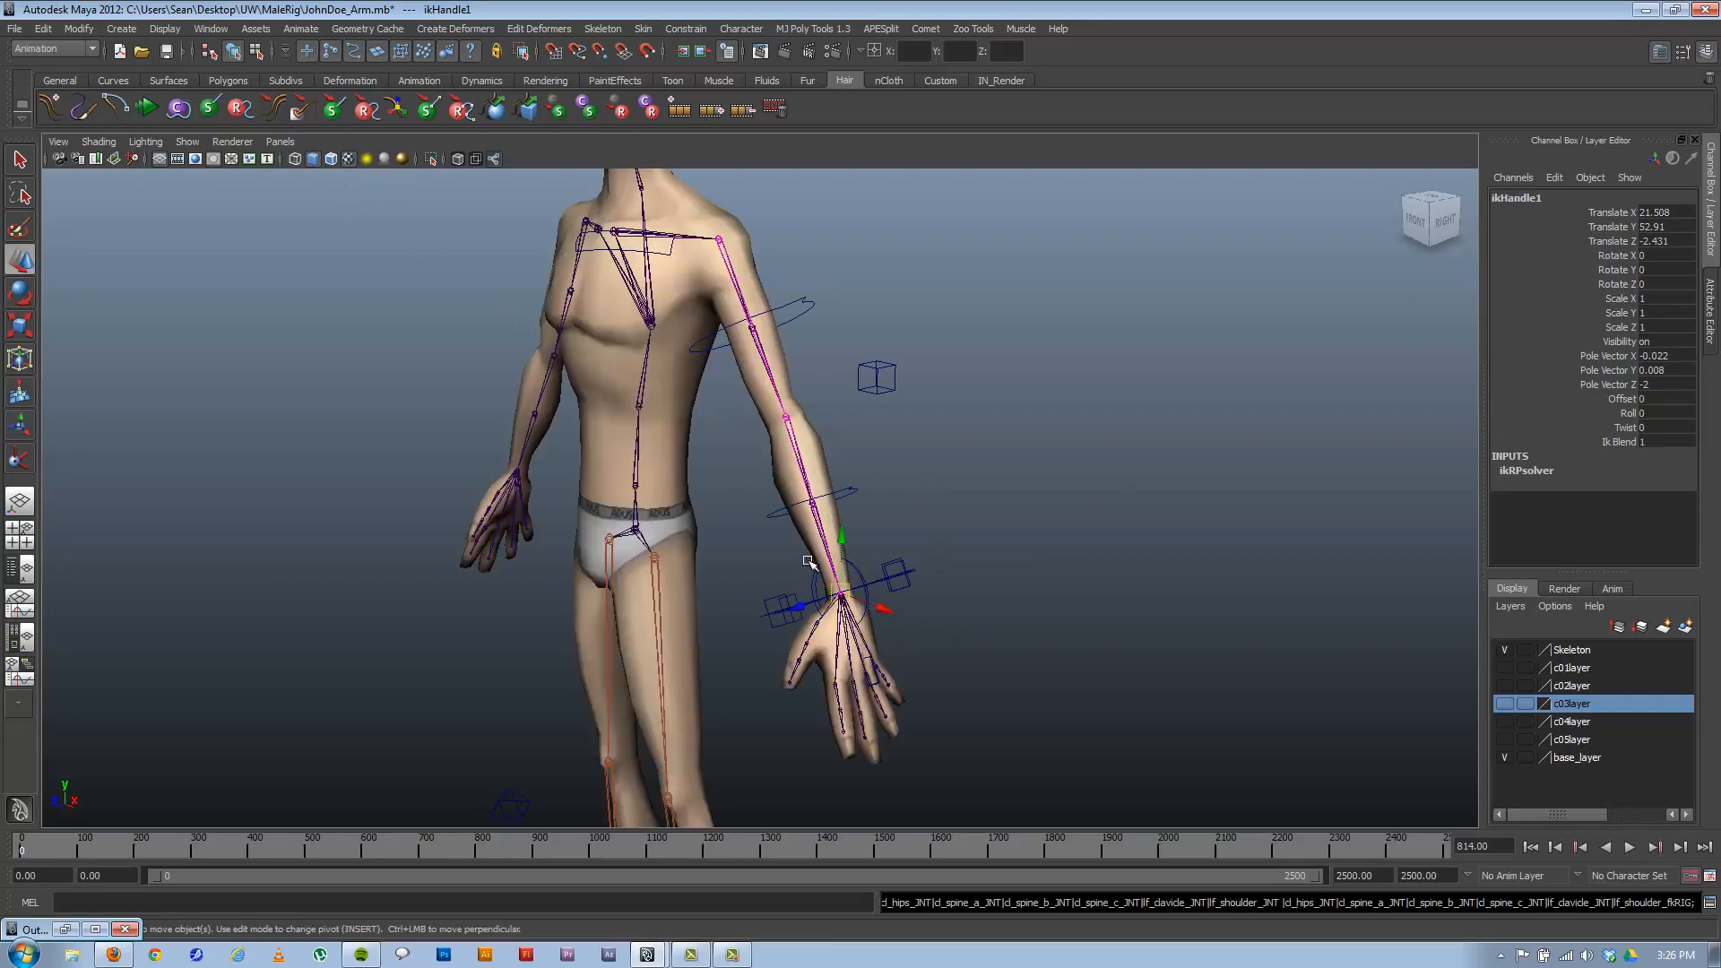
pyautogui.keyDown('alt'); pyautogui.moveTo(808, 561); pyautogui.dragTo(877, 540); pyautogui.keyUp('alt')
pyautogui.keyDown('alt'); pyautogui.moveTo(804, 436); pyautogui.dragTo(661, 348, button='middle'); pyautogui.keyUp('alt')
pyautogui.keyDown('alt'); pyautogui.moveTo(826, 457); pyautogui.dragTo(1050, 498, button='right'); pyautogui.keyUp('alt')
# Rename the new arm IK handle as lf_arm_IK.
pyautogui.click(64, 933)
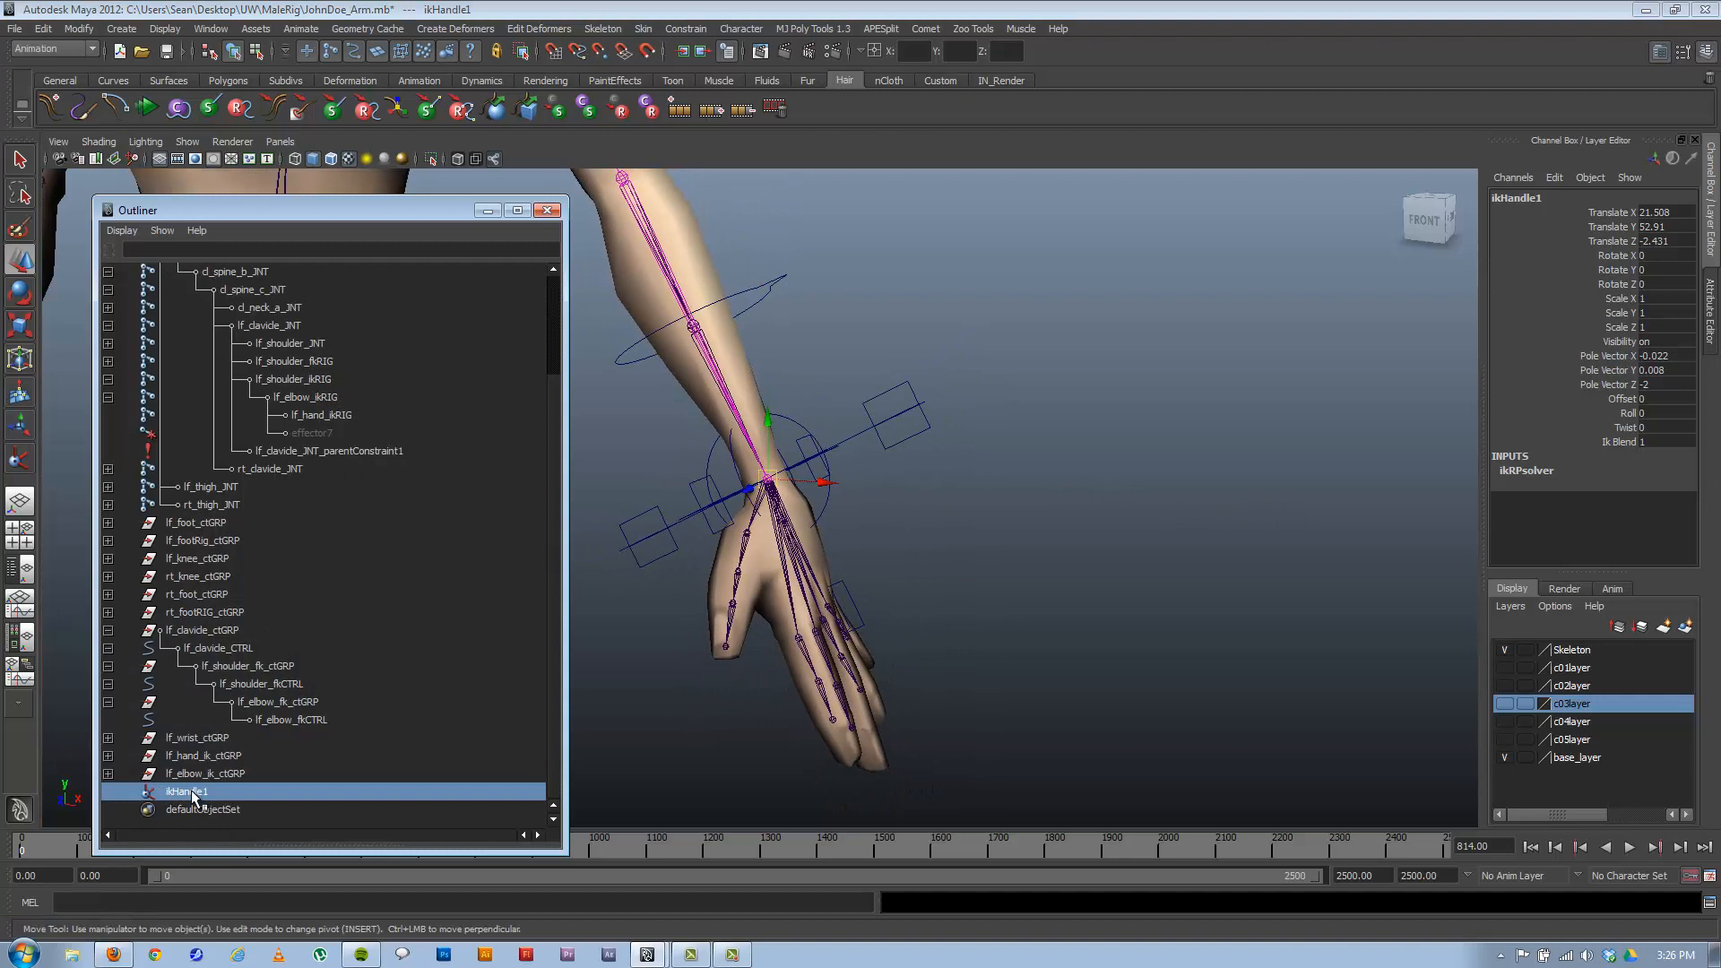
pyautogui.doubleClick(159, 789)
pyautogui.write('lf_arm_IK')
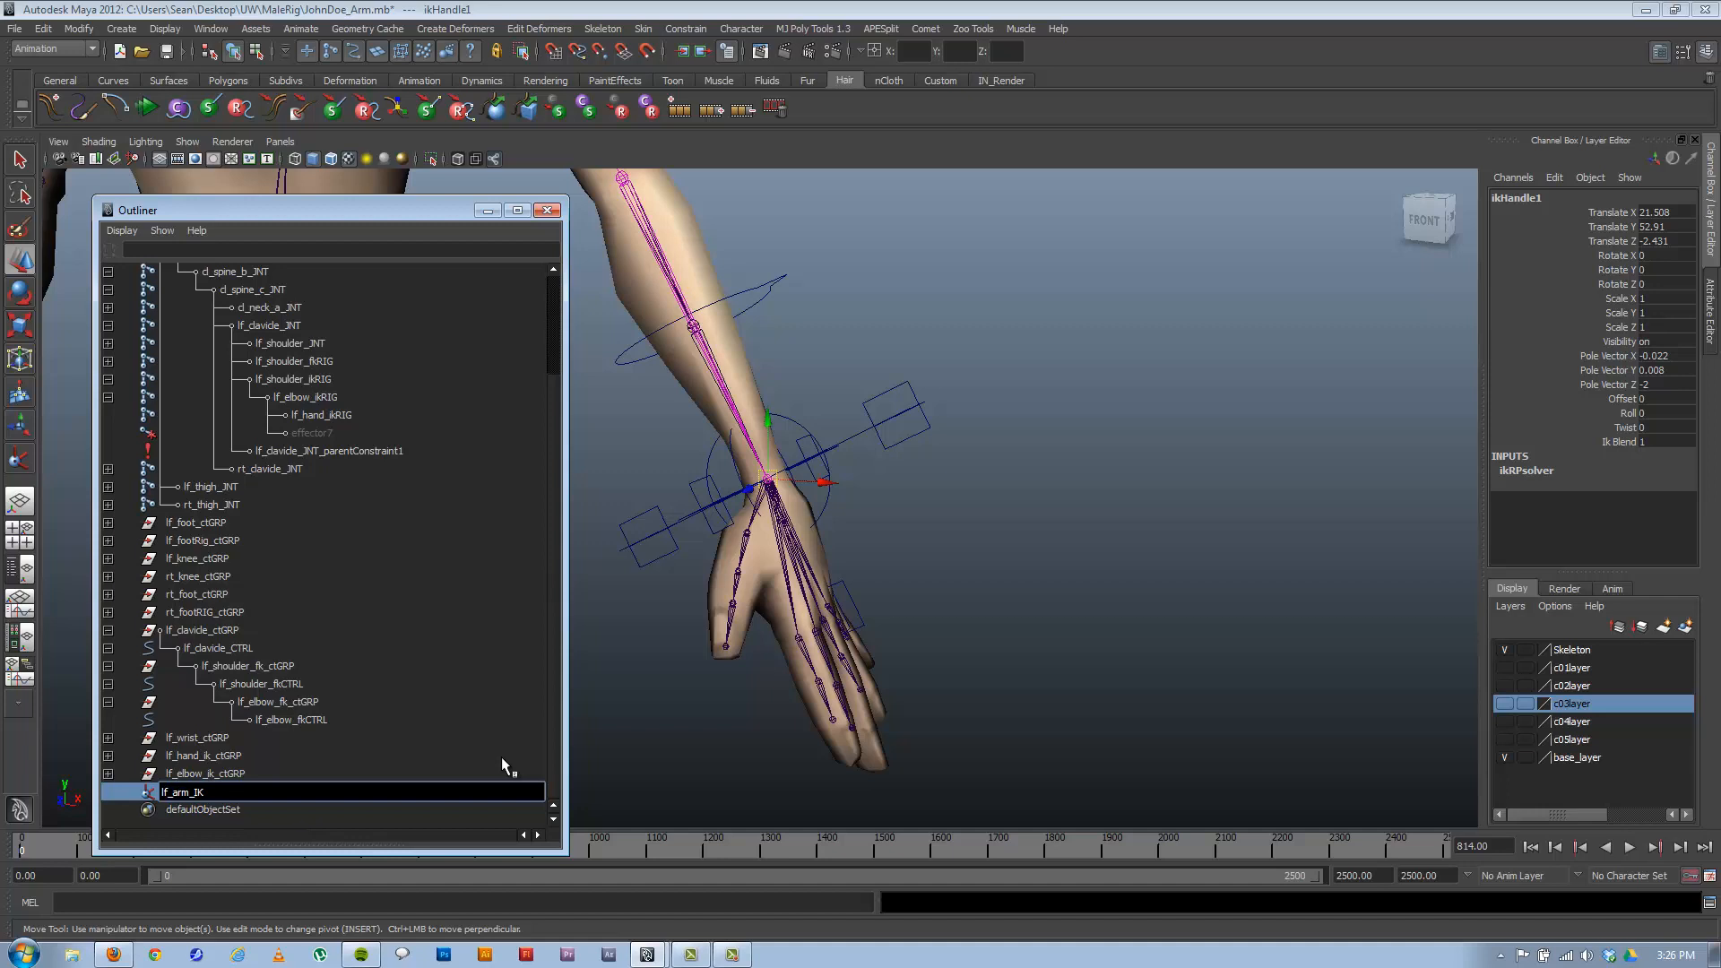
pyautogui.press('Return')
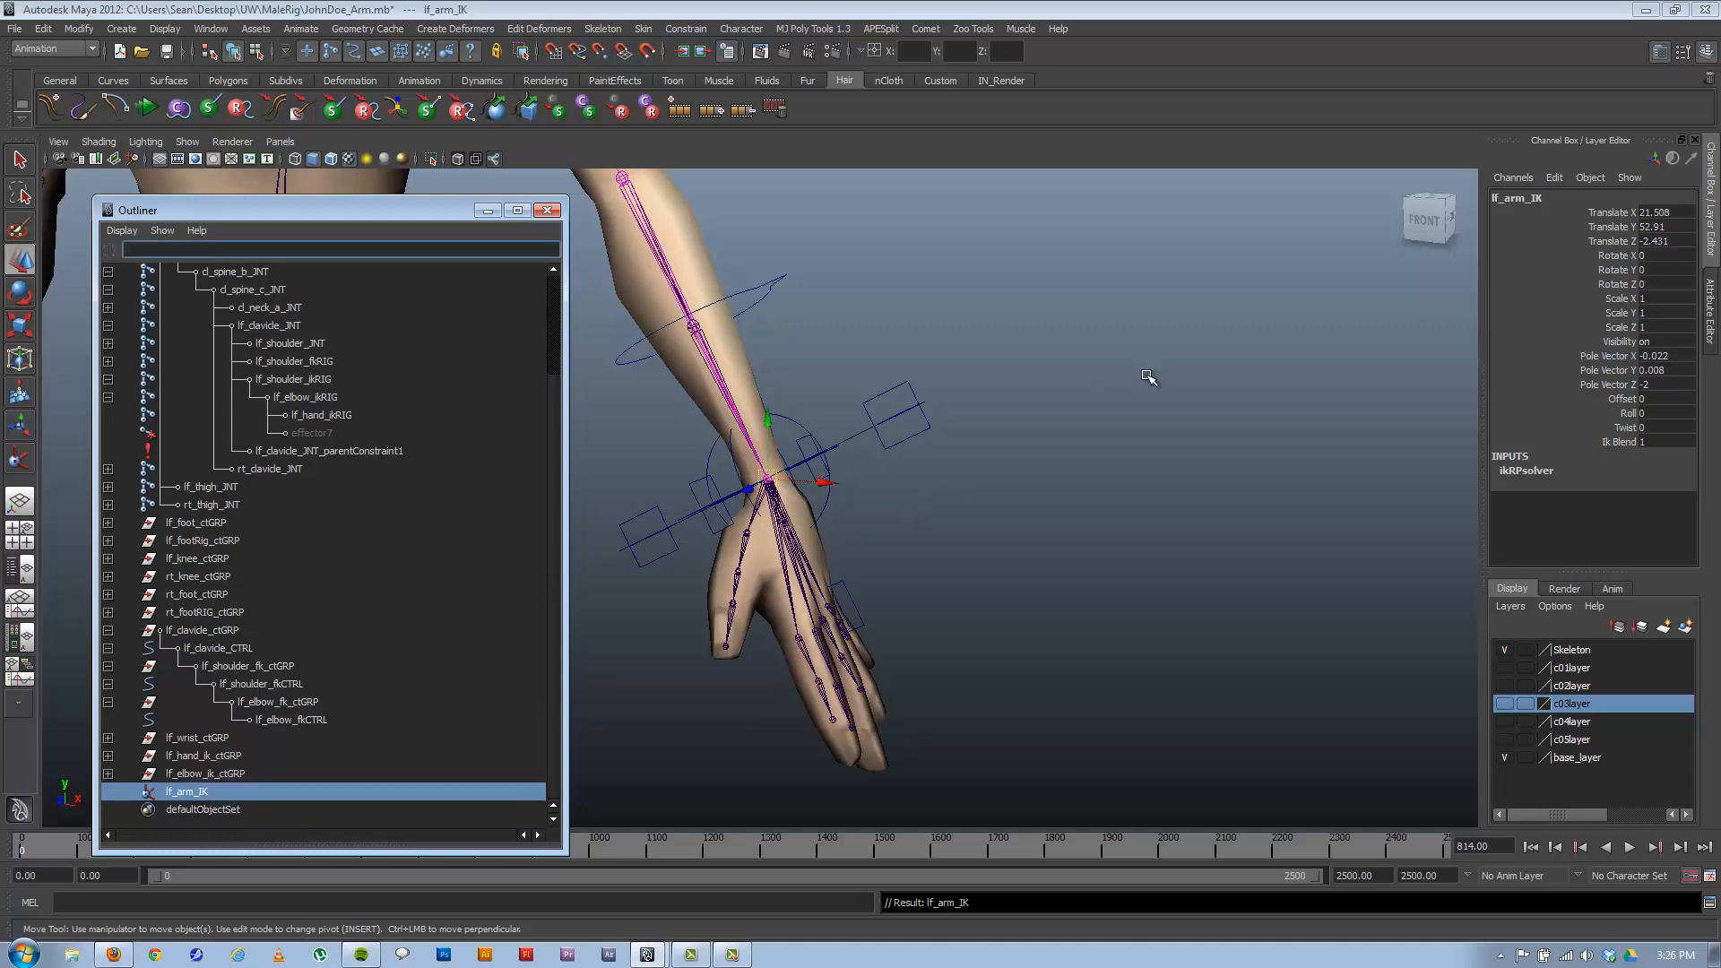
# Point-constrain the lf_arm_IK handle to the lf_hand_ikCTRL control at the wrist.
pyautogui.keyDown('alt'); pyautogui.moveTo(958, 433); pyautogui.dragTo(1011, 423, button='middle'); pyautogui.keyUp('alt')
pyautogui.moveTo(975, 333); pyautogui.dragTo(1030, 435)
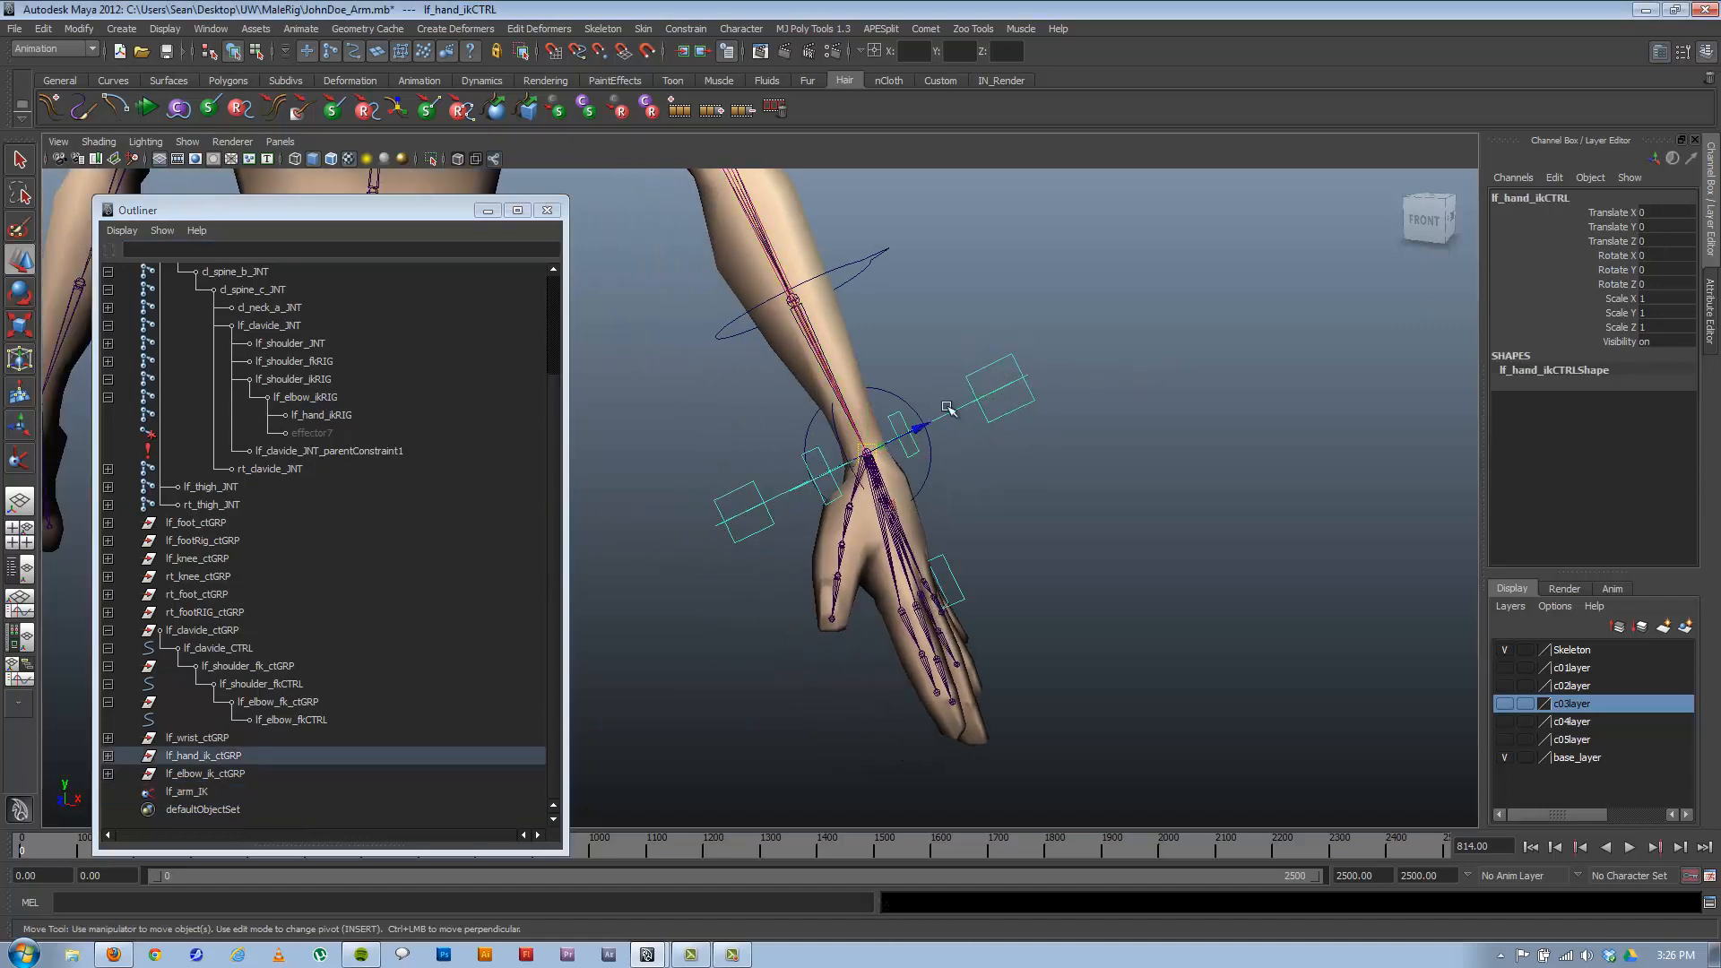
pyautogui.click(198, 793)
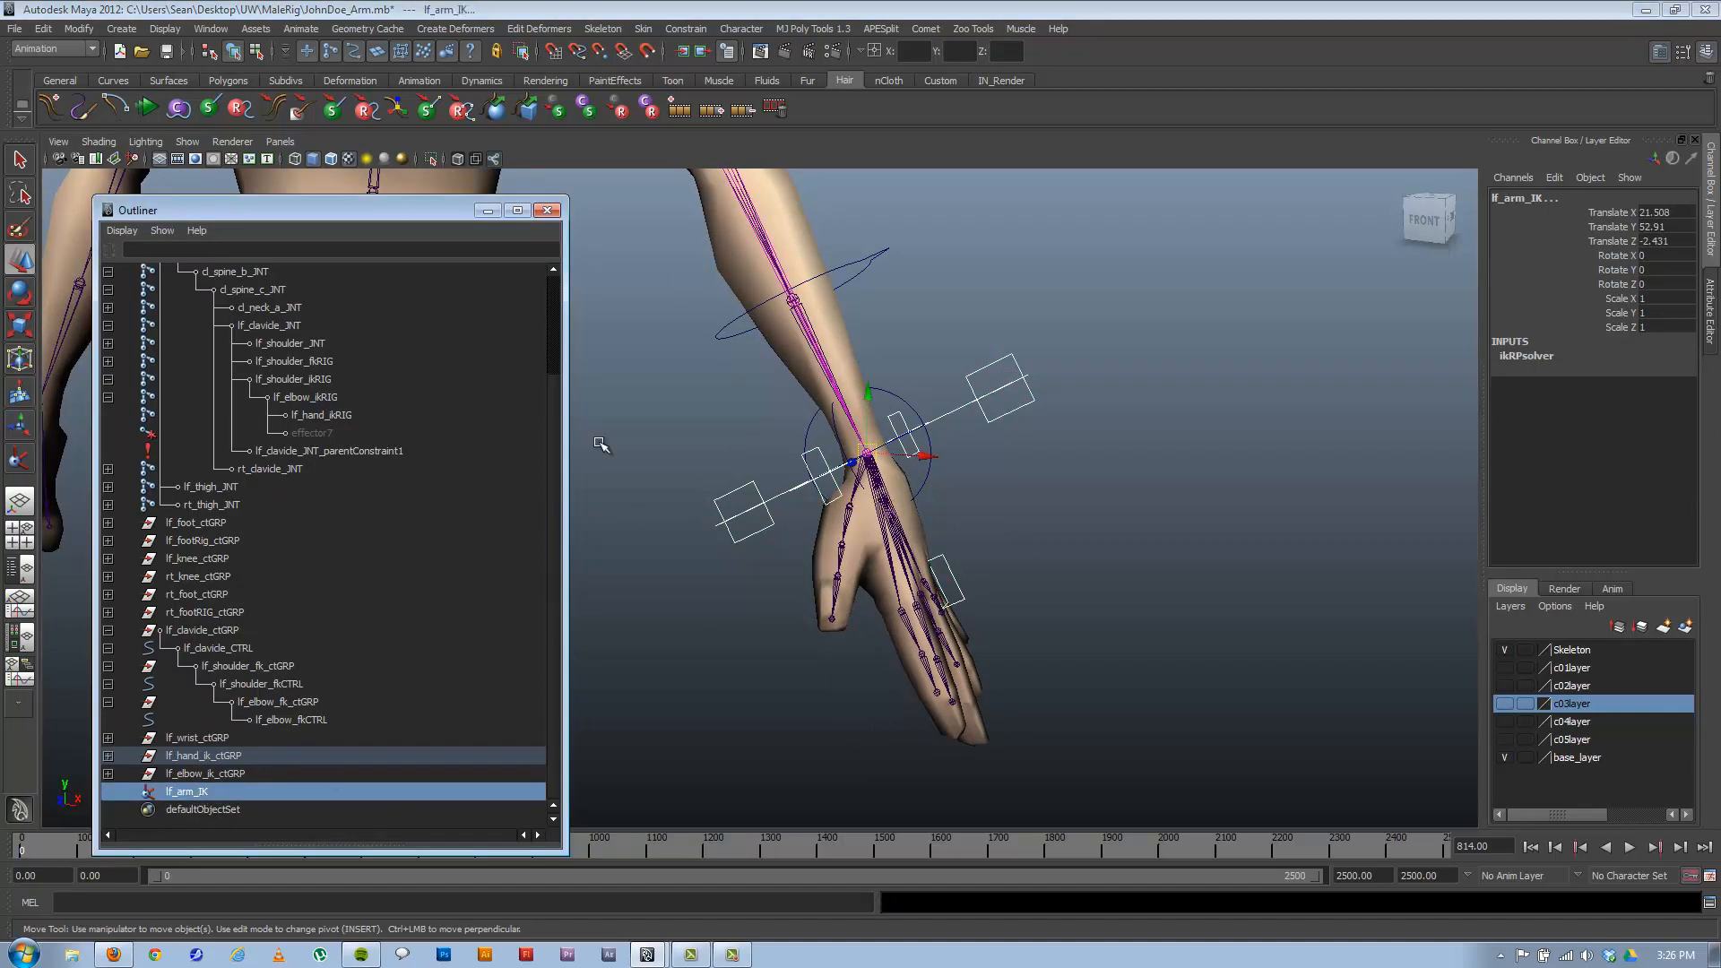
pyautogui.click(687, 29)
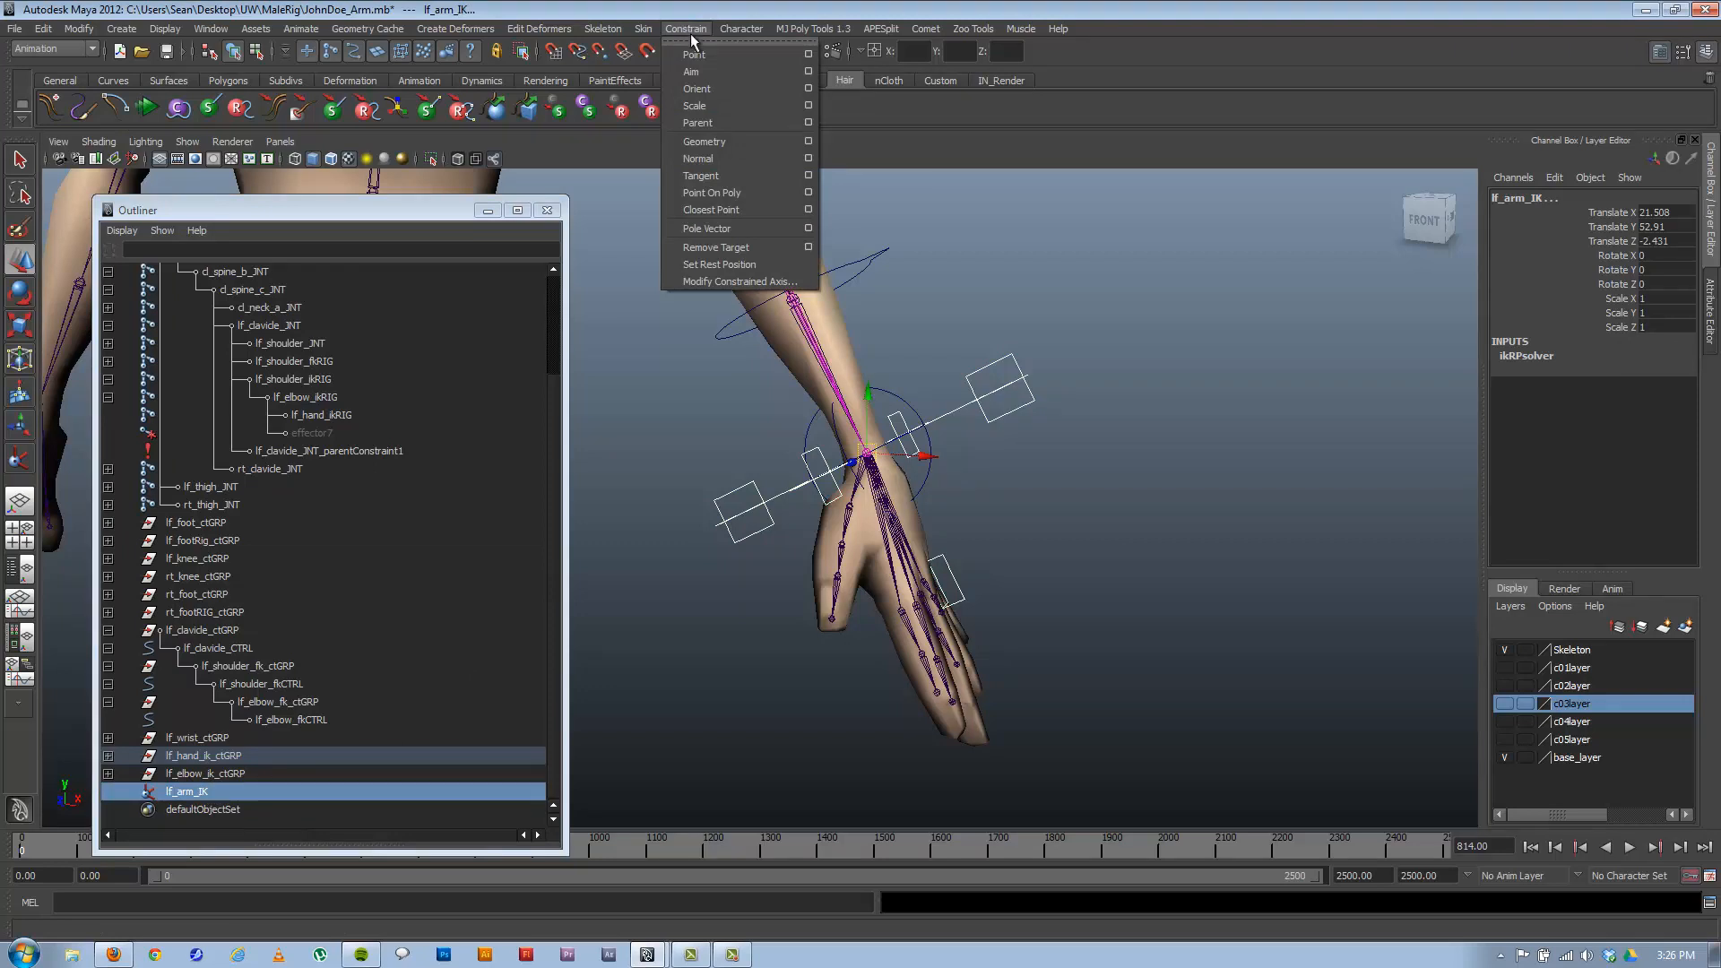
pyautogui.click(707, 54)
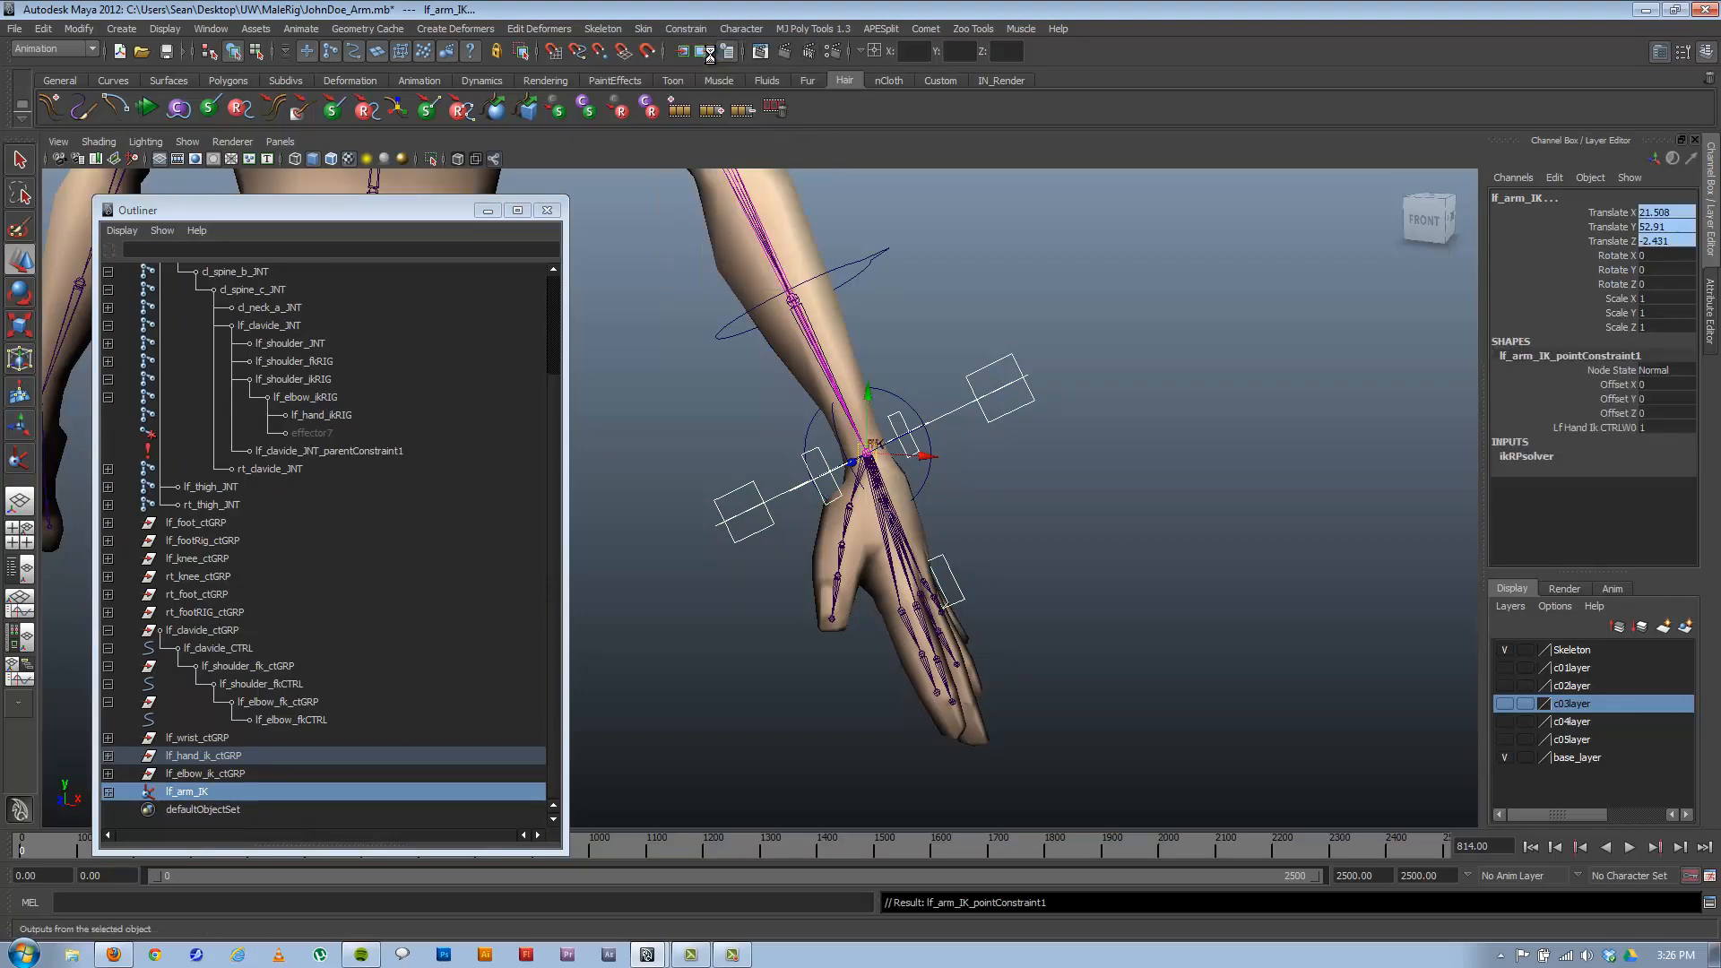
# Test-rotate the lf_arm_IK handle freely to about 20, 10 and -7 degrees on X, Y and Z.
pyautogui.keyDown('alt'); pyautogui.moveTo(1133, 492); pyautogui.dragTo(903, 426, button='right'); pyautogui.keyUp('alt')
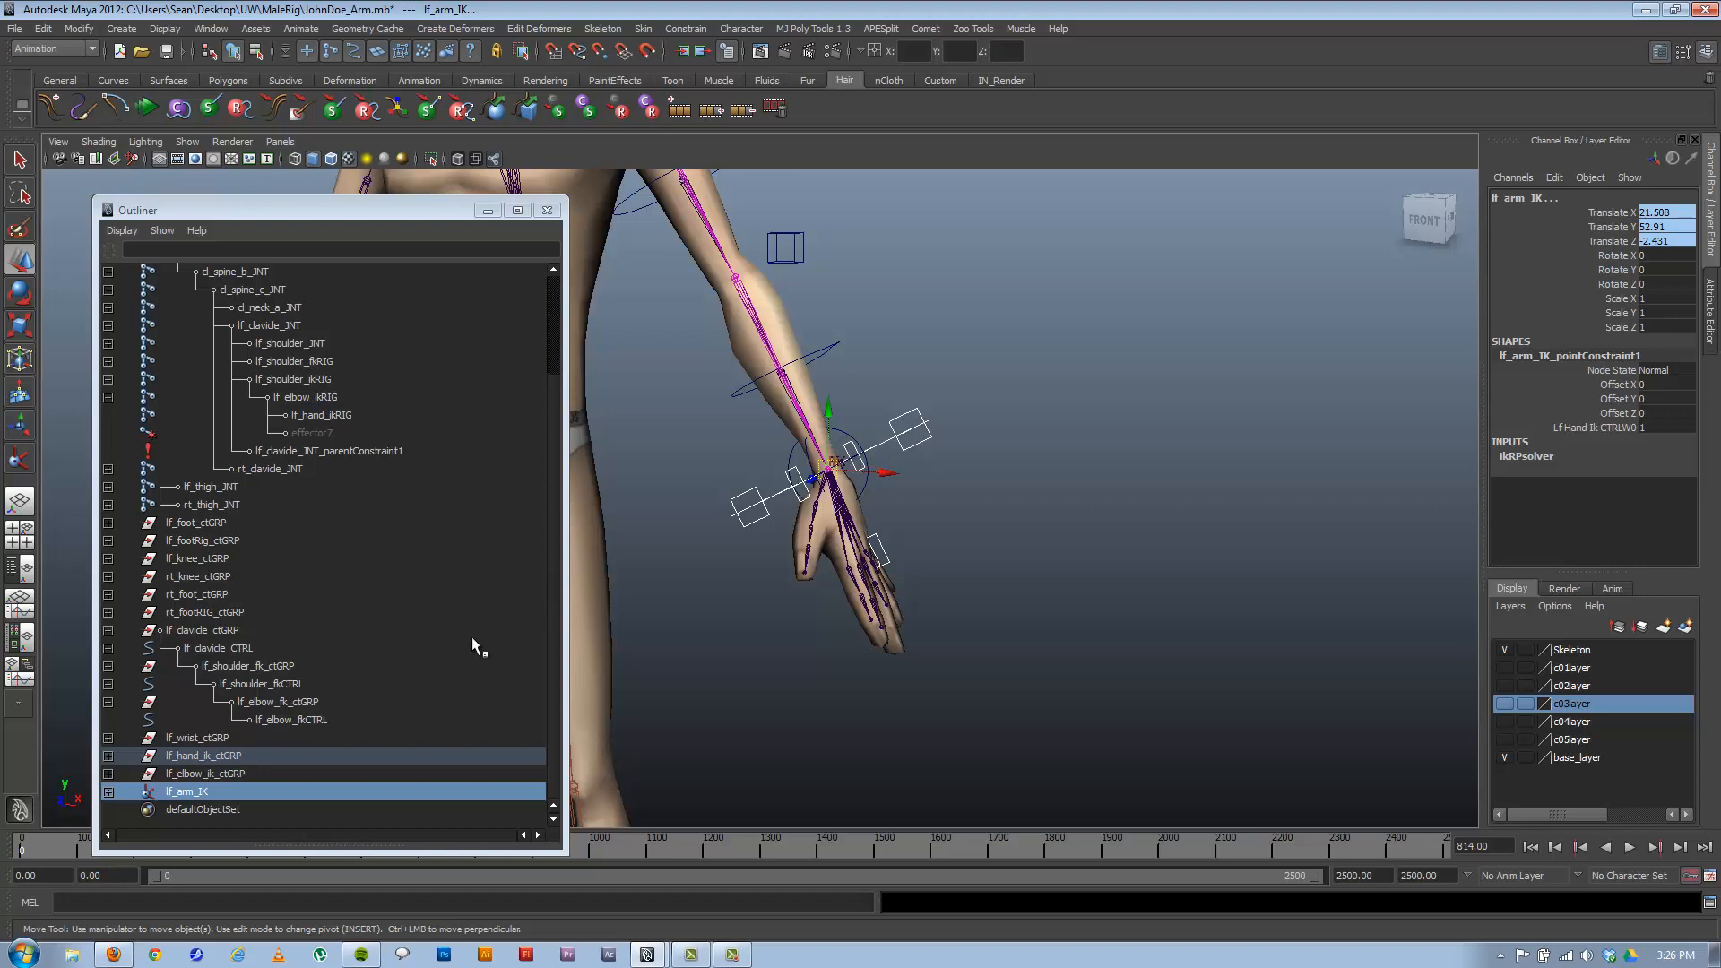
pyautogui.click(201, 793)
pyautogui.press('e')
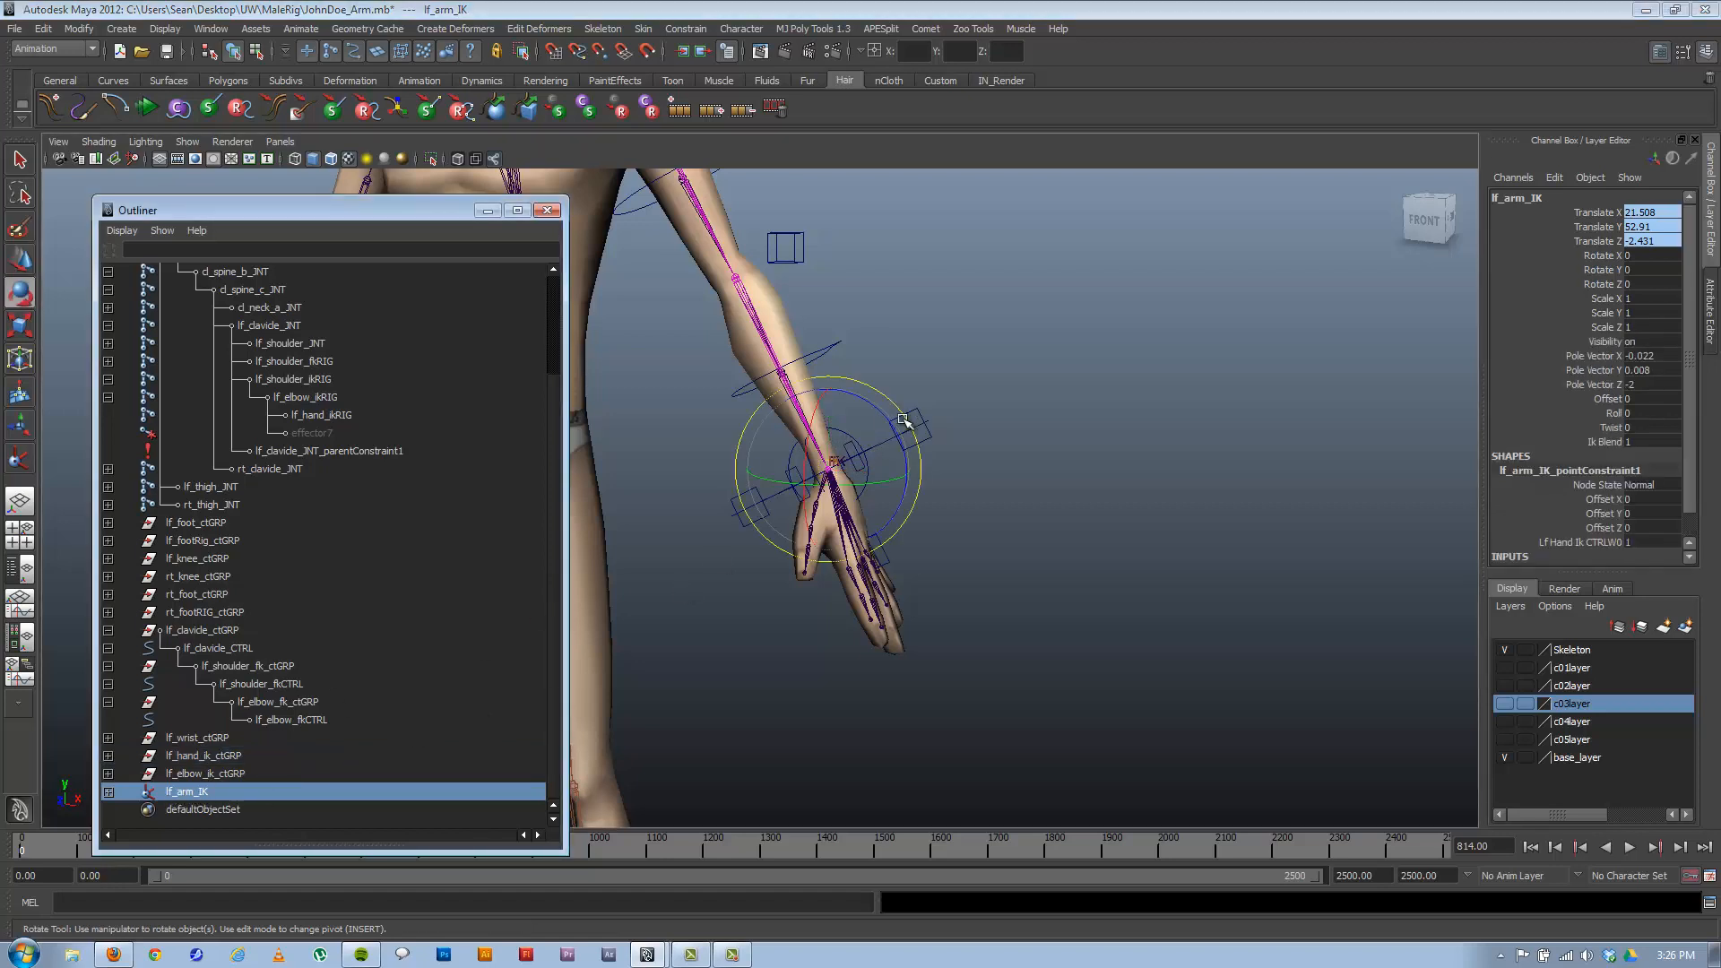
pyautogui.moveTo(874, 502); pyautogui.dragTo(868, 465)
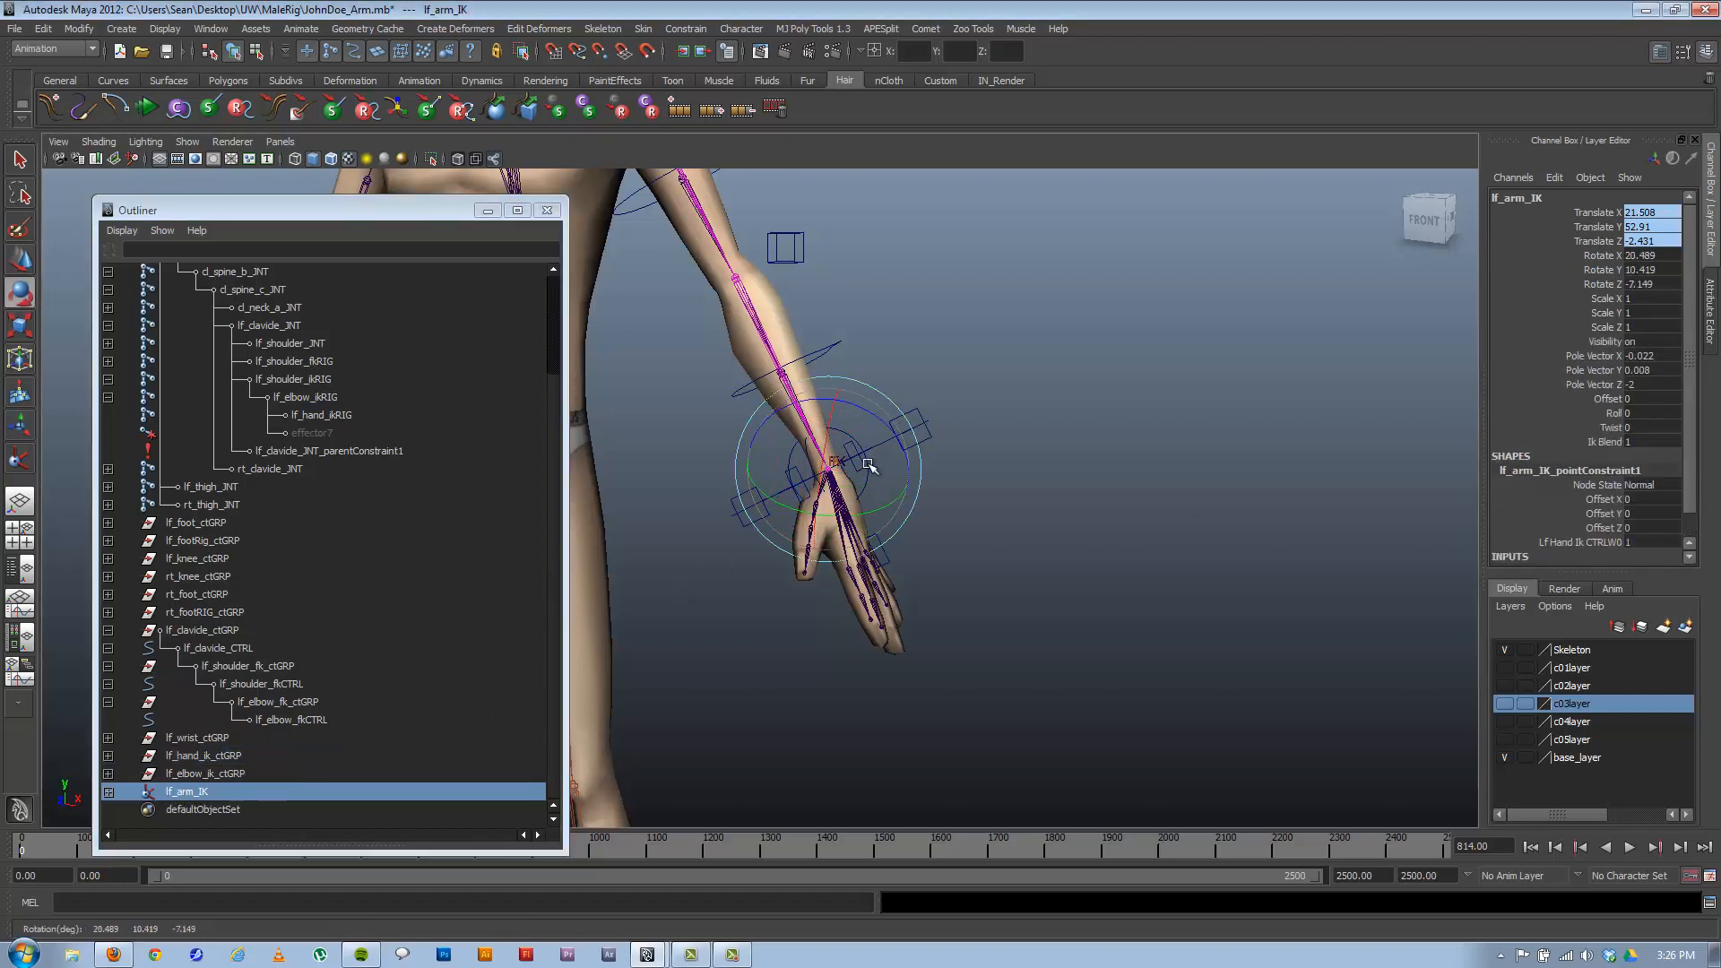
# Test-move the lf_hand_ikCTRL control freely at the wrist to check how the IK arm follows, and undo the move.
pyautogui.click(964, 424)
pyautogui.click(918, 429)
pyautogui.keyDown('alt'); pyautogui.moveTo(919, 429); pyautogui.dragTo(1081, 509, button='middle'); pyautogui.keyUp('alt')
pyautogui.press('w')
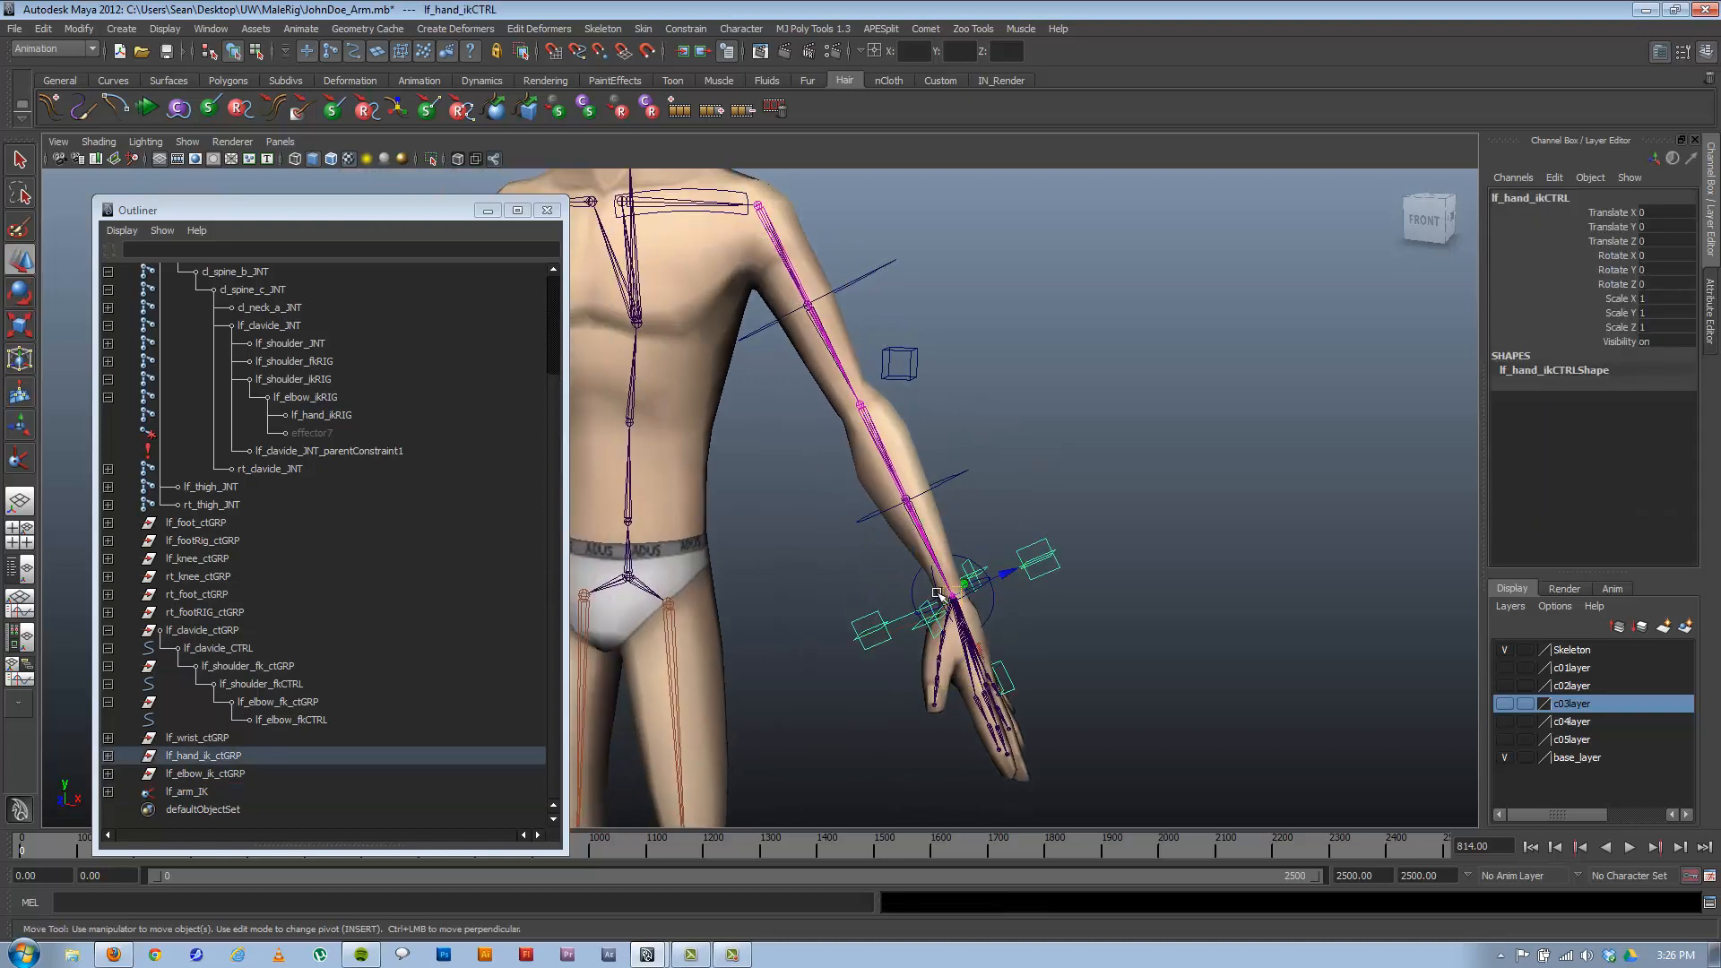
pyautogui.moveTo(959, 587); pyautogui.dragTo(1081, 383)
pyautogui.hotkey('ctrl', 'z')
pyautogui.hotkey('ctrl', 'z')
pyautogui.hotkey('ctrl', 'z')
pyautogui.hotkey('ctrl', 'z')
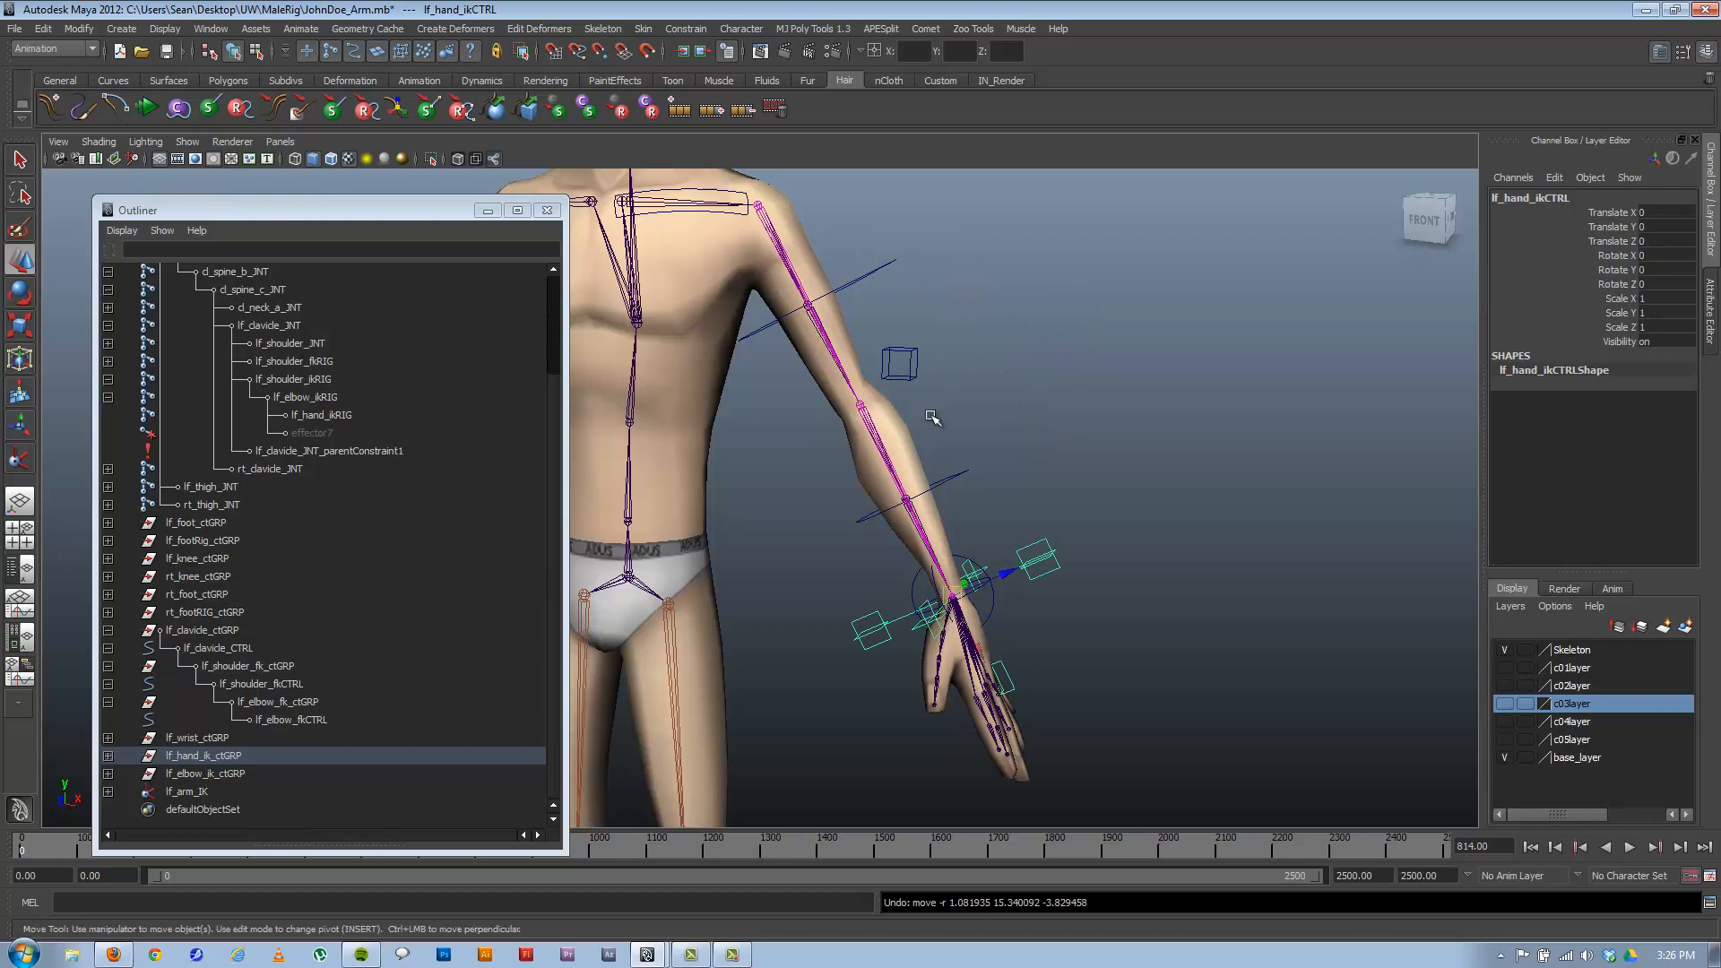
# Hide polygon objects in the viewport so only the joints and control curves are displayed.
pyautogui.keyDown('alt'); pyautogui.moveTo(1087, 496); pyautogui.dragTo(897, 529); pyautogui.keyUp('alt')
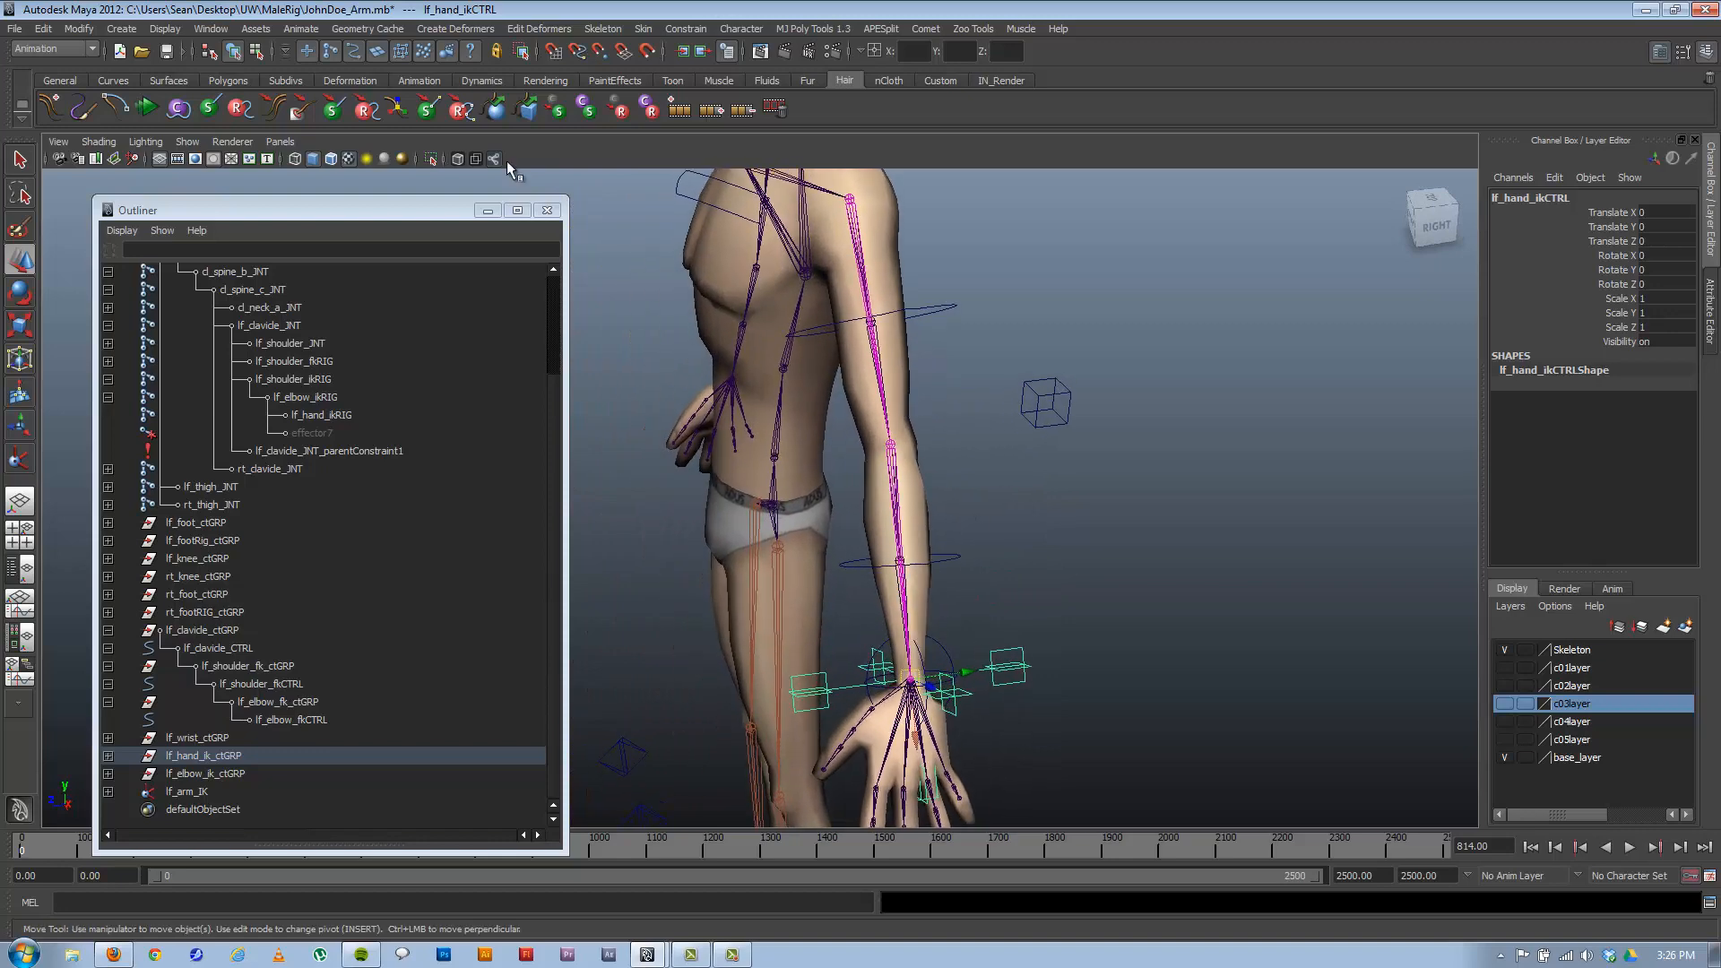
pyautogui.click(188, 142)
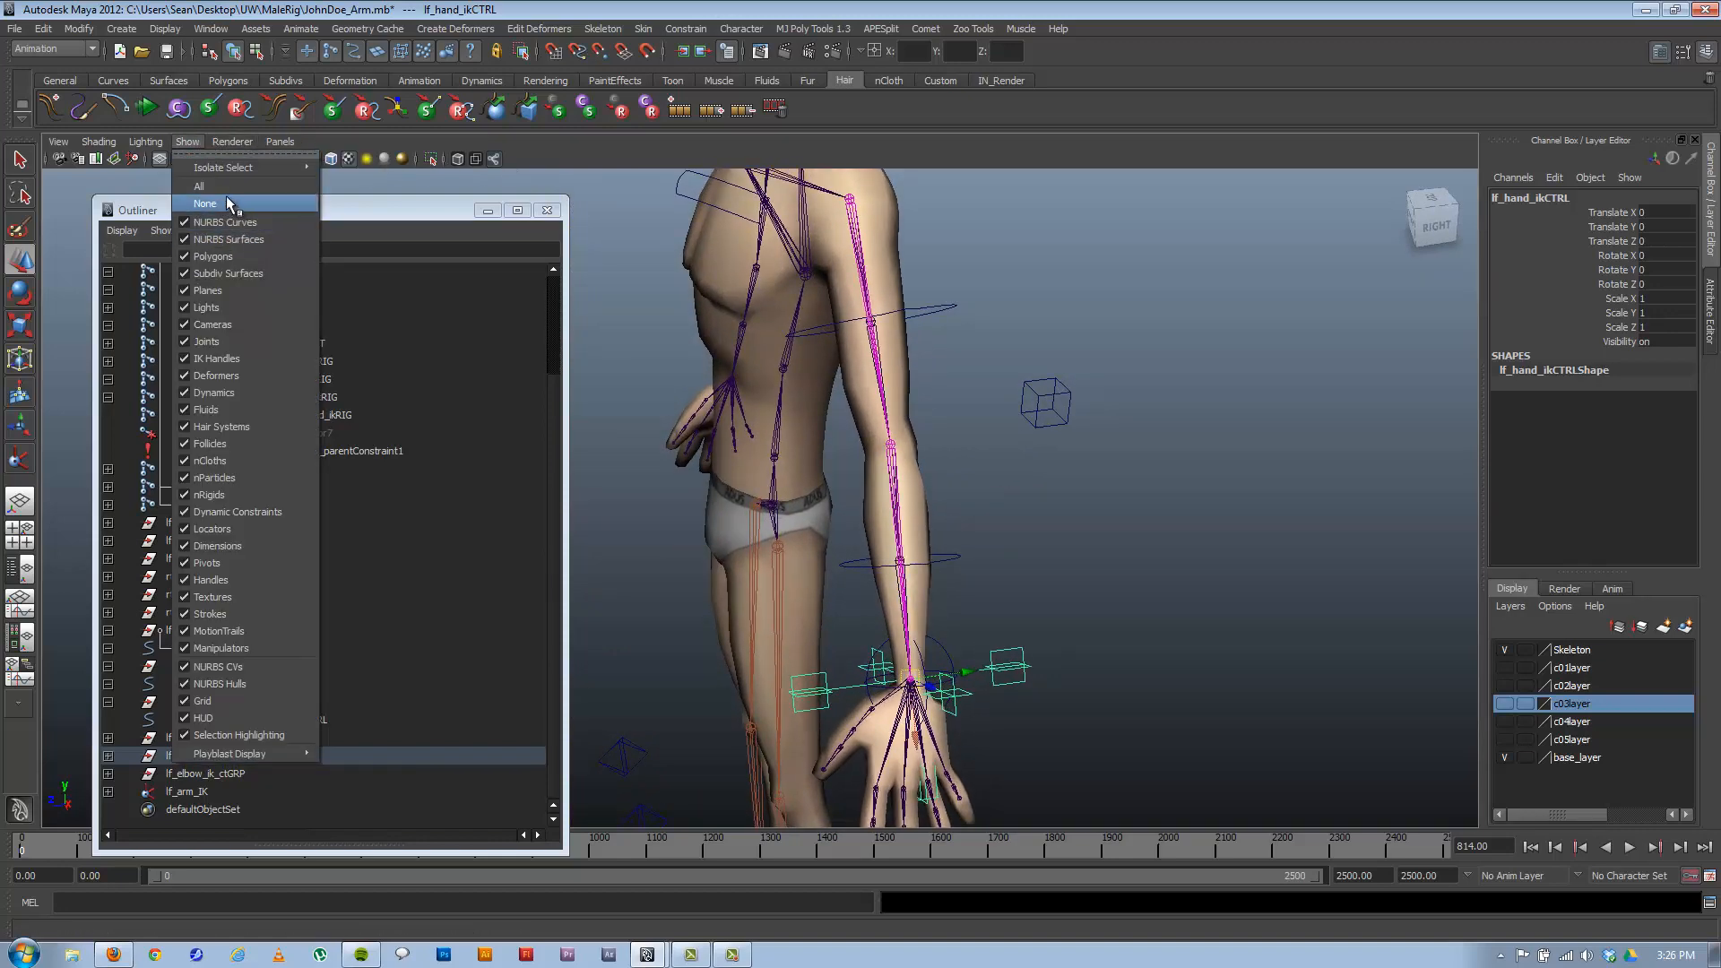
pyautogui.click(219, 256)
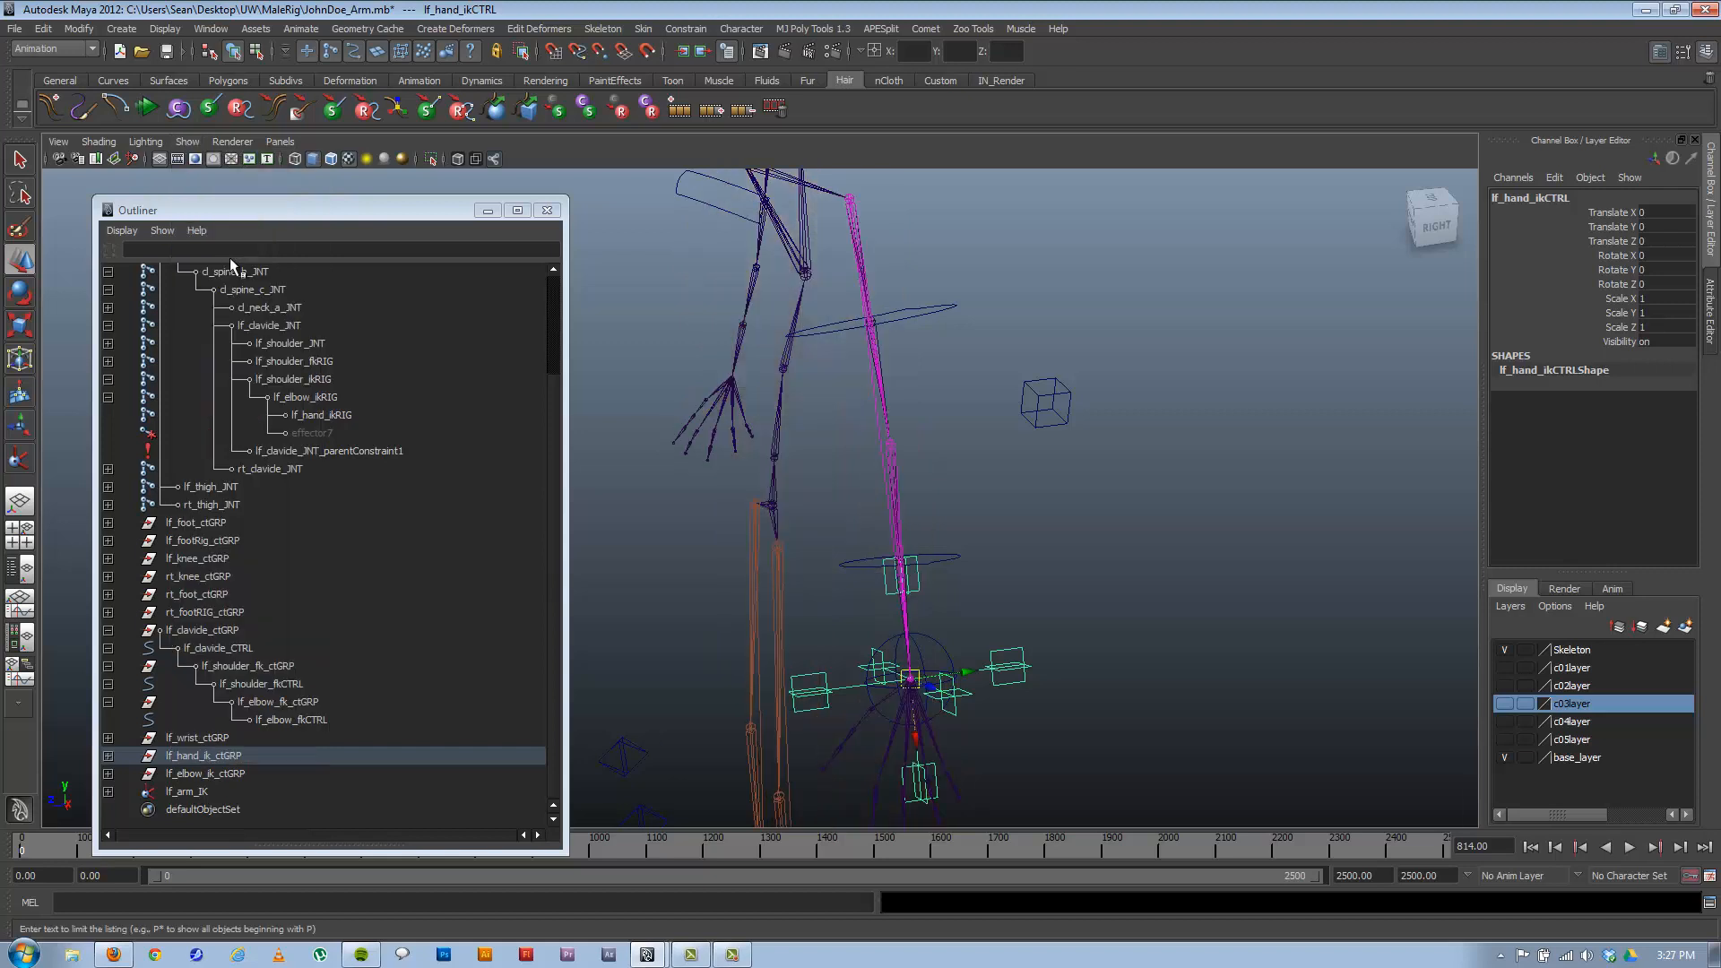
pyautogui.keyDown('alt'); pyautogui.moveTo(942, 583); pyautogui.dragTo(956, 562); pyautogui.keyUp('alt')
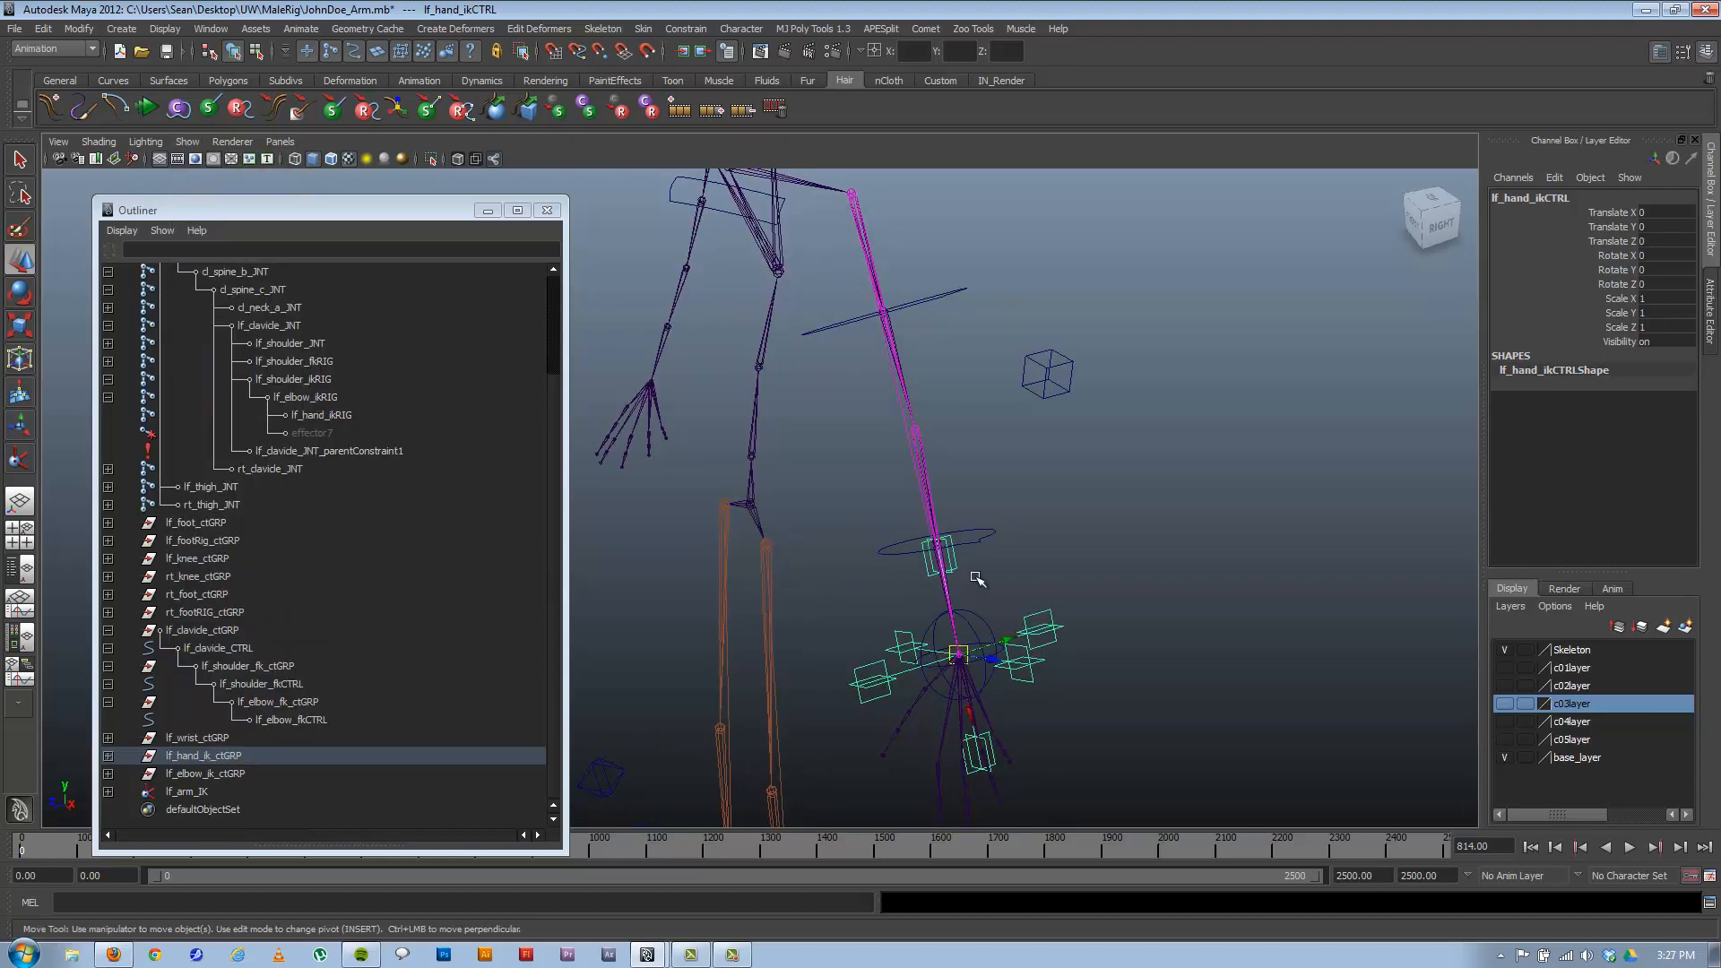
# Select lf_shoulder_ikRIG and lf_elbow_ikRIG in turn to examine the joints of the left IK arm chain.
pyautogui.click(315, 388)
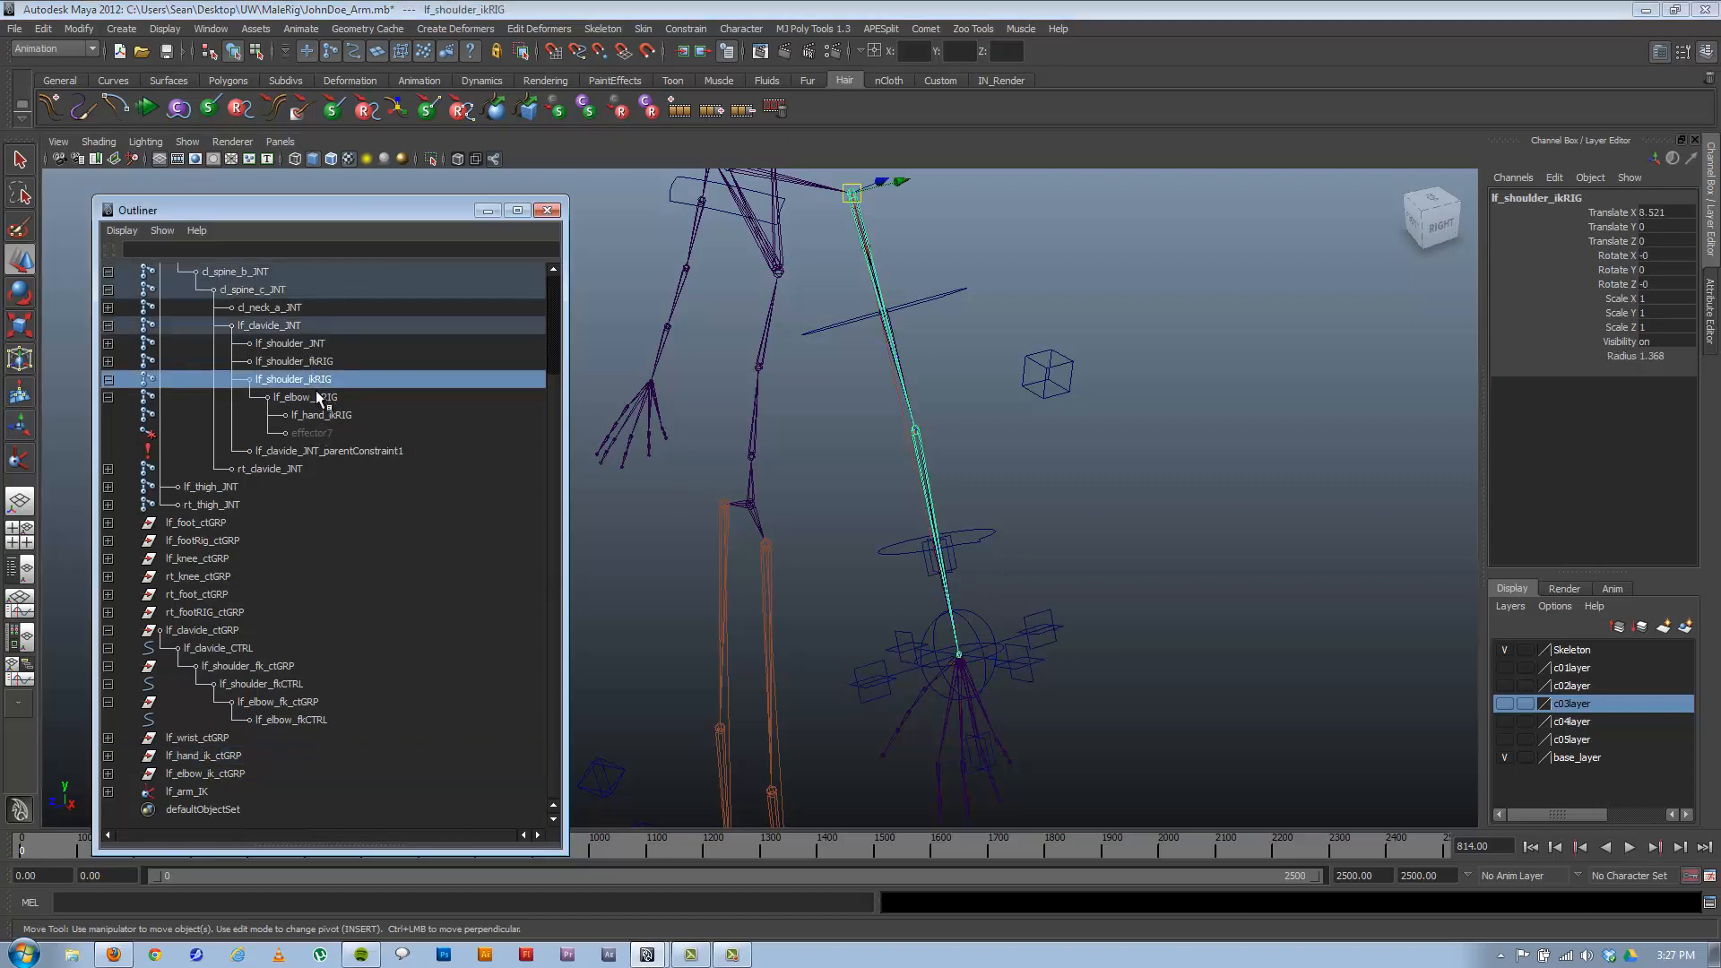
pyautogui.click(316, 391)
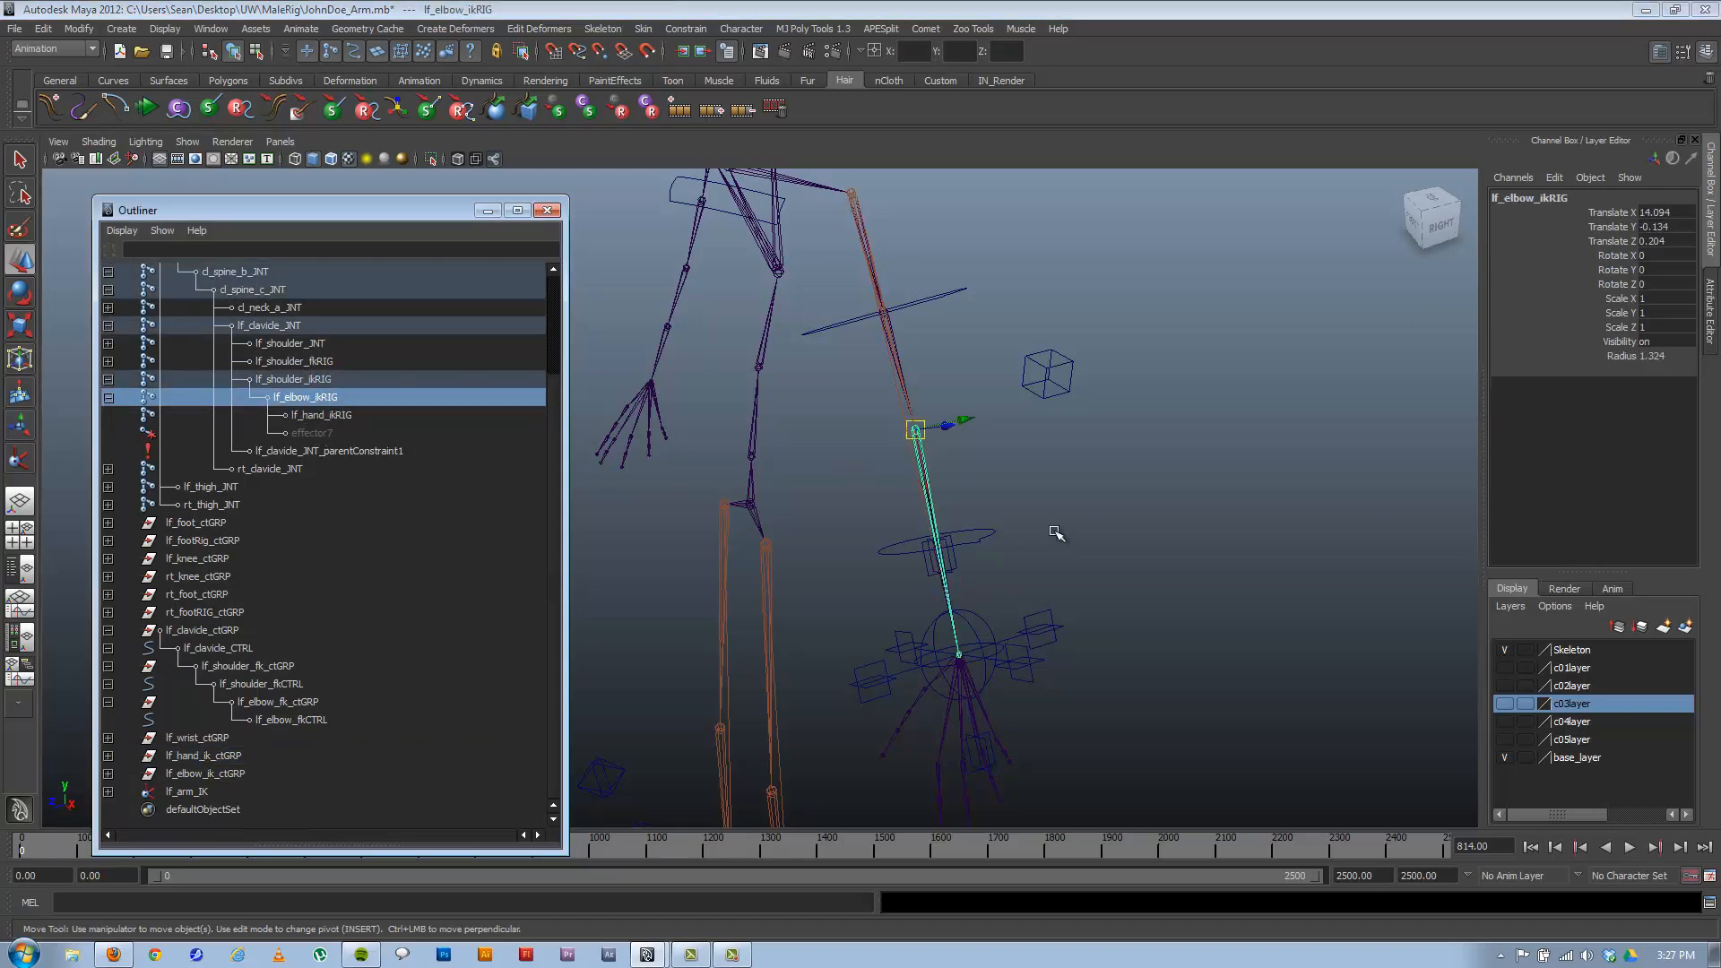
pyautogui.keyDown('alt'); pyautogui.moveTo(888, 542); pyautogui.dragTo(1008, 439); pyautogui.keyUp('alt')
# Clear the selection and start the Joint Tool for placing joints at the left arm.
pyautogui.click(1157, 570)
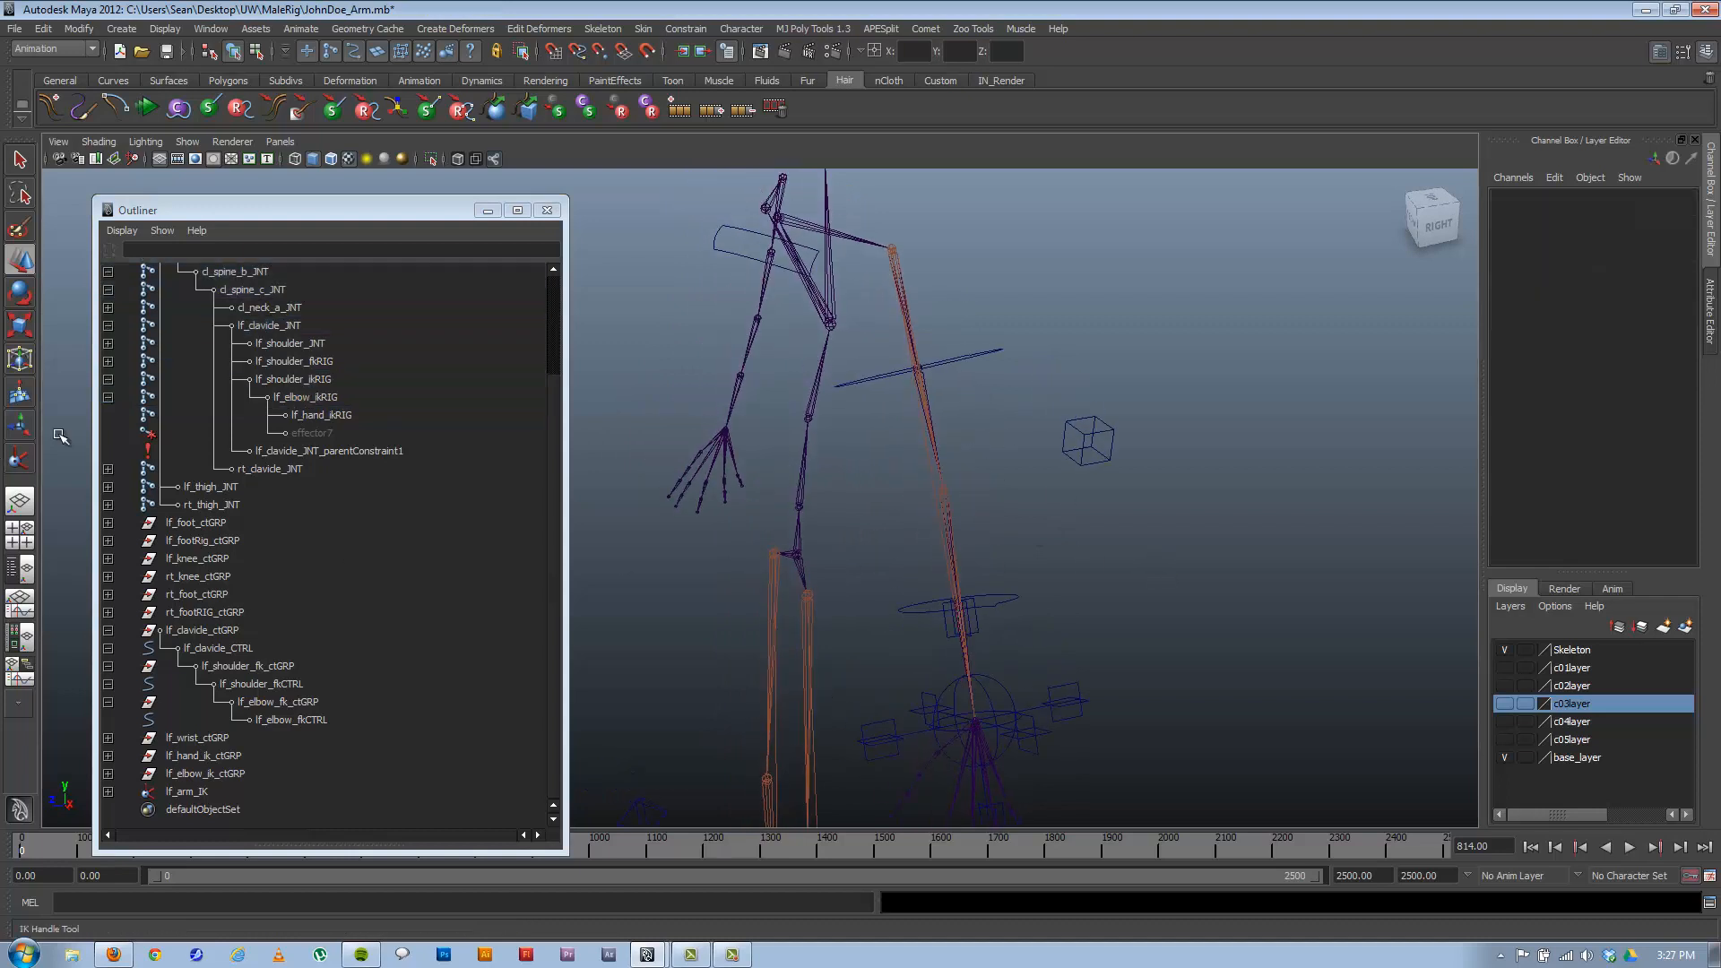
pyautogui.click(607, 28)
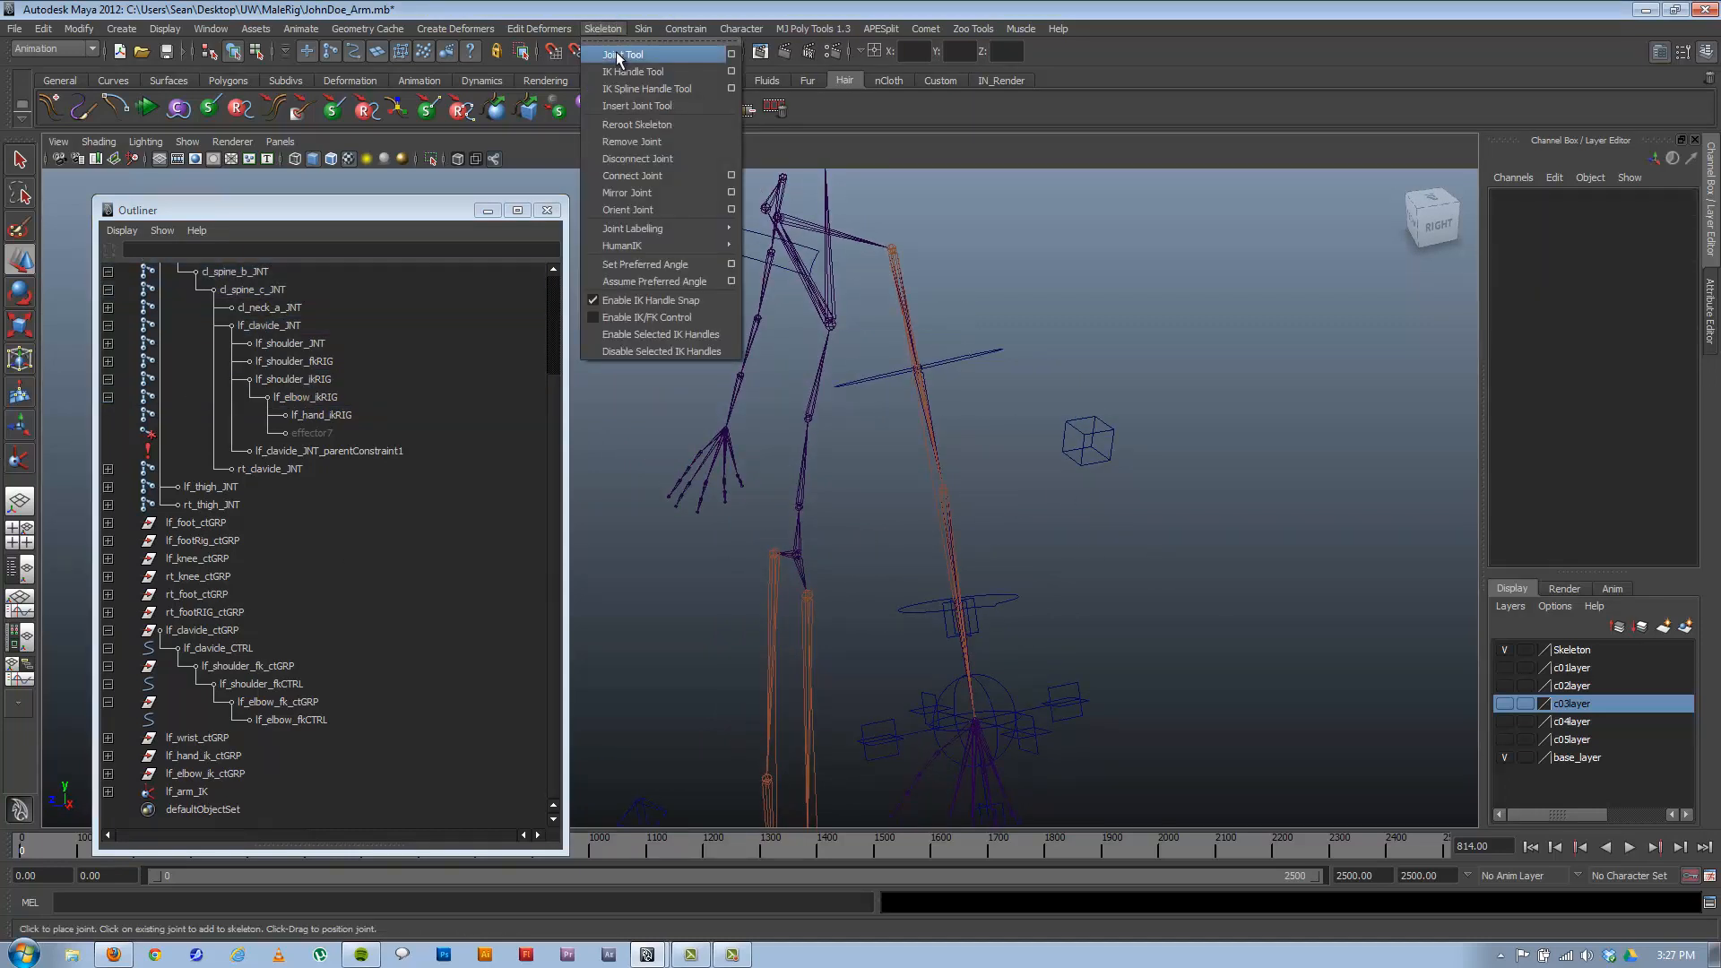
pyautogui.click(627, 47)
pyautogui.moveTo(972, 574)
pyautogui.keyDown('alt'); pyautogui.mouseDown()
pyautogui.moveTo(942, 518)
pyautogui.moveTo(964, 574)
pyautogui.mouseUp(); pyautogui.keyUp('alt')
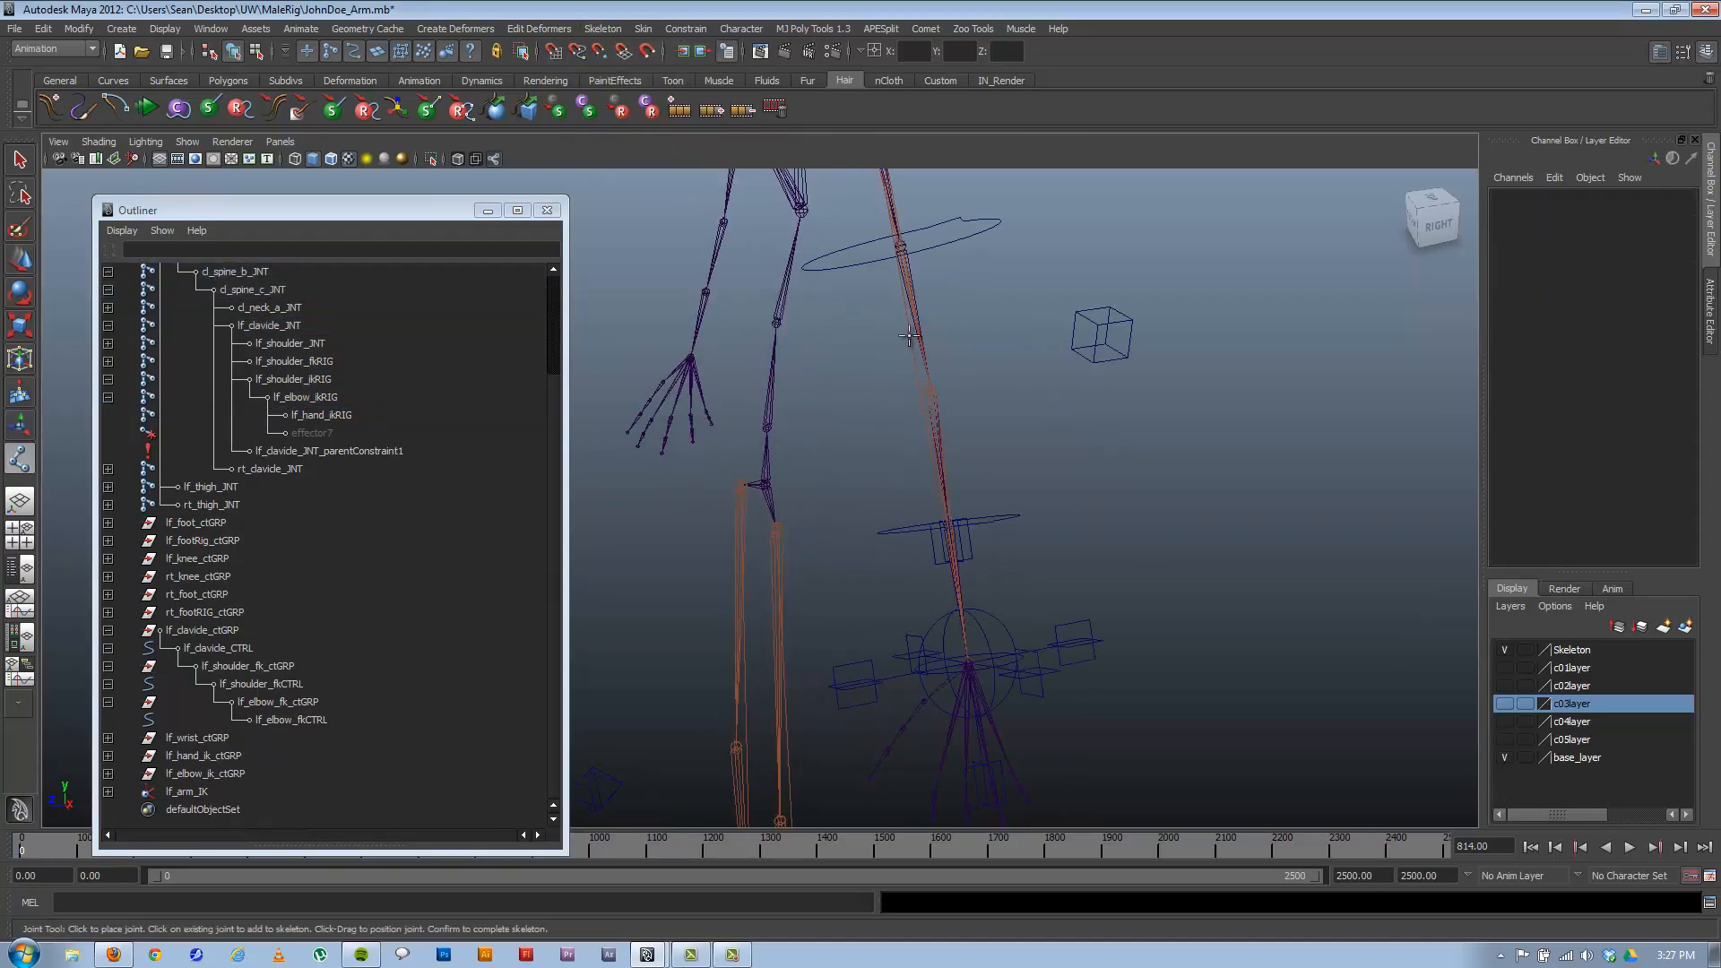
# Draw a two-joint helper chain from the left wrist to the left elbow, snapped to the existing arm joints.
pyautogui.keyDown('alt'); pyautogui.moveTo(1126, 461); pyautogui.dragTo(906, 430); pyautogui.keyUp('alt')
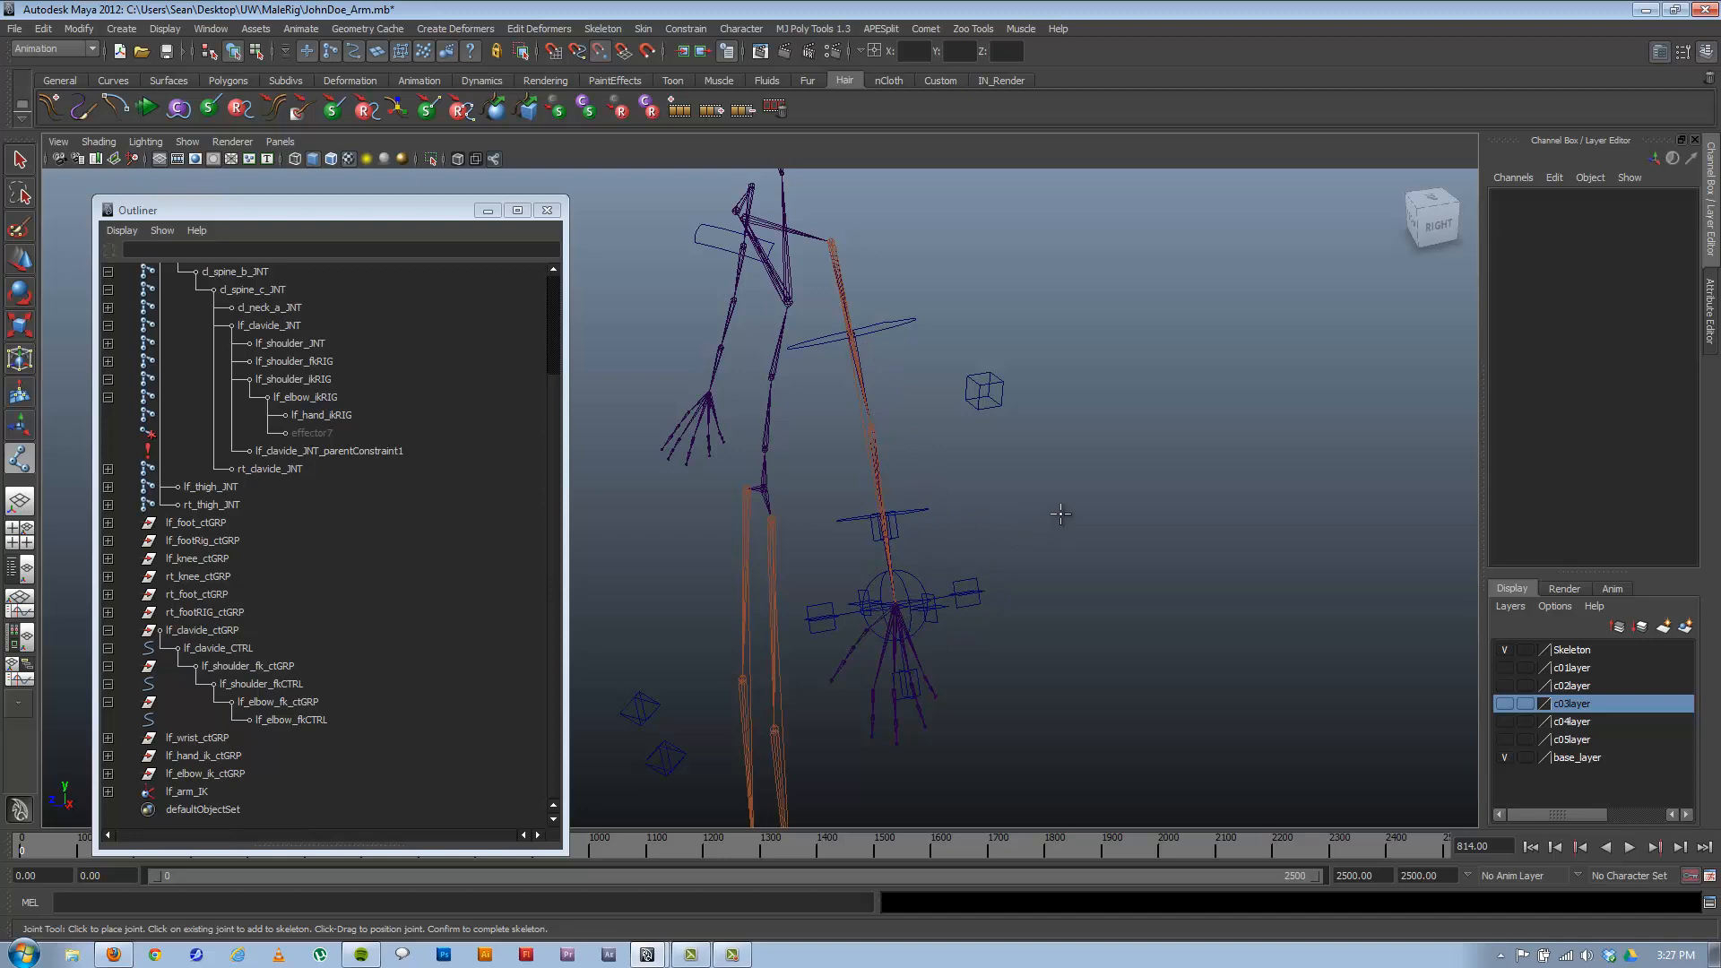
pyautogui.click(979, 489)
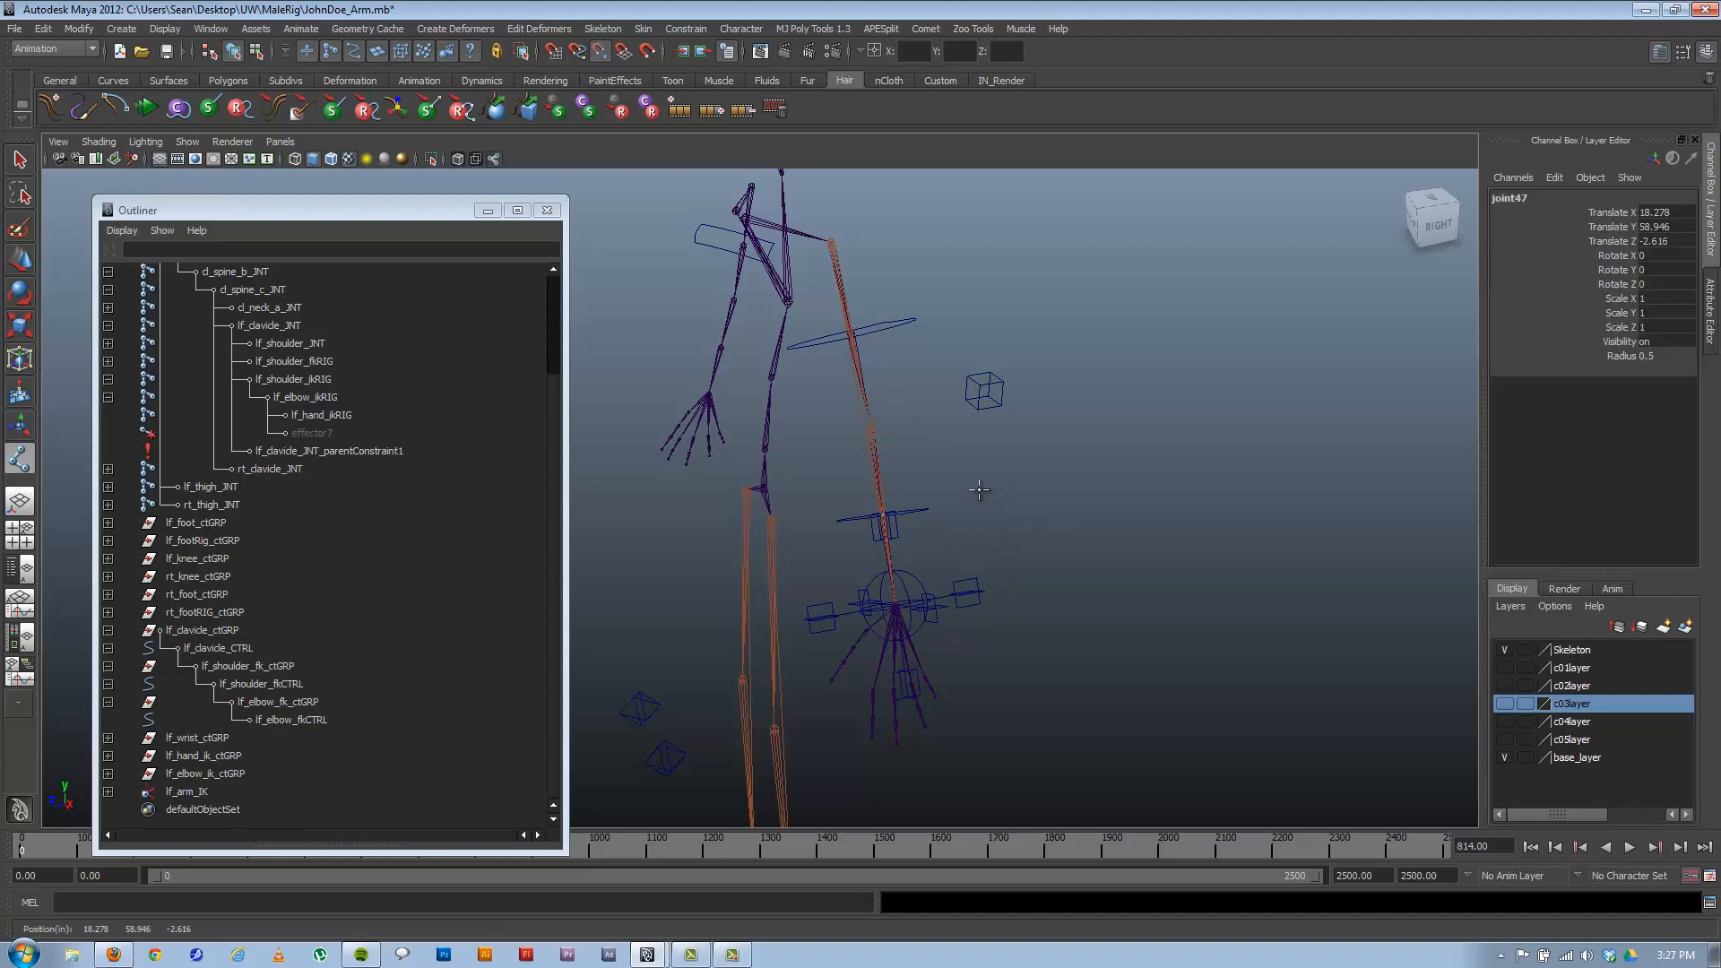
pyautogui.moveTo(979, 489); pyautogui.dragTo(896, 558)
pyautogui.press('Return')
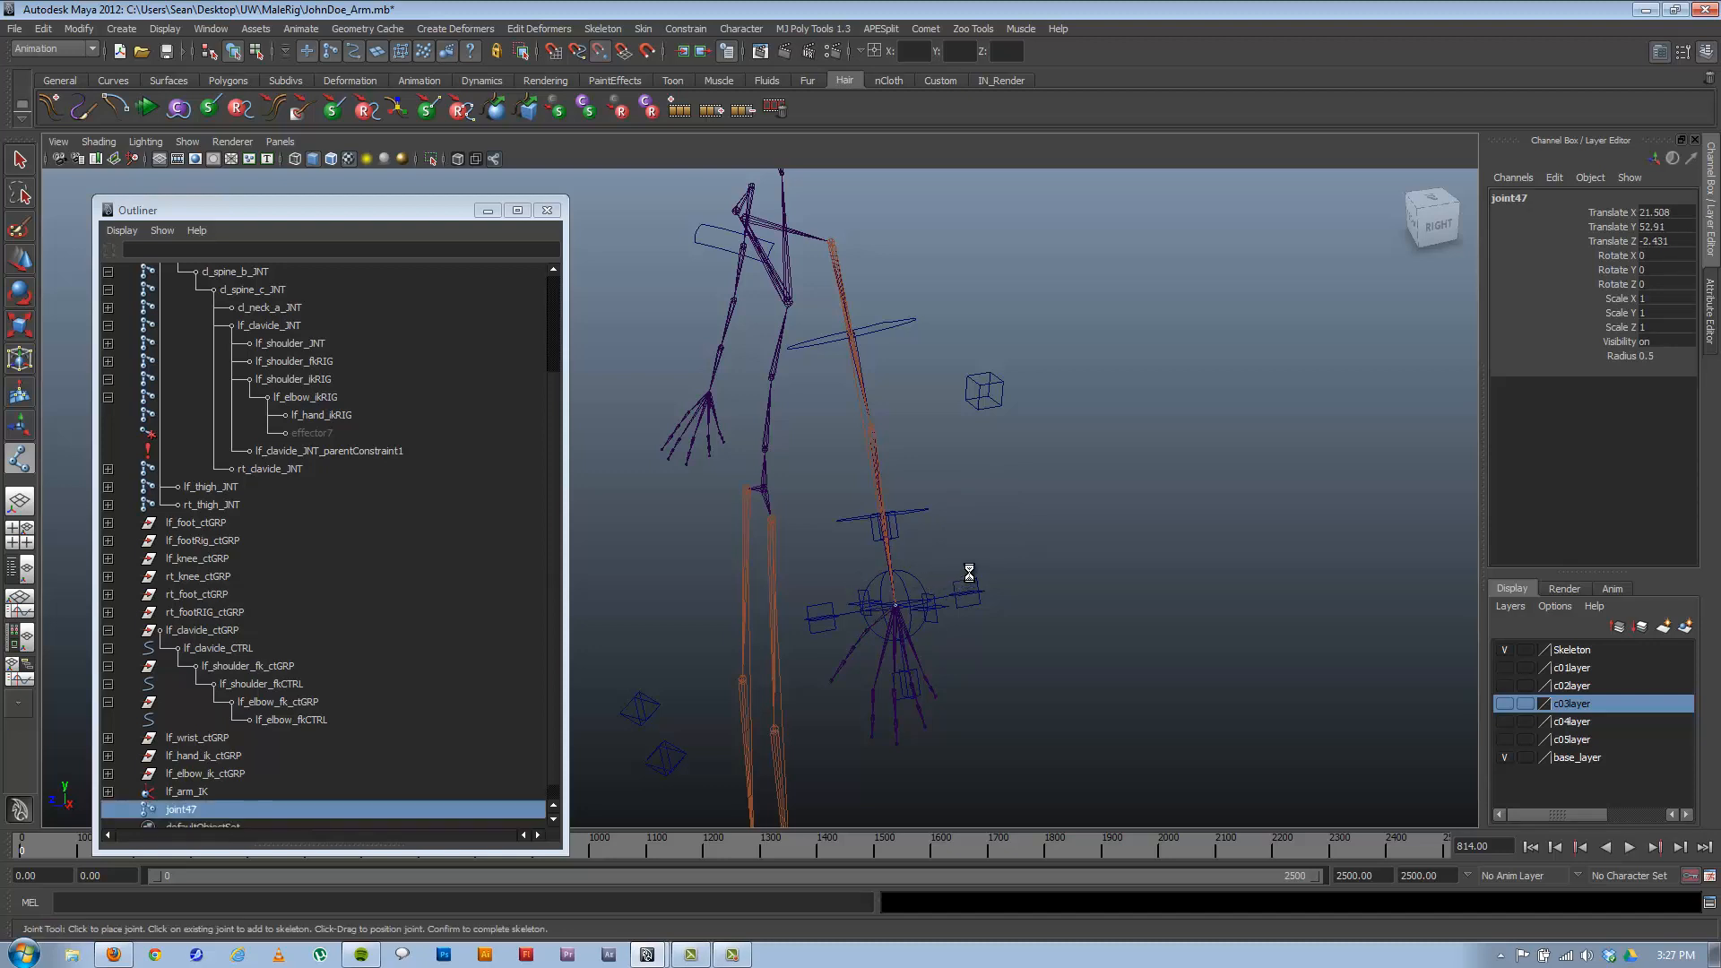
pyautogui.press('v')
pyautogui.click(906, 431)
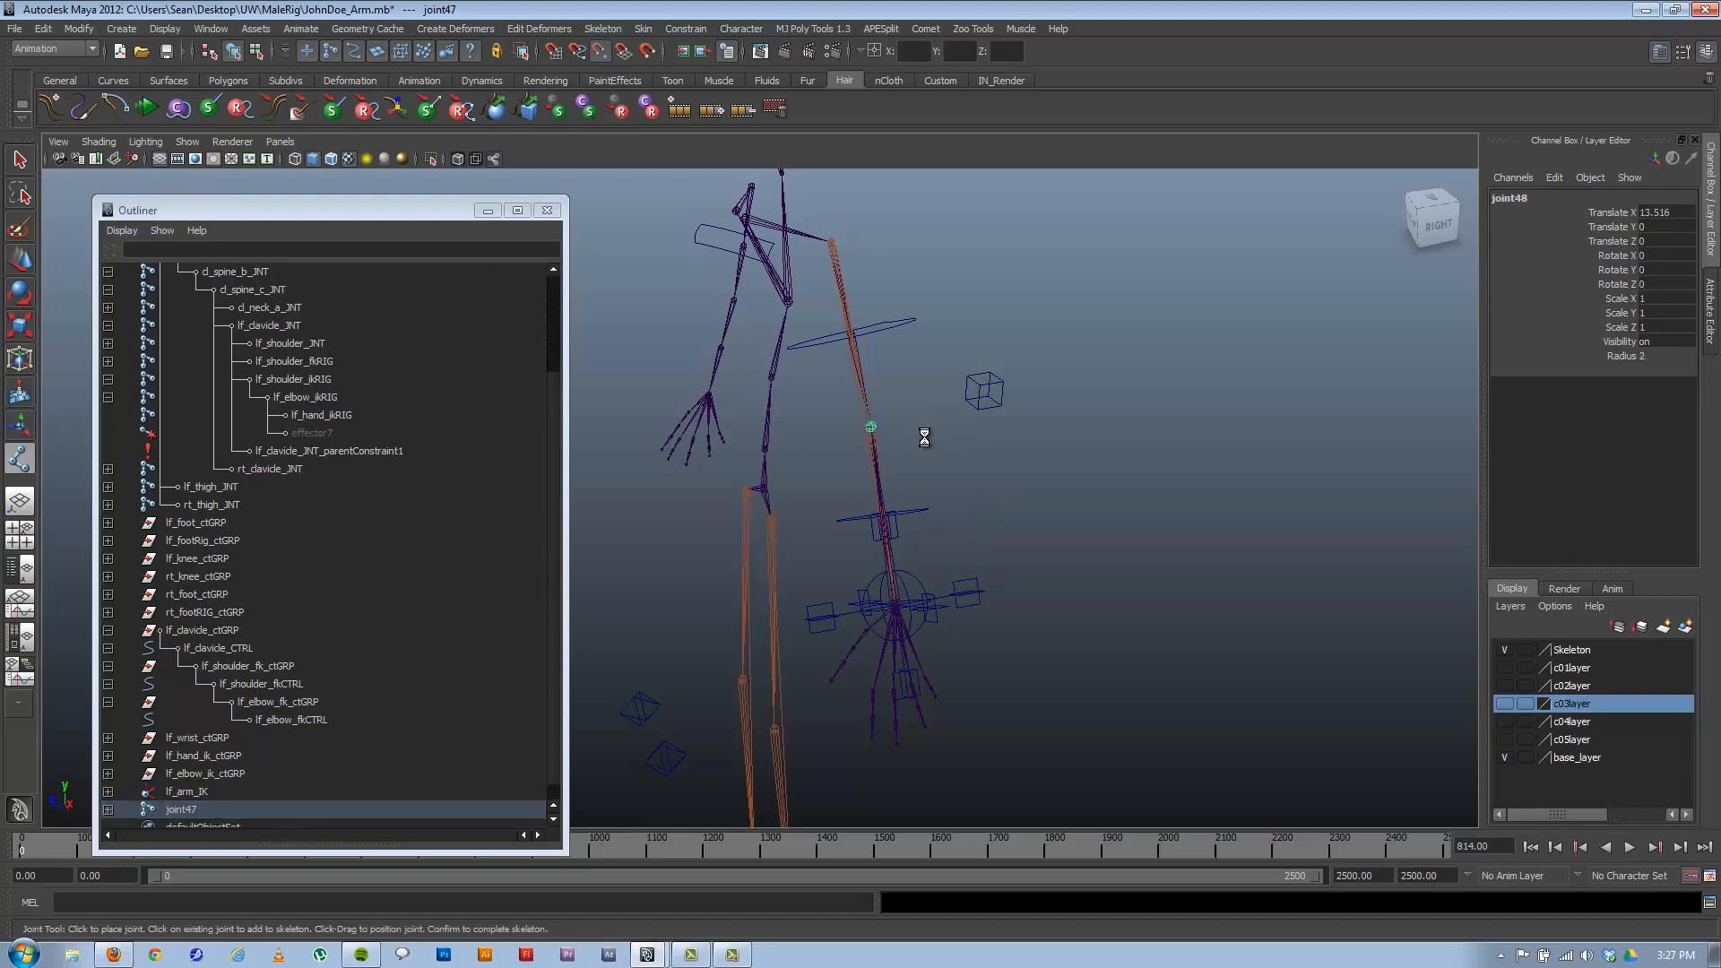
pyautogui.keyDown('alt'); pyautogui.moveTo(996, 467); pyautogui.dragTo(960, 450); pyautogui.keyUp('alt')
pyautogui.press('Return')
pyautogui.press('w')
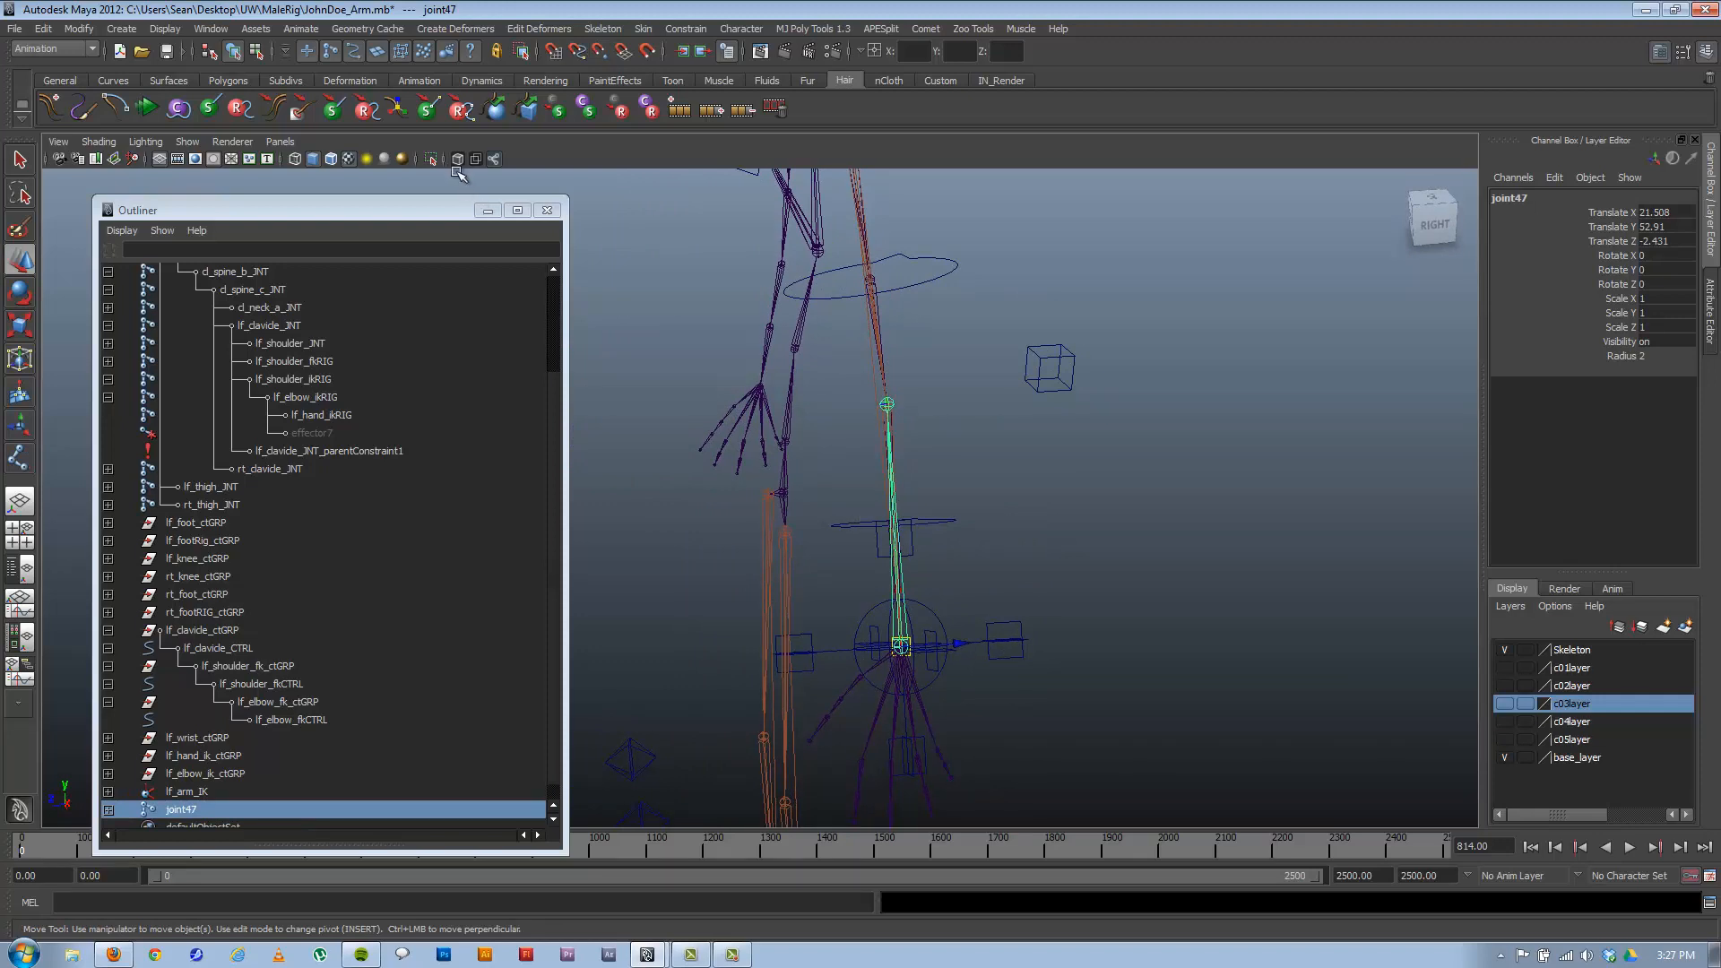
# Set the Move axis to Object and extend the helper chain's elbow end along its bone to shoulder height, Translate X 27.563.
pyautogui.click(487, 210)
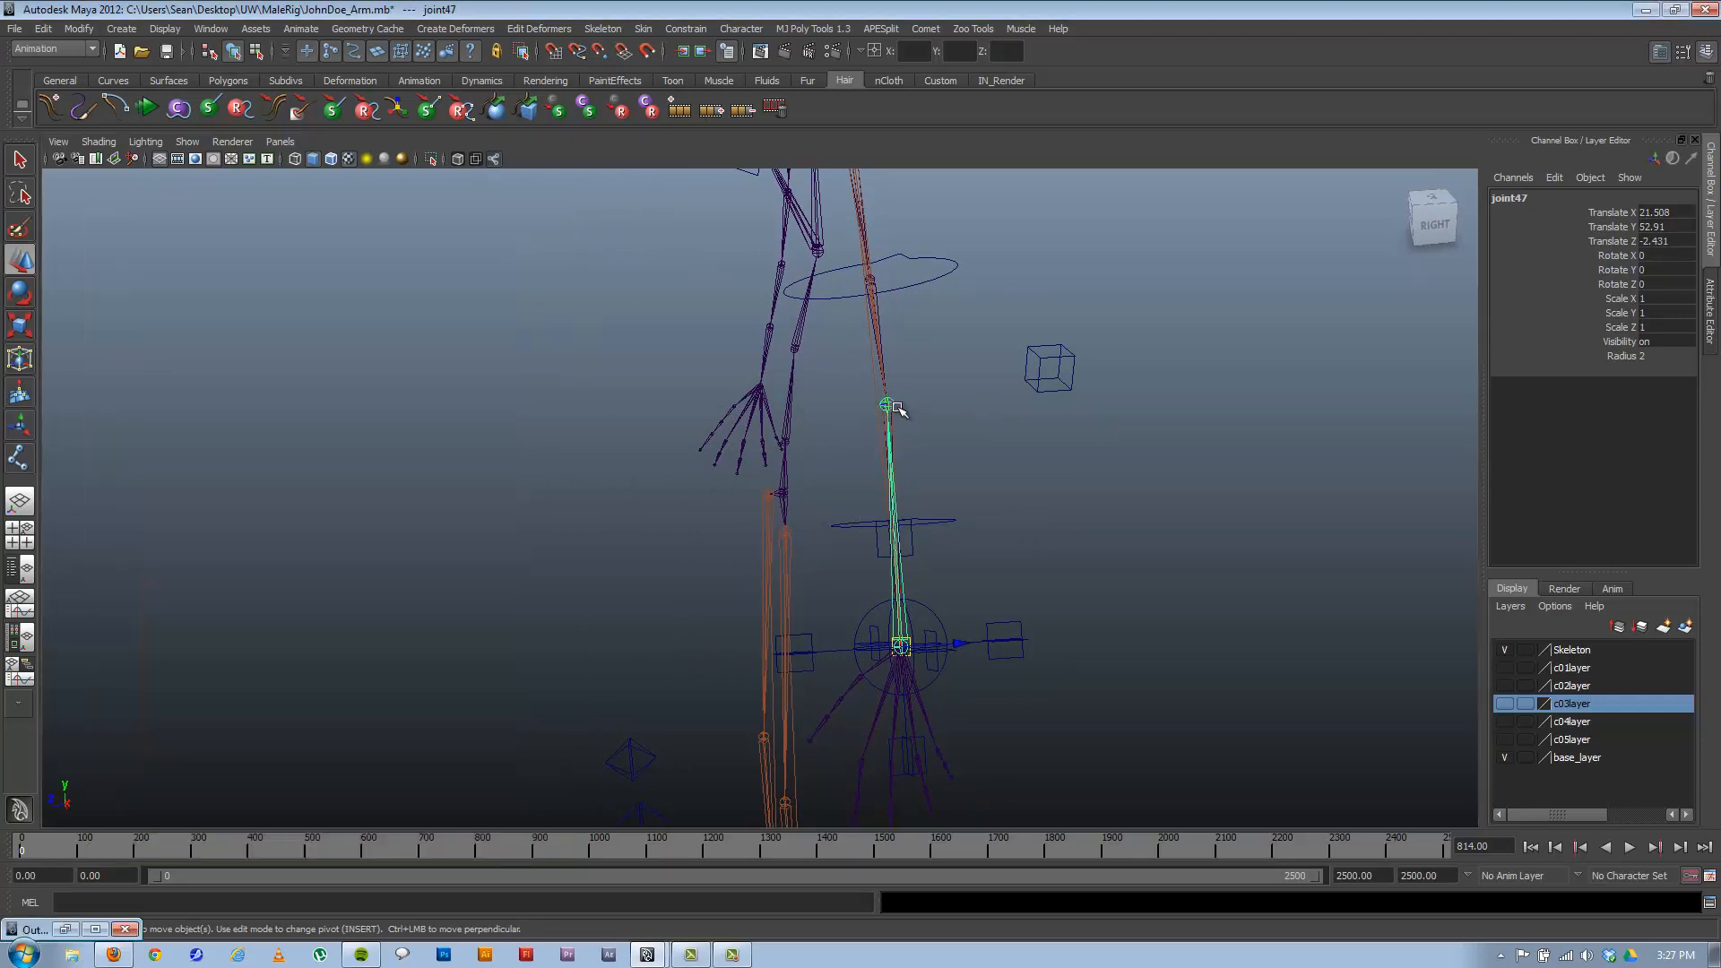
pyautogui.click(890, 406)
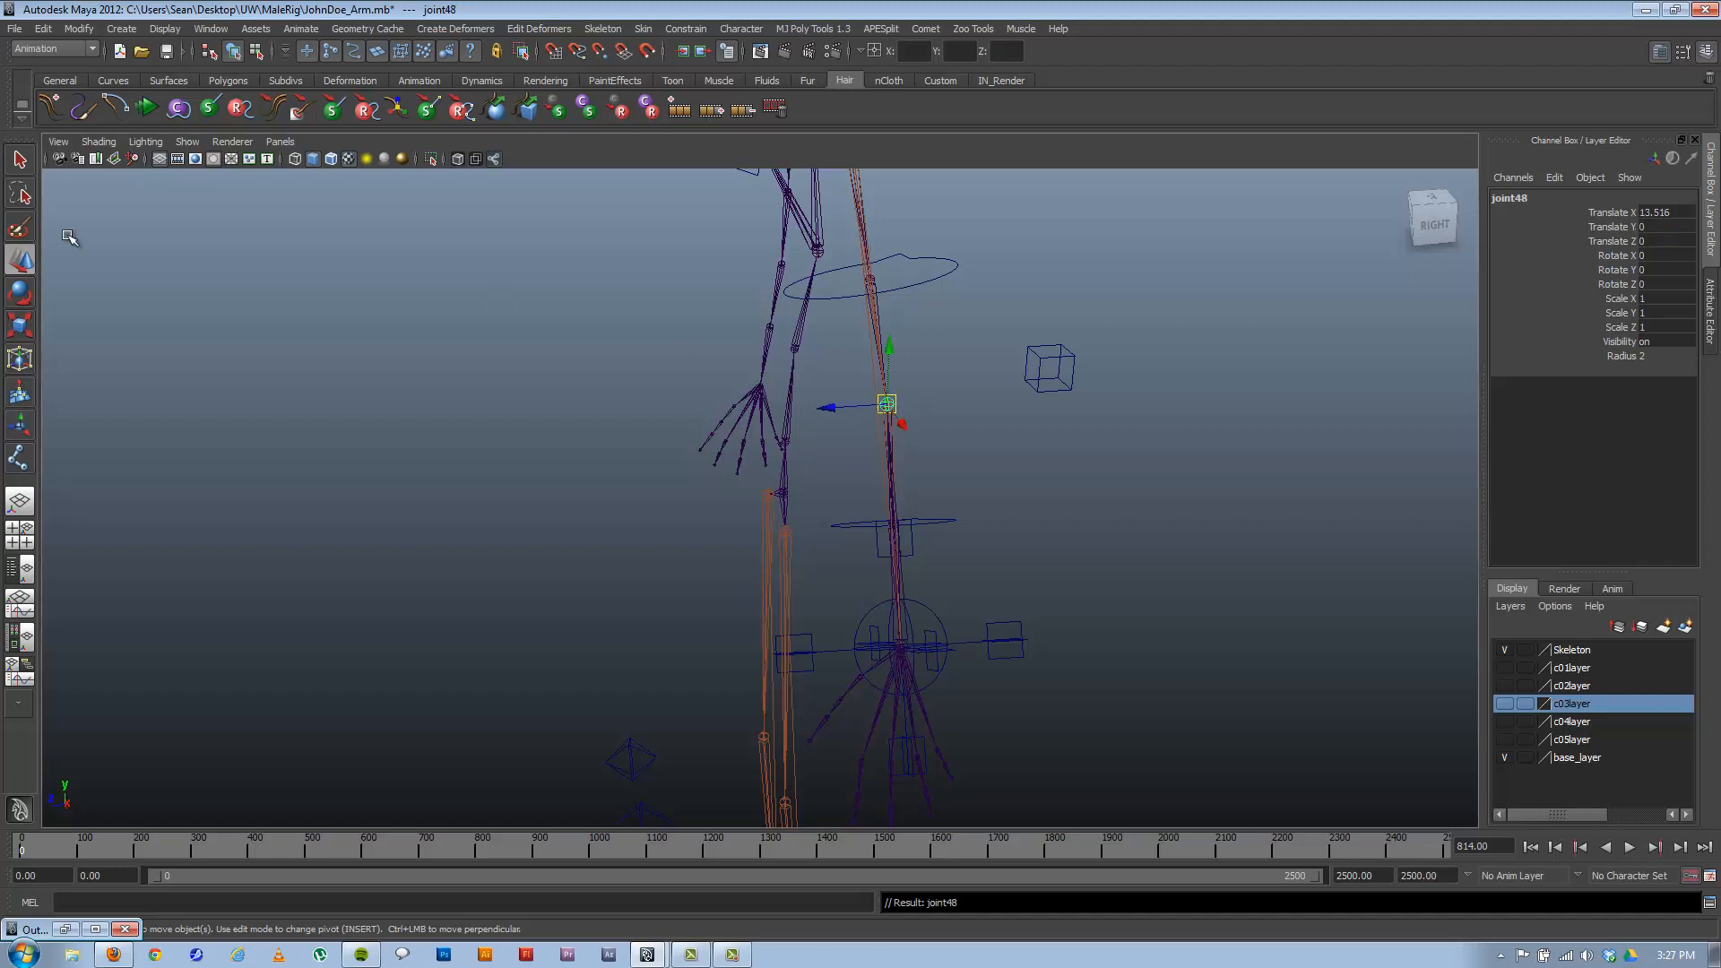
pyautogui.doubleClick(24, 270)
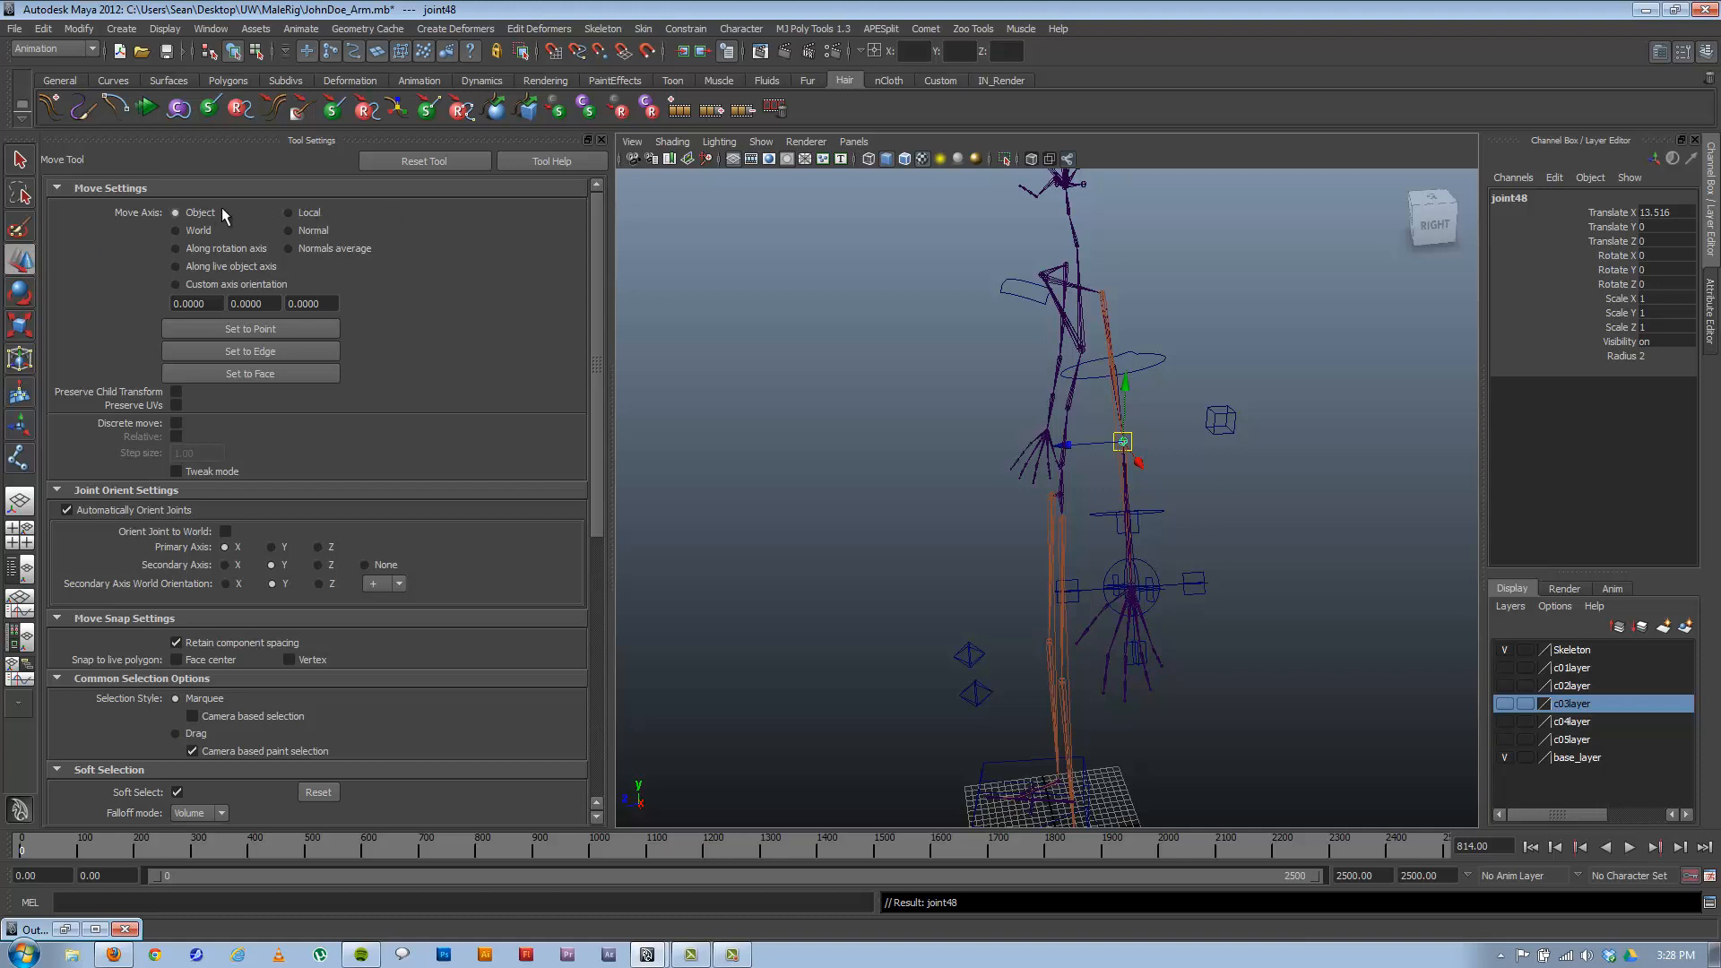
pyautogui.click(602, 140)
pyautogui.keyDown('alt'); pyautogui.moveTo(842, 438); pyautogui.dragTo(972, 525); pyautogui.keyUp('alt')
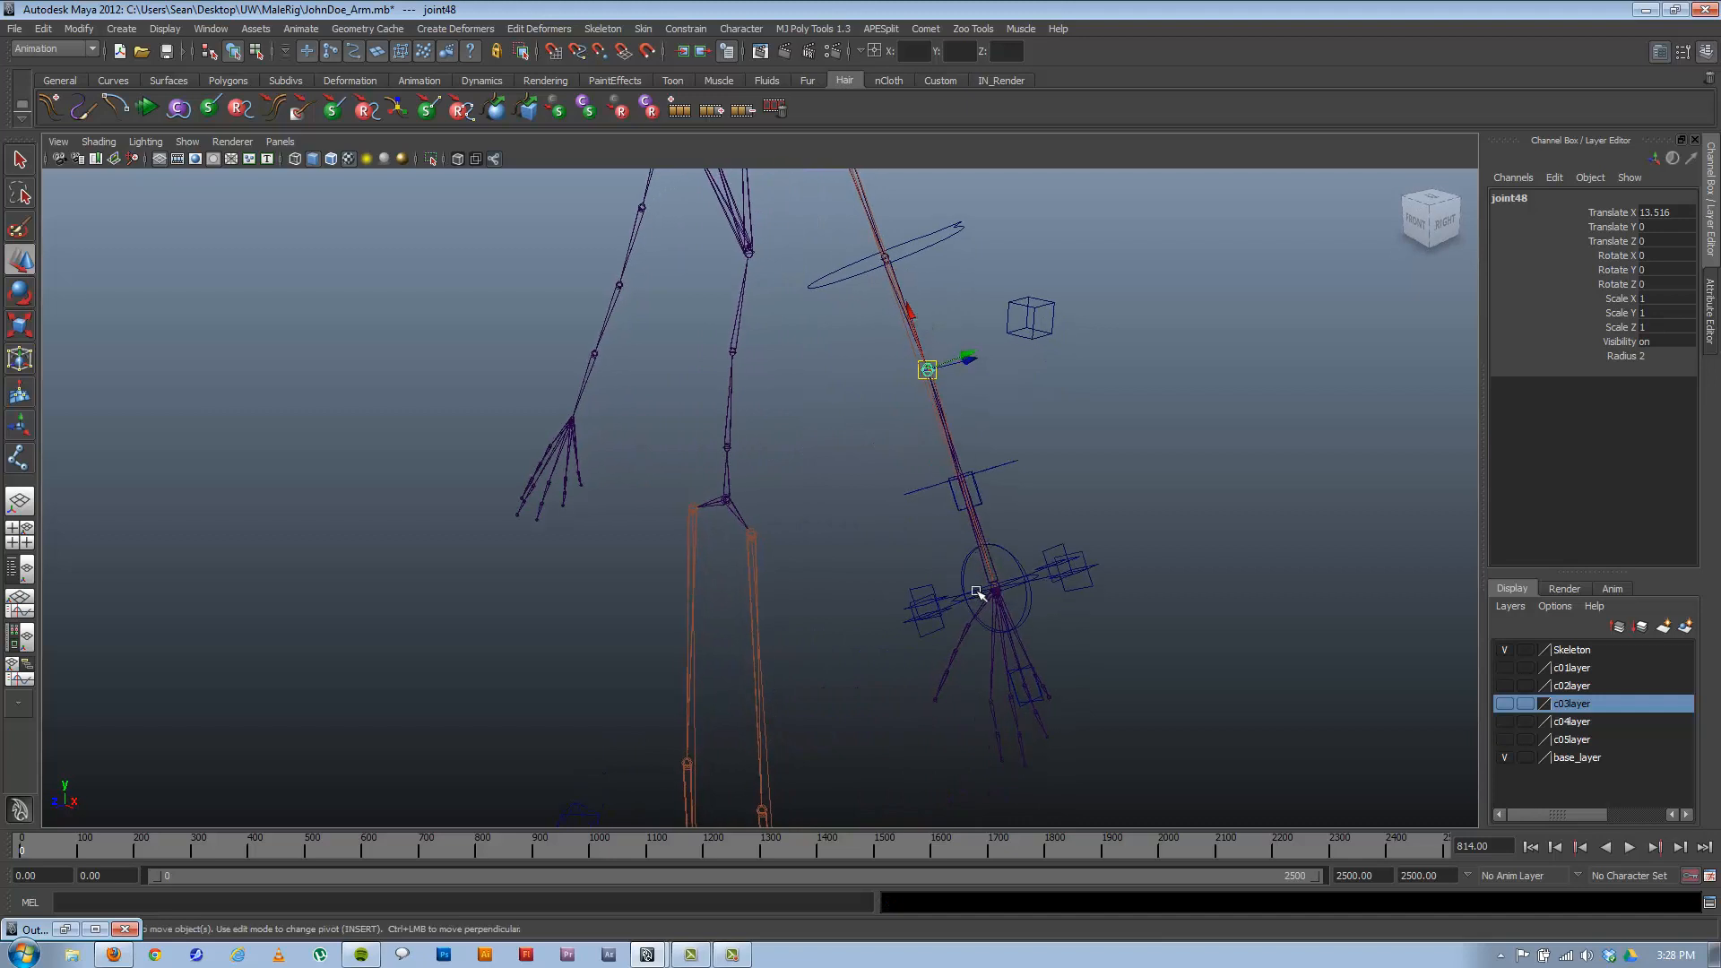
pyautogui.keyDown('alt'); pyautogui.moveTo(978, 593); pyautogui.dragTo(887, 589); pyautogui.keyUp('alt')
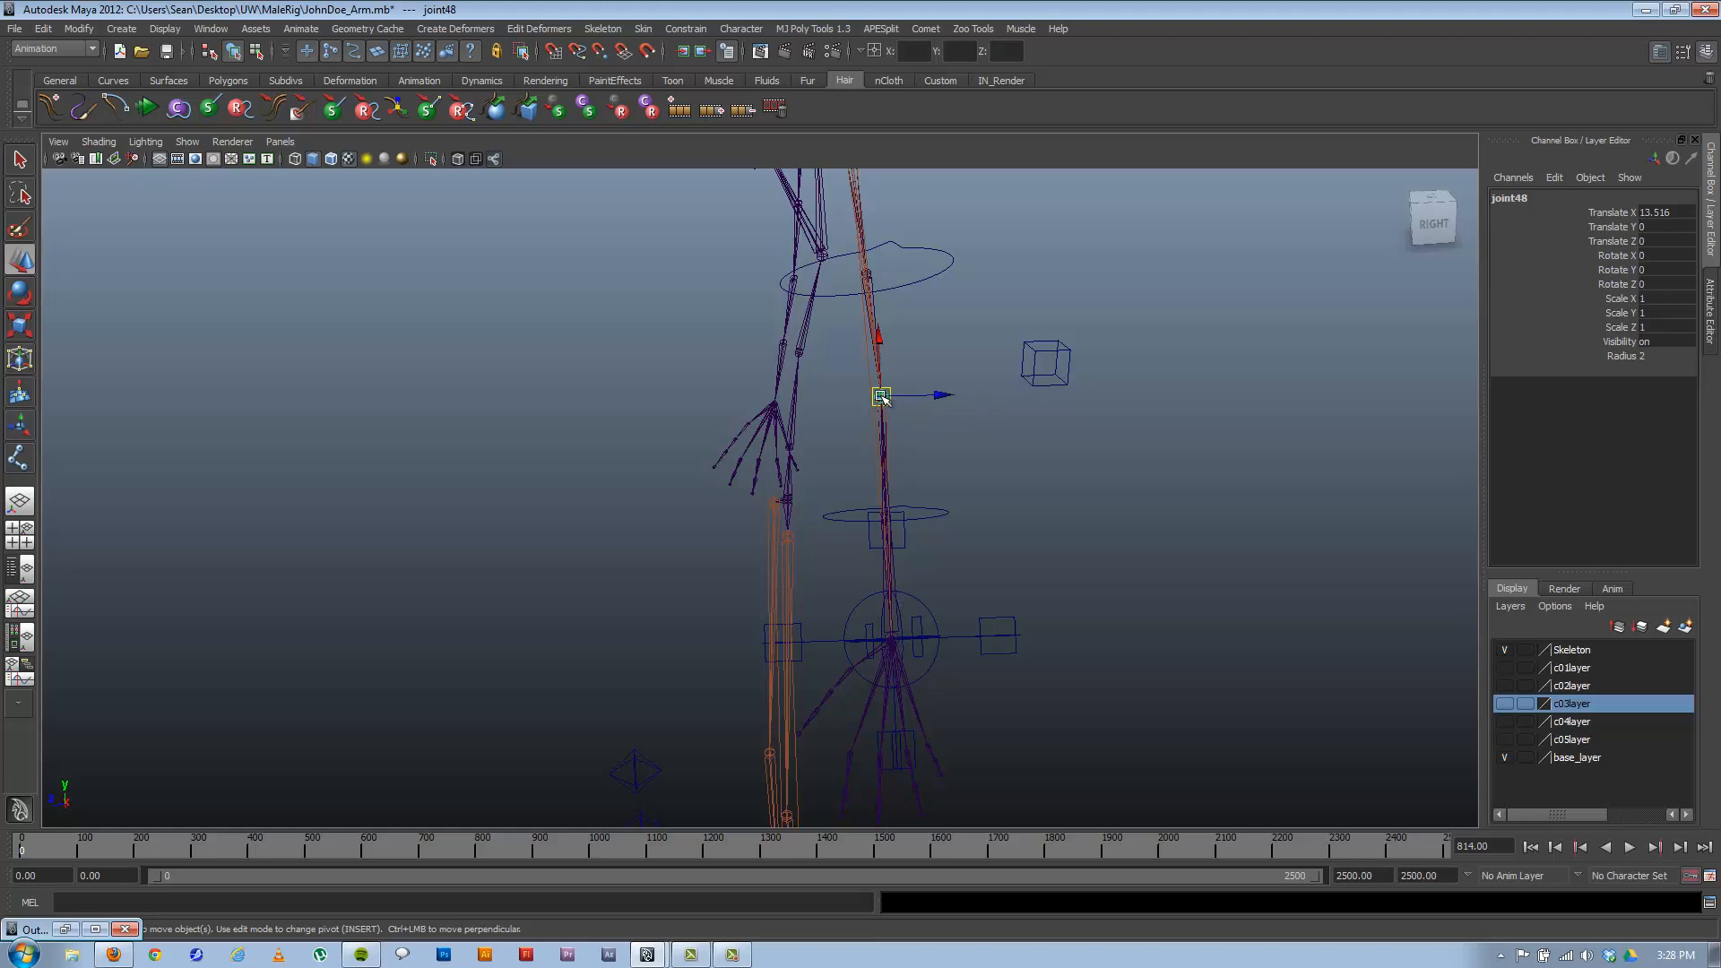
pyautogui.keyDown('alt'); pyautogui.moveTo(882, 397); pyautogui.dragTo(886, 491); pyautogui.keyUp('alt')
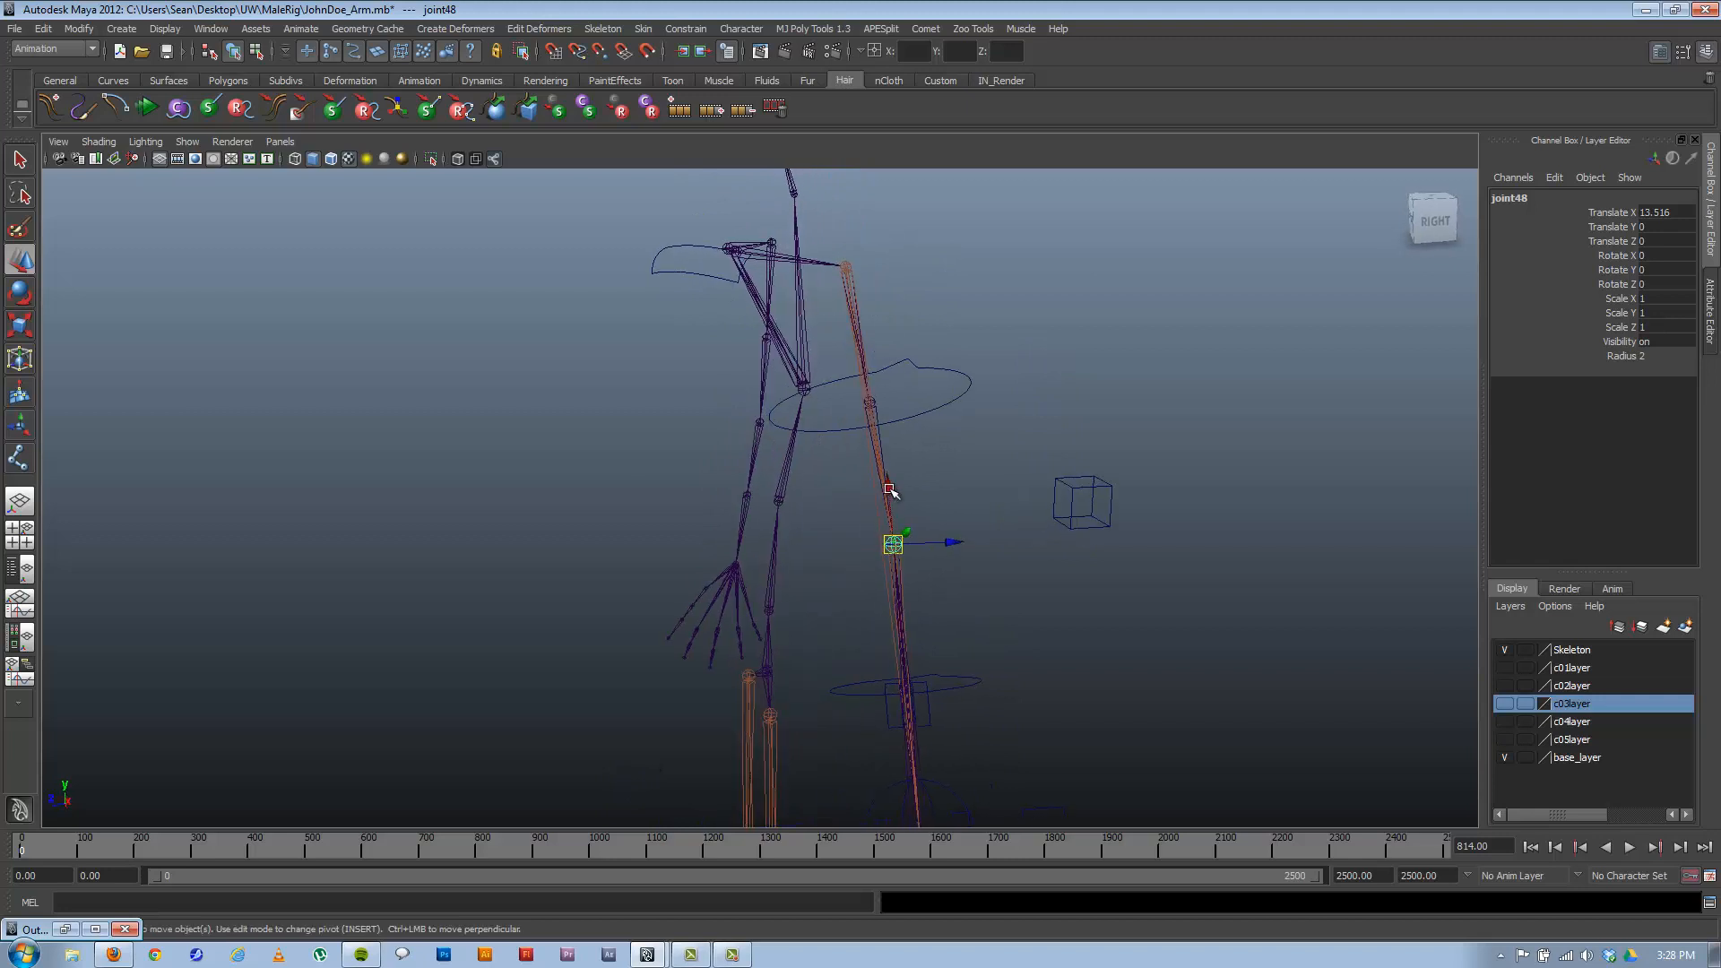
pyautogui.press('v')
pyautogui.moveTo(890, 492); pyautogui.dragTo(849, 271, button='middle')
# Draw a second two-joint chain from the left shoulder joint to the extended helper chain's upper end, then select its root.
pyautogui.keyDown('alt'); pyautogui.moveTo(849, 270); pyautogui.dragTo(848, 394); pyautogui.keyUp('alt')
pyautogui.keyDown('alt'); pyautogui.moveTo(790, 289); pyautogui.dragTo(746, 380, button='middle'); pyautogui.keyUp('alt')
pyautogui.keyDown('alt'); pyautogui.moveTo(726, 380); pyautogui.dragTo(998, 445, button='right'); pyautogui.keyUp('alt')
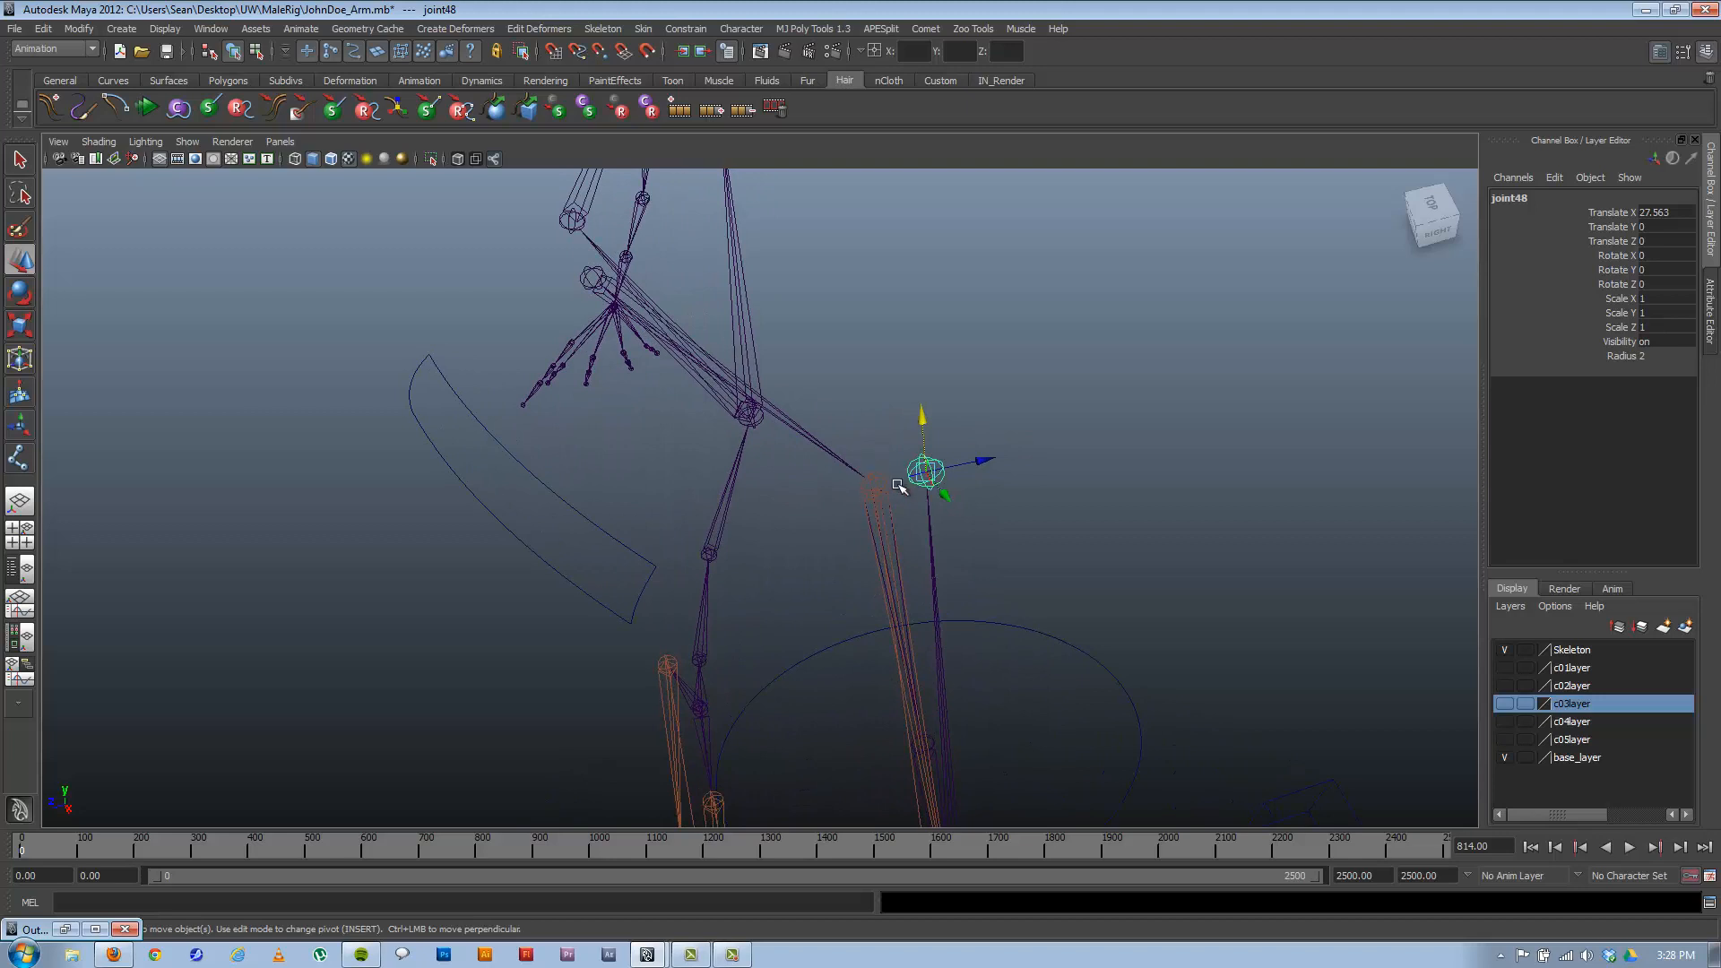
pyautogui.click(1085, 346)
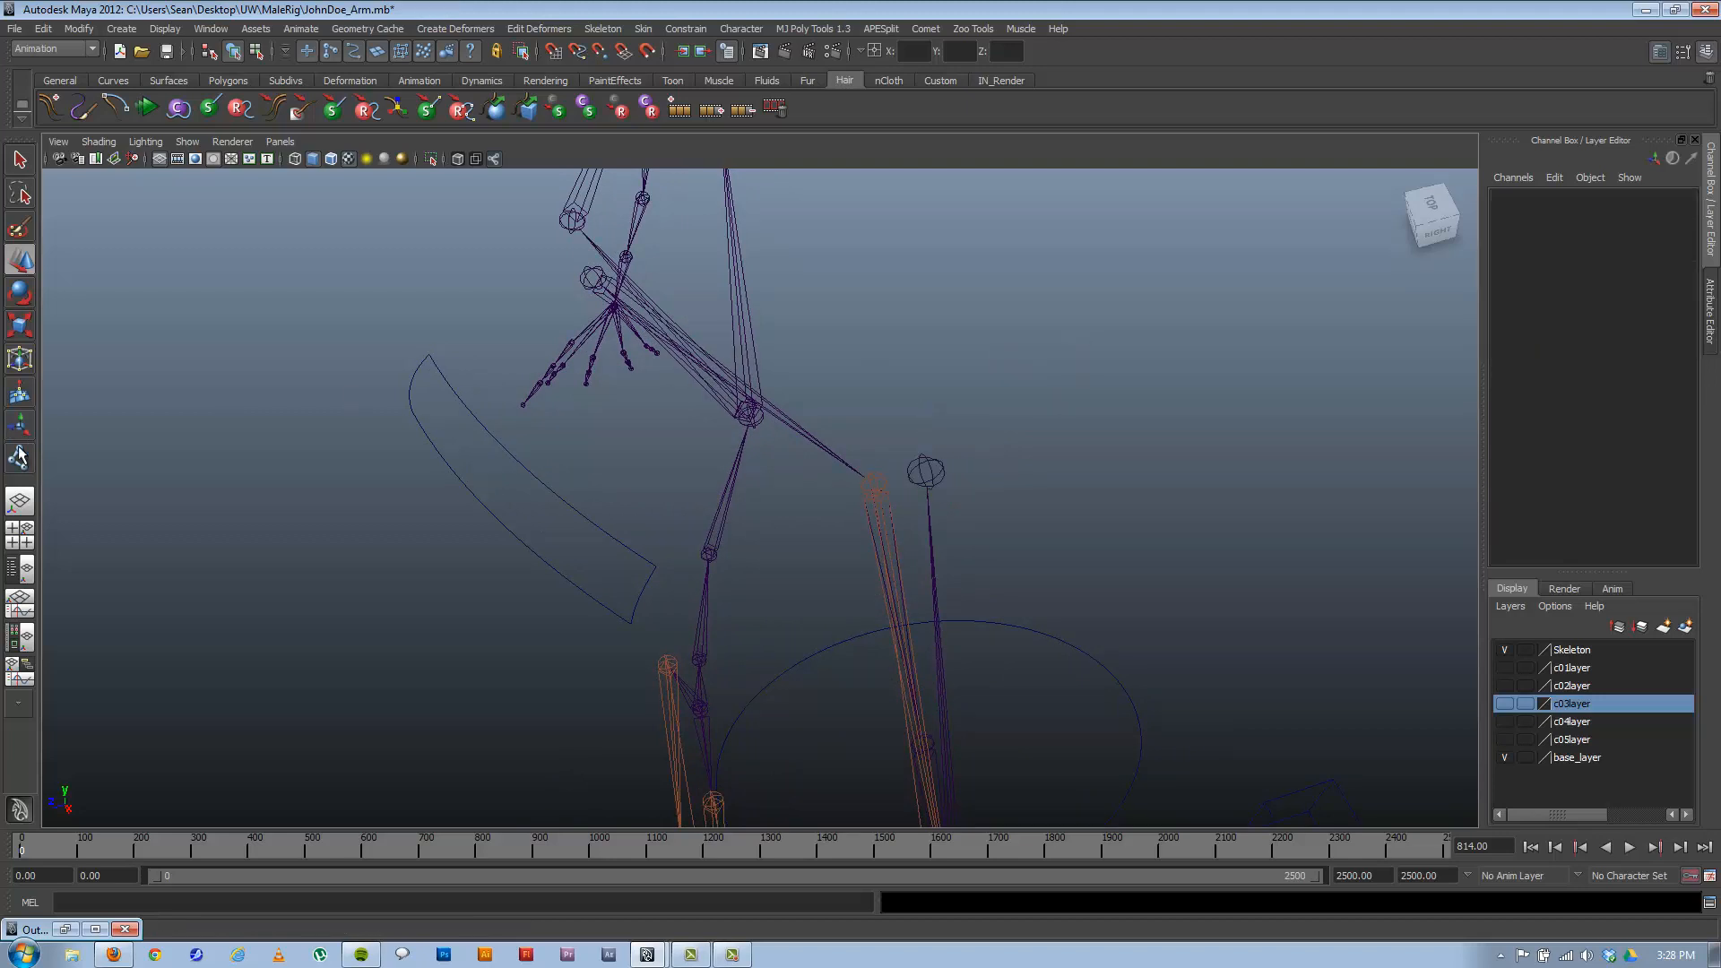
pyautogui.click(19, 458)
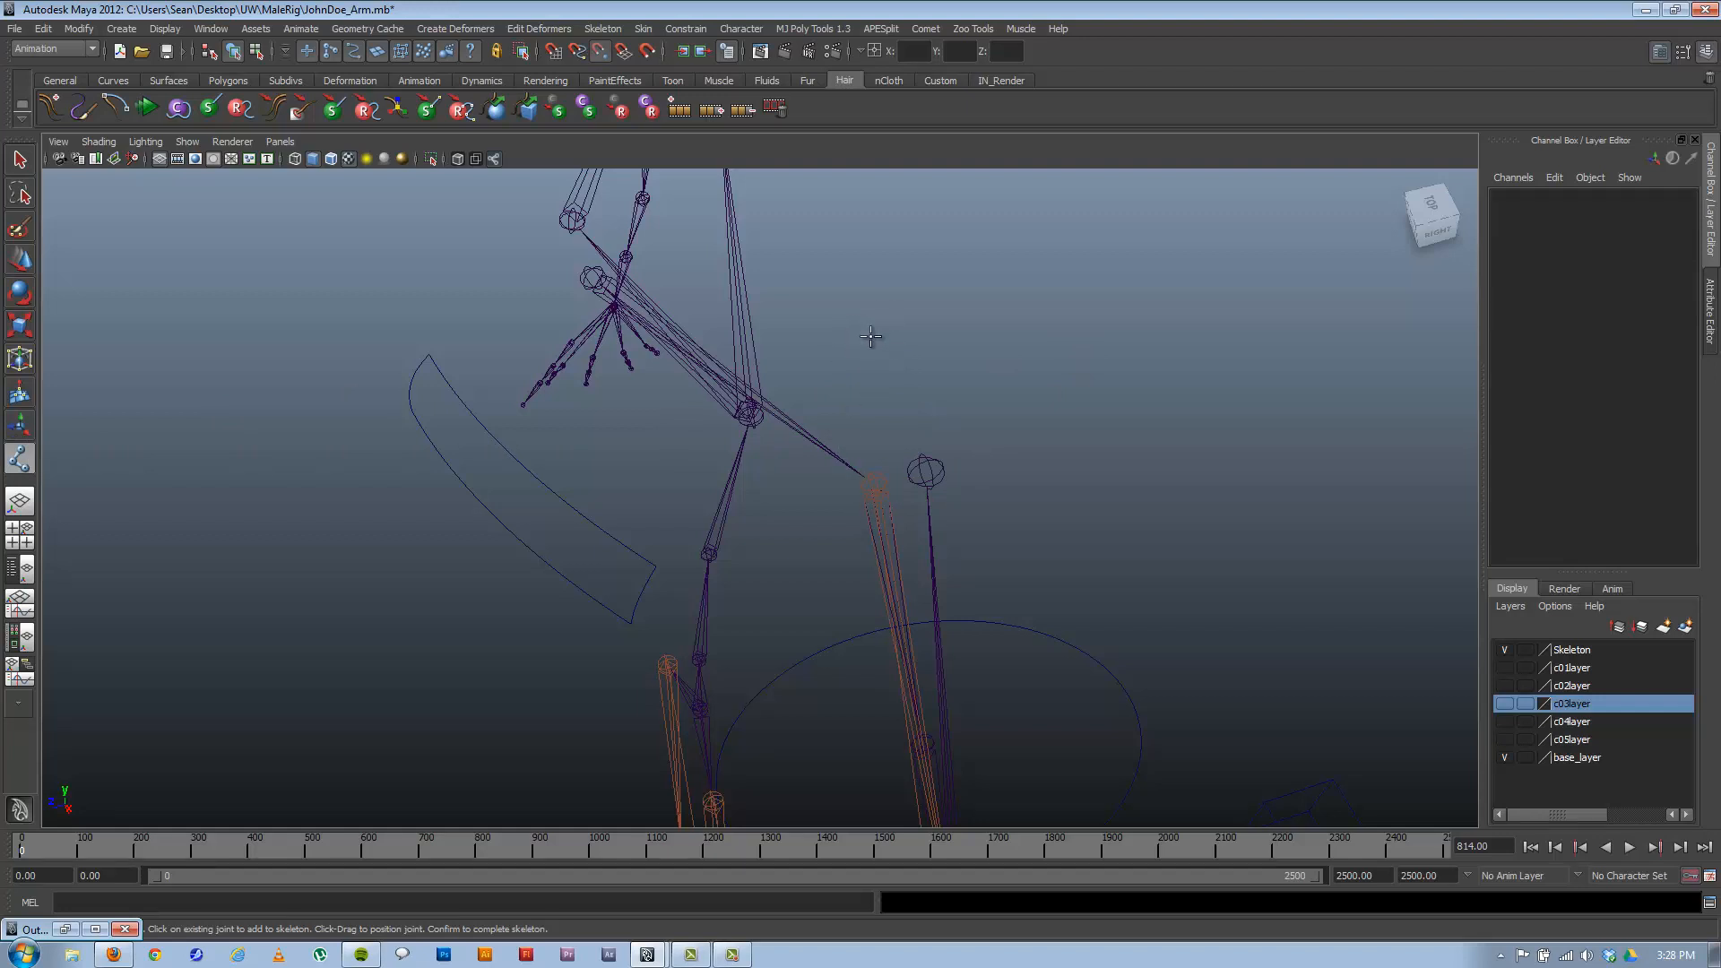
pyautogui.moveTo(872, 330); pyautogui.dragTo(868, 472)
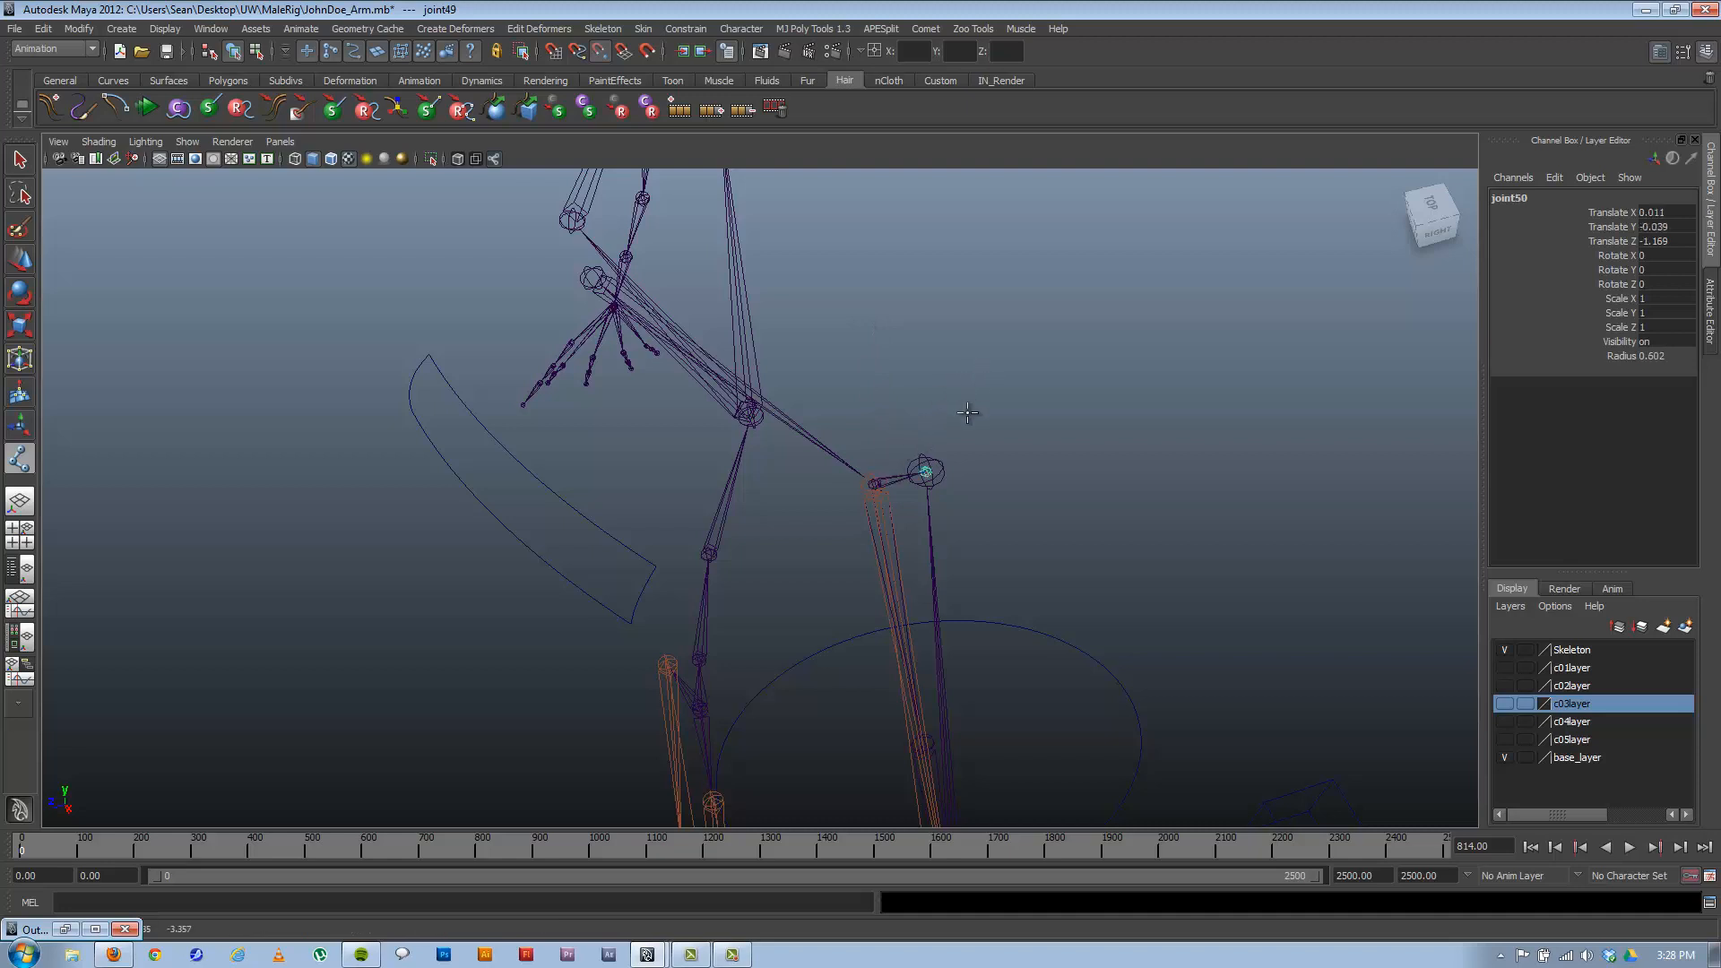
pyautogui.click(931, 473)
pyautogui.press('Return')
pyautogui.press('w')
pyautogui.press('Up')
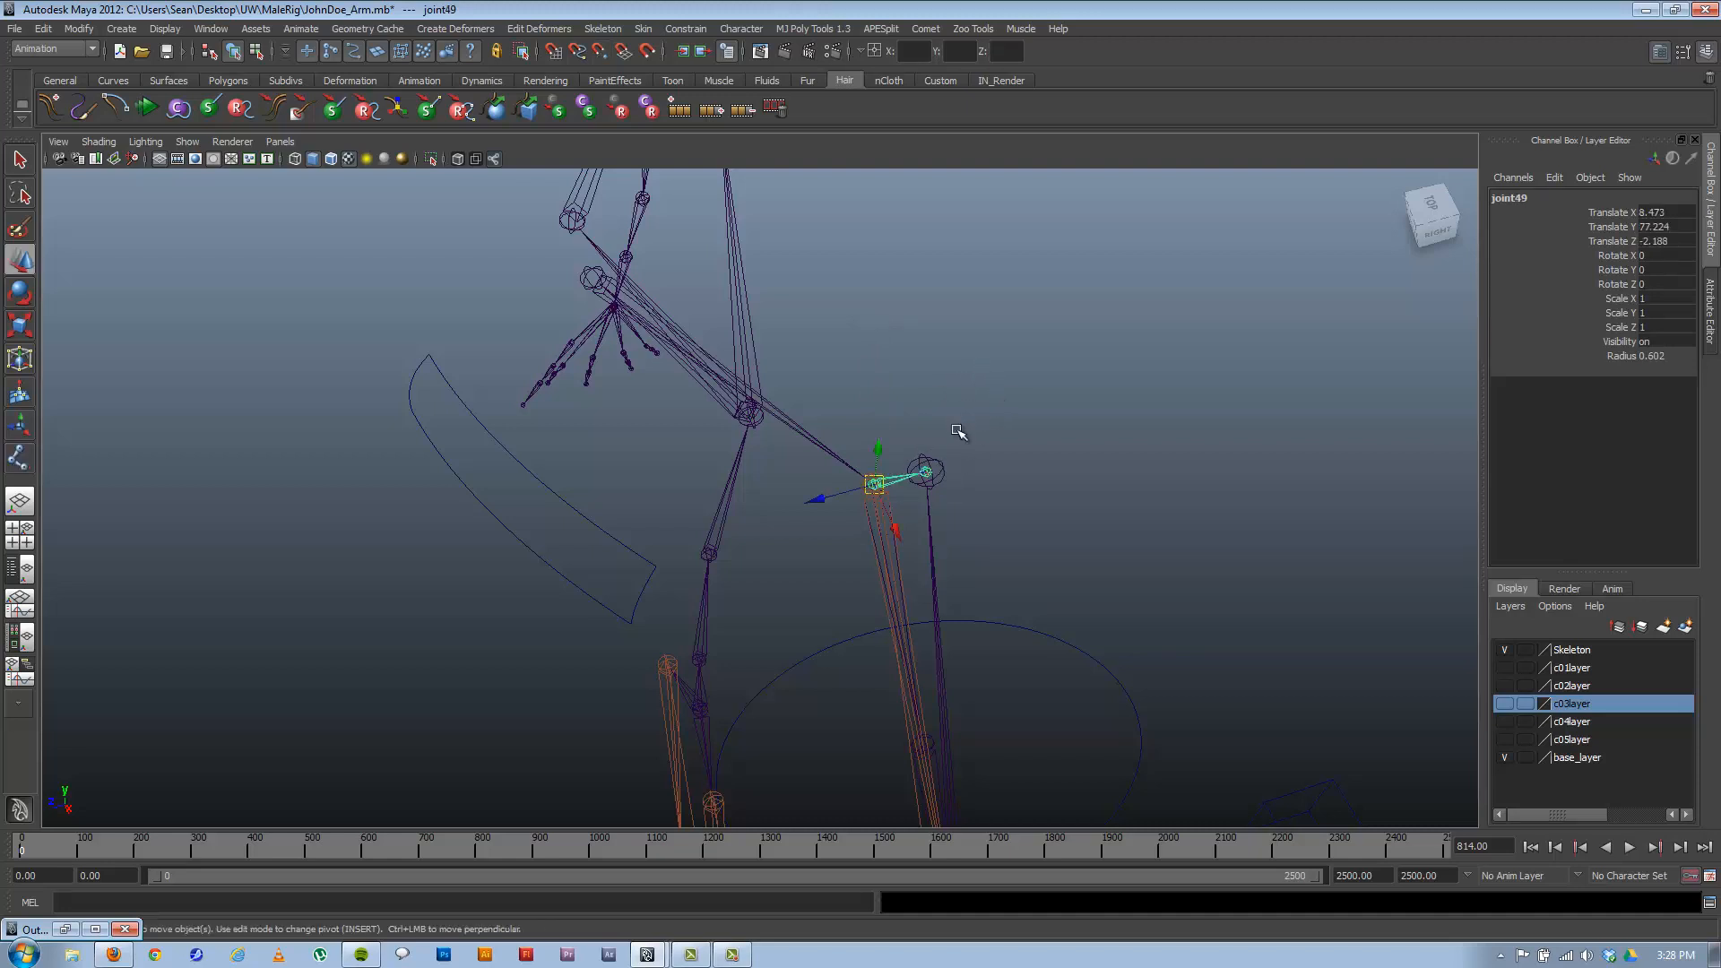
# Extend the end joint of the short shoulder chain along its own X axis to a Translate X of about 8.056.
pyautogui.keyDown('alt'); pyautogui.moveTo(953, 430); pyautogui.dragTo(638, 434); pyautogui.keyUp('alt')
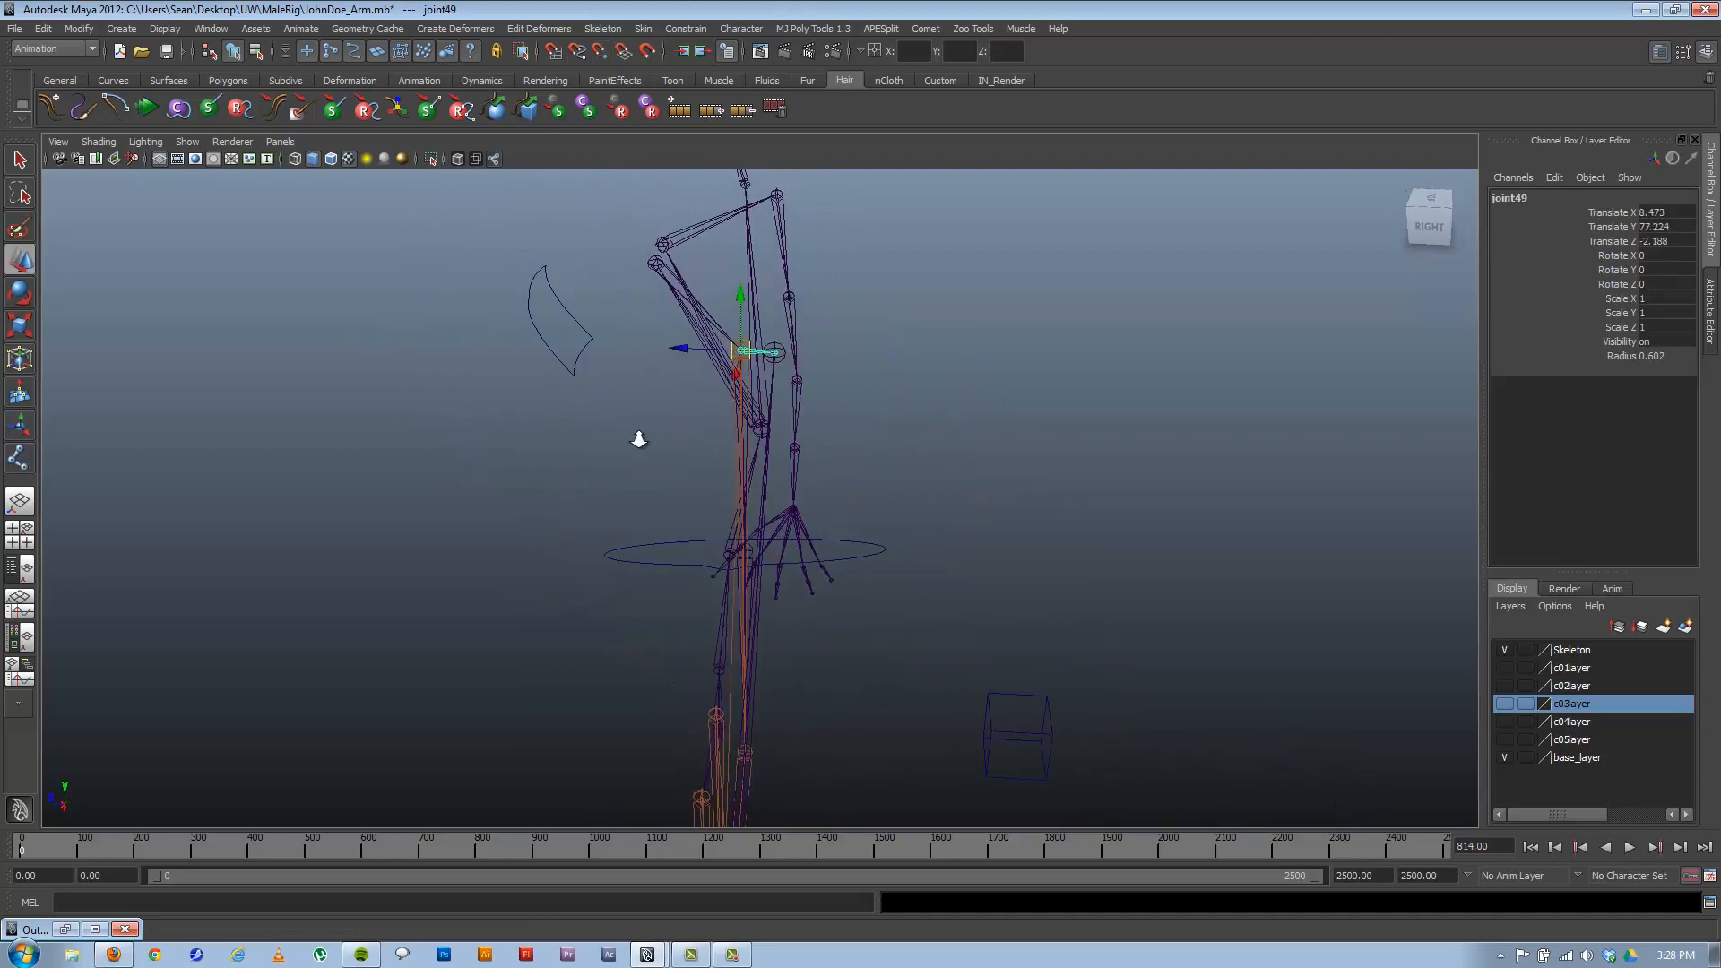
pyautogui.keyDown('alt'); pyautogui.moveTo(987, 607); pyautogui.dragTo(1139, 625); pyautogui.keyUp('alt')
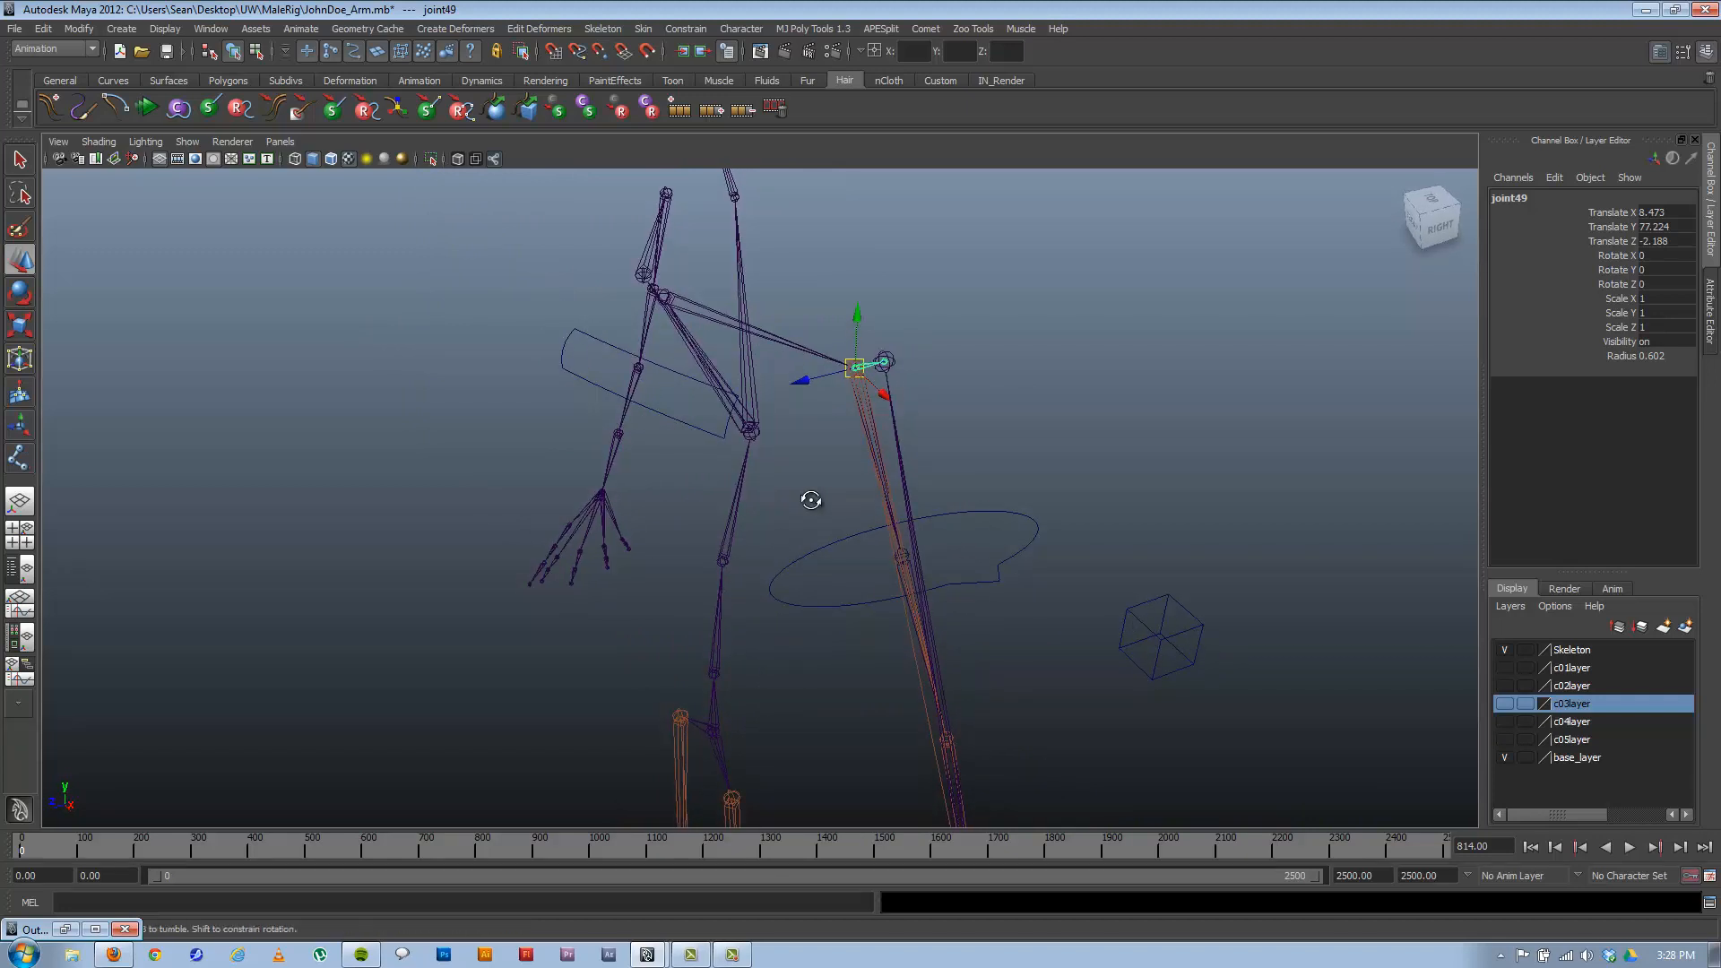
pyautogui.keyDown('alt'); pyautogui.moveTo(810, 496); pyautogui.dragTo(793, 452); pyautogui.keyUp('alt')
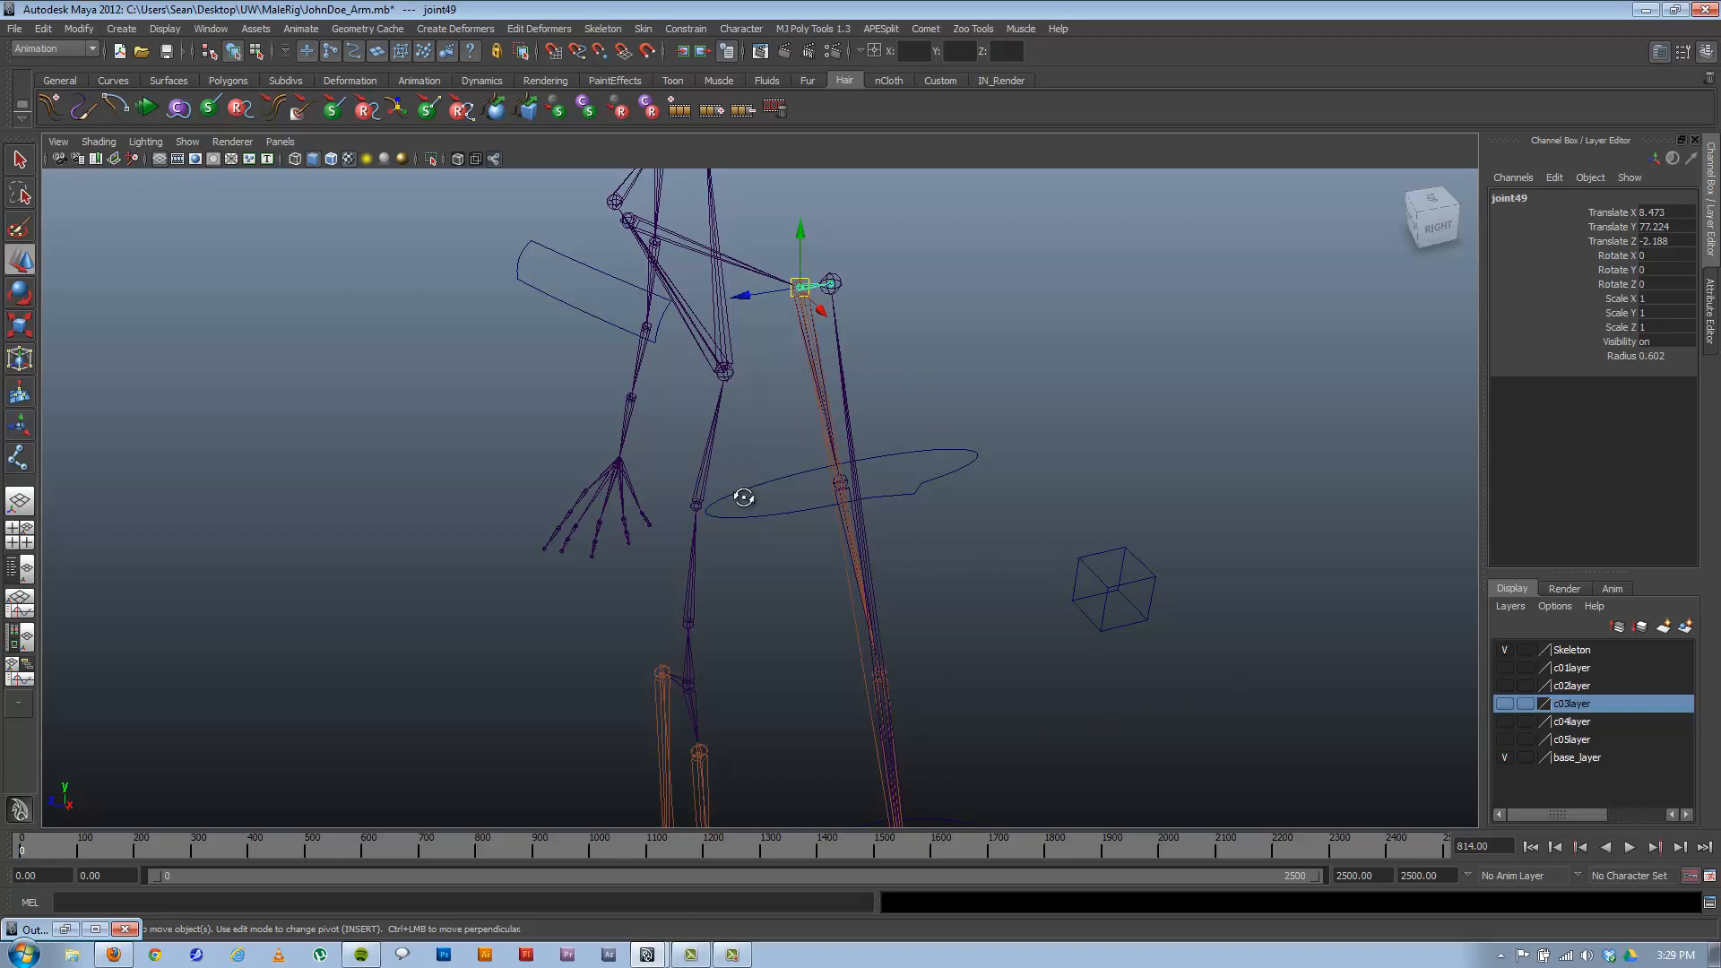
pyautogui.keyDown('alt'); pyautogui.moveTo(741, 496); pyautogui.dragTo(764, 504); pyautogui.keyUp('alt')
pyautogui.press('Down')
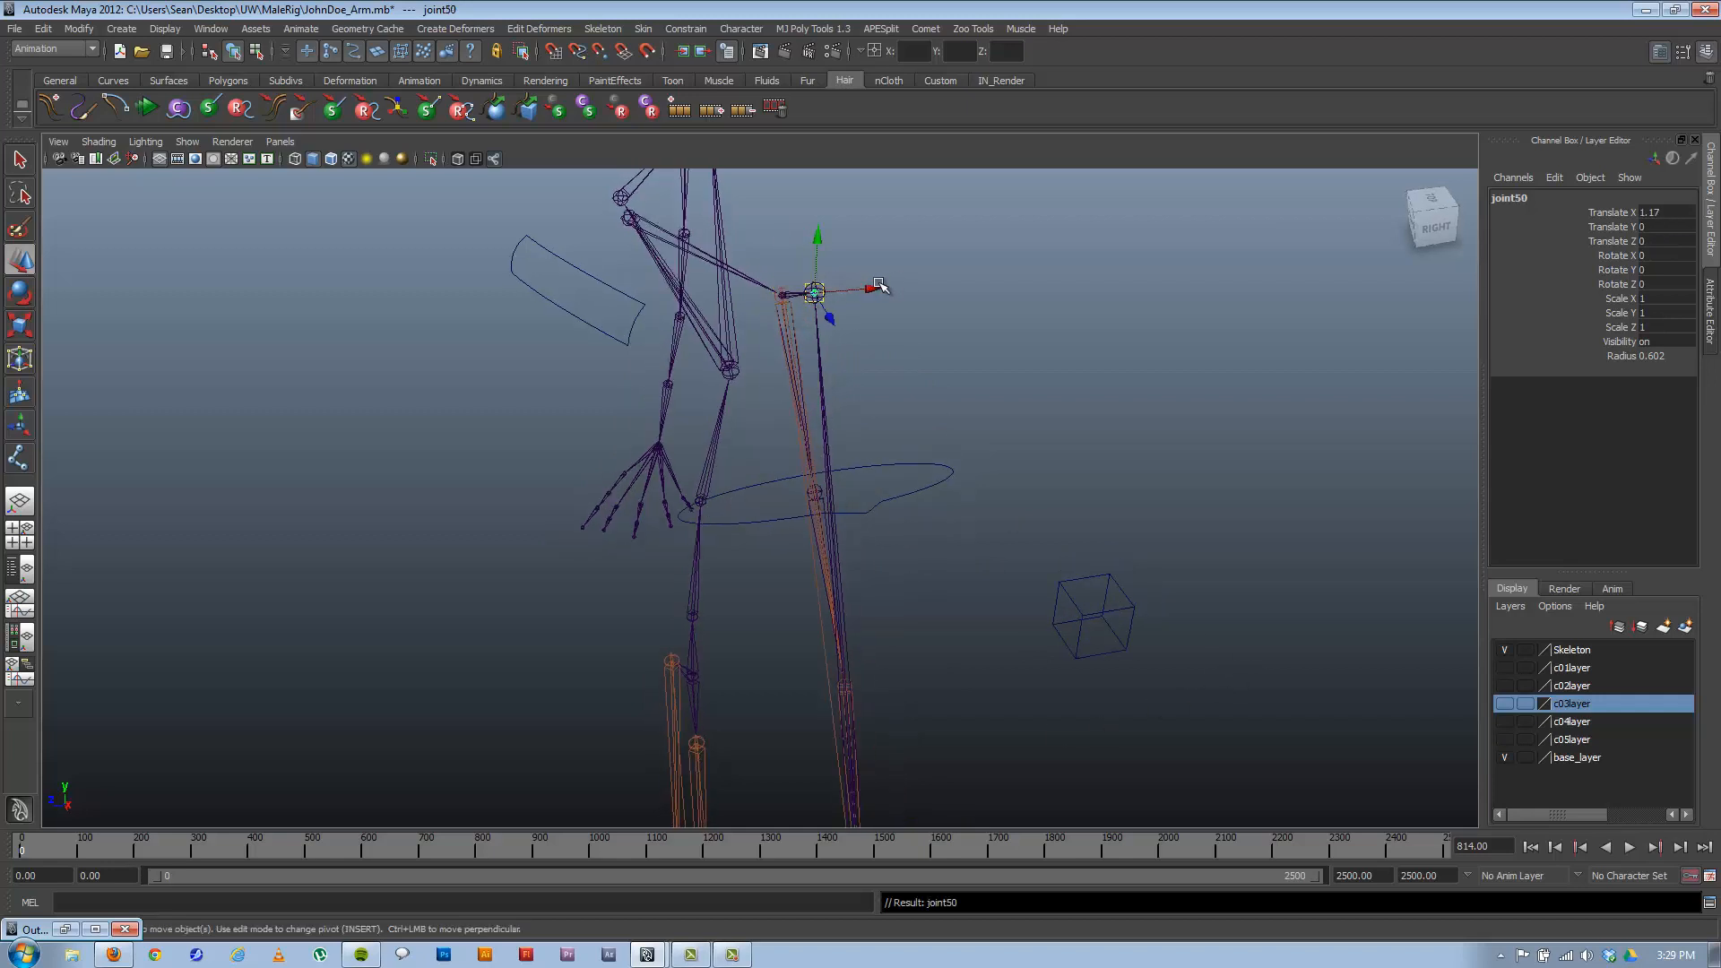
pyautogui.moveTo(877, 287); pyautogui.dragTo(1028, 269)
# Set the Move axis to Local and snap the short chain's root axis by axis to the left elbow, at 15.121, 64.814, -2.885.
pyautogui.doubleClick(21, 265)
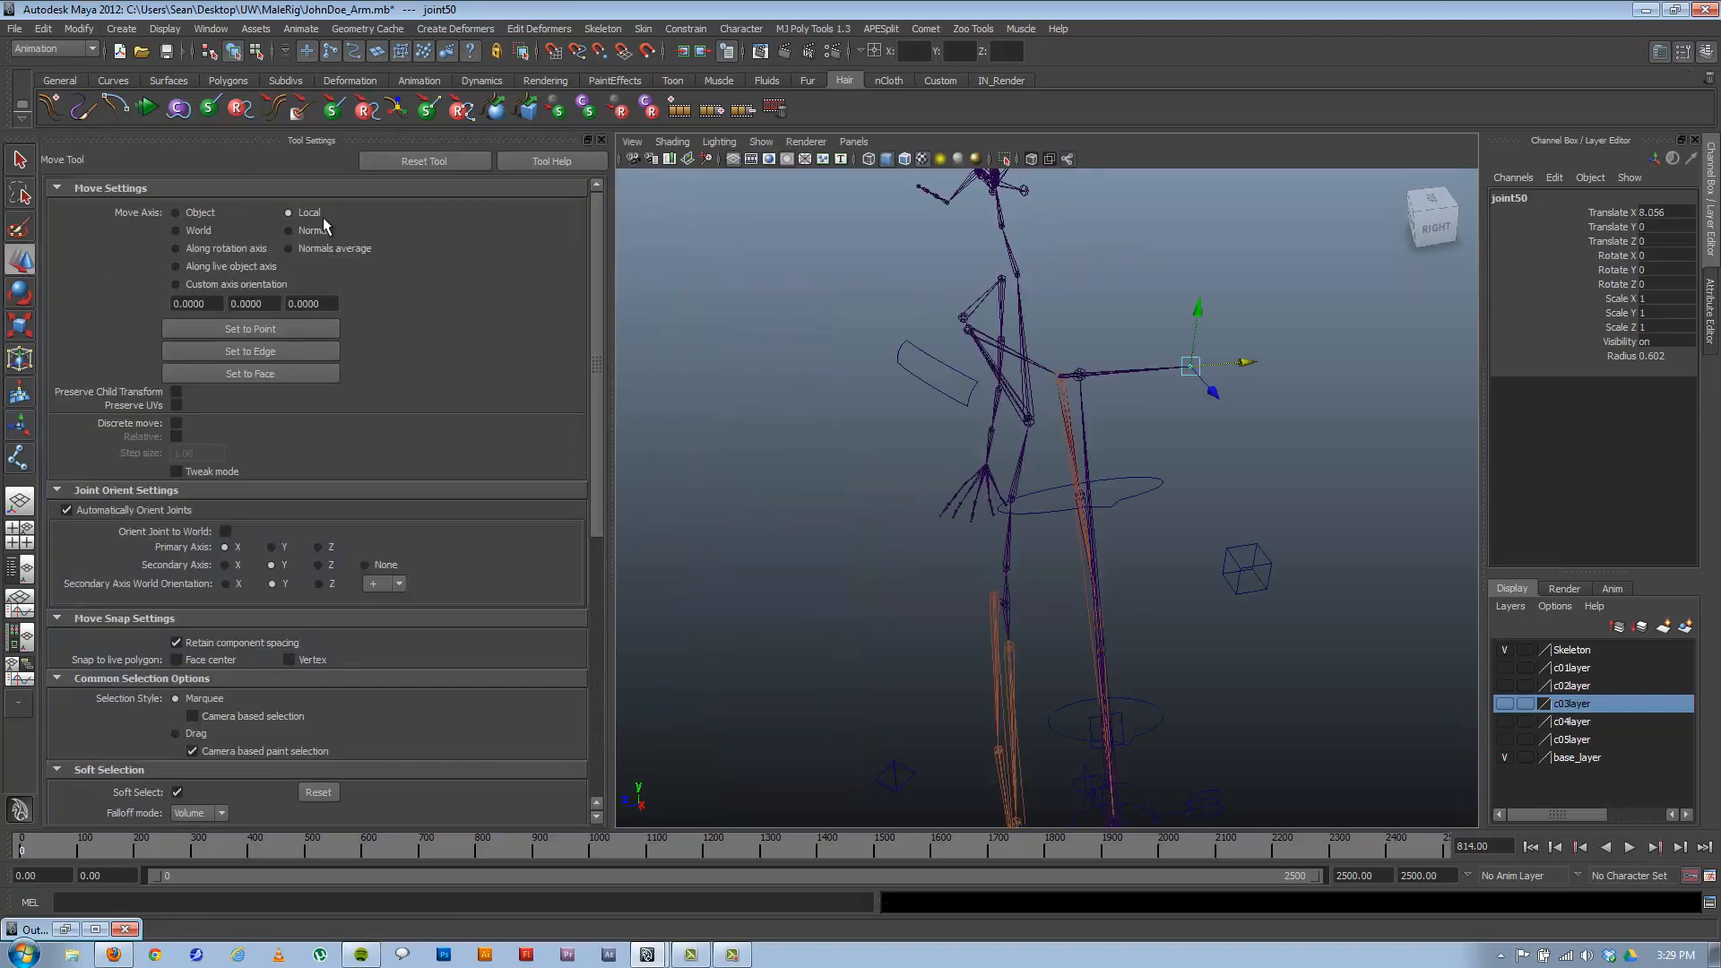
pyautogui.click(602, 140)
pyautogui.keyDown('alt'); pyautogui.moveTo(869, 341); pyautogui.dragTo(906, 298); pyautogui.keyUp('alt')
pyautogui.click(902, 300)
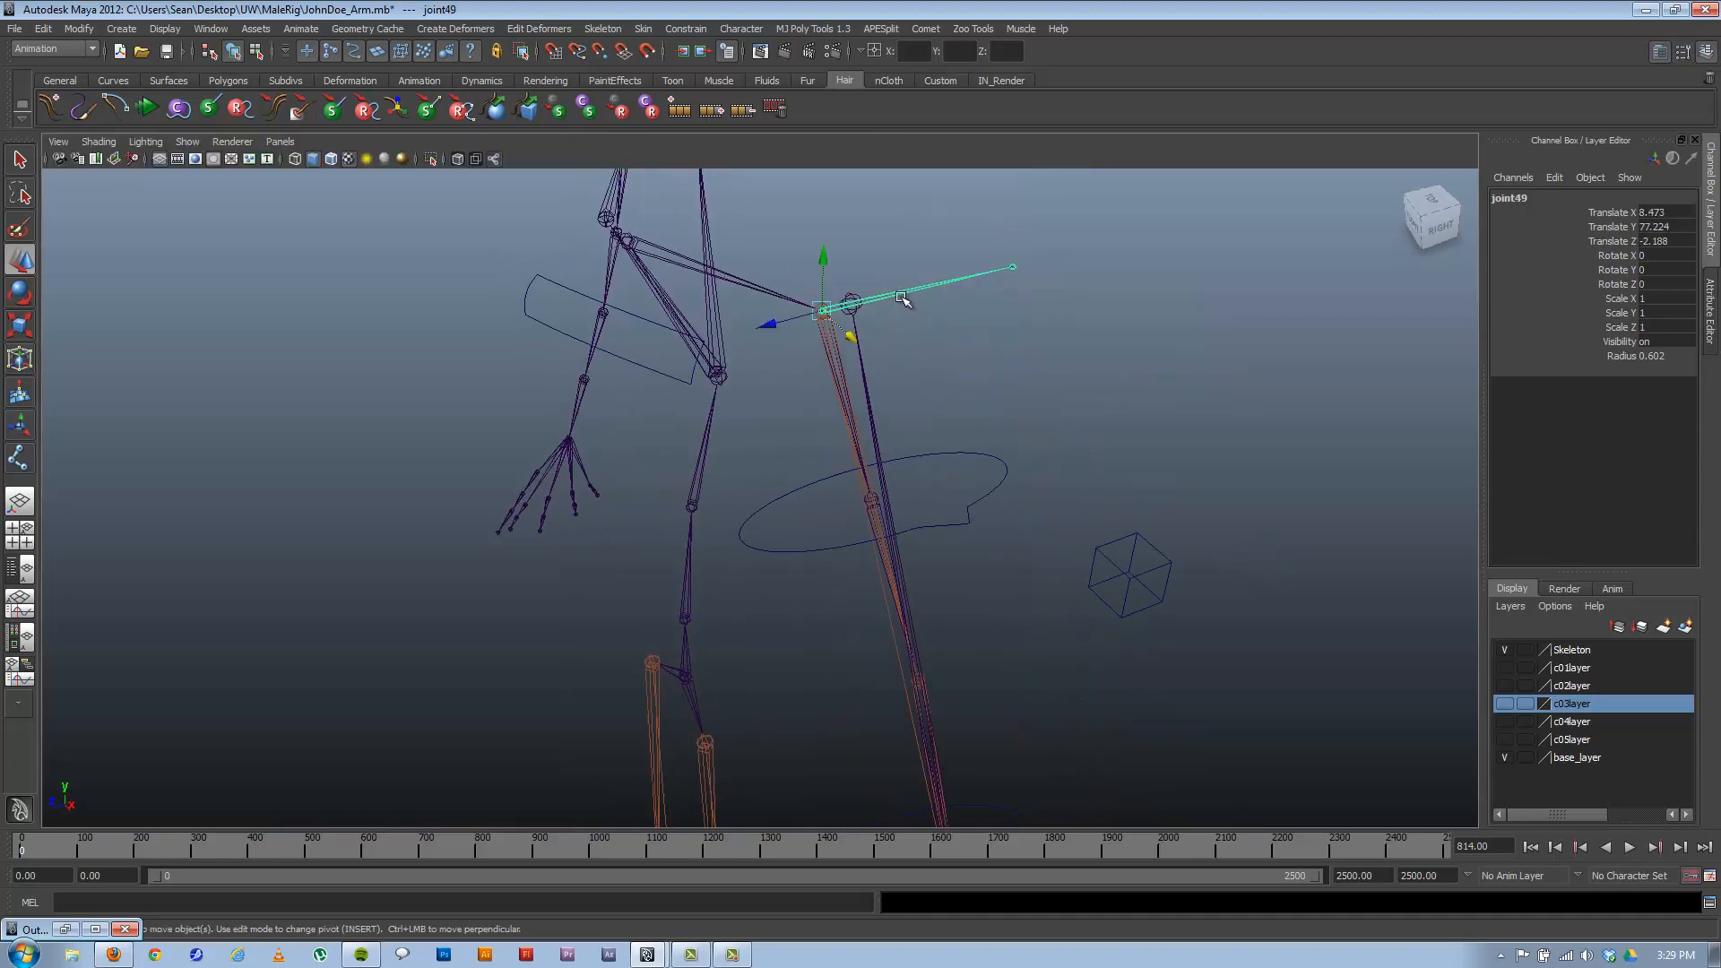
pyautogui.keyDown('alt'); pyautogui.moveTo(952, 530); pyautogui.dragTo(864, 472, button='middle'); pyautogui.keyUp('alt')
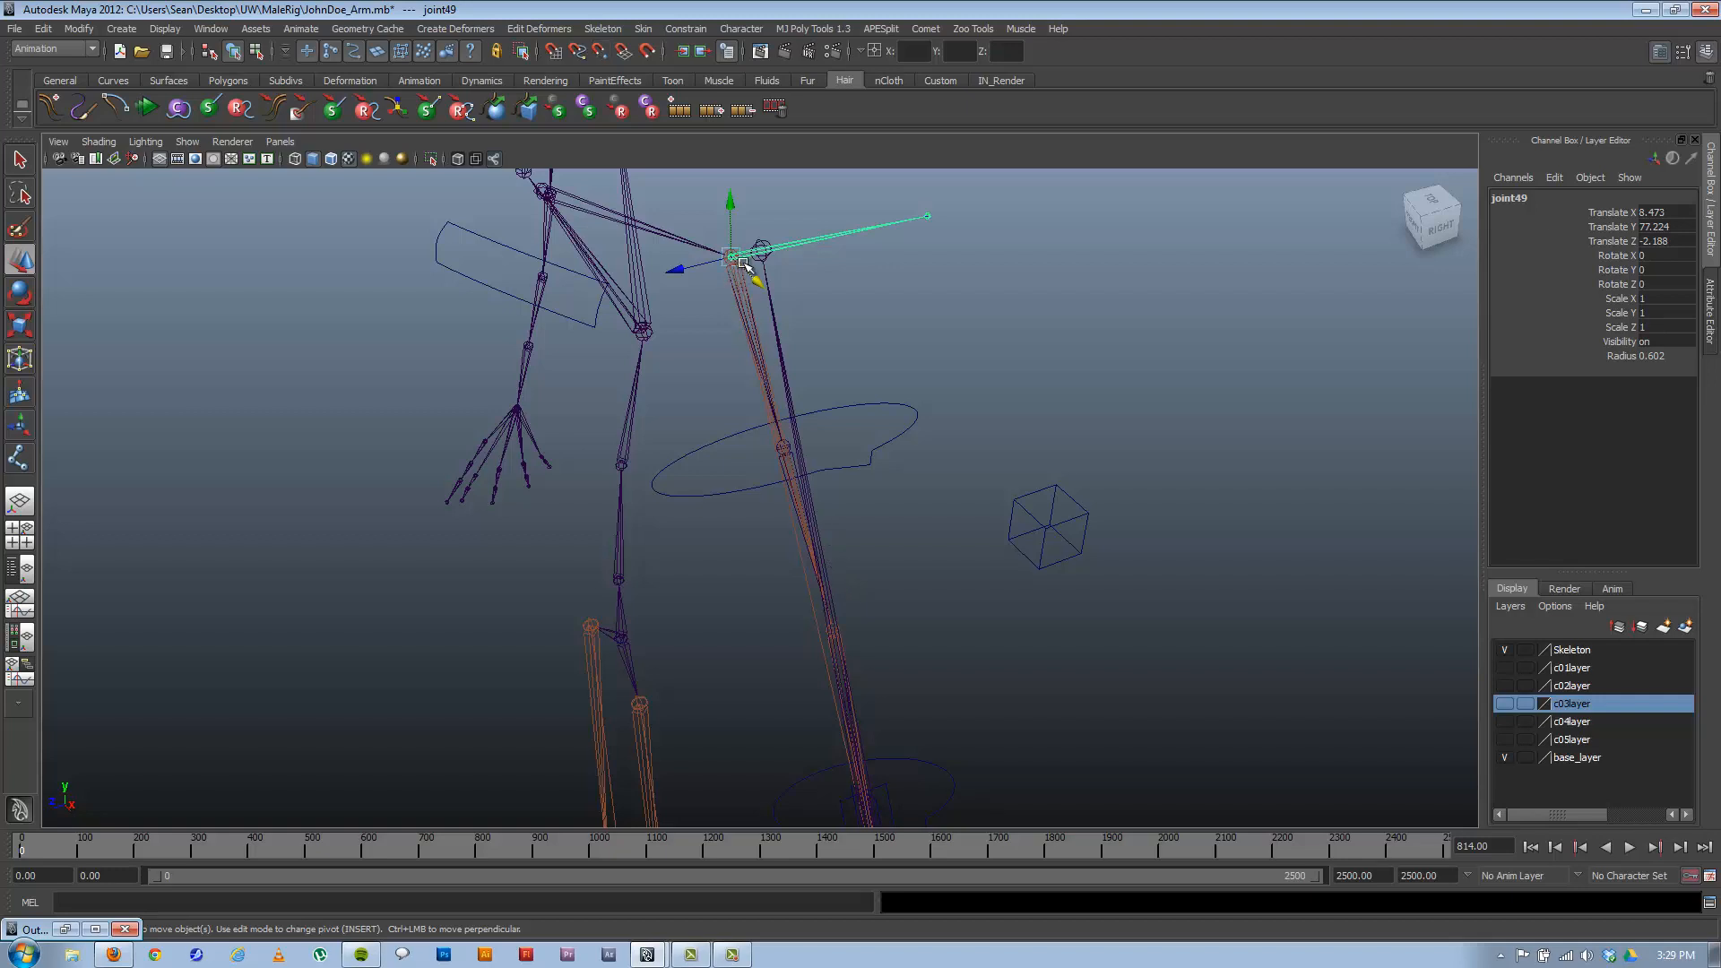
pyautogui.moveTo(774, 476); pyautogui.dragTo(831, 642, button='middle')
pyautogui.moveTo(826, 346); pyautogui.dragTo(889, 338)
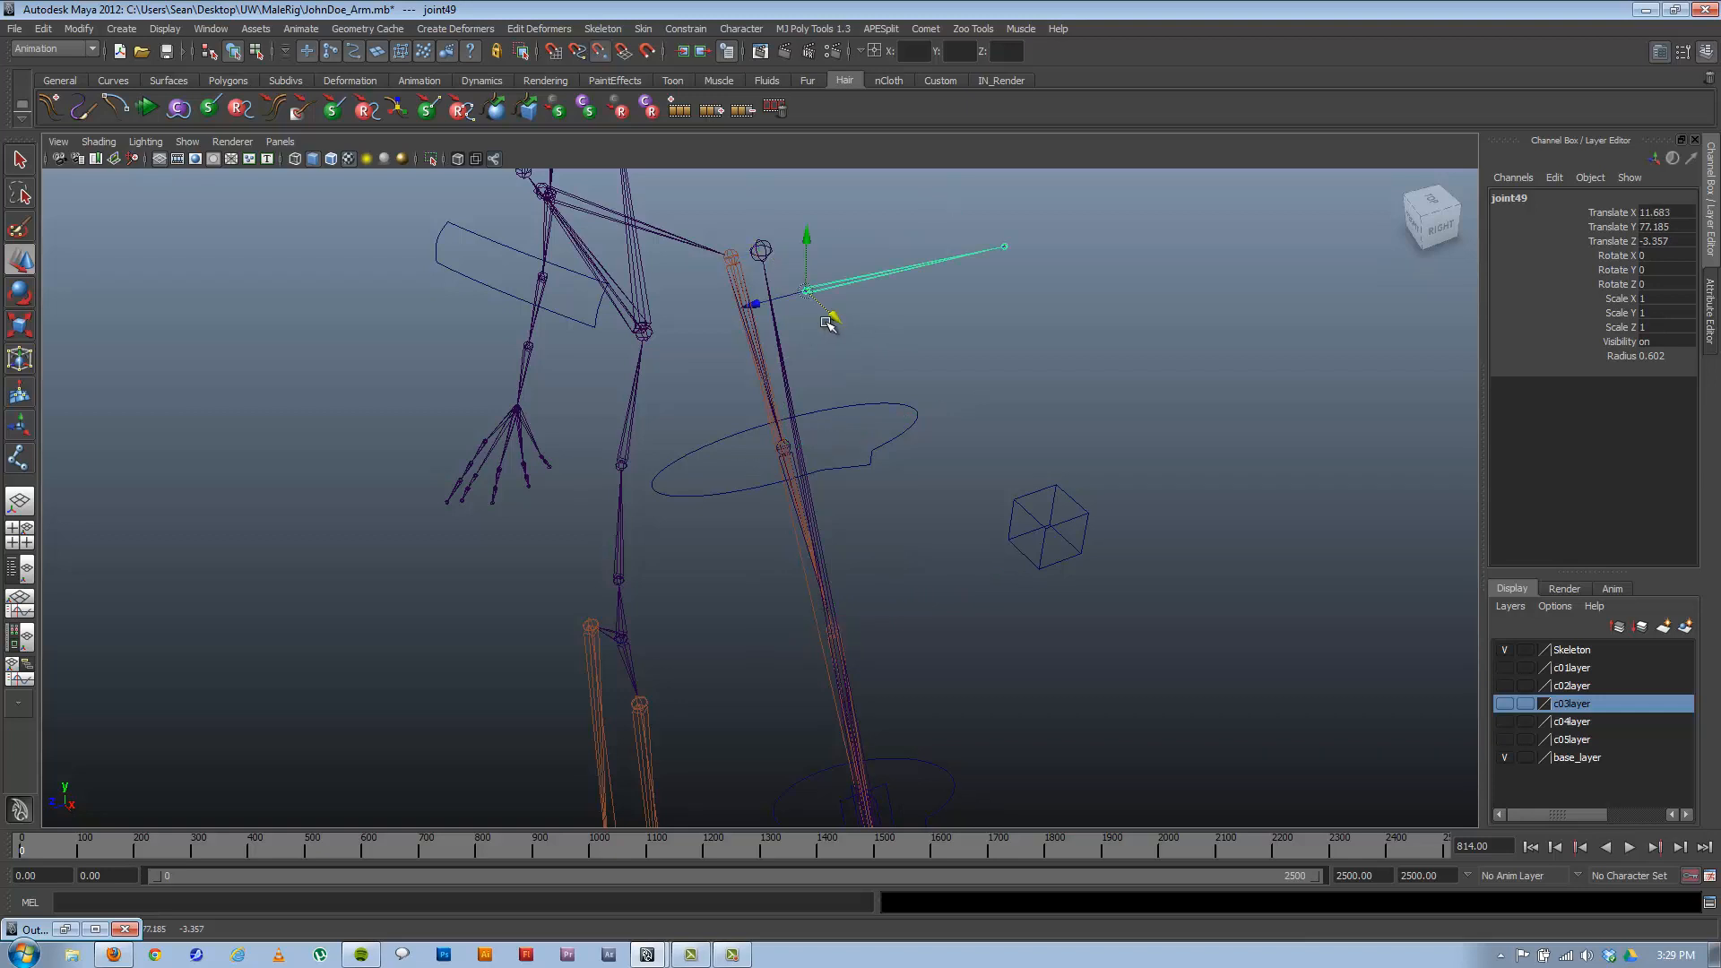
pyautogui.moveTo(826, 429); pyautogui.dragTo(900, 517, button='middle')
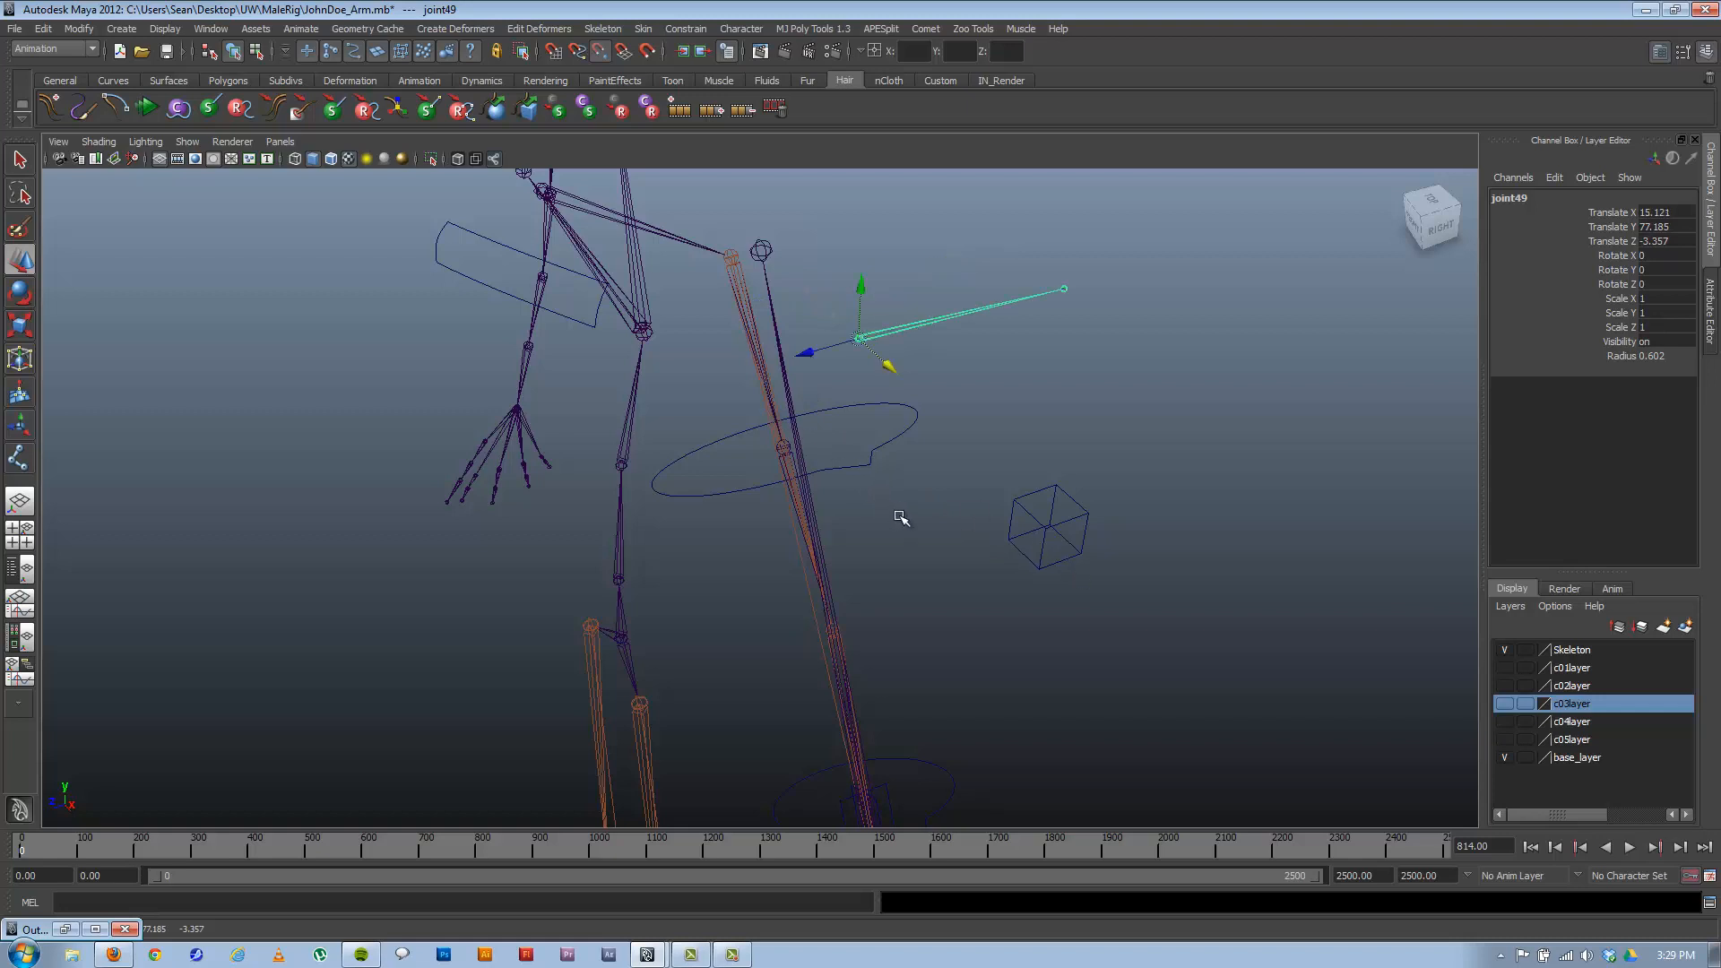
pyautogui.click(857, 338)
pyautogui.moveTo(876, 411); pyautogui.dragTo(892, 558, button='middle')
pyautogui.keyDown('alt'); pyautogui.moveTo(863, 527); pyautogui.dragTo(811, 476); pyautogui.keyUp('alt')
# Show polygons in the viewport so the character's body mesh is displayed with the arm rig.
pyautogui.click(188, 141)
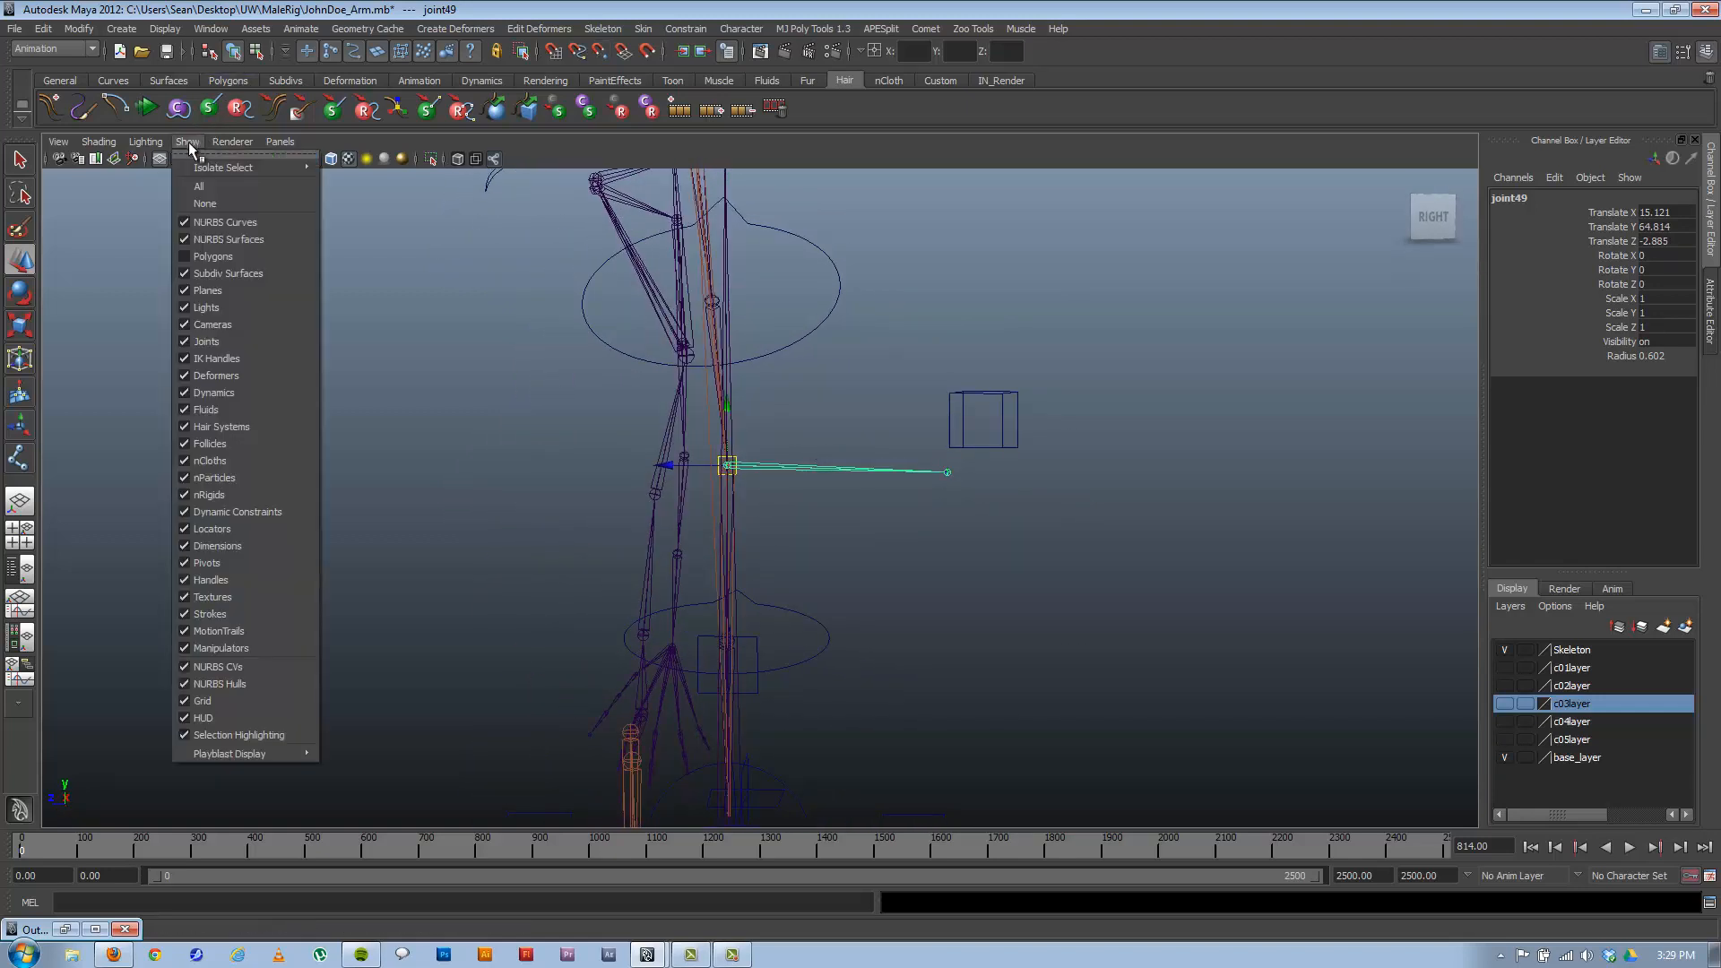
pyautogui.click(200, 255)
pyautogui.keyDown('alt'); pyautogui.moveTo(691, 384); pyautogui.dragTo(938, 422); pyautogui.keyUp('alt')
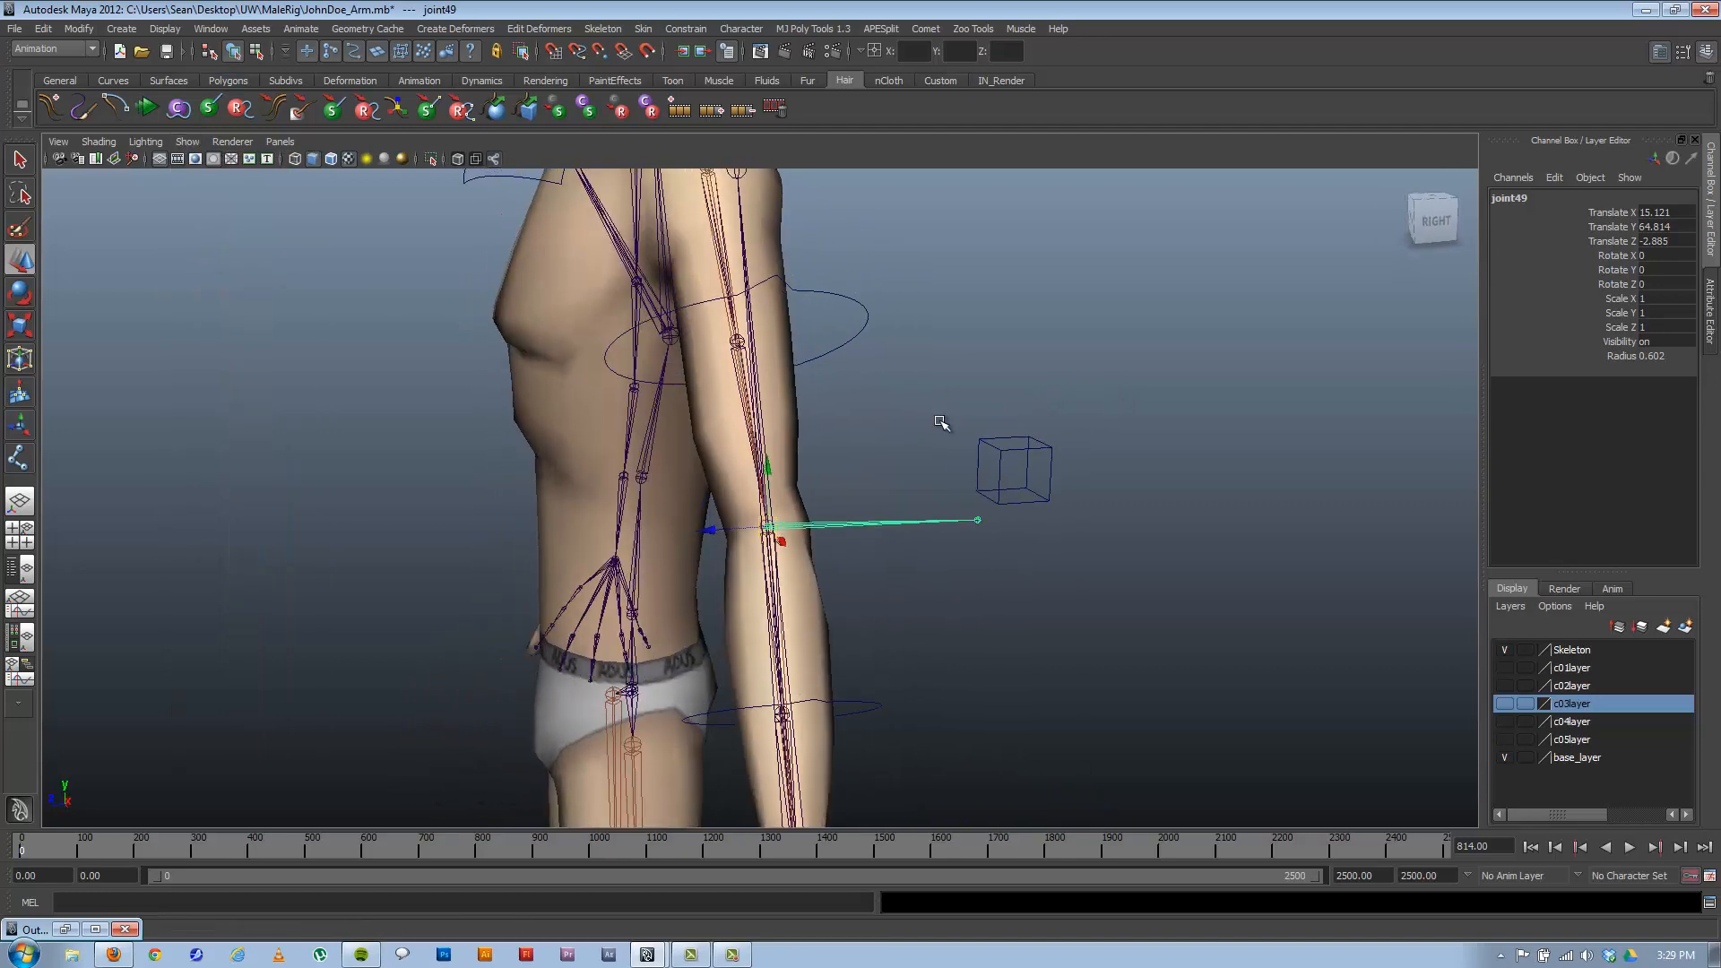
# Extend the elbow pointer chain's end joint to a Translate X of about 9.777, below the left elbow IK control cube.
pyautogui.click(1003, 455)
pyautogui.press('Up')
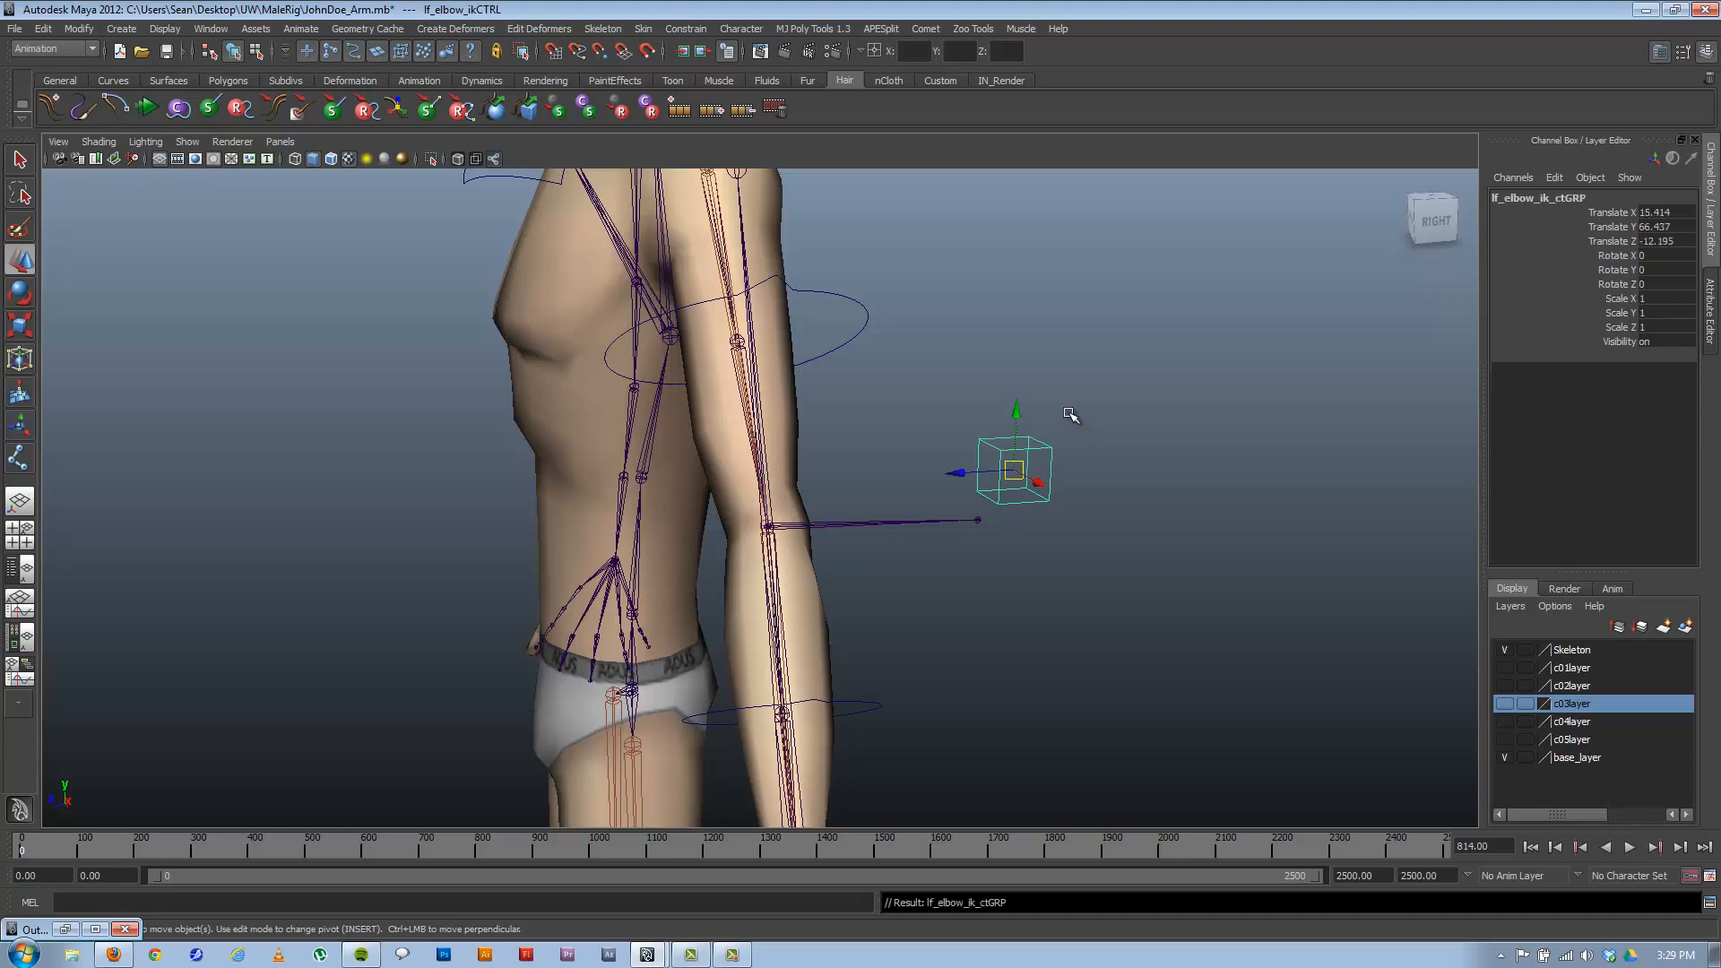
pyautogui.click(979, 520)
pyautogui.moveTo(1045, 518); pyautogui.dragTo(1079, 476)
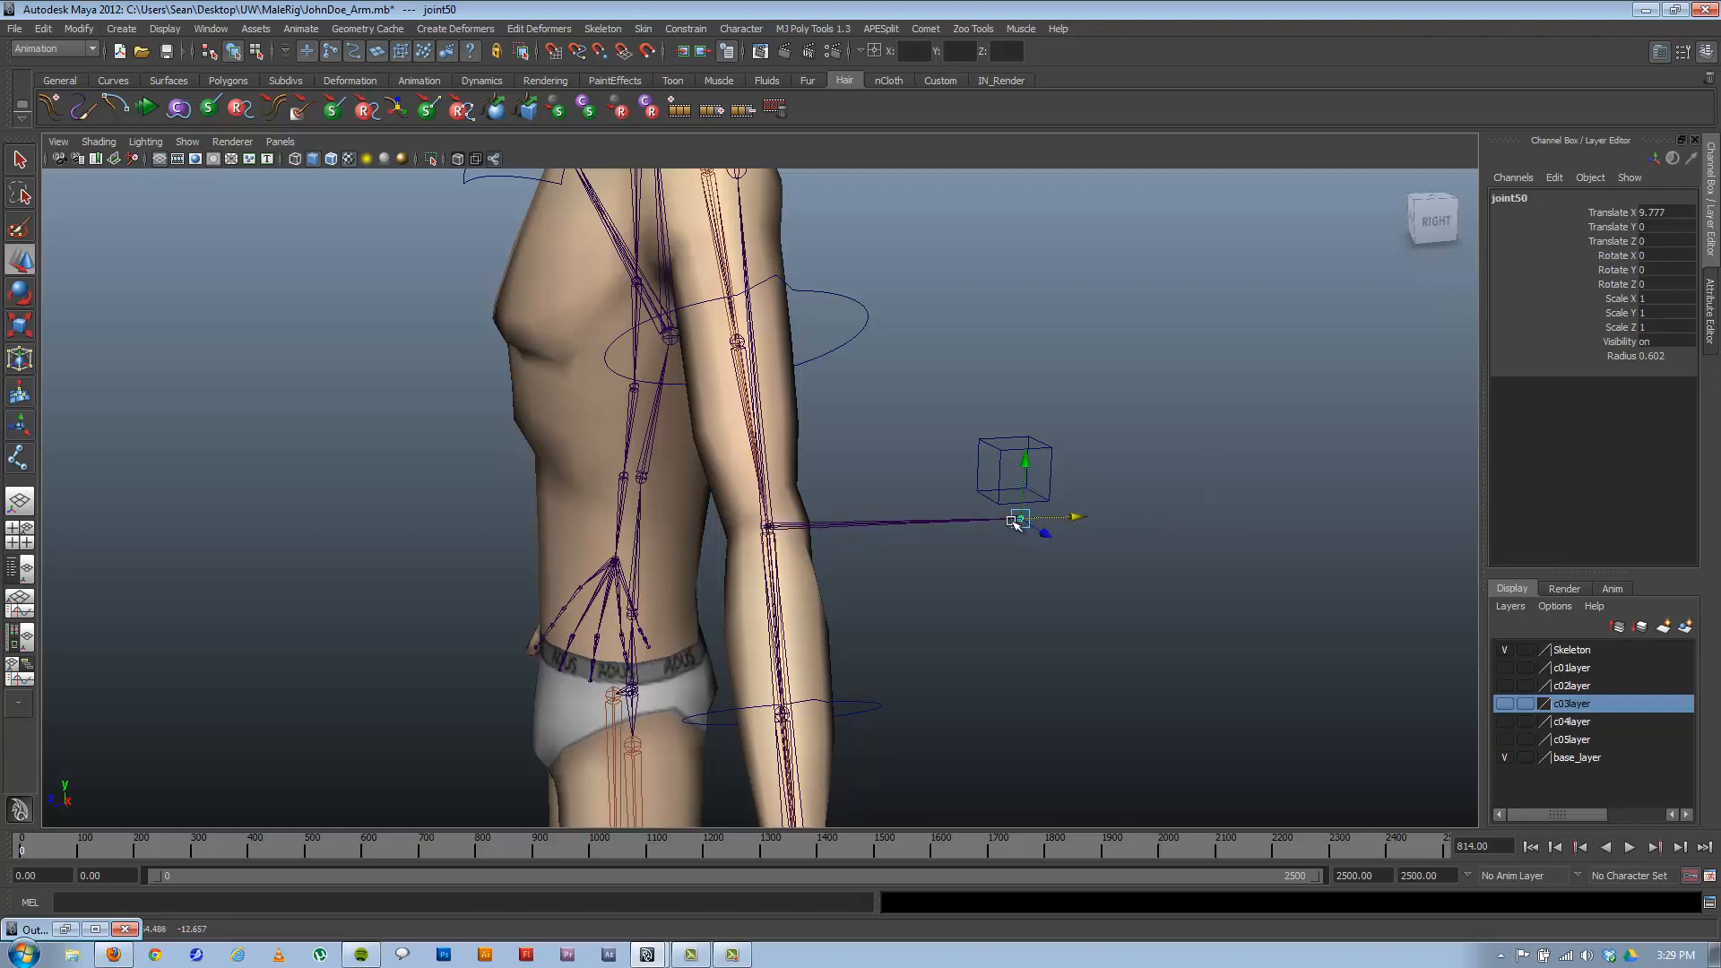
pyautogui.moveTo(984, 508)
pyautogui.keyDown('alt'); pyautogui.mouseDown()
pyautogui.moveTo(933, 495)
pyautogui.moveTo(953, 500)
pyautogui.mouseUp(); pyautogui.keyUp('alt')
# Select the lf_elbow_ik_ctGRP group and snap it onto the end joint of the elbow pointer chain.
pyautogui.click(990, 445)
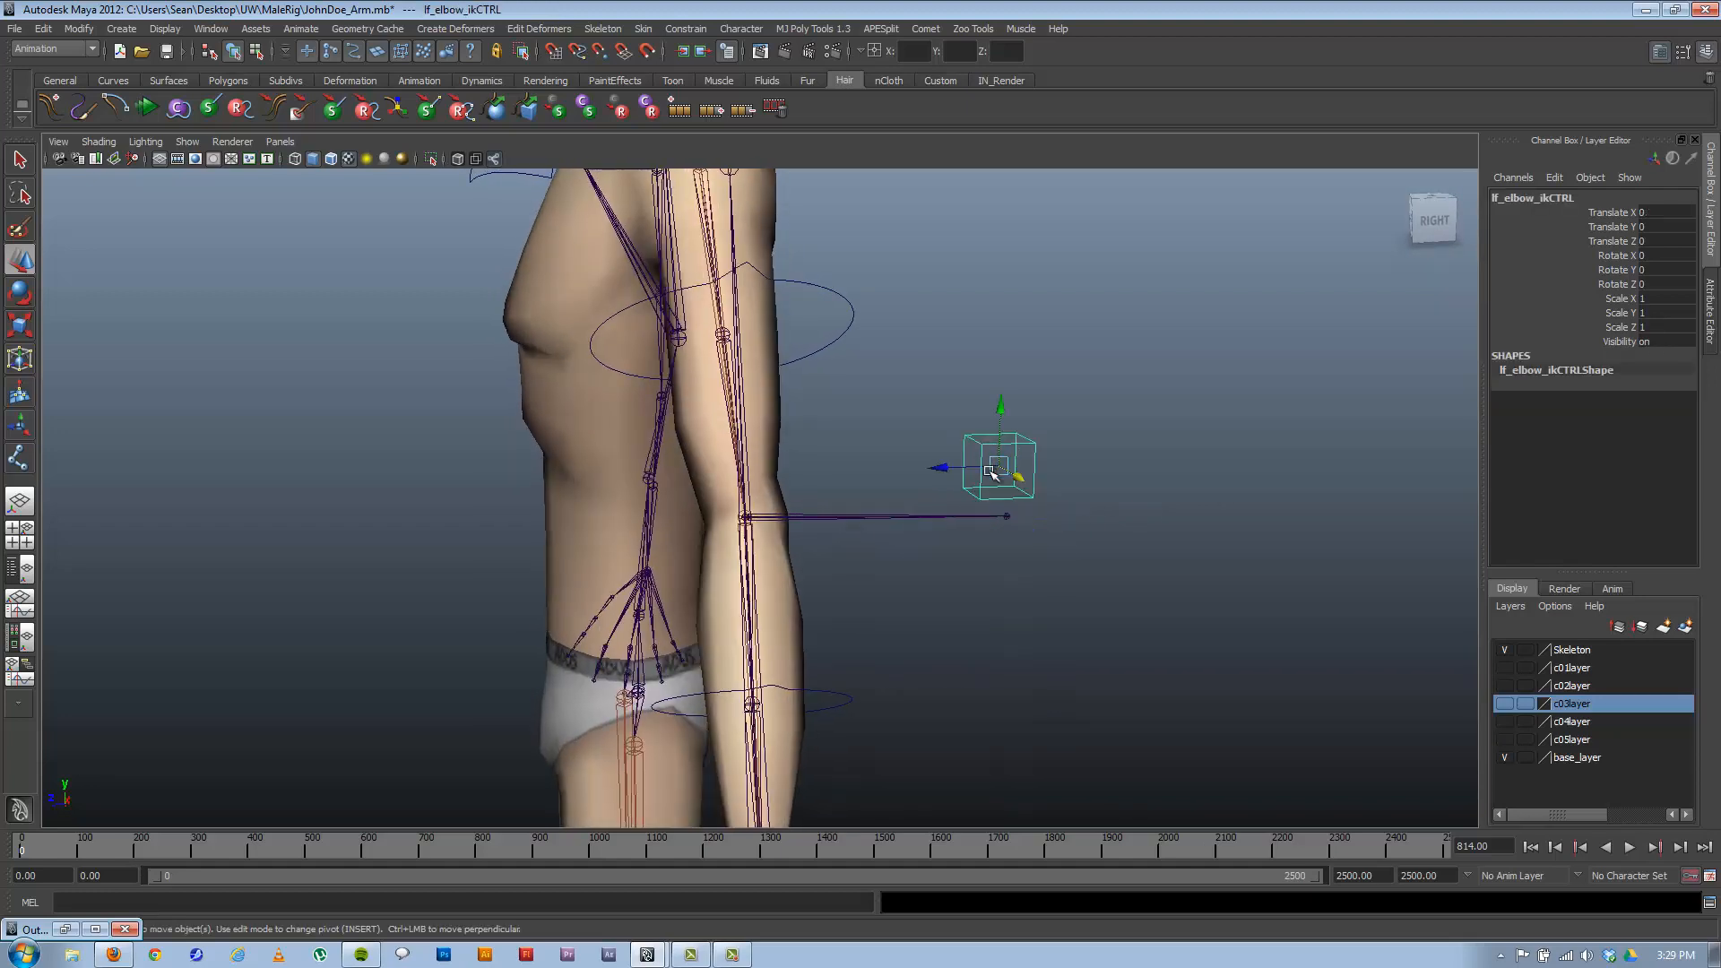
pyautogui.press('Up')
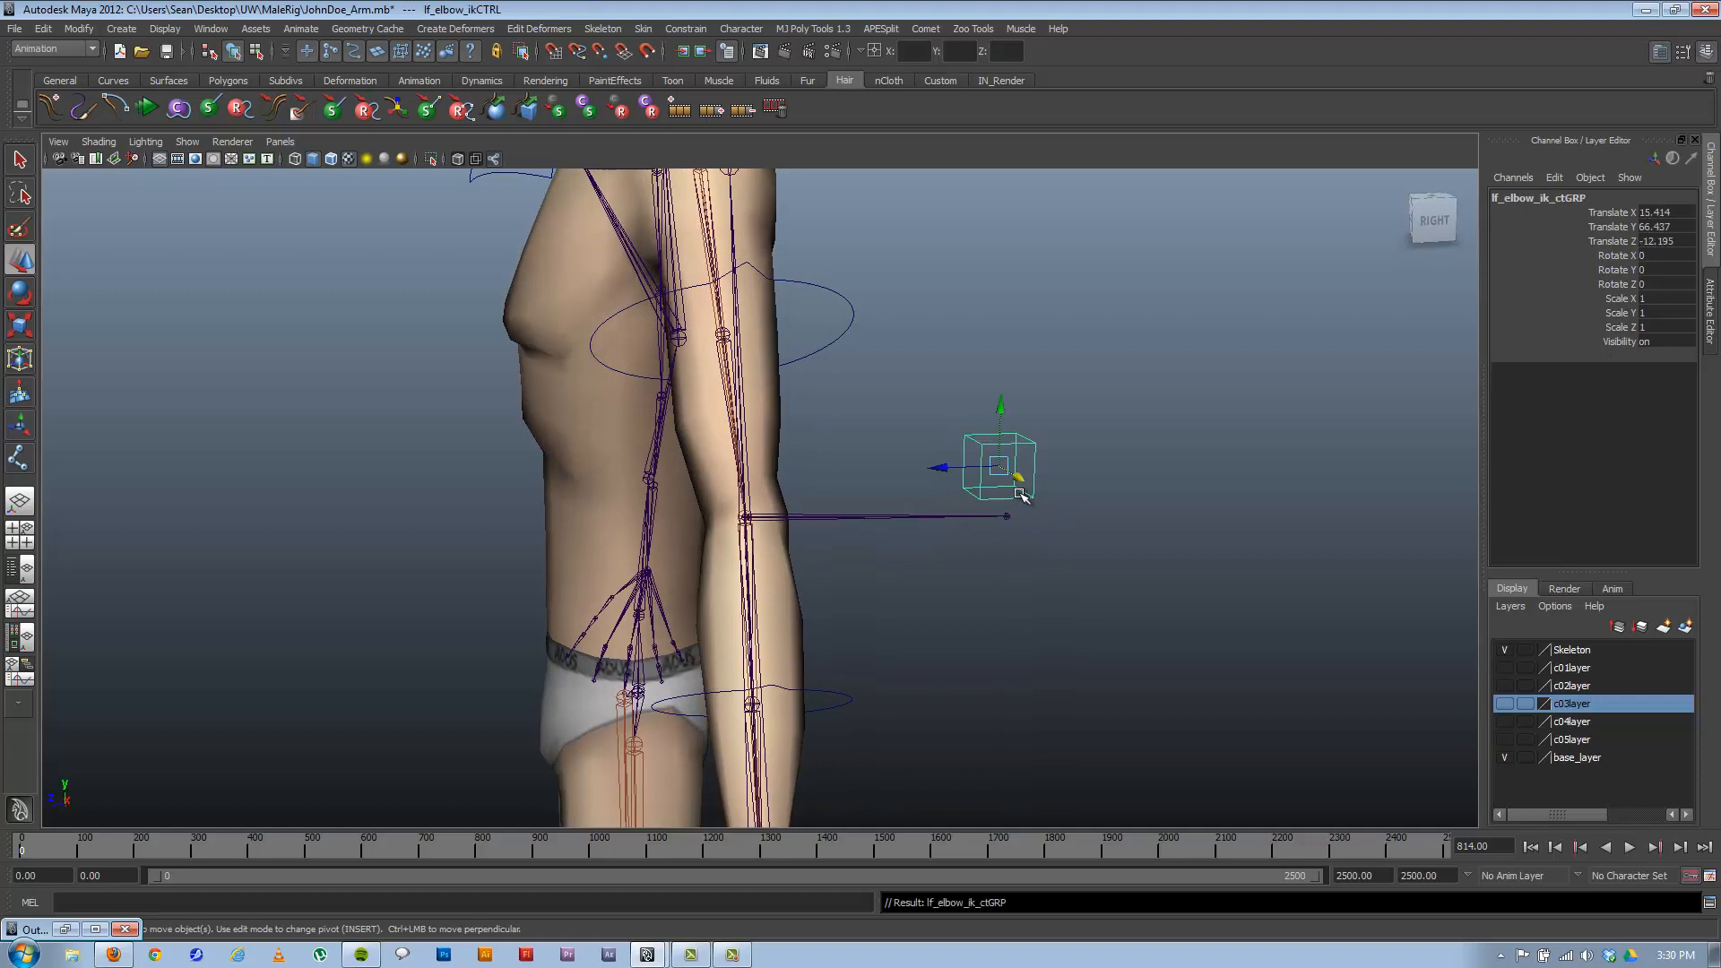
pyautogui.click(1064, 444)
pyautogui.click(1025, 449)
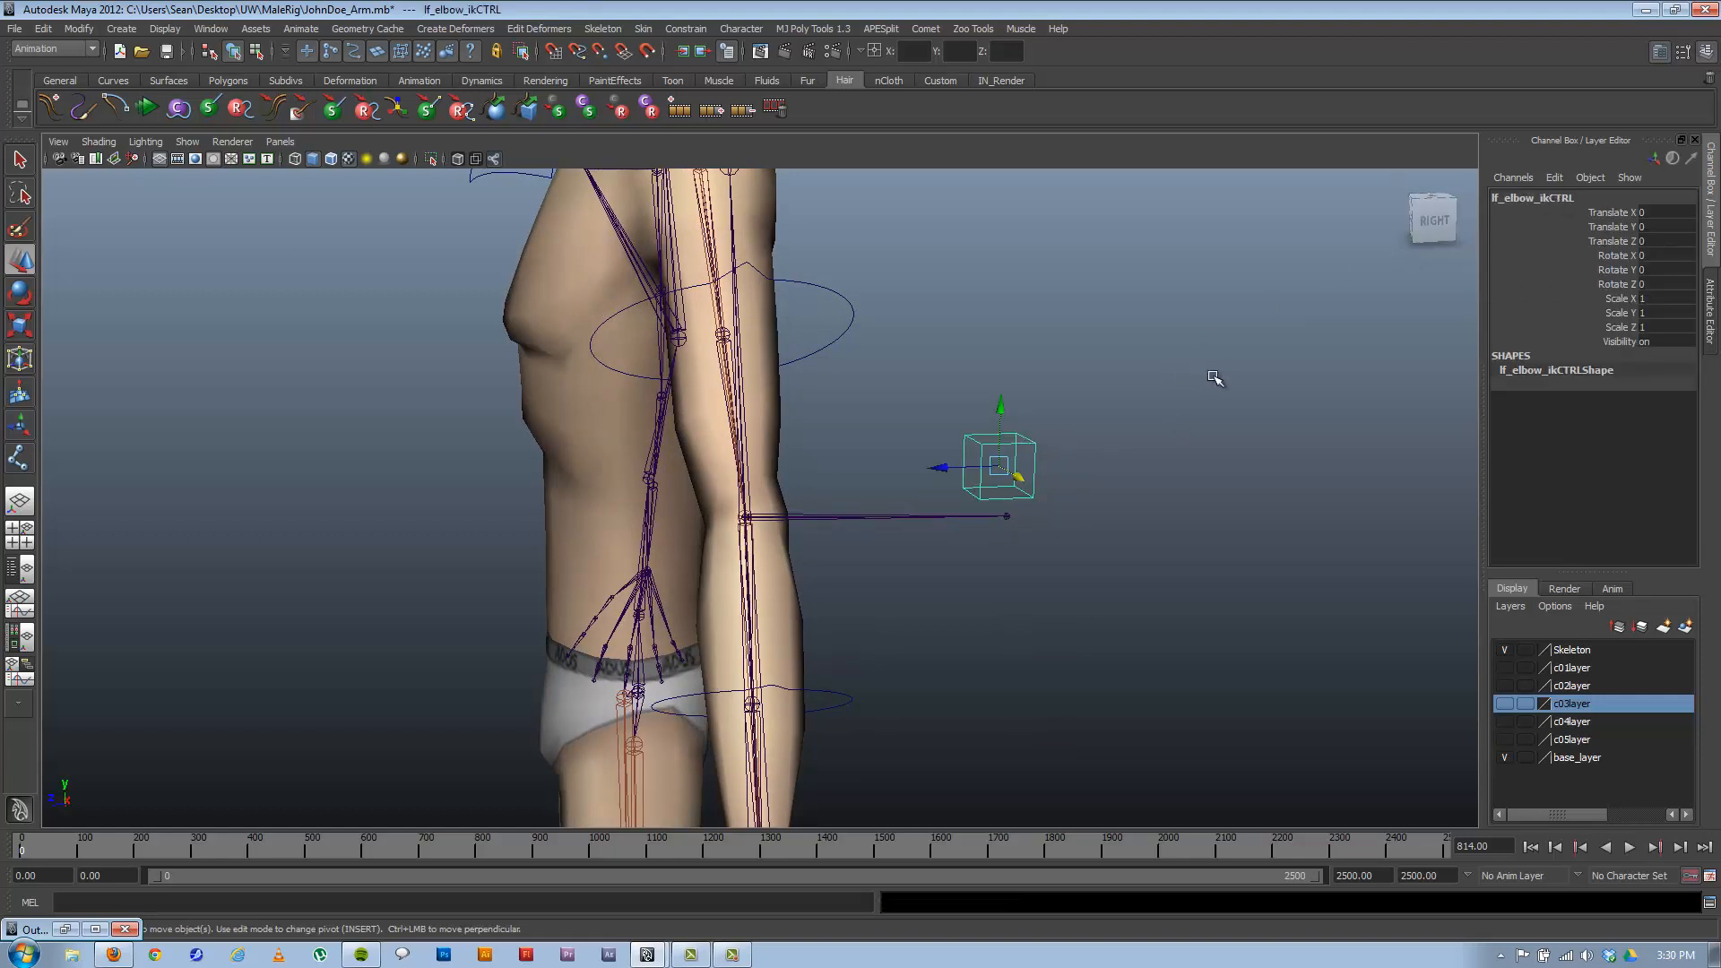
pyautogui.press('Up')
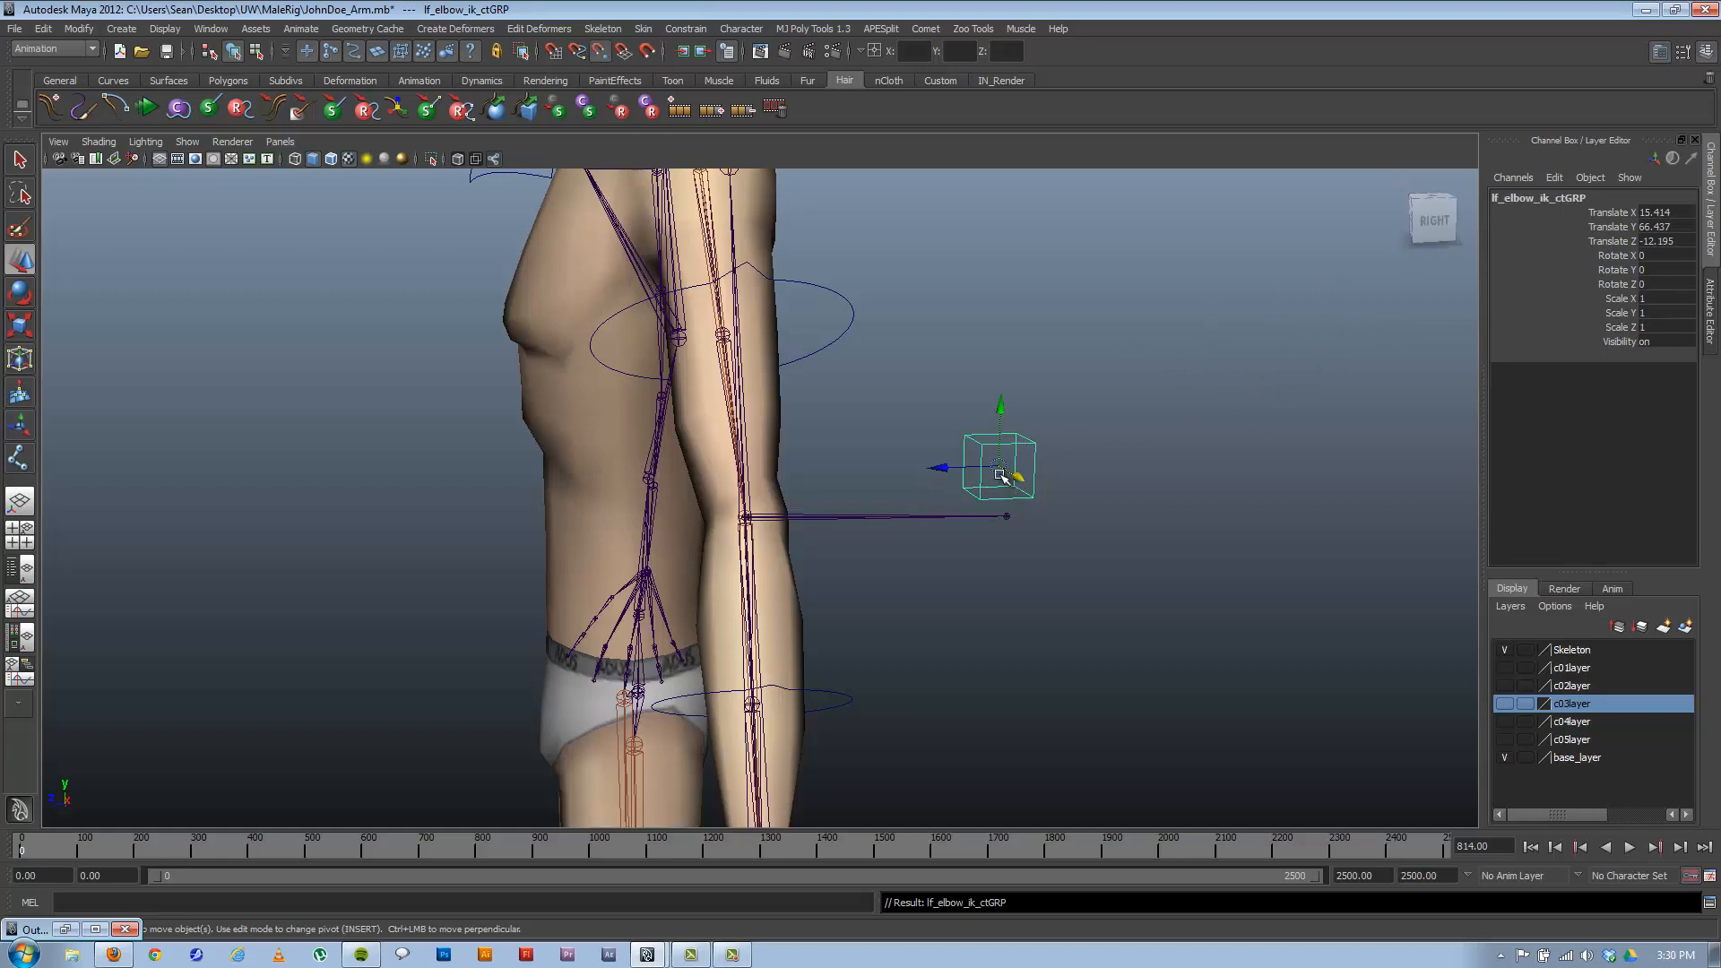
pyautogui.moveTo(1000, 475); pyautogui.dragTo(1011, 530)
# Delete the elbow pointer chain and the temporary helper chain running along the left arm.
pyautogui.click(987, 527)
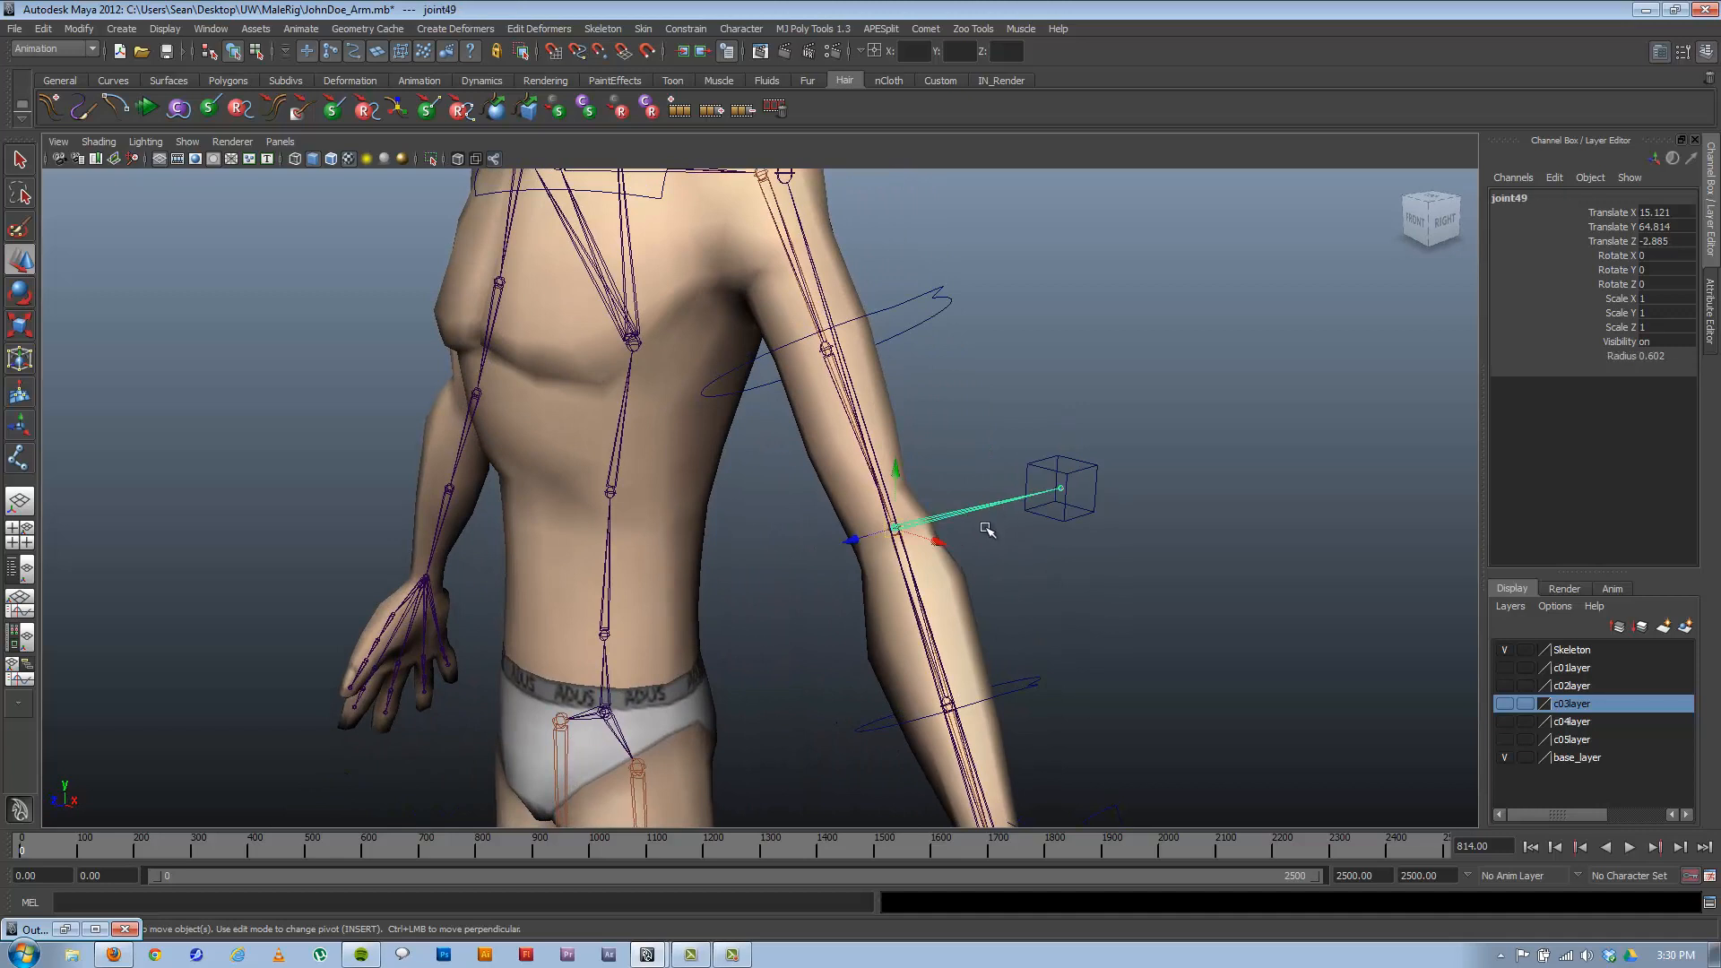
pyautogui.click(986, 530)
pyautogui.click(810, 251)
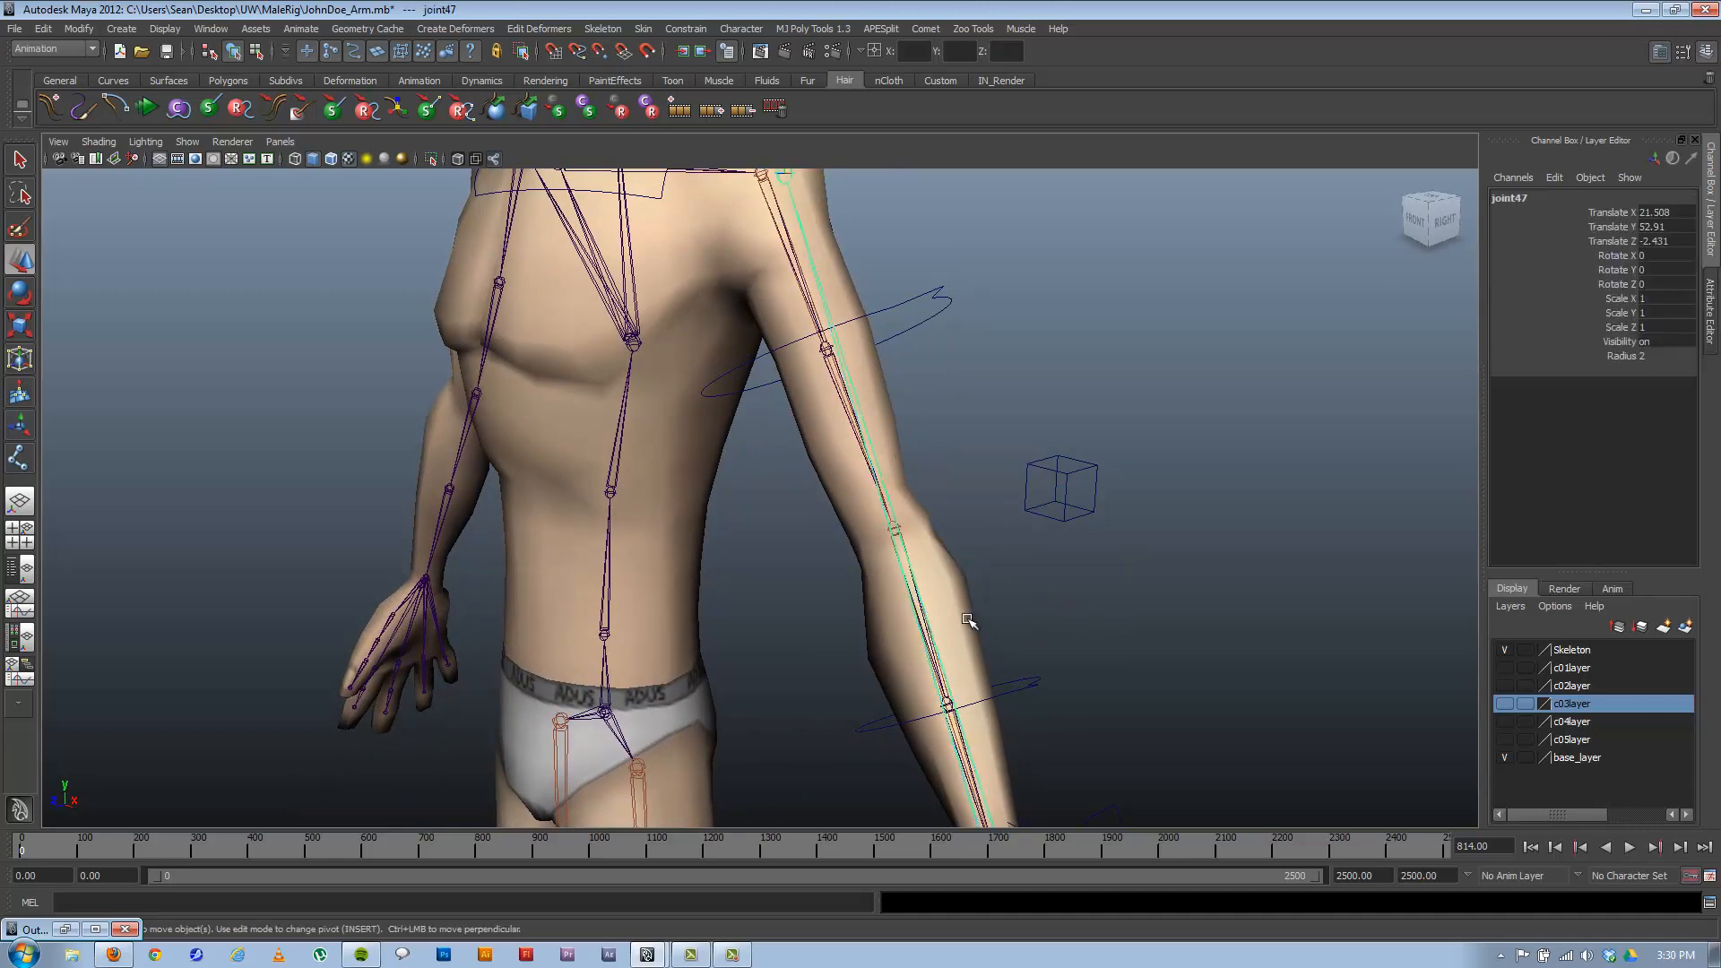
pyautogui.press('Delete')
pyautogui.keyDown('alt'); pyautogui.moveTo(1001, 628); pyautogui.dragTo(892, 622, button='right'); pyautogui.keyUp('alt')
pyautogui.keyDown('alt'); pyautogui.moveTo(897, 665); pyautogui.dragTo(780, 581, button='middle'); pyautogui.keyUp('alt')
# Apply a Pole Vector constraint from the lf_elbow_ikCTRL cube to the lf_arm_IK handle.
pyautogui.moveTo(803, 392); pyautogui.dragTo(864, 465)
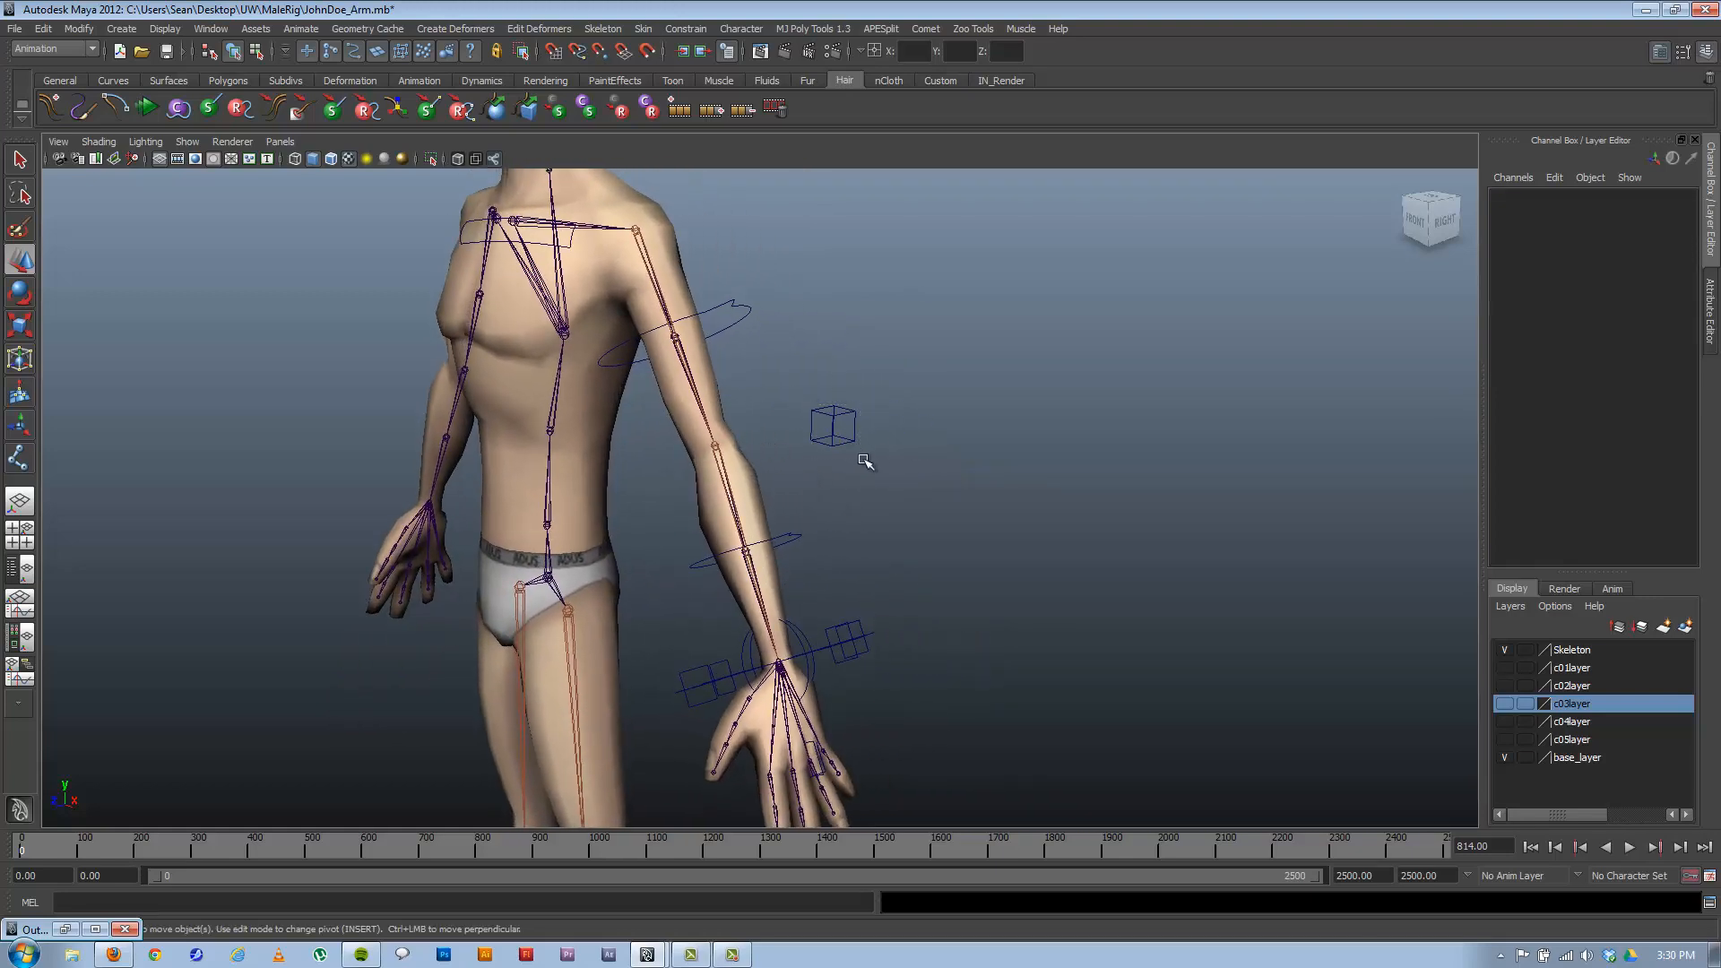
pyautogui.click(64, 929)
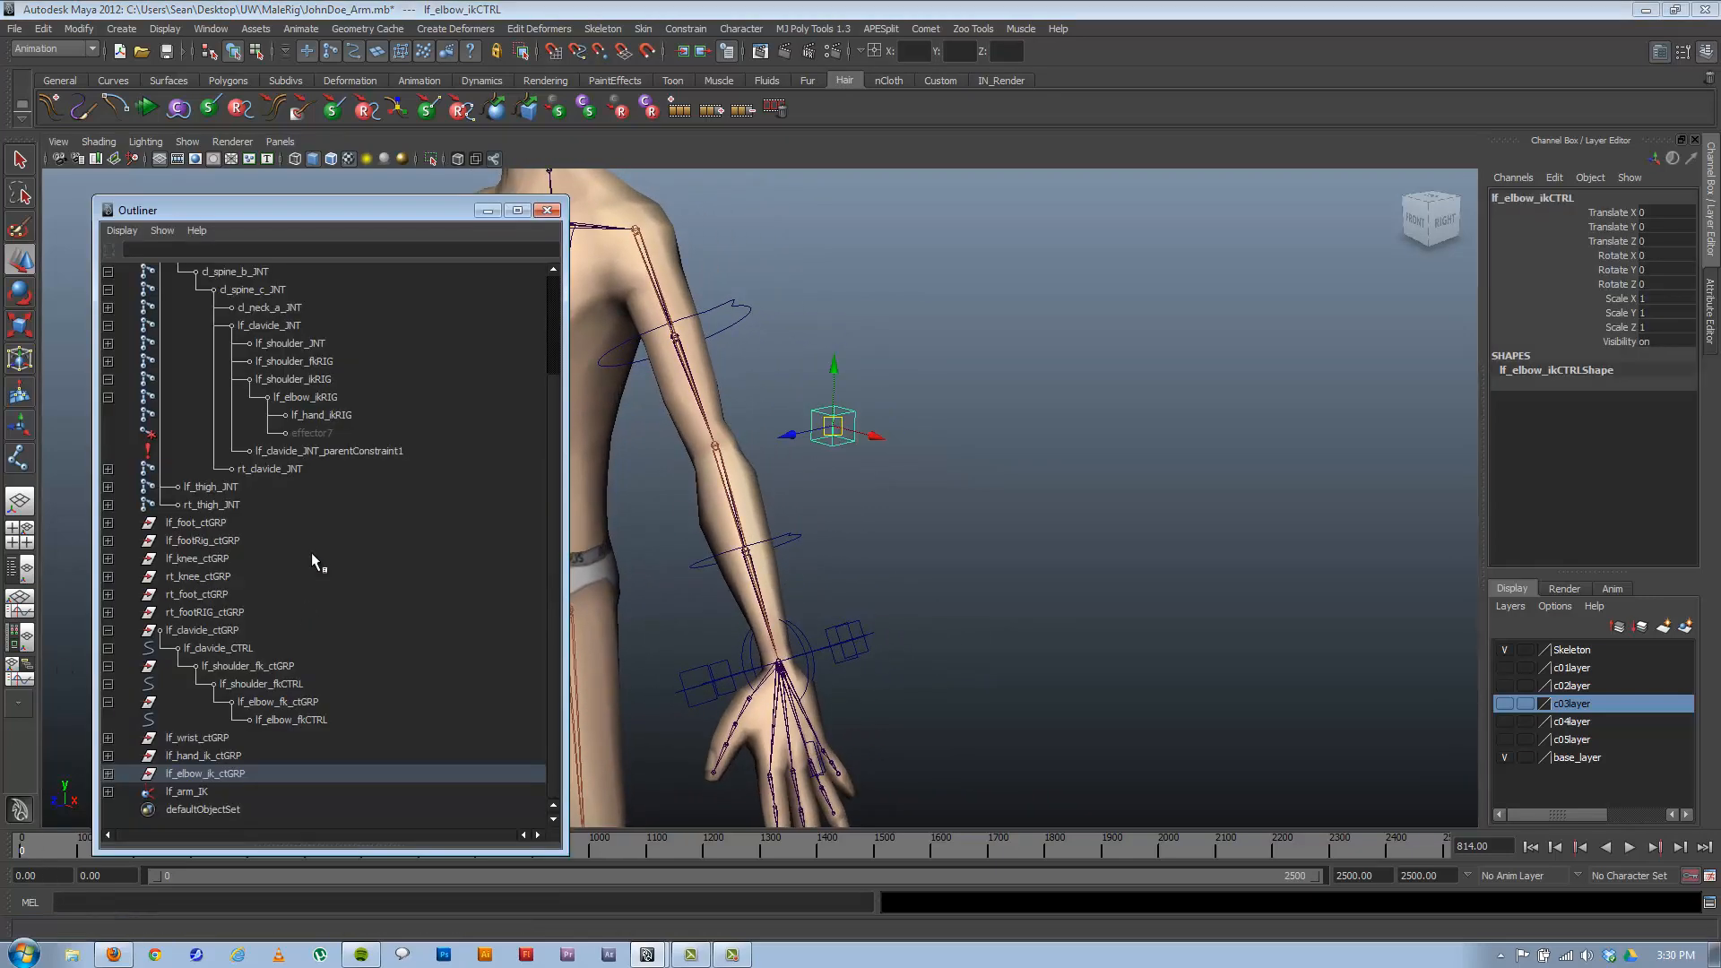
pyautogui.click(184, 792)
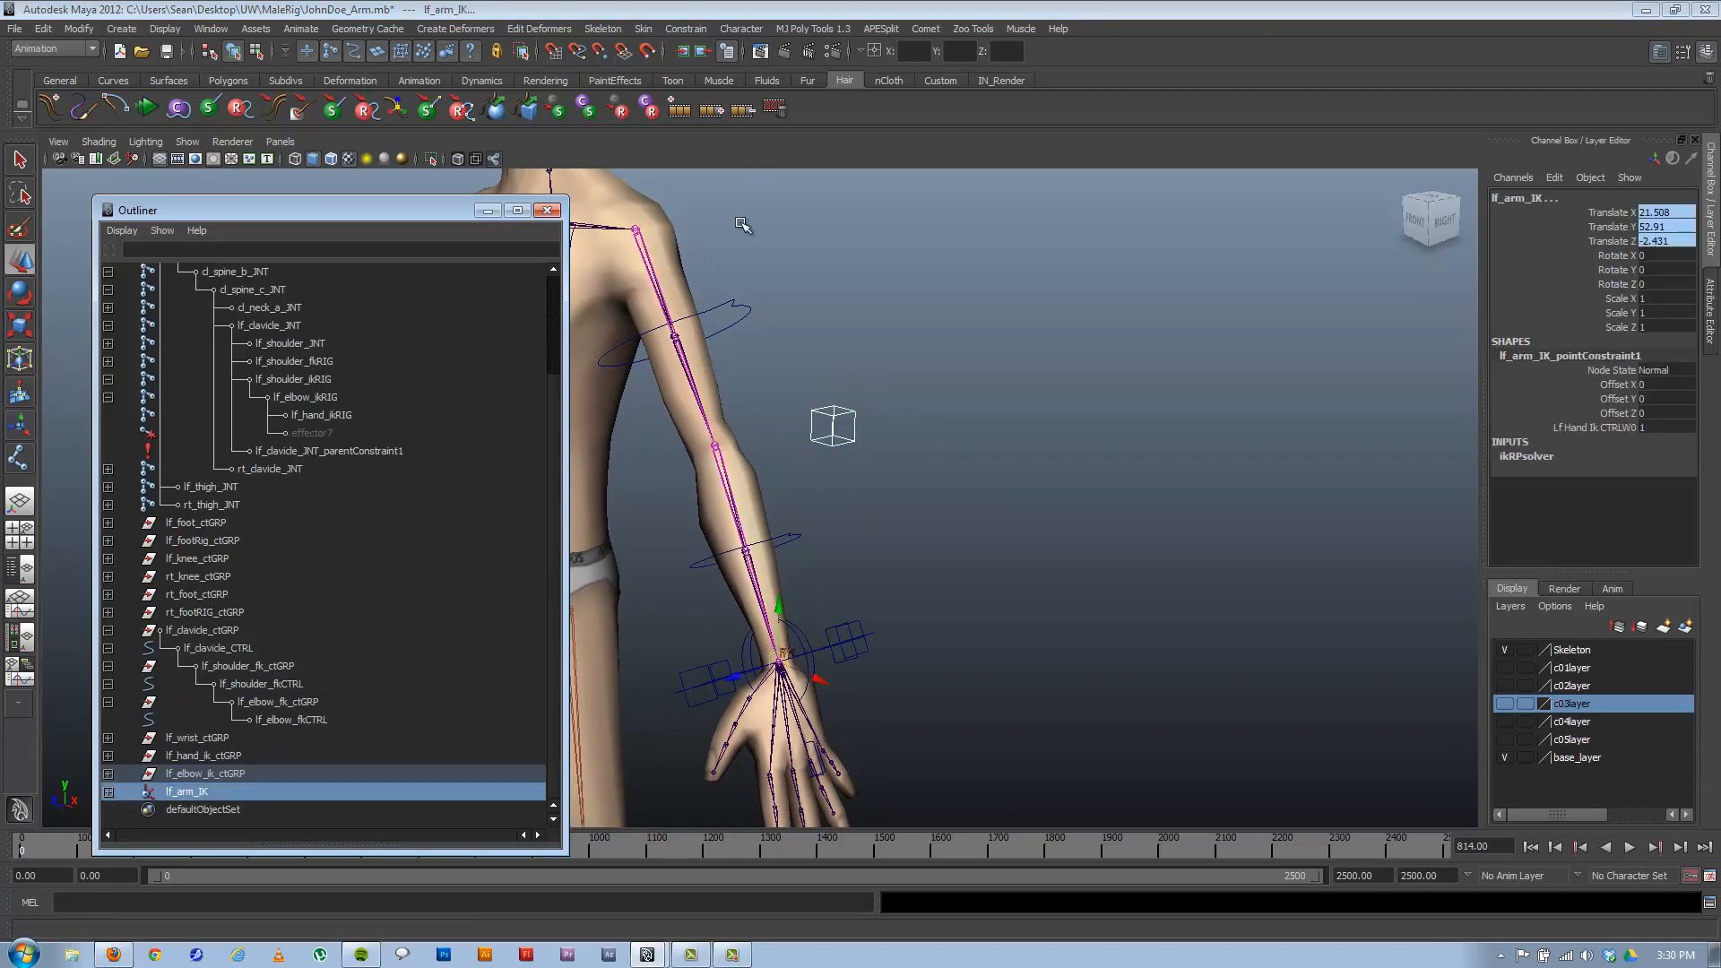
pyautogui.click(748, 30)
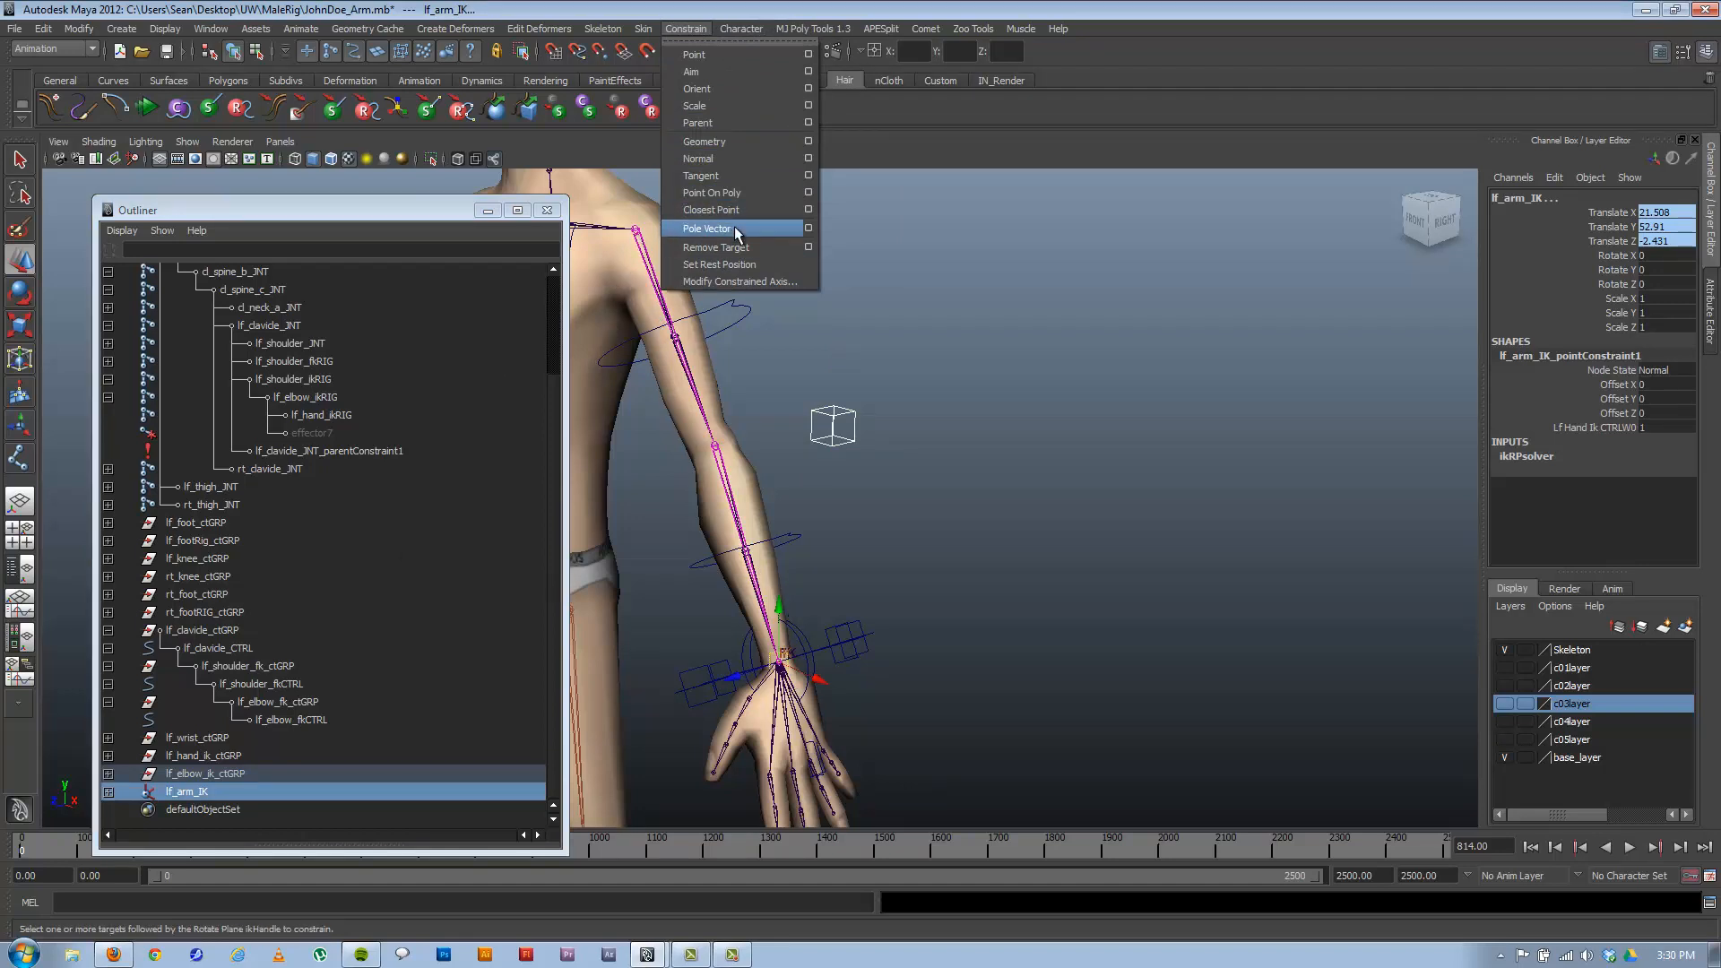
pyautogui.click(707, 229)
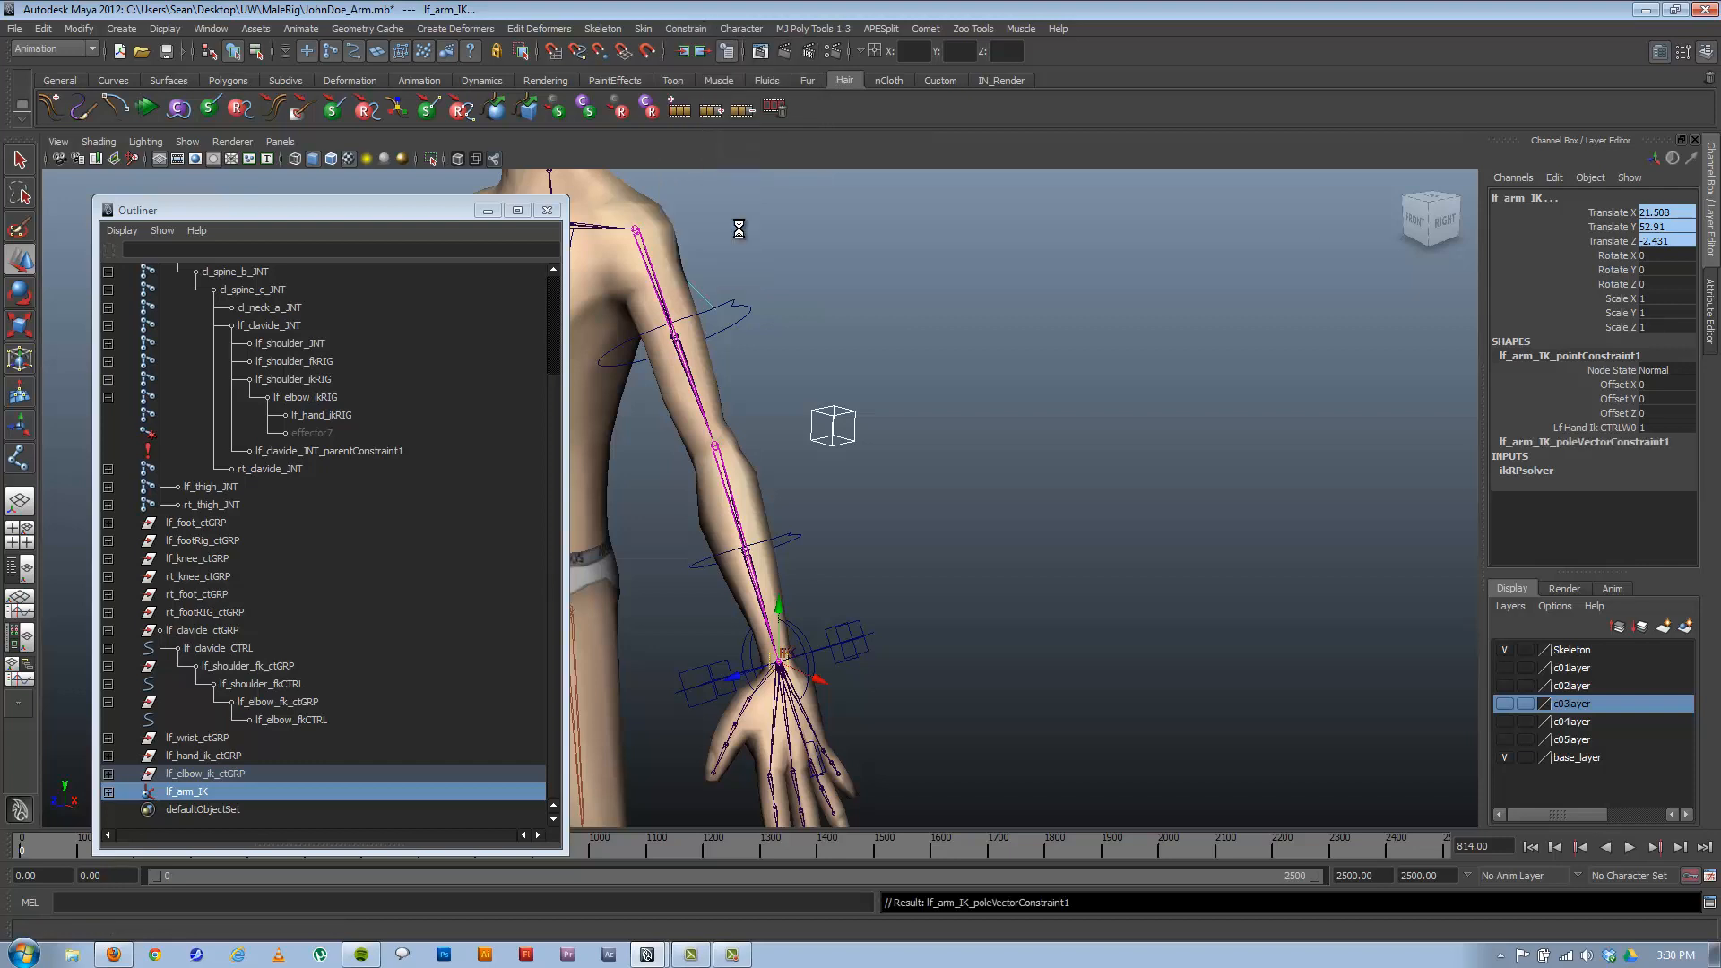
# Test the pole vector by moving the left elbow IK control, and undo the moves.
pyautogui.keyDown('alt'); pyautogui.moveTo(735, 337); pyautogui.dragTo(685, 328); pyautogui.keyUp('alt')
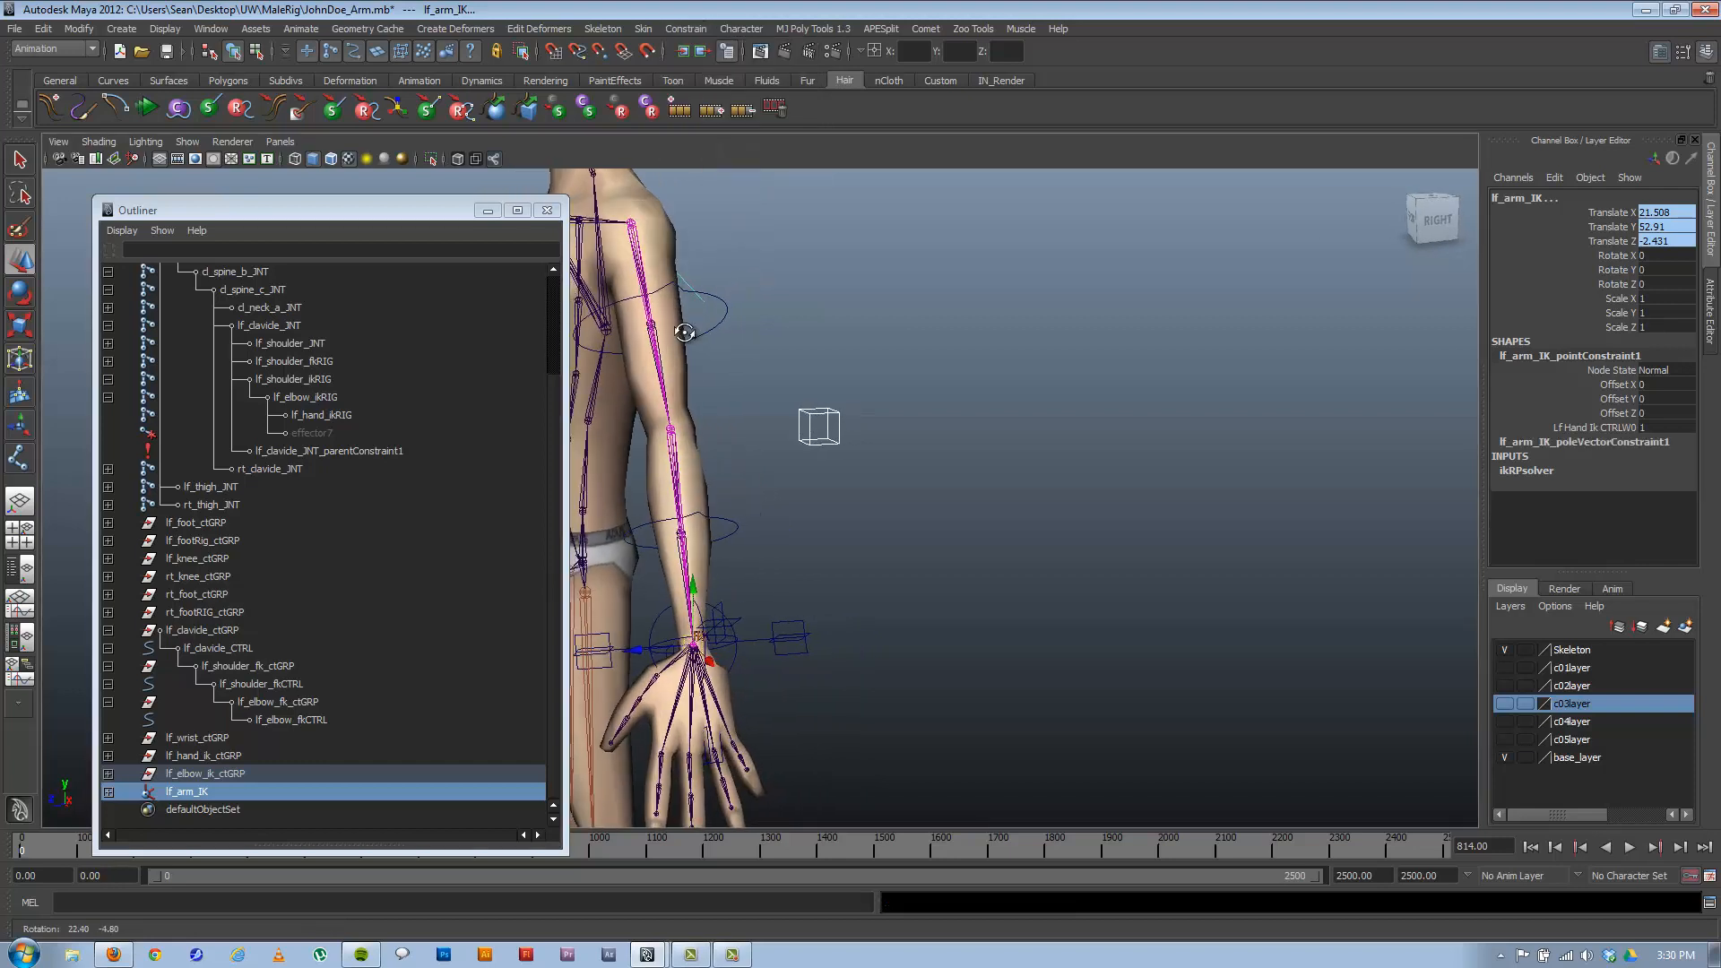
pyautogui.click(819, 423)
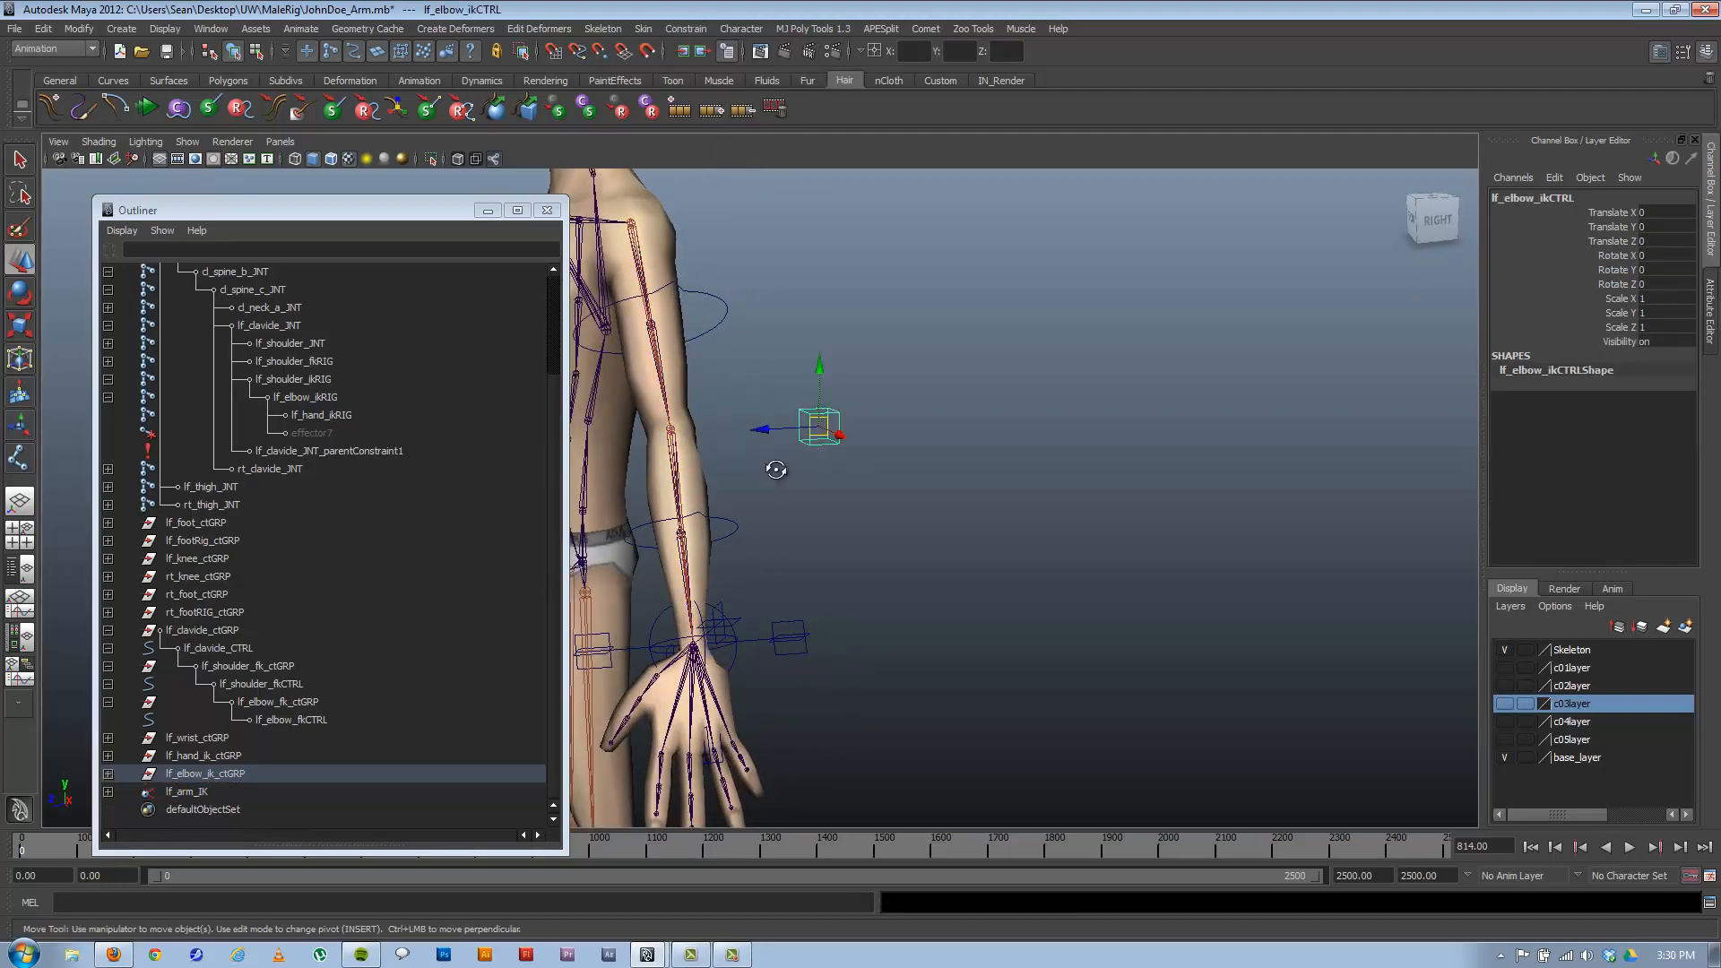
pyautogui.keyDown('alt'); pyautogui.moveTo(777, 468); pyautogui.dragTo(639, 387); pyautogui.keyUp('alt')
pyautogui.hotkey('ctrl', 'z')
pyautogui.hotkey('ctrl', 'z')
pyautogui.hotkey('ctrl', 'z')
pyautogui.hotkey('ctrl', 'z')
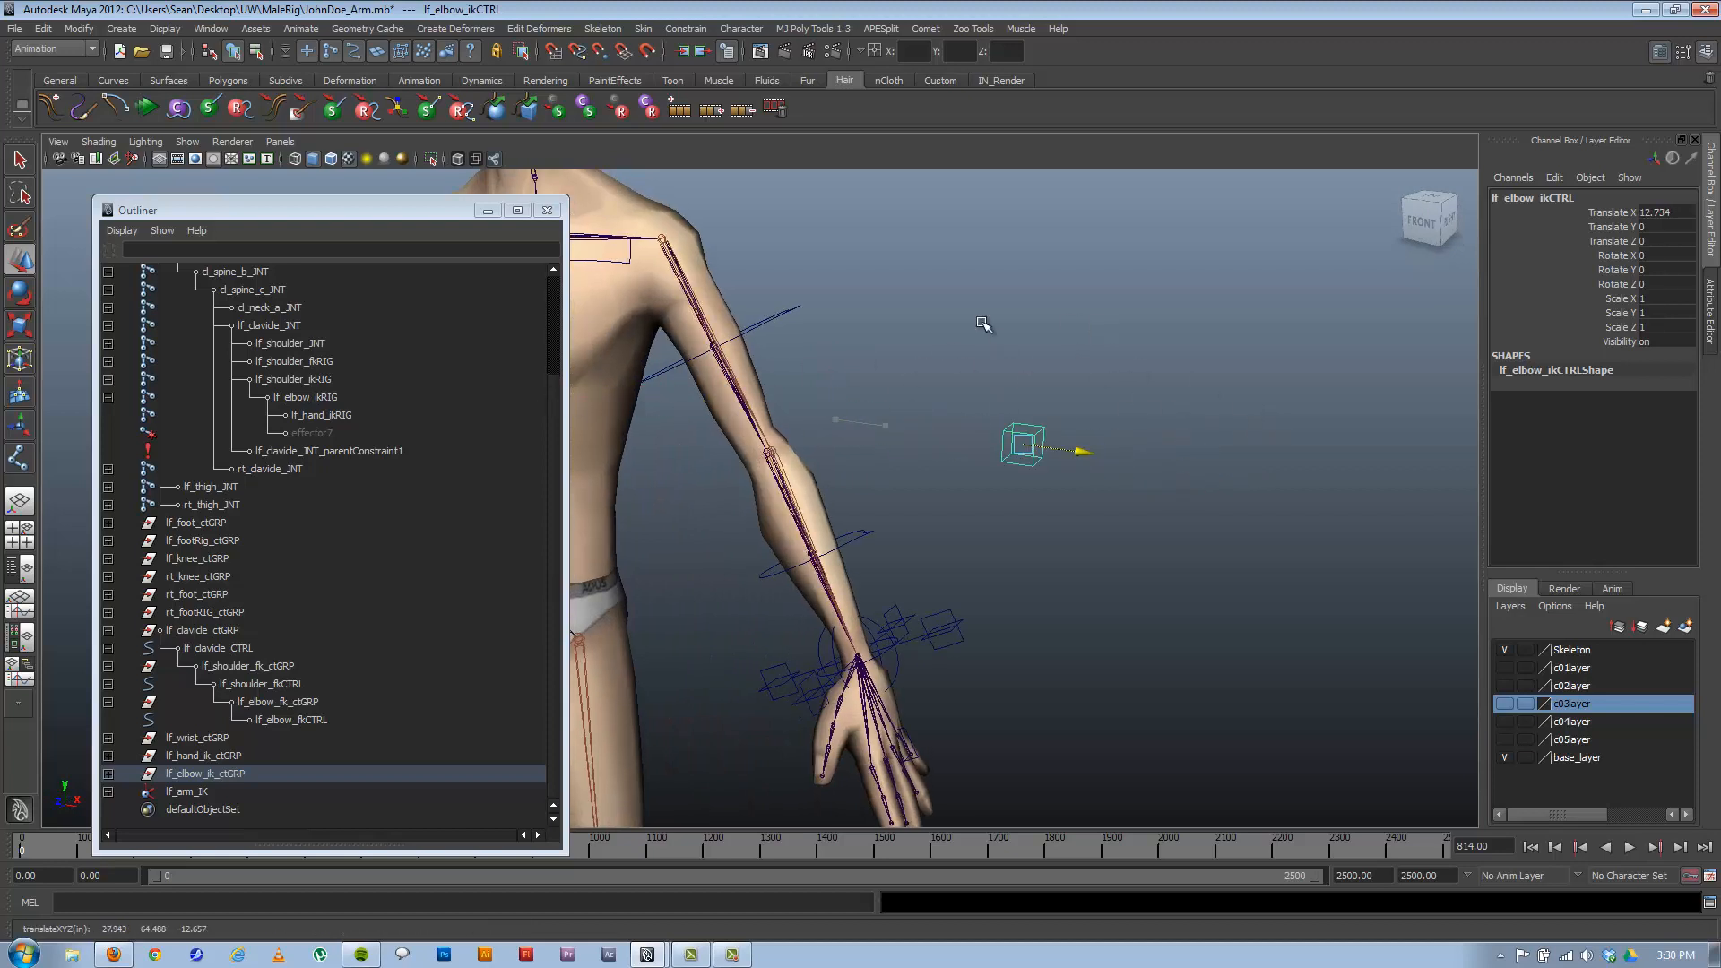
# Test the IK arm by raising the left hand IK control outward and shifting the elbow control, and undo both moves.
pyautogui.keyDown('alt'); pyautogui.moveTo(998, 529); pyautogui.dragTo(1327, 451, button='middle'); pyautogui.keyUp('alt')
pyautogui.keyDown('alt'); pyautogui.moveTo(1206, 485); pyautogui.dragTo(1154, 472, button='right'); pyautogui.keyUp('alt')
pyautogui.click(1153, 530)
pyautogui.click(1041, 371)
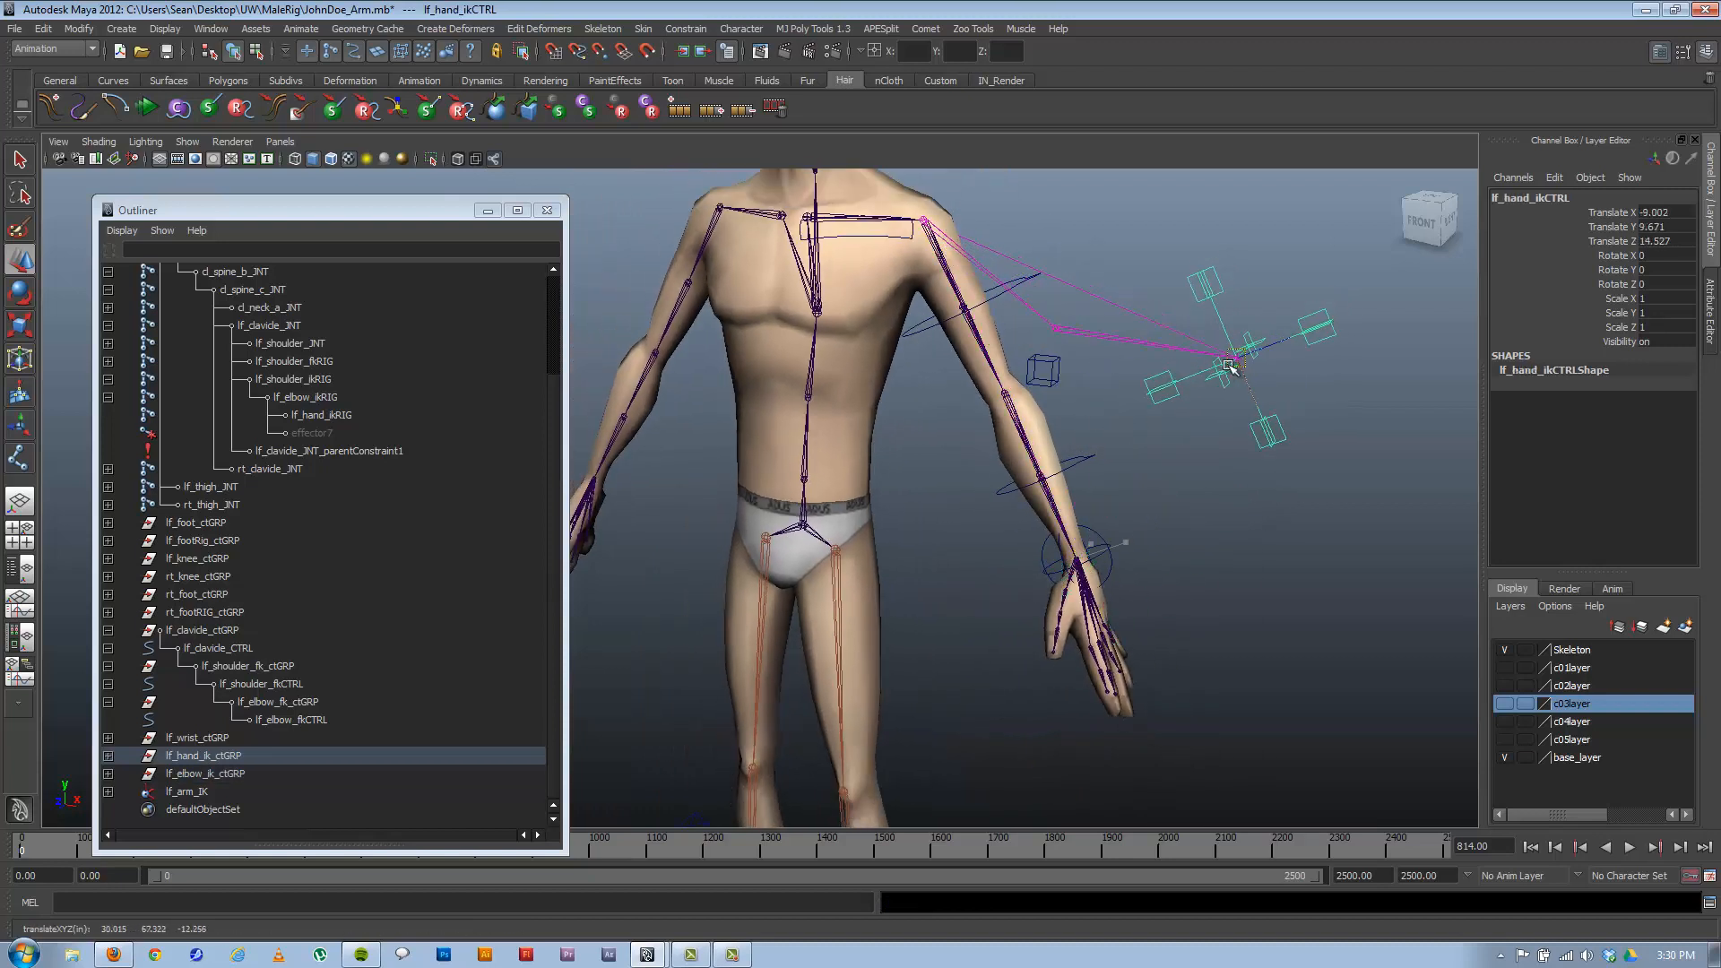
pyautogui.moveTo(1040, 373); pyautogui.dragTo(1110, 321)
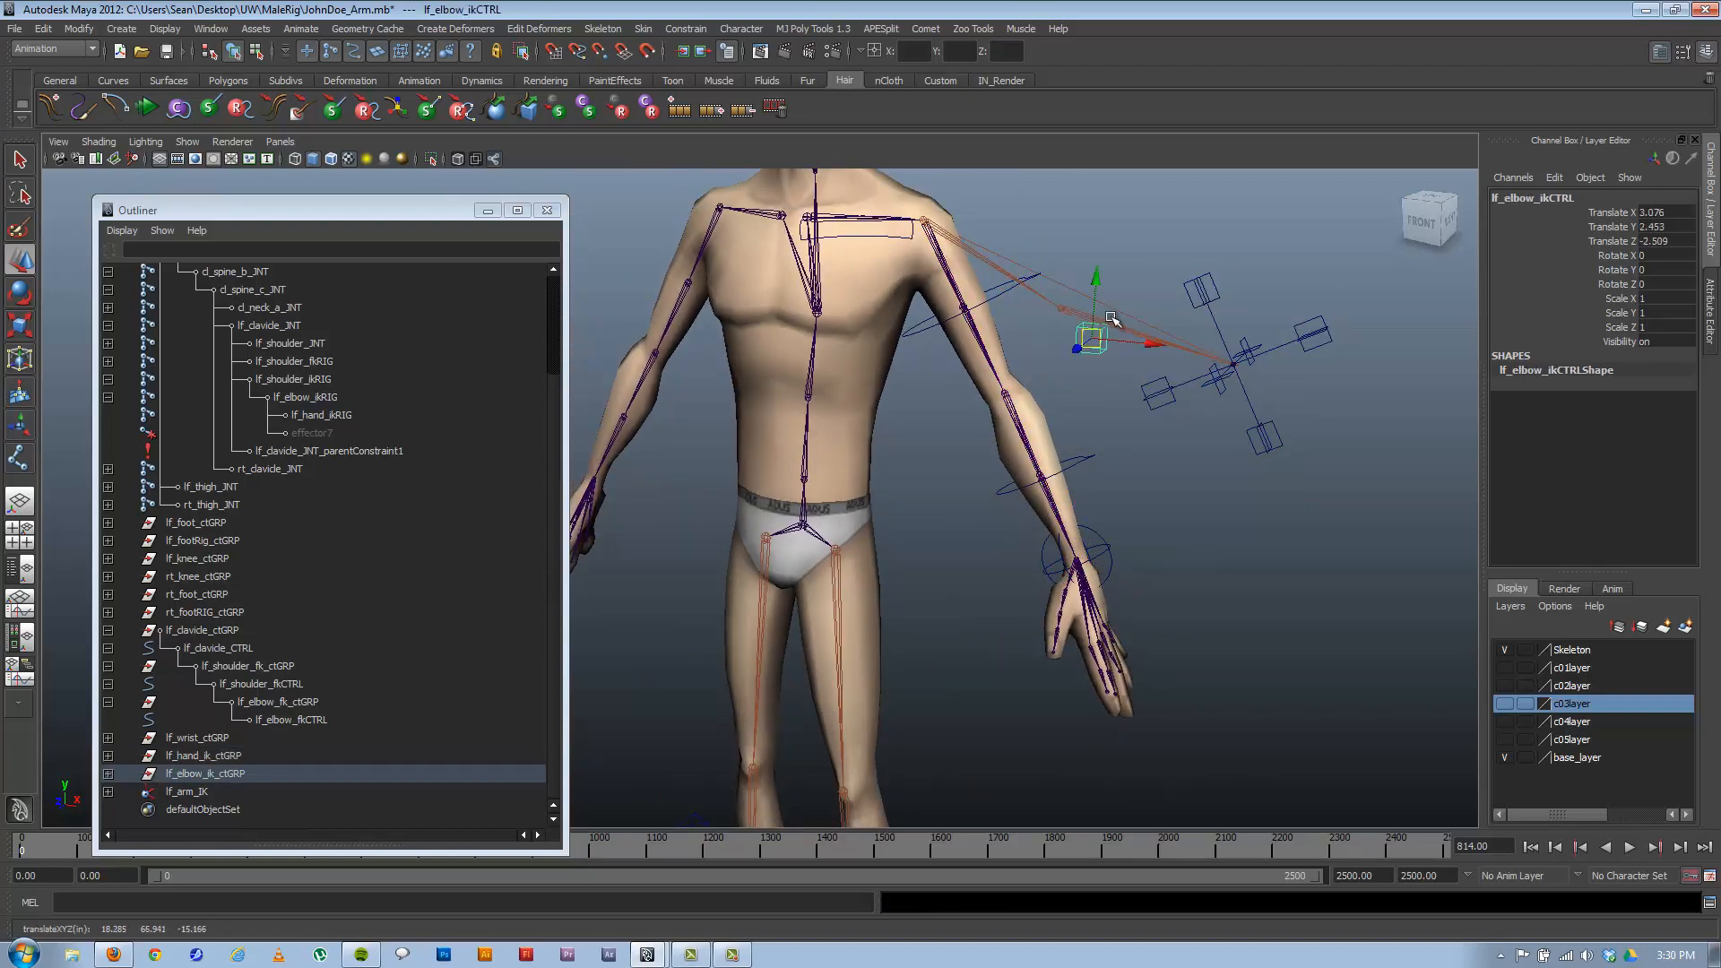
pyautogui.hotkey('ctrl', 'z')
pyautogui.hotkey('ctrl', 'z')
pyautogui.hotkey('ctrl', 'z')
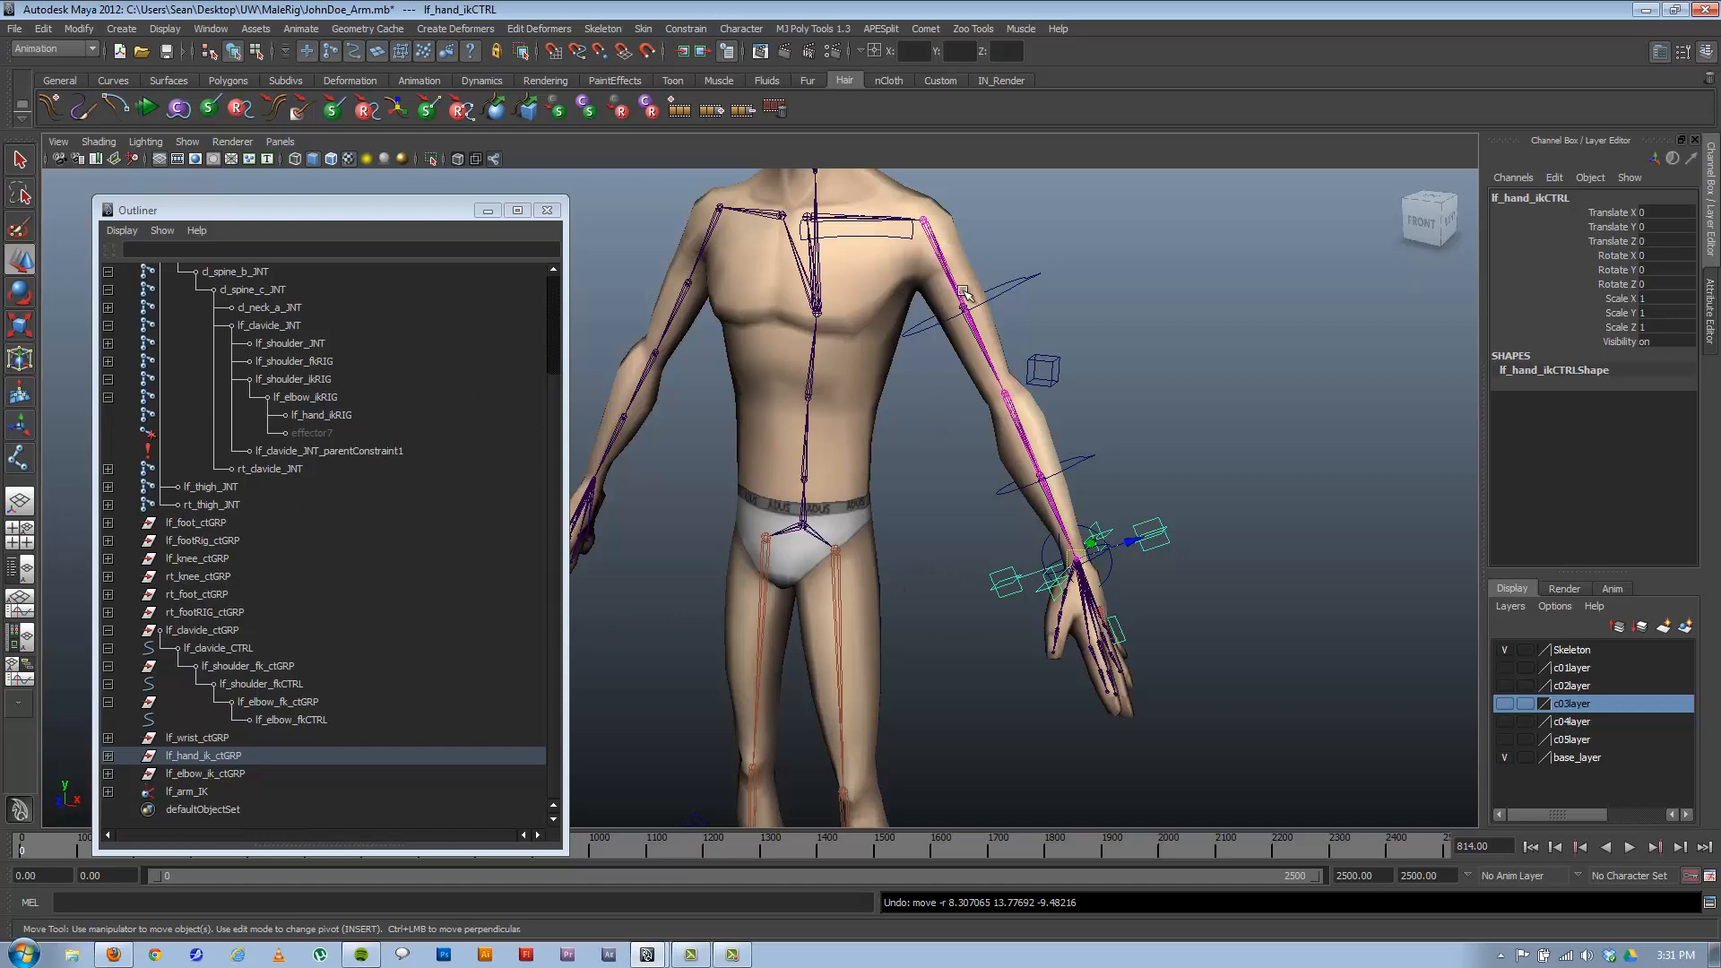
# Select the lf_wrist_CTRL circle around the left wrist.
pyautogui.keyDown('alt'); pyautogui.moveTo(995, 345); pyautogui.dragTo(886, 328); pyautogui.keyUp('alt')
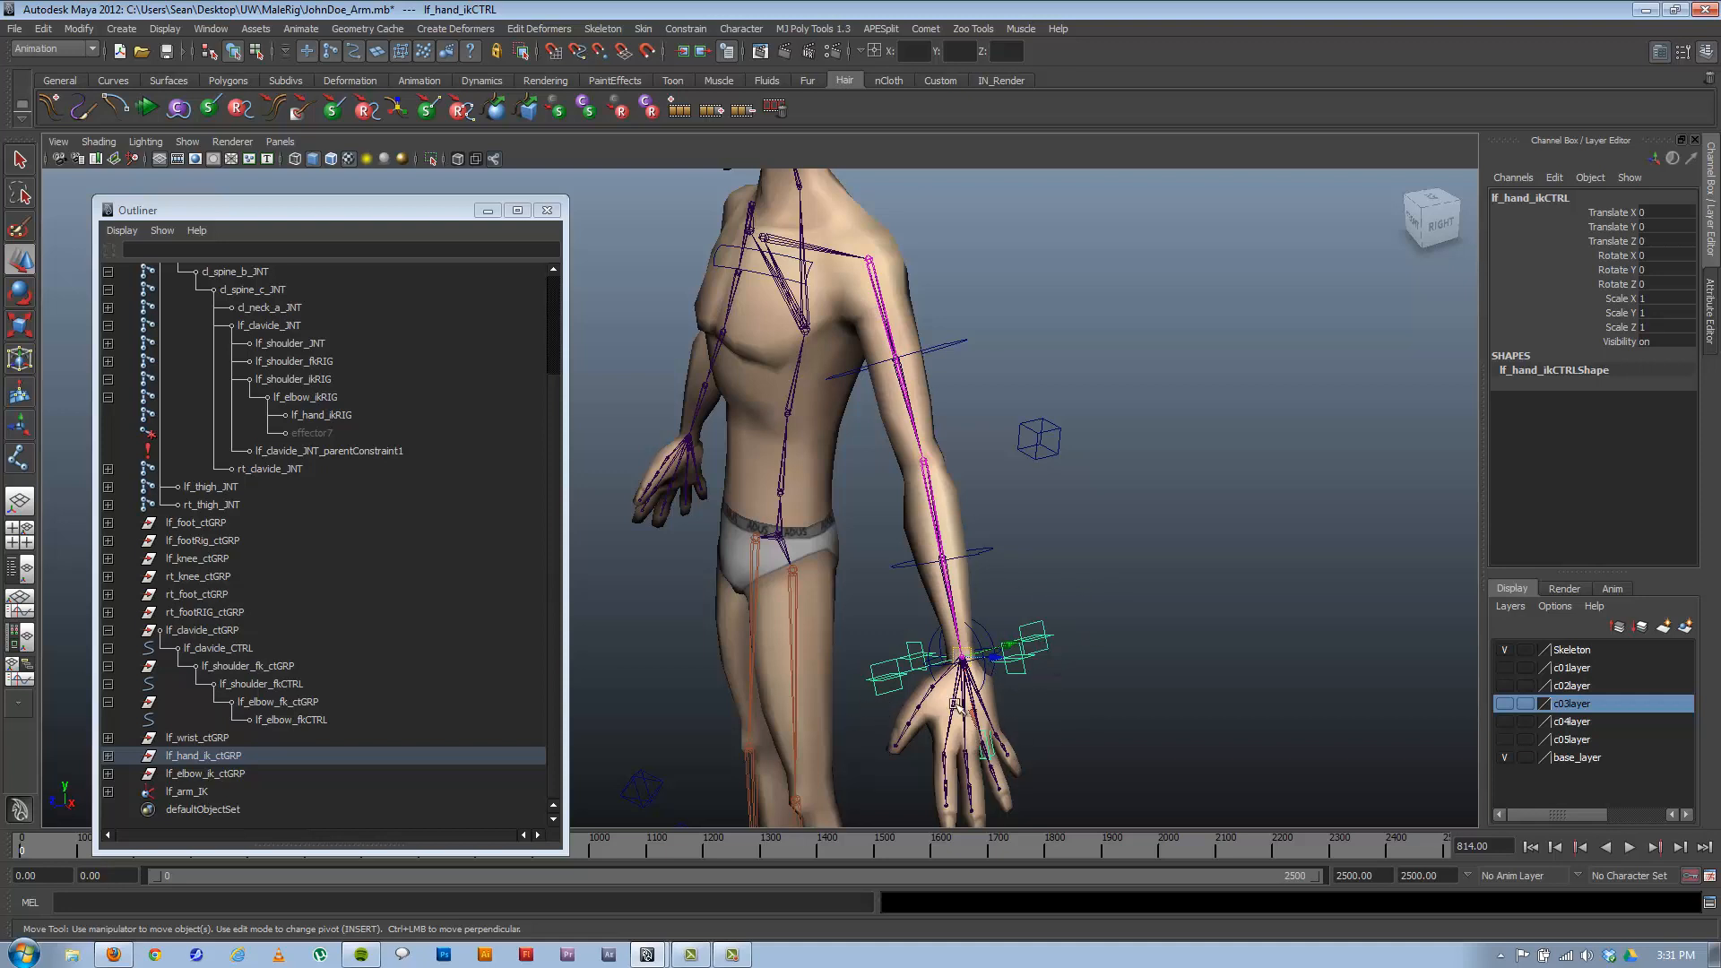
pyautogui.keyDown('alt'); pyautogui.moveTo(1074, 624); pyautogui.dragTo(1141, 603); pyautogui.keyUp('alt')
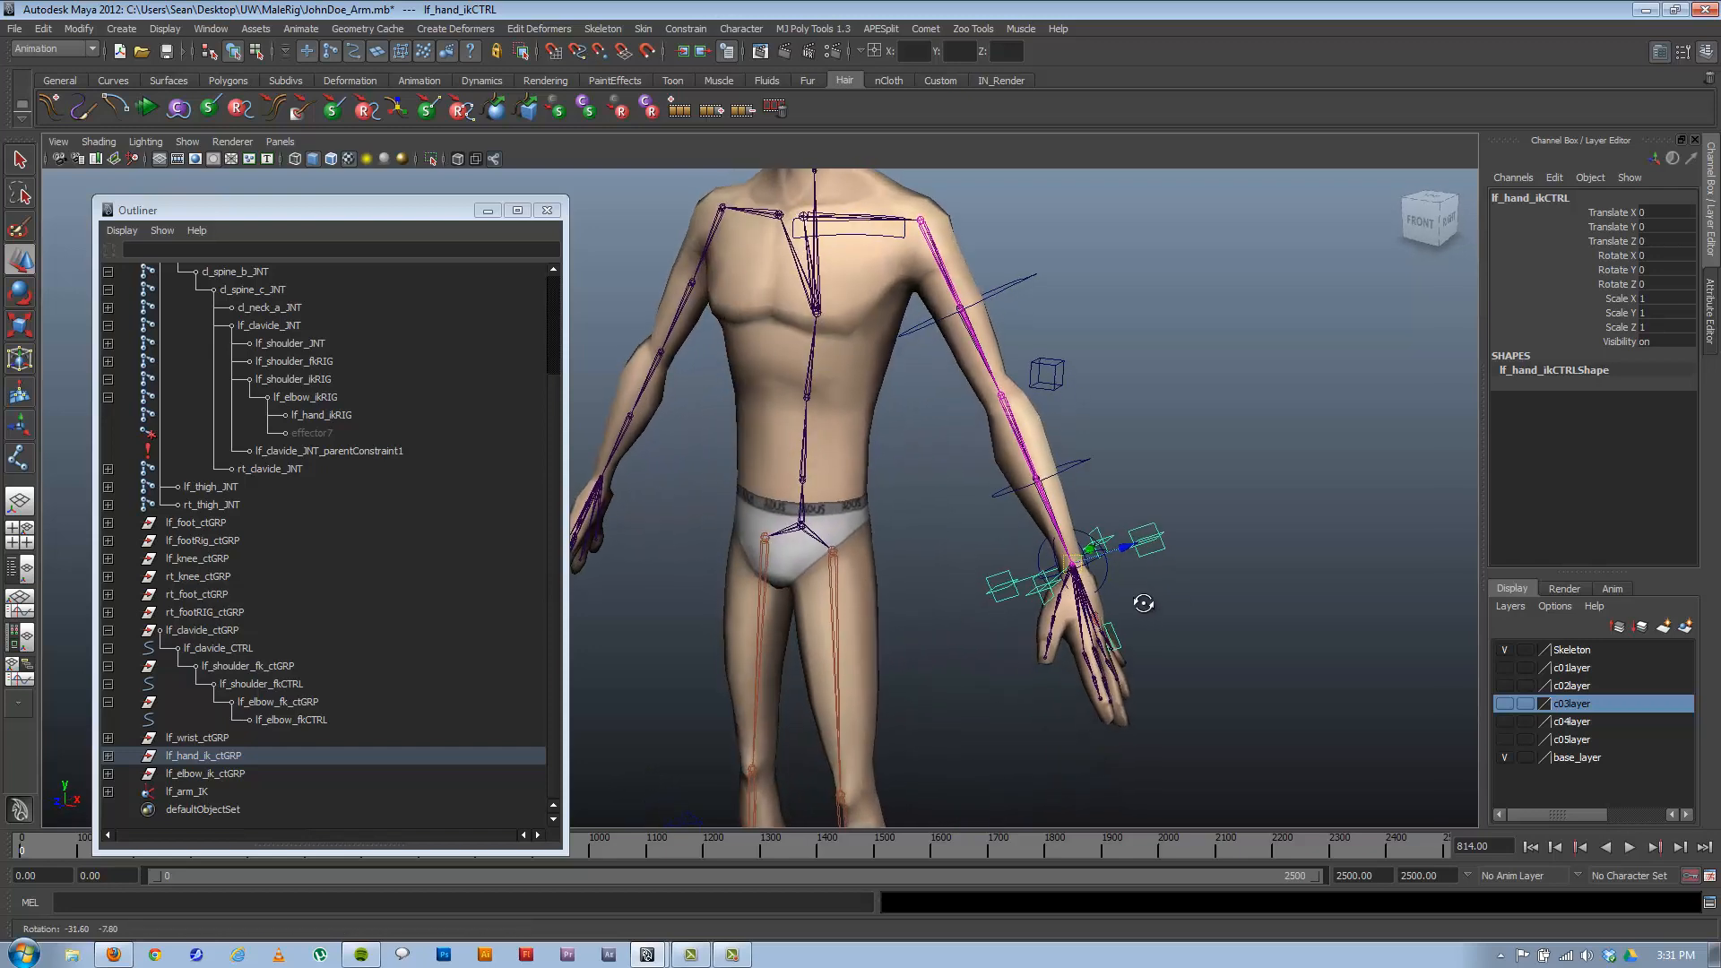
pyautogui.keyDown('alt'); pyautogui.moveTo(1025, 560); pyautogui.dragTo(832, 533, button='middle'); pyautogui.keyUp('alt')
pyautogui.scroll(3, 832, 532)
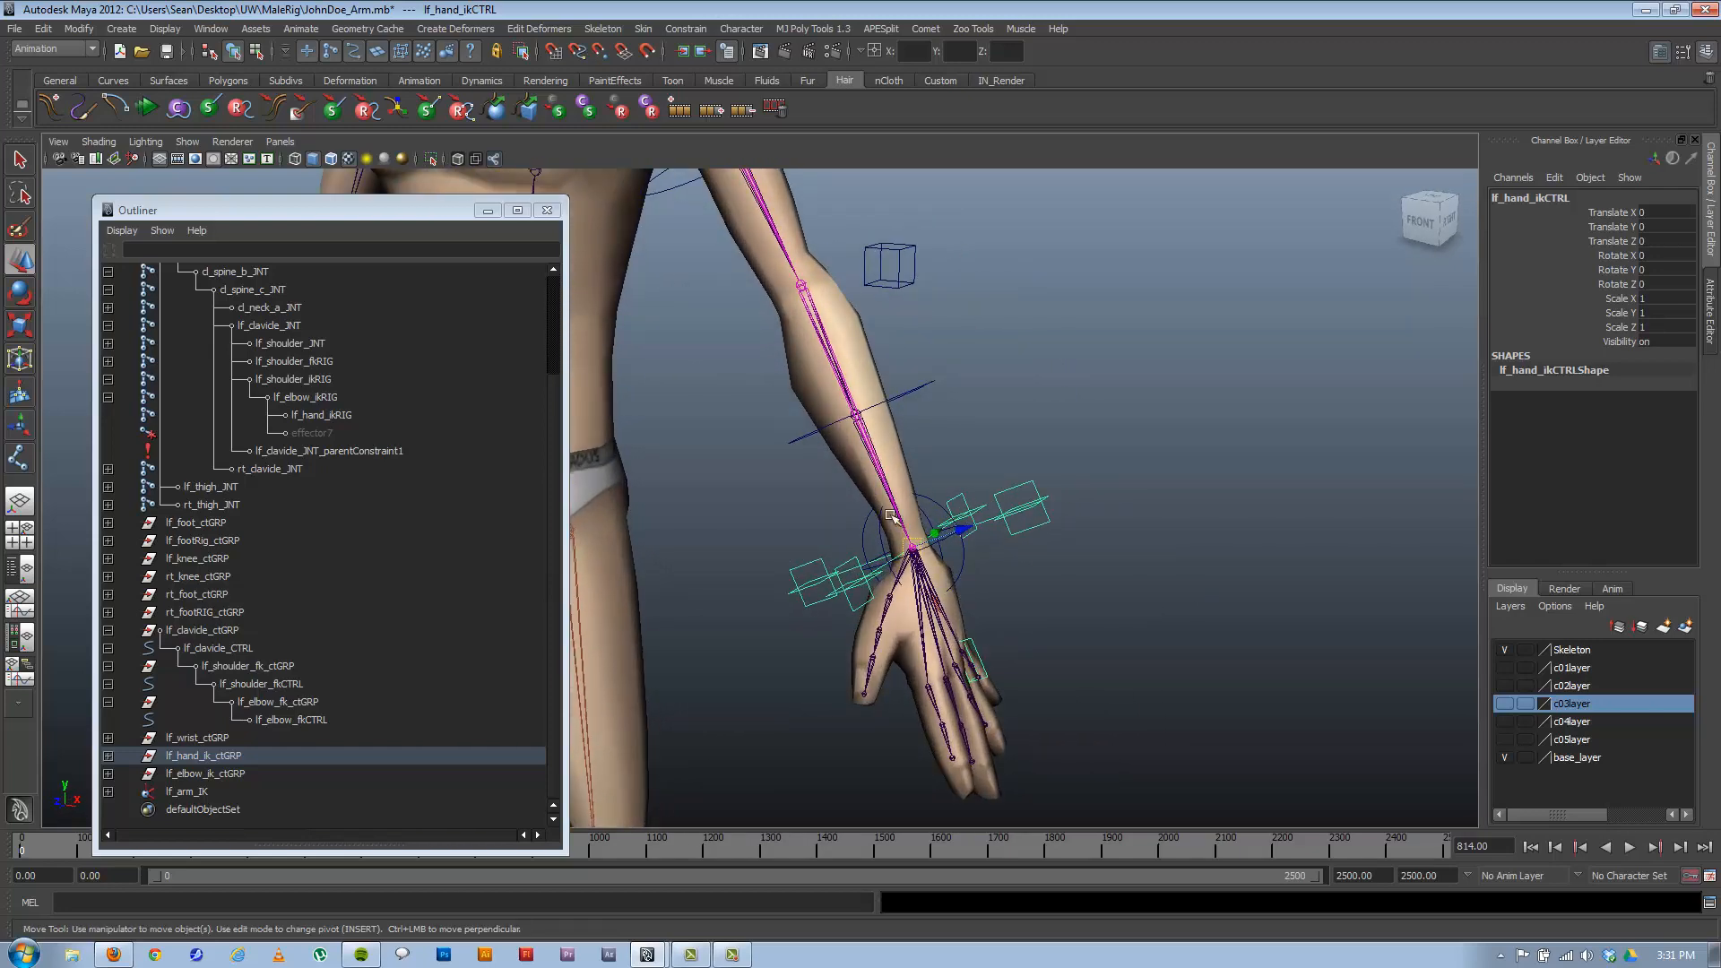
pyautogui.click(865, 531)
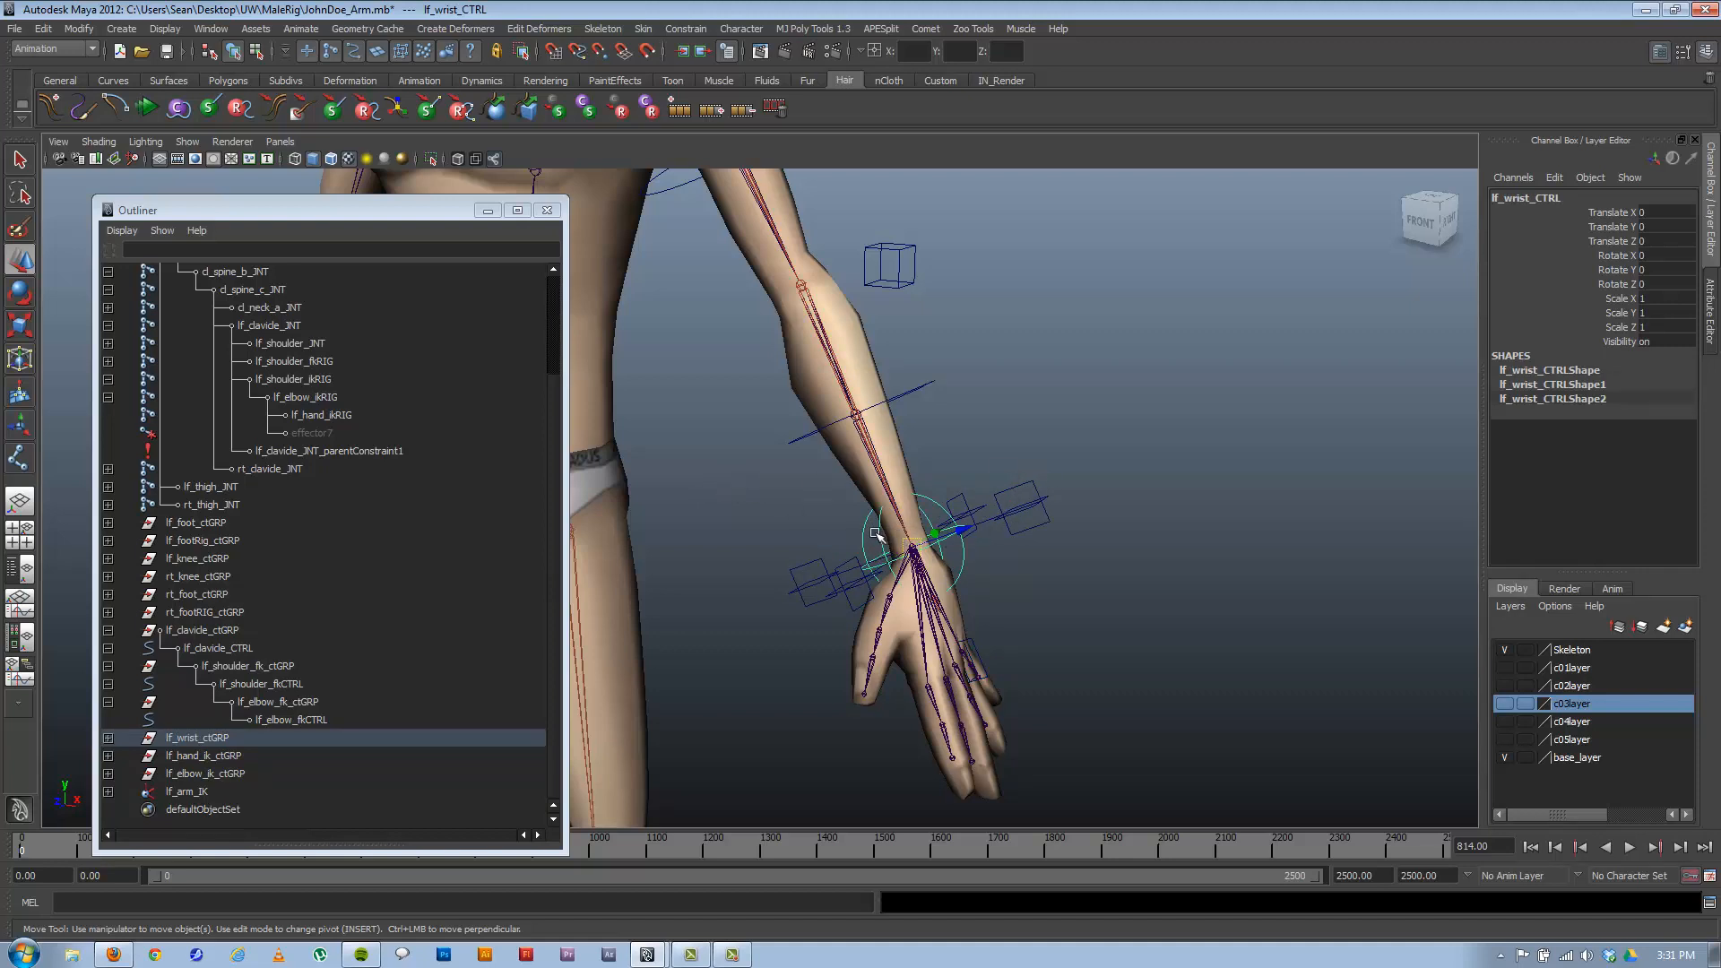
pyautogui.keyDown('alt'); pyautogui.moveTo(825, 583); pyautogui.dragTo(965, 546, button='middle'); pyautogui.keyUp('alt')
pyautogui.keyDown('alt'); pyautogui.moveTo(1184, 587); pyautogui.dragTo(1099, 566, button='right'); pyautogui.keyUp('alt')
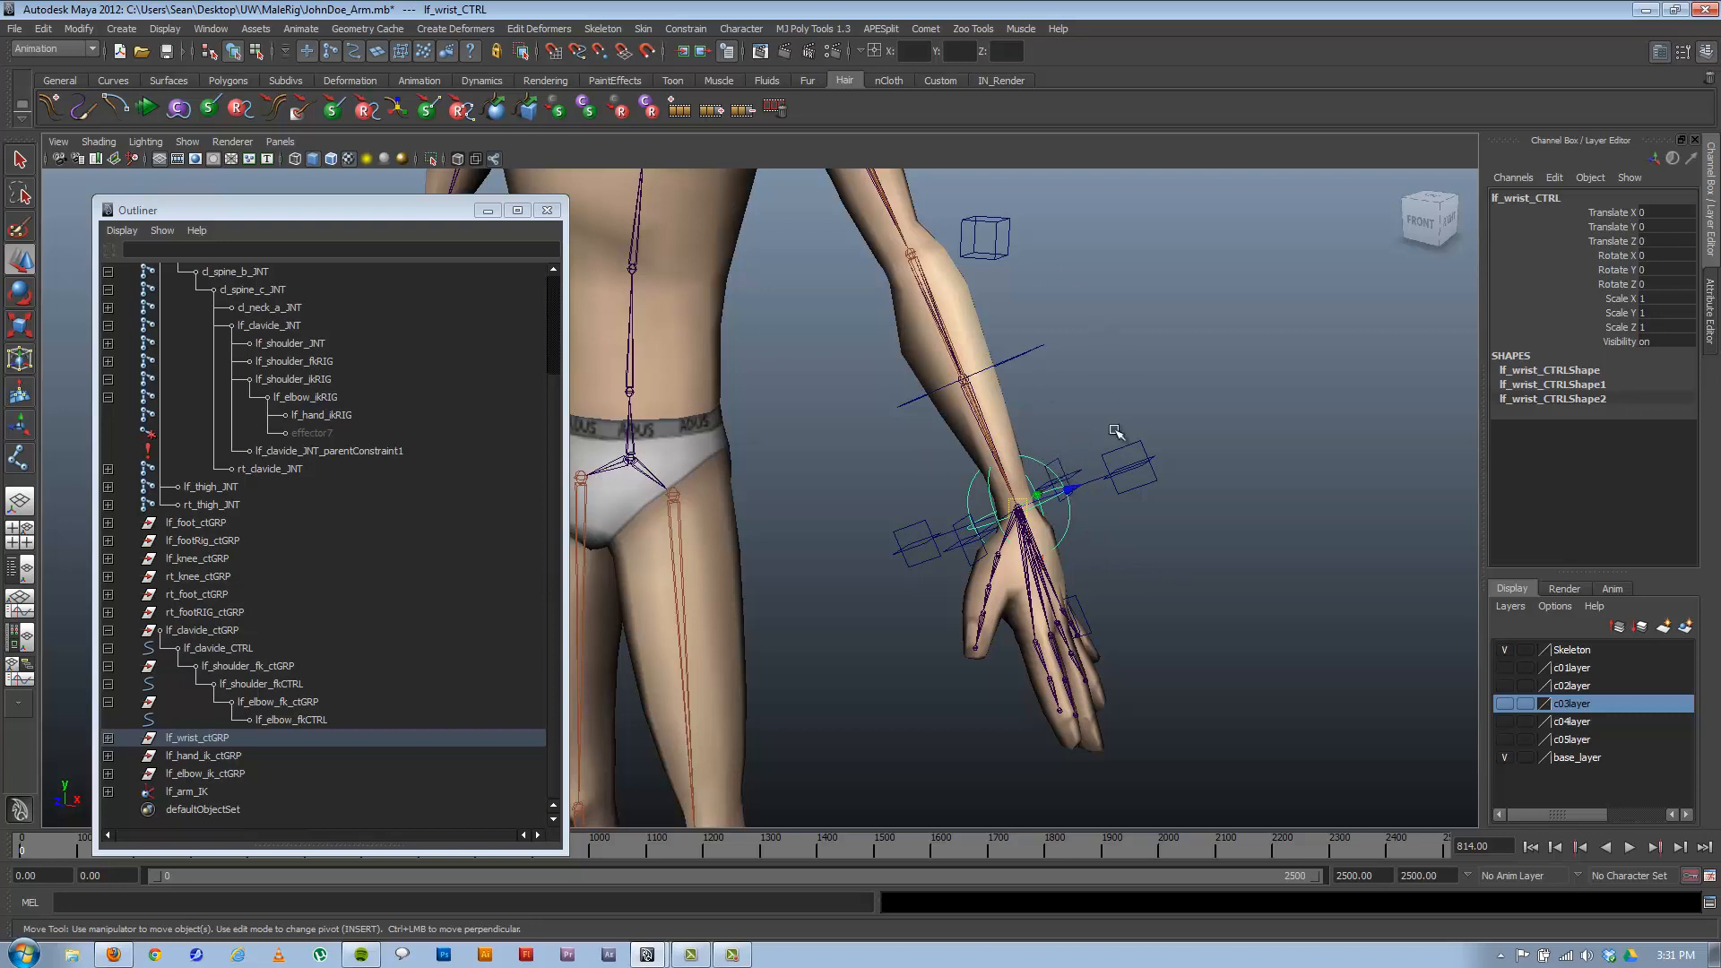
# Add a keyable float attribute FK_IK_Switch to the wrist control with minimum 0, maximum 1 and default 0.
pyautogui.click(78, 29)
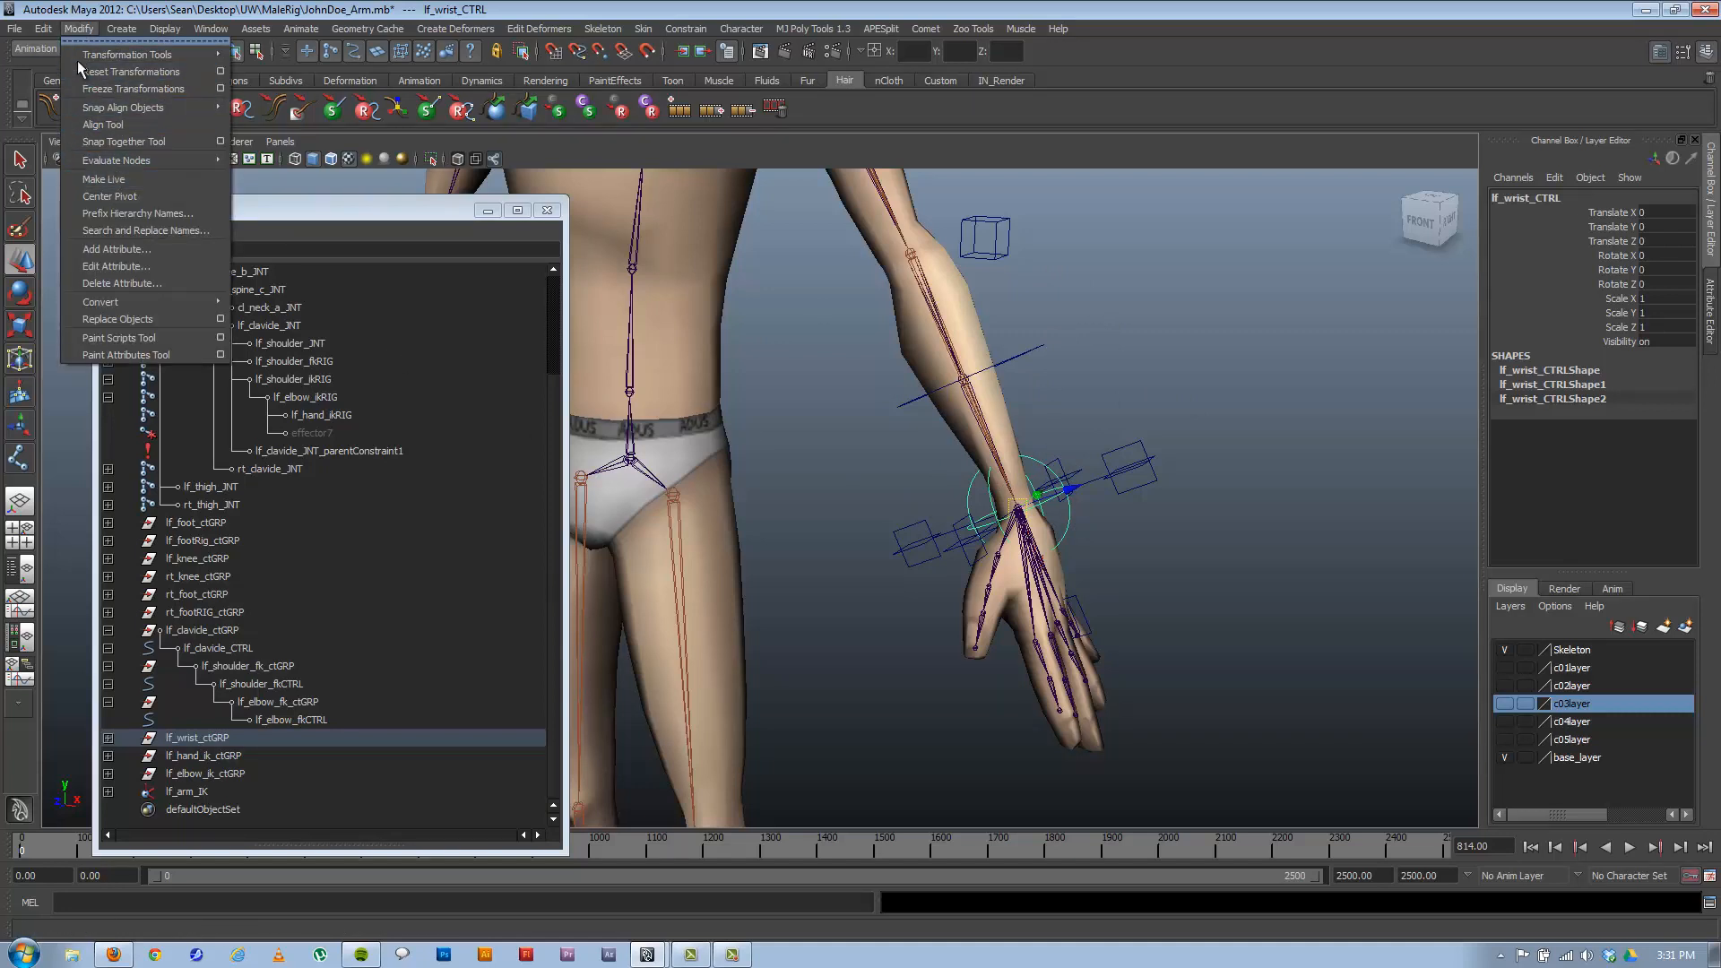
pyautogui.click(156, 251)
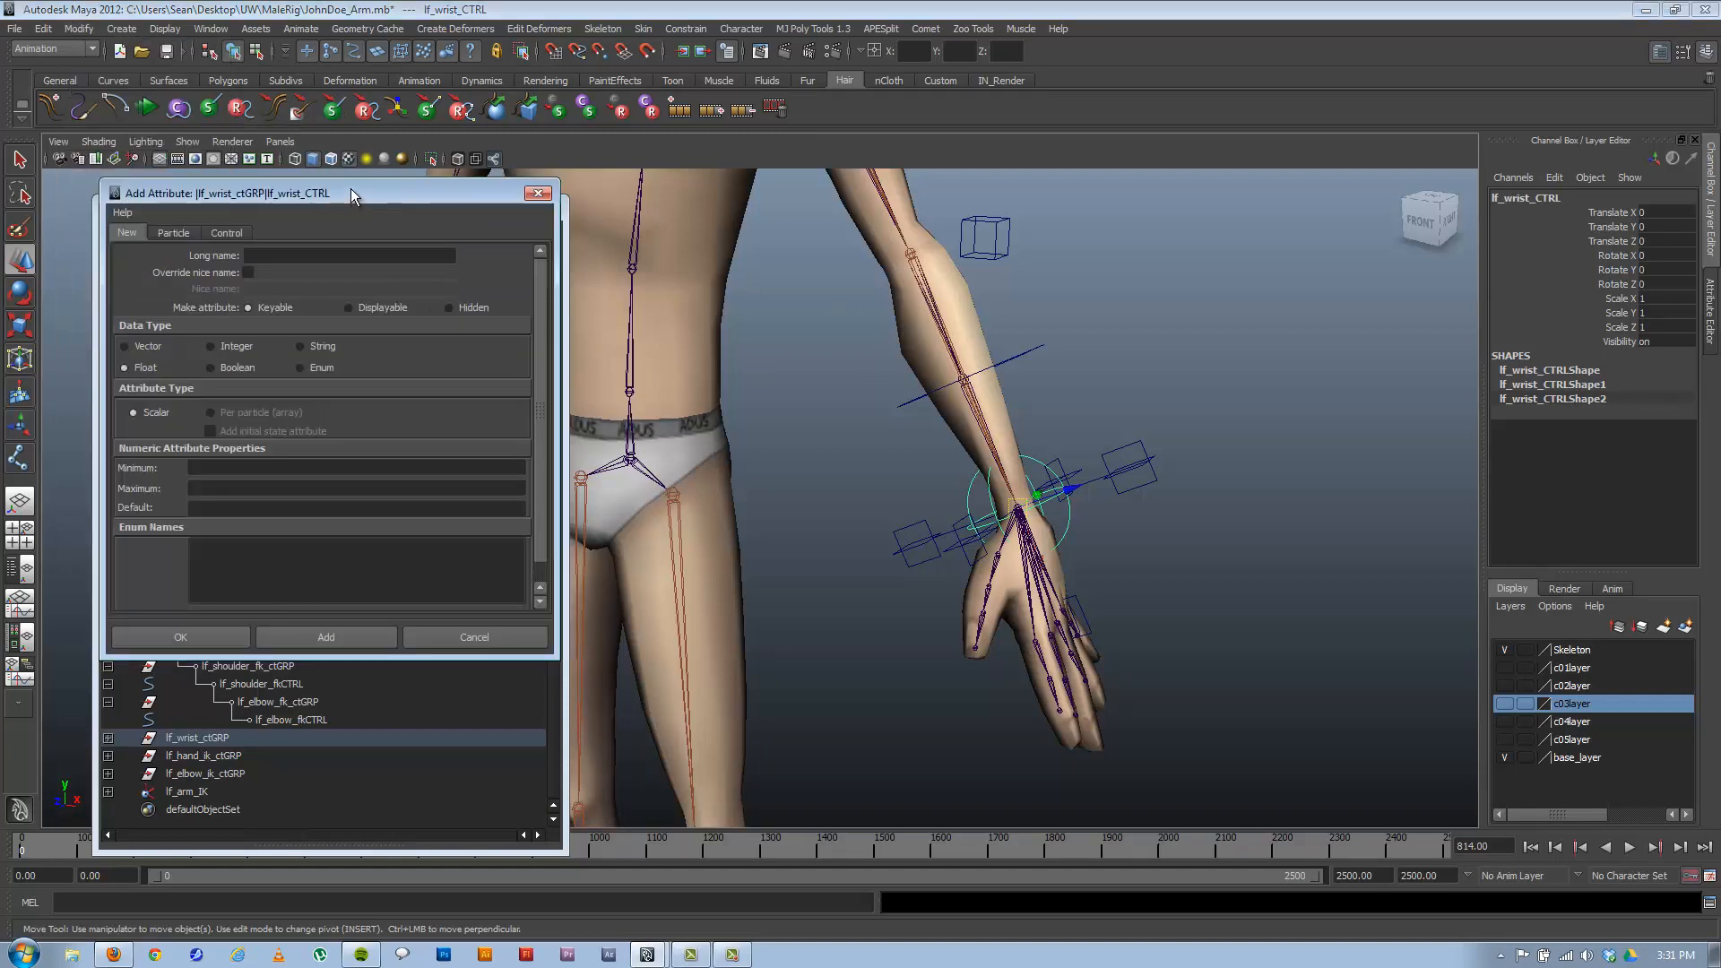
pyautogui.moveTo(351, 193); pyautogui.dragTo(644, 191)
pyautogui.click(576, 251)
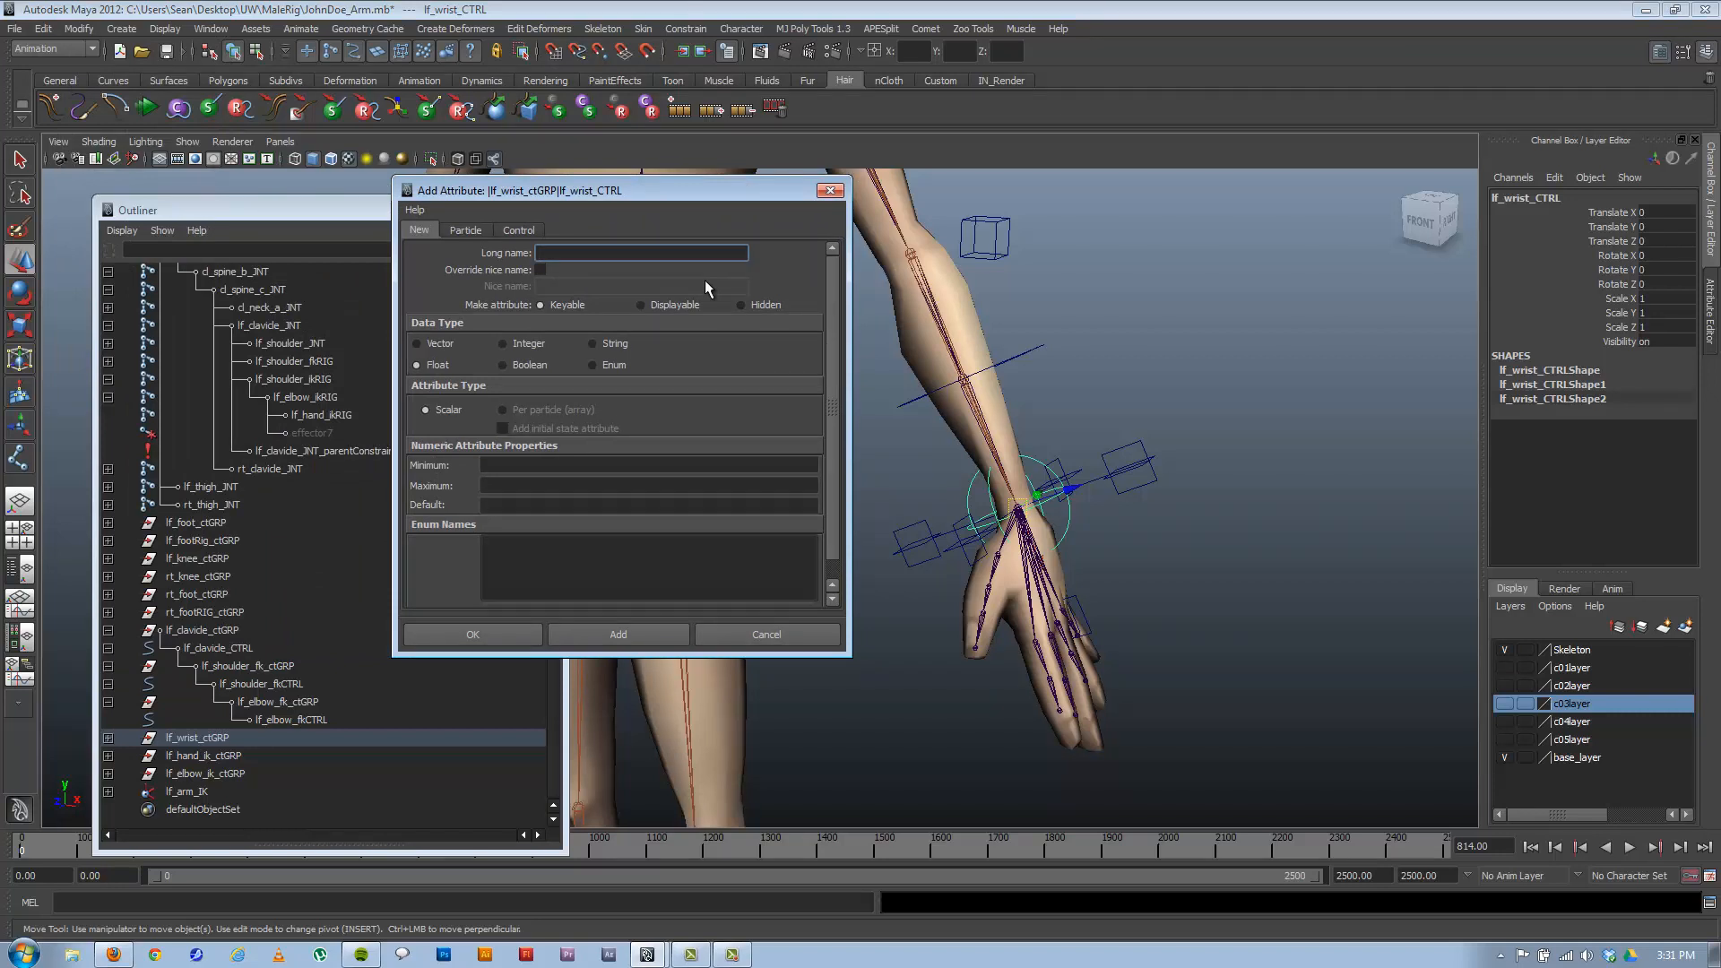
pyautogui.write('FK_IK_Switch')
pyautogui.click(520, 464)
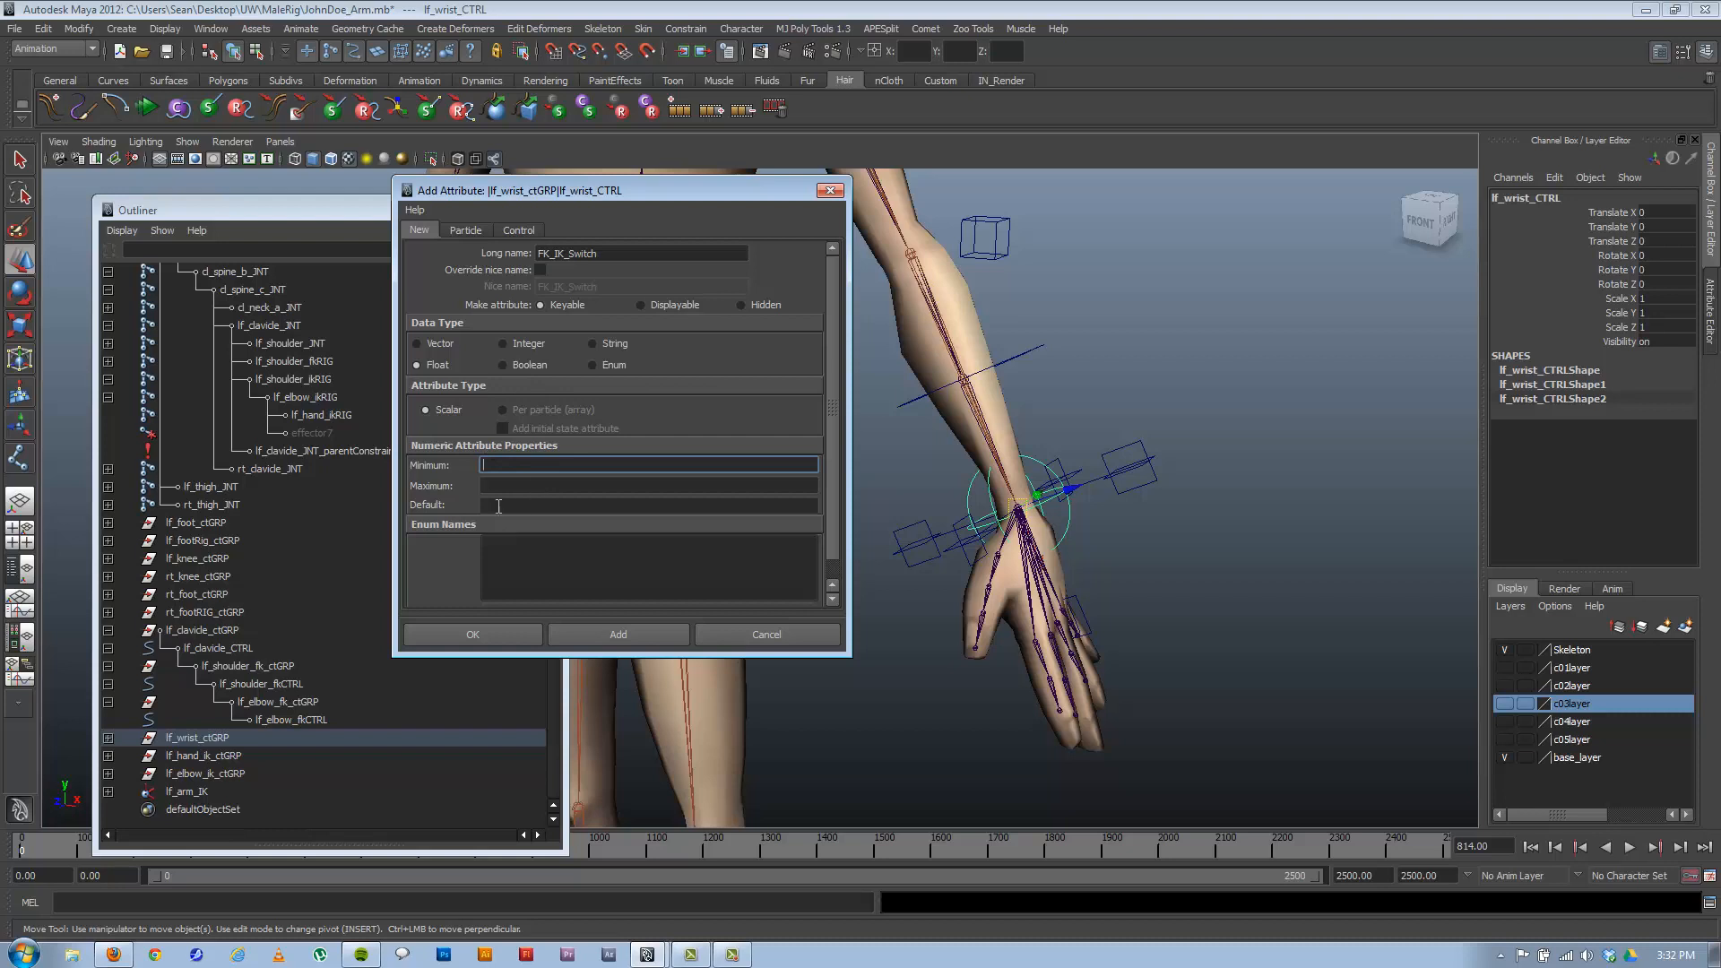
pyautogui.click(520, 489)
pyautogui.click(505, 505)
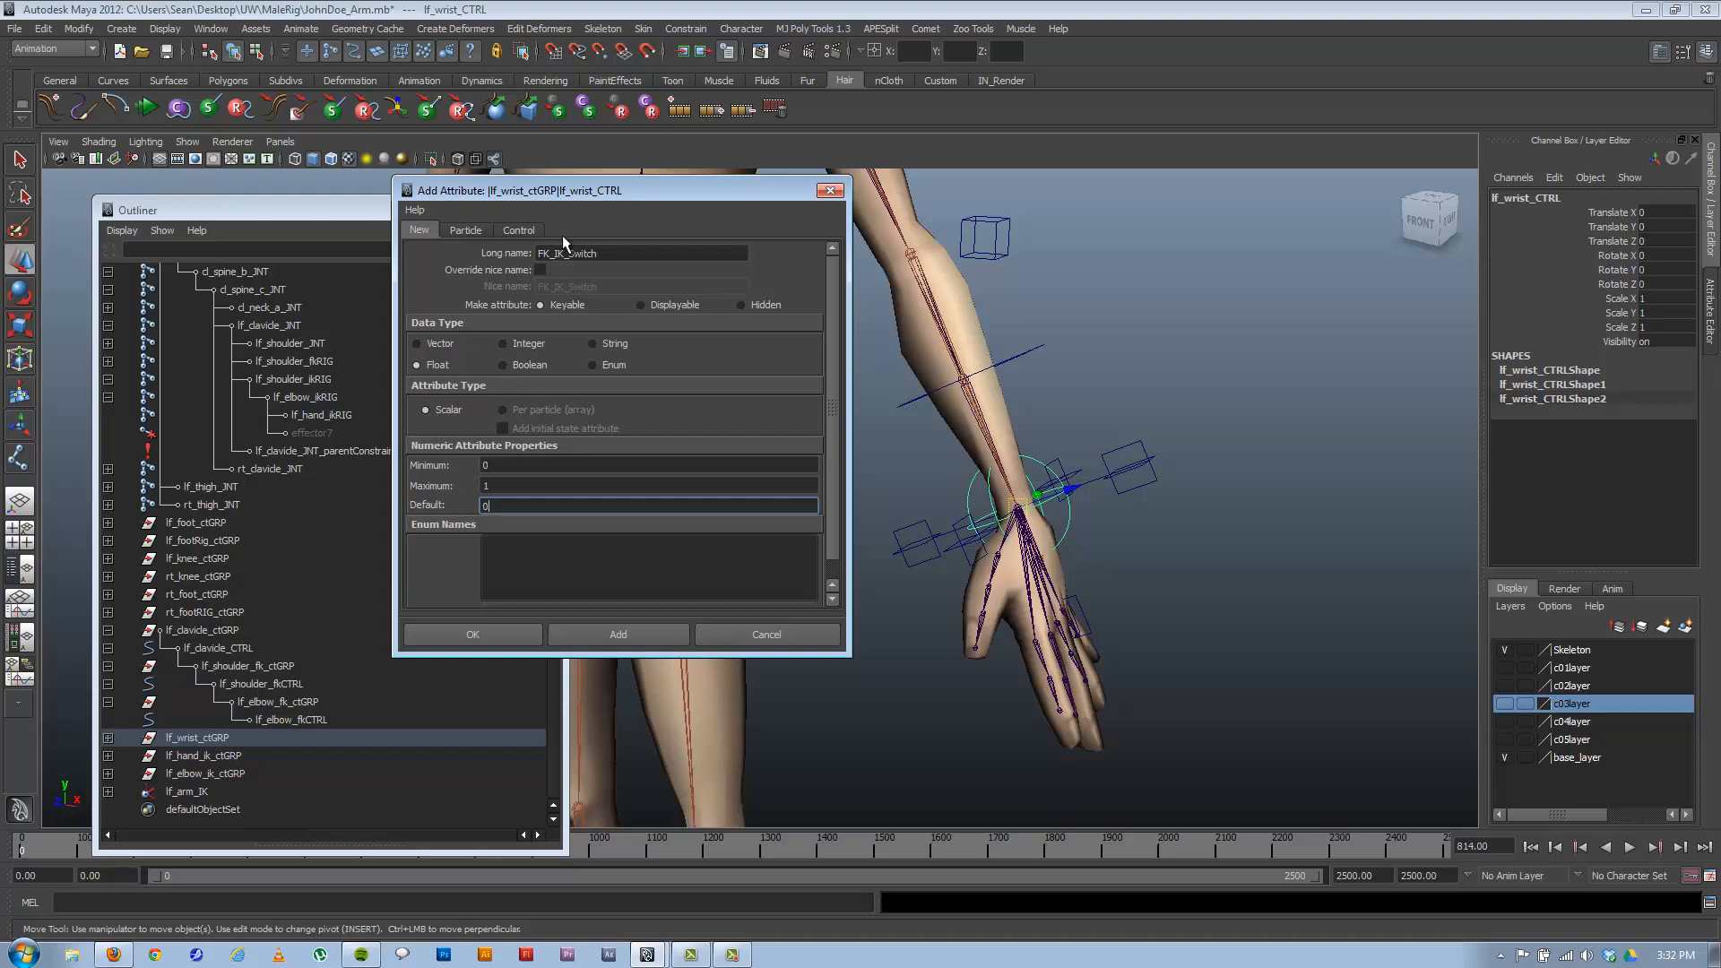
pyautogui.click(476, 632)
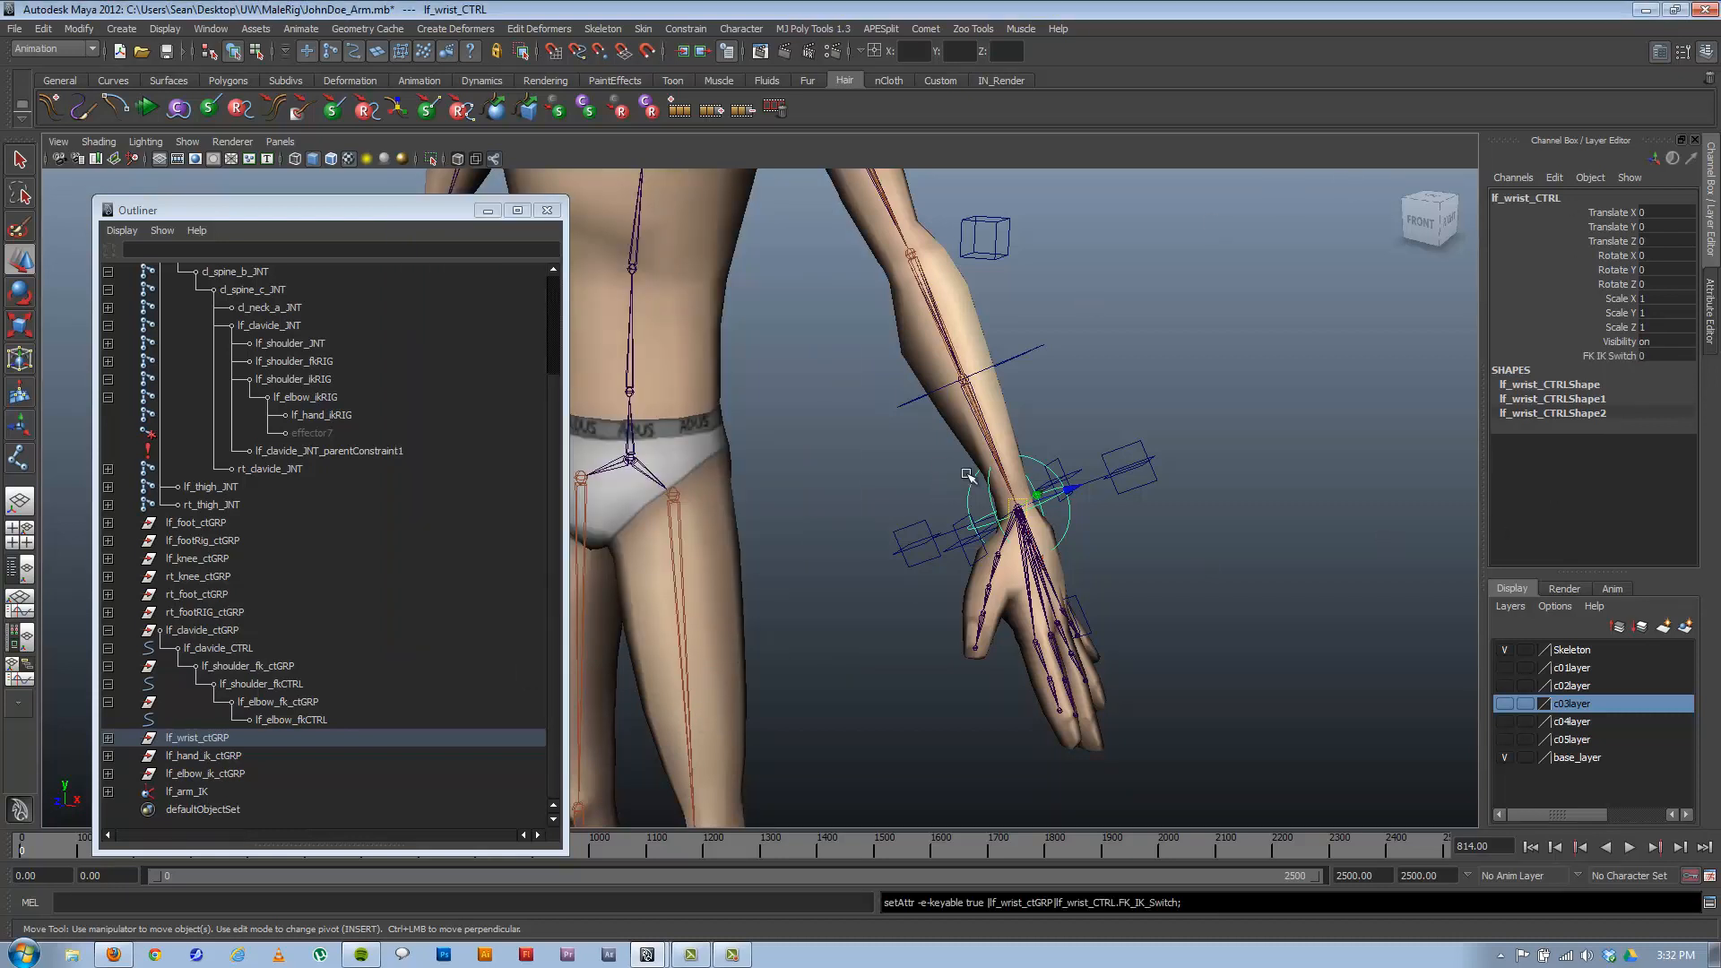
# Test the separate arm chains by moving lf_hand_ikCTRL away and rotating lf_shoulder_fkCTRL about -56 degrees in Z, and undo both.
pyautogui.keyDown('alt'); pyautogui.moveTo(902, 541); pyautogui.dragTo(900, 546); pyautogui.keyUp('alt')
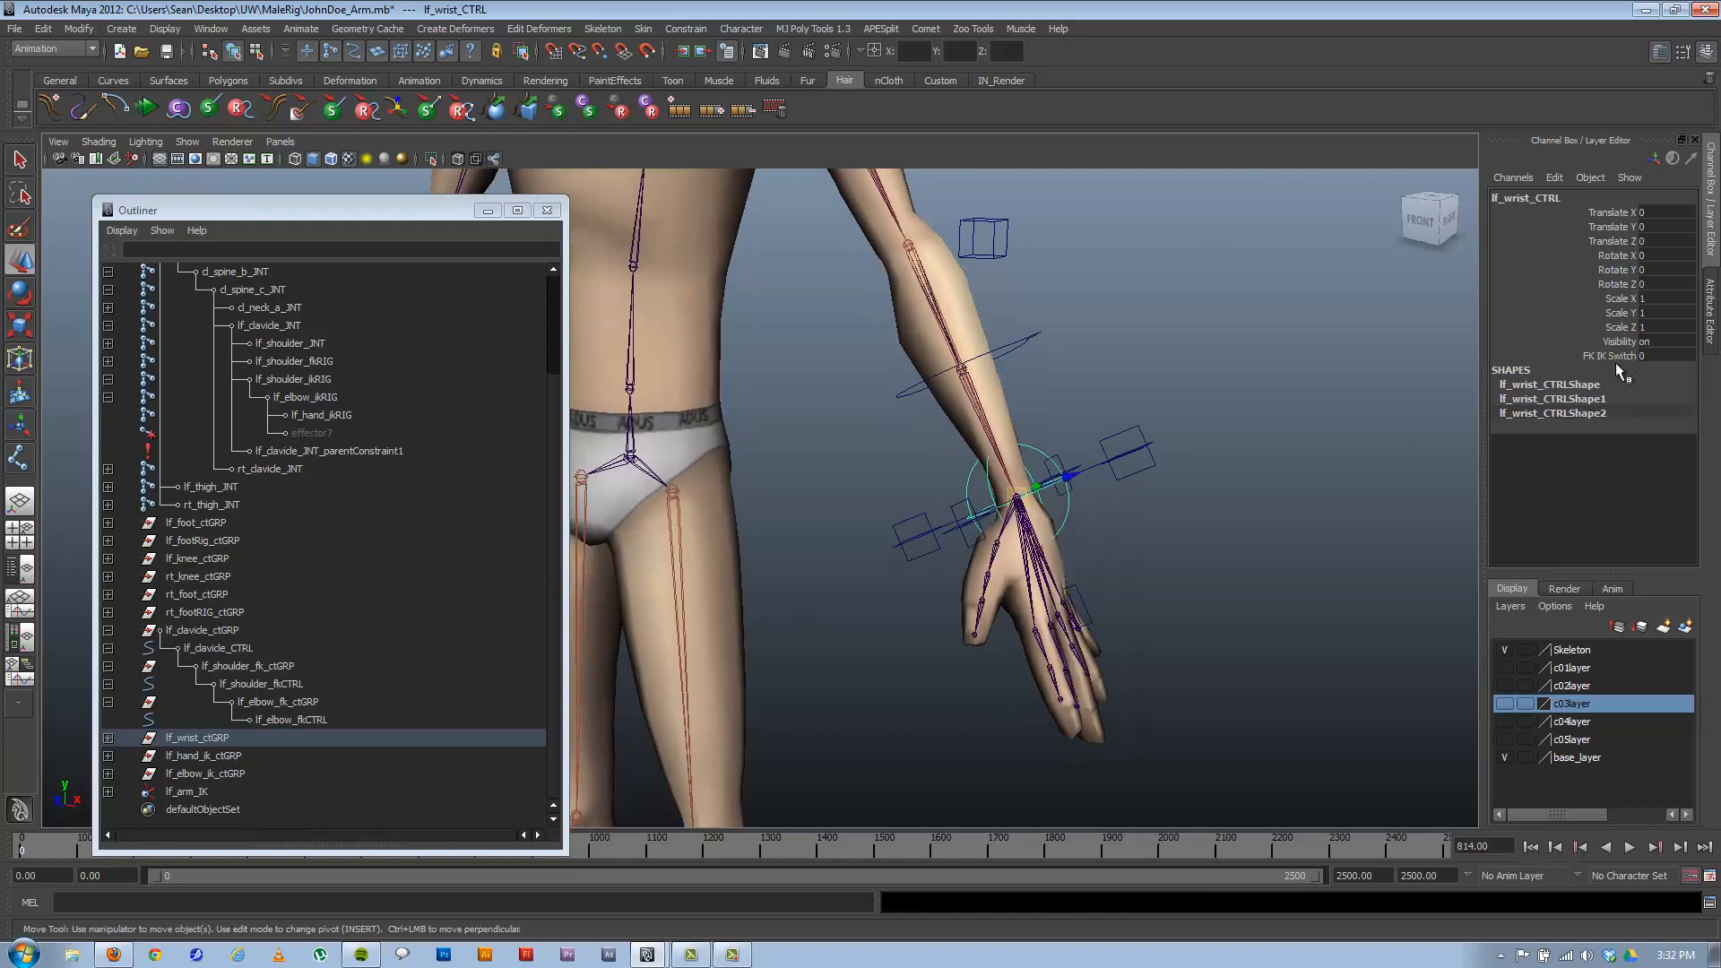
pyautogui.keyDown('alt'); pyautogui.moveTo(1046, 562); pyautogui.dragTo(1115, 482); pyautogui.keyUp('alt')
pyautogui.click(958, 561)
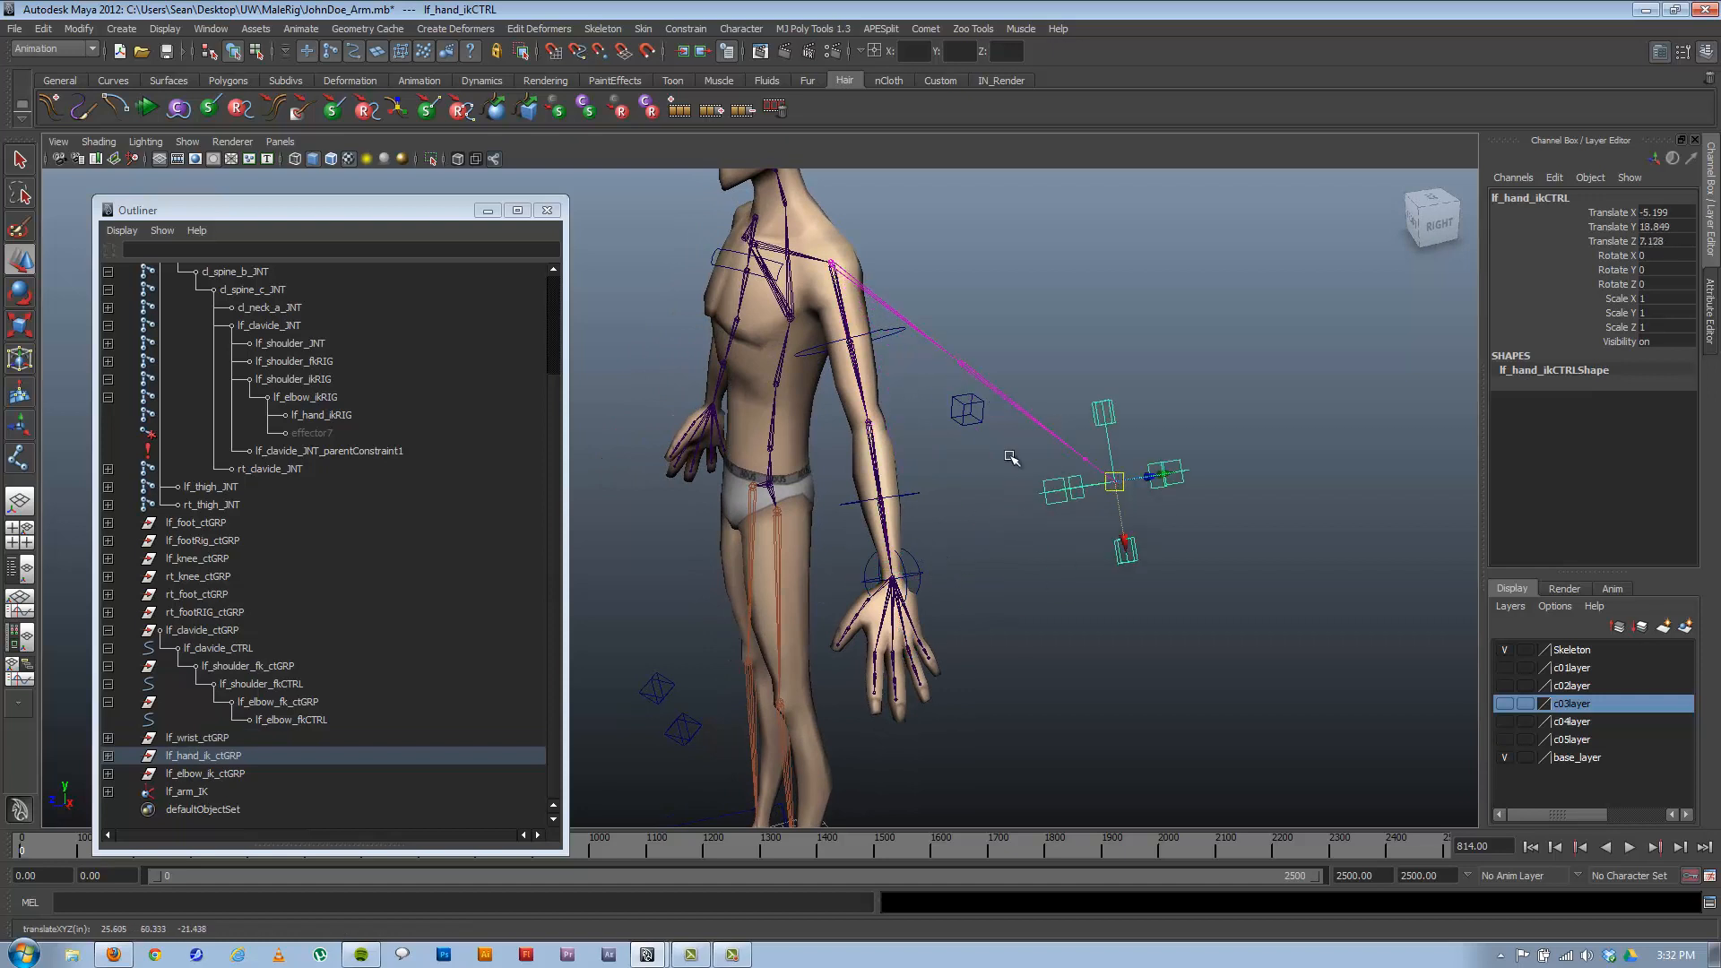
pyautogui.click(894, 327)
pyautogui.click(899, 330)
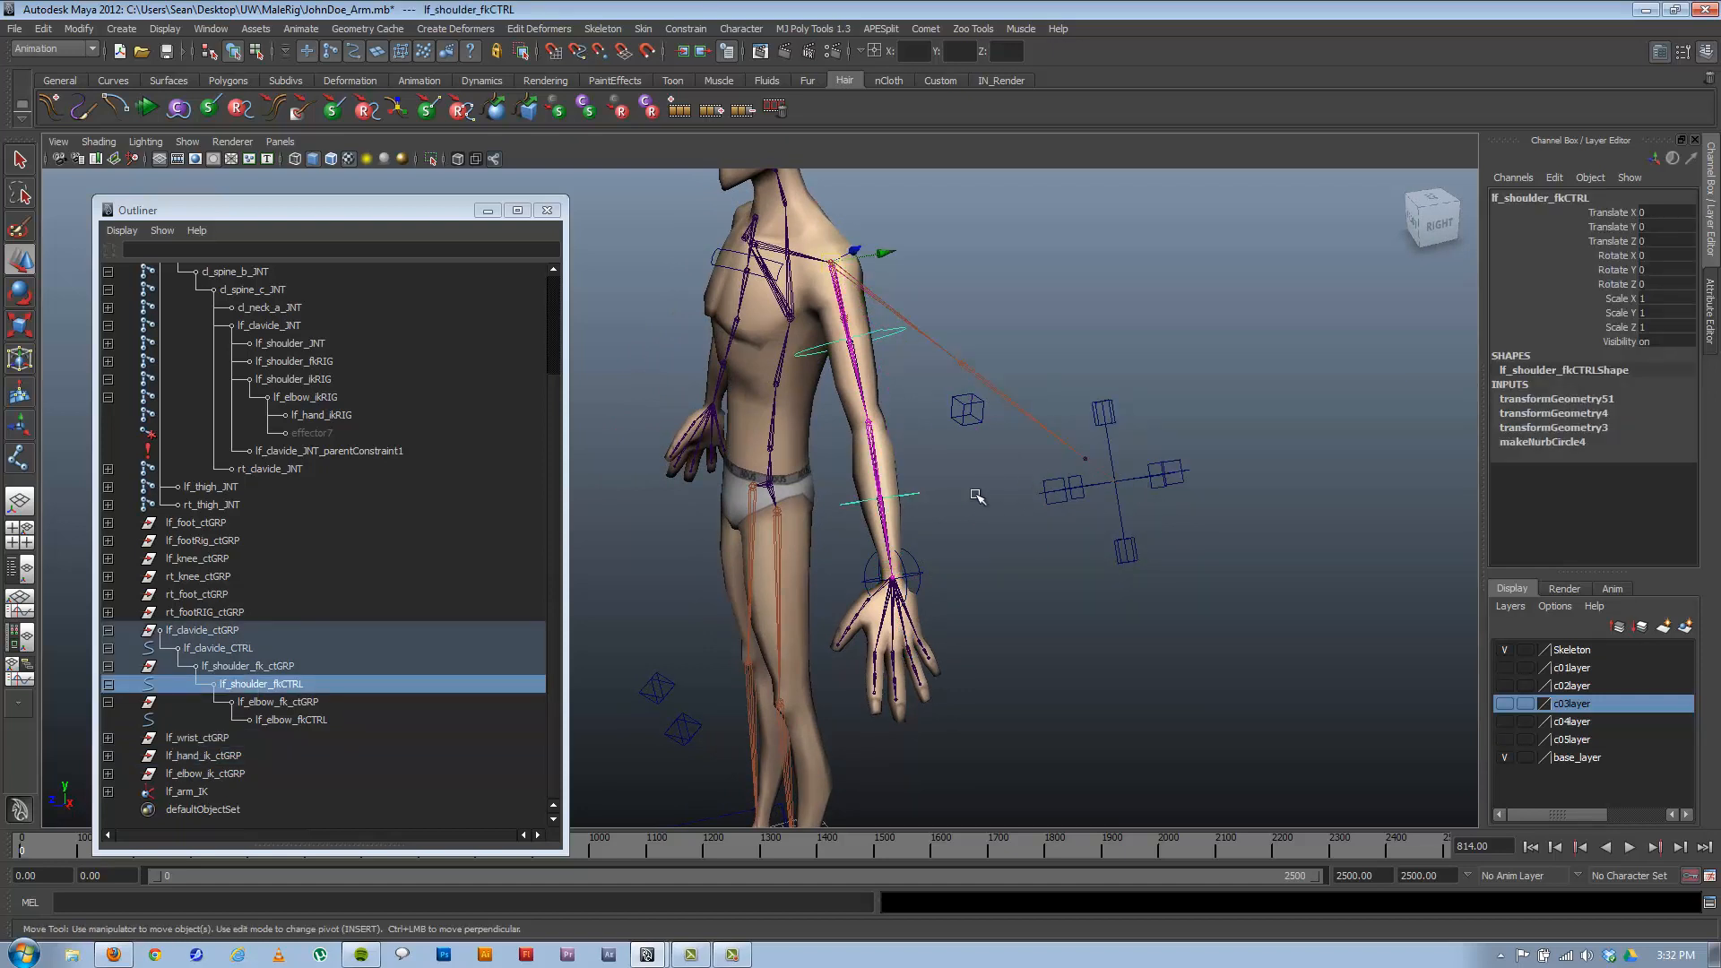
pyautogui.press('e')
pyautogui.moveTo(811, 322); pyautogui.dragTo(686, 321)
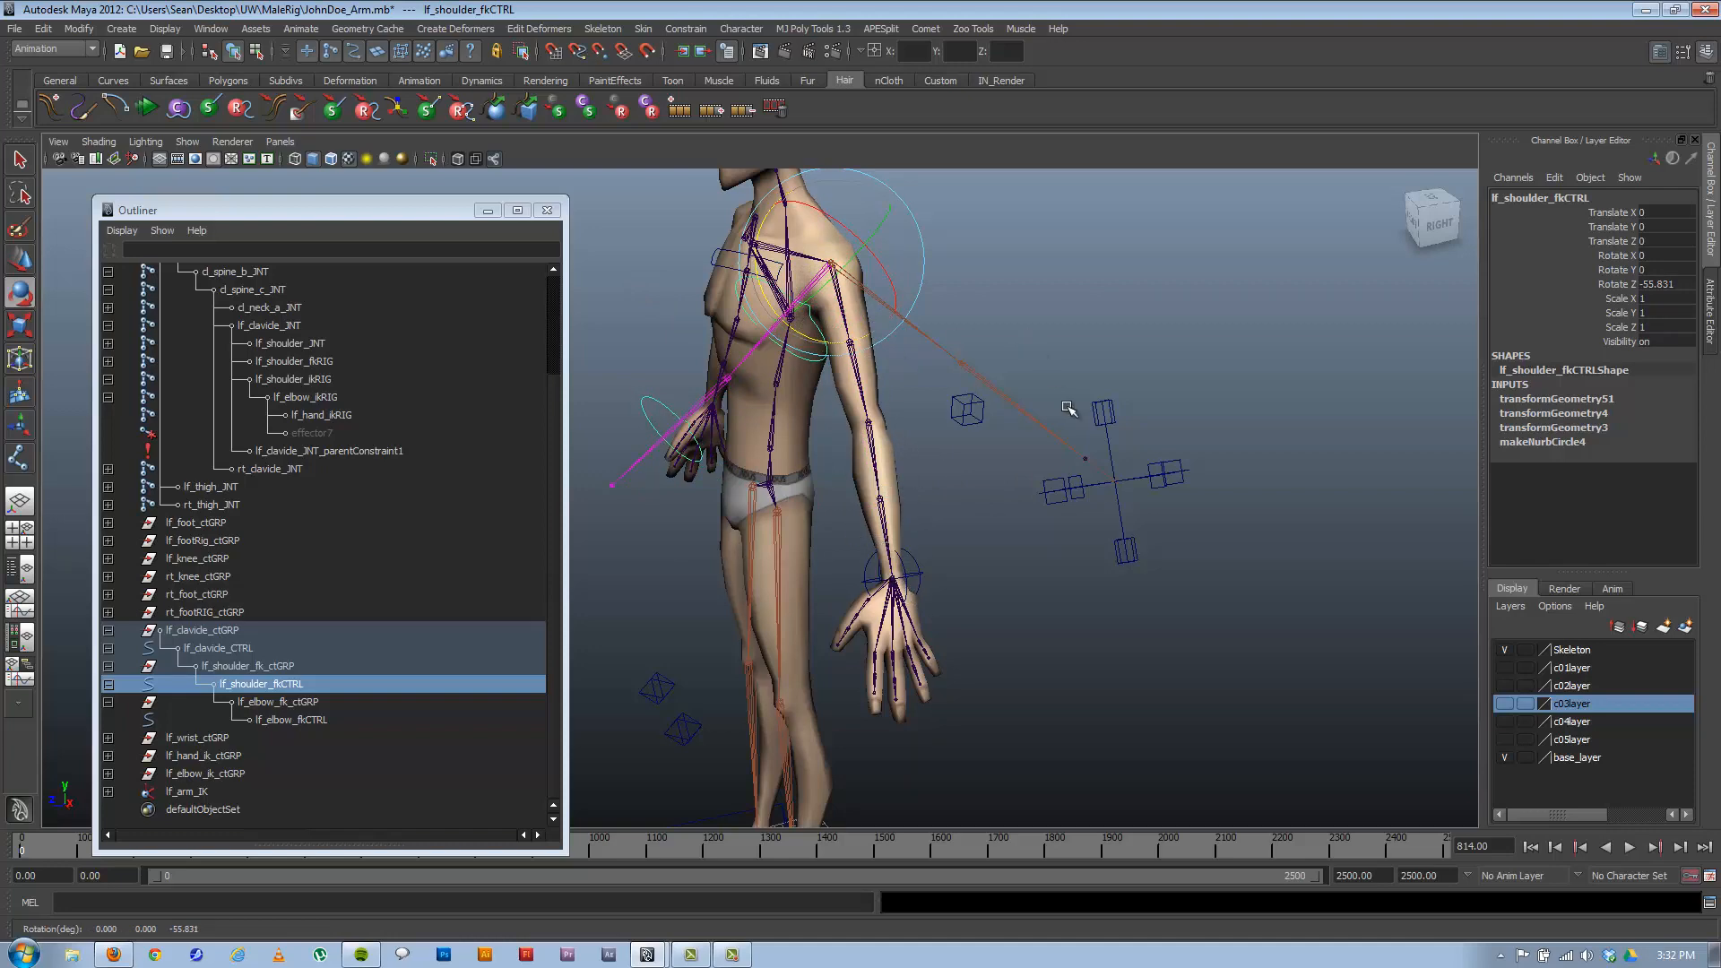
pyautogui.keyDown('alt'); pyautogui.moveTo(932, 490); pyautogui.dragTo(953, 524); pyautogui.keyUp('alt')
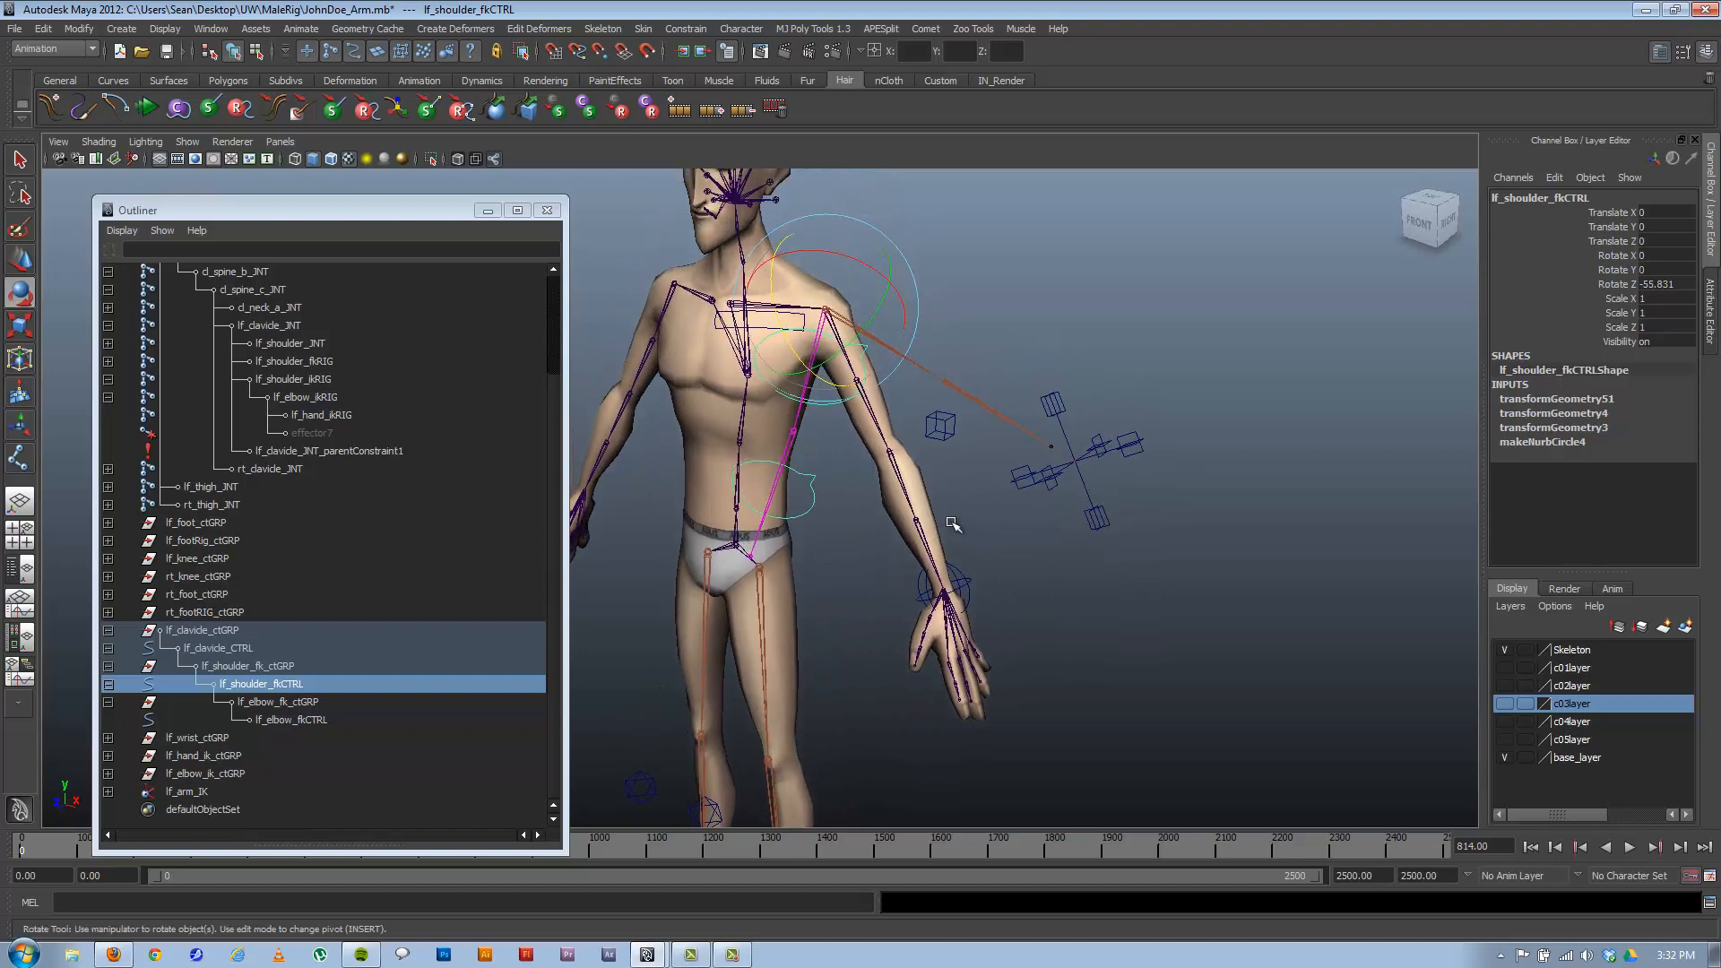
pyautogui.hotkey('ctrl', 'z')
pyautogui.hotkey('ctrl', 'z')
pyautogui.hotkey('ctrl', 'z')
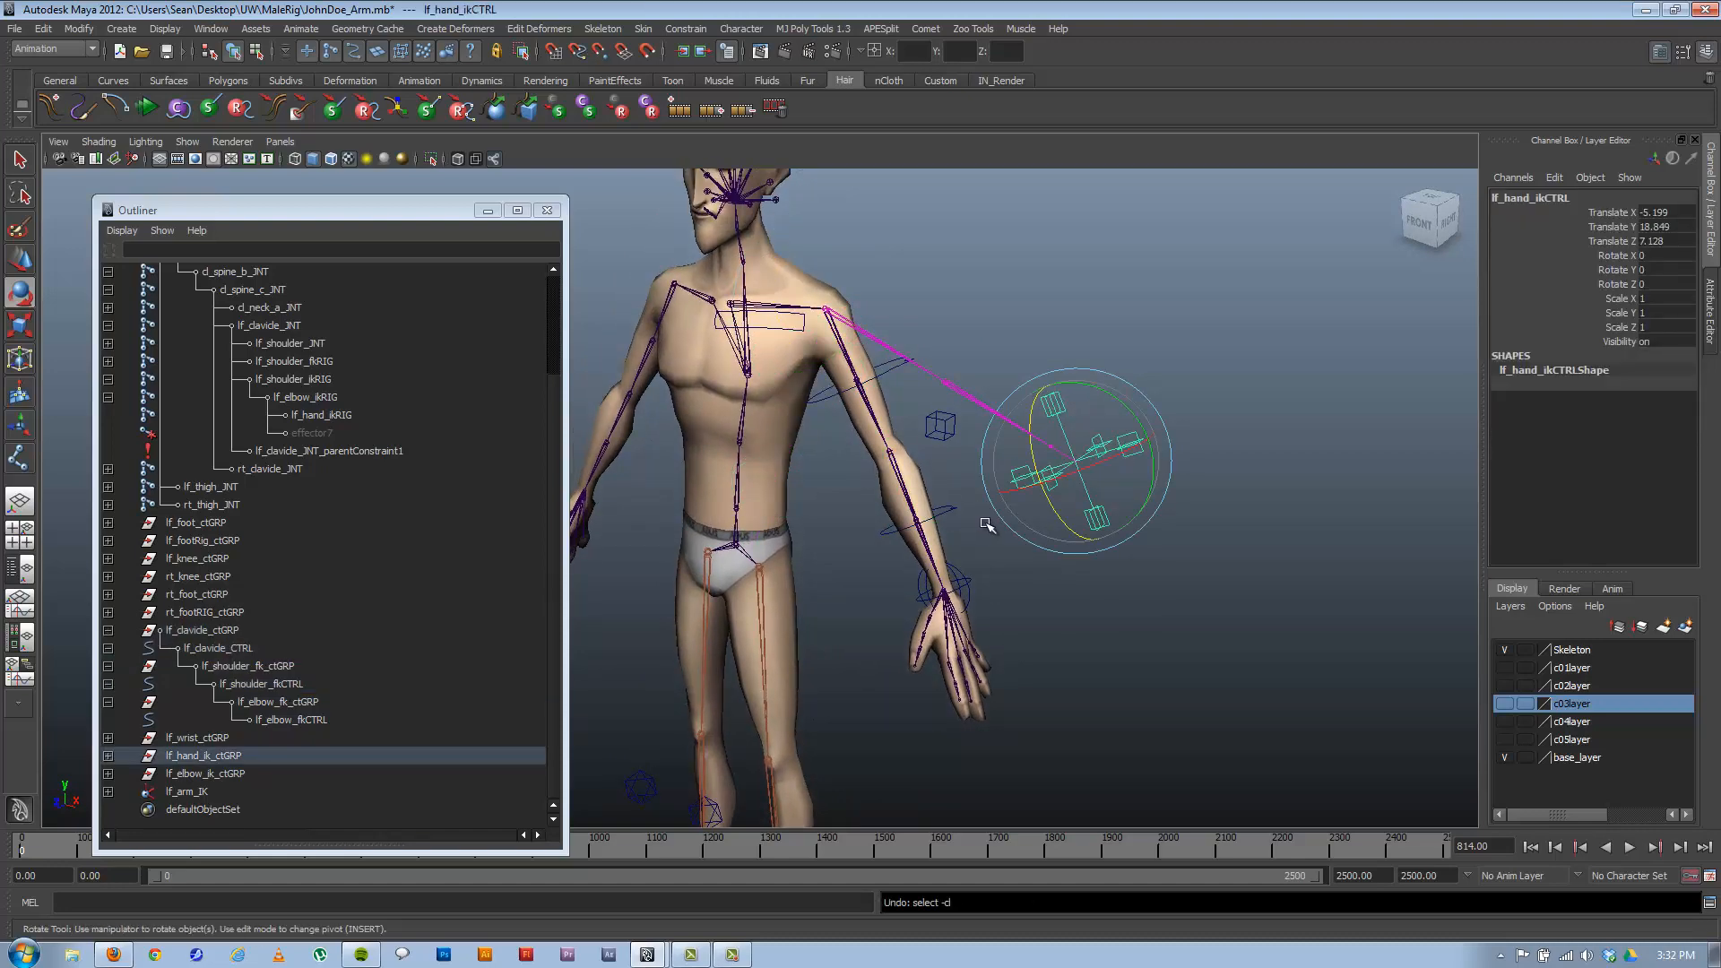
pyautogui.hotkey('ctrl', 'z')
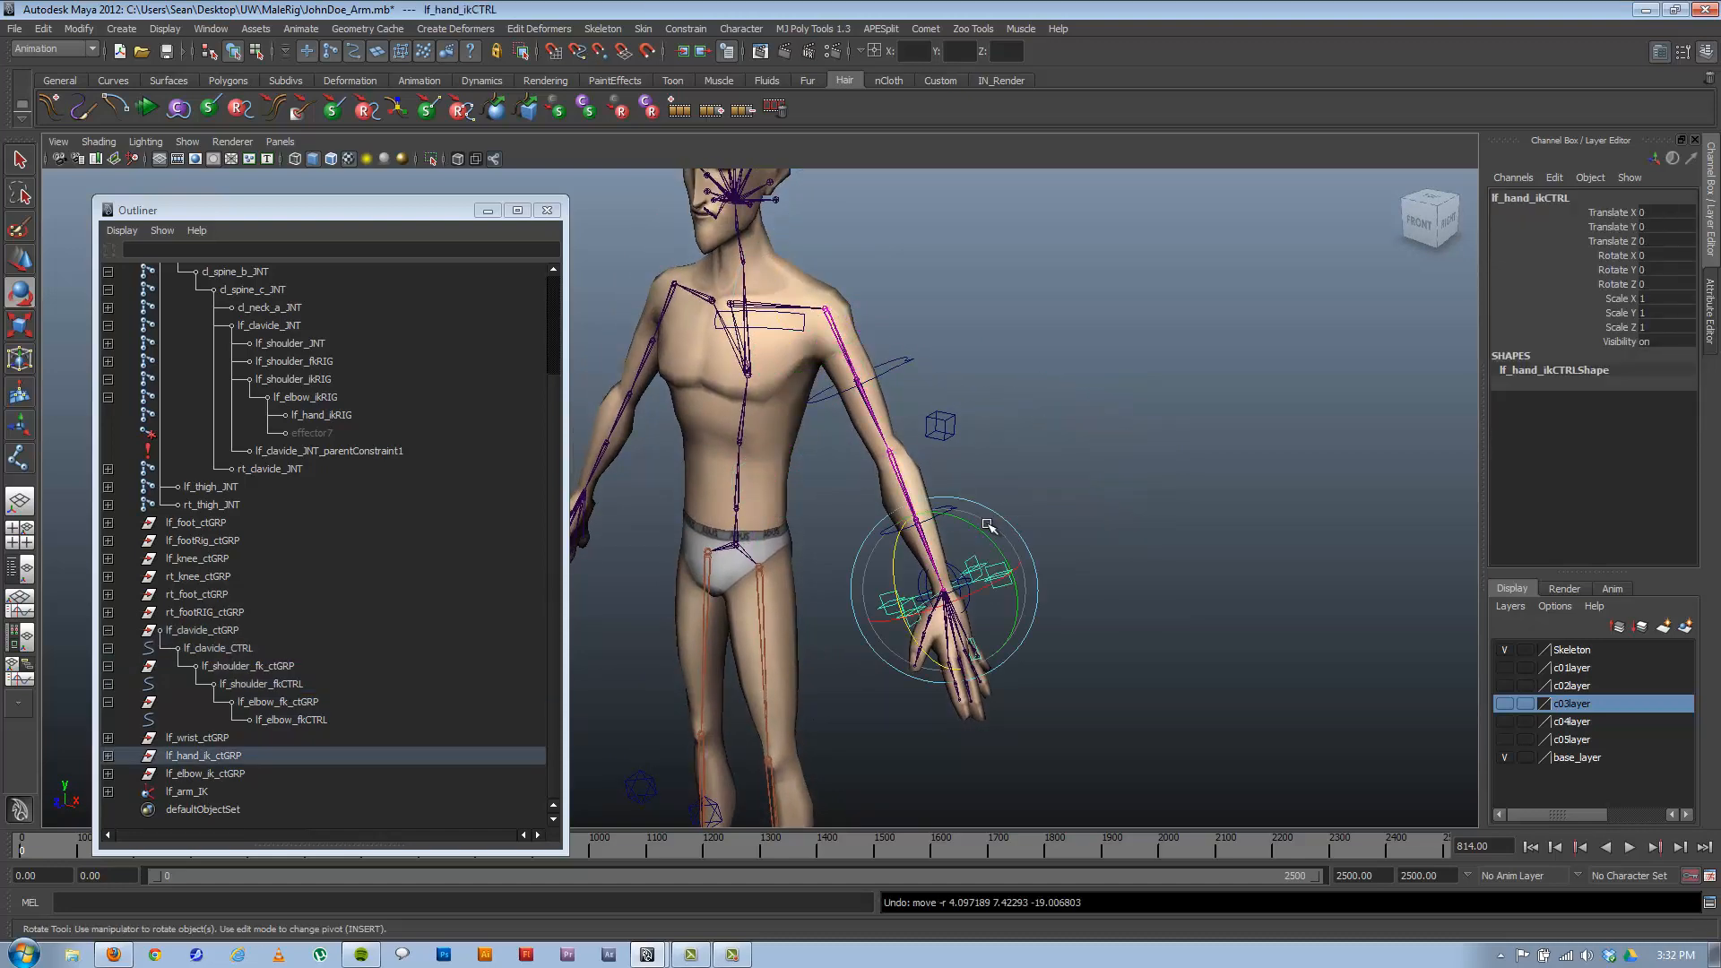
# Graph the input and output connections of lf_shoulder_ikRIG, lf_shoulder_fkRIG and lf_shoulder_JNT in a Hypergraph connections view.
pyautogui.click(213, 29)
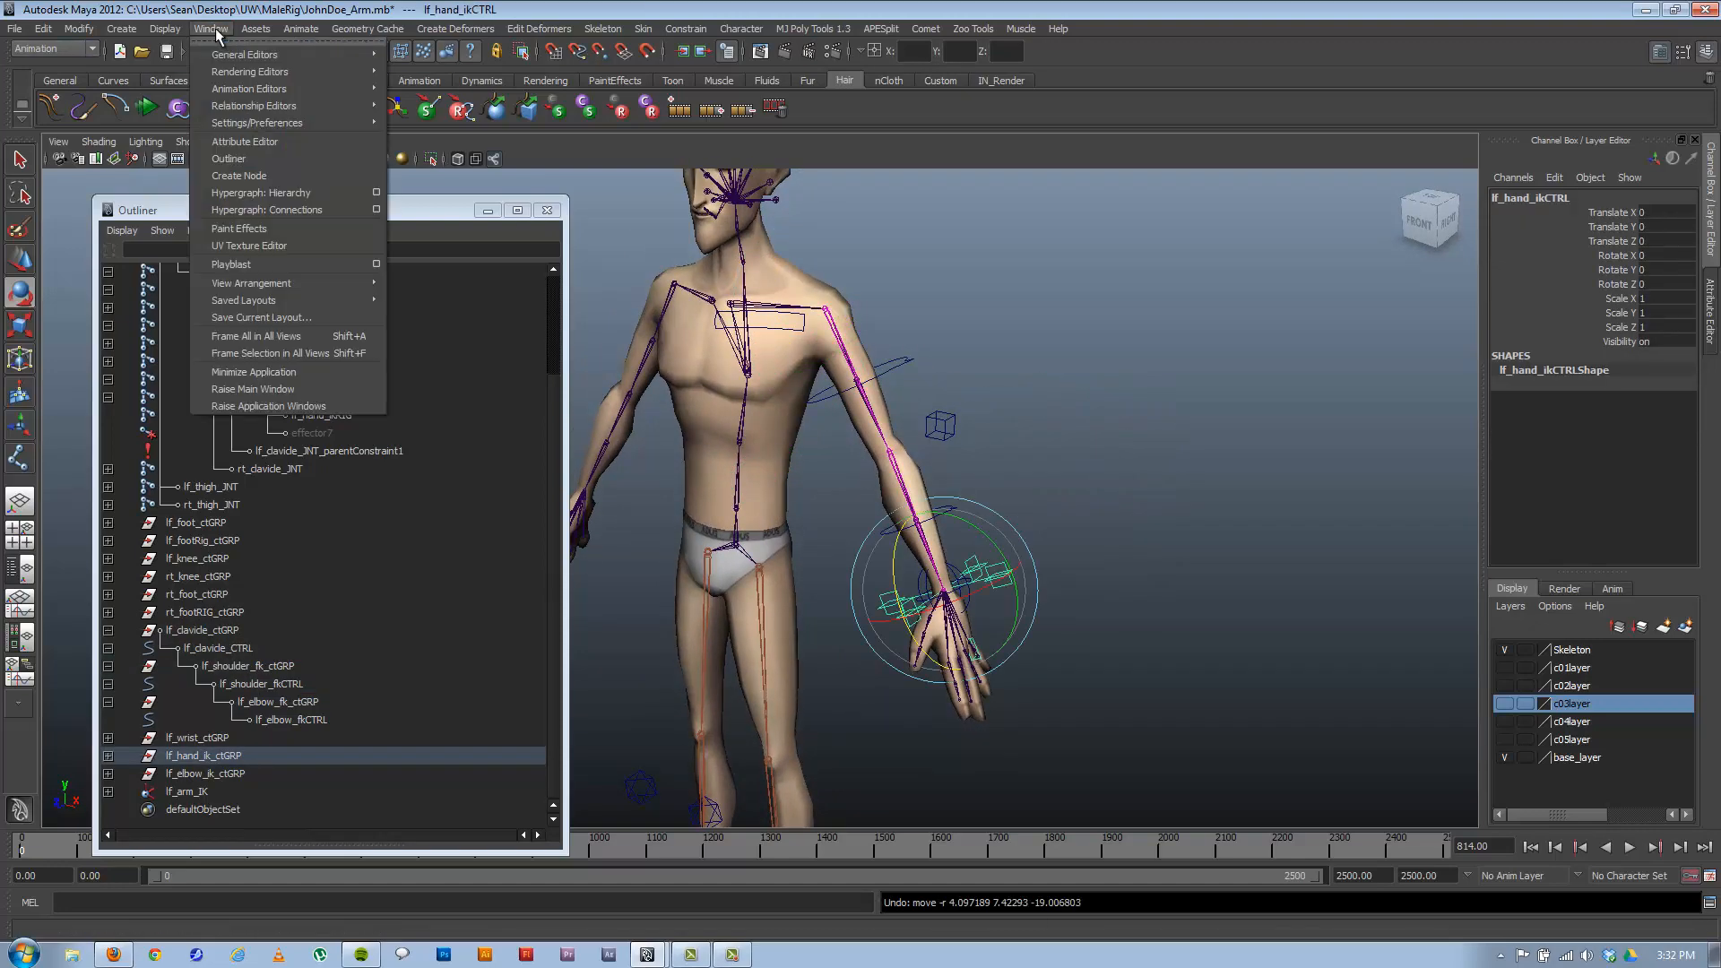
pyautogui.click(281, 212)
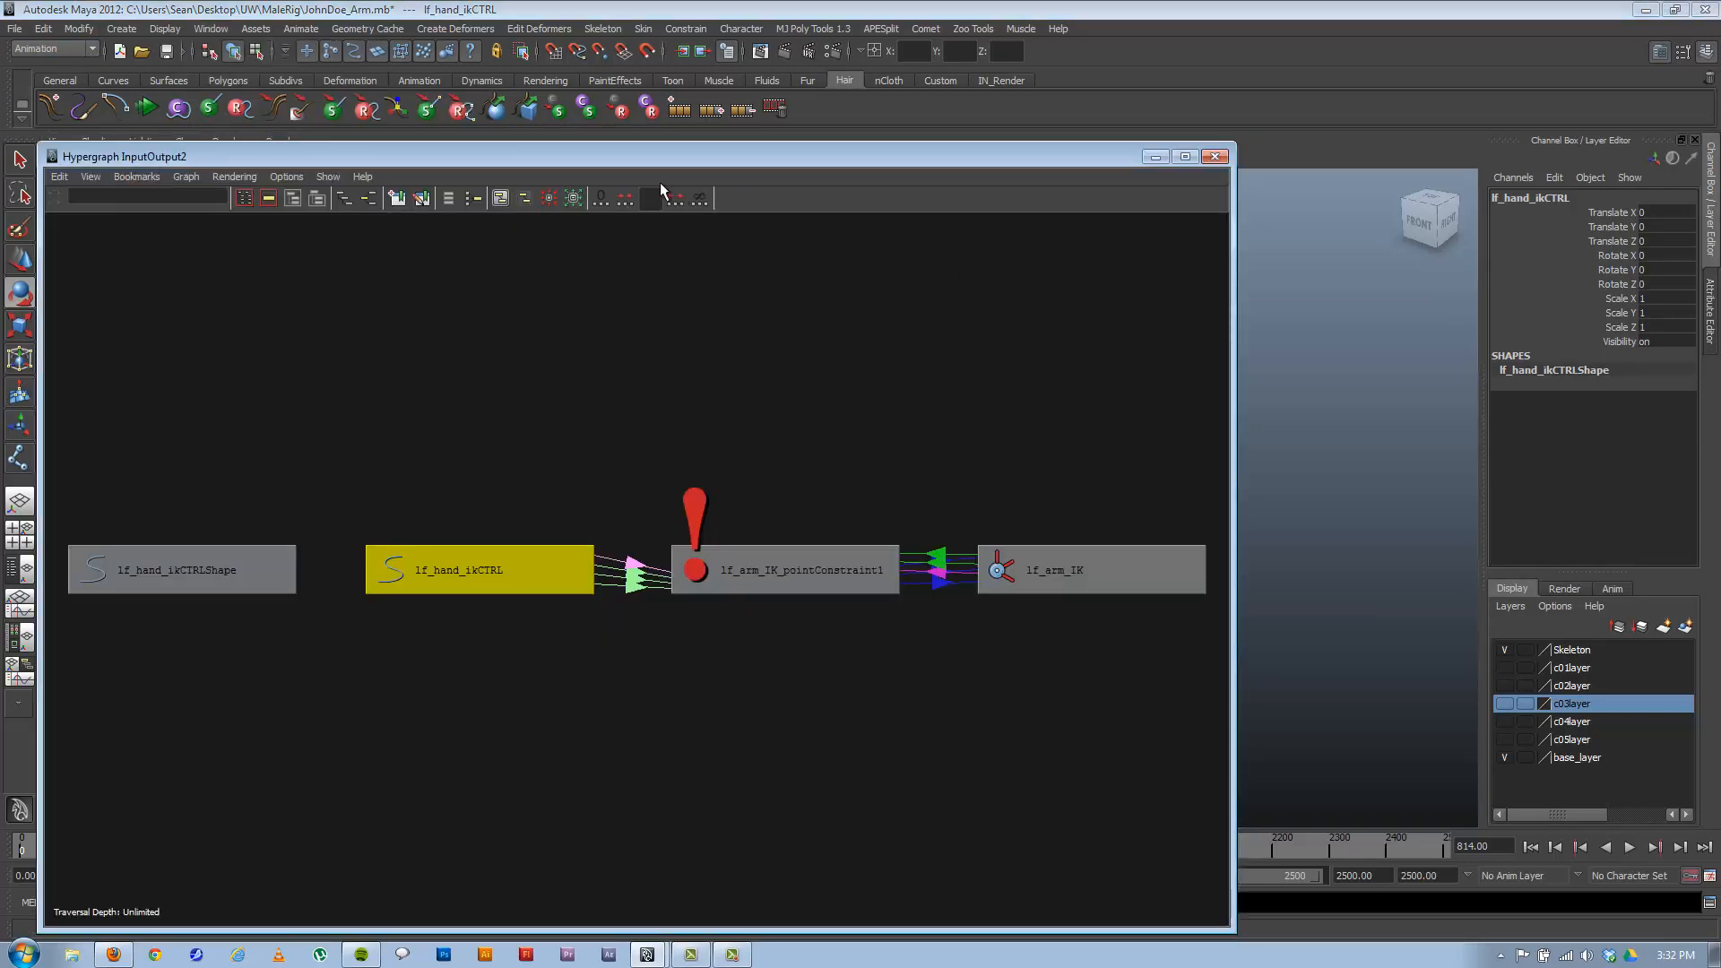
pyautogui.moveTo(725, 155); pyautogui.dragTo(1291, 103)
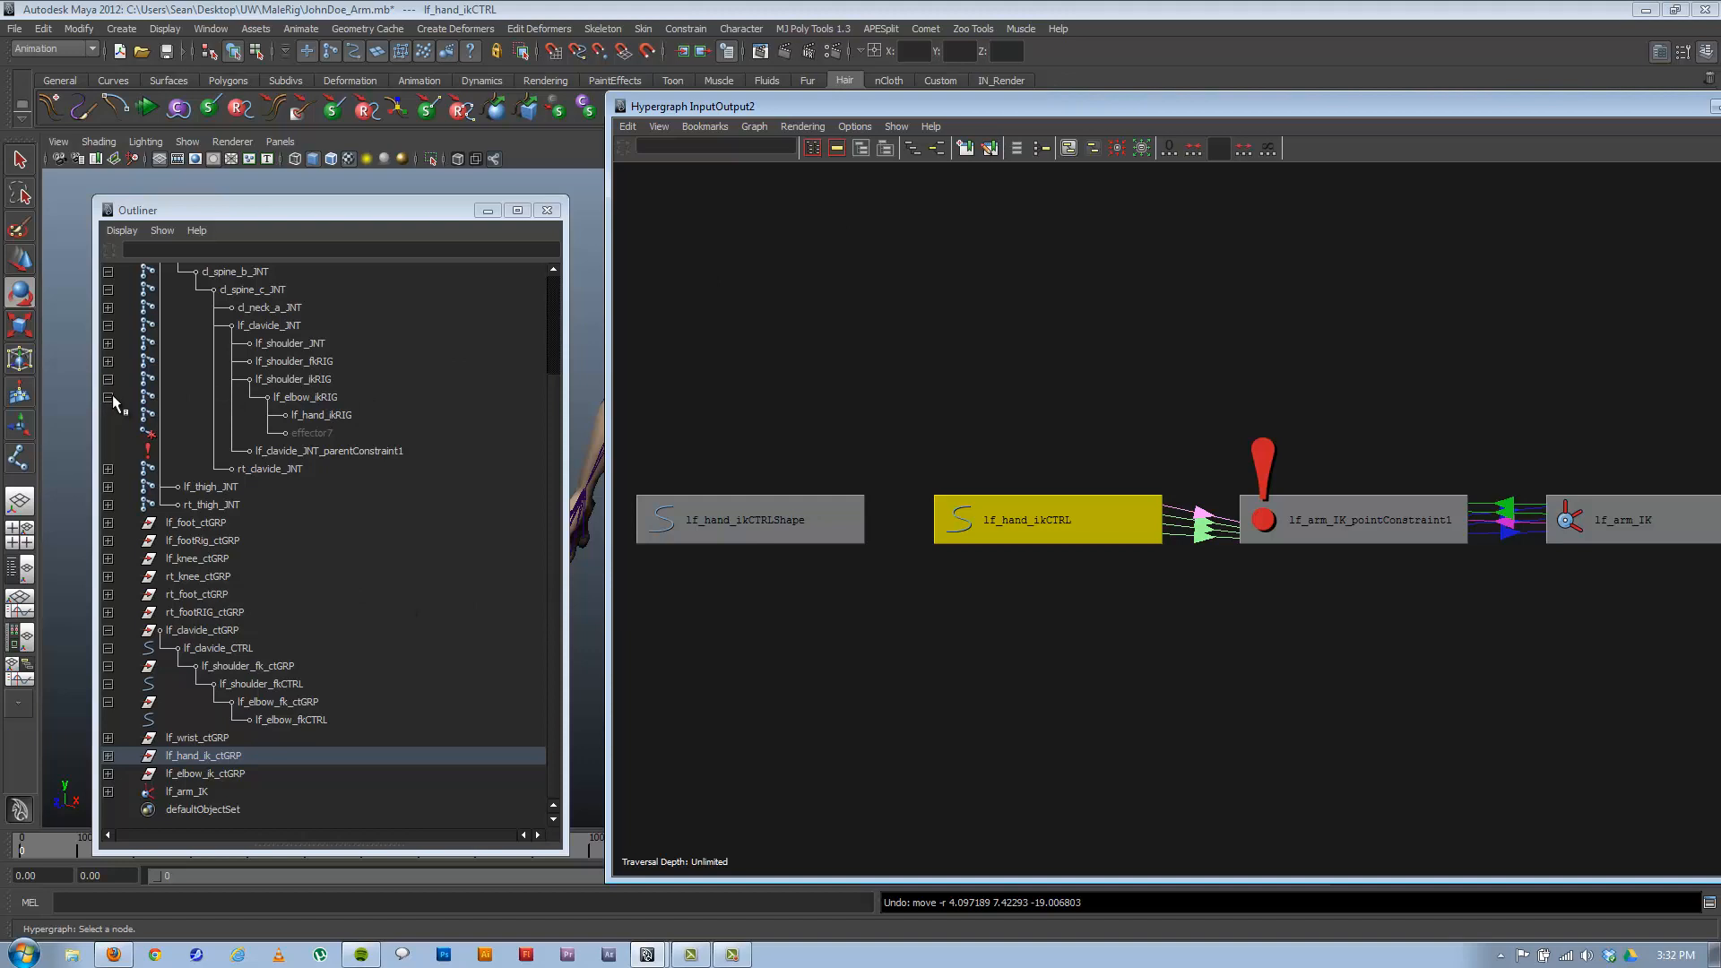
pyautogui.click(107, 361)
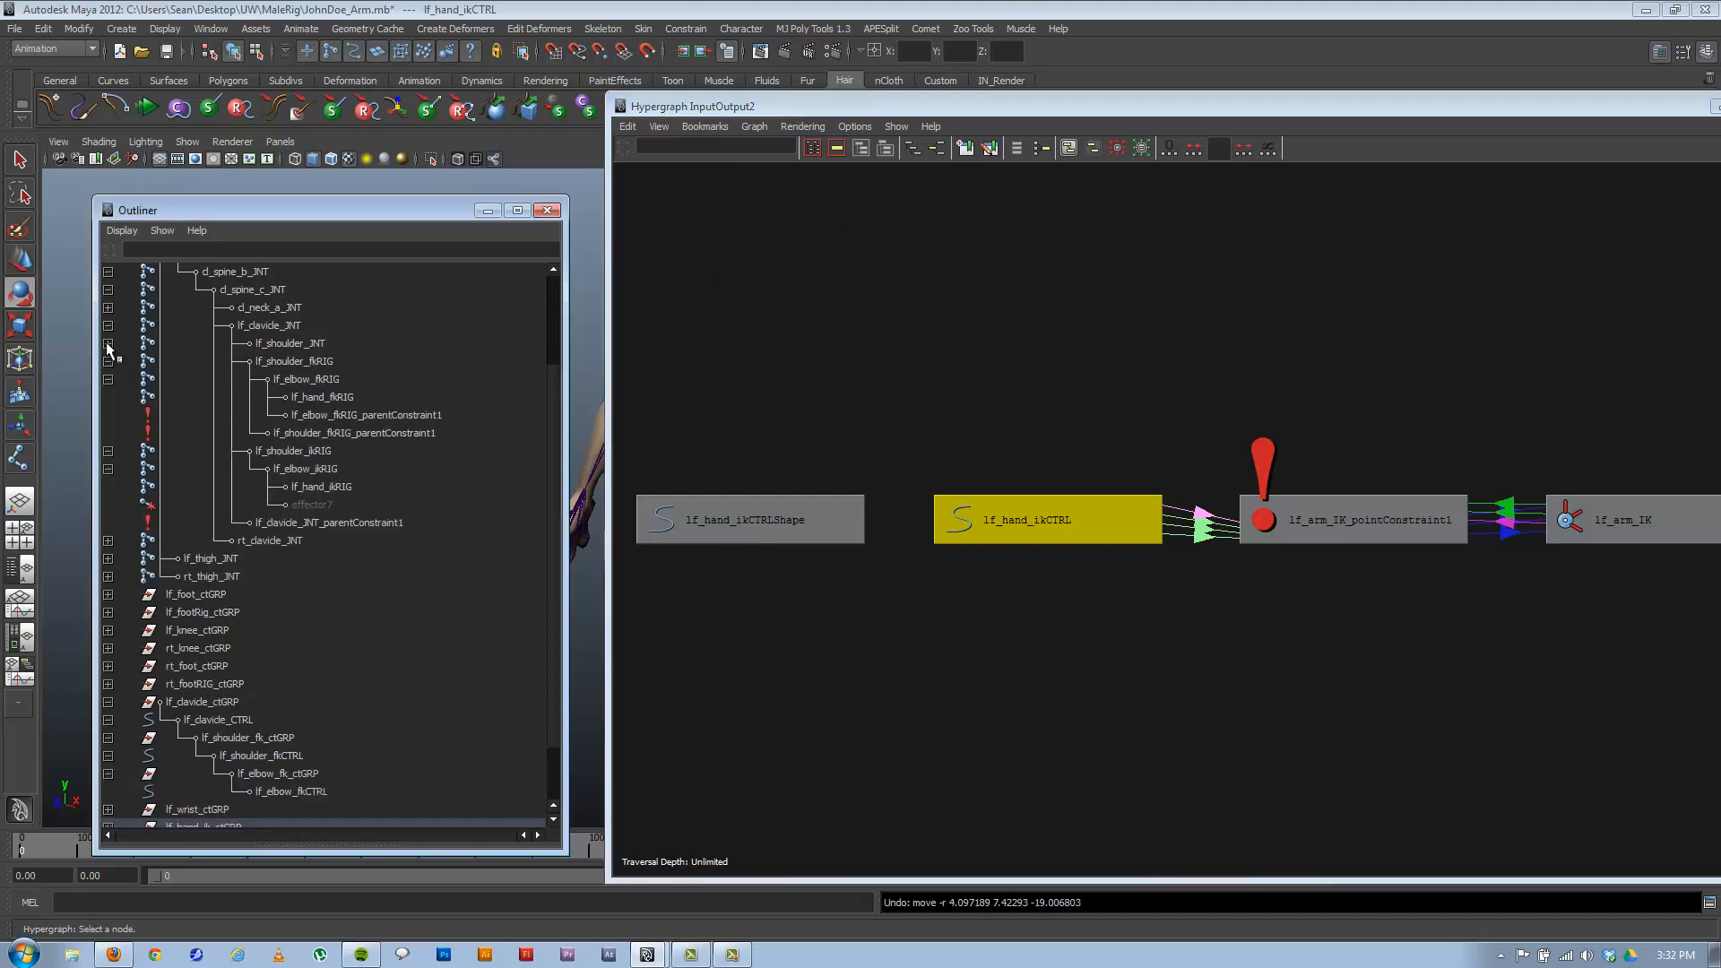
pyautogui.click(108, 343)
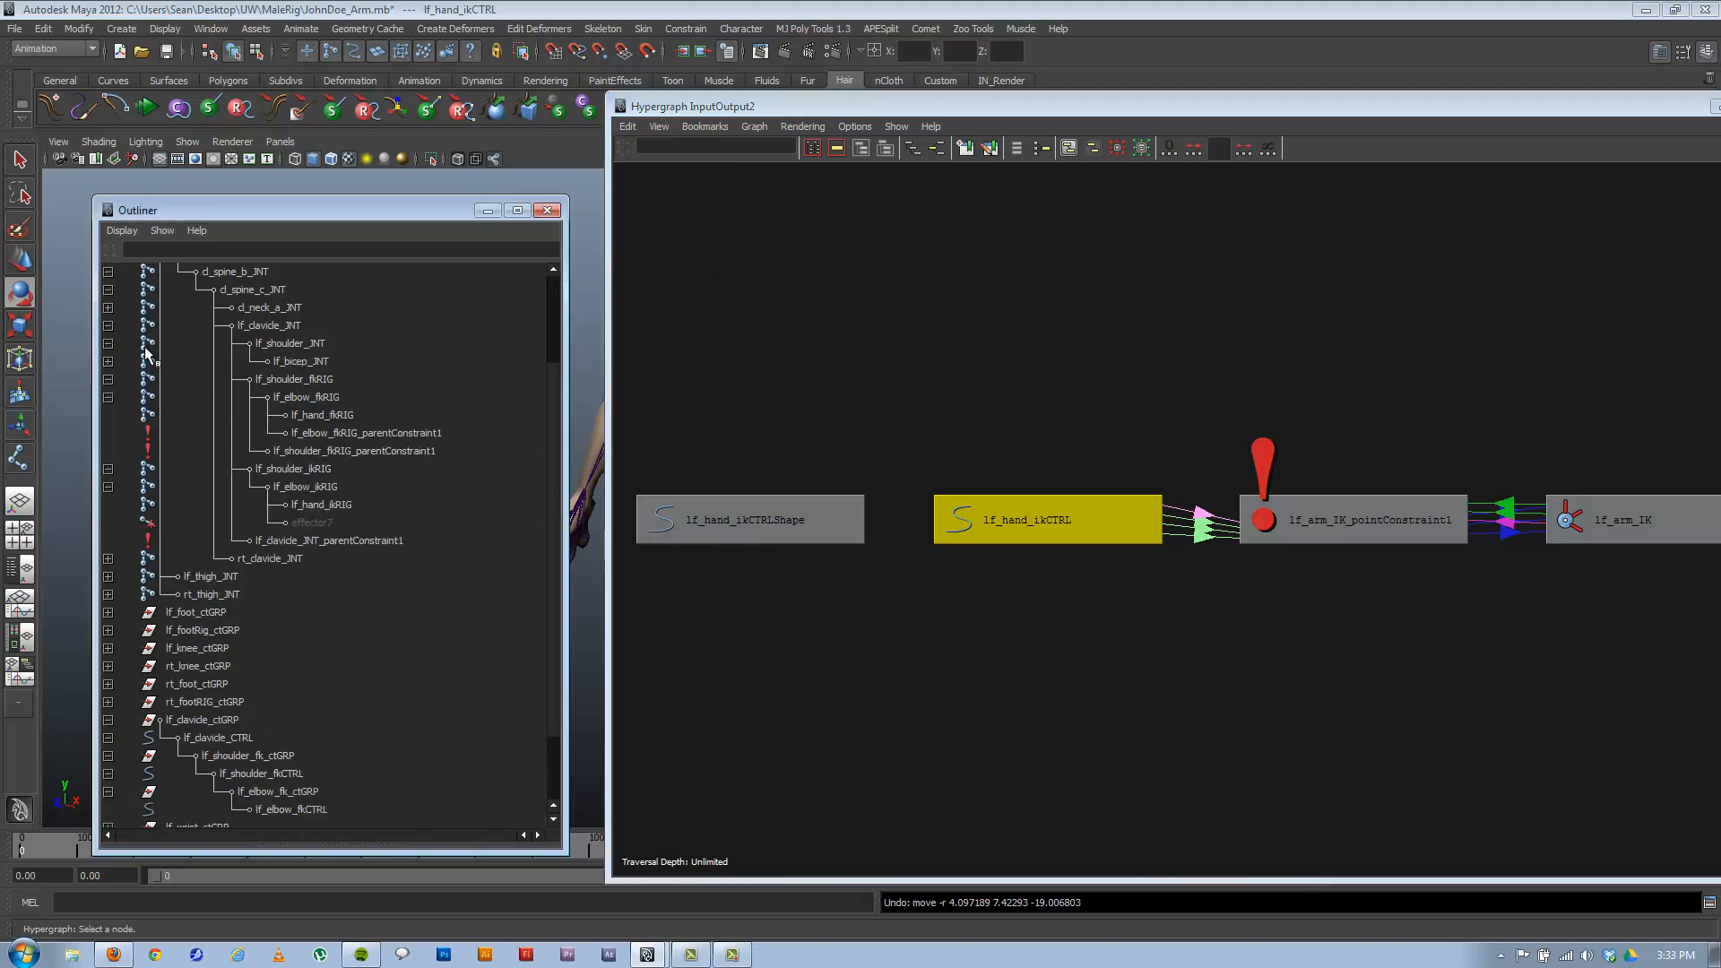
pyautogui.click(304, 467)
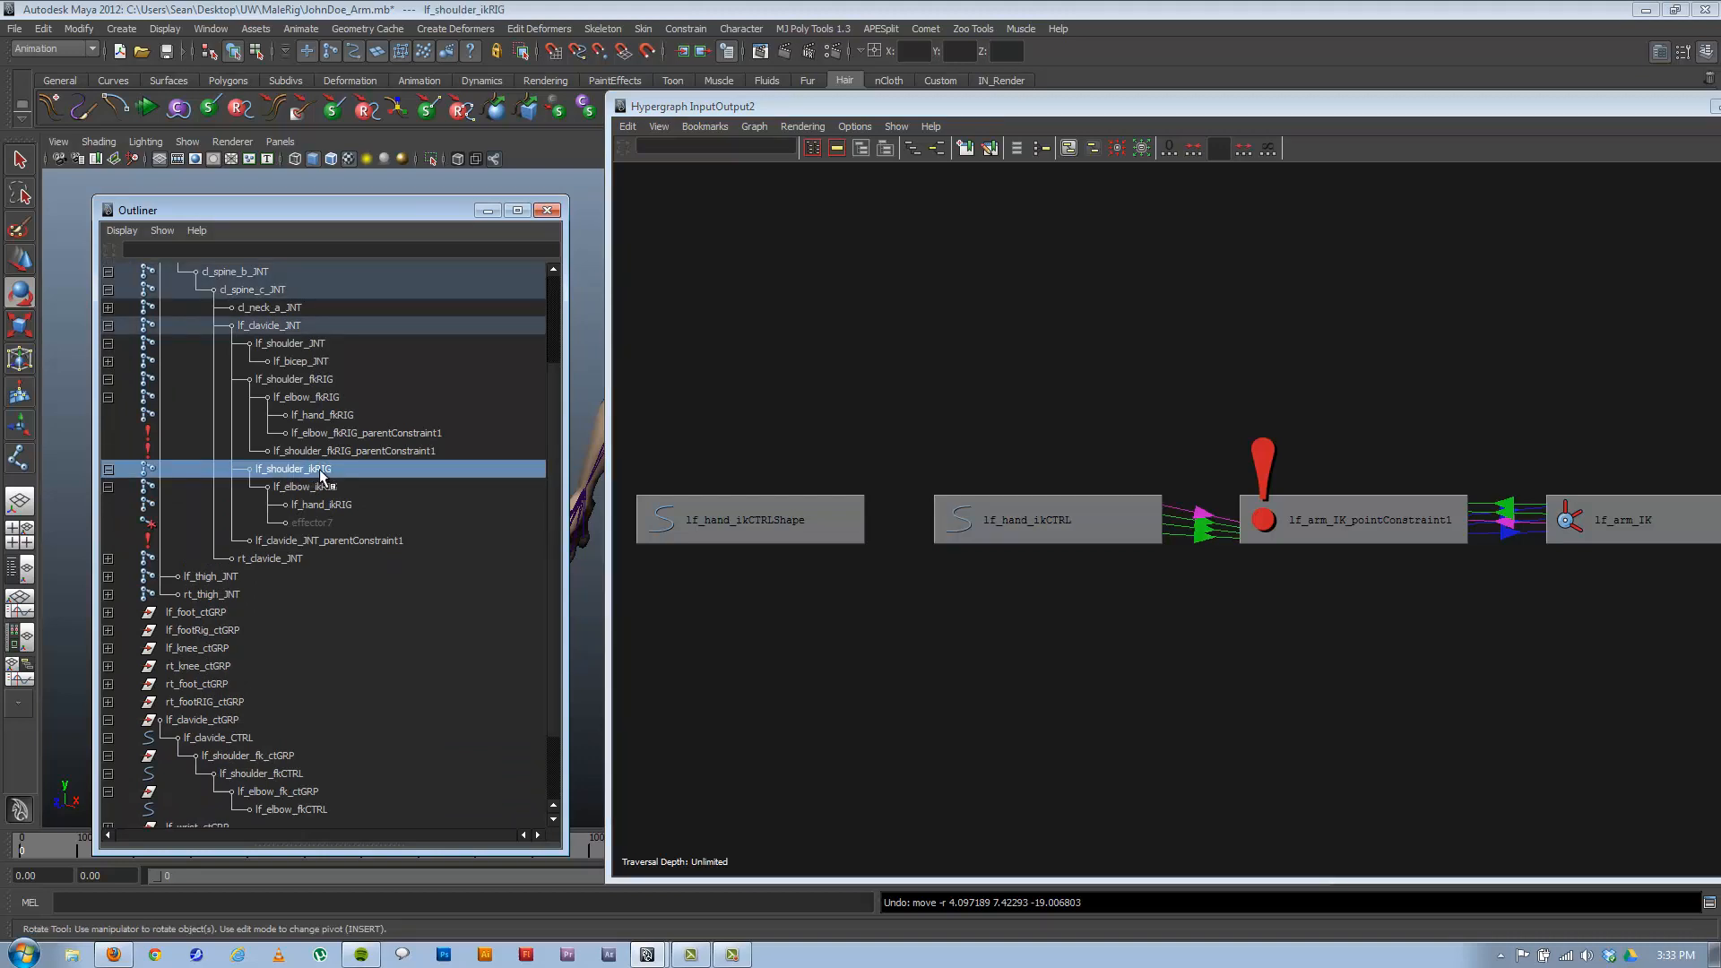
pyautogui.keyDown('ctrl'); pyautogui.click(301, 378); pyautogui.keyUp('ctrl')
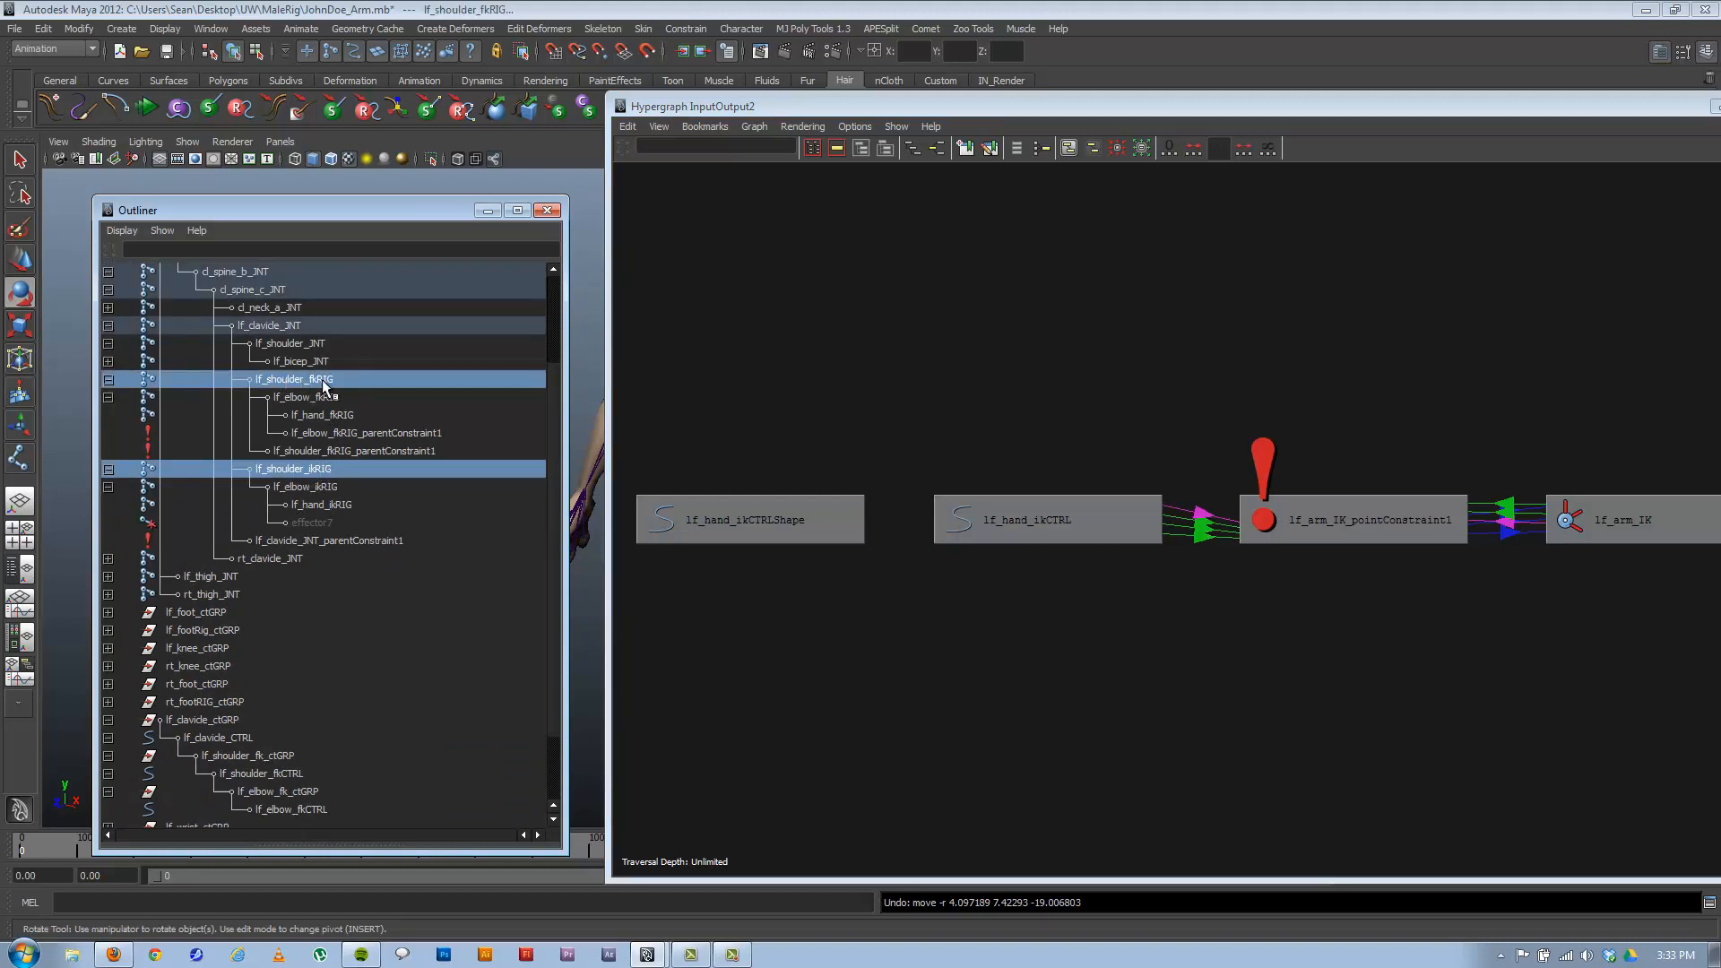
pyautogui.keyDown('ctrl'); pyautogui.click(294, 346); pyautogui.keyUp('ctrl')
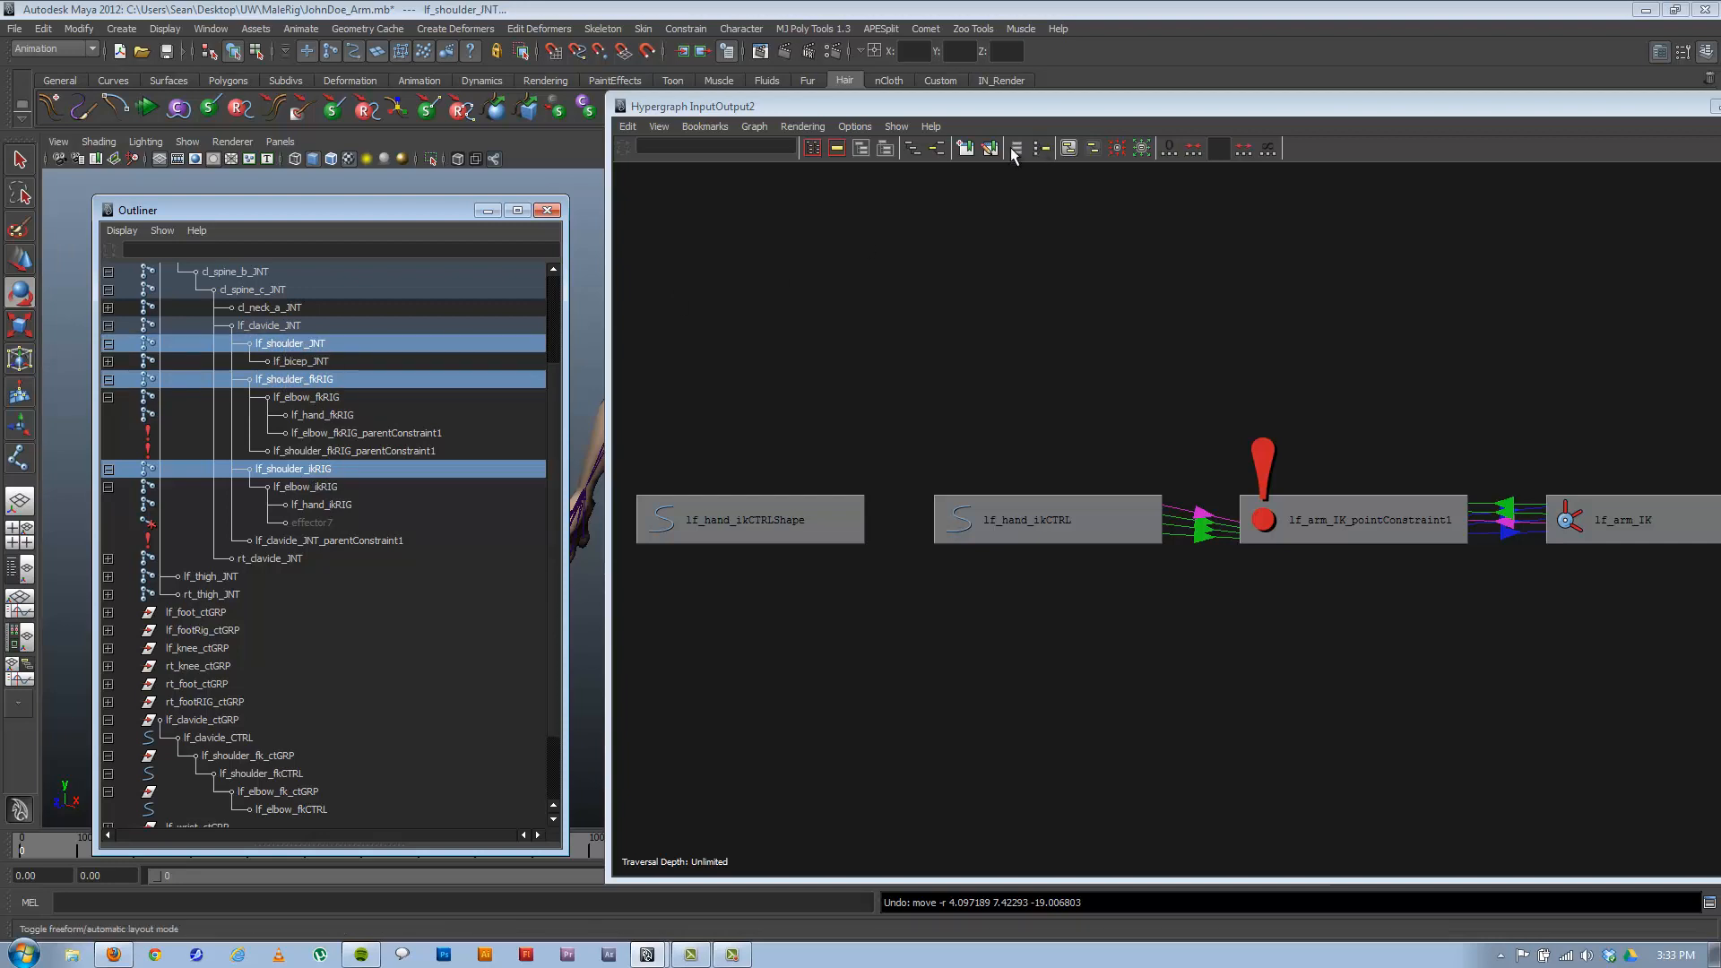
pyautogui.click(938, 147)
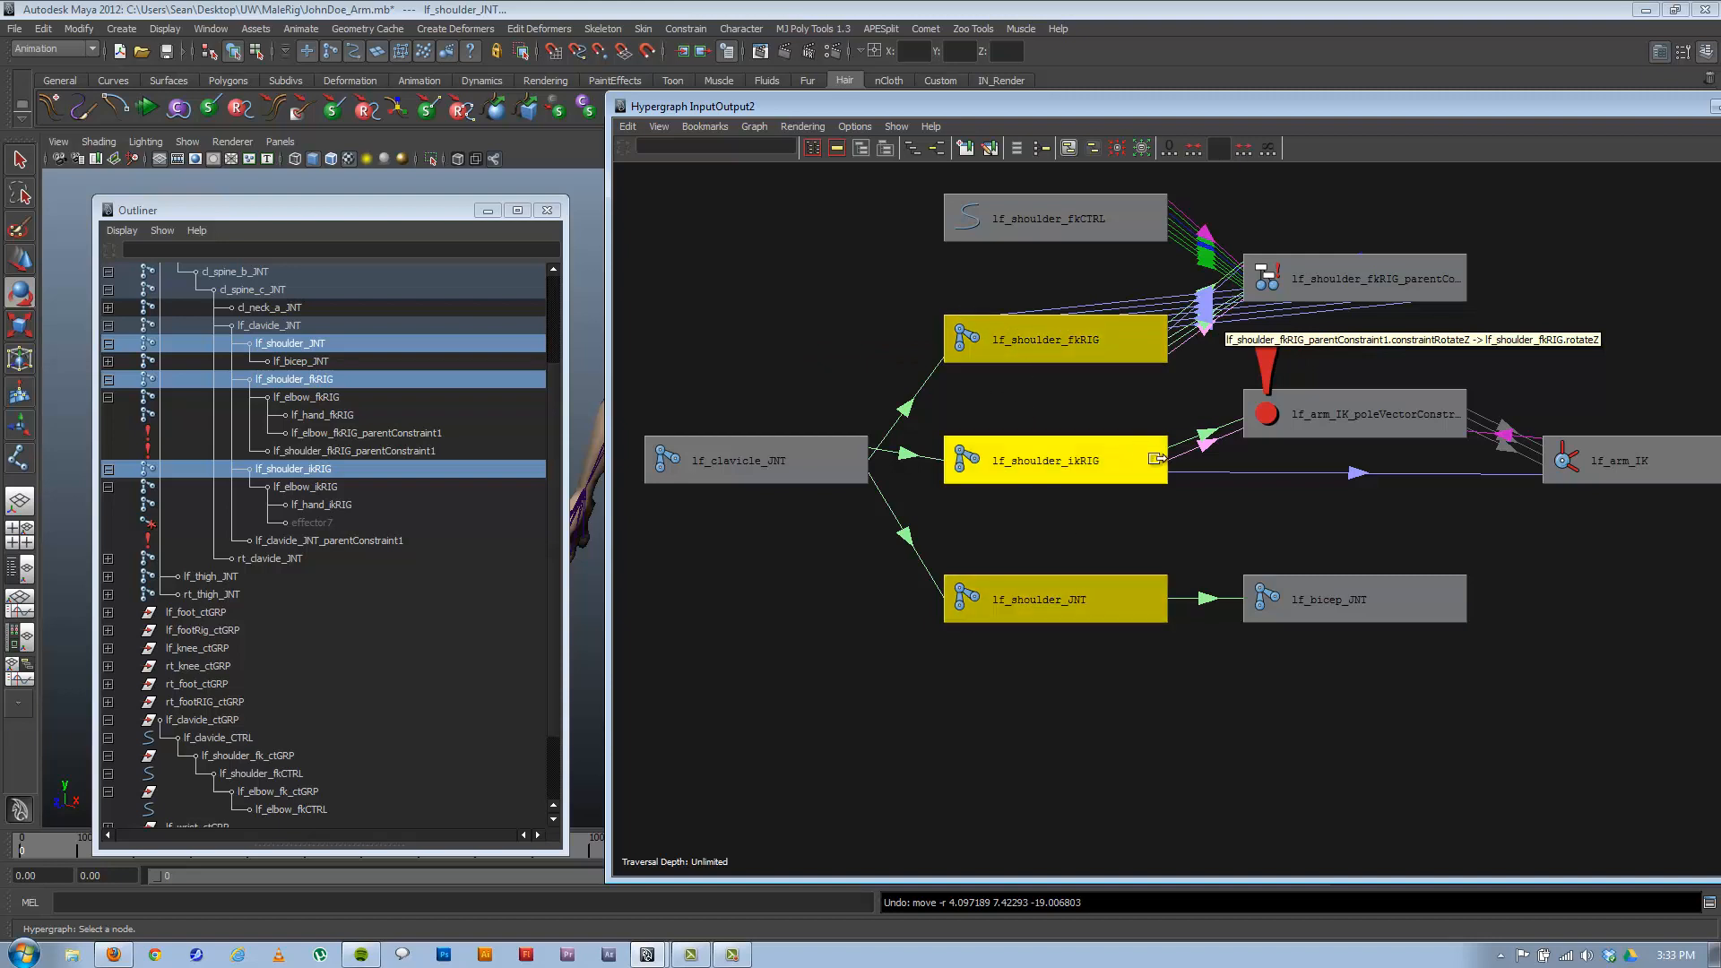
# Create a Blend Colors utility node and place it in the empty area below the shoulder nodes in the Hypergraph.
pyautogui.keyDown('alt'); pyautogui.moveTo(1414, 316); pyautogui.dragTo(998, 288, button='right'); pyautogui.keyUp('alt')
pyautogui.keyDown('alt'); pyautogui.moveTo(1033, 316); pyautogui.dragTo(882, 314, button='middle'); pyautogui.keyUp('alt')
pyautogui.click(805, 127)
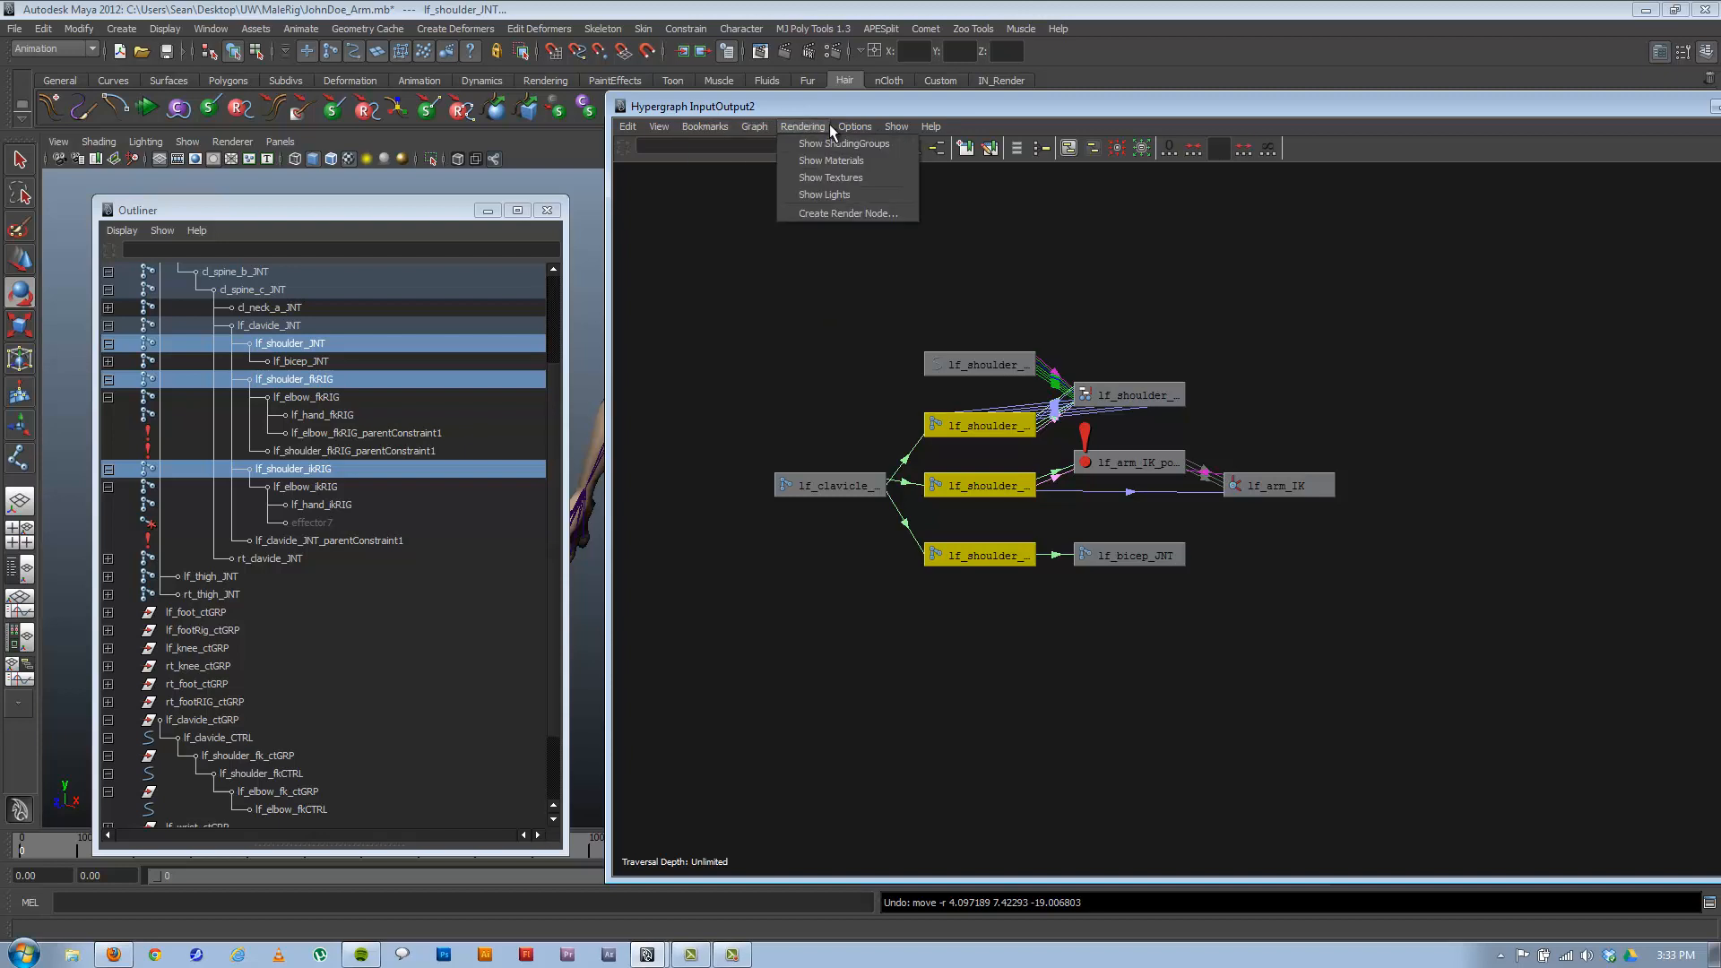
pyautogui.click(823, 219)
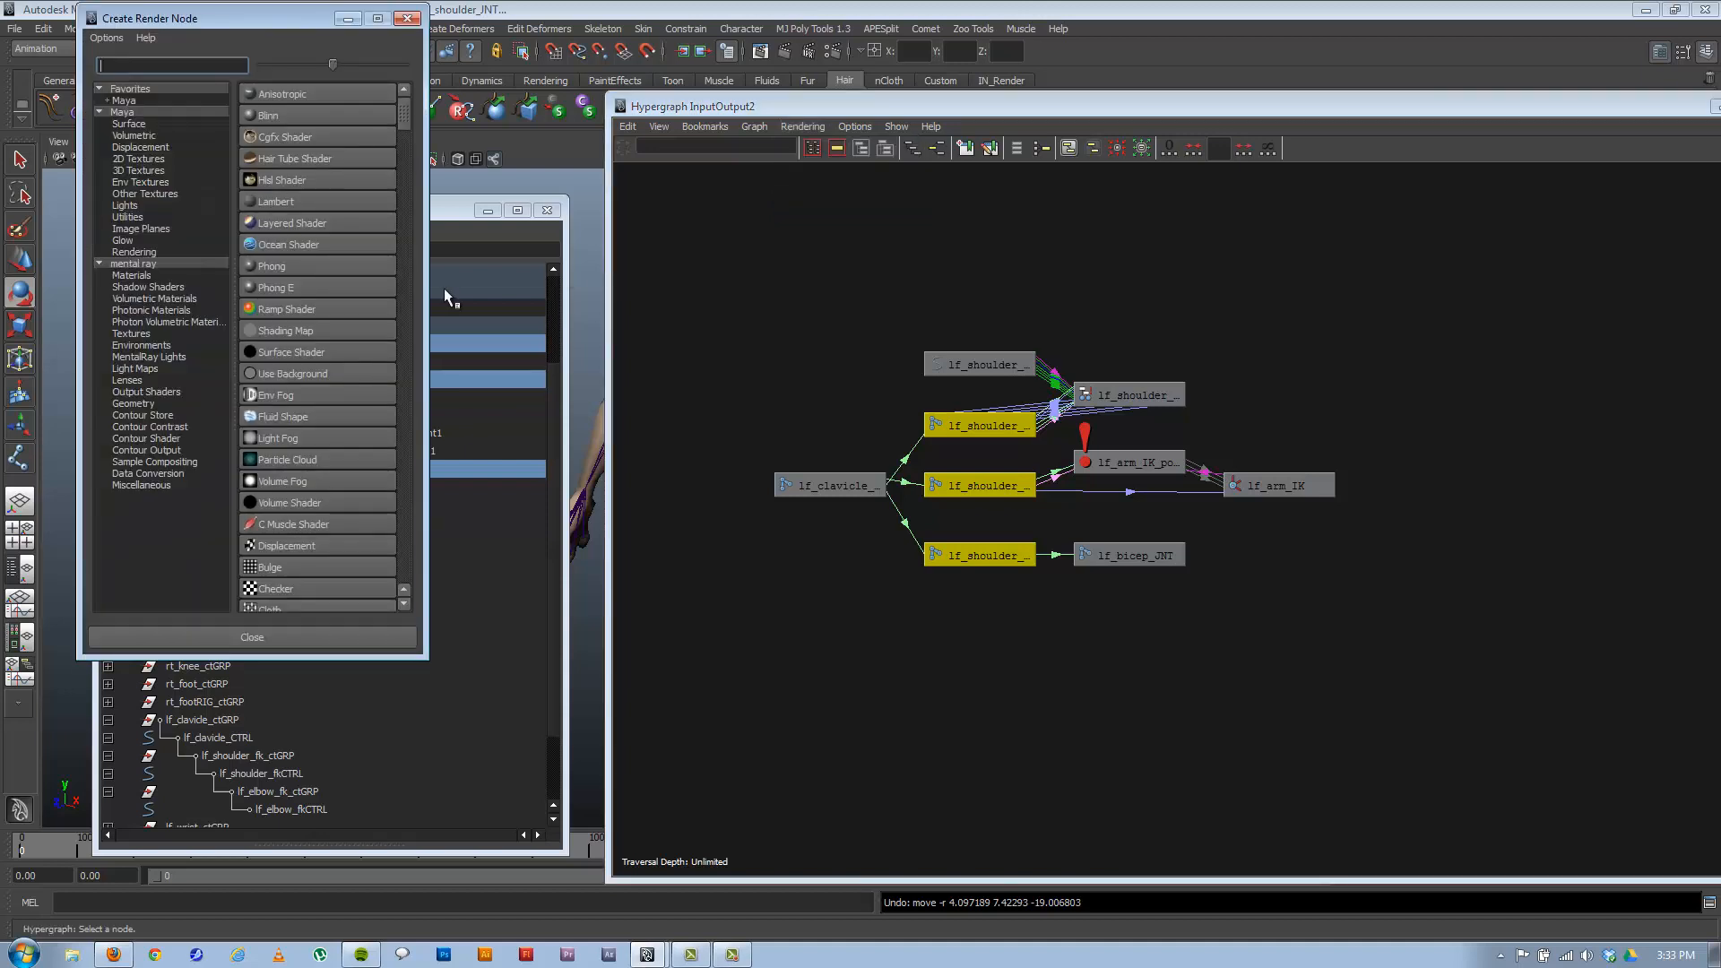
pyautogui.moveTo(312, 9); pyautogui.dragTo(490, 30)
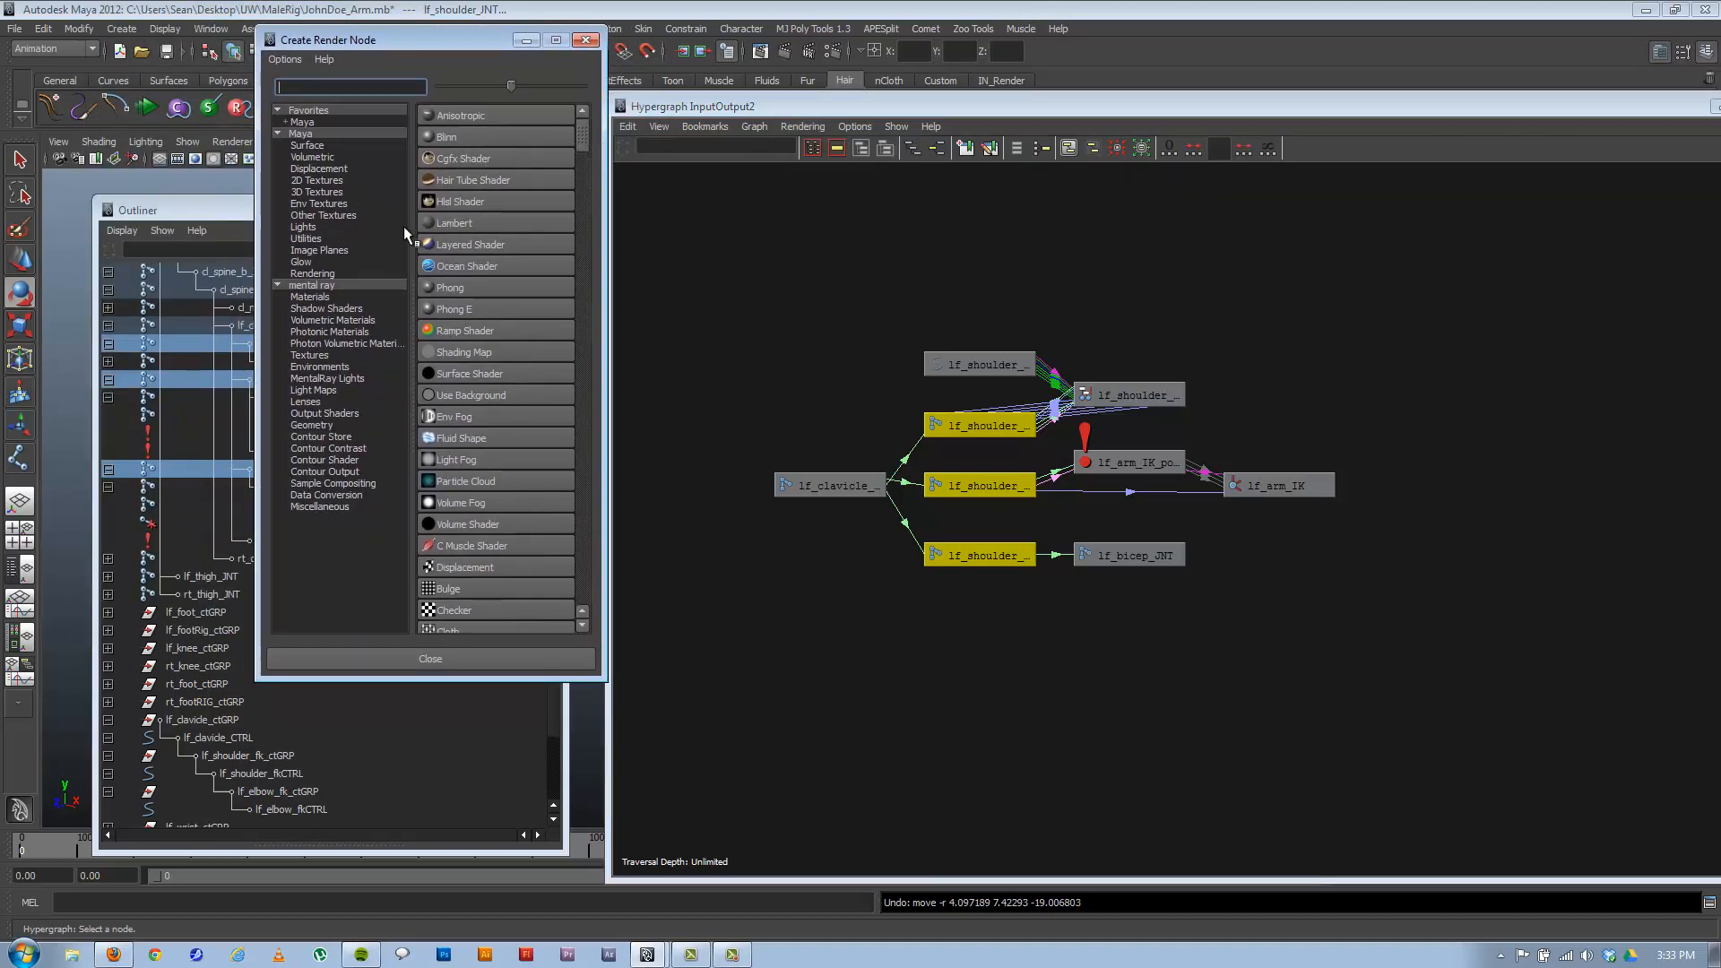
pyautogui.click(306, 238)
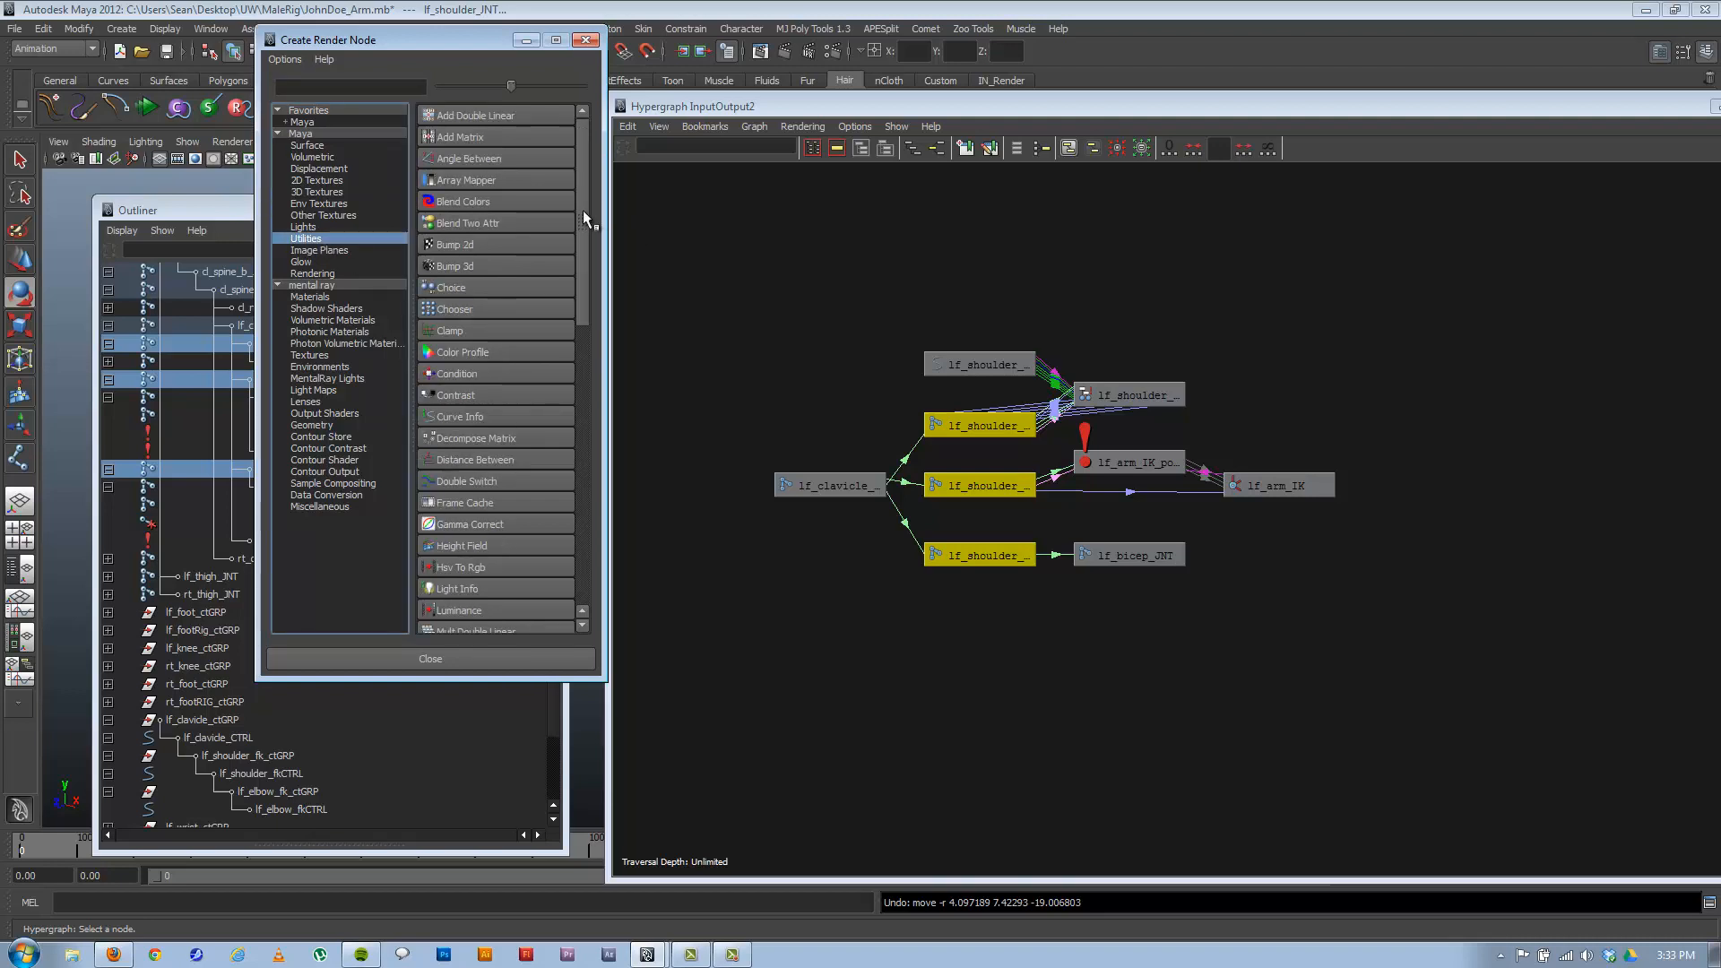
pyautogui.click(462, 202)
pyautogui.moveTo(1600, 289); pyautogui.dragTo(913, 656)
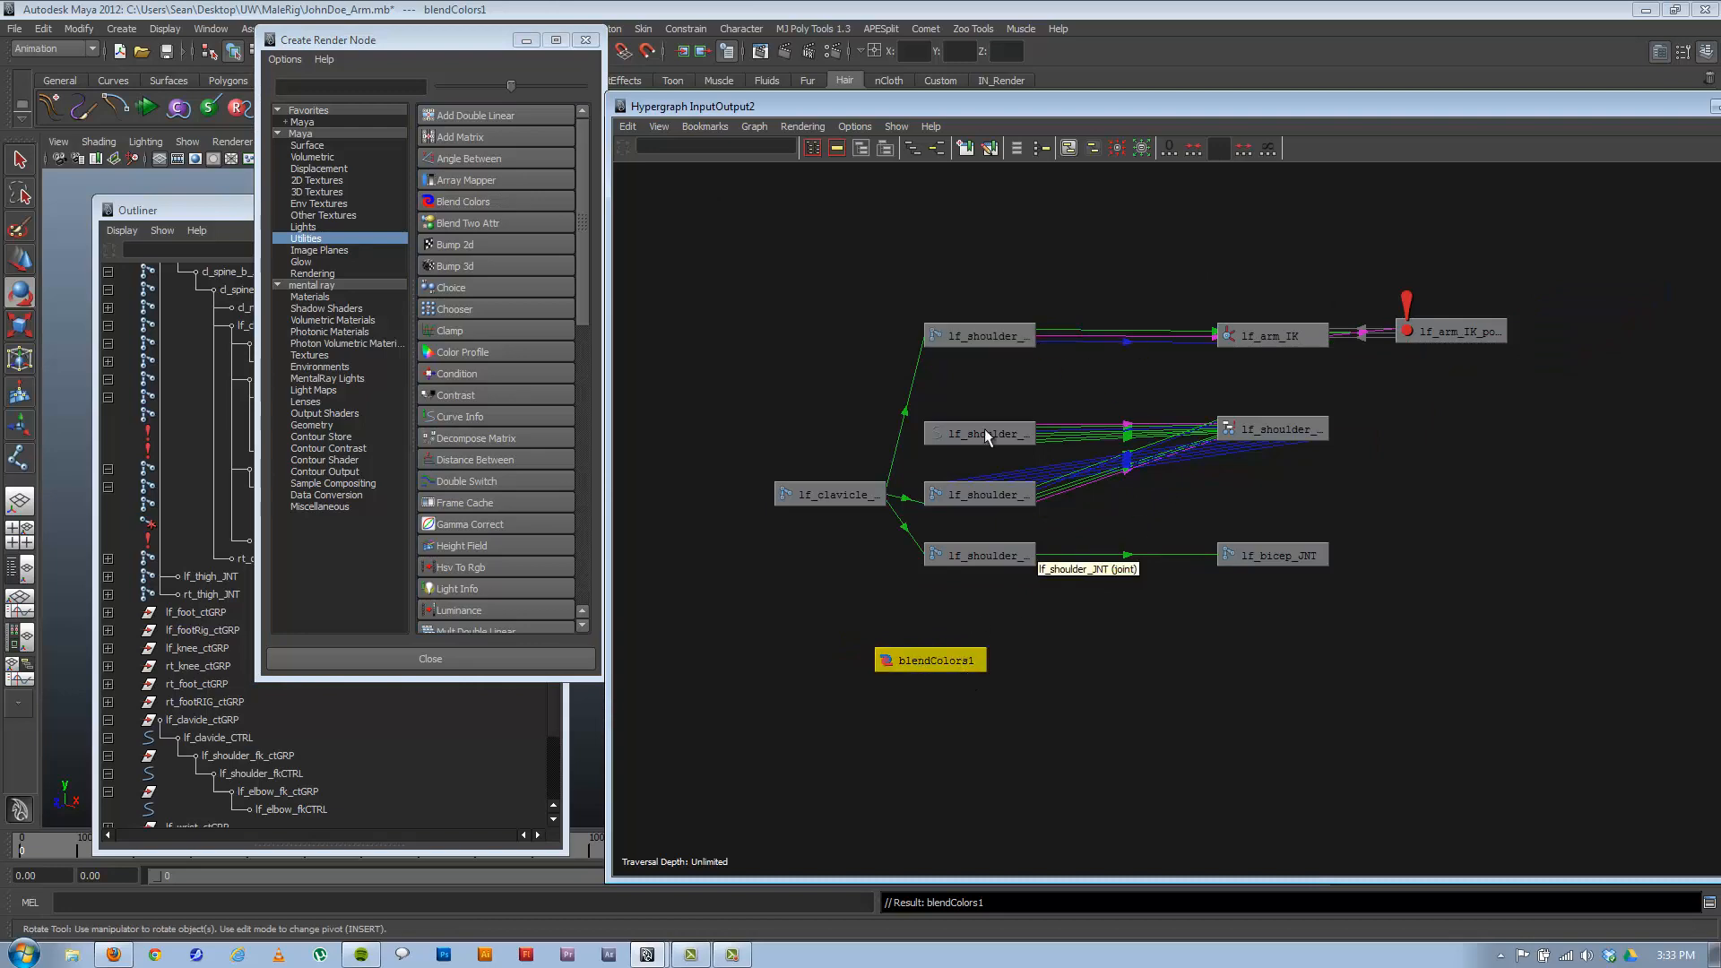
# Show the attributes of the blendColors1 node and arrange the Hypergraph so its blender and color inputs can be examined beside it.
pyautogui.moveTo(1144, 110); pyautogui.dragTo(739, 81)
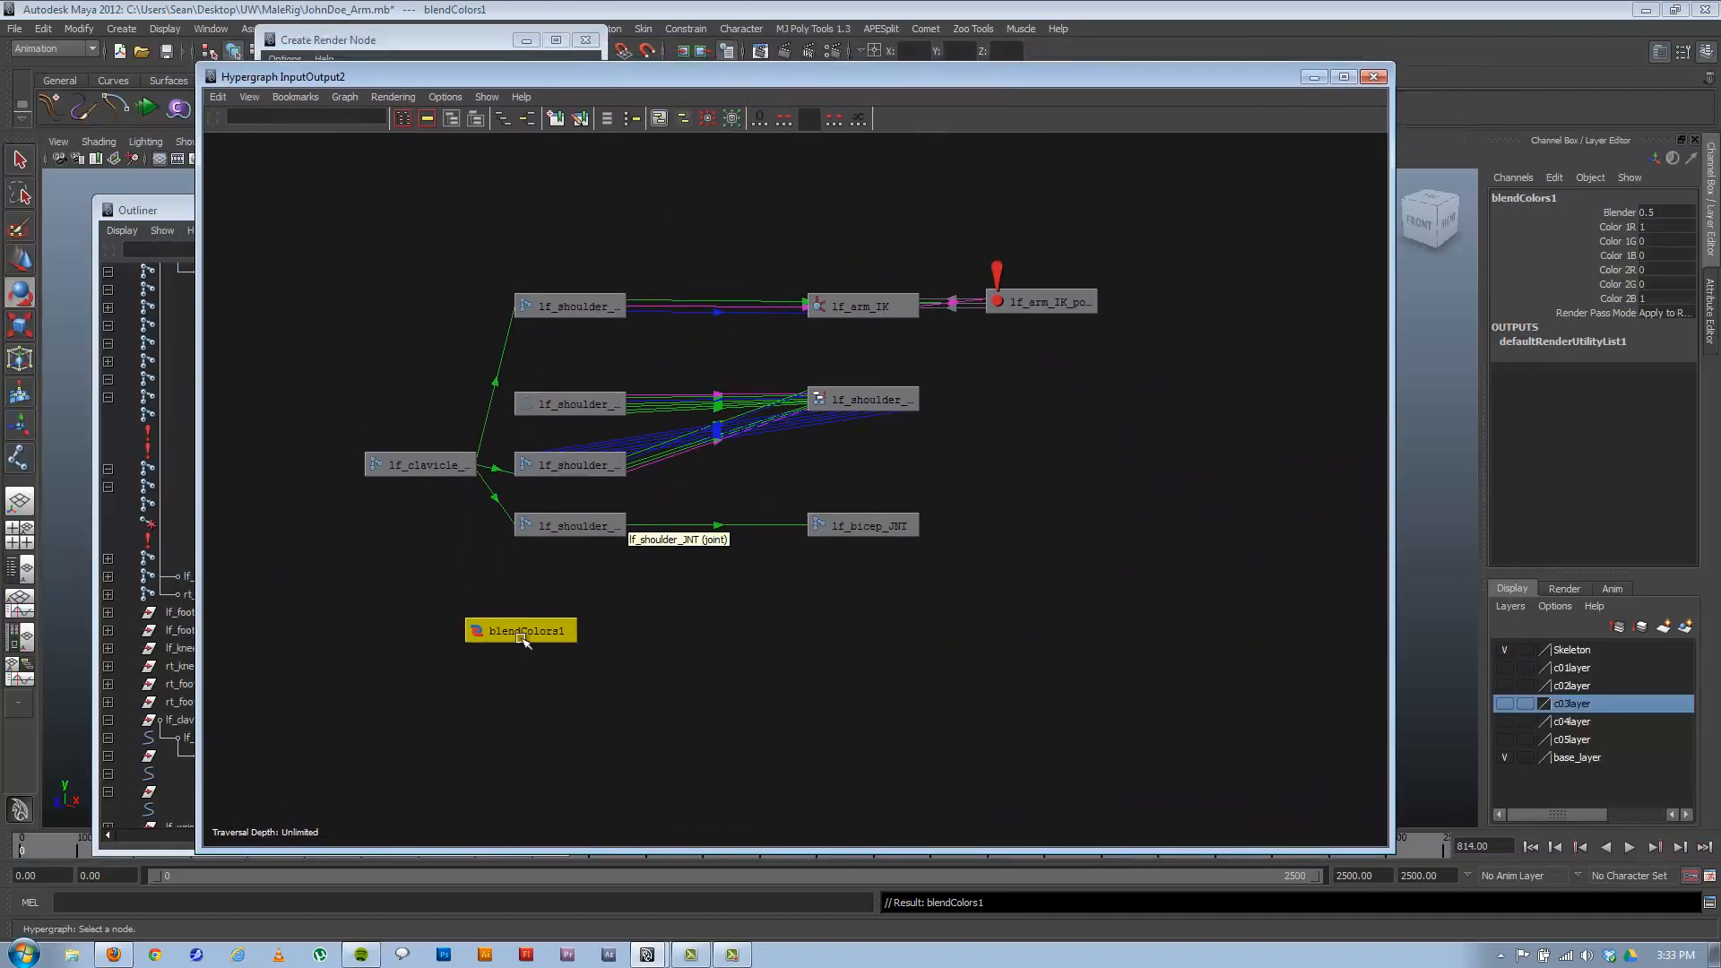
pyautogui.press('e')
pyautogui.moveTo(540, 639); pyautogui.dragTo(538, 639)
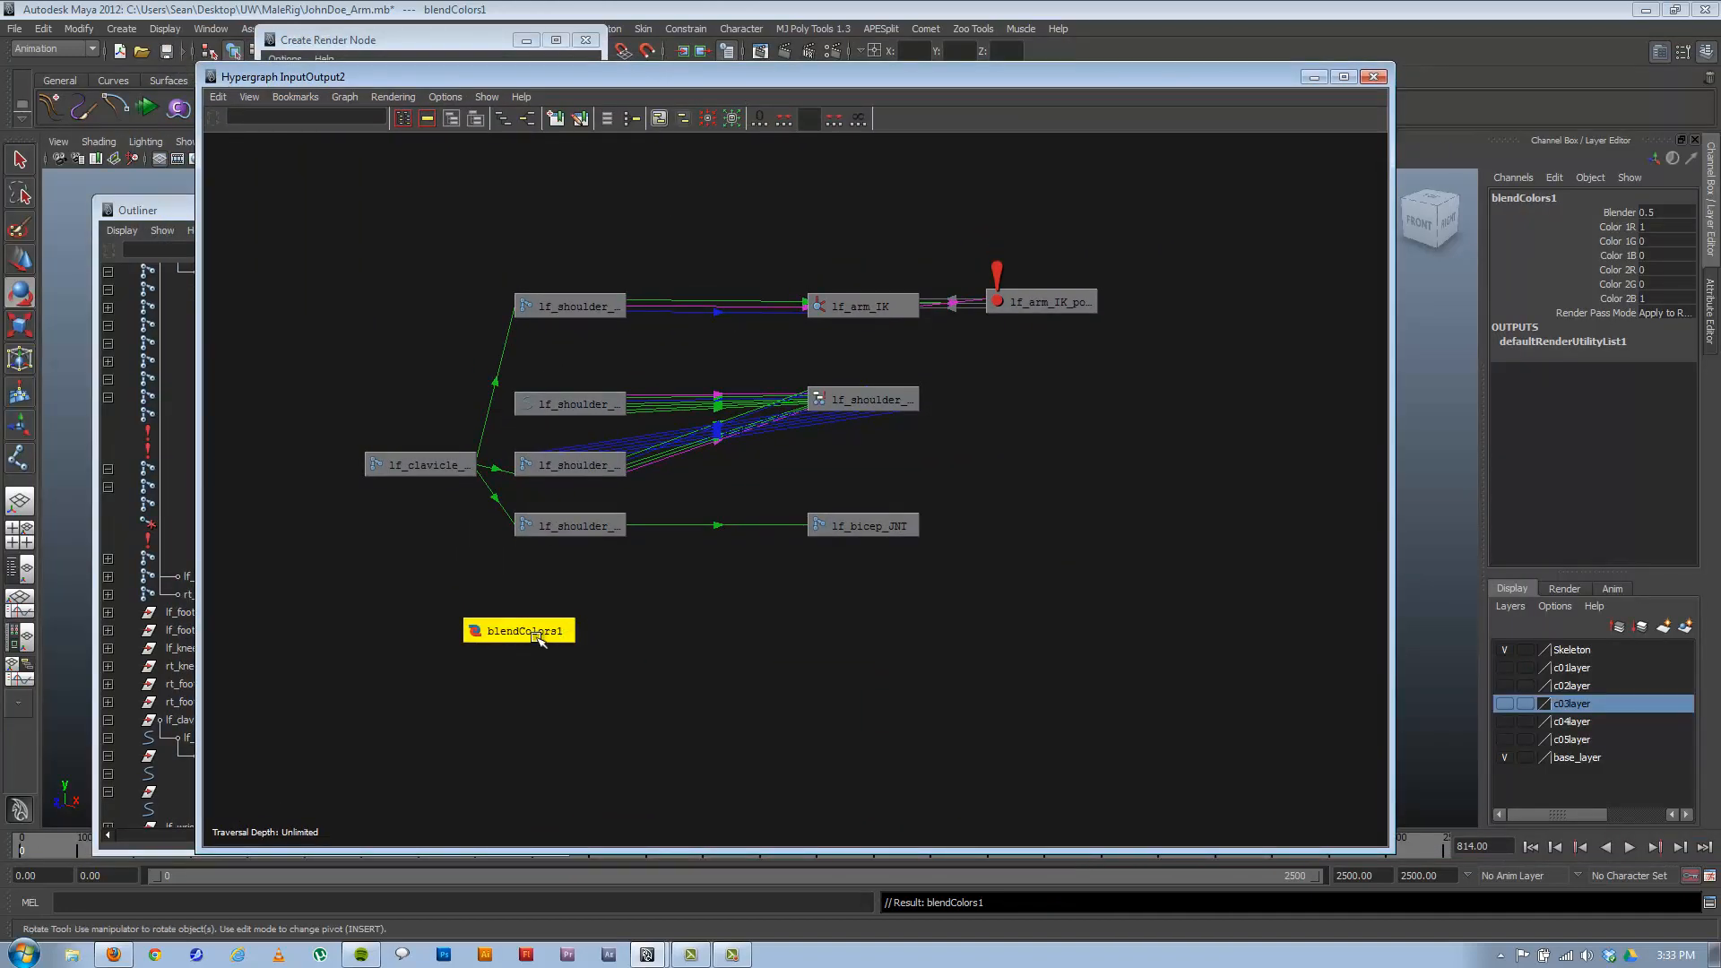
pyautogui.doubleClick(543, 636)
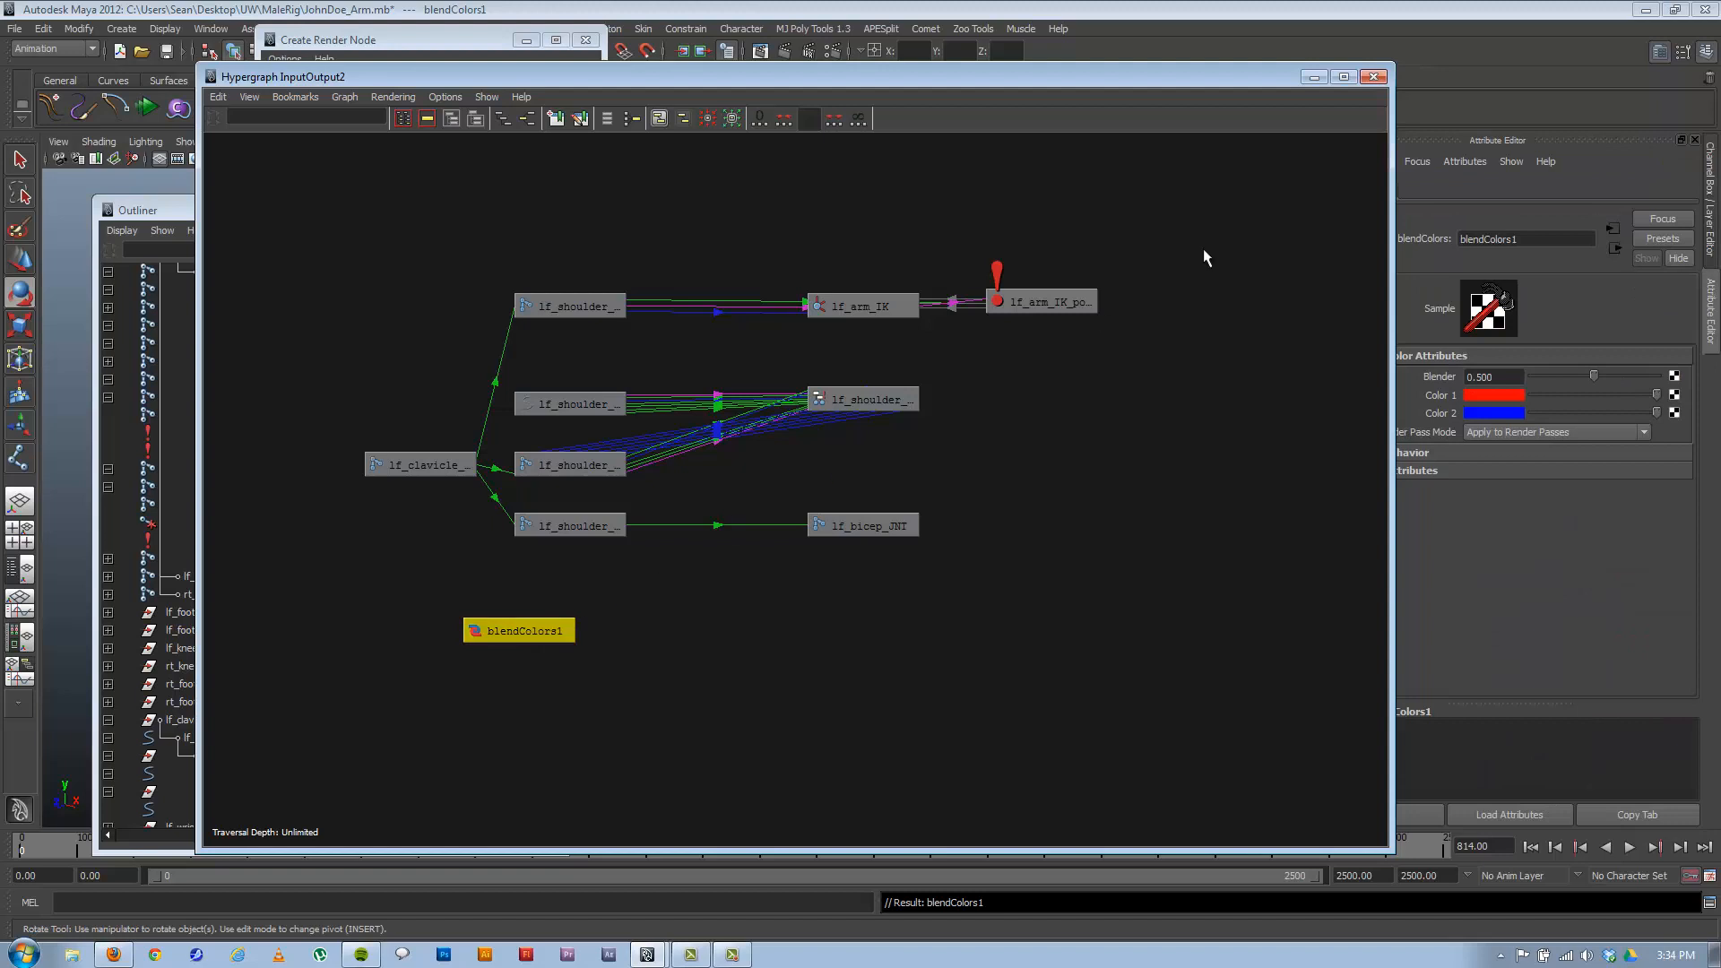
pyautogui.moveTo(1237, 76); pyautogui.dragTo(1123, 70)
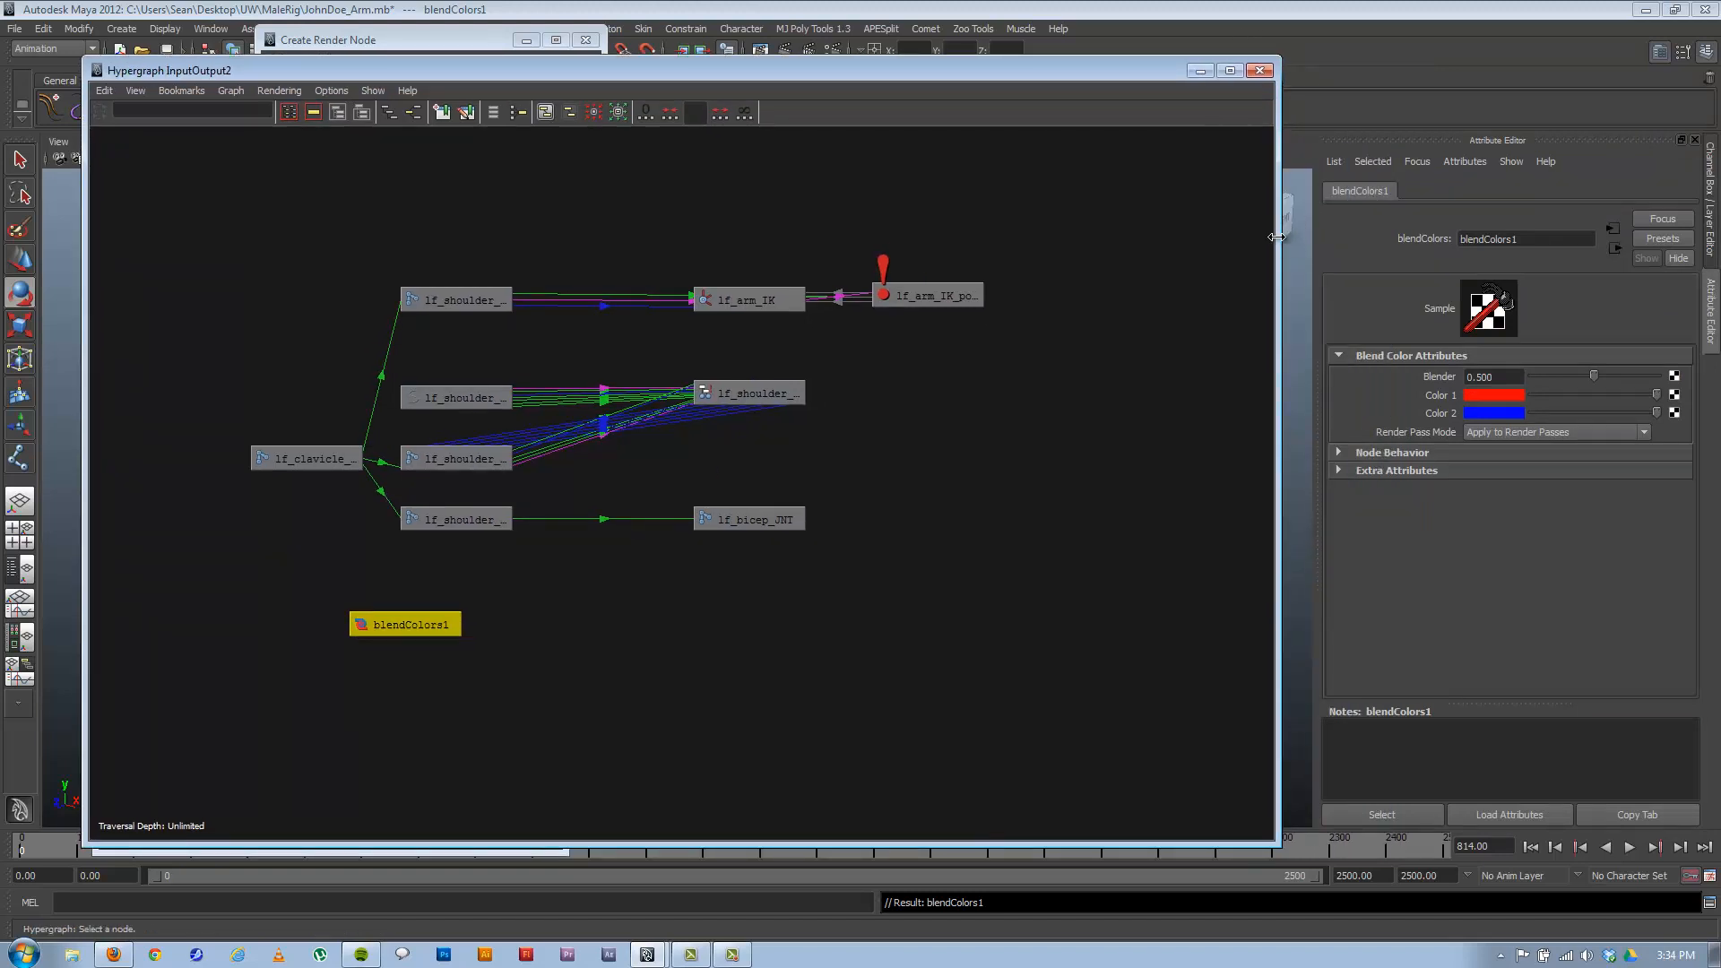
pyautogui.moveTo(1278, 237); pyautogui.dragTo(1188, 237)
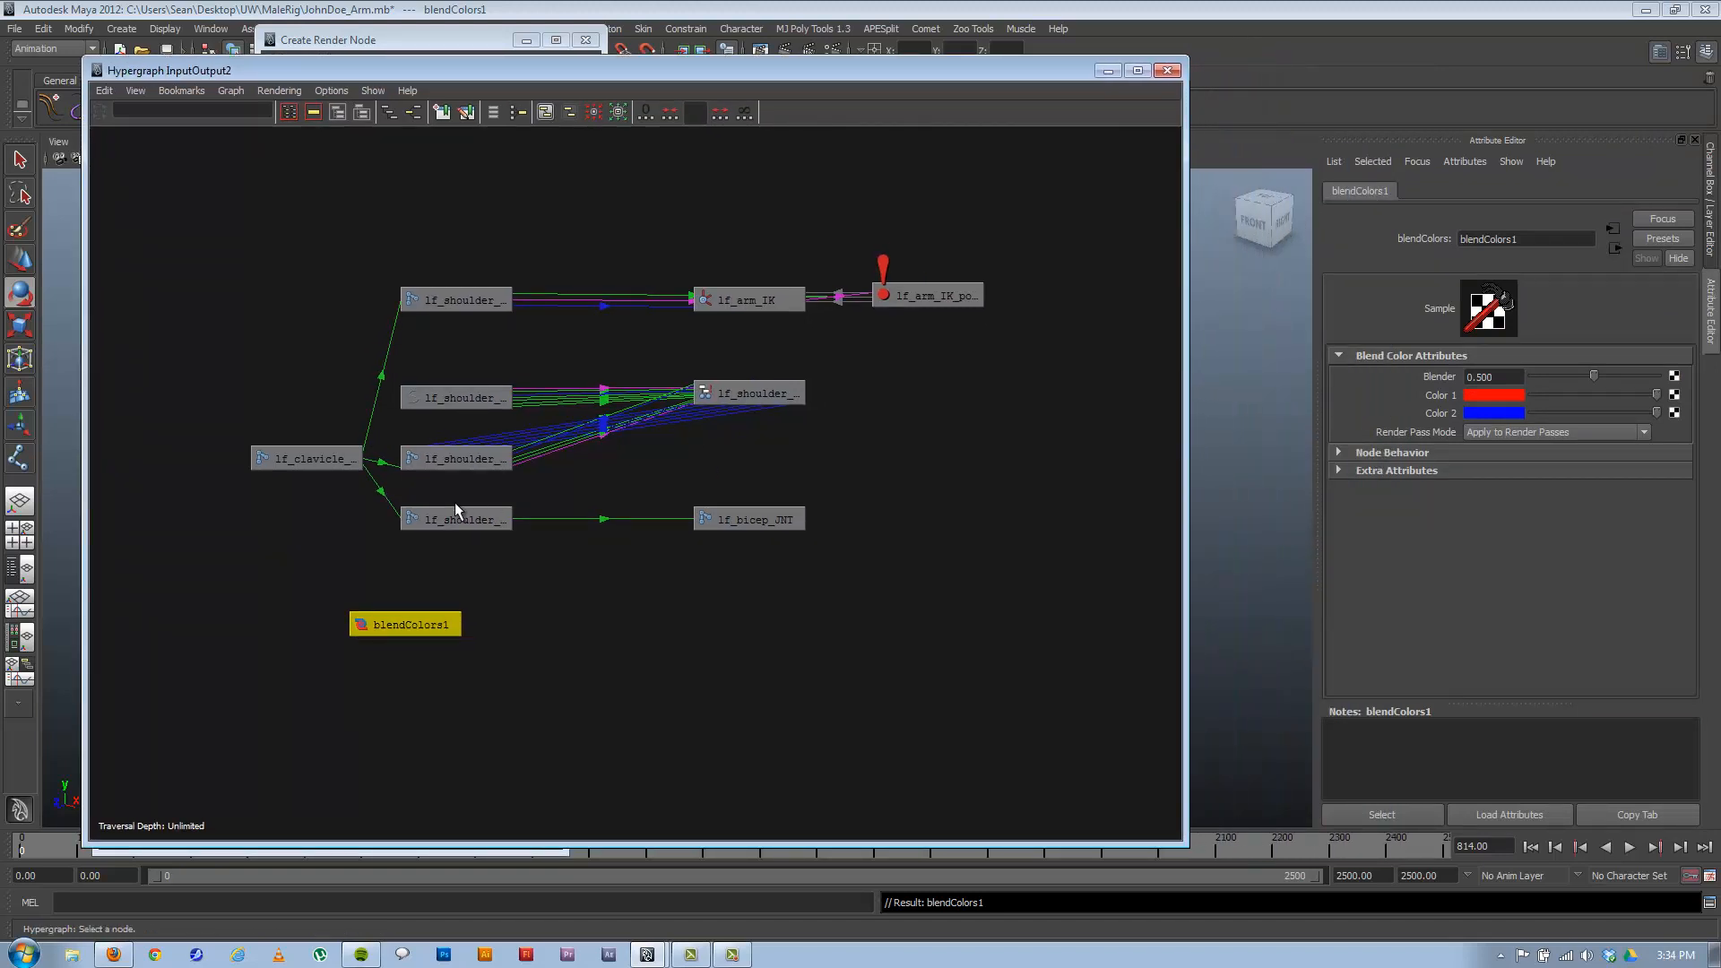
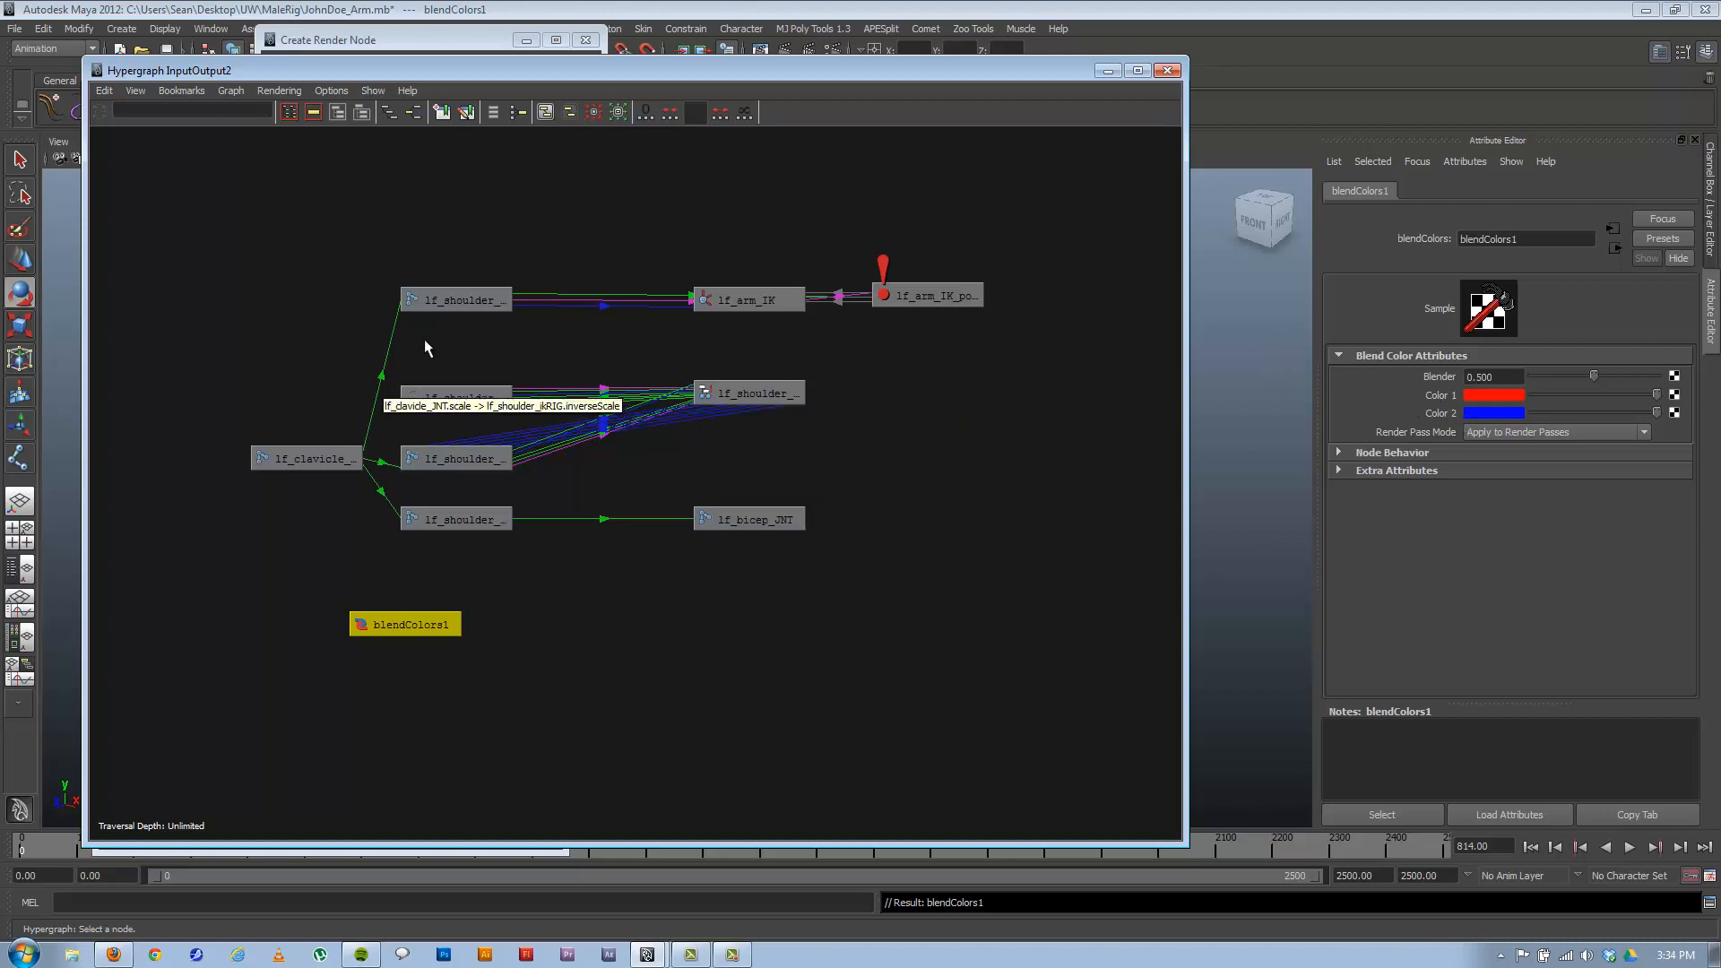
# Open the Connection Editor beside the Hypergraph and load blendColors1 as the node receiving the inputs.
pyautogui.moveTo(700, 73); pyautogui.dragTo(967, 100)
pyautogui.click(358, 41)
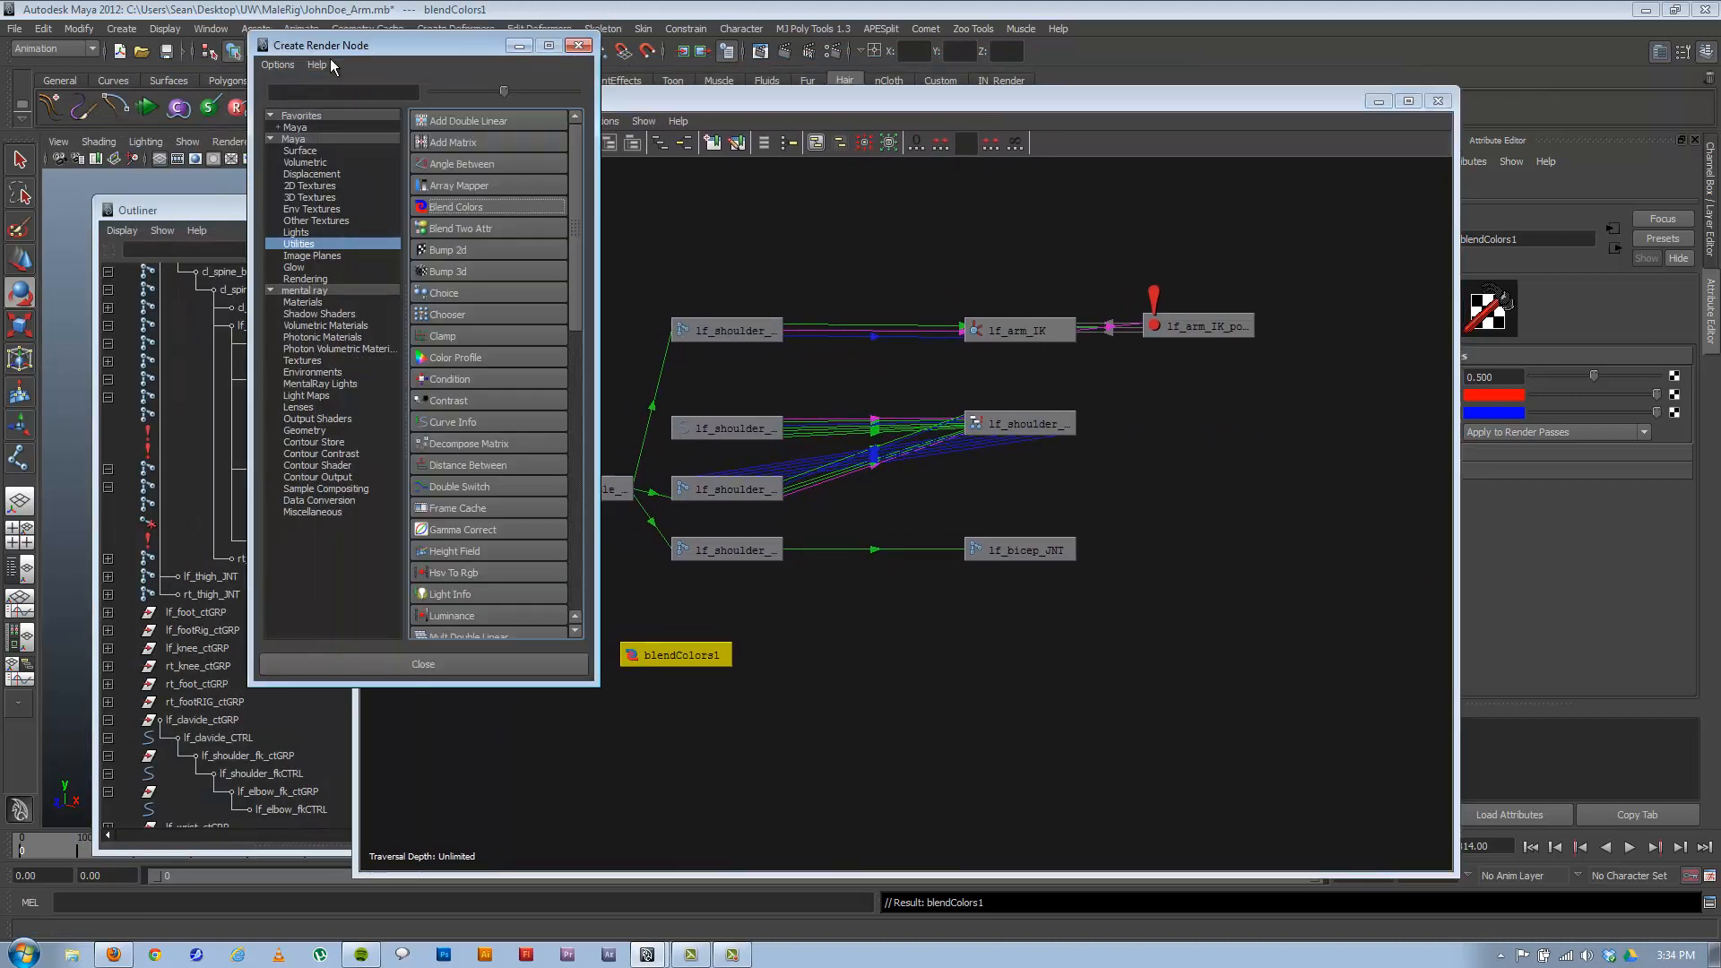
pyautogui.moveTo(358, 41); pyautogui.dragTo(242, 131)
pyautogui.click(211, 29)
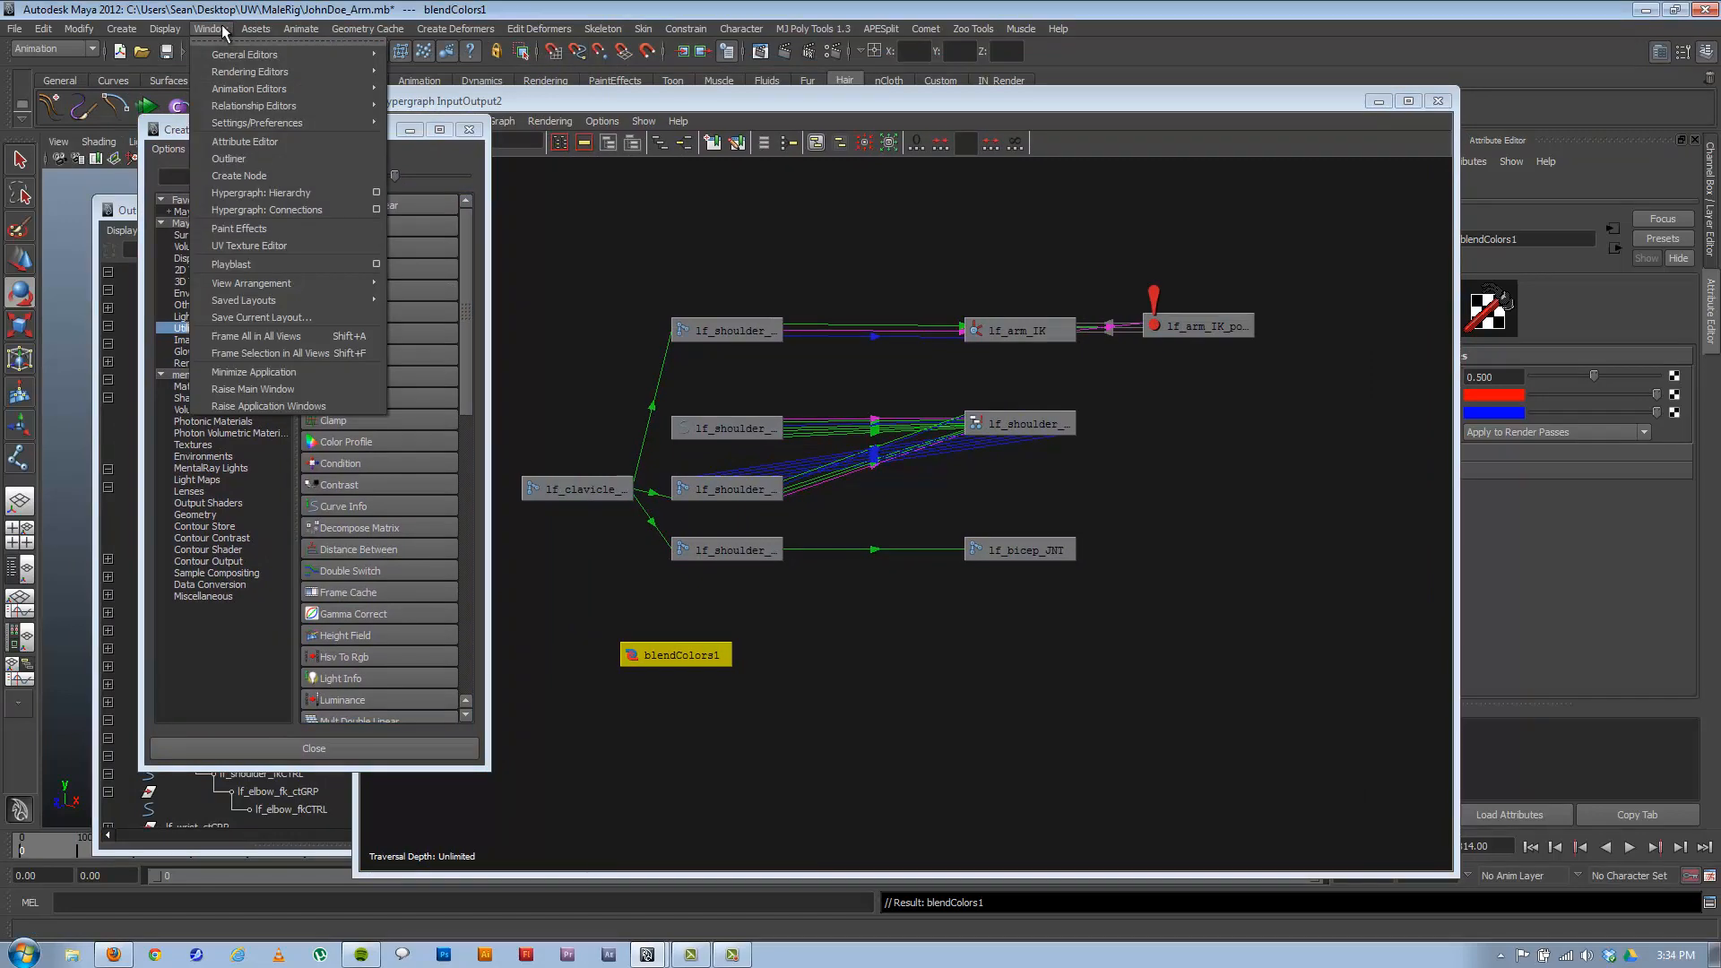
pyautogui.moveTo(226, 59)
pyautogui.click(448, 101)
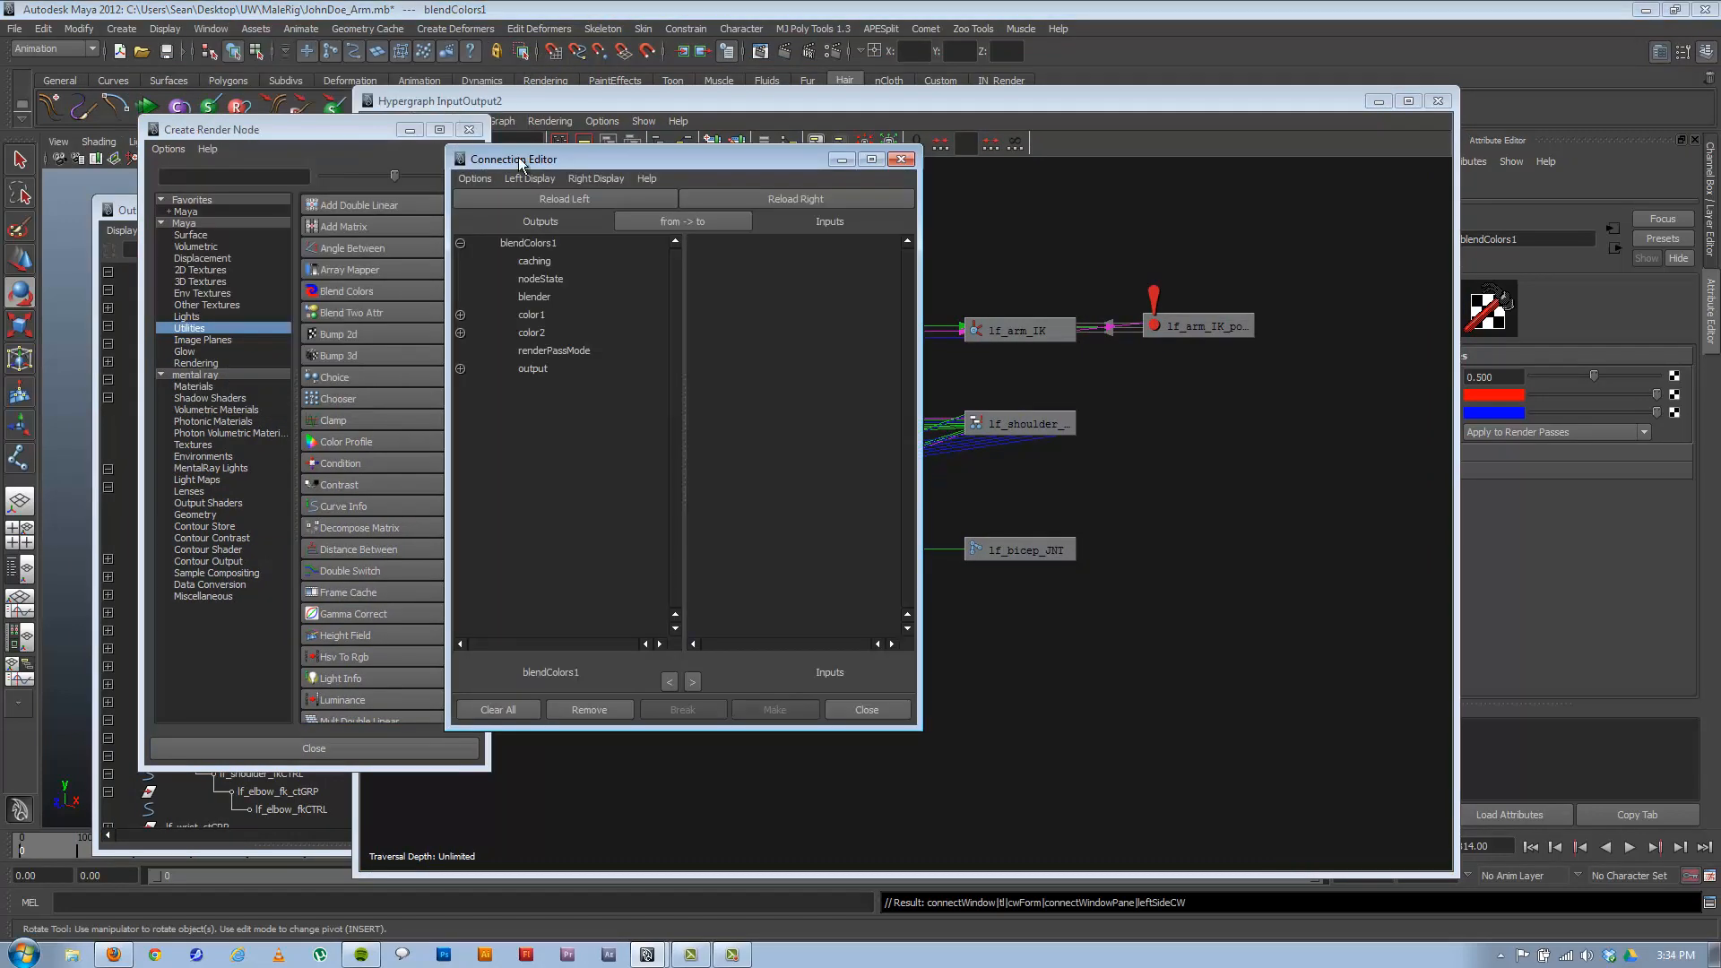
pyautogui.moveTo(637, 168); pyautogui.dragTo(244, 234)
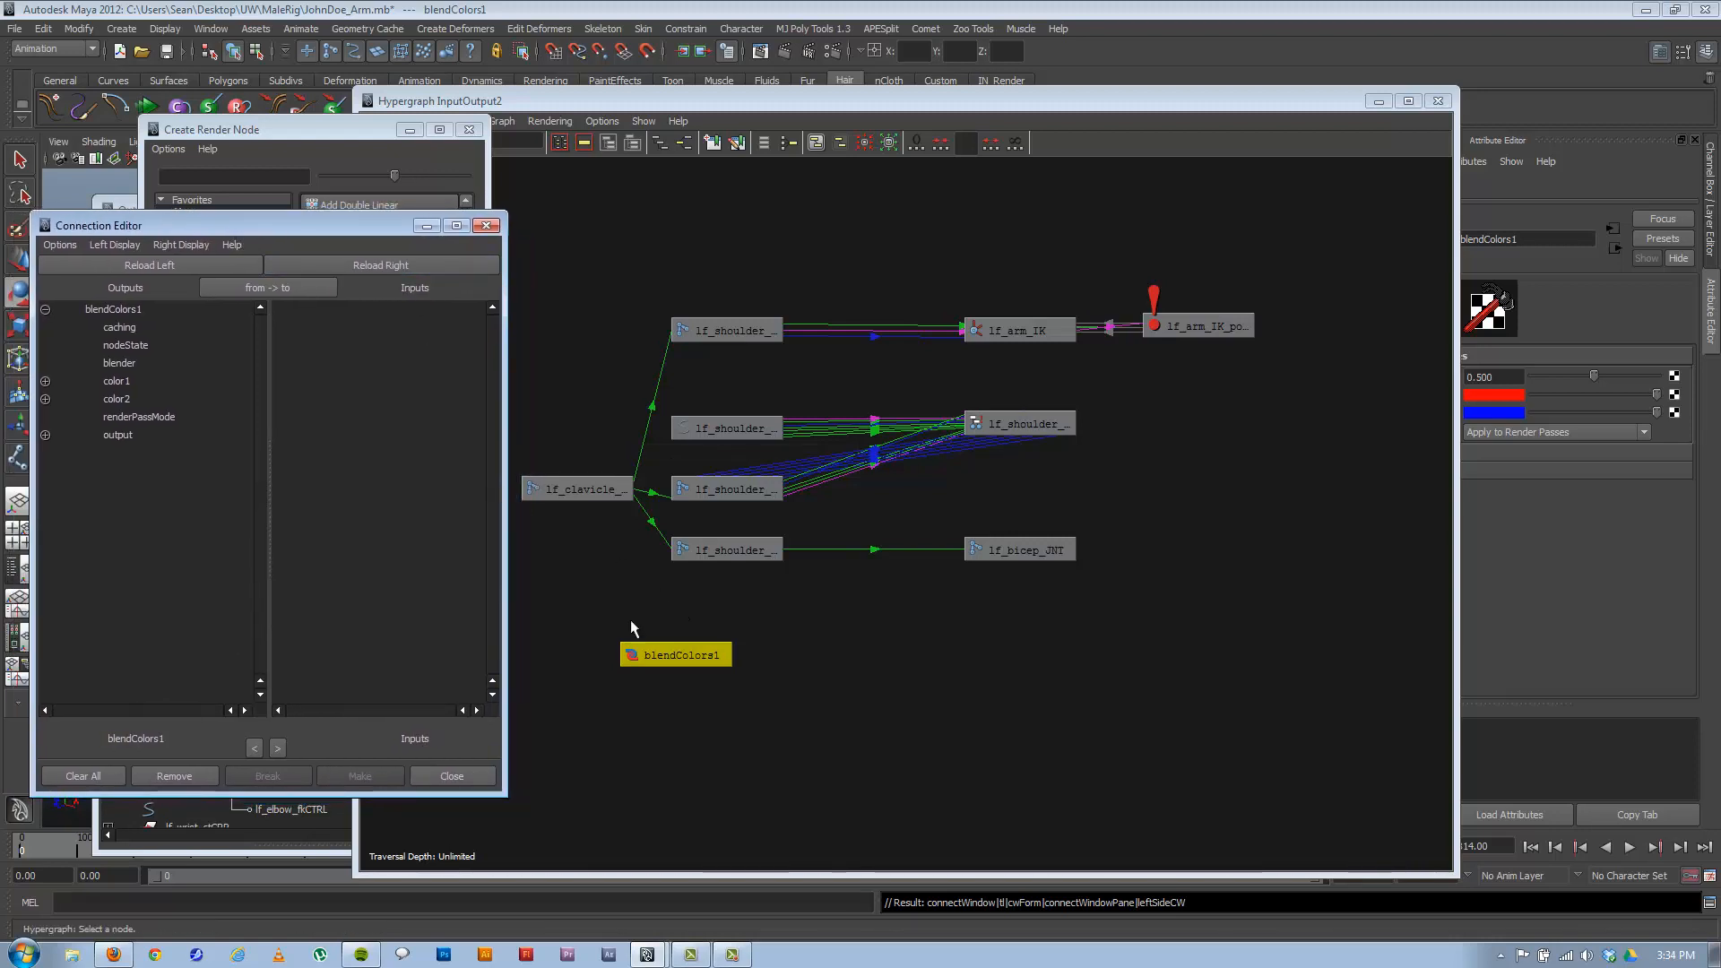
pyautogui.click(406, 262)
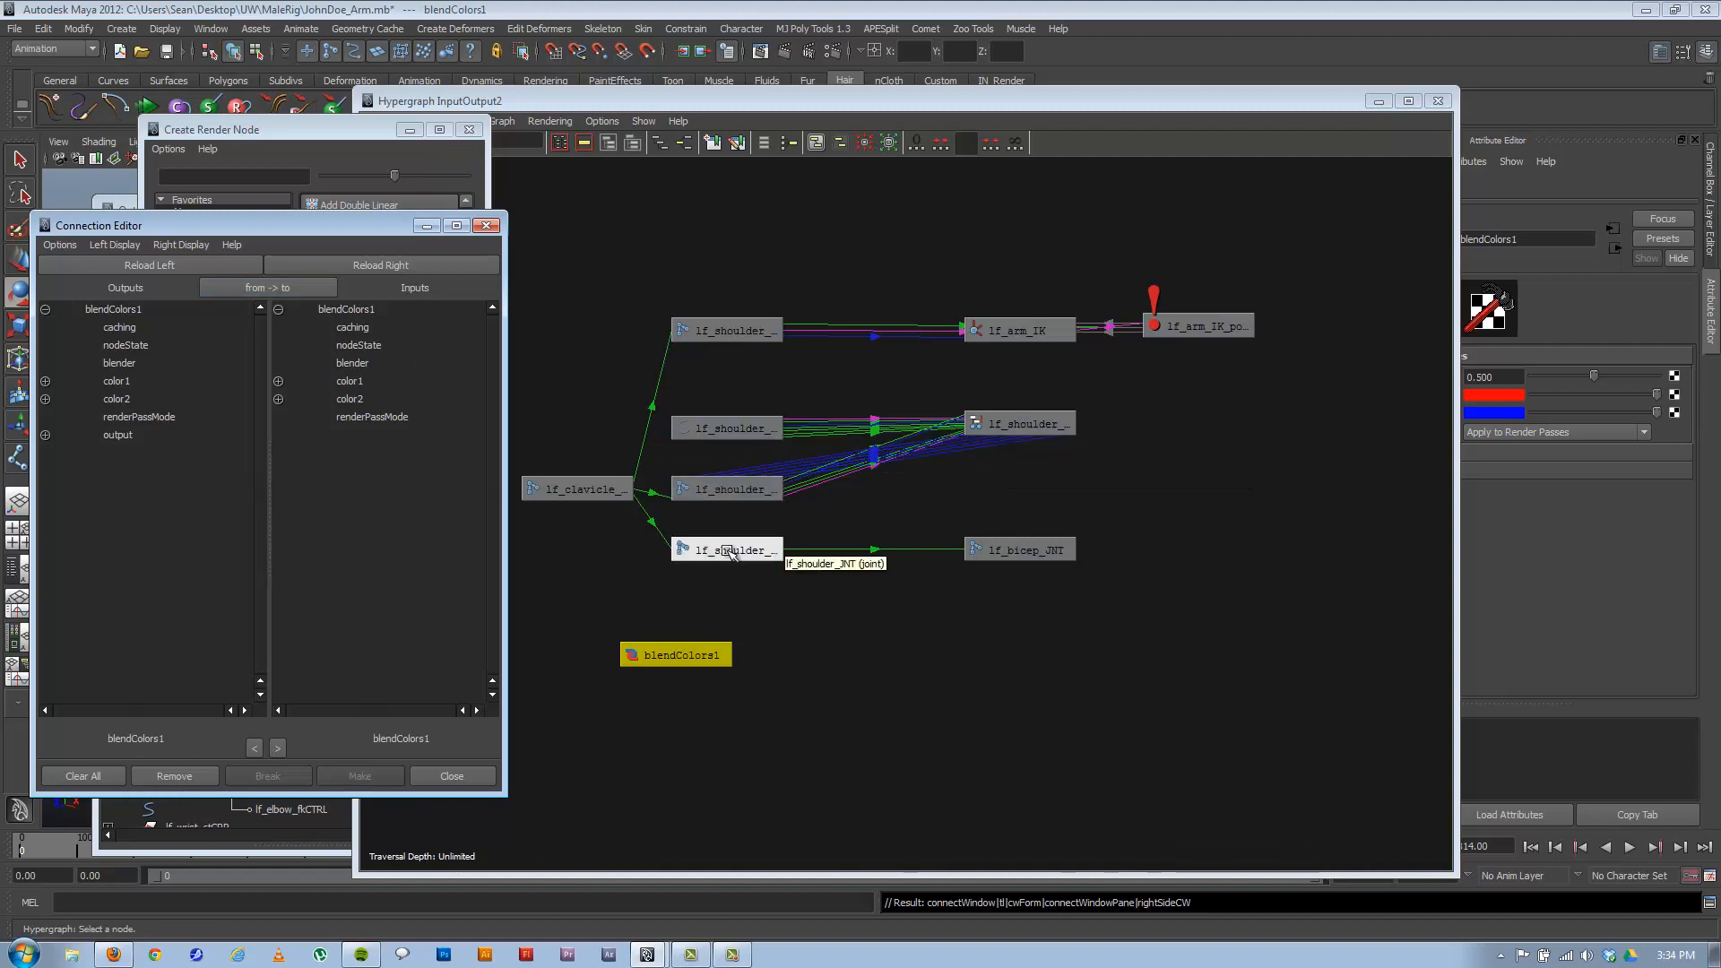
# Load lf_shoulder_ikRIG as the output node and connect its rotate attribute to color1 of blendColors1.
pyautogui.click(748, 328)
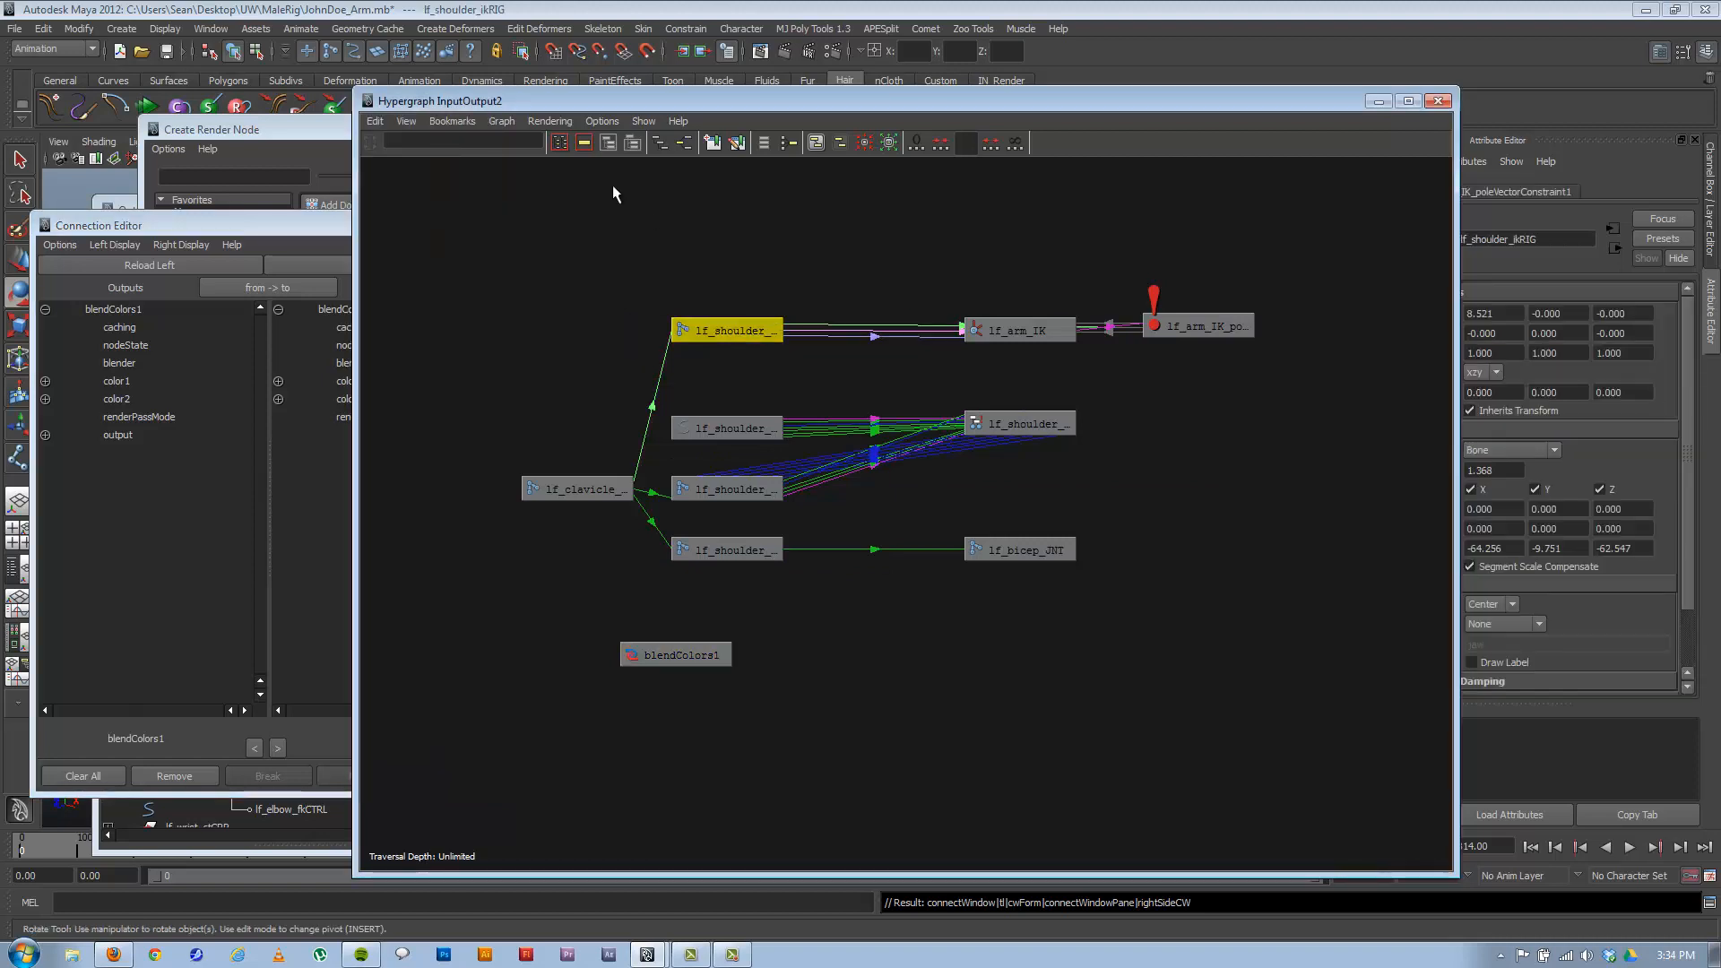
pyautogui.click(287, 222)
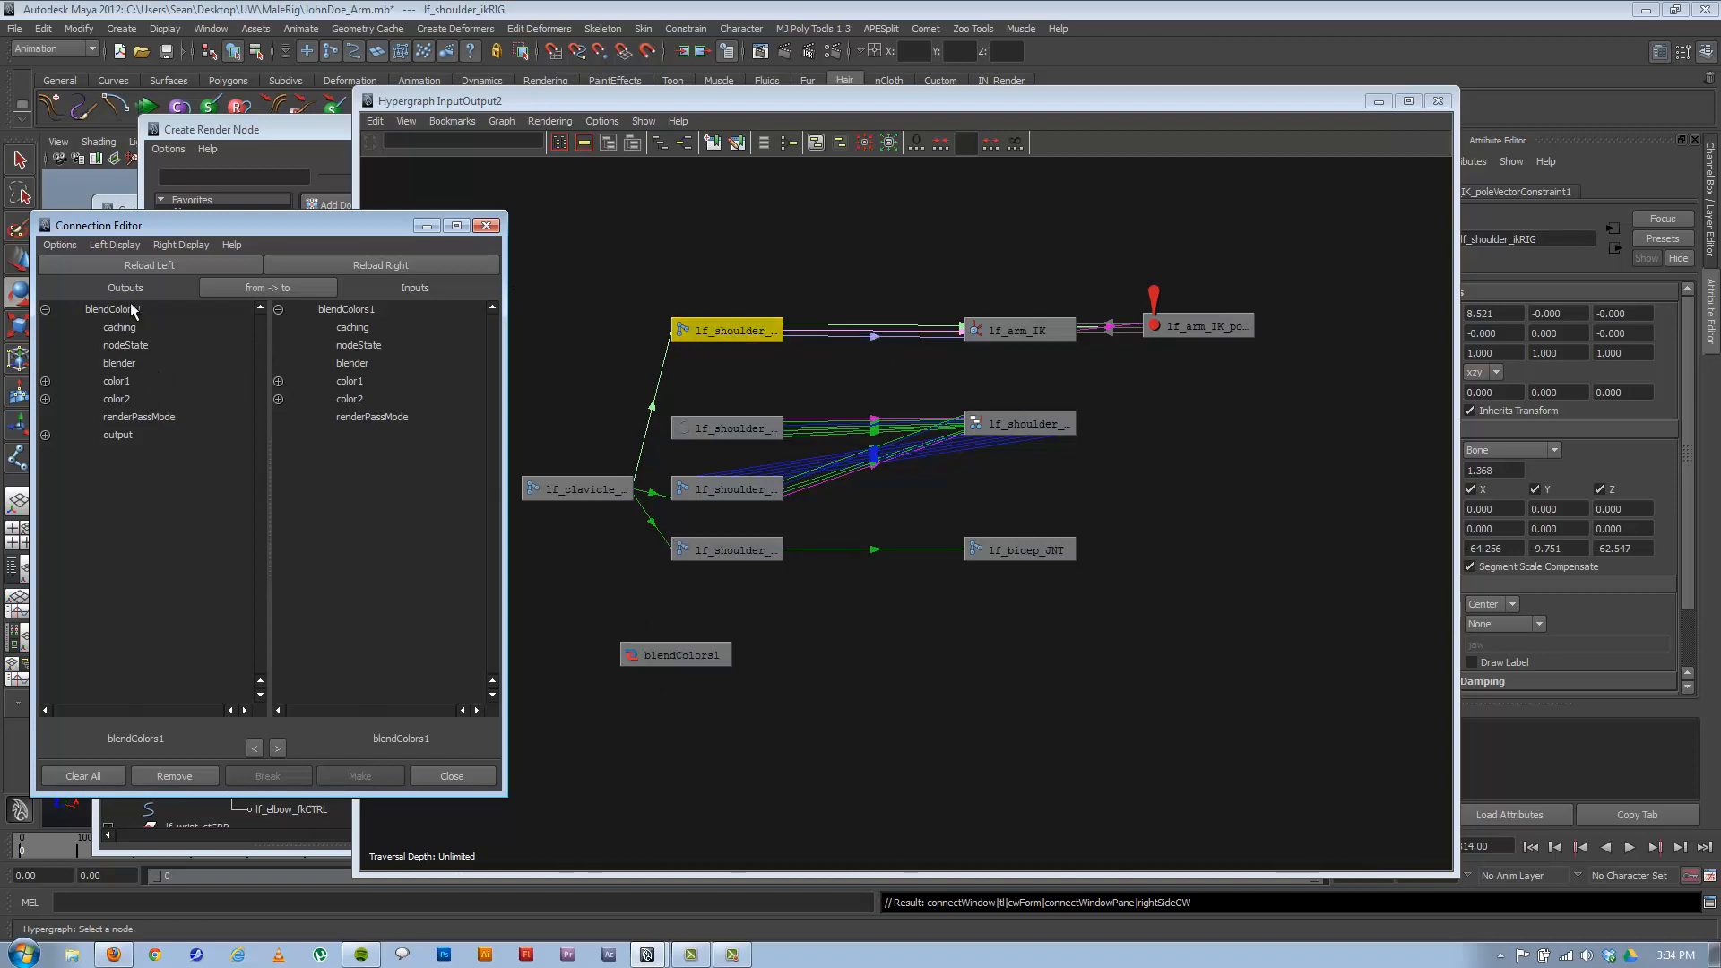
pyautogui.click(140, 265)
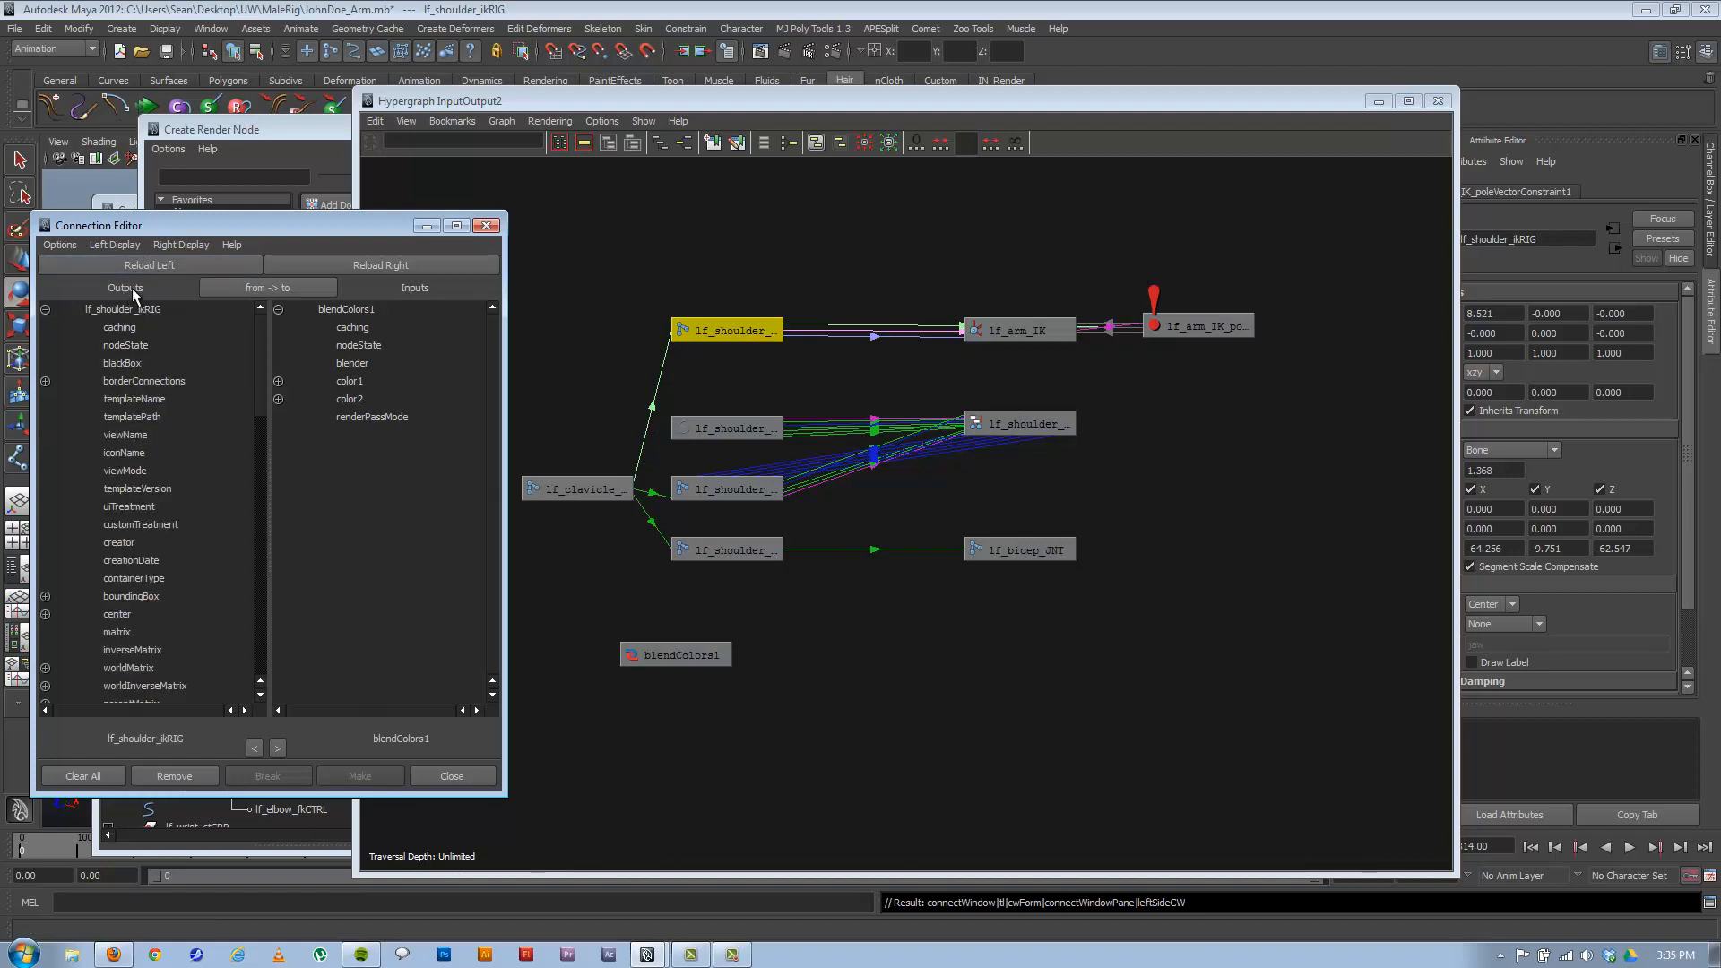
pyautogui.moveTo(265, 366); pyautogui.dragTo(237, 493)
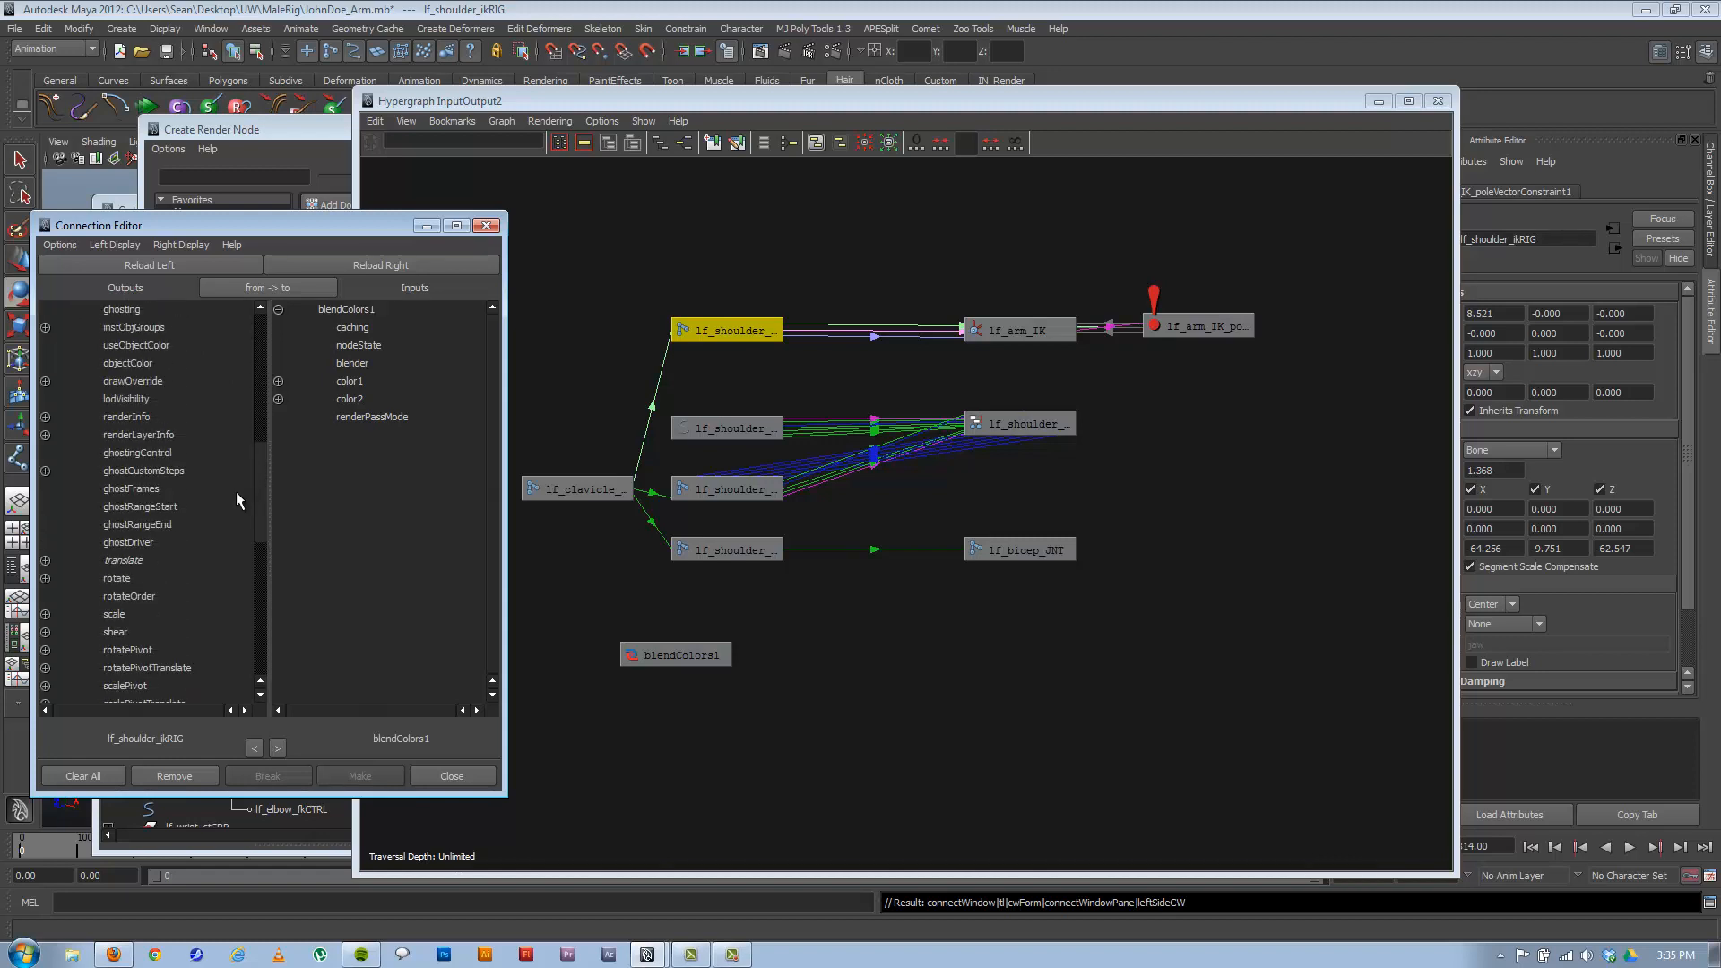
pyautogui.click(111, 581)
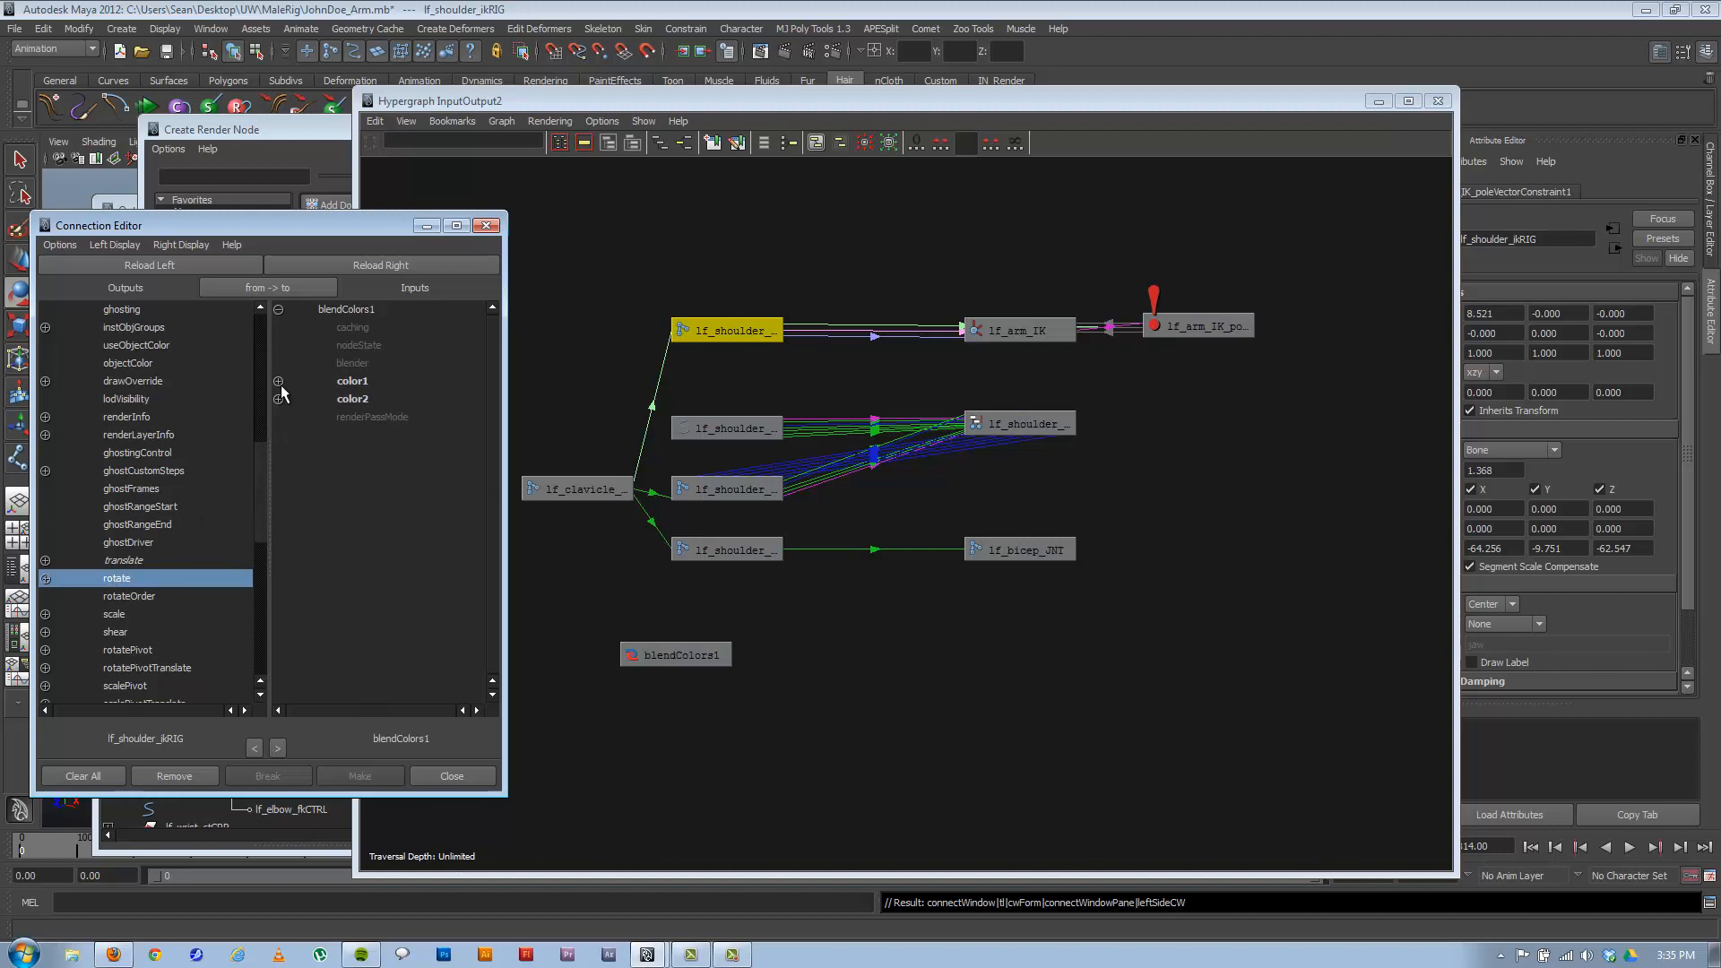
pyautogui.click(349, 382)
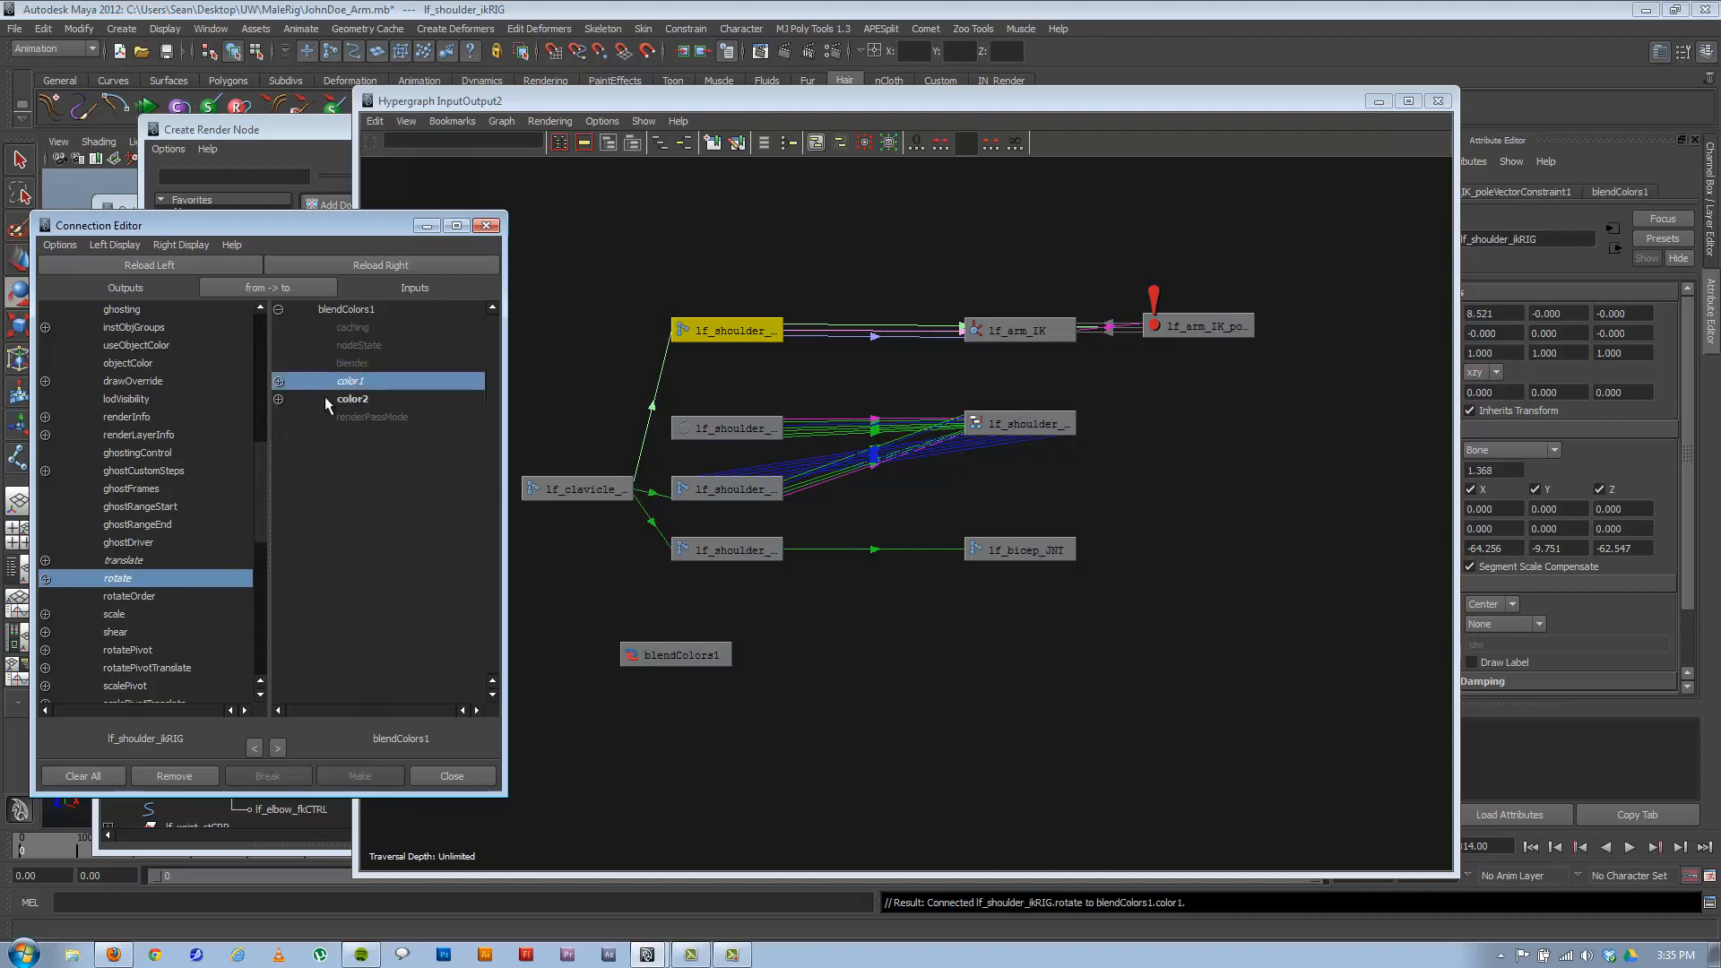
# Expand rotate and color1 in the Connection Editor to compare the X, Y, Z channels with the R, G, B channels.
pyautogui.click(45, 578)
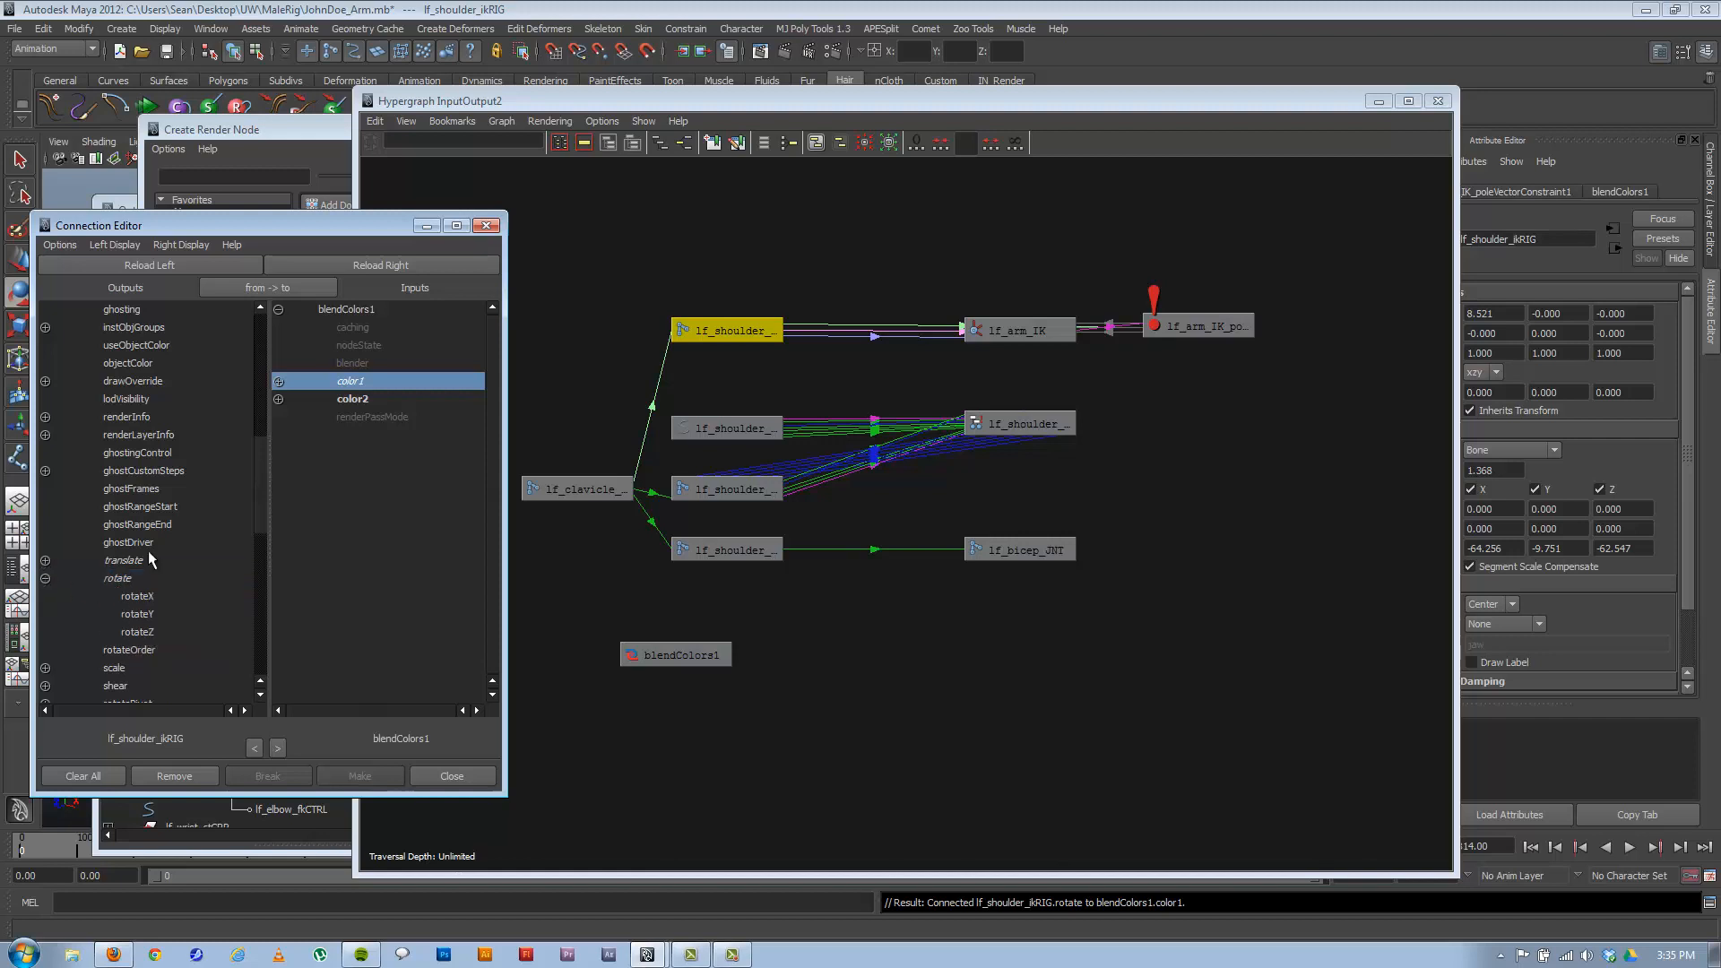
pyautogui.click(278, 382)
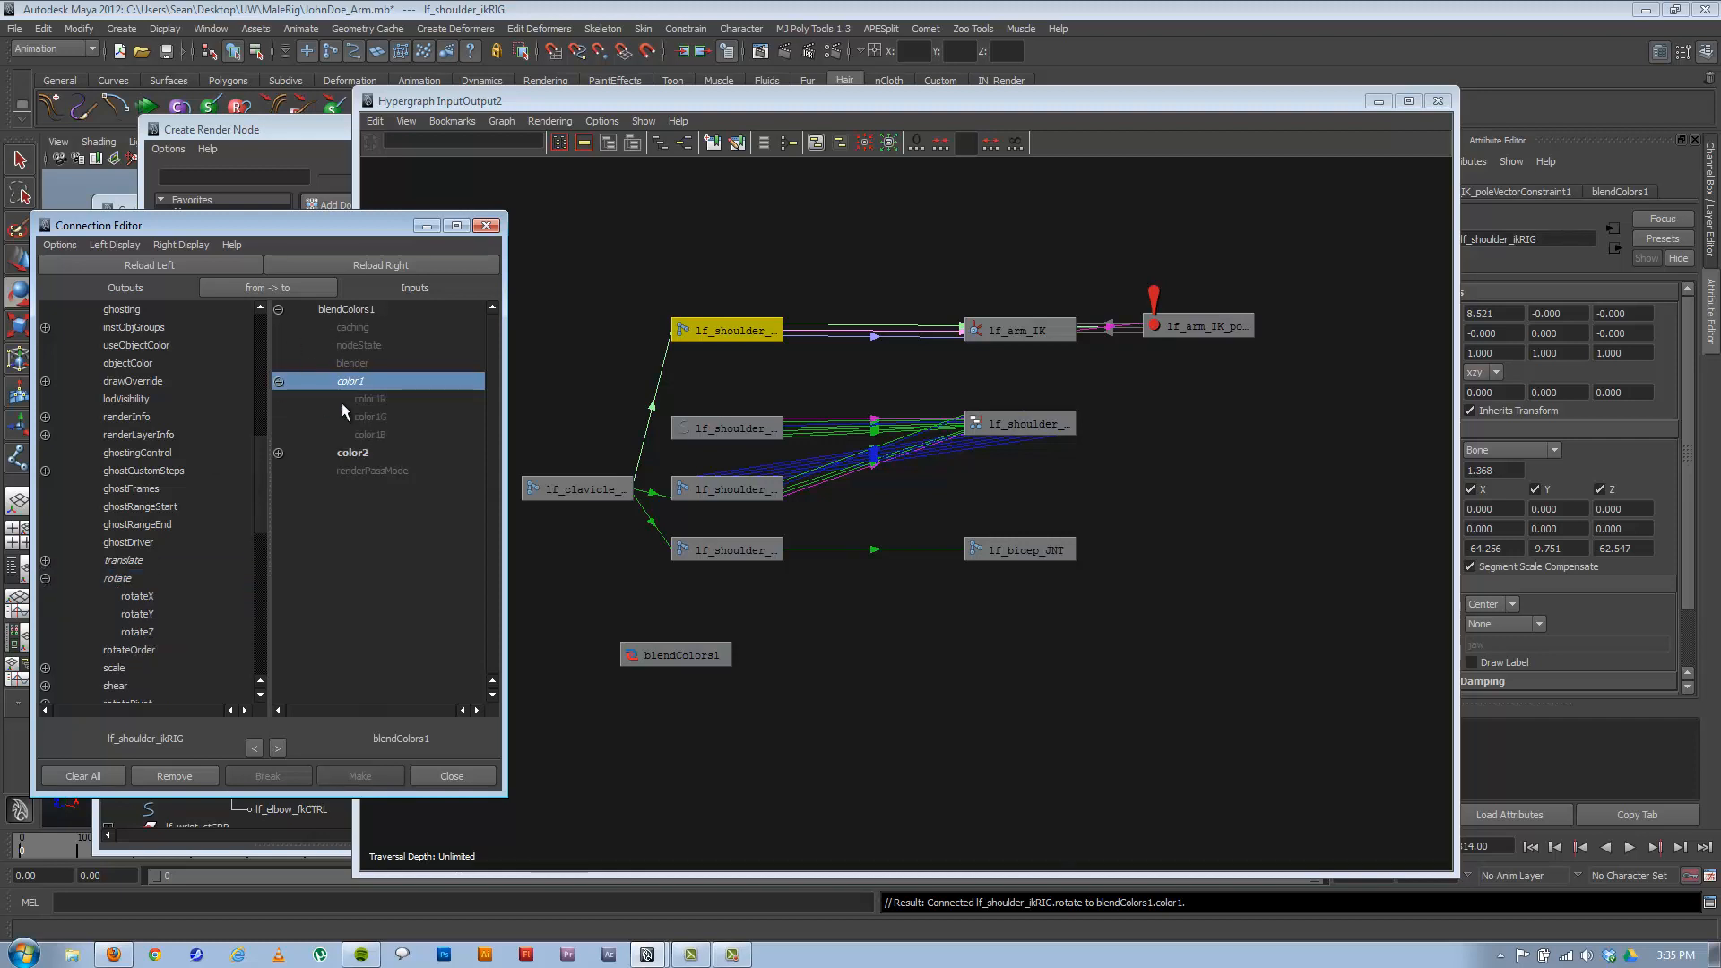
pyautogui.click(130, 578)
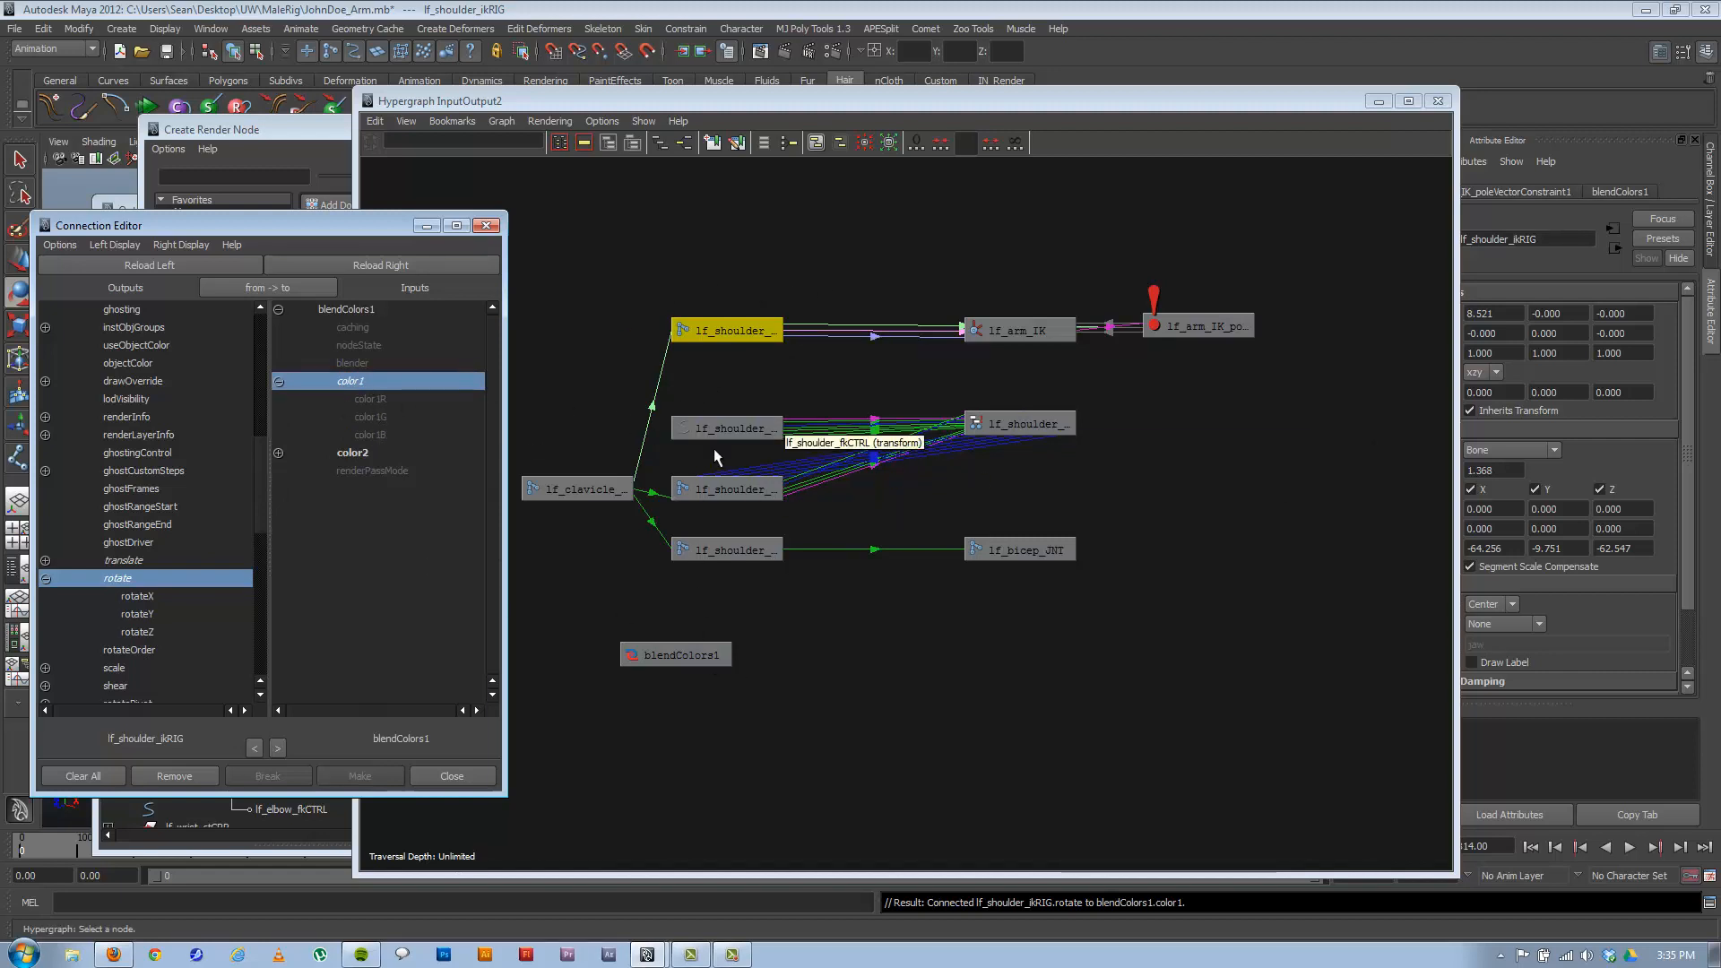
# Load lf_shoulder_fkRIG as the output node and connect its rotate attribute to color2 of blendColors1.
pyautogui.click(720, 493)
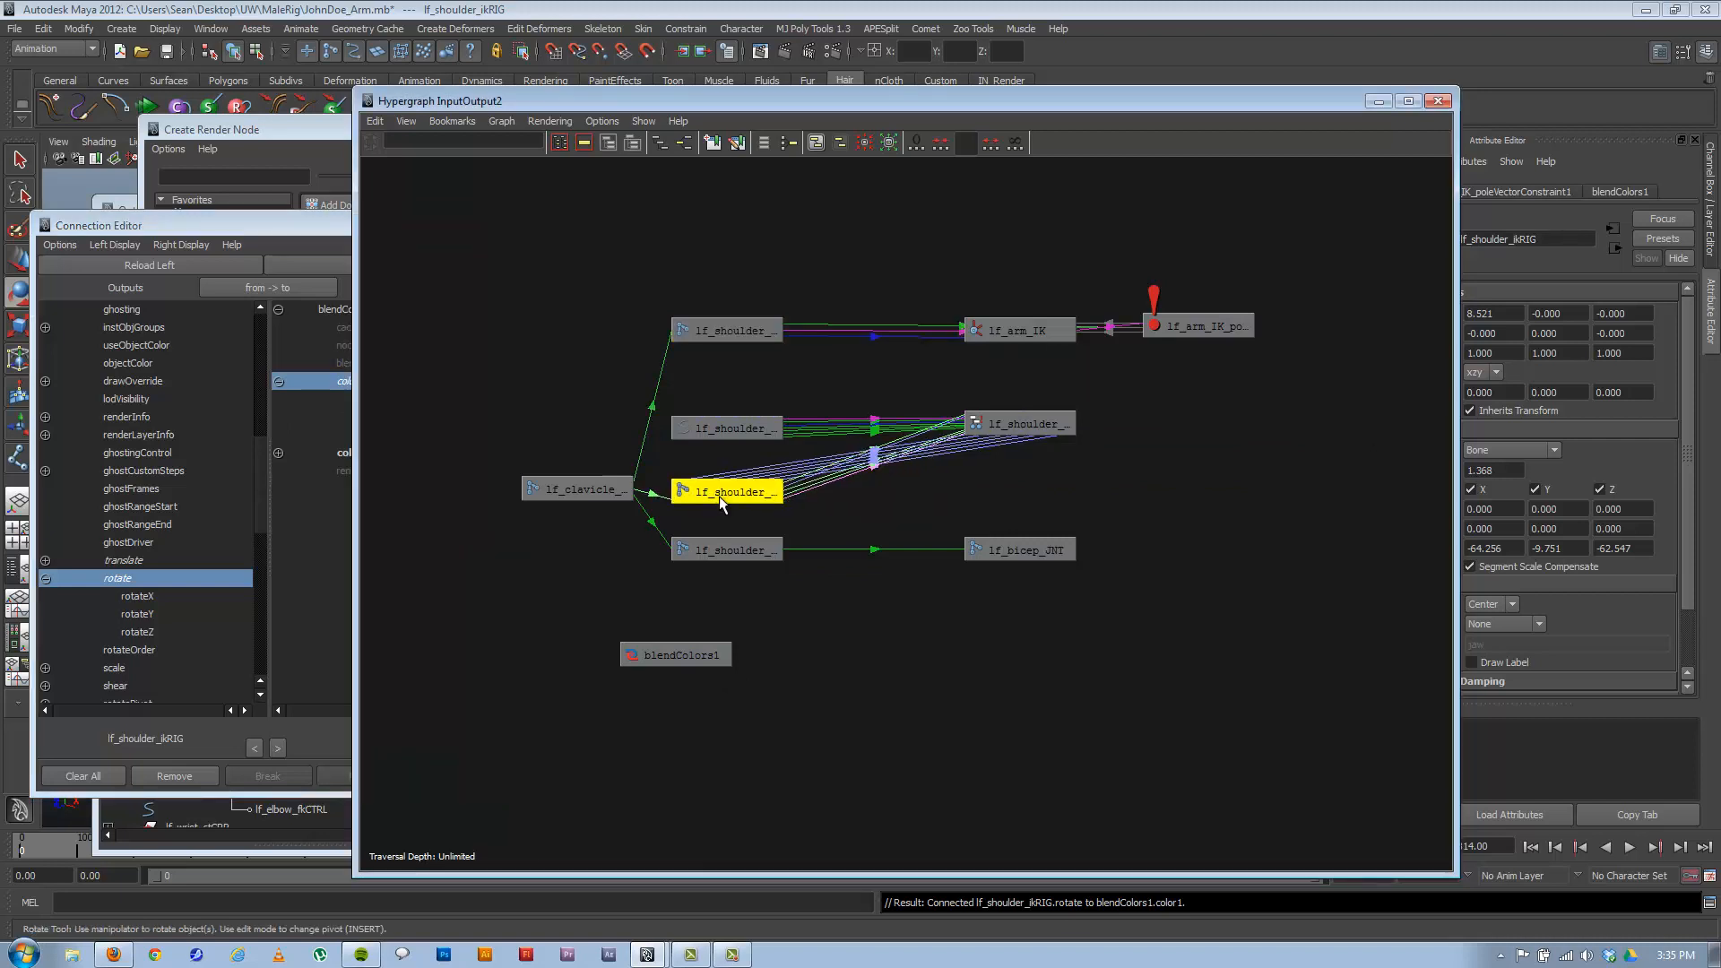
pyautogui.click(111, 263)
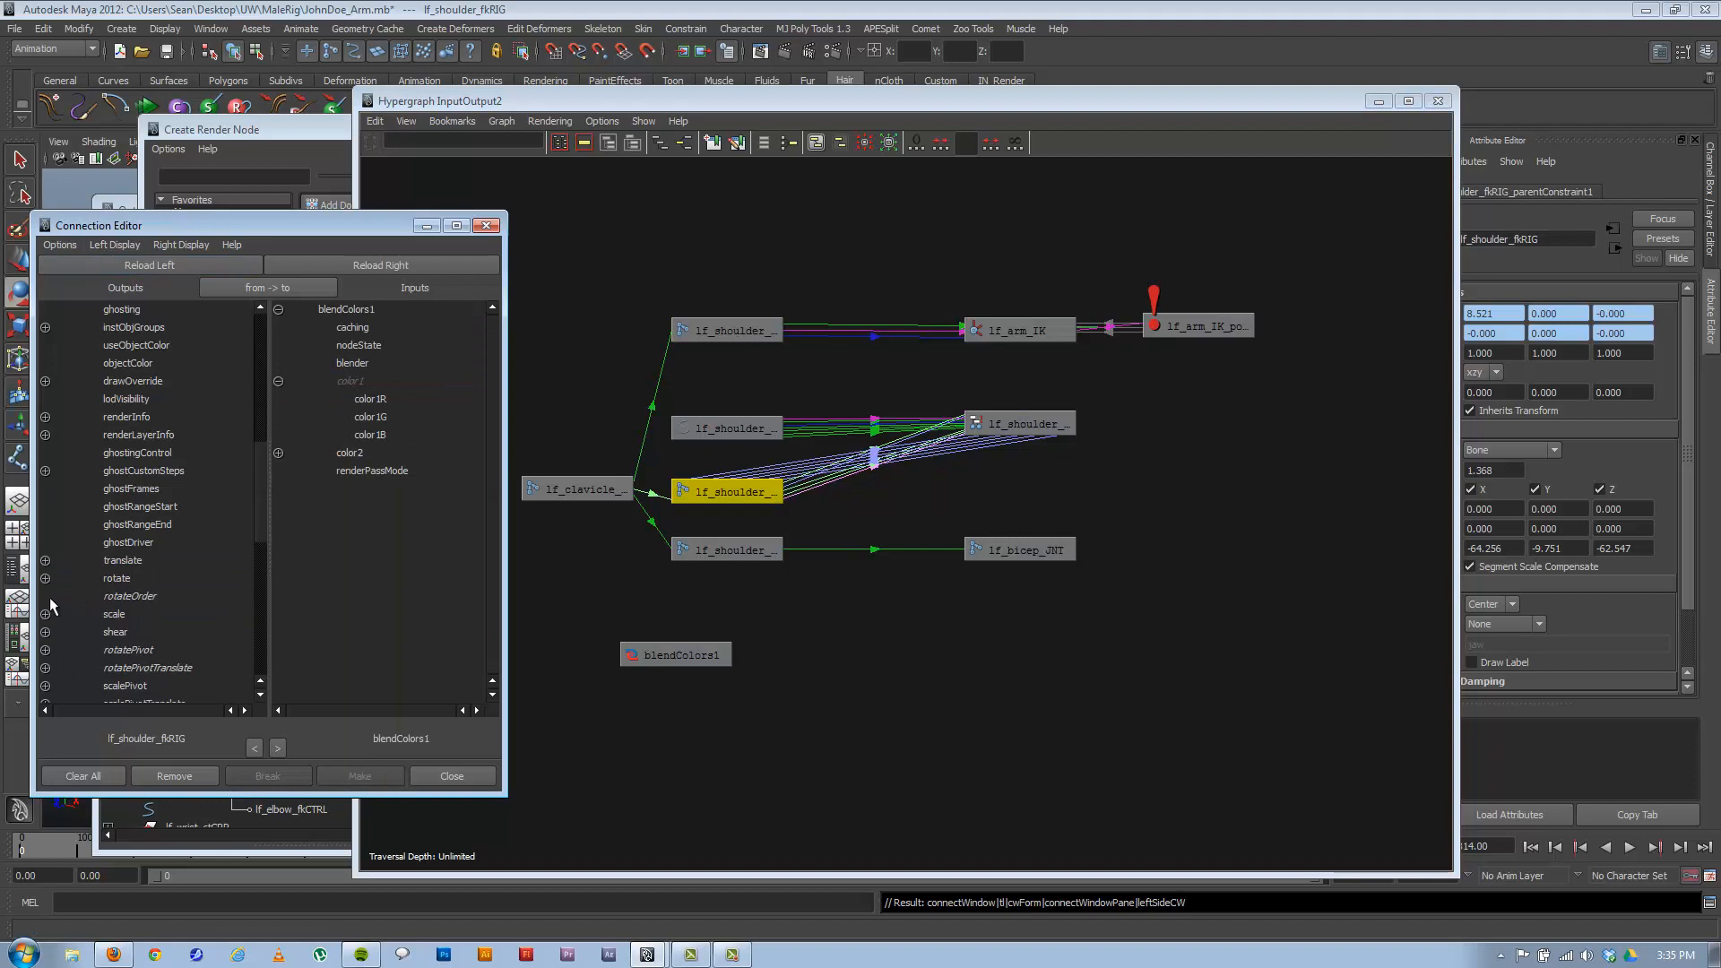
pyautogui.click(135, 581)
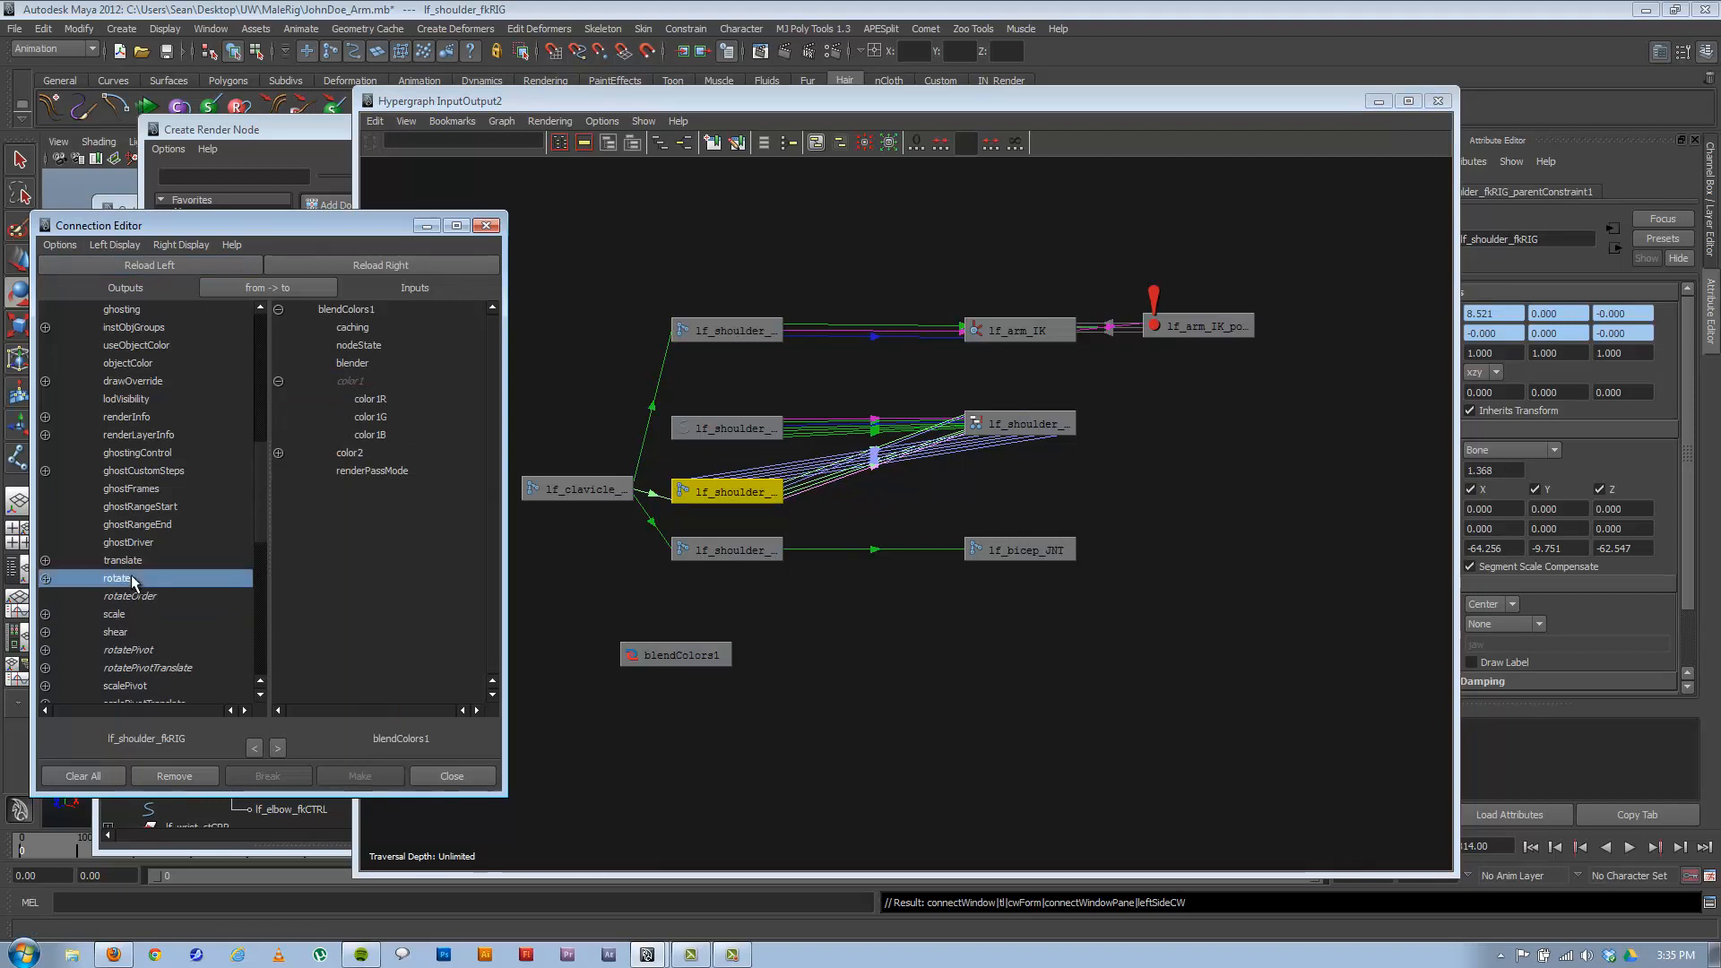
pyautogui.click(348, 453)
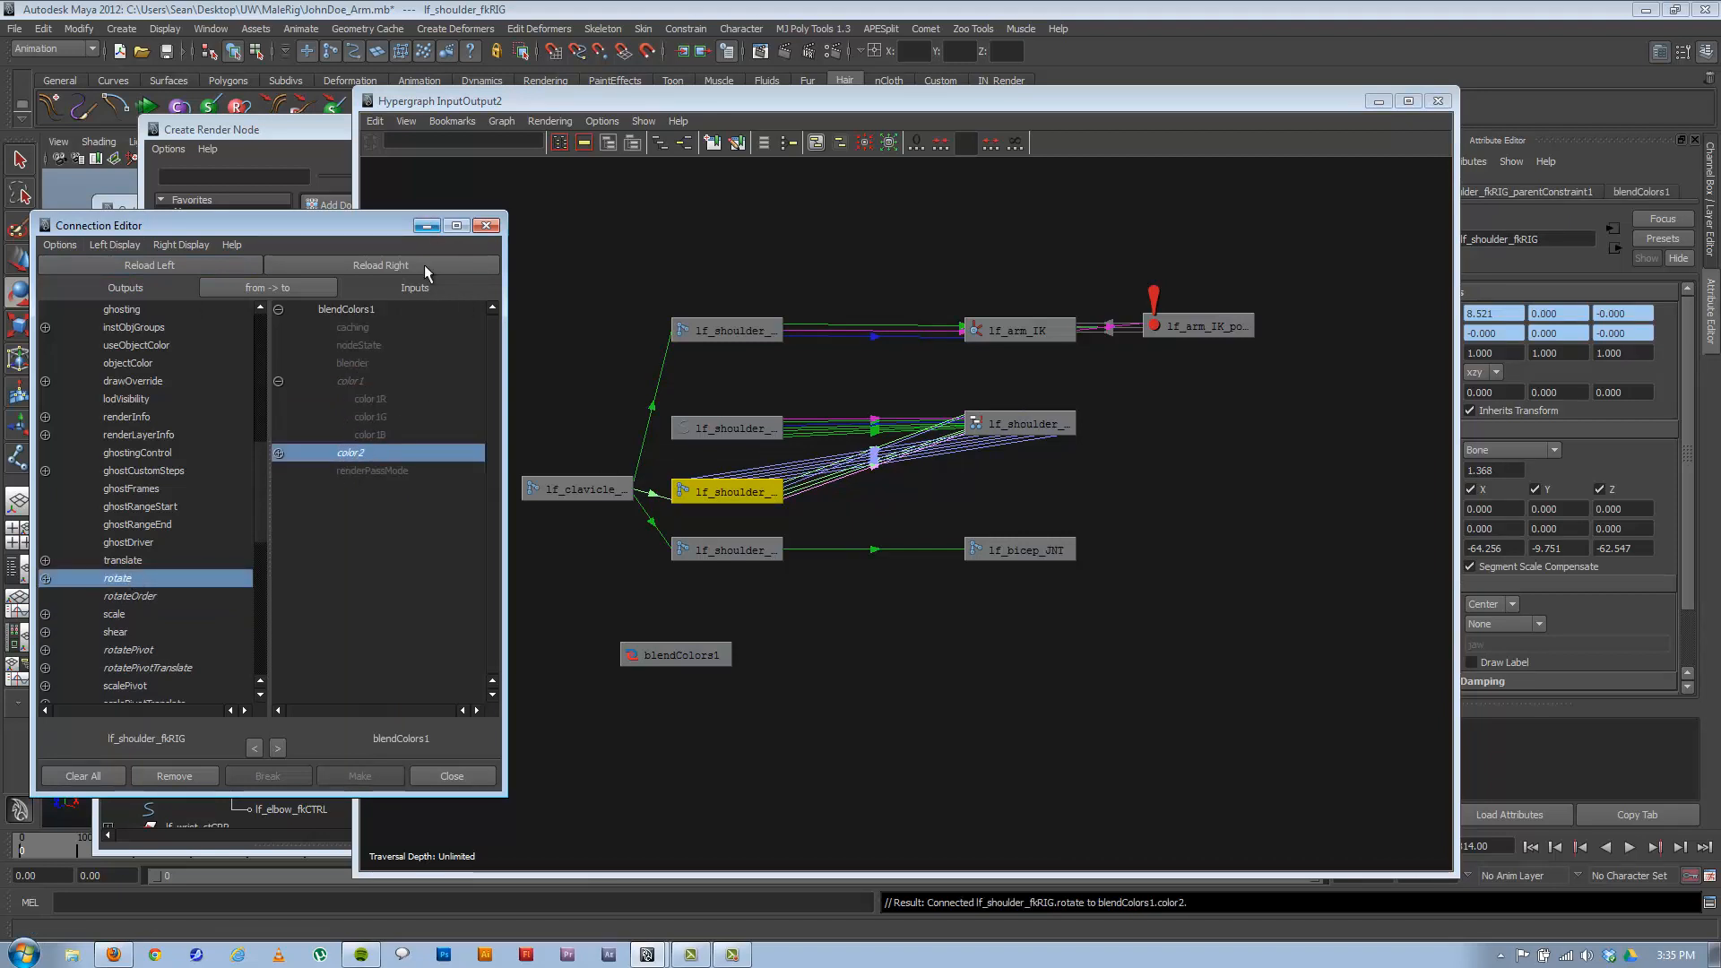
# Show the attributes of blendColors1 beside the Hypergraph and set its Blender value to 0.
pyautogui.click(663, 654)
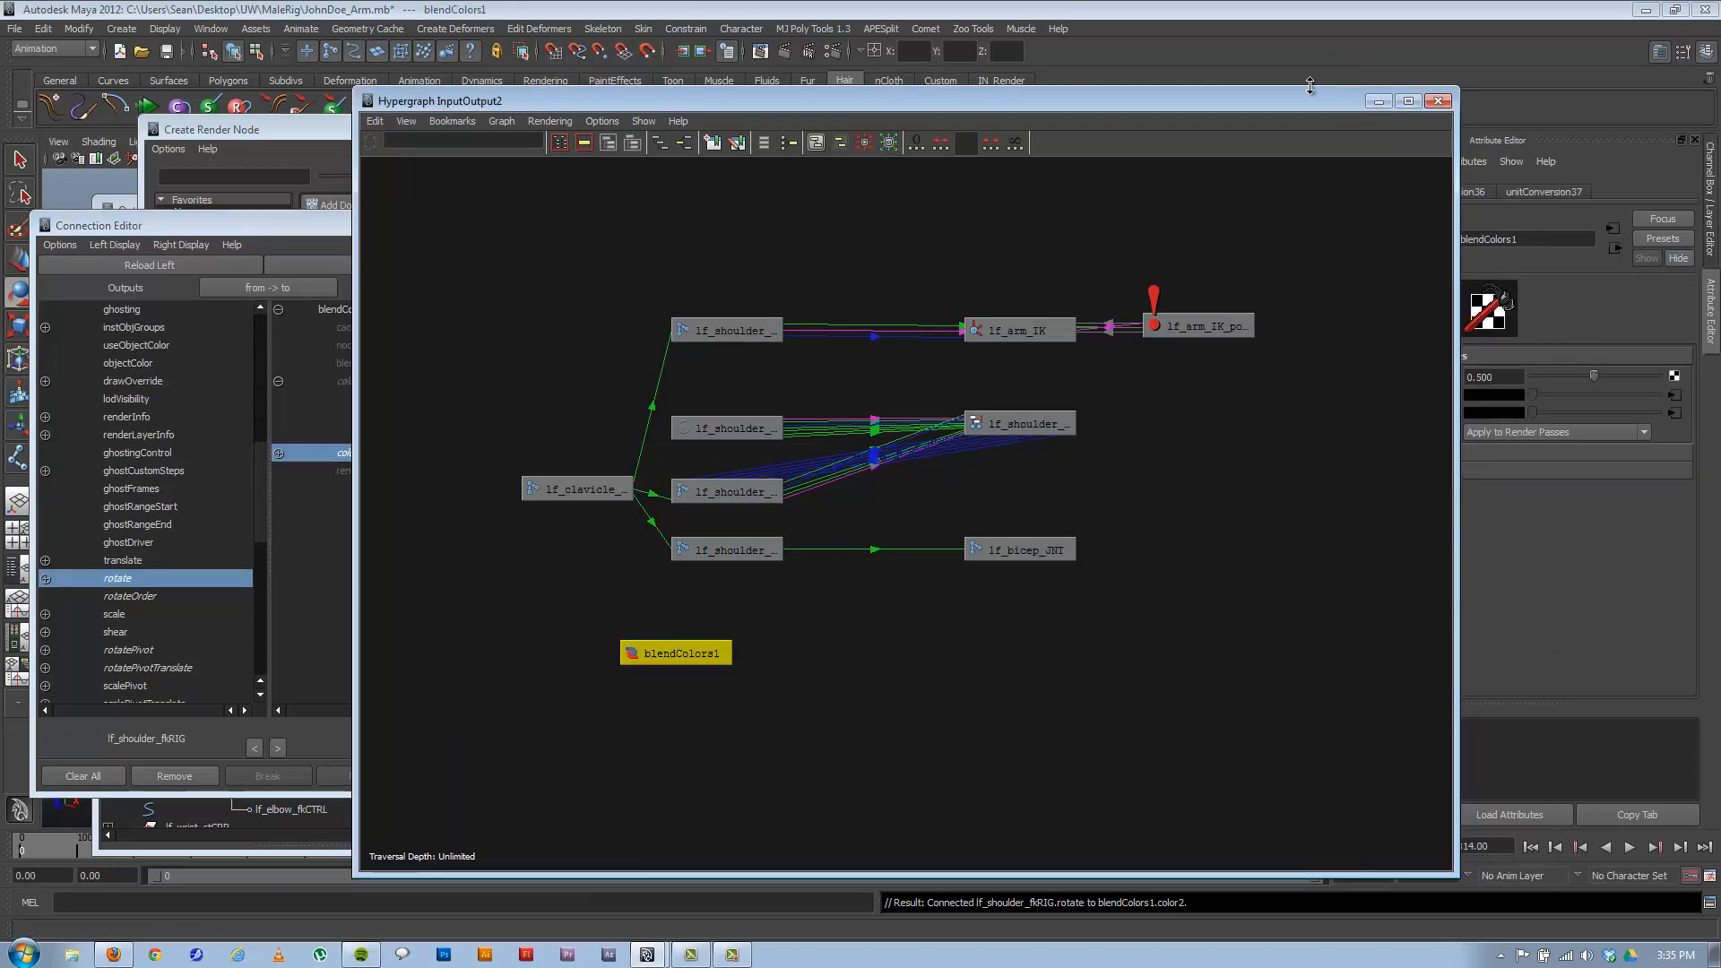
pyautogui.moveTo(1300, 100); pyautogui.dragTo(1170, 95)
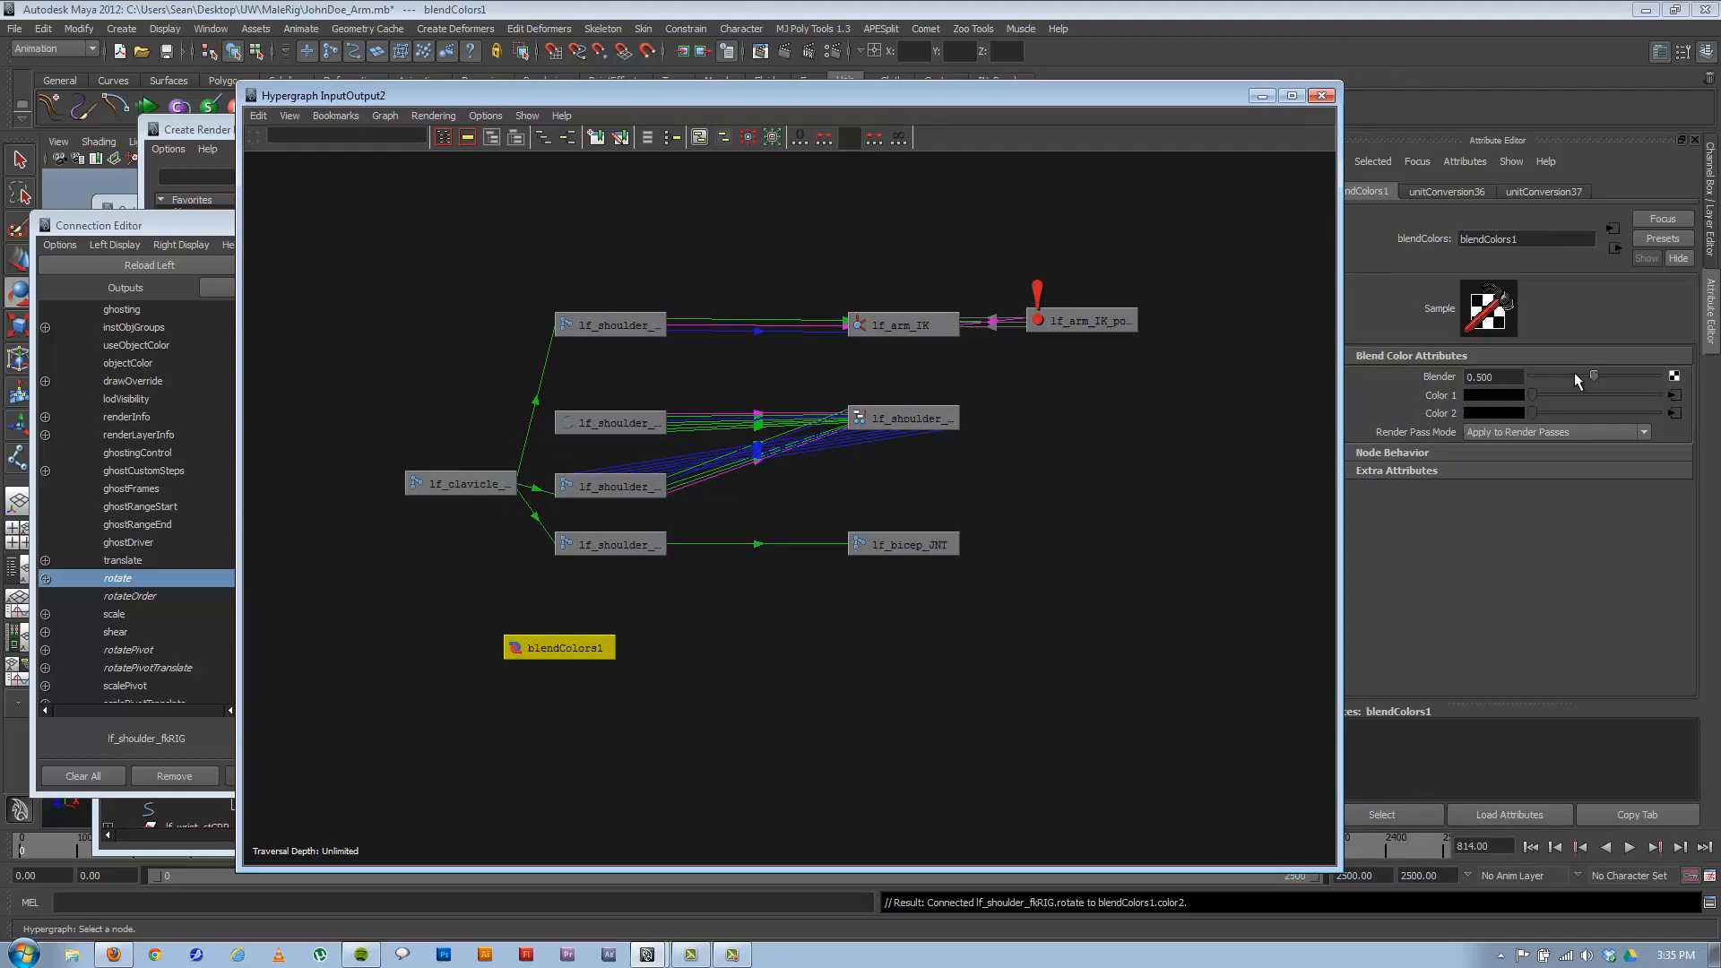
pyautogui.moveTo(1592, 380)
pyautogui.mouseDown()
pyautogui.moveTo(1524, 382)
pyautogui.moveTo(1679, 379)
pyautogui.moveTo(1604, 381)
pyautogui.mouseUp()
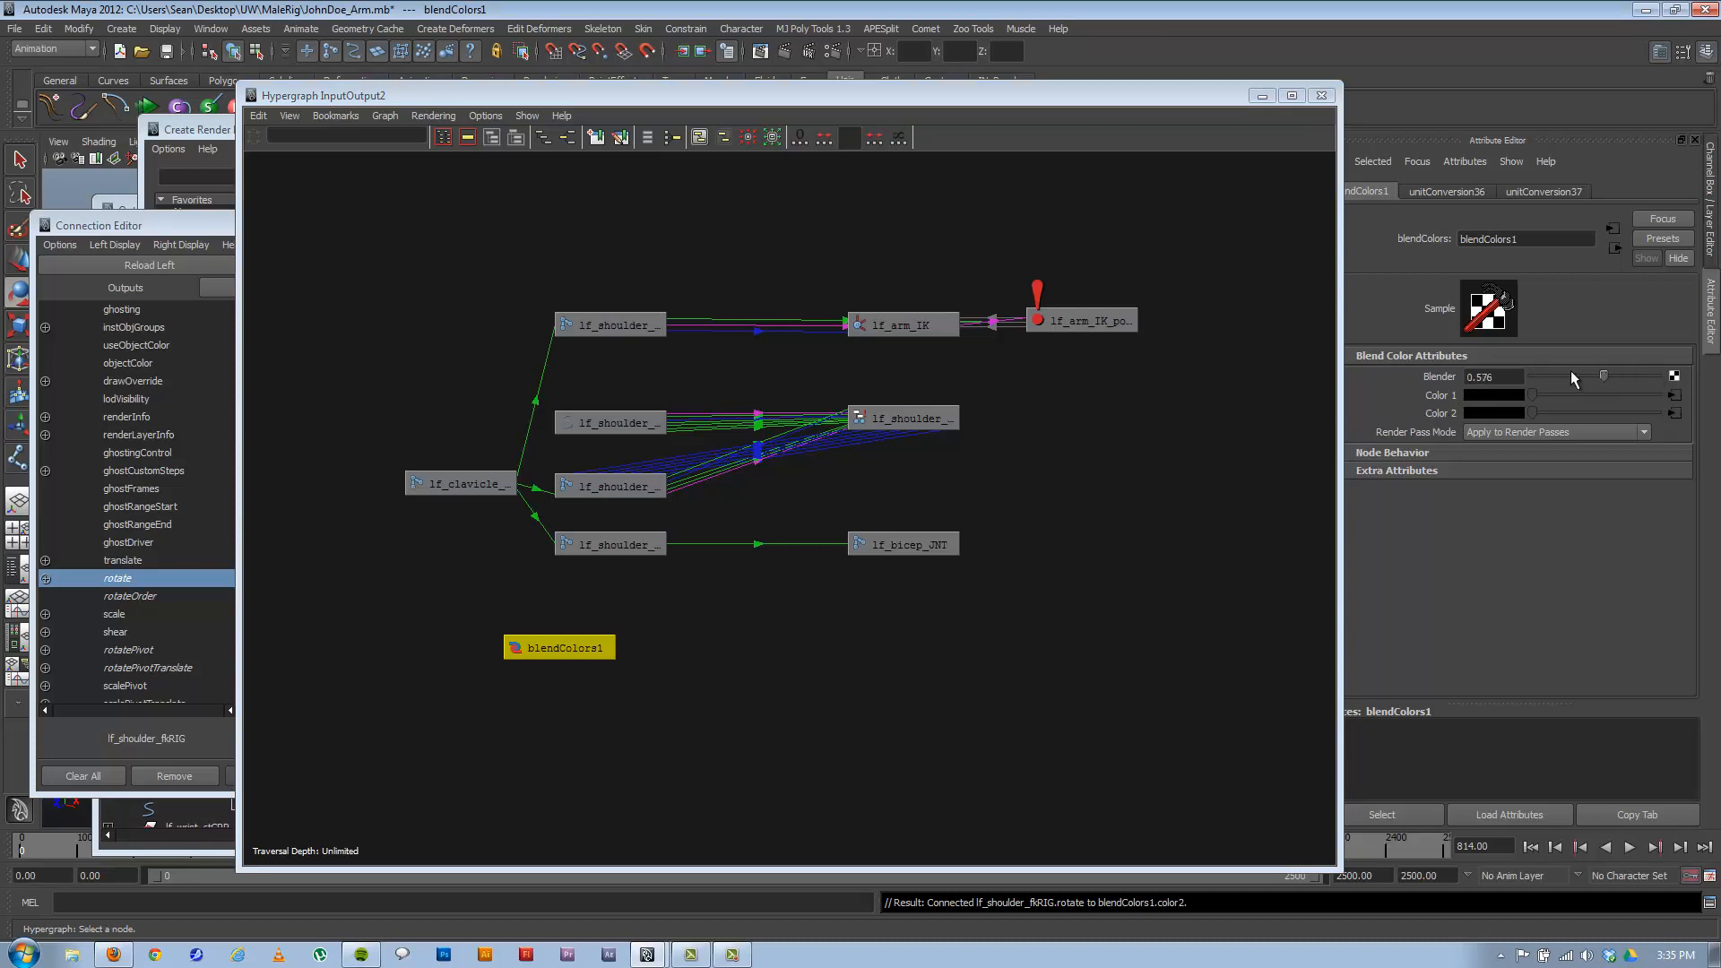
pyautogui.moveTo(1570, 369); pyautogui.dragTo(1513, 375)
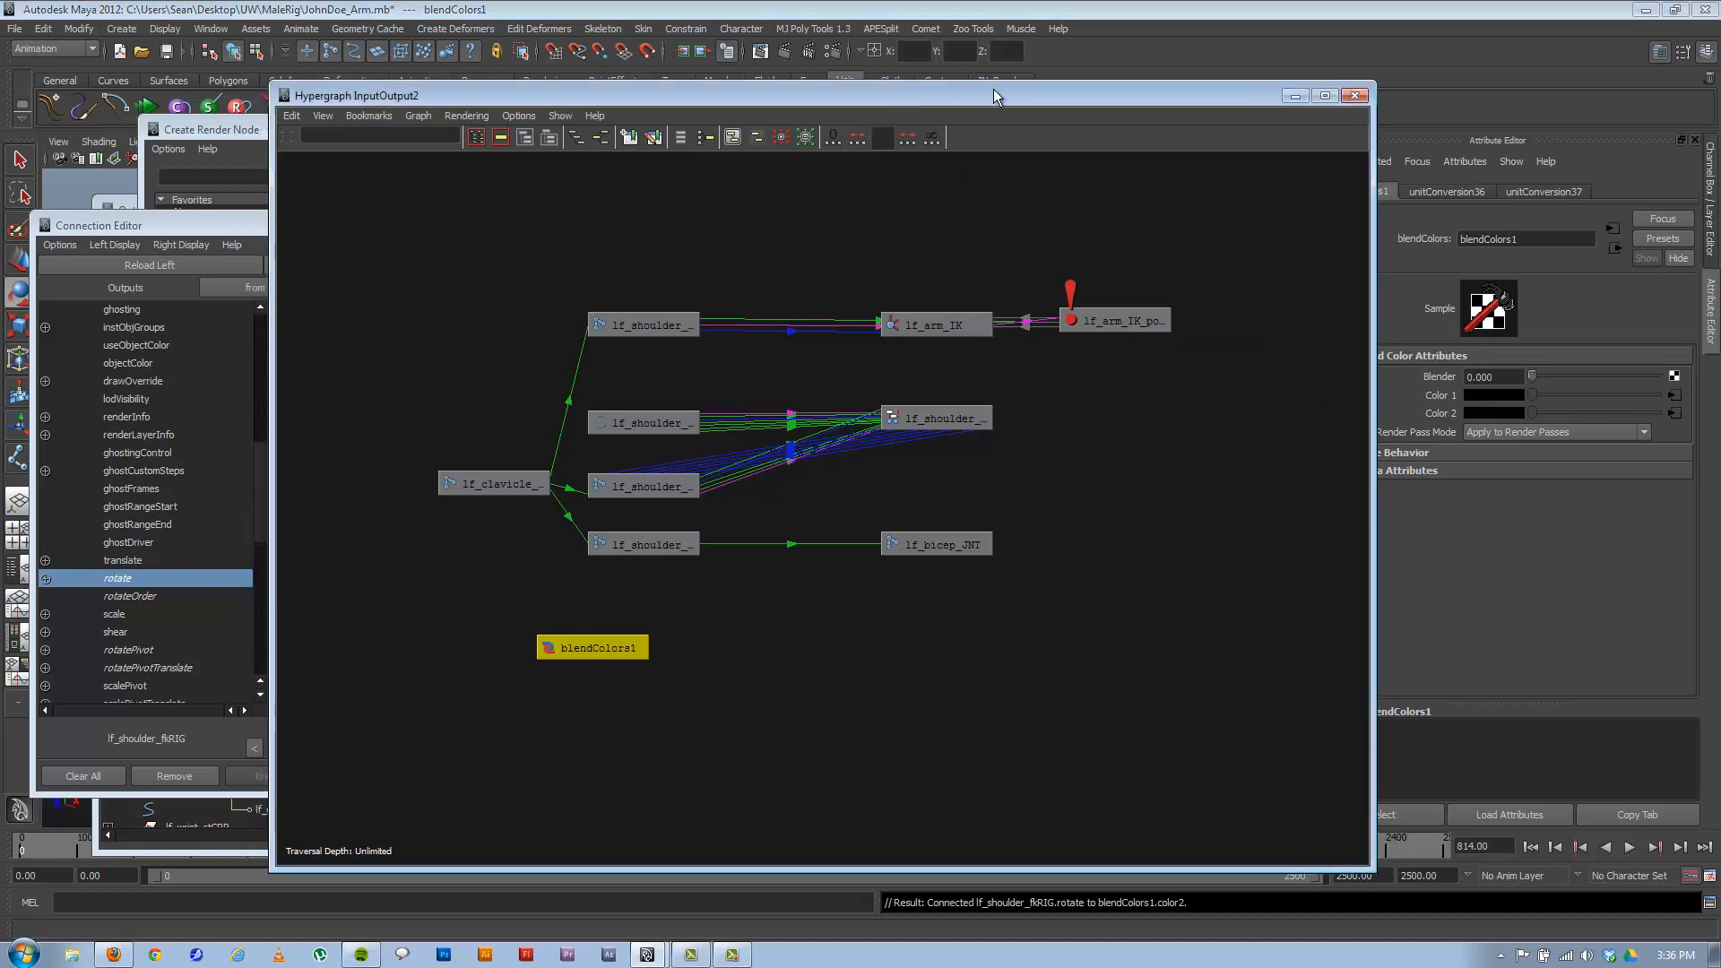
# Load blendColors1 as the output node in the Connection Editor and rename it lf_shoulder_Blend.
pyautogui.moveTo(847, 102); pyautogui.dragTo(1213, 109)
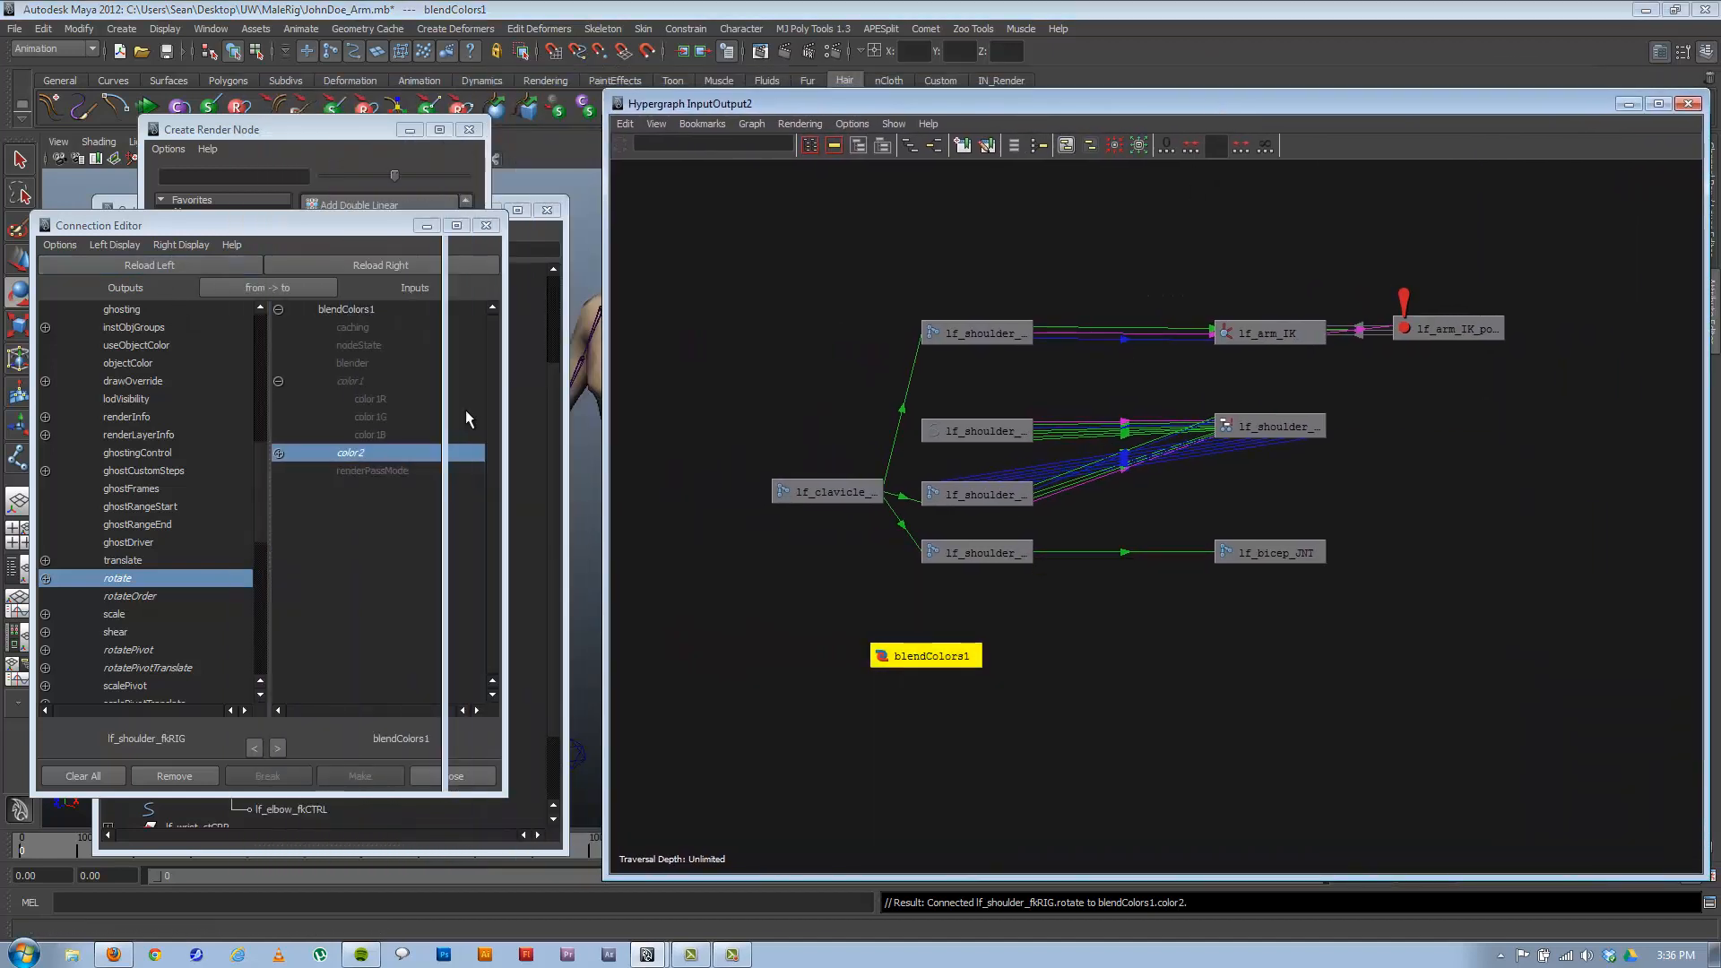
pyautogui.click(169, 266)
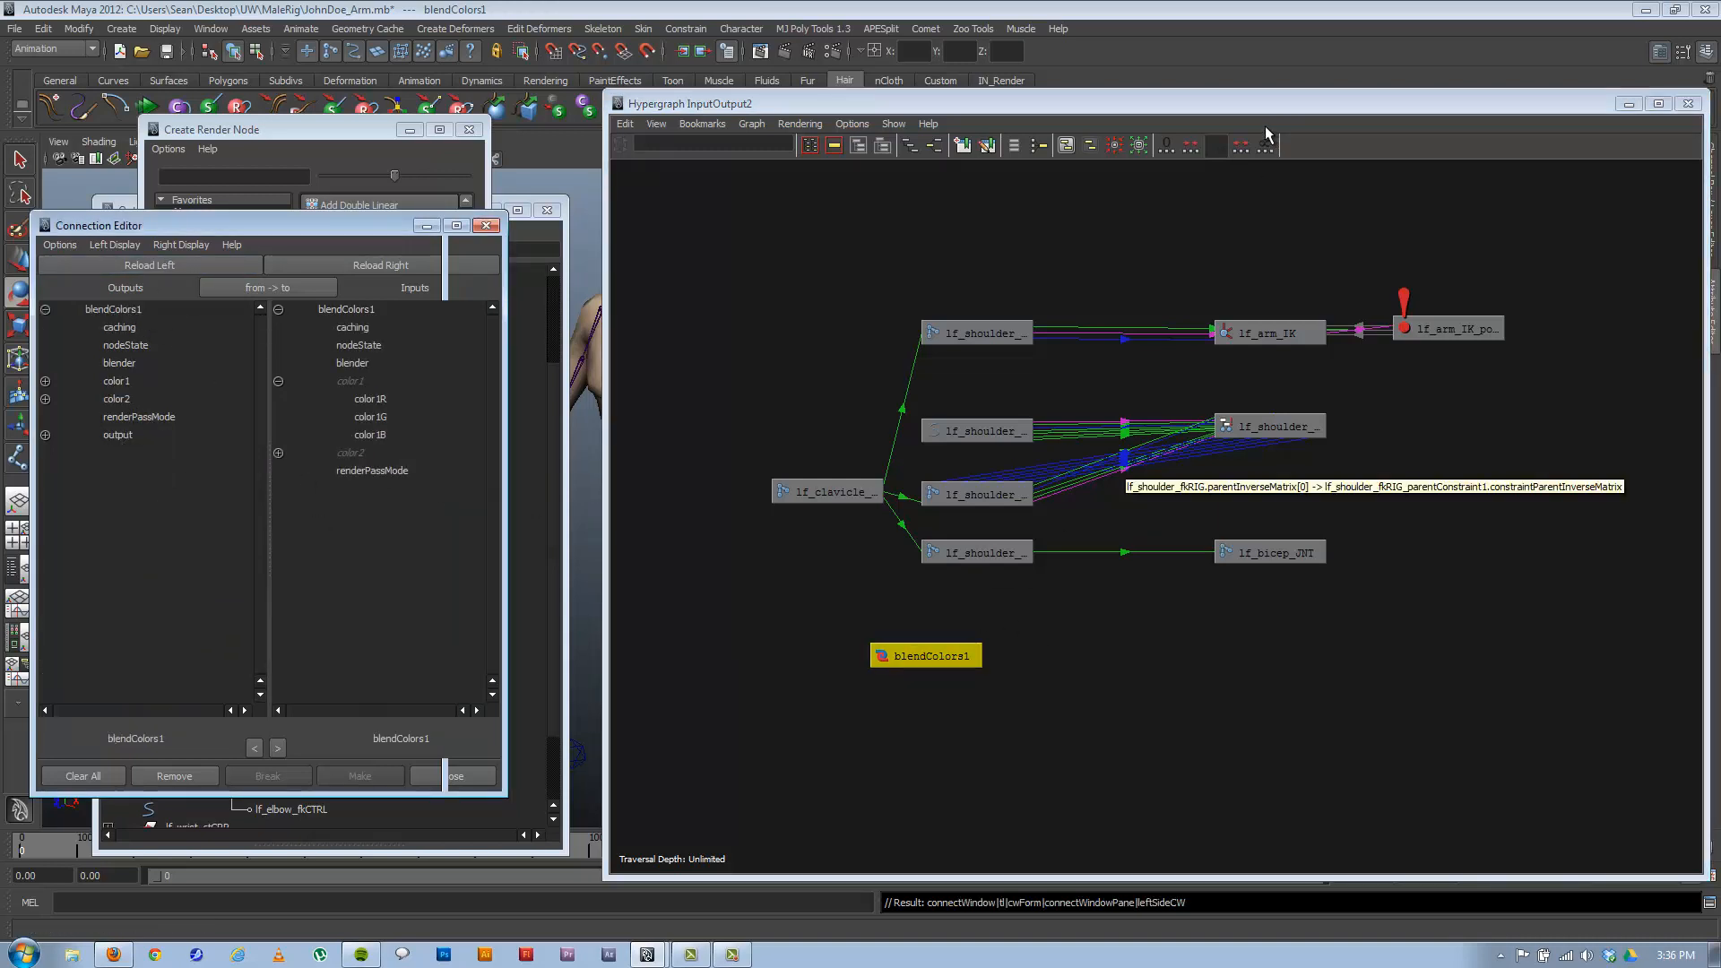
pyautogui.moveTo(1216, 104); pyautogui.dragTo(825, 80)
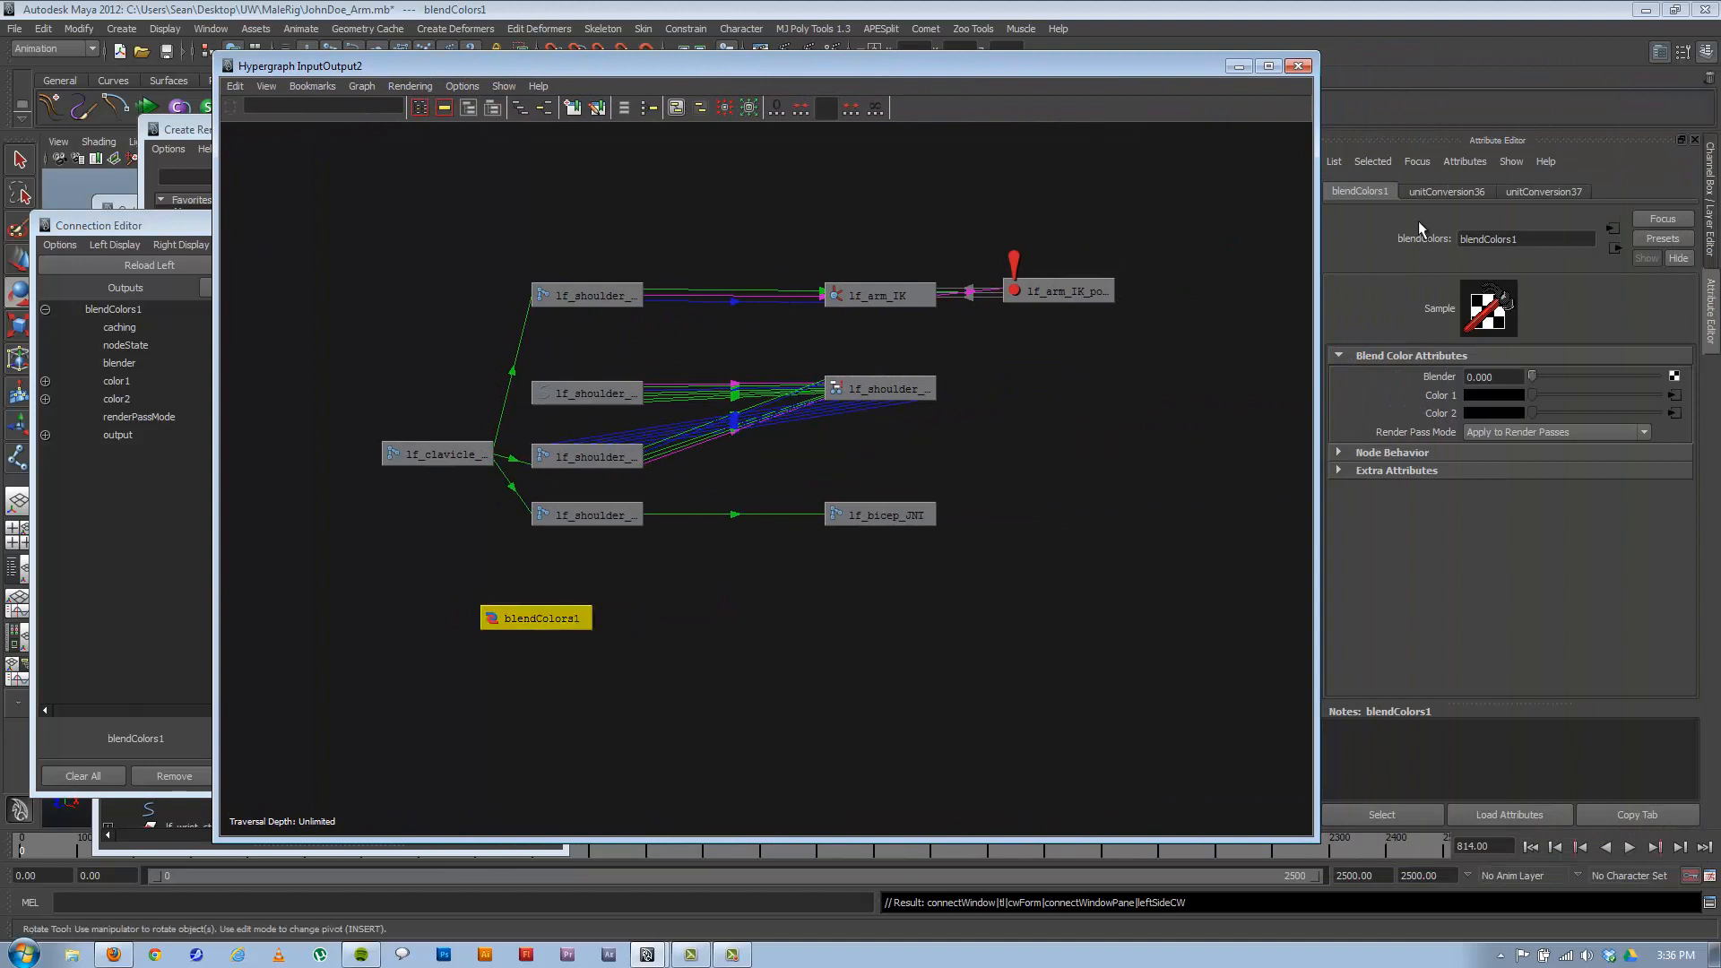
pyautogui.doubleClick(1524, 241)
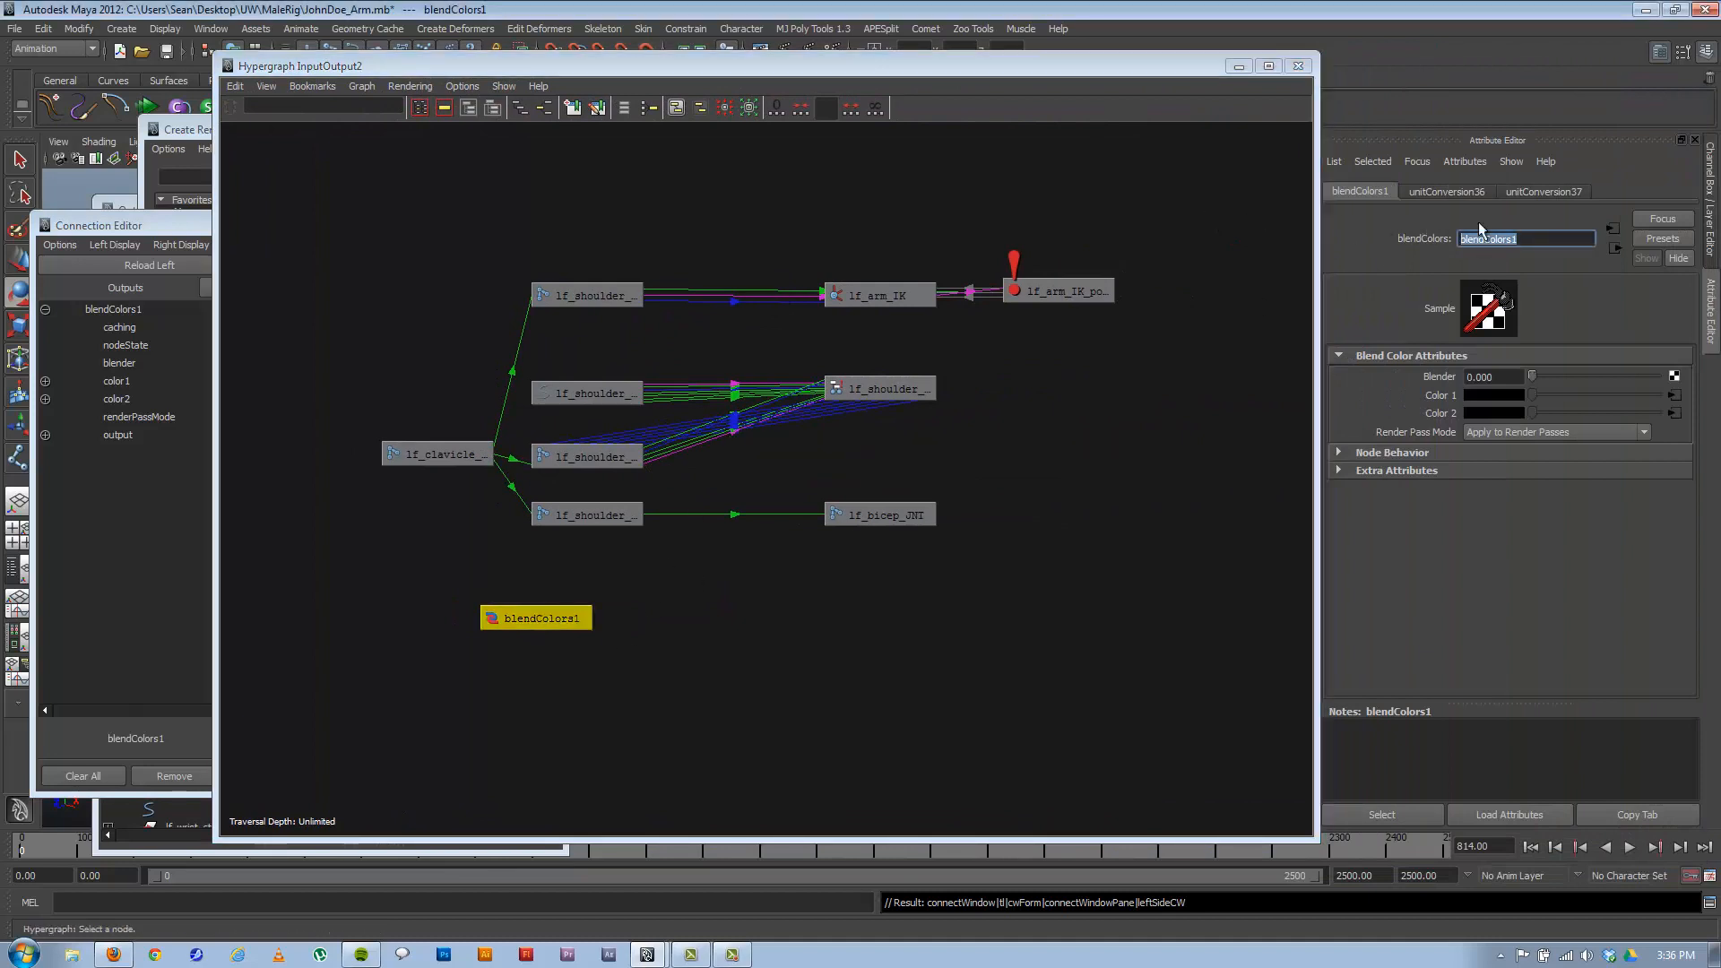
pyautogui.write('lf_shoulder_Blend')
pyautogui.press('Return')
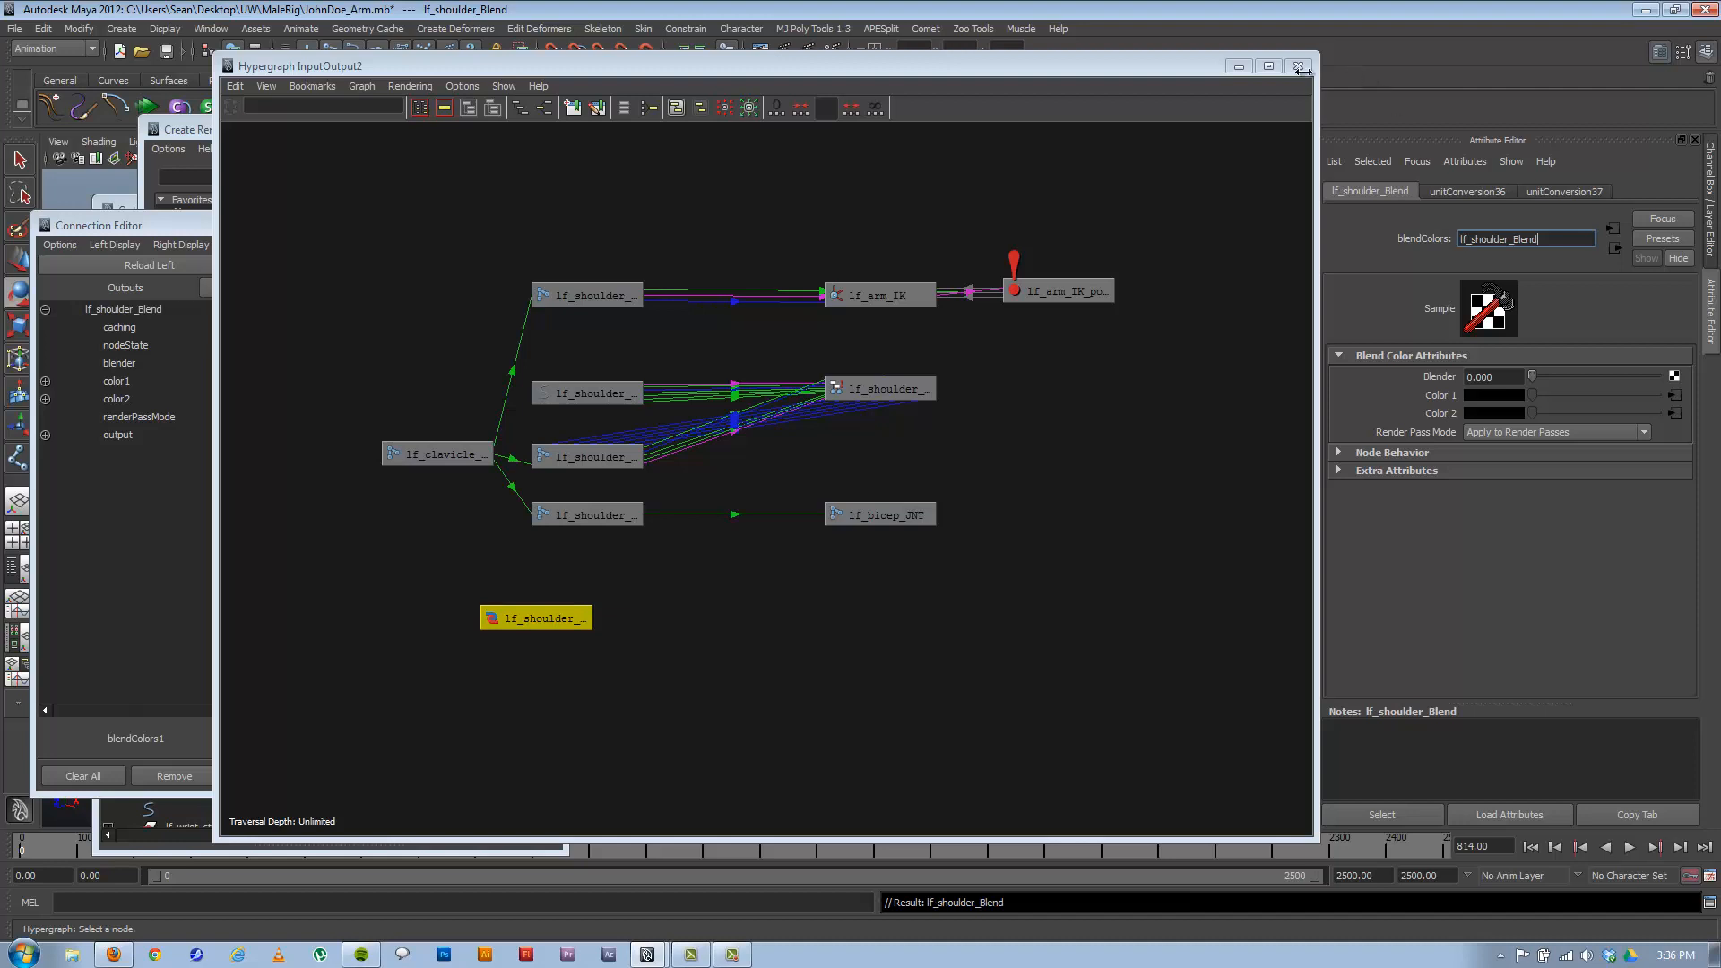
# Load lf_shoulder_Blend as output and lf_shoulder_JNT as input, and connect the blend's output to the joint's rotate.
pyautogui.moveTo(808, 67); pyautogui.dragTo(1166, 63)
pyautogui.click(153, 266)
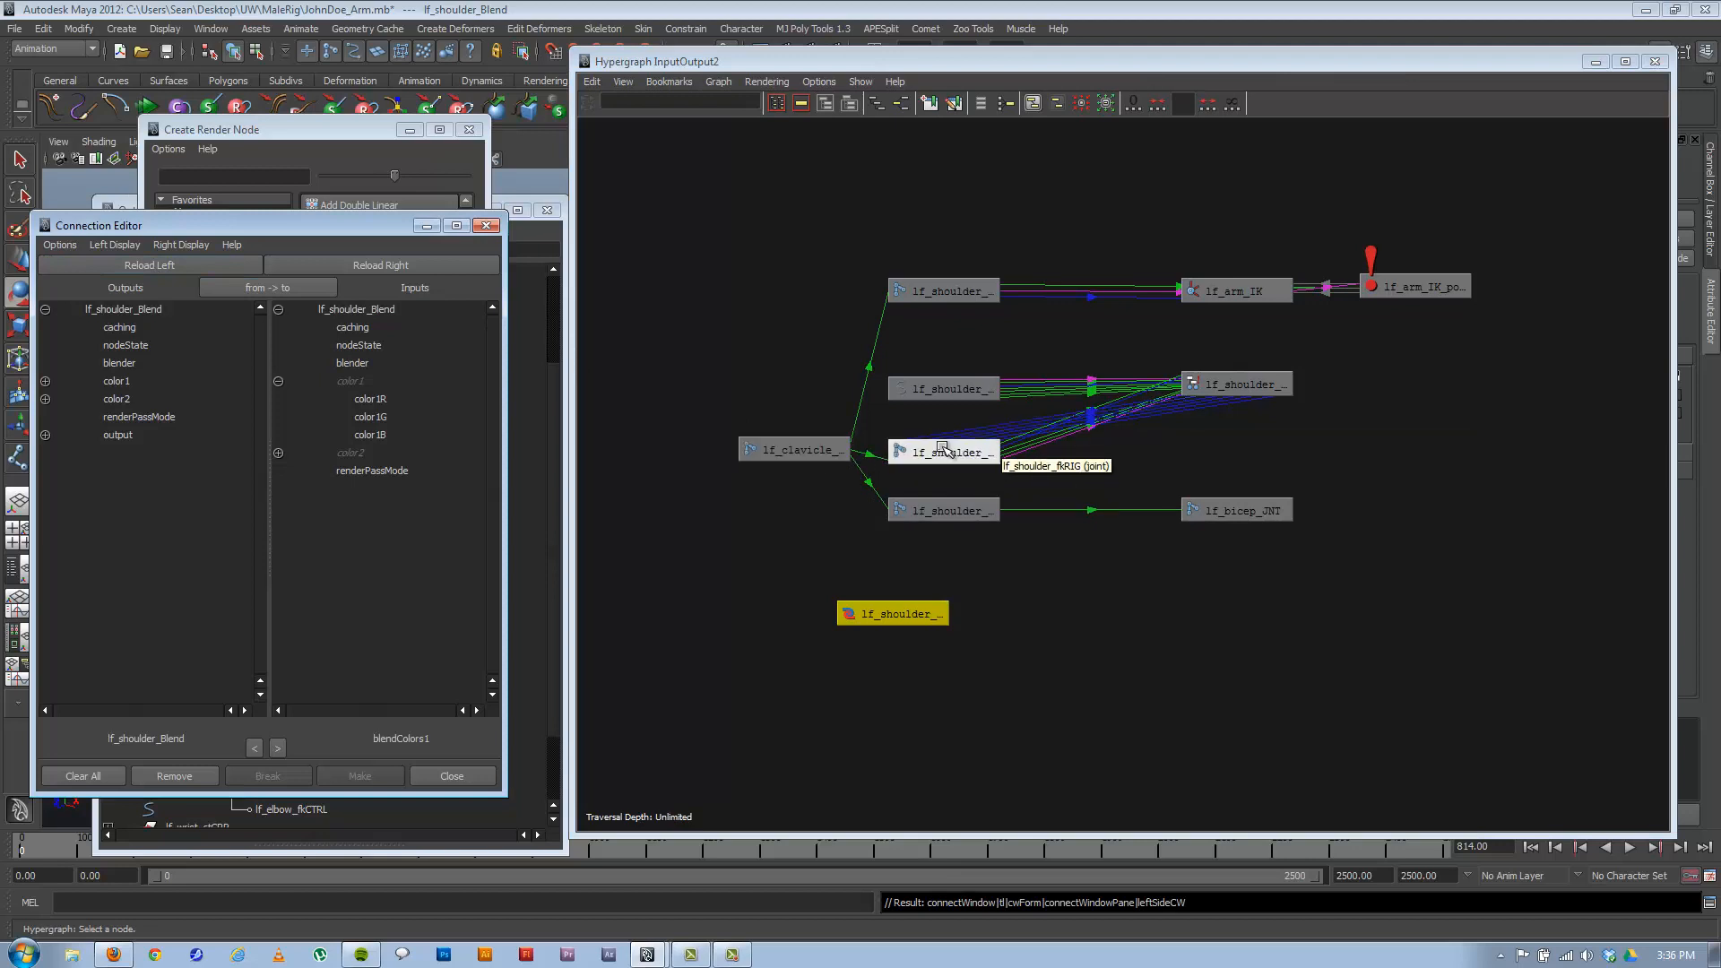
pyautogui.click(930, 517)
pyautogui.click(422, 266)
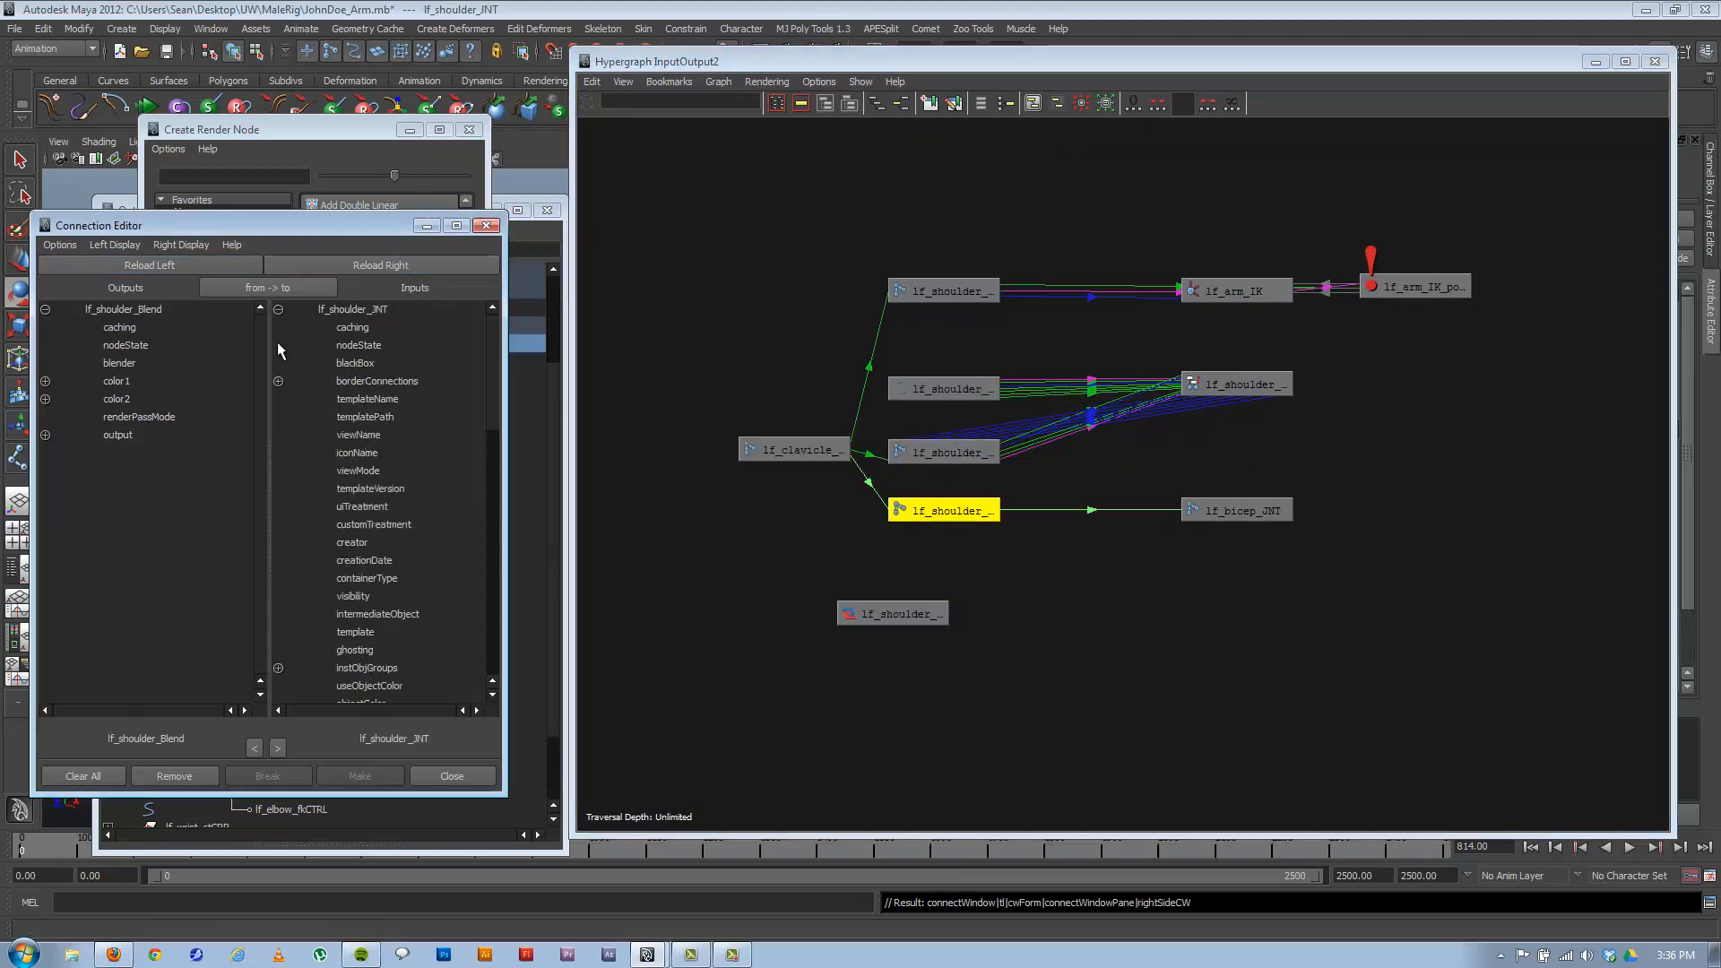
pyautogui.click(120, 434)
pyautogui.scroll(-5, 412, 498)
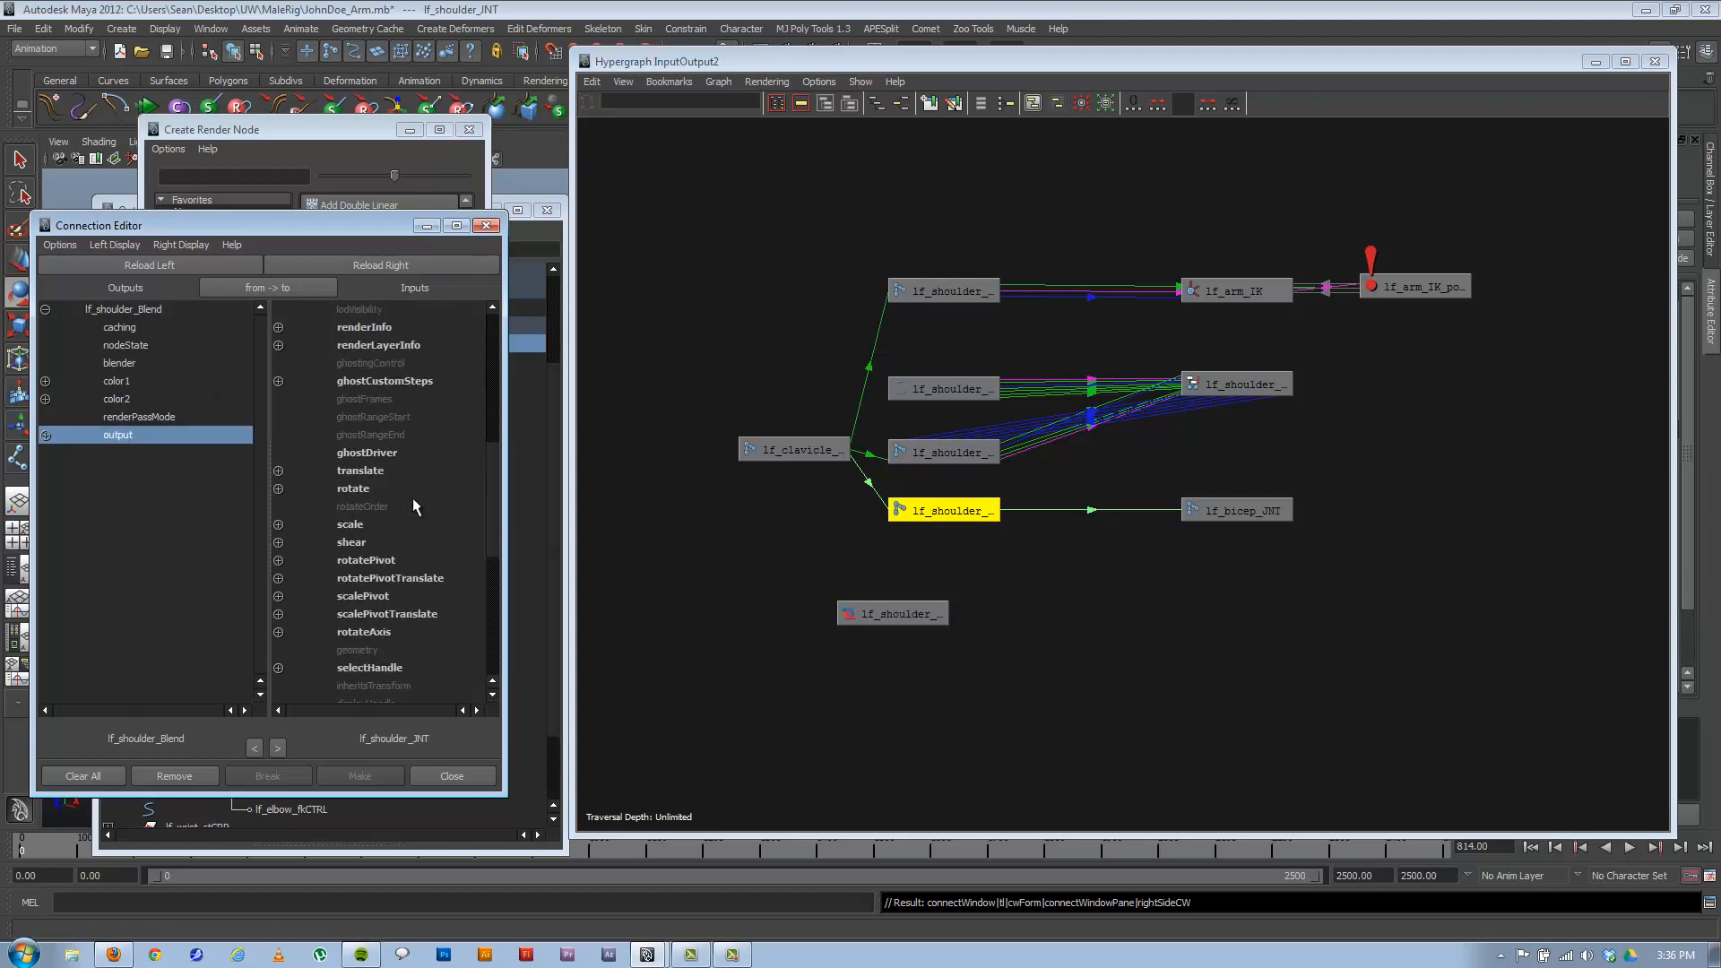
pyautogui.click(353, 488)
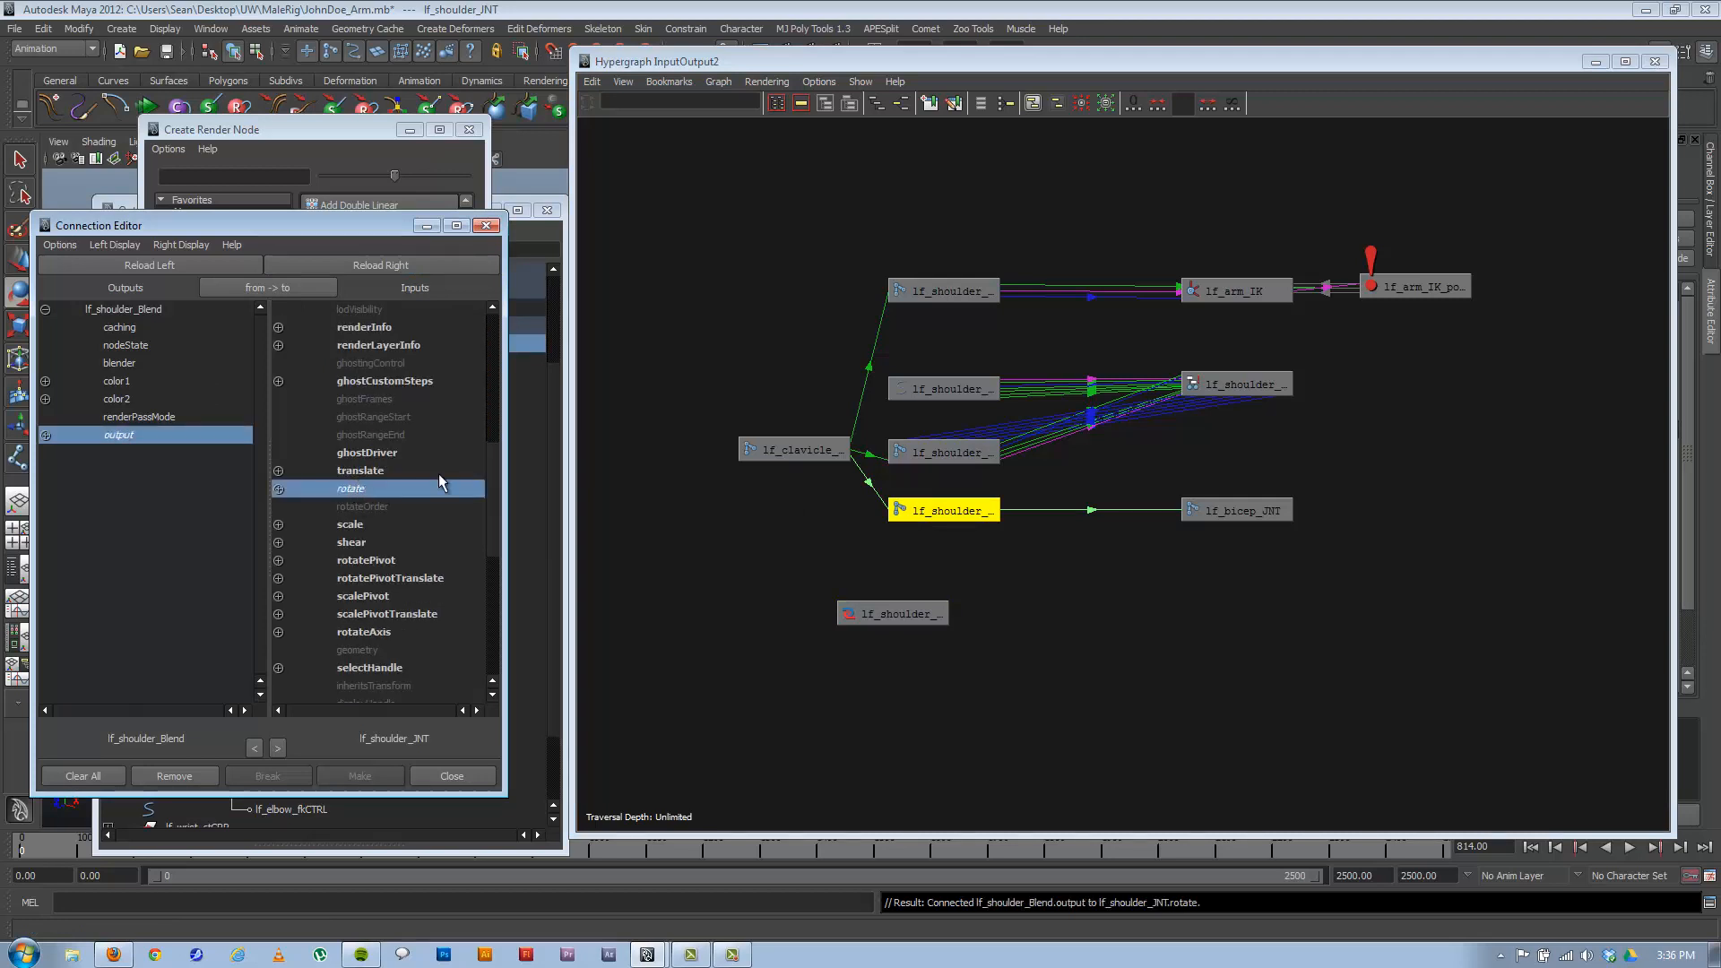
# Show the lf_shoulder_Blend attributes and narrow the Hypergraph so the character's left arm can be viewed beside them.
pyautogui.click(1595, 62)
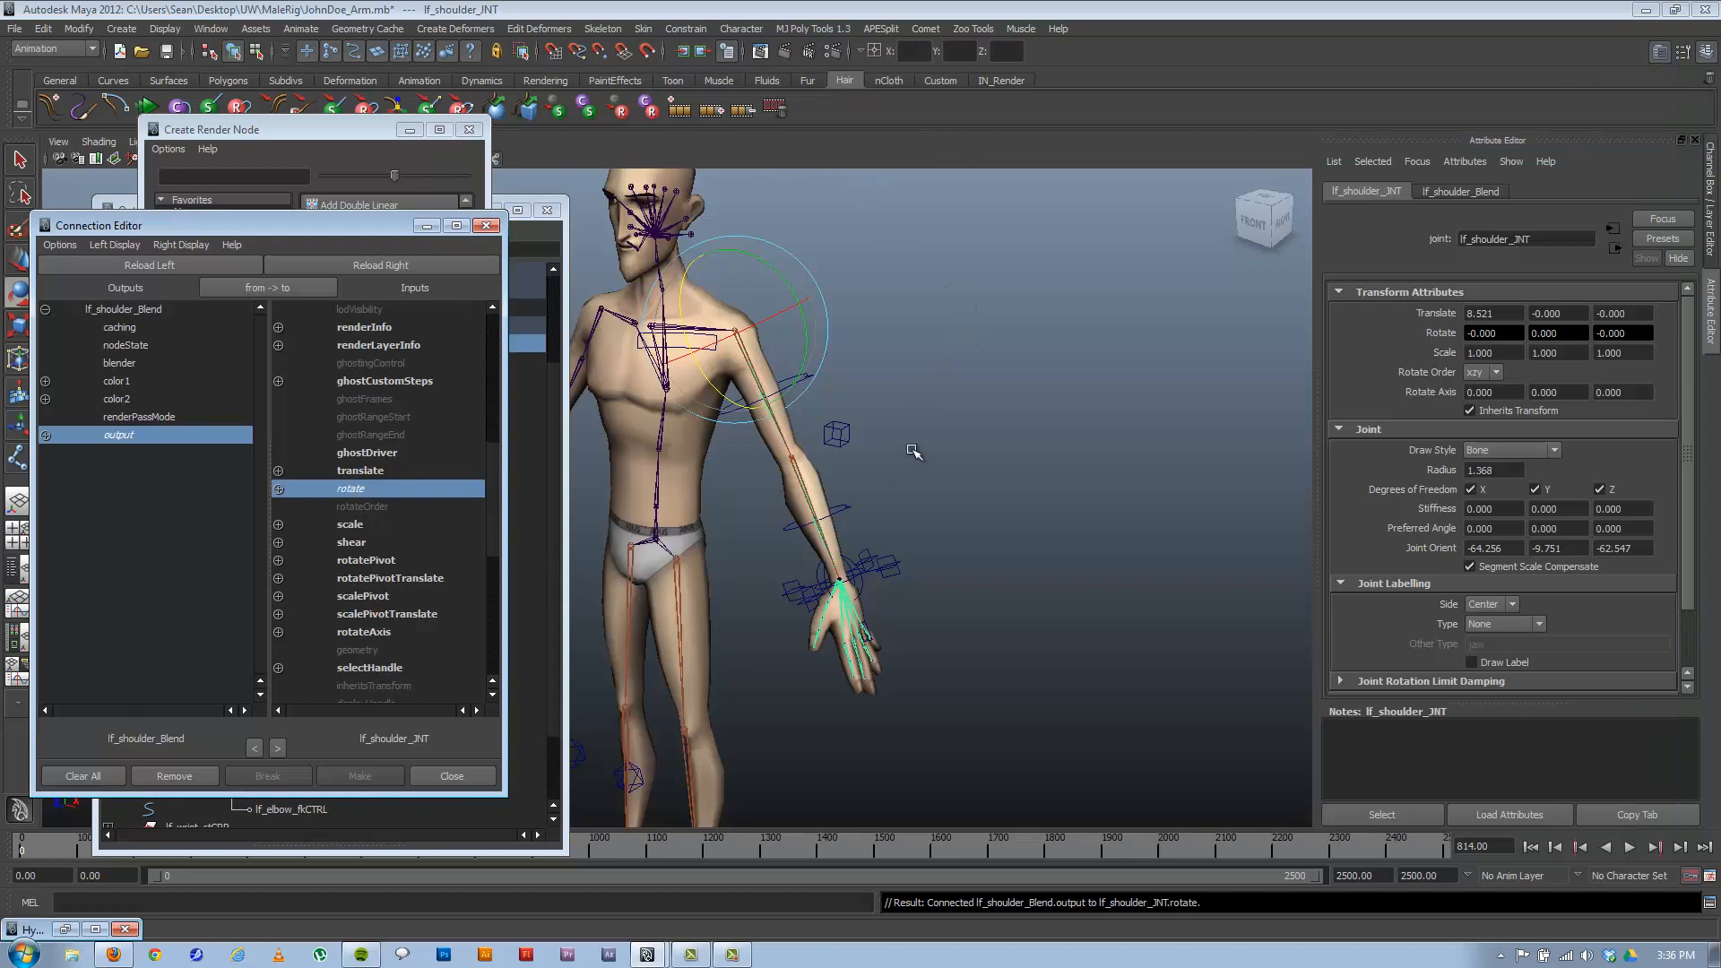
pyautogui.keyDown('alt'); pyautogui.moveTo(814, 595); pyautogui.dragTo(933, 599); pyautogui.keyUp('alt')
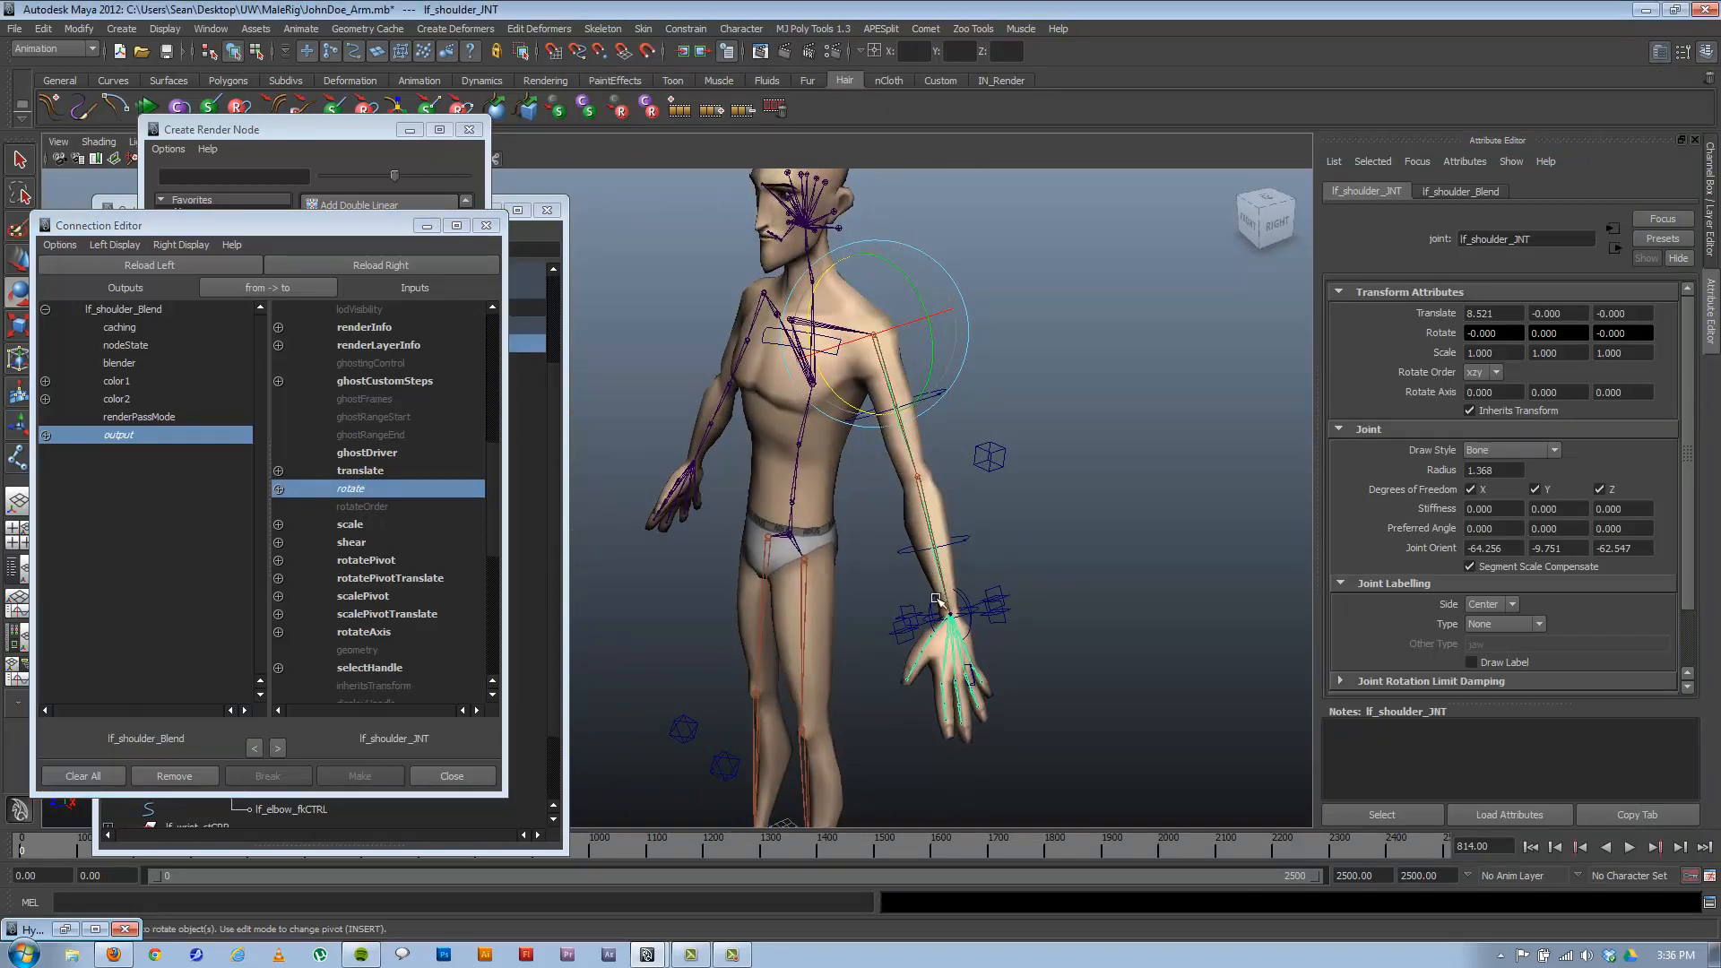
pyautogui.click(933, 605)
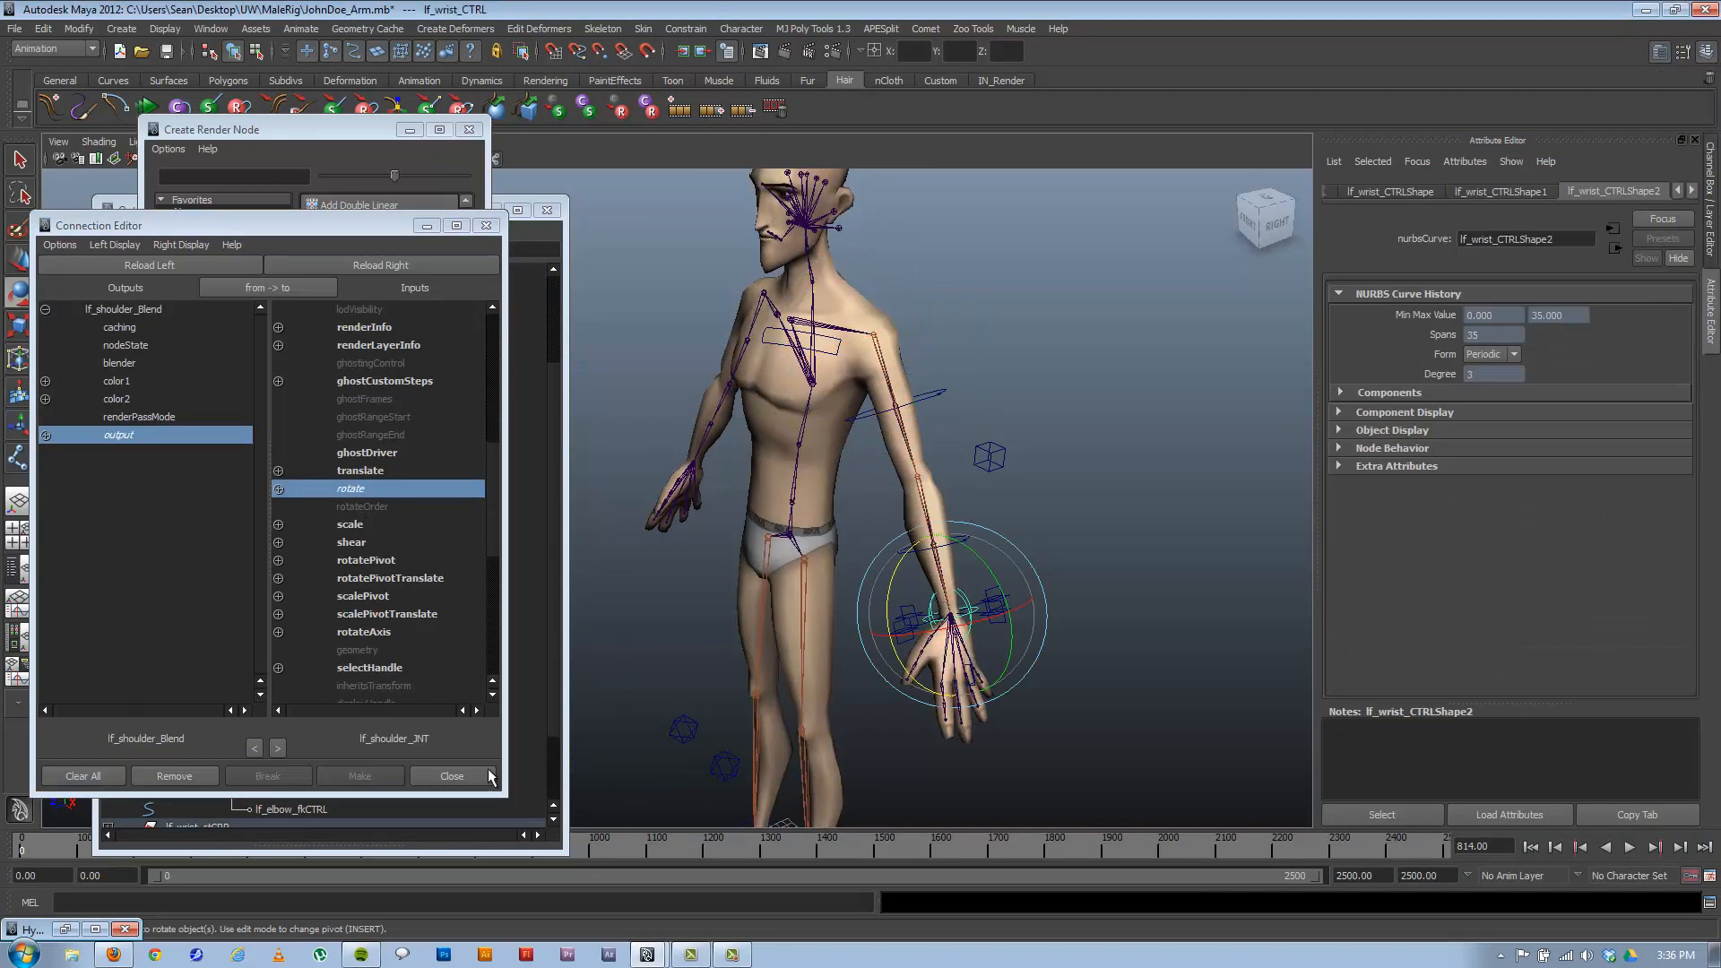
pyautogui.click(64, 929)
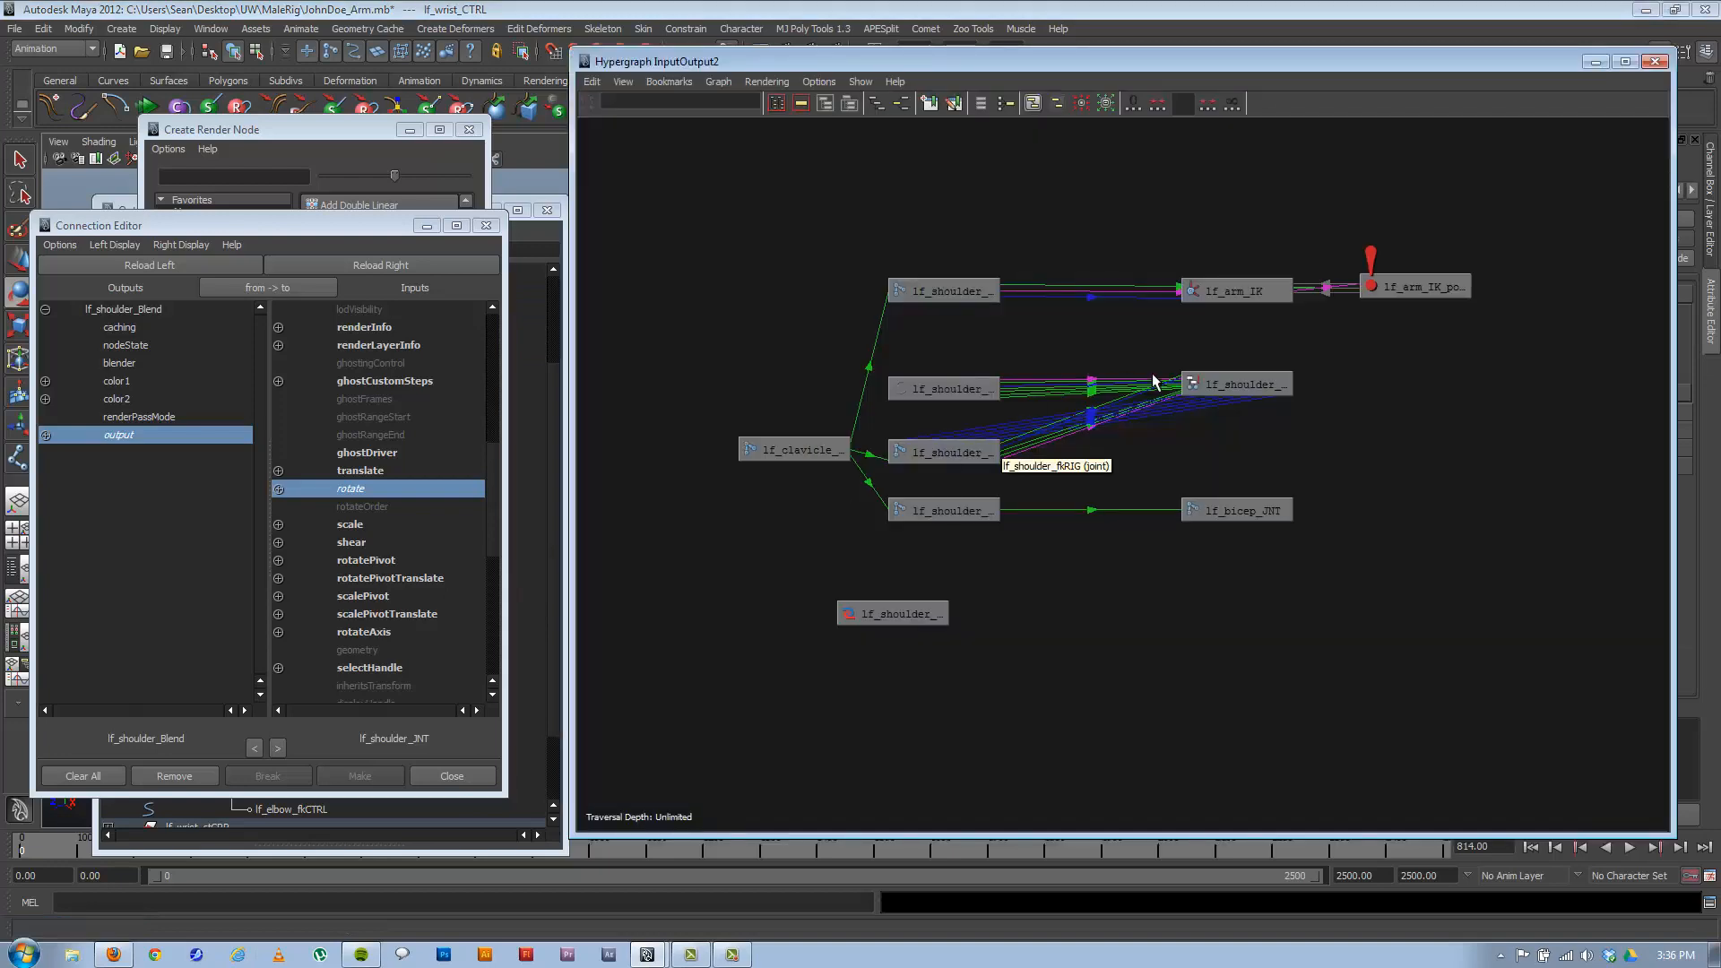
pyautogui.click(887, 613)
pyautogui.moveTo(1404, 68); pyautogui.dragTo(746, 129)
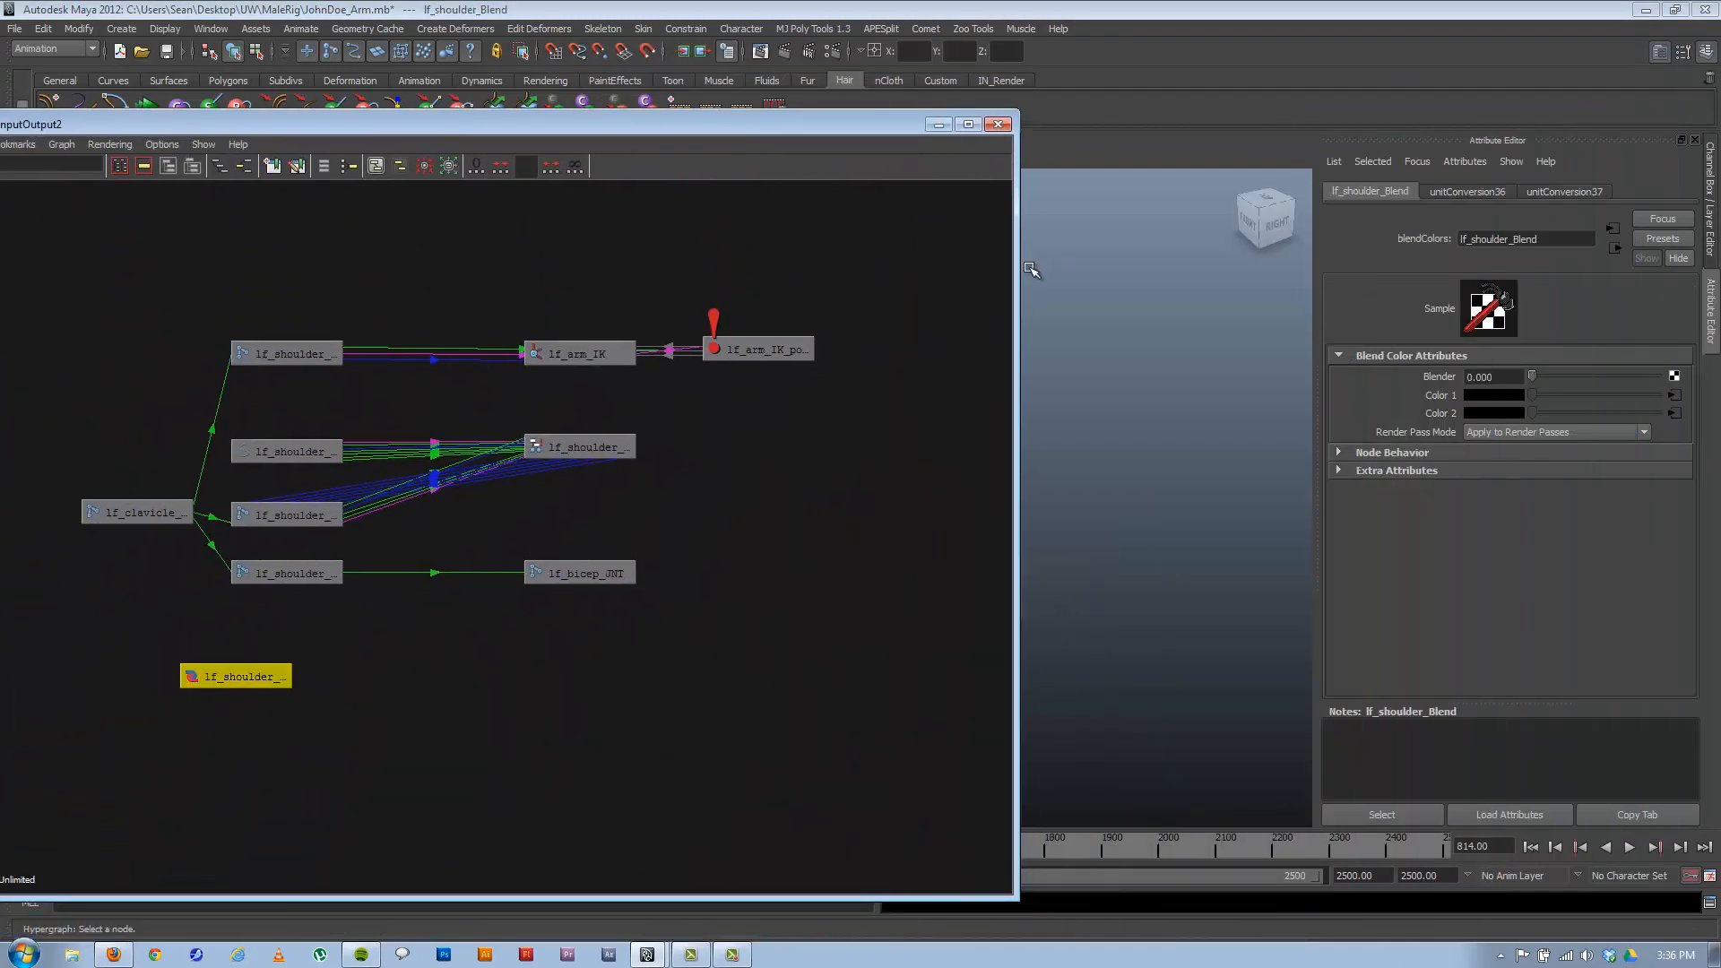
pyautogui.moveTo(1016, 271); pyautogui.dragTo(468, 272)
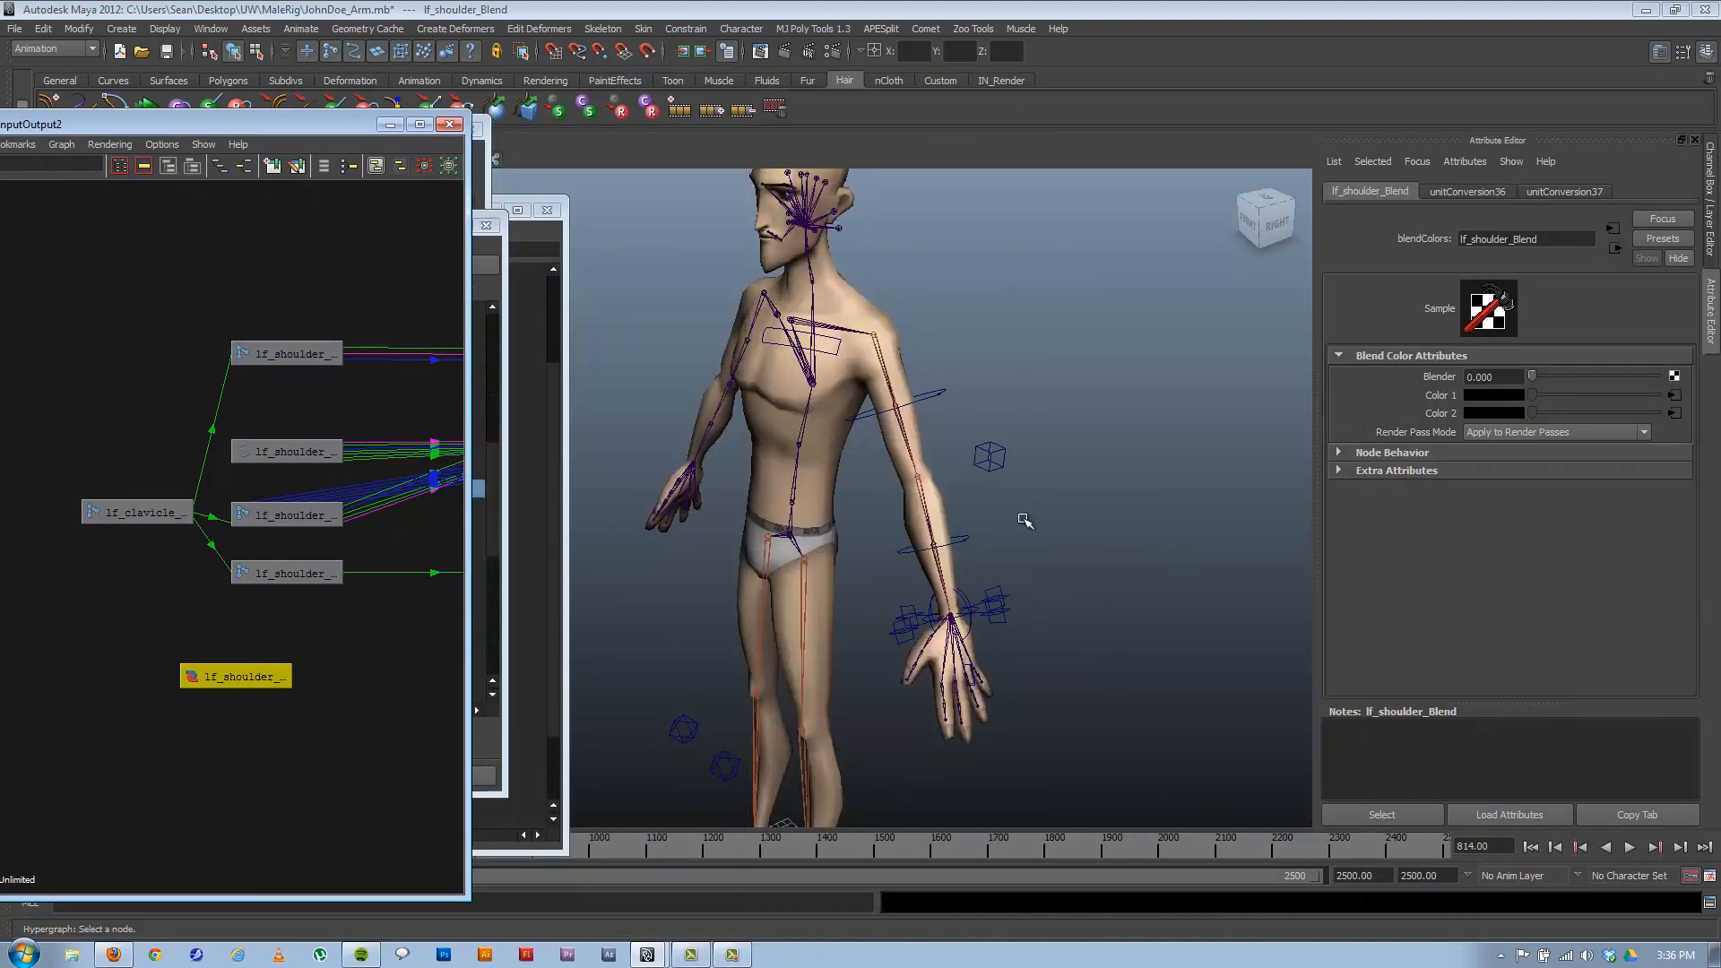
pyautogui.keyDown('alt'); pyautogui.moveTo(926, 554); pyautogui.dragTo(868, 550); pyautogui.keyUp('alt')
# Move lf_hand_ikCTRL outward from the body and rotate lf_shoulder_fkCTRL about -36 degrees in Z to separate the IK and FK poses.
pyautogui.click(896, 639)
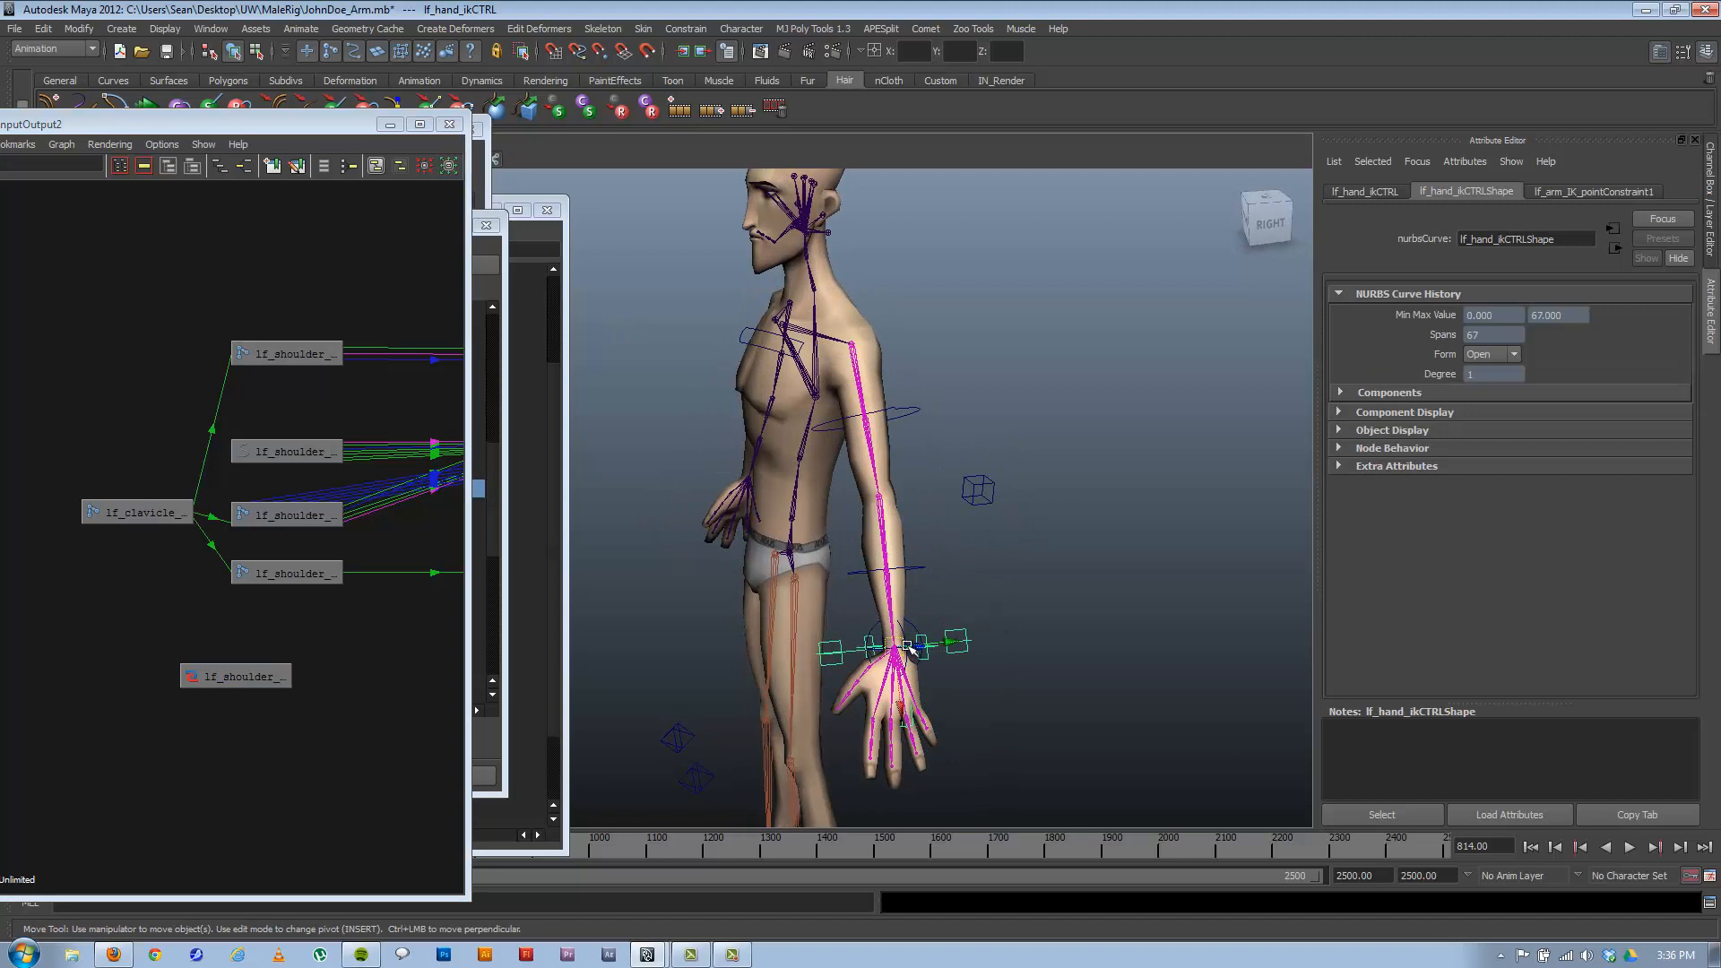
pyautogui.moveTo(900, 643); pyautogui.dragTo(1075, 567)
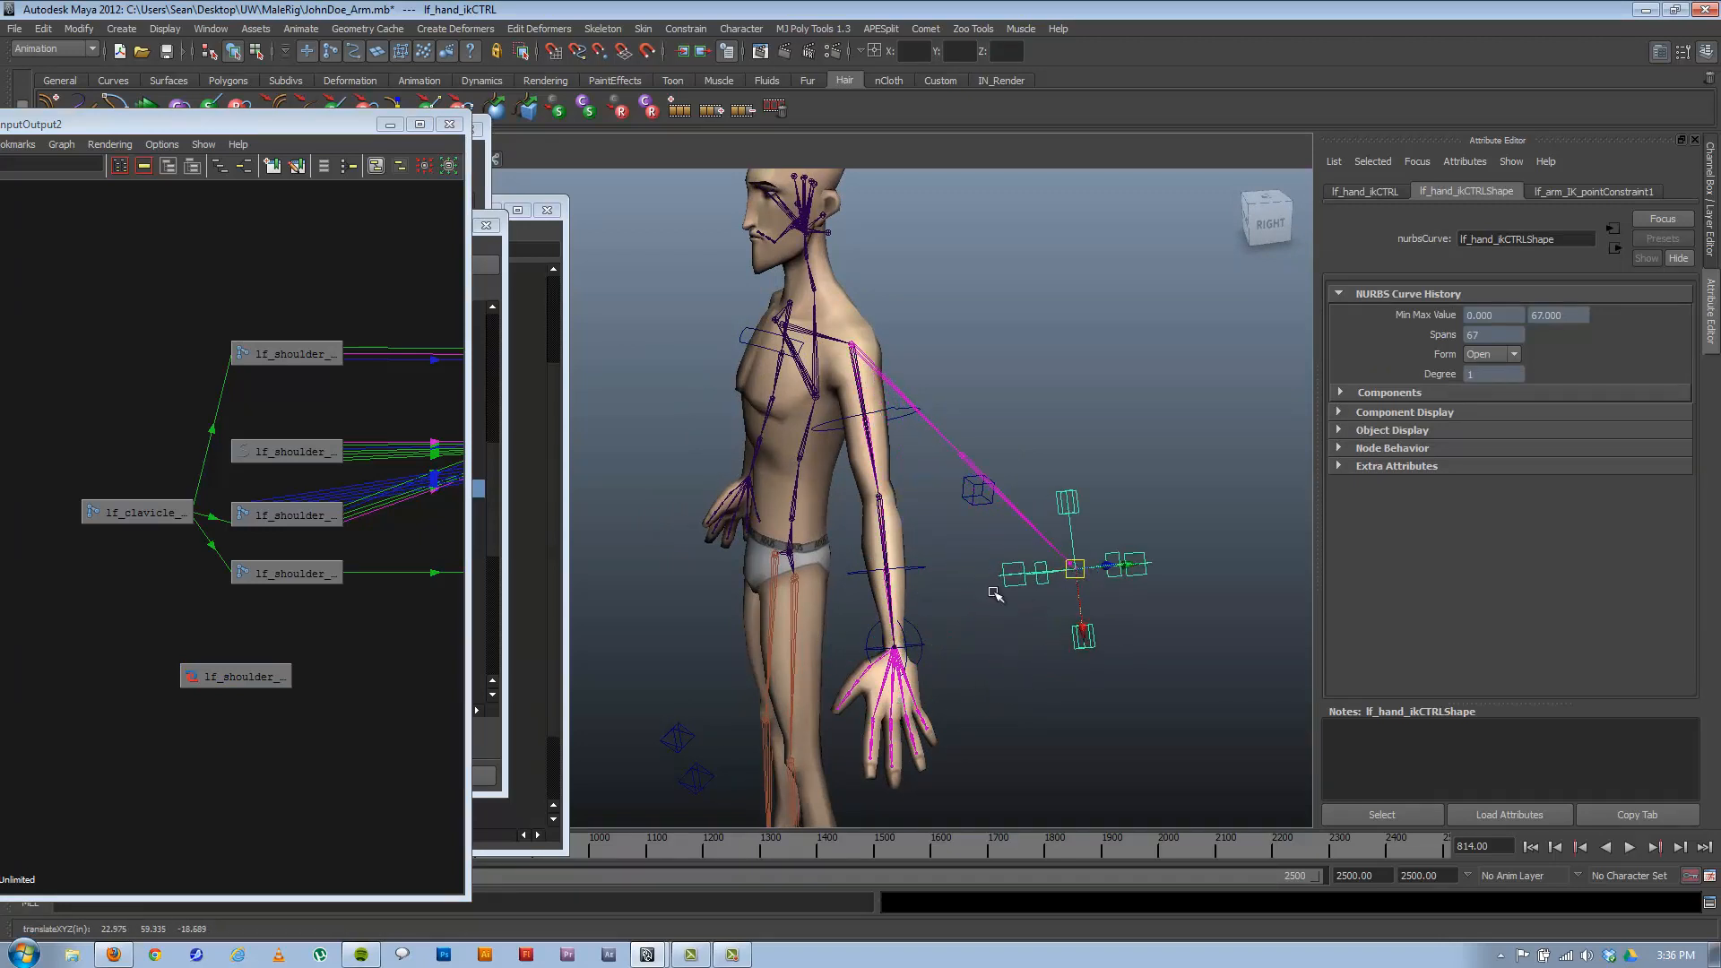
pyautogui.click(895, 413)
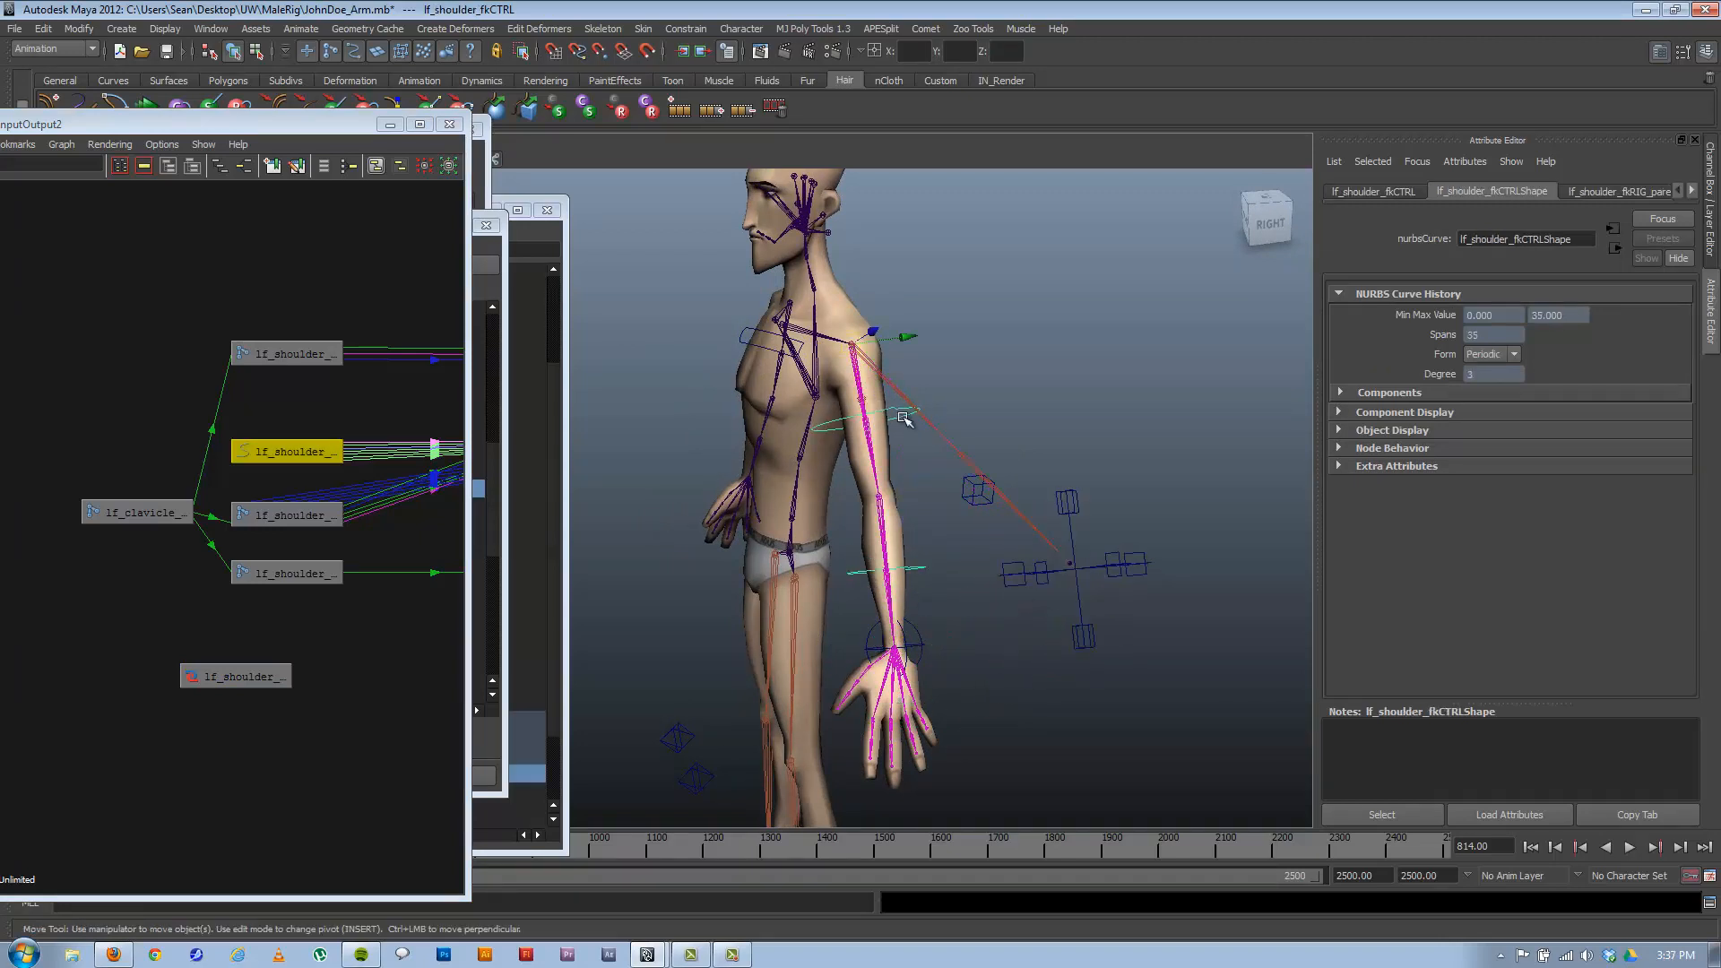
pyautogui.press('e')
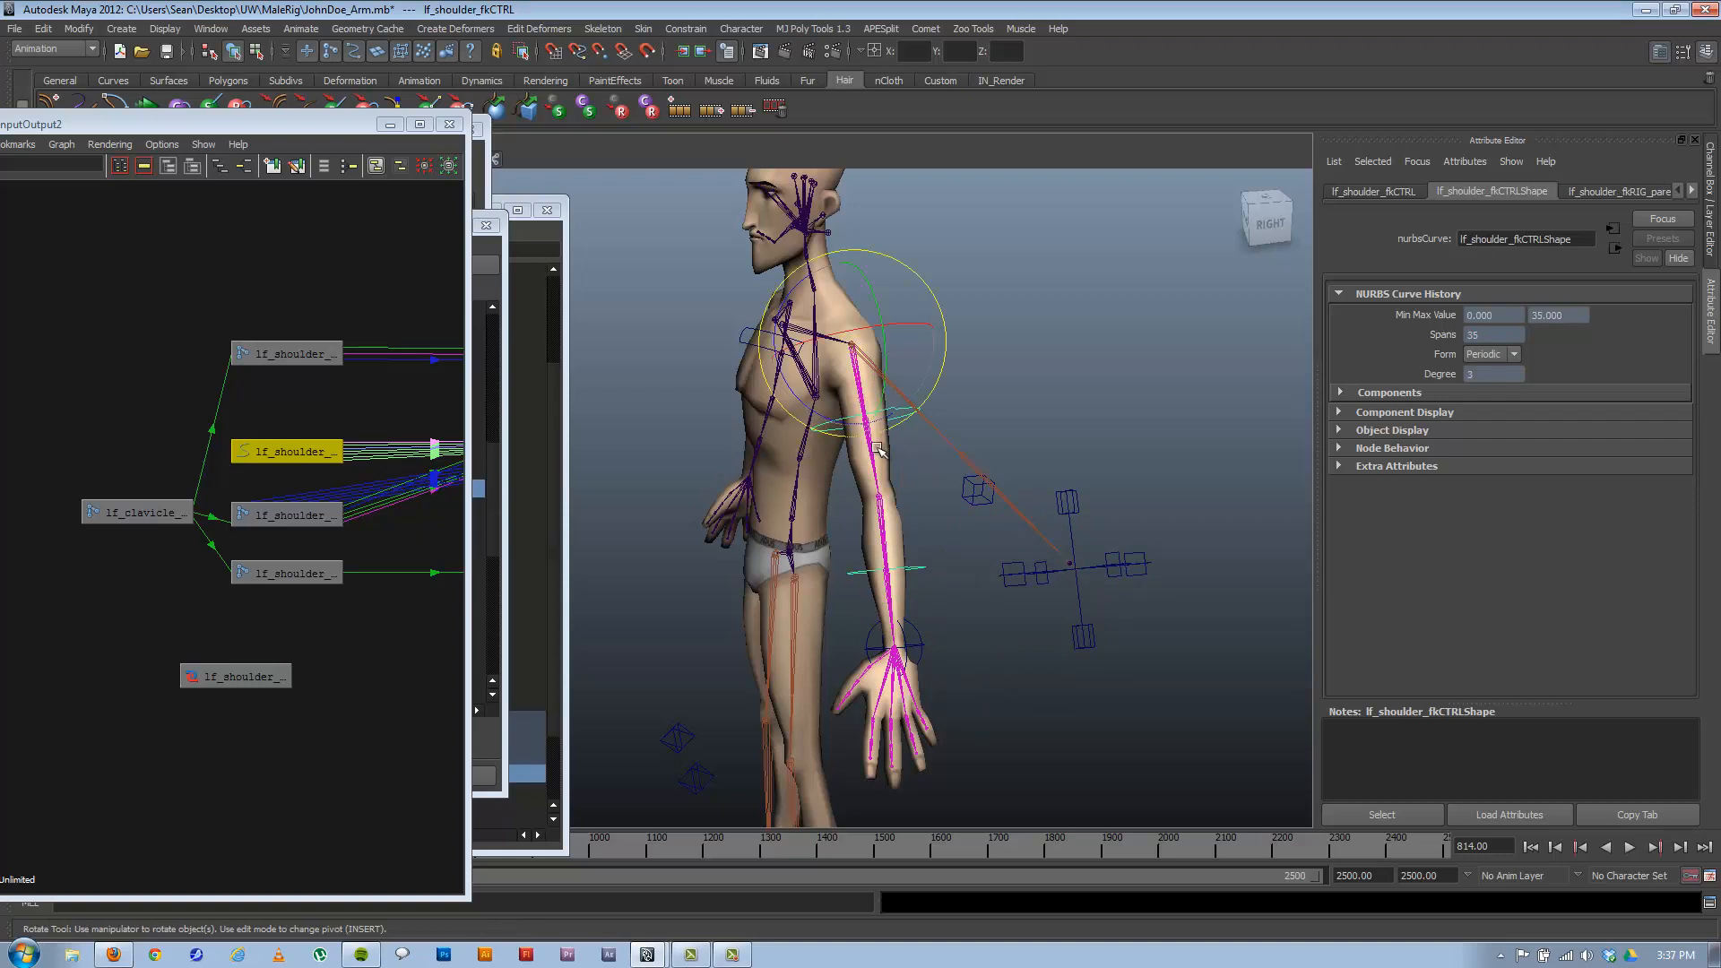
pyautogui.moveTo(830, 412); pyautogui.dragTo(780, 403)
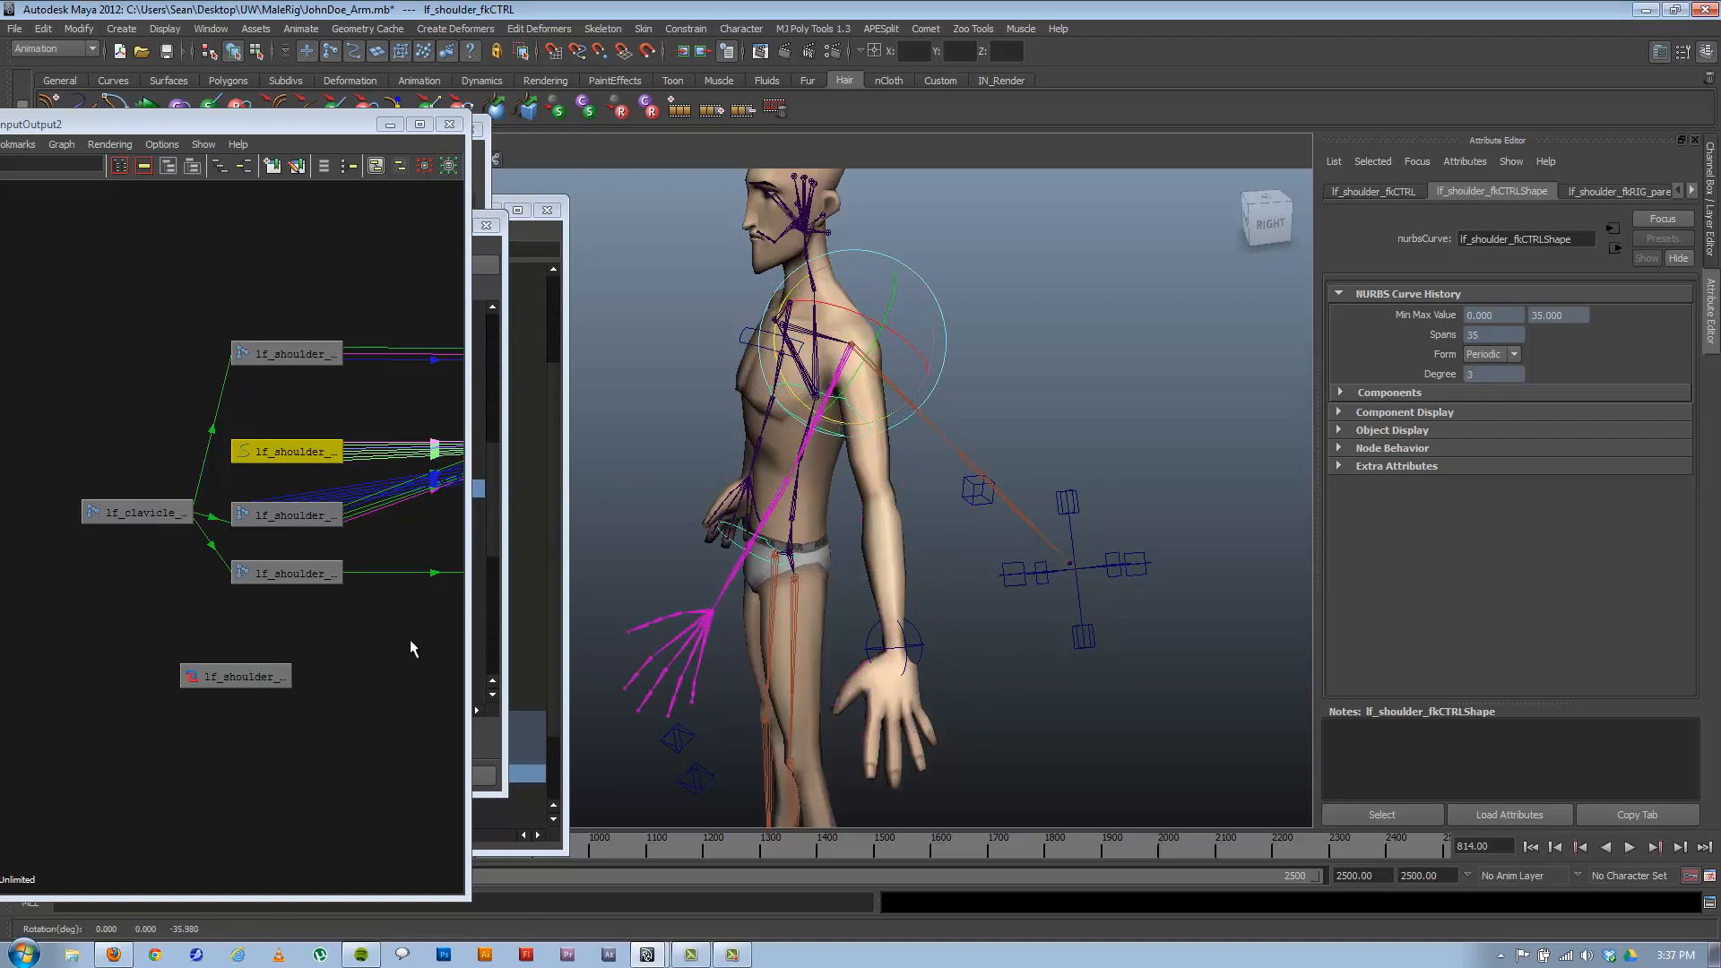
# Set the Blender of lf_shoulder_Blend to 1 to test the switch from the FK to the IK pose.
pyautogui.click(220, 677)
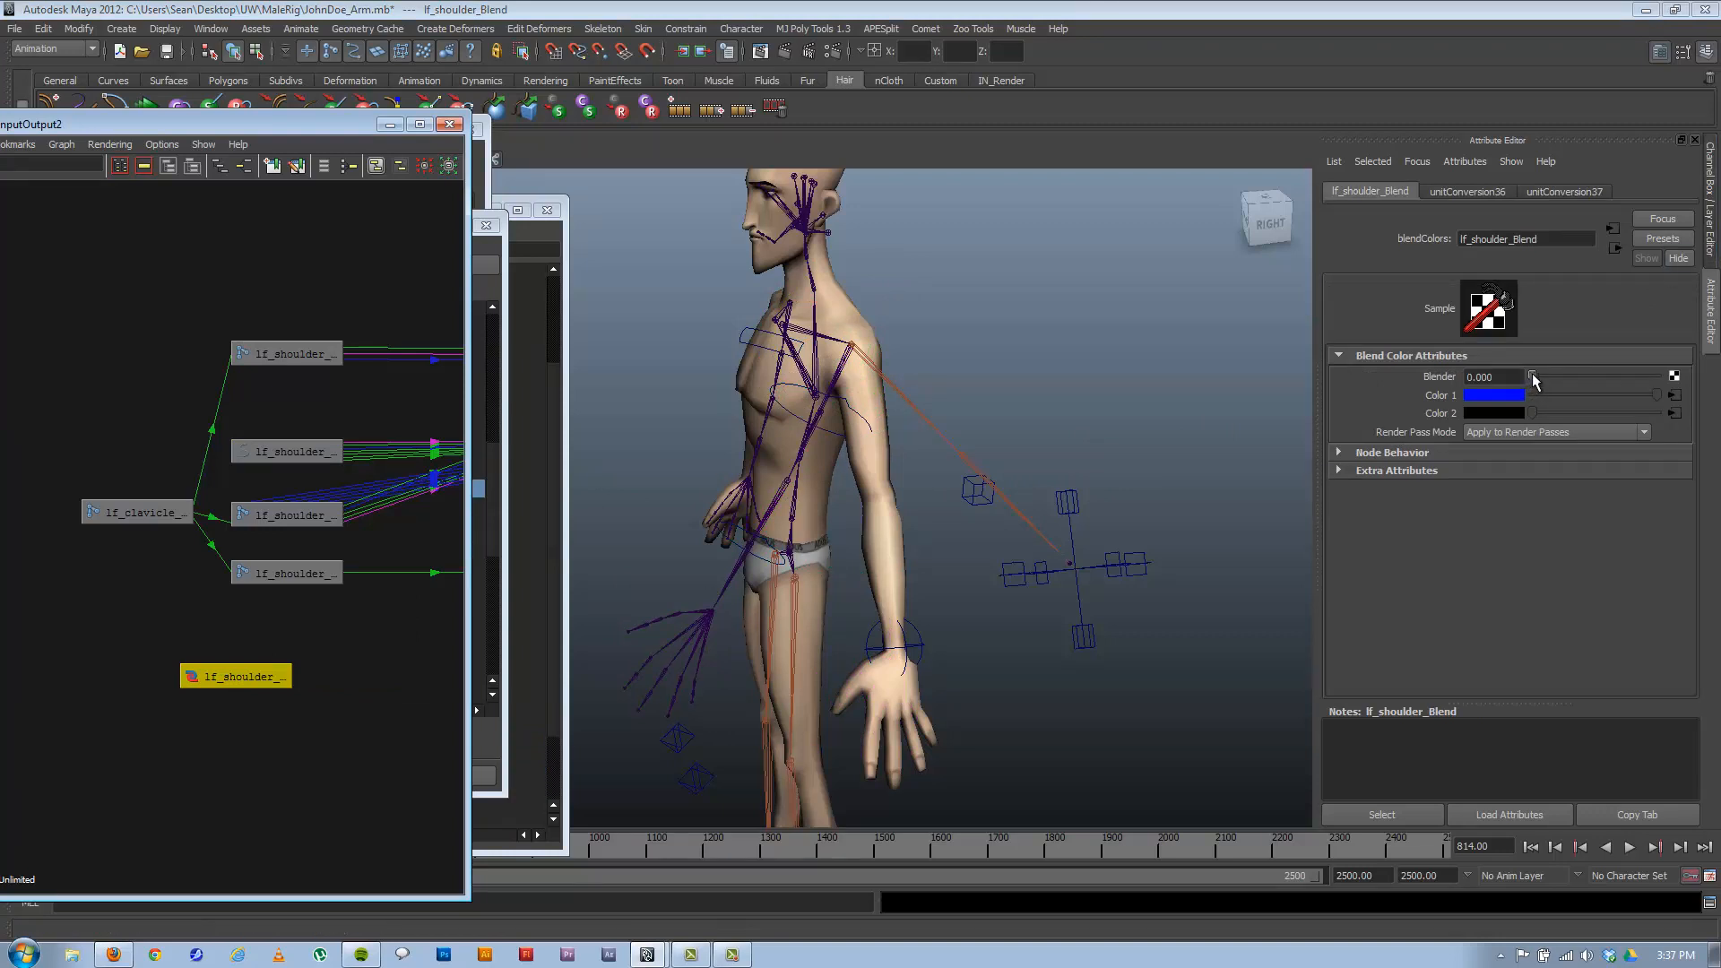
pyautogui.moveTo(1533, 376); pyautogui.dragTo(1714, 398)
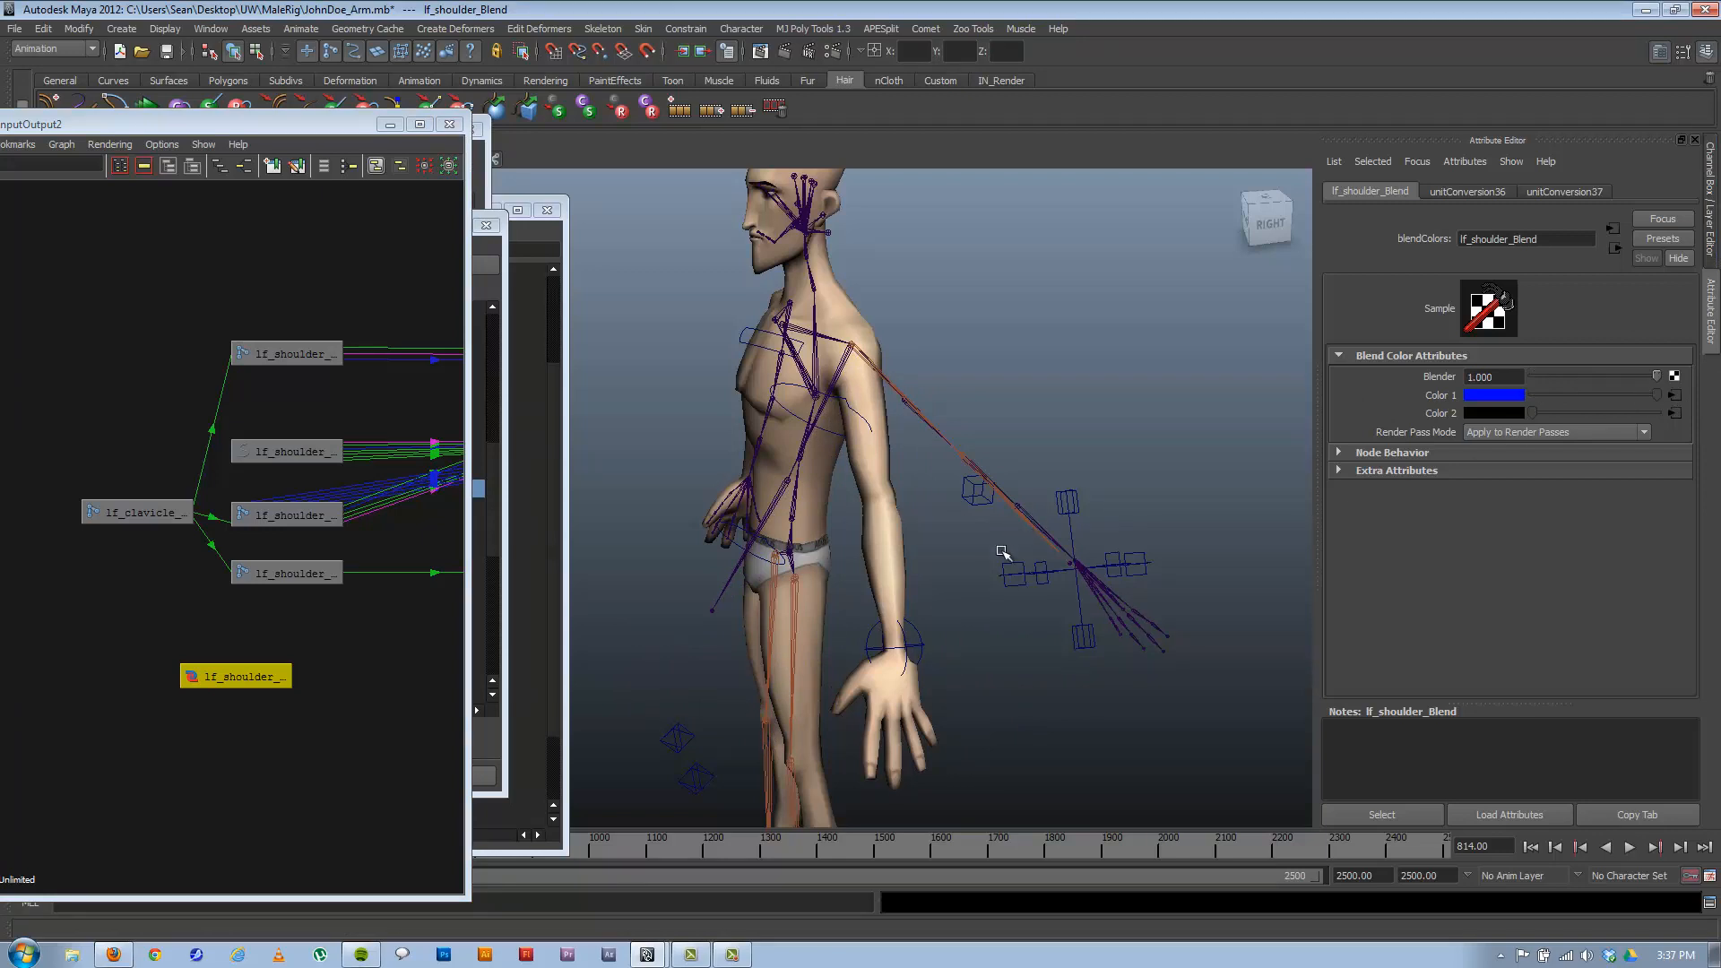
pyautogui.keyDown('alt'); pyautogui.moveTo(1002, 556); pyautogui.dragTo(1112, 569); pyautogui.keyUp('alt')
# Undo the blender change, the shoulder FK control rotation and the hand IK control move.
pyautogui.press('z')
pyautogui.press('z')
pyautogui.press('z')
pyautogui.press('z')
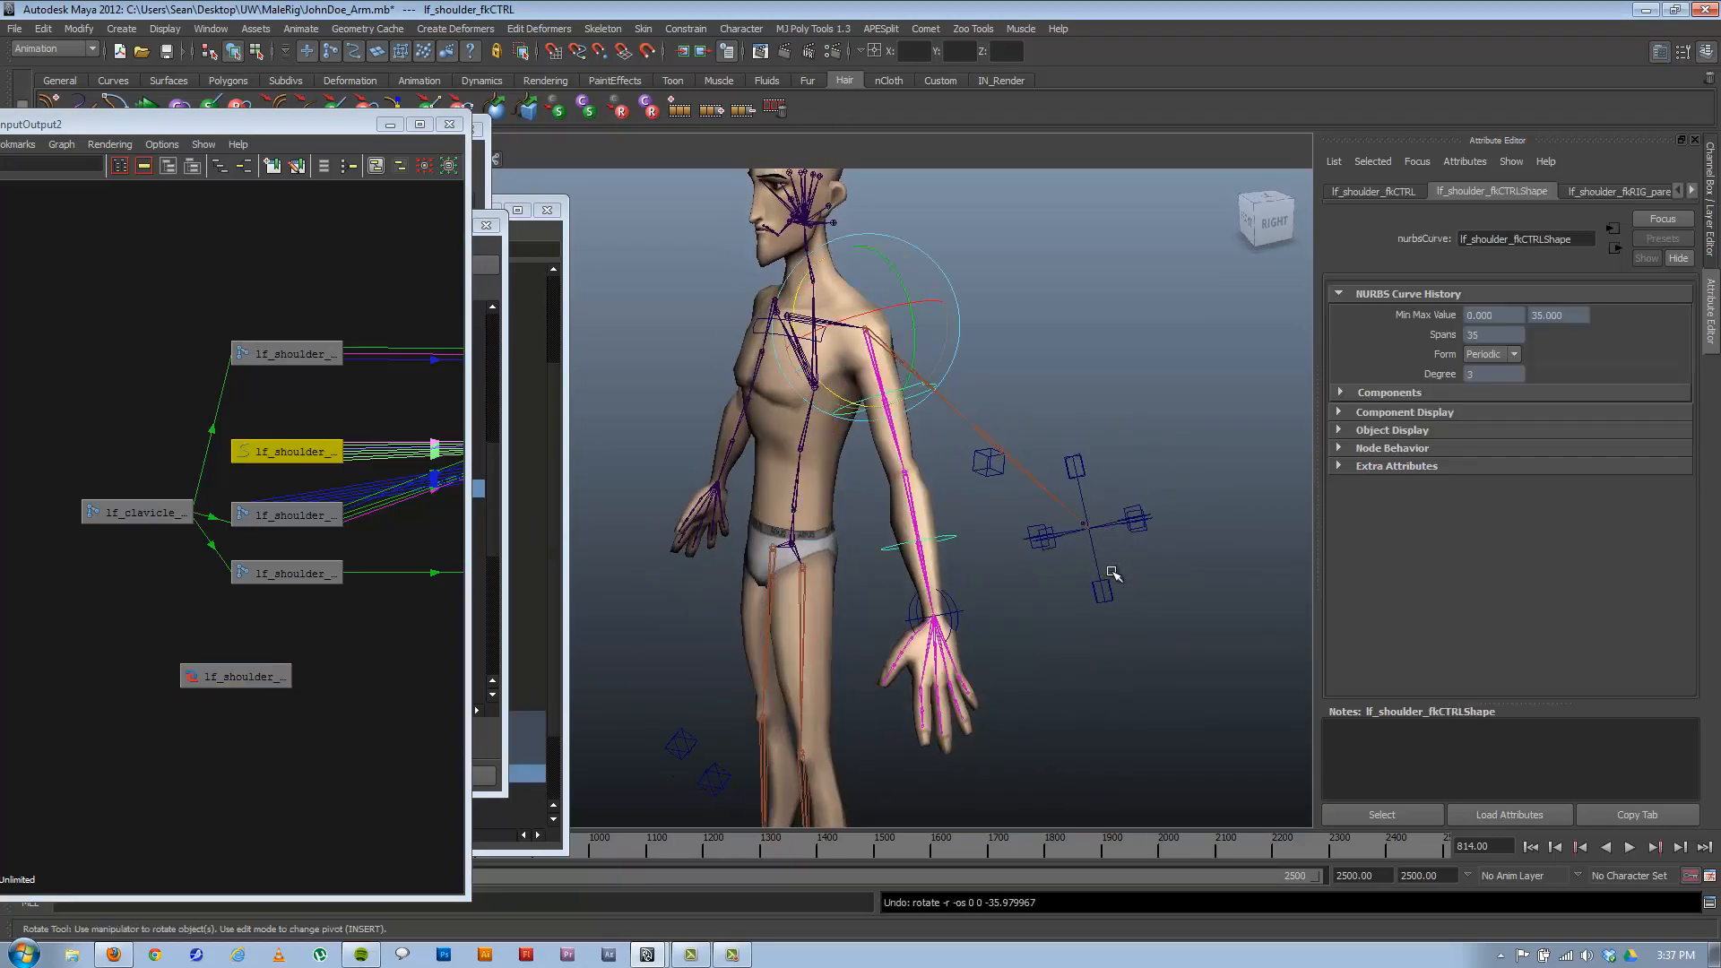
pyautogui.keyDown('alt'); pyautogui.moveTo(846, 527); pyautogui.dragTo(901, 563); pyautogui.keyUp('alt')
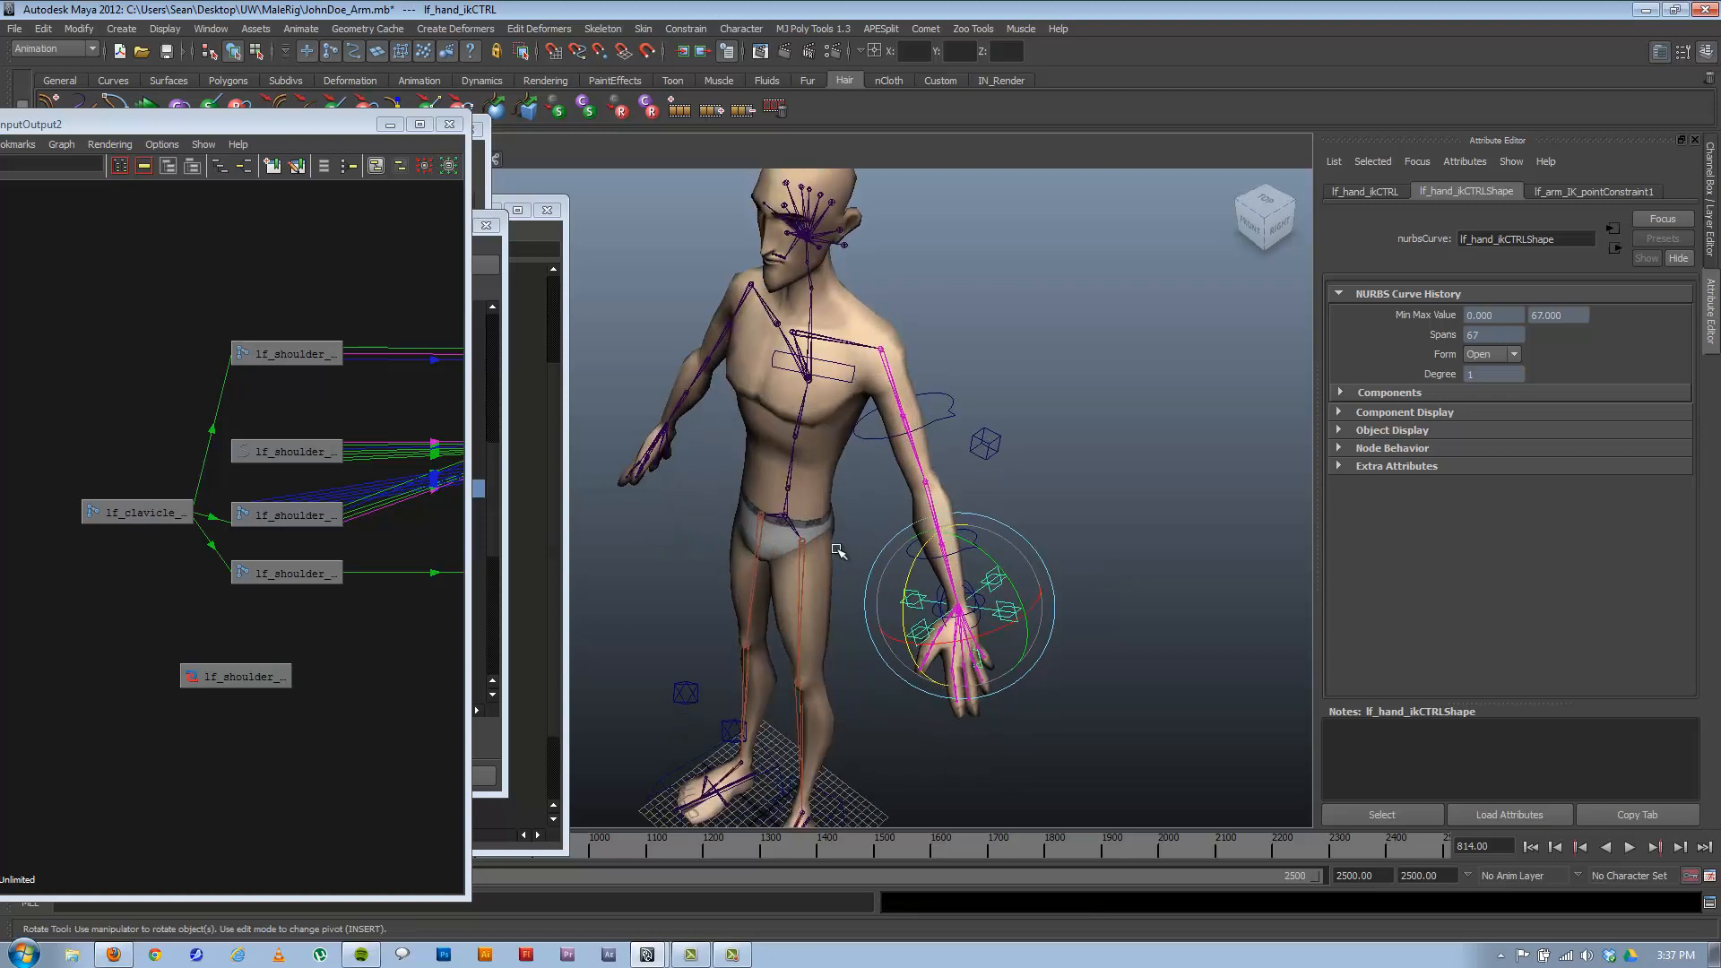
pyautogui.keyDown('alt'); pyautogui.moveTo(839, 551); pyautogui.dragTo(948, 585, button='right'); pyautogui.keyUp('alt')
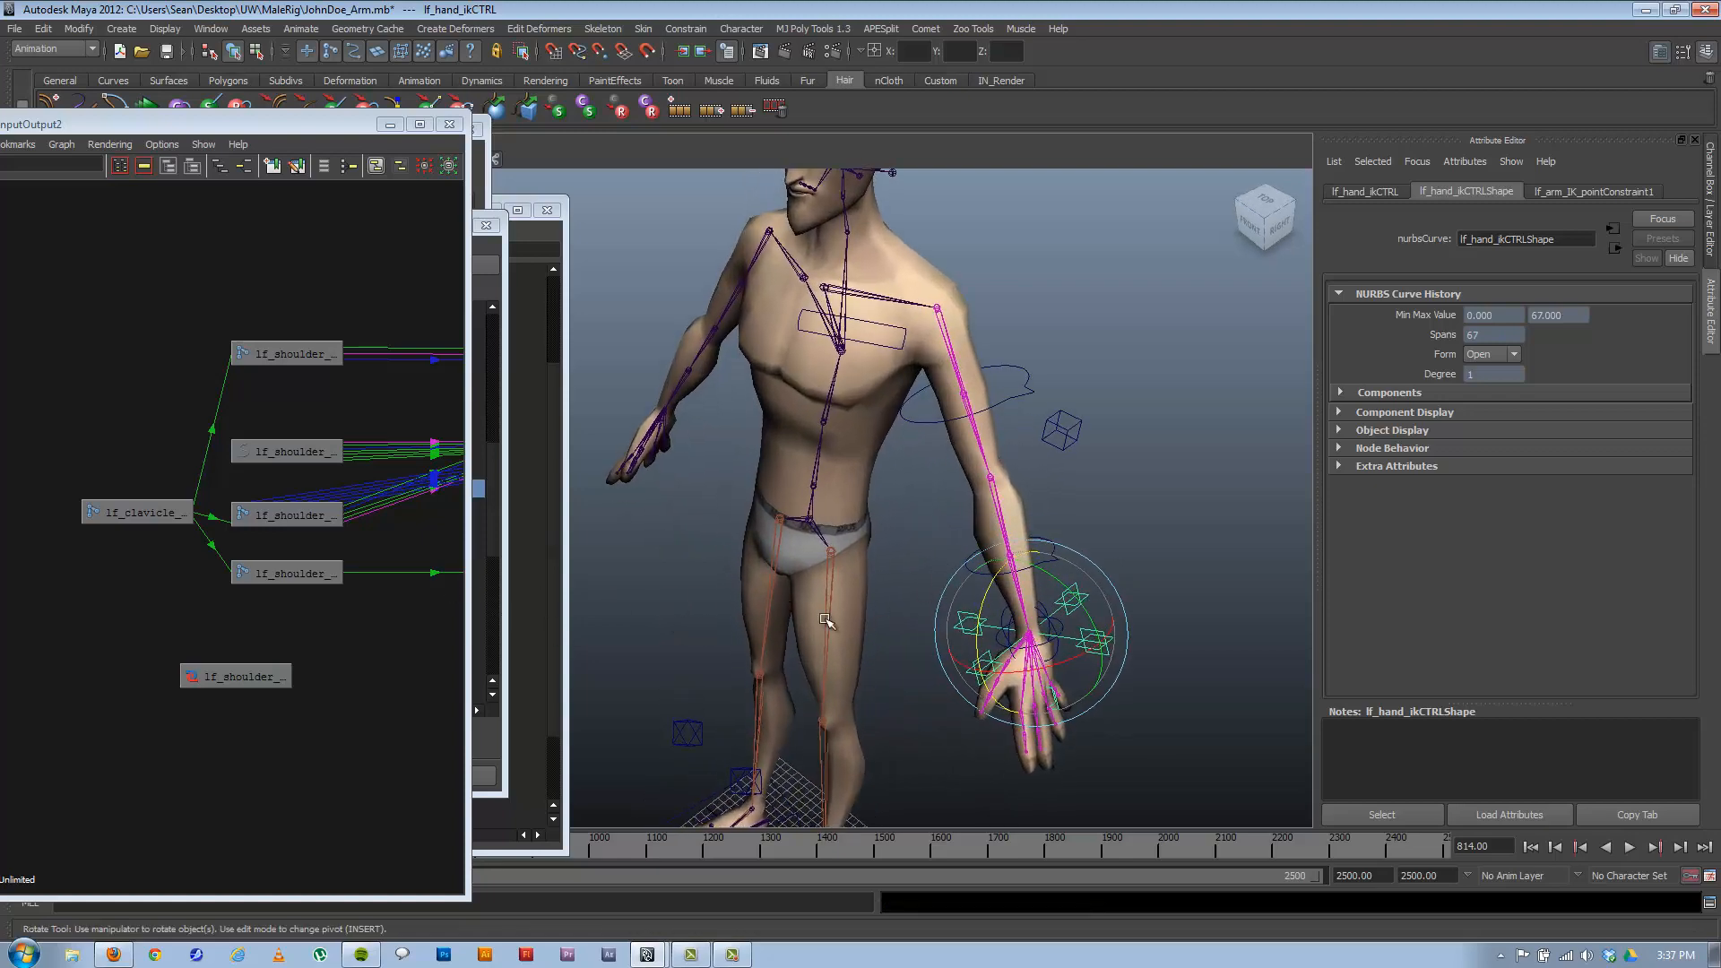
# Move the Hypergraph away from the Connection Editor and widen it to show more of the arm nodes.
pyautogui.moveTo(296, 128); pyautogui.dragTo(1401, 71)
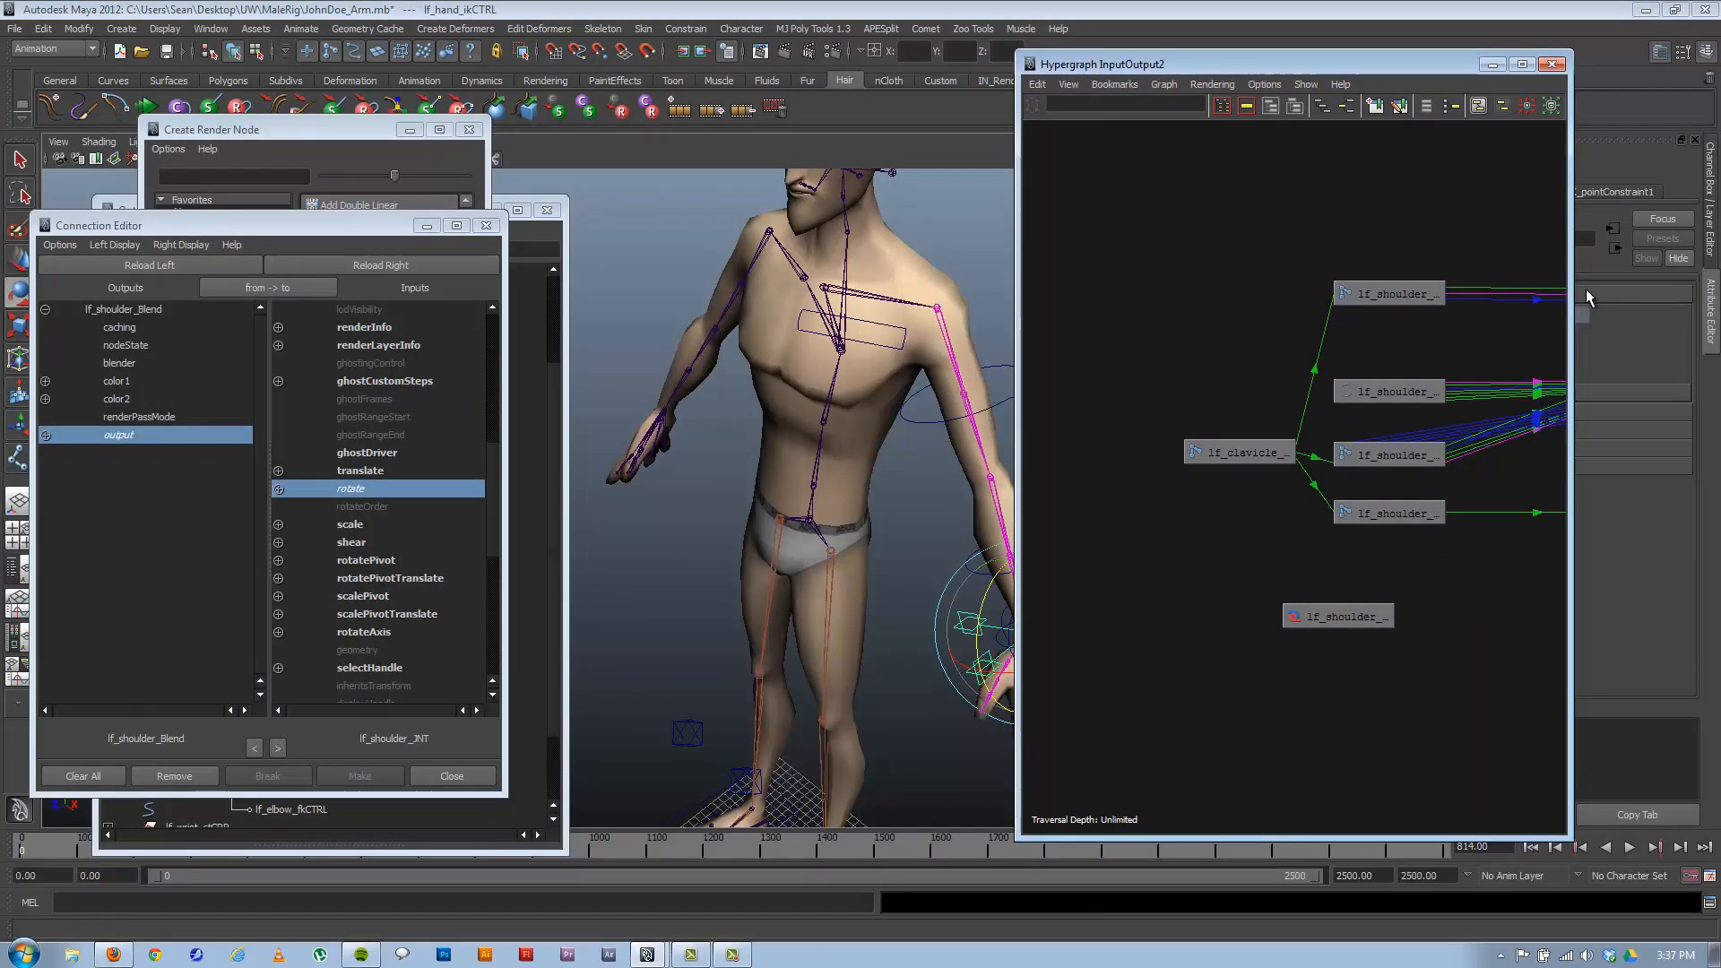
pyautogui.moveTo(1571, 289); pyautogui.dragTo(1703, 287)
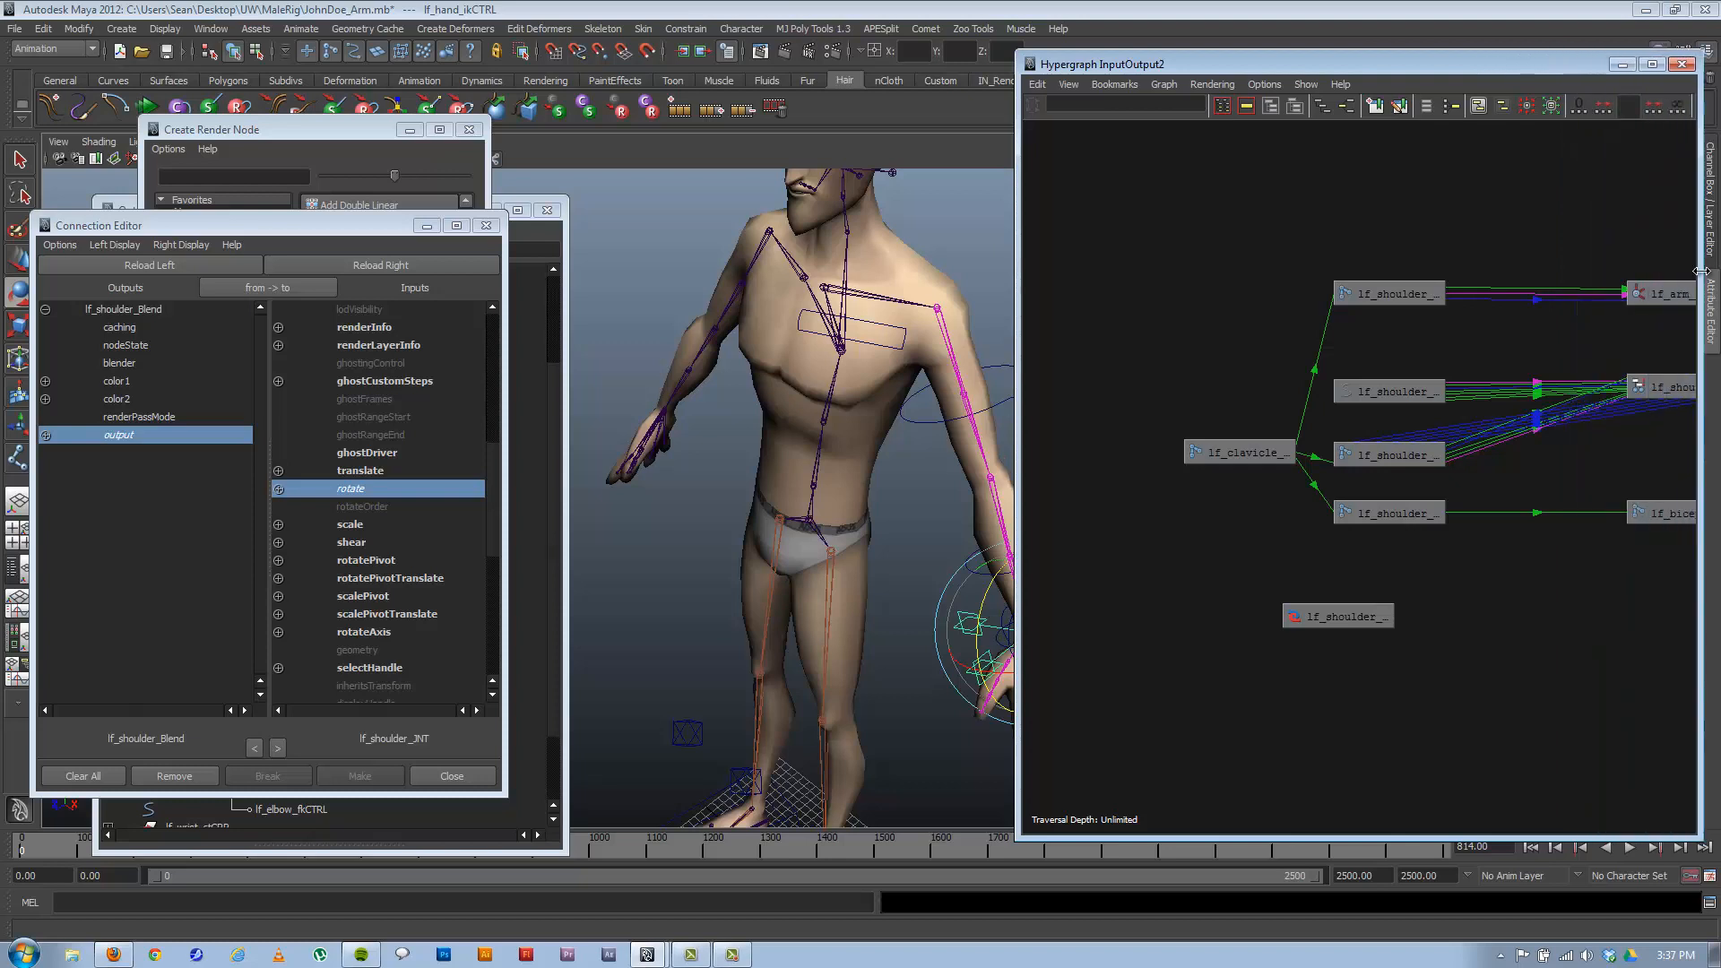
# Connect the FK_IK_Switch attribute of lf_wrist_CTRL to the blender input of lf_shoulder_Blend.
pyautogui.click(1321, 617)
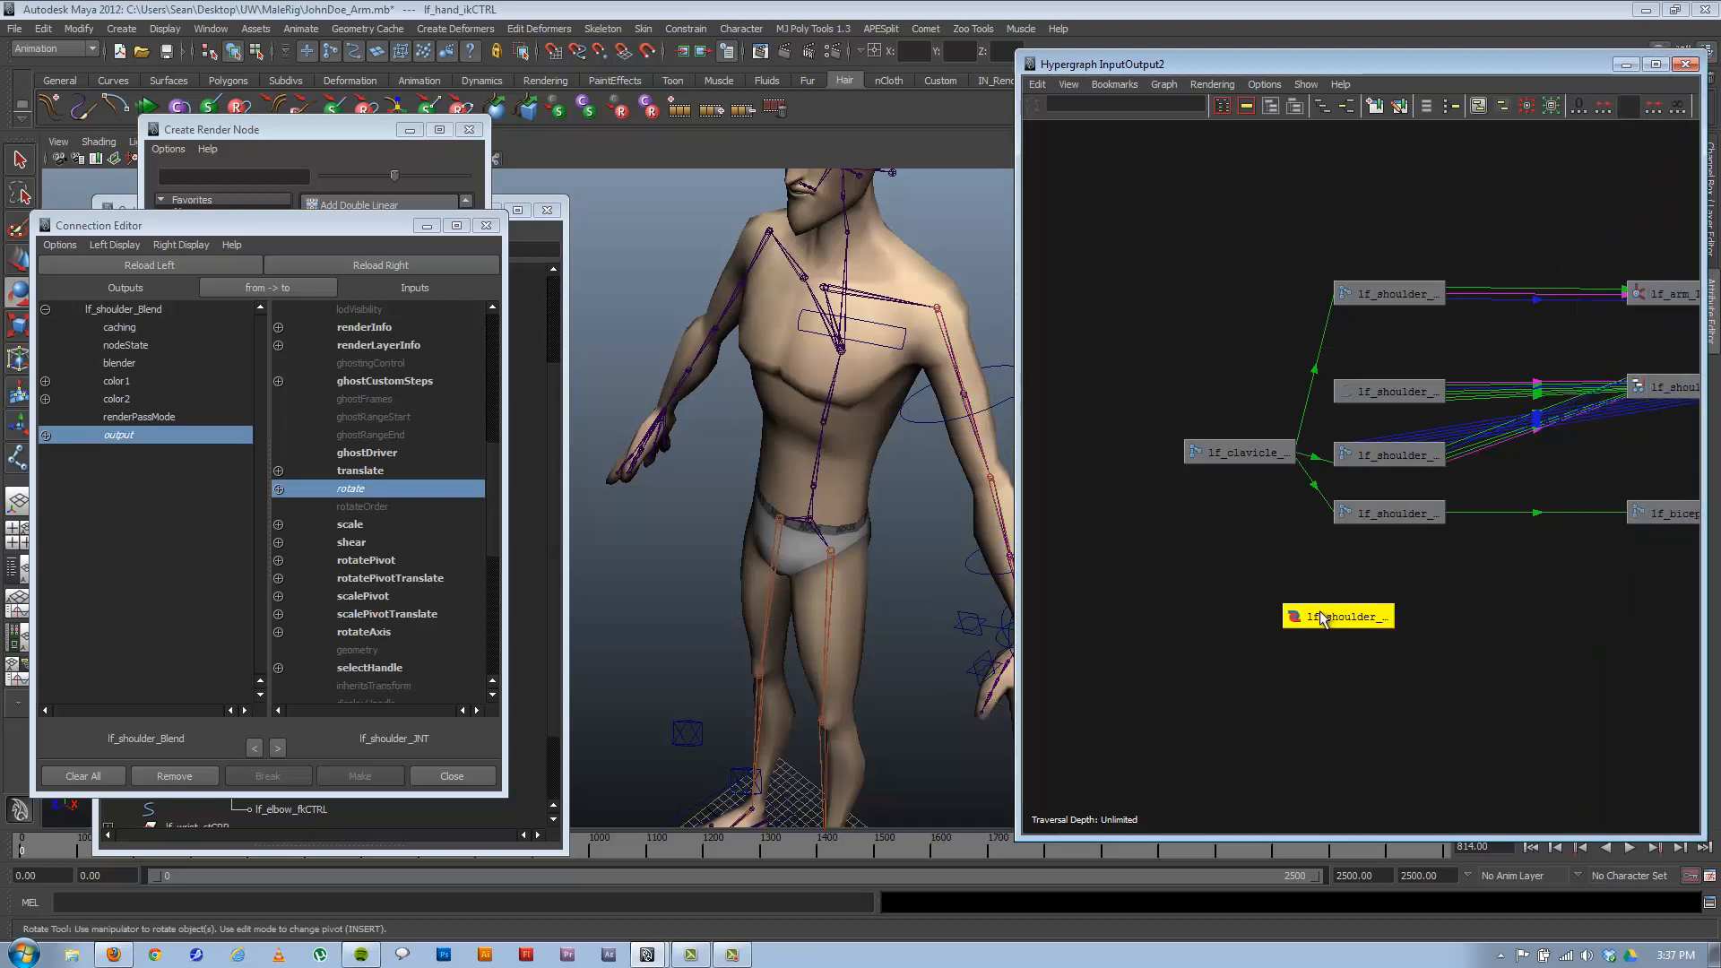
pyautogui.click(380, 266)
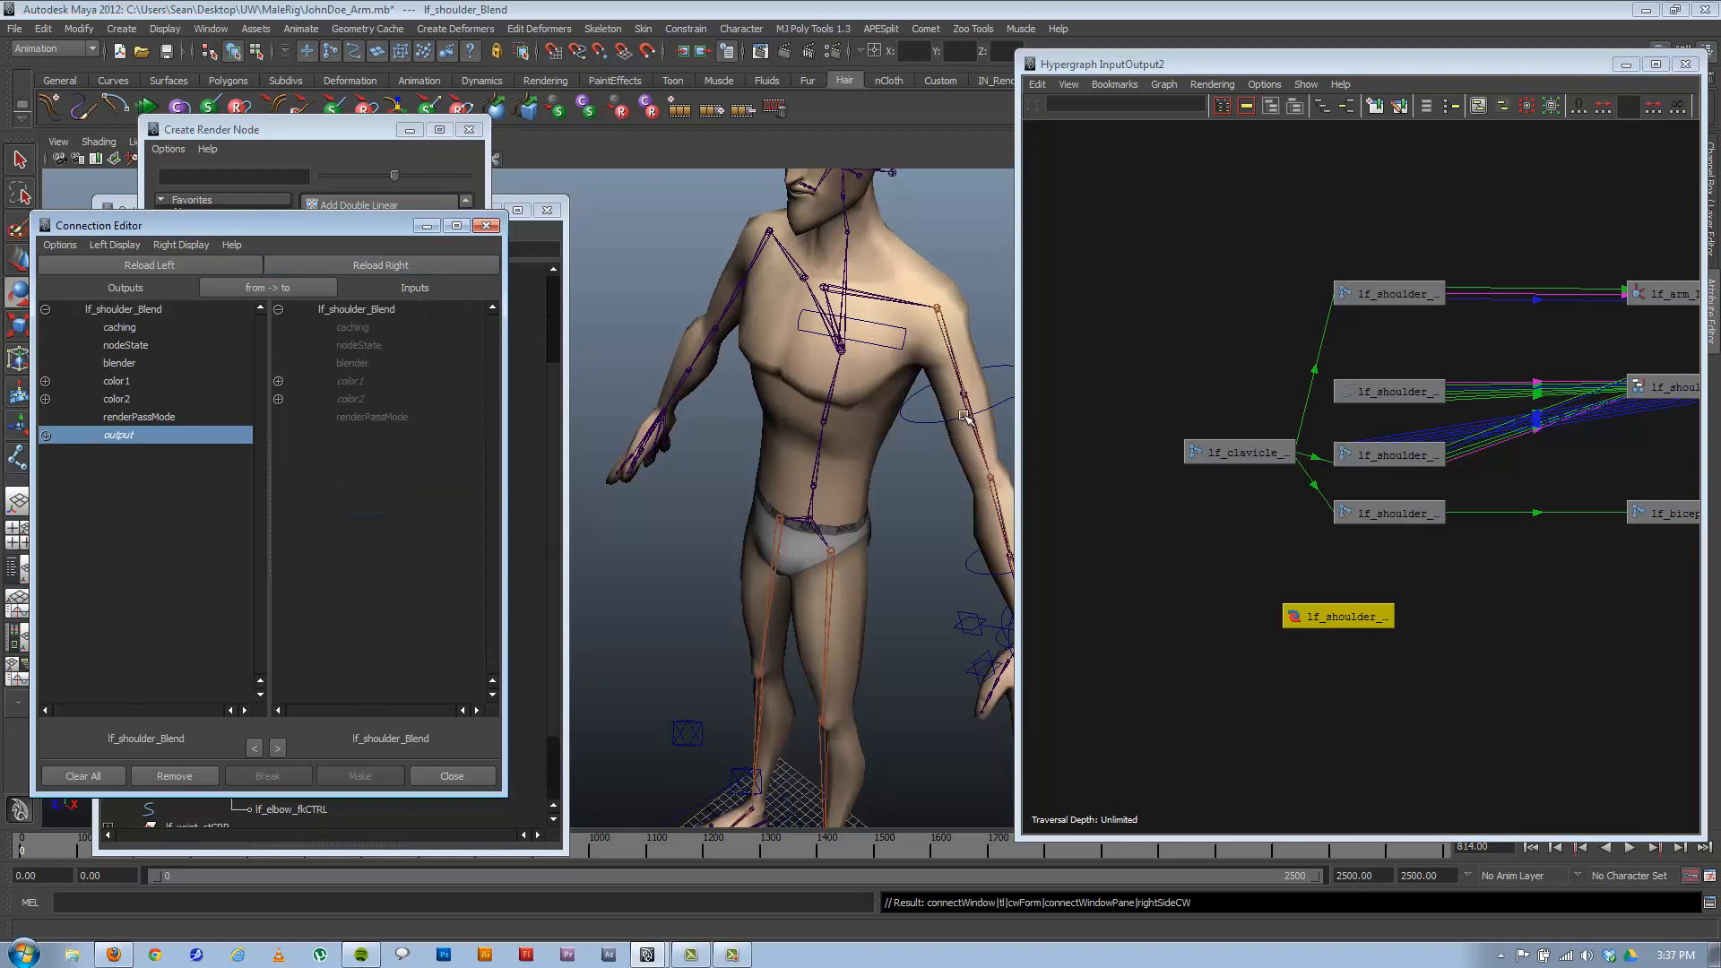
pyautogui.moveTo(1166, 64); pyautogui.dragTo(1307, 57)
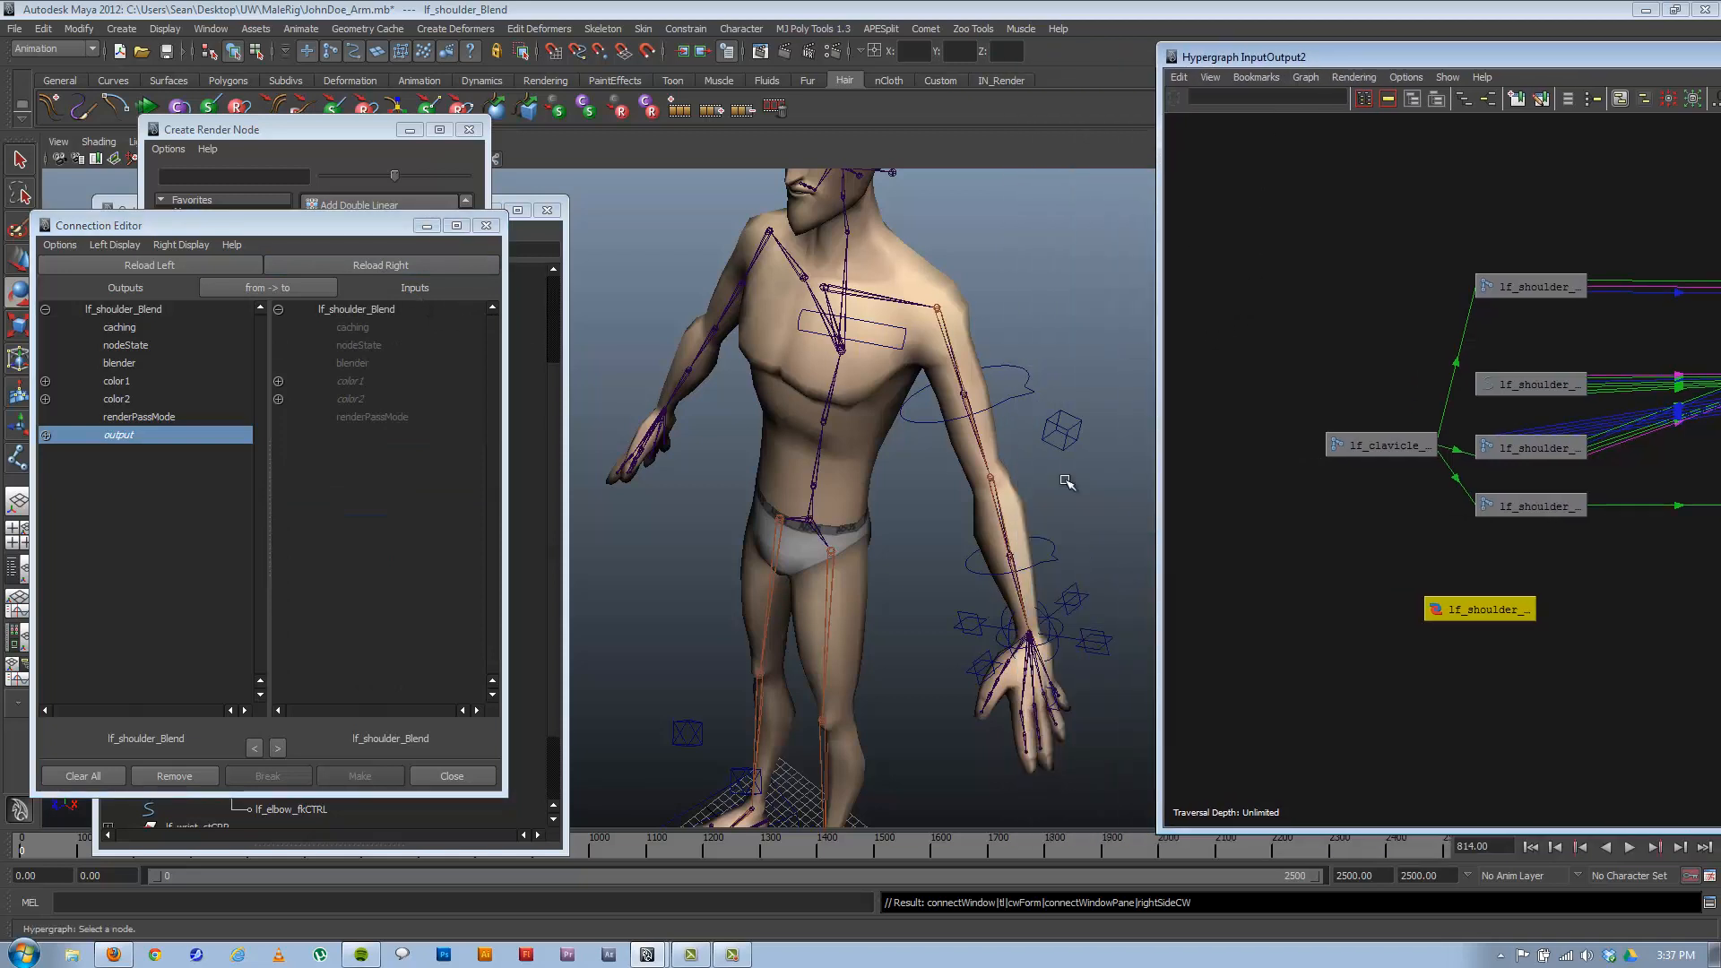
pyautogui.click(1004, 619)
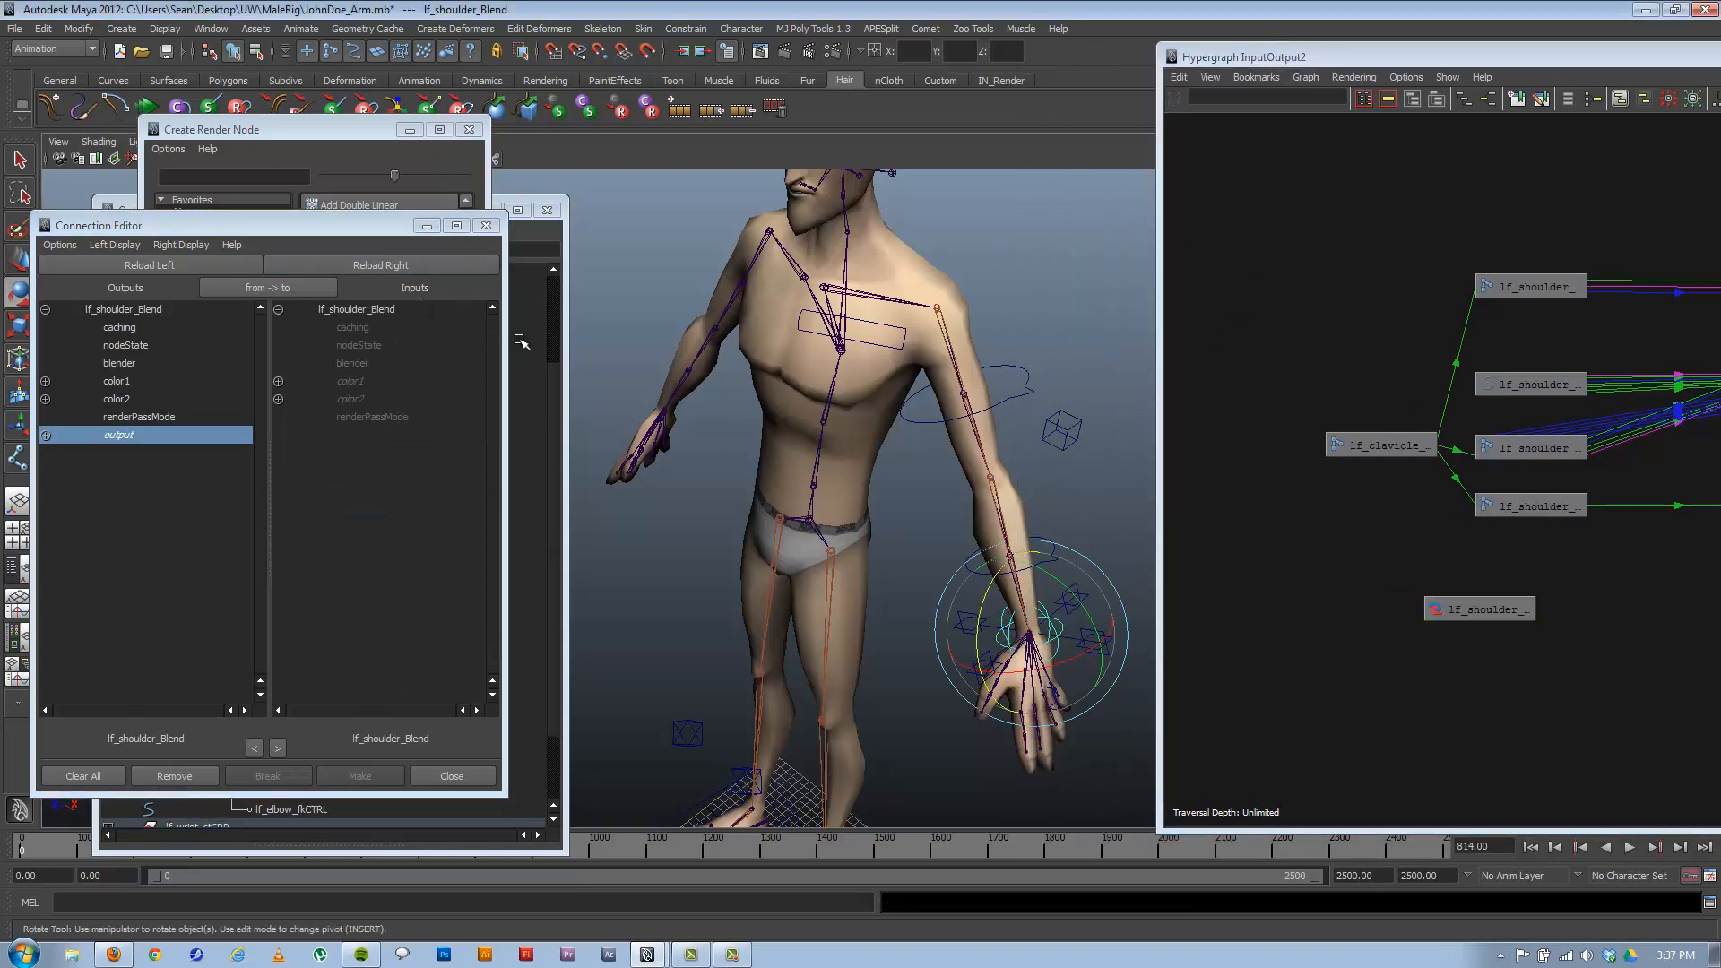
pyautogui.click(166, 262)
pyautogui.scroll(-18, 261, 396)
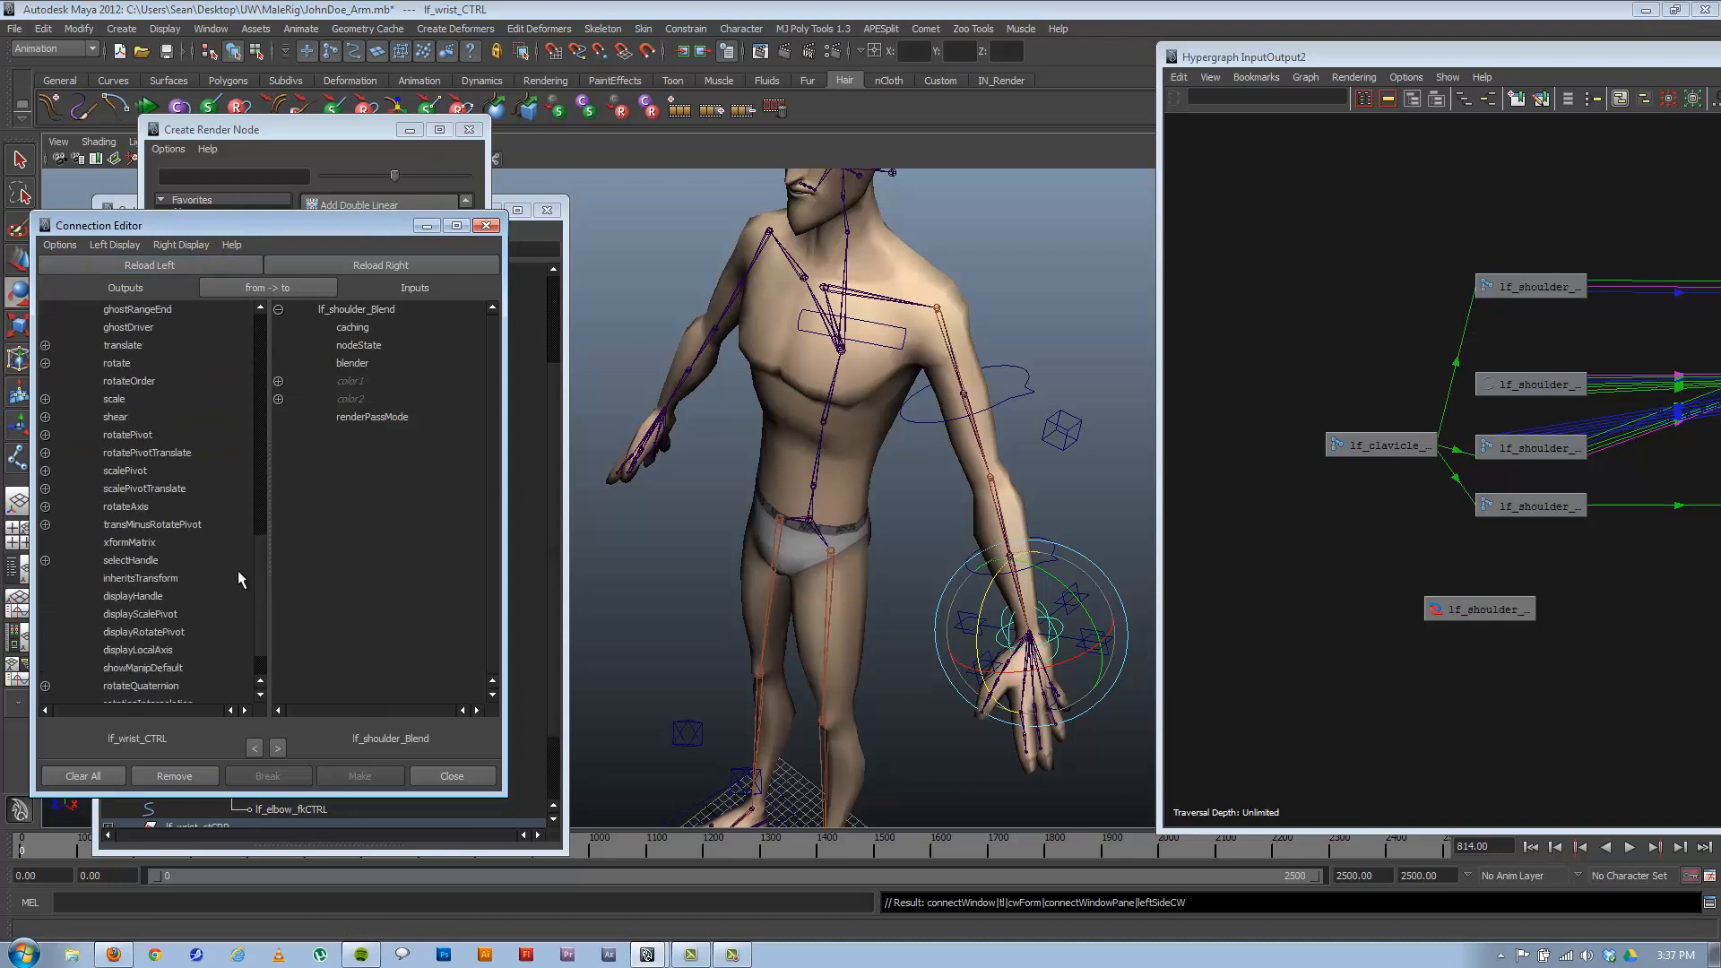
pyautogui.click(139, 687)
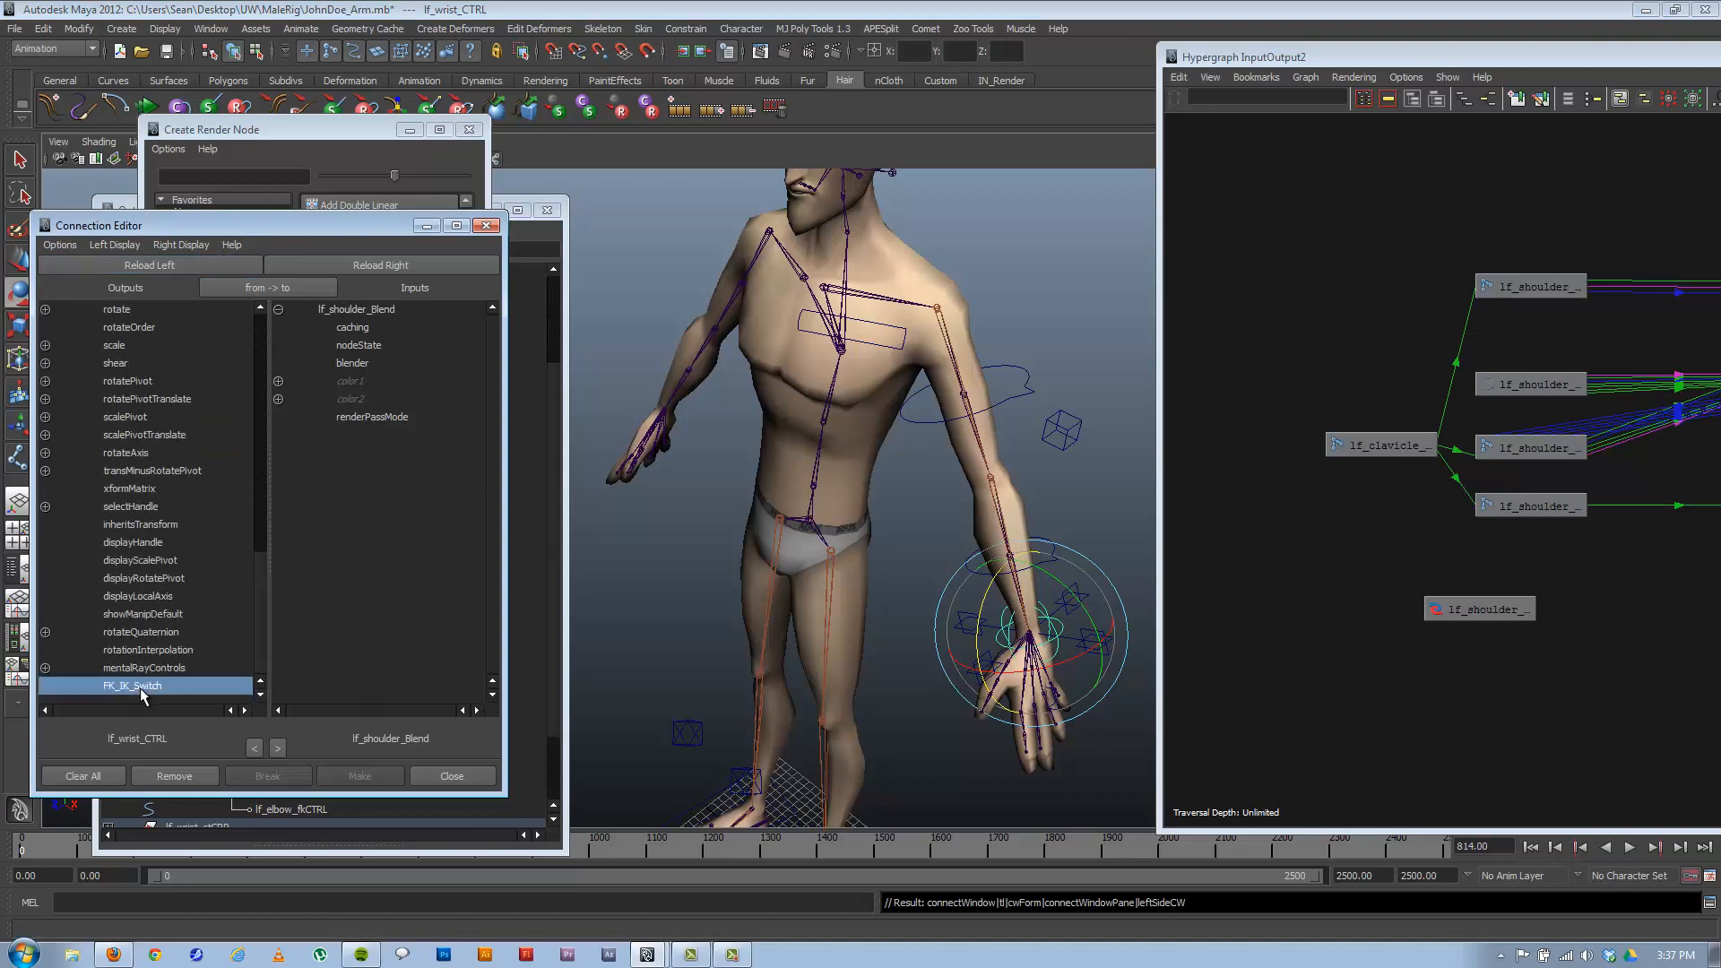
pyautogui.click(359, 364)
# Minimize the Hypergraph, show the channels of lf_wrist_CTRL and select its FK IK Switch attribute.
pyautogui.moveTo(1334, 62); pyautogui.dragTo(706, 42)
pyautogui.click(1140, 38)
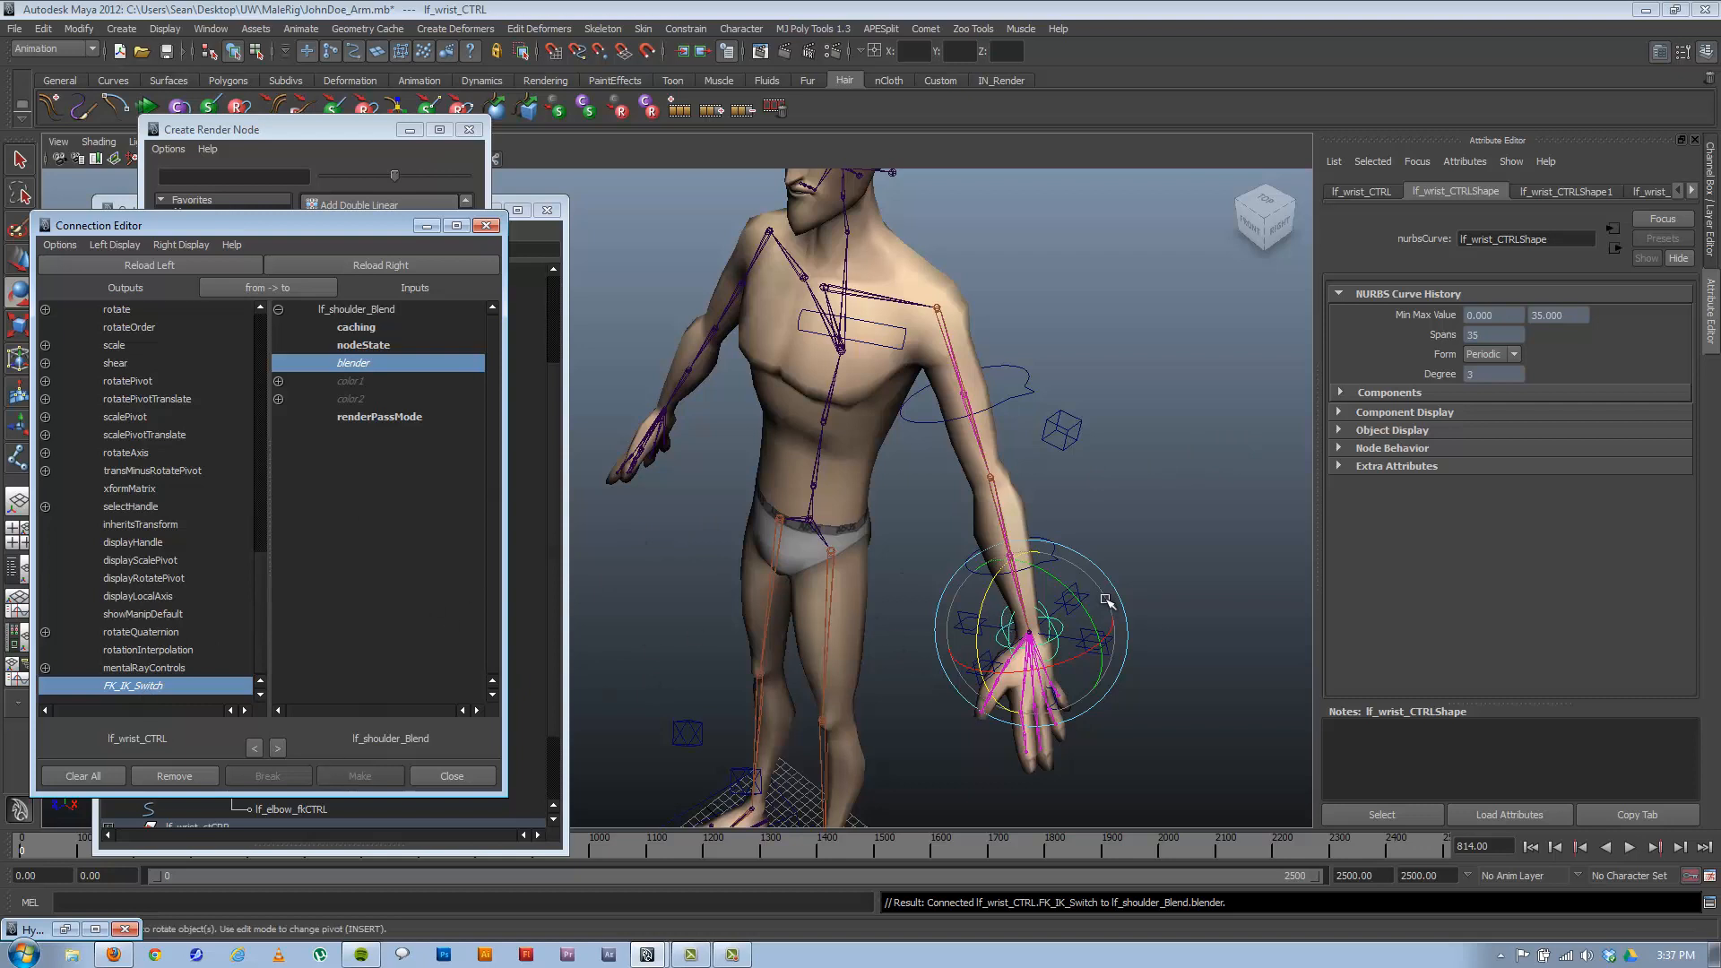
pyautogui.hotkey('ctrl', 'a')
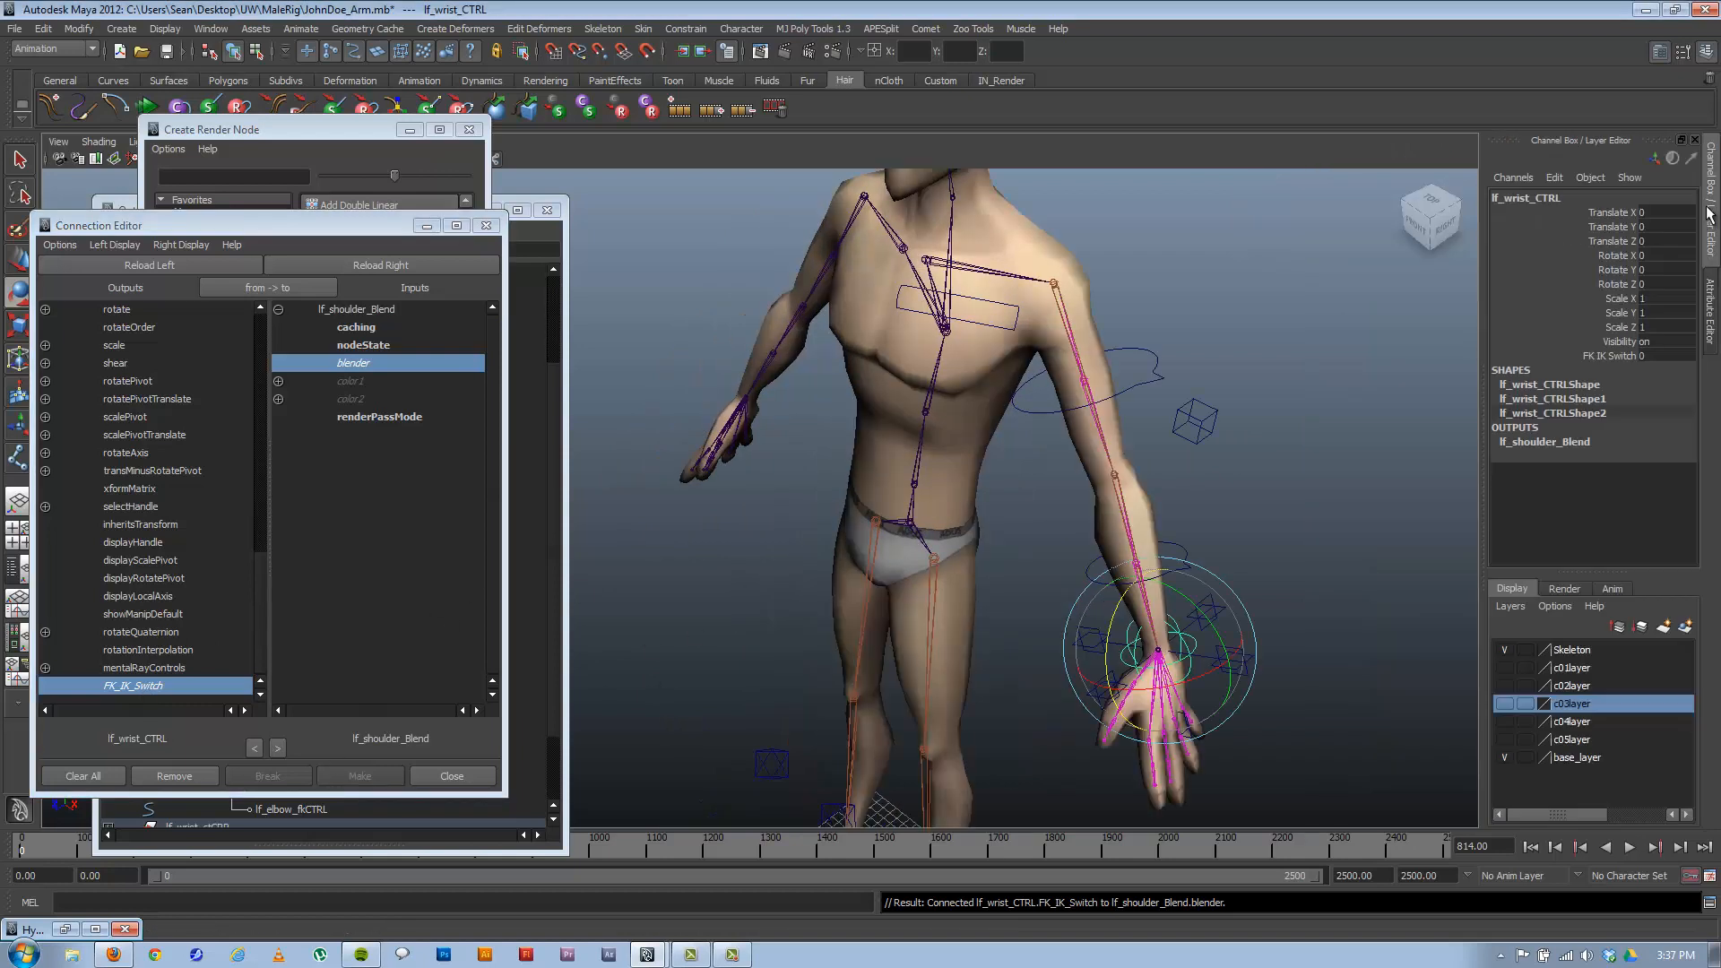
pyautogui.click(1622, 357)
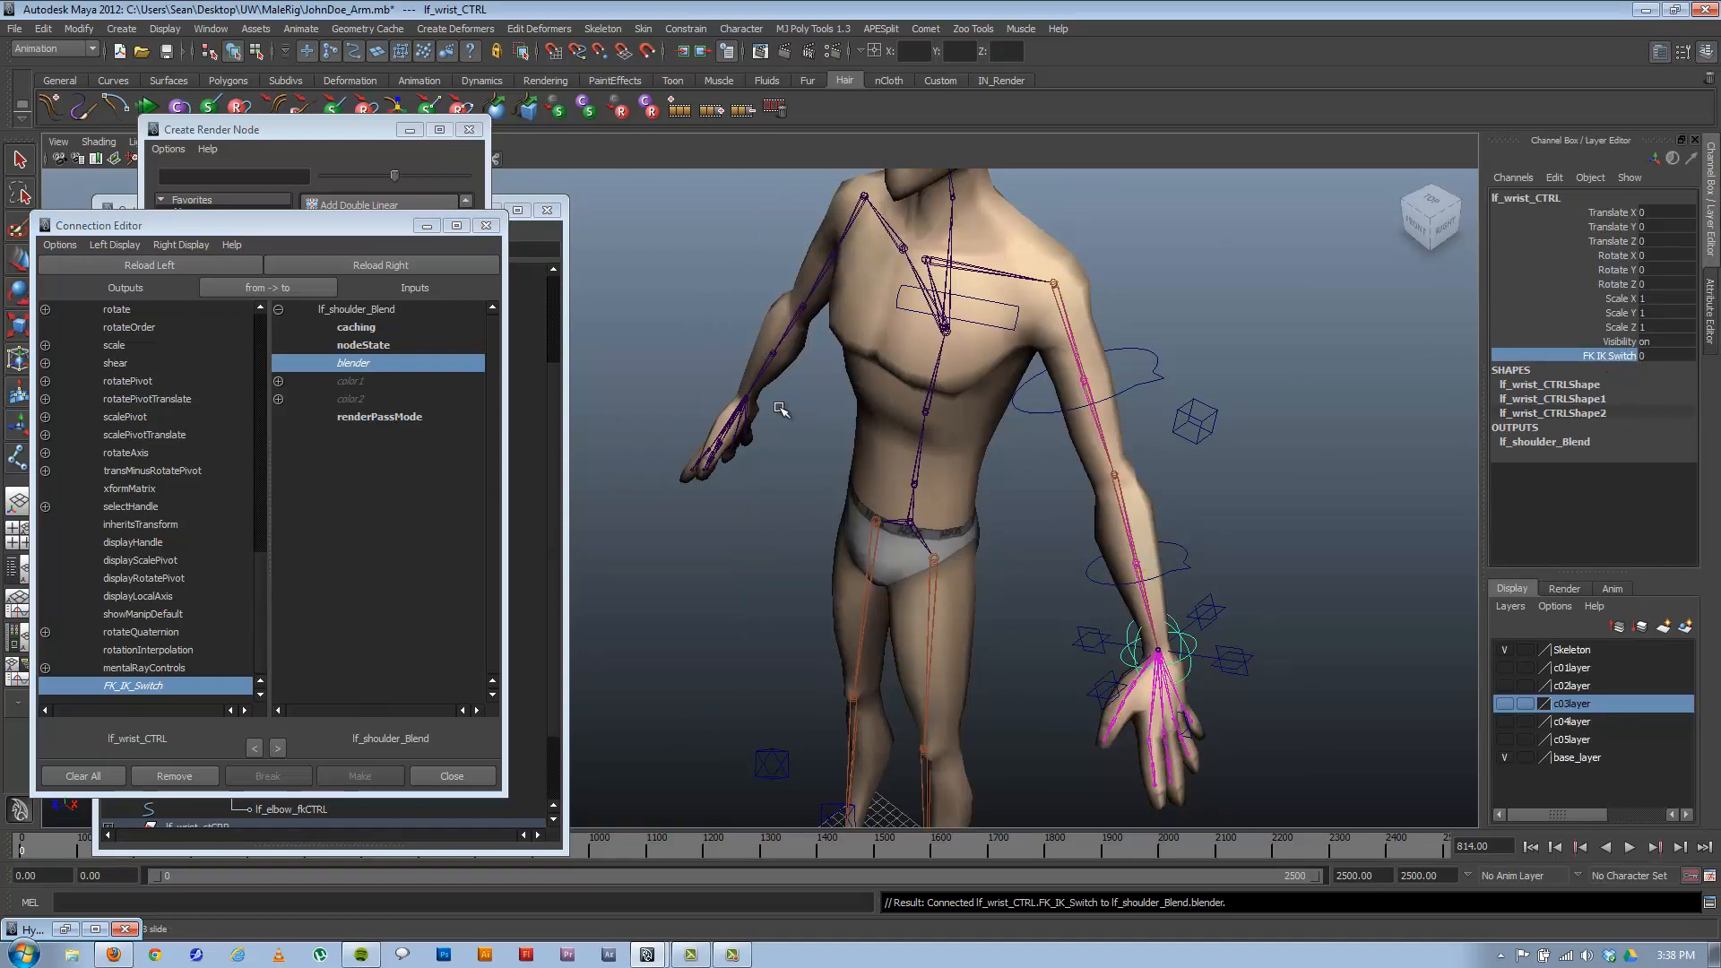
pyautogui.moveTo(1228, 546)
pyautogui.keyDown('alt'); pyautogui.mouseDown()
pyautogui.moveTo(1226, 530)
pyautogui.moveTo(1252, 536)
pyautogui.mouseUp(); pyautogui.keyUp('alt')
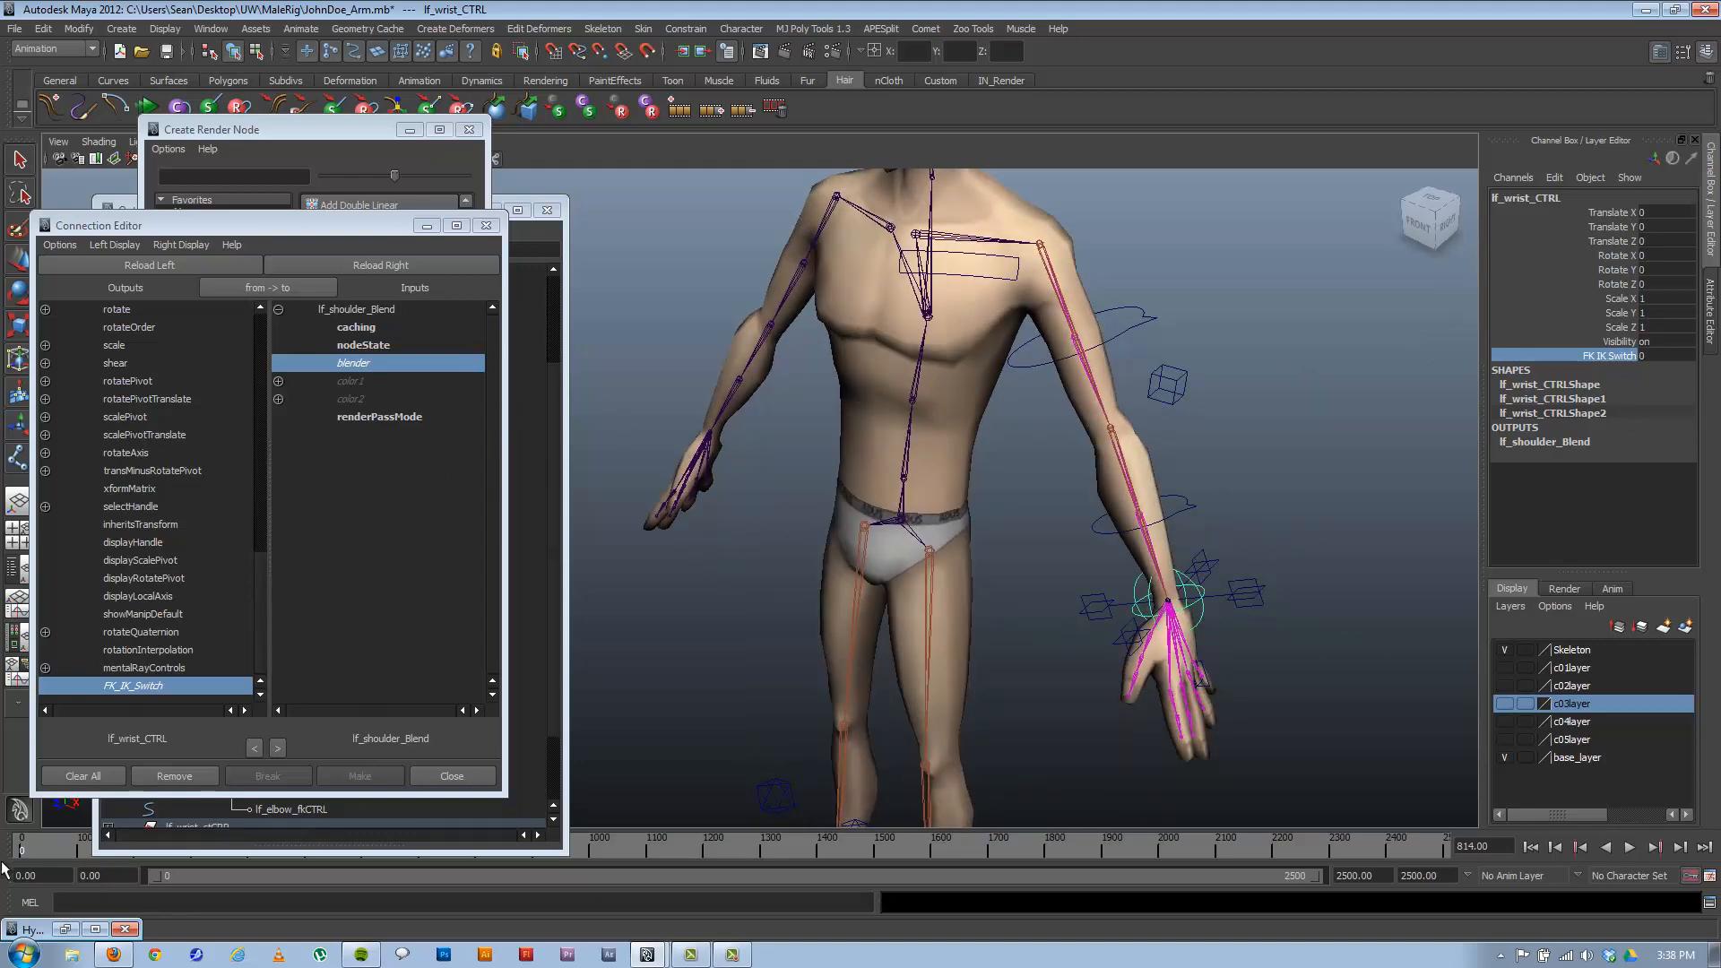
# Select lf_elbow_fkRIG, lf_elbow_ikRIG and lf_elbow_JNT together and graph their input and output connections in the Hypergraph.
pyautogui.click(65, 929)
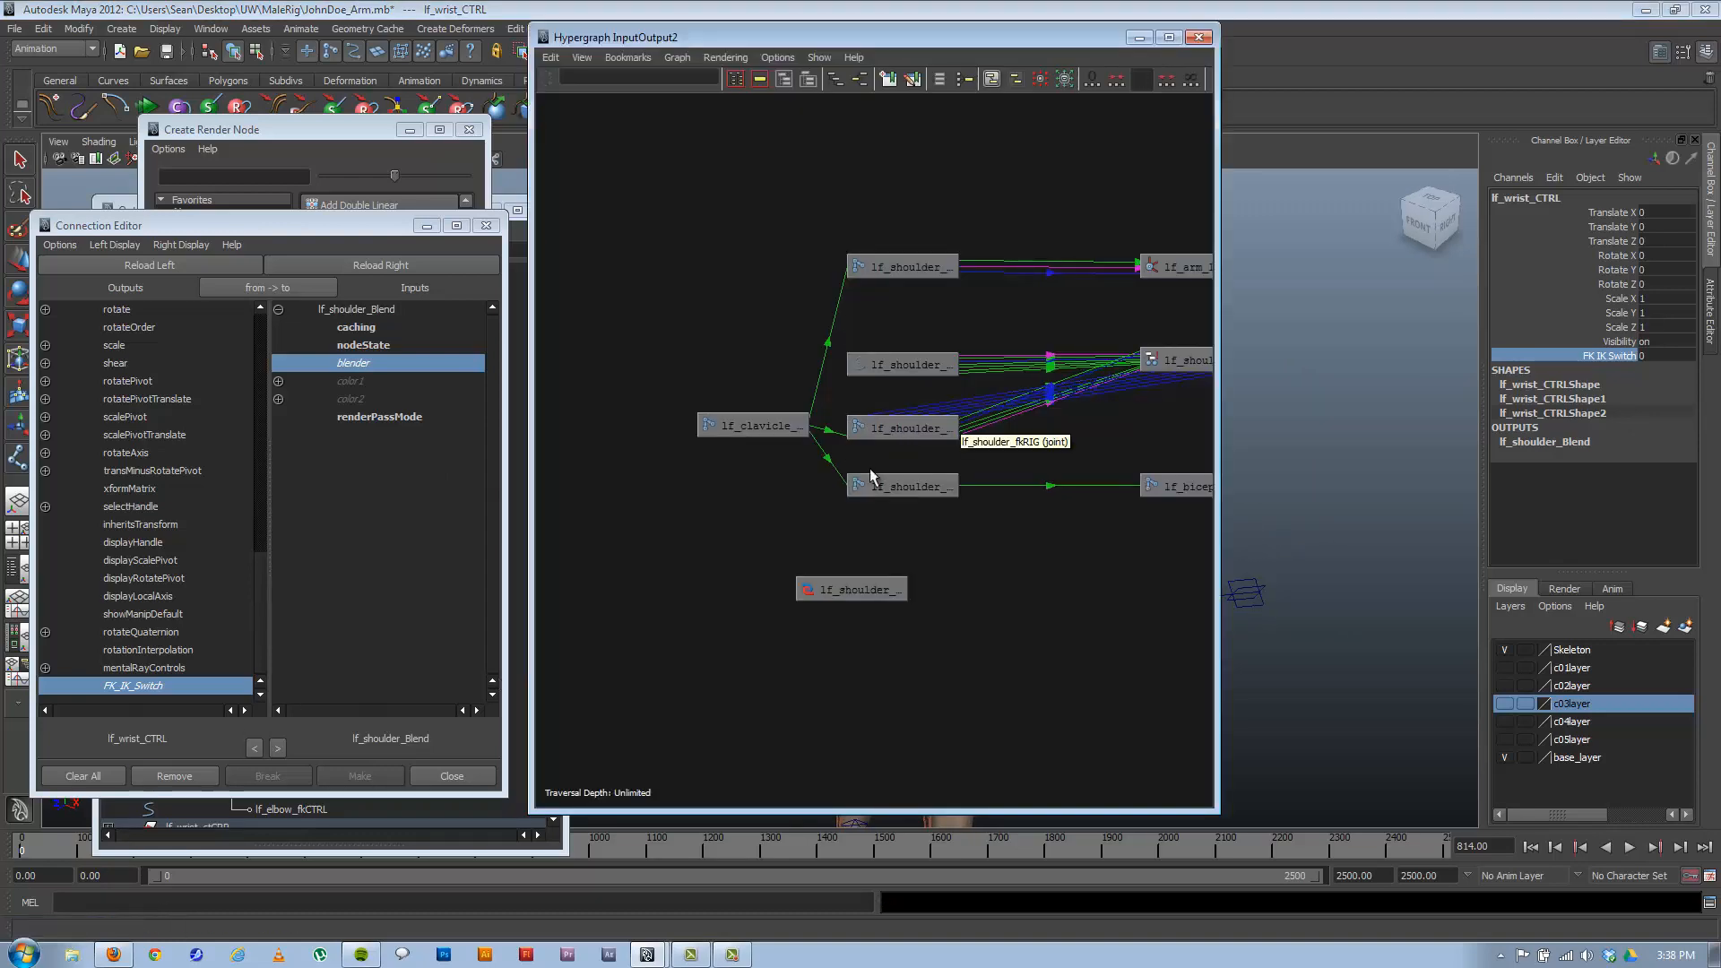
pyautogui.click(1138, 37)
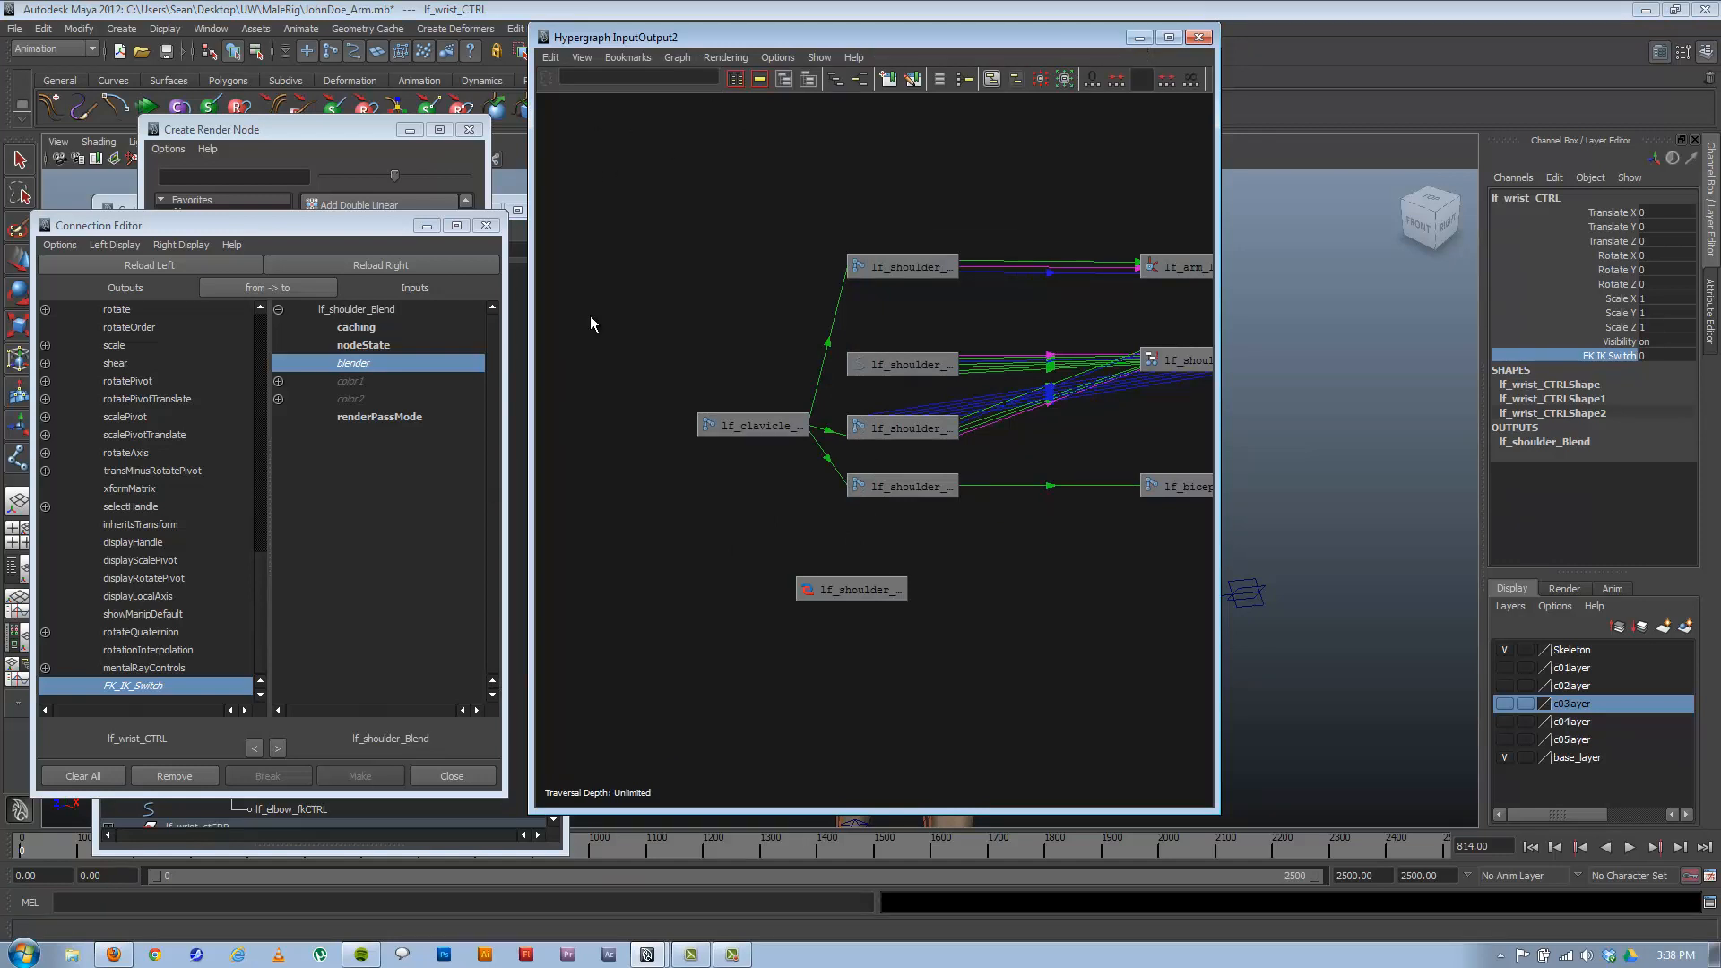
pyautogui.click(536, 380)
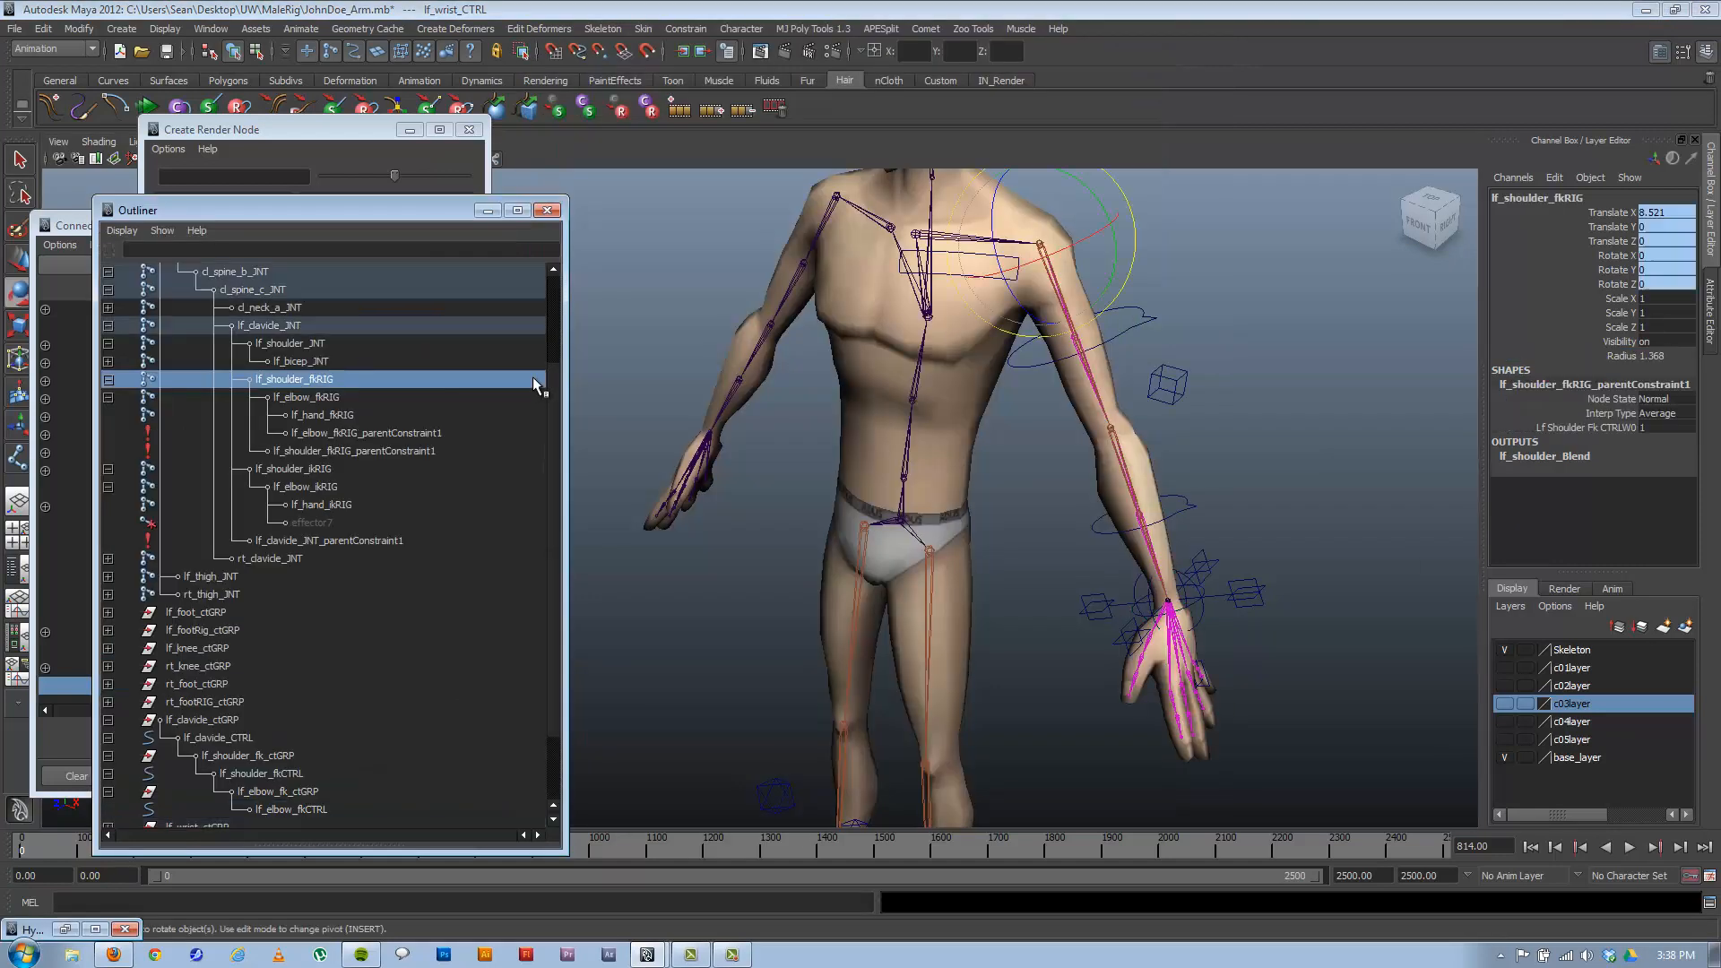
pyautogui.click(327, 396)
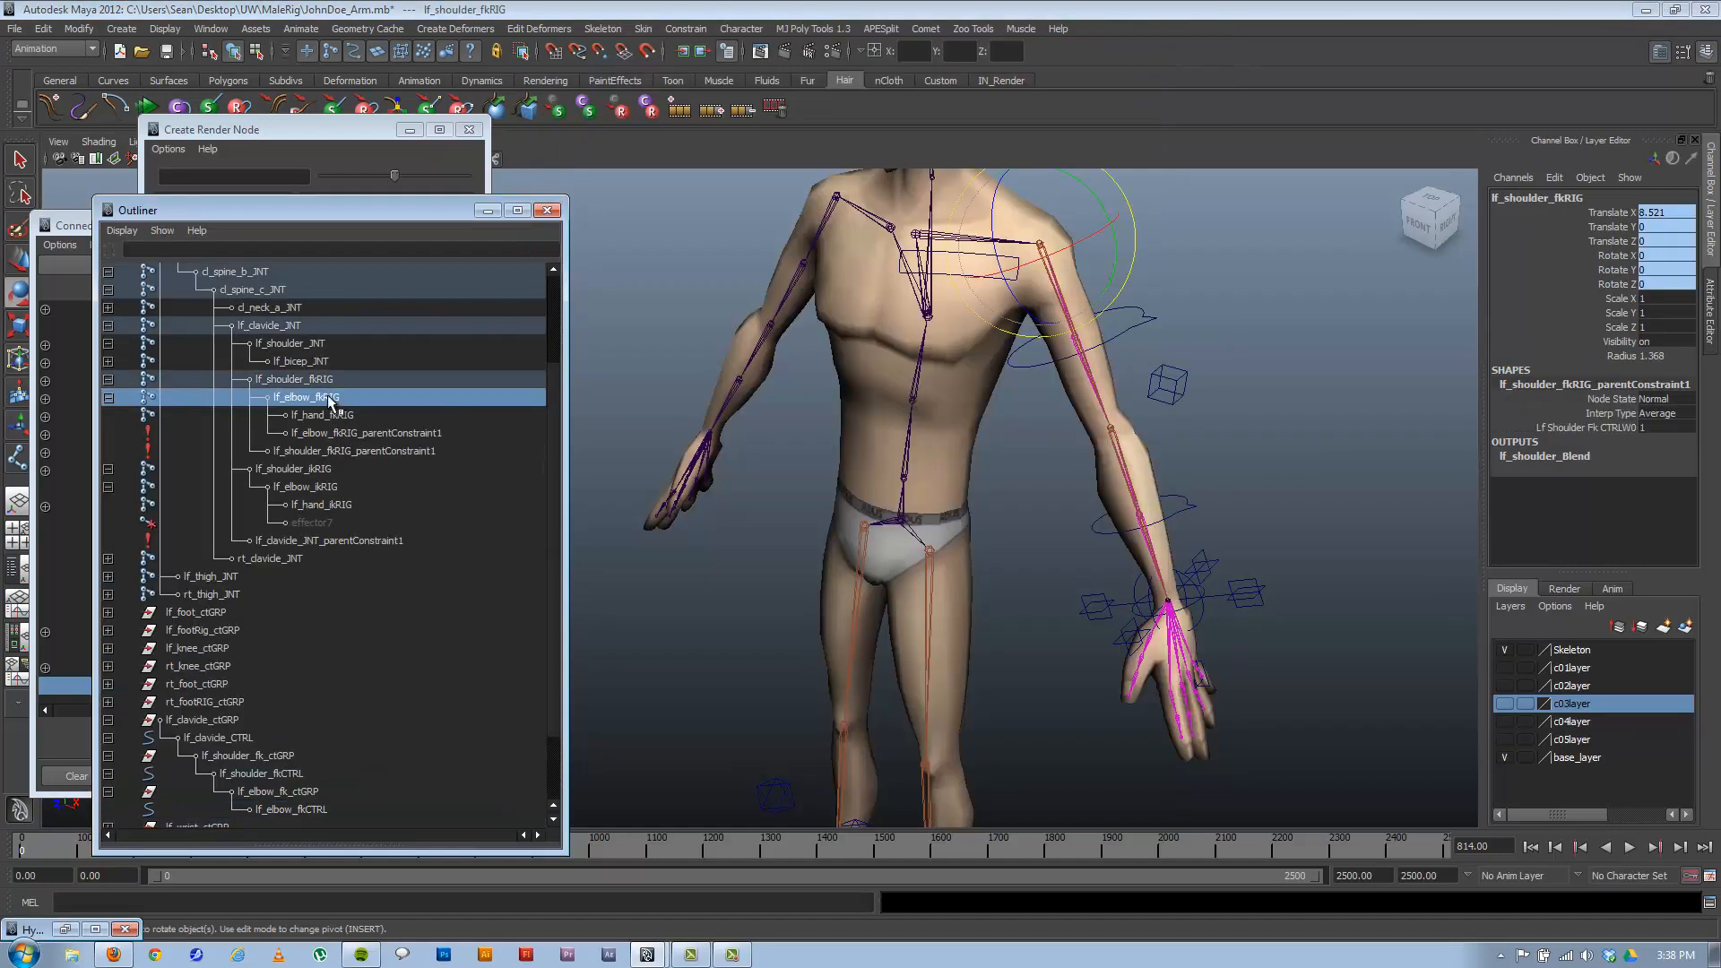
pyautogui.keyDown('ctrl'); pyautogui.click(316, 487); pyautogui.keyUp('ctrl')
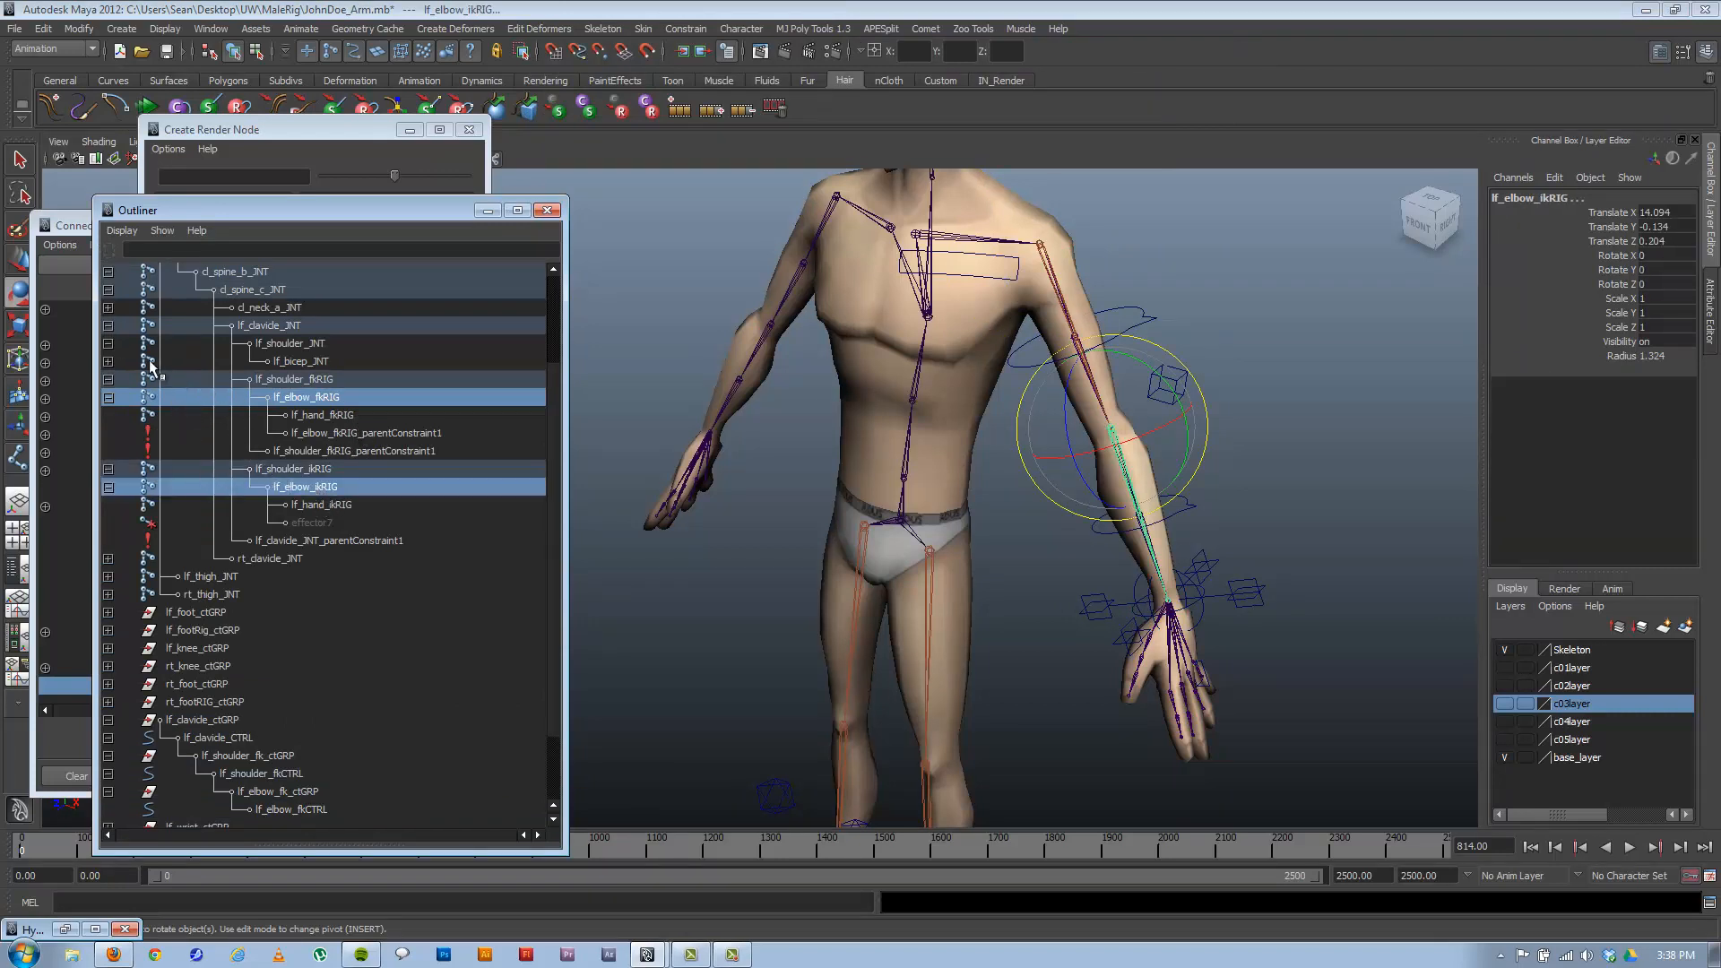
pyautogui.click(107, 361)
pyautogui.keyDown('ctrl'); pyautogui.click(330, 380); pyautogui.keyUp('ctrl')
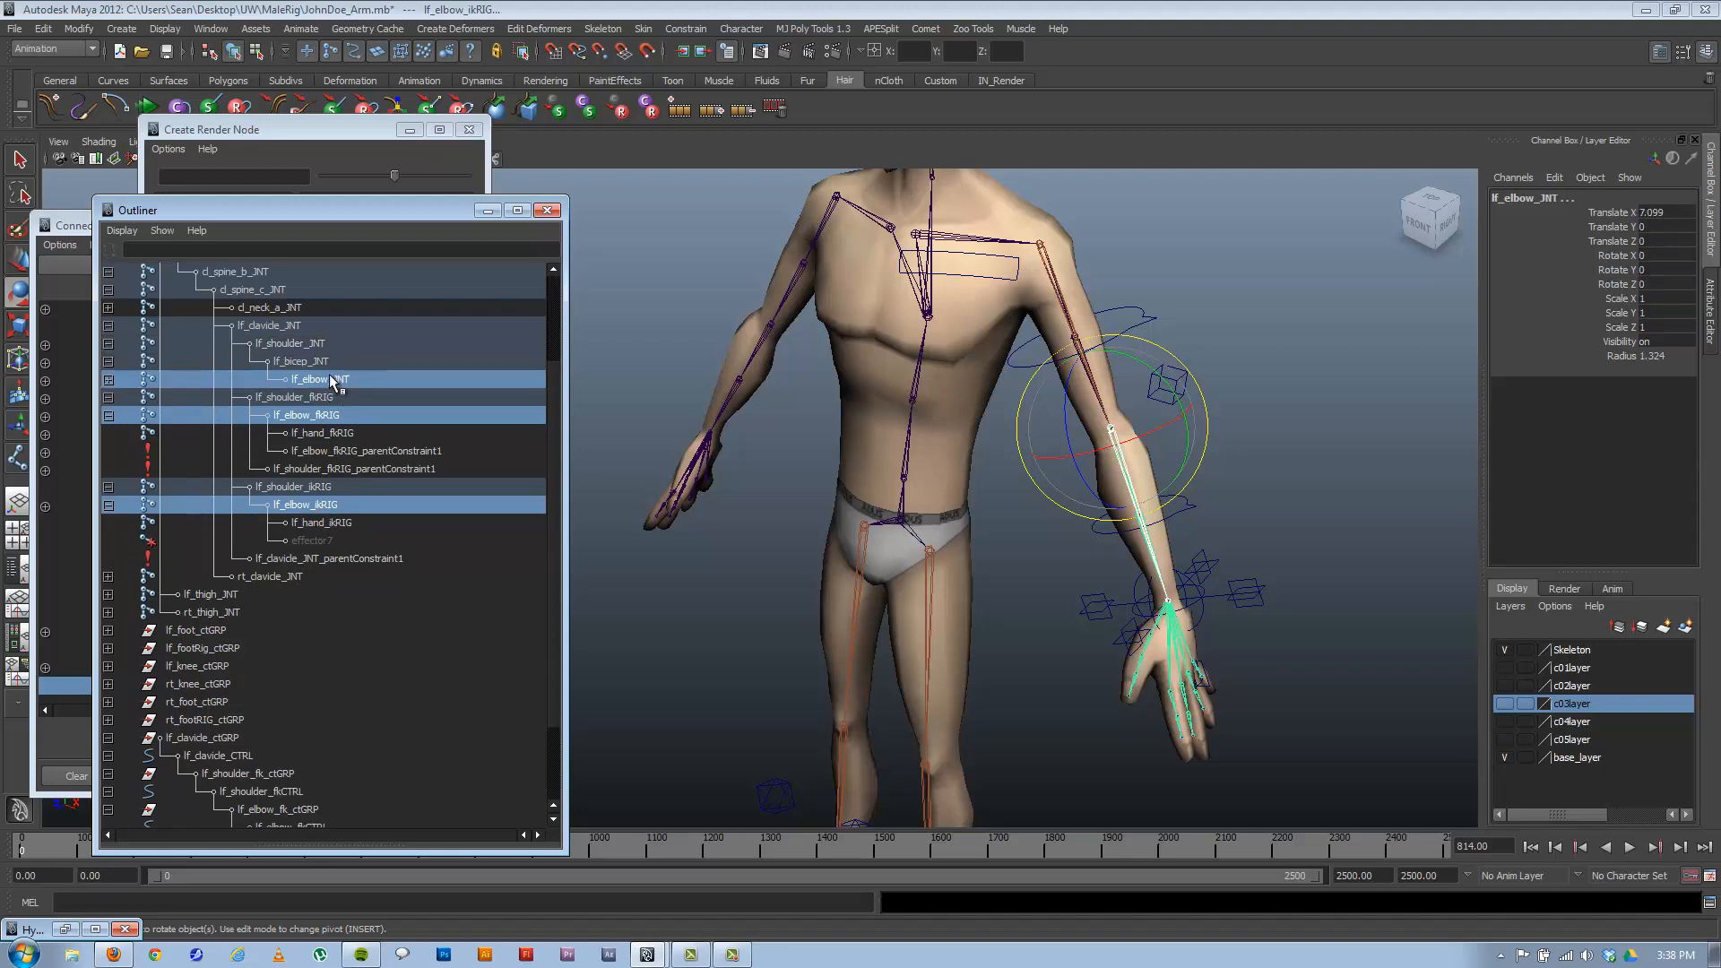
pyautogui.click(65, 928)
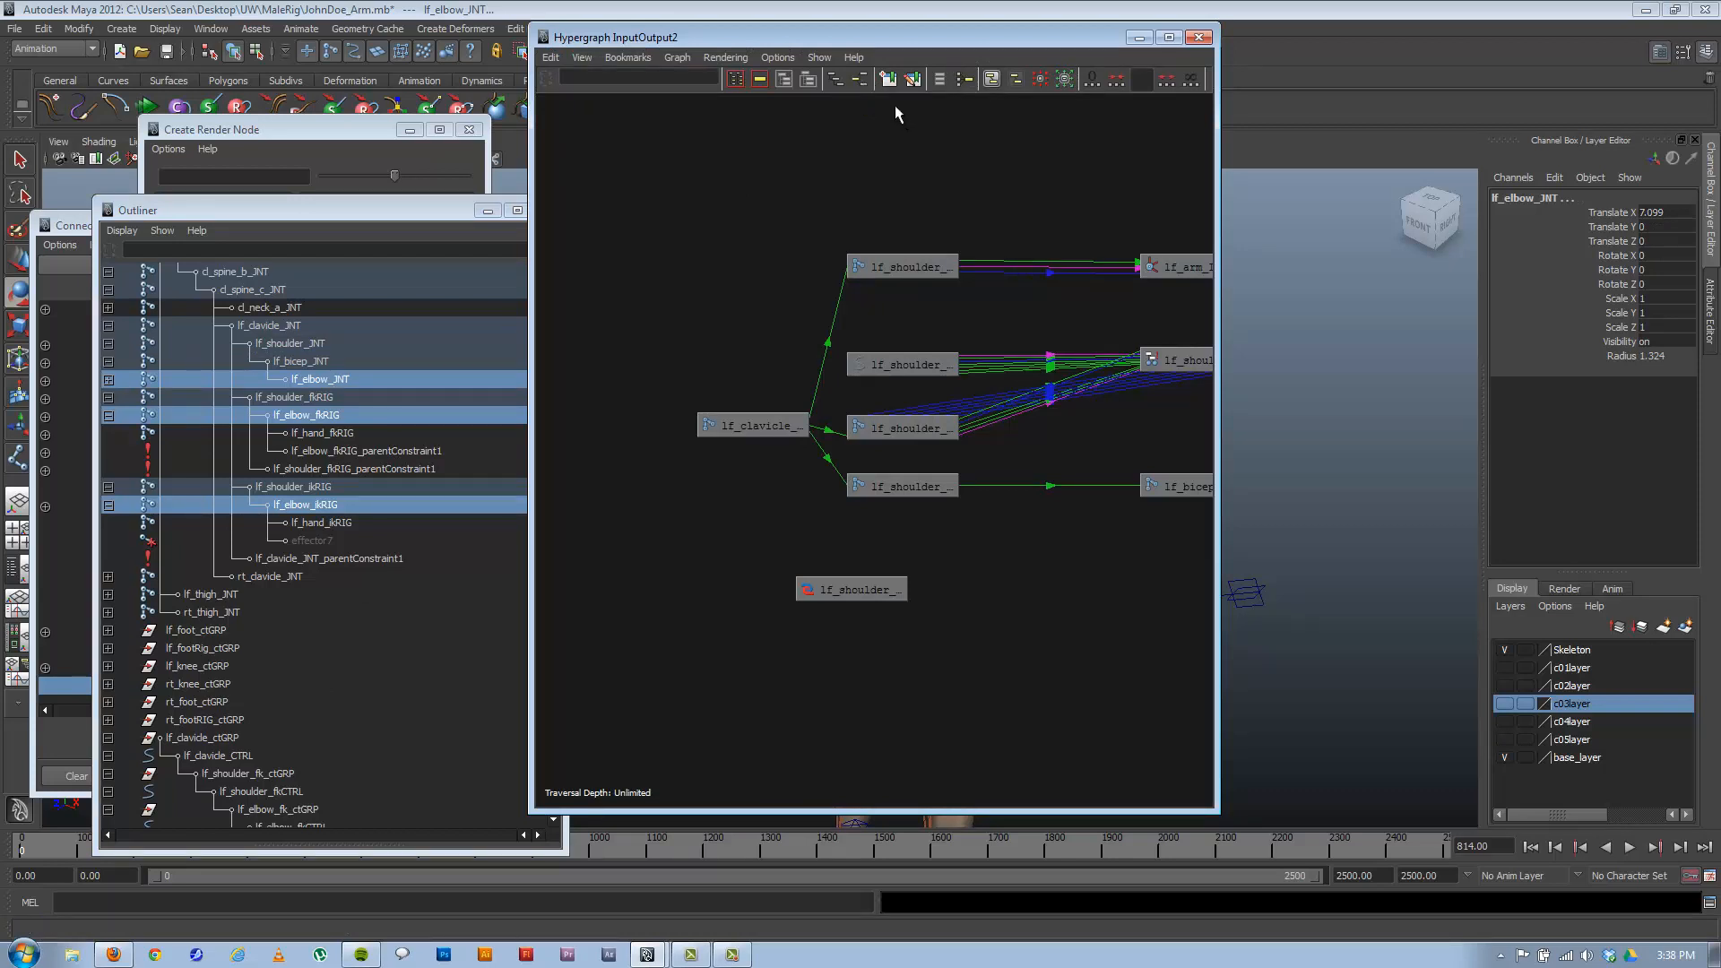
pyautogui.click(858, 78)
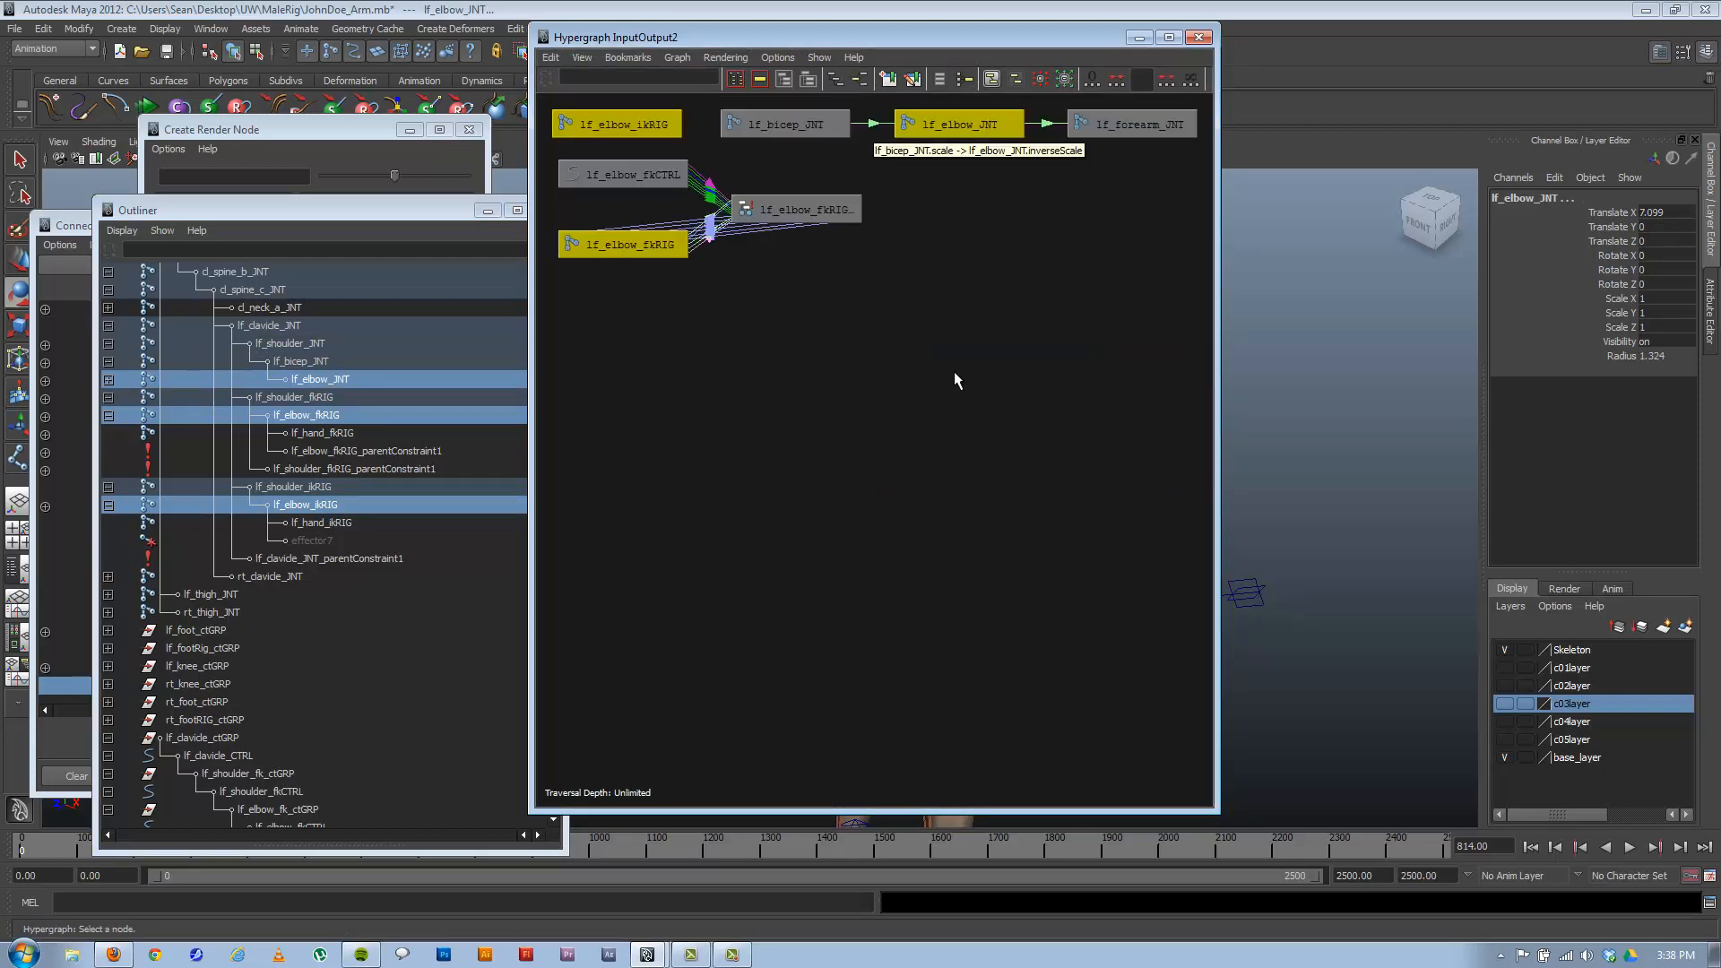
# Create a Blend Colors utility node for the elbow alongside the graphed joints.
pyautogui.moveTo(744, 41); pyautogui.dragTo(1035, 50)
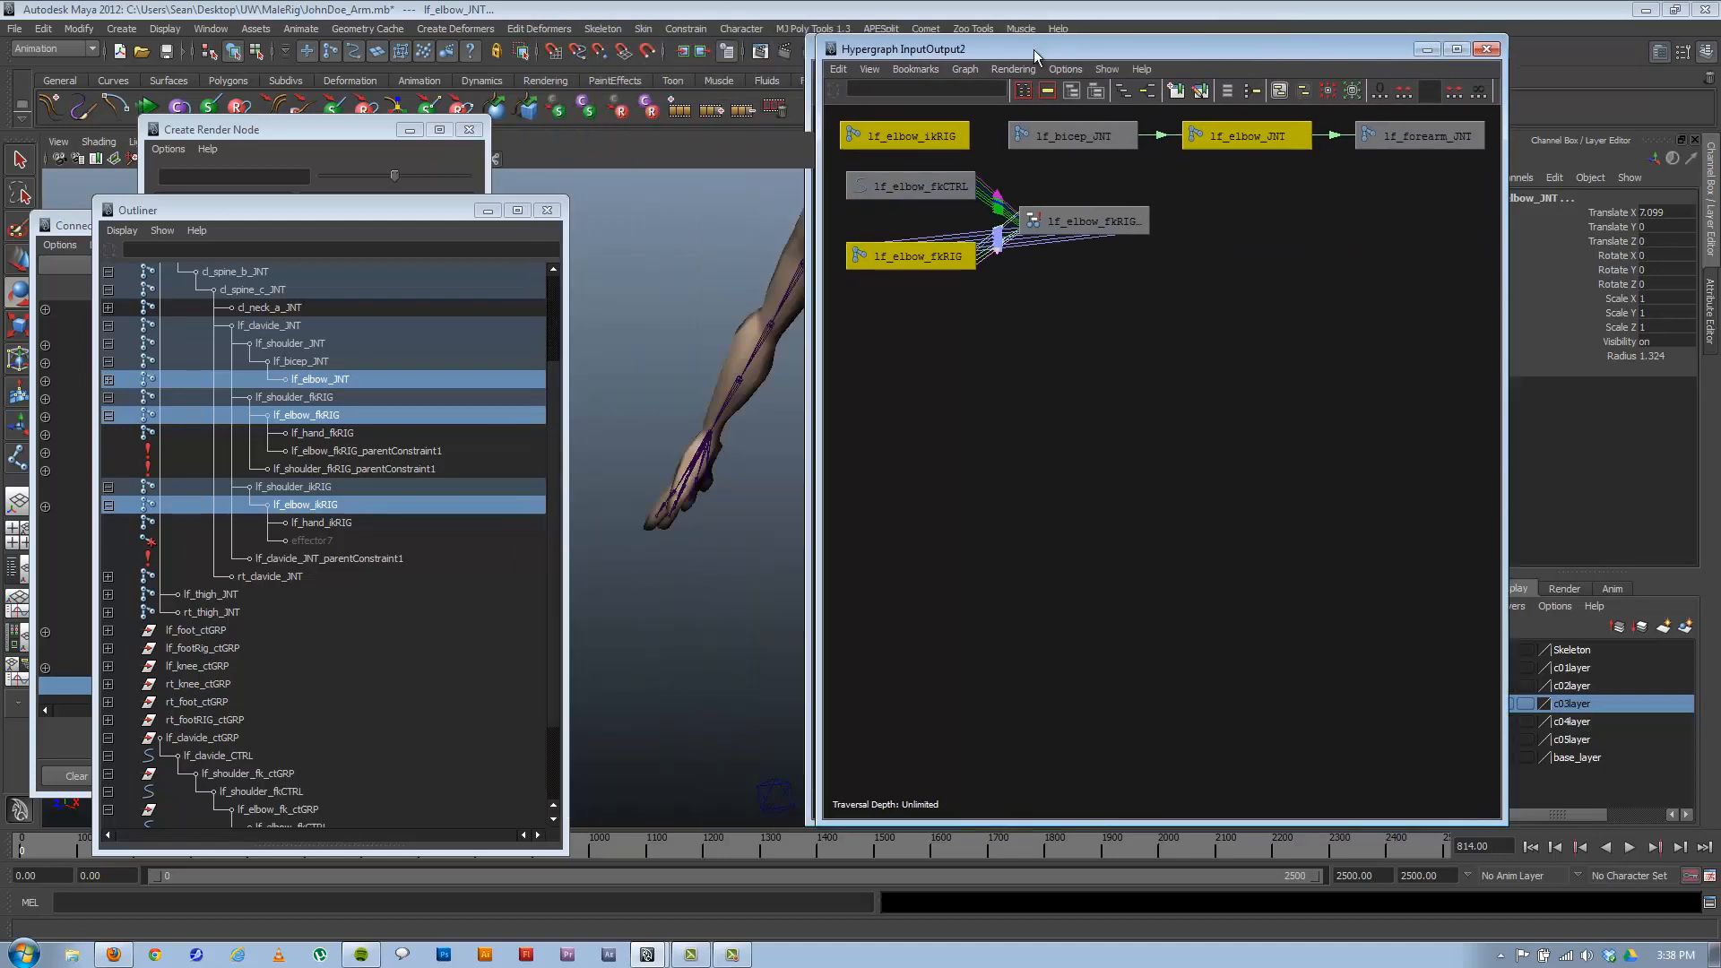
pyautogui.click(304, 129)
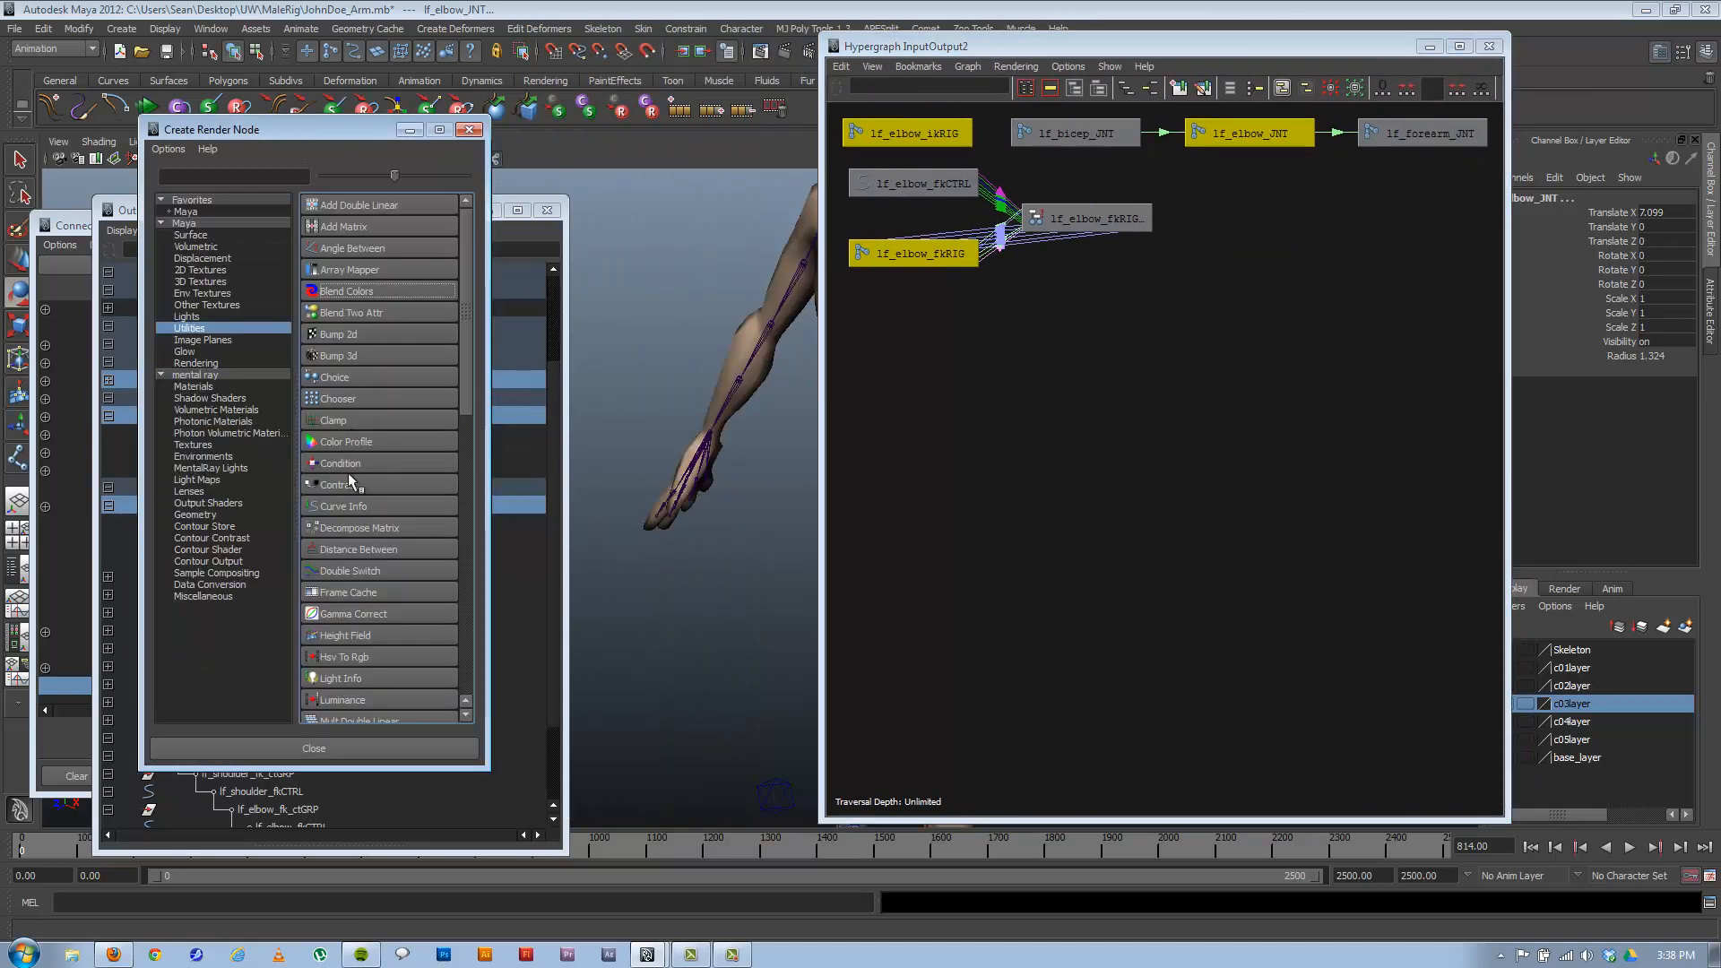
pyautogui.click(329, 292)
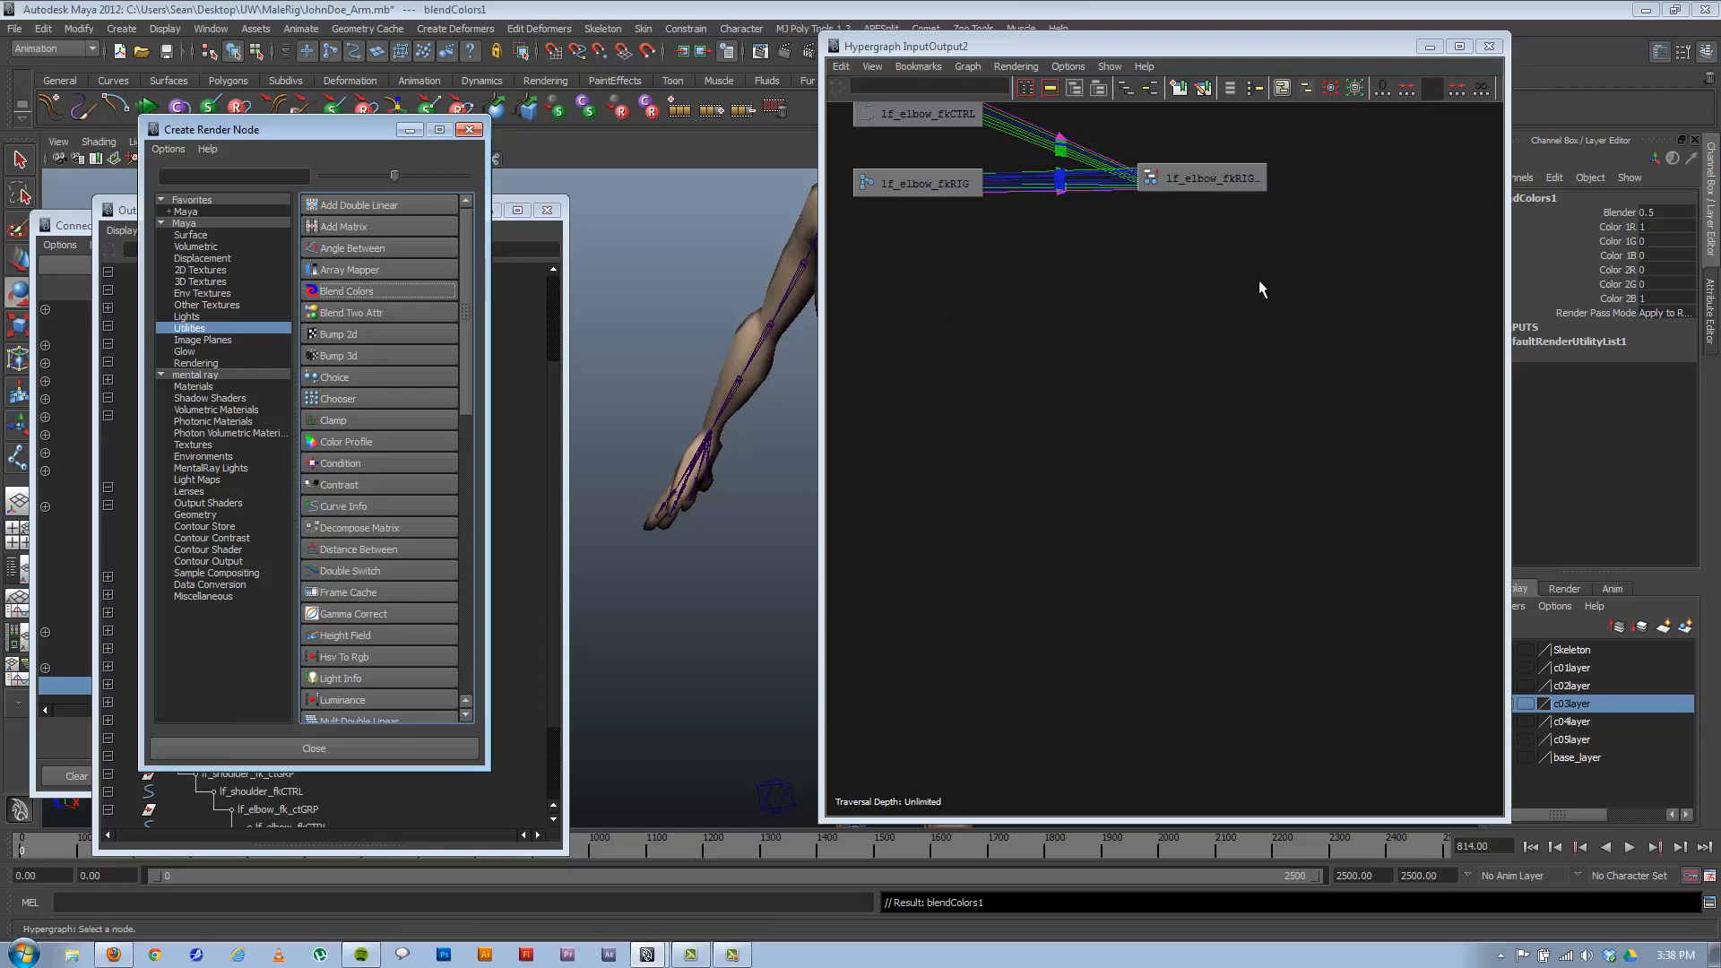
pyautogui.keyDown('alt'); pyautogui.moveTo(1230, 273); pyautogui.dragTo(1187, 476, button='middle'); pyautogui.keyUp('alt')
pyautogui.keyDown('alt'); pyautogui.moveTo(1185, 403); pyautogui.dragTo(1179, 365, button='right'); pyautogui.keyUp('alt')
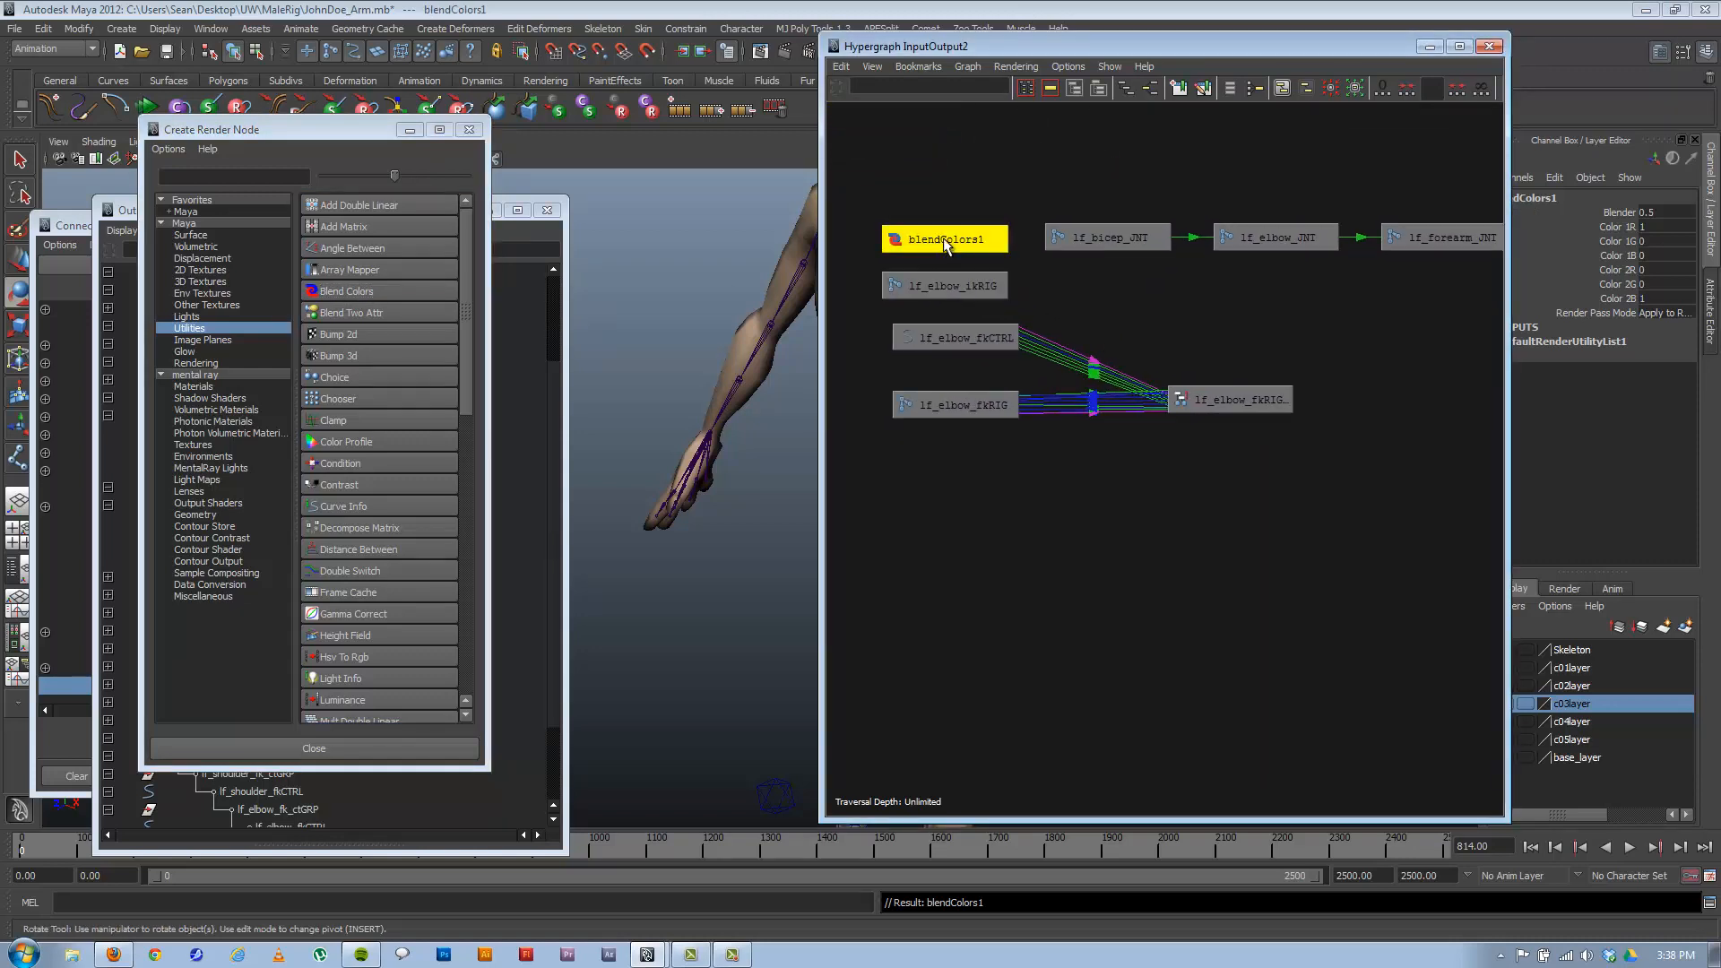
# Arrange the Hypergraph so the three elbow joints sit close together with blendColors1 apart to their right.
pyautogui.moveTo(941, 242); pyautogui.dragTo(1191, 414)
pyautogui.moveTo(1318, 485); pyautogui.dragTo(1413, 491)
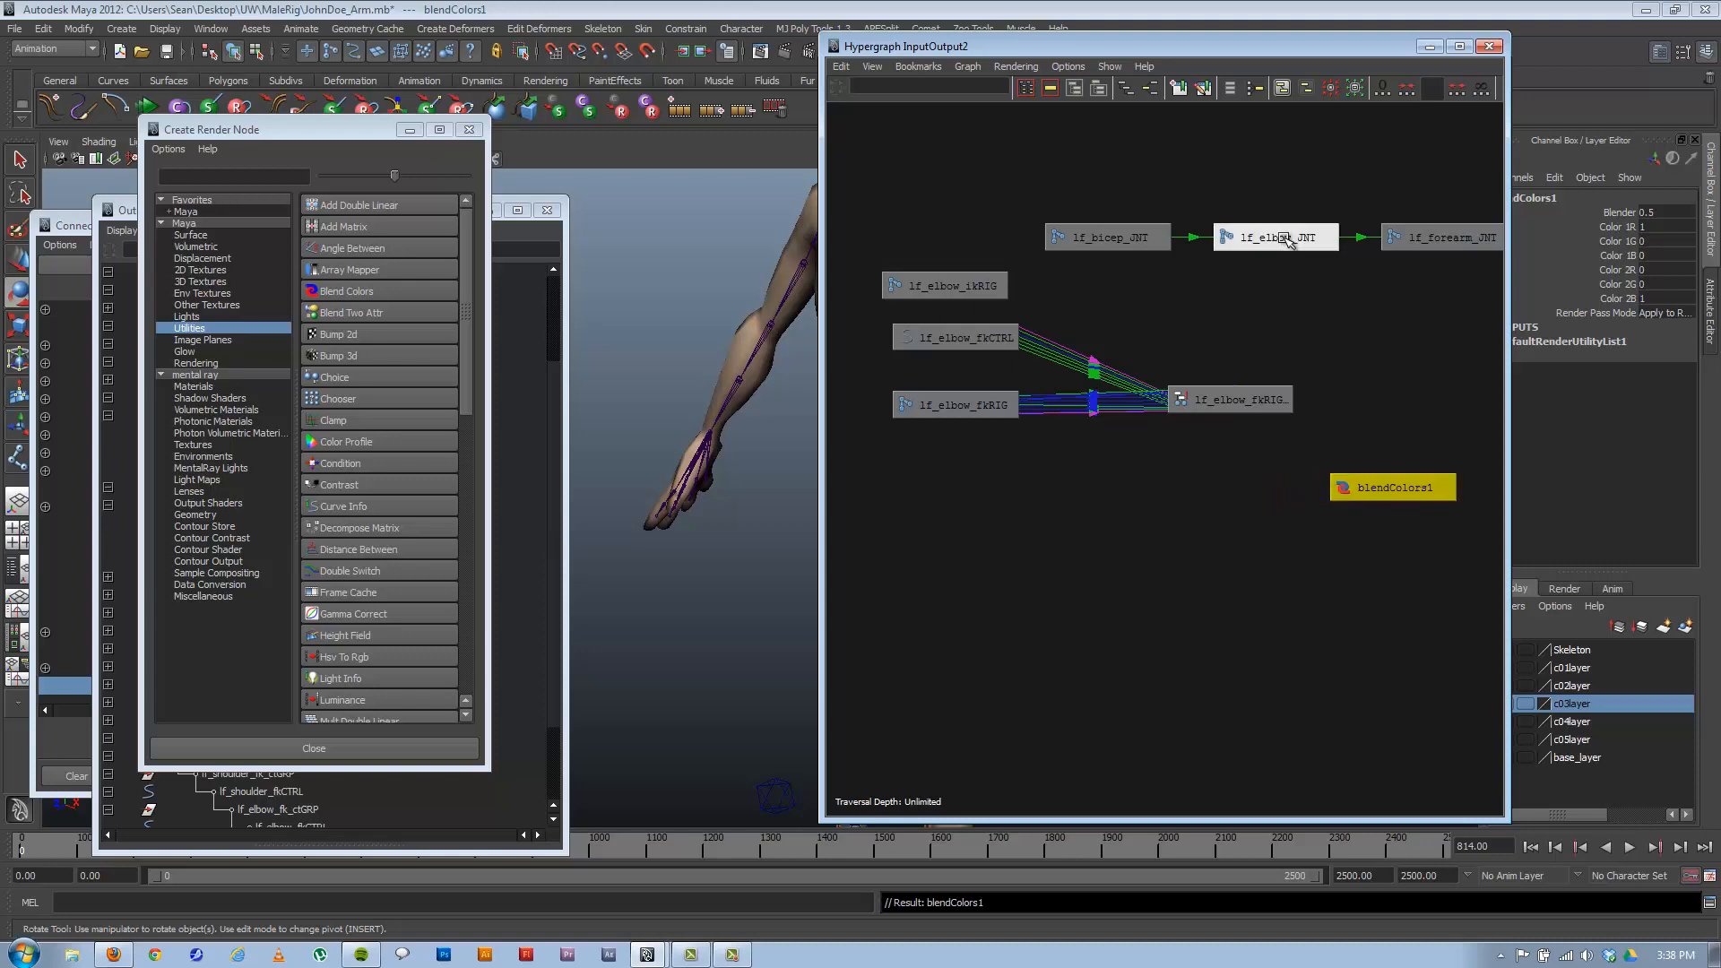
pyautogui.moveTo(1288, 238); pyautogui.dragTo(1112, 630)
pyautogui.moveTo(957, 405); pyautogui.dragTo(1039, 574)
pyautogui.moveTo(961, 279); pyautogui.dragTo(1044, 504)
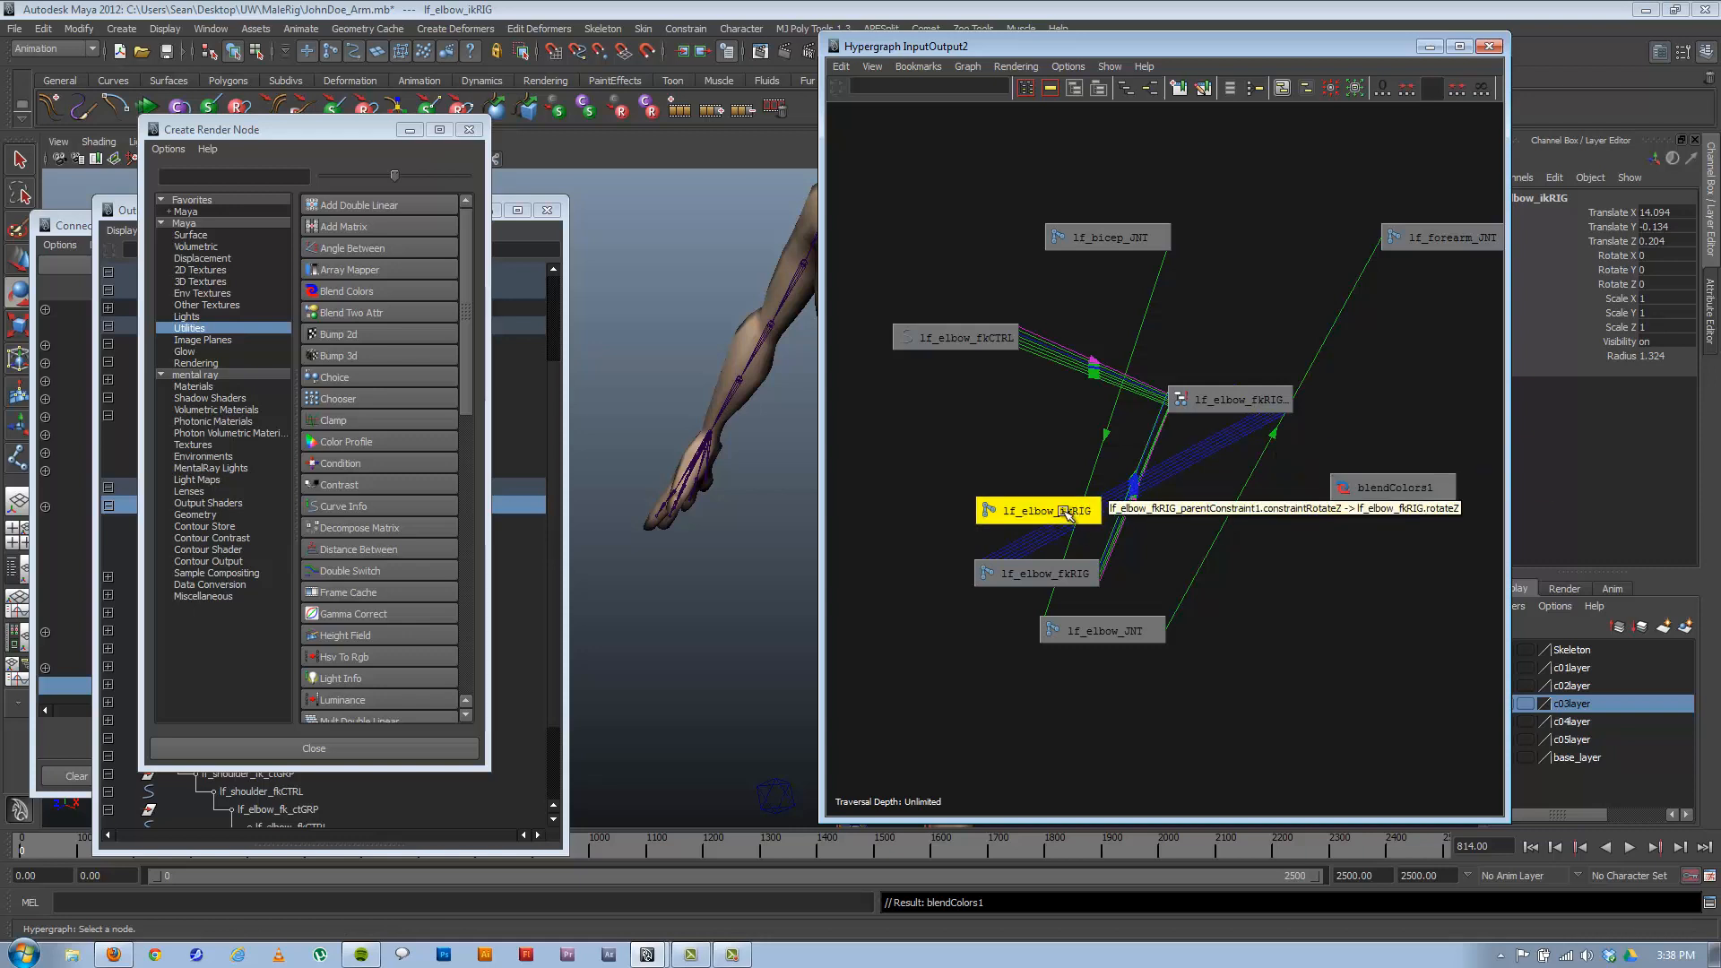
# Open the Connection Editor with lf_elbow_ikRIG as the source and blendColors1 as the destination.
pyautogui.moveTo(1014, 507); pyautogui.dragTo(1078, 505, button='middle')
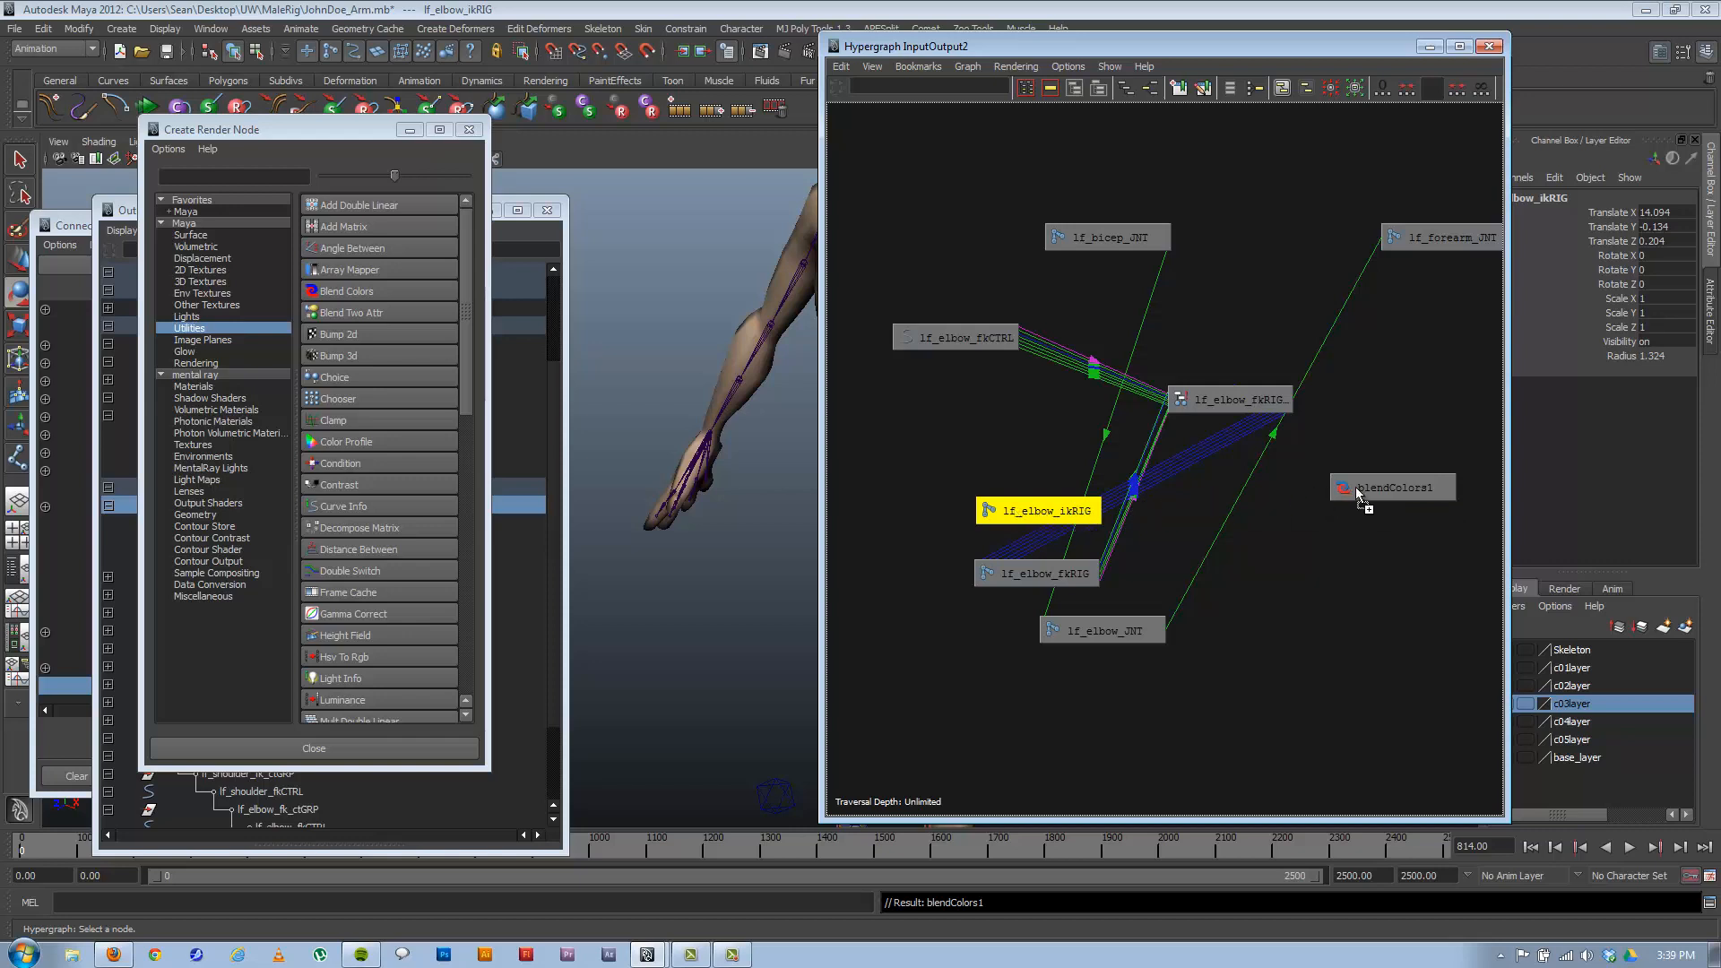
pyautogui.moveTo(1405, 486)
pyautogui.mouseDown(button='middle')
pyautogui.moveTo(1381, 486)
pyautogui.moveTo(1404, 483)
pyautogui.mouseUp(button='middle')
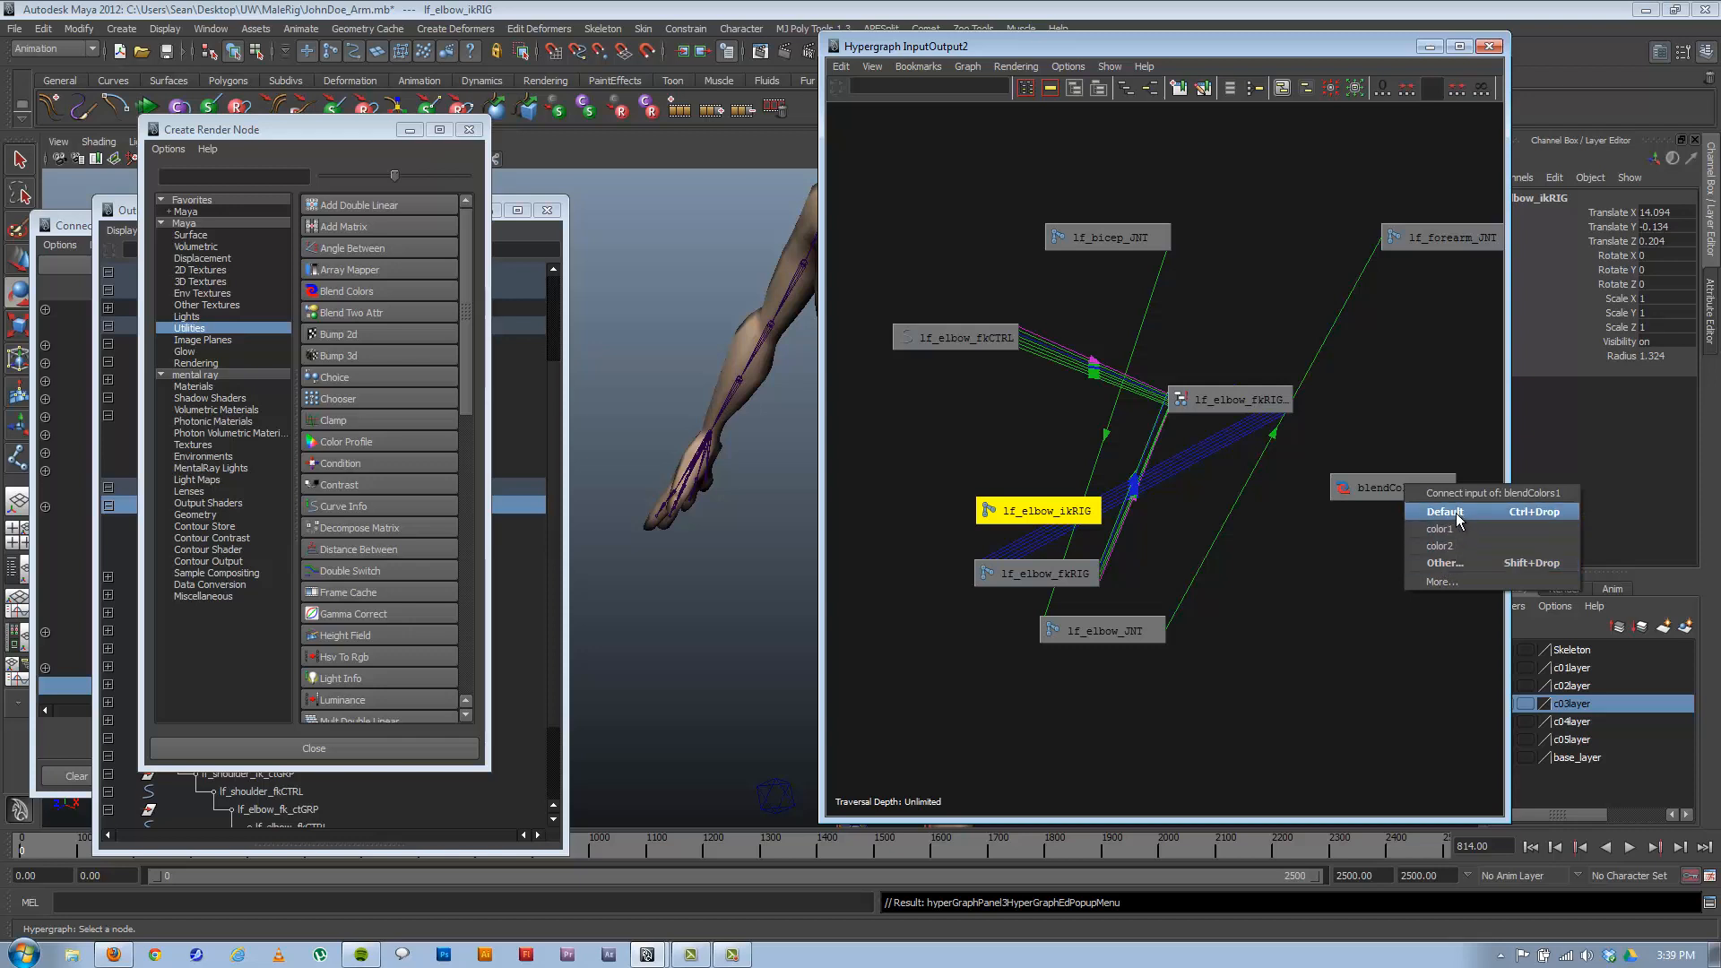
pyautogui.click(1452, 563)
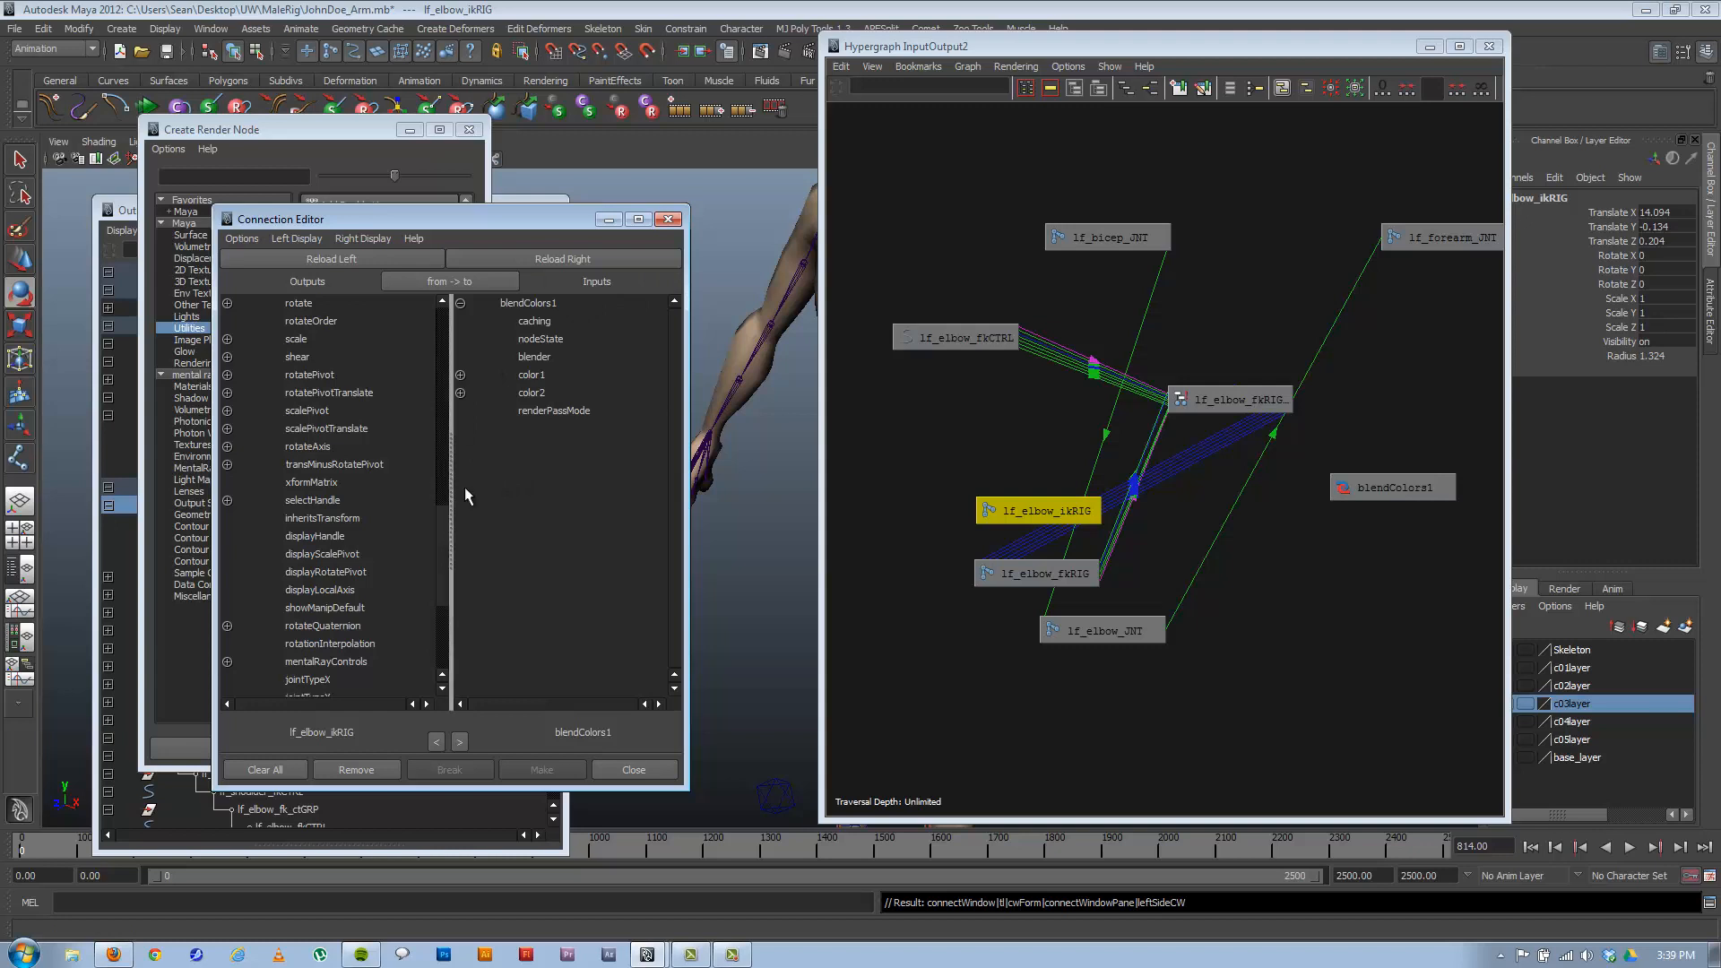
# Rename the blendColors1 node as lf_eblow_Blend.
pyautogui.click(1397, 488)
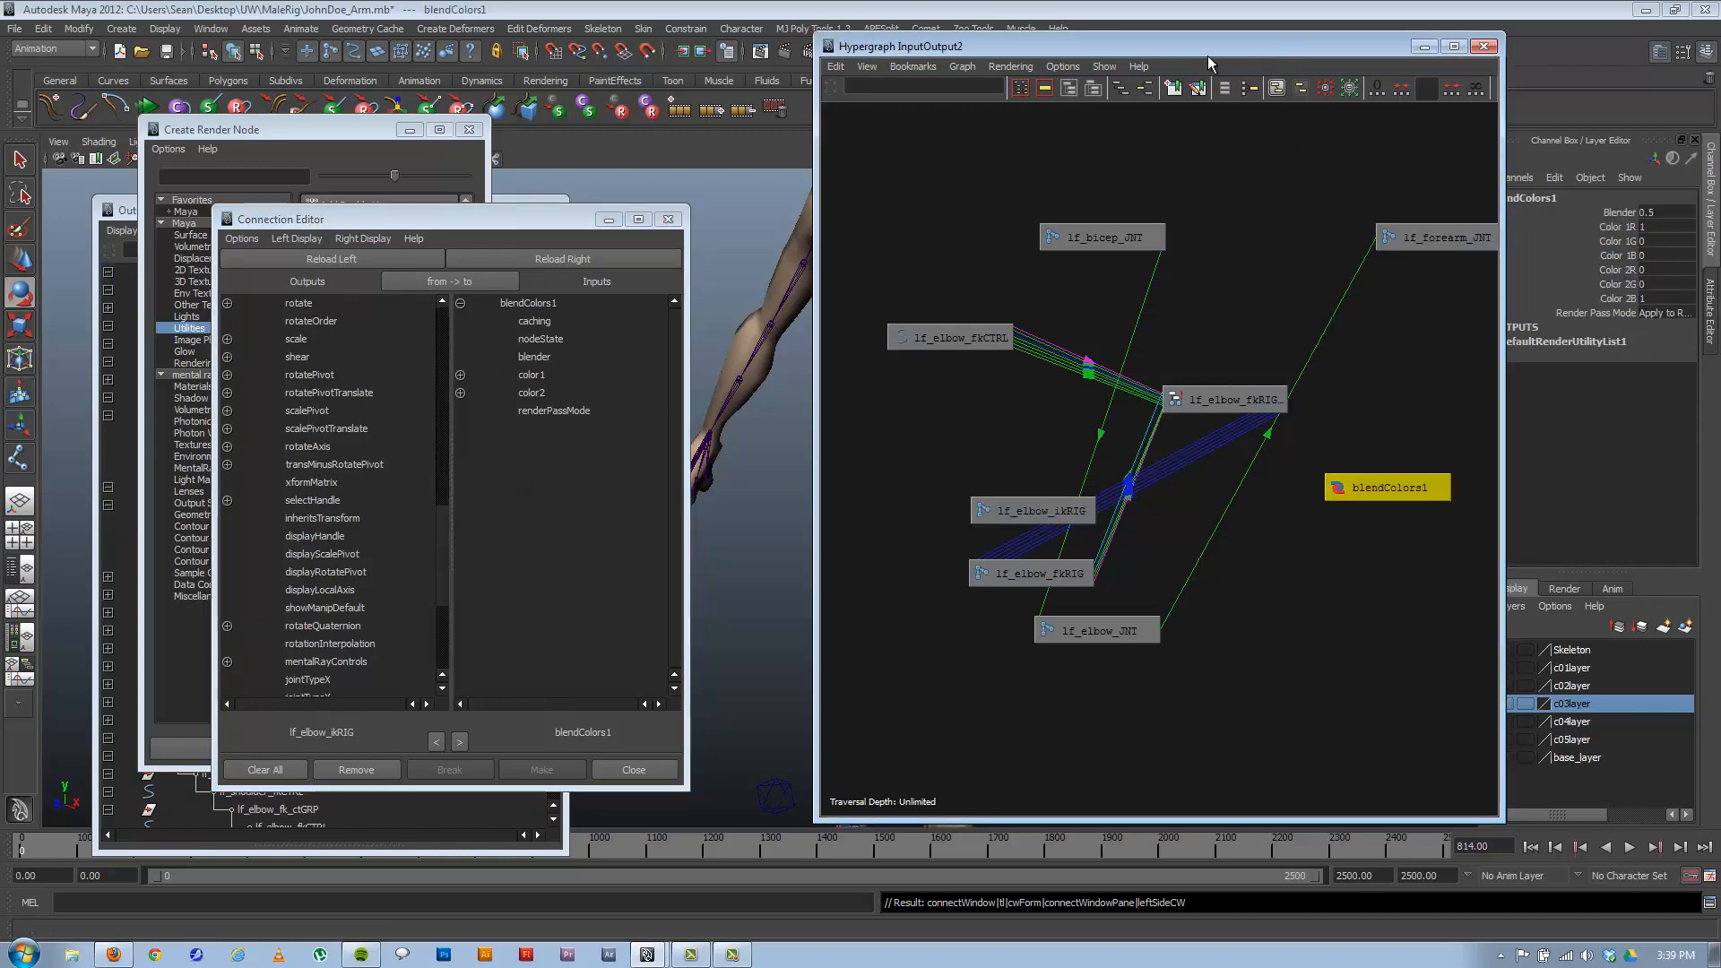
pyautogui.moveTo(1208, 50); pyautogui.dragTo(1094, 61)
pyautogui.click(1542, 197)
pyautogui.write('lf')
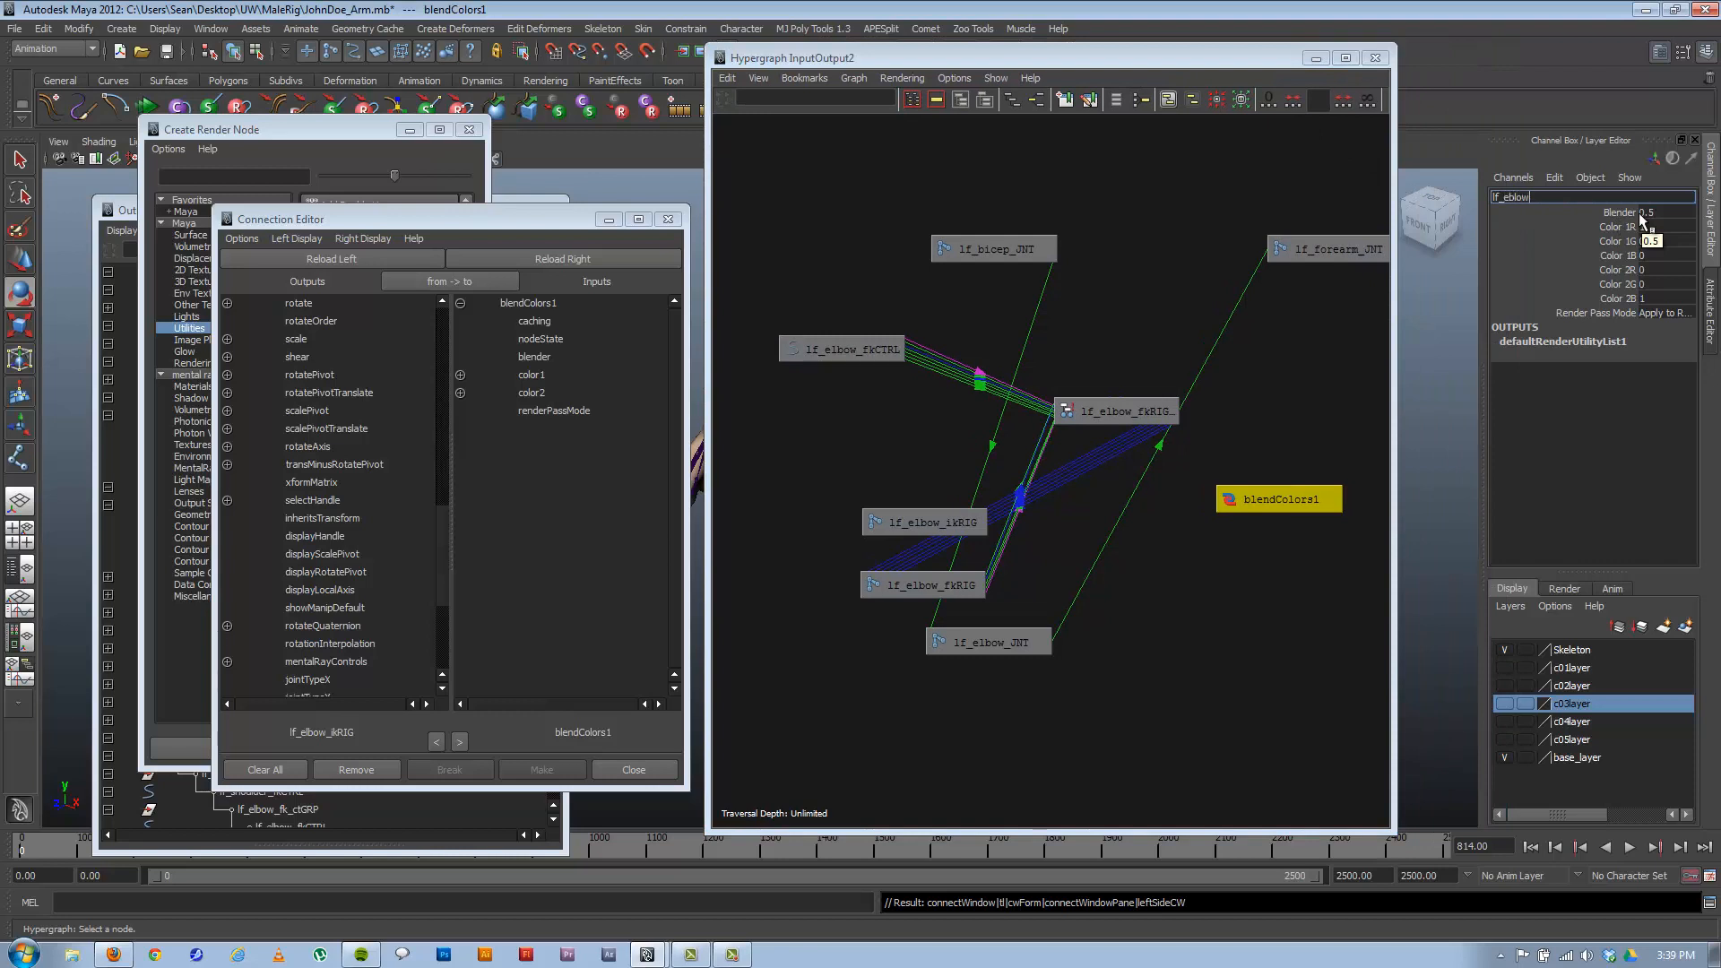
pyautogui.write('_elbow_B')
pyautogui.press('Return')
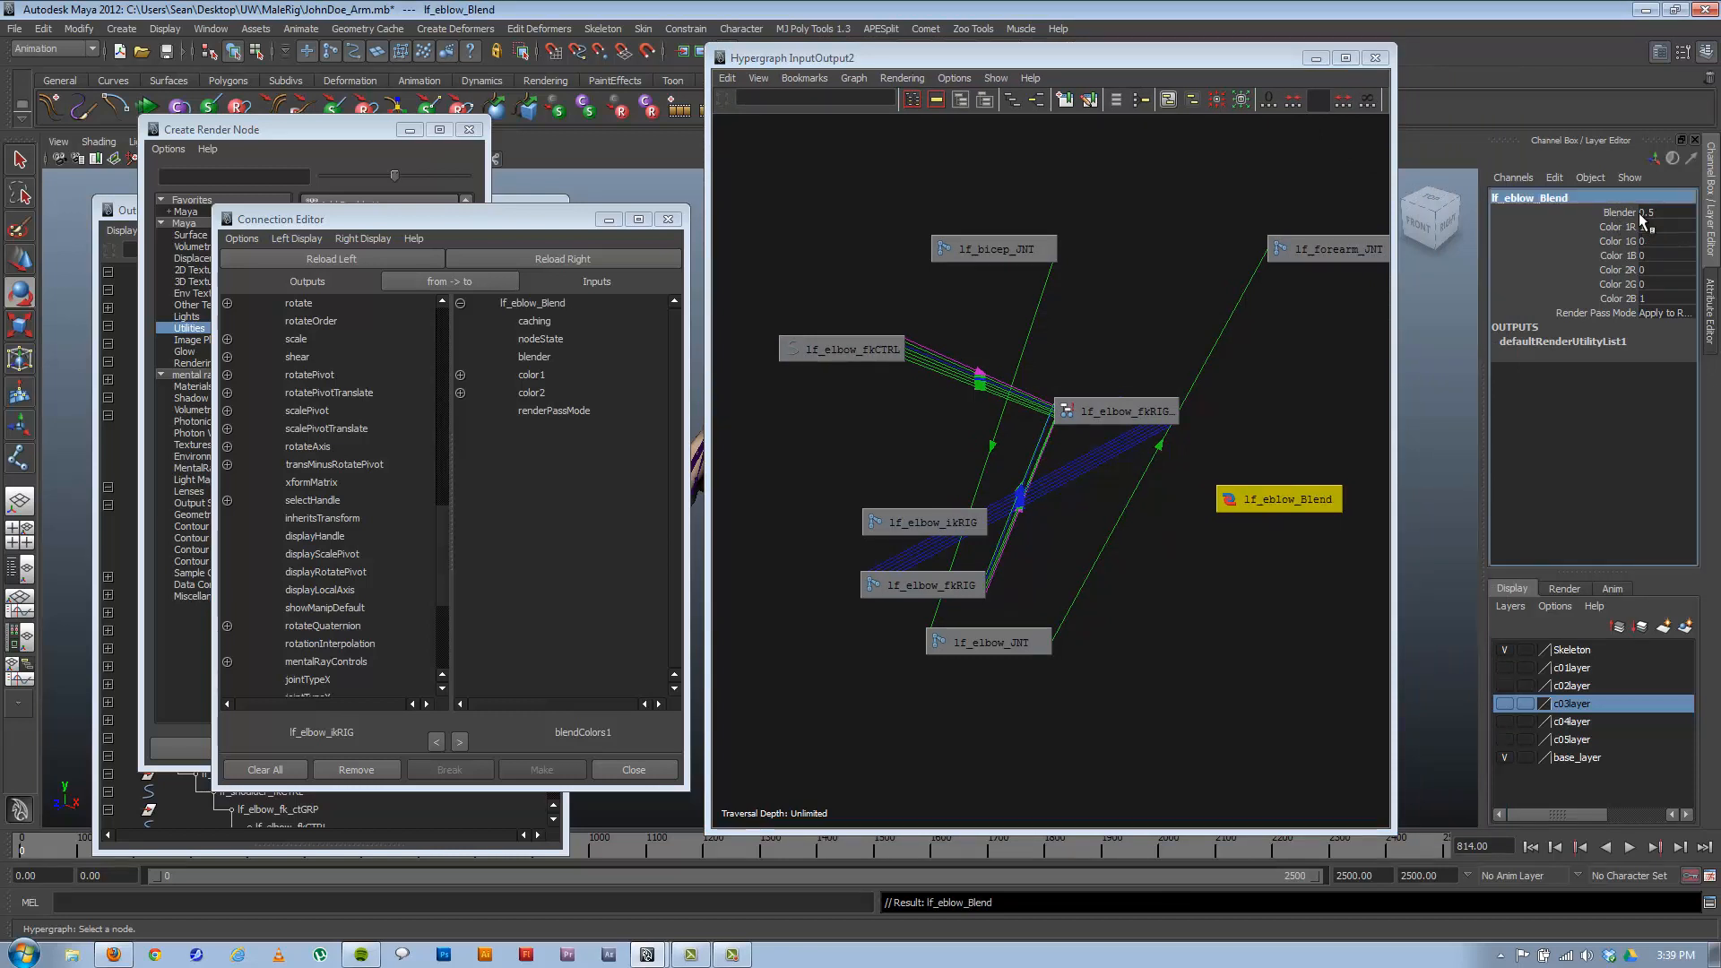
# Connect the rotate output of lf_elbow_ikRIG to the color1 input of lf_eblow_Blend.
pyautogui.moveTo(1127, 56); pyautogui.dragTo(1200, 46)
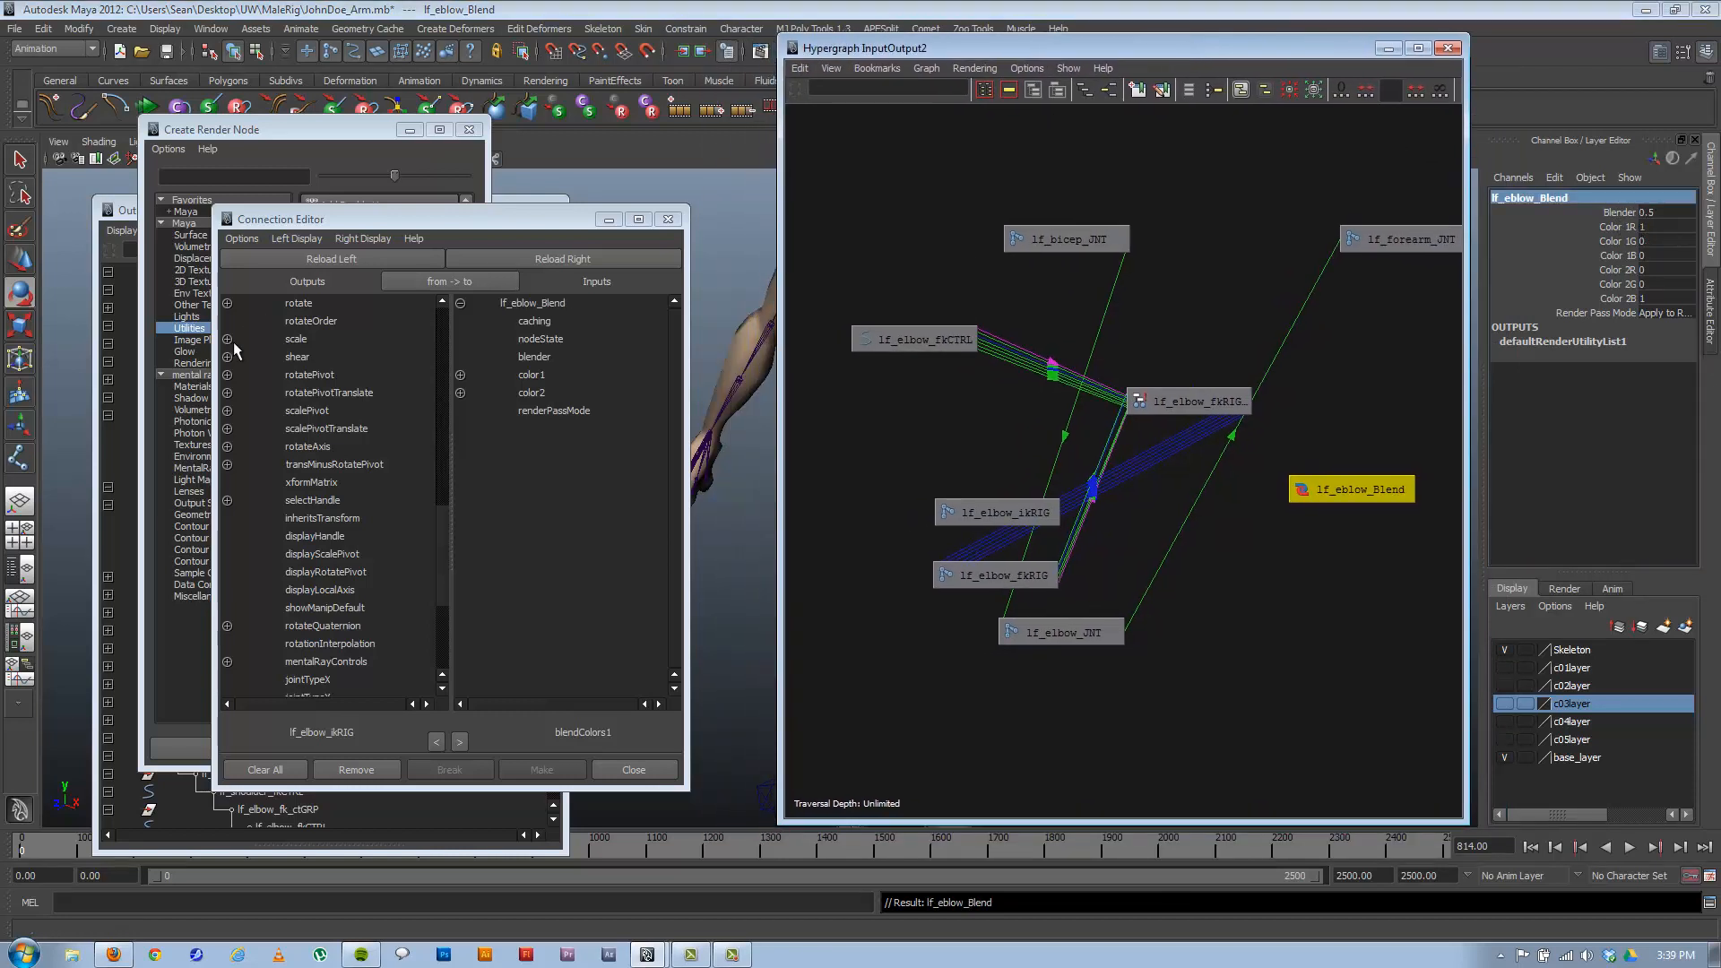
pyautogui.click(442, 552)
pyautogui.scroll(2, 447, 536)
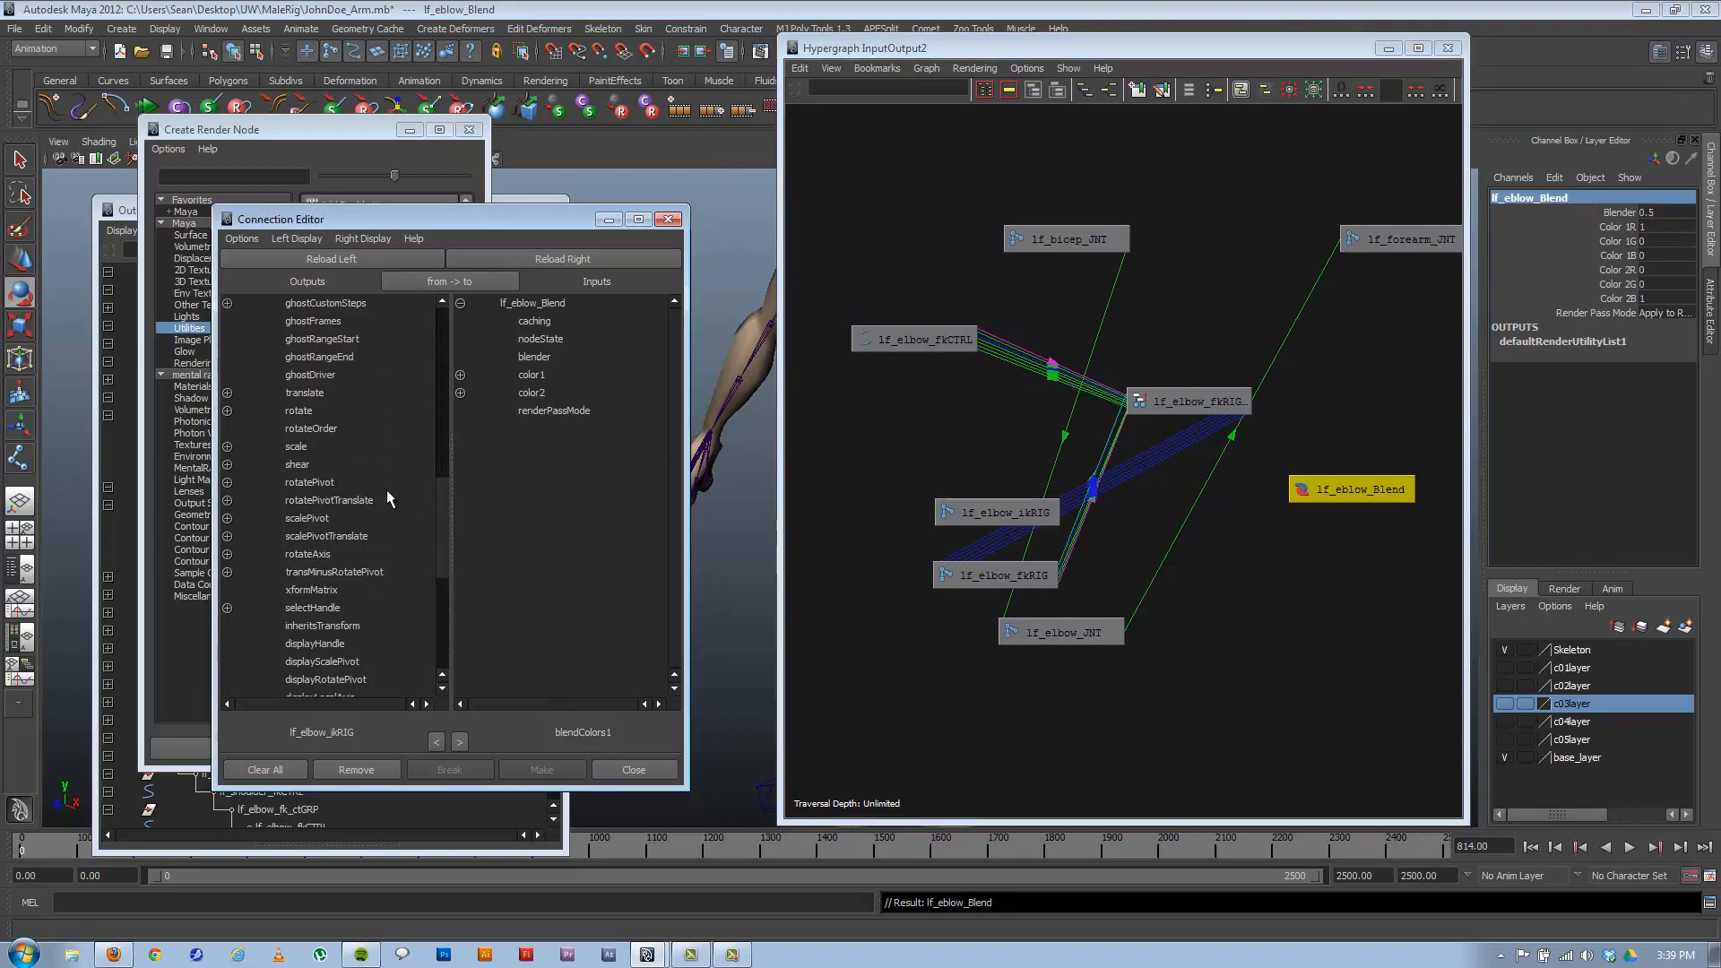
pyautogui.click(305, 411)
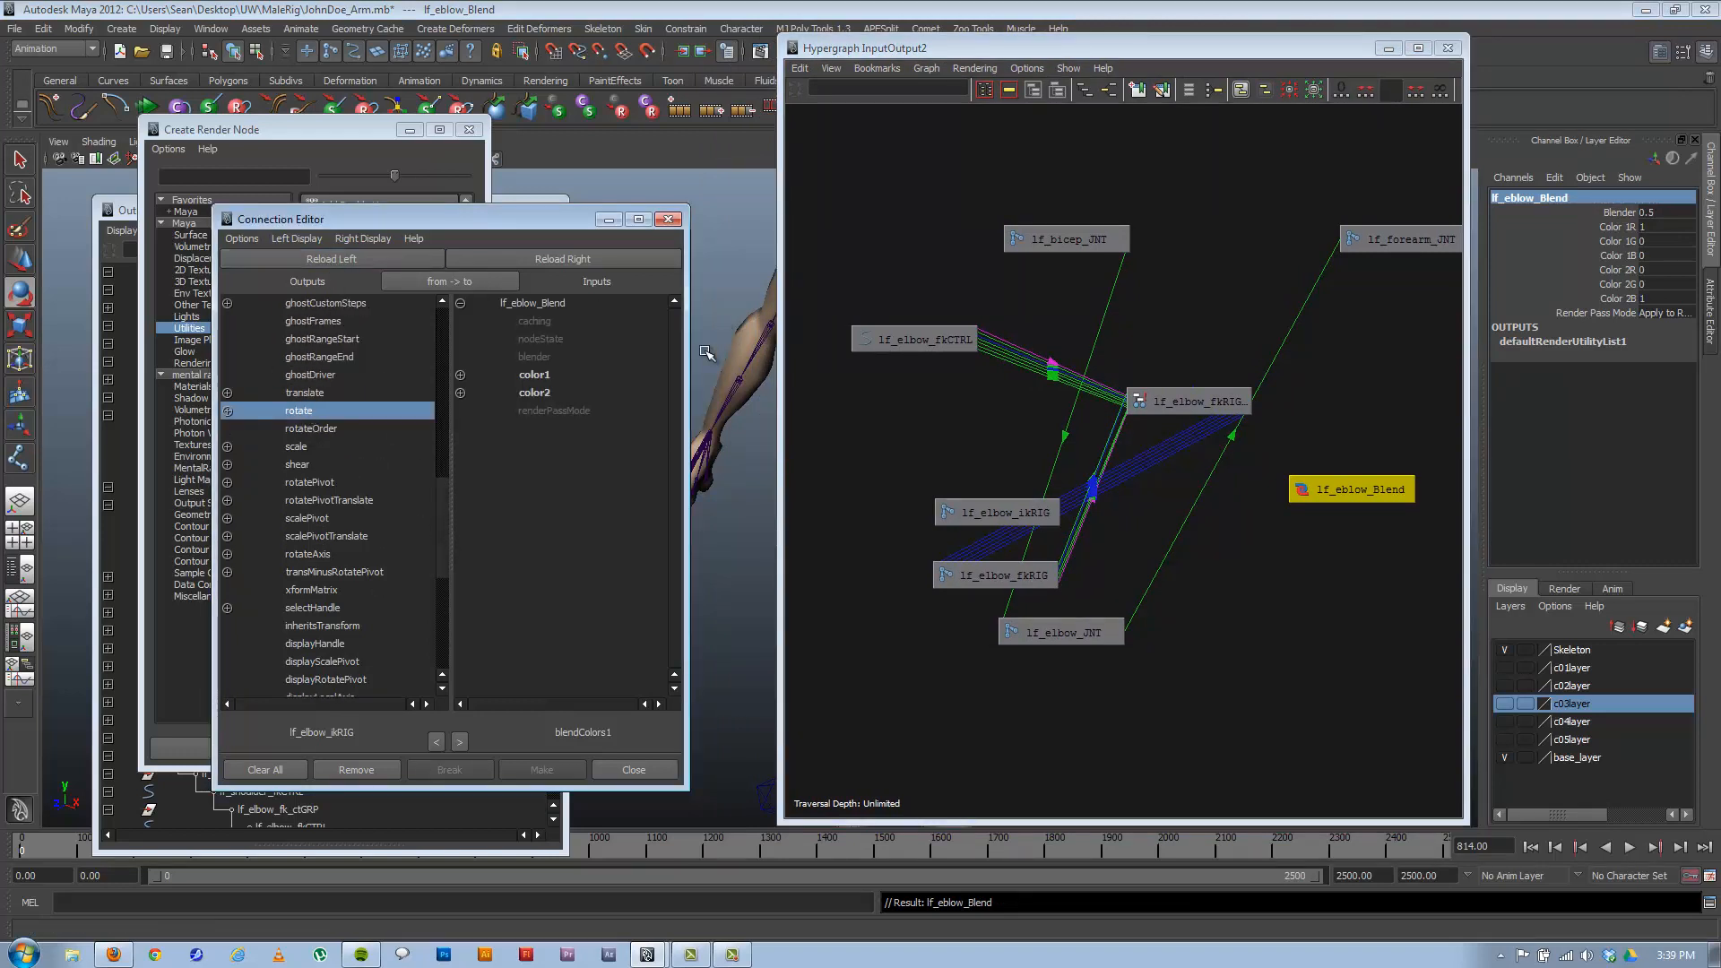
pyautogui.click(533, 376)
# Connect the rotate output of lf_elbow_fkRIG to the color2 input of lf_eblow_Blend.
pyautogui.click(998, 578)
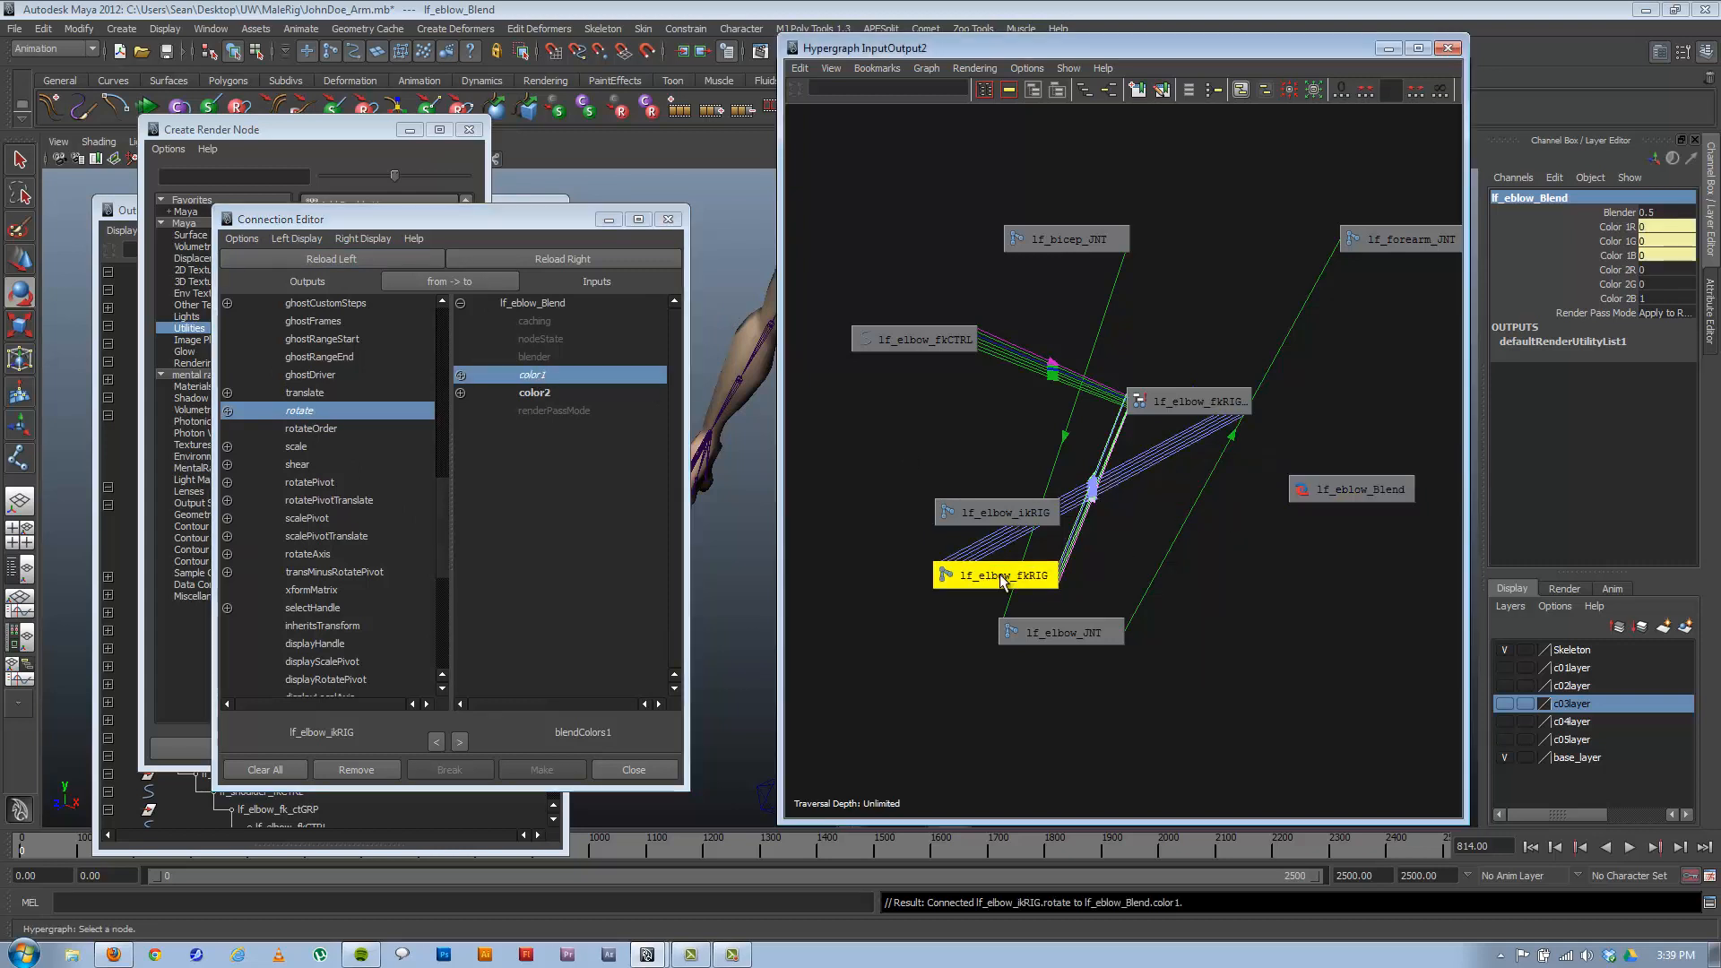
pyautogui.click(330, 258)
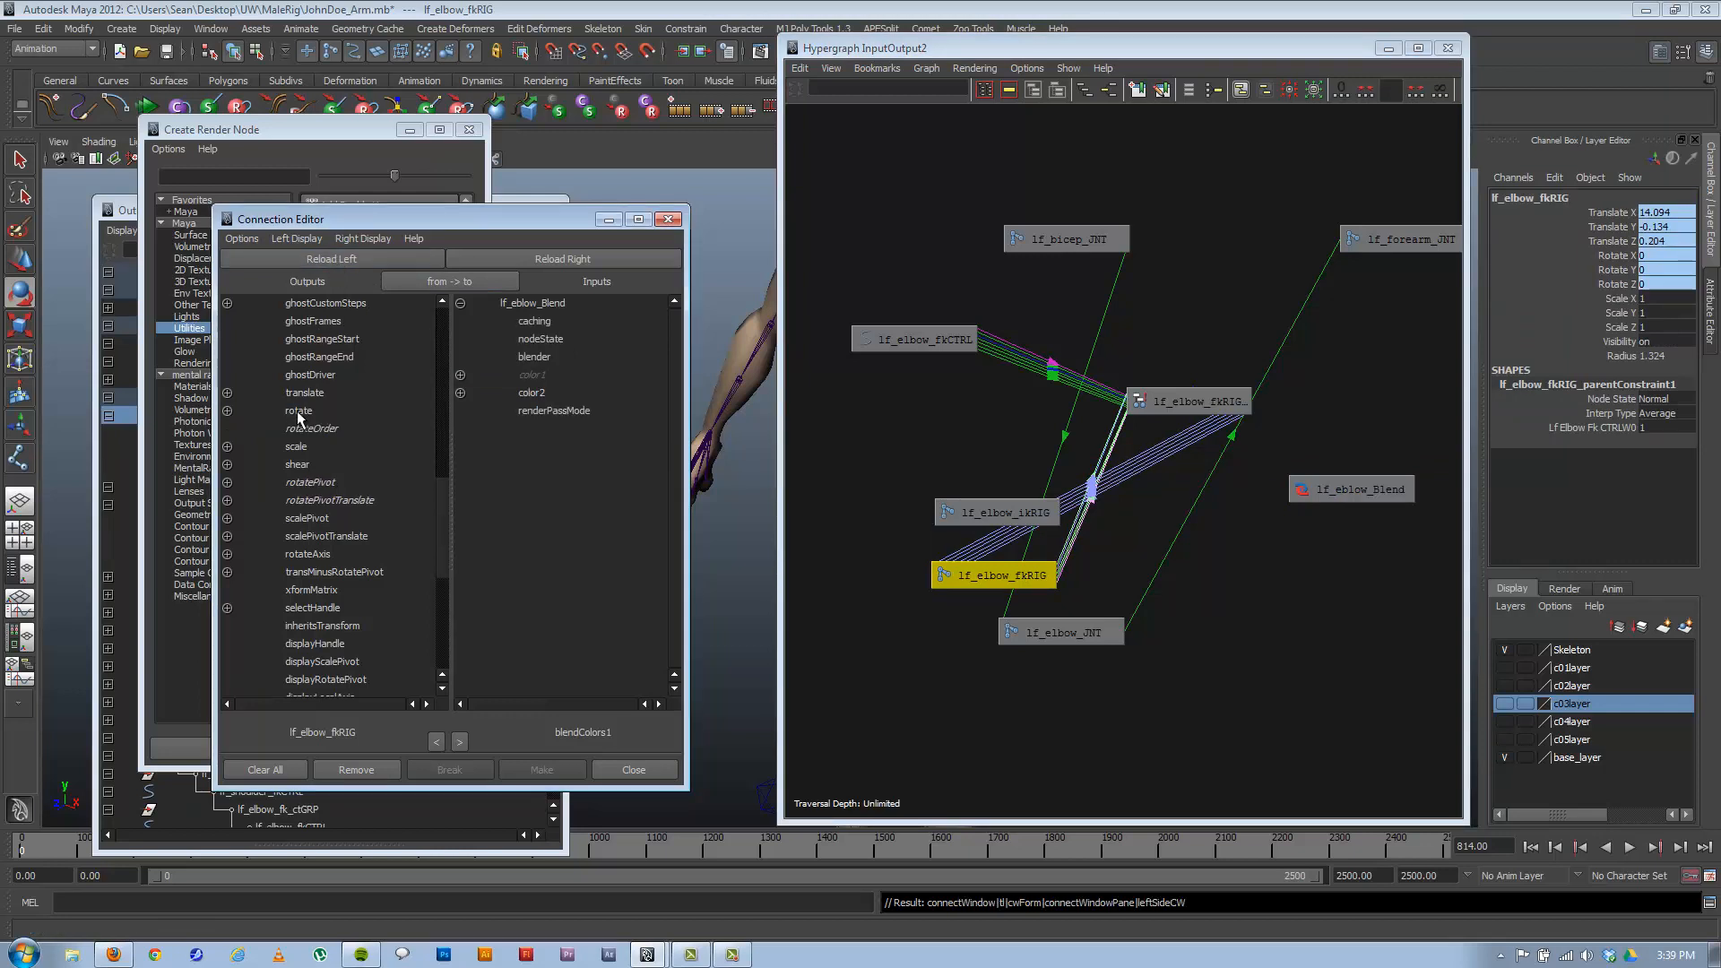
pyautogui.click(299, 414)
pyautogui.click(534, 394)
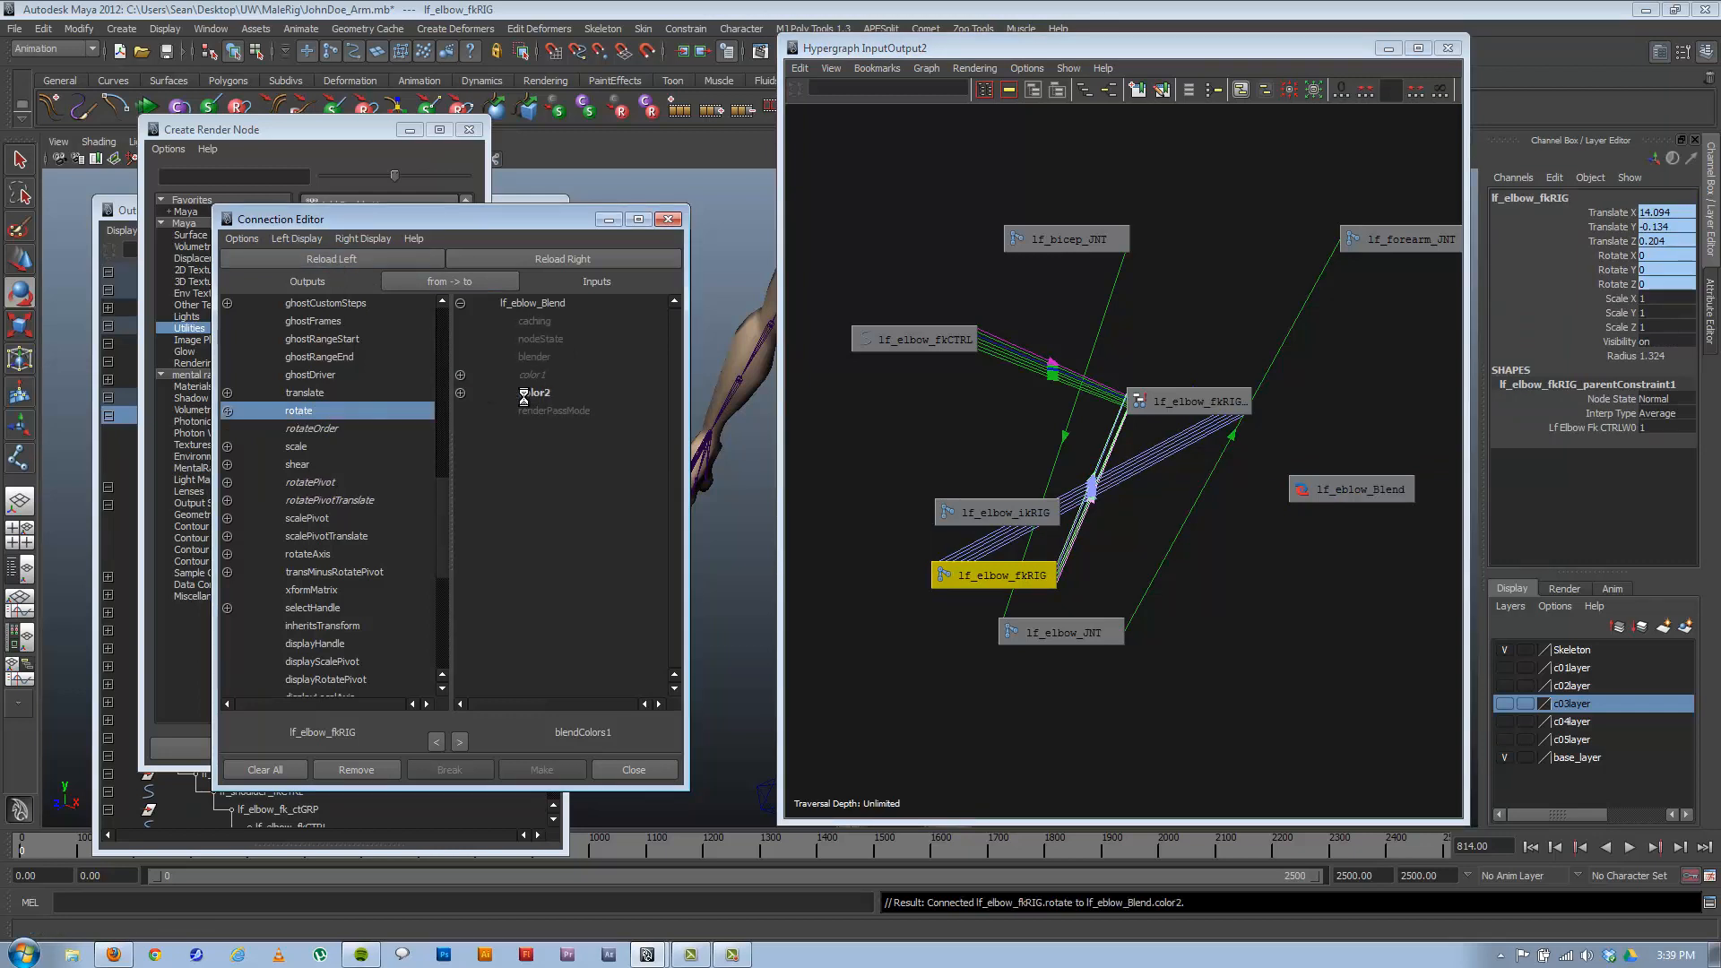
# Load lf_eblow_Blend as the source and lf_elbow_JNT as the destination, and connect output to rotate.
pyautogui.click(1332, 491)
pyautogui.click(292, 259)
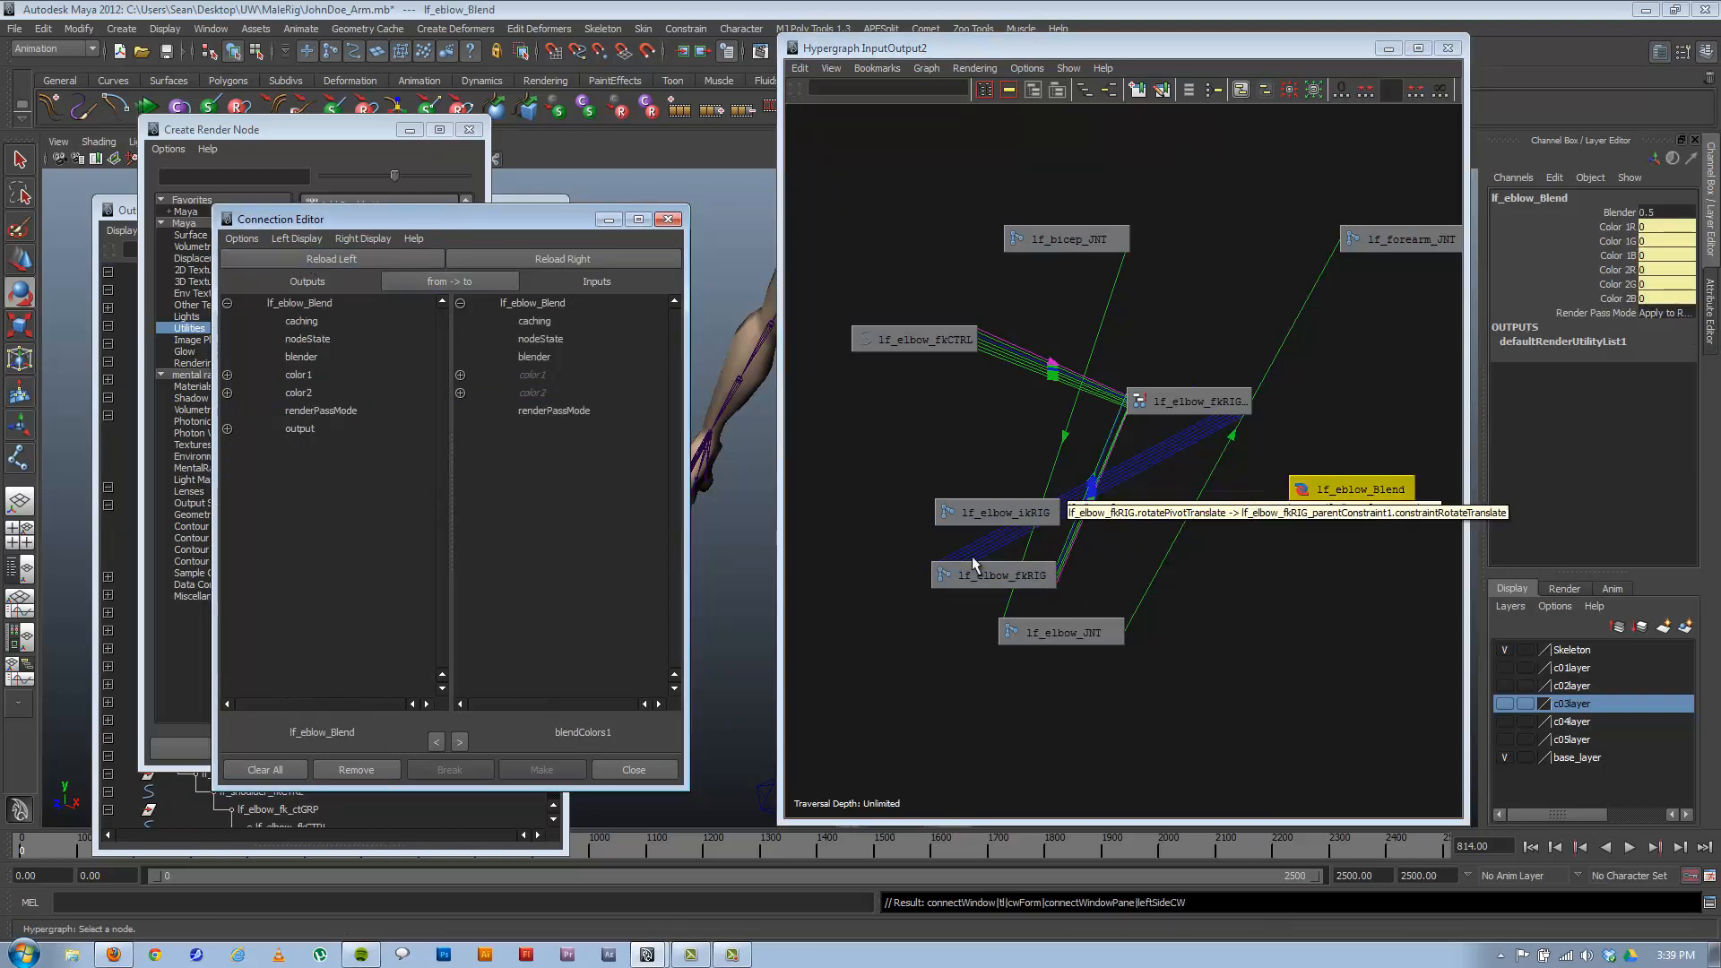
pyautogui.click(1062, 632)
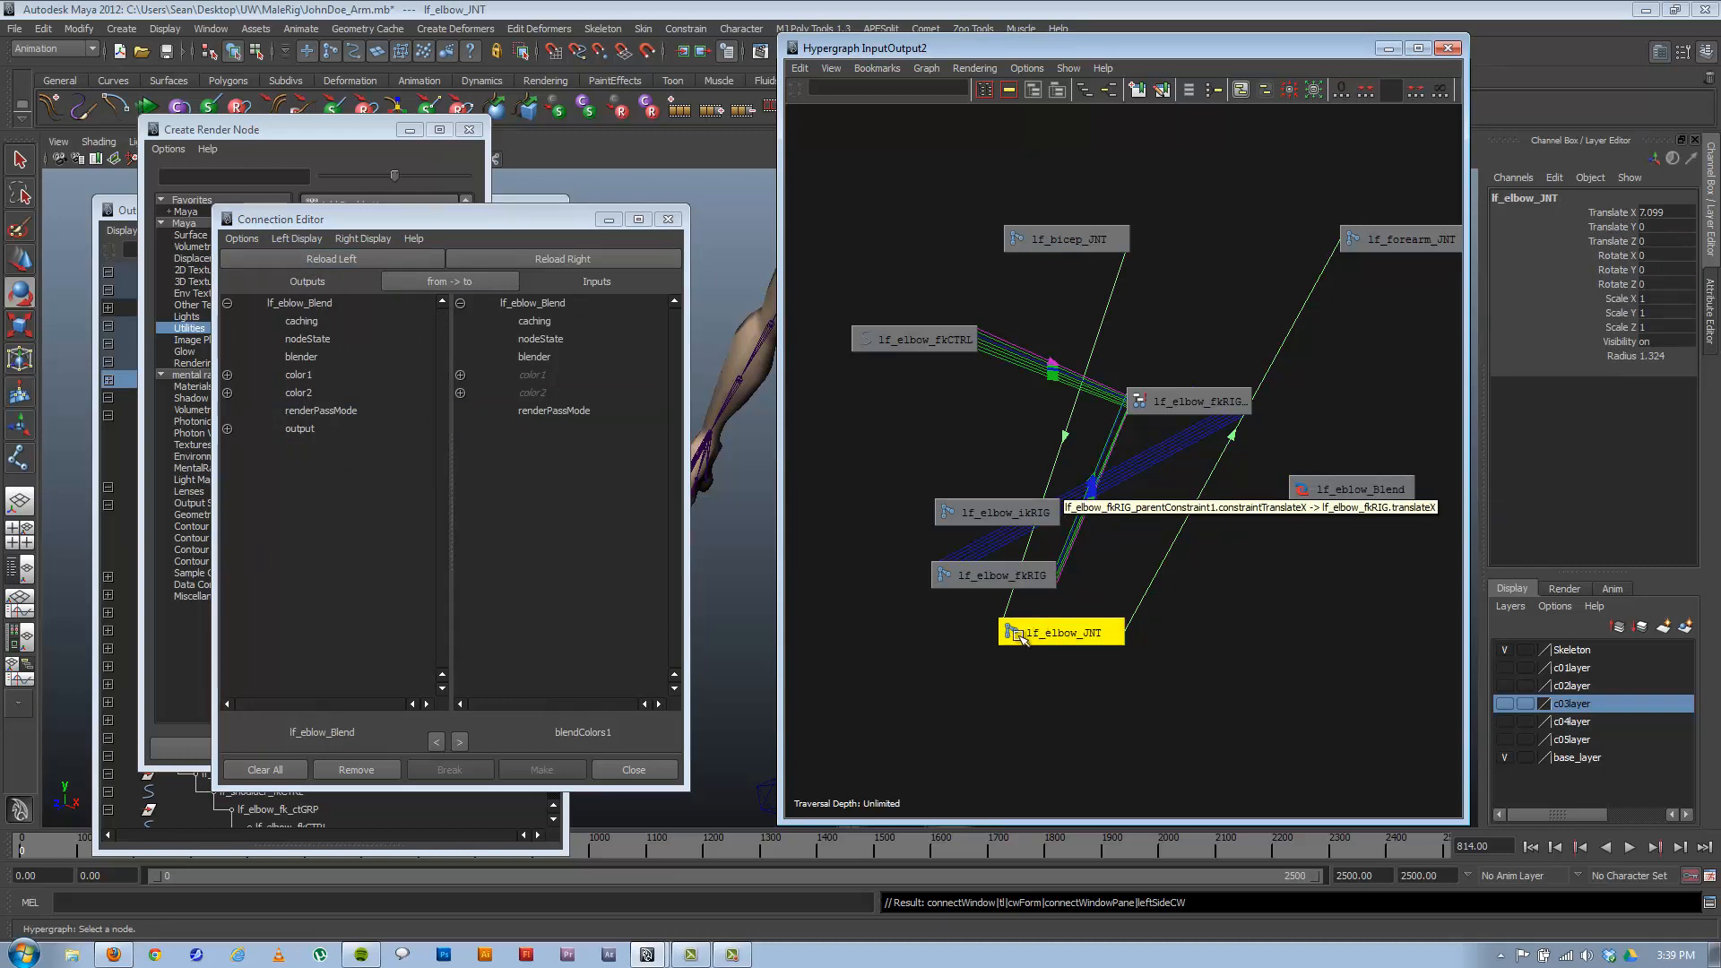
pyautogui.click(608, 257)
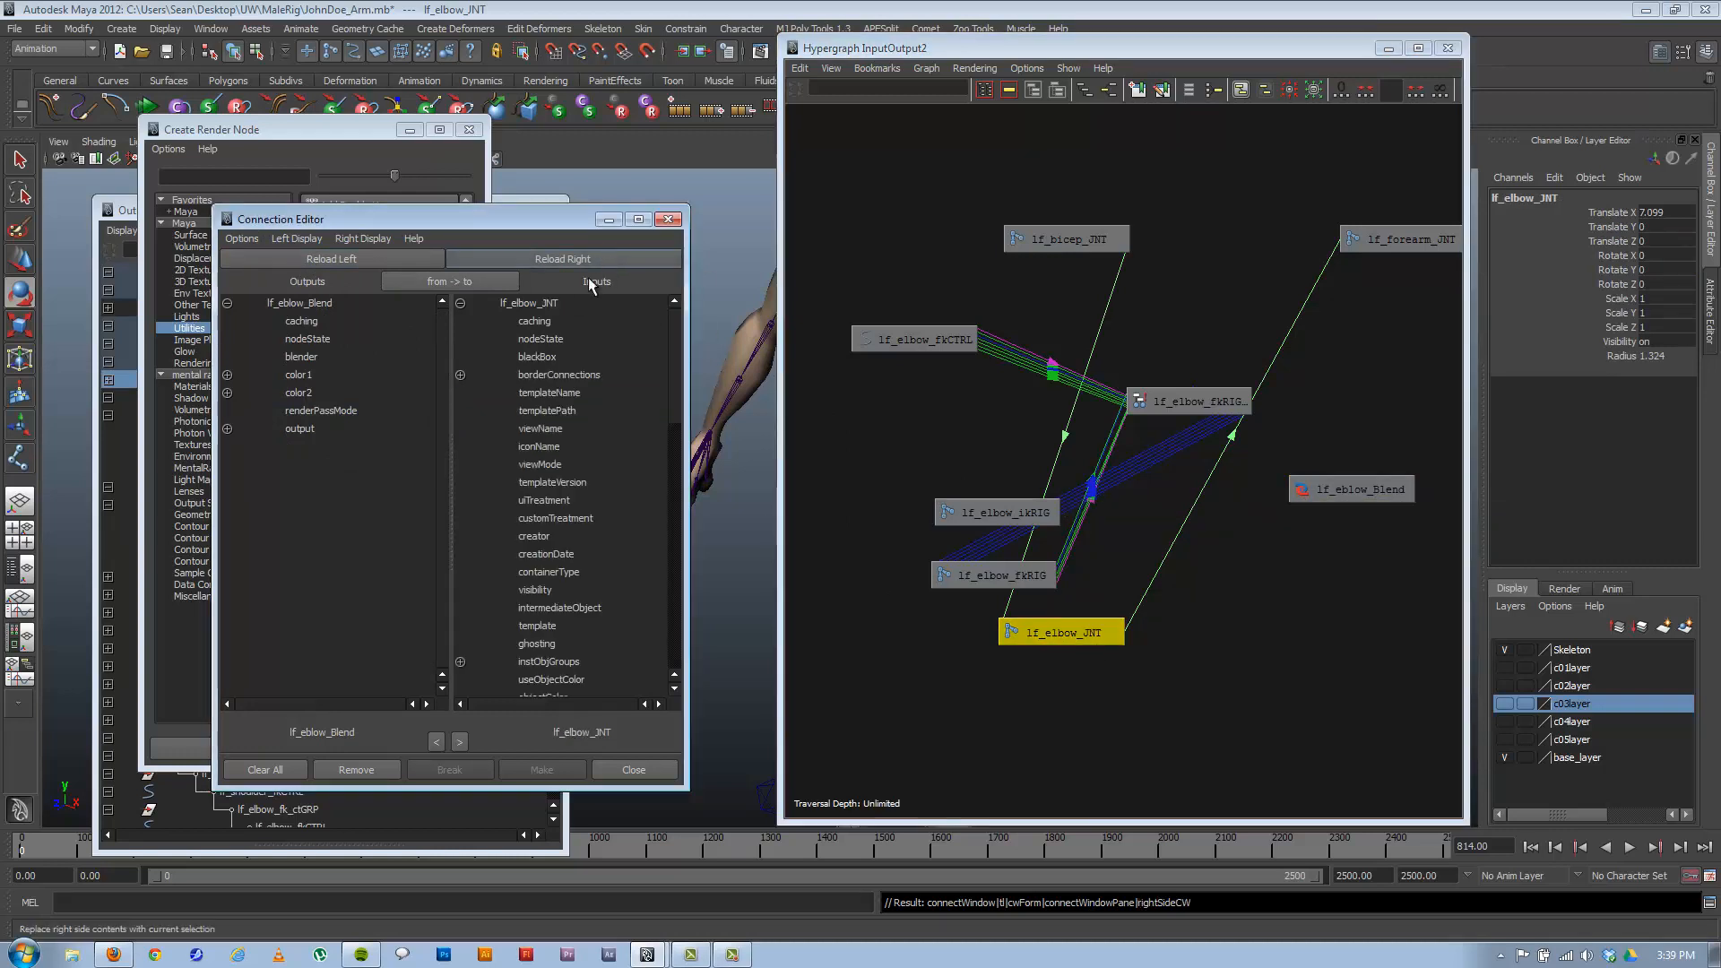
pyautogui.click(290, 428)
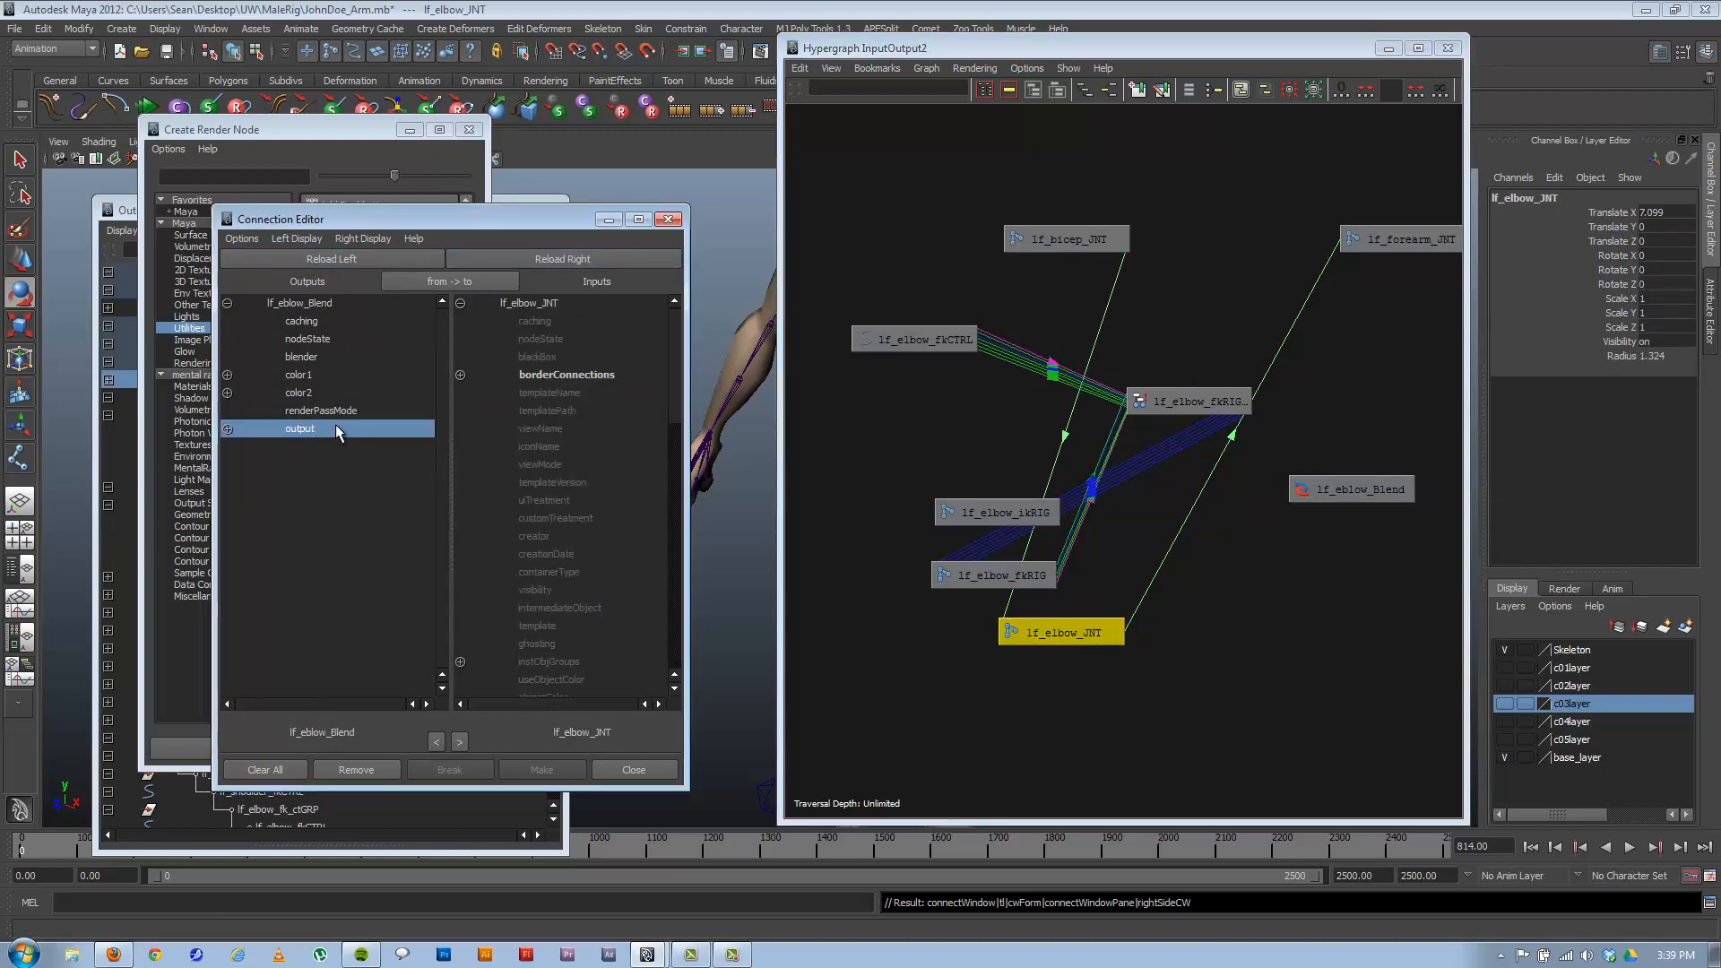
pyautogui.scroll(-8, 528, 459)
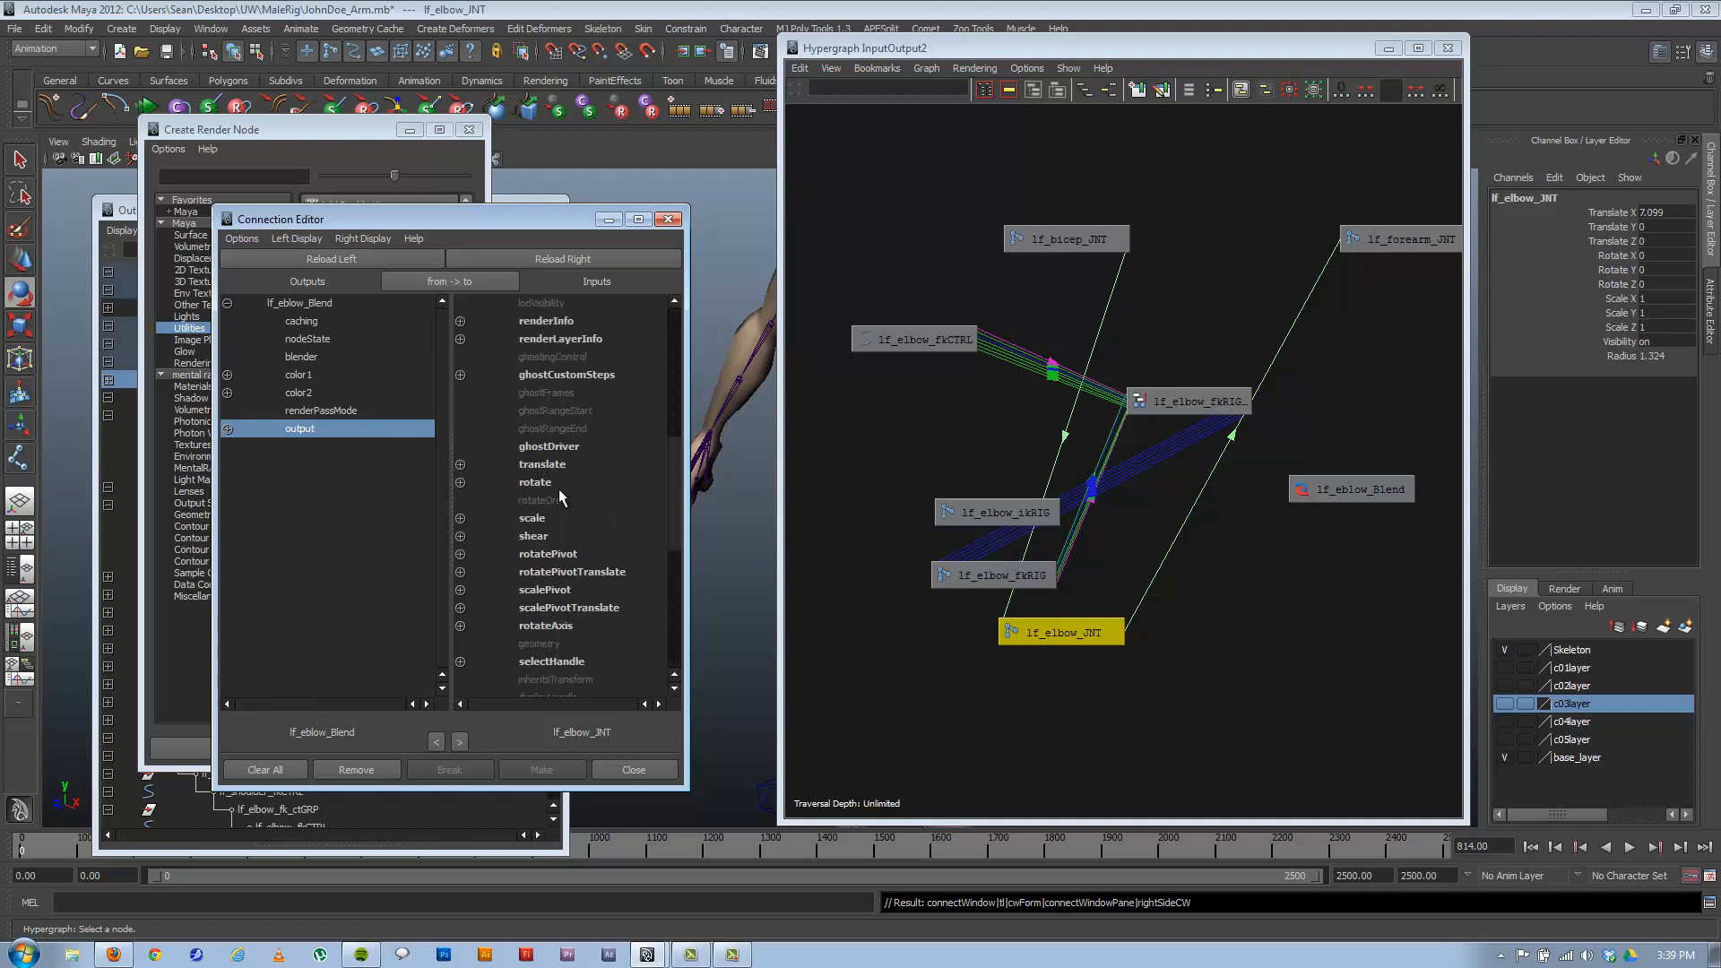
pyautogui.click(541, 481)
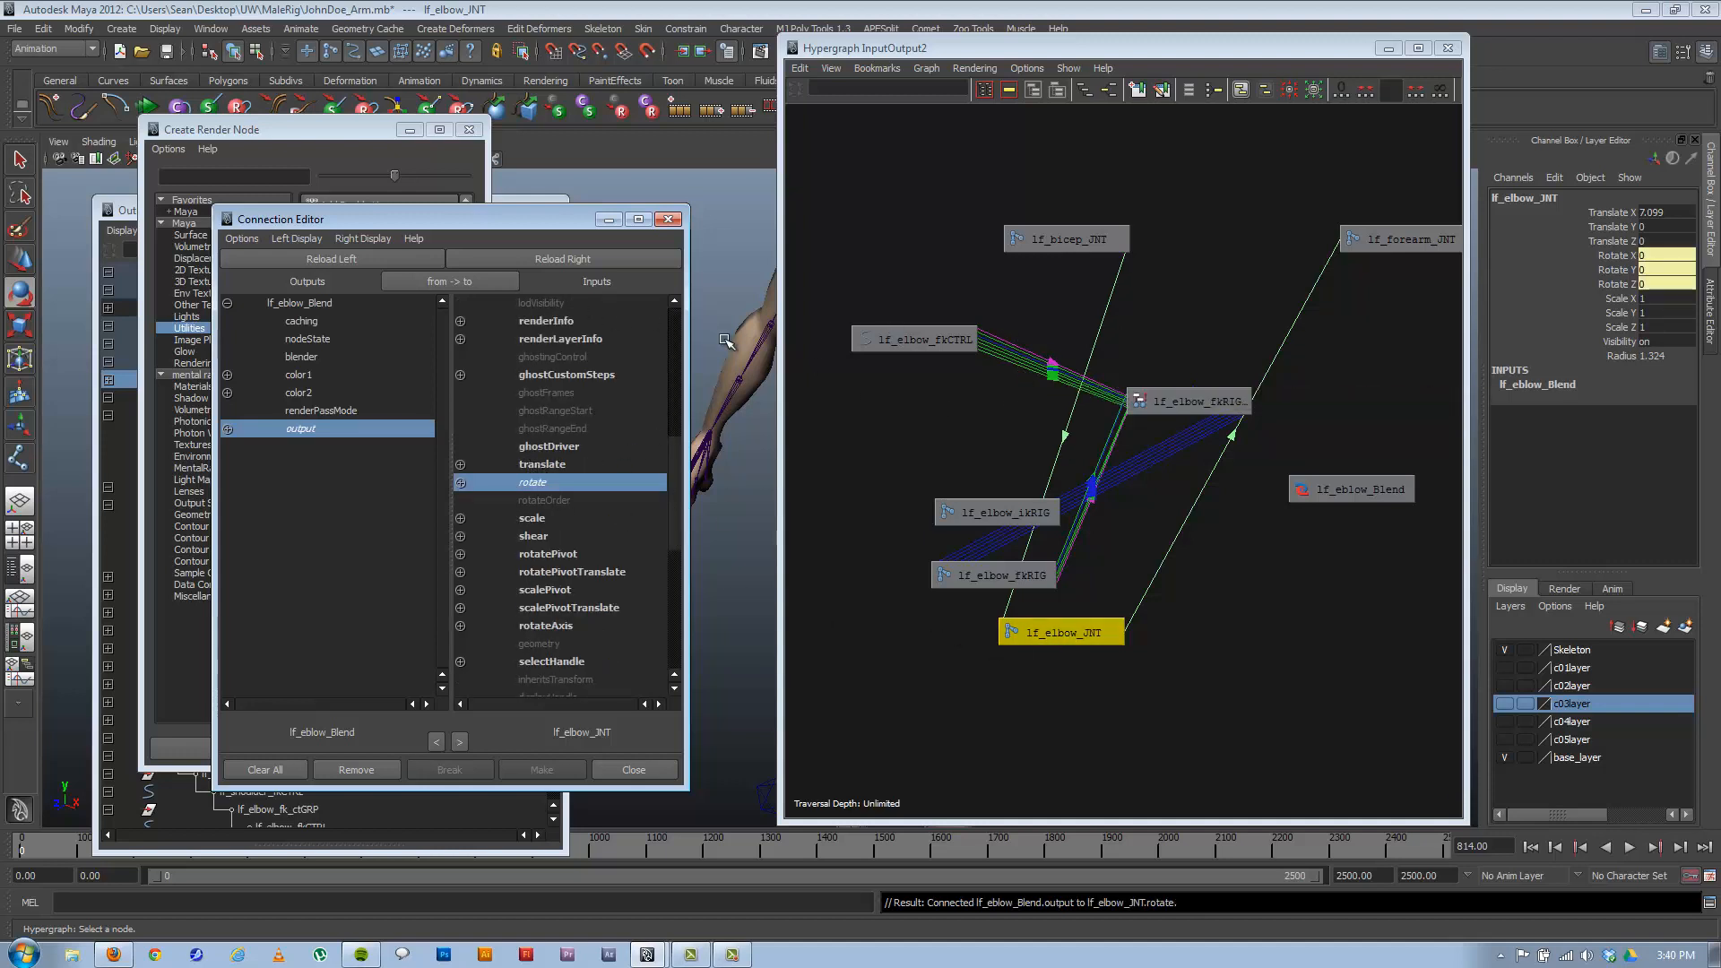
# Connect the FK_IK_Switch attribute of lf_wrist_CTRL to the blender input of lf_eblow_Blend.
pyautogui.click(1325, 489)
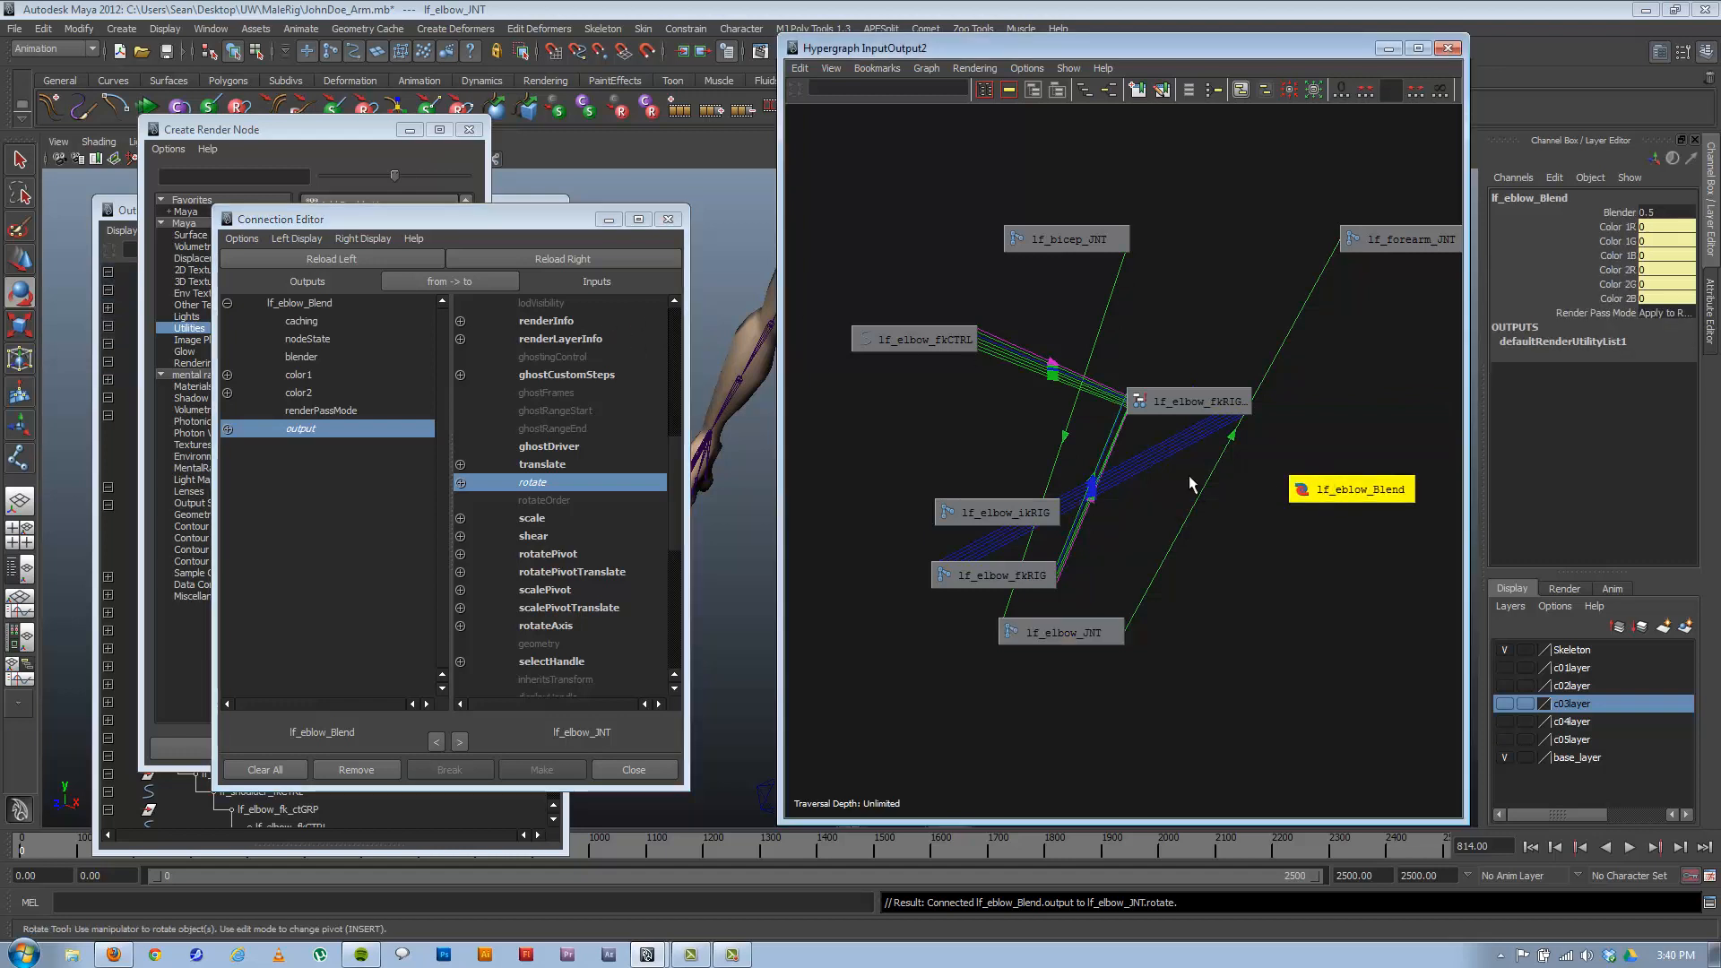
pyautogui.click(563, 259)
pyautogui.moveTo(1031, 52); pyautogui.dragTo(1538, 72)
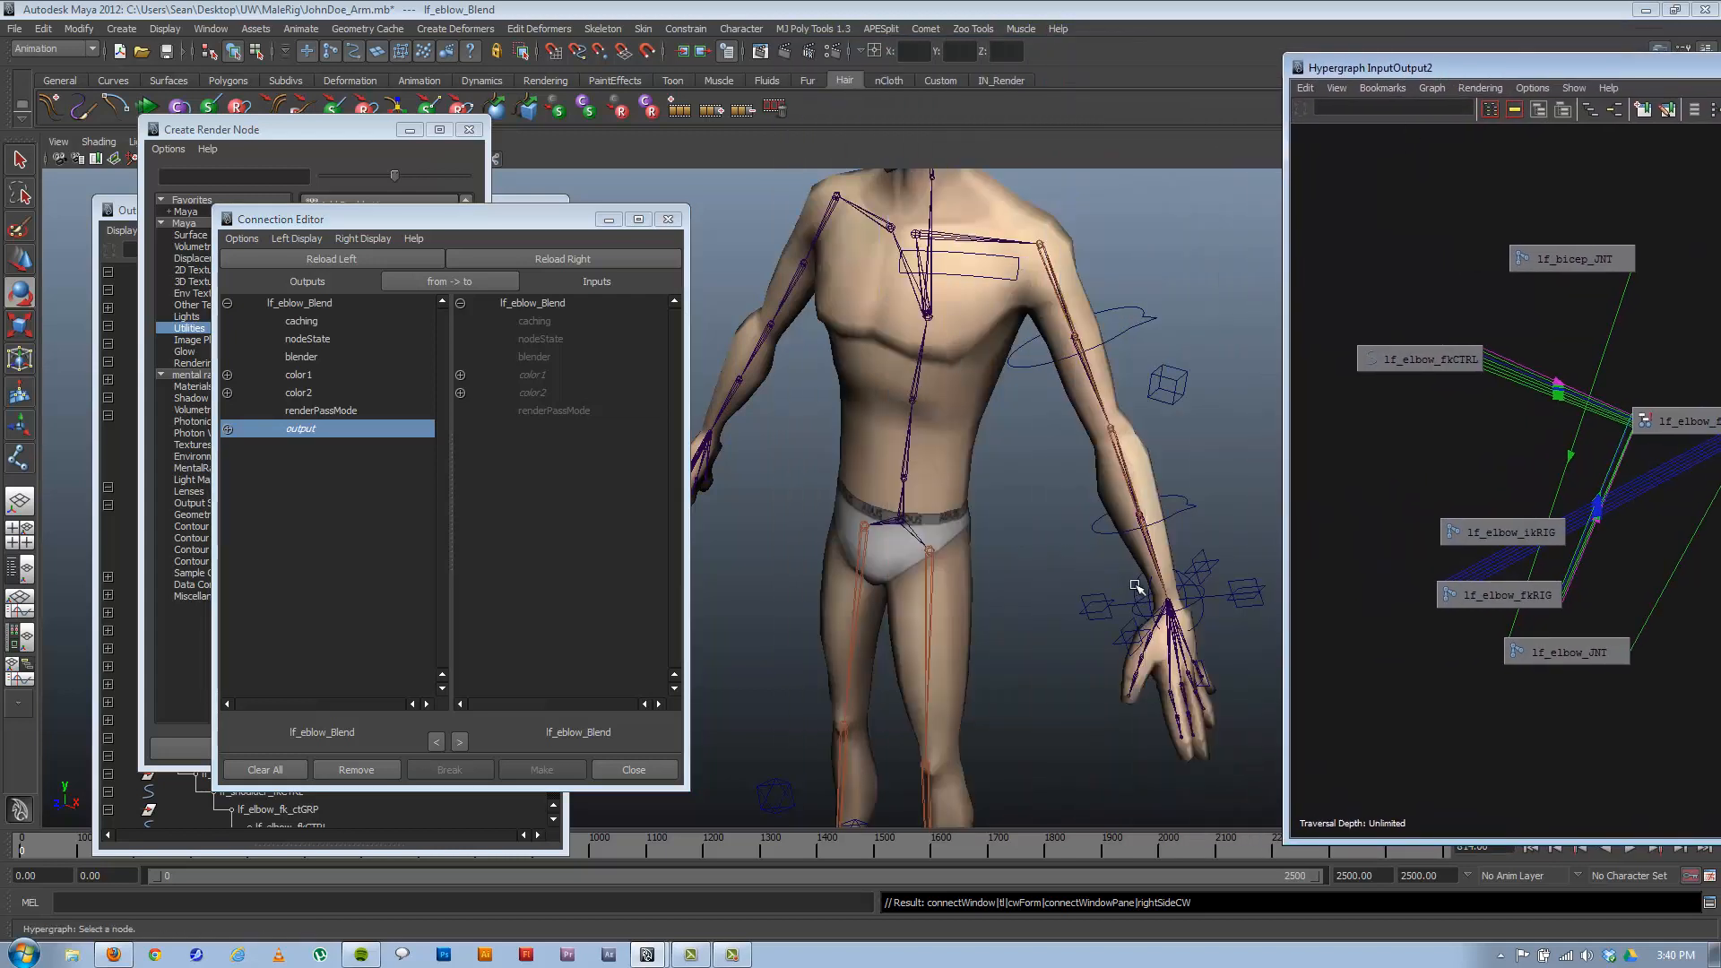
pyautogui.click(1135, 590)
pyautogui.click(353, 258)
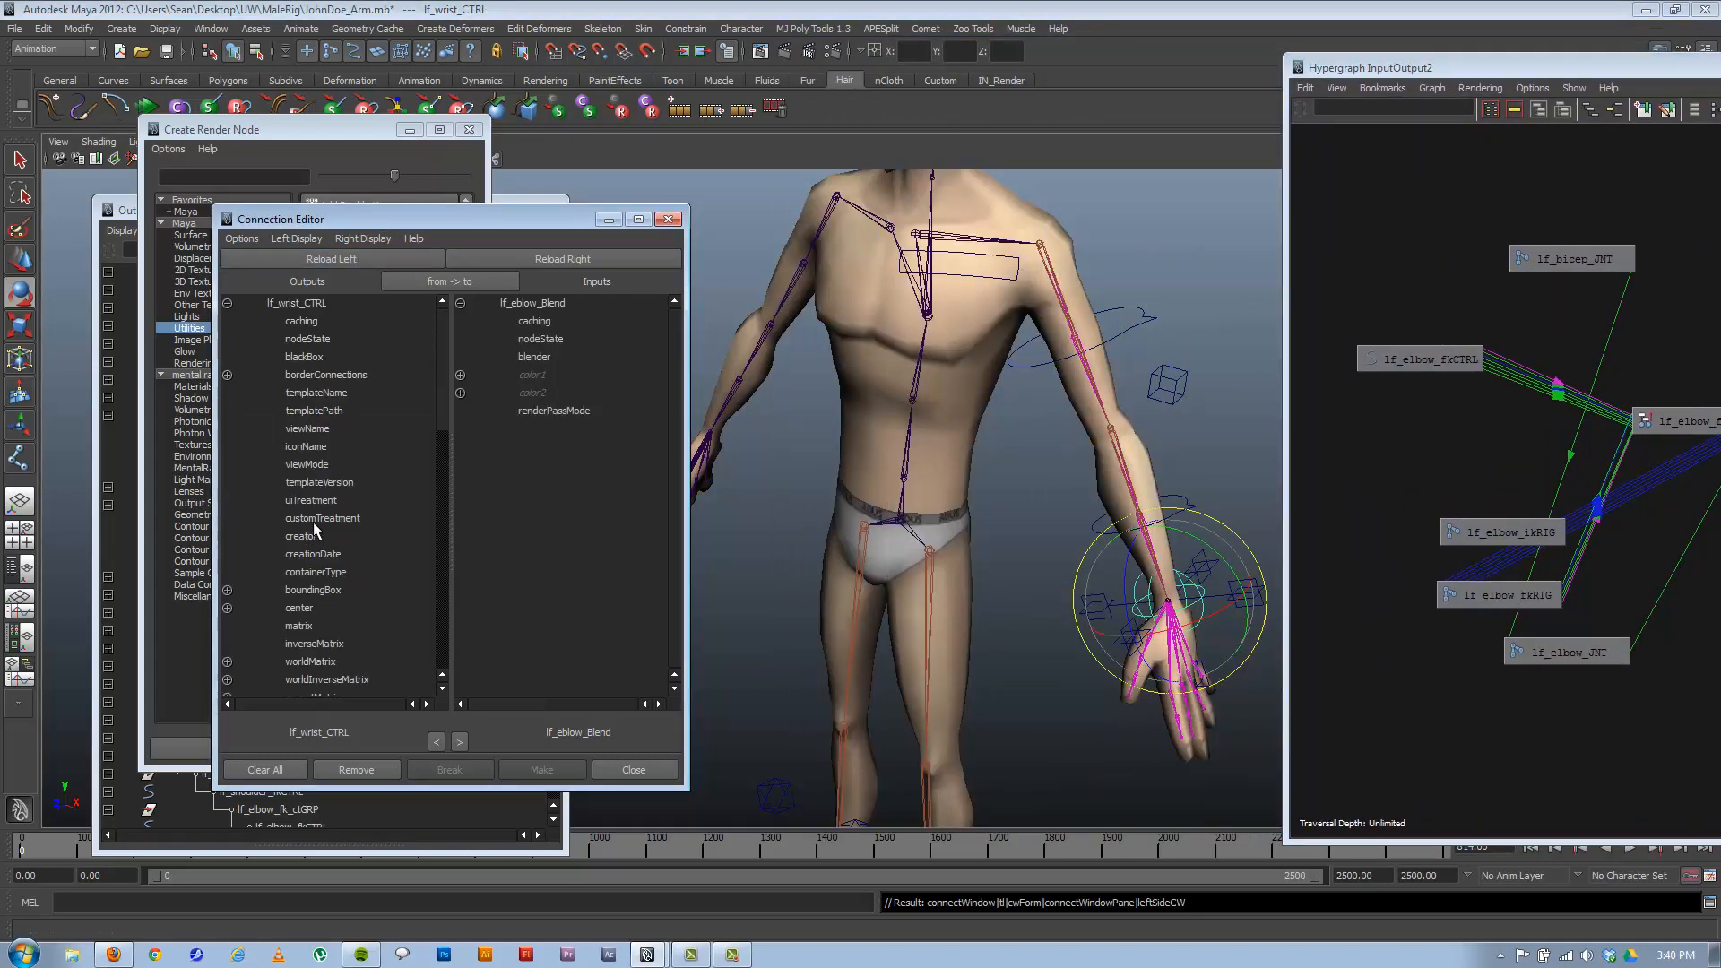
pyautogui.moveTo(445, 363); pyautogui.dragTo(418, 653)
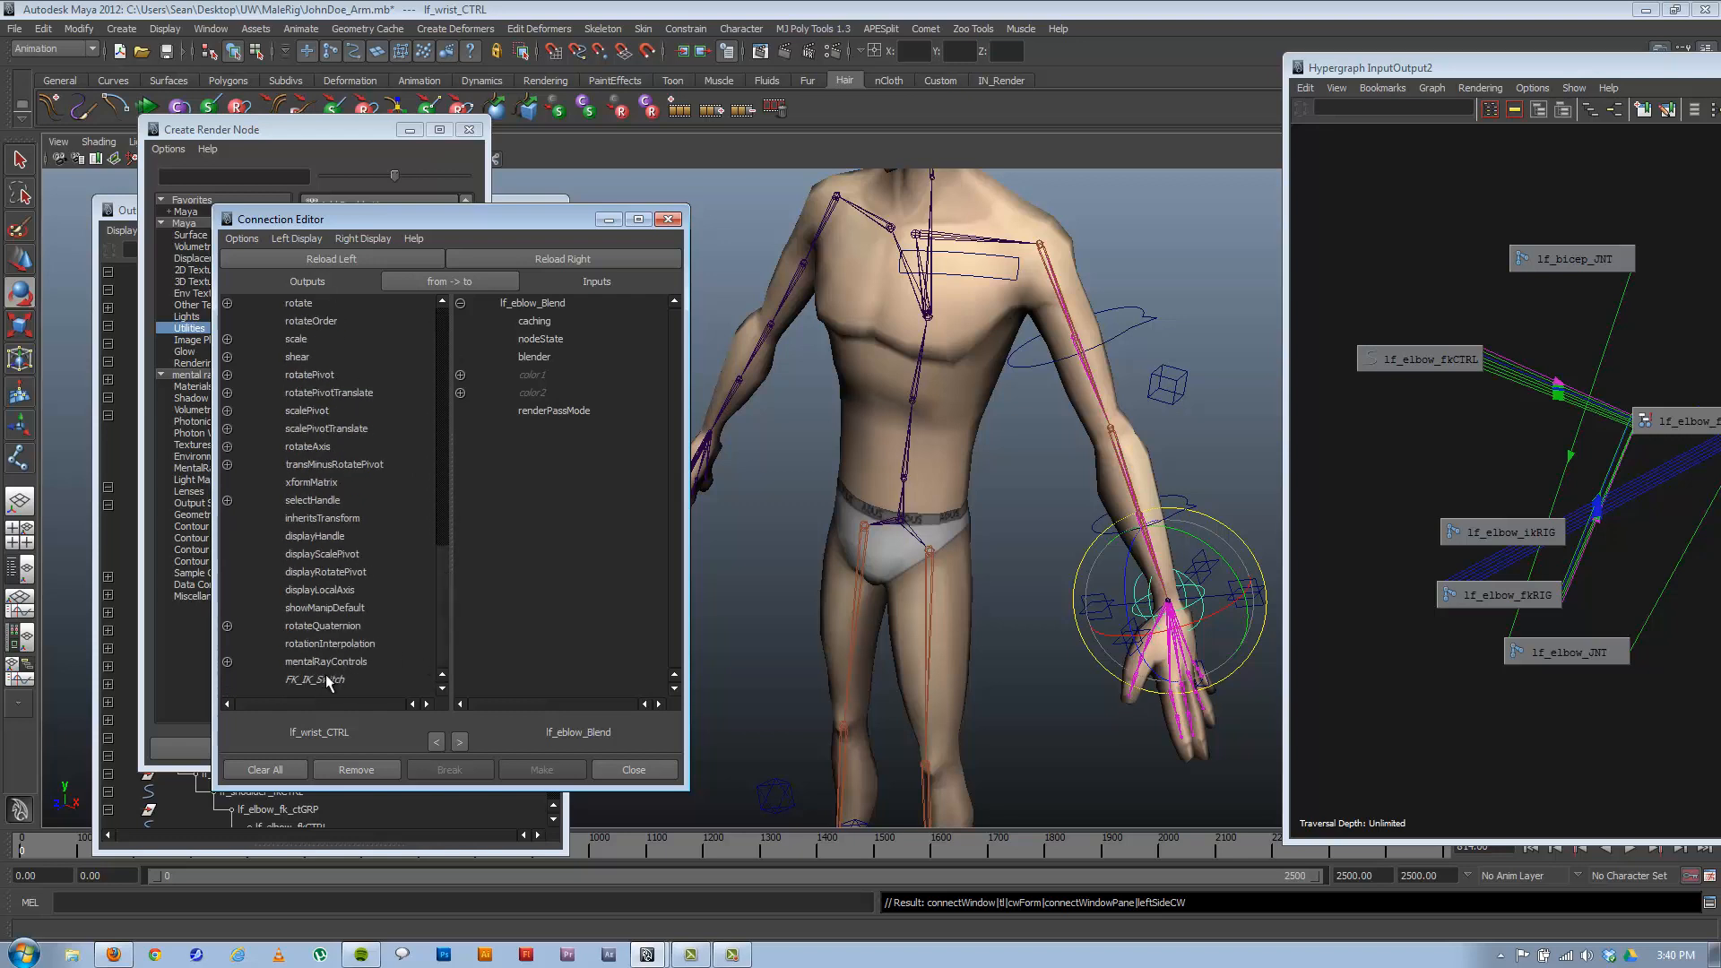
pyautogui.click(310, 680)
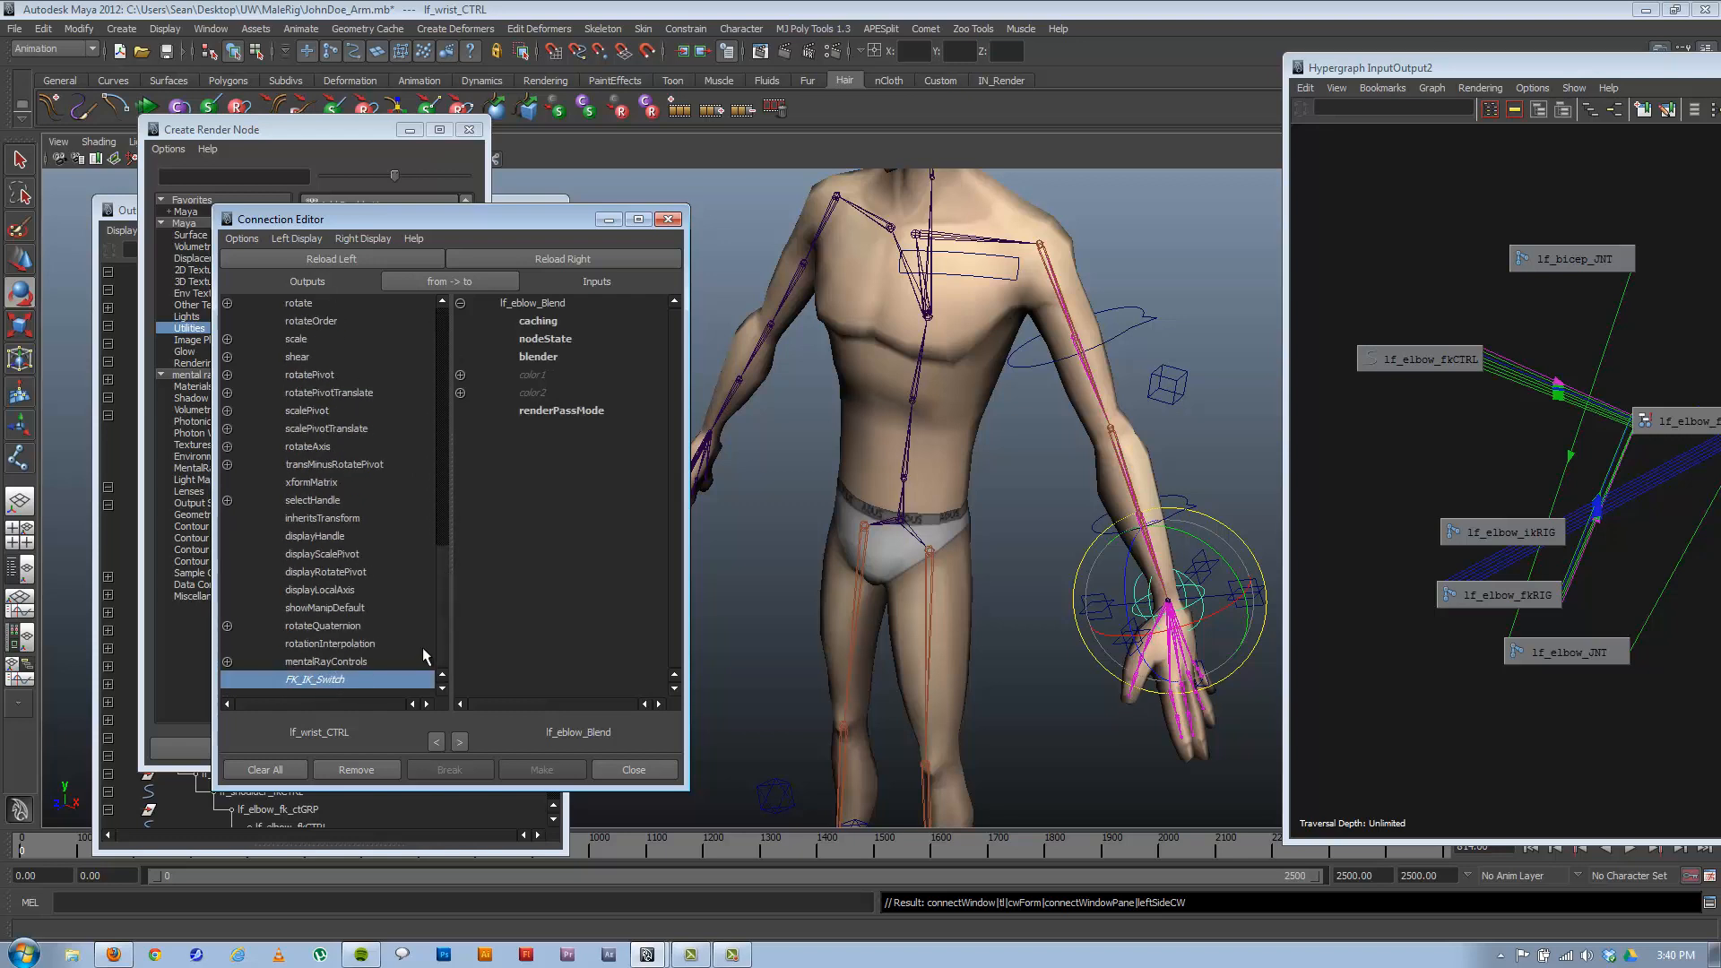
pyautogui.click(550, 357)
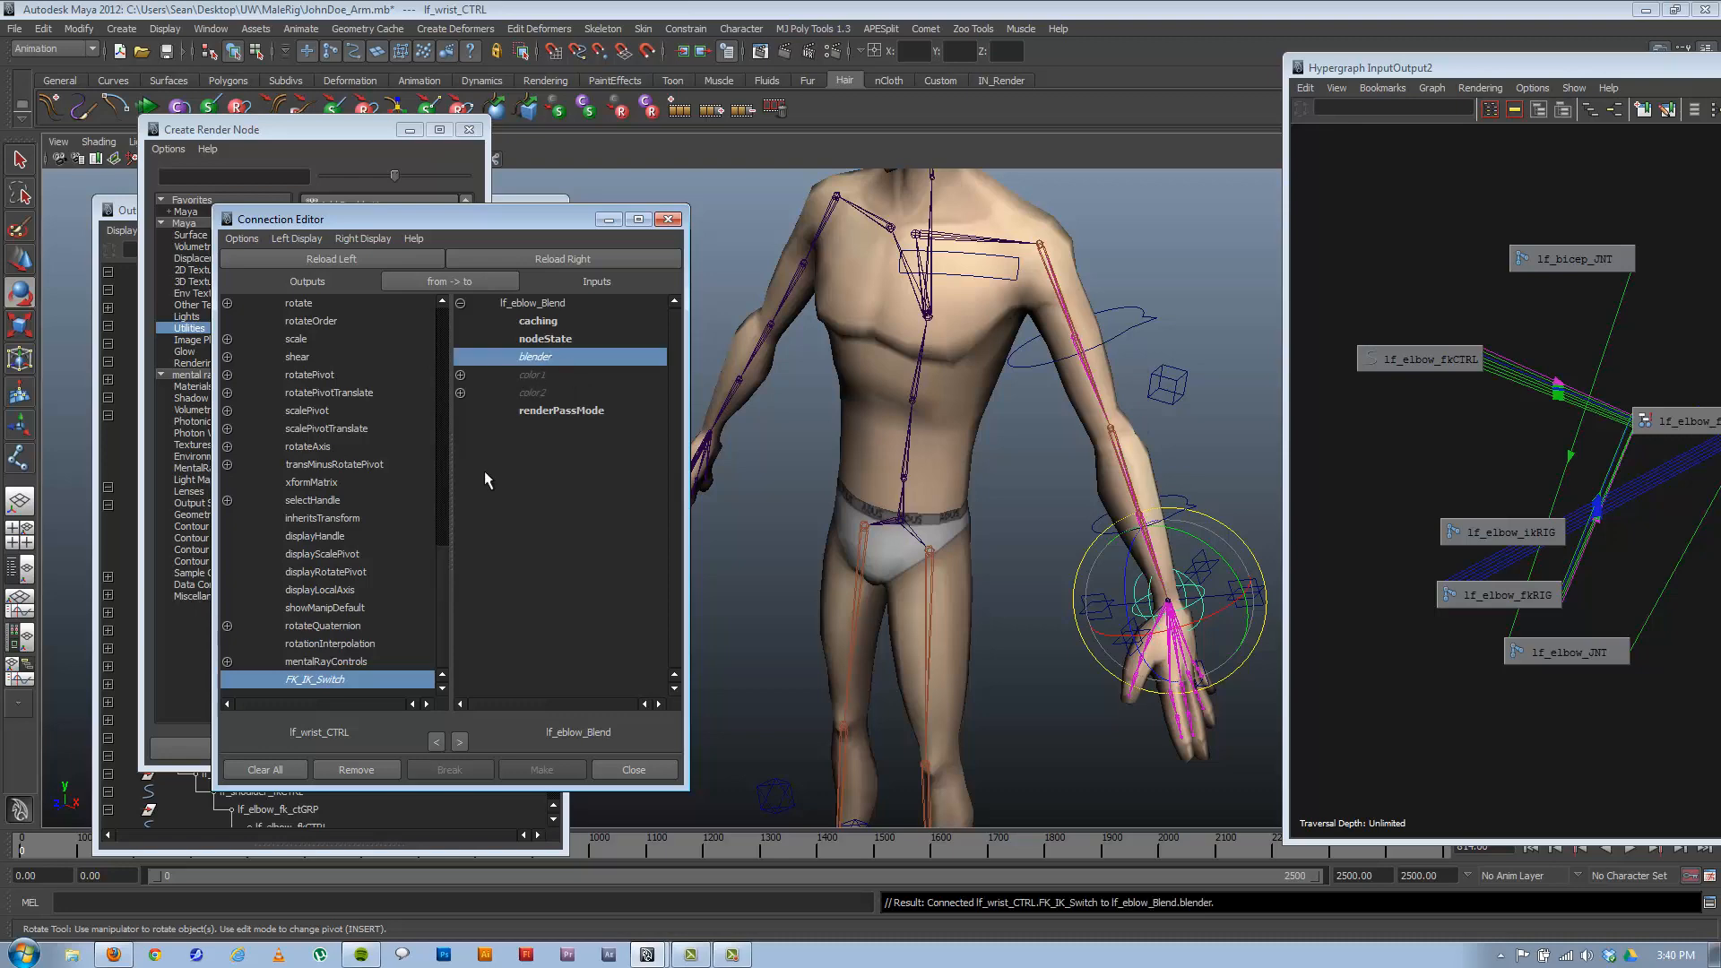
# Minimize the Hypergraph and the Connection Editor to clear the view of the character's left arm.
pyautogui.moveTo(1686, 65); pyautogui.dragTo(1020, 123)
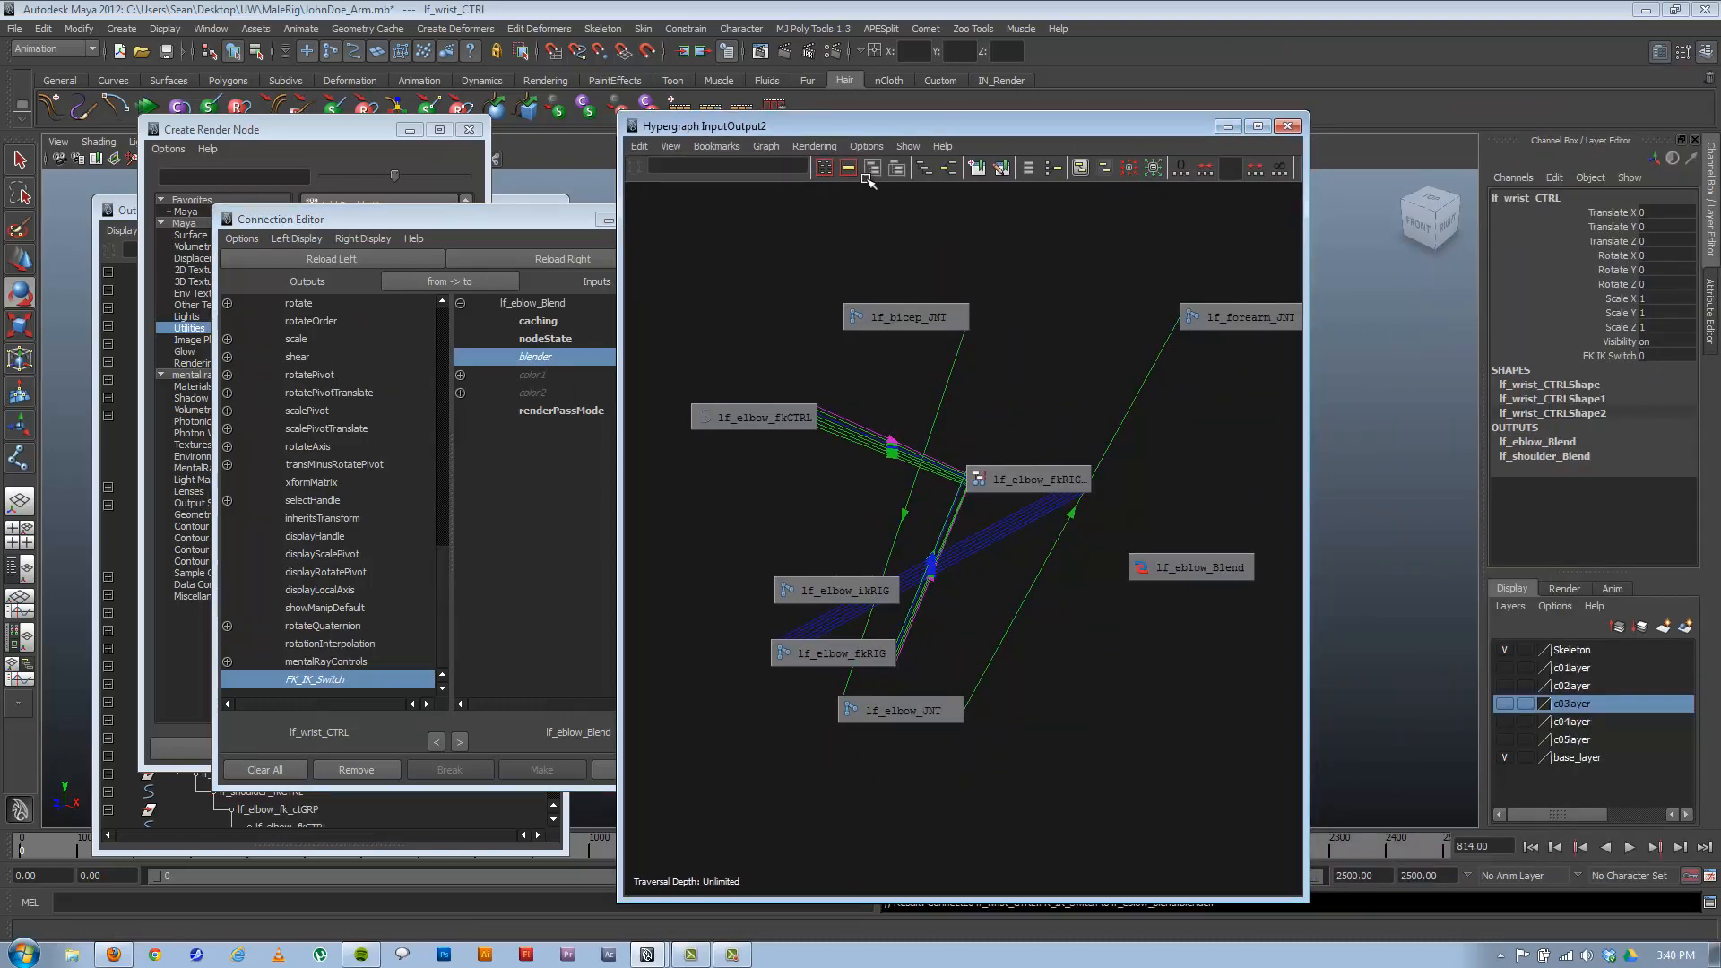
pyautogui.click(1229, 125)
pyautogui.click(609, 219)
pyautogui.scroll(3, 1073, 526)
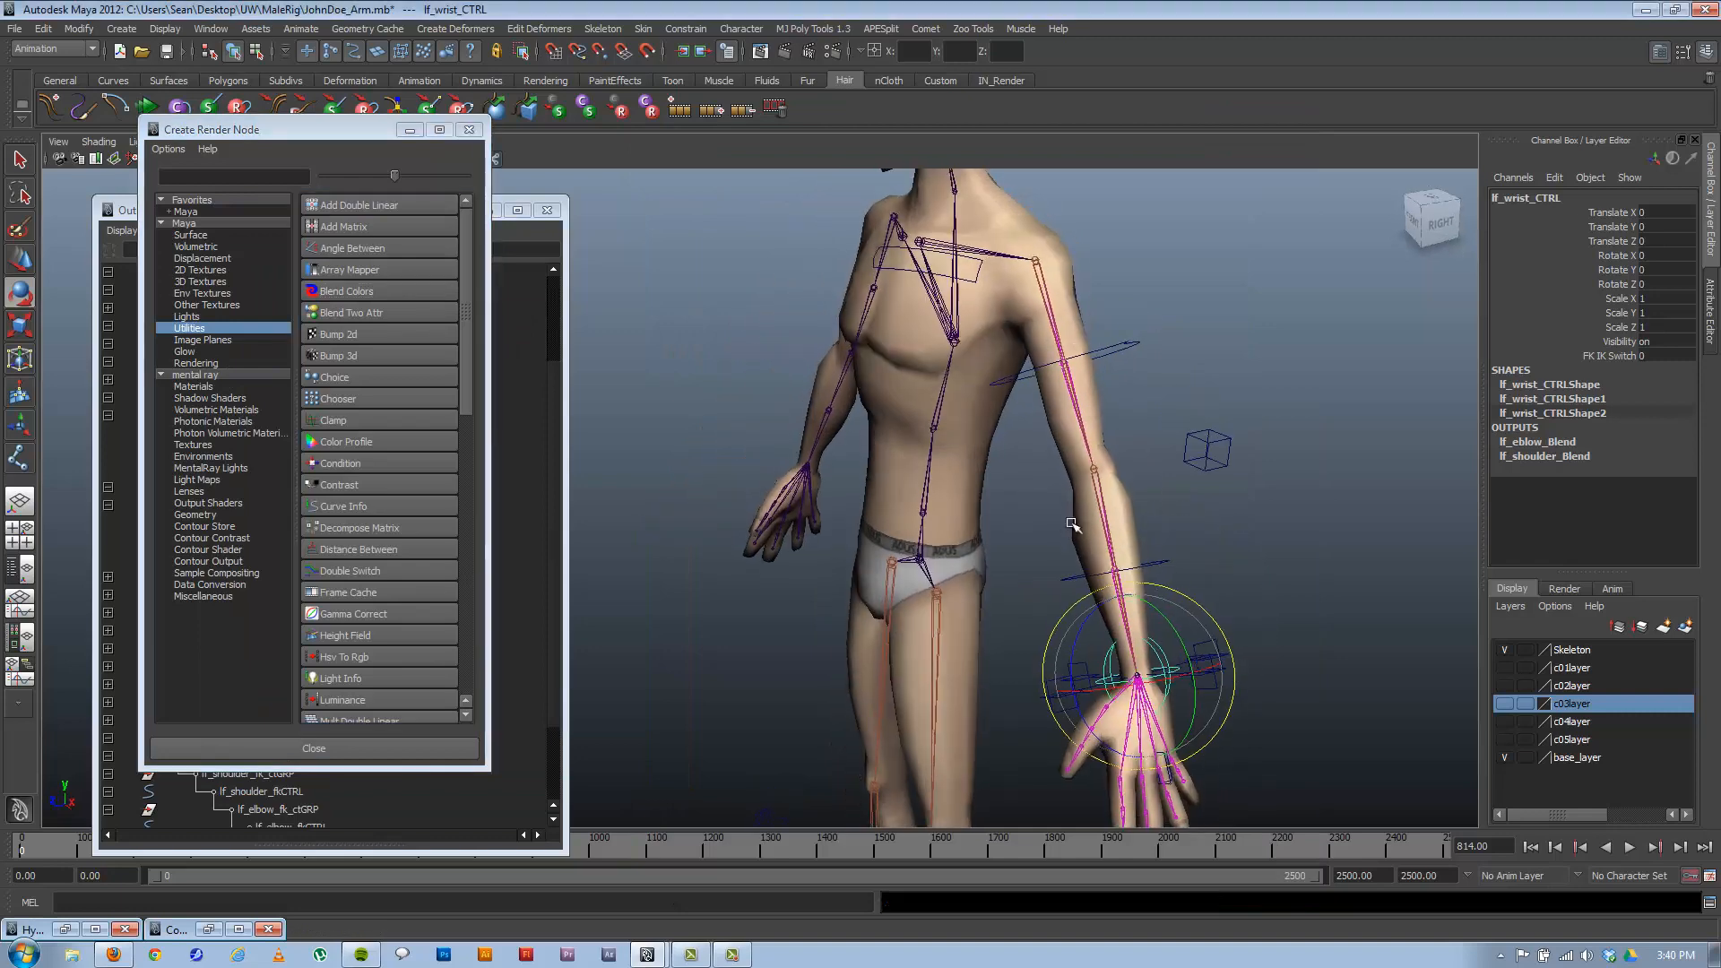
pyautogui.scroll(-3, 999, 502)
pyautogui.keyDown('alt'); pyautogui.moveTo(1130, 581); pyautogui.dragTo(1121, 599); pyautogui.keyUp('alt')
# Move lf_hand_ikCTRL up and away from the body to about -5.9, 16.1, 7.1 as an IK test pose.
pyautogui.click(1056, 604)
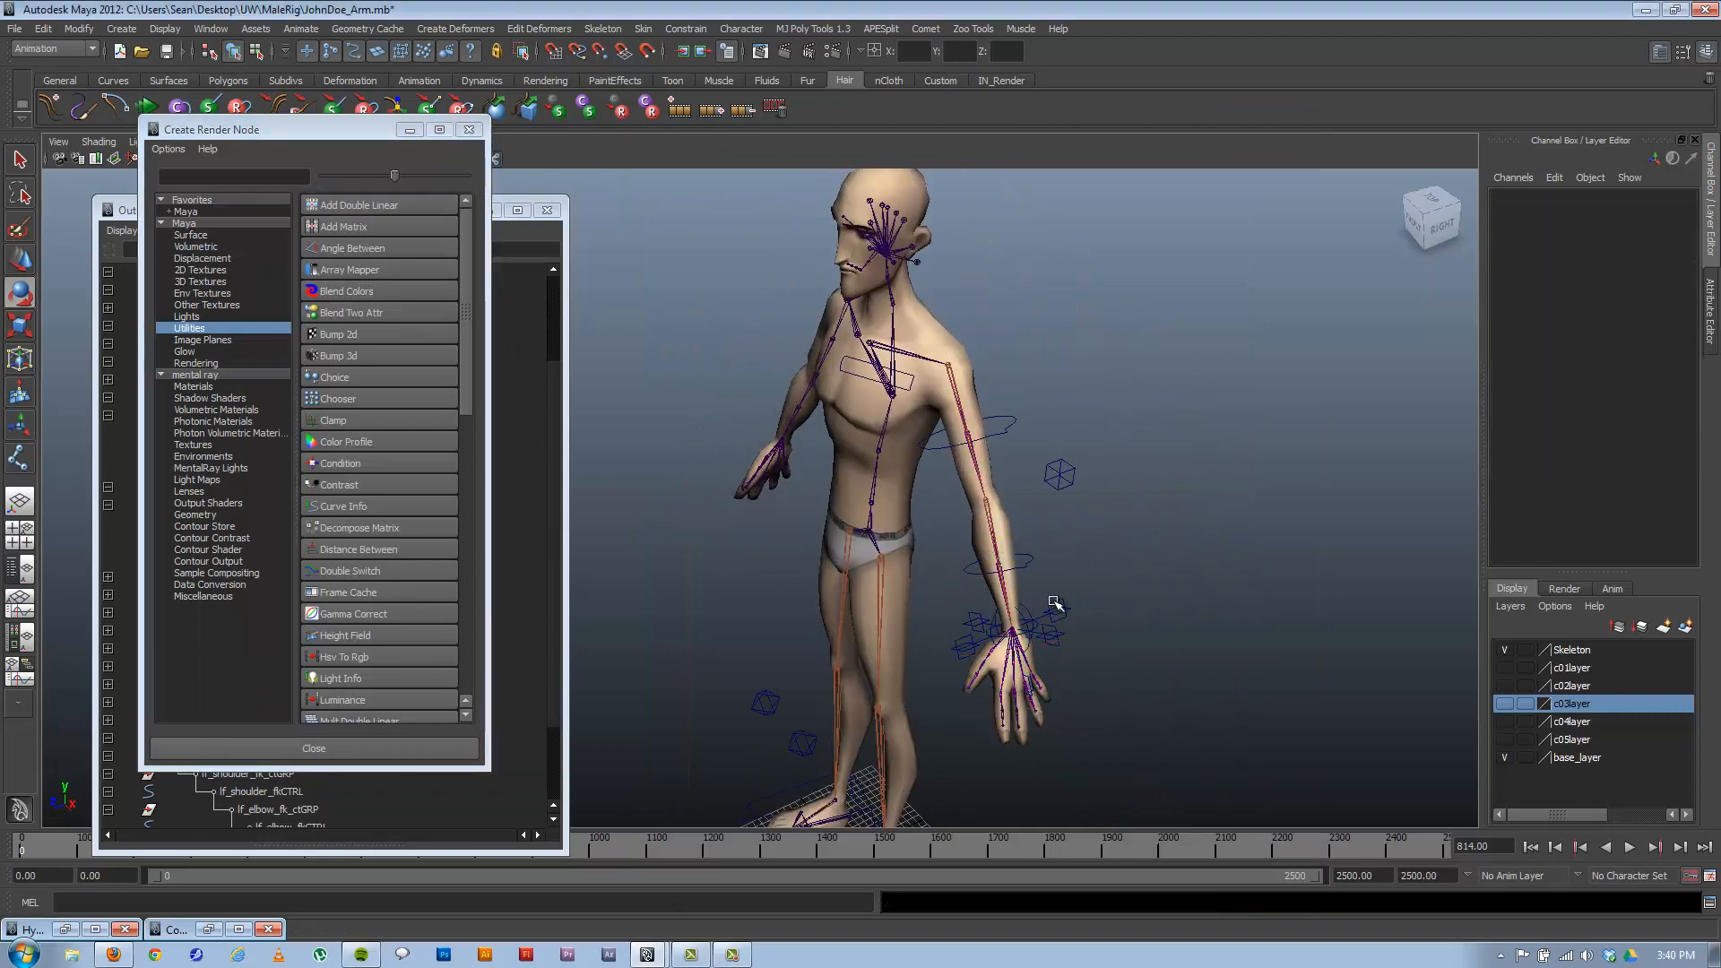
pyautogui.press('w')
pyautogui.moveTo(1020, 630); pyautogui.dragTo(1171, 535)
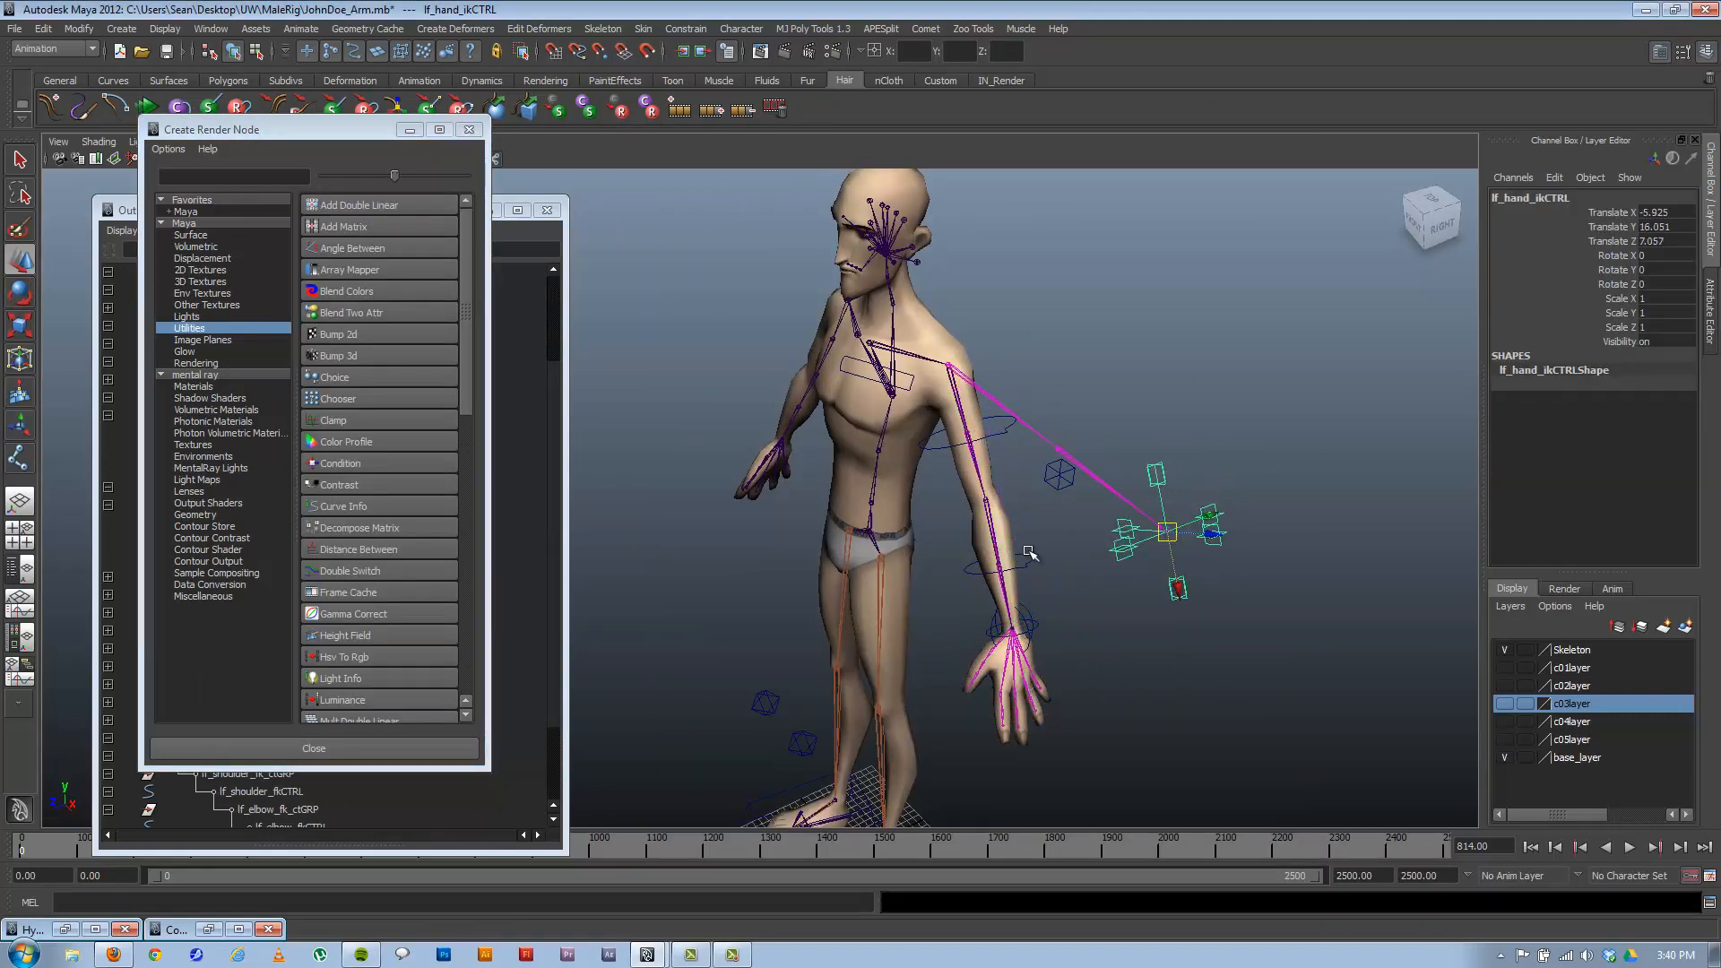
# Swing lf_shoulder_fkCTRL forward across the torso and rotate lf_elbow_fkCTRL about -47.6 in Z as an FK test pose.
pyautogui.click(1004, 436)
pyautogui.press('e')
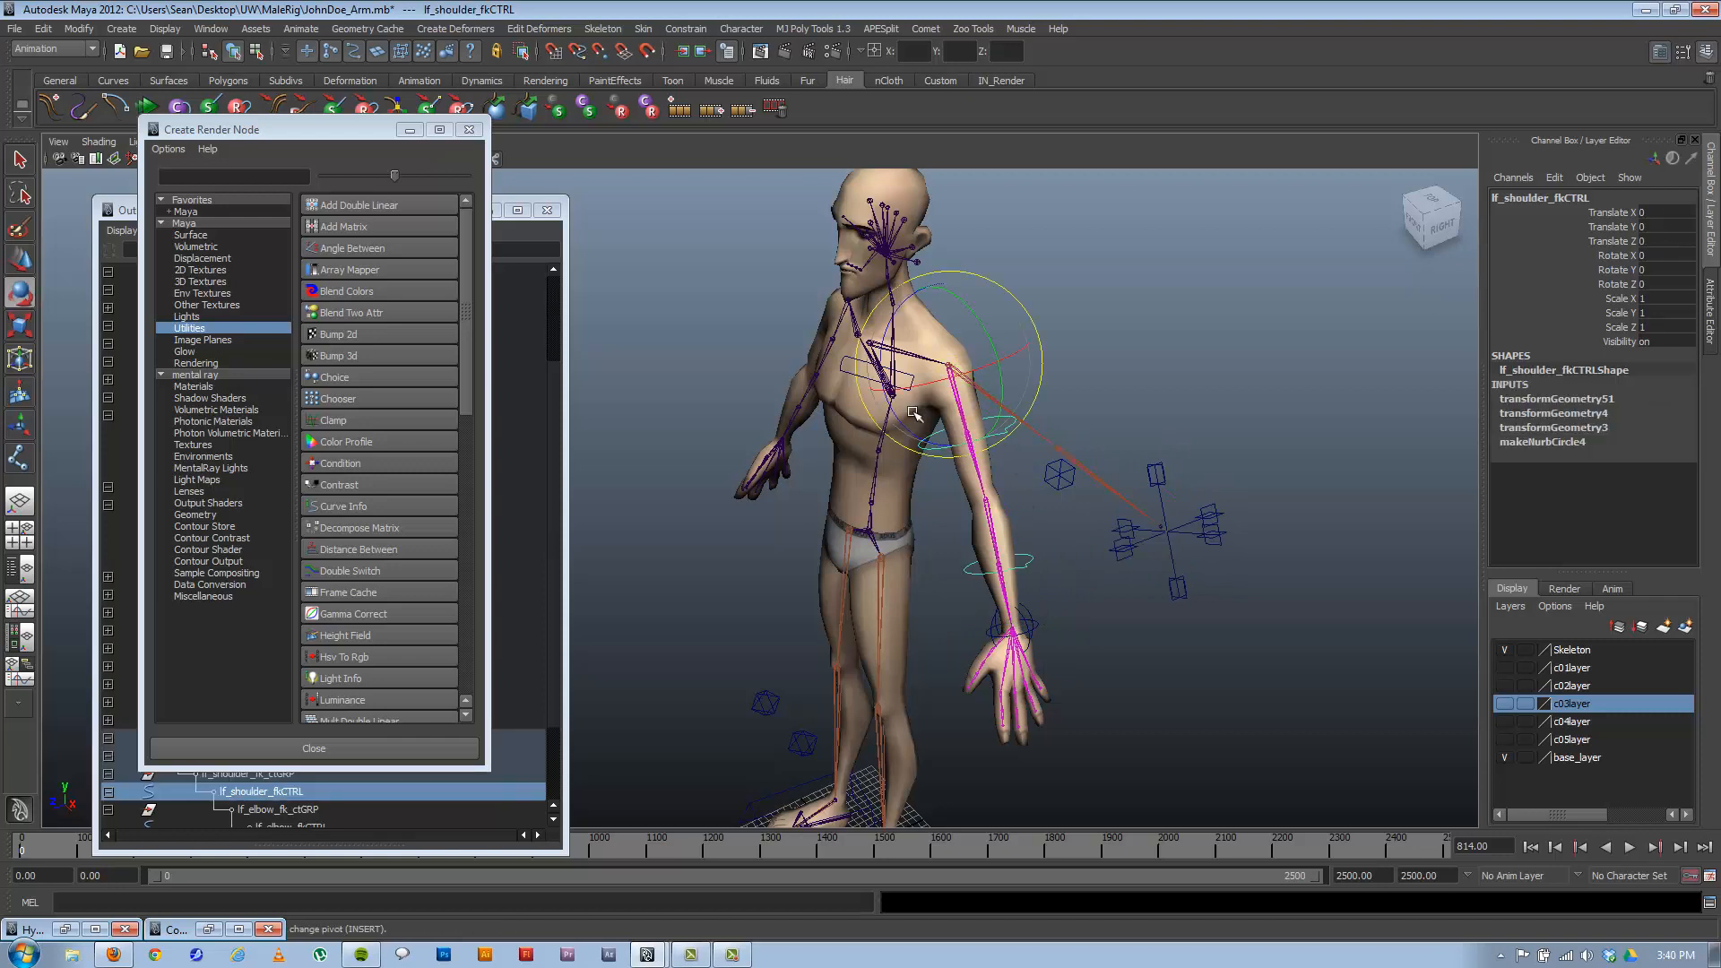
pyautogui.moveTo(911, 427); pyautogui.dragTo(896, 386)
pyautogui.click(818, 503)
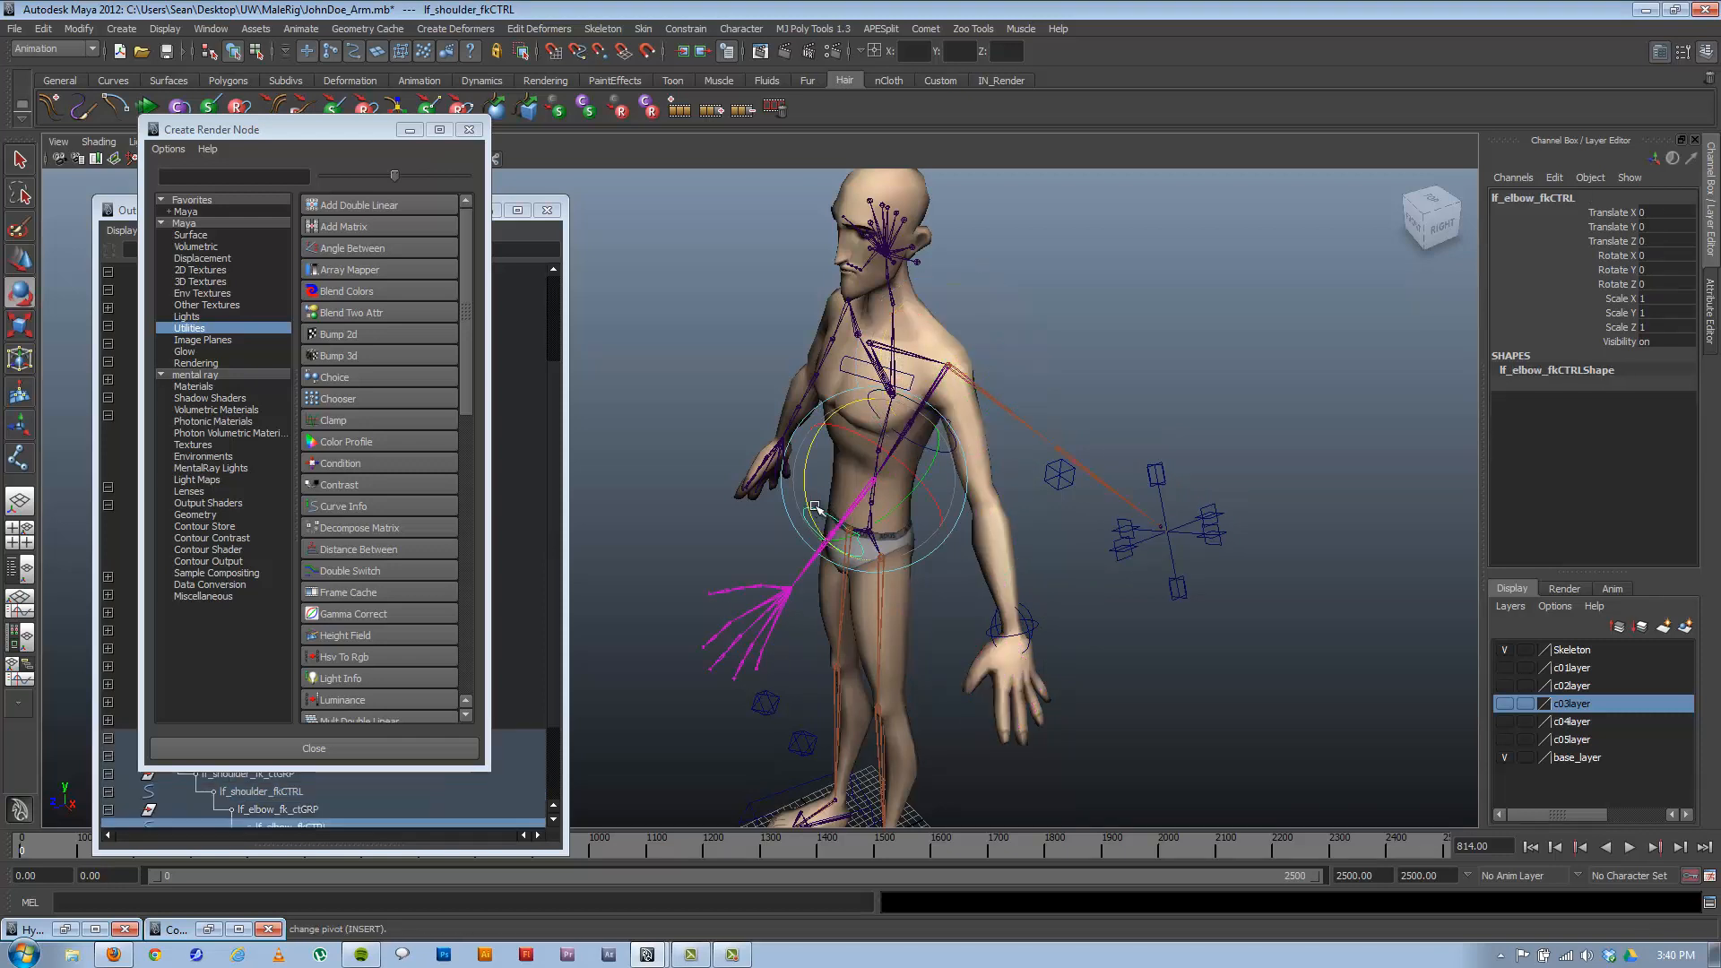
pyautogui.moveTo(813, 475); pyautogui.dragTo(847, 423)
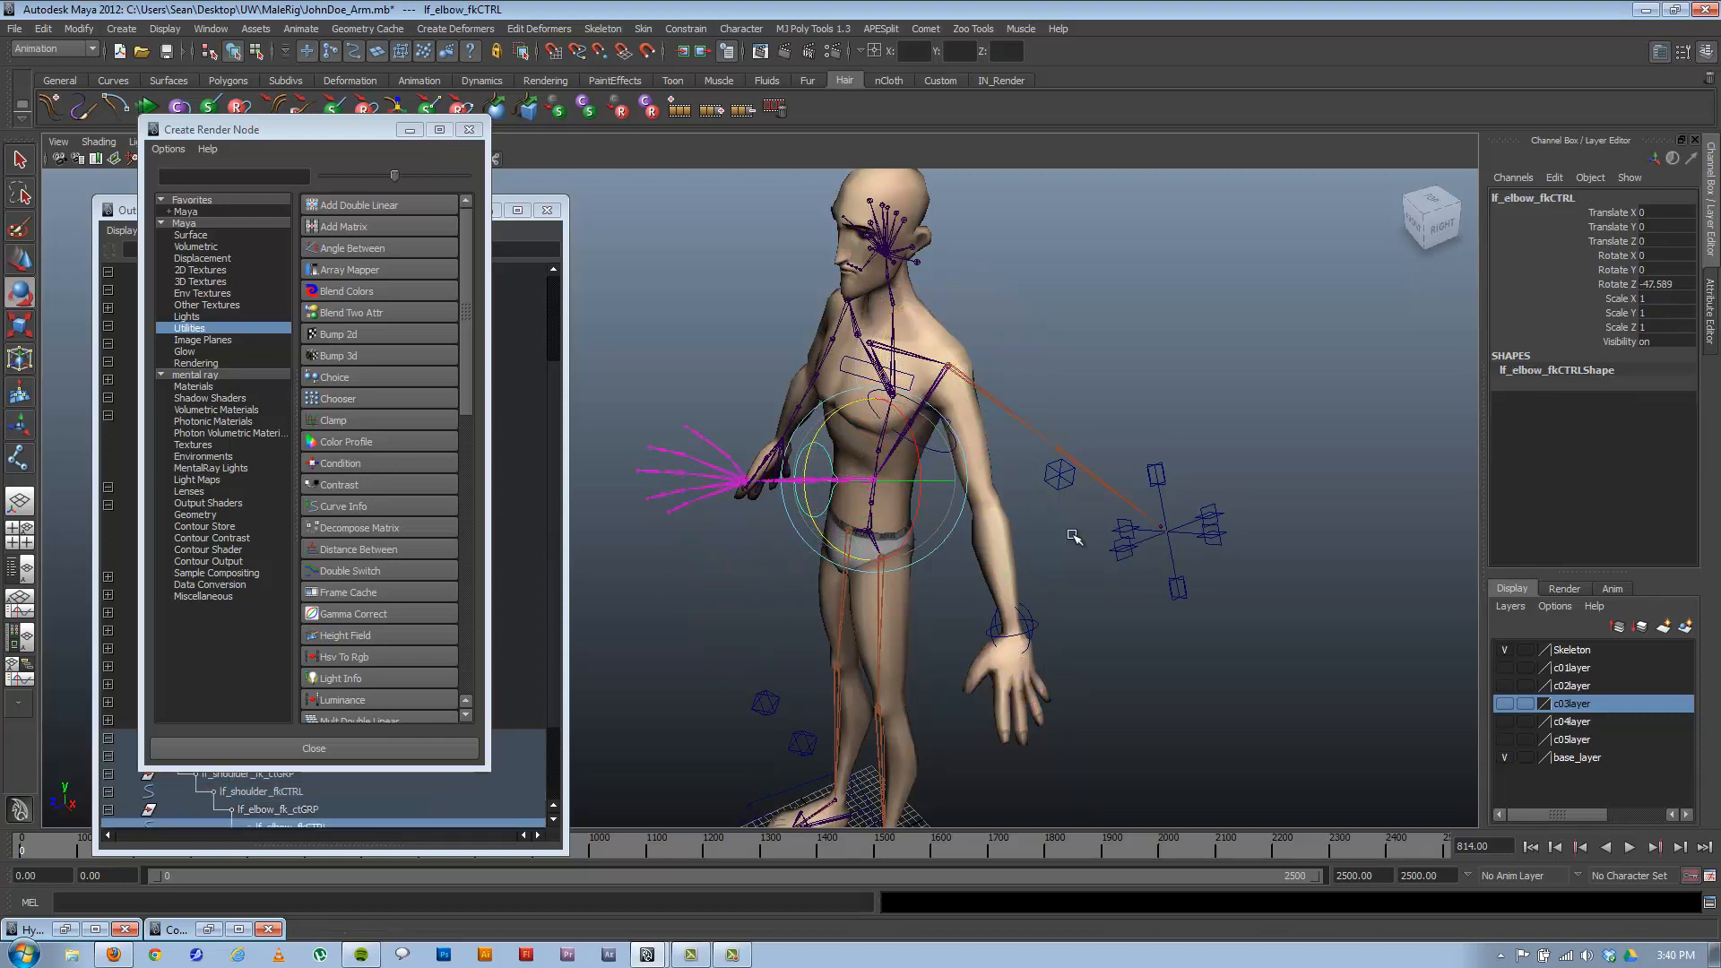
# Scrub the FK IK Switch on lf_wrist_CTRL to test the arm's blending between poses, ending at 0.
pyautogui.click(1028, 632)
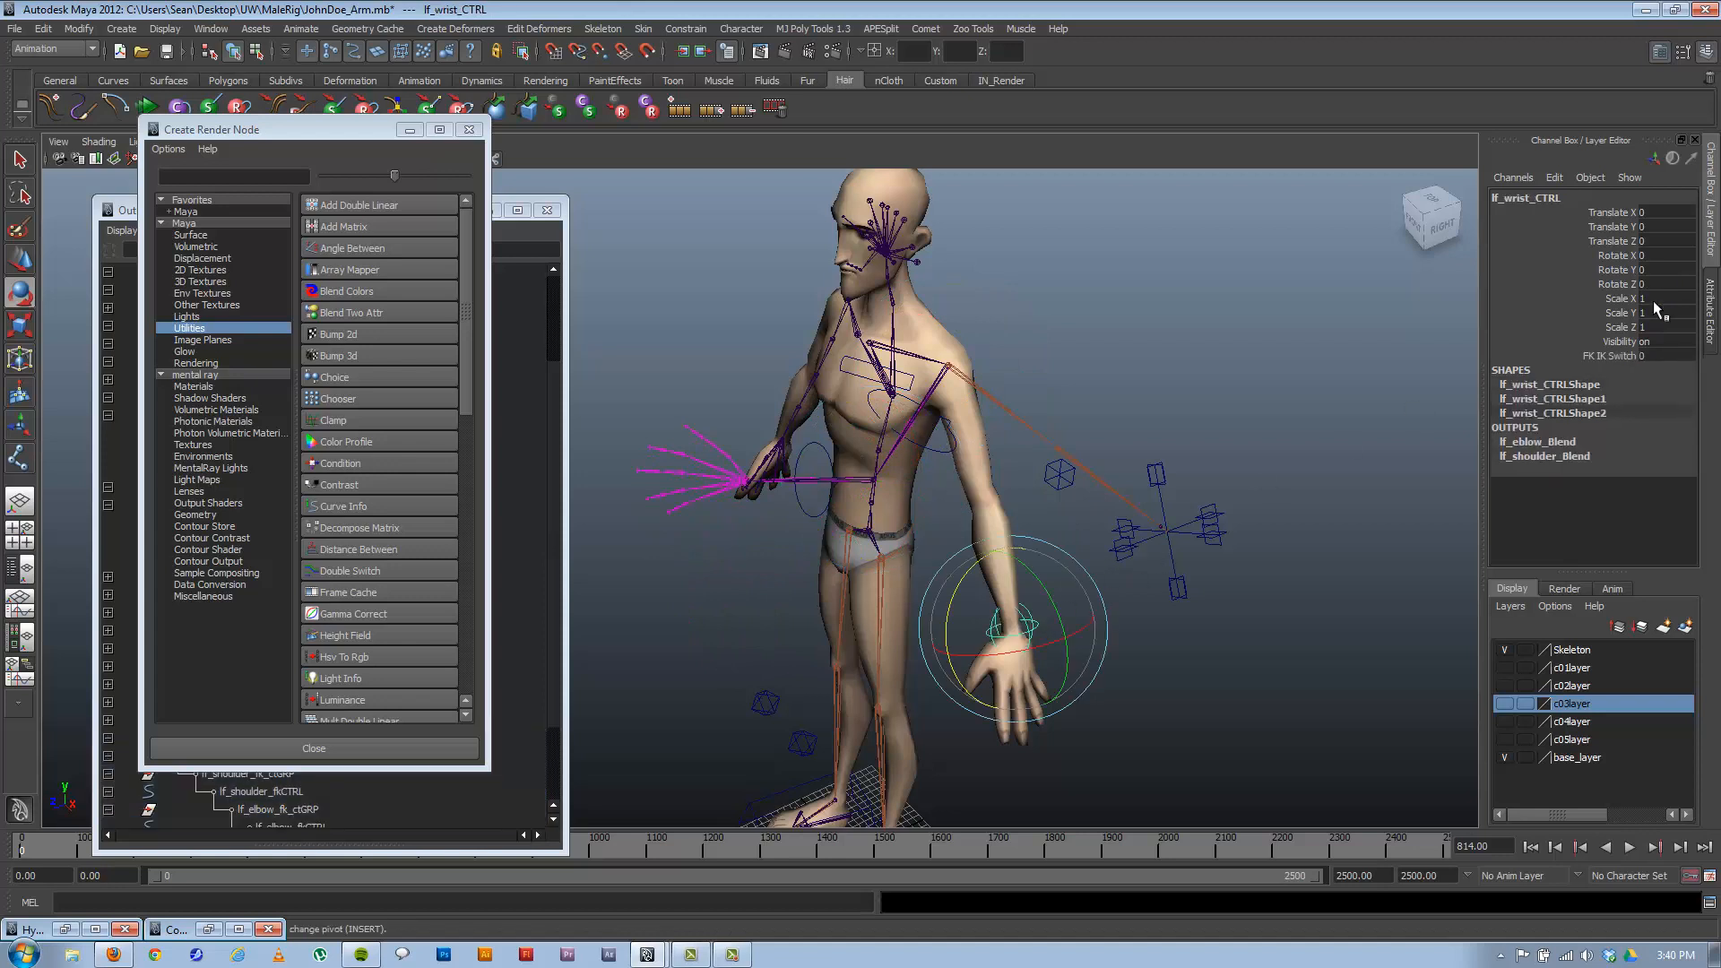
pyautogui.click(1603, 355)
pyautogui.moveTo(1170, 444); pyautogui.dragTo(1072, 455, button='middle')
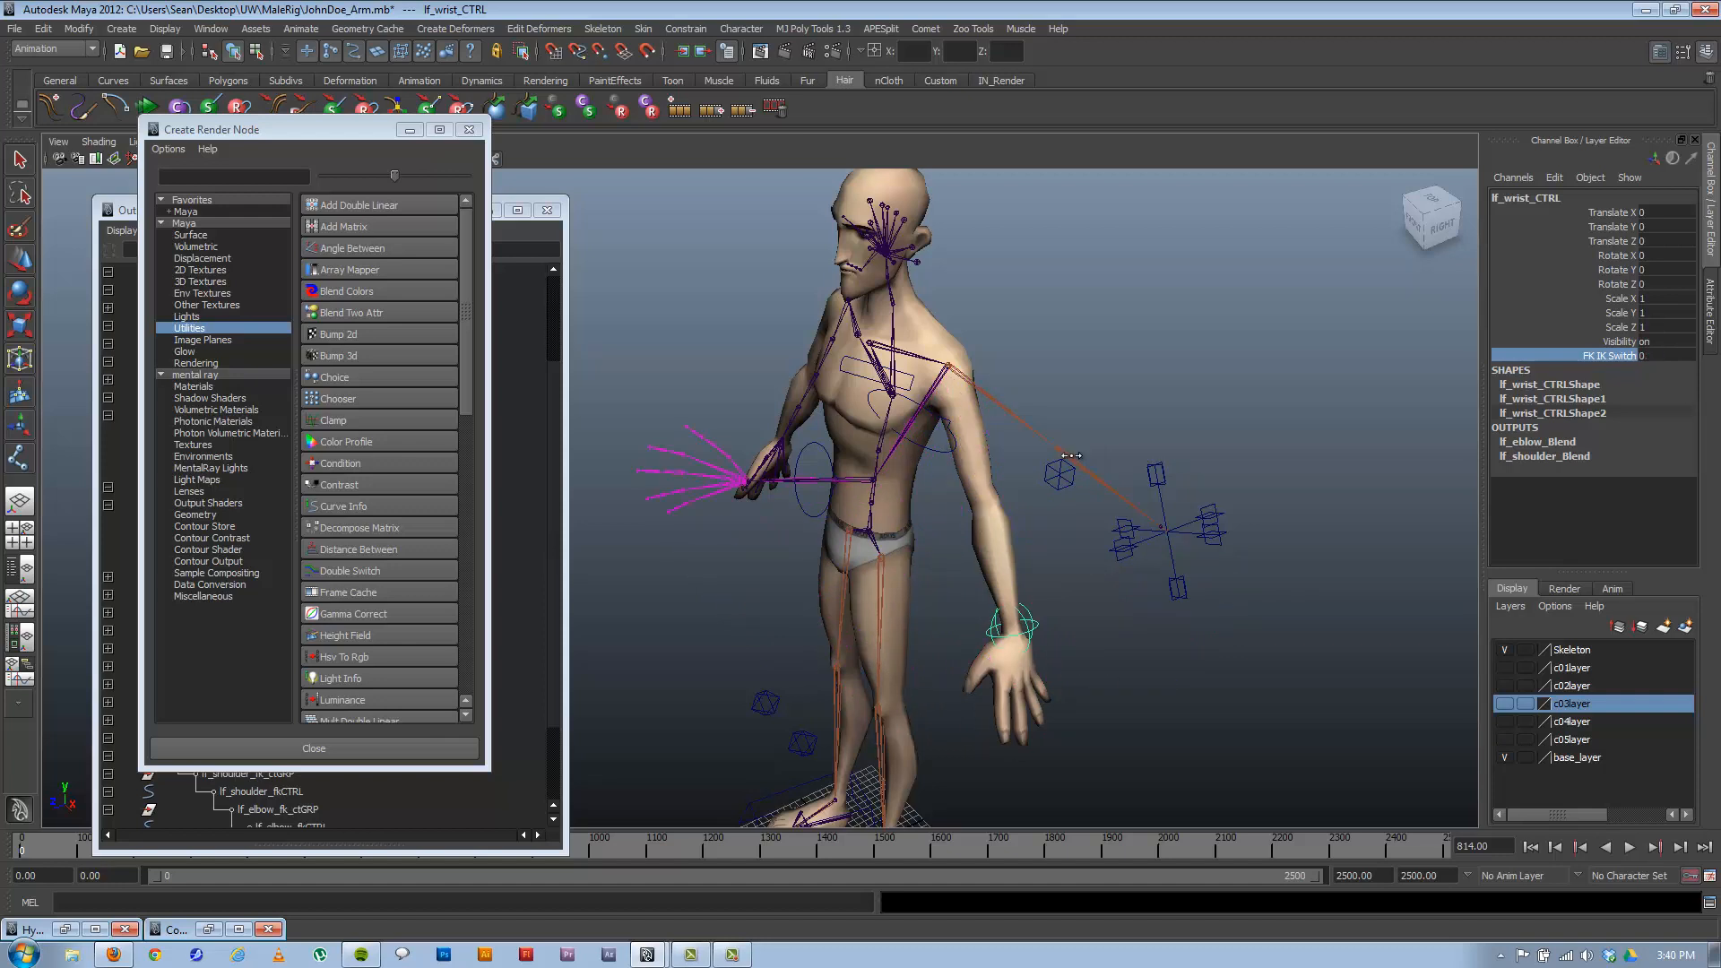
pyautogui.keyDown('alt'); pyautogui.moveTo(1067, 473); pyautogui.dragTo(1076, 479); pyautogui.keyUp('alt')
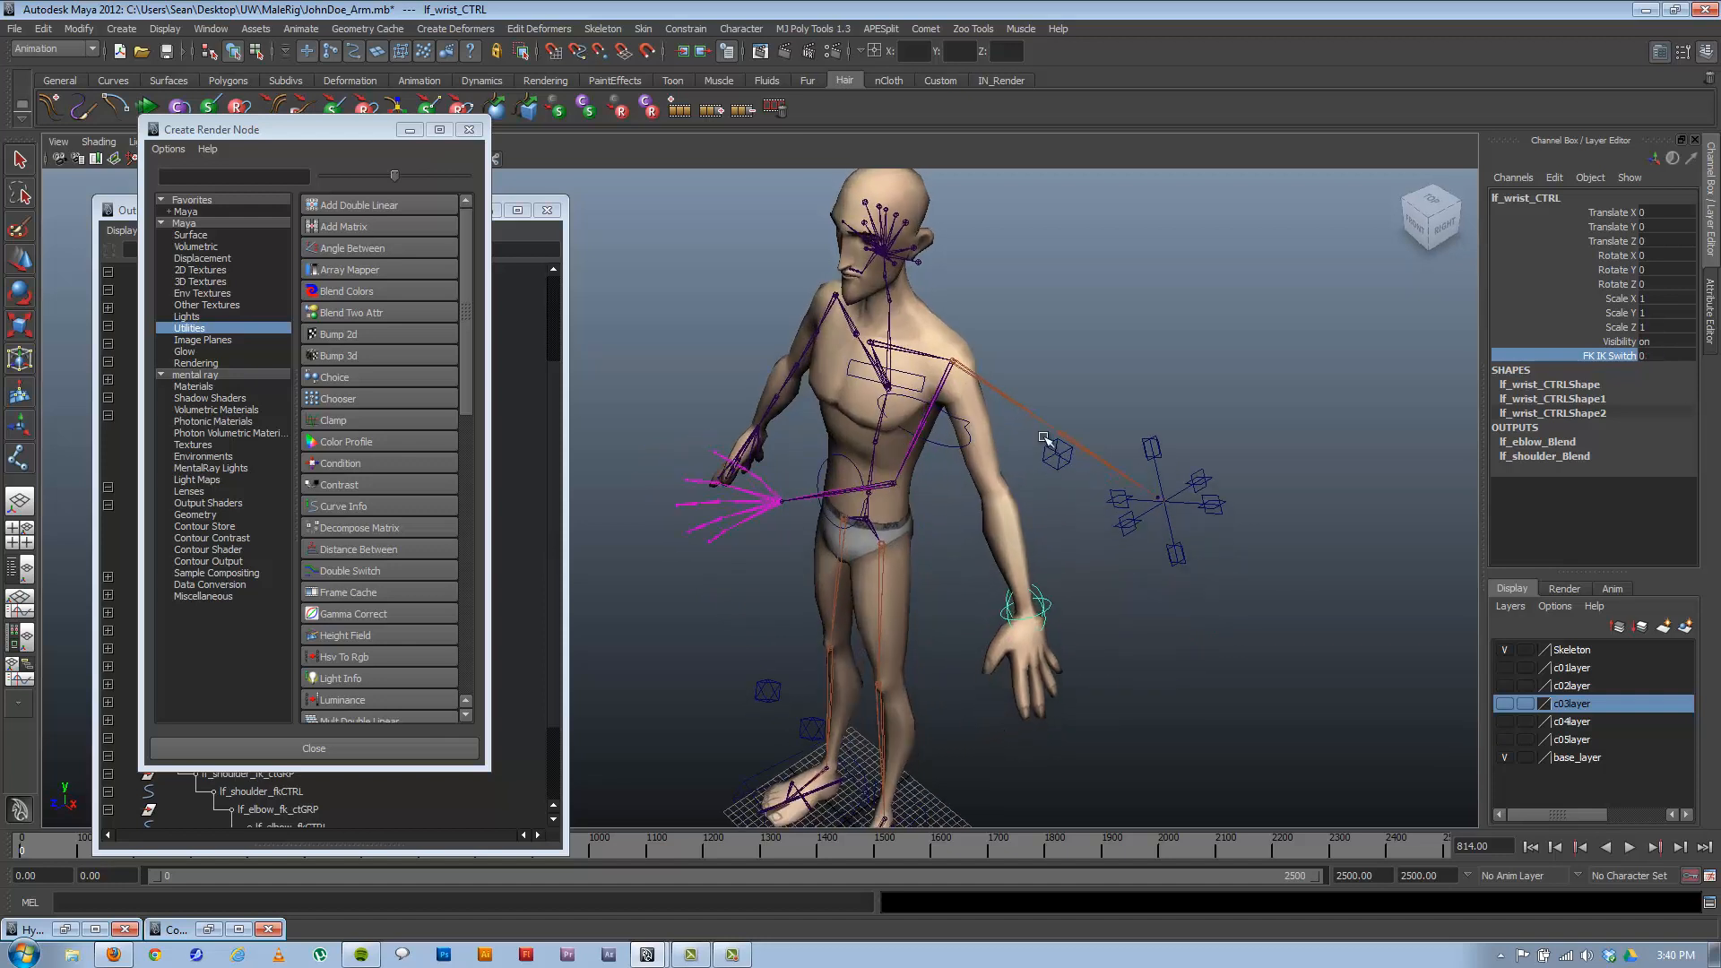
# Undo the FK rotations and the IK hand move to return the left arm to its rest pose.
pyautogui.click(1150, 446)
pyautogui.press('e')
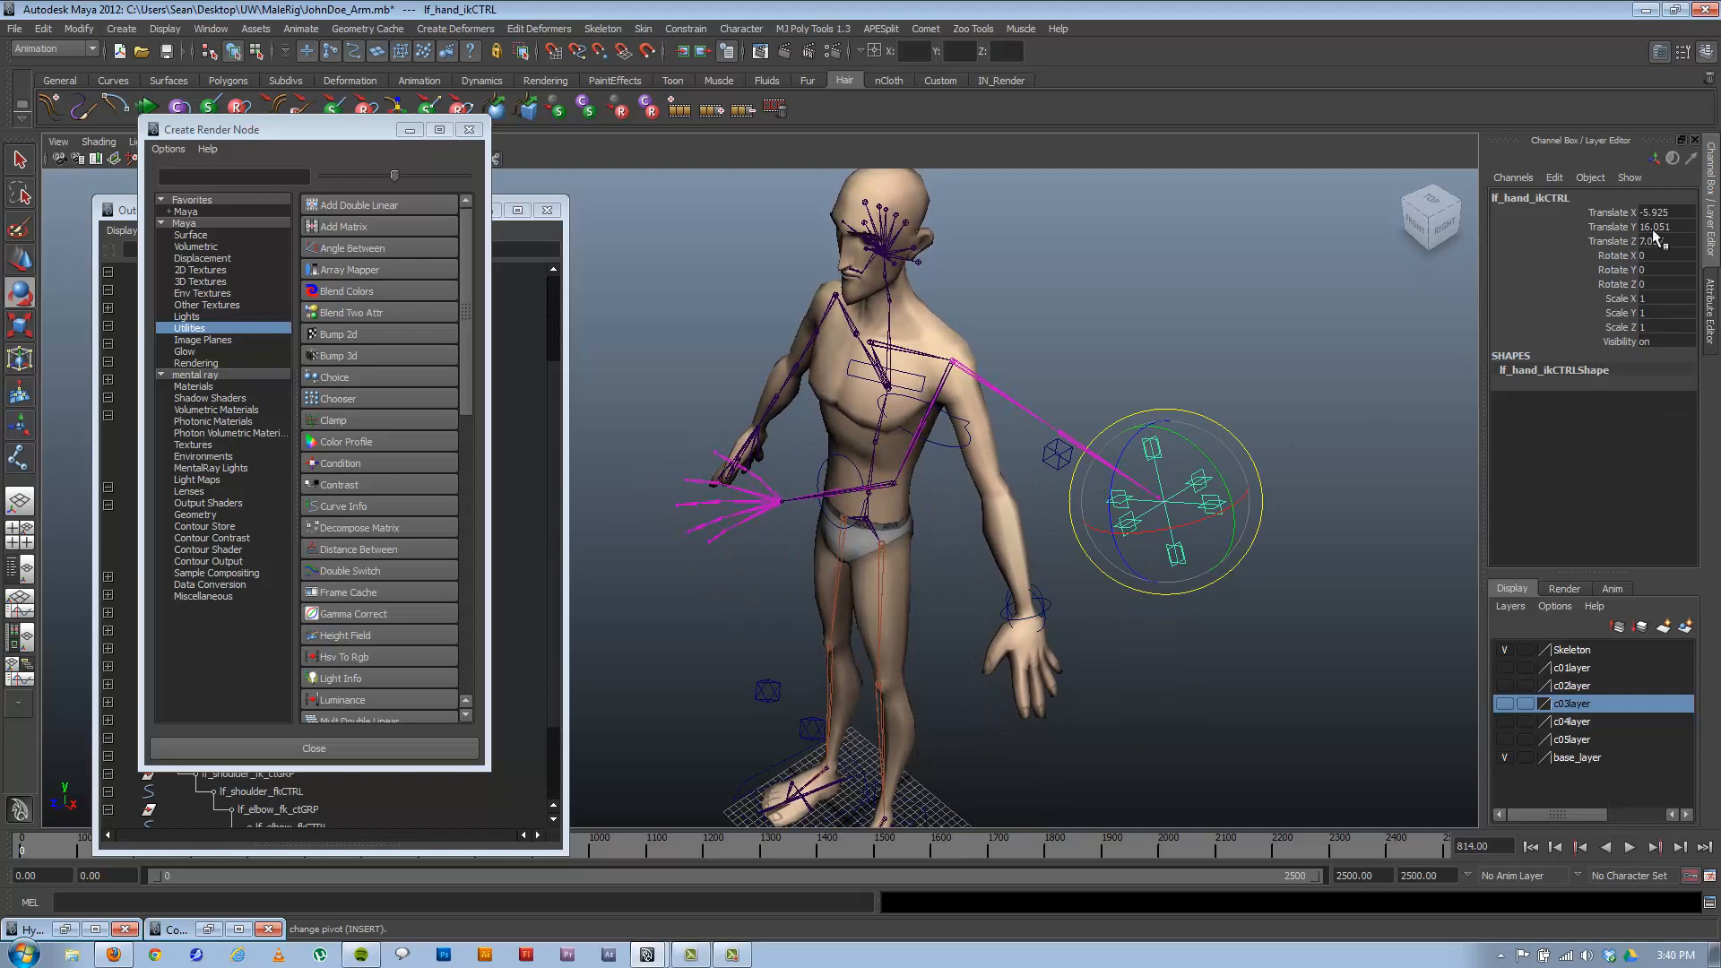
pyautogui.hotkey('ctrl', 'z')
pyautogui.hotkey('ctrl', 'z')
pyautogui.hotkey('ctrl', 'z')
pyautogui.hotkey('ctrl', 'z')
pyautogui.hotkey('ctrl', 'z')
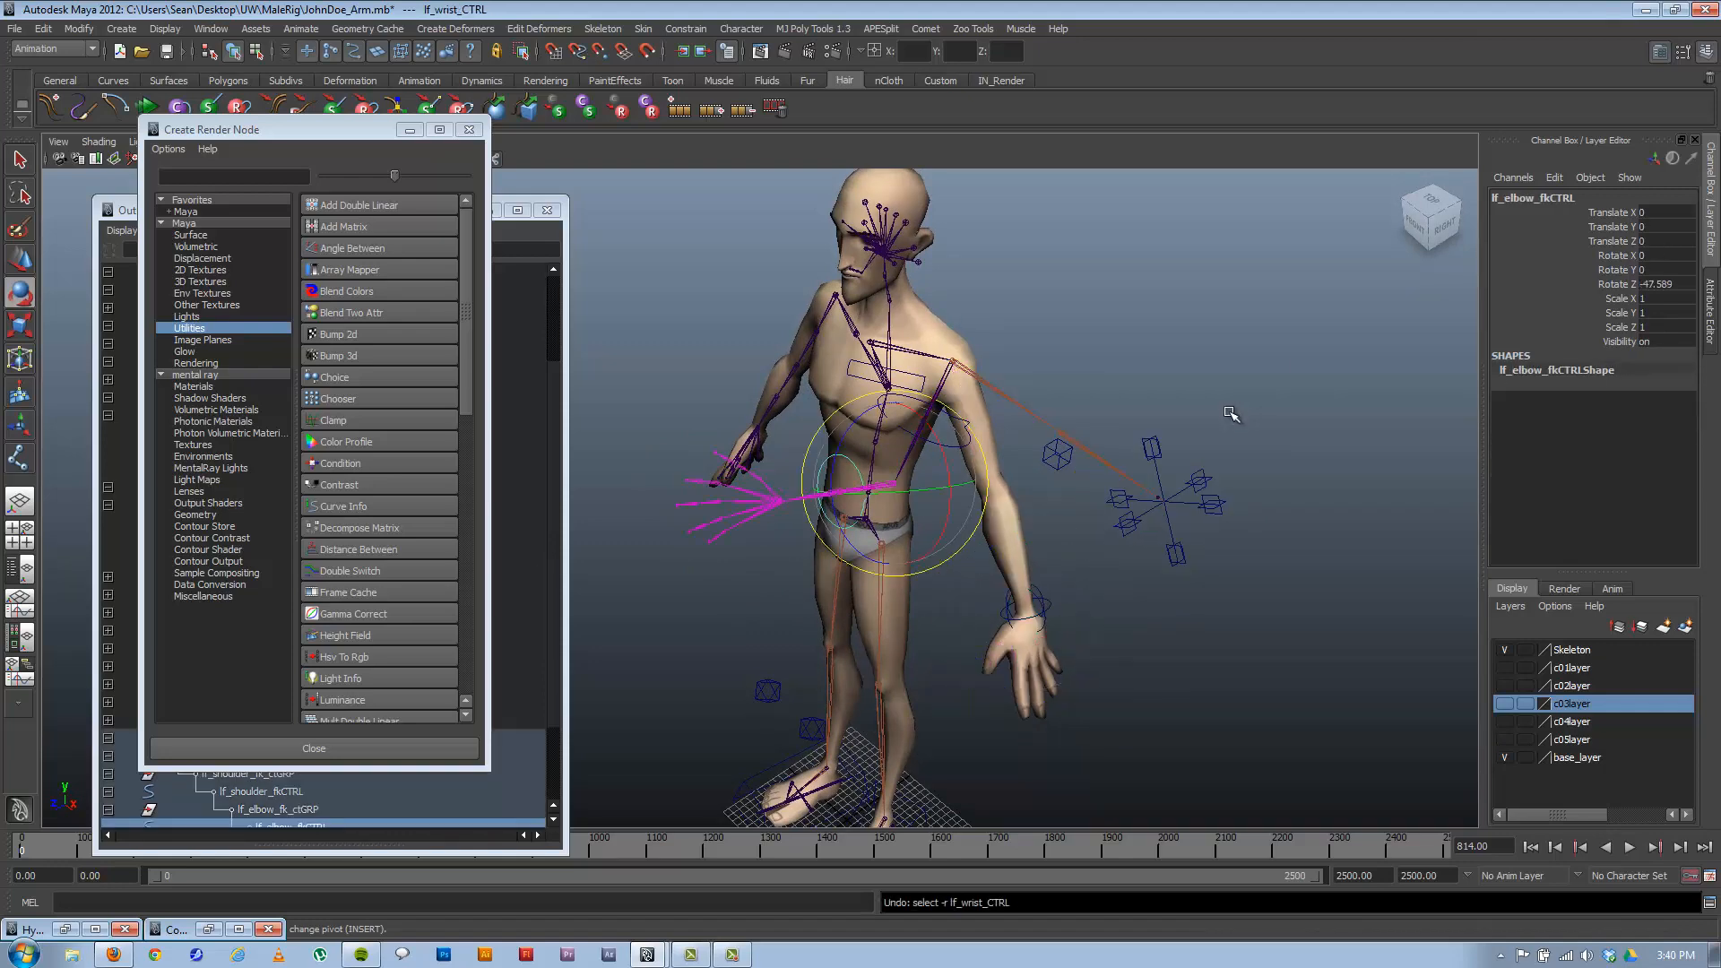
pyautogui.hotkey('ctrl', 'z')
pyautogui.hotkey('ctrl', 'z')
pyautogui.hotkey('ctrl', 'z')
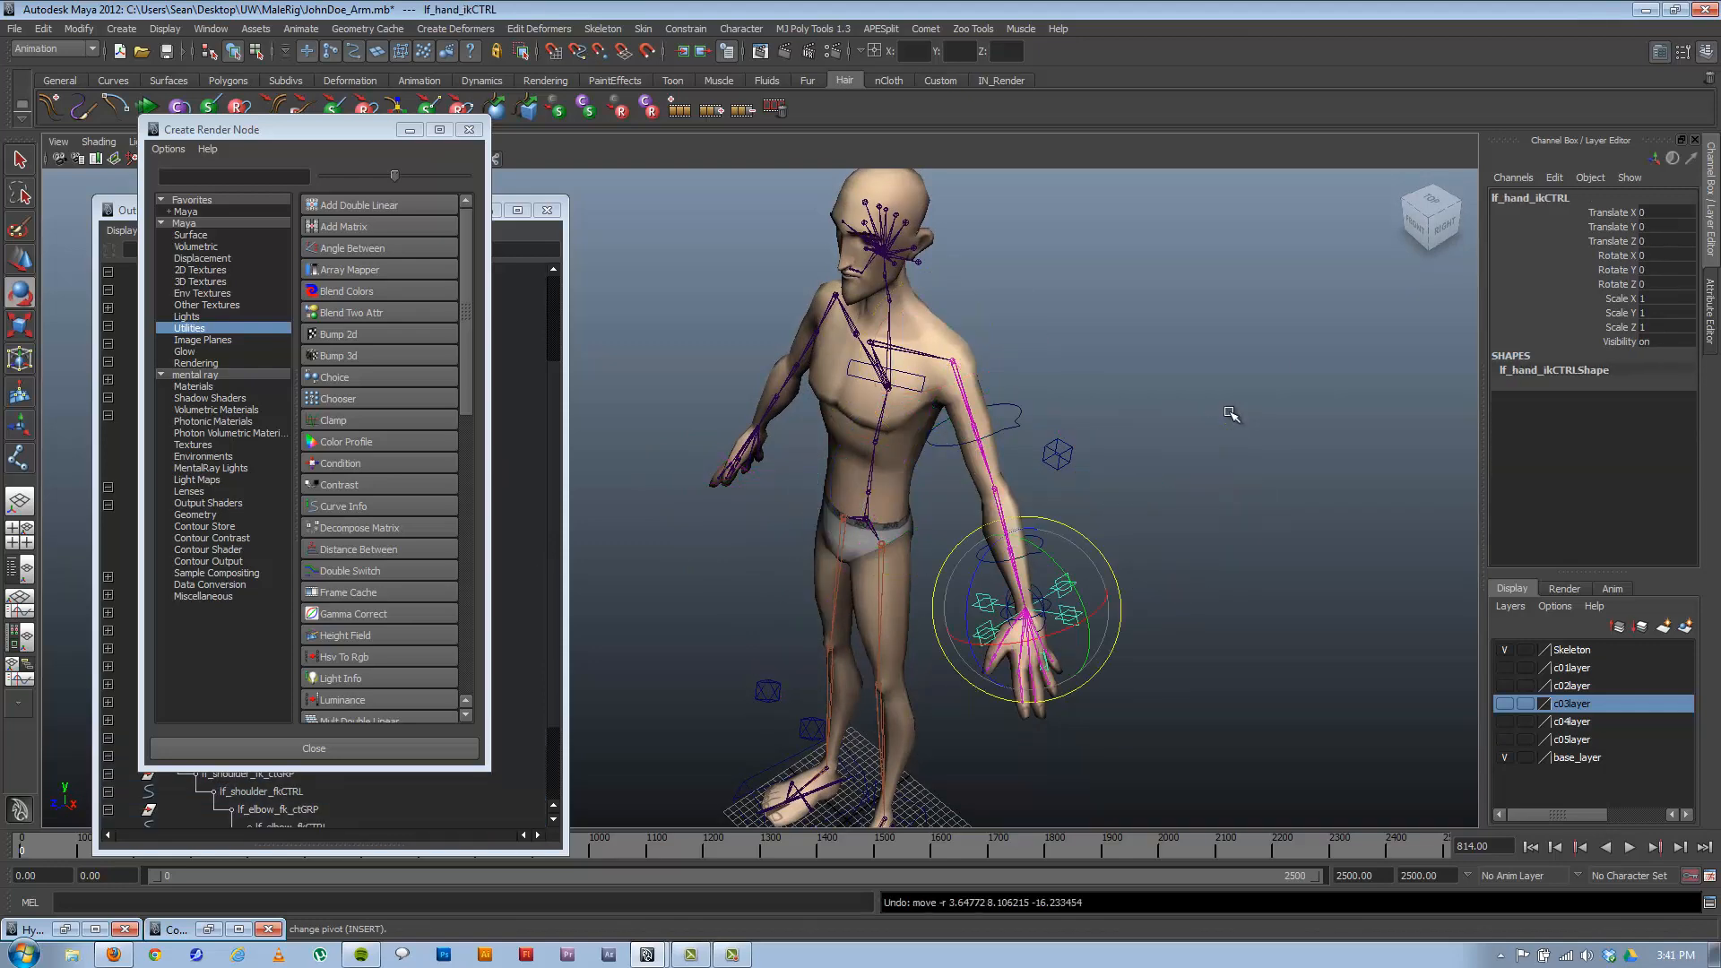
# Set the FK IK Switch on lf_wrist_CTRL to 1, and select the lf_hand_ikCTRL control.
pyautogui.keyDown('alt'); pyautogui.moveTo(1068, 587); pyautogui.dragTo(1165, 566); pyautogui.keyUp('alt')
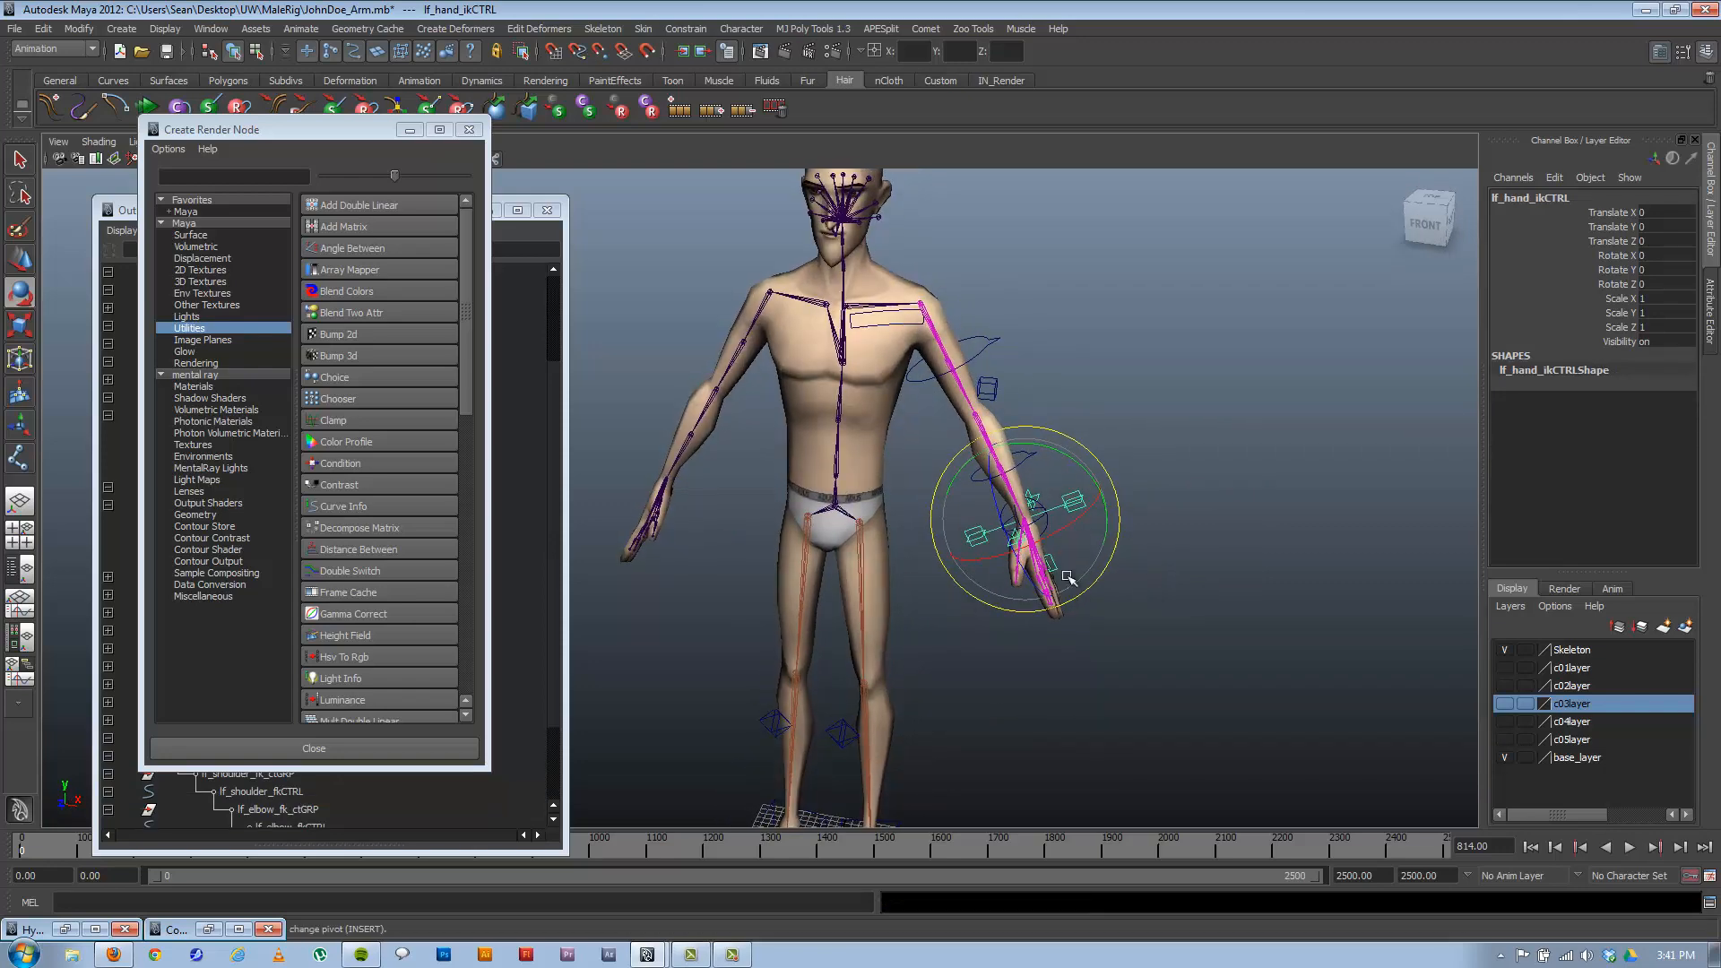
pyautogui.keyDown('alt'); pyautogui.moveTo(1006, 570); pyautogui.dragTo(900, 570, button='middle'); pyautogui.keyUp('alt')
pyautogui.keyDown('alt'); pyautogui.moveTo(900, 570); pyautogui.dragTo(1386, 653, button='right'); pyautogui.keyUp('alt')
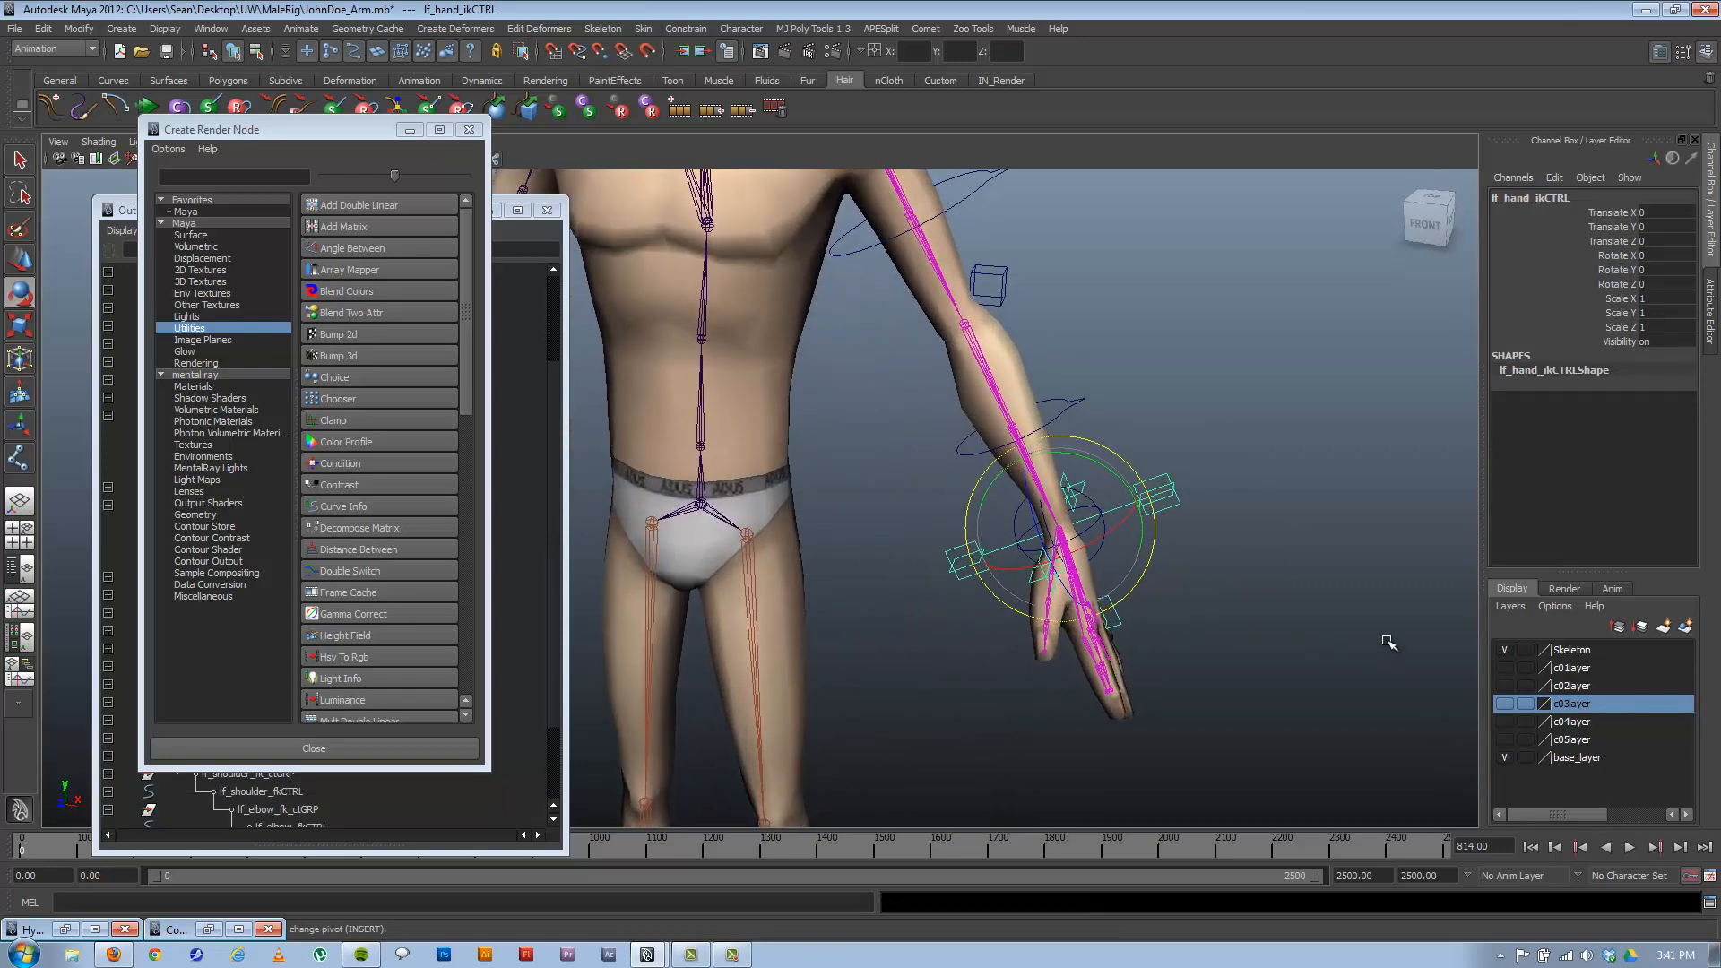
pyautogui.click(1217, 595)
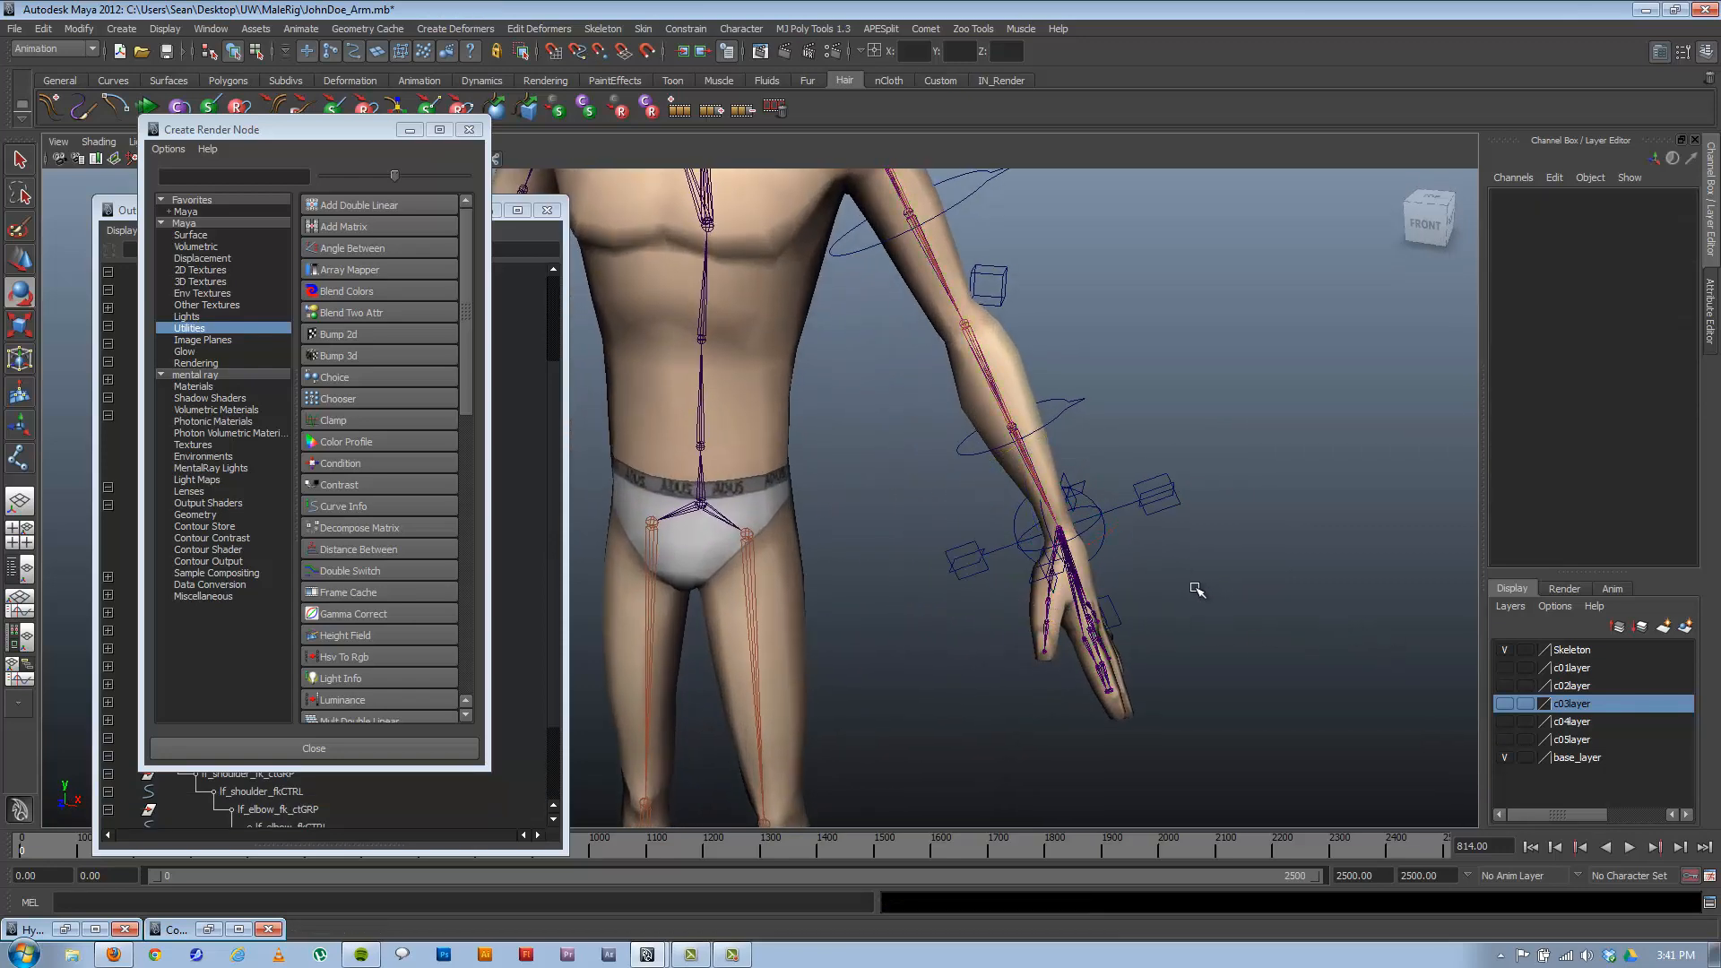
pyautogui.click(1105, 540)
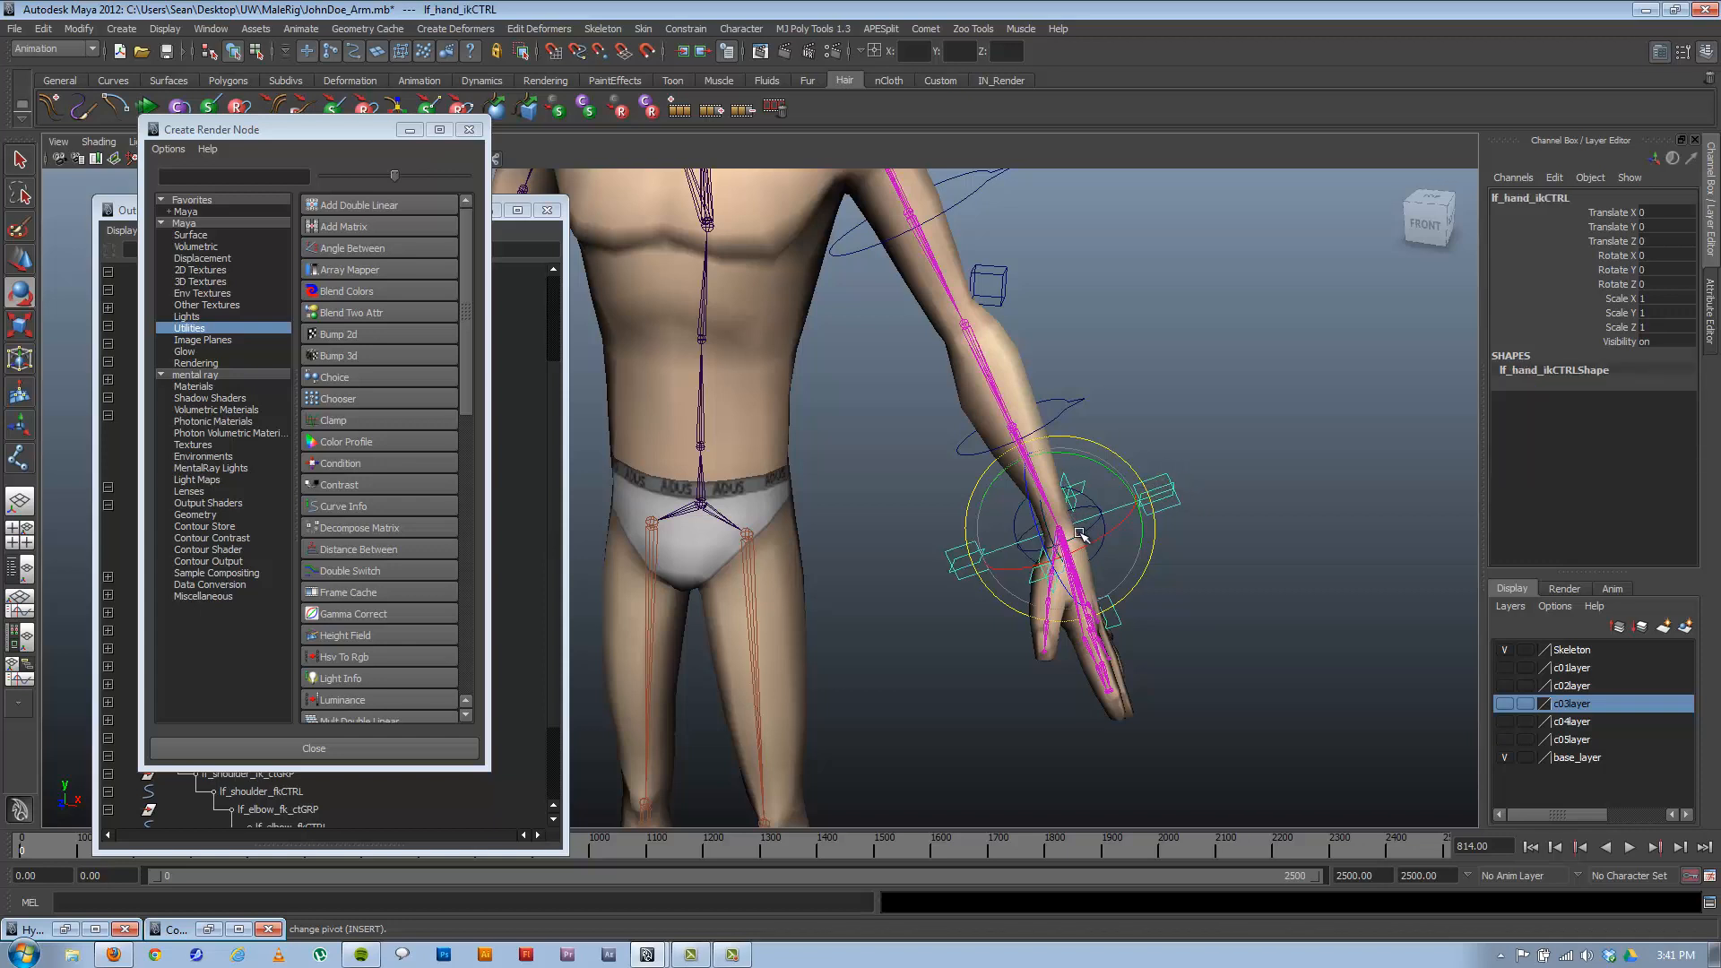
pyautogui.click(1069, 504)
pyautogui.click(1021, 518)
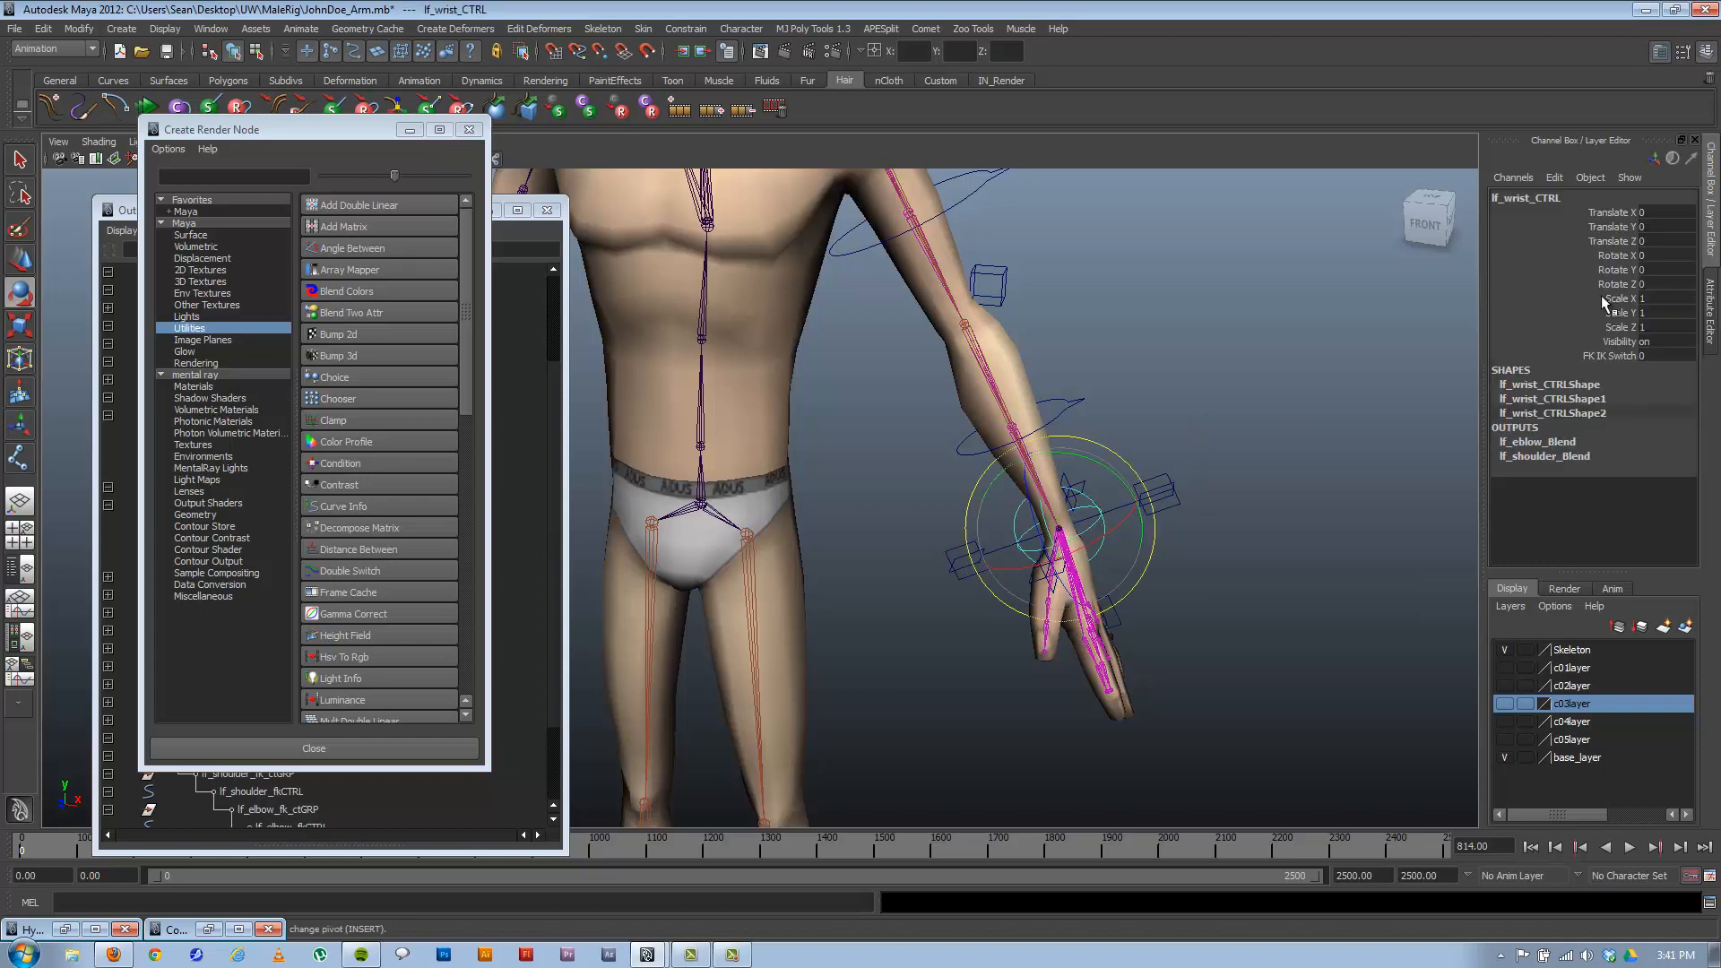
pyautogui.click(1595, 355)
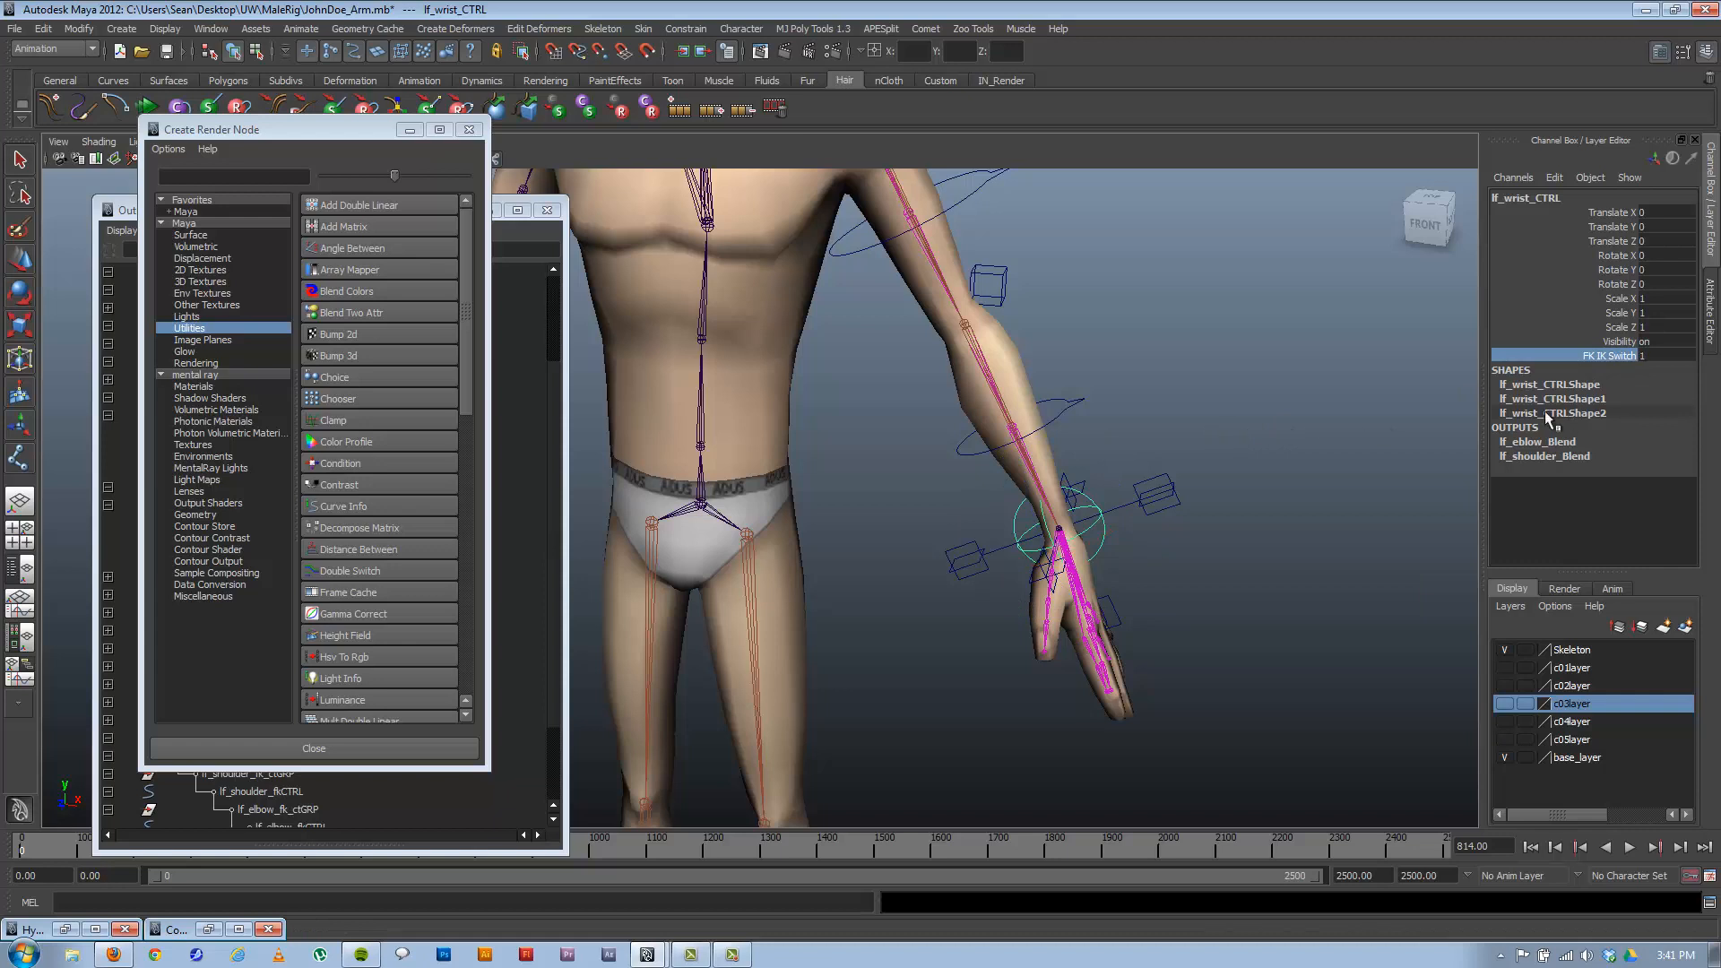
pyautogui.click(1040, 522)
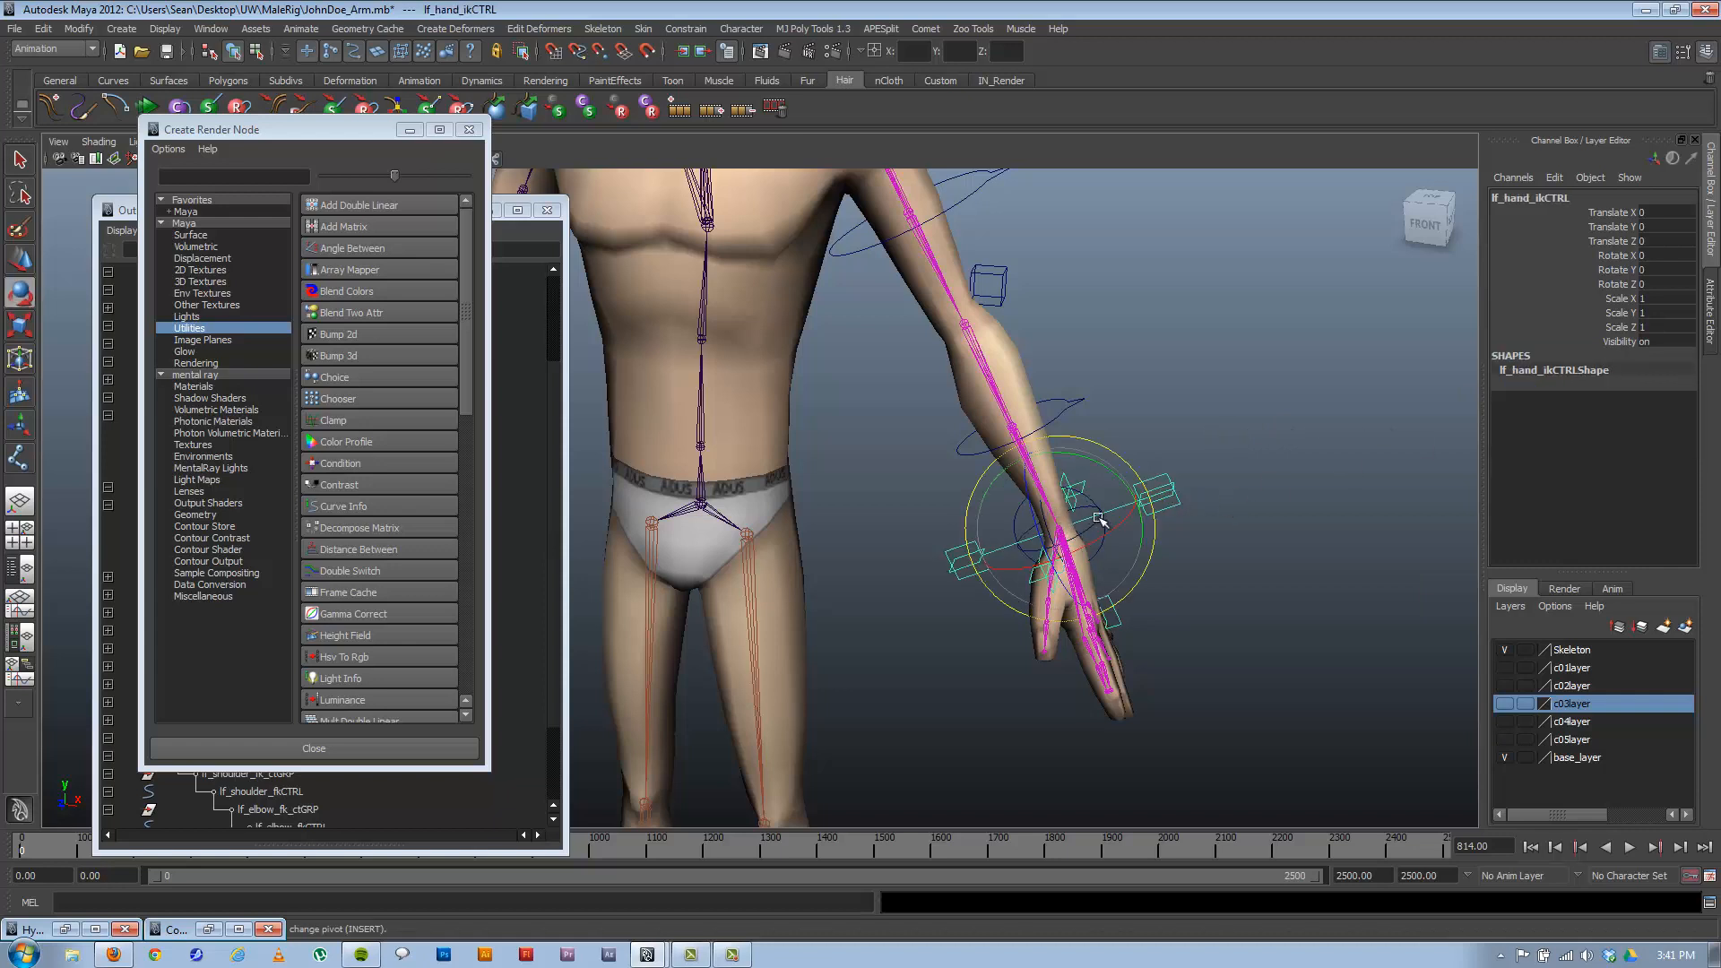
# Try moving lf_hand_ikCTRL to test the IK arm, undo the move and clear the selection.
pyautogui.press('w')
pyautogui.moveTo(1063, 522); pyautogui.dragTo(1069, 464)
pyautogui.hotkey('ctrl', 'z')
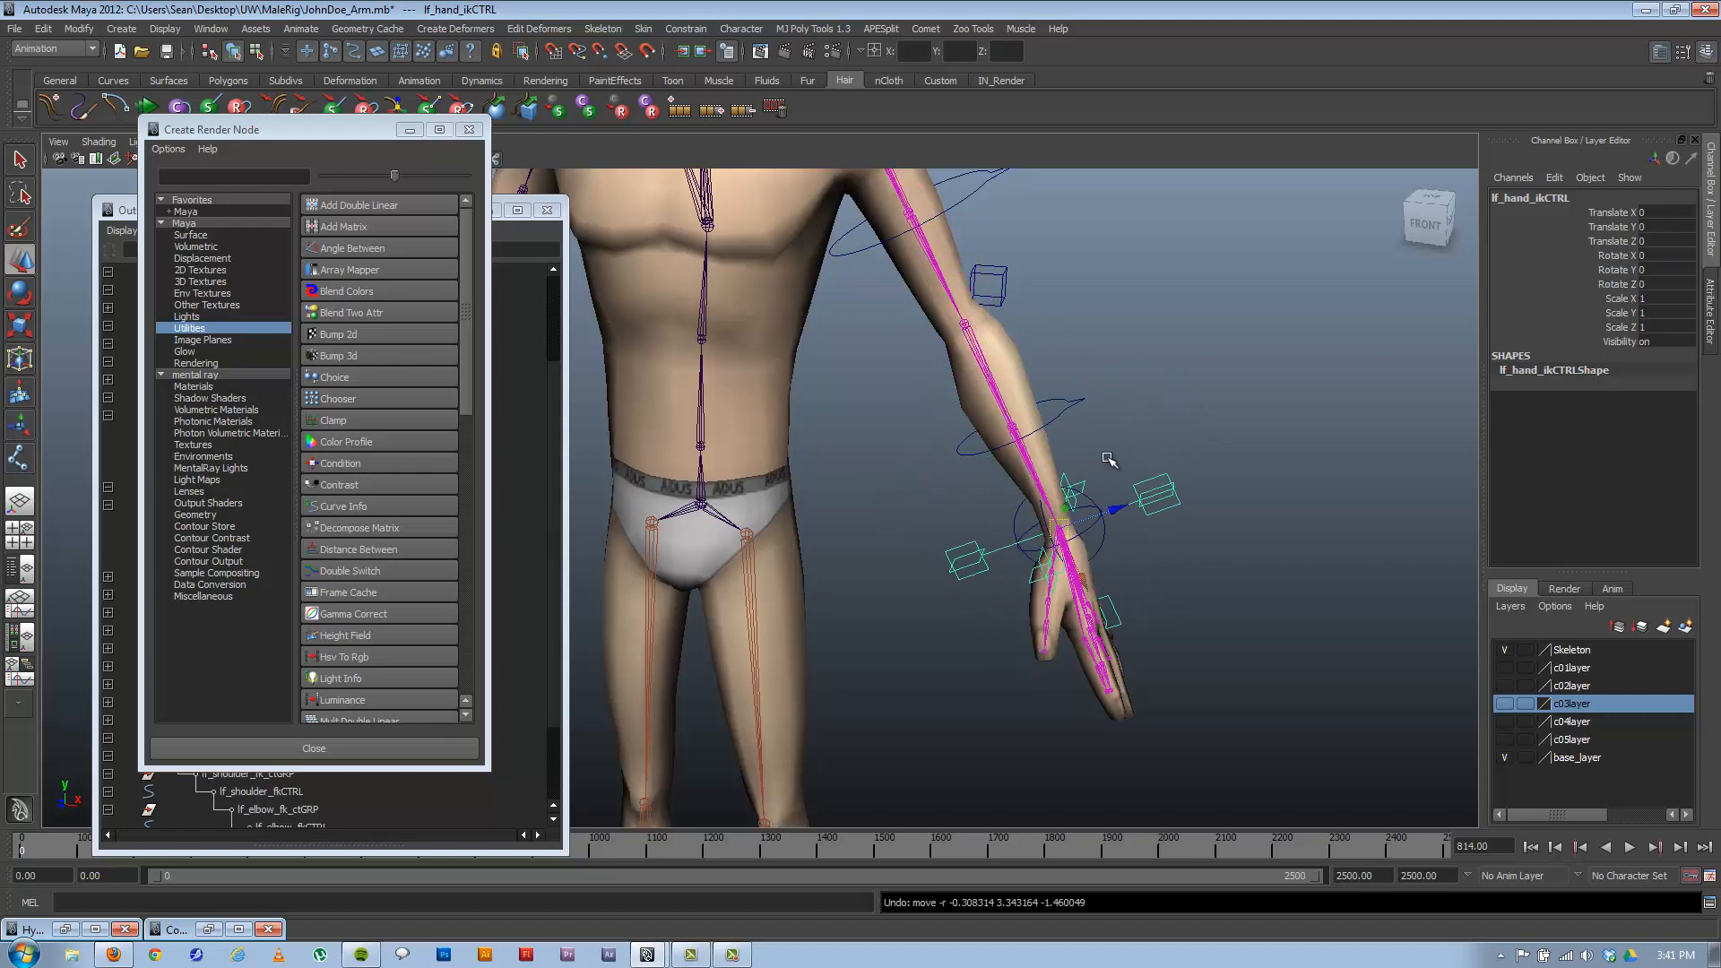
pyautogui.click(1168, 450)
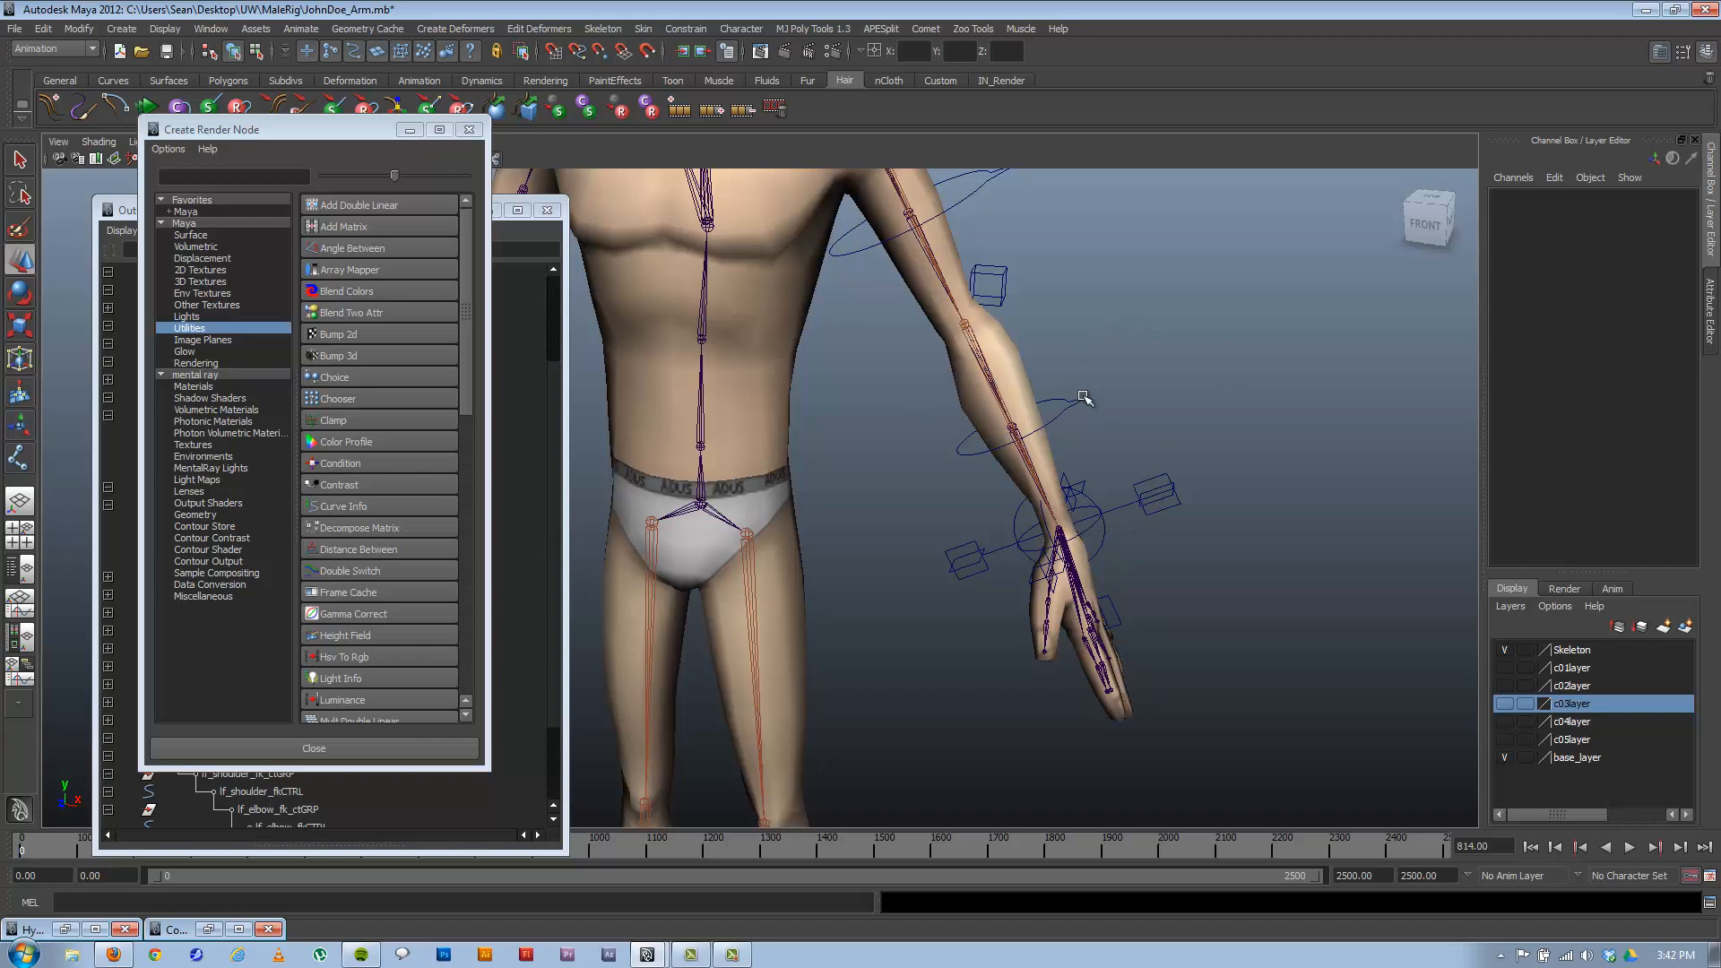
# Examine the left forearm, wrist controls and lf_hand_JNT from several angles.
pyautogui.moveTo(1063, 450)
pyautogui.keyDown('alt'); pyautogui.mouseDown()
pyautogui.moveTo(1020, 442)
pyautogui.moveTo(1070, 463)
pyautogui.mouseUp(); pyautogui.keyUp('alt')
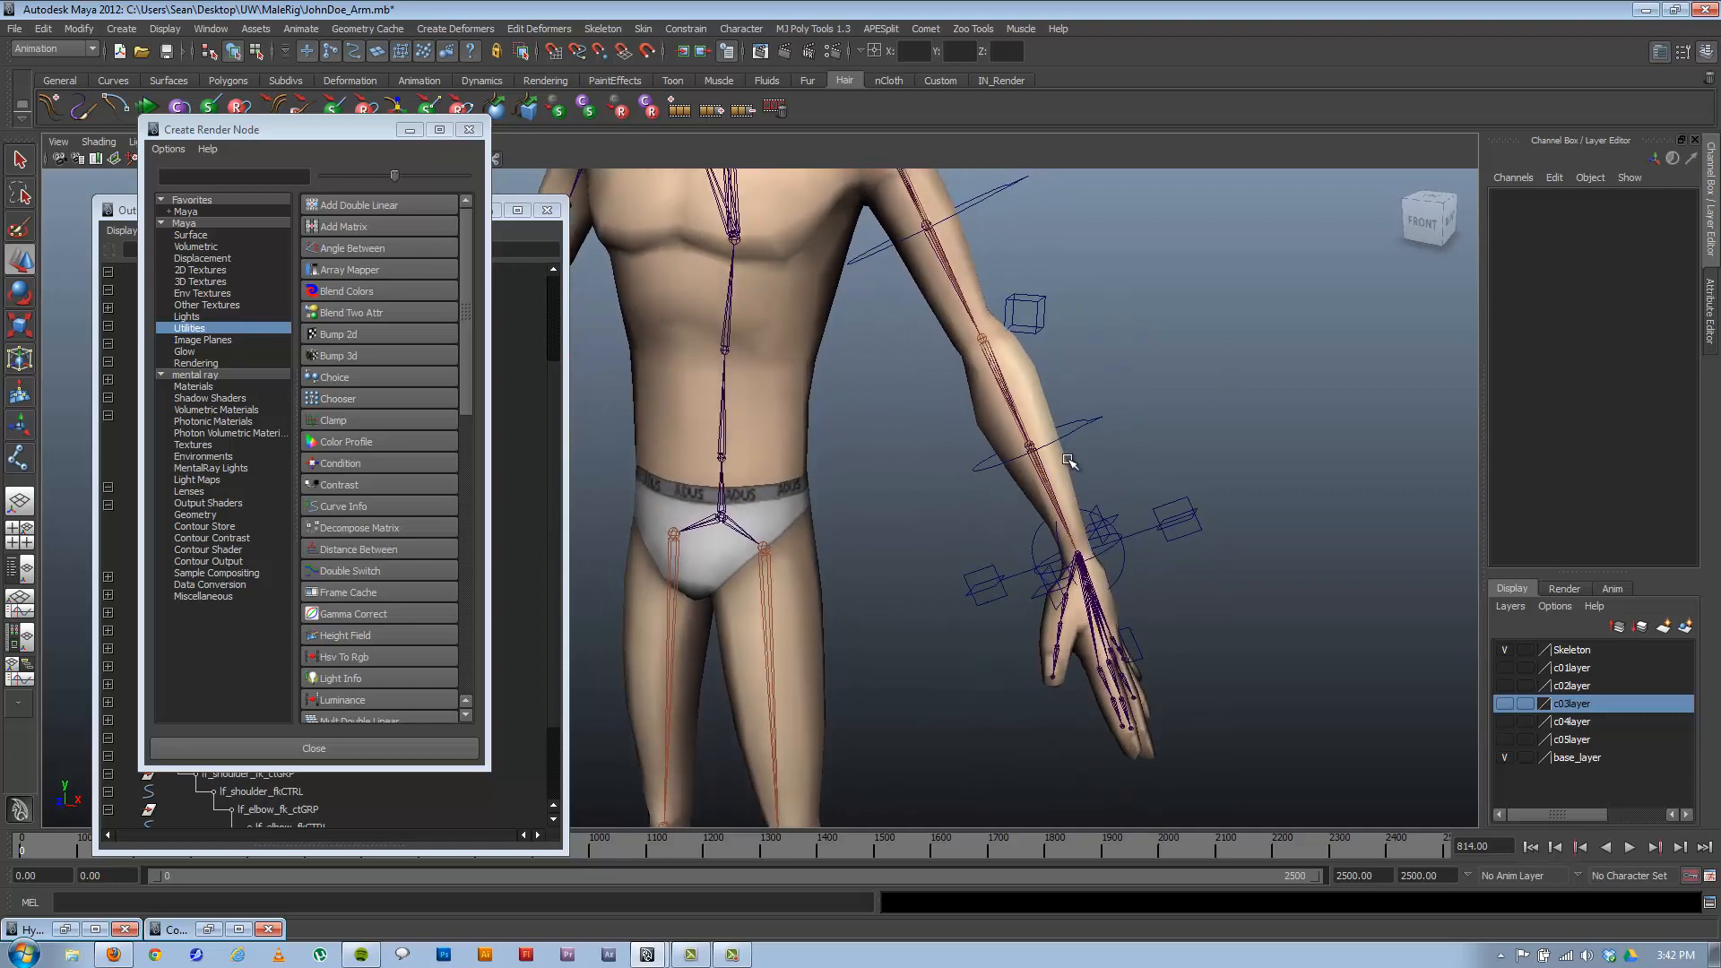
pyautogui.keyDown('alt'); pyautogui.moveTo(1070, 463); pyautogui.dragTo(907, 431, button='middle'); pyautogui.keyUp('alt')
pyautogui.keyDown('alt'); pyautogui.moveTo(907, 431); pyautogui.dragTo(958, 454); pyautogui.keyUp('alt')
pyautogui.keyDown('alt'); pyautogui.moveTo(950, 468); pyautogui.dragTo(965, 454, button='right'); pyautogui.keyUp('alt')
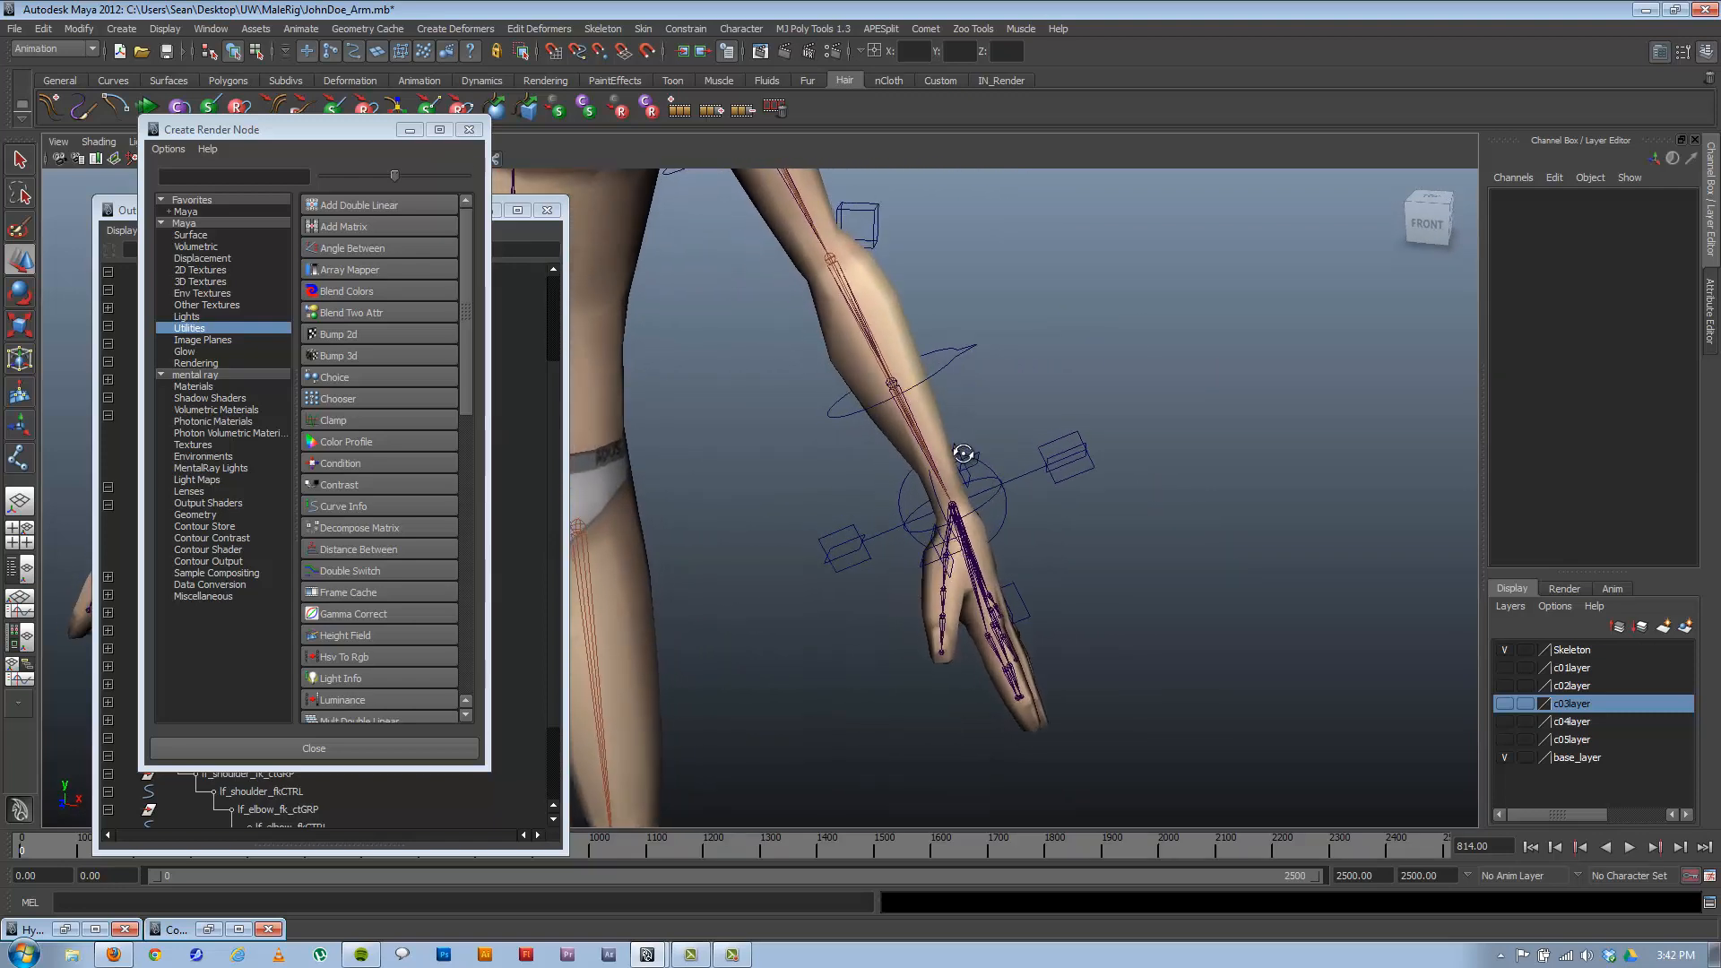
pyautogui.keyDown('alt'); pyautogui.moveTo(964, 454); pyautogui.dragTo(955, 449); pyautogui.keyUp('alt')
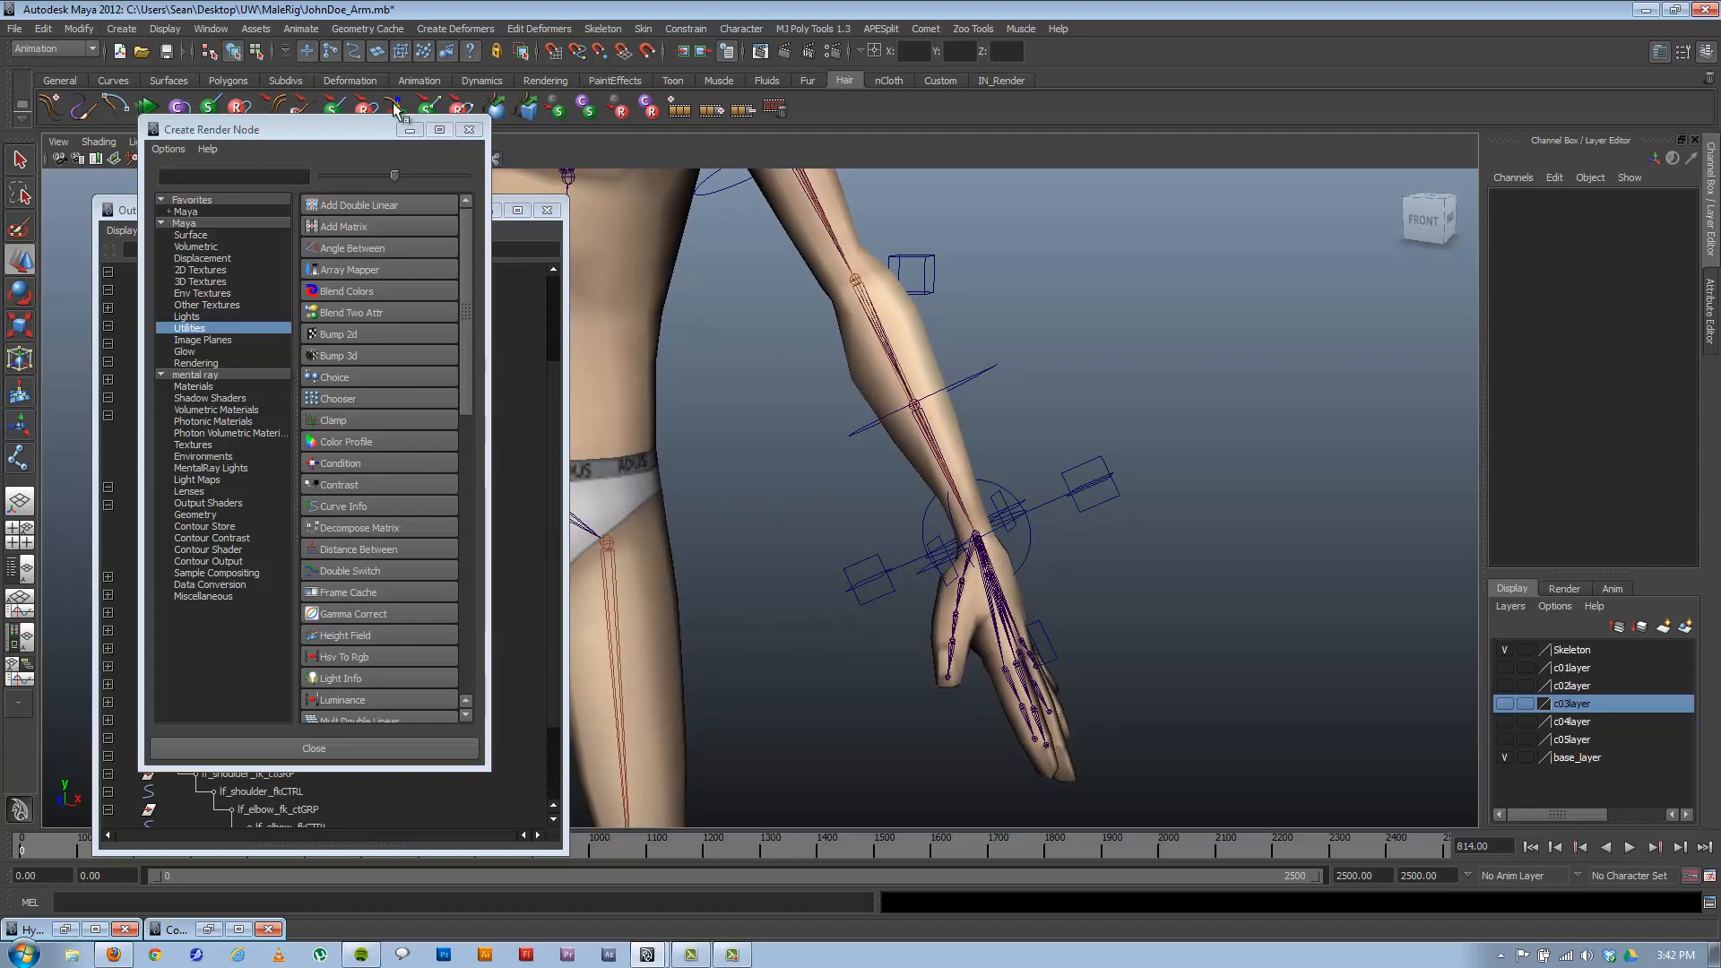
pyautogui.keyDown('alt'); pyautogui.moveTo(984, 540); pyautogui.dragTo(710, 342); pyautogui.keyUp('alt')
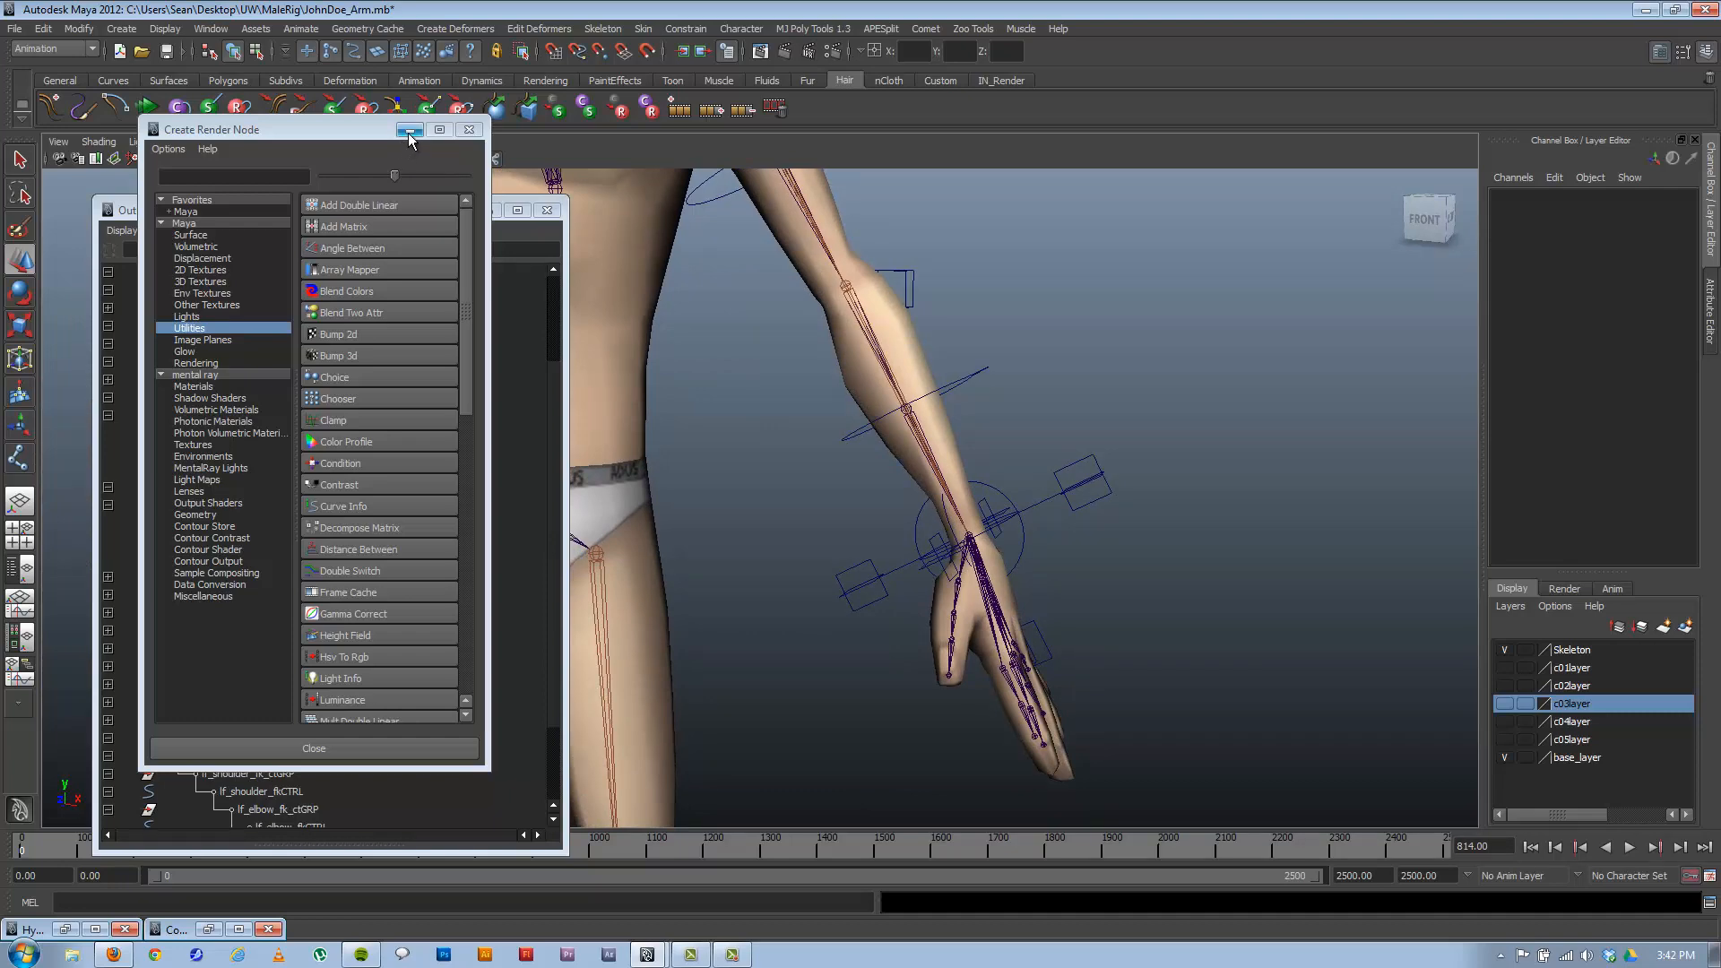
pyautogui.keyDown('alt'); pyautogui.moveTo(1129, 634); pyautogui.dragTo(1049, 625); pyautogui.keyUp('alt')
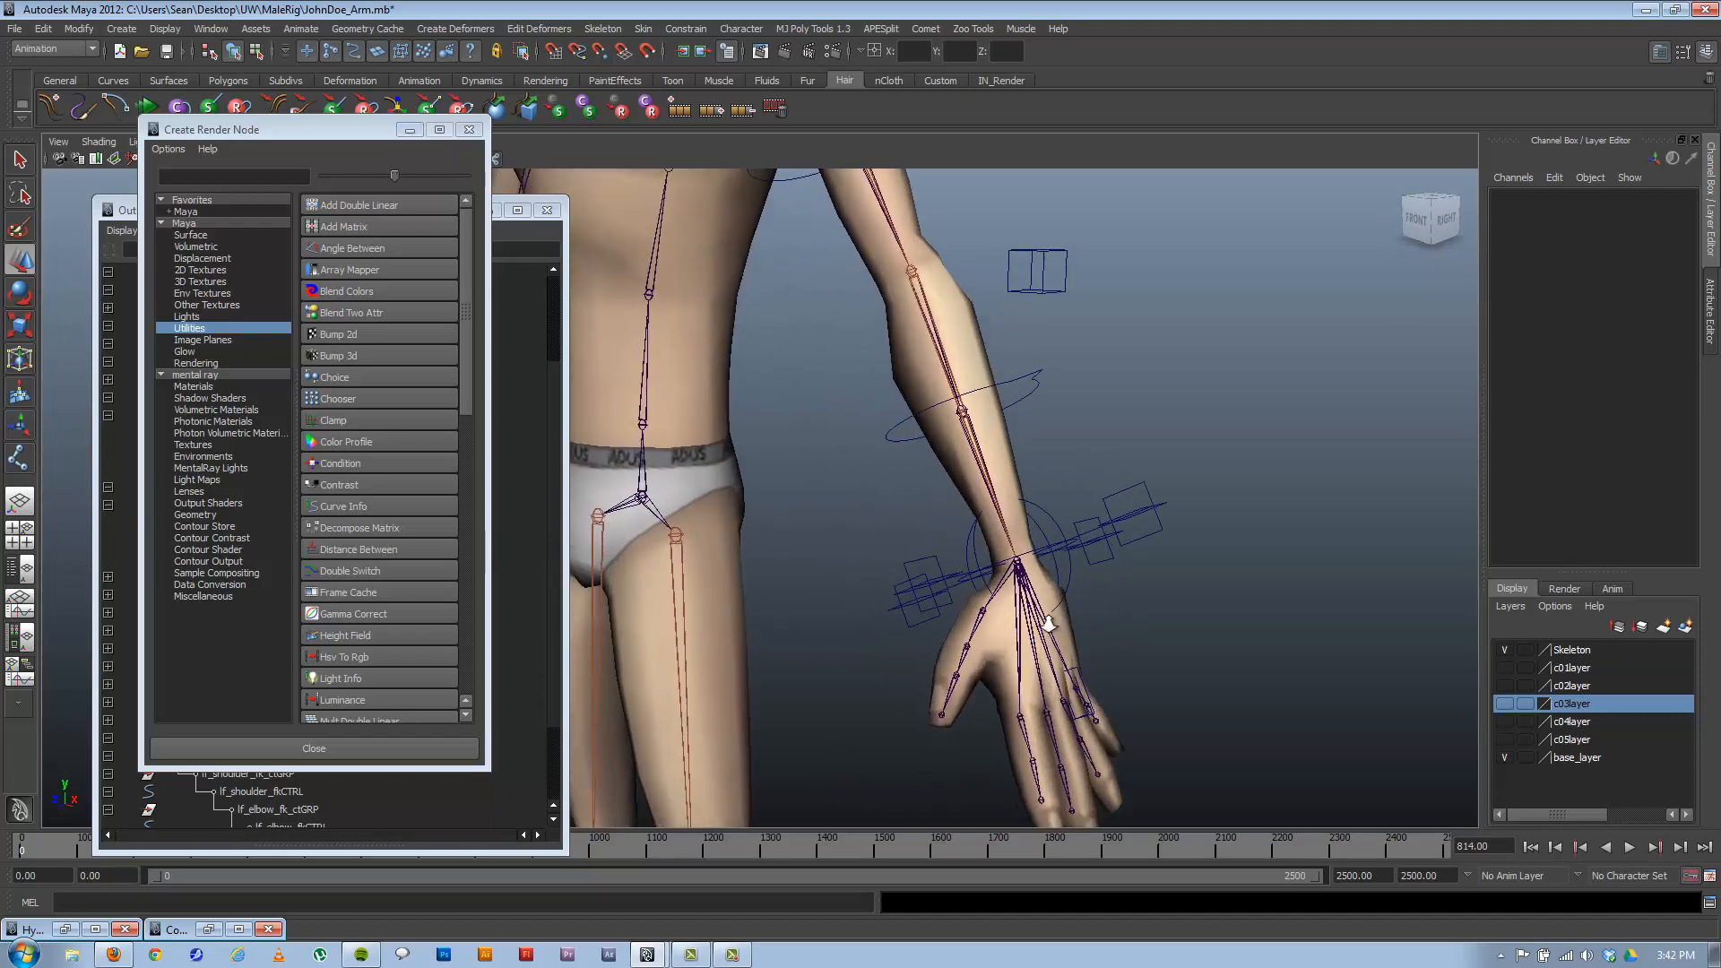
pyautogui.keyDown('alt'); pyautogui.moveTo(1049, 625); pyautogui.dragTo(1091, 639, button='right'); pyautogui.keyUp('alt')
pyautogui.keyDown('alt'); pyautogui.moveTo(1061, 522); pyautogui.dragTo(953, 414, button='middle'); pyautogui.keyUp('alt')
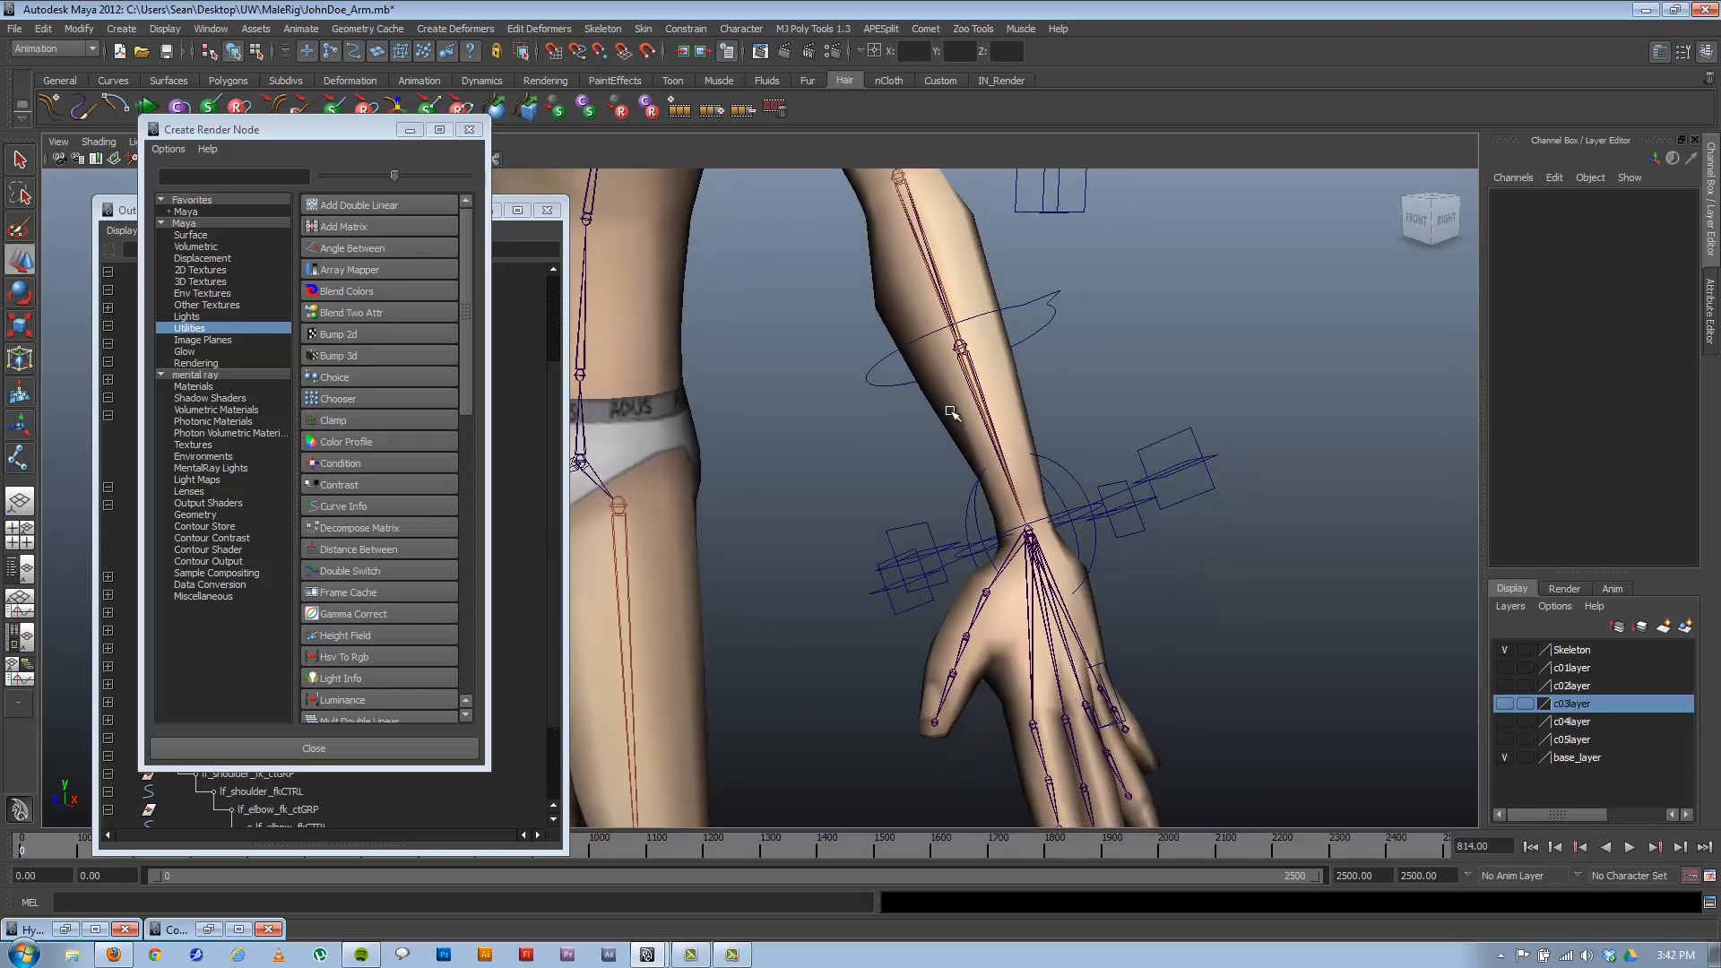
pyautogui.click(1029, 541)
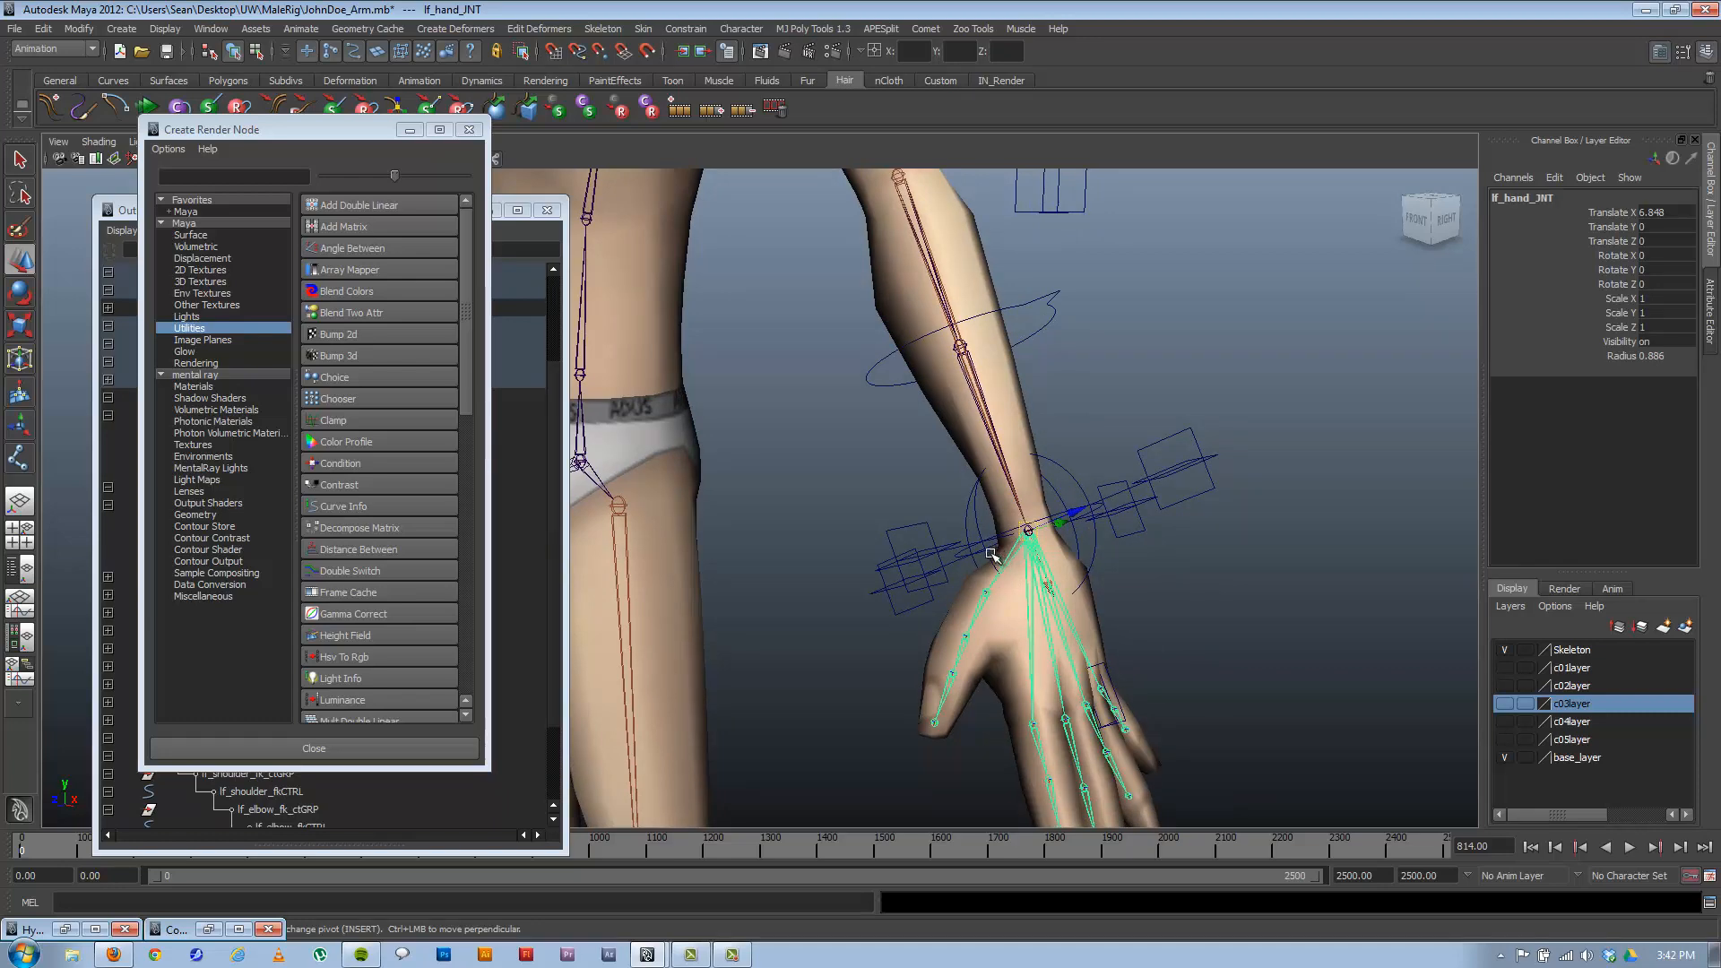
pyautogui.keyDown('alt'); pyautogui.moveTo(991, 555); pyautogui.dragTo(1121, 585); pyautogui.keyUp('alt')
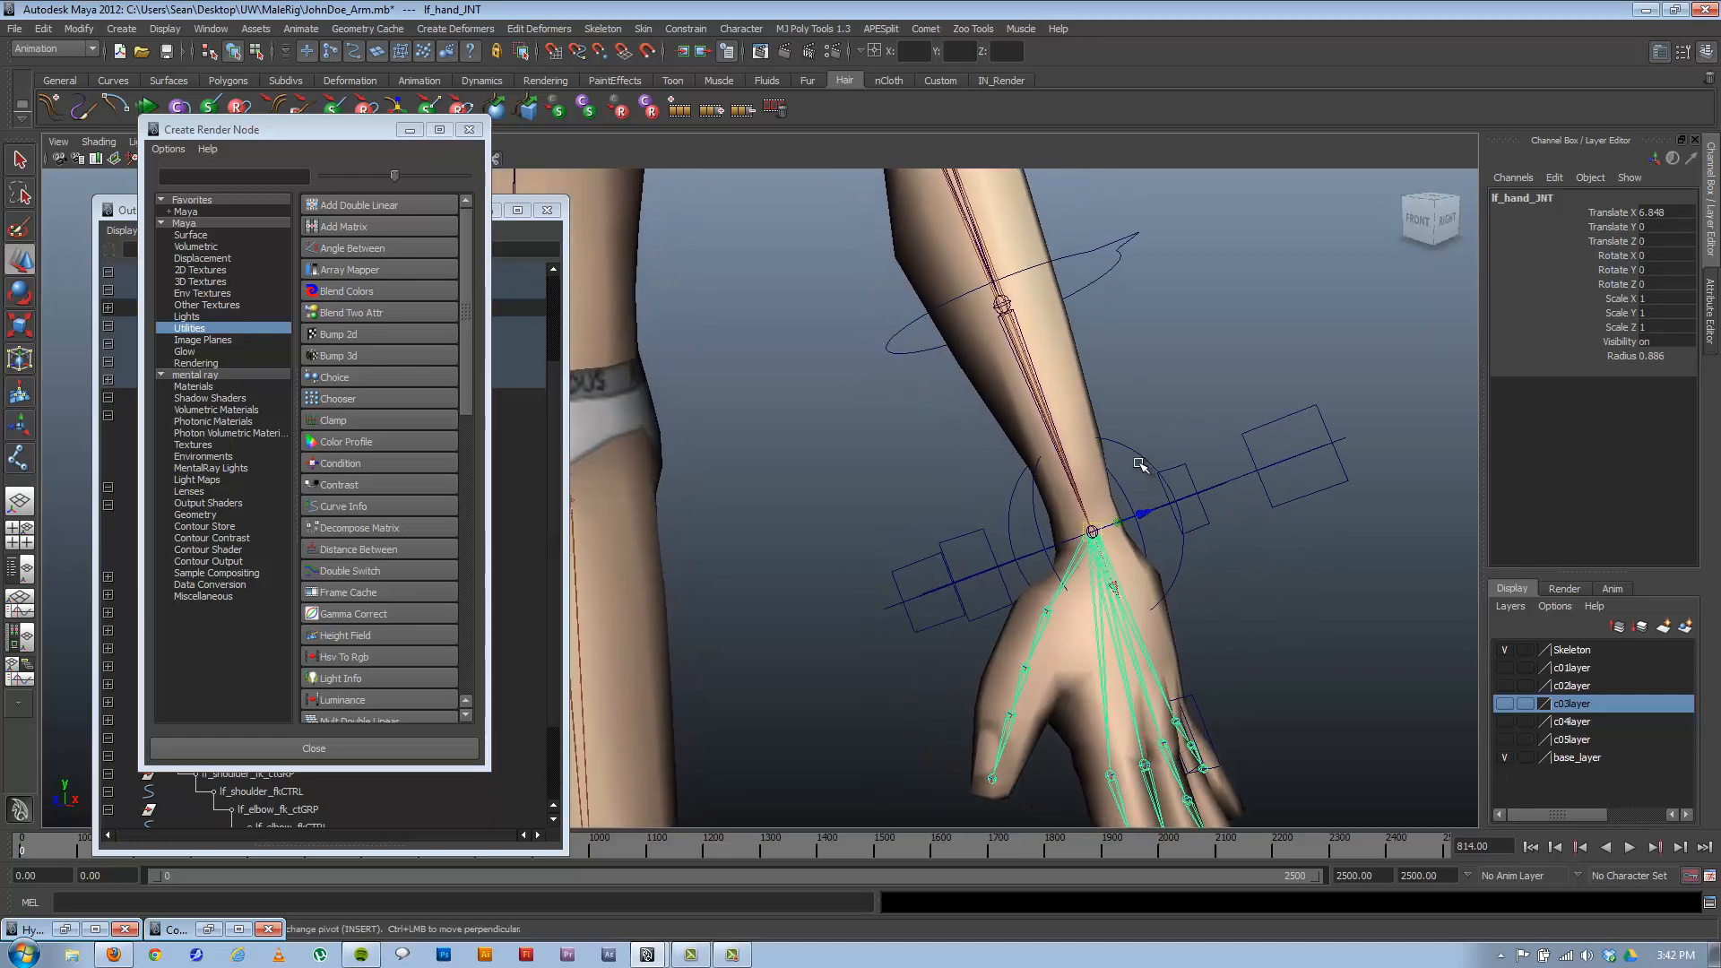
# Minimize the Create Render Node window and expand lf_wrist_ctGRP in the Outliner to reveal lf_wrist_CTRL beneath it.
pyautogui.click(410, 130)
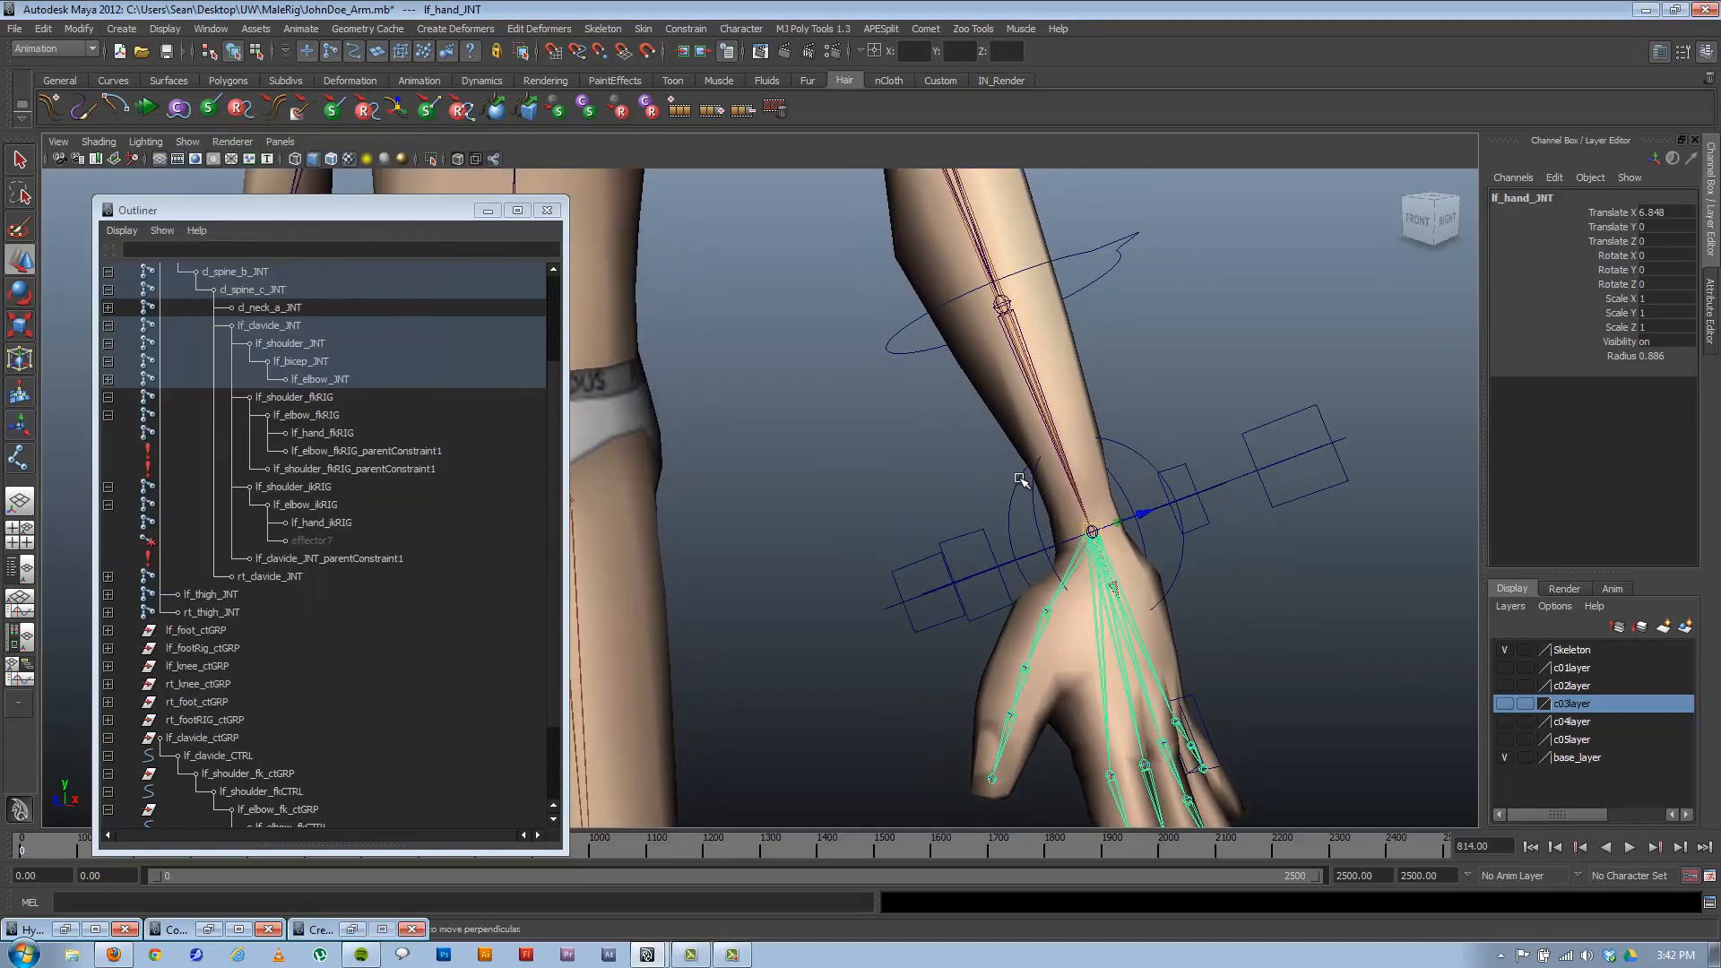
pyautogui.click(1042, 502)
pyautogui.scroll(-2, 444, 610)
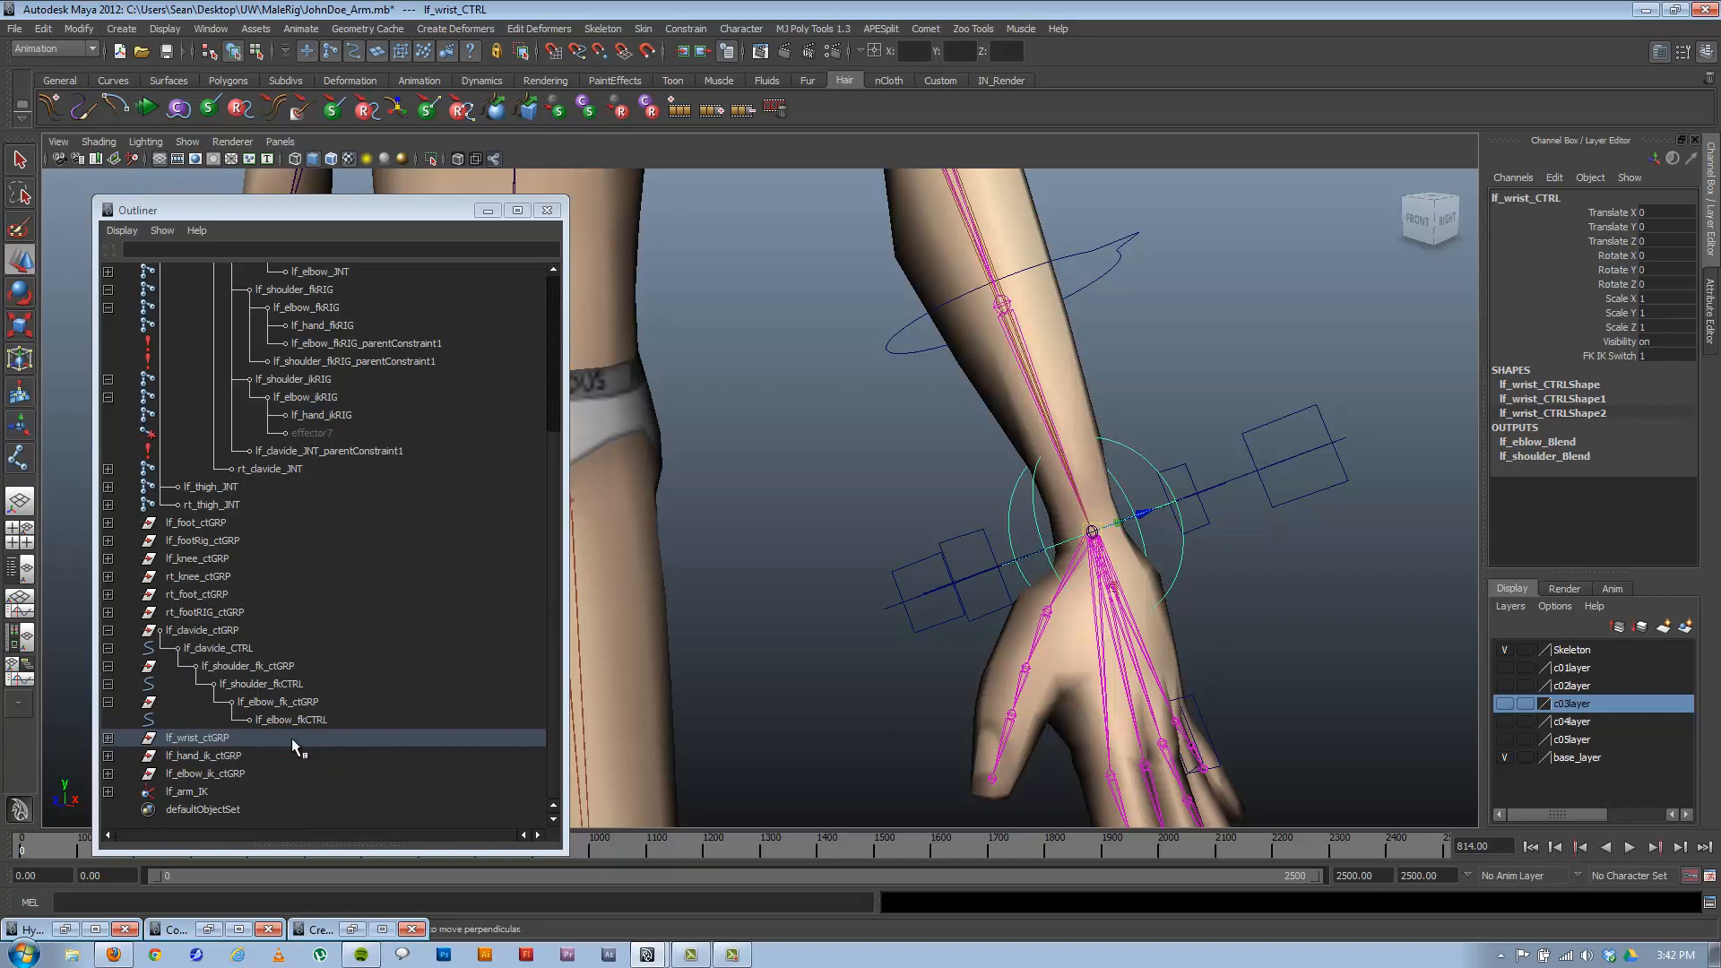
pyautogui.click(108, 738)
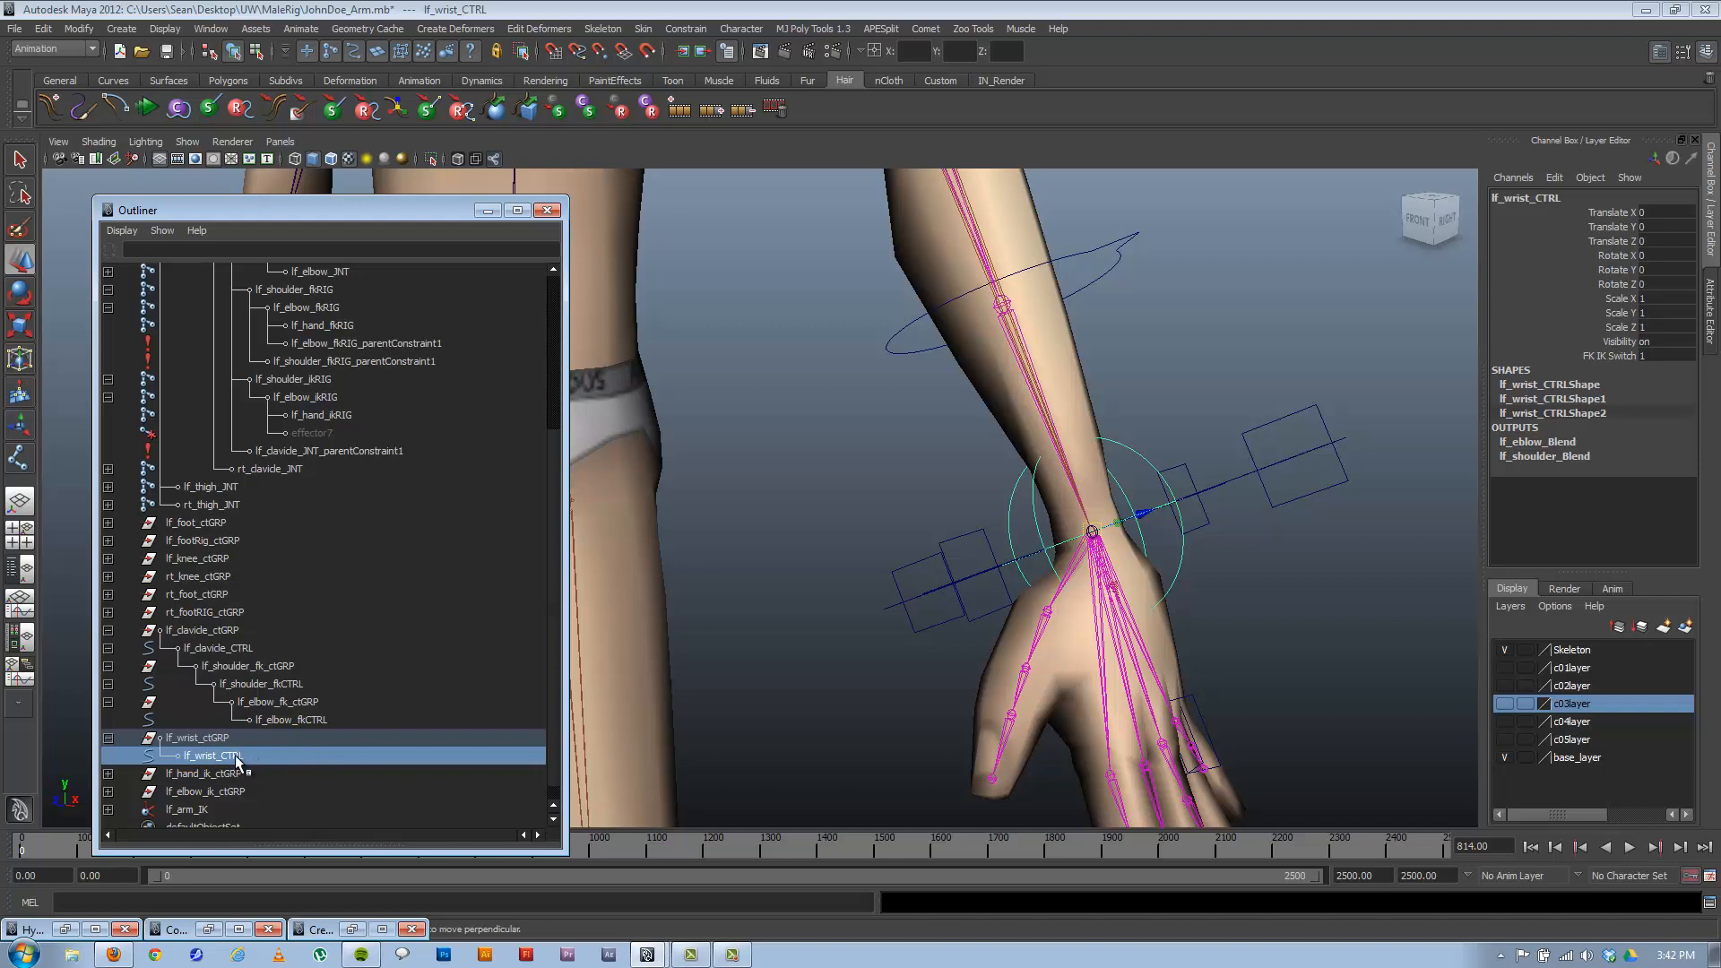
pyautogui.click(1269, 620)
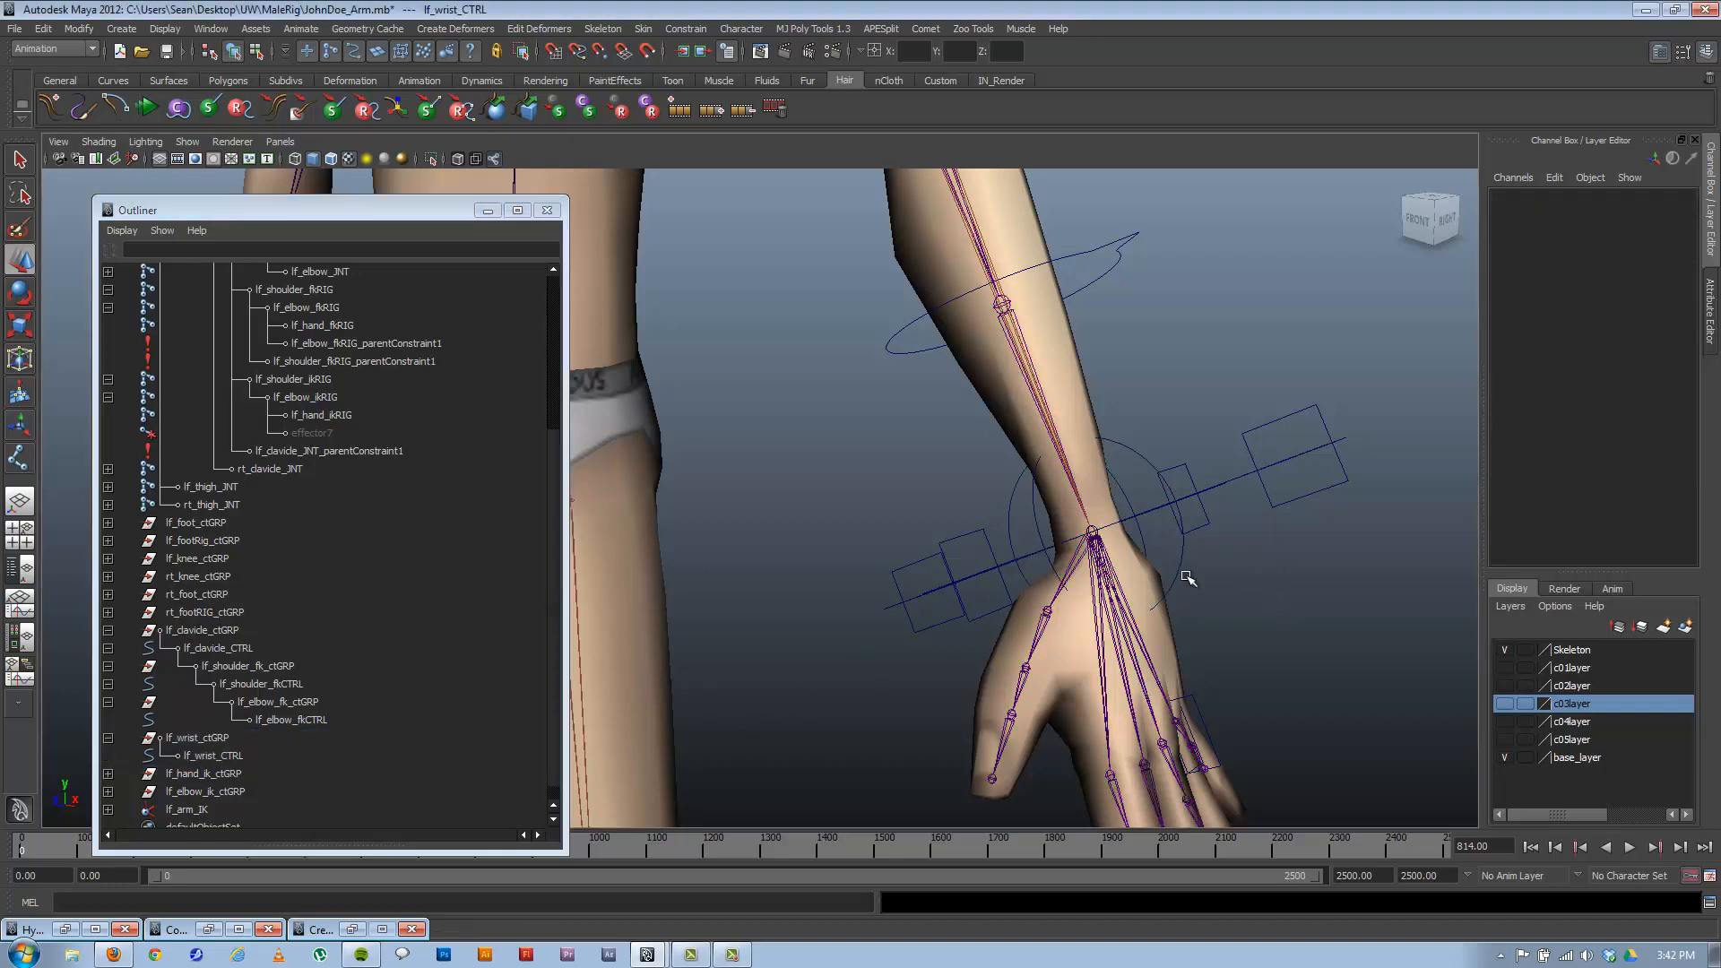
# Point constrain lf_wrist_ctGRP to lf_hand_JNT, and check the group's constrained translate channels.
pyautogui.click(1101, 554)
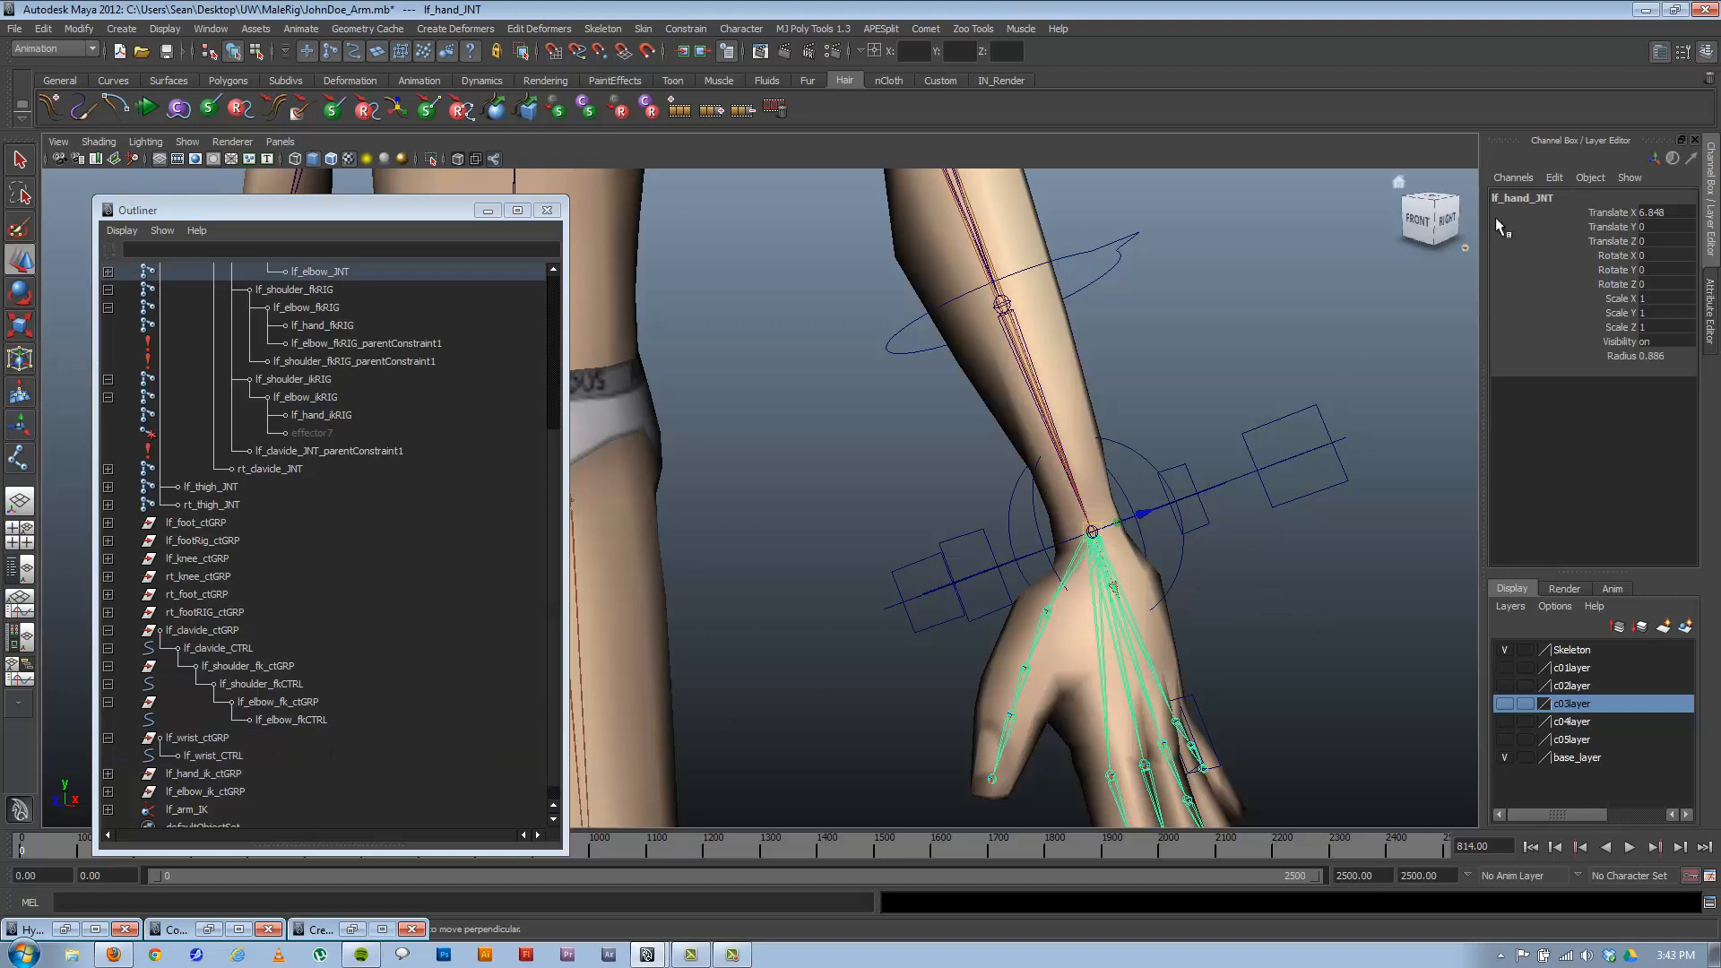
pyautogui.click(200, 735)
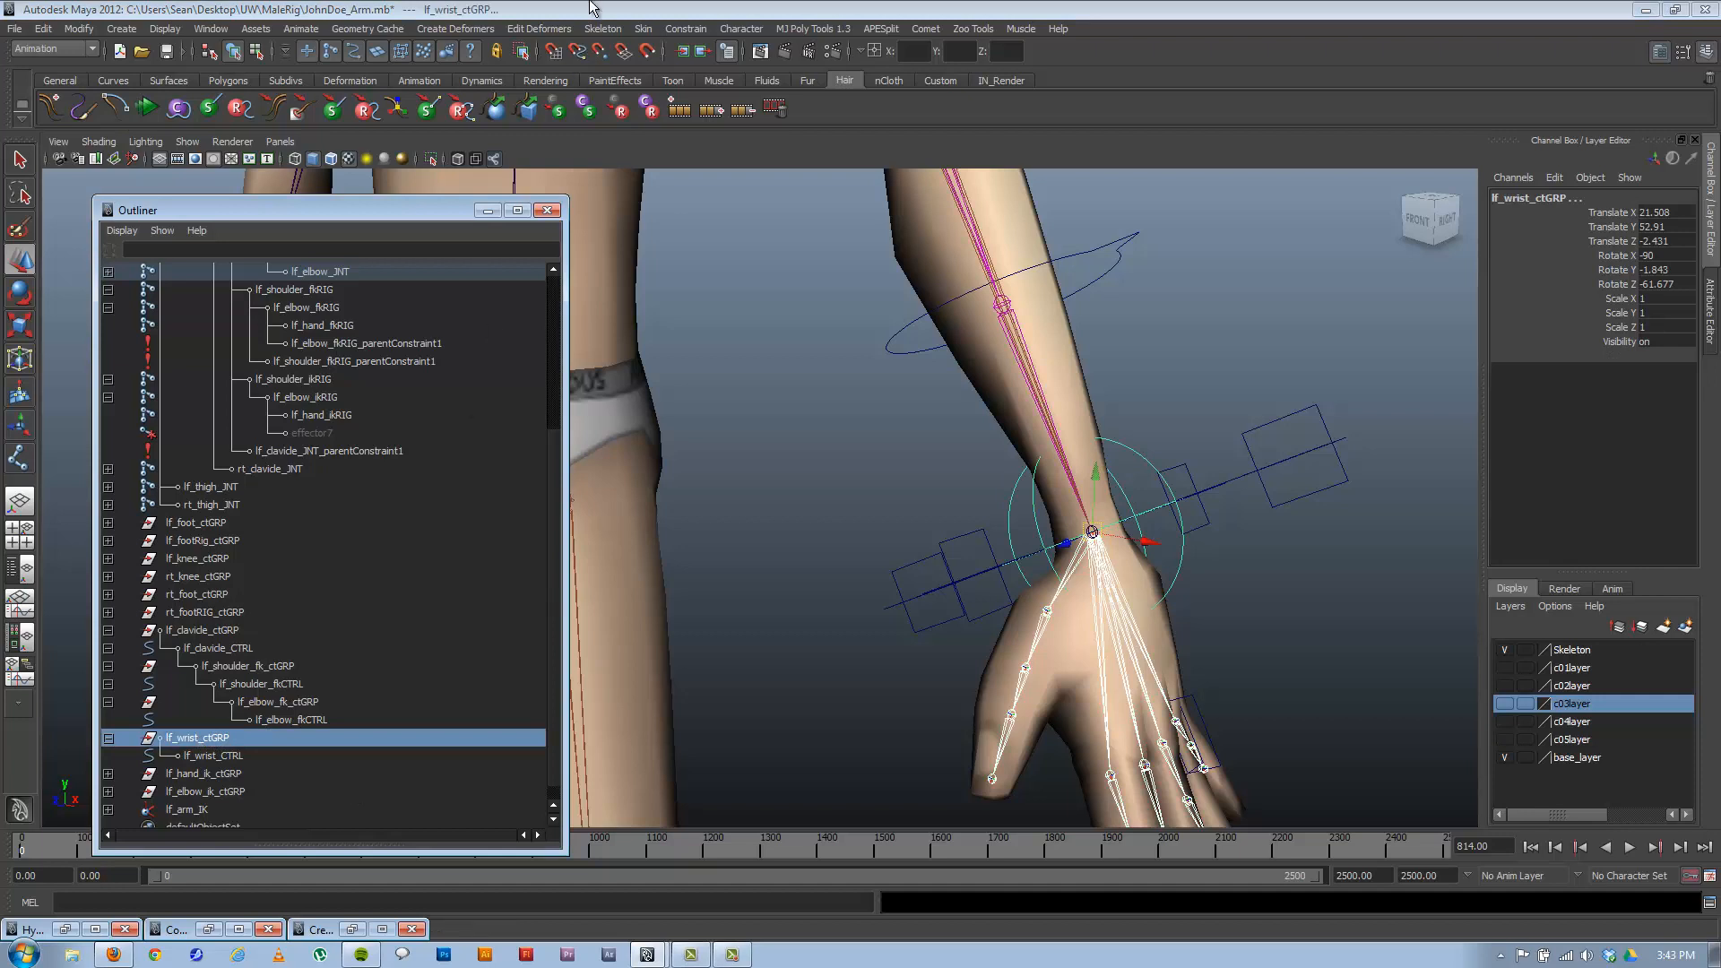
pyautogui.click(685, 29)
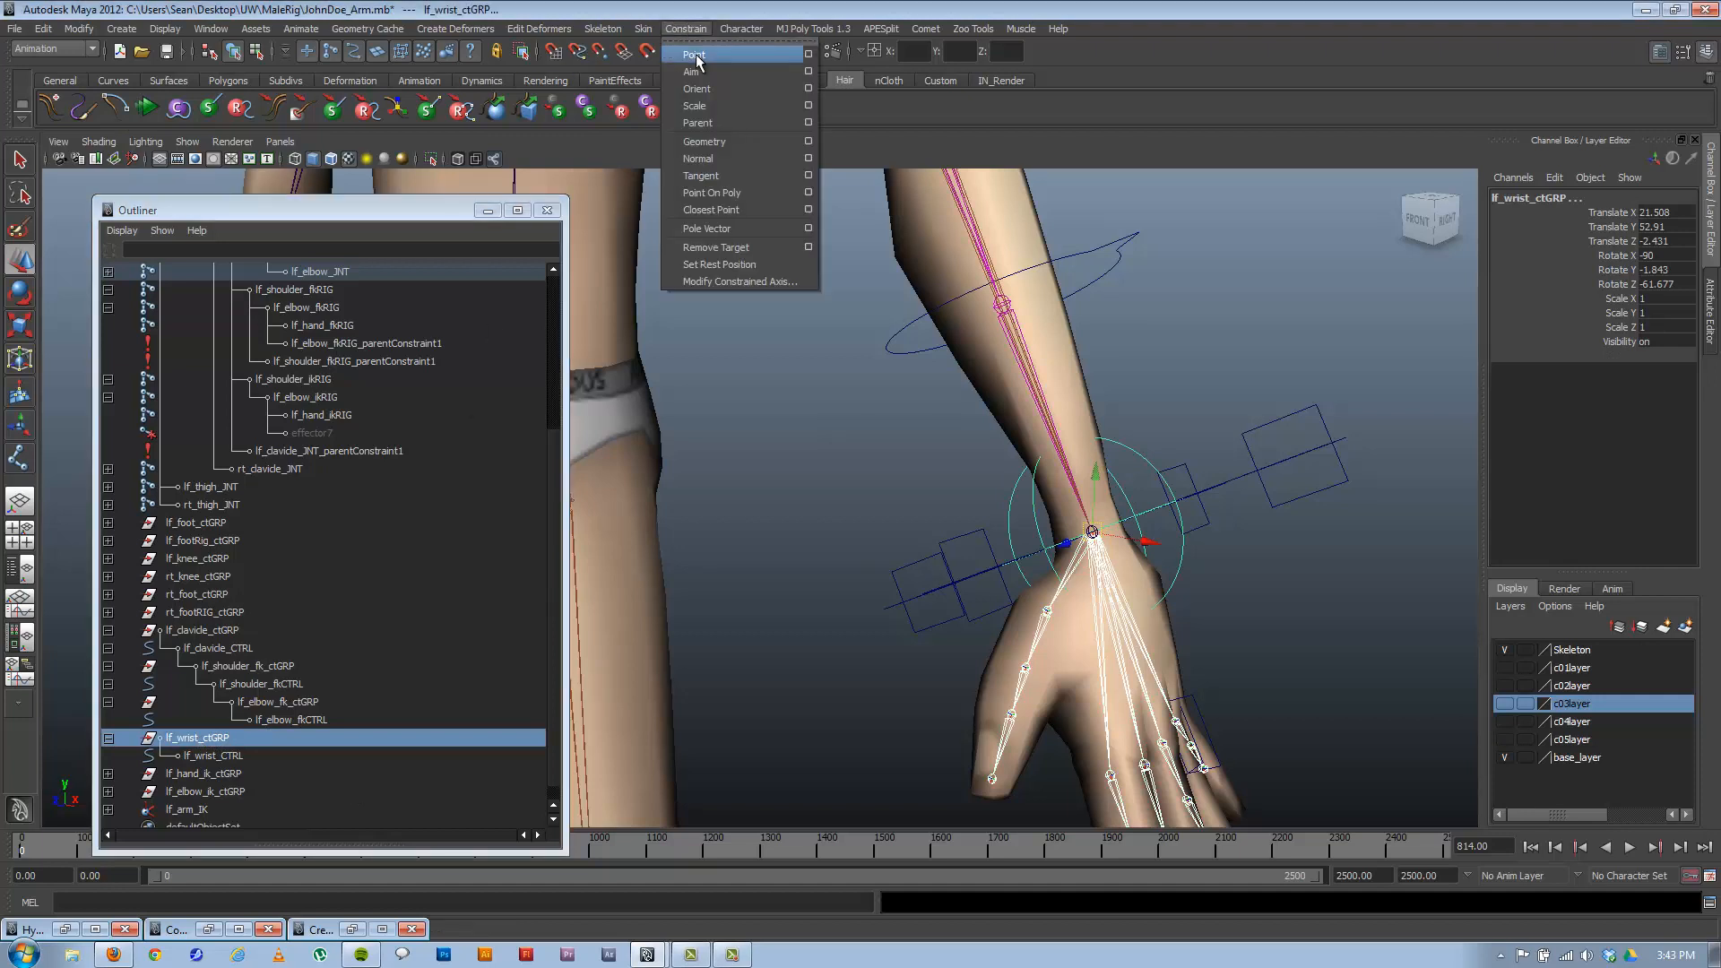
pyautogui.click(696, 56)
pyautogui.click(1095, 504)
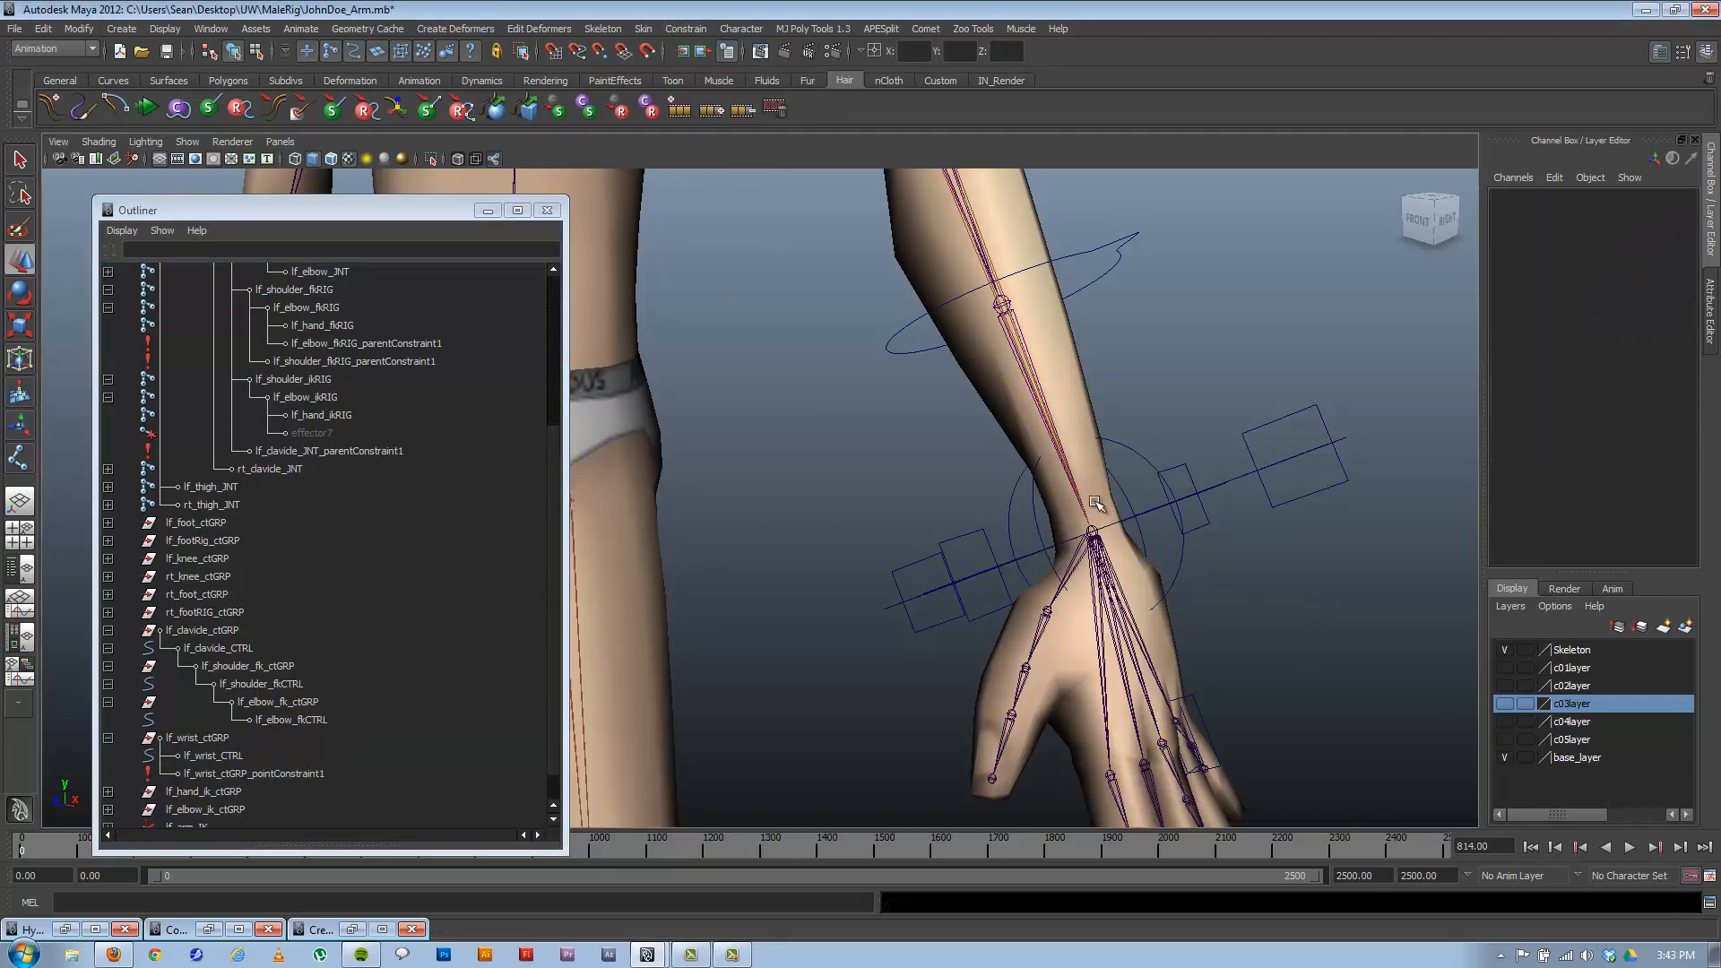
pyautogui.click(201, 736)
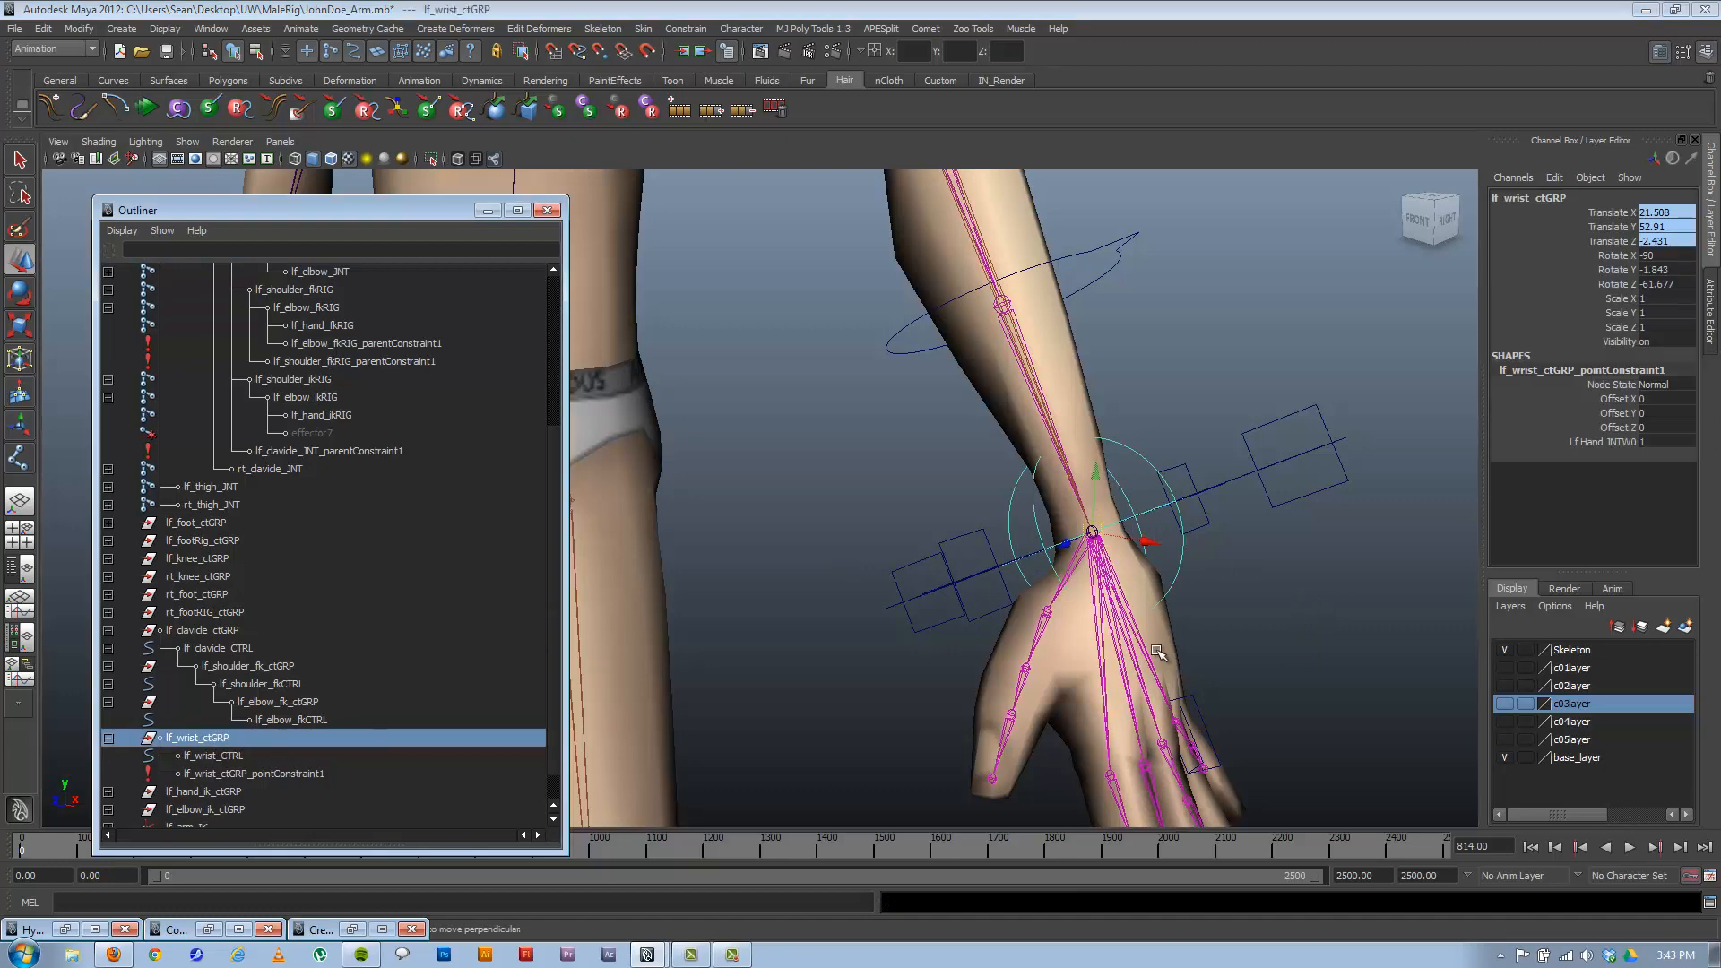
pyautogui.click(1259, 621)
pyautogui.click(1111, 578)
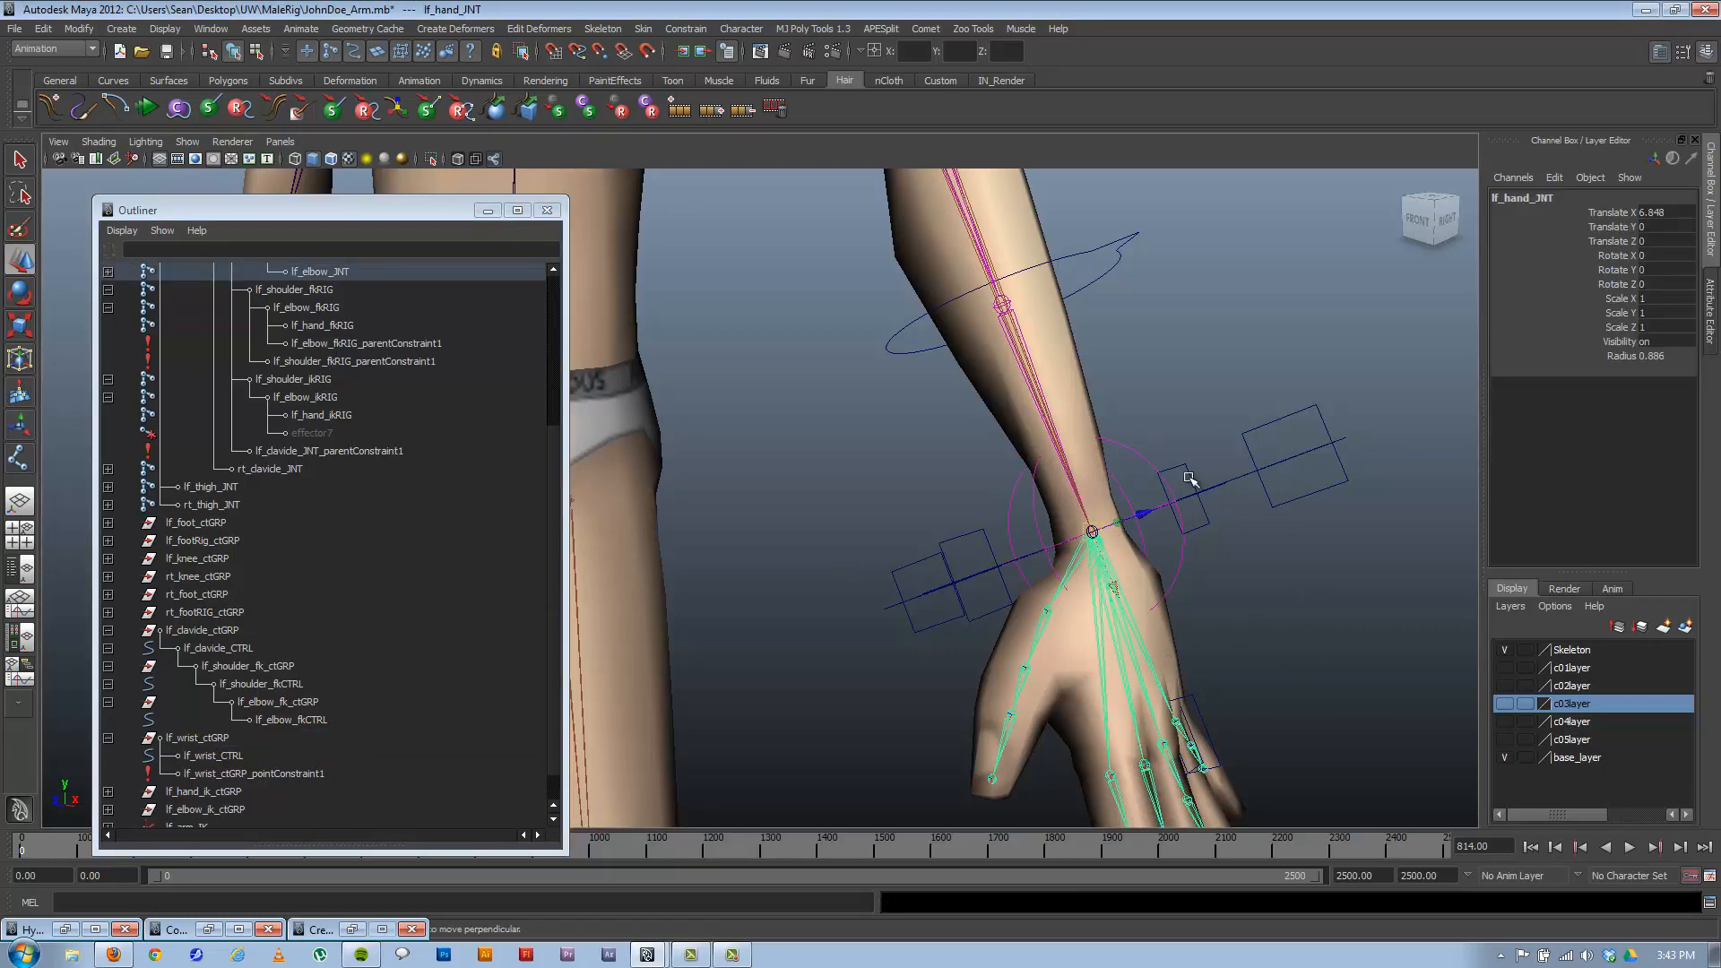
# Test the wrist control's point constraint by moving lf_hand_ikCTRL outward, and undo the move.
pyautogui.keyDown('alt'); pyautogui.moveTo(1261, 476); pyautogui.dragTo(934, 312, button='right'); pyautogui.keyUp('alt')
pyautogui.keyDown('alt'); pyautogui.moveTo(1005, 340); pyautogui.dragTo(1148, 470, button='middle'); pyautogui.keyUp('alt')
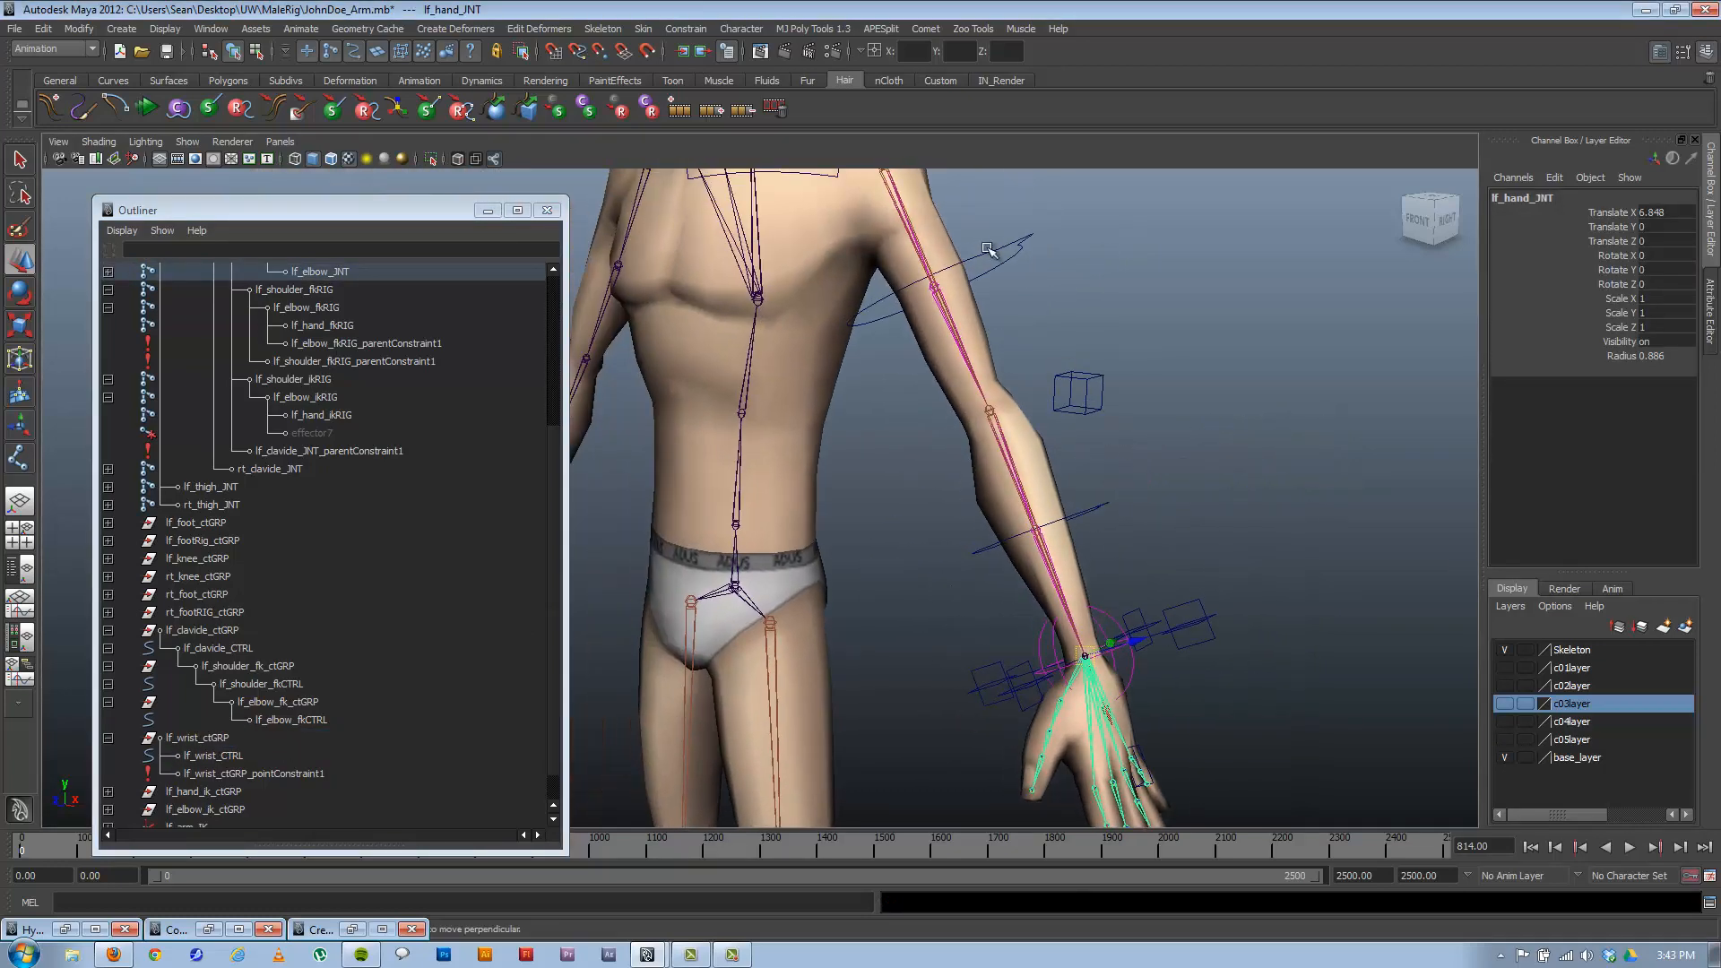
pyautogui.click(1182, 630)
pyautogui.moveTo(1090, 663); pyautogui.dragTo(1152, 623)
pyautogui.hotkey('ctrl', 'z')
# Examine lf_hand_ikCTRL and lf_elbow_fkCTRL in relation to the wrist control as possible orientation drivers.
pyautogui.keyDown('alt'); pyautogui.moveTo(947, 615); pyautogui.dragTo(1186, 654, button='right'); pyautogui.keyUp('alt')
pyautogui.keyDown('alt'); pyautogui.moveTo(1049, 549); pyautogui.dragTo(851, 397, button='middle'); pyautogui.keyUp('alt')
pyautogui.keyDown('alt'); pyautogui.moveTo(1009, 538); pyautogui.dragTo(1050, 547); pyautogui.keyUp('alt')
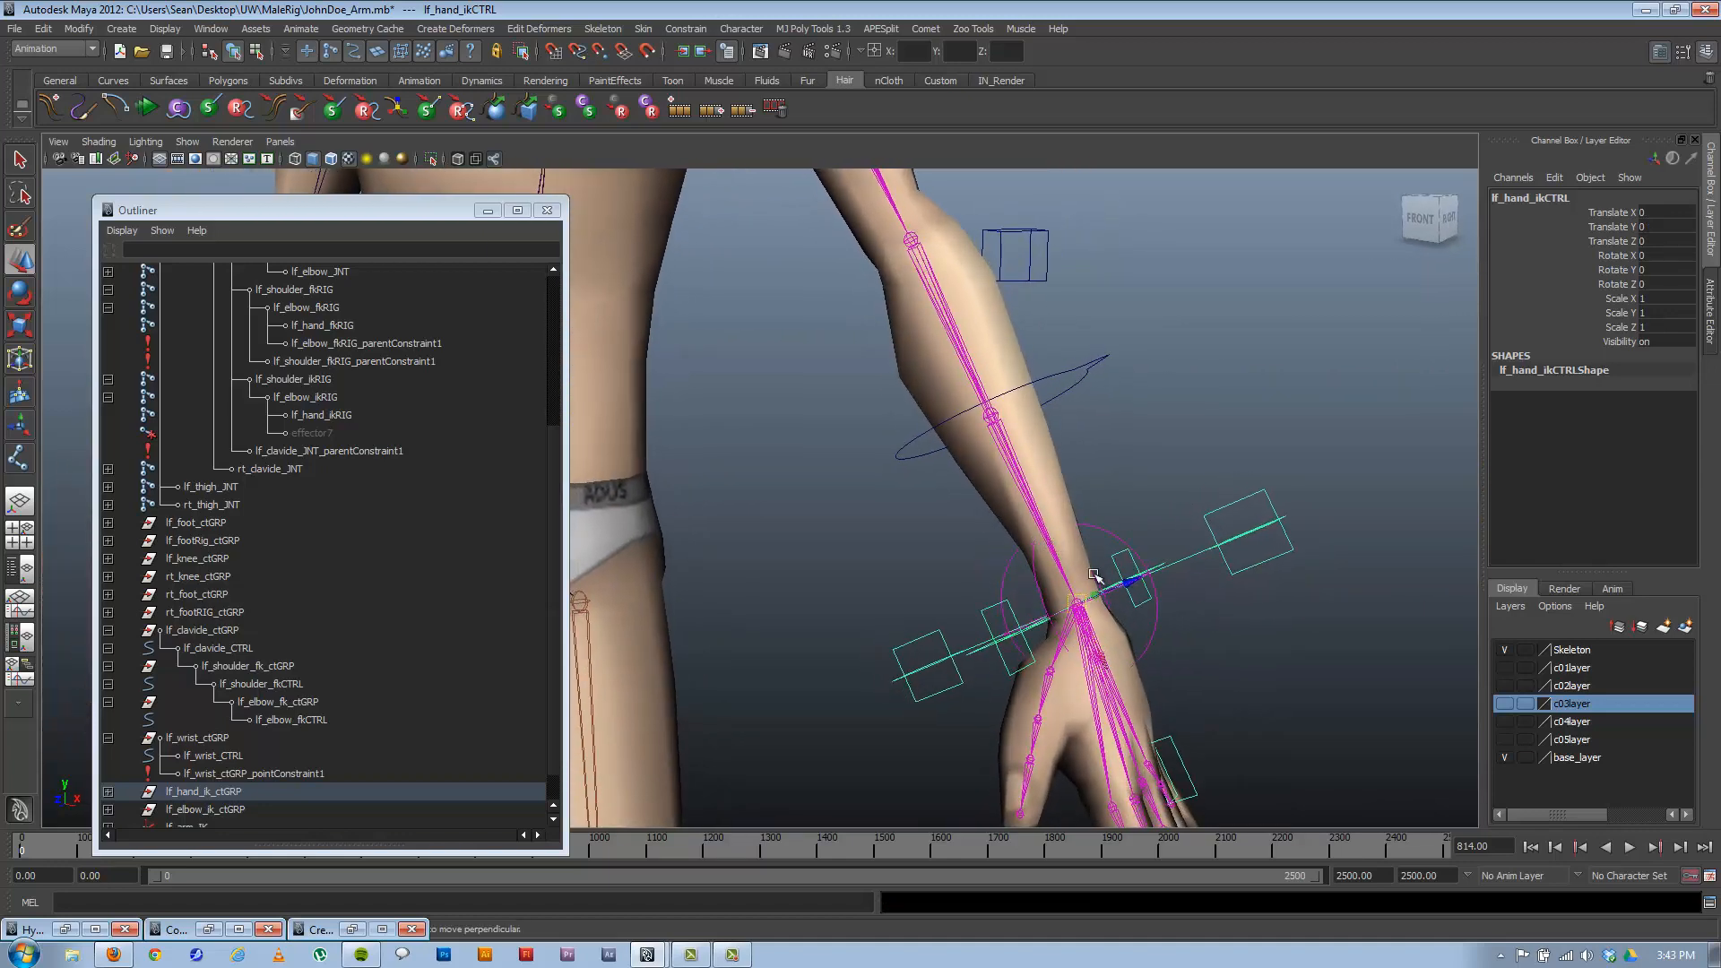
pyautogui.keyDown('alt'); pyautogui.moveTo(1091, 633); pyautogui.dragTo(1070, 603); pyautogui.keyUp('alt')
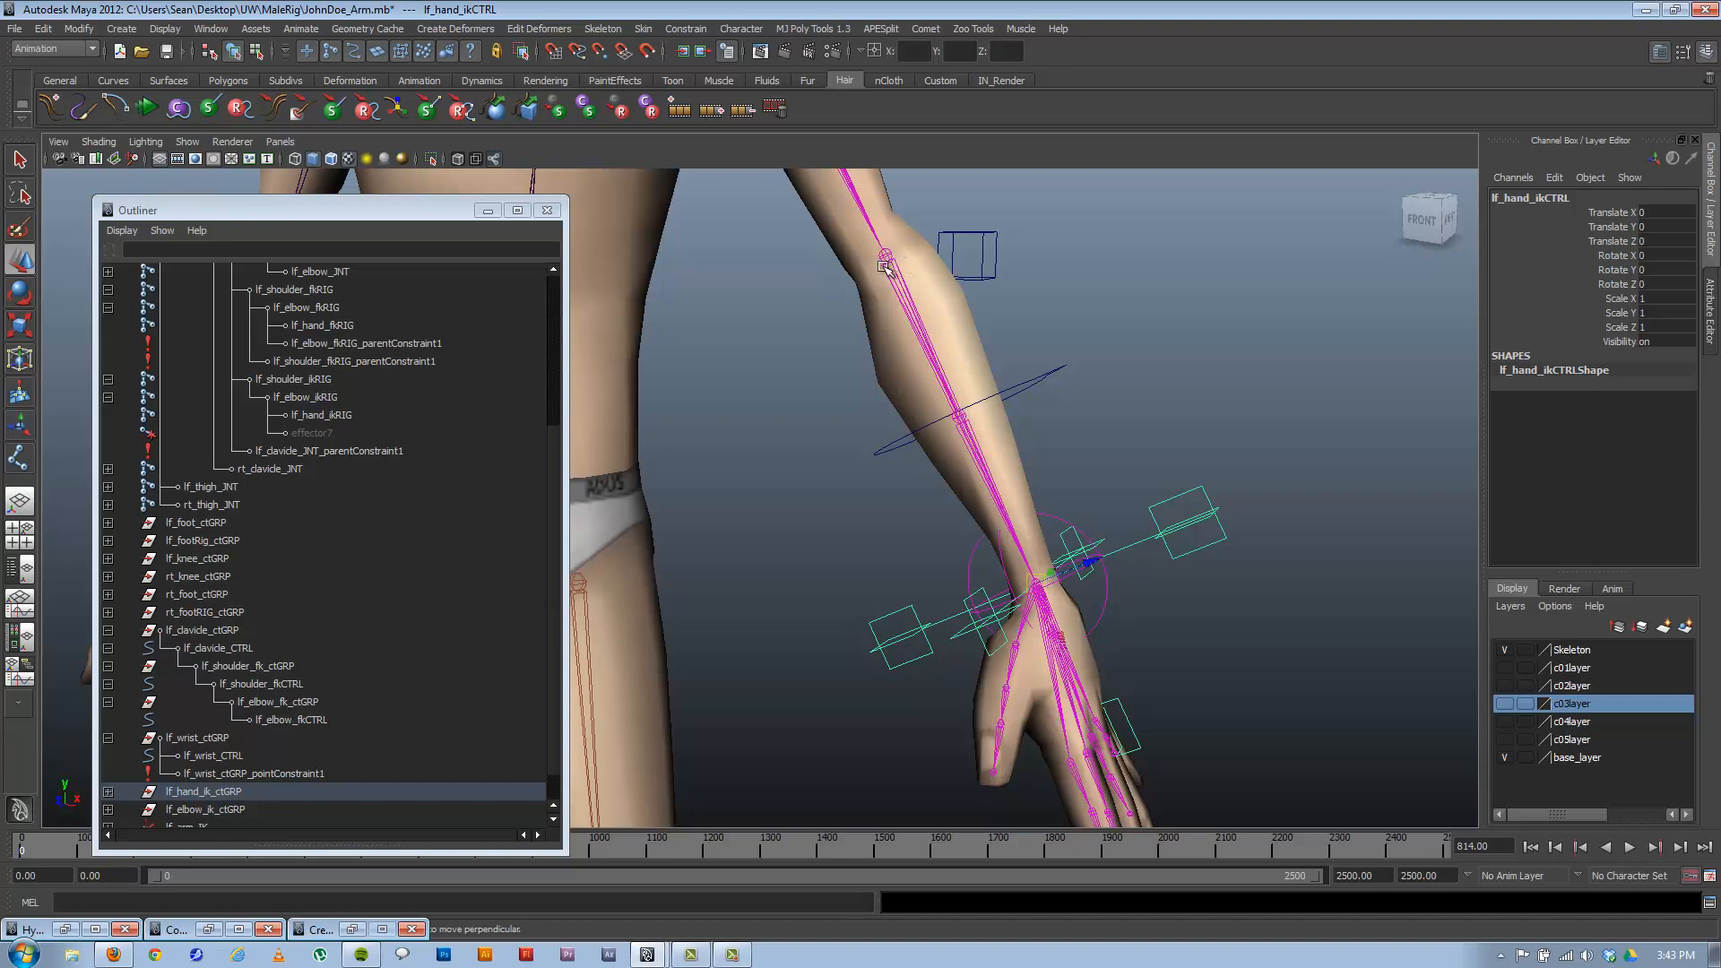
pyautogui.keyDown('alt'); pyautogui.moveTo(937, 439); pyautogui.dragTo(1040, 504); pyautogui.keyUp('alt')
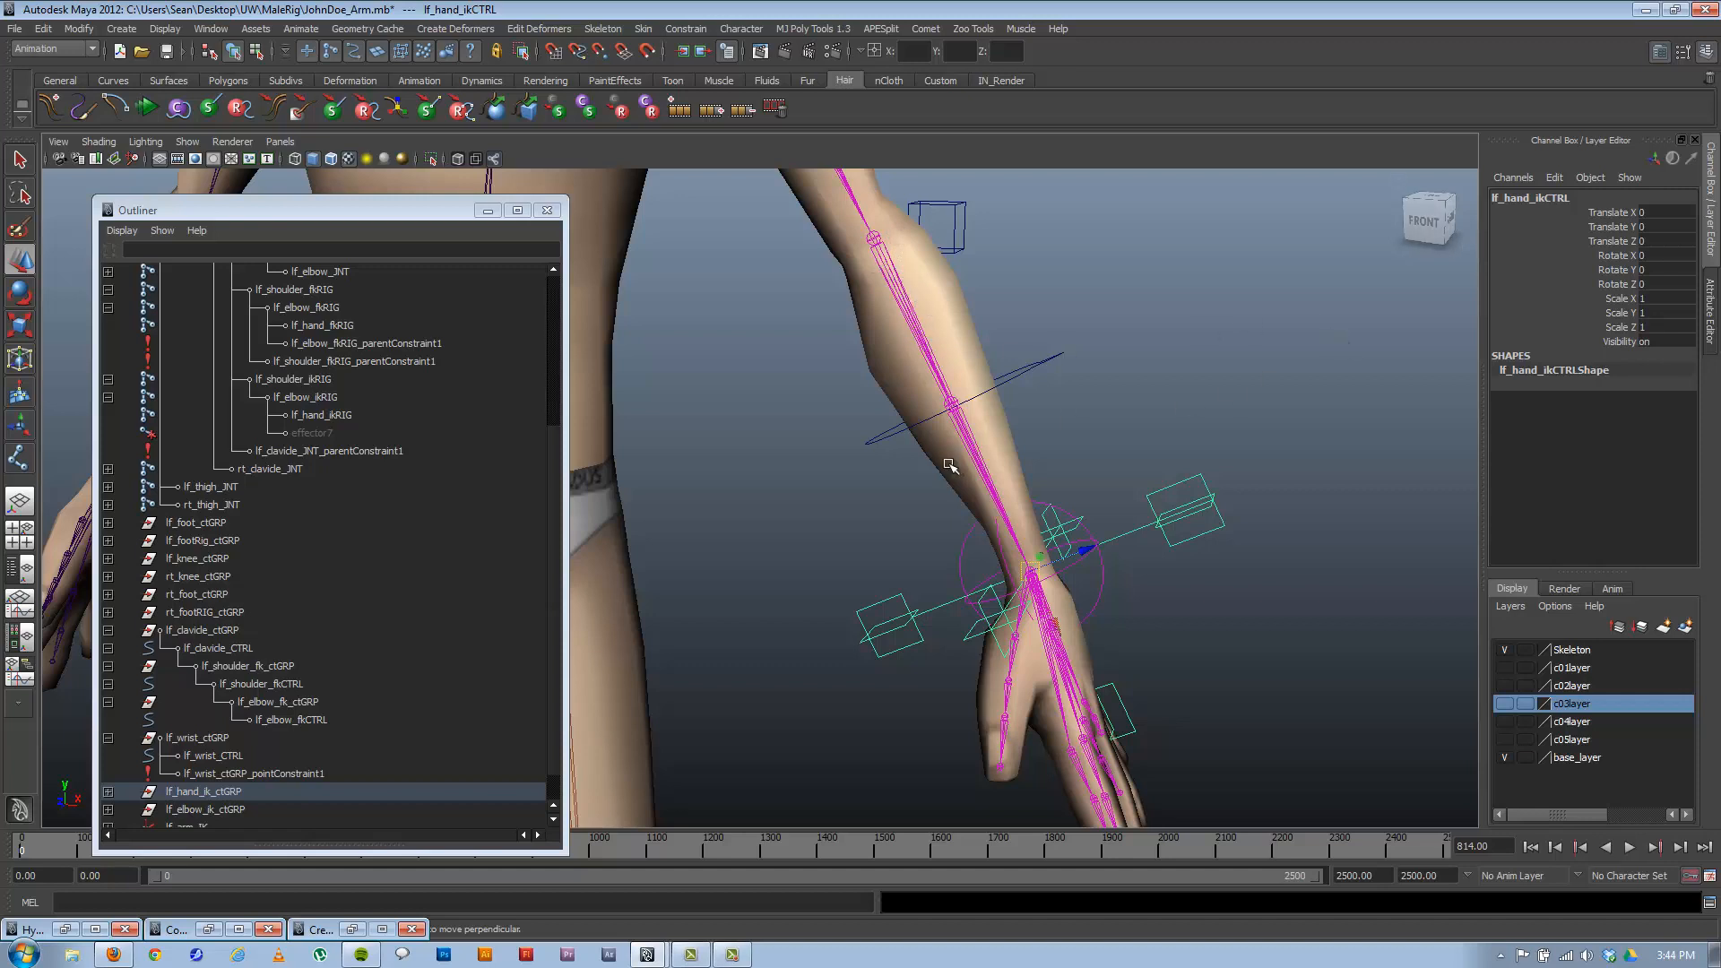
pyautogui.keyDown('alt'); pyautogui.moveTo(1056, 449); pyautogui.dragTo(963, 437, button='middle'); pyautogui.keyUp('alt')
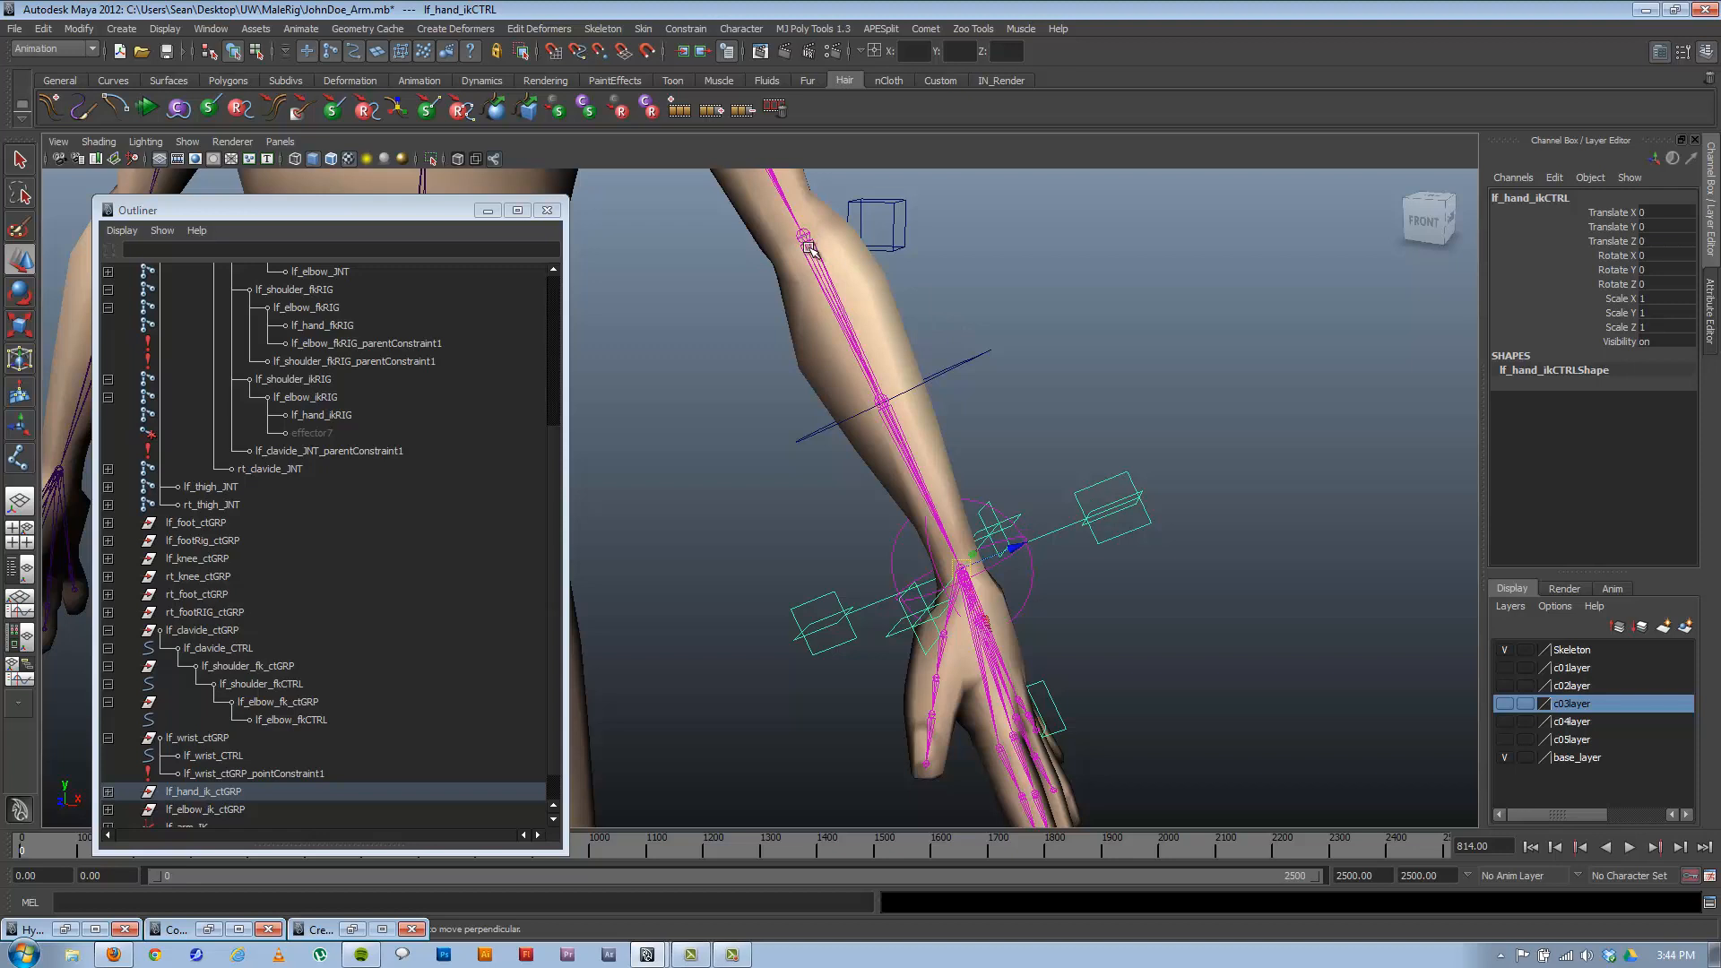
pyautogui.click(971, 363)
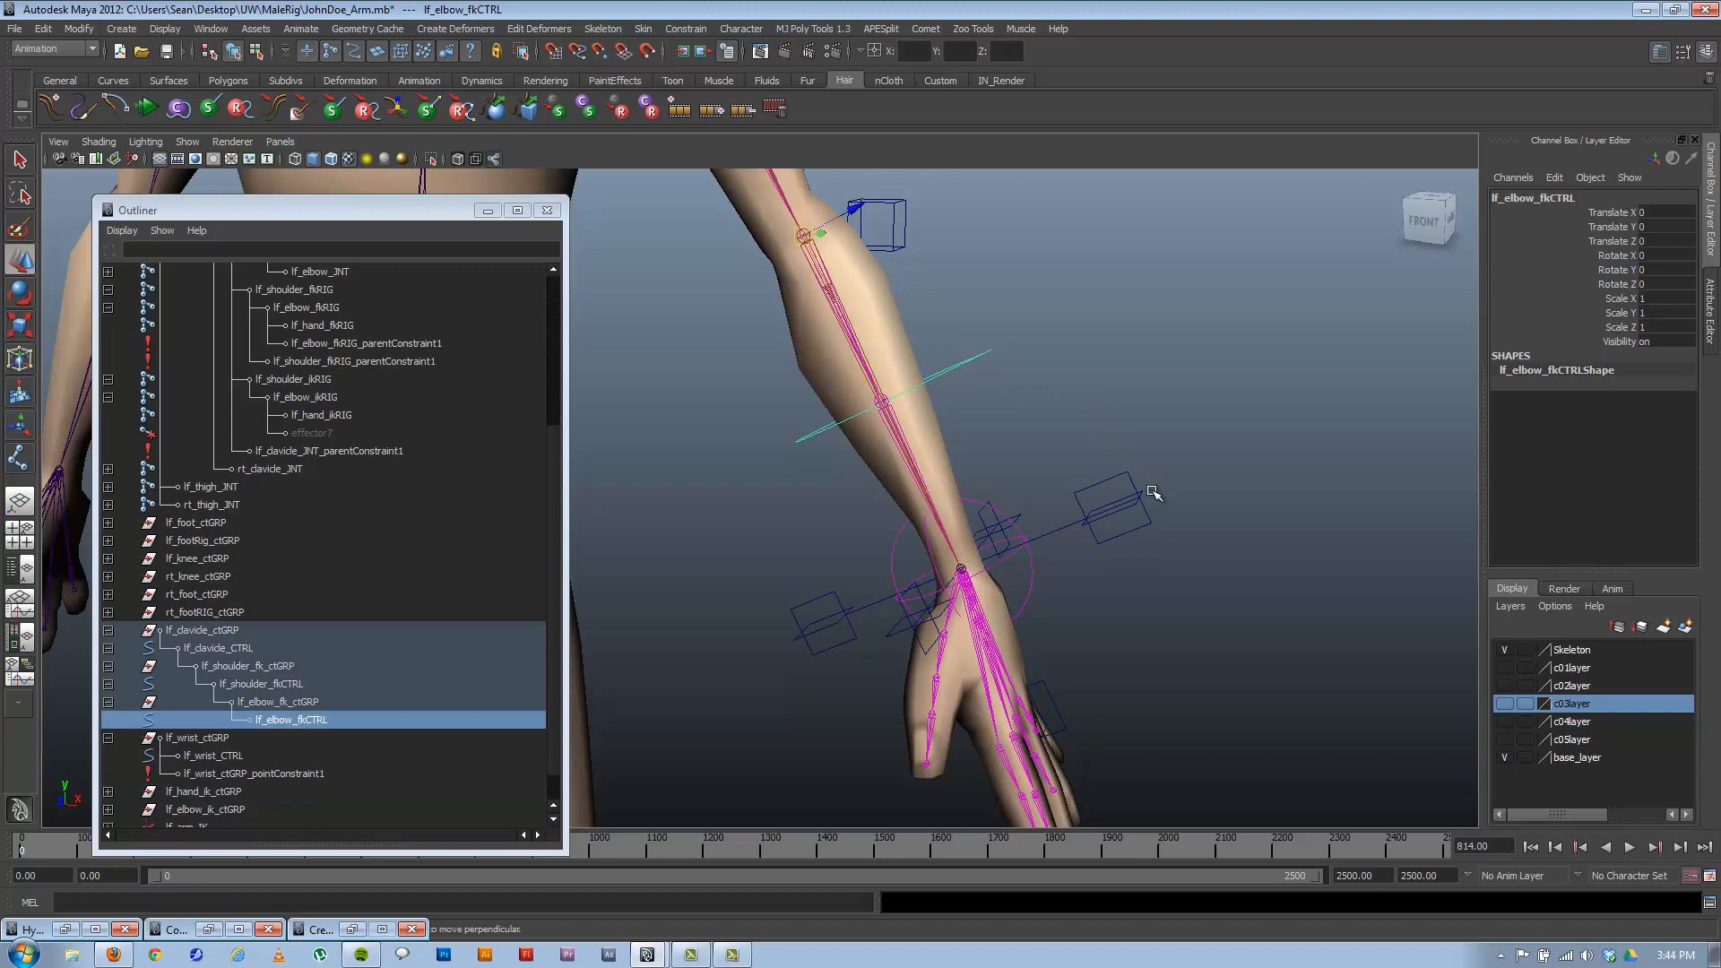
pyautogui.click(1097, 515)
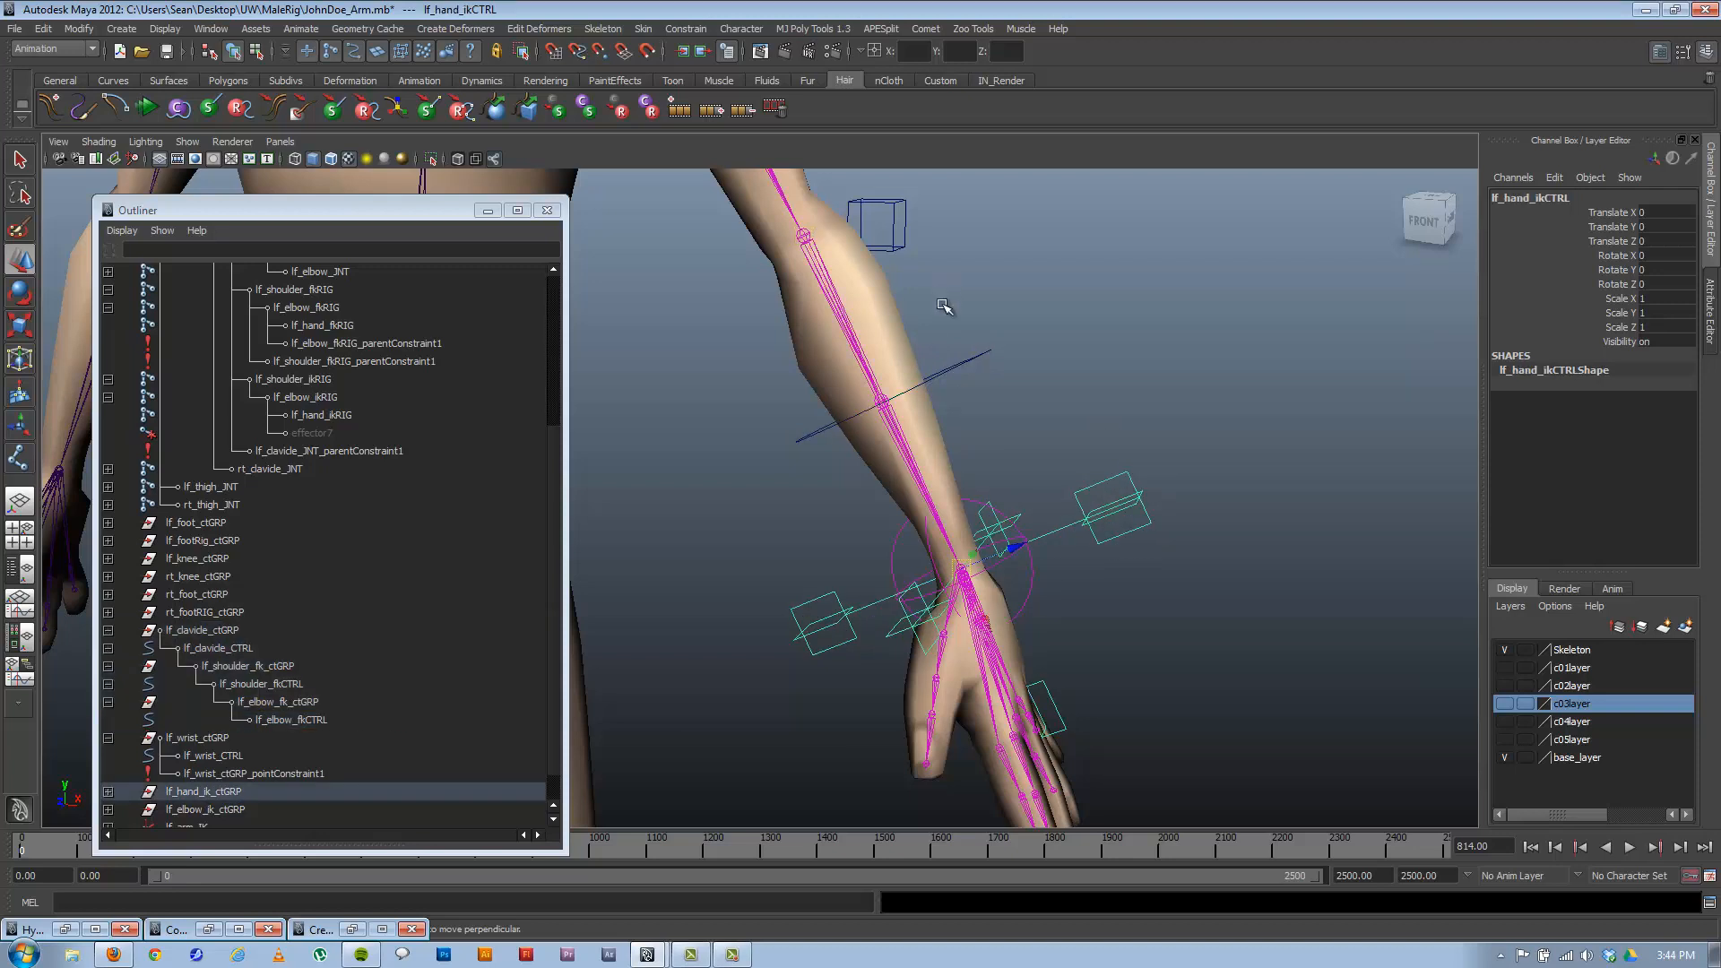
pyautogui.click(950, 369)
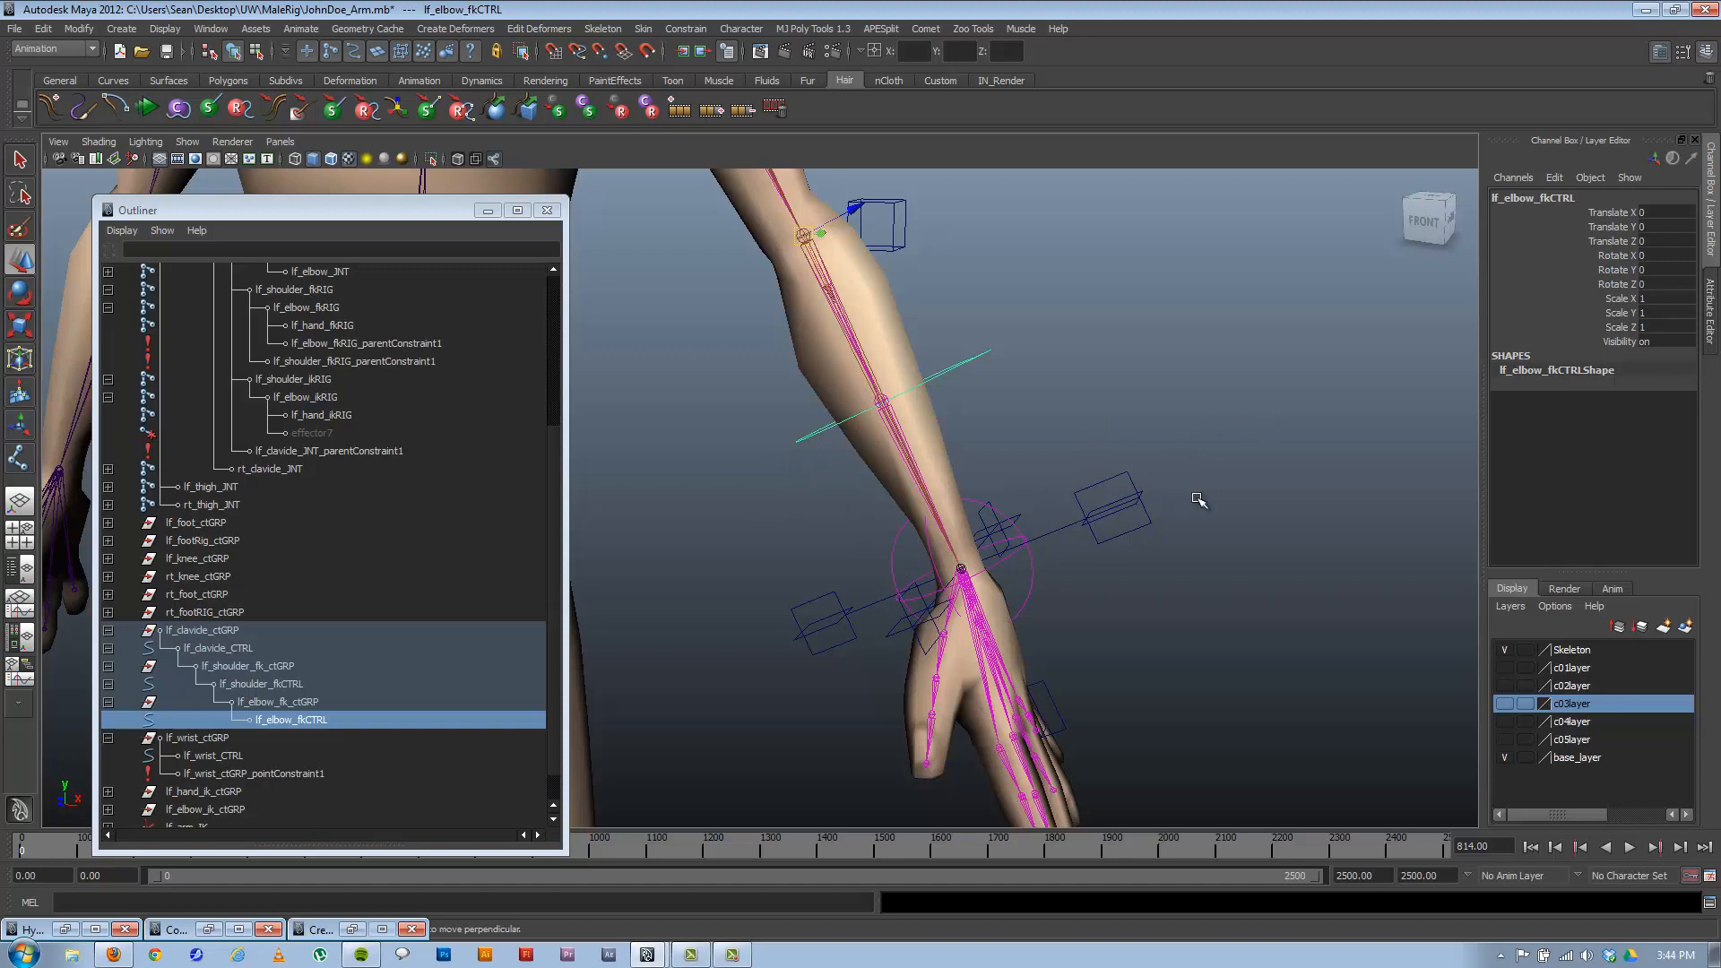
pyautogui.keyDown('alt'); pyautogui.moveTo(969, 456); pyautogui.dragTo(1031, 488, button='middle'); pyautogui.keyUp('alt')
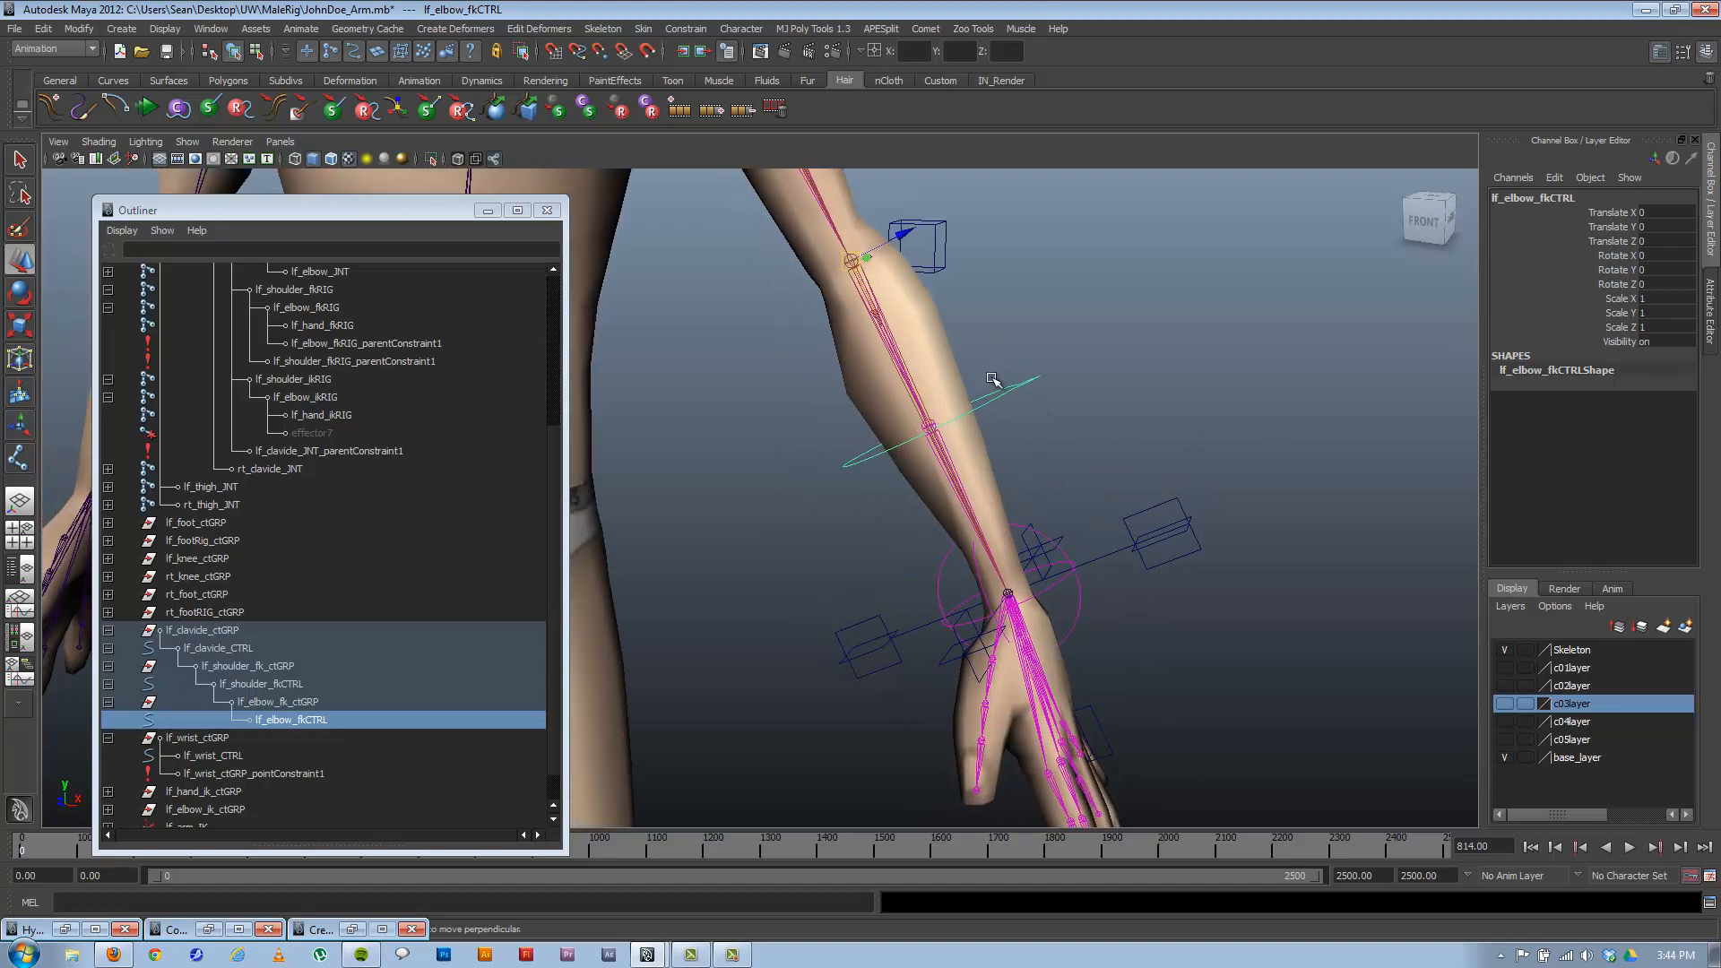
pyautogui.keyDown('alt'); pyautogui.moveTo(987, 392); pyautogui.dragTo(637, 640, button='middle'); pyautogui.keyUp('alt')
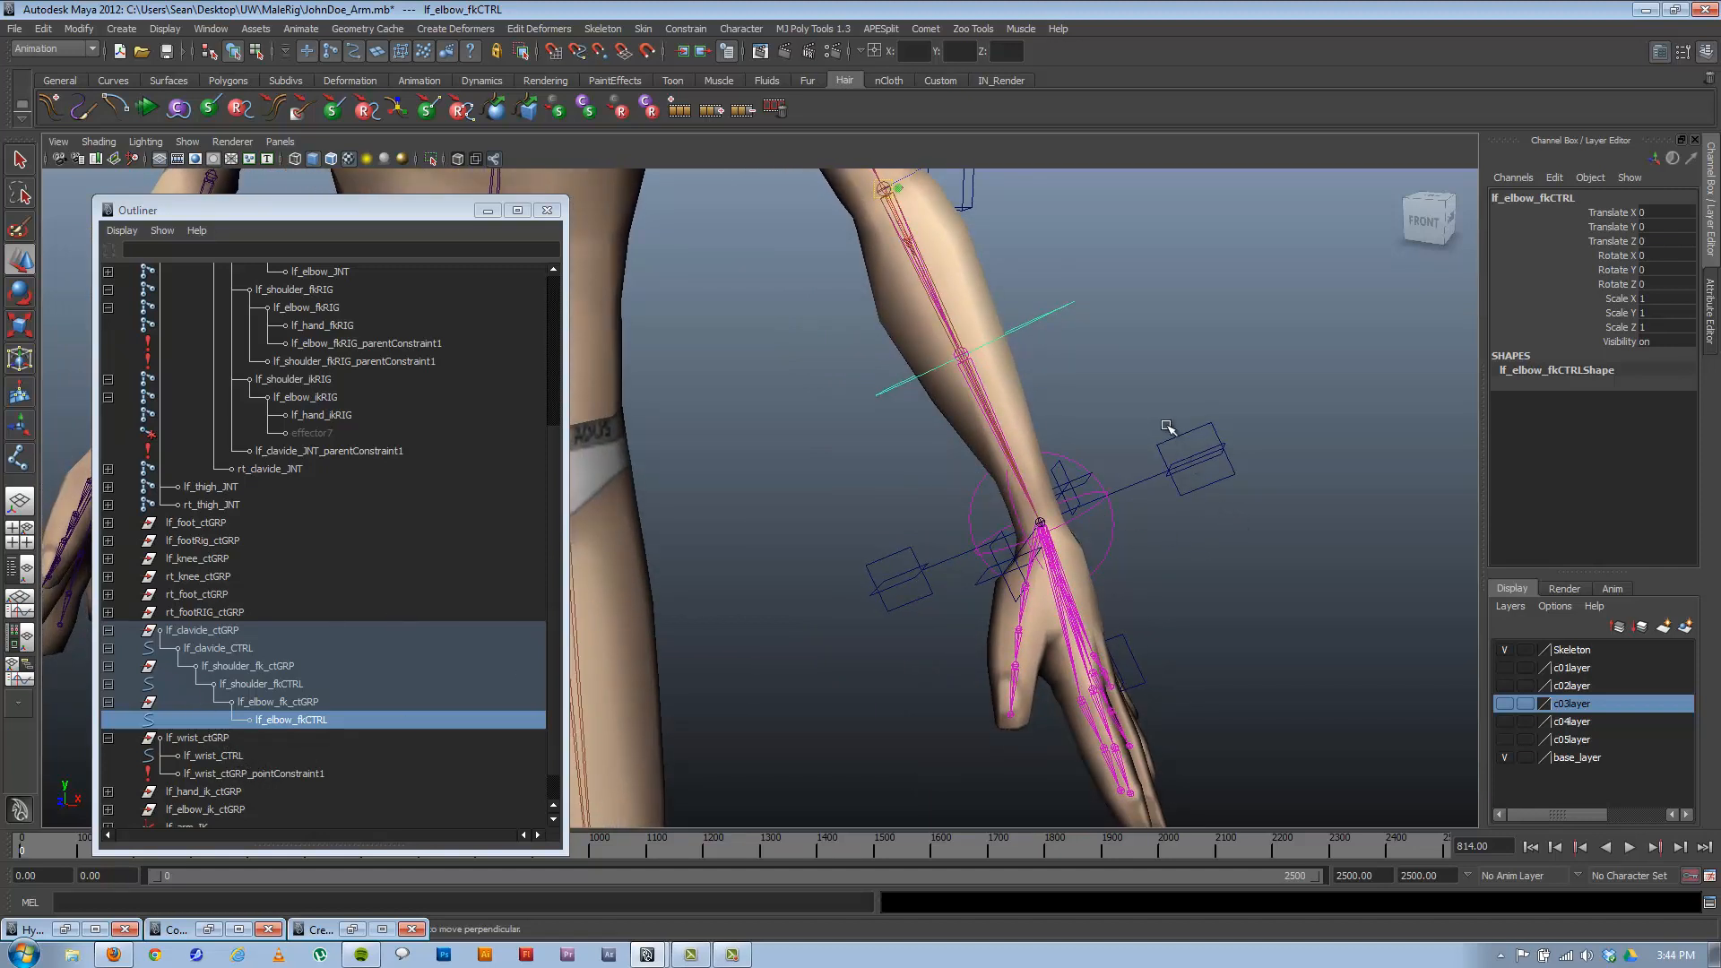
pyautogui.click(1146, 378)
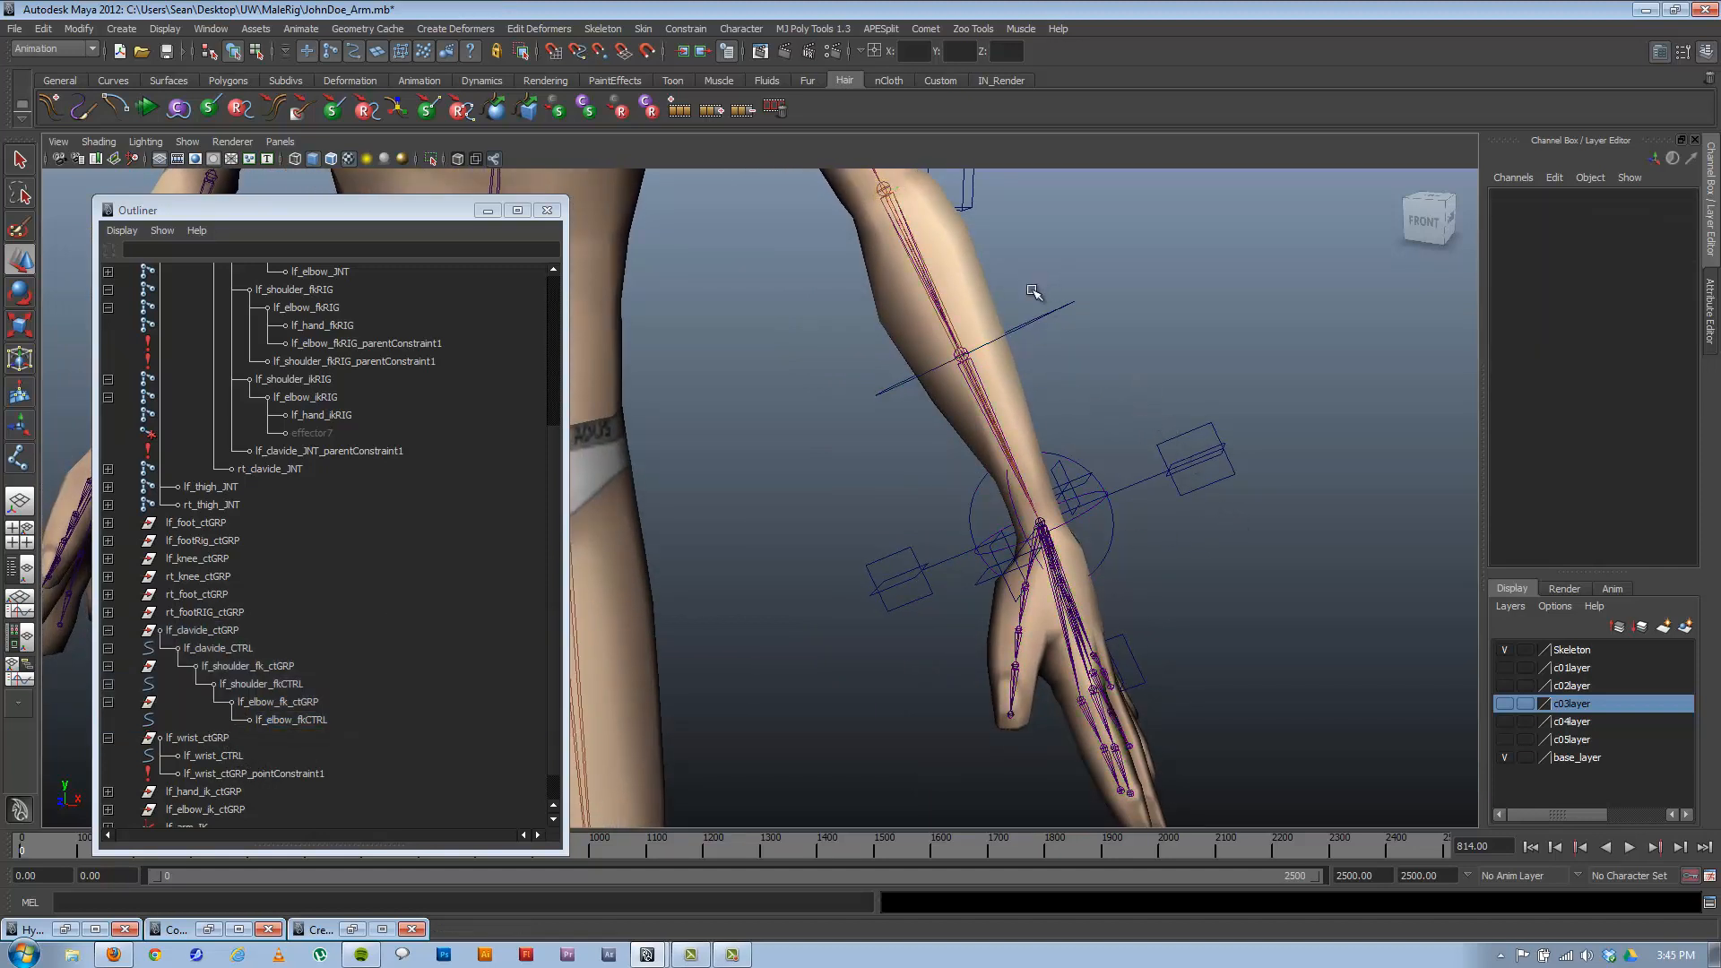
# Orient constrain lf_wrist_ctGRP to both lf_elbow_fkCTRL and lf_hand_ikCTRL.
pyautogui.moveTo(1032, 290); pyautogui.dragTo(1084, 346)
pyautogui.keyDown('alt'); pyautogui.moveTo(1135, 437); pyautogui.dragTo(1117, 387, button='right'); pyautogui.keyUp('alt')
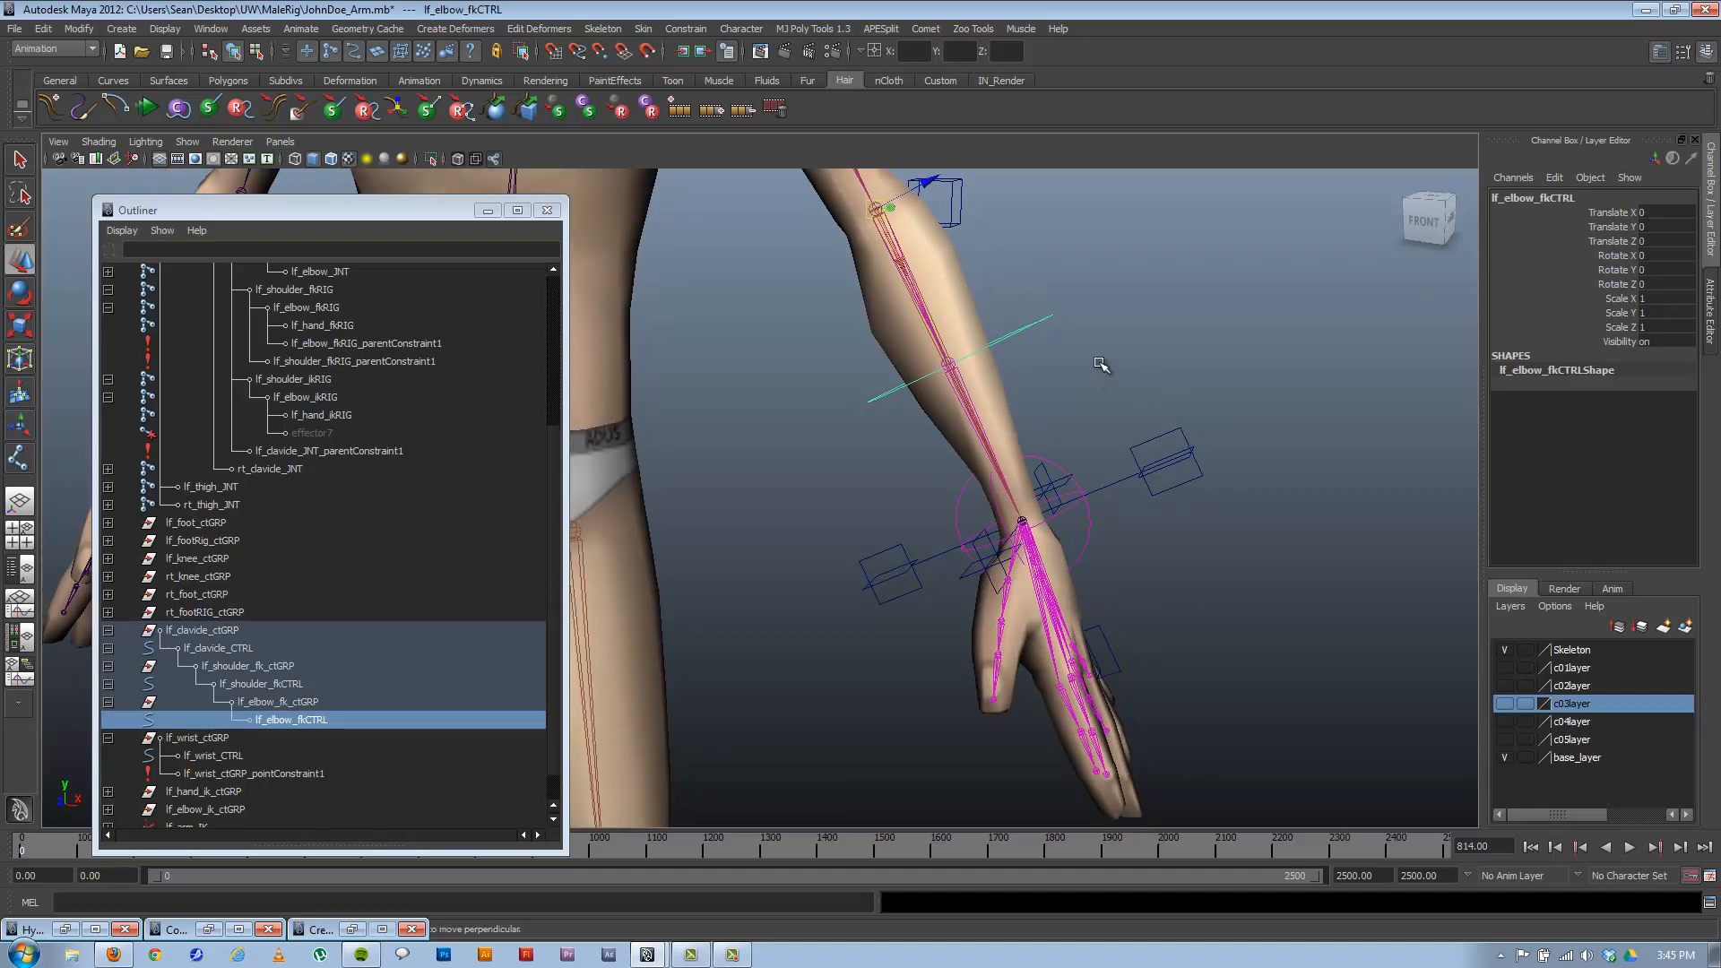
pyautogui.keyDown('shift'); pyautogui.click(1177, 459); pyautogui.keyUp('shift')
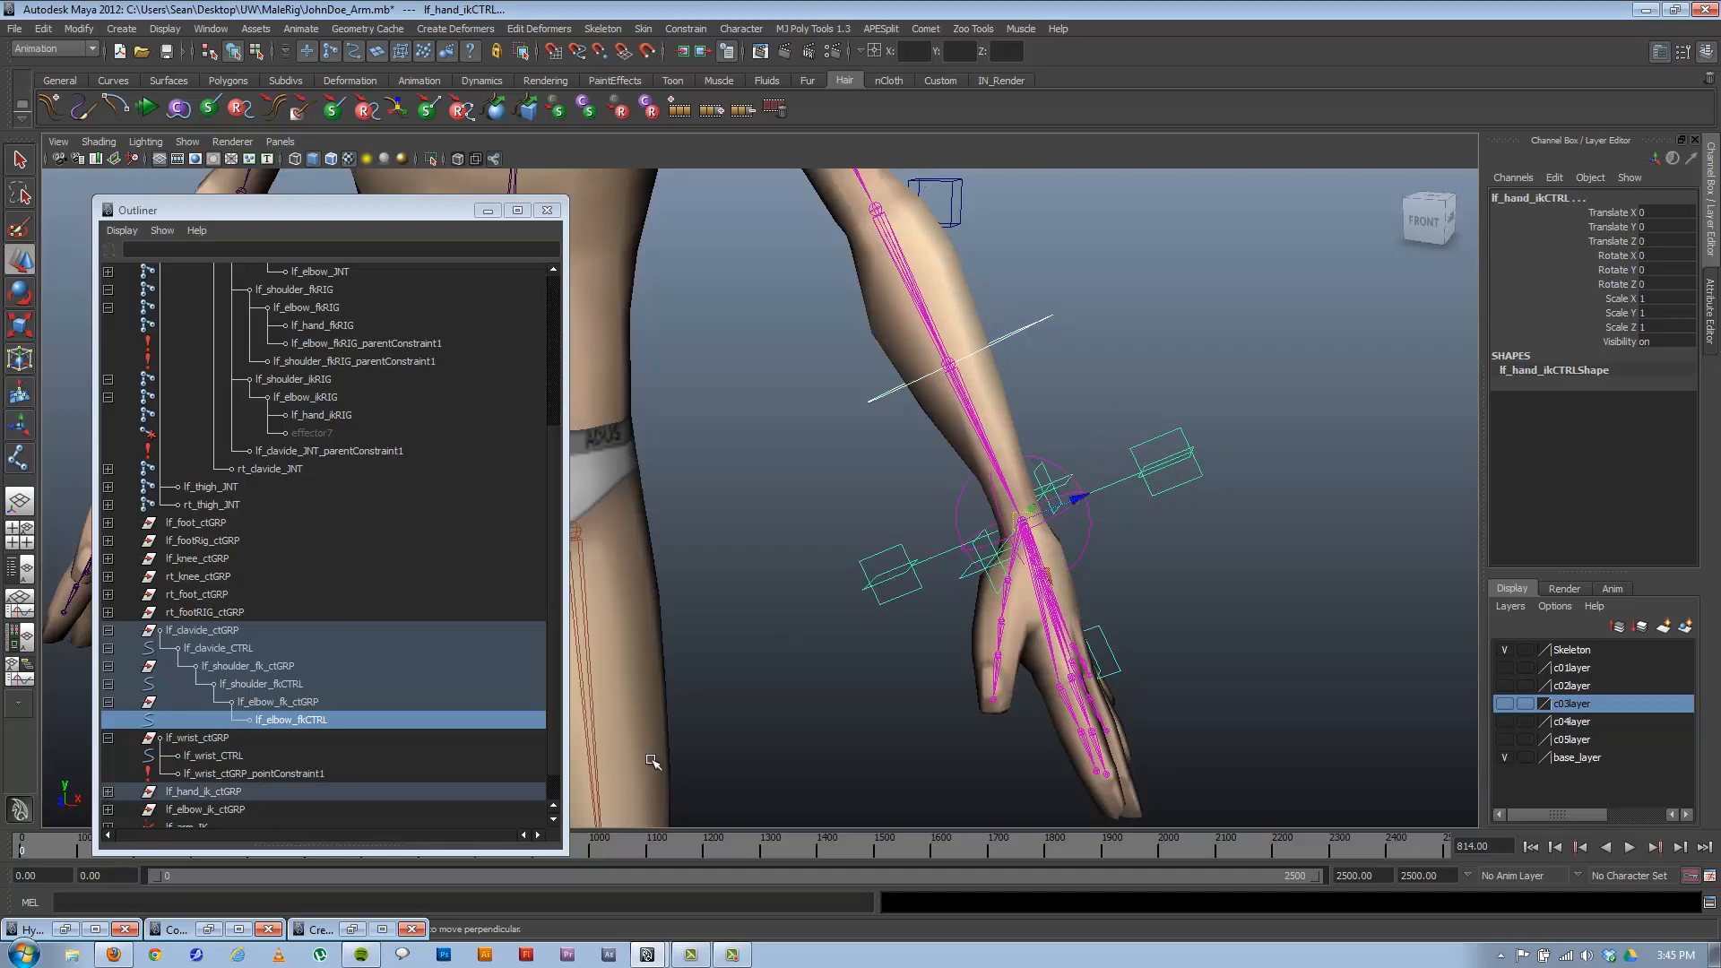
pyautogui.keyDown('shift'); pyautogui.click(194, 738); pyautogui.keyUp('shift')
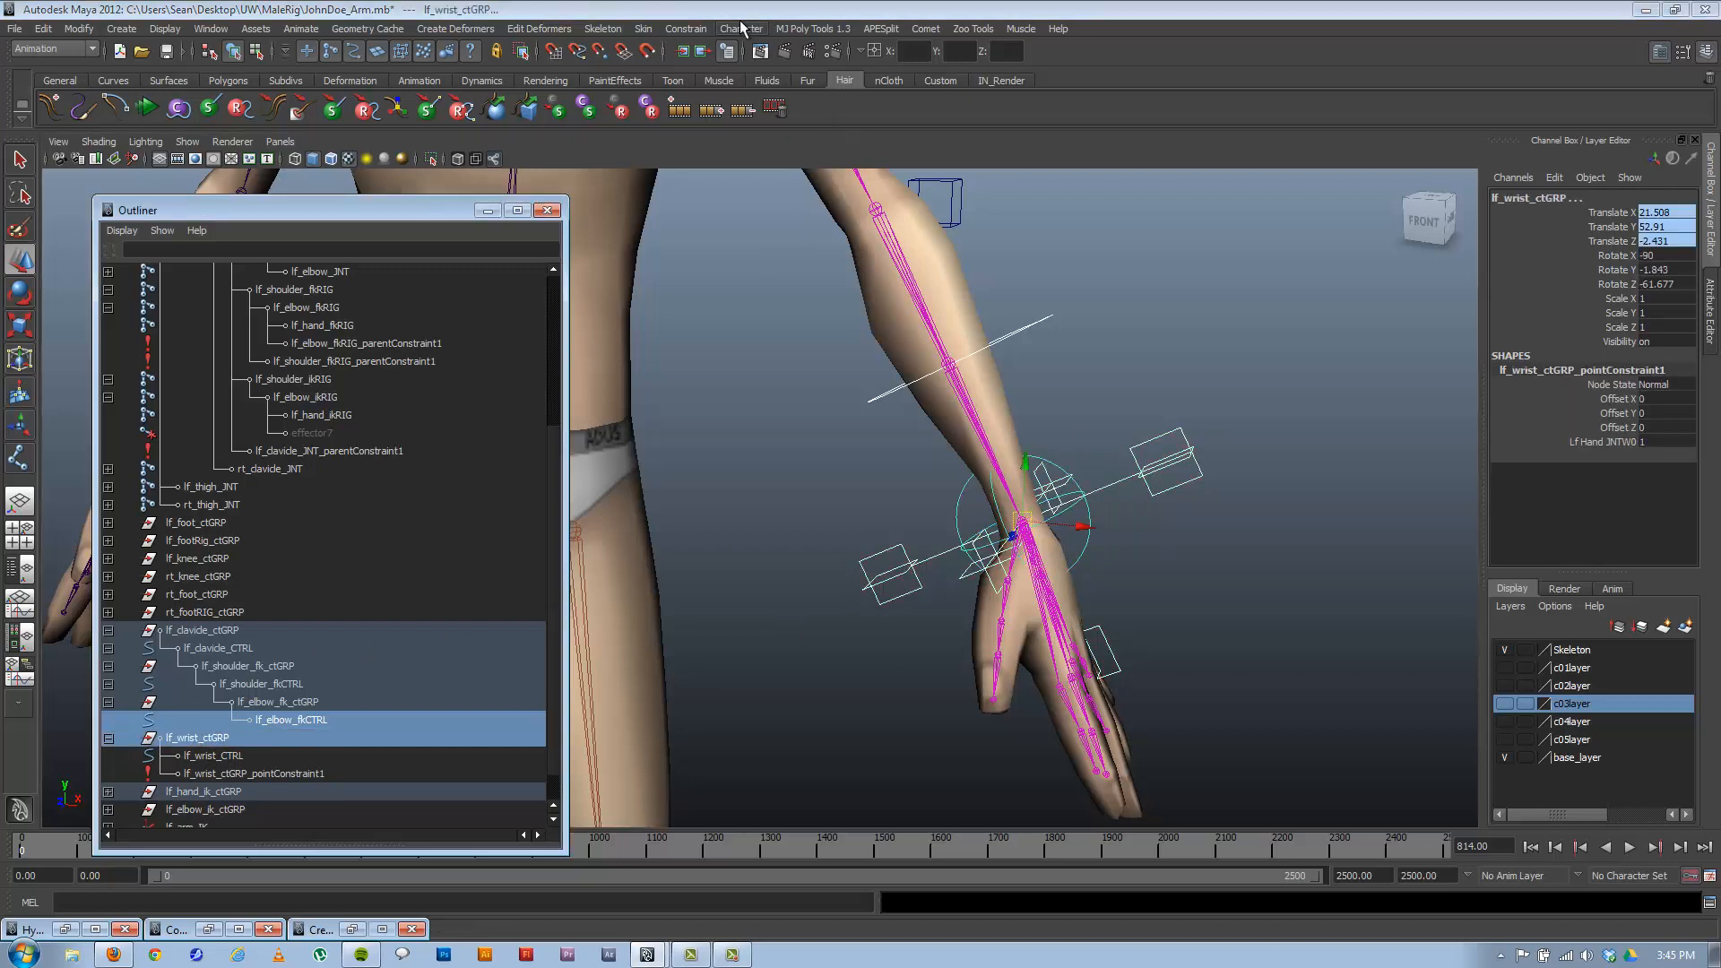
pyautogui.click(686, 28)
pyautogui.click(704, 86)
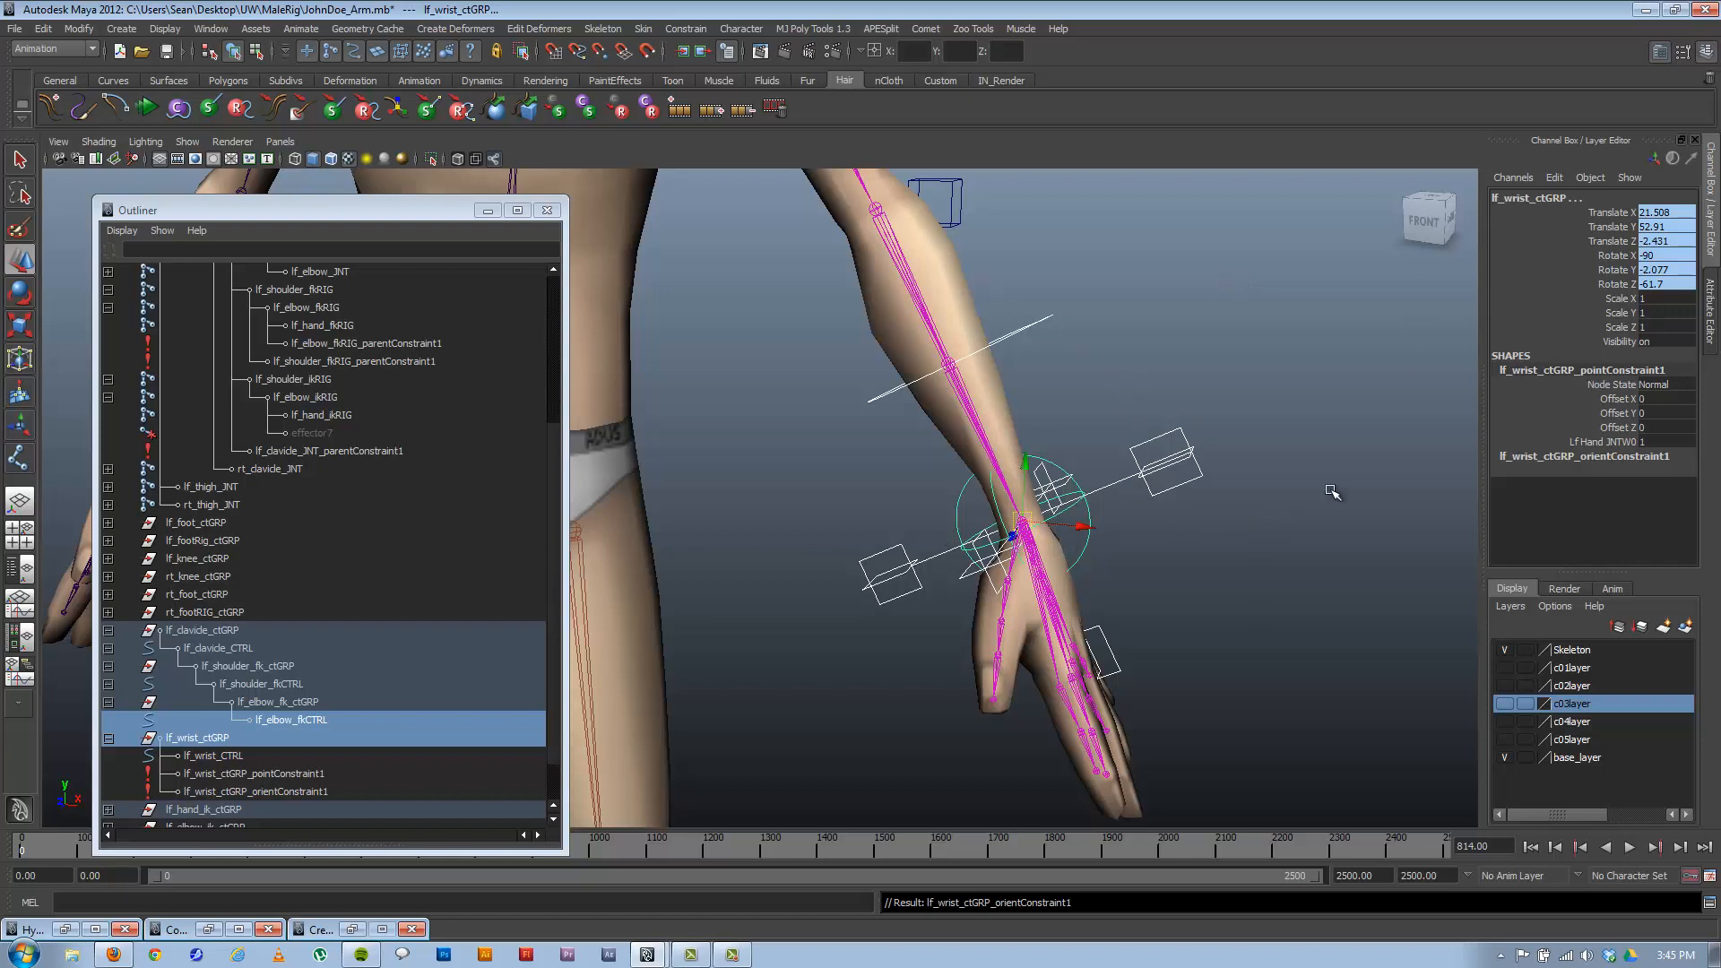
# Examine the channels of lf_wrist_CTRL, its parent group lf_wrist_ctGRP and the group's orient constraint, including the constraint's target weights.
pyautogui.click(1235, 433)
pyautogui.click(960, 504)
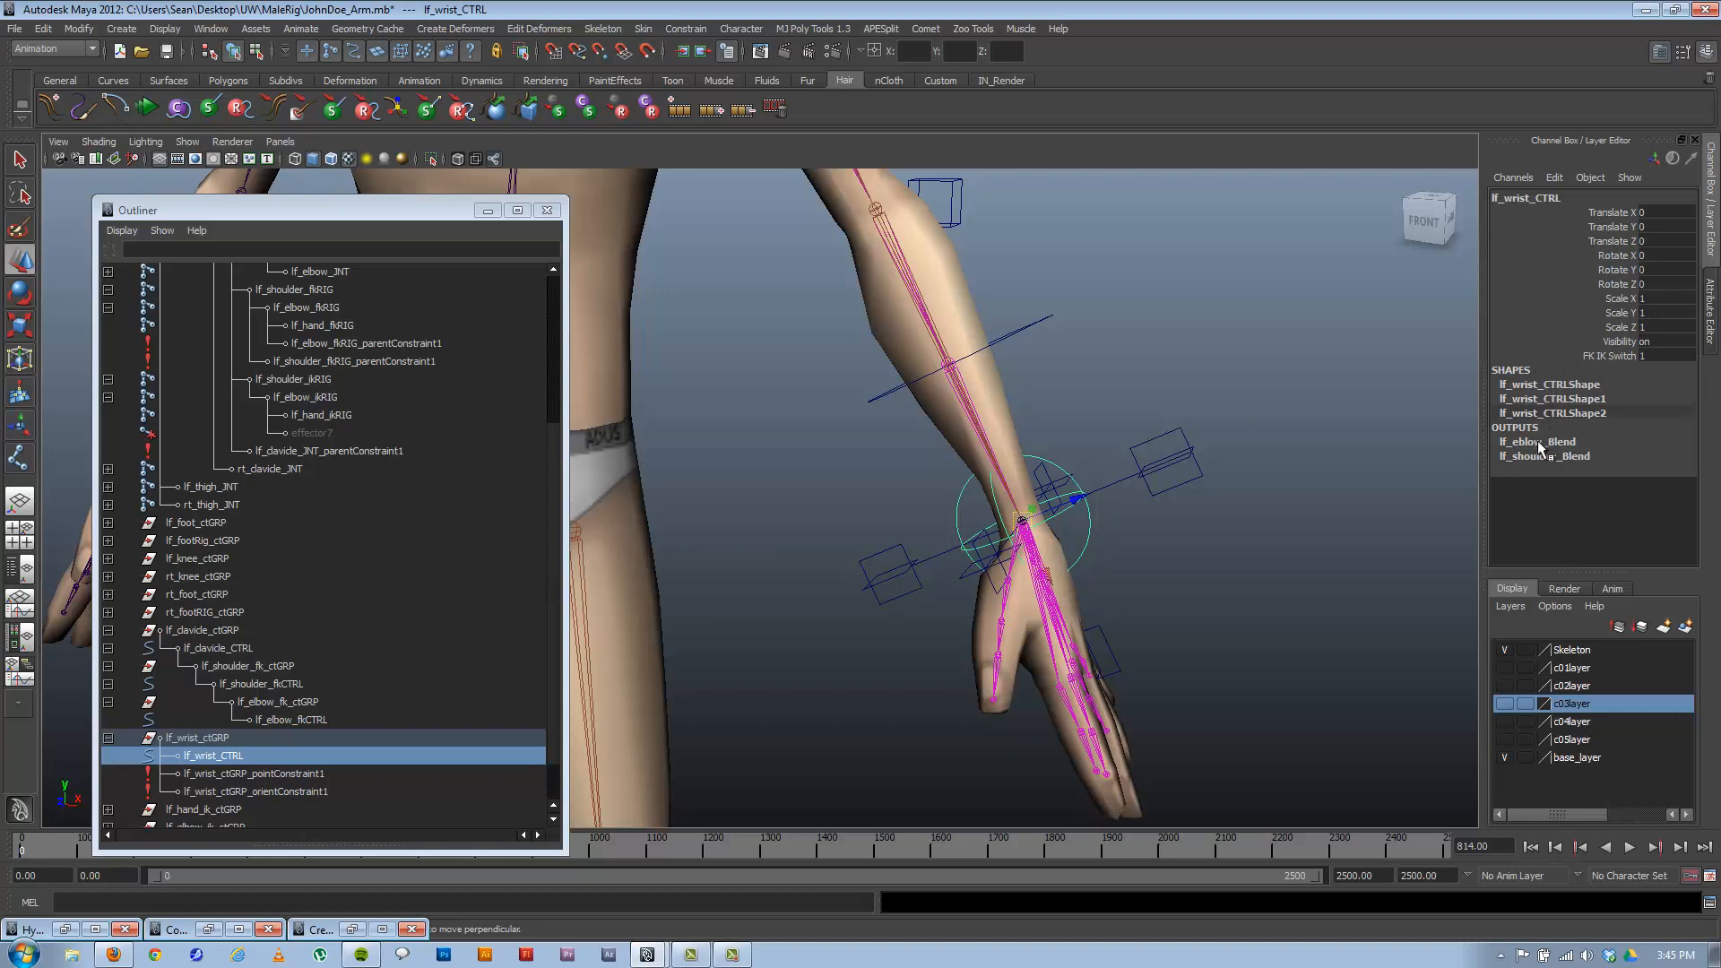
pyautogui.click(266, 791)
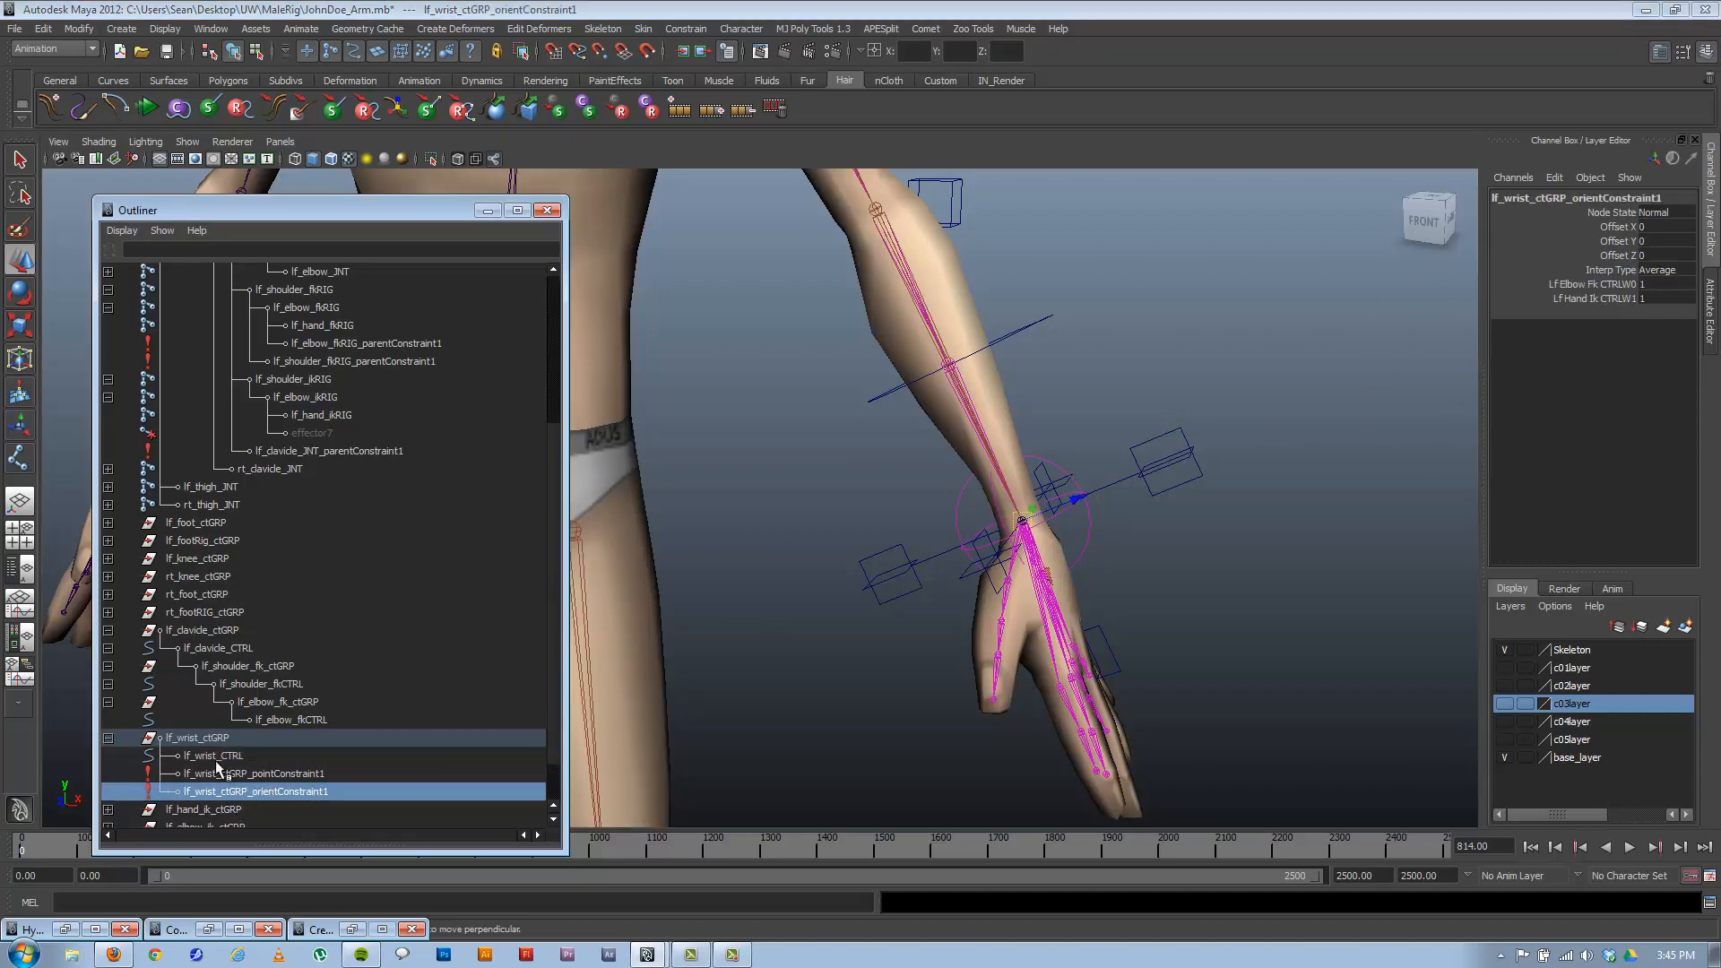
pyautogui.click(191, 739)
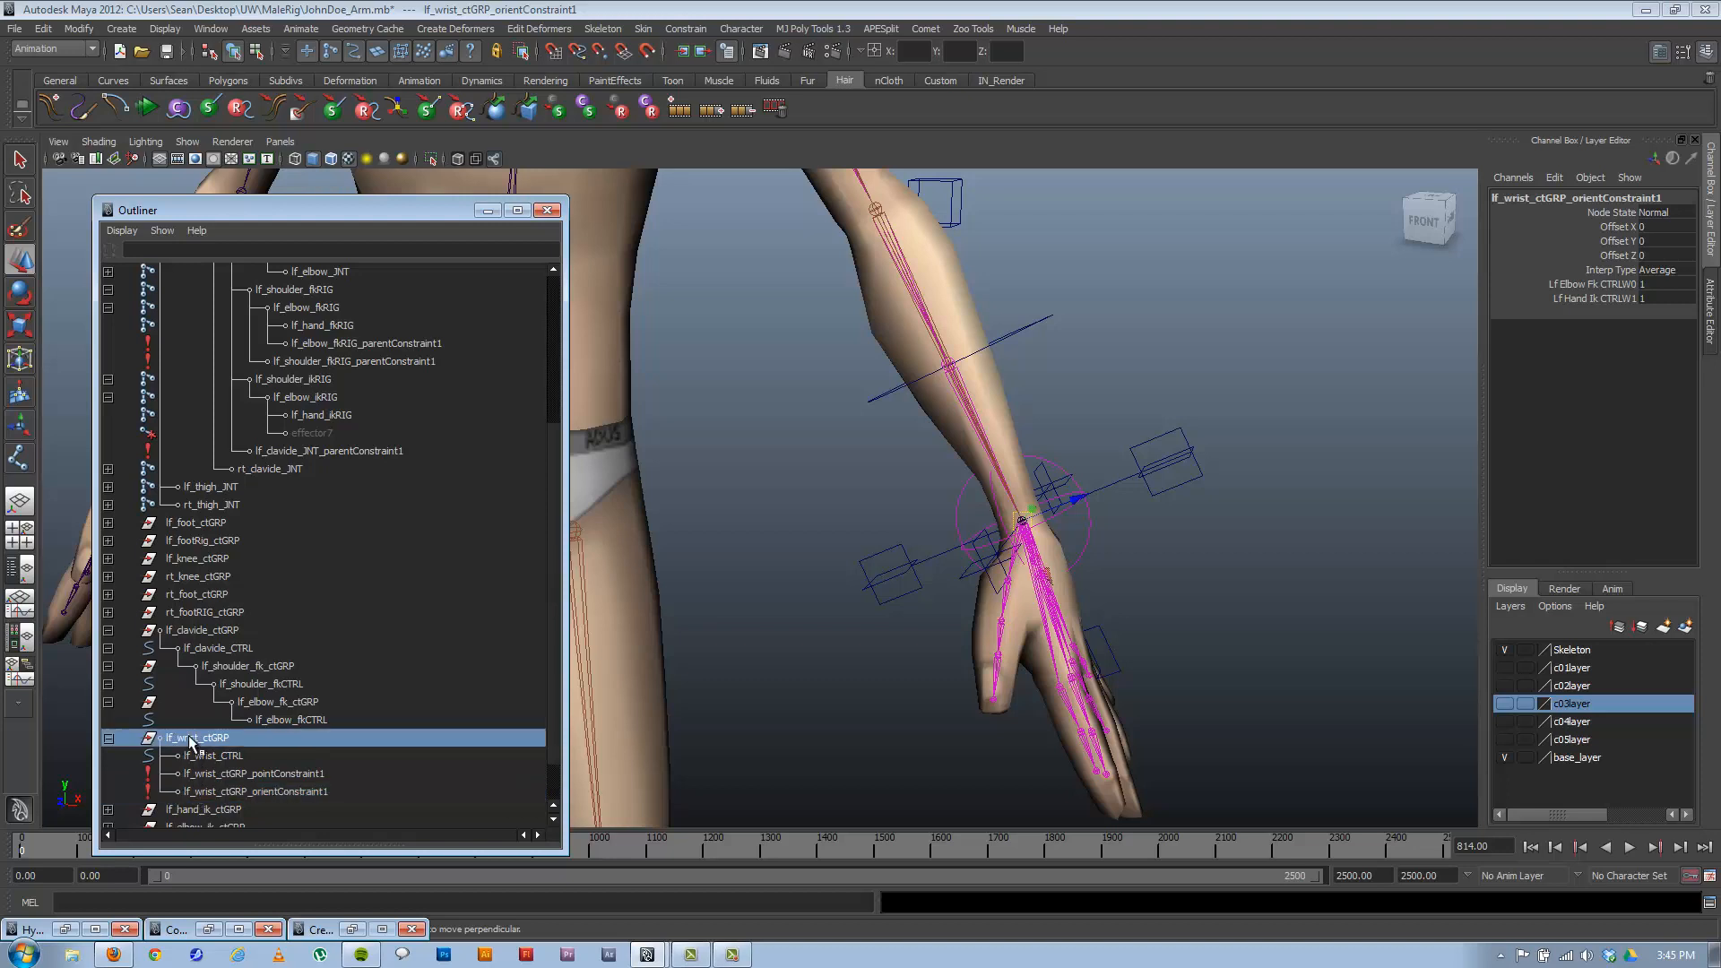
pyautogui.click(196, 756)
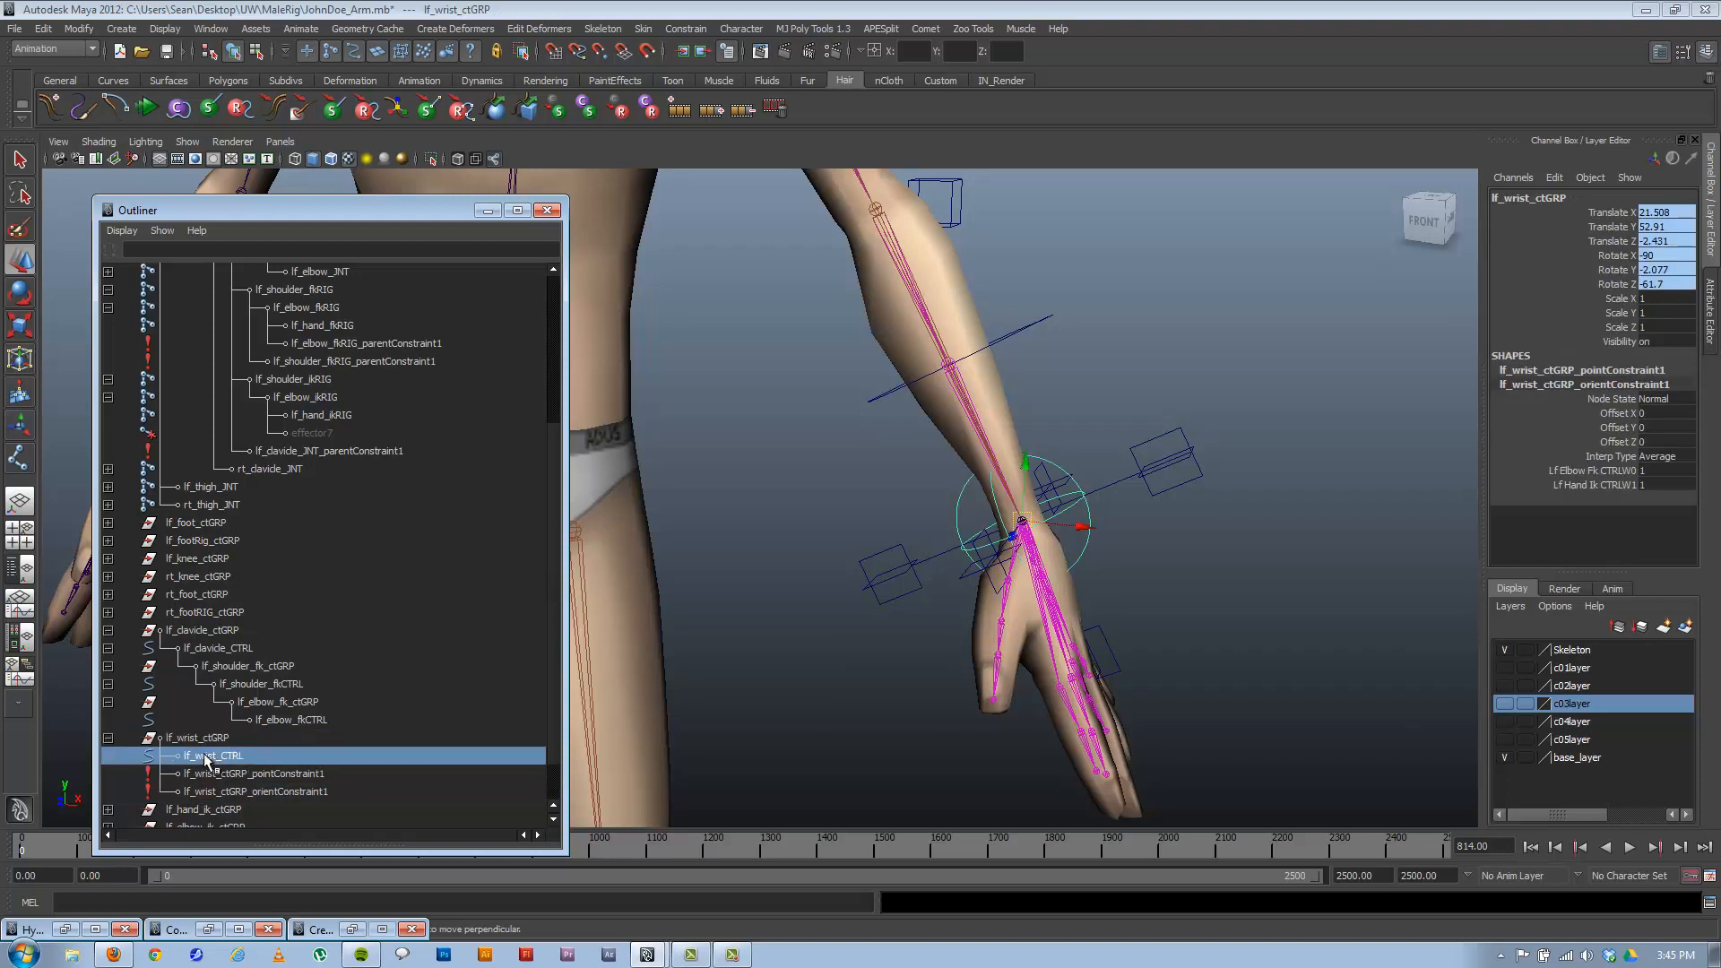
pyautogui.click(199, 738)
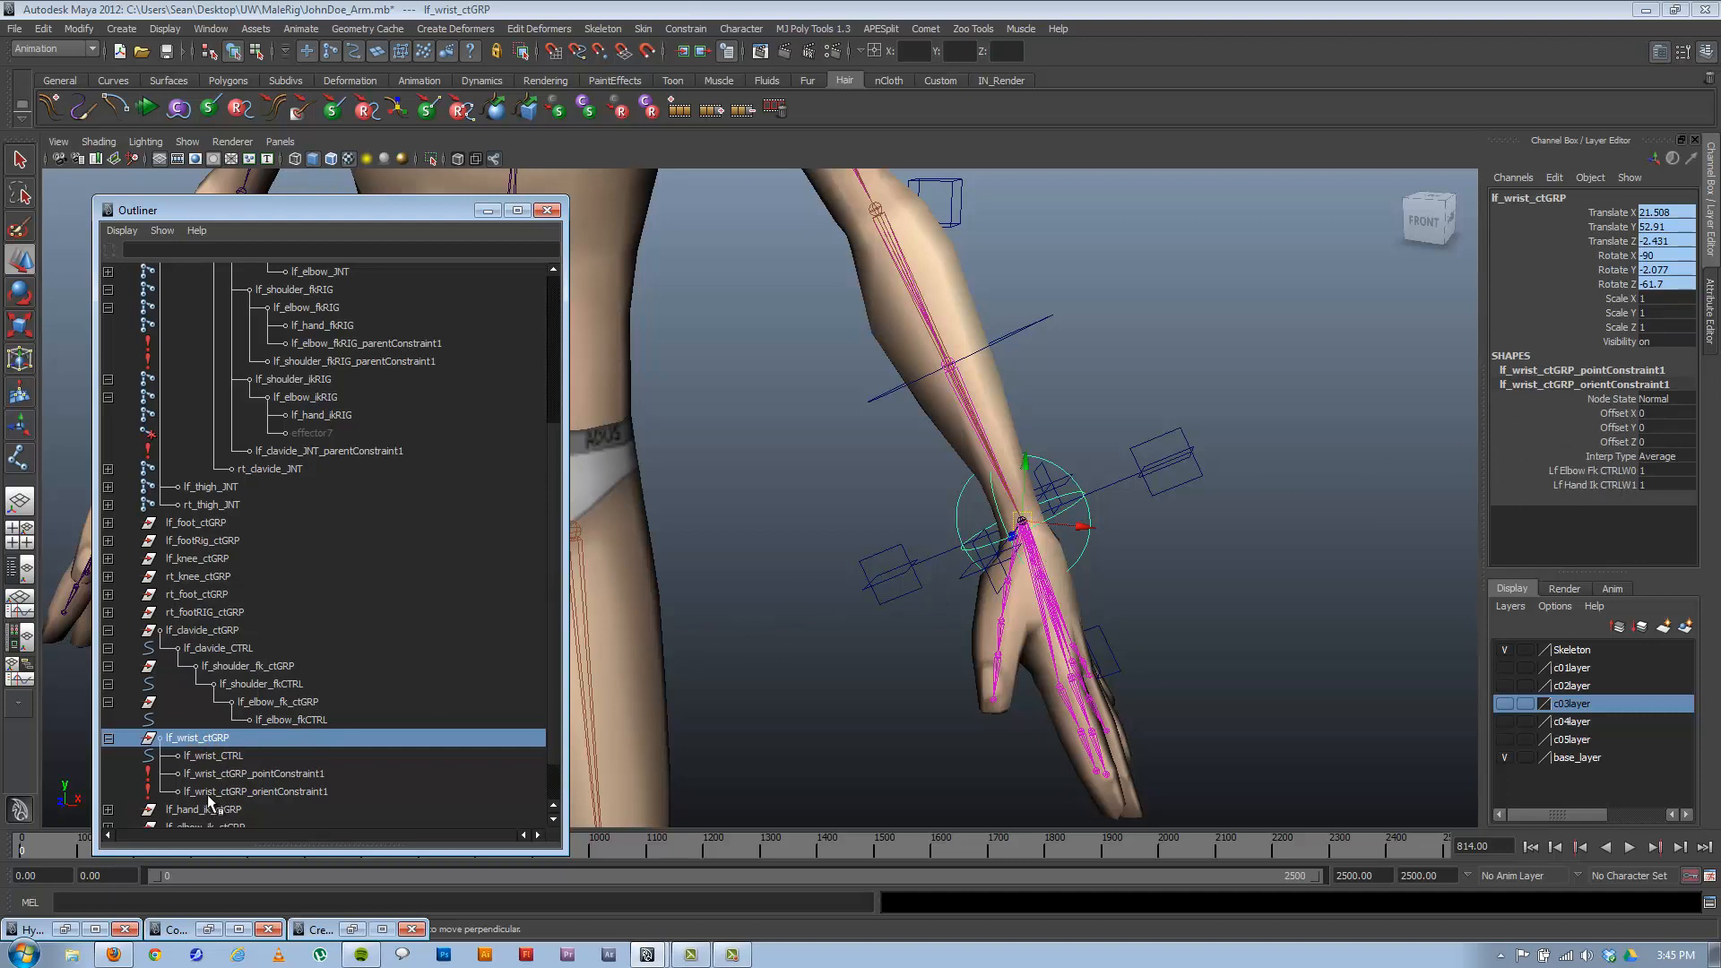
pyautogui.click(288, 793)
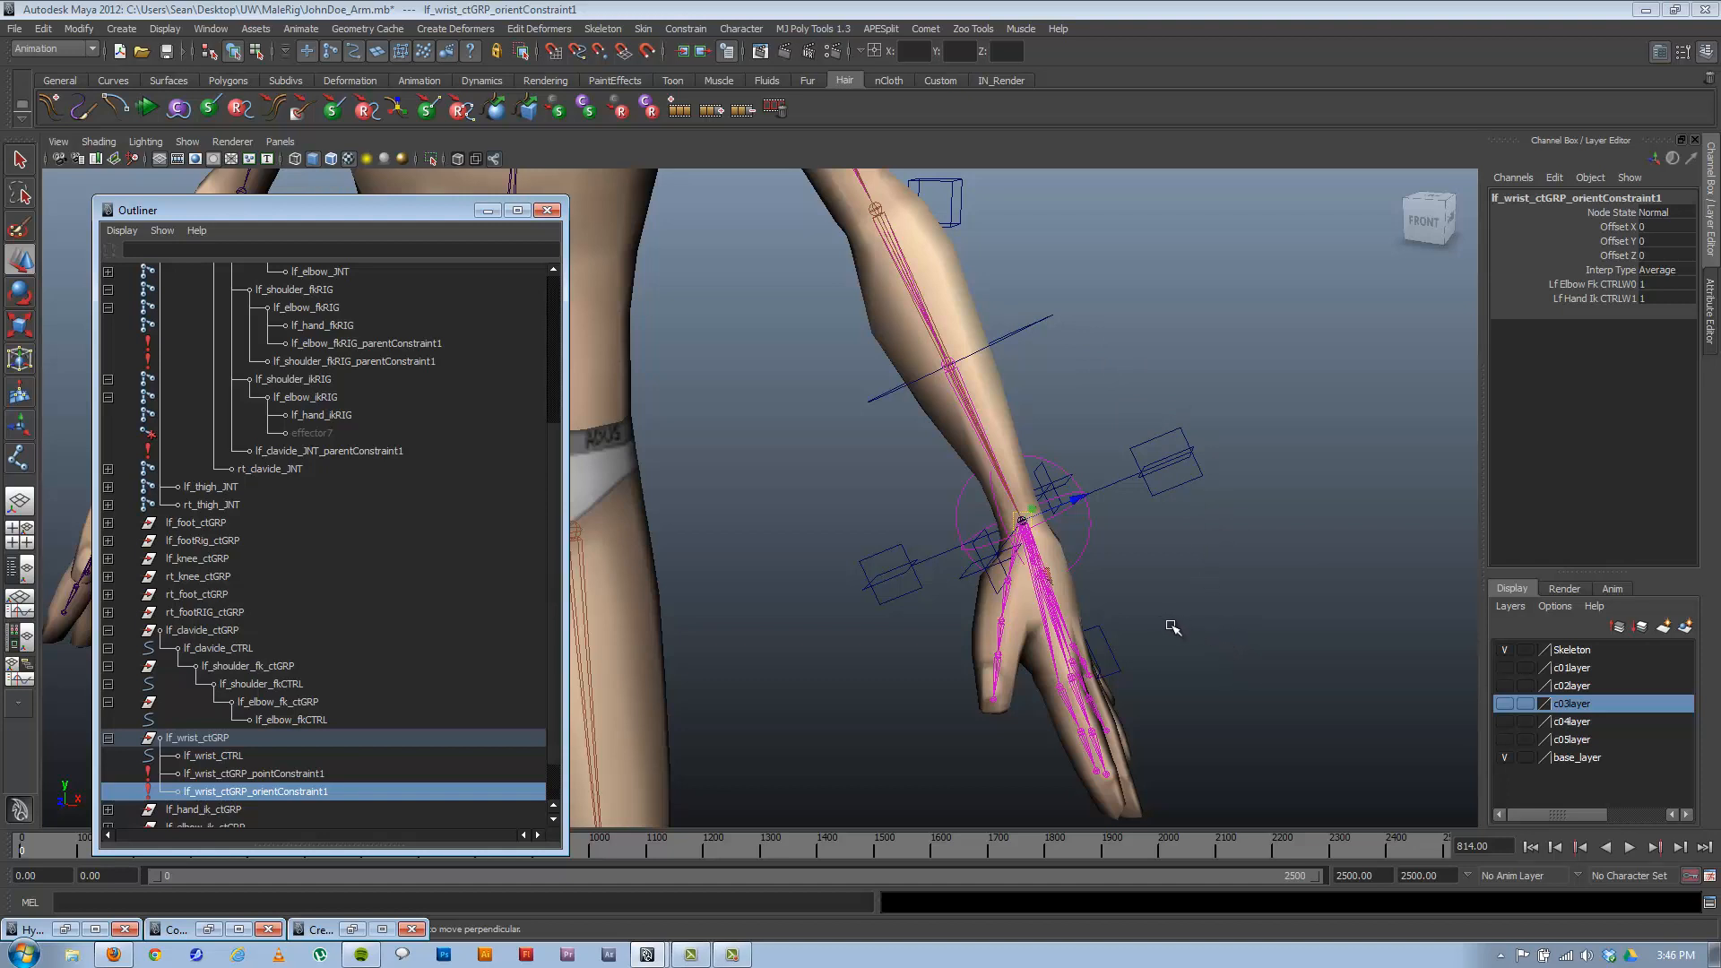
pyautogui.click(1163, 574)
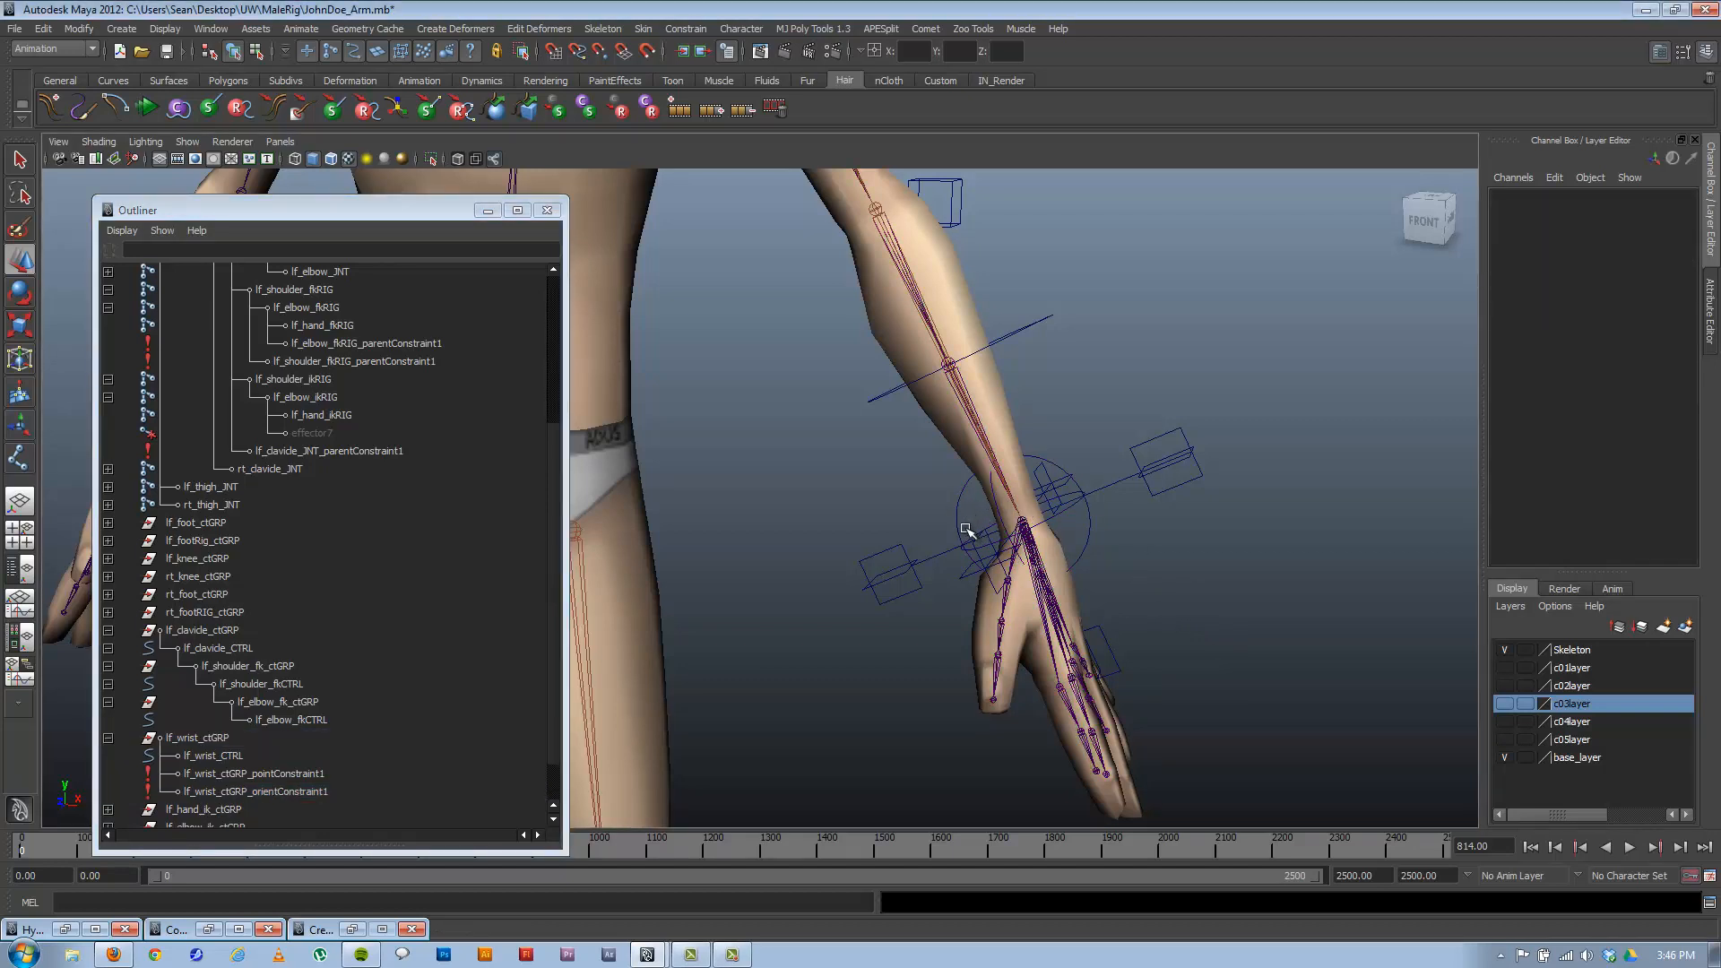
# Open the Set Driven Key editor with lf_wrist_CTRL selected.
pyautogui.keyDown('alt'); pyautogui.moveTo(971, 532); pyautogui.dragTo(910, 547); pyautogui.keyUp('alt')
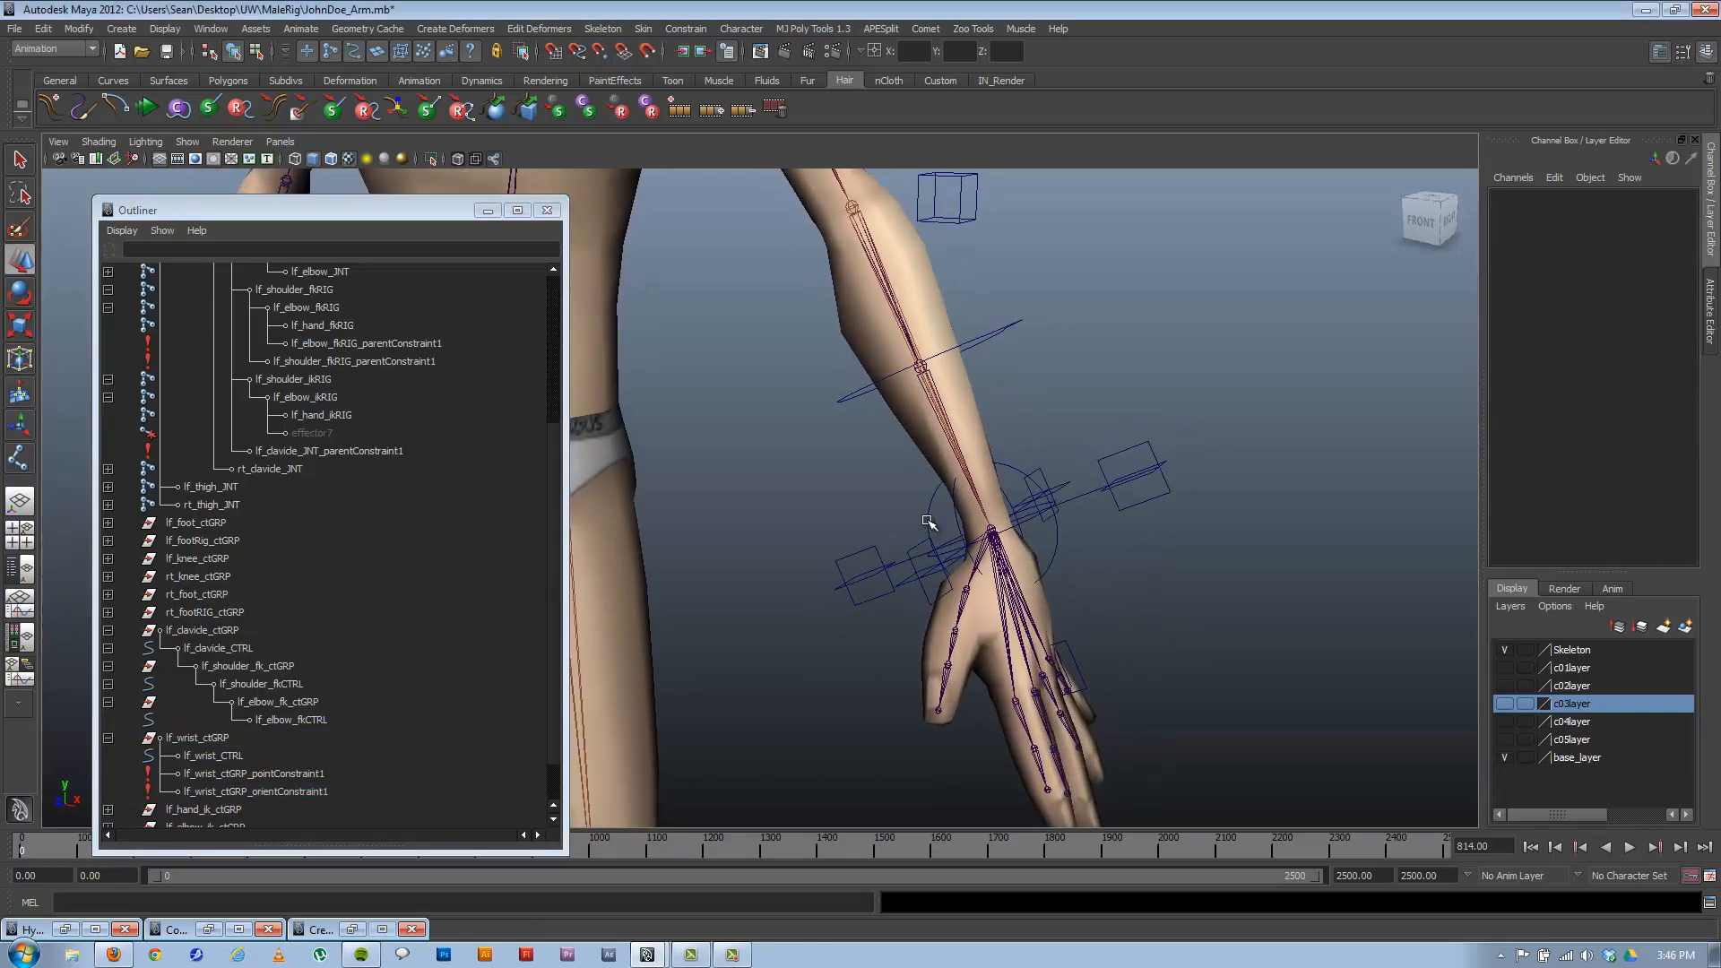
pyautogui.click(934, 513)
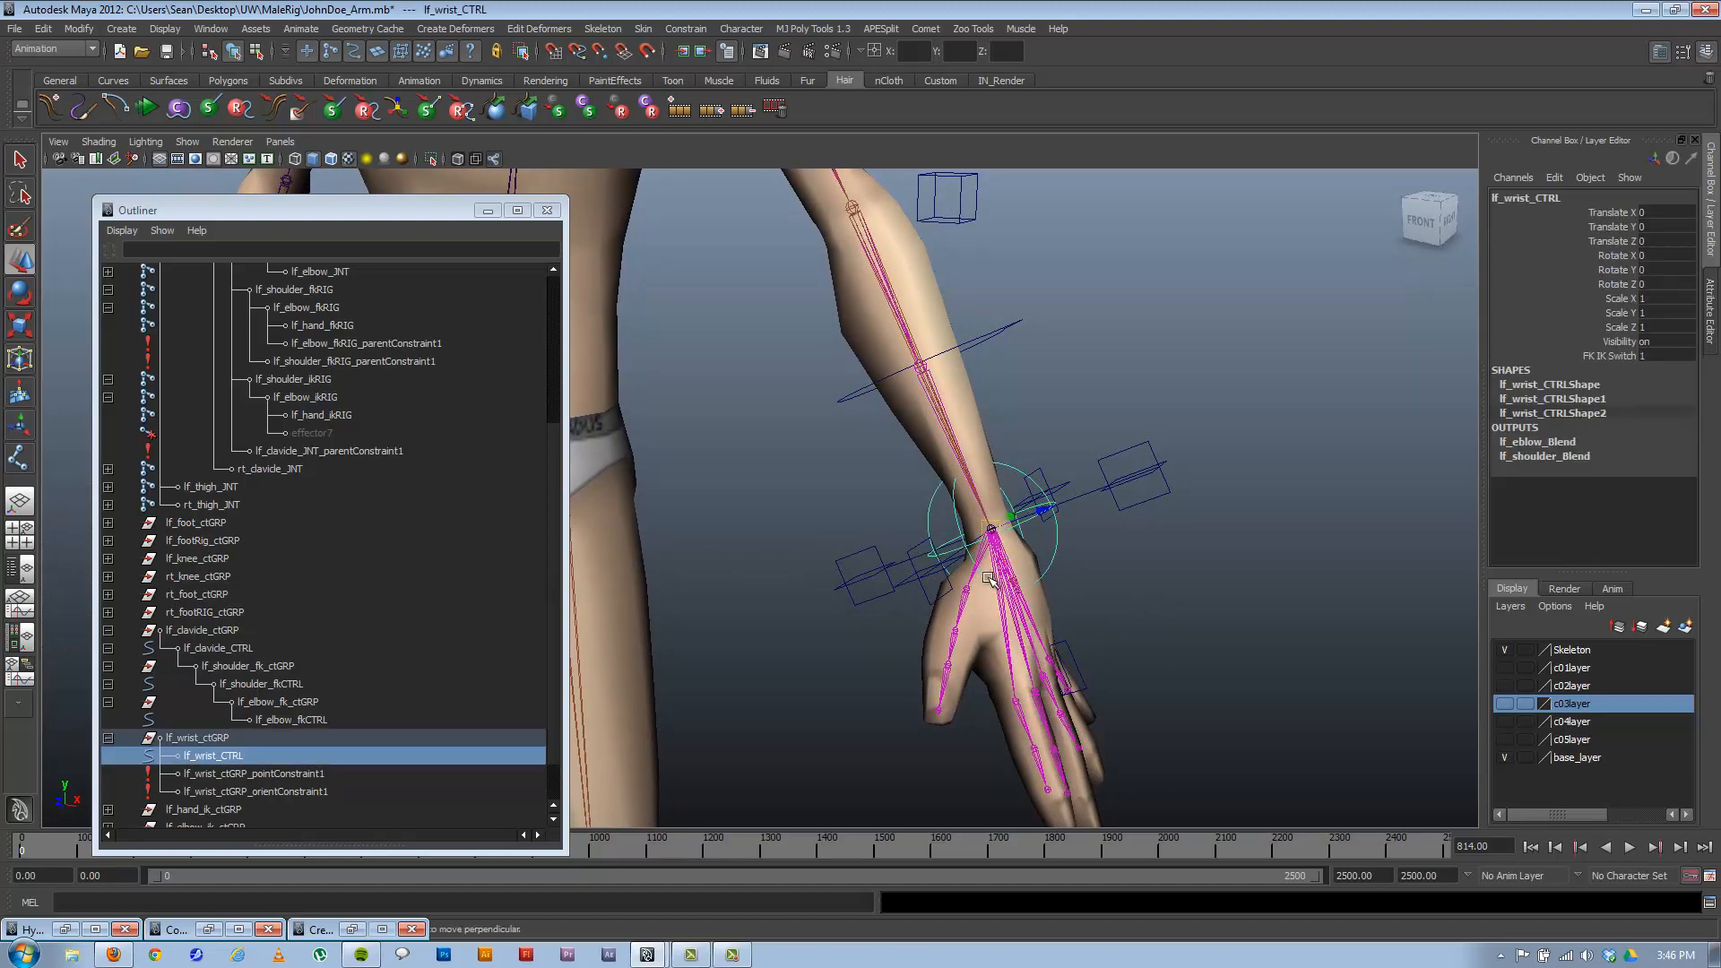
pyautogui.click(215, 30)
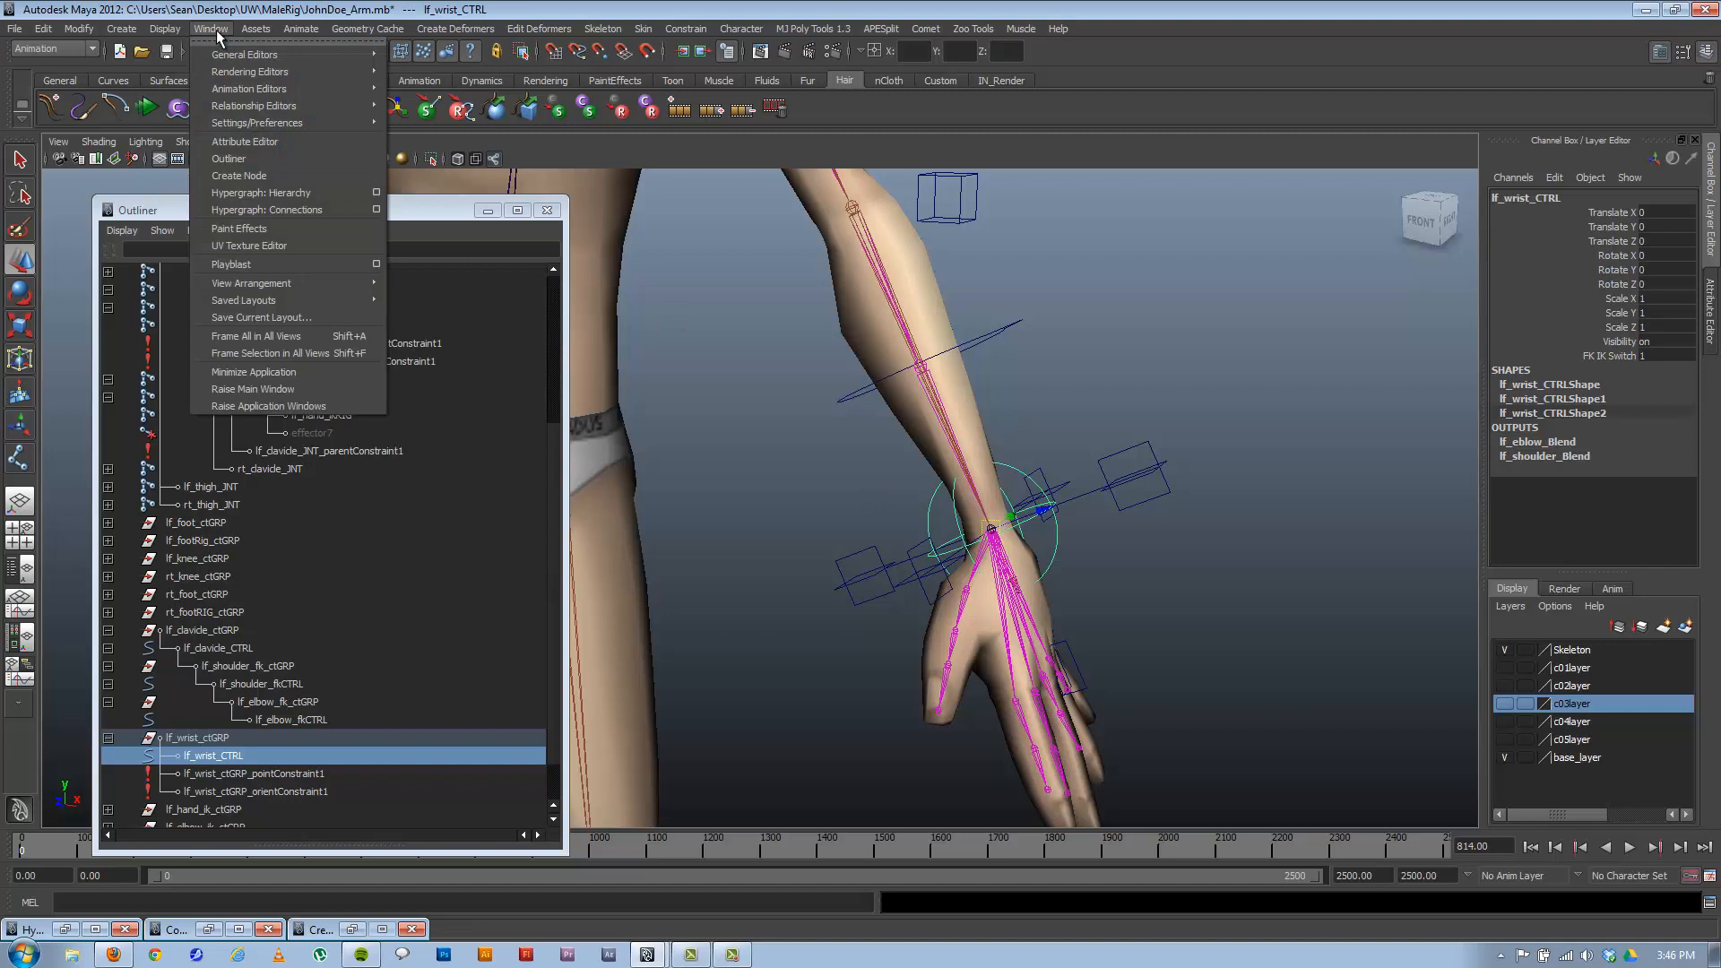
pyautogui.moveTo(301, 35)
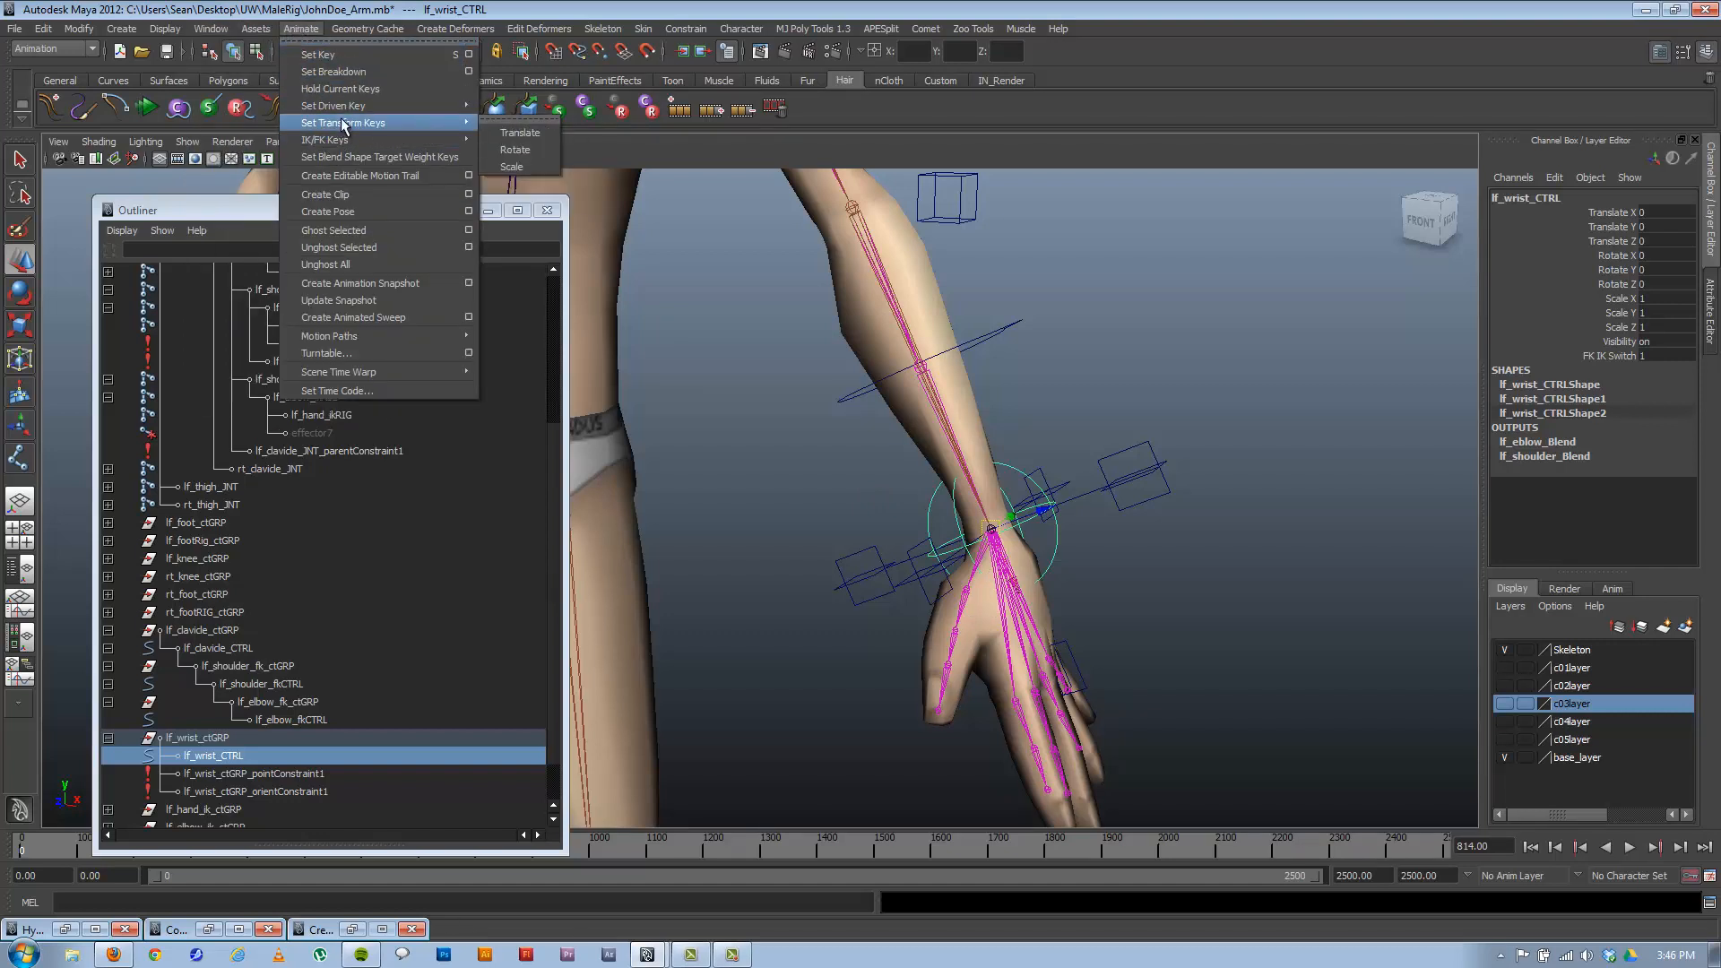
pyautogui.moveTo(346, 112)
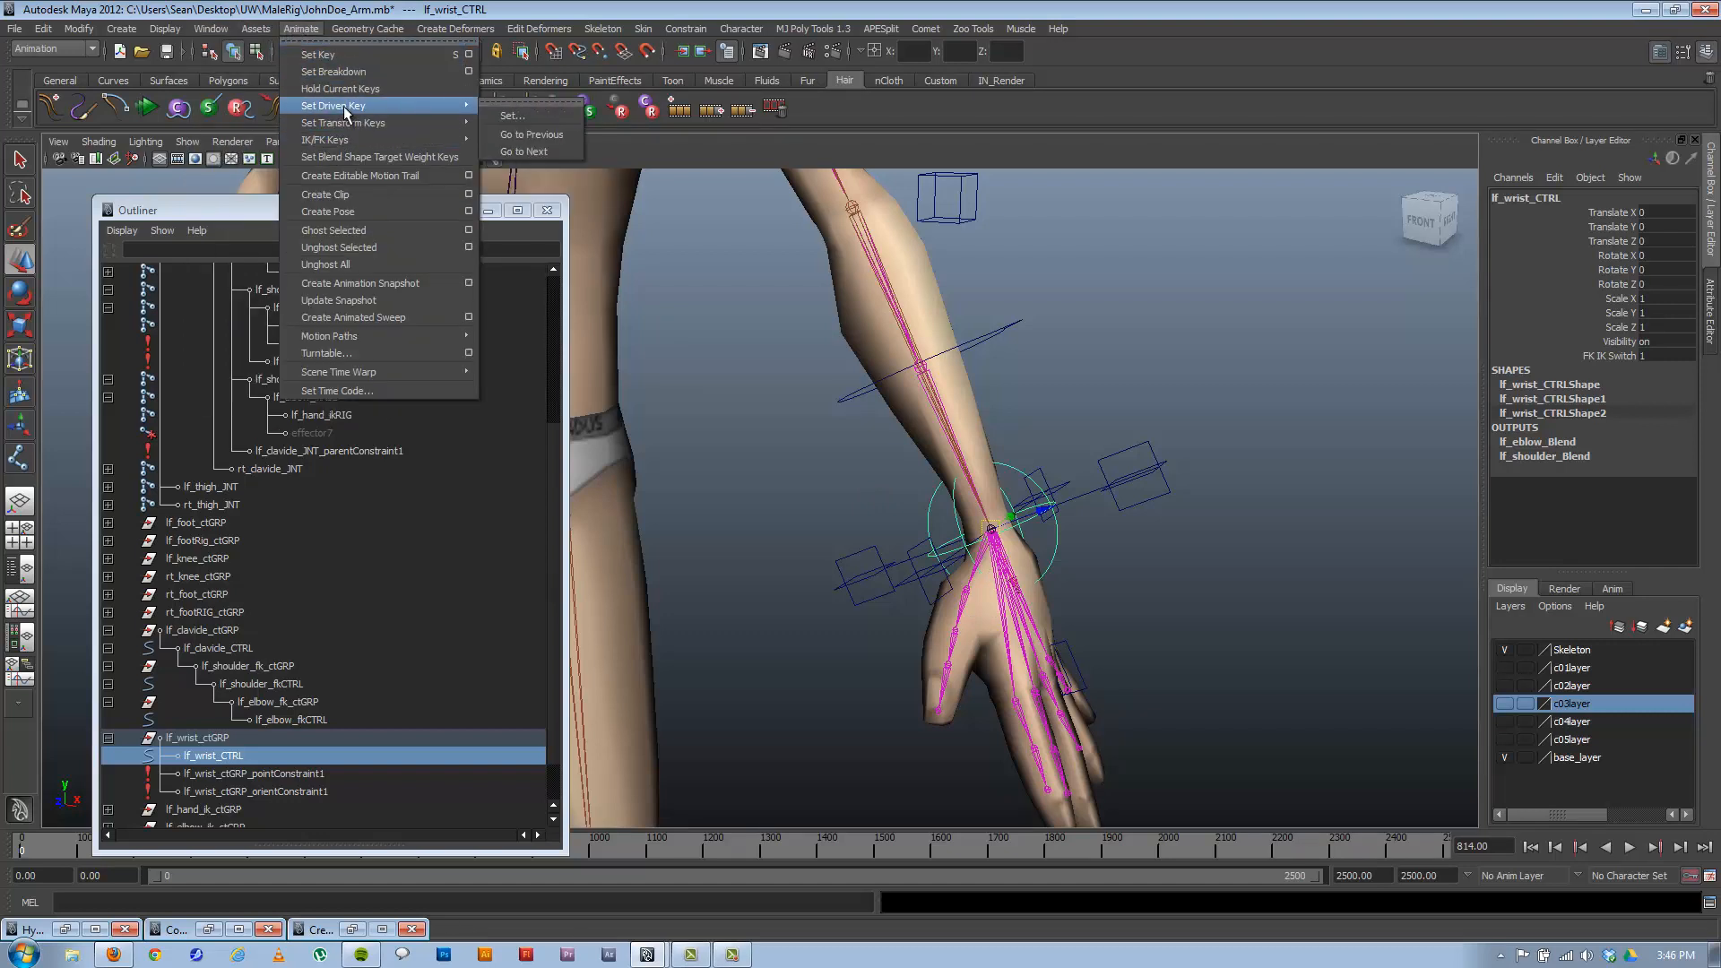
pyautogui.click(512, 116)
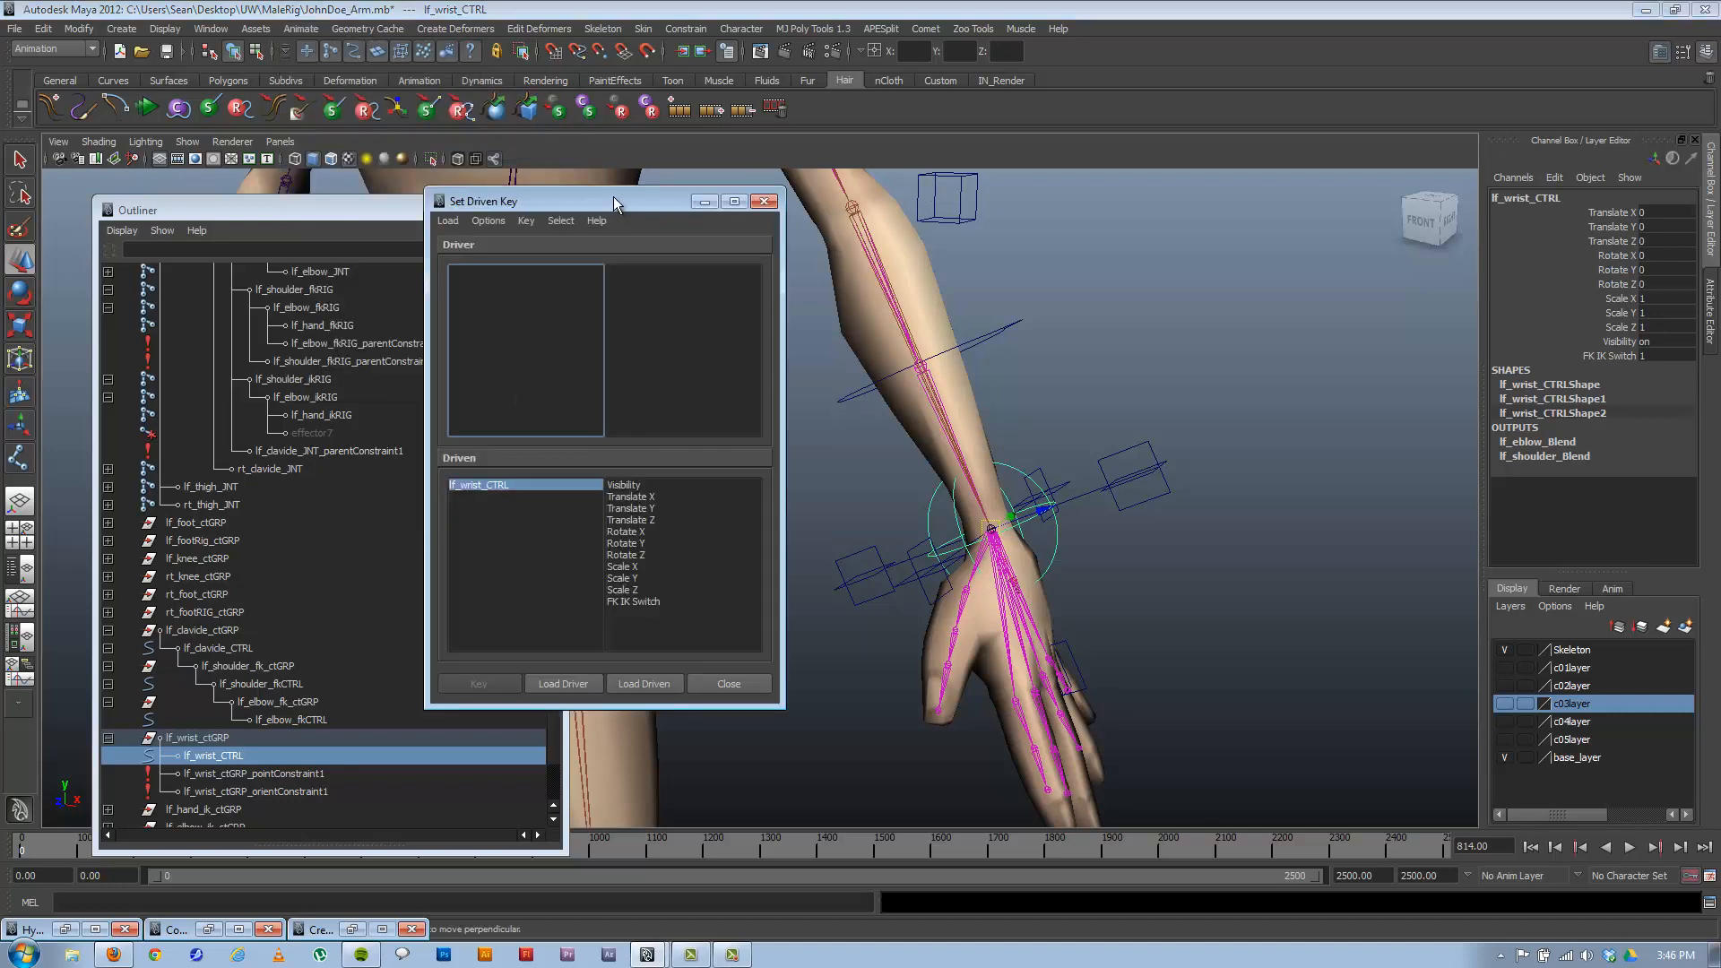
pyautogui.moveTo(618, 216); pyautogui.dragTo(563, 251)
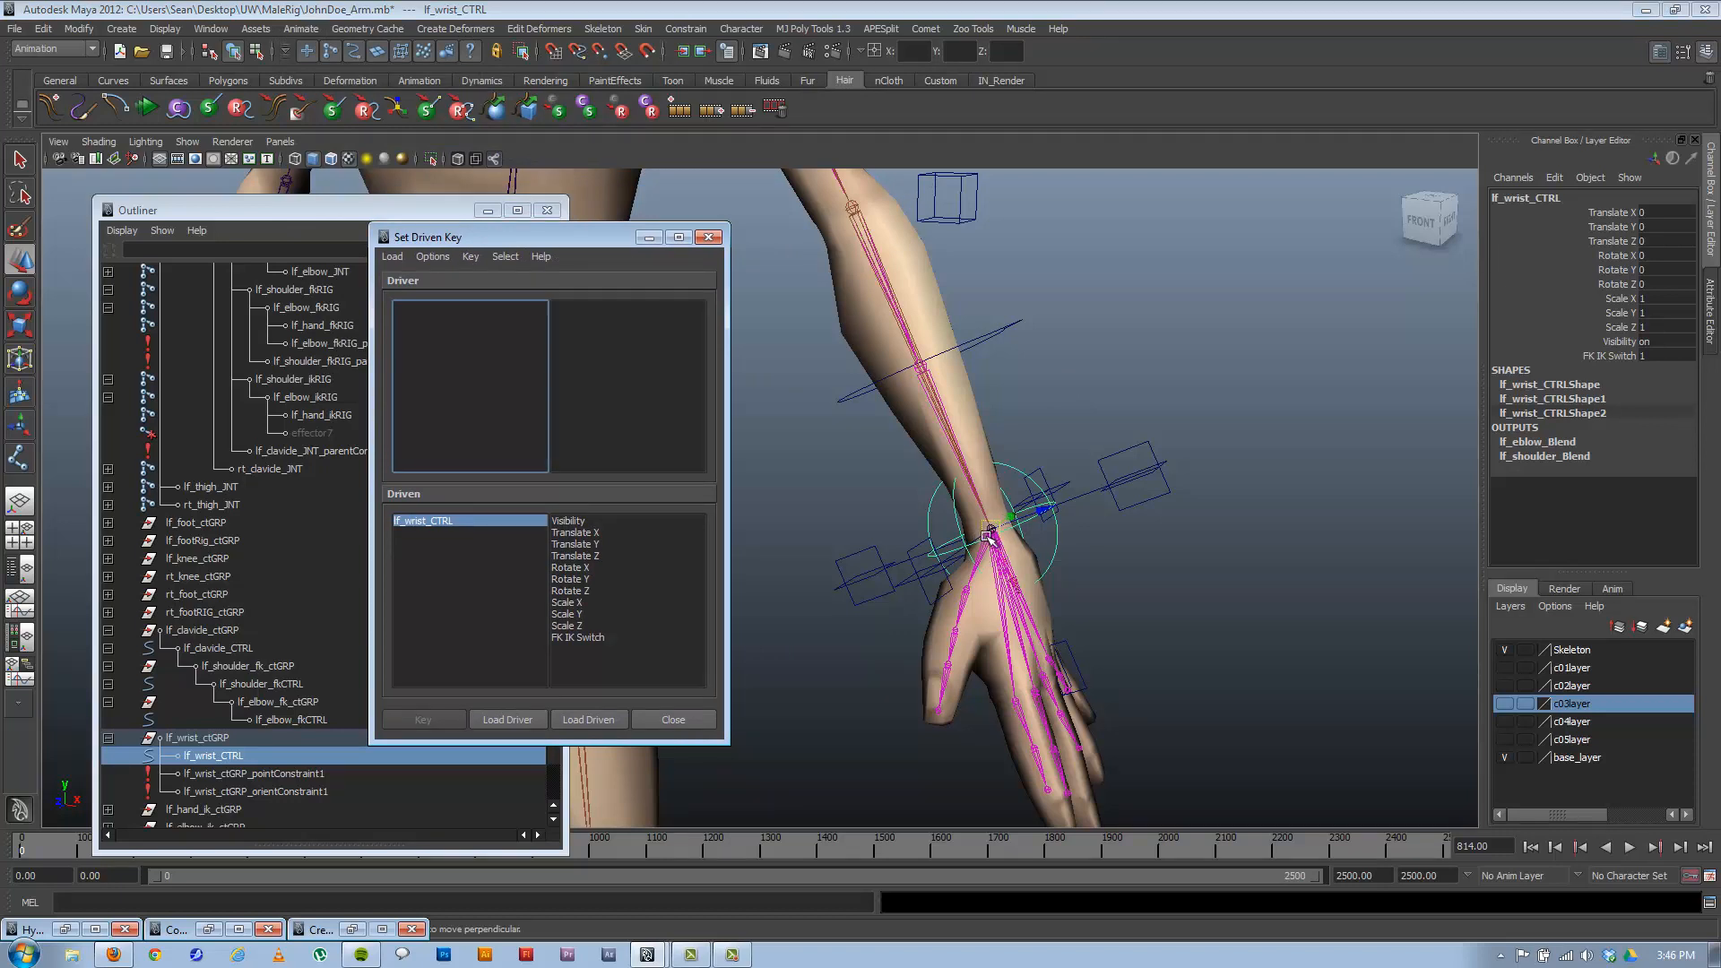
# Load lf_wrist_CTRL as the driver for the driven key and set its FK IK Switch to 0.
pyautogui.click(251, 793)
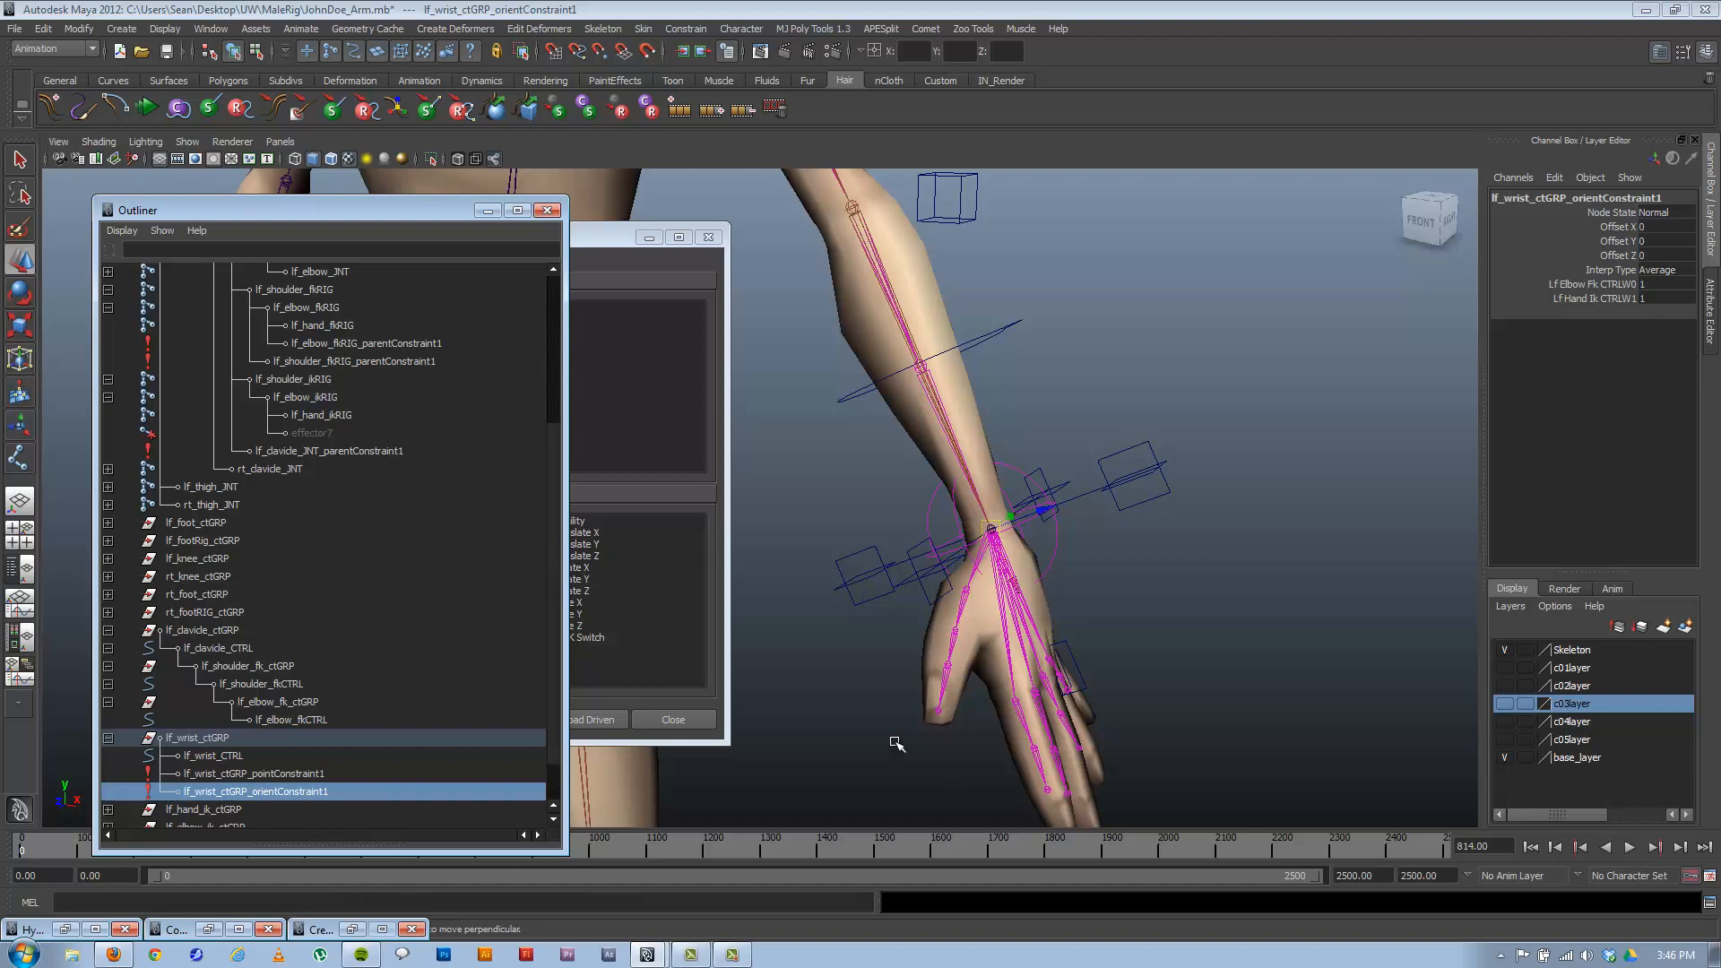
pyautogui.moveTo(603, 234); pyautogui.dragTo(668, 212)
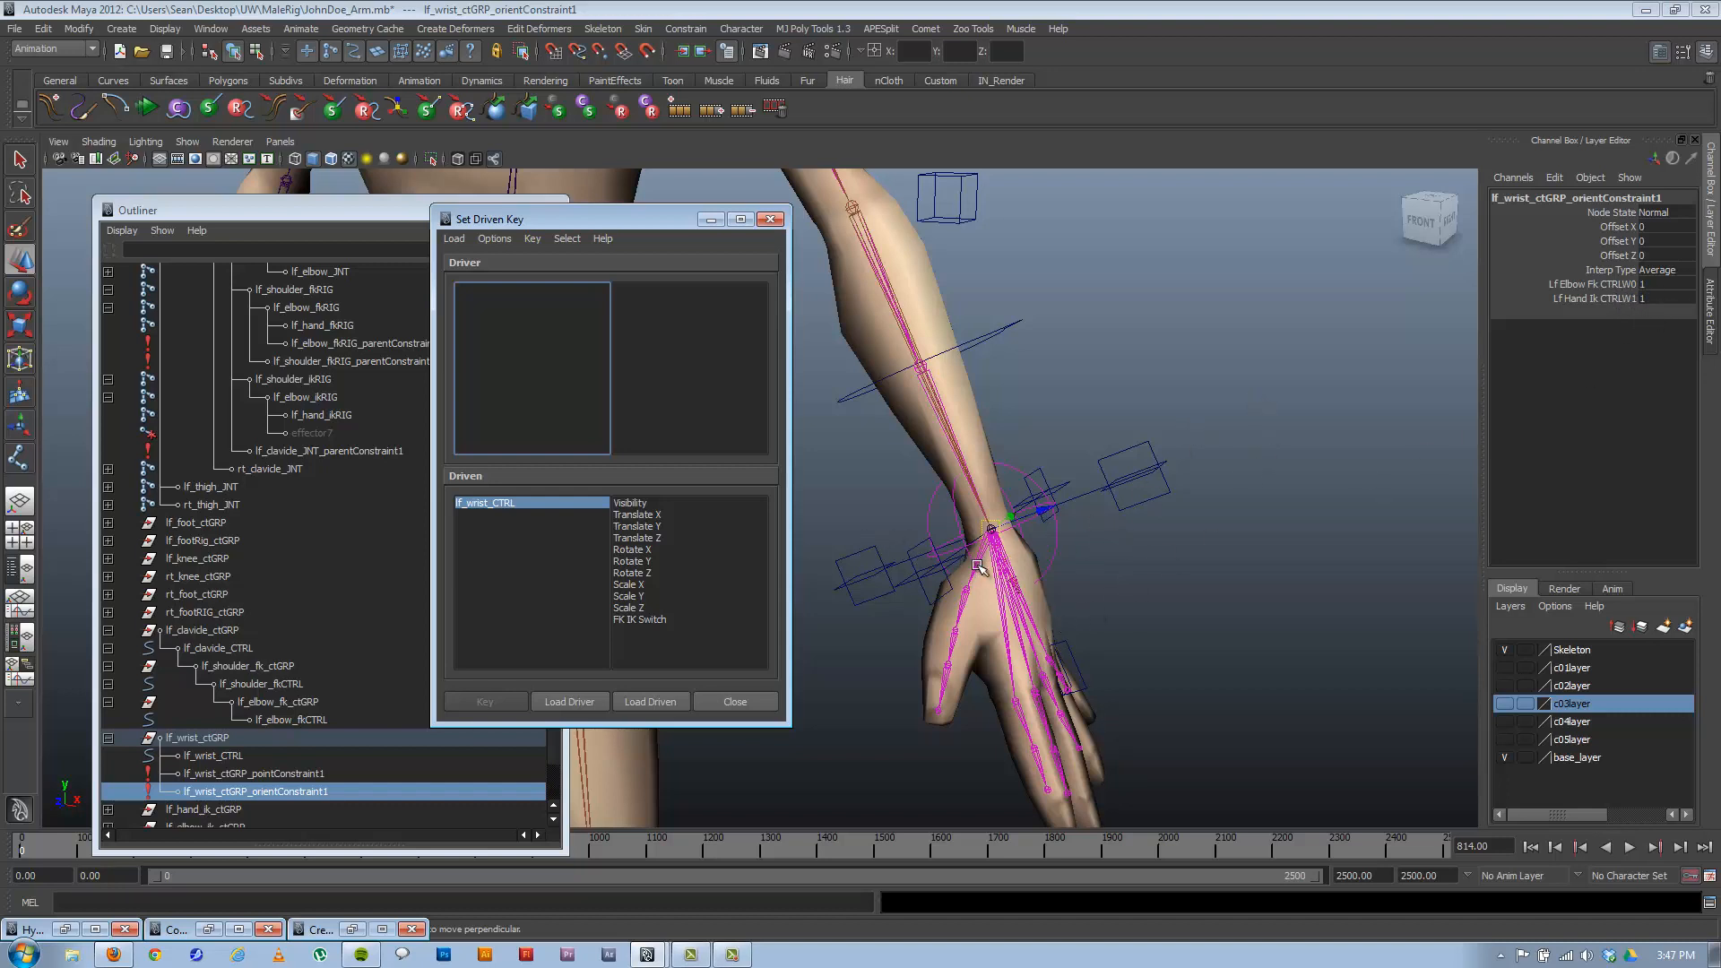
pyautogui.keyDown('alt'); pyautogui.moveTo(1180, 494); pyautogui.dragTo(811, 544, button='right'); pyautogui.keyUp('alt')
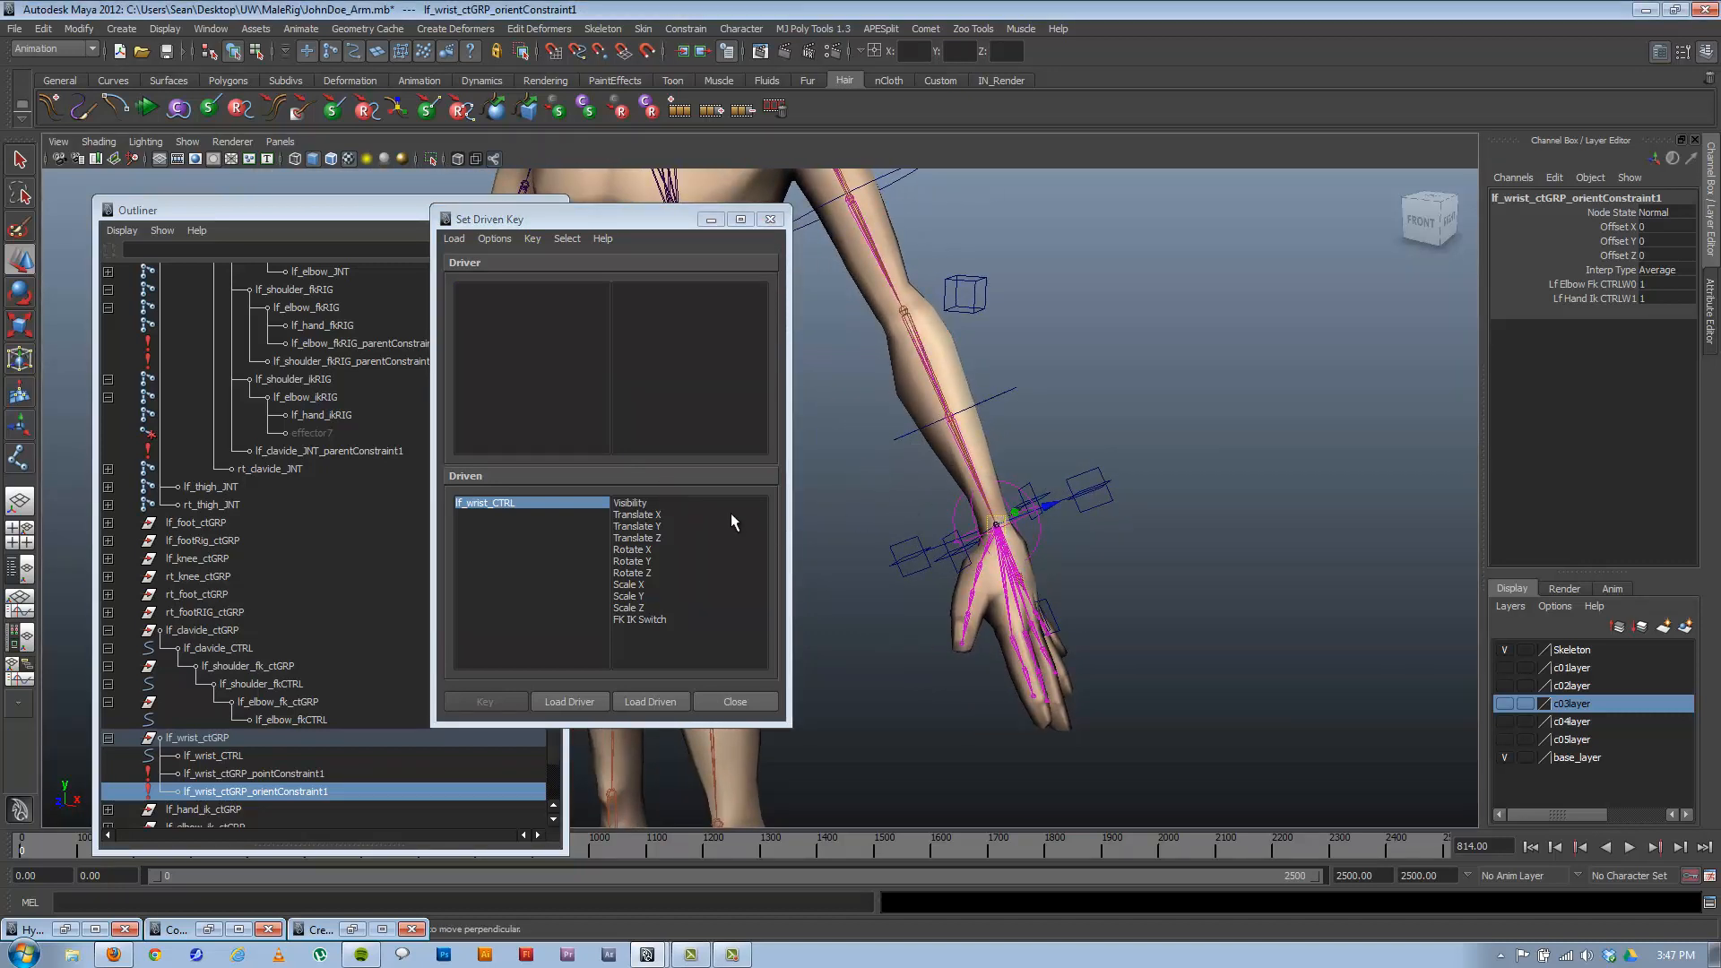
pyautogui.keyDown('alt'); pyautogui.moveTo(819, 564); pyautogui.dragTo(1063, 575, button='right'); pyautogui.keyUp('alt')
pyautogui.keyDown('alt'); pyautogui.moveTo(1019, 540); pyautogui.dragTo(938, 533, button='middle'); pyautogui.keyUp('alt')
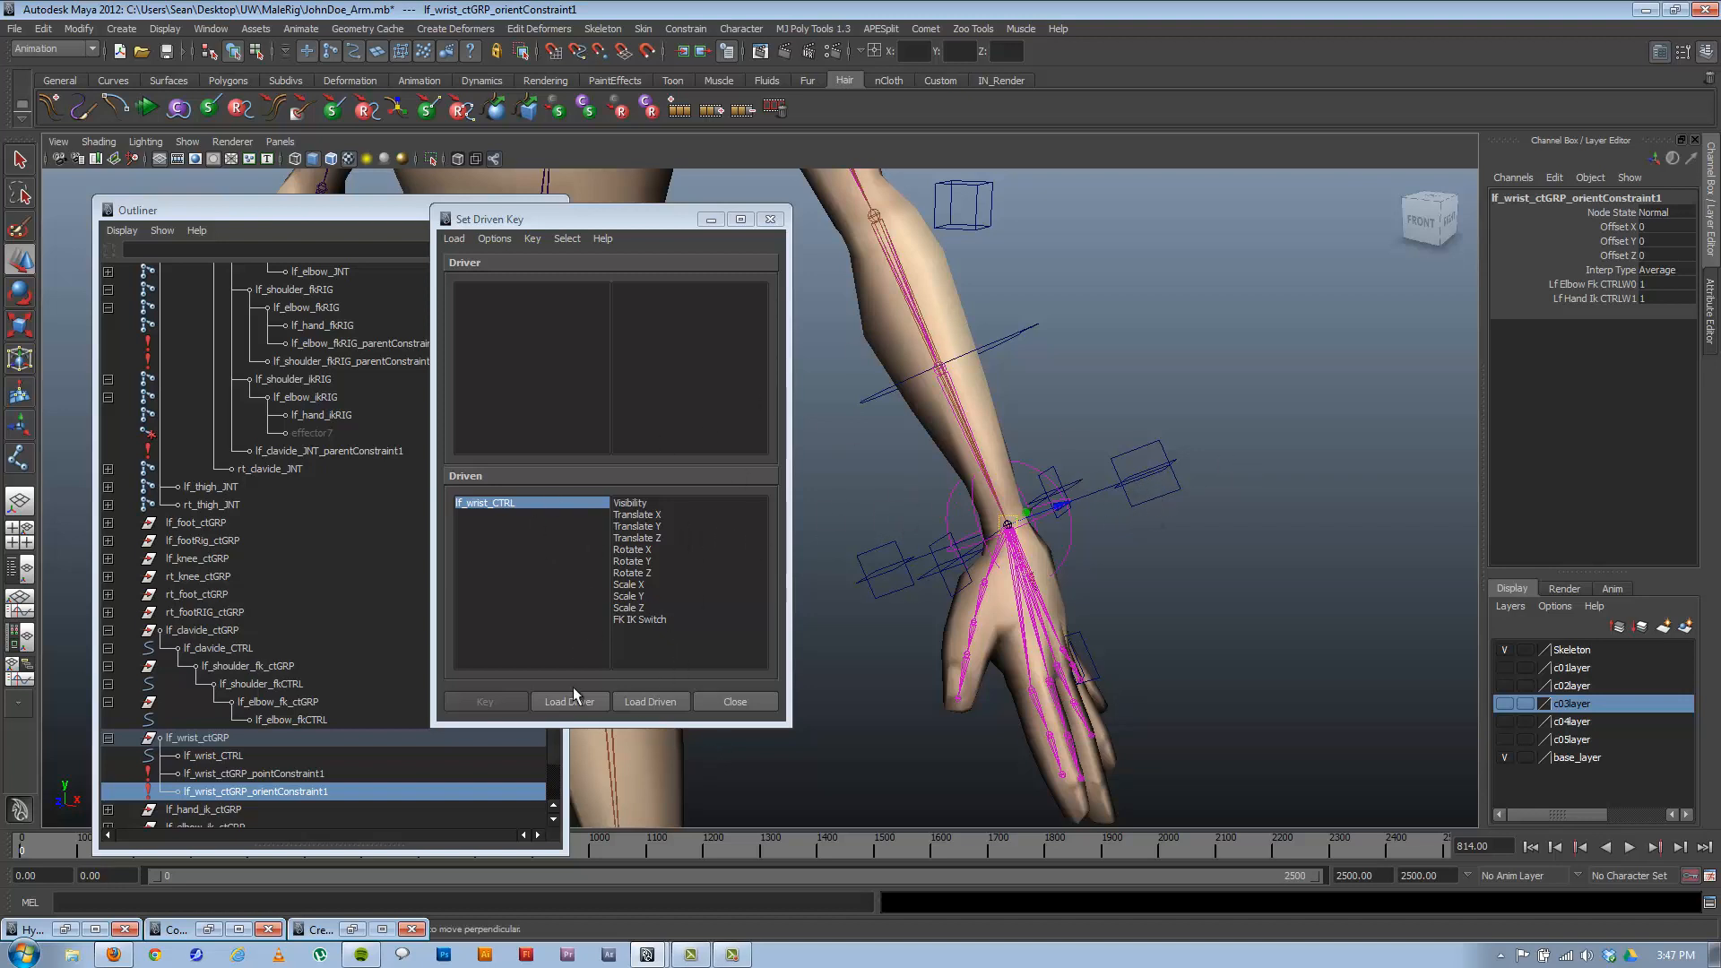
pyautogui.click(939, 505)
pyautogui.click(950, 500)
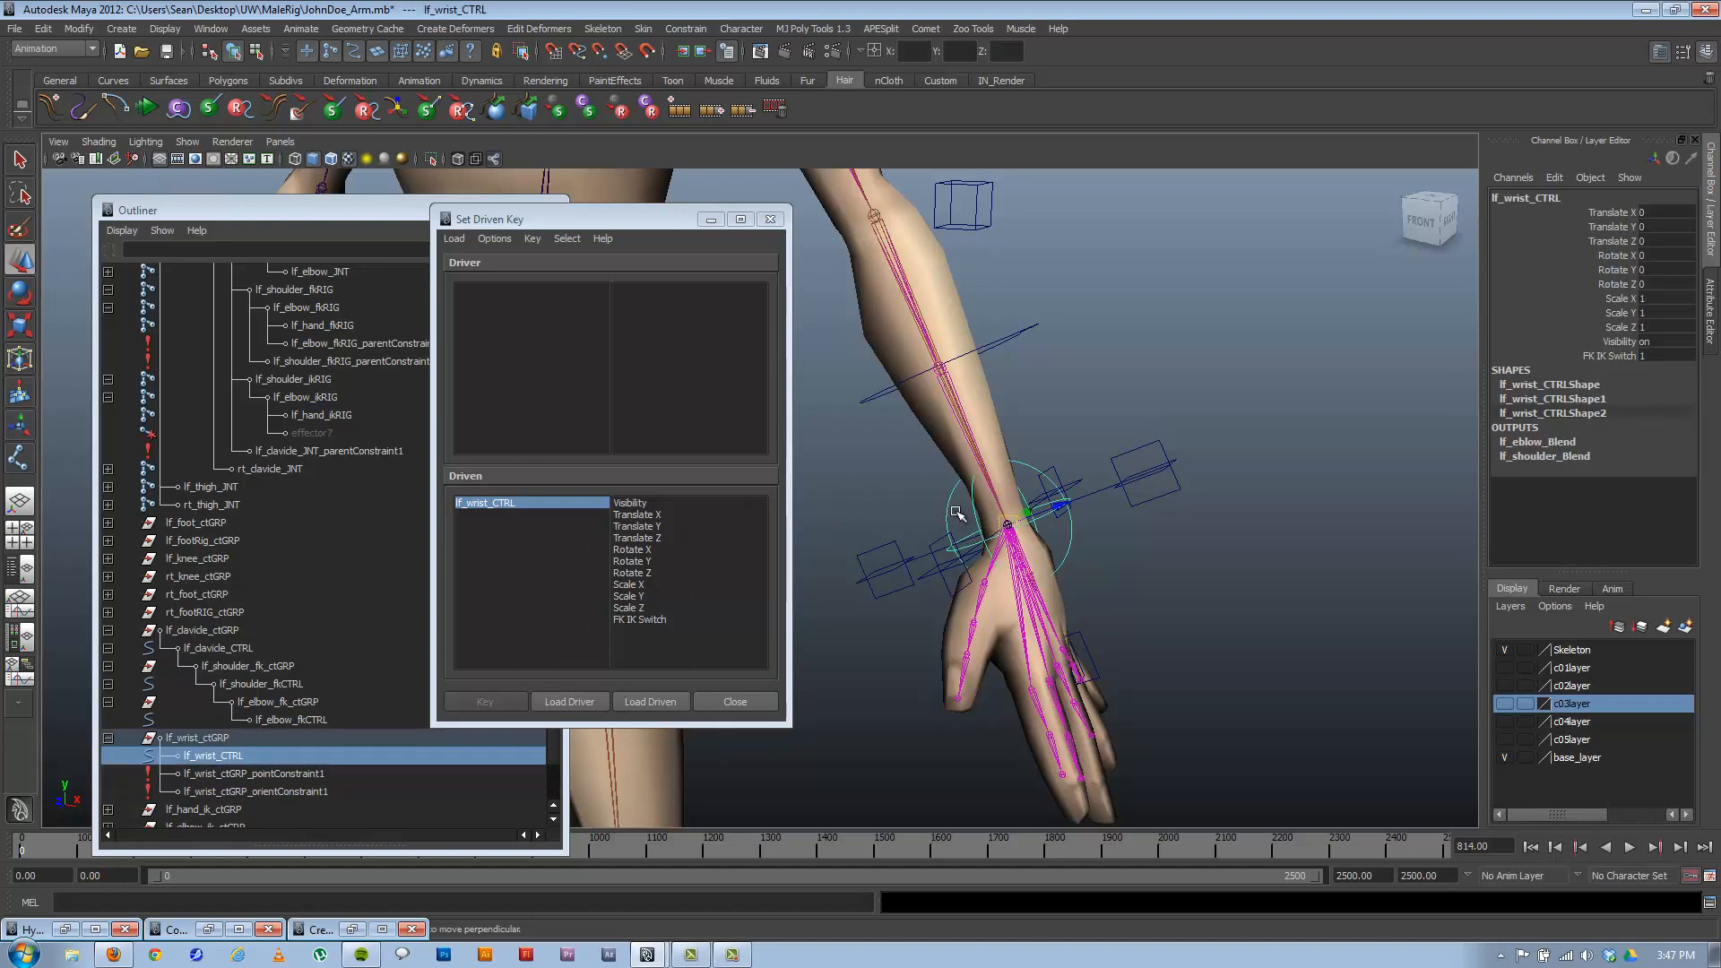
pyautogui.click(583, 702)
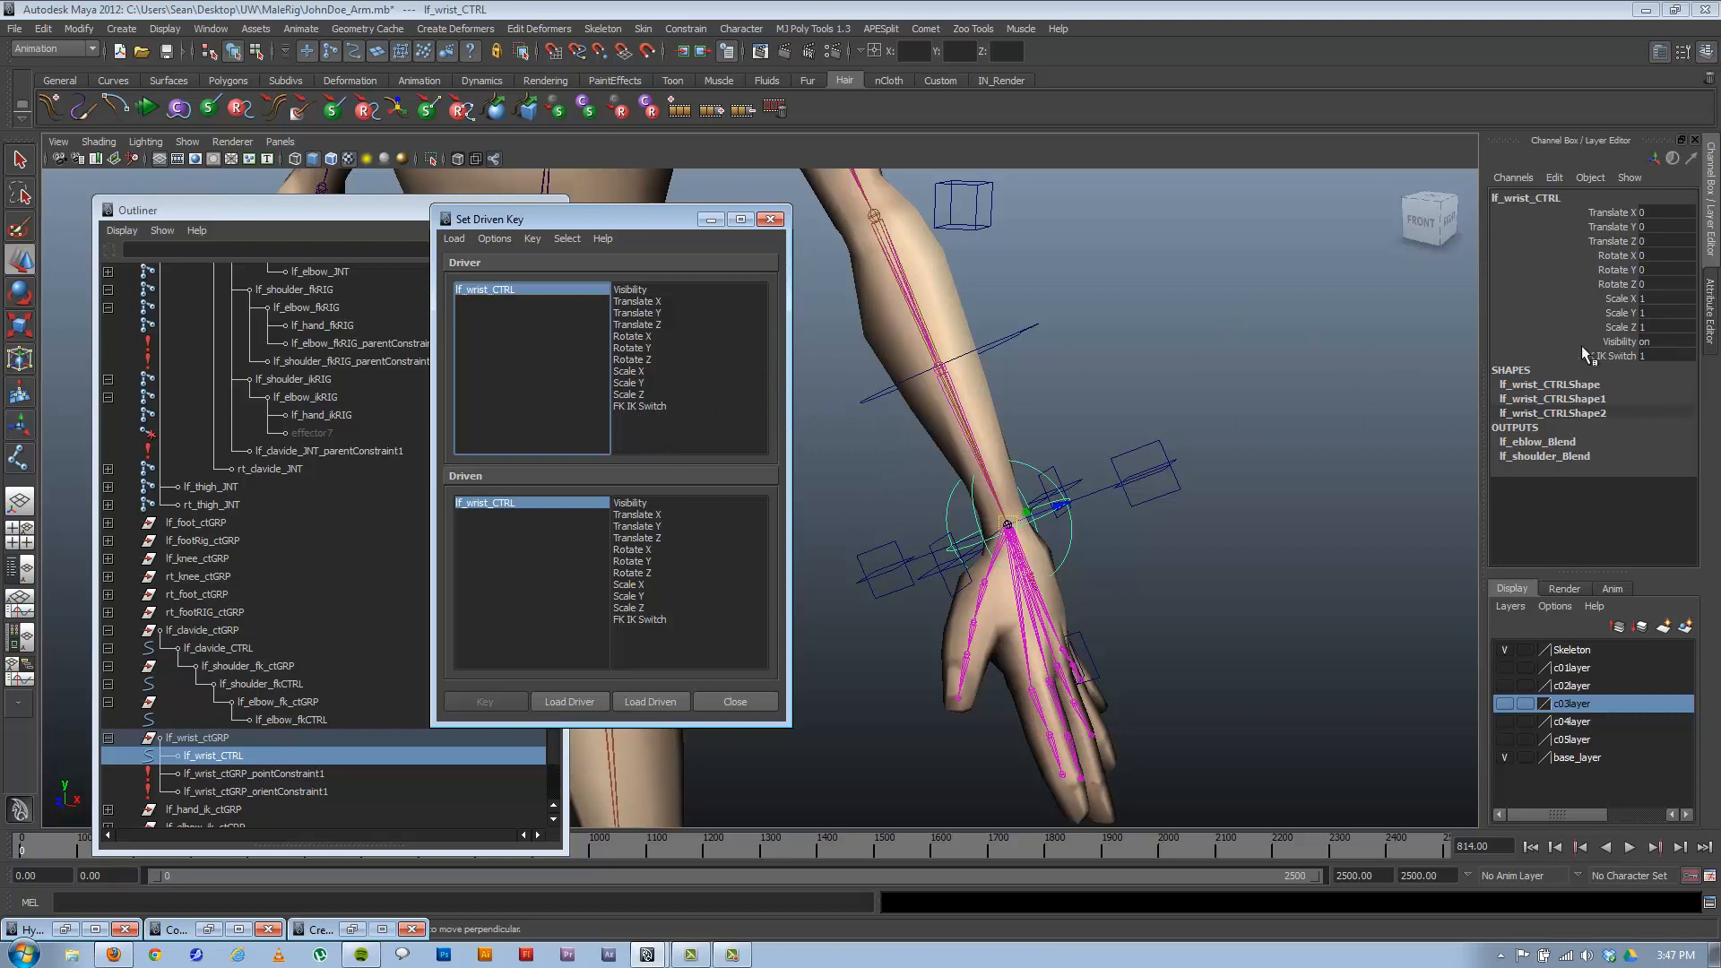
pyautogui.doubleClick(1646, 356)
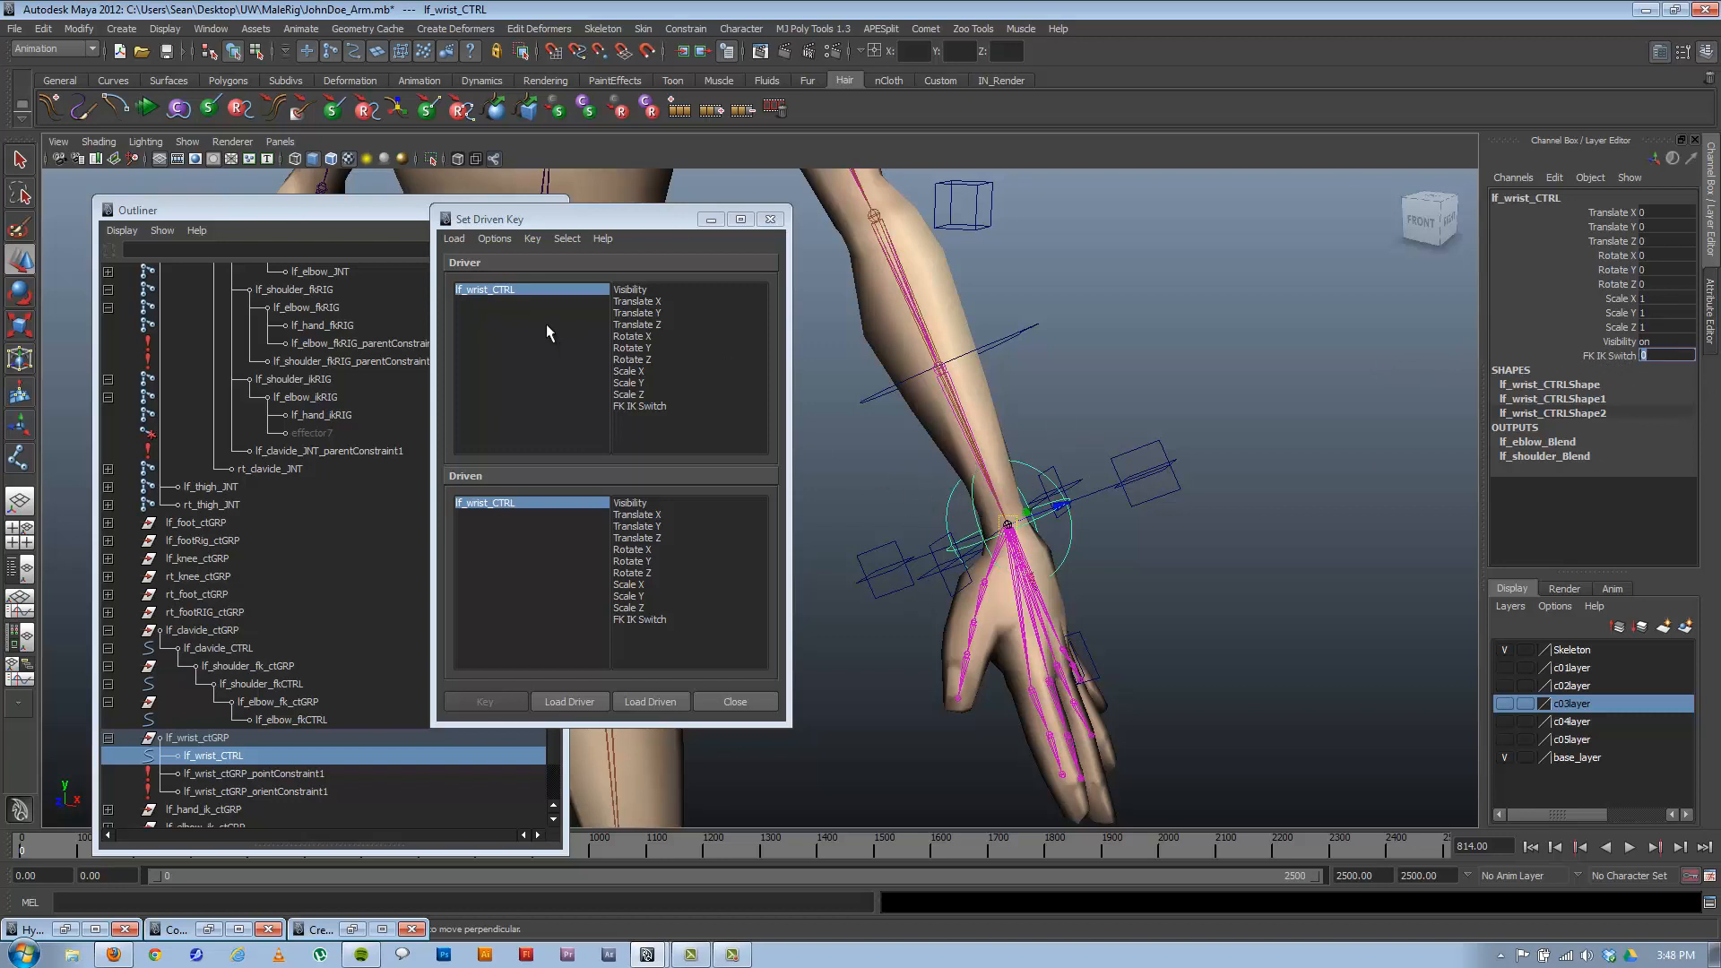
# Load lf_wrist_ctGRP_orientConstraint1 as the driven object, pairing FK IK Switch with the Lf Elbow Fk CTRLW0 and Lf Hand Ik CTRLW1 weights.
pyautogui.click(216, 792)
pyautogui.click(649, 701)
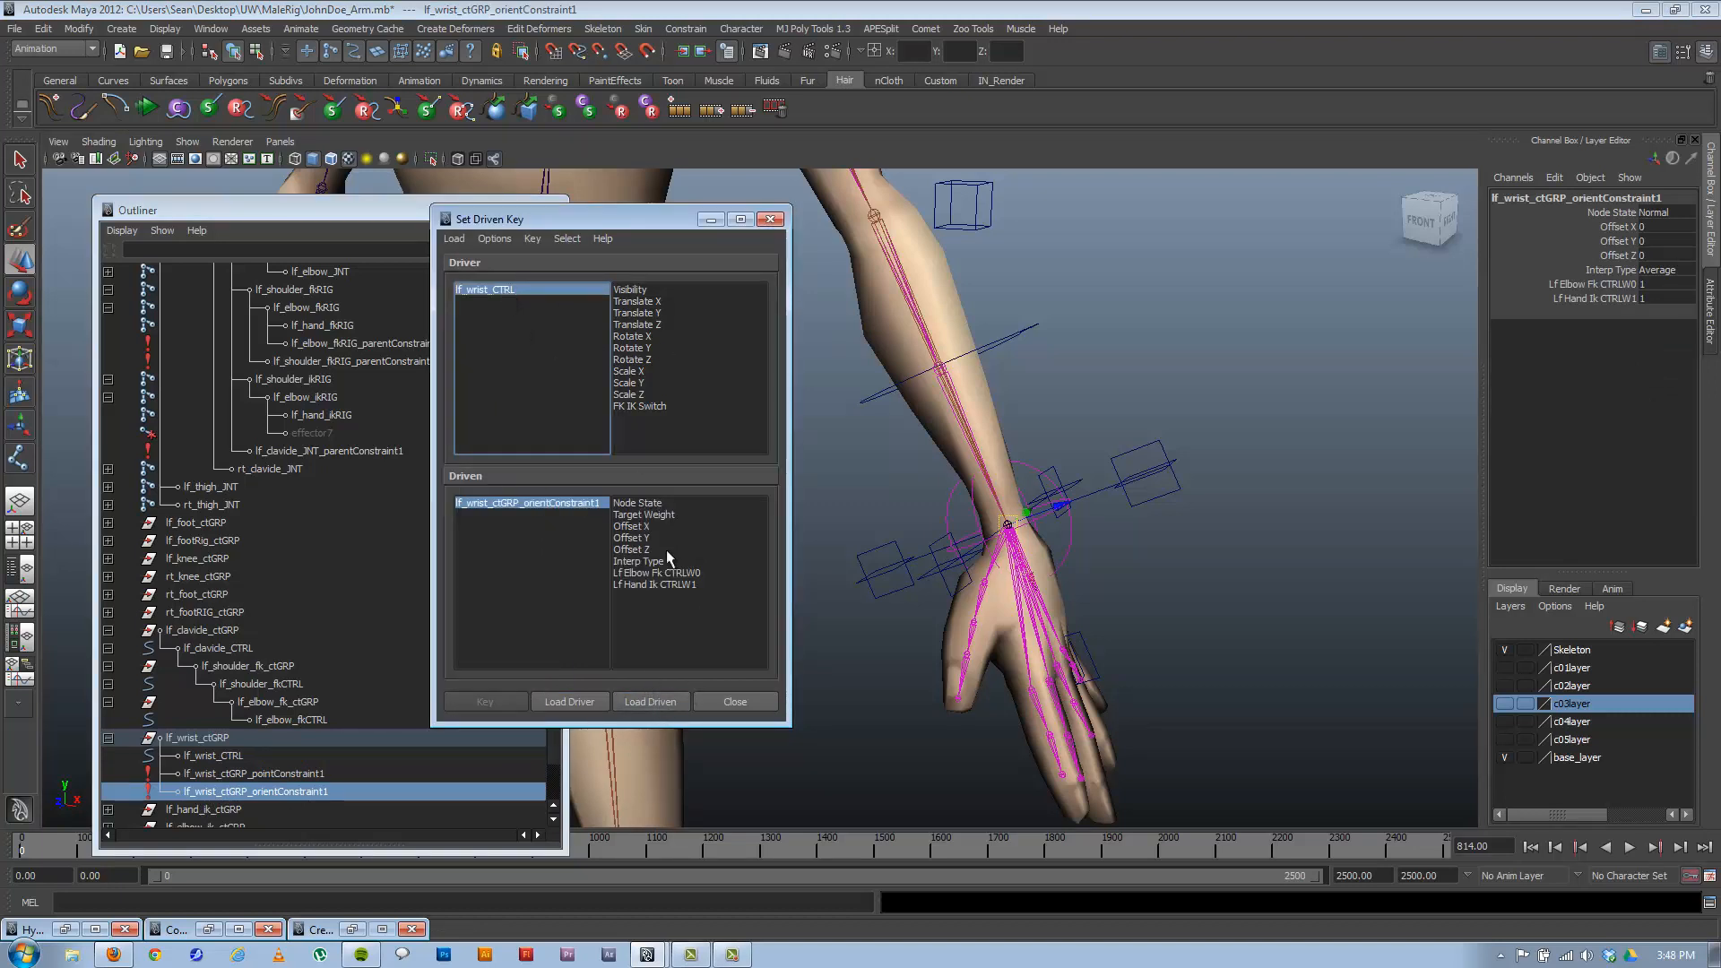
pyautogui.click(637, 406)
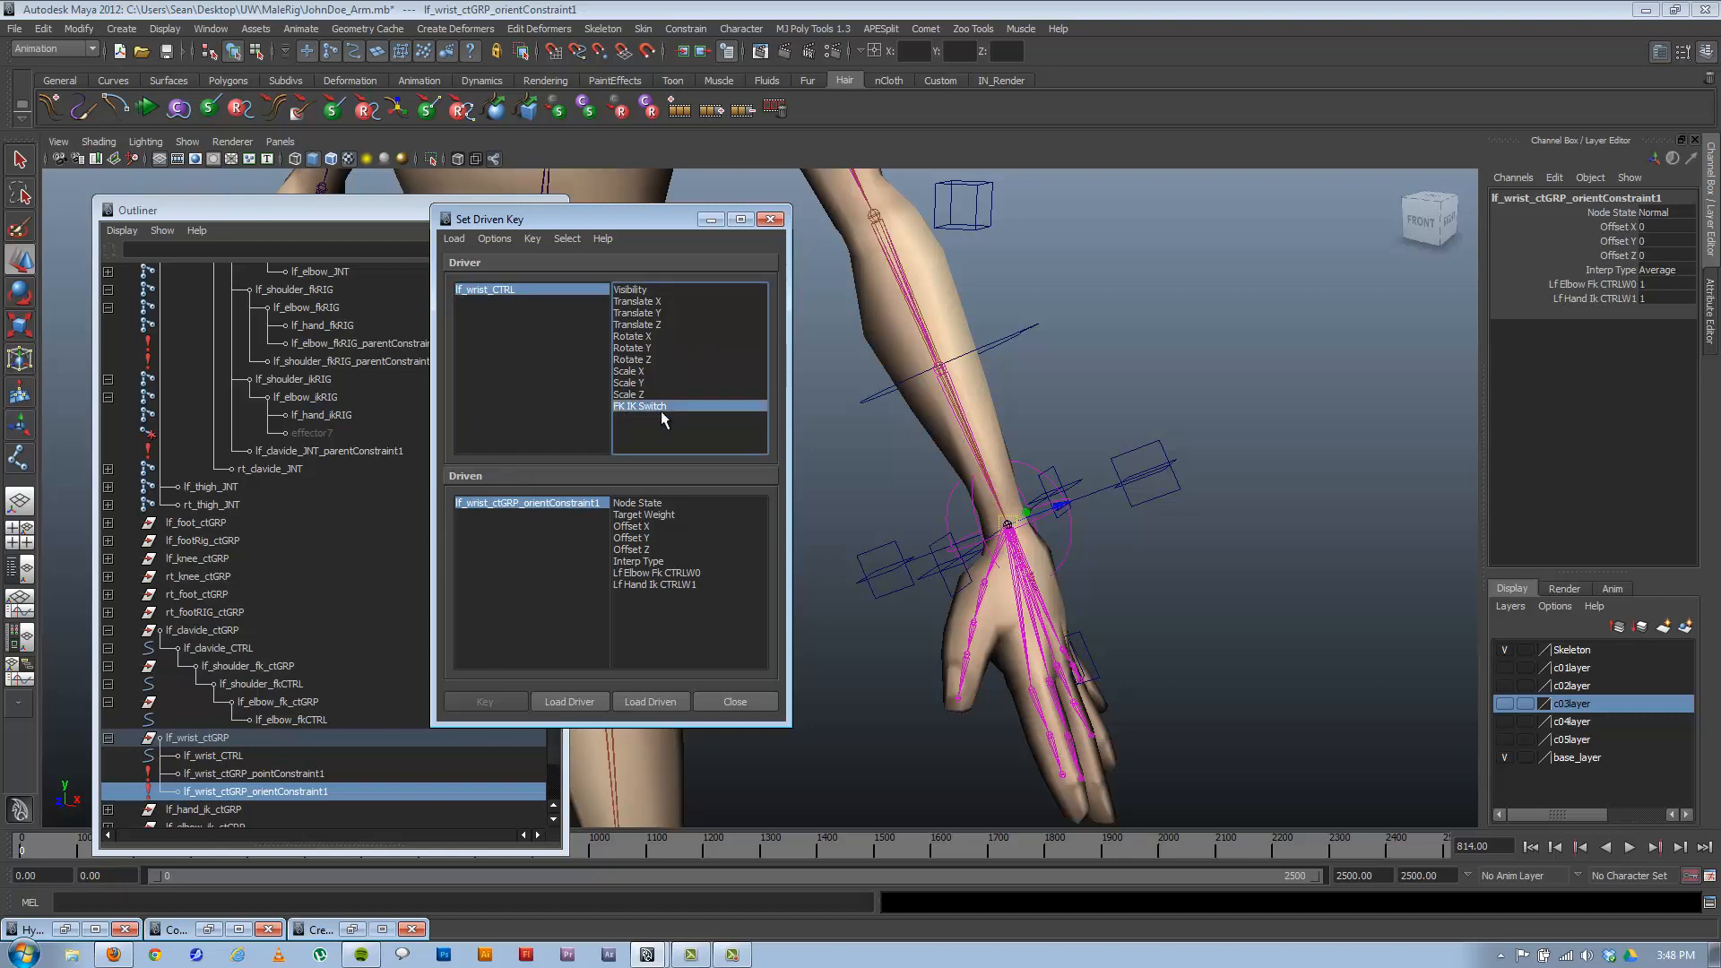
pyautogui.moveTo(649, 574); pyautogui.dragTo(654, 587)
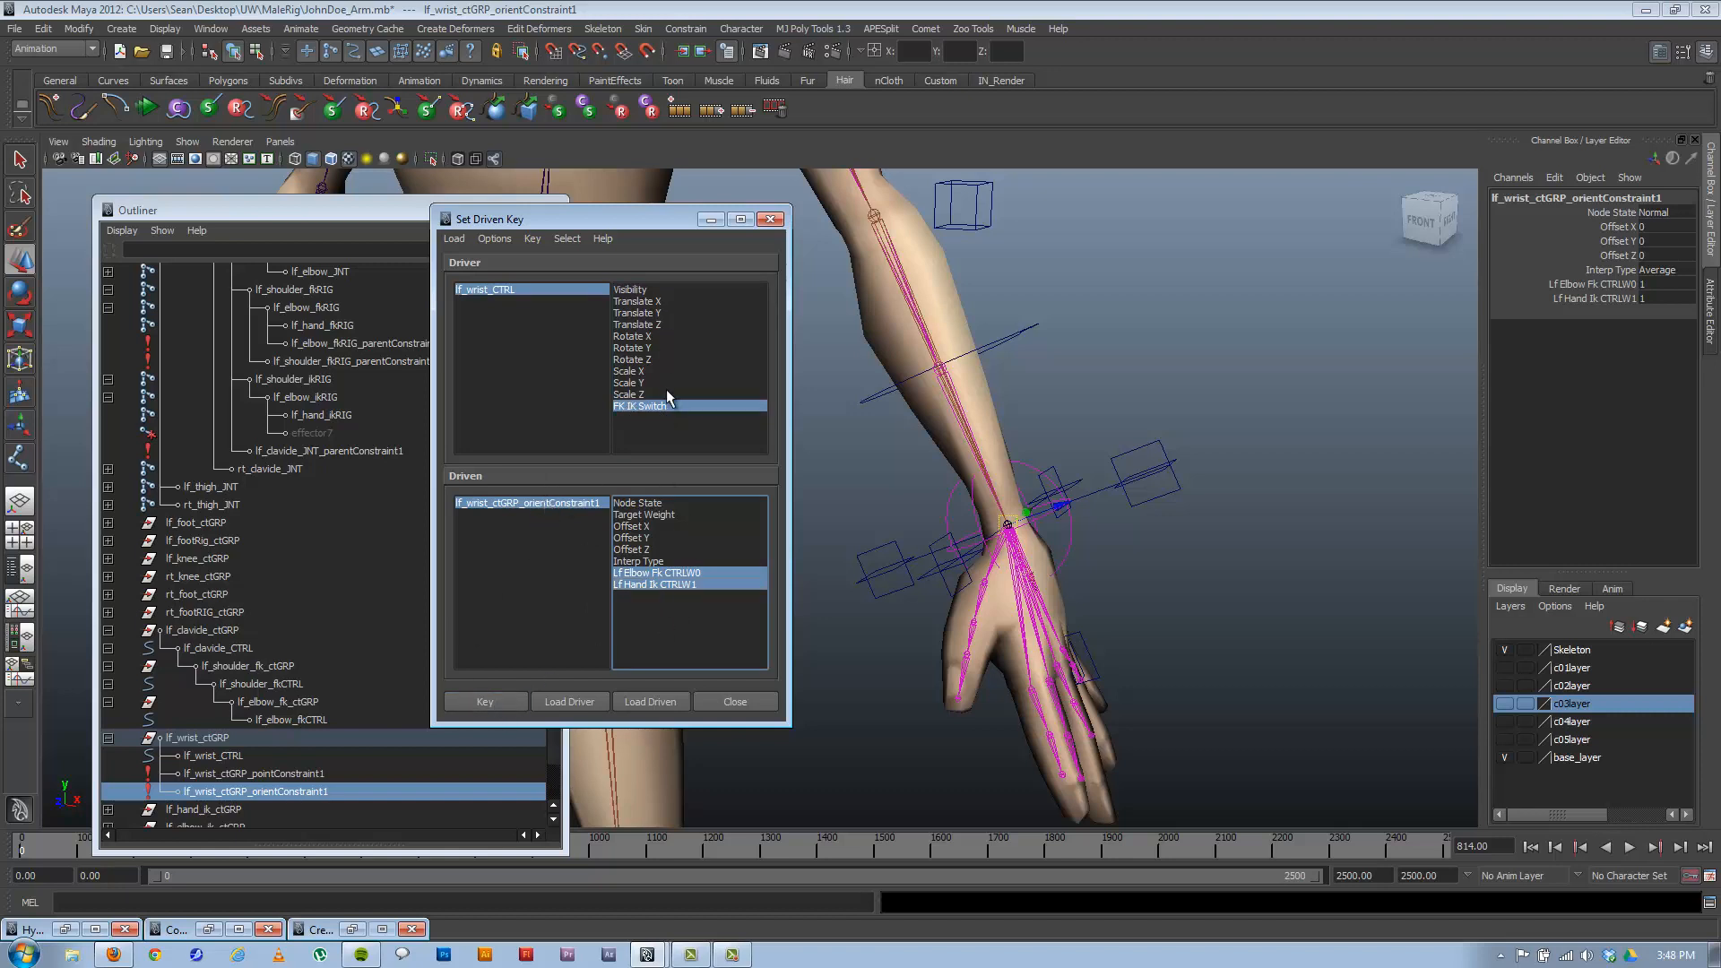
# Set the orient constraint's Lf Hand Ik CTRLW1 weight to 0.
pyautogui.click(522, 291)
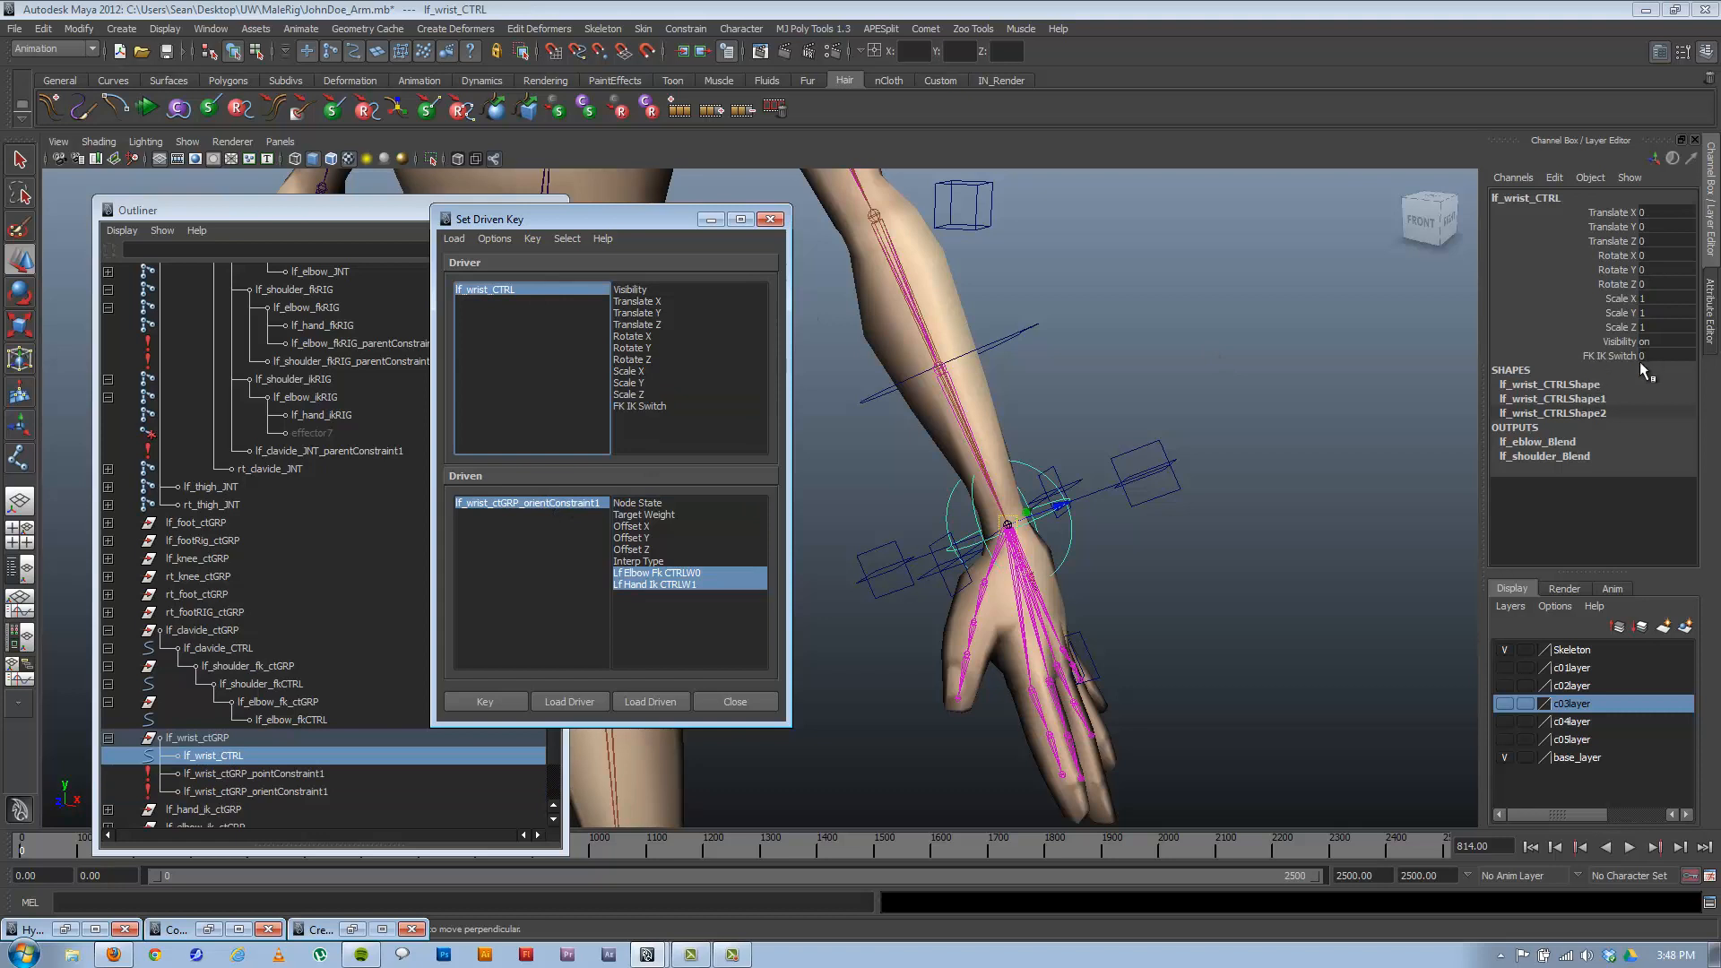
pyautogui.click(568, 503)
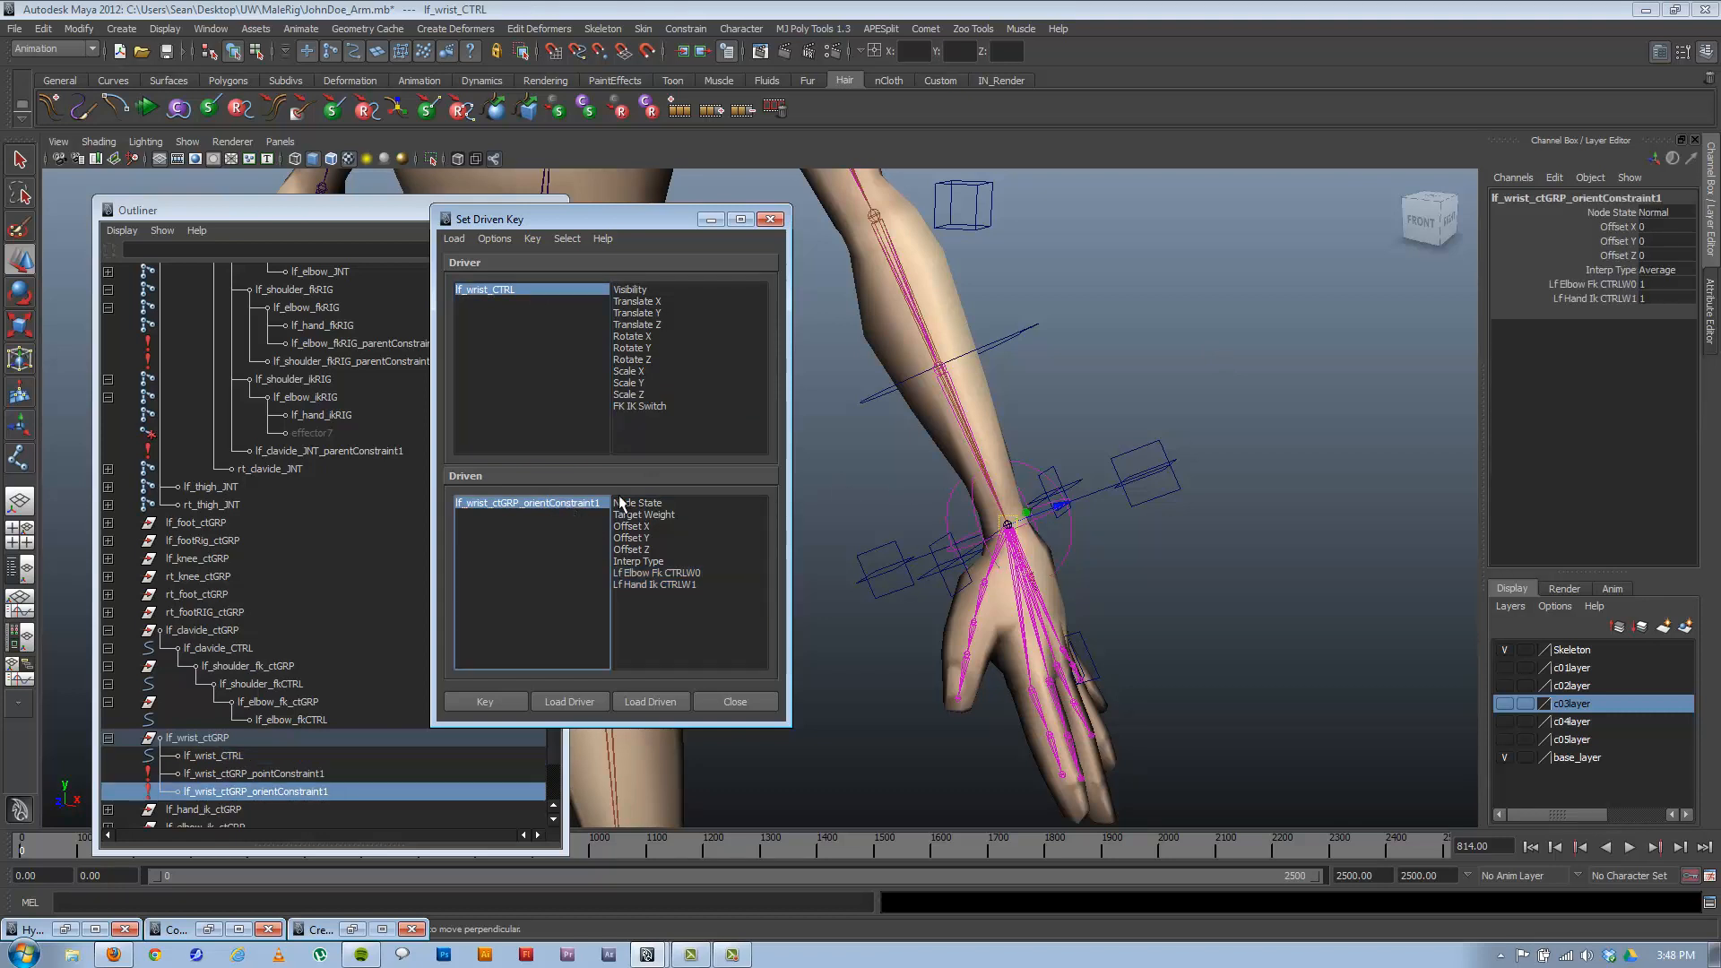
pyautogui.doubleClick(1653, 299)
pyautogui.write('0')
pyautogui.click(1604, 283)
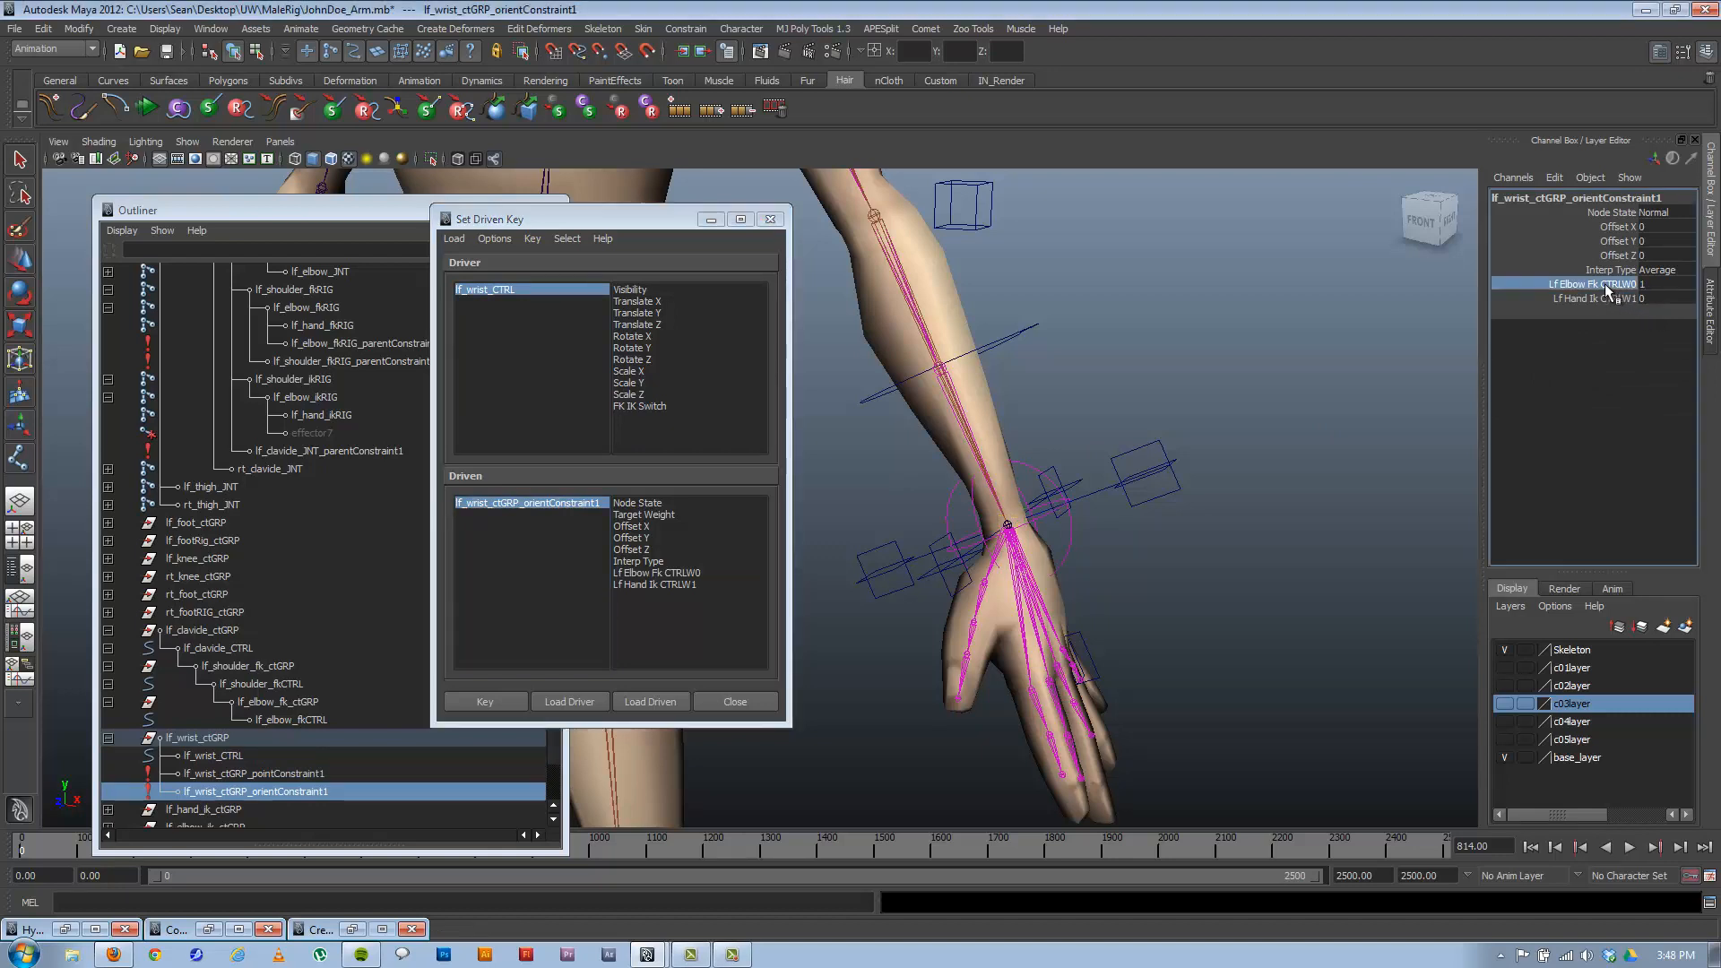
# Key Lf Elbow Fk CTRLW0 and Lf Hand Ik CTRLW1 of the orient constraint against lf_wrist_CTRL's FK IK Switch at 0.
pyautogui.click(953, 492)
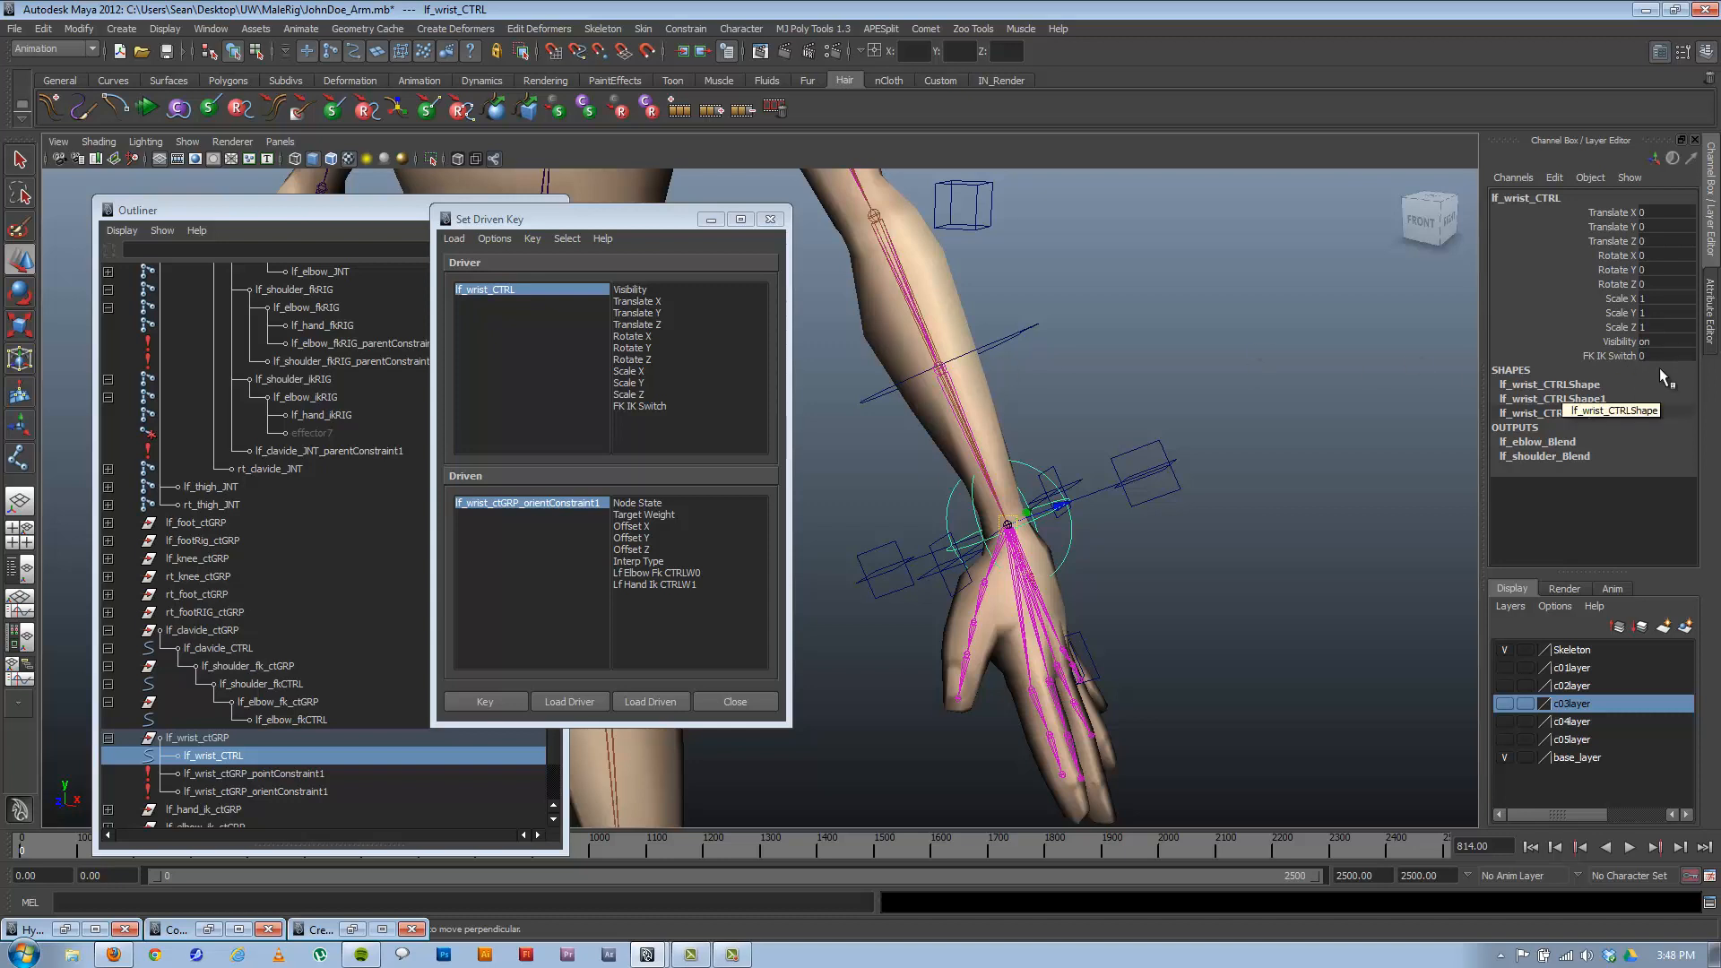
pyautogui.click(493, 503)
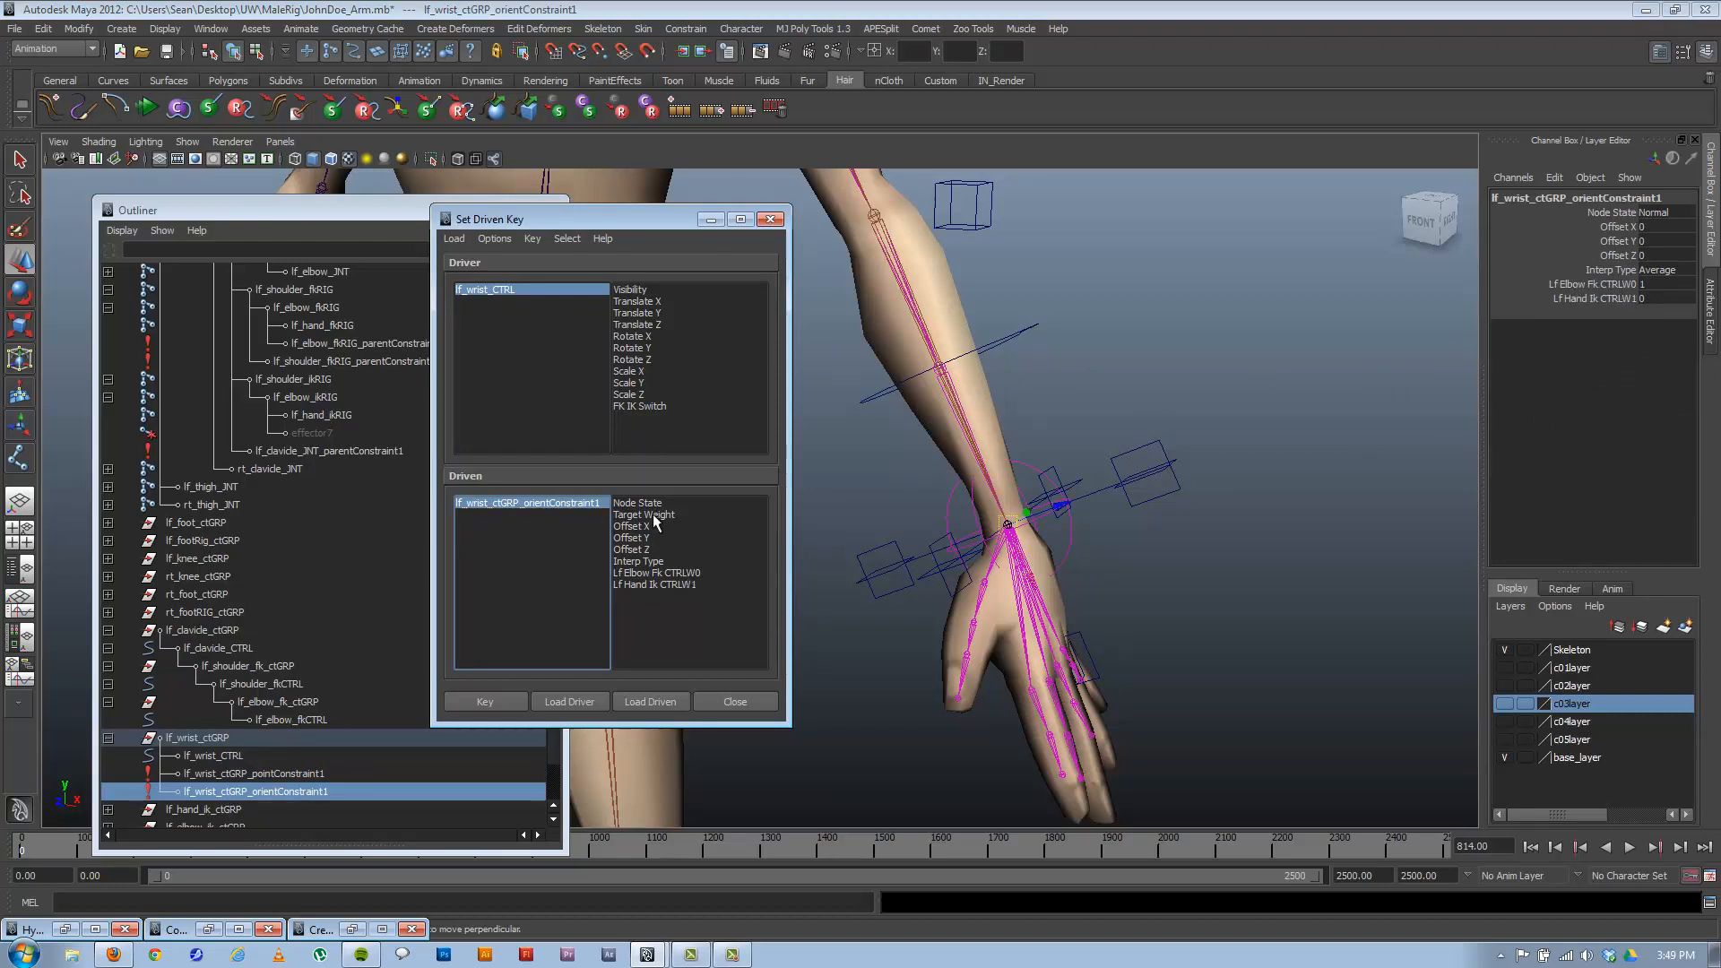
pyautogui.click(633, 408)
pyautogui.click(684, 574)
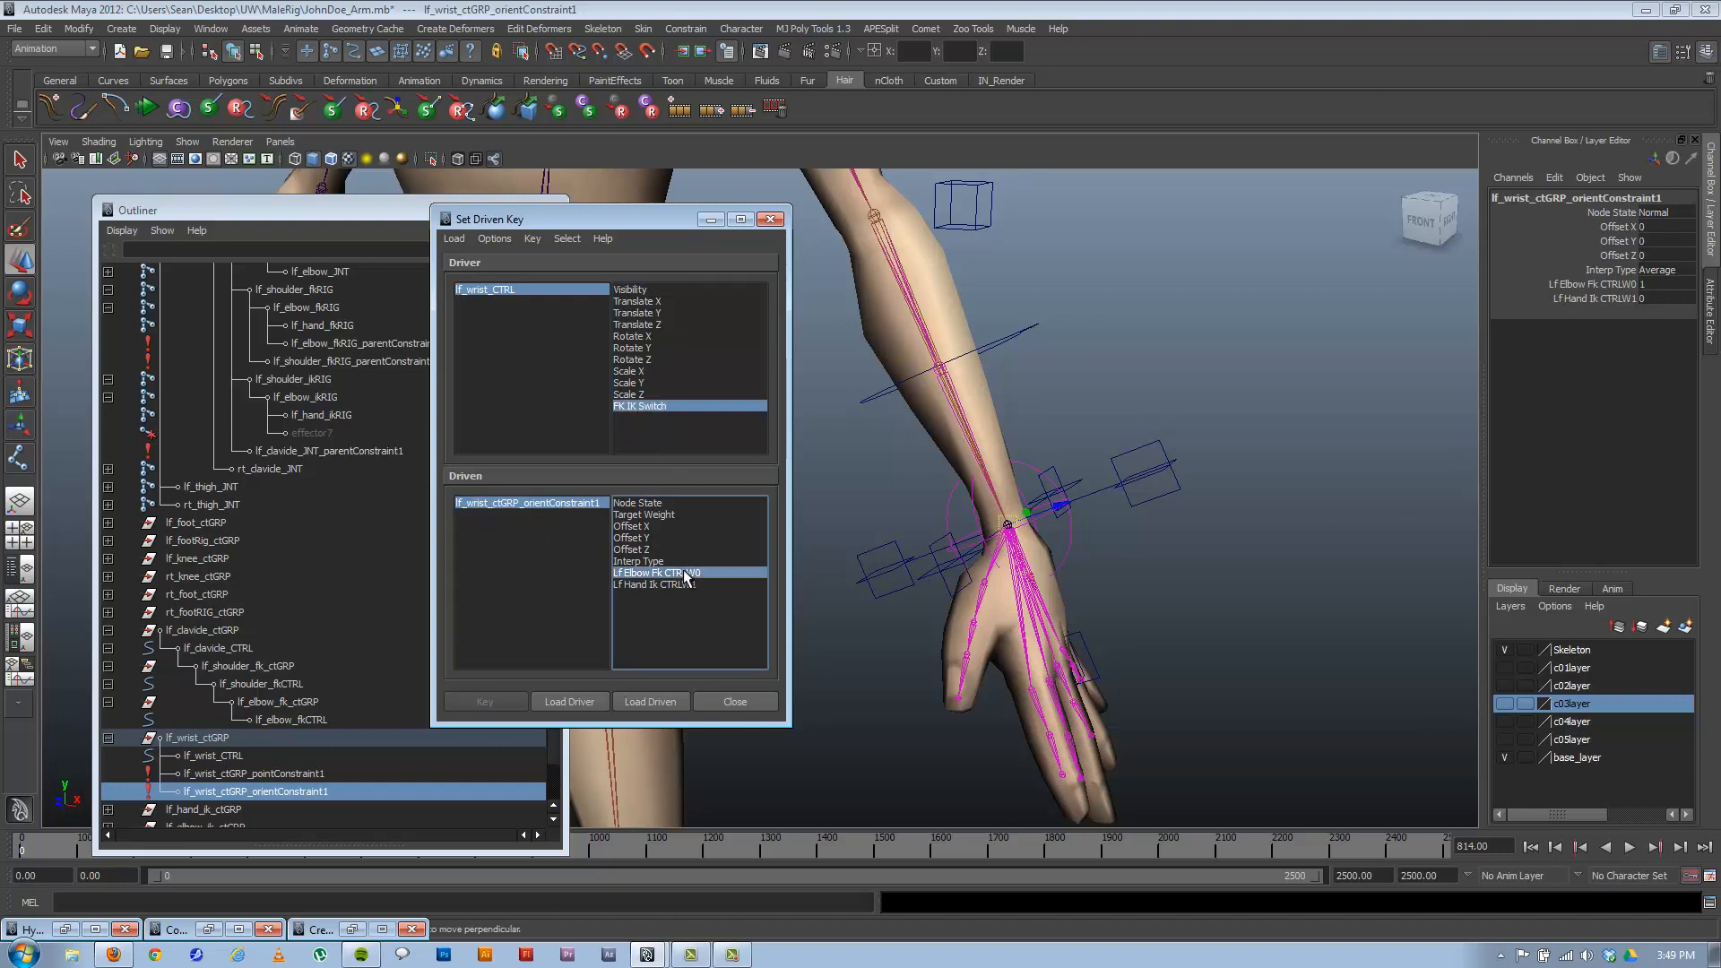
pyautogui.keyDown('ctrl'); pyautogui.click(681, 584); pyautogui.keyUp('ctrl')
pyautogui.click(503, 700)
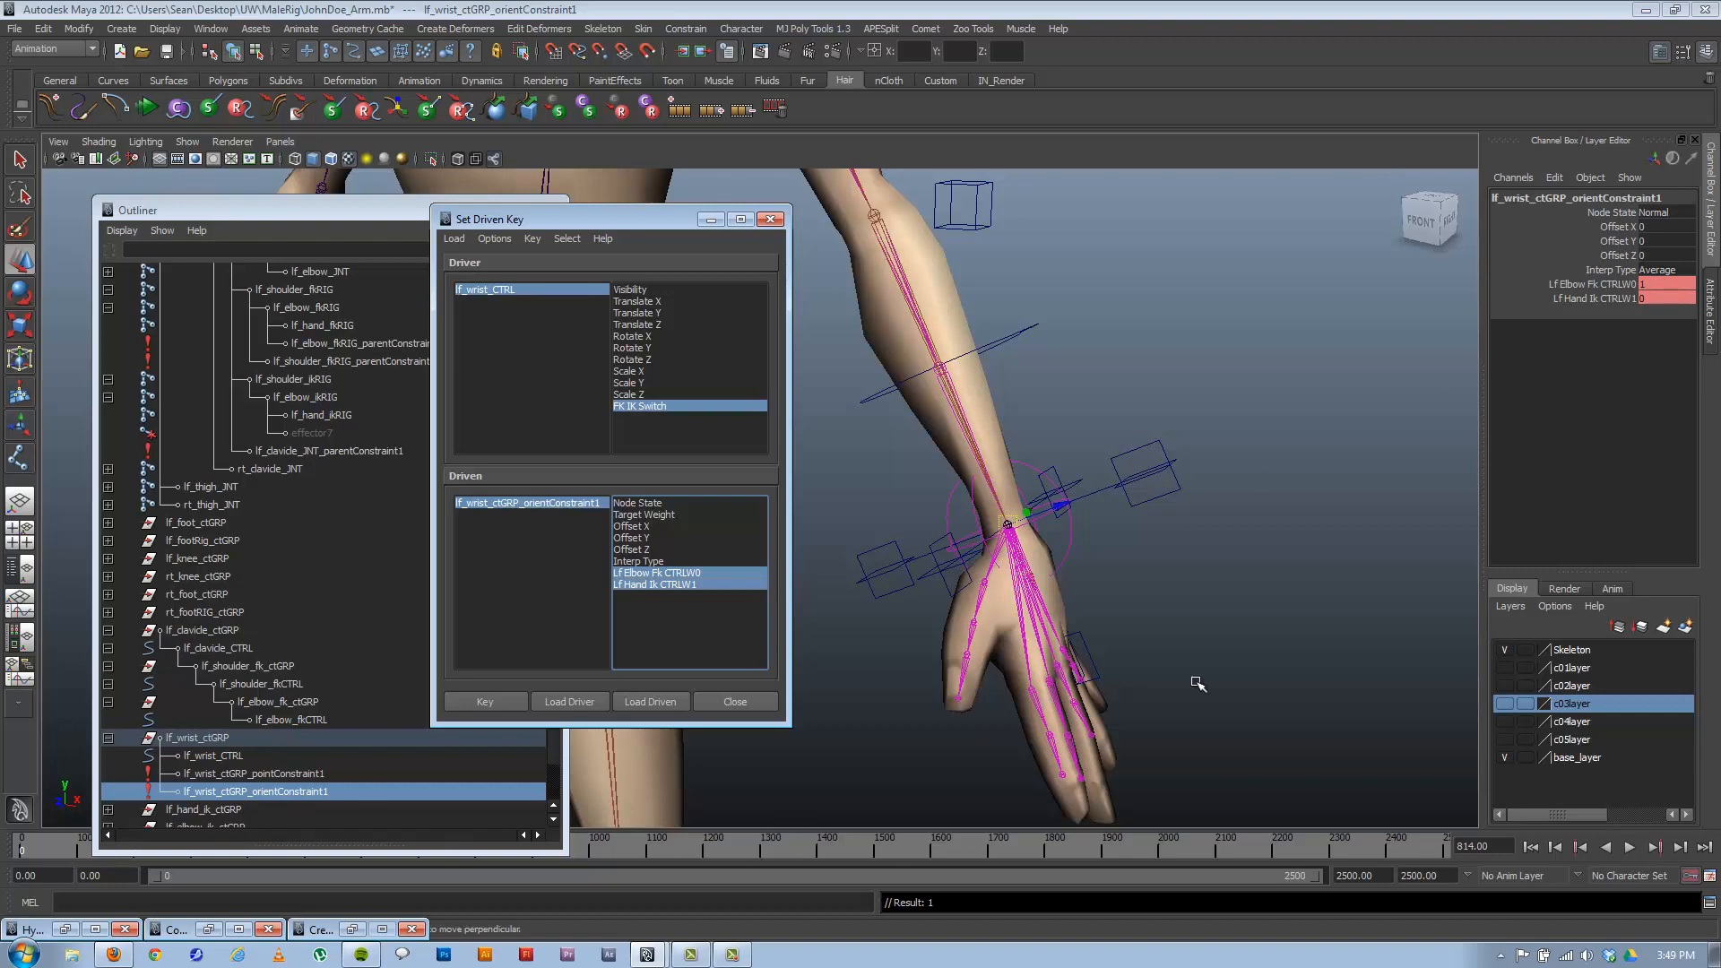
# Set lf_wrist_CTRL's FK IK Switch to 1.
pyautogui.click(952, 509)
pyautogui.click(505, 290)
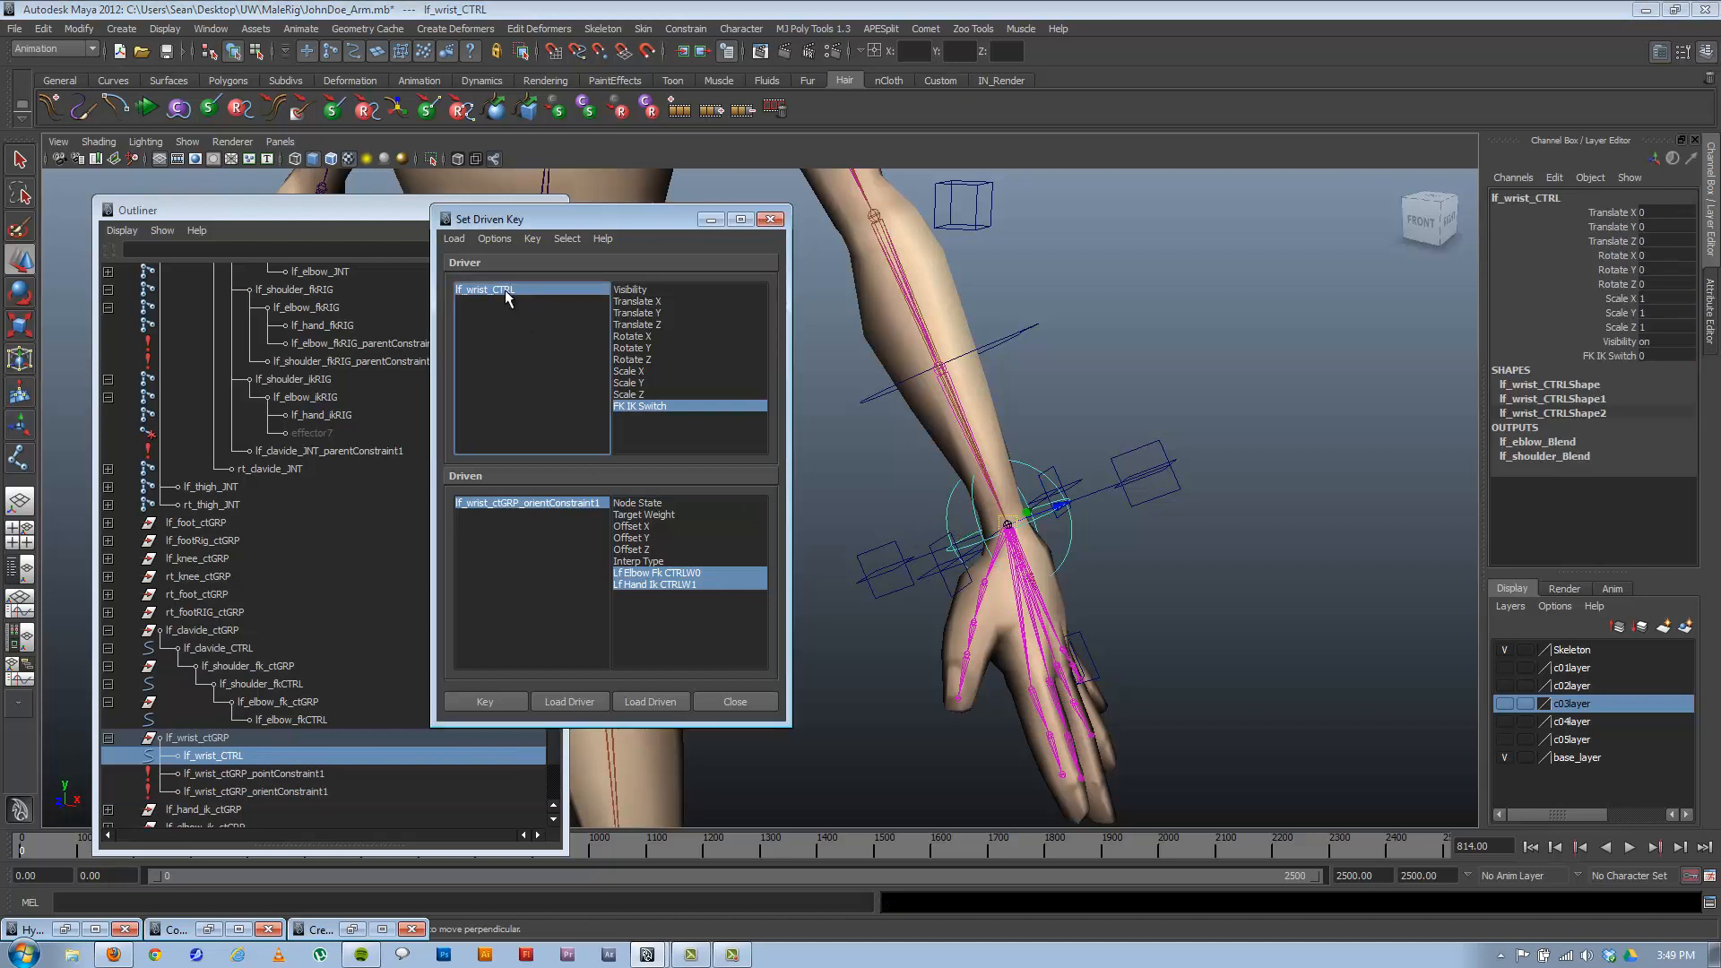
pyautogui.click(1607, 355)
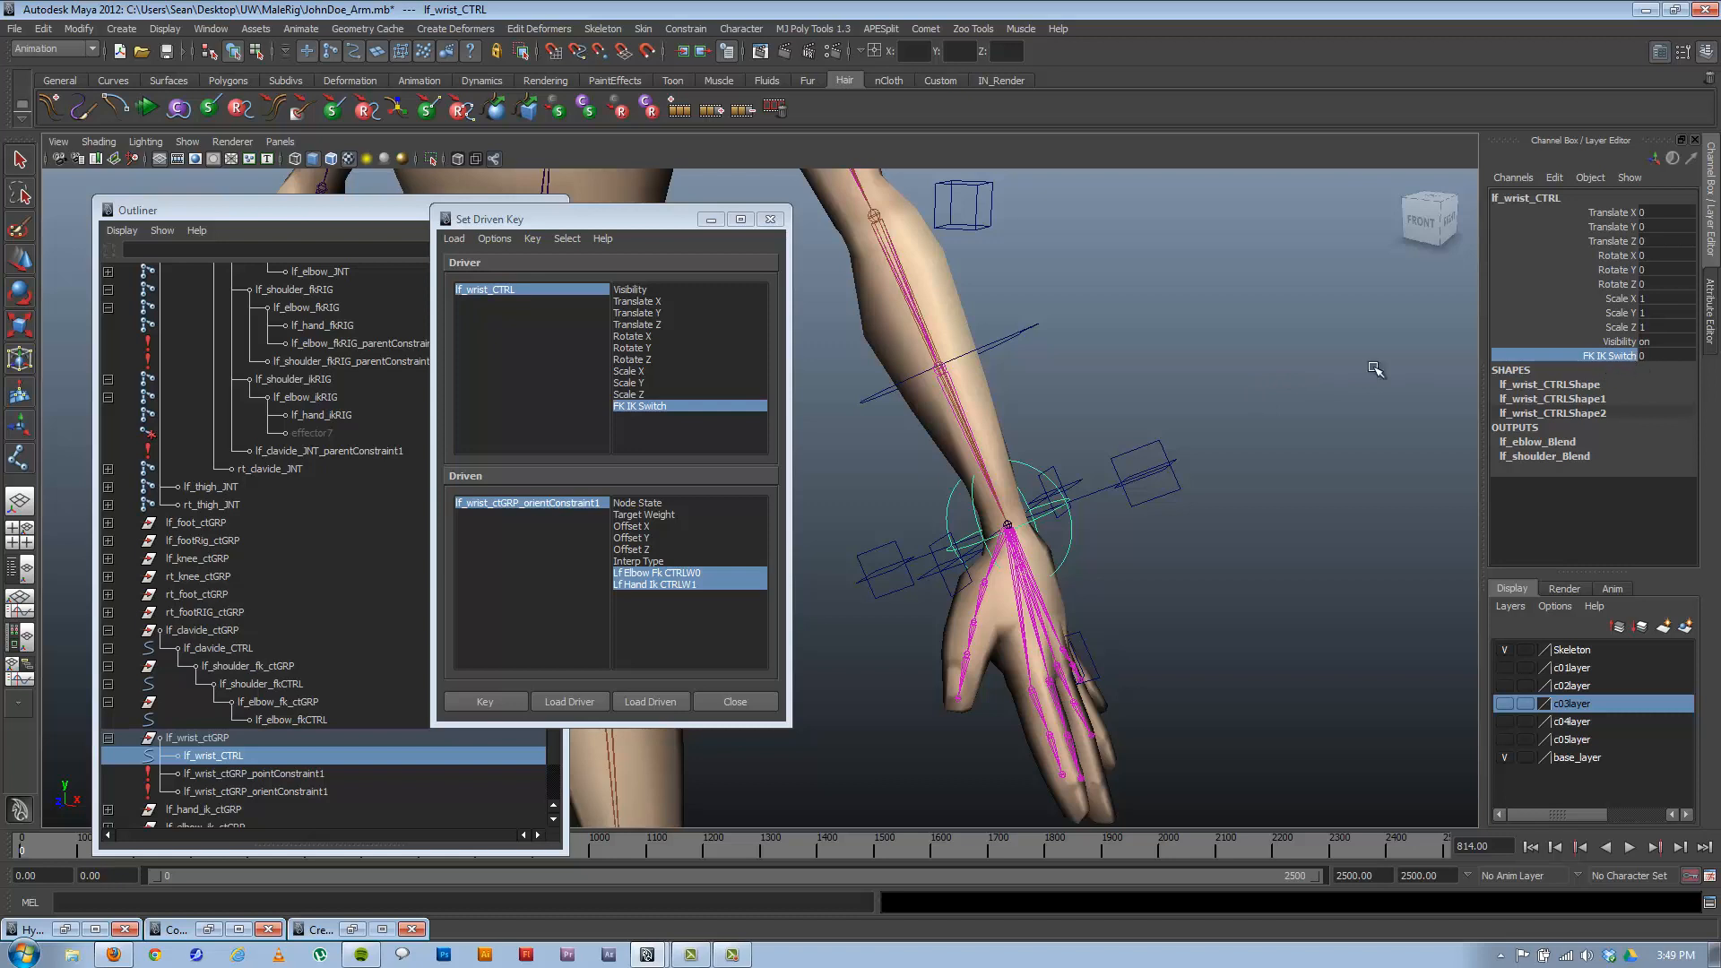
pyautogui.click(1659, 353)
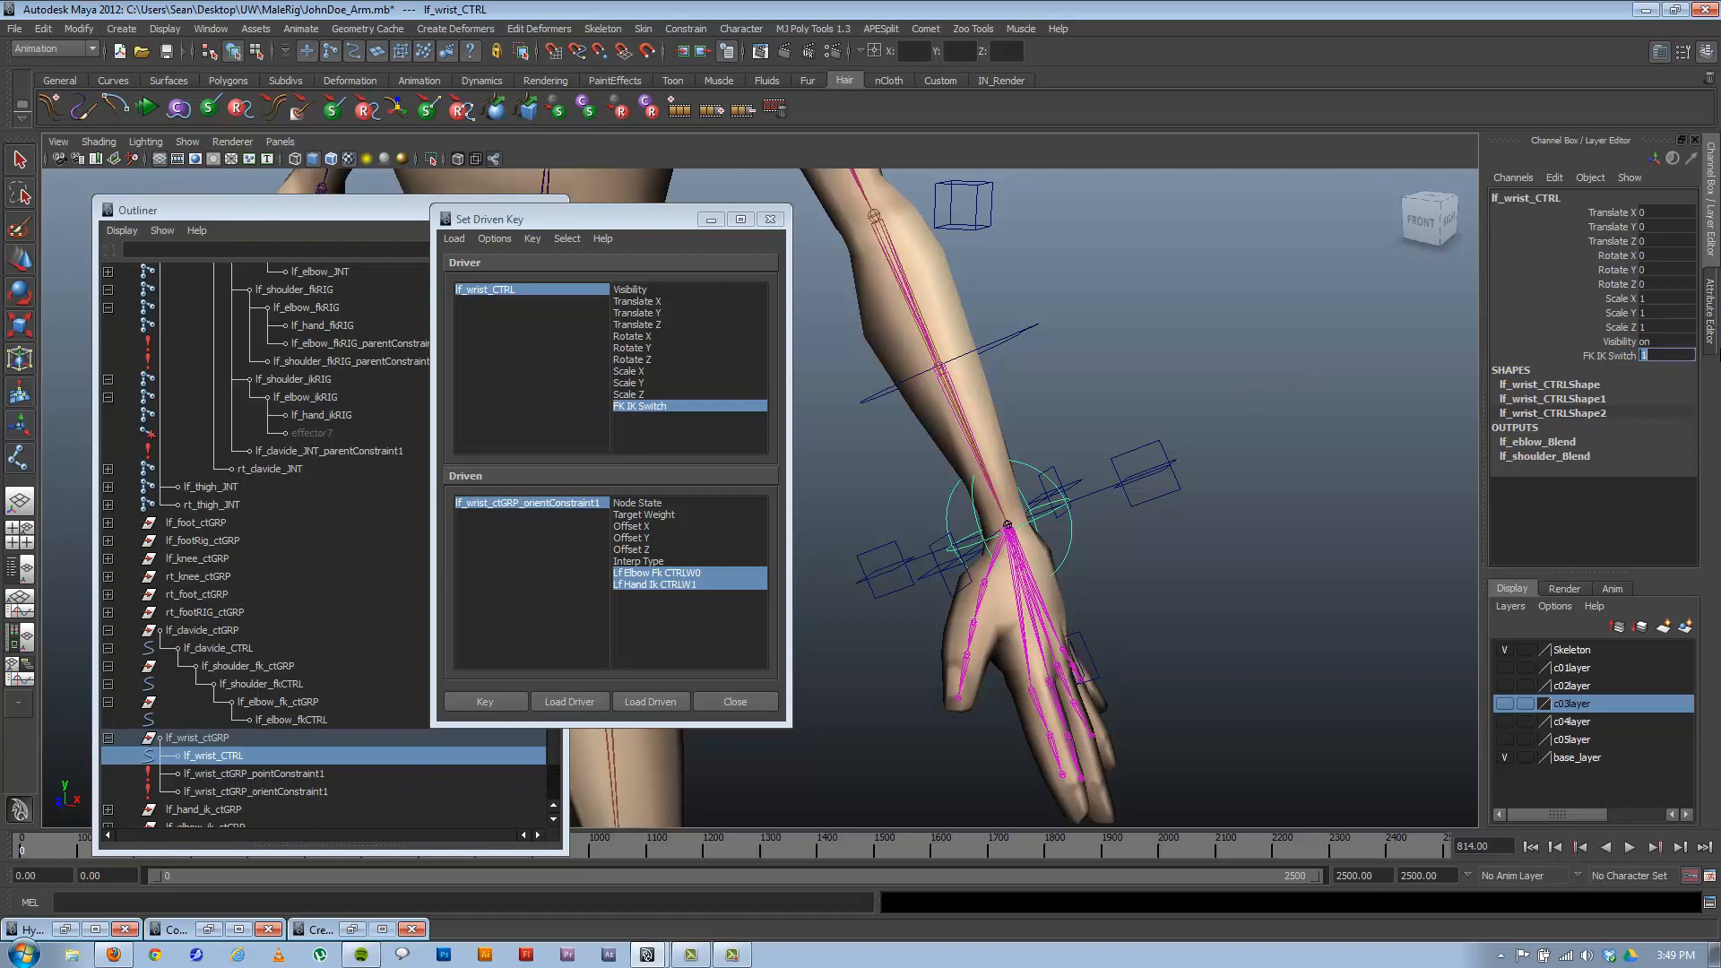
pyautogui.click(1613, 355)
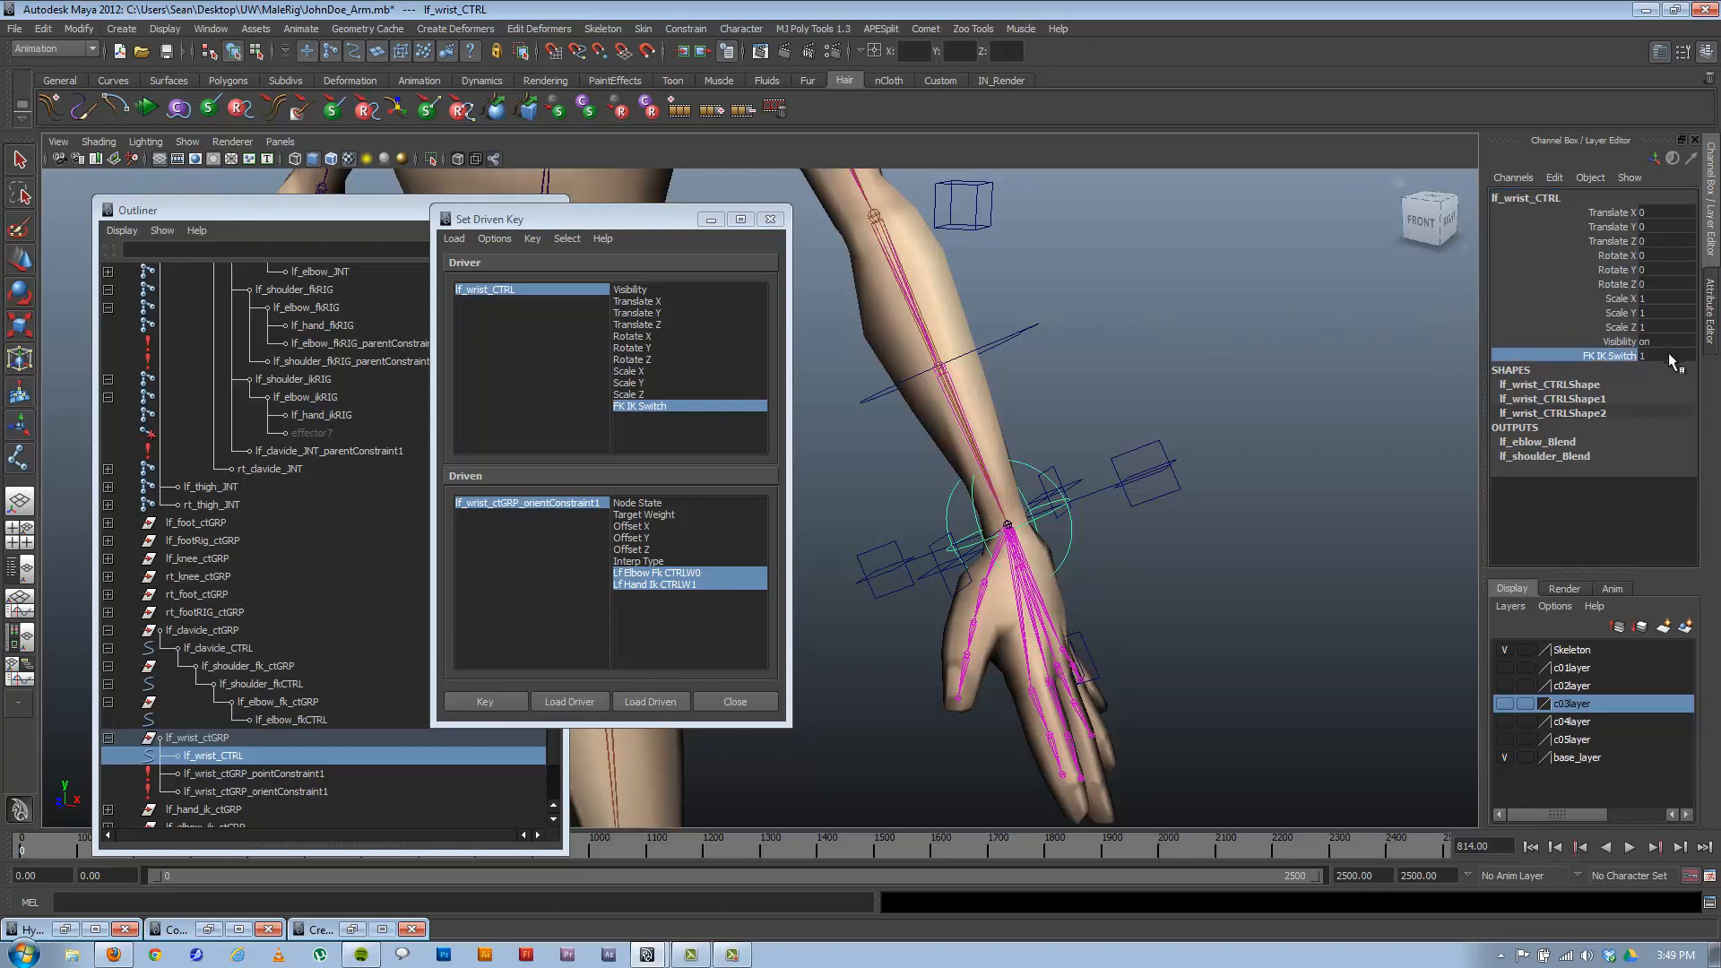
# Set the orient constraint's Lf Elbow Fk CTRLW0 to 0 and Lf Hand Ik CTRLW1 to 1, and key both against FK IK Switch at 1.
pyautogui.click(558, 503)
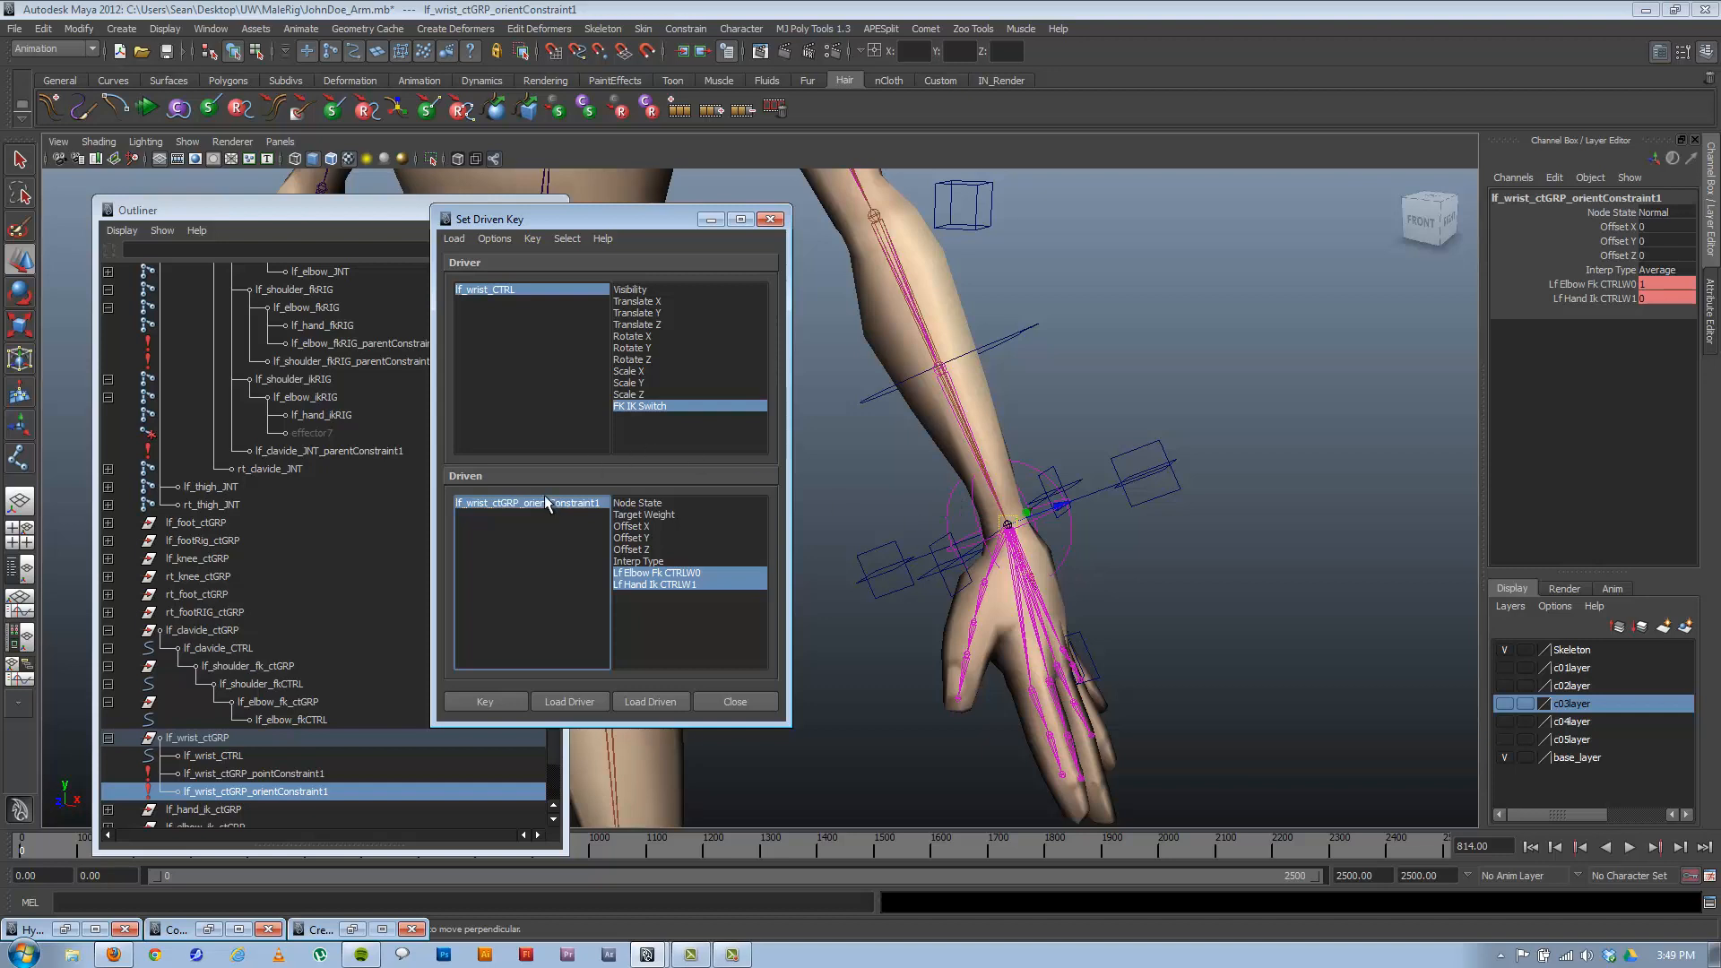
pyautogui.click(1689, 283)
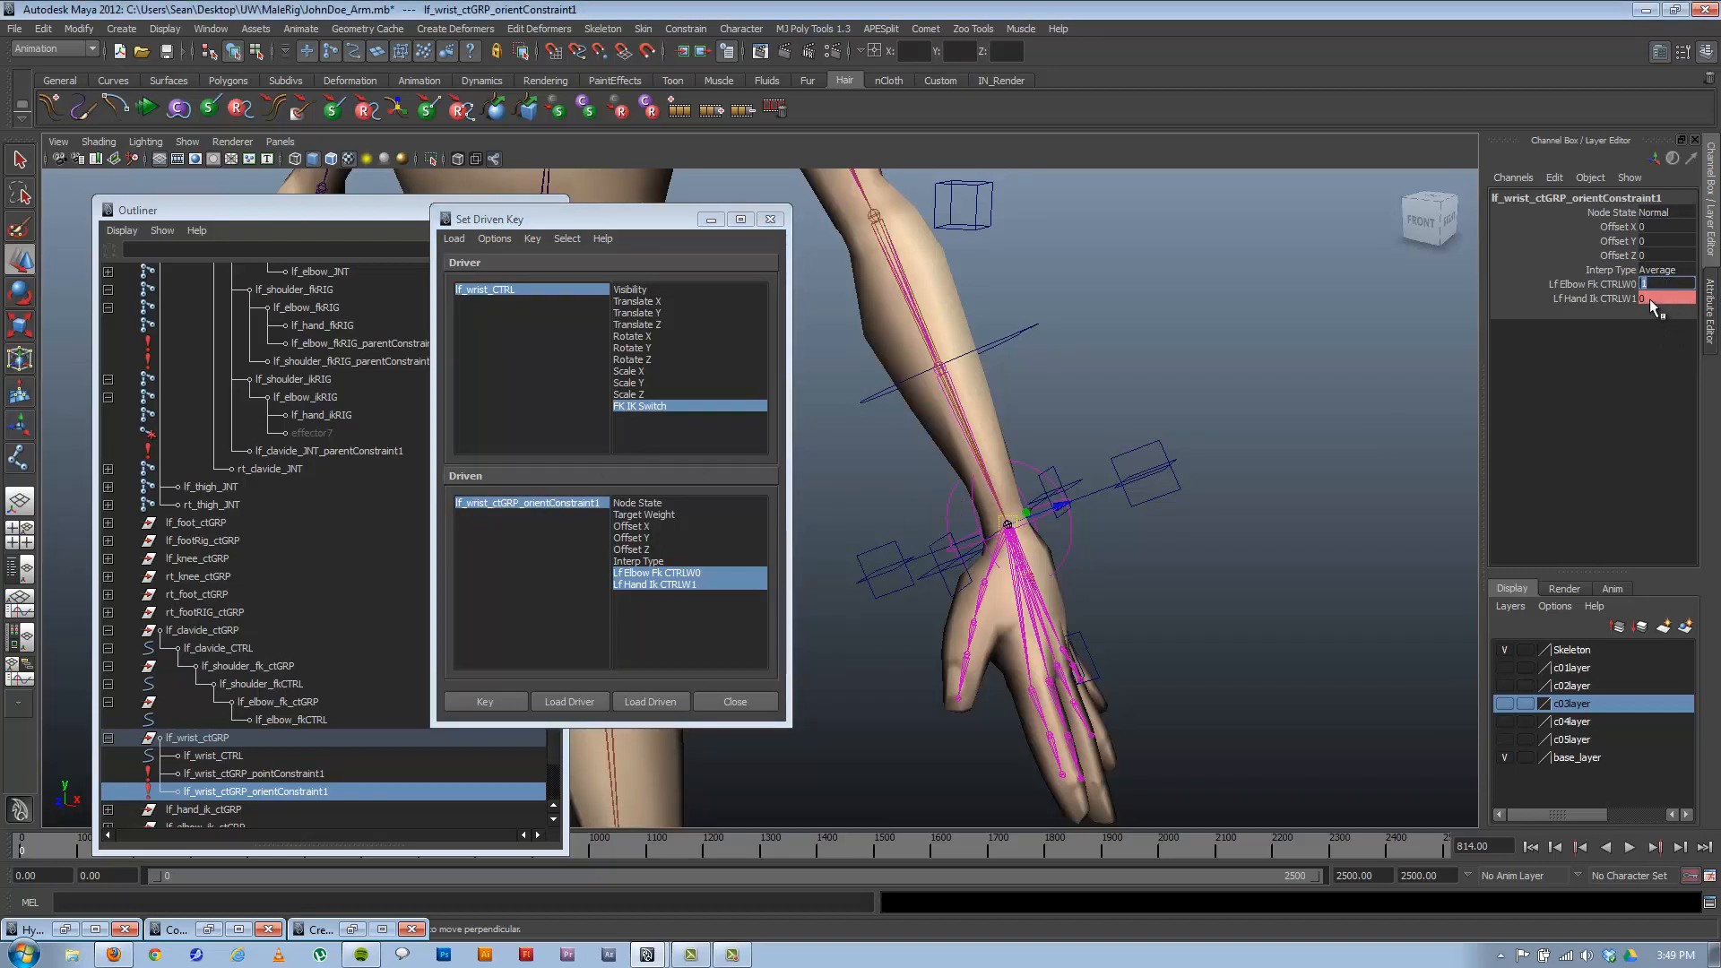
pyautogui.click(1649, 296)
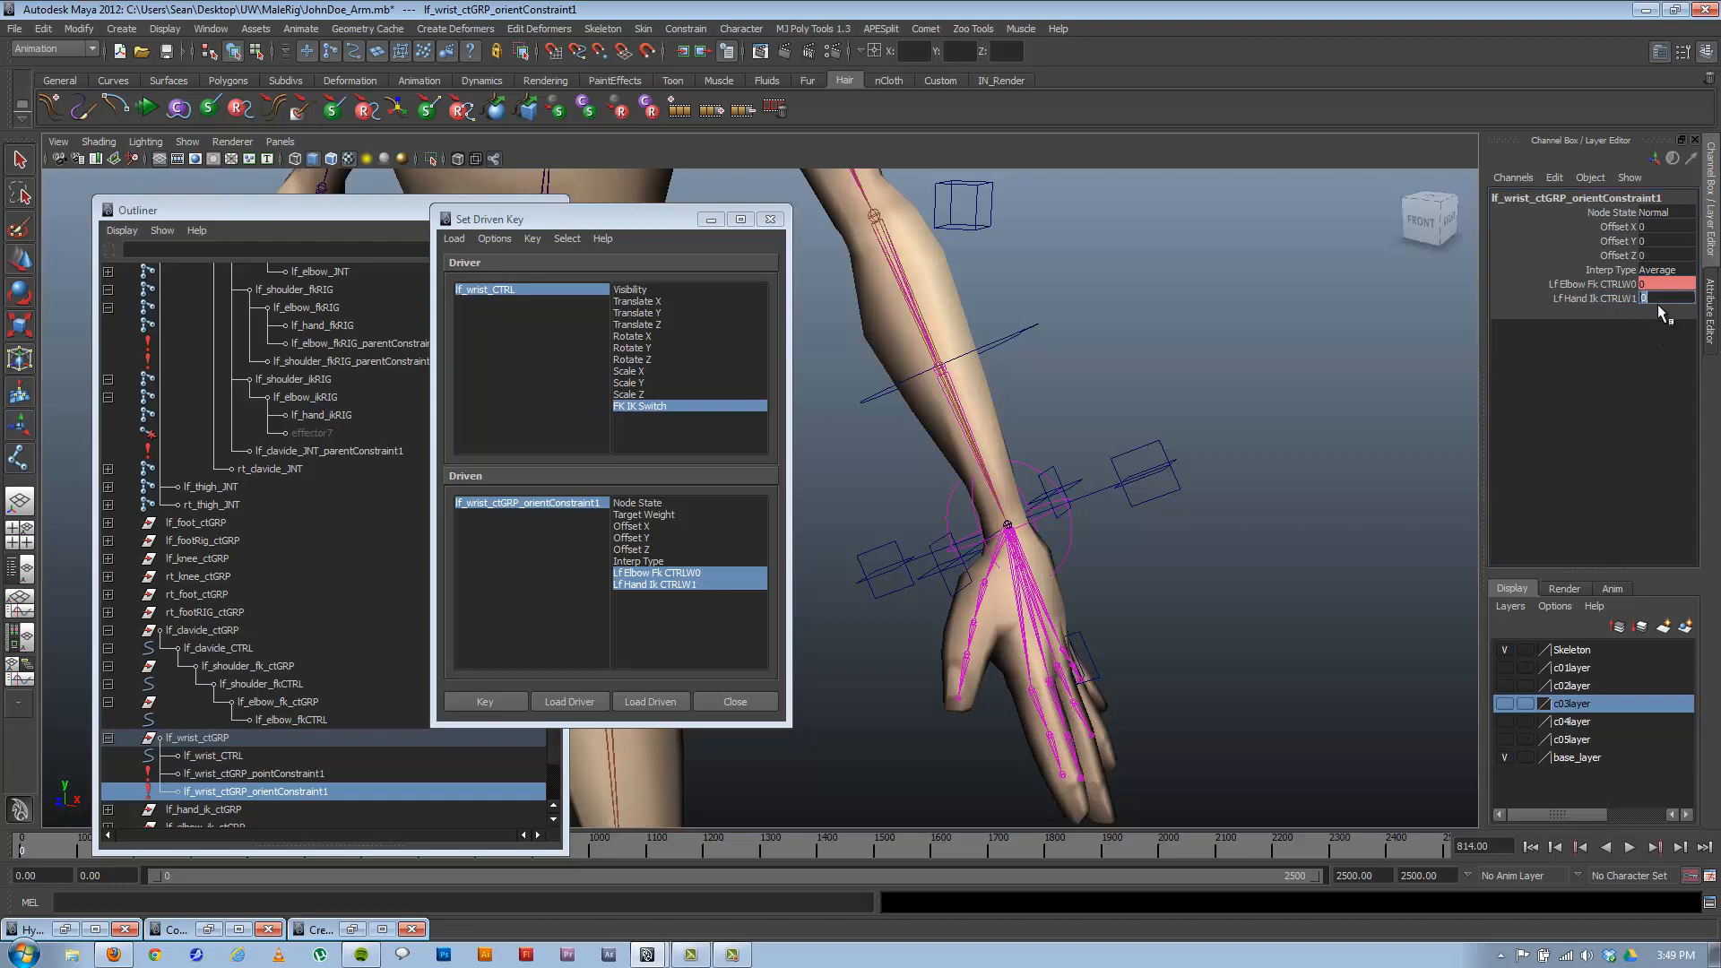
pyautogui.click(1630, 298)
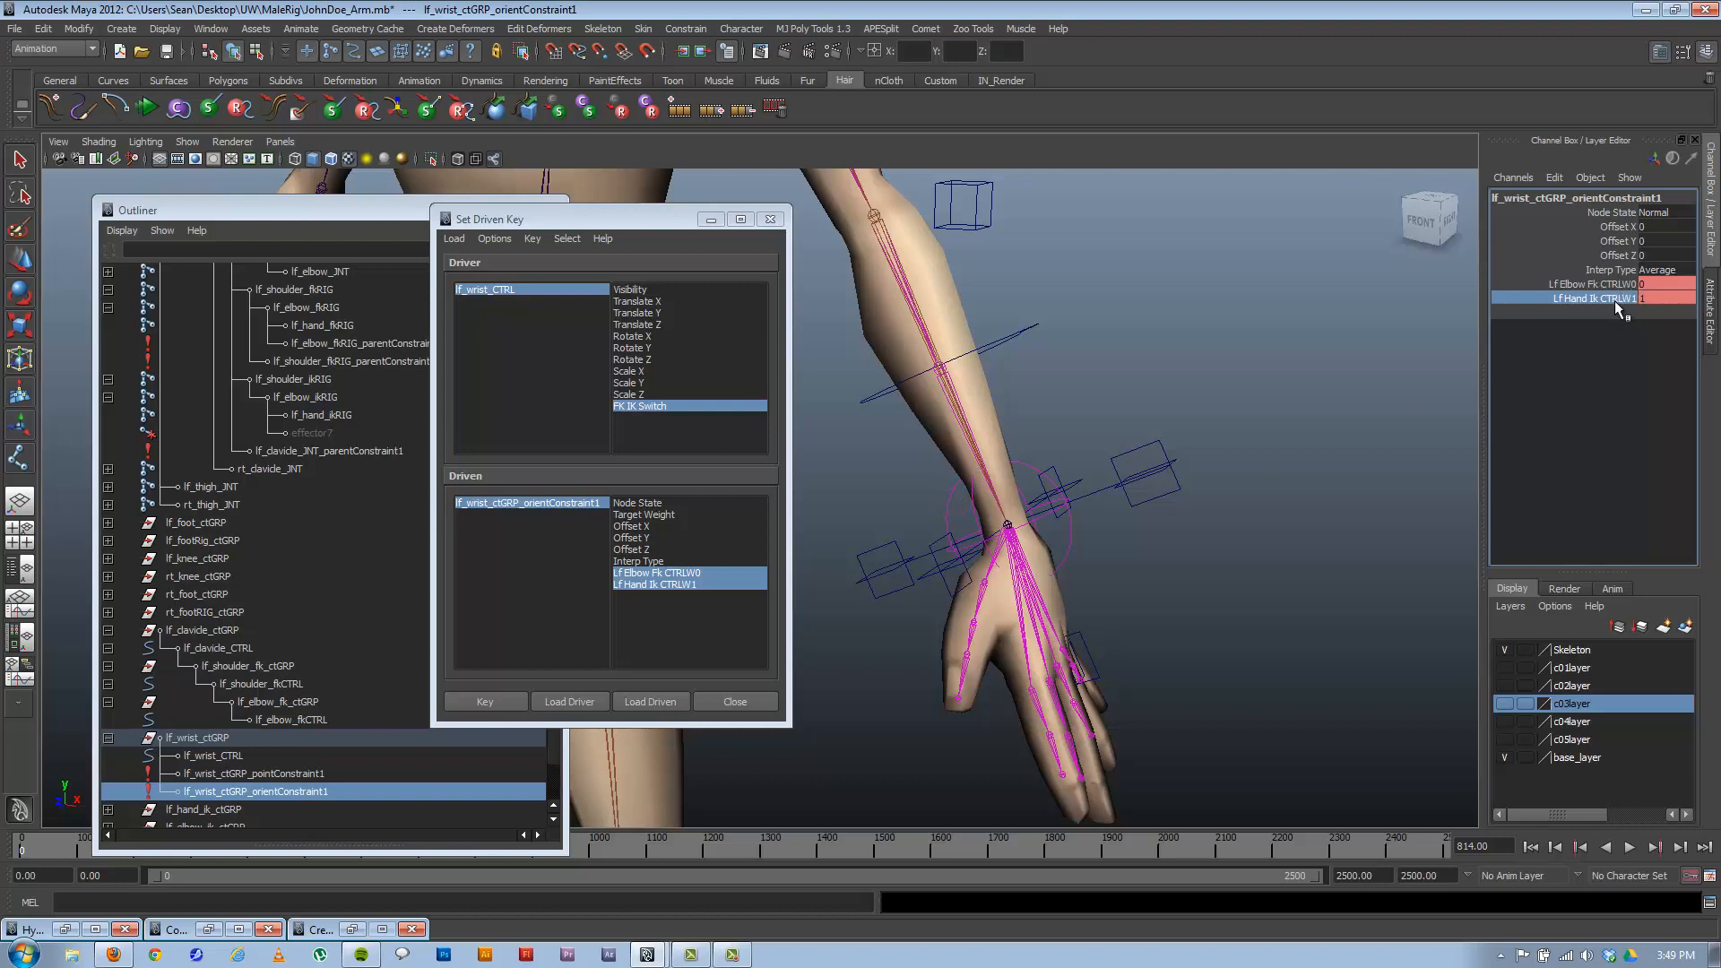
pyautogui.click(486, 703)
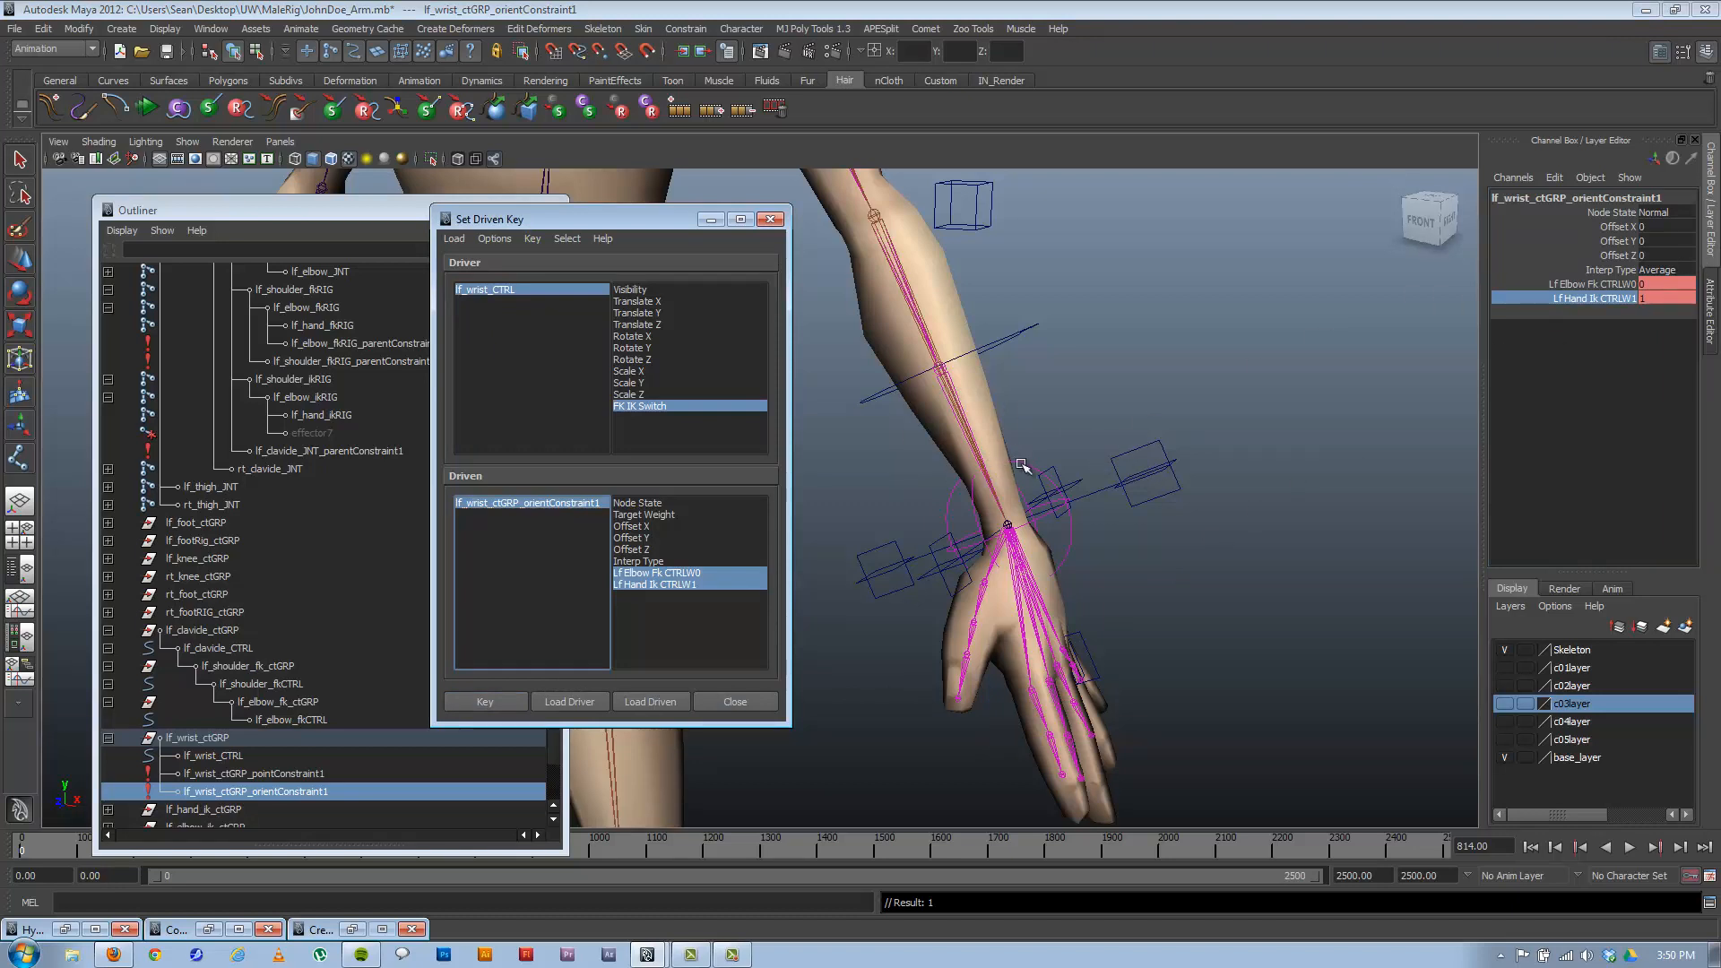
# Switch lf_wrist_CTRL's FK IK Switch between 0 and 1 and check how the orient constraint's weights respond.
pyautogui.click(950, 498)
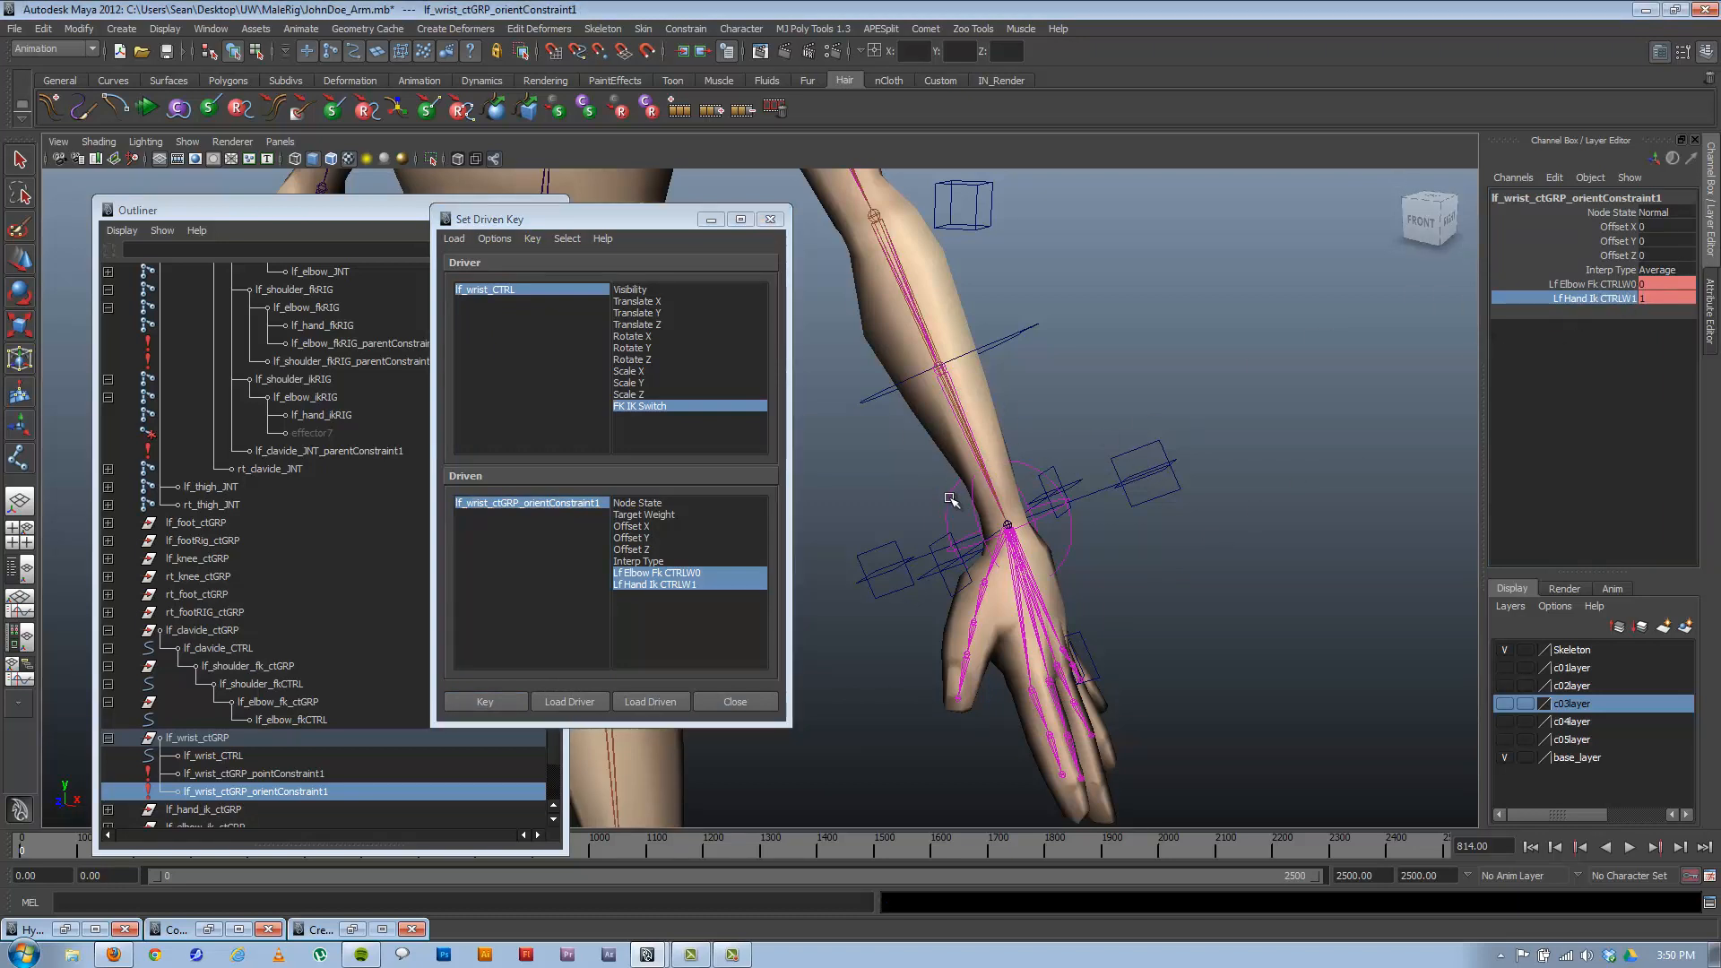
pyautogui.click(949, 498)
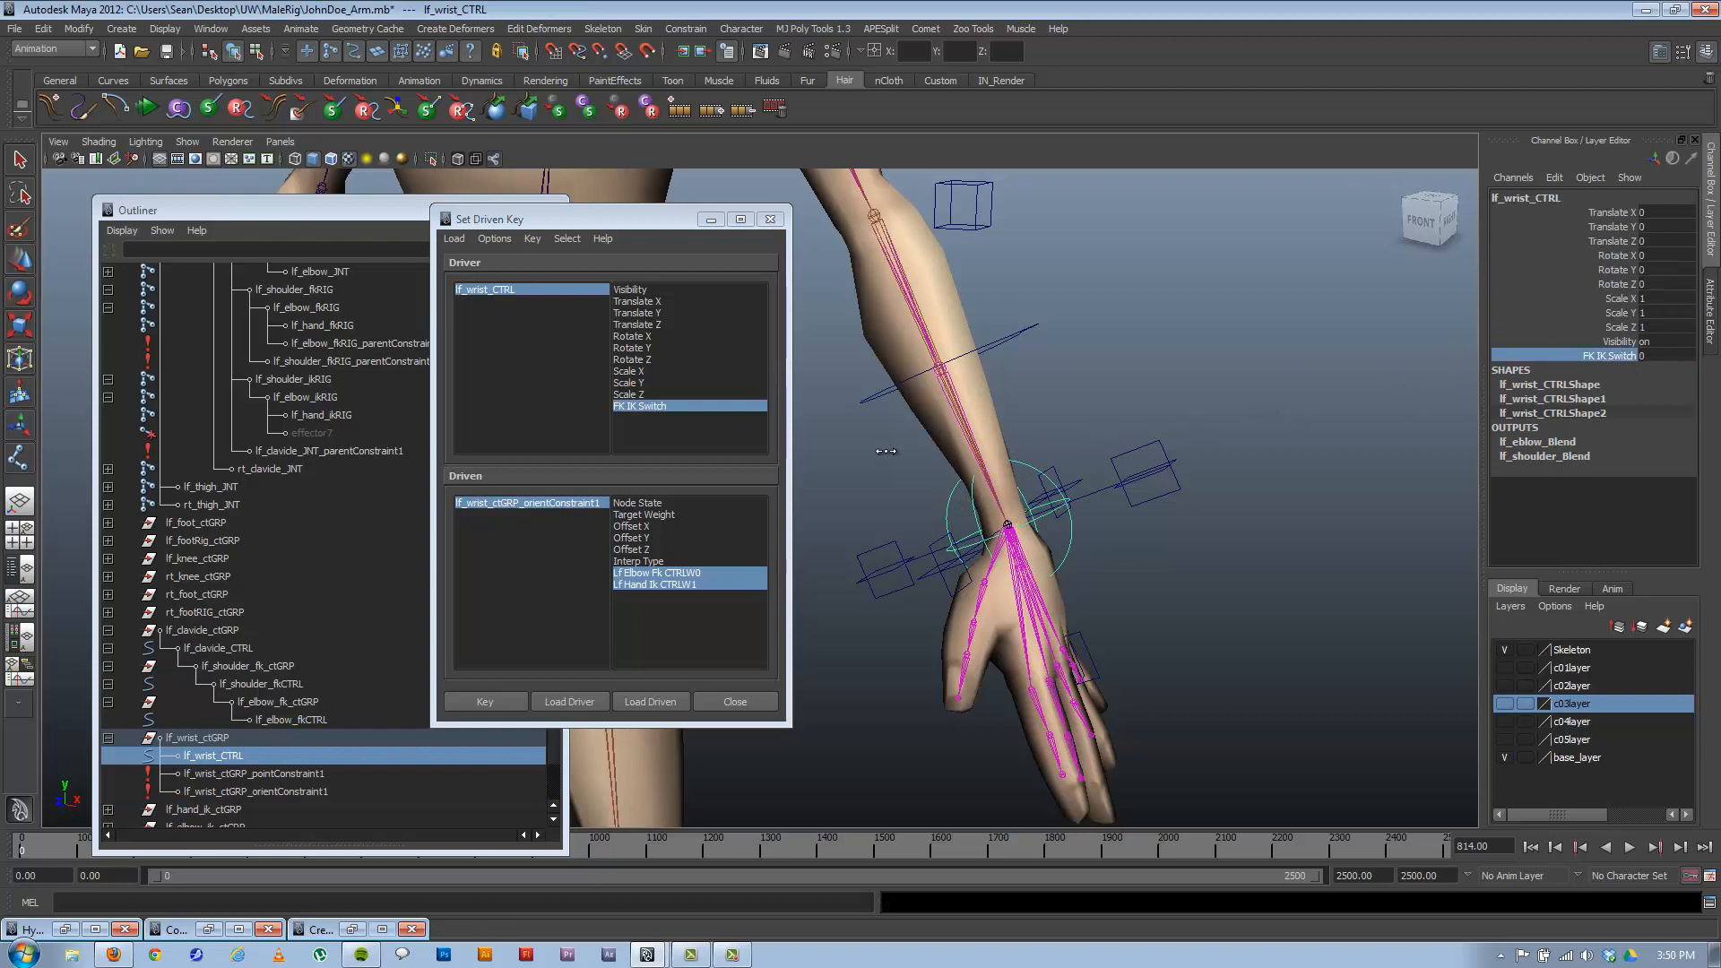
pyautogui.click(578, 504)
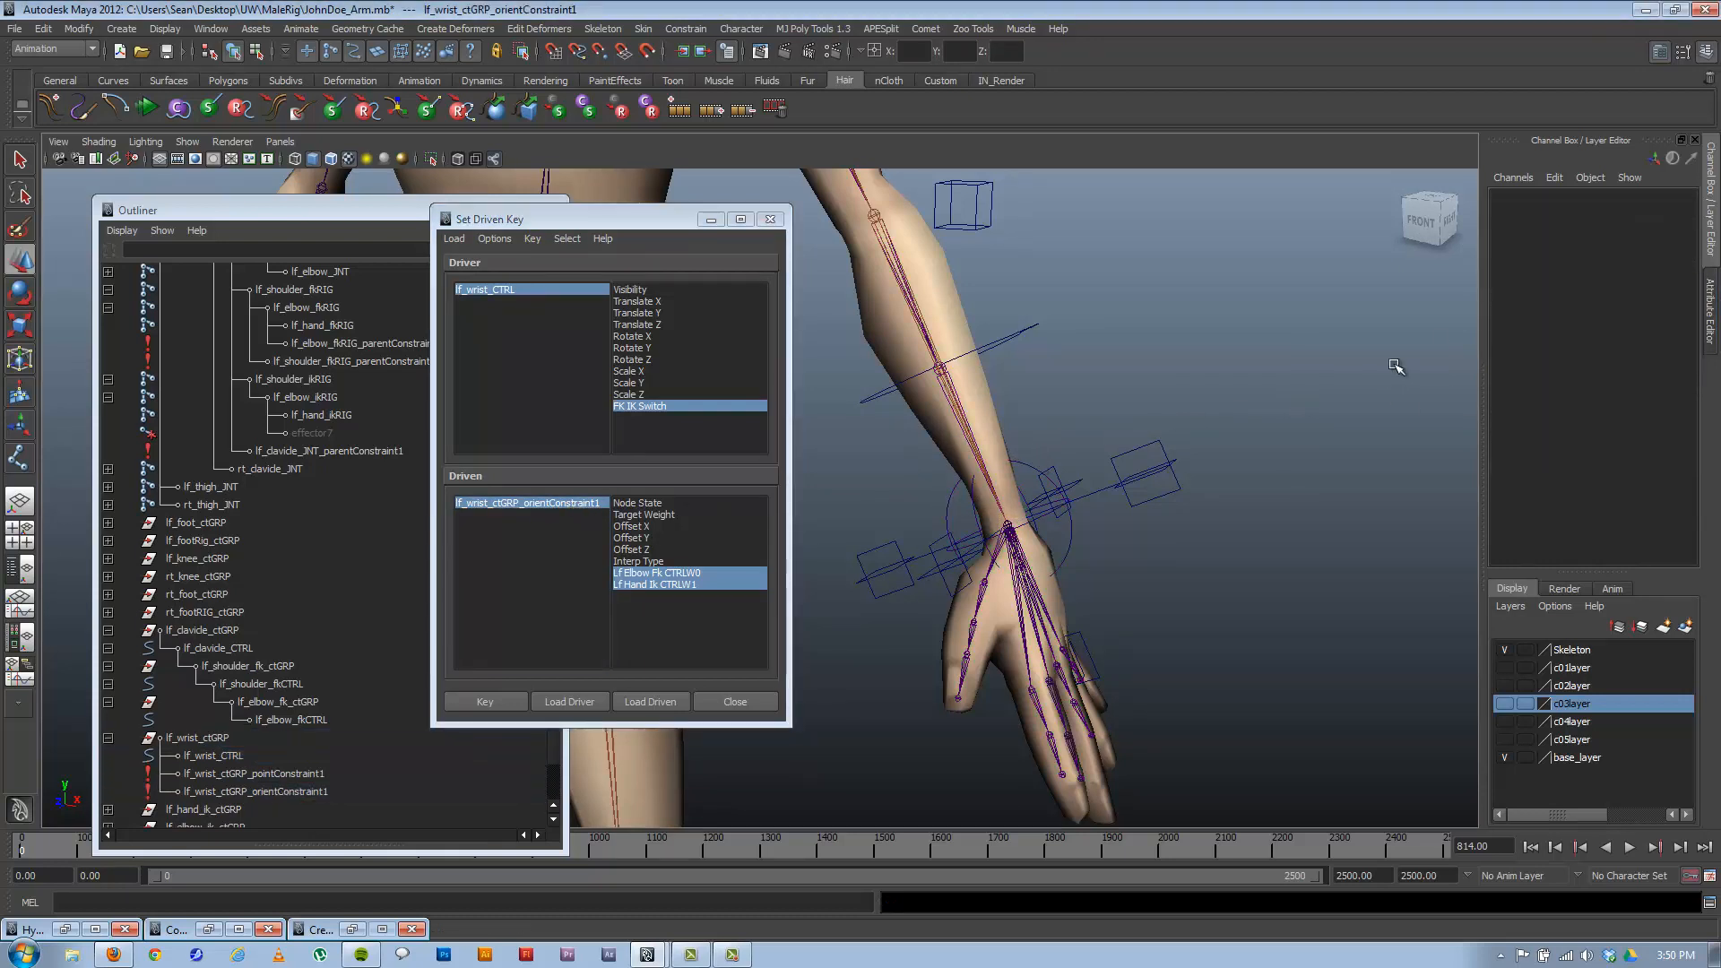
pyautogui.click(953, 505)
pyautogui.click(1603, 355)
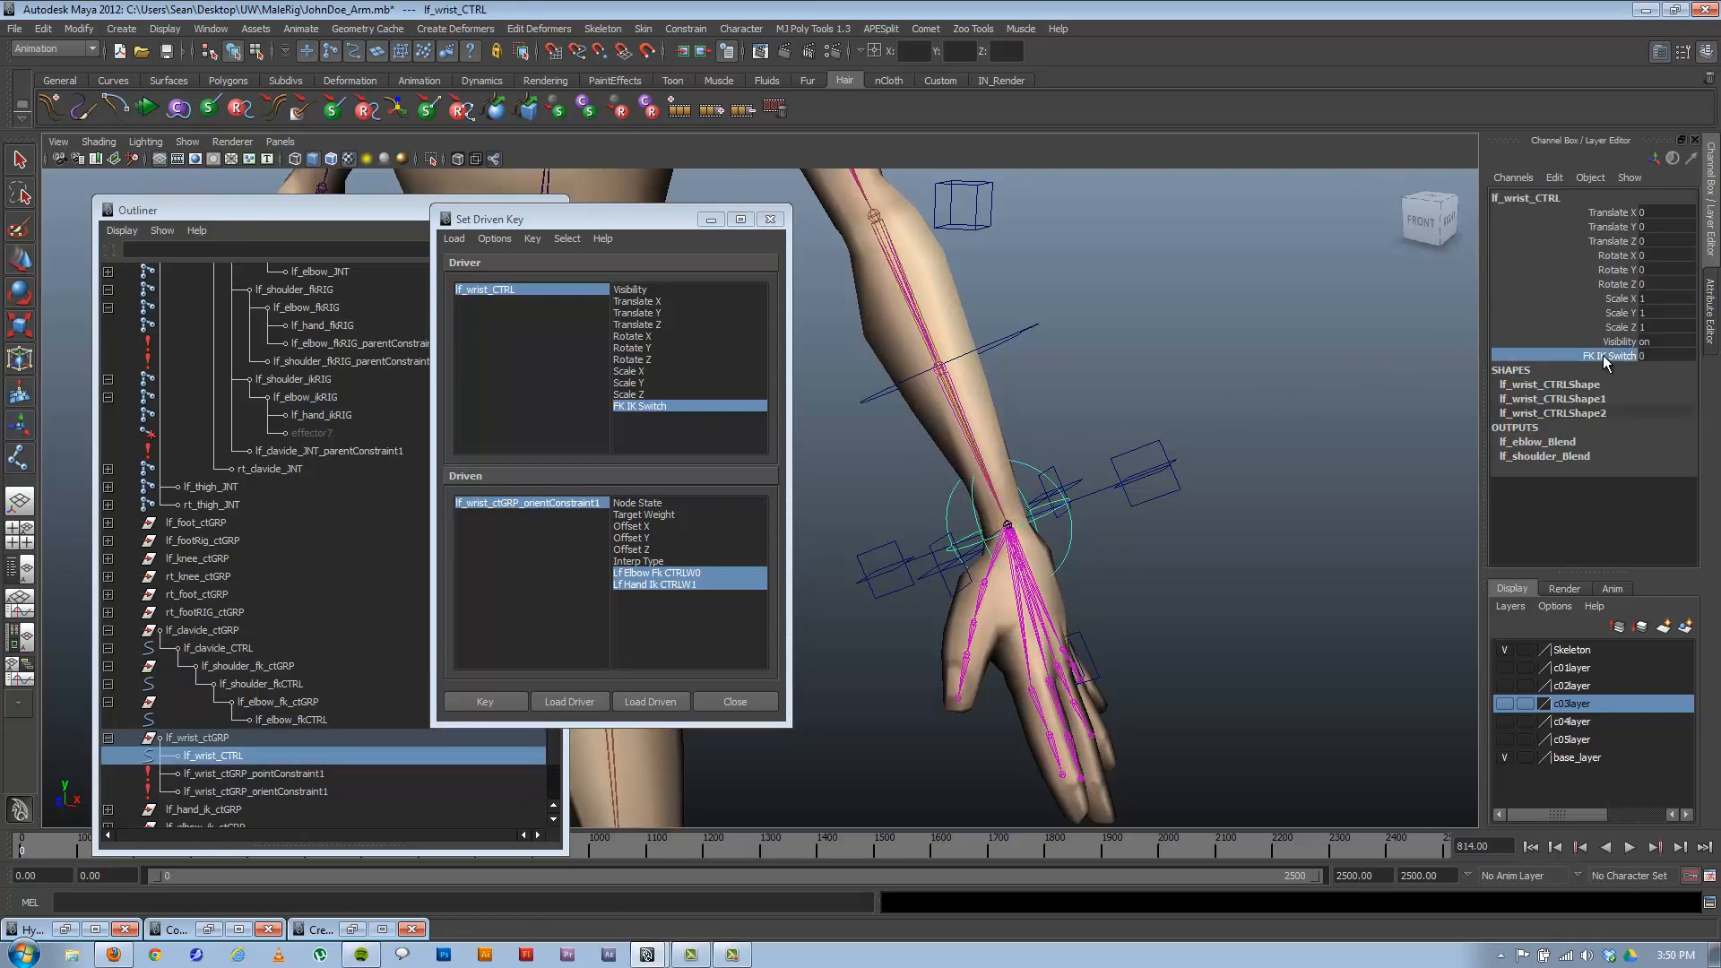
pyautogui.write('1')
pyautogui.press('Return')
pyautogui.click(561, 503)
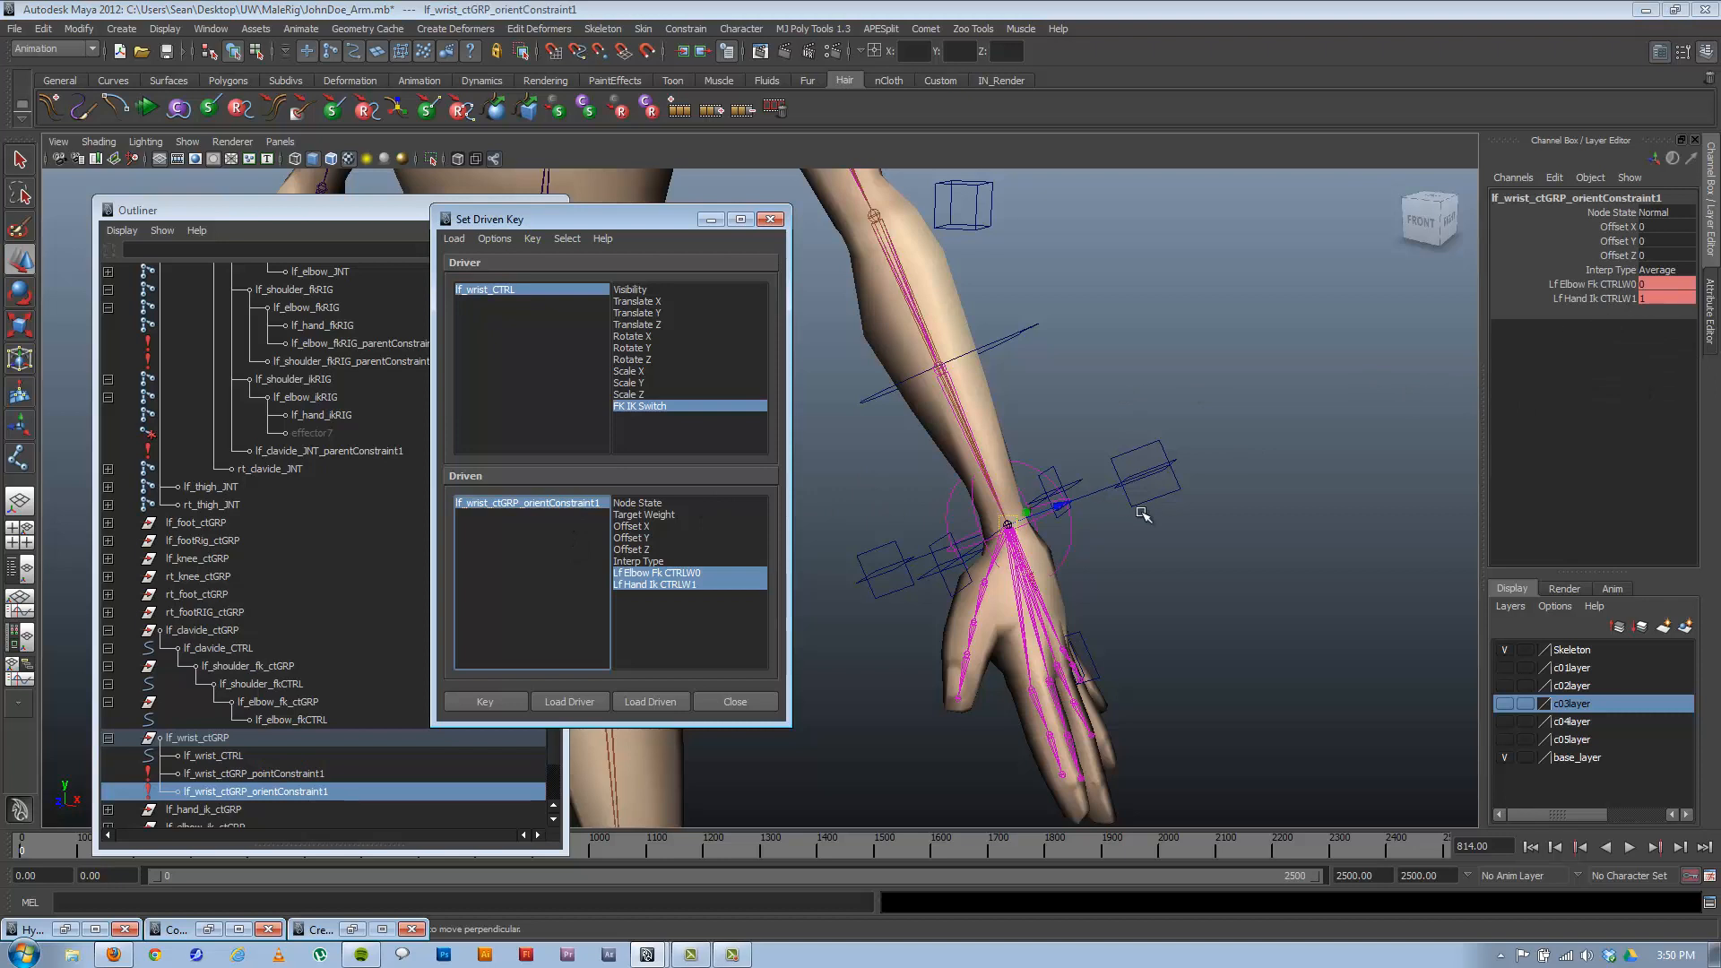
pyautogui.click(950, 499)
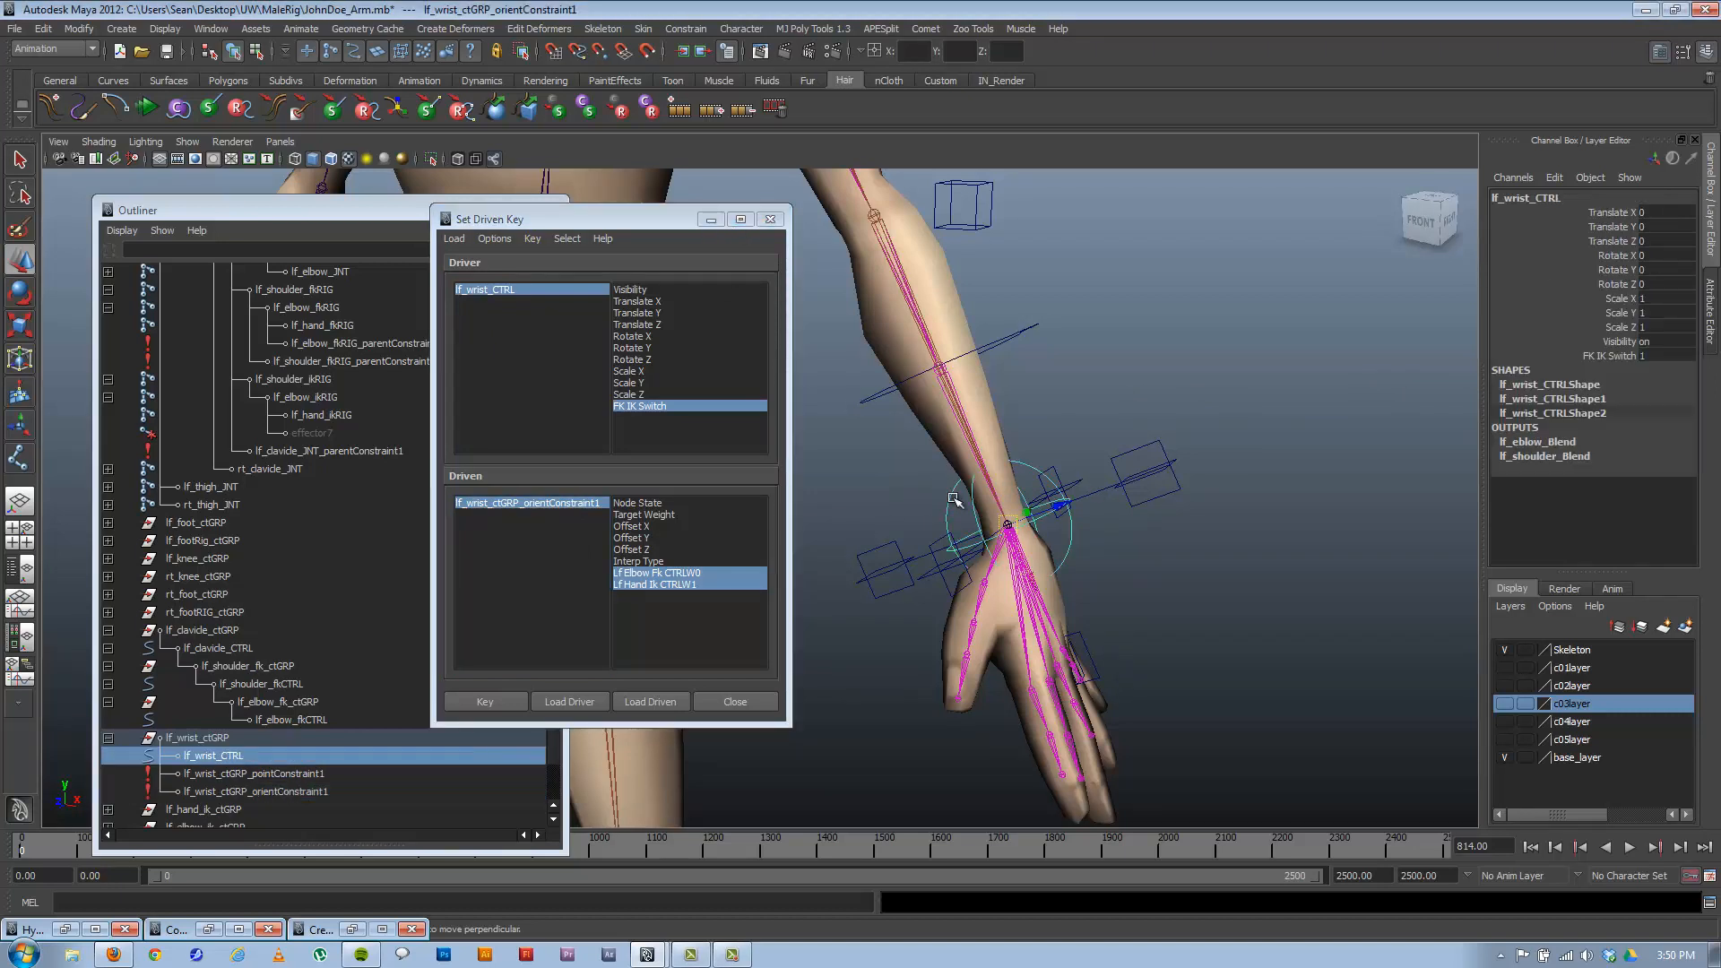
pyautogui.click(1614, 356)
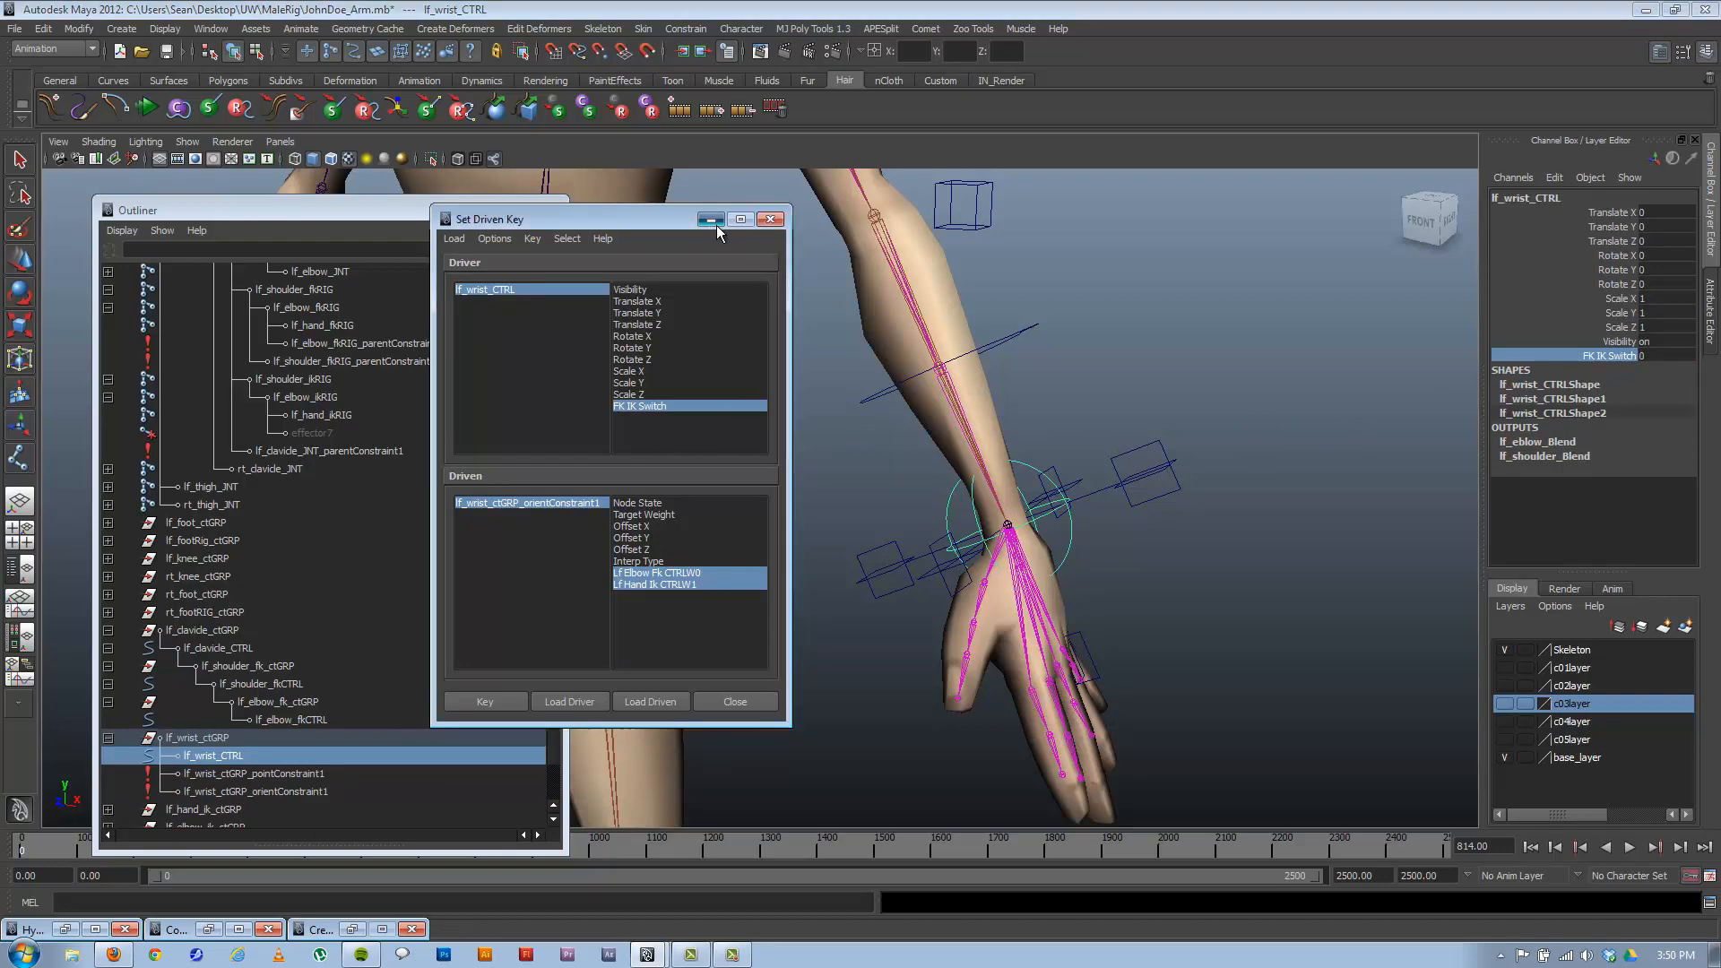
# Minimize the Set Driven Key window, test the FK arm by rotating lf_shoulder_fkCTRL, and undo the rotation.
pyautogui.click(711, 218)
pyautogui.moveTo(1210, 492); pyautogui.dragTo(1040, 479, button='middle')
pyautogui.keyDown('alt'); pyautogui.moveTo(1040, 480); pyautogui.dragTo(985, 452); pyautogui.keyUp('alt')
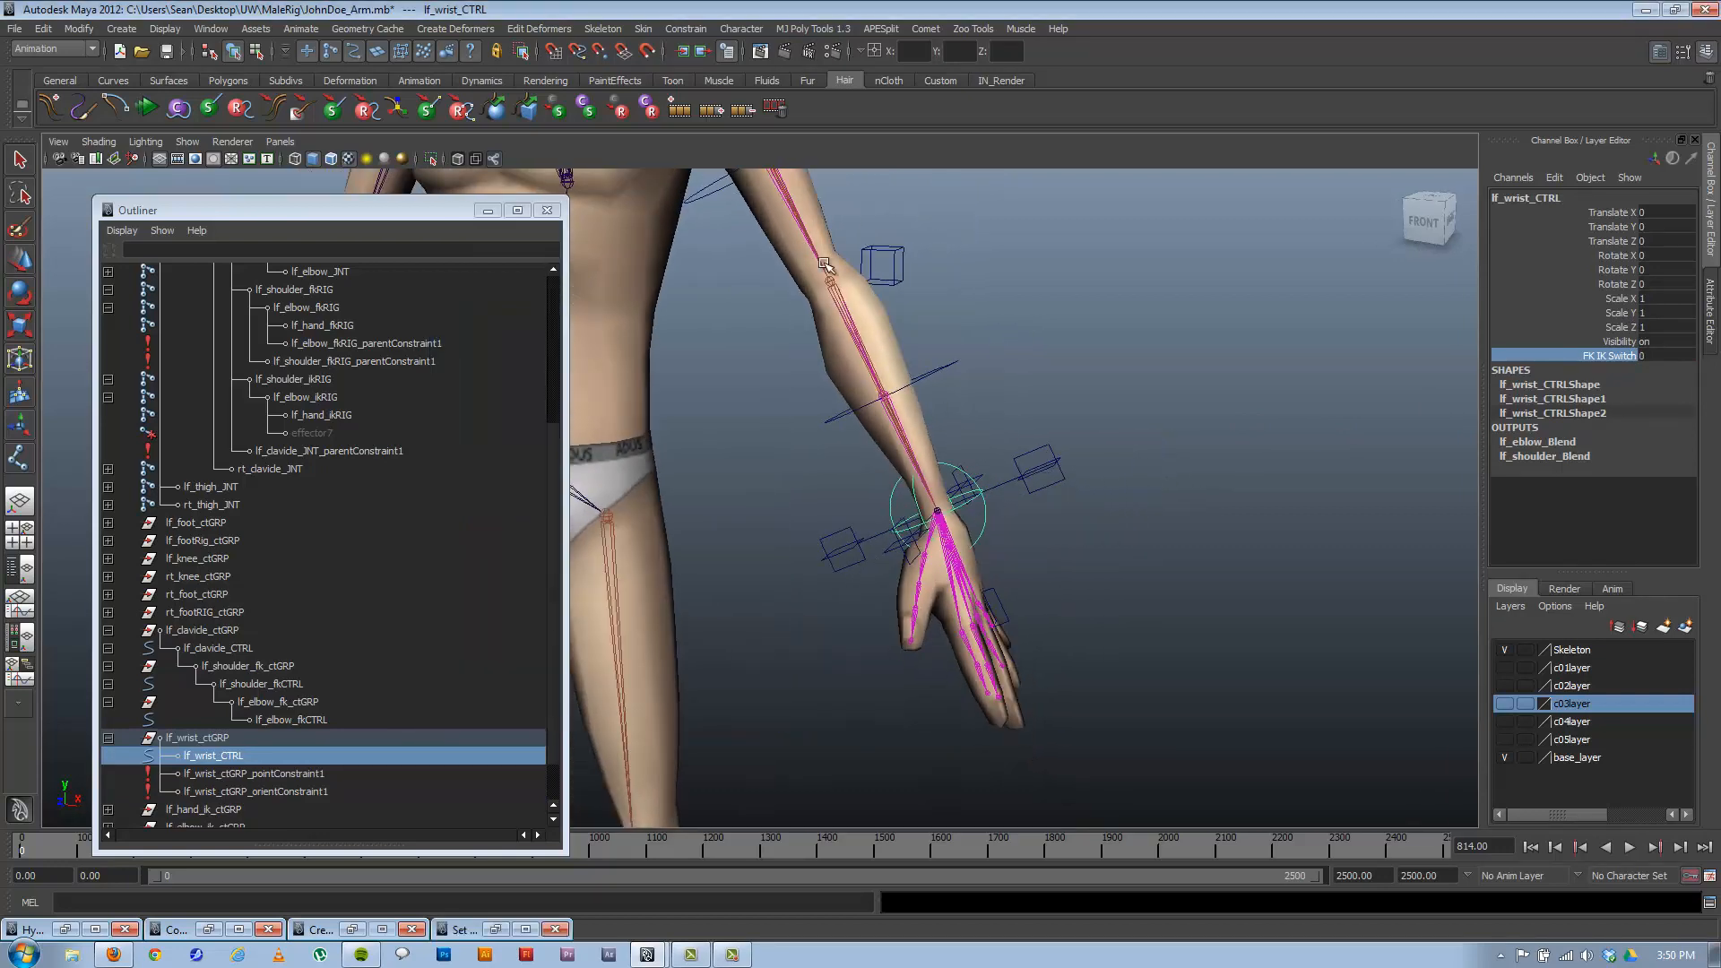
pyautogui.keyDown('alt'); pyautogui.moveTo(986, 417); pyautogui.dragTo(1064, 535, button='middle'); pyautogui.keyUp('alt')
pyautogui.keyDown('alt'); pyautogui.moveTo(1063, 536); pyautogui.dragTo(874, 330, button='right'); pyautogui.keyUp('alt')
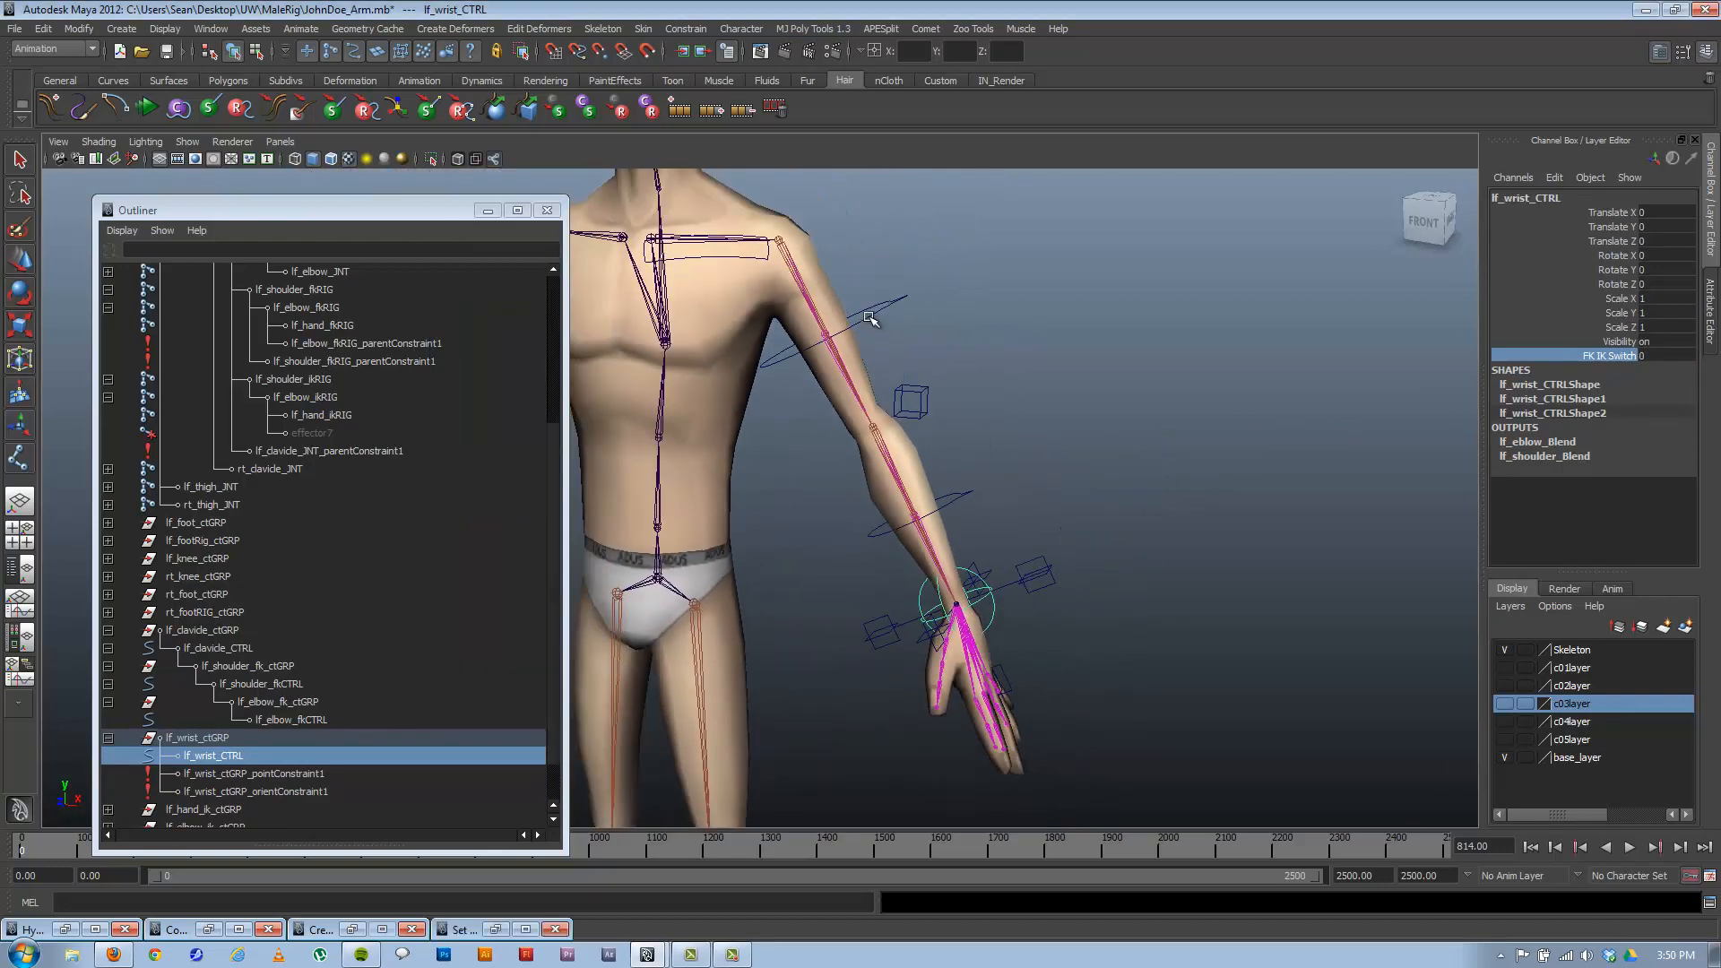
pyautogui.click(868, 325)
pyautogui.press('e')
pyautogui.moveTo(852, 277); pyautogui.dragTo(981, 601)
pyautogui.click(1057, 382)
pyautogui.hotkey('ctrl', 'z')
pyautogui.hotkey('ctrl', 'z')
pyautogui.hotkey('ctrl', 'z')
pyautogui.hotkey('ctrl', 'z')
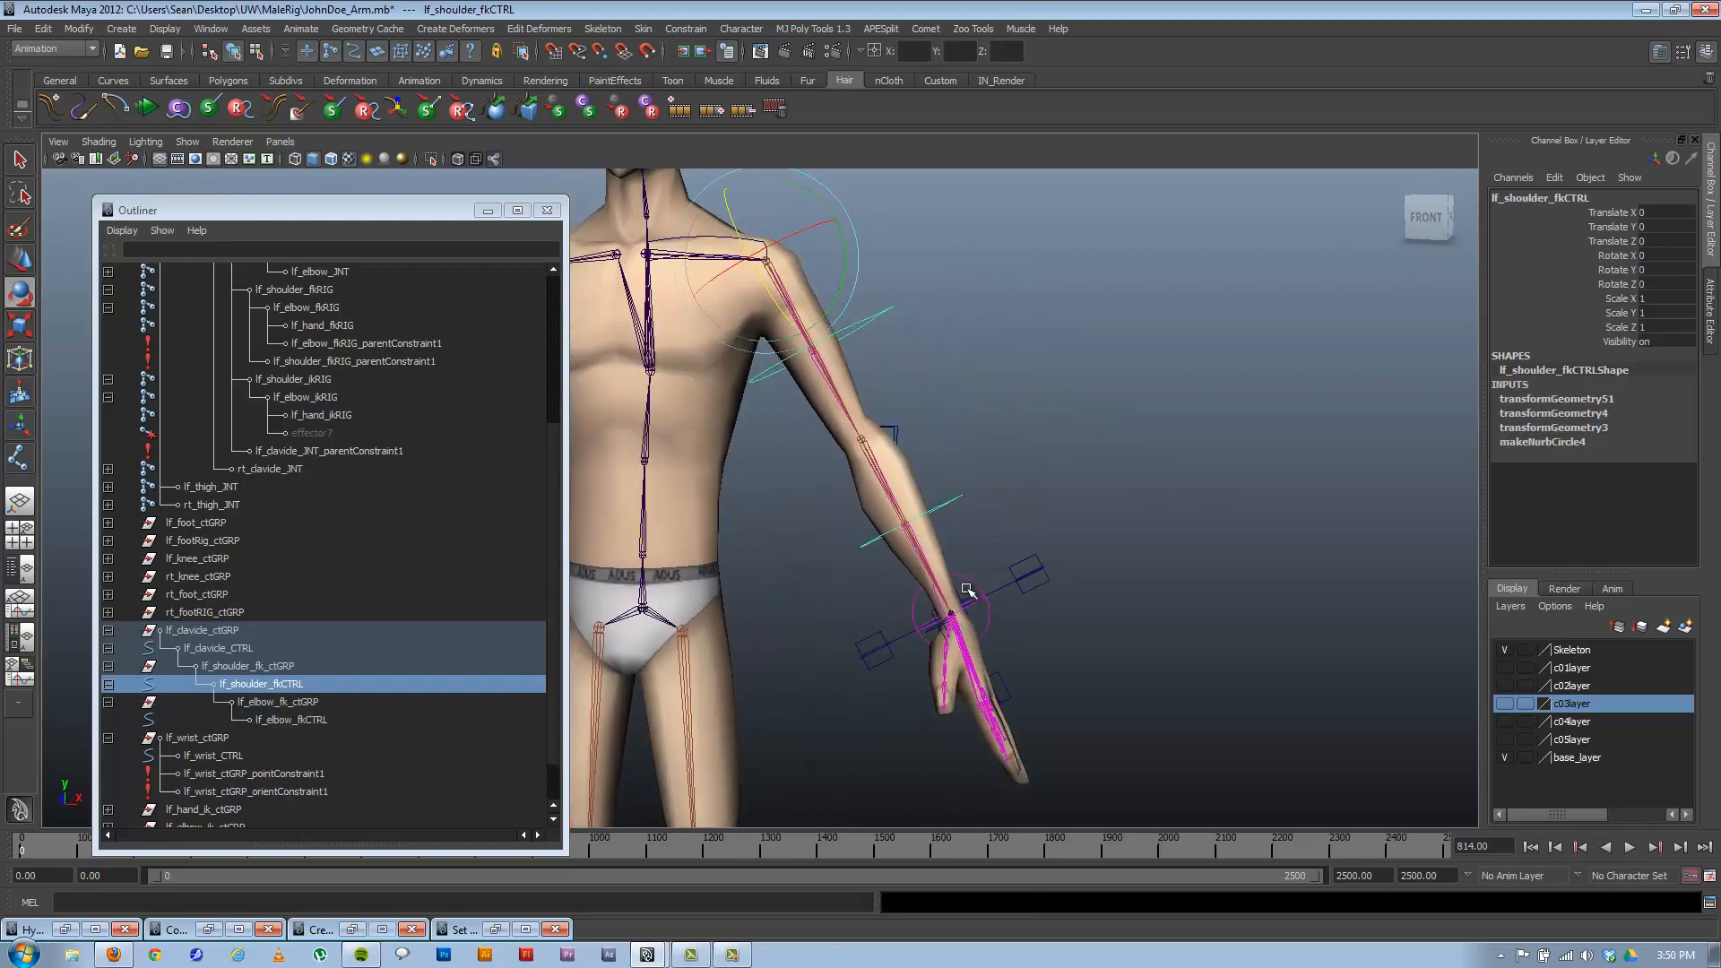
# With lf_wrist_CTRL's FK IK Switch set to 1, test the IK arm by moving lf_hand_ikCTRL up and outward, and undo the move.
pyautogui.click(970, 586)
pyautogui.click(1585, 357)
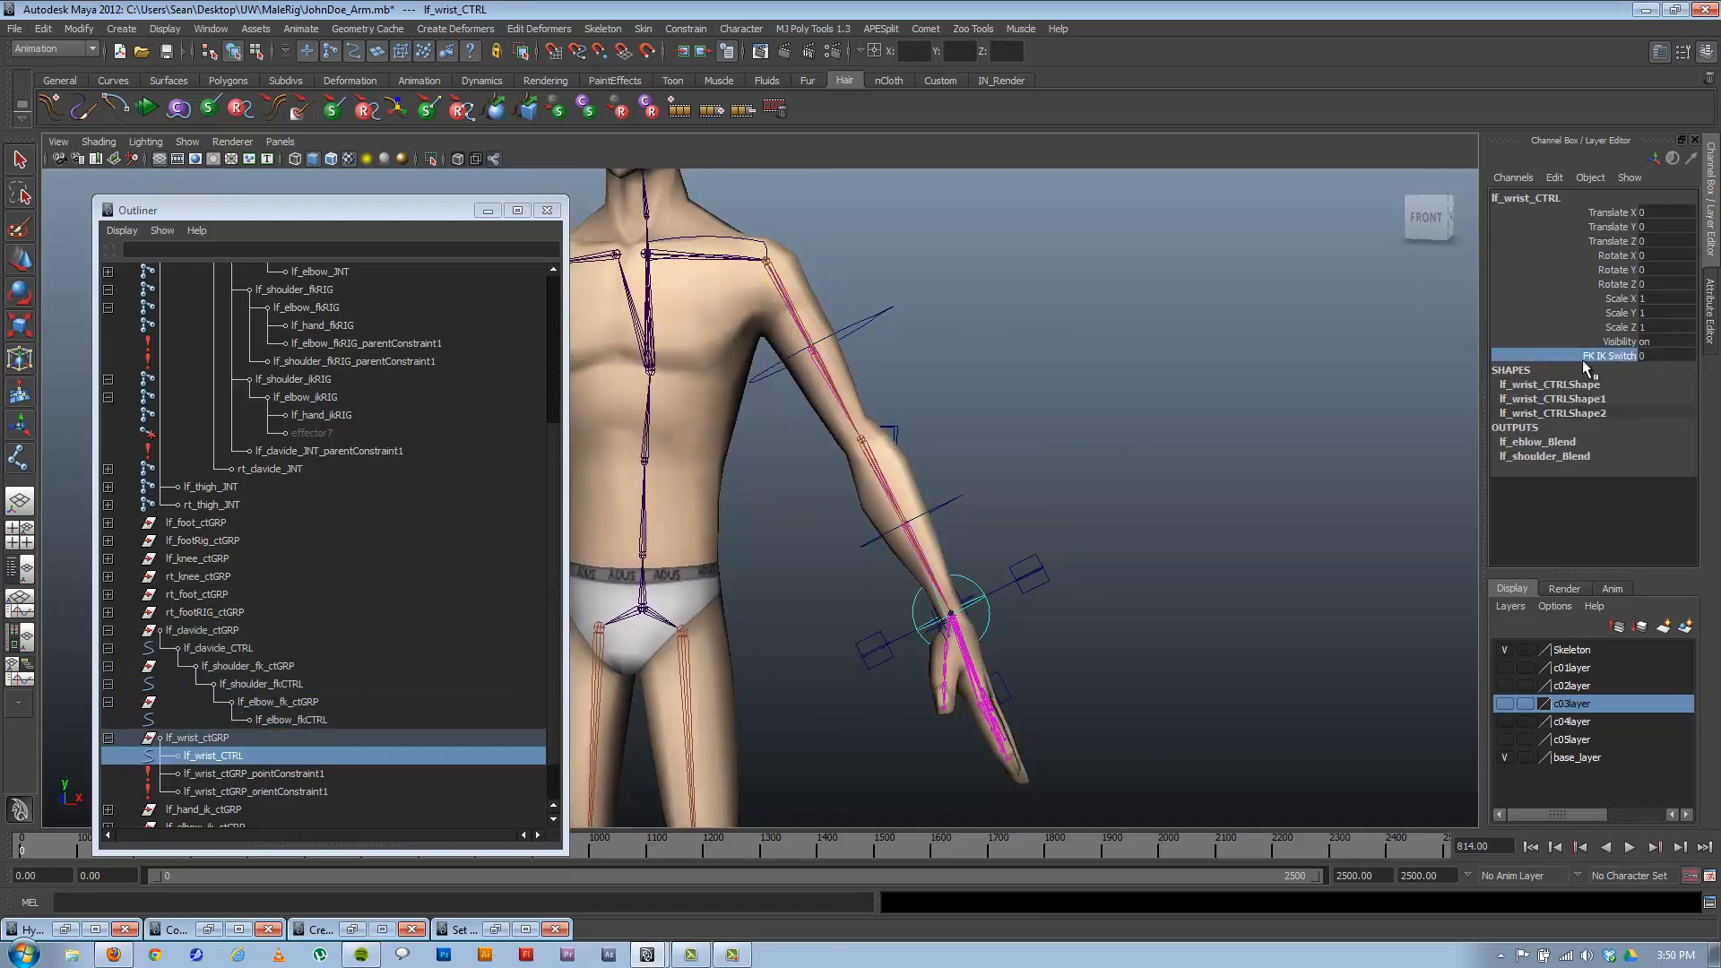
pyautogui.keyDown('alt'); pyautogui.moveTo(1279, 517); pyautogui.dragTo(1255, 529); pyautogui.keyUp('alt')
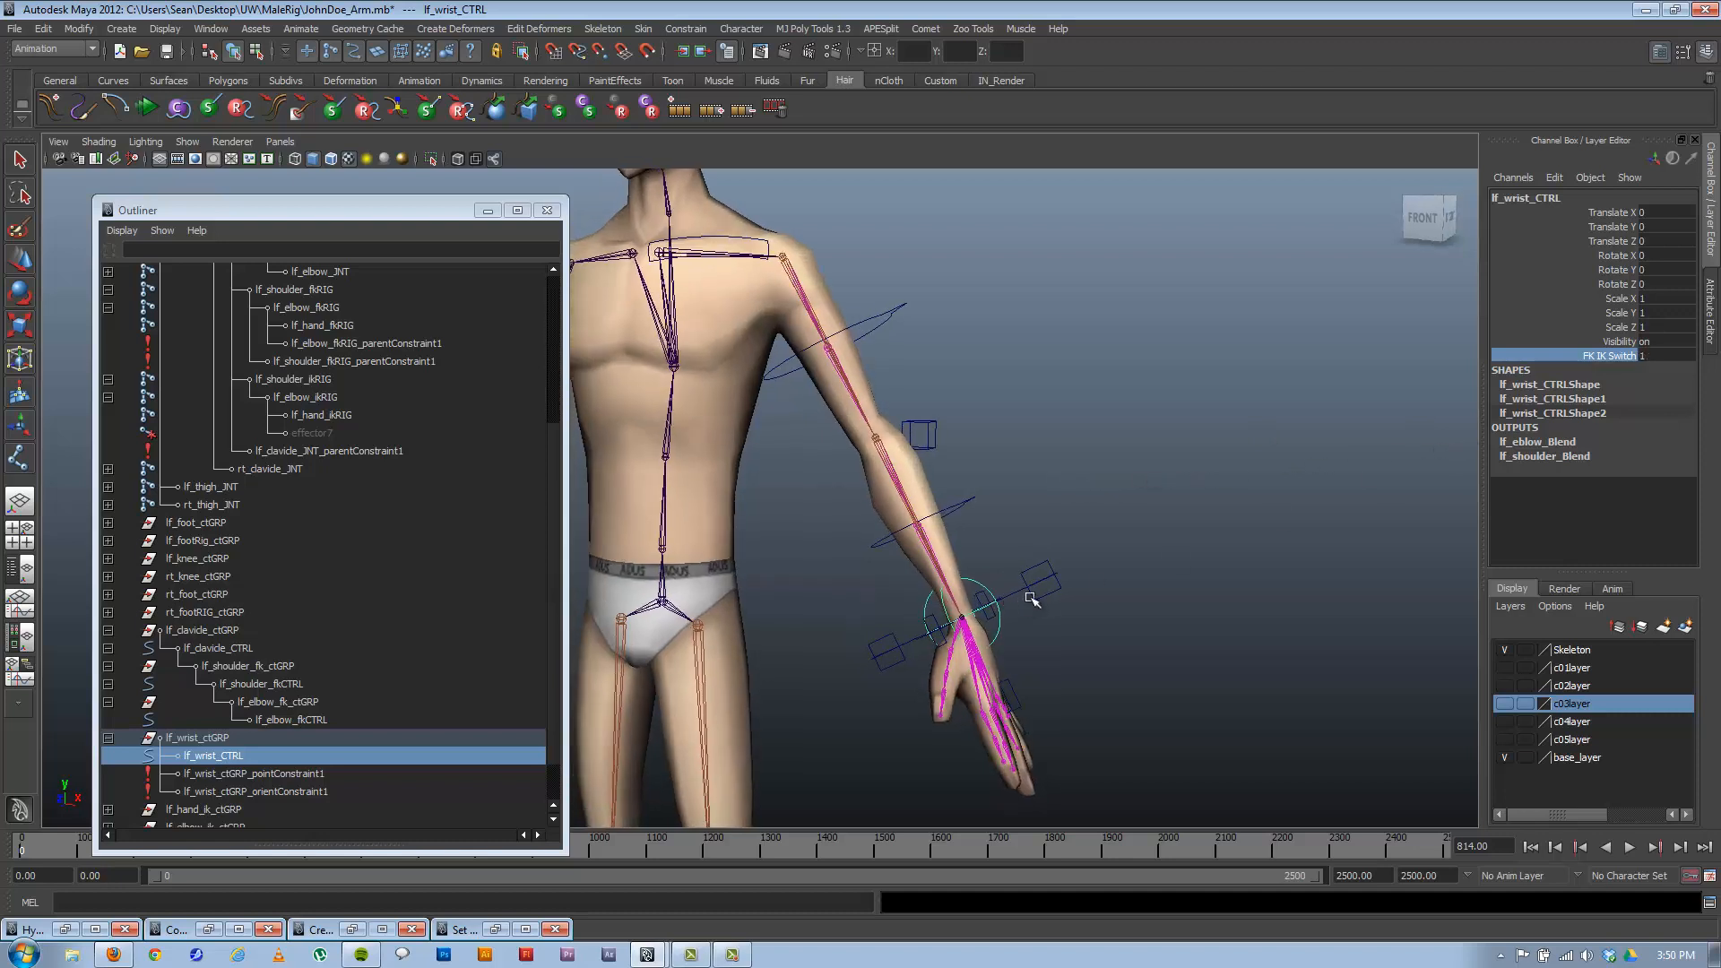
pyautogui.click(958, 618)
pyautogui.press('w')
pyautogui.moveTo(977, 613); pyautogui.dragTo(1052, 487)
pyautogui.keyDown('alt'); pyautogui.moveTo(964, 470); pyautogui.dragTo(1245, 497, button='right'); pyautogui.keyUp('alt')
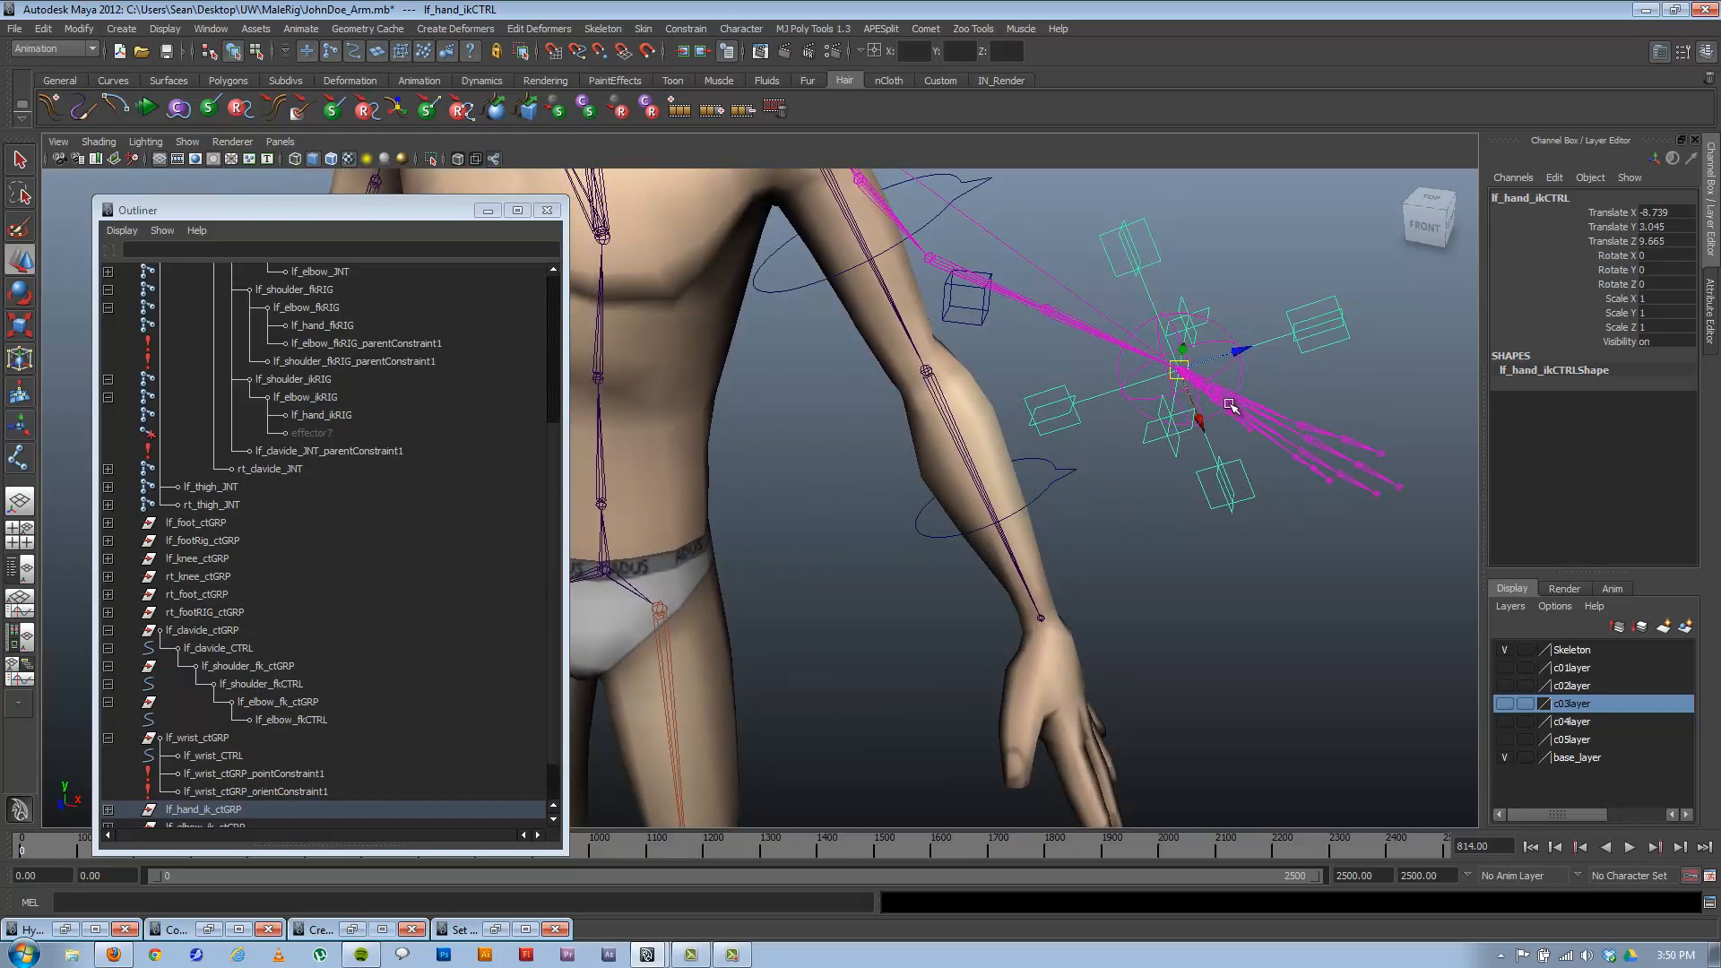
pyautogui.keyDown('alt'); pyautogui.moveTo(1233, 409); pyautogui.dragTo(1083, 518); pyautogui.keyUp('alt')
pyautogui.keyDown('alt'); pyautogui.moveTo(1191, 528); pyautogui.dragTo(1078, 531); pyautogui.keyUp('alt')
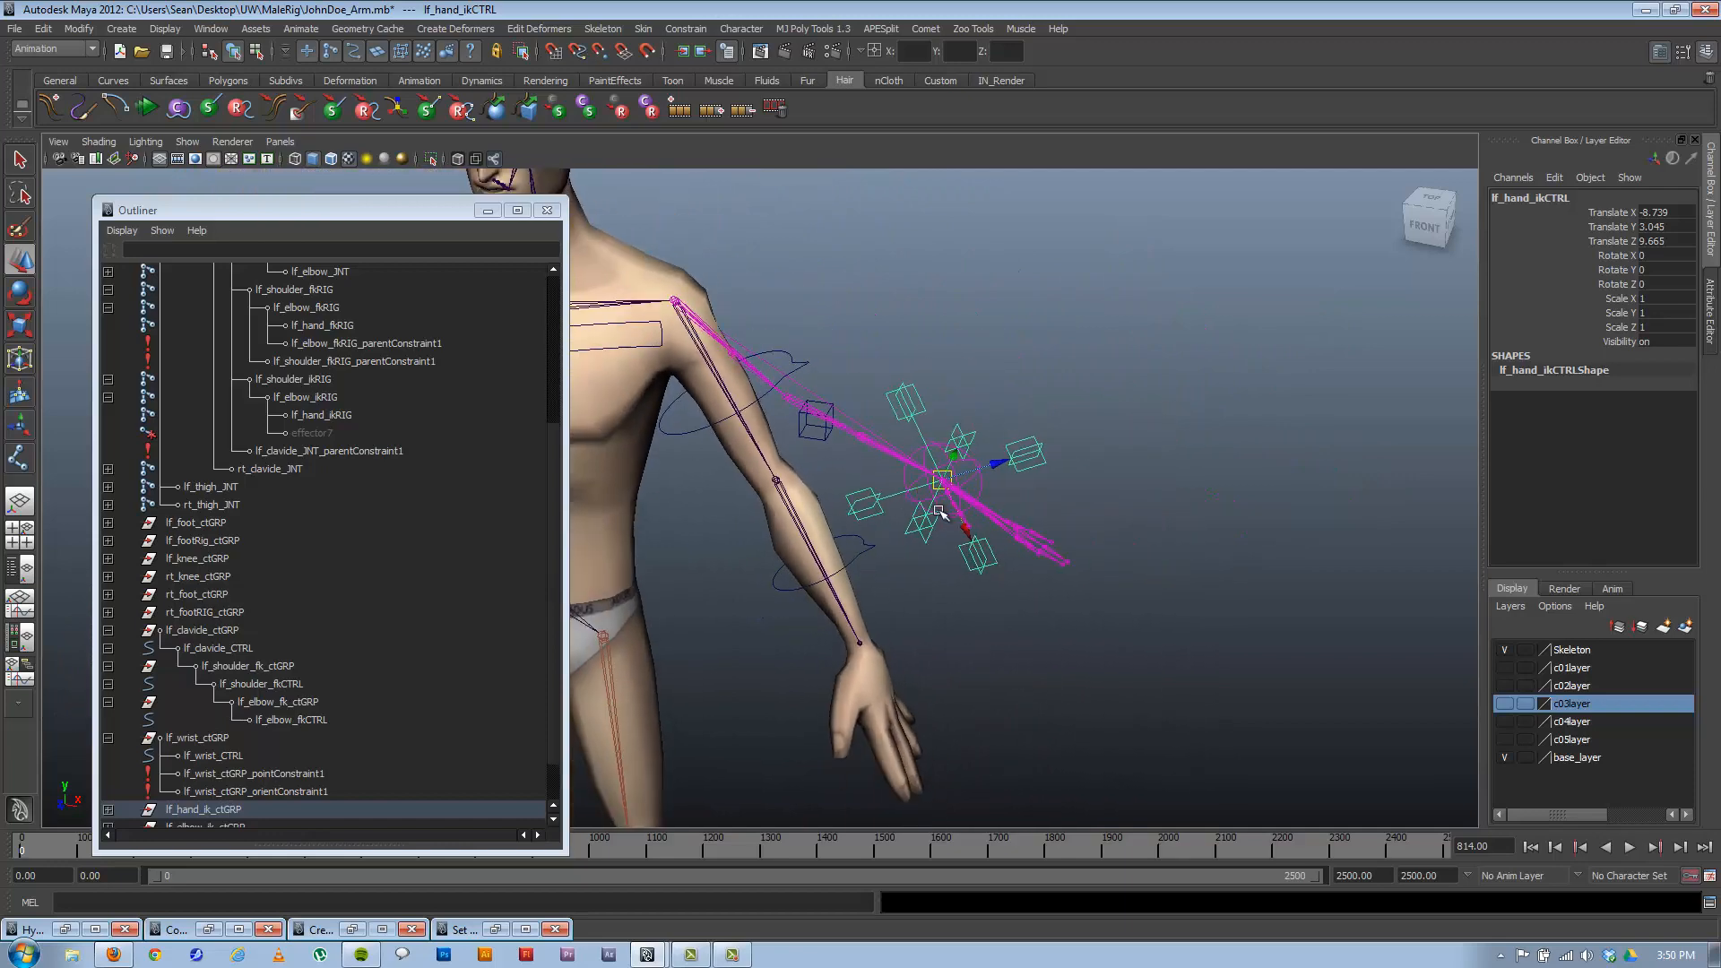
pyautogui.hotkey('ctrl', 'z')
pyautogui.hotkey('ctrl', 'z')
# Orient-constrain lf_hand_JNT to lf_wrist_CTRL.
pyautogui.keyDown('alt'); pyautogui.moveTo(830, 650); pyautogui.dragTo(979, 413, button='middle'); pyautogui.keyUp('alt')
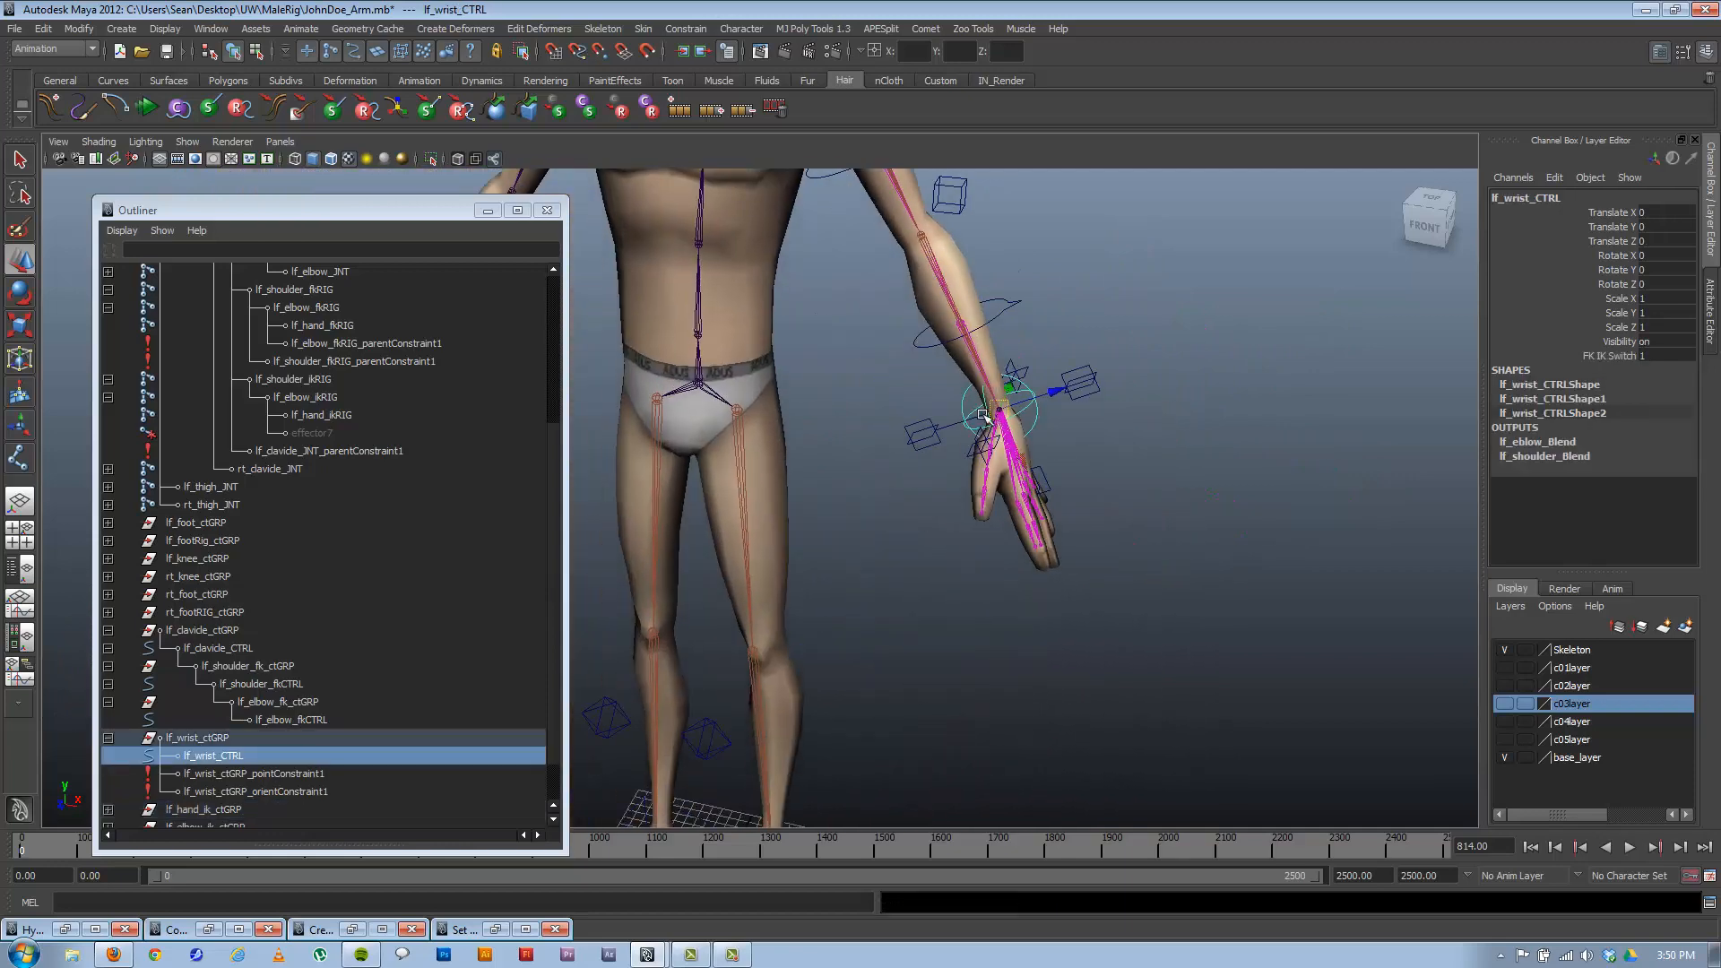
pyautogui.keyDown('alt'); pyautogui.moveTo(930, 457); pyautogui.dragTo(1202, 517, button='right'); pyautogui.keyUp('alt')
pyautogui.keyDown('alt'); pyautogui.moveTo(1182, 447); pyautogui.dragTo(975, 504, button='middle'); pyautogui.keyUp('alt')
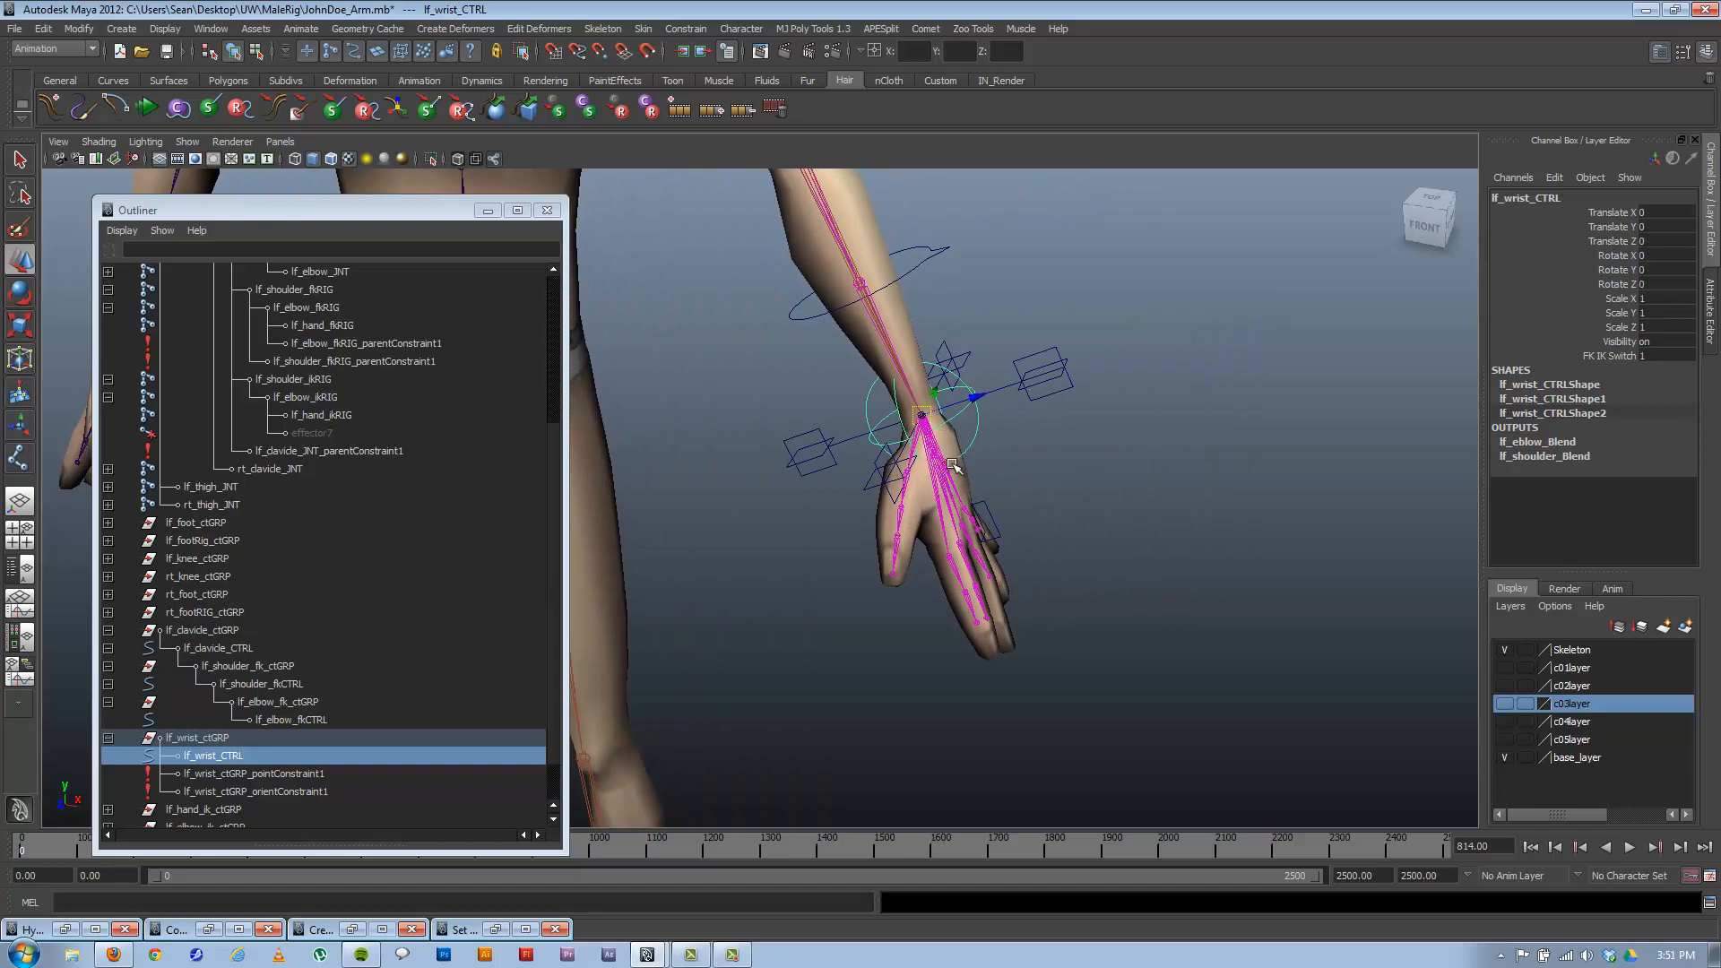
pyautogui.keyDown('alt'); pyautogui.moveTo(812, 492); pyautogui.dragTo(1158, 569, button='right'); pyautogui.keyUp('alt')
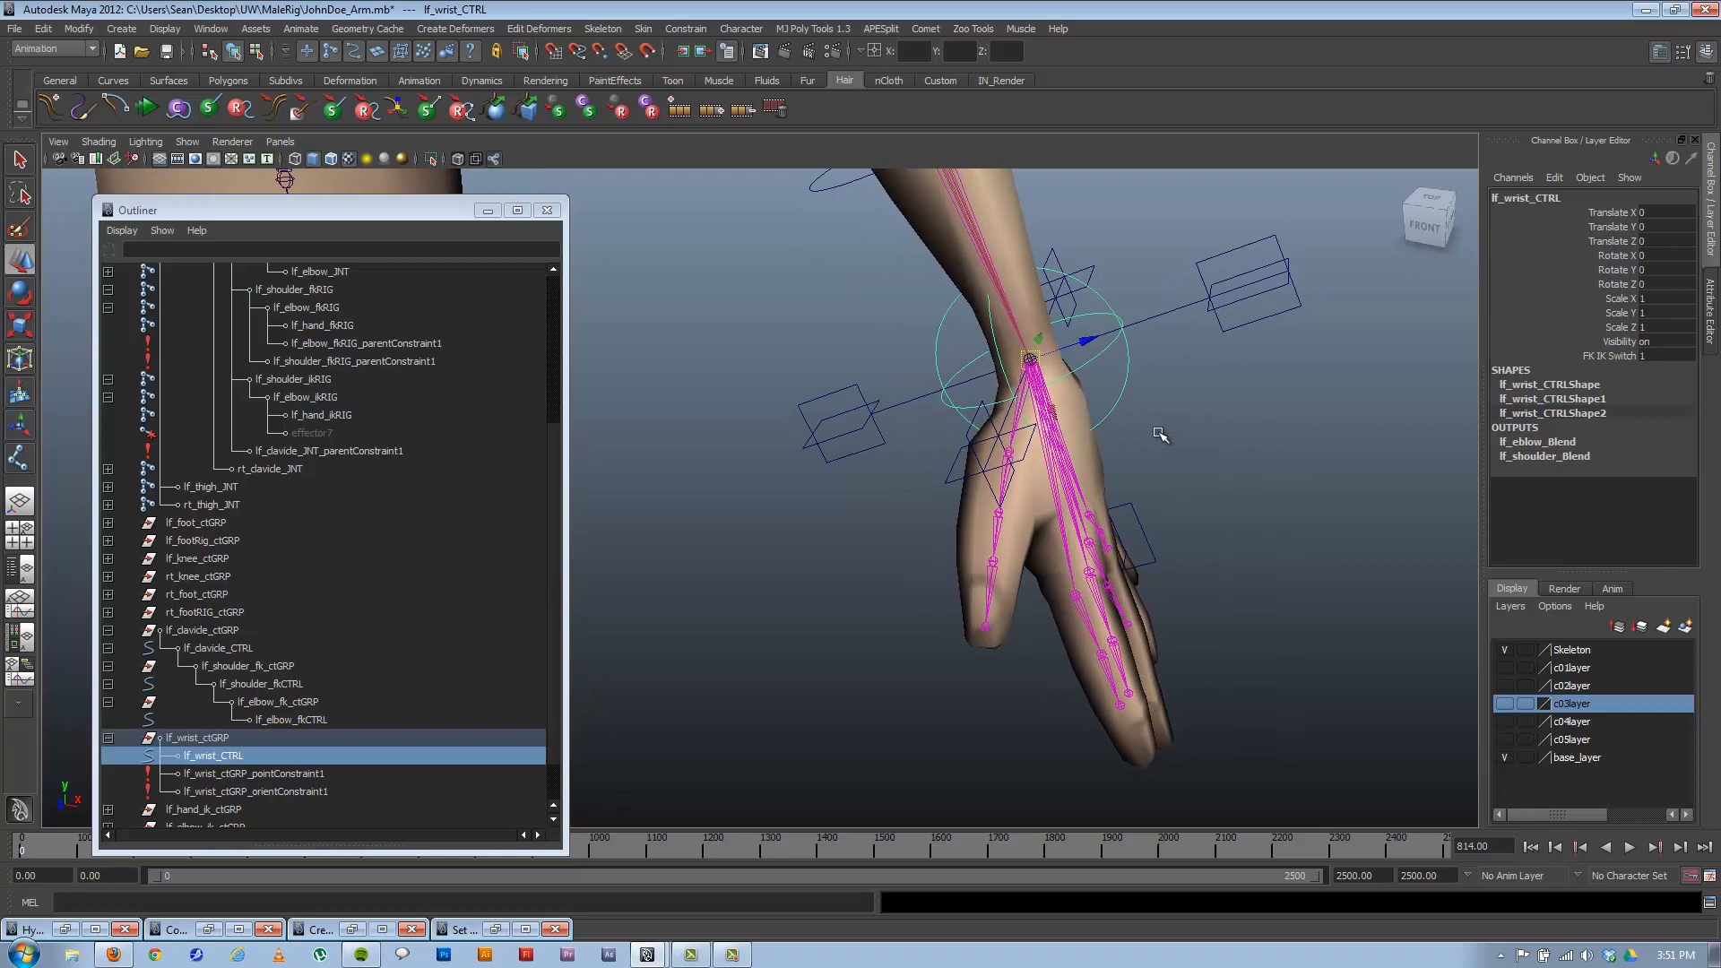
pyautogui.click(1116, 408)
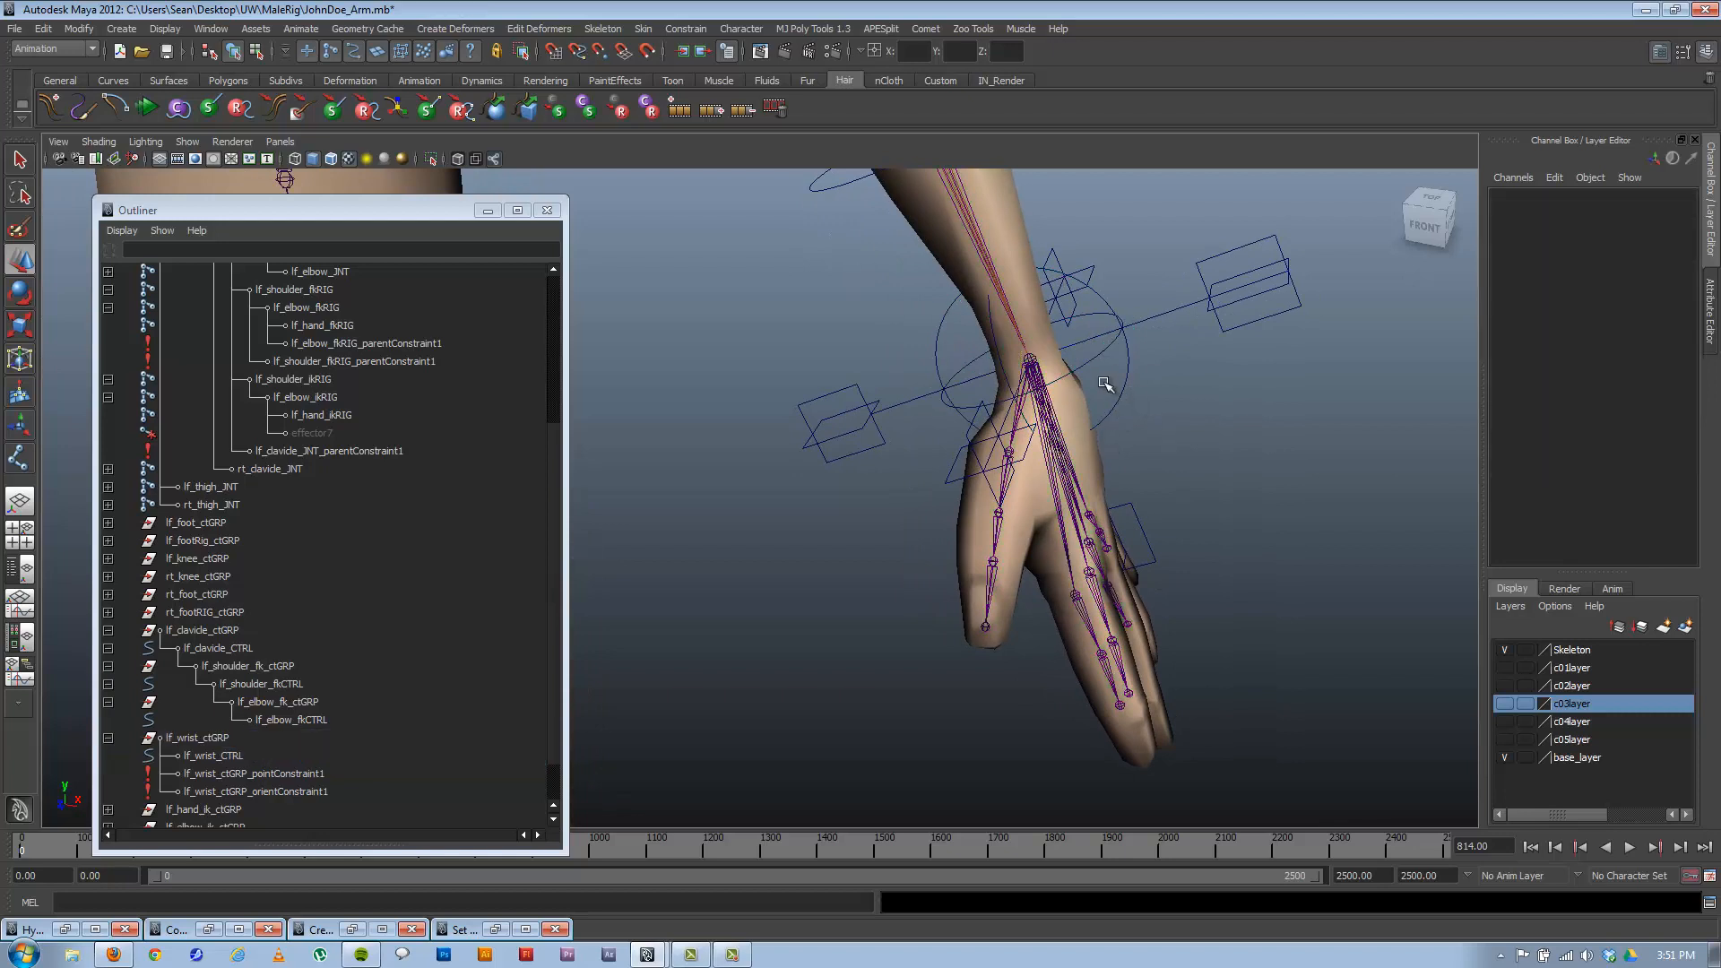
pyautogui.click(1054, 444)
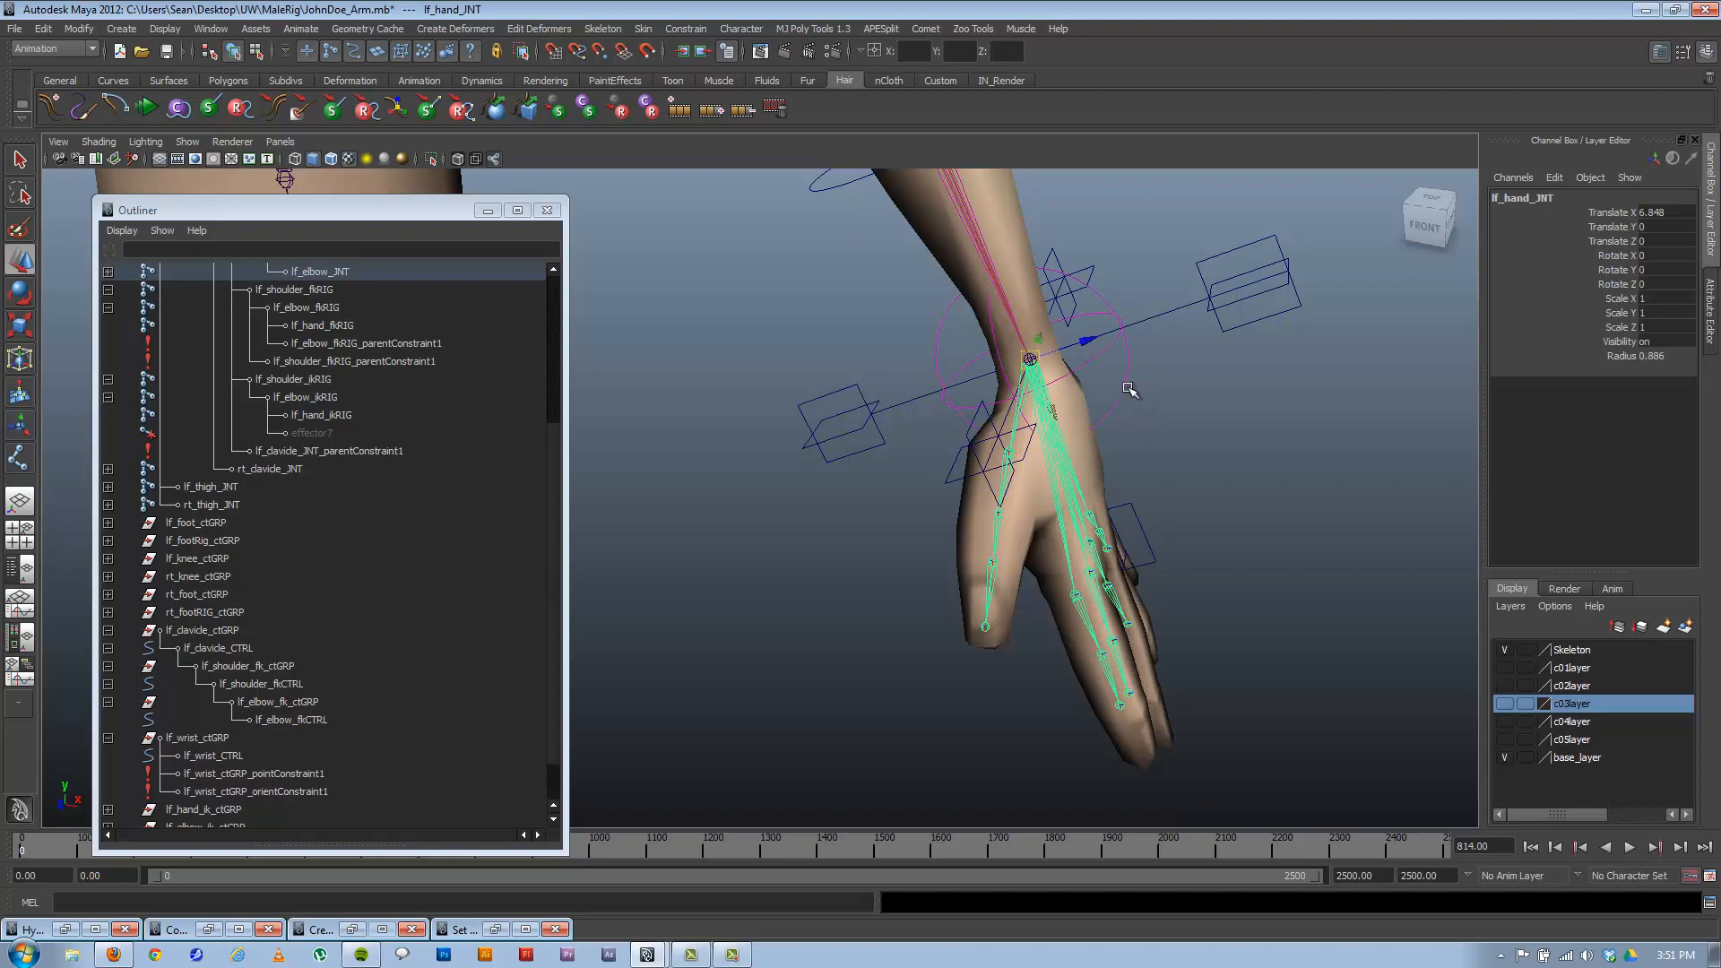
pyautogui.click(1126, 384)
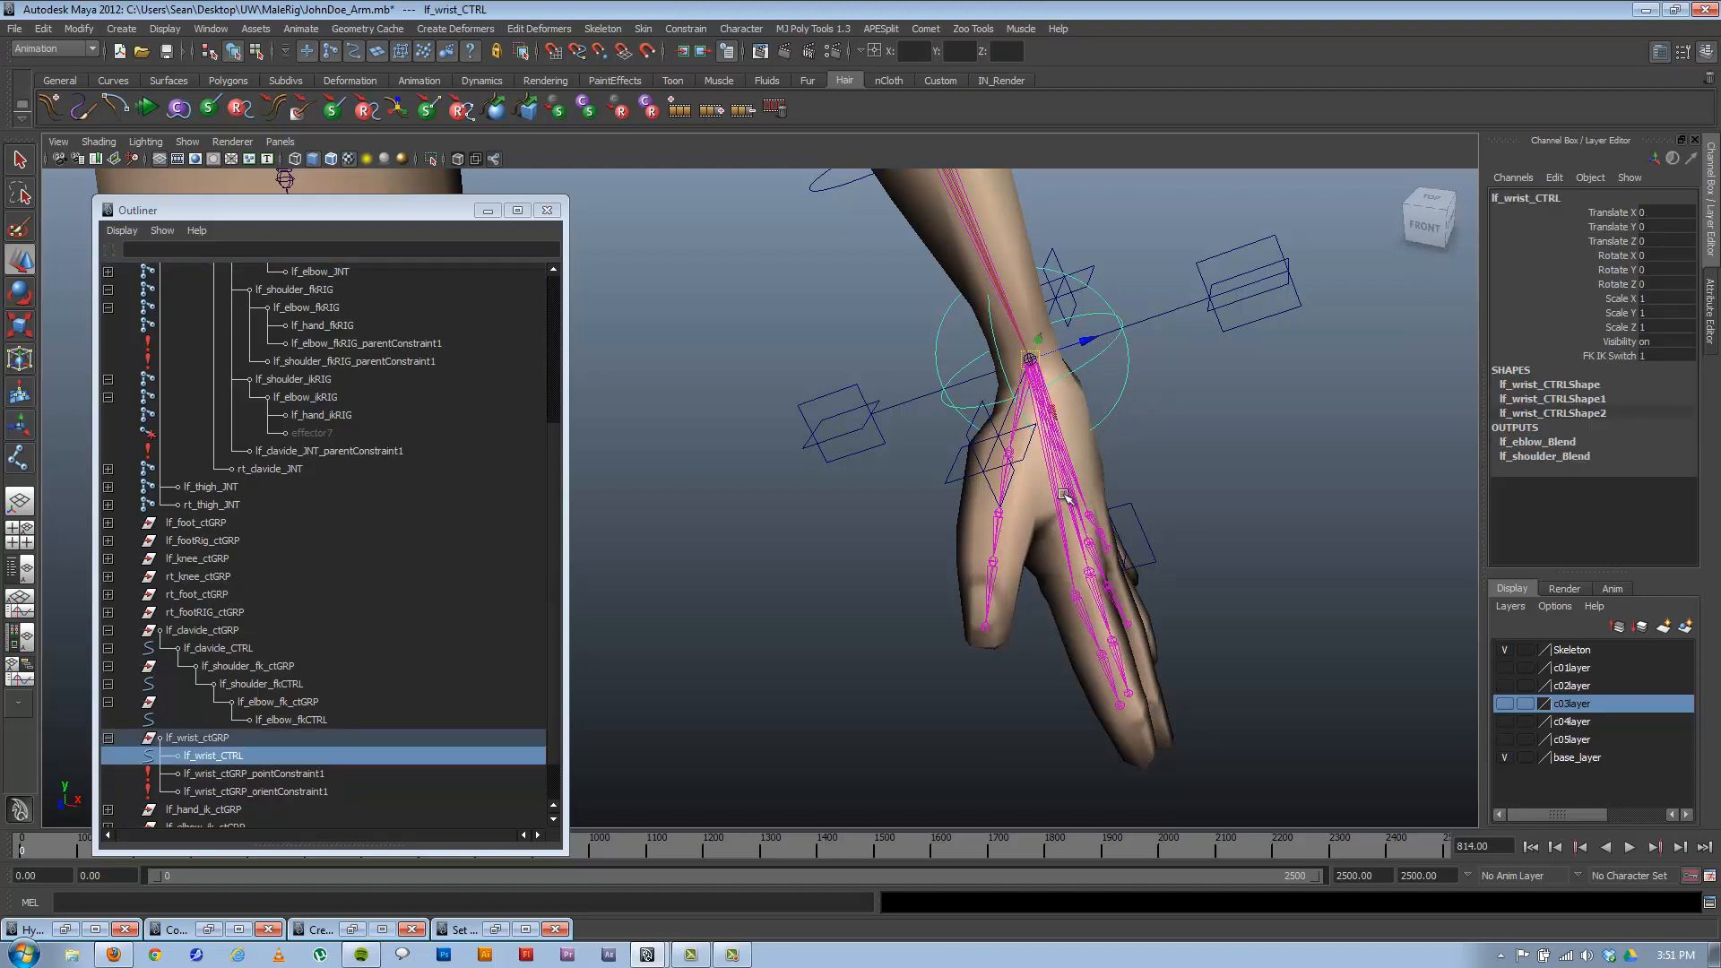
pyautogui.press('q')
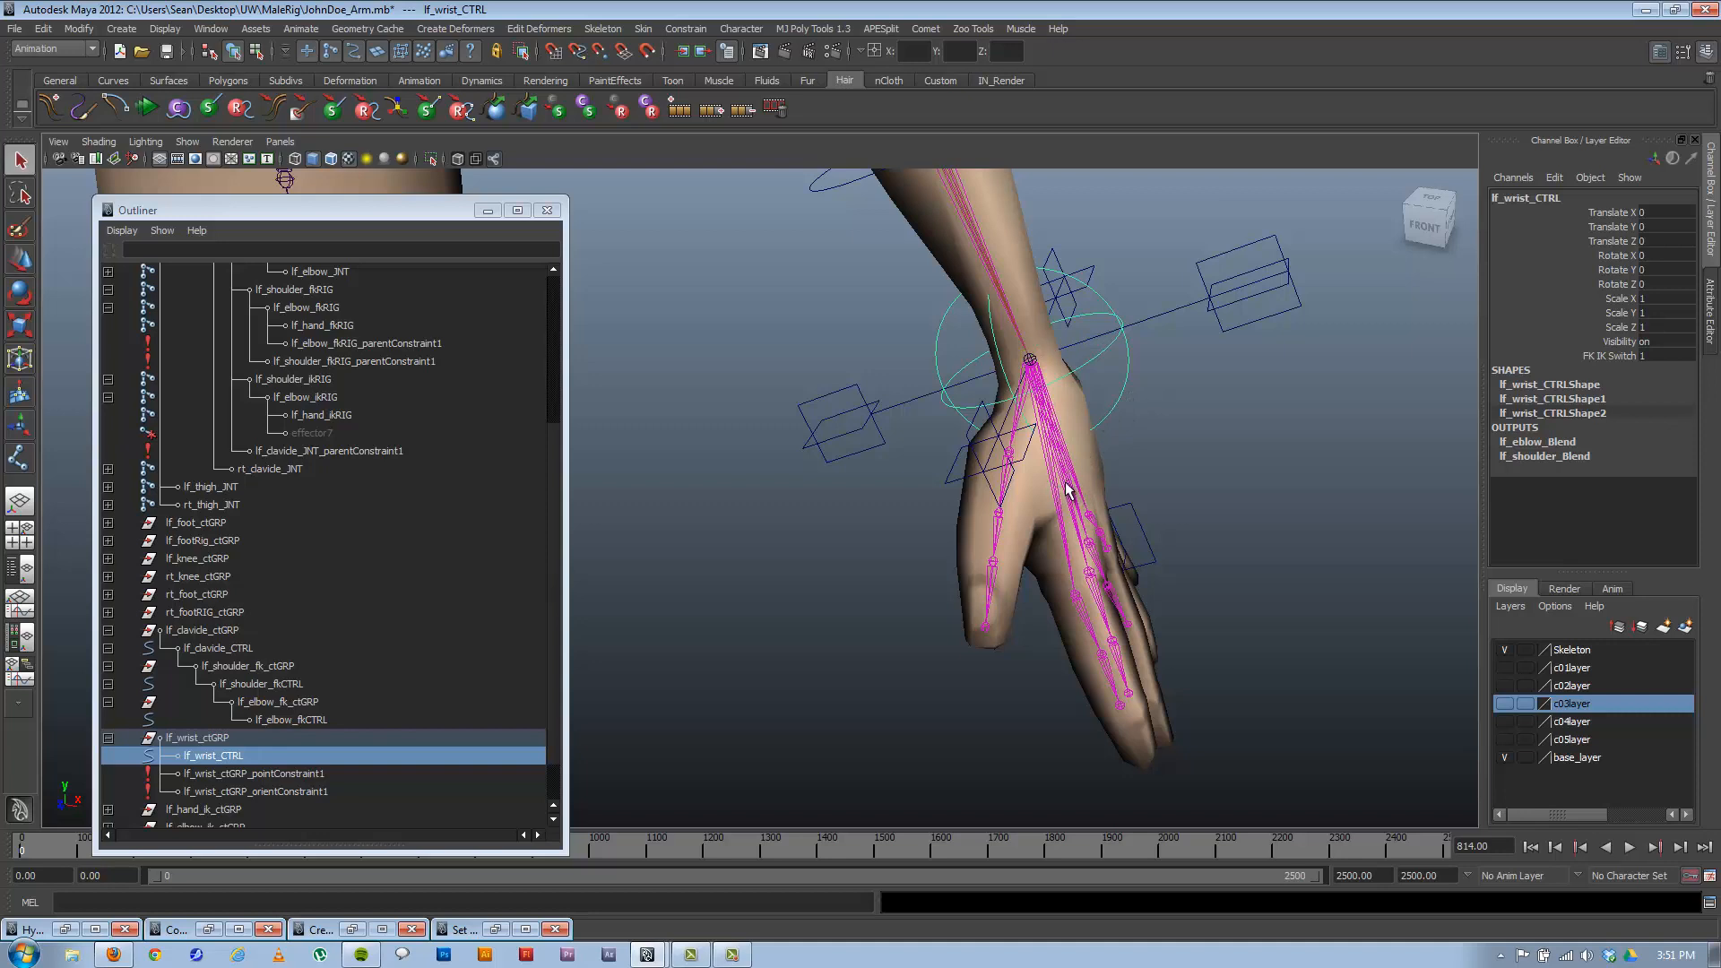
pyautogui.keyDown('shift'); pyautogui.click(1065, 483); pyautogui.keyUp('shift')
pyautogui.click(687, 28)
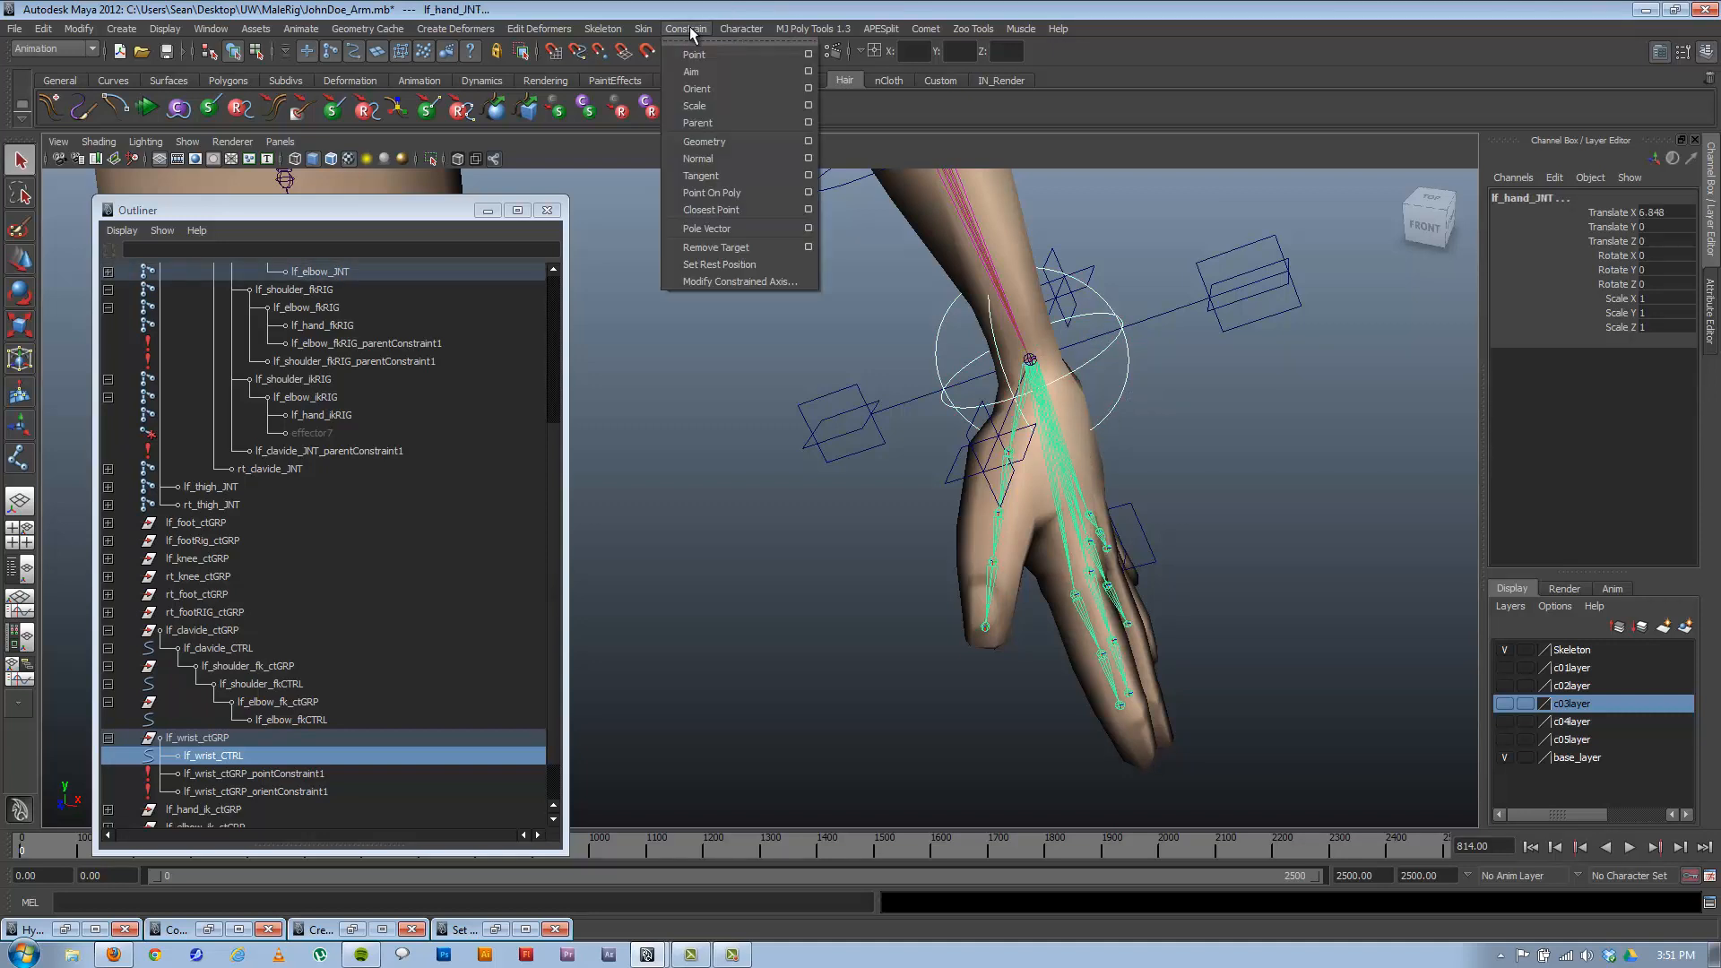
pyautogui.click(710, 89)
# Test the hand's new orient constraint by rotating lf_wrist_CTRL, and undo the rotation.
pyautogui.scroll(-3, 1004, 394)
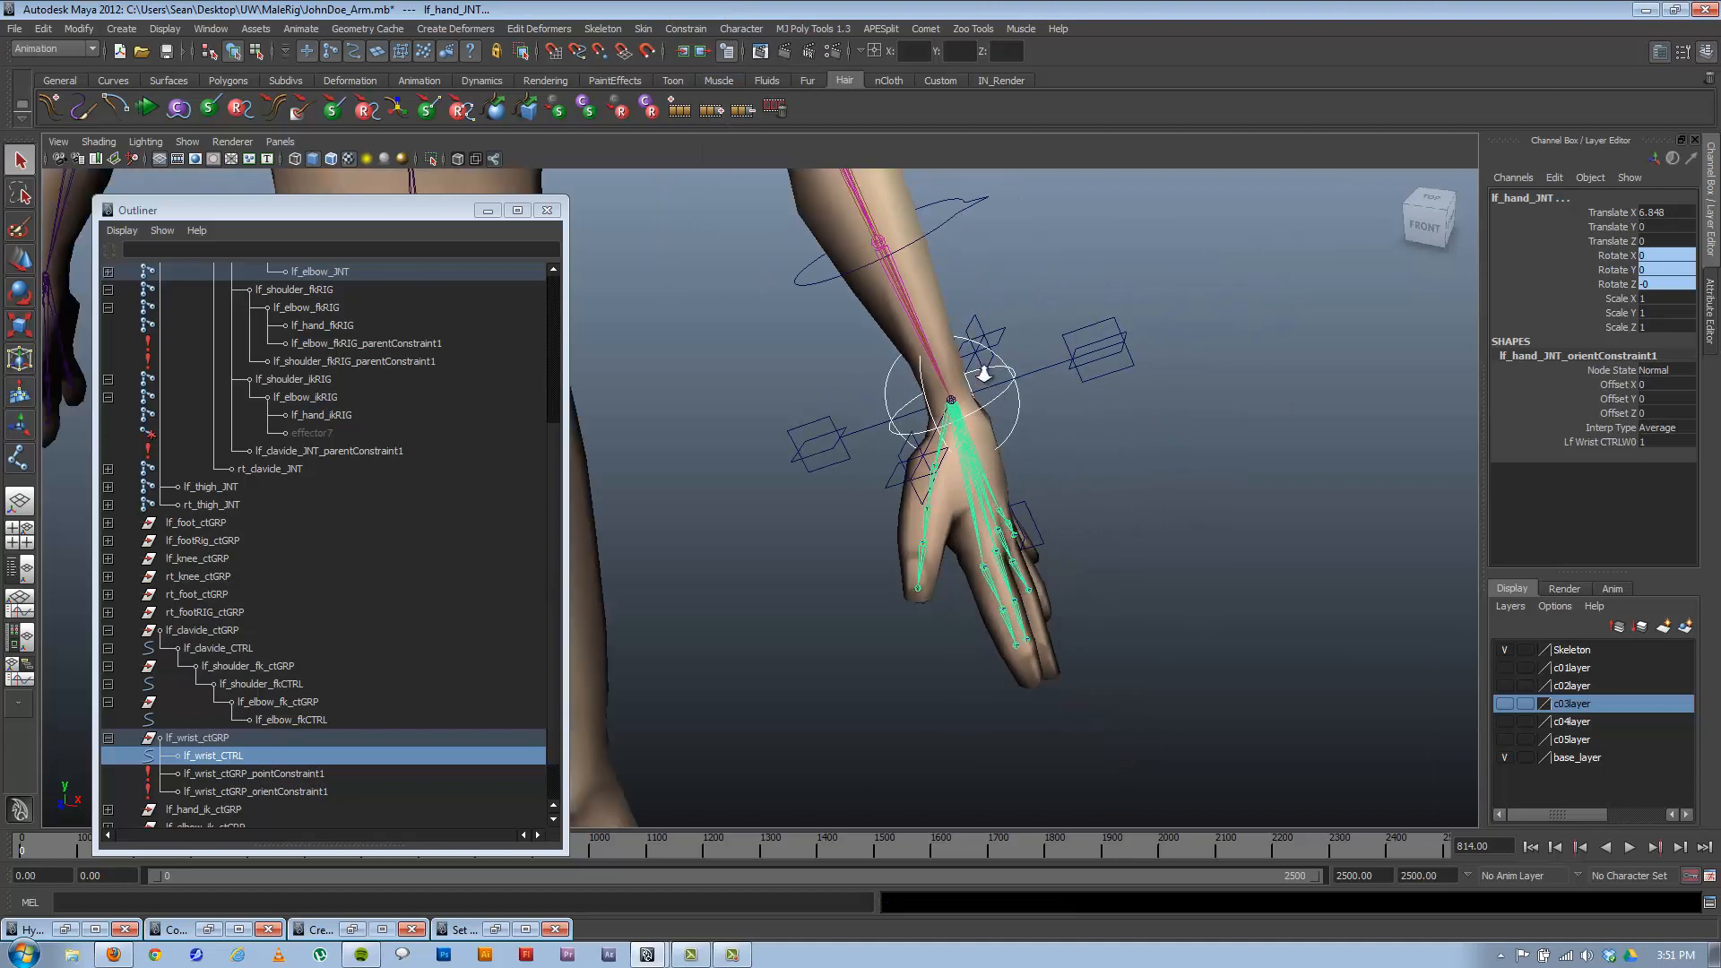
pyautogui.click(1018, 415)
pyautogui.press('e')
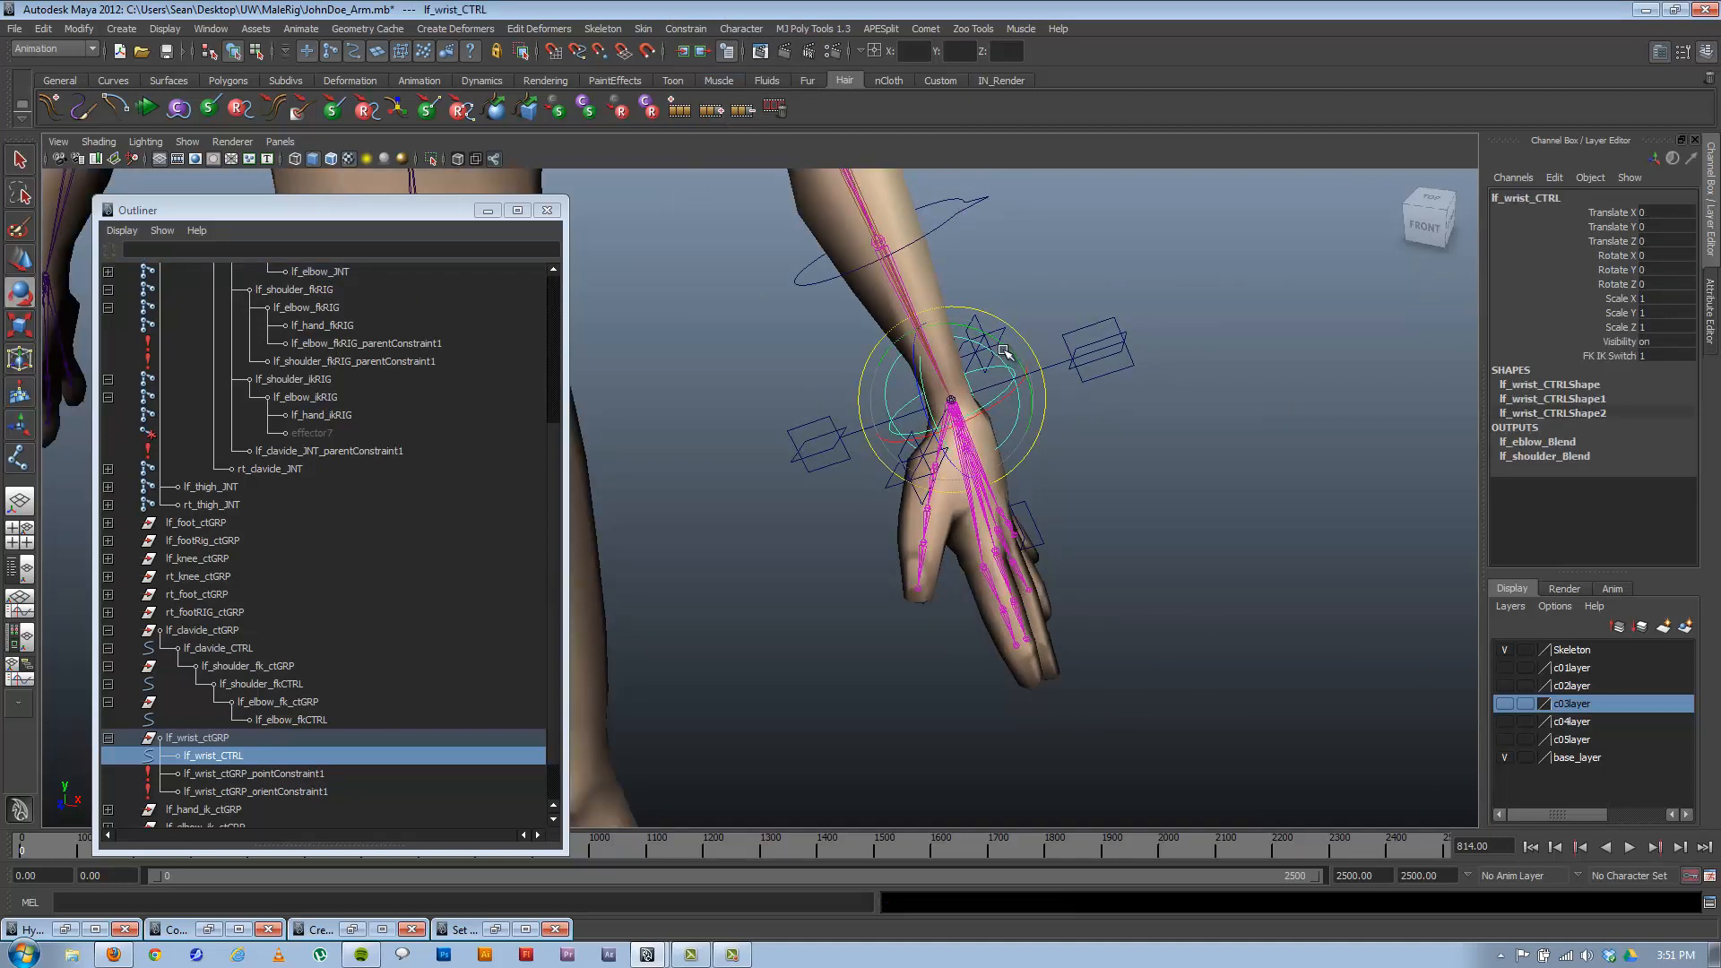
pyautogui.moveTo(1001, 340); pyautogui.dragTo(1004, 388)
pyautogui.press('z')
pyautogui.press('z')
pyautogui.press('z')
pyautogui.press('z')
pyautogui.press('z')
pyautogui.press('z')
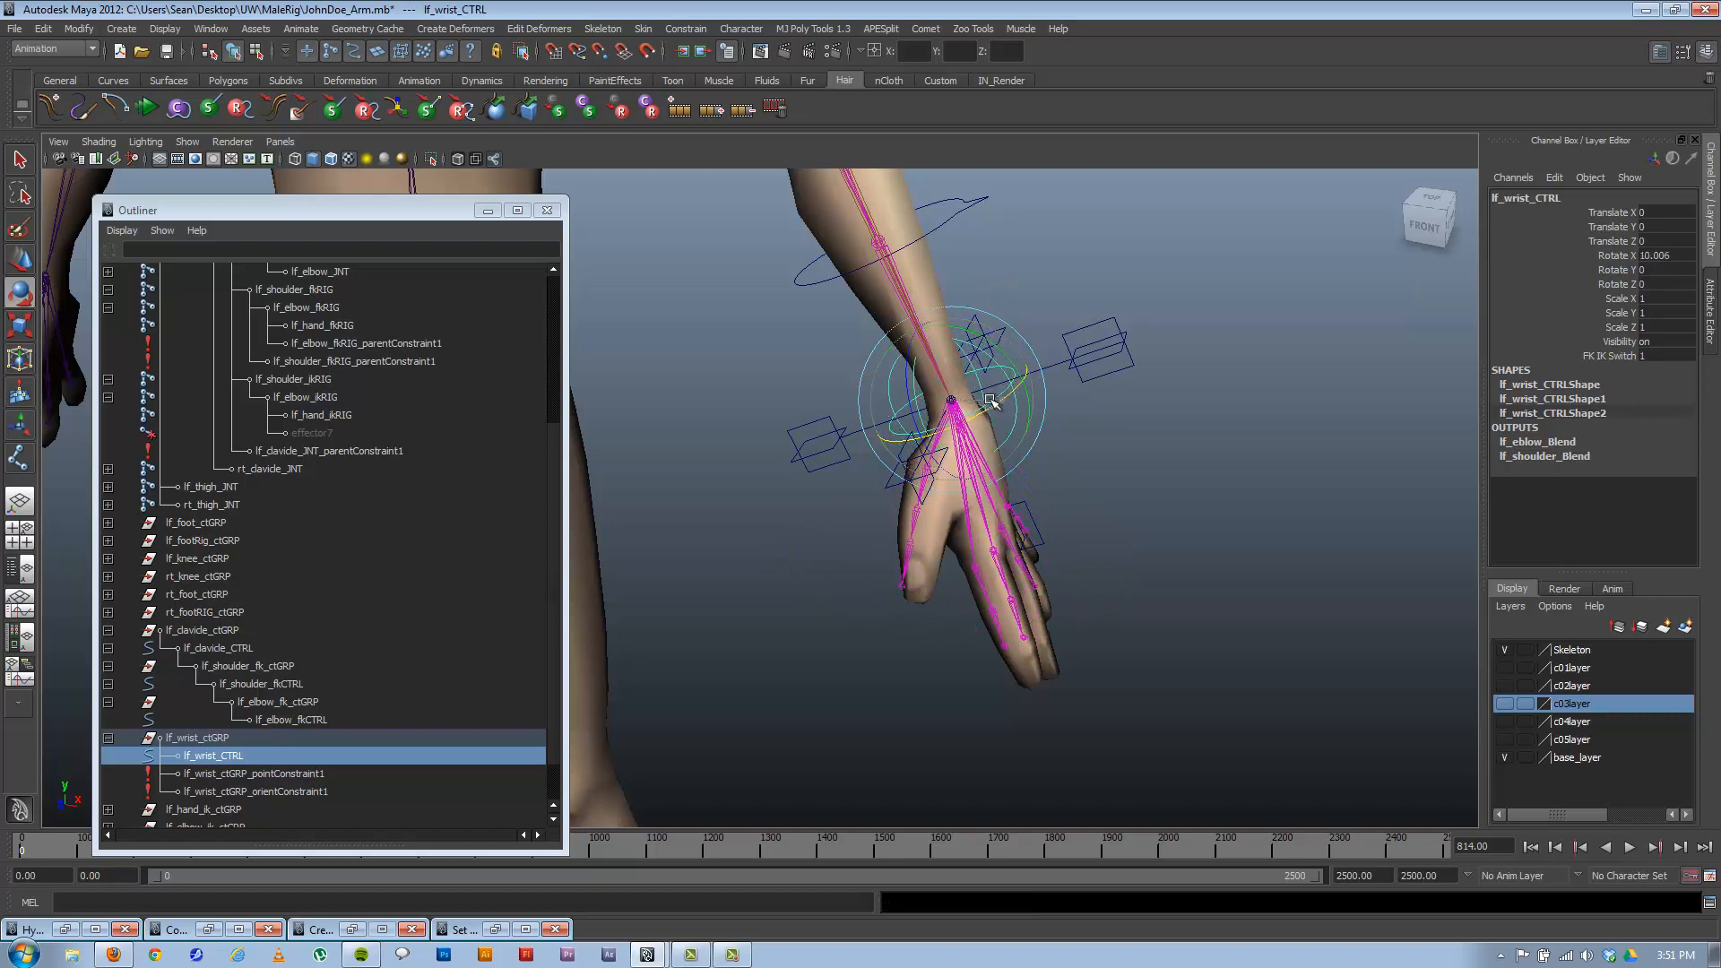
pyautogui.click(1204, 448)
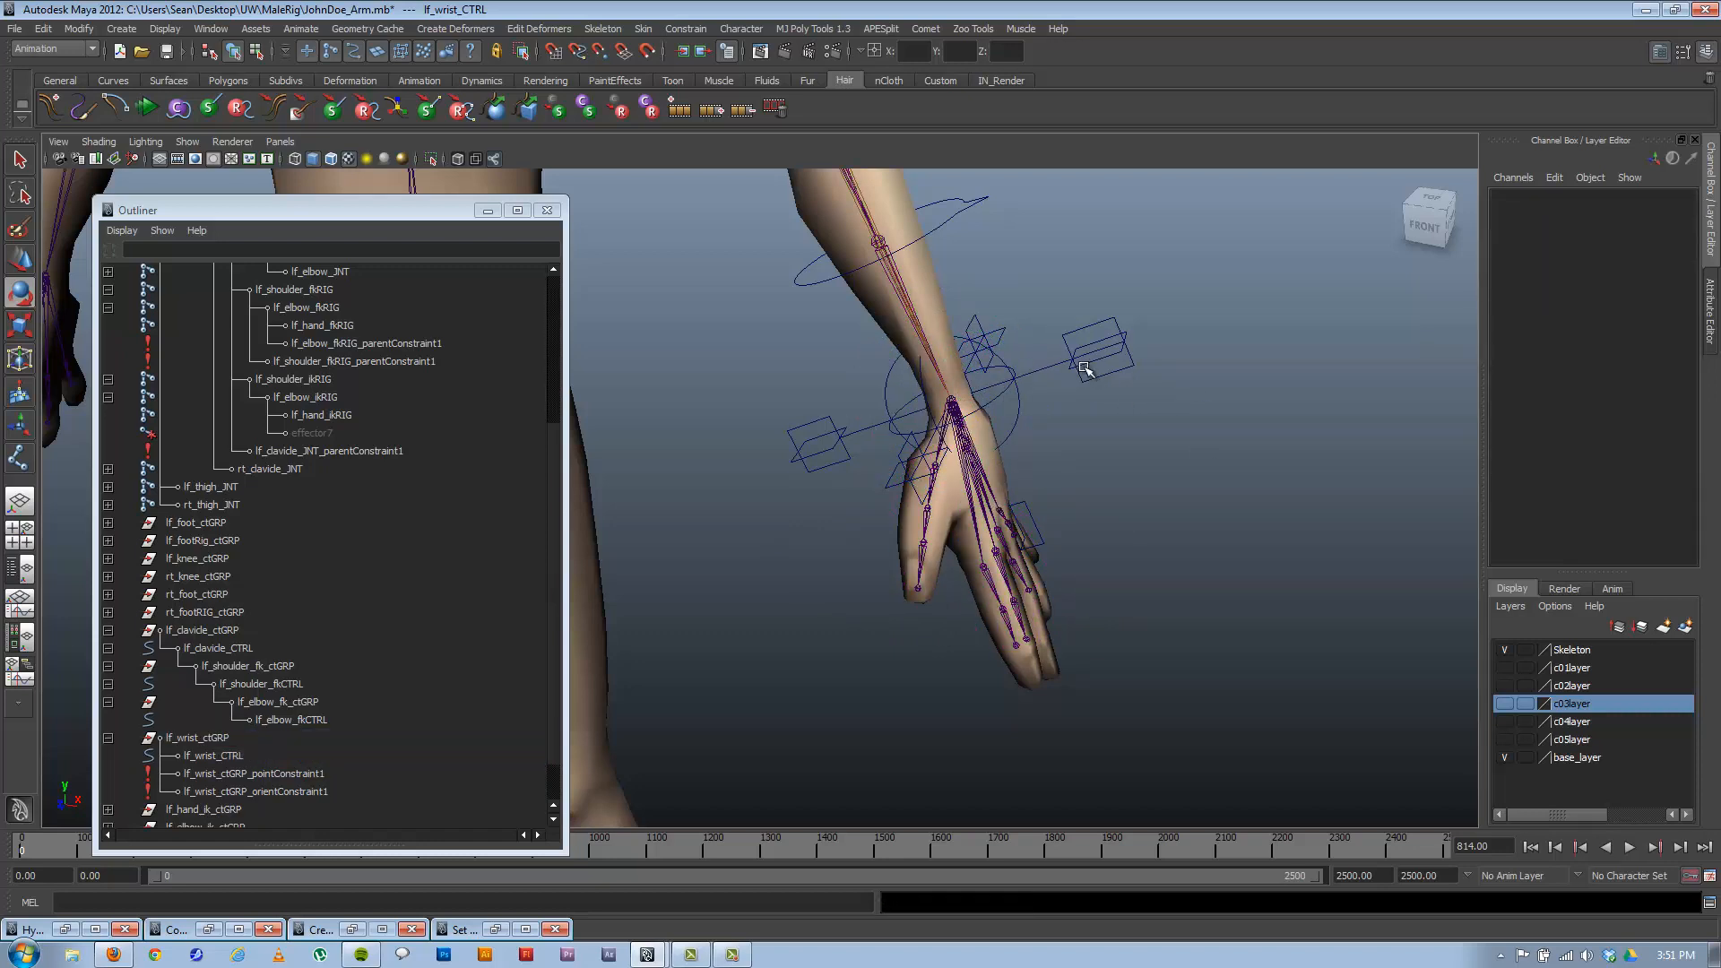
# Set lf_wrist_CTRL's FK IK Switch to 0 and rotate lf_shoulder_fkCTRL about -25 degrees in Y to test the FK arm.
pyautogui.click(1013, 365)
pyautogui.click(1610, 356)
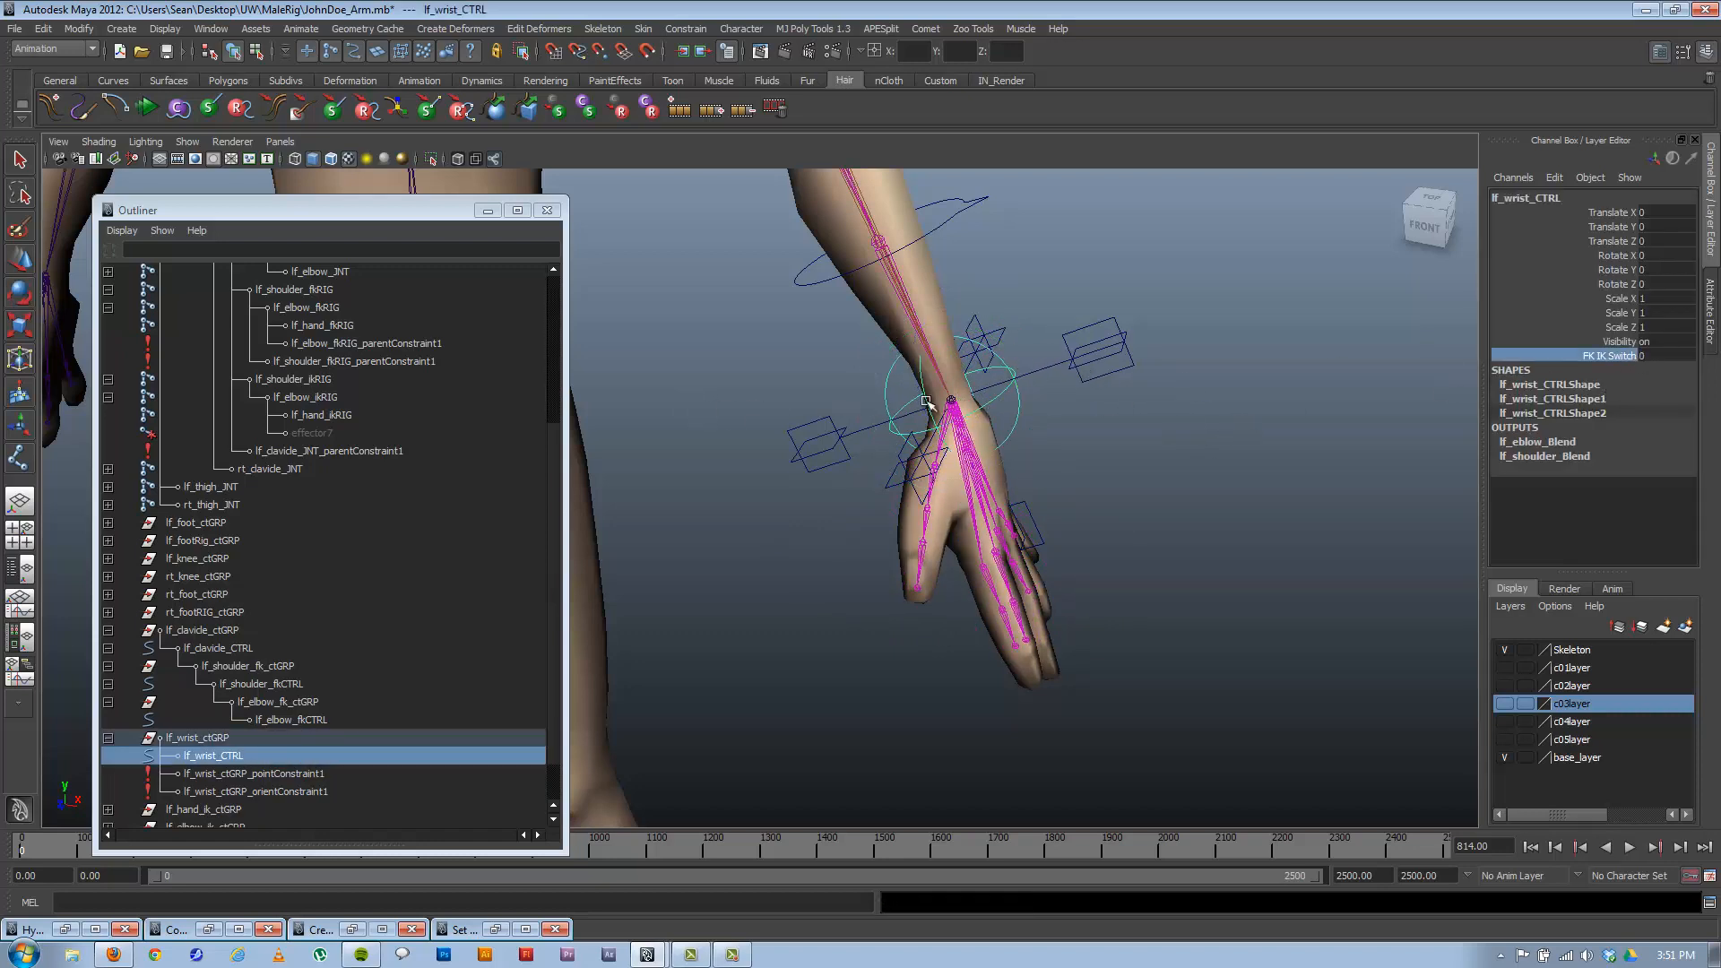
pyautogui.keyDown('alt'); pyautogui.moveTo(1122, 449); pyautogui.dragTo(780, 377, button='right'); pyautogui.keyUp('alt')
pyautogui.keyDown('alt'); pyautogui.moveTo(1042, 366); pyautogui.dragTo(1208, 458, button='middle'); pyautogui.keyUp('alt')
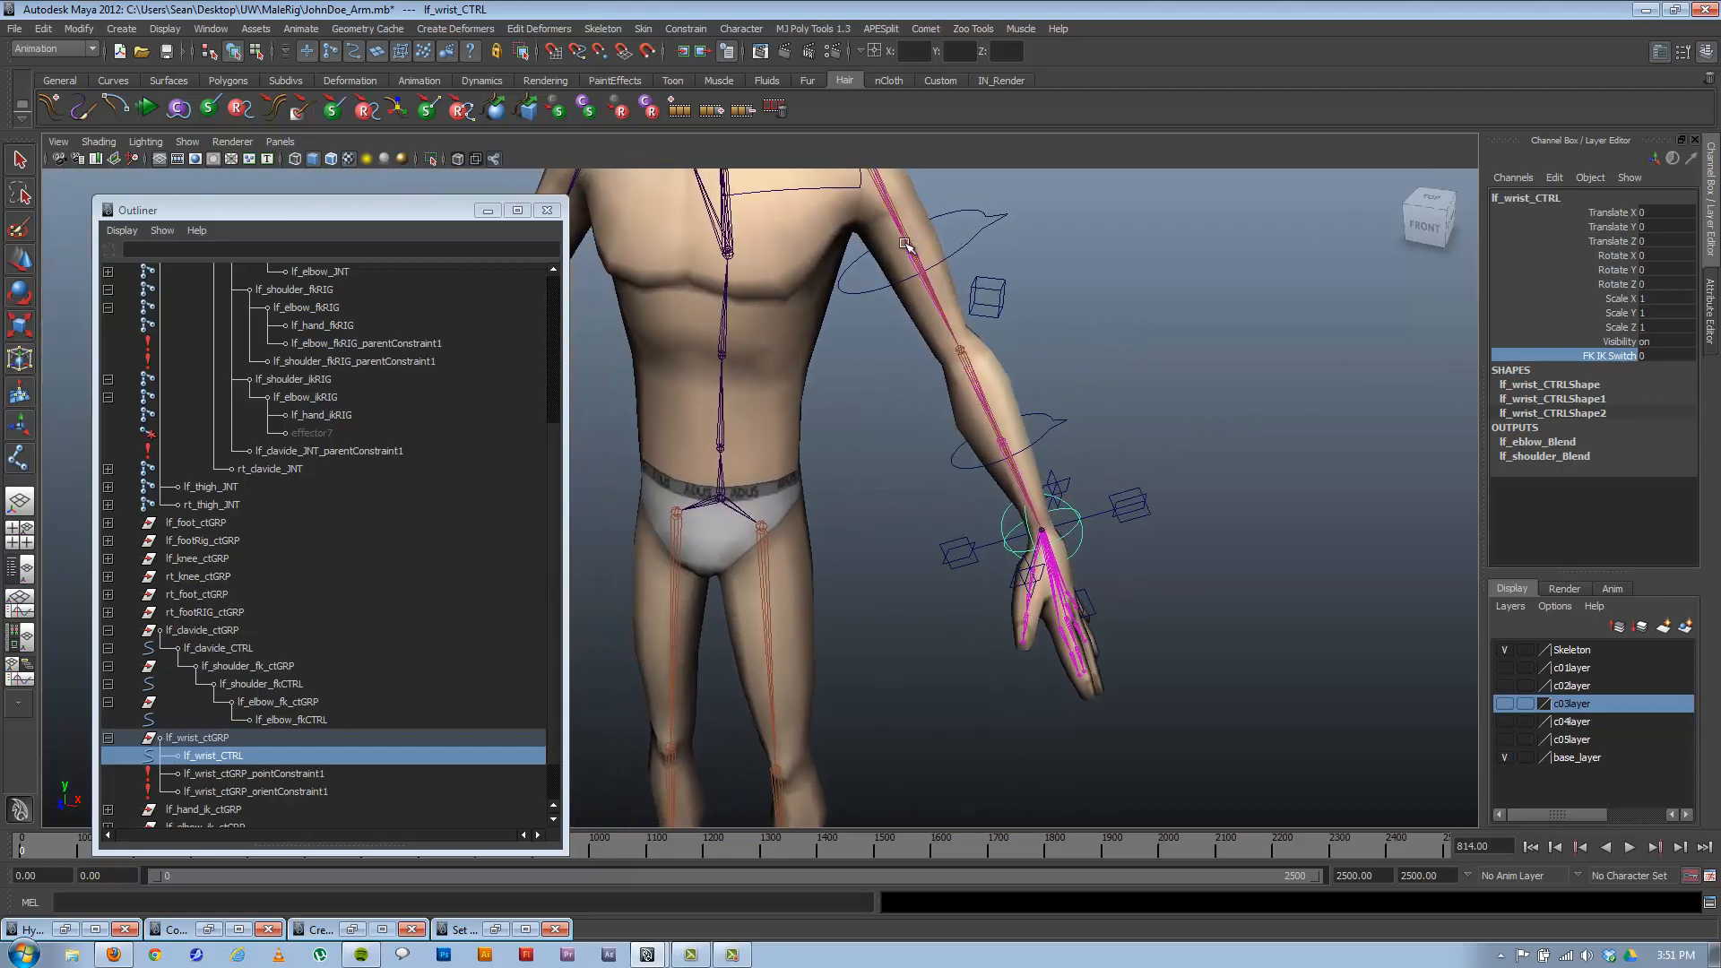
pyautogui.click(955, 255)
pyautogui.keyDown('alt'); pyautogui.moveTo(964, 260); pyautogui.dragTo(773, 303, button='middle'); pyautogui.keyUp('alt')
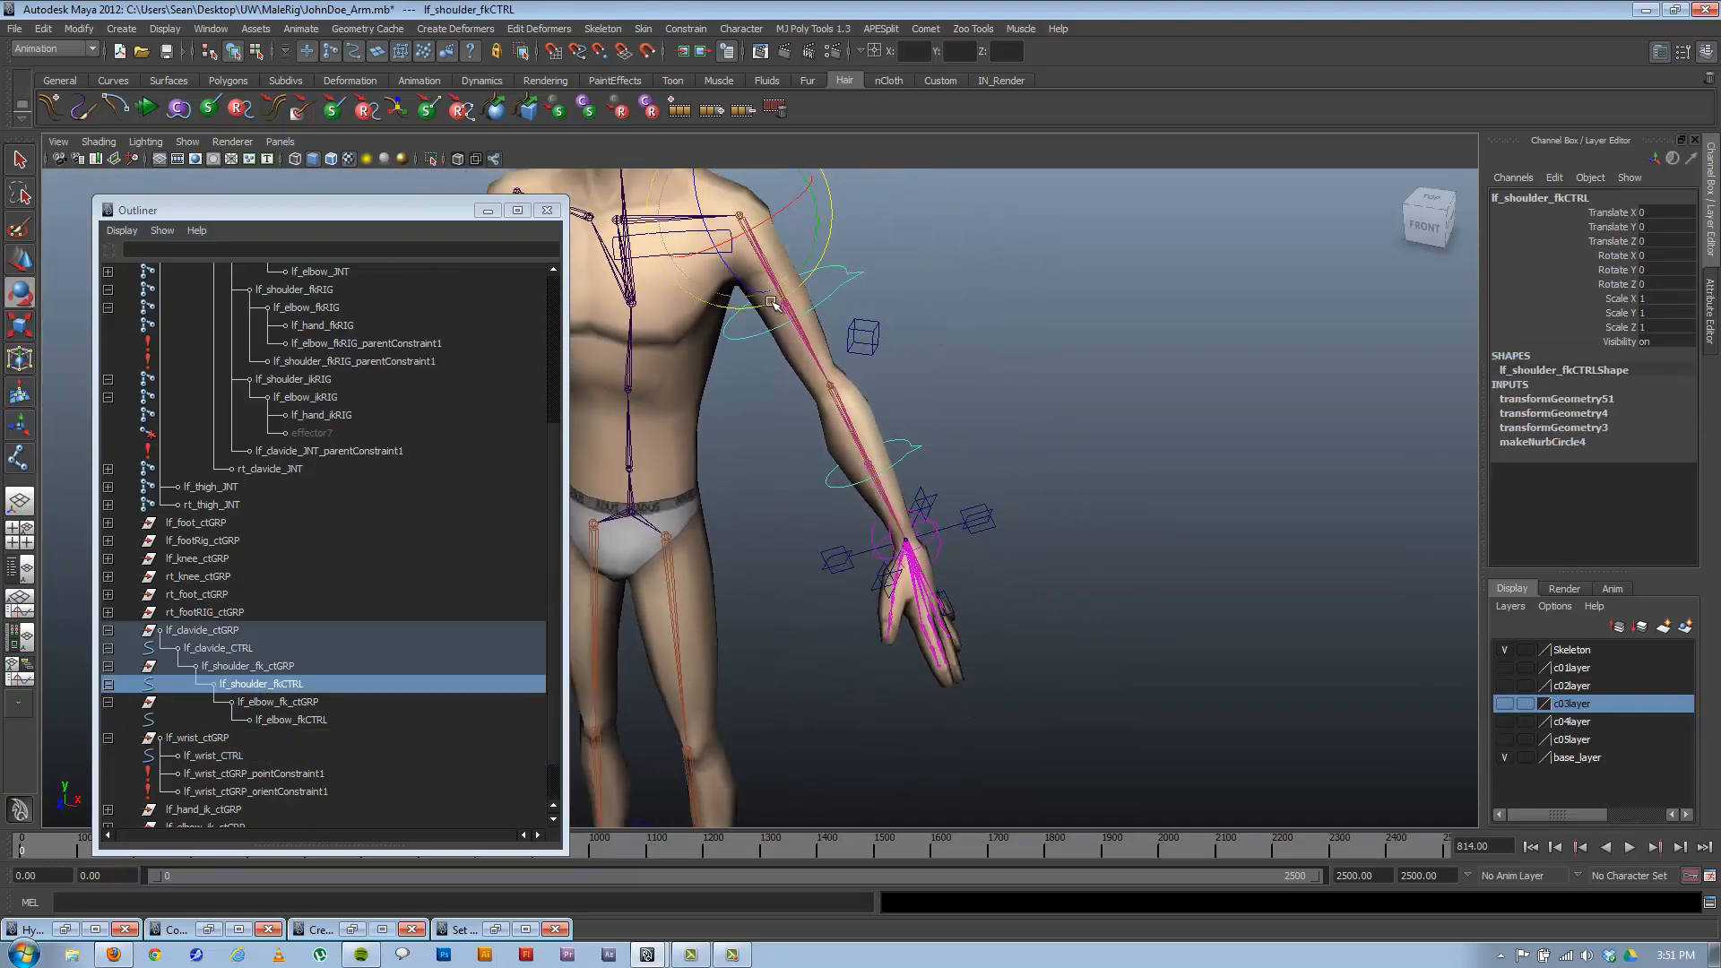
pyautogui.keyDown('alt'); pyautogui.moveTo(798, 285); pyautogui.dragTo(784, 240, button='right'); pyautogui.keyUp('alt')
pyautogui.moveTo(796, 226)
pyautogui.mouseDown()
pyautogui.moveTo(728, 202)
pyautogui.moveTo(773, 218)
pyautogui.mouseUp()
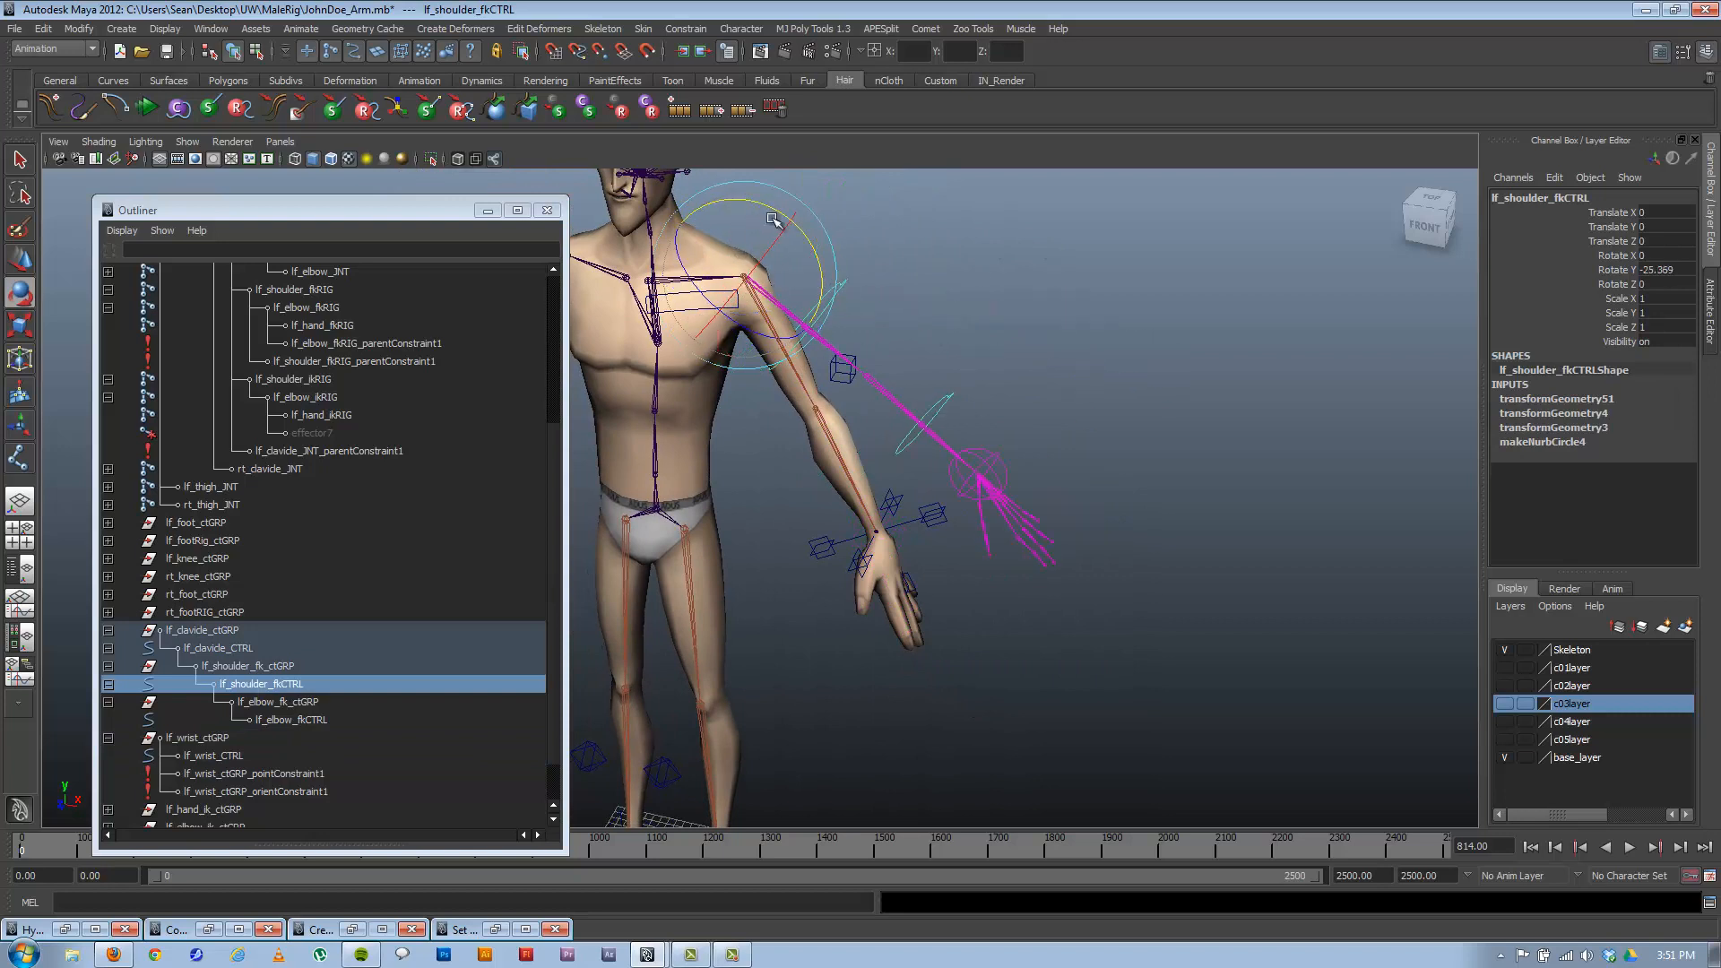
# Test the FK elbow by rotating lf_elbow_fkCTRL about -53 degrees in Z, and undo the elbow and shoulder rotations.
pyautogui.click(944, 417)
pyautogui.moveTo(892, 436); pyautogui.dragTo(866, 424)
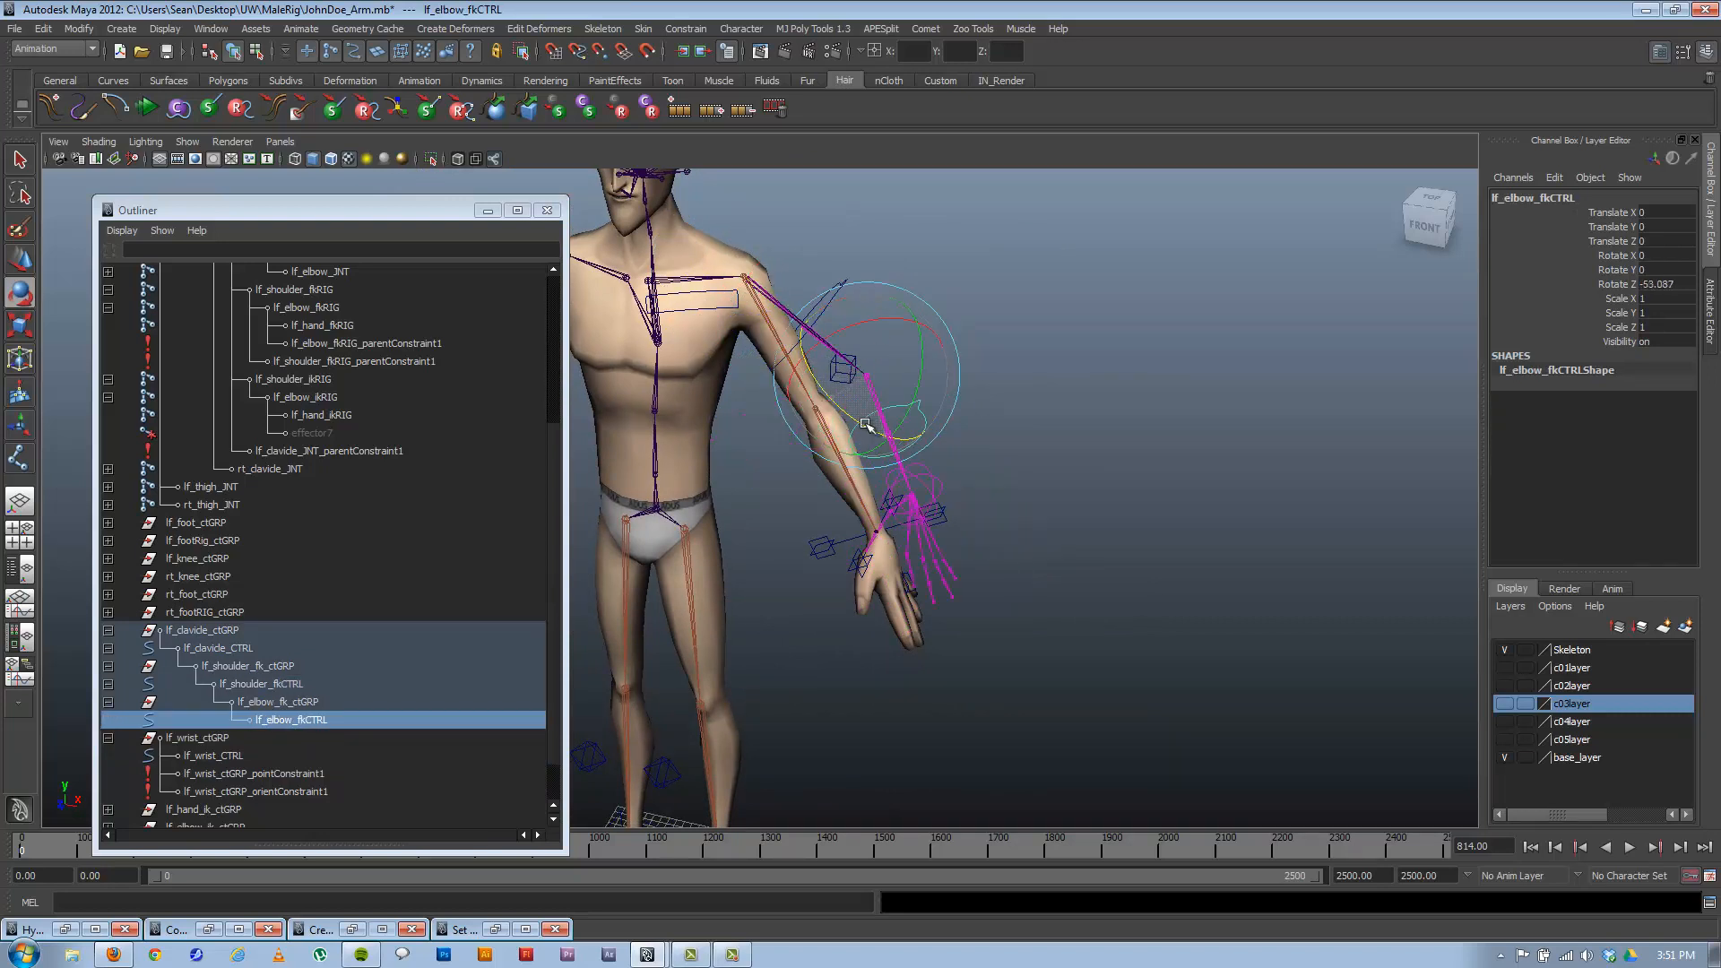
pyautogui.hotkey('ctrl', 'z')
pyautogui.hotkey('ctrl', 'z')
pyautogui.hotkey('ctrl', 'z')
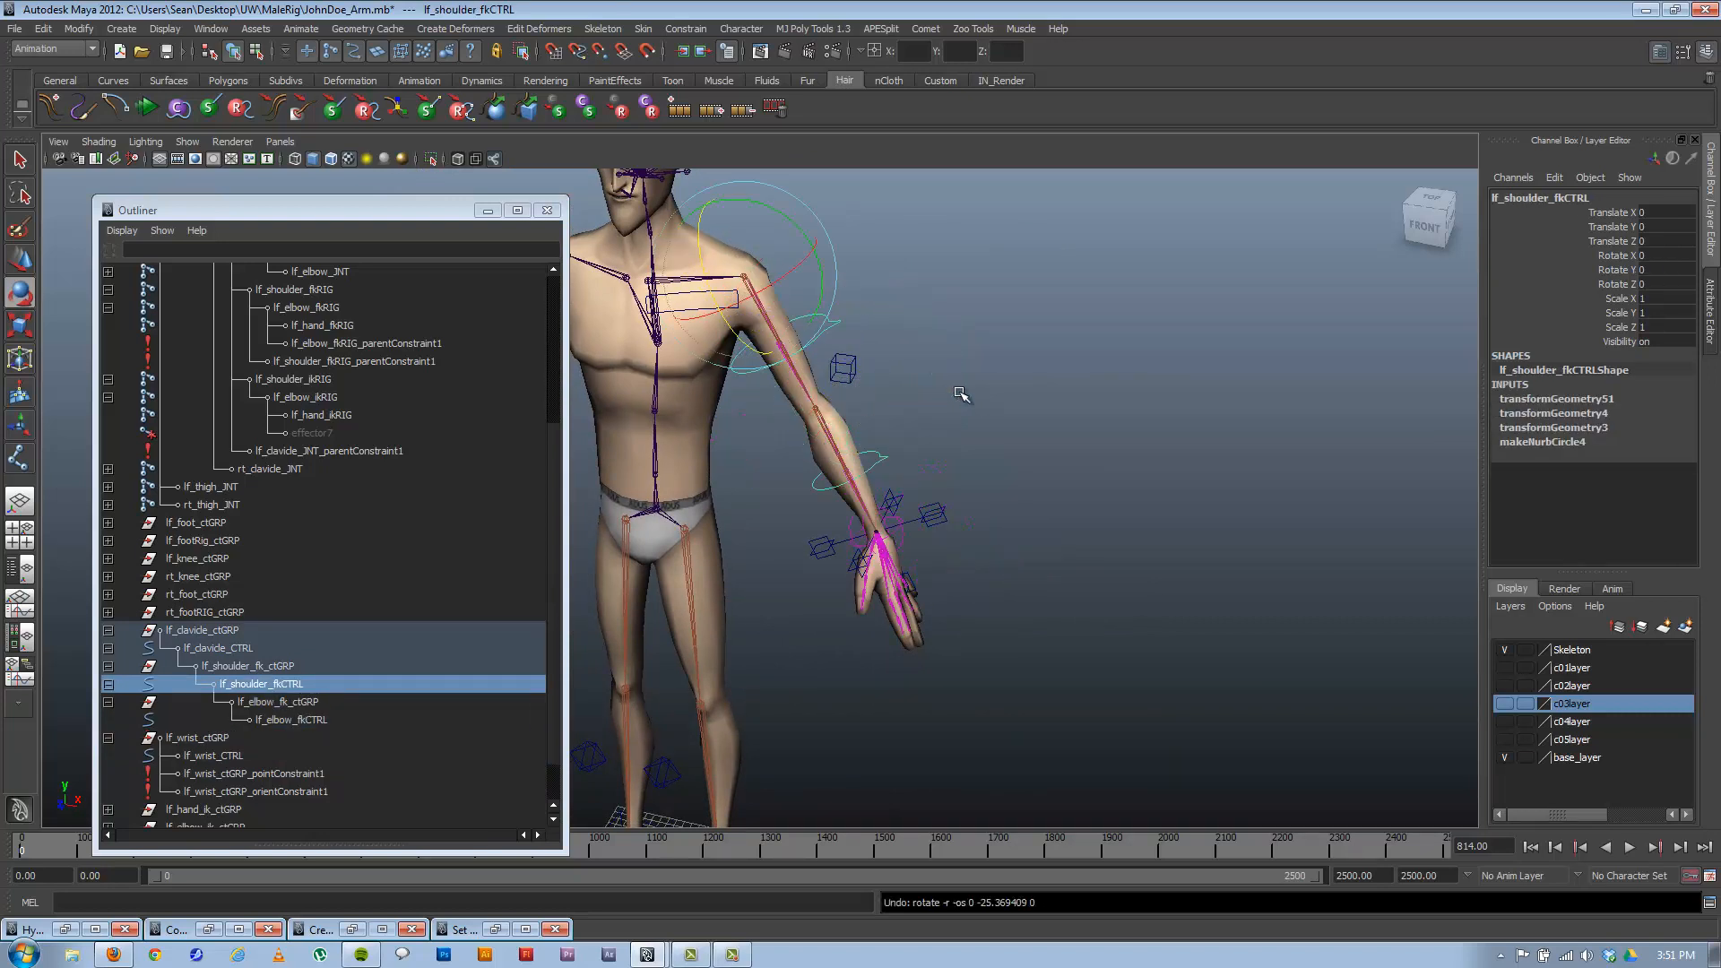
# Set lf_wrist_CTRL's FK IK Switch to 1.
pyautogui.keyDown('alt'); pyautogui.moveTo(848, 489); pyautogui.dragTo(890, 517); pyautogui.keyUp('alt')
pyautogui.click(887, 520)
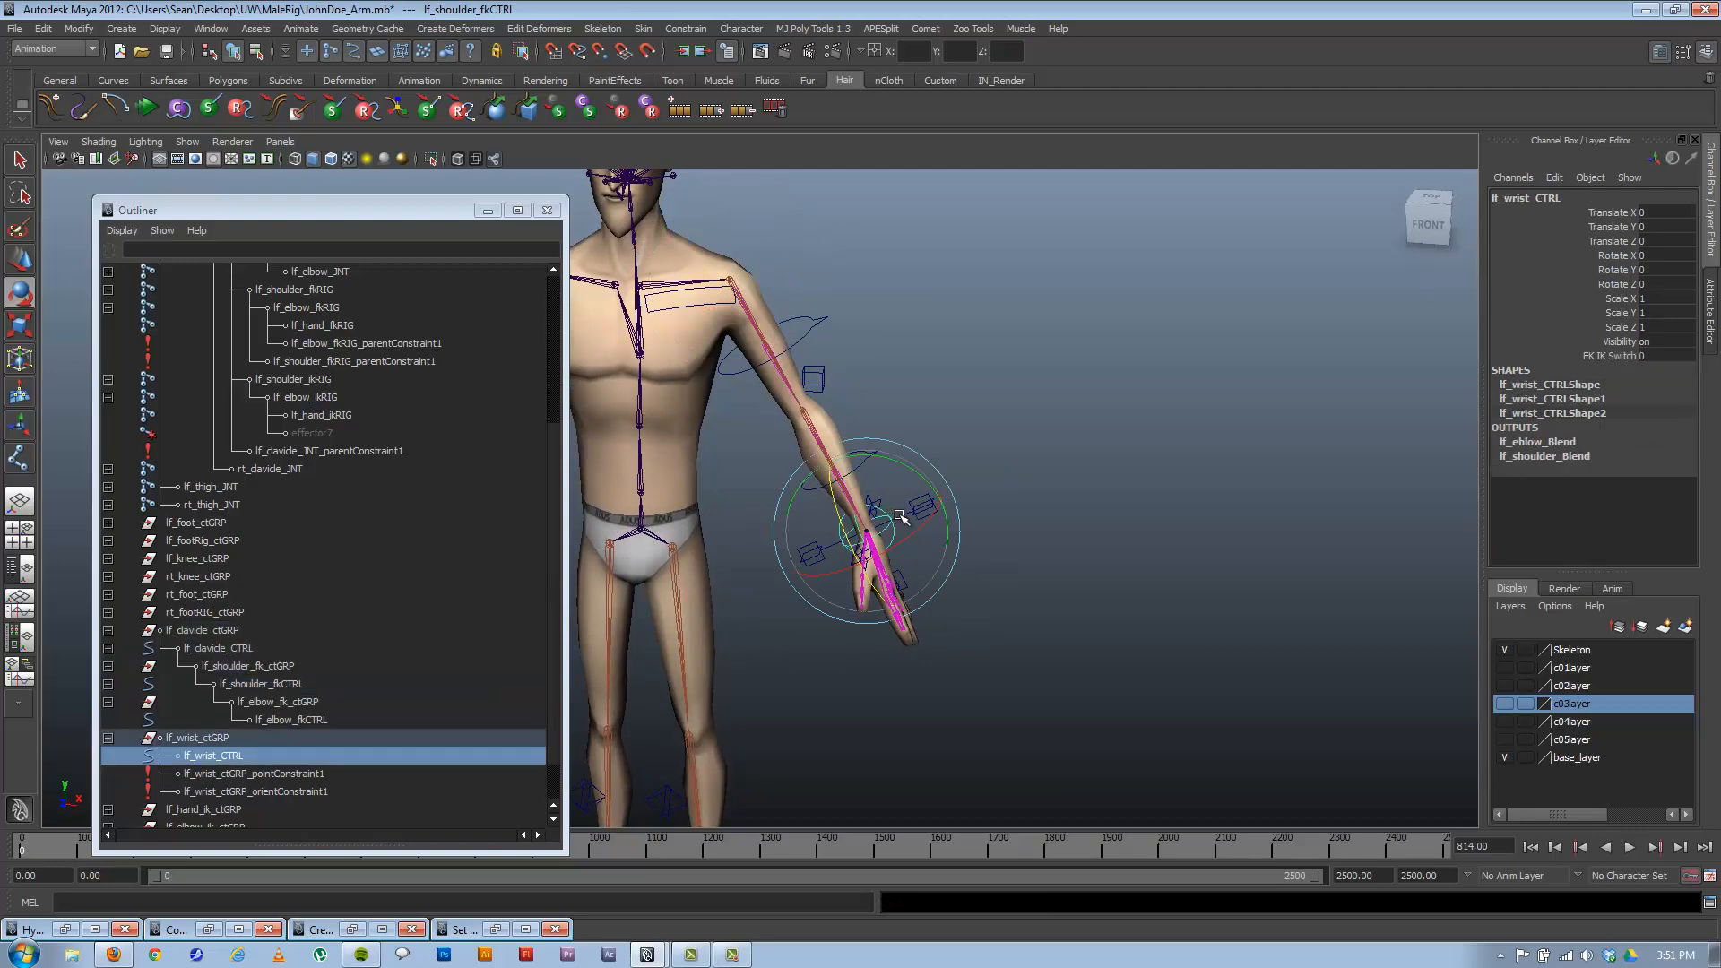
pyautogui.click(1616, 355)
pyautogui.moveTo(1072, 432); pyautogui.dragTo(1035, 446, button='middle')
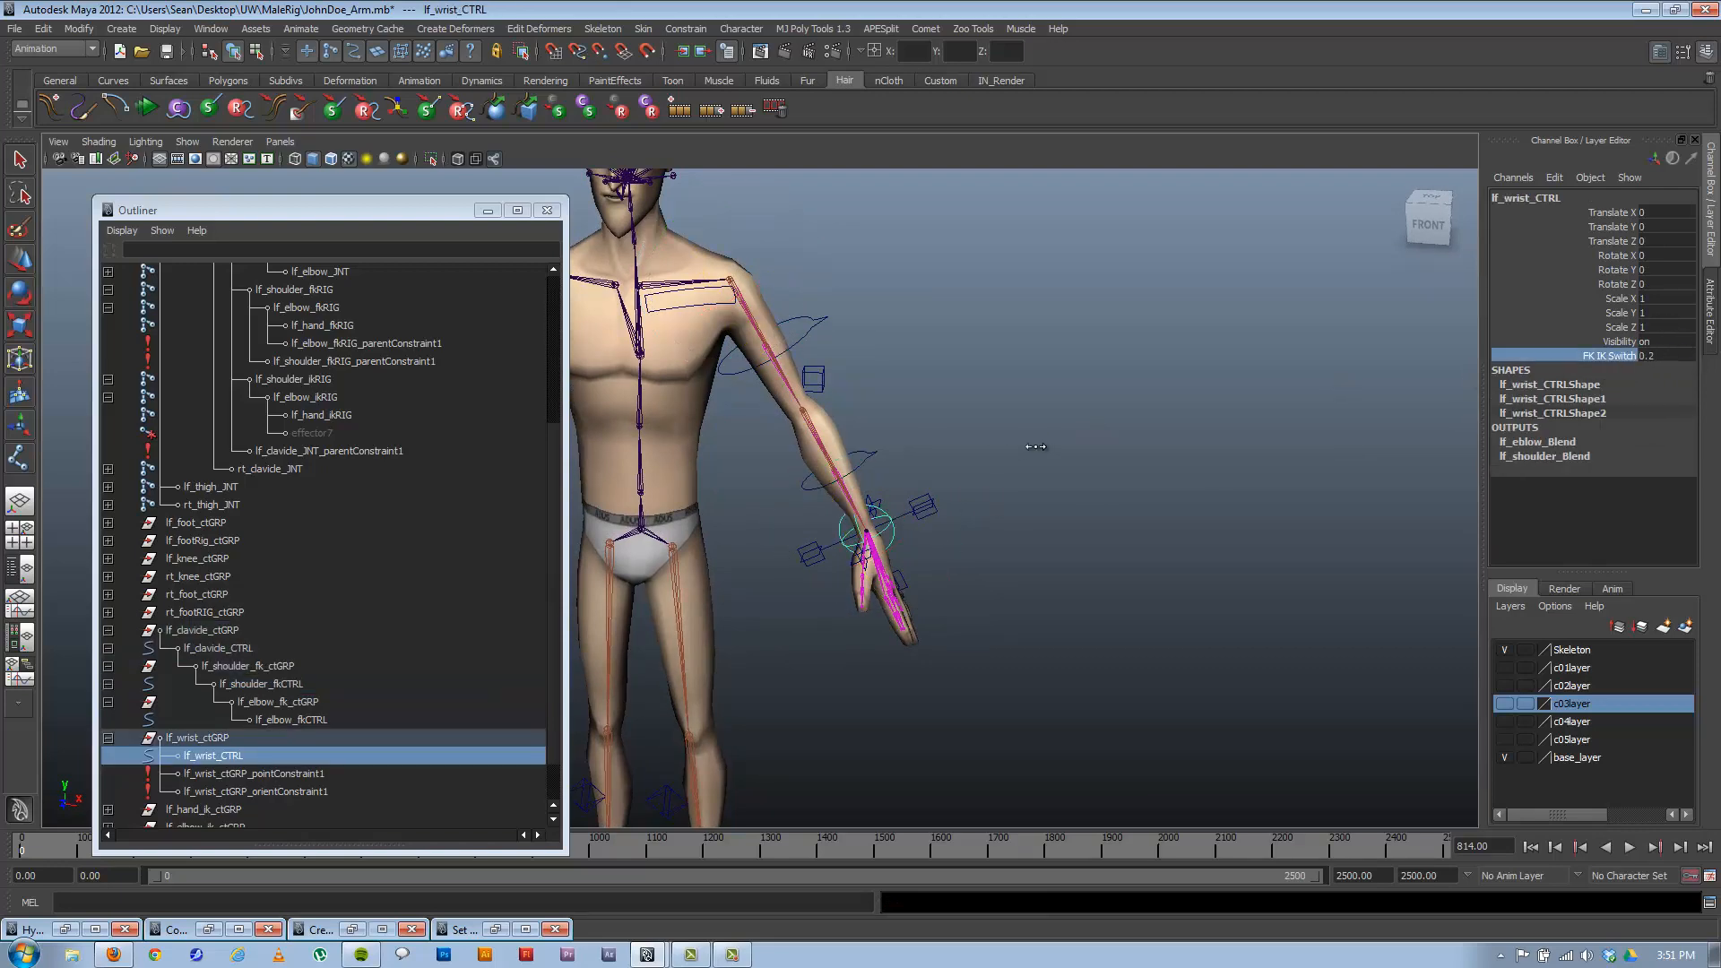
# Test the IK arm by raising lf_hand_ikCTRL outward, rotating it about -68 degrees in Y, and moving it back toward the shoulder.
pyautogui.click(865, 534)
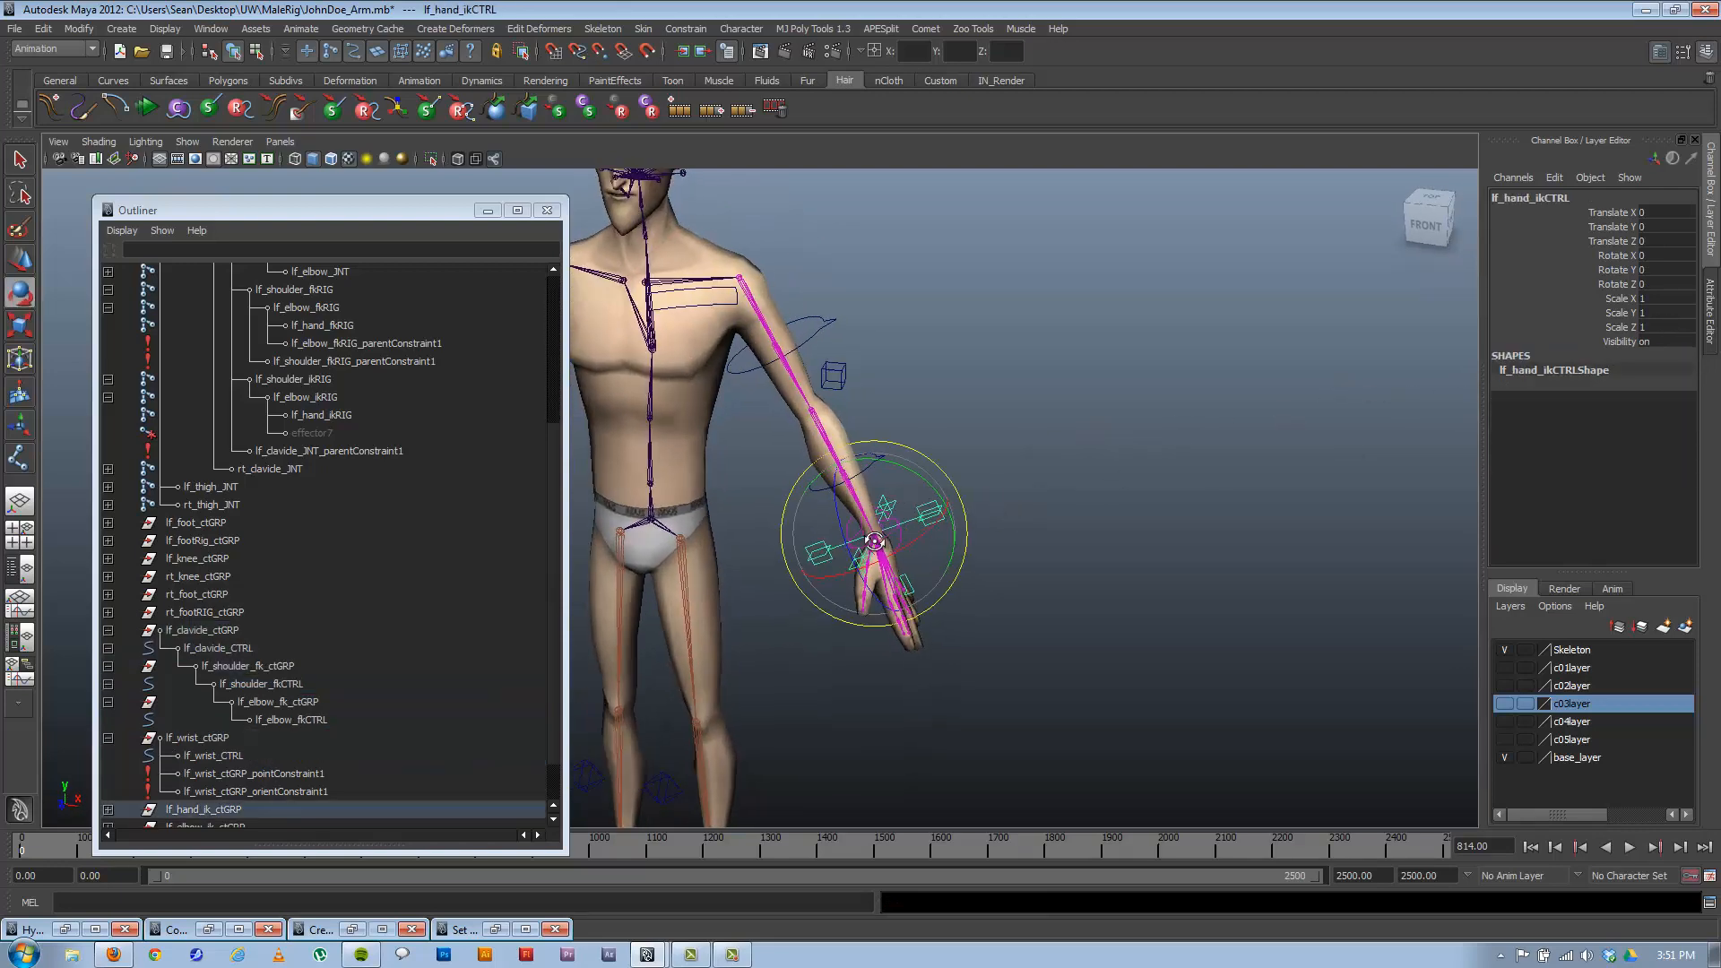
pyautogui.press('w')
pyautogui.moveTo(861, 533); pyautogui.dragTo(973, 400)
pyautogui.press('e')
pyautogui.moveTo(1017, 332); pyautogui.dragTo(928, 323)
pyautogui.press('w')
pyautogui.moveTo(975, 399)
pyautogui.mouseDown()
pyautogui.moveTo(944, 408)
pyautogui.moveTo(969, 438)
pyautogui.moveTo(915, 417)
pyautogui.moveTo(961, 428)
pyautogui.mouseUp()
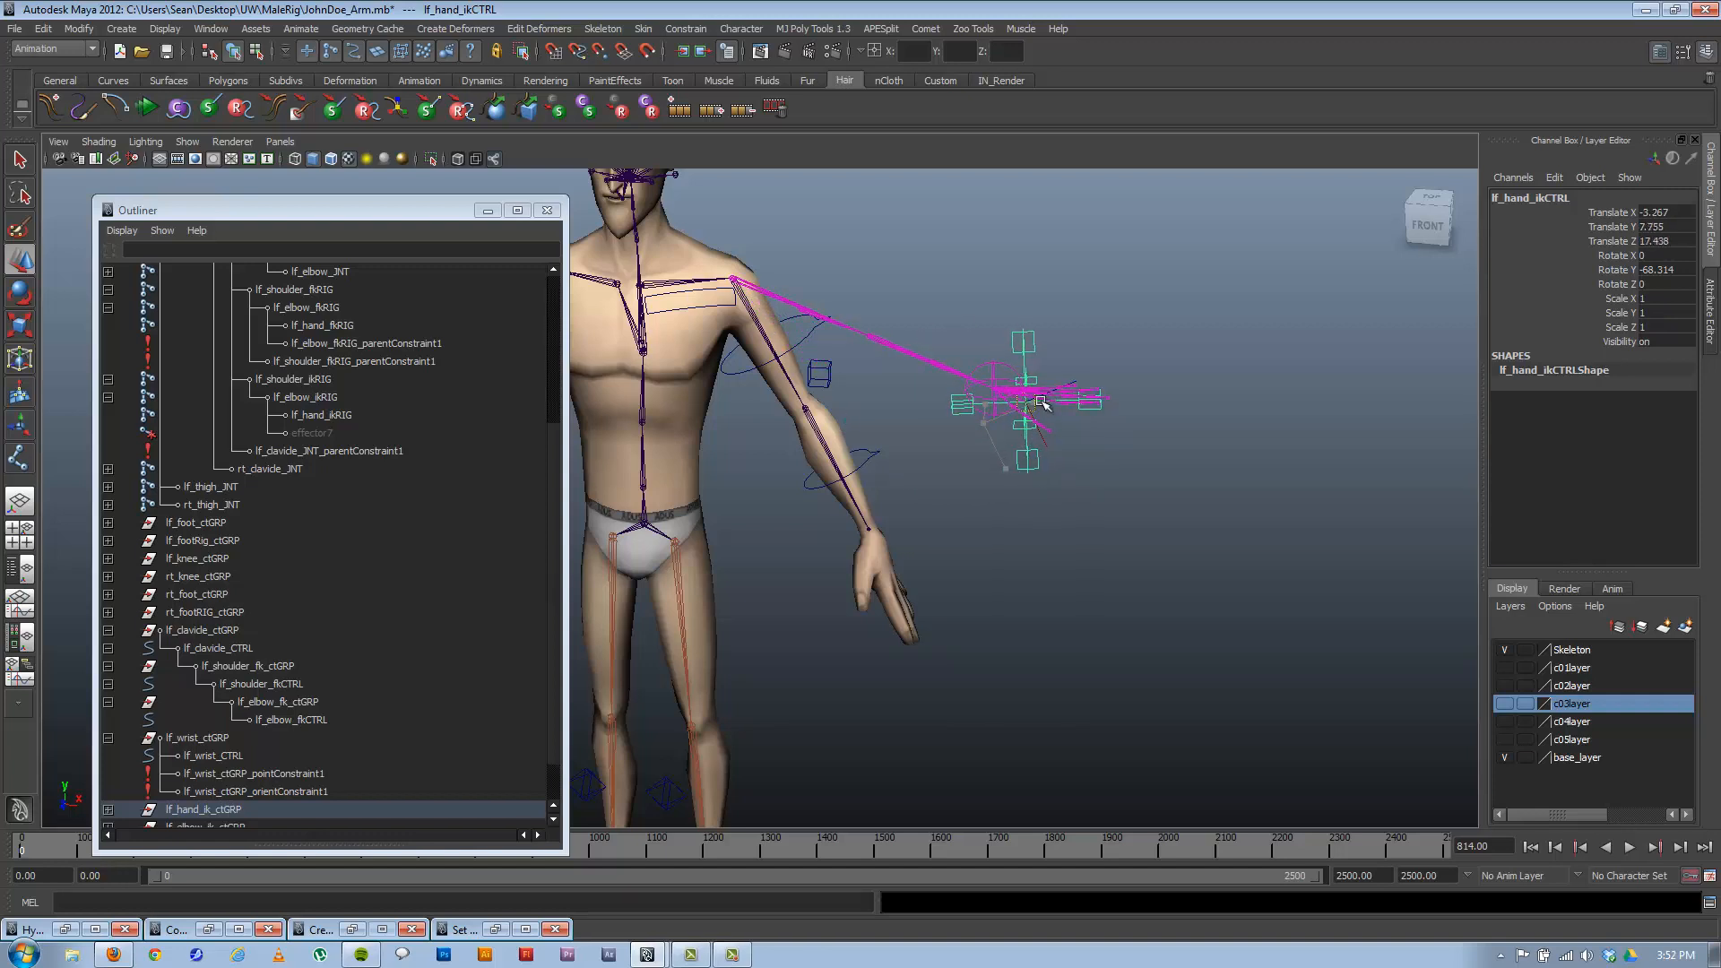
pyautogui.moveTo(1042, 405); pyautogui.dragTo(949, 391)
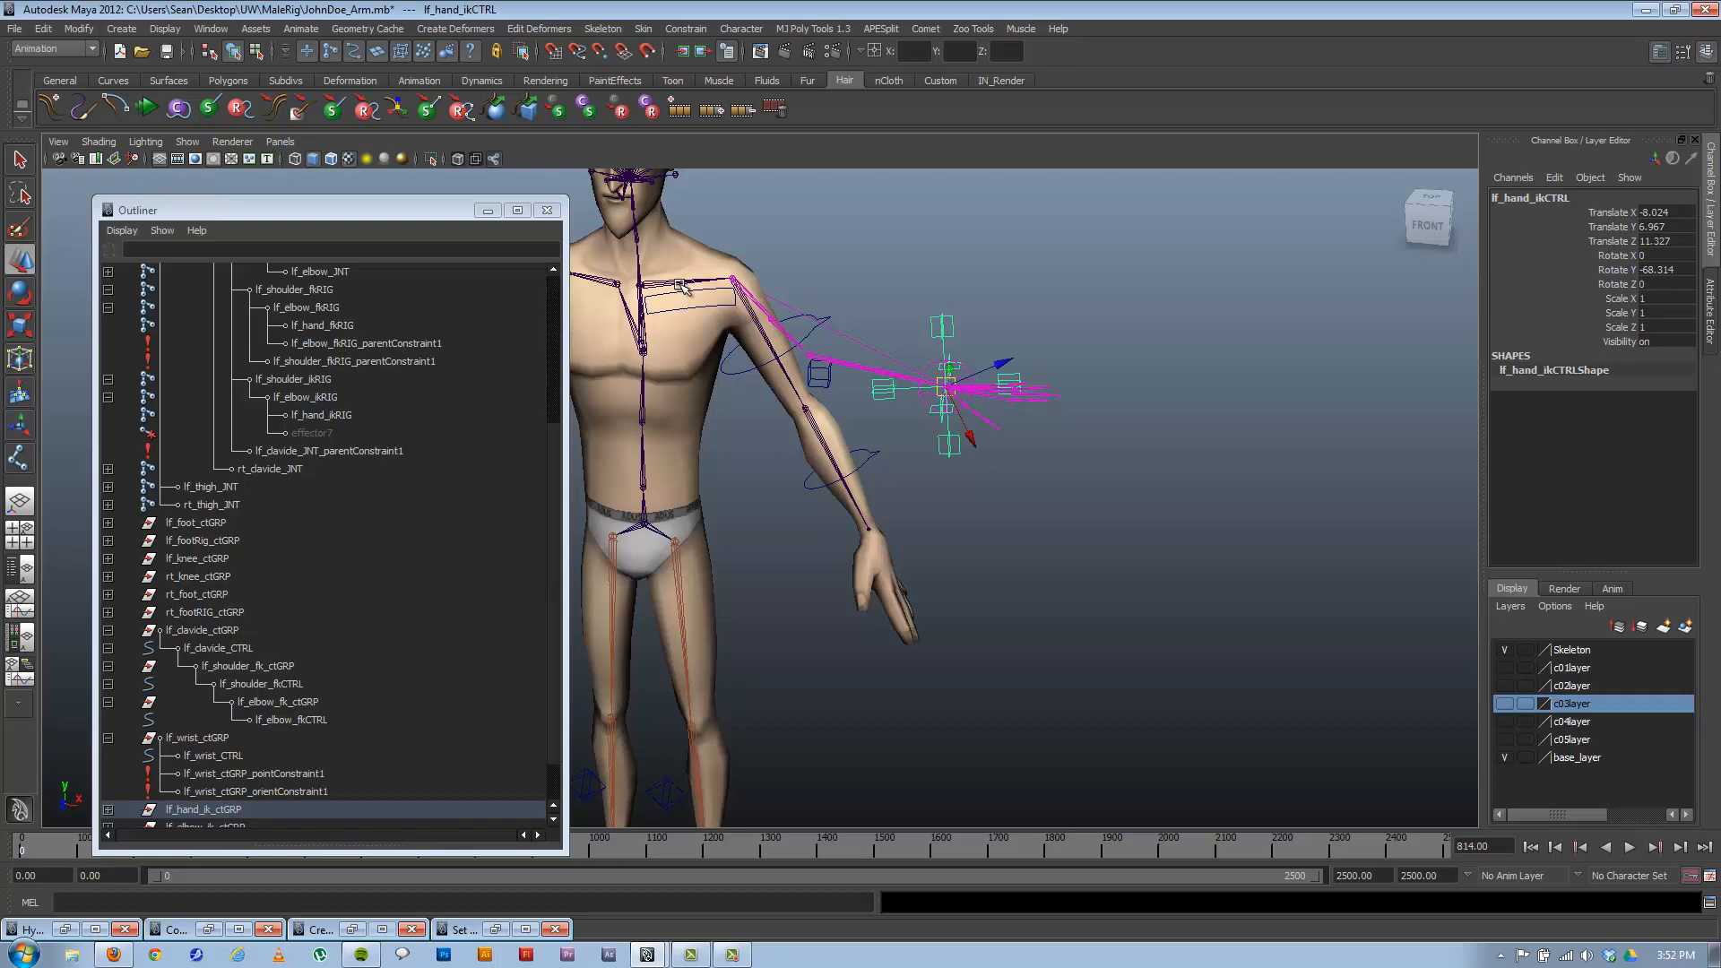
pyautogui.moveTo(945, 391); pyautogui.dragTo(893, 388)
# Rotate lf_clavicle_CTRL about 47 degrees in Y to test the clavicle with the arm in IK.
pyautogui.keyDown('alt'); pyautogui.moveTo(733, 327); pyautogui.dragTo(818, 395, button='middle'); pyautogui.keyUp('alt')
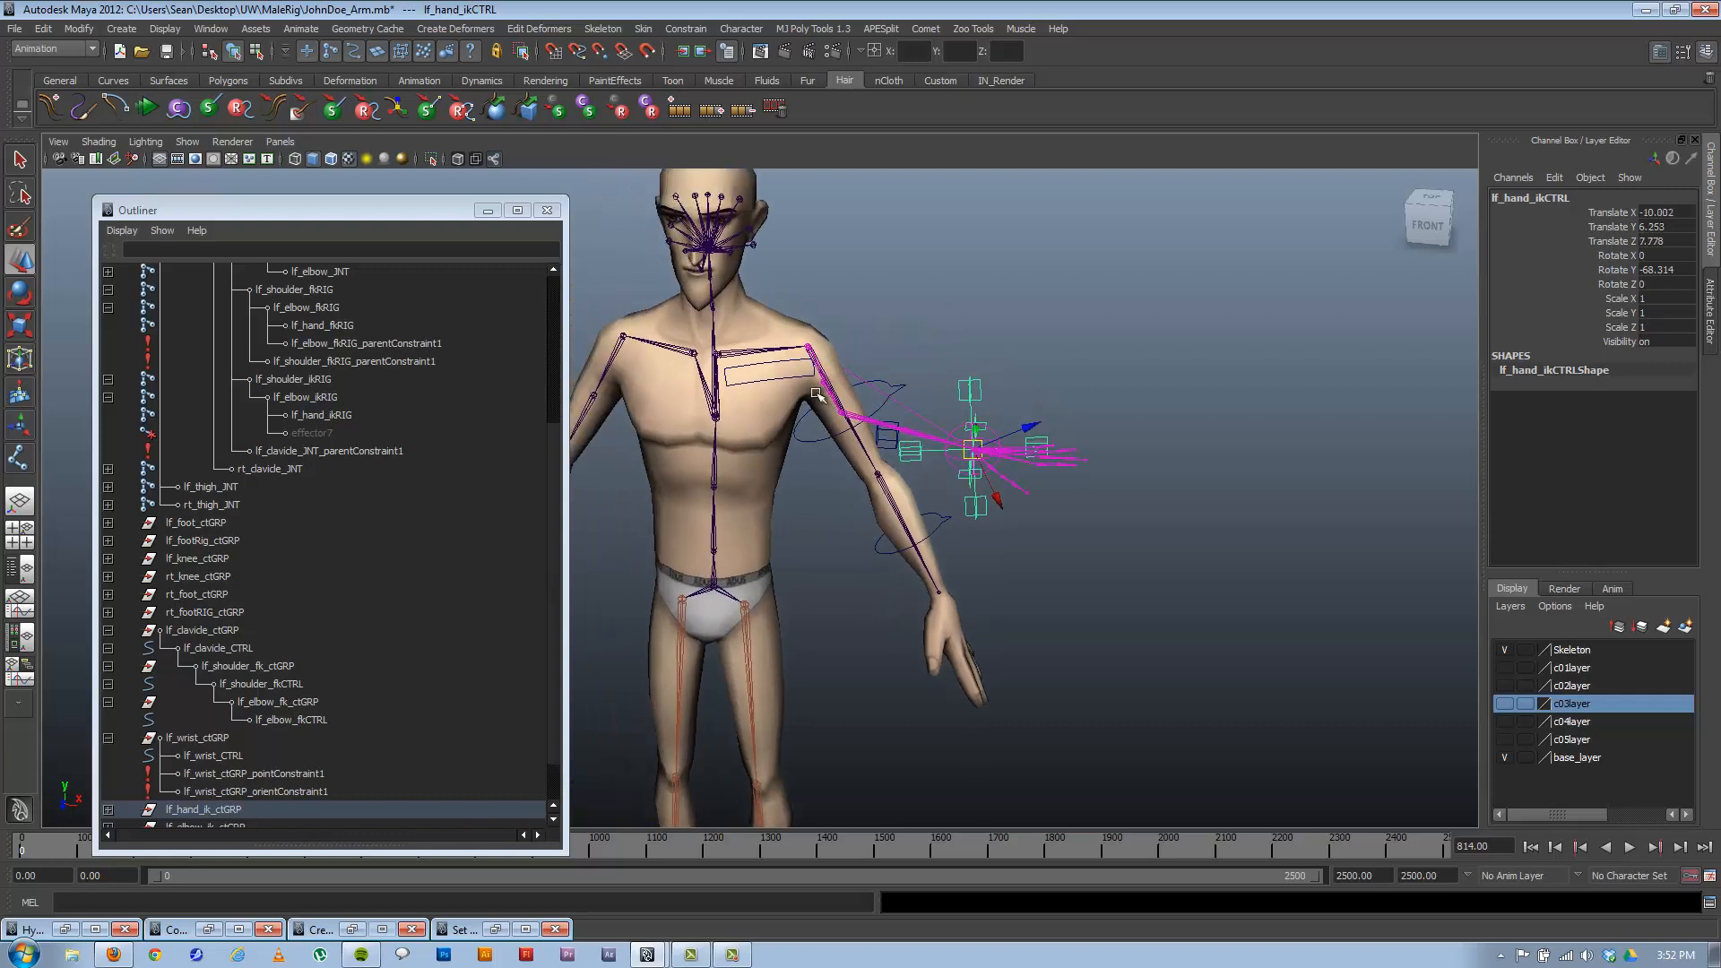
pyautogui.click(811, 378)
pyautogui.press('e')
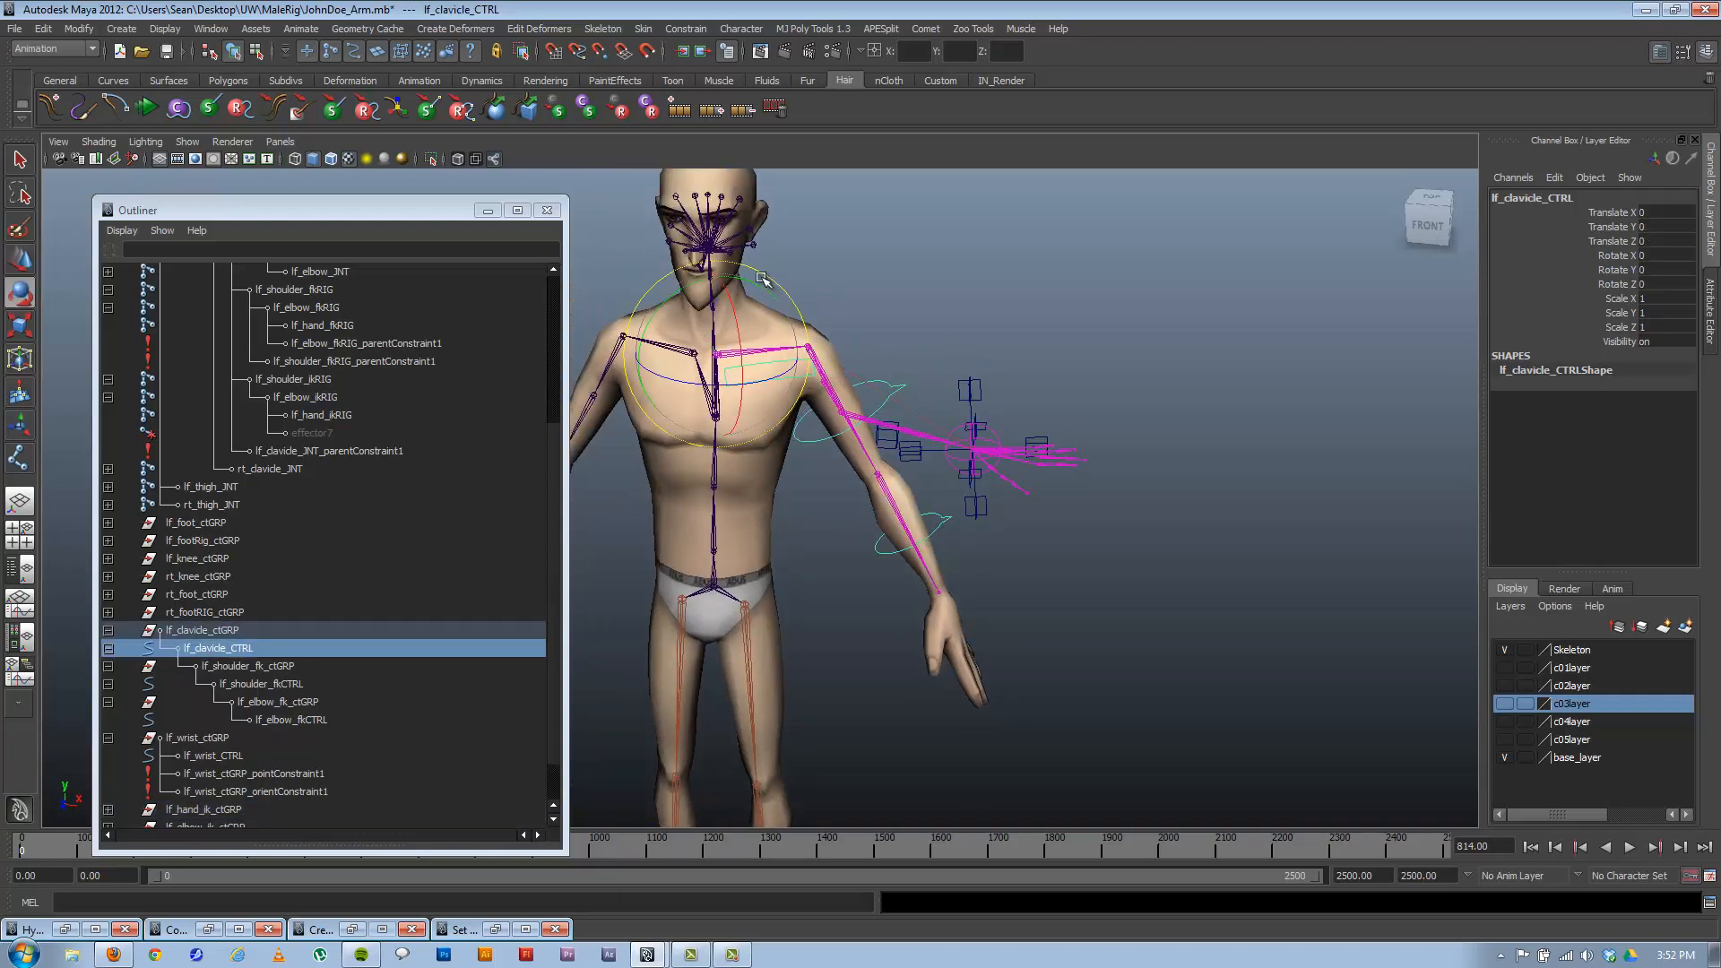
pyautogui.moveTo(753, 285); pyautogui.dragTo(656, 215)
# Undo the clavicle rotation and all the test moves and rotations of lf_hand_ikCTRL.
pyautogui.press('z')
pyautogui.press('z')
pyautogui.press('z')
pyautogui.press('z')
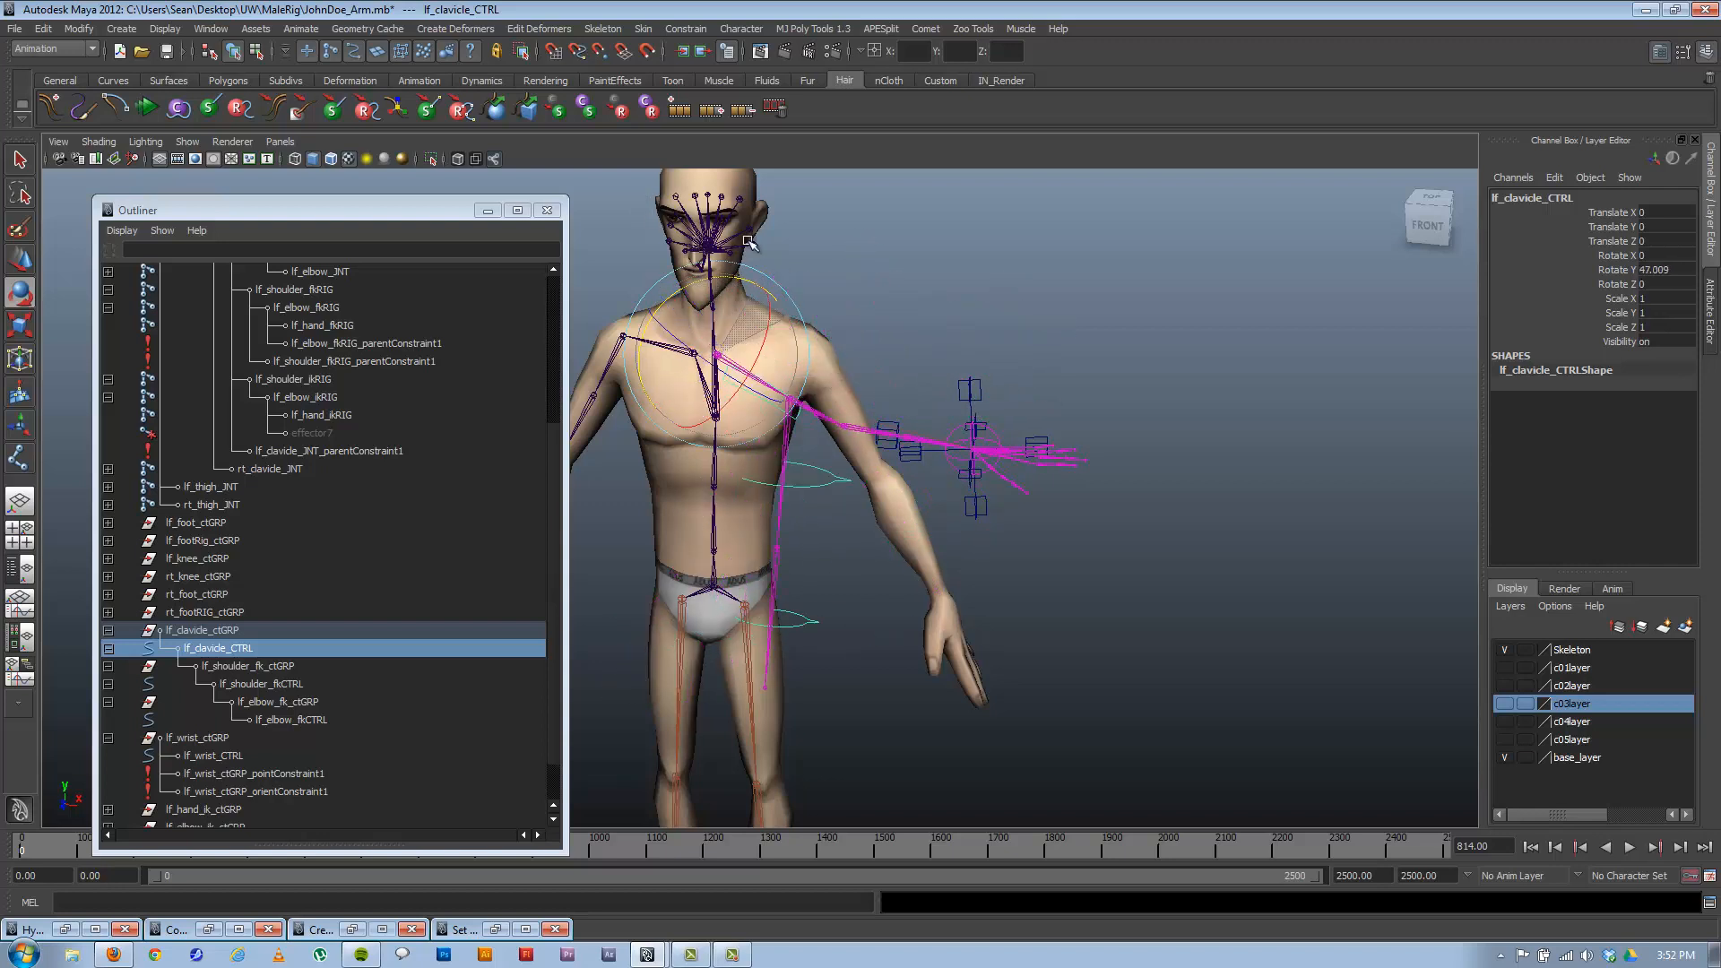
pyautogui.press('z')
pyautogui.press('z')
pyautogui.press('z')
pyautogui.press('z')
pyautogui.press('z')
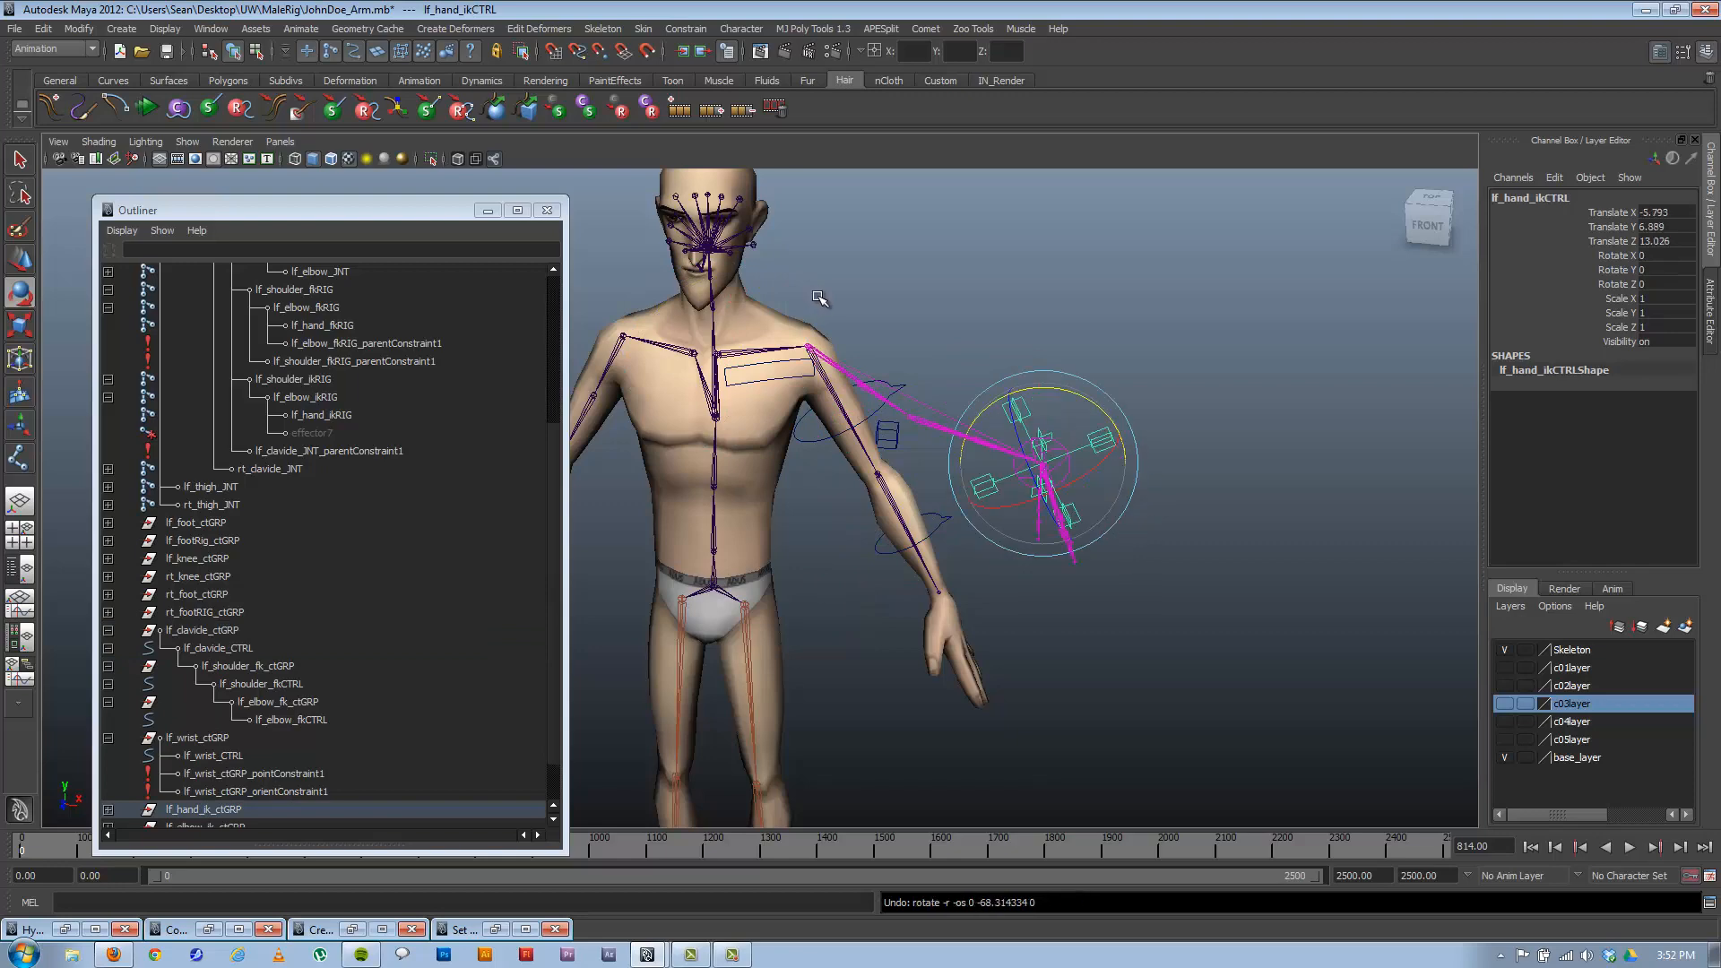
pyautogui.press('z')
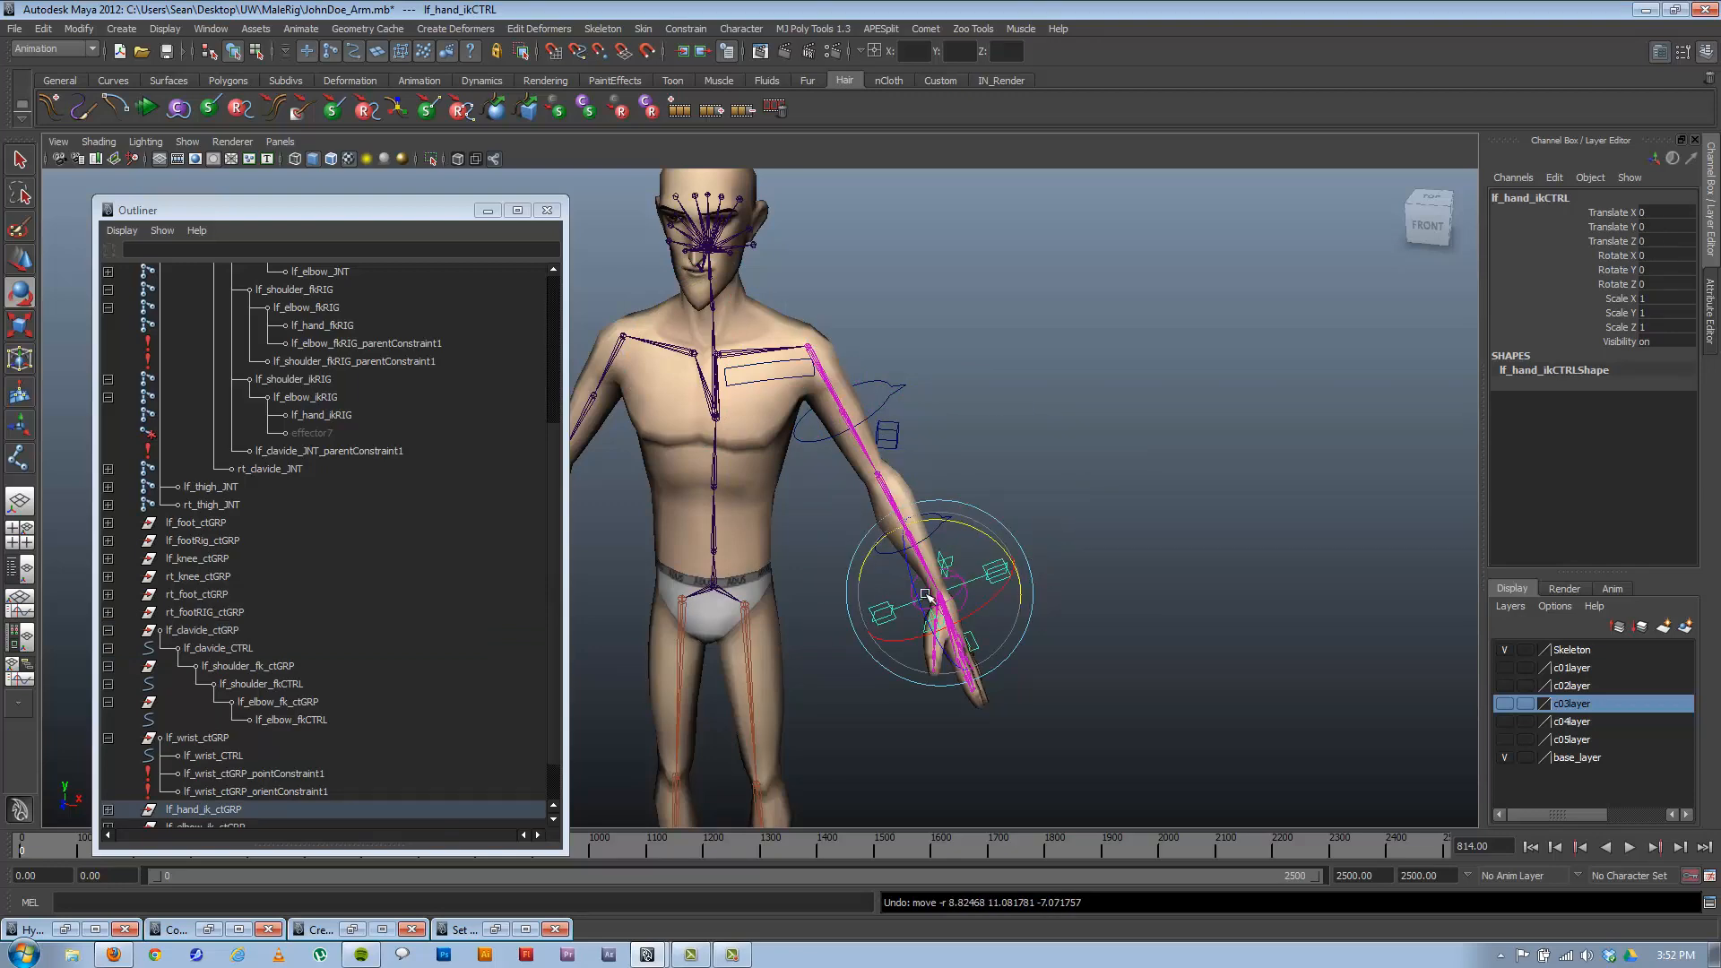
# Examine the FK, IK and wrist controls that overlap around the left forearm and hand.
pyautogui.keyDown('alt'); pyautogui.moveTo(924, 594); pyautogui.dragTo(799, 436); pyautogui.keyUp('alt')
pyautogui.keyDown('alt'); pyautogui.moveTo(799, 436); pyautogui.dragTo(1029, 505, button='right'); pyautogui.keyUp('alt')
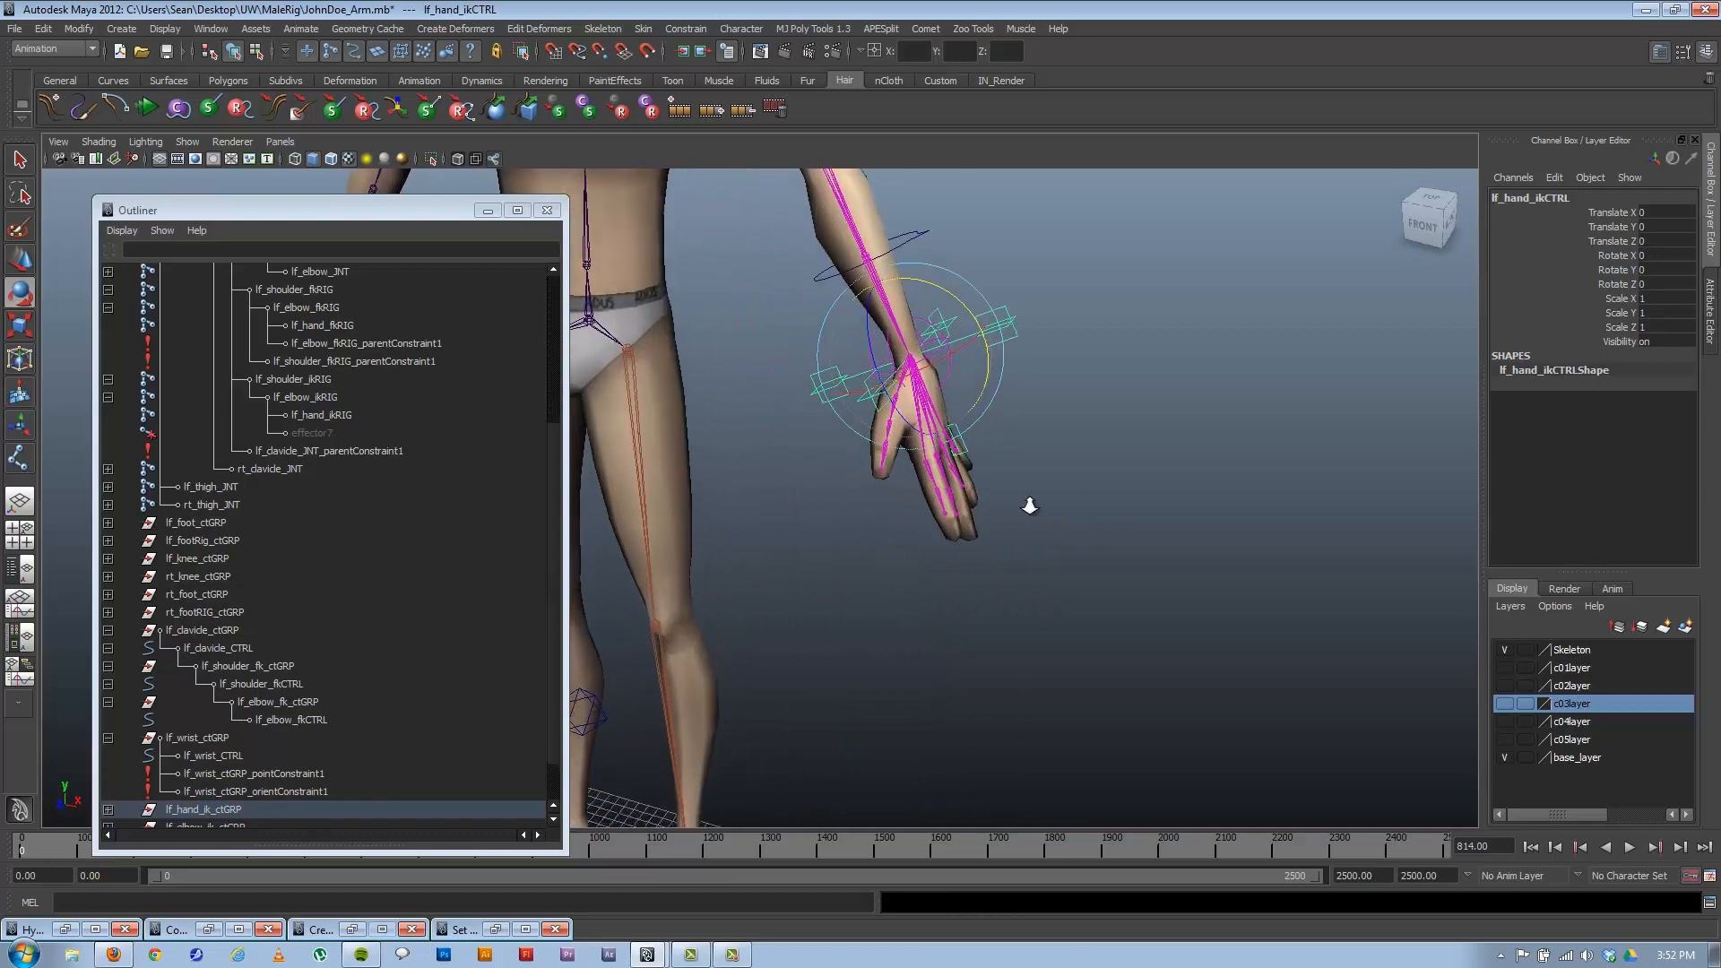
pyautogui.keyDown('alt'); pyautogui.moveTo(874, 363); pyautogui.dragTo(898, 482); pyautogui.keyUp('alt')
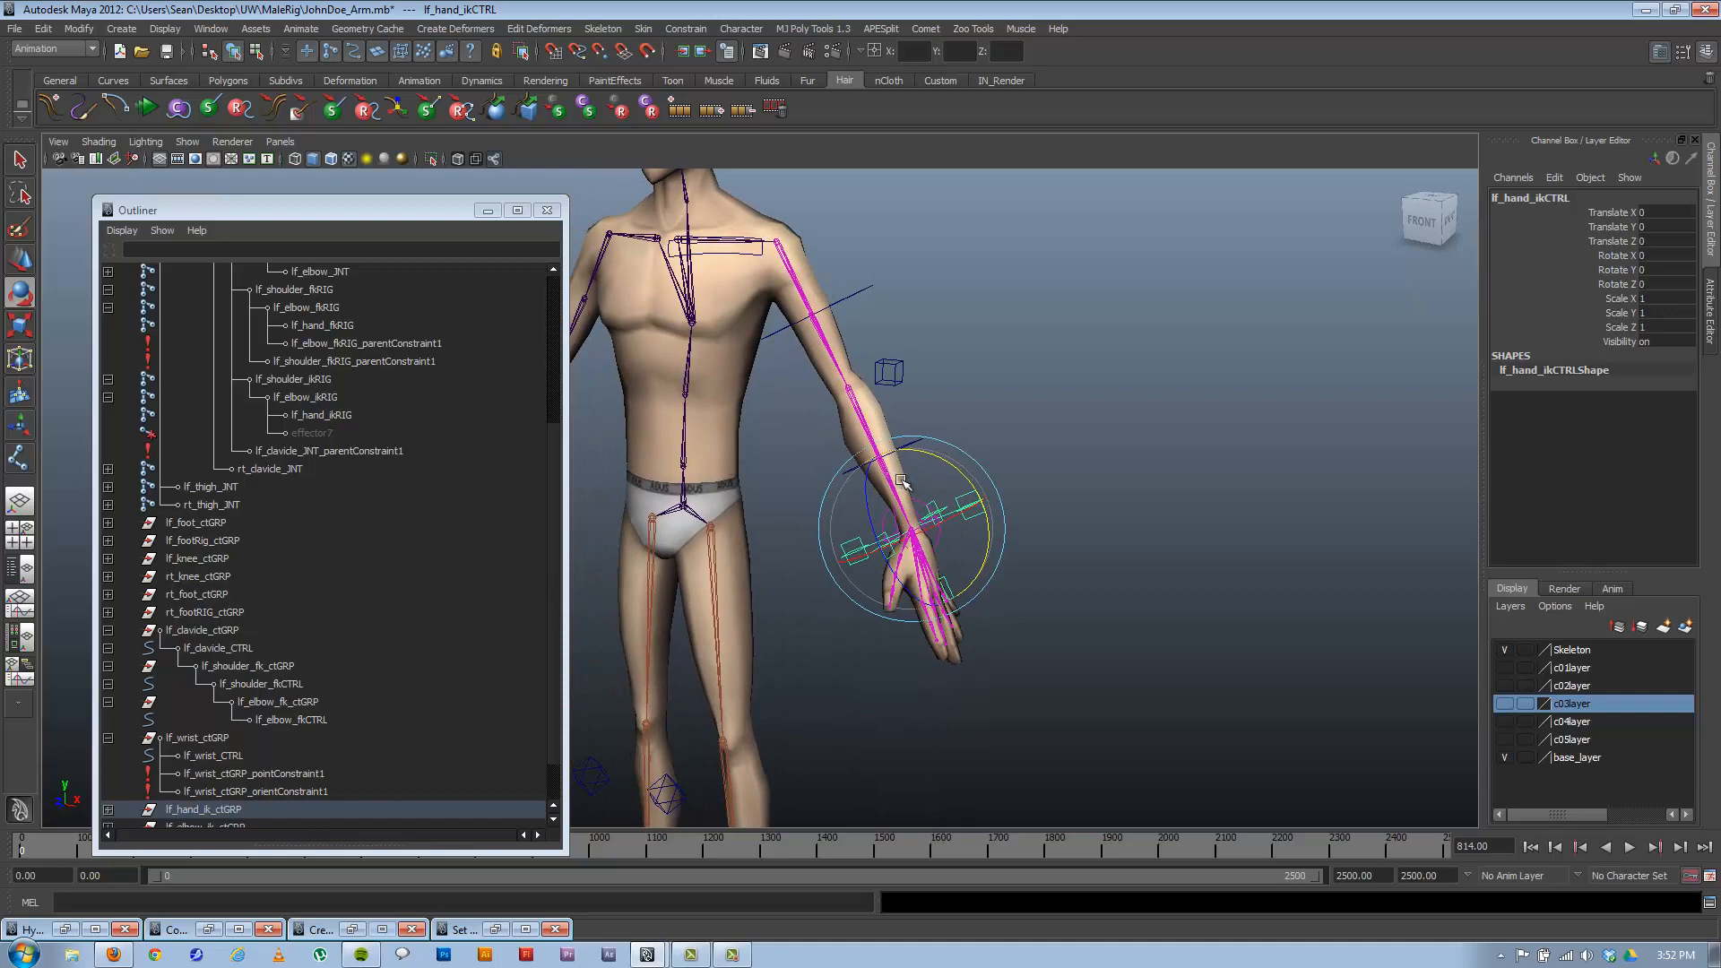
pyautogui.keyDown('alt'); pyautogui.moveTo(795, 554); pyautogui.dragTo(897, 584); pyautogui.keyUp('alt')
pyautogui.keyDown('alt'); pyautogui.moveTo(927, 548); pyautogui.dragTo(860, 438, button='middle'); pyautogui.keyUp('alt')
pyautogui.keyDown('alt'); pyautogui.moveTo(860, 439); pyautogui.dragTo(944, 527); pyautogui.keyUp('alt')
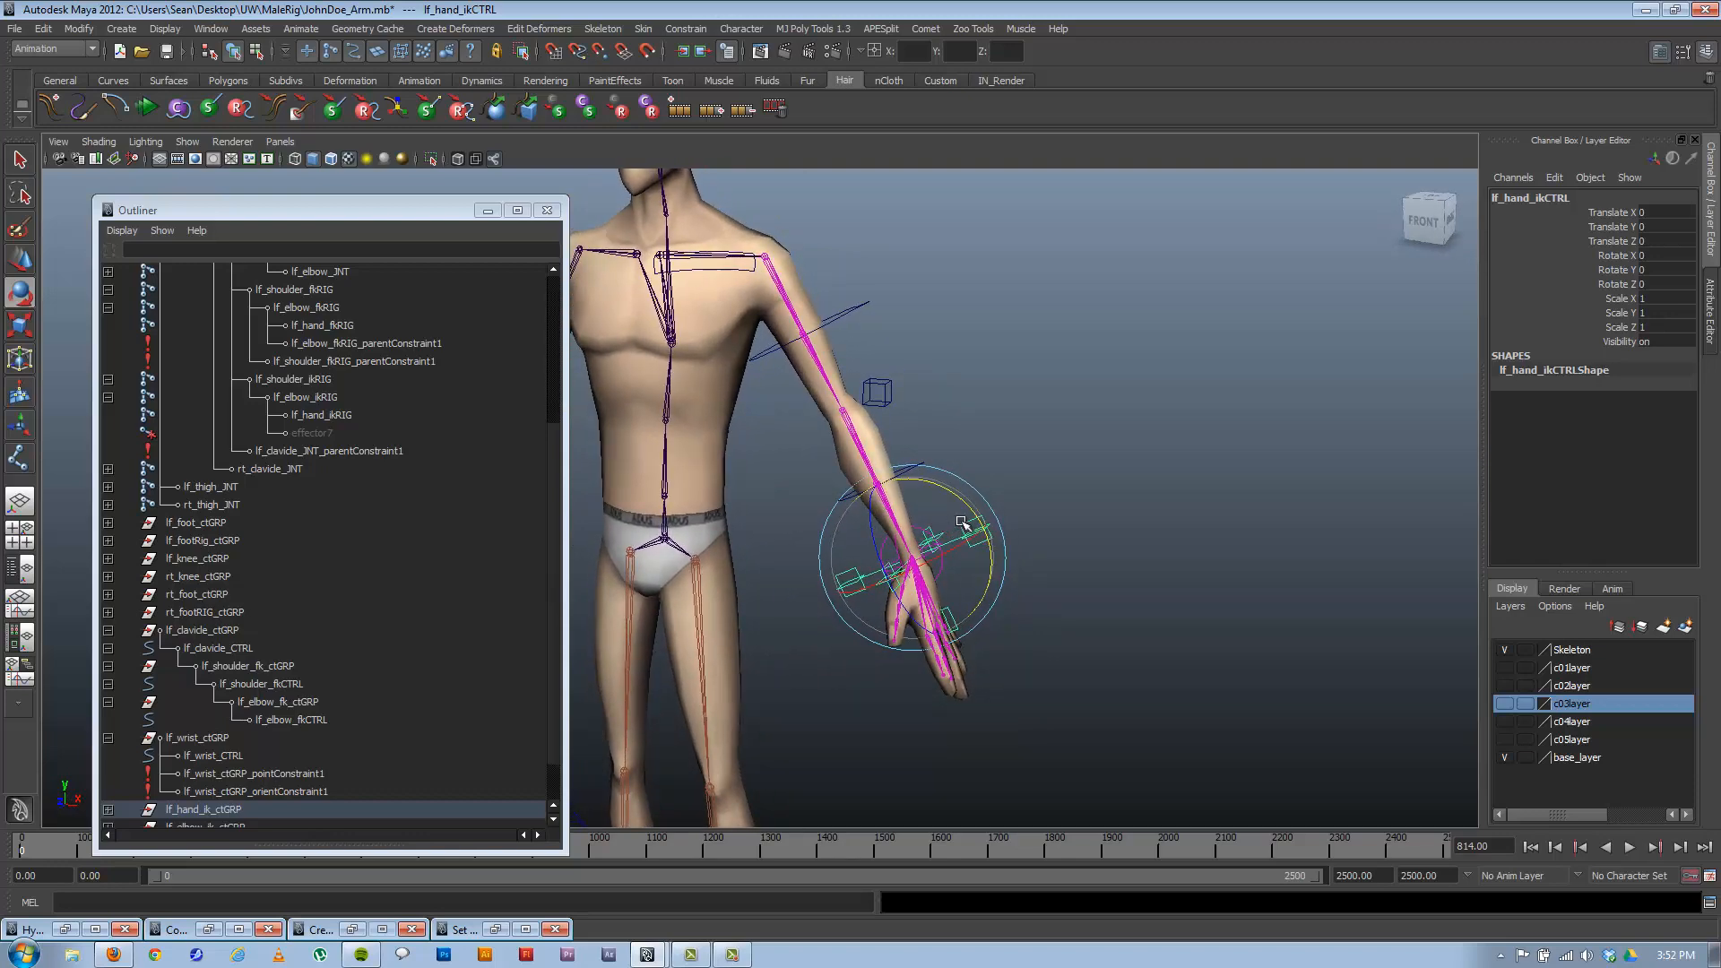
pyautogui.click(1069, 470)
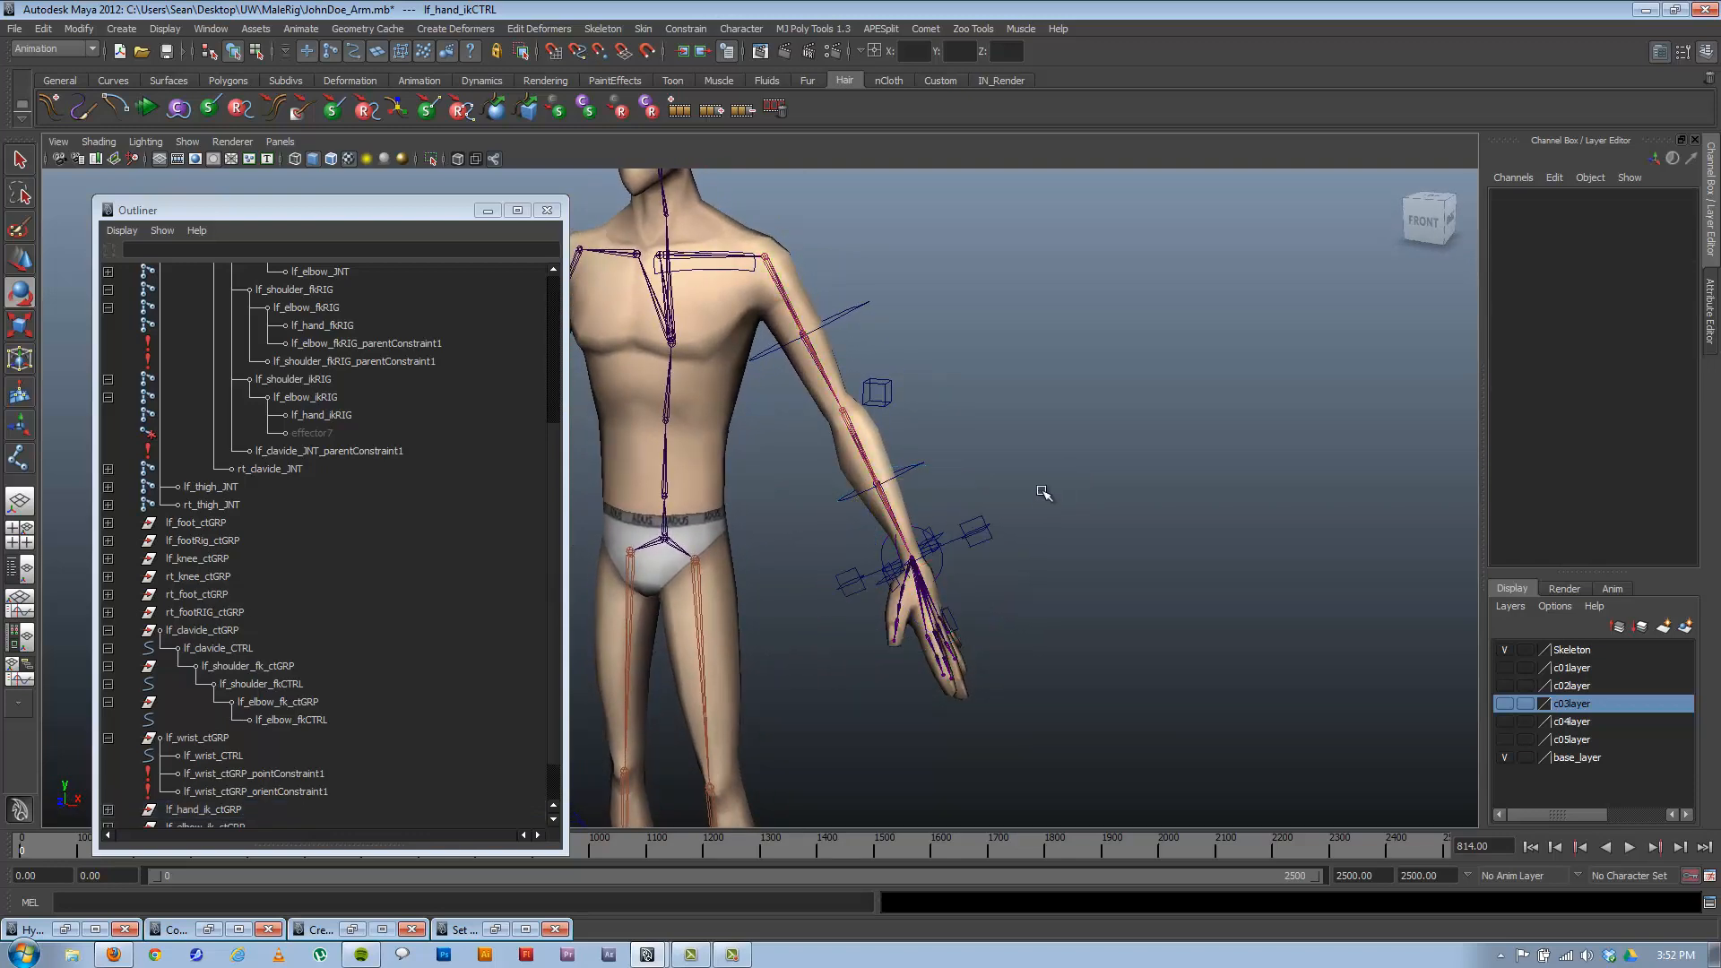
pyautogui.click(974, 536)
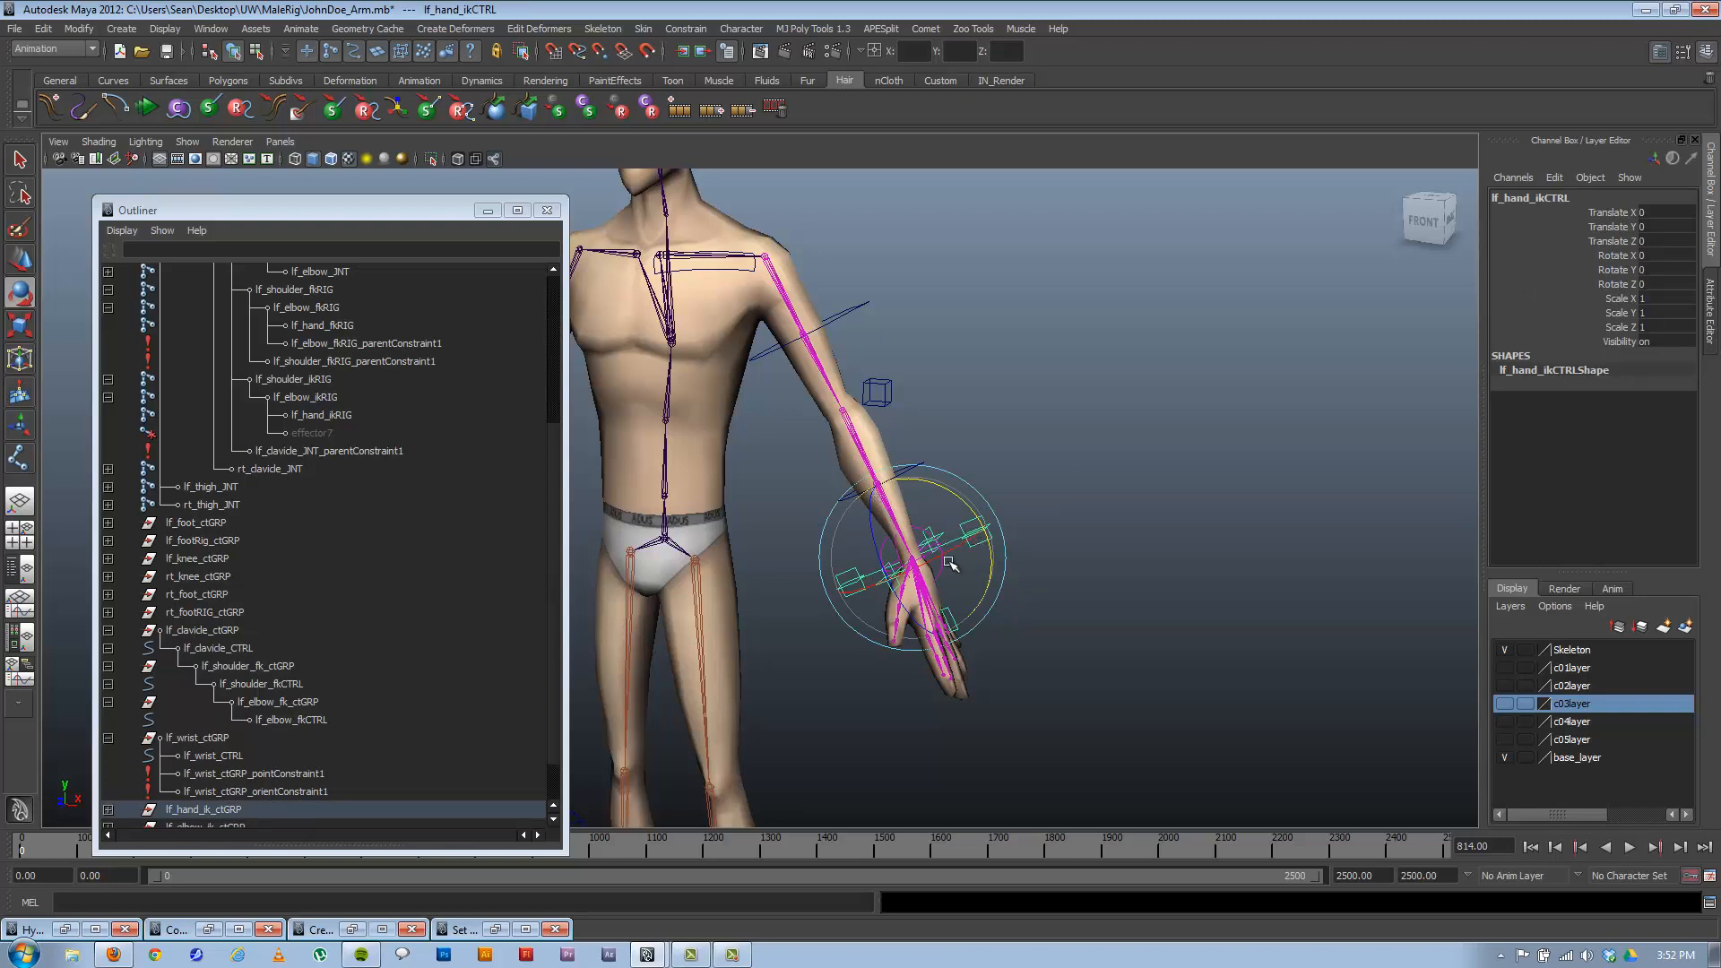
# Try hiding lf_shoulder_fkCTRL by setting its Visibility to off, and set it back to on.
pyautogui.click(841, 311)
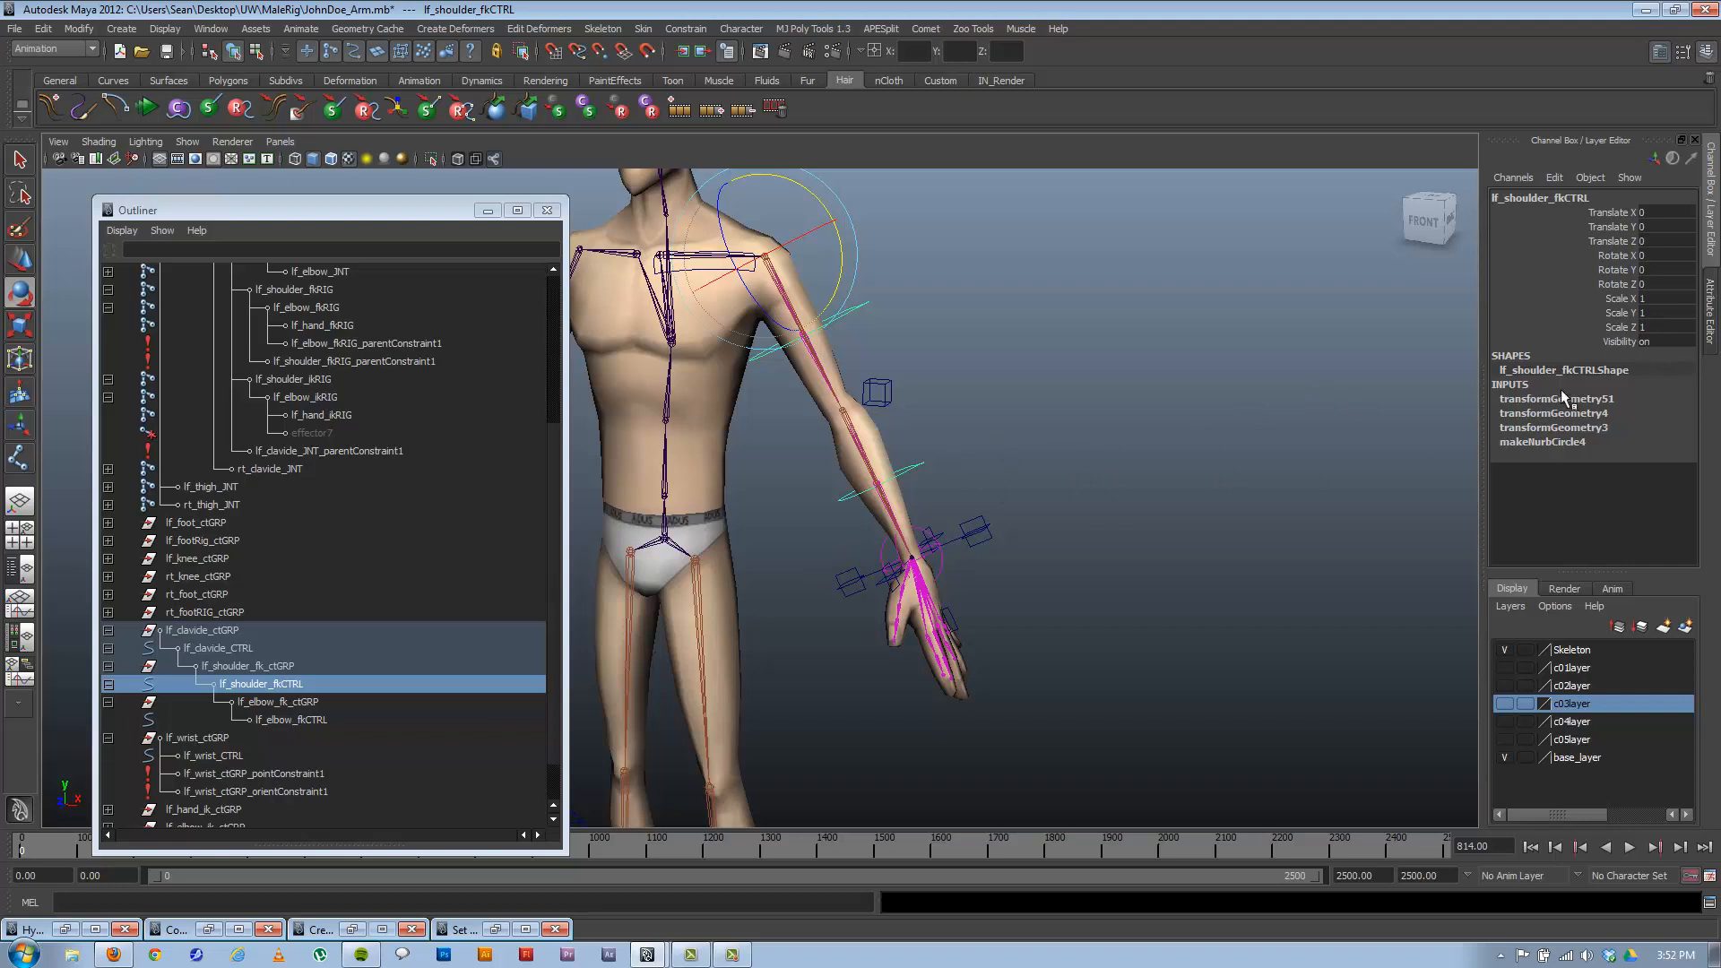
pyautogui.doubleClick(1671, 339)
pyautogui.write('off')
pyautogui.write('1')
pyautogui.press('Return')
# Start a new Set Driven Key setup and load lf_wrist_CTRL as the driver.
pyautogui.keyDown('alt'); pyautogui.moveTo(868, 486); pyautogui.dragTo(951, 512); pyautogui.keyUp('alt')
pyautogui.keyDown('alt'); pyautogui.moveTo(950, 512); pyautogui.dragTo(900, 478, button='middle'); pyautogui.keyUp('alt')
pyautogui.keyDown('alt'); pyautogui.moveTo(900, 478); pyautogui.dragTo(970, 568, button='right'); pyautogui.keyUp('alt')
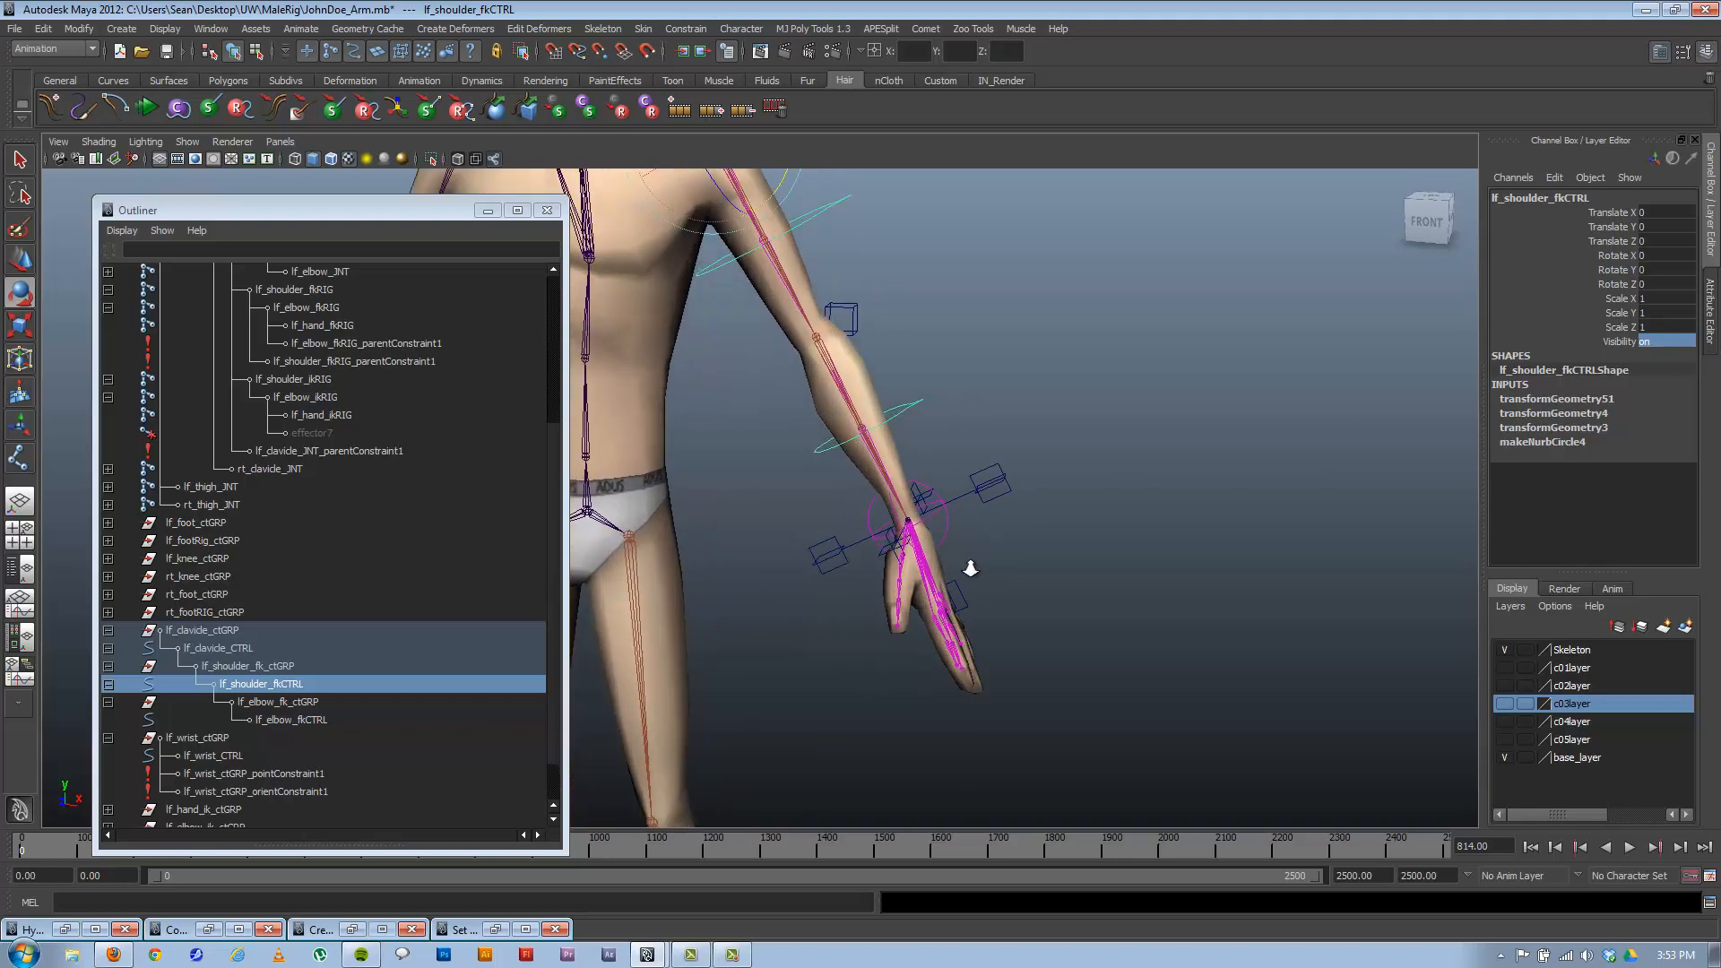
pyautogui.click(876, 508)
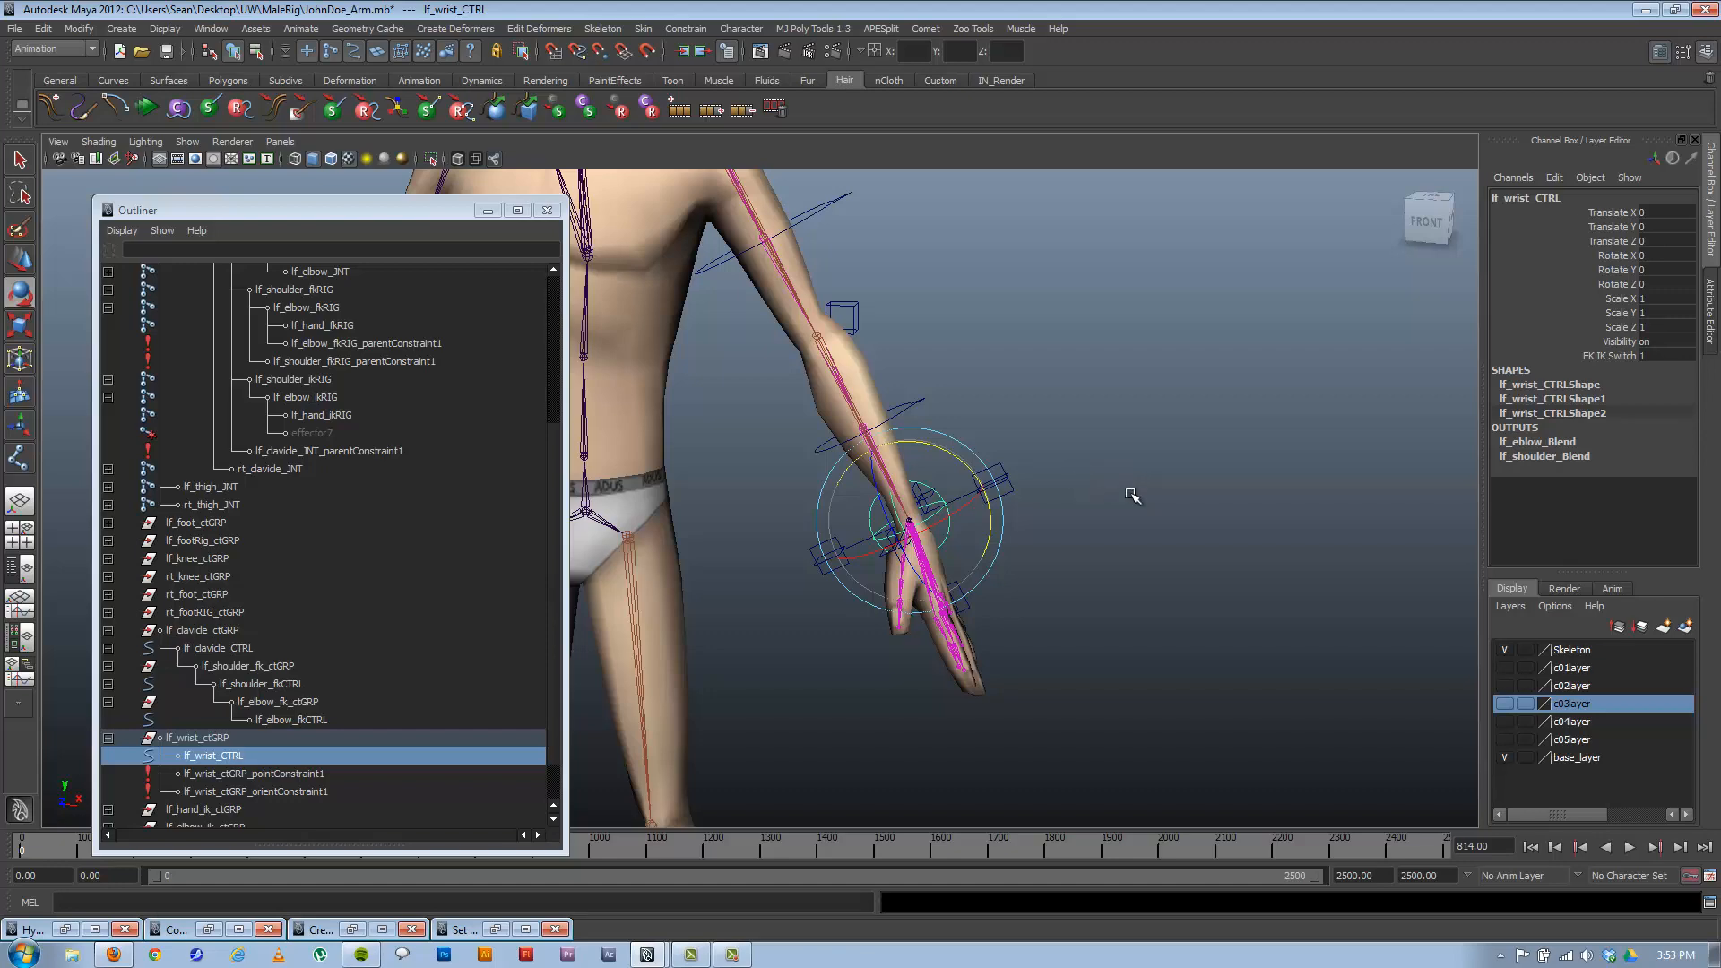
pyautogui.keyDown('alt'); pyautogui.moveTo(1133, 492); pyautogui.dragTo(1095, 561, button='right'); pyautogui.keyUp('alt')
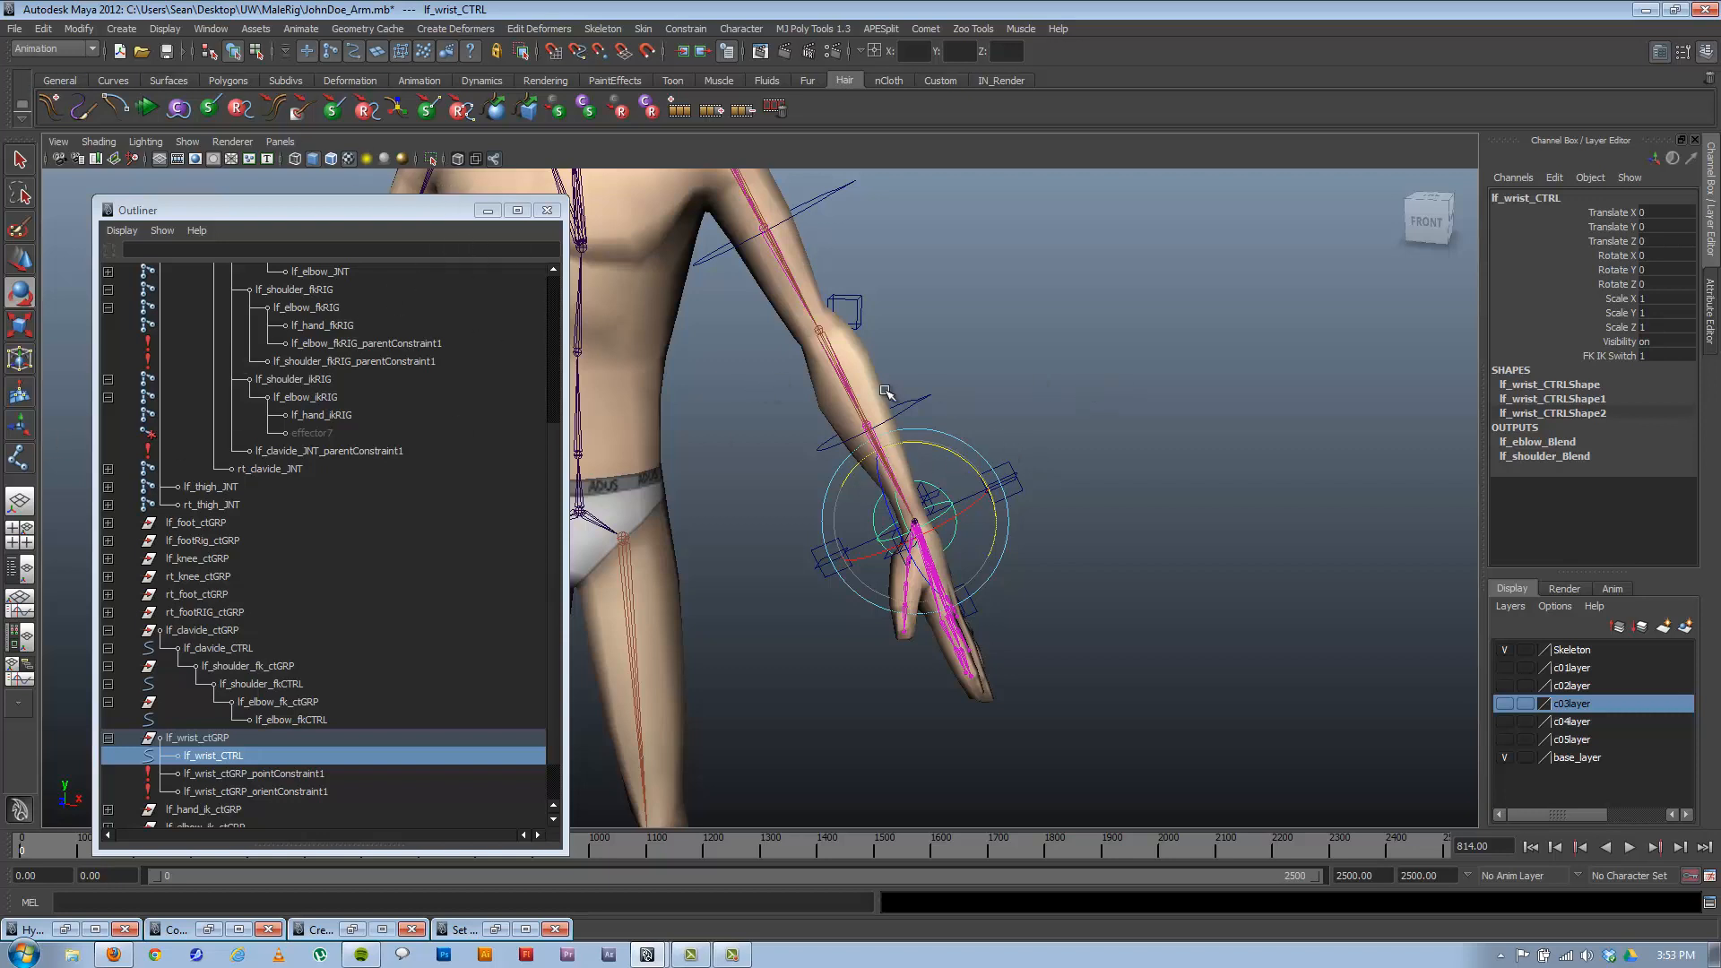
pyautogui.keyDown('alt'); pyautogui.moveTo(1011, 448); pyautogui.dragTo(1062, 552, button='middle'); pyautogui.keyUp('alt')
pyautogui.keyDown('alt'); pyautogui.moveTo(1062, 553); pyautogui.dragTo(943, 423); pyautogui.keyUp('alt')
pyautogui.keyDown('alt'); pyautogui.moveTo(943, 423); pyautogui.dragTo(900, 404, button='middle'); pyautogui.keyUp('alt')
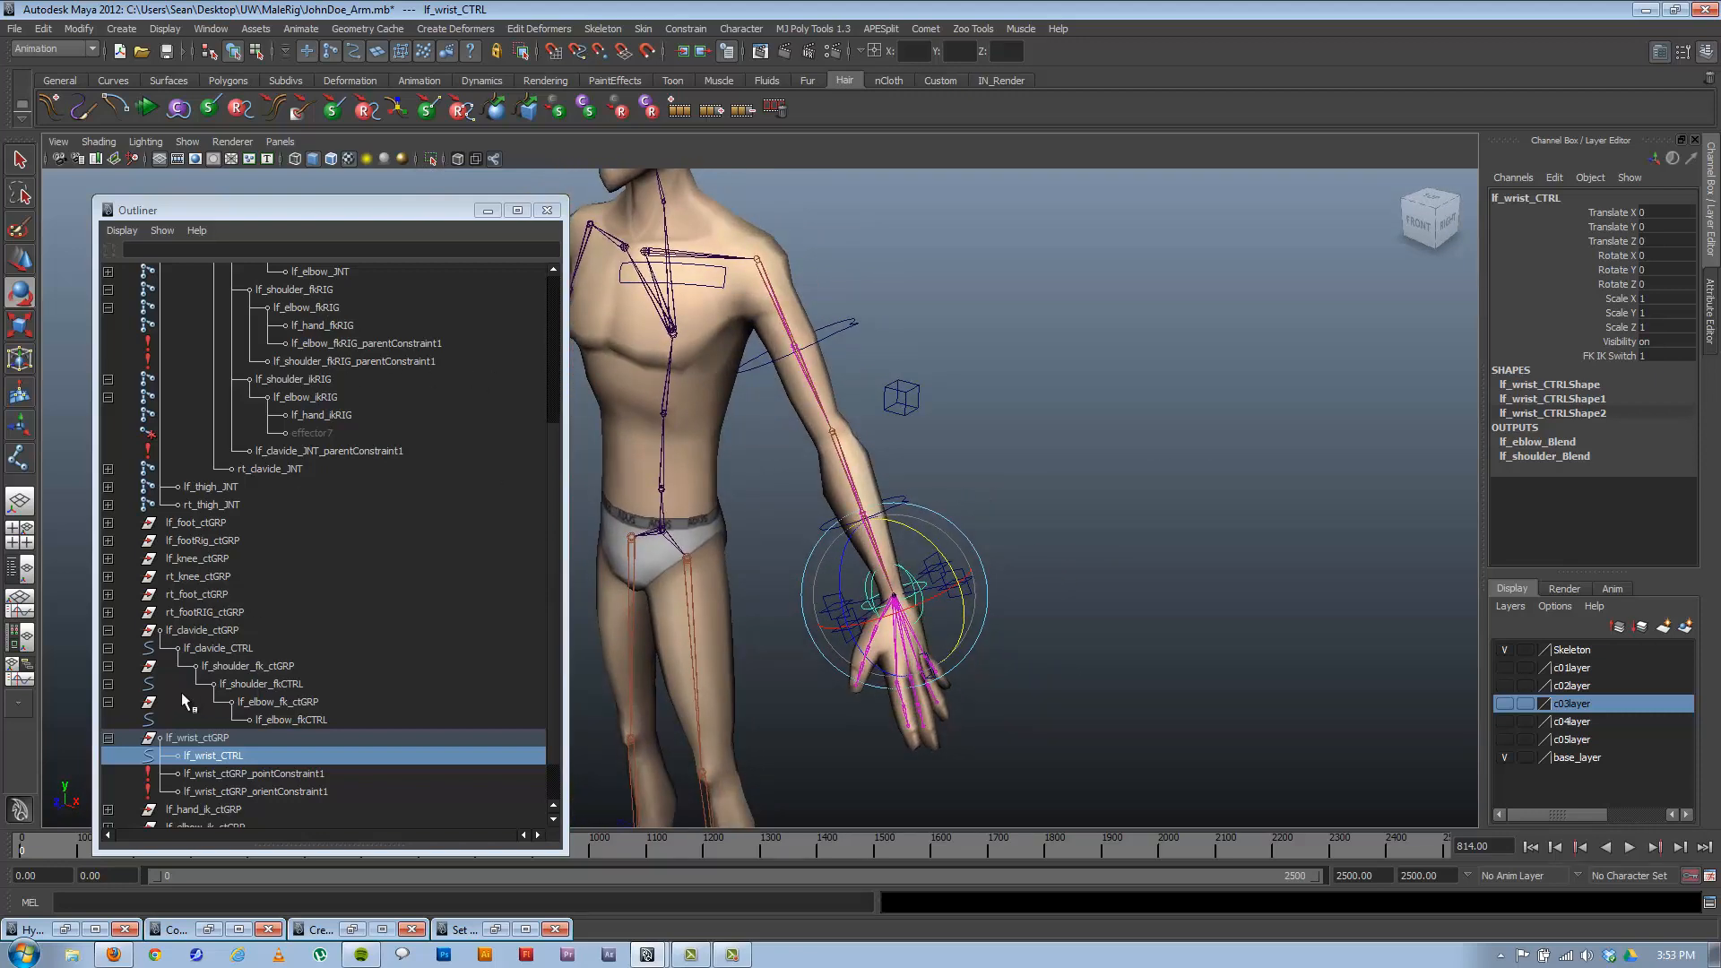
pyautogui.click(493, 935)
pyautogui.click(303, 27)
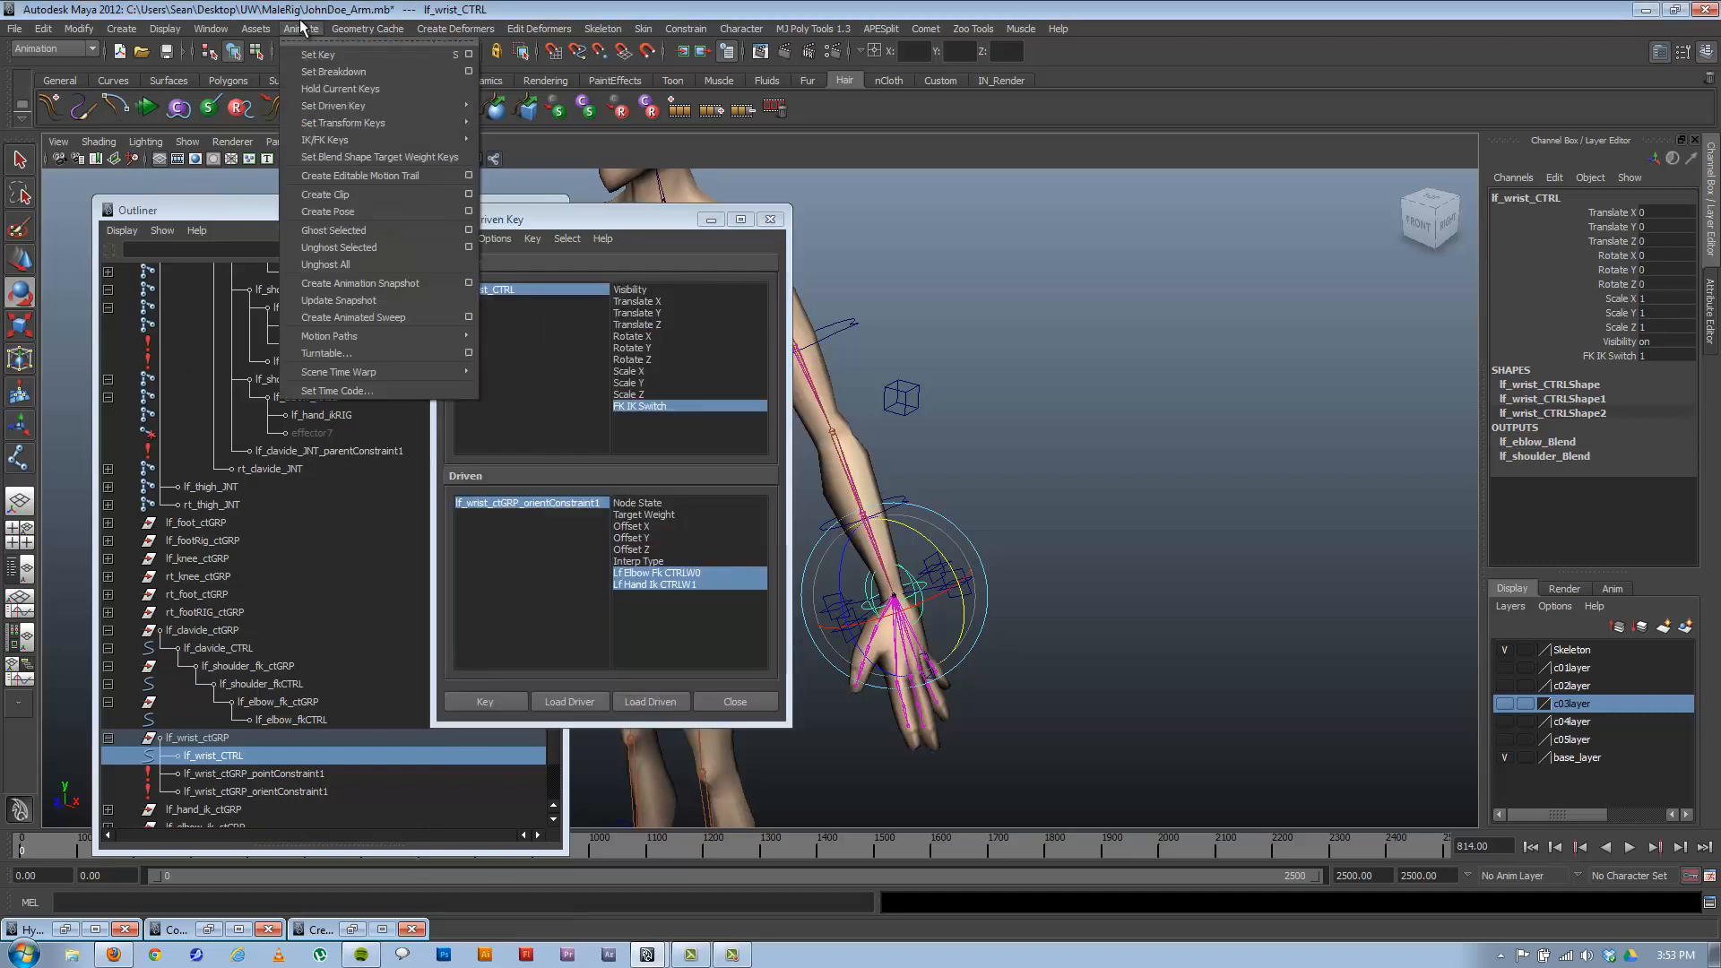
pyautogui.moveTo(321, 107)
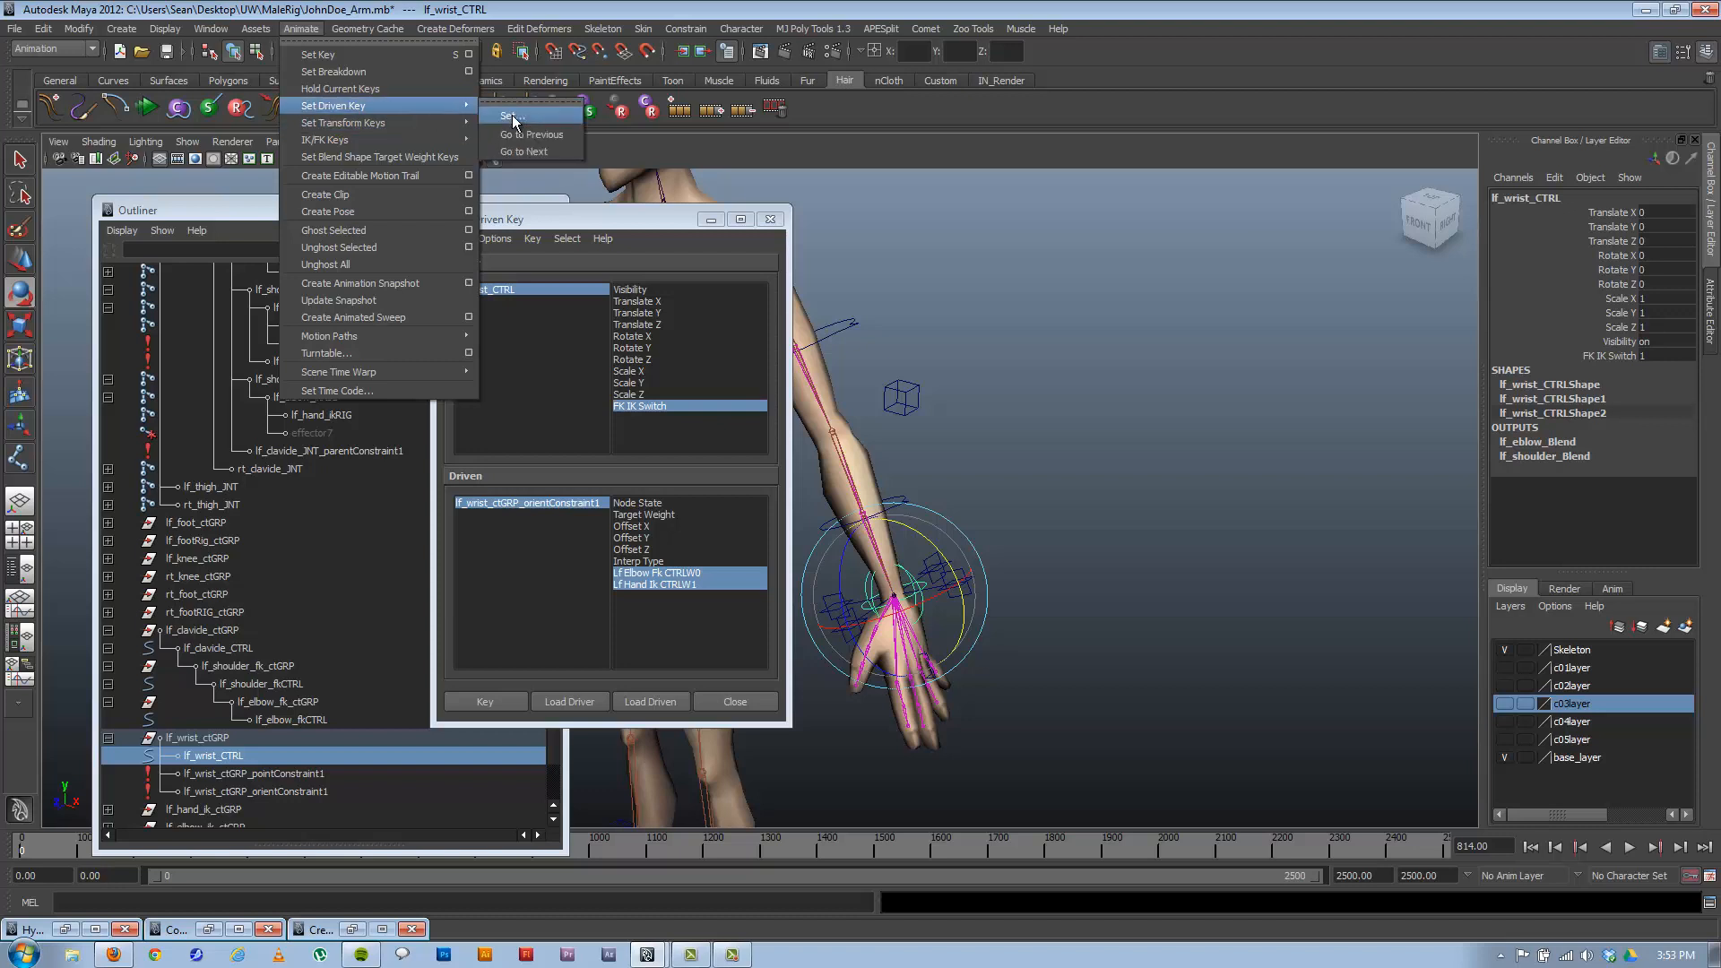
pyautogui.click(513, 115)
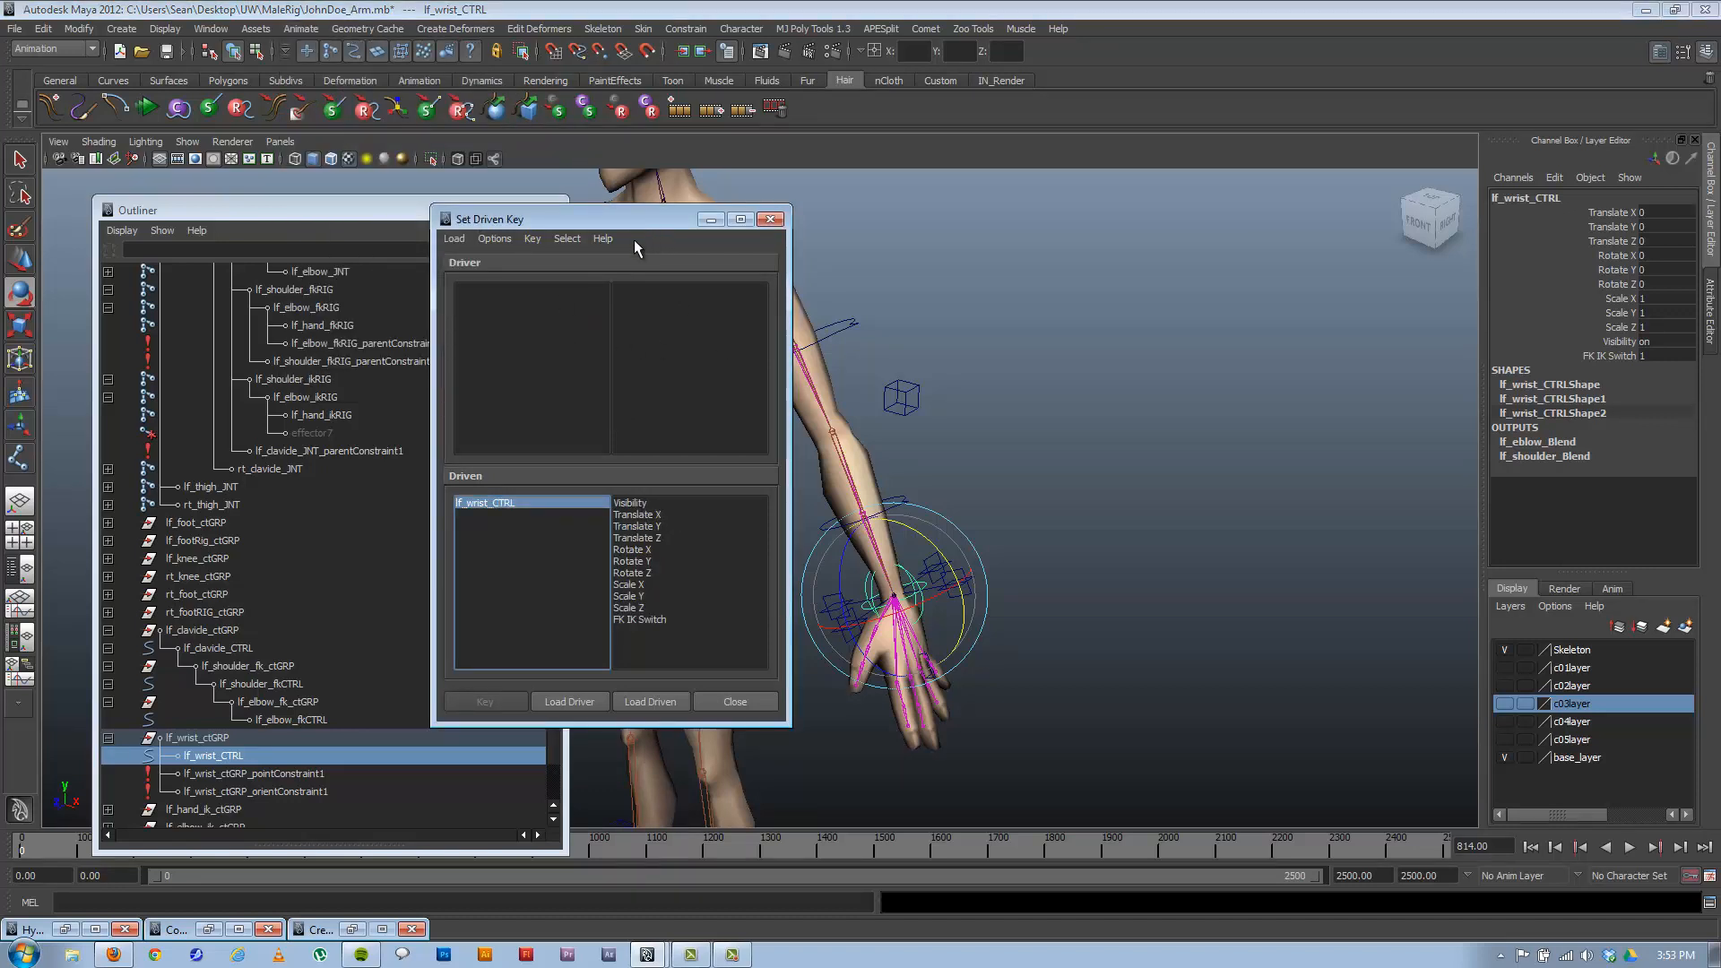
pyautogui.moveTo(651, 210); pyautogui.dragTo(1240, 202)
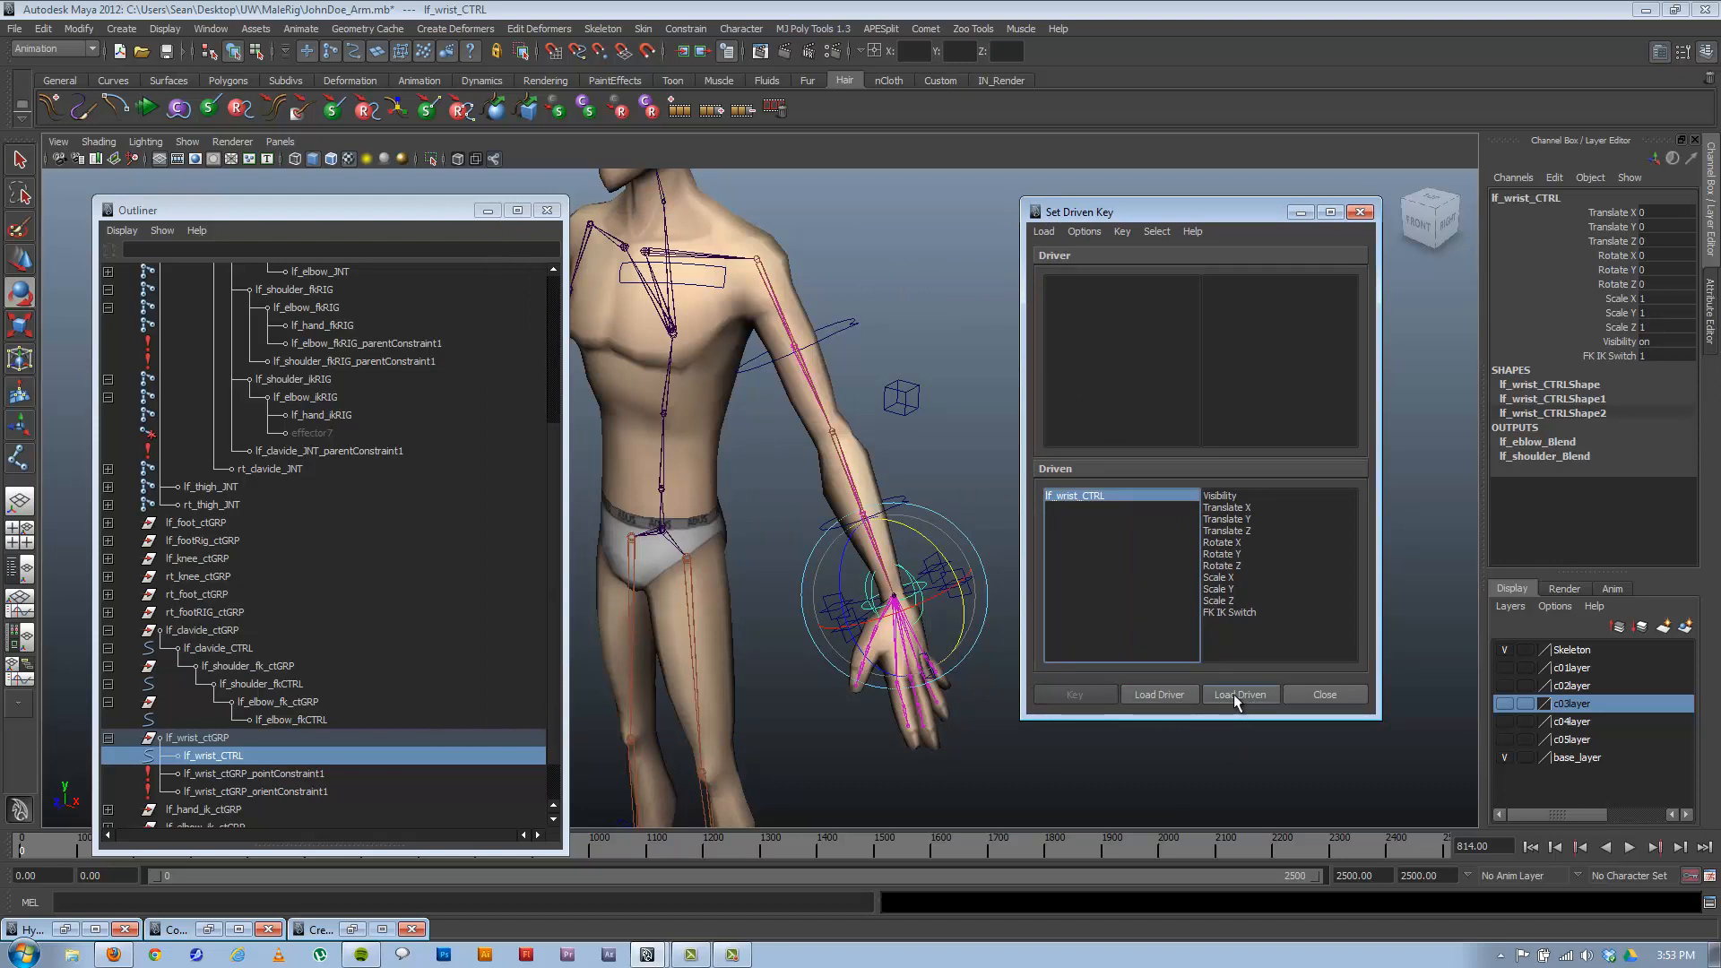
pyautogui.click(1178, 698)
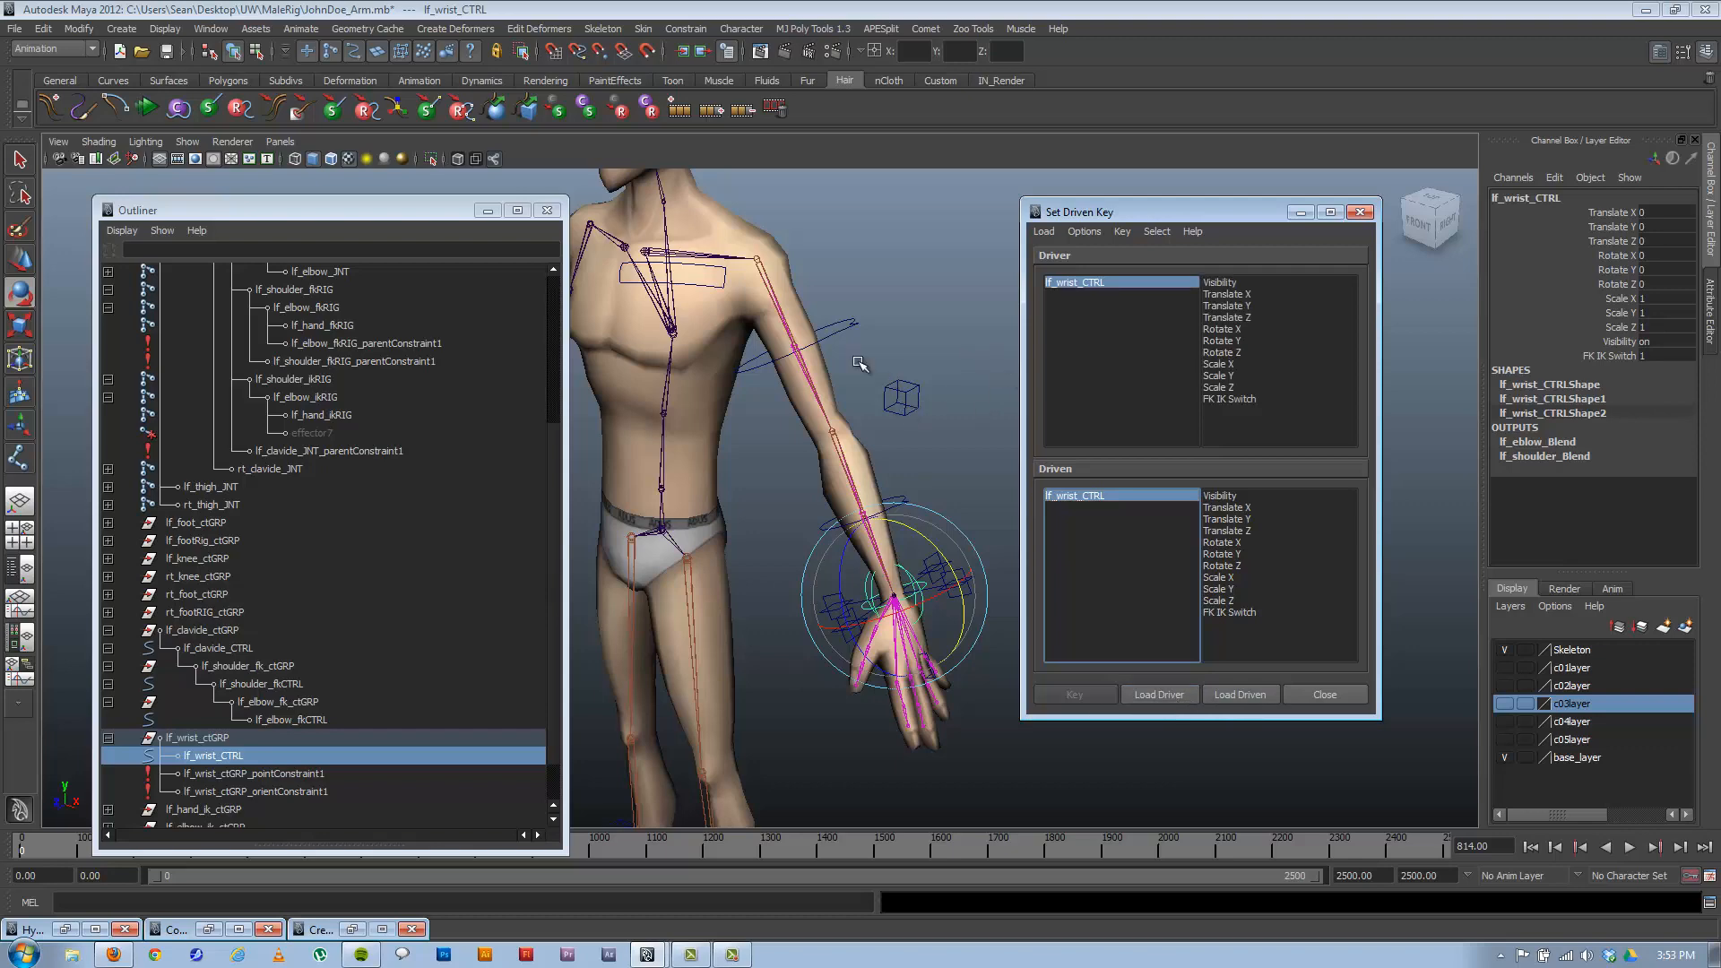
# Load lf_shoulder_fkCTRL as the driven object, pairing the driver's FK IK Switch with its Visibility.
pyautogui.keyDown('alt'); pyautogui.moveTo(736, 400); pyautogui.dragTo(842, 319); pyautogui.keyUp('alt')
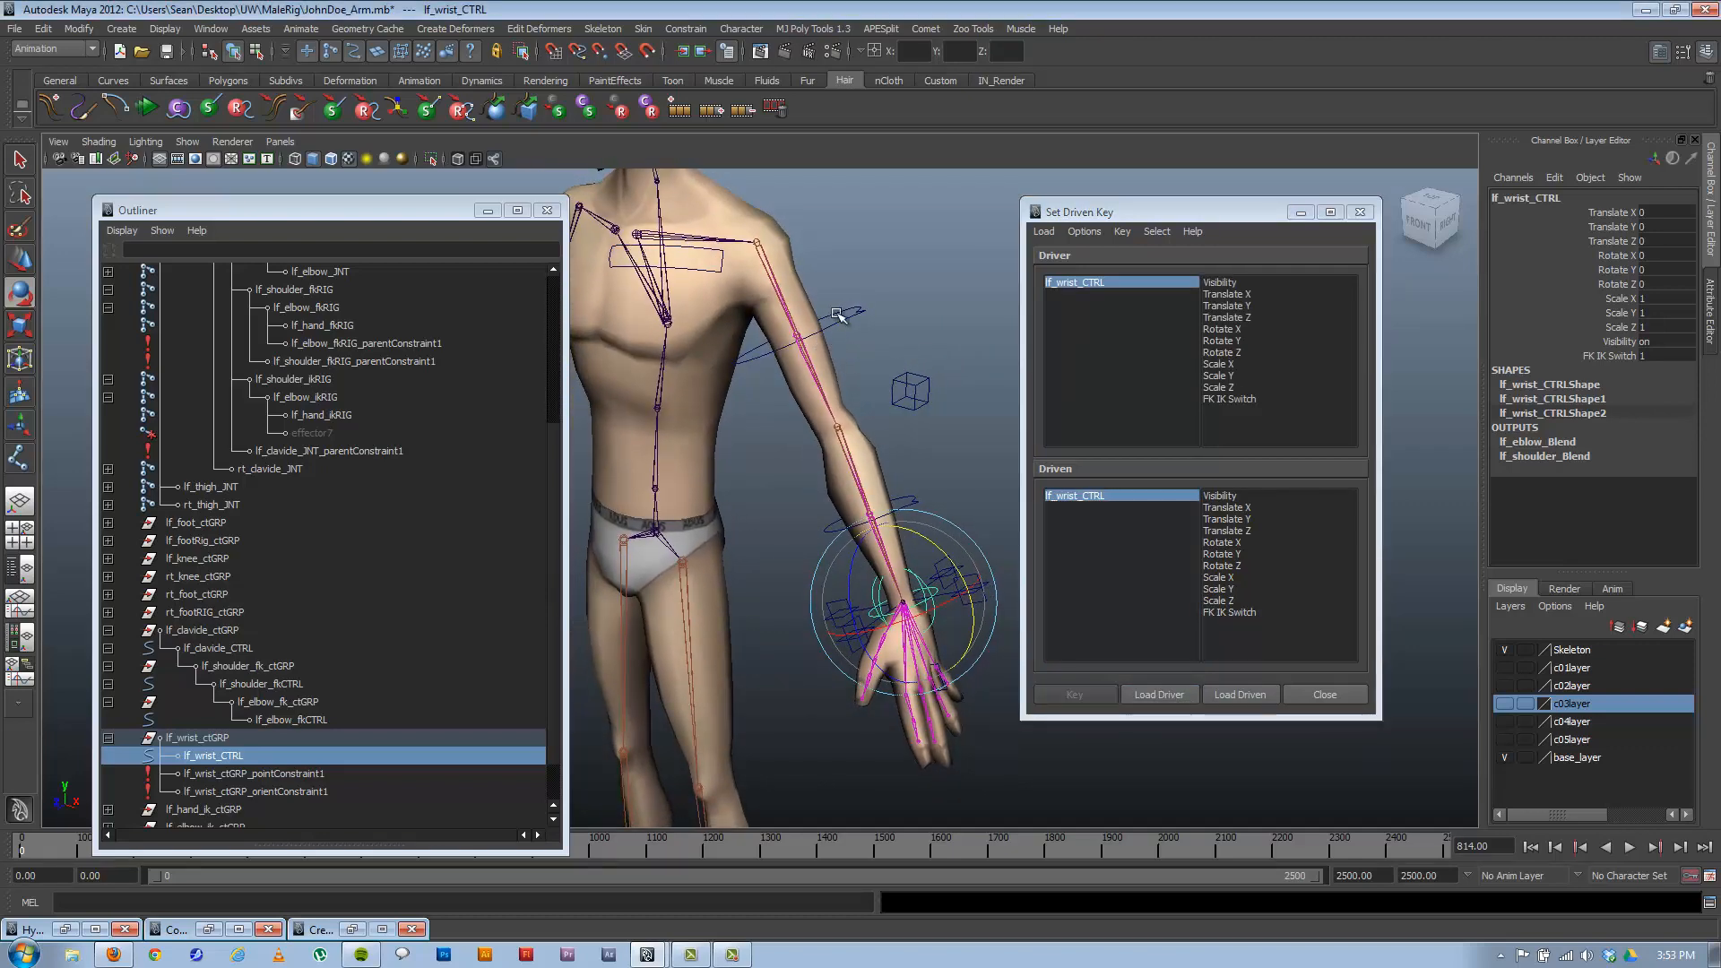
pyautogui.click(853, 312)
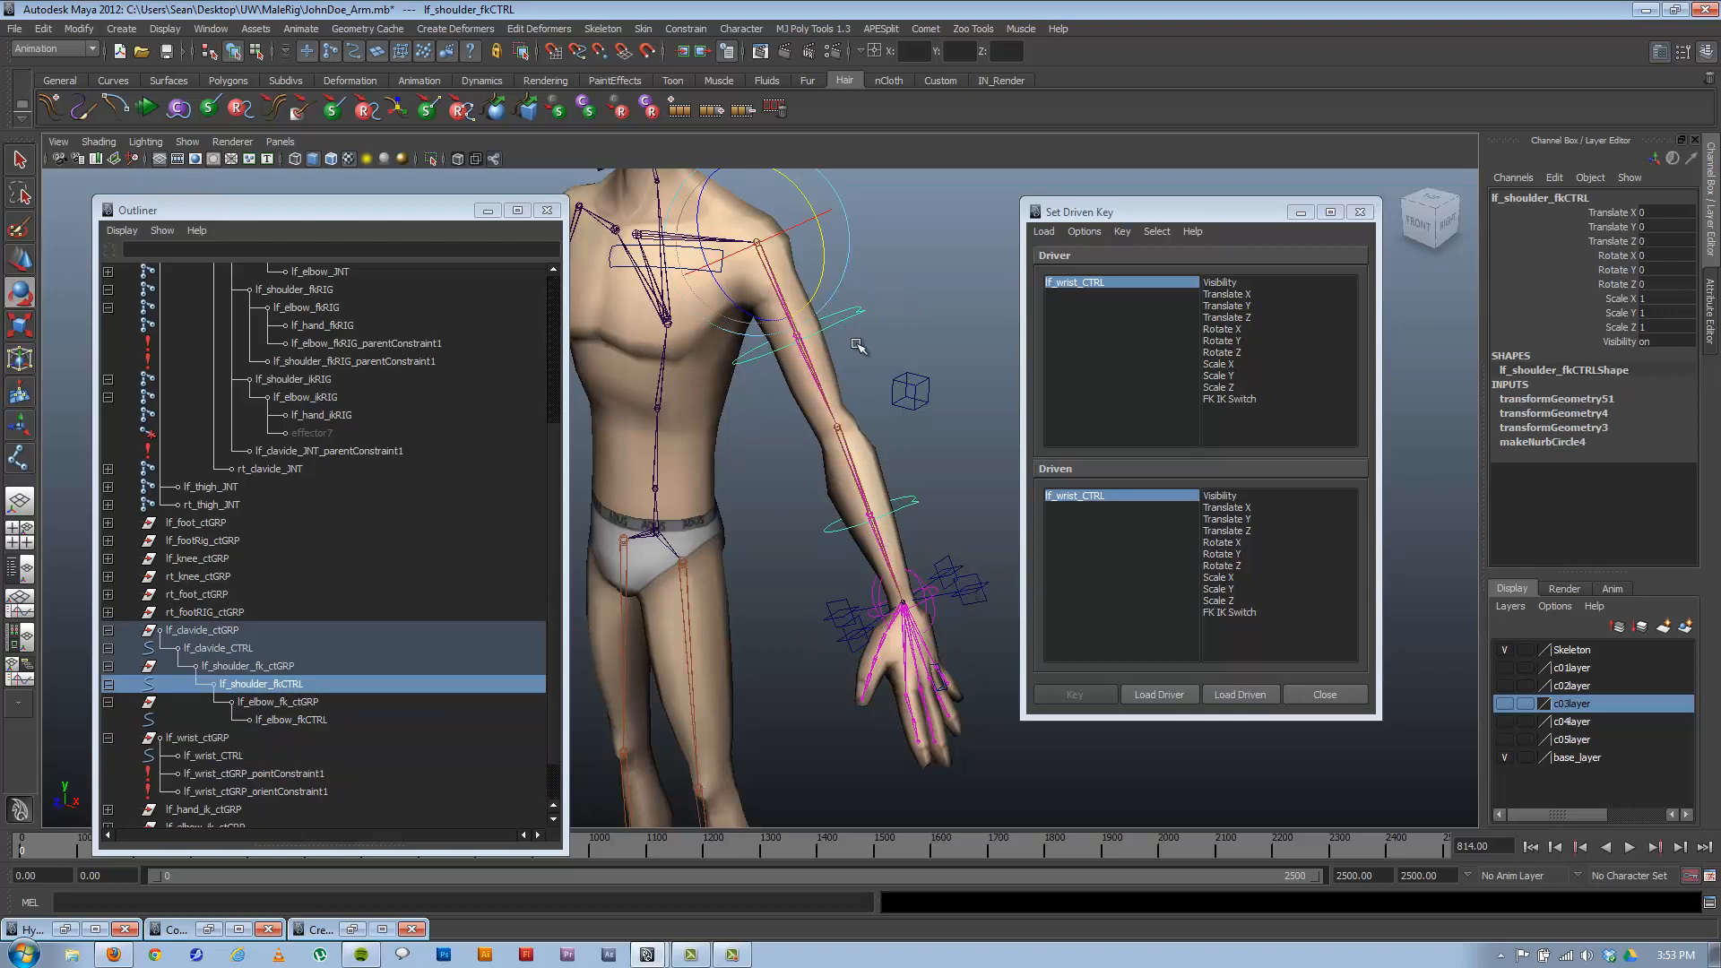
pyautogui.keyDown('alt'); pyautogui.moveTo(805, 354); pyautogui.dragTo(829, 420); pyautogui.keyUp('alt')
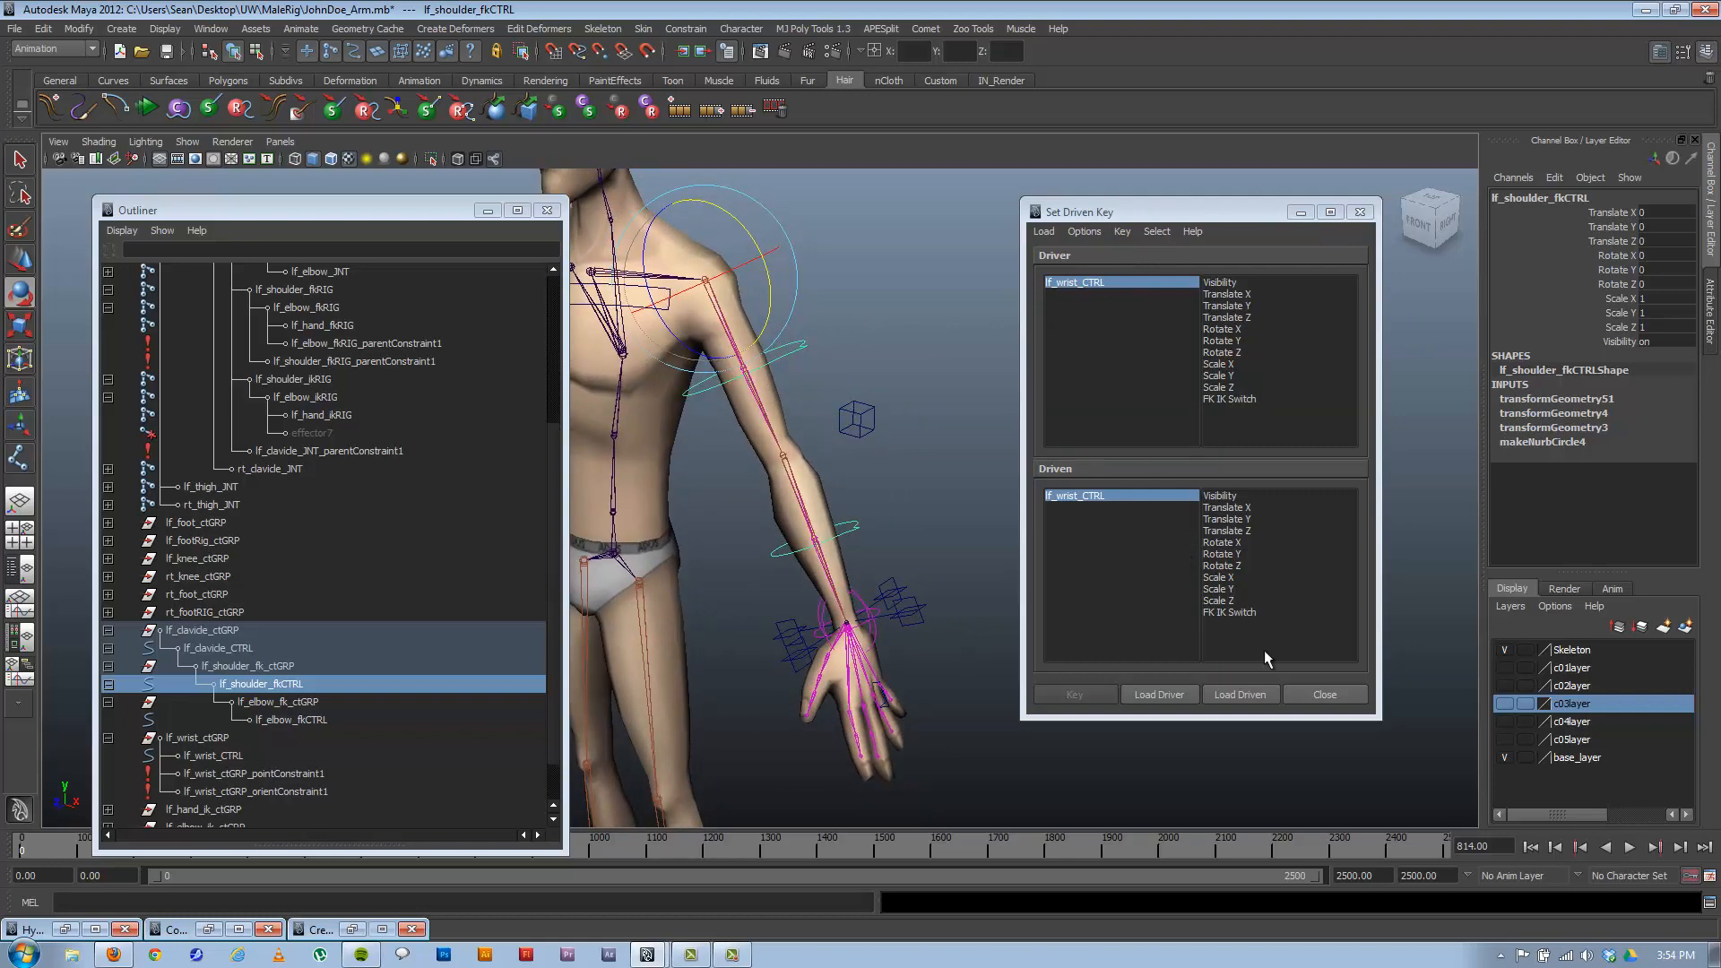
pyautogui.click(1242, 400)
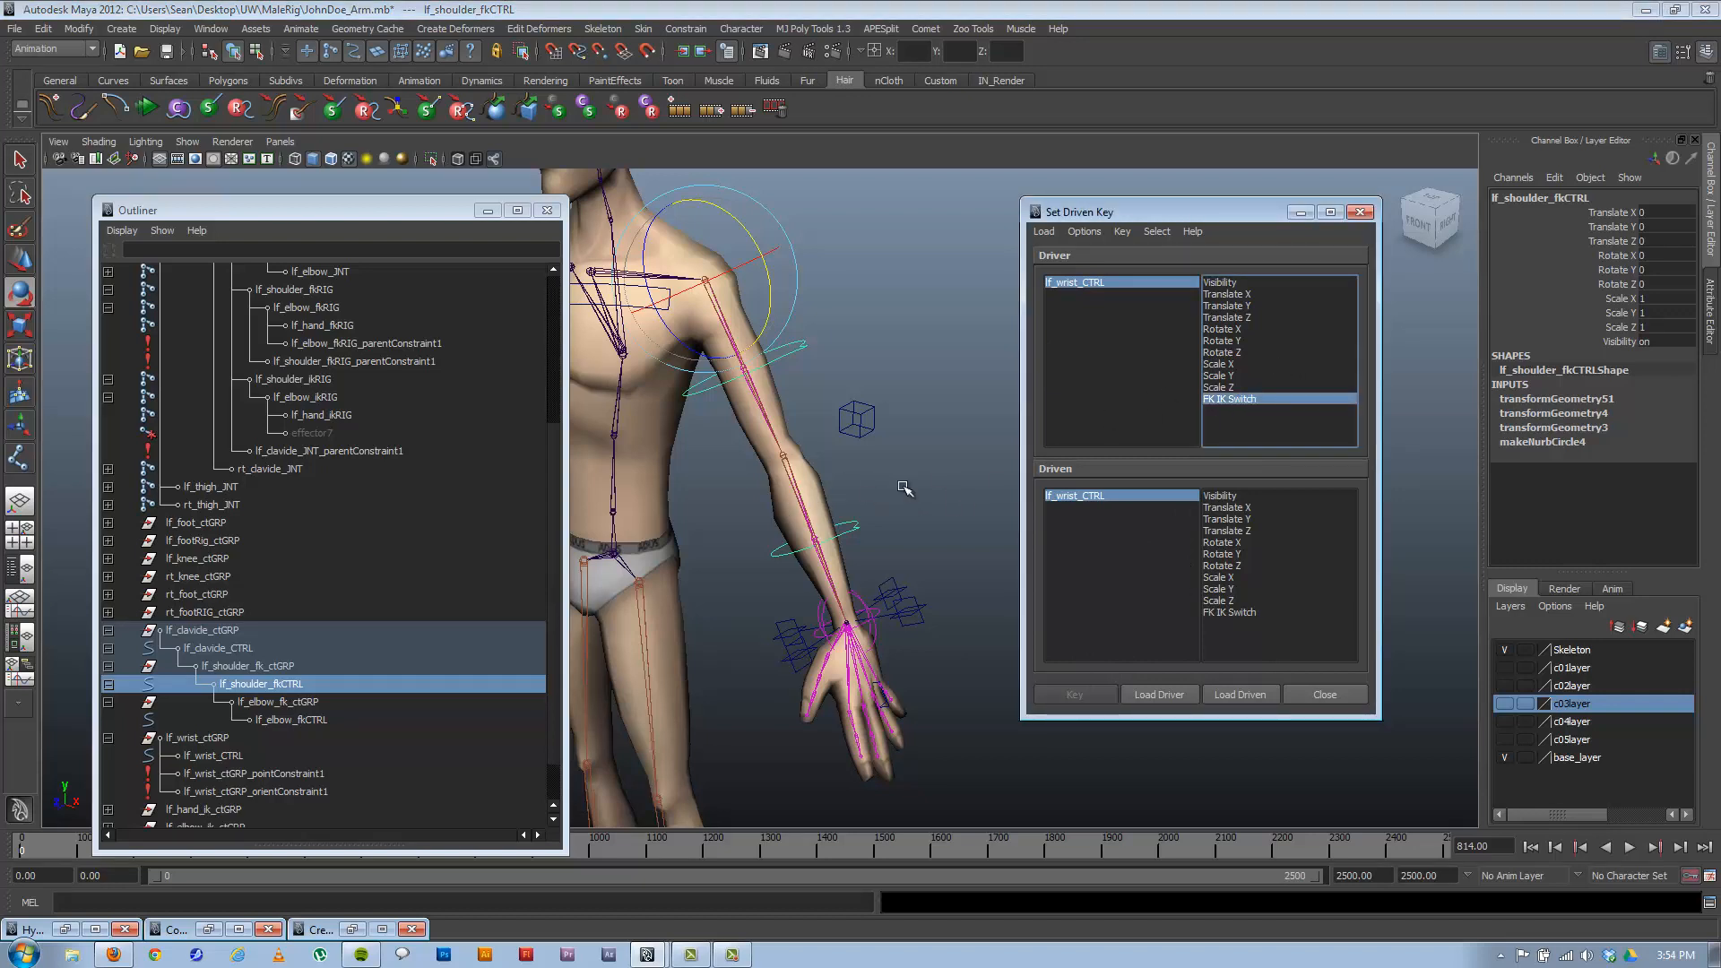
pyautogui.click(1245, 696)
pyautogui.click(1217, 496)
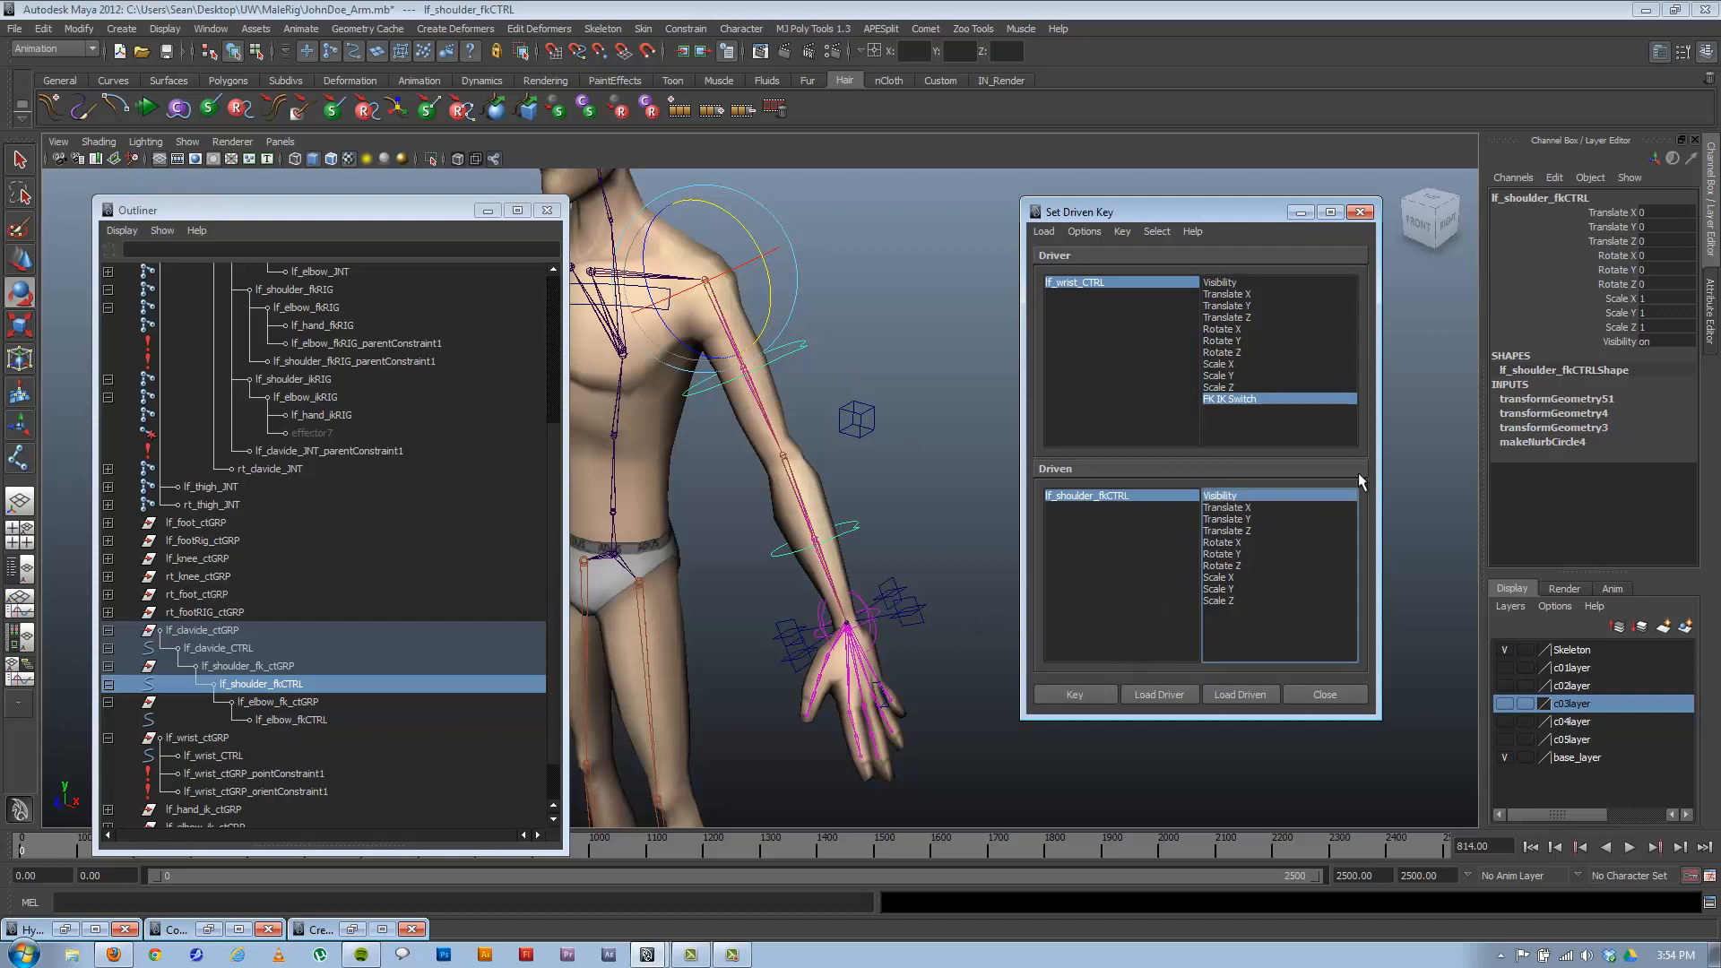
# Set lf_wrist_CTRL's FK IK Switch to 0 and key lf_shoulder_fkCTRL's Visibility as on for that value.
pyautogui.click(861, 599)
pyautogui.click(1628, 355)
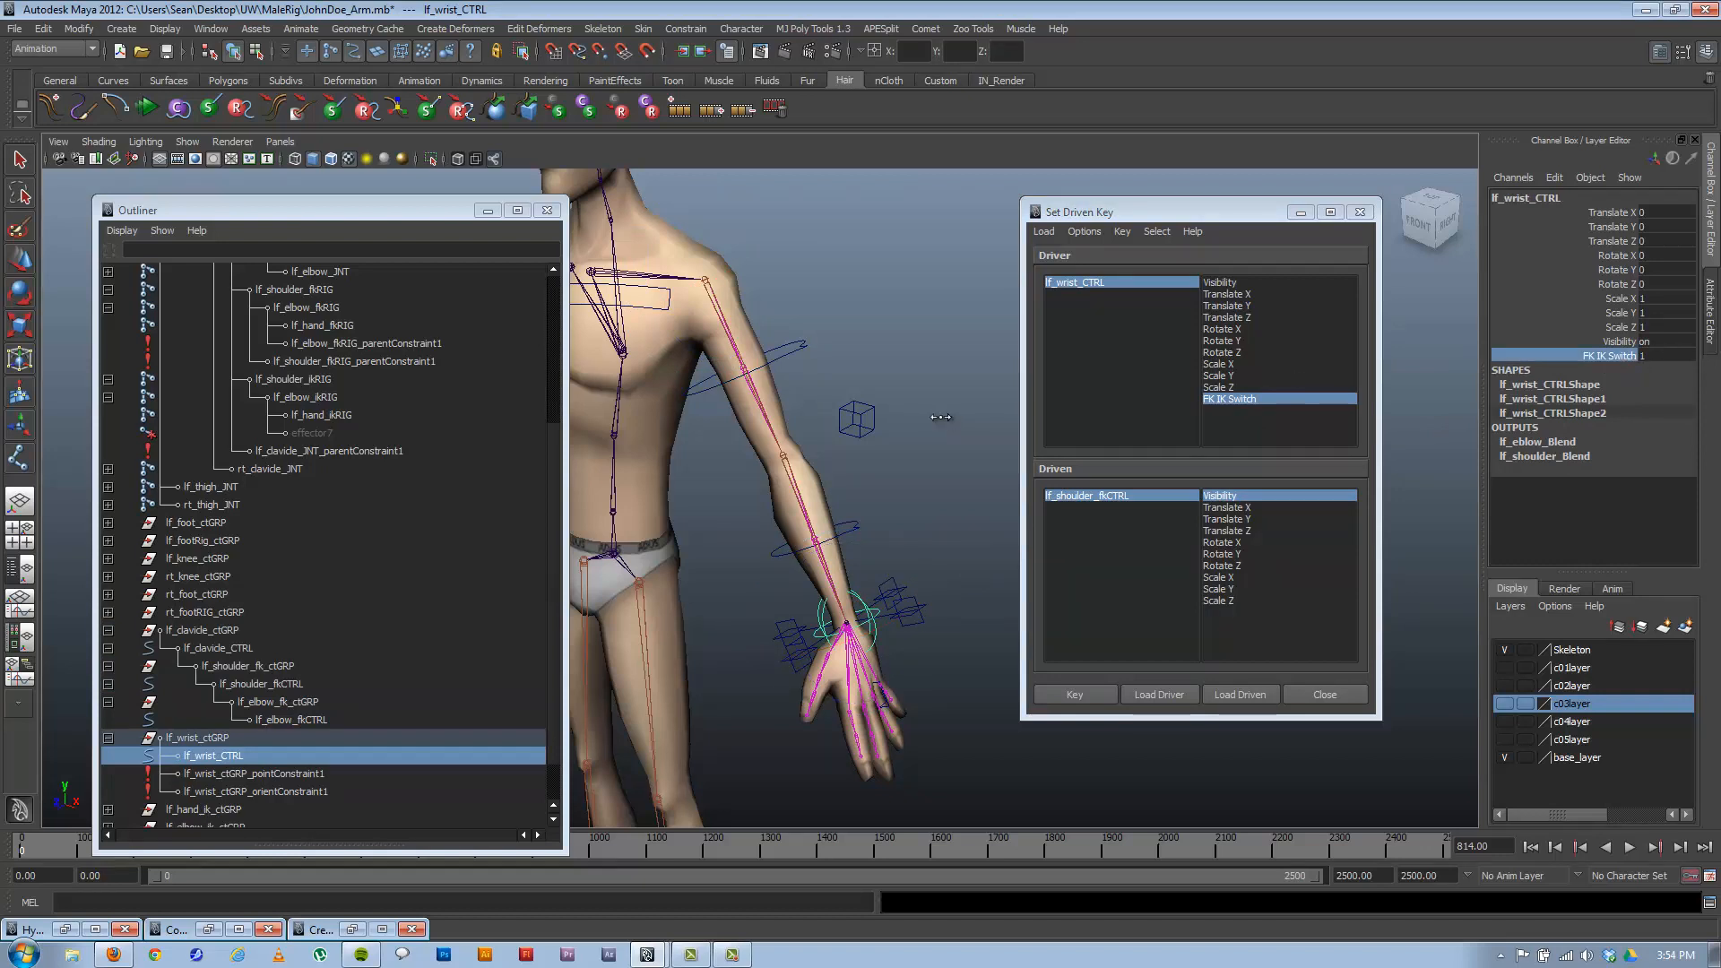
pyautogui.moveTo(940, 417); pyautogui.dragTo(751, 416, button='middle')
pyautogui.click(1069, 695)
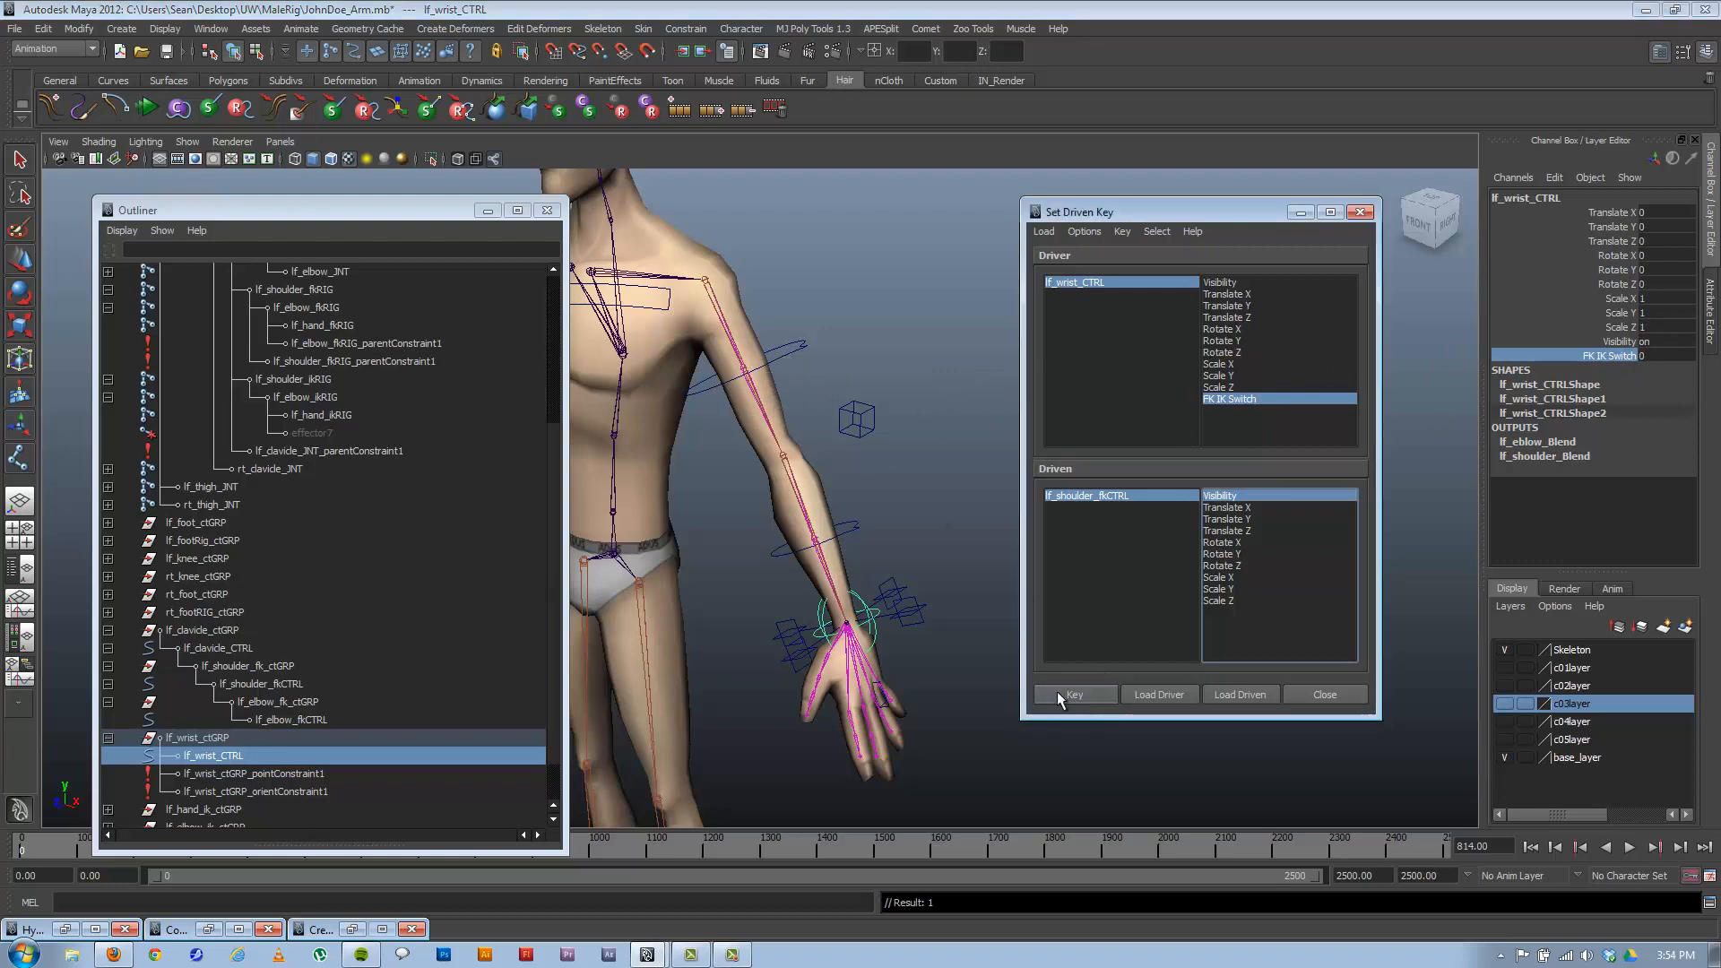
pyautogui.click(865, 599)
pyautogui.press('e')
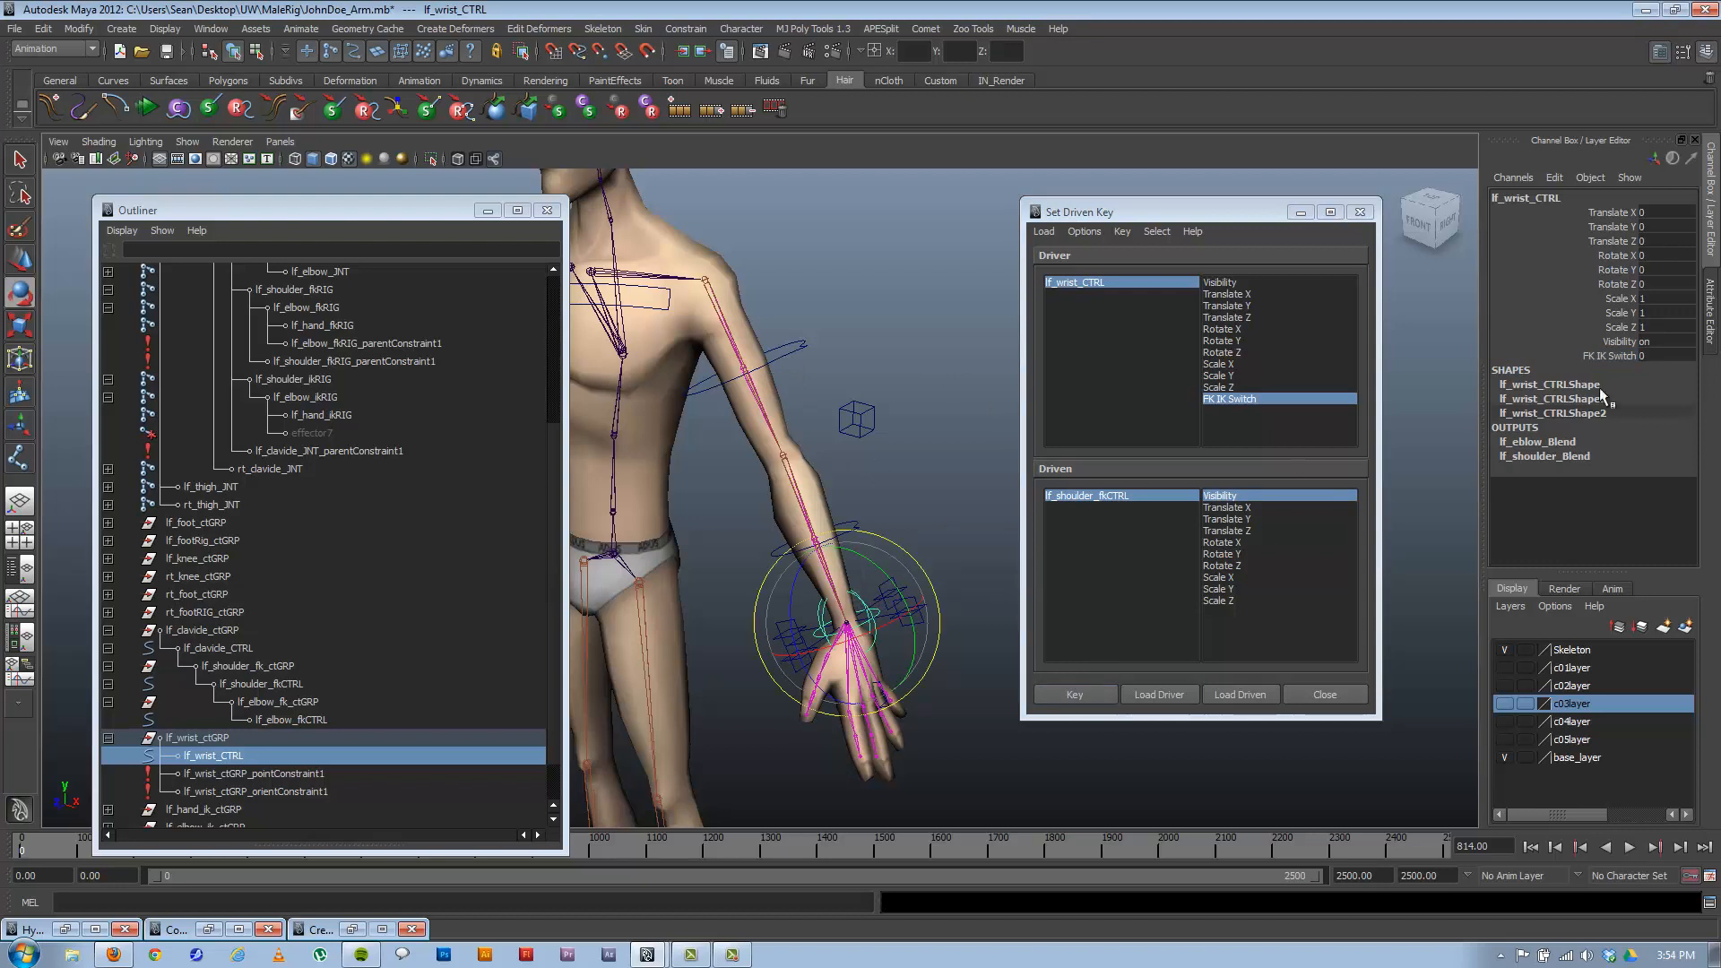
# Set lf_wrist_CTRL's FK IK Switch to 1 and key lf_shoulder_fkCTRL's Visibility as off for that value.
pyautogui.click(1614, 356)
pyautogui.moveTo(872, 423); pyautogui.dragTo(961, 413, button='middle')
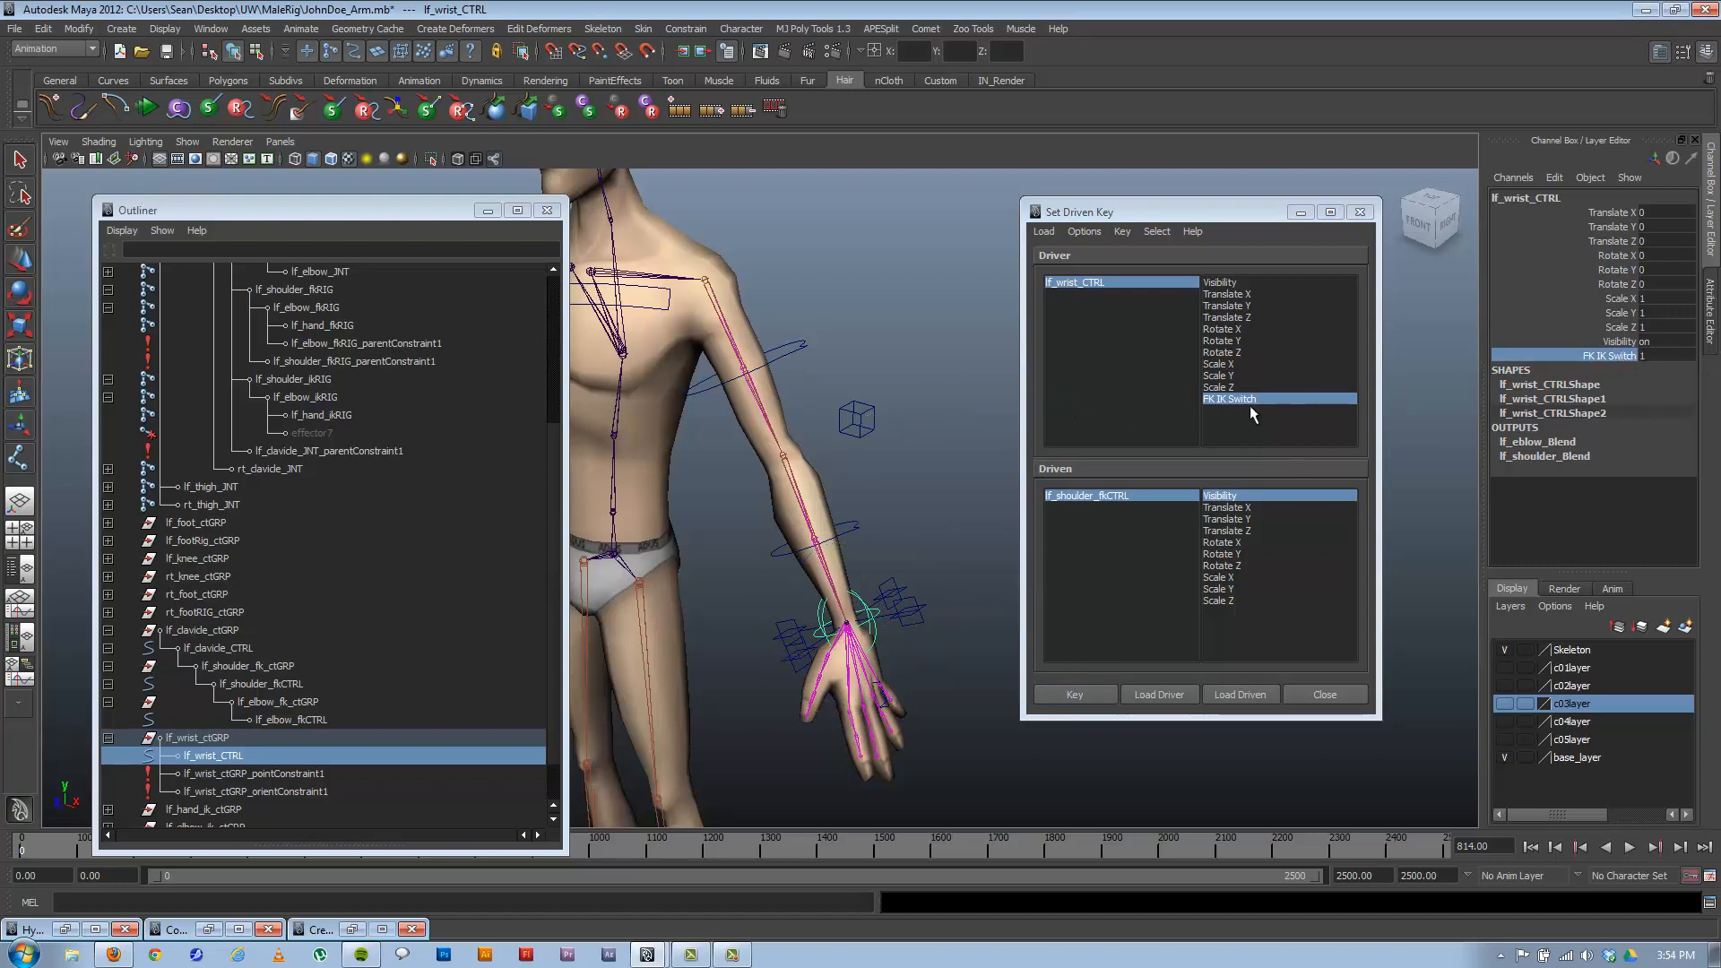
pyautogui.click(1090, 492)
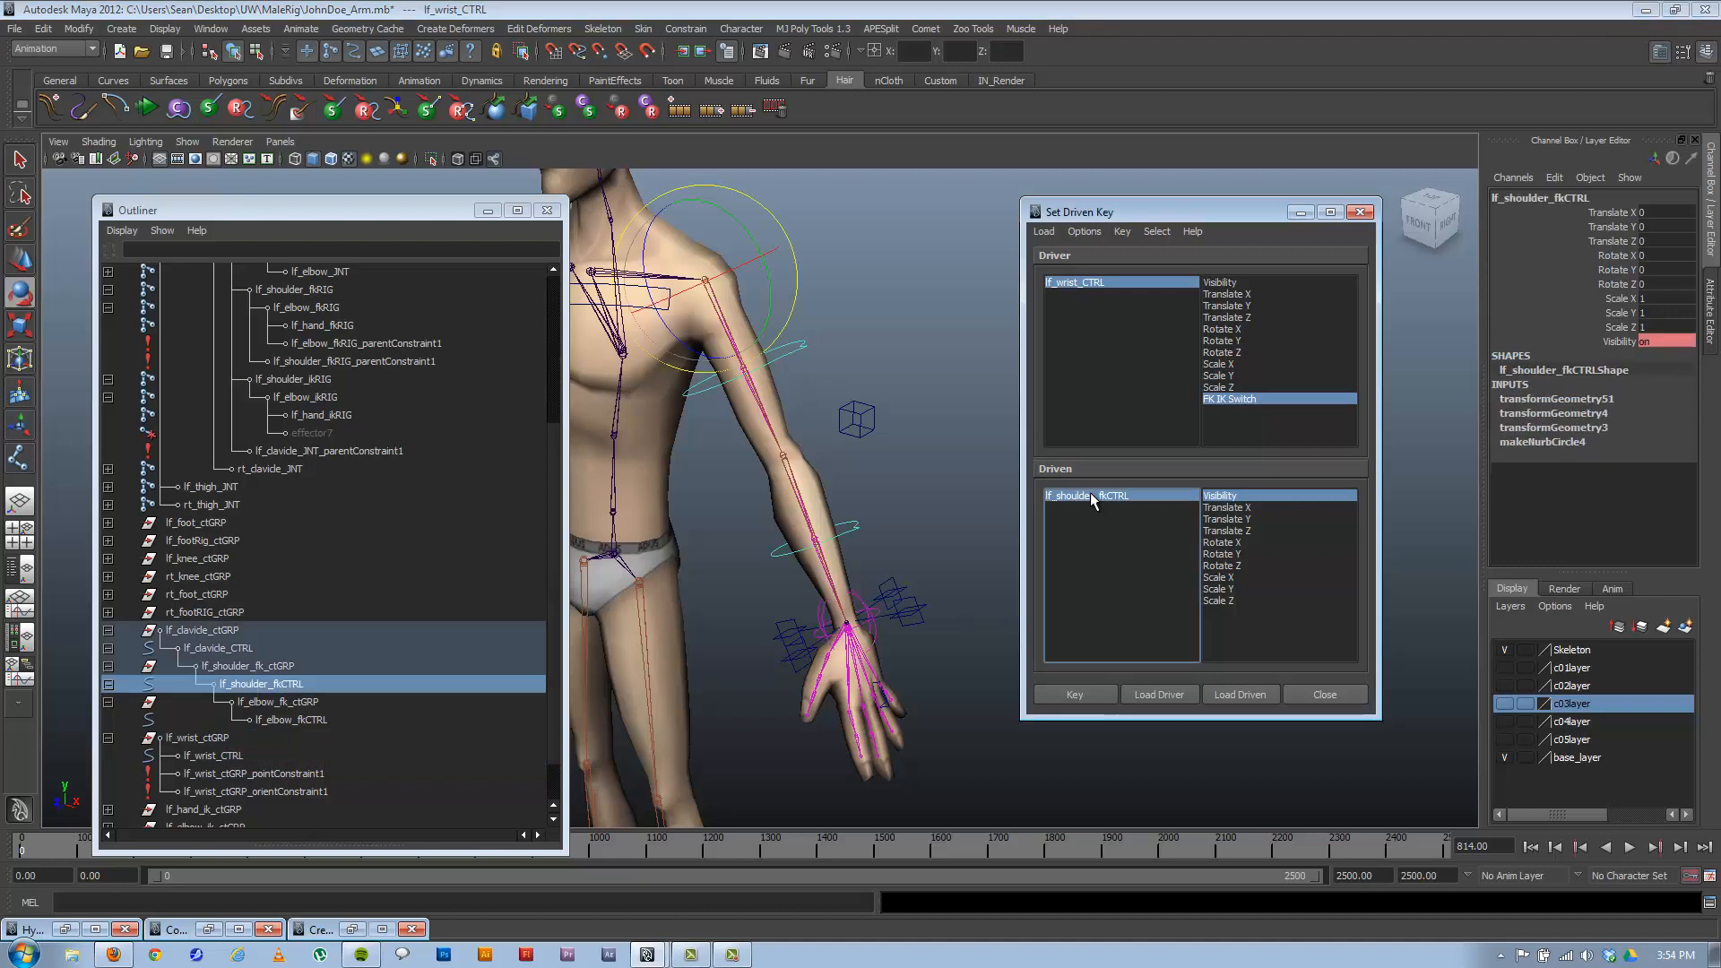
pyautogui.click(1677, 342)
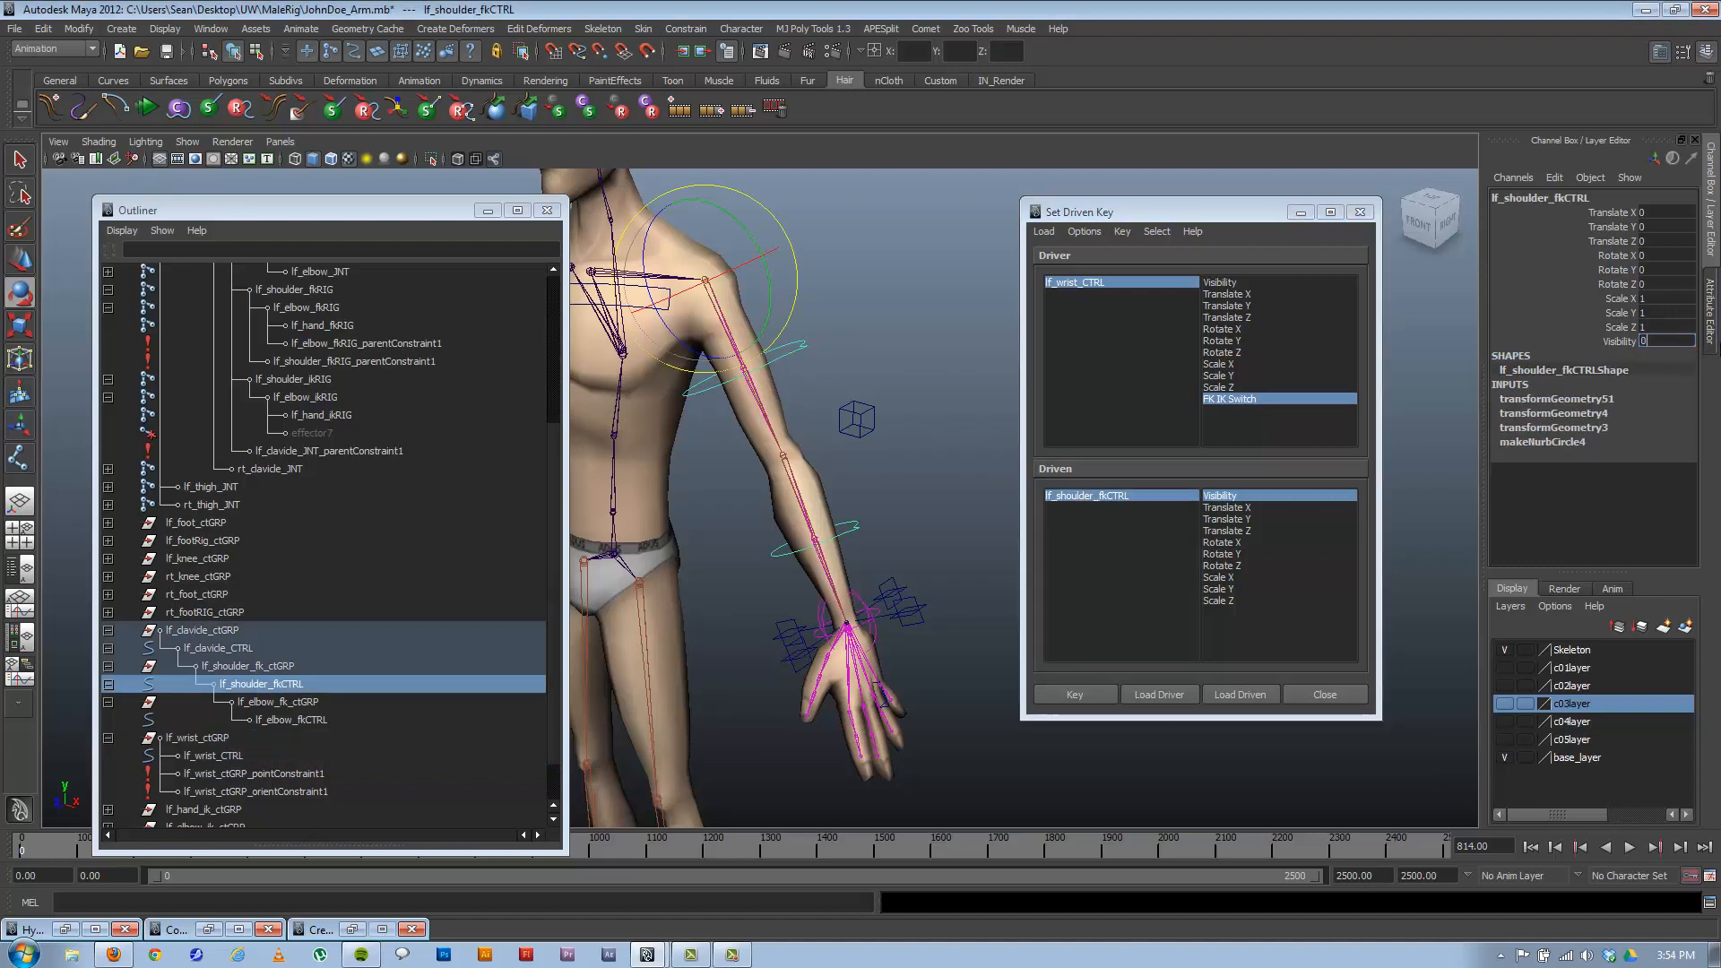
pyautogui.write('0')
pyautogui.press('Return')
pyautogui.click(1080, 692)
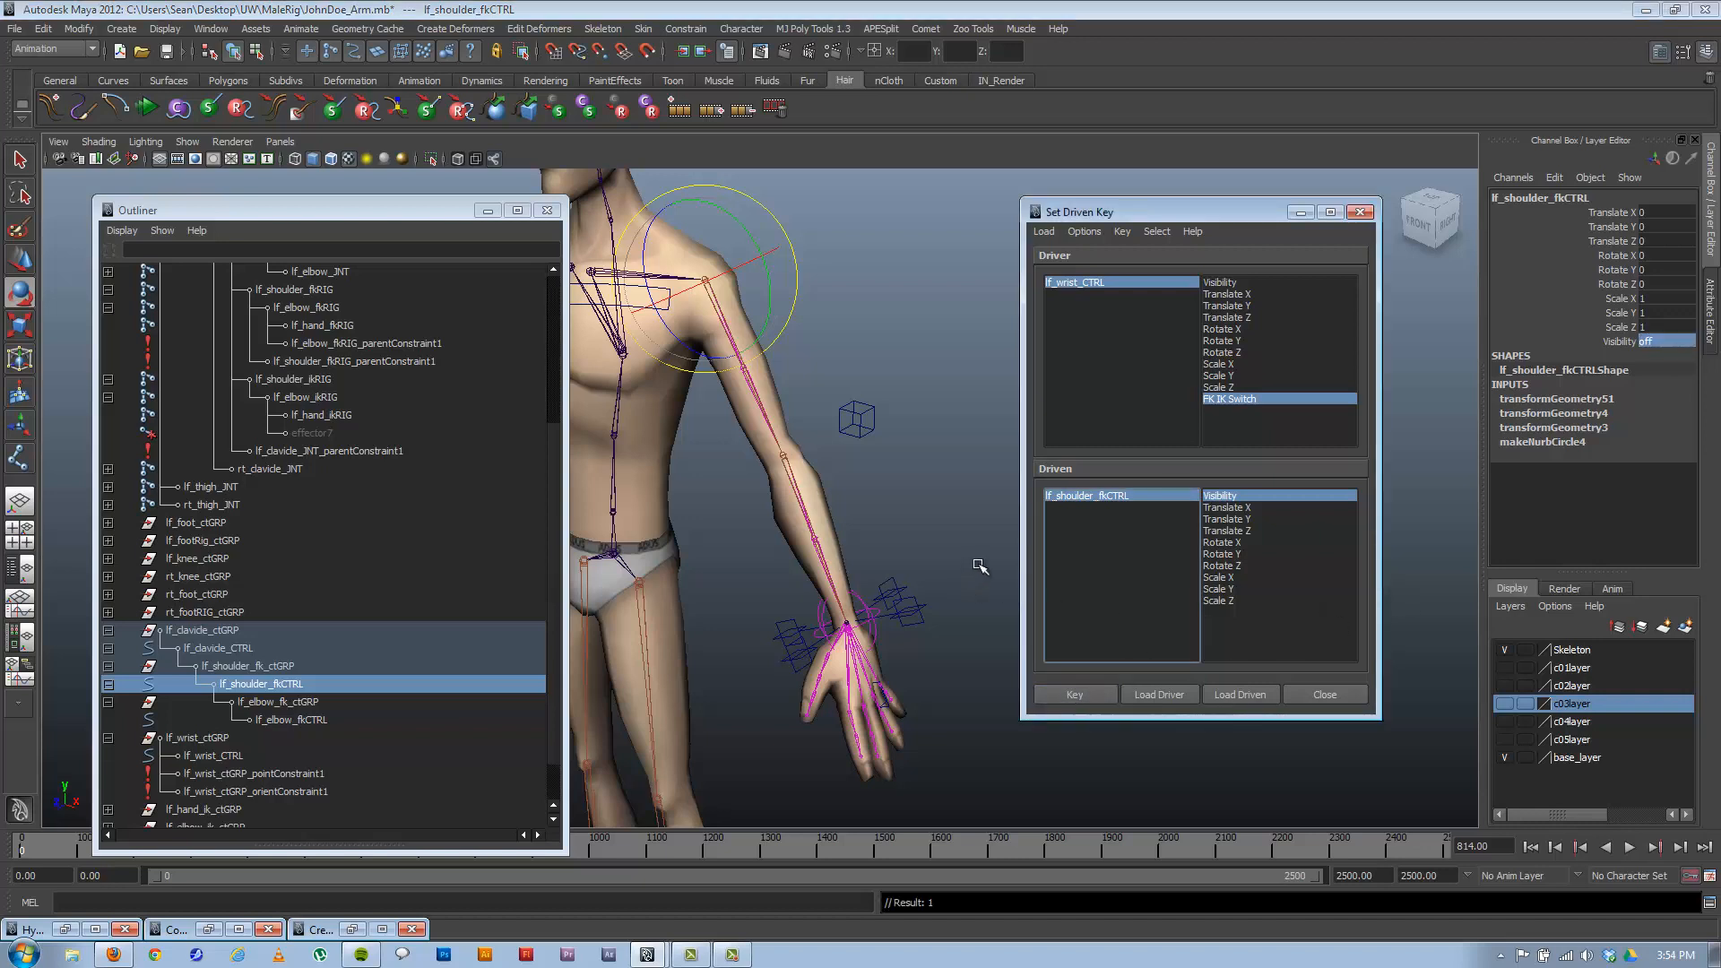
# Scrub lf_wrist_CTRL's FK IK Switch back and forth to check how the FK controls' visibility responds.
pyautogui.click(861, 598)
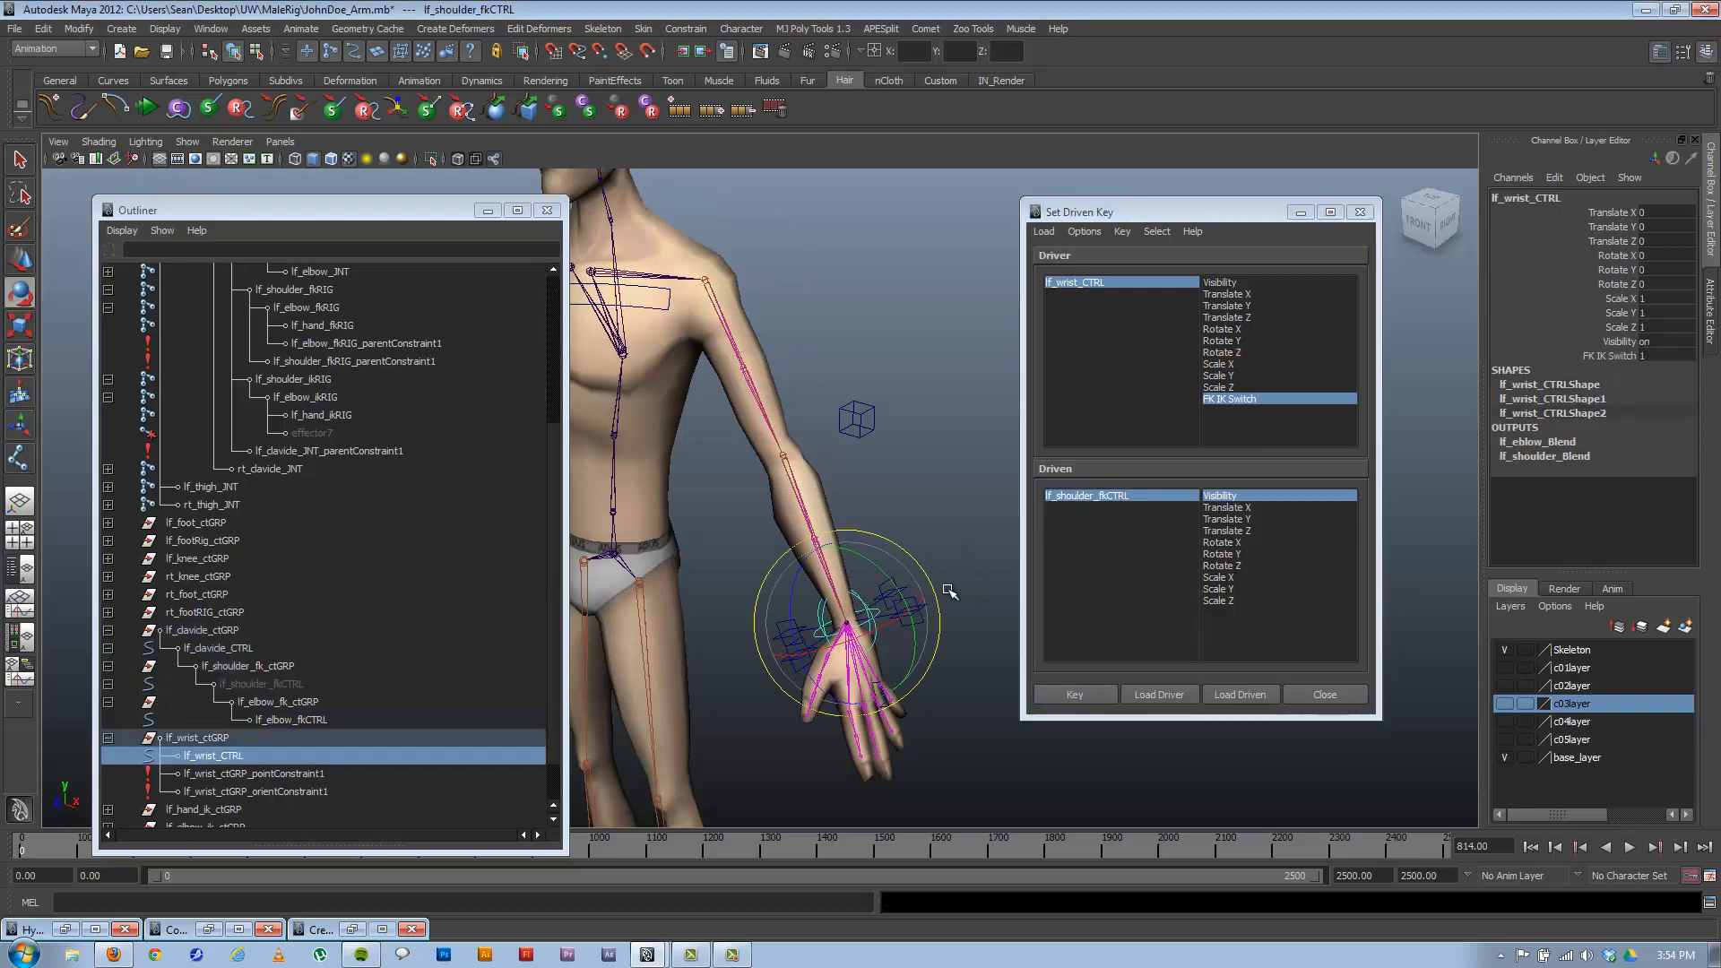
pyautogui.click(1623, 356)
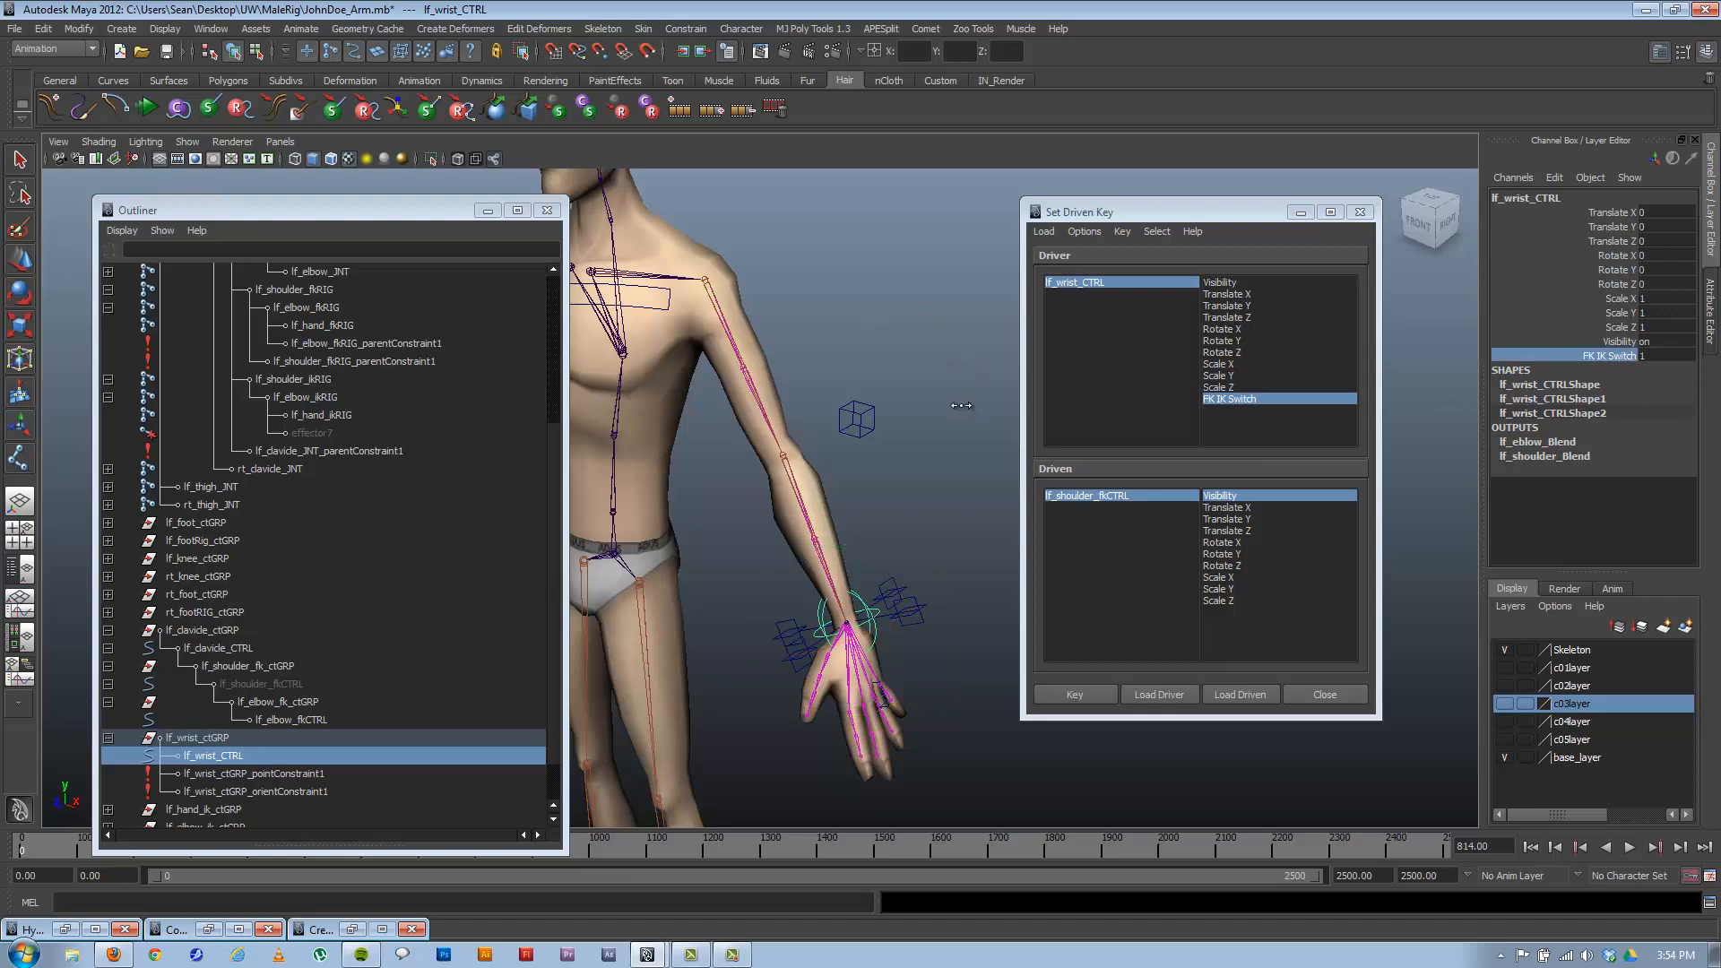
pyautogui.moveTo(916, 401); pyautogui.dragTo(913, 401, button='middle')
pyautogui.moveTo(914, 394); pyautogui.dragTo(786, 416, button='middle')
pyautogui.moveTo(910, 414); pyautogui.dragTo(799, 428, button='middle')
pyautogui.hotkey('ctrl', 'z')
# Move lf_hand_ikCTRL up and away from the wrist, to about X -13.9, Y 6.5, Z 1.9.
pyautogui.keyDown('alt'); pyautogui.moveTo(839, 589); pyautogui.dragTo(876, 453); pyautogui.keyUp('alt')
pyautogui.click(876, 623)
pyautogui.press('w')
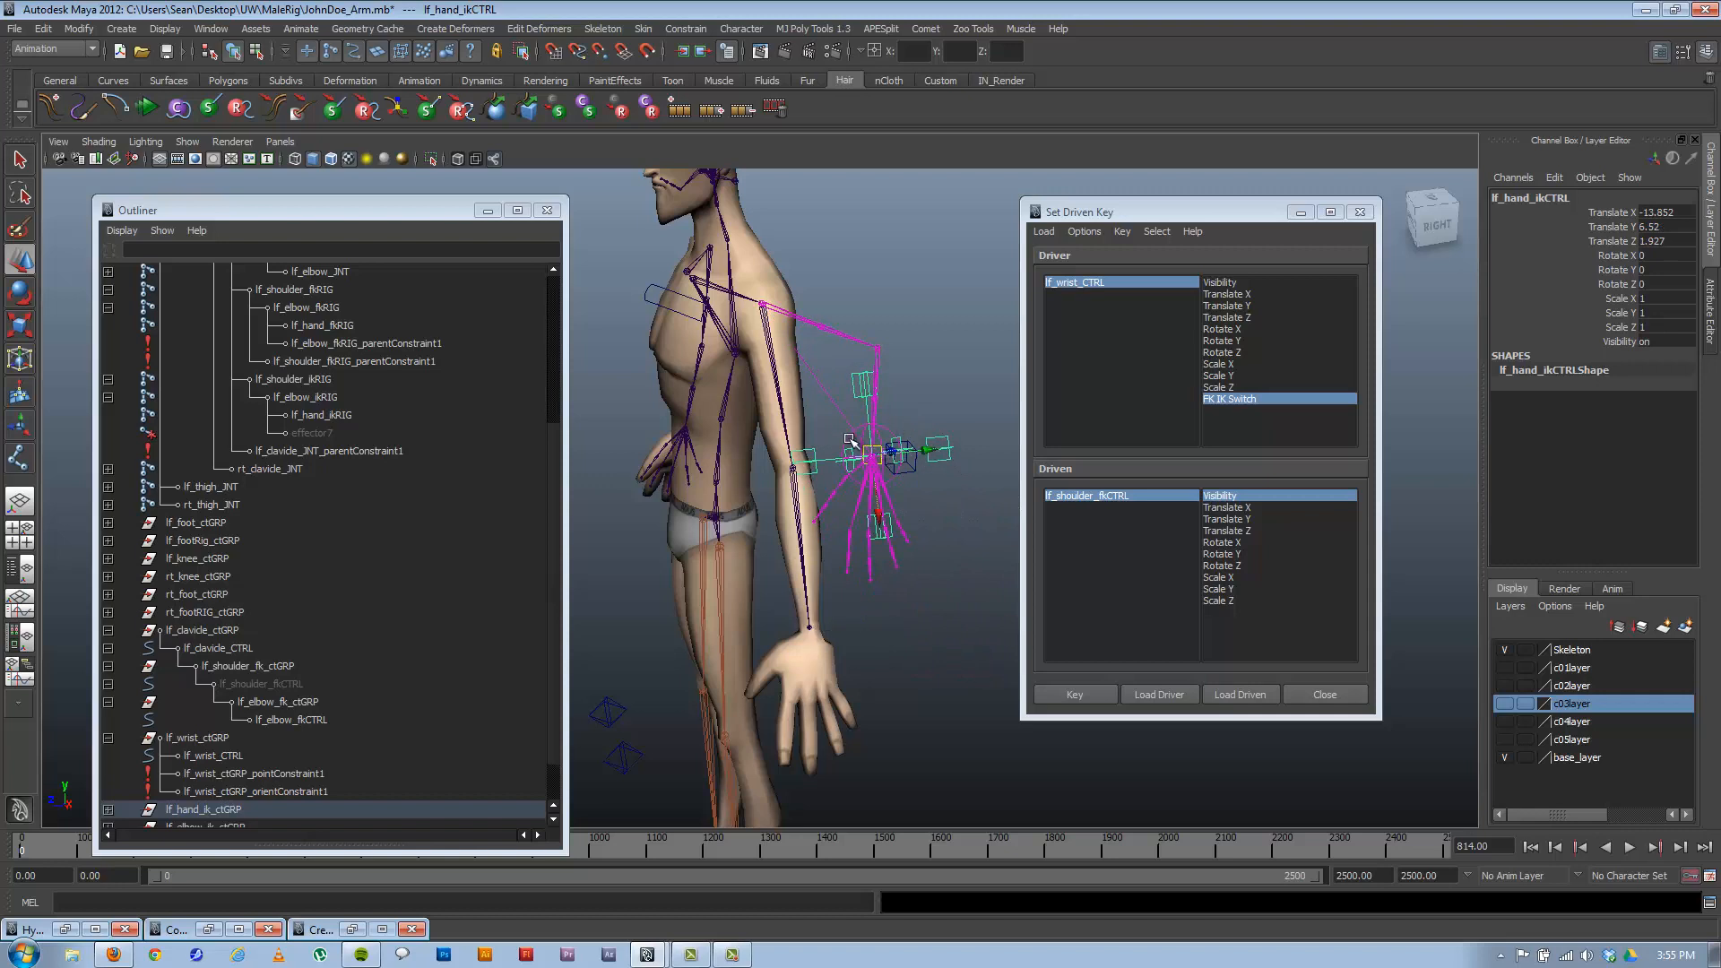
# Scrub lf_wrist_CTRL's FK IK Switch between 0 and 1 to examine the arm blend and the FK controls' visibility.
pyautogui.click(850, 441)
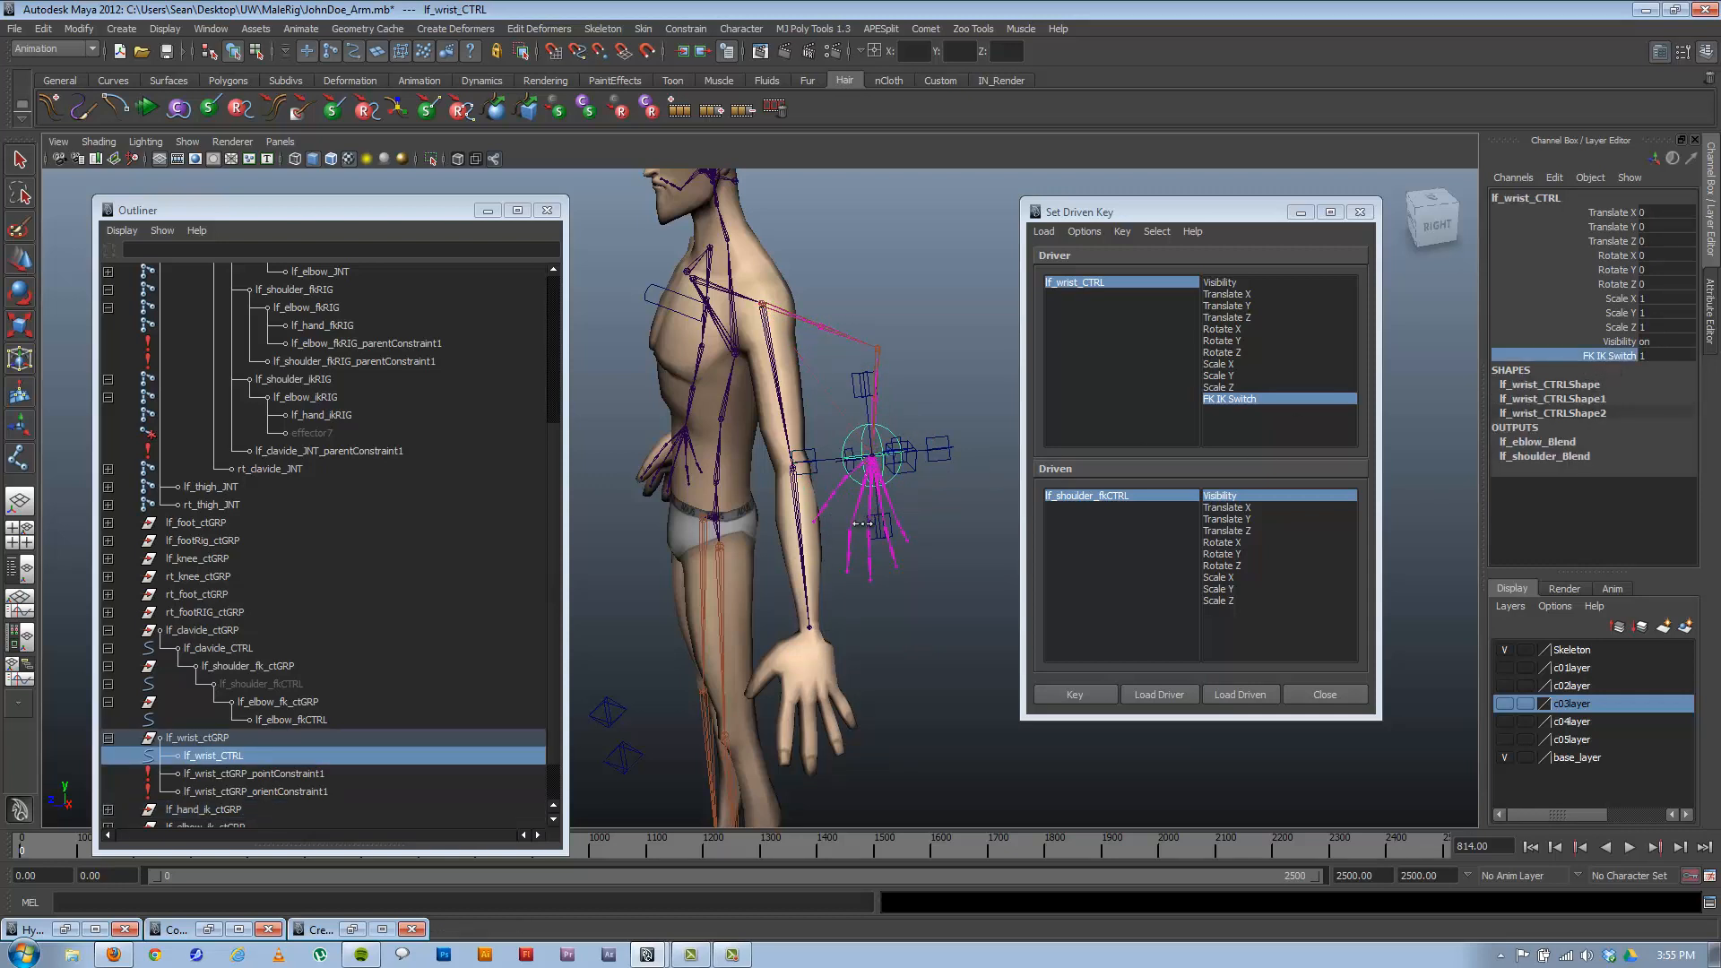
pyautogui.moveTo(859, 513)
pyautogui.mouseDown(button='middle')
pyautogui.moveTo(811, 396)
pyautogui.moveTo(789, 404)
pyautogui.moveTo(883, 479)
pyautogui.moveTo(866, 508)
pyautogui.mouseUp(button='middle')
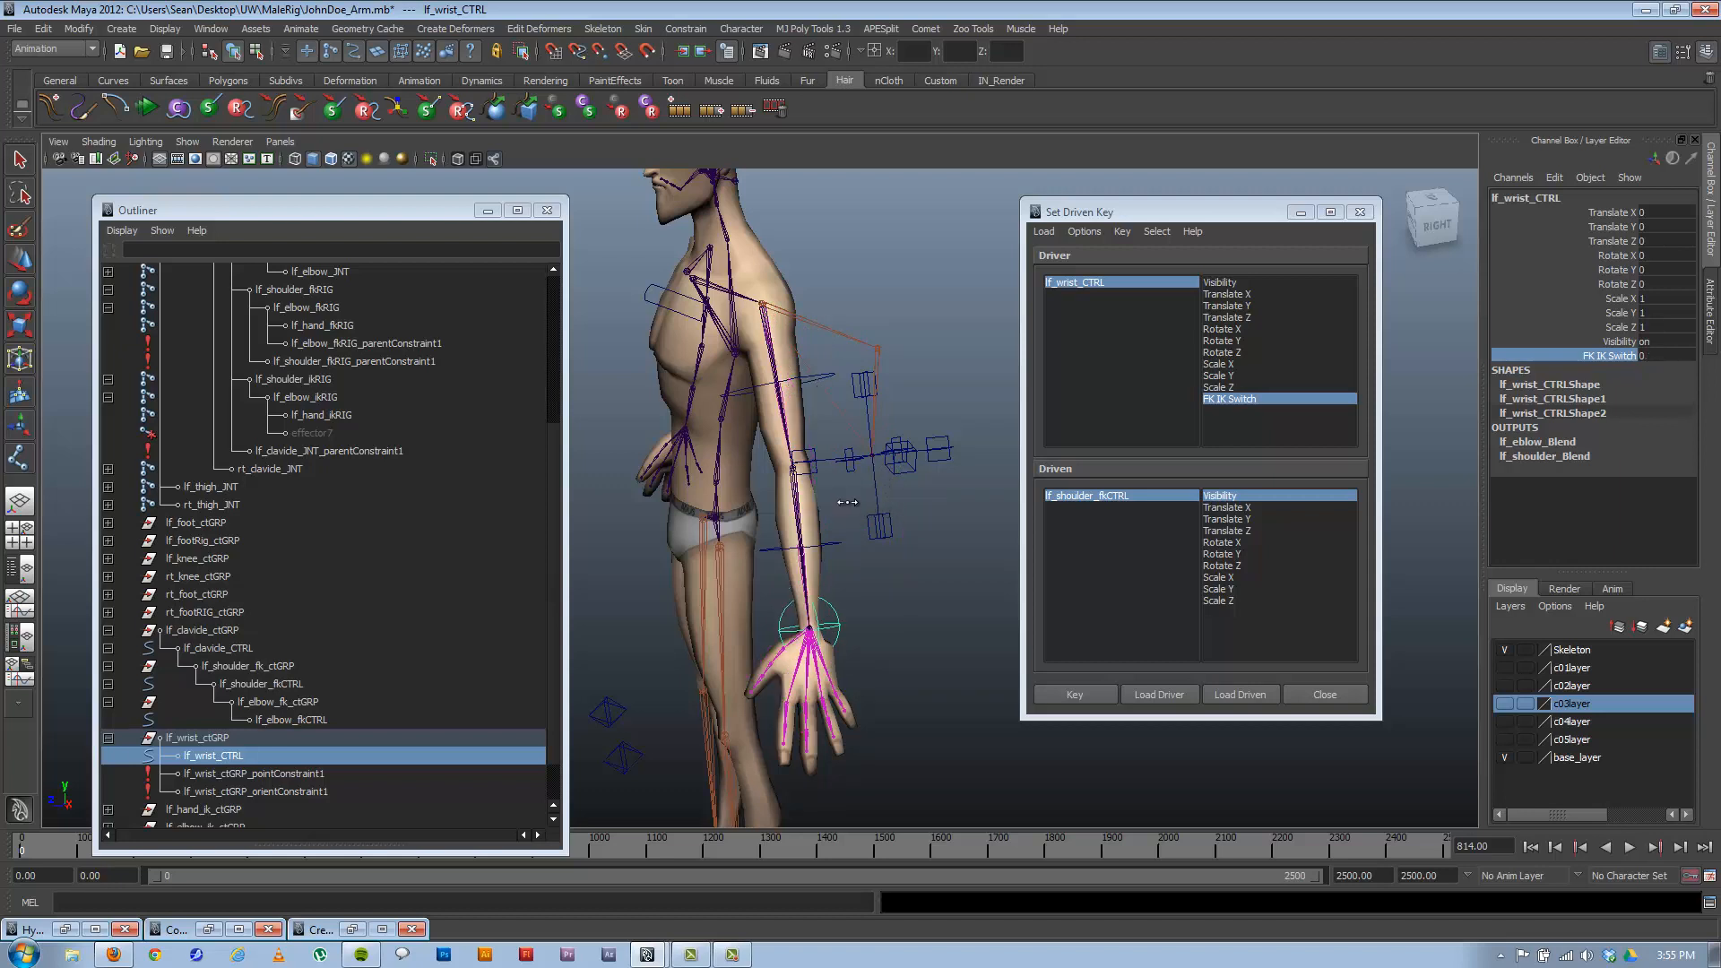
pyautogui.moveTo(848, 502); pyautogui.dragTo(851, 500, button='middle')
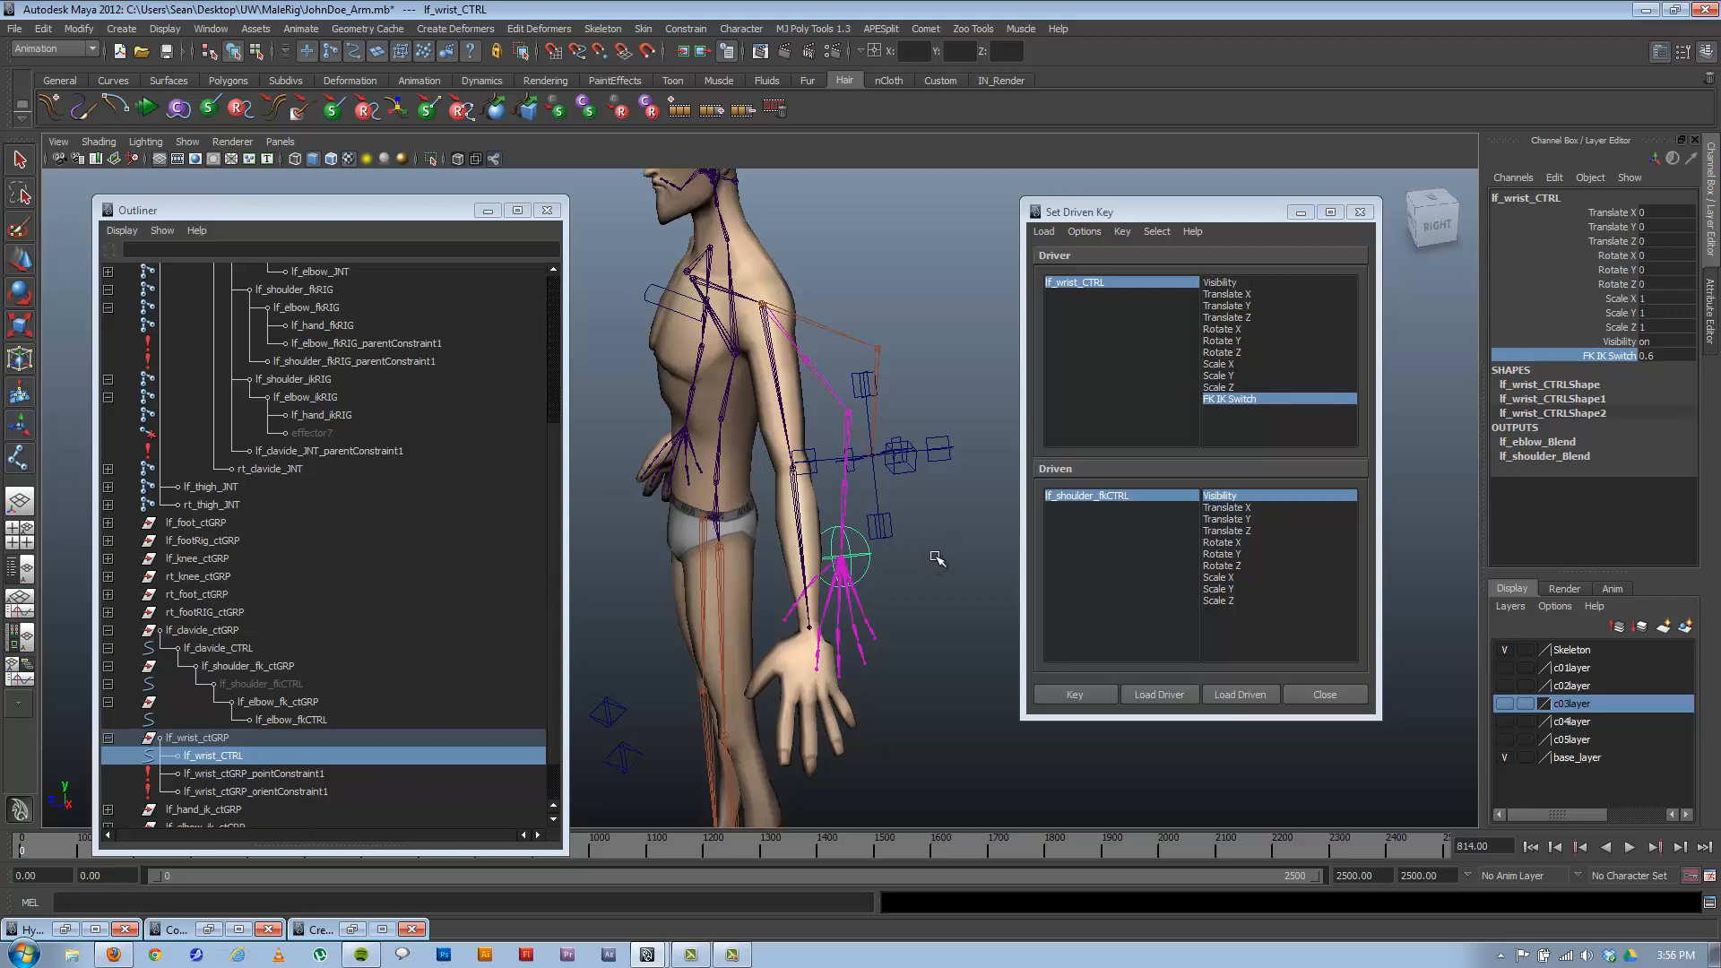
pyautogui.moveTo(934, 555); pyautogui.dragTo(866, 560, button='middle')
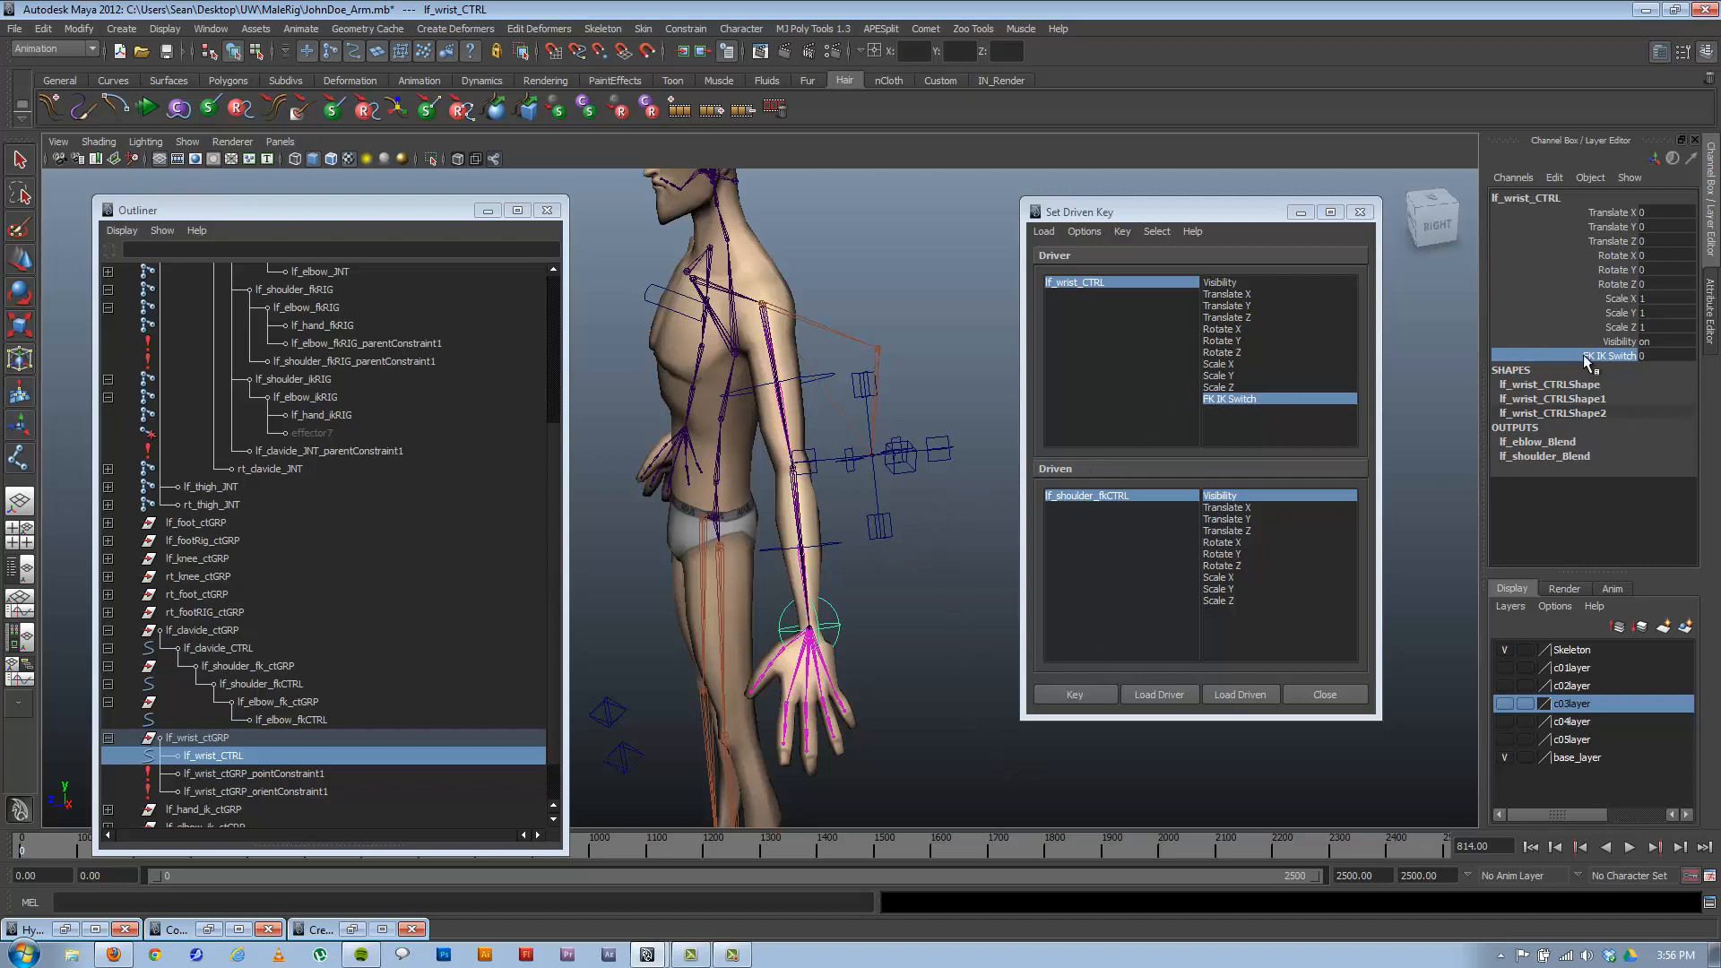
pyautogui.moveTo(901, 436); pyautogui.dragTo(926, 438, button='middle')
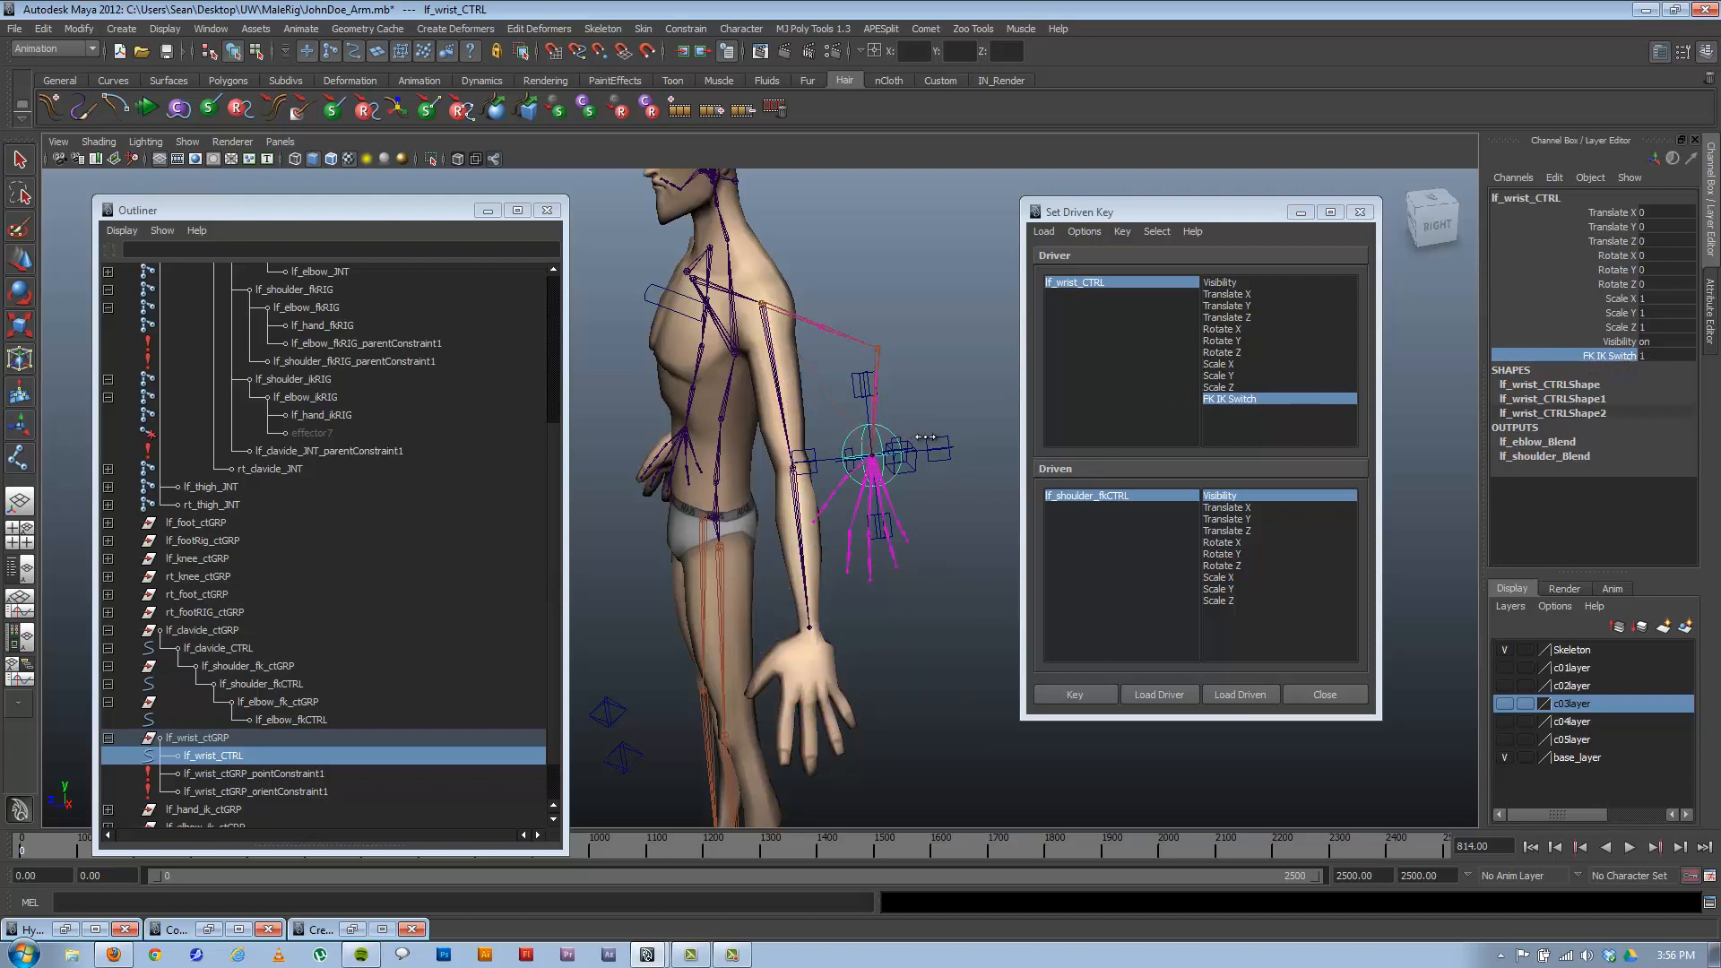
# Set lf_wrist_CTRL's FK IK Switch to 0.9 and key lf_shoulder_fkCTRL's Visibility as on for that value.
pyautogui.doubleClick(1654, 357)
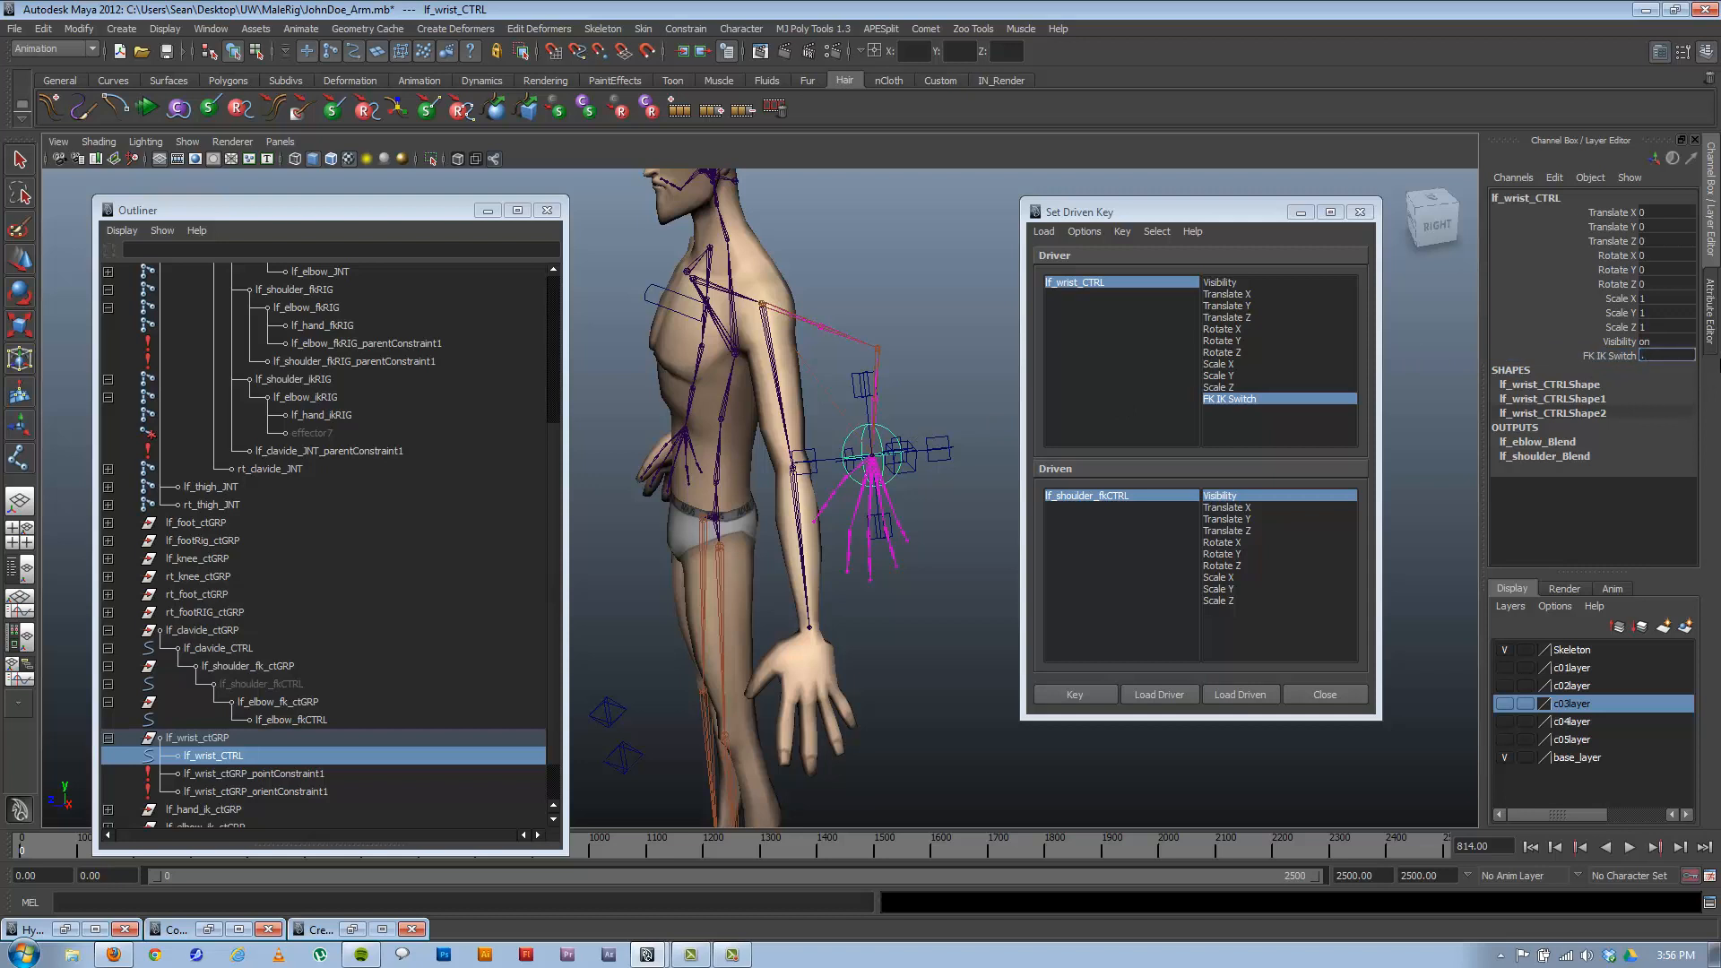
pyautogui.write('.9')
pyautogui.press('Return')
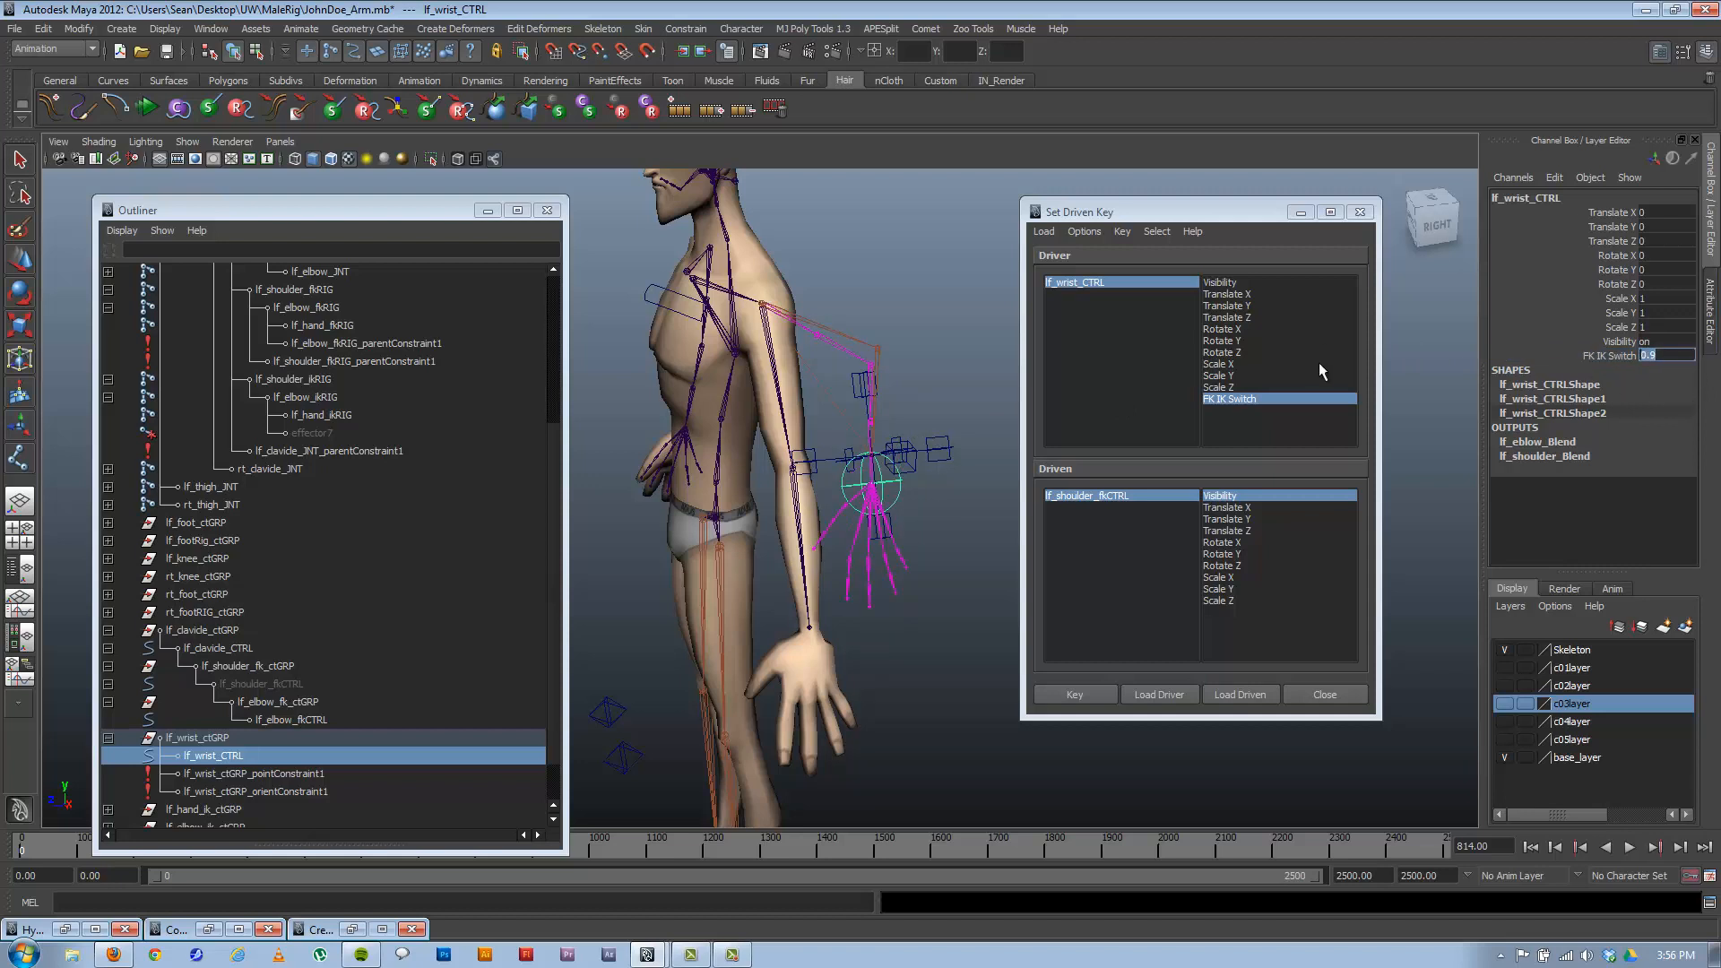
pyautogui.click(1108, 495)
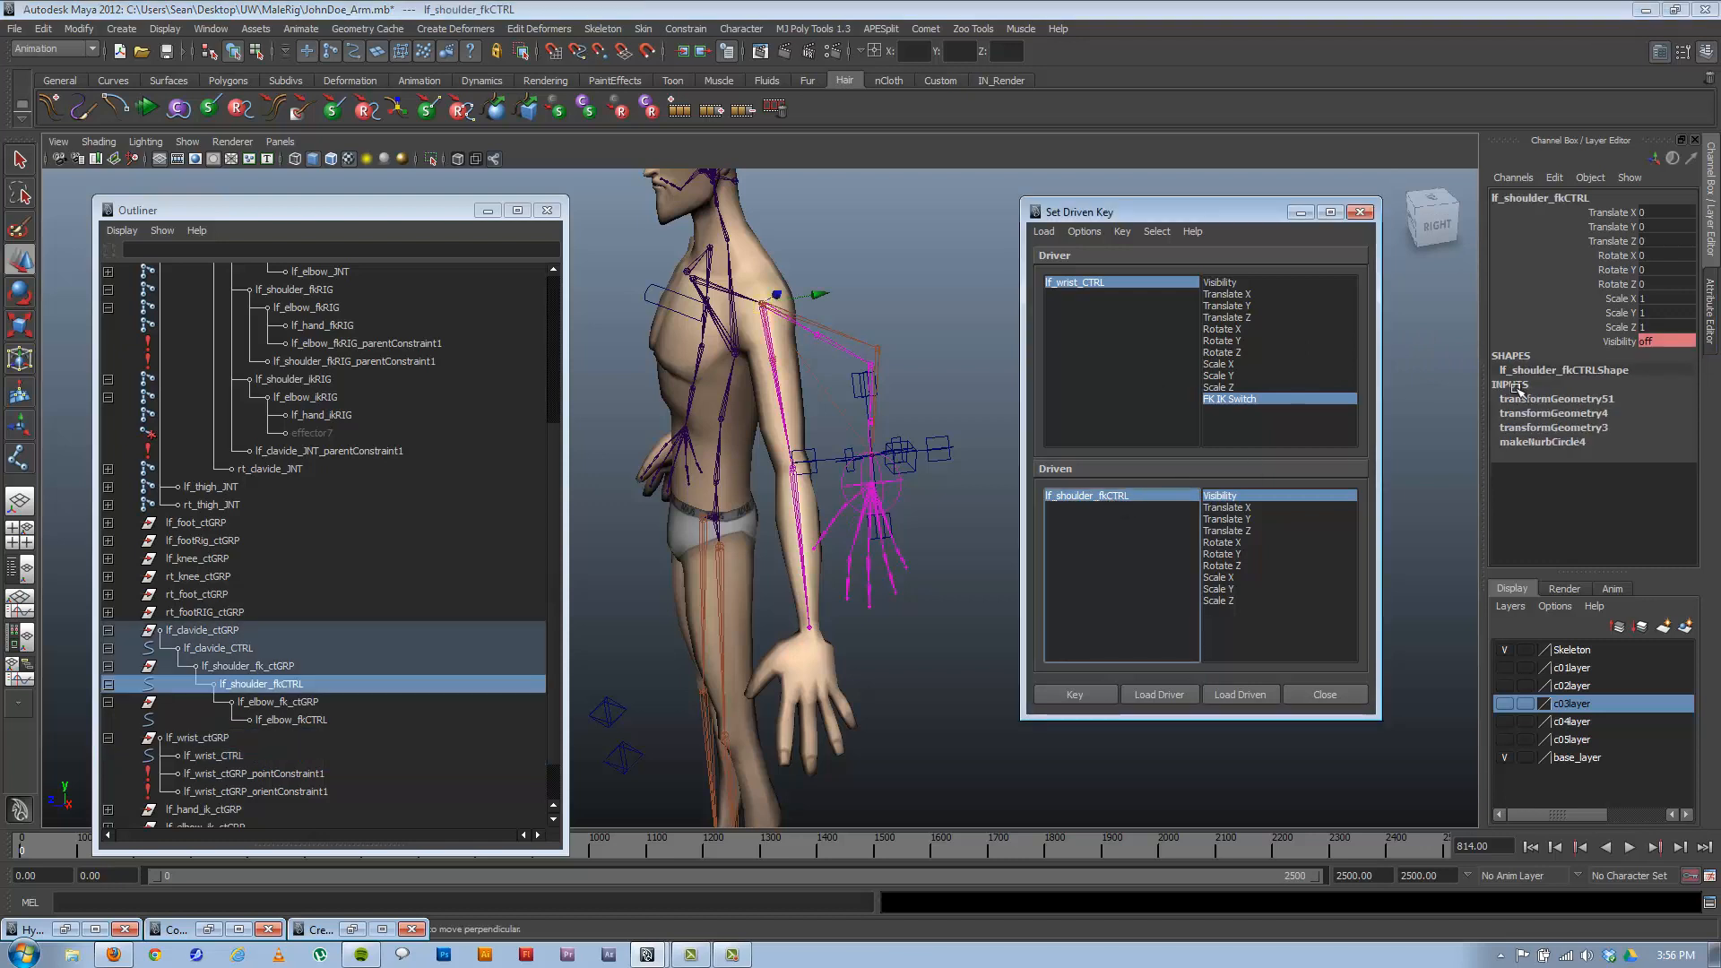
pyautogui.write('1')
pyautogui.press('Return')
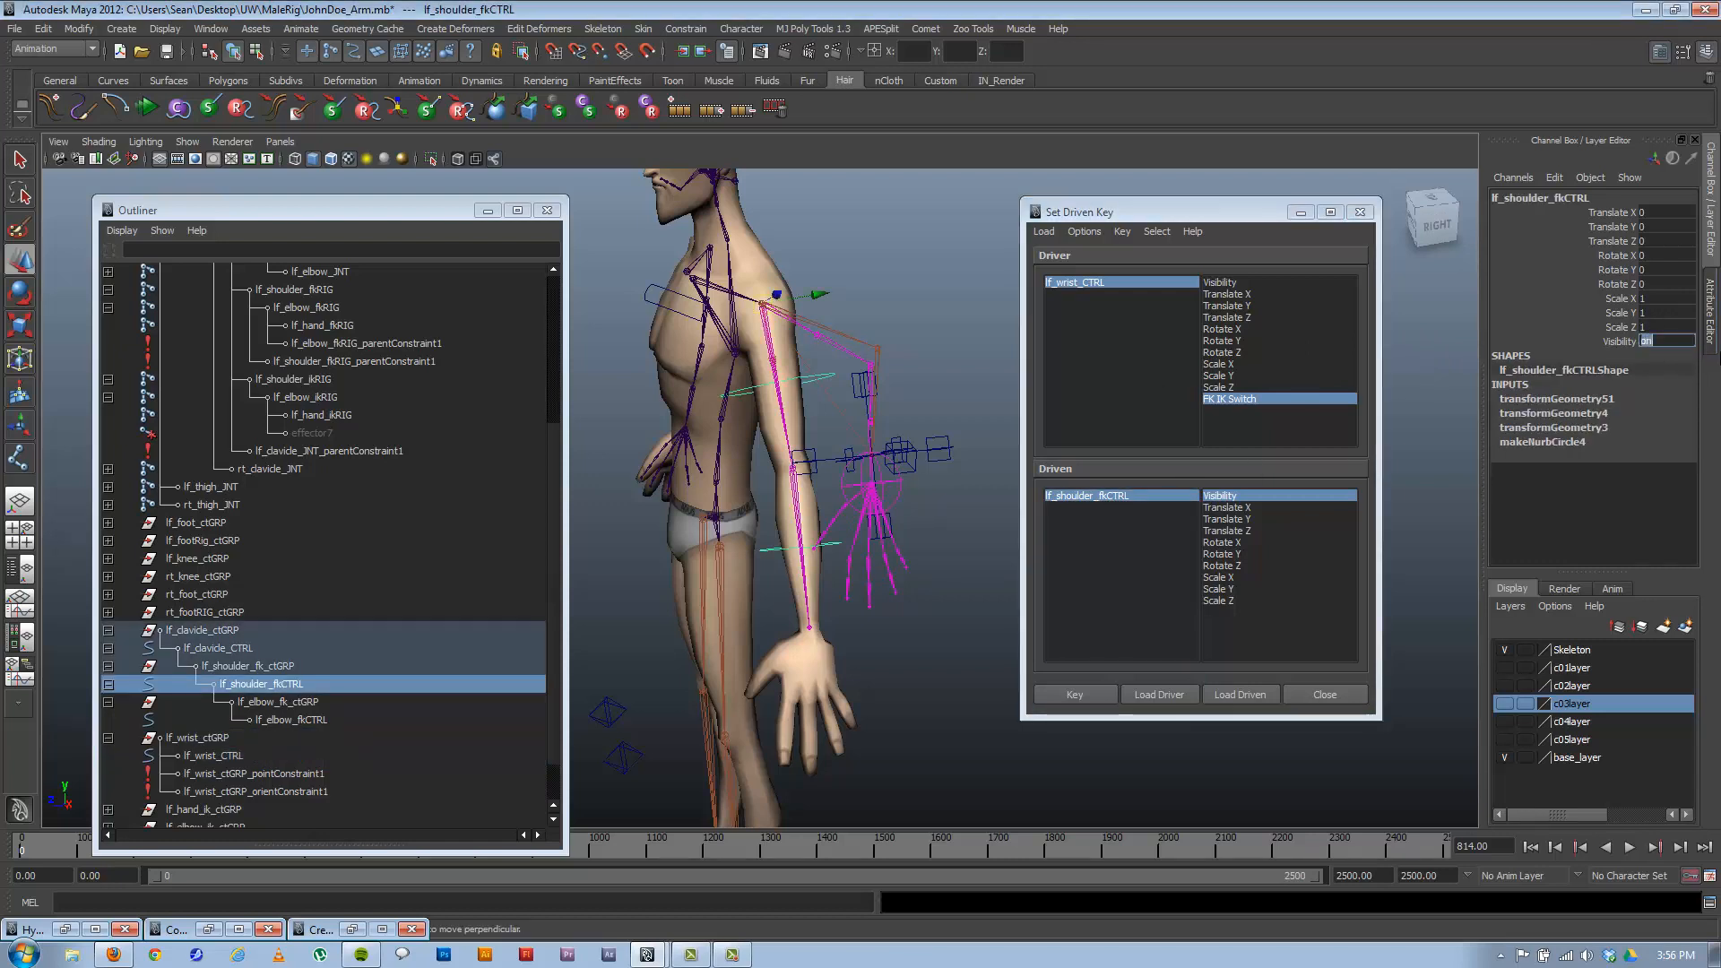
pyautogui.click(1075, 694)
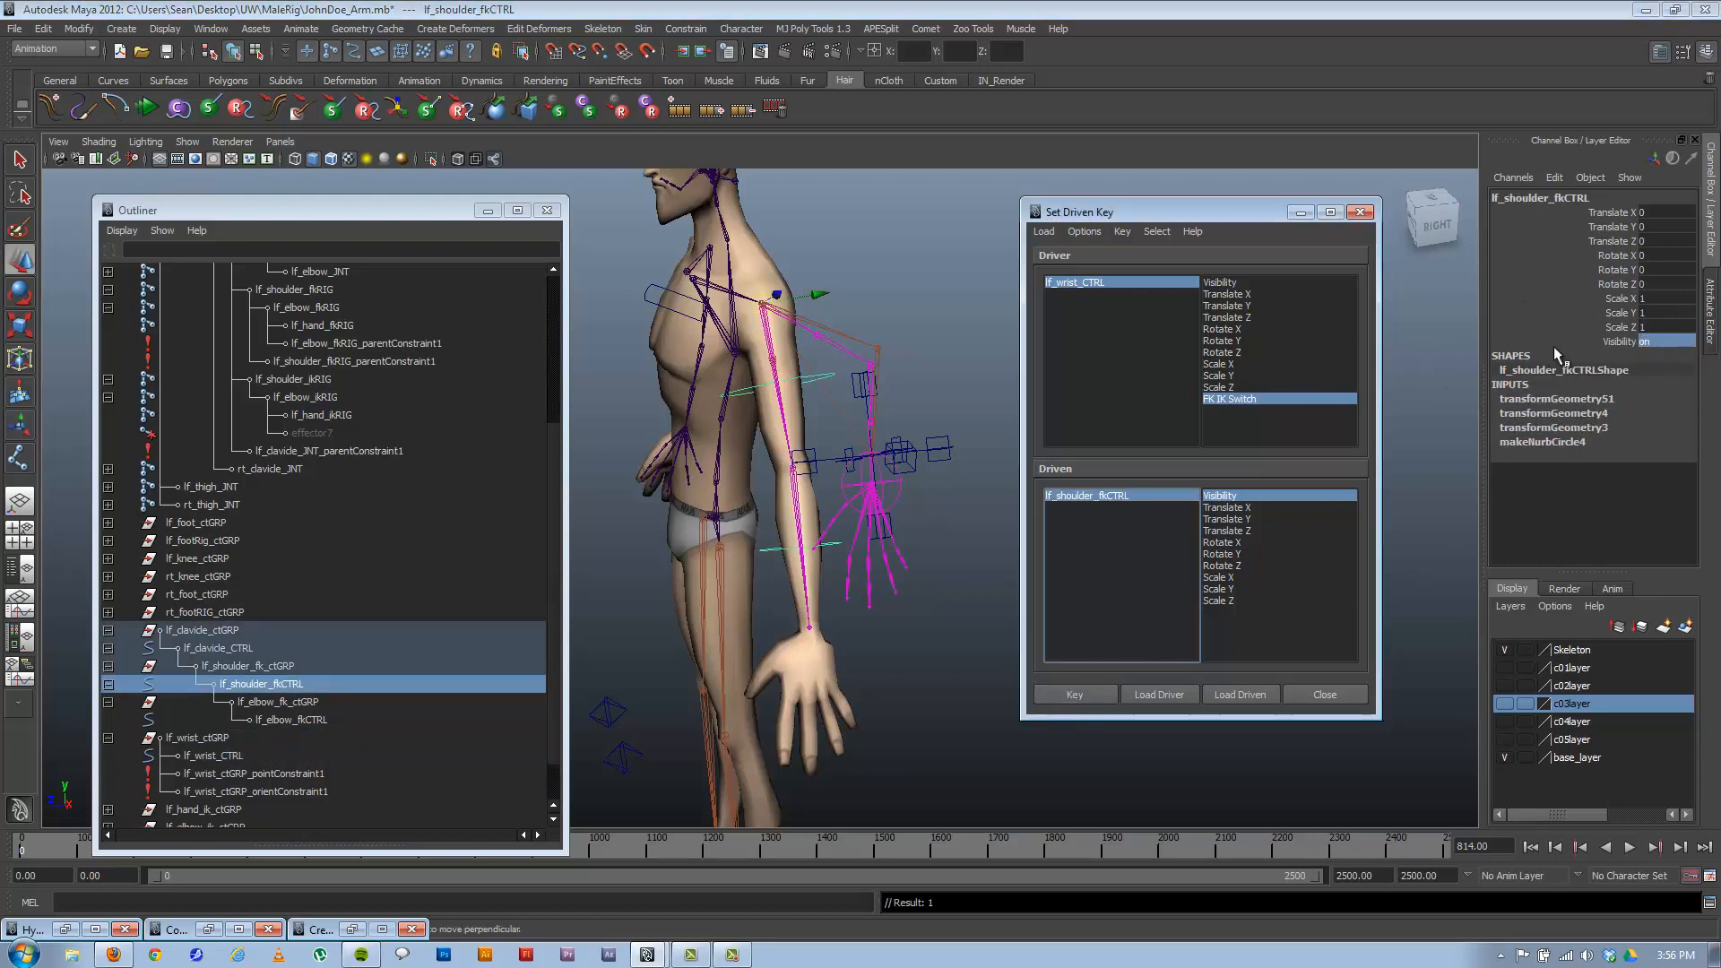
# Test the new visibility key by scrubbing lf_wrist_CTRL's FK IK Switch down to 0.1 and back up to 0.8.
pyautogui.click(850, 481)
pyautogui.click(1605, 357)
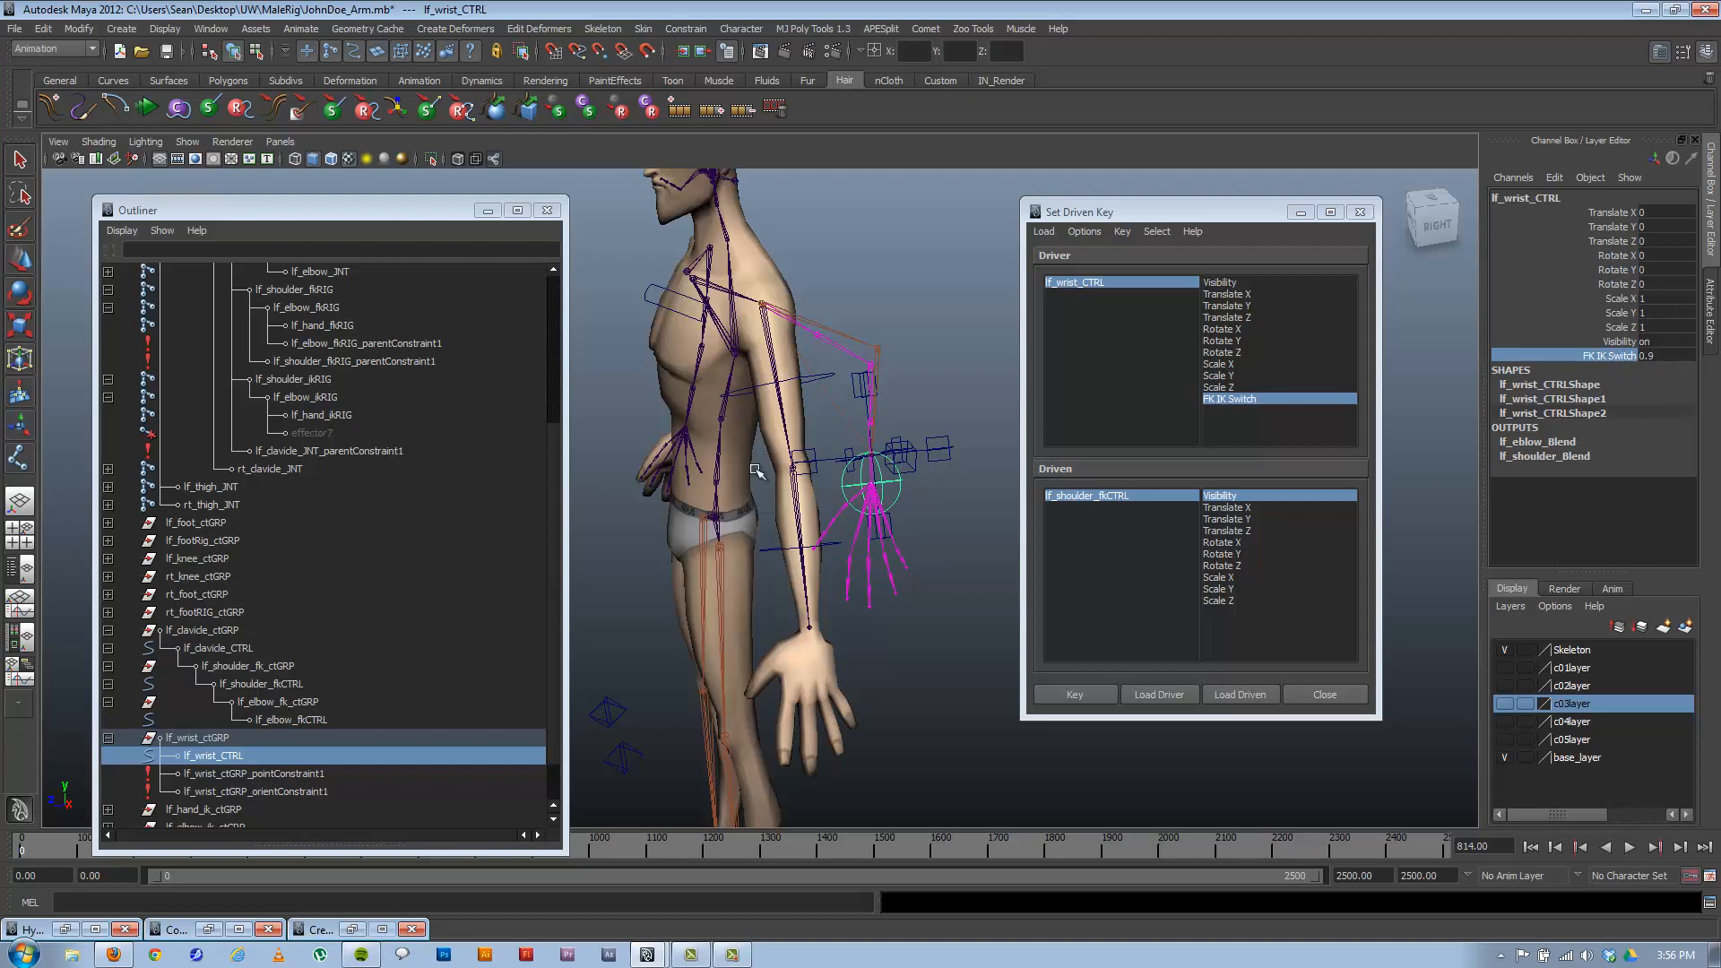
pyautogui.moveTo(842, 514); pyautogui.dragTo(829, 430, button='middle')
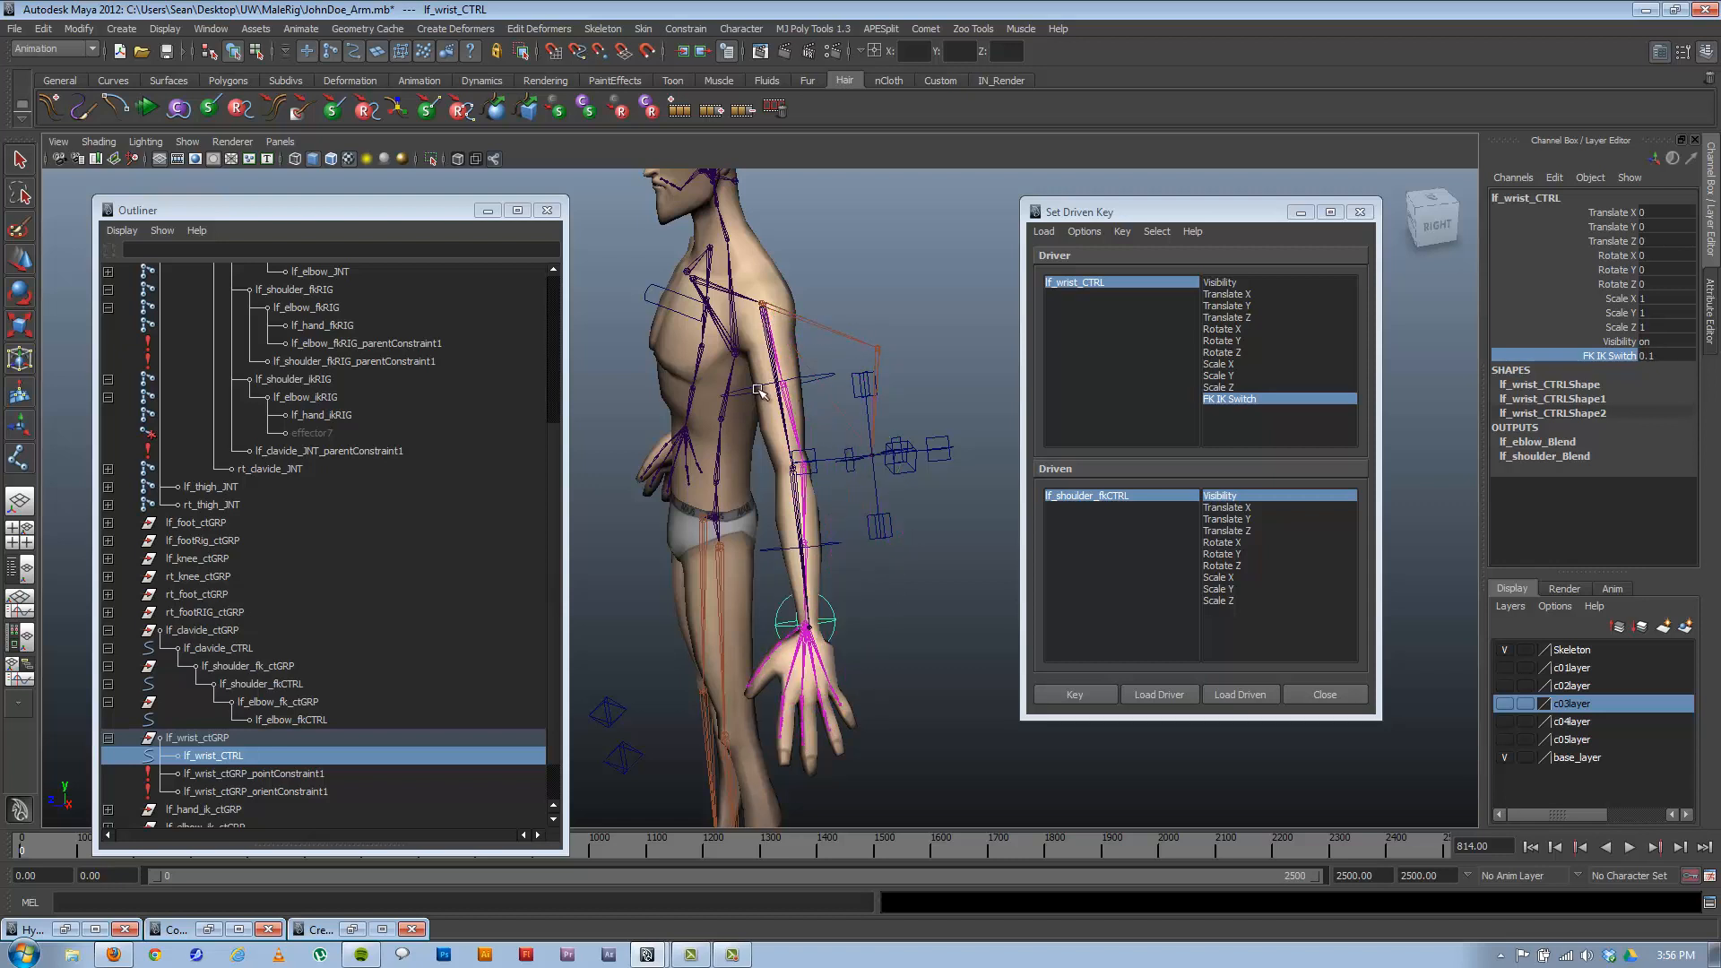
pyautogui.moveTo(903, 559)
pyautogui.mouseDown(button='middle')
pyautogui.moveTo(892, 546)
pyautogui.moveTo(922, 534)
pyautogui.moveTo(908, 531)
pyautogui.mouseUp(button='middle')
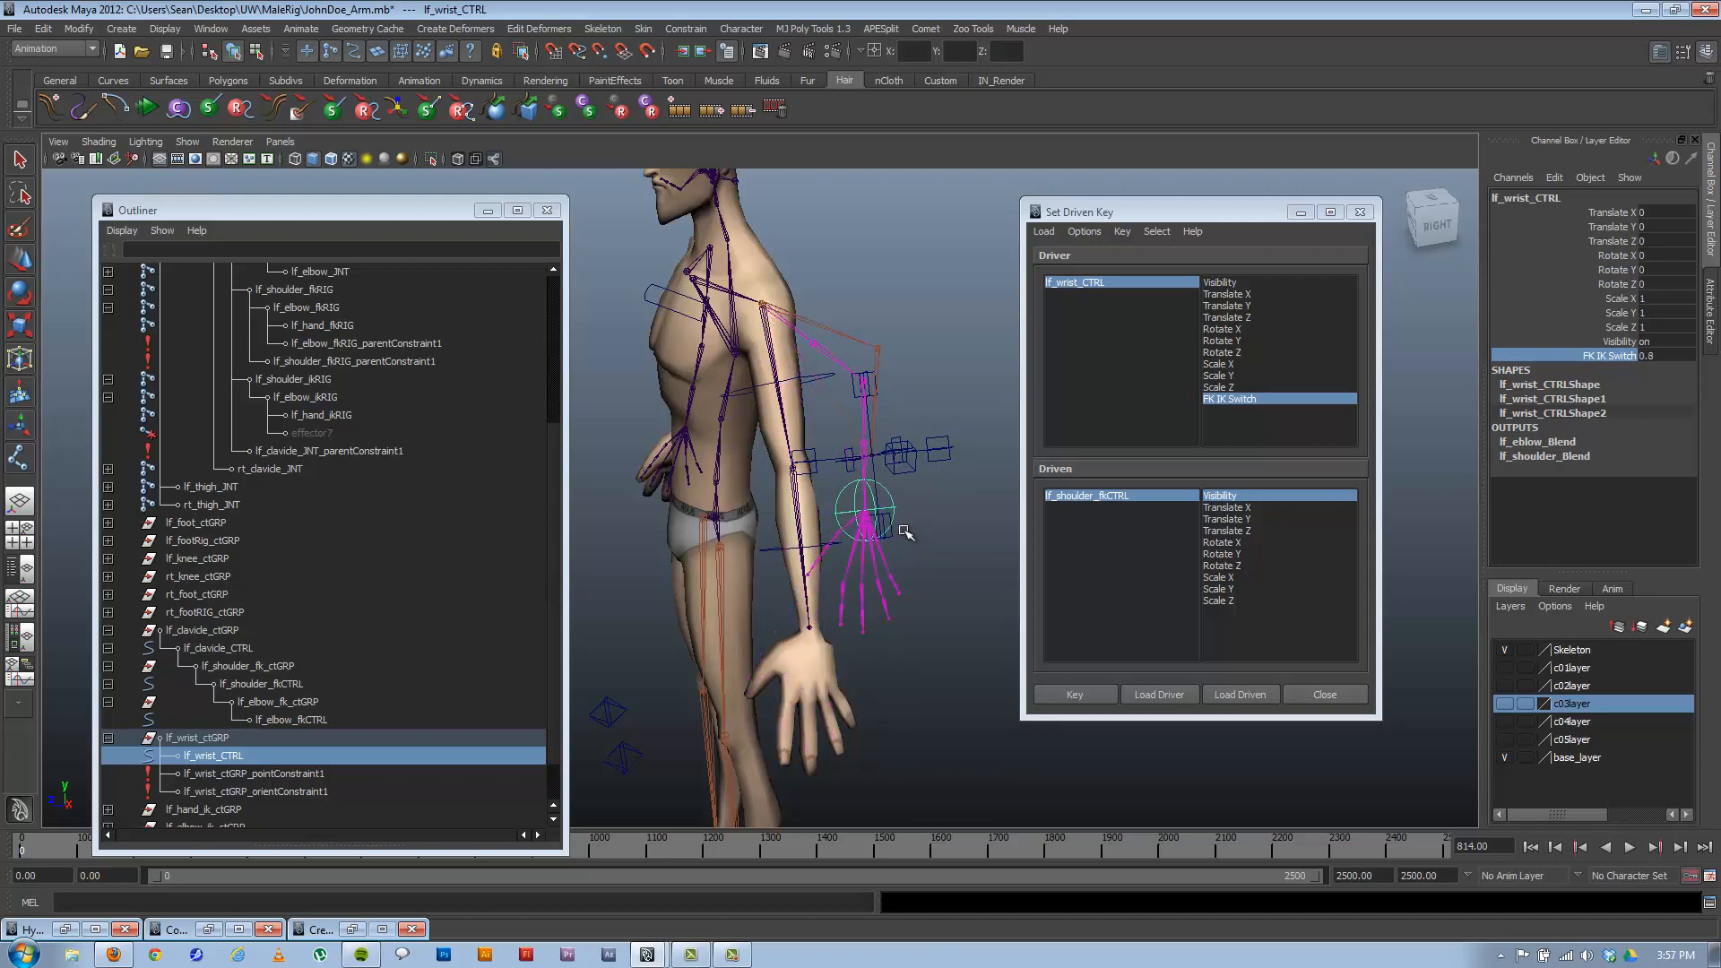
# Try rotating lf_shoulder_fkCTRL to swing the FK arm toward the IK pose, and select lf_elbow_fkCTRL.
pyautogui.click(801, 374)
pyautogui.press('e')
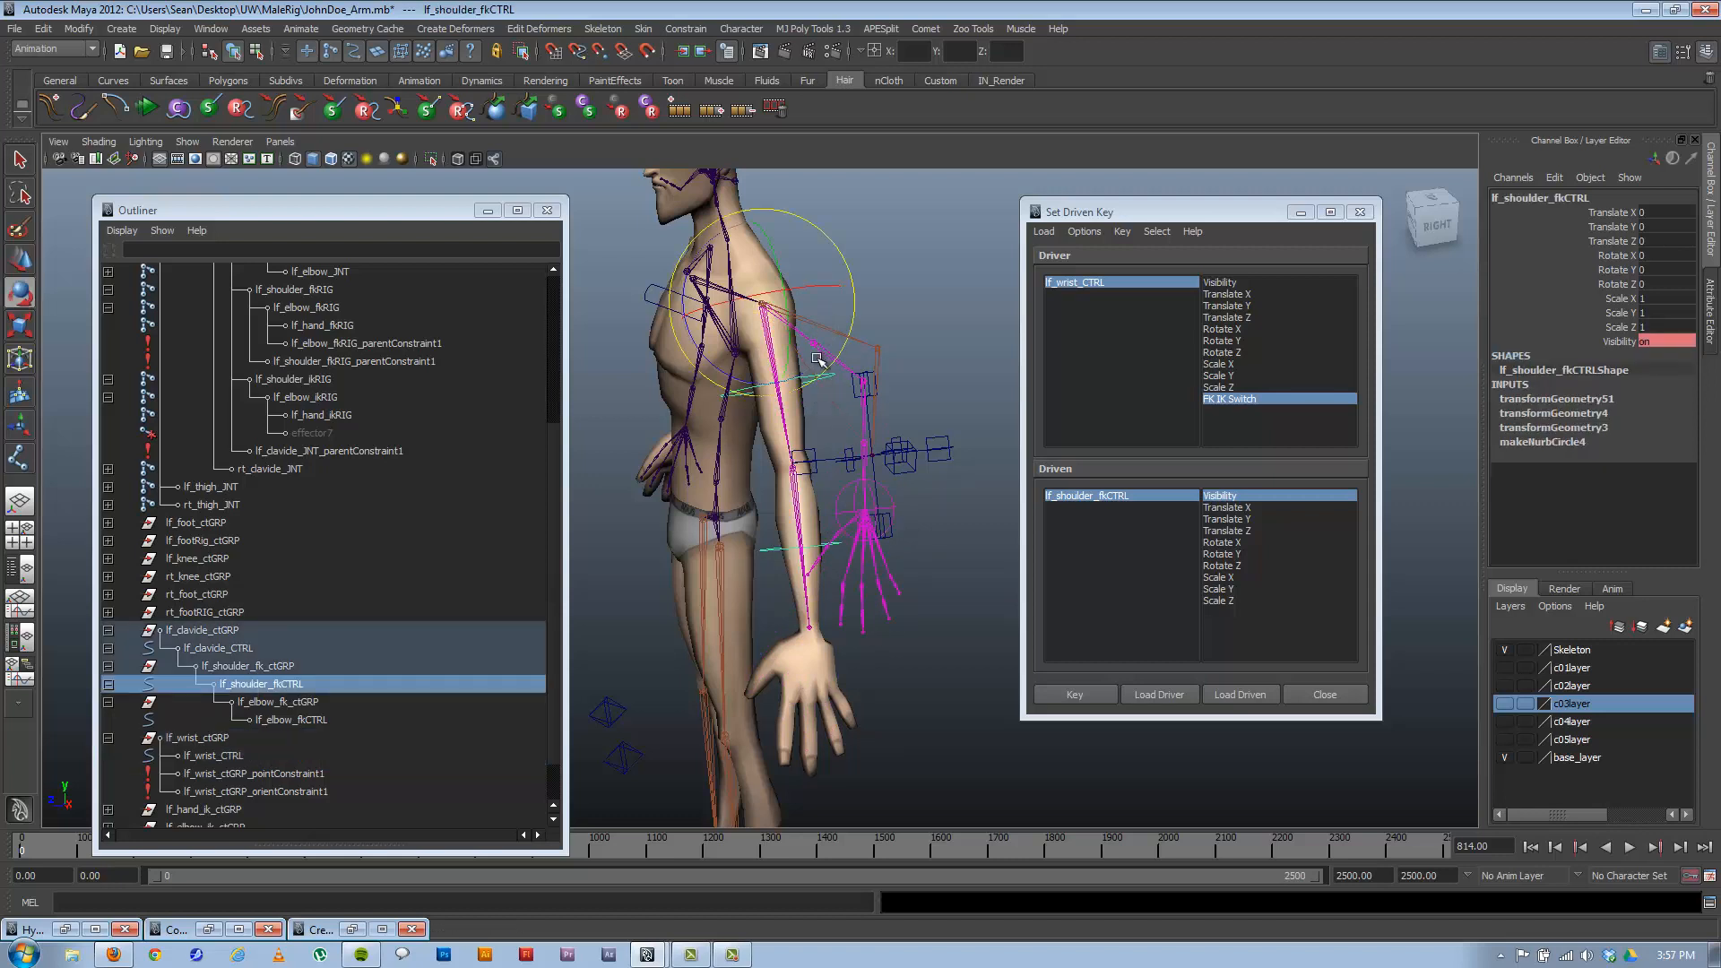
pyautogui.moveTo(718, 369); pyautogui.dragTo(818, 504)
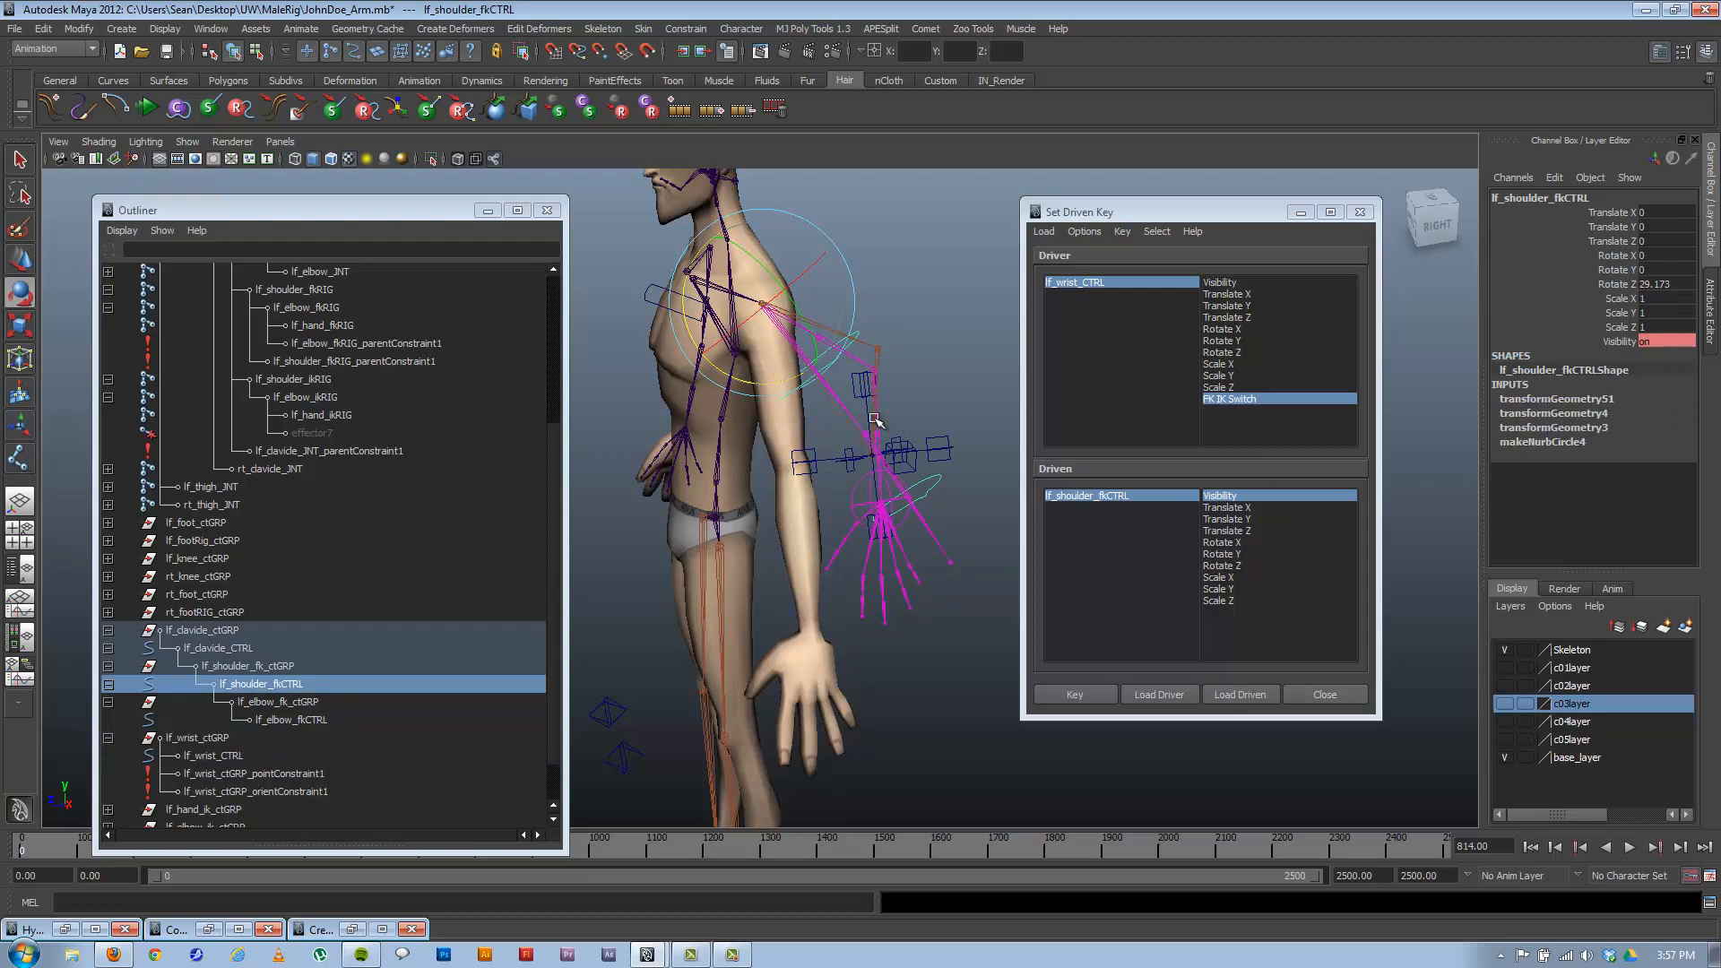
pyautogui.moveTo(763, 365); pyautogui.dragTo(896, 493)
pyautogui.click(941, 482)
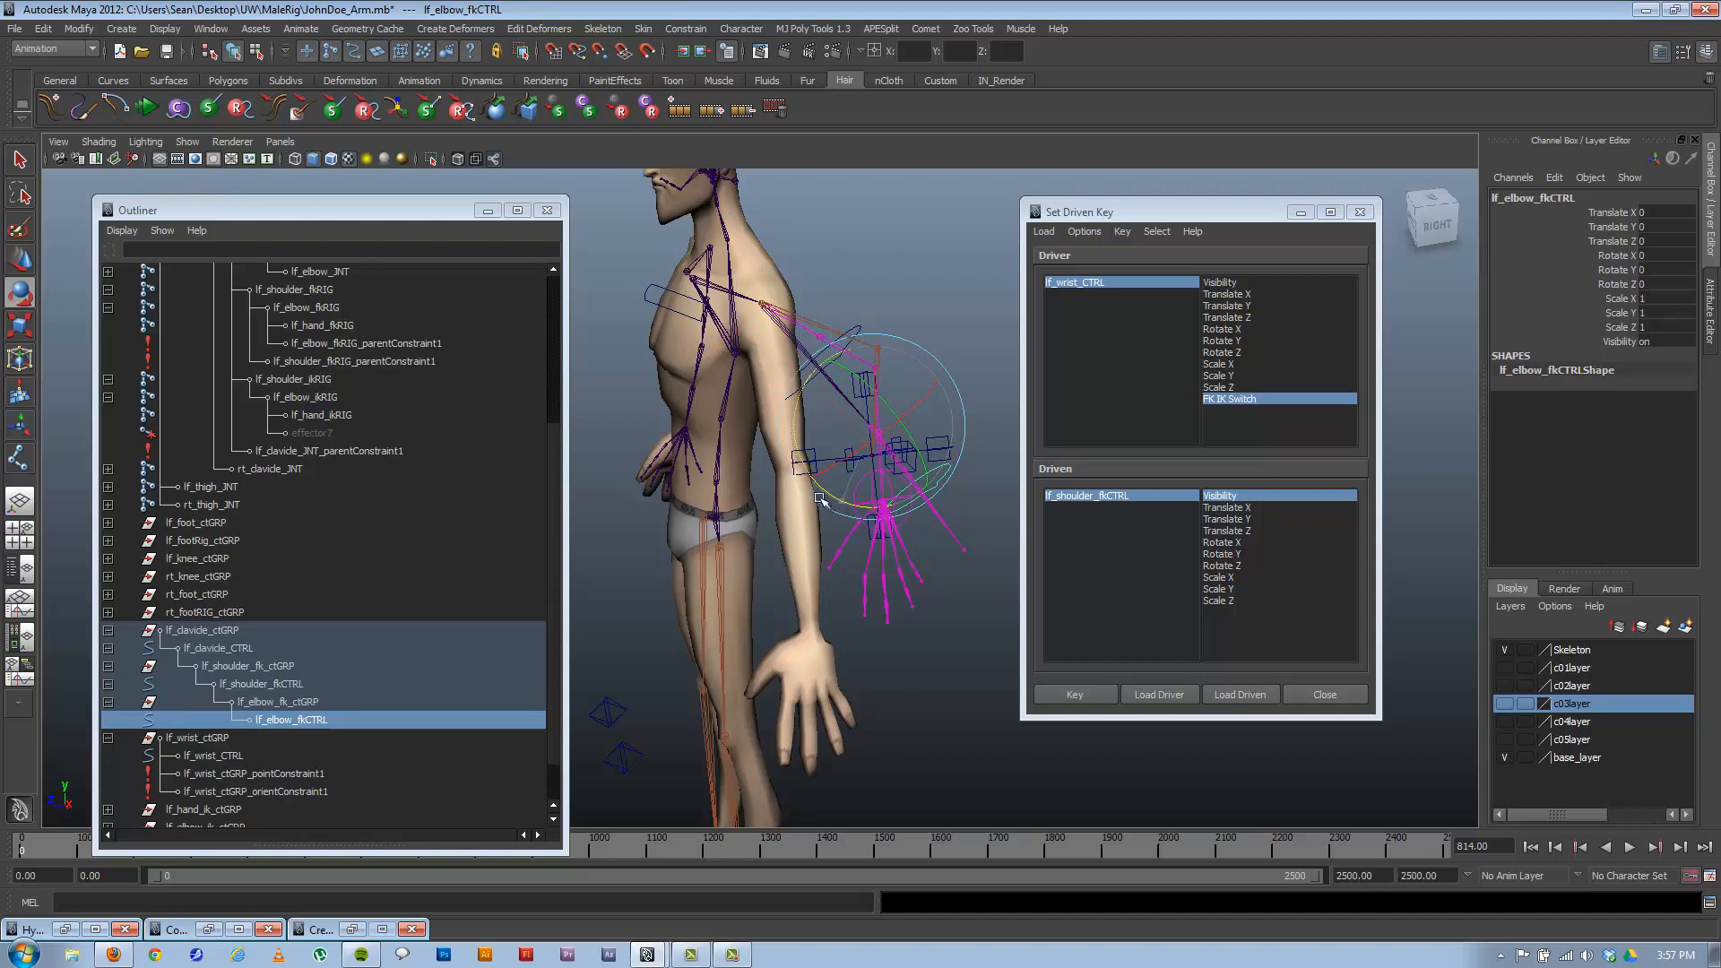
pyautogui.moveTo(721, 471); pyautogui.dragTo(743, 463, button='middle')
# Undo the test rotations of lf_shoulder_fkCTRL.
pyautogui.hotkey('ctrl', 'z')
pyautogui.hotkey('ctrl', 'z')
pyautogui.hotkey('ctrl', 'z')
pyautogui.hotkey('ctrl', 'z')
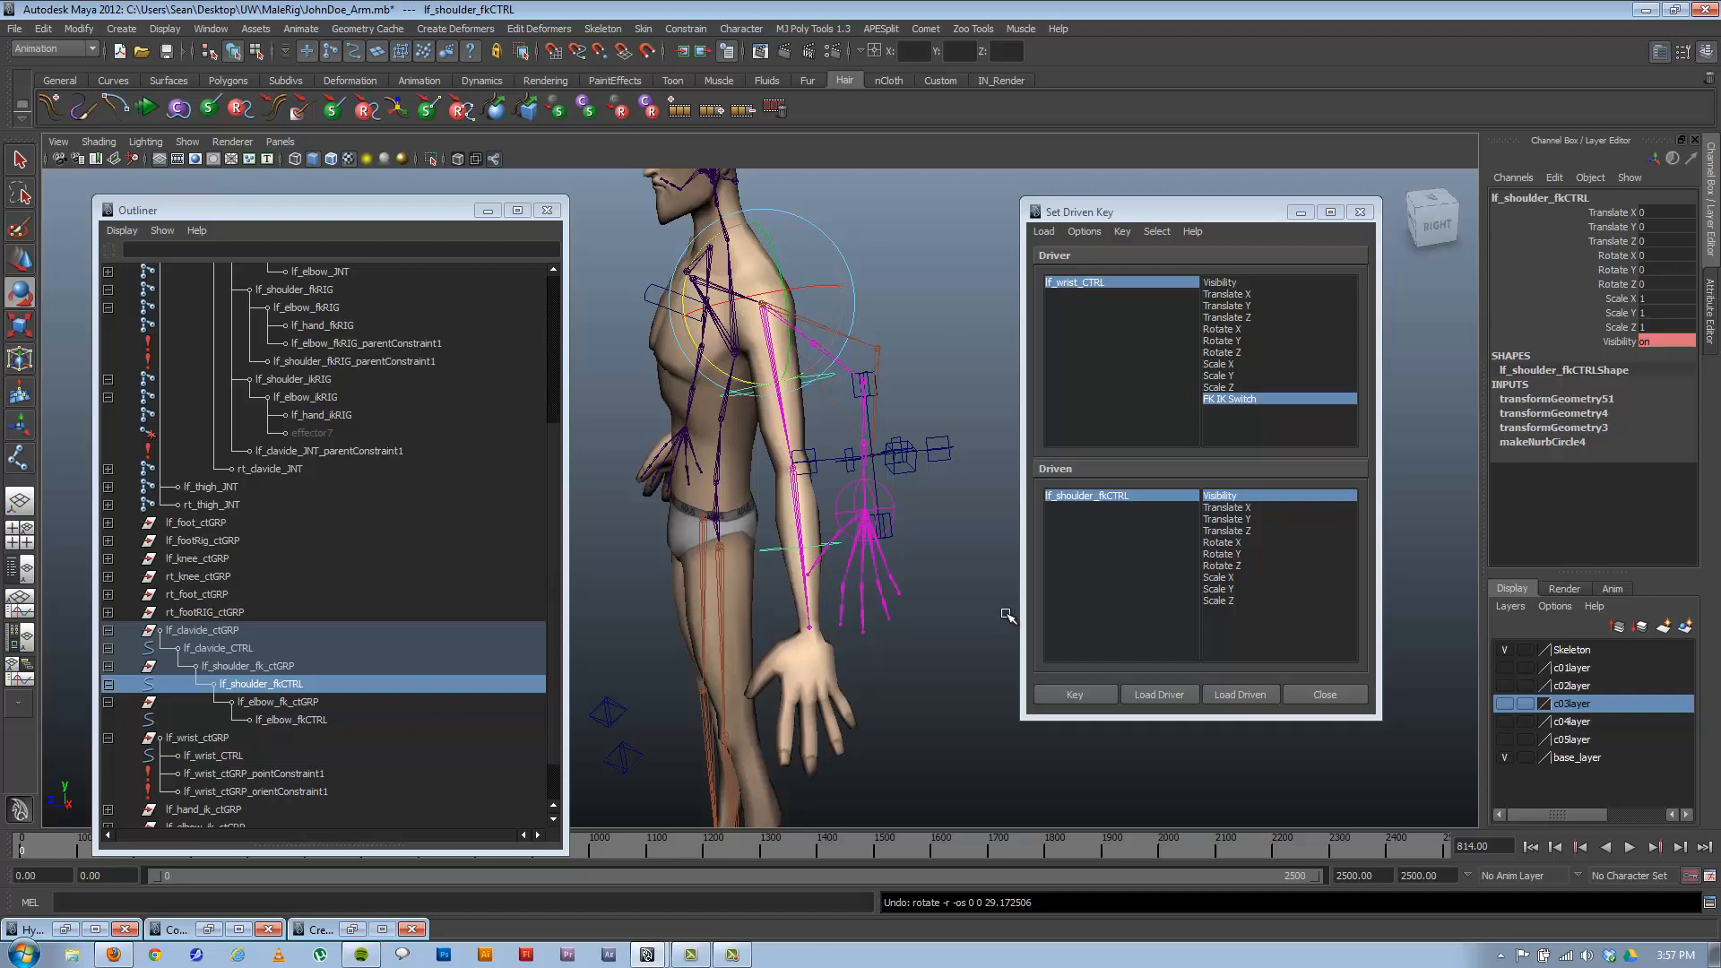
pyautogui.hotkey('ctrl', 'z')
pyautogui.hotkey('ctrl', 'z')
pyautogui.hotkey('ctrl', 'z')
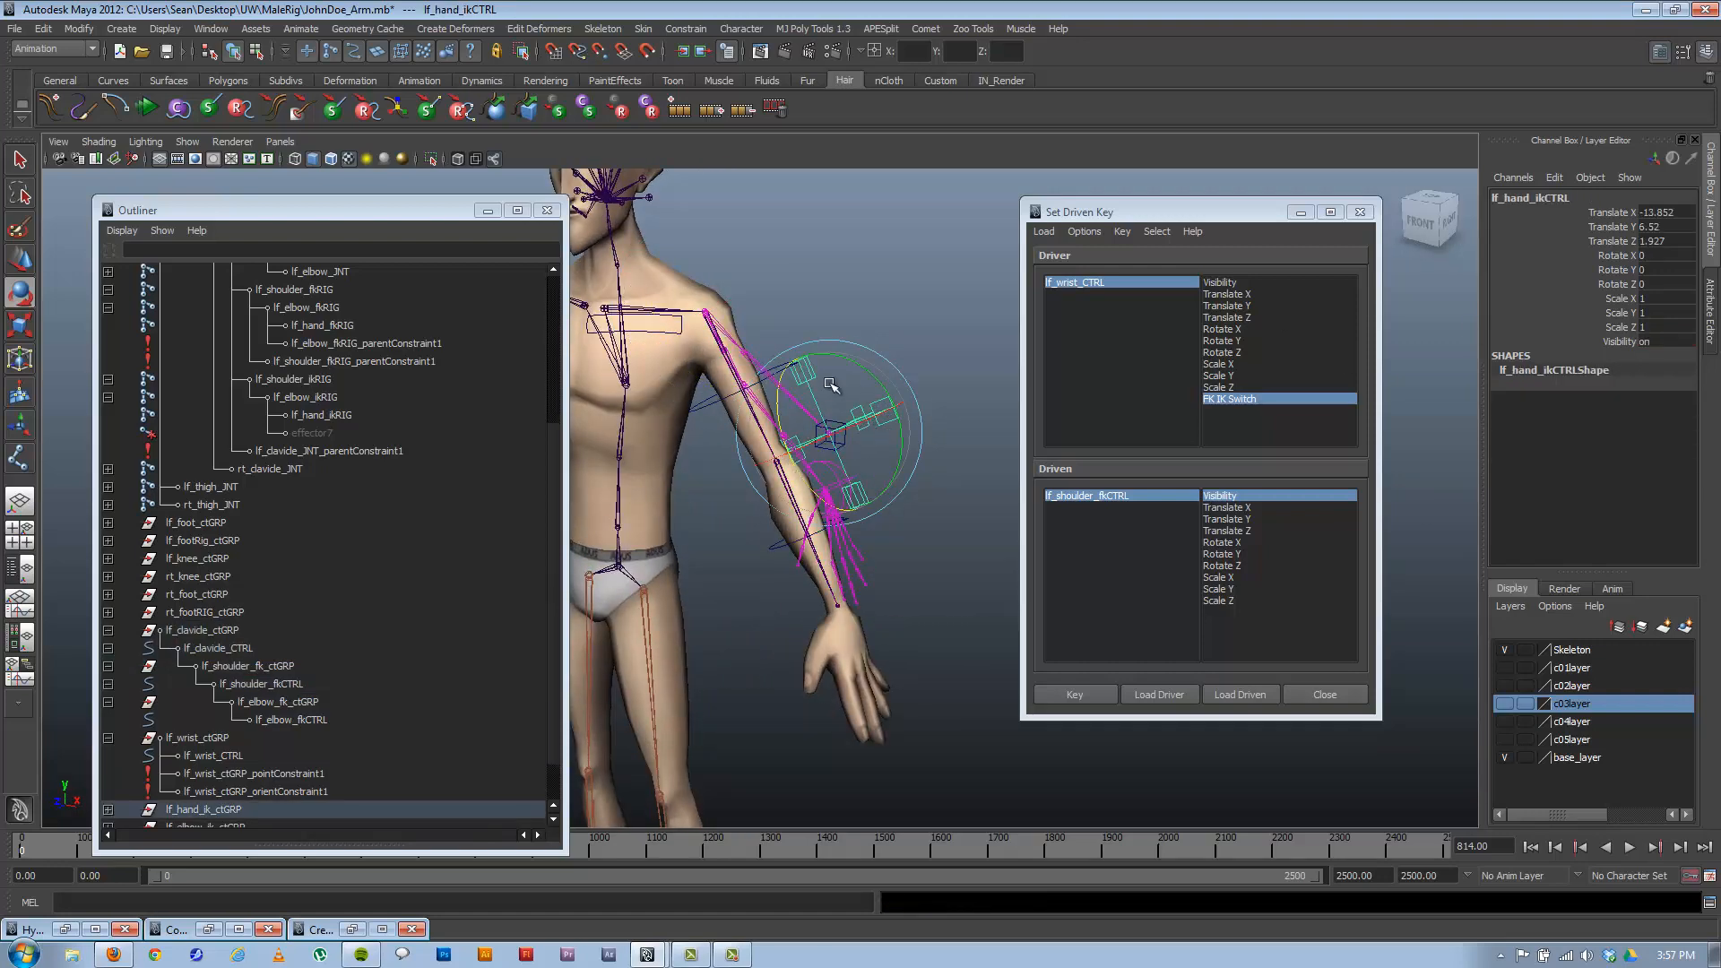
# Reset lf_hand_ikCTRL's Translate X, Y and Z to 0 and select lf_wrist_CTRL.
pyautogui.moveTo(1665, 213); pyautogui.dragTo(1665, 242)
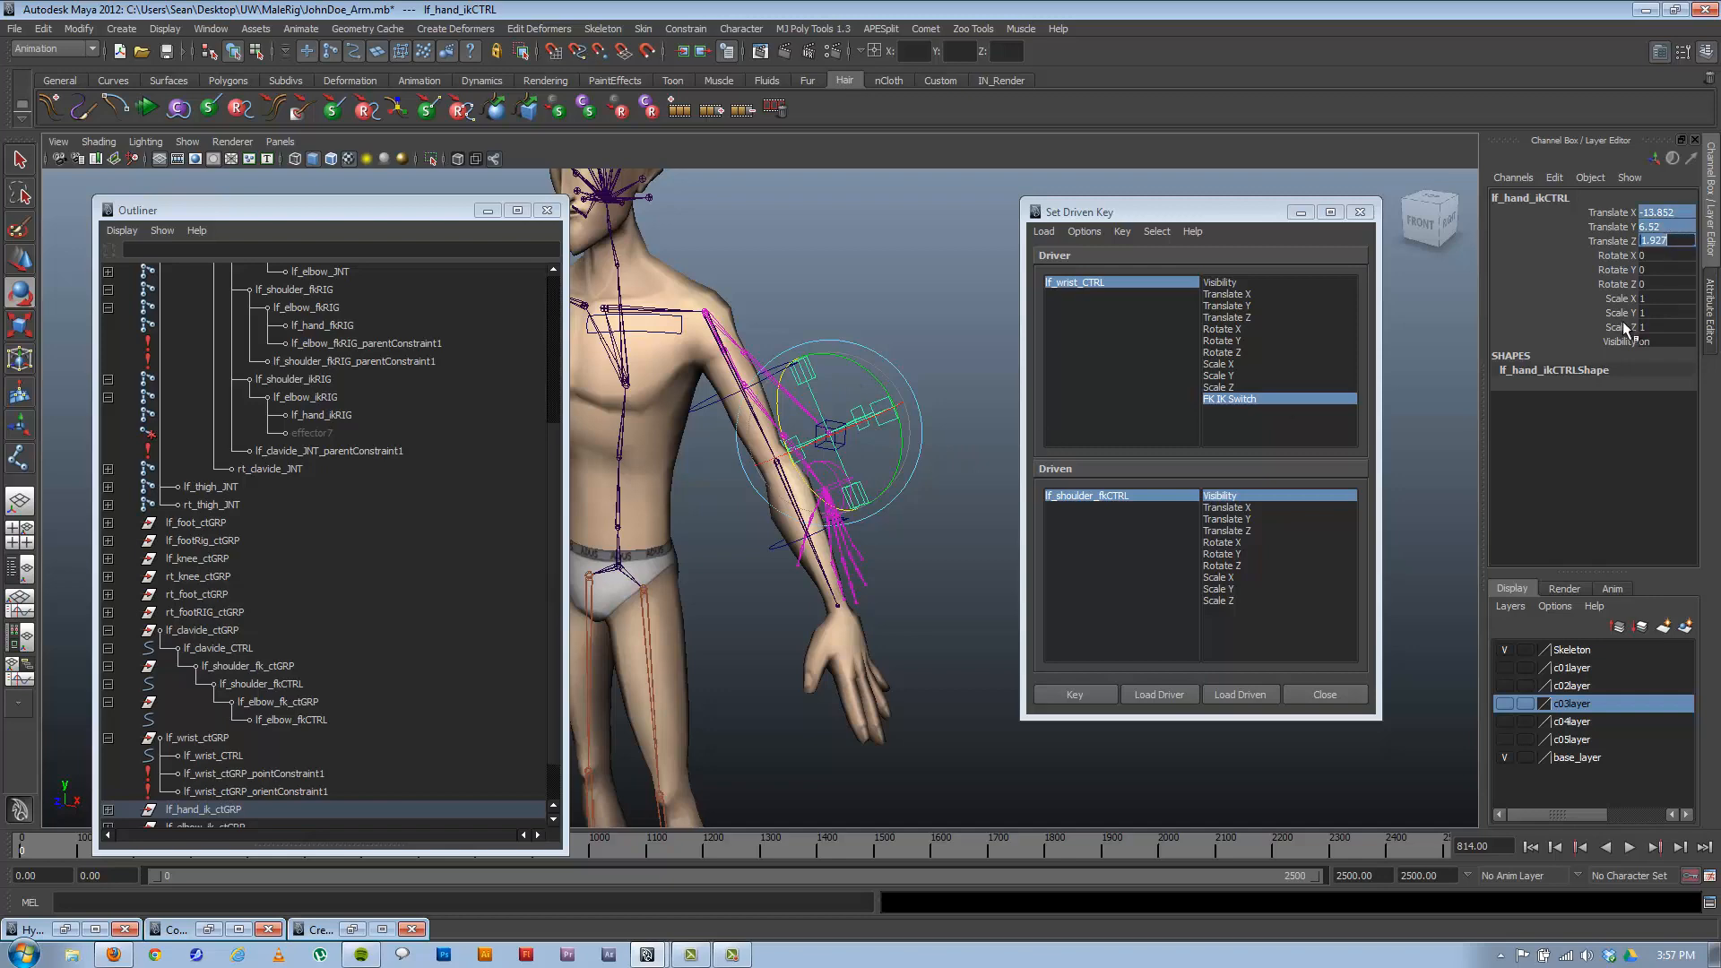
pyautogui.write('0')
pyautogui.press('Return')
pyautogui.keyDown('alt'); pyautogui.moveTo(722, 538); pyautogui.dragTo(836, 639); pyautogui.keyUp('alt')
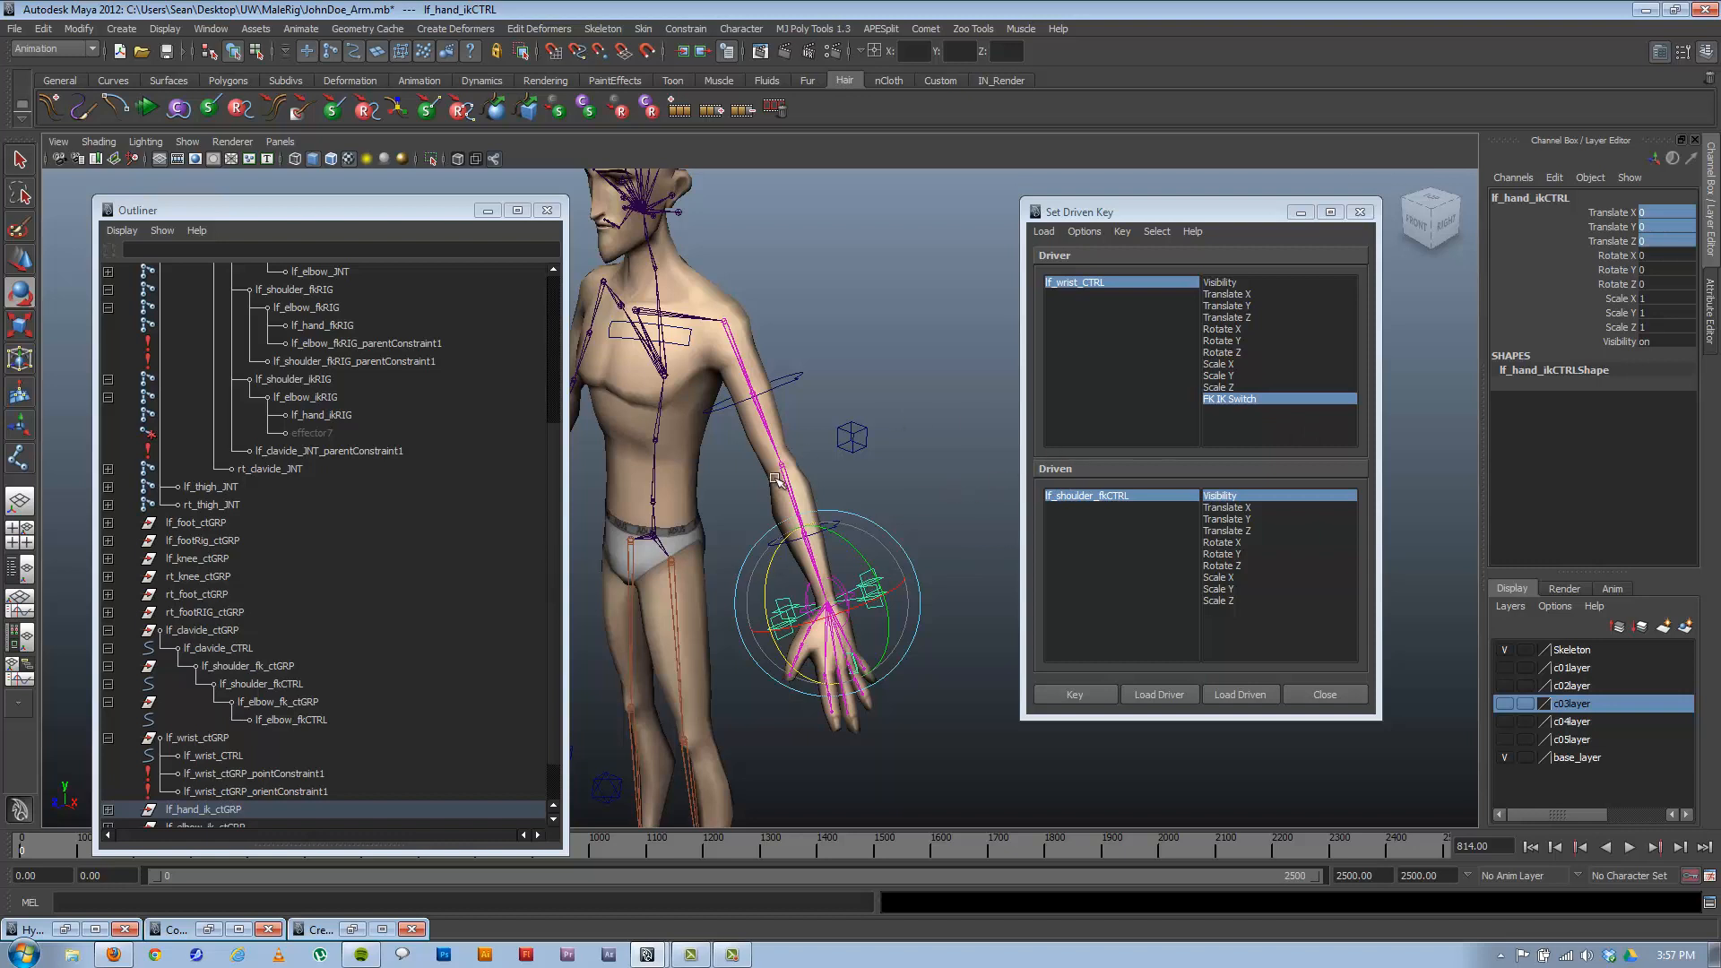
pyautogui.click(937, 462)
pyautogui.click(813, 598)
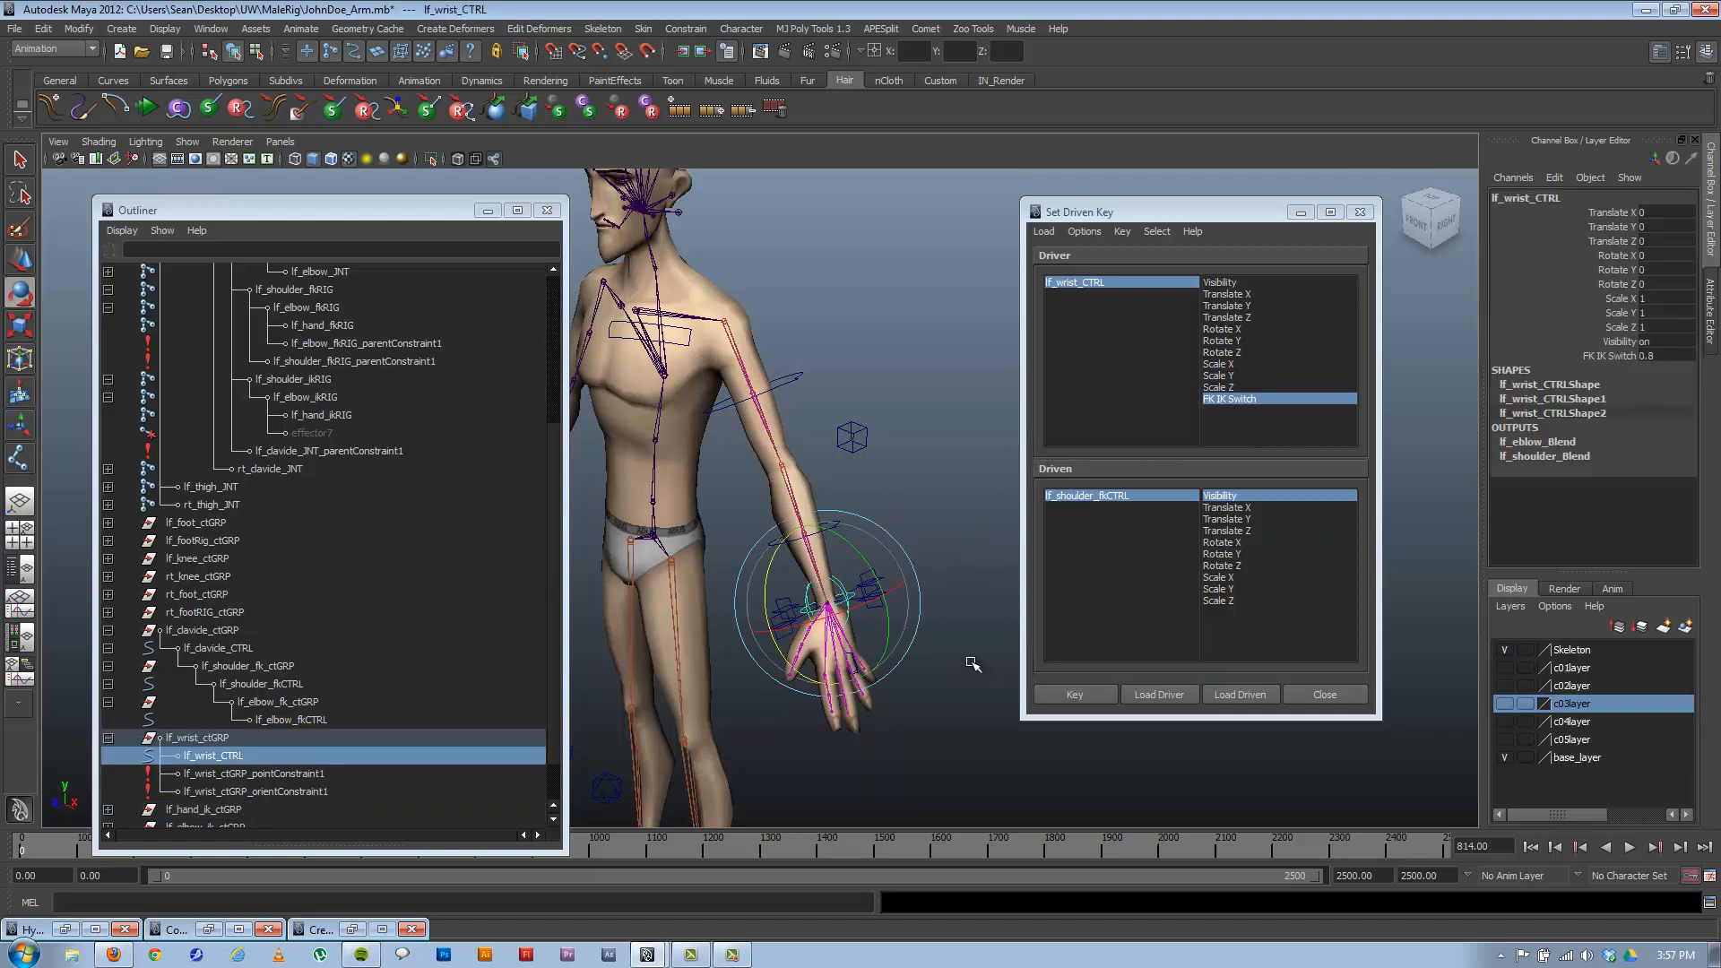
# Close the Set Driven Key, Outliner and Connection Editor windows.
pyautogui.click(1360, 212)
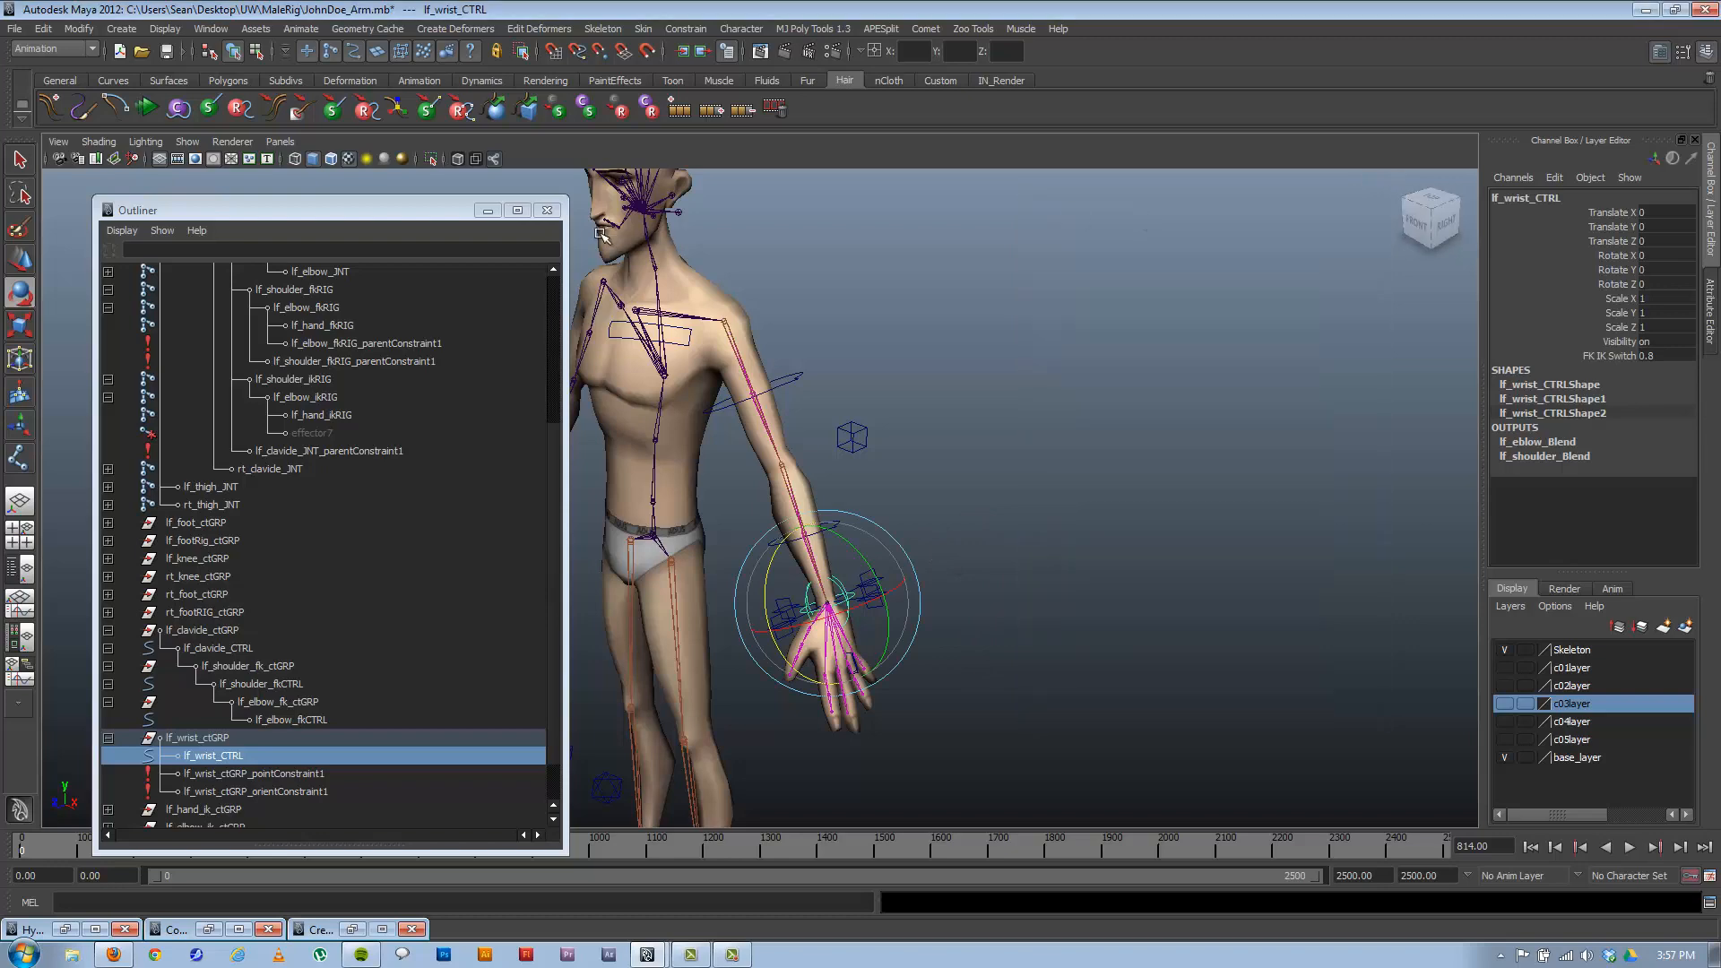
pyautogui.click(547, 212)
pyautogui.moveTo(923, 588)
pyautogui.keyDown('alt'); pyautogui.mouseDown()
pyautogui.moveTo(992, 565)
pyautogui.moveTo(1038, 583)
pyautogui.moveTo(894, 591)
pyautogui.moveTo(980, 600)
pyautogui.moveTo(945, 592)
pyautogui.moveTo(930, 609)
pyautogui.mouseUp(); pyautogui.keyUp('alt')
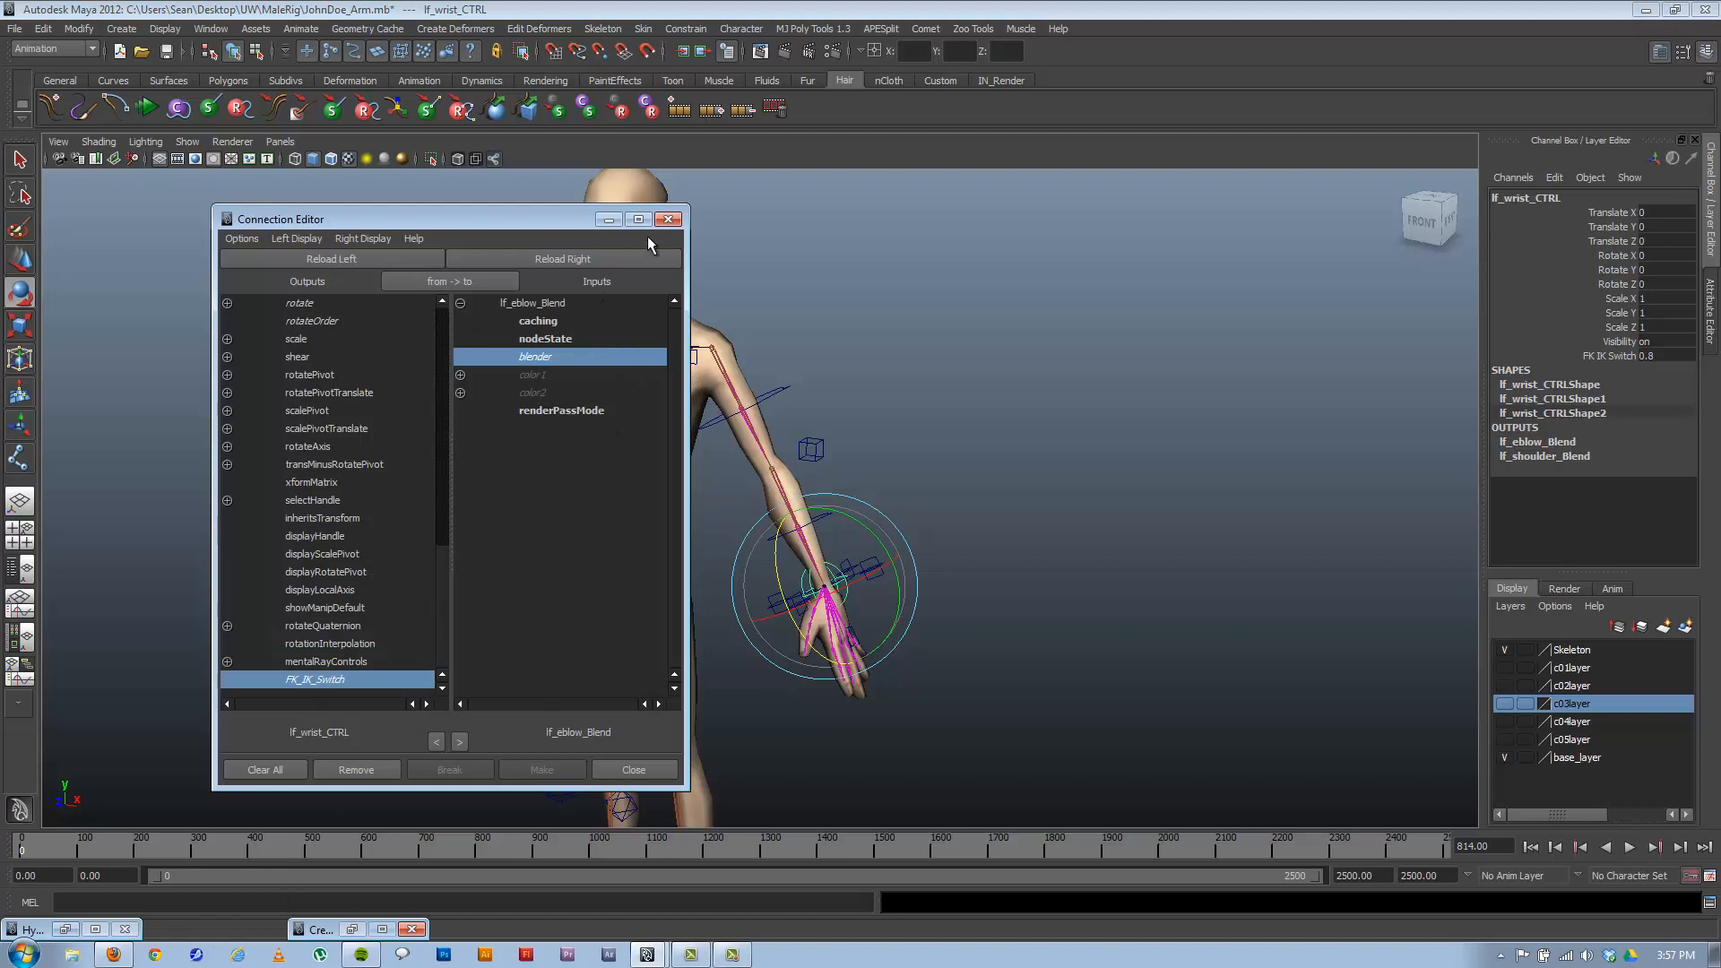
pyautogui.click(668, 220)
# Reopen the Outliner, expand the hips and spine joints down to lf_clavicle_JNT's children, and select lf_shoulder_JNT.
pyautogui.click(173, 29)
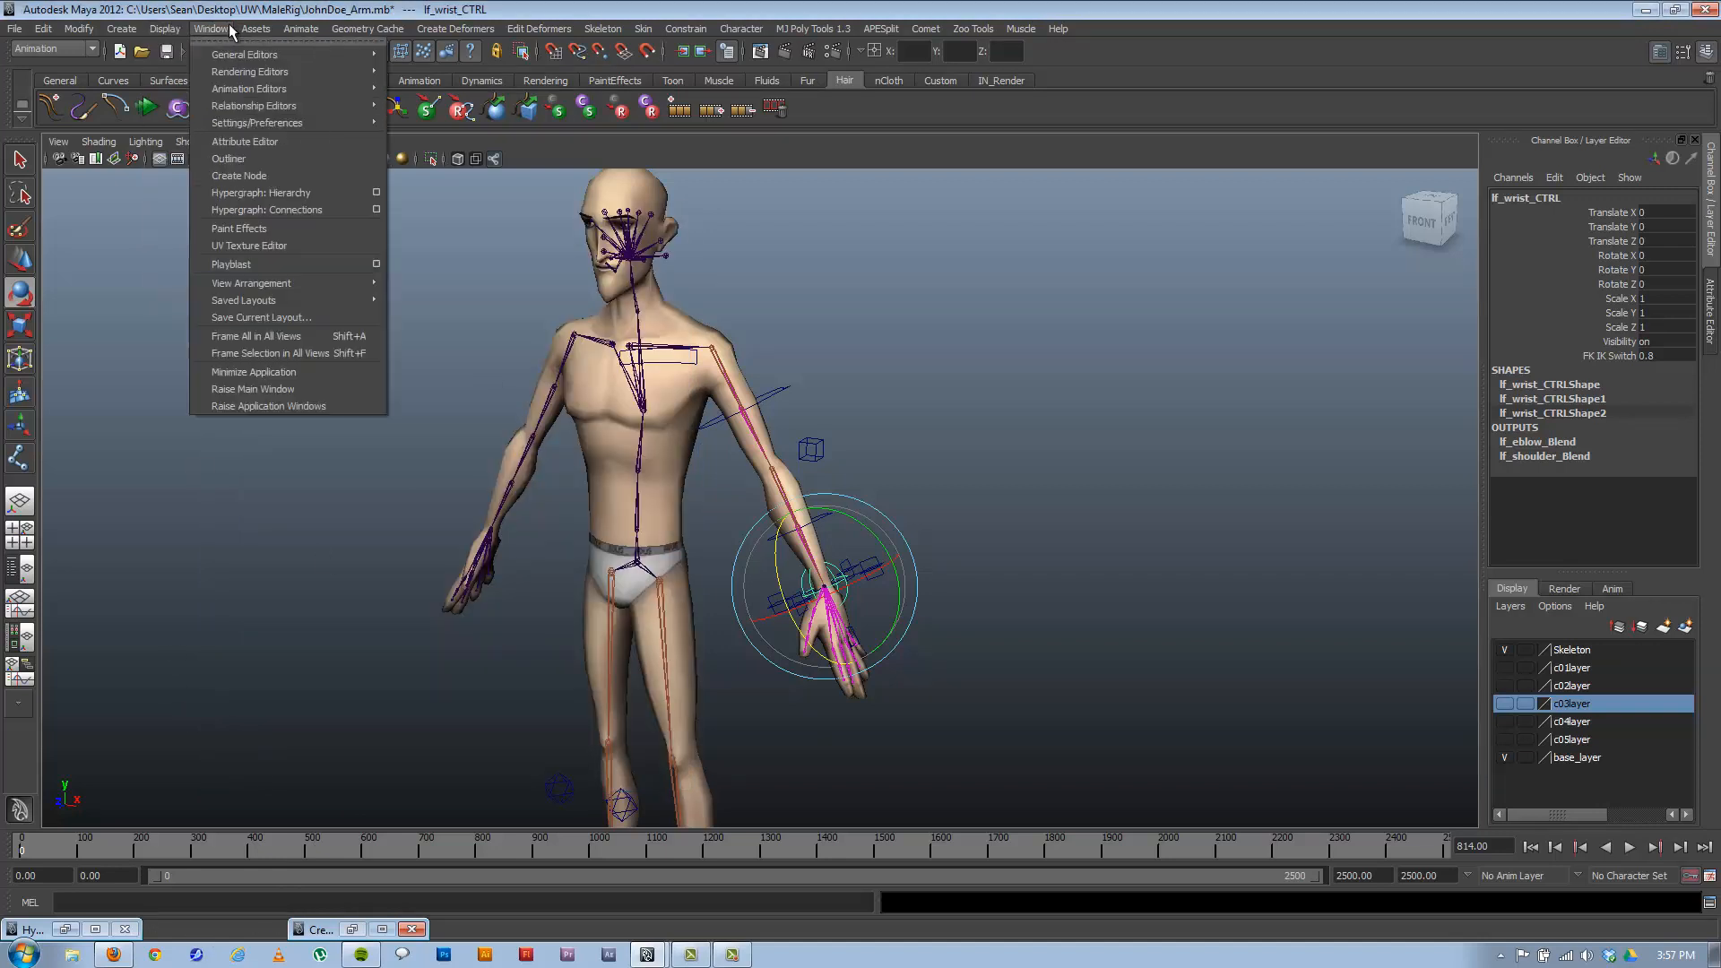
pyautogui.click(242, 158)
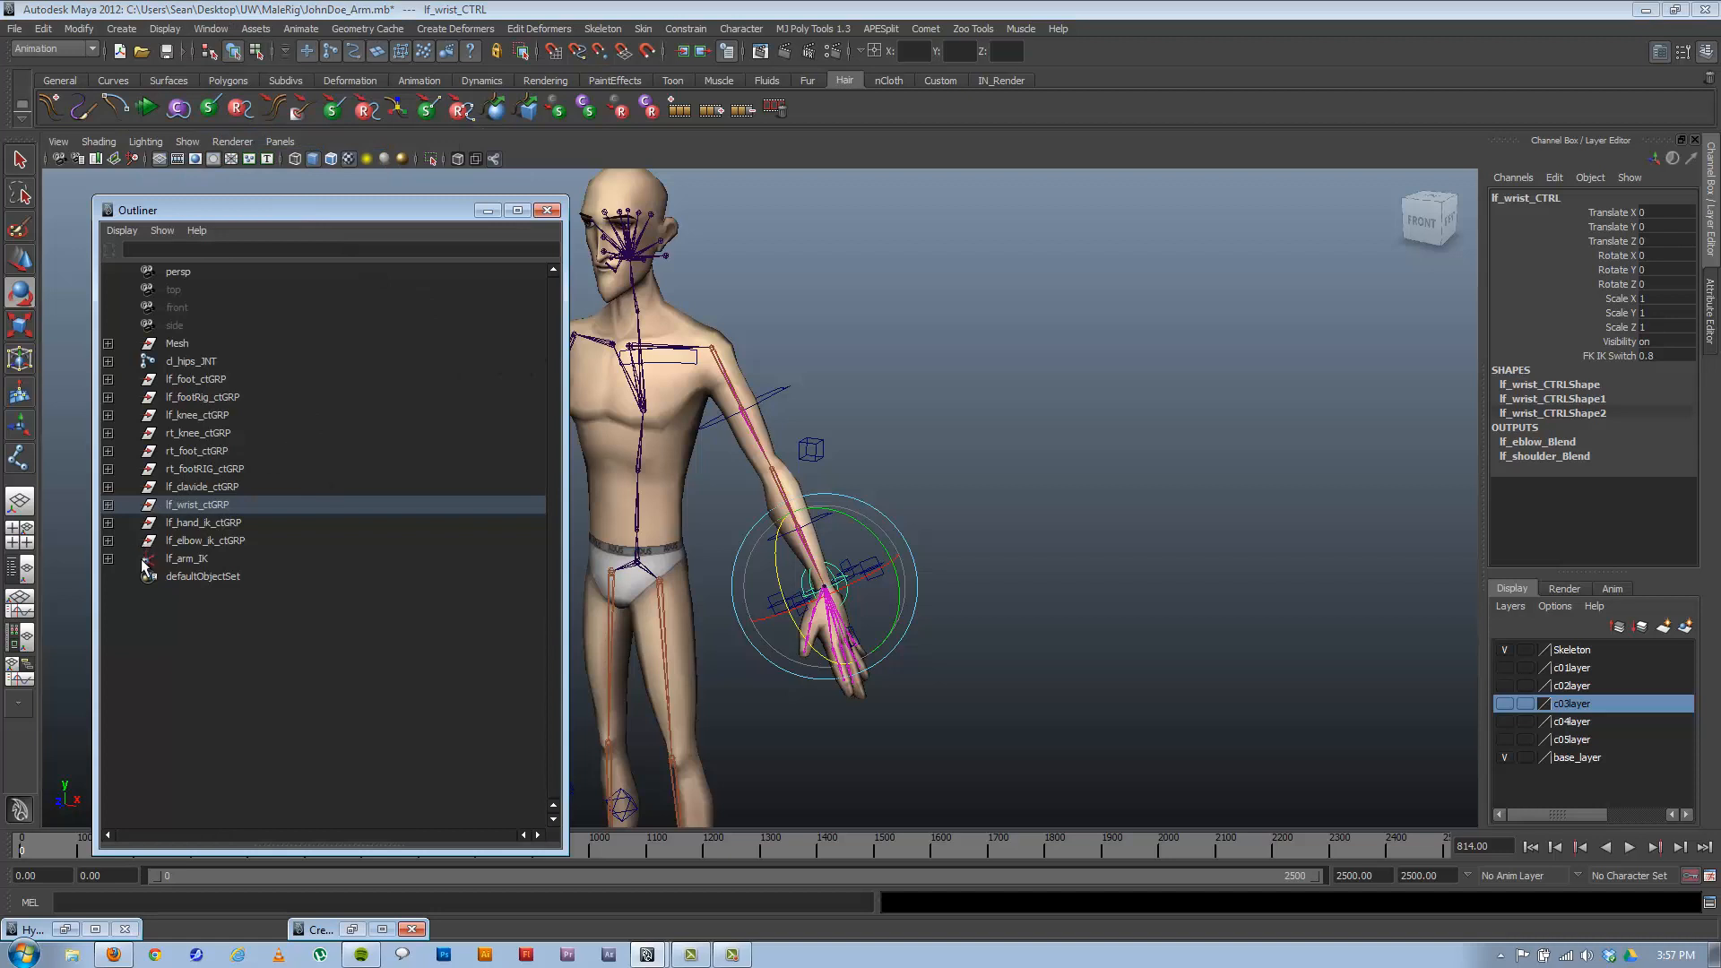
pyautogui.click(107, 362)
pyautogui.click(108, 381)
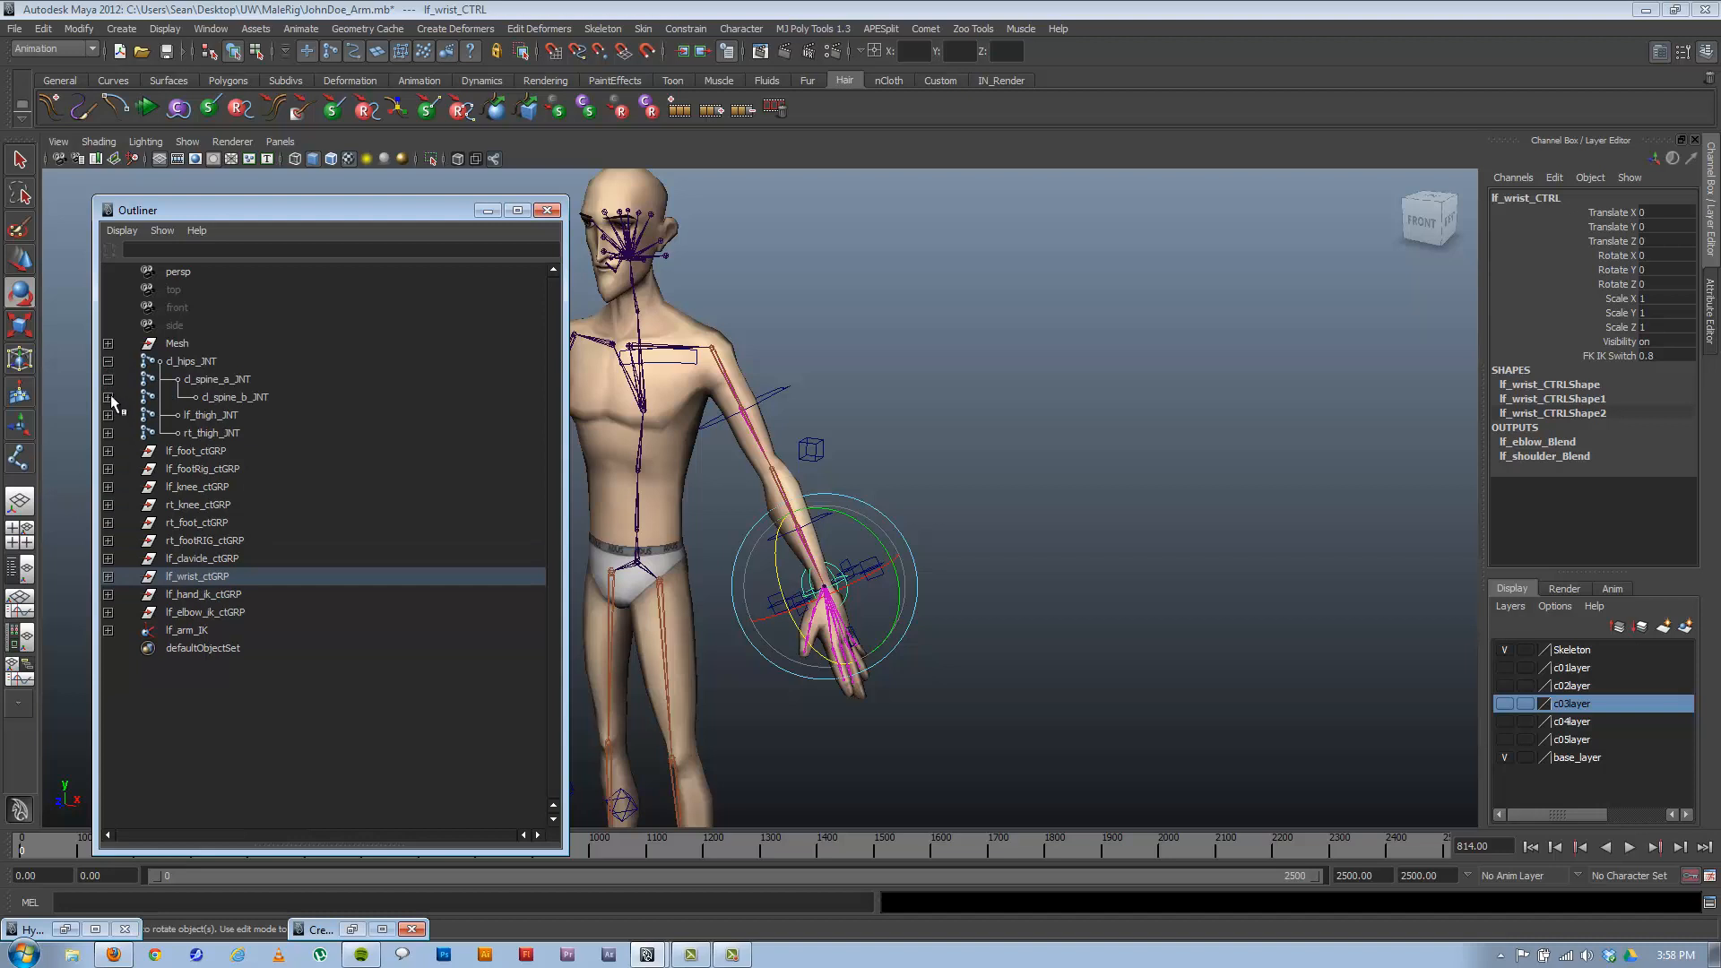
pyautogui.click(108, 396)
pyautogui.click(108, 415)
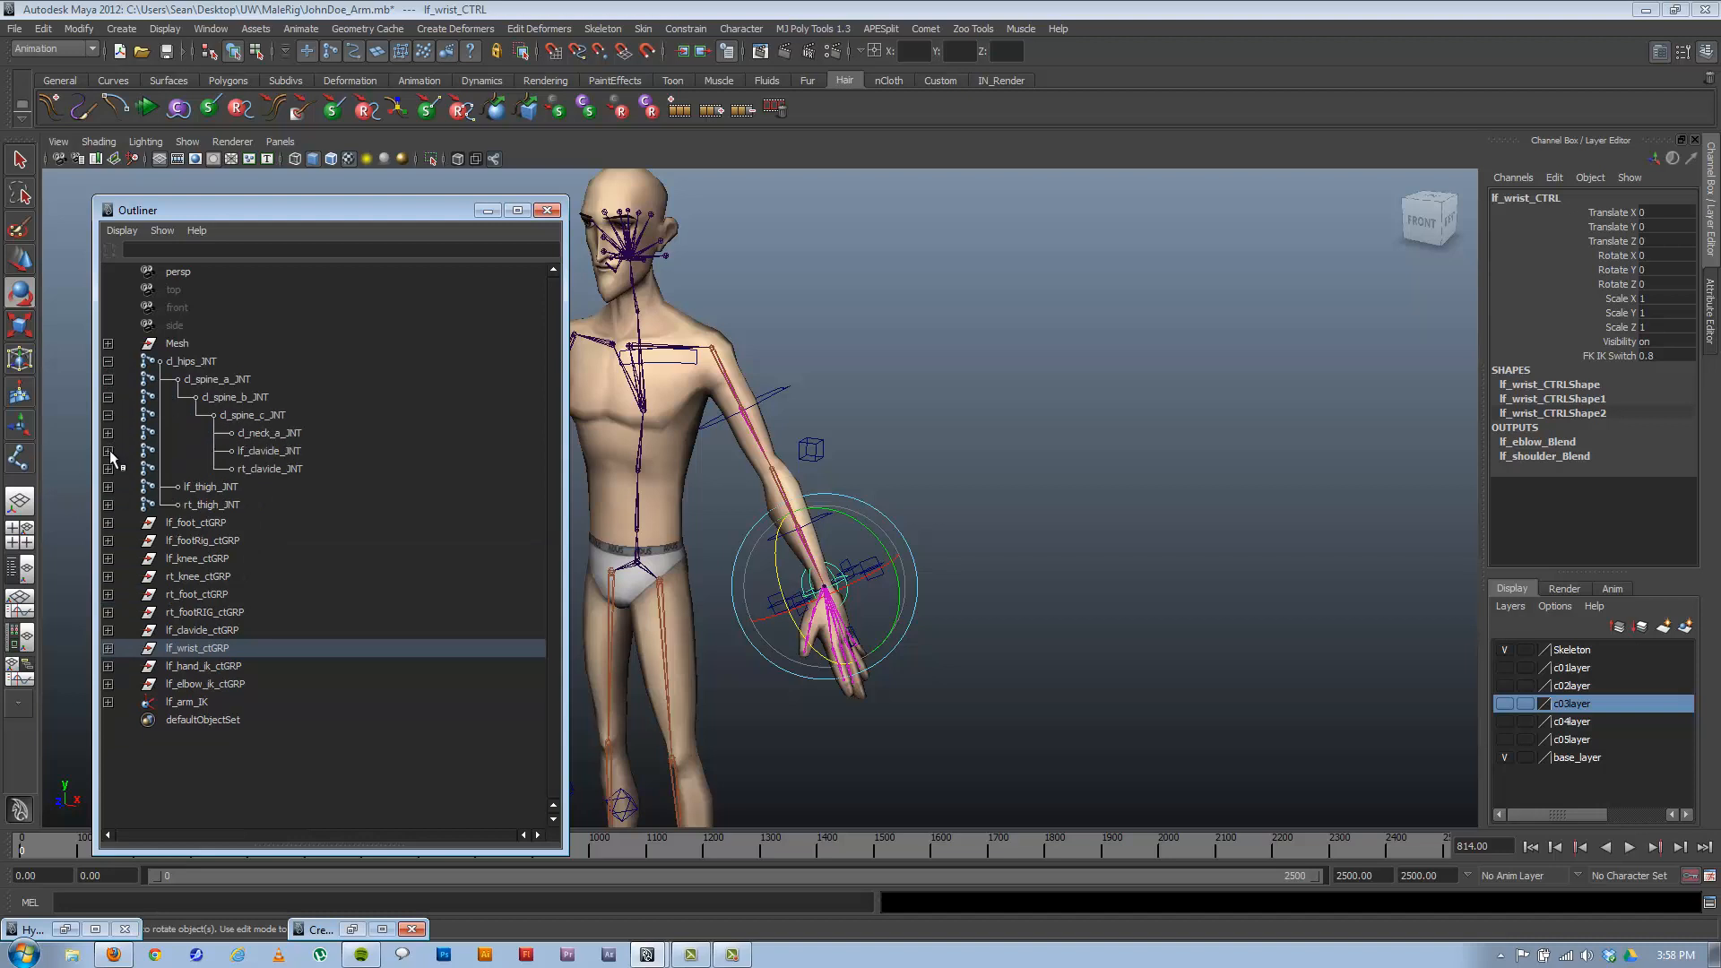
pyautogui.click(109, 451)
pyautogui.click(313, 472)
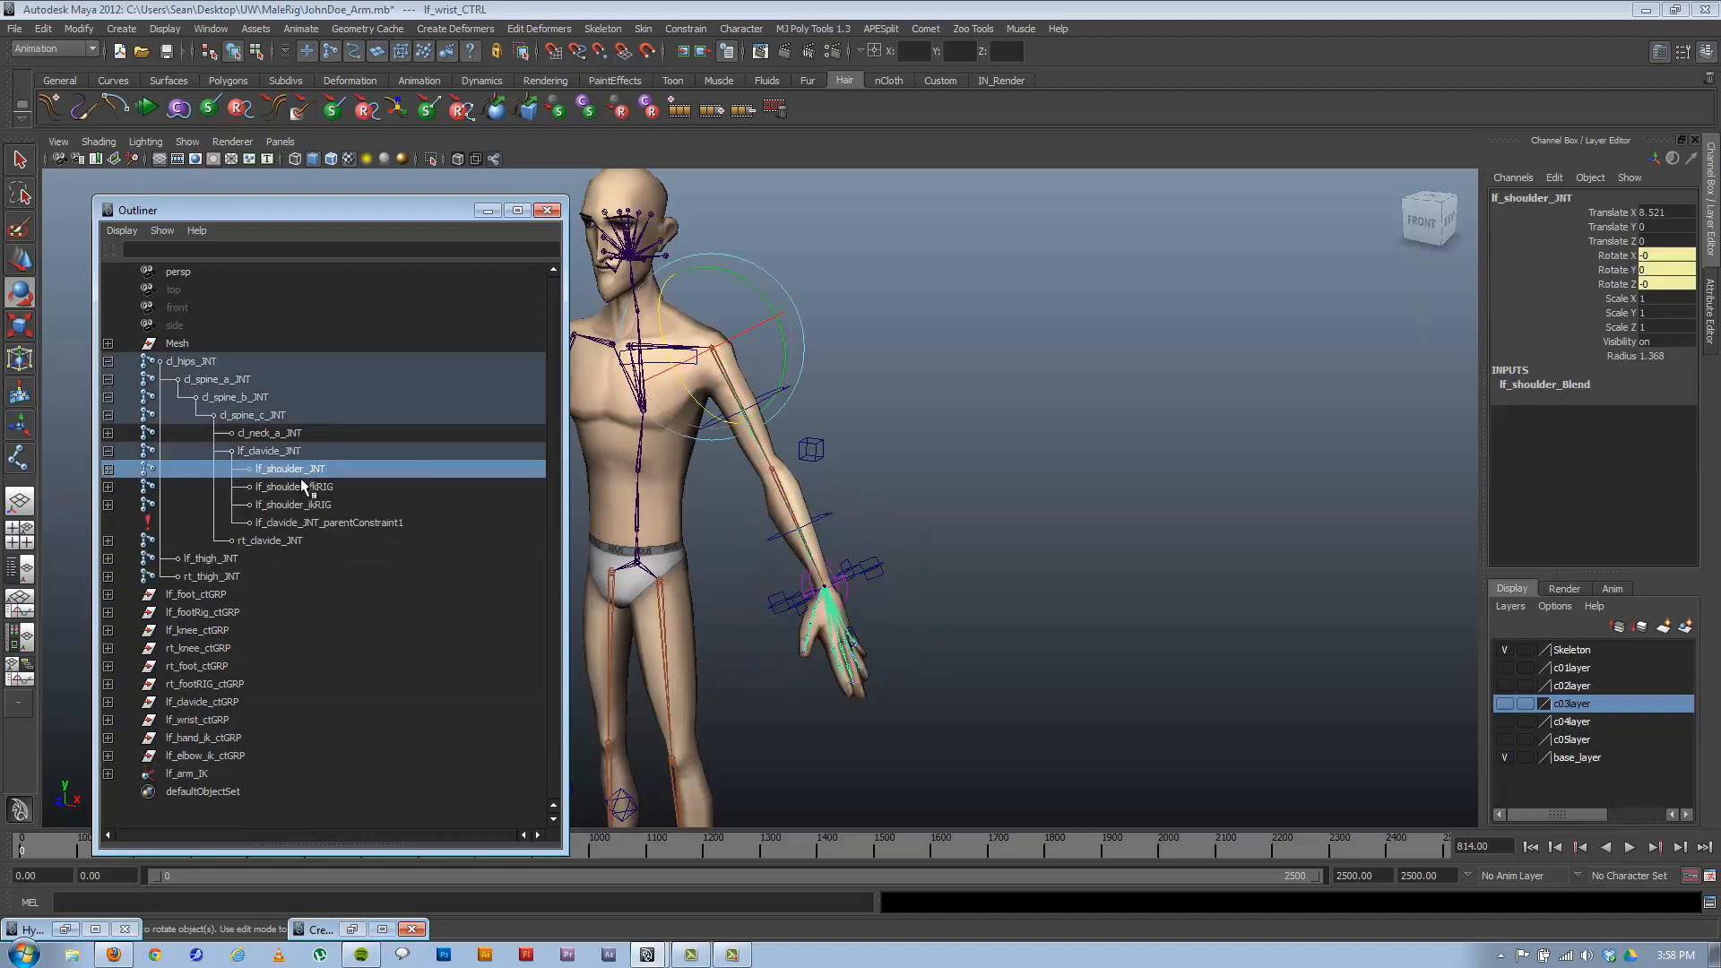
# Review the full joint hierarchy under lf_shoulder_JNT, collapse it again, and inspect the left arm against the whole figure.
pyautogui.keyDown('shift'); pyautogui.click(108, 469); pyautogui.keyUp('shift')
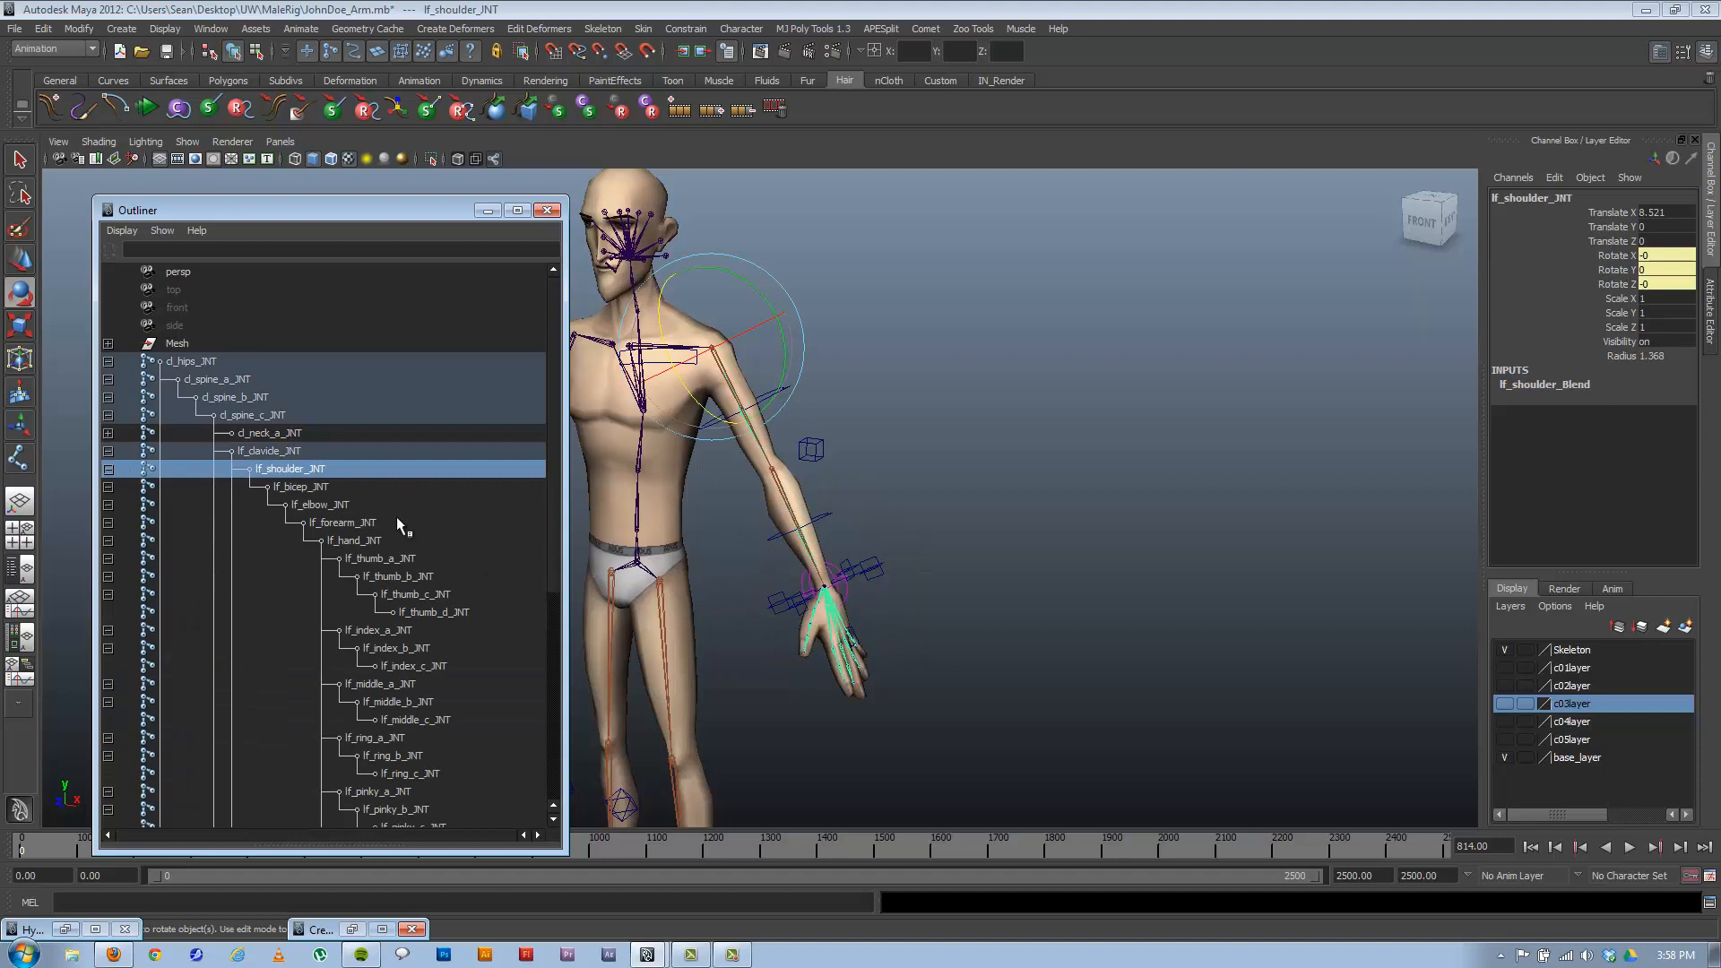
pyautogui.click(107, 468)
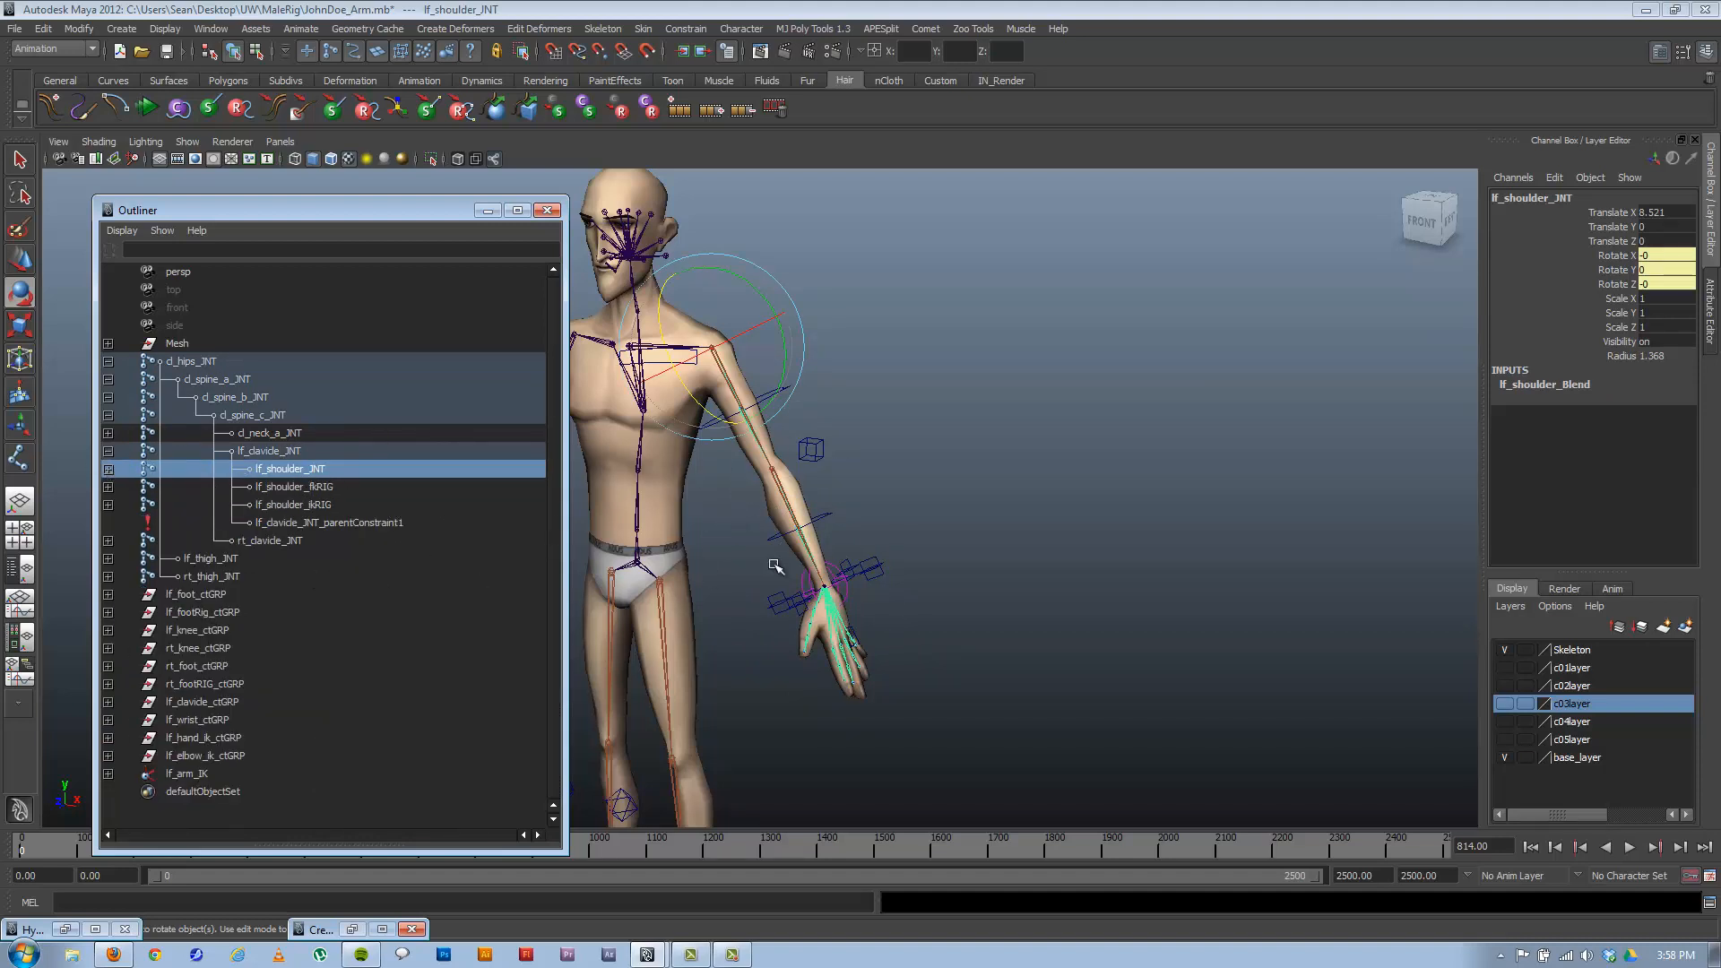
pyautogui.keyDown('alt'); pyautogui.moveTo(805, 545); pyautogui.dragTo(857, 536); pyautogui.keyUp('alt')
pyautogui.keyDown('alt'); pyautogui.moveTo(780, 529); pyautogui.dragTo(1033, 462, button='middle'); pyautogui.keyUp('alt')
pyautogui.keyDown('alt'); pyautogui.moveTo(1033, 462); pyautogui.dragTo(923, 459, button='right'); pyautogui.keyUp('alt')
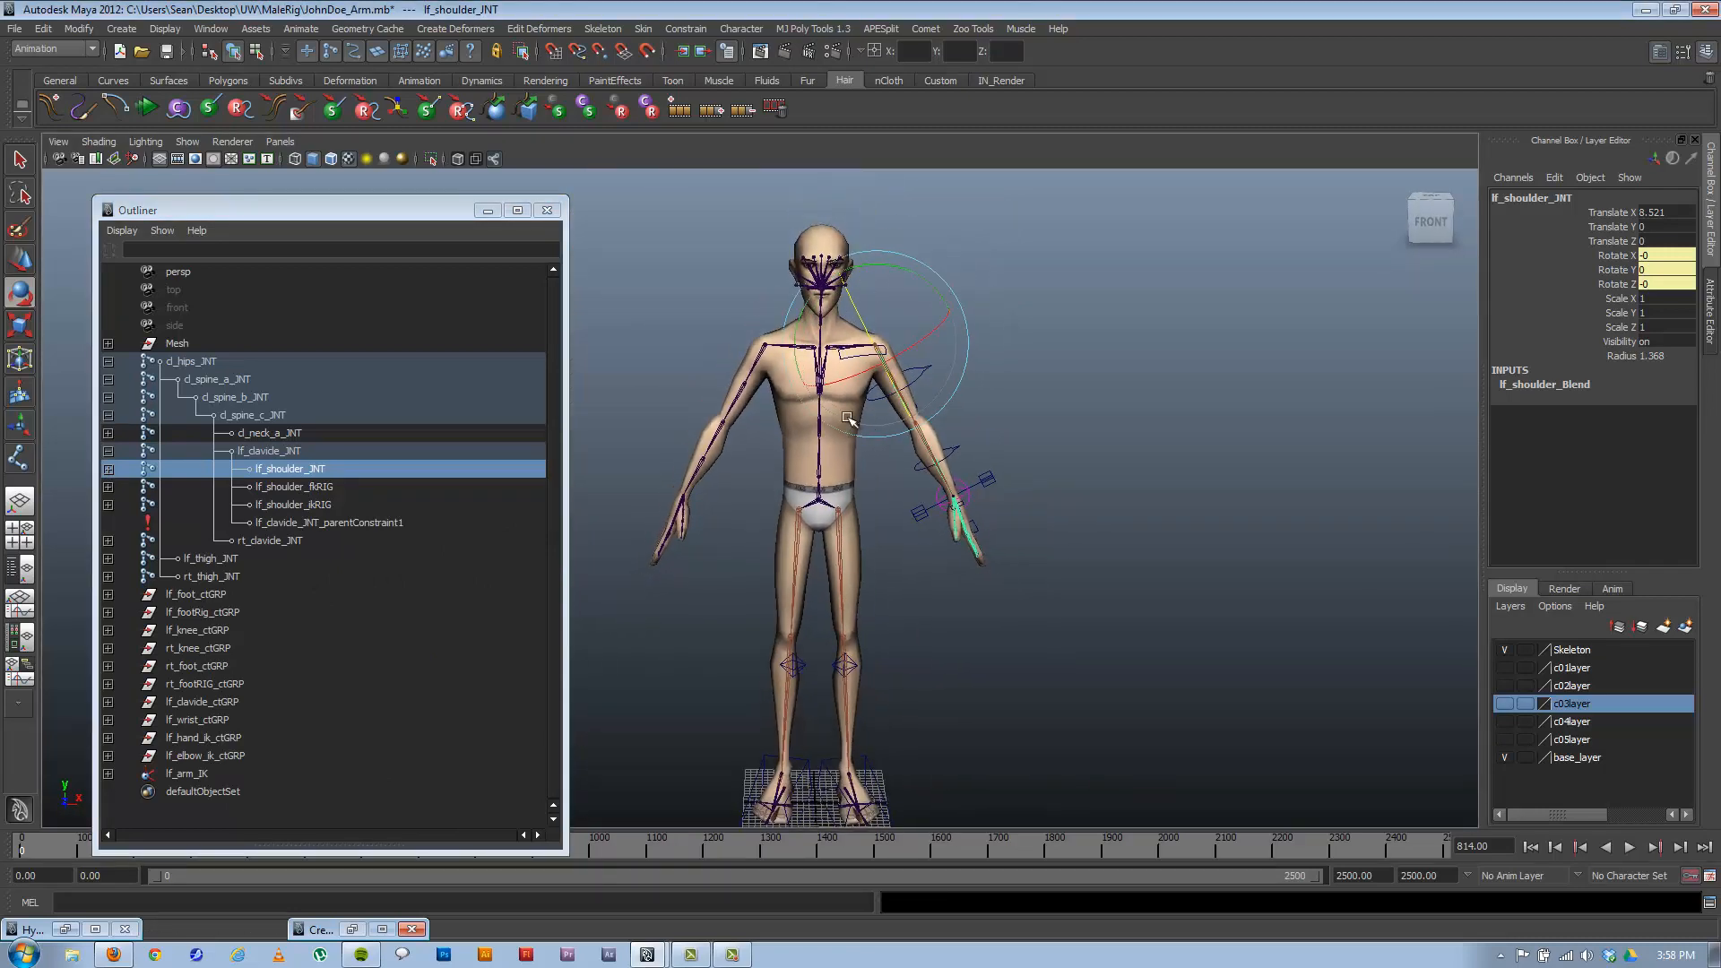
pyautogui.keyDown('alt'); pyautogui.moveTo(923, 459); pyautogui.dragTo(889, 492); pyautogui.keyUp('alt')
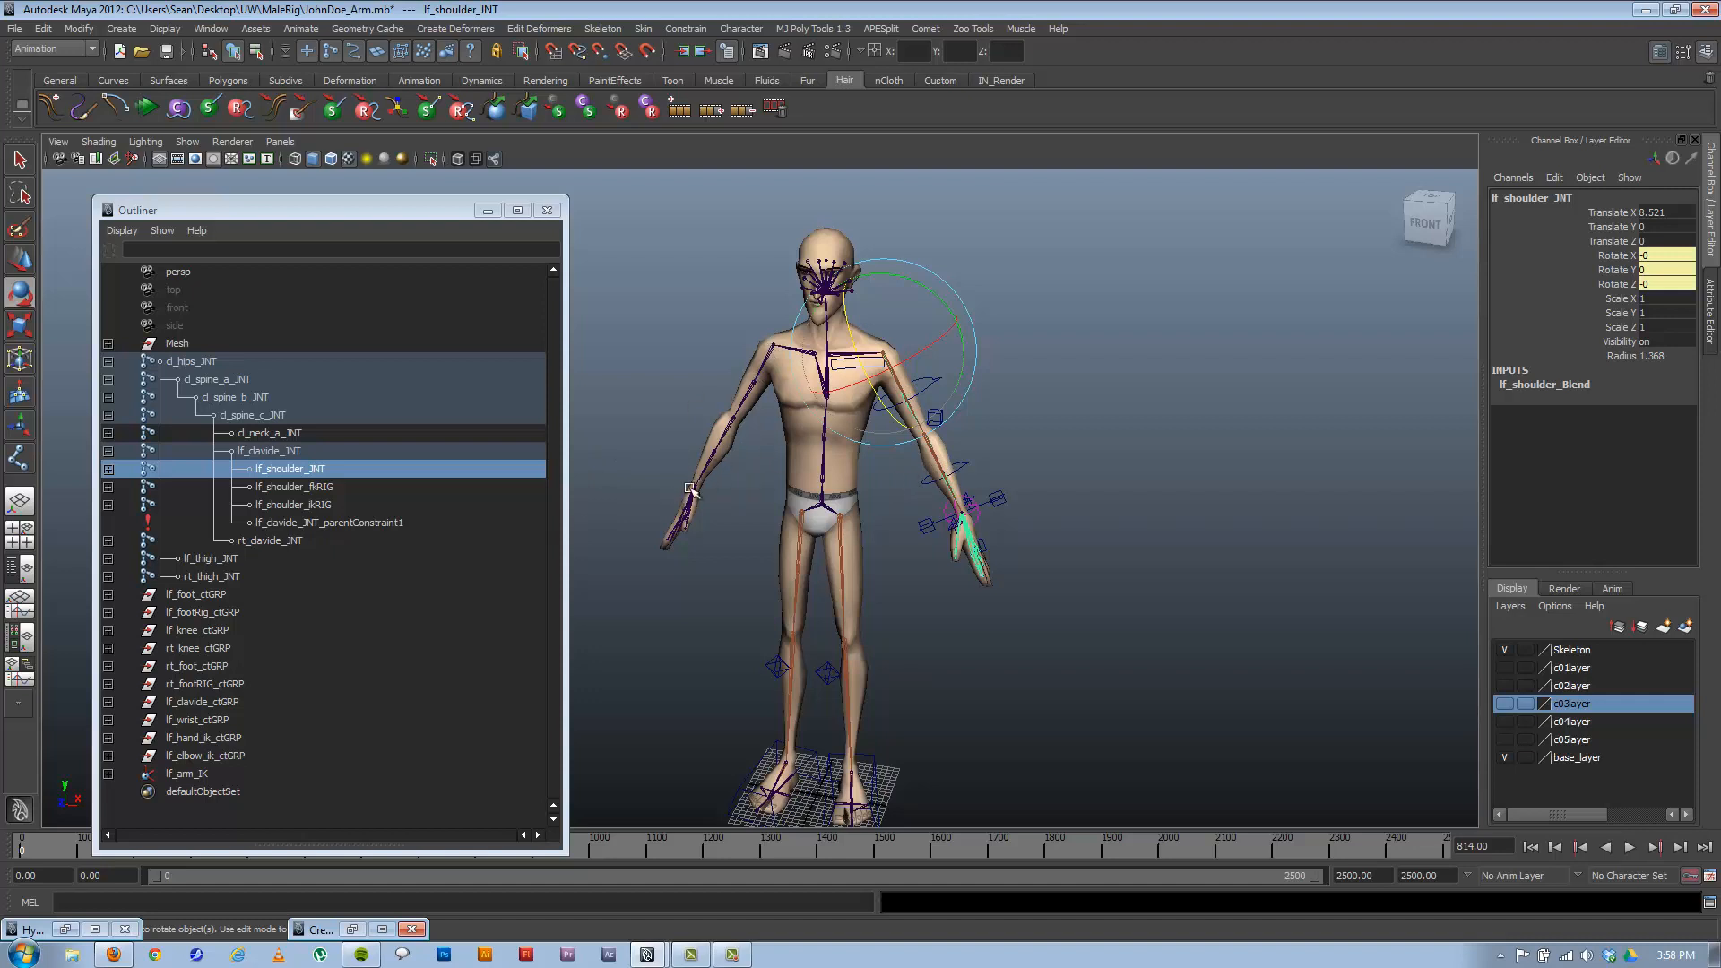
pyautogui.keyDown('alt'); pyautogui.moveTo(988, 472); pyautogui.dragTo(917, 470); pyautogui.keyUp('alt')
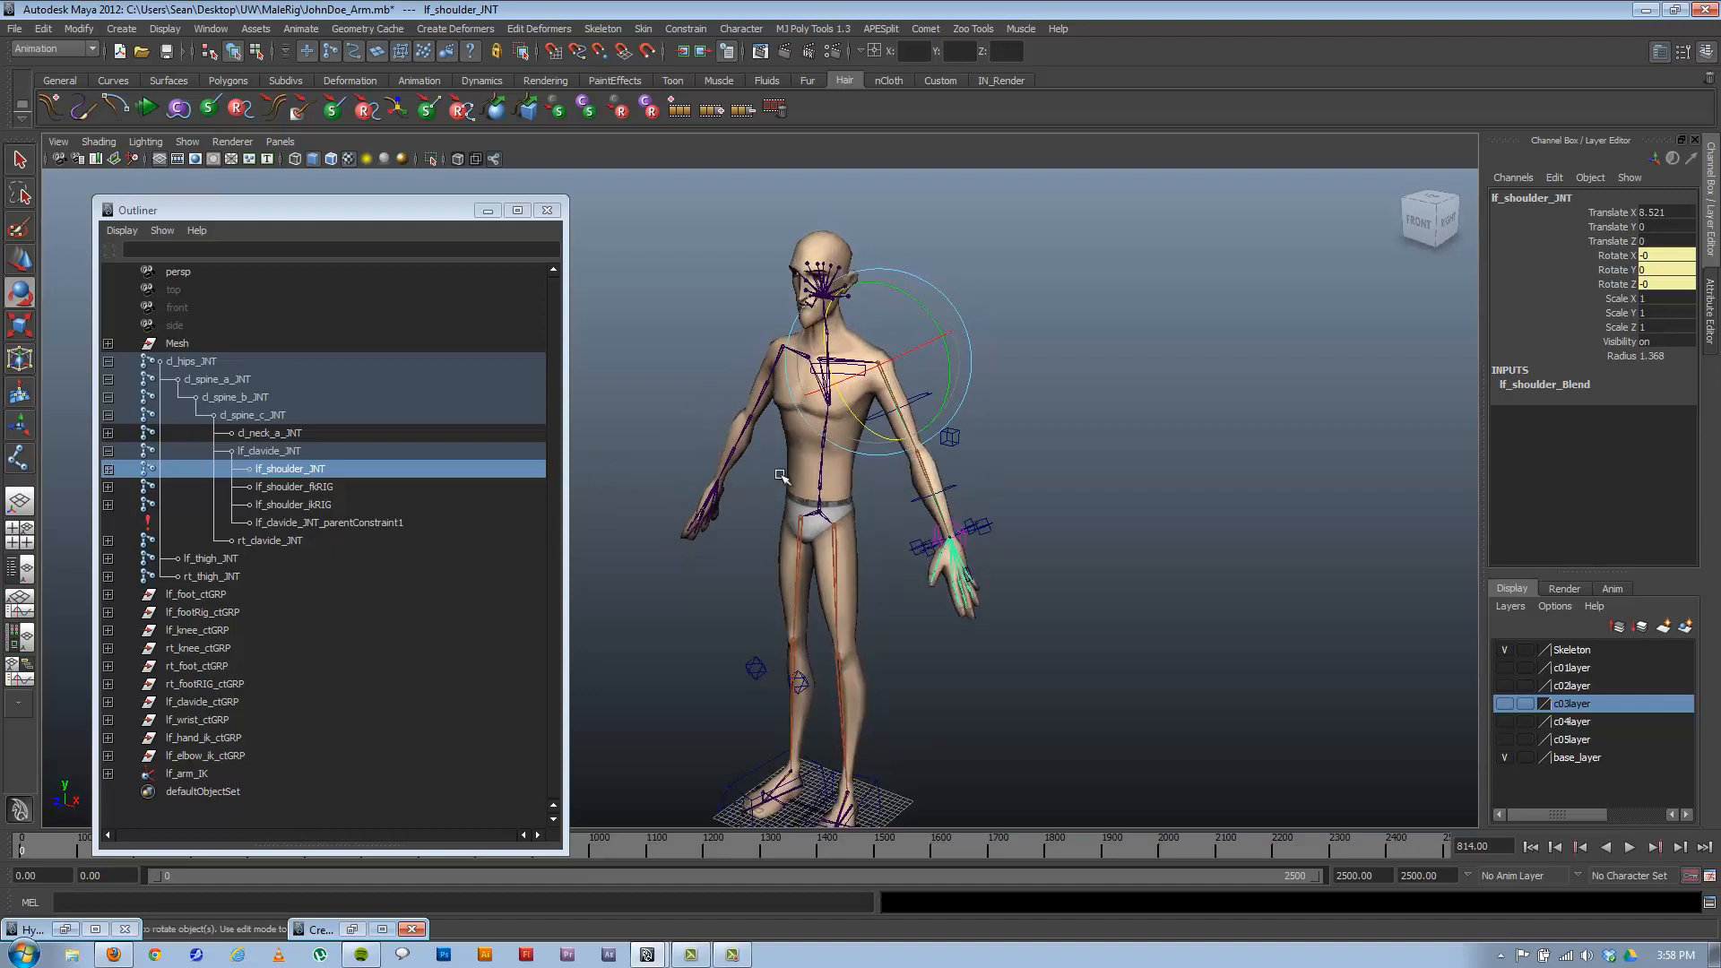
pyautogui.keyDown('alt'); pyautogui.moveTo(917, 469); pyautogui.dragTo(1042, 493, button='right'); pyautogui.keyUp('alt')
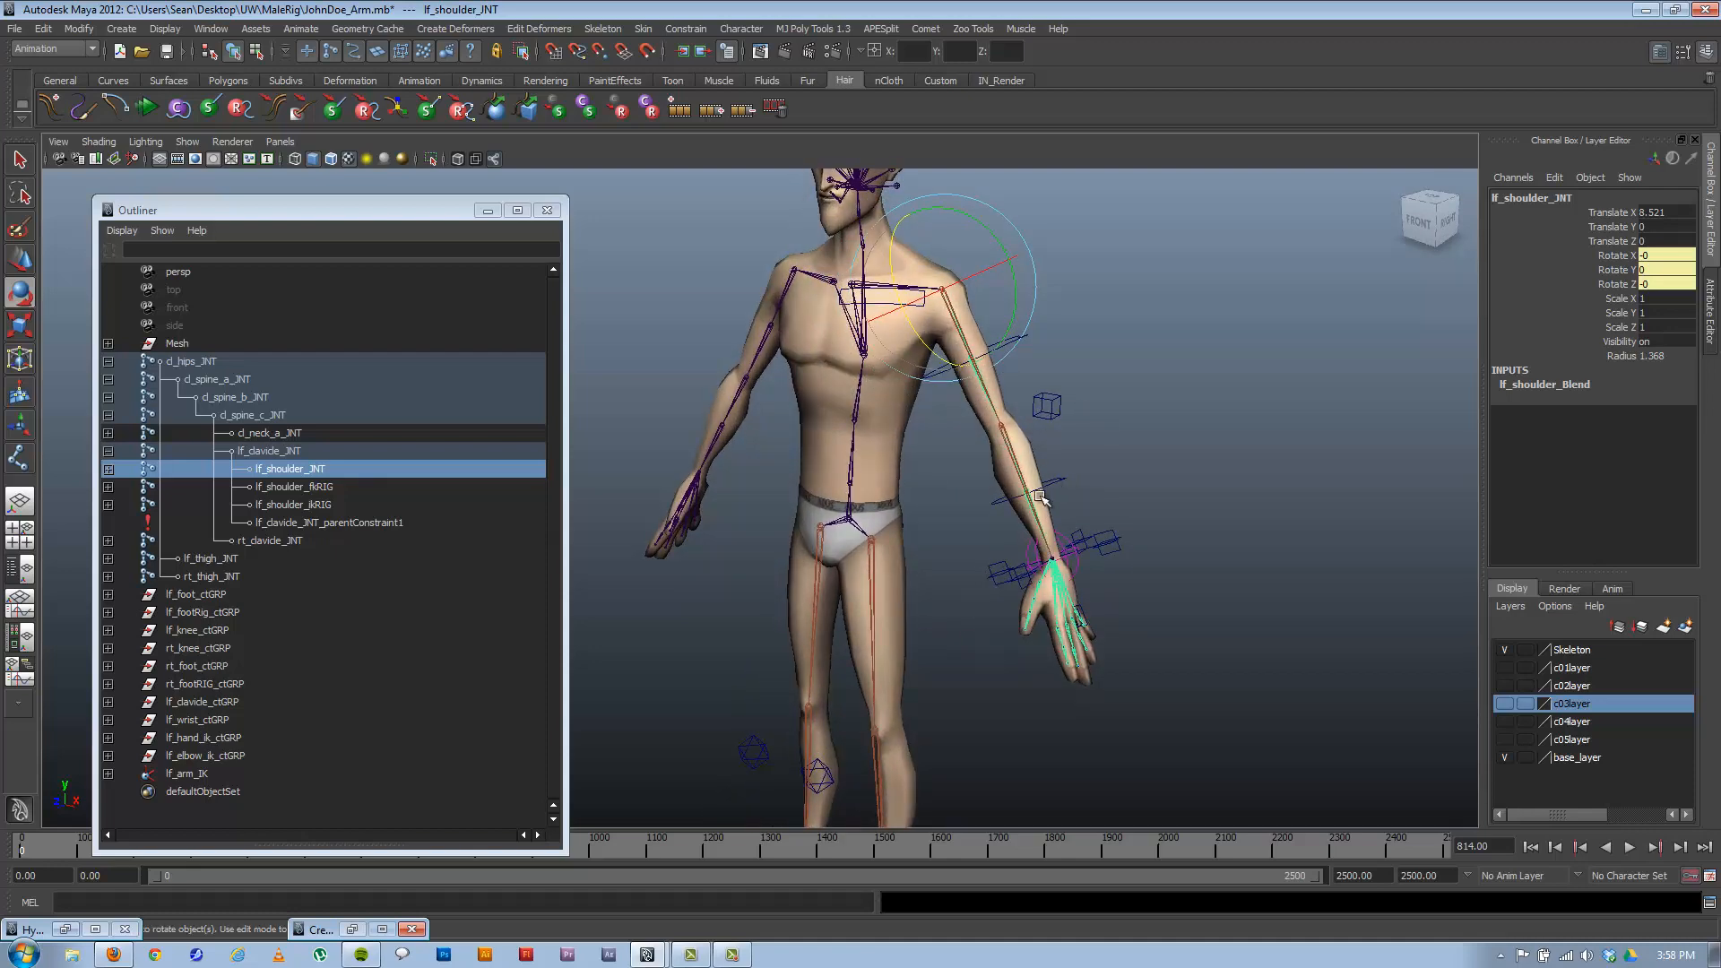
pyautogui.keyDown('alt'); pyautogui.moveTo(1049, 496); pyautogui.dragTo(1004, 529); pyautogui.keyUp('alt')
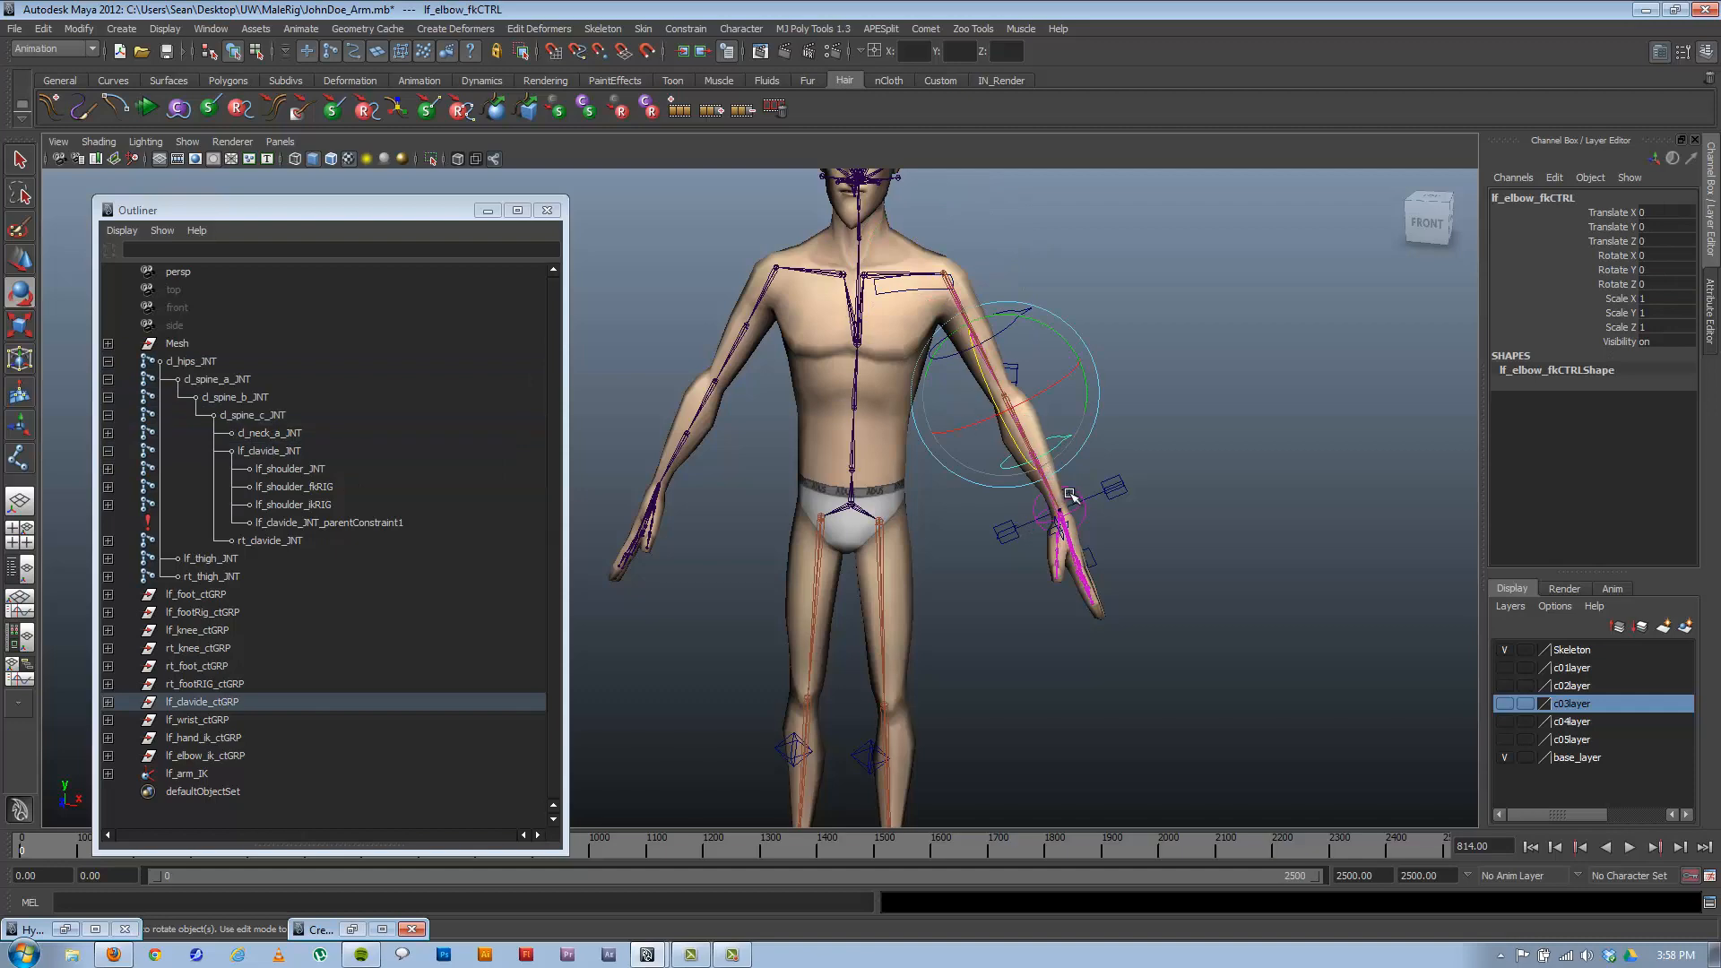
# Examine the left arm's FK and IK controls and joints up close, from an angle and from the front.
pyautogui.keyDown('alt'); pyautogui.moveTo(1070, 495); pyautogui.dragTo(932, 498); pyautogui.keyUp('alt')
pyautogui.keyDown('alt'); pyautogui.moveTo(995, 538); pyautogui.dragTo(1133, 628, button='right'); pyautogui.keyUp('alt')
pyautogui.keyDown('alt'); pyautogui.moveTo(1128, 520); pyautogui.dragTo(1043, 524, button='middle'); pyautogui.keyUp('alt')
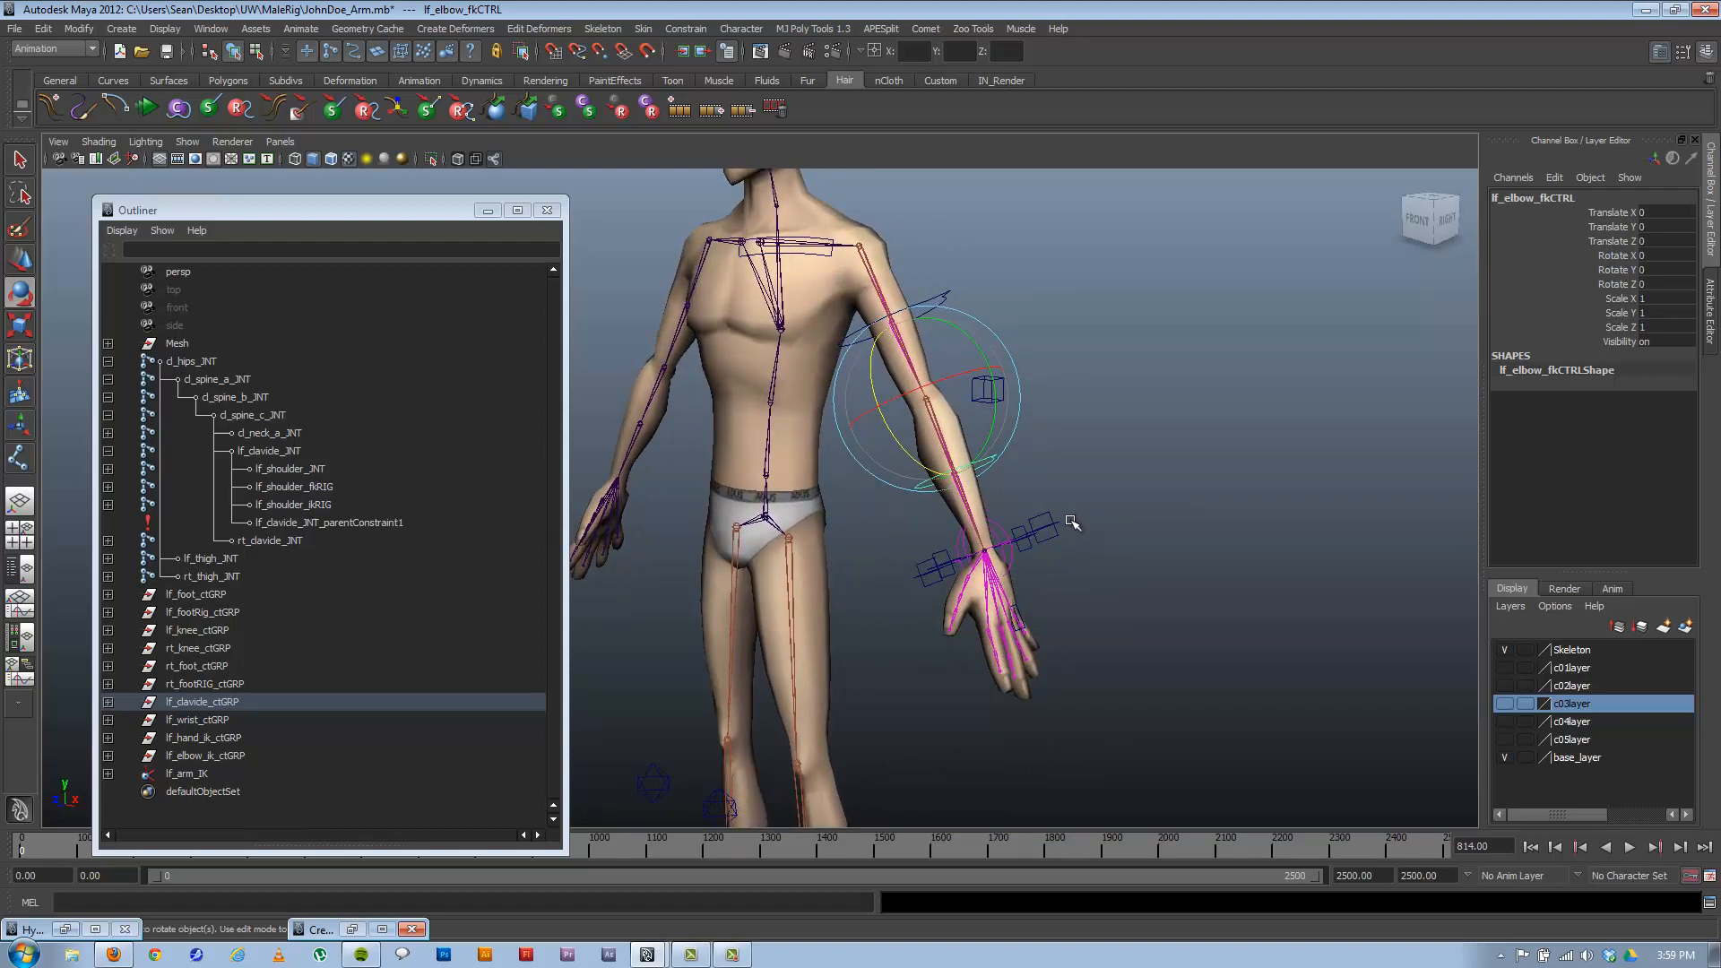
pyautogui.keyDown('alt'); pyautogui.moveTo(1043, 549); pyautogui.dragTo(1072, 563); pyautogui.keyUp('alt')
pyautogui.keyDown('alt'); pyautogui.moveTo(1065, 561); pyautogui.dragTo(987, 538, button='right'); pyautogui.keyUp('alt')
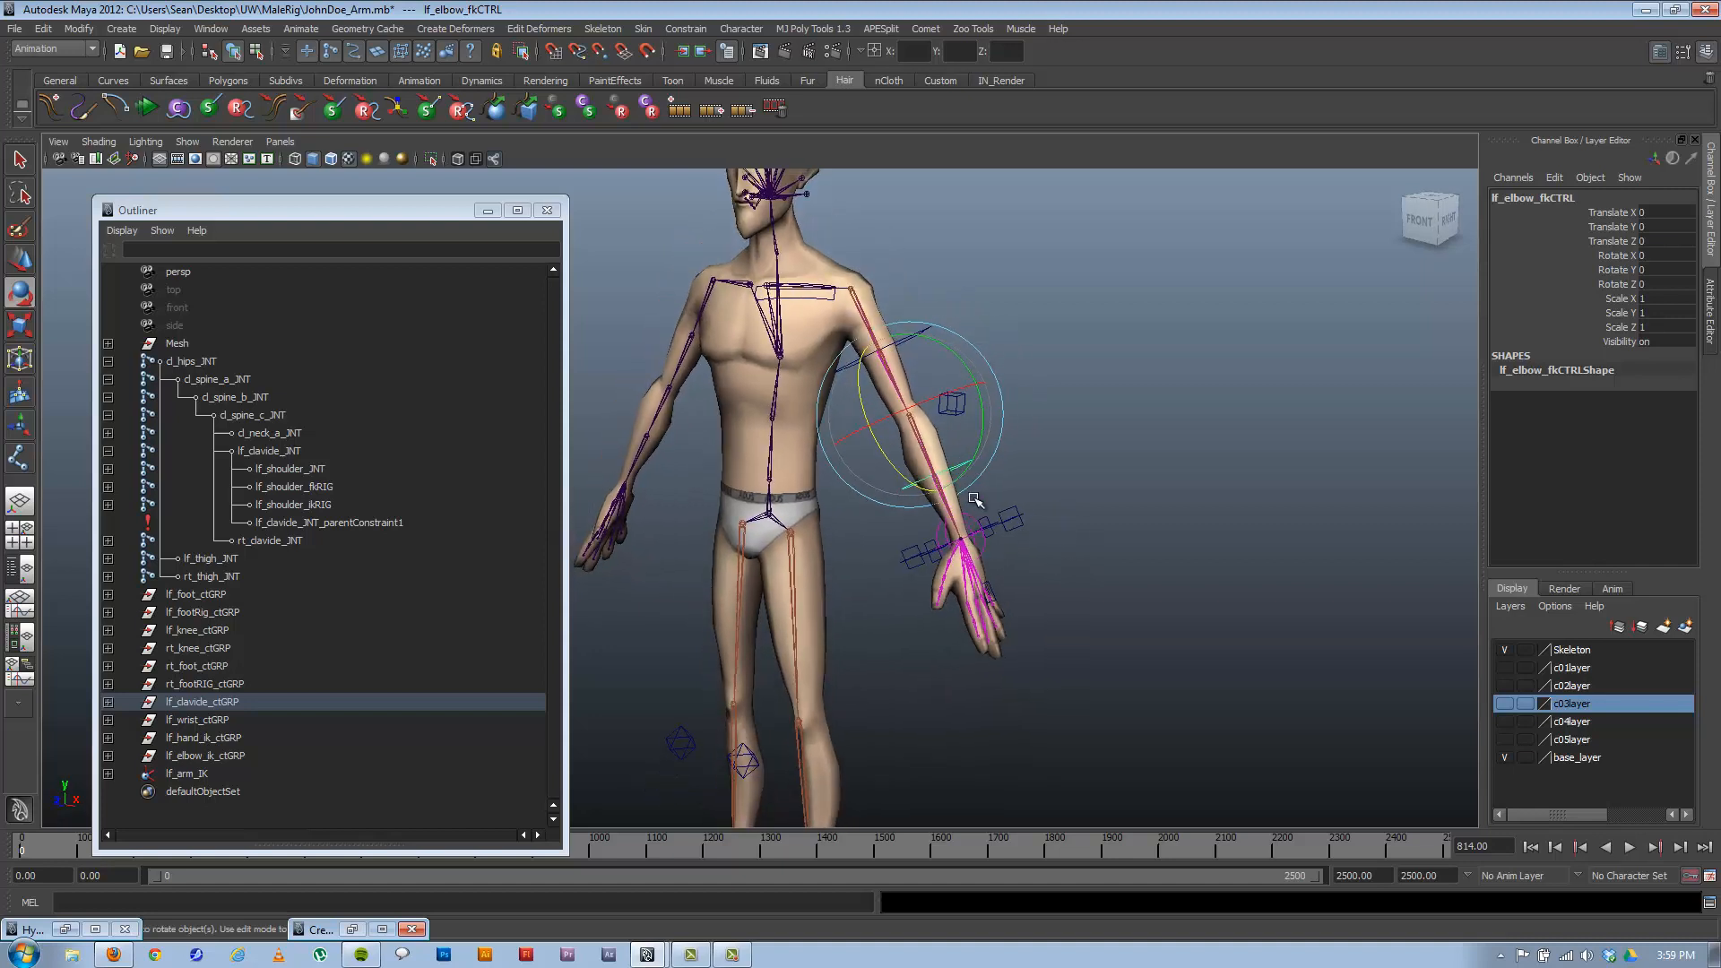
pyautogui.keyDown('alt'); pyautogui.moveTo(975, 499); pyautogui.dragTo(900, 542); pyautogui.keyUp('alt')
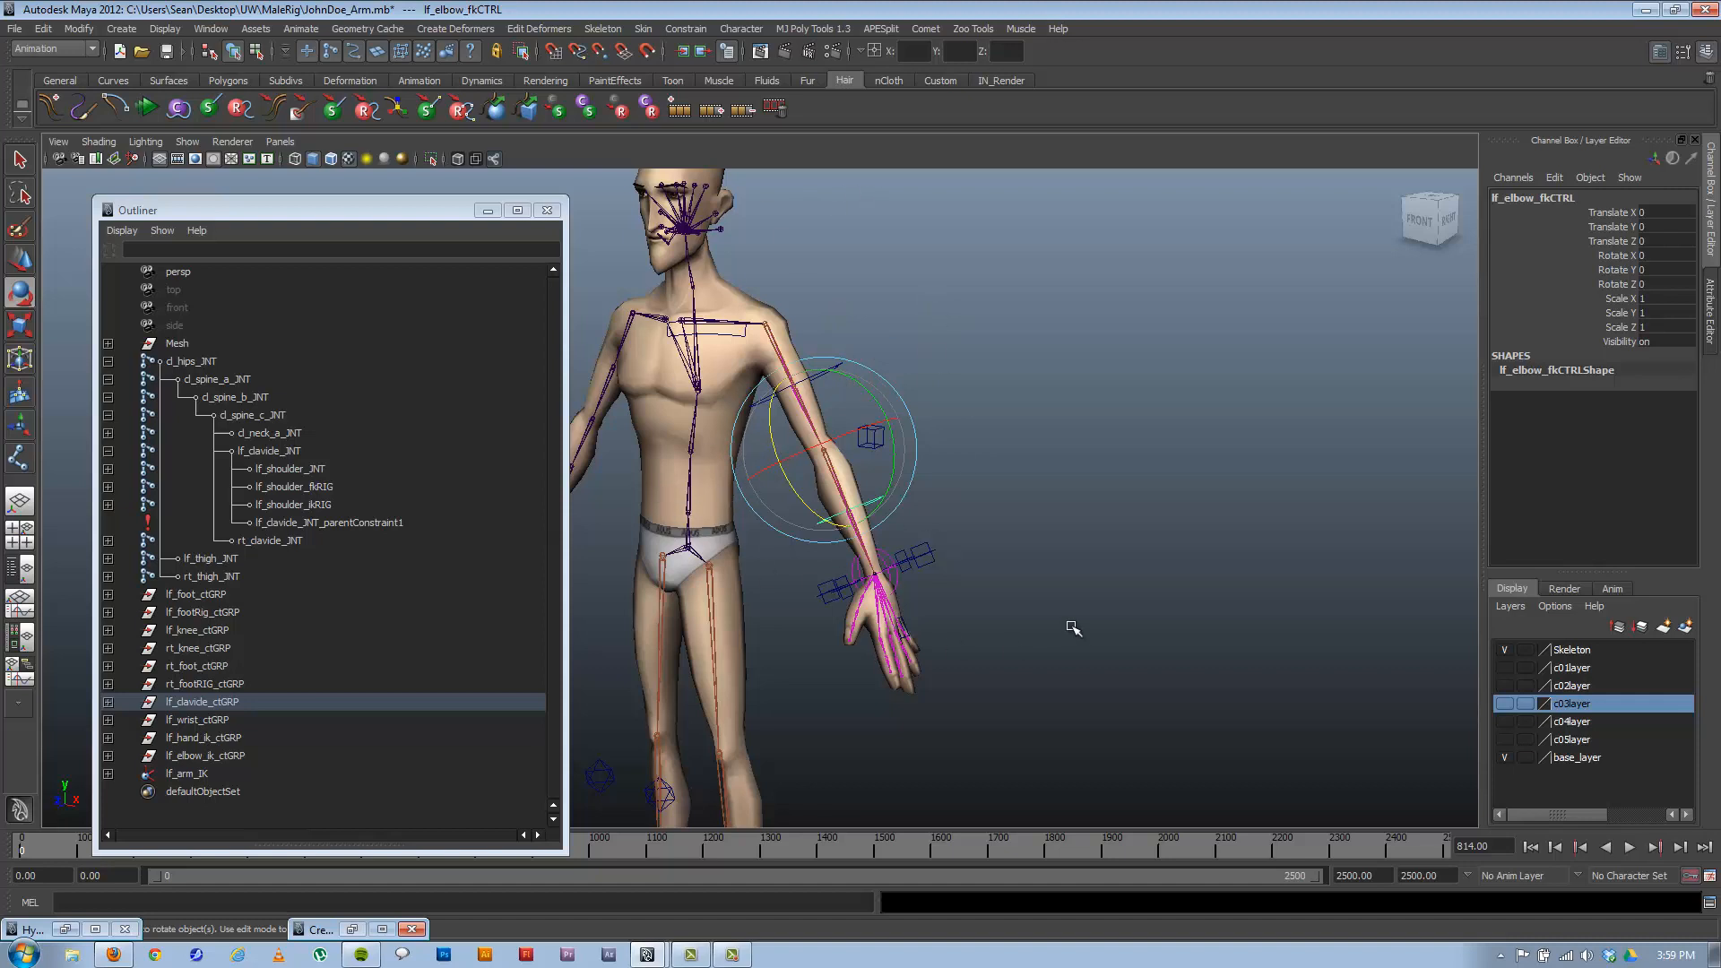
pyautogui.keyDown('alt'); pyautogui.moveTo(1146, 570); pyautogui.dragTo(768, 550, button='right'); pyautogui.keyUp('alt')
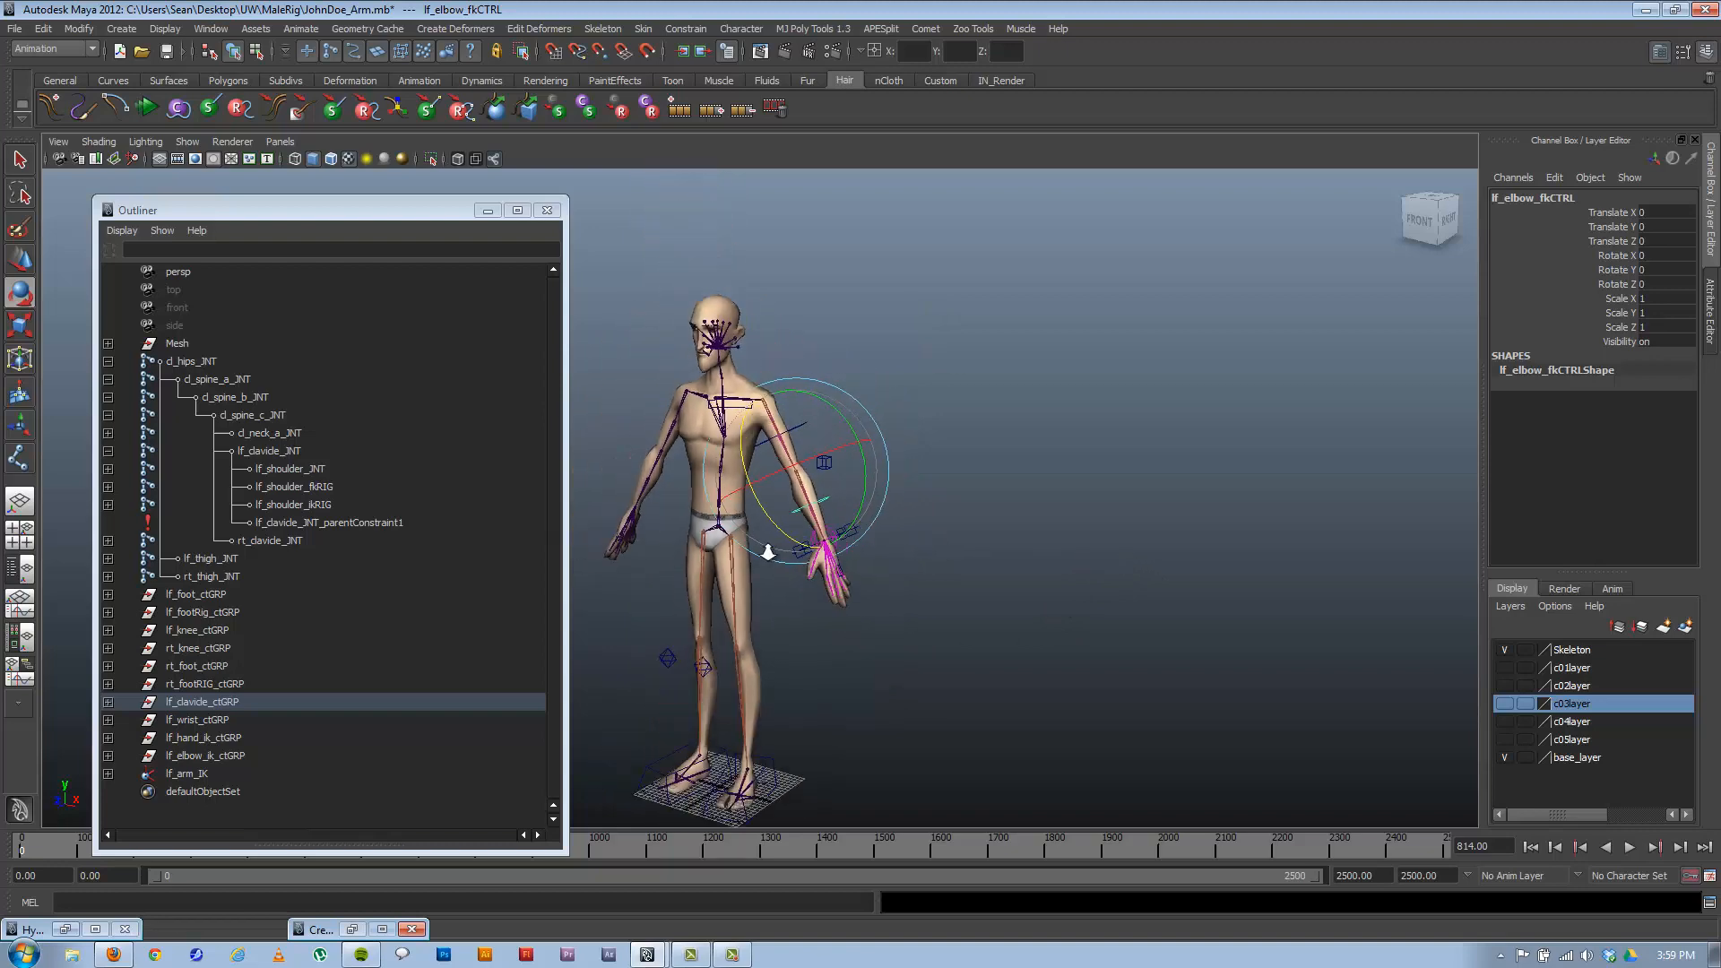
pyautogui.scroll(2, 905, 574)
pyautogui.scroll(-2, 1007, 495)
pyautogui.keyDown('alt'); pyautogui.moveTo(896, 591); pyautogui.dragTo(1032, 544, button='middle'); pyautogui.keyUp('alt')
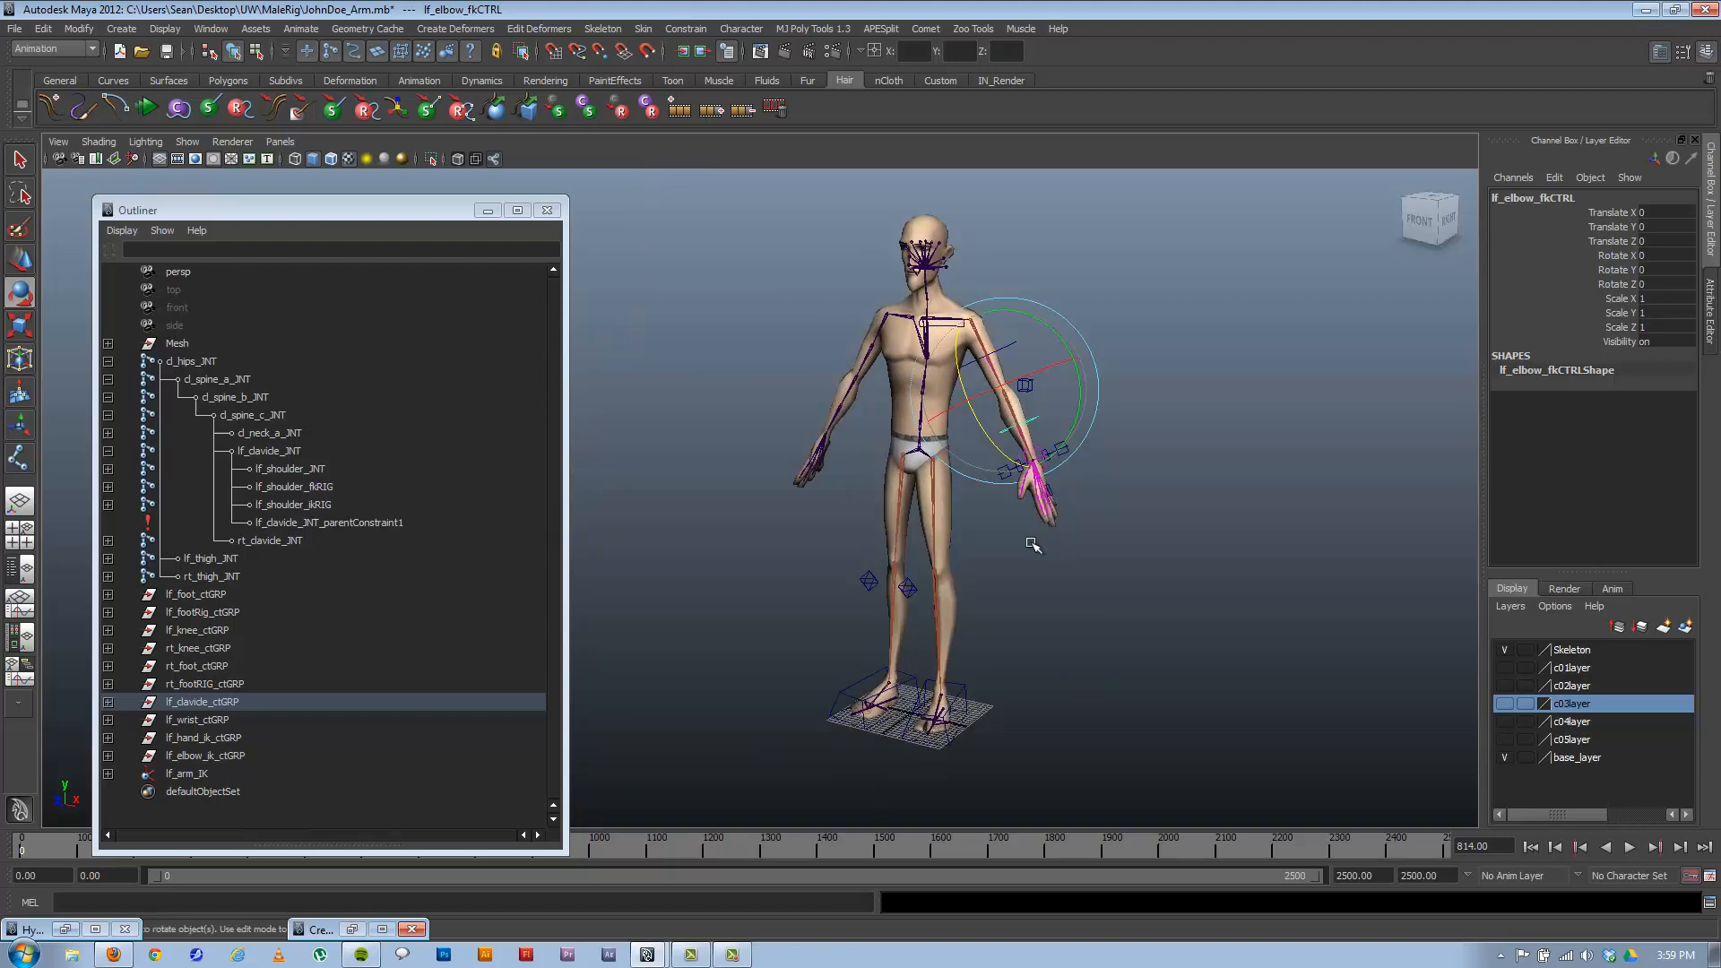
pyautogui.moveTo(990, 572)
pyautogui.keyDown('alt'); pyautogui.mouseDown()
pyautogui.moveTo(1018, 576)
pyautogui.moveTo(1016, 555)
pyautogui.mouseUp(); pyautogui.keyUp('alt')
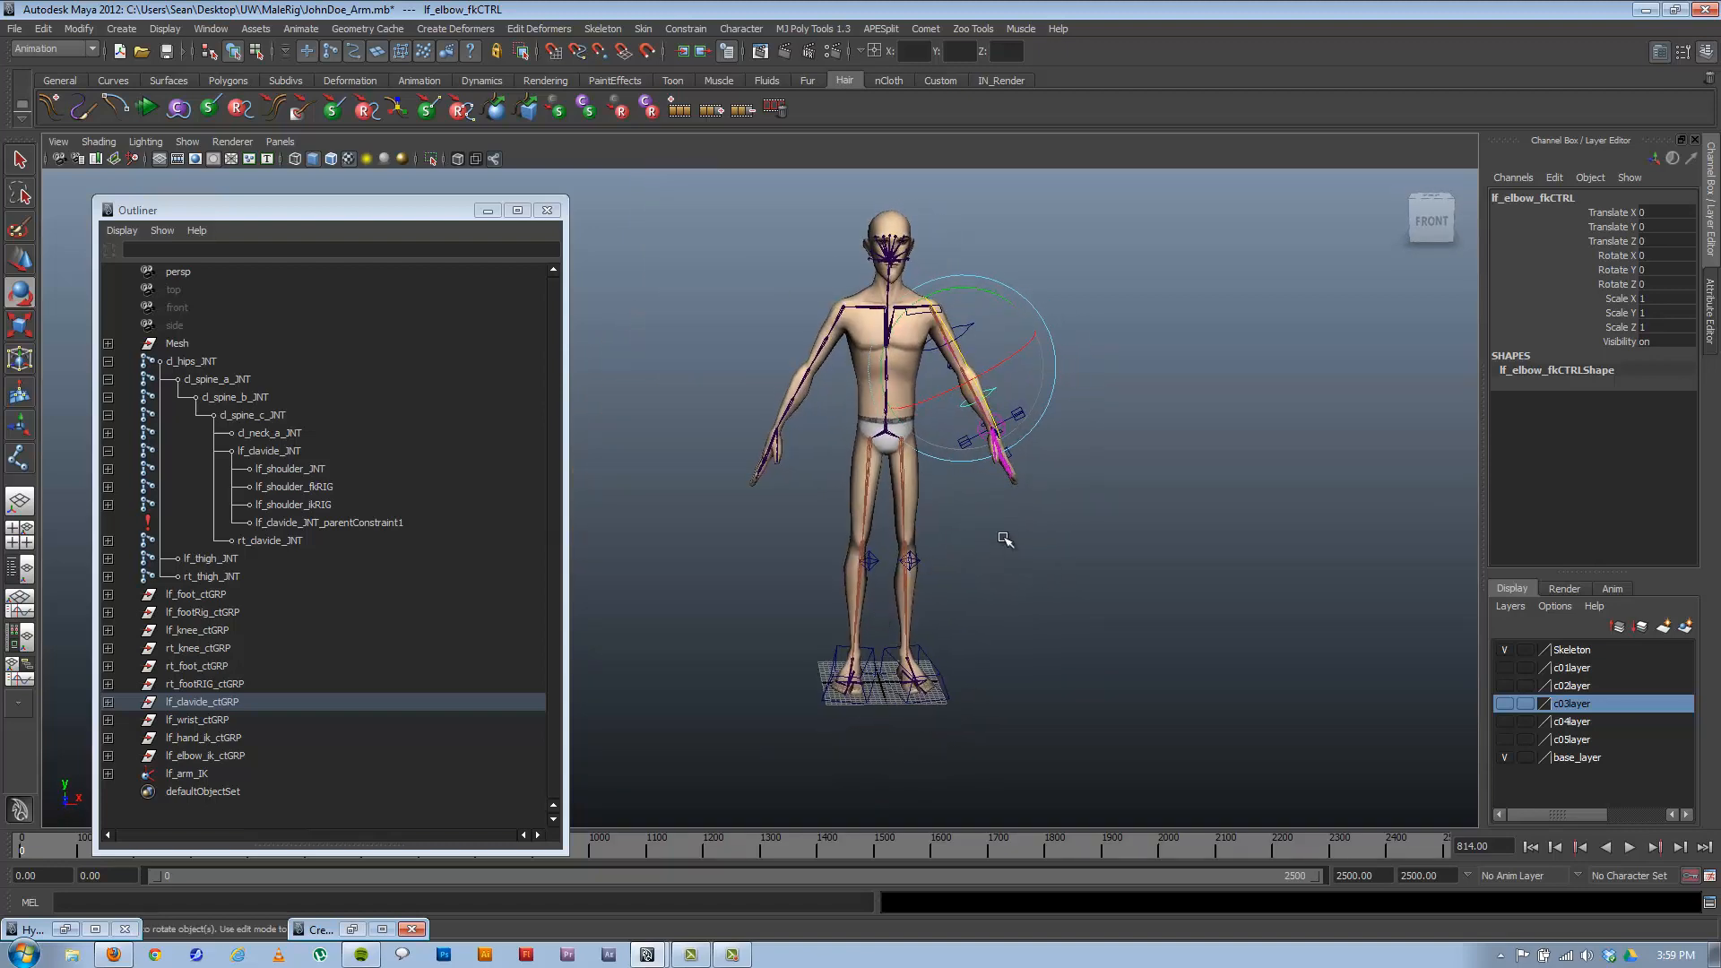
# Select the lf_hand_ikCTRL control at the left wrist.
pyautogui.keyDown('alt'); pyautogui.moveTo(1005, 539); pyautogui.dragTo(909, 581, button='middle'); pyautogui.keyUp('alt')
pyautogui.keyDown('alt'); pyautogui.moveTo(922, 583); pyautogui.dragTo(912, 589); pyautogui.keyUp('alt')
pyautogui.keyDown('alt'); pyautogui.moveTo(895, 603); pyautogui.dragTo(1043, 656, button='right'); pyautogui.keyUp('alt')
pyautogui.moveTo(1028, 655)
pyautogui.keyDown('alt'); pyautogui.mouseDown()
pyautogui.moveTo(984, 667)
pyautogui.moveTo(996, 662)
pyautogui.mouseUp(); pyautogui.keyUp('alt')
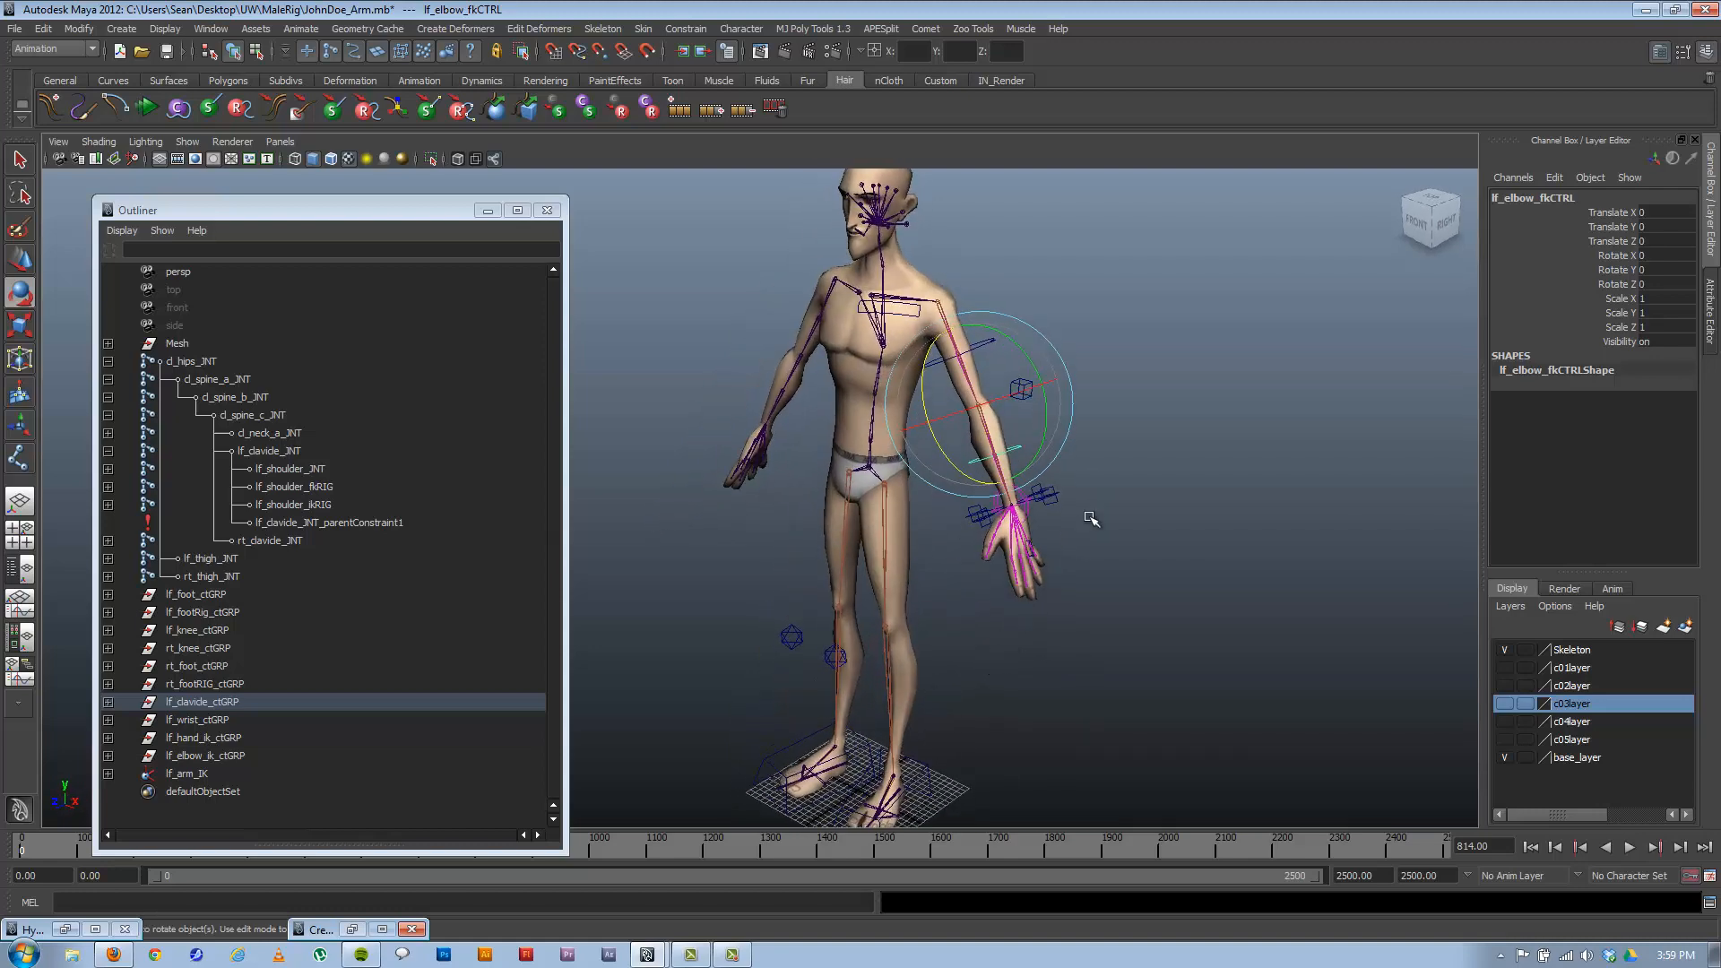
pyautogui.click(1056, 501)
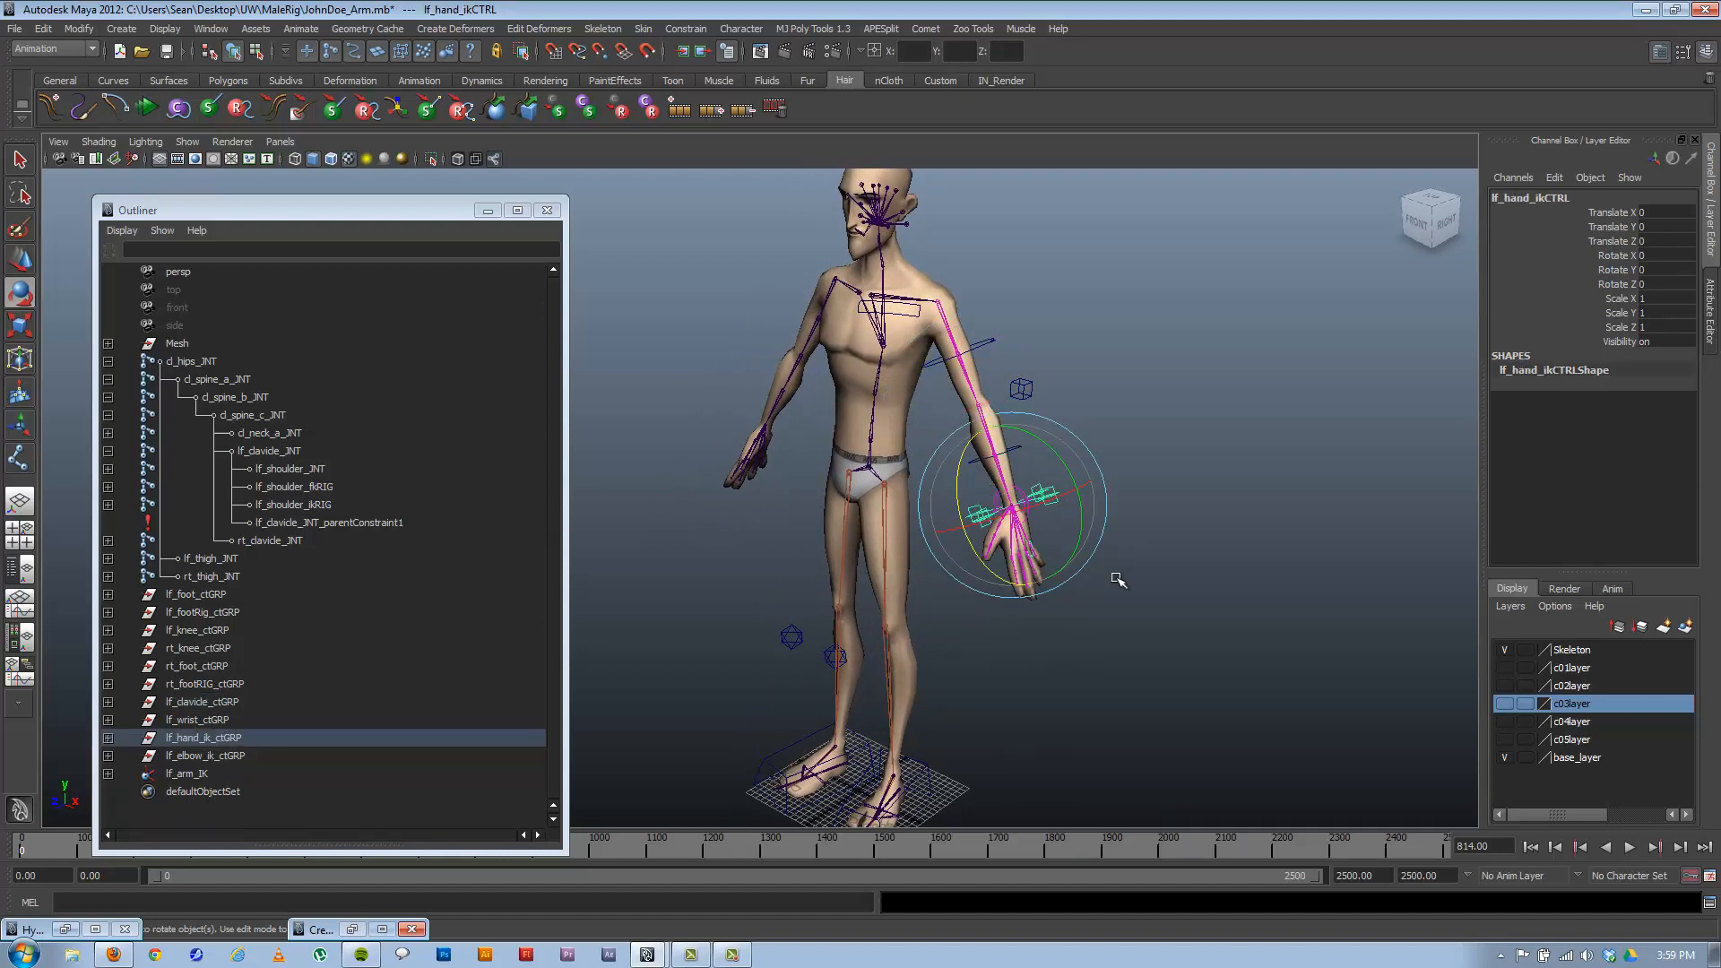